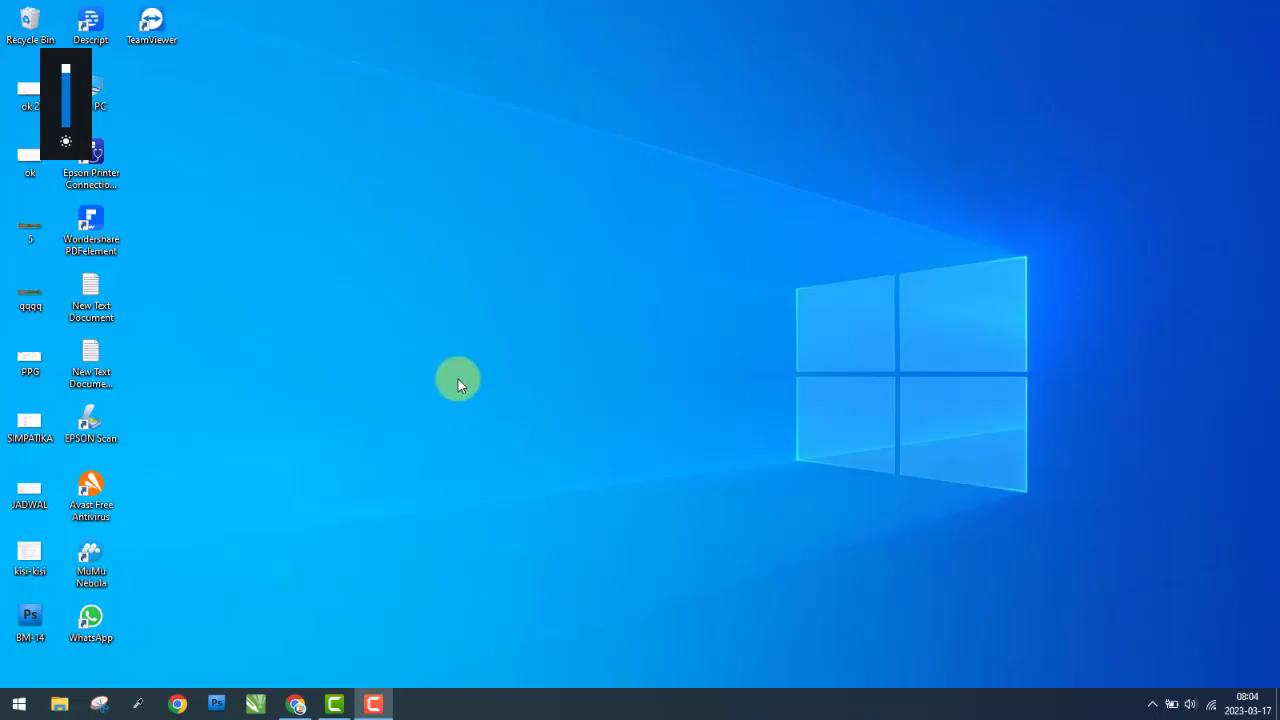
- Open the Windows desktop's right-click context menu after the channel intro
{"action": "right_click", "coordinate": [460, 380]}
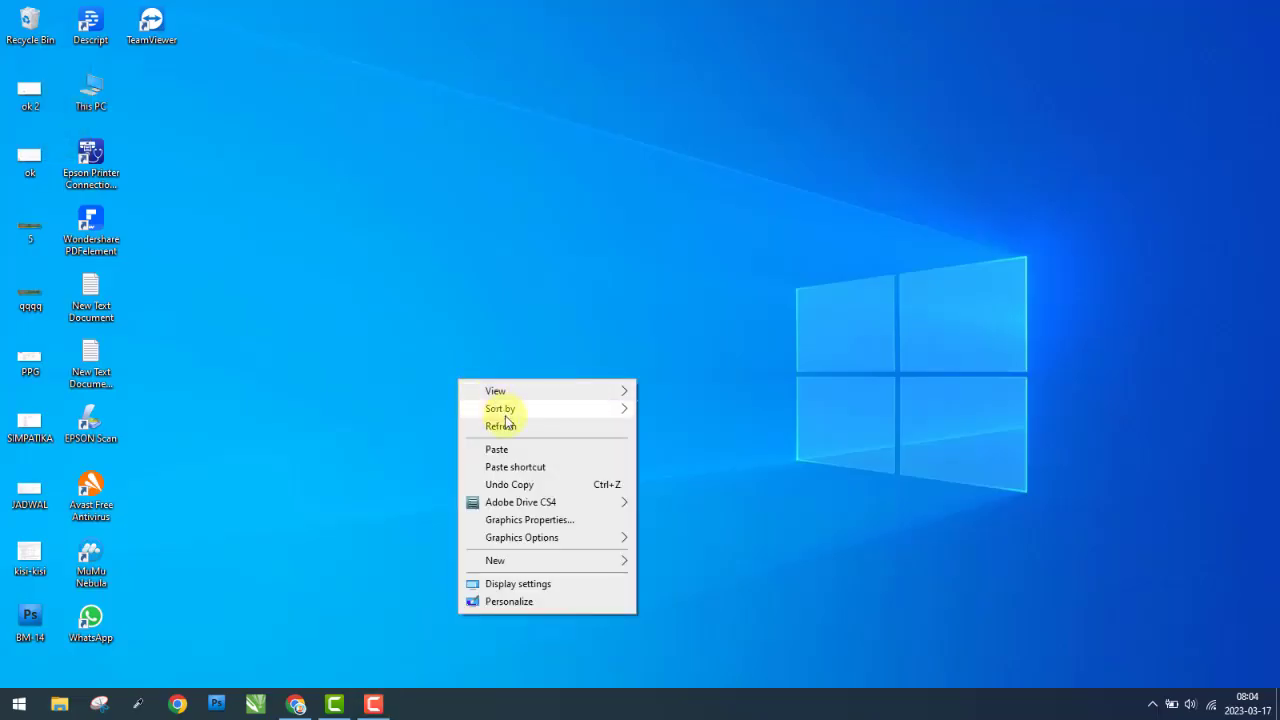
- Refresh the desktop and open TPPDB-1.jpg from the SSD (E:) Thumbnail folder
{"action": "left_click", "coordinate": [509, 422]}
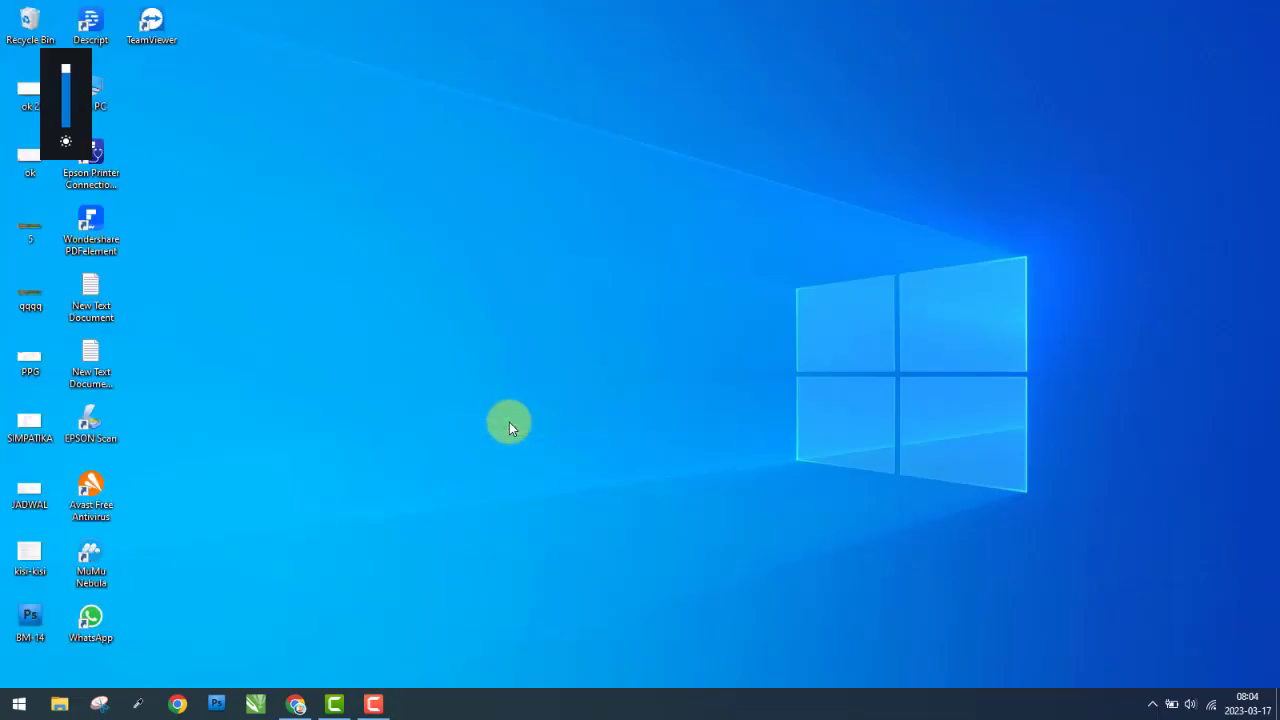
{"action": "left_click", "coordinate": [374, 704]}
{"action": "left_click", "coordinate": [374, 704]}
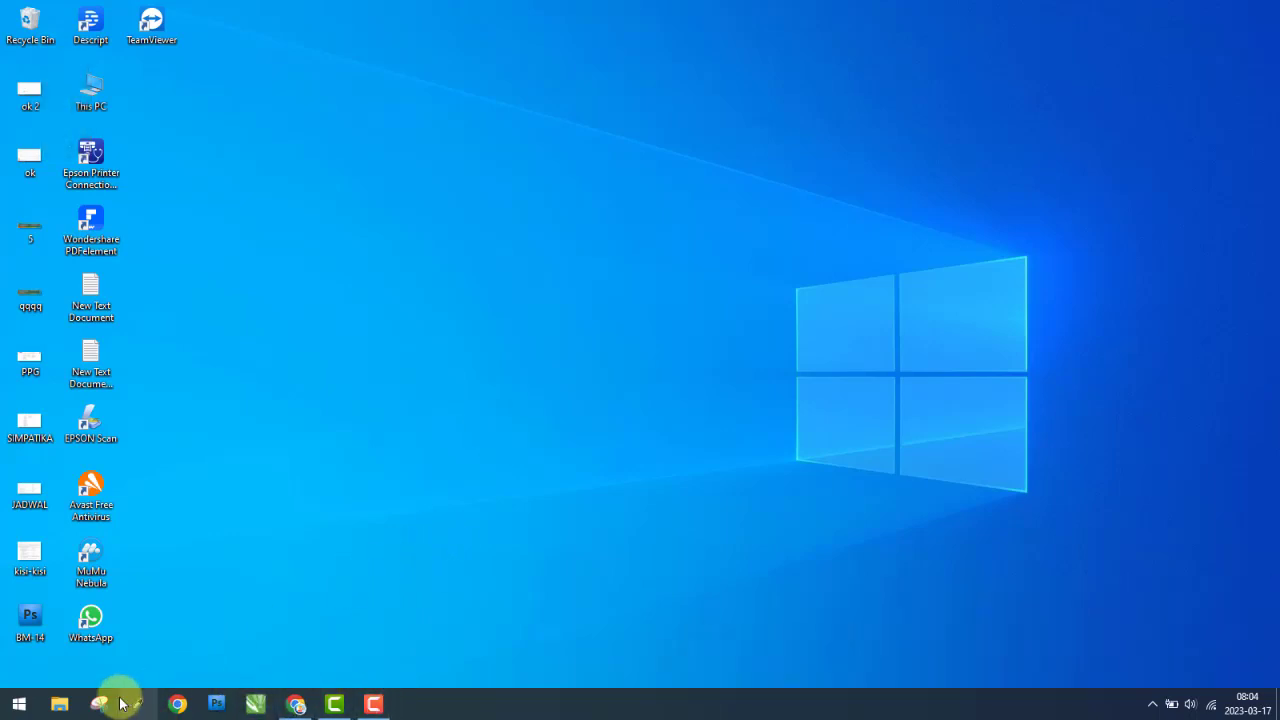
{"action": "left_click", "coordinate": [62, 706]}
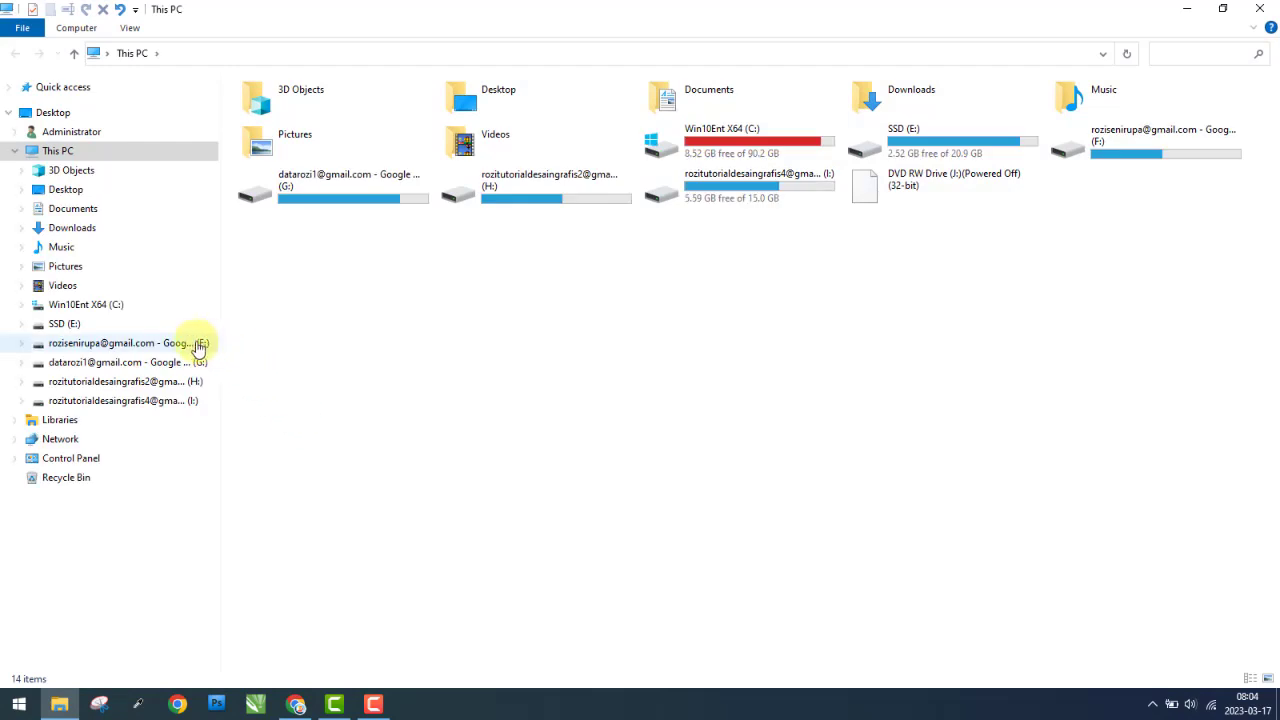
{"action": "left_click", "coordinate": [145, 328]}
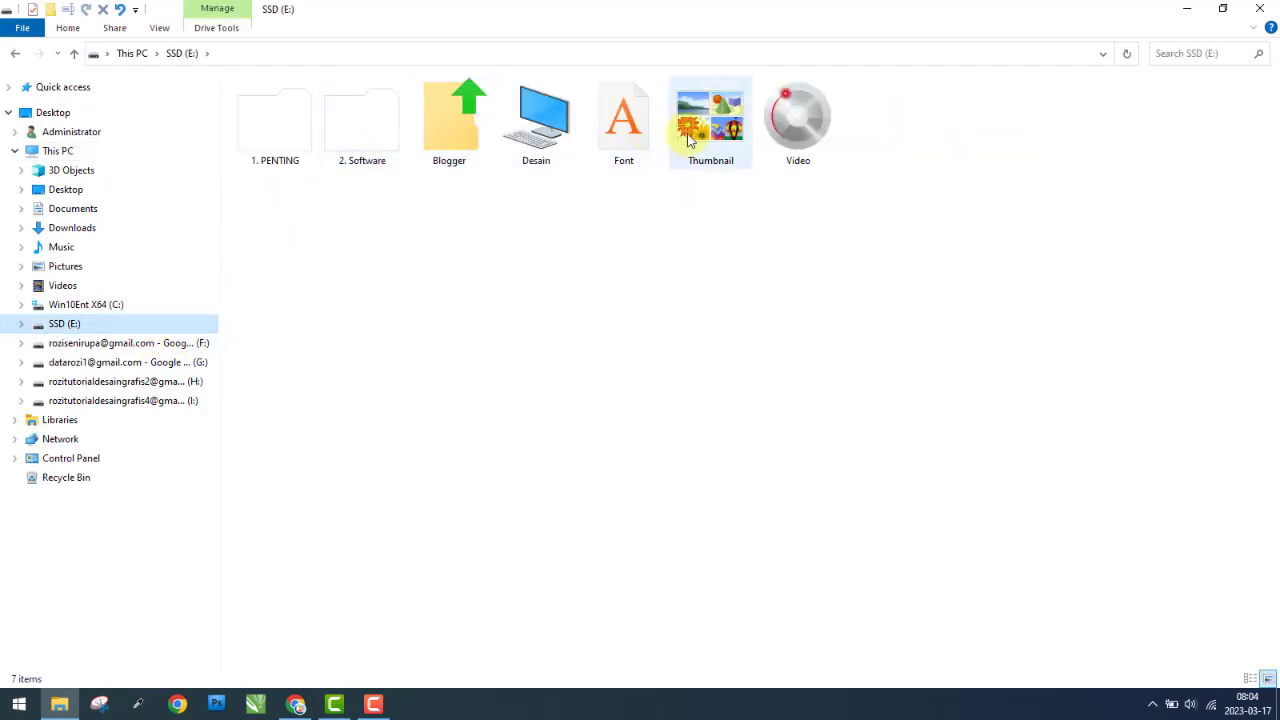
{"action": "double_click", "coordinate": [688, 128]}
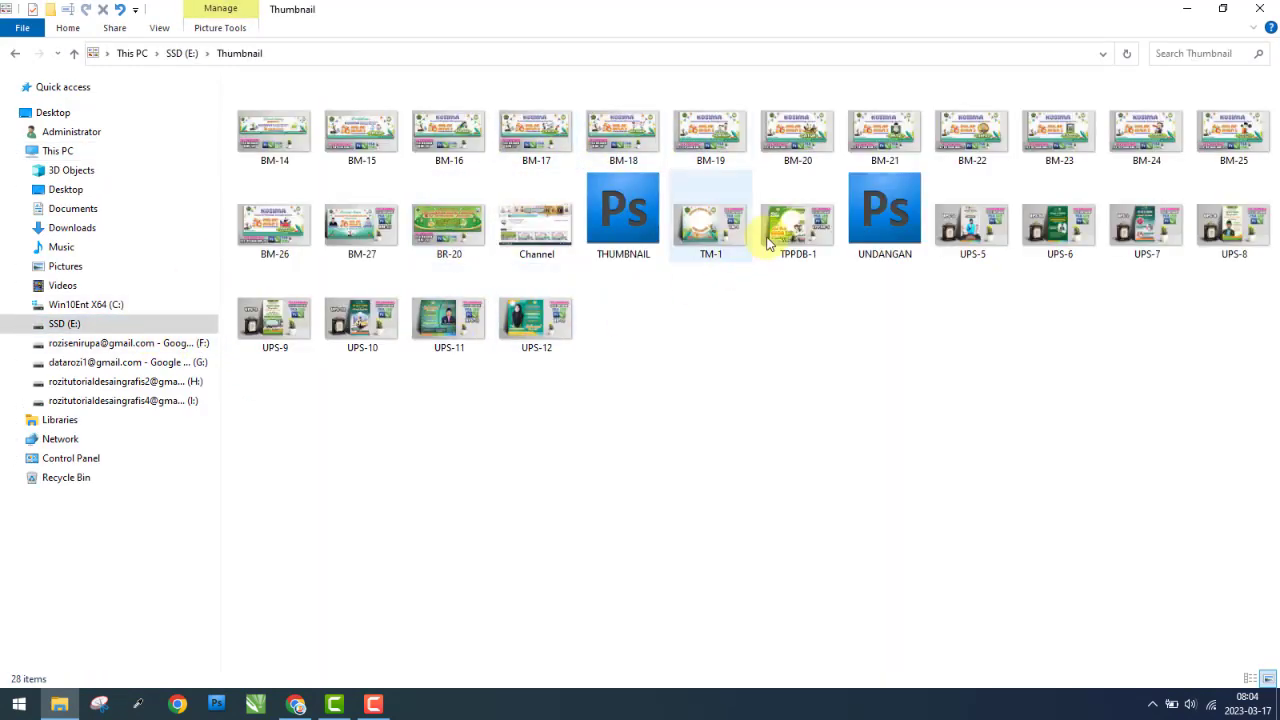
{"action": "left_click", "coordinate": [791, 232]}
{"action": "double_click", "coordinate": [791, 232]}
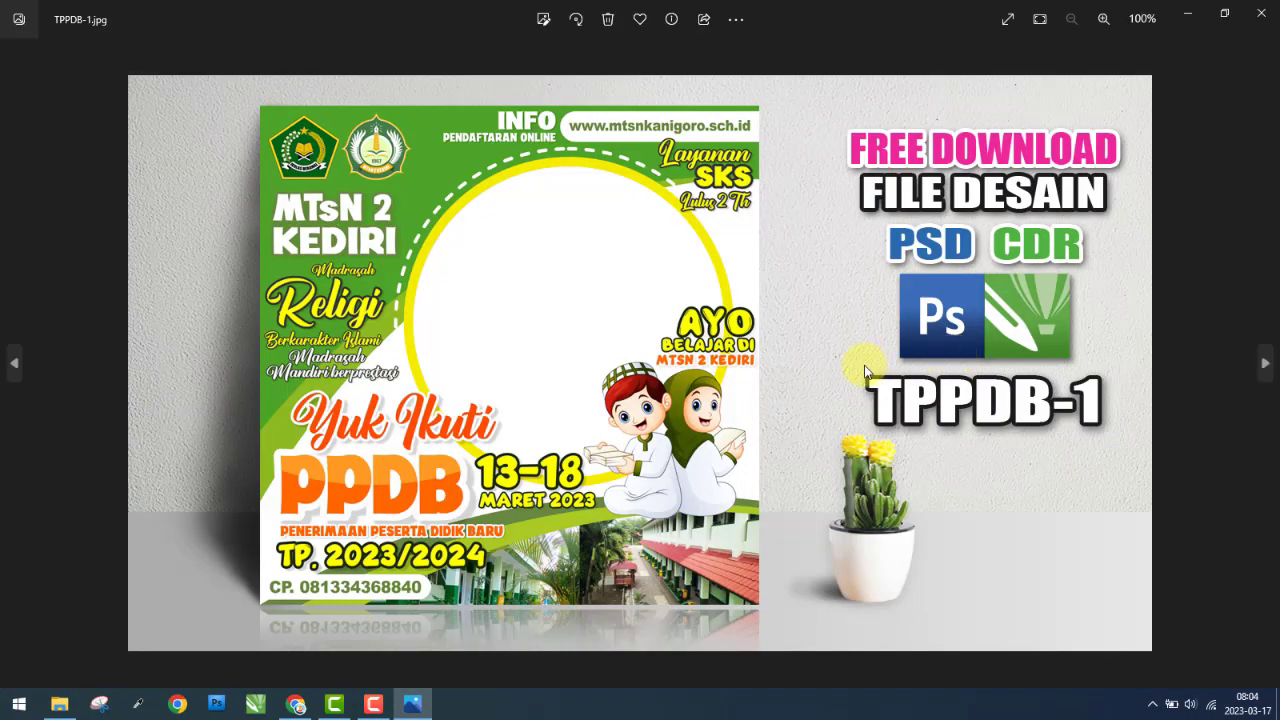
- Zoom in and back out on the TPPDB-1 poster preview
{"action": "scroll", "coordinate": [680, 398], "scroll_direction": "up", "scroll_amount": 1}
{"action": "scroll", "coordinate": [680, 398], "scroll_direction": "up", "scroll_amount": 1}
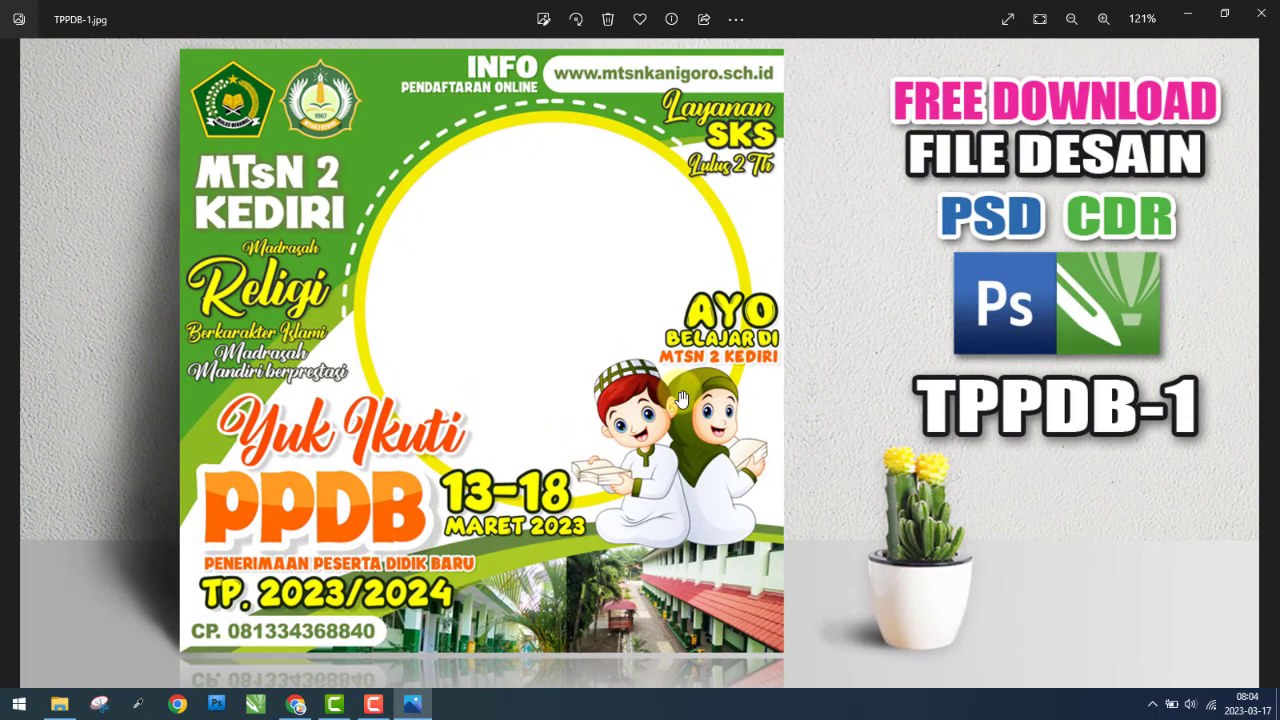
{"action": "scroll", "coordinate": [680, 398], "scroll_direction": "down", "scroll_amount": 1}
{"action": "scroll", "coordinate": [680, 398], "scroll_direction": "down", "scroll_amount": 1}
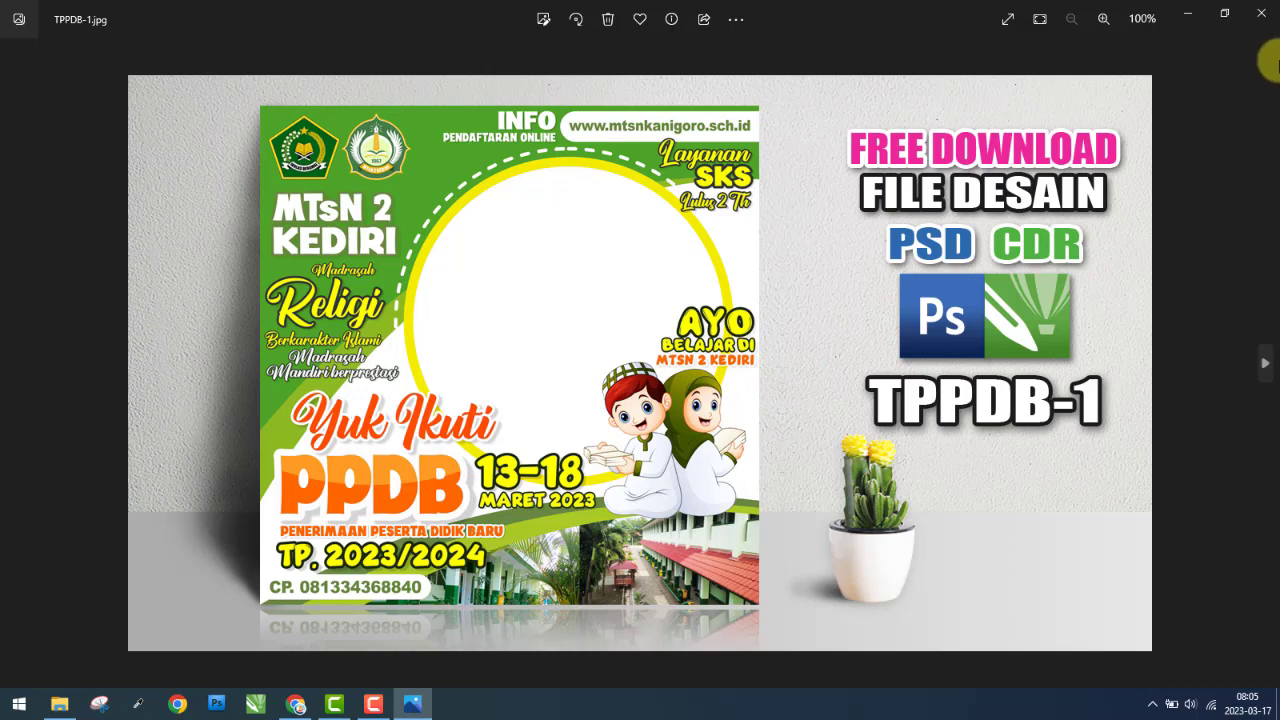
- Close the preview and navigate to E:\Desain\TPPDB-1\TPPDB-1C
{"action": "left_click", "coordinate": [1262, 14]}
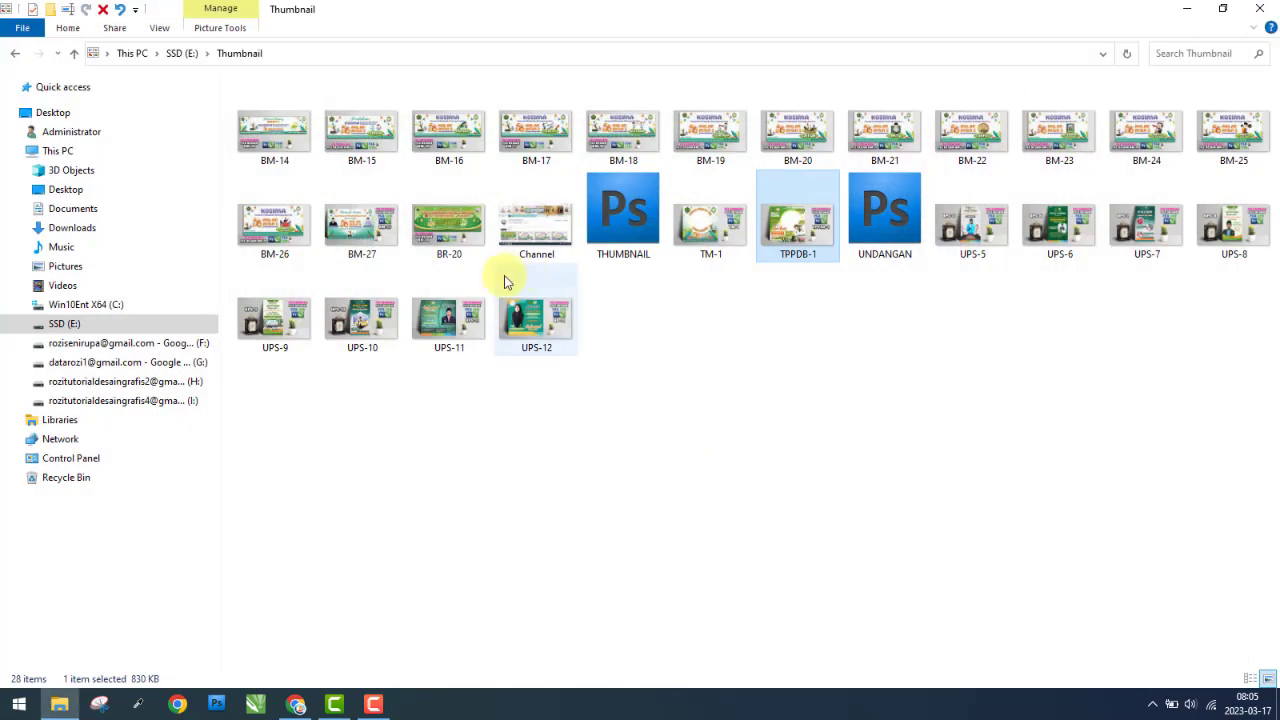
{"action": "left_click", "coordinate": [157, 318]}
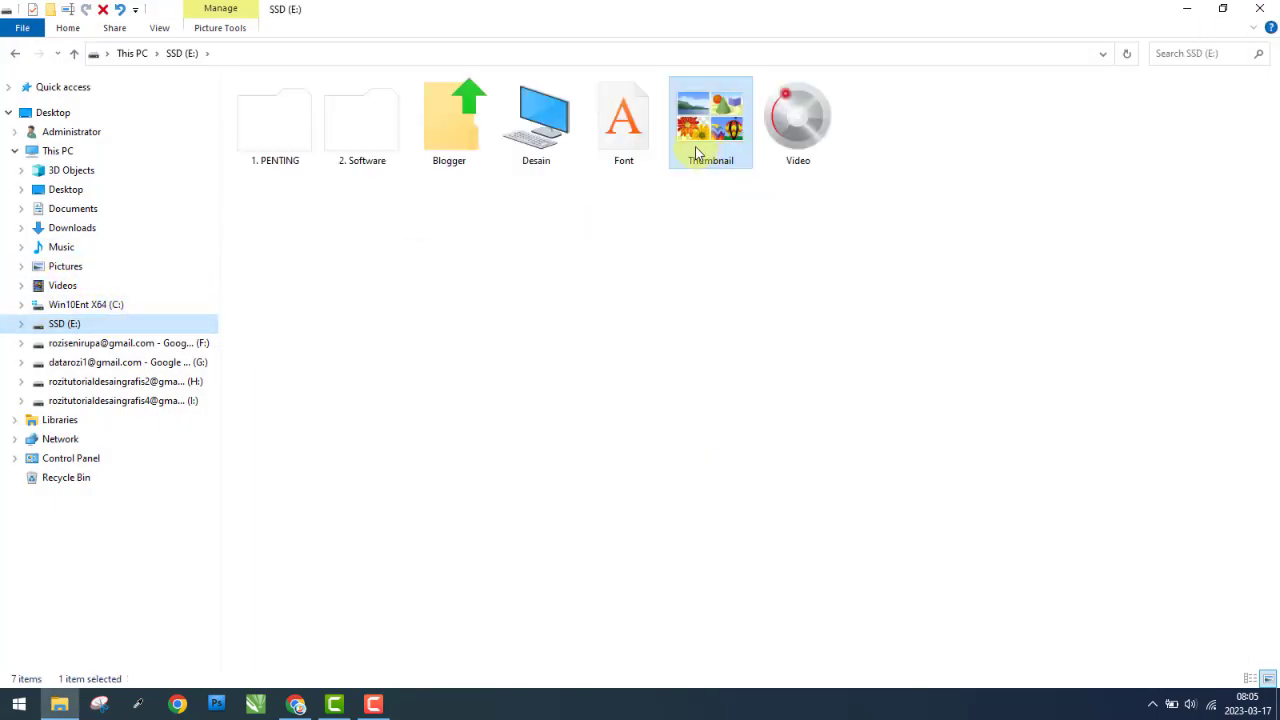
{"action": "double_click", "coordinate": [548, 128]}
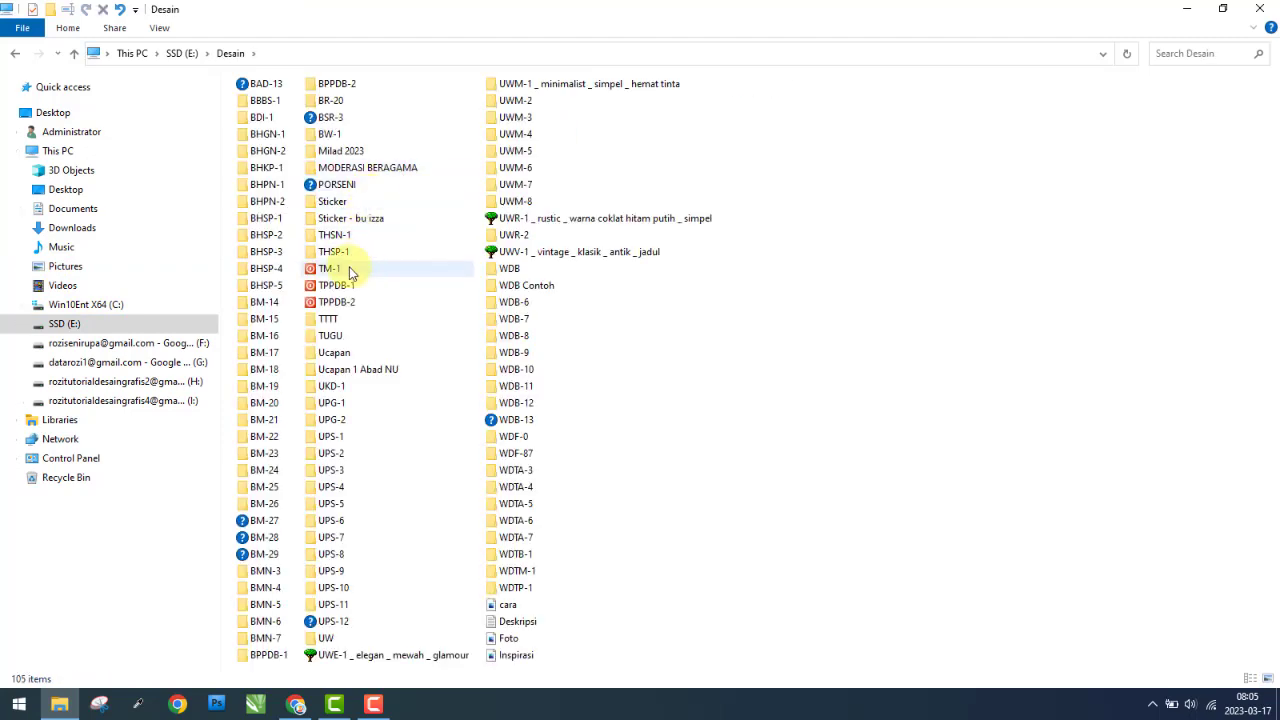
{"action": "double_click", "coordinate": [345, 285]}
{"action": "double_click", "coordinate": [295, 170]}
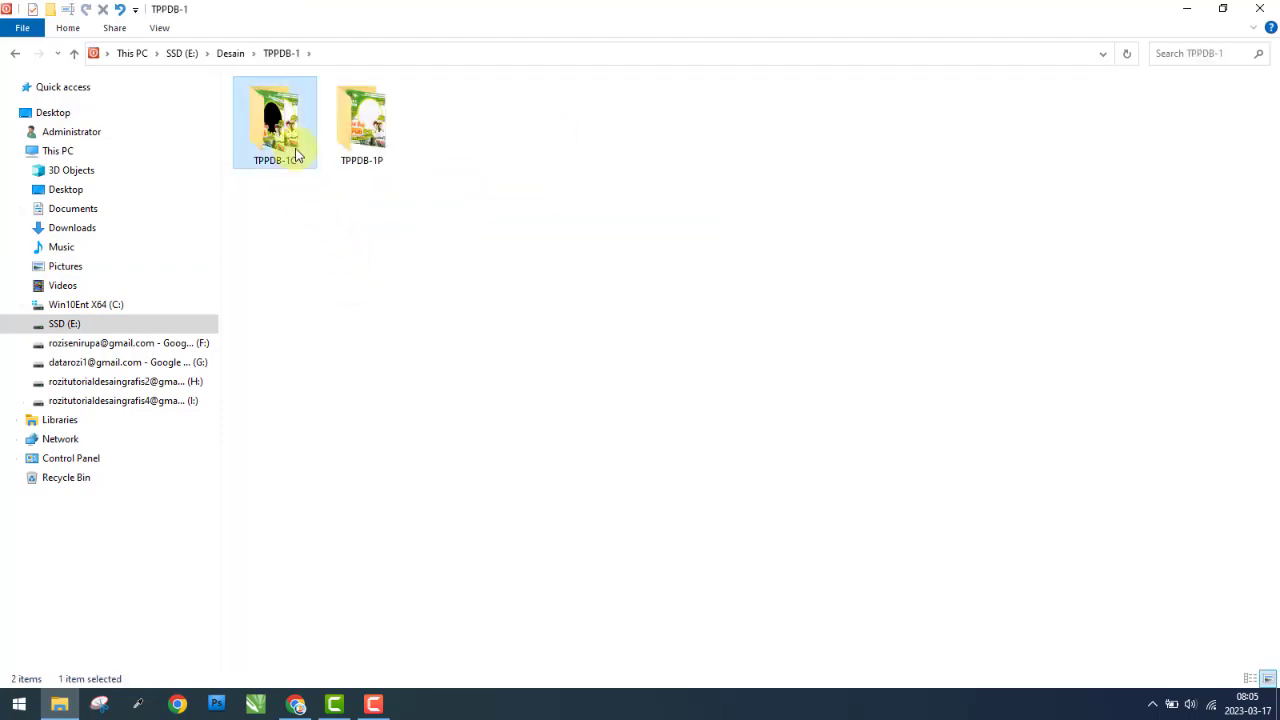
{"action": "mouse_move", "coordinate": [273, 230]}
{"action": "left_mouse_down"}
{"action": "mouse_move", "coordinate": [483, 136]}
{"action": "mouse_move", "coordinate": [384, 120]}
{"action": "left_mouse_up"}
- Inspect the Bahan materials and the Link sources text file, then return to TPPDB-1C
{"action": "double_click", "coordinate": [291, 137]}
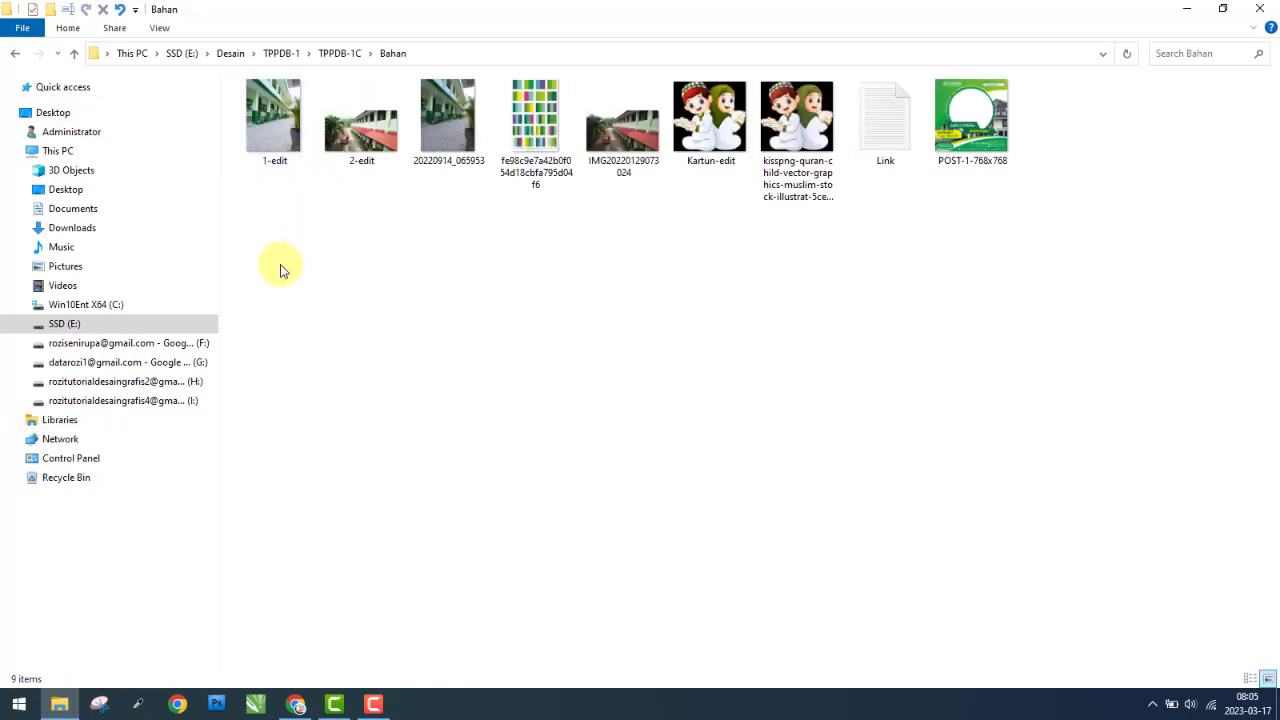
{"action": "left_click_drag", "start_coordinate": [280, 264], "coordinate": [893, 180]}
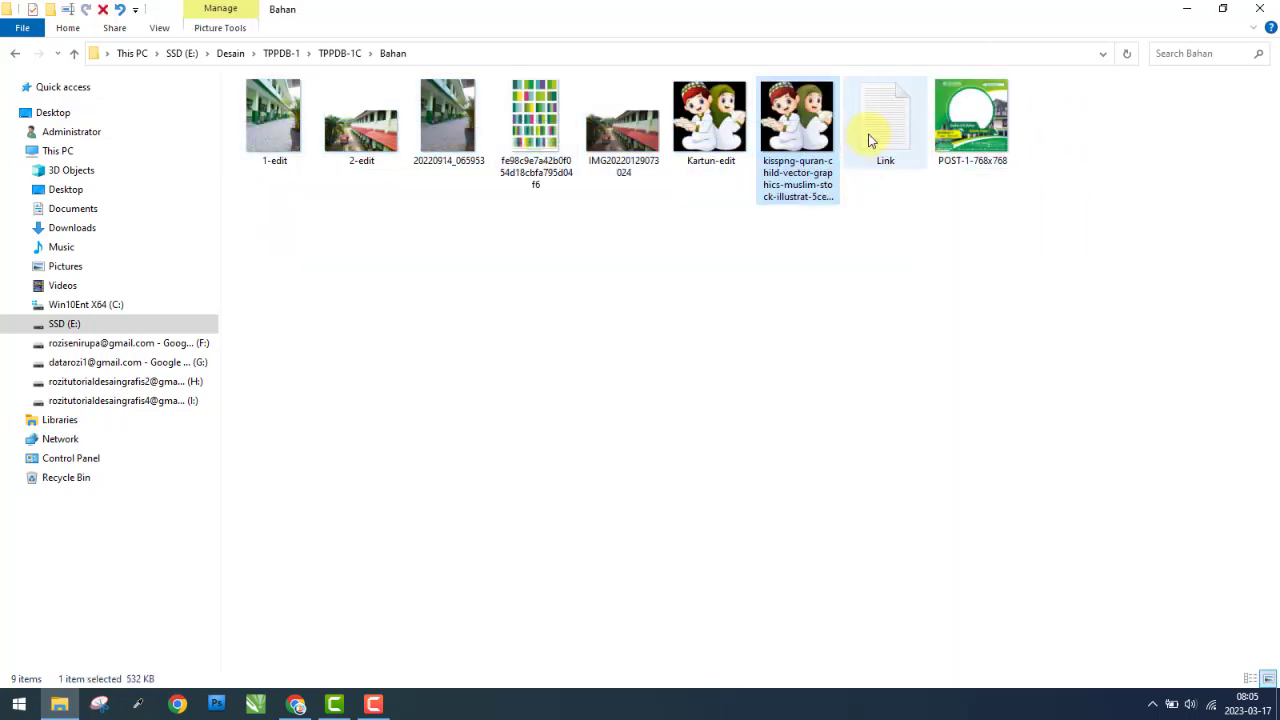
{"action": "double_click", "coordinate": [885, 125]}
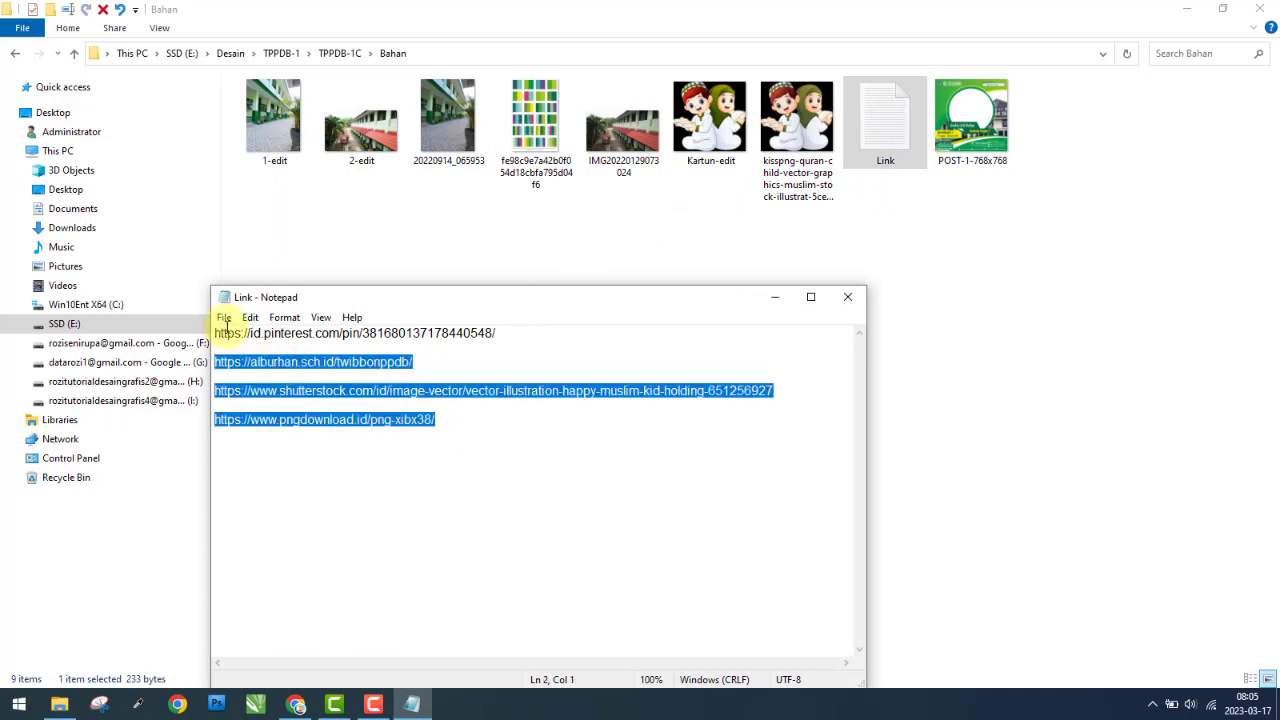
{"action": "left_click_drag", "start_coordinate": [462, 424], "coordinate": [205, 338]}
{"action": "left_click", "coordinate": [855, 298]}
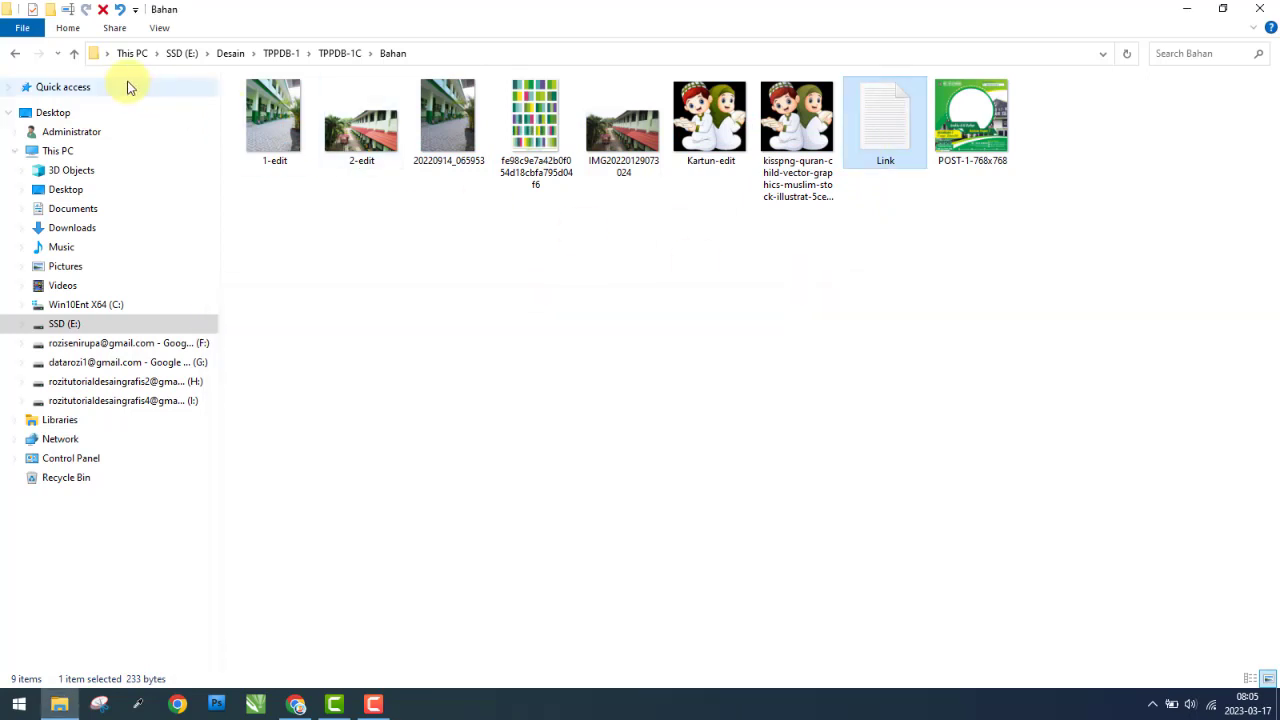
{"action": "left_click", "coordinate": [15, 54]}
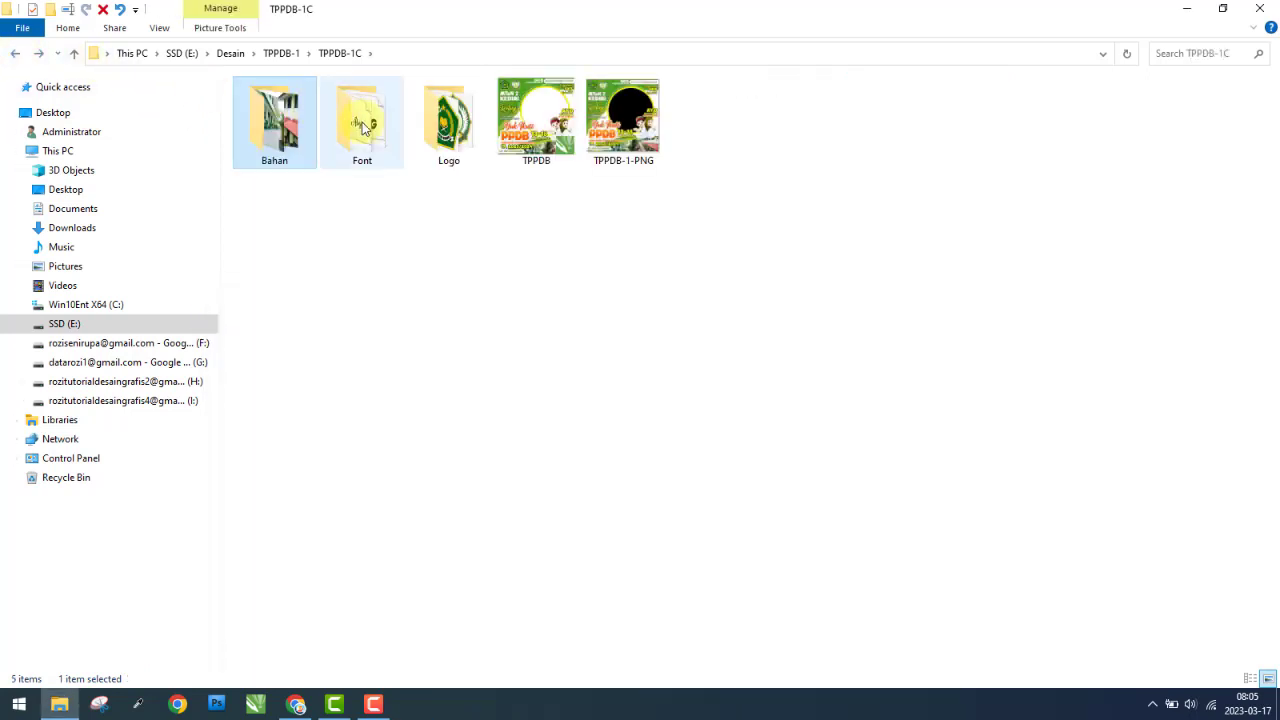
- Look through the Font and Logo folders, then open TPPDB-1-PNG.png
{"action": "double_click", "coordinate": [362, 122]}
{"action": "left_click", "coordinate": [15, 54]}
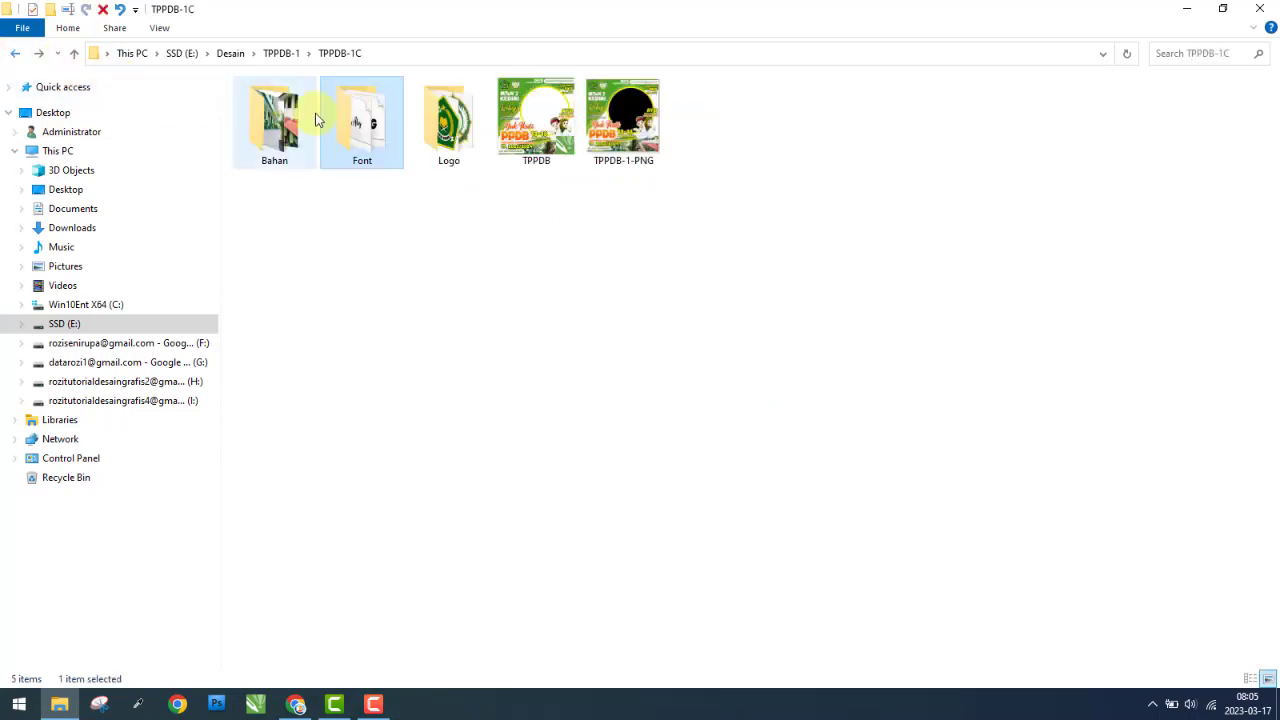
{"action": "left_click", "coordinate": [473, 134]}
{"action": "double_click", "coordinate": [473, 134]}
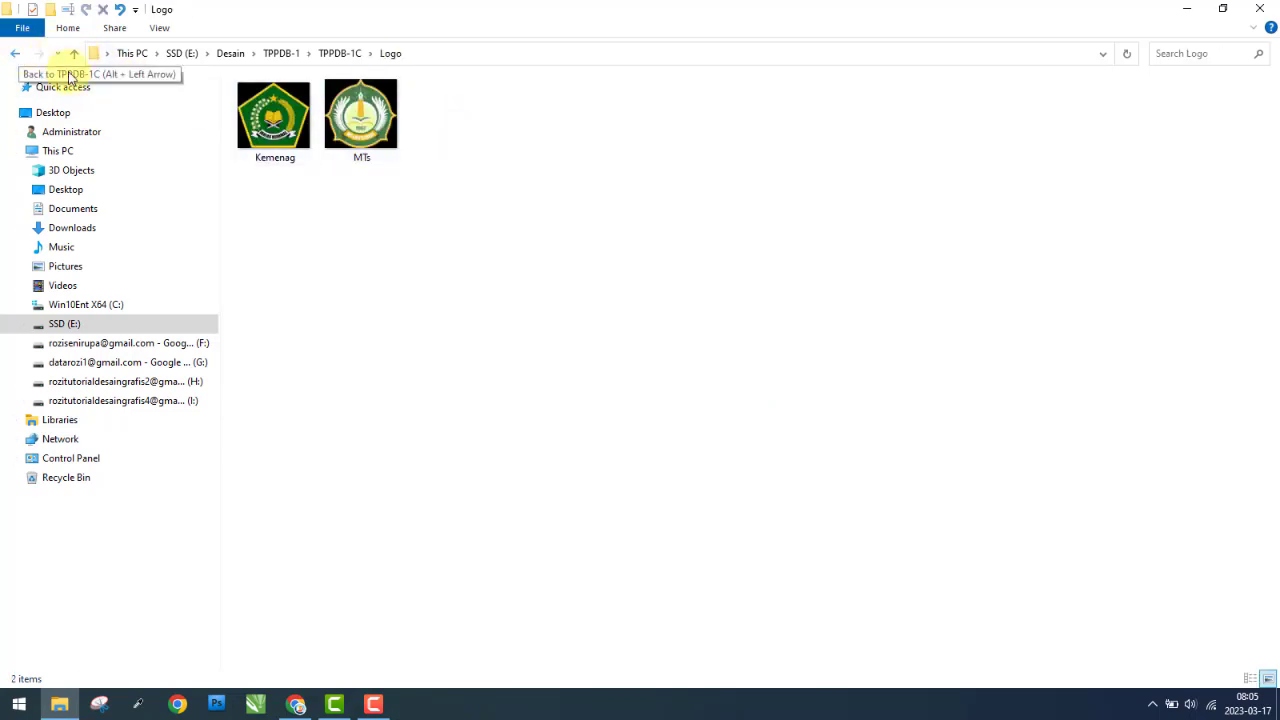
{"action": "left_click", "coordinate": [243, 132]}
{"action": "left_click", "coordinate": [13, 55]}
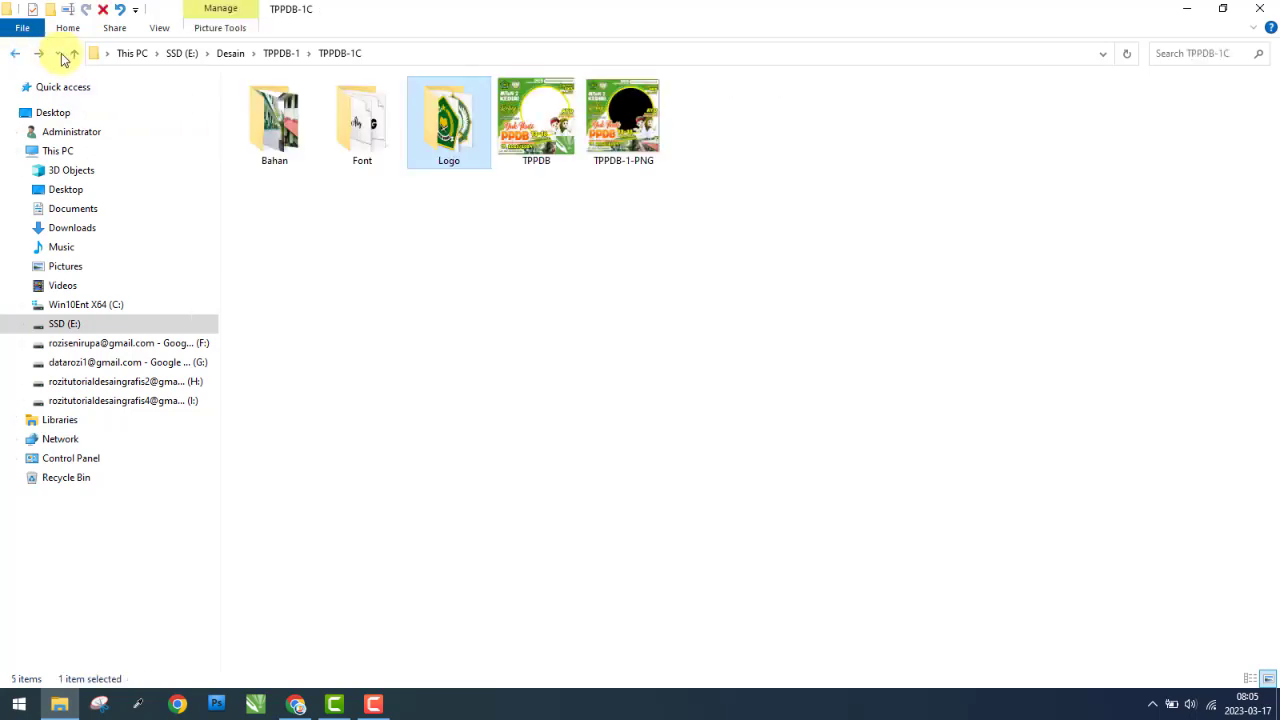
{"action": "double_click", "coordinate": [622, 118]}
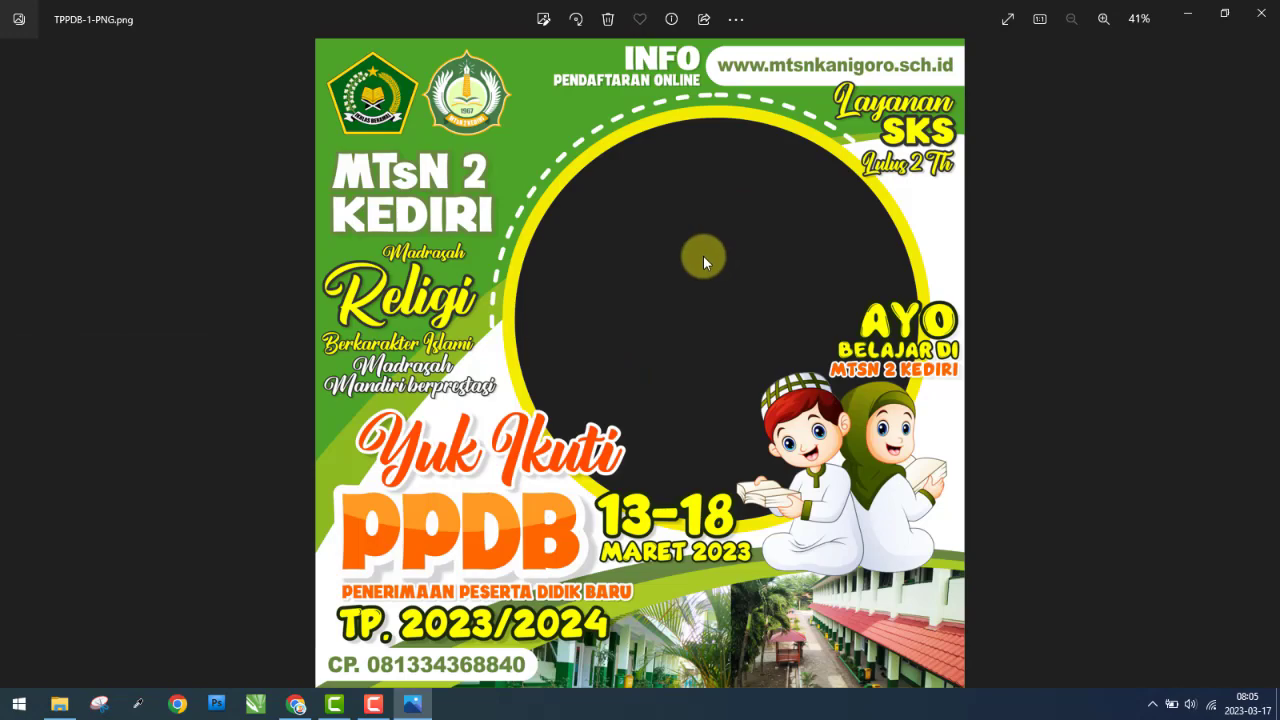
- Zoom over TPPDB-1-PNG.png, close it, and select the TPPDB design file
{"action": "scroll", "coordinate": [705, 262], "scroll_direction": "up", "scroll_amount": 1}
{"action": "scroll", "coordinate": [705, 262], "scroll_direction": "down", "scroll_amount": 2}
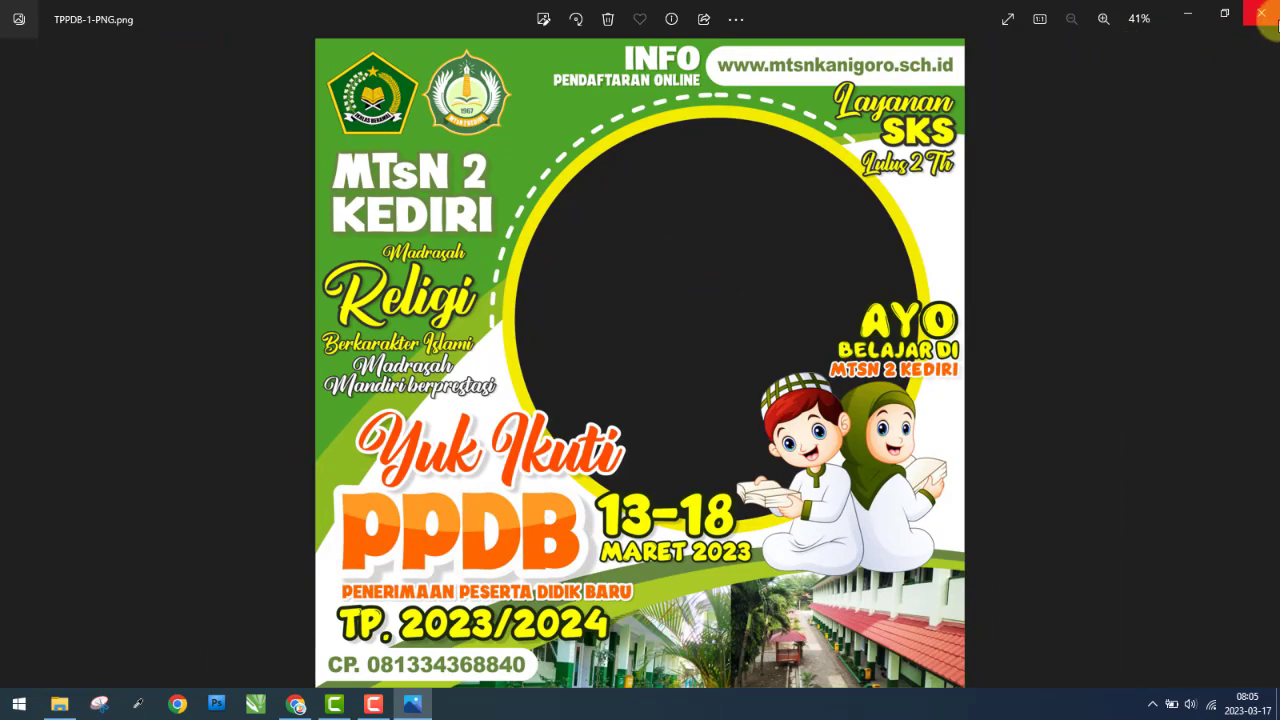
{"action": "left_click", "coordinate": [1260, 12]}
{"action": "left_click", "coordinate": [536, 118]}
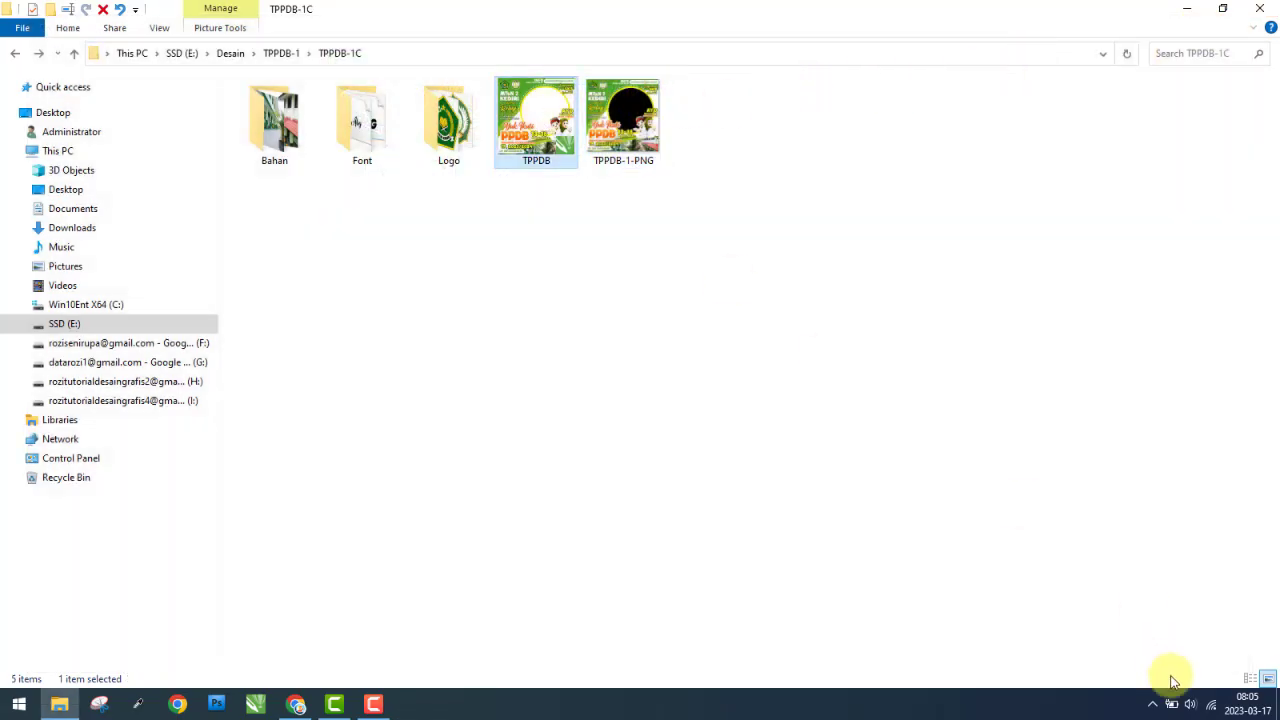
- Disconnect from Wi-Fi and open TPPDB.cdr in CorelDRAW X7
{"action": "left_click", "coordinate": [1211, 704]}
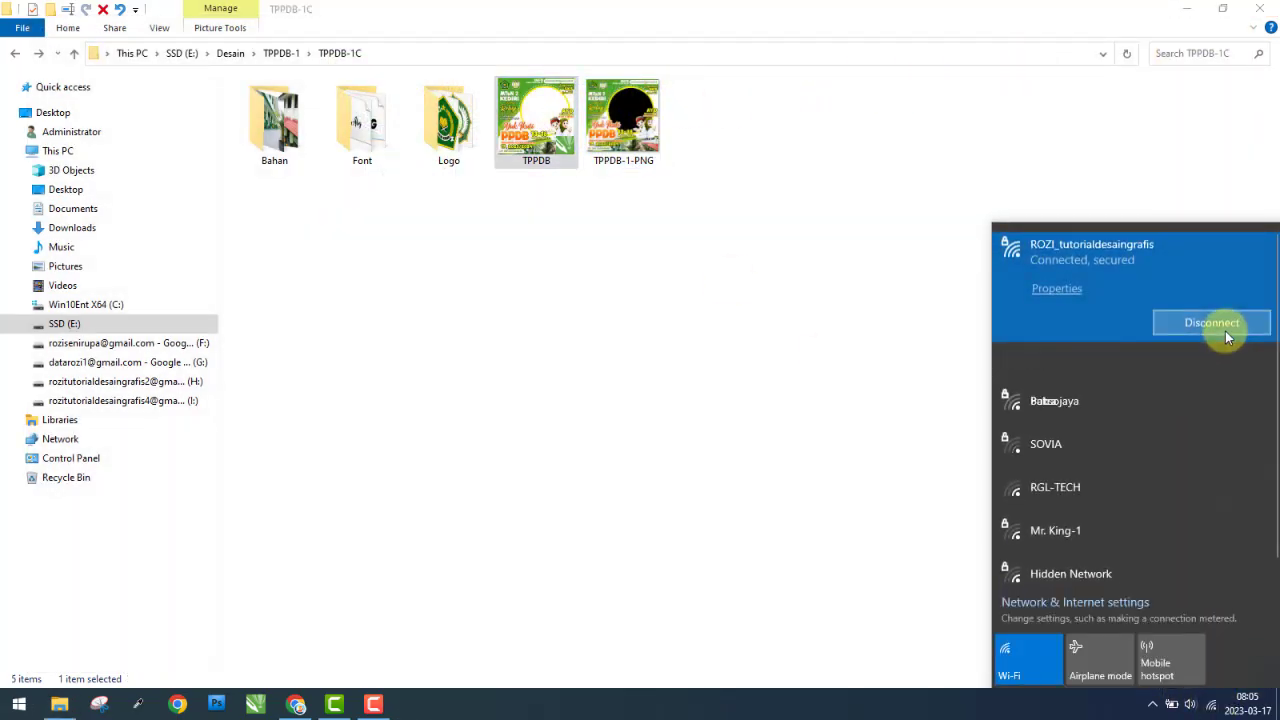
{"action": "left_click", "coordinate": [1196, 323]}
{"action": "double_click", "coordinate": [535, 128]}
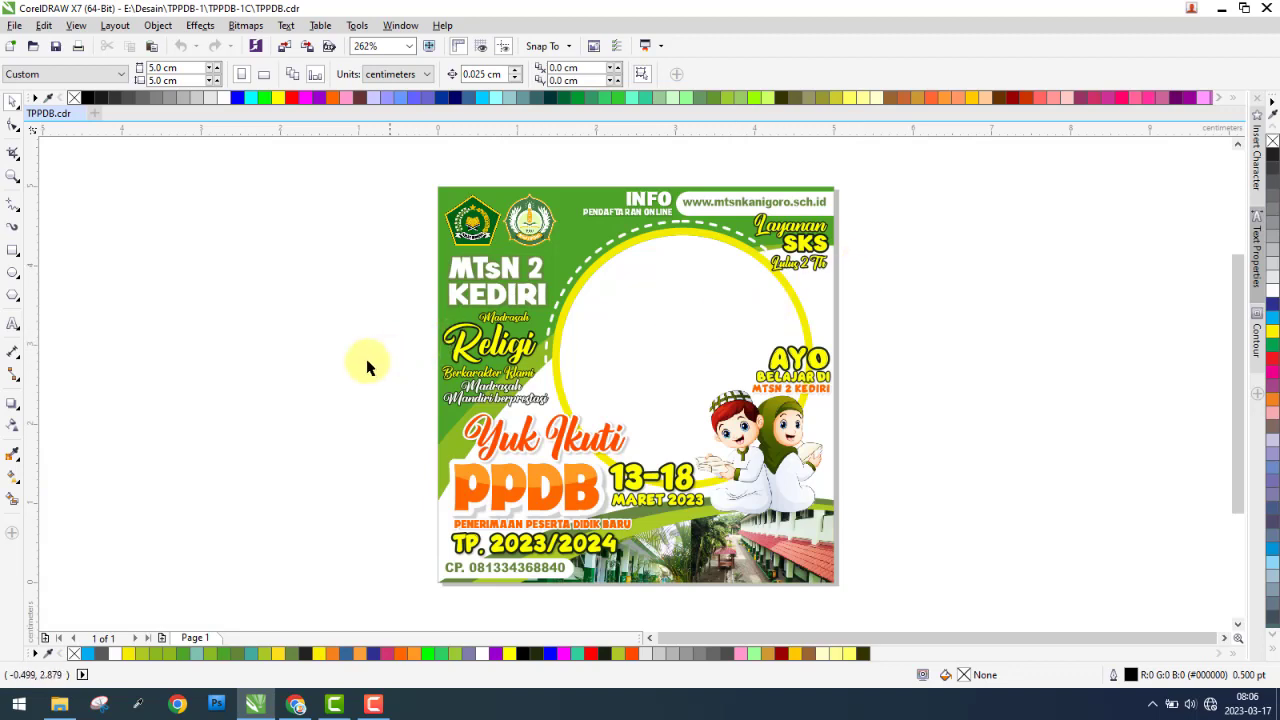
- Ungroup the design and drag apart the website, Layanan, AYO texts and children illustration
{"action": "left_click", "coordinate": [490, 340]}
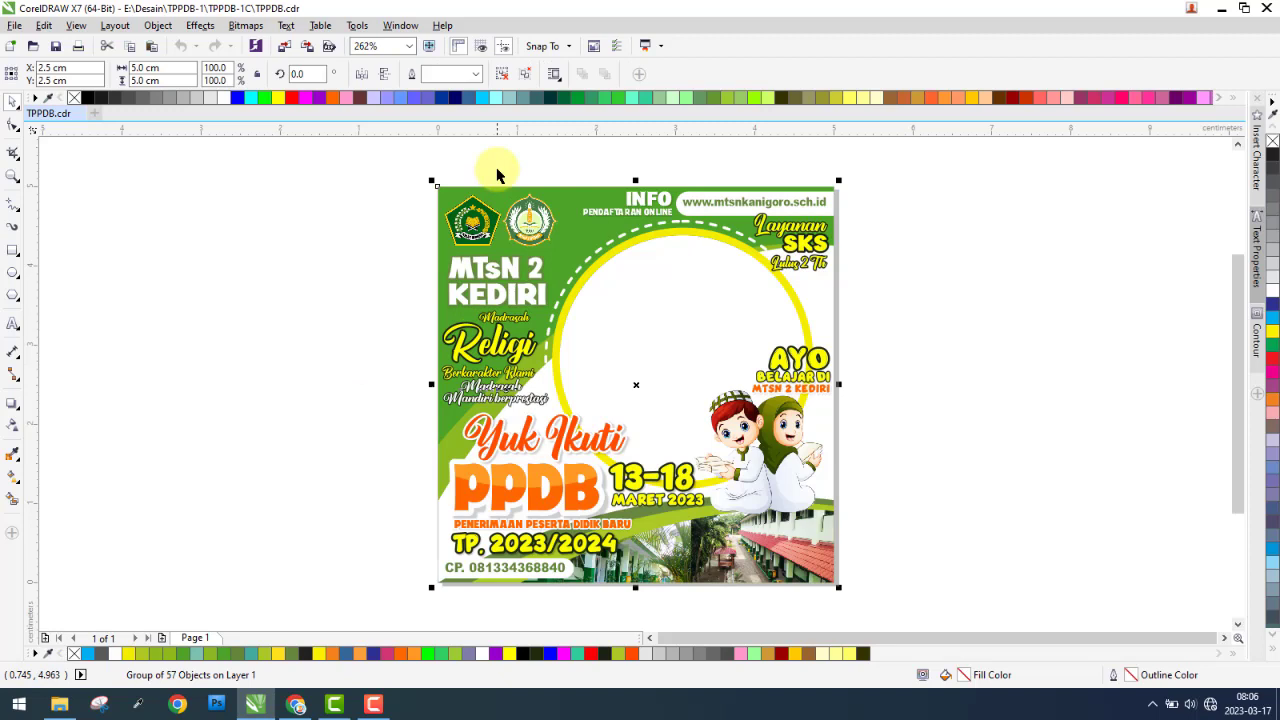
{"action": "left_click", "coordinate": [501, 74]}
{"action": "left_click", "coordinate": [748, 198]}
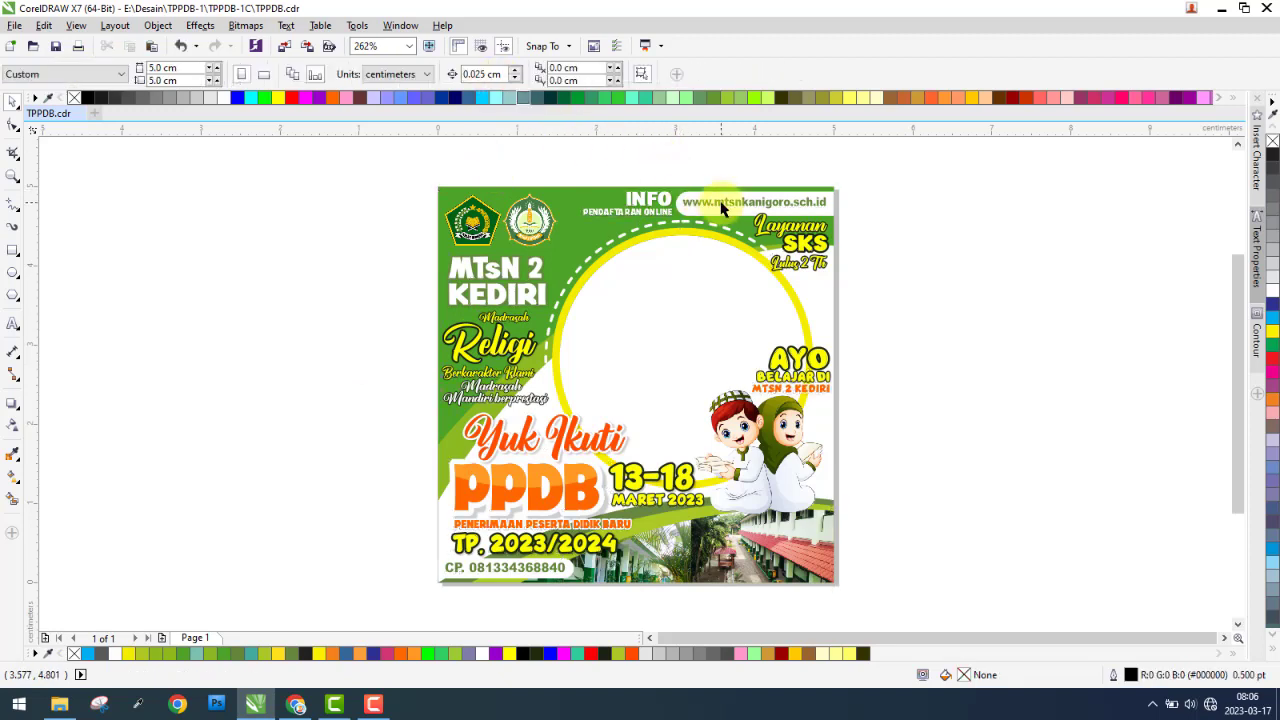
{"action": "left_click_drag", "start_coordinate": [748, 198], "coordinate": [767, 171]}
{"action": "left_click_drag", "start_coordinate": [790, 227], "coordinate": [863, 223]}
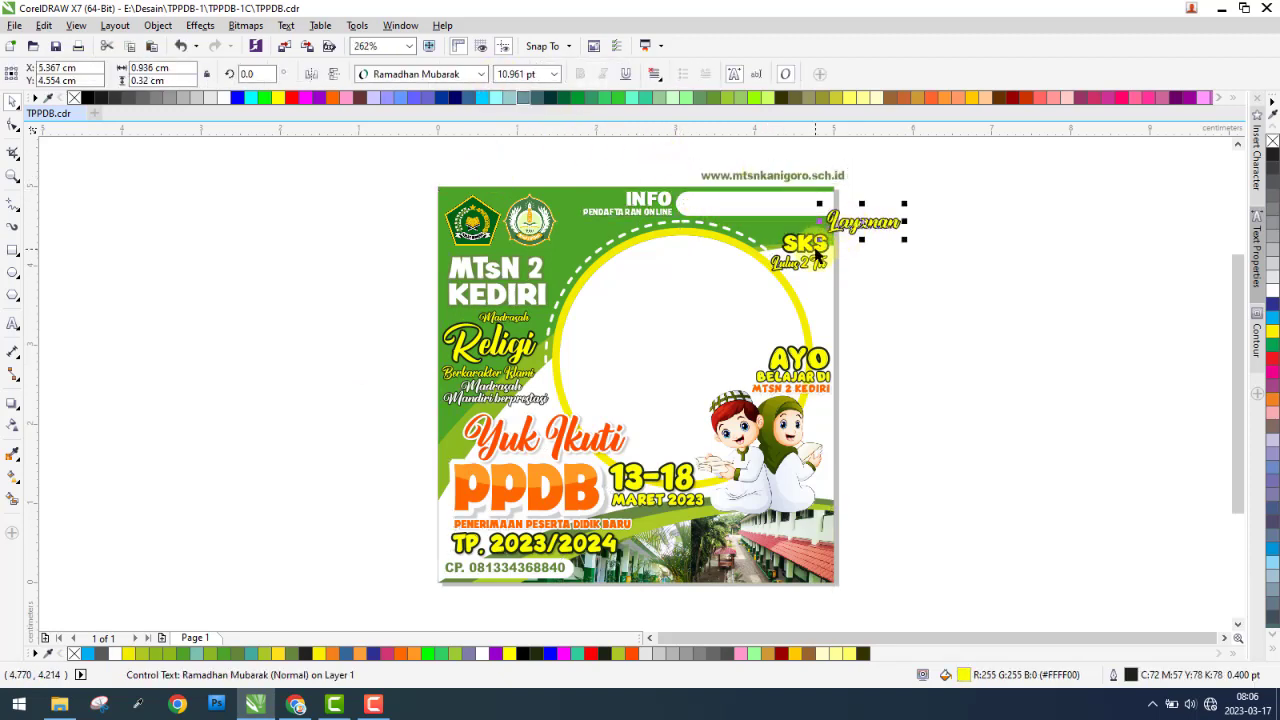
{"action": "left_click", "coordinate": [803, 244]}
{"action": "left_click_drag", "start_coordinate": [797, 357], "coordinate": [907, 352]}
{"action": "left_click_drag", "start_coordinate": [754, 449], "coordinate": [860, 451]}
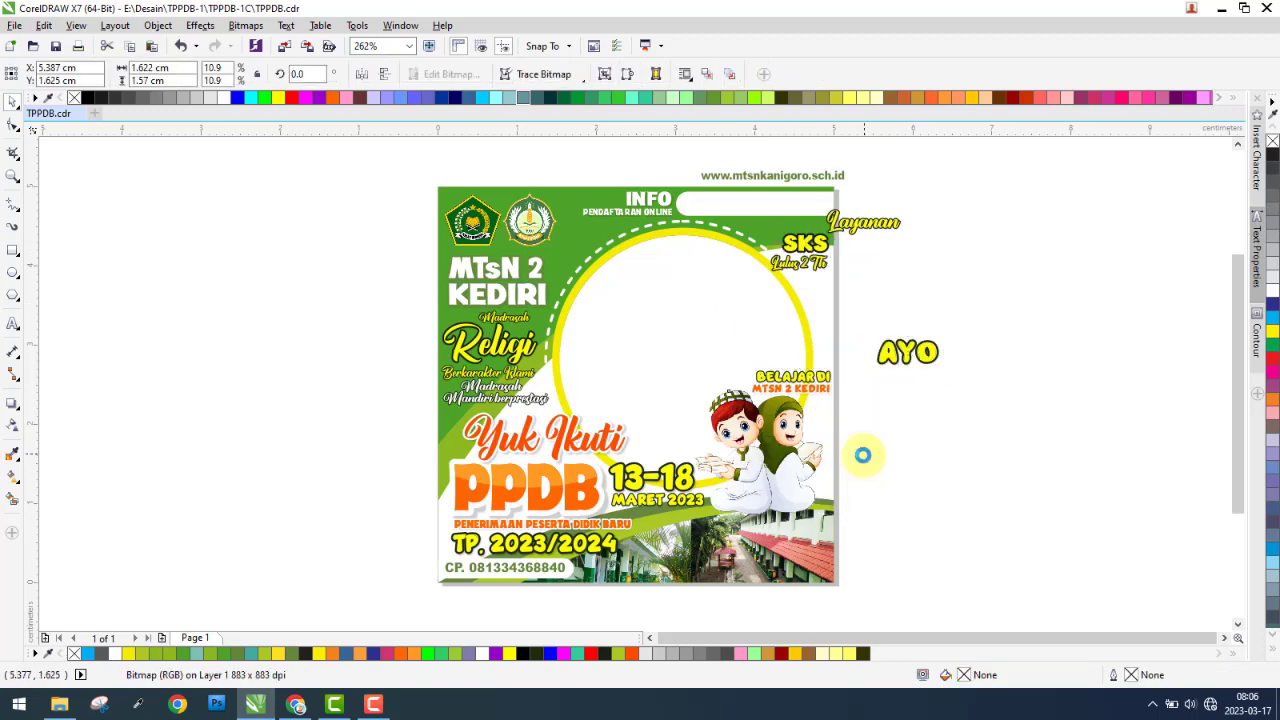
{"action": "mouse_move", "coordinate": [800, 377]}
{"action": "left_mouse_down"}
{"action": "mouse_move", "coordinate": [865, 354]}
{"action": "mouse_move", "coordinate": [832, 345]}
{"action": "left_mouse_up"}
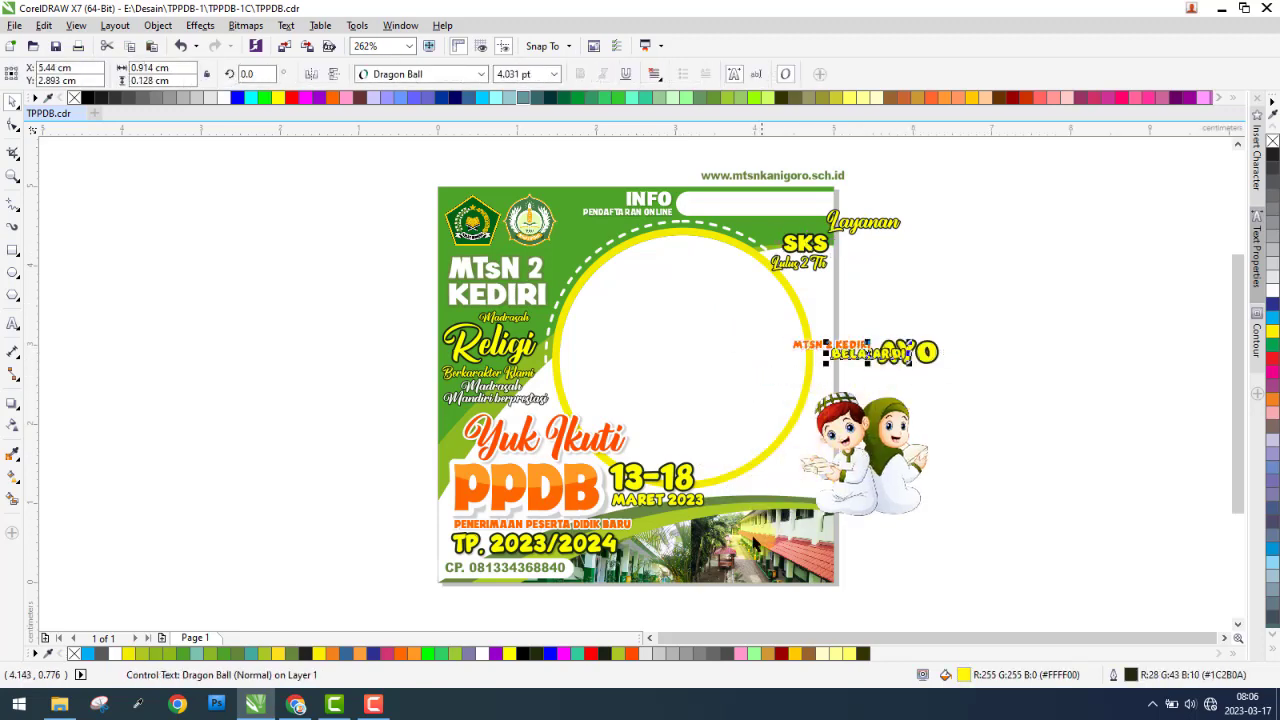
- Pull apart the school photo, Religi text, green background shapes and bottom waves
{"action": "mouse_move", "coordinate": [619, 525]}
{"action": "left_mouse_down"}
{"action": "mouse_move", "coordinate": [497, 553]}
{"action": "mouse_move", "coordinate": [457, 485]}
{"action": "left_mouse_up"}
{"action": "left_click_drag", "start_coordinate": [520, 437], "coordinate": [505, 385]}
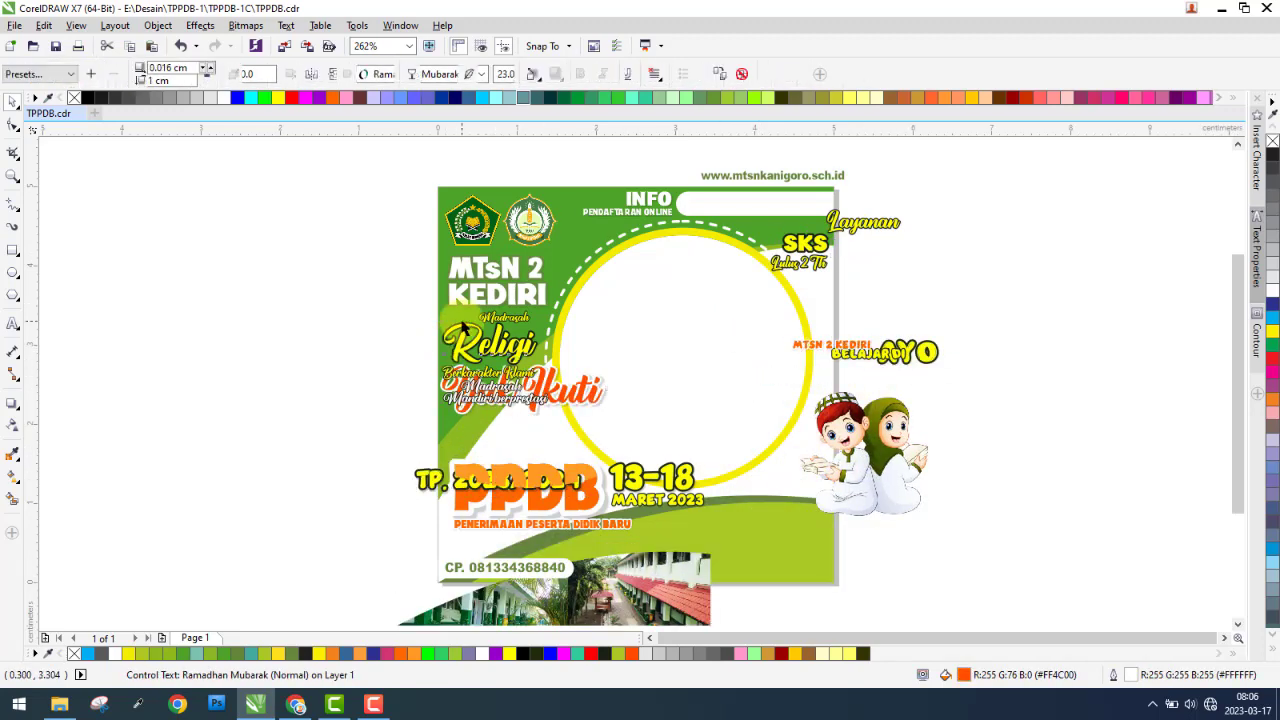
{"action": "mouse_move", "coordinate": [470, 315]}
{"action": "left_mouse_down"}
{"action": "mouse_move", "coordinate": [463, 218]}
{"action": "mouse_move", "coordinate": [757, 171]}
{"action": "mouse_move", "coordinate": [613, 183]}
{"action": "left_mouse_up"}
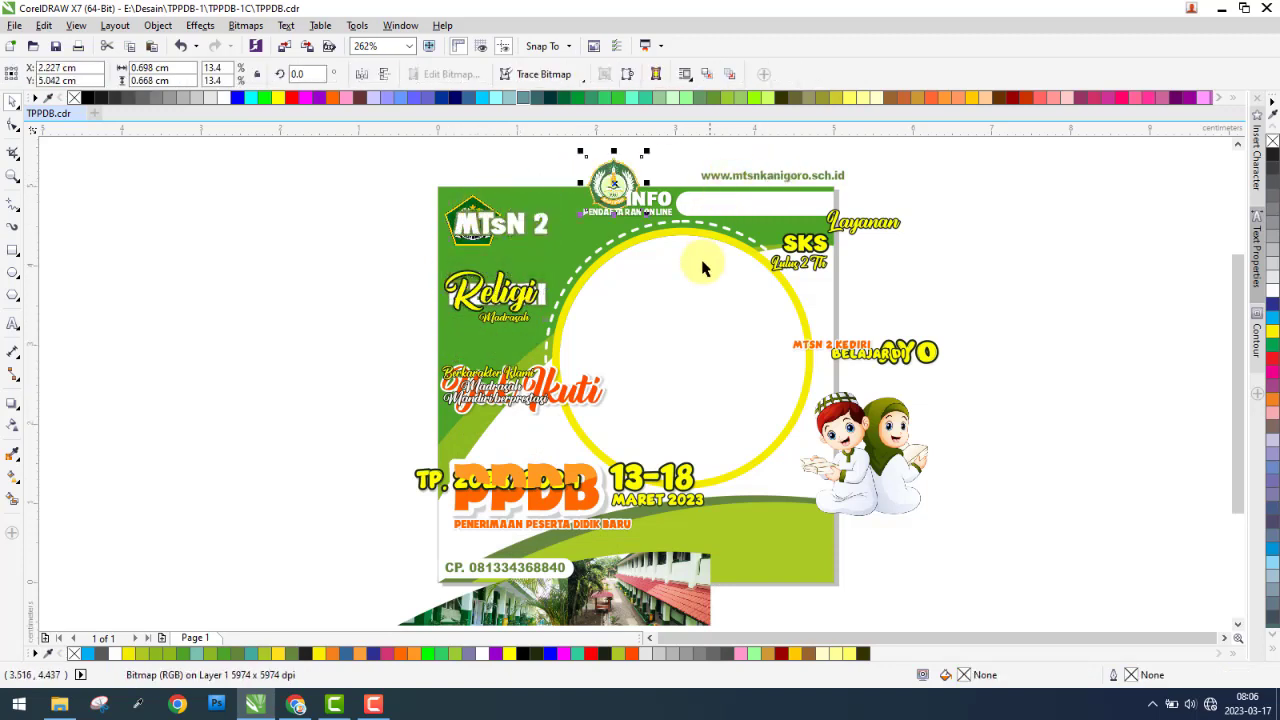
{"action": "left_click", "coordinate": [548, 315]}
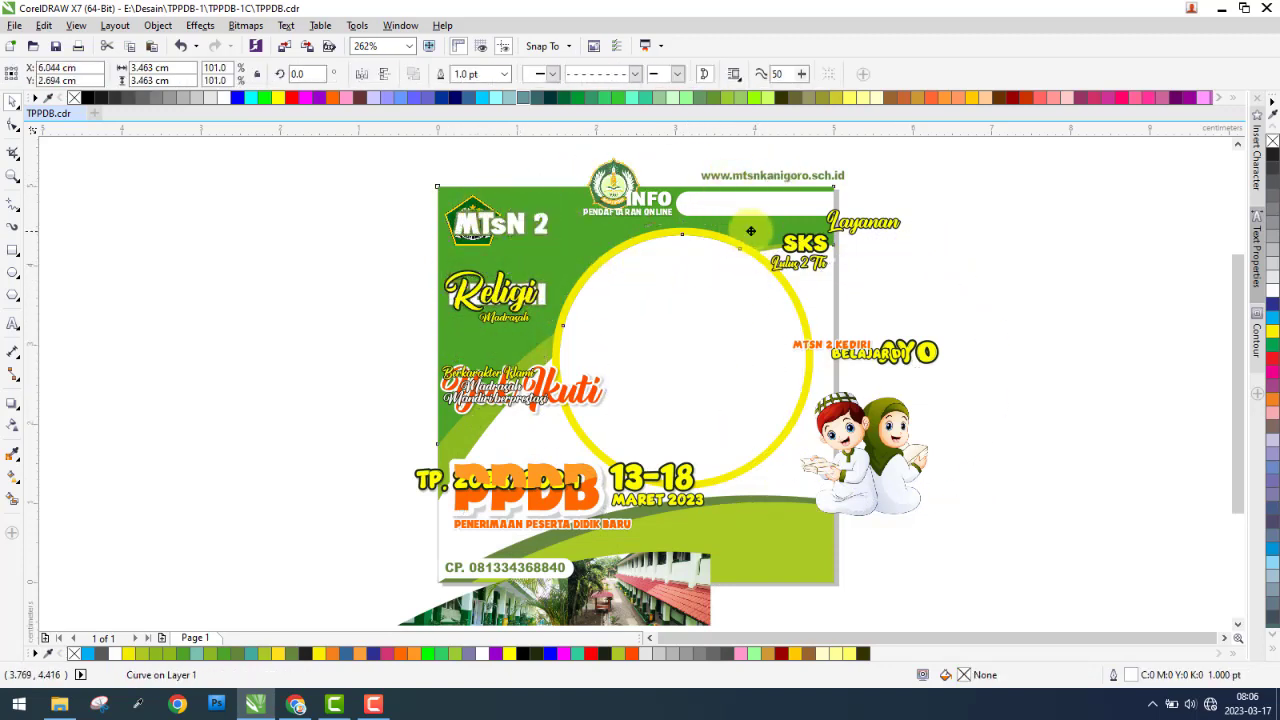
{"action": "left_click_drag", "start_coordinate": [750, 240], "coordinate": [785, 258]}
{"action": "left_click_drag", "start_coordinate": [522, 284], "coordinate": [320, 274]}
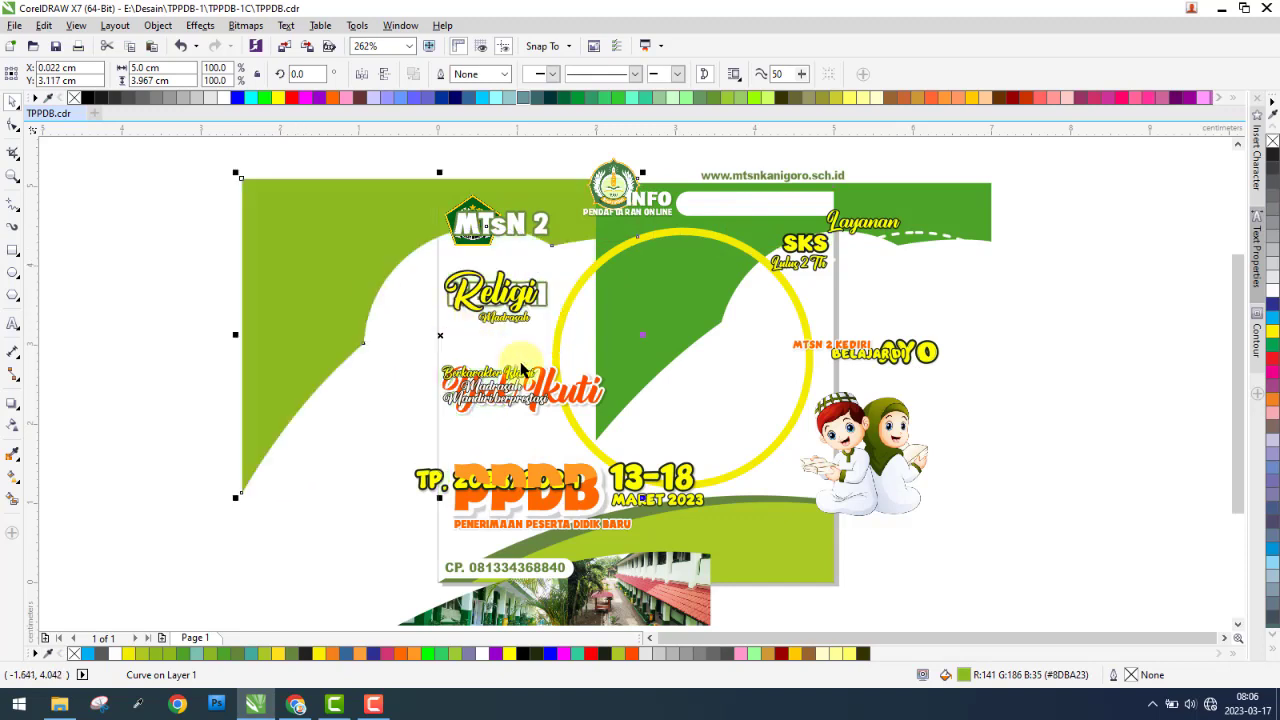
{"action": "left_click_drag", "start_coordinate": [744, 537], "coordinate": [1044, 574]}
{"action": "left_click_drag", "start_coordinate": [786, 531], "coordinate": [420, 534]}
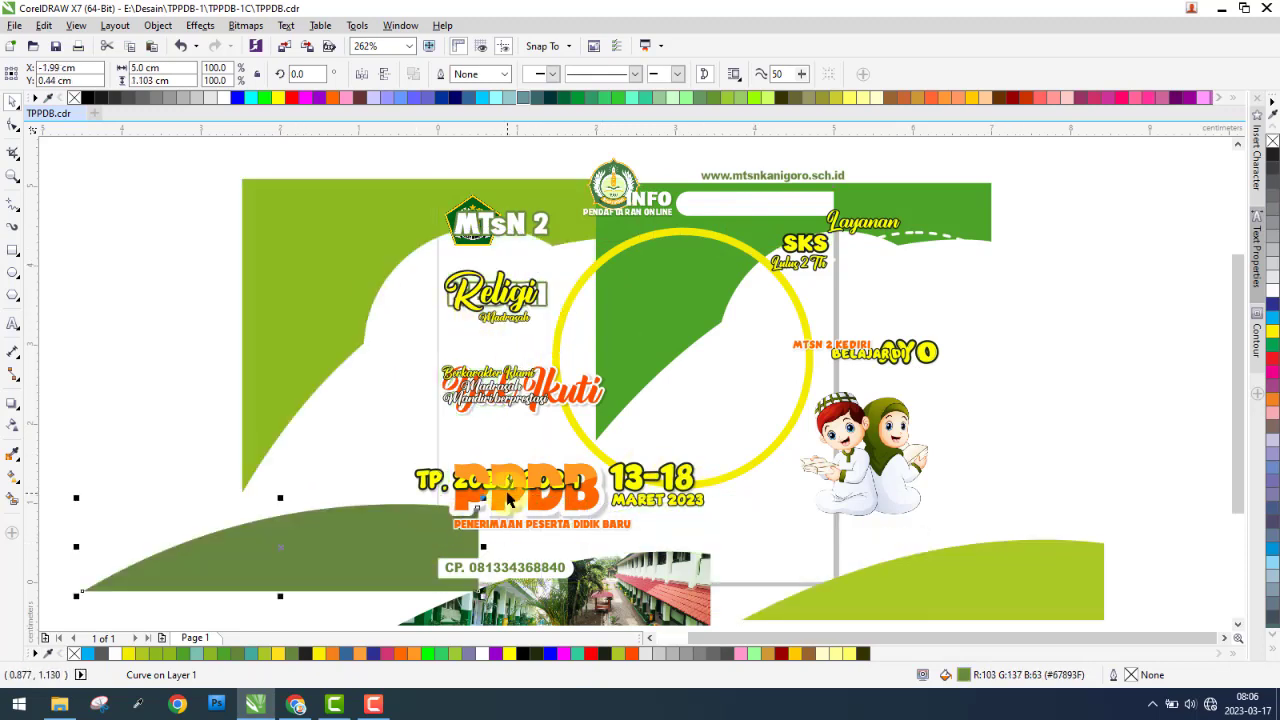
- Move the TP. 2023/2024, PPDB and MARET 2023 texts, then close CorelDRAW
{"action": "left_click_drag", "start_coordinate": [516, 494], "coordinate": [519, 547]}
{"action": "mouse_move", "coordinate": [530, 480]}
{"action": "left_mouse_down"}
{"action": "mouse_move", "coordinate": [485, 392]}
{"action": "mouse_move", "coordinate": [370, 483]}
{"action": "left_mouse_up"}
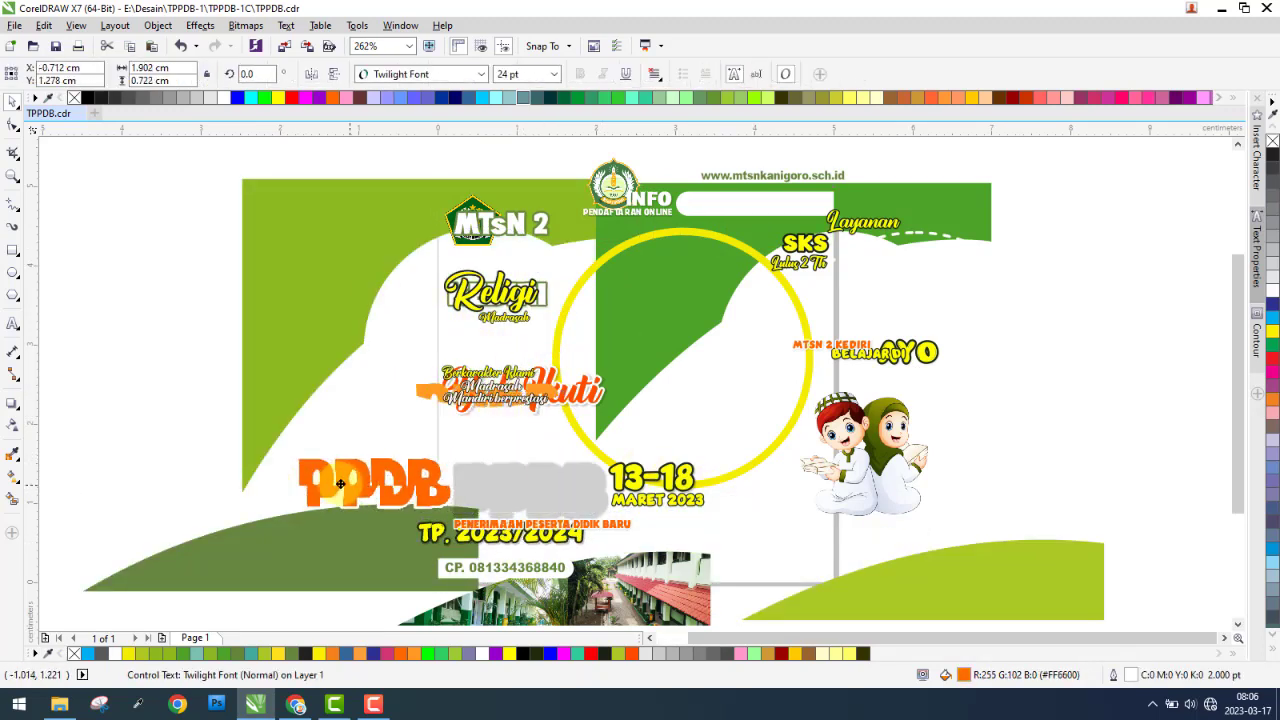
{"action": "left_click_drag", "start_coordinate": [700, 508], "coordinate": [696, 539]}
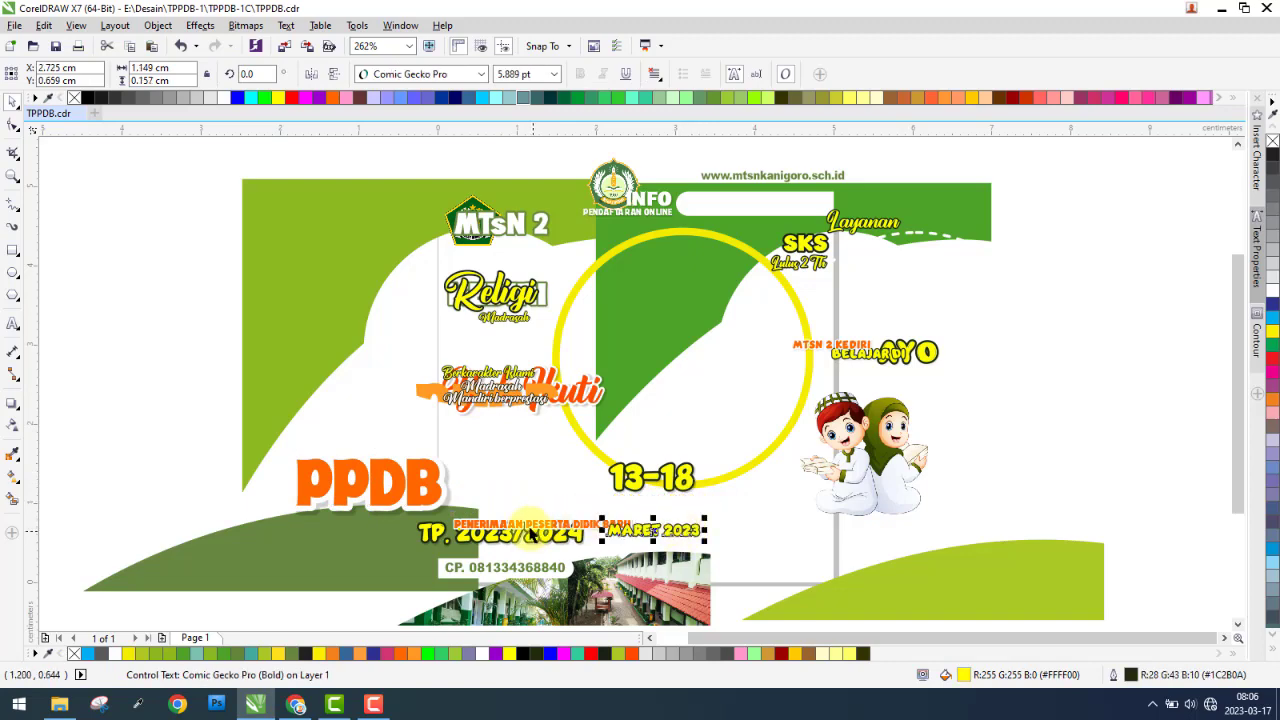
{"action": "left_click_drag", "start_coordinate": [560, 524], "coordinate": [550, 464]}
{"action": "left_click", "coordinate": [1268, 12]}
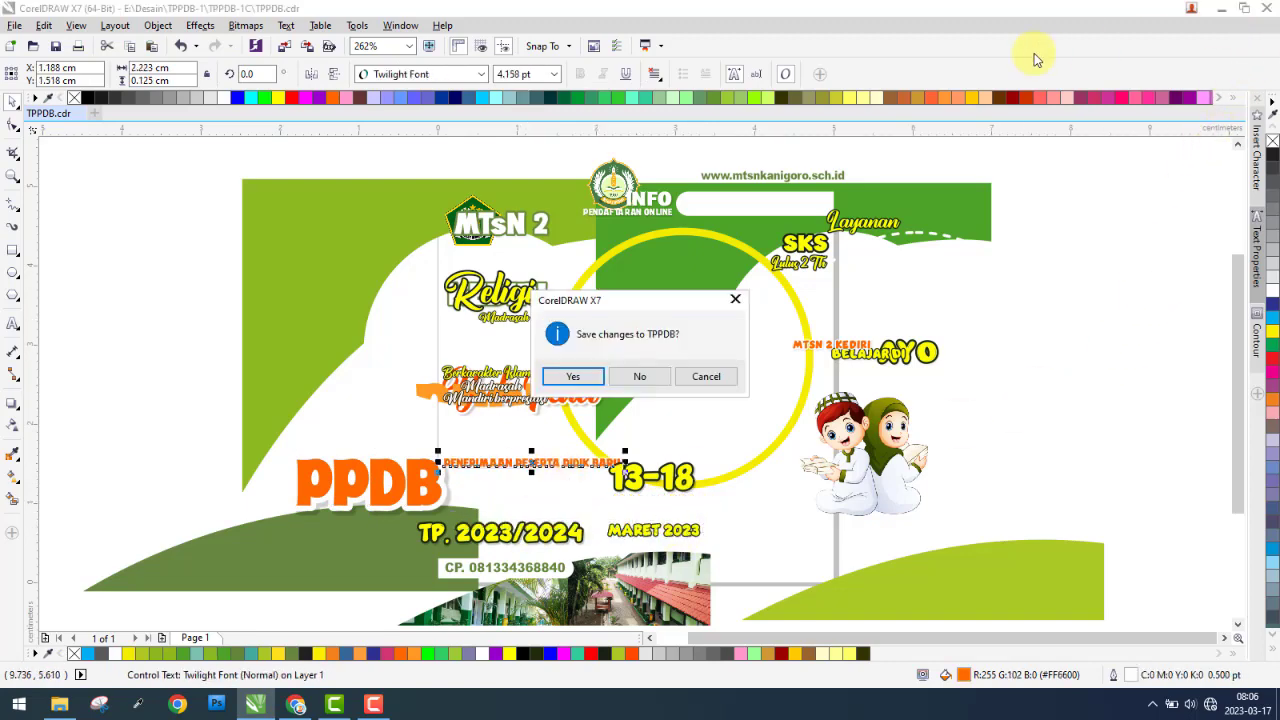
{"action": "left_click", "coordinate": [648, 376]}
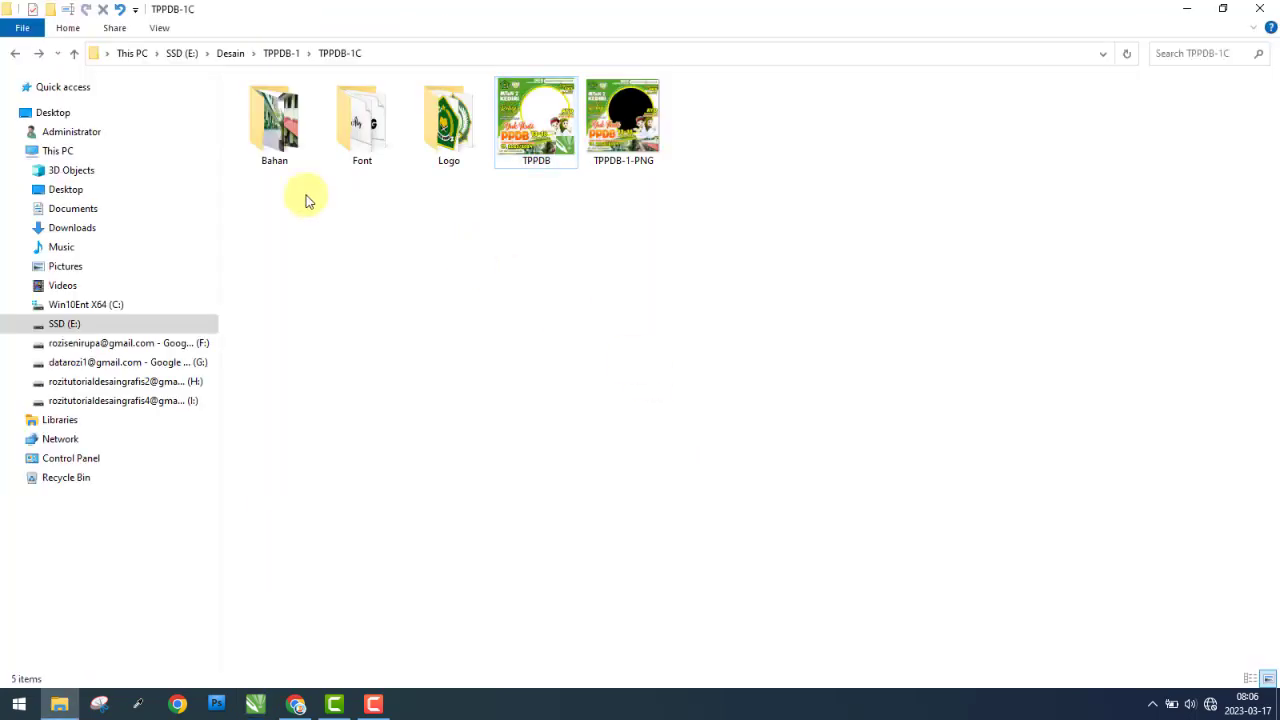
- Open the TPPDB-1P folder from TPPDB-1 and review its four items
{"action": "left_click", "coordinate": [19, 56]}
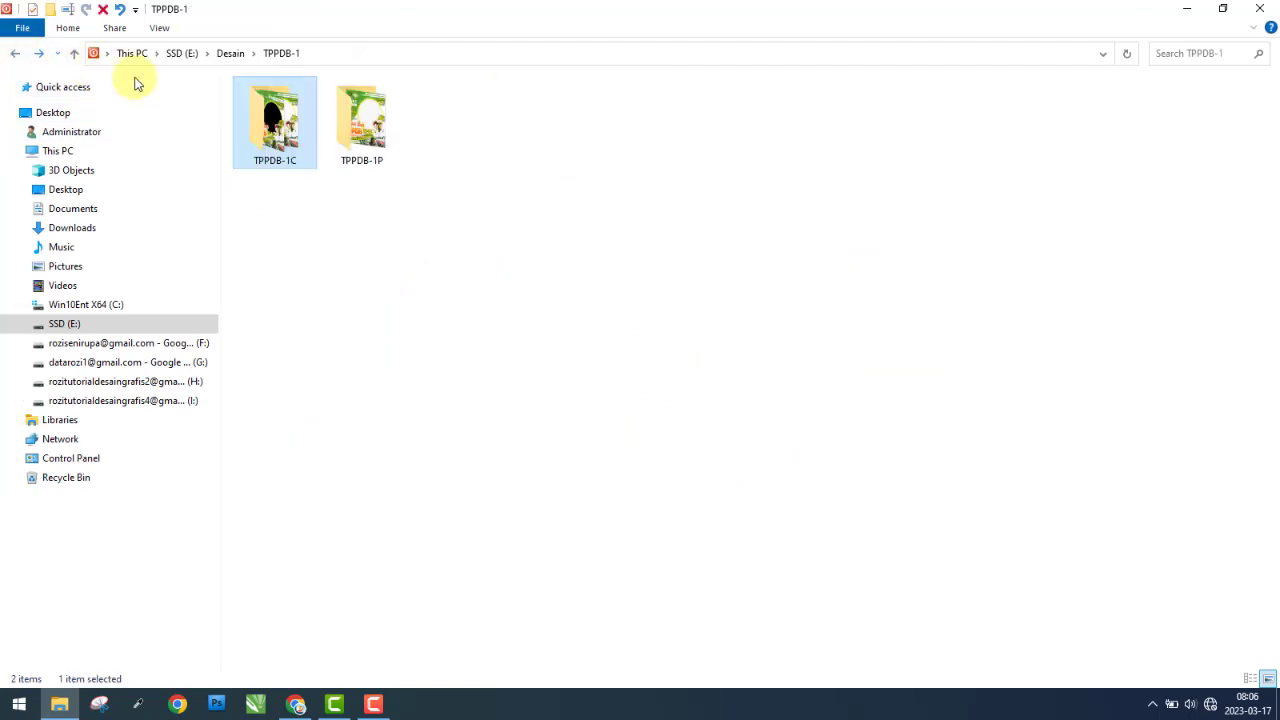
{"action": "double_click", "coordinate": [380, 155]}
{"action": "left_click_drag", "start_coordinate": [282, 214], "coordinate": [560, 100]}
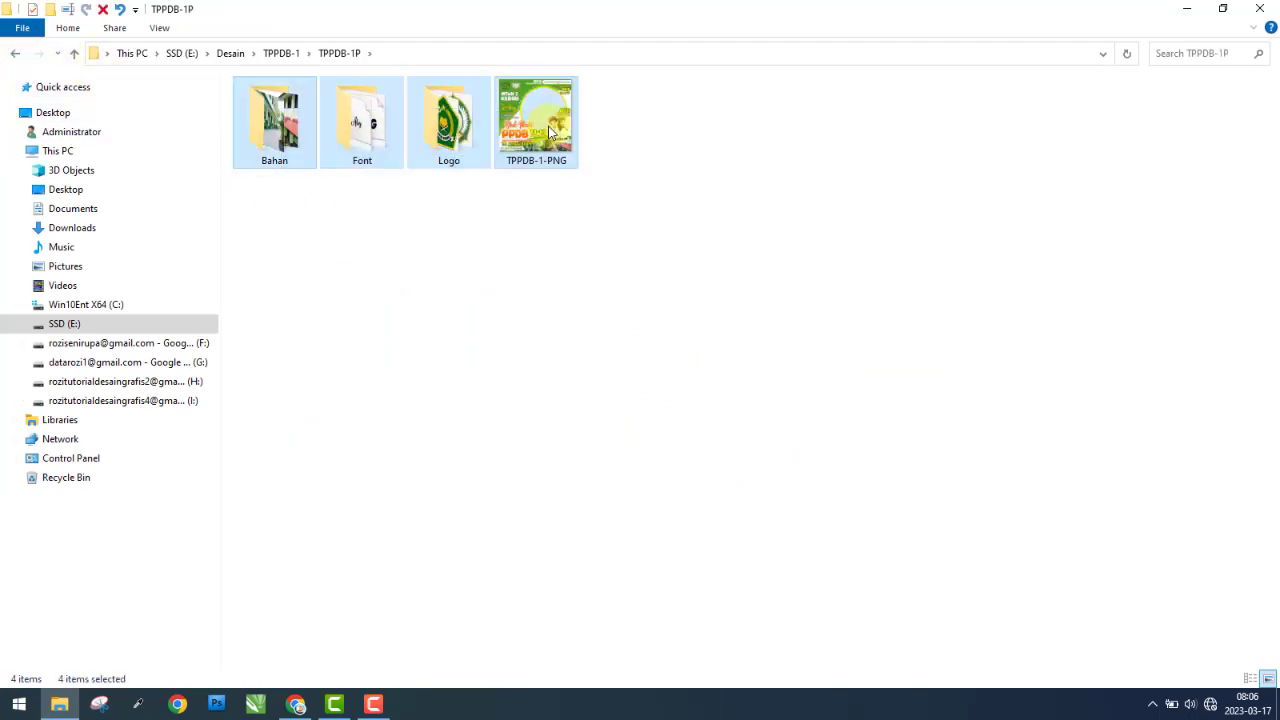
{"action": "left_click", "coordinate": [430, 384]}
- Launch Photoshop CS4 and bring up the New document dialog
{"action": "left_click", "coordinate": [218, 706]}
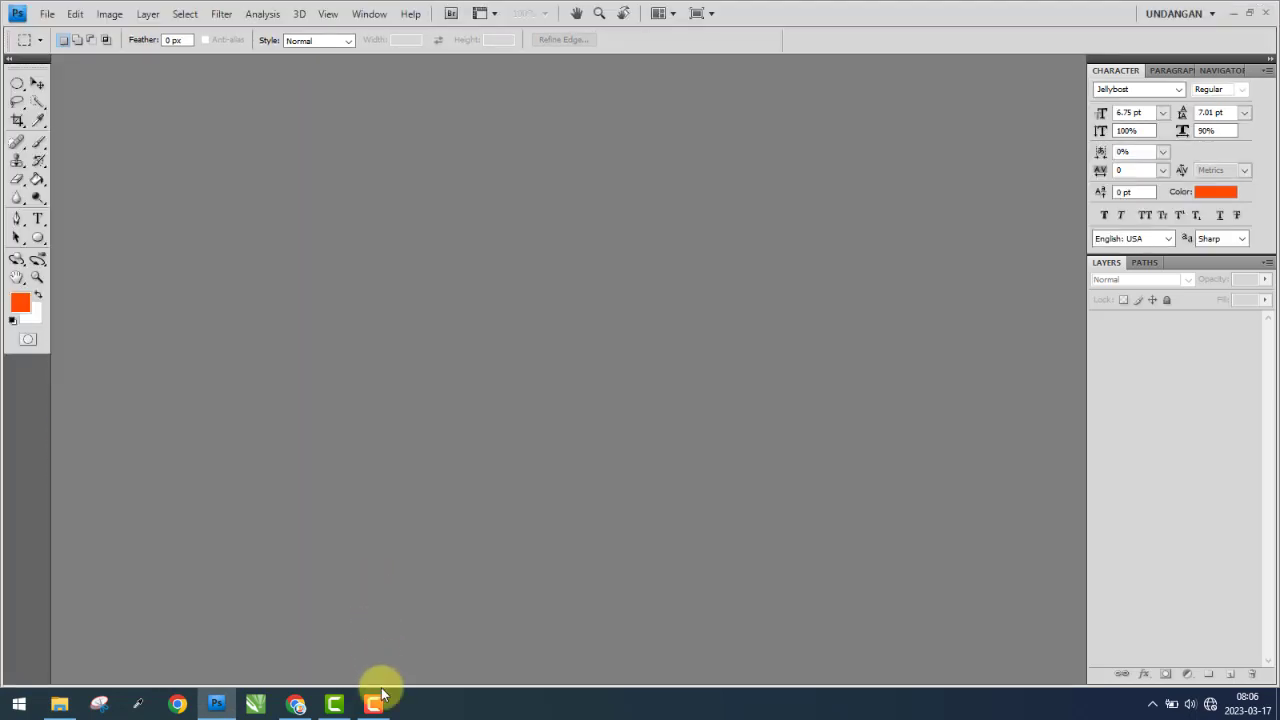
{"action": "left_click", "coordinate": [388, 707]}
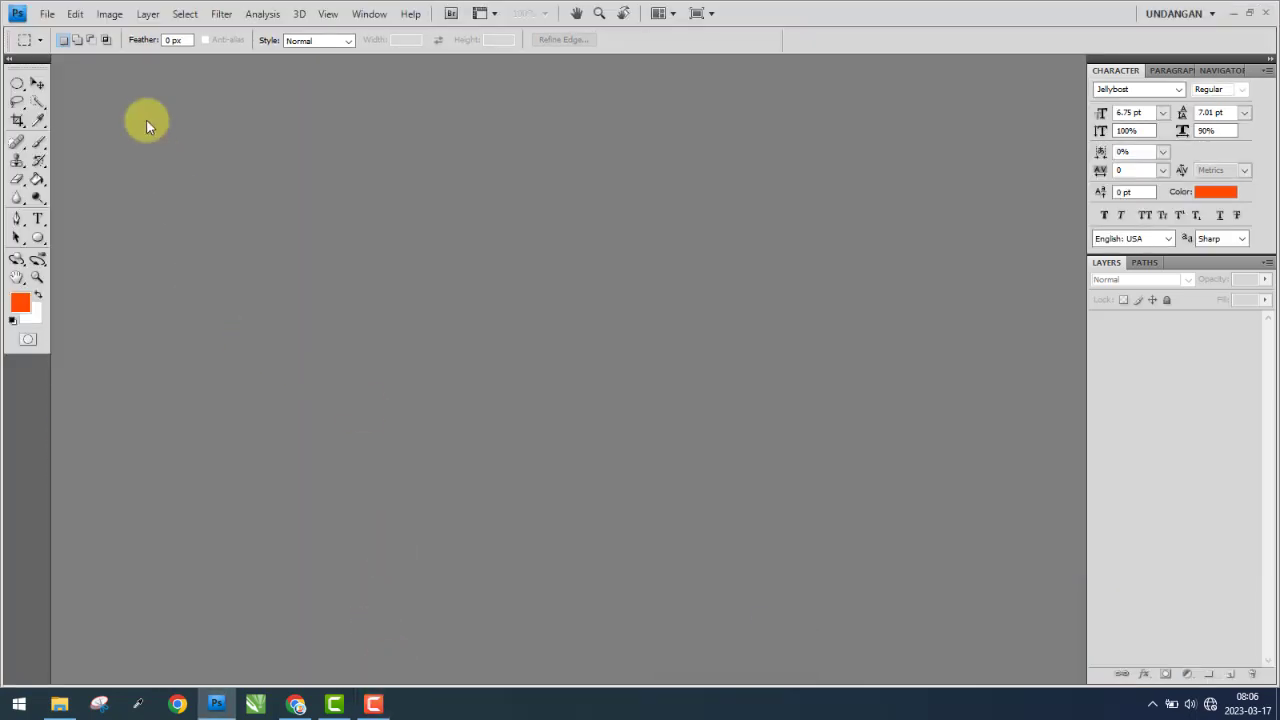
{"action": "left_click", "coordinate": [47, 14]}
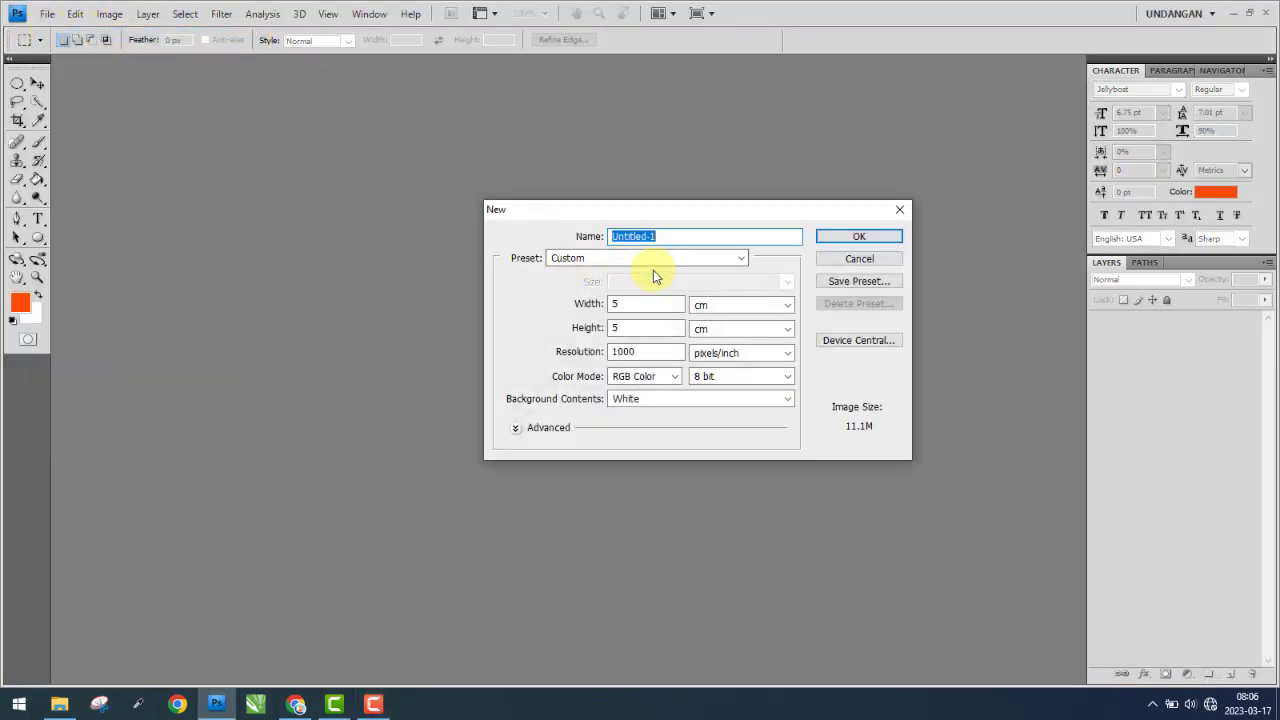
- Create TPPDB-1 at 5×5 cm, 1000 pixels/inch, RGB Color, white background
{"action": "type", "text": "TP"}
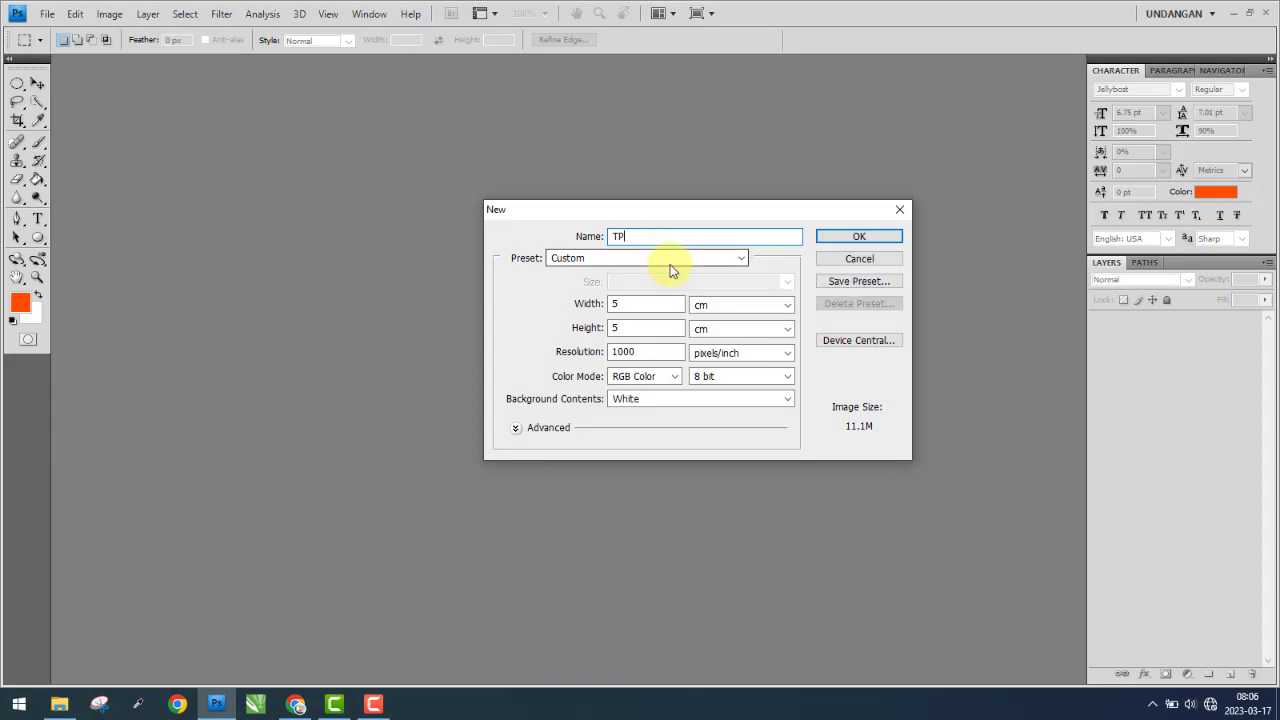
{"action": "type", "text": "PDB-1"}
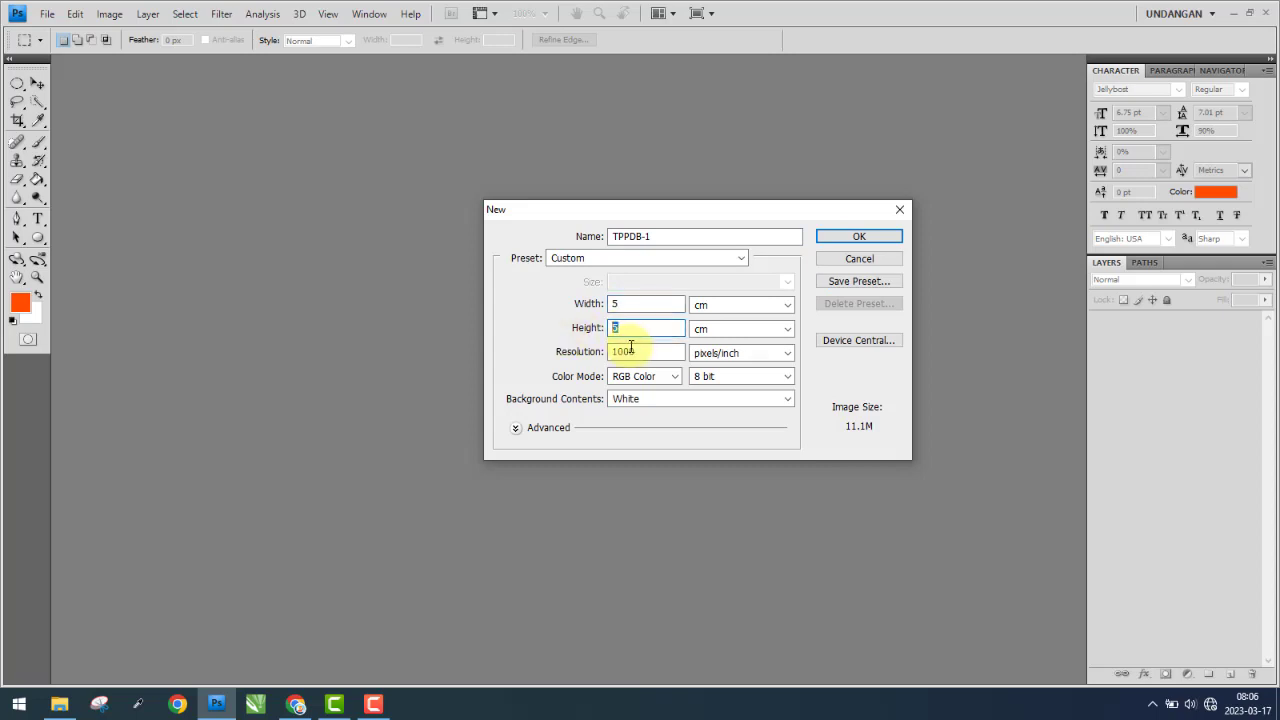
{"action": "left_click", "coordinate": [677, 385]}
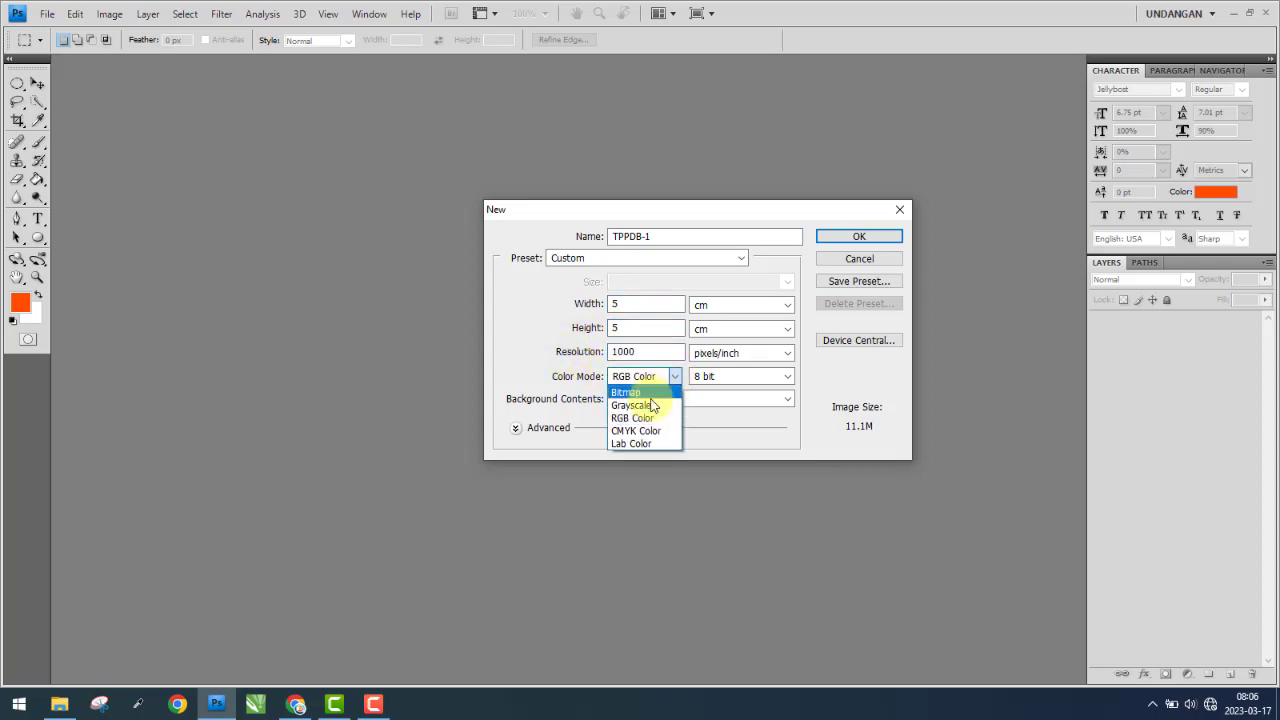
{"action": "left_click", "coordinate": [645, 418]}
{"action": "left_click", "coordinate": [860, 242]}
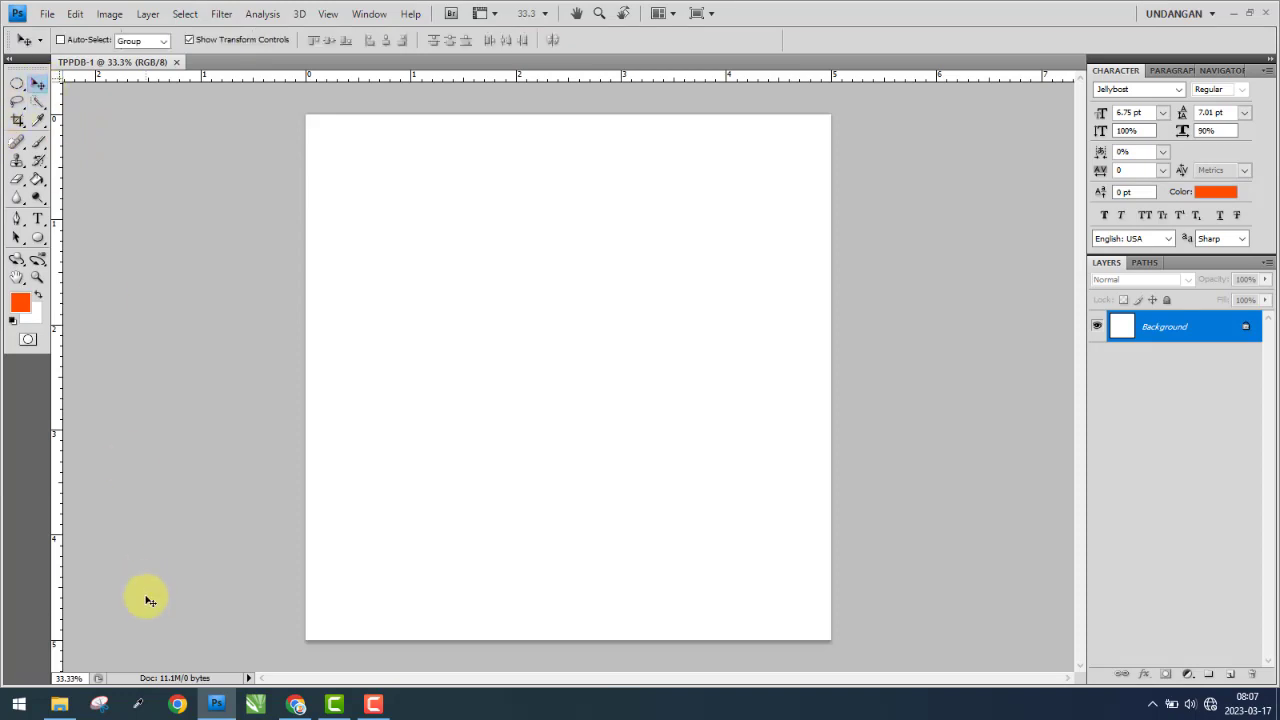
- Bring TPPDB-1-PNG from the TPPDB-1P folder into TPPDB-1 as a layer
{"action": "left_click", "coordinate": [59, 704]}
{"action": "left_click_drag", "start_coordinate": [510, 138], "coordinate": [710, 450]}
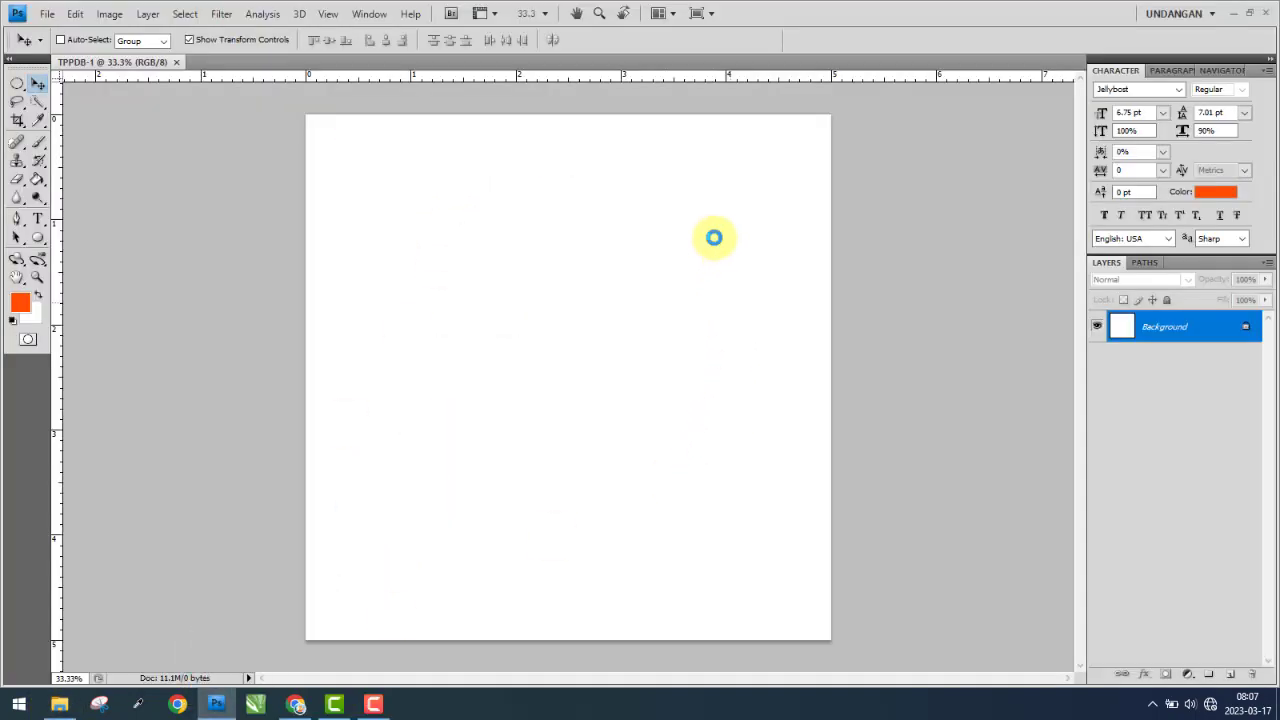
{"action": "mouse_move", "coordinate": [710, 450]}
{"action": "left_mouse_down"}
{"action": "mouse_move", "coordinate": [260, 69]}
{"action": "mouse_move", "coordinate": [434, 182]}
{"action": "mouse_move", "coordinate": [444, 164]}
{"action": "left_mouse_up"}
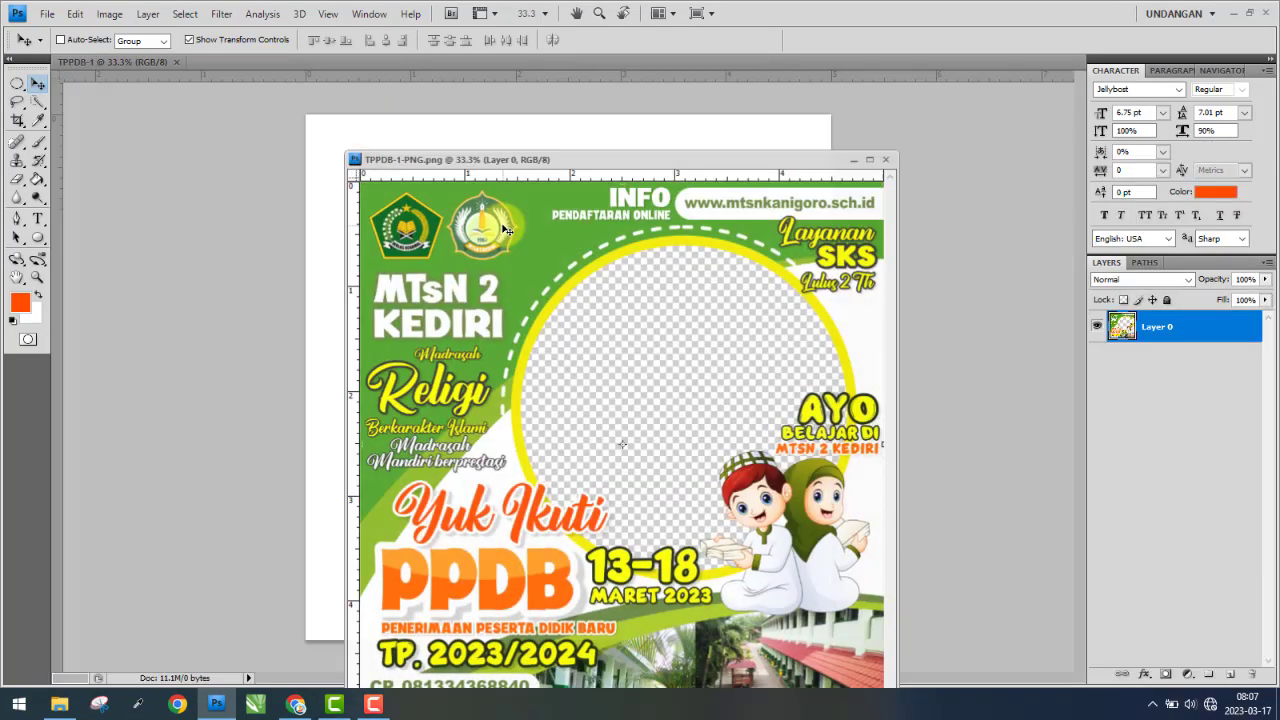
{"action": "left_click_drag", "start_coordinate": [480, 215], "coordinate": [470, 135]}
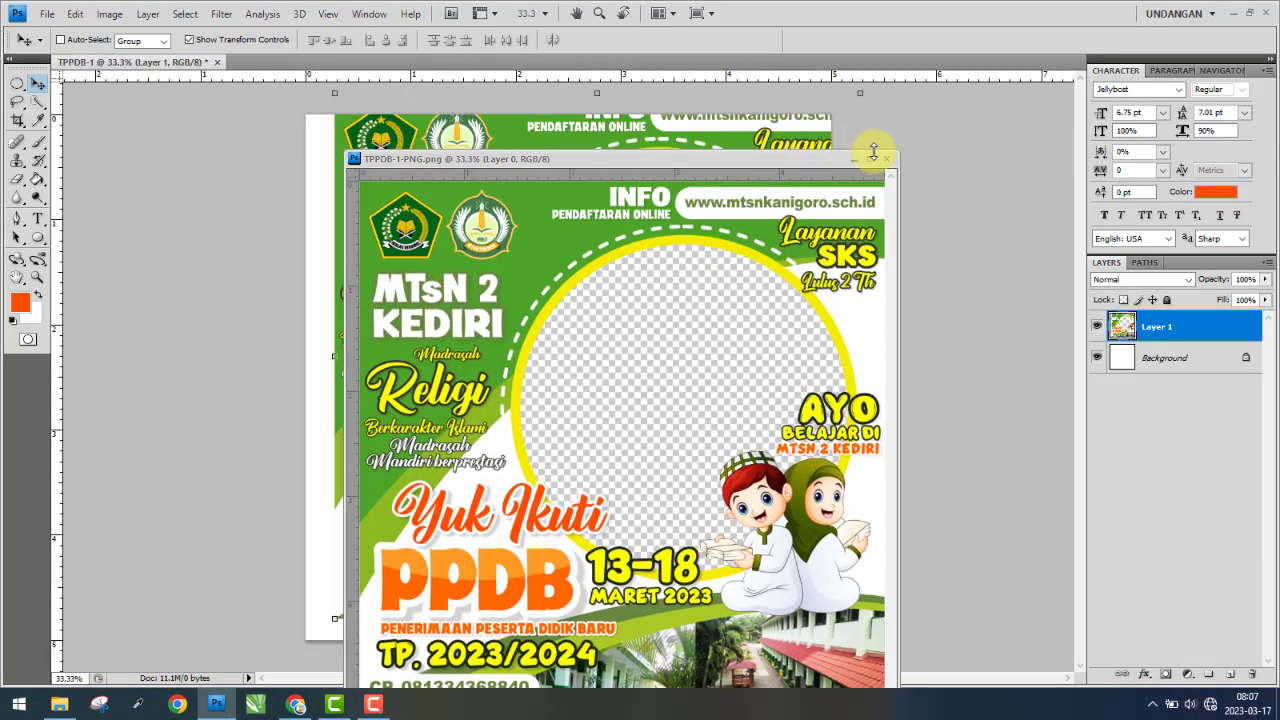
{"action": "left_click", "coordinate": [887, 161]}
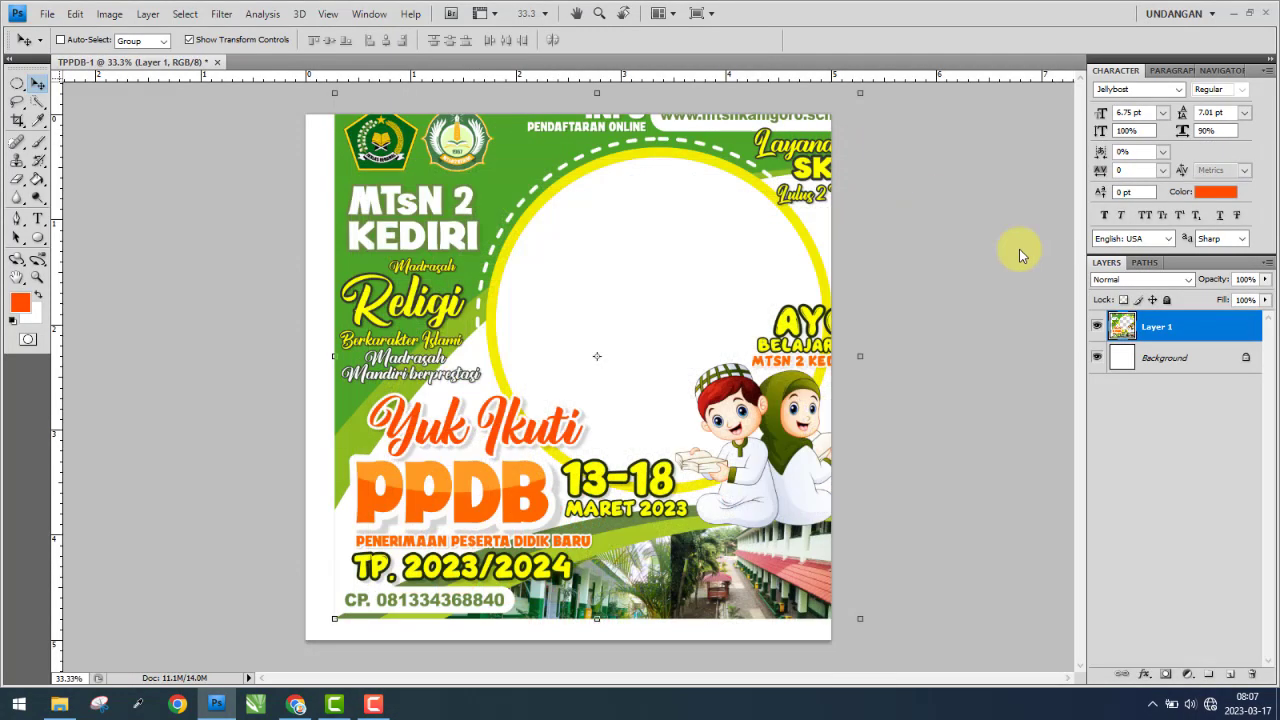
- Centre the PNG layer horizontally and vertically on the canvas
{"action": "left_click", "coordinate": [1202, 367], "text": "shift"}
{"action": "left_click", "coordinate": [385, 45]}
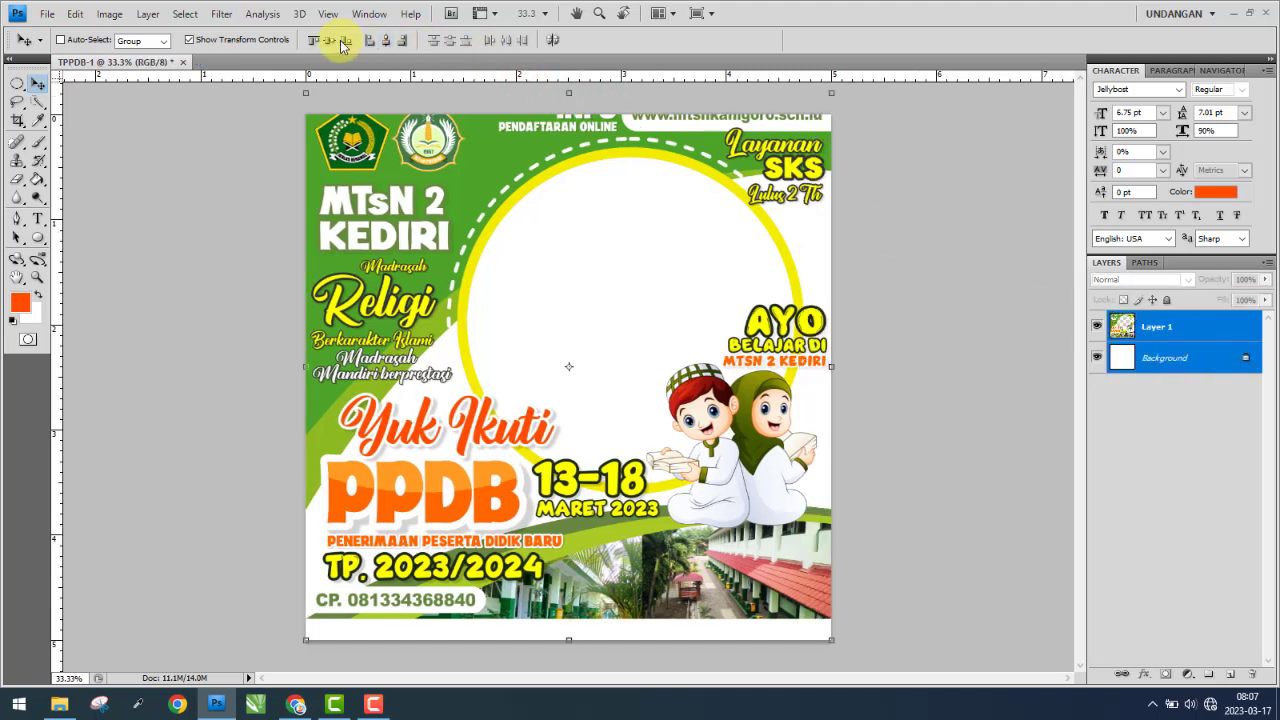
{"action": "left_click", "coordinate": [330, 40]}
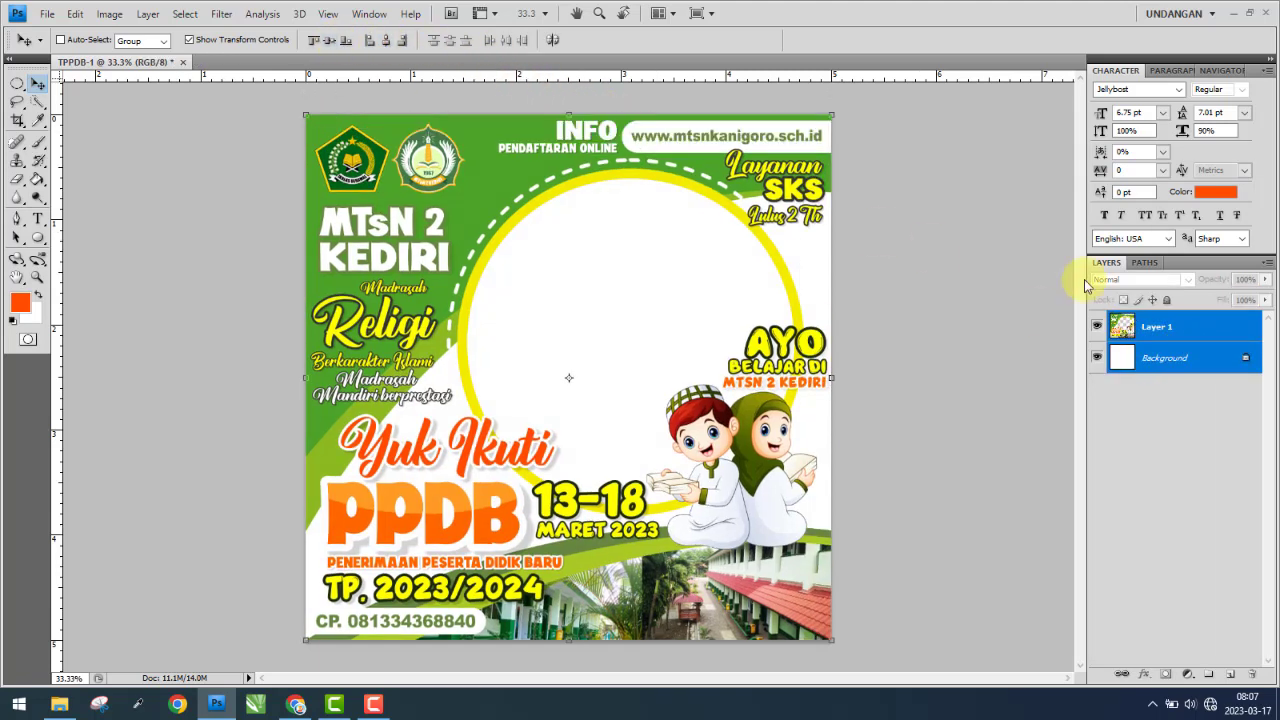
{"action": "left_click", "coordinate": [1158, 330]}
{"action": "type", "text": "CONTOH"}
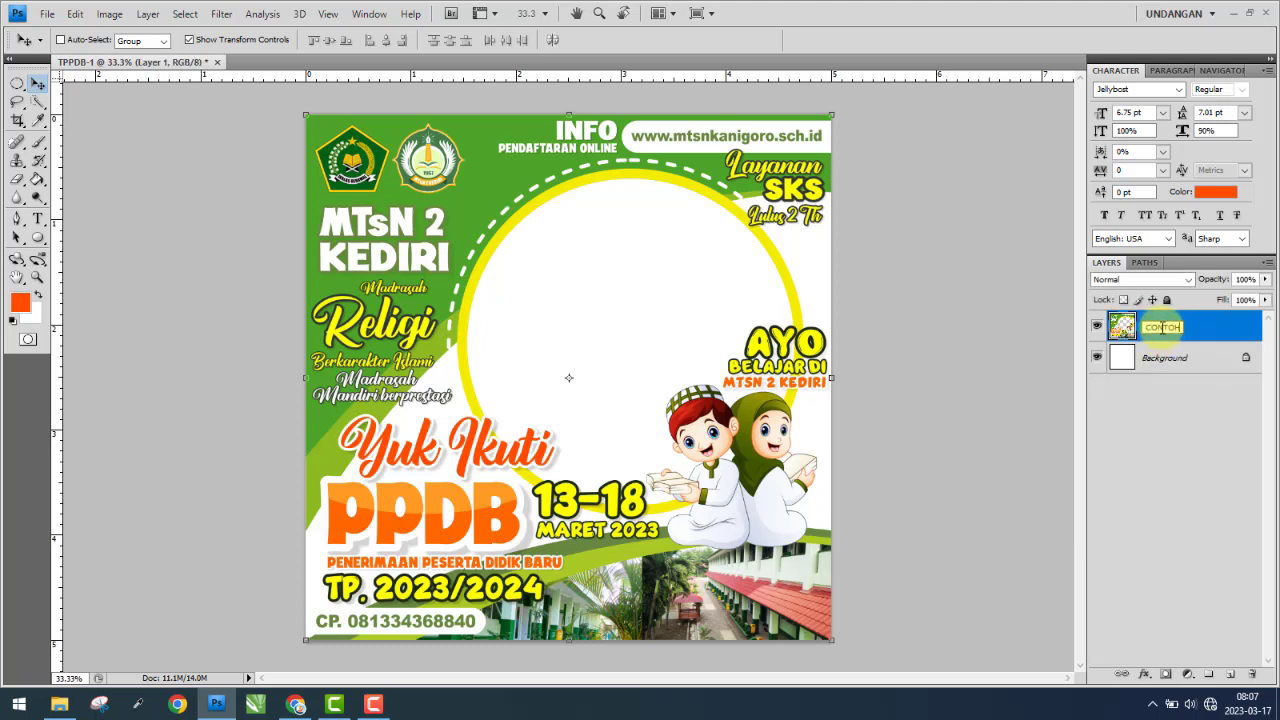
- Tag the CONTOH layer yellow and add a new layer group above it
{"action": "left_click", "coordinate": [1108, 331]}
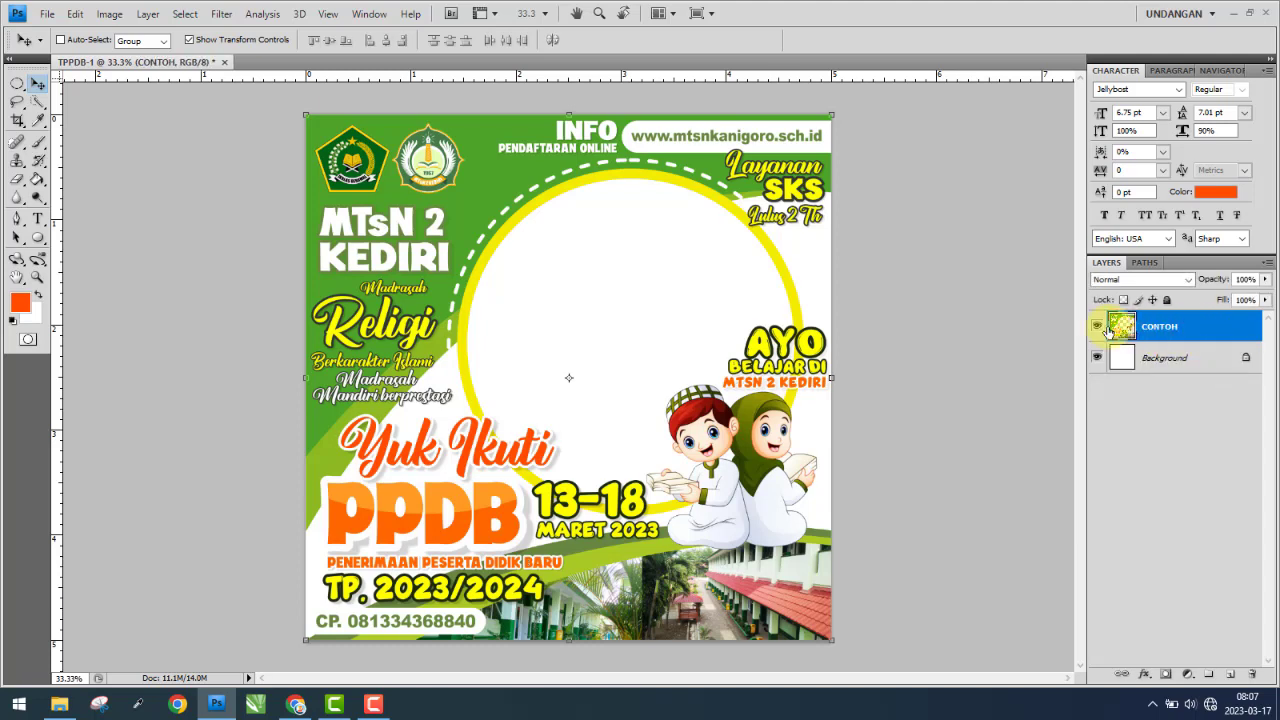
{"action": "right_click", "coordinate": [1101, 331]}
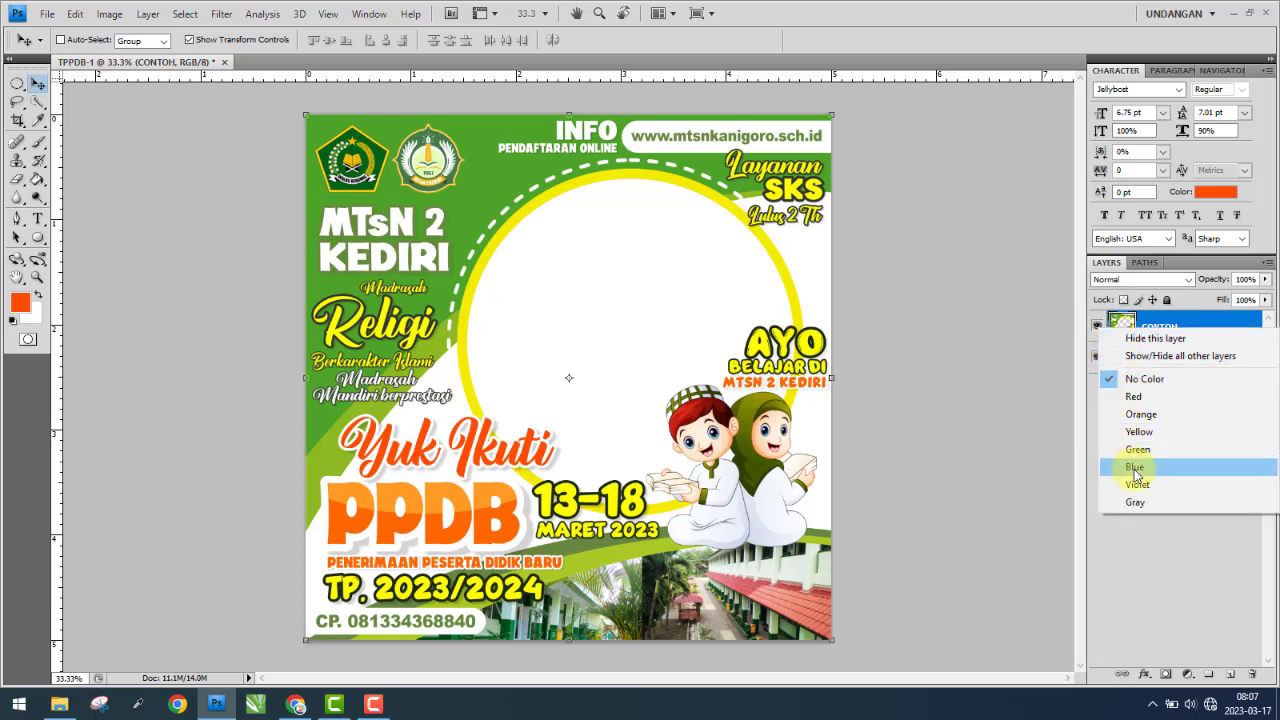
{"action": "left_click", "coordinate": [1140, 434]}
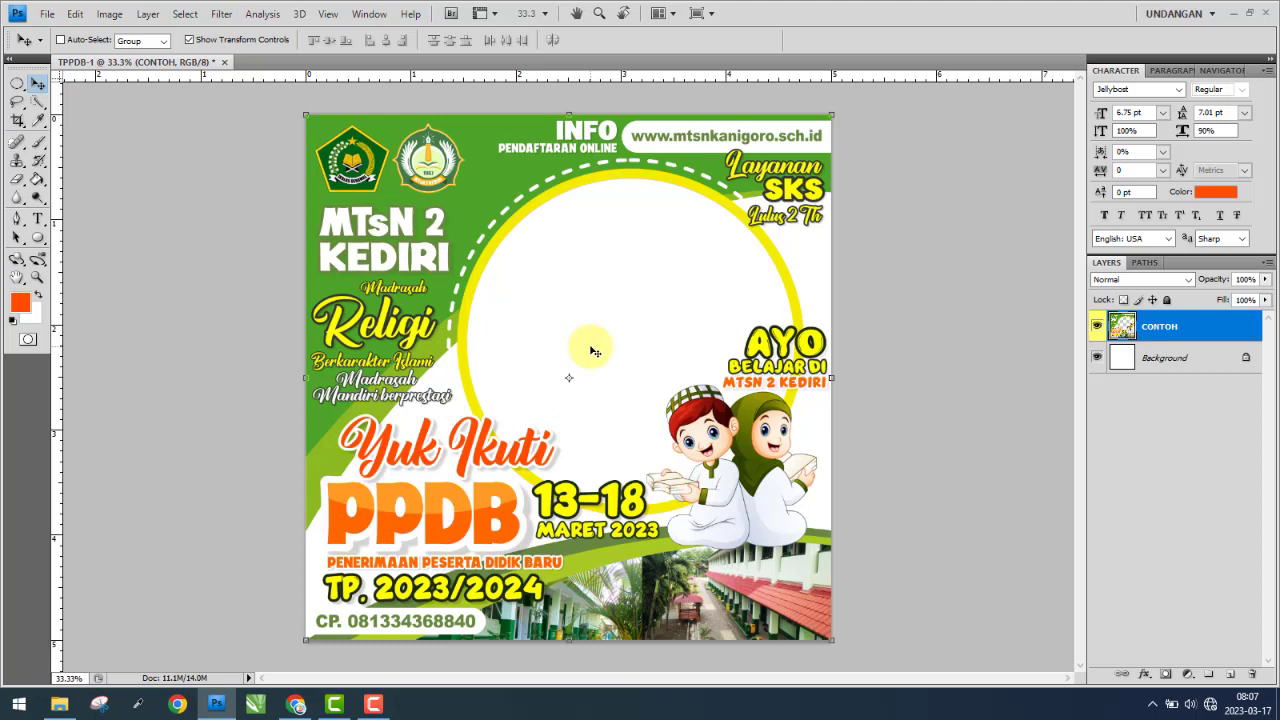
{"action": "left_click", "coordinate": [1209, 676]}
{"action": "type", "text": "Bg"}
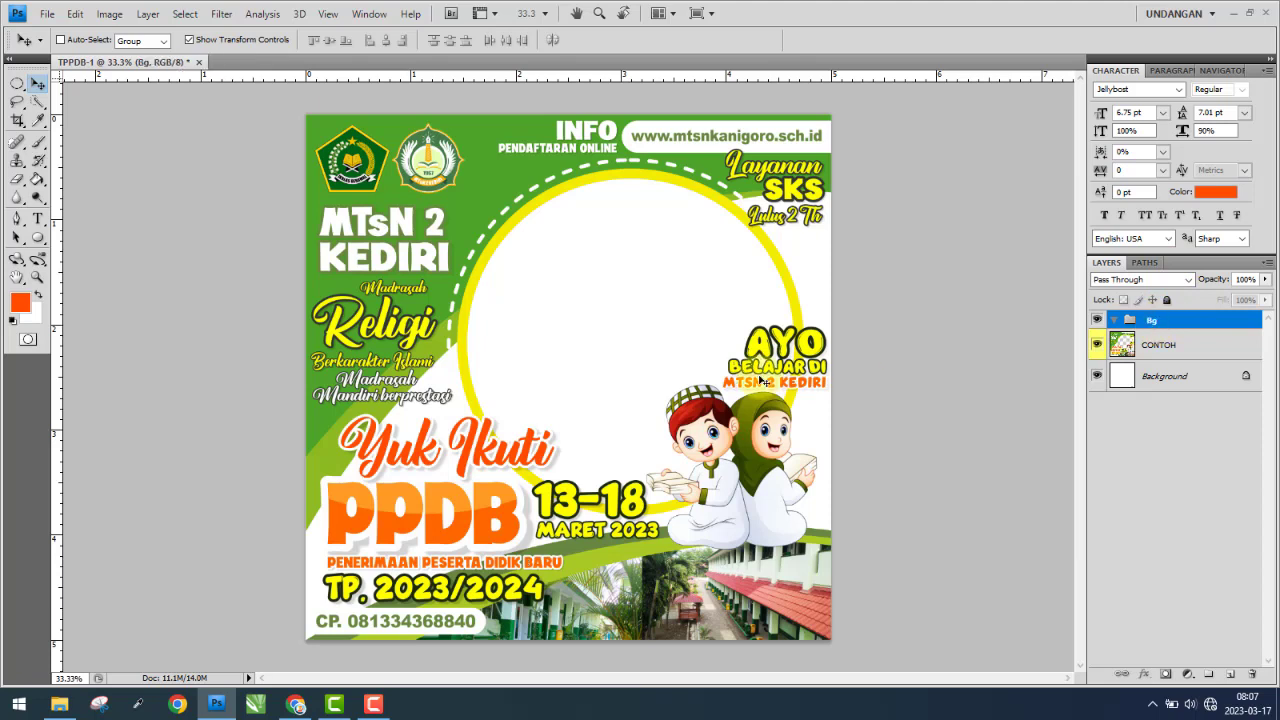
- With the Pen tool in Shape Layers mode, start an orange shape at the upper right, curving to the left edge
{"action": "left_click", "coordinate": [17, 218]}
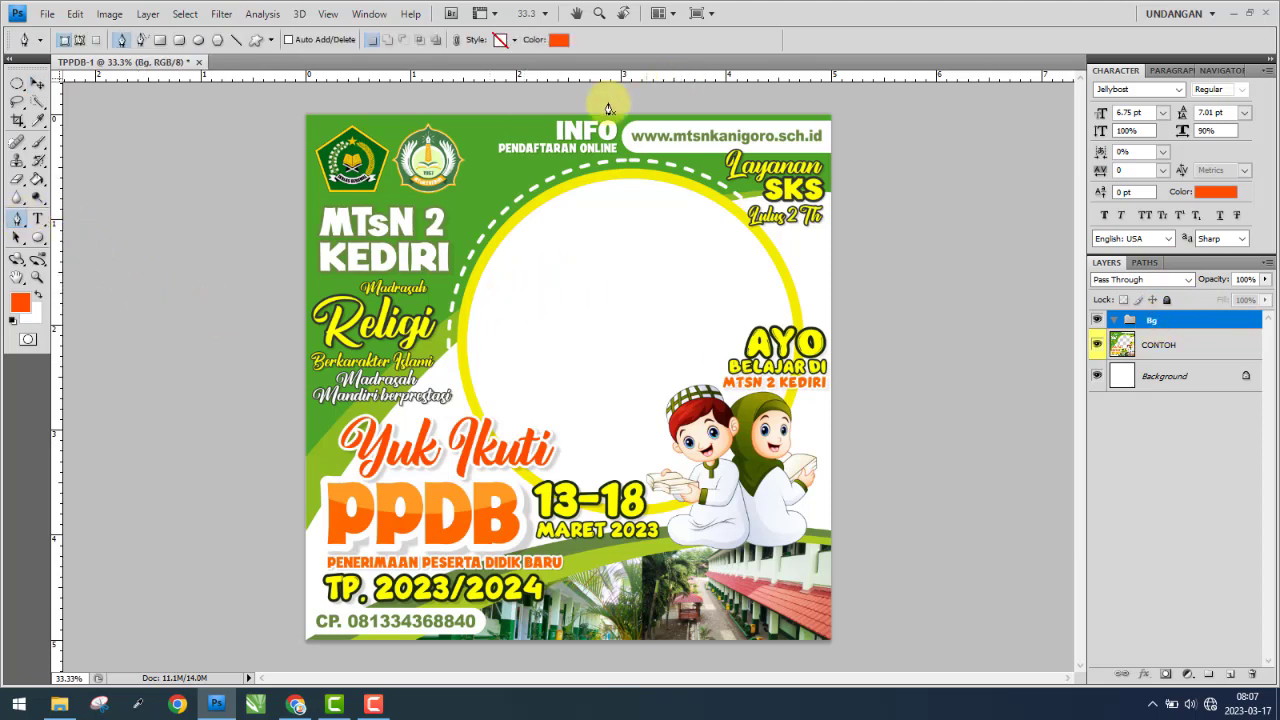
{"action": "scroll", "coordinate": [605, 105], "scroll_direction": "up", "scroll_amount": 1}
{"action": "key", "text": "alt"}
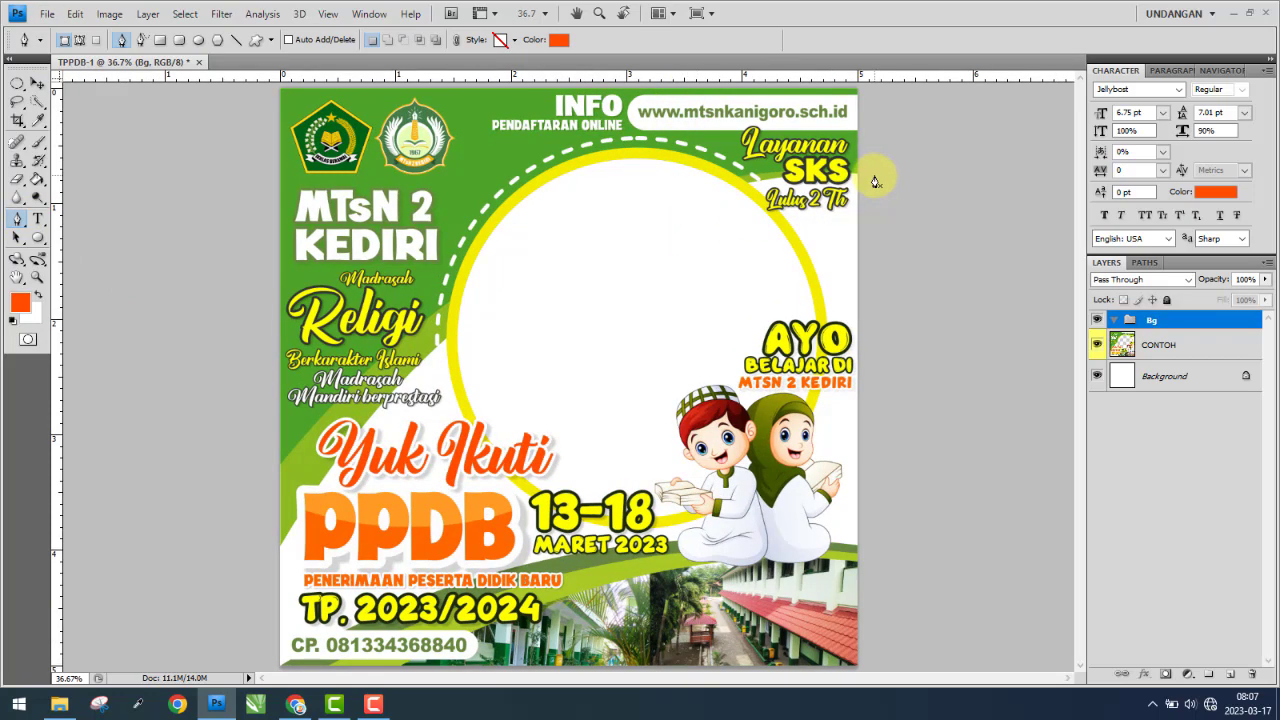
{"action": "left_click", "coordinate": [875, 177]}
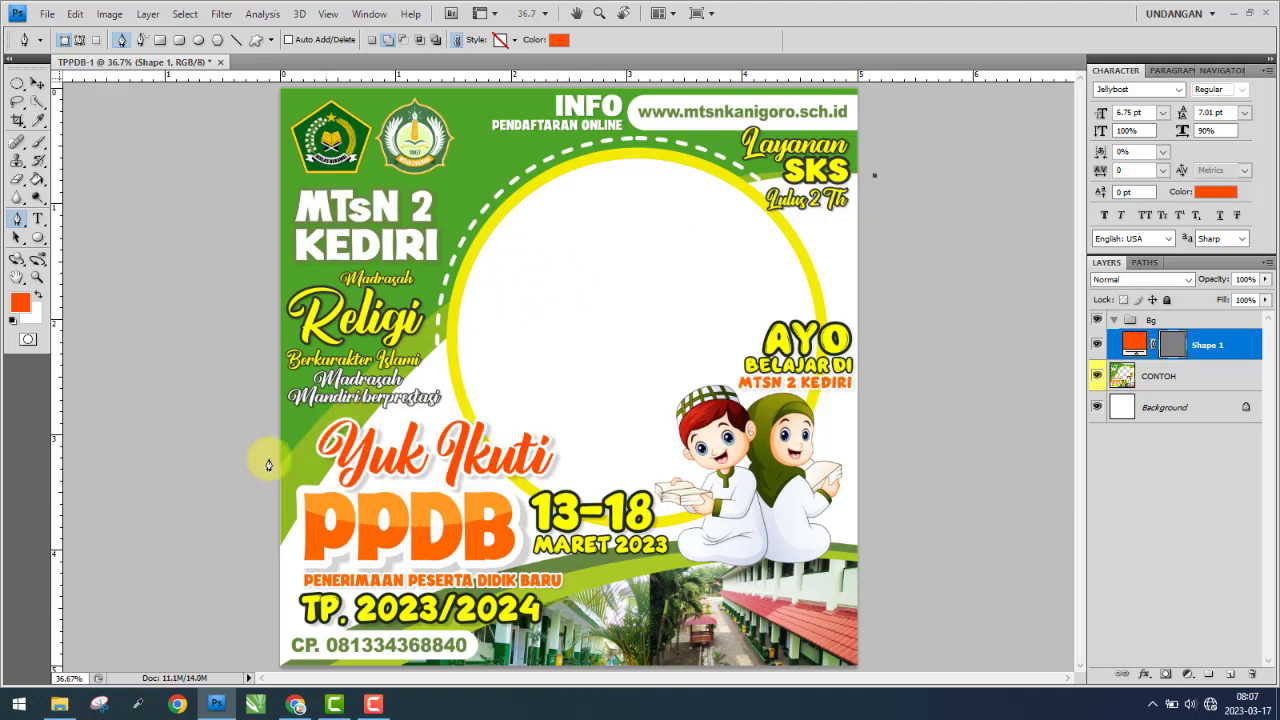
{"action": "left_click_drag", "start_coordinate": [274, 468], "coordinate": [63, 664]}
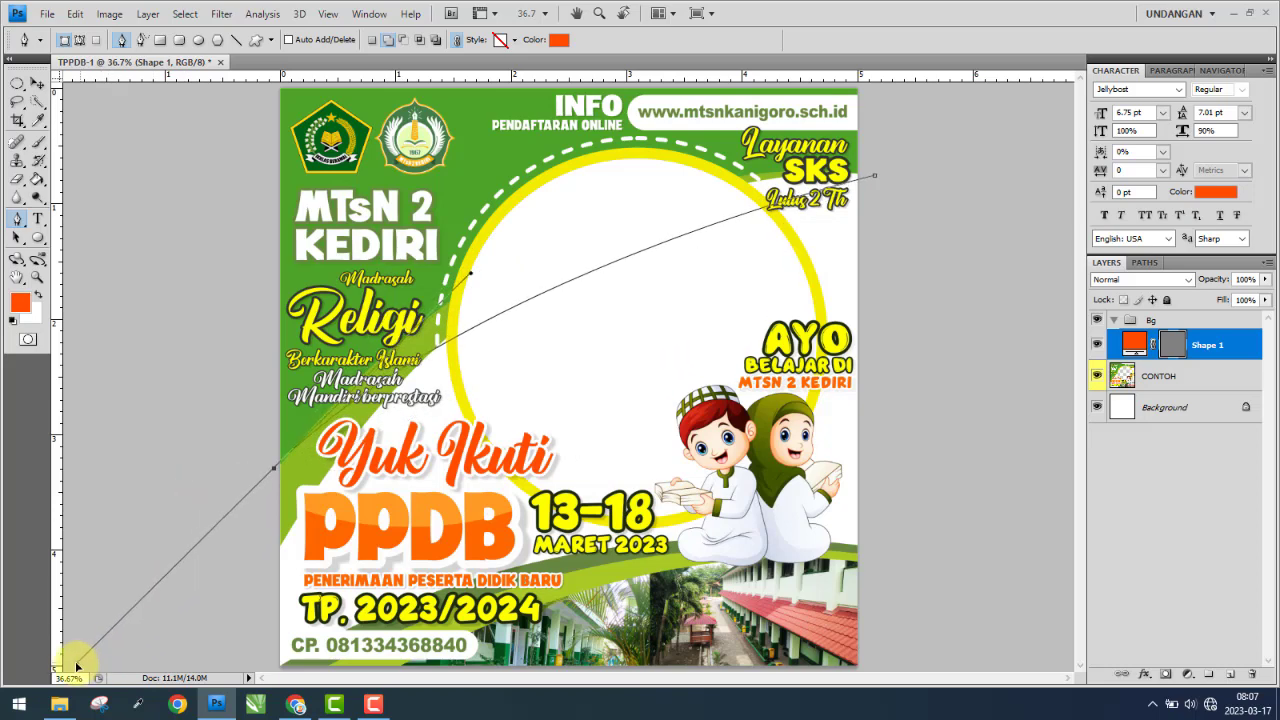
{"action": "left_click_drag", "start_coordinate": [62, 662], "coordinate": [76, 662]}
- Lower the orange shape's layer opacity to 36% and arc its curve higher
{"action": "key", "text": "ctrl+minus"}
{"action": "key", "text": "ctrl+plus"}
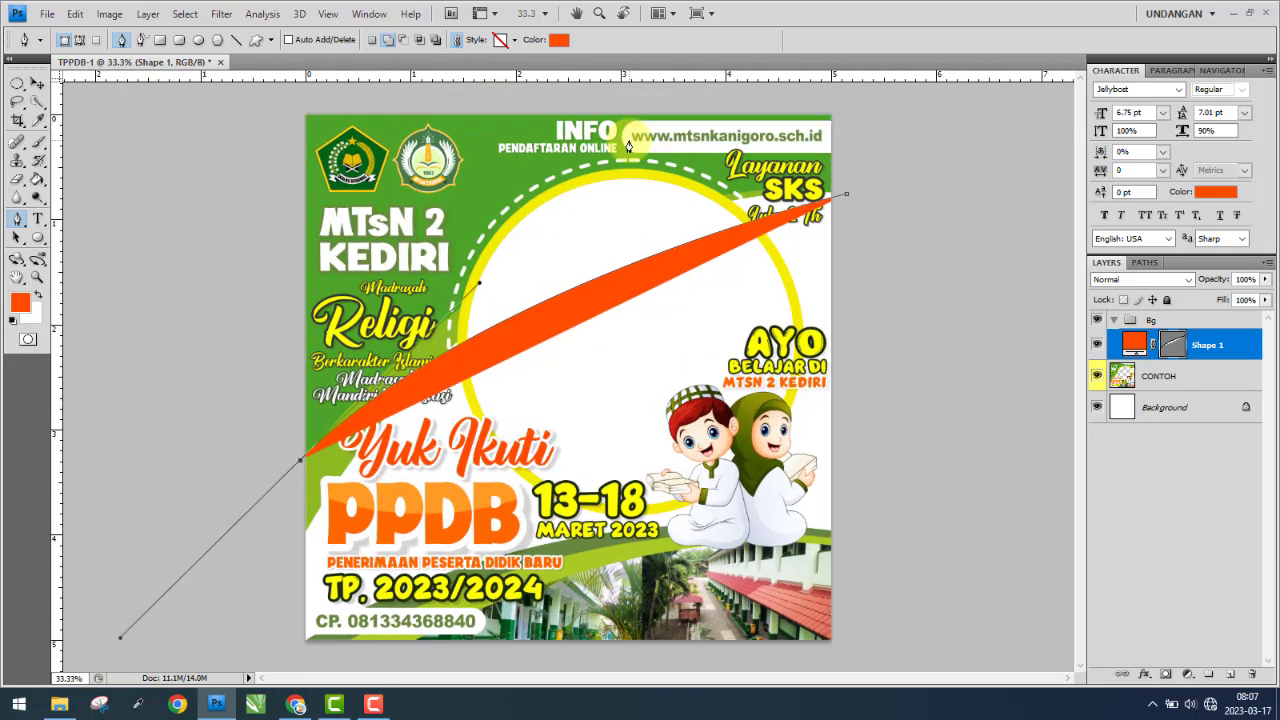
{"action": "left_click", "coordinate": [1265, 279]}
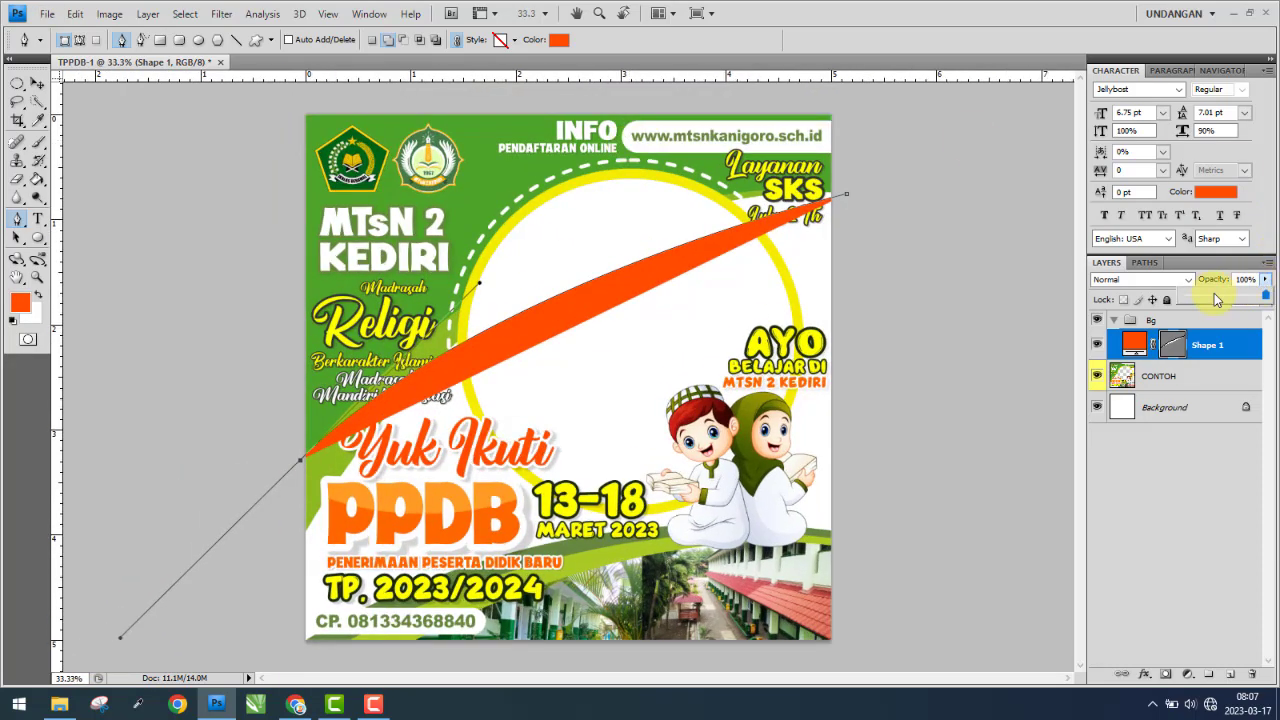
{"action": "left_click", "coordinate": [1213, 294]}
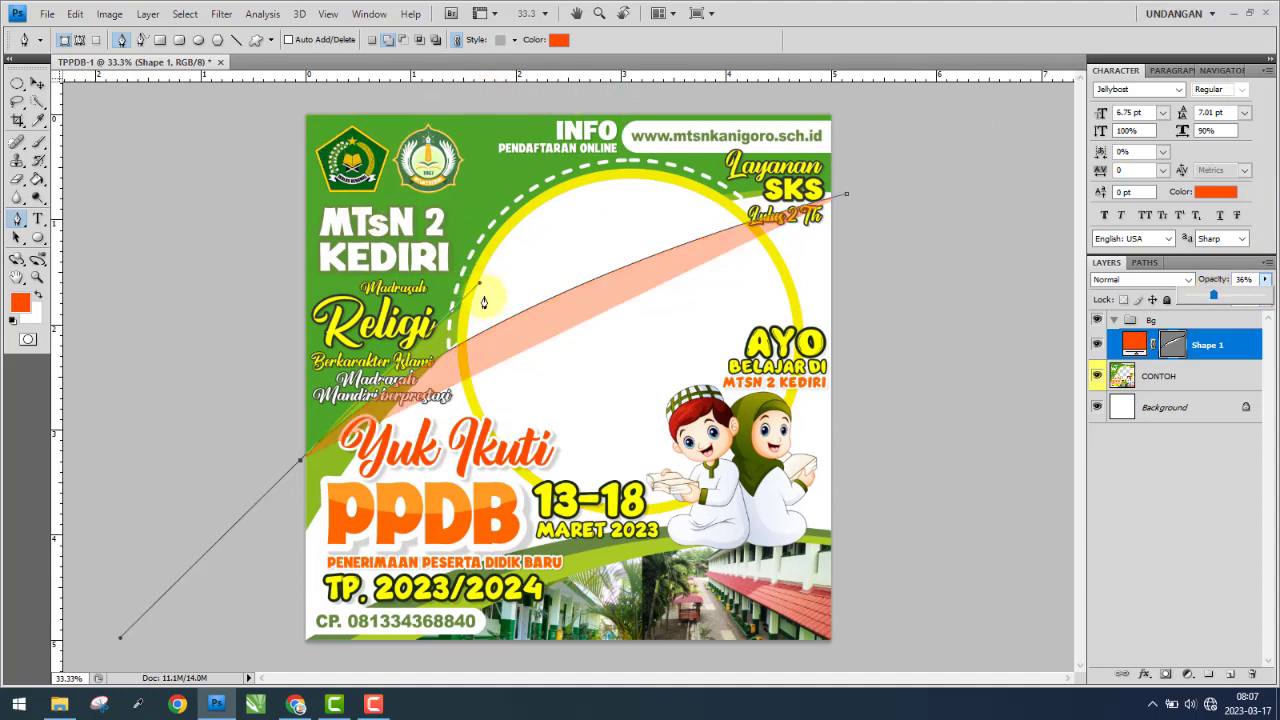
{"action": "mouse_move", "coordinate": [481, 283]}
{"action": "left_mouse_down"}
{"action": "mouse_move", "coordinate": [548, 141]}
{"action": "mouse_move", "coordinate": [583, 141]}
{"action": "left_mouse_up"}
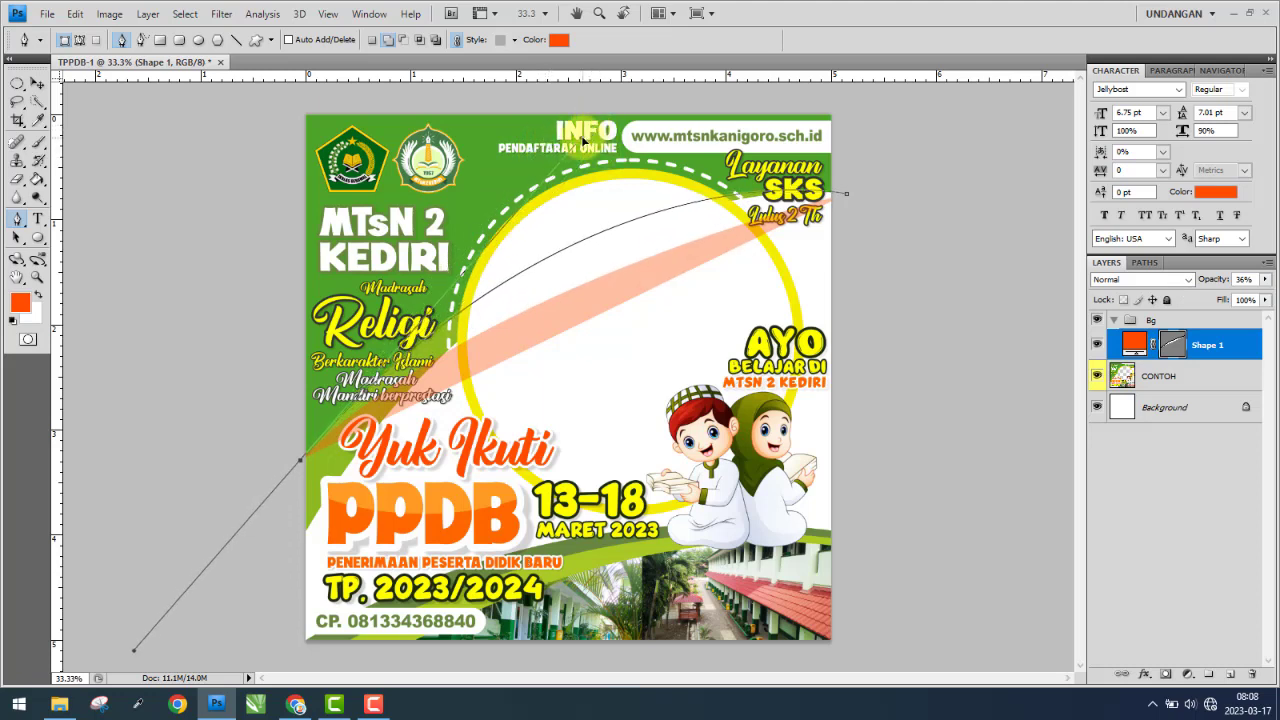
{"action": "left_click_drag", "start_coordinate": [583, 141], "coordinate": [581, 133]}
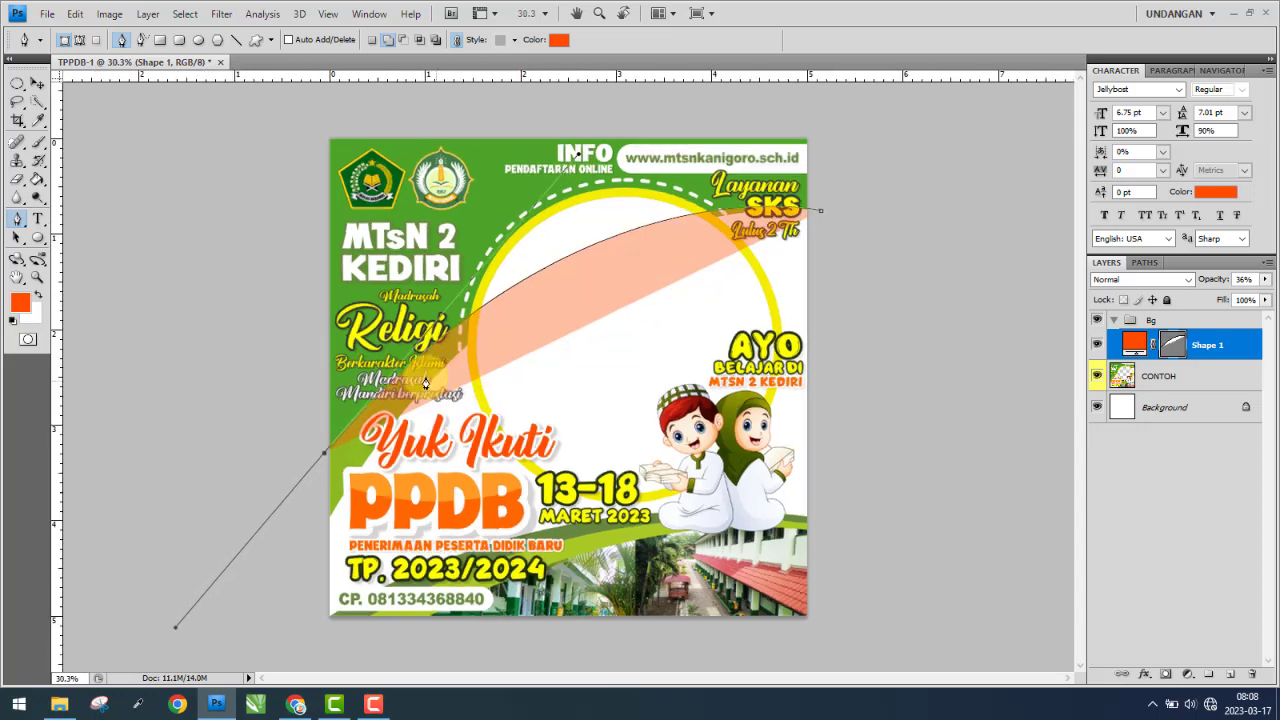
- Carry the outline around the poster's top-left and top edge, closing Shape 1
{"action": "scroll", "coordinate": [260, 330], "scroll_direction": "down", "scroll_amount": 1}
{"action": "left_click", "coordinate": [224, 183]}
{"action": "left_click", "coordinate": [328, 95]}
{"action": "left_click", "coordinate": [782, 89]}
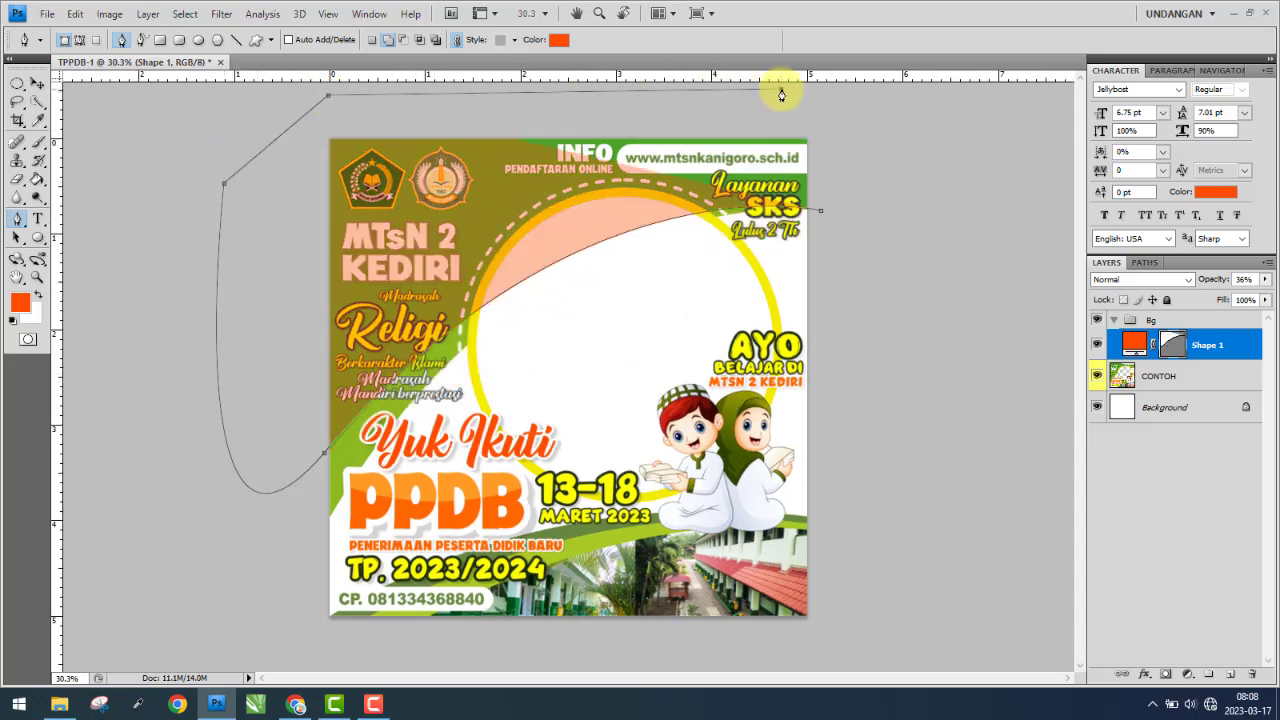
{"action": "left_click", "coordinate": [860, 102]}
{"action": "left_click", "coordinate": [821, 210]}
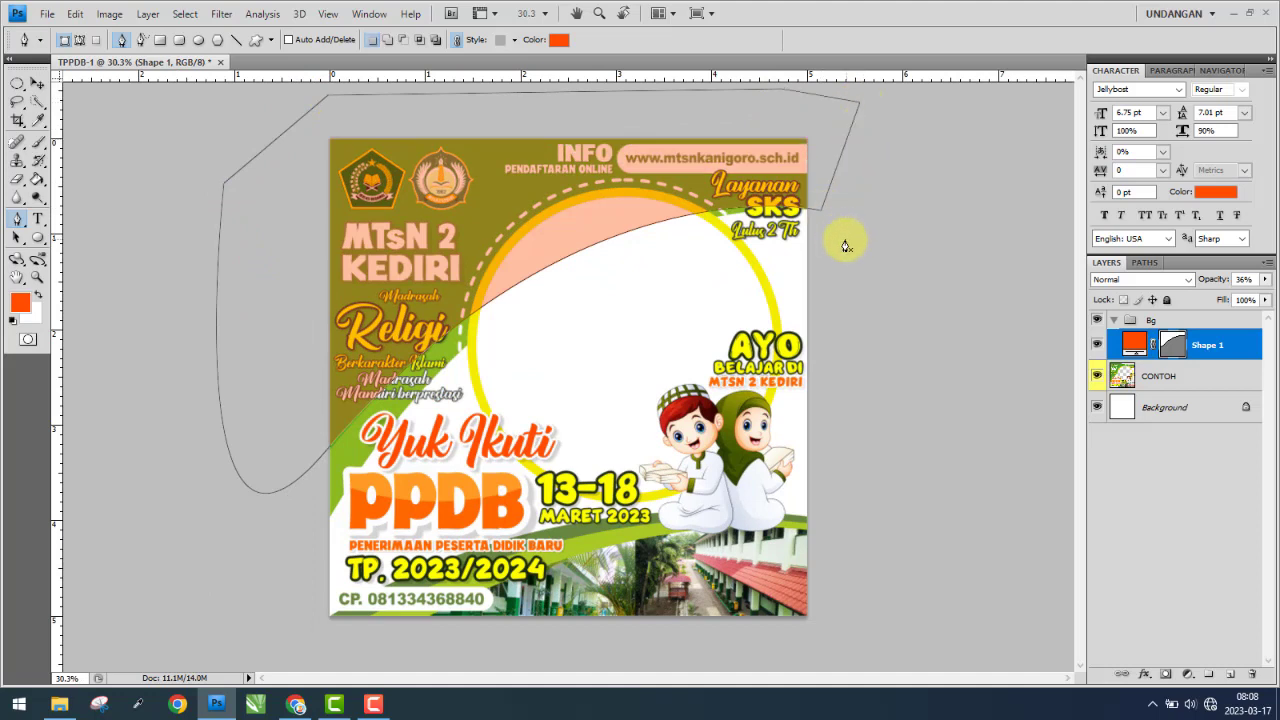
{"action": "left_click", "coordinate": [833, 218]}
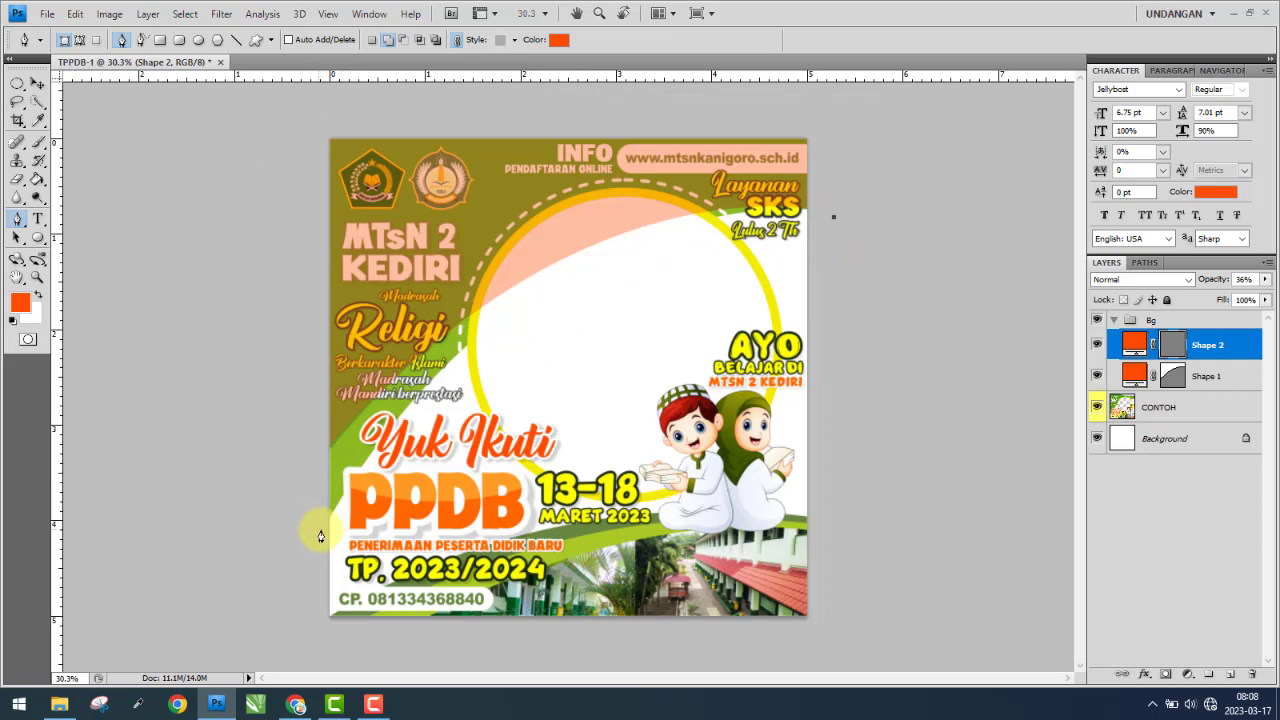
- Draw a second closed curved shape from the lower-left, arcing up and around the poster's top
{"action": "left_click_drag", "start_coordinate": [323, 526], "coordinate": [390, 415]}
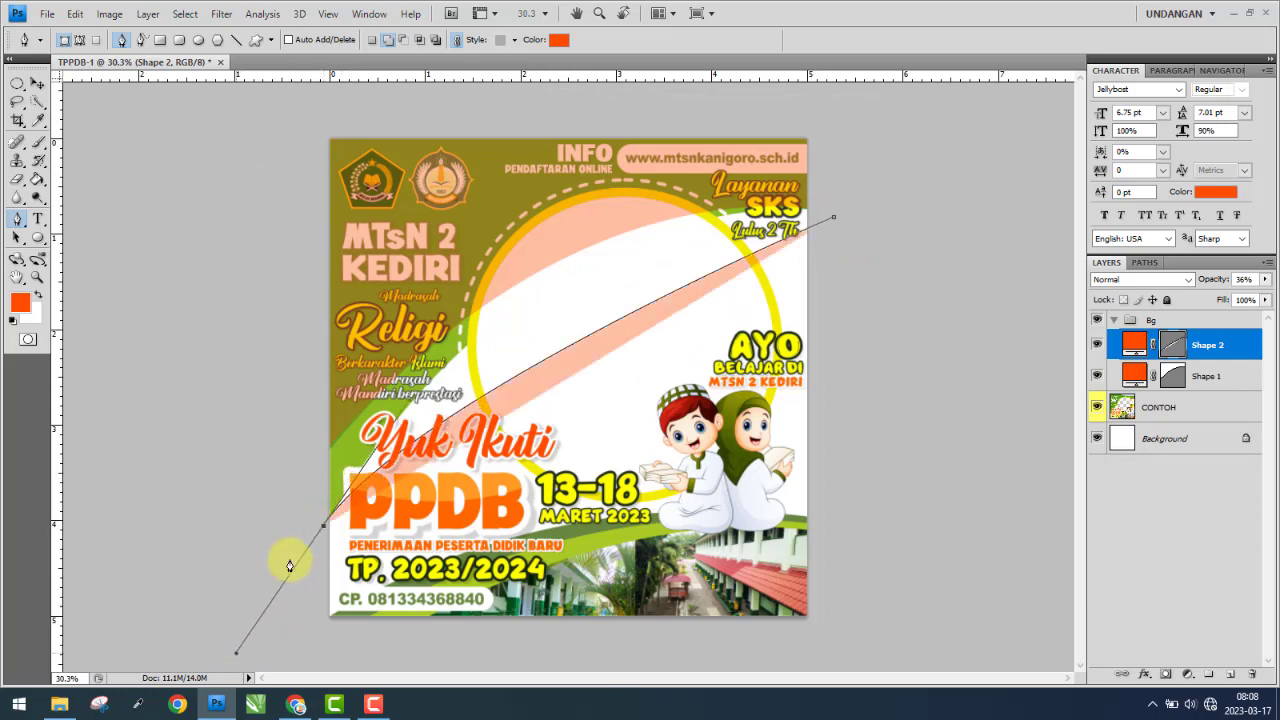
{"action": "mouse_move", "coordinate": [410, 404]}
{"action": "left_mouse_down"}
{"action": "mouse_move", "coordinate": [559, 153]}
{"action": "mouse_move", "coordinate": [537, 147]}
{"action": "mouse_move", "coordinate": [551, 150]}
{"action": "left_mouse_up"}
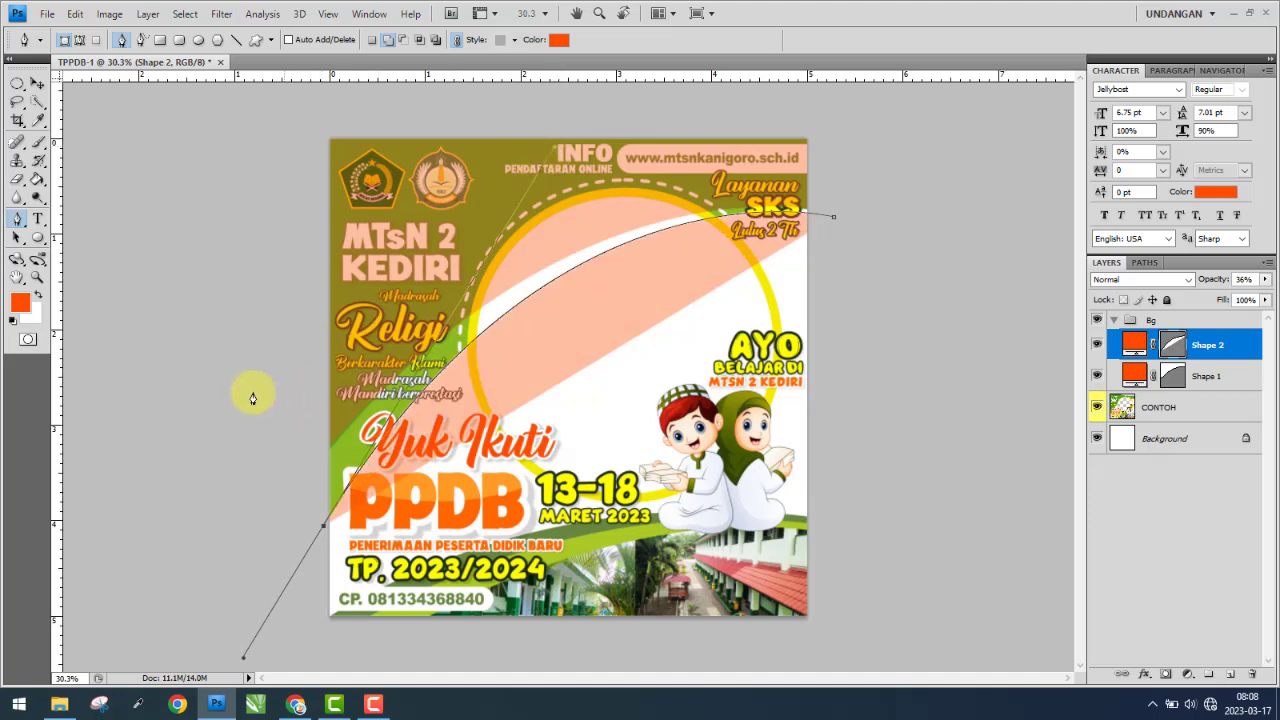
{"action": "left_click", "coordinate": [219, 321]}
{"action": "left_click", "coordinate": [304, 121]}
{"action": "left_click", "coordinate": [544, 116]}
{"action": "left_click", "coordinate": [823, 109]}
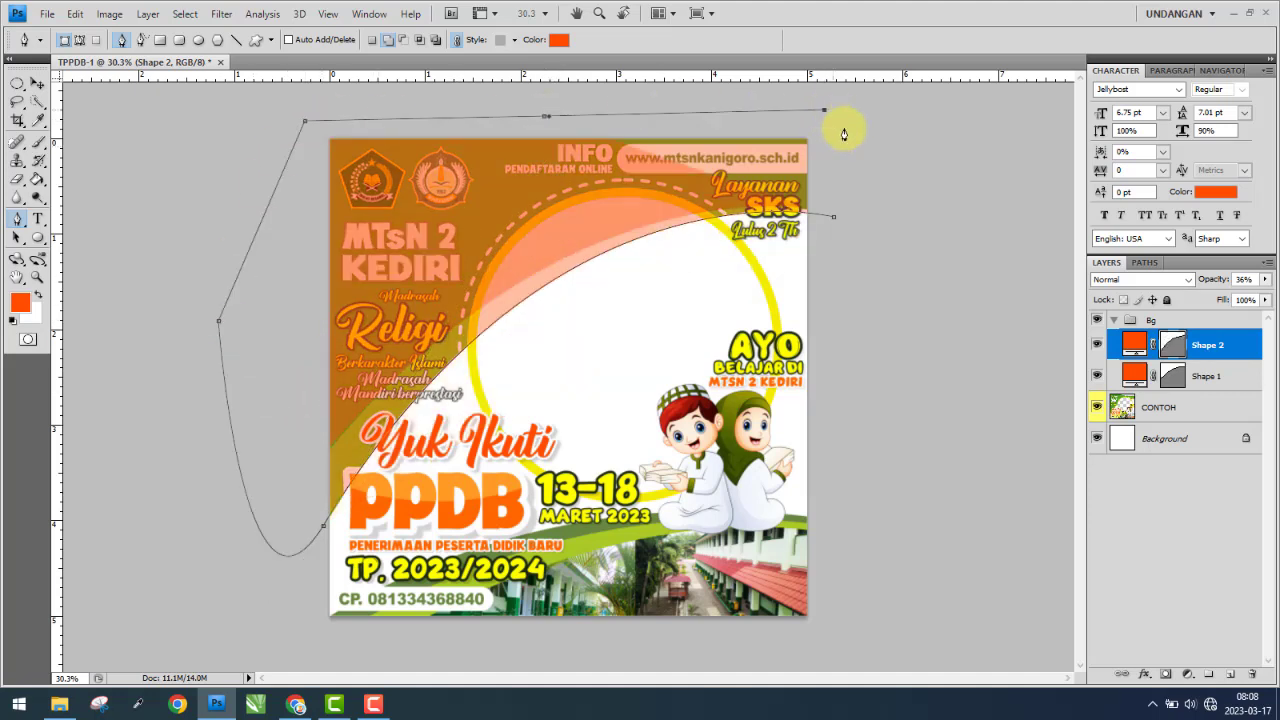
{"action": "left_click", "coordinate": [857, 157]}
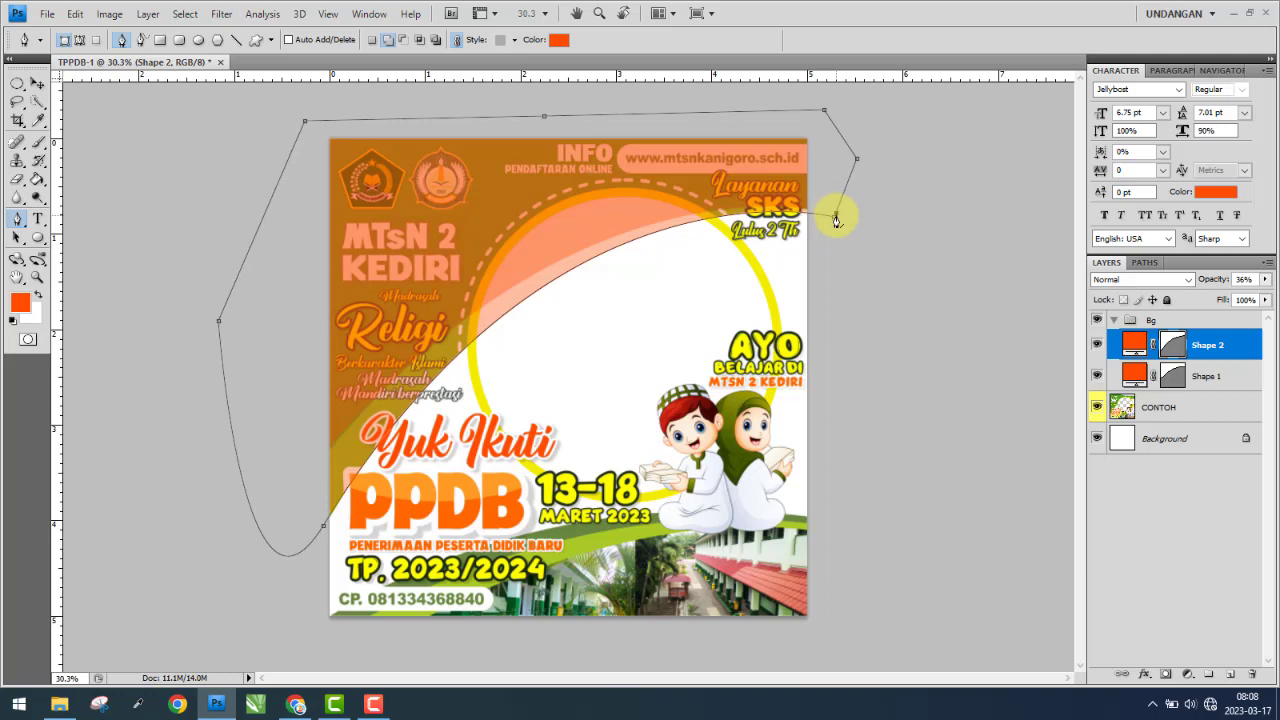
{"action": "left_click", "coordinate": [835, 216]}
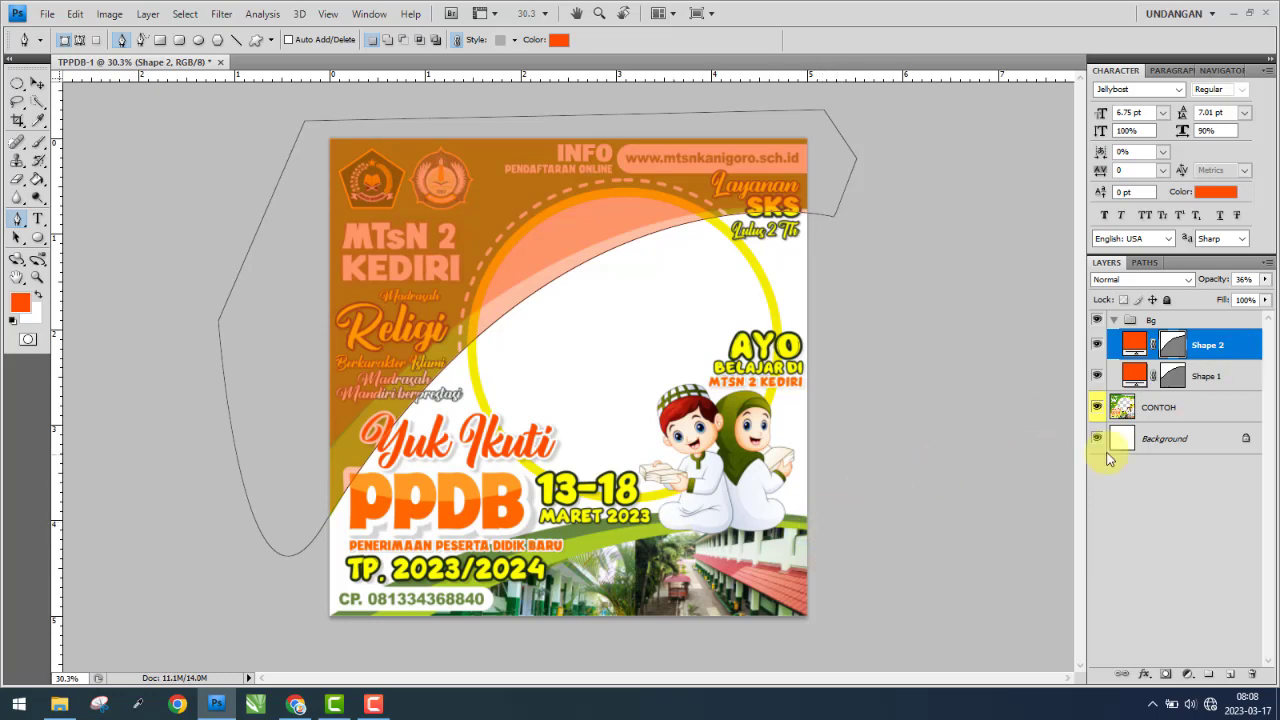
- Move Shape 1 above Shape 2 in the Layers panel, toggling visibility to compare the overlap
{"action": "left_click", "coordinate": [1099, 345]}
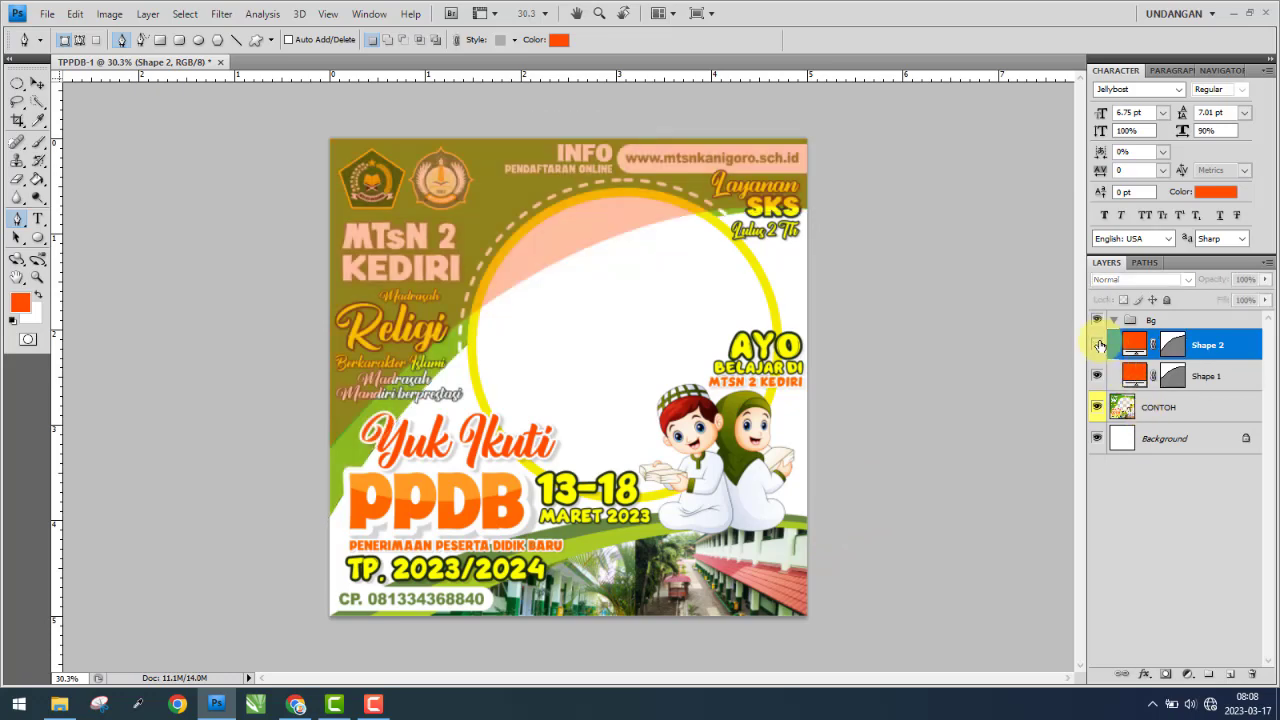
{"action": "left_click", "coordinate": [1224, 385], "text": "shift"}
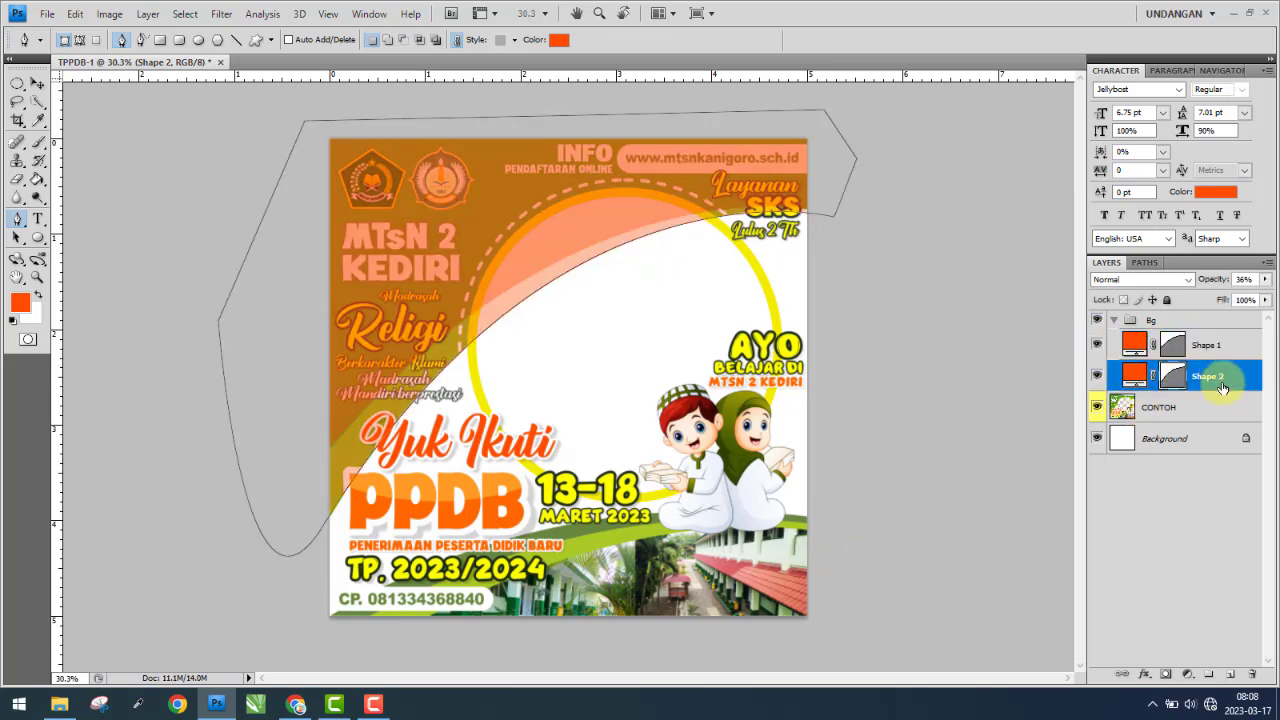
{"action": "left_click_drag", "start_coordinate": [1224, 385], "coordinate": [1227, 338]}
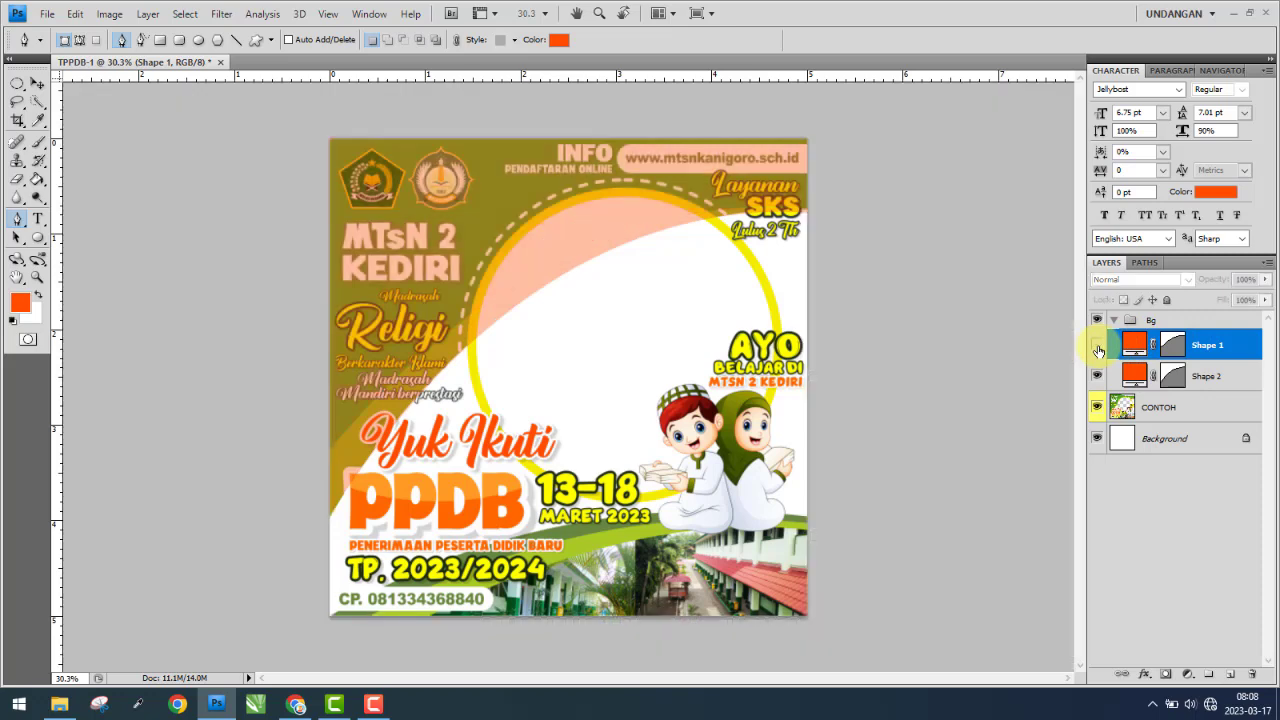
{"action": "left_click", "coordinate": [1098, 346]}
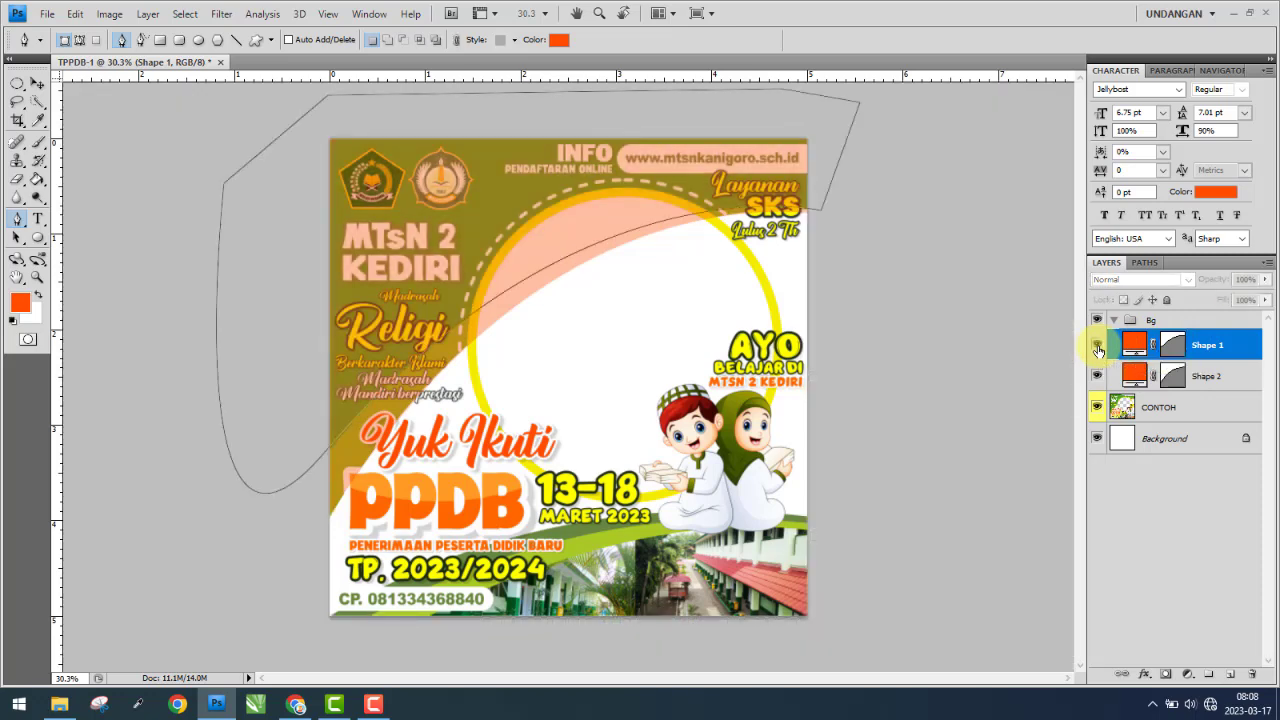
{"action": "left_click", "coordinate": [1097, 377]}
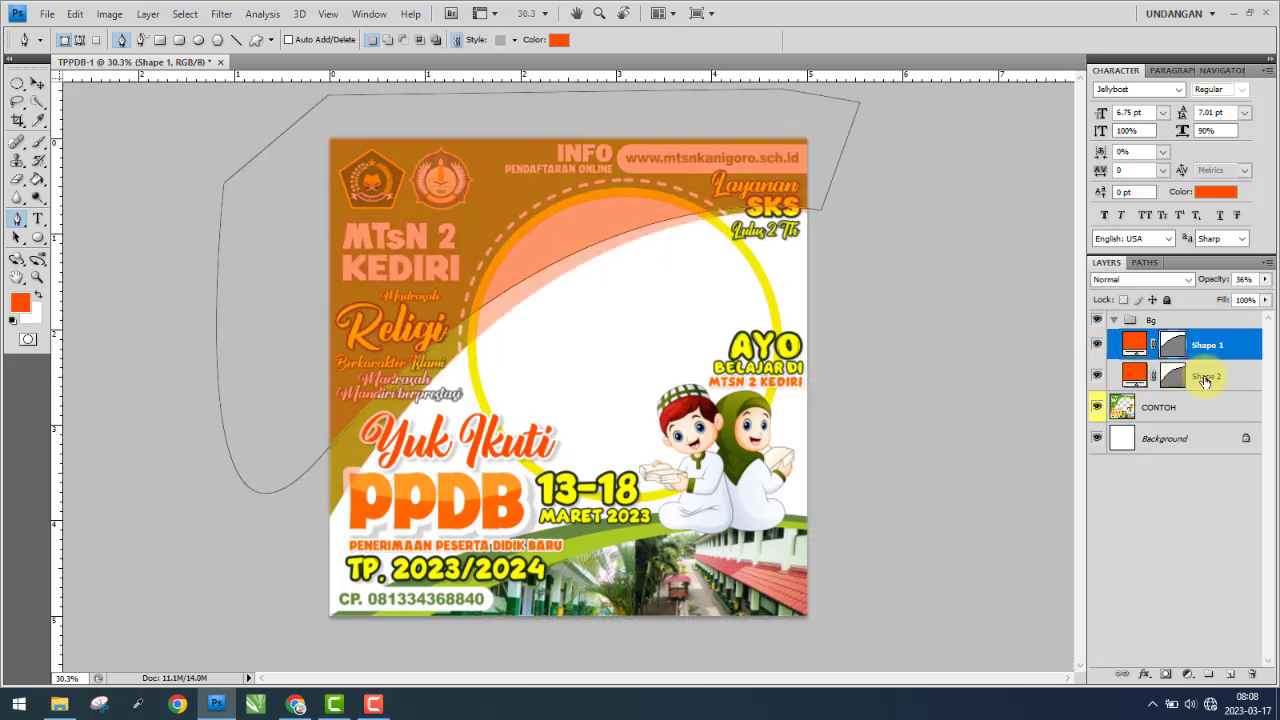
{"action": "left_click", "coordinate": [1206, 383]}
{"action": "left_click", "coordinate": [1208, 350]}
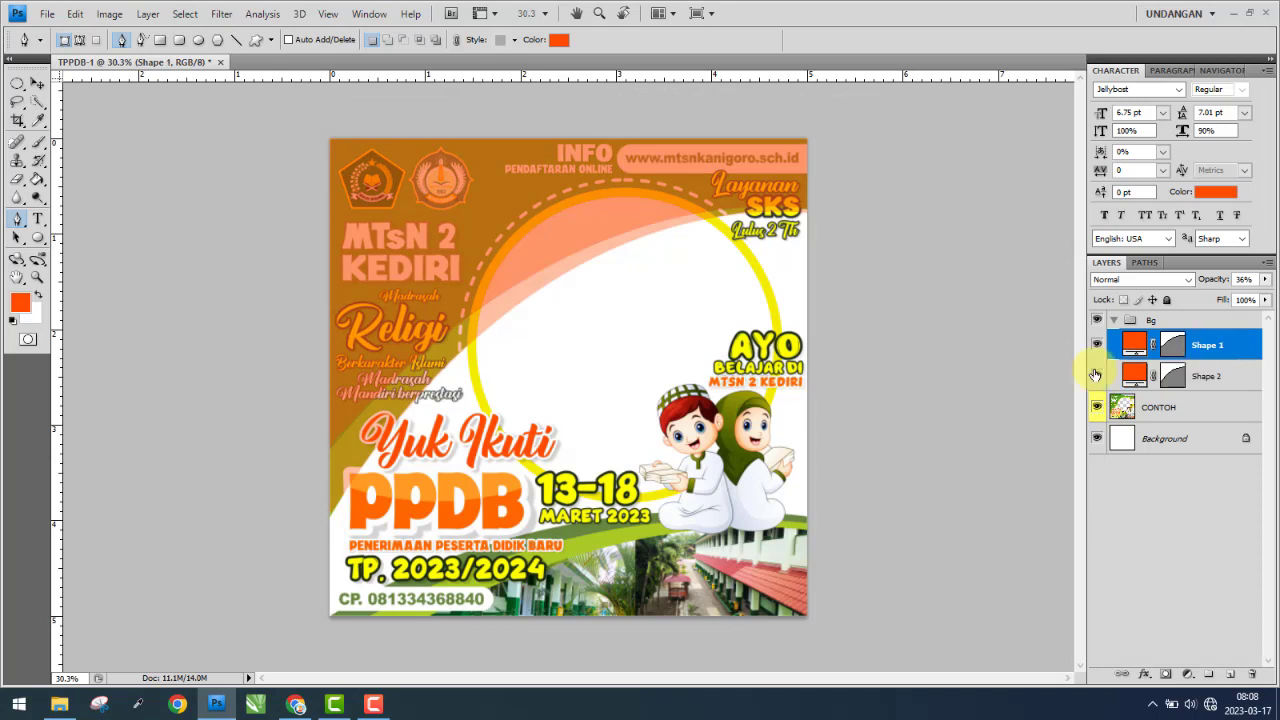
{"action": "left_click", "coordinate": [821, 521]}
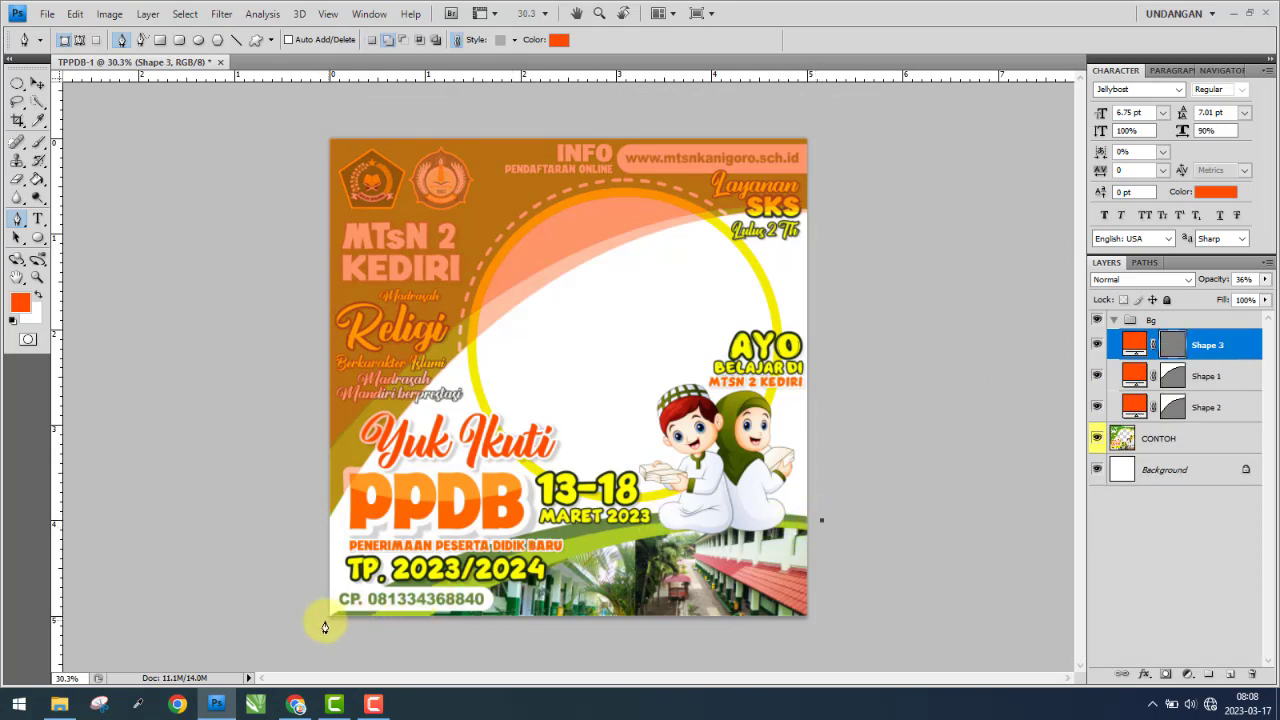
- Finish Shape 3's curved outline across the lower image, close it, and hide Shape 3
{"action": "left_click_drag", "start_coordinate": [324, 627], "coordinate": [222, 690]}
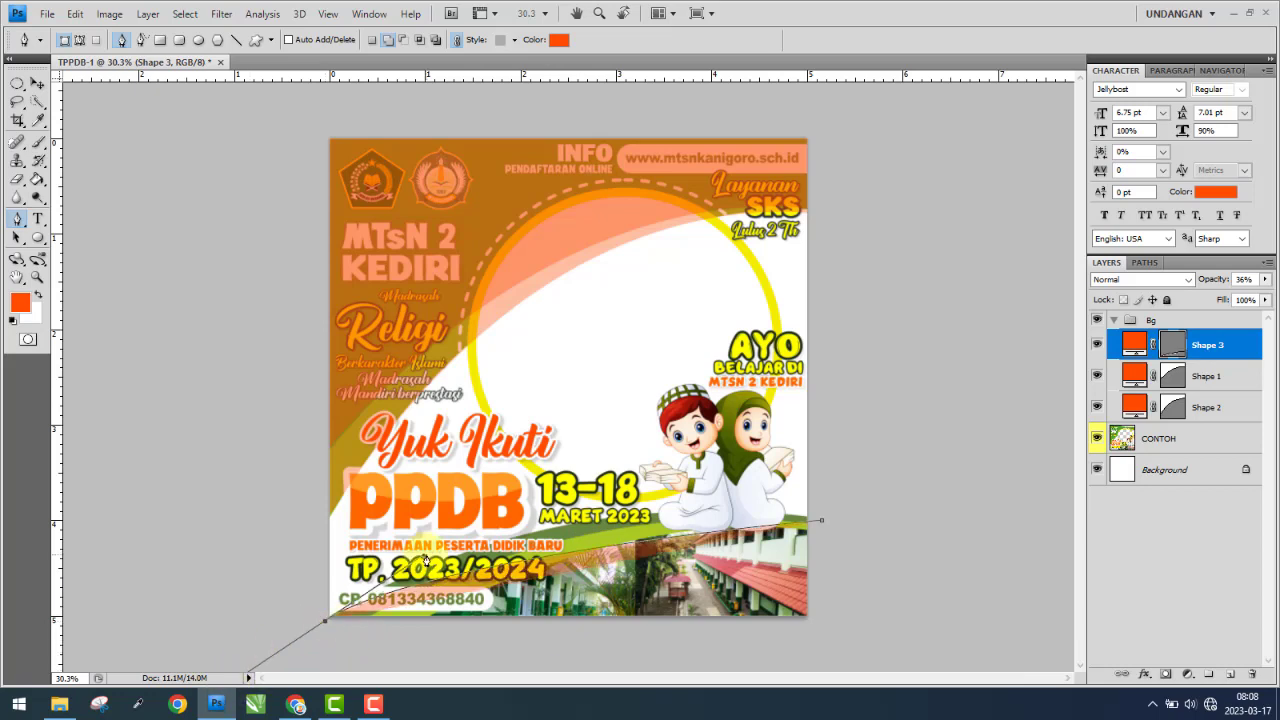
{"action": "left_click_drag", "start_coordinate": [426, 560], "coordinate": [575, 470]}
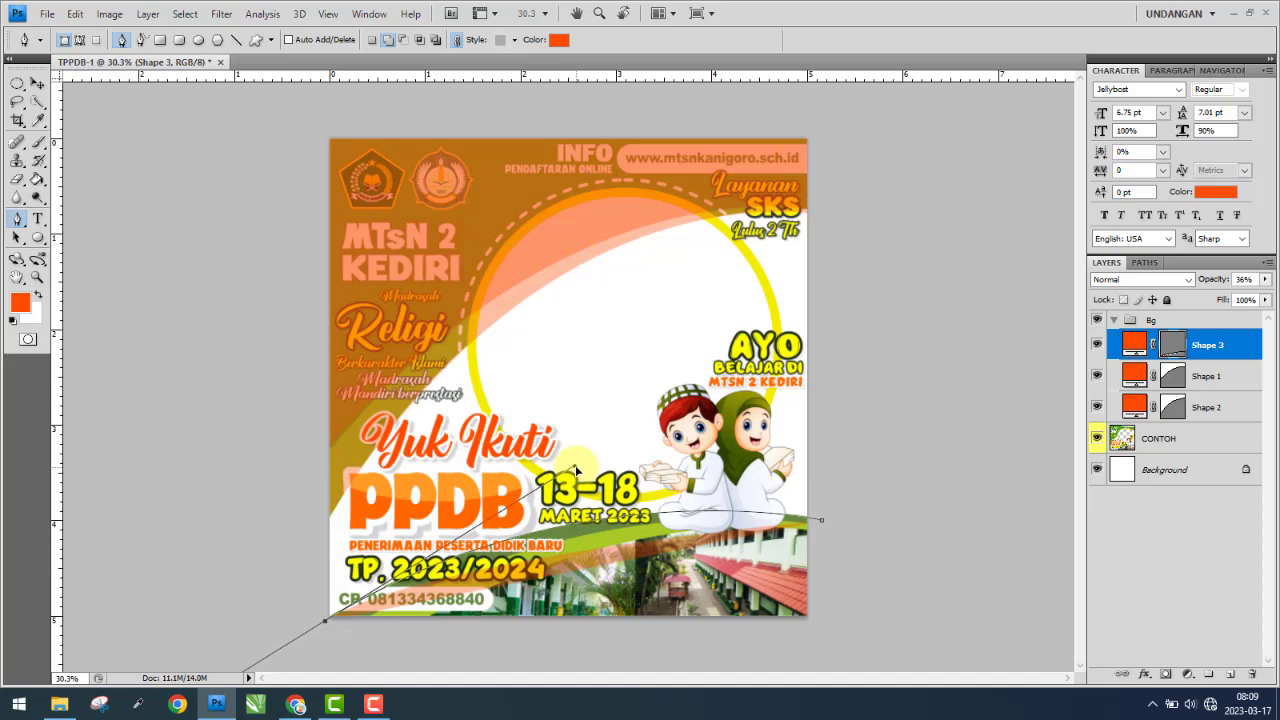
{"action": "left_click_drag", "start_coordinate": [575, 470], "coordinate": [417, 641]}
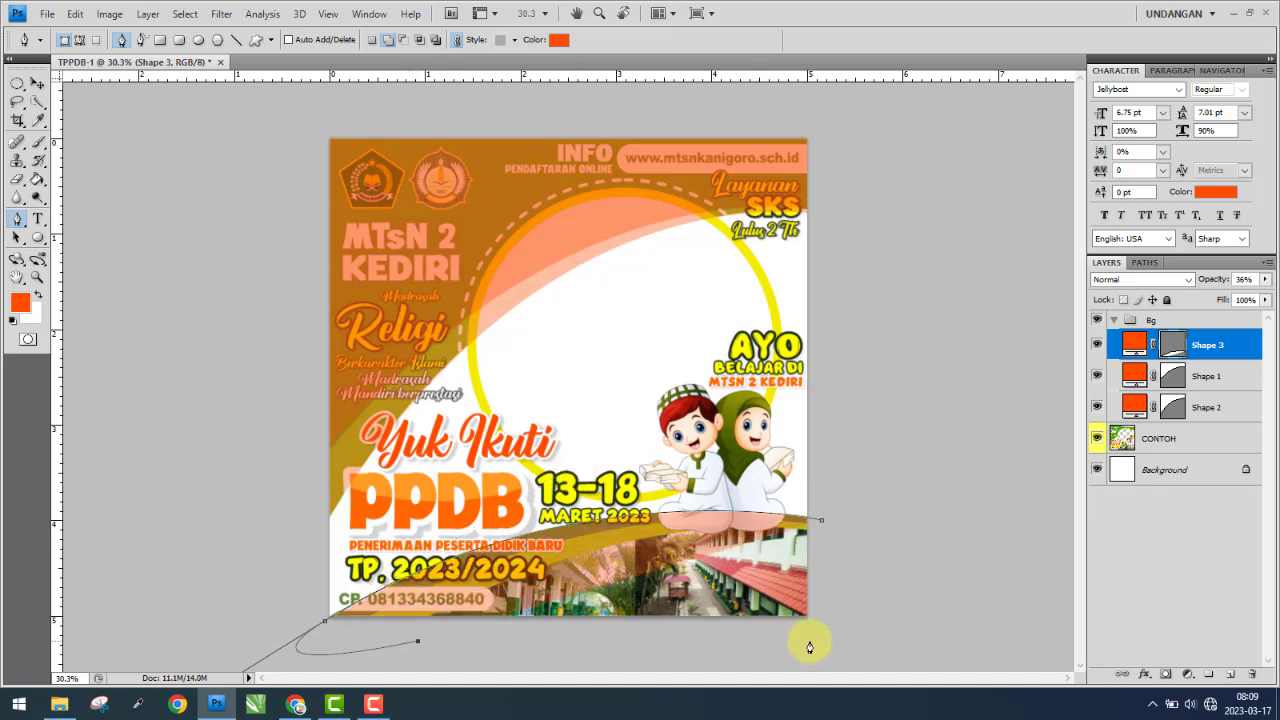
{"action": "left_click_drag", "start_coordinate": [824, 640], "coordinate": [827, 533]}
{"action": "left_click", "coordinate": [822, 522]}
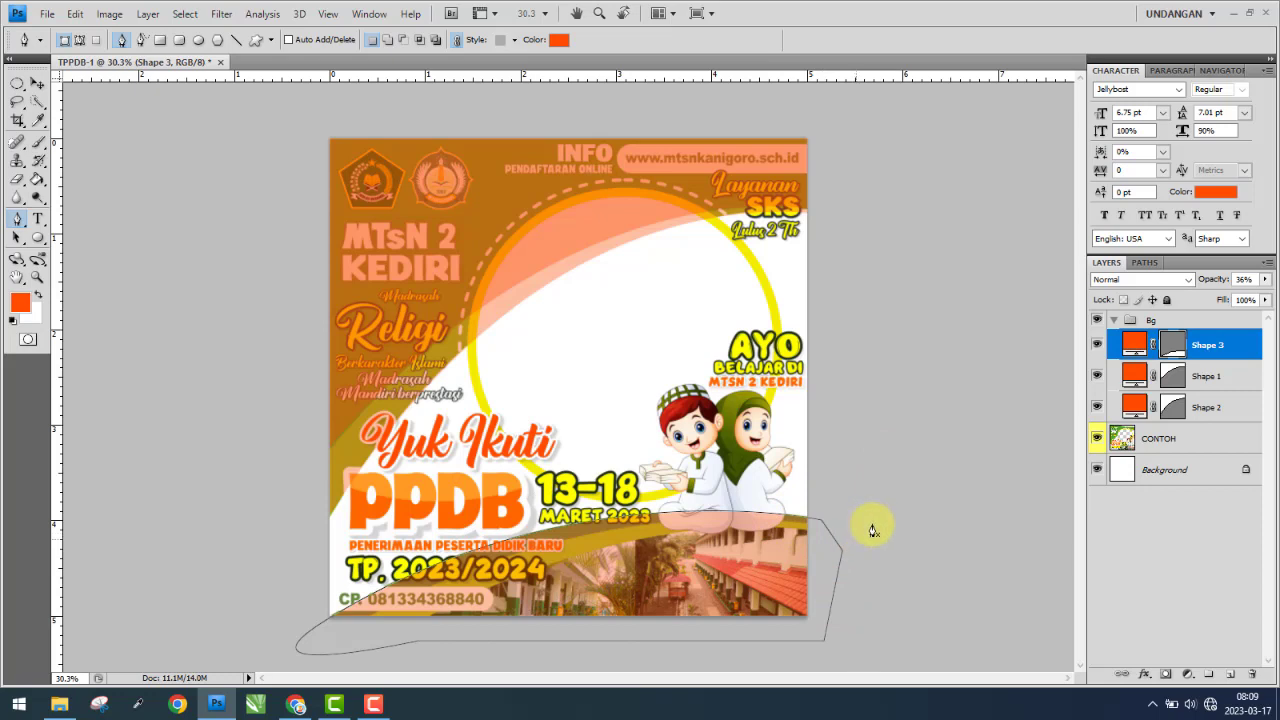
{"action": "left_click", "coordinate": [1098, 347]}
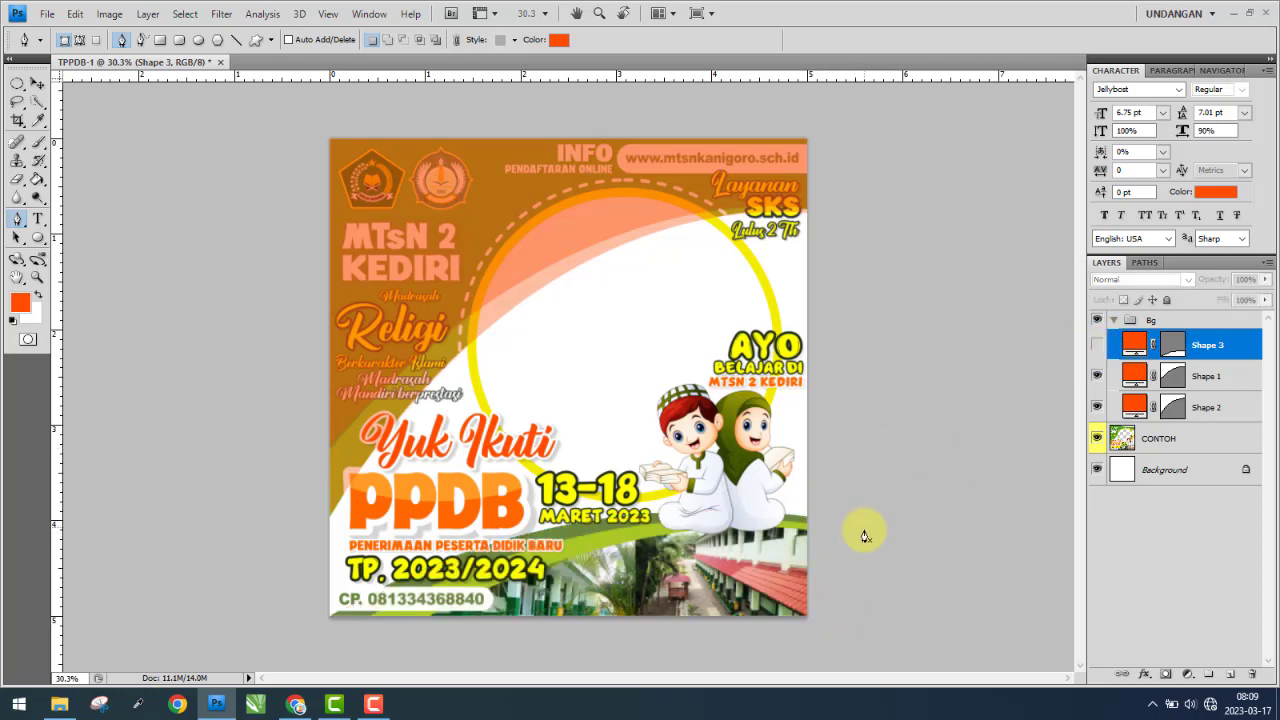
- Trace Shape 4 along the bottom curved band from the right edge and close it below the poster
{"action": "left_click", "coordinate": [861, 537]}
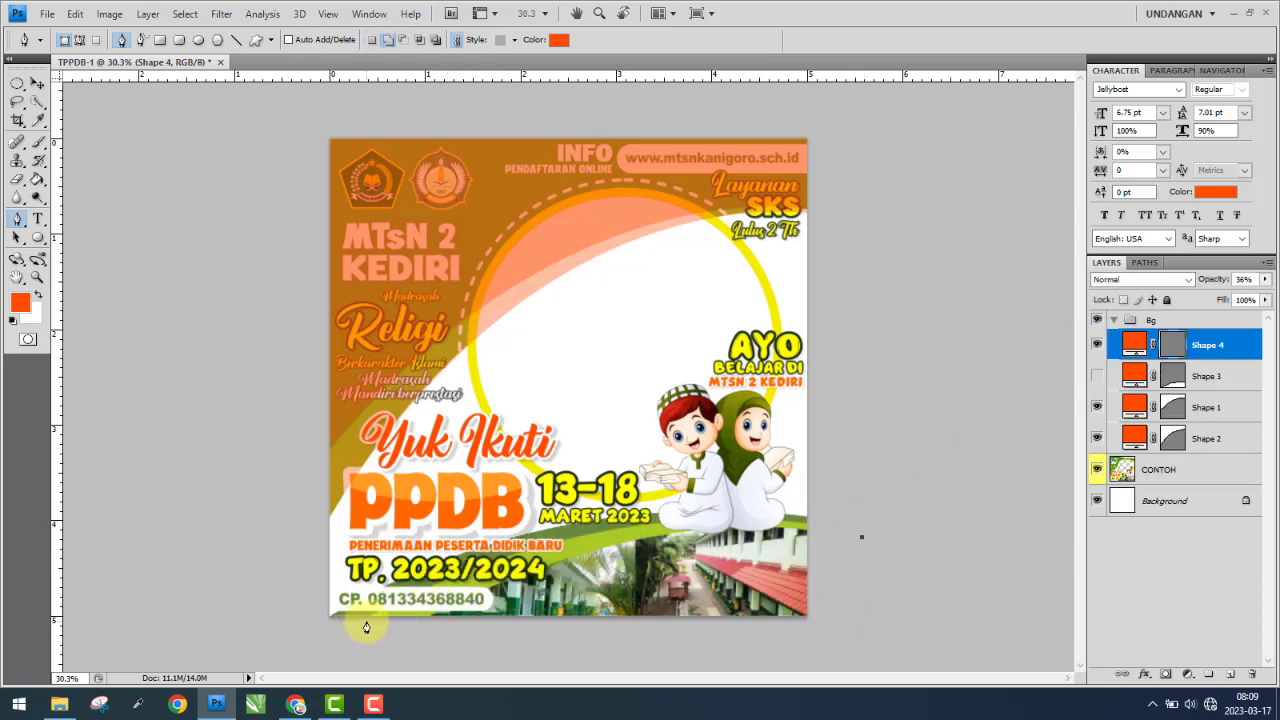
{"action": "left_click_drag", "start_coordinate": [368, 627], "coordinate": [255, 671]}
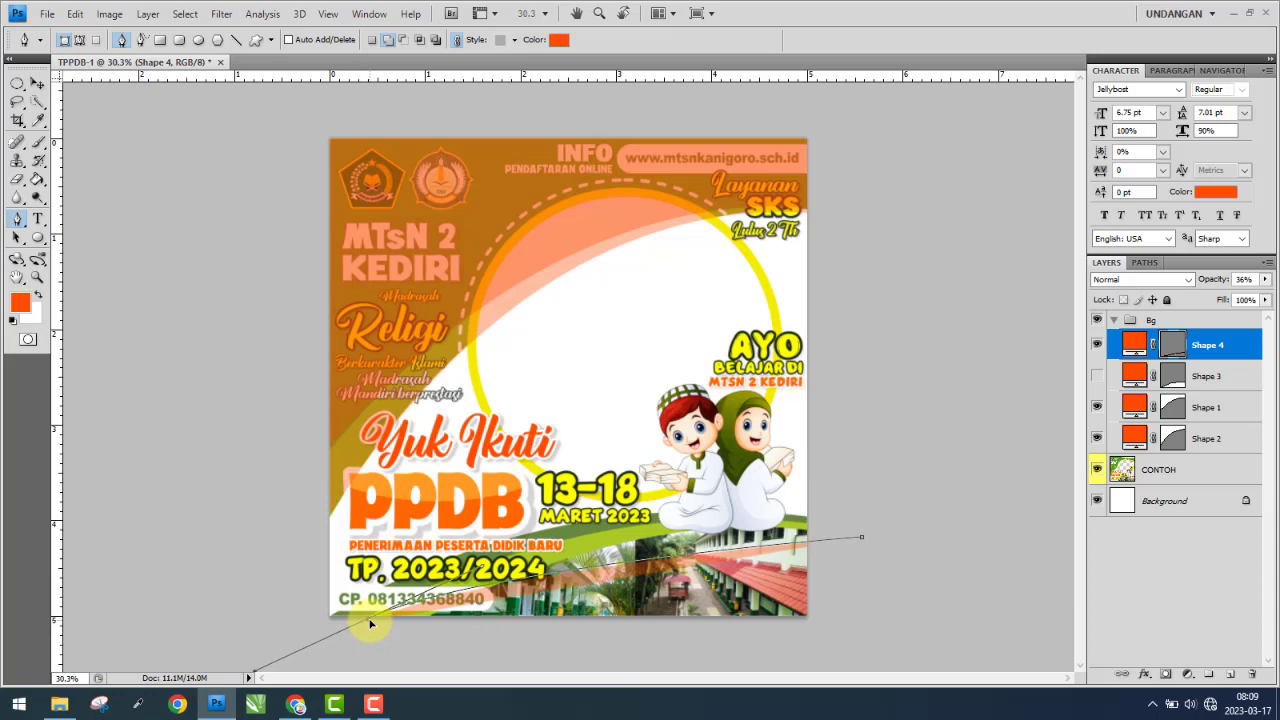
{"action": "left_click_drag", "start_coordinate": [482, 569], "coordinate": [621, 473]}
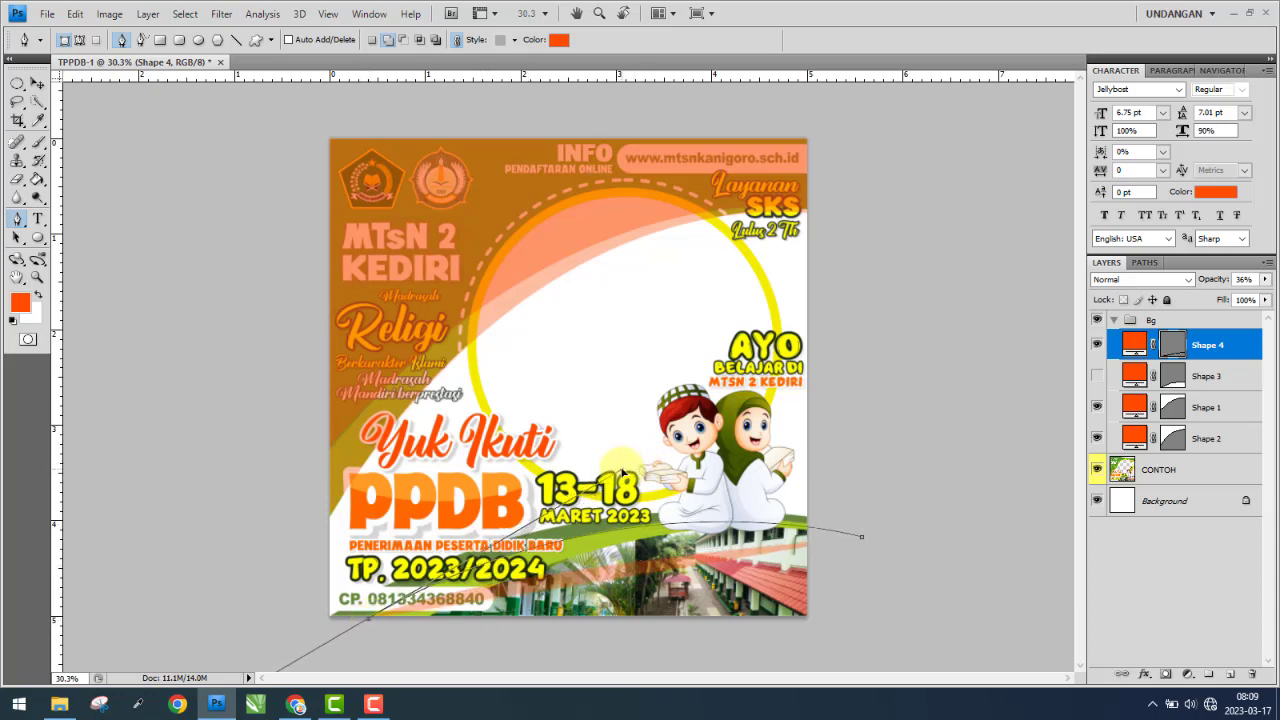
{"action": "left_click_drag", "start_coordinate": [621, 473], "coordinate": [633, 467]}
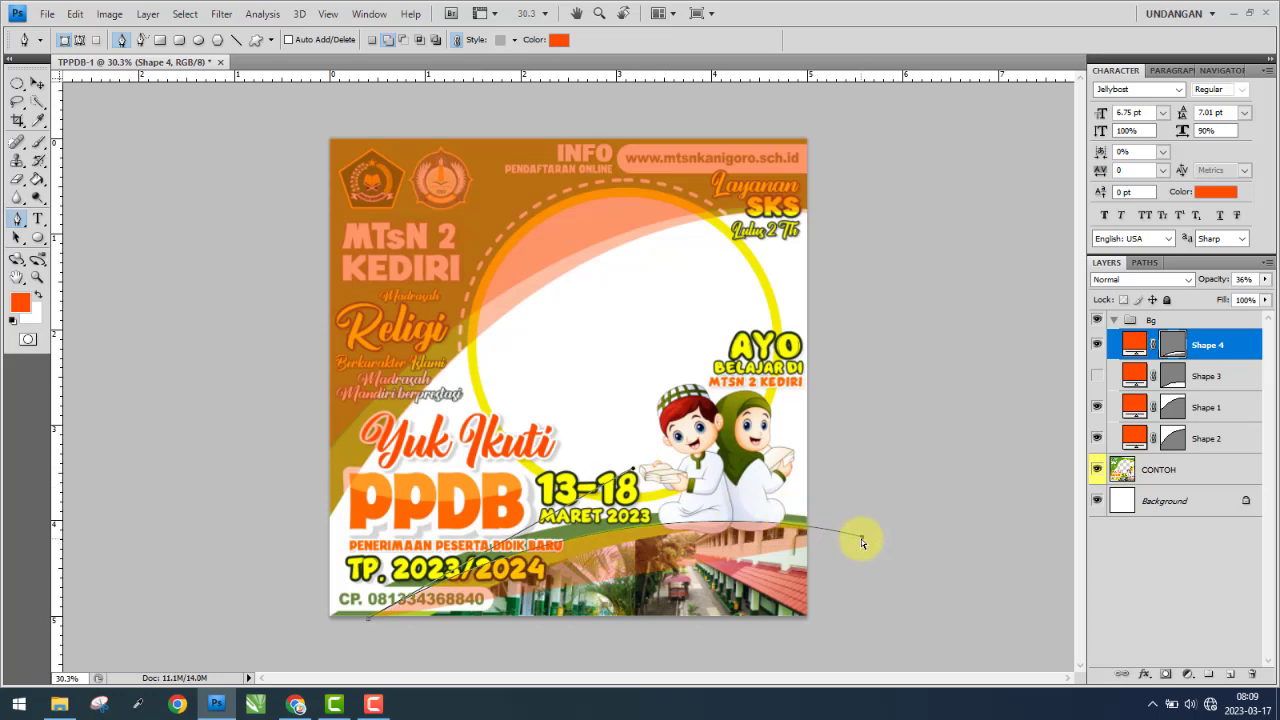
{"action": "left_click_drag", "start_coordinate": [862, 542], "coordinate": [868, 538]}
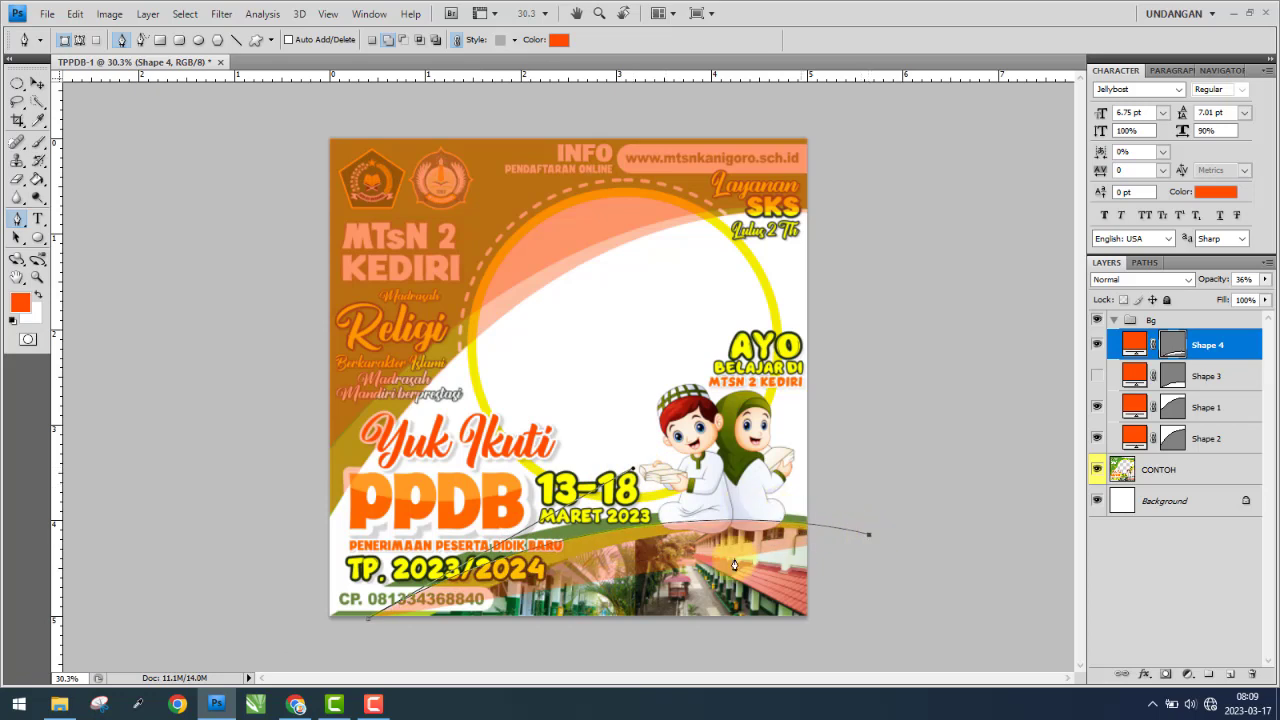
{"action": "left_click_drag", "start_coordinate": [409, 639], "coordinate": [397, 641]}
{"action": "left_click", "coordinate": [862, 635]}
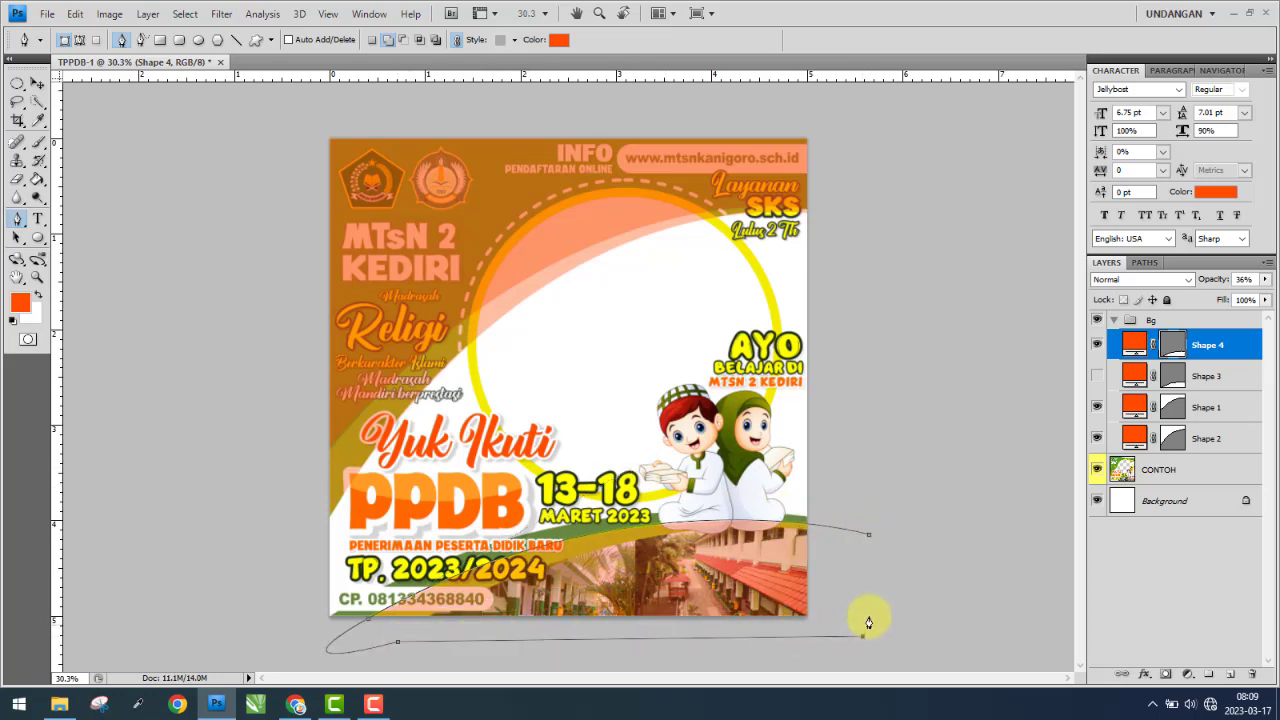
{"action": "left_click", "coordinate": [880, 576]}
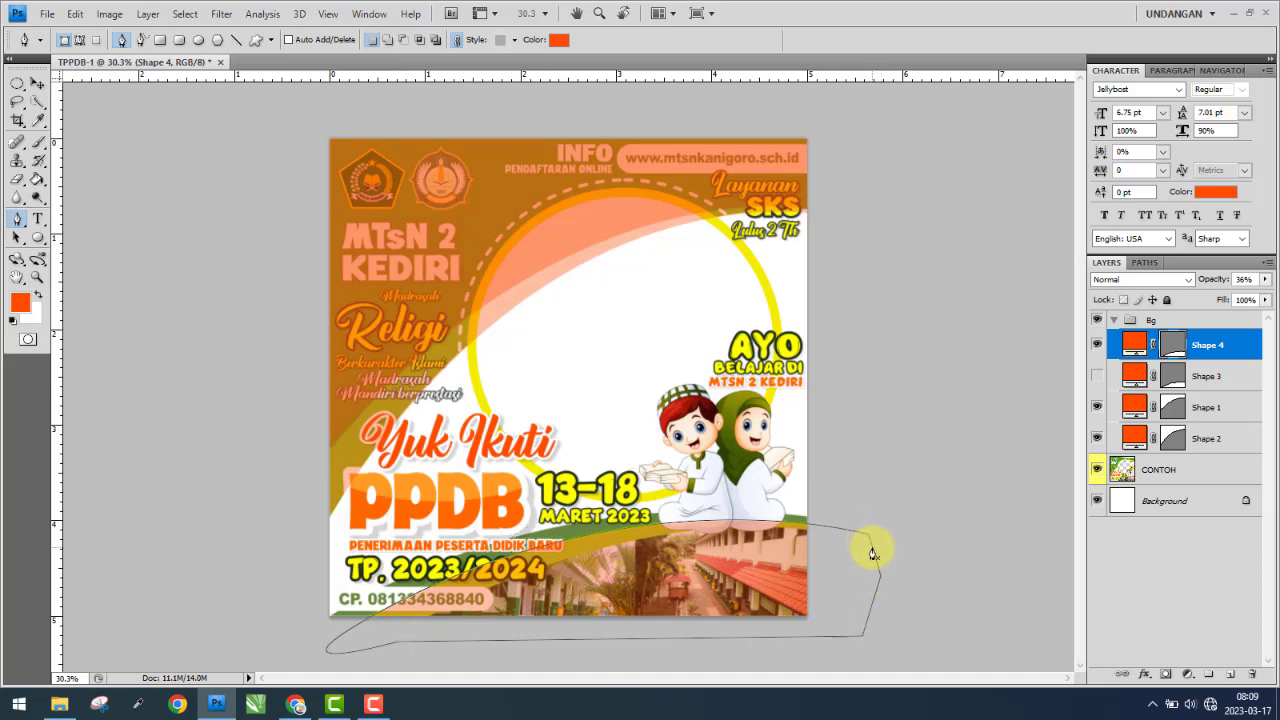
{"action": "left_click", "coordinate": [870, 548]}
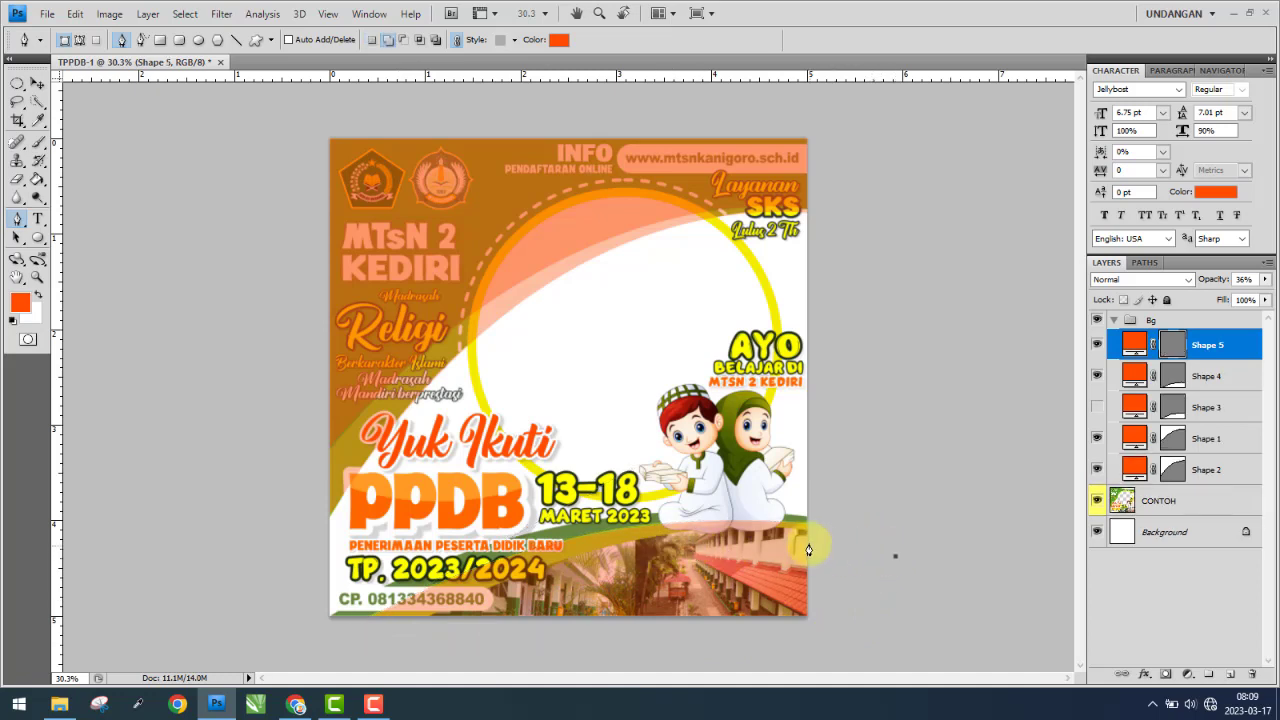
- Start Shape 5 at the right edge and curve its anchors along the lower band
{"action": "left_click", "coordinate": [811, 533]}
{"action": "mouse_move", "coordinate": [428, 622]}
{"action": "left_mouse_down"}
{"action": "mouse_move", "coordinate": [380, 656]}
{"action": "mouse_move", "coordinate": [468, 599]}
{"action": "left_mouse_up"}
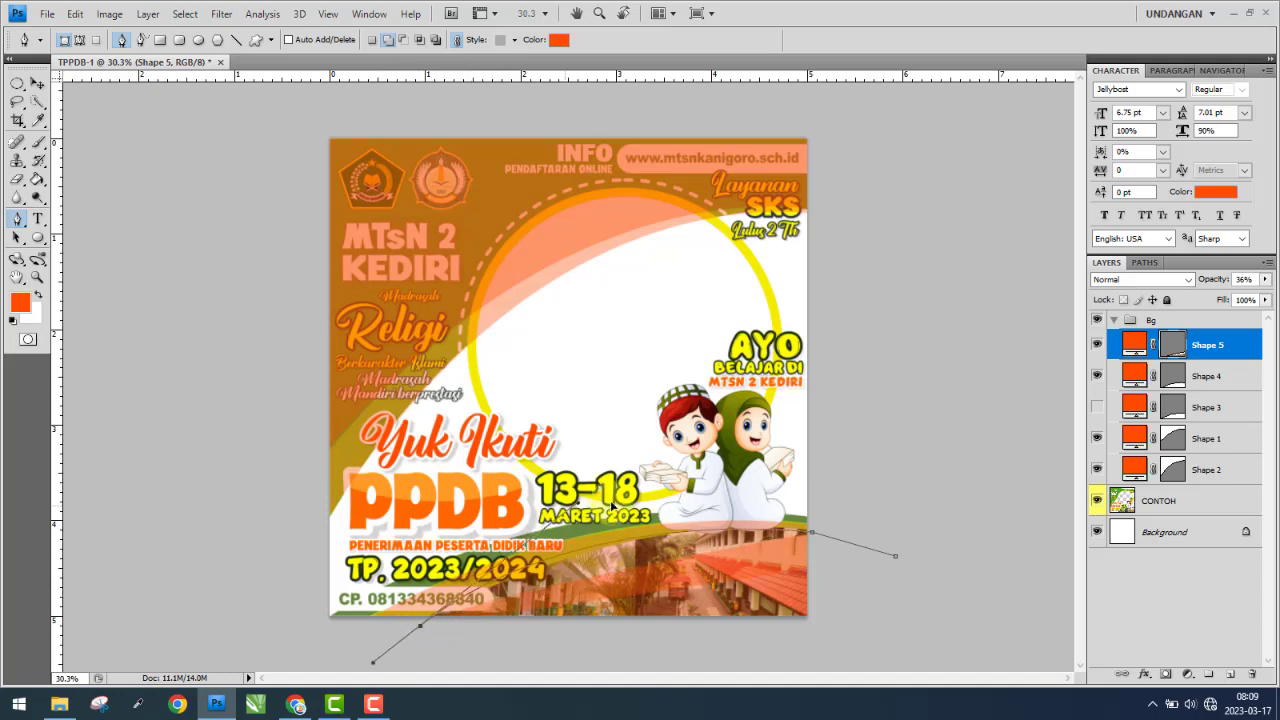
{"action": "left_click_drag", "start_coordinate": [662, 508], "coordinate": [642, 496]}
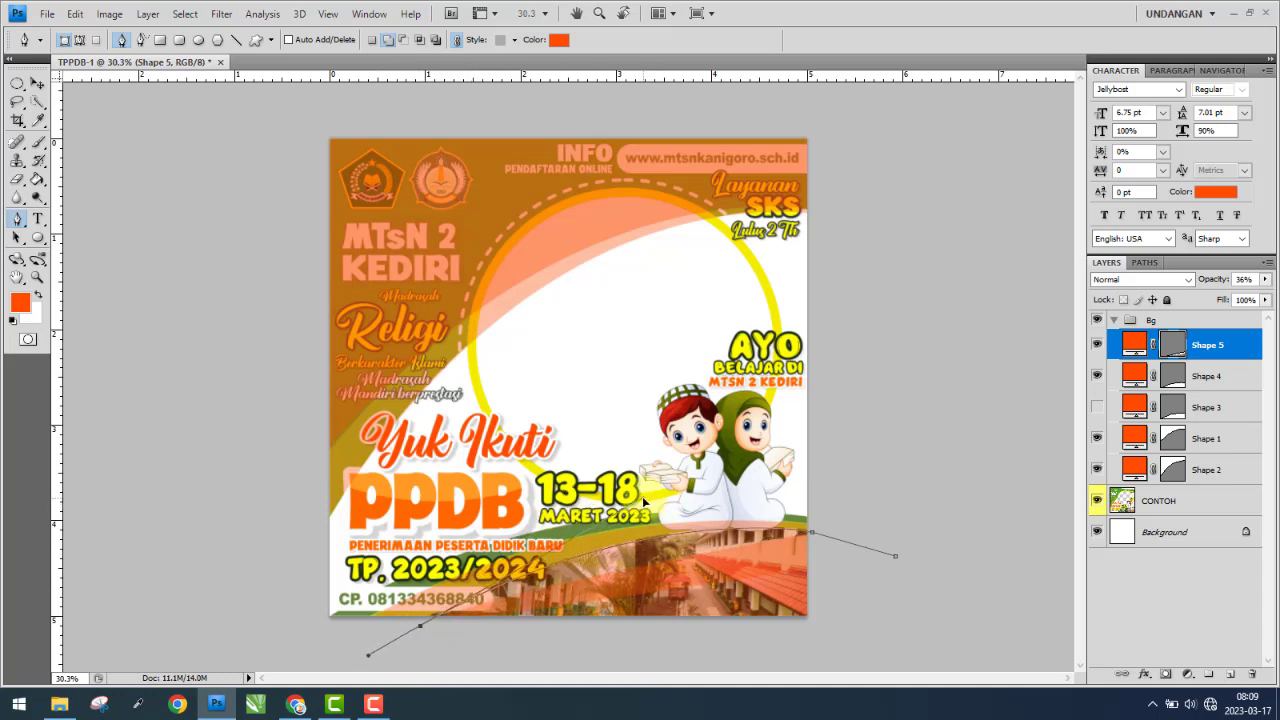
{"action": "left_click", "coordinate": [415, 632]}
{"action": "left_click_drag", "start_coordinate": [420, 630], "coordinate": [398, 636]}
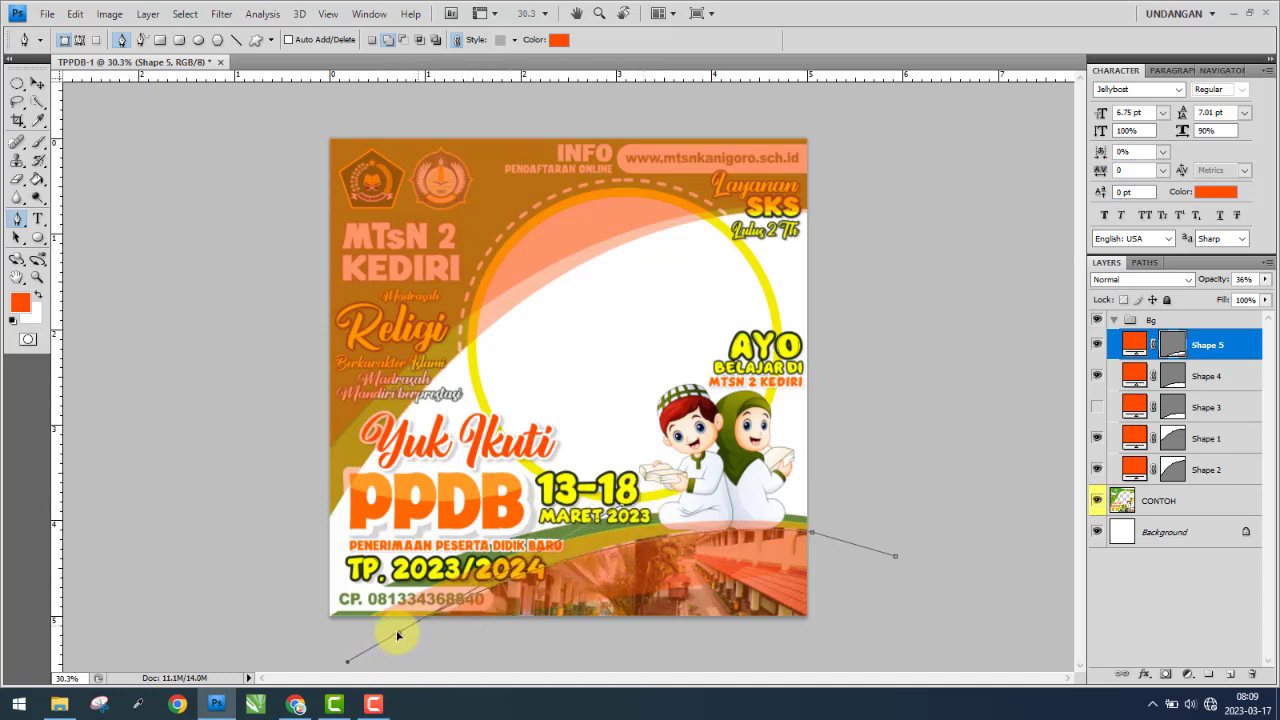
{"action": "left_click", "coordinate": [817, 542]}
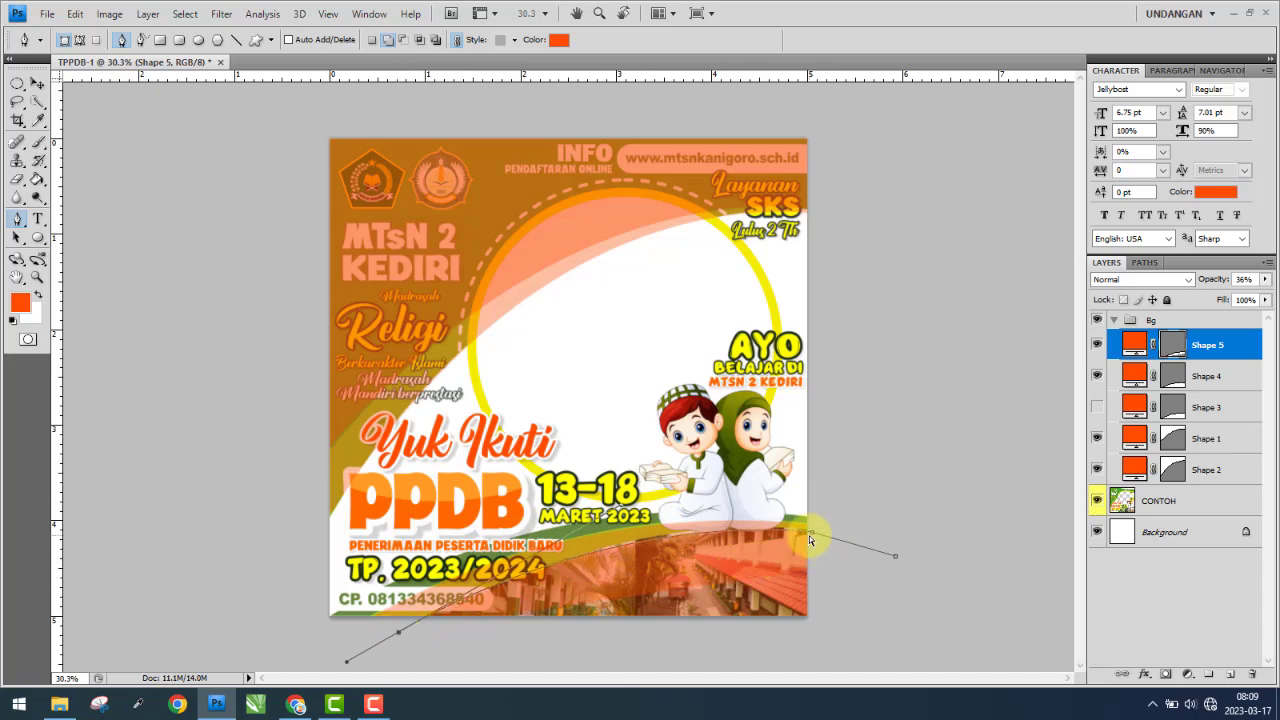
{"action": "left_click", "coordinate": [813, 537]}
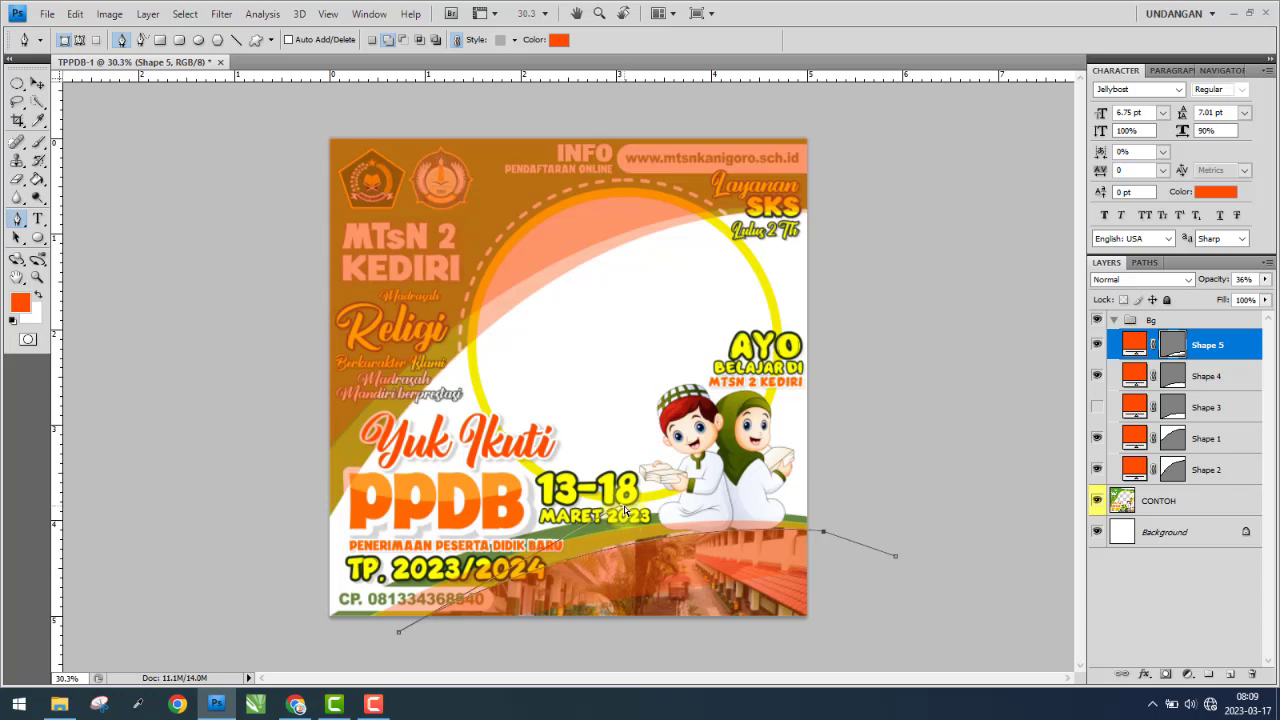
- Reshape Shape 5's curve to clear the MARET 2023 text and close it below the poster
{"action": "left_click_drag", "start_coordinate": [625, 510], "coordinate": [617, 497]}
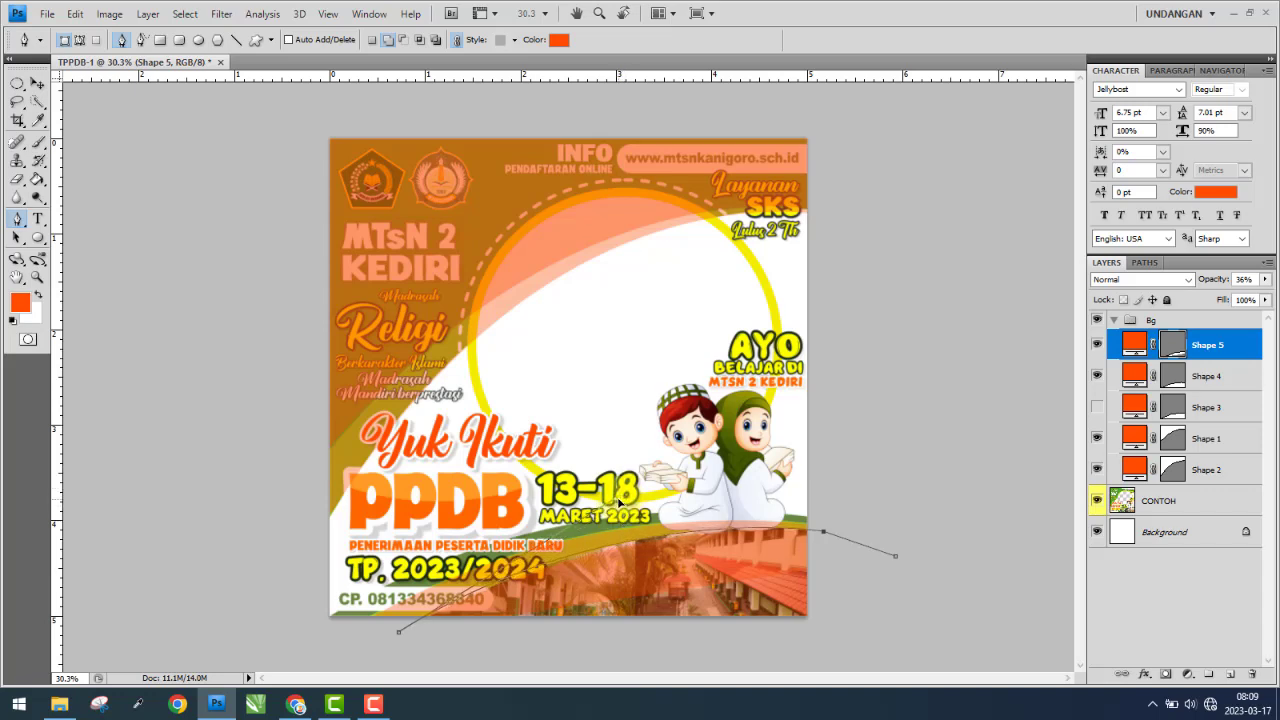
{"action": "left_click", "coordinate": [783, 647]}
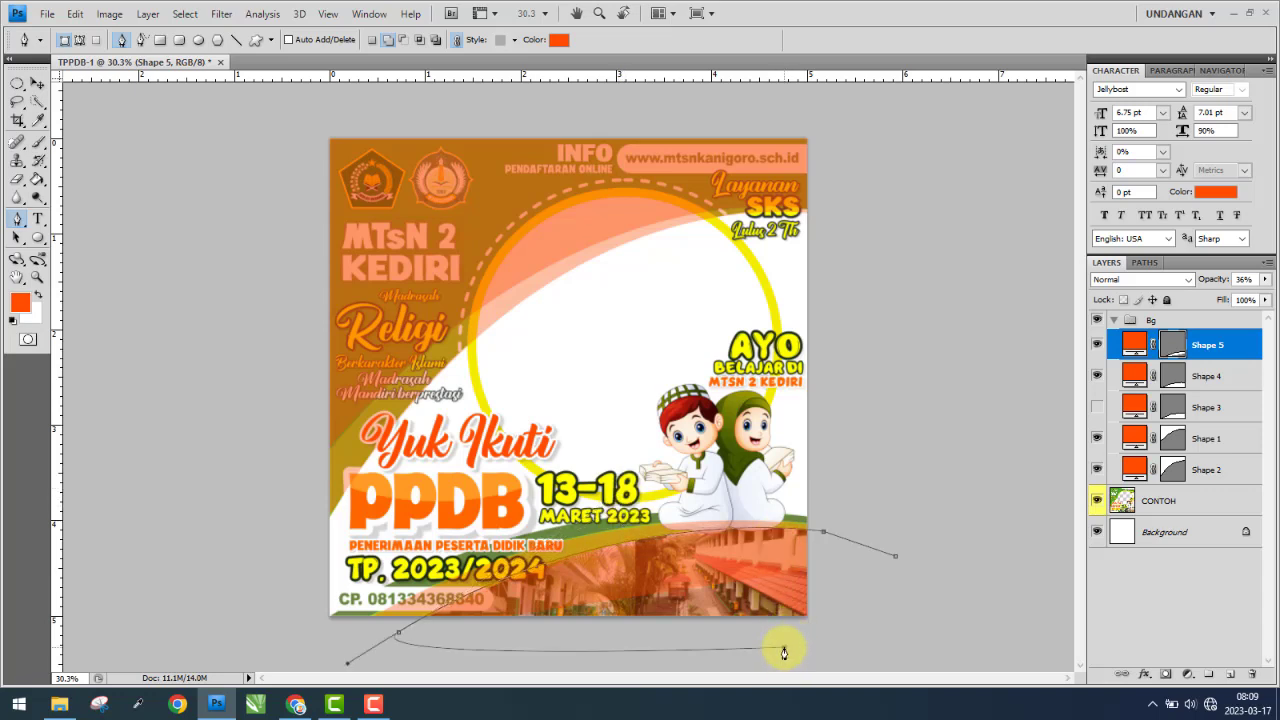
{"action": "left_click", "coordinate": [874, 619]}
{"action": "left_click", "coordinate": [913, 589]}
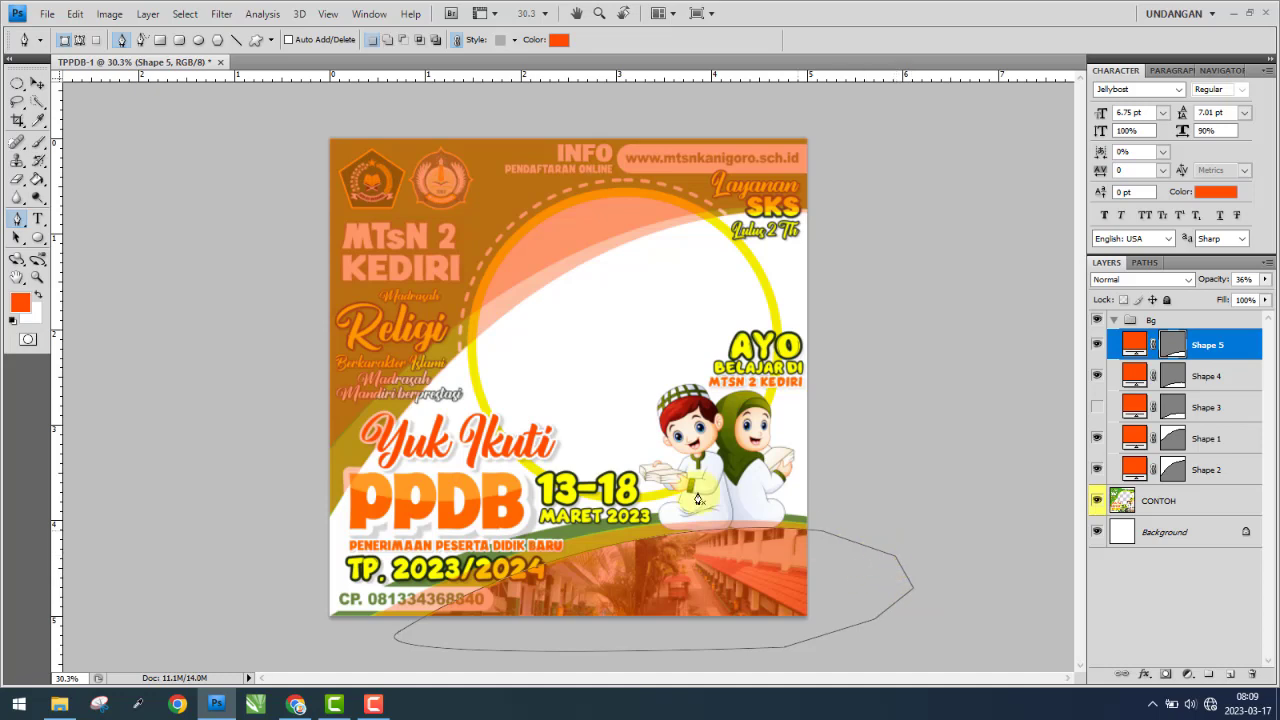
{"action": "left_click", "coordinate": [38, 86]}
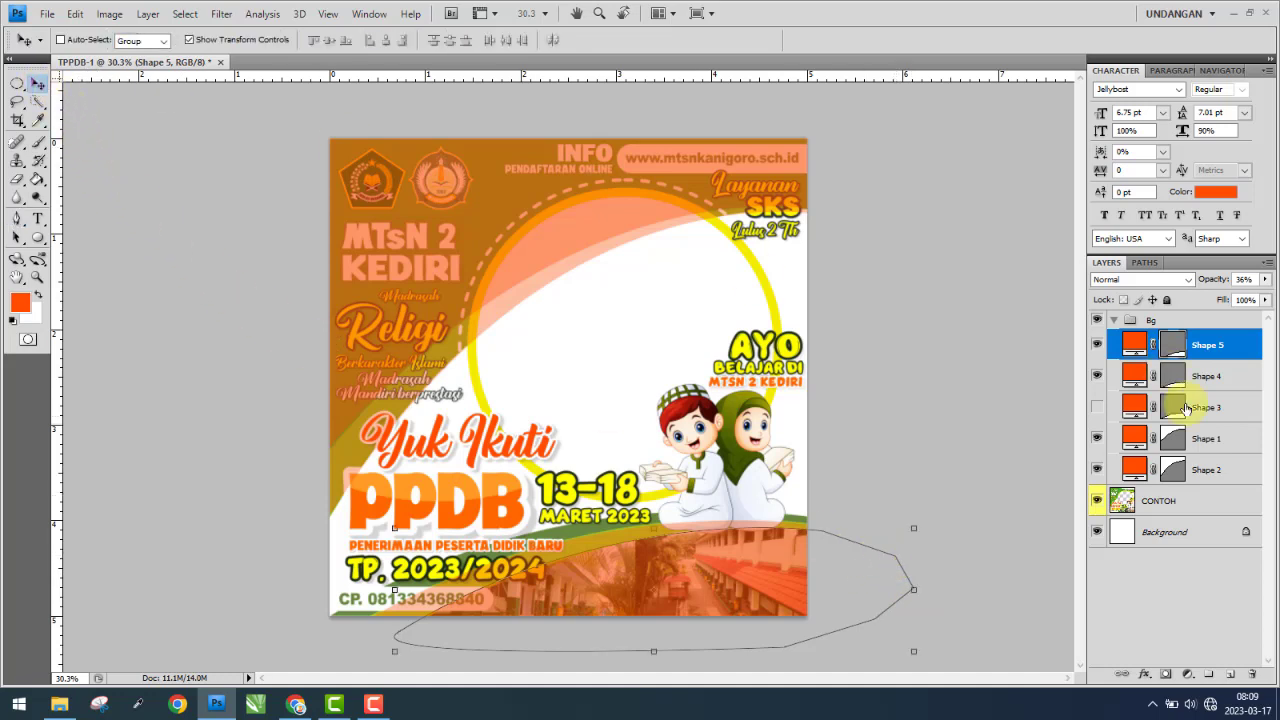
- Hide Shapes 5, 4, 1 and 2 to reveal the green design underneath
{"action": "left_click", "coordinate": [1097, 345]}
{"action": "left_click", "coordinate": [1097, 376]}
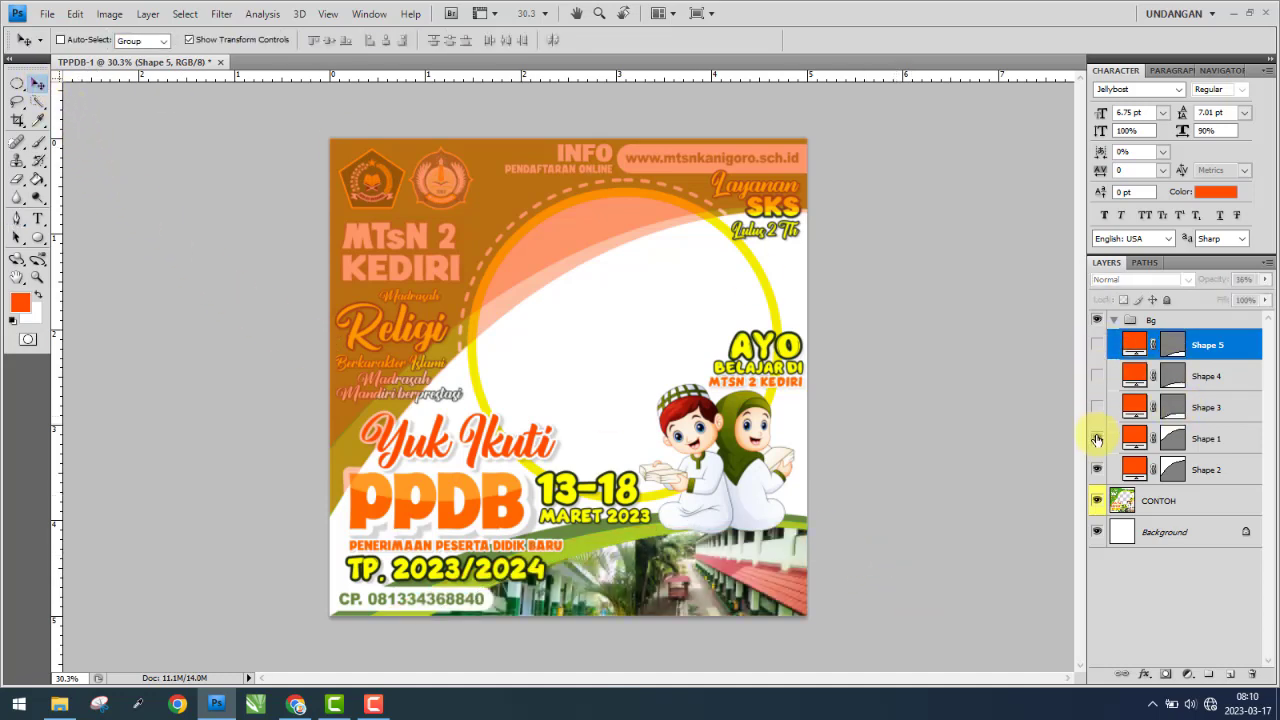
{"action": "left_click", "coordinate": [1097, 438]}
{"action": "left_click", "coordinate": [1222, 471]}
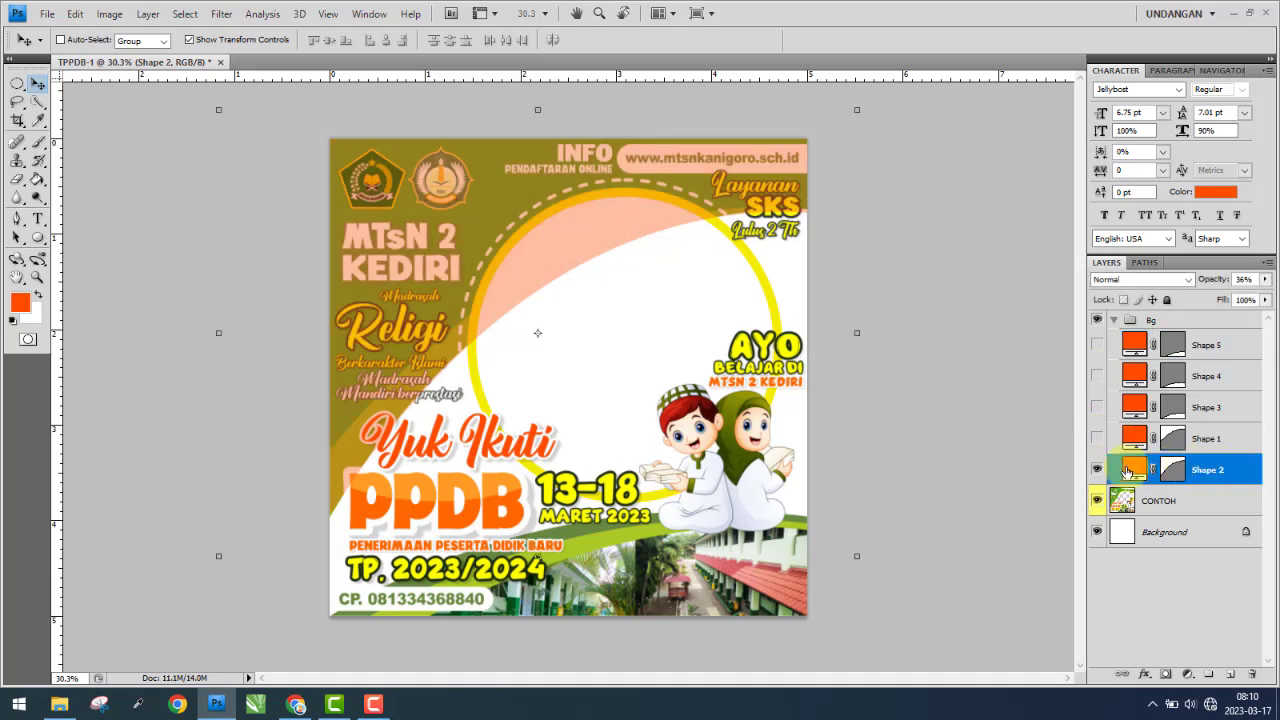
{"action": "left_click", "coordinate": [1097, 469]}
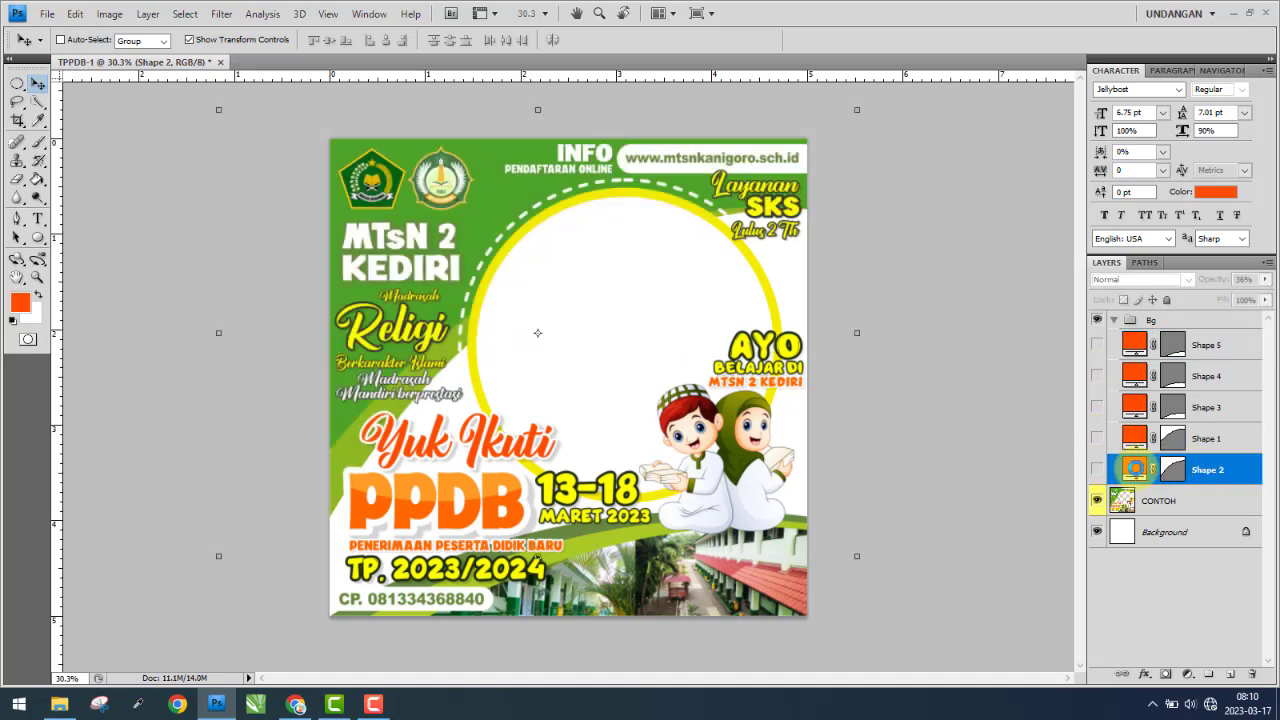
- Recolour Shape 2 with the green sampled from the design and set it to 100% opacity
{"action": "double_click", "coordinate": [1134, 469]}
{"action": "left_click", "coordinate": [338, 460]}
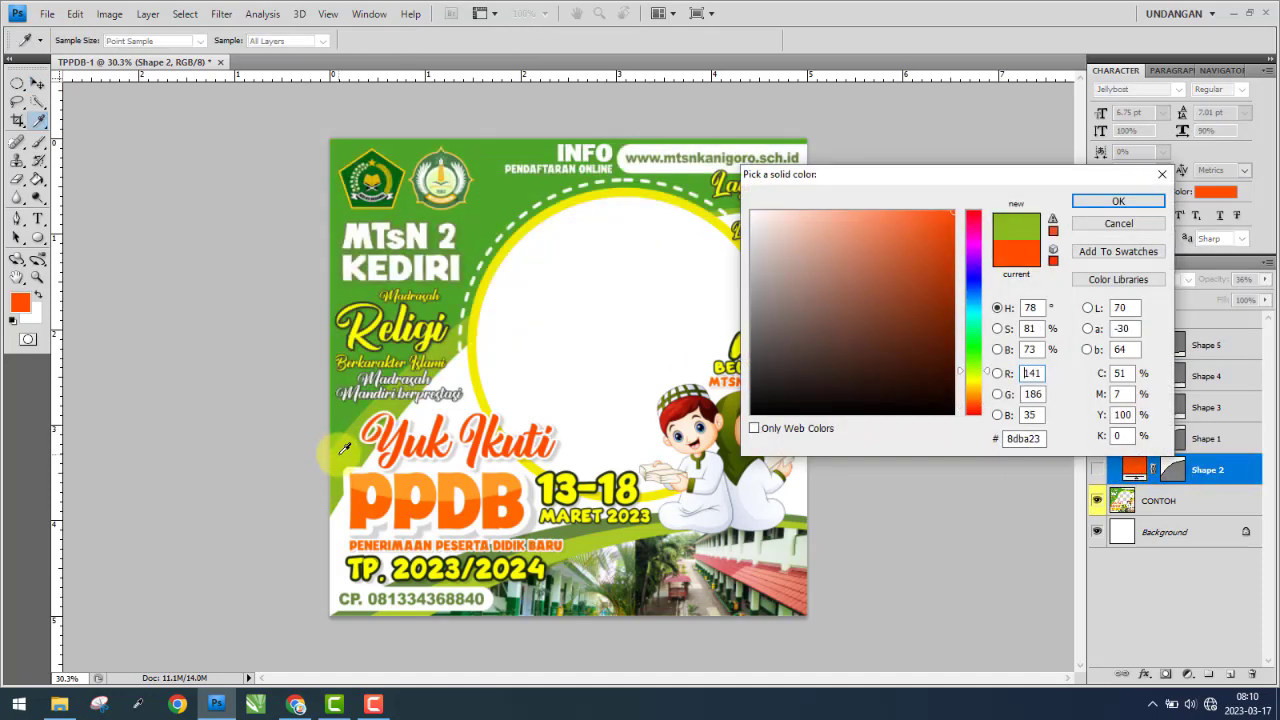
{"action": "left_click", "coordinate": [1128, 202]}
{"action": "left_click", "coordinate": [1097, 469]}
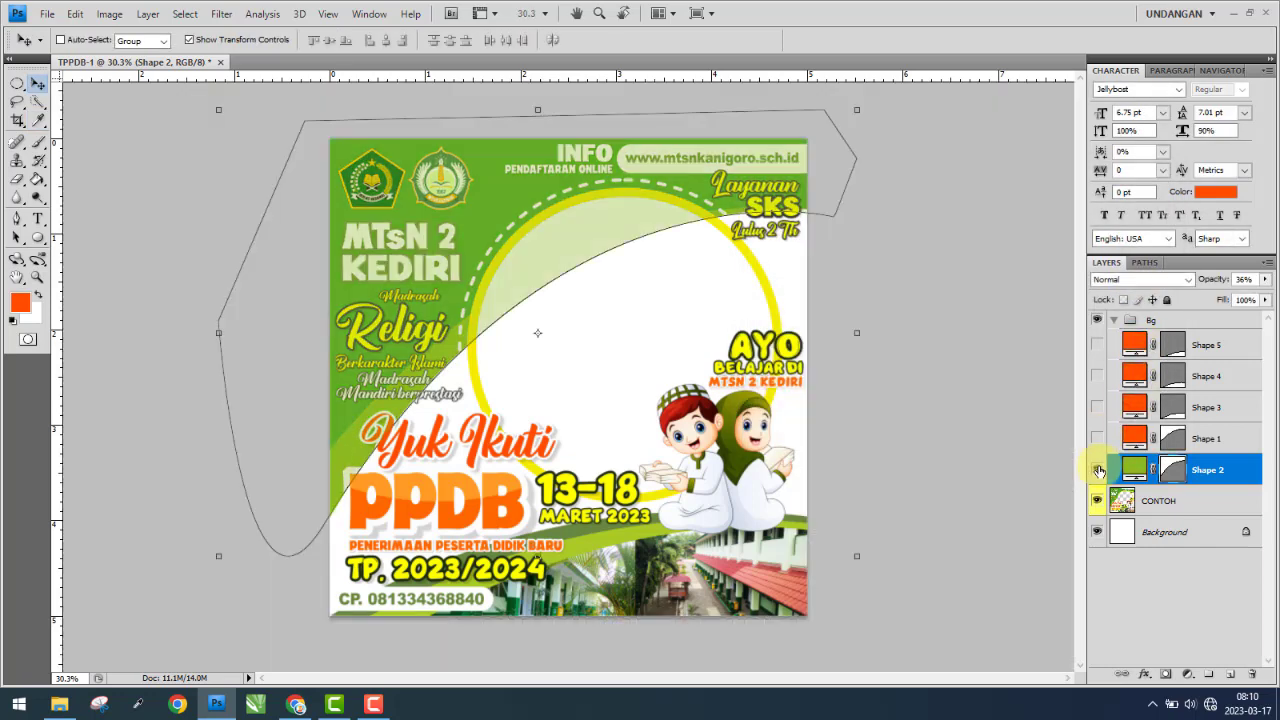
{"action": "left_click", "coordinate": [1266, 279]}
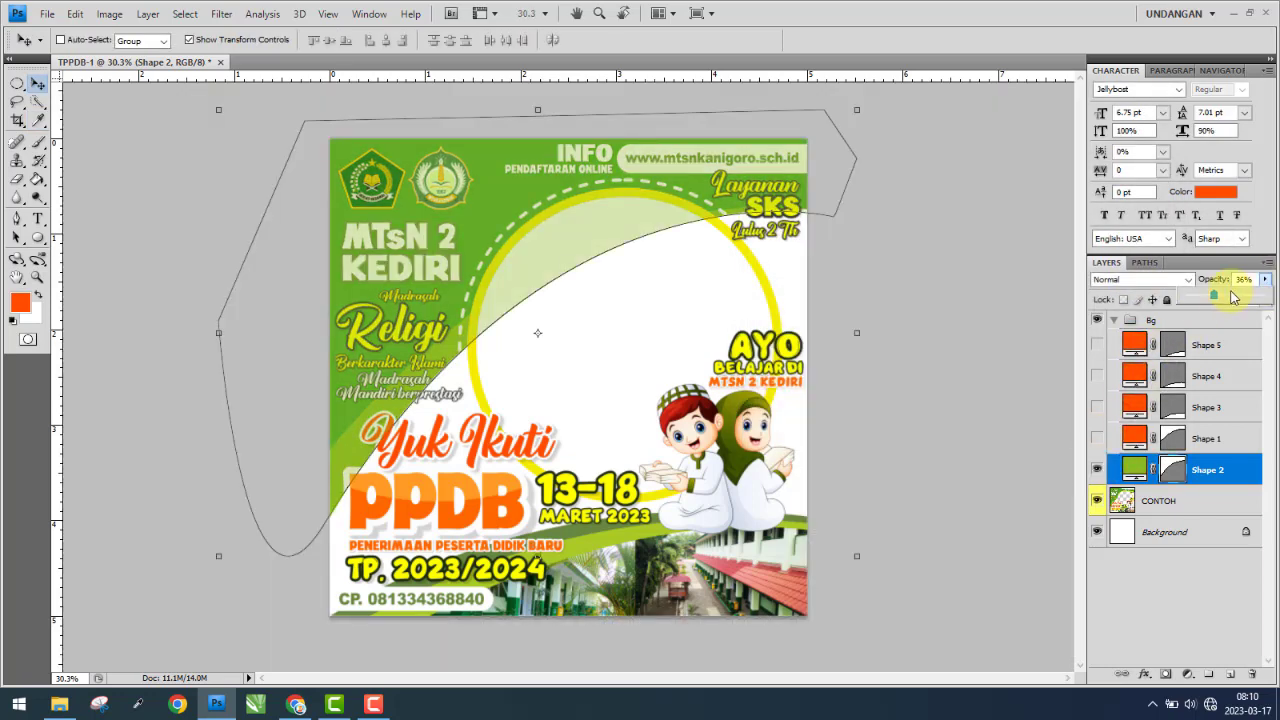
{"action": "left_click_drag", "start_coordinate": [1214, 298], "coordinate": [1270, 308]}
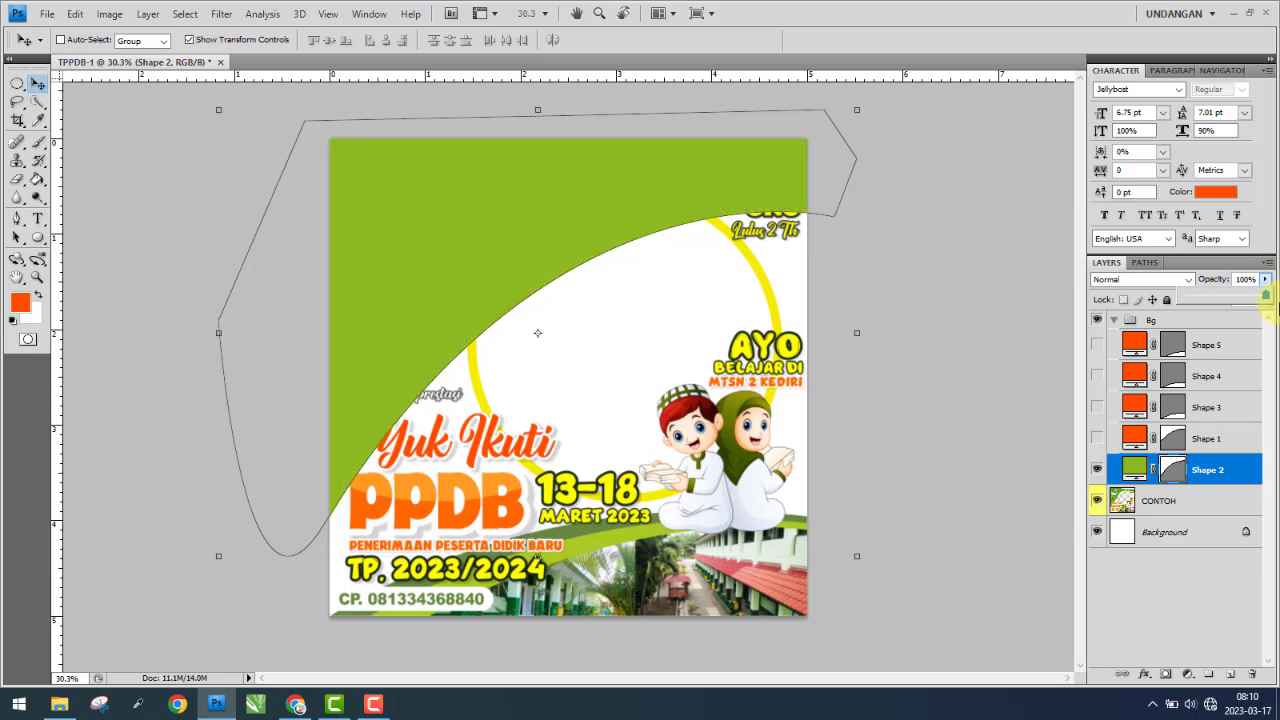
- Fill Shape 1 with the sampled poster green 4ea427 at full opacity, then show Shape 3
{"action": "left_click", "coordinate": [1220, 445]}
{"action": "left_click", "coordinate": [1097, 469]}
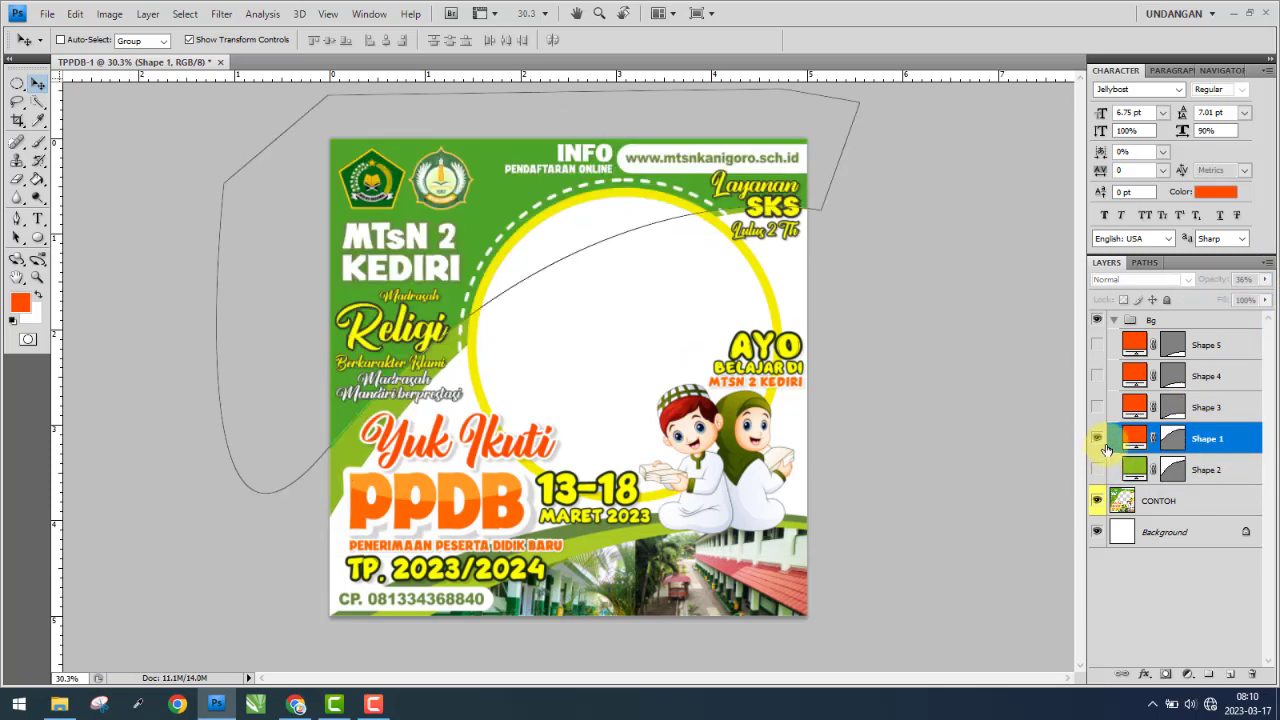
{"action": "left_click", "coordinate": [1098, 439]}
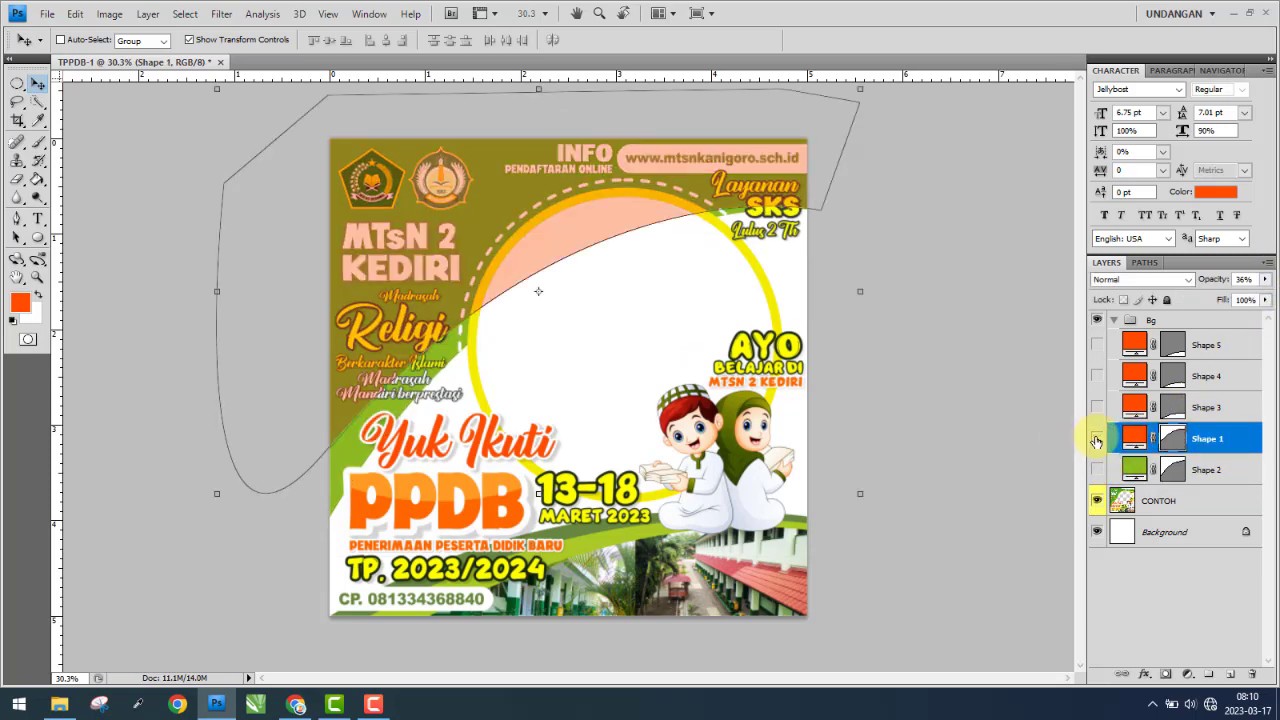
{"action": "left_click", "coordinate": [1097, 439]}
{"action": "key", "text": "i"}
{"action": "double_click", "coordinate": [1135, 439]}
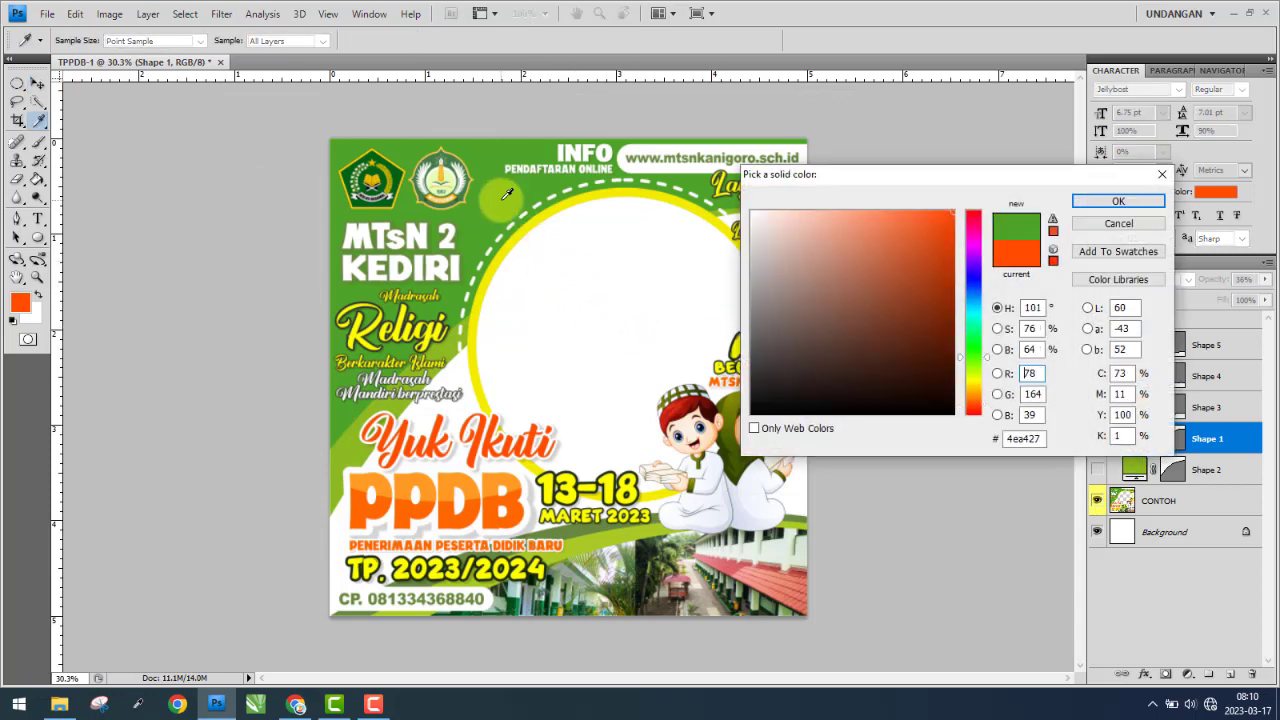
{"action": "left_click", "coordinate": [503, 198]}
{"action": "left_click", "coordinate": [1118, 203]}
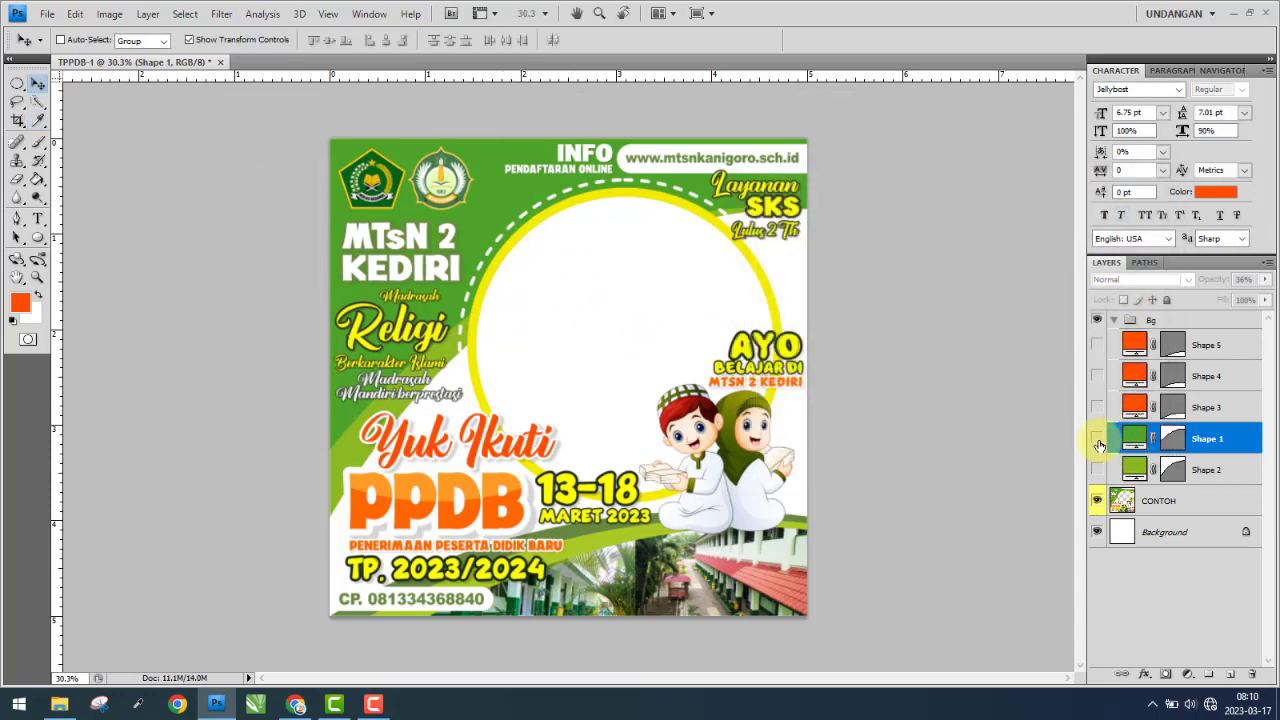
{"action": "left_click", "coordinate": [1097, 439]}
{"action": "left_click", "coordinate": [1266, 280]}
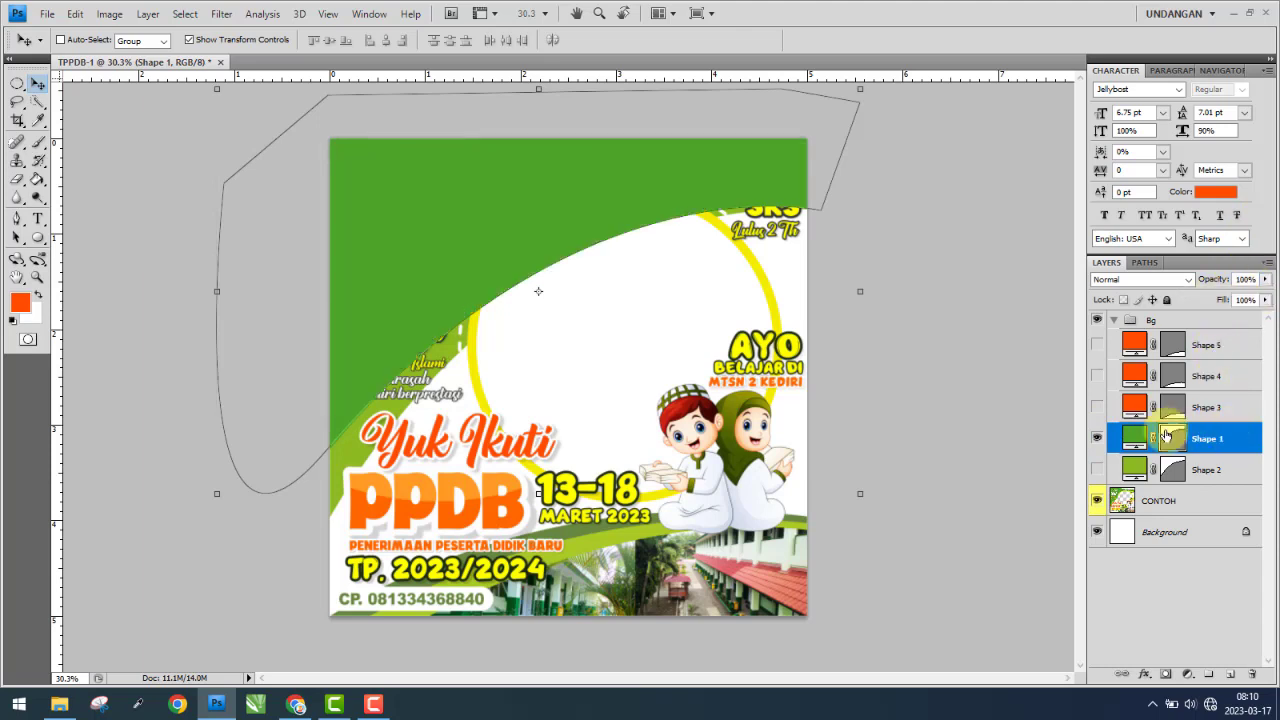
{"action": "left_click", "coordinate": [1097, 439]}
{"action": "left_click", "coordinate": [1097, 407]}
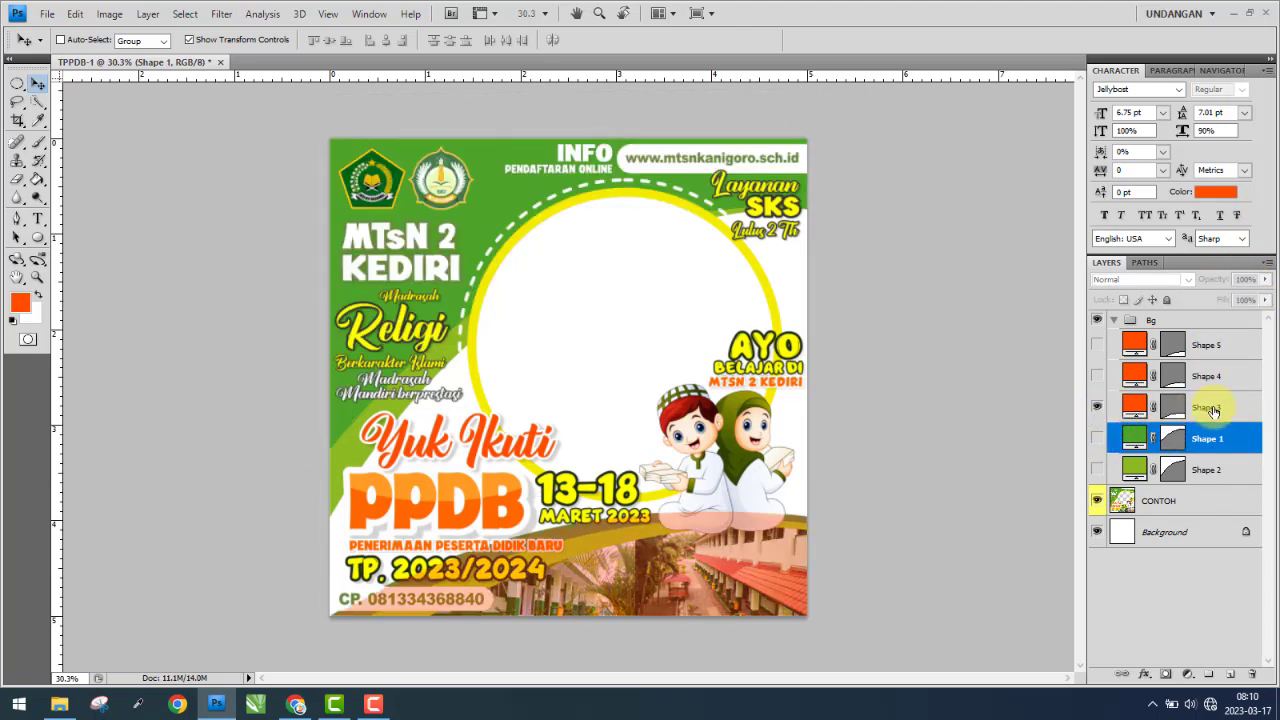
- Fill Shape 3 with dark green 67893f sampled from the poster at full opacity
{"action": "left_click", "coordinate": [1132, 410]}
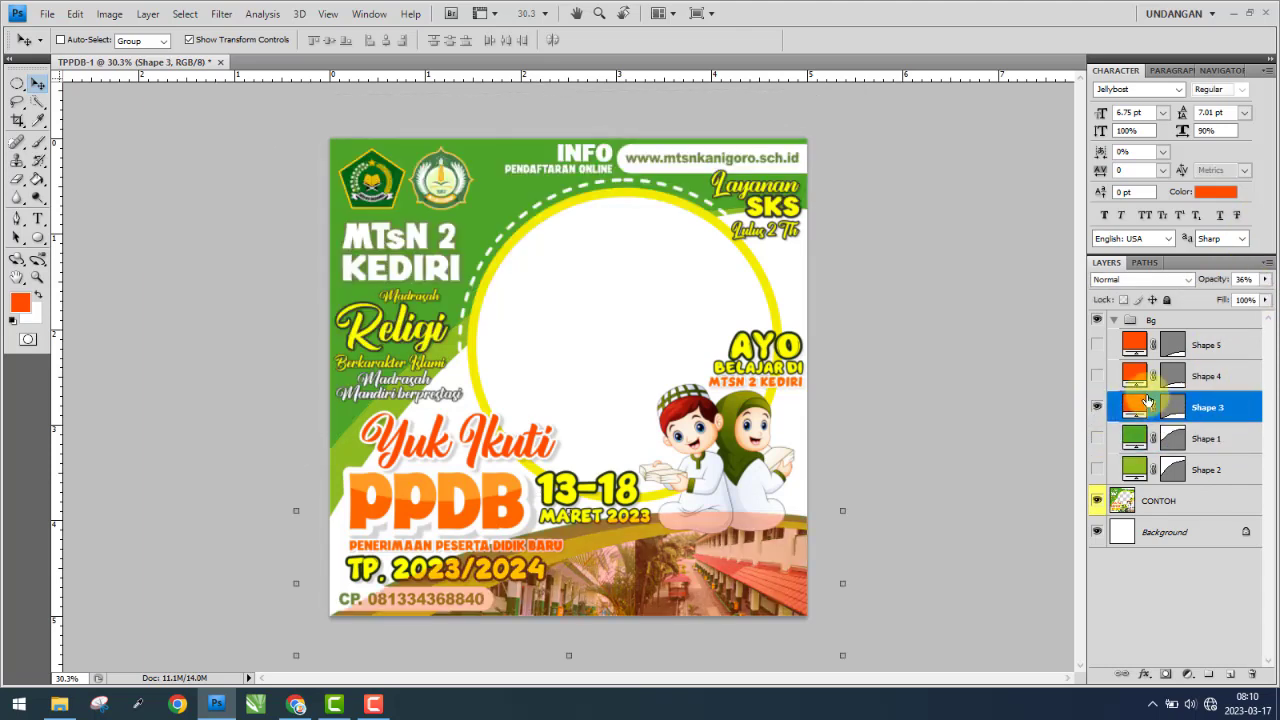
{"action": "left_click", "coordinate": [1096, 409]}
{"action": "double_click", "coordinate": [1129, 406]}
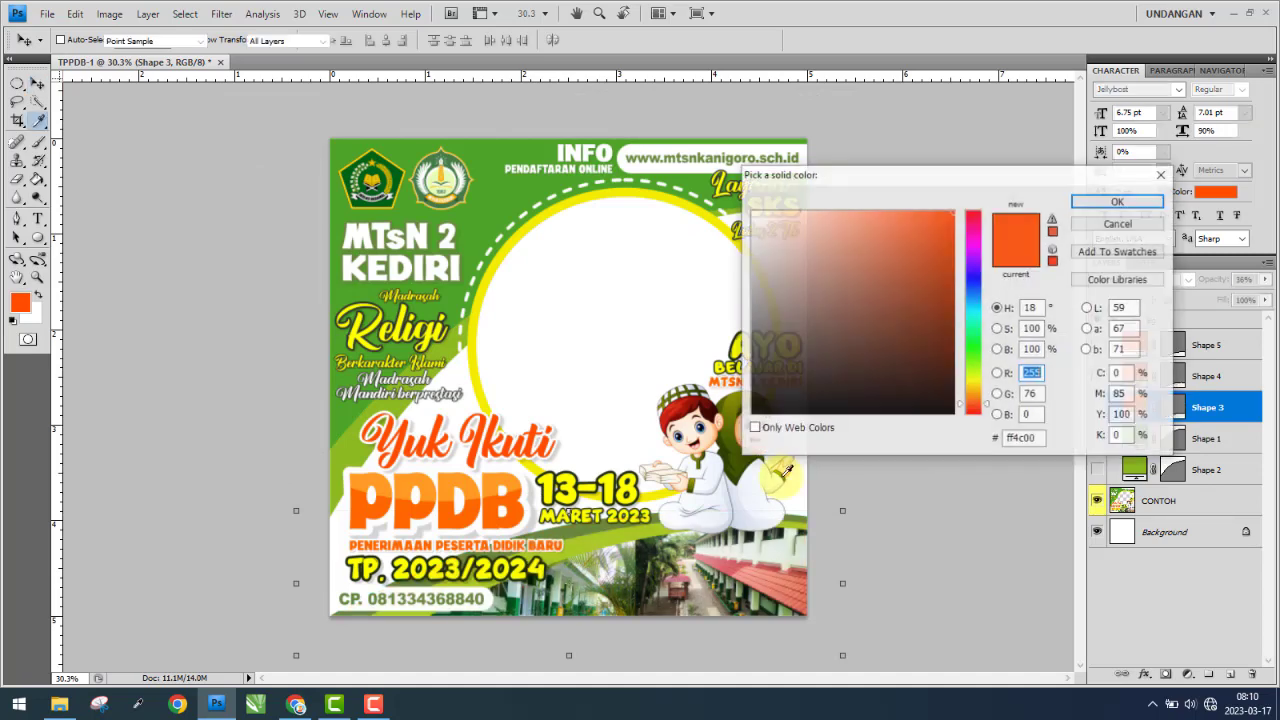
{"action": "left_click", "coordinate": [583, 524]}
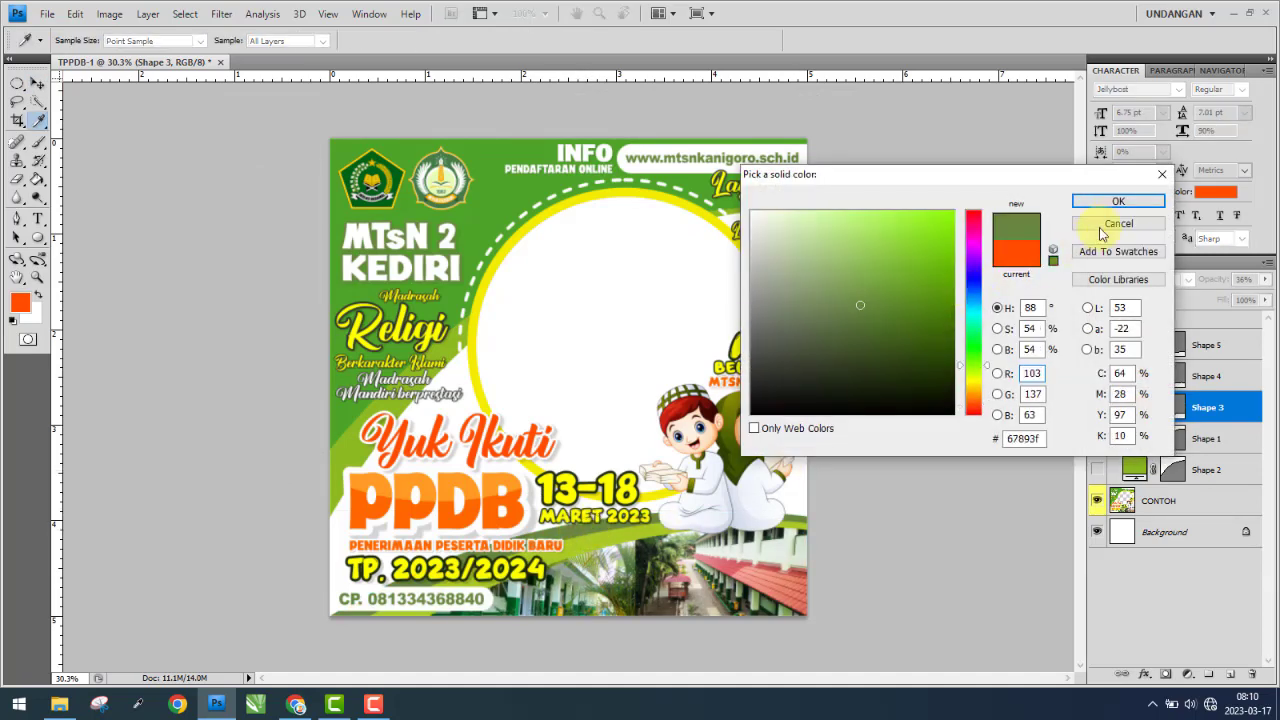
{"action": "left_click", "coordinate": [1117, 201]}
{"action": "left_click", "coordinate": [1097, 407]}
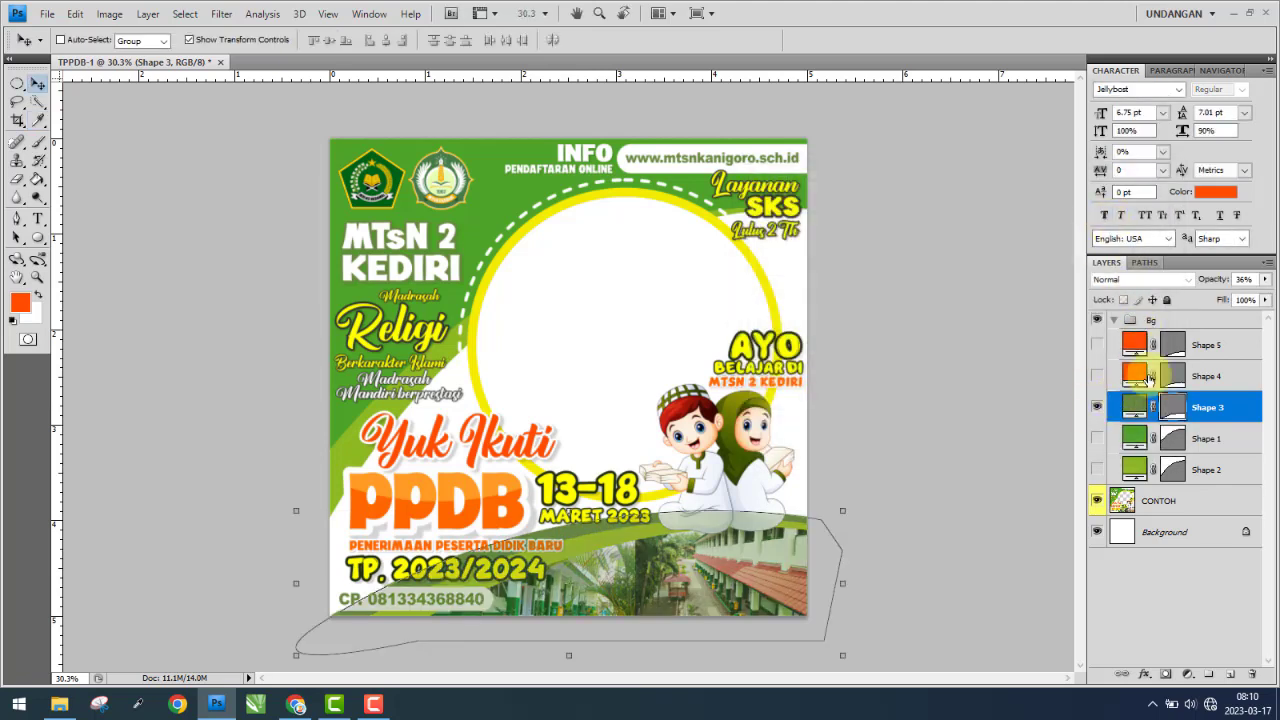
{"action": "left_click", "coordinate": [1265, 279]}
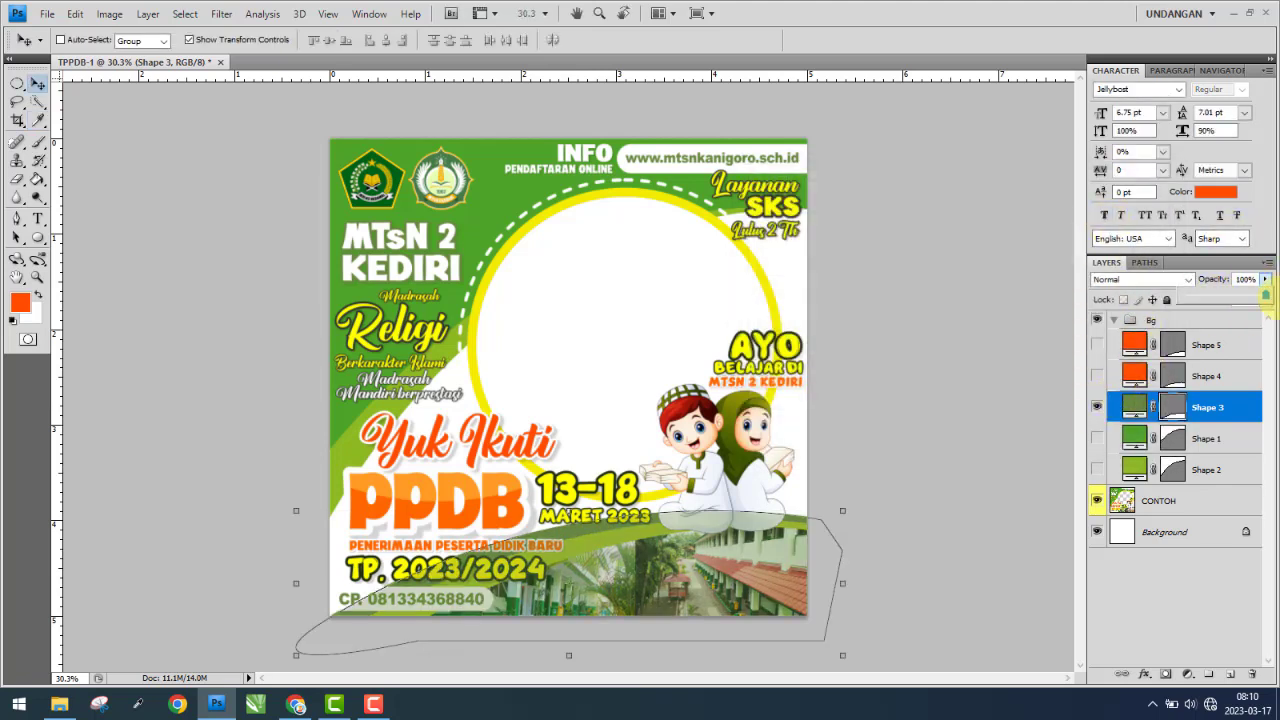
{"action": "left_click", "coordinate": [1097, 407]}
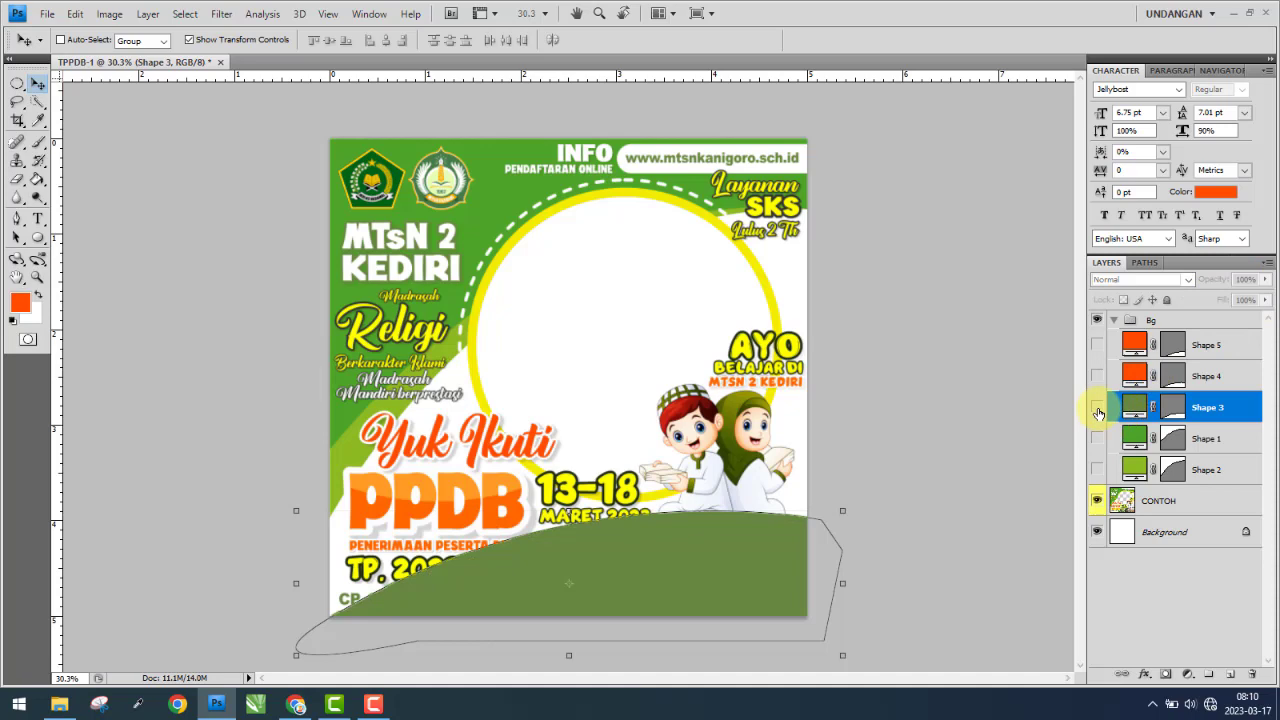
- Fill Shape 4 with yellow-green aac925 sampled from the poster at 100% opacity
{"action": "left_click", "coordinate": [1210, 378]}
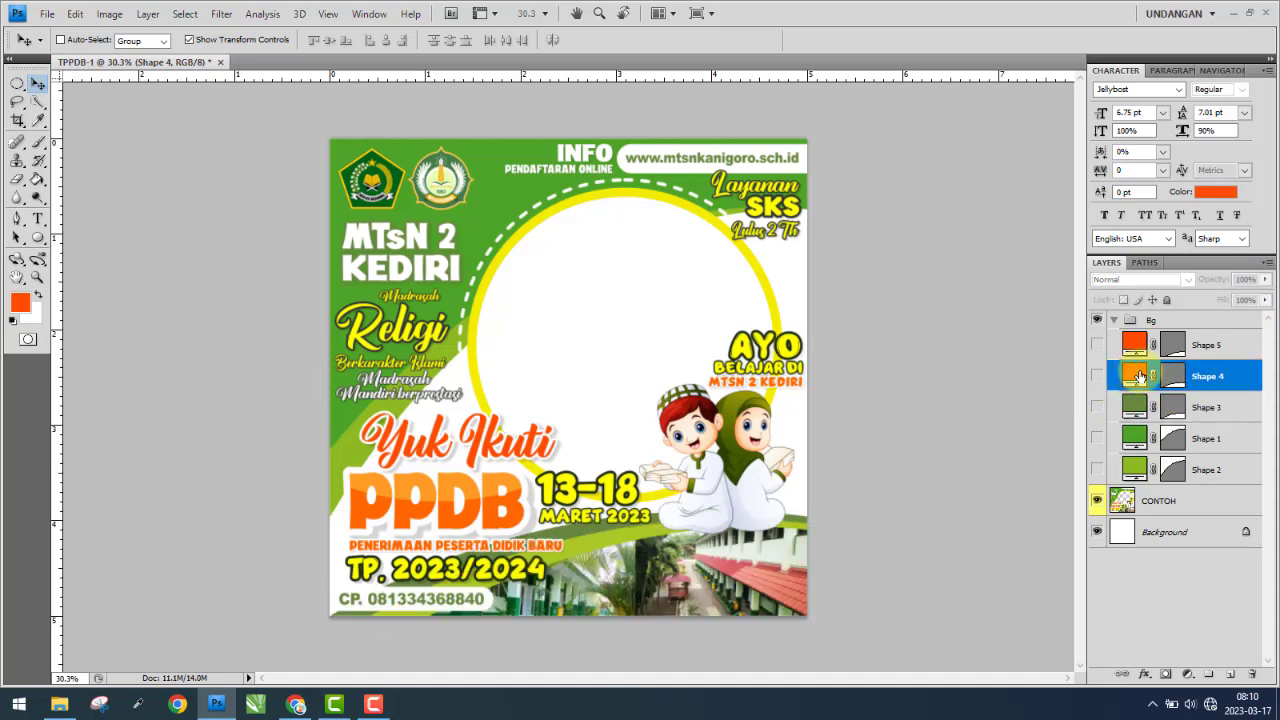
{"action": "double_click", "coordinate": [1135, 376]}
{"action": "left_click", "coordinate": [590, 532]}
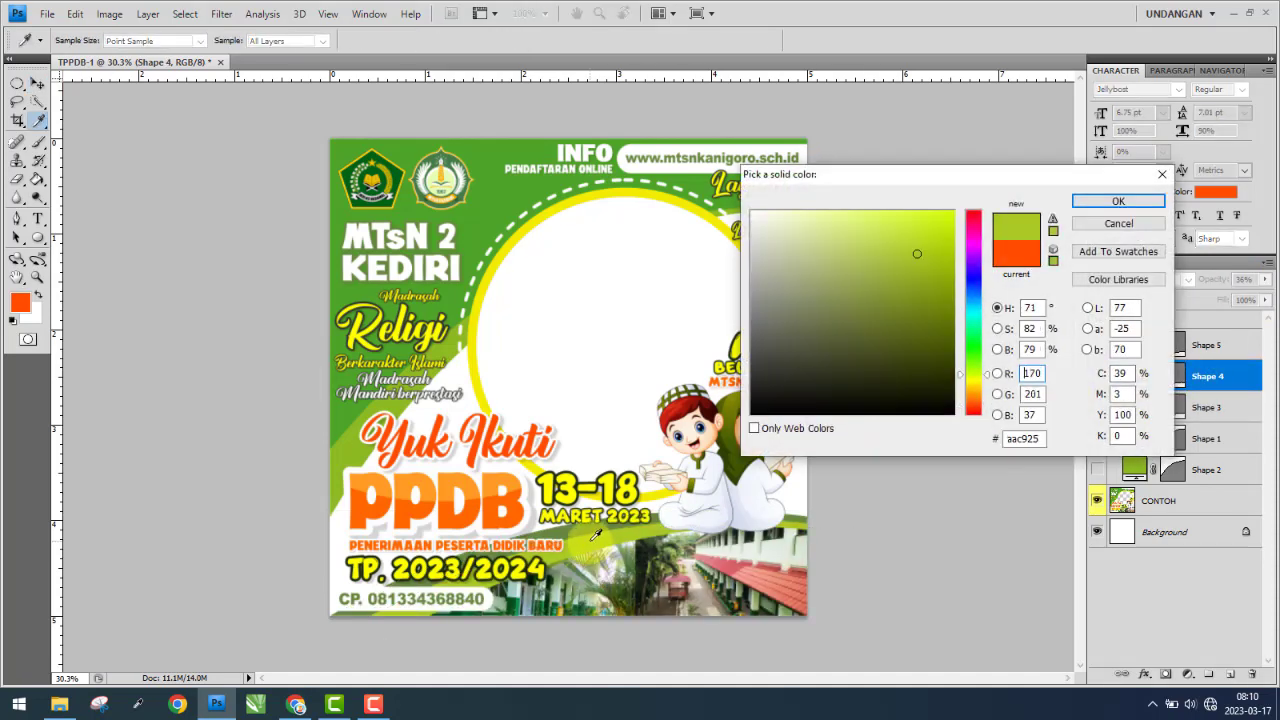
{"action": "left_click", "coordinate": [1118, 201]}
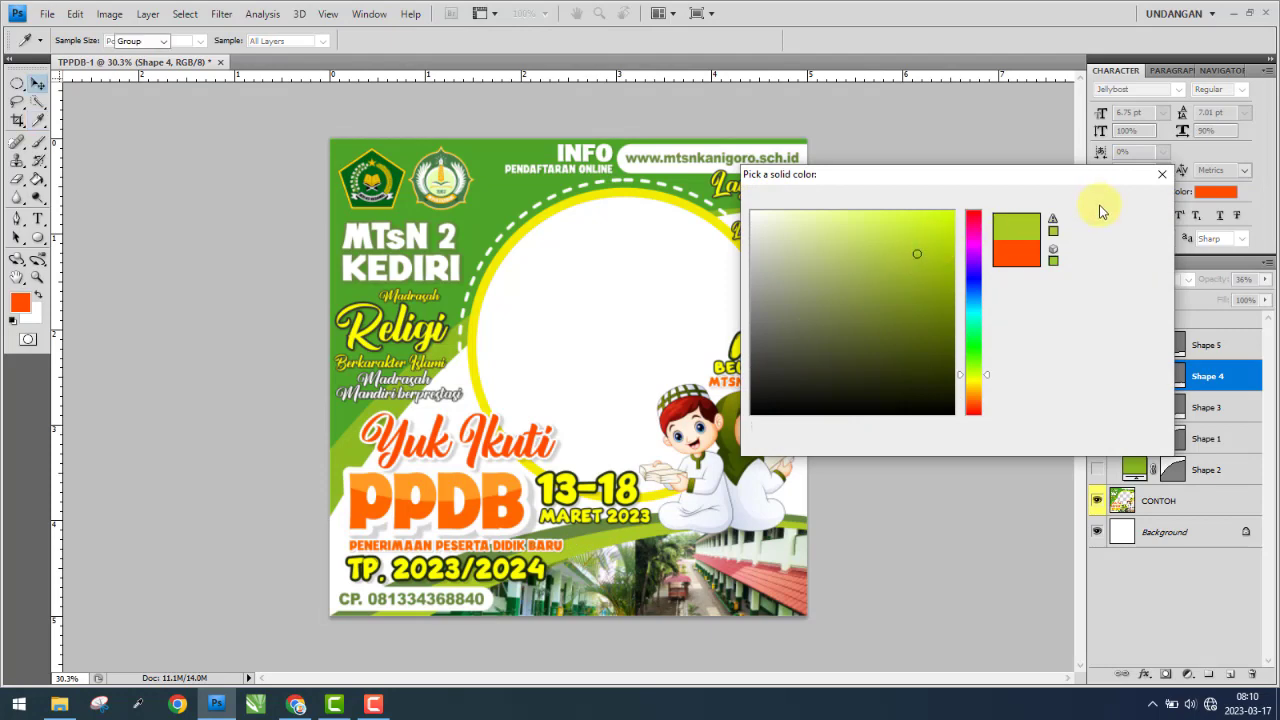
{"action": "left_click", "coordinate": [1097, 376]}
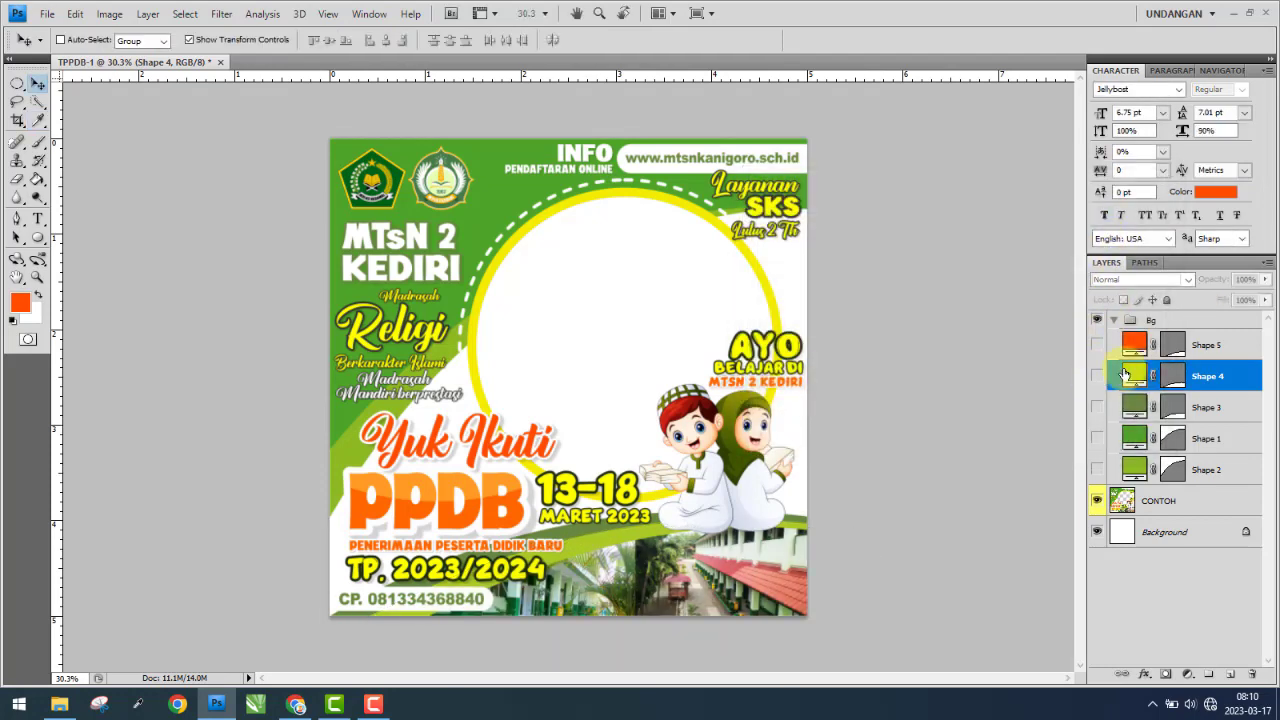
{"action": "left_click", "coordinate": [1097, 376]}
{"action": "left_click", "coordinate": [1265, 279]}
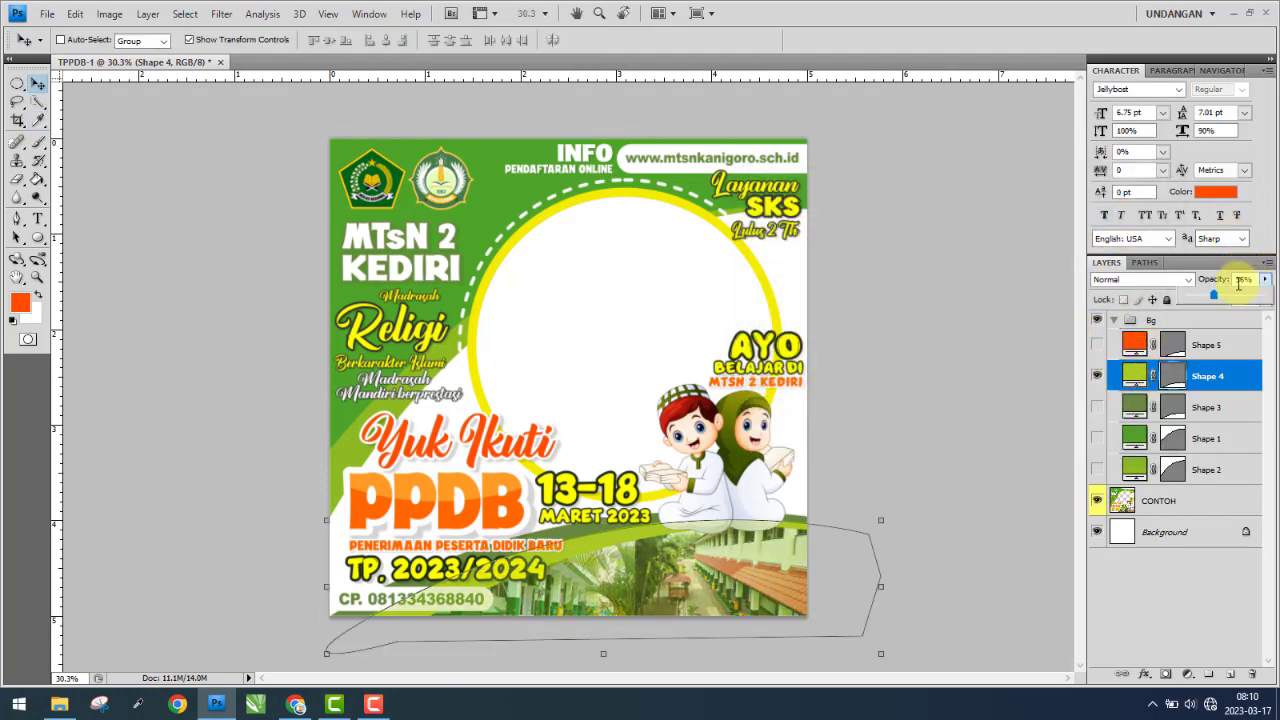
{"action": "left_click_drag", "start_coordinate": [1212, 297], "coordinate": [1262, 297]}
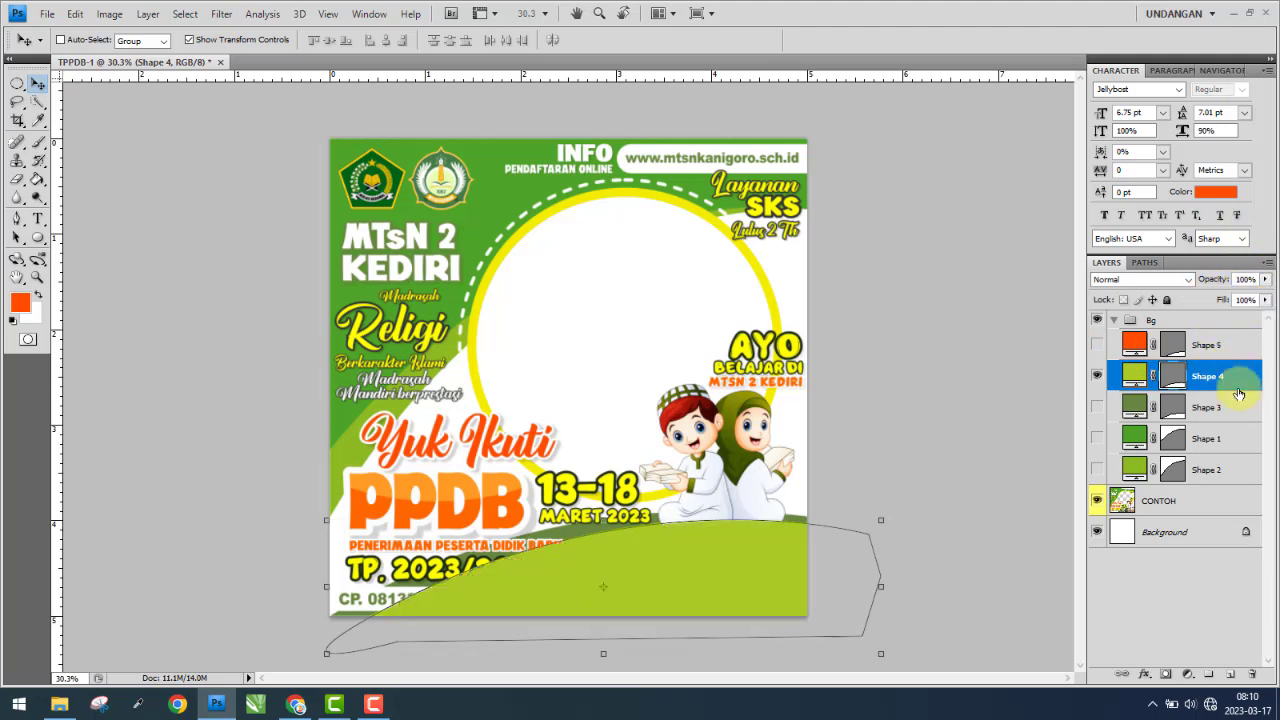
{"action": "left_click", "coordinate": [1097, 376]}
- Fill Shape 5 black at 100% opacity, hide it, and collapse the Bg group
{"action": "left_click", "coordinate": [1134, 344]}
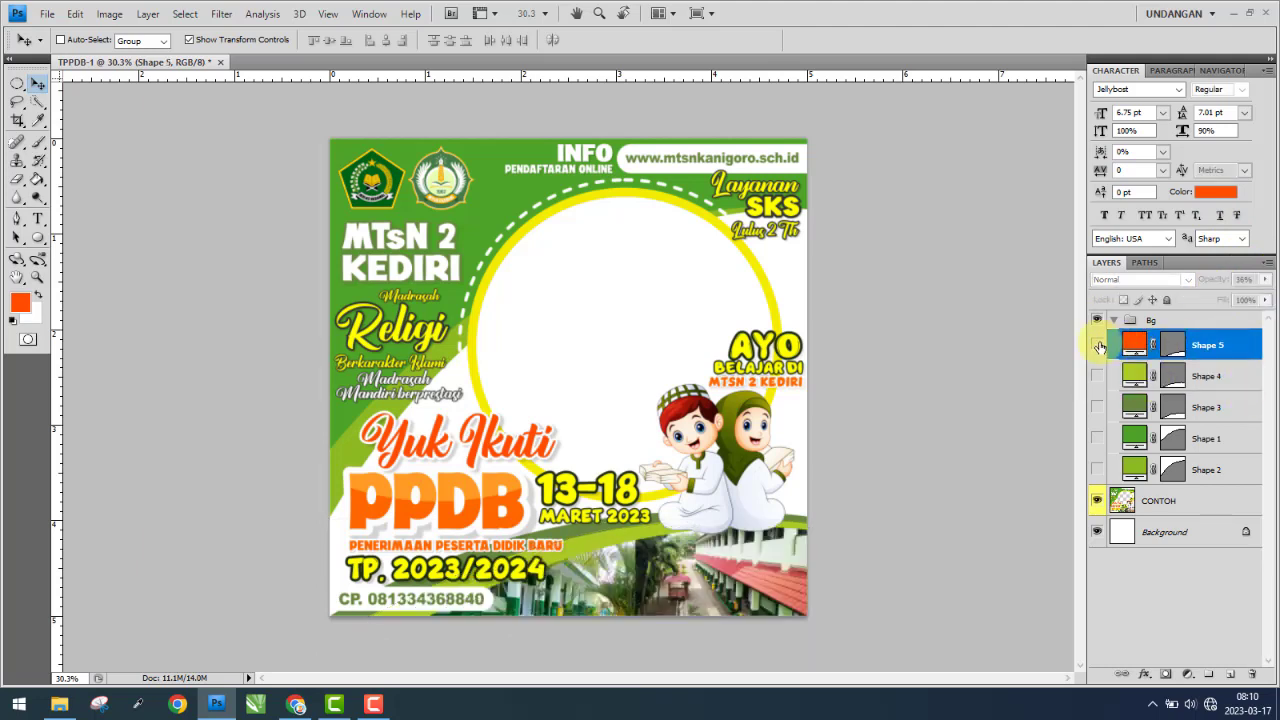
{"action": "left_click", "coordinate": [1138, 345]}
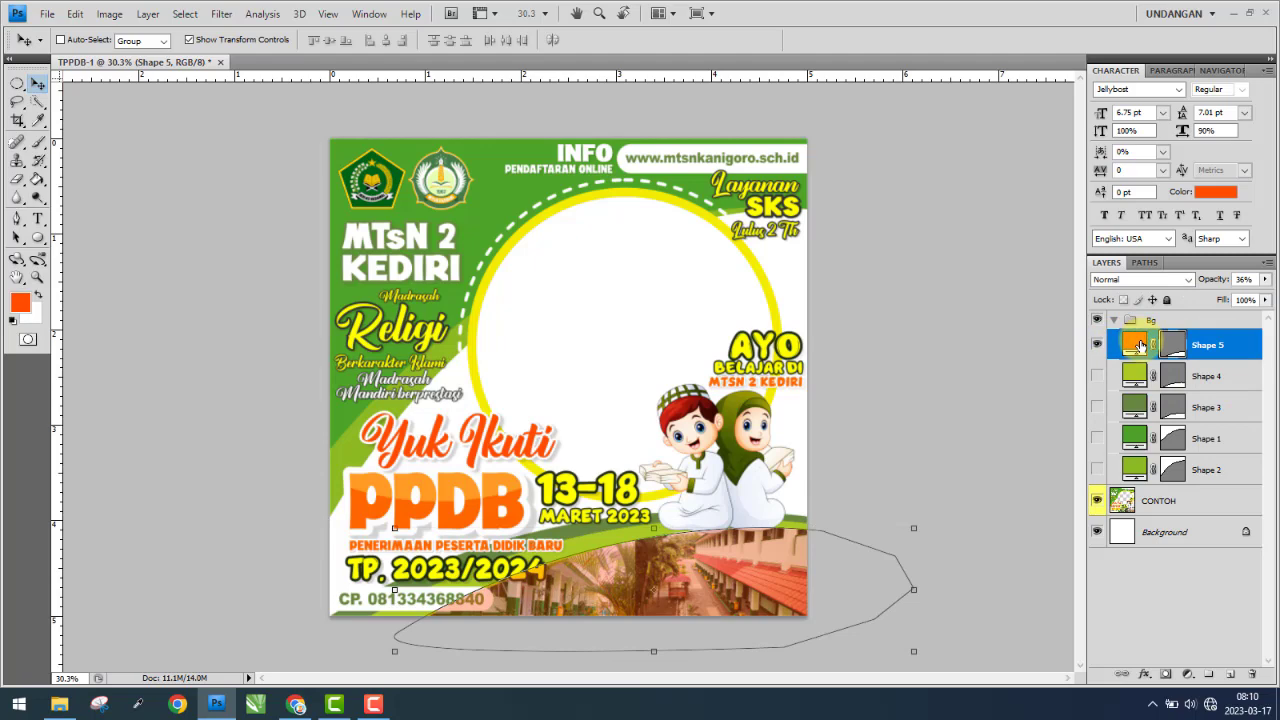
{"action": "double_click", "coordinate": [1138, 345]}
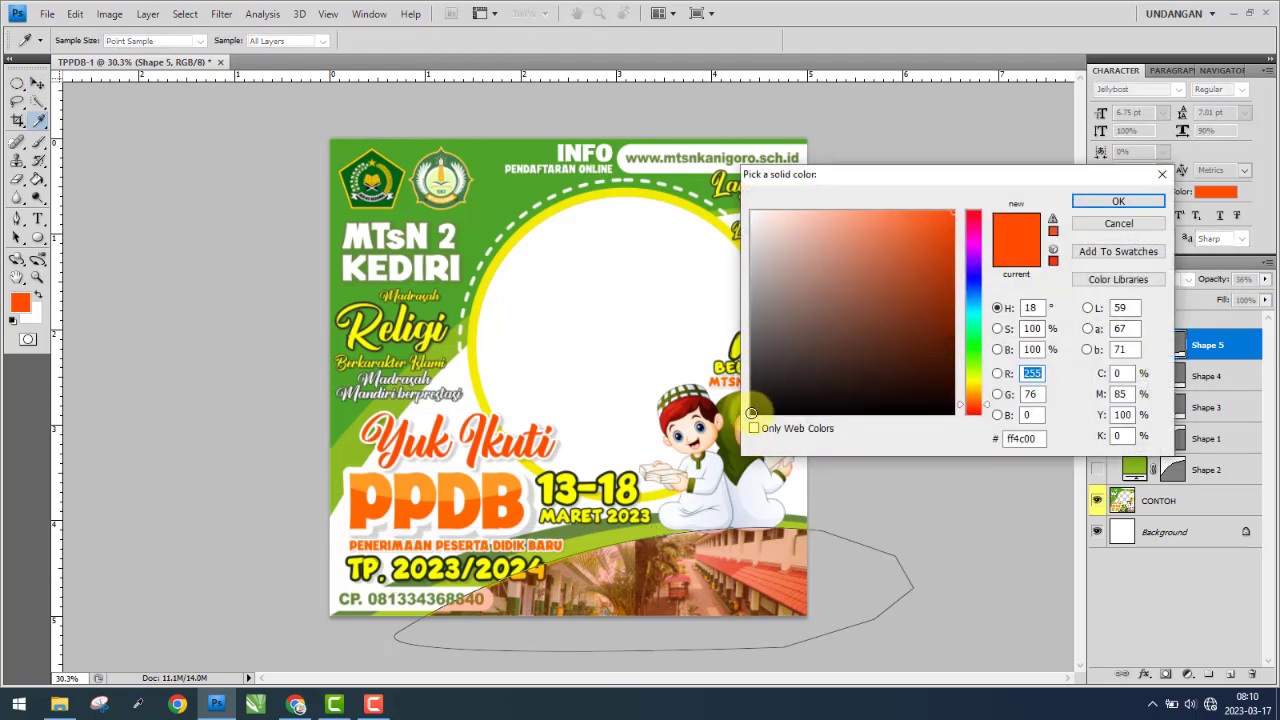
{"action": "left_click", "coordinate": [751, 412]}
{"action": "left_click", "coordinate": [1118, 201]}
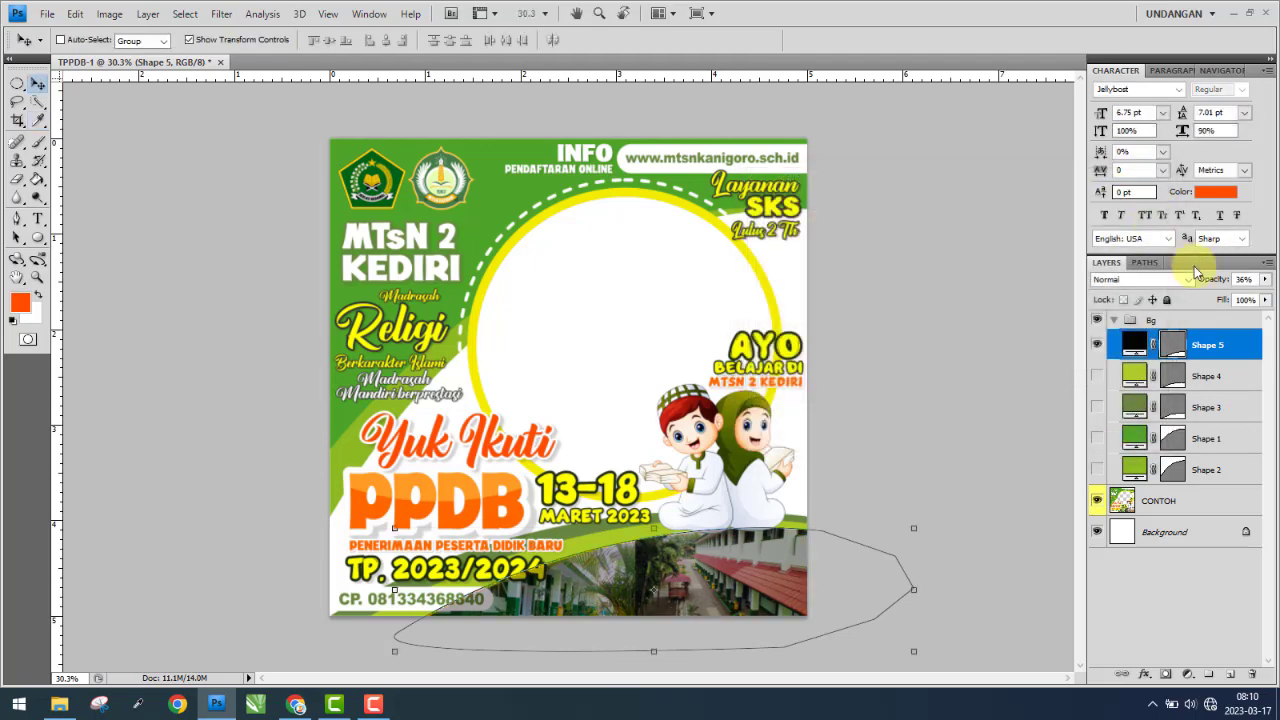
{"action": "left_click", "coordinate": [1265, 279]}
{"action": "left_click_drag", "start_coordinate": [1240, 299], "coordinate": [1270, 299]}
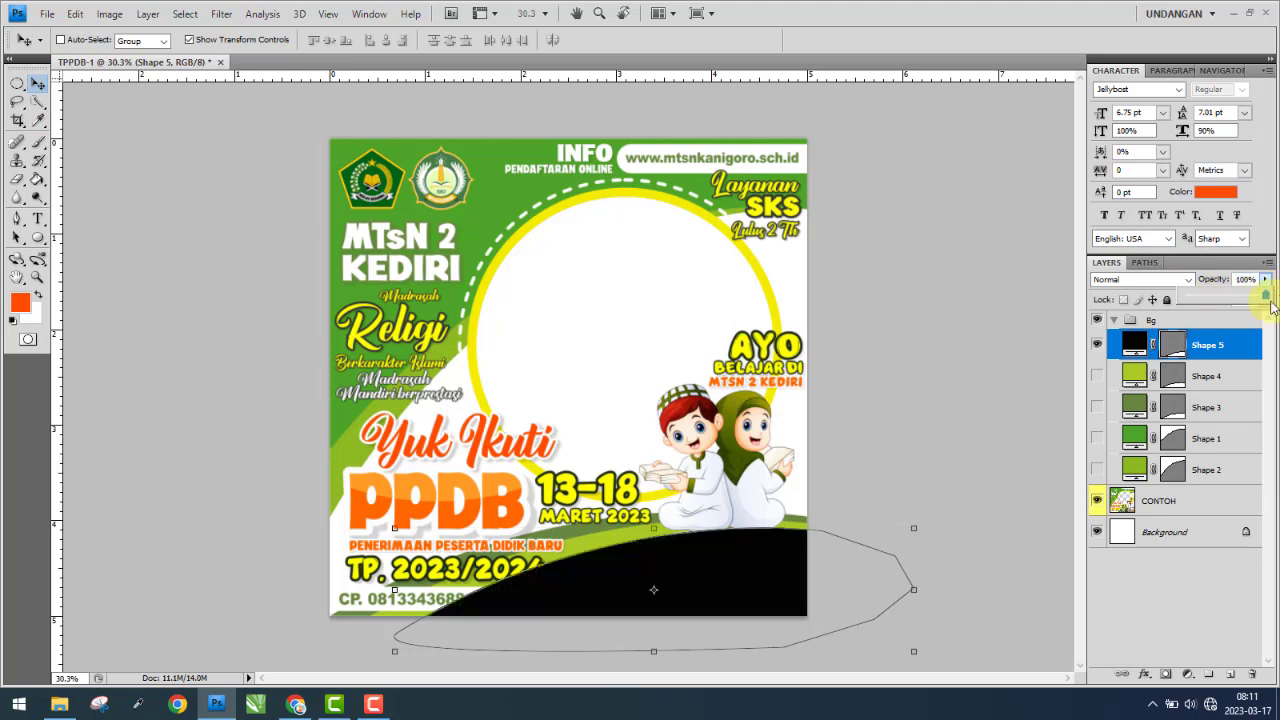
{"action": "left_click", "coordinate": [1215, 376]}
{"action": "left_click", "coordinate": [1237, 354]}
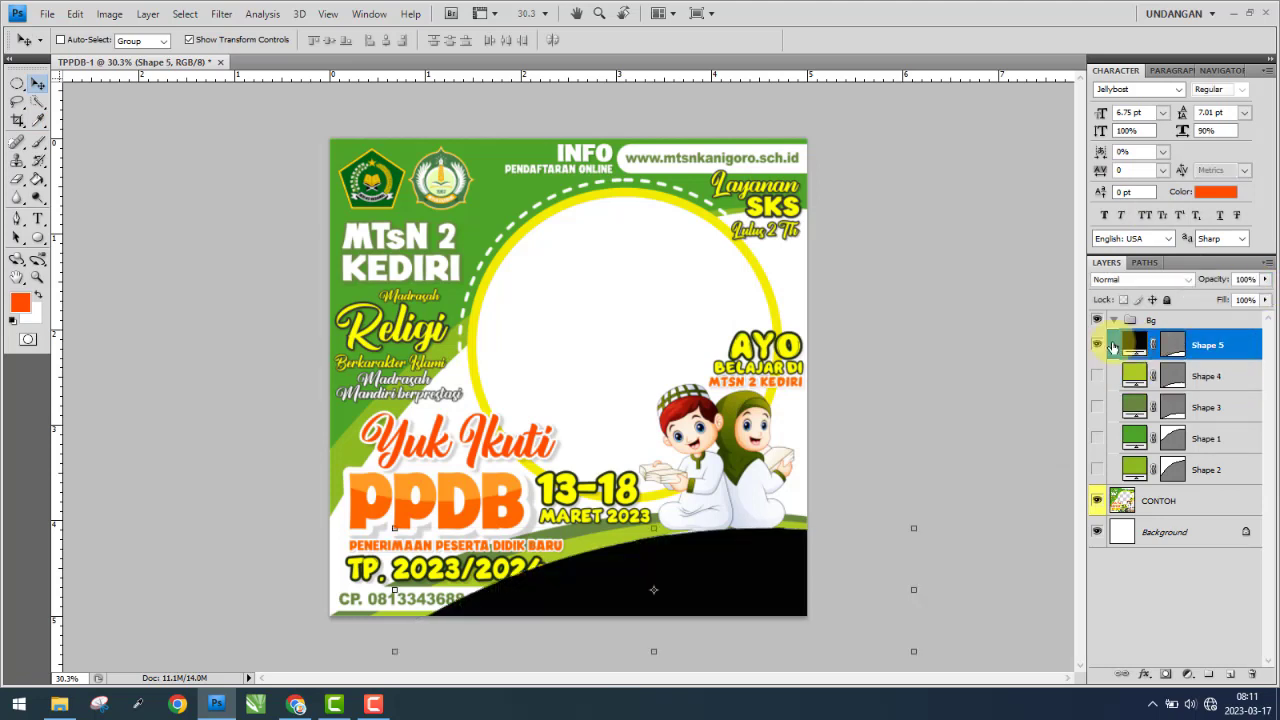
{"action": "left_click", "coordinate": [1096, 346]}
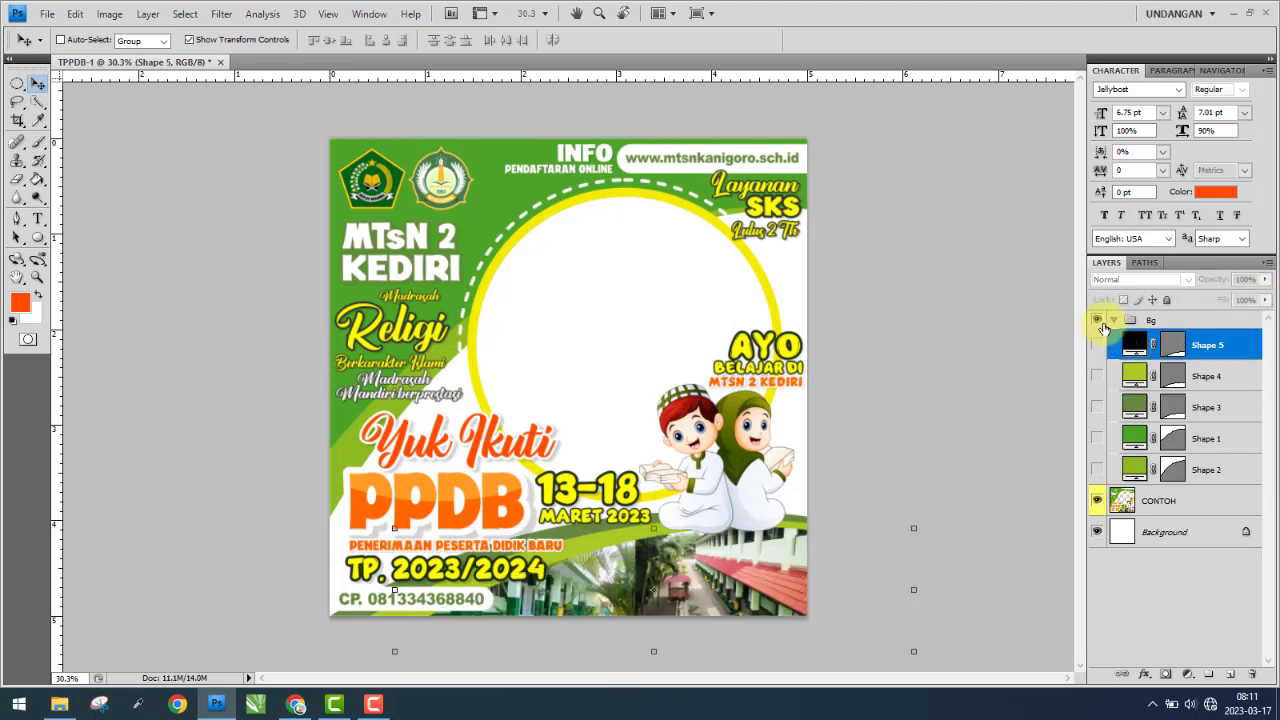
{"action": "left_click", "coordinate": [1114, 321]}
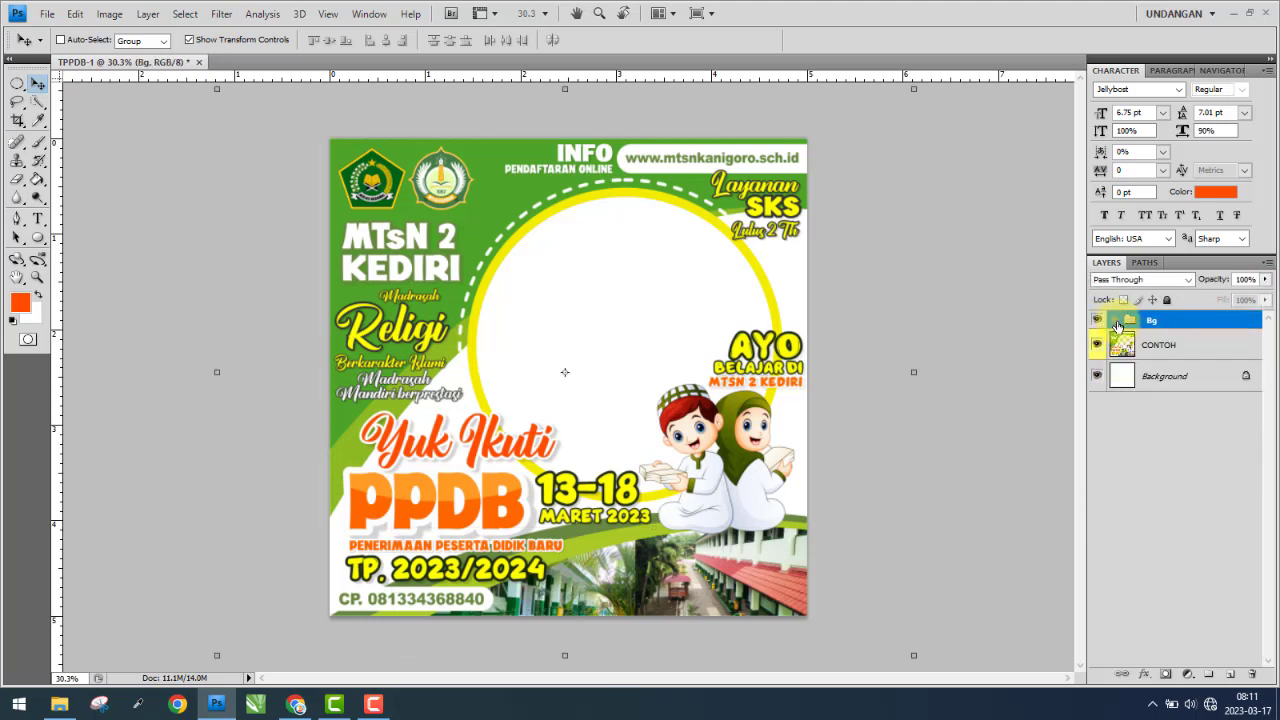
- Expand the Bg group and make Shapes 1 and 2 visible again
{"action": "left_click", "coordinate": [1115, 320]}
{"action": "left_click", "coordinate": [1096, 344]}
{"action": "left_click", "coordinate": [1097, 405]}
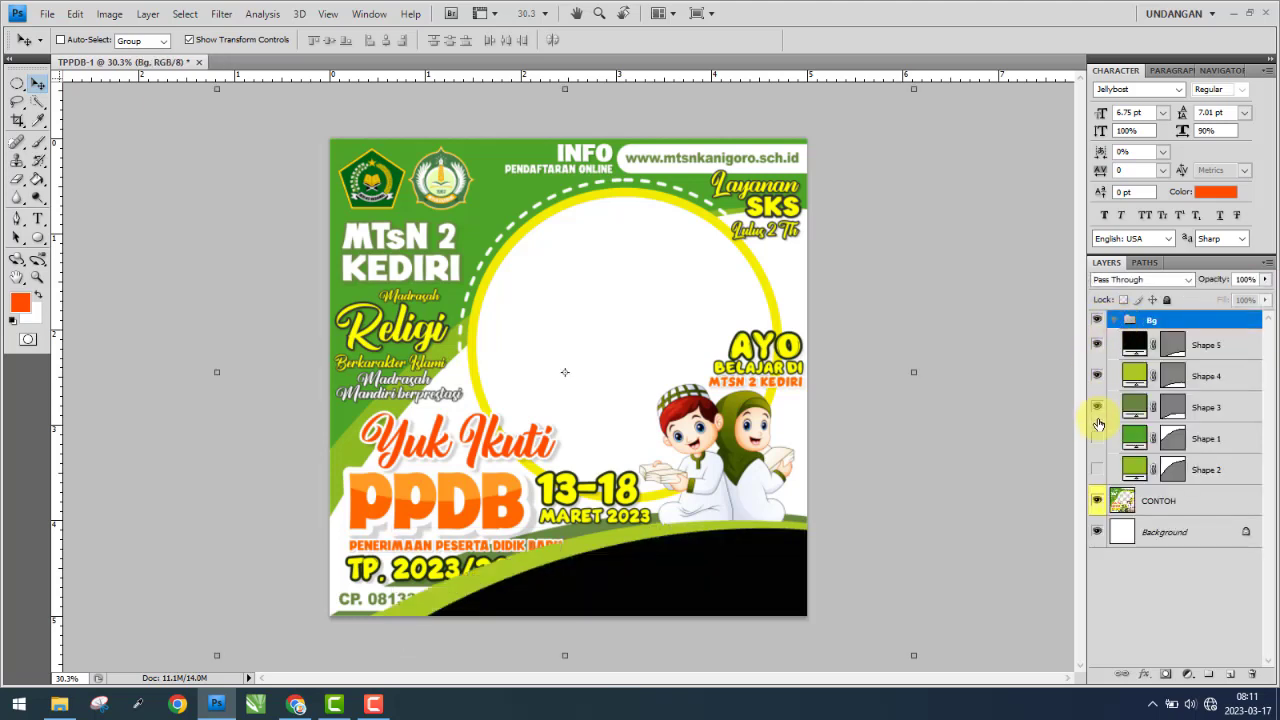
{"action": "left_click", "coordinate": [1097, 437]}
{"action": "left_click", "coordinate": [1100, 440]}
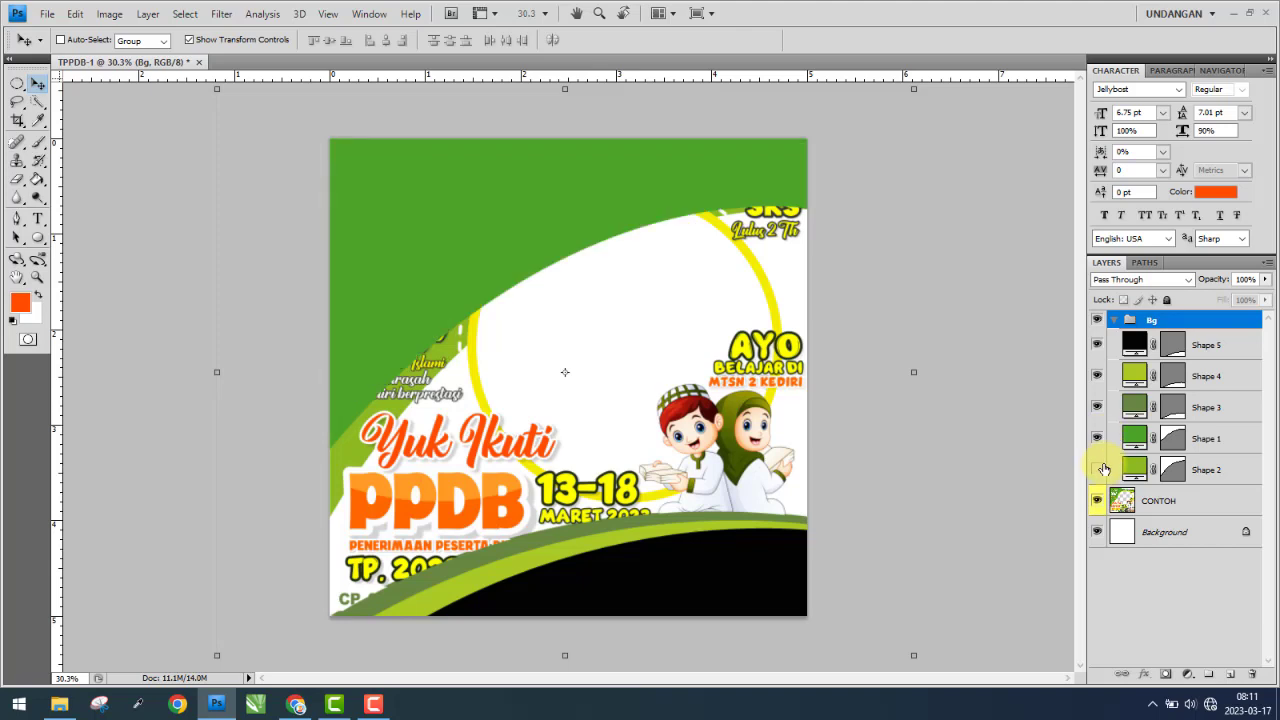
{"action": "left_click", "coordinate": [1100, 469]}
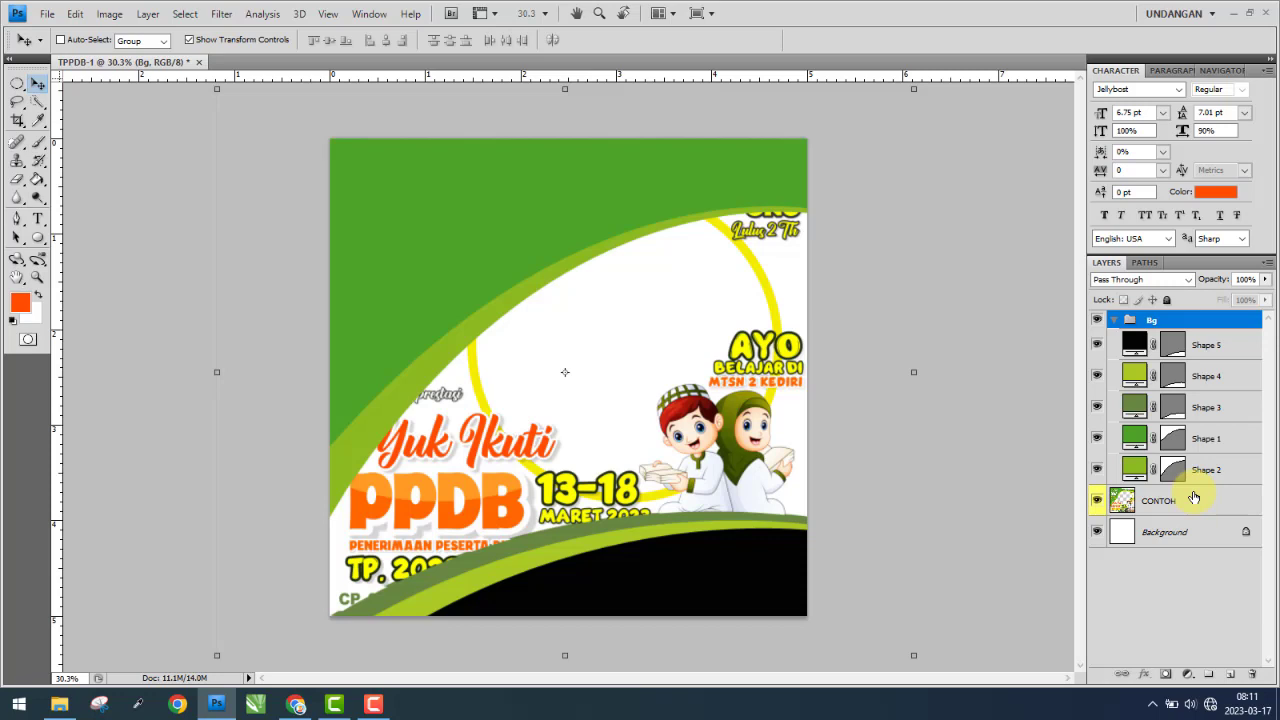
- Turn on the CONTOH example layer, then collapse and hide the Bg group
{"action": "left_click", "coordinate": [1193, 497]}
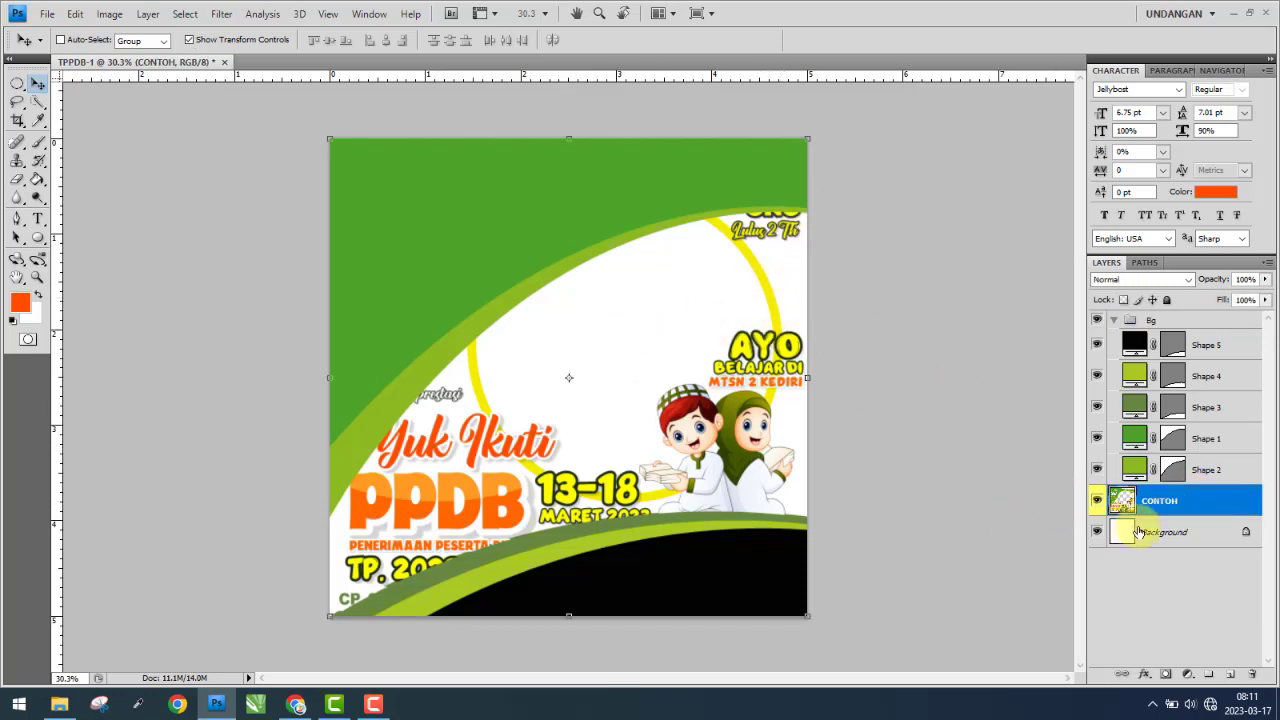
{"action": "left_click", "coordinate": [1180, 531]}
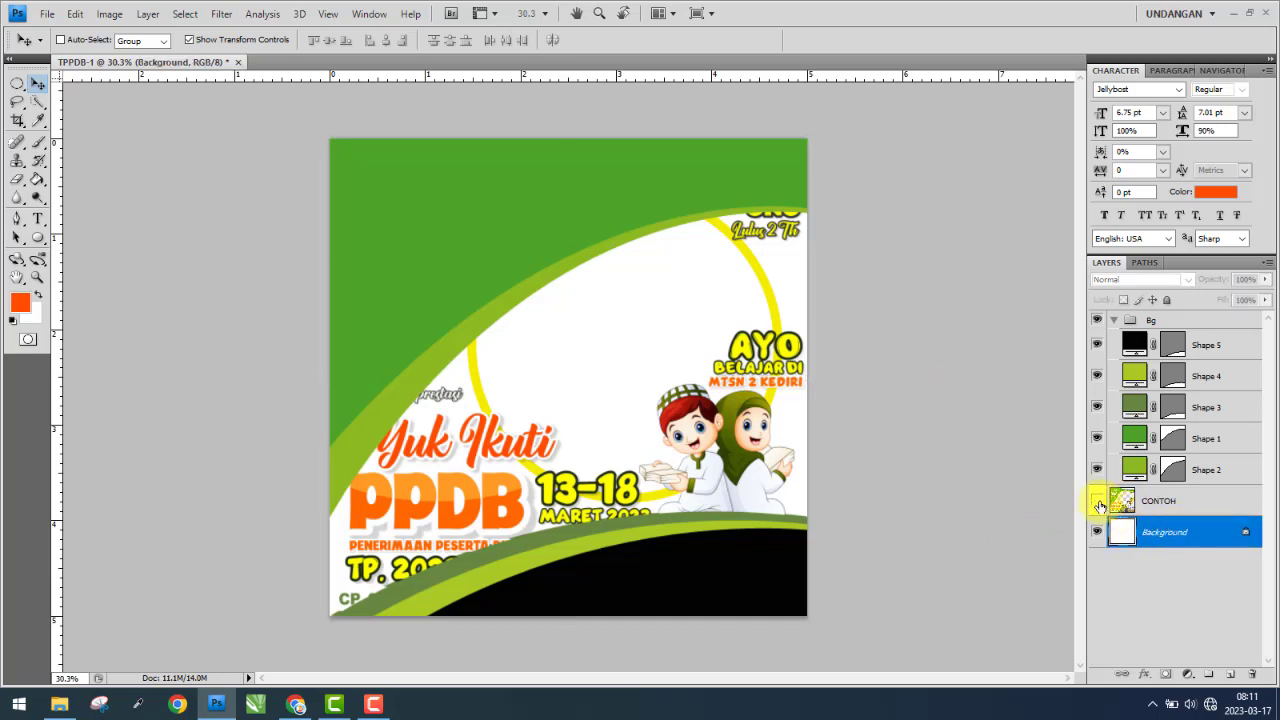
{"action": "left_click", "coordinate": [1098, 502]}
{"action": "left_click", "coordinate": [1097, 501]}
{"action": "left_click", "coordinate": [1097, 501]}
{"action": "left_click", "coordinate": [1113, 320]}
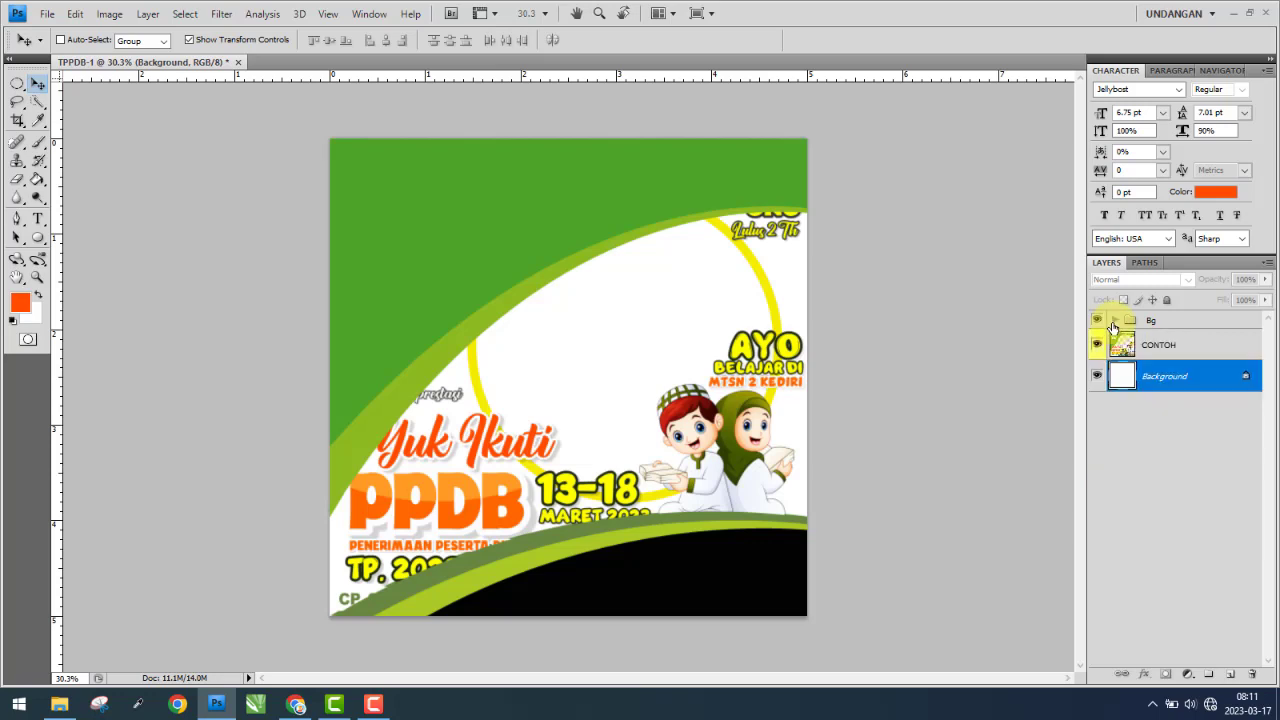
{"action": "left_click", "coordinate": [1098, 320]}
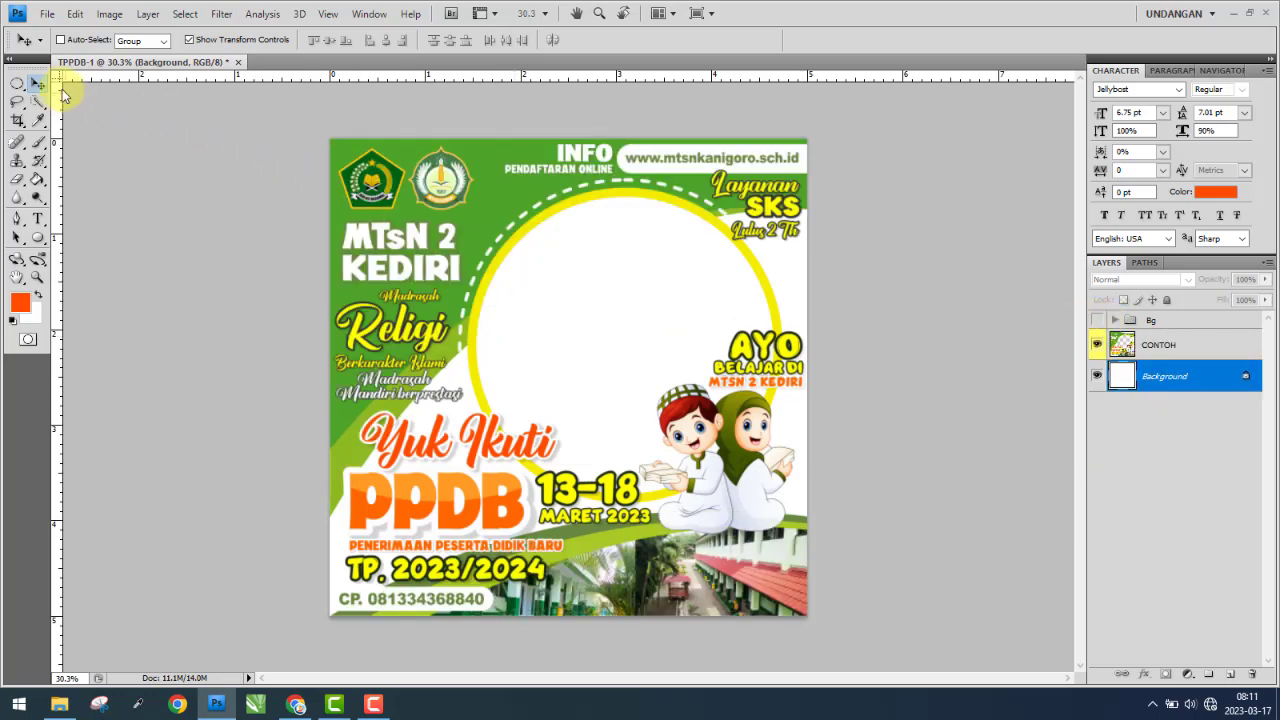
- Move CONTOH above the Bg group and hide the white Background layer
{"action": "mouse_move", "coordinate": [1150, 345]}
{"action": "left_mouse_down"}
{"action": "mouse_move", "coordinate": [1170, 313]}
{"action": "mouse_move", "coordinate": [1160, 326]}
{"action": "left_mouse_up"}
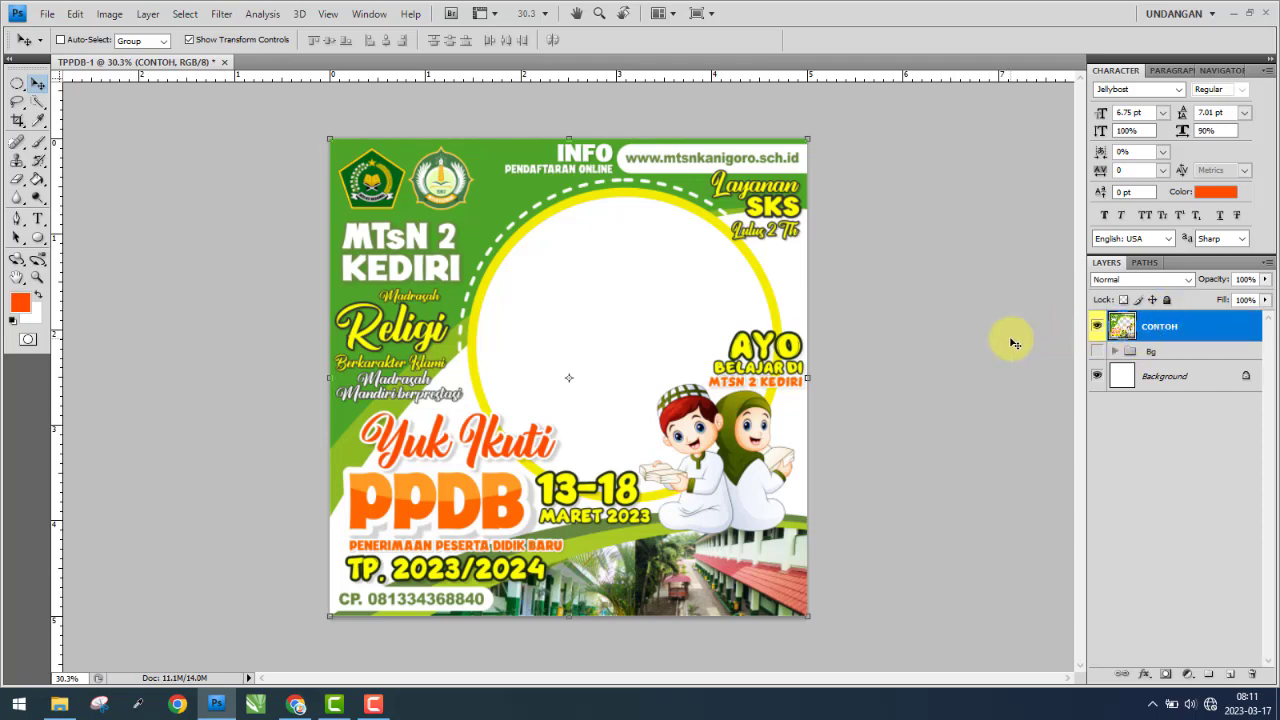
{"action": "scroll", "coordinate": [774, 243], "scroll_direction": "up", "scroll_amount": 3}
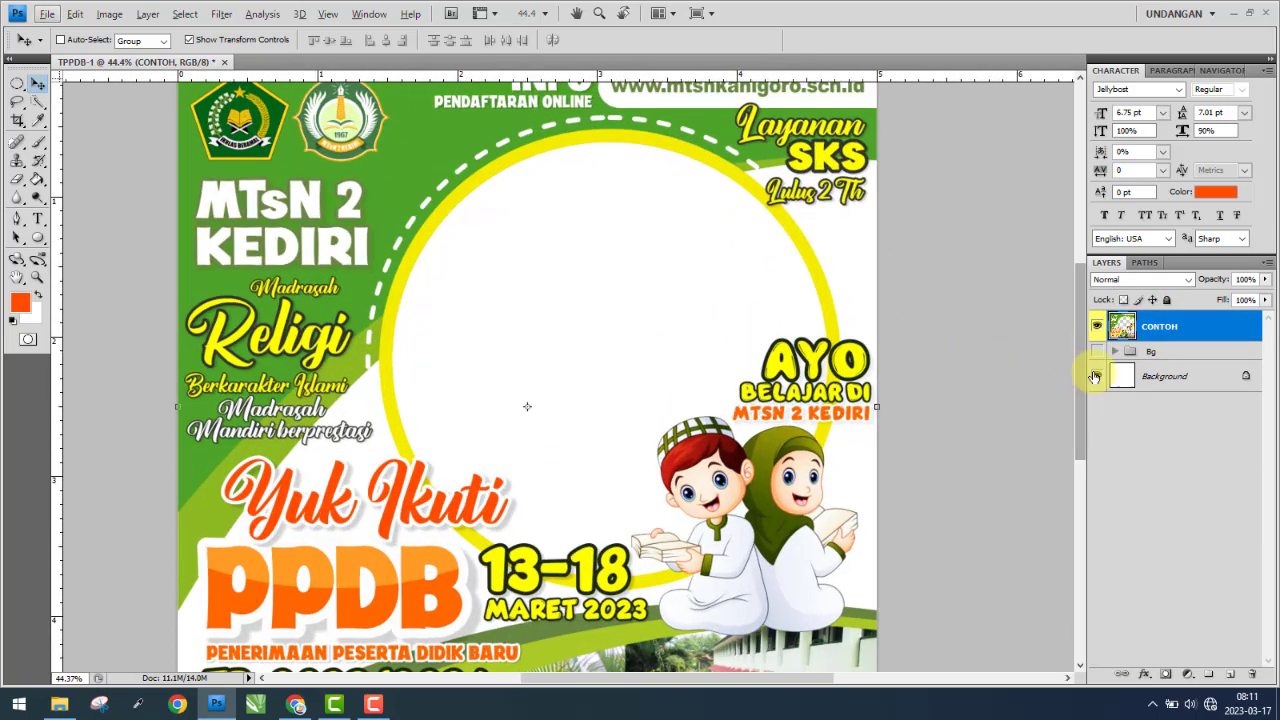
{"action": "left_click", "coordinate": [1097, 376]}
{"action": "scroll", "coordinate": [557, 397], "scroll_direction": "down", "scroll_amount": 3}
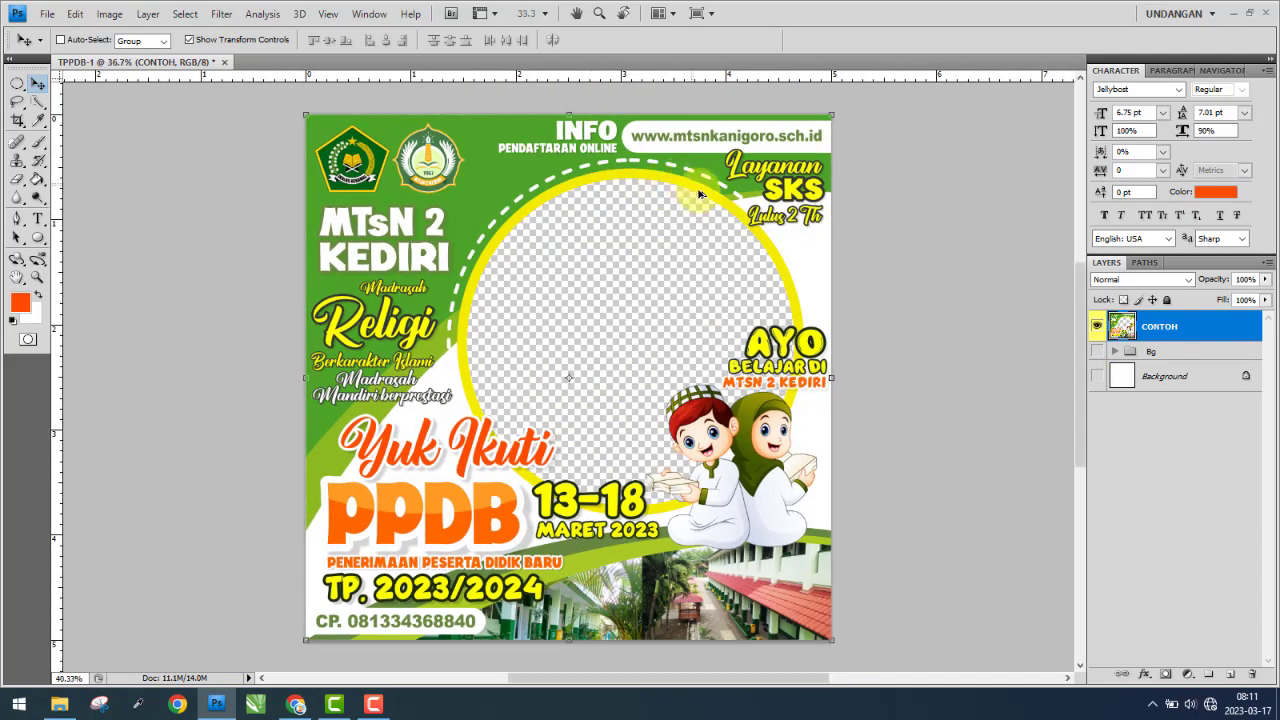
{"action": "scroll", "coordinate": [700, 194], "scroll_direction": "up", "scroll_amount": 3}
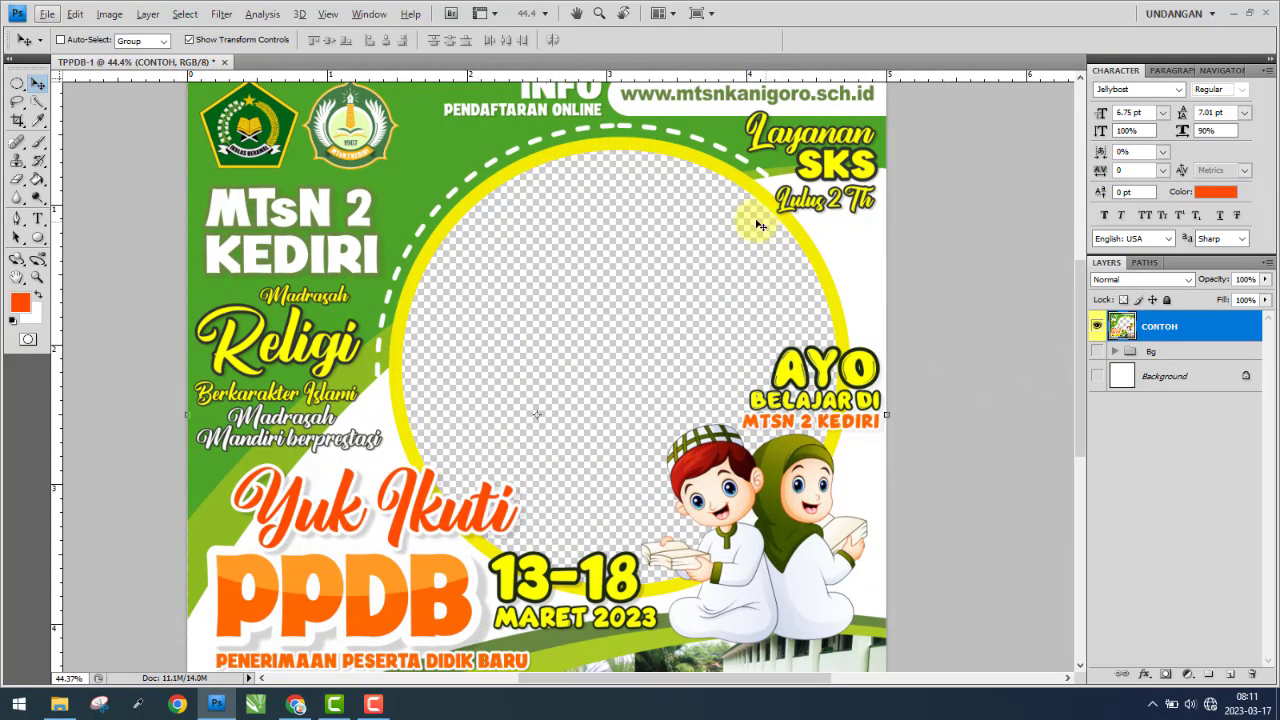
{"action": "scroll", "coordinate": [634, 287], "scroll_direction": "down", "scroll_amount": 1}
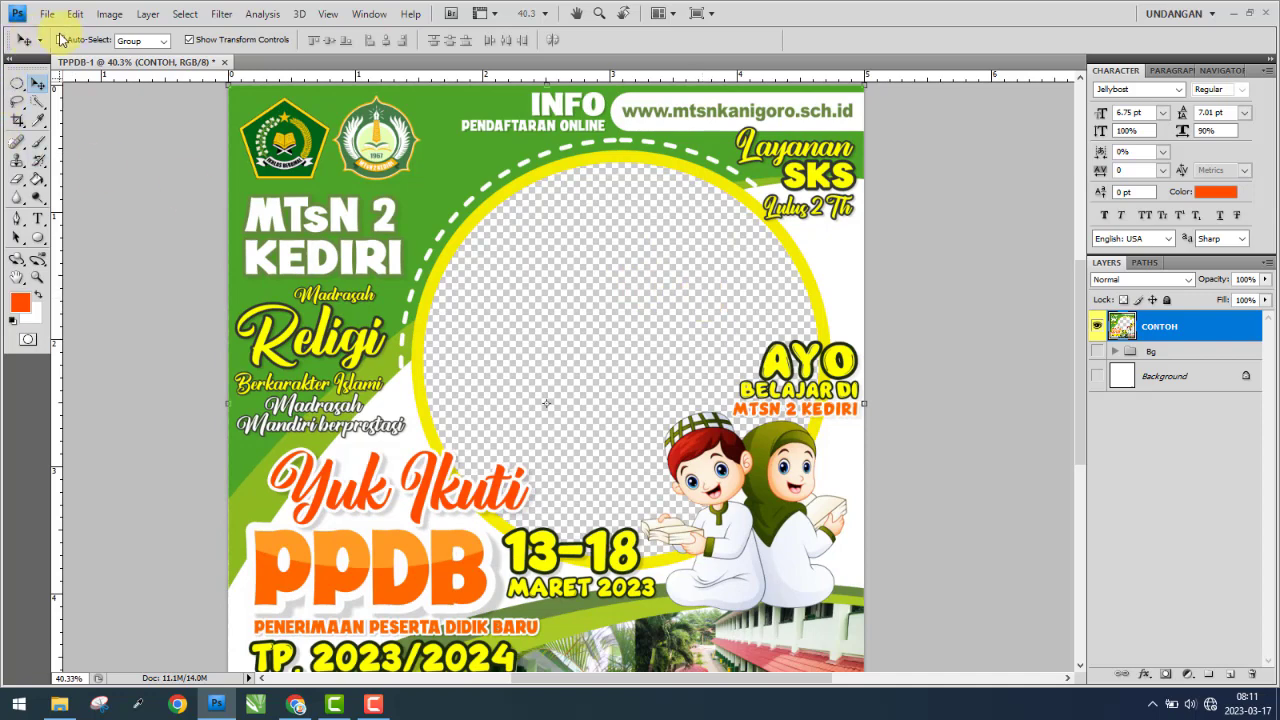
- Save the document as TPPDB-1.psd in E:\Desain\TPPDB\TPPDB-1P with maximum compatibility
{"action": "left_click", "coordinate": [47, 14]}
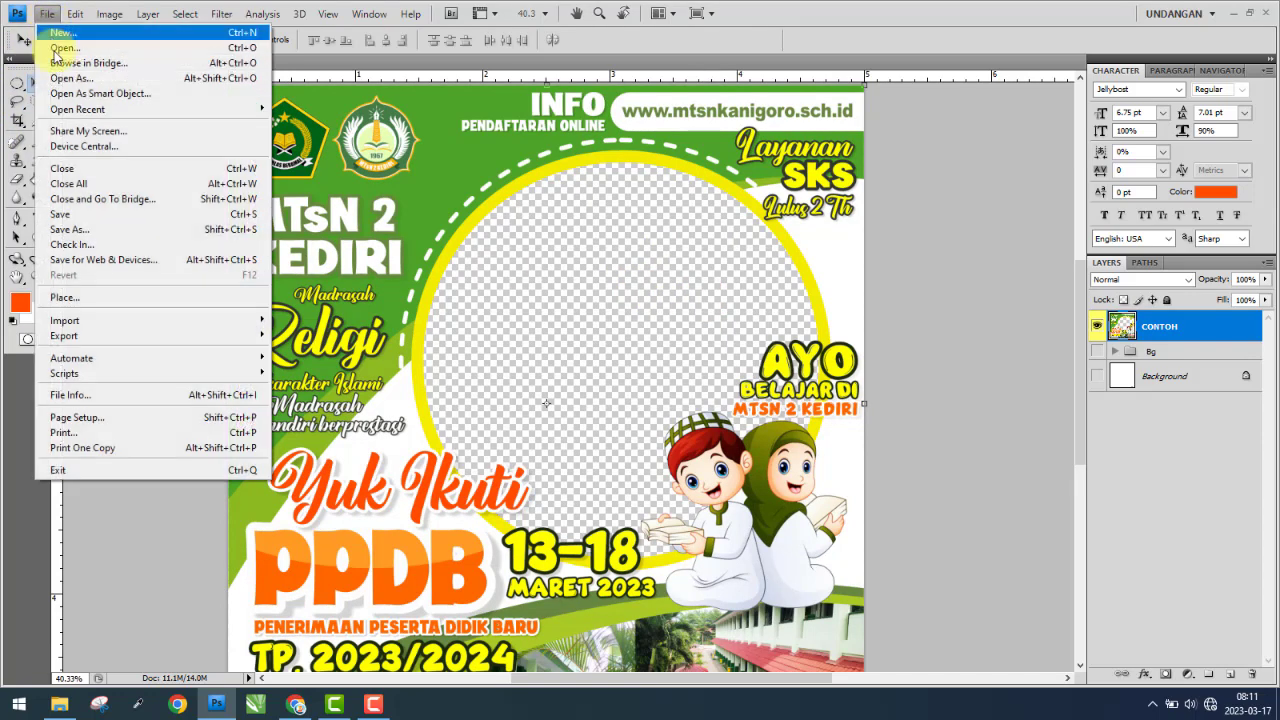
{"action": "left_click", "coordinate": [97, 230]}
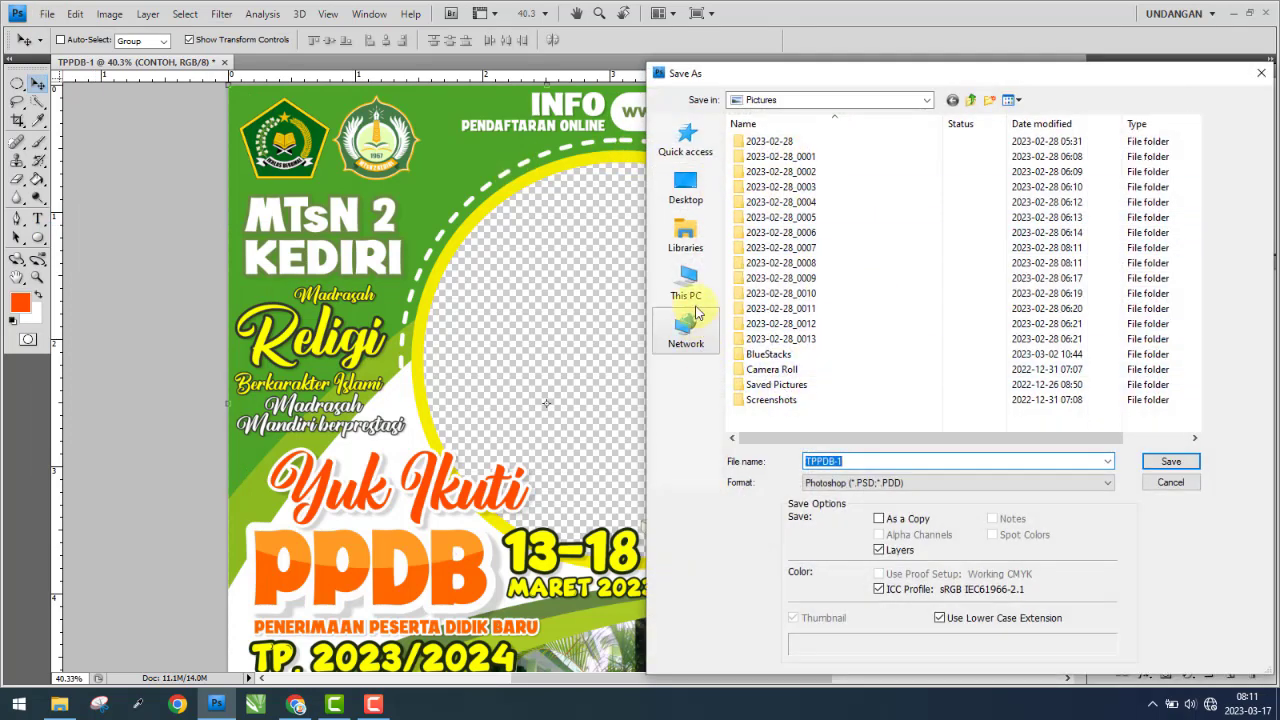
{"action": "left_click", "coordinate": [697, 290]}
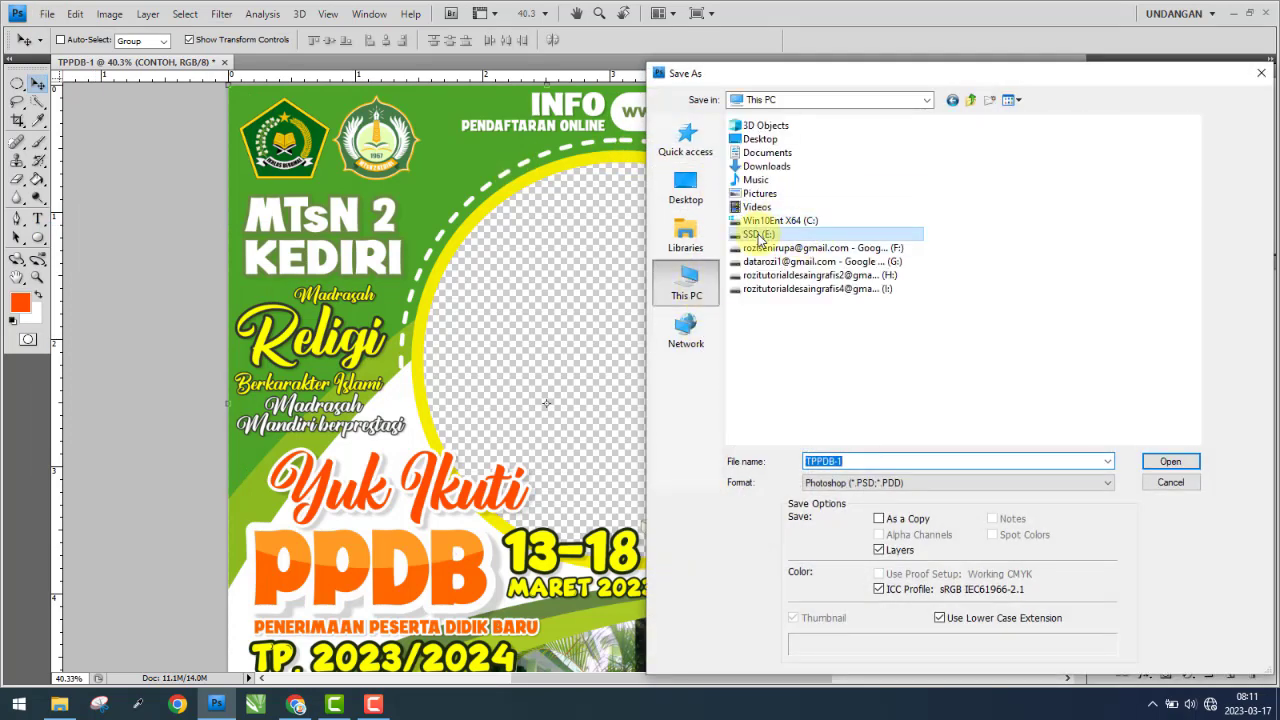
{"action": "double_click", "coordinate": [780, 226]}
{"action": "double_click", "coordinate": [760, 166]}
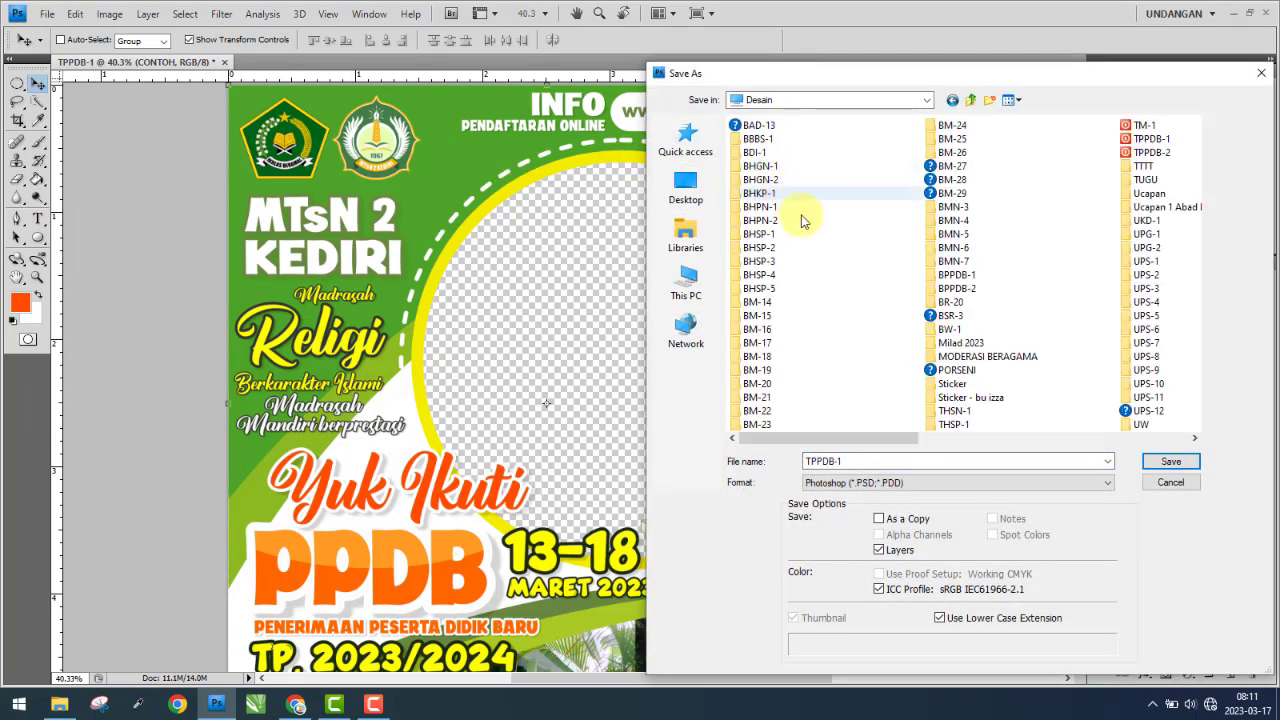
{"action": "double_click", "coordinate": [1150, 139]}
{"action": "double_click", "coordinate": [832, 157]}
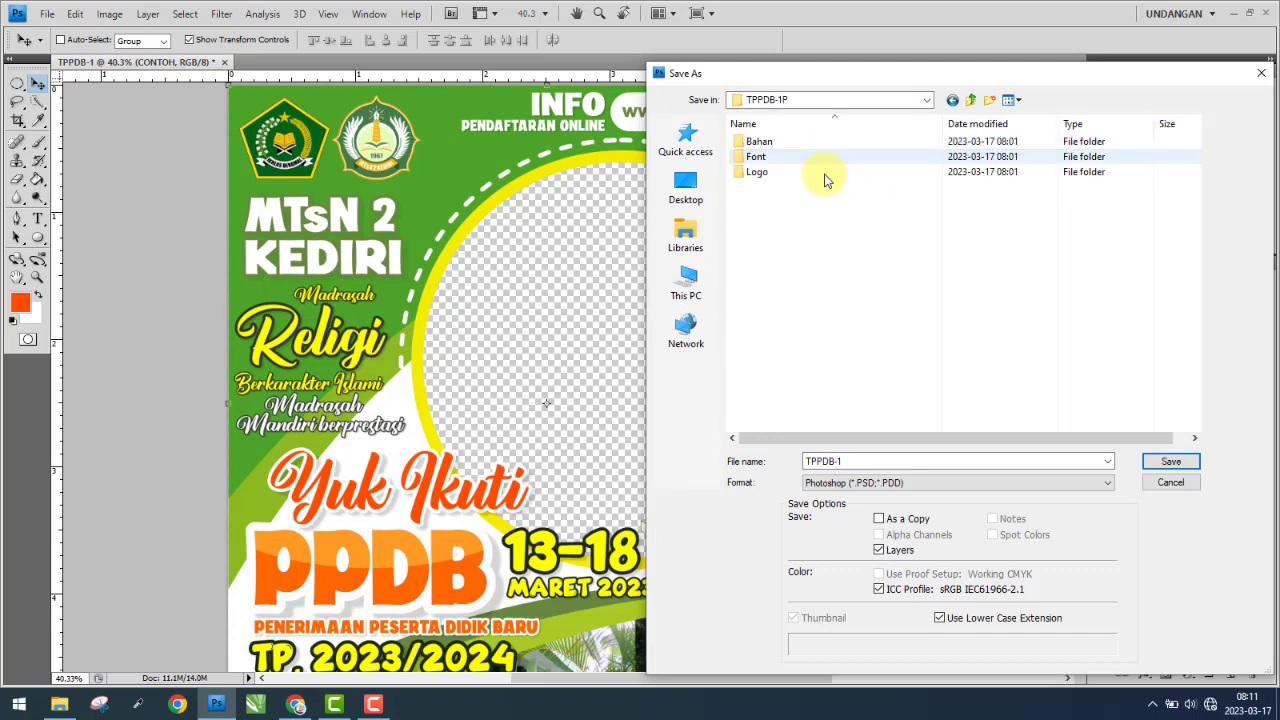
{"action": "left_click", "coordinate": [1168, 461]}
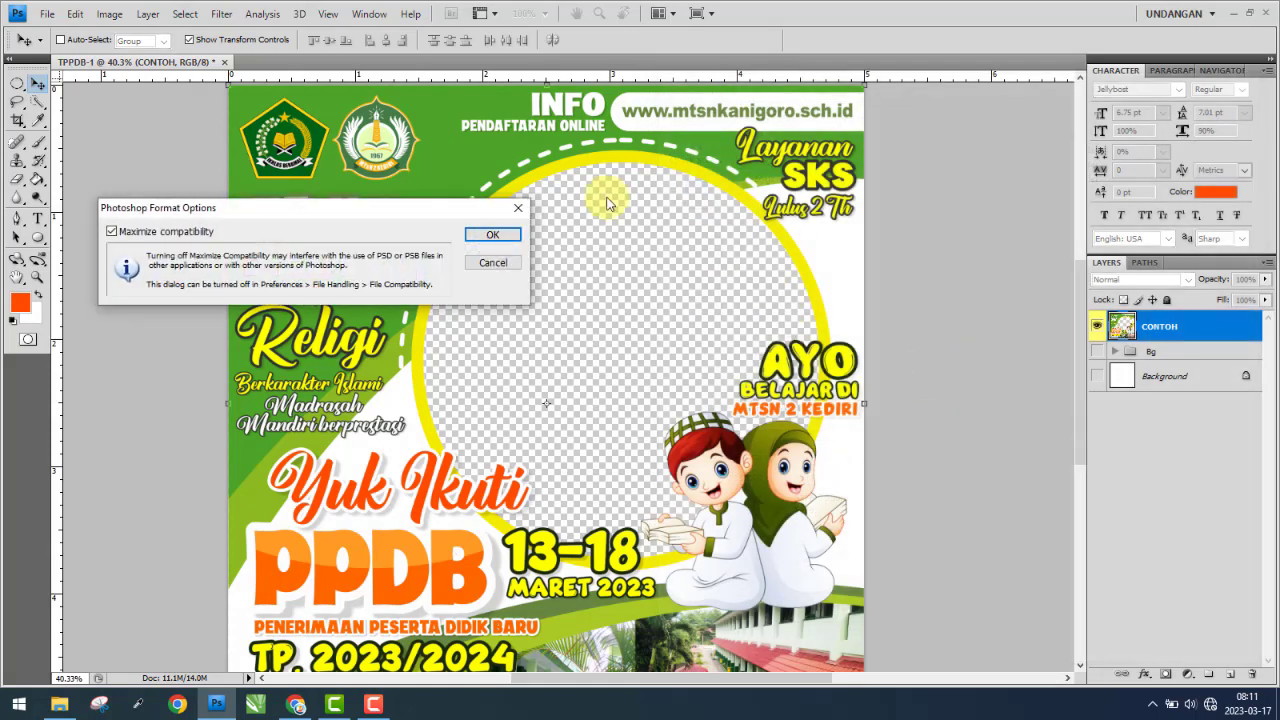
{"action": "left_click", "coordinate": [490, 232]}
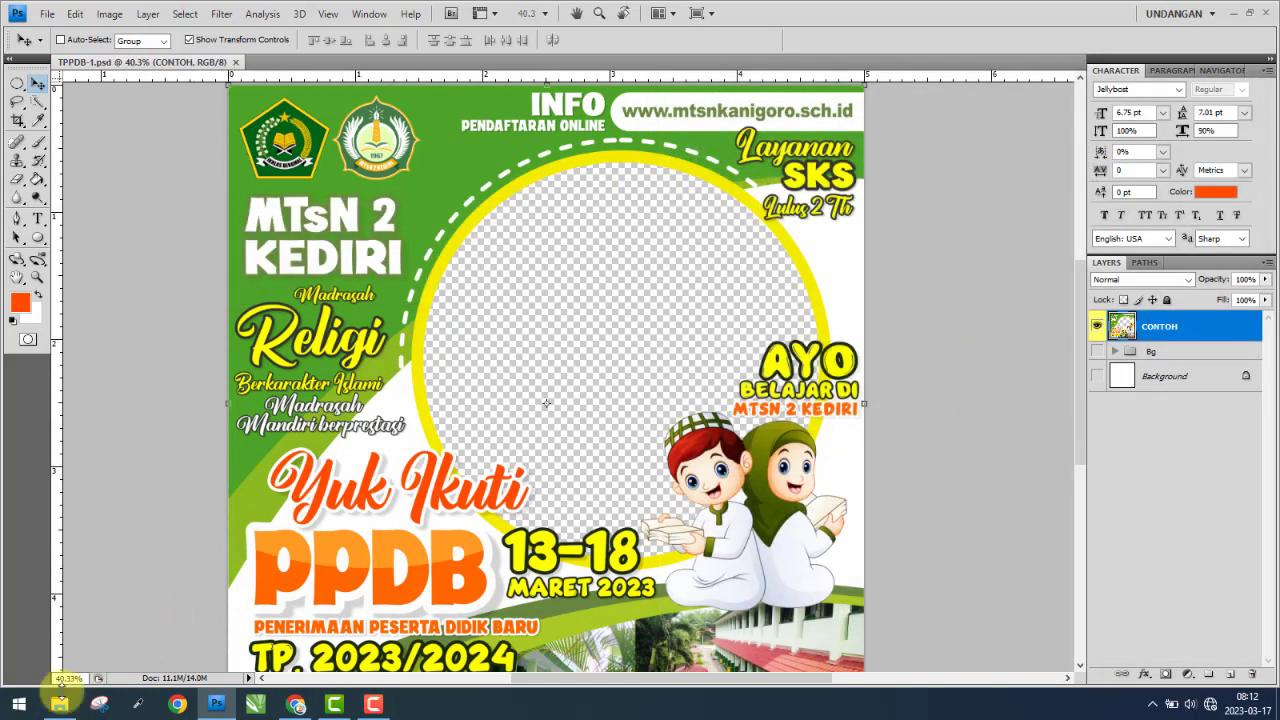
{"action": "left_click", "coordinate": [59, 704]}
- Reopen TPPDB-1.psd, expand the Bg group, and draw an ellipse over the photo window
{"action": "double_click", "coordinate": [524, 131]}
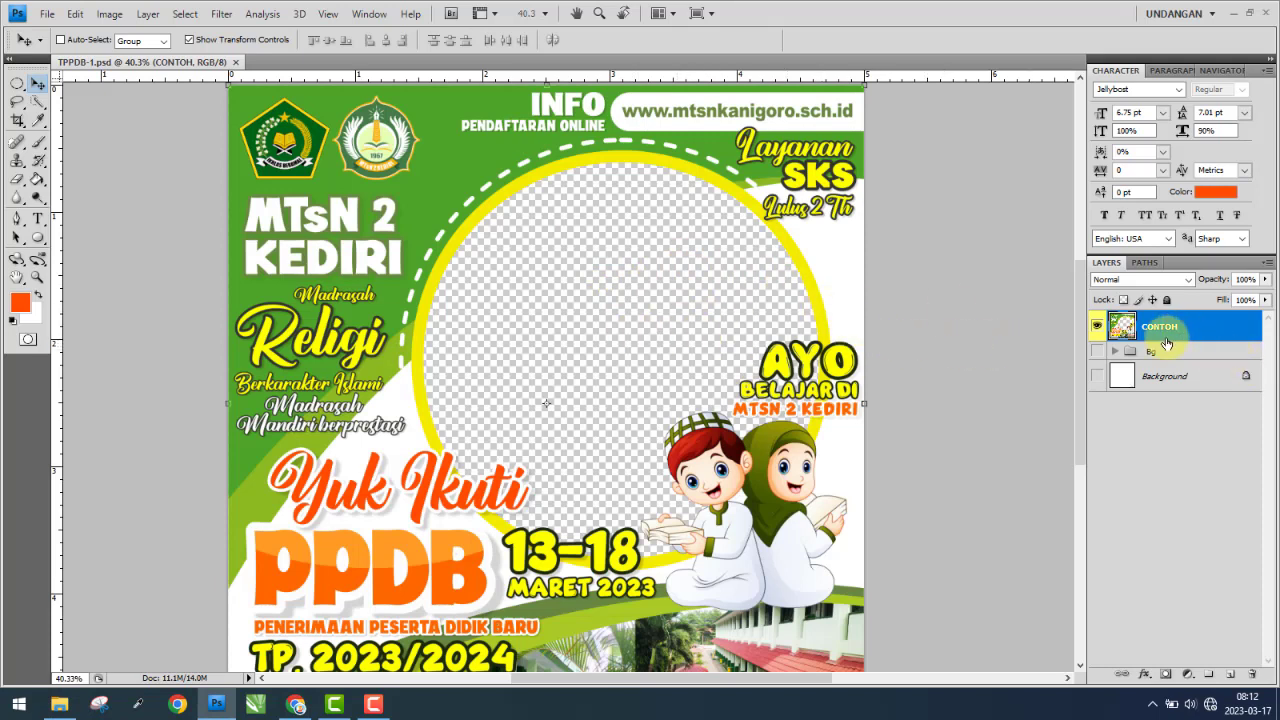
{"action": "left_click", "coordinate": [1115, 352]}
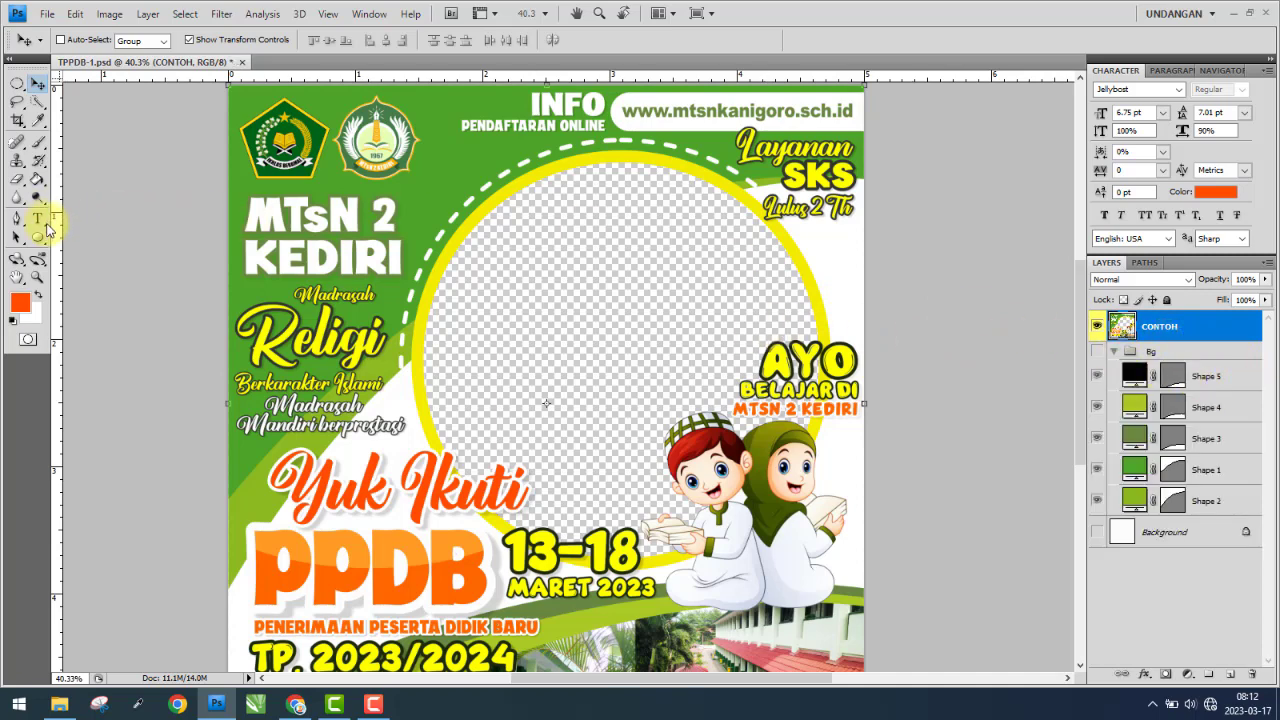
{"action": "left_click", "coordinate": [38, 237]}
{"action": "mouse_move", "coordinate": [464, 192]}
{"action": "left_mouse_down"}
{"action": "mouse_move", "coordinate": [794, 587]}
{"action": "mouse_move", "coordinate": [822, 600]}
{"action": "left_mouse_up"}
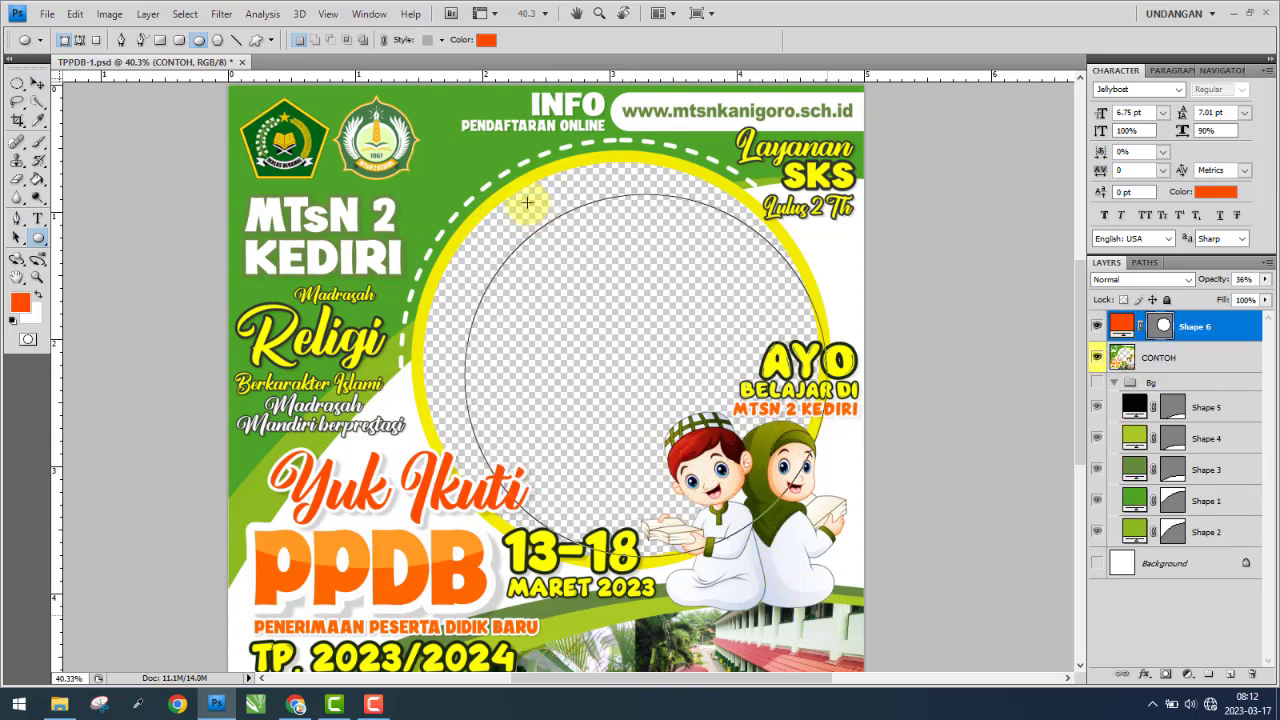
- Enlarge the circle to about 116% so it fits inside the yellow ring
{"action": "left_click", "coordinate": [38, 83]}
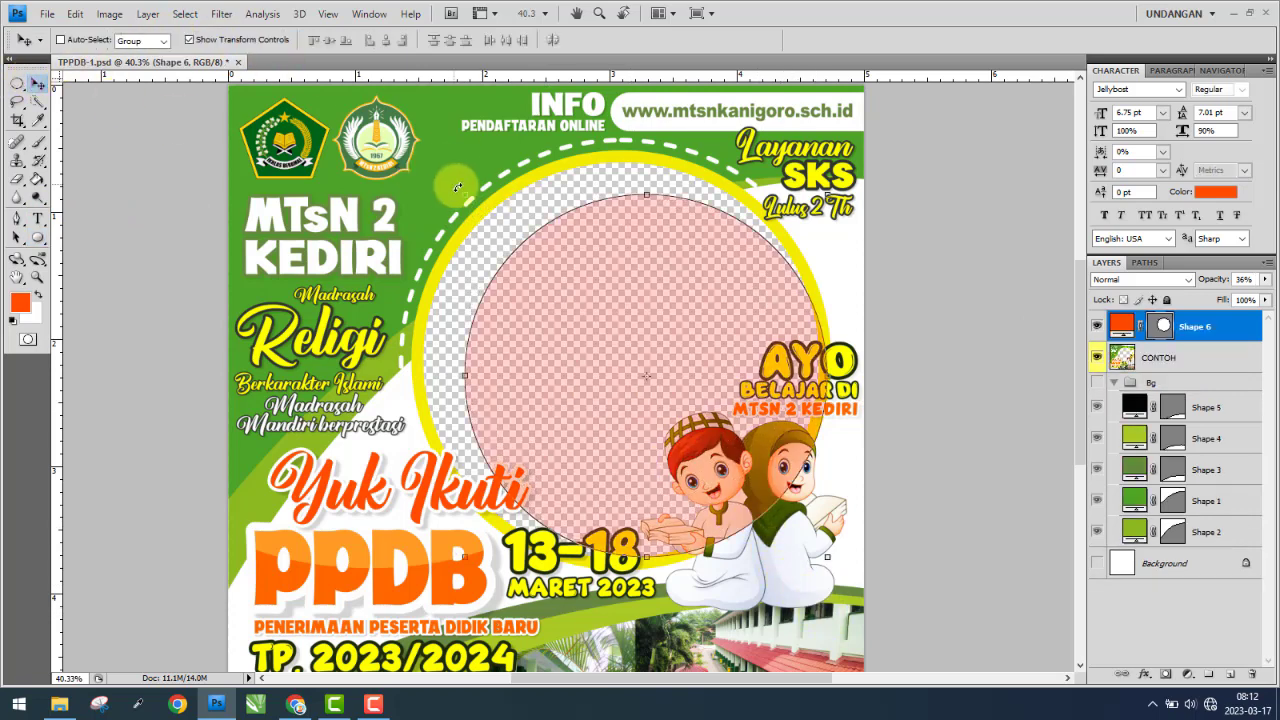
{"action": "left_click_drag", "start_coordinate": [462, 192], "coordinate": [420, 150]}
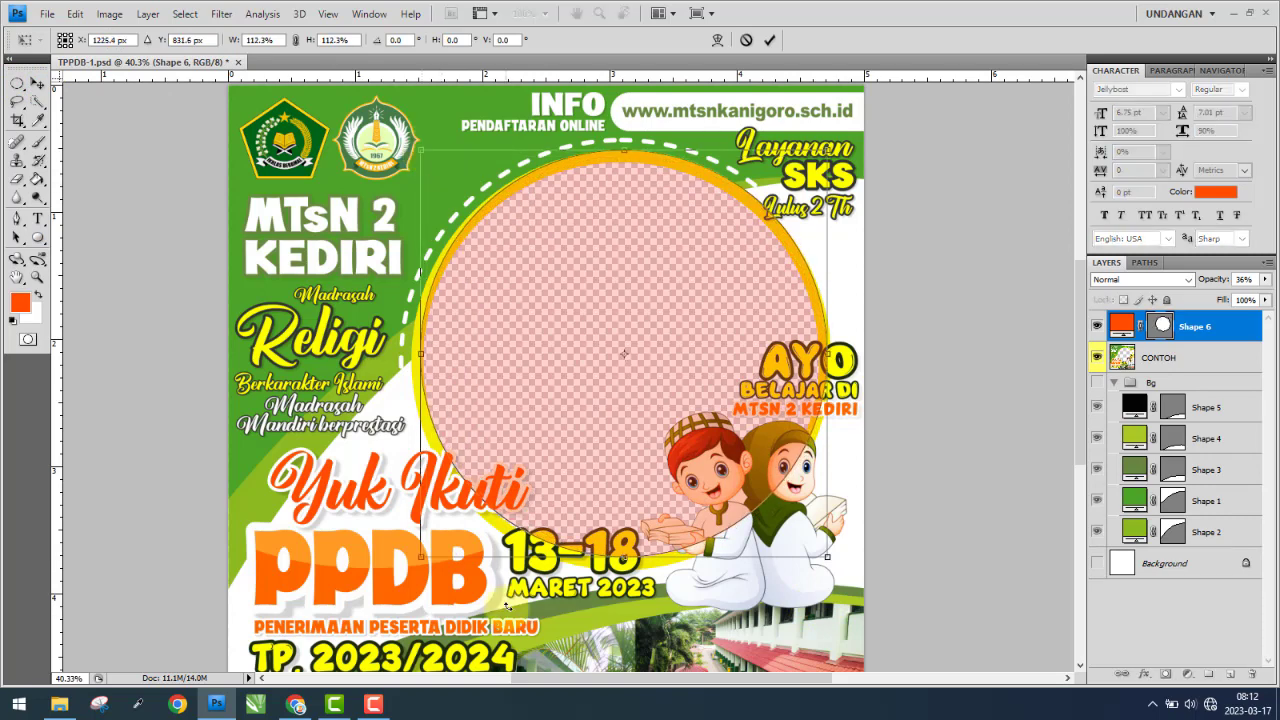
{"action": "left_click_drag", "start_coordinate": [419, 560], "coordinate": [409, 571]}
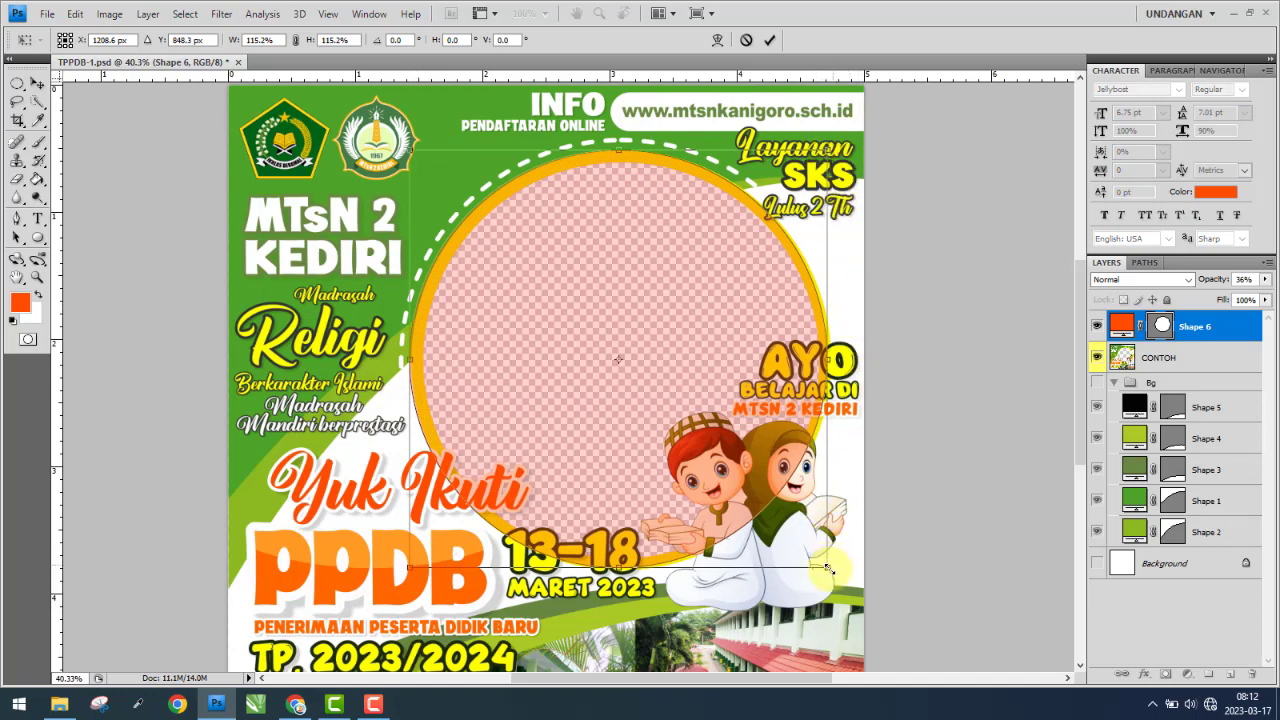
{"action": "left_click_drag", "start_coordinate": [827, 568], "coordinate": [830, 571]}
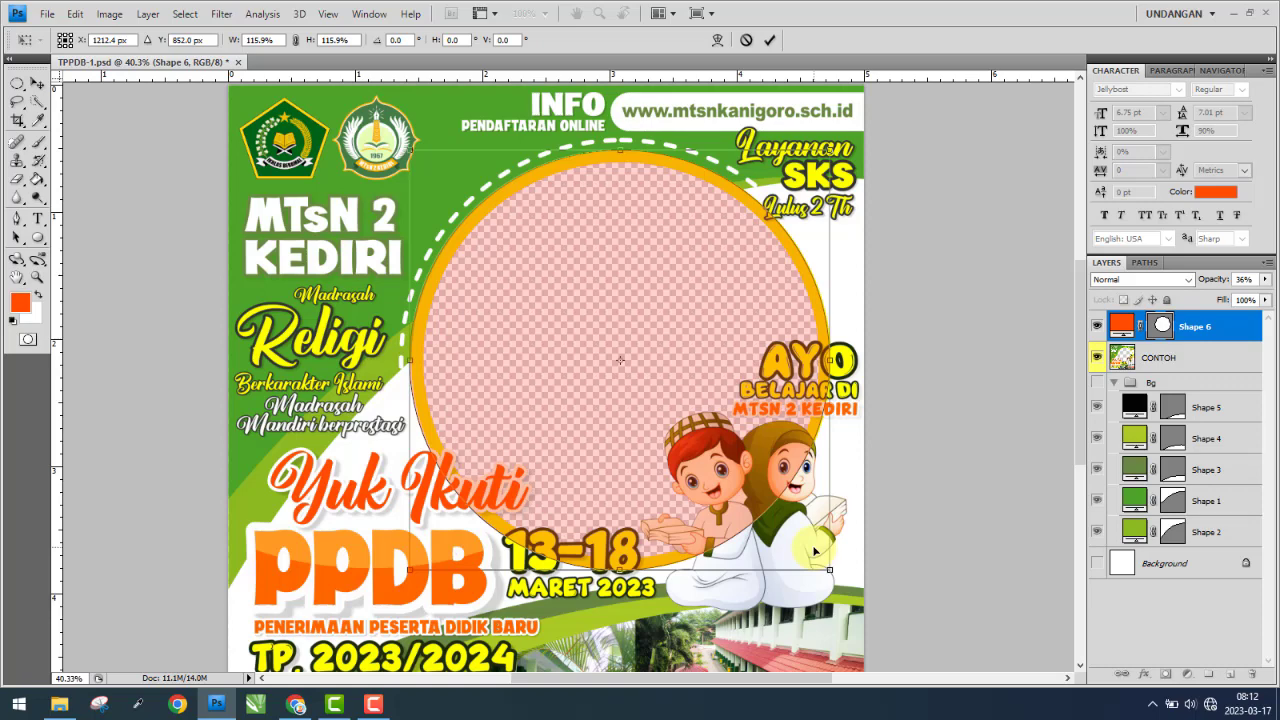
{"action": "key", "text": "Return"}
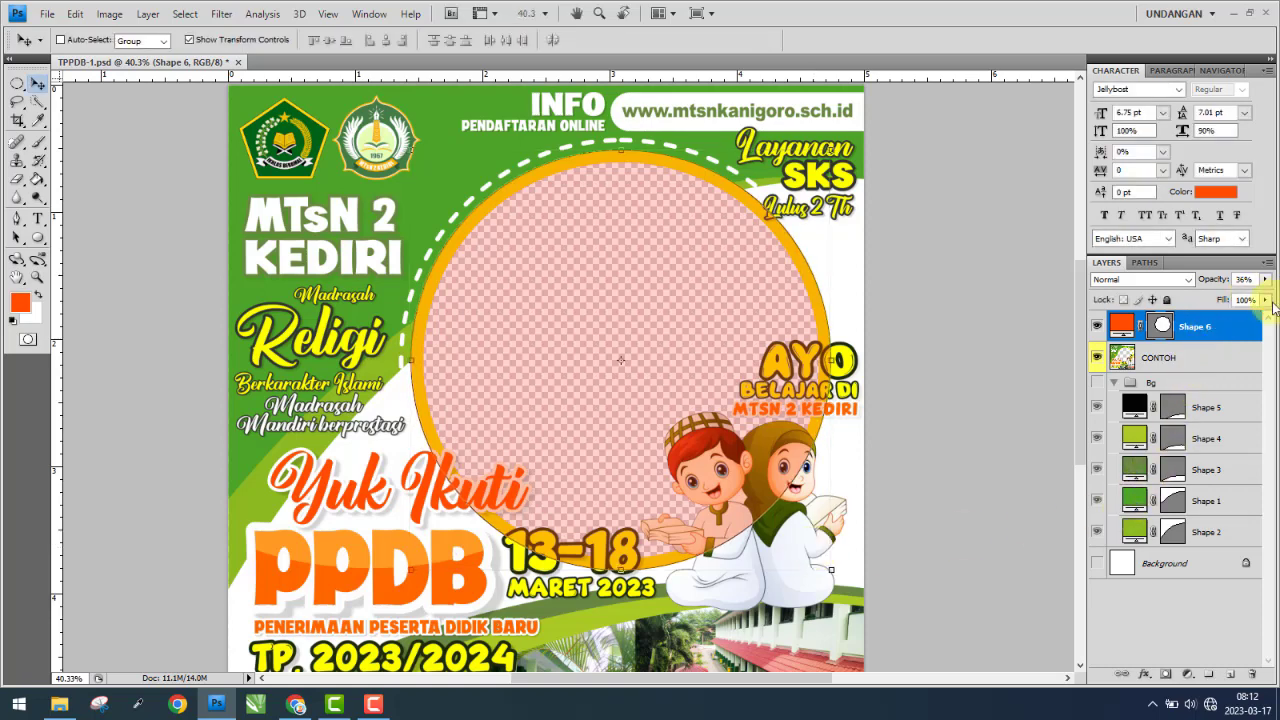
- Set the circle's fill to 0%, keeping opacity at 100%
{"action": "left_click", "coordinate": [1266, 301]}
{"action": "left_click_drag", "start_coordinate": [1266, 314], "coordinate": [1198, 320]}
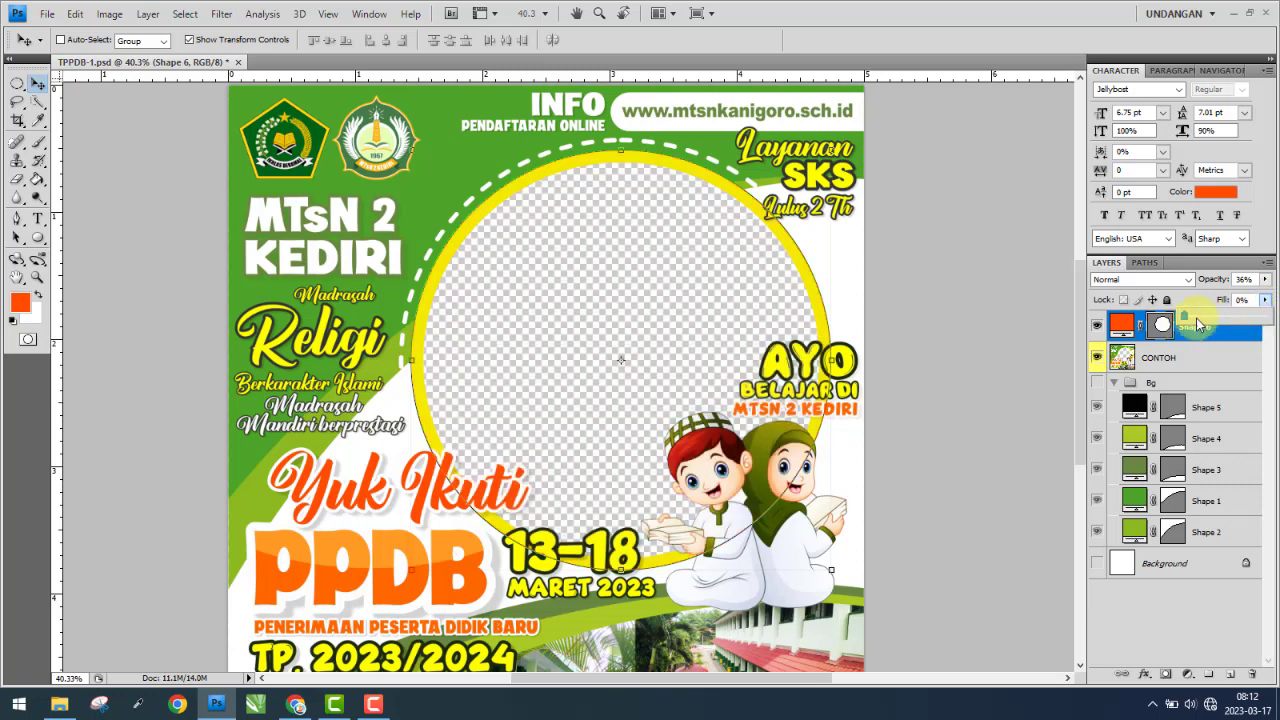
{"action": "left_click", "coordinate": [1266, 280]}
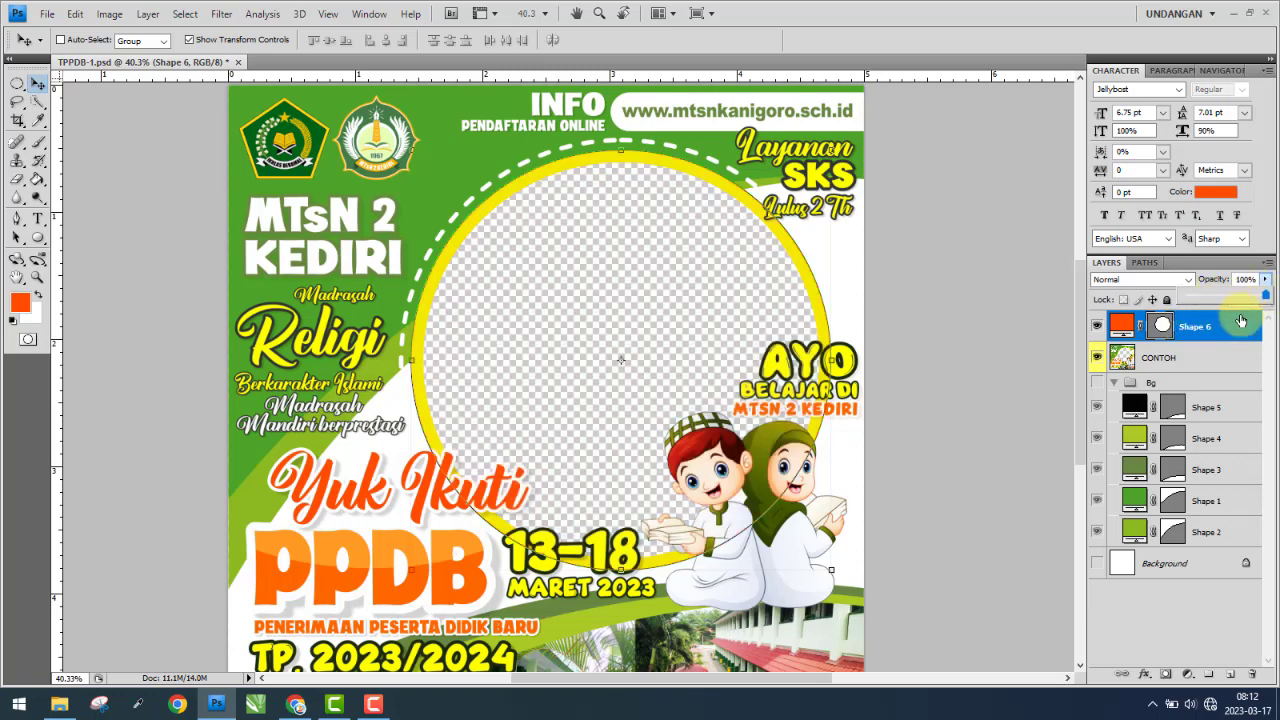
- Add an inside-positioned stroke effect to the circle layer
{"action": "double_click", "coordinate": [1240, 326]}
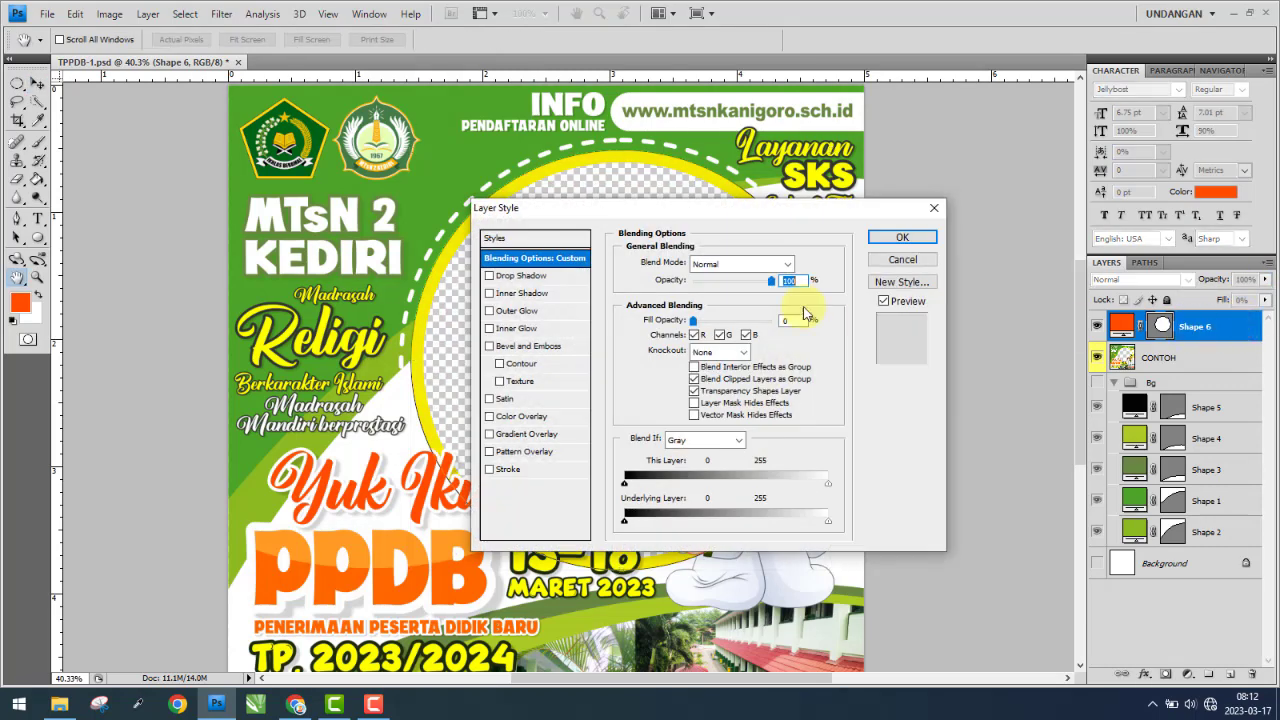
{"action": "left_click_drag", "start_coordinate": [592, 218], "coordinate": [958, 211]}
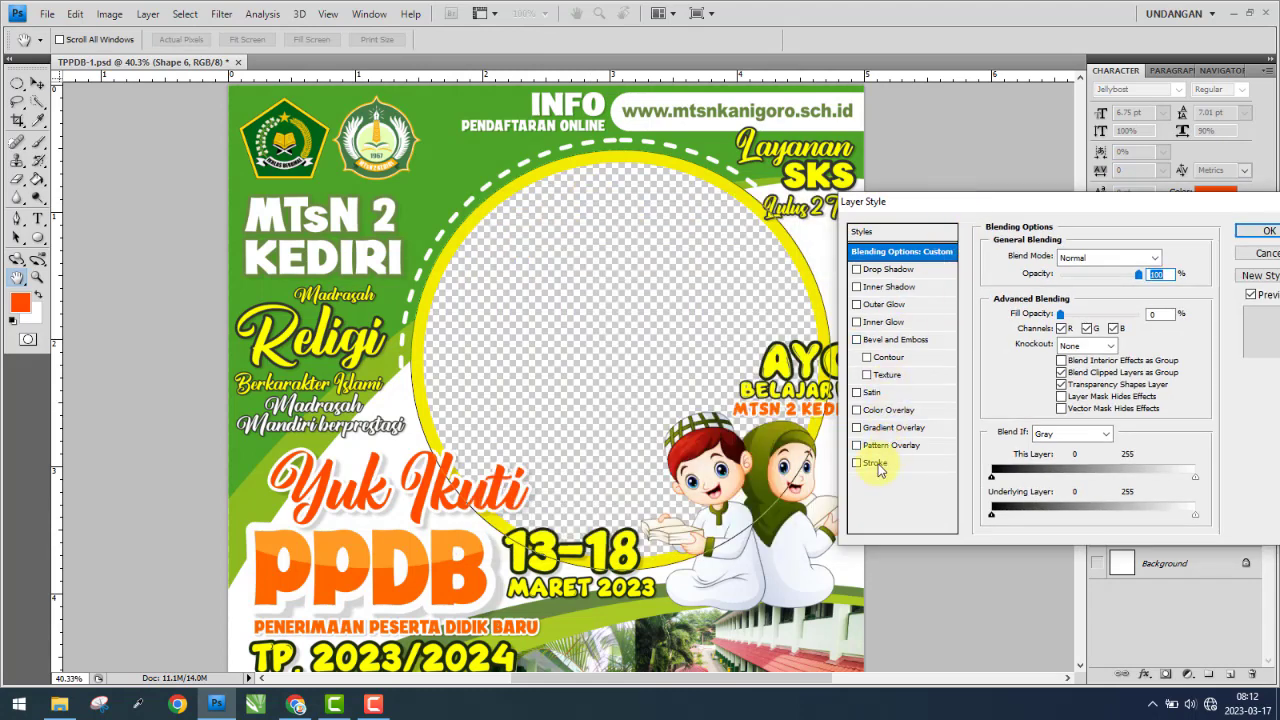
{"action": "left_click", "coordinate": [877, 464]}
{"action": "left_click", "coordinate": [1089, 274]}
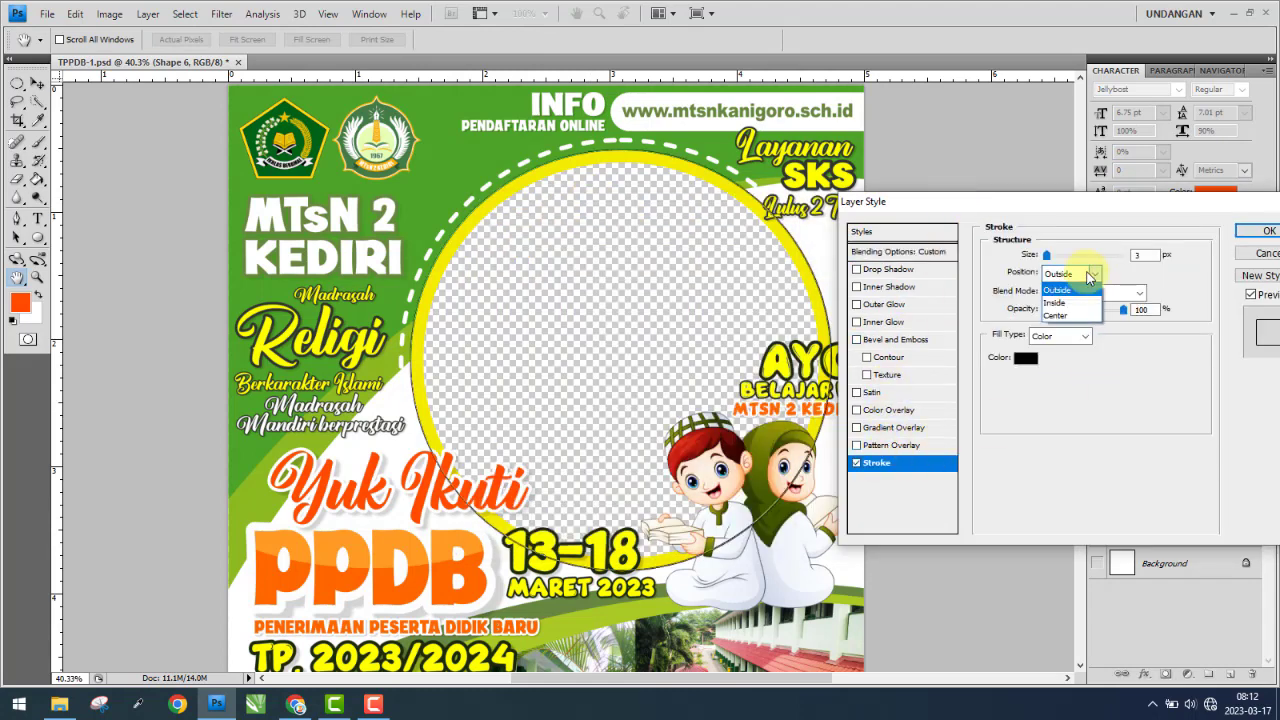
{"action": "left_click", "coordinate": [1060, 286]}
{"action": "left_click_drag", "start_coordinate": [1048, 258], "coordinate": [1058, 258]}
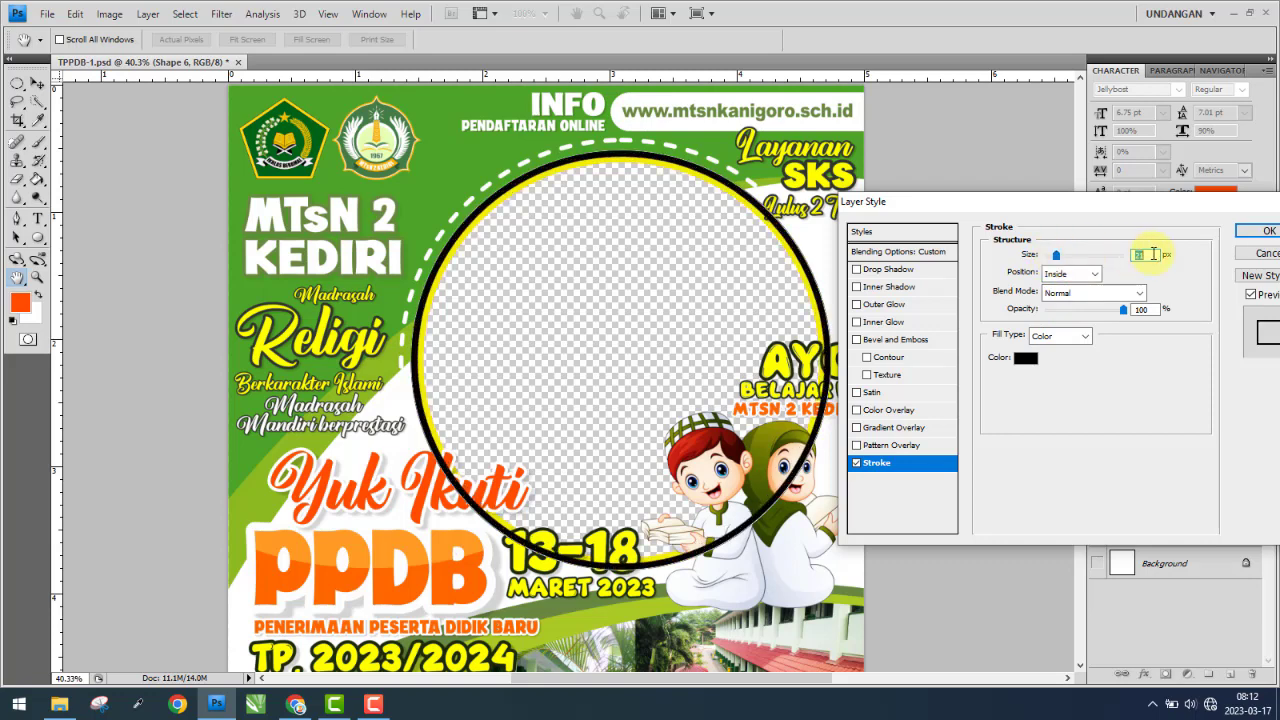
- Set the circle's stroke size to 35 px and apply it
{"action": "type", "text": "24"}
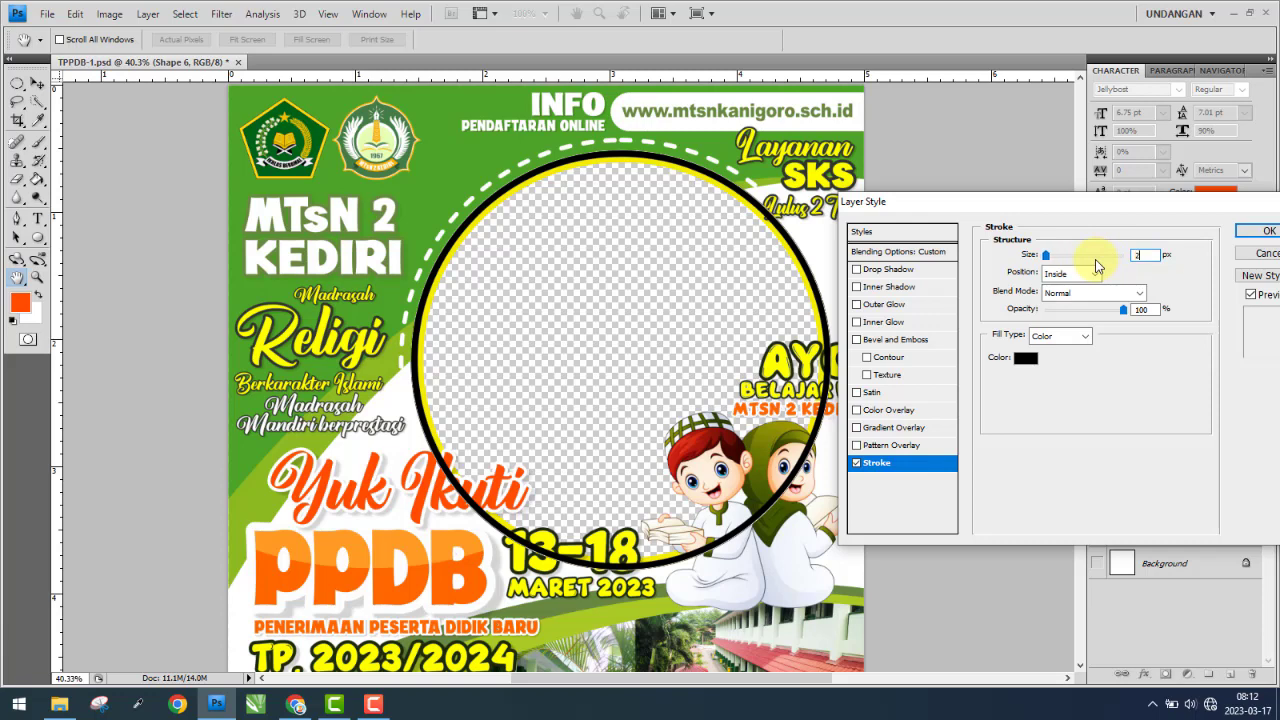
{"action": "key", "text": "BackSpace"}
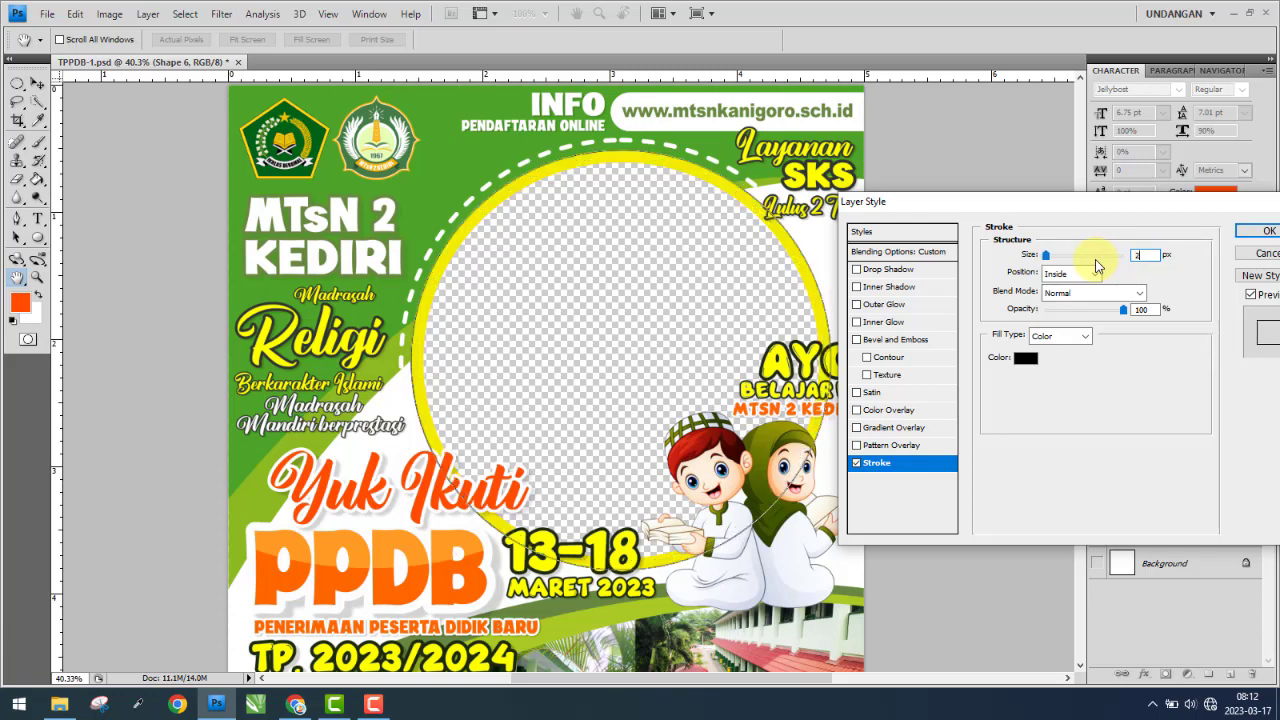
{"action": "type", "text": "5"}
{"action": "key", "text": "BackSpace"}
{"action": "type", "text": "5"}
{"action": "key", "text": "BackSpace"}
{"action": "type", "text": "5"}
{"action": "key", "text": "BackSpace"}
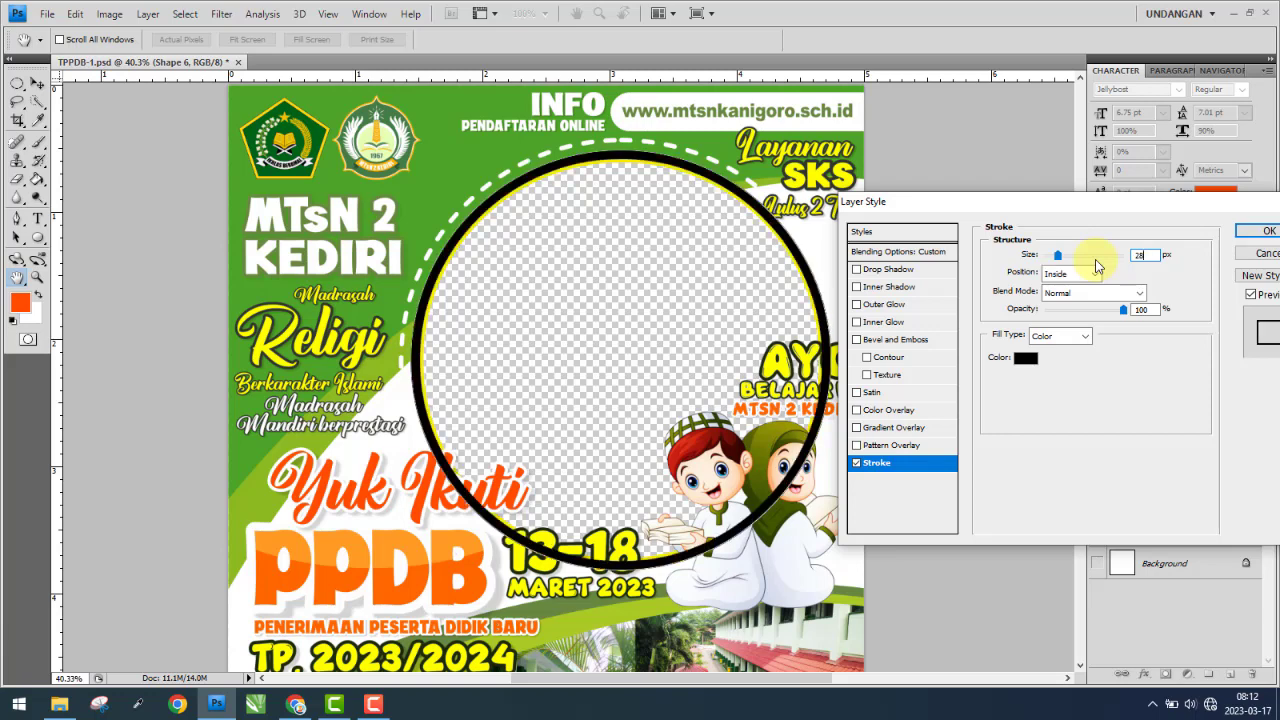
{"action": "type", "text": "5"}
{"action": "key", "text": "BackSpace"}
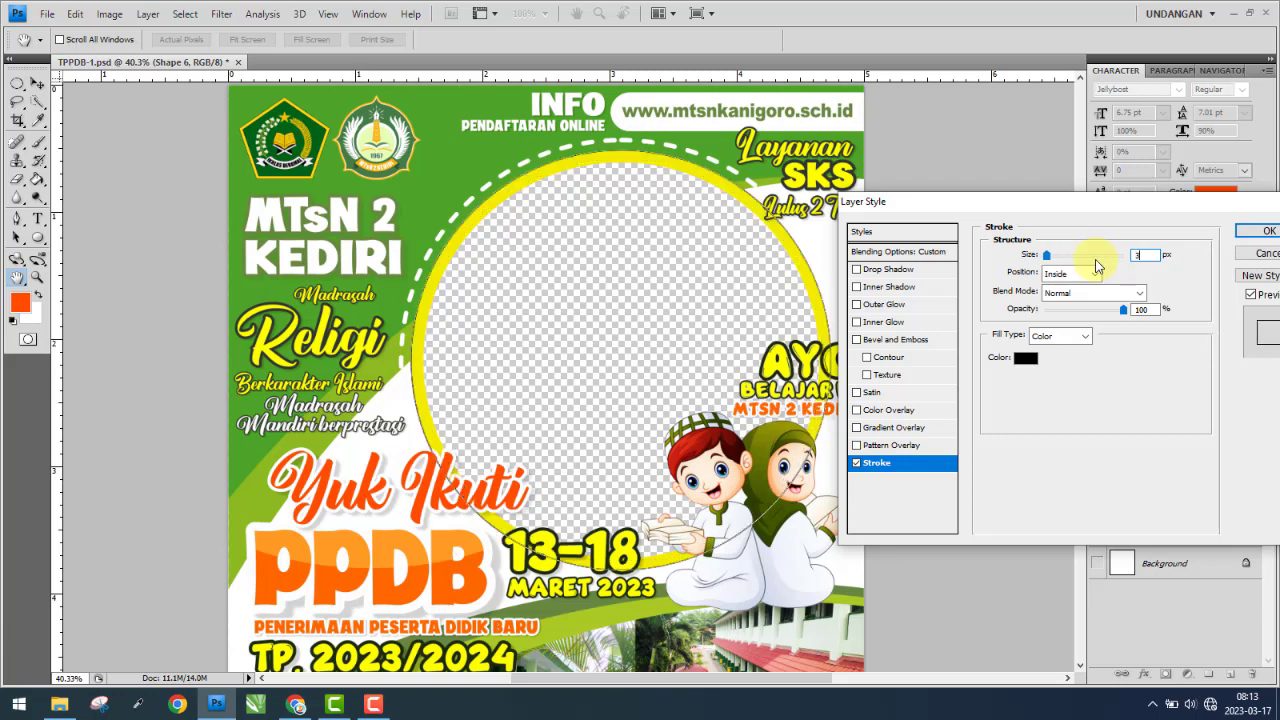
{"action": "type", "text": "5"}
{"action": "key", "text": "BackSpace"}
{"action": "type", "text": "2"}
{"action": "key", "text": "BackSpace"}
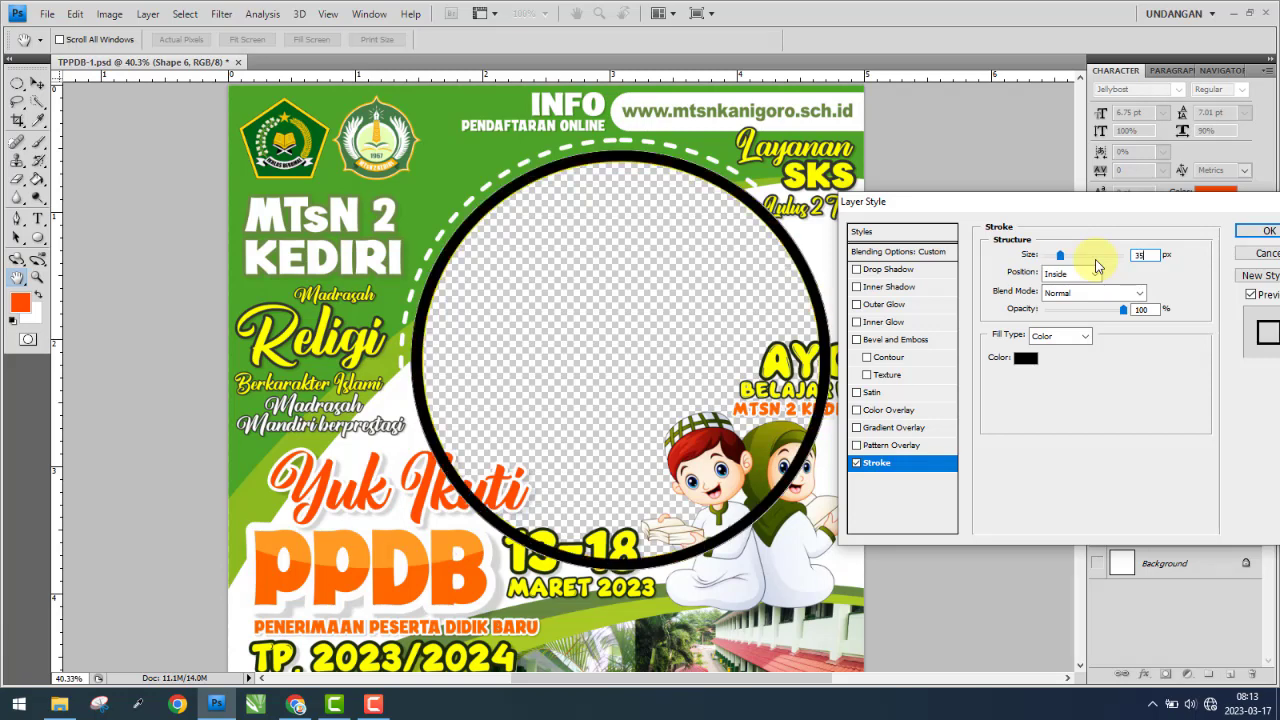
{"action": "left_click", "coordinate": [1268, 231]}
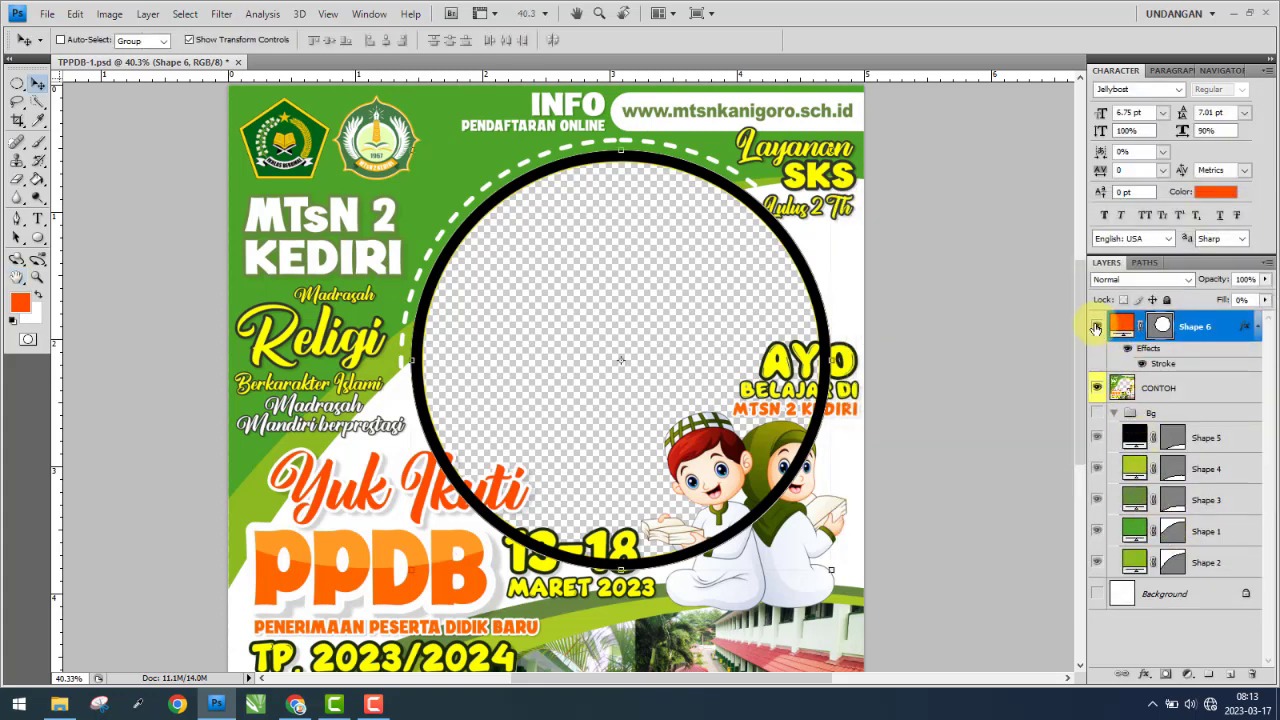
- Recolour the stroke to the sample ring's yellow, f4ec03
{"action": "left_click", "coordinate": [1097, 325]}
{"action": "double_click", "coordinate": [1233, 329]}
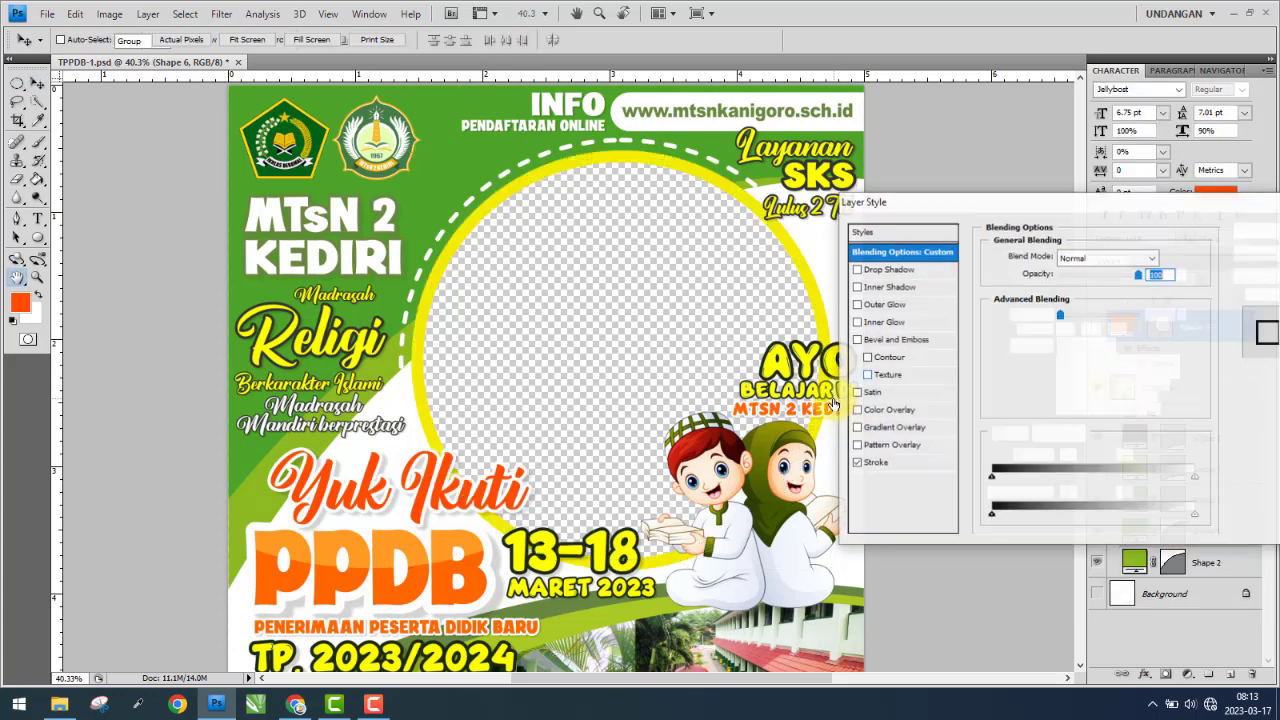
{"action": "left_click", "coordinate": [877, 463]}
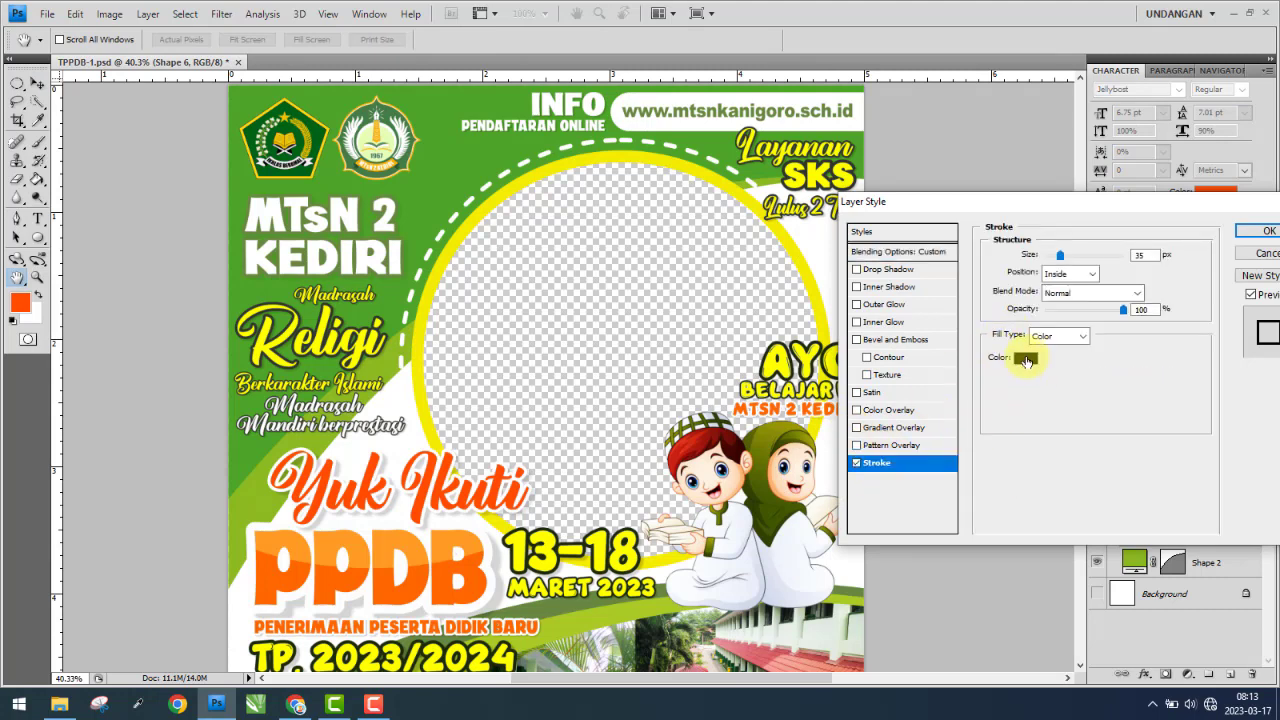
{"action": "left_click", "coordinate": [1026, 359]}
{"action": "left_click", "coordinate": [707, 170]}
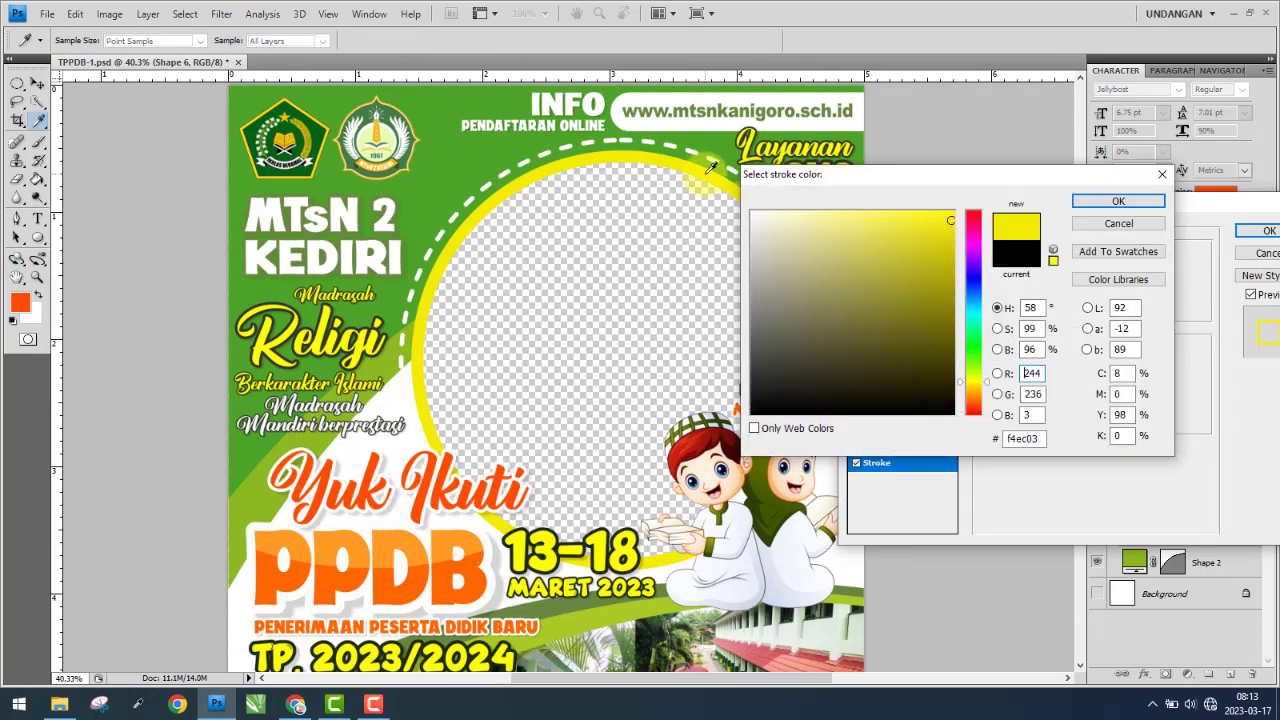
{"action": "left_click", "coordinate": [1107, 204]}
{"action": "left_click", "coordinate": [1263, 234]}
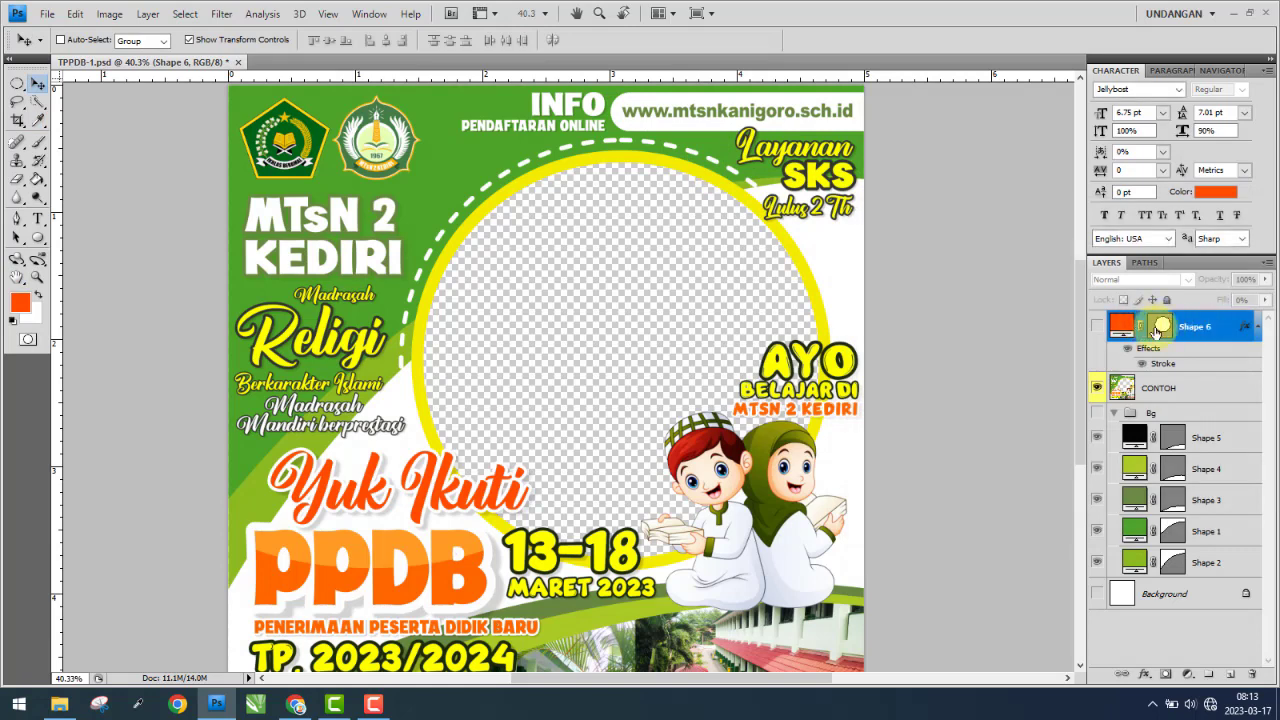
- Move Shape 6 into the Bg group and show the green background
{"action": "left_click", "coordinate": [1258, 327]}
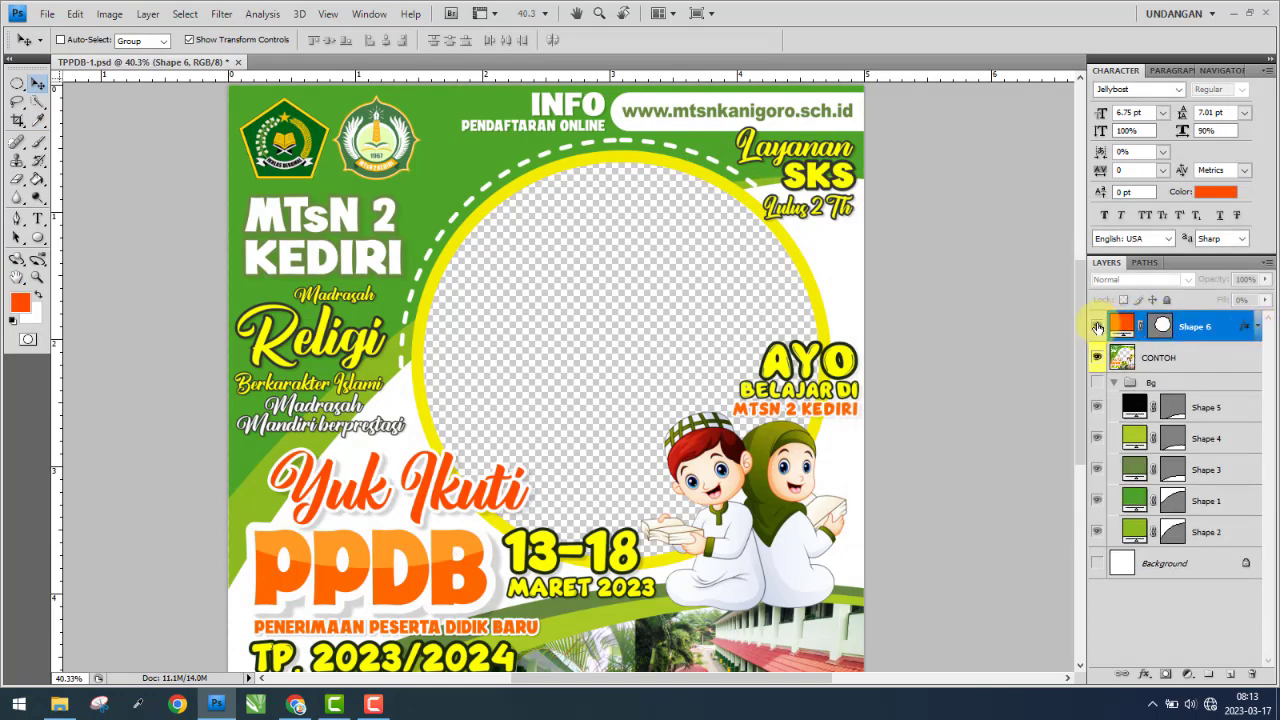
{"action": "key", "text": "ctrl+t"}
{"action": "left_click", "coordinate": [1097, 327]}
{"action": "left_click", "coordinate": [1097, 327]}
{"action": "left_click_drag", "start_coordinate": [1214, 330], "coordinate": [1208, 391]}
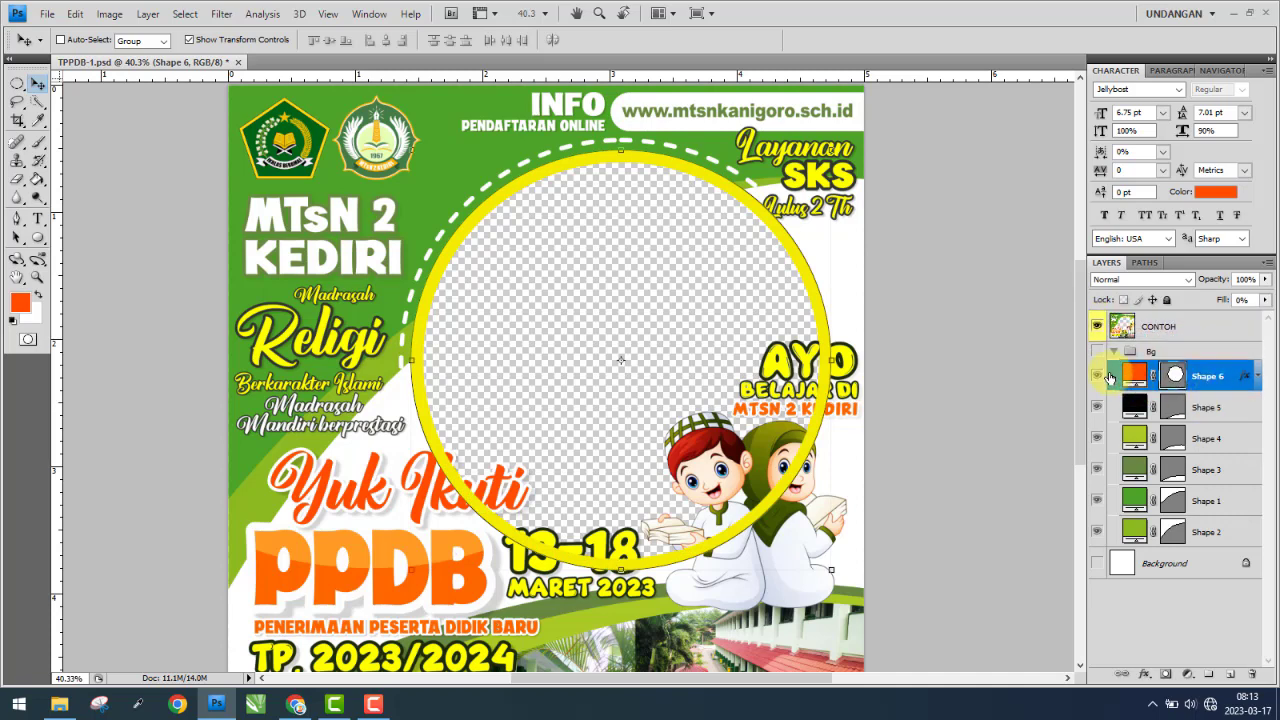
{"action": "left_click", "coordinate": [1098, 377]}
{"action": "left_click", "coordinate": [1098, 377]}
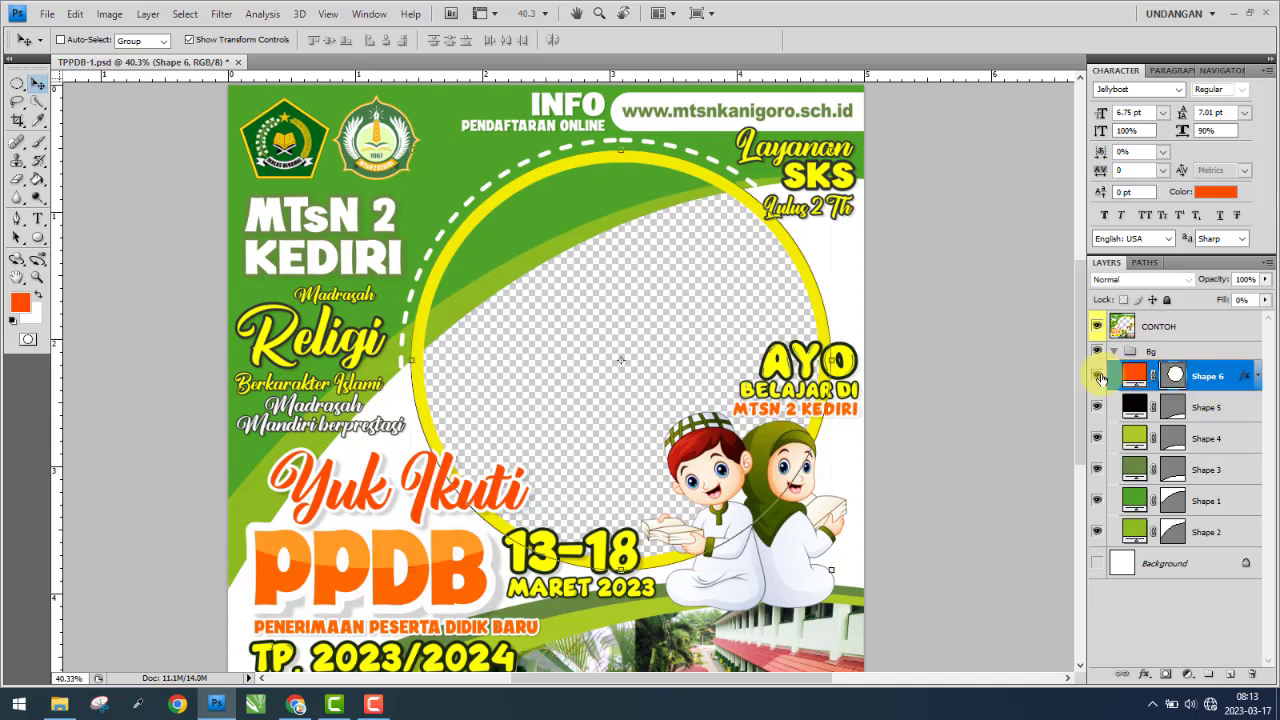
{"action": "left_click", "coordinate": [1098, 377]}
{"action": "left_click", "coordinate": [1208, 374]}
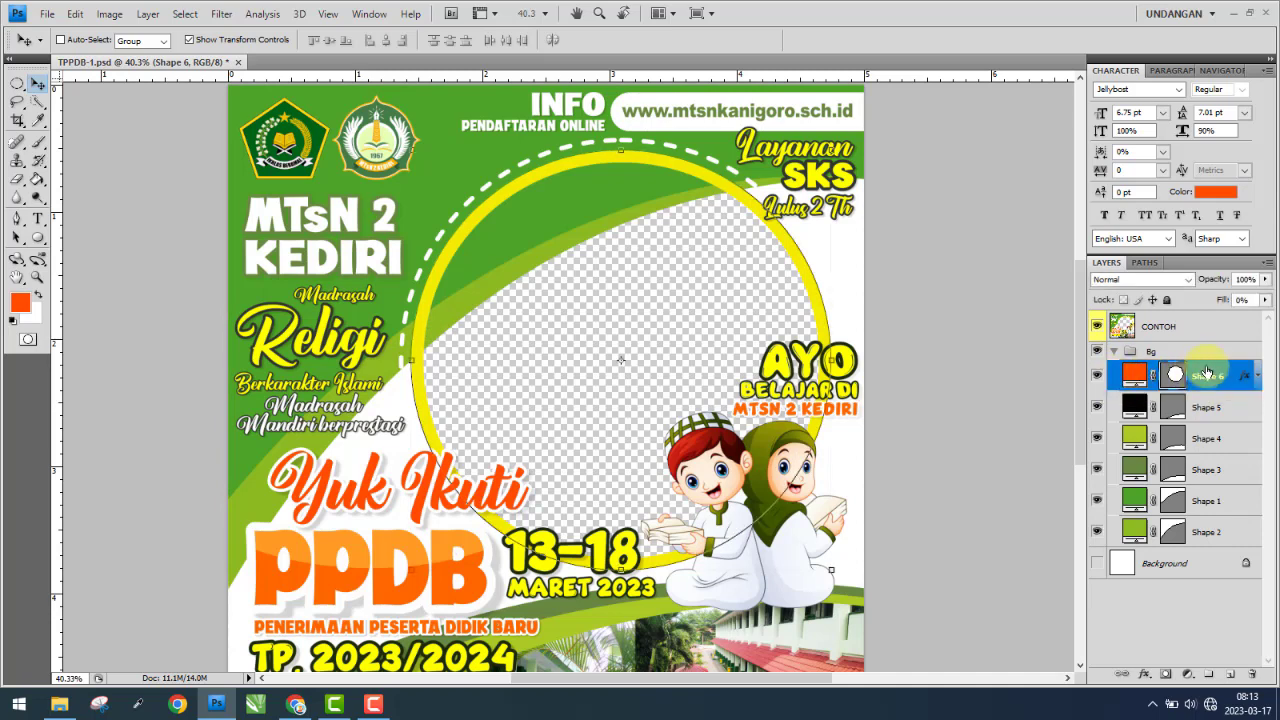
- Drop the trial Color Overlay, restore the circle's fill to 100%, and collapse Bg
{"action": "double_click", "coordinate": [1207, 373]}
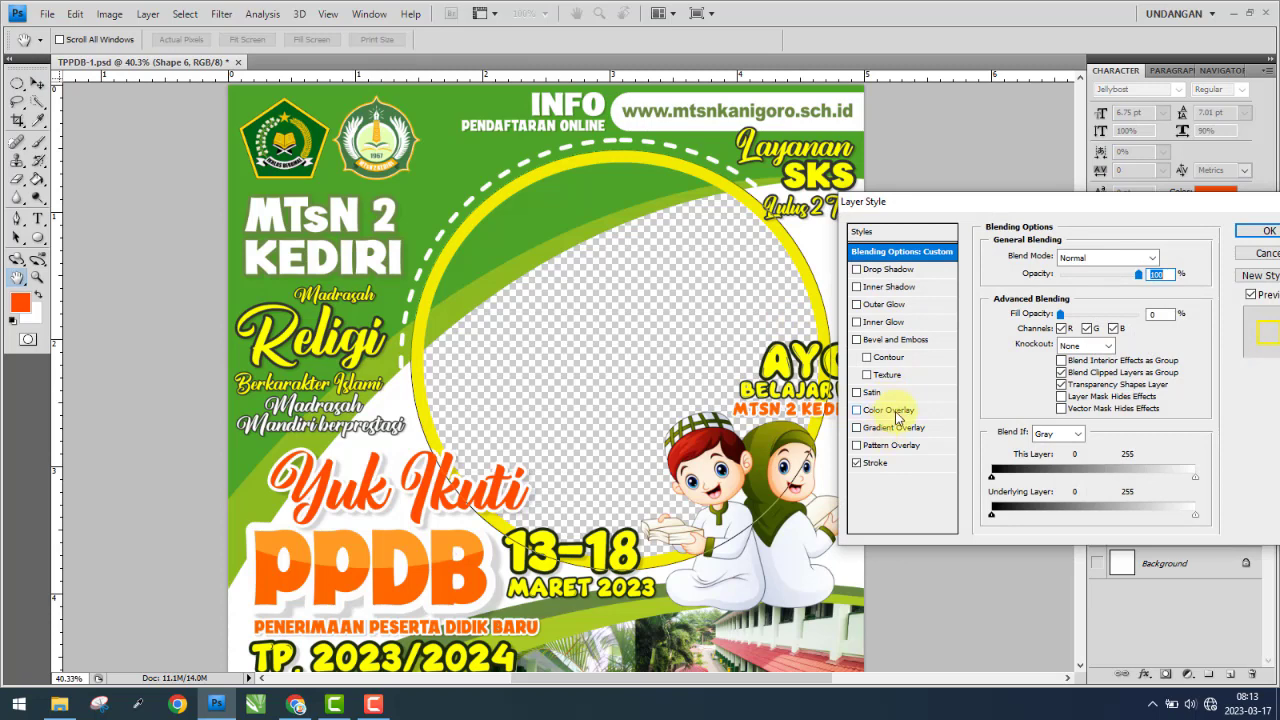
{"action": "left_click", "coordinate": [895, 411]}
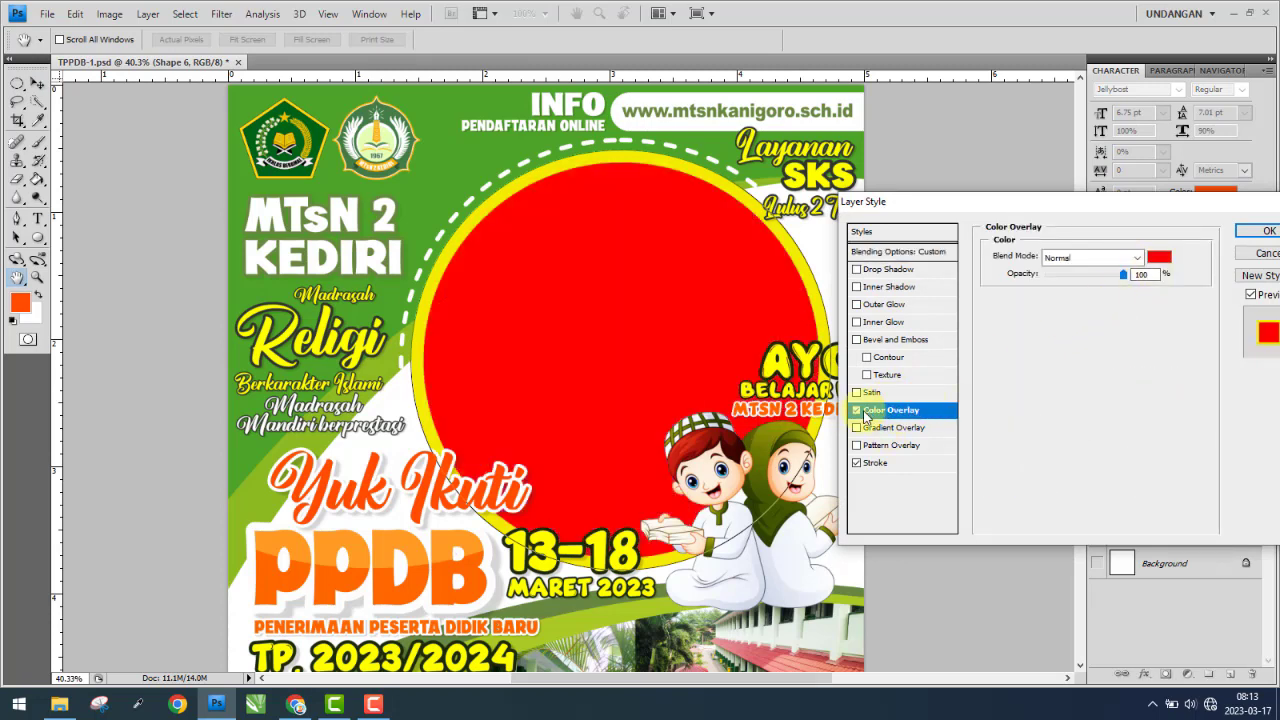
{"action": "left_click", "coordinate": [856, 410]}
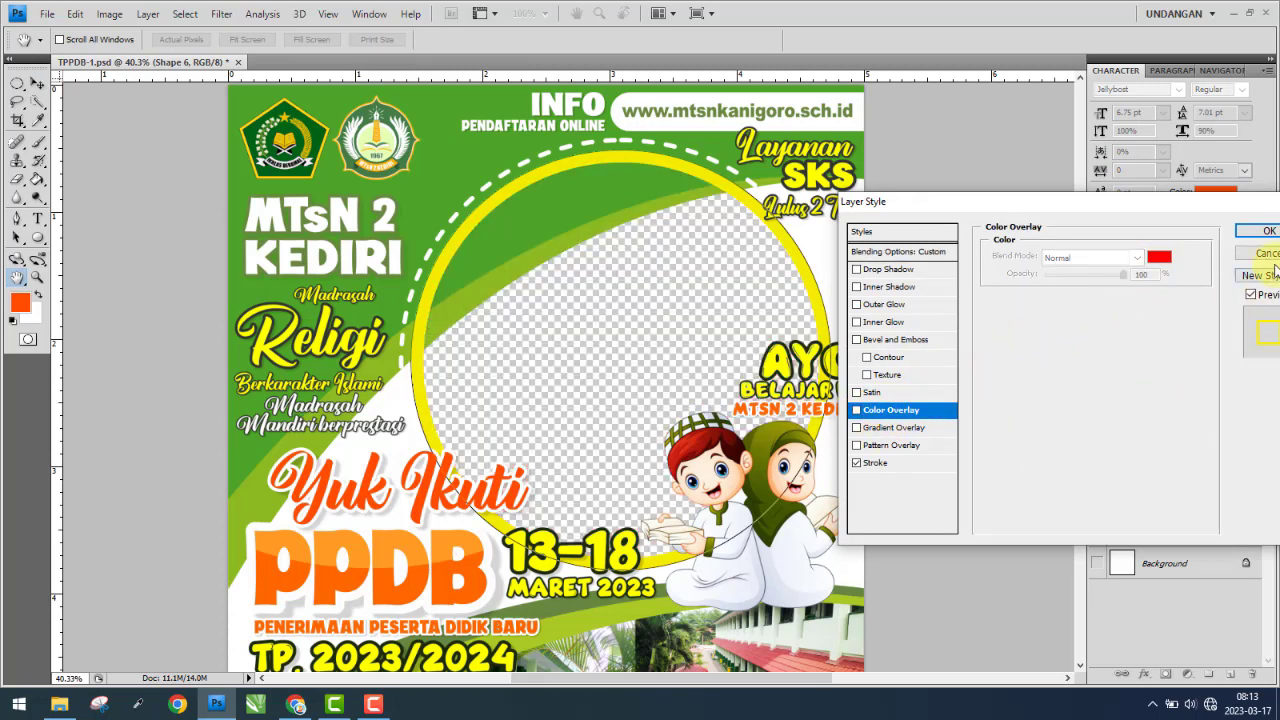
{"action": "left_click", "coordinate": [1266, 232]}
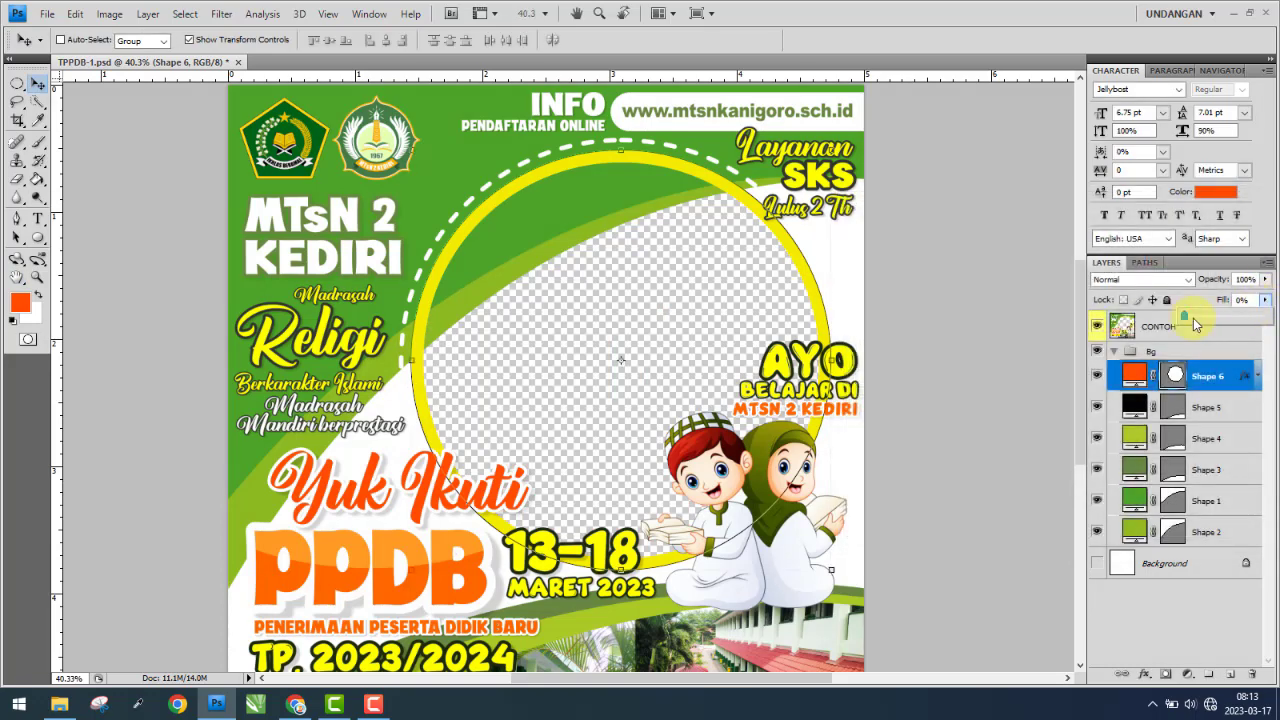
{"action": "left_click_drag", "start_coordinate": [1188, 316], "coordinate": [1266, 316]}
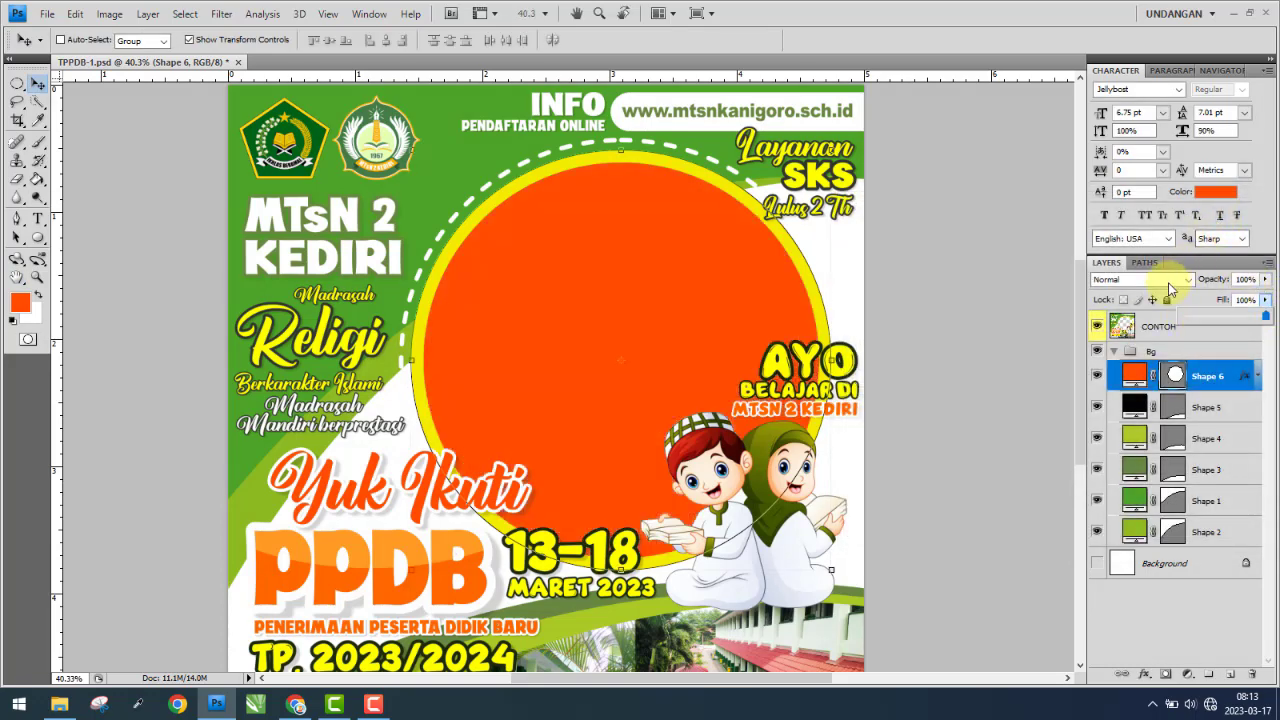
{"action": "left_click", "coordinate": [1146, 352]}
{"action": "left_click", "coordinate": [1114, 351]}
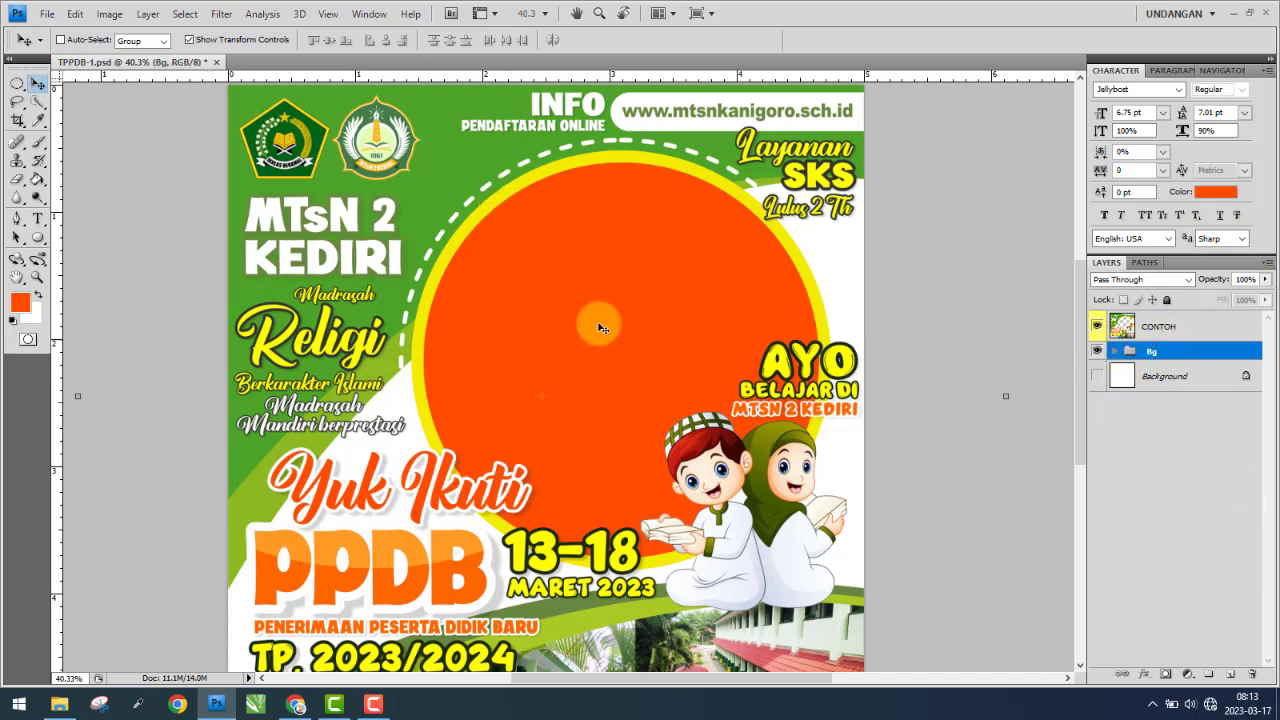
{"action": "scroll", "coordinate": [561, 378], "scroll_direction": "down", "scroll_amount": 2}
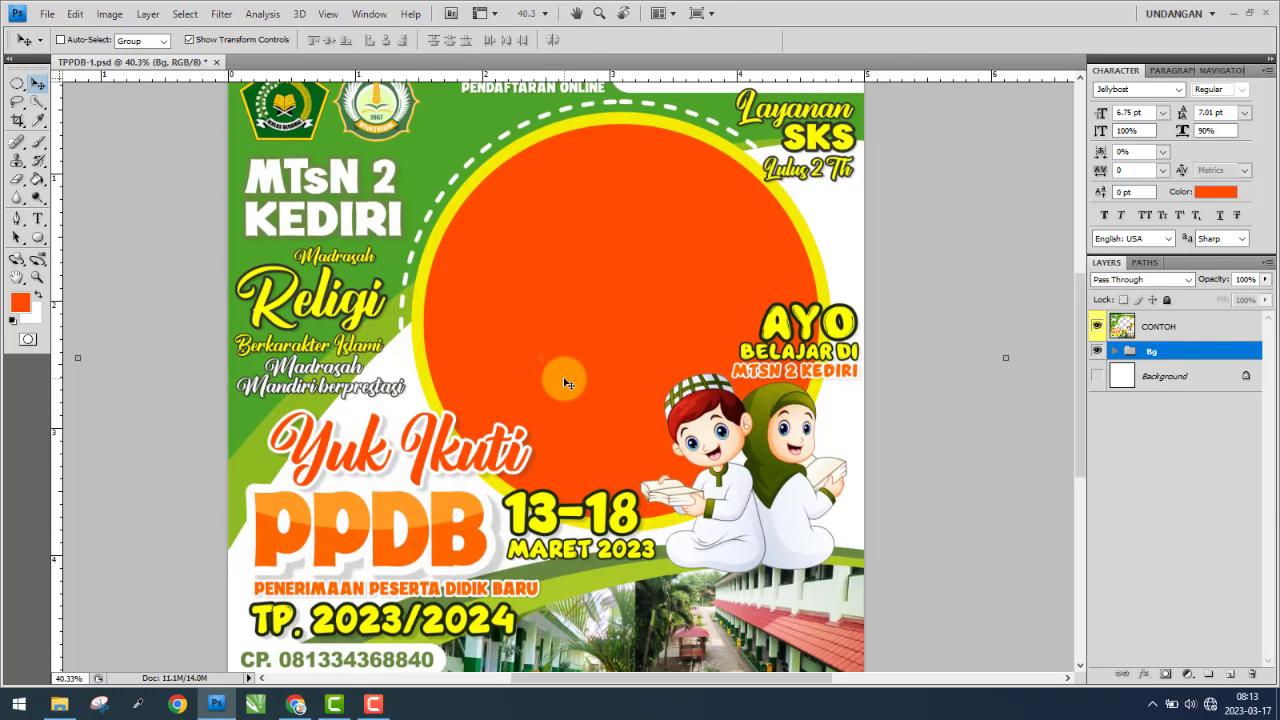
{"action": "scroll", "coordinate": [480, 251], "scroll_direction": "up", "scroll_amount": 1}
{"action": "scroll", "coordinate": [514, 257], "scroll_direction": "up", "scroll_amount": 1}
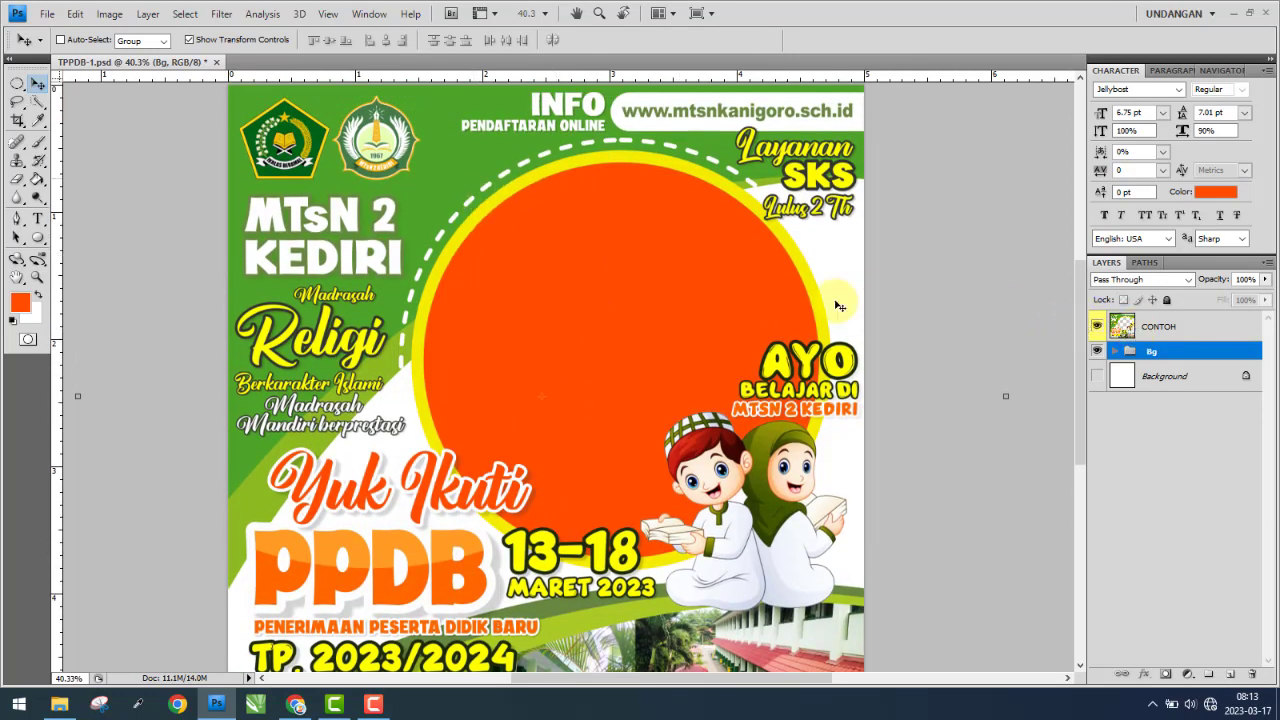
{"action": "left_click", "coordinate": [373, 704]}
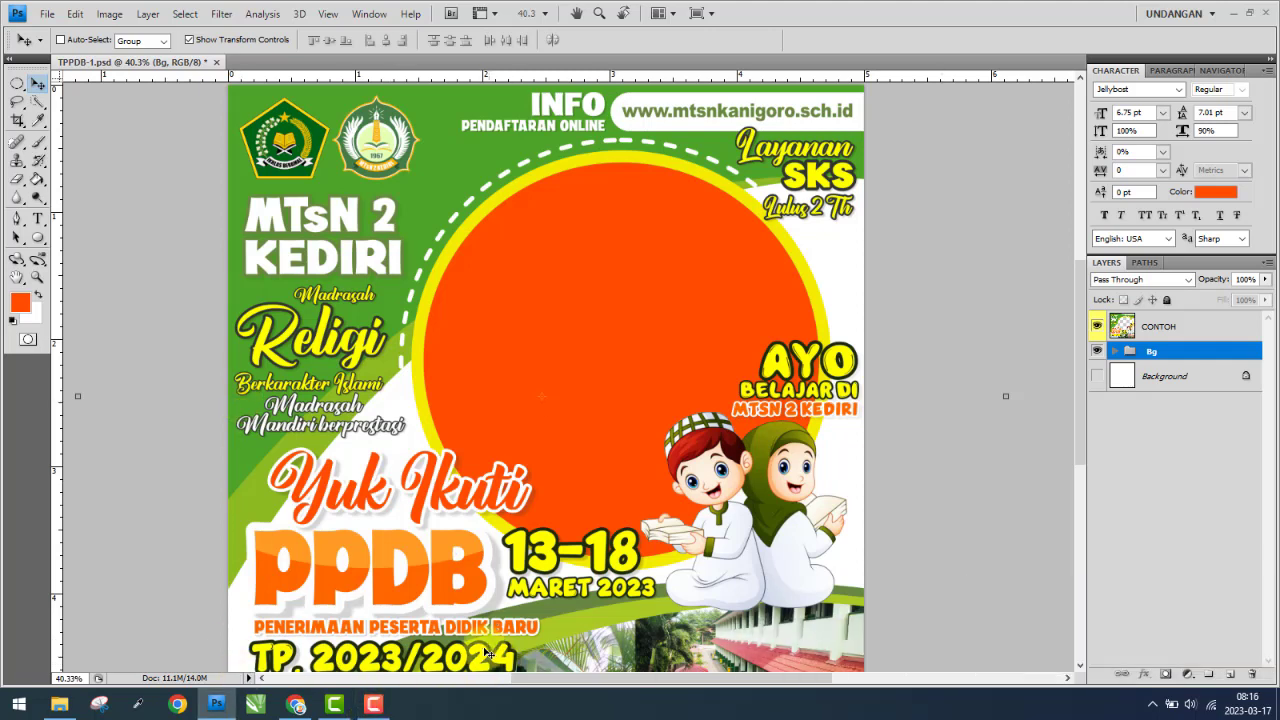
{"action": "left_click", "coordinate": [378, 705]}
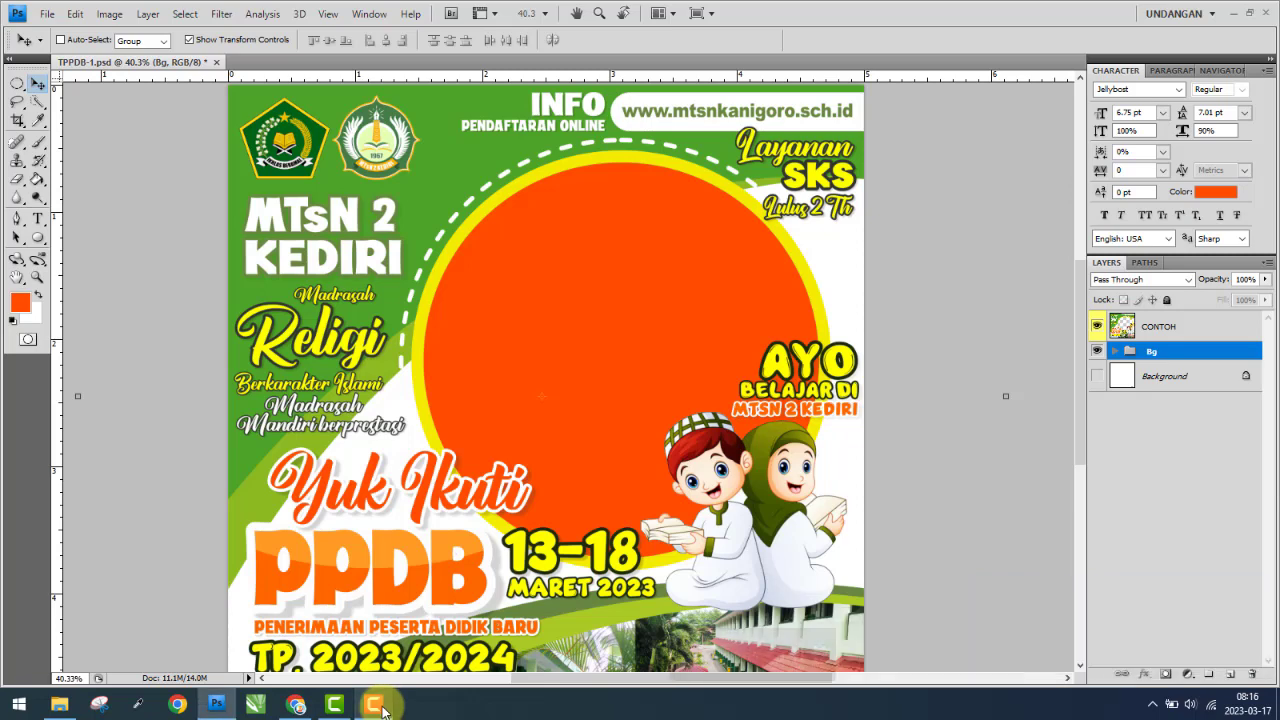
{"action": "left_click", "coordinate": [1211, 705]}
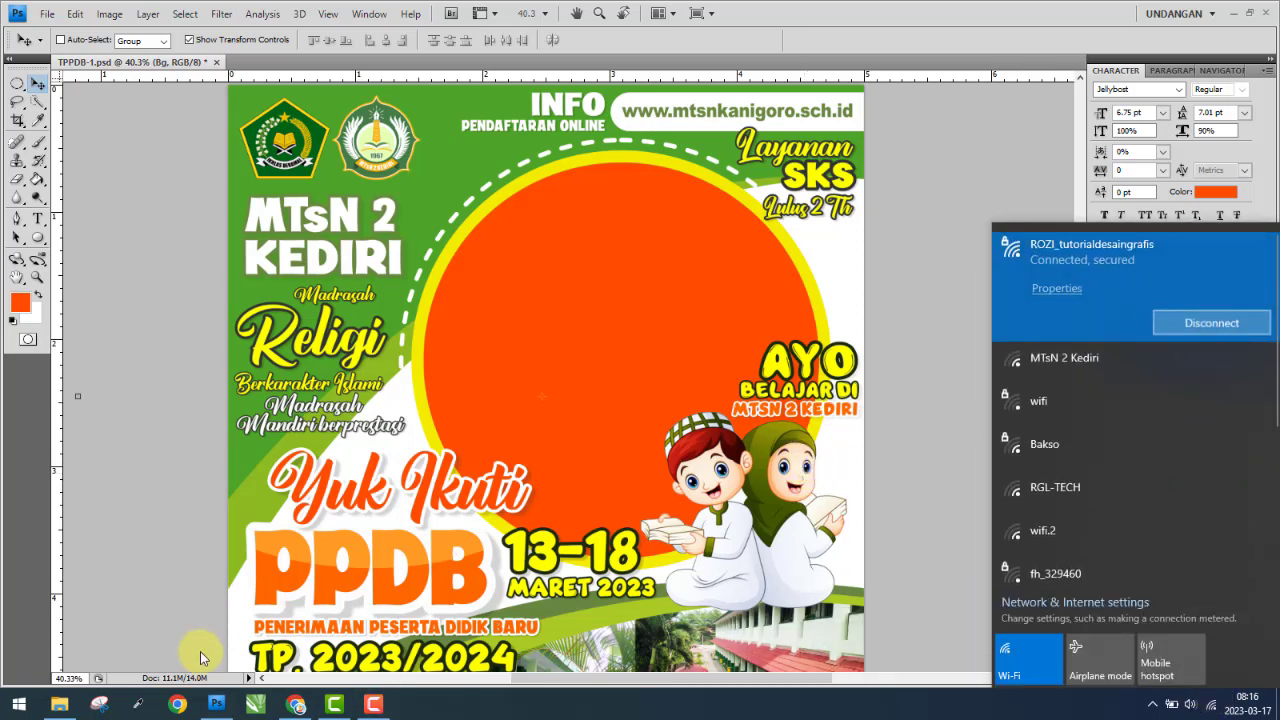
- Open TPPDB.cdr from the TPPDB-1C folder in CorelDRAW X7
{"action": "left_click", "coordinate": [59, 704]}
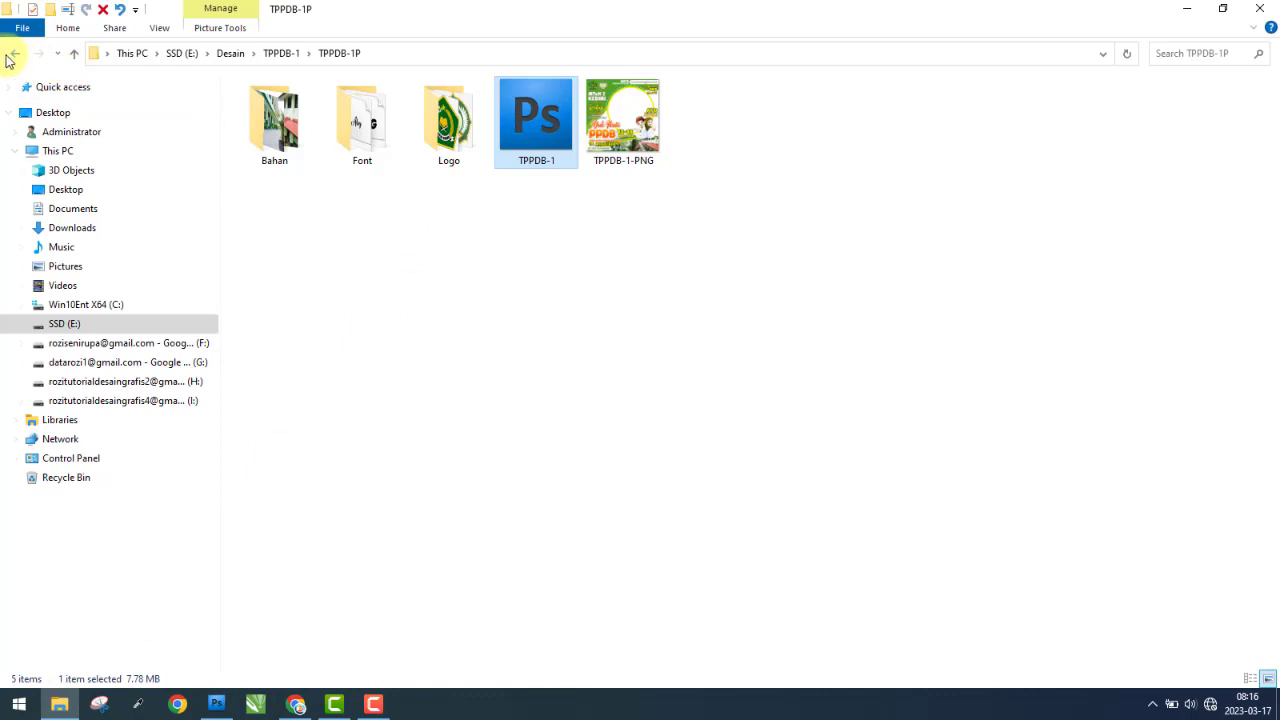
{"action": "left_click", "coordinate": [11, 56]}
{"action": "double_click", "coordinate": [262, 132]}
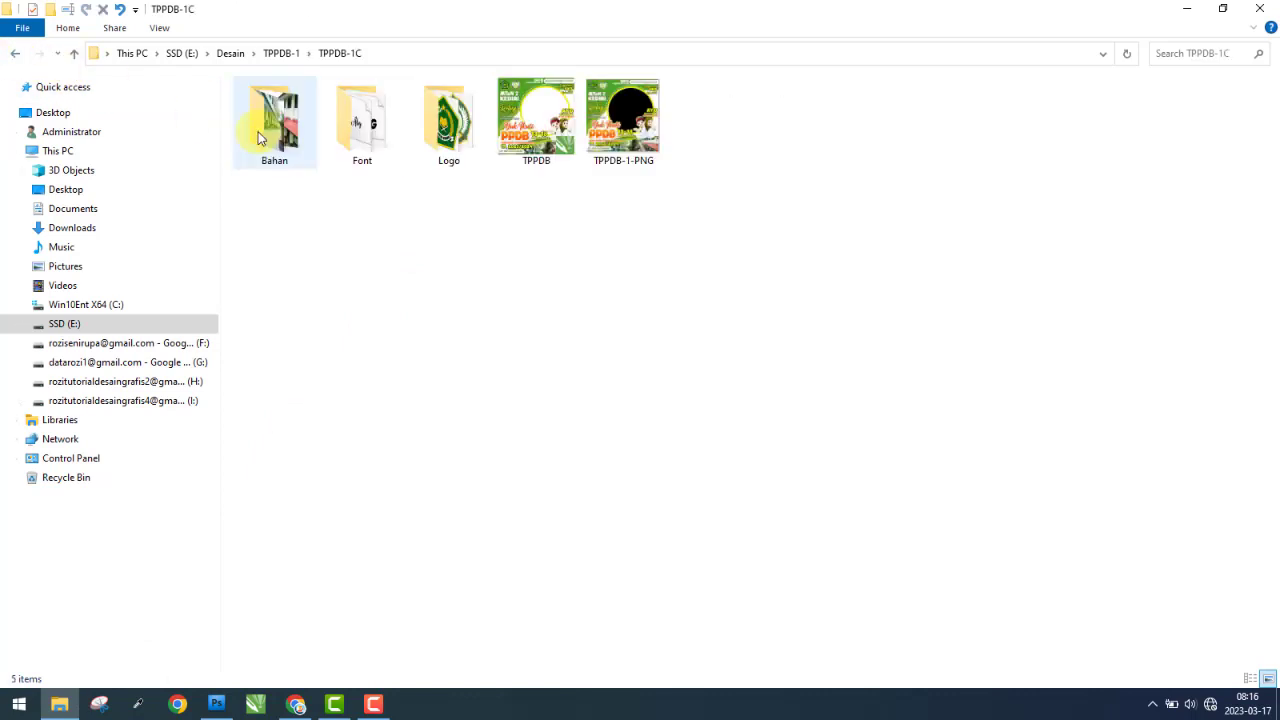
{"action": "double_click", "coordinate": [536, 118]}
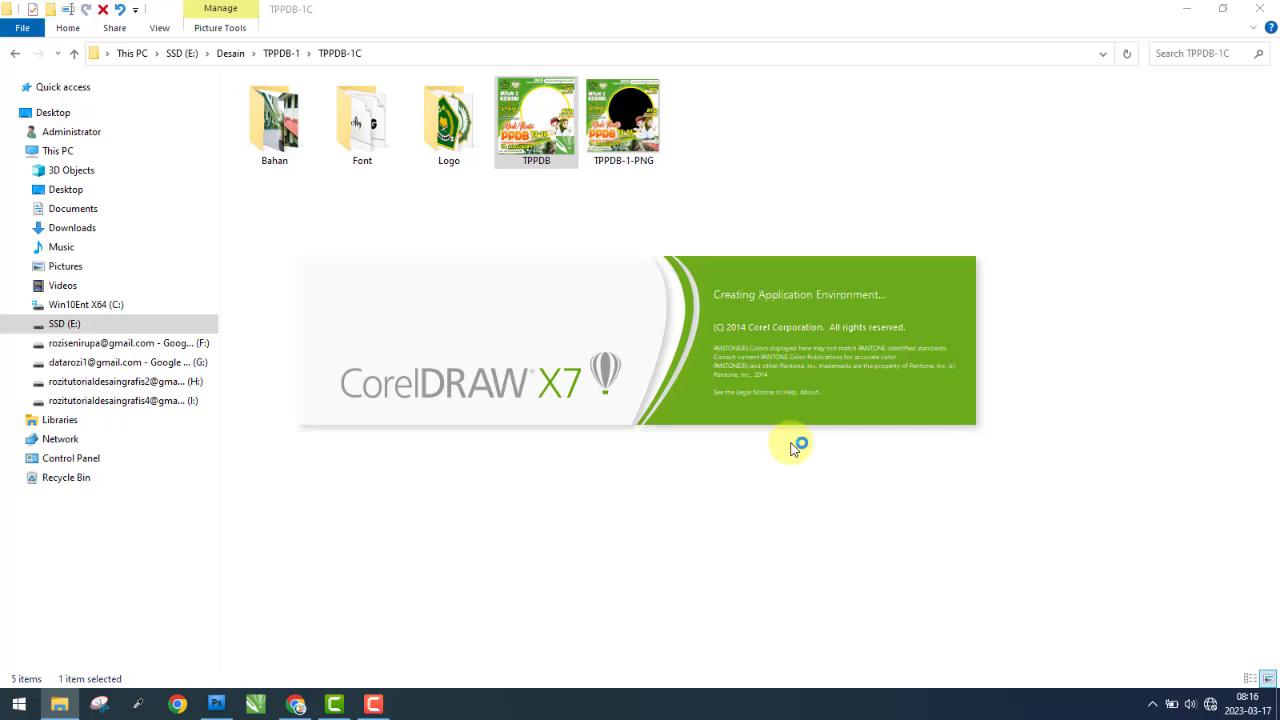
{"action": "left_click", "coordinate": [375, 705]}
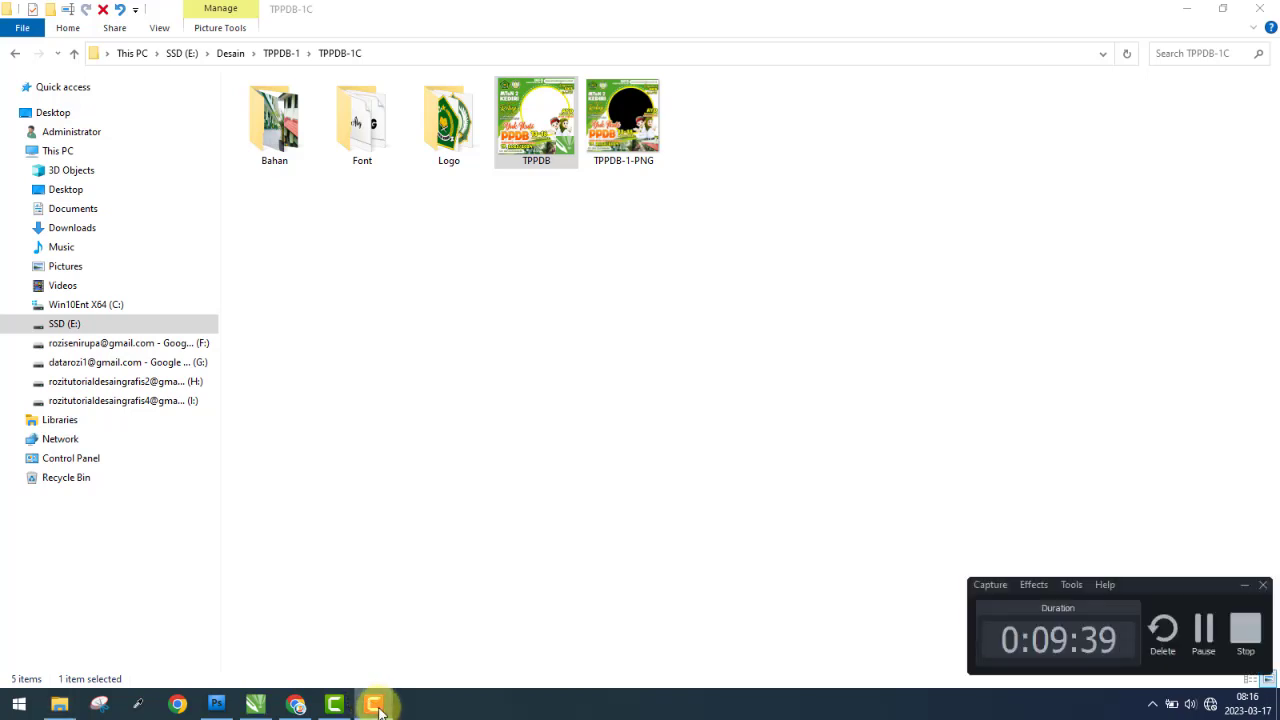
{"action": "left_click", "coordinate": [375, 705]}
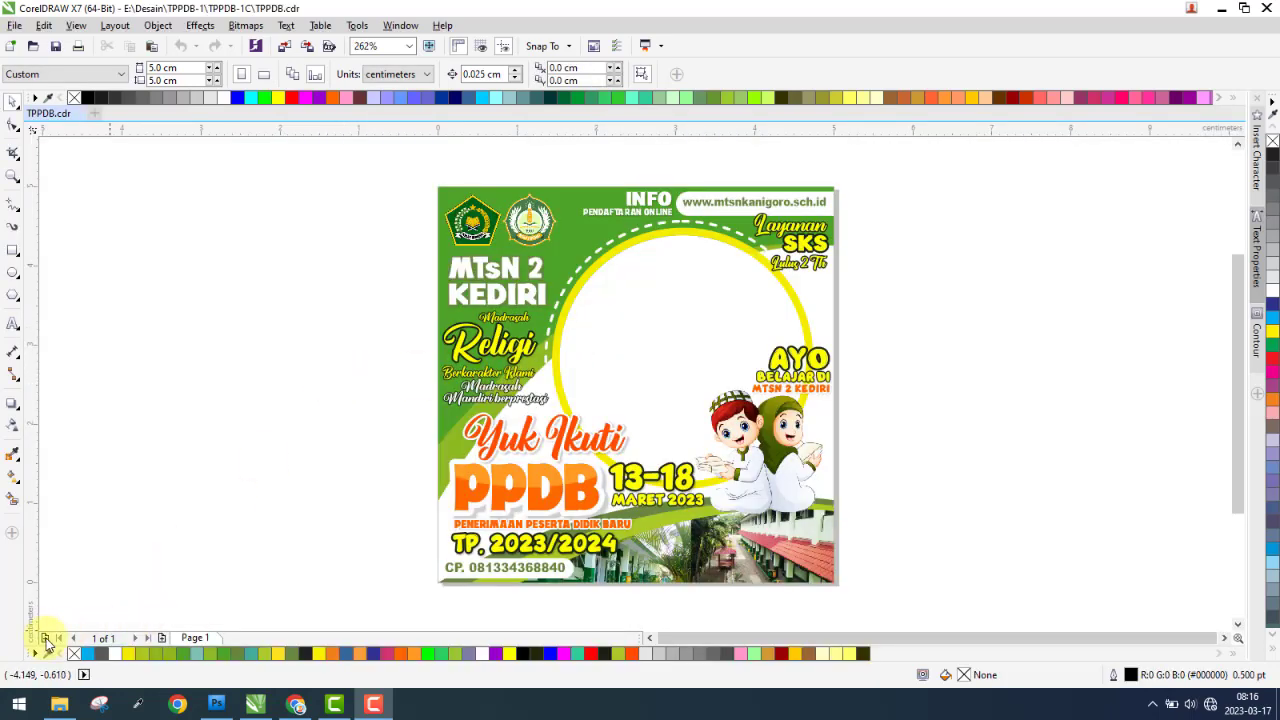
- Ungroup the poster on Page 2 and pull the dashed circle off it
{"action": "left_click", "coordinate": [132, 638]}
{"action": "left_click", "coordinate": [243, 637]}
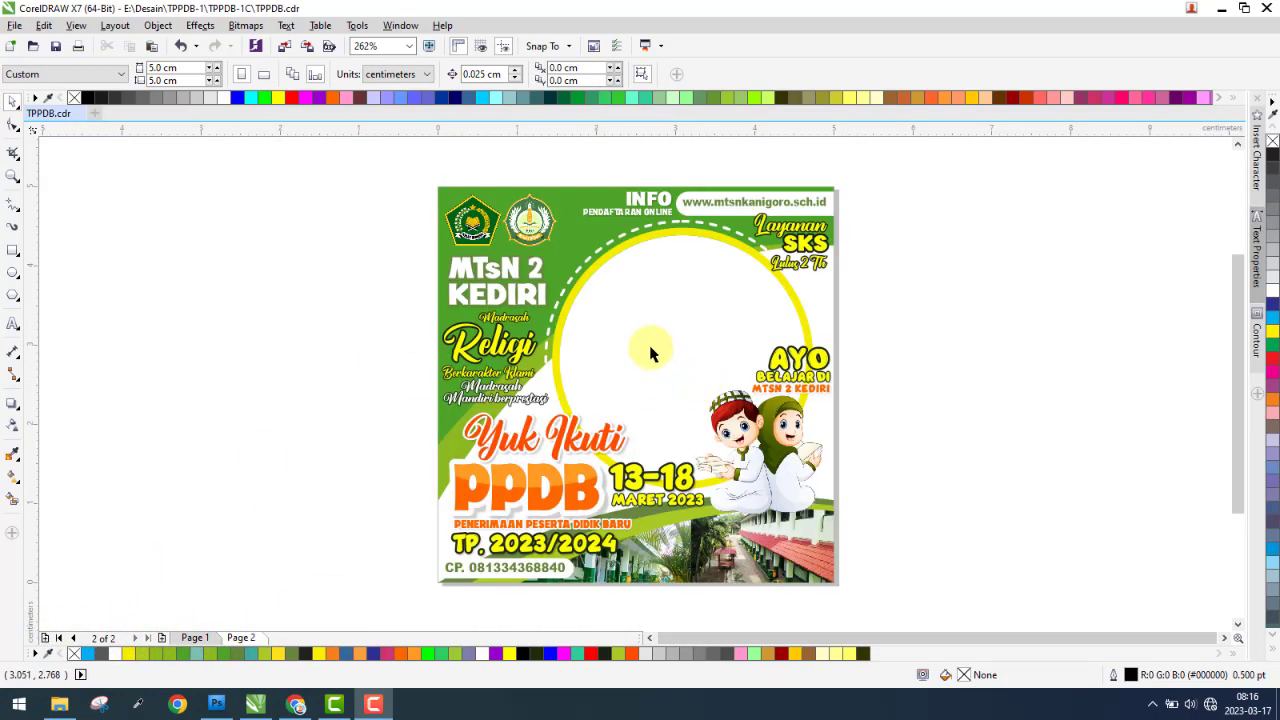
{"action": "left_click", "coordinate": [577, 277]}
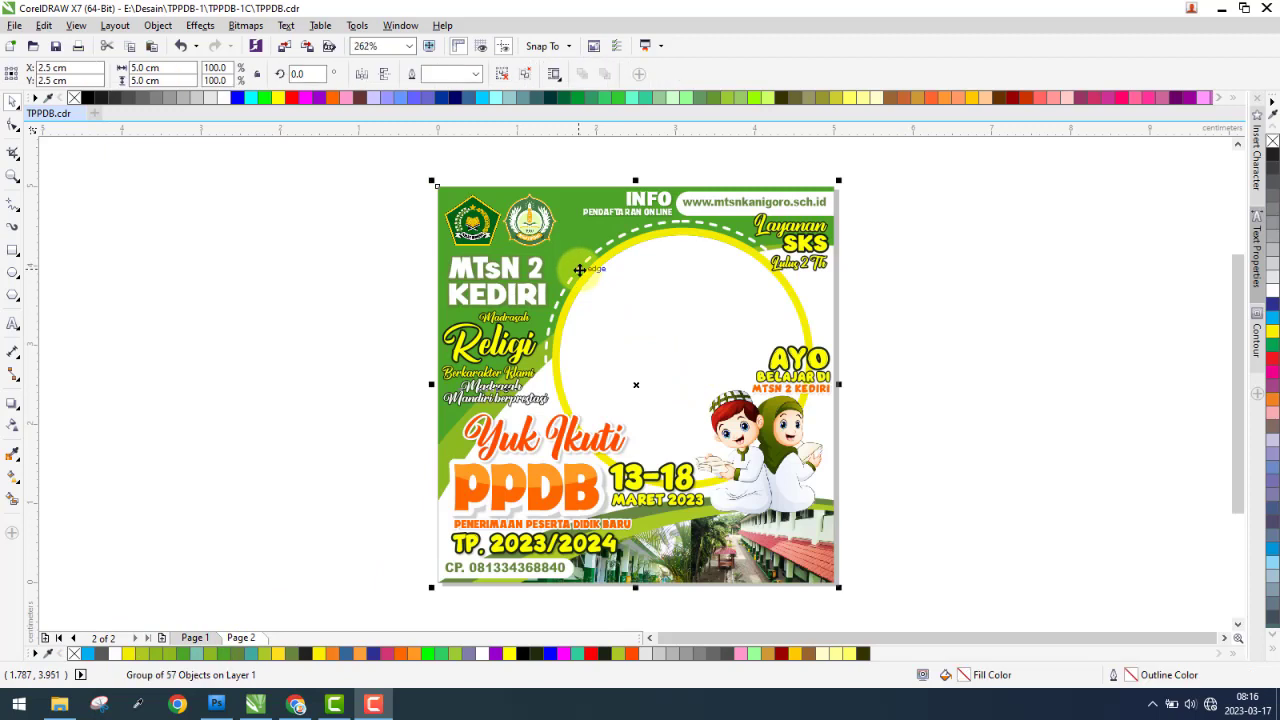
{"action": "left_click", "coordinate": [525, 76]}
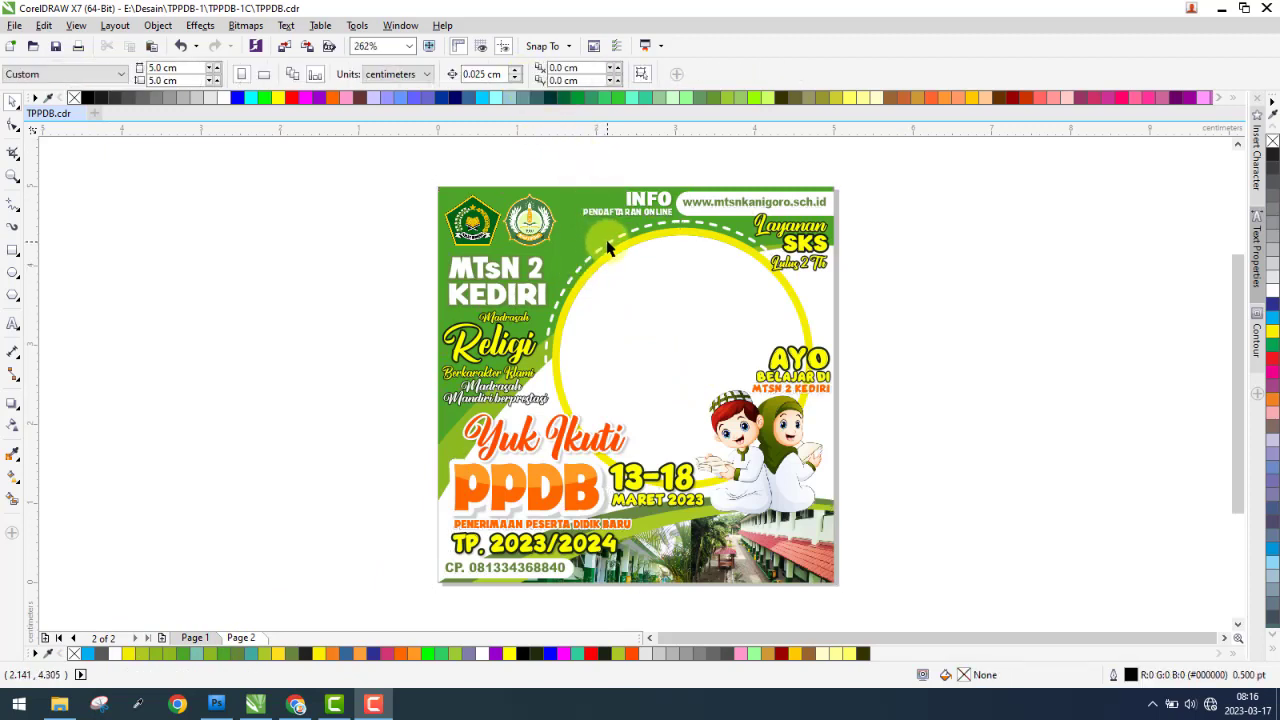
{"action": "left_click_drag", "start_coordinate": [607, 248], "coordinate": [166, 318]}
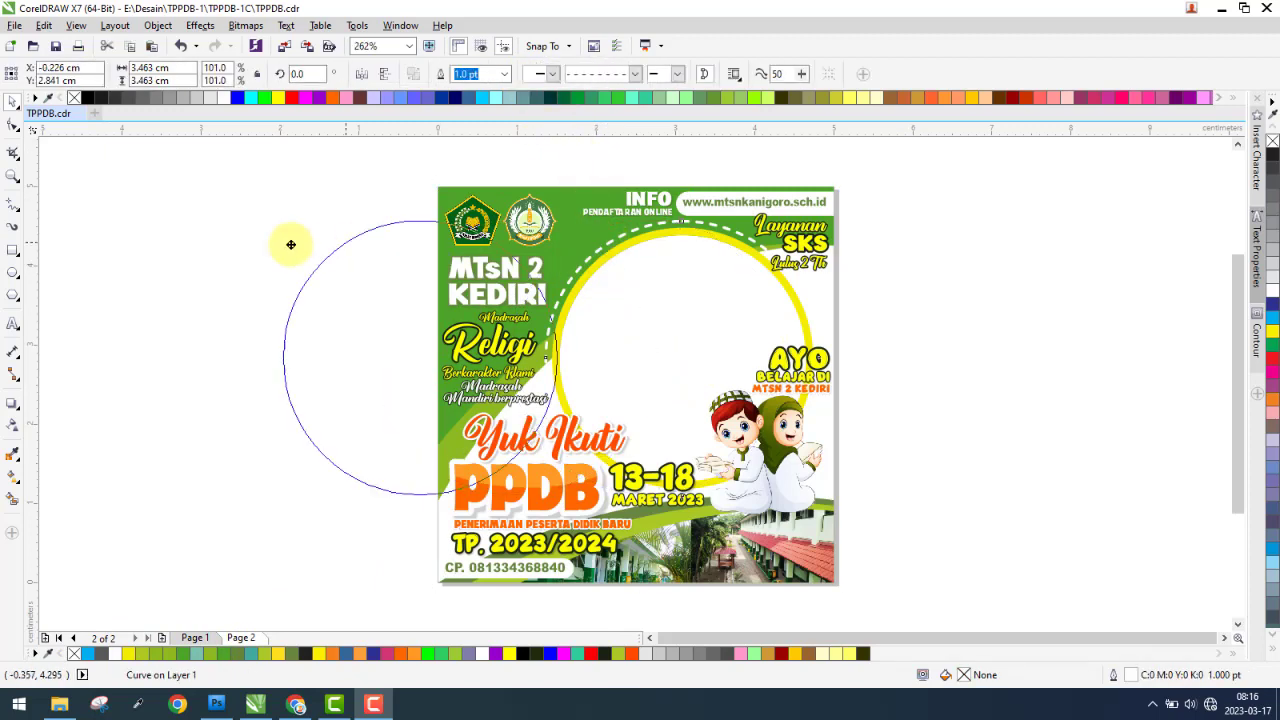
- Centre the dashed circle by itself on blank Page 1
{"action": "left_click", "coordinate": [190, 638]}
{"action": "key", "text": "p"}
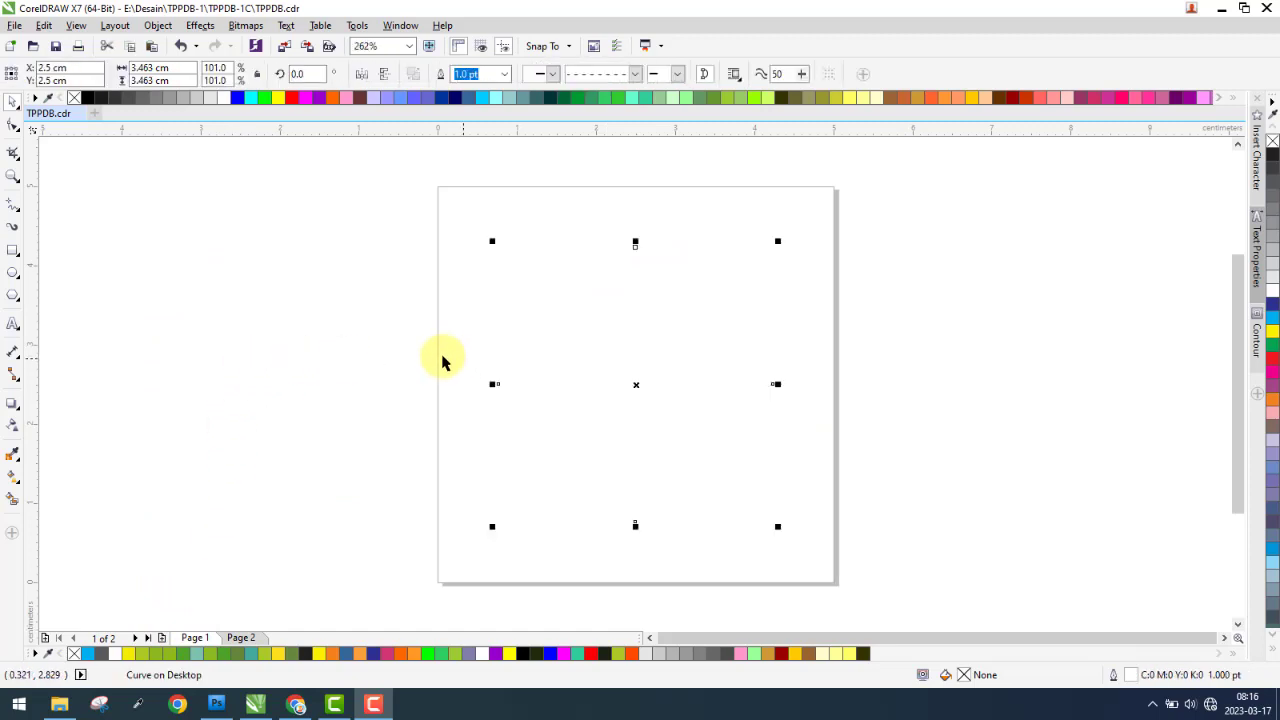
{"action": "right_click", "coordinate": [579, 98]}
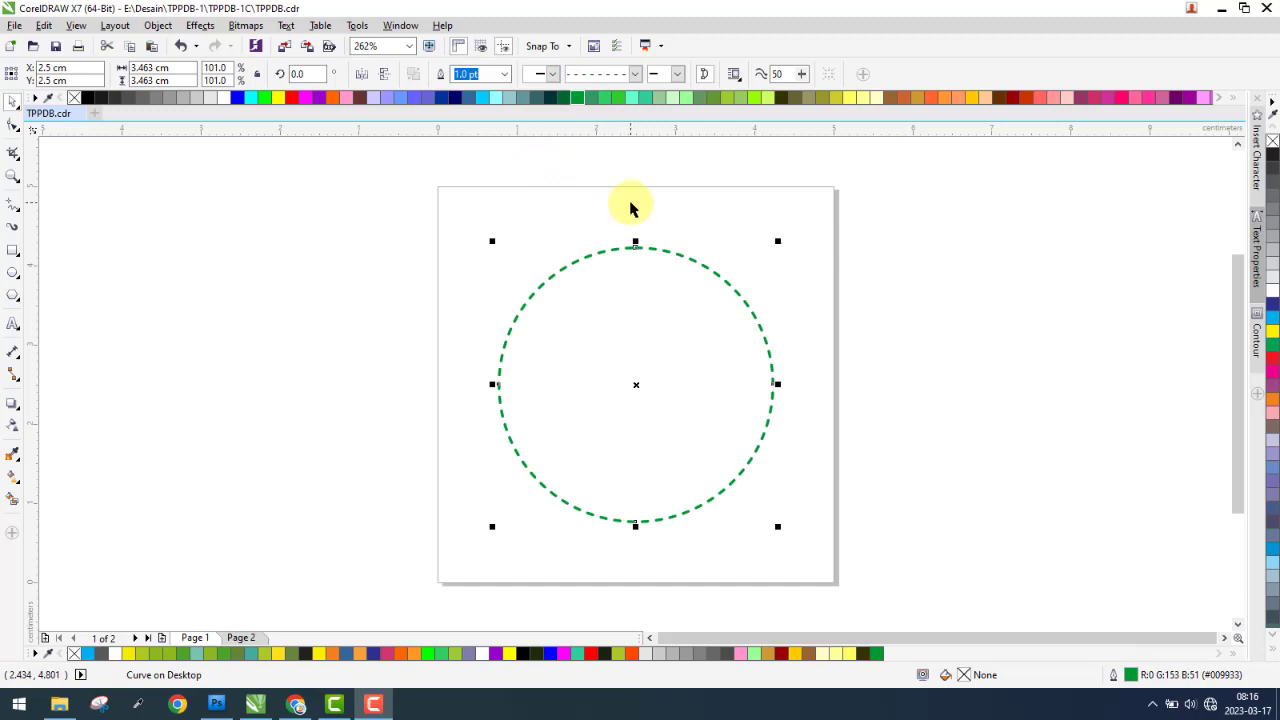
{"action": "left_click", "coordinate": [311, 50]}
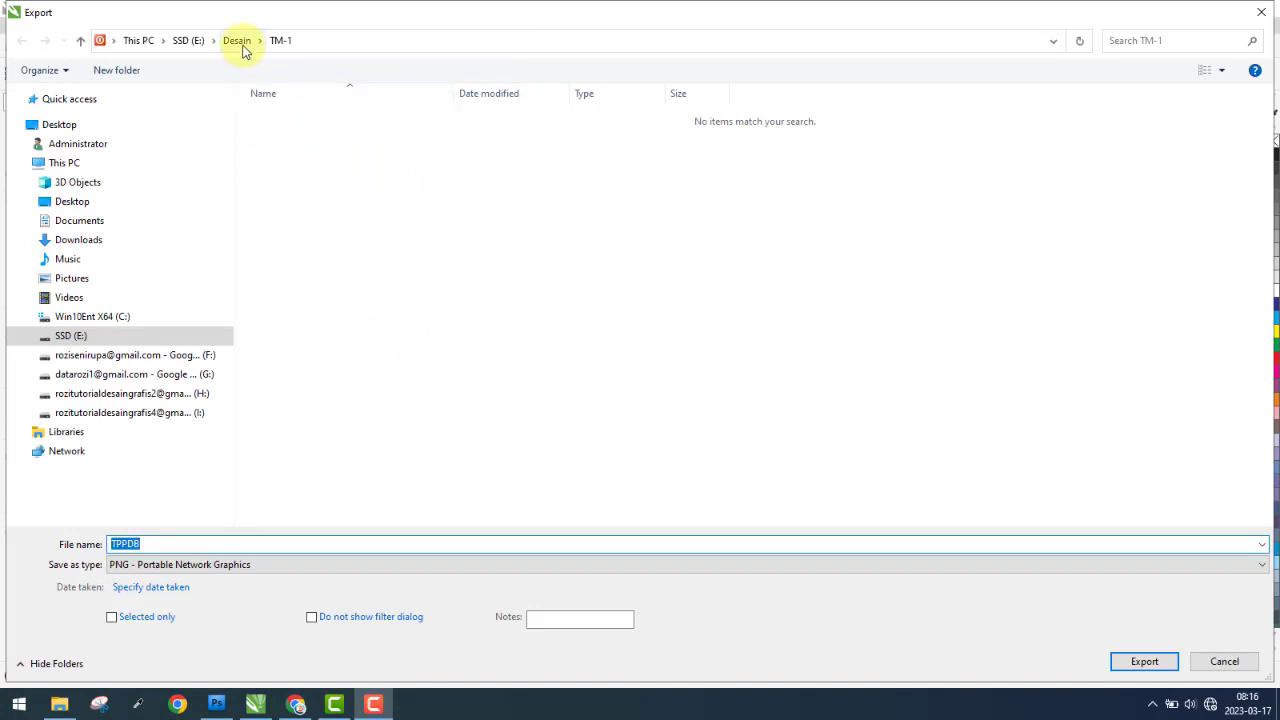
- Export the circle as 1.png into Desain\TPPDB-1\TPPDB-1C\Bahan
{"action": "left_click", "coordinate": [239, 43]}
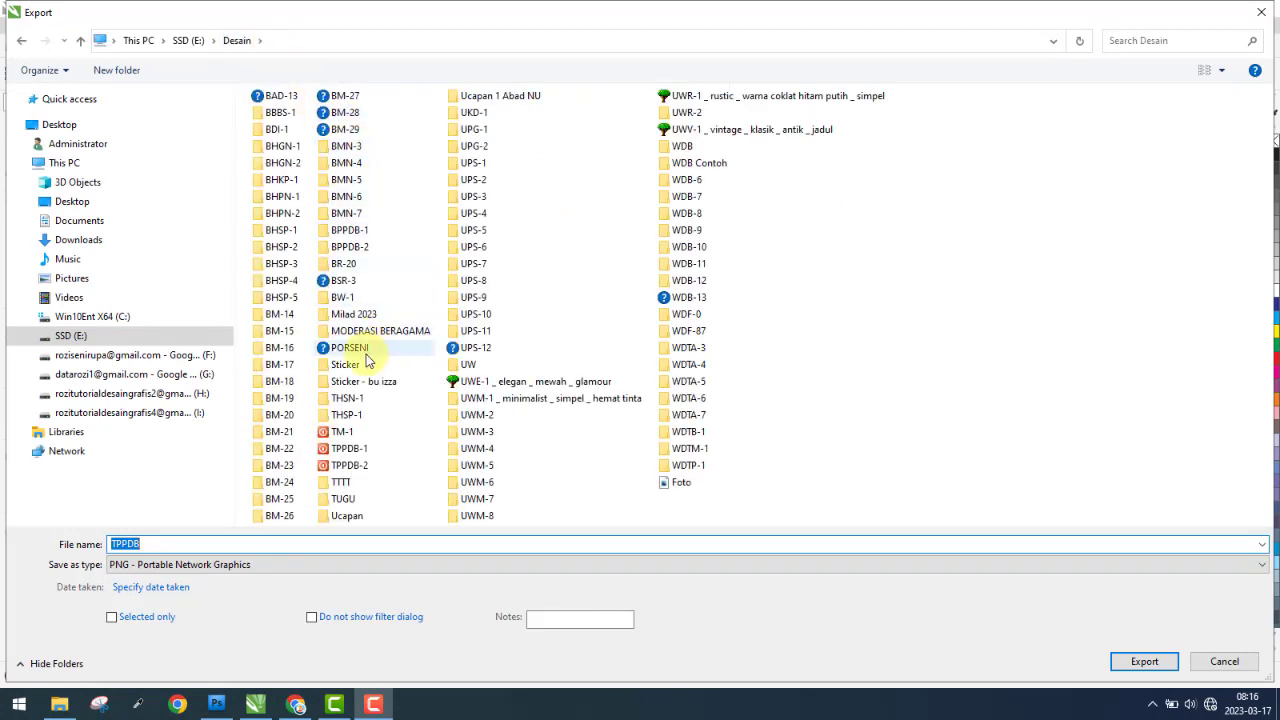
{"action": "double_click", "coordinate": [349, 448]}
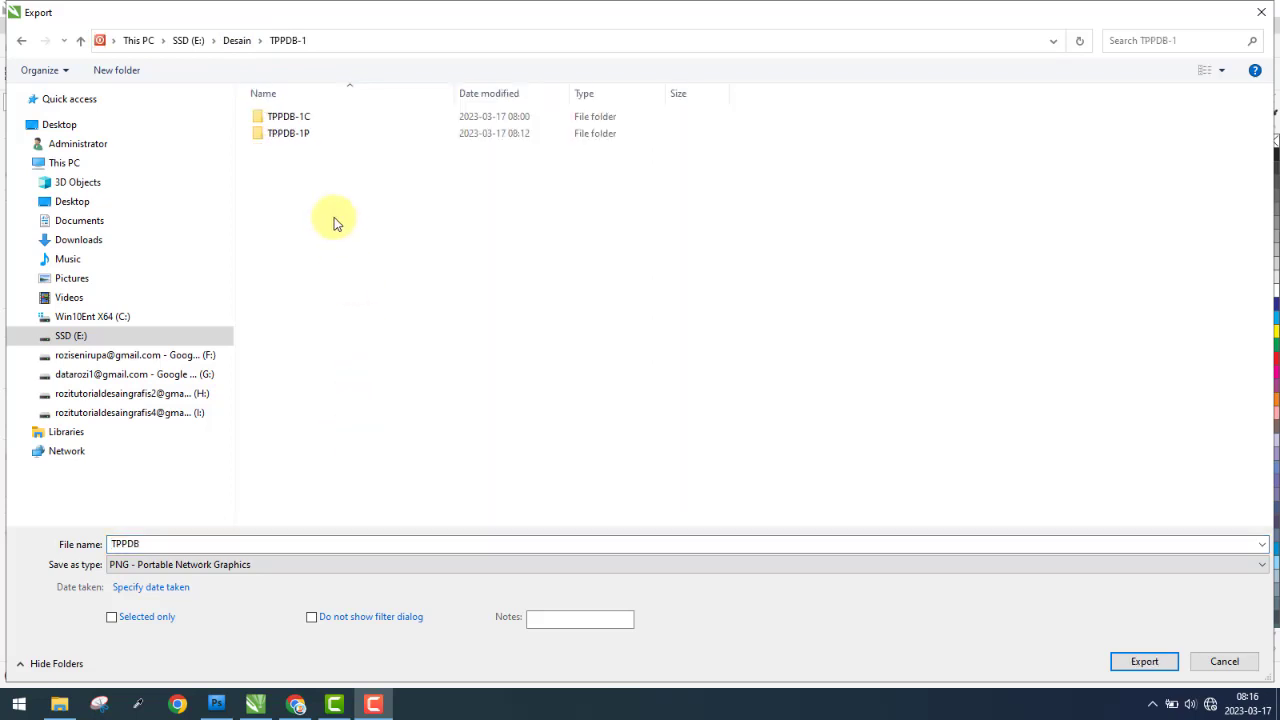
{"action": "double_click", "coordinate": [315, 120]}
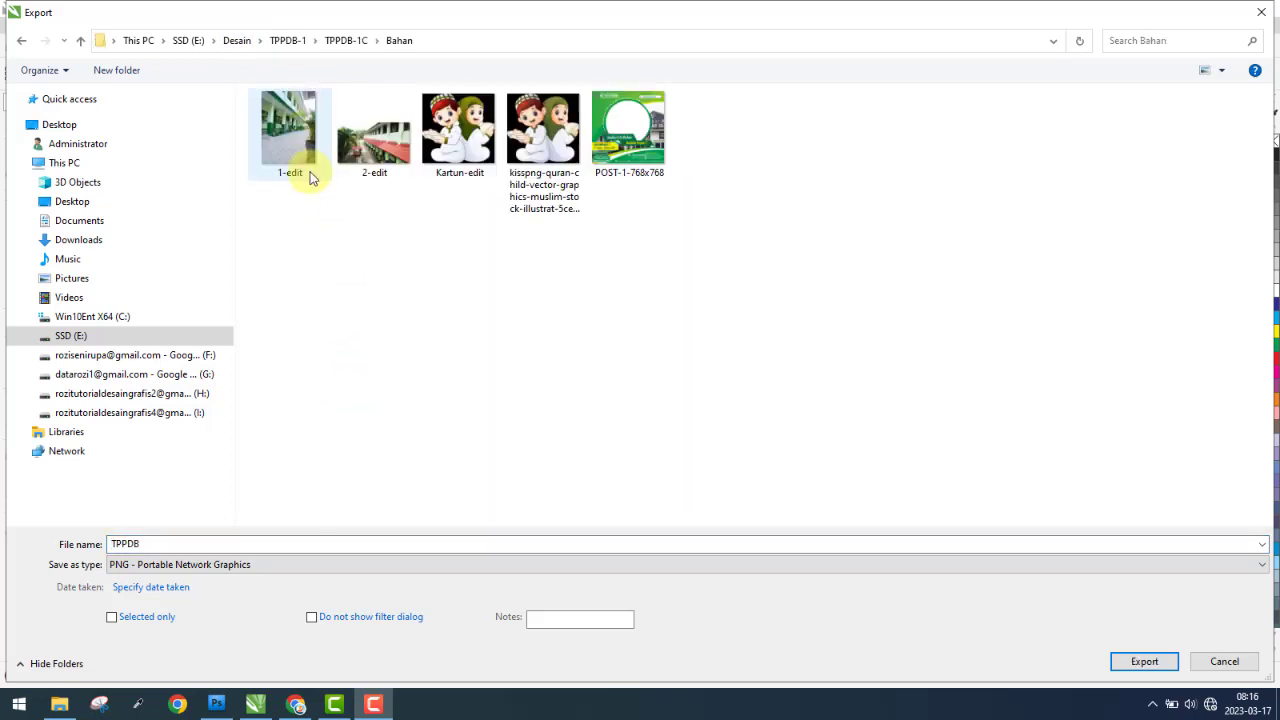
{"action": "double_click", "coordinate": [175, 544]}
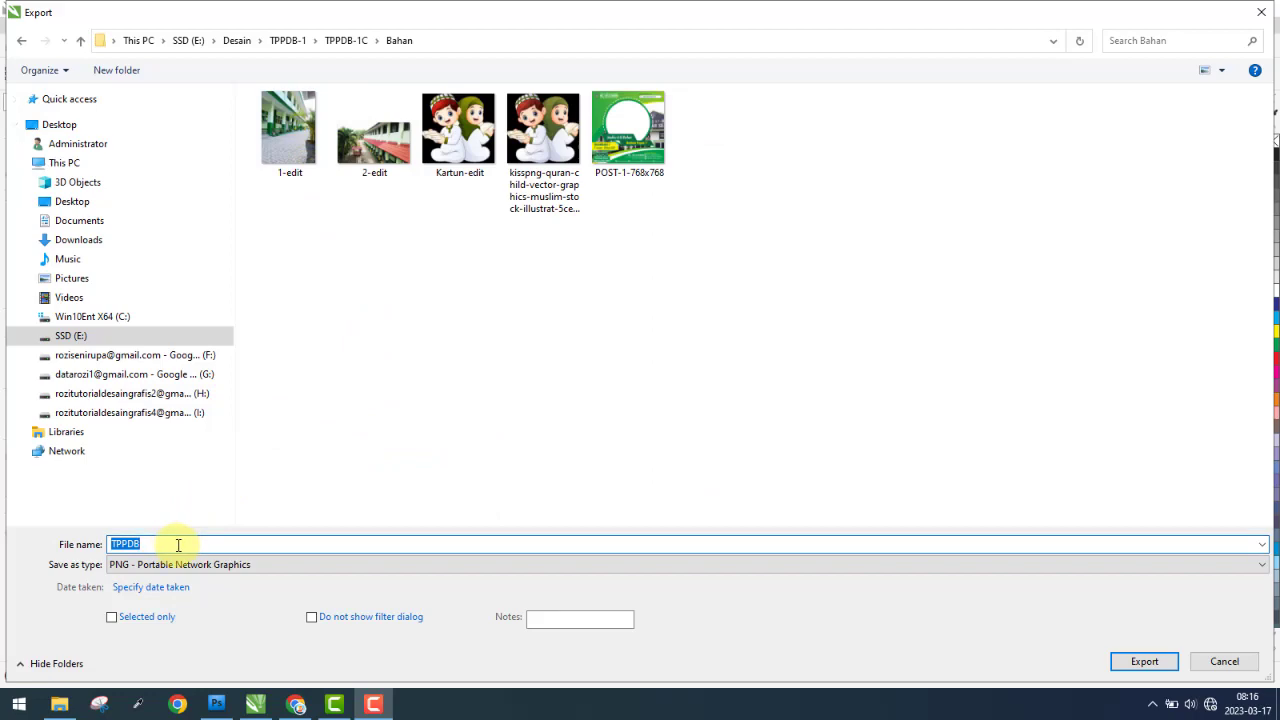
{"action": "type", "text": "1"}
{"action": "left_click", "coordinate": [1142, 664]}
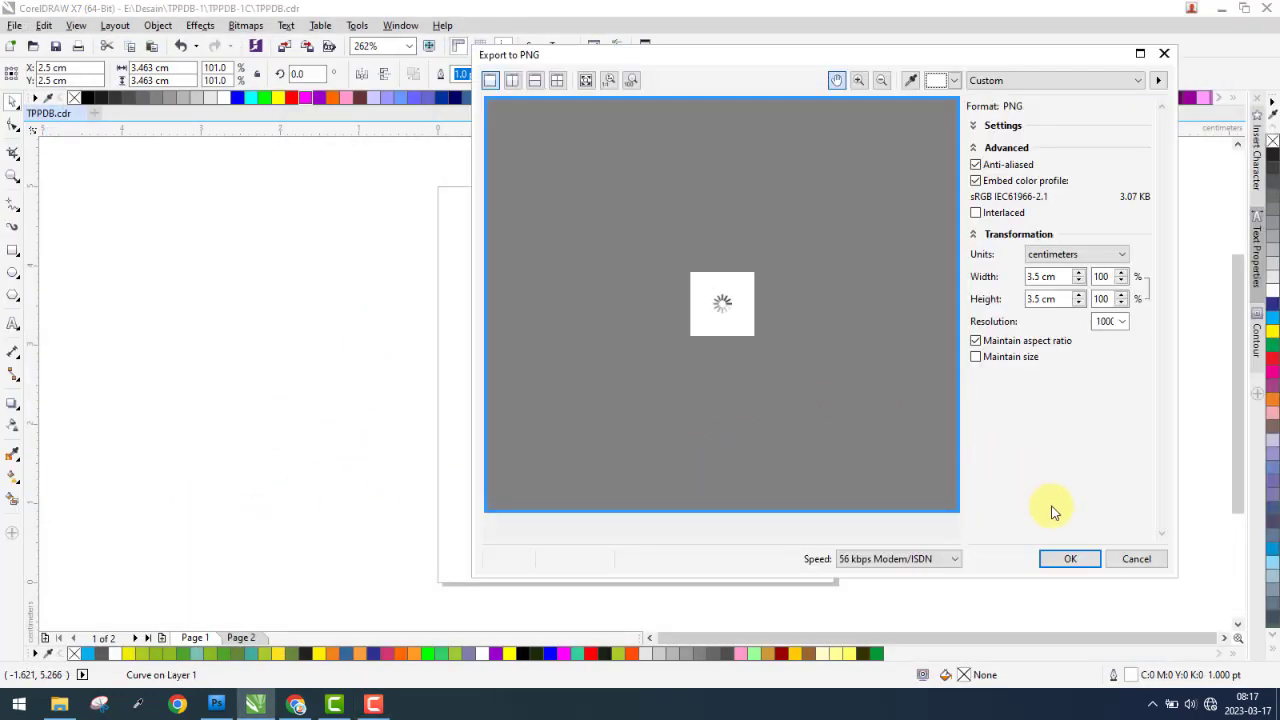
{"action": "left_click", "coordinate": [1068, 560]}
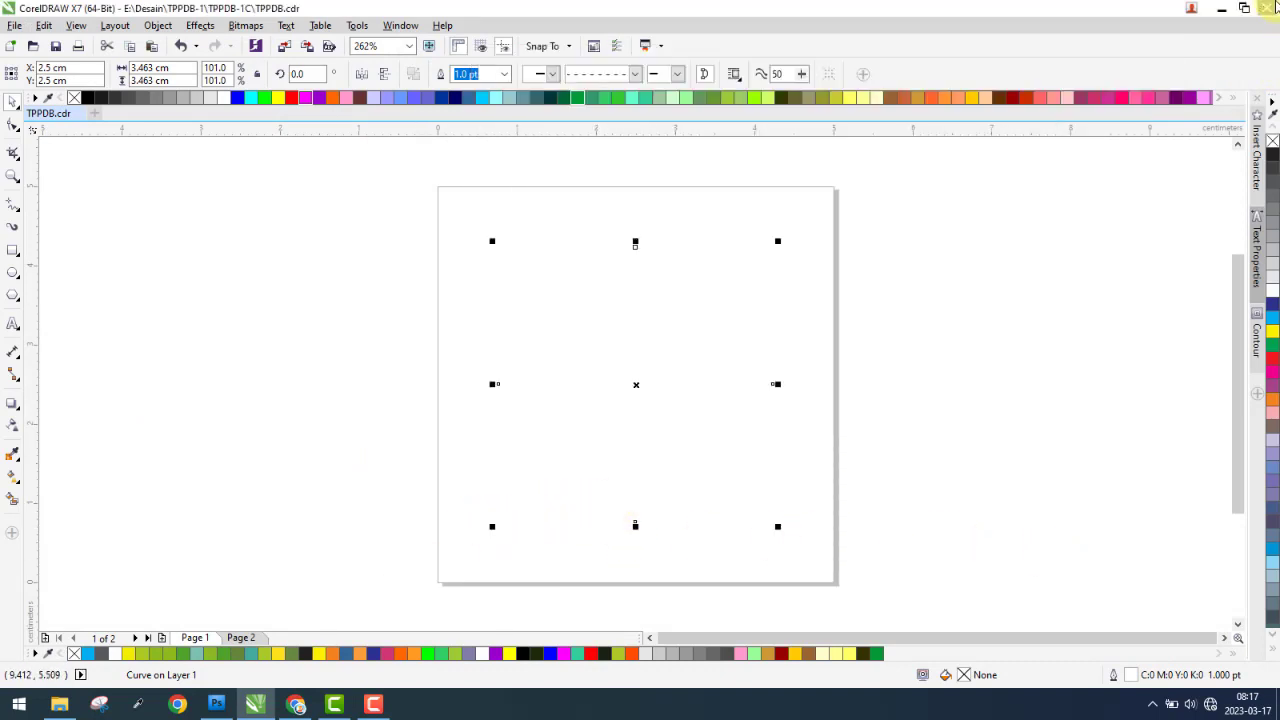
- Quit CorelDRAW without saving and copy 1.png from TPPDB-1C's Bahan folder
{"action": "left_click", "coordinate": [1270, 7]}
{"action": "left_click", "coordinate": [655, 377]}
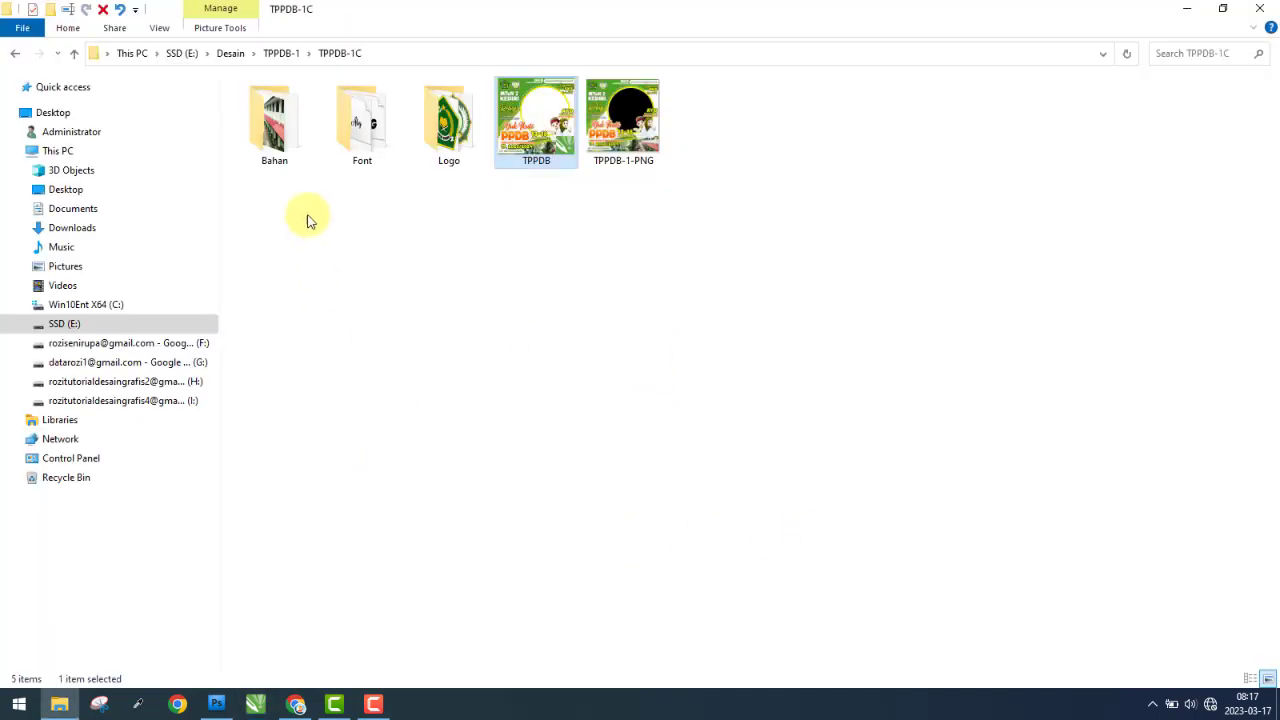
{"action": "double_click", "coordinate": [282, 122]}
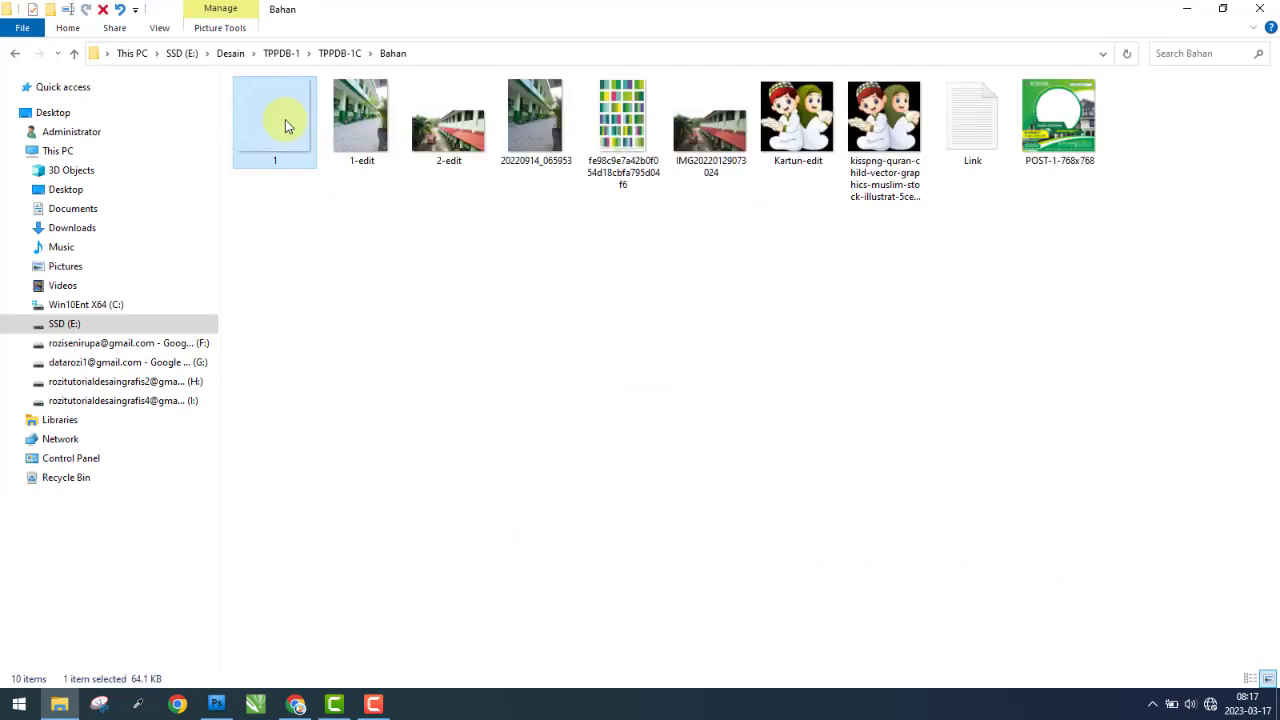
{"action": "right_click", "coordinate": [290, 290]}
{"action": "left_click", "coordinate": [325, 594]}
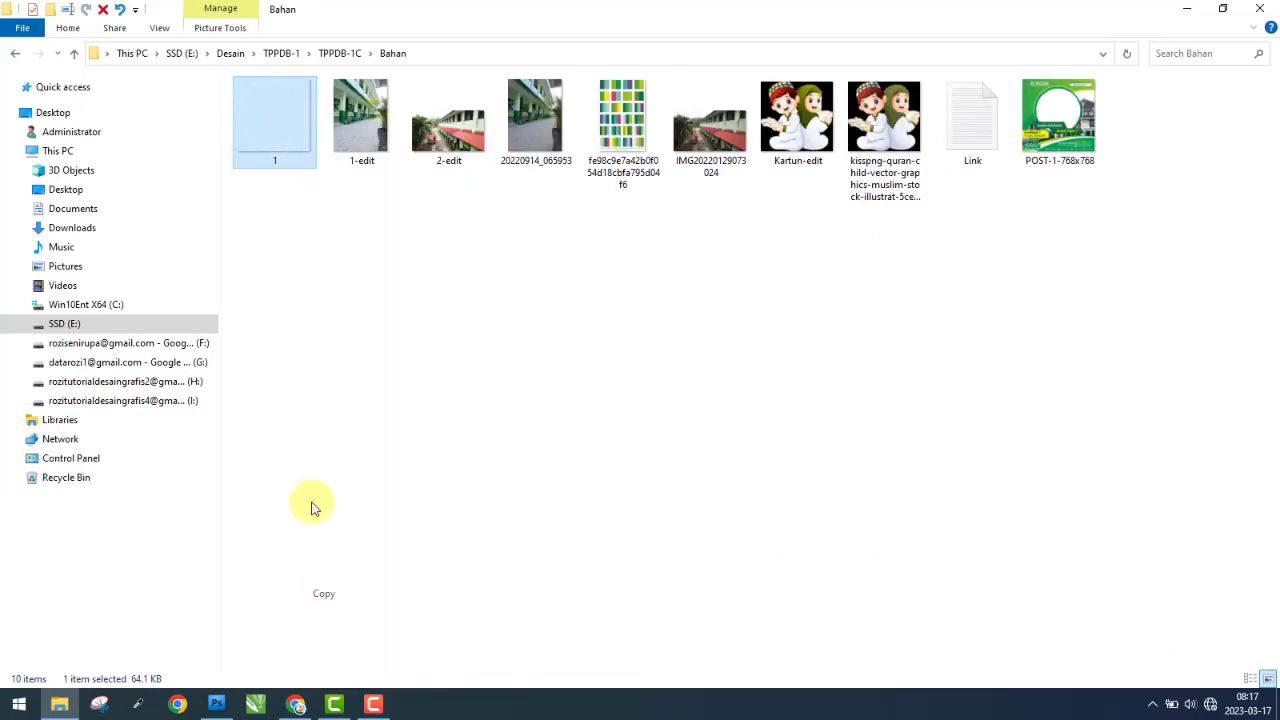
- Paste 1.png into TPPDB-1P's Bahan folder and open it in Photoshop
{"action": "left_click", "coordinate": [15, 53]}
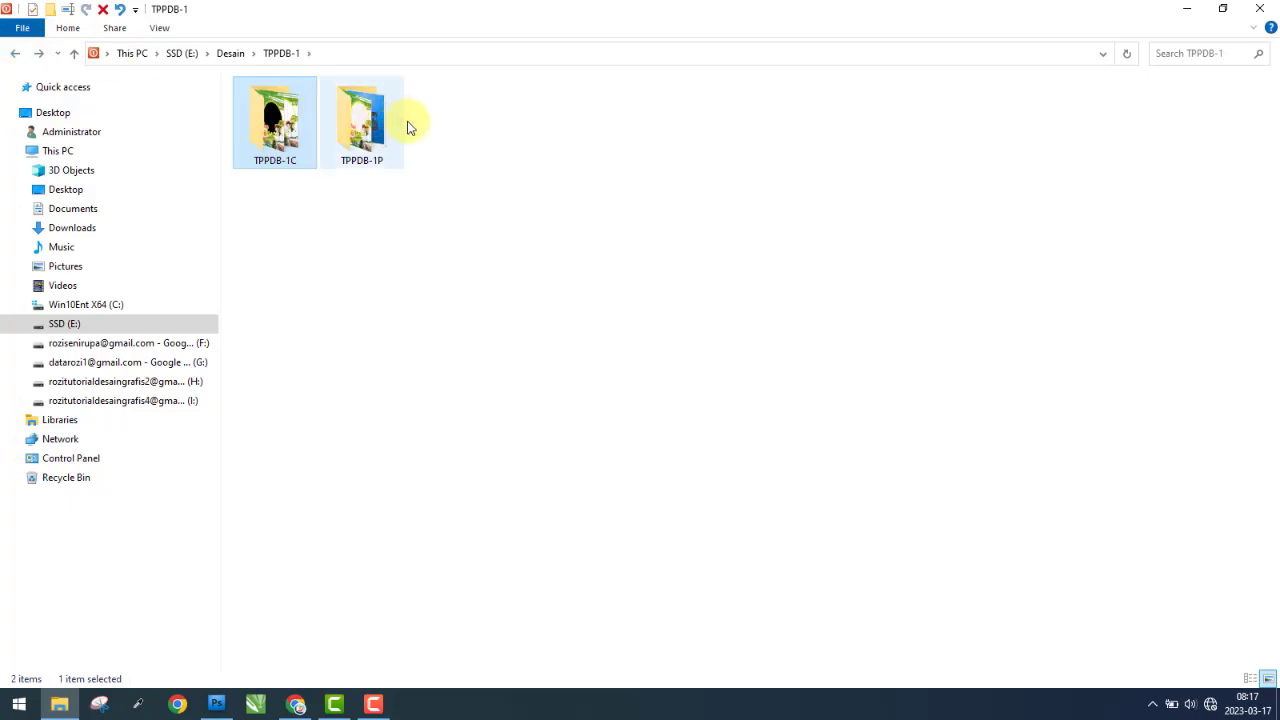
{"action": "double_click", "coordinate": [361, 121]}
{"action": "double_click", "coordinate": [275, 115]}
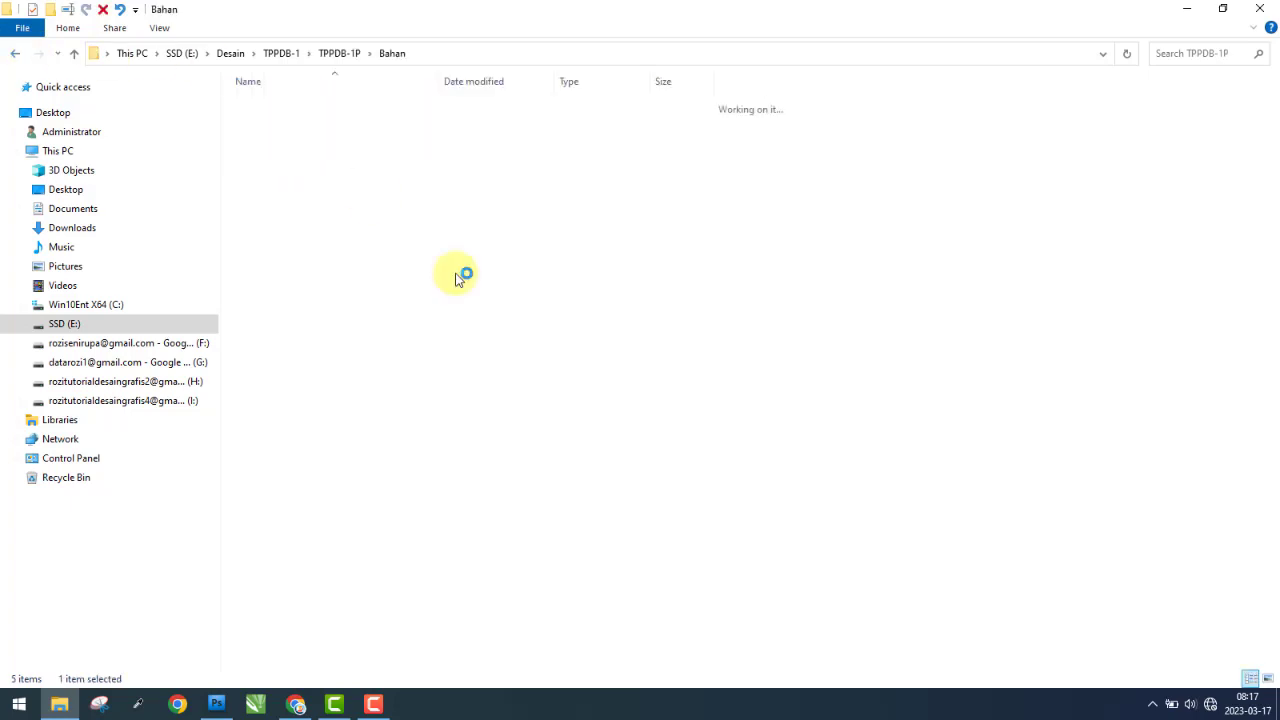
{"action": "right_click", "coordinate": [611, 368]}
{"action": "left_click", "coordinate": [649, 478]}
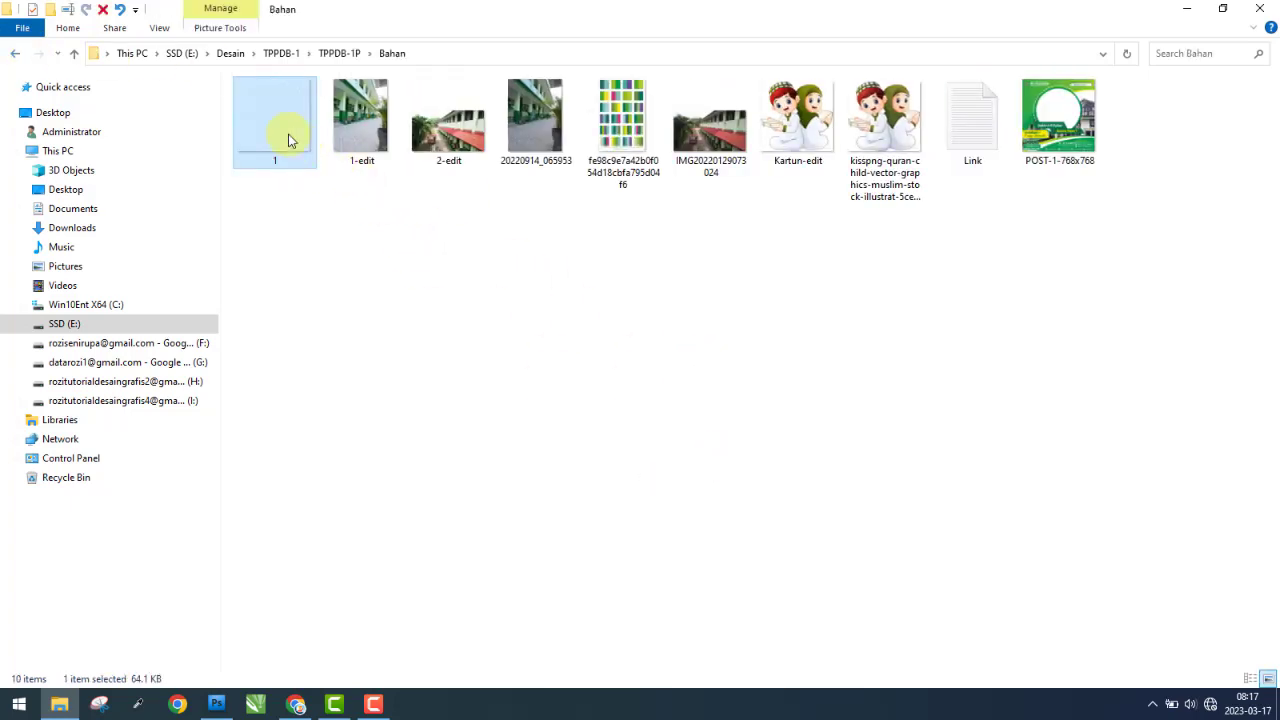
{"action": "mouse_move", "coordinate": [286, 131]}
{"action": "left_mouse_down"}
{"action": "mouse_move", "coordinate": [237, 668]}
{"action": "mouse_move", "coordinate": [333, 72]}
{"action": "mouse_move", "coordinate": [640, 135]}
{"action": "left_mouse_up"}
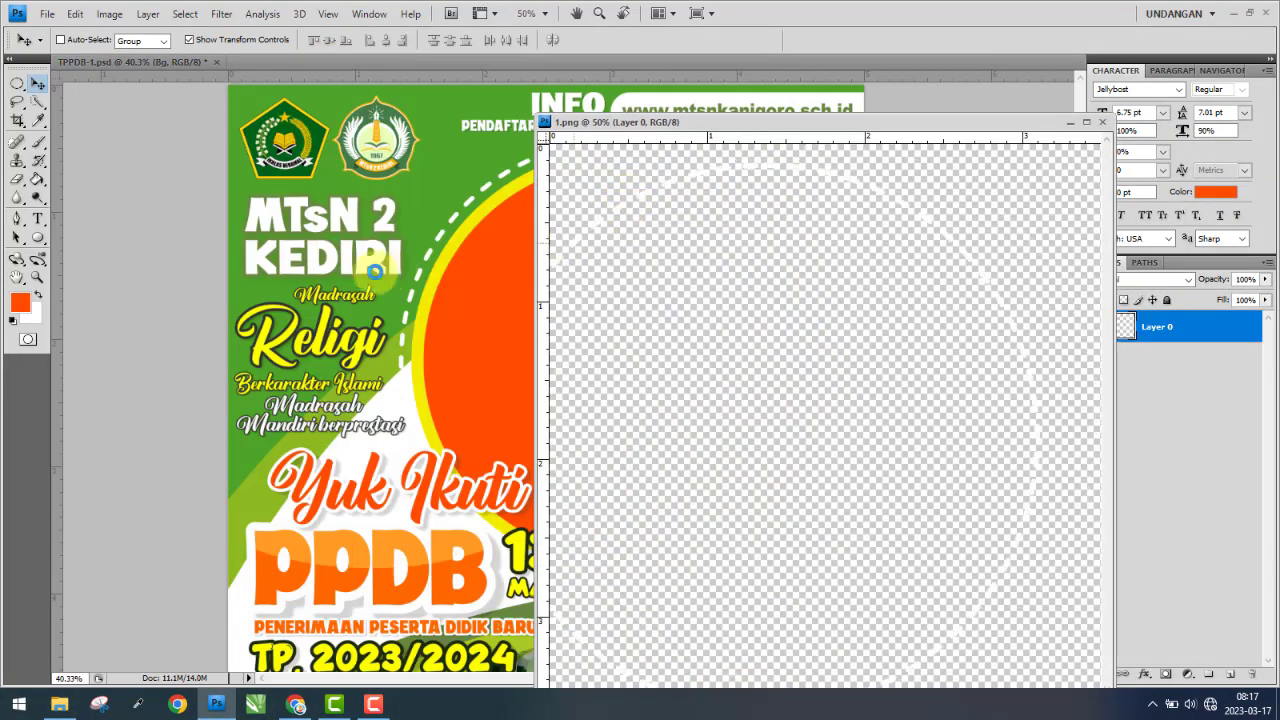
- Drag the dashed circle from 1.png into TPPDB-1.psd as Layer 1, then close 1.png
{"action": "left_click_drag", "start_coordinate": [374, 271], "coordinate": [374, 271]}
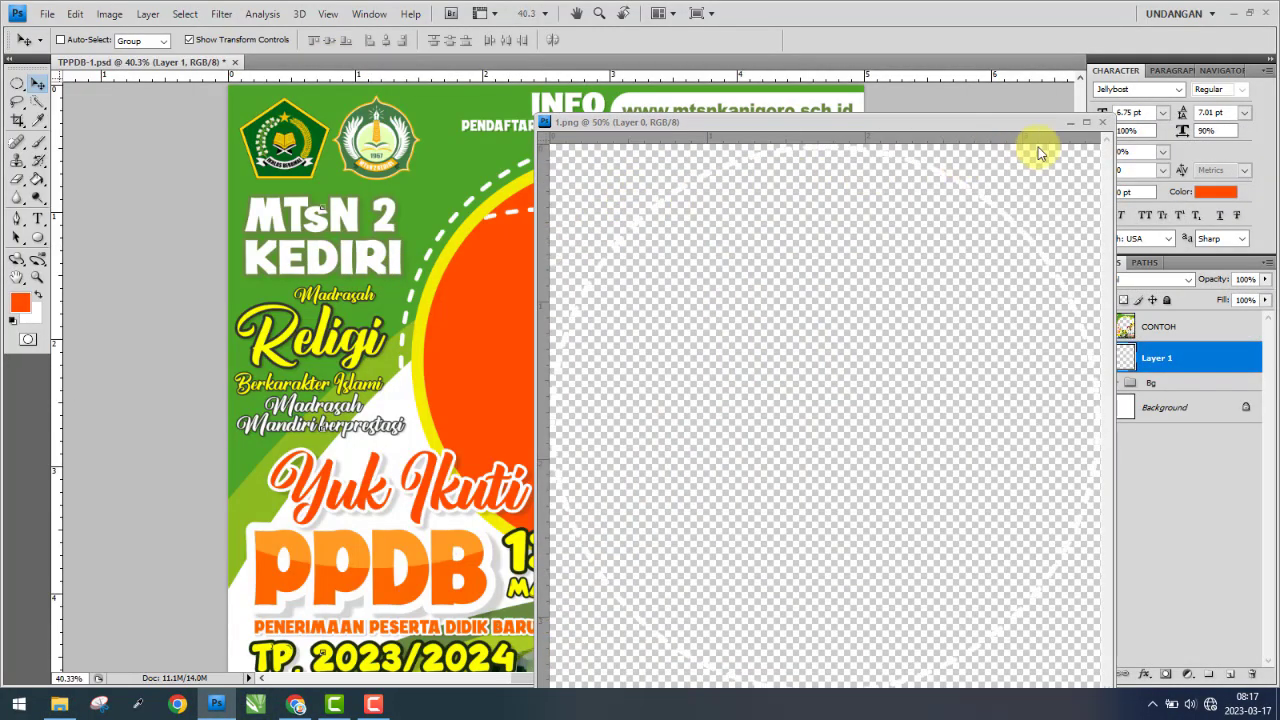
{"action": "left_click", "coordinate": [1102, 124]}
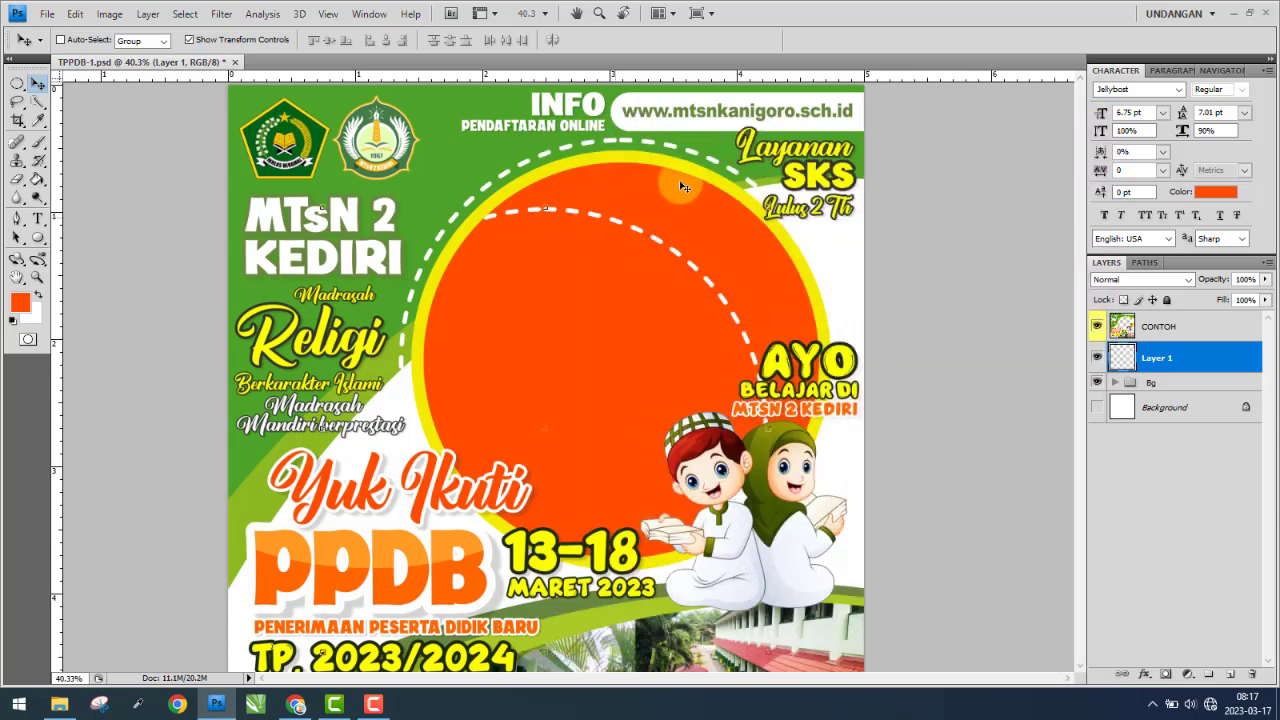
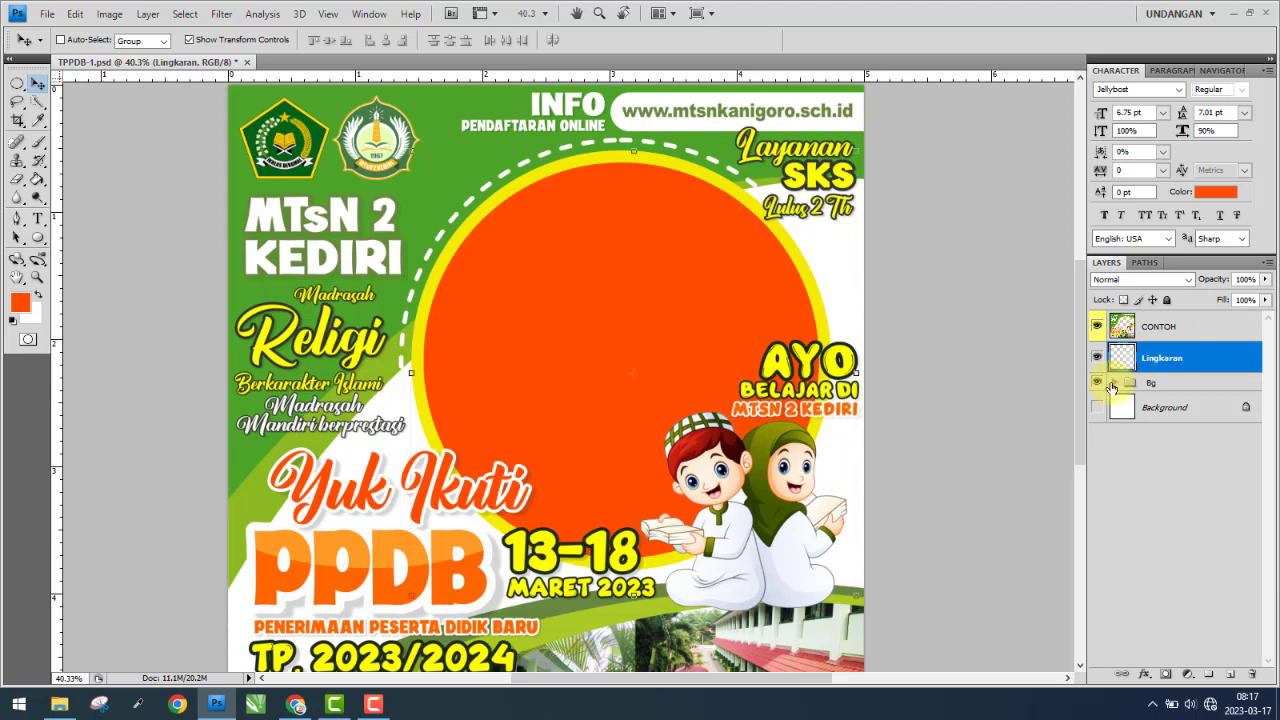
- Nudge the Lingkaran ring slightly left and move its layer into the Bg group above Shape 6
{"action": "left_click", "coordinate": [1115, 382]}
{"action": "left_click_drag", "start_coordinate": [1195, 357], "coordinate": [1183, 318]}
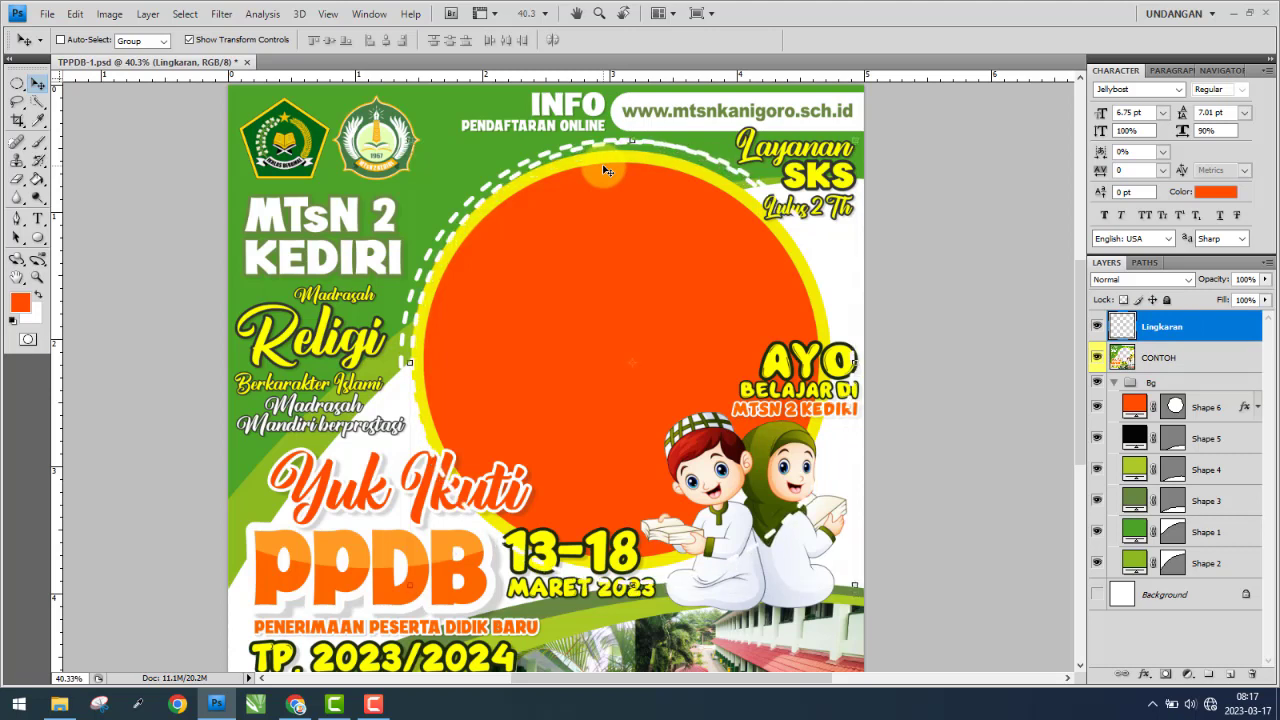
{"action": "key", "text": "shift+Left"}
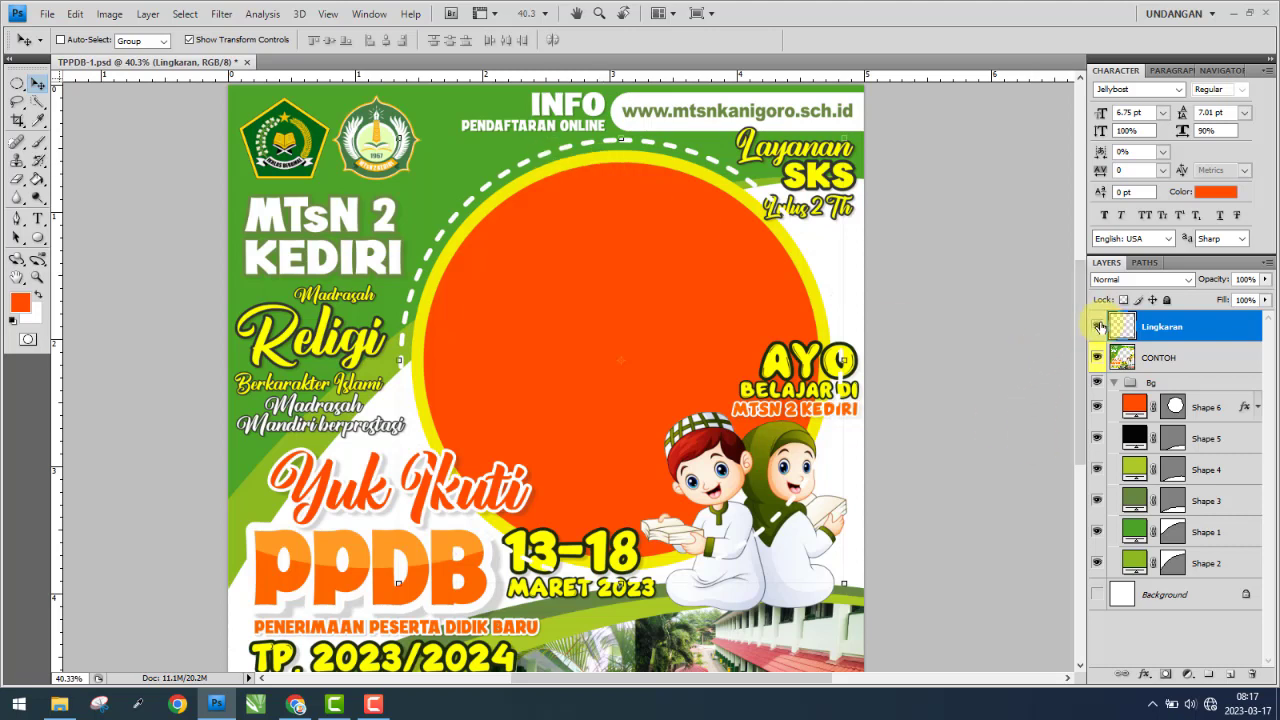
{"action": "left_click", "coordinate": [1098, 326]}
{"action": "left_click", "coordinate": [1098, 326]}
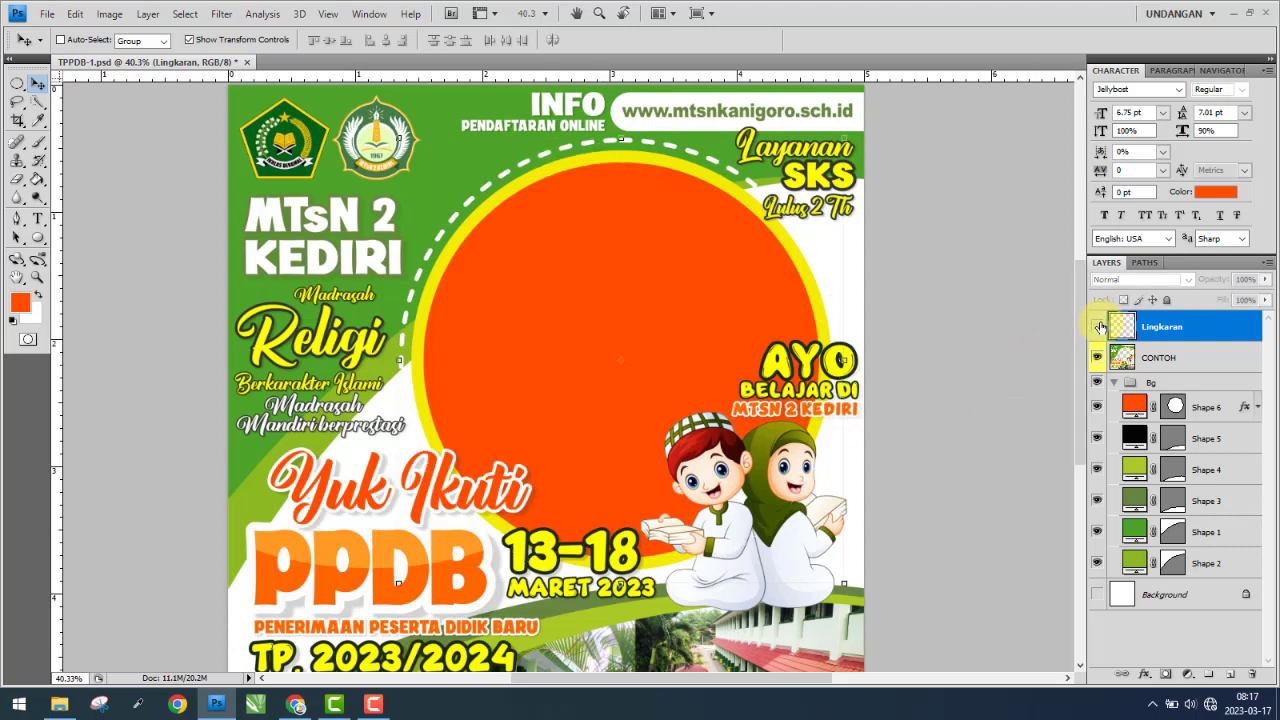
{"action": "left_click", "coordinate": [1098, 326]}
{"action": "left_click", "coordinate": [1098, 326]}
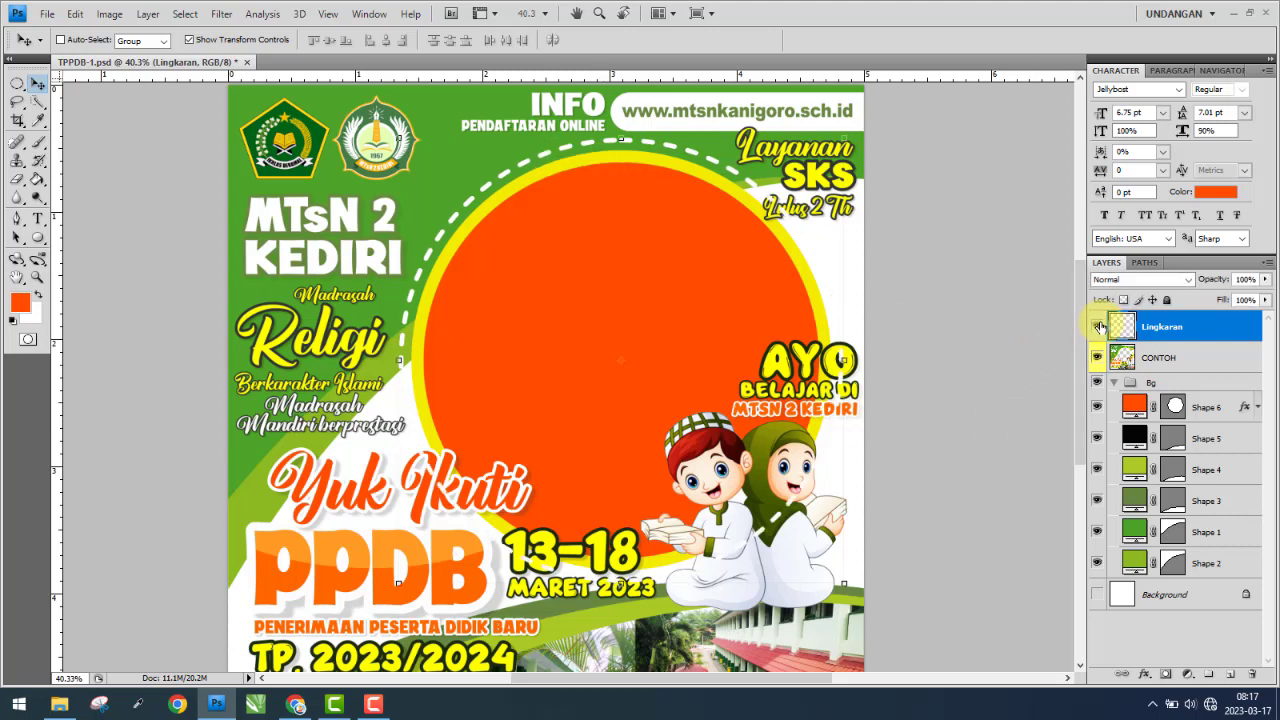
{"action": "left_click", "coordinate": [1099, 326]}
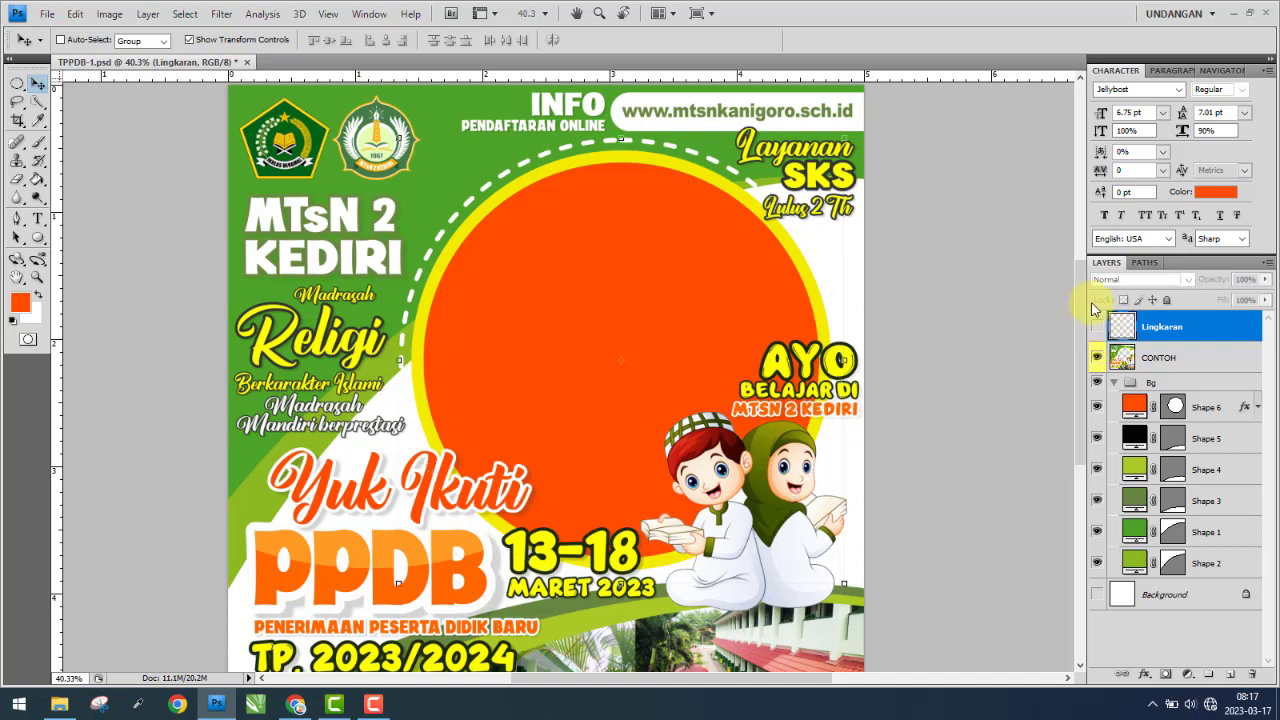
{"action": "left_click", "coordinate": [1098, 327]}
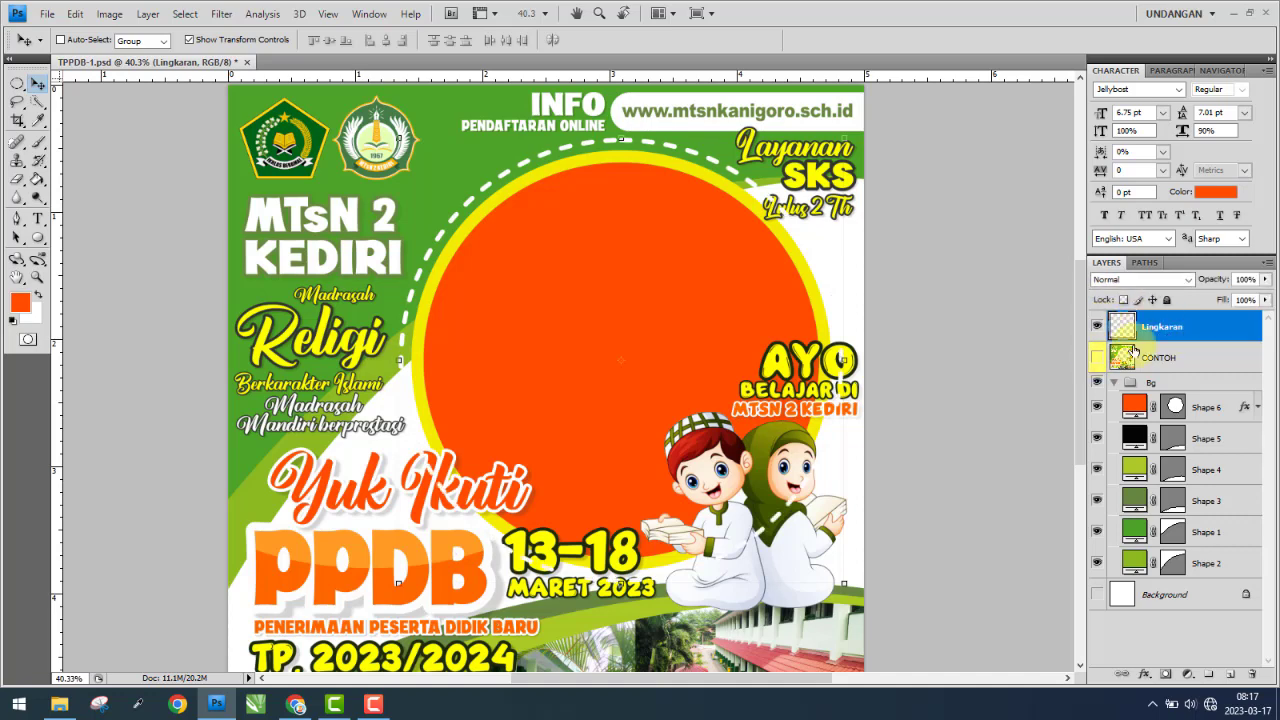
{"action": "left_click_drag", "start_coordinate": [1220, 326], "coordinate": [1196, 398]}
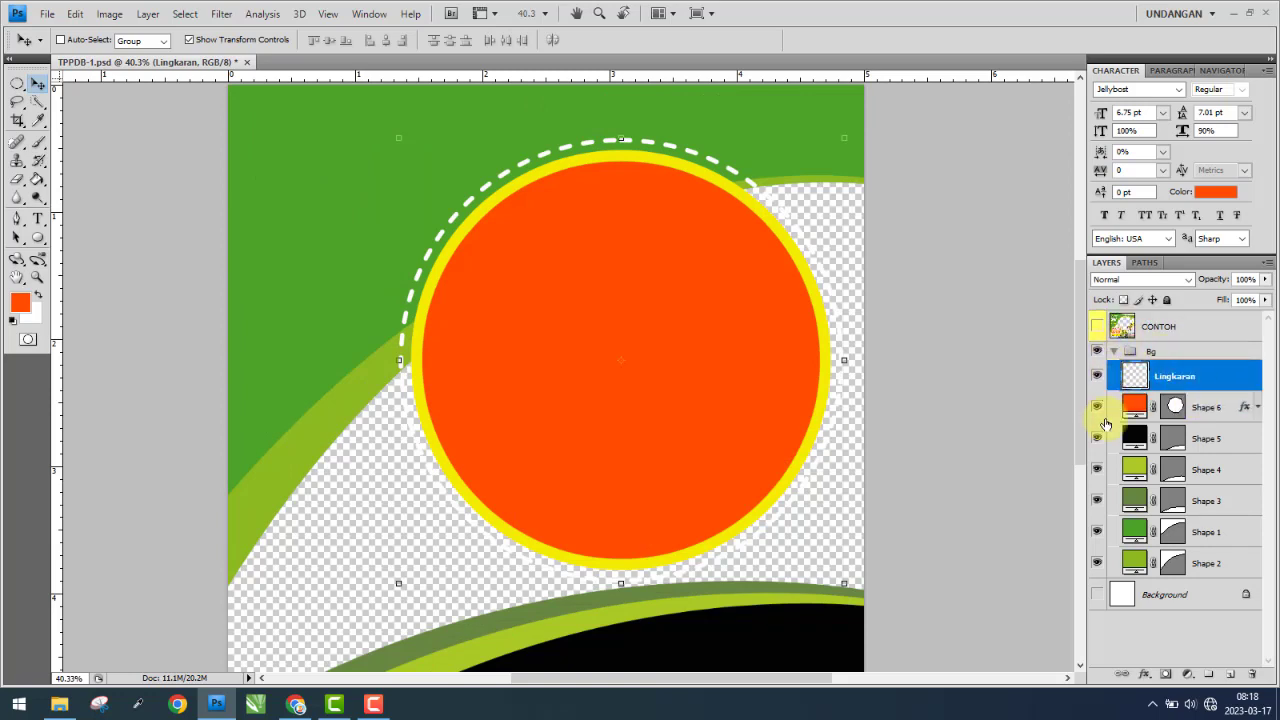
- Make the white Background layer and the CONTOH reference poster visible
{"action": "left_click", "coordinate": [1098, 596]}
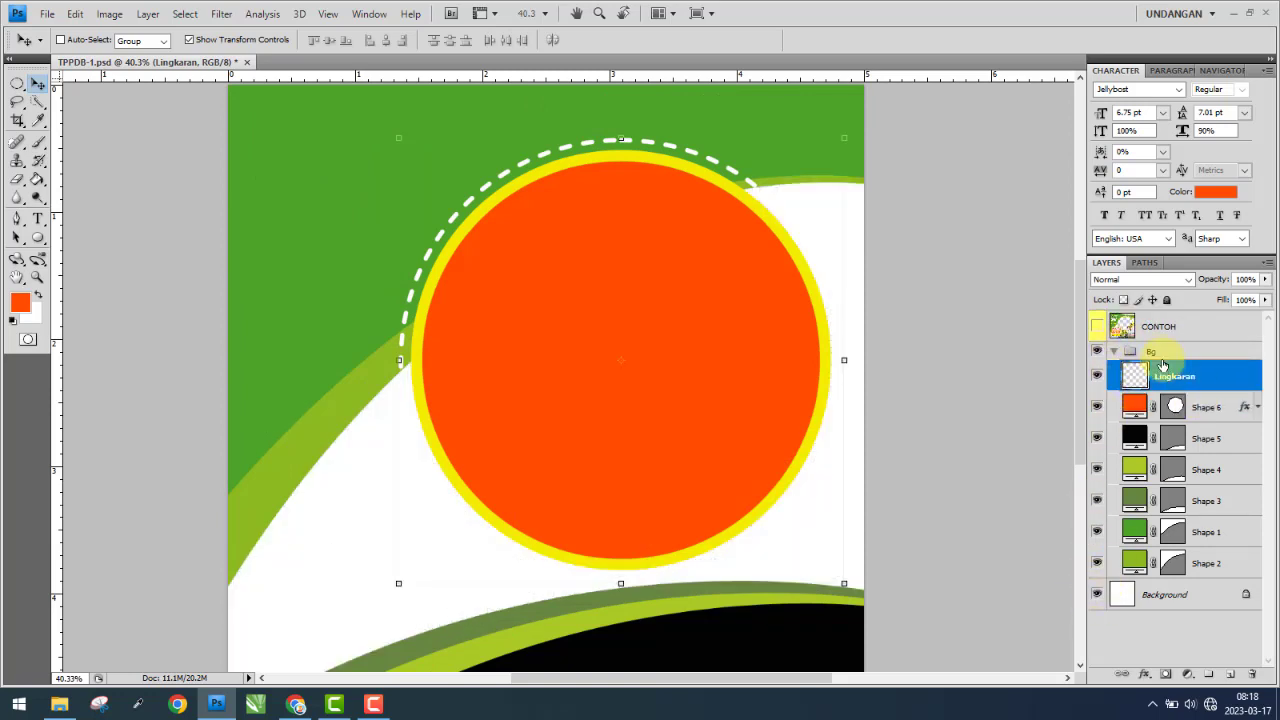
{"action": "left_click", "coordinate": [1098, 328]}
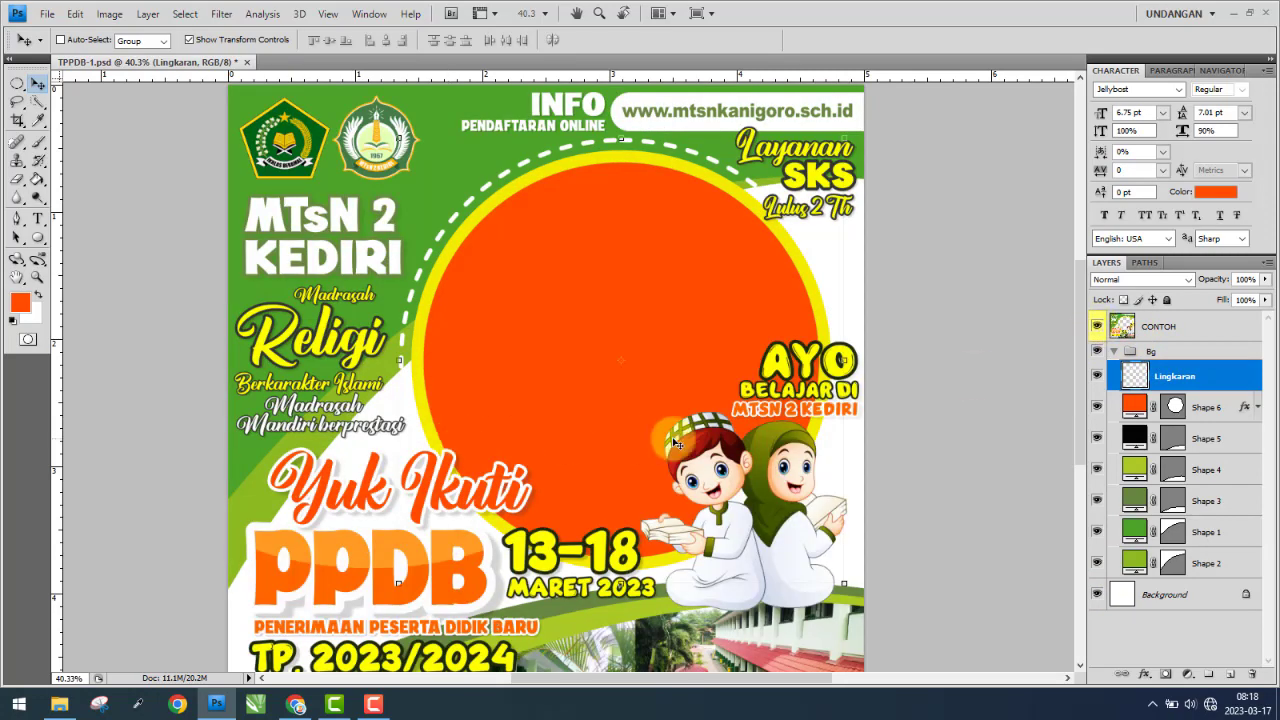
{"action": "scroll", "coordinate": [647, 388], "scroll_direction": "down", "scroll_amount": 3}
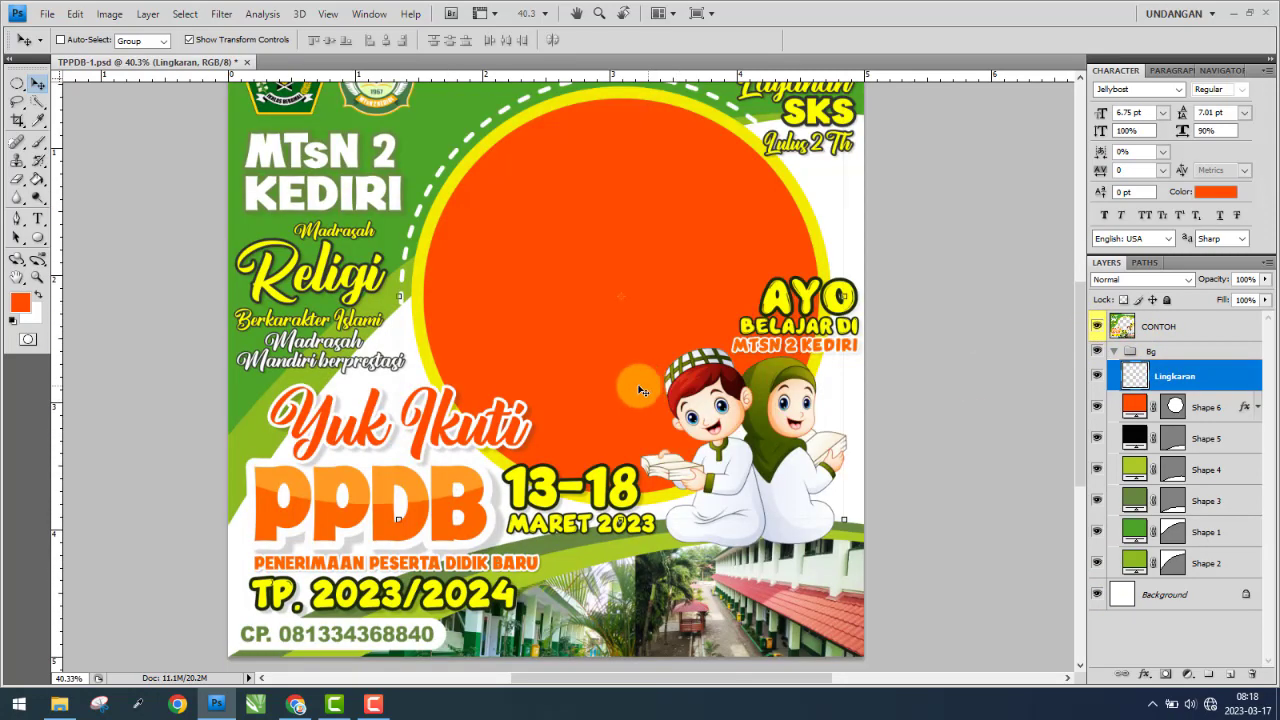
{"action": "scroll", "coordinate": [649, 390], "scroll_direction": "up", "scroll_amount": 6}
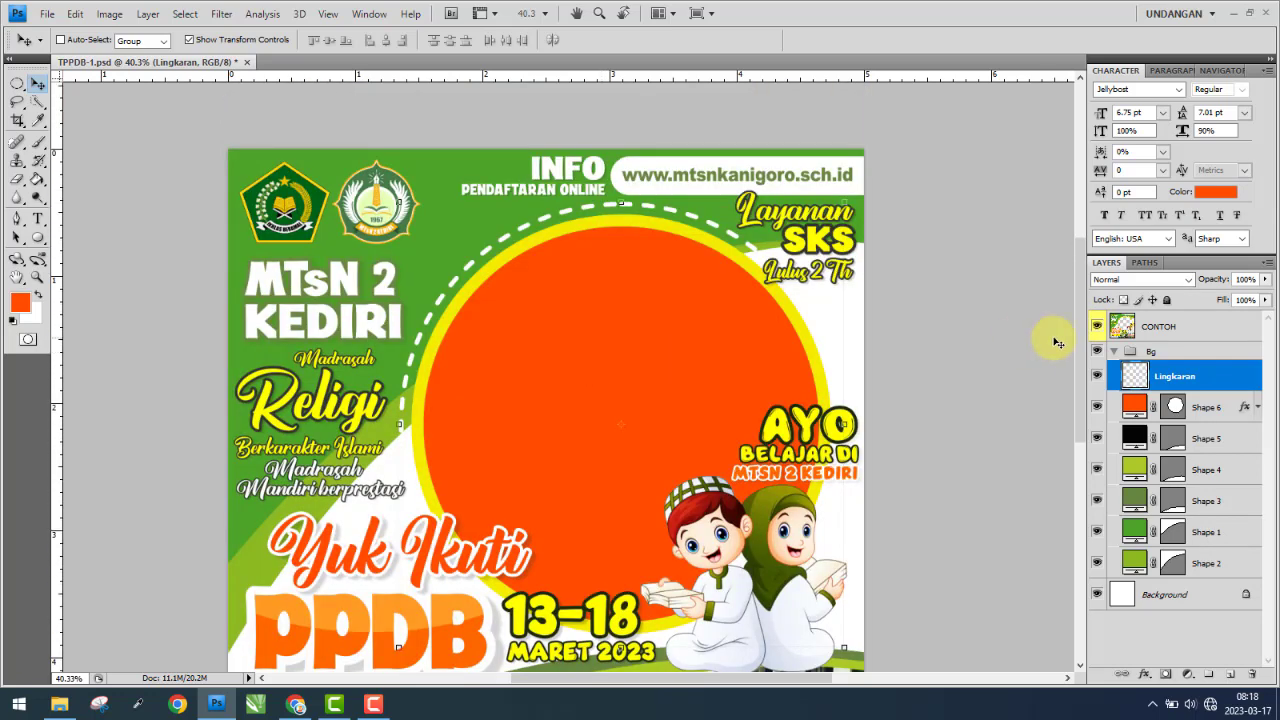
- Collapse the Bg group and add a new layer group above CONTOH
{"action": "left_click", "coordinate": [1108, 353]}
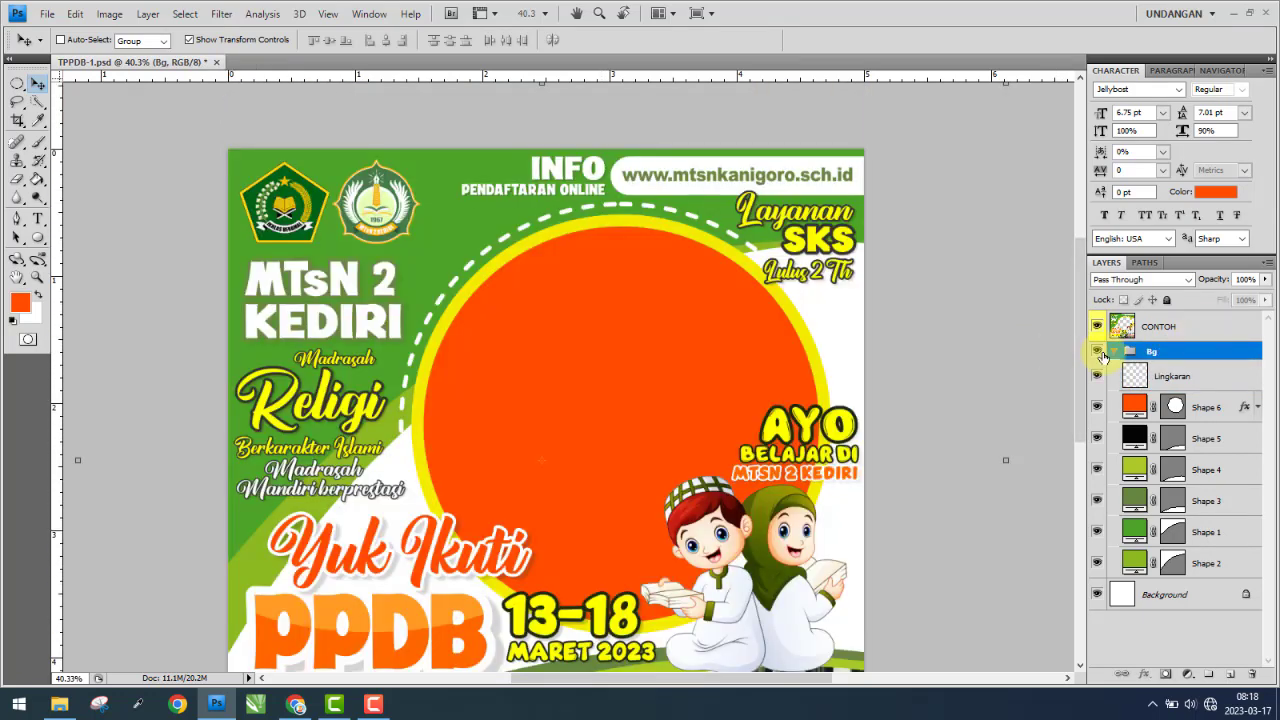
{"action": "left_click", "coordinate": [1116, 352]}
{"action": "left_click", "coordinate": [1160, 326]}
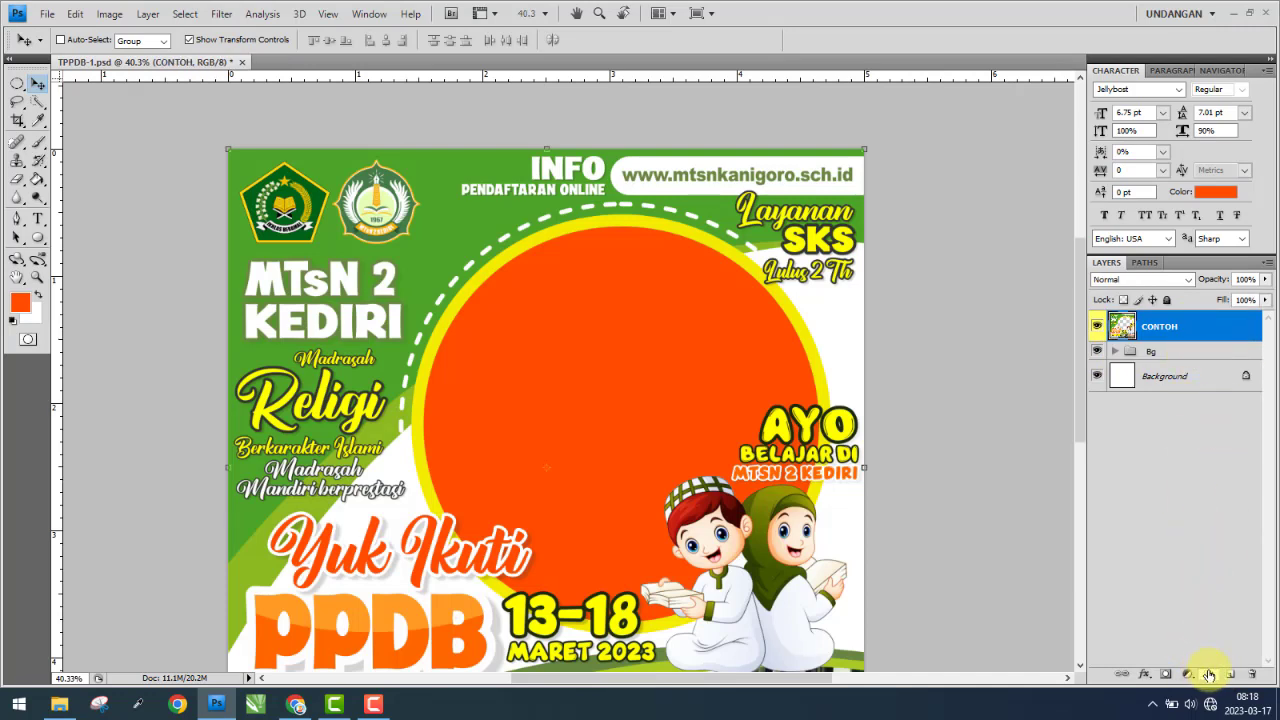
{"action": "left_click", "coordinate": [1209, 676]}
{"action": "type", "text": "Logo"}
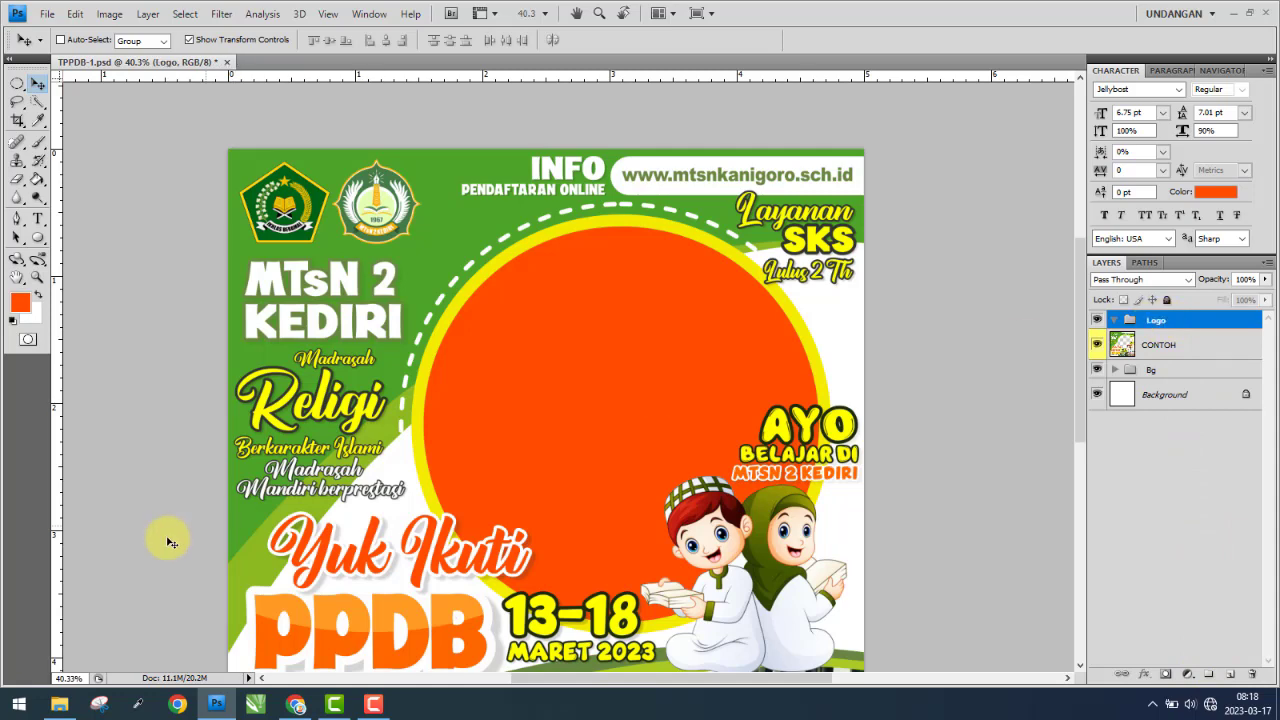
- Open Kemenag.png and MTs.png from the Logo folder in Photoshop
{"action": "left_click", "coordinate": [59, 704]}
{"action": "left_click", "coordinate": [15, 53]}
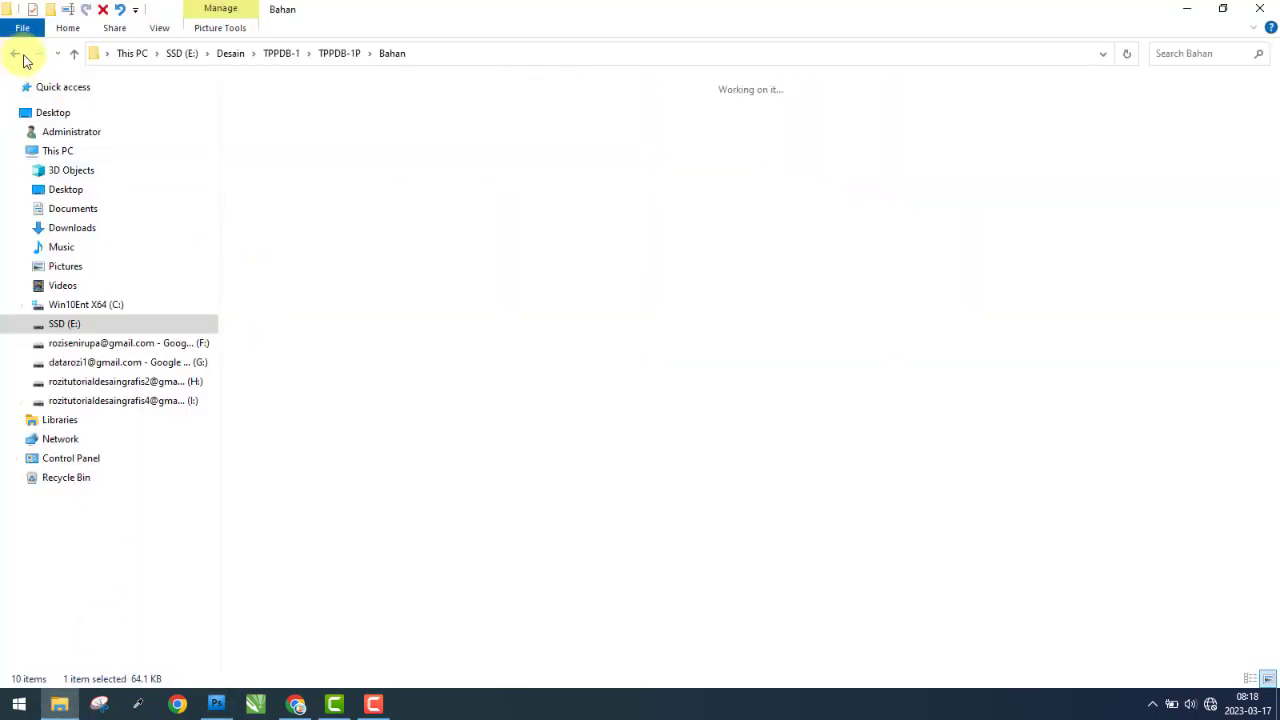
{"action": "double_click", "coordinate": [449, 125]}
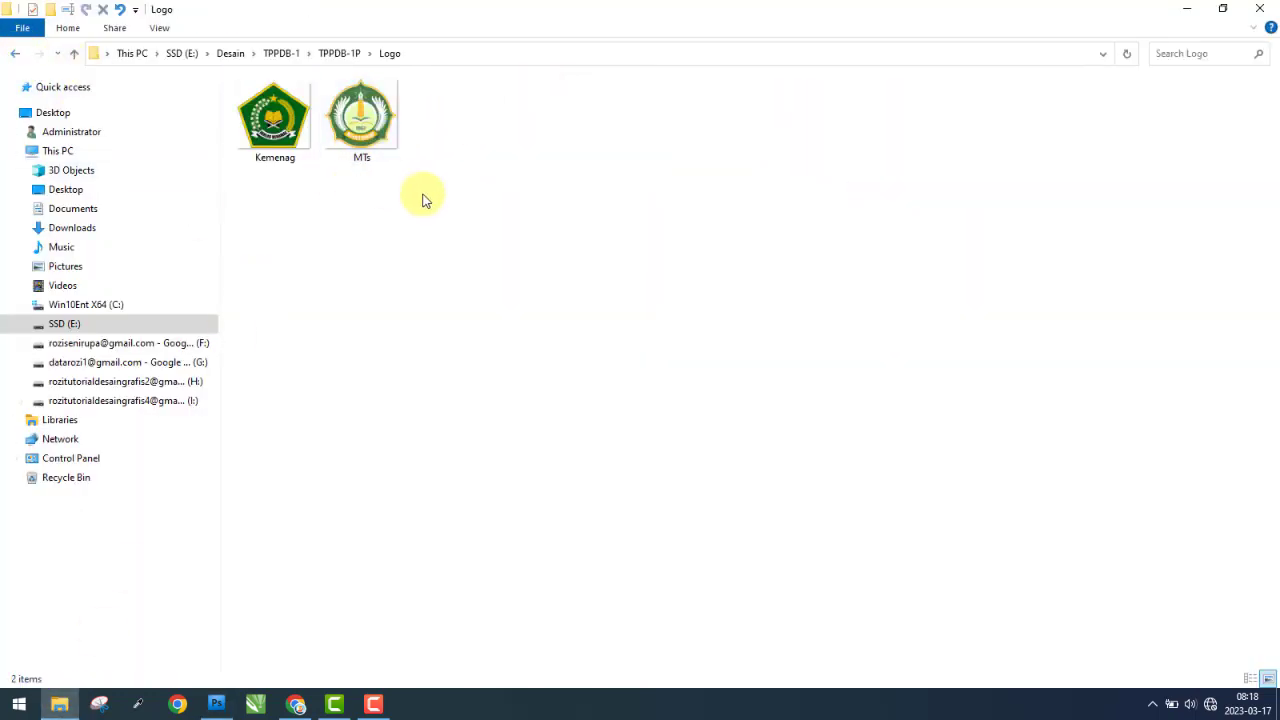
{"action": "left_click_drag", "start_coordinate": [423, 197], "coordinate": [208, 72]}
{"action": "mouse_move", "coordinate": [272, 128]}
{"action": "left_mouse_down"}
{"action": "mouse_move", "coordinate": [268, 496]}
{"action": "mouse_move", "coordinate": [234, 704]}
{"action": "mouse_move", "coordinate": [480, 249]}
{"action": "left_mouse_up"}
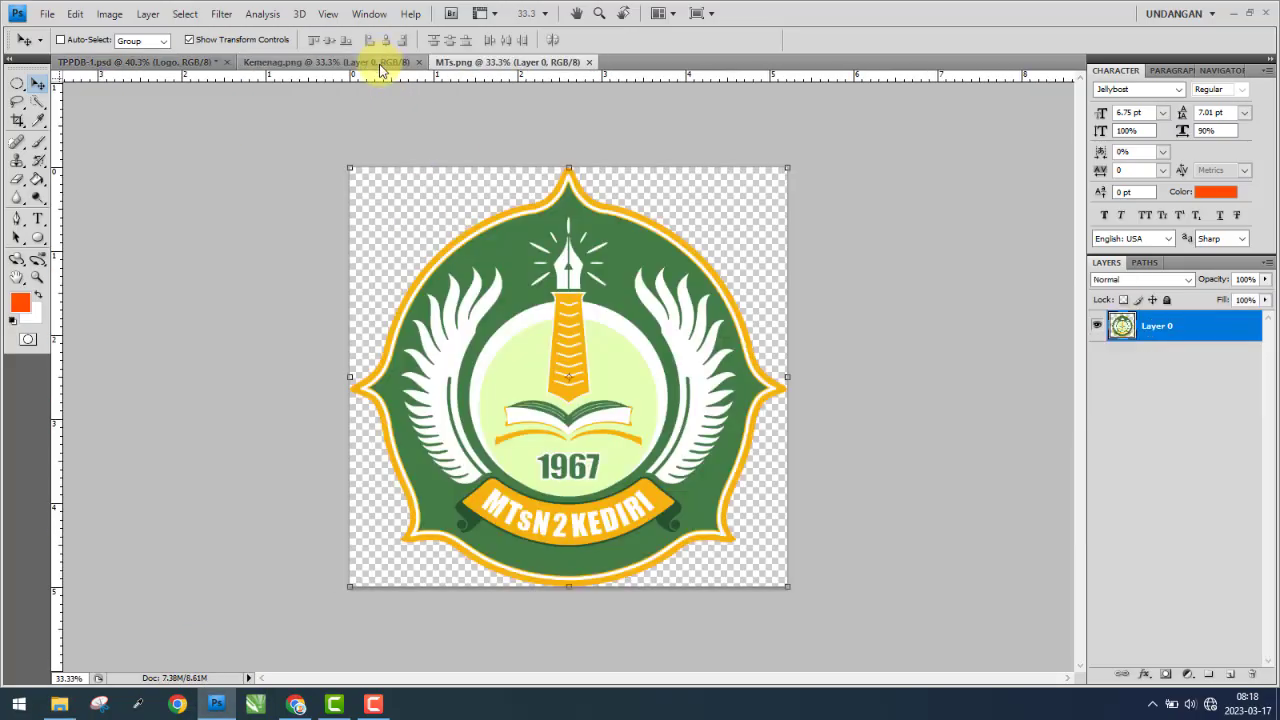
- Copy the MTs and Kemenag logos onto the poster and close the logo documents
{"action": "left_click_drag", "start_coordinate": [380, 62], "coordinate": [503, 108]}
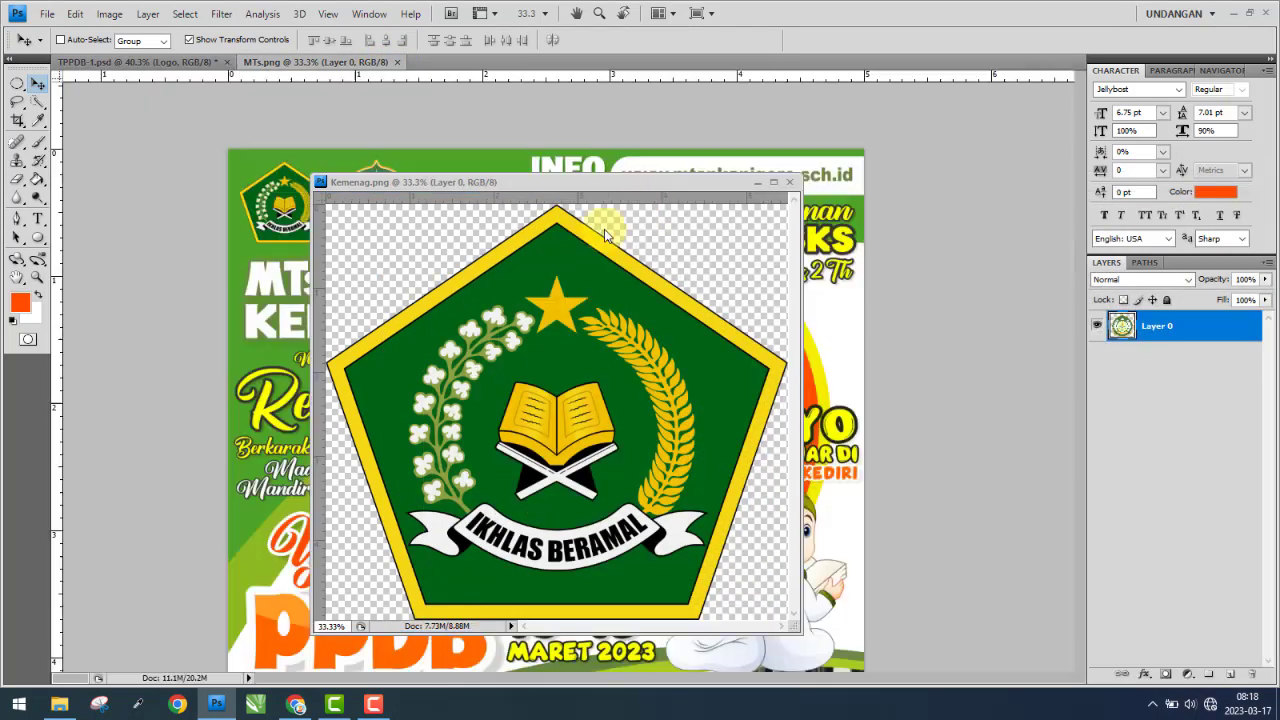
{"action": "left_click_drag", "start_coordinate": [395, 64], "coordinate": [500, 195]}
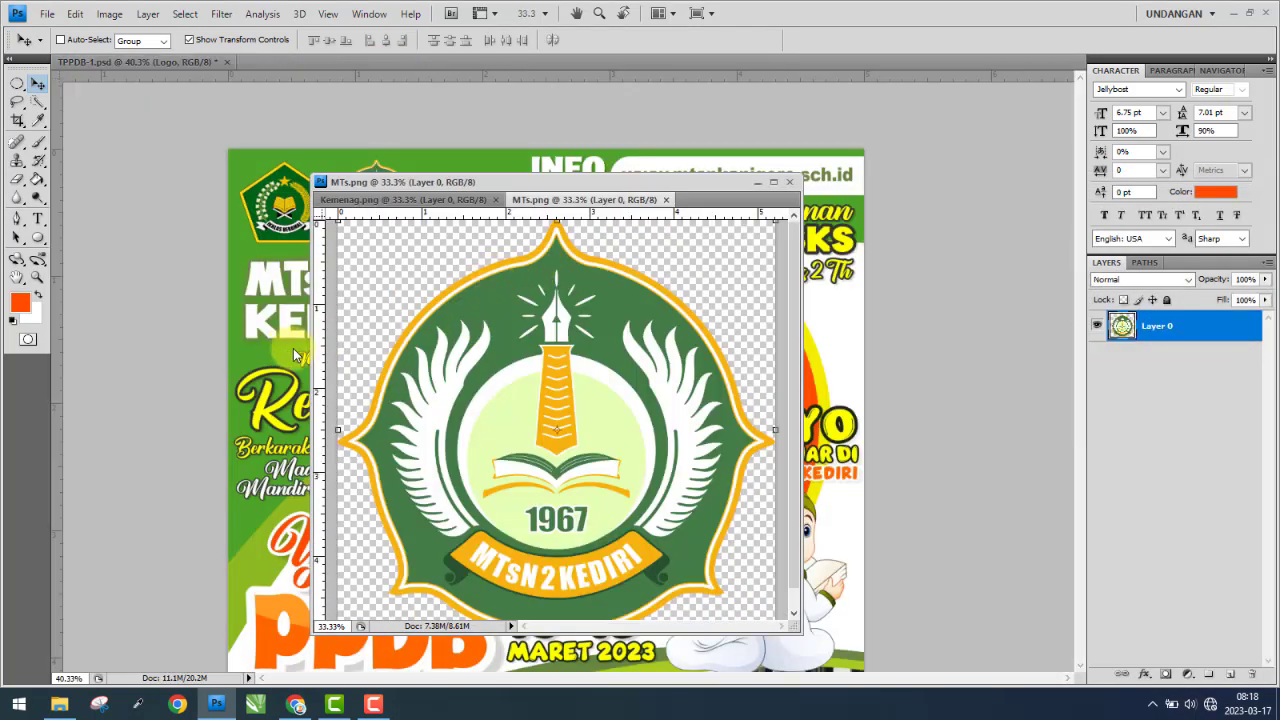
{"action": "mouse_move", "coordinate": [472, 292]}
{"action": "left_mouse_down"}
{"action": "mouse_move", "coordinate": [286, 353]}
{"action": "mouse_move", "coordinate": [350, 257]}
{"action": "left_mouse_up"}
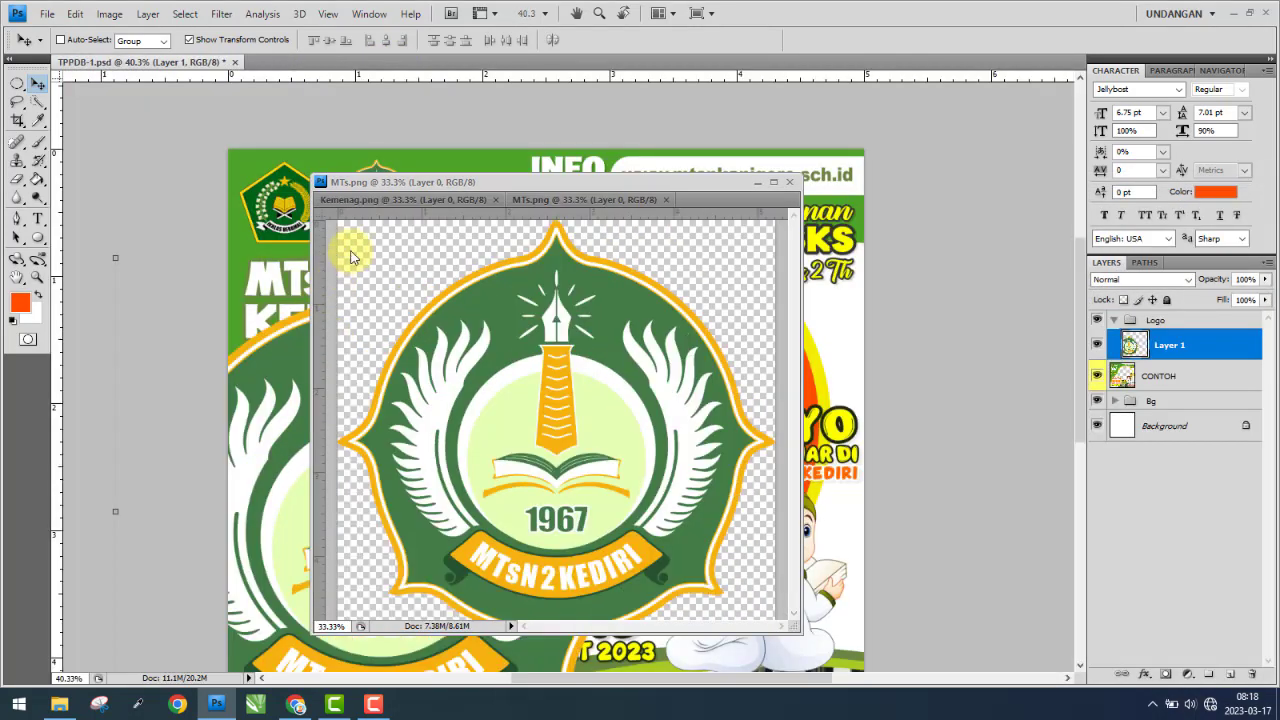
{"action": "left_click", "coordinate": [403, 200]}
{"action": "mouse_move", "coordinate": [402, 353]}
{"action": "left_mouse_down"}
{"action": "mouse_move", "coordinate": [284, 334]}
{"action": "mouse_move", "coordinate": [279, 278]}
{"action": "left_mouse_up"}
{"action": "left_click", "coordinate": [552, 234]}
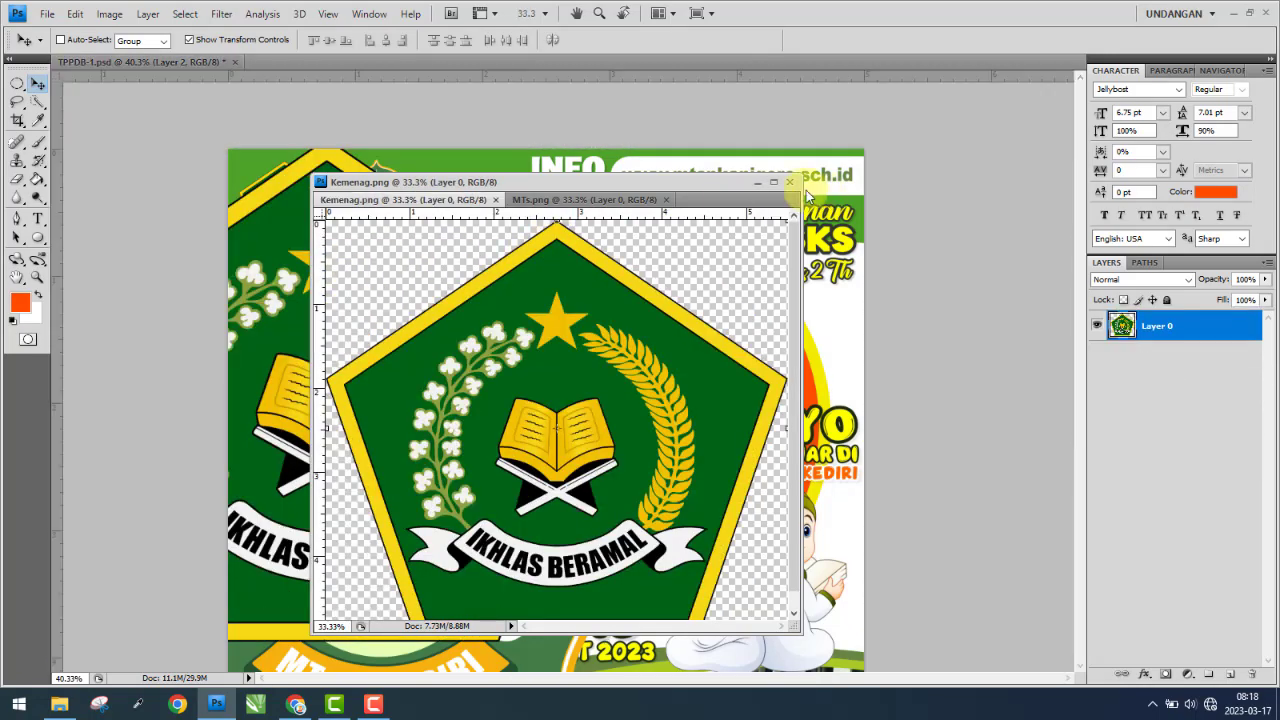
{"action": "left_click", "coordinate": [788, 182]}
{"action": "type", "text": "Kemenag"}
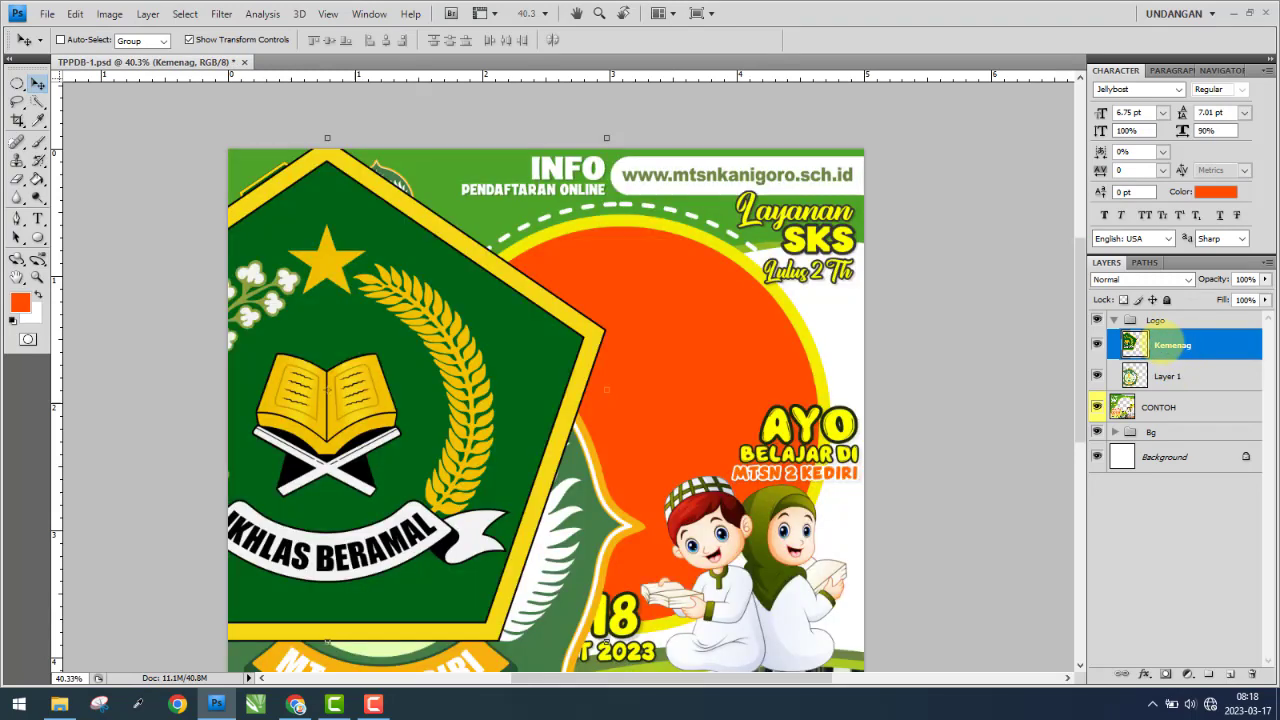
- Name the logo layers Kemenag and MTs, then align the two logos to each other
{"action": "key", "text": "Return"}
{"action": "double_click", "coordinate": [1171, 378]}
{"action": "type", "text": "MTs"}
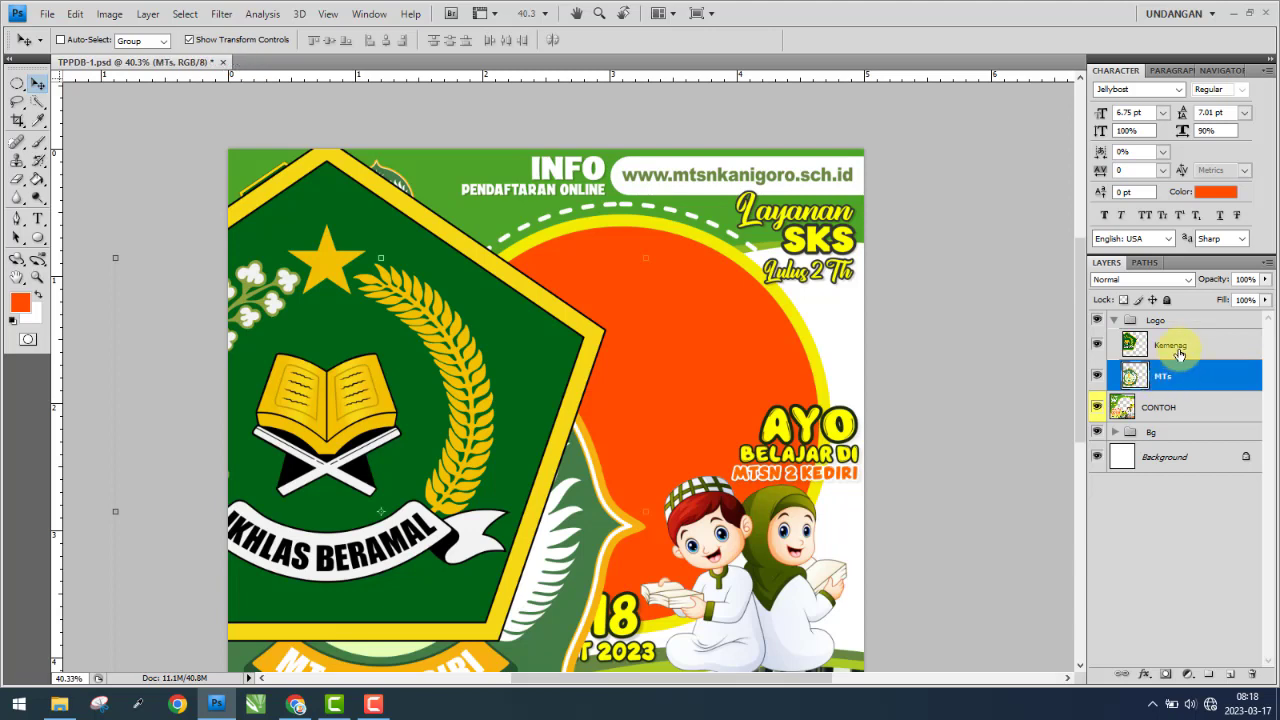
{"action": "left_click", "coordinate": [1180, 347]}
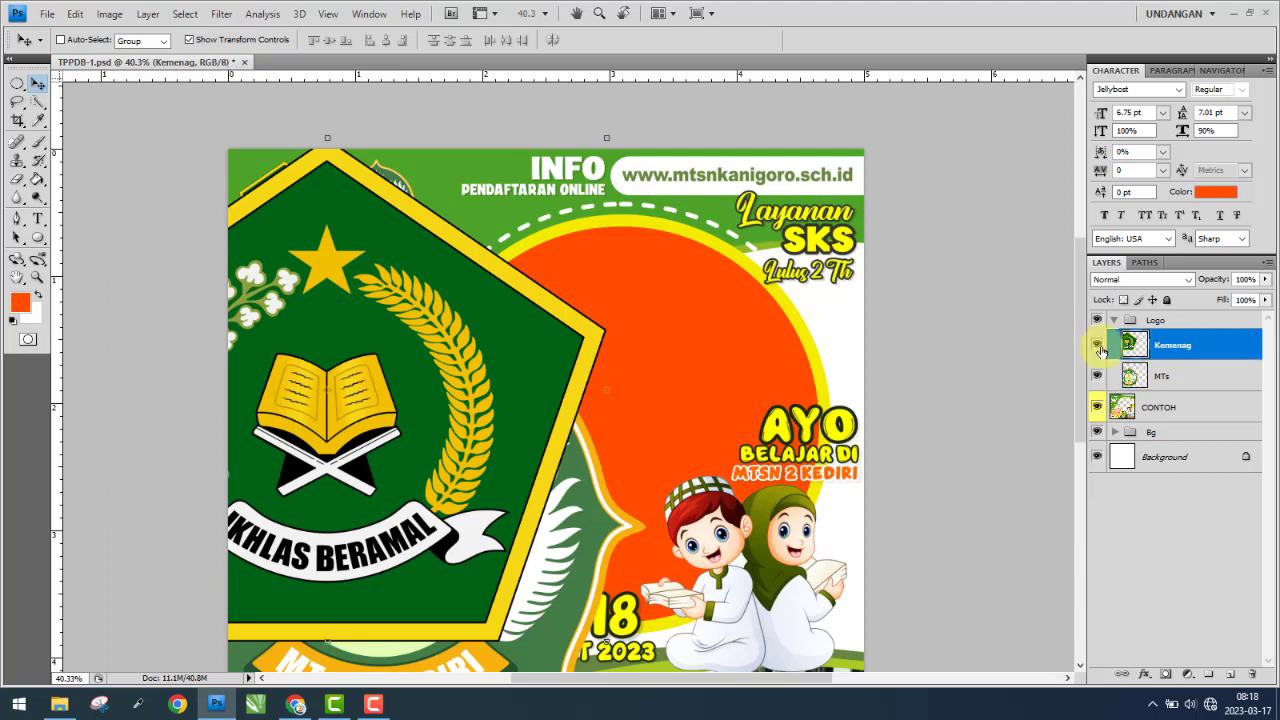
{"action": "left_click", "coordinate": [1203, 374], "text": "shift"}
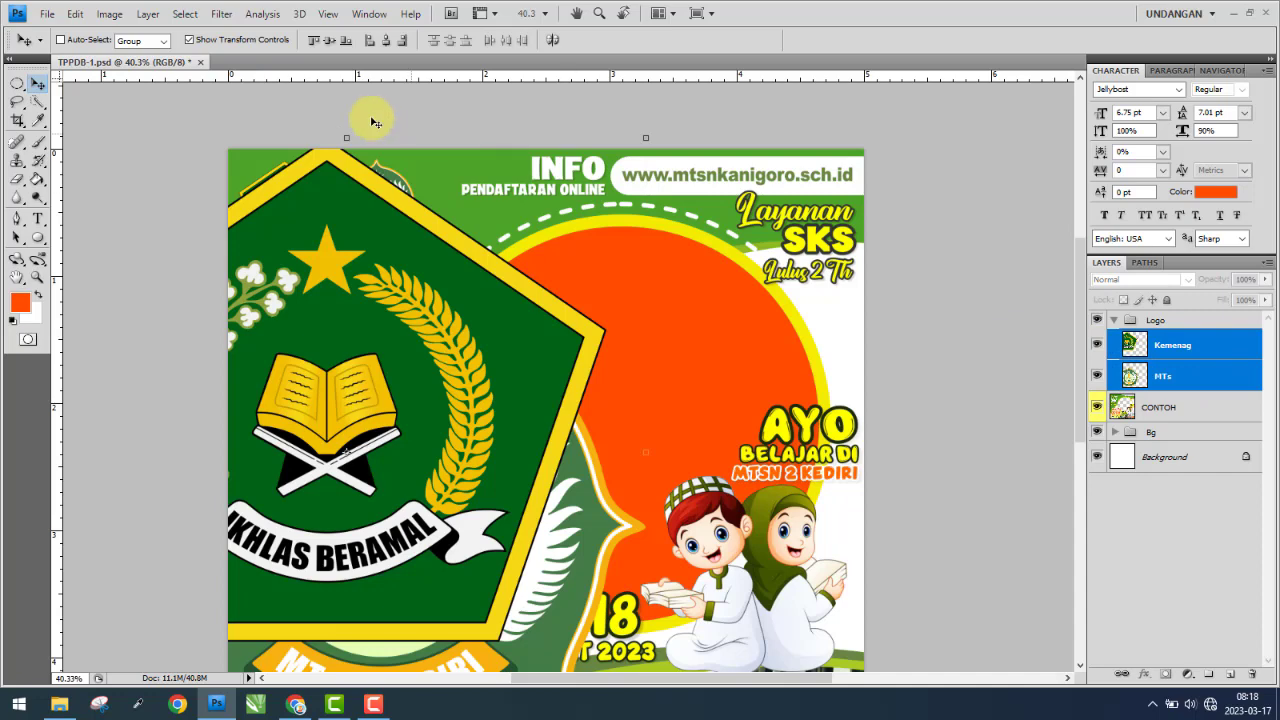
{"action": "left_click", "coordinate": [404, 41]}
{"action": "left_click", "coordinate": [388, 41]}
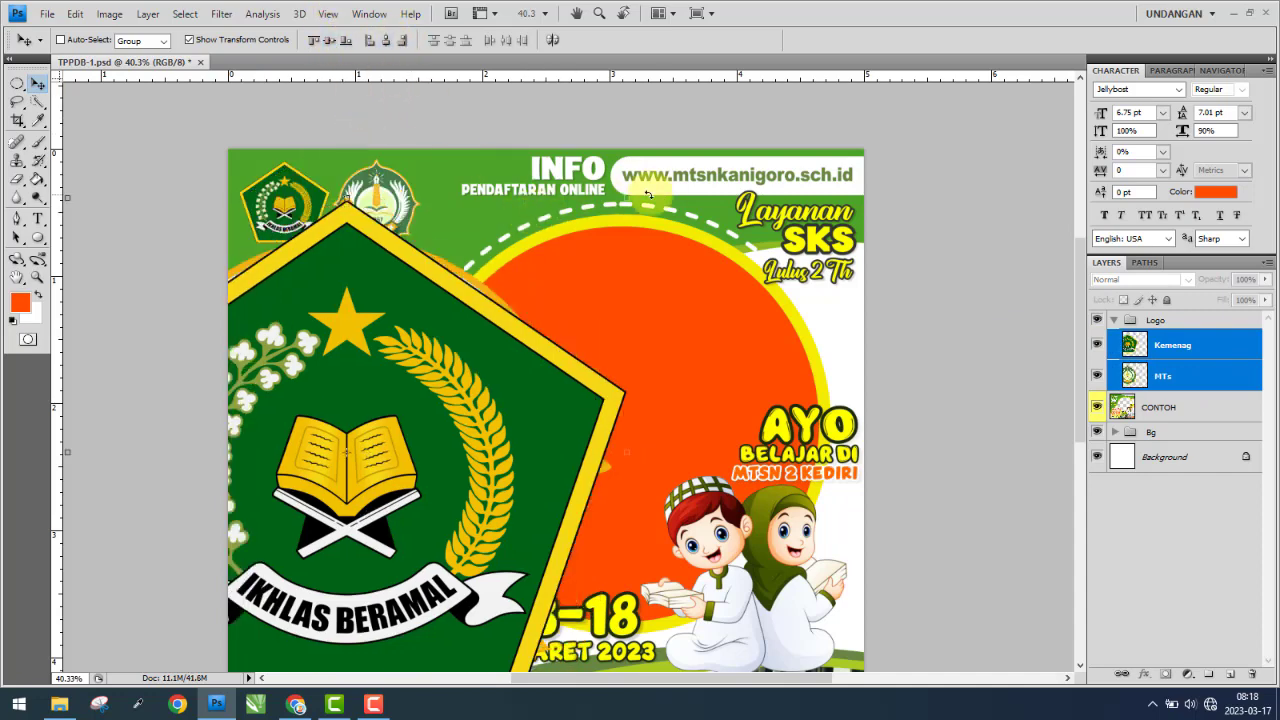
- Scale both logos down with Free Transform and move them over the top-left reference logos
{"action": "key", "text": "ctrl+t"}
{"action": "mouse_move", "coordinate": [626, 195]}
{"action": "left_mouse_down"}
{"action": "mouse_move", "coordinate": [660, 291]}
{"action": "mouse_move", "coordinate": [690, 253]}
{"action": "left_mouse_up"}
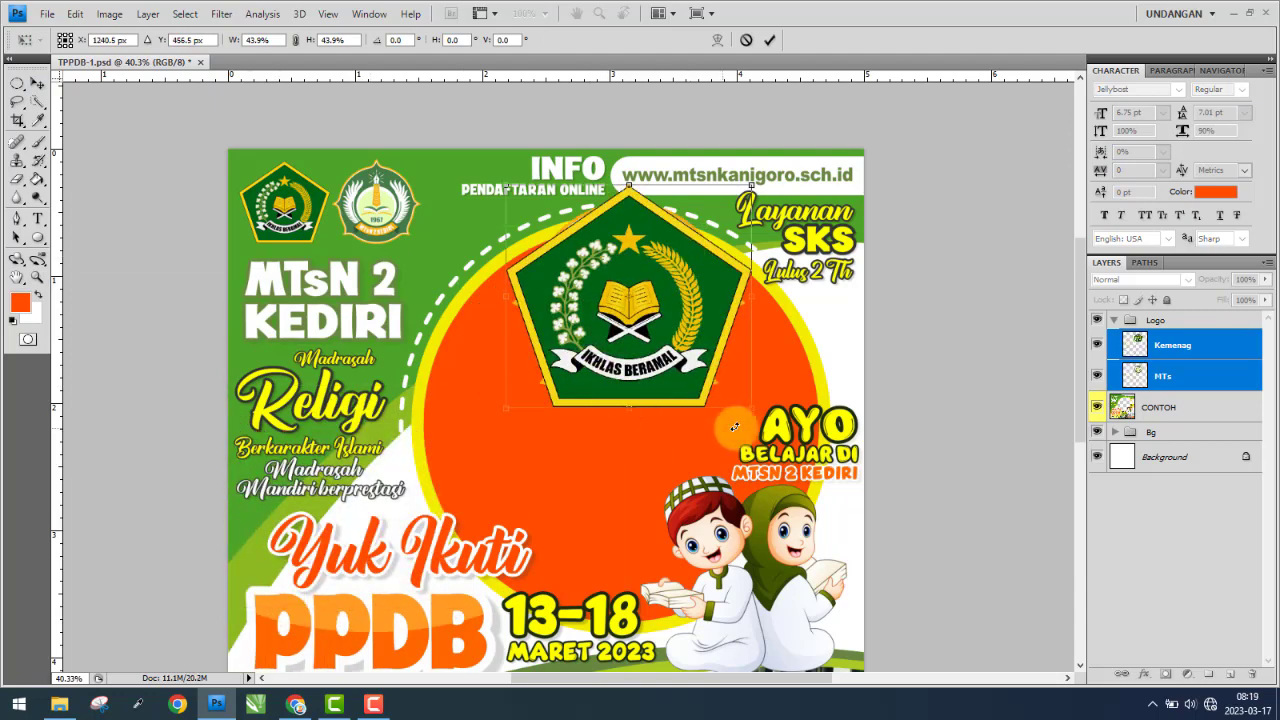
{"action": "left_click_drag", "start_coordinate": [757, 409], "coordinate": [636, 283]}
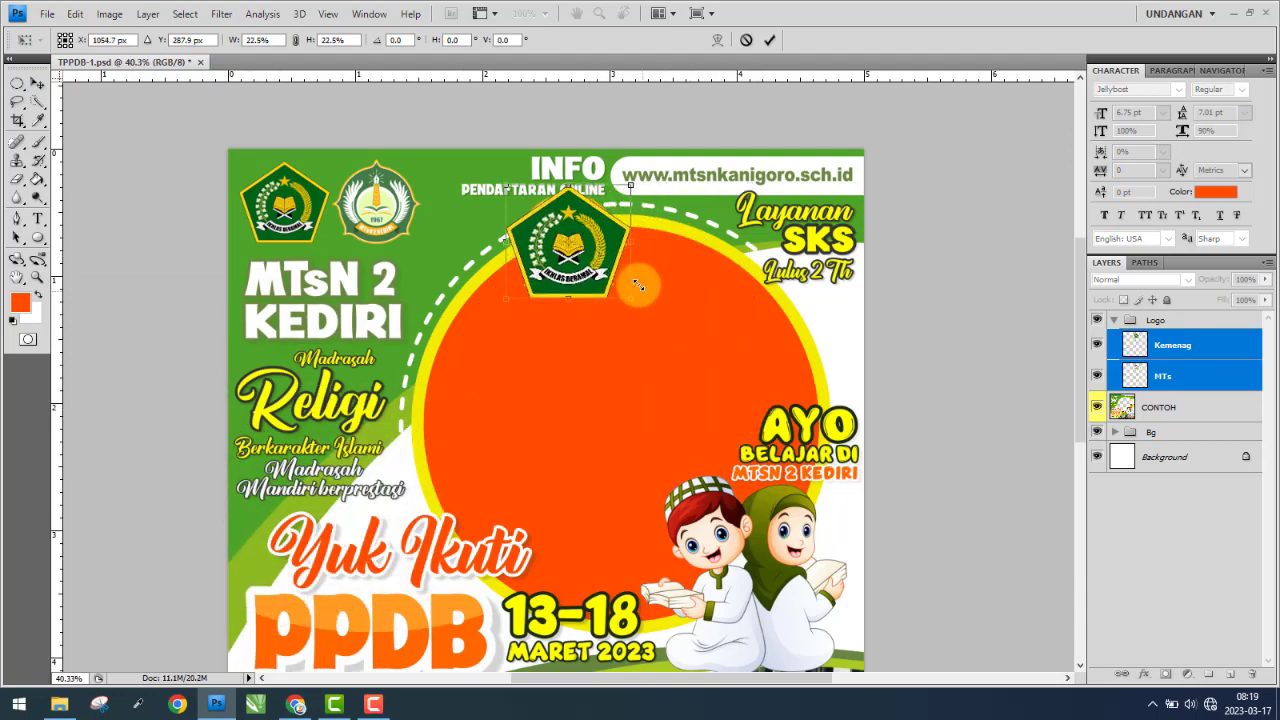
{"action": "key", "text": "Return"}
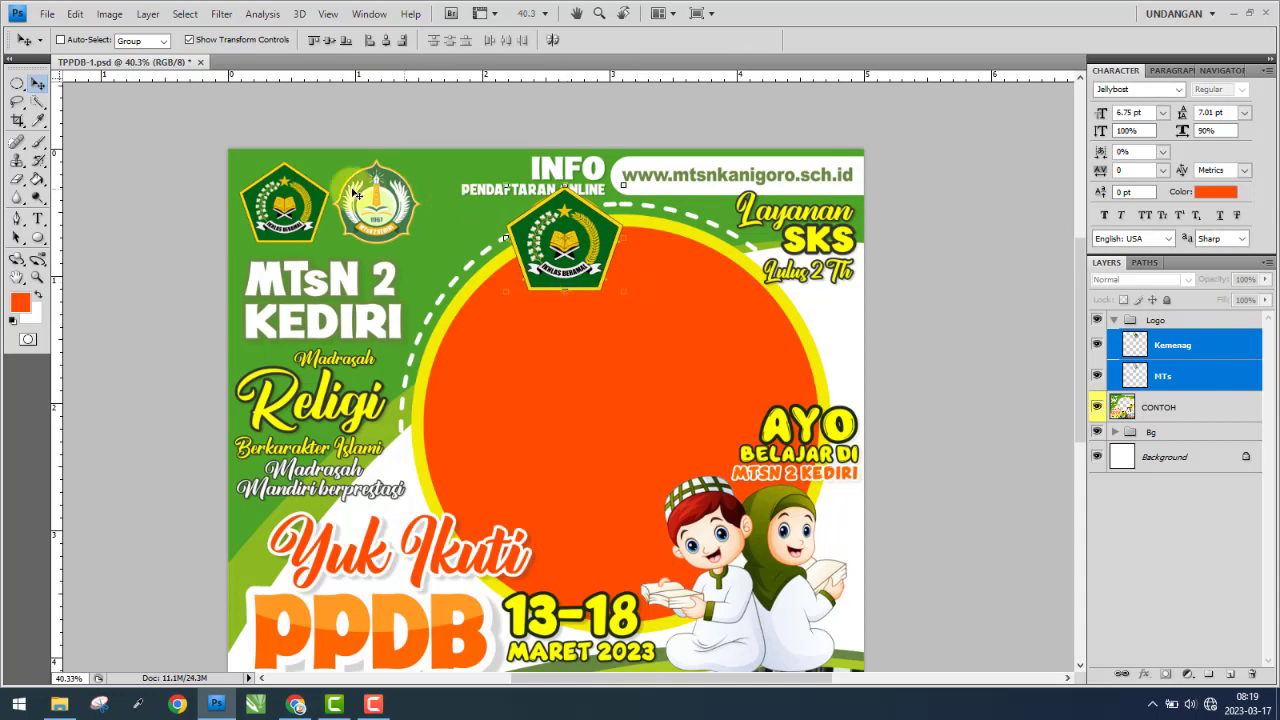
{"action": "scroll", "coordinate": [287, 140], "scroll_direction": "up", "scroll_amount": 2}
{"action": "scroll", "coordinate": [600, 222], "scroll_direction": "up", "scroll_amount": 2}
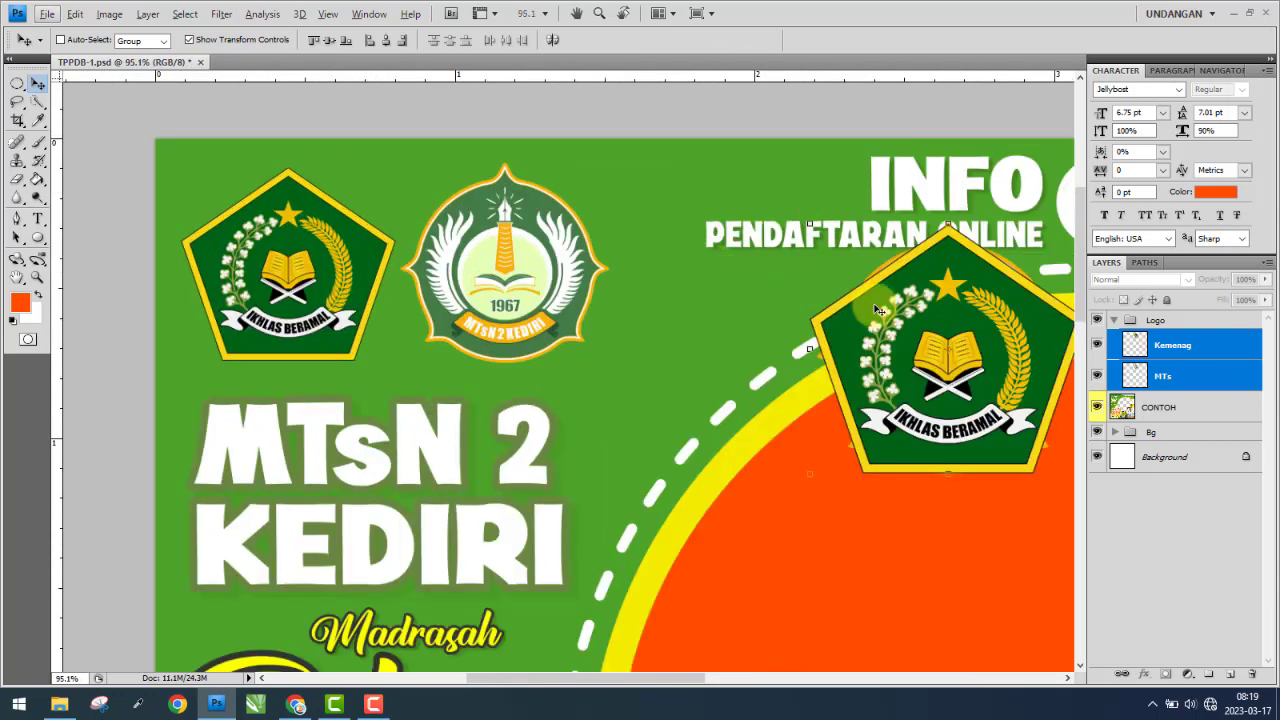
{"action": "mouse_move", "coordinate": [928, 316]}
{"action": "left_mouse_down"}
{"action": "mouse_move", "coordinate": [578, 308]}
{"action": "mouse_move", "coordinate": [398, 269]}
{"action": "mouse_move", "coordinate": [398, 255]}
{"action": "left_mouse_up"}
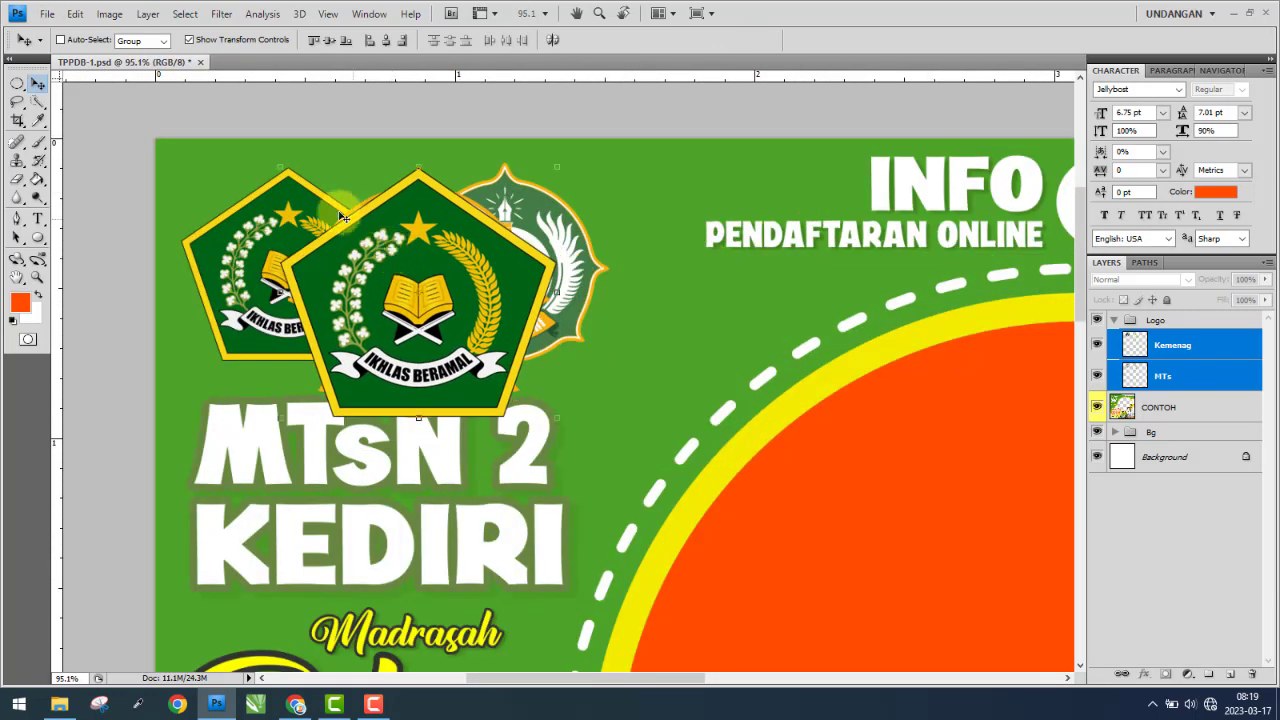
{"action": "scroll", "coordinate": [255, 193], "scroll_direction": "up", "scroll_amount": 2}
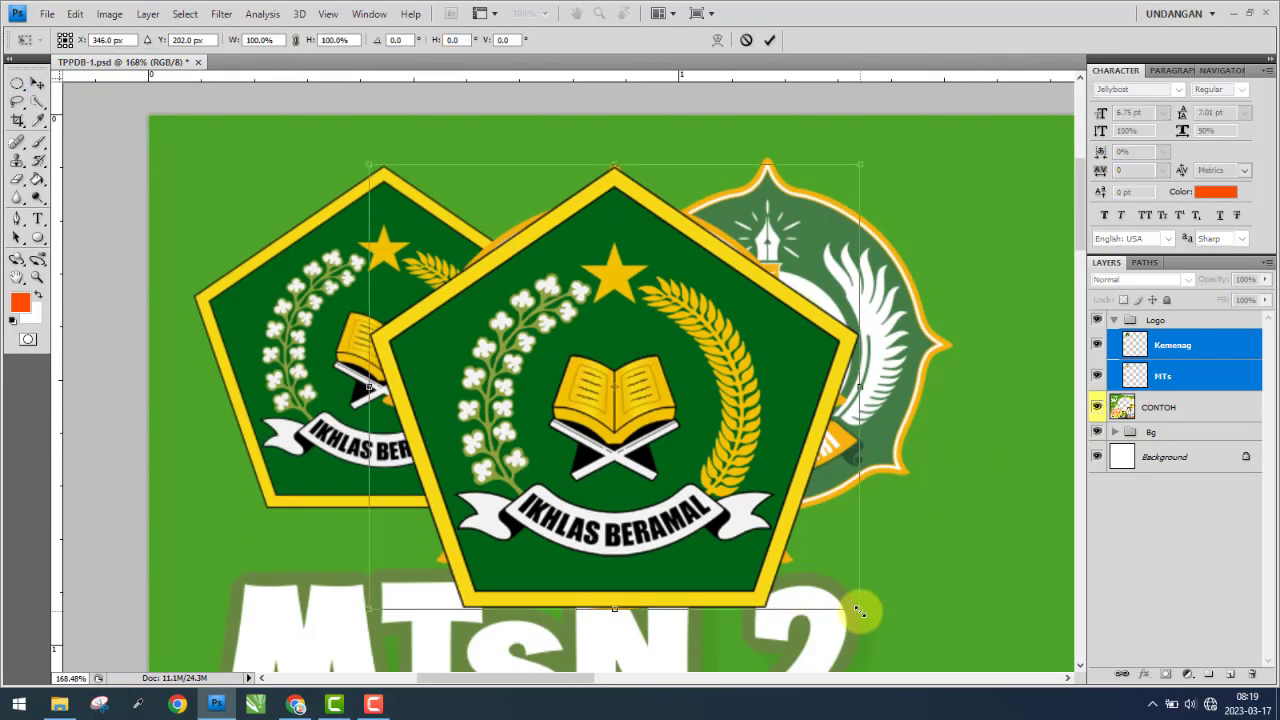
{"action": "left_click_drag", "start_coordinate": [858, 606], "coordinate": [745, 512]}
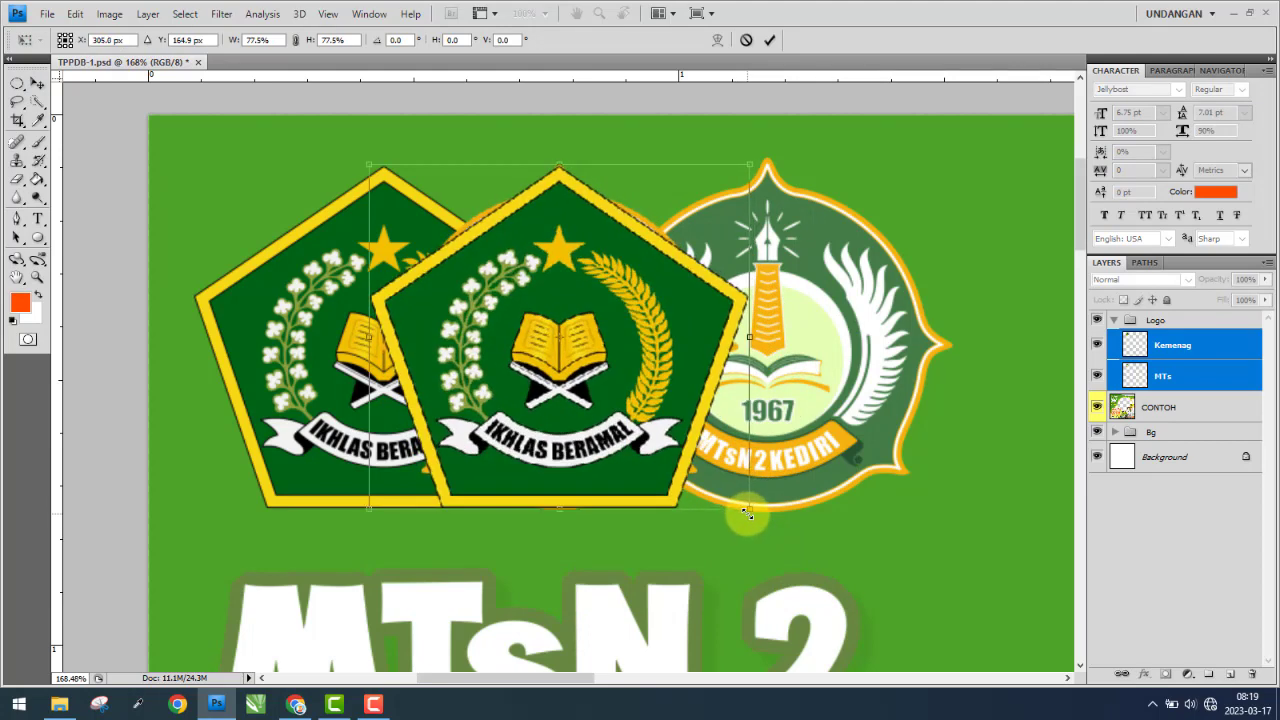
{"action": "key", "text": "Return"}
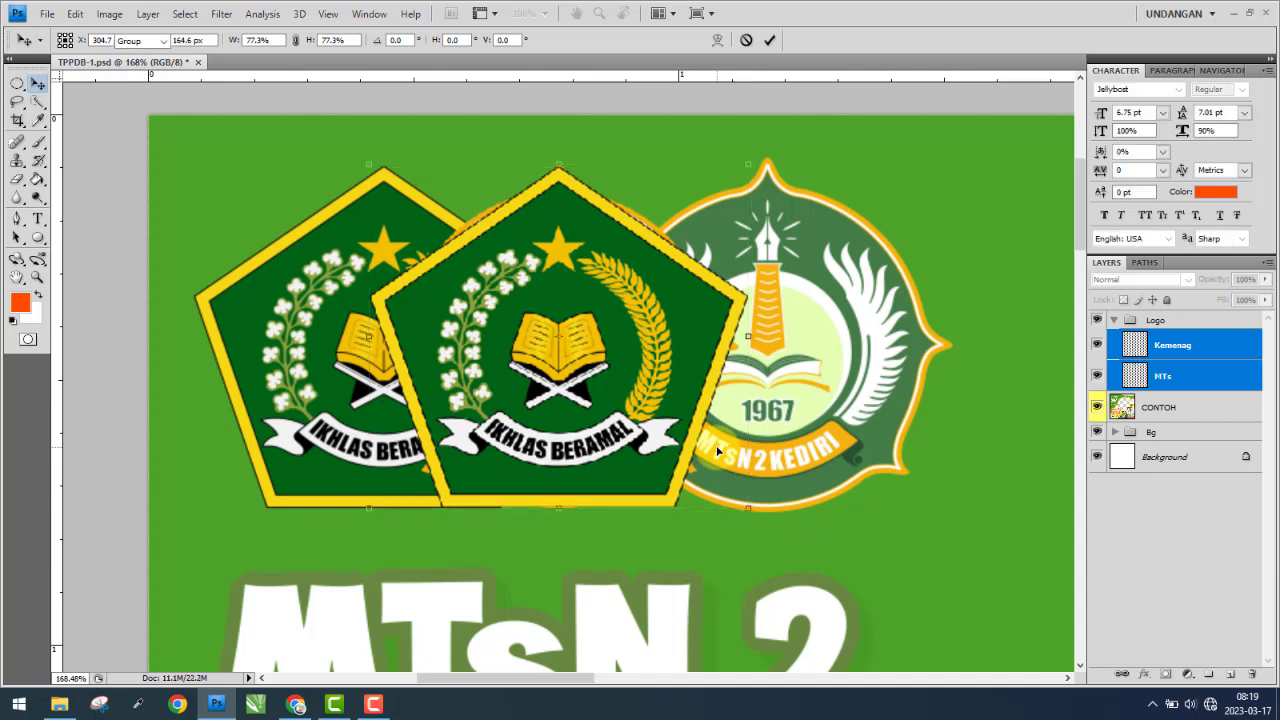
- Place Kemenag on the left reference logo, and enlarge and nudge MTs onto the second
{"action": "left_click", "coordinate": [1167, 348]}
{"action": "mouse_move", "coordinate": [688, 343]}
{"action": "left_mouse_down"}
{"action": "mouse_move", "coordinate": [506, 350]}
{"action": "mouse_move", "coordinate": [515, 356]}
{"action": "left_mouse_up"}
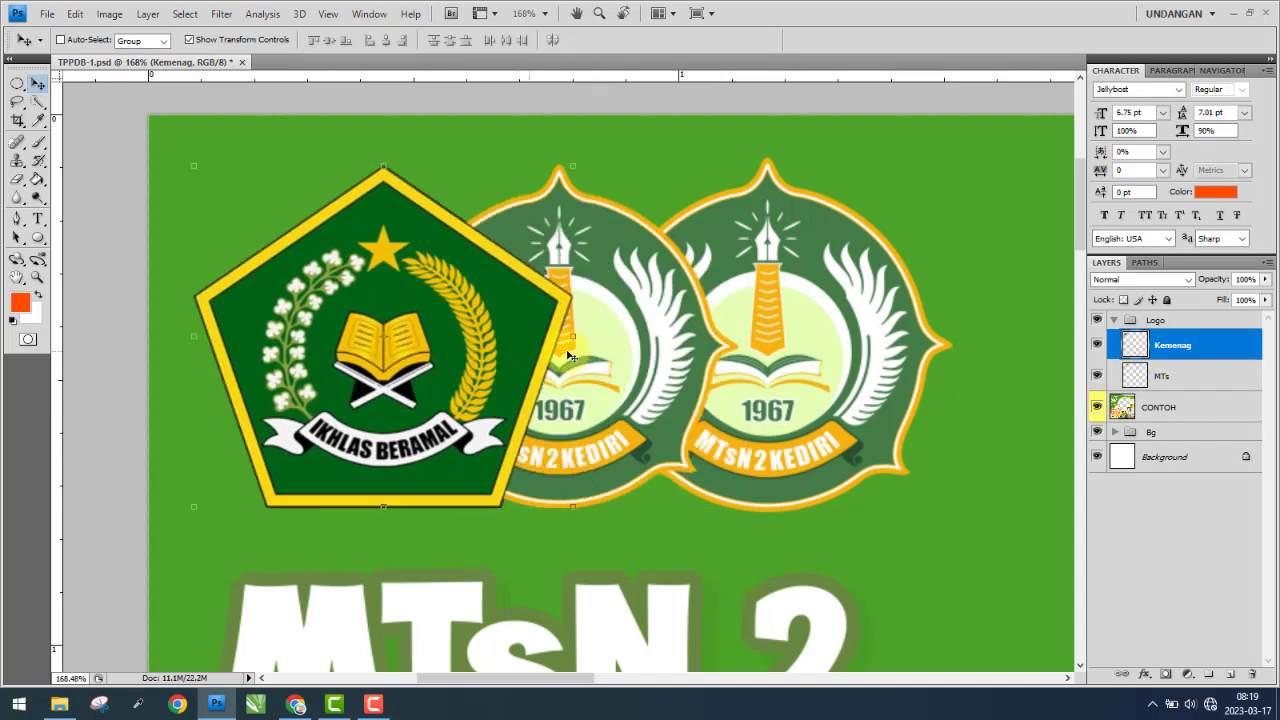
{"action": "left_click", "coordinate": [1196, 377]}
{"action": "left_click_drag", "start_coordinate": [658, 363], "coordinate": [895, 363]}
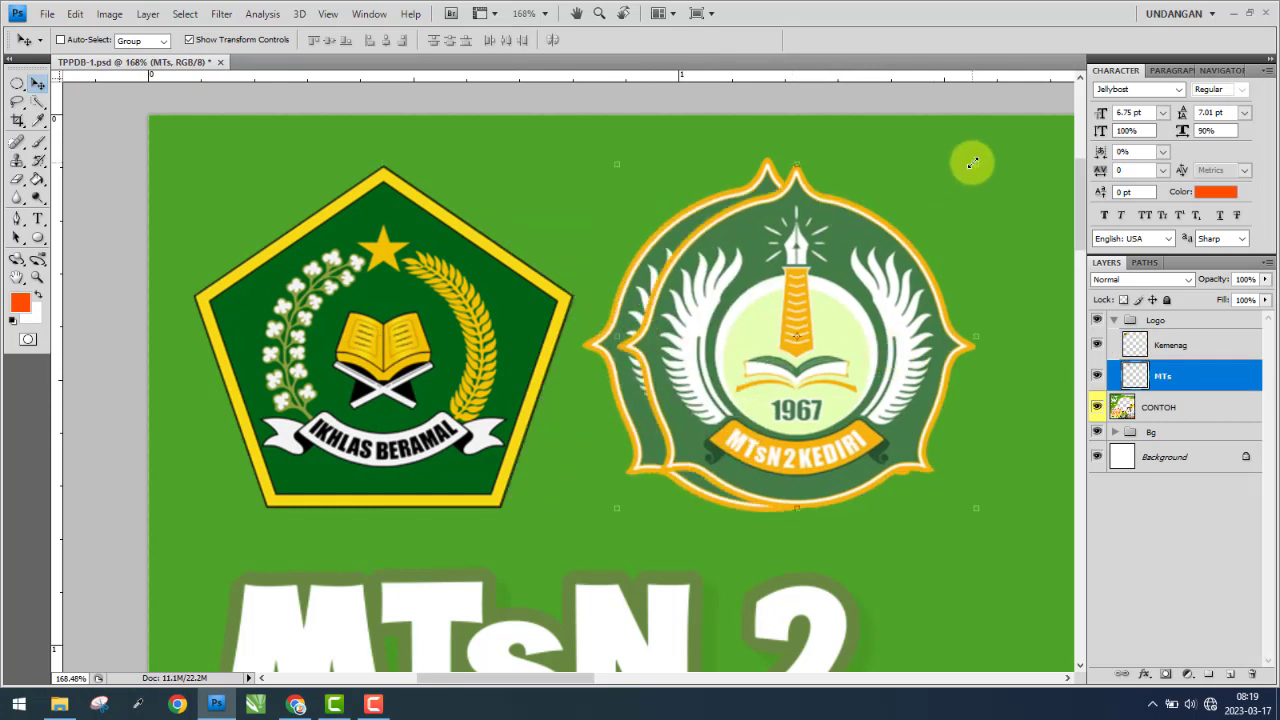
{"action": "left_click_drag", "start_coordinate": [972, 162], "coordinate": [985, 160]}
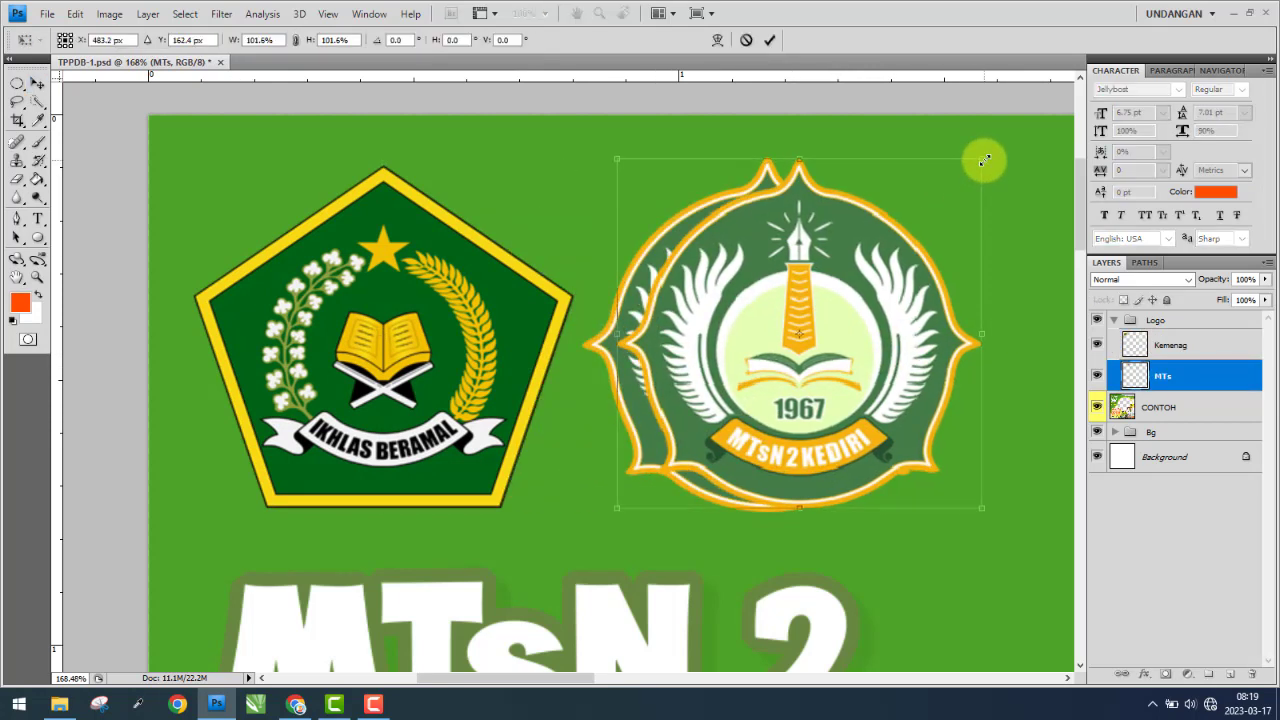
{"action": "left_click_drag", "start_coordinate": [982, 505], "coordinate": [987, 510]}
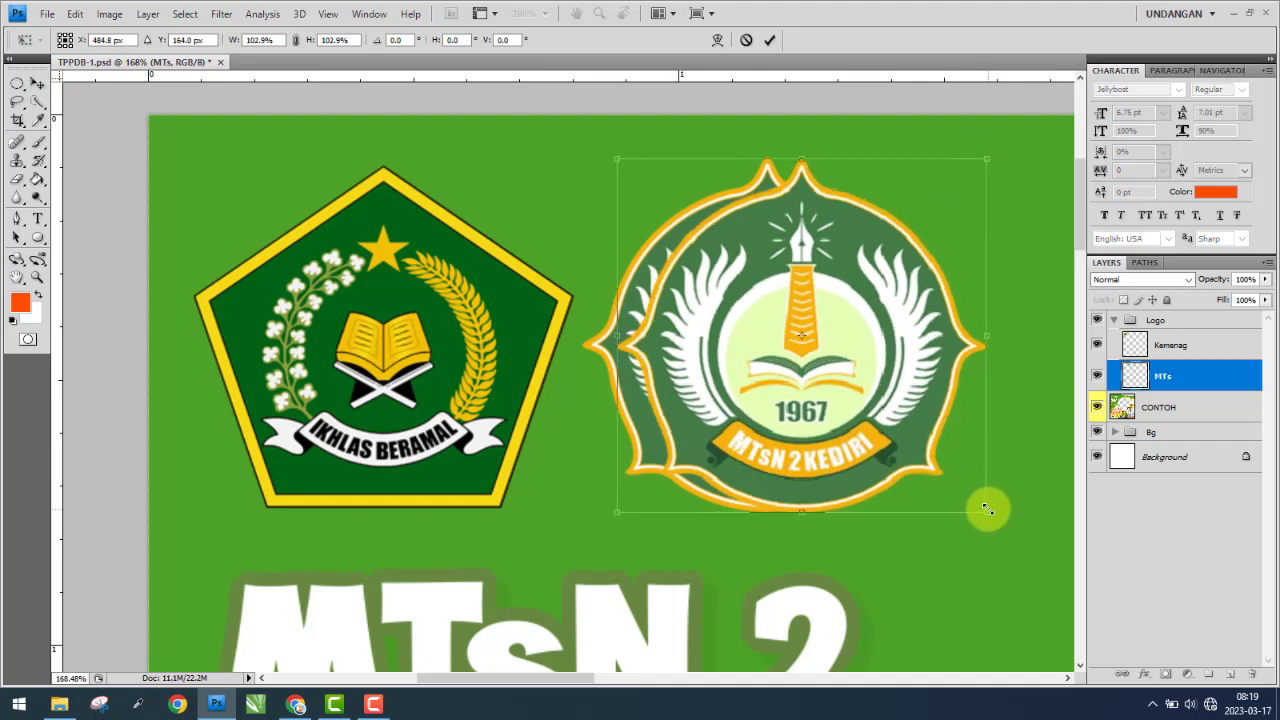
{"action": "key", "text": "Return"}
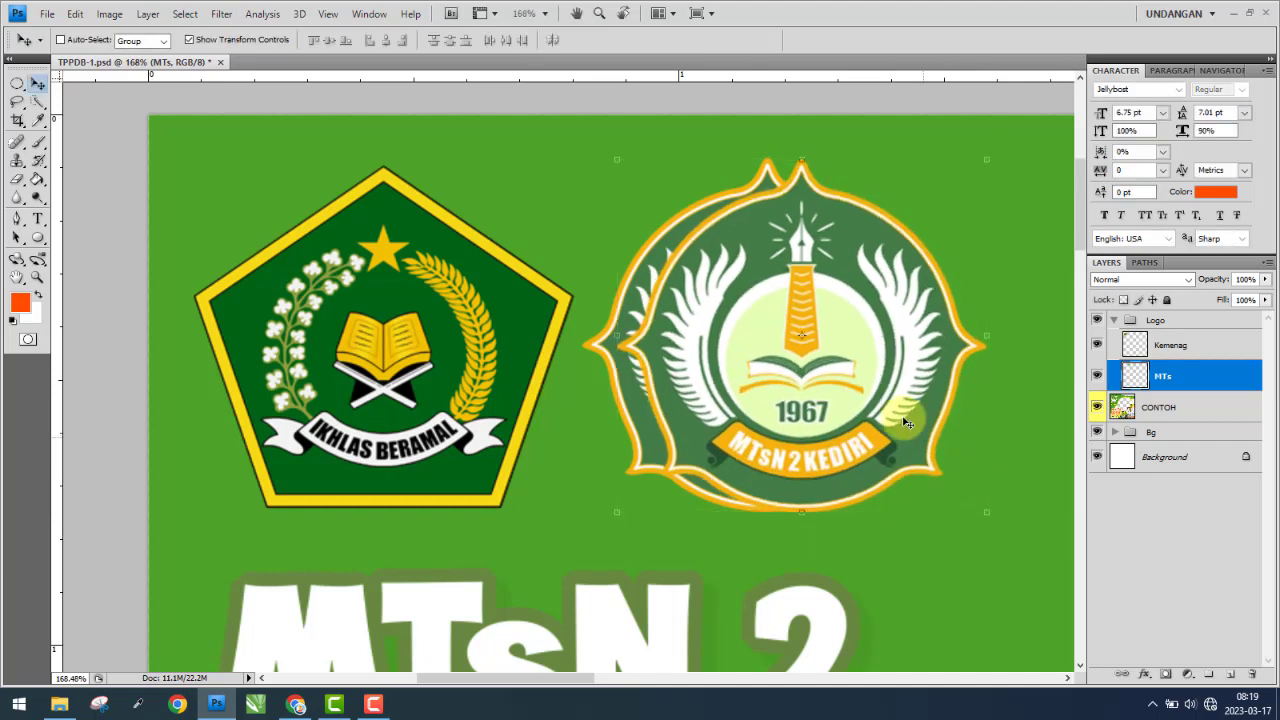
{"action": "key", "text": "Left"}
{"action": "key", "text": "Left"}
{"action": "key", "text": "Left"}
{"action": "key", "text": "Left"}
{"action": "key", "text": "Left"}
{"action": "key", "text": "Left"}
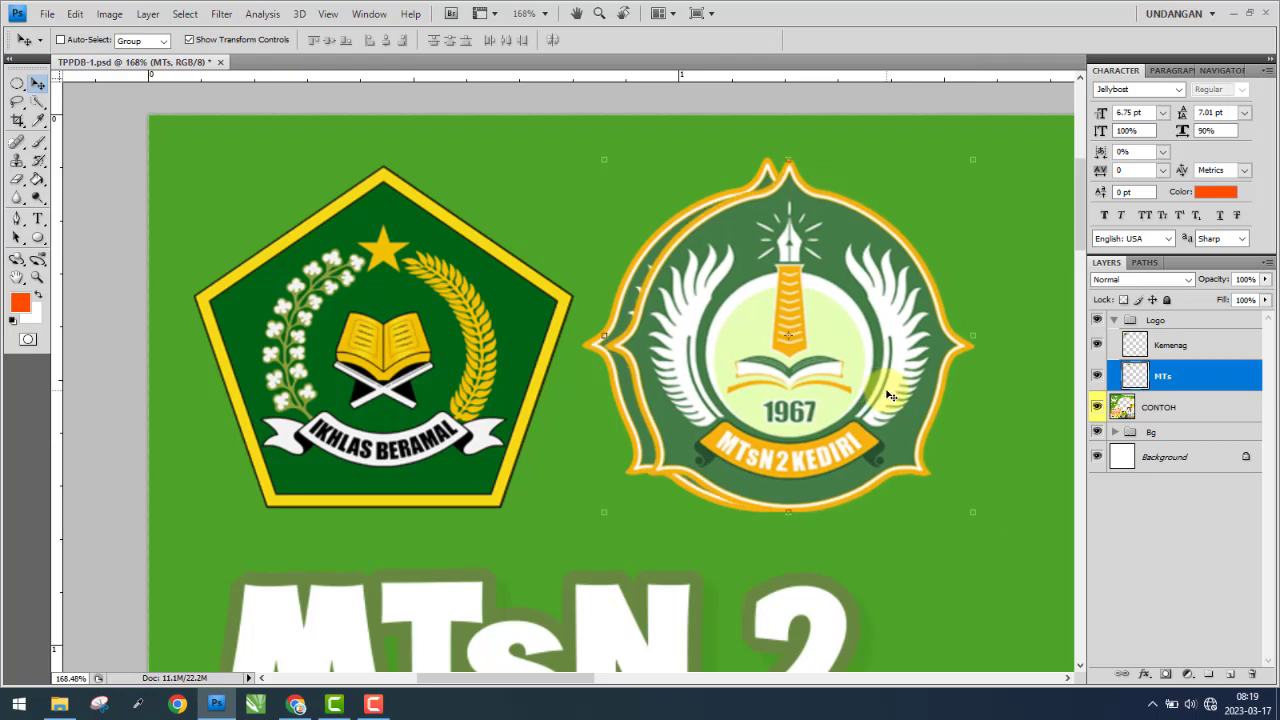
{"action": "key", "text": "Left"}
{"action": "key", "text": "Left"}
{"action": "key", "text": "Left"}
{"action": "key", "text": "Left"}
{"action": "key", "text": "Left"}
{"action": "key", "text": "Left"}
{"action": "key", "text": "Left"}
{"action": "key", "text": "Left"}
{"action": "key", "text": "Left"}
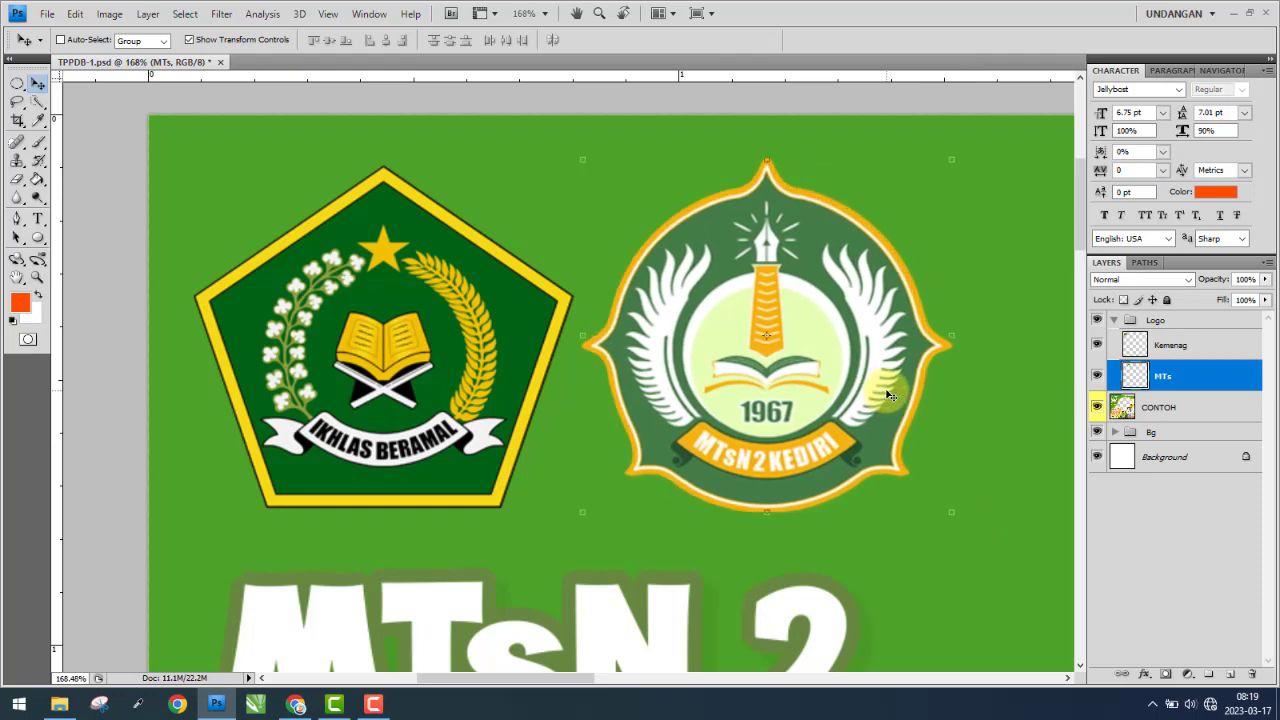
{"action": "key", "text": "Left"}
- Pan to view the circle and right-side text, then collapse the Logo group
{"action": "scroll", "coordinate": [630, 400], "scroll_direction": "down", "scroll_amount": 2}
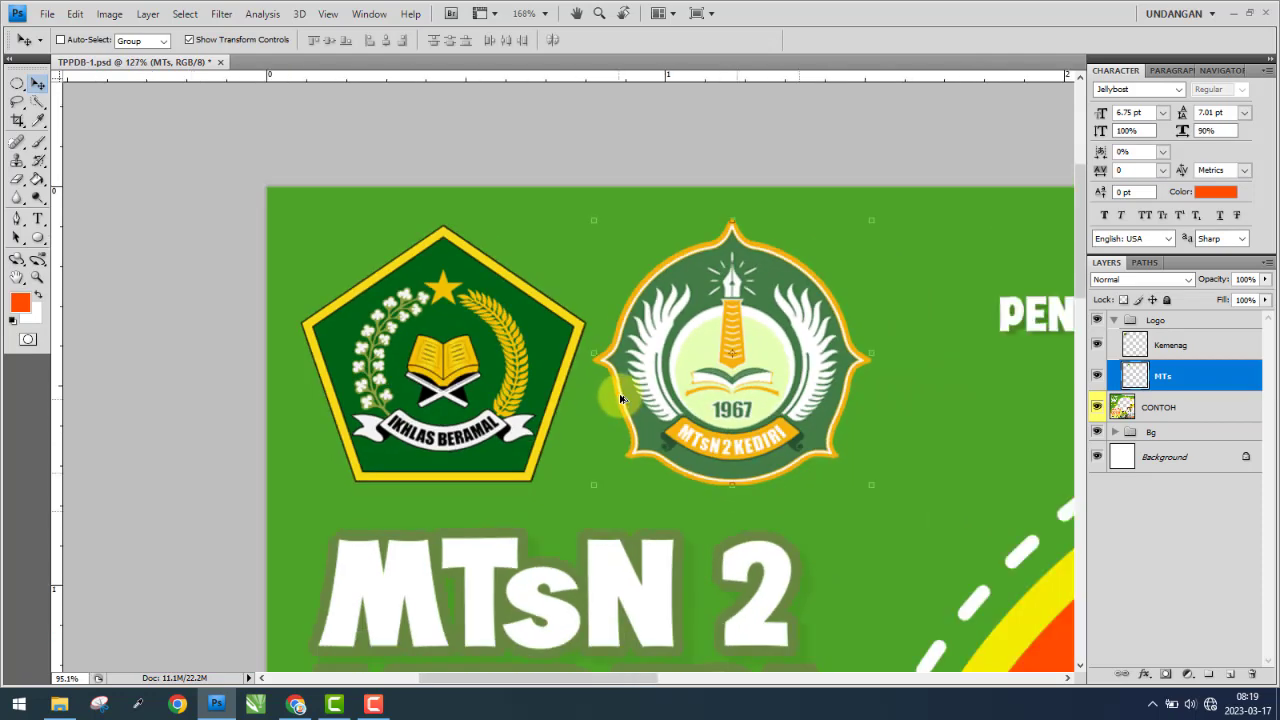
{"action": "scroll", "coordinate": [630, 400], "scroll_direction": "down", "scroll_amount": 2}
{"action": "left_click_drag", "start_coordinate": [968, 488], "coordinate": [423, 323]}
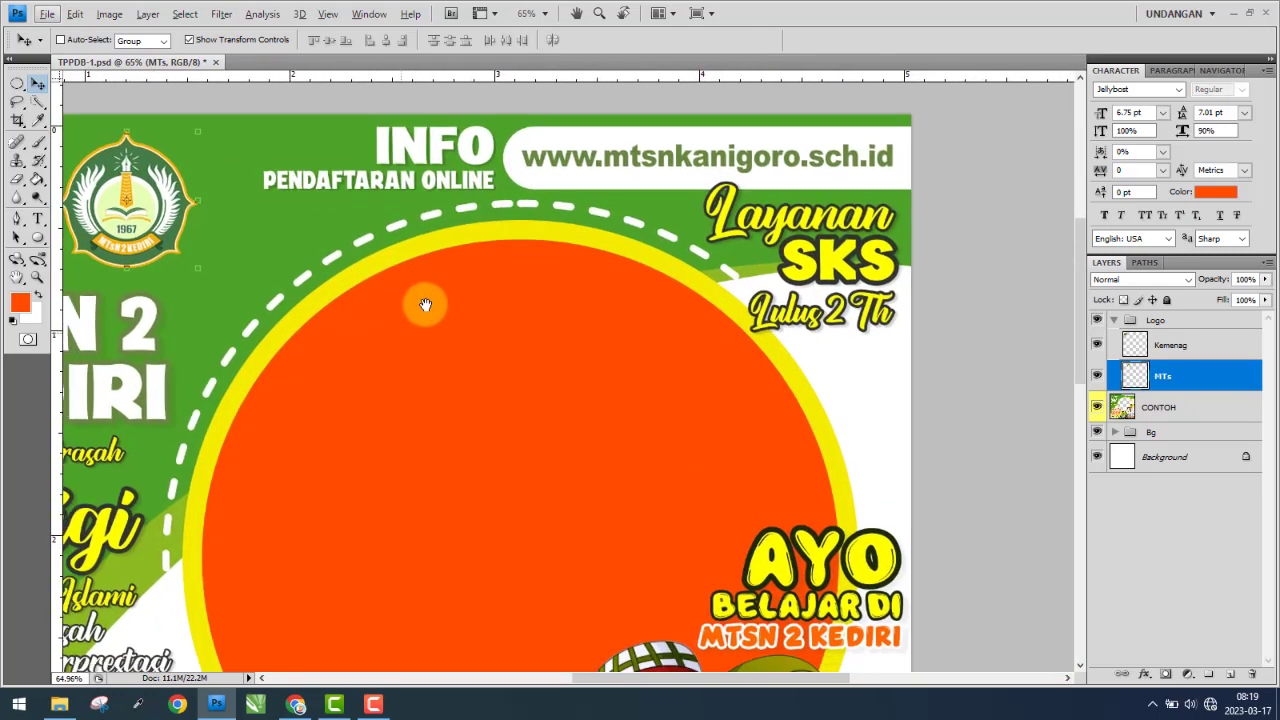
{"action": "scroll", "coordinate": [491, 331], "scroll_direction": "down", "scroll_amount": 2}
{"action": "scroll", "coordinate": [640, 358], "scroll_direction": "down", "scroll_amount": 1}
{"action": "scroll", "coordinate": [640, 358], "scroll_direction": "down", "scroll_amount": 2}
{"action": "scroll", "coordinate": [640, 358], "scroll_direction": "down", "scroll_amount": 1}
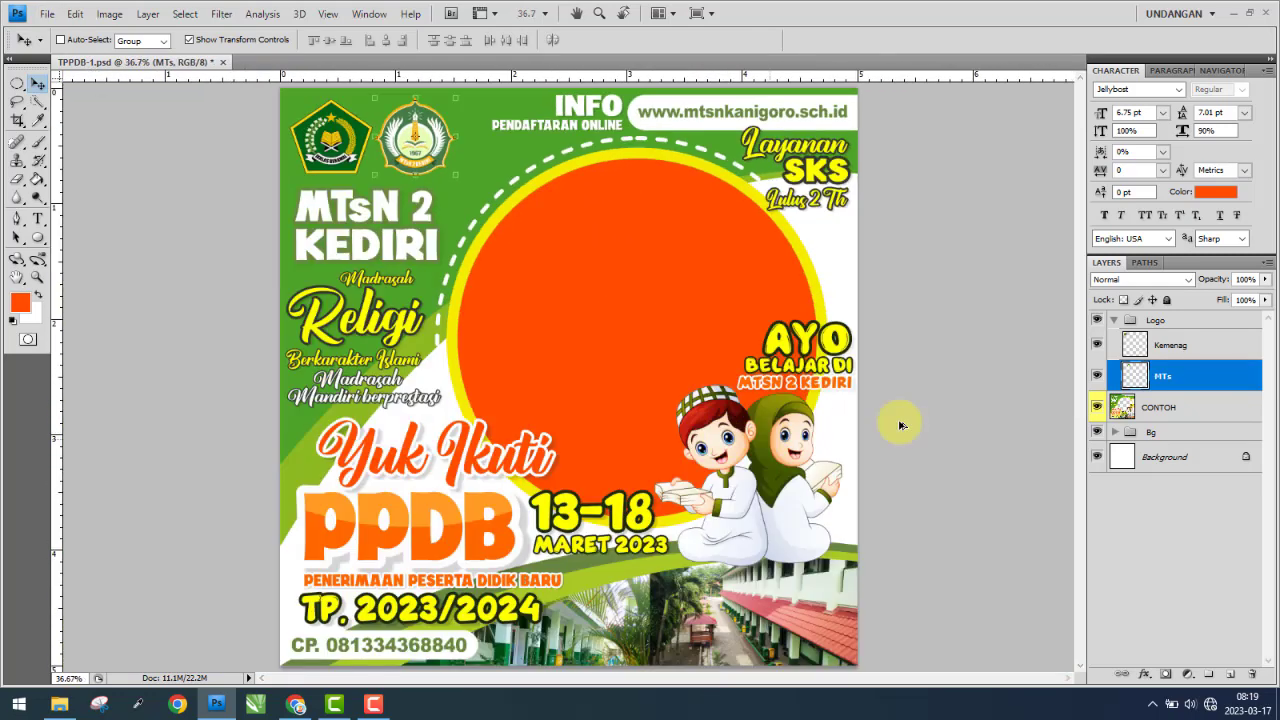
{"action": "left_click", "coordinate": [1165, 345]}
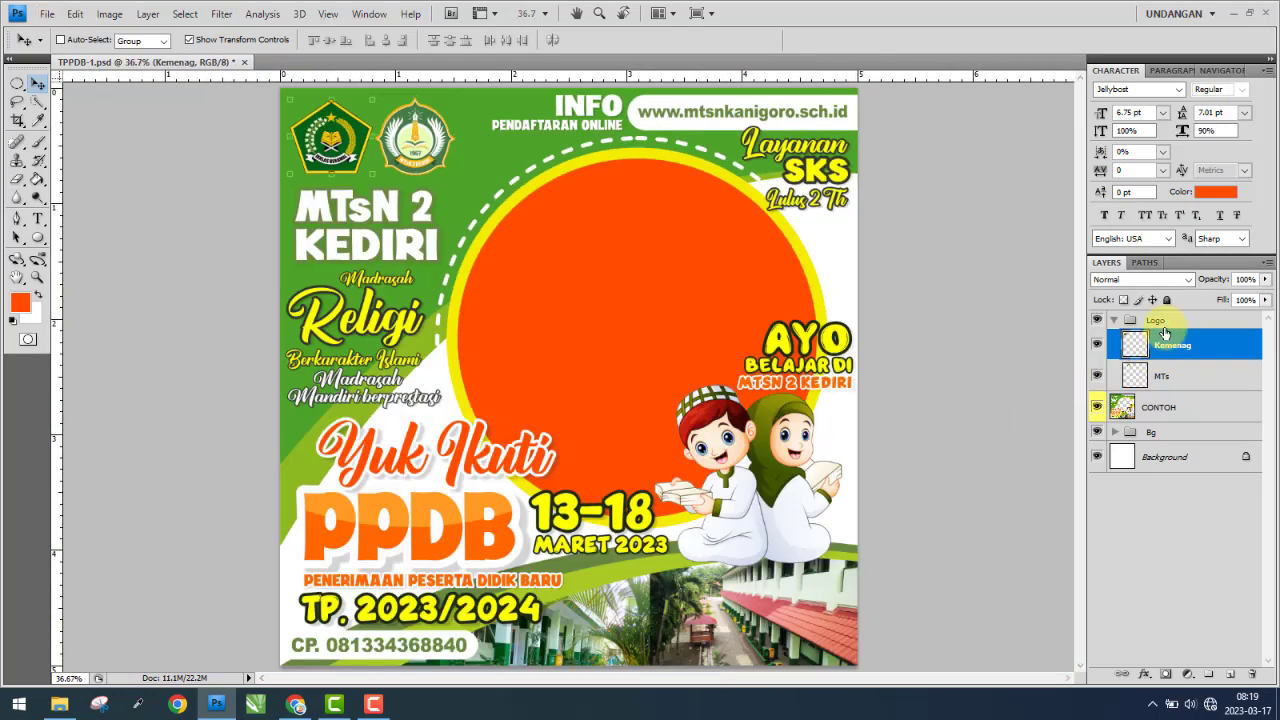
{"action": "left_click", "coordinate": [1113, 323]}
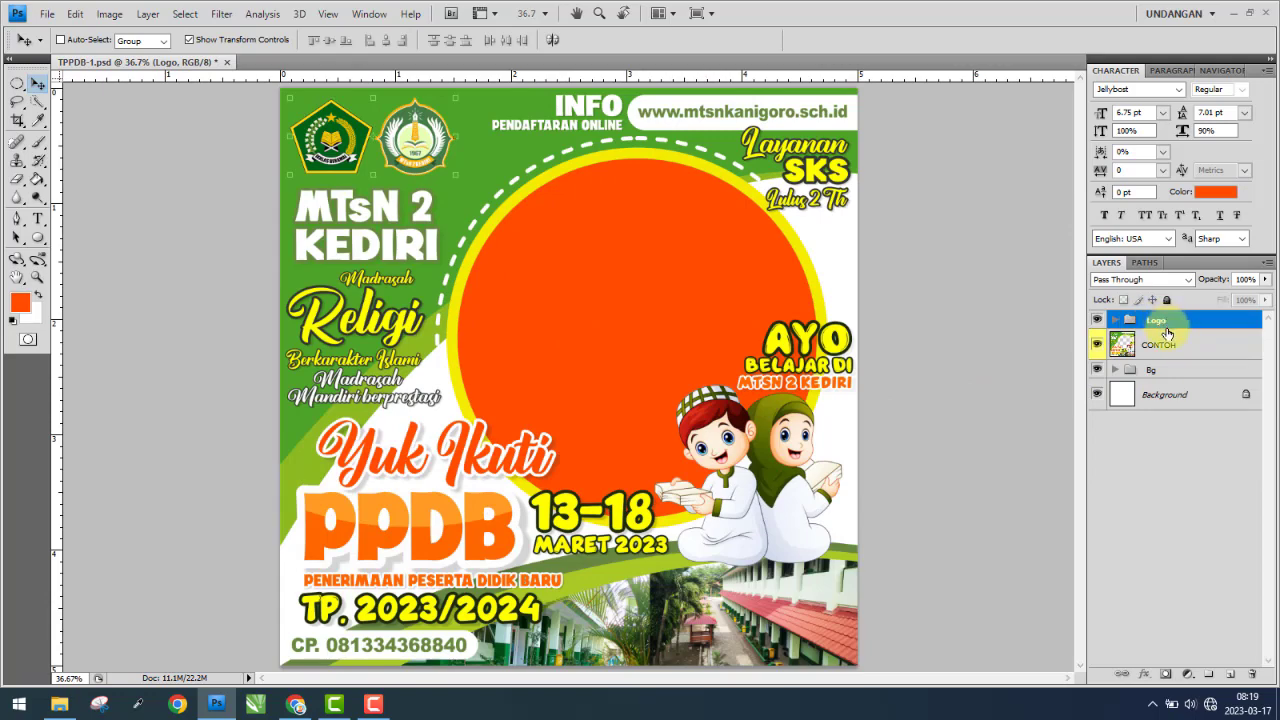
{"action": "left_click", "coordinate": [72, 710]}
- Go up to TPPDB-1P, open the Bahan folder, and drag out the Kartun-edit image
{"action": "left_click", "coordinate": [72, 710]}
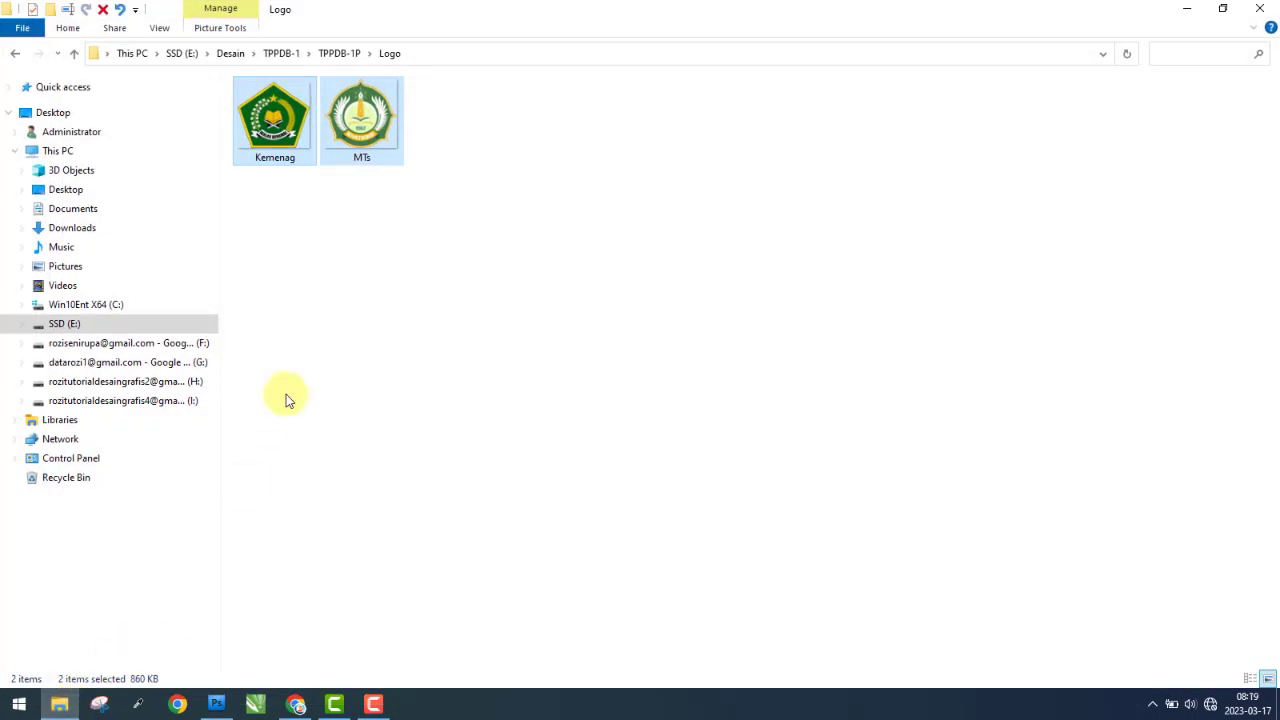
{"action": "left_click", "coordinate": [15, 55]}
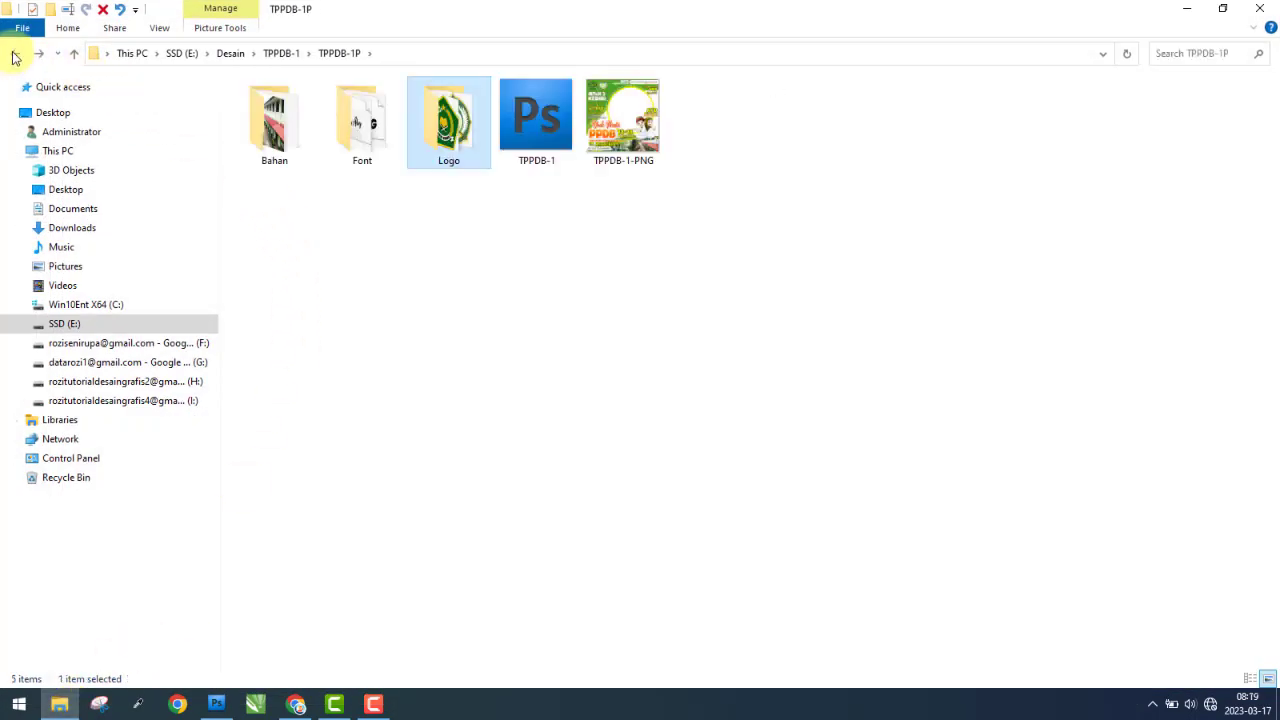
{"action": "double_click", "coordinate": [271, 122]}
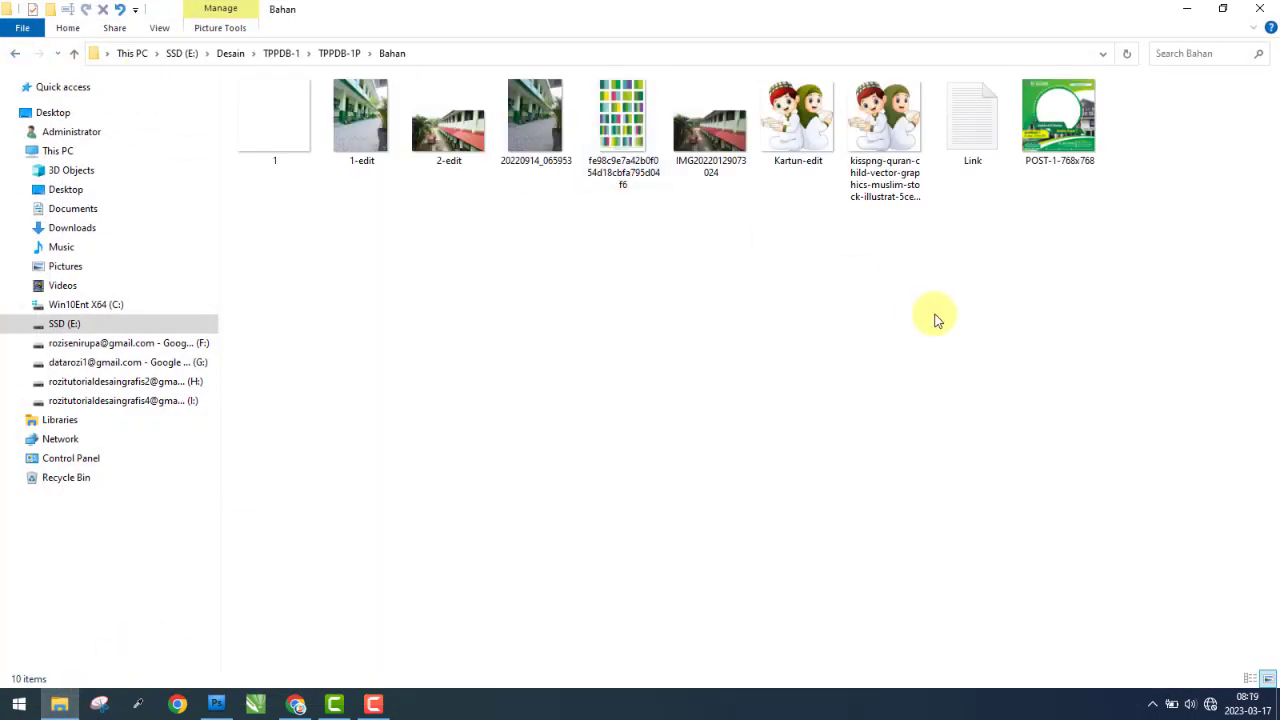
{"action": "mouse_move", "coordinate": [798, 118]}
{"action": "left_mouse_down"}
{"action": "mouse_move", "coordinate": [617, 363]}
{"action": "mouse_move", "coordinate": [240, 670]}
{"action": "left_mouse_up"}
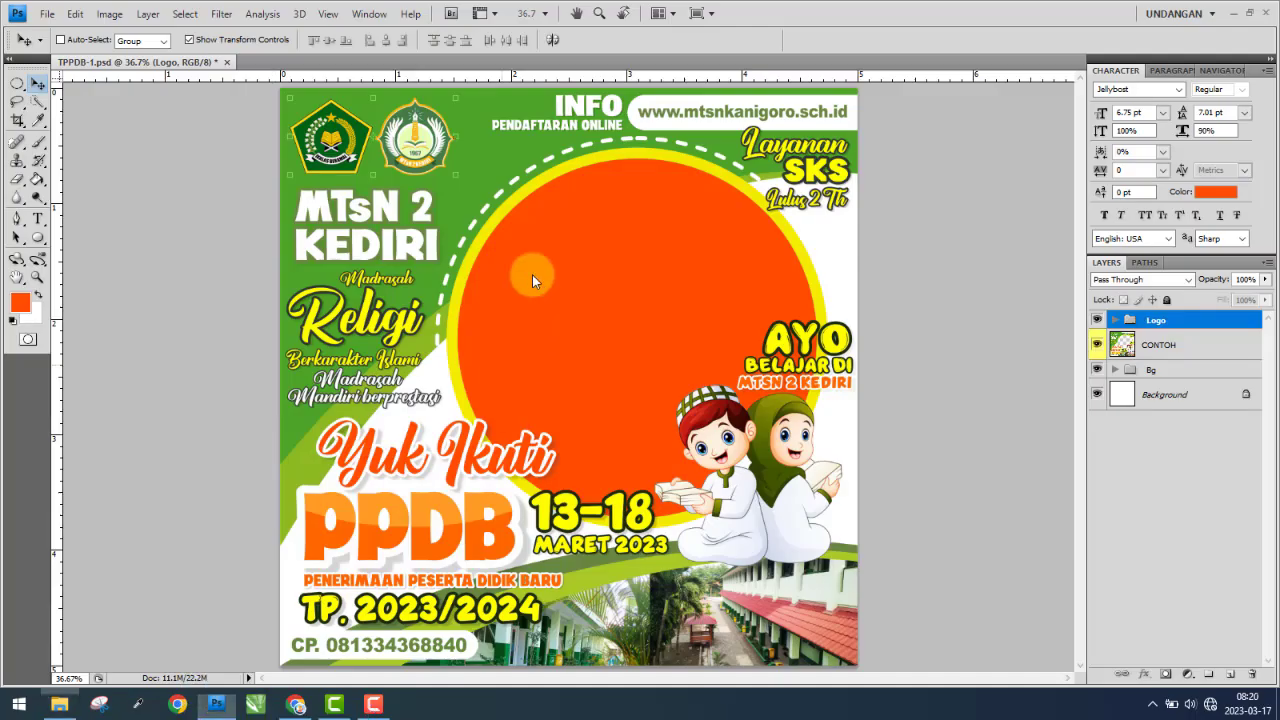
- Copy Kartun-edit.png into the poster as the Kartun layer and close its document
{"action": "left_click_drag", "start_coordinate": [240, 670], "coordinate": [540, 270]}
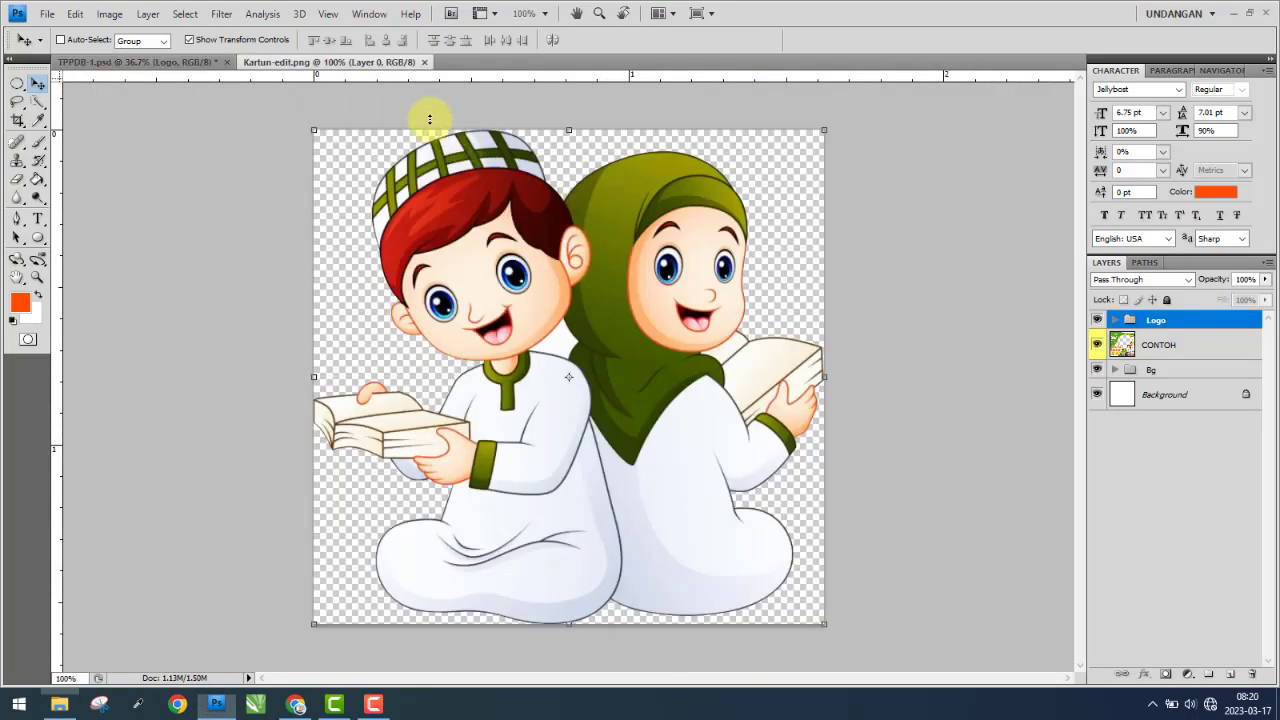
{"action": "left_click_drag", "start_coordinate": [330, 62], "coordinate": [314, 300]}
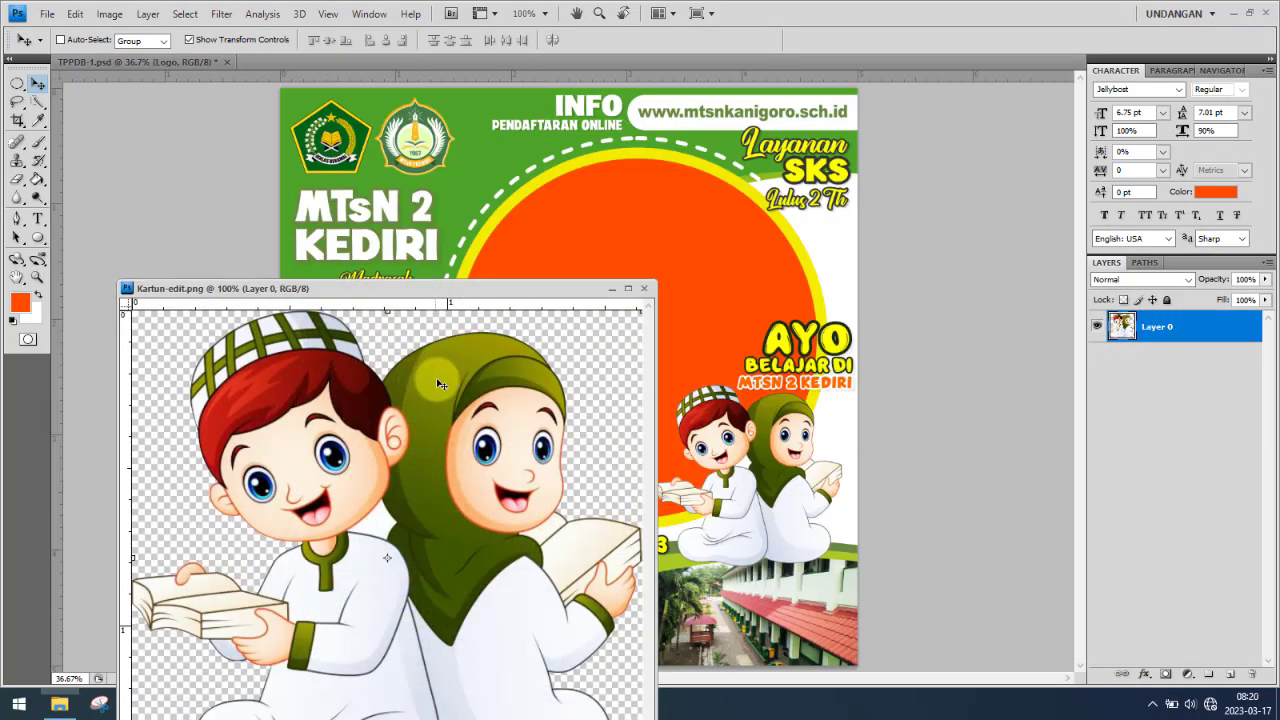
{"action": "left_click_drag", "start_coordinate": [400, 450], "coordinate": [698, 189]}
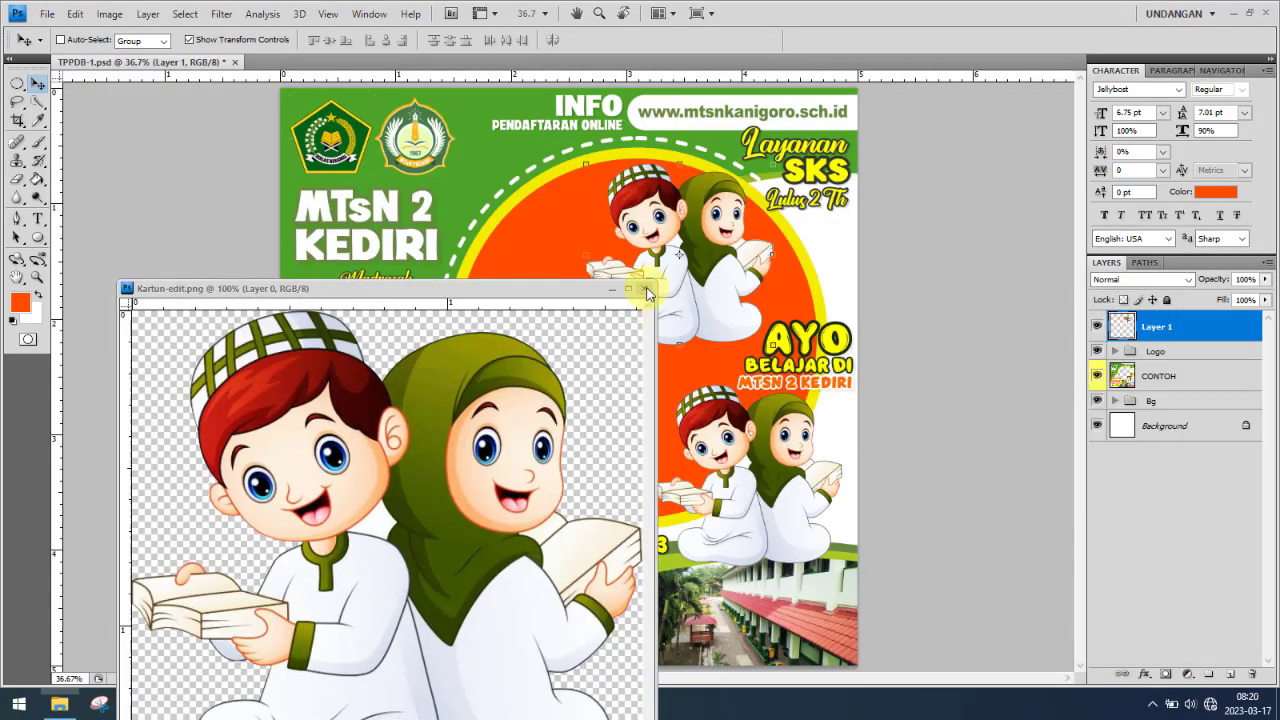
{"action": "left_click", "coordinate": [644, 288]}
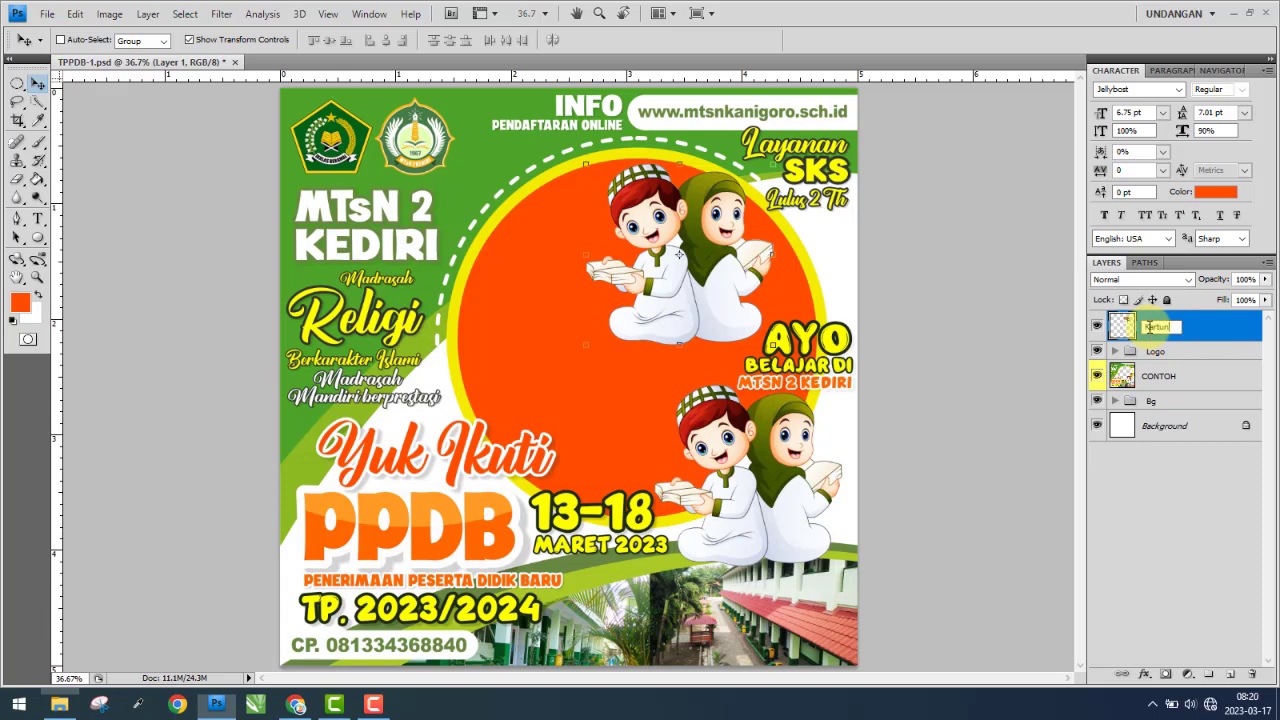
- Move the cartoon onto the reference cartoon at the orange circle's lower right, nudging for alignment
{"action": "left_click_drag", "start_coordinate": [710, 302], "coordinate": [786, 526]}
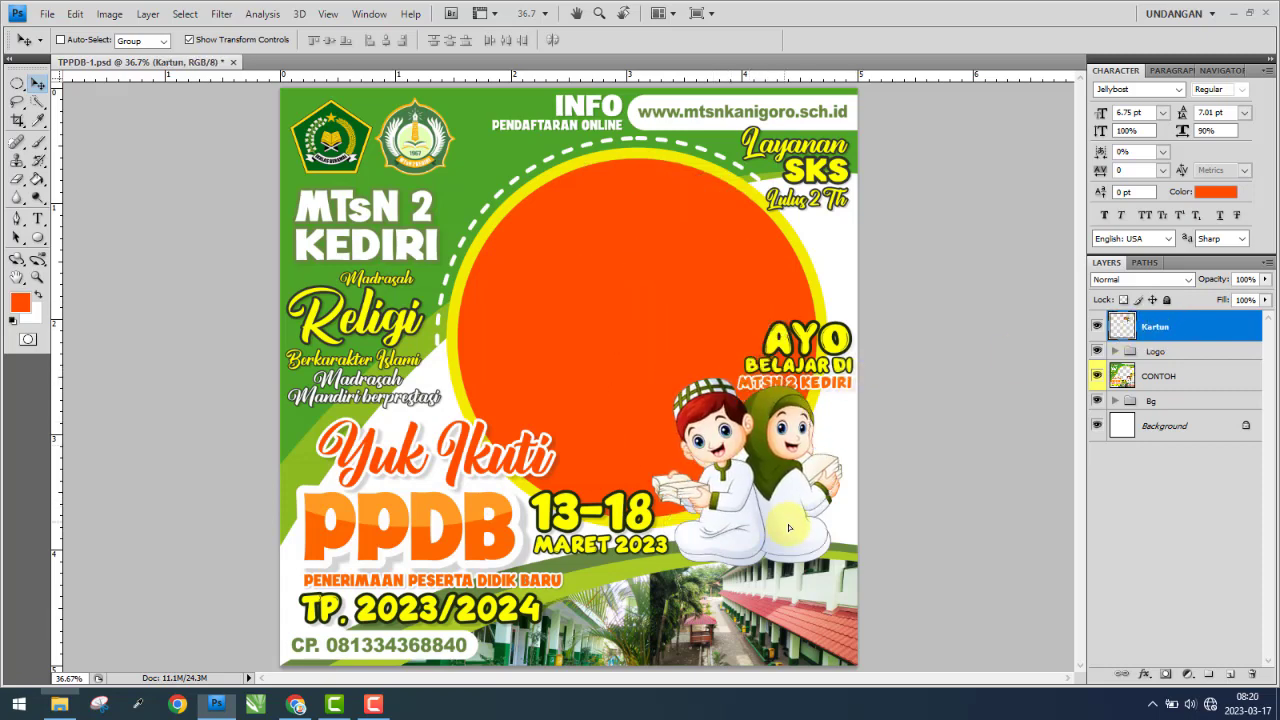
{"action": "scroll", "coordinate": [776, 430], "scroll_direction": "up", "scroll_amount": 2}
{"action": "scroll", "coordinate": [780, 420], "scroll_direction": "up", "scroll_amount": 2}
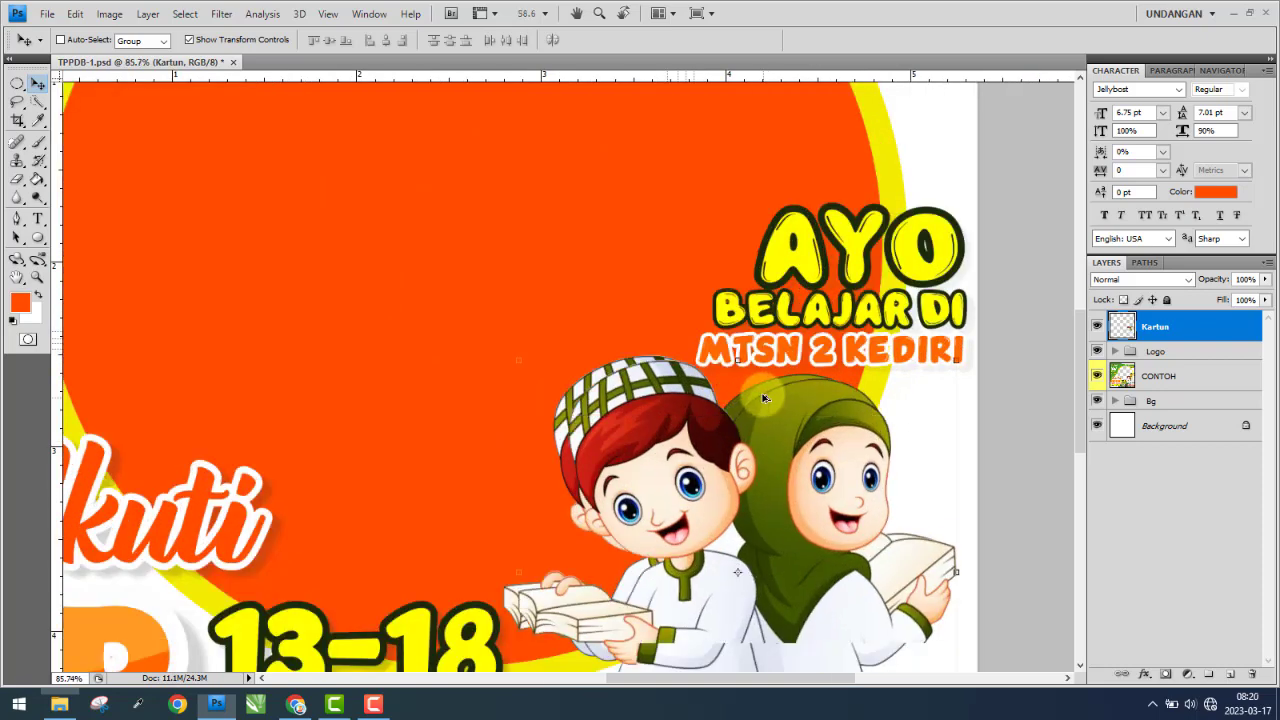
{"action": "scroll", "coordinate": [796, 400], "scroll_direction": "up", "scroll_amount": 2}
{"action": "scroll", "coordinate": [797, 400], "scroll_direction": "up", "scroll_amount": 2}
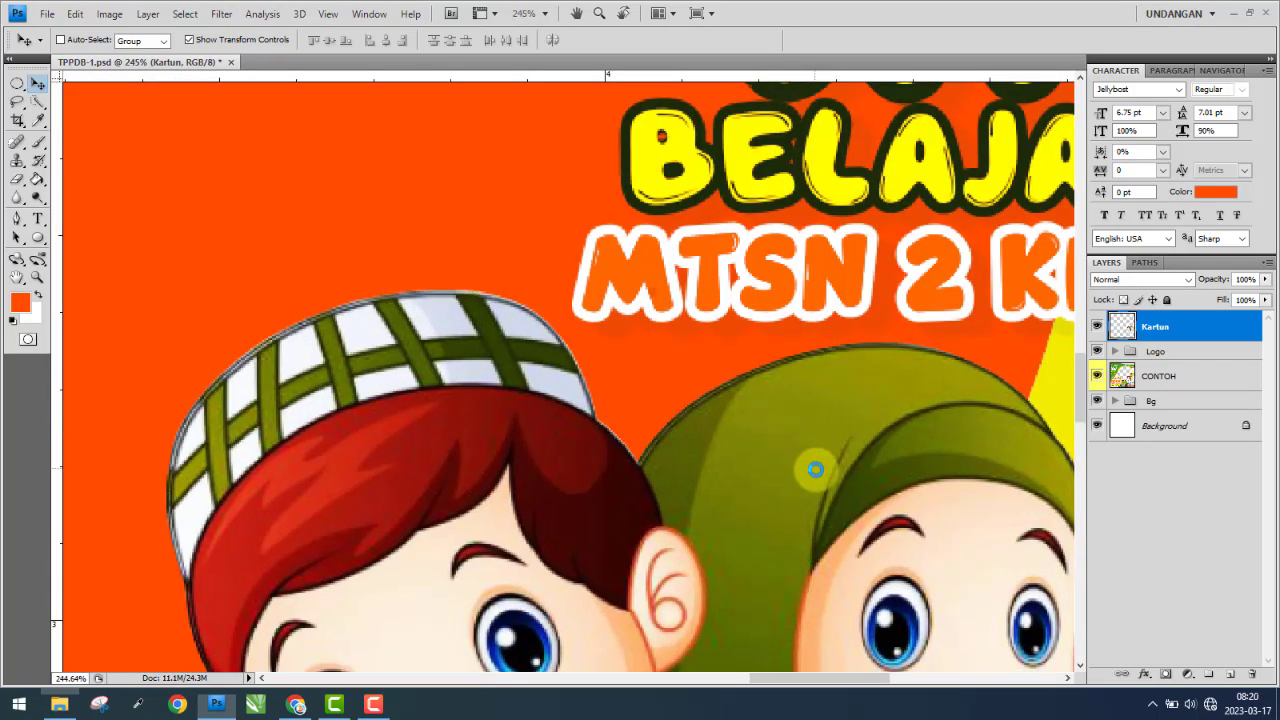
{"action": "key", "text": "Up"}
{"action": "key", "text": "Up"}
{"action": "key", "text": "Up"}
{"action": "key", "text": "Down"}
{"action": "key", "text": "Down"}
{"action": "key", "text": "Up"}
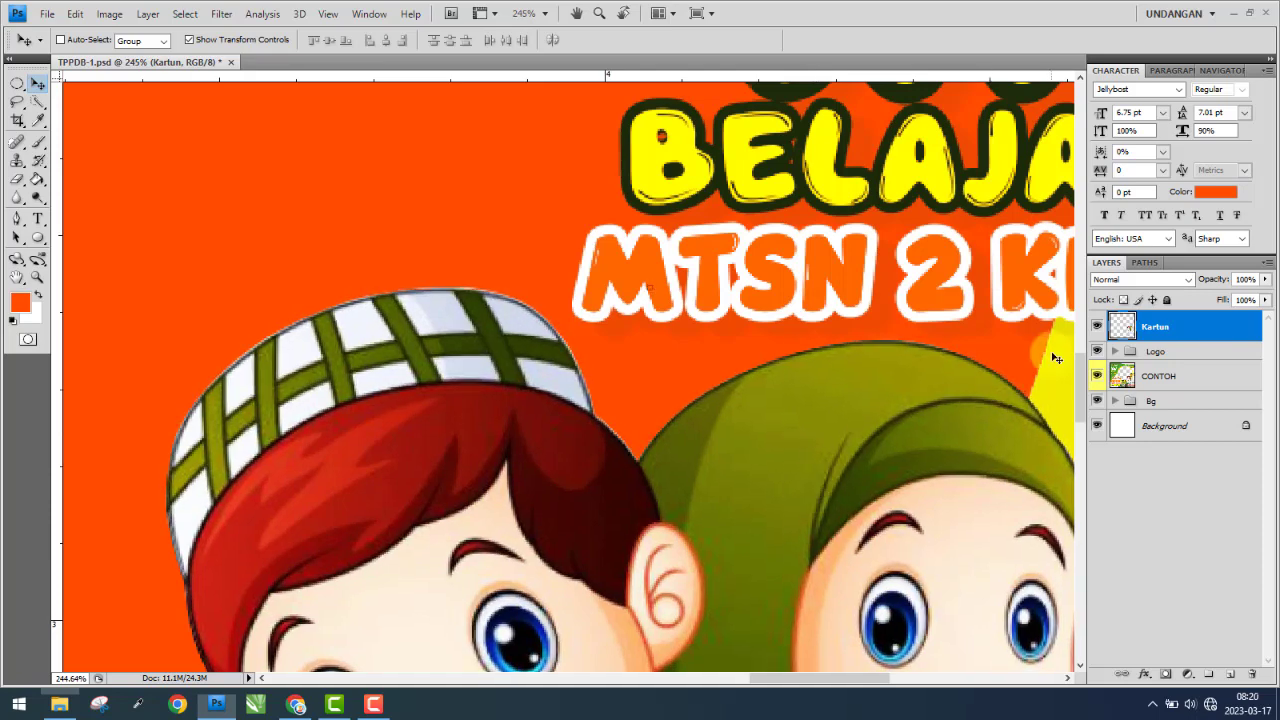
- Toggle the Kartun layer to check its alignment, then zoom out to the whole poster
{"action": "left_click", "coordinate": [1097, 328]}
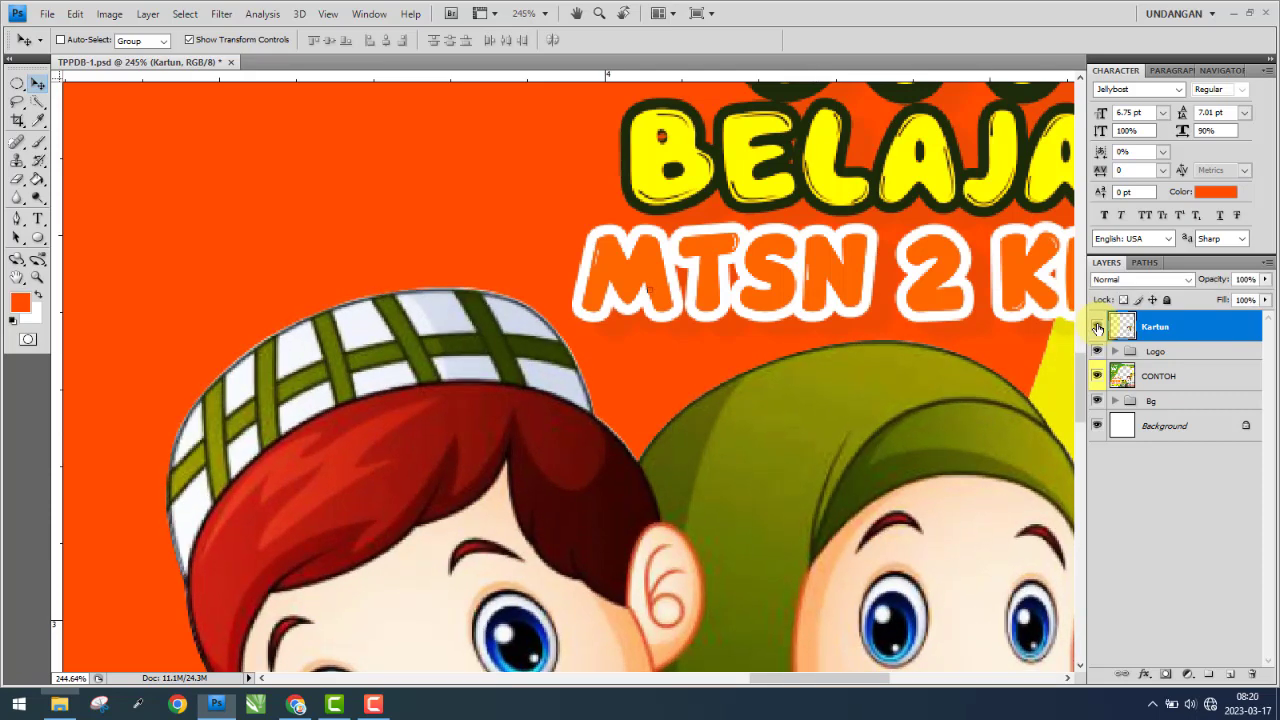
{"action": "left_click", "coordinate": [1097, 328]}
{"action": "left_click", "coordinate": [1097, 328]}
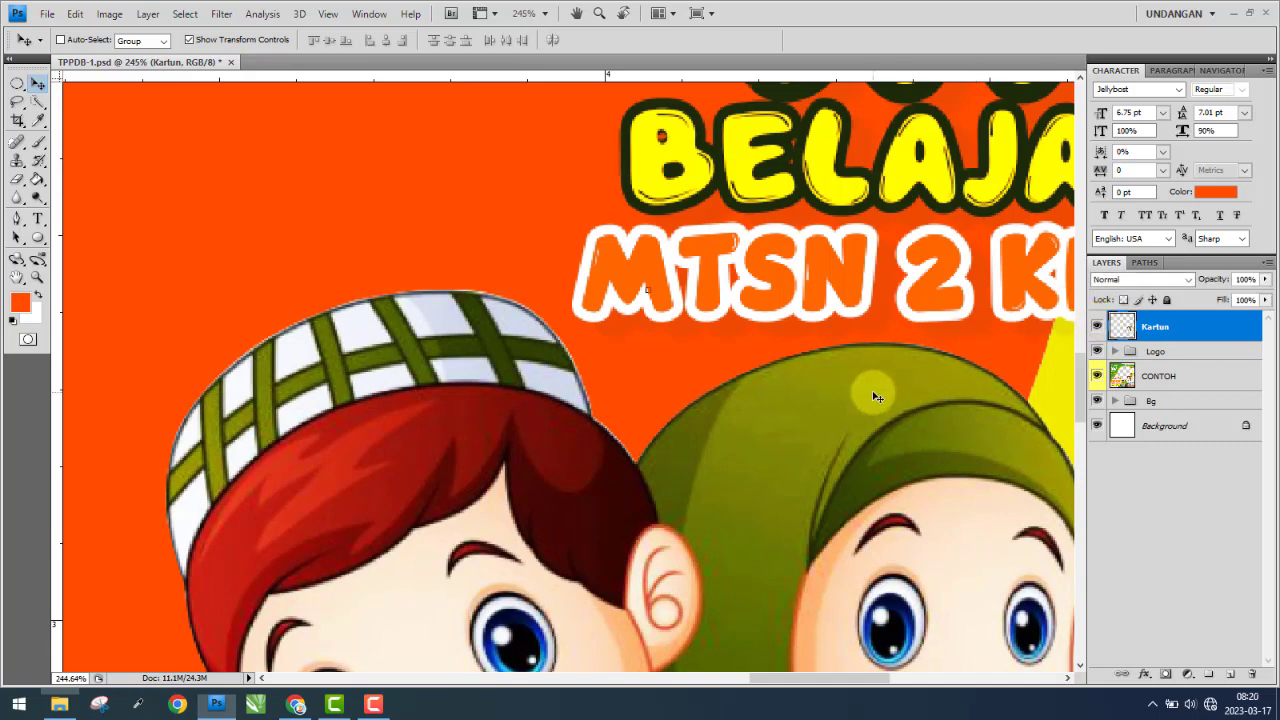
{"action": "scroll", "coordinate": [871, 386], "scroll_direction": "down", "scroll_amount": 2}
{"action": "scroll", "coordinate": [871, 386], "scroll_direction": "down", "scroll_amount": 4}
{"action": "scroll", "coordinate": [867, 423], "scroll_direction": "down", "scroll_amount": 4}
{"action": "scroll", "coordinate": [867, 423], "scroll_direction": "down", "scroll_amount": 1}
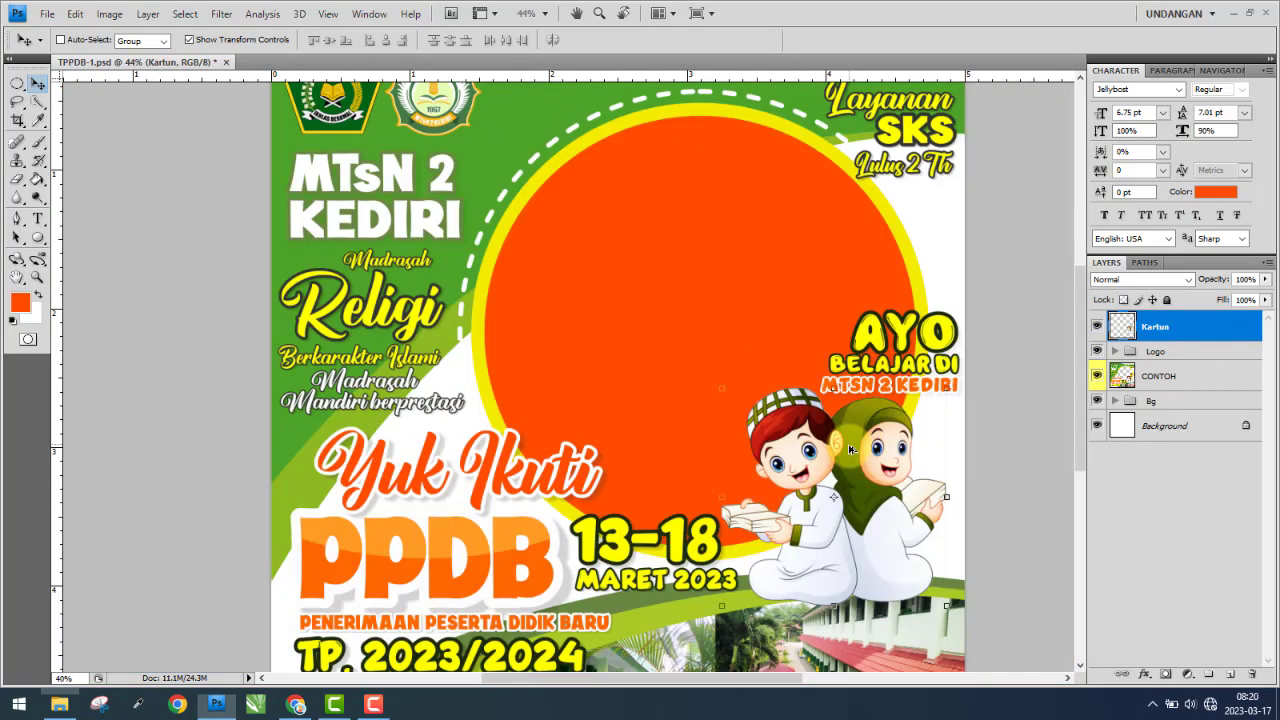
{"action": "scroll", "coordinate": [867, 423], "scroll_direction": "down", "scroll_amount": 2}
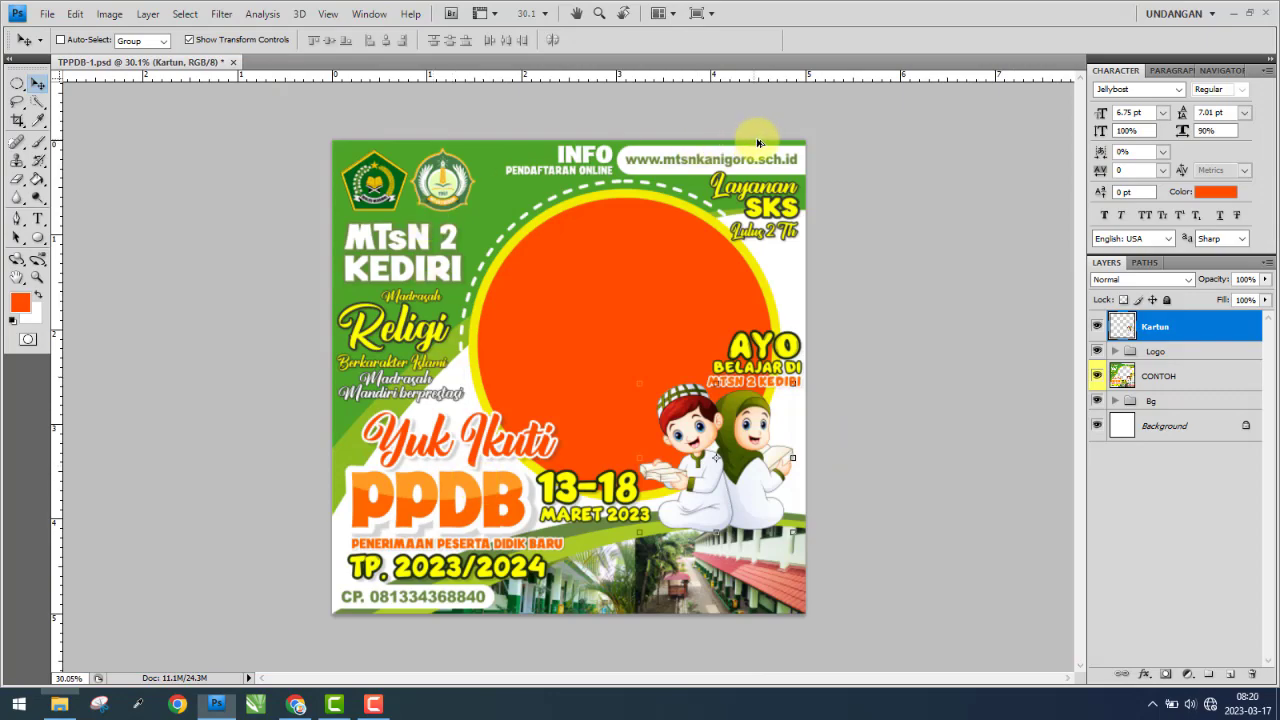
- Move the CONTOH reference layer to the top of the Bg group, above Lingkaran
{"action": "scroll", "coordinate": [737, 571], "scroll_direction": "up", "scroll_amount": 1}
{"action": "scroll", "coordinate": [740, 540], "scroll_direction": "up", "scroll_amount": 1}
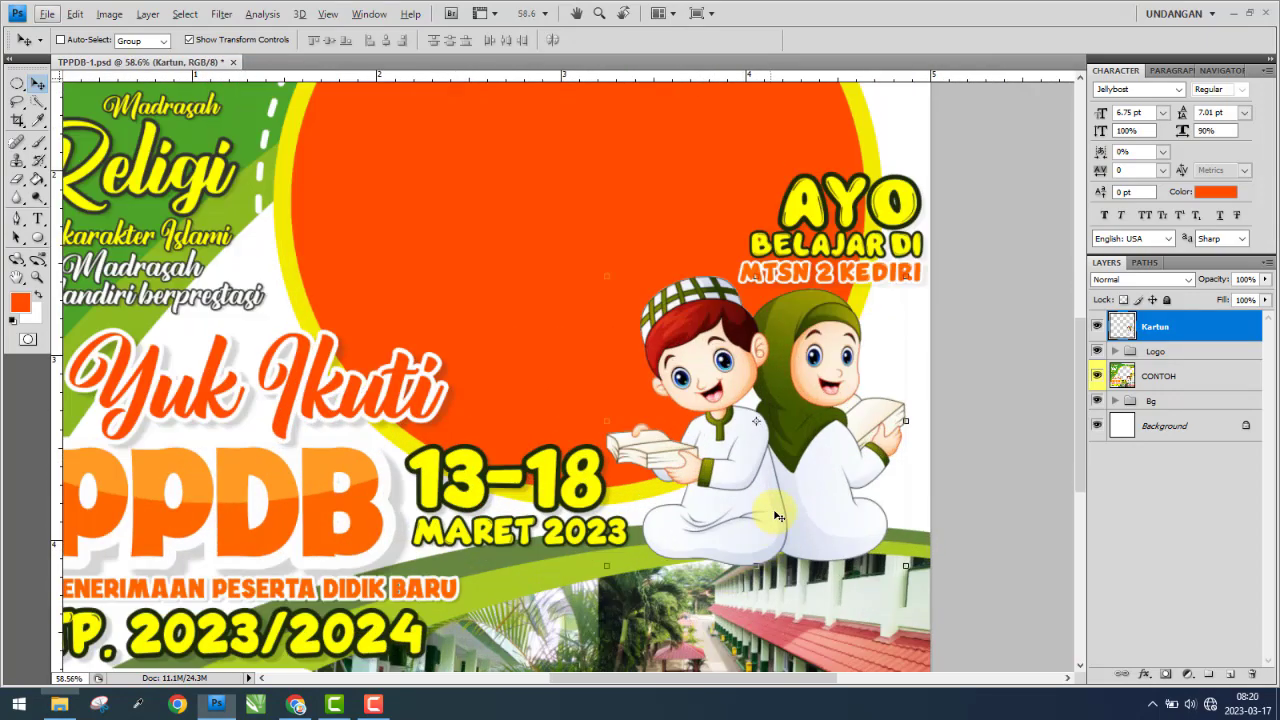
{"action": "scroll", "coordinate": [748, 500], "scroll_direction": "up", "scroll_amount": 1}
{"action": "scroll", "coordinate": [754, 463], "scroll_direction": "up", "scroll_amount": 1}
{"action": "scroll", "coordinate": [754, 463], "scroll_direction": "up", "scroll_amount": 1}
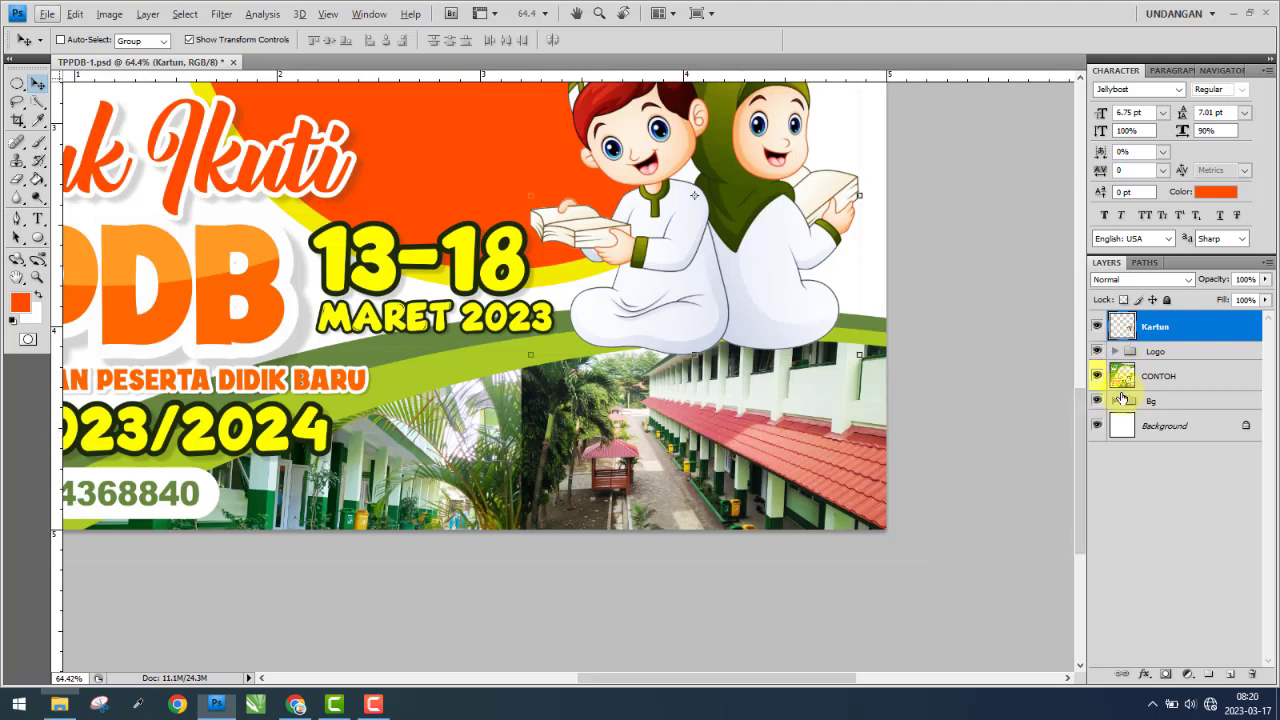
{"action": "left_click", "coordinate": [1114, 402]}
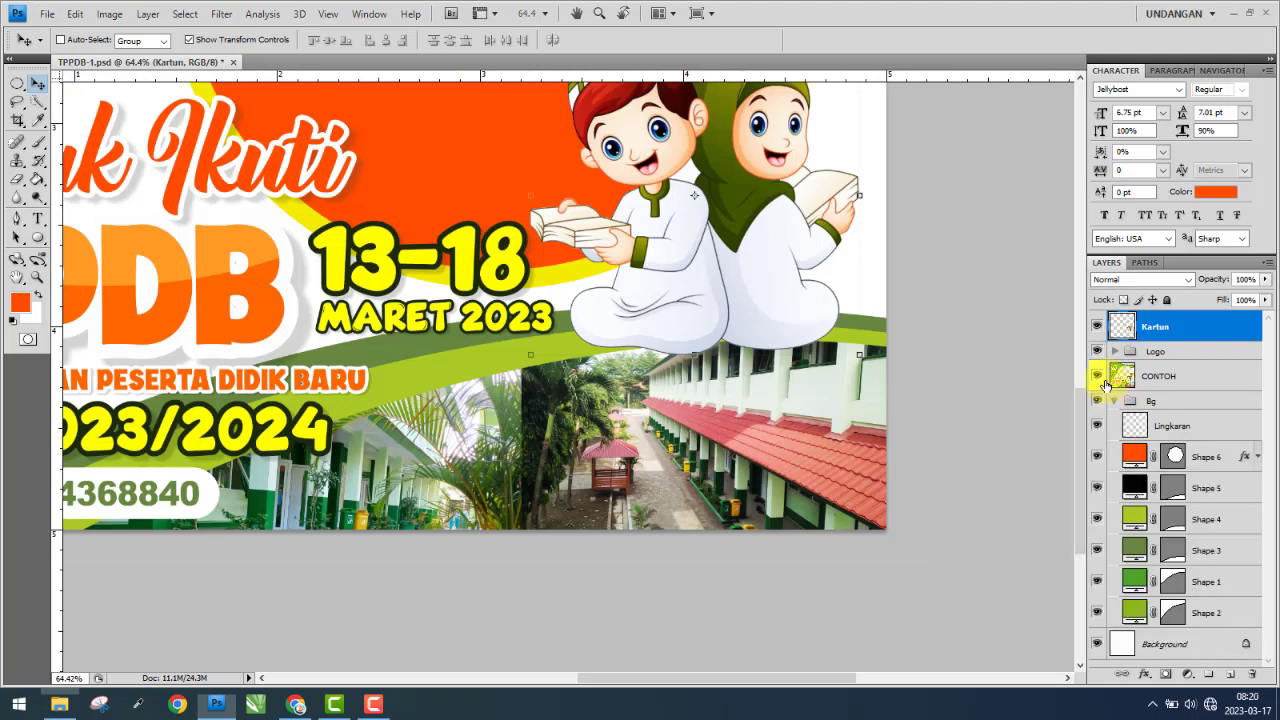
{"action": "left_click", "coordinate": [1203, 378]}
{"action": "scroll", "coordinate": [1210, 375], "scroll_direction": "down", "scroll_amount": 1}
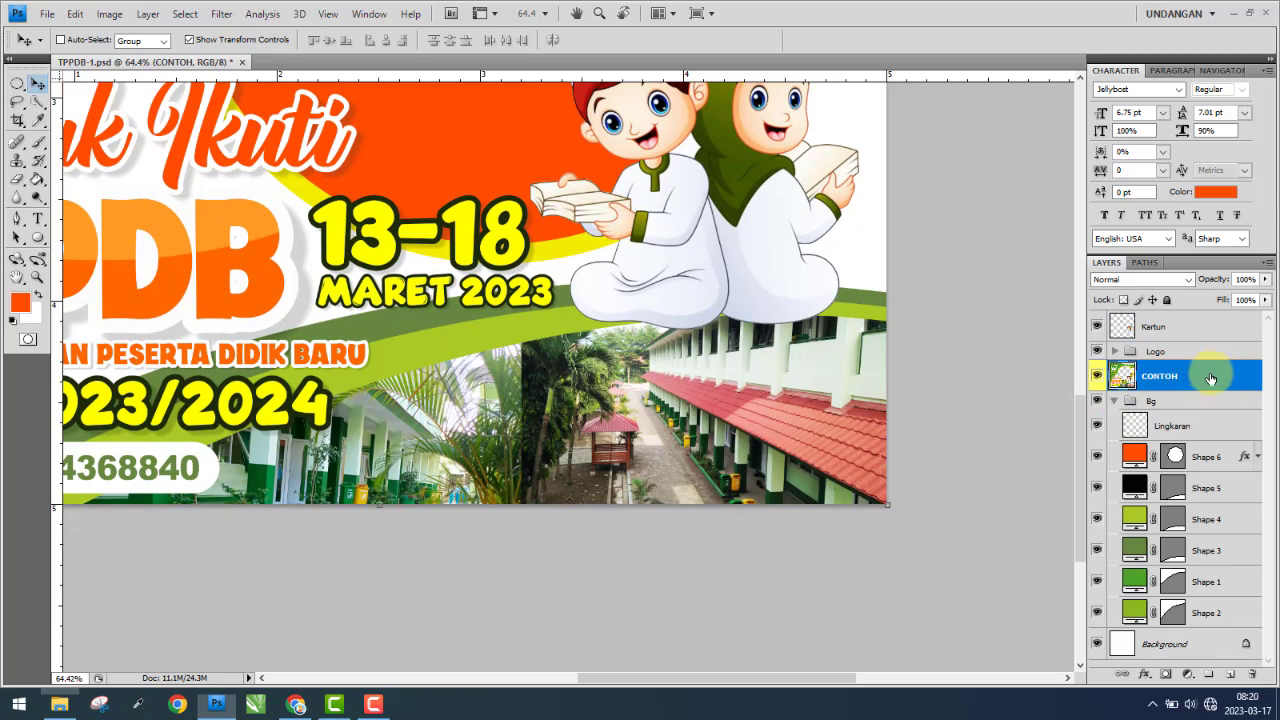
{"action": "left_click_drag", "start_coordinate": [1210, 378], "coordinate": [1203, 487]}
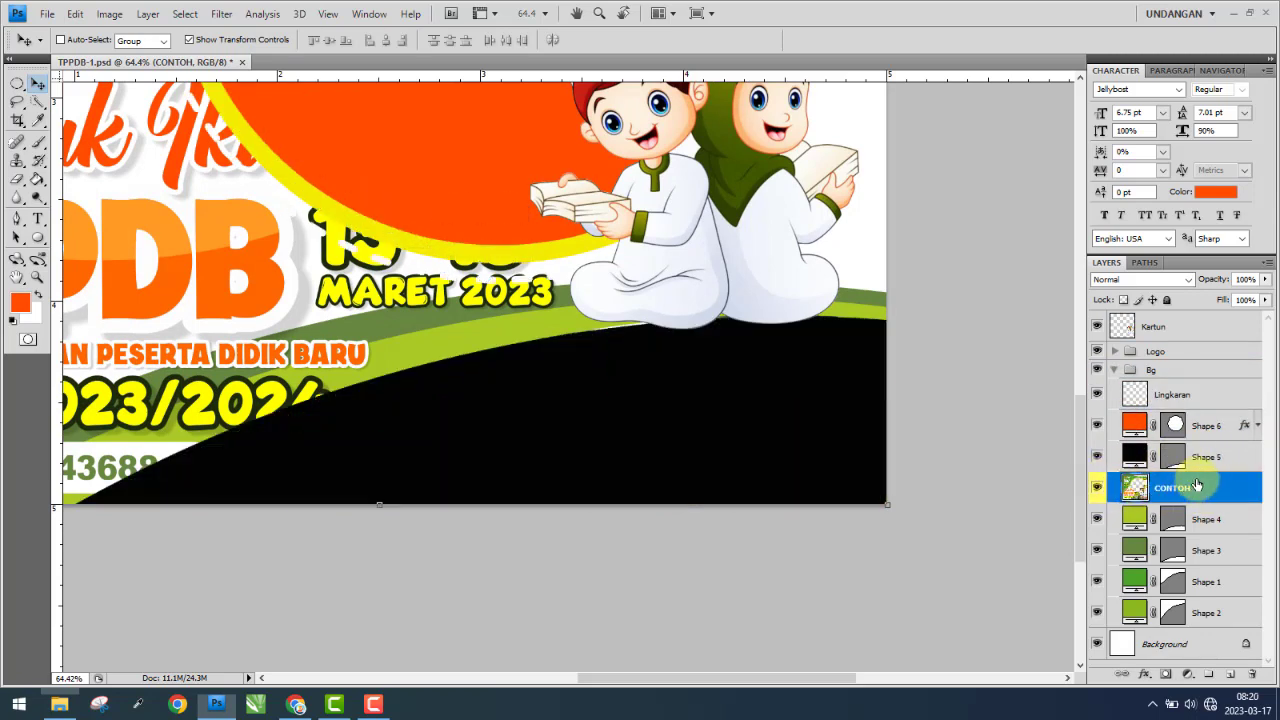
{"action": "left_click_drag", "start_coordinate": [1200, 488], "coordinate": [1198, 388]}
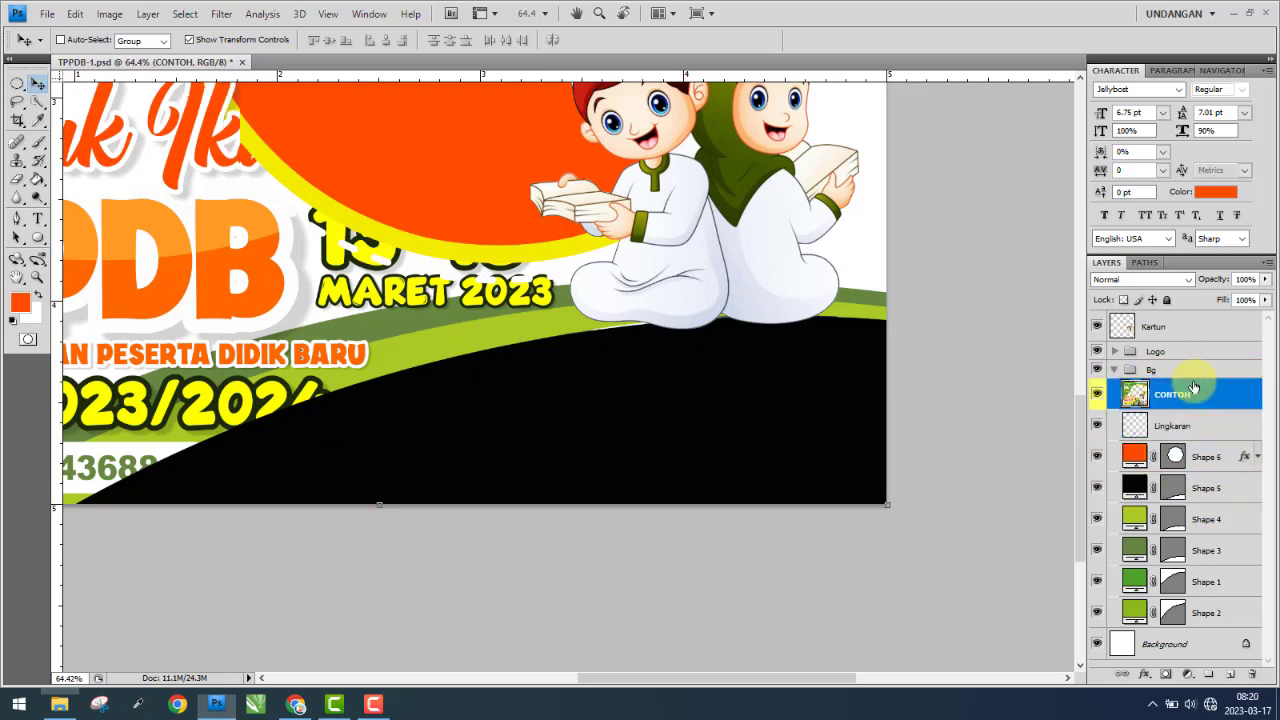
- Drag the 2-edit school photo from its folder over to Photoshop
{"action": "left_click", "coordinate": [60, 705]}
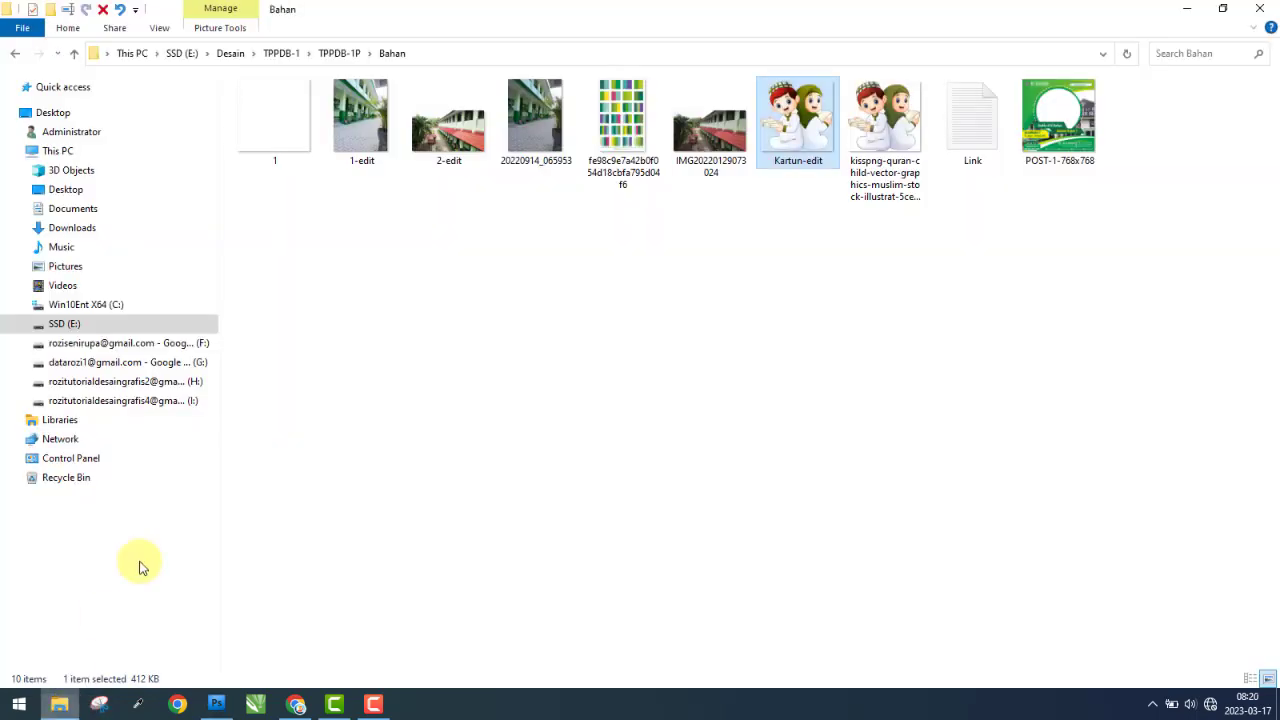
{"action": "left_click", "coordinate": [449, 137]}
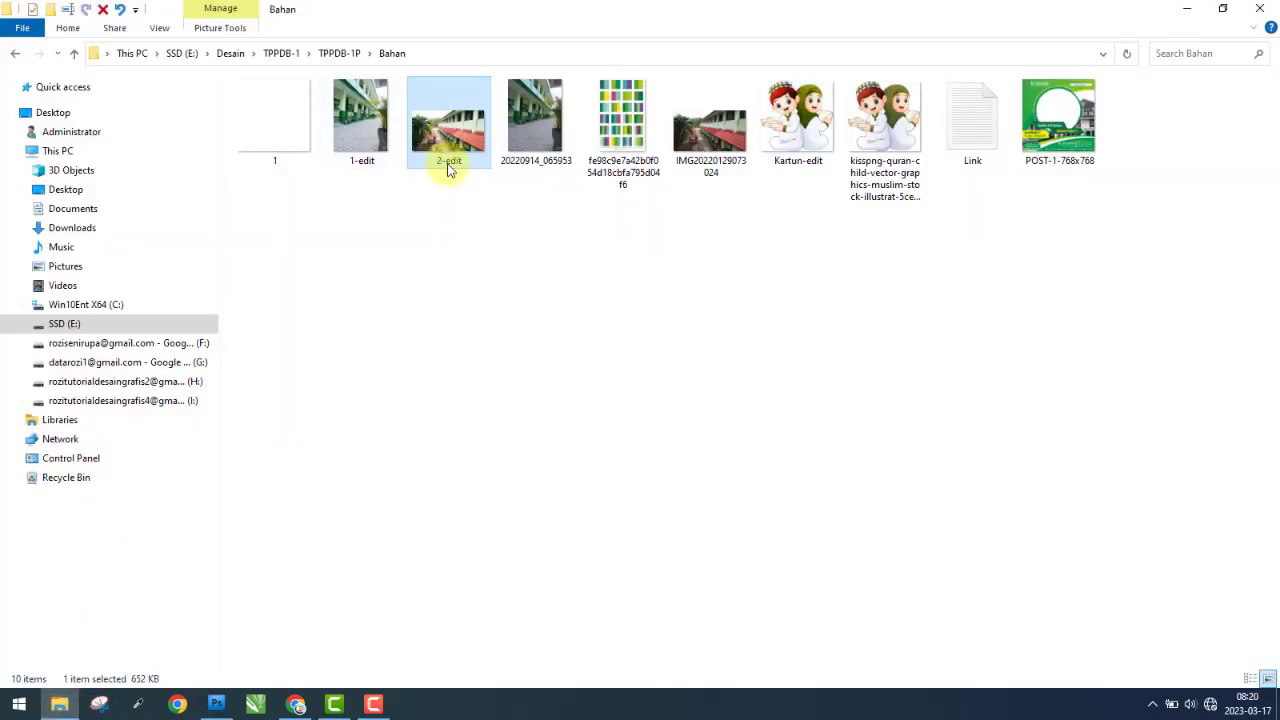
{"action": "left_click_drag", "start_coordinate": [449, 169], "coordinate": [543, 404]}
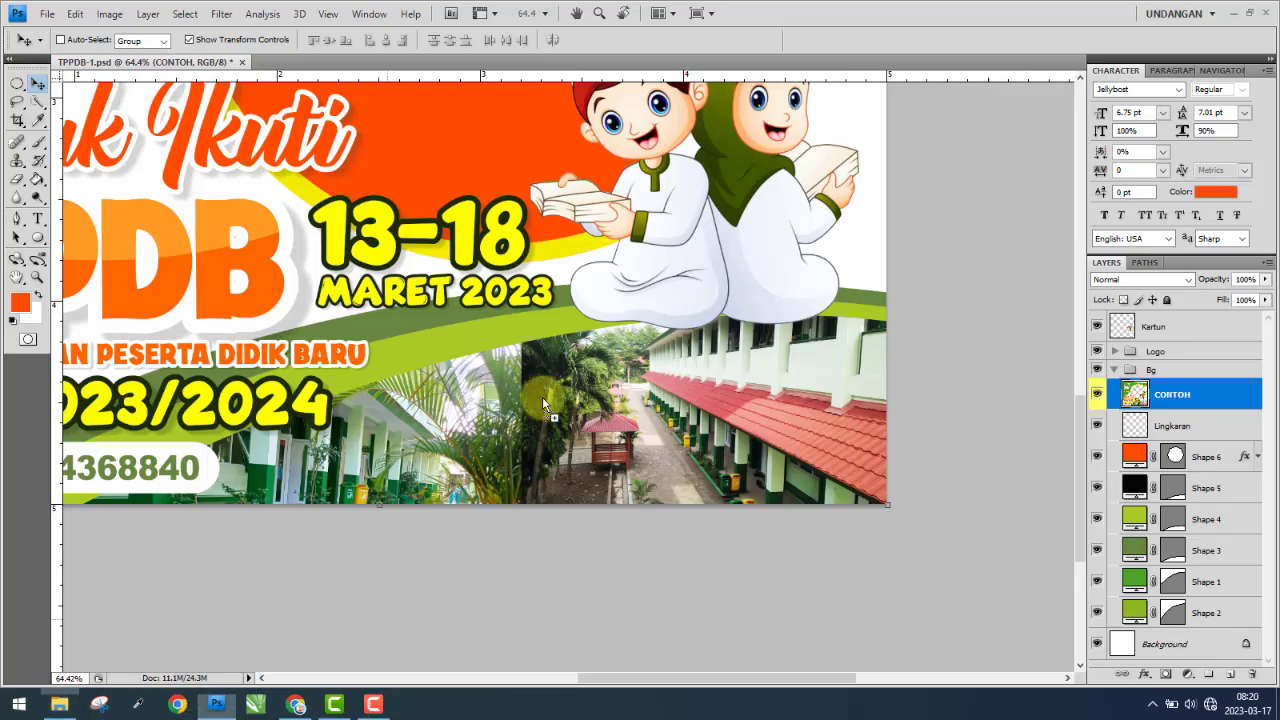
- Copy the 2-edit photo onto the banner as Layer 1 at its lower right
{"action": "left_click_drag", "start_coordinate": [384, 103], "coordinate": [384, 103]}
{"action": "left_click_drag", "start_coordinate": [350, 62], "coordinate": [418, 125]}
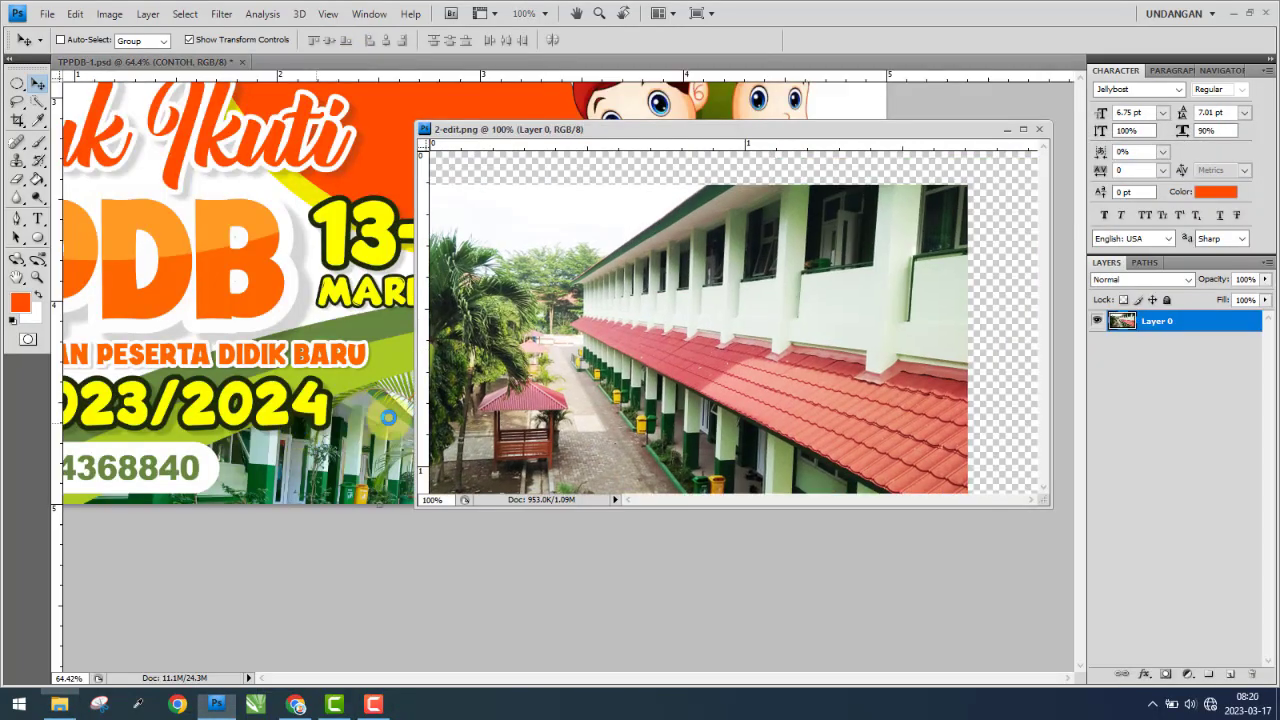
{"action": "left_click_drag", "start_coordinate": [415, 362], "coordinate": [250, 458]}
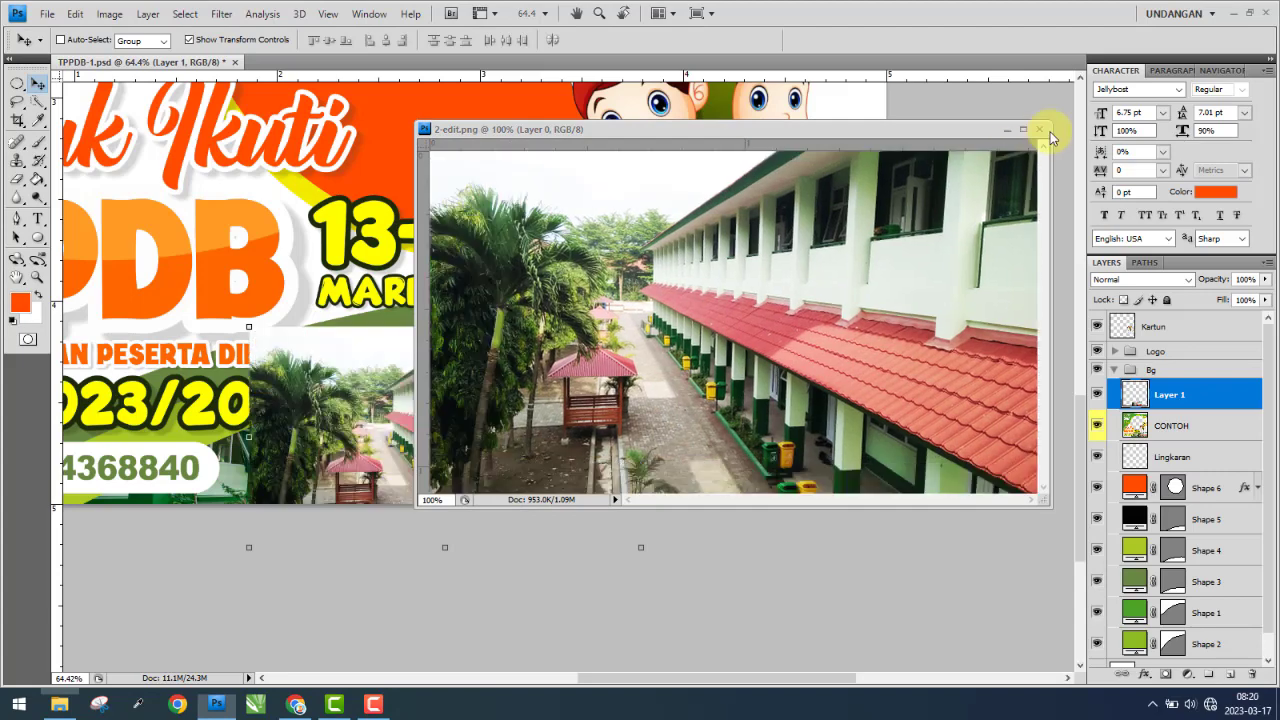
{"action": "left_click", "coordinate": [1040, 130]}
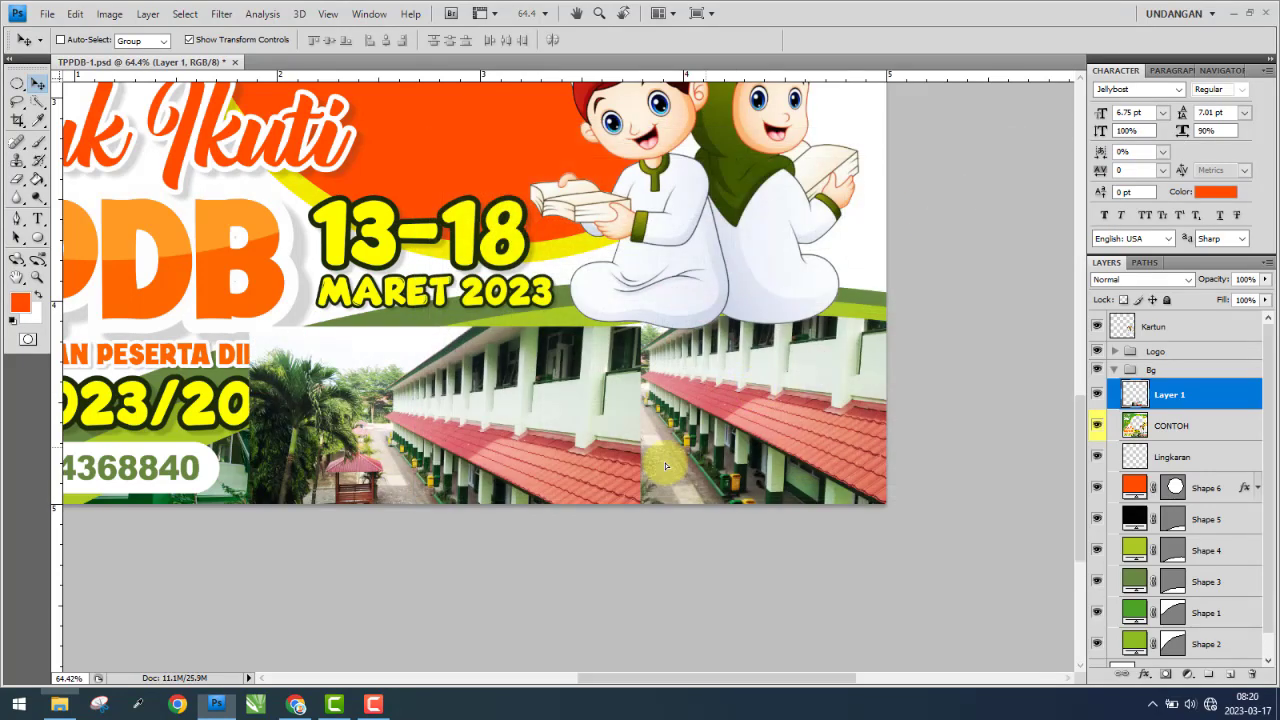
{"action": "mouse_move", "coordinate": [663, 449]}
{"action": "left_mouse_down"}
{"action": "mouse_move", "coordinate": [780, 452]}
{"action": "mouse_move", "coordinate": [929, 414]}
{"action": "left_mouse_up"}
{"action": "mouse_move", "coordinate": [718, 389]}
{"action": "left_mouse_down"}
{"action": "mouse_move", "coordinate": [734, 418]}
{"action": "mouse_move", "coordinate": [748, 356]}
{"action": "left_mouse_up"}
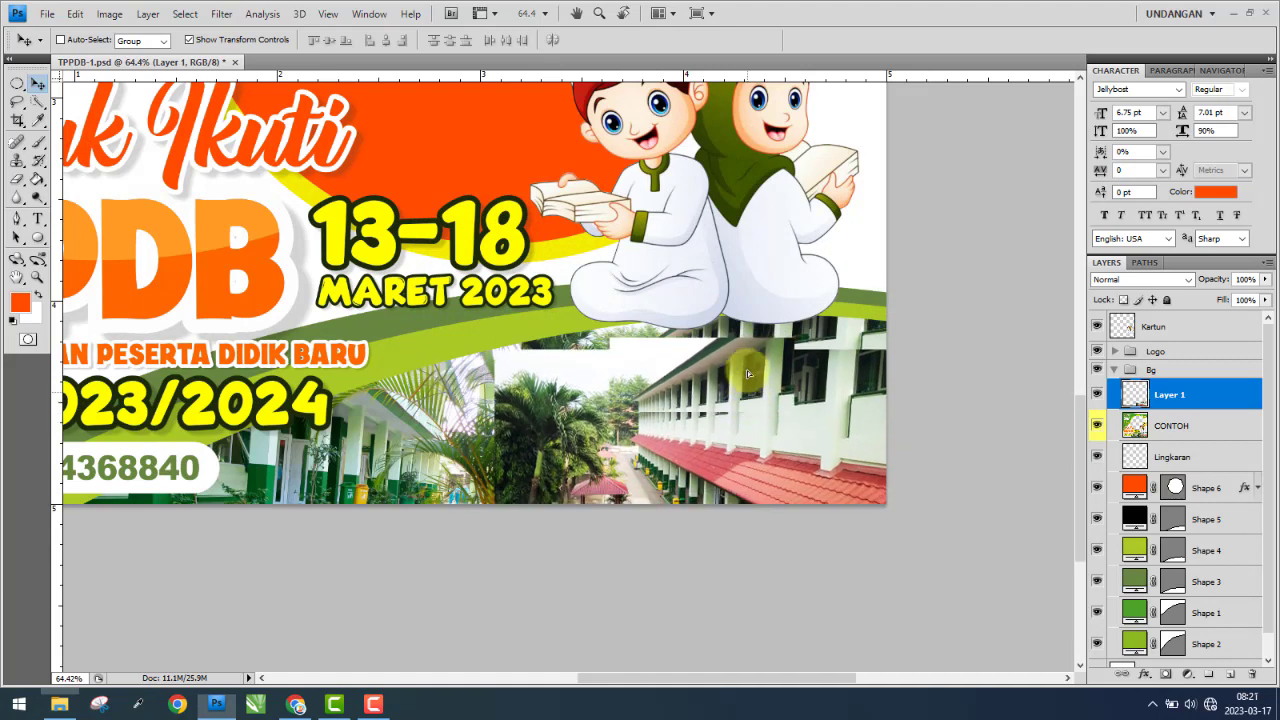
- Set Layer 1's opacity to 53%
{"action": "left_click", "coordinate": [1229, 299]}
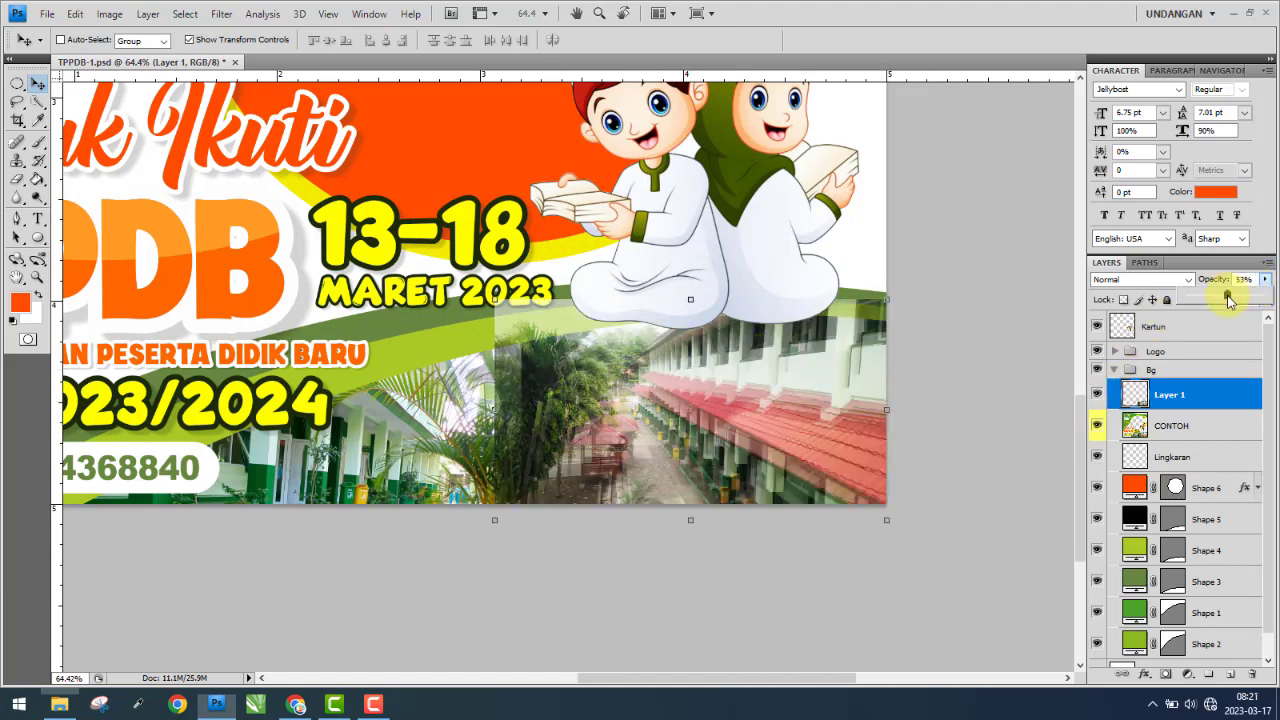
{"action": "left_click", "coordinate": [1223, 428]}
{"action": "left_click", "coordinate": [1193, 400]}
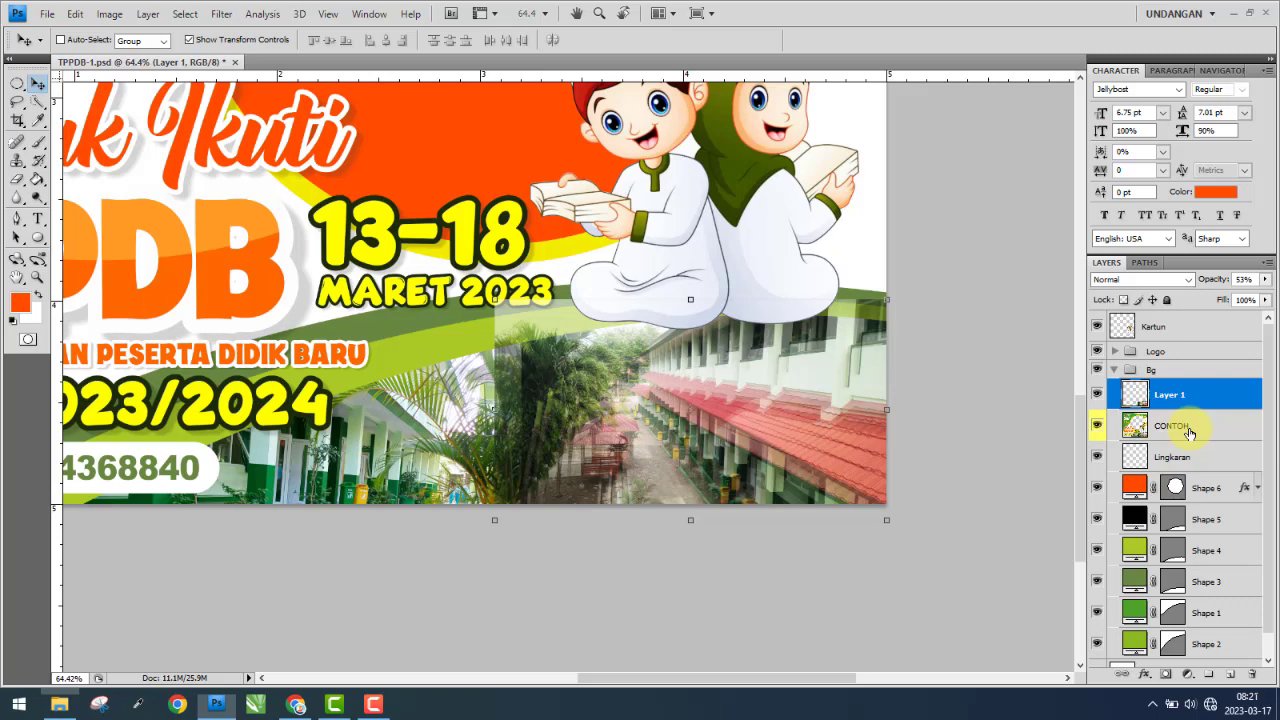
{"action": "left_click", "coordinate": [1189, 432]}
{"action": "left_click", "coordinate": [1190, 395]}
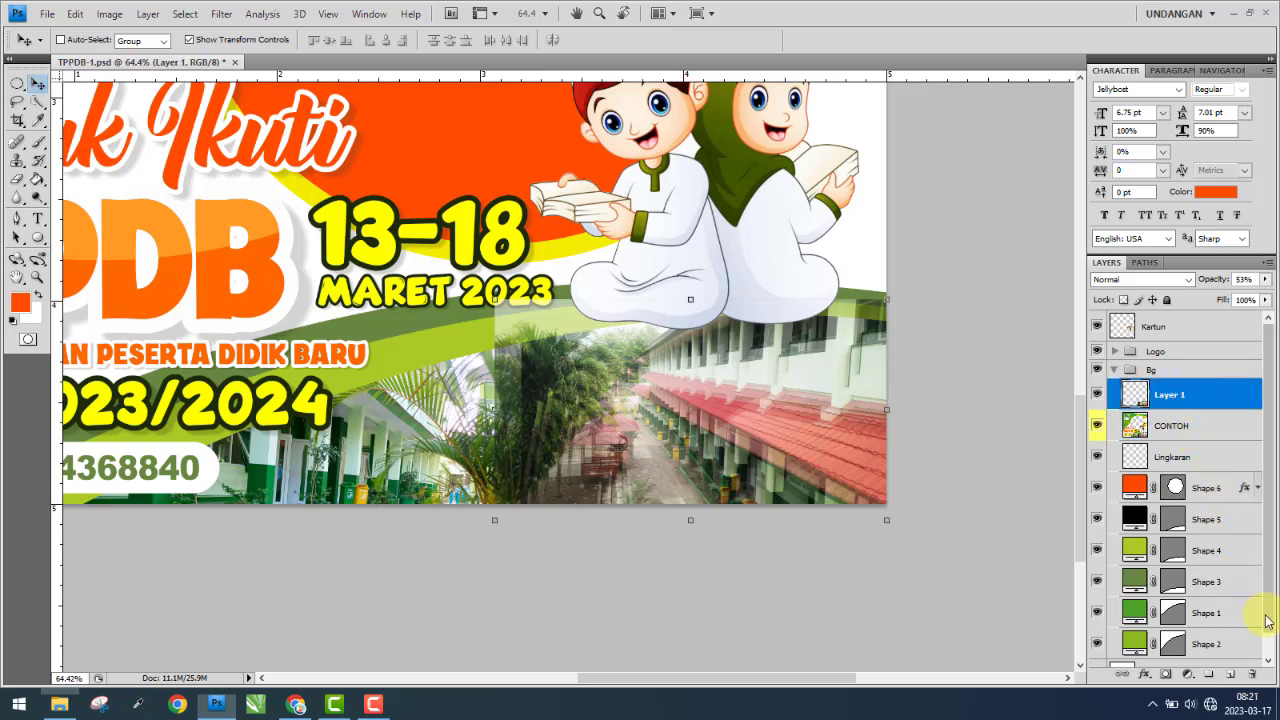
- Create a Foto group inside Bg, placed between Shape 5 and Shape 4
{"action": "left_click", "coordinate": [1209, 677]}
{"action": "type", "text": "Foto"}
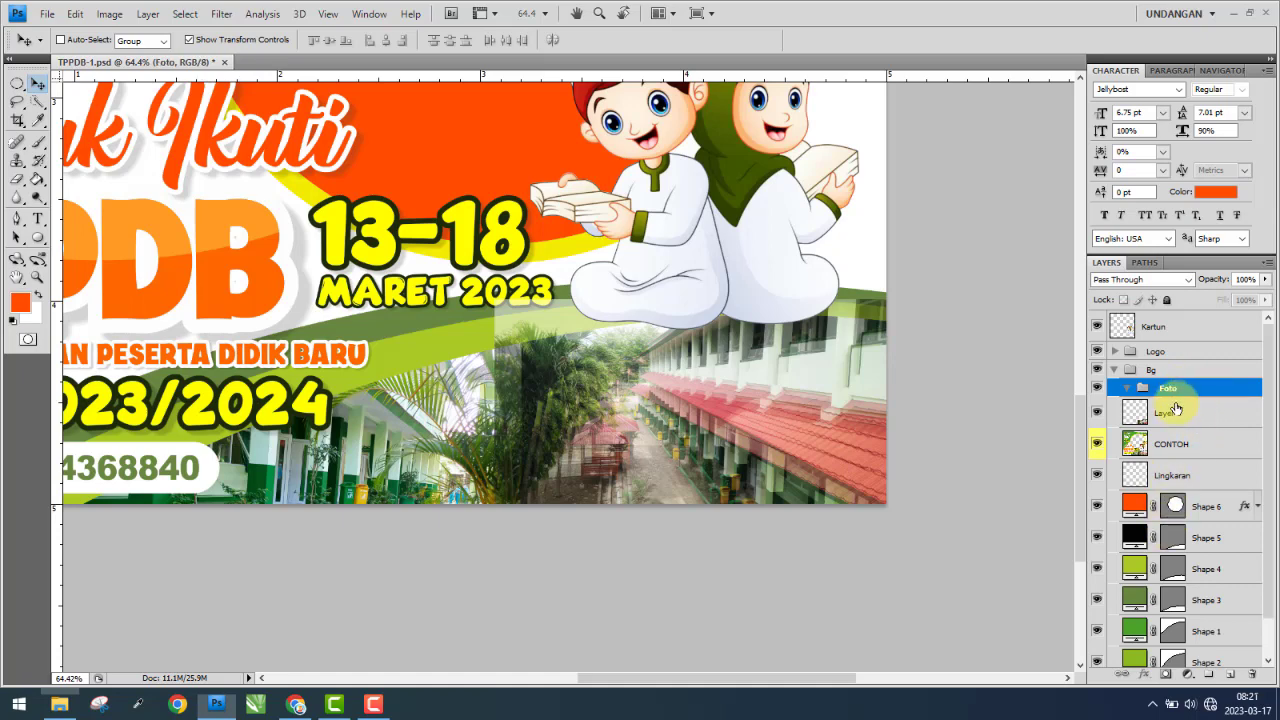
{"action": "left_click_drag", "start_coordinate": [1182, 381], "coordinate": [1186, 368]}
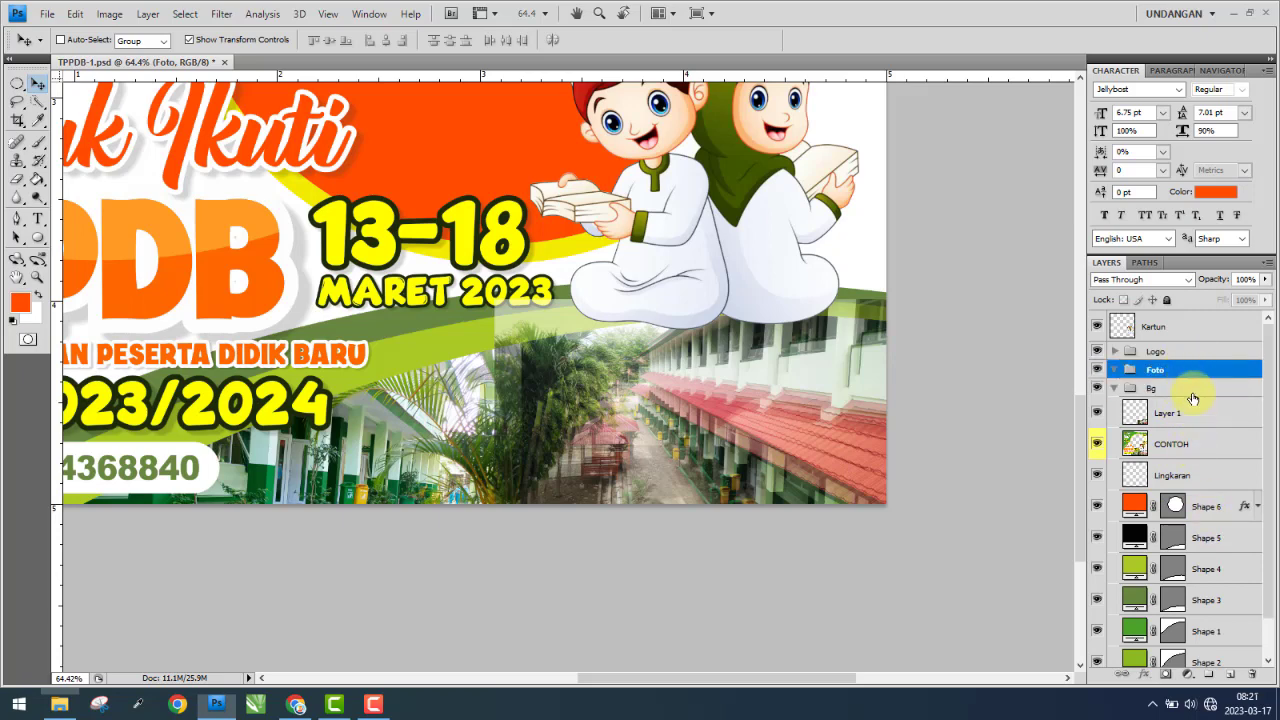
{"action": "left_click_drag", "start_coordinate": [1181, 374], "coordinate": [1193, 520]}
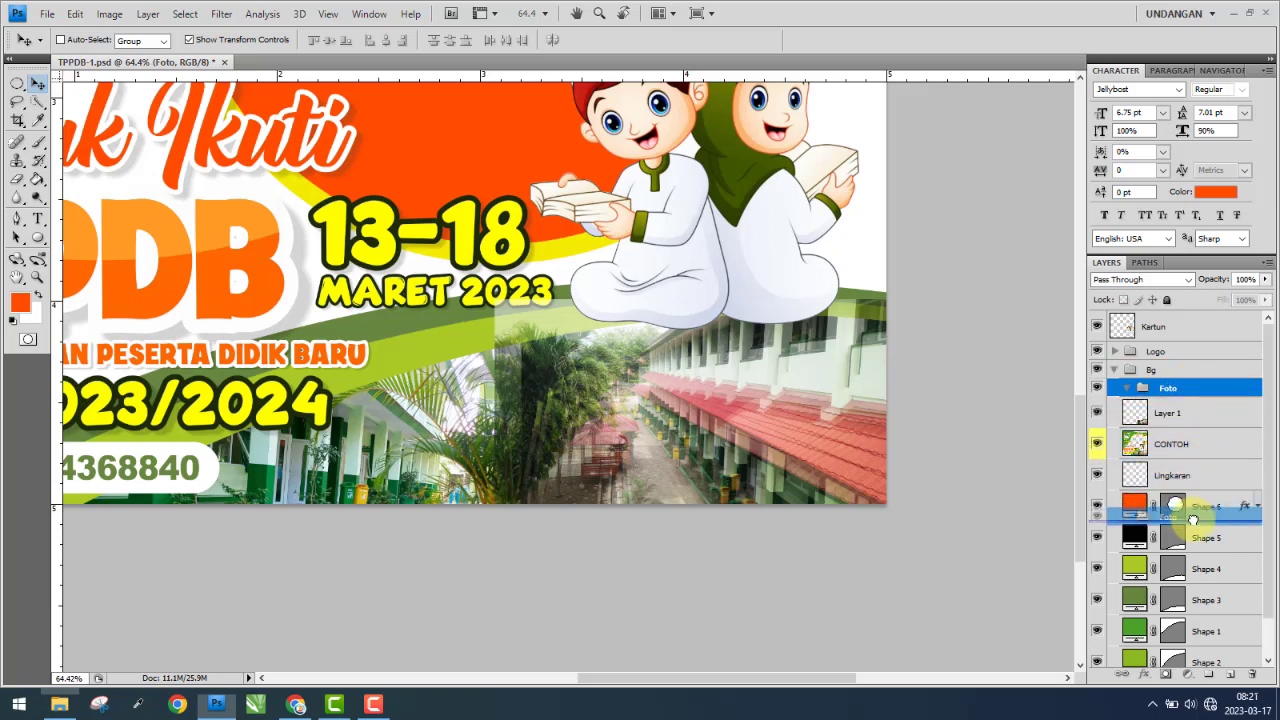
{"action": "mouse_move", "coordinate": [1193, 520]}
{"action": "left_mouse_down"}
{"action": "mouse_move", "coordinate": [1186, 537]}
{"action": "mouse_move", "coordinate": [1220, 541]}
{"action": "left_mouse_up"}
- Put Shape 5 and the school photo into Foto, clipping the photo to the Shape 5 curve
{"action": "left_click", "coordinate": [1220, 523]}
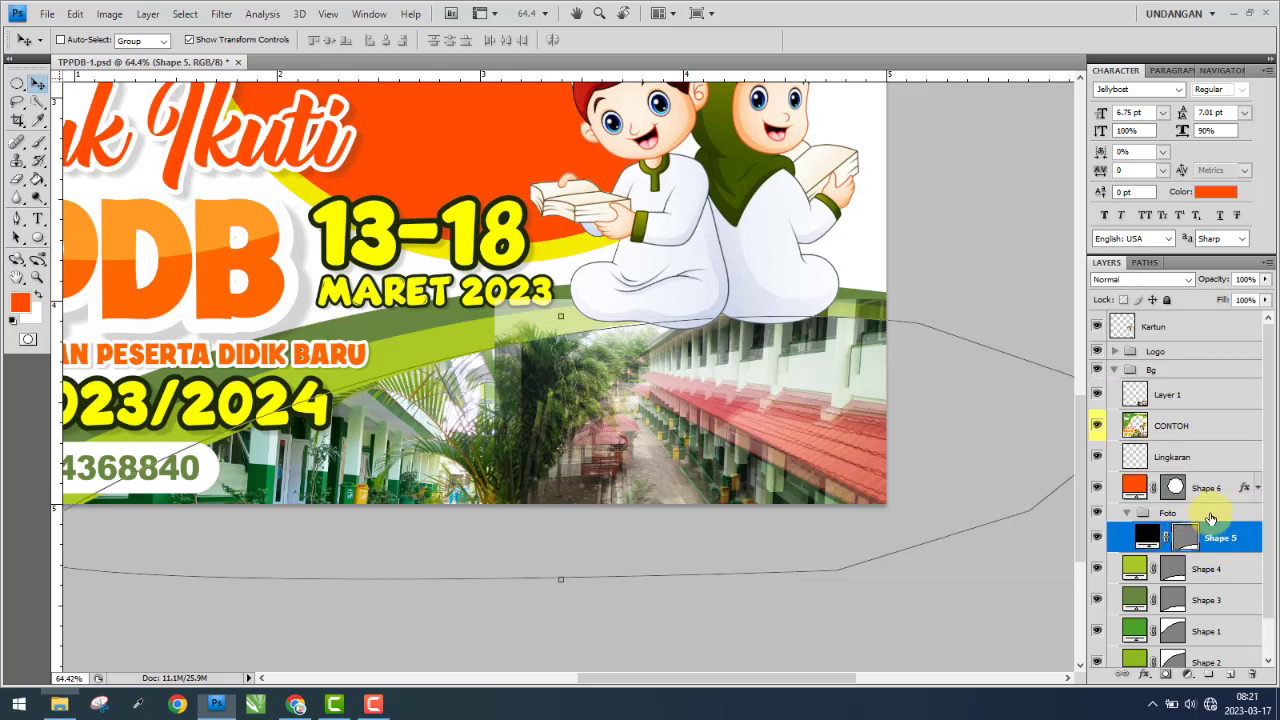
{"action": "left_click", "coordinate": [1214, 524]}
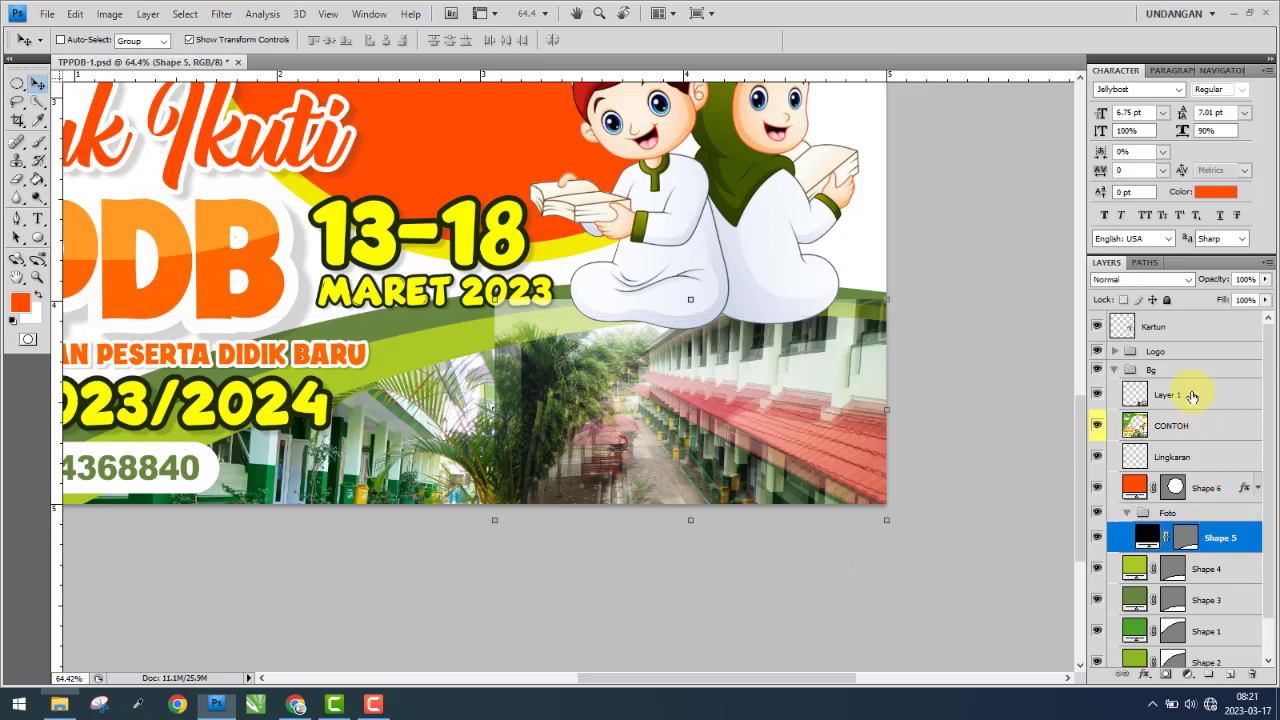
{"action": "left_click_drag", "start_coordinate": [1190, 397], "coordinate": [1198, 524]}
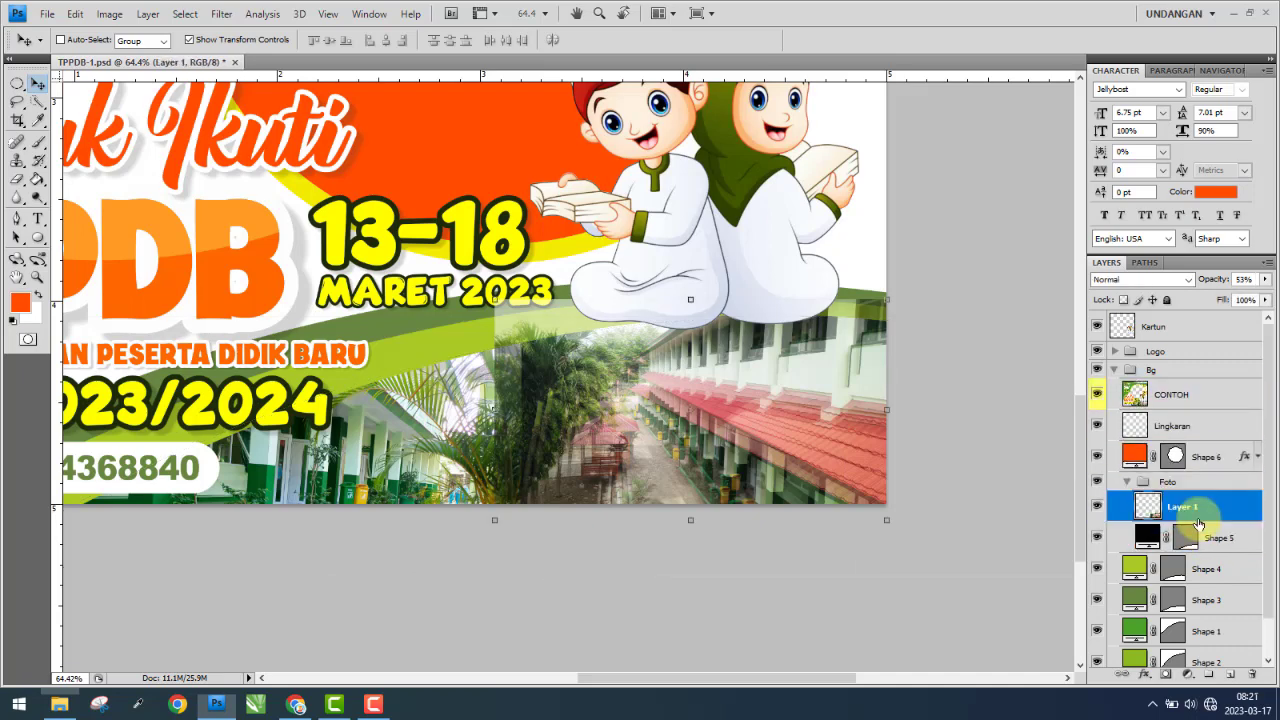
{"action": "left_click", "coordinate": [1199, 522], "text": "alt"}
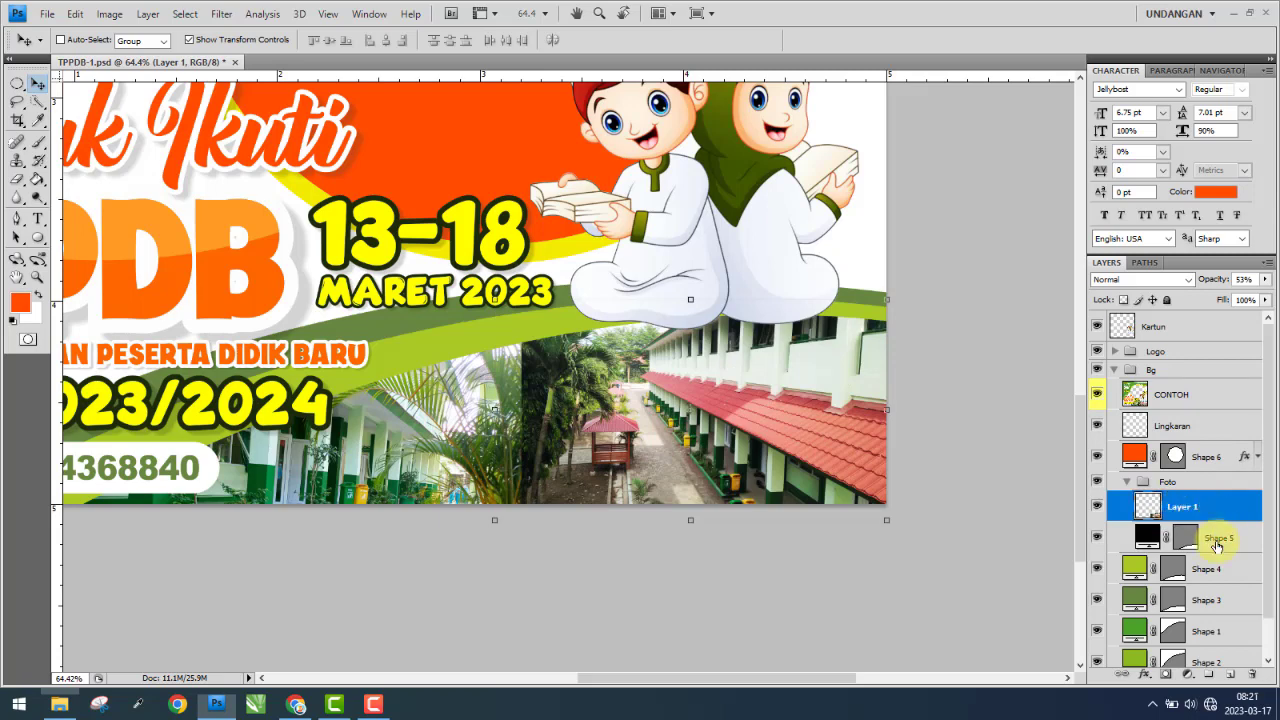
{"action": "left_click", "coordinate": [1217, 540]}
{"action": "left_click", "coordinate": [1217, 506]}
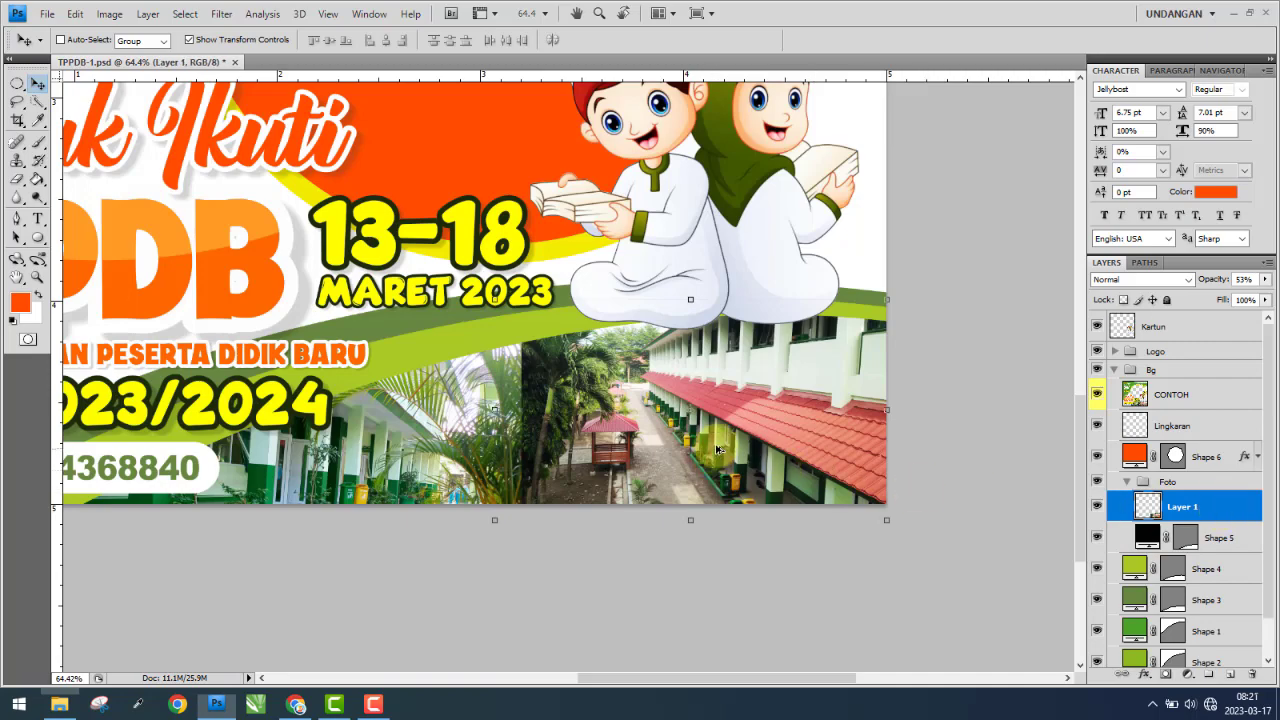
- Hide CONTOH, reapply the photo's clipping, and move CONTOH below the Foto group
{"action": "scroll", "coordinate": [717, 450], "scroll_direction": "down", "scroll_amount": 3}
{"action": "scroll", "coordinate": [822, 440], "scroll_direction": "up", "scroll_amount": 4}
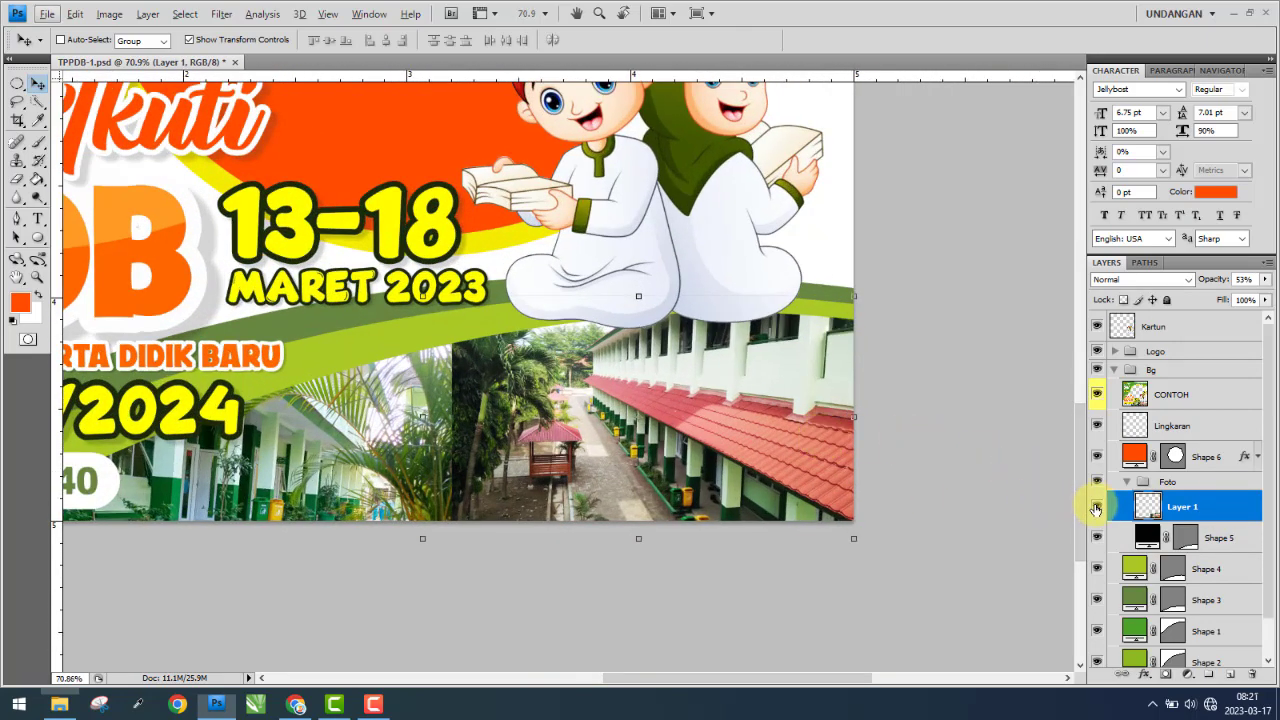
{"action": "left_click", "coordinate": [1098, 394]}
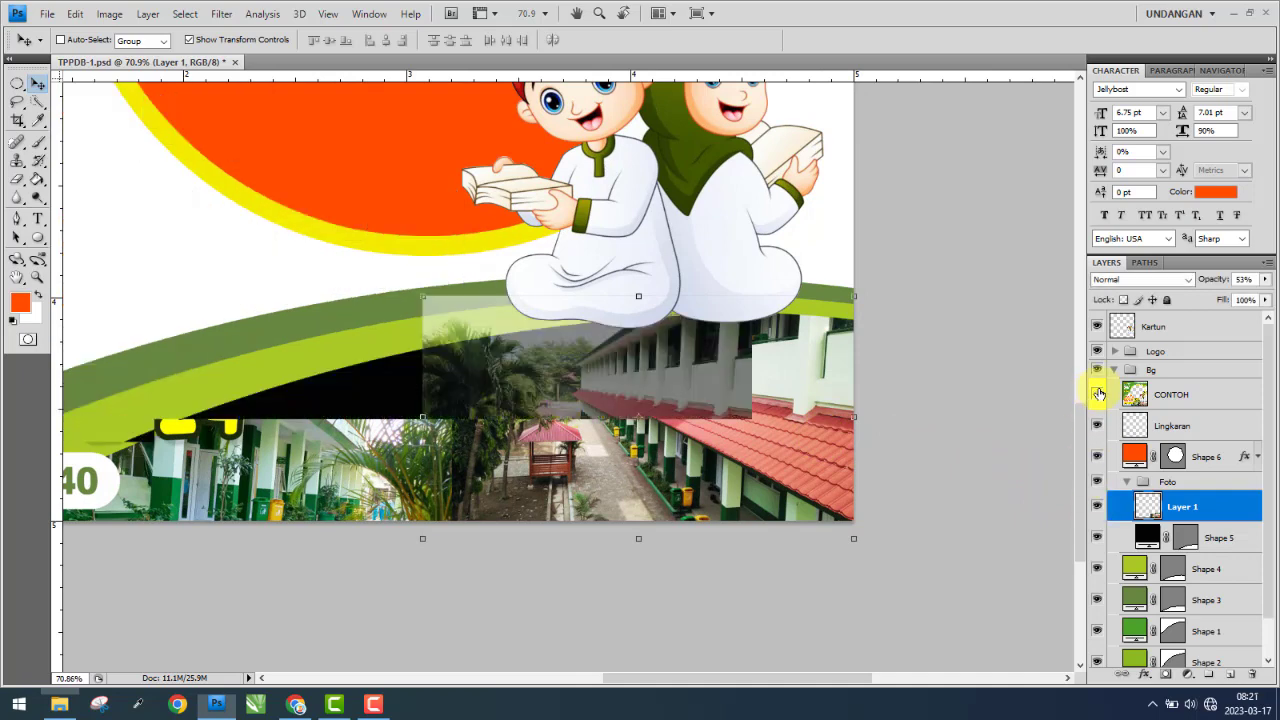
{"action": "left_click", "coordinate": [1205, 521], "text": "alt"}
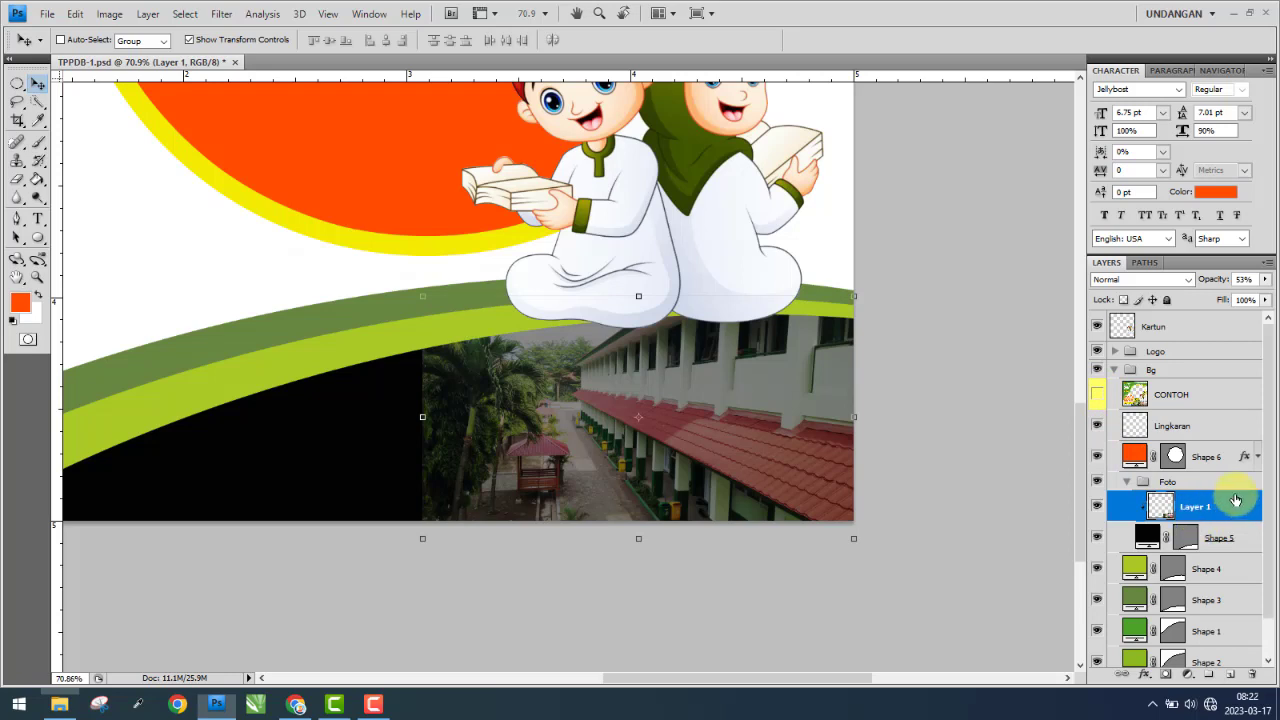
{"action": "scroll", "coordinate": [766, 423], "scroll_direction": "up", "scroll_amount": 1}
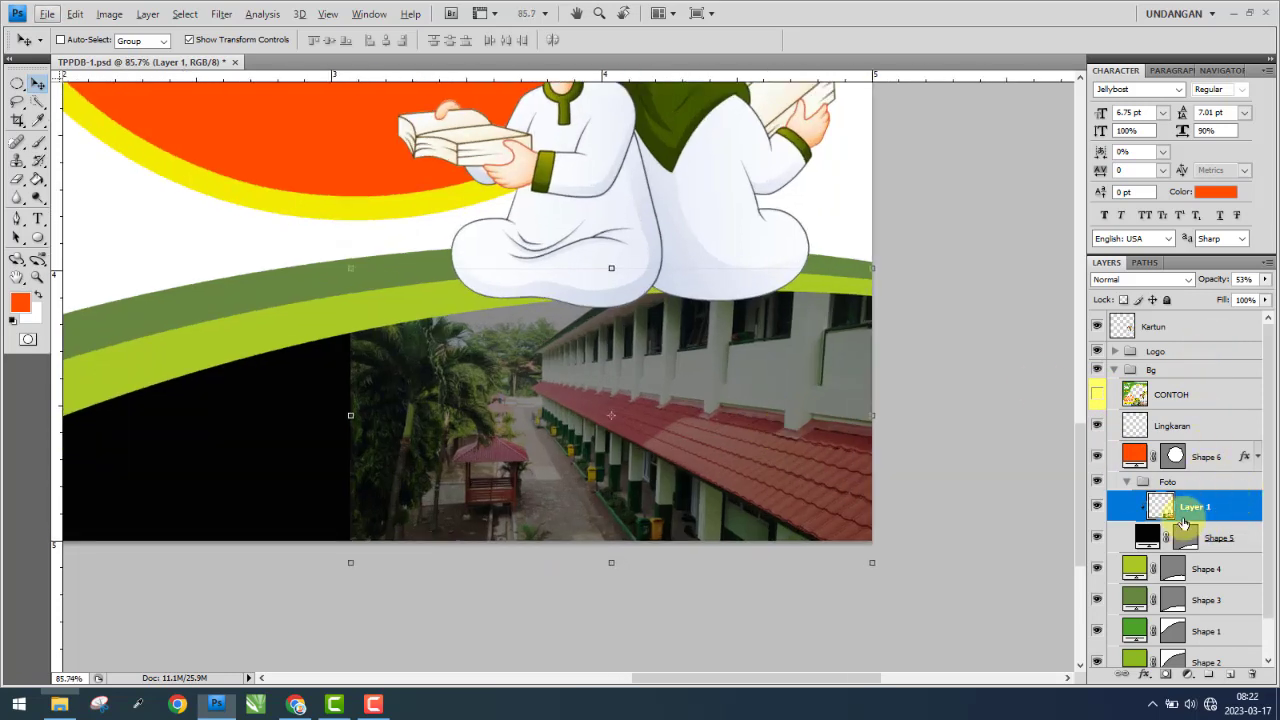
{"action": "mouse_move", "coordinate": [1225, 398]}
{"action": "left_mouse_down"}
{"action": "mouse_move", "coordinate": [1181, 547]}
{"action": "mouse_move", "coordinate": [1212, 513]}
{"action": "left_mouse_up"}
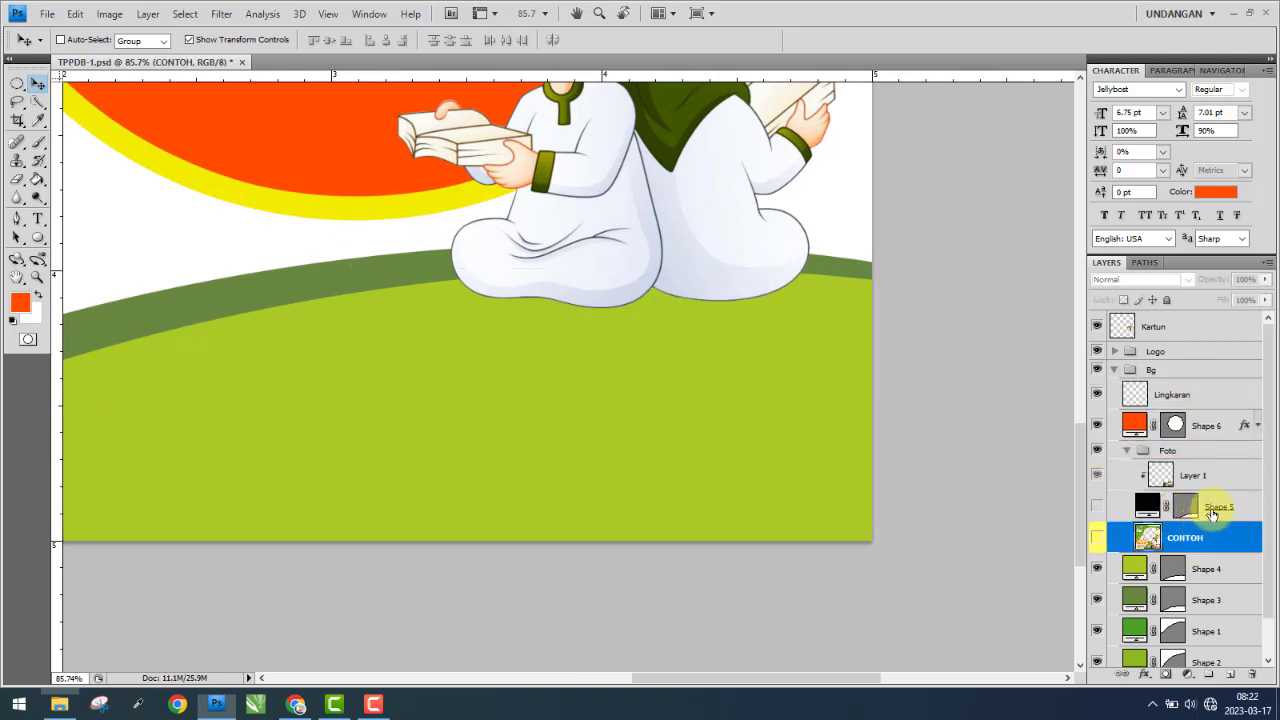
- Release Layer 1's school photo from its clipping mask and show the CONTOH reference
{"action": "left_click", "coordinate": [1215, 483]}
{"action": "left_click", "coordinate": [1218, 491], "text": "alt"}
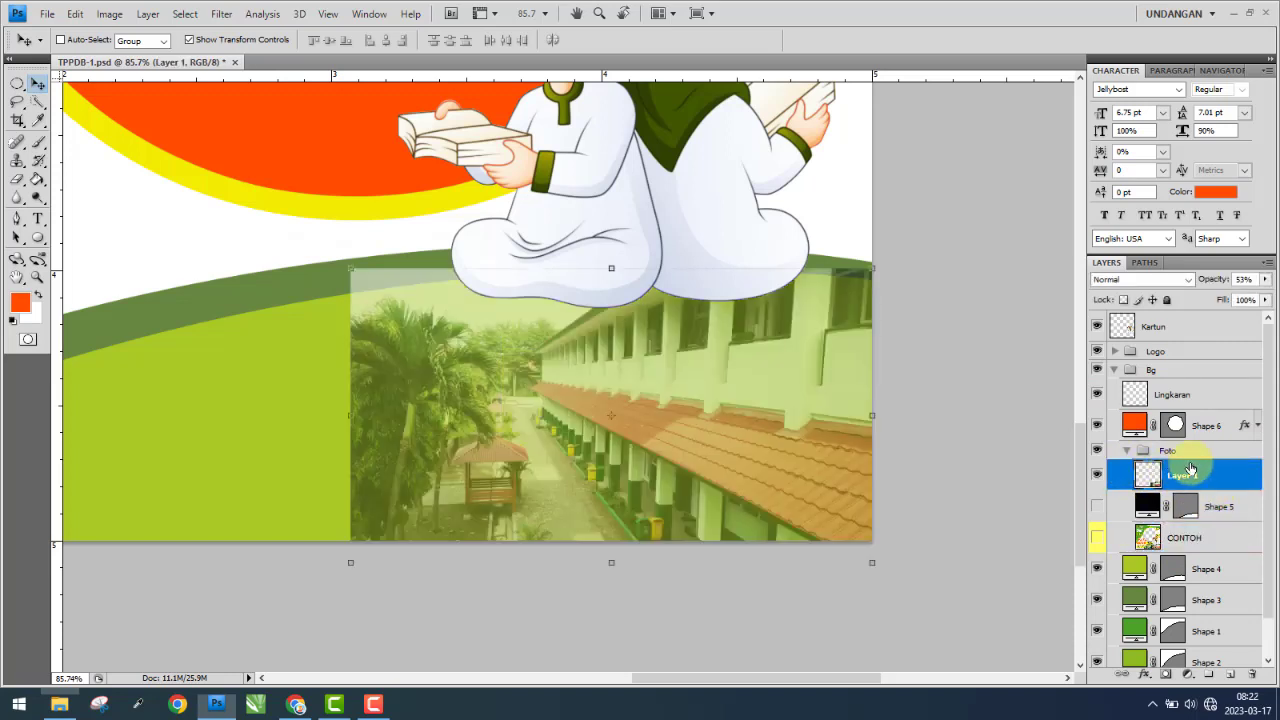
{"action": "left_click", "coordinate": [1097, 537]}
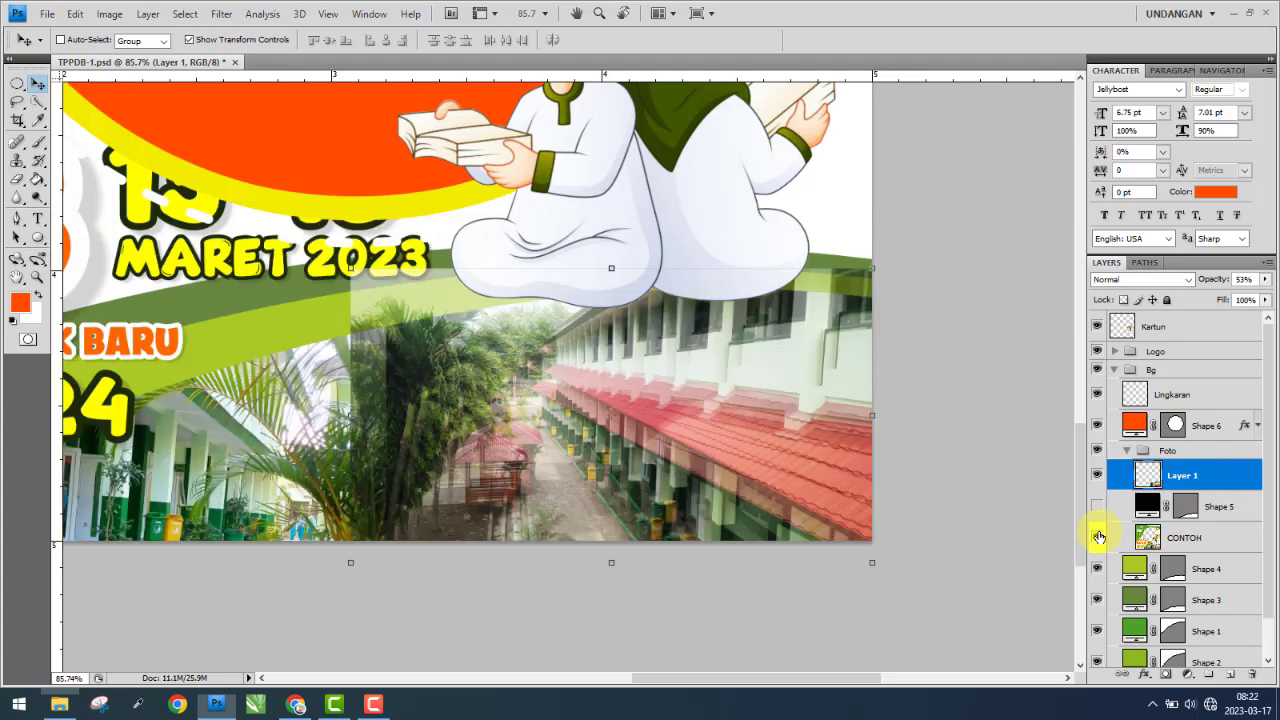
- Nudge the school photo with arrow keys until it lines up with the reference
{"action": "key", "text": "Down"}
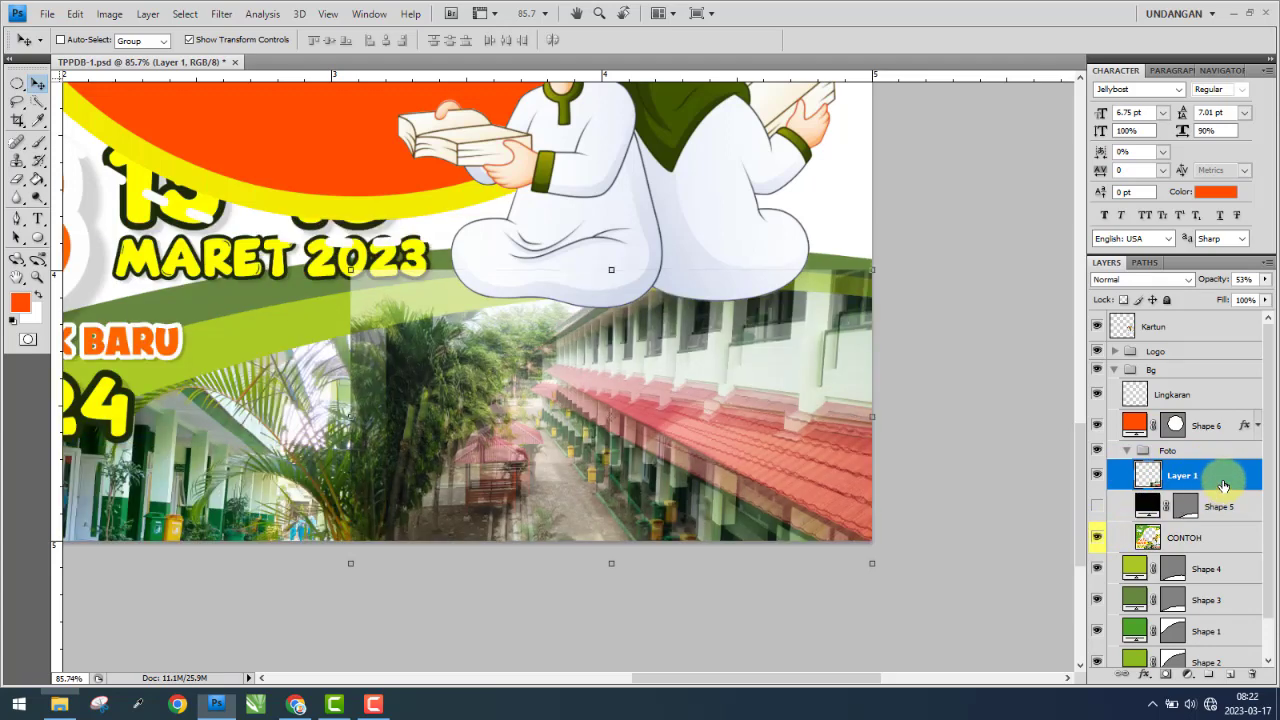
{"action": "key", "text": "Down"}
{"action": "key", "text": "Up"}
{"action": "key", "text": "Up"}
{"action": "key", "text": "Up"}
{"action": "key", "text": "Up"}
{"action": "key", "text": "Up"}
{"action": "key", "text": "Up"}
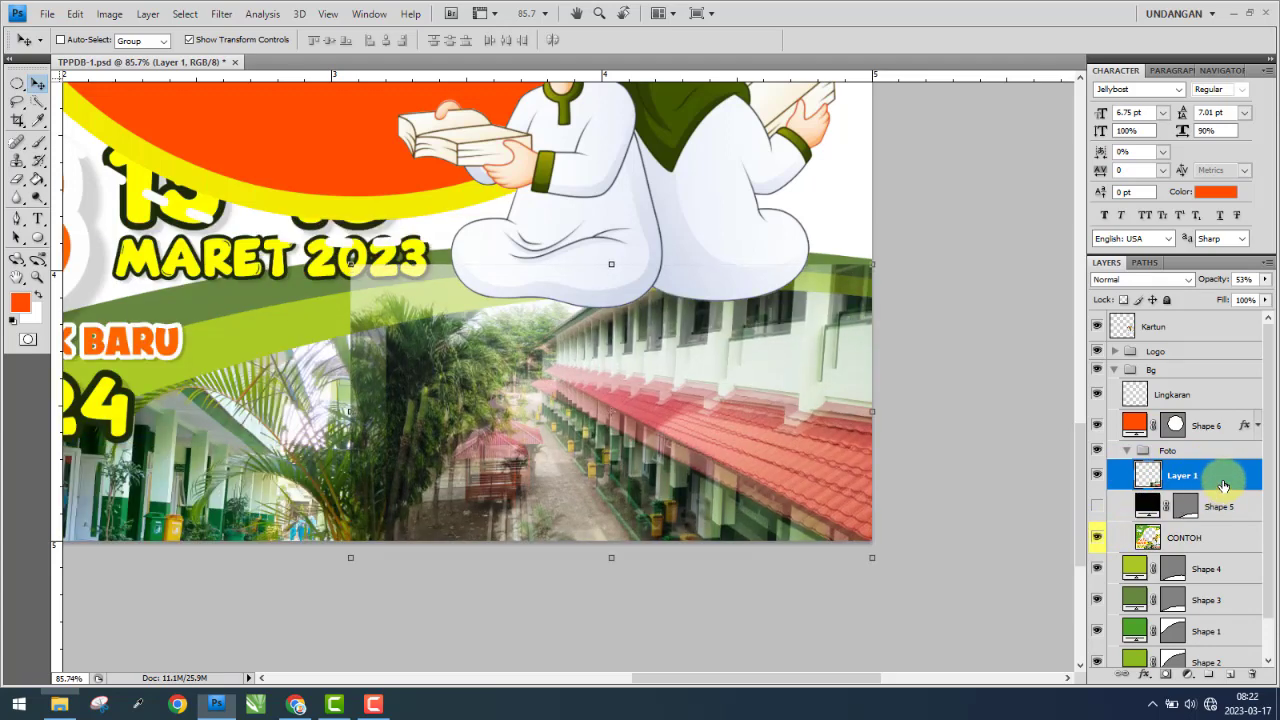
{"action": "key", "text": "Up"}
{"action": "key", "text": "Up"}
{"action": "key", "text": "Up"}
{"action": "key", "text": "Up"}
{"action": "key", "text": "Up"}
{"action": "key", "text": "Up"}
{"action": "key", "text": "Up"}
{"action": "key", "text": "Up"}
{"action": "key", "text": "Up"}
{"action": "key", "text": "Up"}
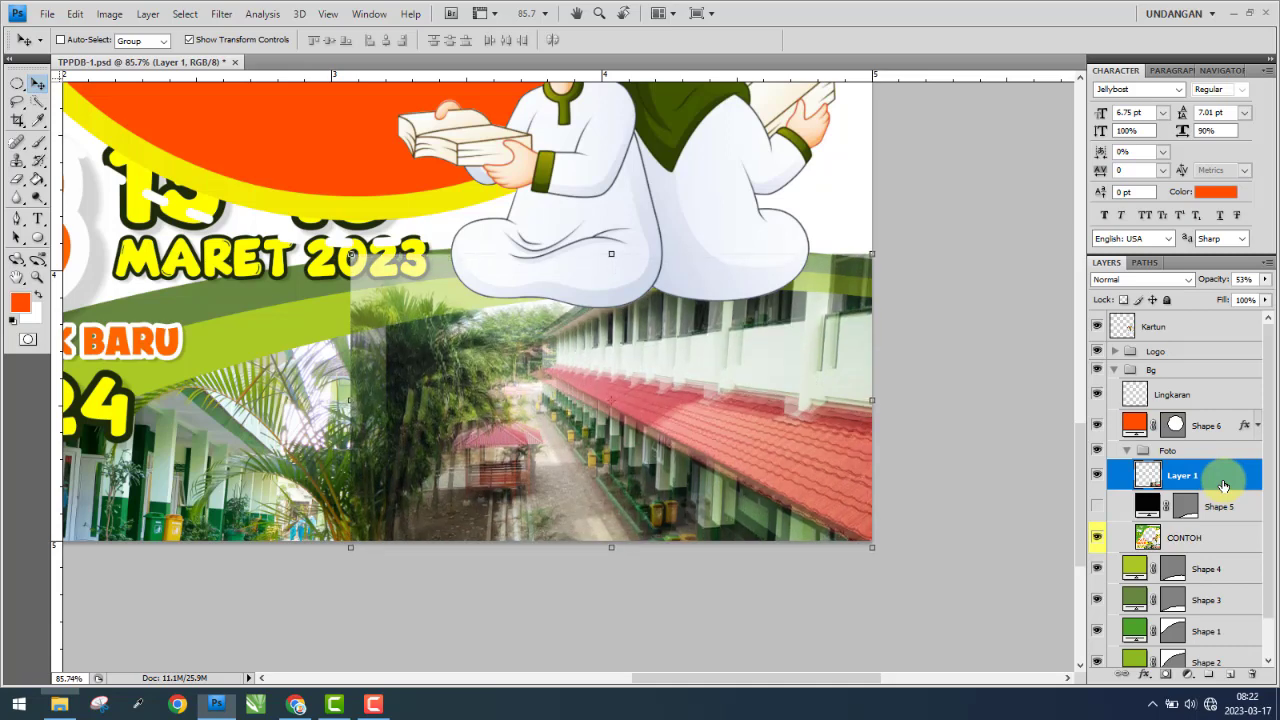
{"action": "key", "text": "Up"}
{"action": "key", "text": "Up"}
{"action": "key", "text": "Up"}
{"action": "key", "text": "Up"}
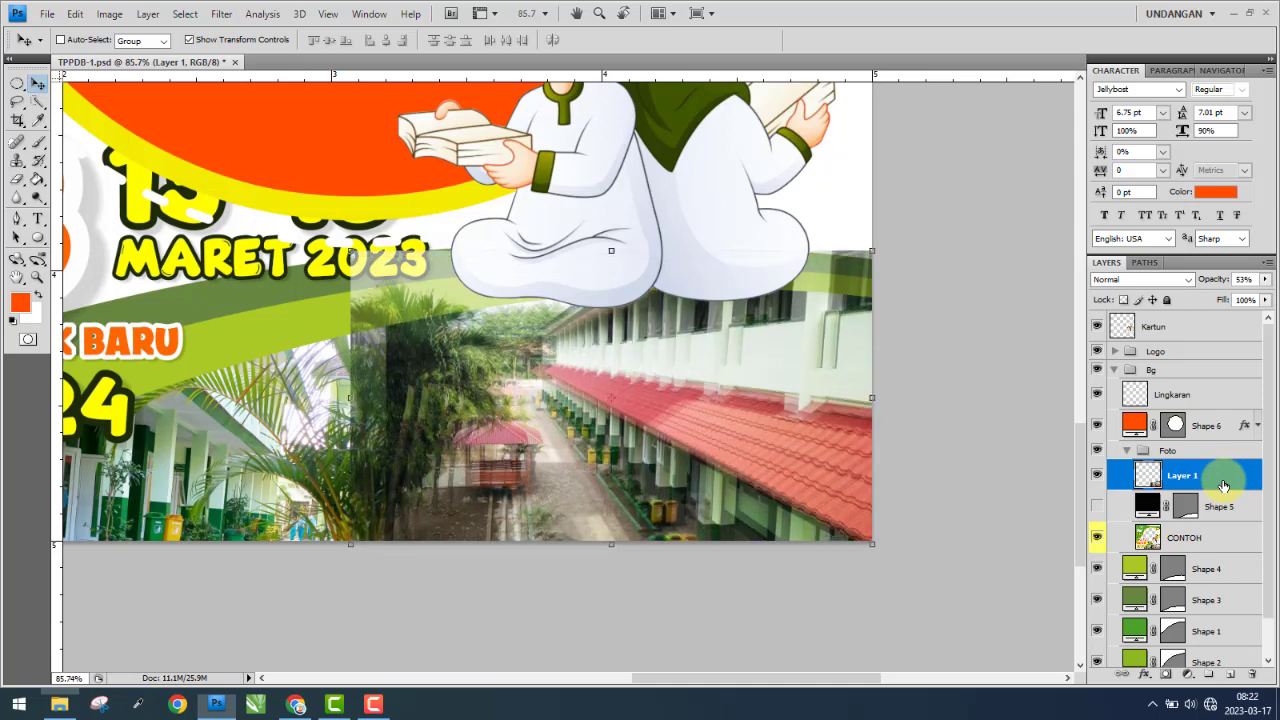
{"action": "key", "text": "Up"}
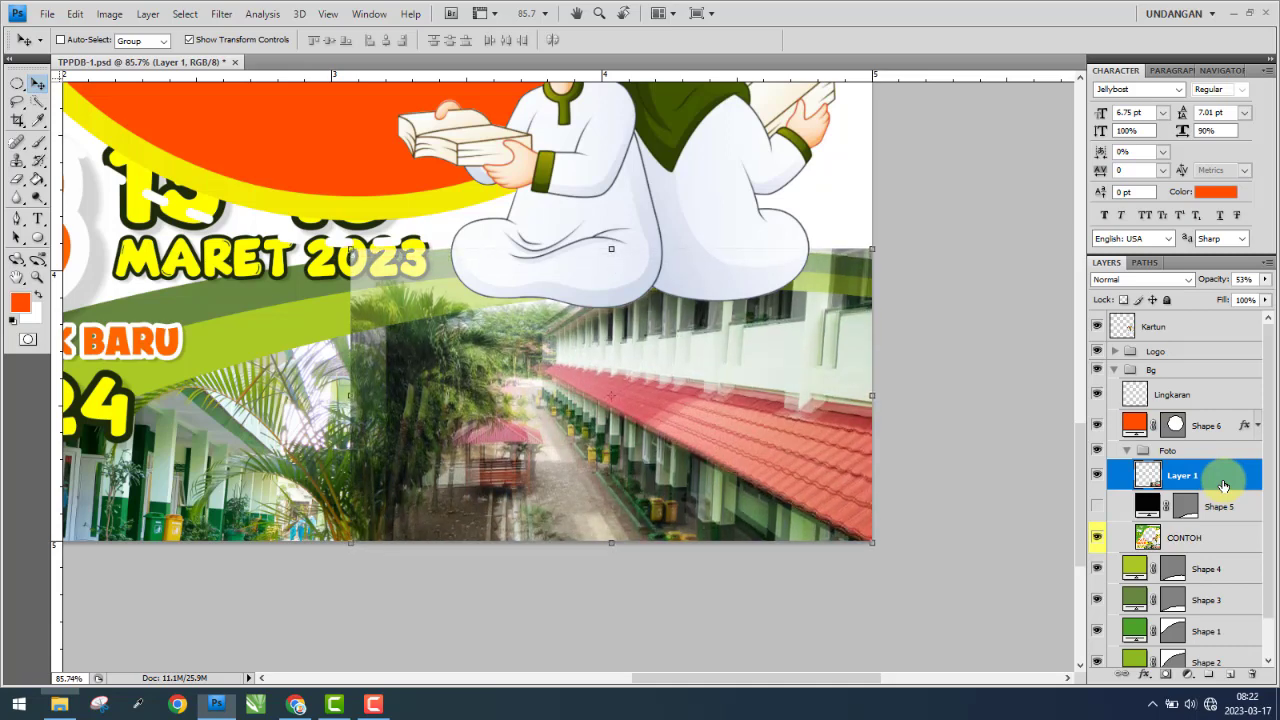
{"action": "key", "text": "Up"}
{"action": "key", "text": "Right"}
{"action": "key", "text": "Right"}
{"action": "key", "text": "Right"}
{"action": "key", "text": "Right"}
{"action": "key", "text": "Right"}
{"action": "key", "text": "Right"}
{"action": "key", "text": "Right"}
{"action": "key", "text": "Right"}
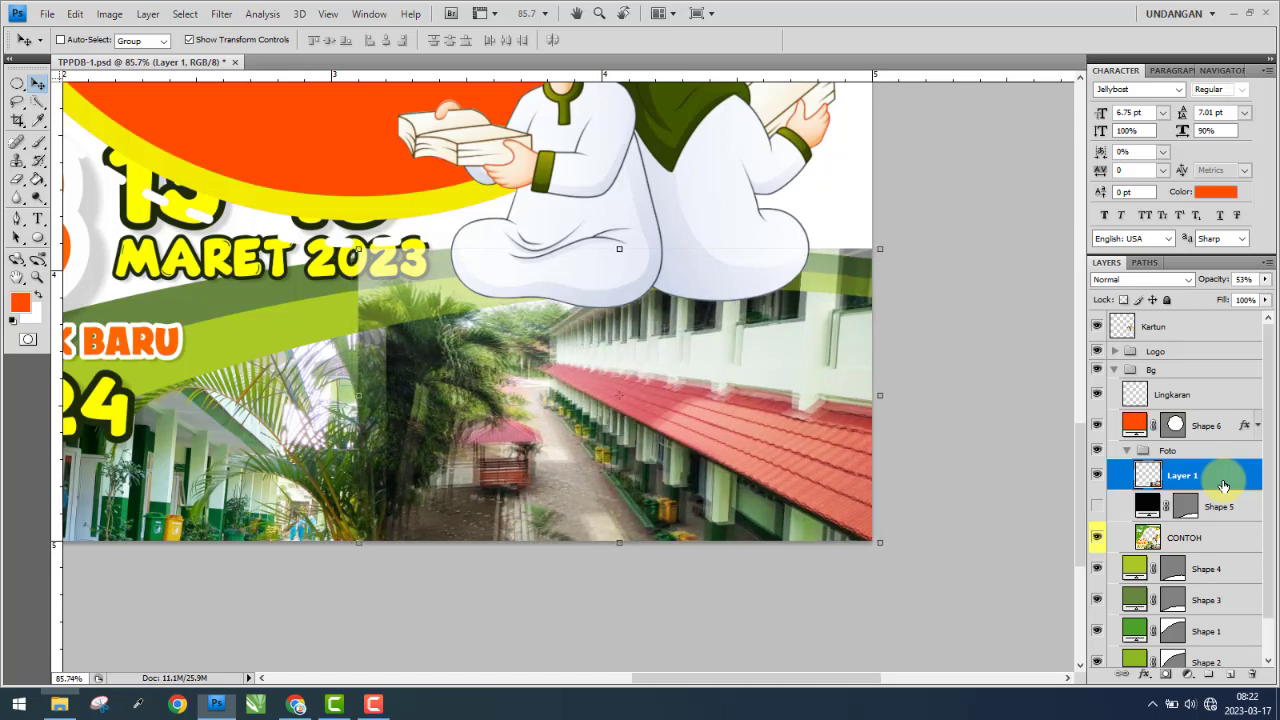
{"action": "key", "text": "Right"}
{"action": "key", "text": "Right"}
{"action": "key", "text": "Right"}
{"action": "key", "text": "Right"}
{"action": "key", "text": "Right"}
{"action": "key", "text": "Right"}
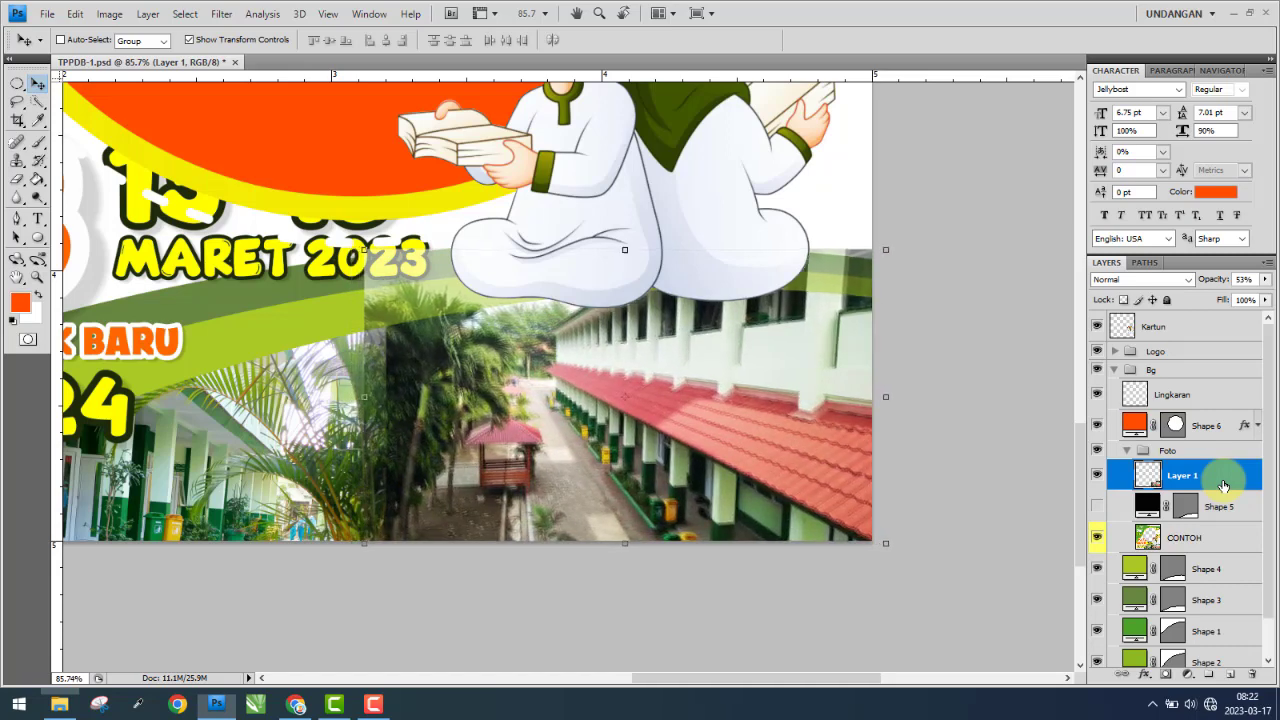
{"action": "key", "text": "Down"}
{"action": "key", "text": "Down"}
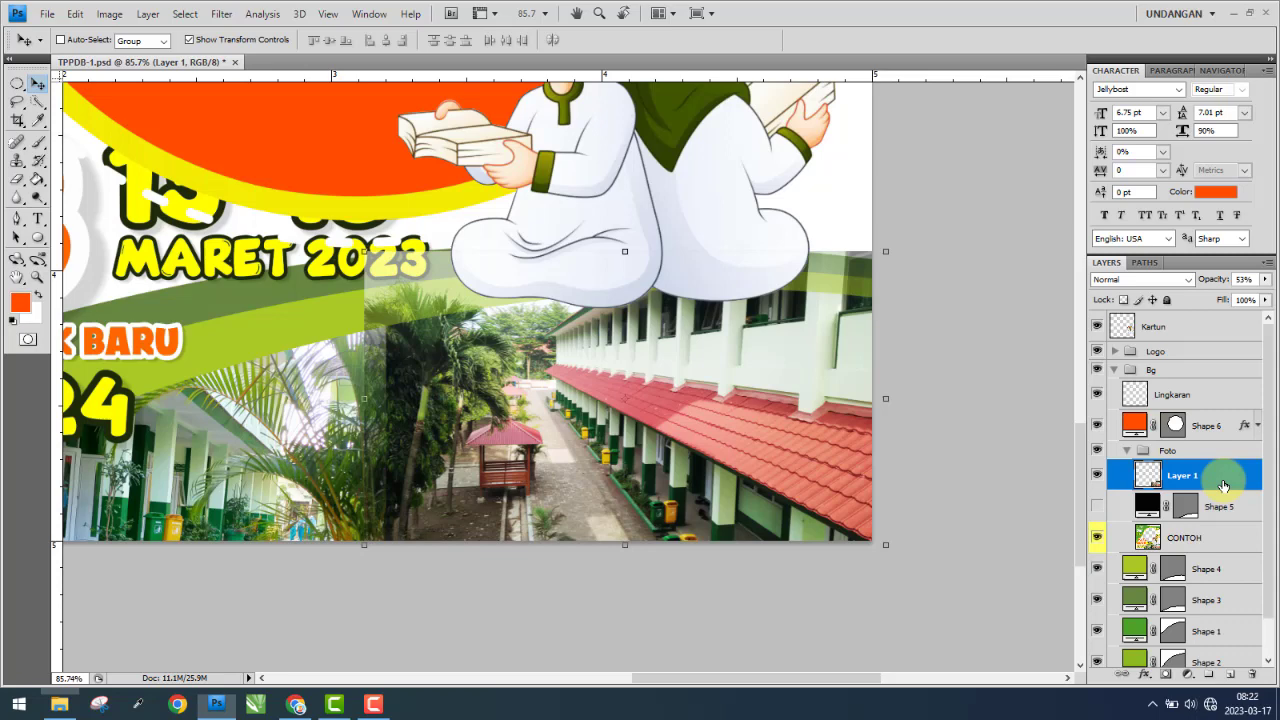
{"action": "key", "text": "Up"}
{"action": "key", "text": "Right"}
{"action": "key", "text": "Left"}
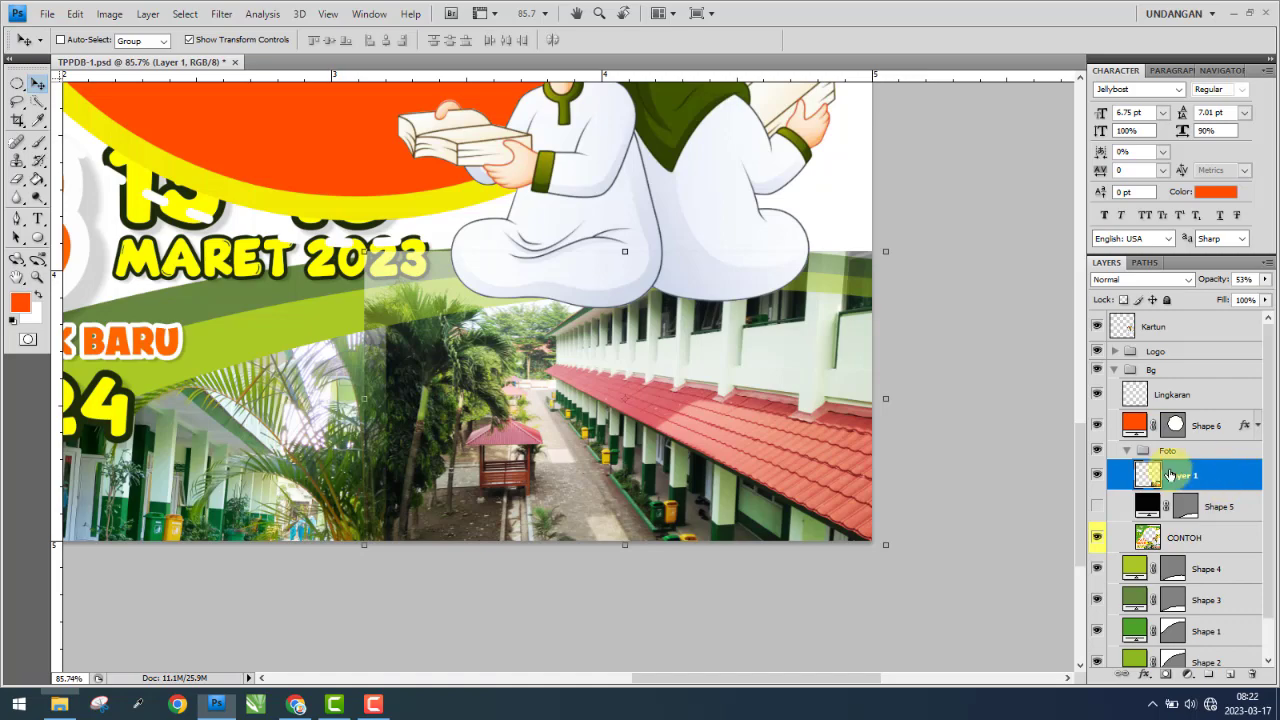
- Drag the 1-edit photo from the Bahan folder into TPPDB-1.psd as Layer 2
{"action": "left_click", "coordinate": [57, 706]}
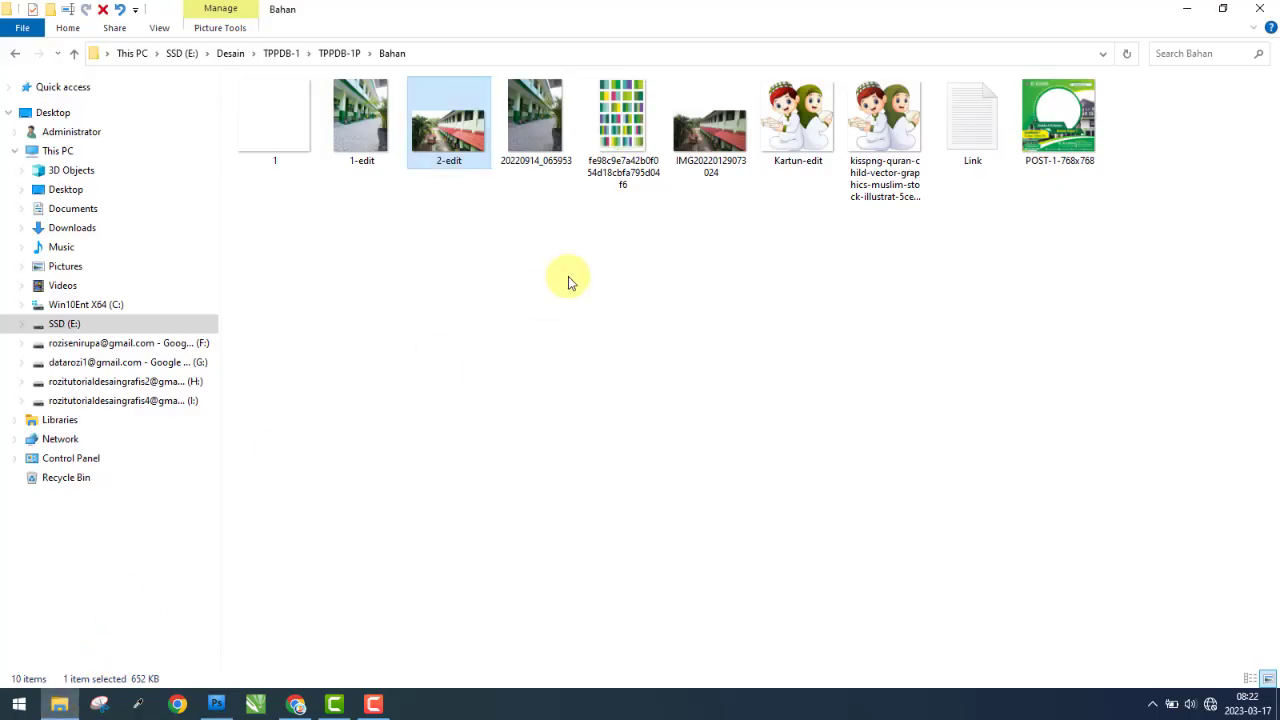
{"action": "mouse_move", "coordinate": [361, 118]}
{"action": "left_mouse_down"}
{"action": "mouse_move", "coordinate": [333, 562]}
{"action": "mouse_move", "coordinate": [537, 150]}
{"action": "left_mouse_up"}
{"action": "mouse_move", "coordinate": [371, 63]}
{"action": "left_mouse_down"}
{"action": "mouse_move", "coordinate": [623, 163]}
{"action": "mouse_move", "coordinate": [640, 146]}
{"action": "left_mouse_up"}
{"action": "left_click_drag", "start_coordinate": [377, 458], "coordinate": [380, 455]}
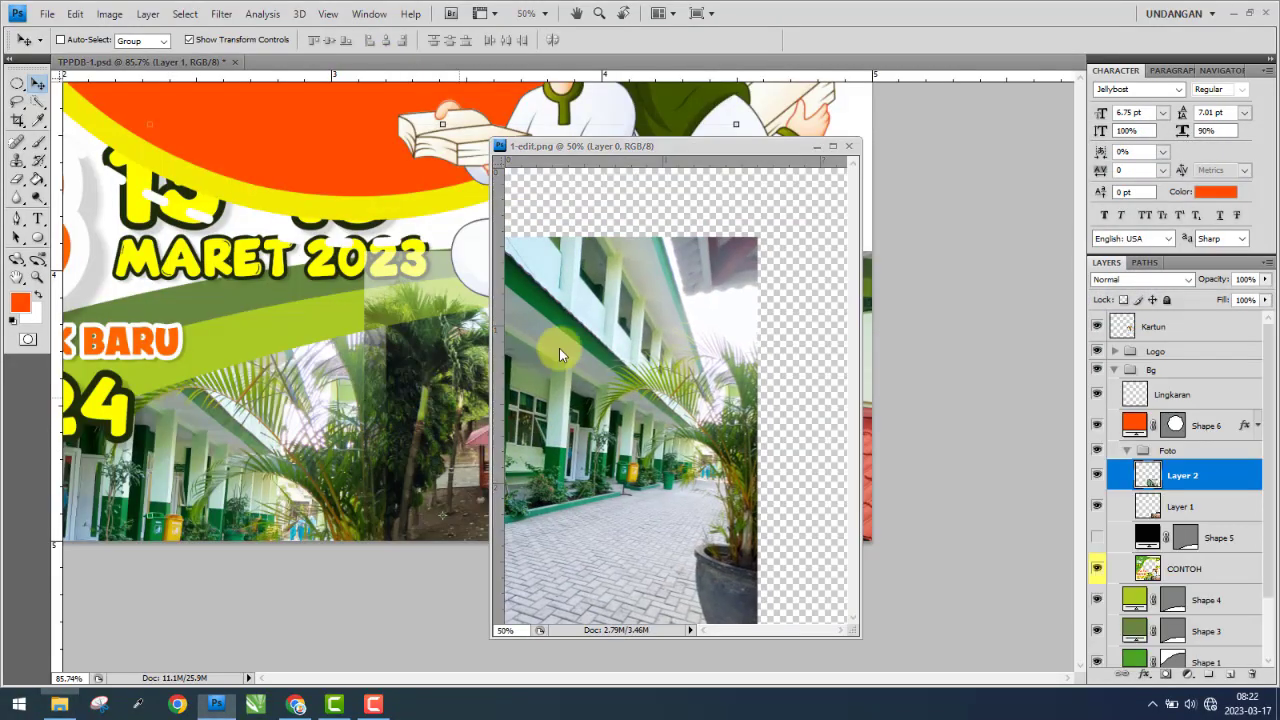
{"action": "left_click", "coordinate": [849, 146]}
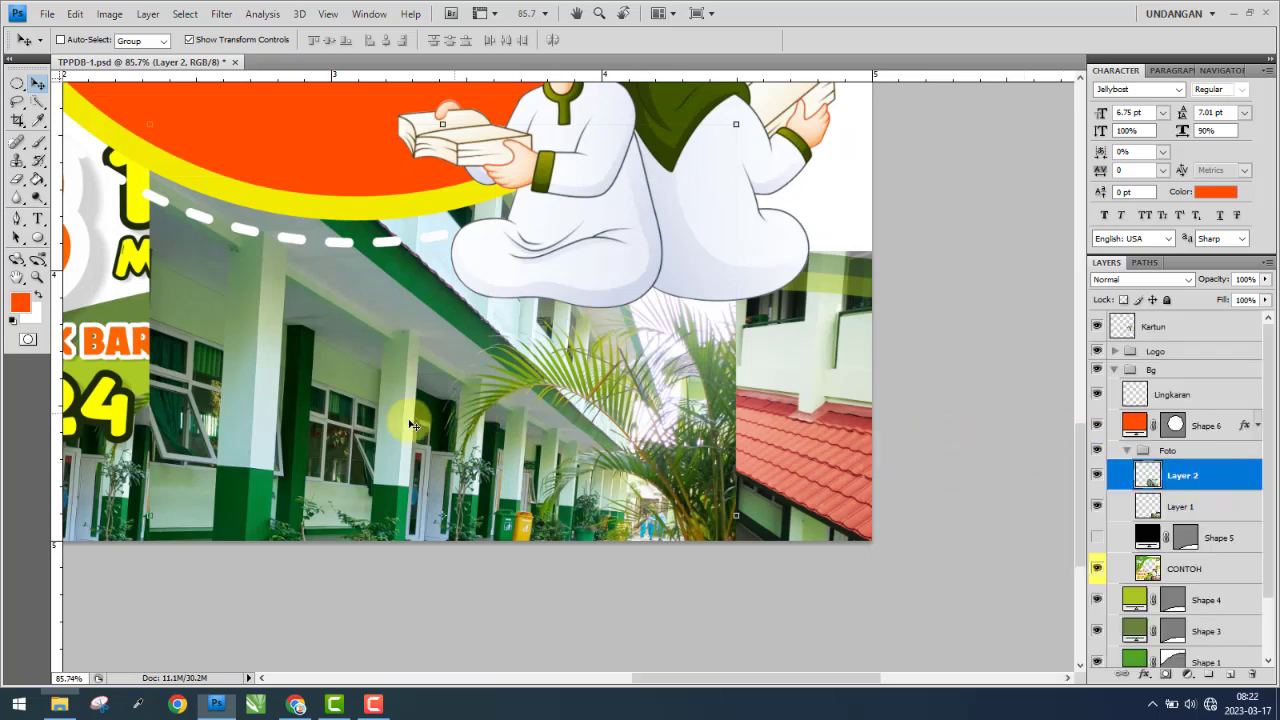
- Drag the building photo left over the poster, across the 2023 text
{"action": "left_click_drag", "start_coordinate": [549, 432], "coordinate": [290, 406]}
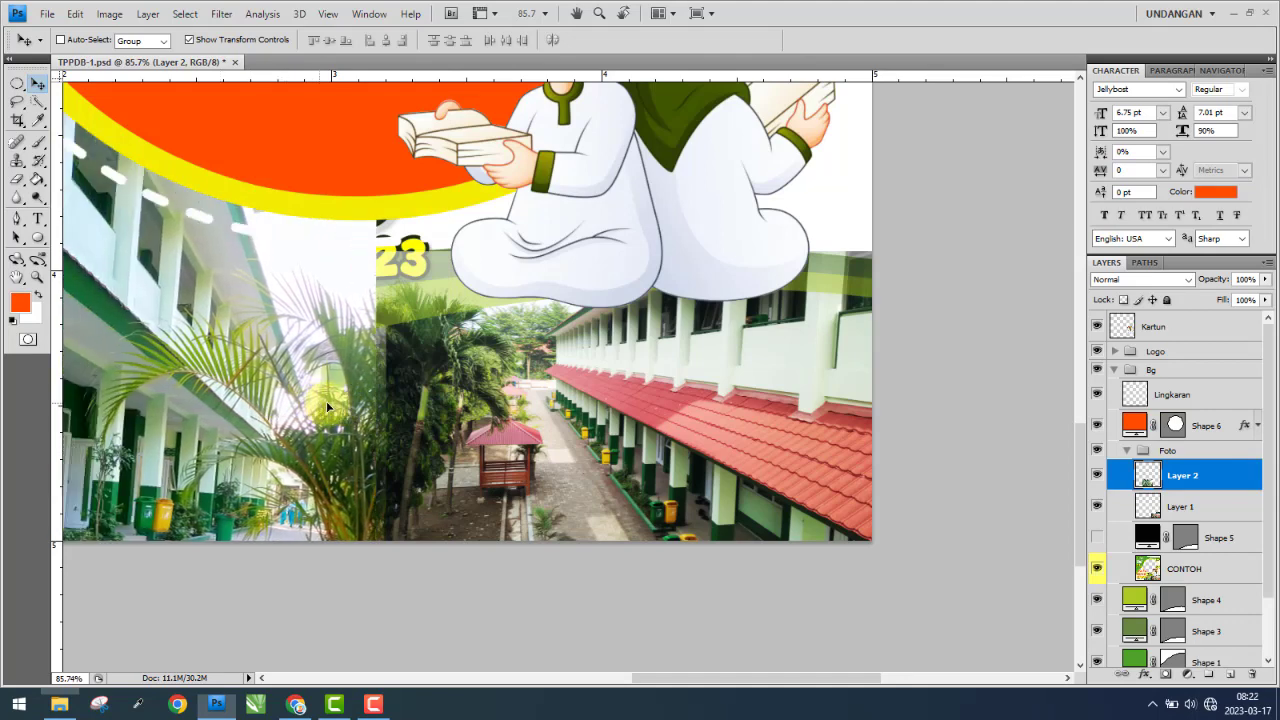
{"action": "left_click_drag", "start_coordinate": [290, 406], "coordinate": [336, 403]}
{"action": "key", "text": "shift+Left"}
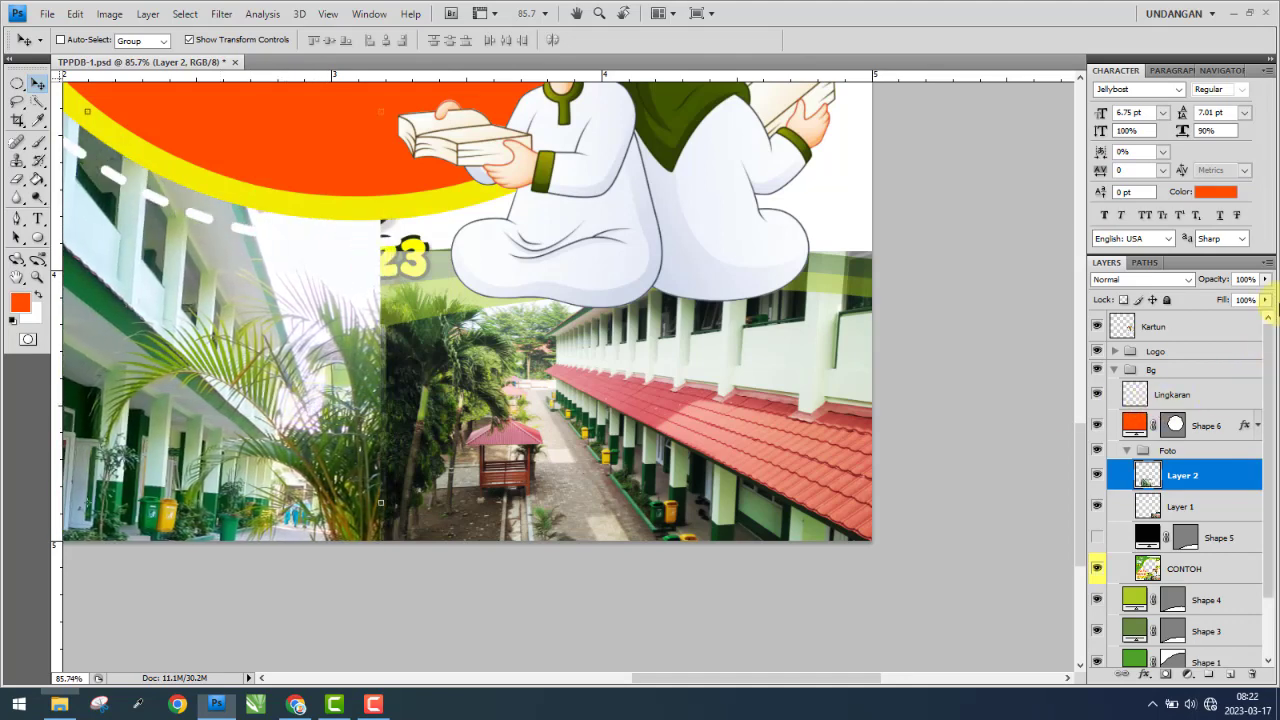
- Lower Layer 2's opacity to 51%
{"action": "left_click_drag", "start_coordinate": [1229, 296], "coordinate": [1128, 294]}
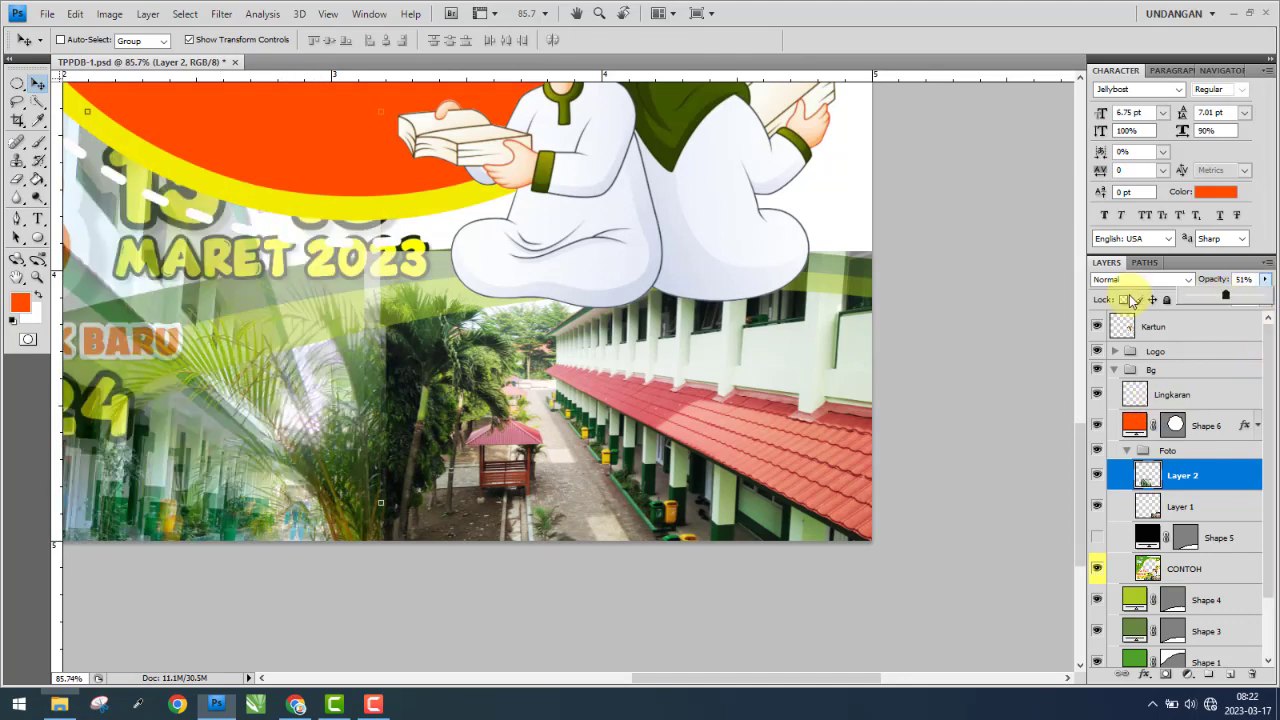
{"action": "scroll", "coordinate": [620, 360], "scroll_direction": "left", "scroll_amount": 3}
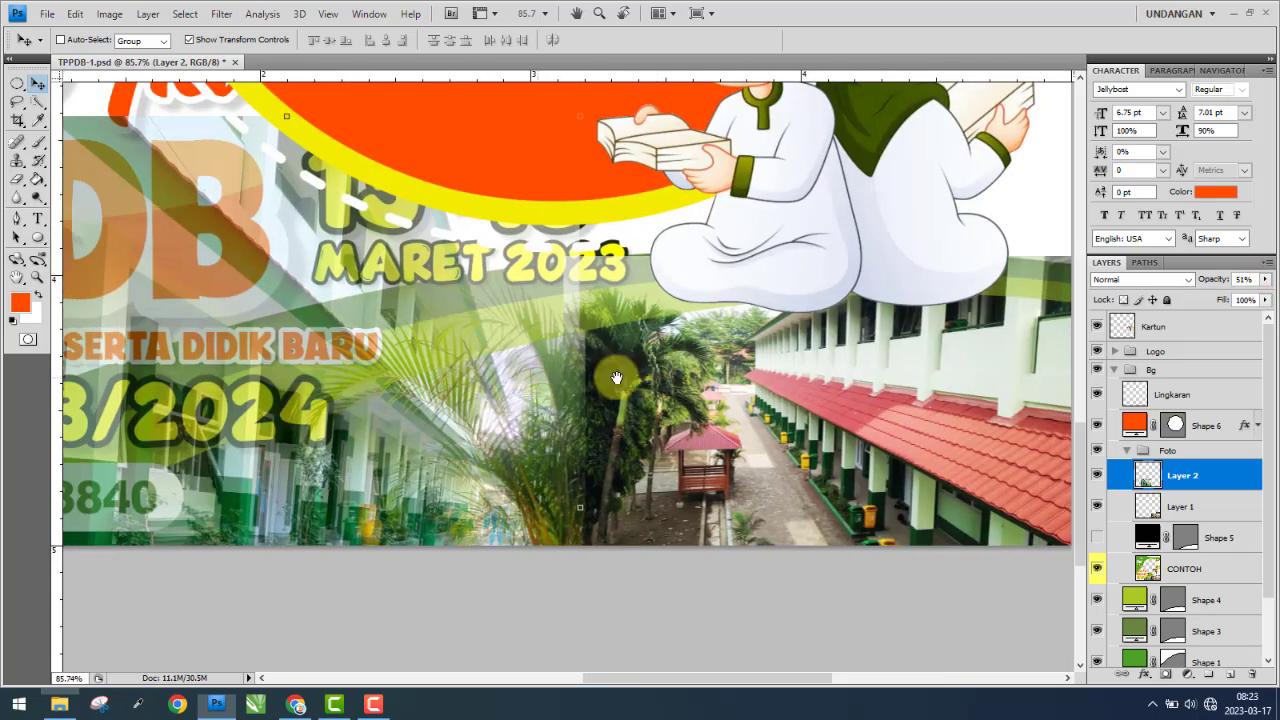
{"action": "scroll", "coordinate": [740, 377], "scroll_direction": "left", "scroll_amount": 2}
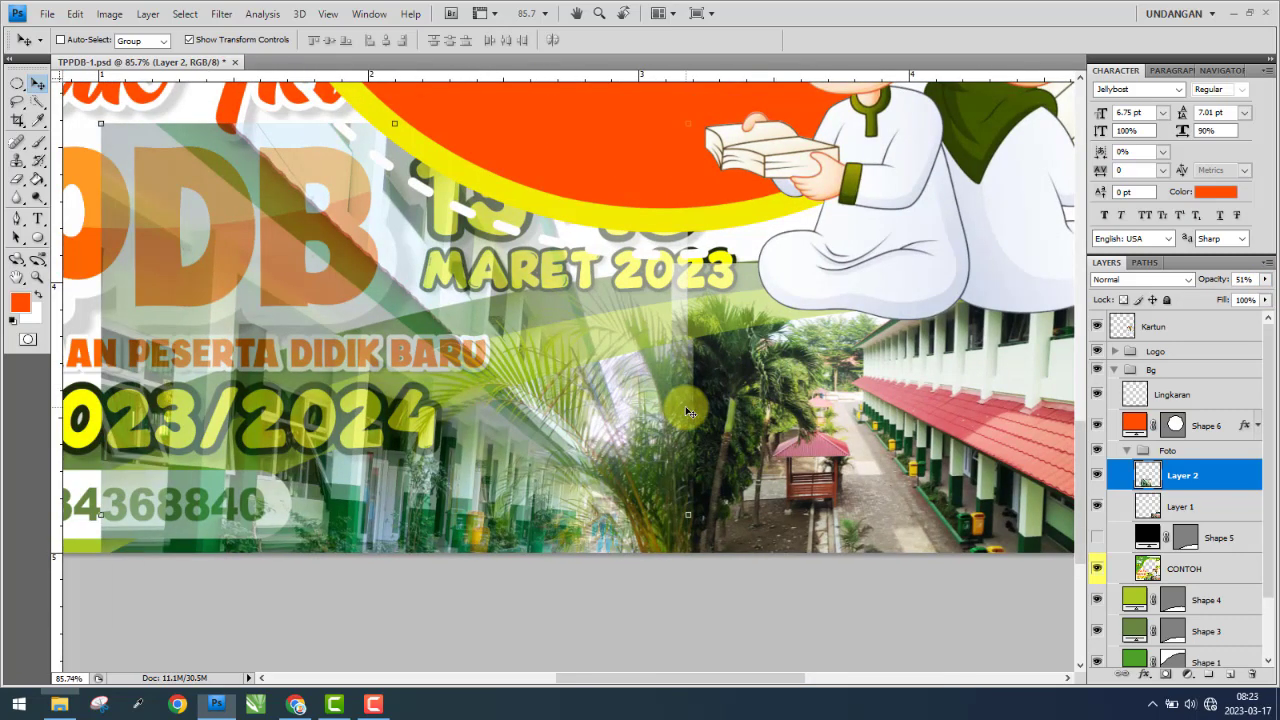
- Nudge the building photo right and down to match the reference design
{"action": "key", "text": "Left"}
{"action": "key", "text": "Left"}
{"action": "key", "text": "Left"}
{"action": "key", "text": "Down"}
{"action": "key", "text": "Down"}
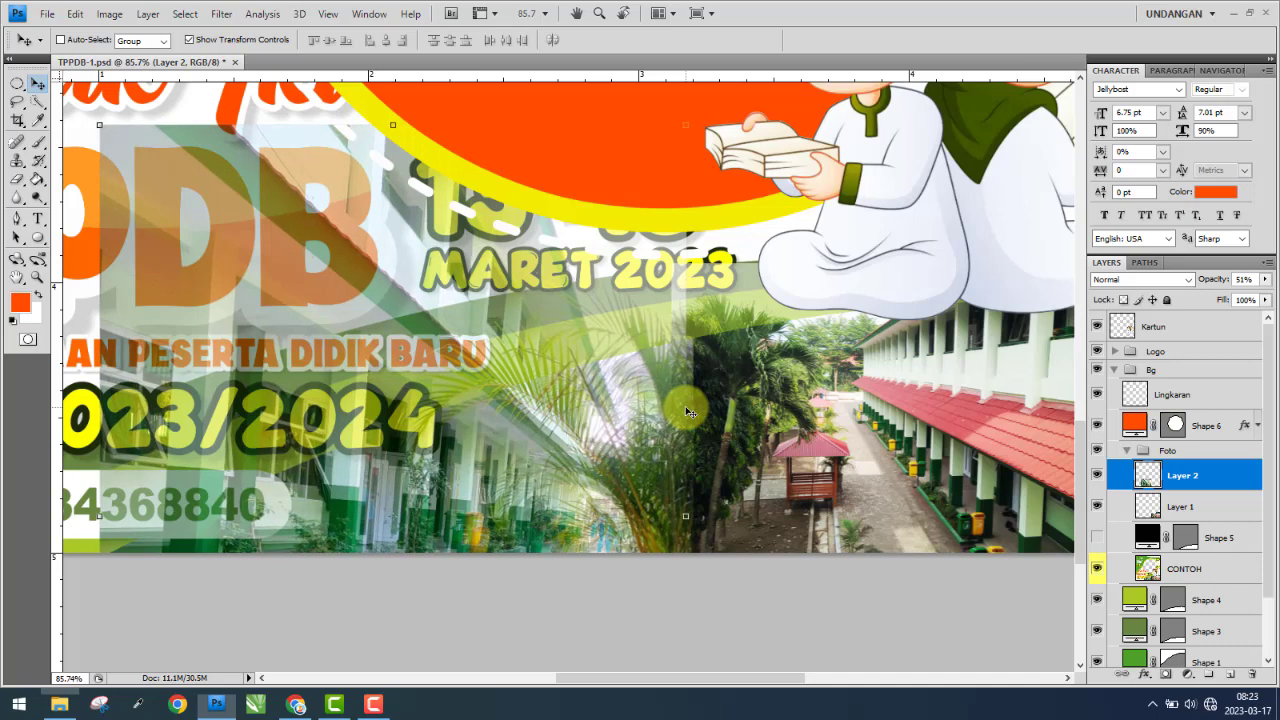
{"action": "key", "text": "Right"}
{"action": "key", "text": "Right"}
{"action": "key", "text": "Down"}
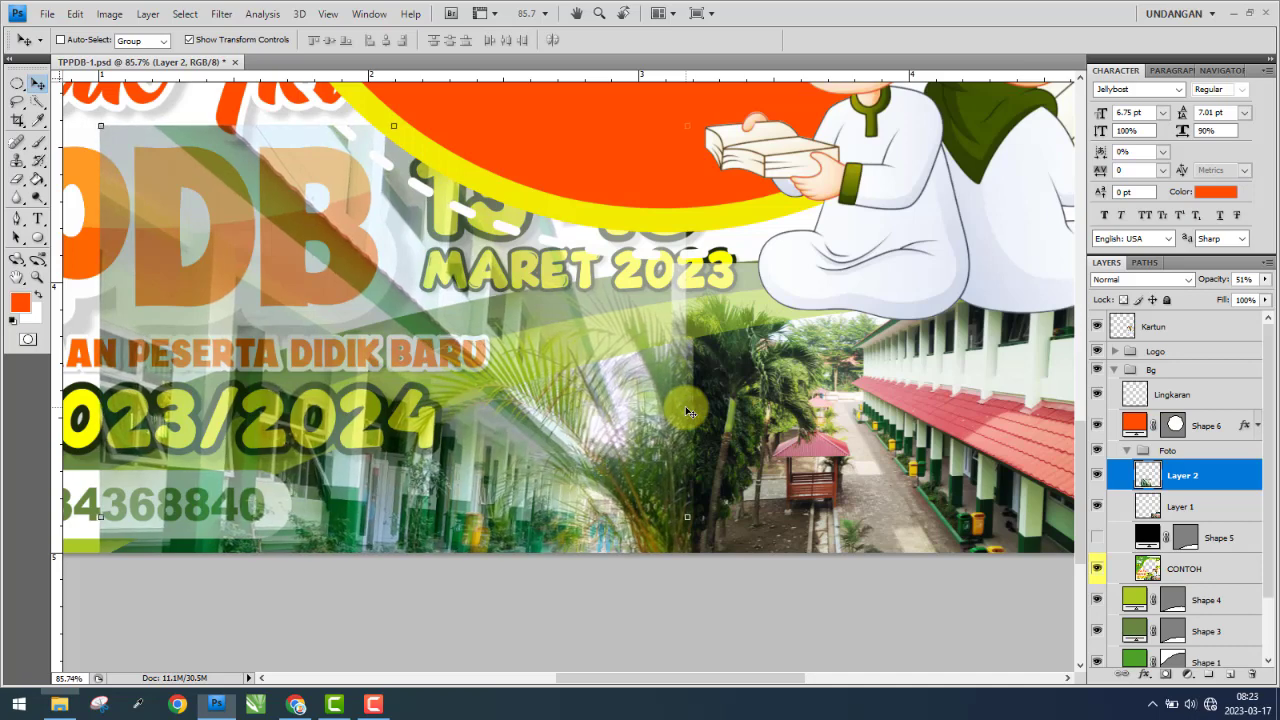
{"action": "key", "text": "Right"}
{"action": "key", "text": "Right"}
{"action": "key", "text": "Right"}
{"action": "key", "text": "Right"}
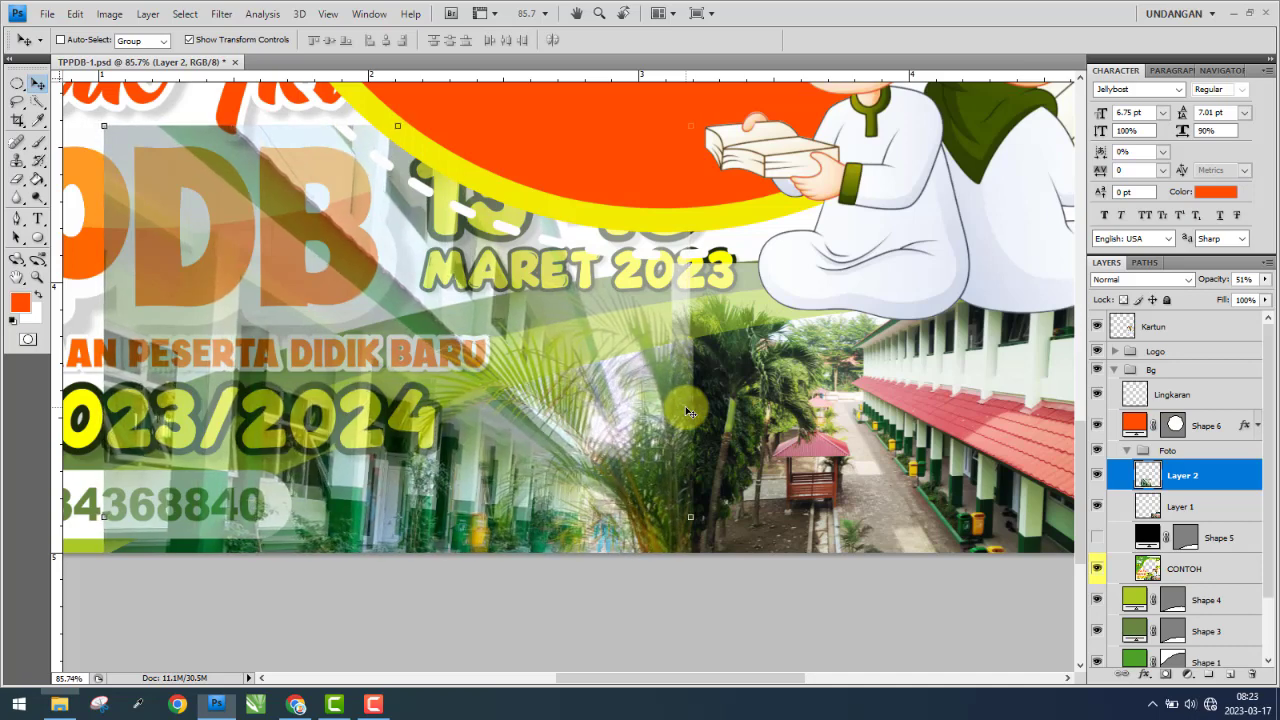
{"action": "key", "text": "Down"}
{"action": "key", "text": "Down"}
{"action": "key", "text": "Down"}
{"action": "key", "text": "Right"}
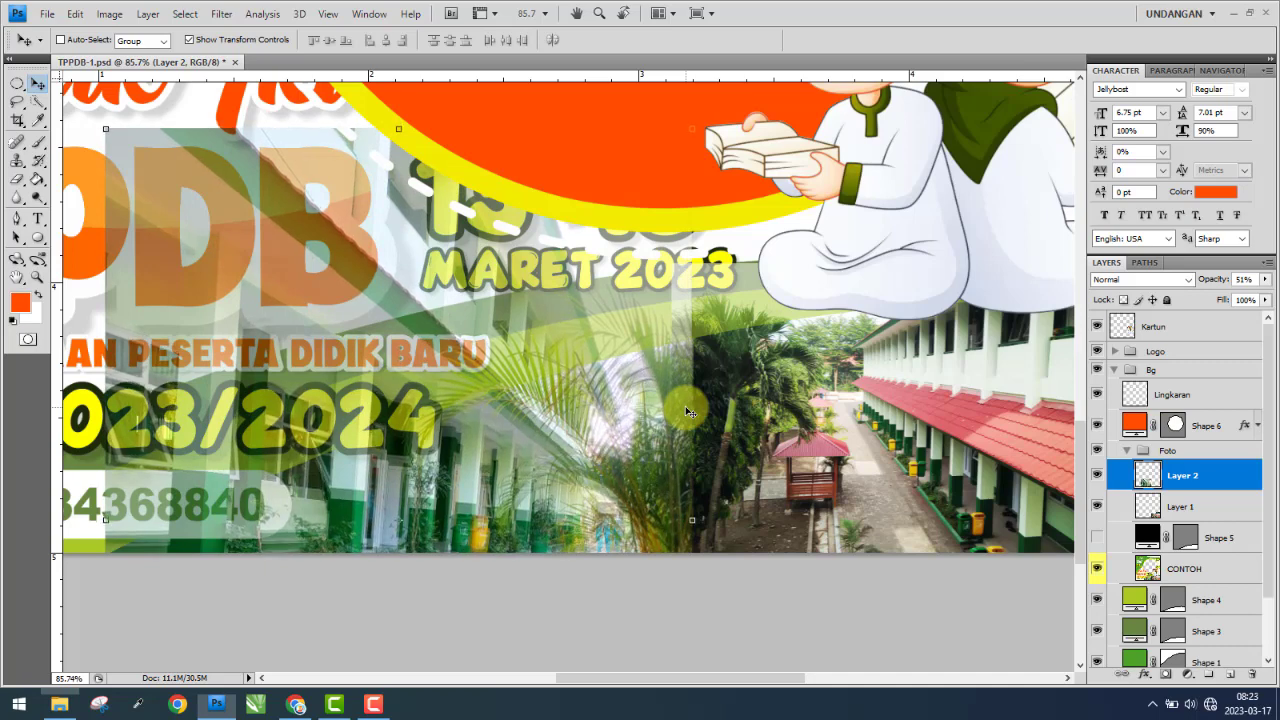
{"action": "key", "text": "Down"}
{"action": "key", "text": "Down"}
{"action": "key", "text": "Down"}
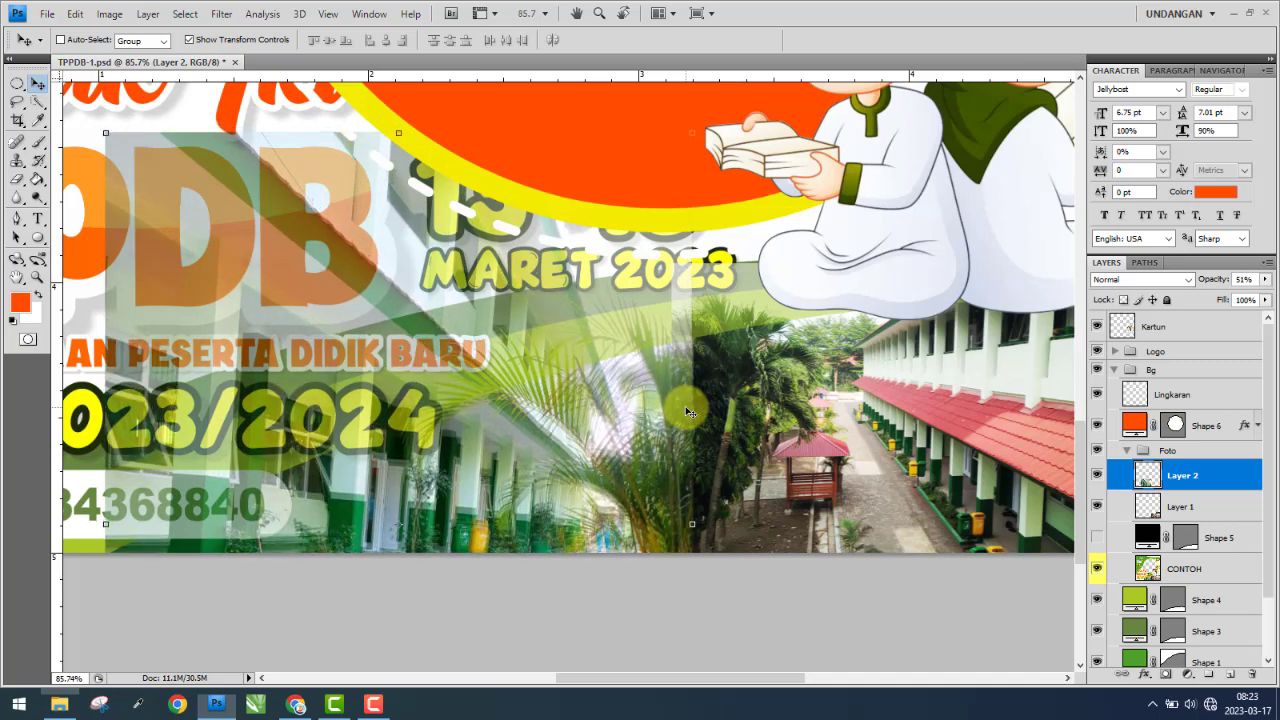
{"action": "key", "text": "Down"}
{"action": "key", "text": "Down"}
{"action": "key", "text": "Down"}
{"action": "key", "text": "Down"}
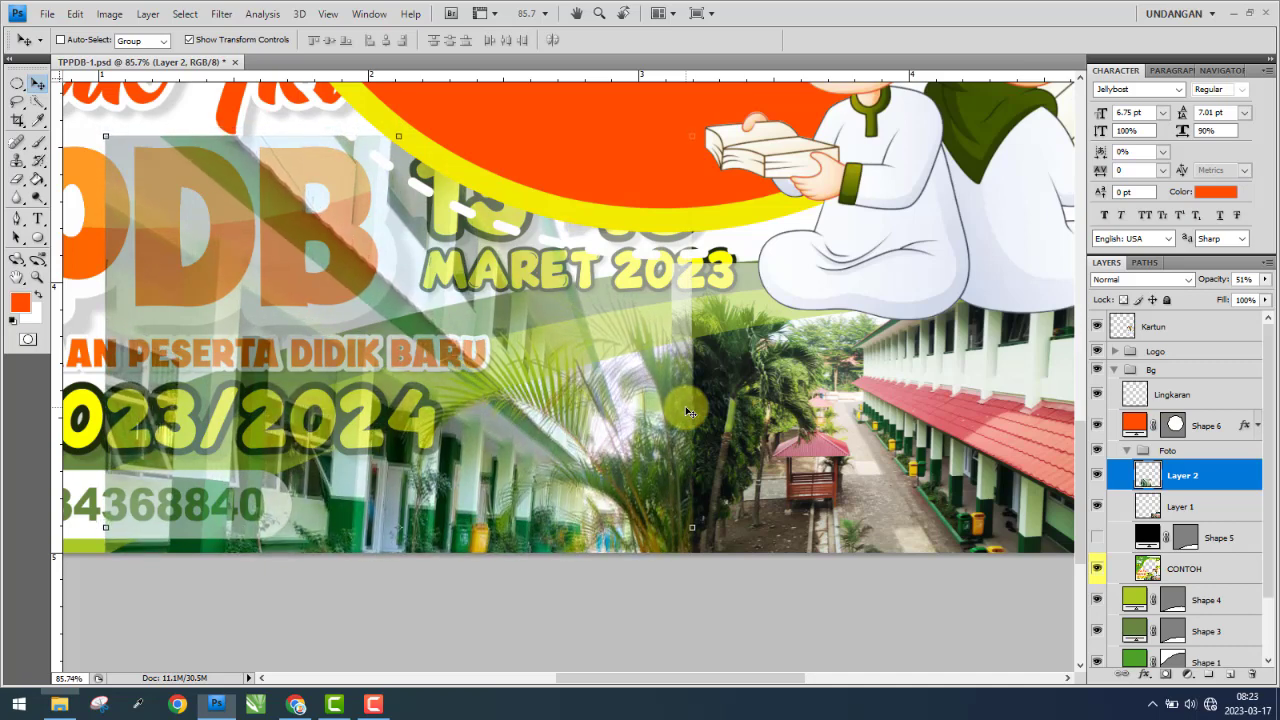
{"action": "key", "text": "Down"}
{"action": "key", "text": "Down"}
{"action": "key", "text": "Down"}
{"action": "key", "text": "Right"}
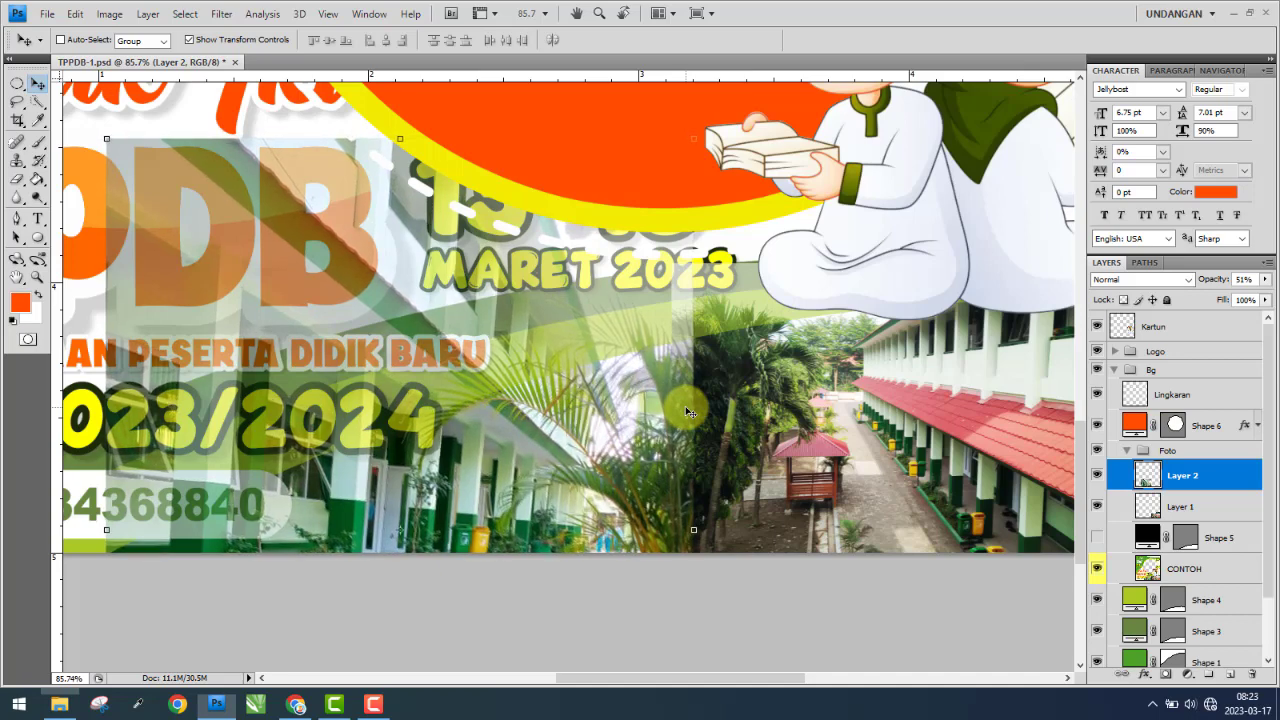
{"action": "key", "text": "Right"}
{"action": "key", "text": "Right"}
{"action": "key", "text": "Left"}
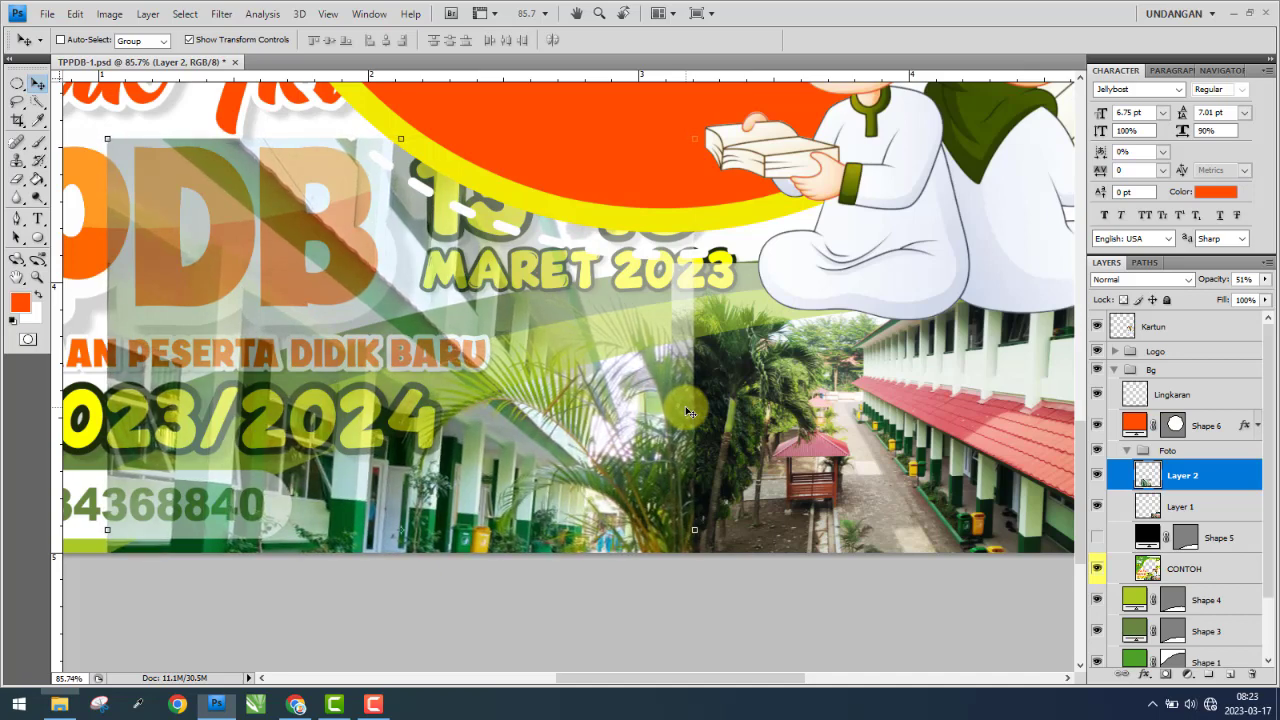
{"action": "key", "text": "Left"}
{"action": "key", "text": "Down"}
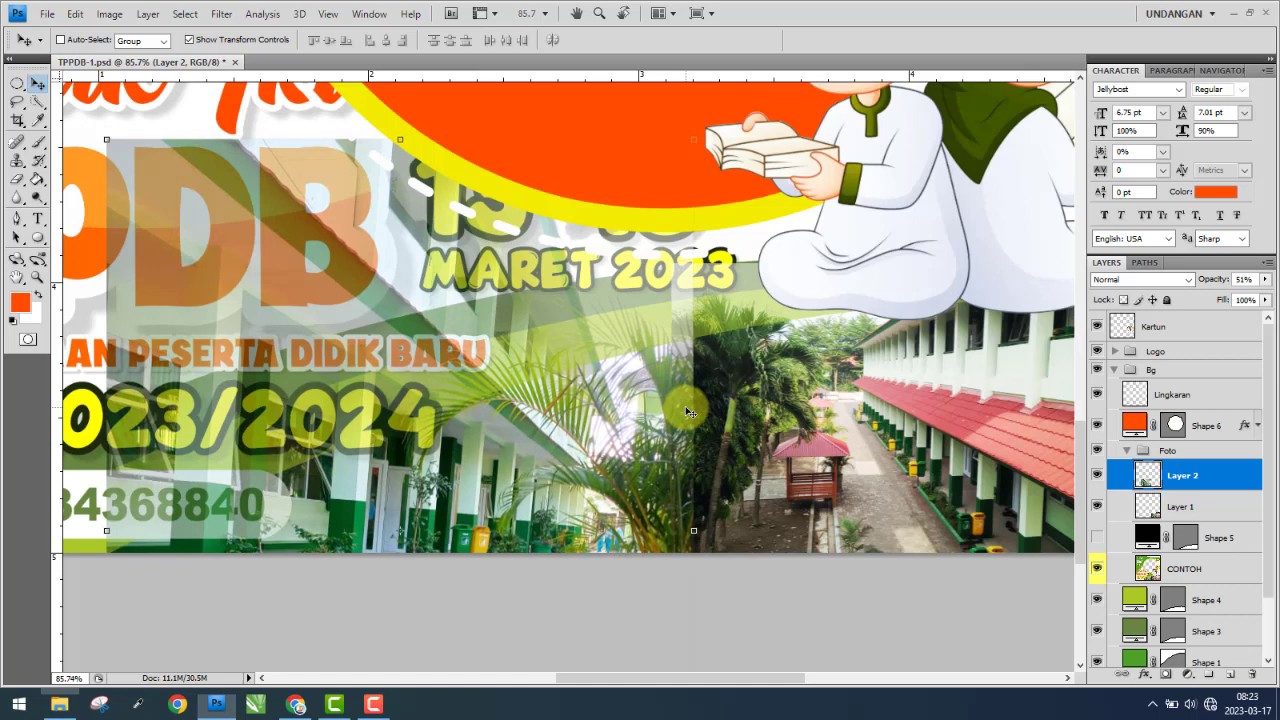
{"action": "key", "text": "Up"}
{"action": "scroll", "coordinate": [630, 490], "scroll_direction": "down", "scroll_amount": 2}
{"action": "scroll", "coordinate": [997, 475], "scroll_direction": "down", "scroll_amount": 2}
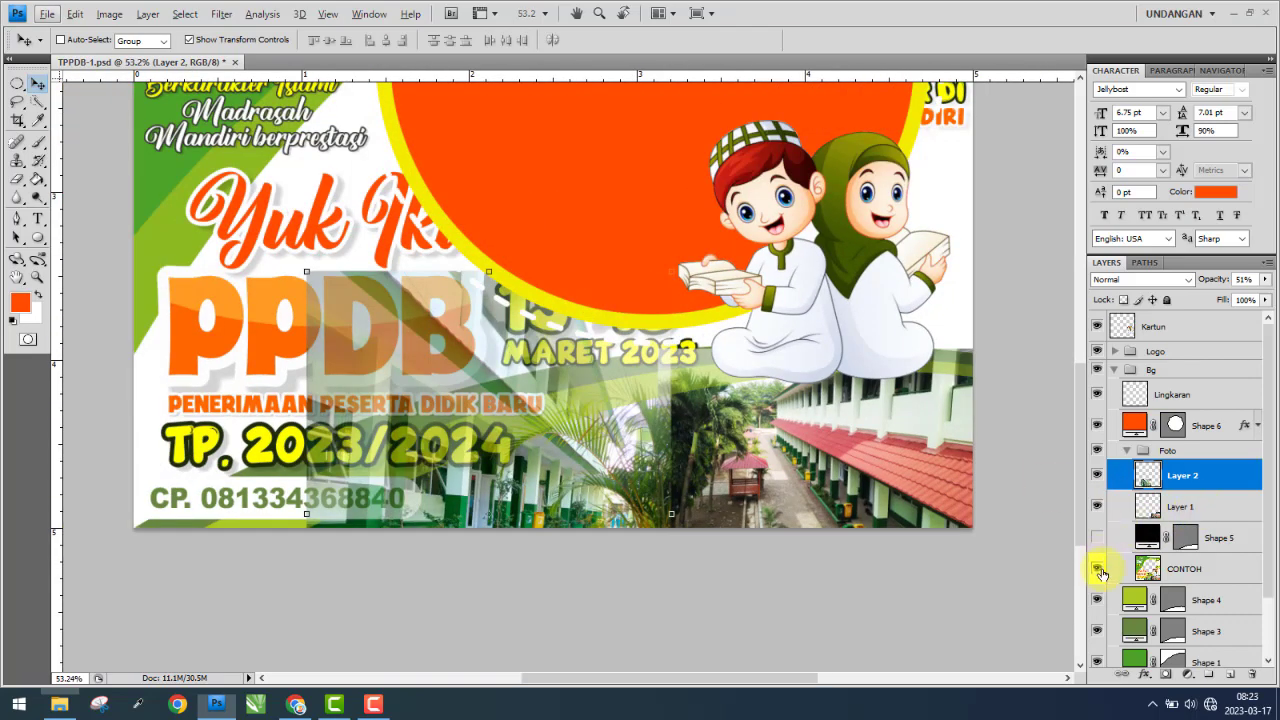
- Set both Layer 1 and Layer 2 photos to 100% opacity
{"action": "left_click", "coordinate": [1196, 514]}
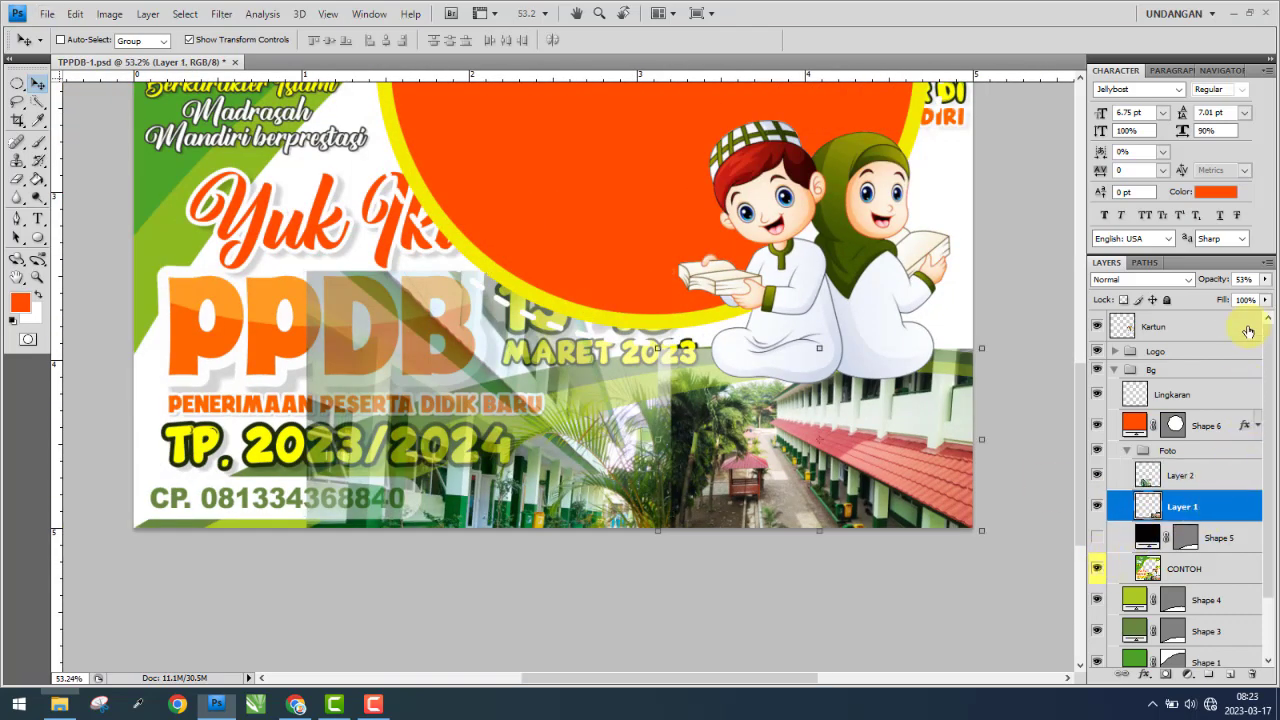
{"action": "left_click", "coordinate": [1264, 281]}
{"action": "left_click_drag", "start_coordinate": [1252, 299], "coordinate": [1266, 294]}
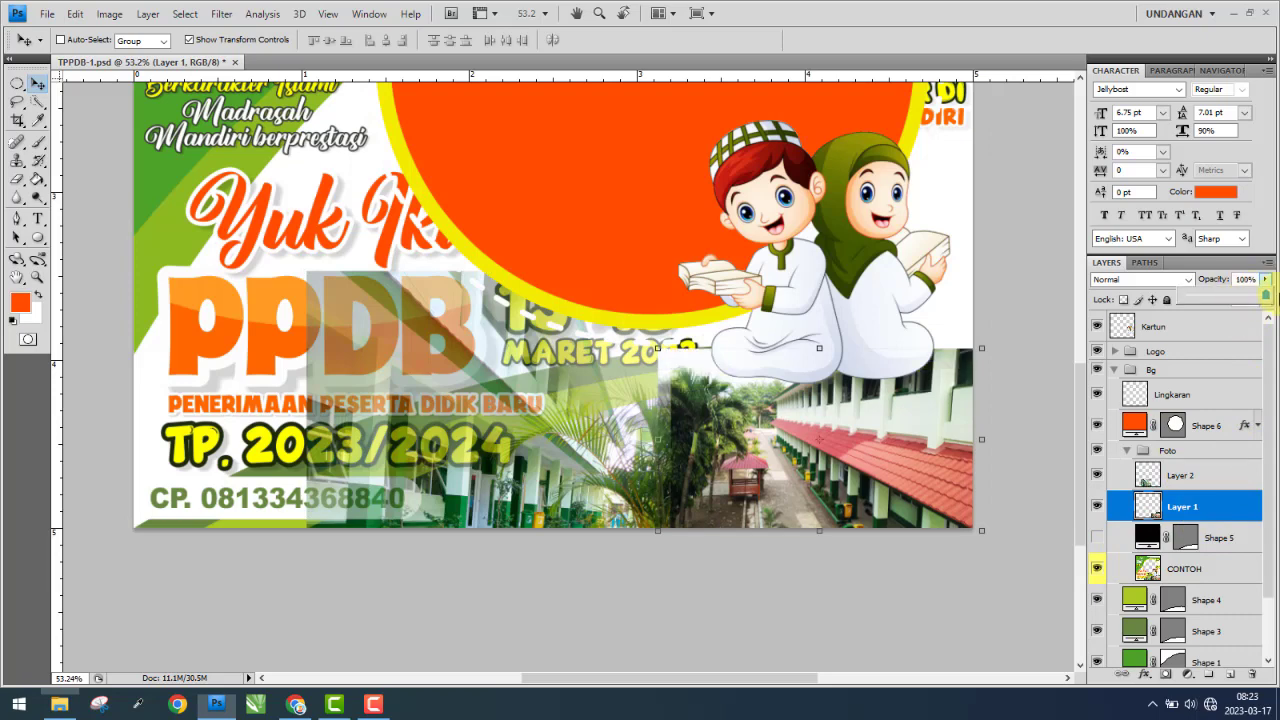
{"action": "left_click", "coordinate": [1221, 477]}
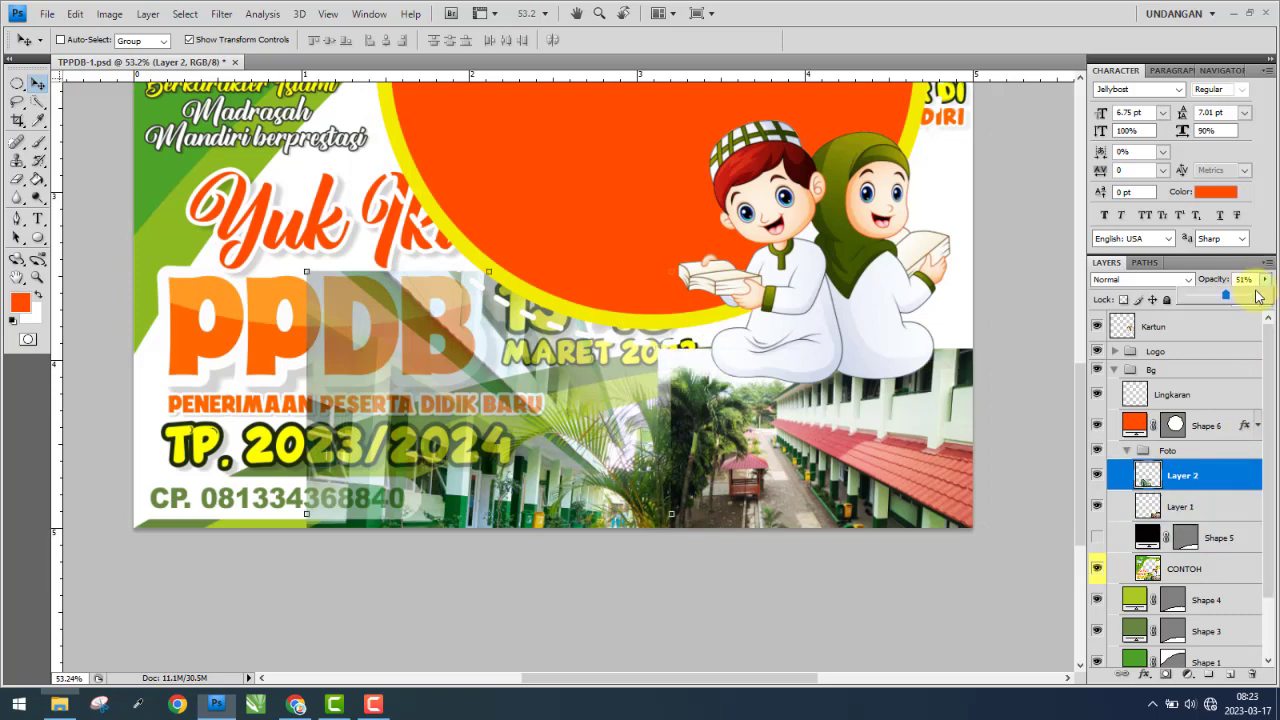
{"action": "left_click_drag", "start_coordinate": [1265, 293], "coordinate": [1266, 294]}
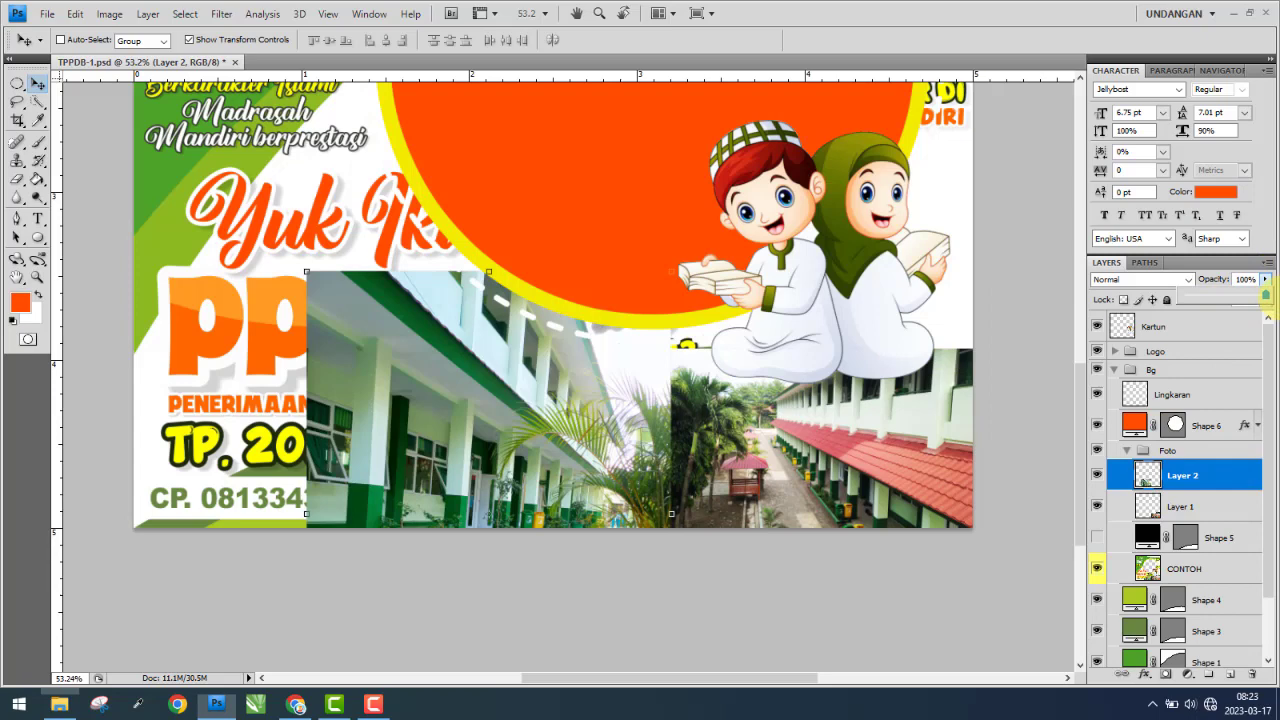
- Hide CONTOH, show Shape 5, and clip the photos into it
{"action": "left_click", "coordinate": [1205, 569]}
{"action": "left_click", "coordinate": [1097, 568]}
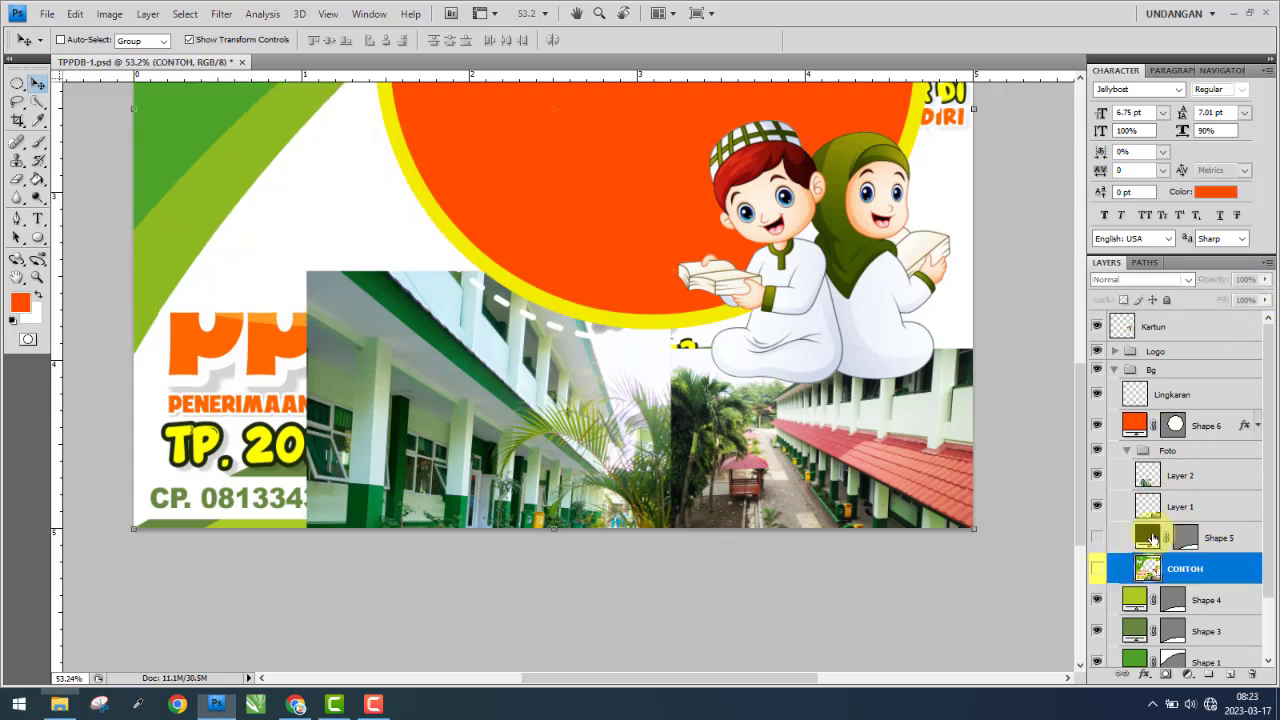
{"action": "left_click", "coordinate": [1200, 507]}
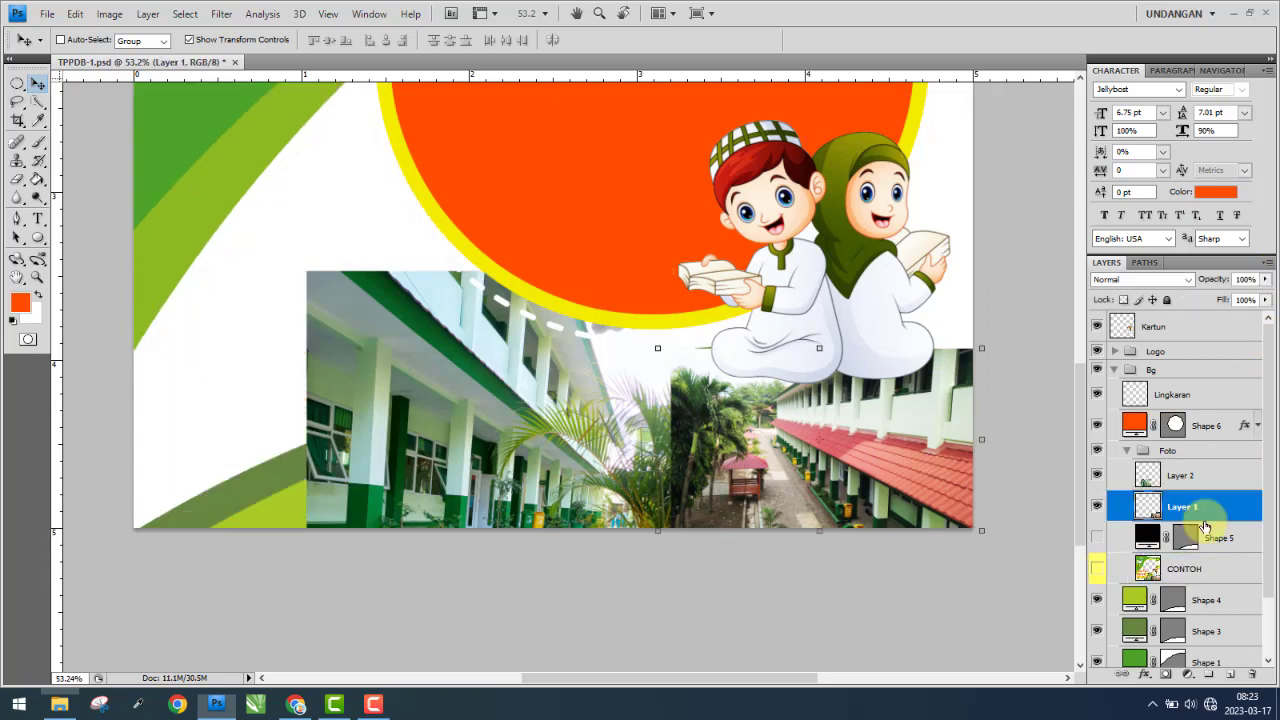
{"action": "left_click", "coordinate": [1097, 538]}
{"action": "left_click", "coordinate": [1192, 488]}
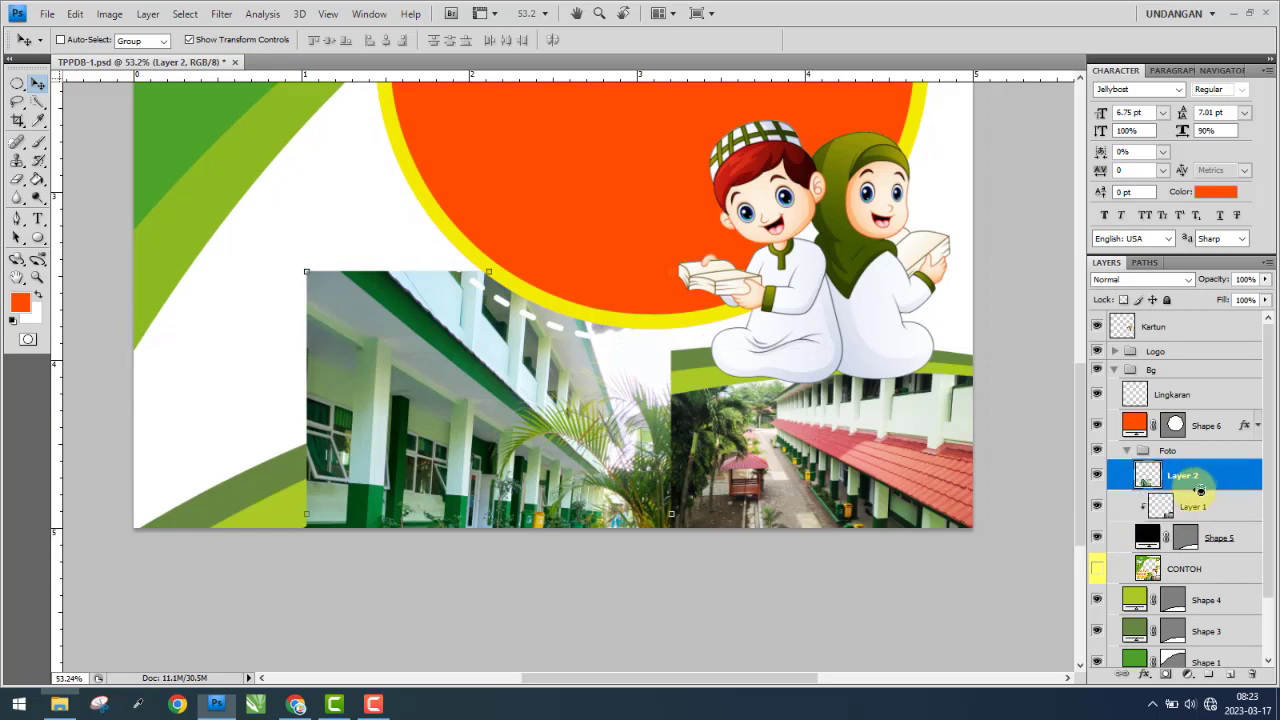
{"action": "left_click", "coordinate": [1200, 490], "text": "alt"}
- Move the CONTOH layer higher in the stack and collapse the Foto group
{"action": "key", "text": "ctrl+0"}
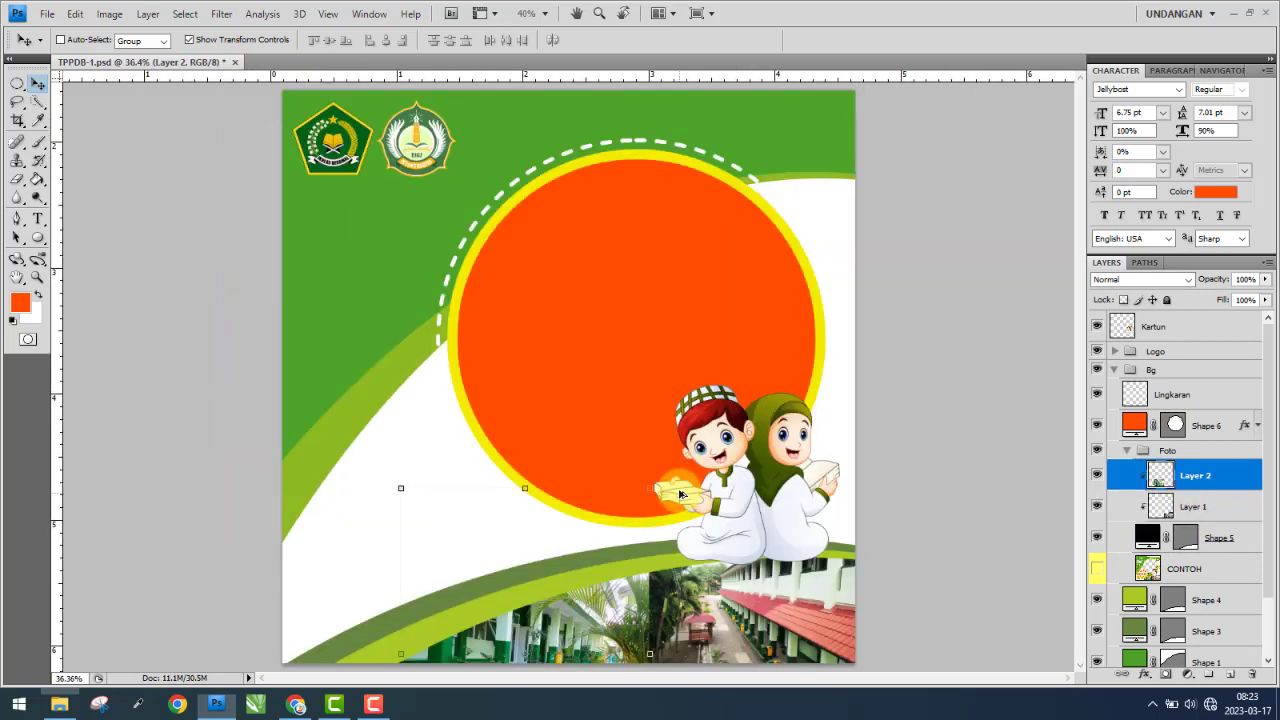
{"action": "key", "text": "ctrl+minus"}
{"action": "left_click_drag", "start_coordinate": [1185, 568], "coordinate": [1200, 342]}
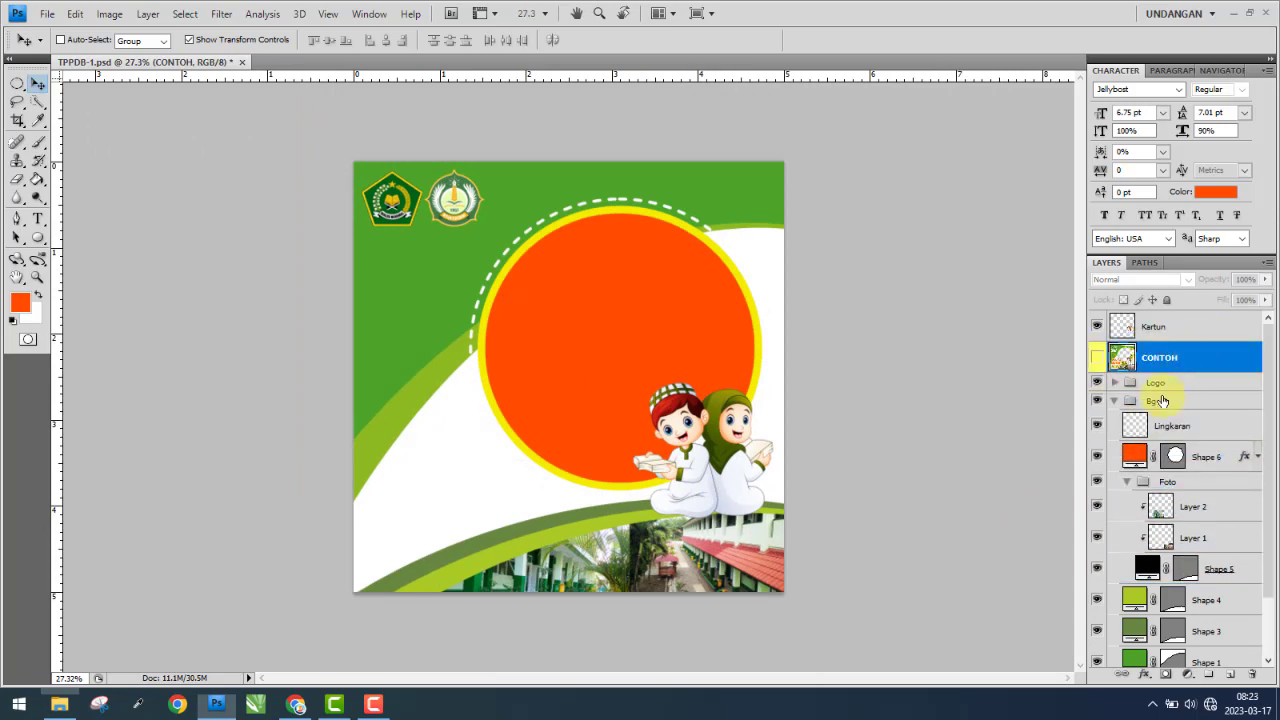
{"action": "left_click", "coordinate": [1127, 488]}
{"action": "left_click", "coordinate": [1127, 484]}
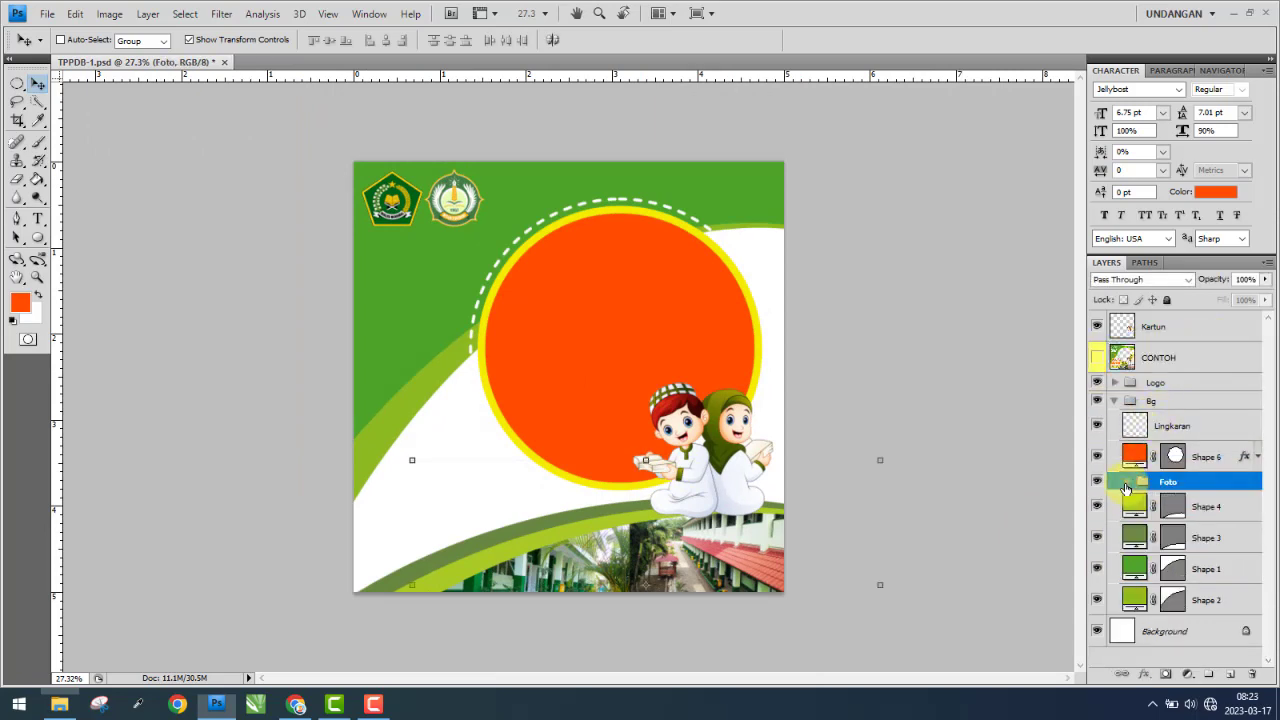
{"action": "left_click", "coordinate": [1112, 403]}
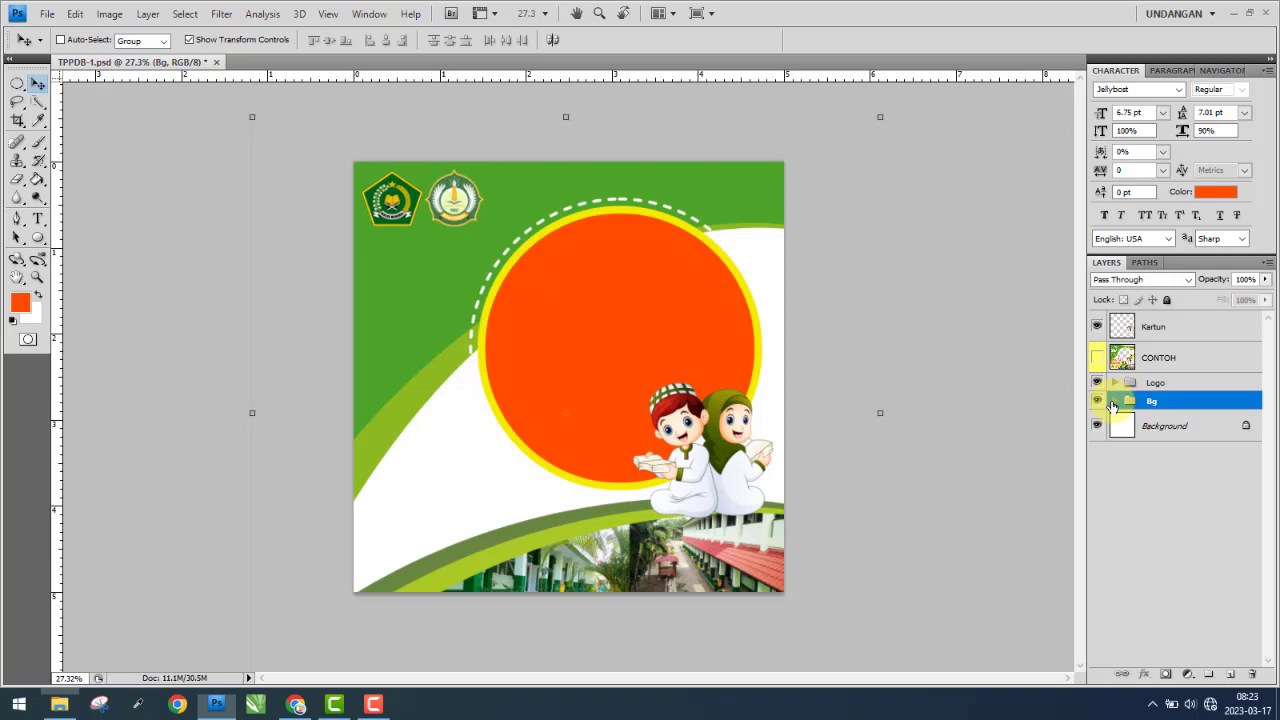
{"action": "left_click", "coordinate": [1112, 403]}
- Collapse the Bg group and toggle CONTOH's visibility to compare the poster
{"action": "left_click", "coordinate": [1112, 403]}
{"action": "left_click", "coordinate": [1171, 335]}
{"action": "left_click", "coordinate": [1105, 358]}
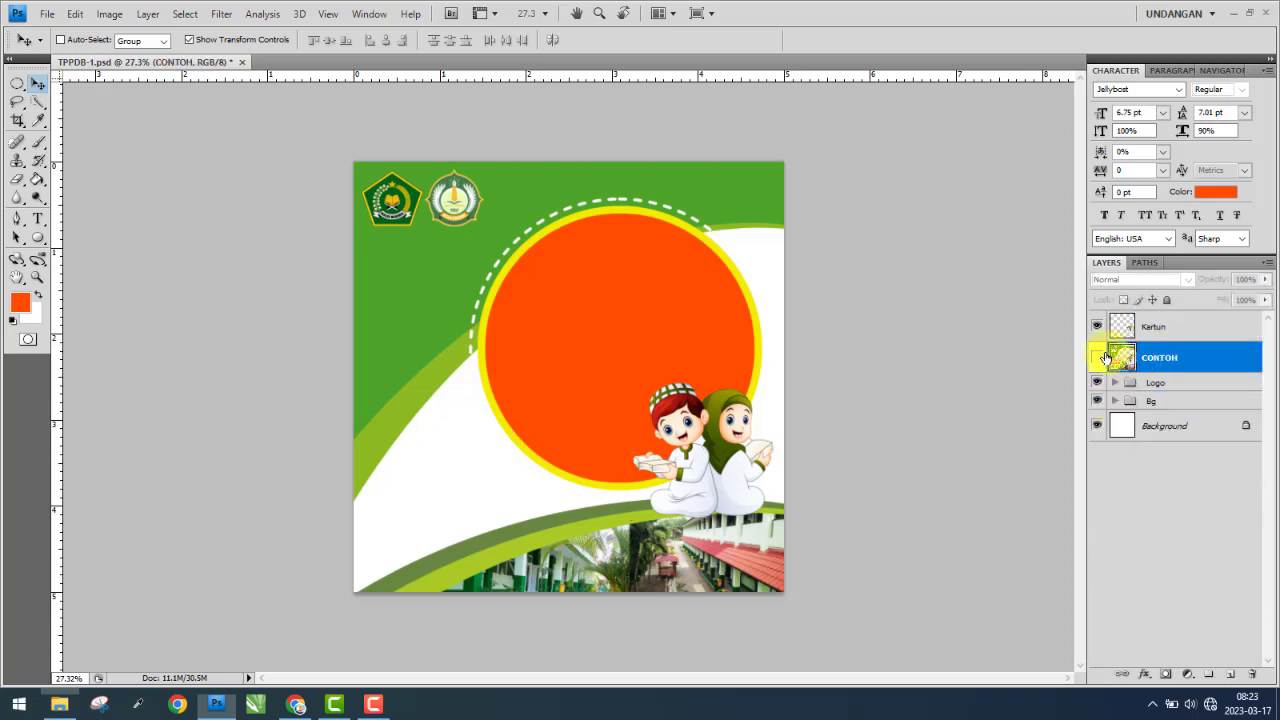
{"action": "left_click", "coordinate": [1098, 358]}
{"action": "left_click", "coordinate": [1098, 358]}
{"action": "left_click", "coordinate": [1098, 358]}
{"action": "left_click", "coordinate": [1098, 358]}
{"action": "left_click", "coordinate": [1097, 358]}
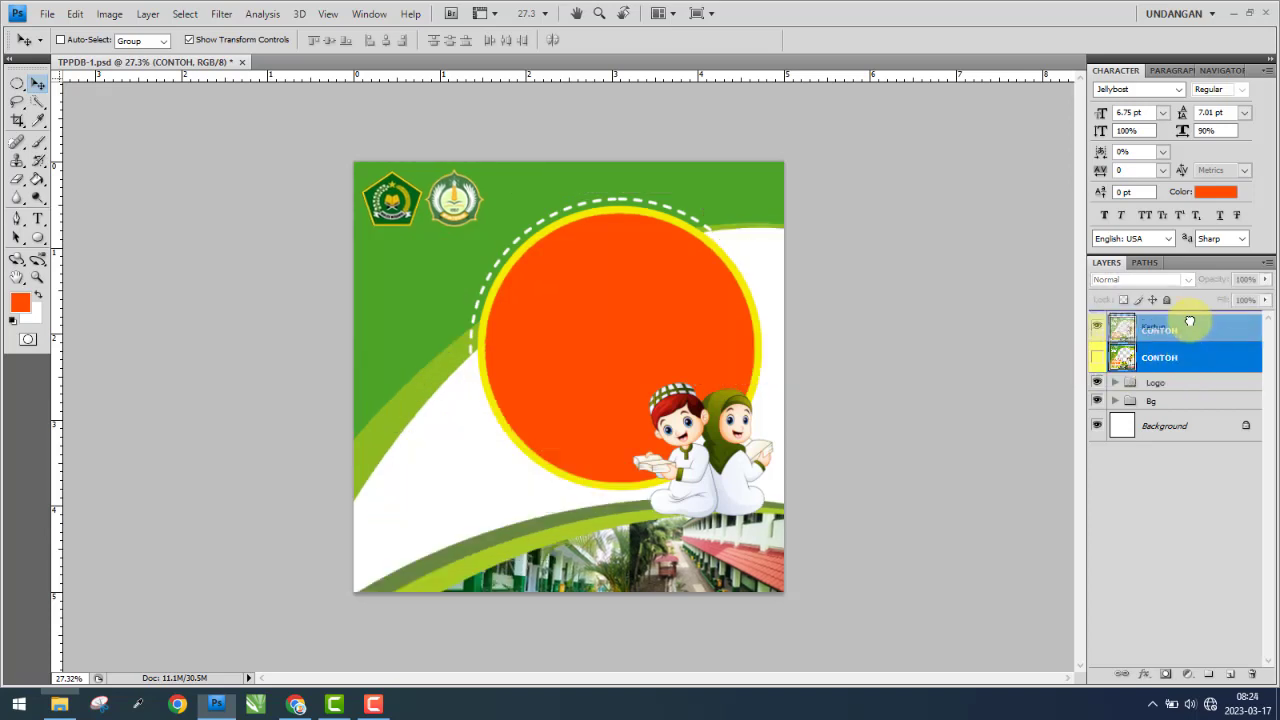
- Move CONTOH above Kartun to the top, compare it, then hide it
{"action": "left_click_drag", "start_coordinate": [1190, 350], "coordinate": [1186, 322]}
{"action": "left_click", "coordinate": [1098, 327]}
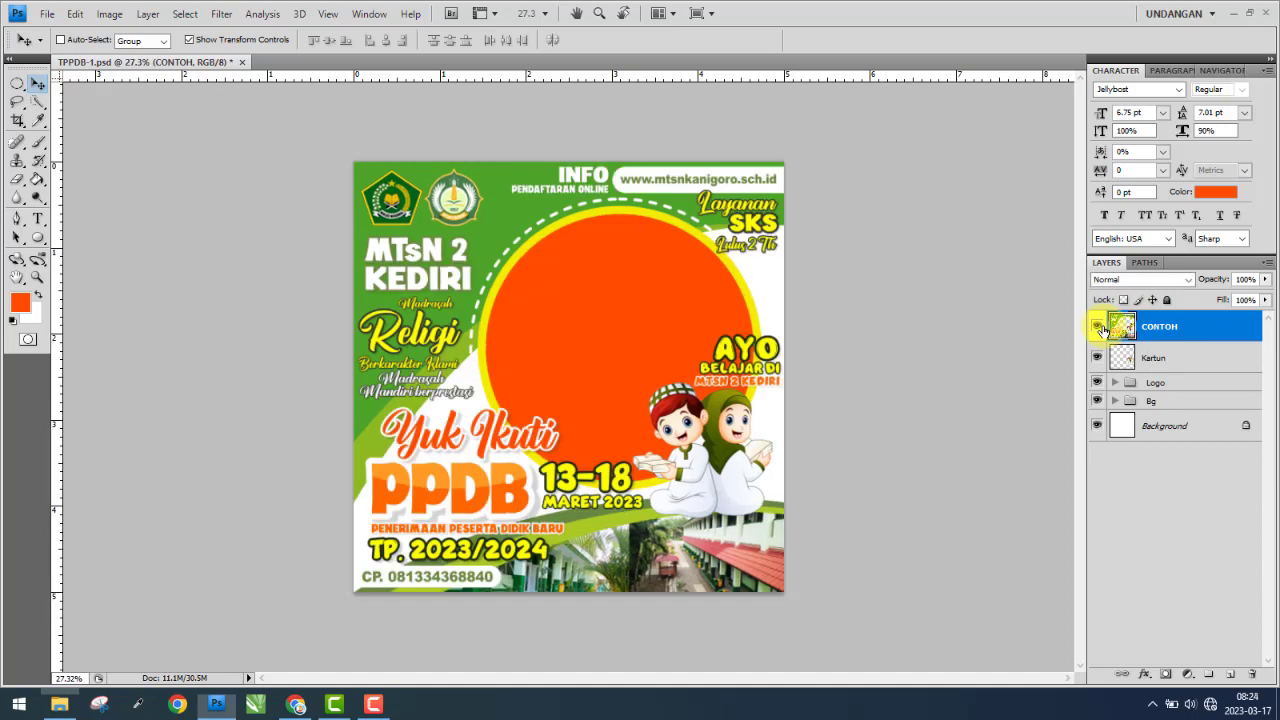
{"action": "left_click", "coordinate": [1098, 327]}
{"action": "left_click", "coordinate": [1098, 327]}
- Zoom into the poster header and create a new Teks group
{"action": "scroll", "coordinate": [486, 206], "scroll_direction": "up", "scroll_amount": 1}
{"action": "scroll", "coordinate": [449, 189], "scroll_direction": "up", "scroll_amount": 2}
{"action": "scroll", "coordinate": [673, 205], "scroll_direction": "up", "scroll_amount": 2}
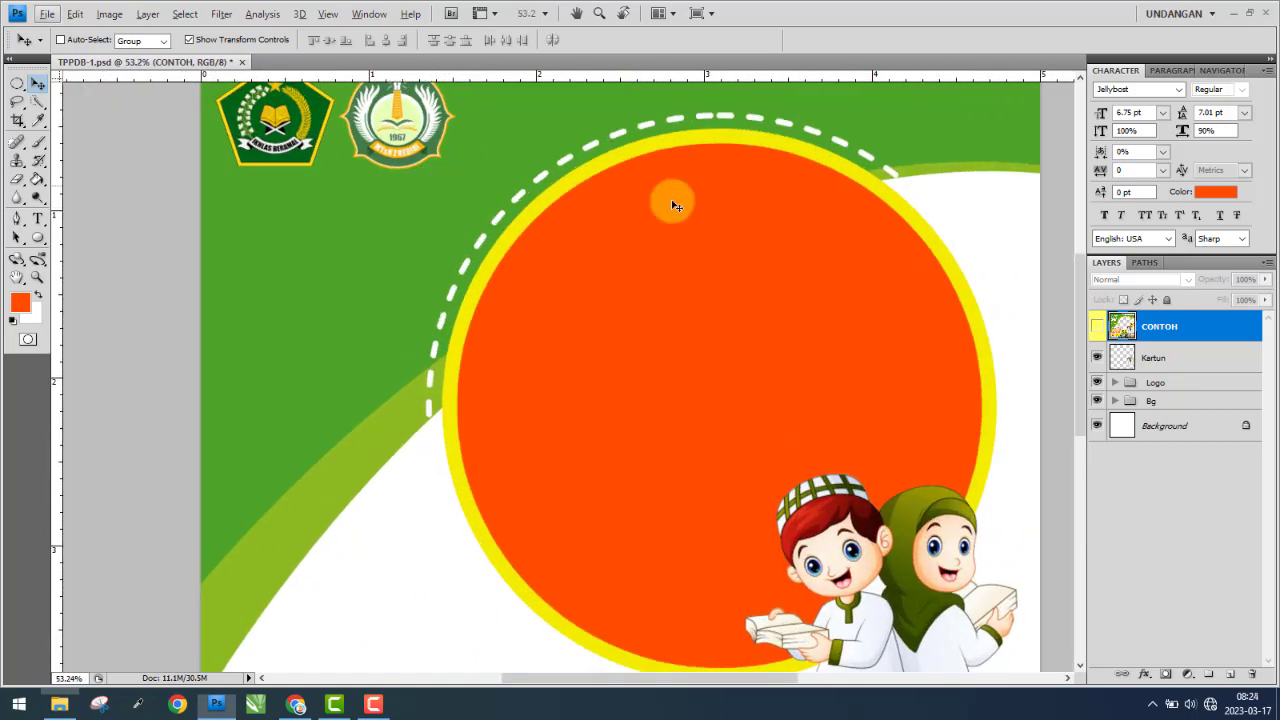
{"action": "left_click_drag", "start_coordinate": [673, 205], "coordinate": [666, 366]}
{"action": "scroll", "coordinate": [900, 284], "scroll_direction": "up", "scroll_amount": 1}
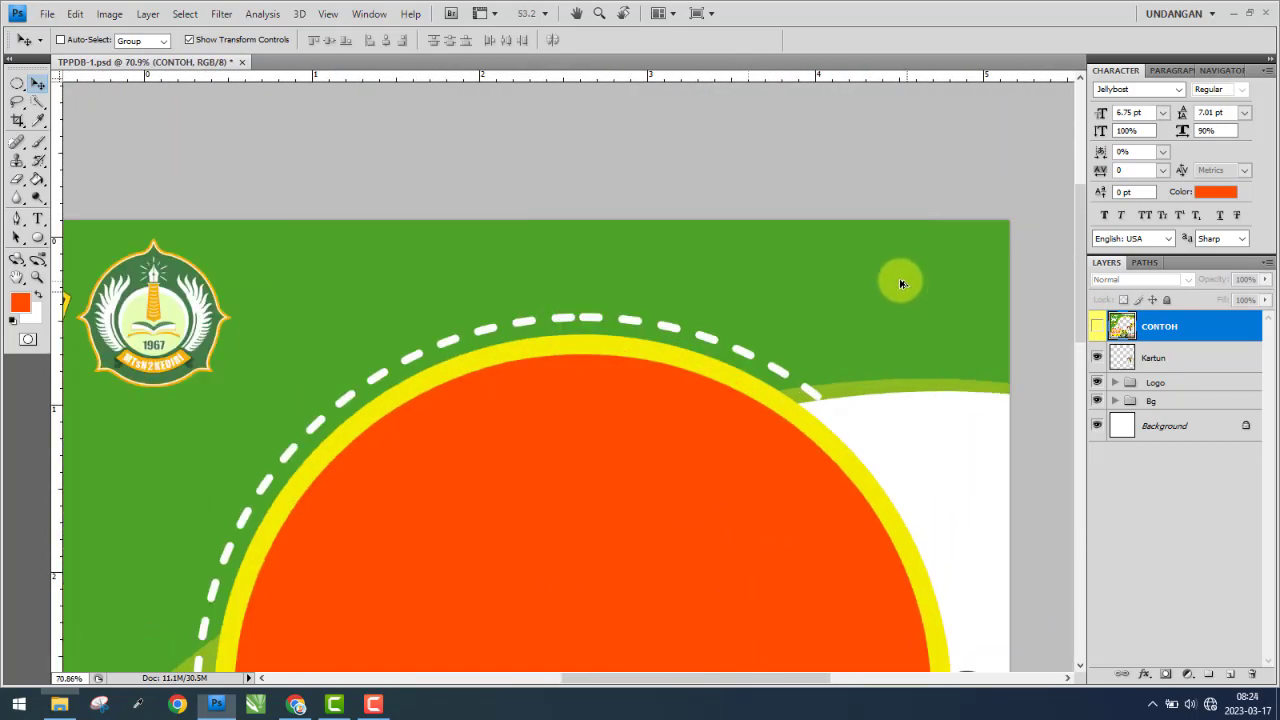
{"action": "scroll", "coordinate": [900, 284], "scroll_direction": "up", "scroll_amount": 1}
{"action": "left_click", "coordinate": [1207, 677]}
{"action": "type", "text": "Teks"}
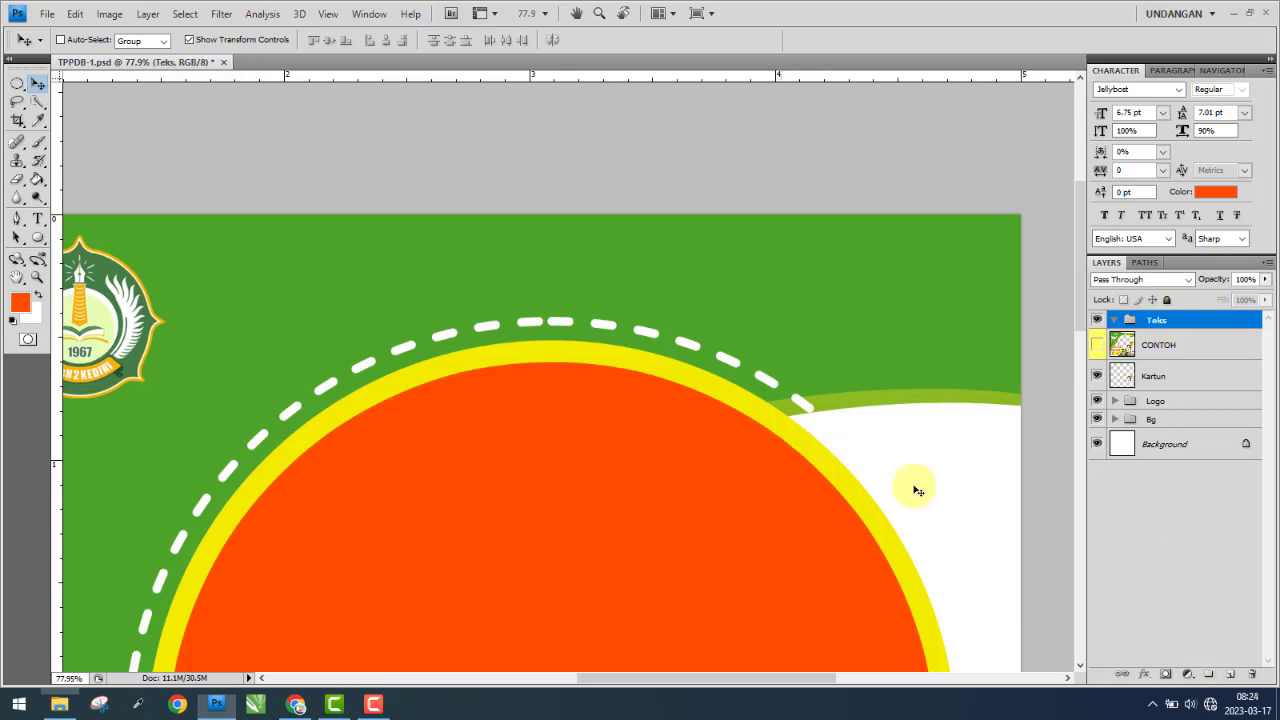
- Add an INFO text layer left of the reference INFO heading, then switch to File Explorer
{"action": "left_click", "coordinate": [1097, 345]}
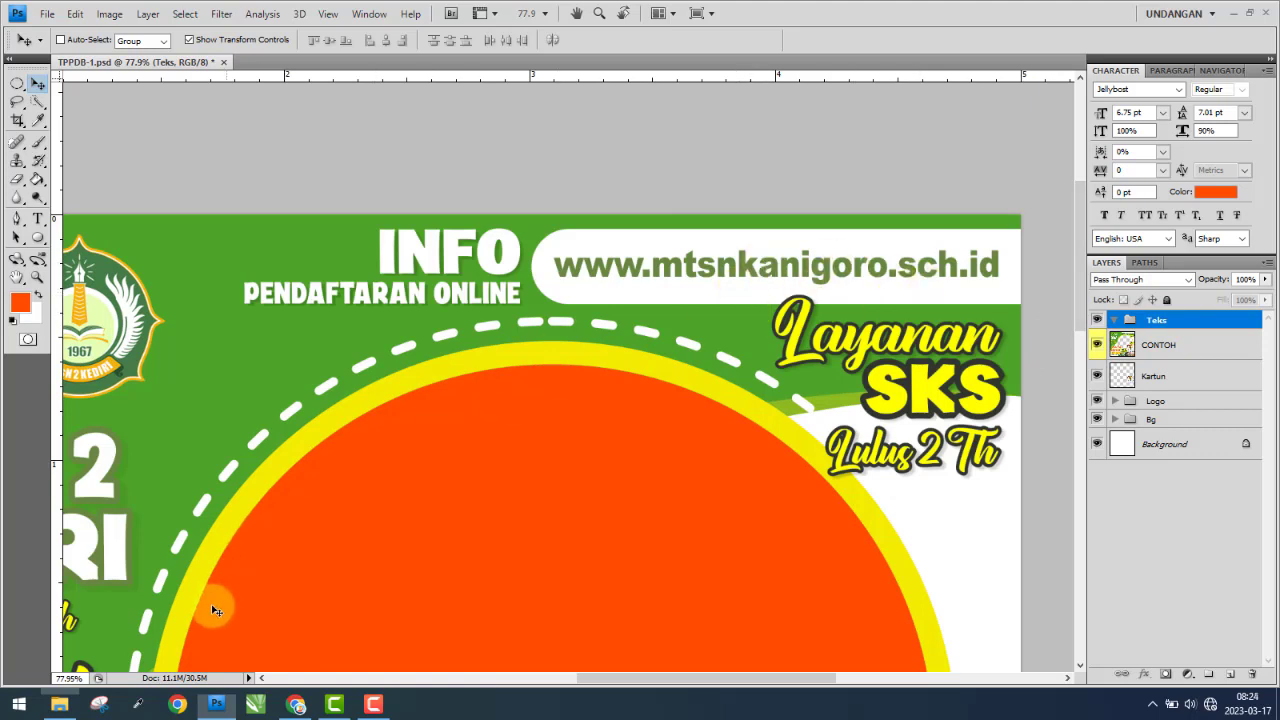
{"action": "left_click", "coordinate": [38, 222]}
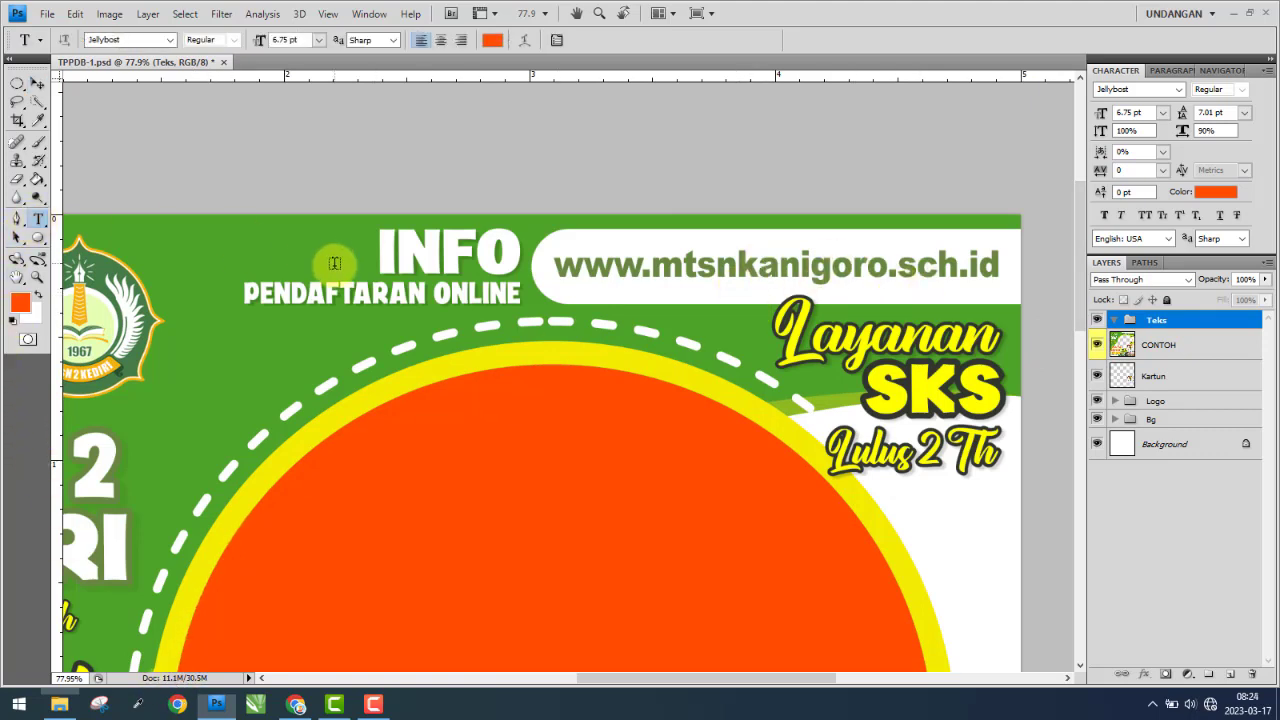
{"action": "left_click", "coordinate": [268, 261]}
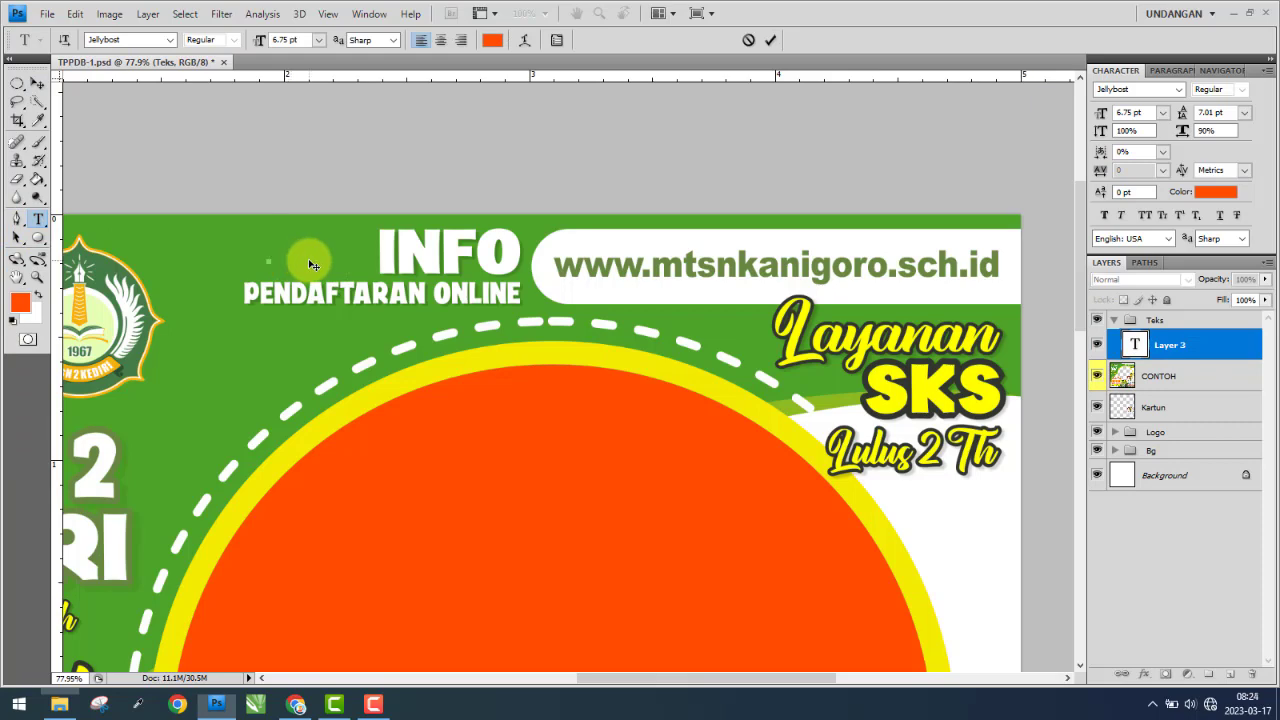
{"action": "type", "text": "INFO"}
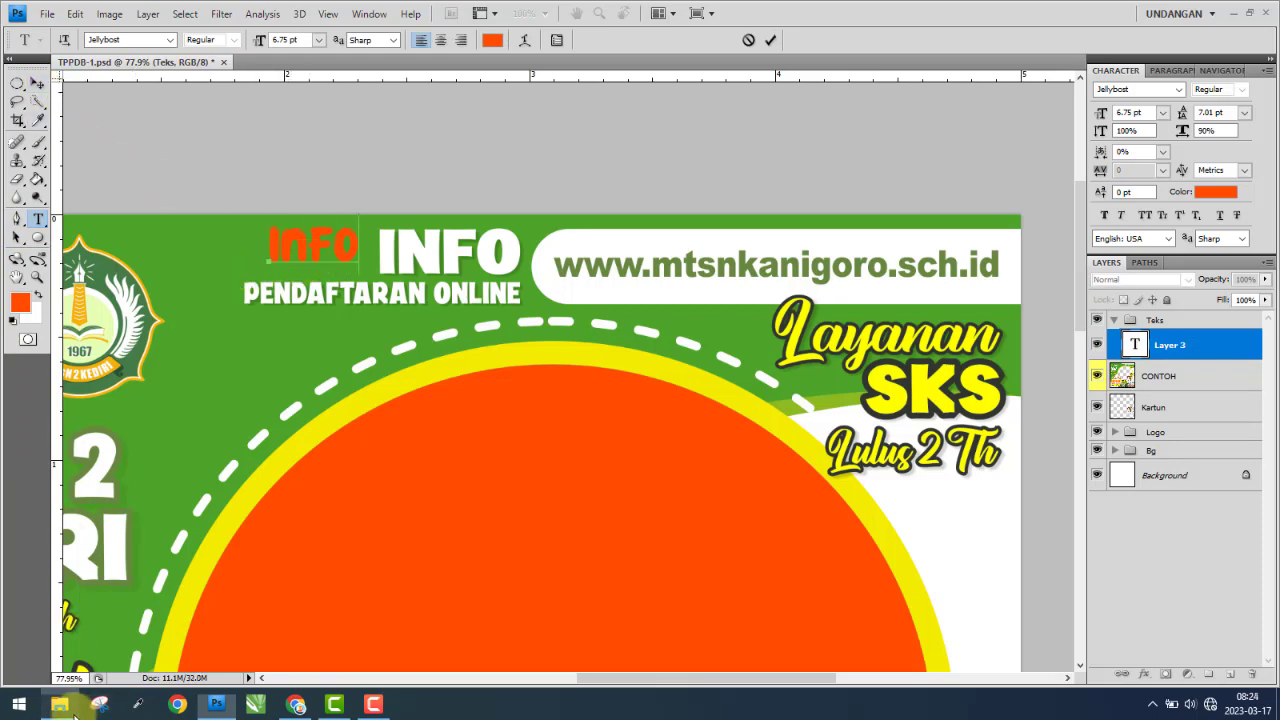
{"action": "left_click", "coordinate": [59, 704]}
- Go back to TPPDB-1P, open the Font folder, then minimize File Explorer
{"action": "left_click", "coordinate": [14, 54]}
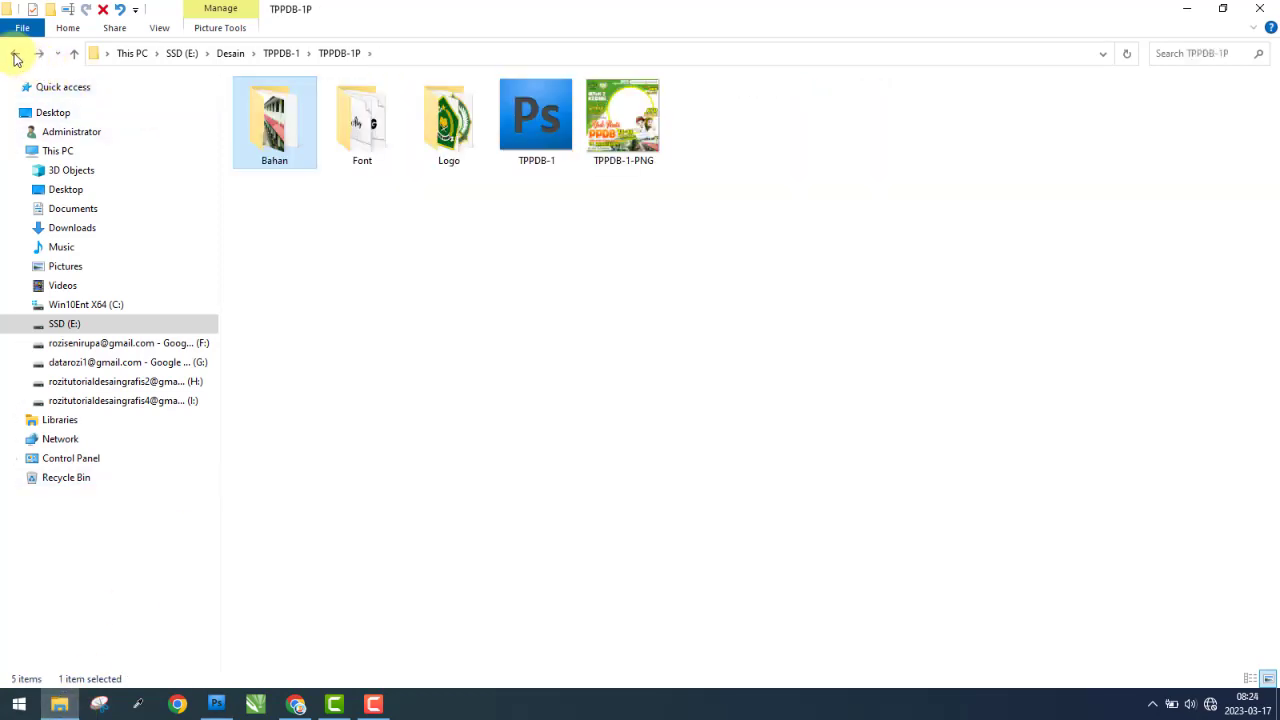
{"action": "double_click", "coordinate": [361, 165]}
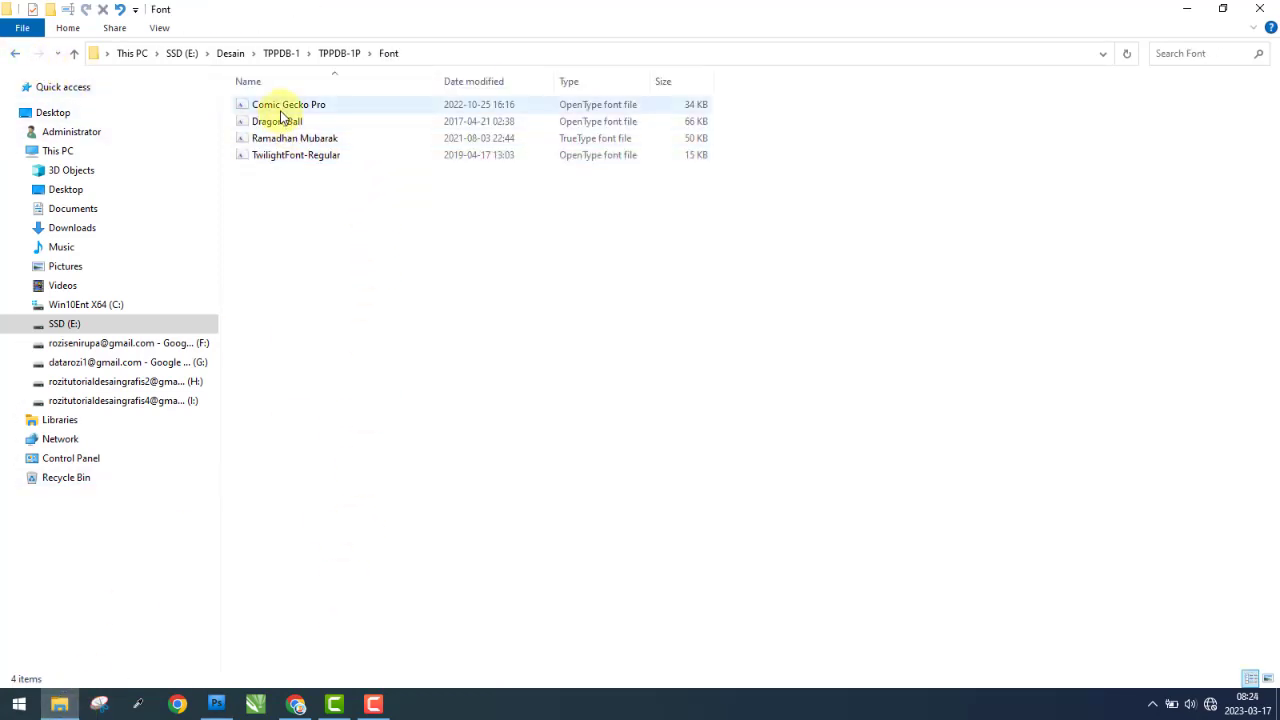
{"action": "left_click", "coordinate": [1186, 9]}
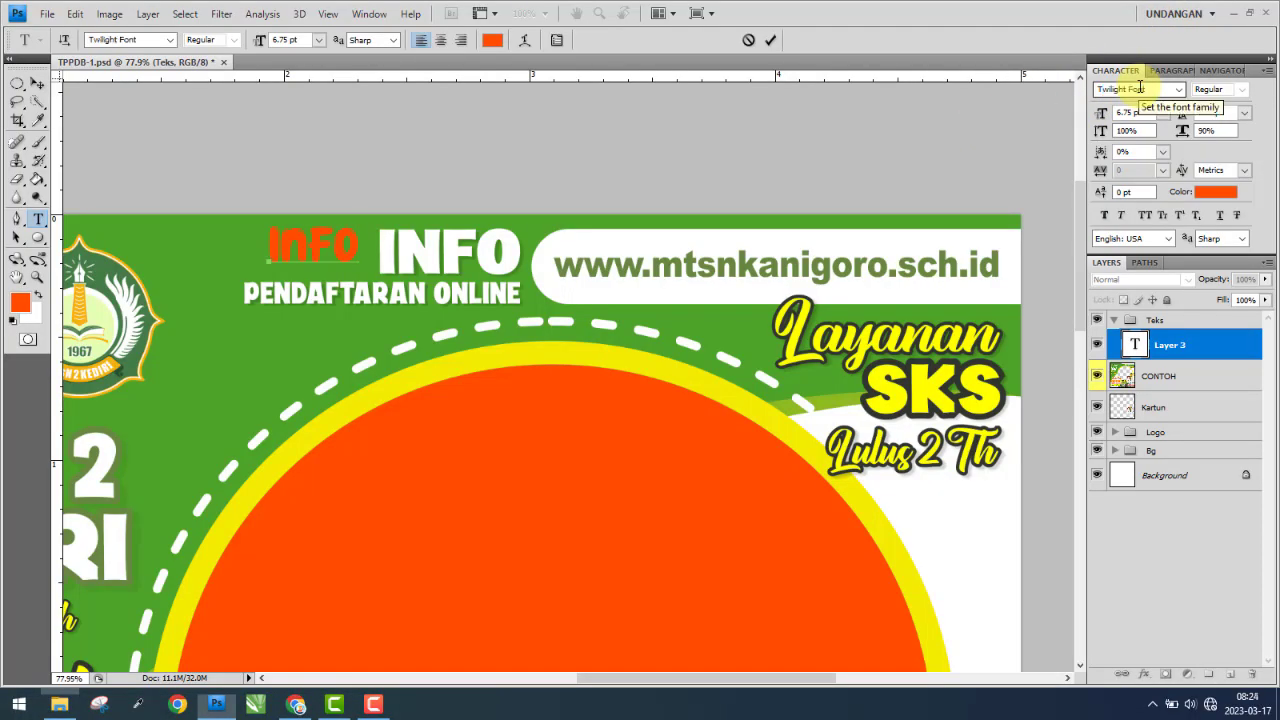
- Commit the INFO text and set its font to Twilight Font
{"action": "left_click", "coordinate": [35, 85]}
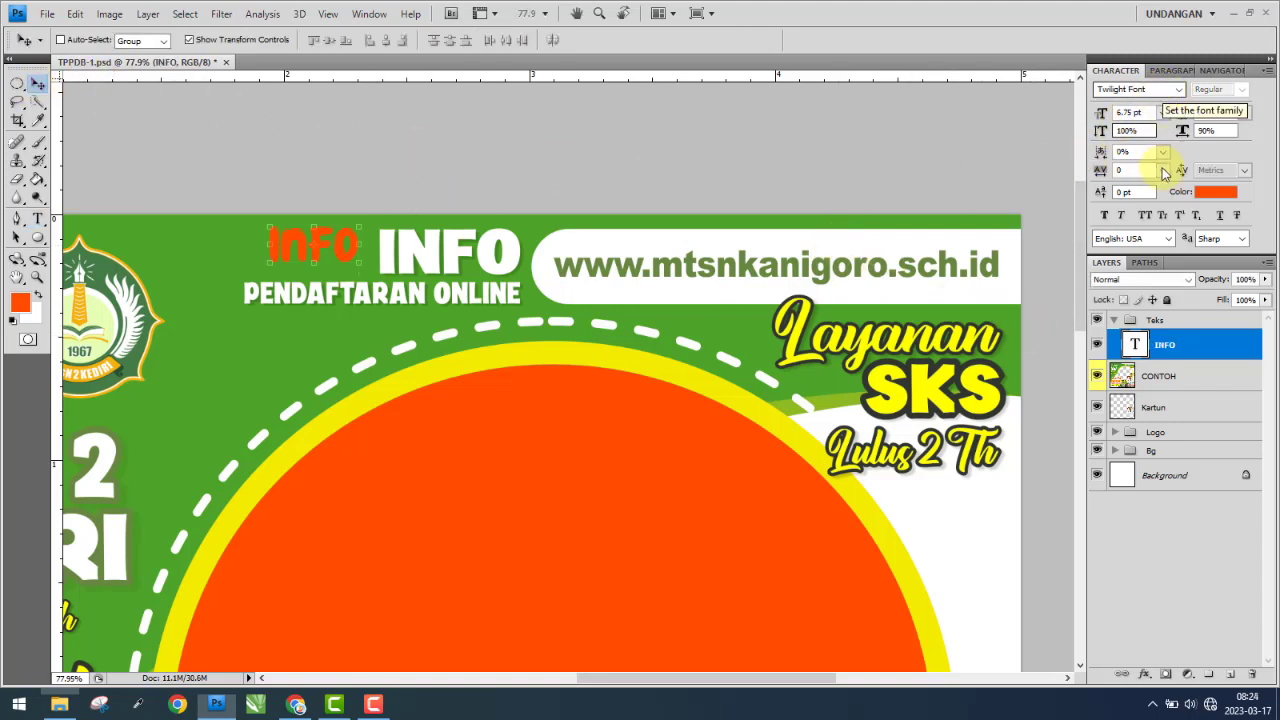
{"action": "left_click", "coordinate": [1180, 90]}
{"action": "left_click", "coordinate": [1138, 118]}
{"action": "left_click", "coordinate": [1180, 90]}
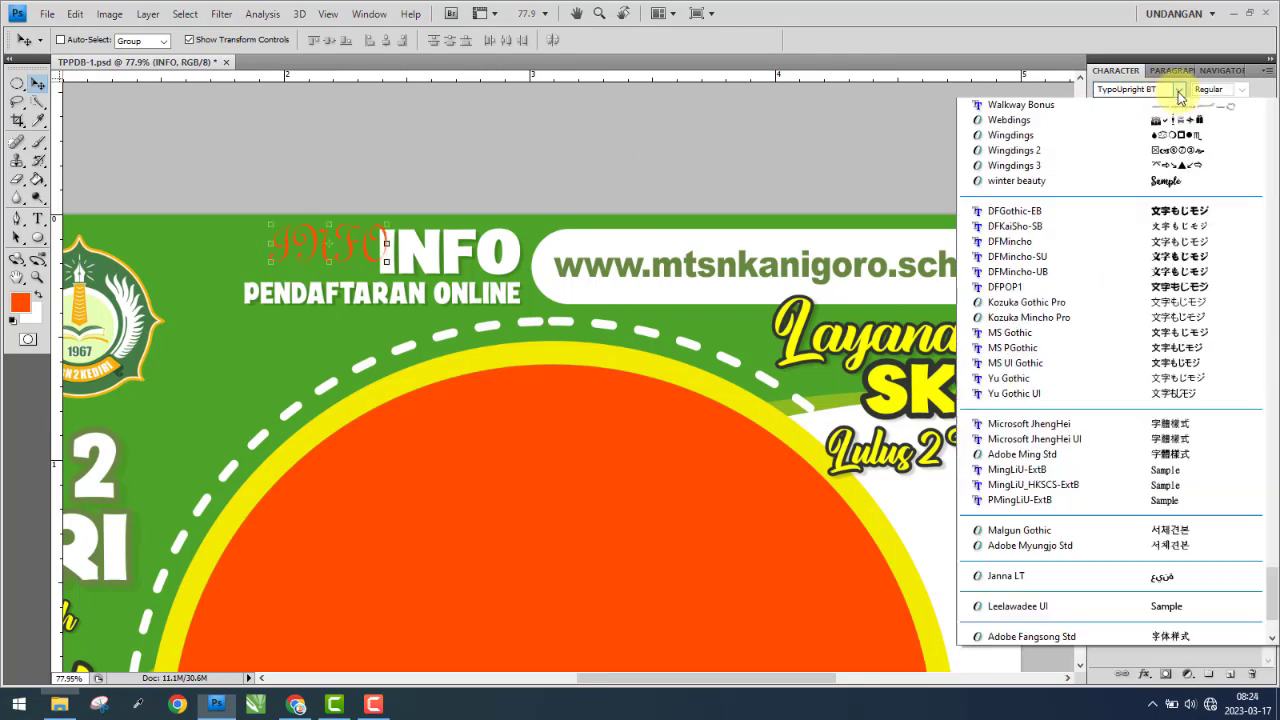
{"action": "scroll", "coordinate": [1043, 120], "scroll_direction": "up", "scroll_amount": 1}
{"action": "scroll", "coordinate": [1000, 128], "scroll_direction": "up", "scroll_amount": 4}
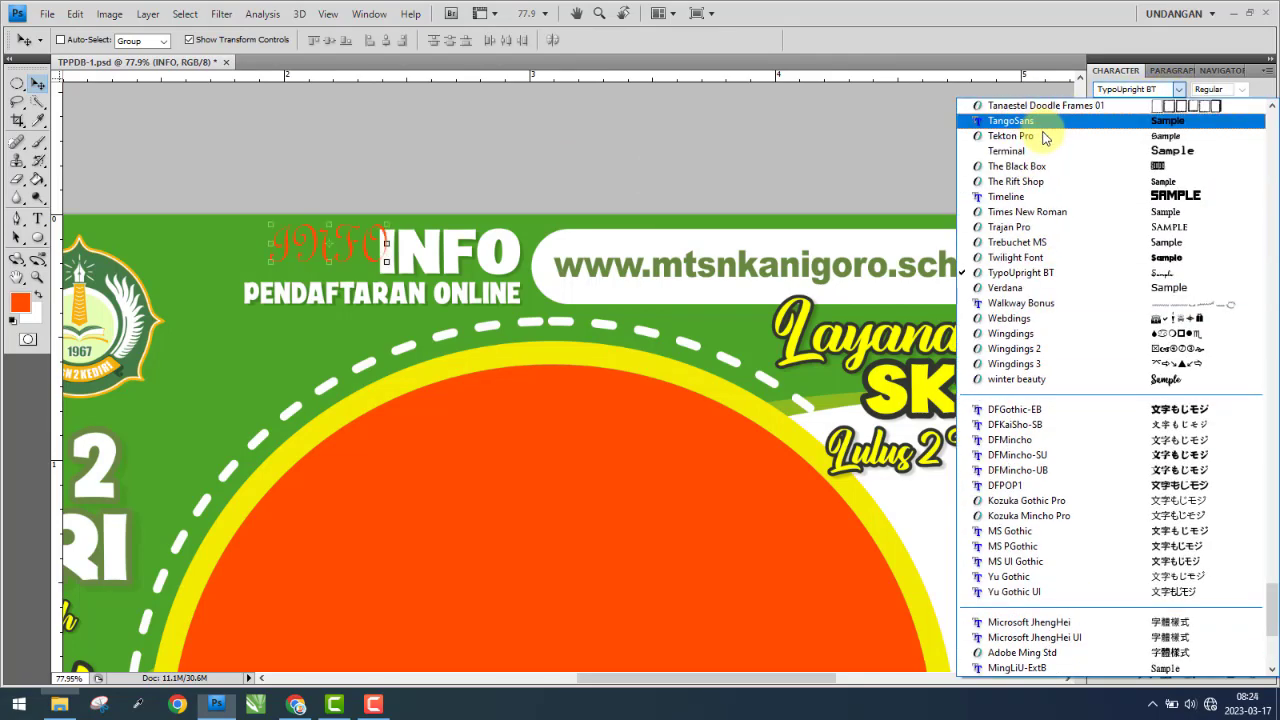
{"action": "left_click", "coordinate": [1020, 257]}
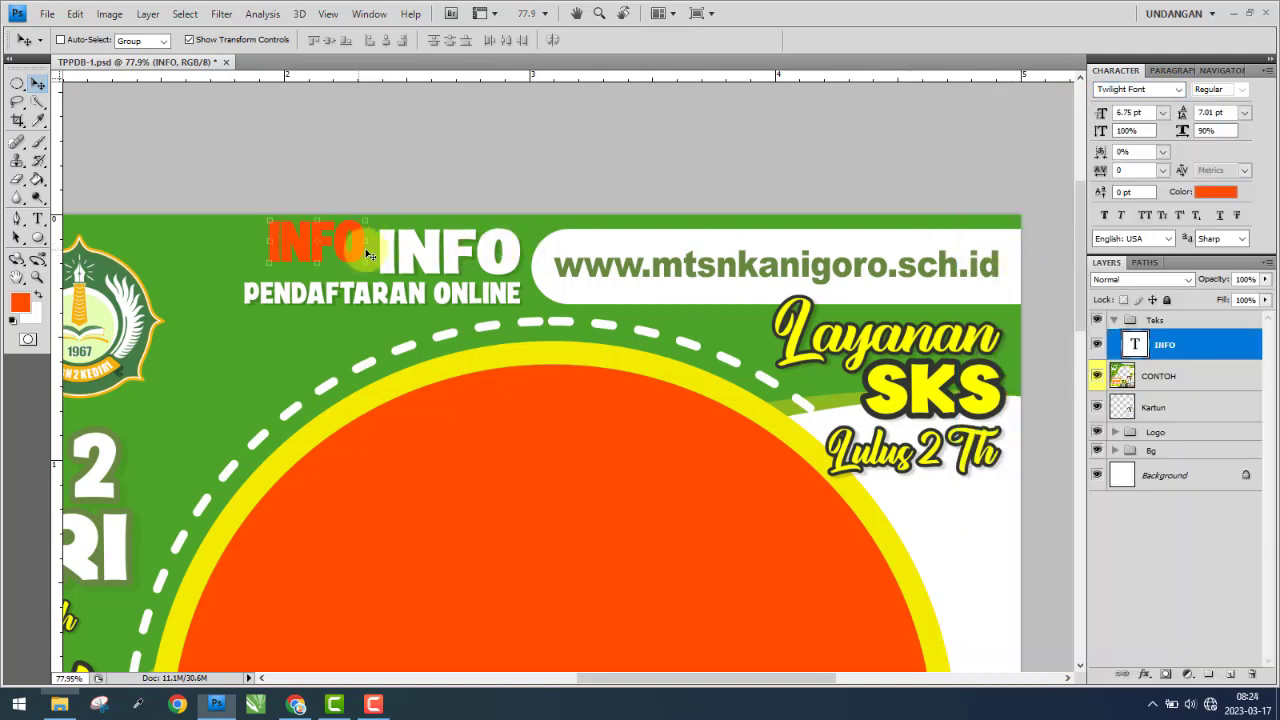
- Move the orange INFO text over the white reference INFO heading
{"action": "left_click_drag", "start_coordinate": [323, 241], "coordinate": [430, 253]}
{"action": "scroll", "coordinate": [431, 253], "scroll_direction": "up", "scroll_amount": 2}
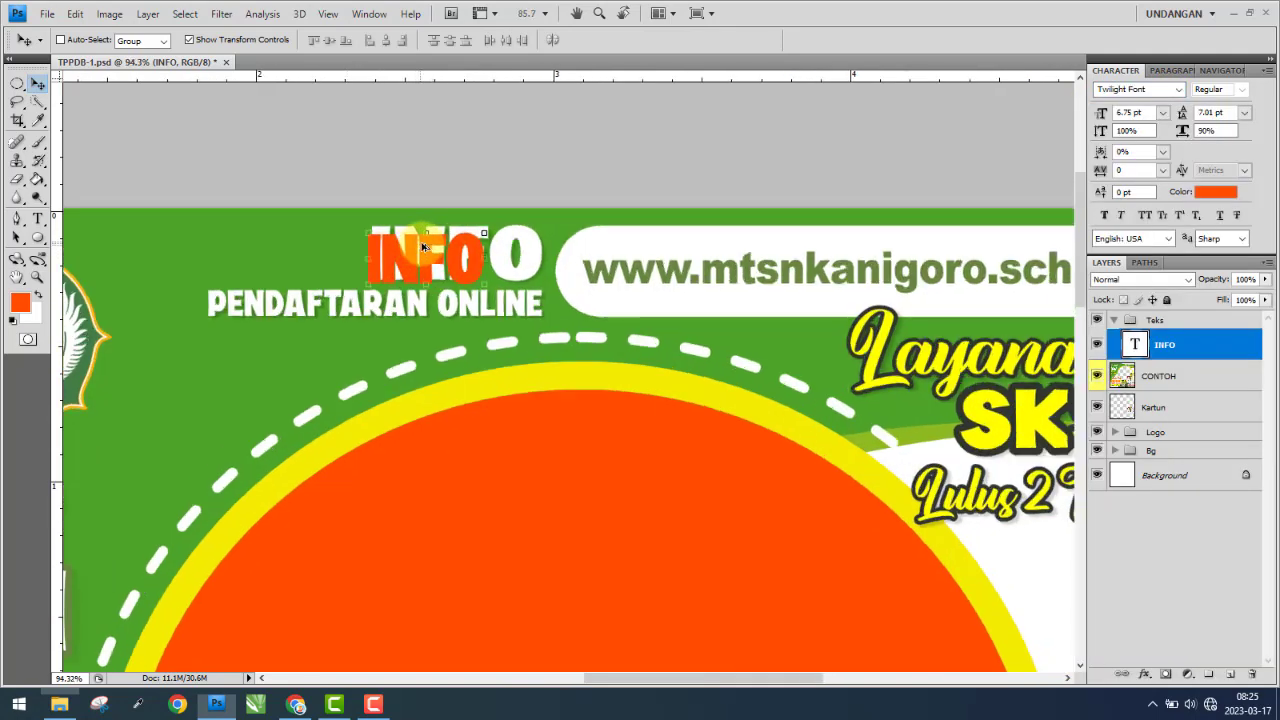
{"action": "scroll", "coordinate": [431, 253], "scroll_direction": "up", "scroll_amount": 2}
{"action": "scroll", "coordinate": [431, 253], "scroll_direction": "up", "scroll_amount": 2}
{"action": "scroll", "coordinate": [519, 203], "scroll_direction": "up", "scroll_amount": 2}
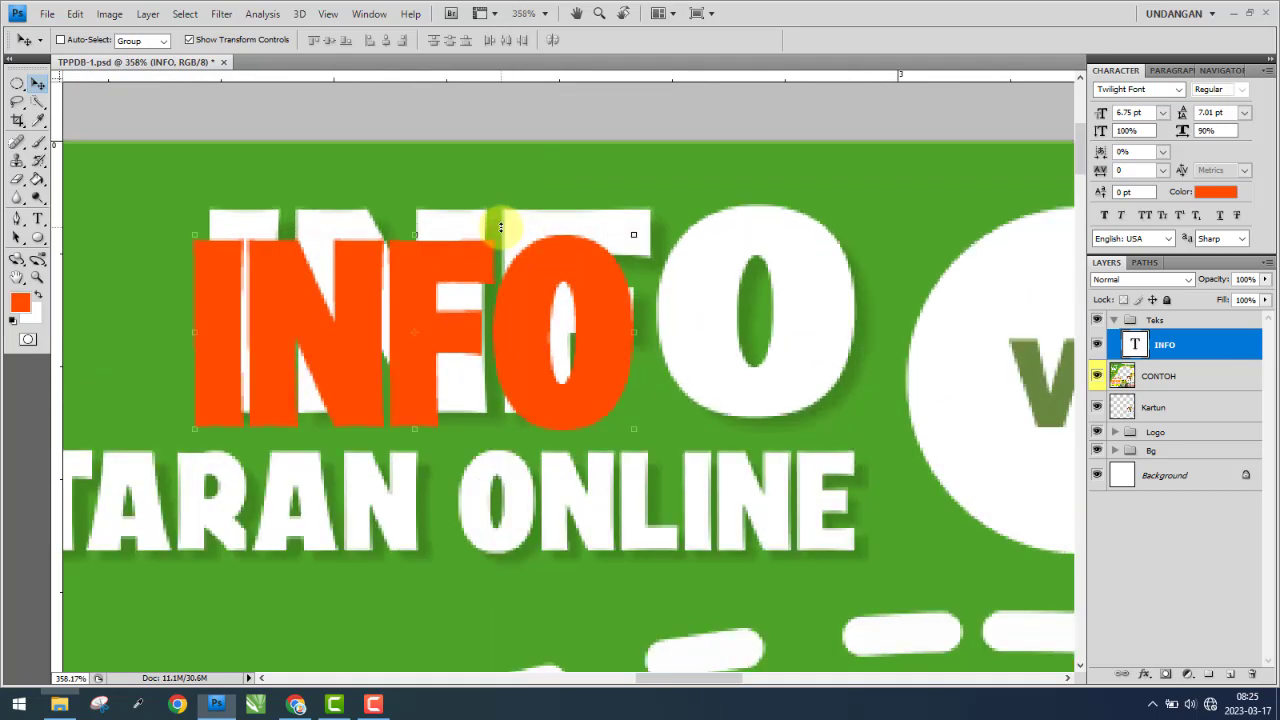
{"action": "left_click_drag", "start_coordinate": [286, 271], "coordinate": [304, 247]}
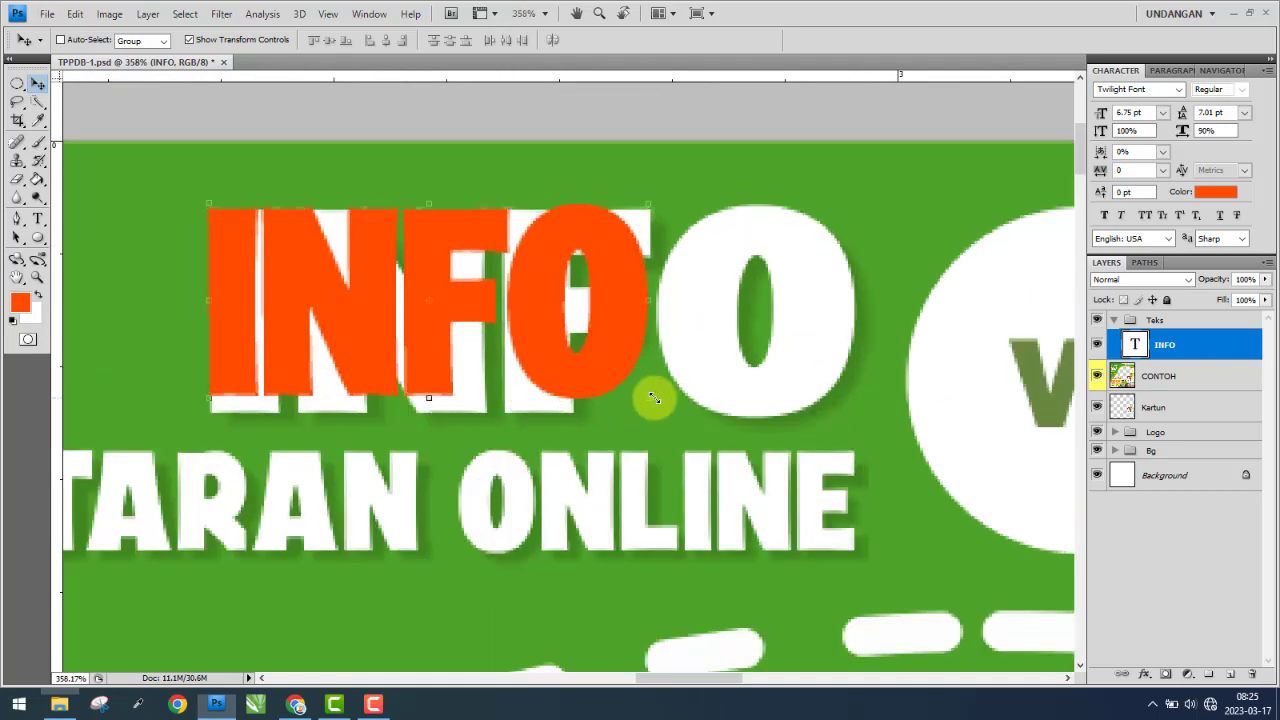
- Scale the INFO text up and stretch it wider to cover the reference
{"action": "mouse_move", "coordinate": [653, 398]}
{"action": "left_mouse_down"}
{"action": "mouse_move", "coordinate": [702, 508]}
{"action": "mouse_move", "coordinate": [680, 503]}
{"action": "mouse_move", "coordinate": [692, 502]}
{"action": "left_mouse_up"}
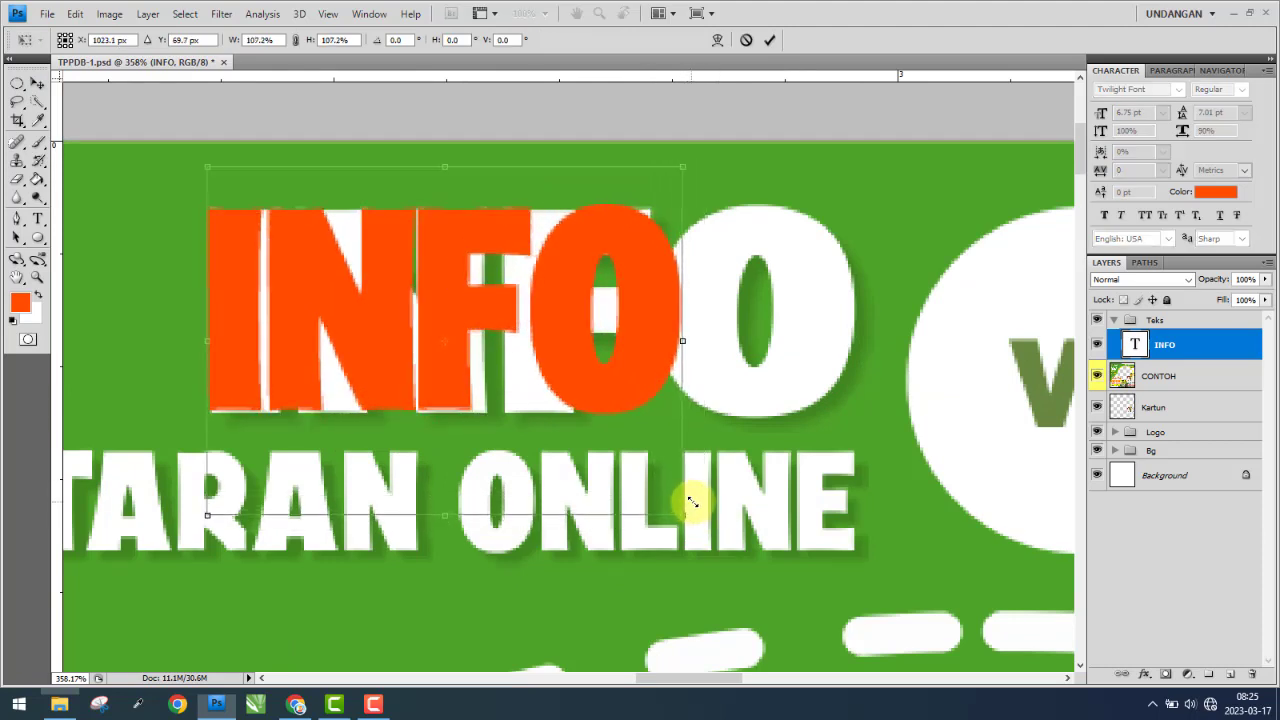
{"action": "left_click_drag", "start_coordinate": [682, 341], "coordinate": [865, 344]}
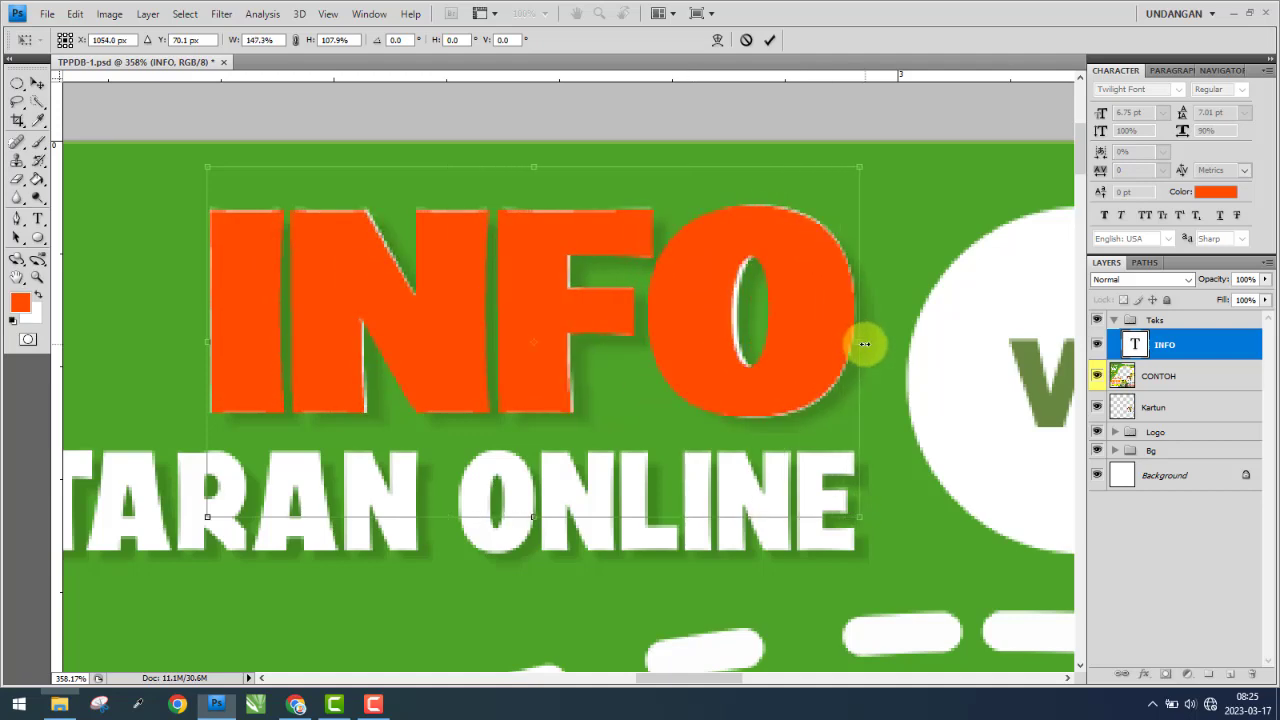
{"action": "key", "text": "Return"}
- Duplicate the orange INFO text and move the copy down to the lower line
{"action": "scroll", "coordinate": [434, 370], "scroll_direction": "down", "scroll_amount": 1}
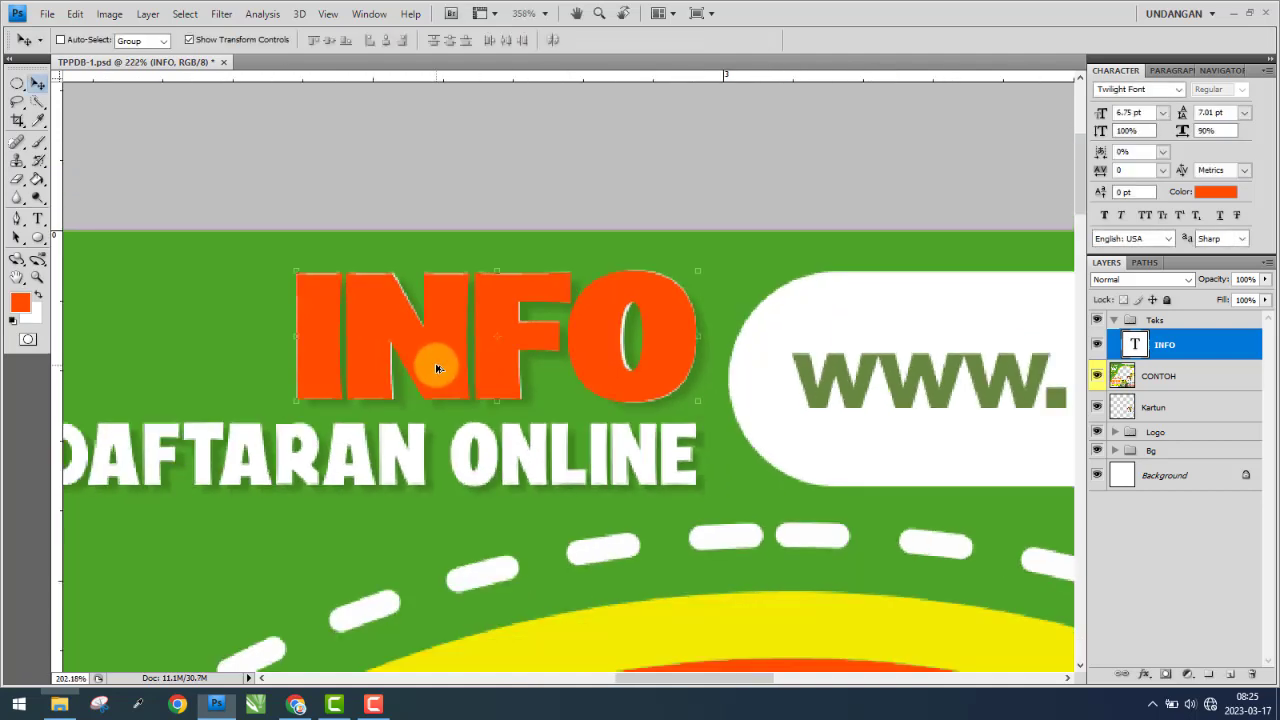
{"action": "scroll", "coordinate": [430, 367], "scroll_direction": "down", "scroll_amount": 1}
{"action": "scroll", "coordinate": [440, 368], "scroll_direction": "down", "scroll_amount": 1}
{"action": "scroll", "coordinate": [436, 366], "scroll_direction": "down", "scroll_amount": 1}
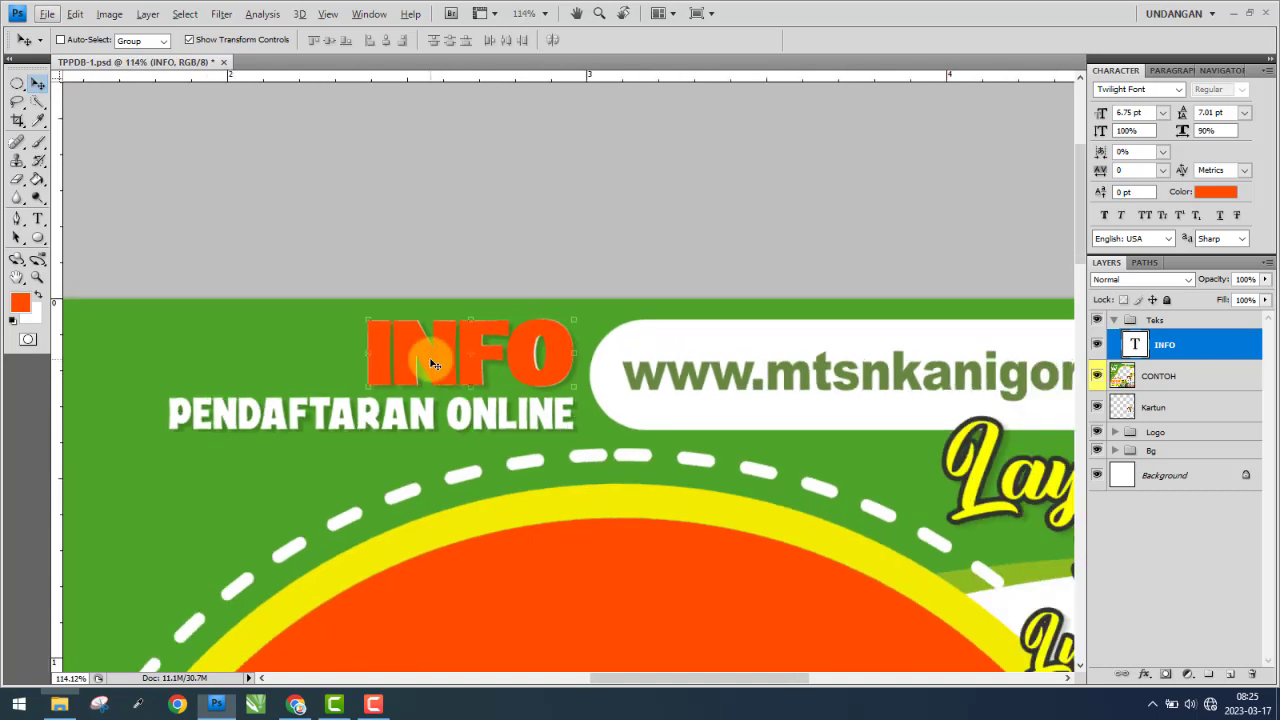
{"action": "left_click_drag", "start_coordinate": [429, 375], "coordinate": [421, 456]}
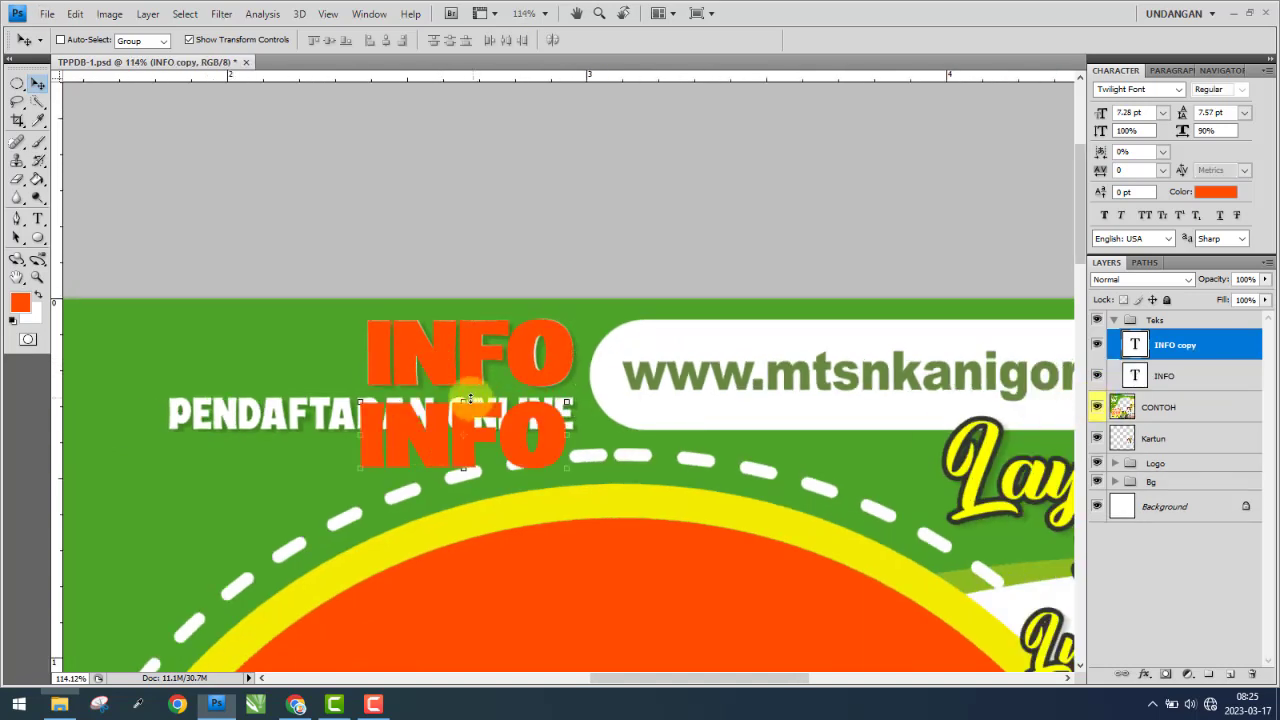
{"action": "left_click_drag", "start_coordinate": [528, 436], "coordinate": [327, 485]}
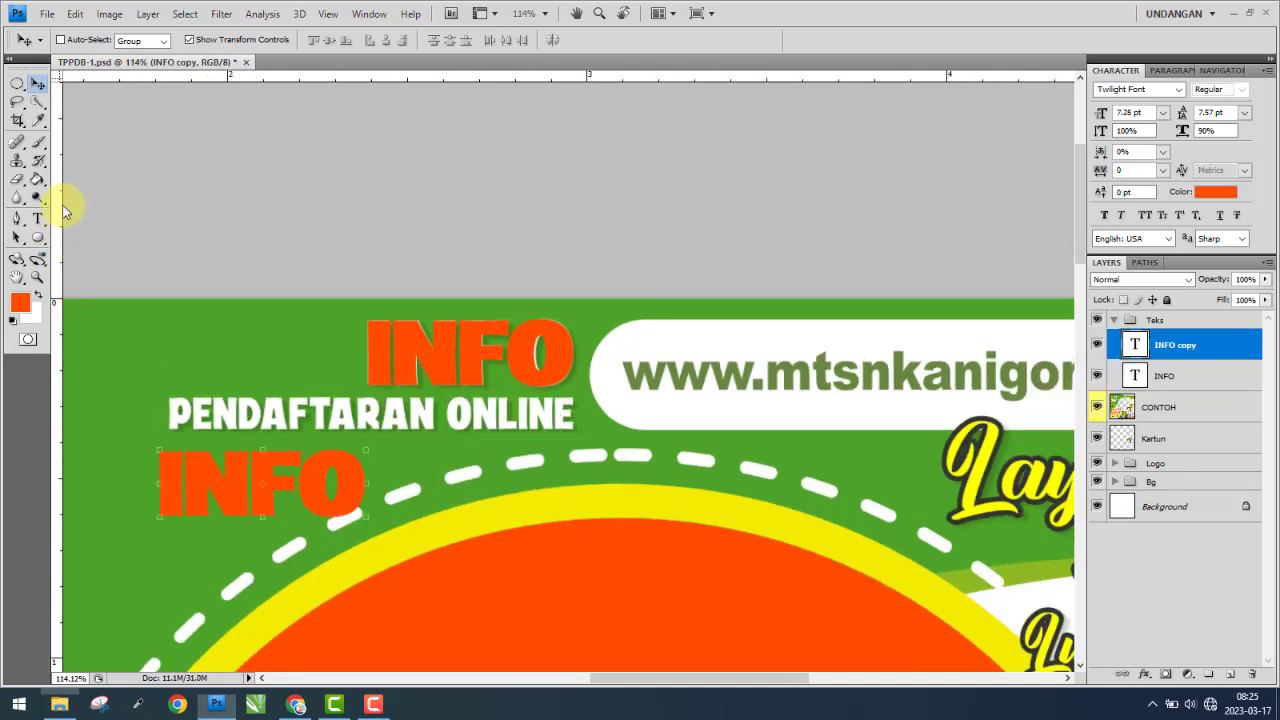
- Retype the copied text as PENDAFTARAN ONLINE and commit it
{"action": "left_click", "coordinate": [37, 222]}
{"action": "double_click", "coordinate": [257, 493]}
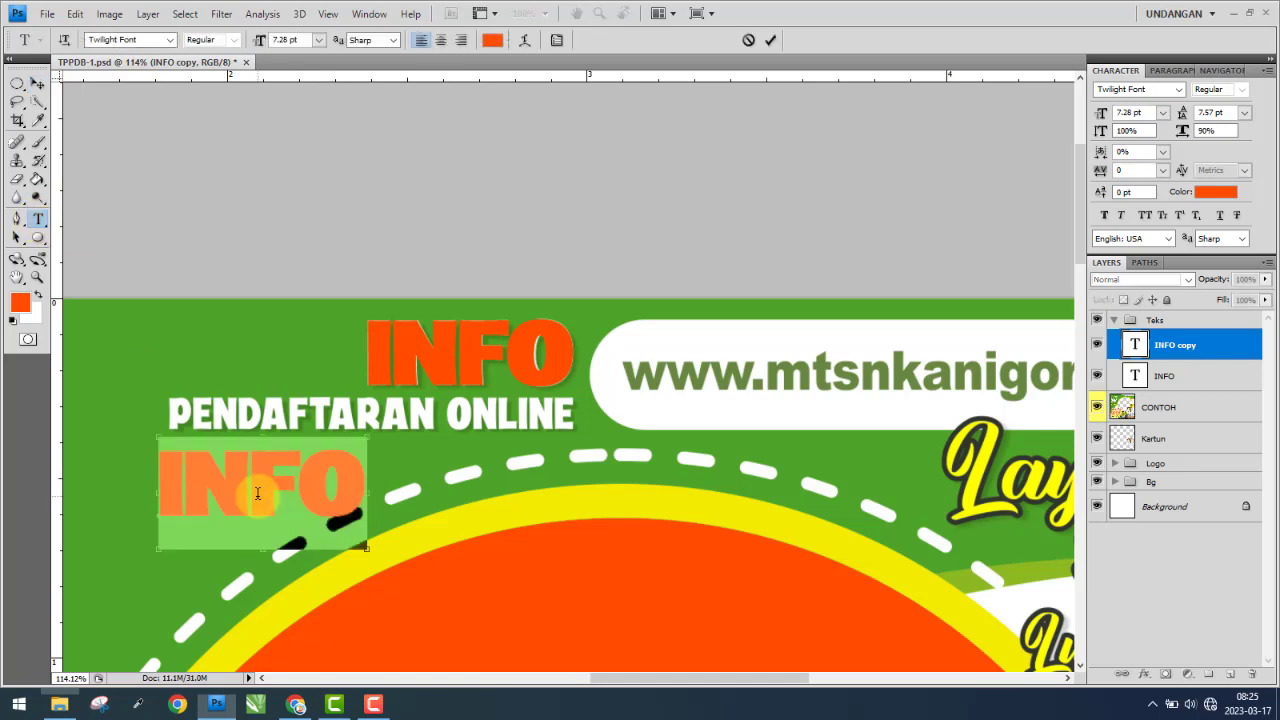
{"action": "left_click", "coordinate": [257, 493]}
{"action": "type", "text": "PEND"}
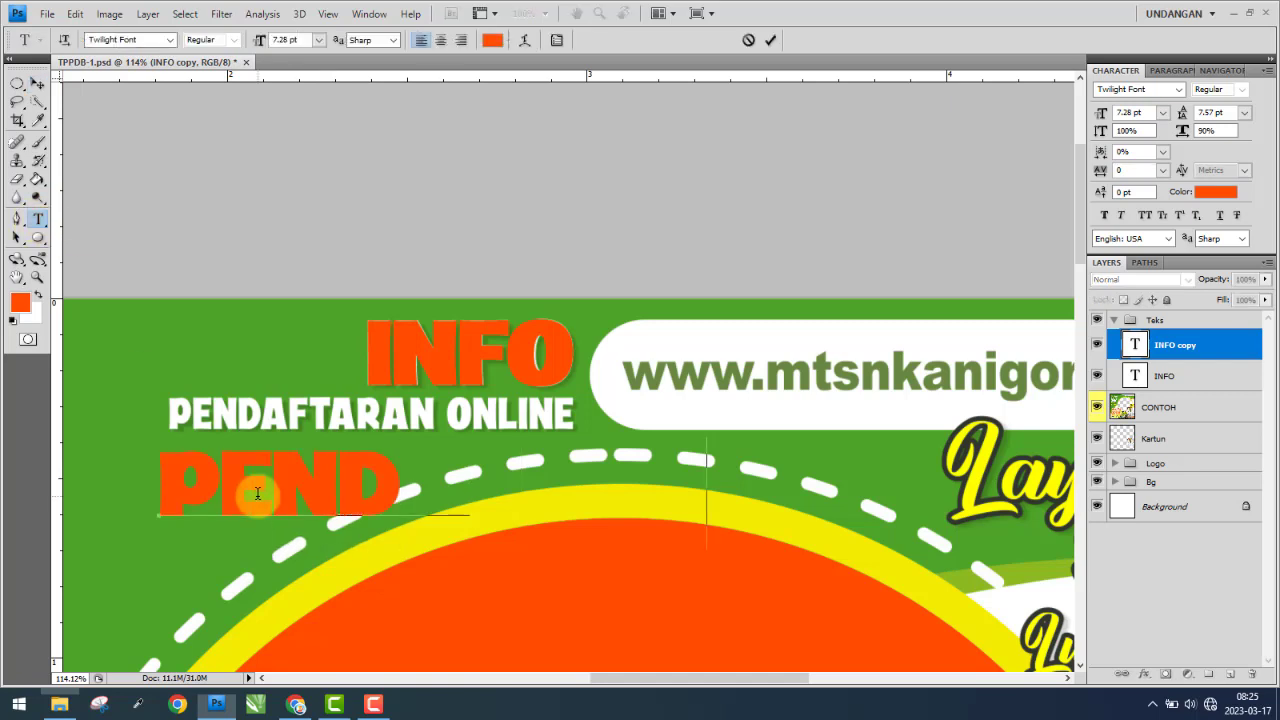
{"action": "type", "text": "AFTARAN O"}
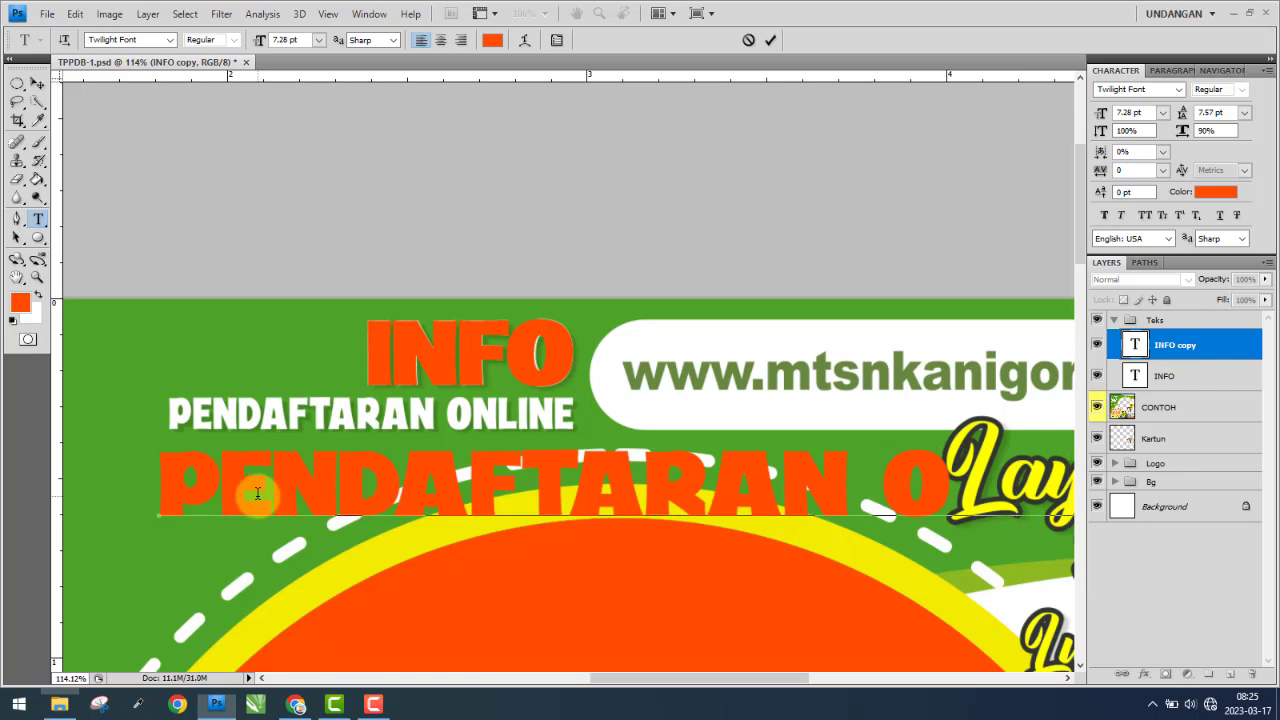
{"action": "type", "text": "NL"}
{"action": "left_click", "coordinate": [38, 84]}
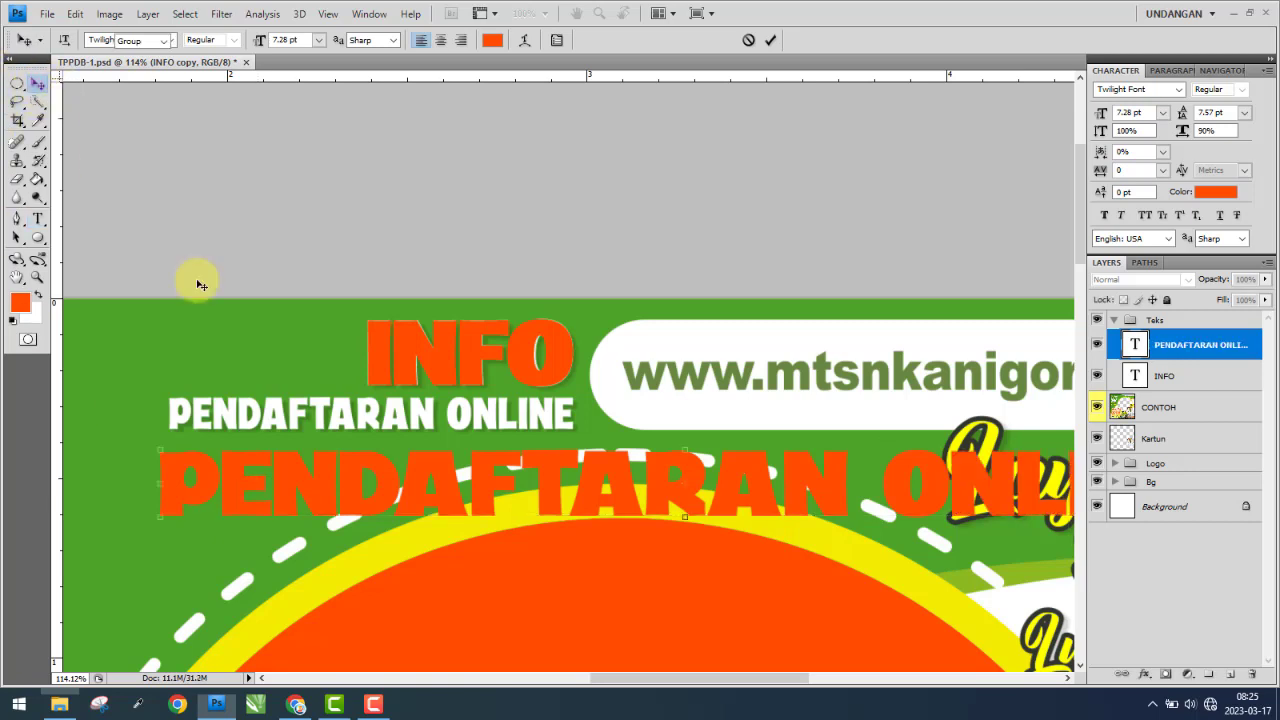
{"action": "left_click", "coordinate": [374, 704]}
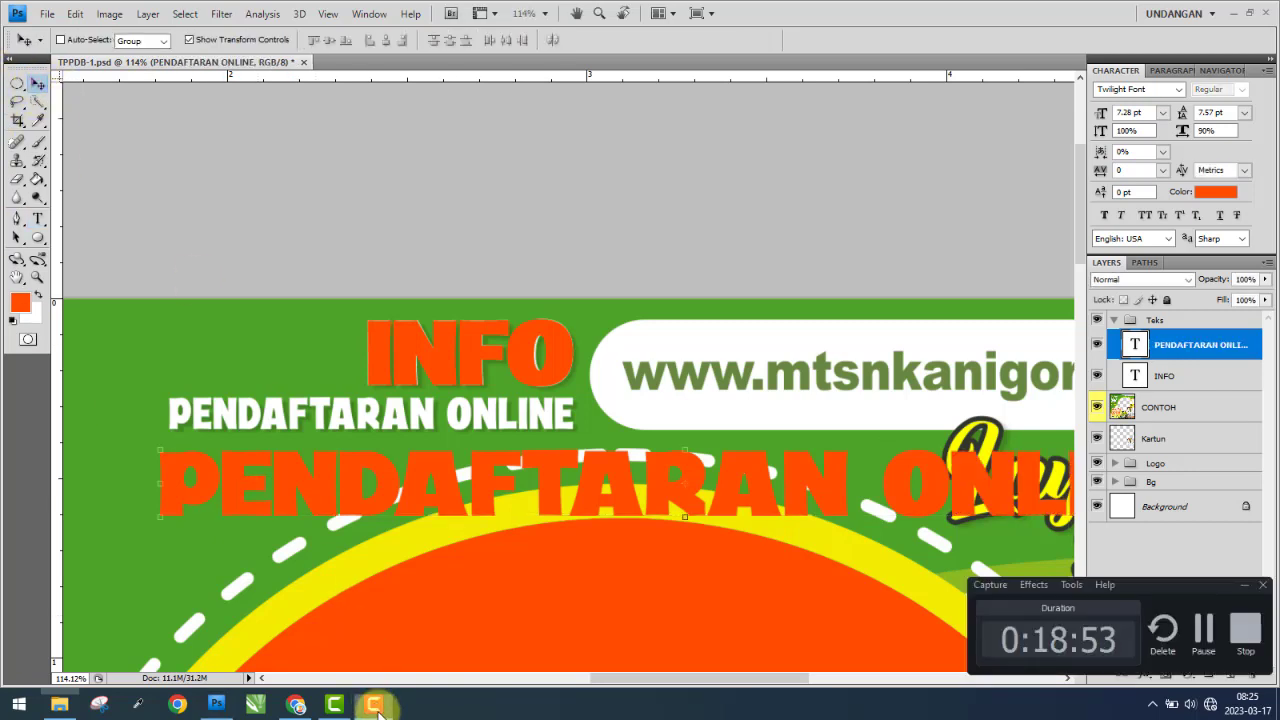
{"action": "left_click", "coordinate": [376, 704]}
{"action": "left_click", "coordinate": [903, 471]}
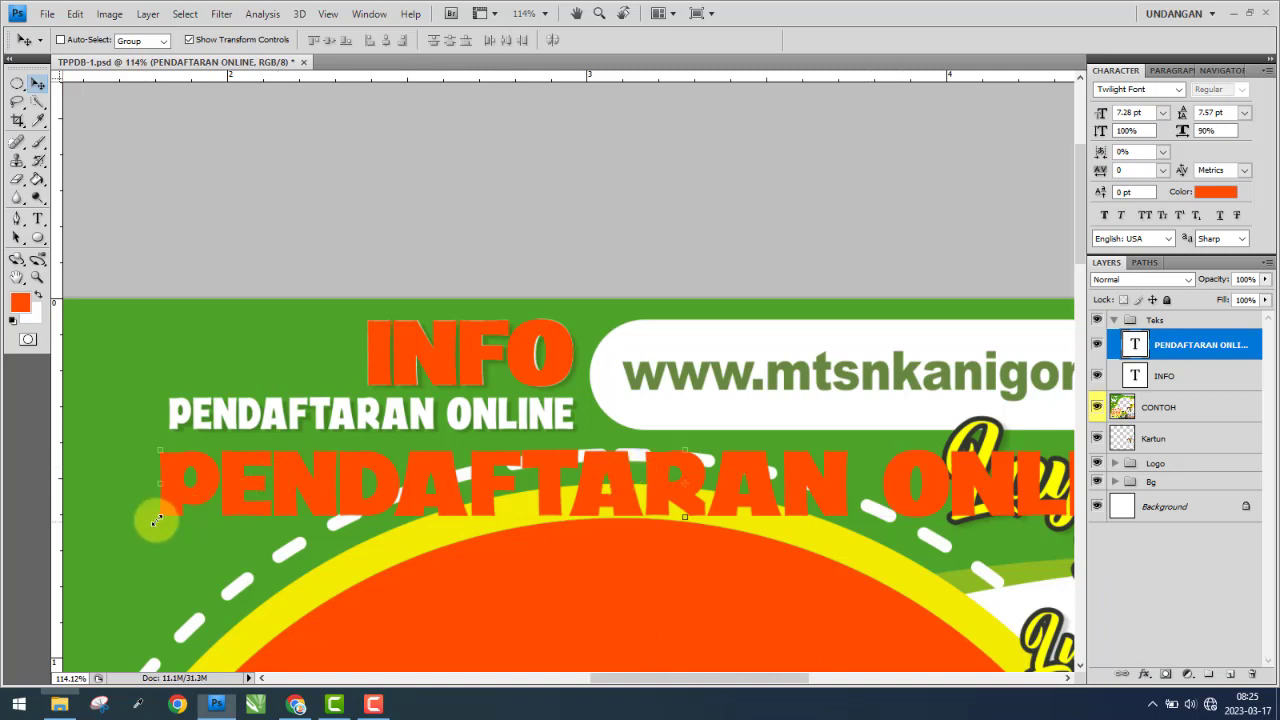
- Scale the orange PENDAFTARAN ONLINE text down slightly
{"action": "key", "text": "ctrl+t"}
{"action": "mouse_move", "coordinate": [160, 517]}
{"action": "left_mouse_down"}
{"action": "mouse_move", "coordinate": [314, 528]}
{"action": "mouse_move", "coordinate": [667, 468]}
{"action": "mouse_move", "coordinate": [162, 413]}
{"action": "left_mouse_up"}
{"action": "key", "text": "Return"}
{"action": "scroll", "coordinate": [162, 413], "scroll_direction": "up", "scroll_amount": 1}
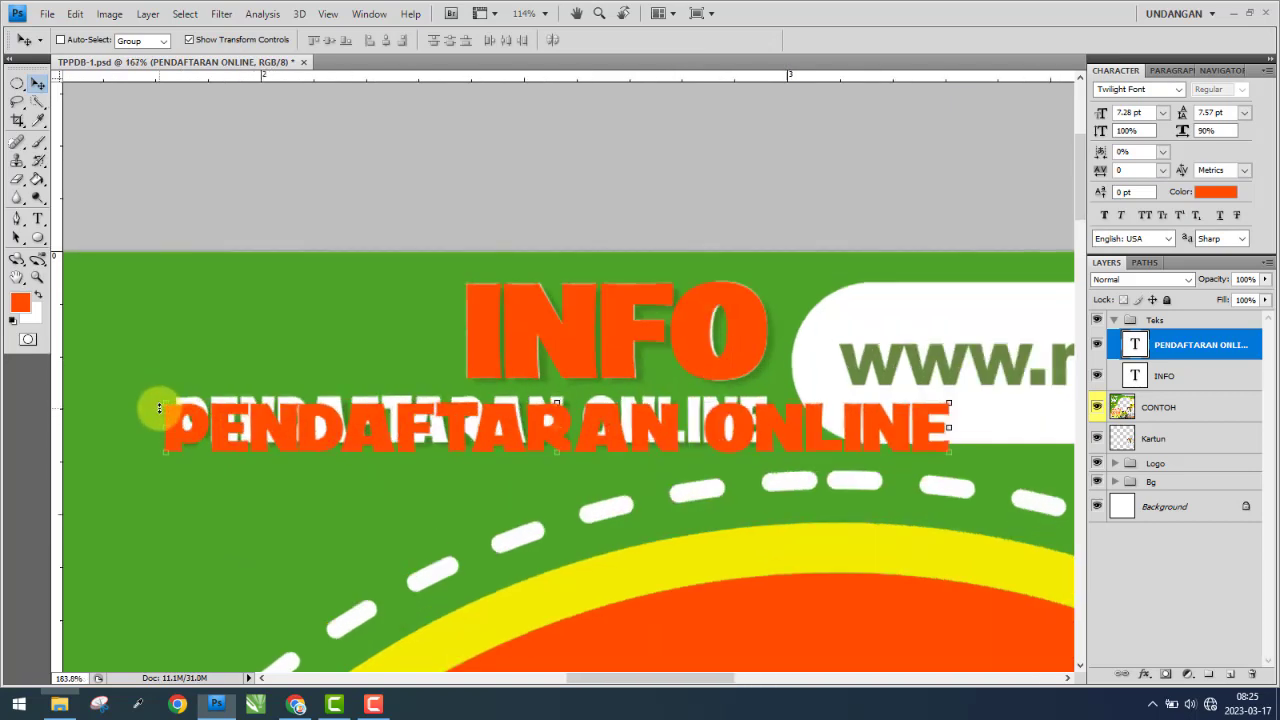
{"action": "scroll", "coordinate": [157, 406], "scroll_direction": "up", "scroll_amount": 2}
{"action": "scroll", "coordinate": [177, 417], "scroll_direction": "up", "scroll_amount": 2}
- Nudge and reposition the orange PENDAFTARAN ONLINE text over the white line beneath INFO
{"action": "key", "text": "Right"}
{"action": "key", "text": "Right"}
{"action": "key", "text": "Right"}
{"action": "key", "text": "Up"}
{"action": "key", "text": "Up"}
{"action": "key", "text": "Up"}
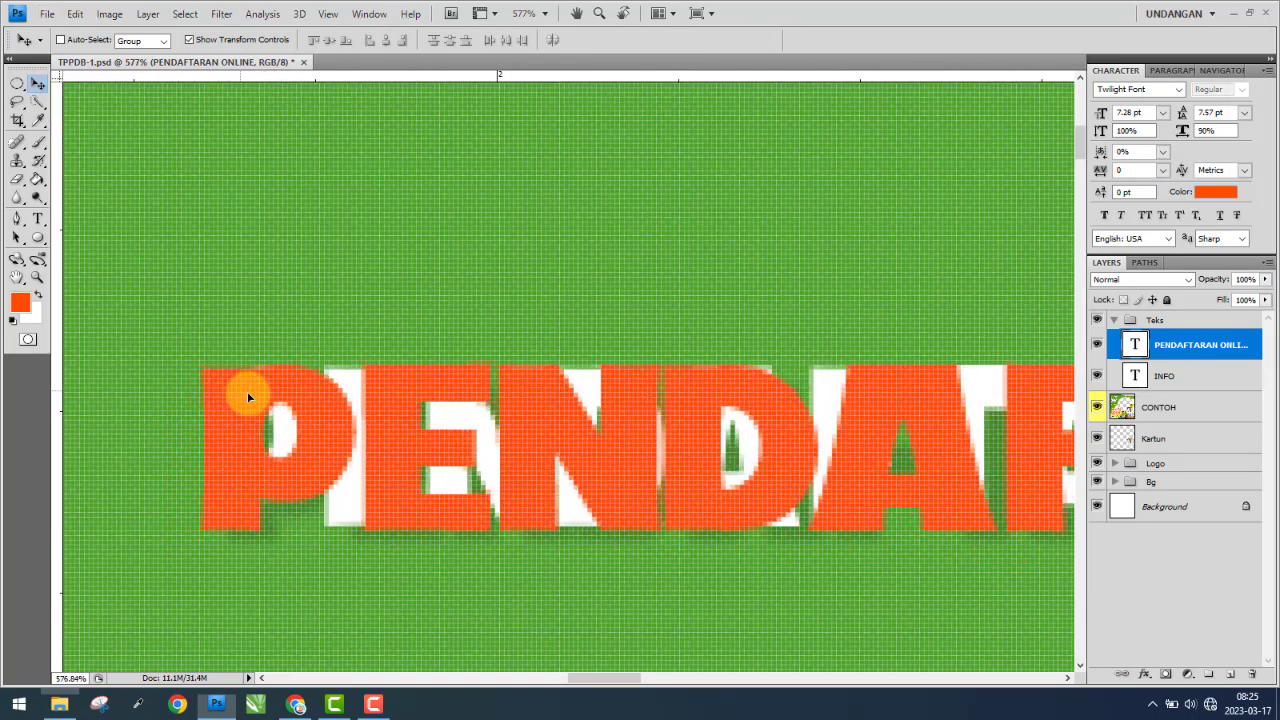
{"action": "key", "text": "Down"}
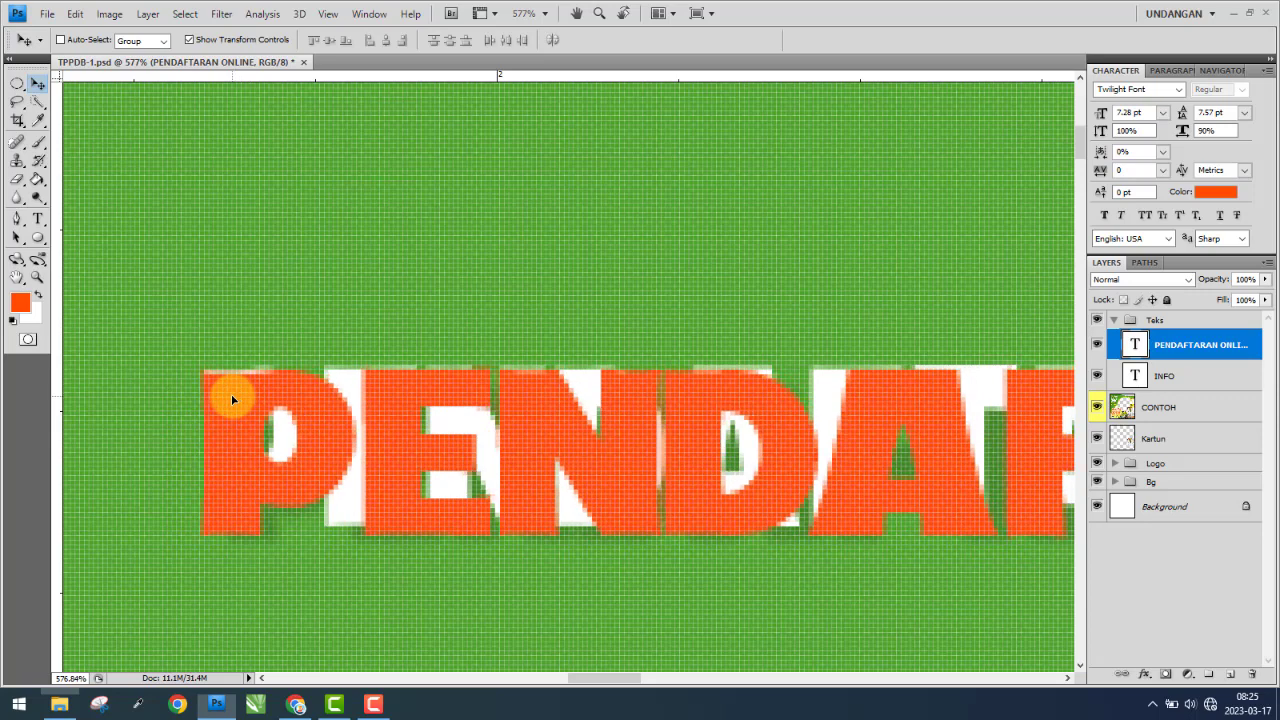
{"action": "key", "text": "ctrl+t"}
{"action": "key", "text": "Right"}
{"action": "key", "text": "Right"}
{"action": "key", "text": "Right"}
{"action": "left_click_drag", "start_coordinate": [224, 531], "coordinate": [528, 530]}
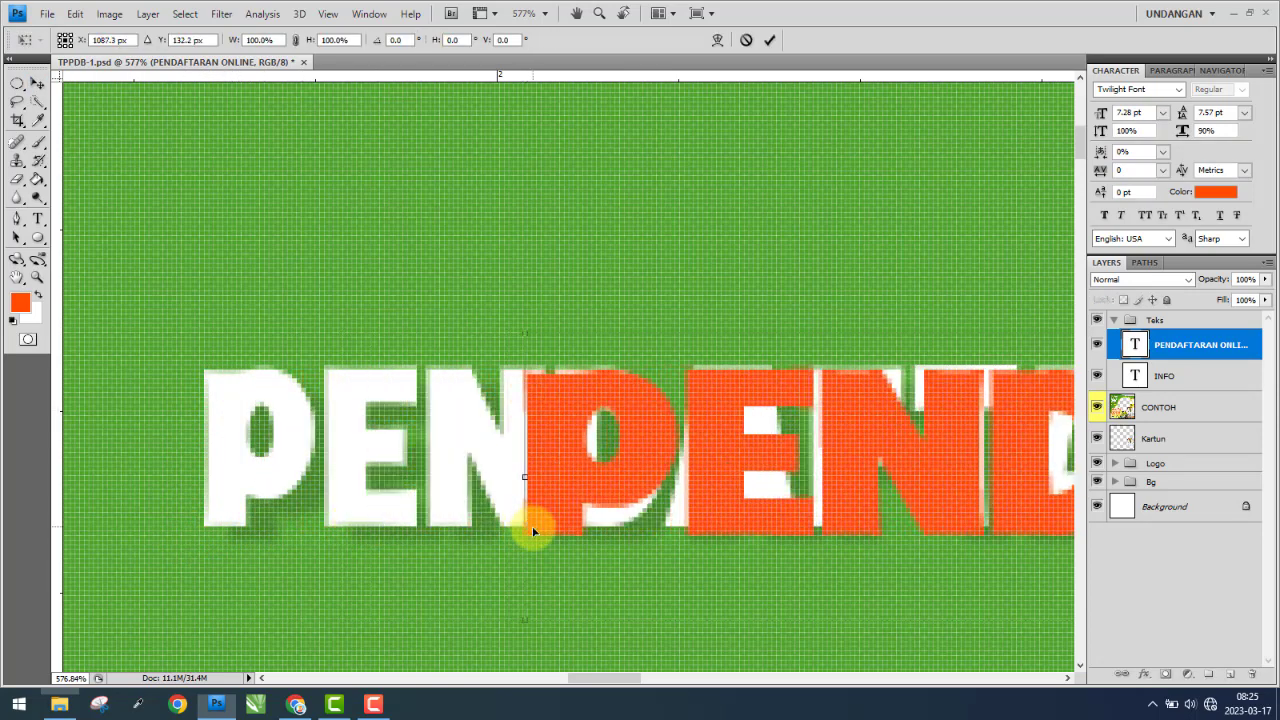
{"action": "mouse_move", "coordinate": [528, 623]}
{"action": "left_mouse_down"}
{"action": "mouse_move", "coordinate": [202, 632]}
{"action": "mouse_move", "coordinate": [306, 594]}
{"action": "left_mouse_up"}
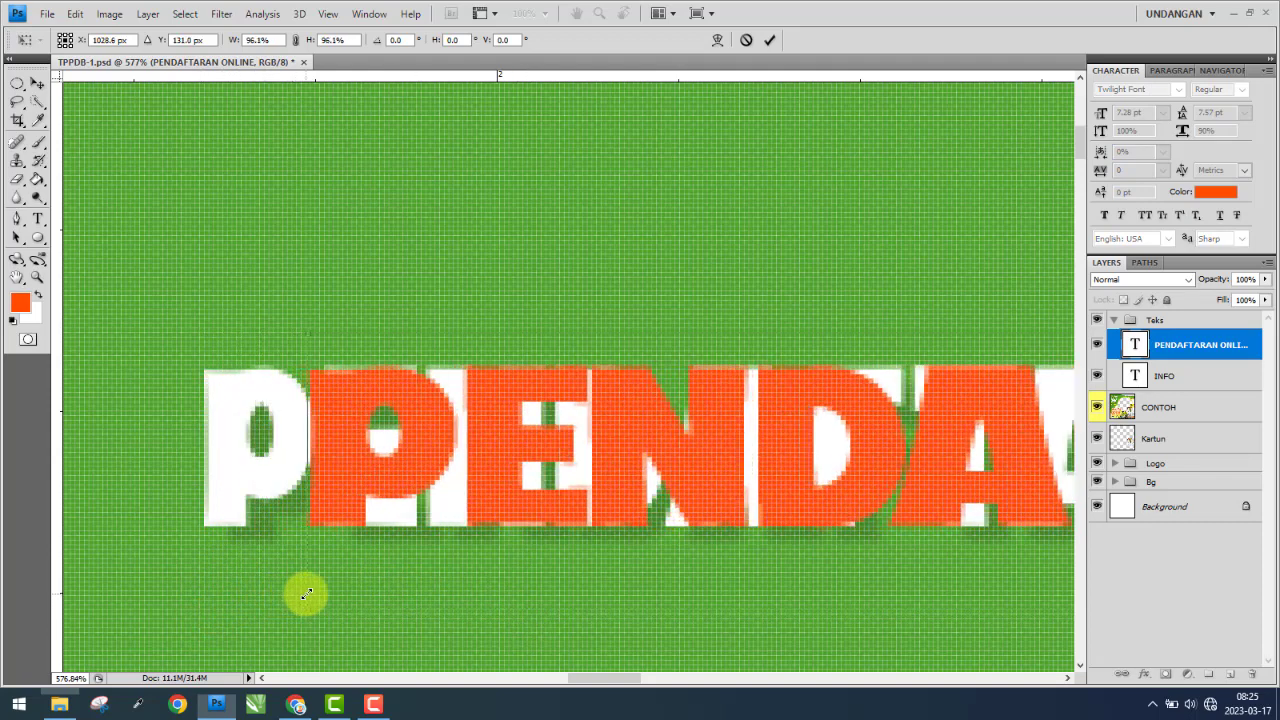
{"action": "left_click_drag", "start_coordinate": [405, 445], "coordinate": [300, 449]}
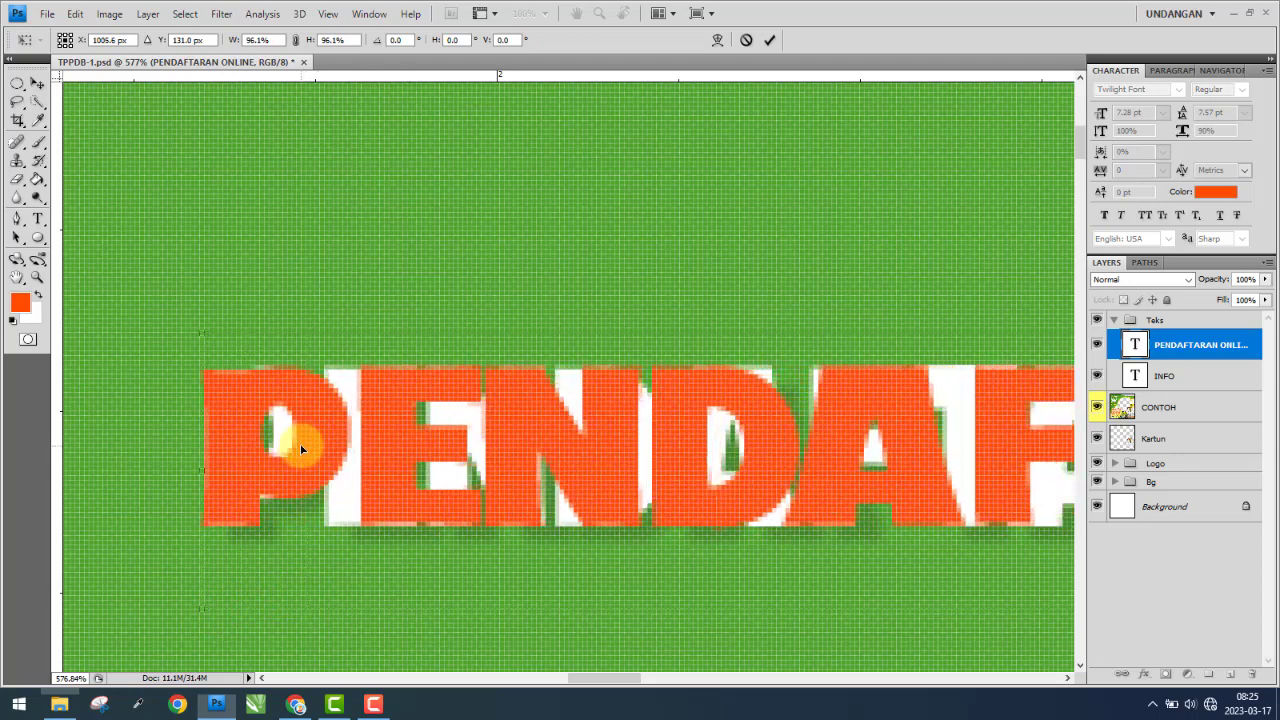
{"action": "key", "text": "Return"}
- Narrow the PENDAFTARAN ONLINE text's width to match the reference line
{"action": "scroll", "coordinate": [325, 445], "scroll_direction": "down", "scroll_amount": 2}
{"action": "scroll", "coordinate": [343, 457], "scroll_direction": "down", "scroll_amount": 2}
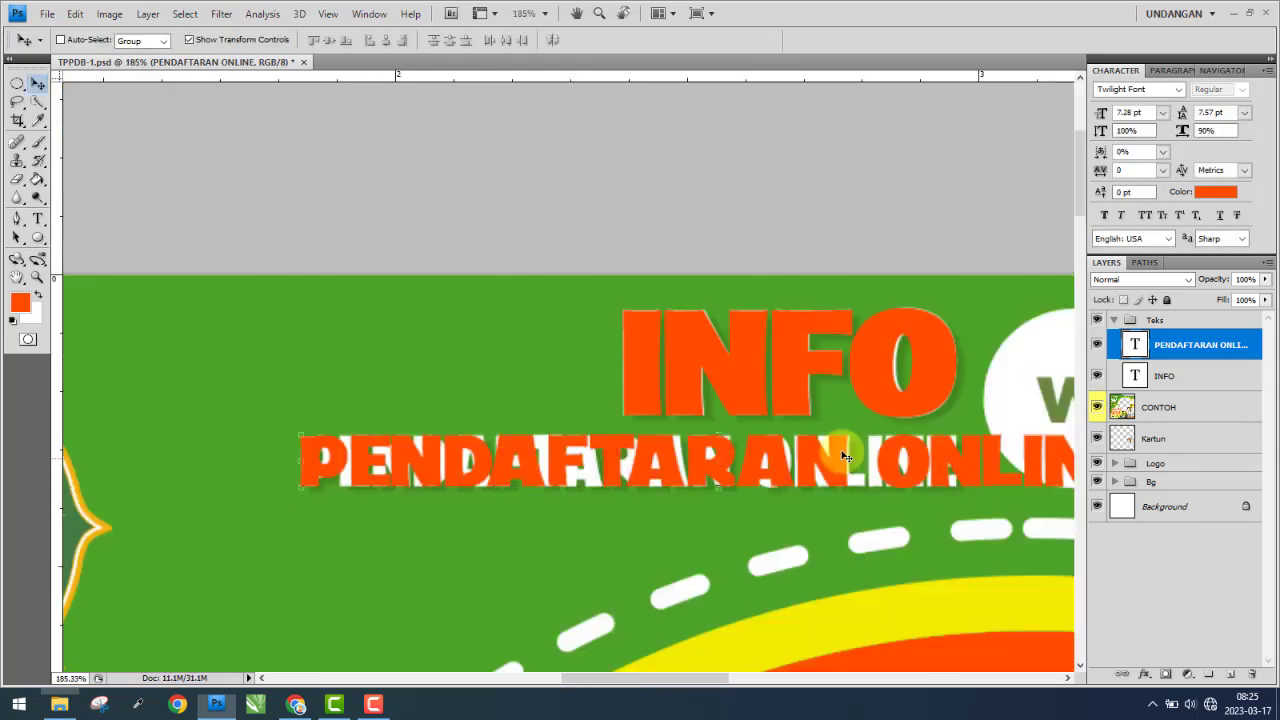
{"action": "scroll", "coordinate": [469, 465], "scroll_direction": "down", "scroll_amount": 2}
{"action": "scroll", "coordinate": [560, 464], "scroll_direction": "right", "scroll_amount": 2}
{"action": "scroll", "coordinate": [730, 460], "scroll_direction": "left", "scroll_amount": 6}
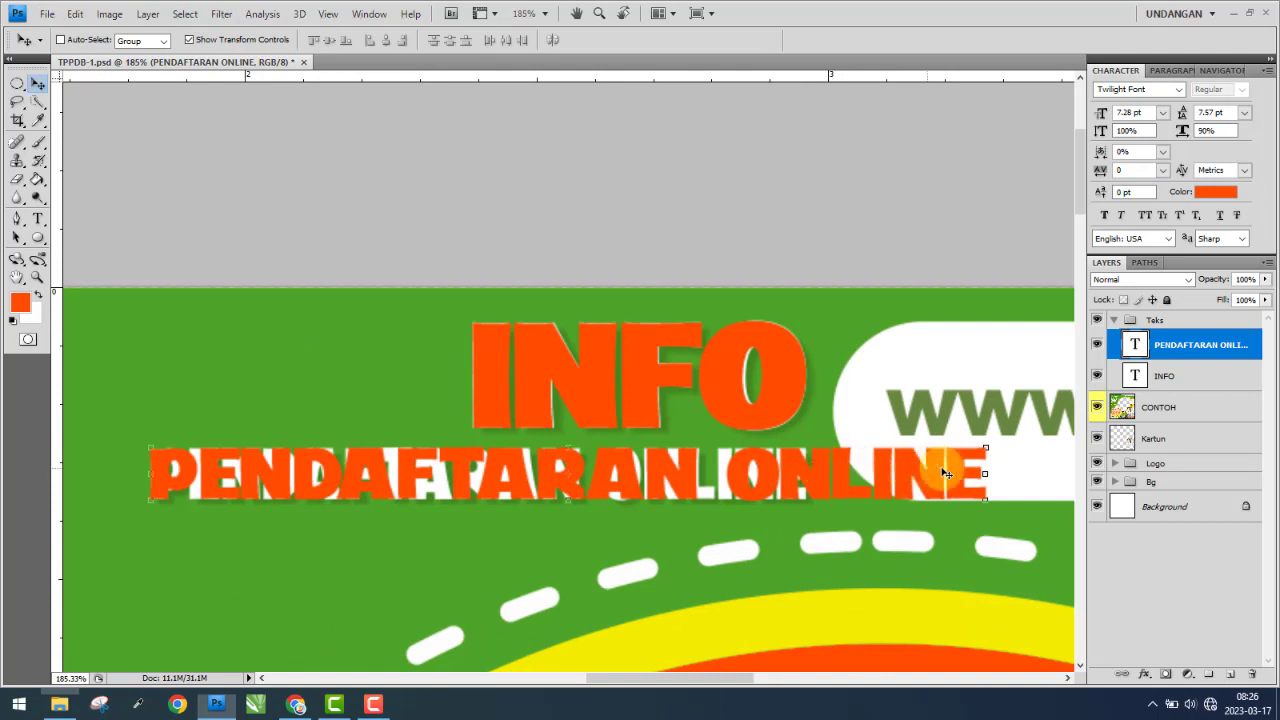
{"action": "left_click_drag", "start_coordinate": [988, 465], "coordinate": [809, 495]}
{"action": "key", "text": "Return"}
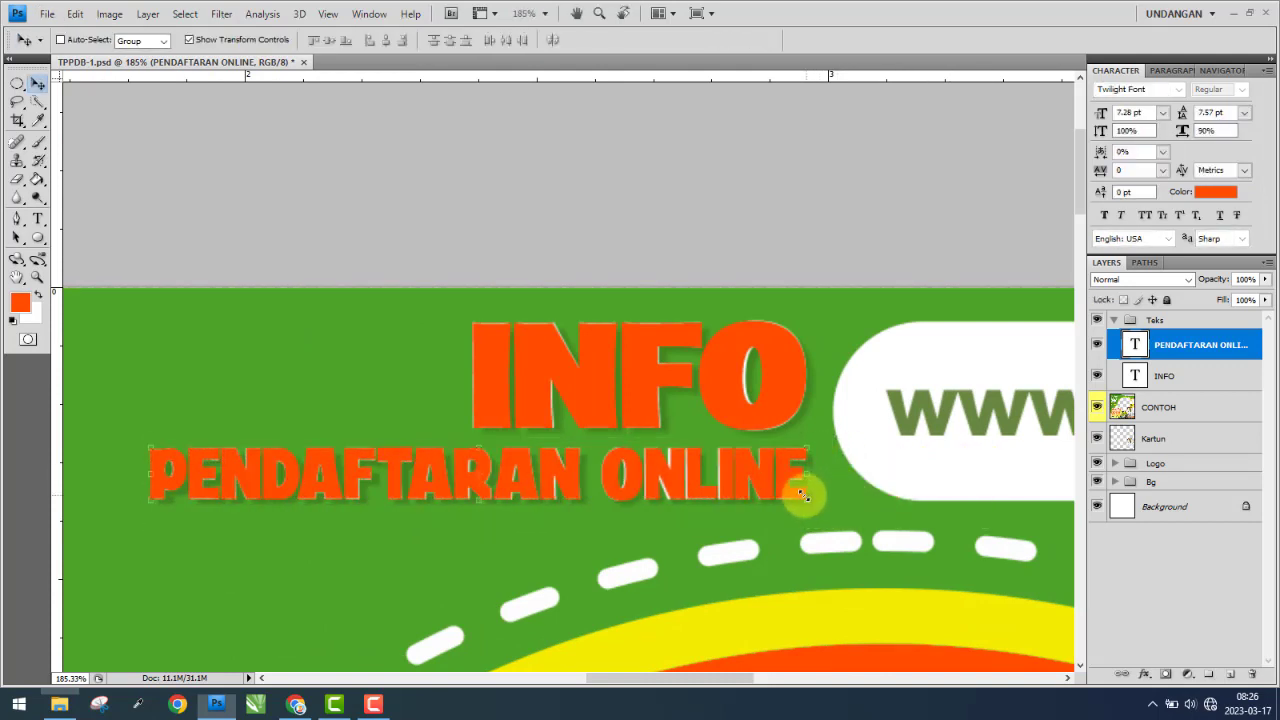
{"action": "scroll", "coordinate": [460, 470], "scroll_direction": "down", "scroll_amount": 2}
{"action": "scroll", "coordinate": [477, 451], "scroll_direction": "down", "scroll_amount": 2}
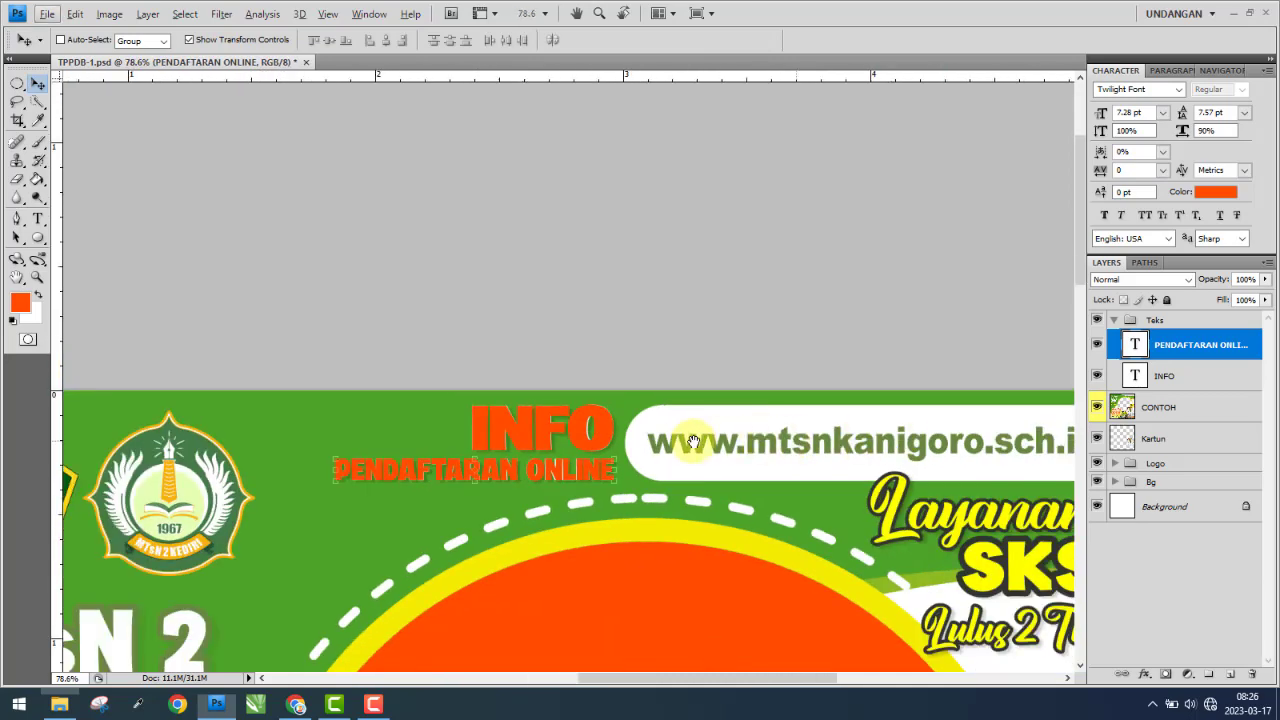
{"action": "scroll", "coordinate": [660, 441], "scroll_direction": "up", "scroll_amount": 1}
{"action": "scroll", "coordinate": [620, 440], "scroll_direction": "up", "scroll_amount": 1}
{"action": "scroll", "coordinate": [717, 449], "scroll_direction": "up", "scroll_amount": 1}
{"action": "scroll", "coordinate": [731, 452], "scroll_direction": "up", "scroll_amount": 1}
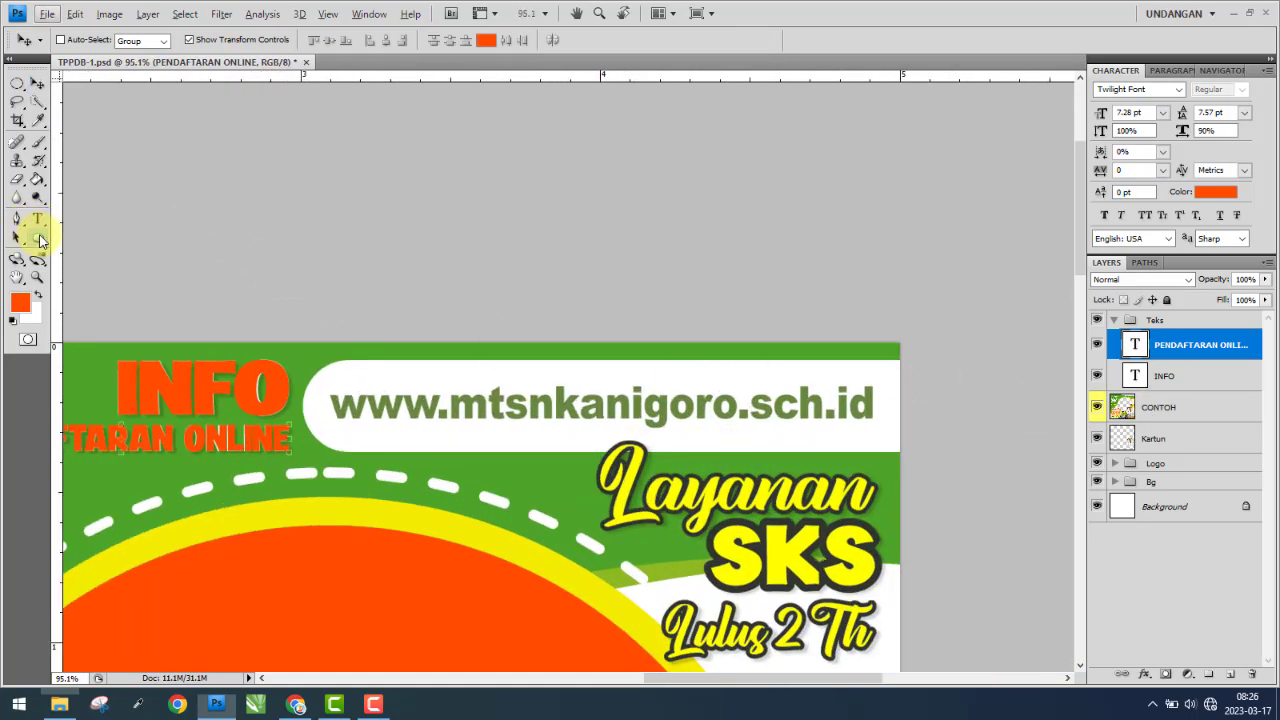
- Draw a fully opaque rounded-rectangle pill over the URL banner
{"action": "left_click_drag", "start_coordinate": [40, 240], "coordinate": [88, 257]}
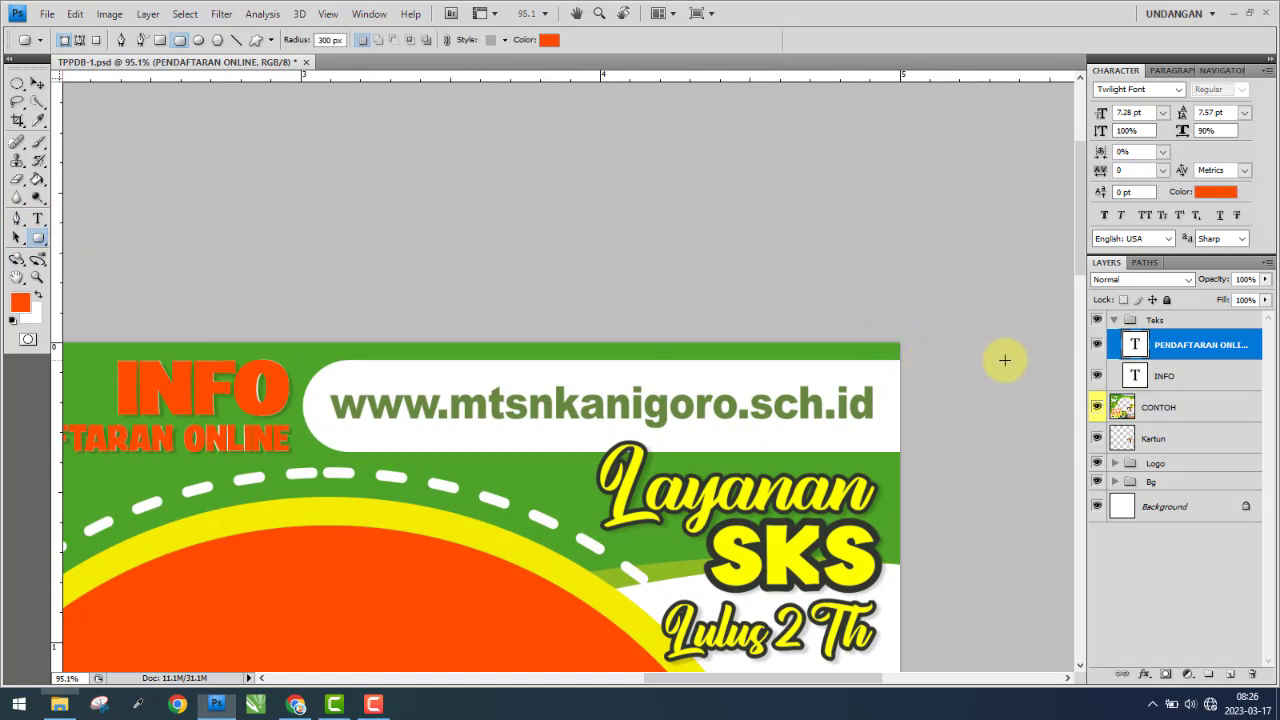
{"action": "left_click_drag", "start_coordinate": [1019, 359], "coordinate": [302, 452]}
{"action": "key", "text": "3"}
{"action": "key", "text": "6"}
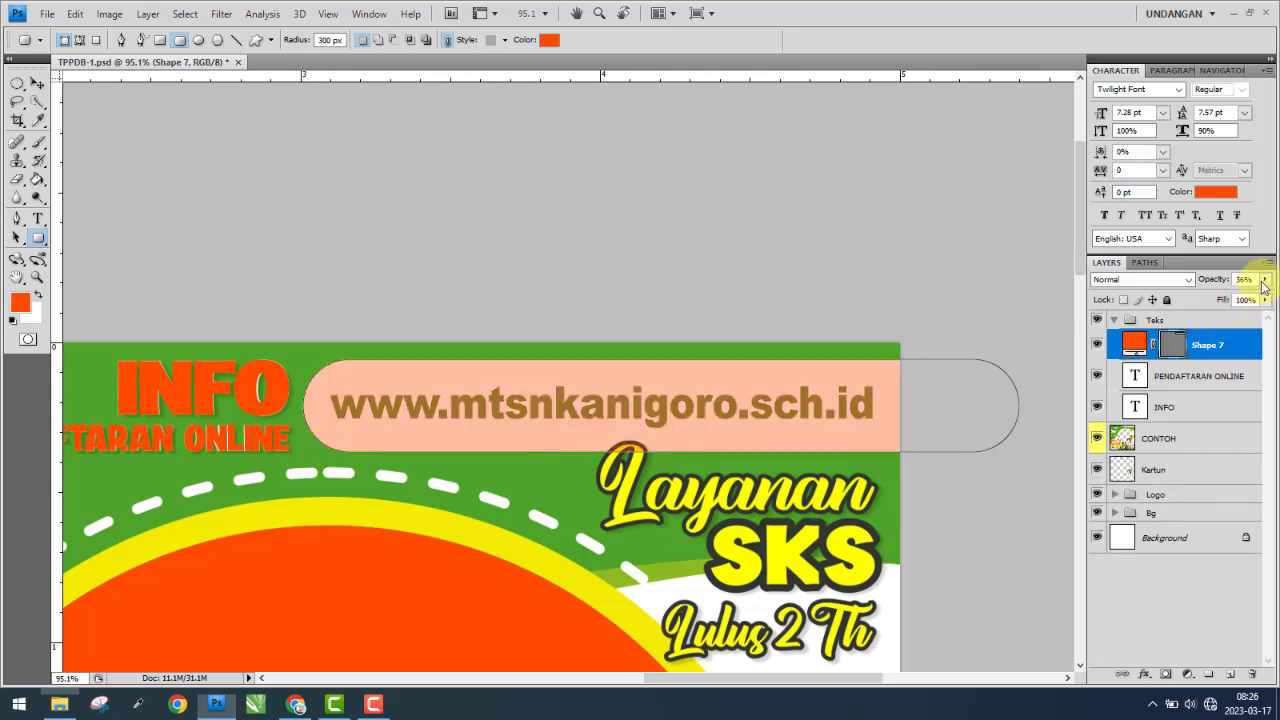
{"action": "left_click_drag", "start_coordinate": [1214, 300], "coordinate": [1274, 308]}
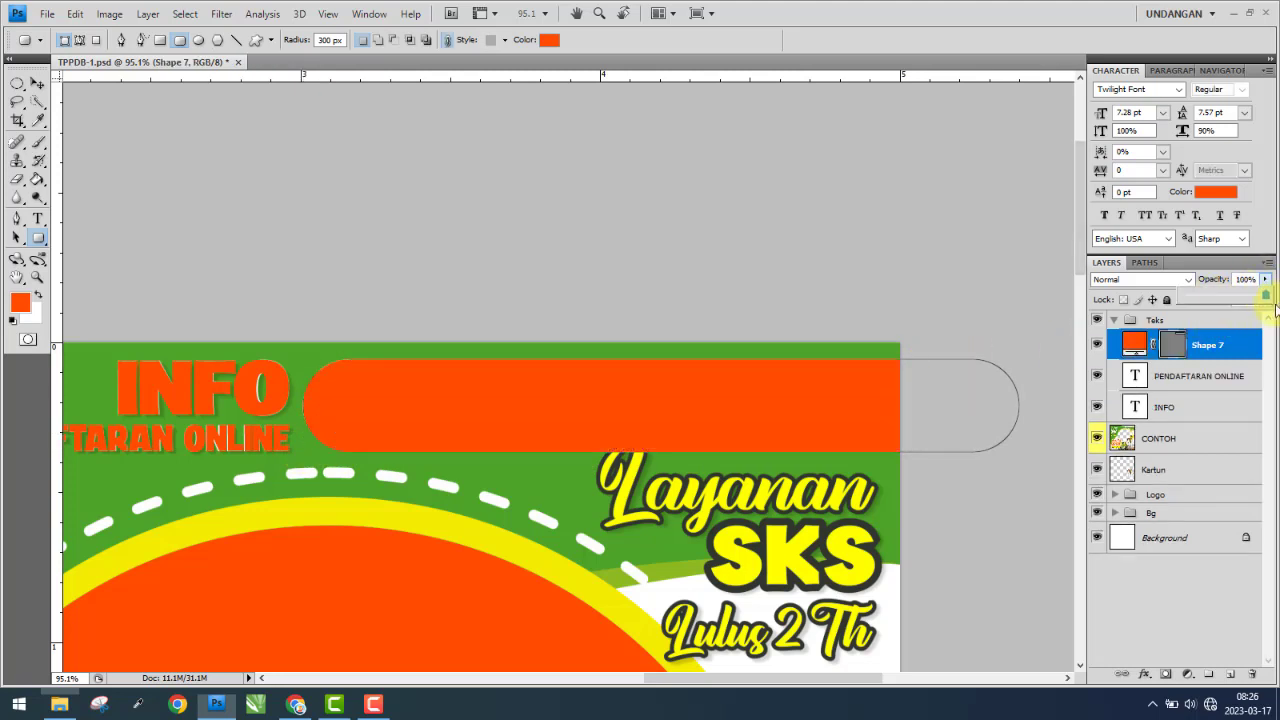
{"action": "left_click", "coordinate": [1228, 383]}
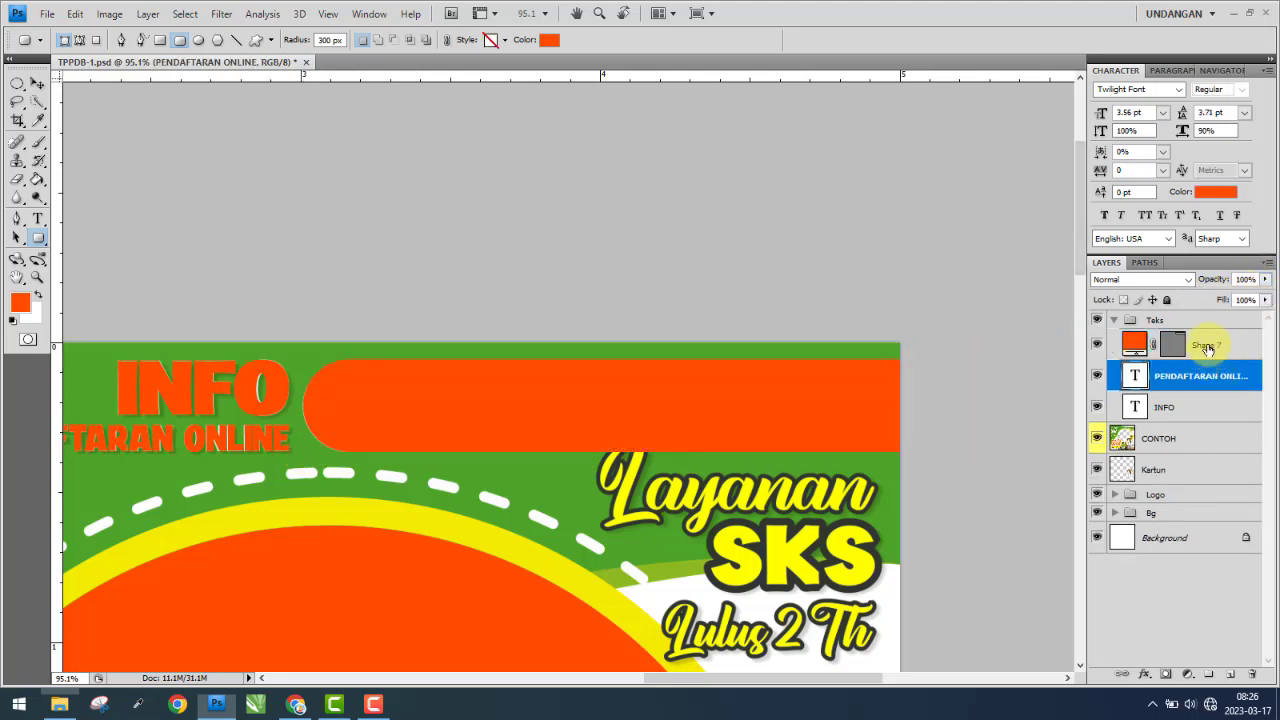
- Fill the Shape 7 pill white, then hide it to reveal the reference URL
{"action": "double_click", "coordinate": [1137, 346]}
{"action": "left_click", "coordinate": [752, 214]}
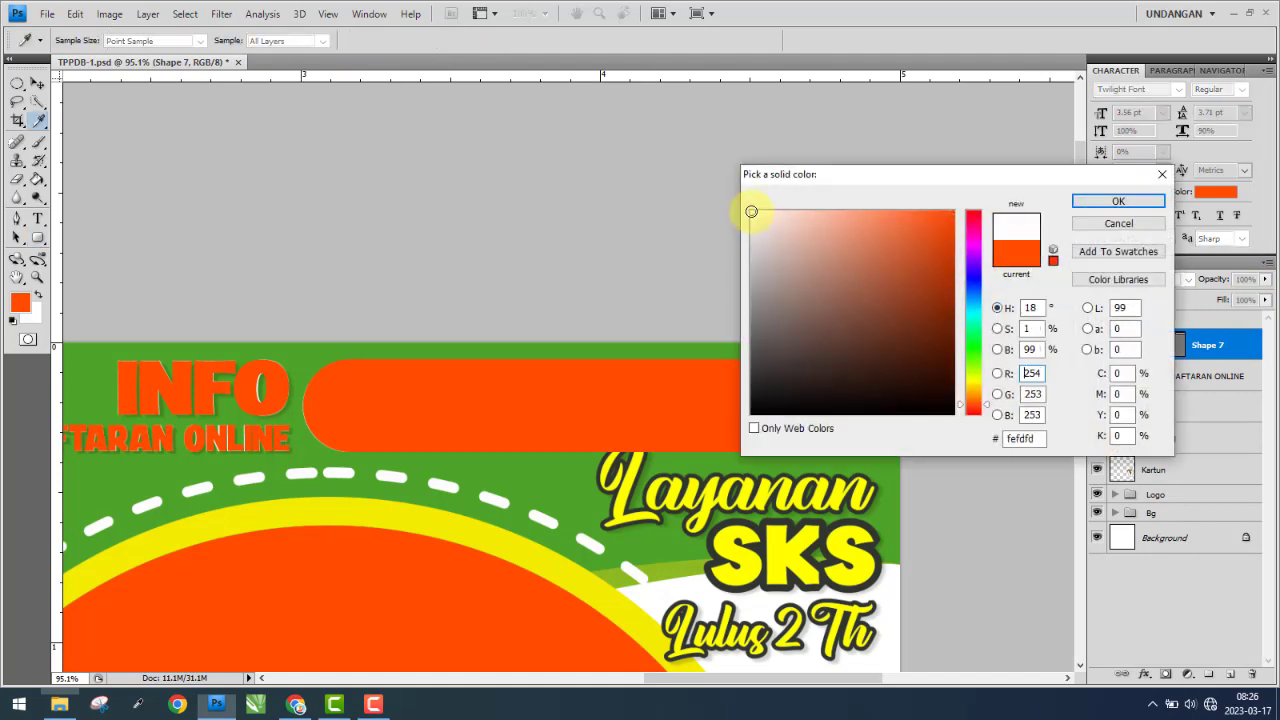
{"action": "left_click", "coordinate": [1110, 202]}
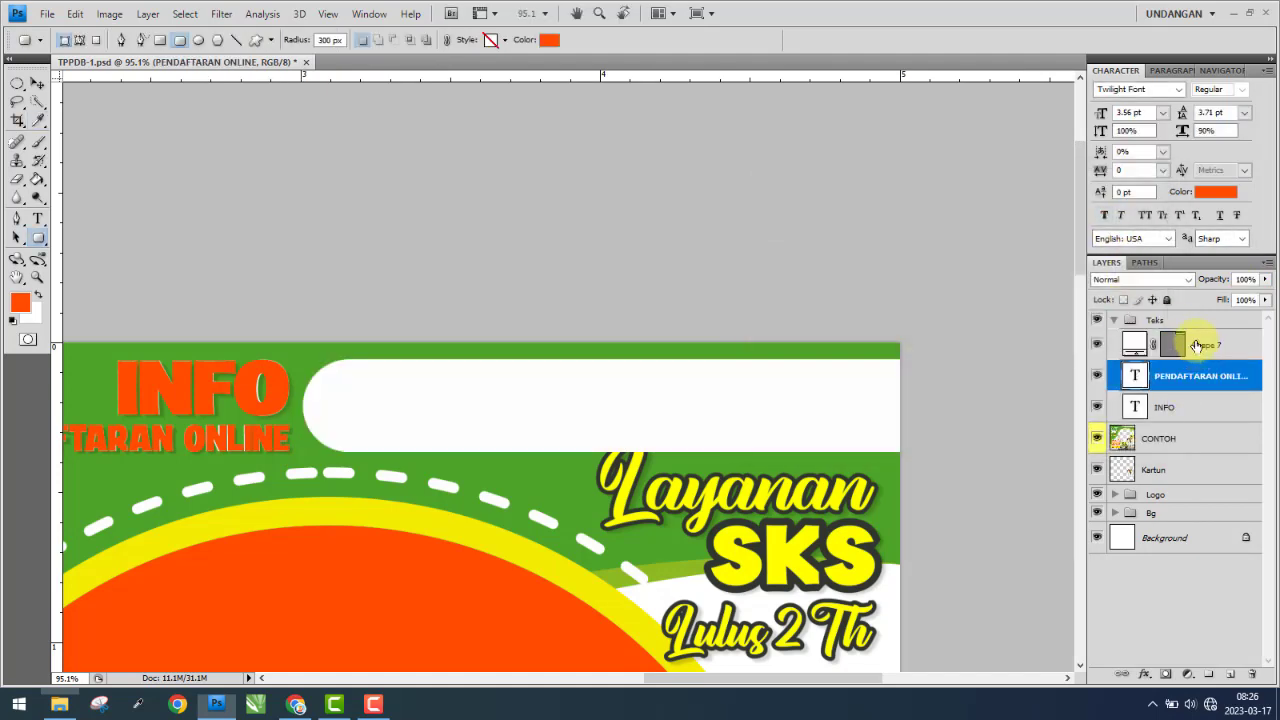
{"action": "left_click", "coordinate": [1097, 345]}
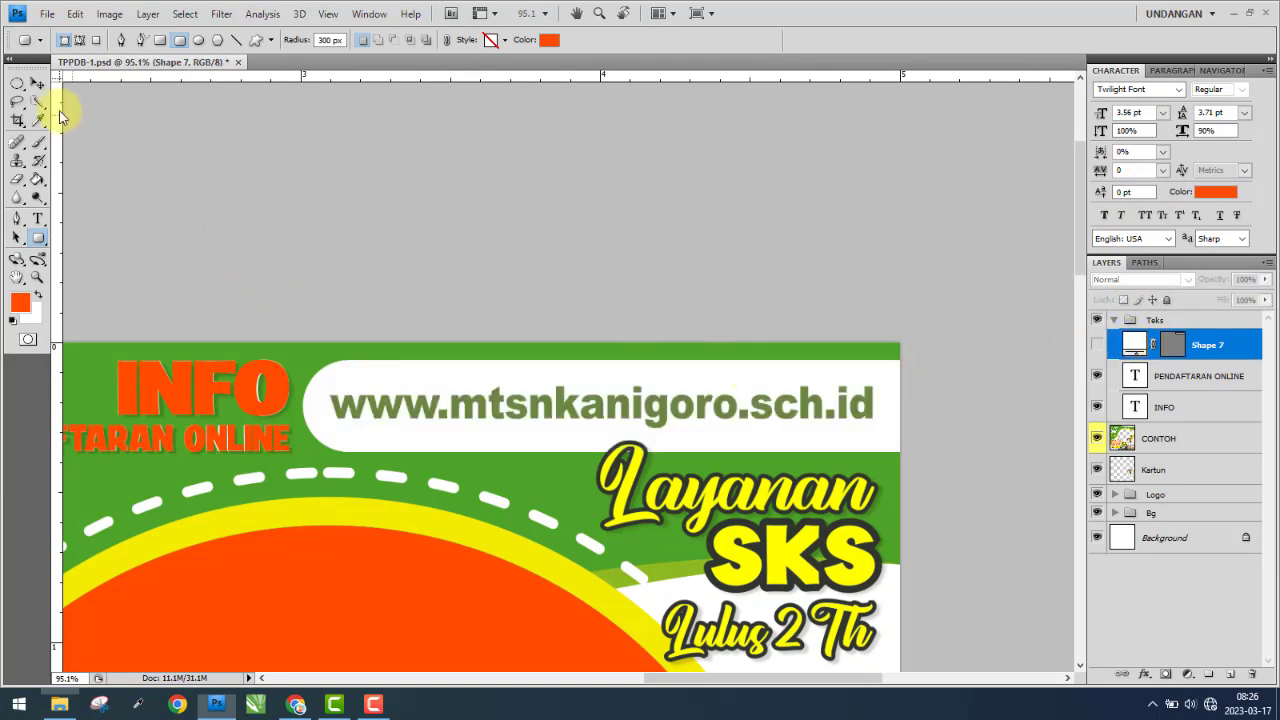
{"action": "left_click", "coordinate": [38, 88]}
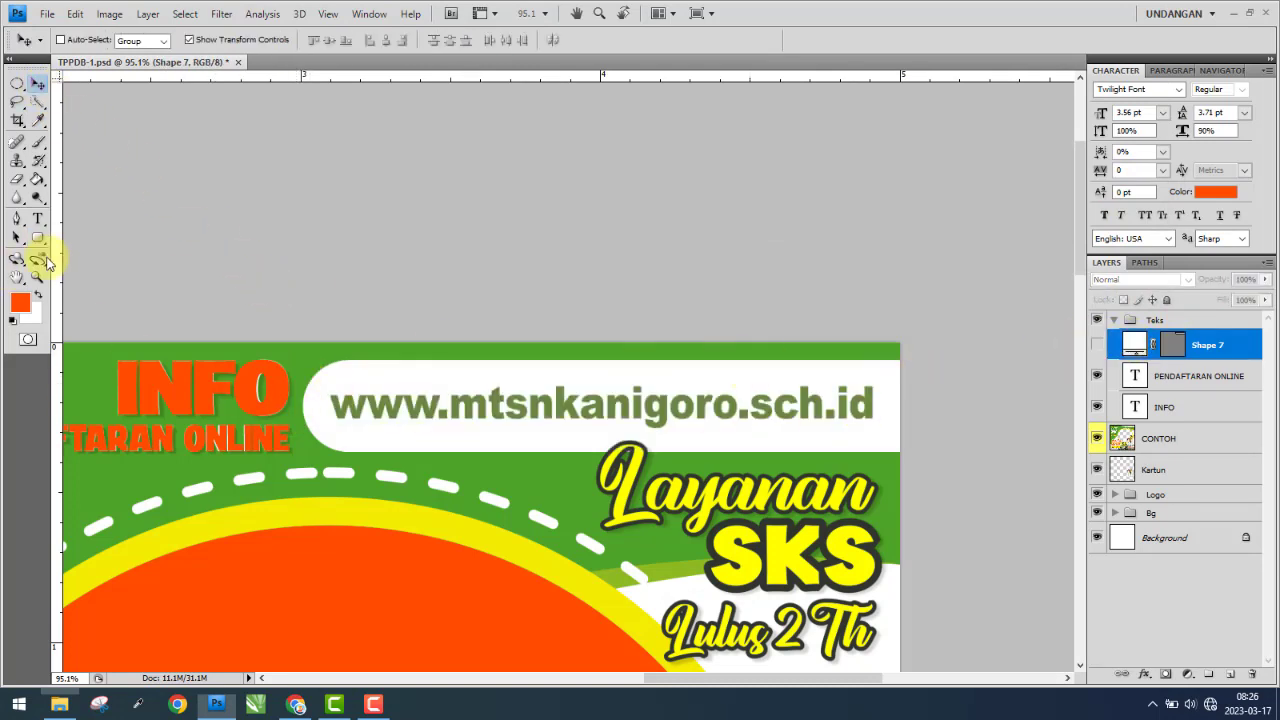
{"action": "left_click", "coordinate": [36, 219]}
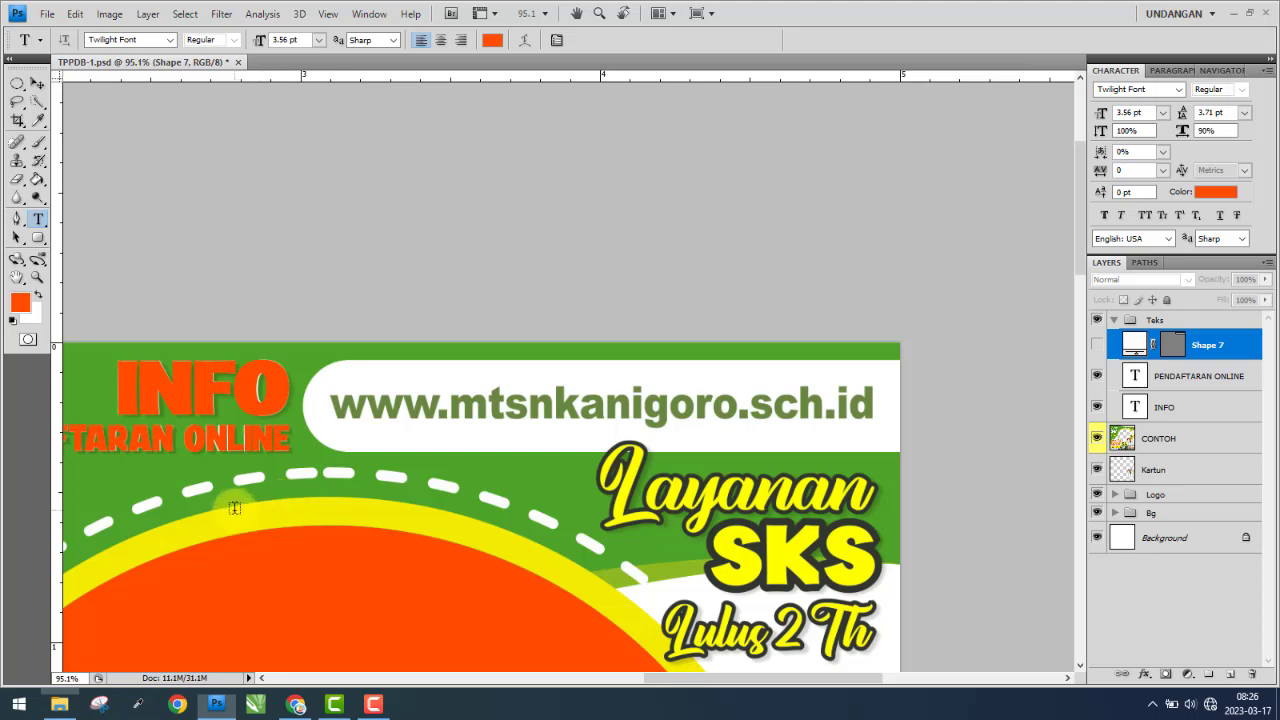
{"action": "left_click", "coordinate": [233, 509]}
{"action": "type", "text": "ww.m"}
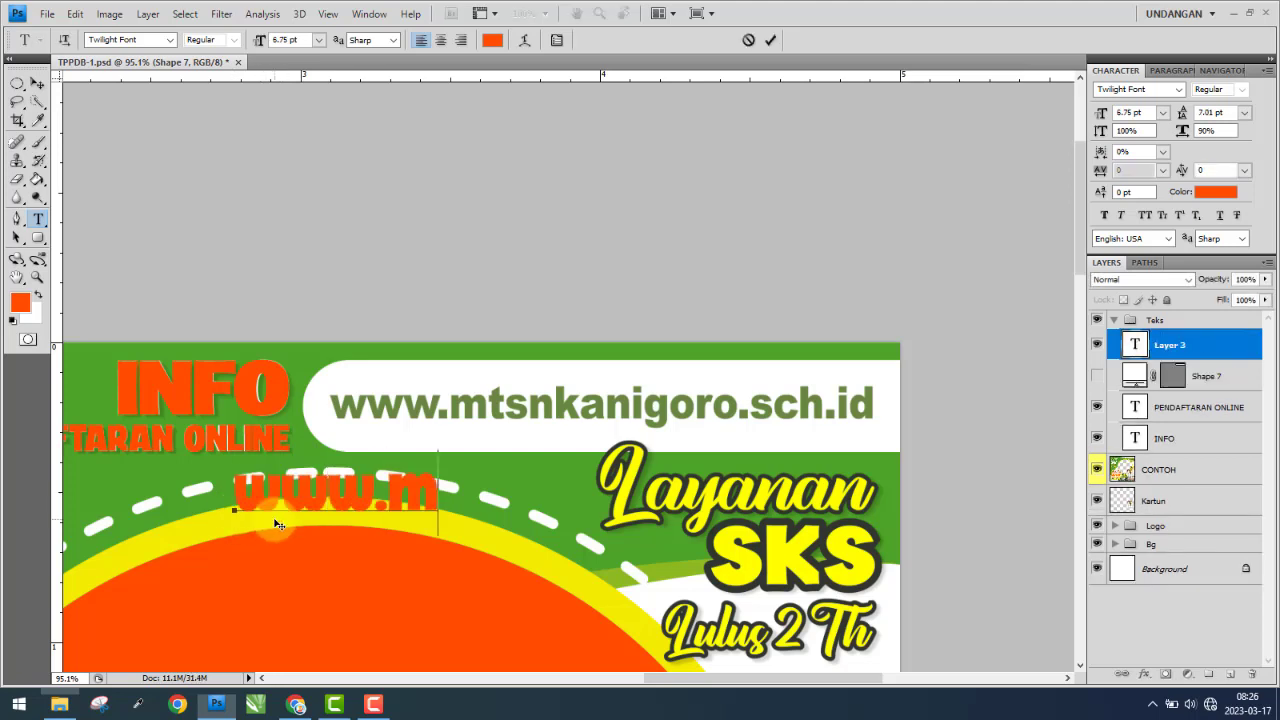
{"action": "type", "text": "tsnkanig"}
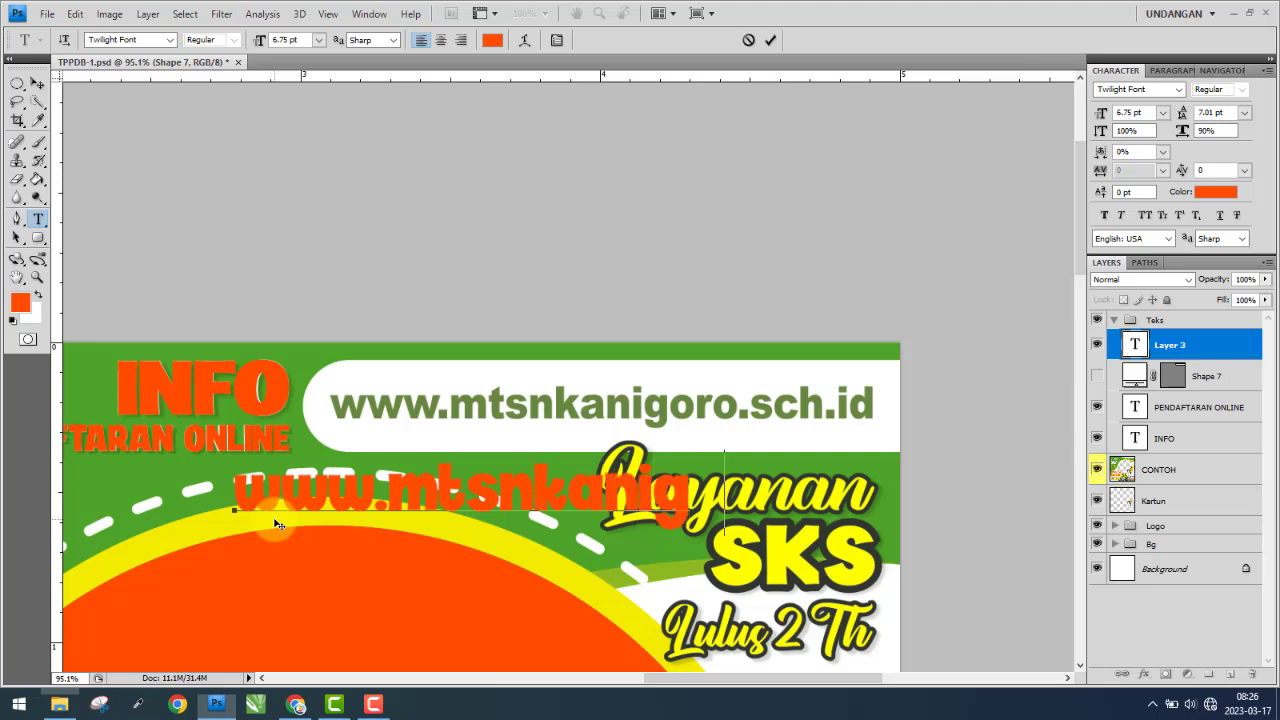
{"action": "type", "text": "oro.sch"}
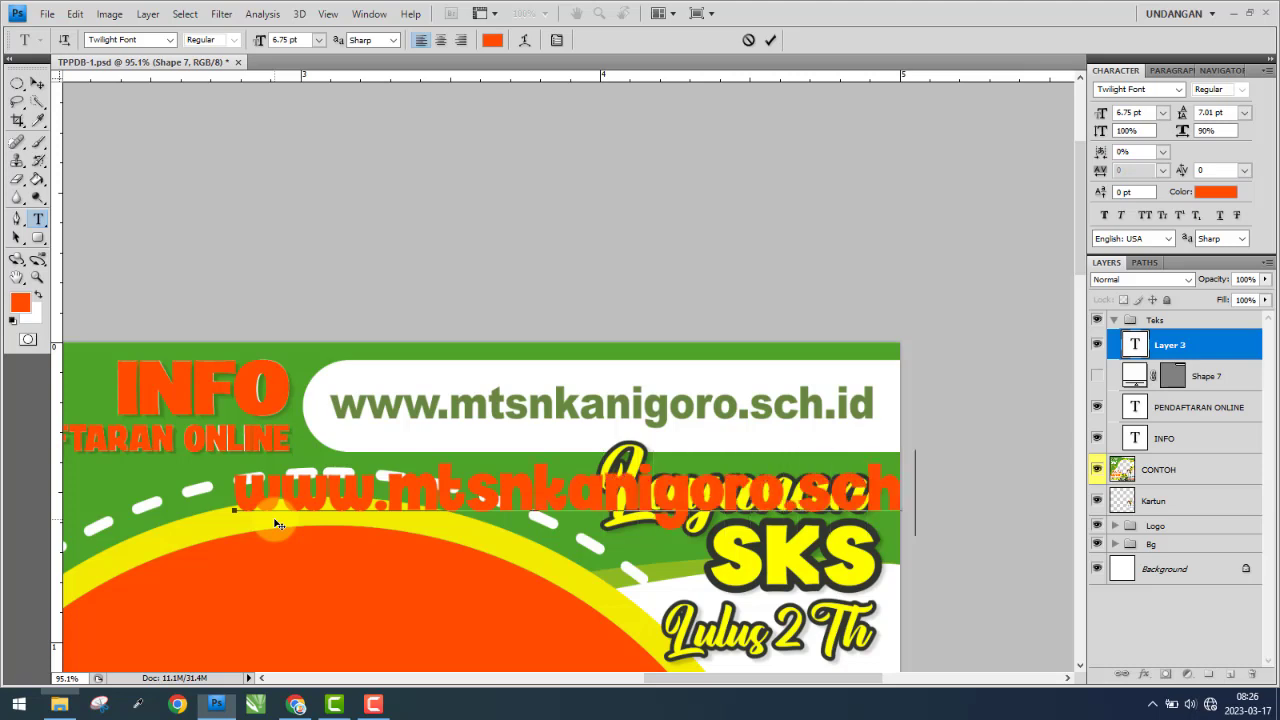
{"action": "left_click", "coordinate": [38, 86]}
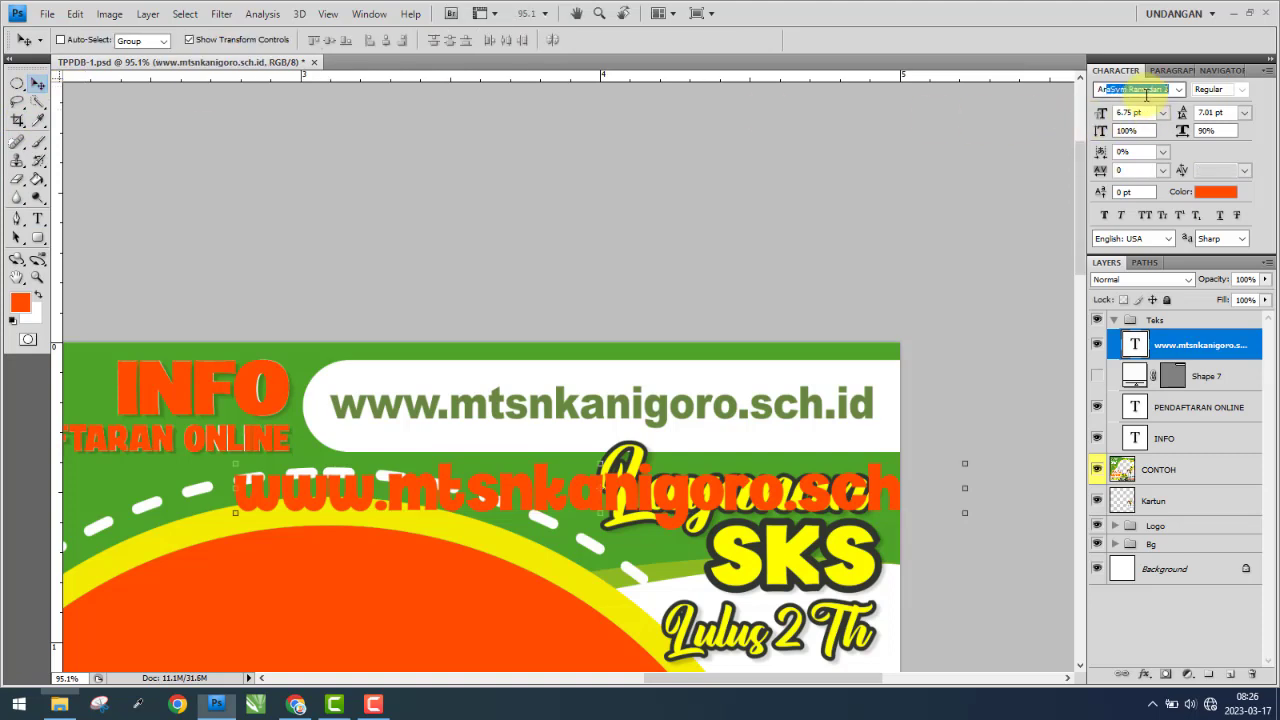
{"action": "type", "text": "Arial"}
- Set the URL text to Arial Black and shrink it to about 80%
{"action": "key", "text": "Return"}
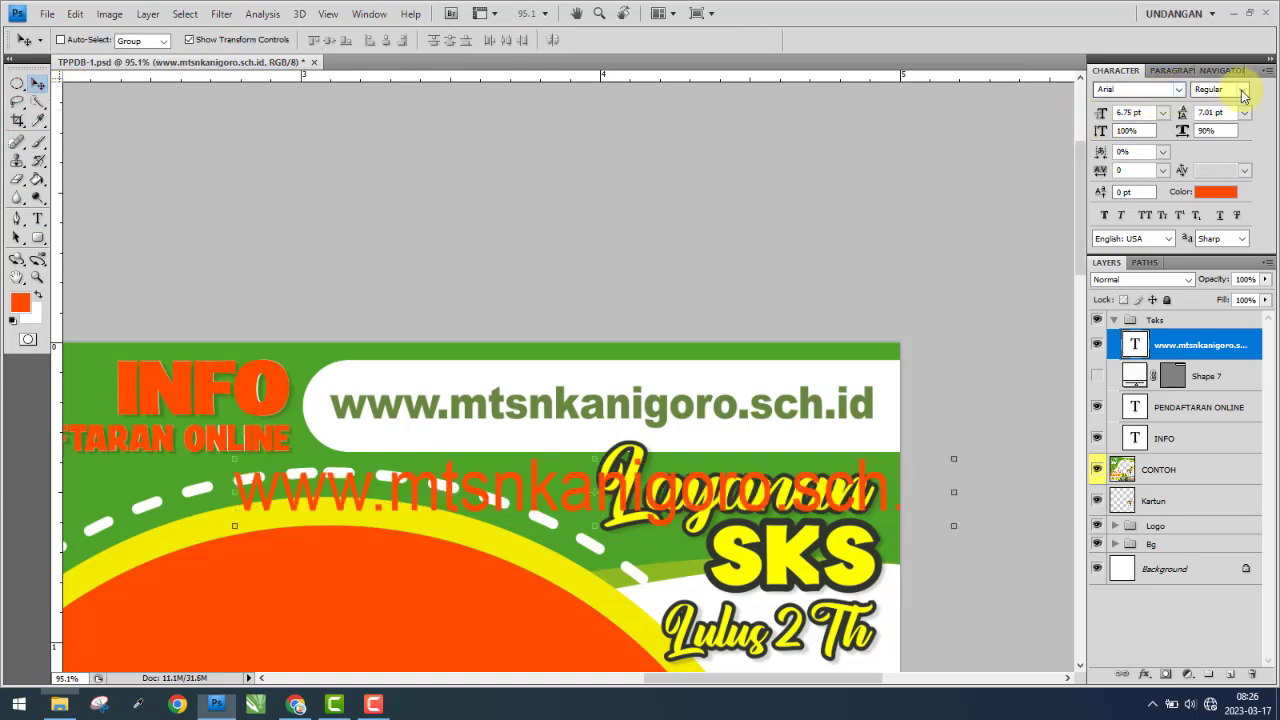
{"action": "left_click", "coordinate": [1240, 89]}
{"action": "left_click", "coordinate": [1212, 148]}
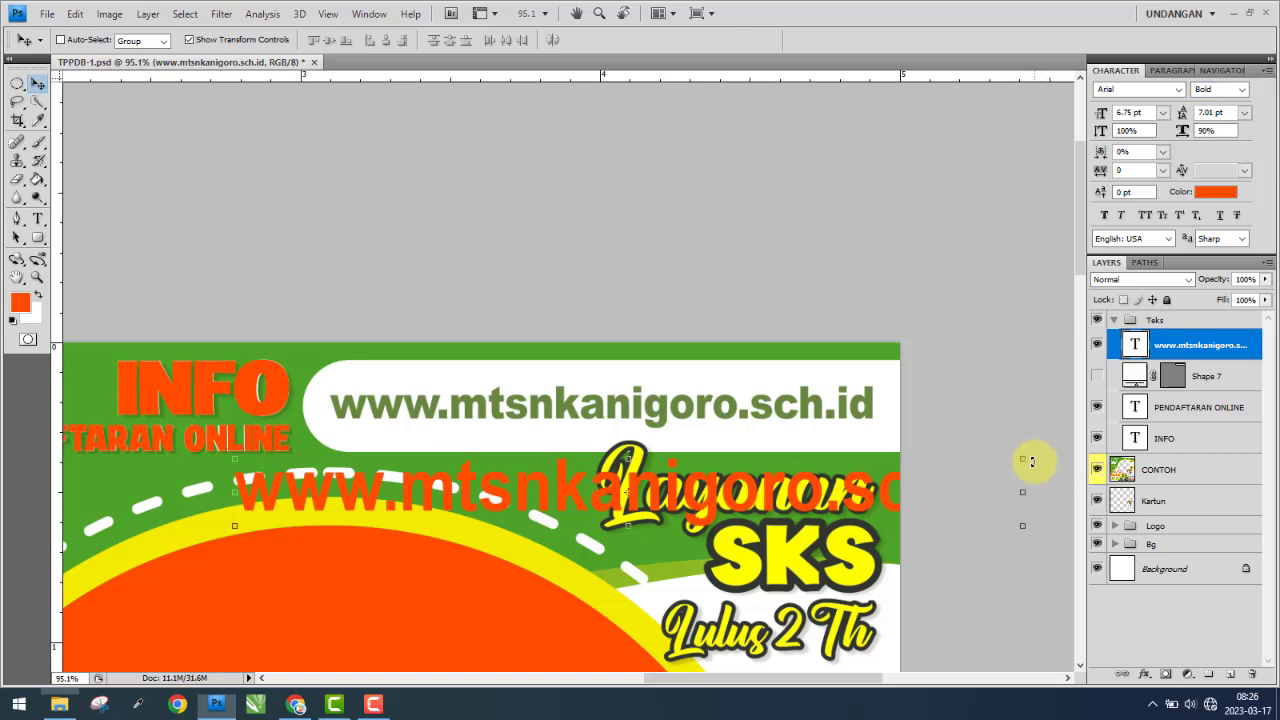
{"action": "left_click_drag", "start_coordinate": [1024, 460], "coordinate": [864, 482]}
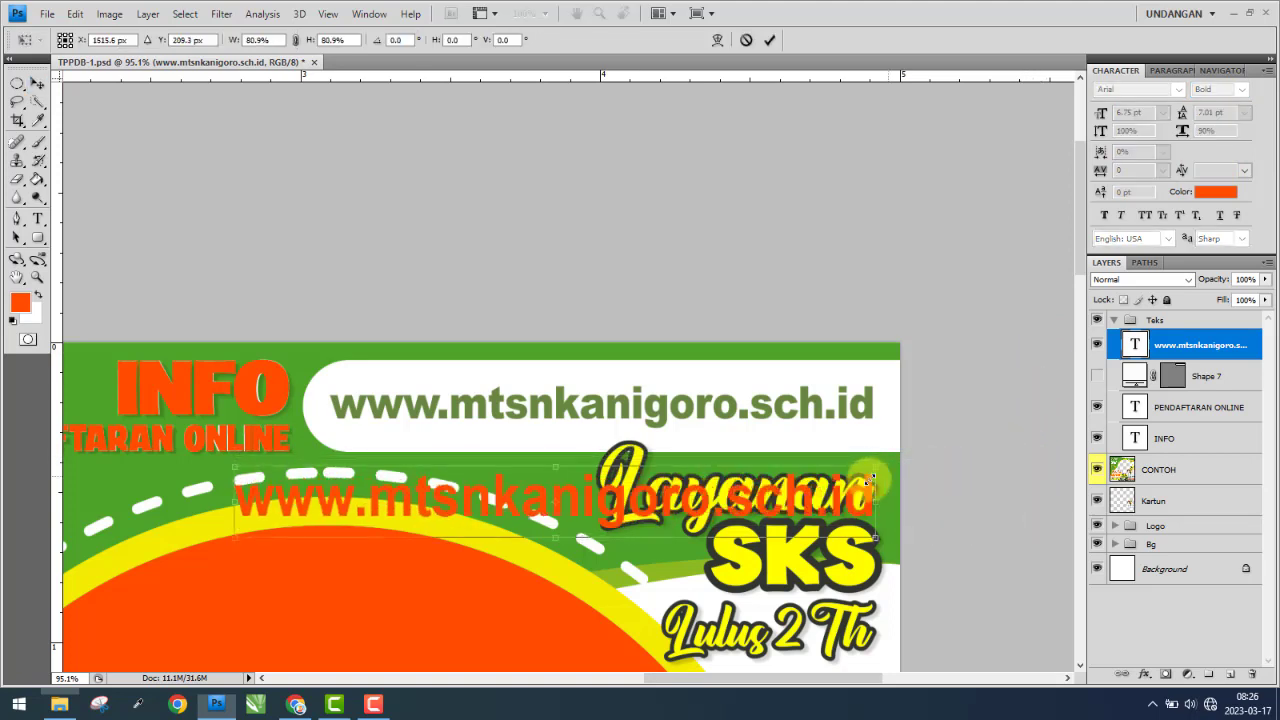
{"action": "key", "text": "Return"}
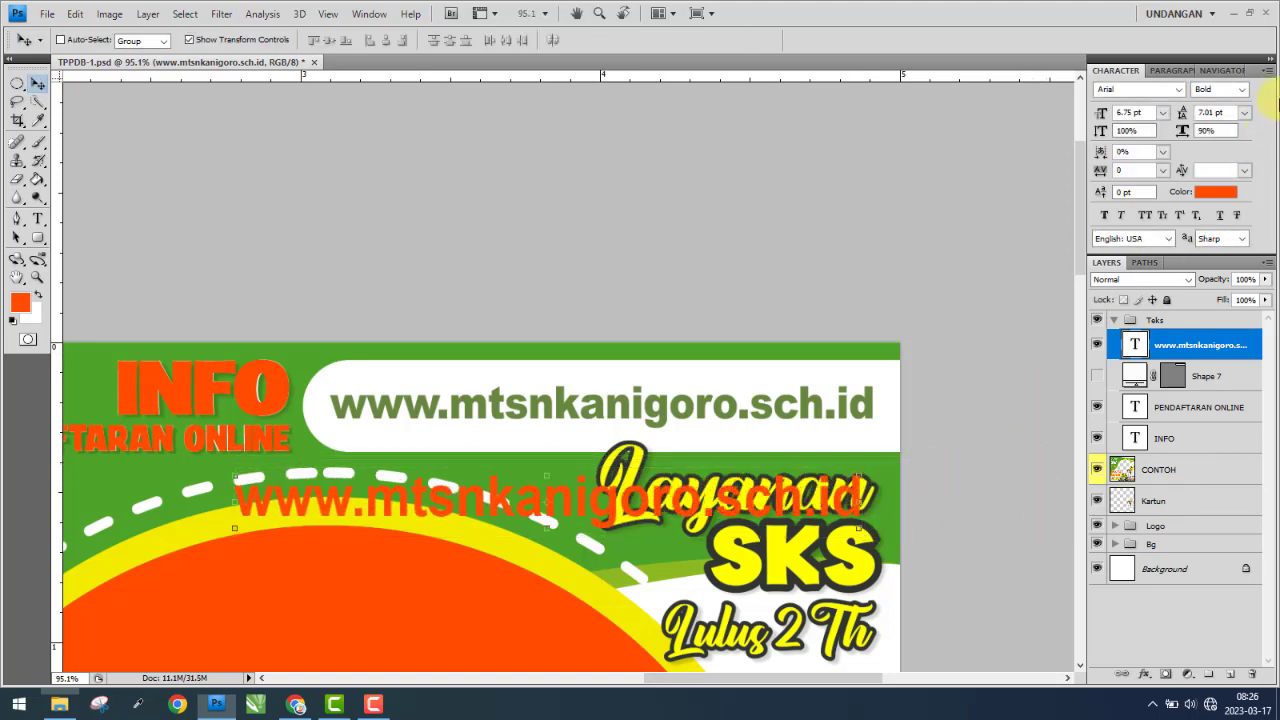
{"action": "left_click", "coordinate": [1241, 90]}
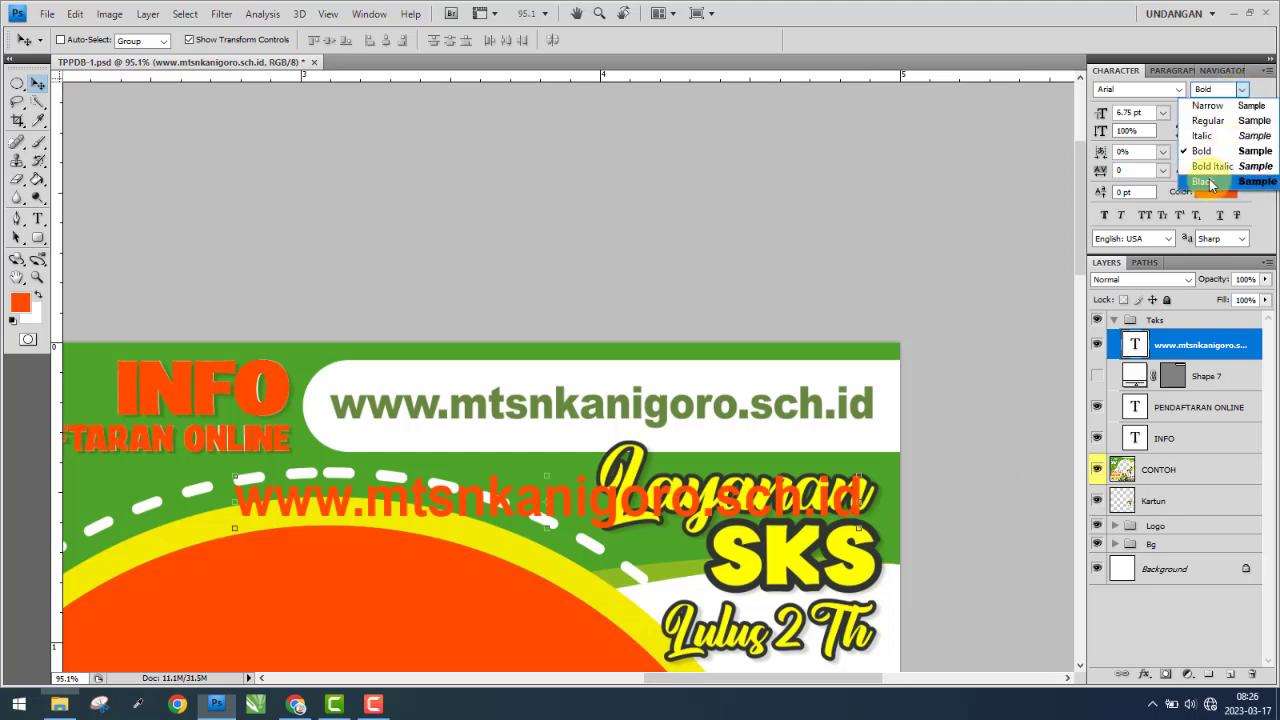
{"action": "left_click", "coordinate": [1210, 163]}
- Move the URL text onto the white pill and shrink and narrow it to fit
{"action": "left_click_drag", "start_coordinate": [578, 507], "coordinate": [548, 416]}
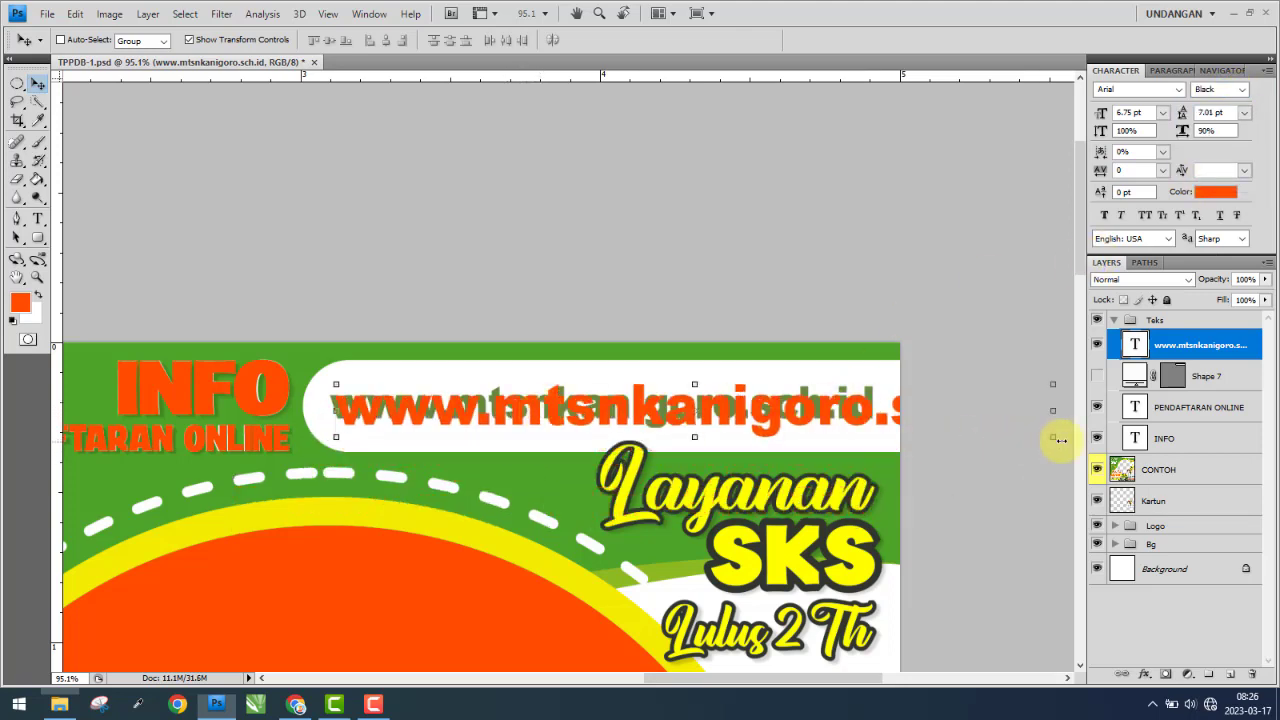
{"action": "left_click", "coordinate": [1052, 436]}
{"action": "mouse_move", "coordinate": [1055, 440]}
{"action": "left_mouse_down"}
{"action": "mouse_move", "coordinate": [883, 427]}
{"action": "mouse_move", "coordinate": [943, 429]}
{"action": "mouse_move", "coordinate": [902, 430]}
{"action": "left_mouse_up"}
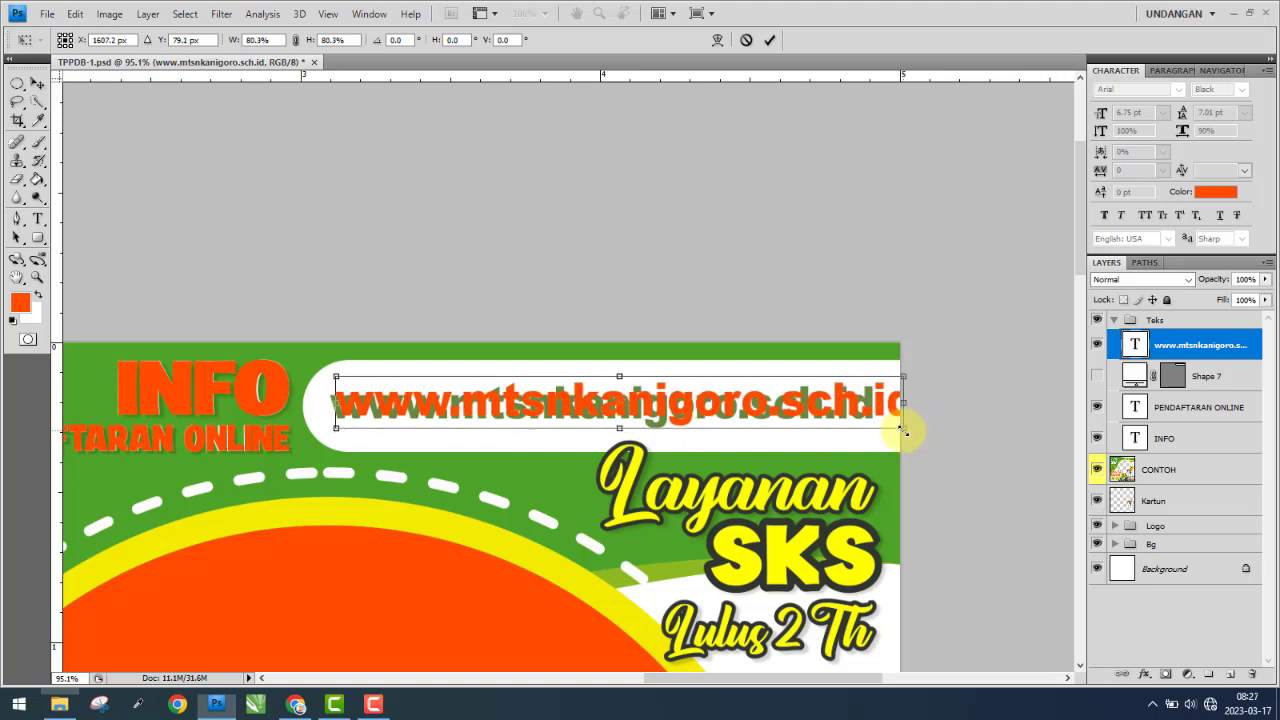
{"action": "key", "text": "Return"}
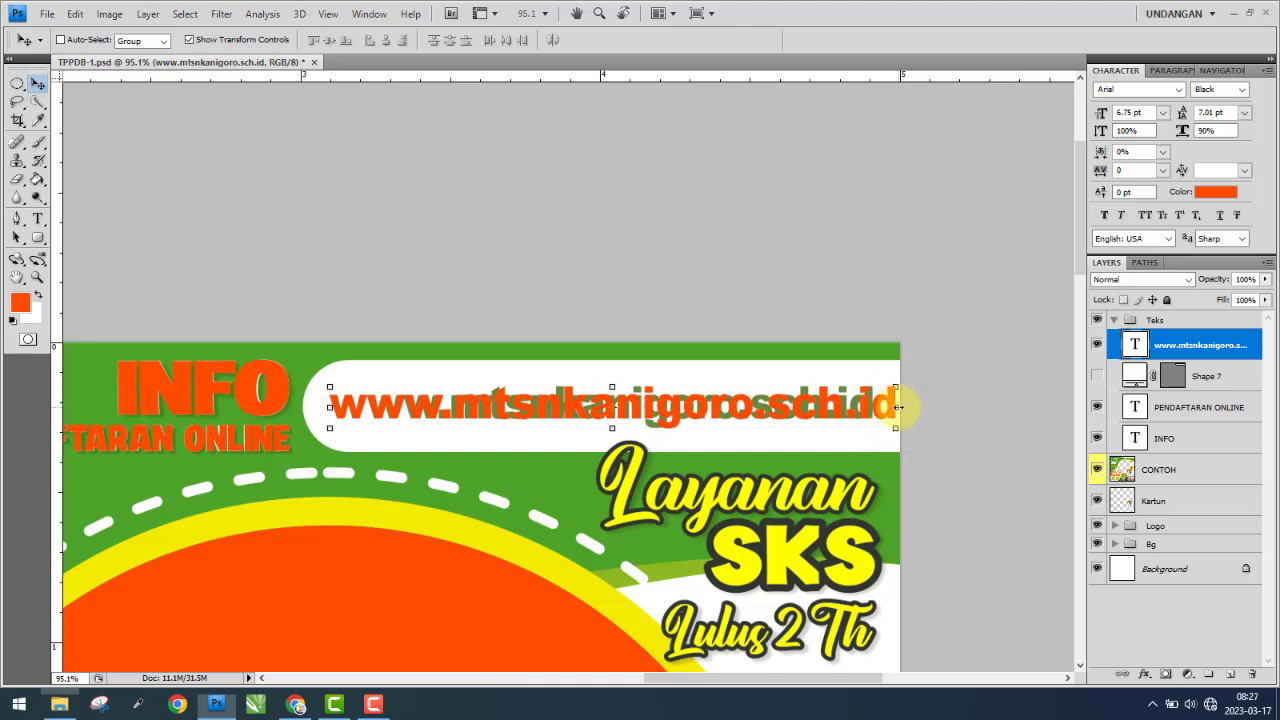
{"action": "left_click", "coordinate": [898, 407]}
{"action": "left_click_drag", "start_coordinate": [899, 405], "coordinate": [876, 408]}
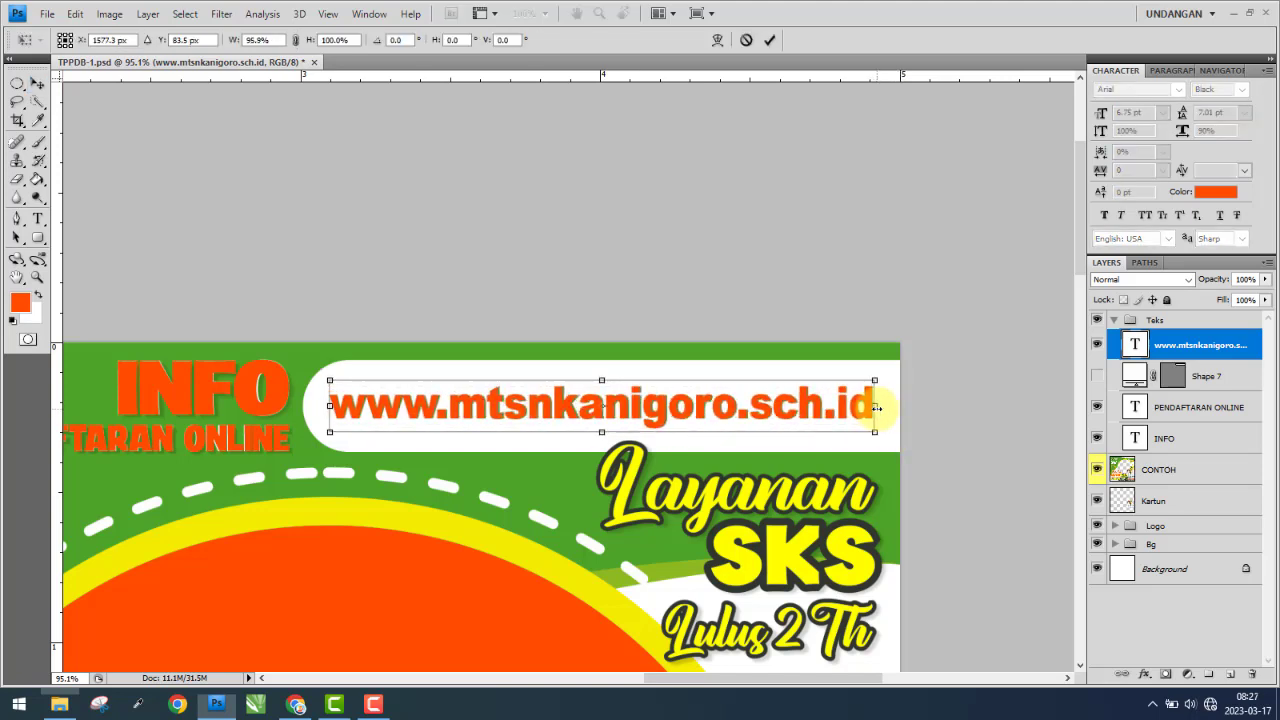
{"action": "key", "text": "Return"}
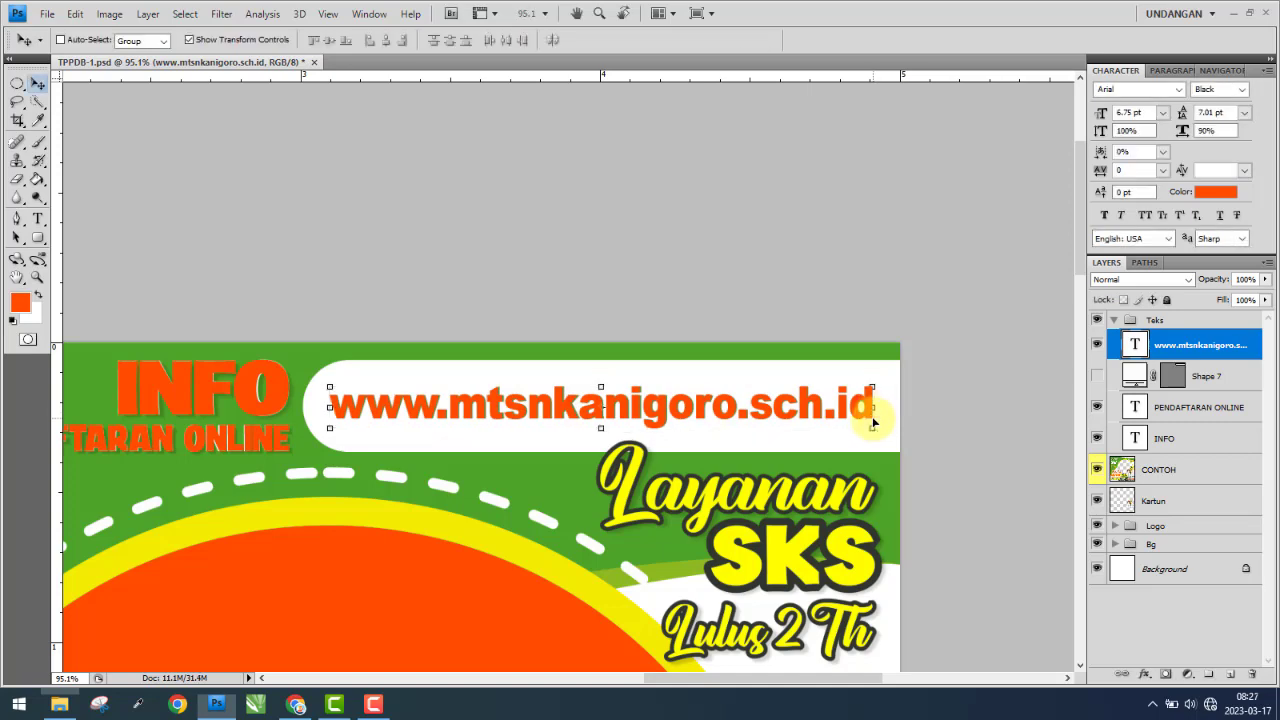
- Colour the URL text with the green sampled from the reference URL
{"action": "scroll", "coordinate": [815, 388], "scroll_direction": "down", "scroll_amount": 1}
{"action": "scroll", "coordinate": [815, 388], "scroll_direction": "down", "scroll_amount": 2}
{"action": "scroll", "coordinate": [818, 388], "scroll_direction": "down", "scroll_amount": 1}
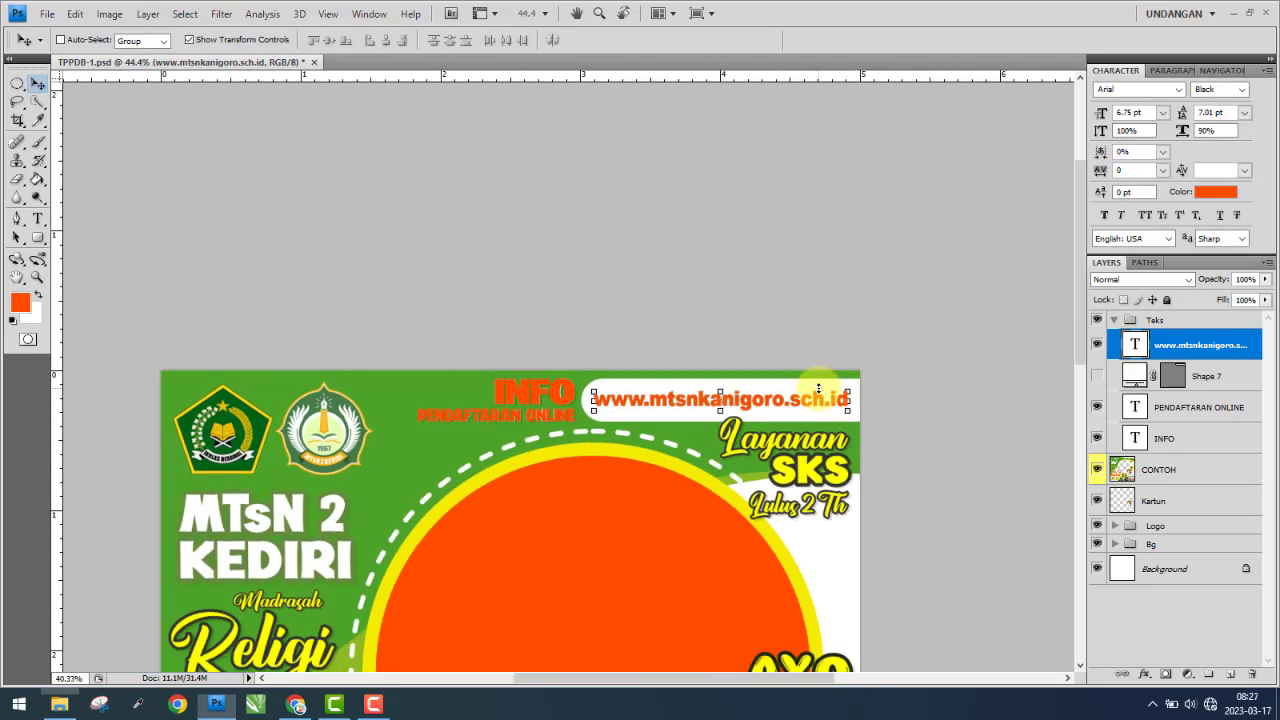
{"action": "scroll", "coordinate": [818, 388], "scroll_direction": "up", "scroll_amount": 1}
{"action": "scroll", "coordinate": [790, 387], "scroll_direction": "up", "scroll_amount": 1}
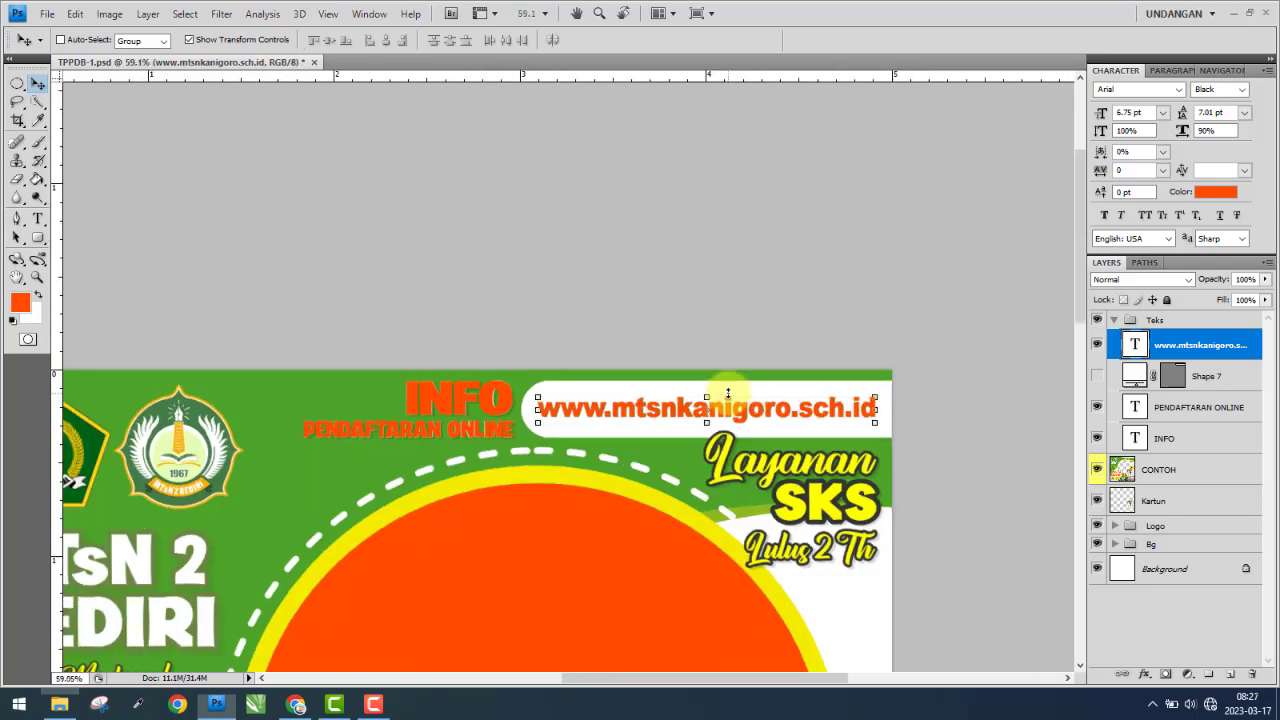
{"action": "scroll", "coordinate": [728, 393], "scroll_direction": "down", "scroll_amount": 2}
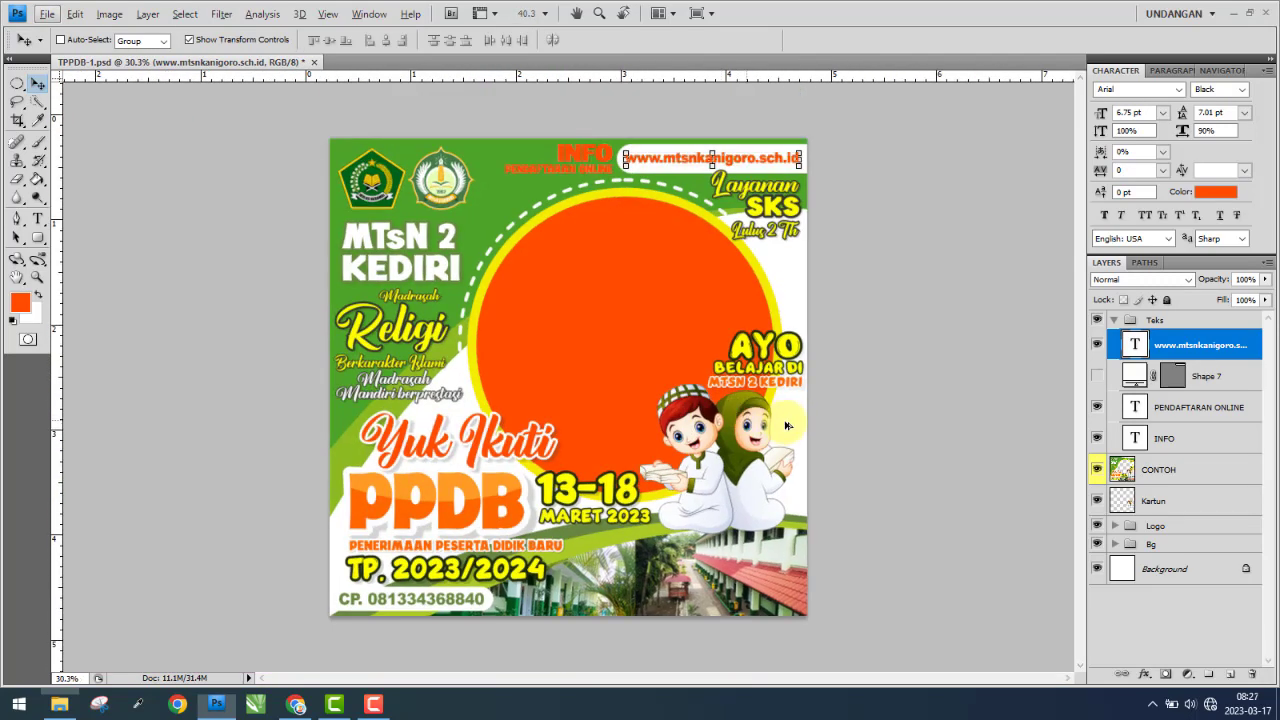
{"action": "scroll", "coordinate": [774, 126], "scroll_direction": "up", "scroll_amount": 2}
{"action": "scroll", "coordinate": [808, 188], "scroll_direction": "up", "scroll_amount": 1}
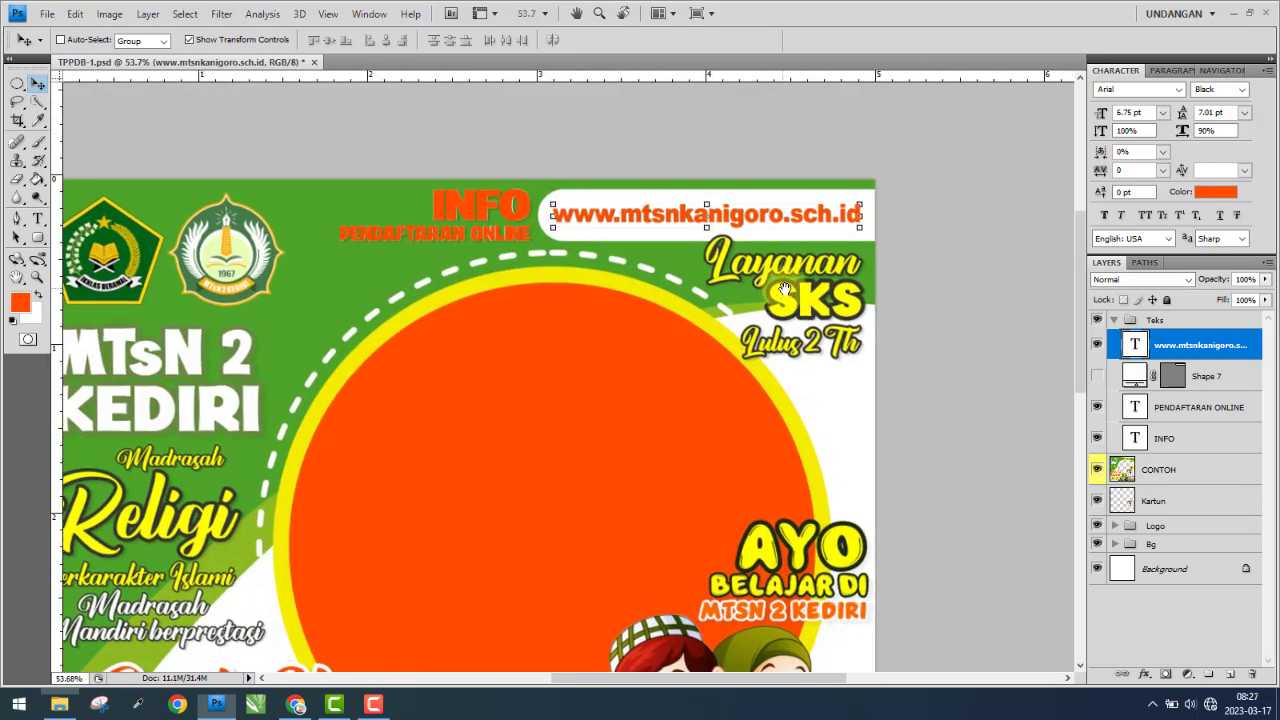
{"action": "scroll", "coordinate": [835, 280], "scroll_direction": "up", "scroll_amount": 2}
{"action": "key", "text": "alt"}
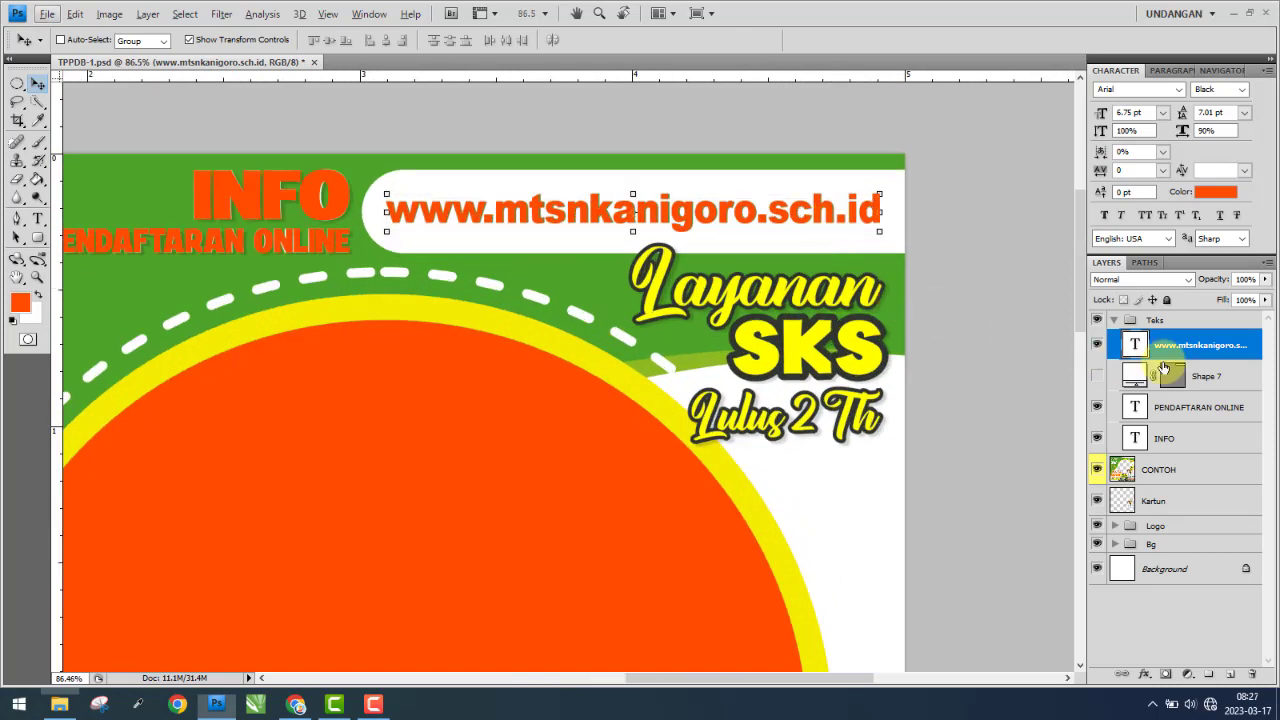
{"action": "left_click", "coordinate": [1096, 377]}
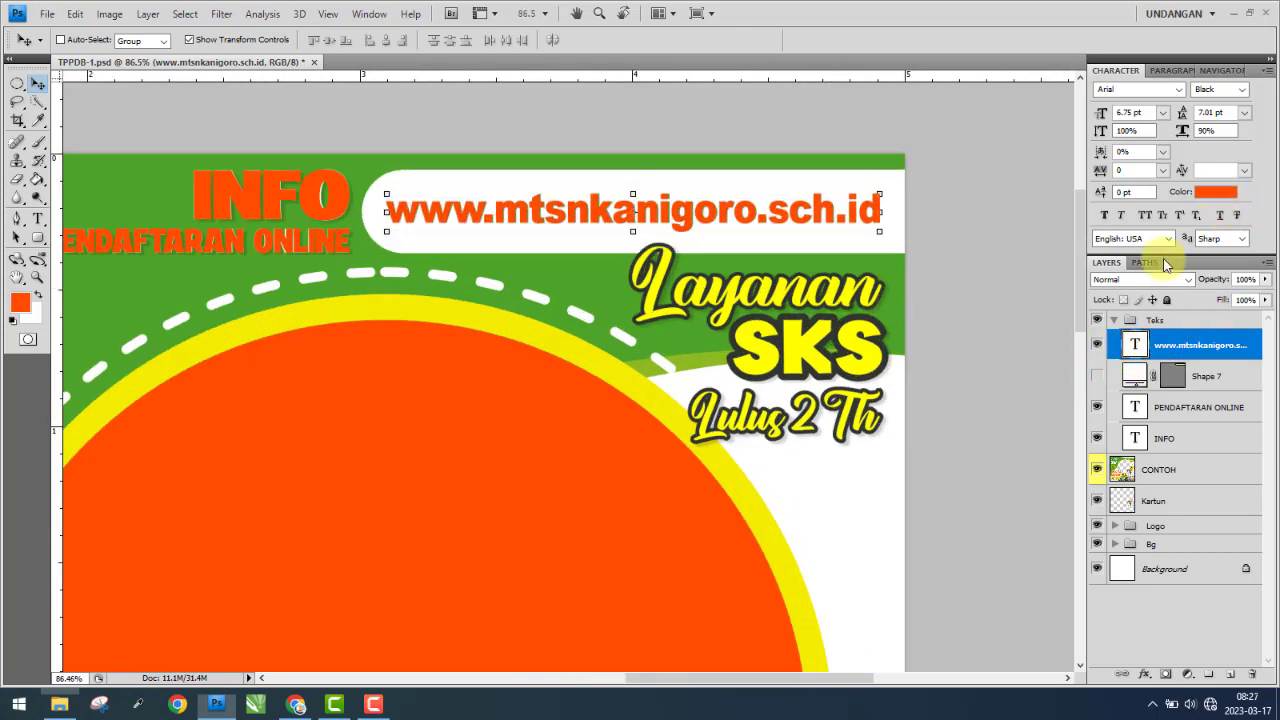
{"action": "left_click", "coordinate": [1097, 347]}
{"action": "left_click", "coordinate": [1198, 193]}
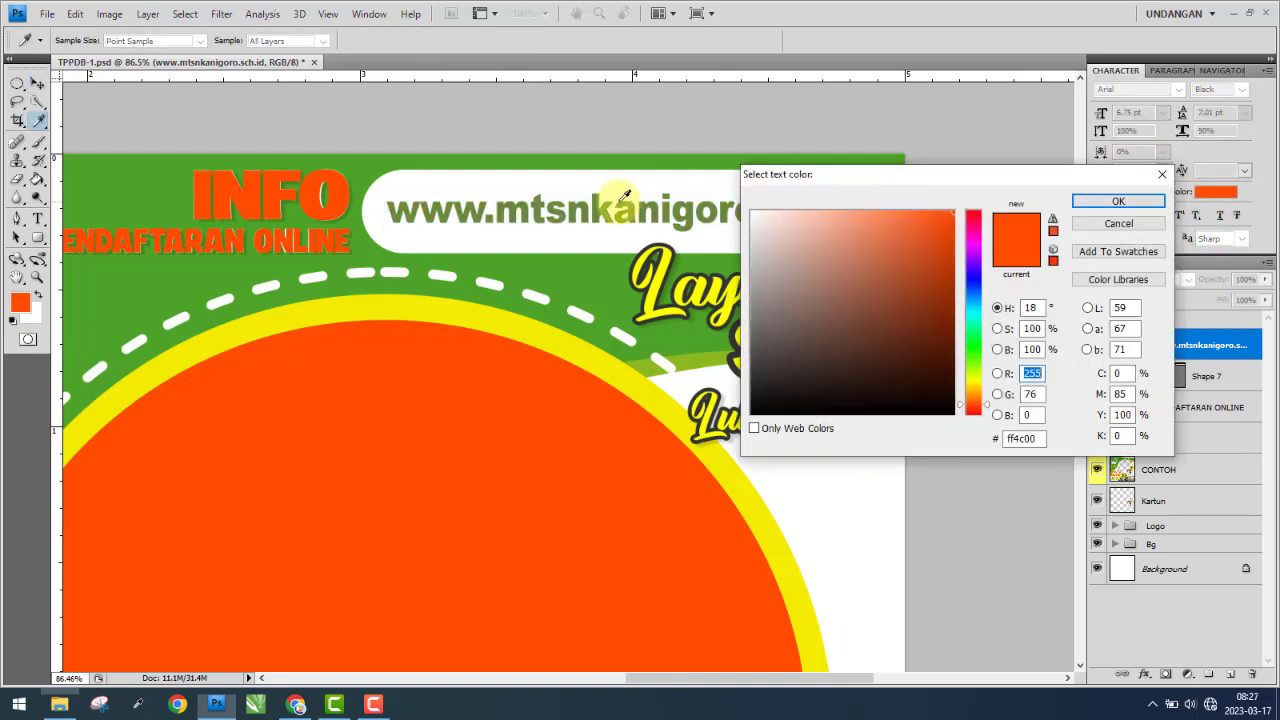
{"action": "left_click", "coordinate": [604, 208]}
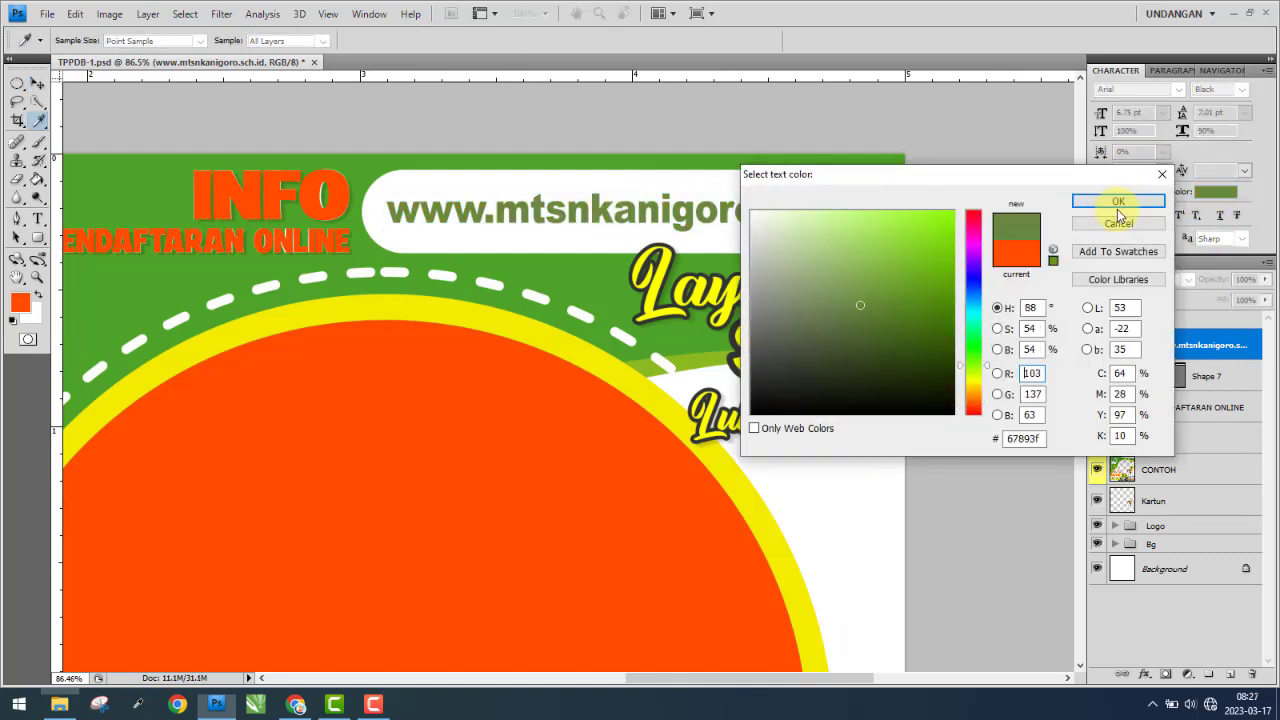
{"action": "left_click", "coordinate": [1118, 203]}
{"action": "left_click_drag", "start_coordinate": [1095, 348], "coordinate": [1097, 376]}
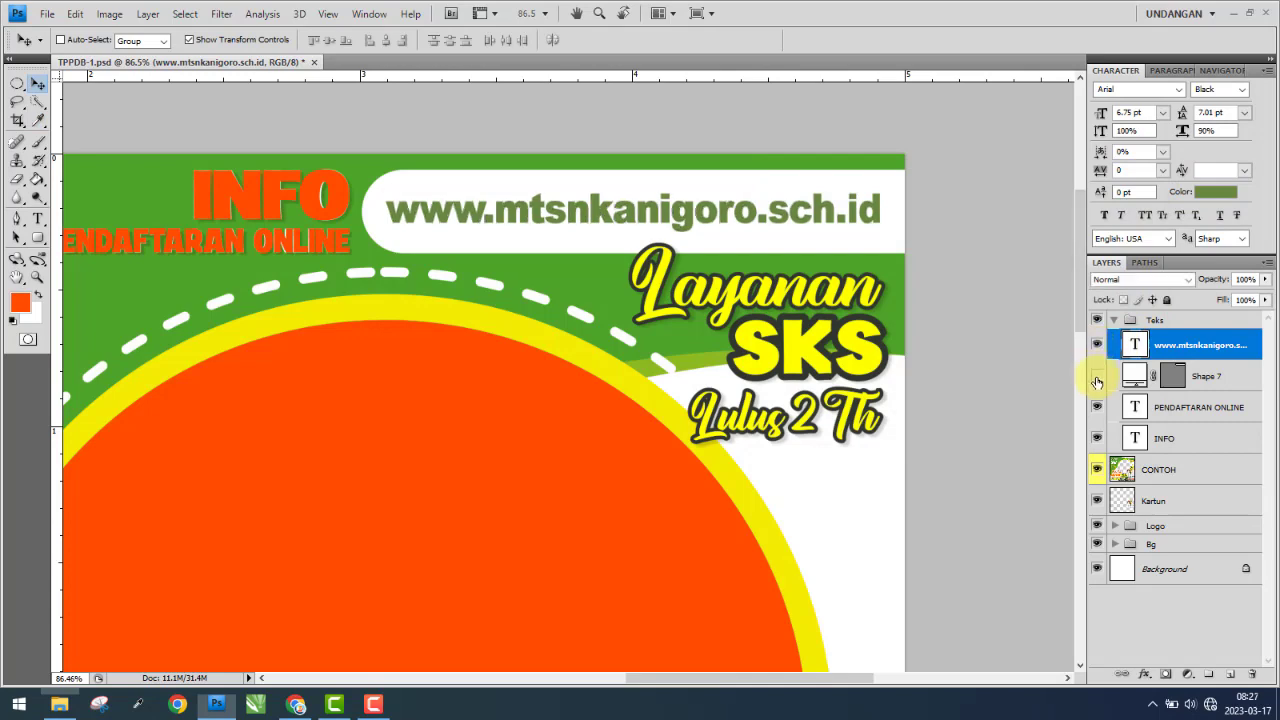
- Make PENDAFTARAN ONLINE and INFO white, and hide the CONTOH reference
{"action": "left_click", "coordinate": [1198, 409]}
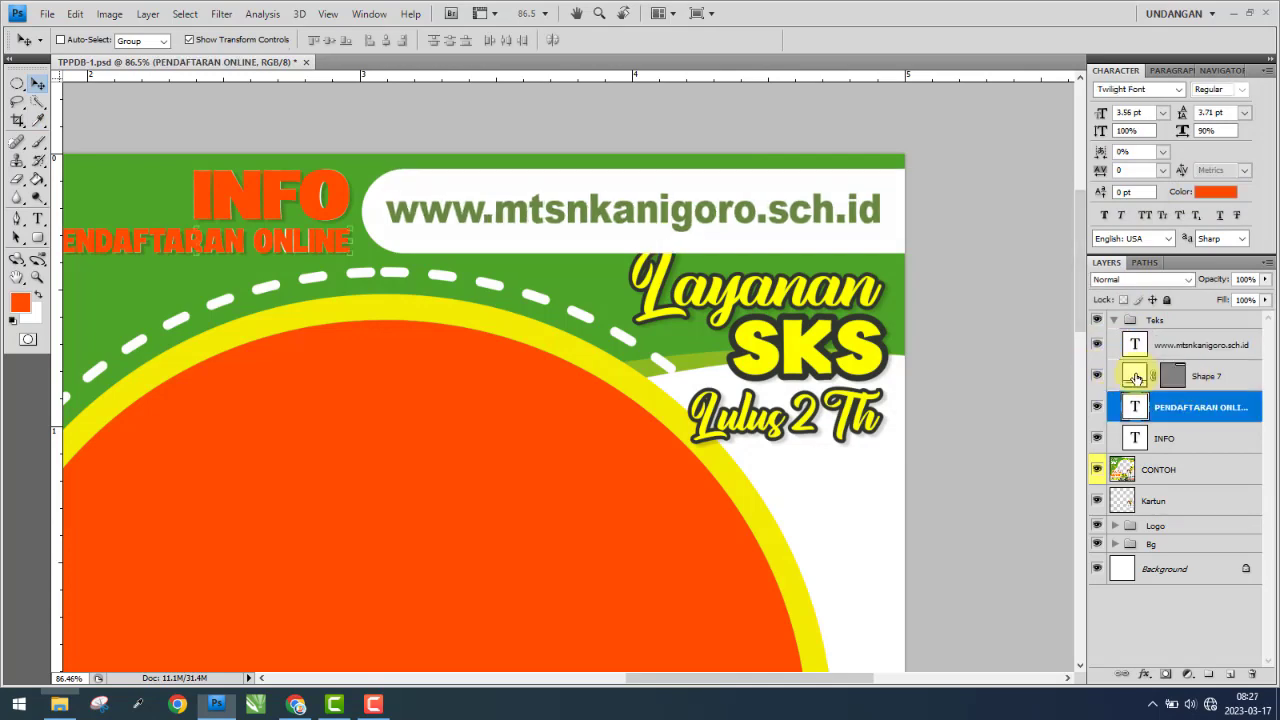
{"action": "left_click", "coordinate": [1225, 191]}
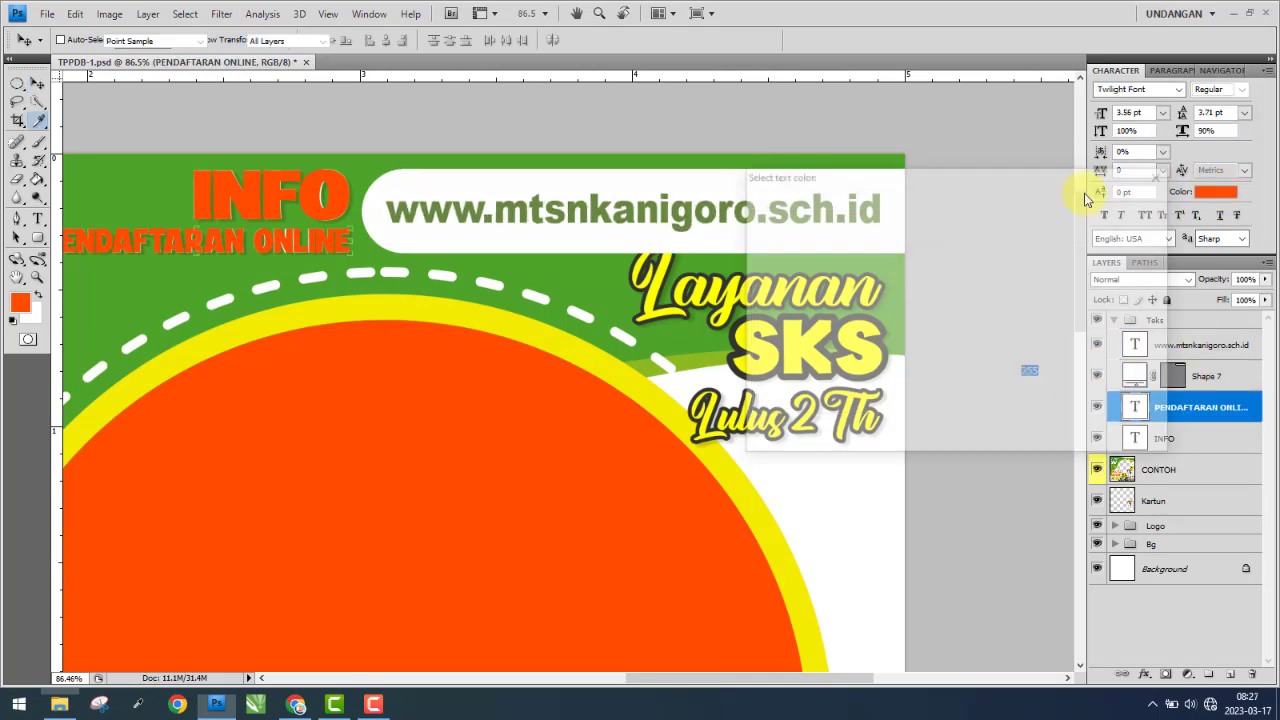
{"action": "left_click", "coordinate": [753, 213]}
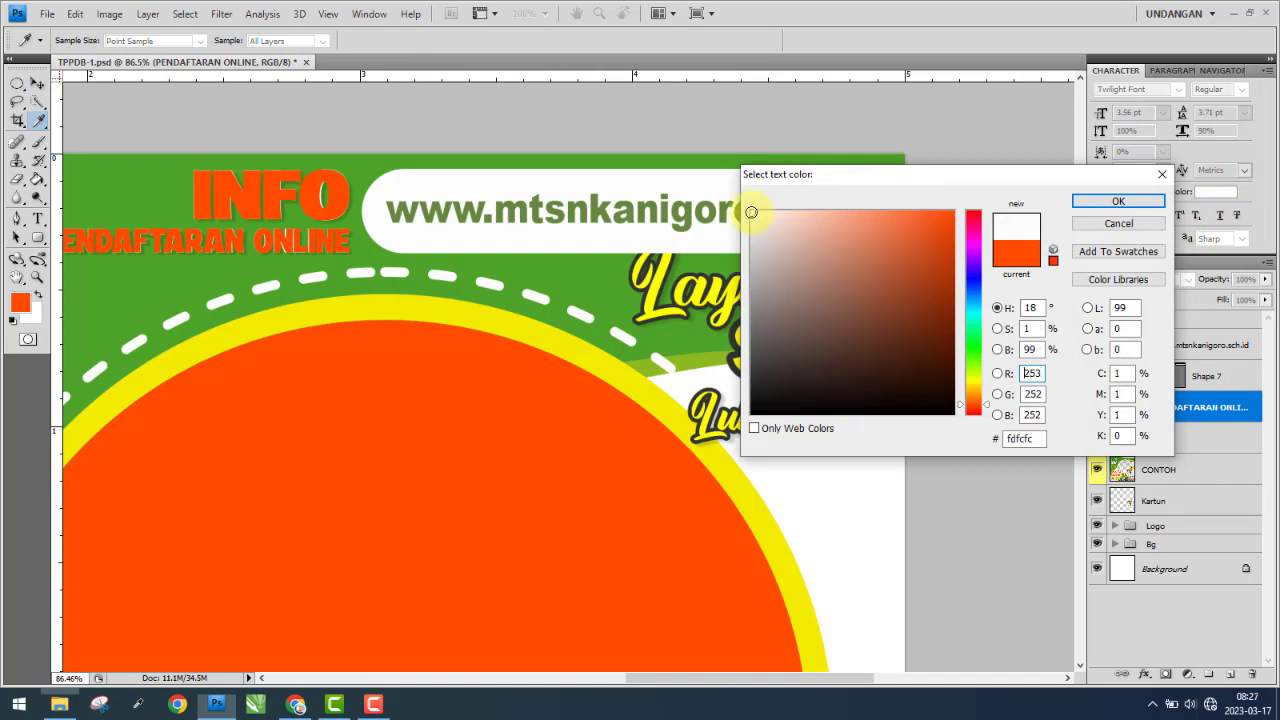
{"action": "left_click", "coordinate": [1127, 205]}
{"action": "left_click", "coordinate": [1165, 435]}
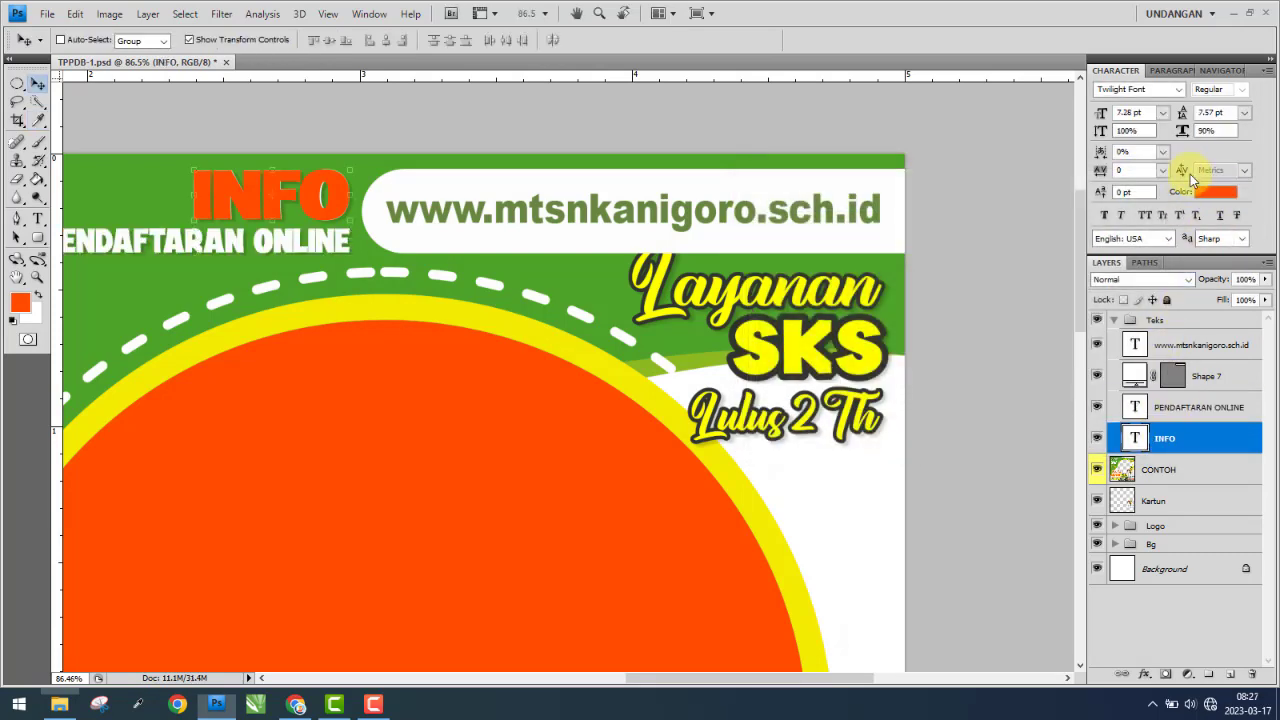
{"action": "left_click", "coordinate": [1201, 191]}
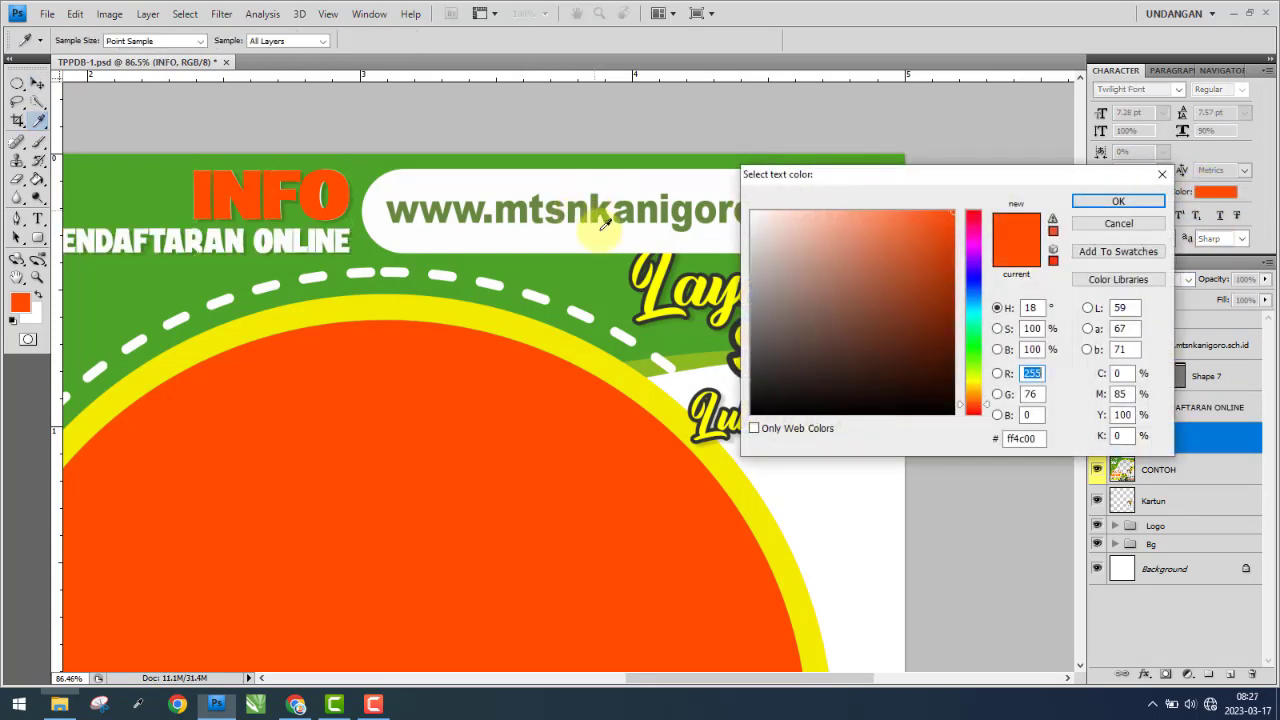
{"action": "left_click", "coordinate": [753, 211]}
{"action": "left_click", "coordinate": [1086, 202]}
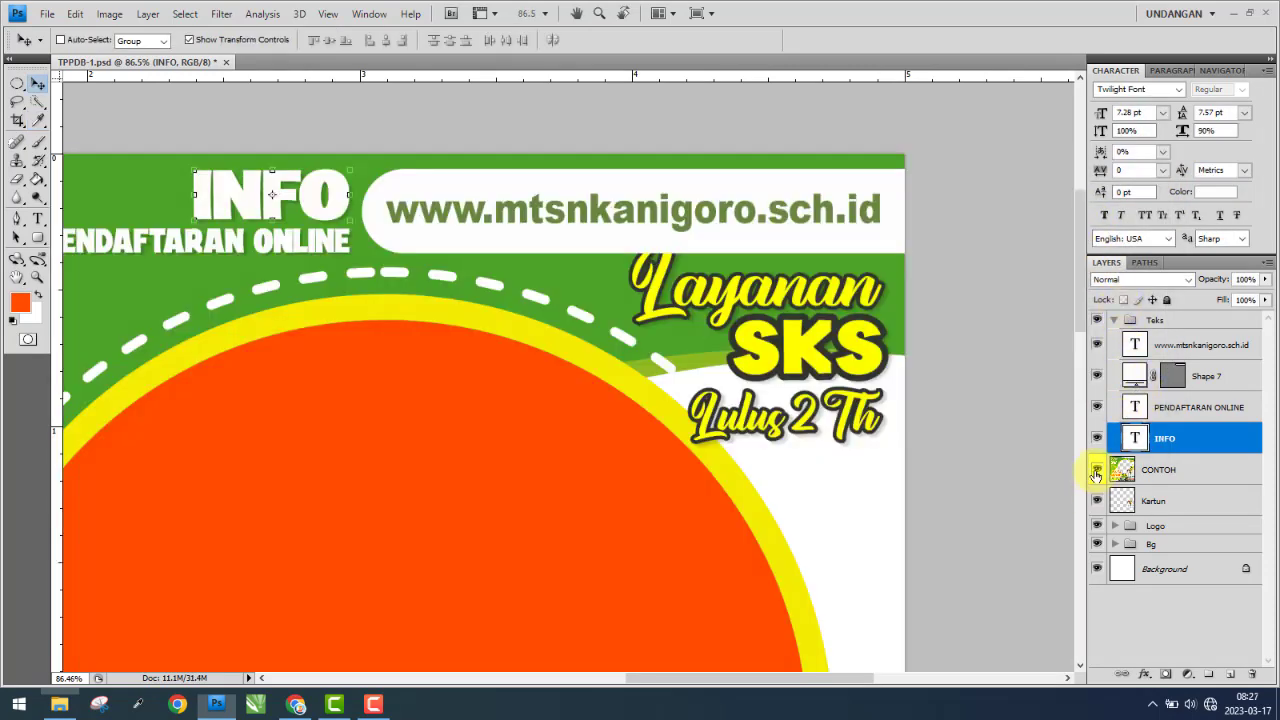
{"action": "left_click", "coordinate": [1098, 470]}
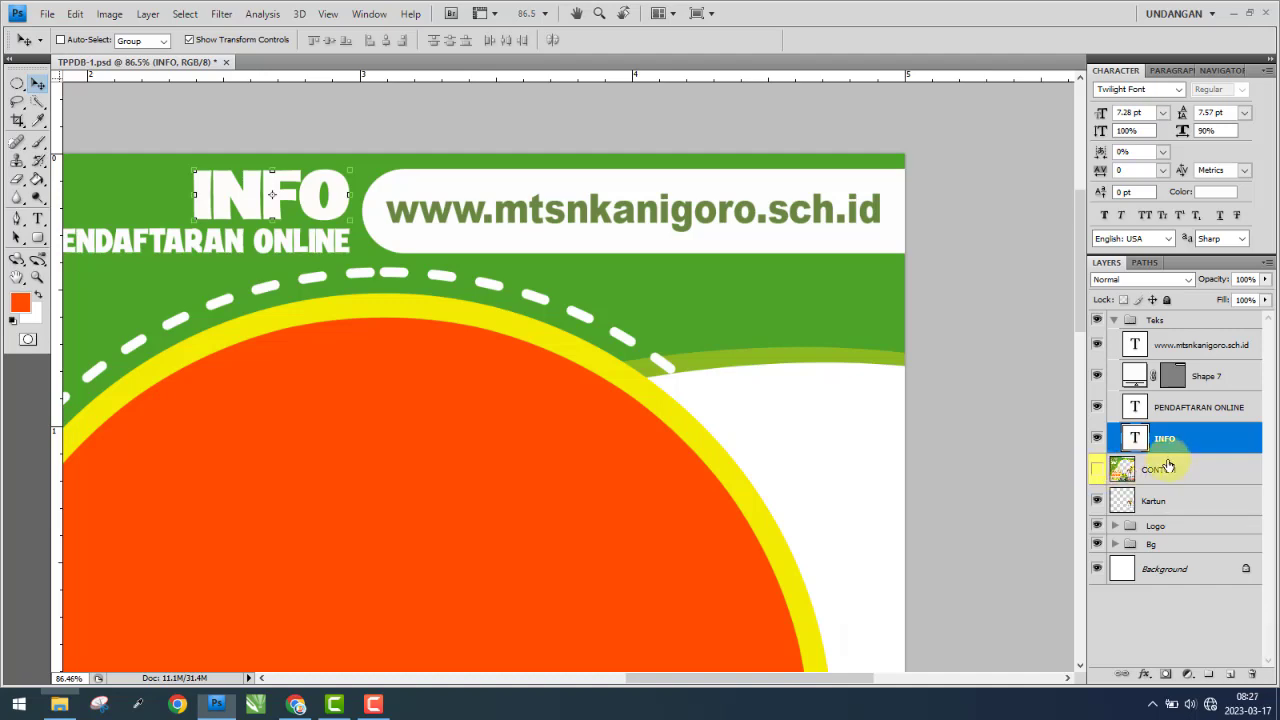
- Add a drop shadow to INFO and copy it onto PENDAFTARAN ONLINE
{"action": "key", "text": "h"}
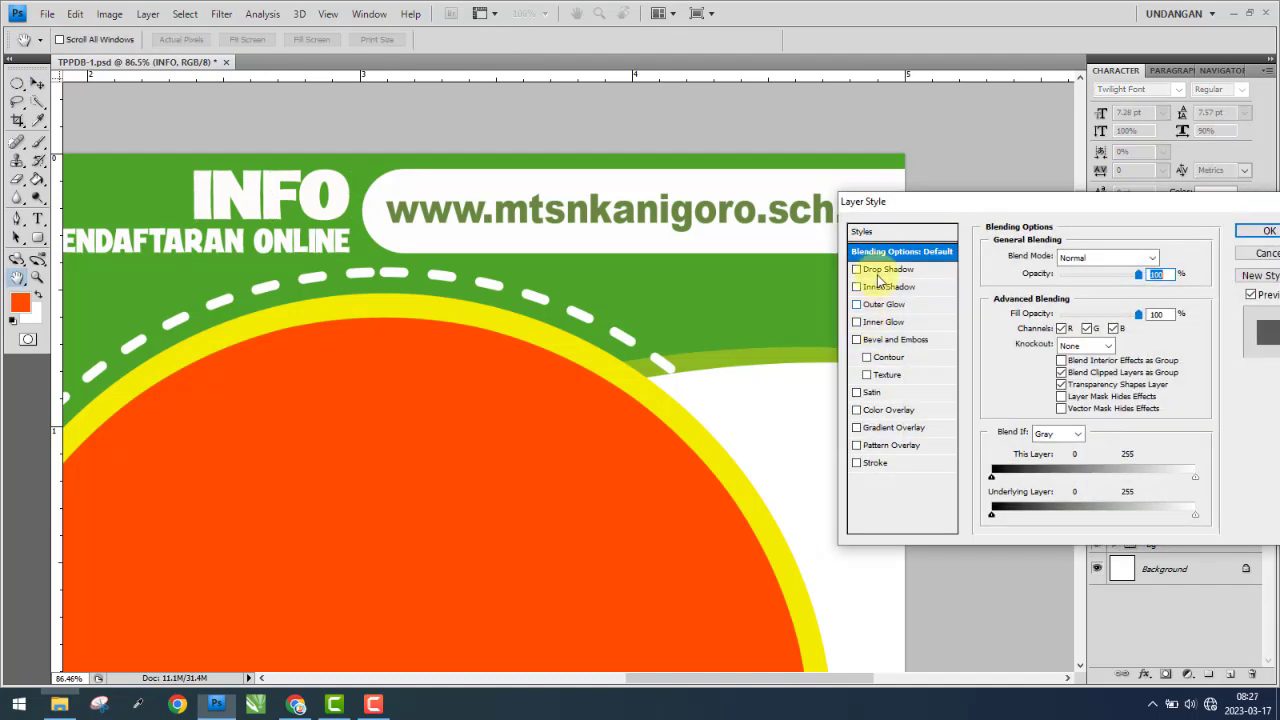
{"action": "left_click", "coordinate": [885, 270]}
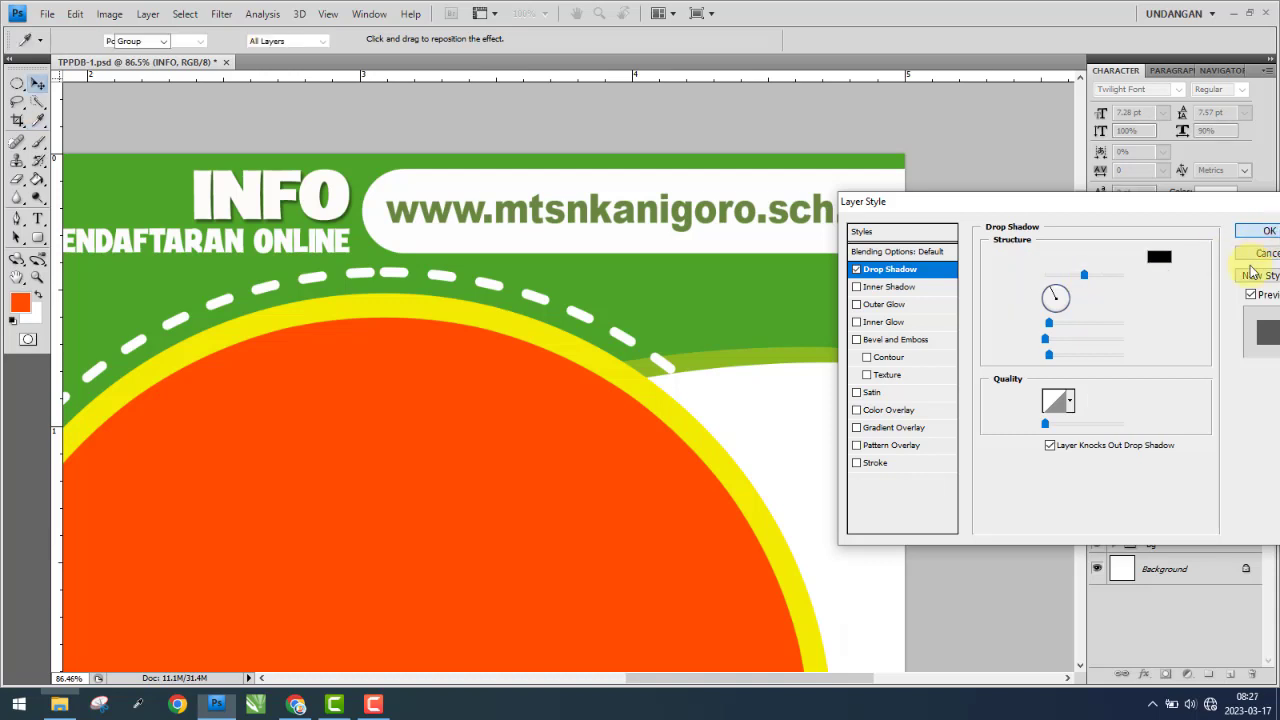
{"action": "left_click", "coordinate": [1268, 232]}
{"action": "left_click", "coordinate": [1257, 441]}
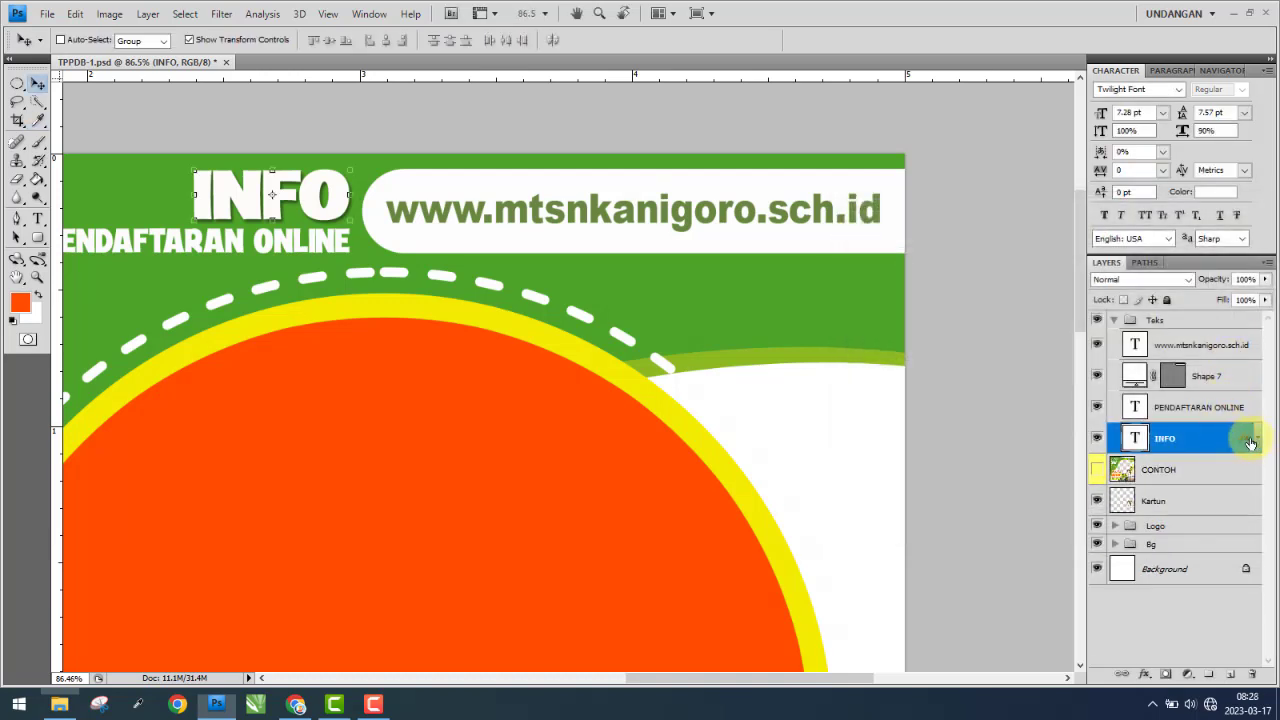
{"action": "left_click_drag", "start_coordinate": [1250, 441], "coordinate": [1248, 417]}
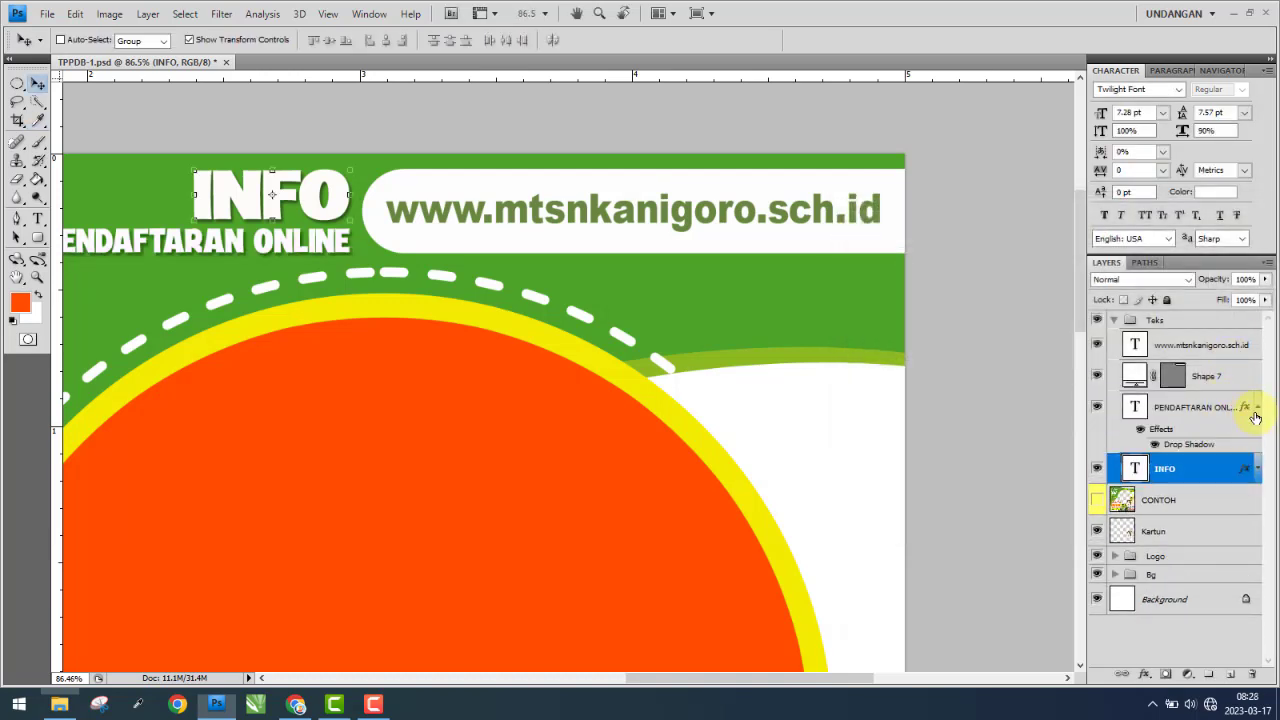
{"action": "left_click", "coordinate": [1256, 408]}
- Show the CONTOH reference again and hide the Shape 7 layer
{"action": "left_click", "coordinate": [1097, 469]}
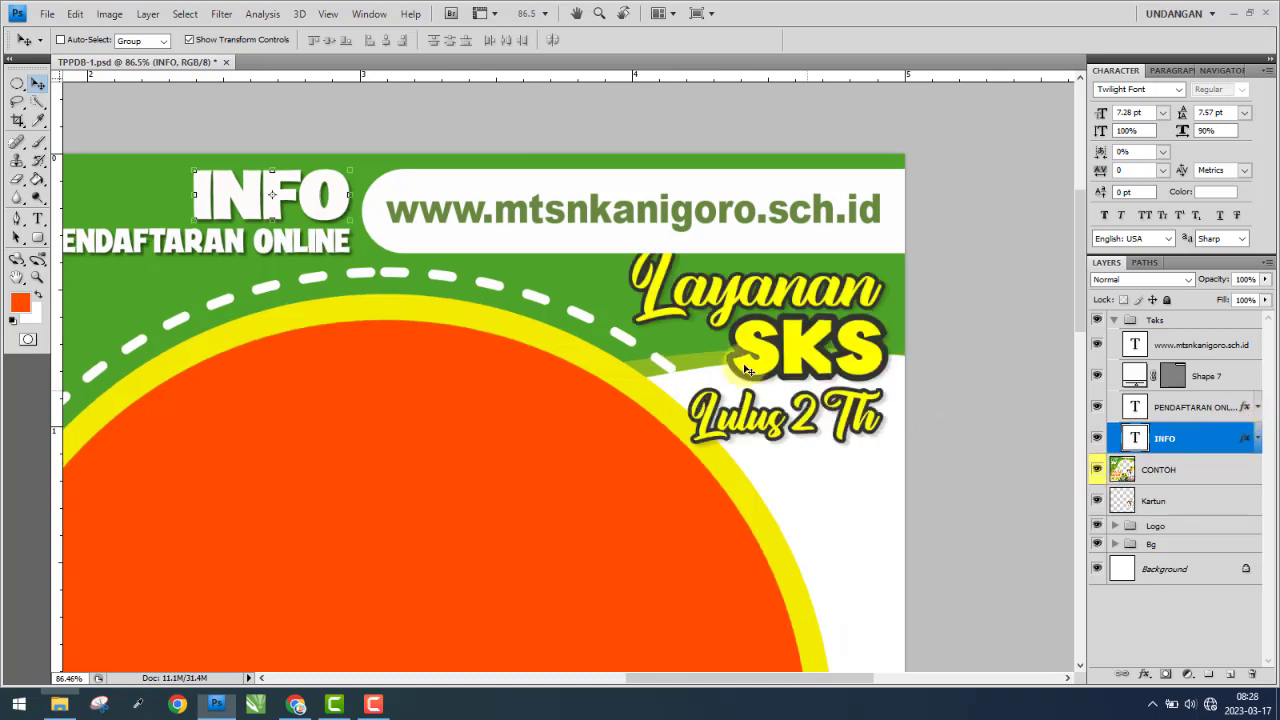
{"action": "scroll", "coordinate": [660, 330], "scroll_direction": "right", "scroll_amount": 3}
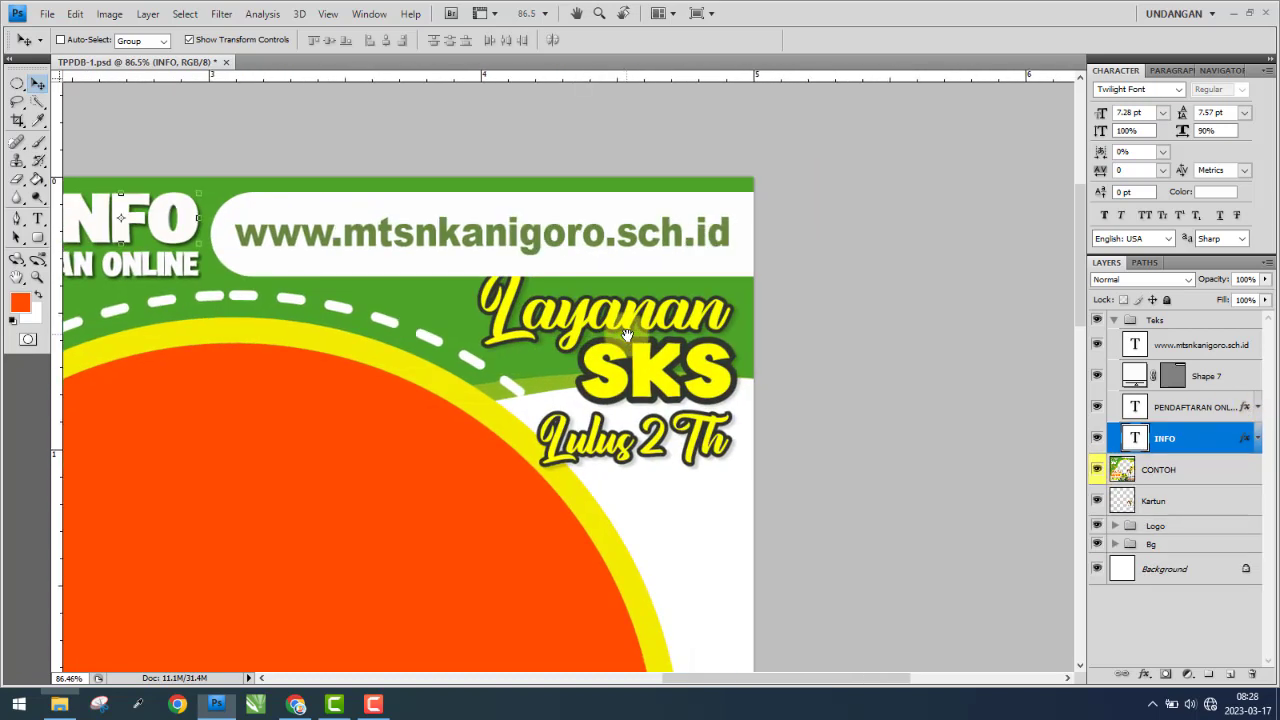
{"action": "left_click", "coordinate": [1097, 376]}
- Add a Layanan text layer in the Ramadhan Mubarak script font
{"action": "left_click", "coordinate": [1201, 346]}
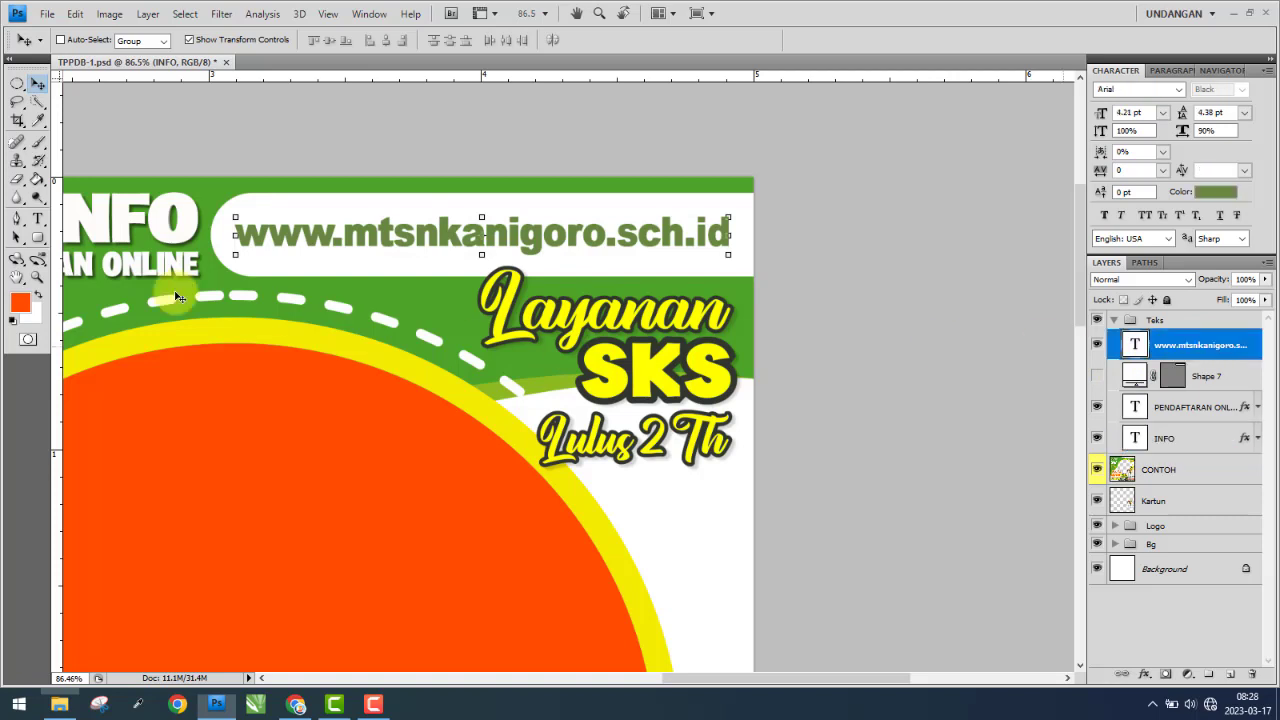
{"action": "left_click", "coordinate": [38, 220]}
{"action": "left_click", "coordinate": [216, 412]}
{"action": "type", "text": "Layanan"}
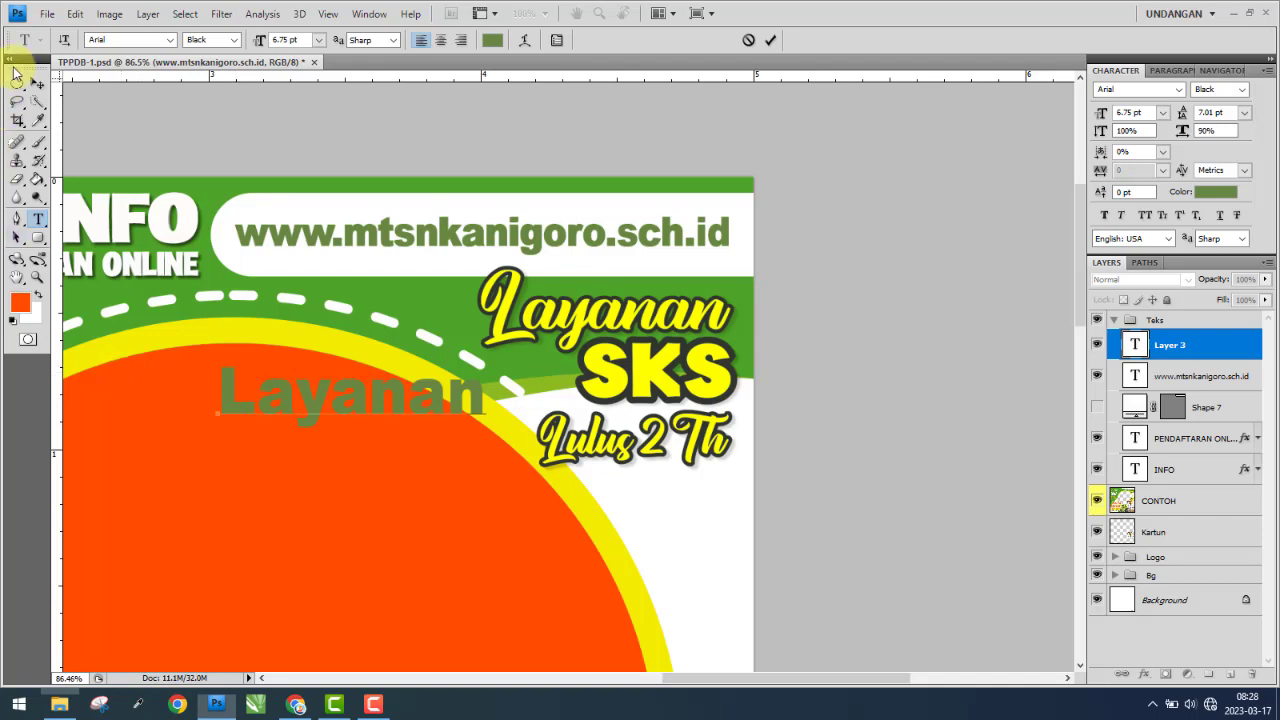
{"action": "left_click", "coordinate": [38, 83]}
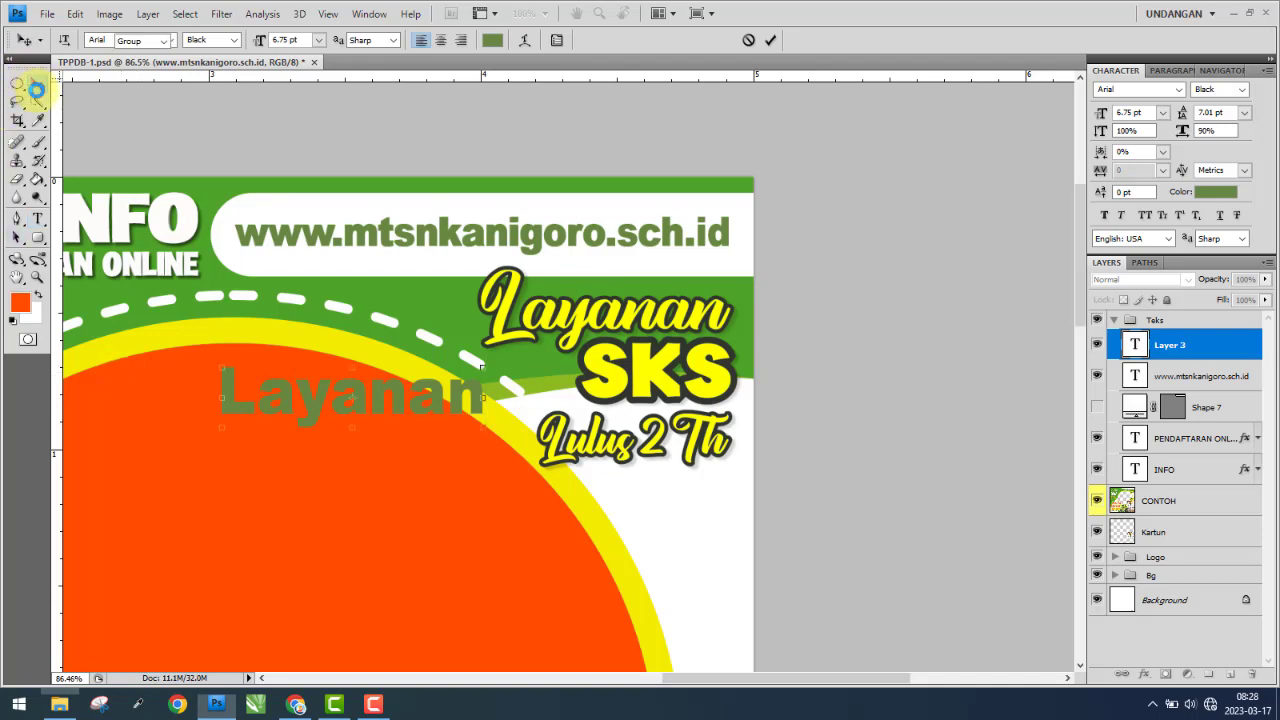
{"action": "left_click", "coordinate": [59, 704]}
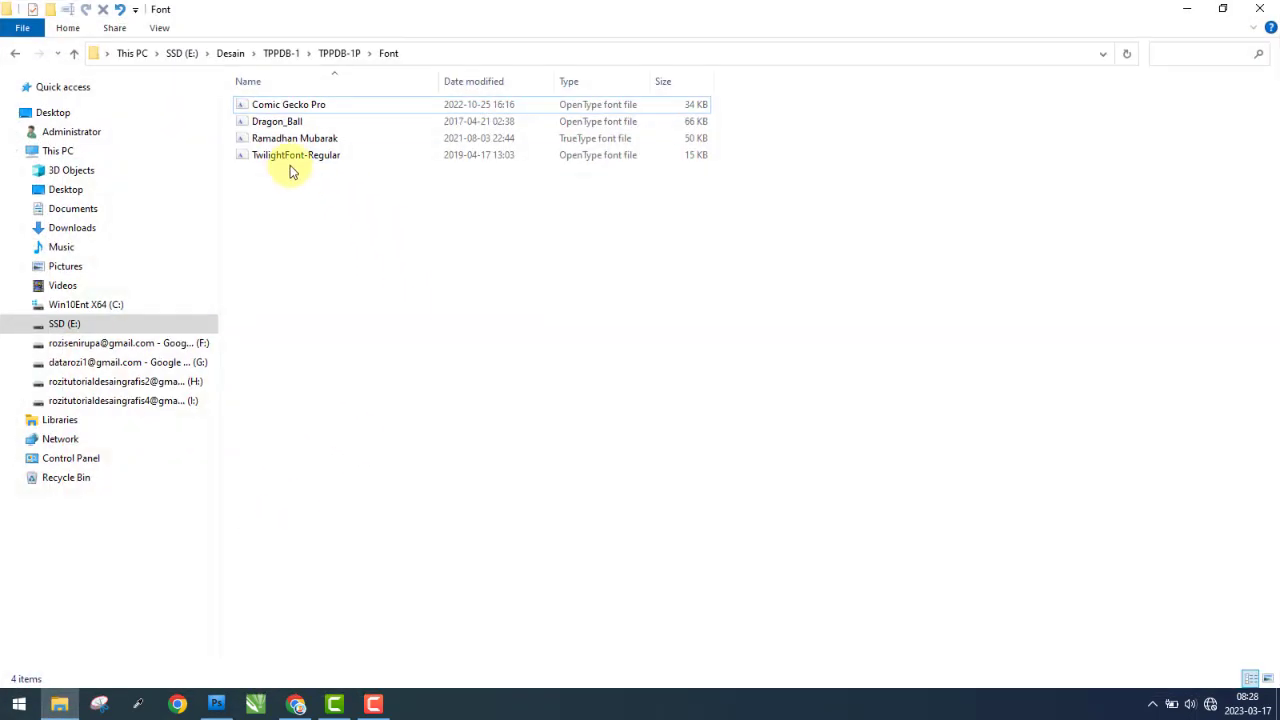
{"action": "left_click", "coordinate": [1186, 10]}
{"action": "type", "text": "Ramadhan"}
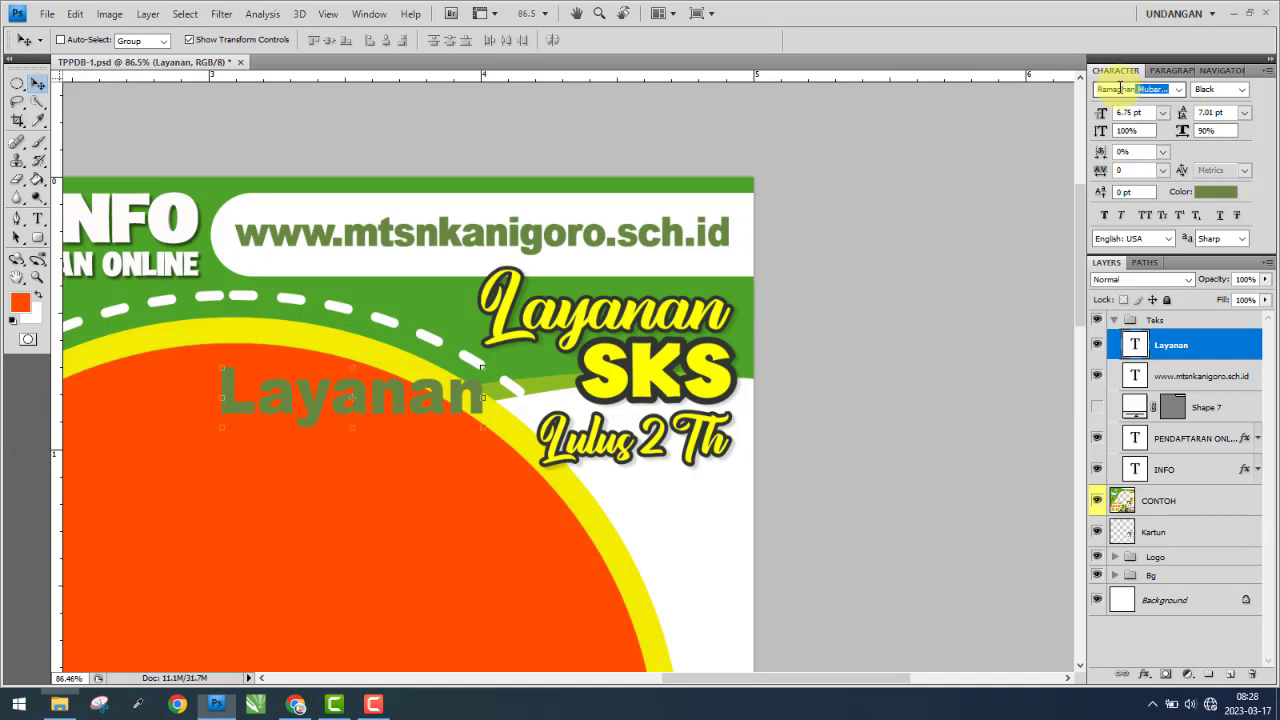
{"action": "key", "text": "Return"}
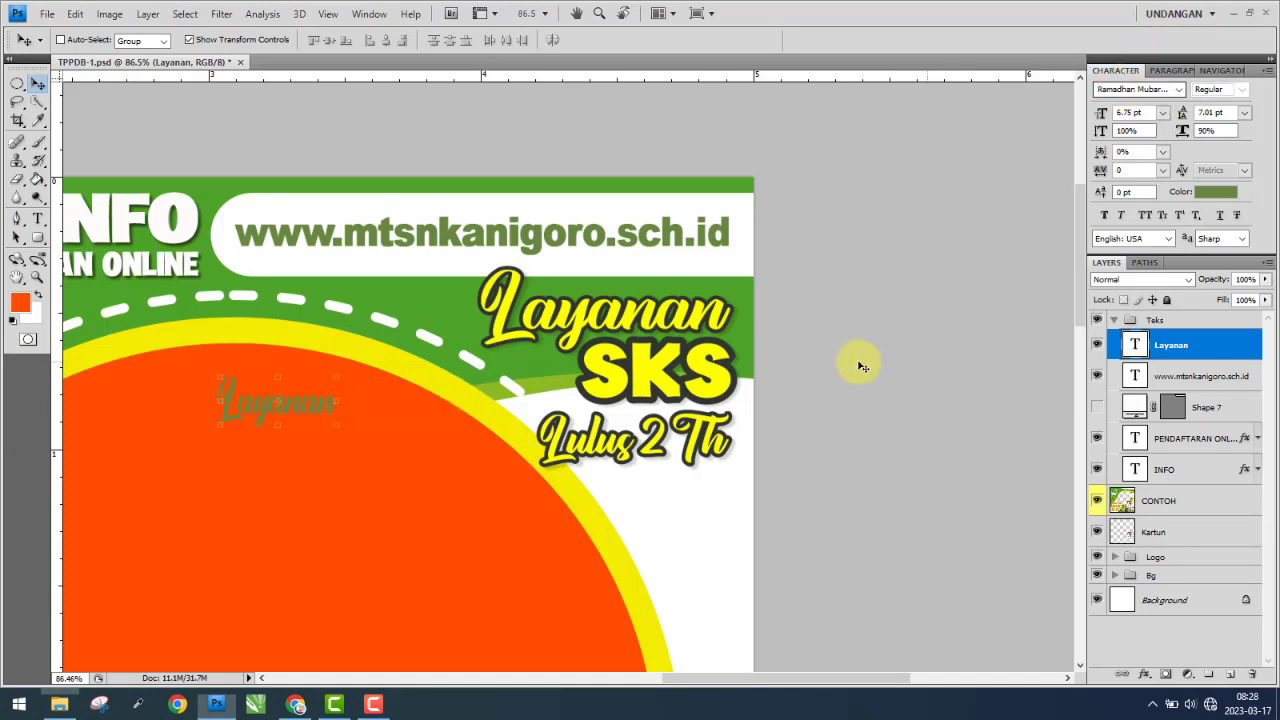
- Enlarge Layanan to about double, colour it red f90d29, and place it over the yellow Layanan
{"action": "left_click", "coordinate": [336, 381]}
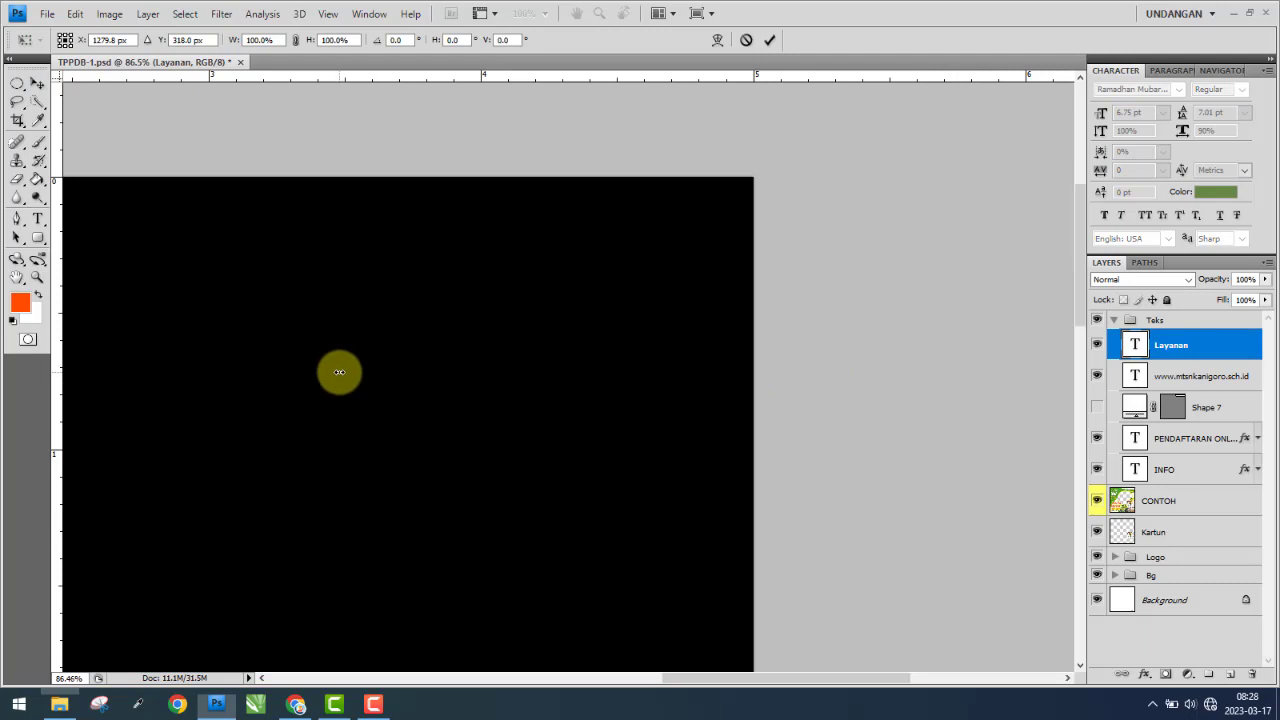
{"action": "left_click_drag", "start_coordinate": [344, 361], "coordinate": [487, 298]}
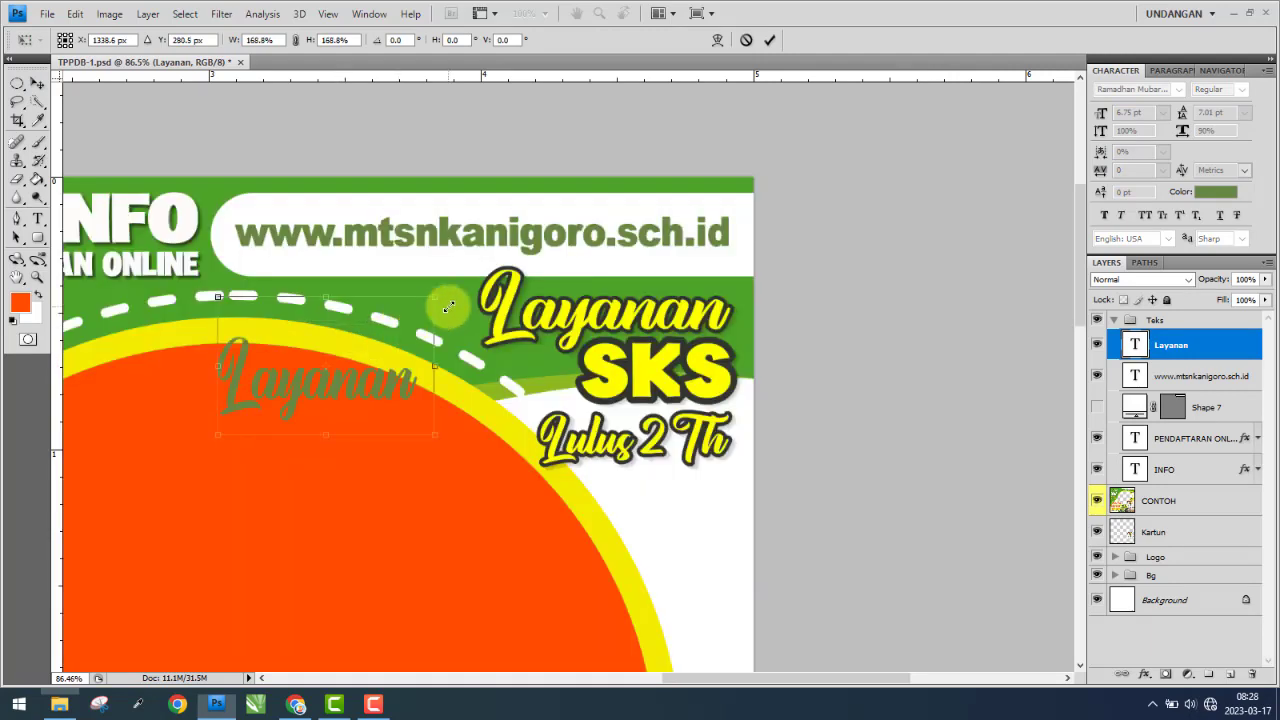
{"action": "key", "text": "Return"}
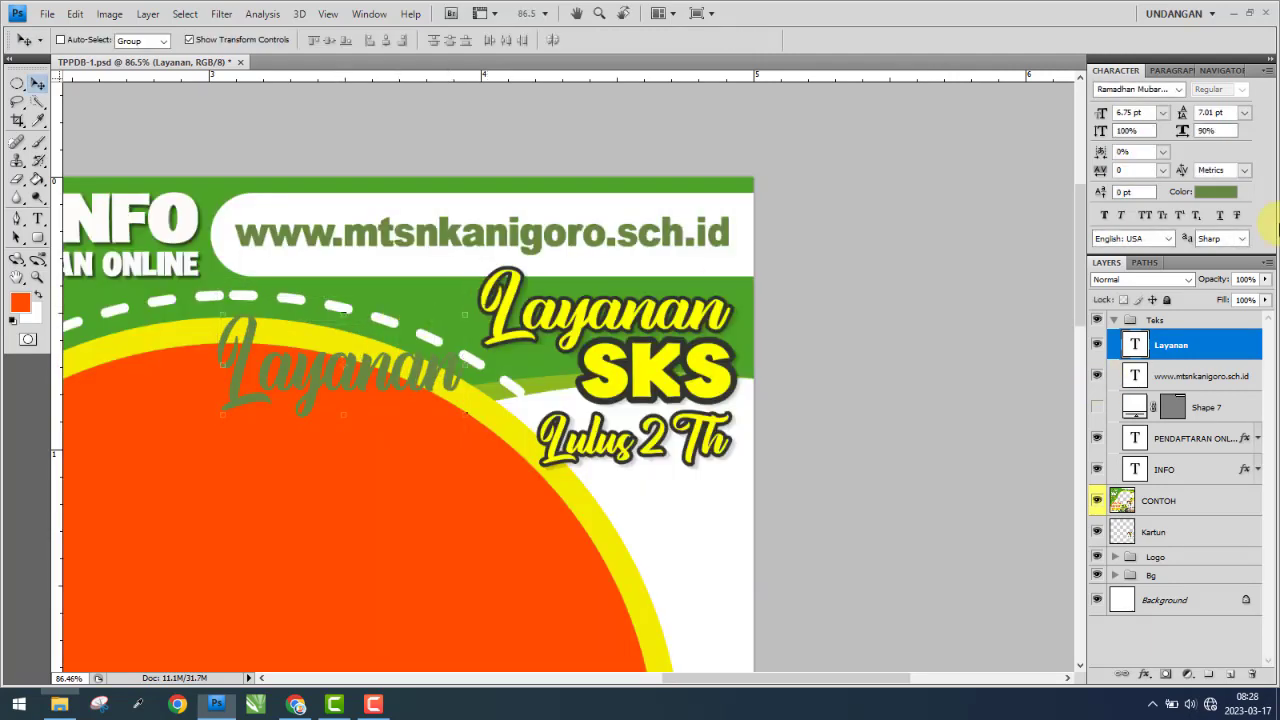
{"action": "left_click", "coordinate": [1217, 193]}
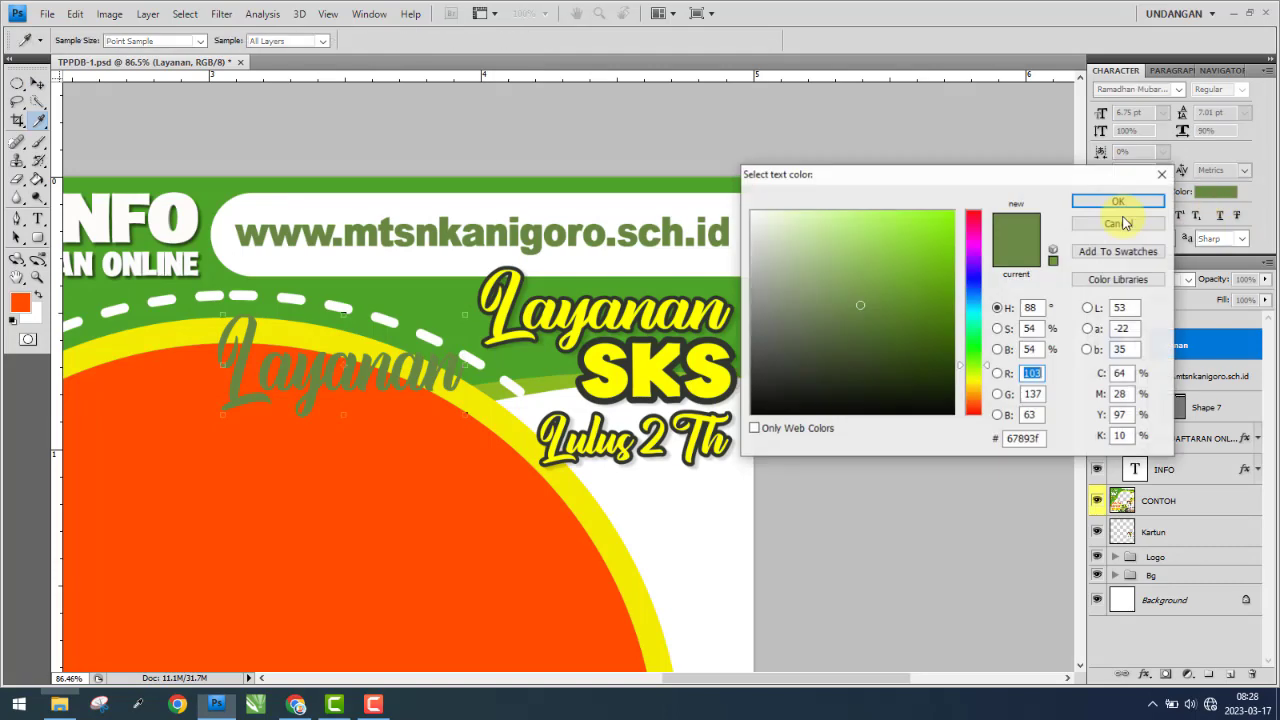
{"action": "left_click", "coordinate": [971, 213]}
{"action": "left_click", "coordinate": [944, 215]}
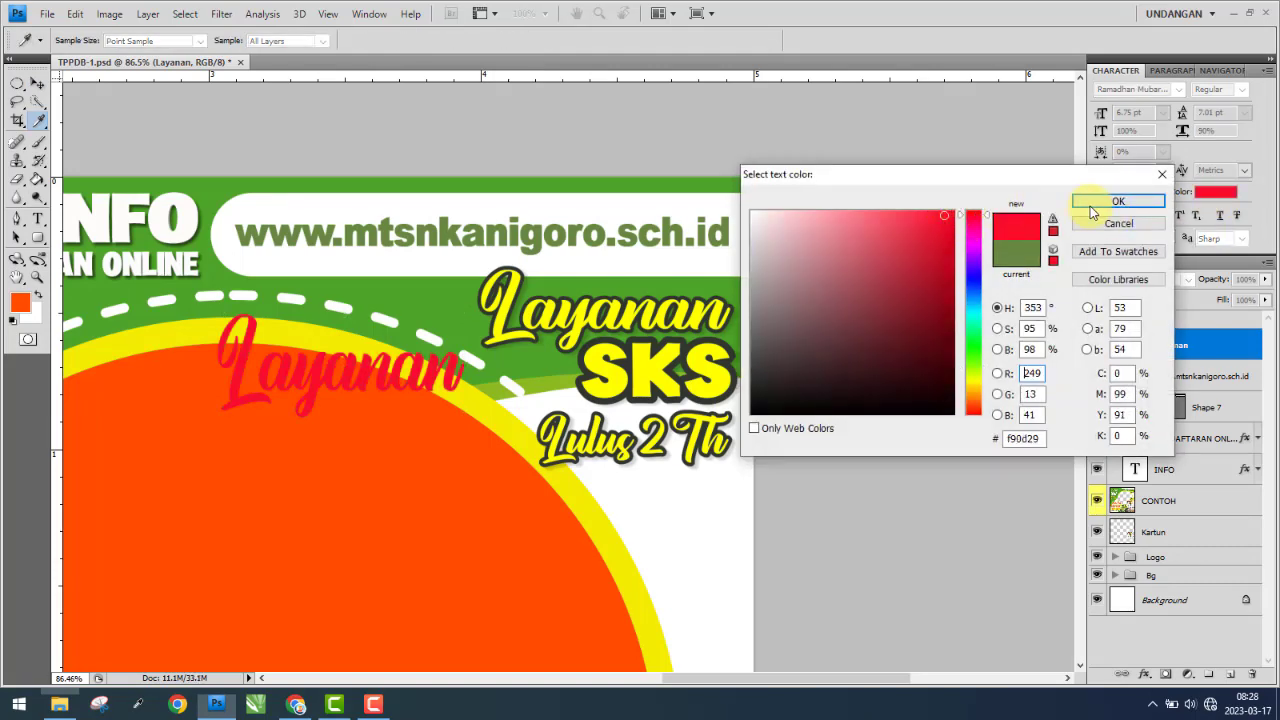
{"action": "left_click", "coordinate": [1118, 201]}
{"action": "left_click_drag", "start_coordinate": [386, 380], "coordinate": [670, 325]}
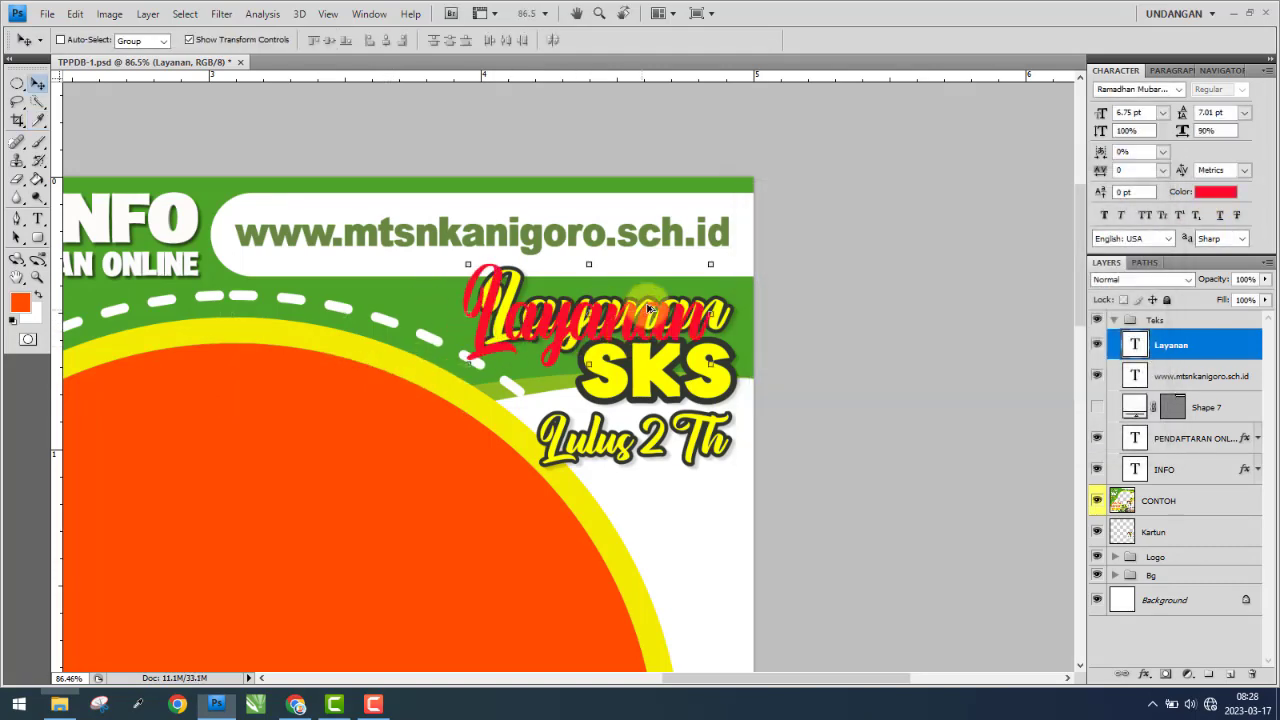
- Shrink the red Layanan to about 80% and line it up with the yellow one
{"action": "scroll", "coordinate": [660, 320], "scroll_direction": "up", "scroll_amount": 1}
{"action": "scroll", "coordinate": [660, 320], "scroll_direction": "up", "scroll_amount": 1}
{"action": "scroll", "coordinate": [660, 320], "scroll_direction": "up", "scroll_amount": 1}
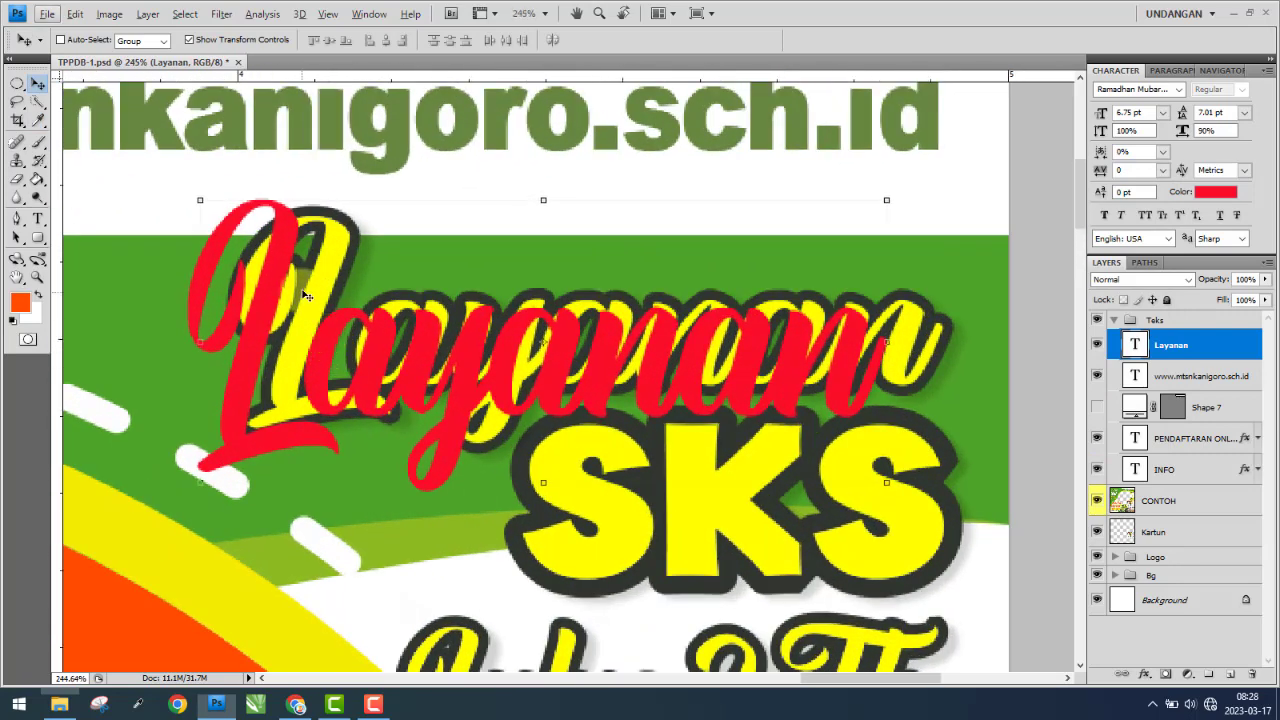
{"action": "key", "text": "ctrl+t"}
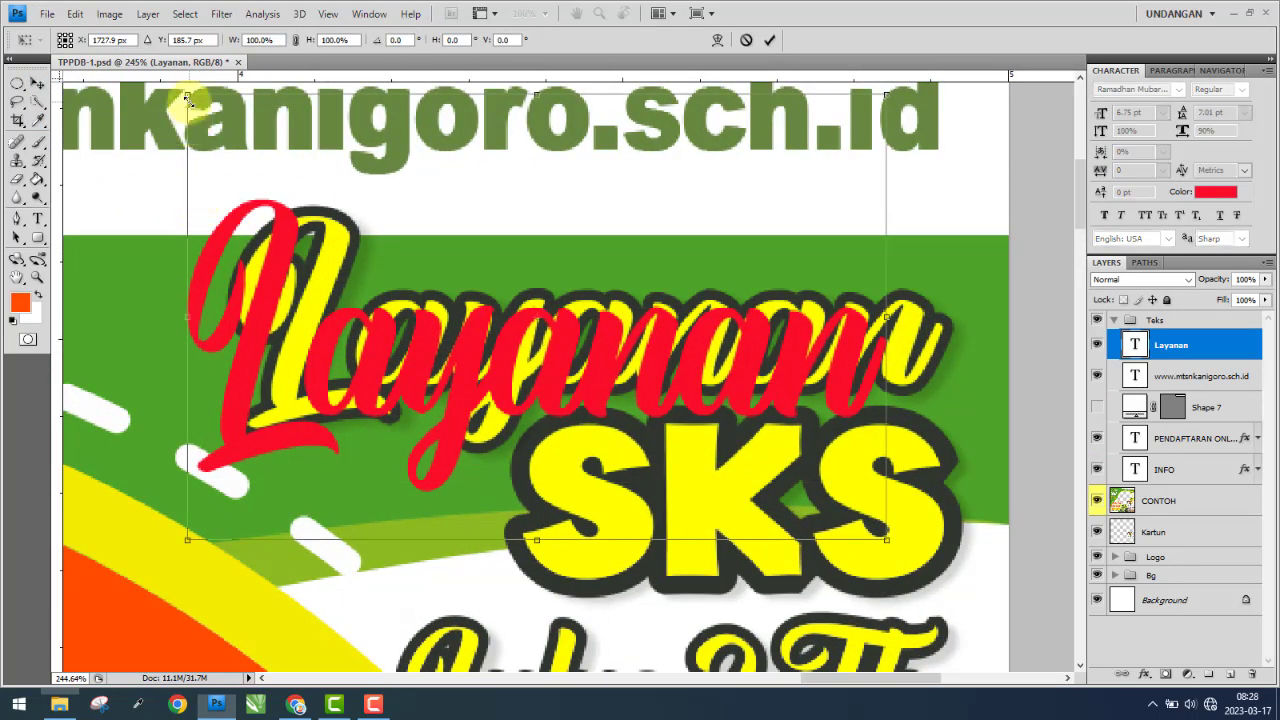
{"action": "left_click_drag", "start_coordinate": [190, 126], "coordinate": [213, 133]}
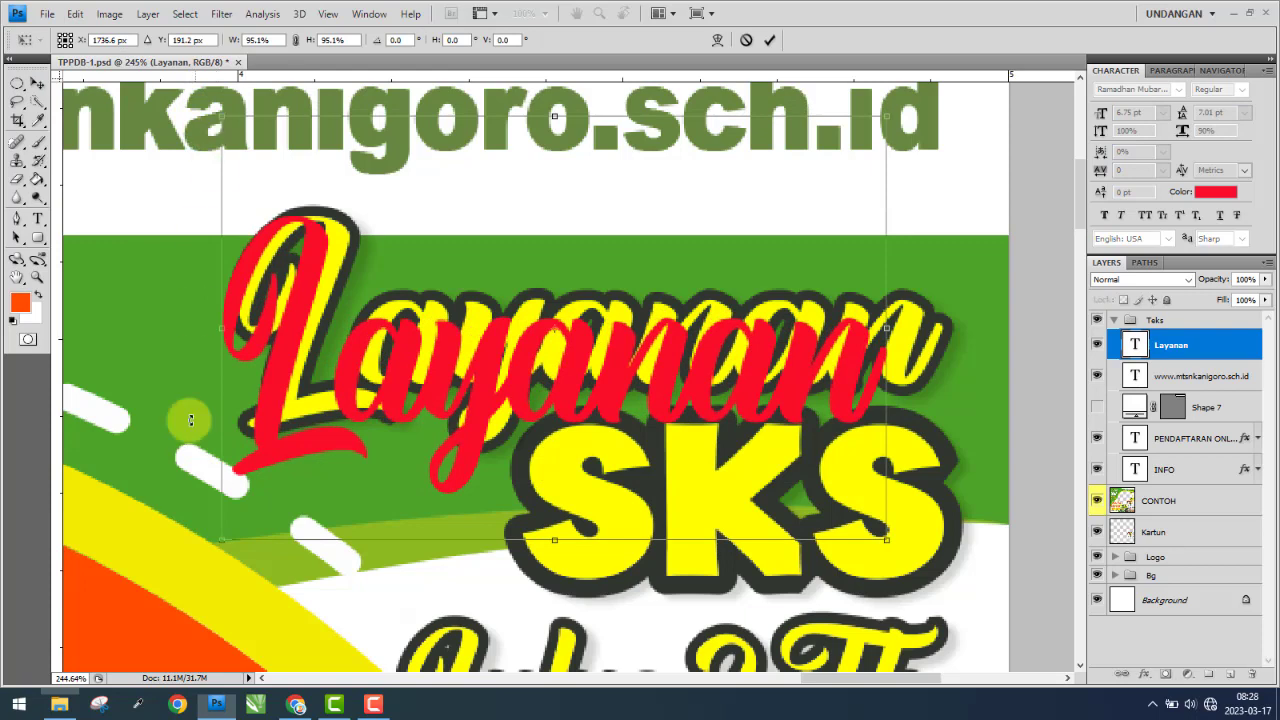
{"action": "left_click_drag", "start_coordinate": [224, 539], "coordinate": [302, 488]}
{"action": "left_click_drag", "start_coordinate": [302, 118], "coordinate": [325, 135]}
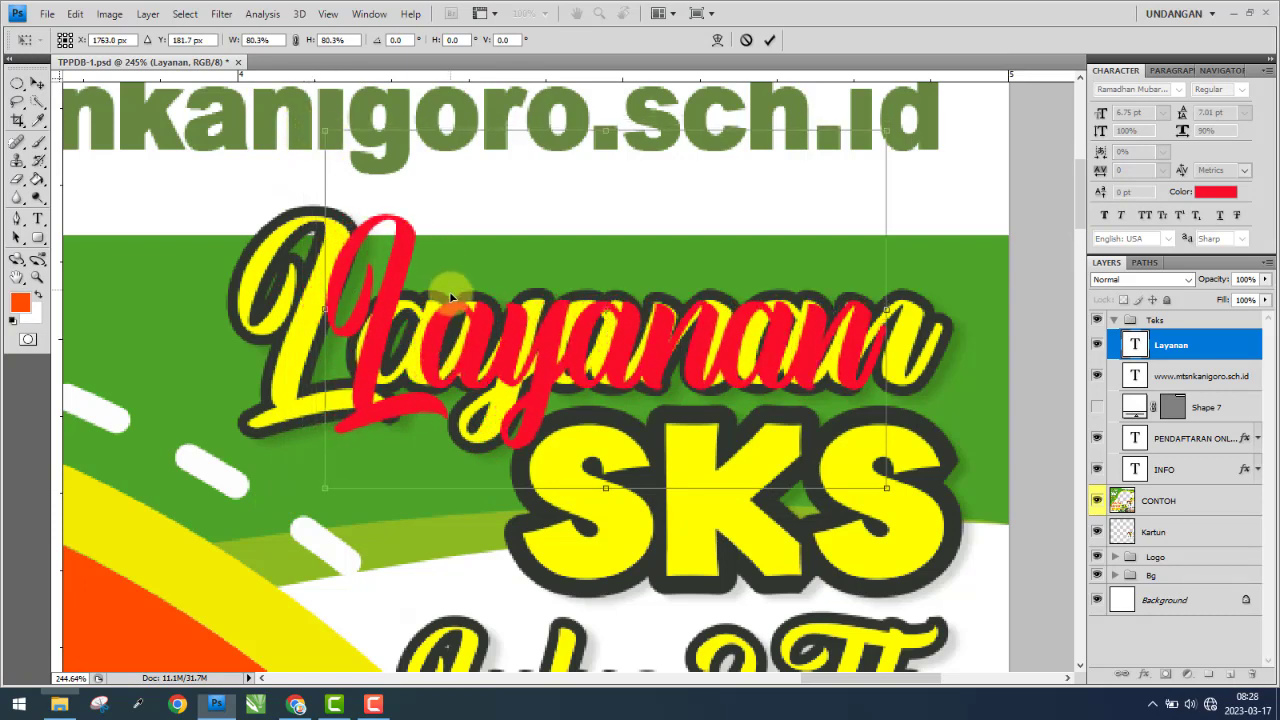
{"action": "key", "text": "Return"}
{"action": "left_click_drag", "start_coordinate": [405, 283], "coordinate": [320, 282]}
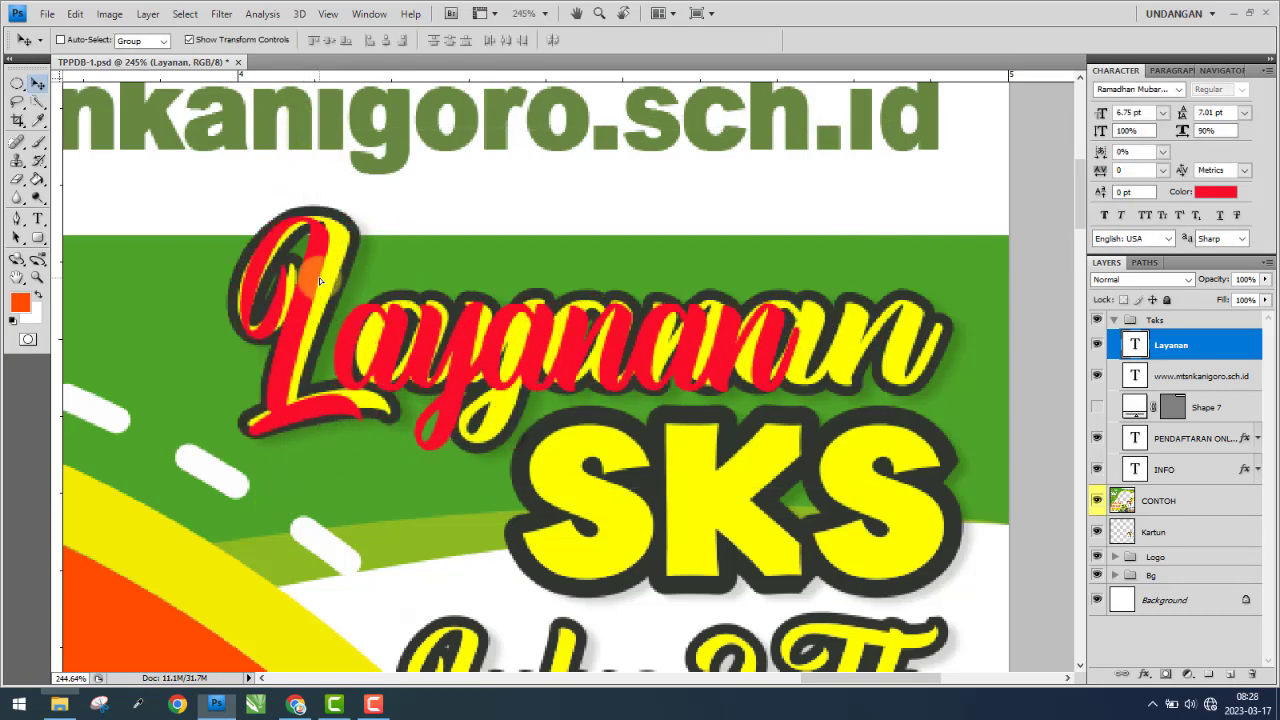
- Widen Layanan to about 125% and nudge it slightly left
{"action": "key", "text": "ctrl+t"}
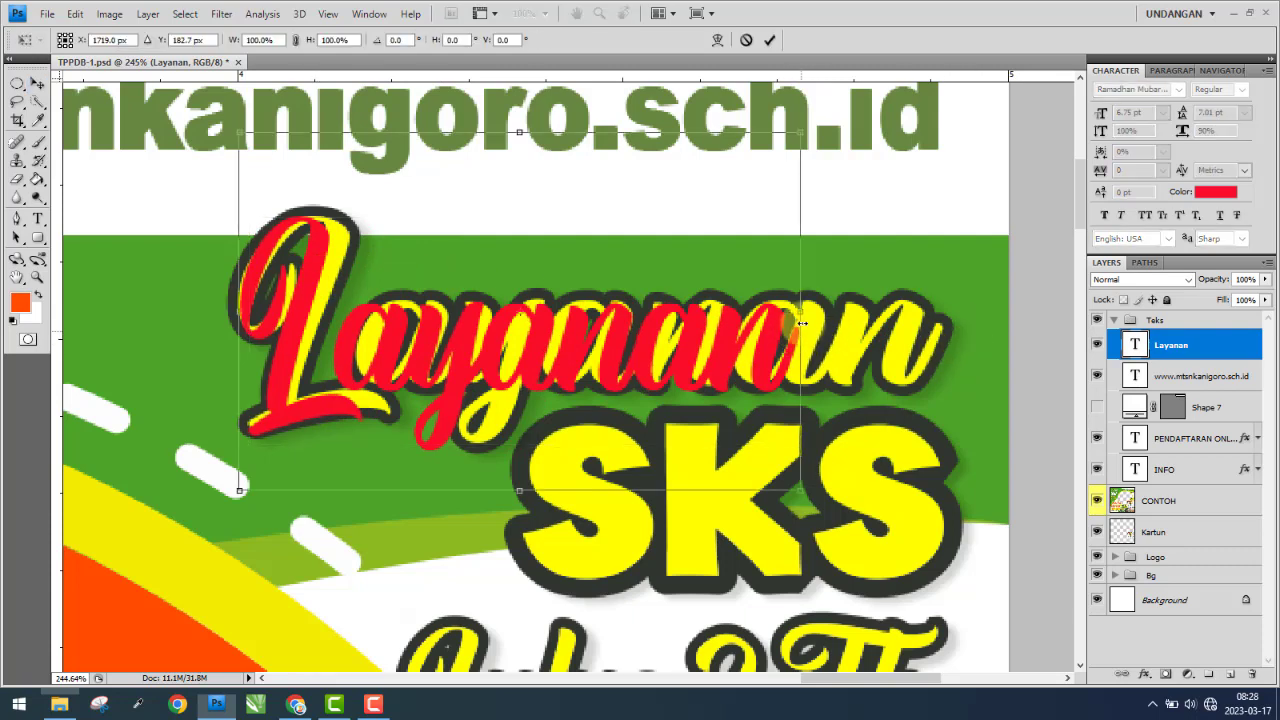
{"action": "left_click_drag", "start_coordinate": [855, 311], "coordinate": [935, 308]}
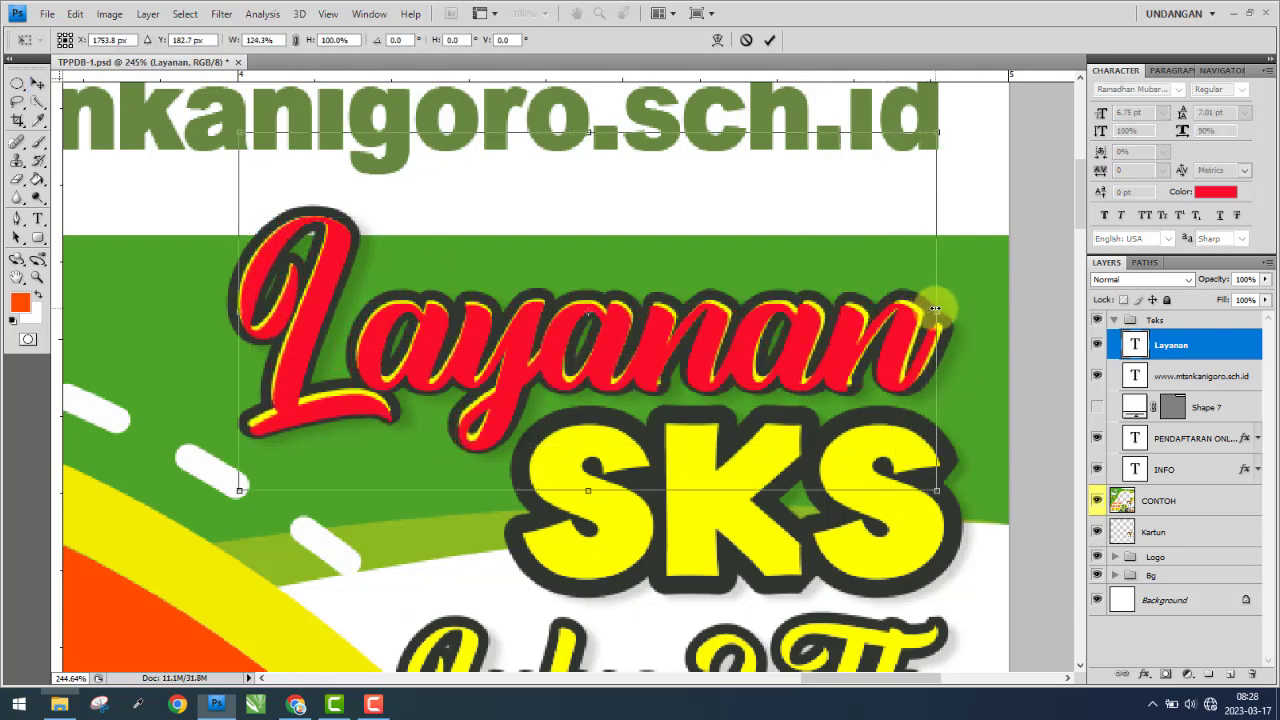
{"action": "left_click_drag", "start_coordinate": [938, 310], "coordinate": [943, 310]}
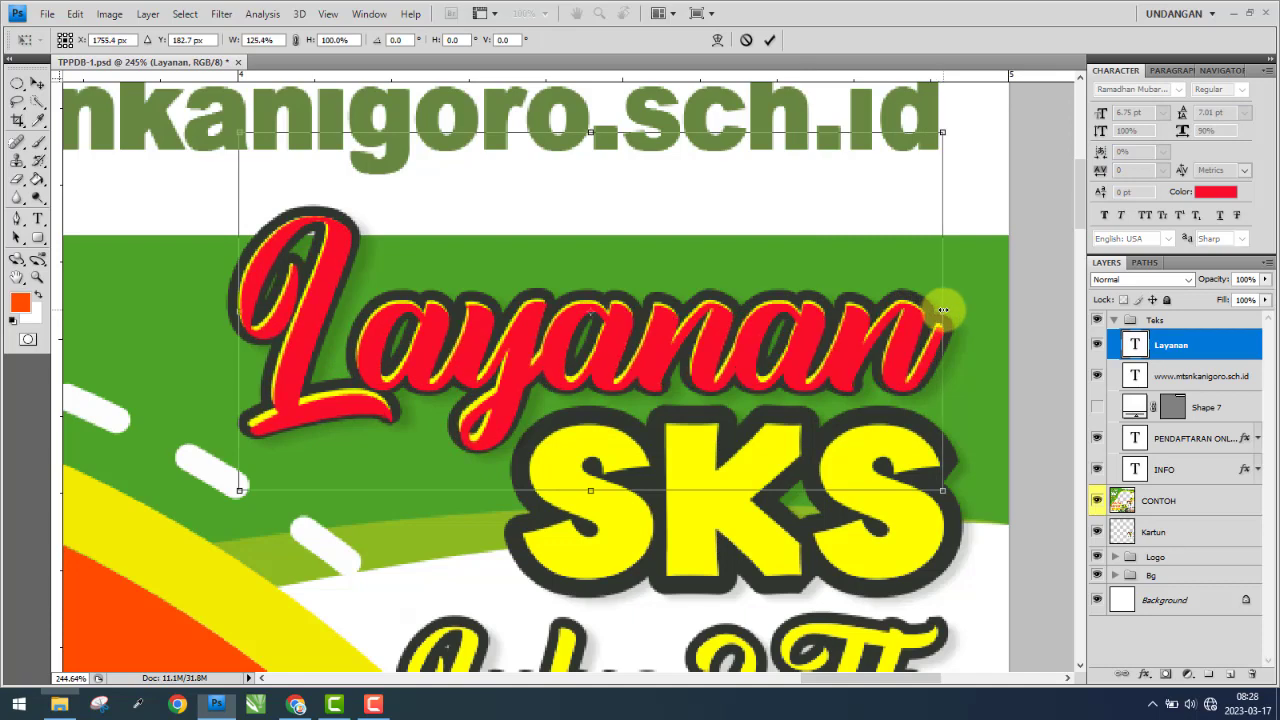
{"action": "key", "text": "Return"}
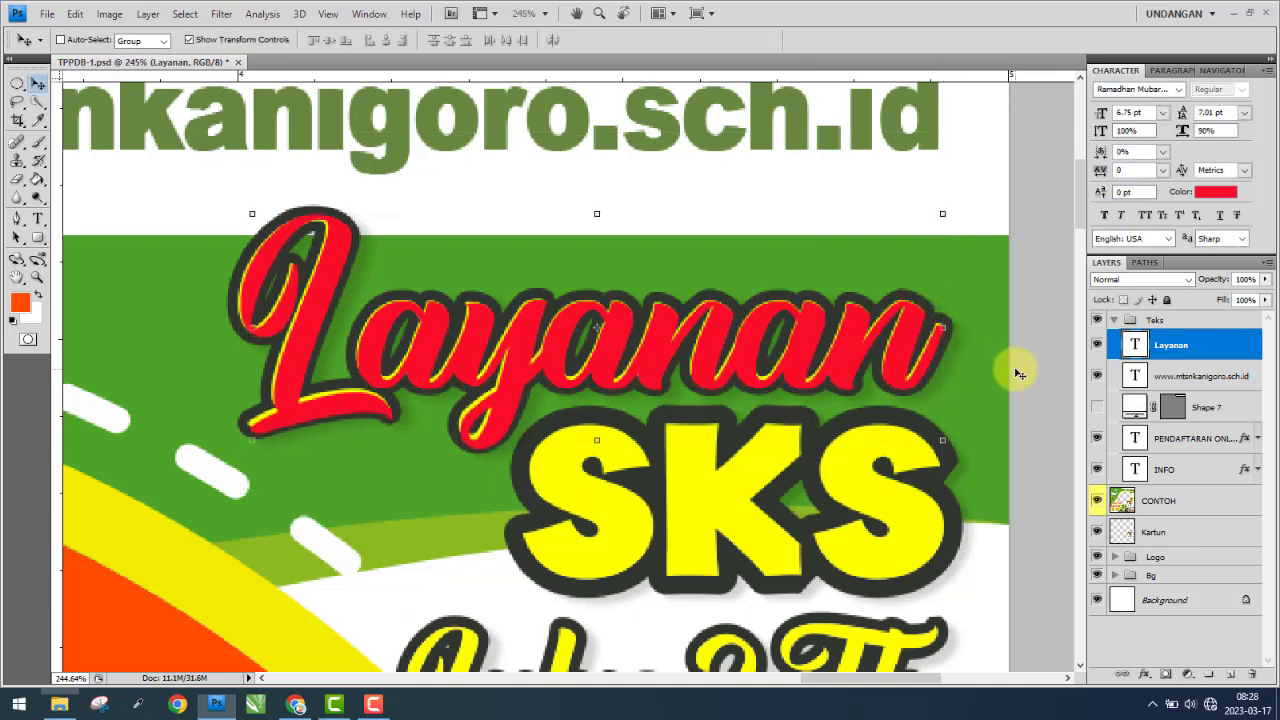
{"action": "key", "text": "Left"}
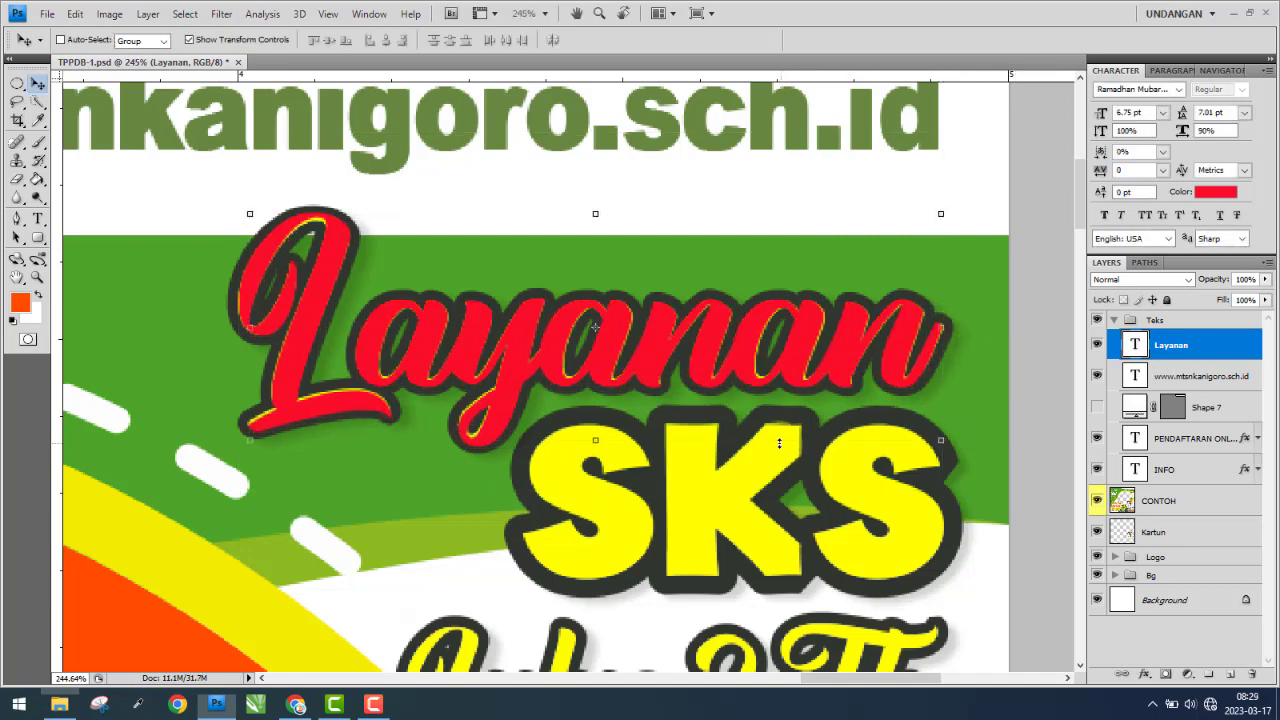
- Shorten Layanan's height to fit the reference headline, then zoom out
{"action": "key", "text": "ctrl+t"}
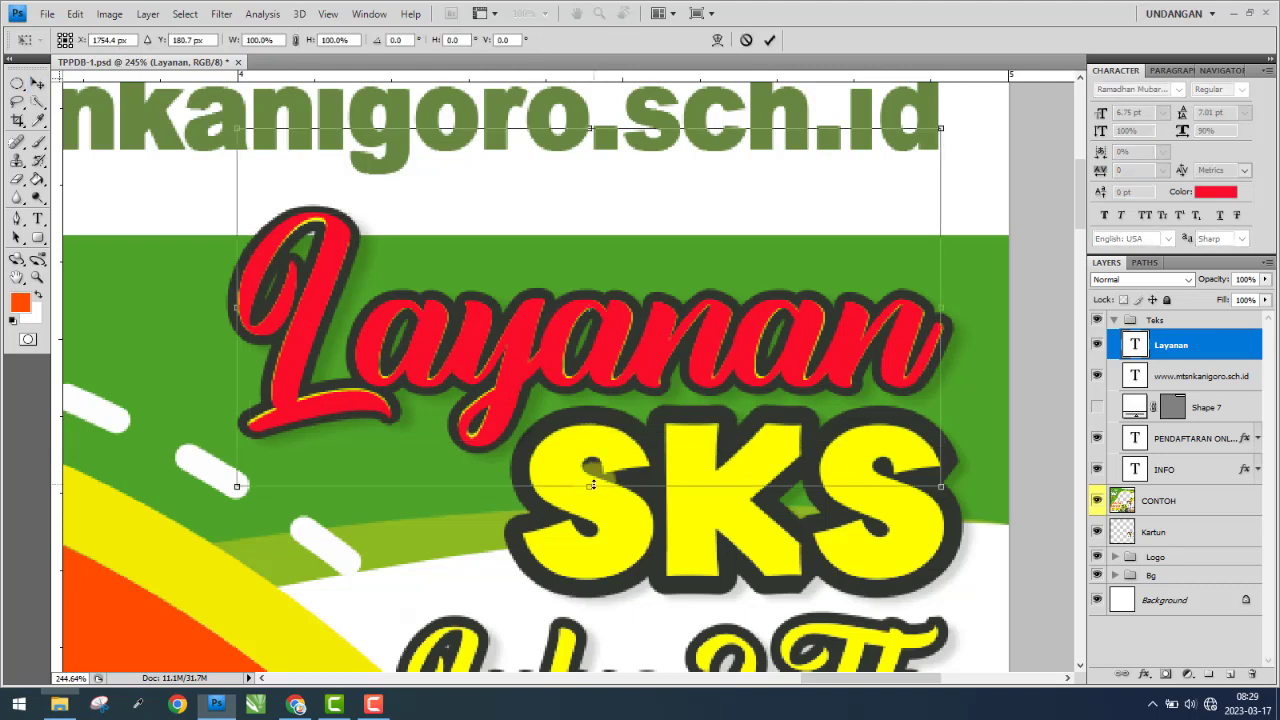
{"action": "left_click_drag", "start_coordinate": [595, 485], "coordinate": [595, 482]}
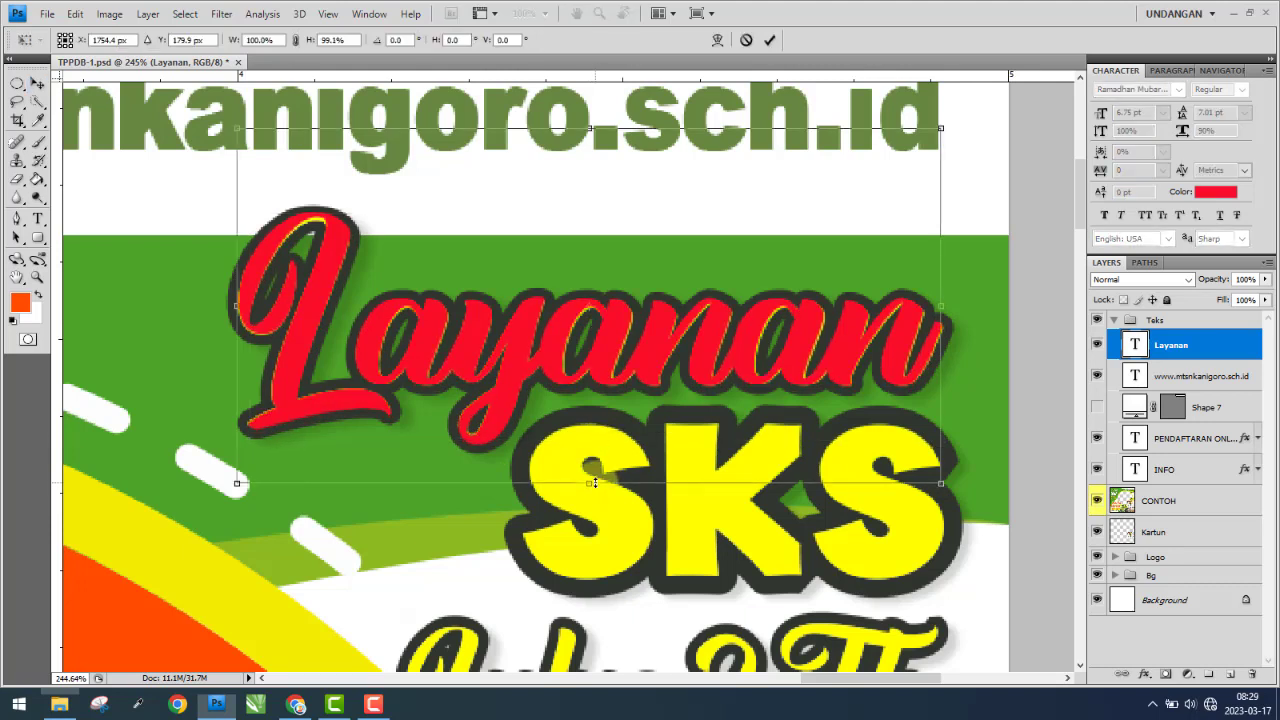
{"action": "left_click_drag", "start_coordinate": [592, 130], "coordinate": [592, 133]}
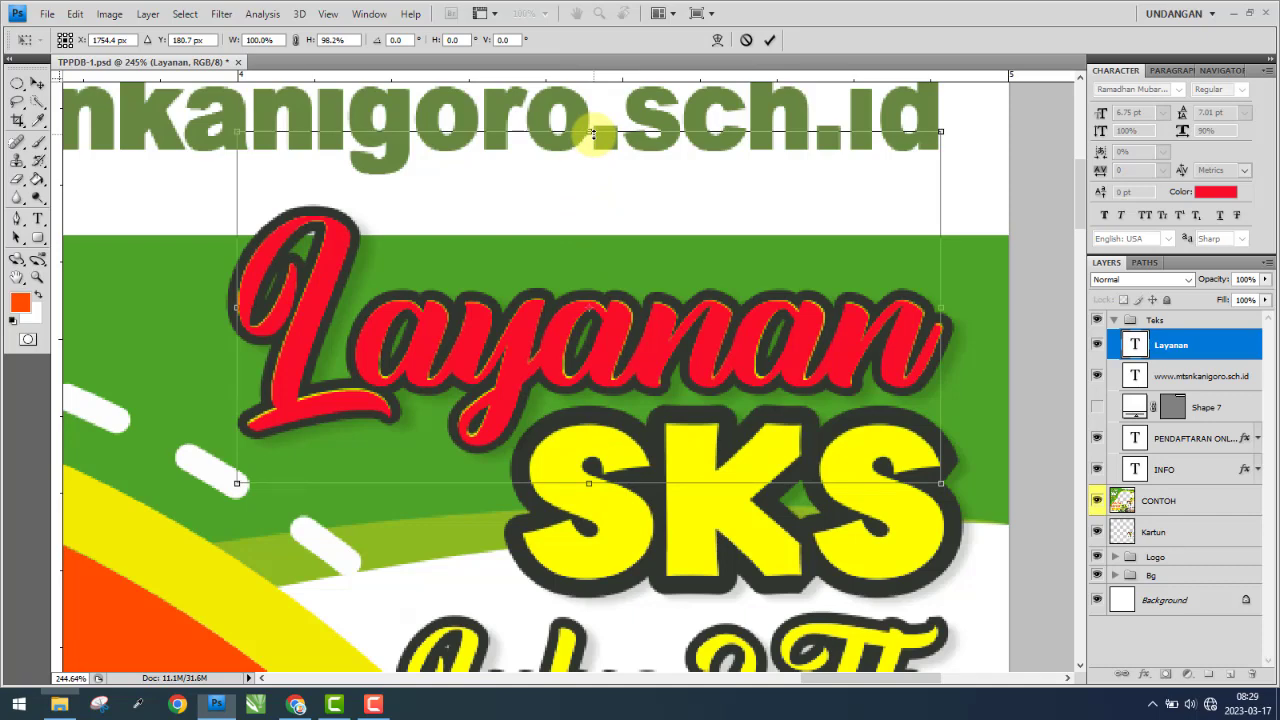
{"action": "left_click_drag", "start_coordinate": [592, 134], "coordinate": [592, 142]}
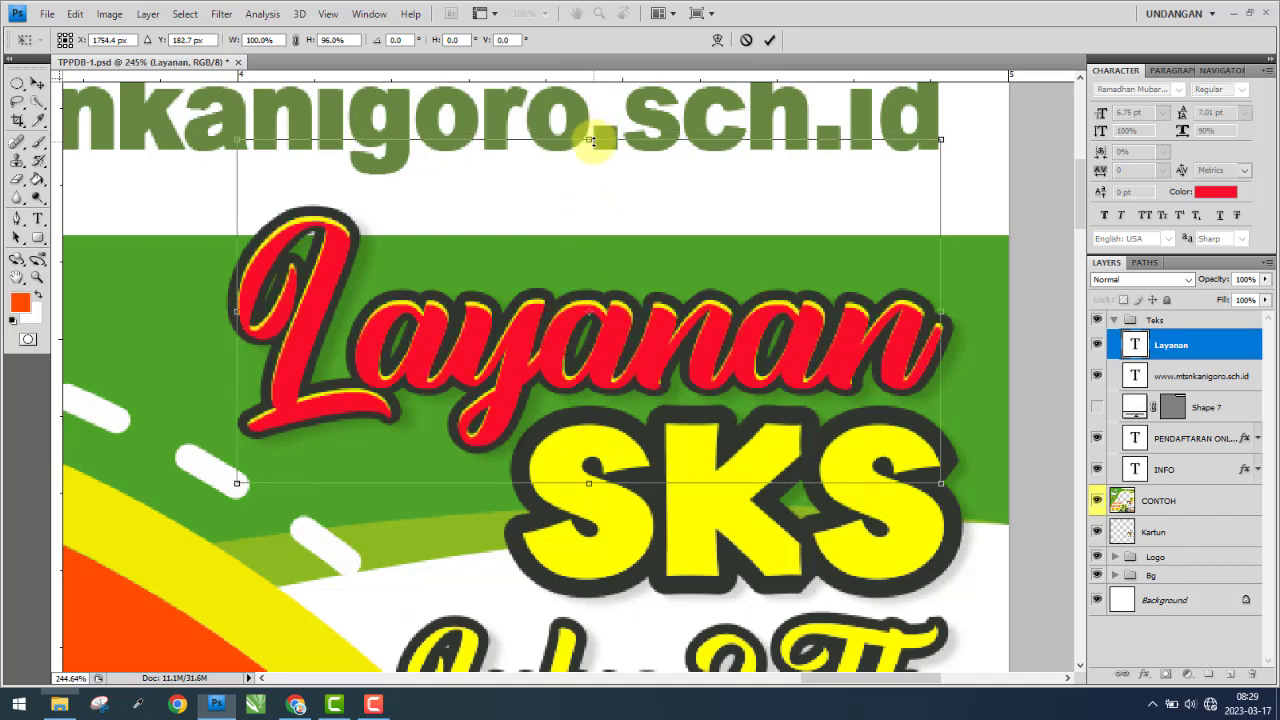
{"action": "key", "text": "Return"}
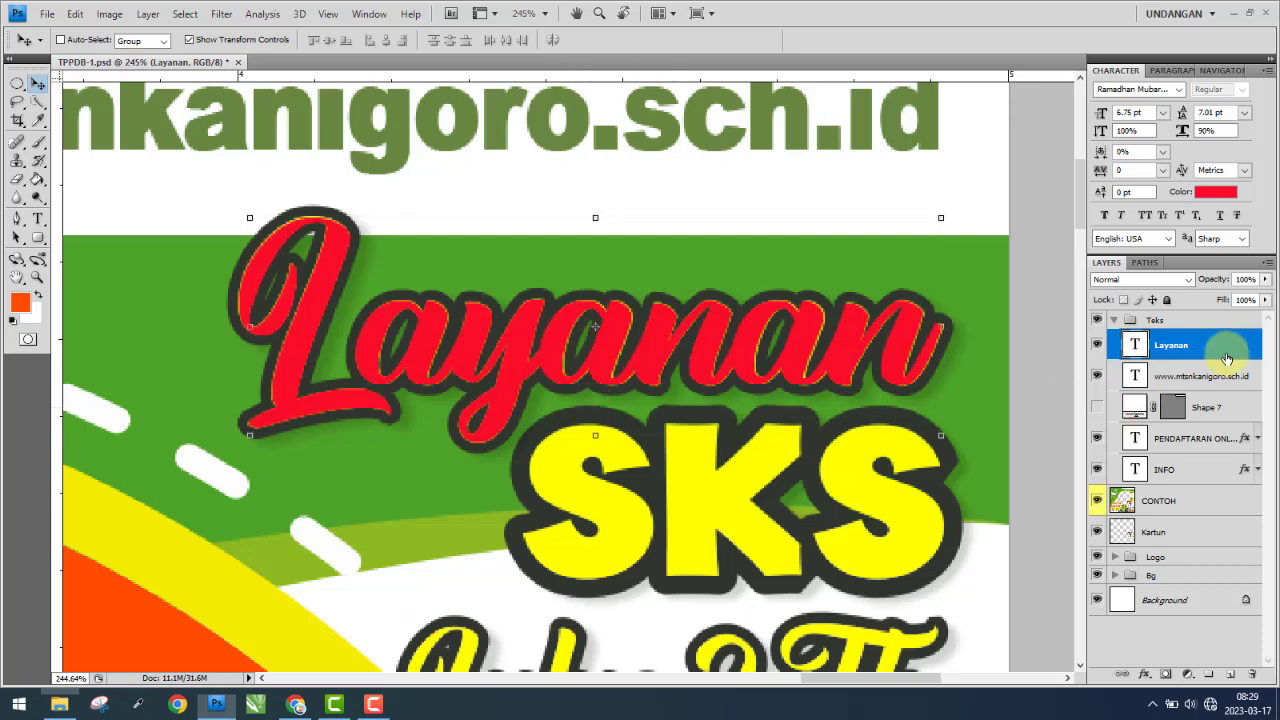
{"action": "key", "text": "ctrl+minus"}
{"action": "key", "text": "ctrl+minus"}
{"action": "key", "text": "ctrl+minus"}
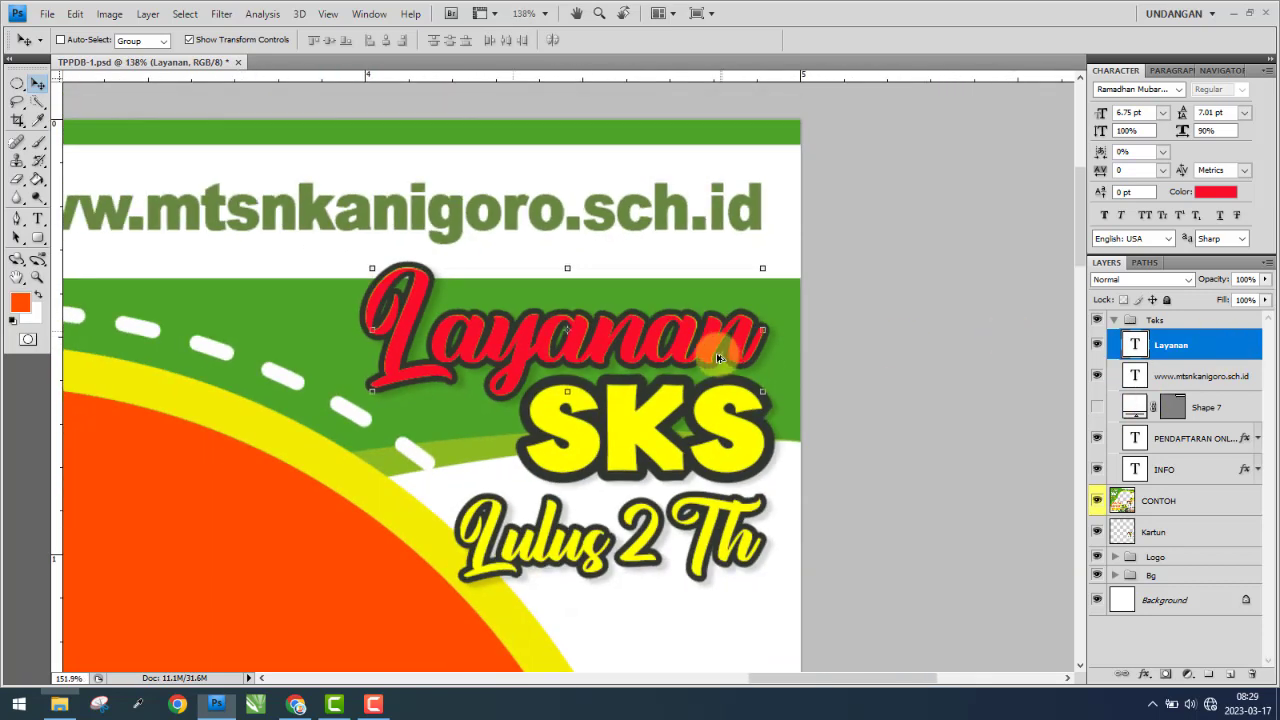
{"action": "scroll", "coordinate": [718, 358], "scroll_direction": "up", "scroll_amount": 1, "text": "alt"}
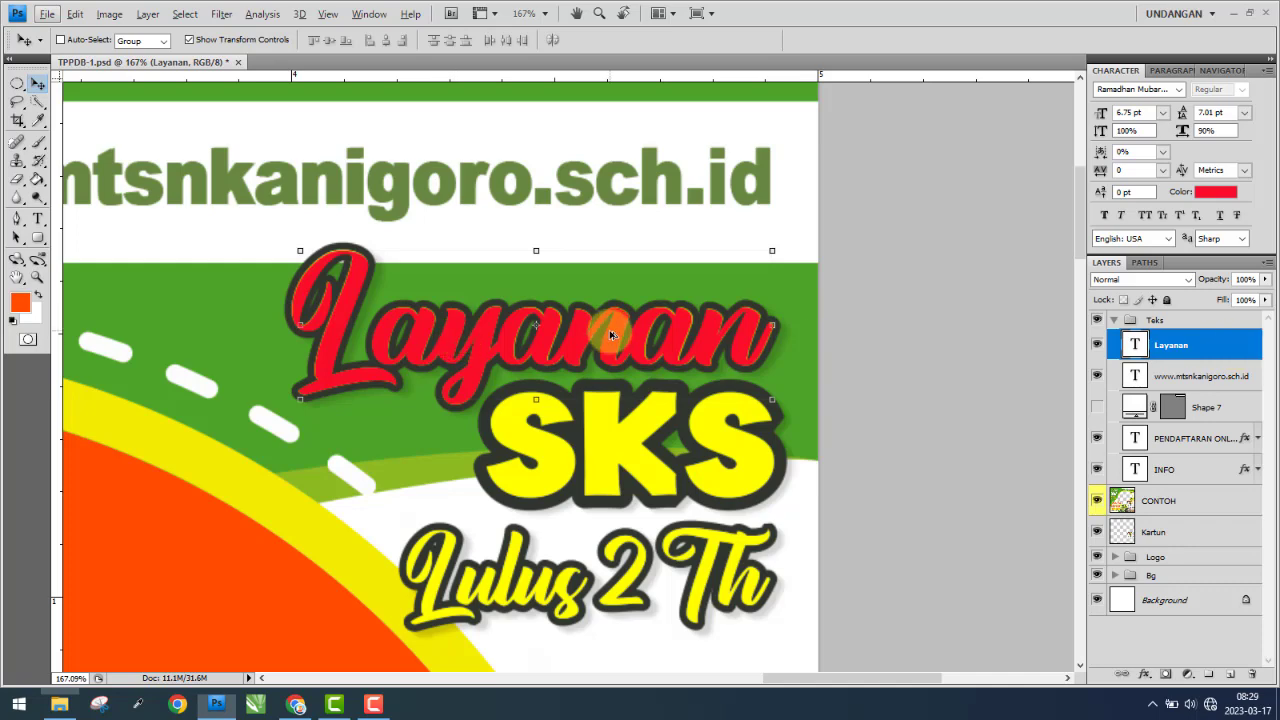
- Duplicate the red Layanan text lower down and change the copy to read 'Lulus 2 Th'
{"action": "mouse_move", "coordinate": [584, 322]}
{"action": "left_mouse_down"}
{"action": "mouse_move", "coordinate": [578, 517]}
{"action": "mouse_move", "coordinate": [556, 507]}
{"action": "left_mouse_up"}
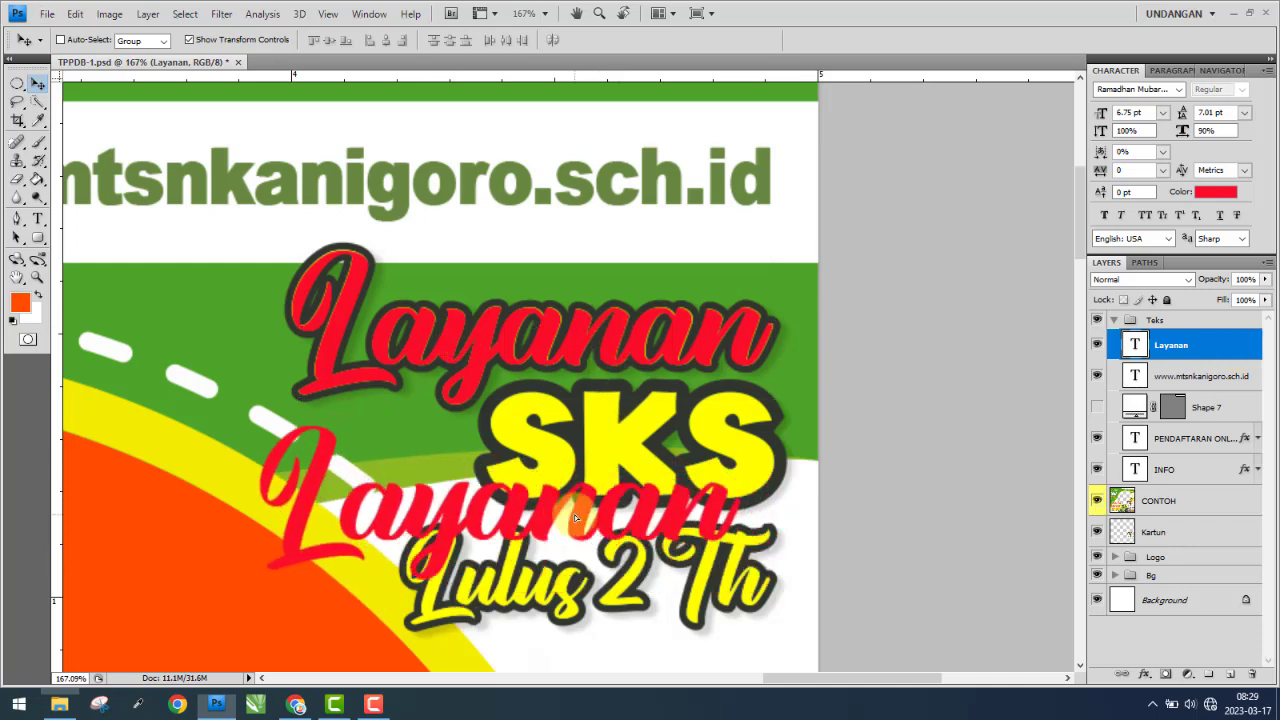
{"action": "left_click", "coordinate": [37, 218]}
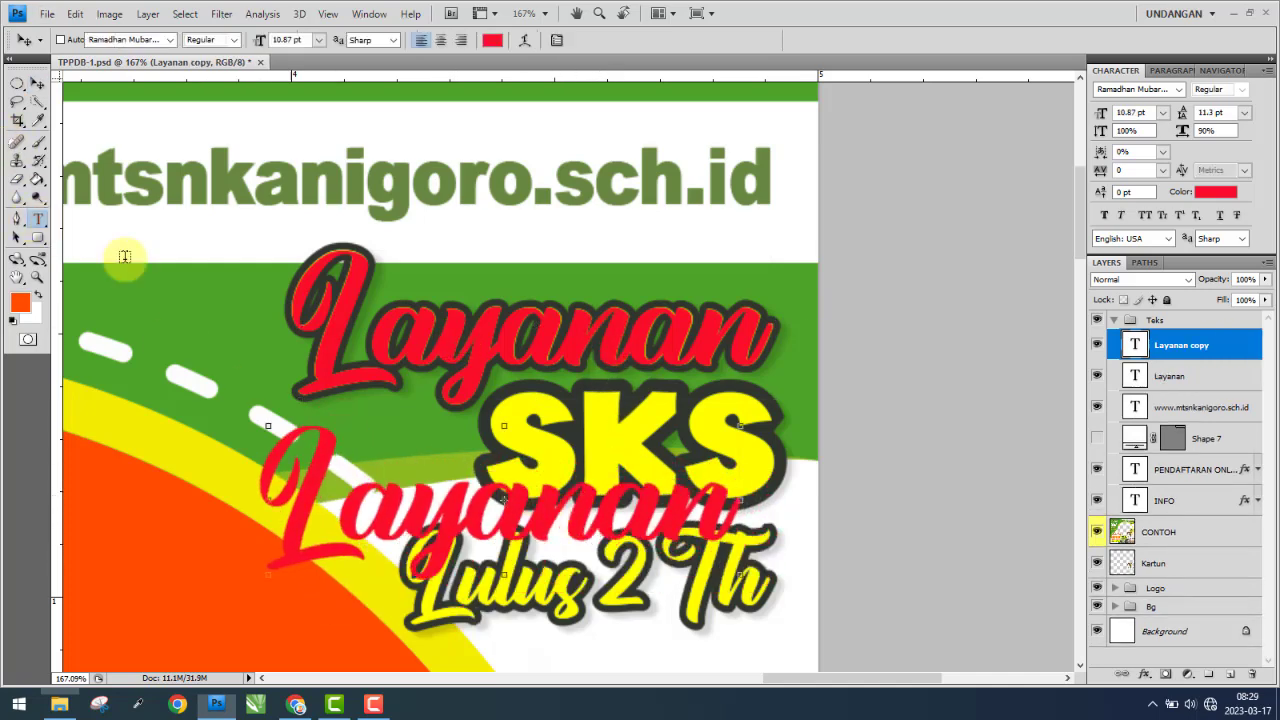
{"action": "double_click", "coordinate": [431, 481]}
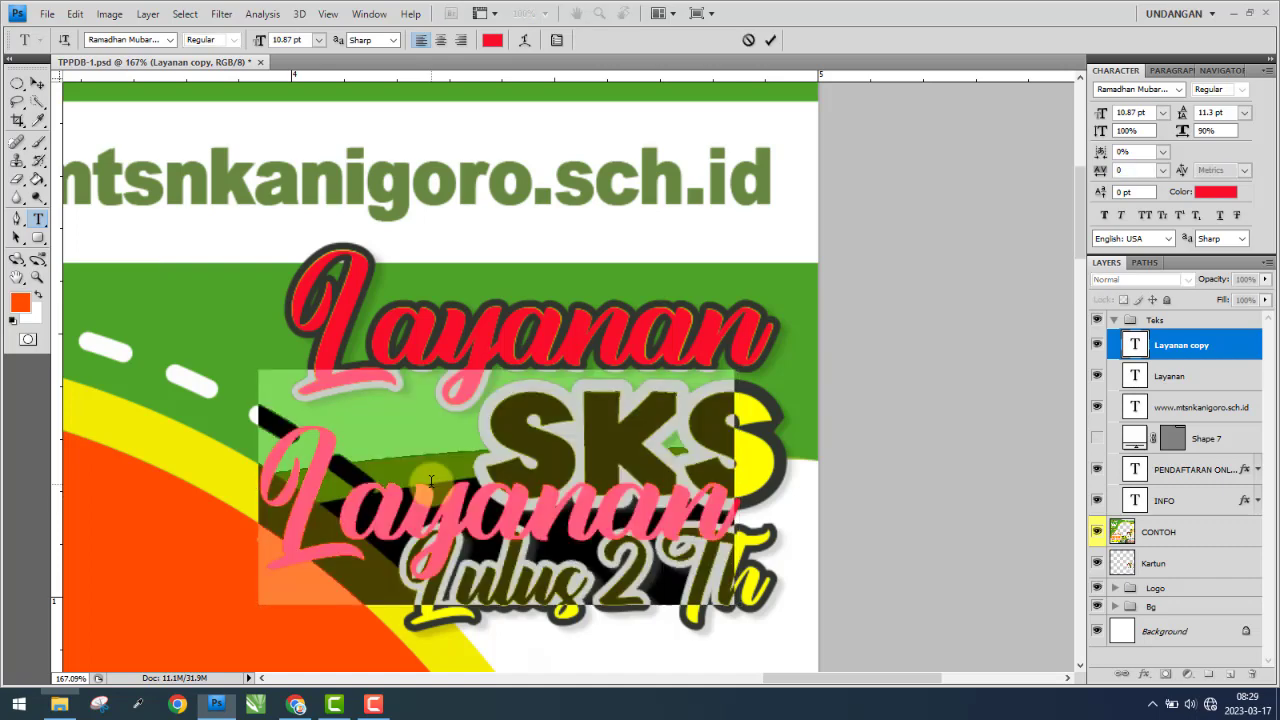
{"action": "type", "text": "Lulus"}
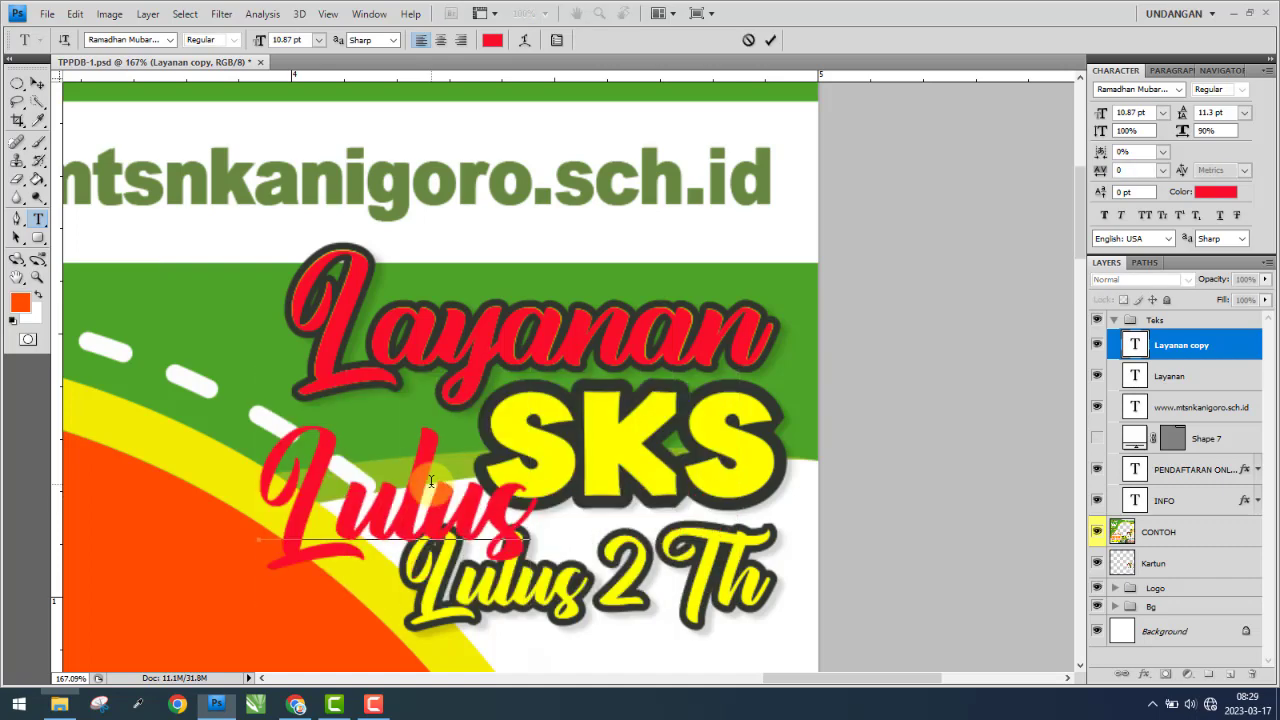
{"action": "type", "text": " 2 Th"}
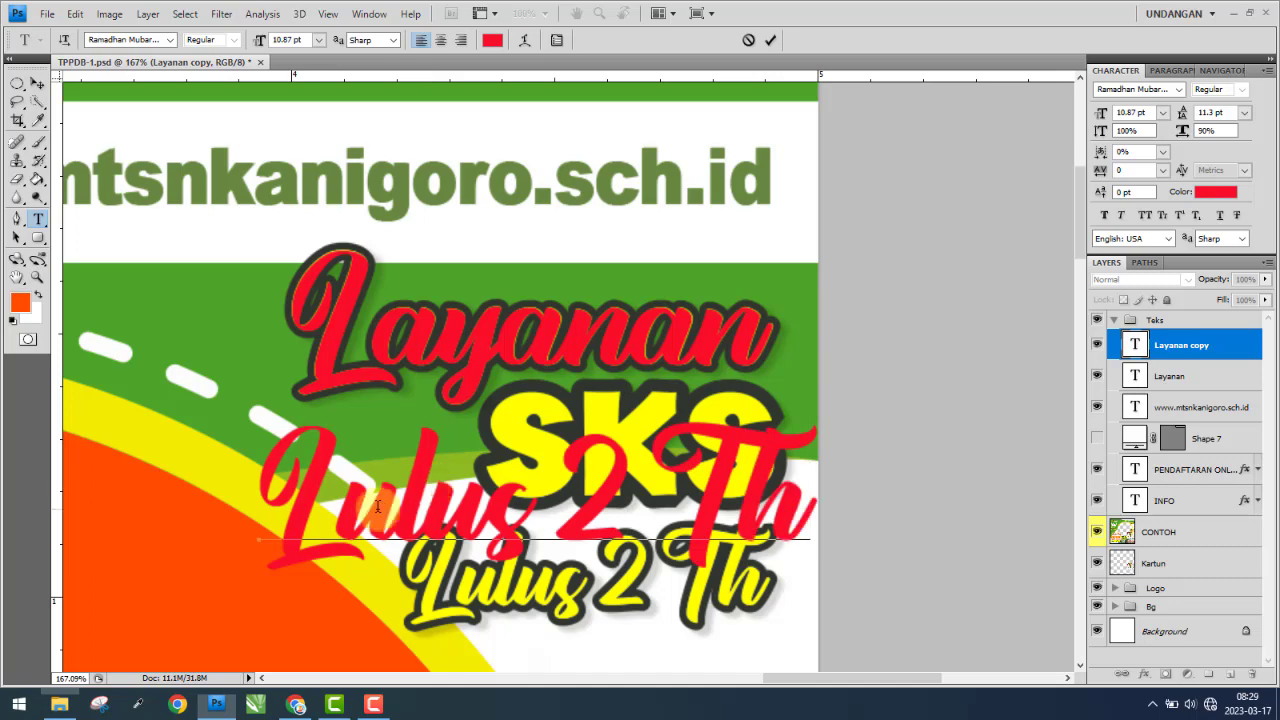
{"action": "left_click", "coordinate": [37, 84]}
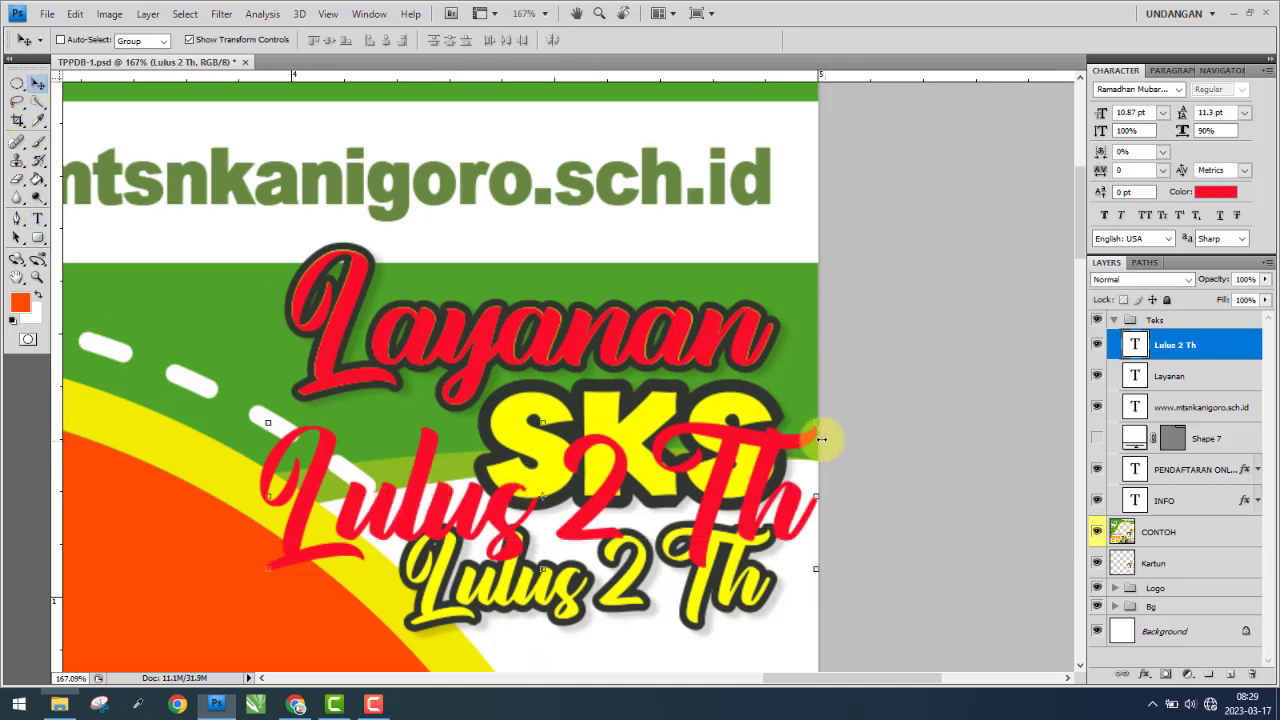
- Shrink the red 'Lulus 2 Th' and move it onto the yellow reference, matching its width
{"action": "mouse_move", "coordinate": [822, 425]}
{"action": "left_mouse_down"}
{"action": "mouse_move", "coordinate": [710, 455]}
{"action": "mouse_move", "coordinate": [672, 490]}
{"action": "left_mouse_up"}
{"action": "key", "text": "Return"}
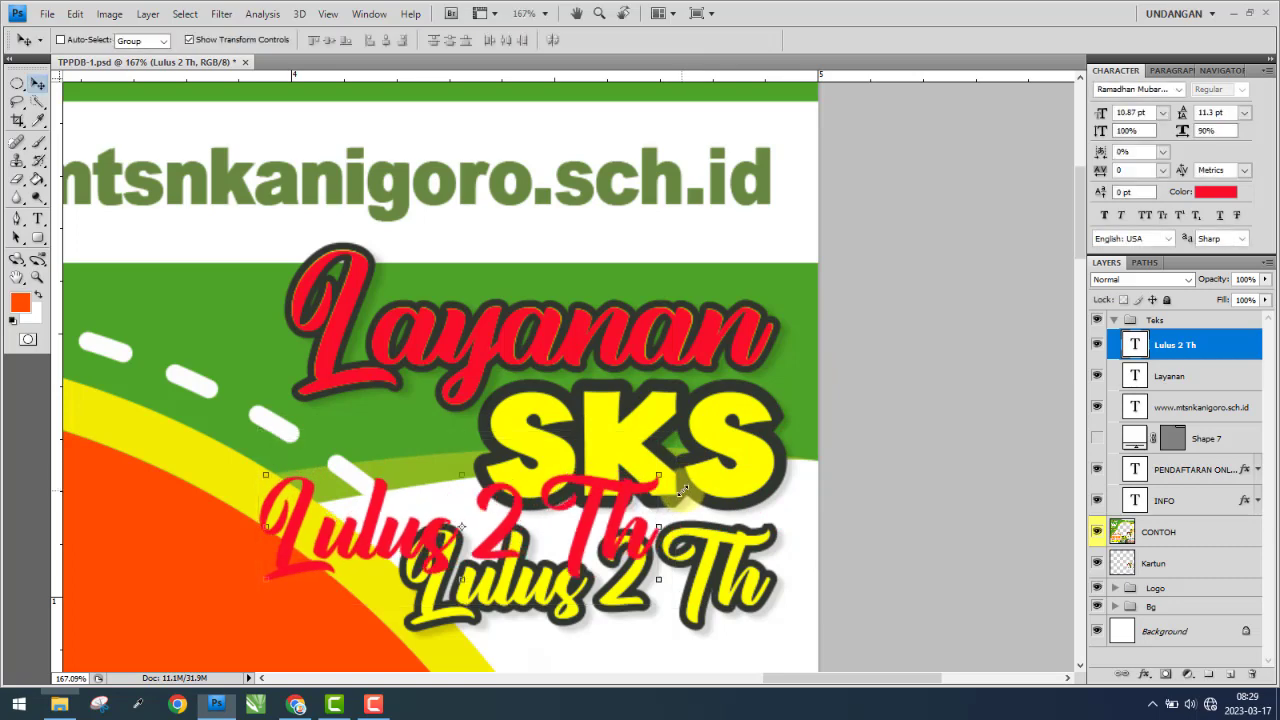
{"action": "left_click_drag", "start_coordinate": [589, 528], "coordinate": [739, 585]}
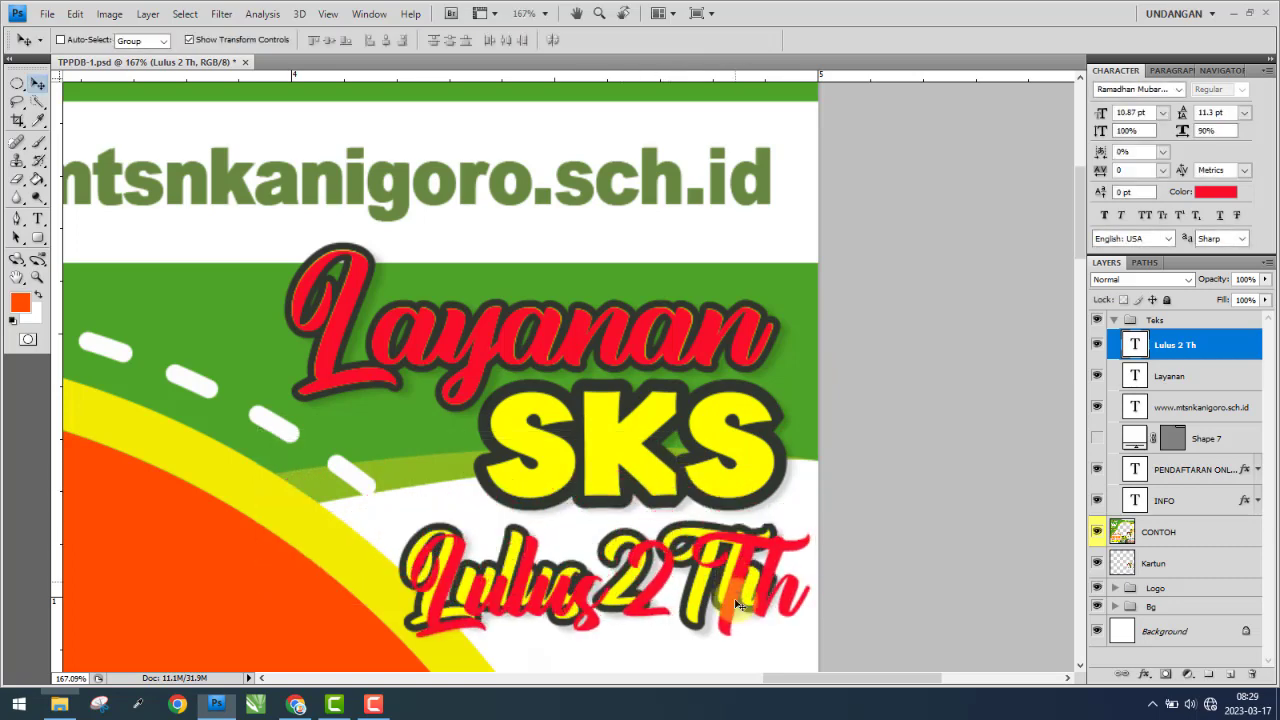
{"action": "left_click_drag", "start_coordinate": [810, 636], "coordinate": [780, 625]}
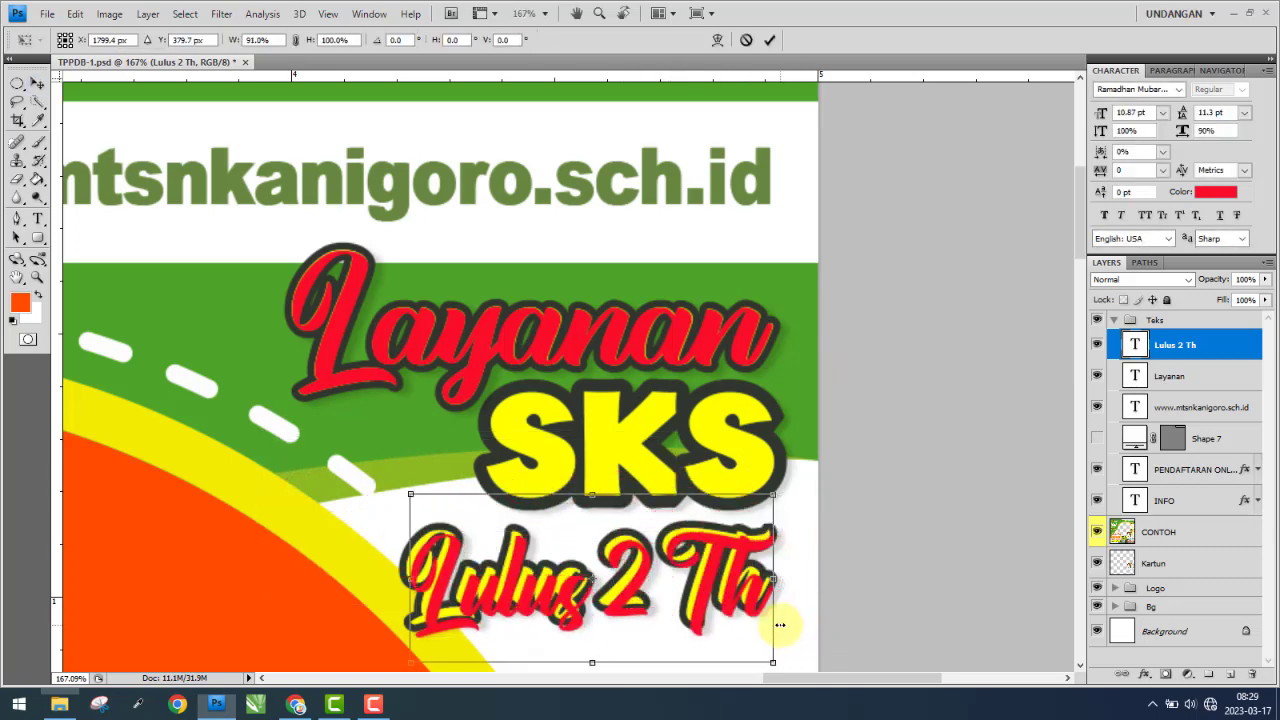
{"action": "key", "text": "Return"}
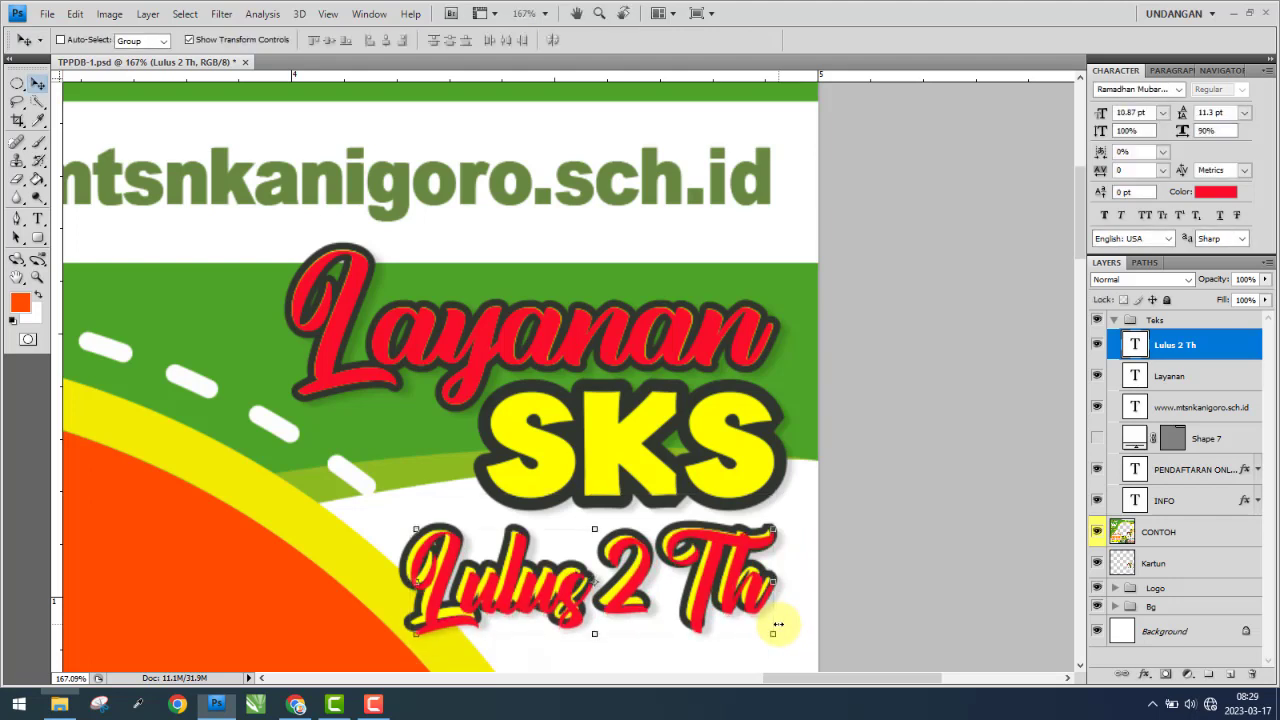
- Nudge 'Lulus 2 Th' left and stretch it taller to match the reference height
{"action": "key", "text": "Left"}
{"action": "key", "text": "Left"}
{"action": "key", "text": "Left"}
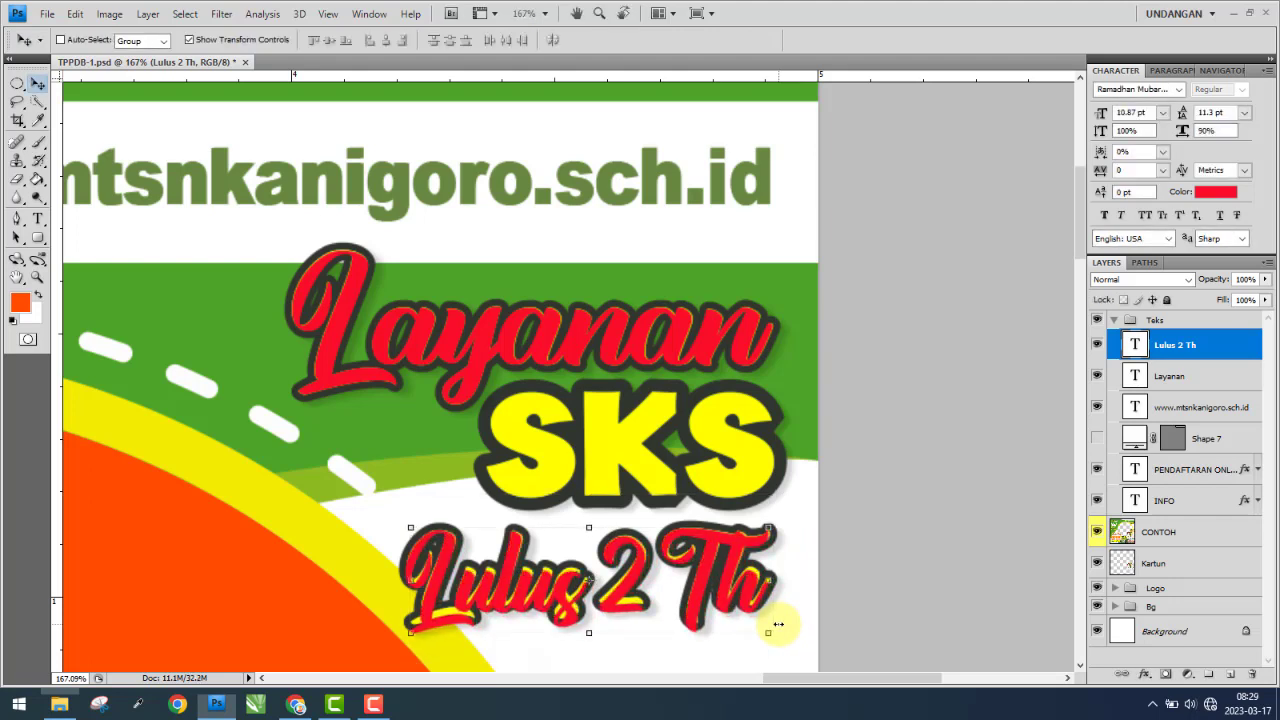
{"action": "left_click_drag", "start_coordinate": [585, 638], "coordinate": [591, 651]}
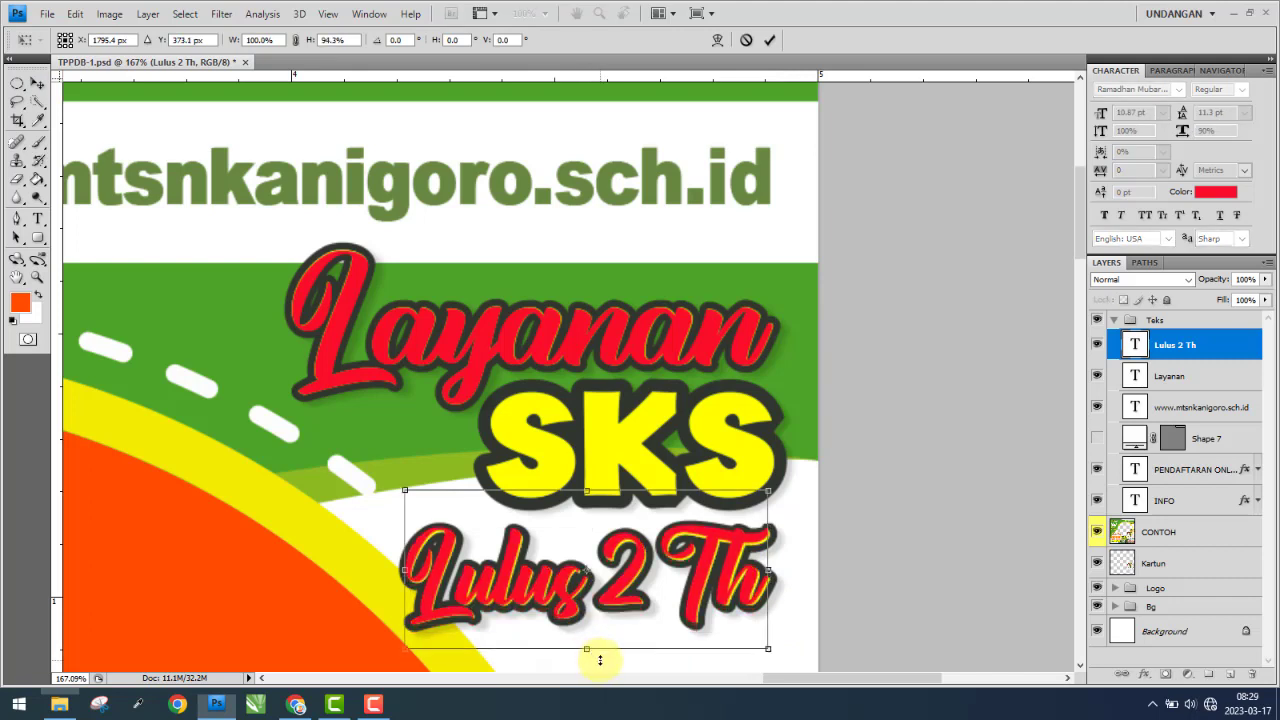
{"action": "key", "text": "Return"}
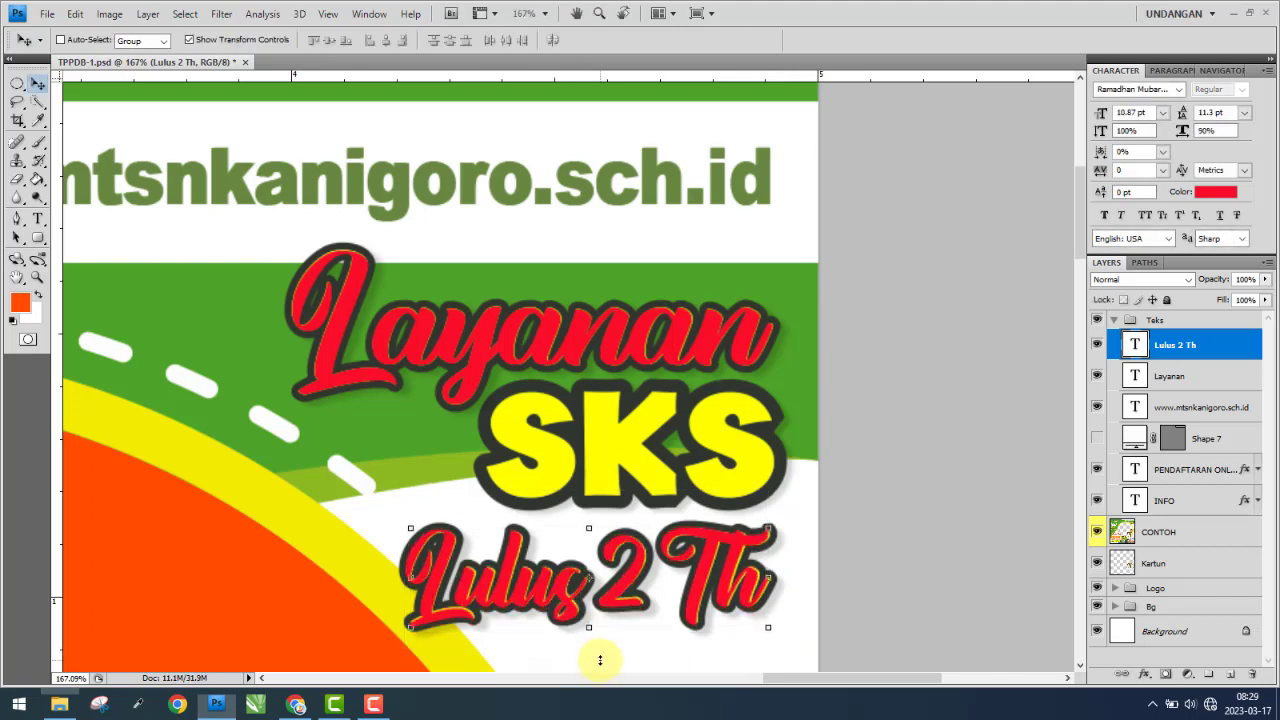
{"action": "left_click_drag", "start_coordinate": [591, 633], "coordinate": [590, 650]}
{"action": "key", "text": "Return"}
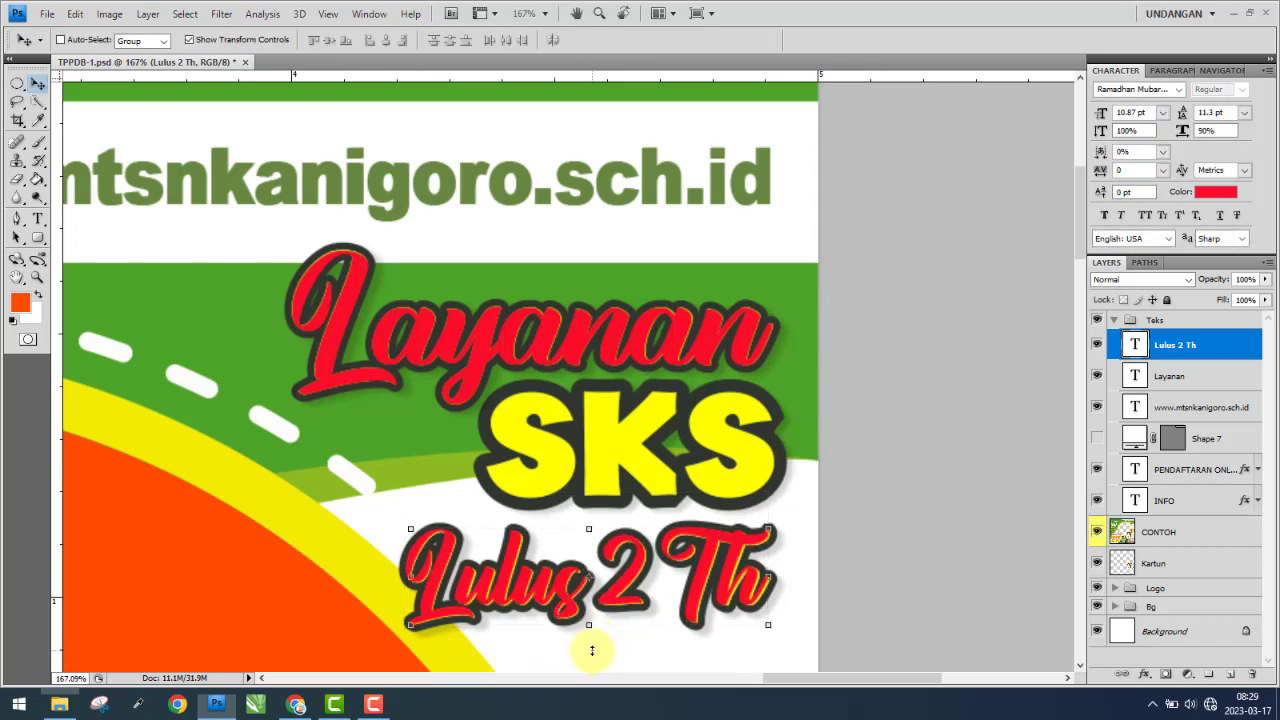
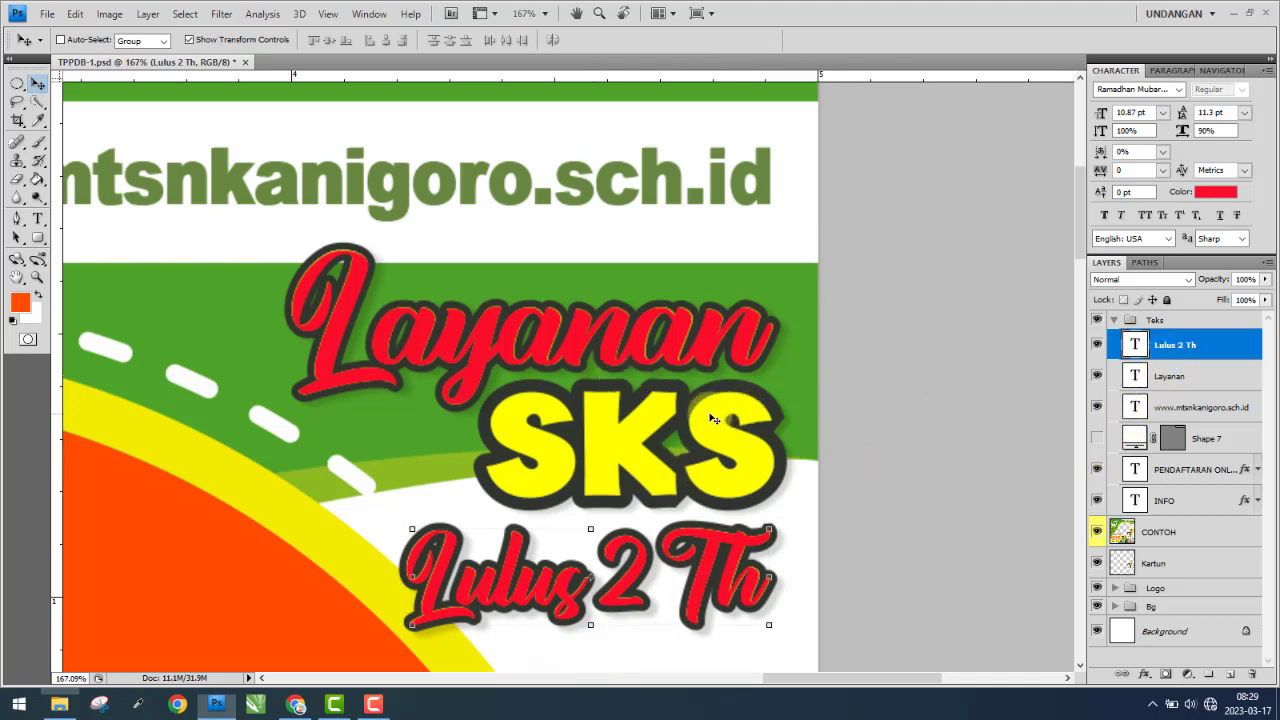
- Duplicate the website address text layer and move the copy above Layanan
{"action": "left_click", "coordinate": [1190, 407]}
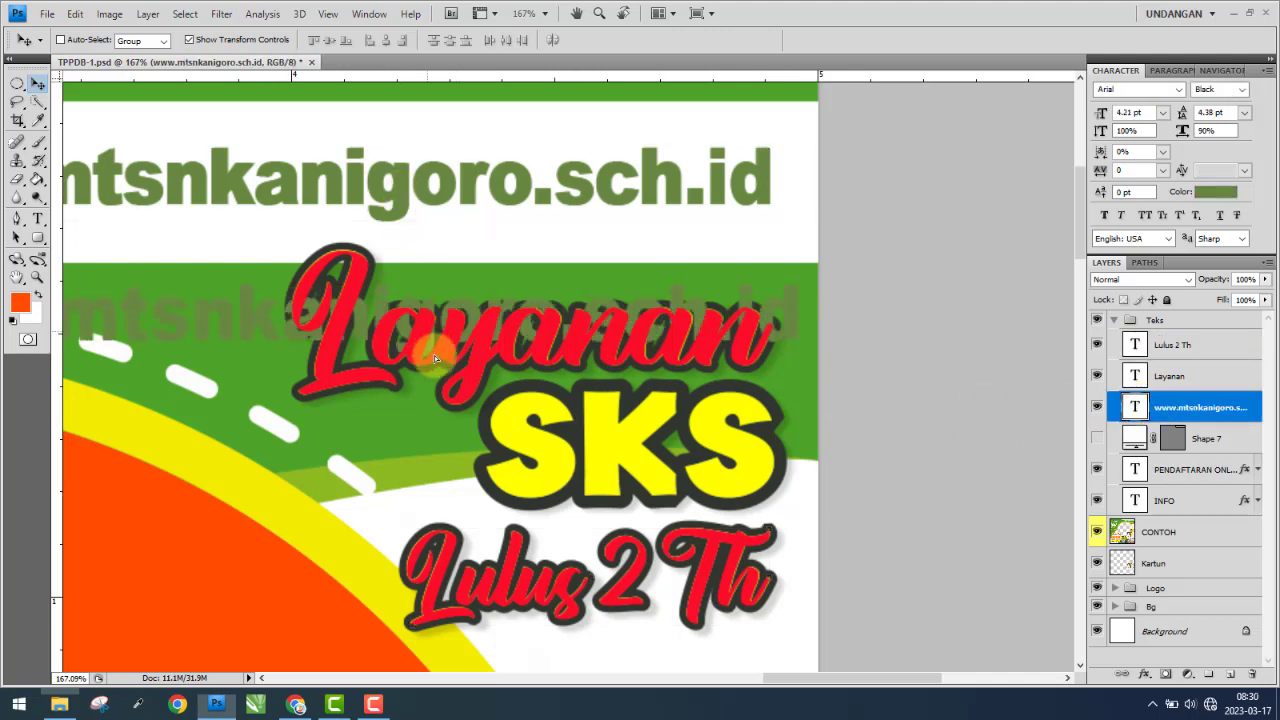
{"action": "left_click_drag", "start_coordinate": [405, 197], "coordinate": [450, 413]}
{"action": "left_click_drag", "start_coordinate": [1170, 407], "coordinate": [1170, 378]}
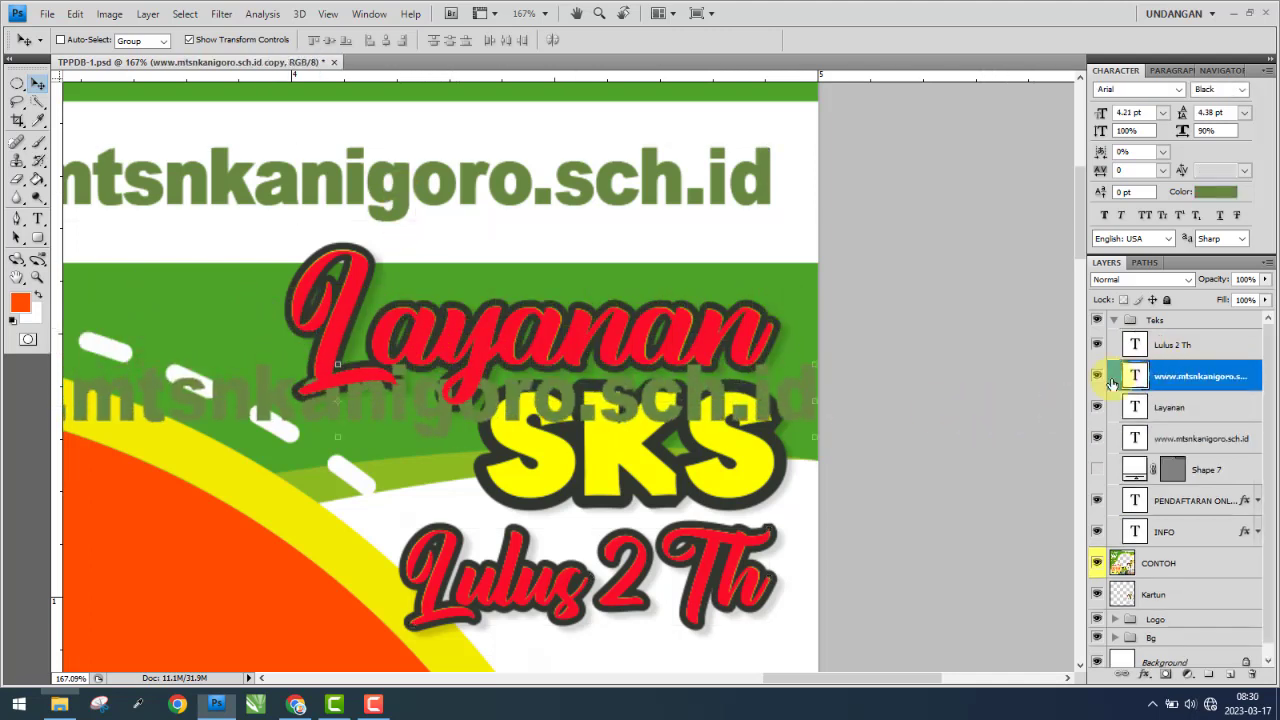
- Recolour the copied text bright red and place the Type cursor in it for editing
{"action": "left_click", "coordinate": [1214, 192]}
{"action": "mouse_move", "coordinate": [973, 235]}
{"action": "left_mouse_down"}
{"action": "mouse_move", "coordinate": [946, 217]}
{"action": "mouse_move", "coordinate": [955, 211]}
{"action": "left_mouse_up"}
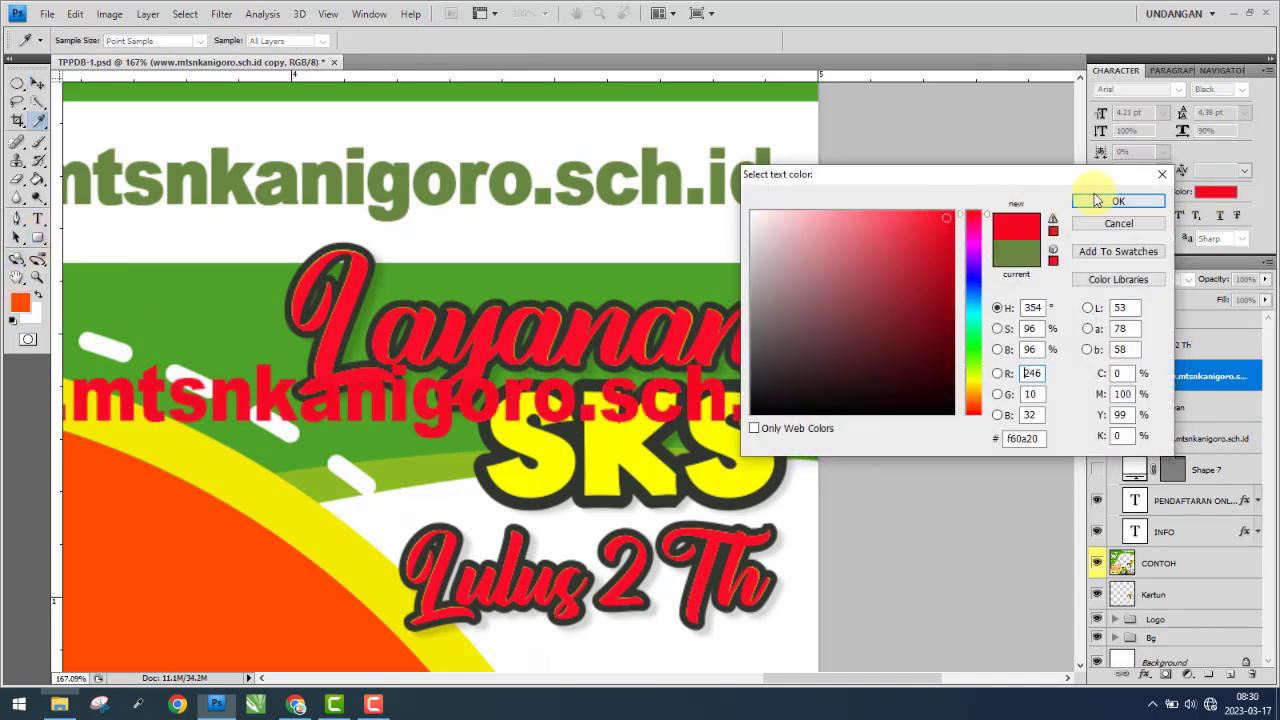
{"action": "left_click", "coordinate": [1118, 201]}
{"action": "left_click", "coordinate": [38, 219]}
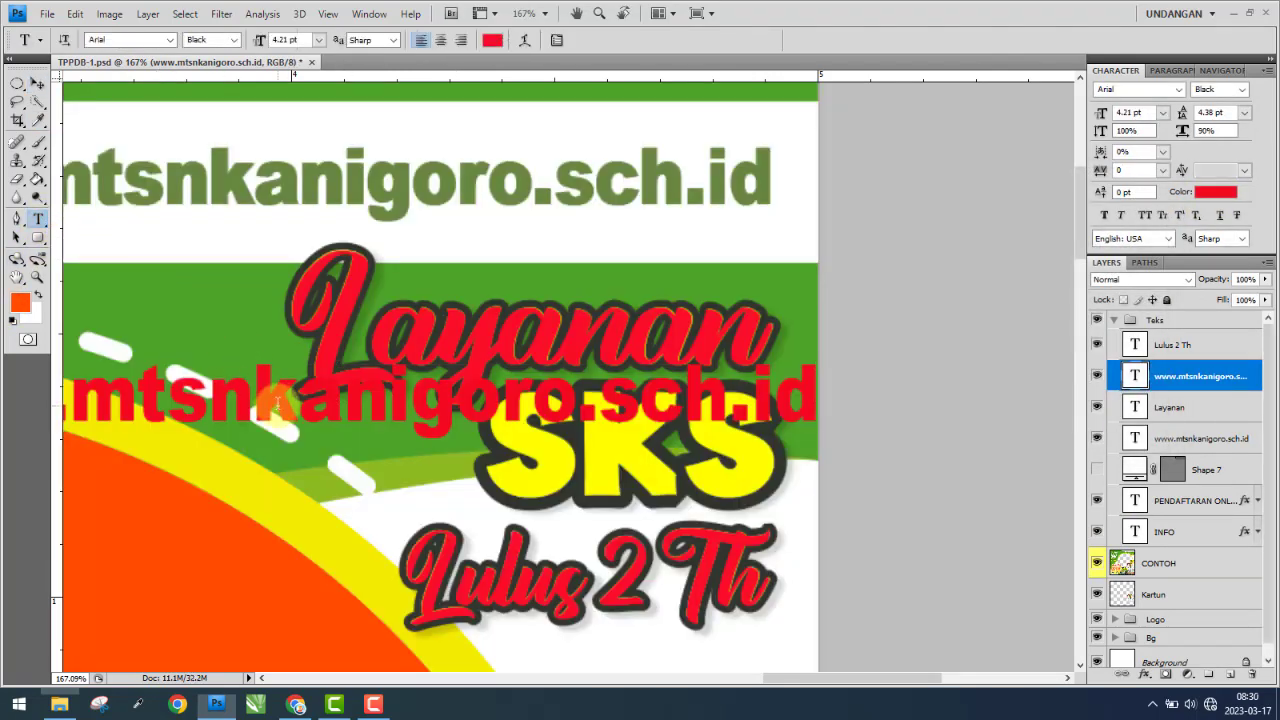
{"action": "left_click", "coordinate": [277, 404]}
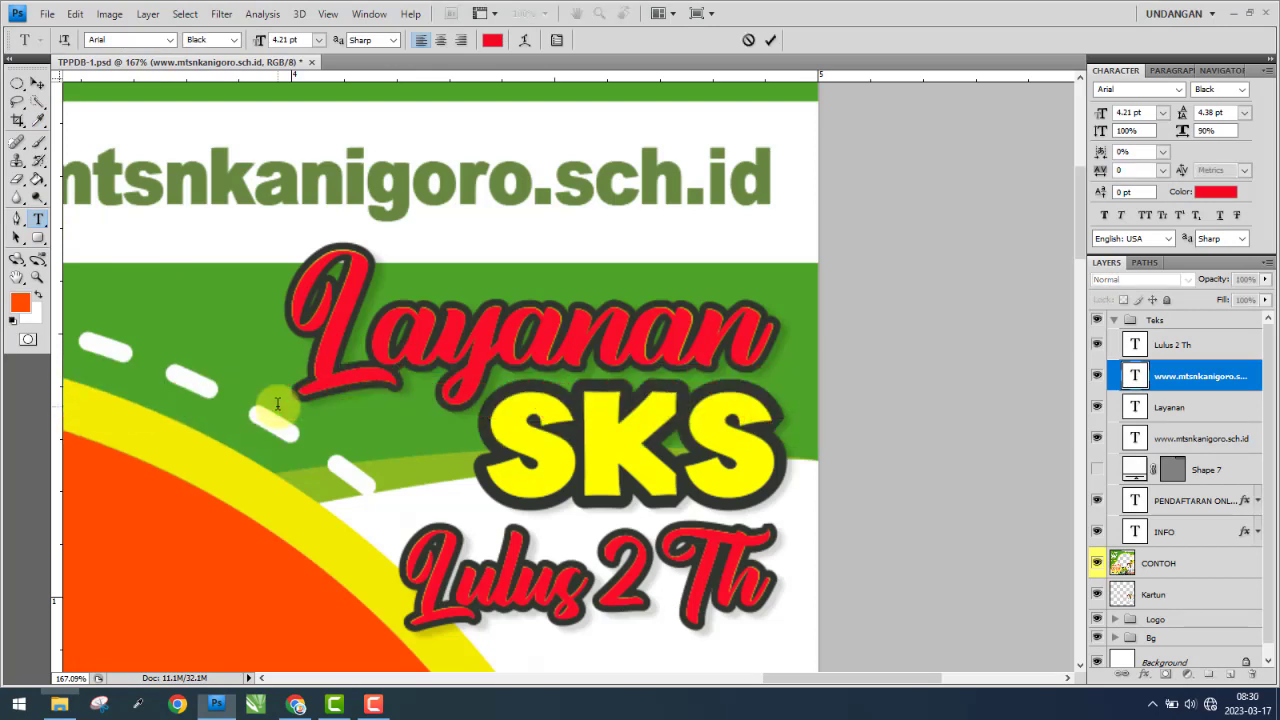
{"action": "type", "text": "SKS"}
- Commit the red SKS text, scale it, apply Twilight Font and move it onto the yellow SKS
{"action": "left_click", "coordinate": [38, 84]}
{"action": "left_click_drag", "start_coordinate": [180, 357], "coordinate": [755, 416]}
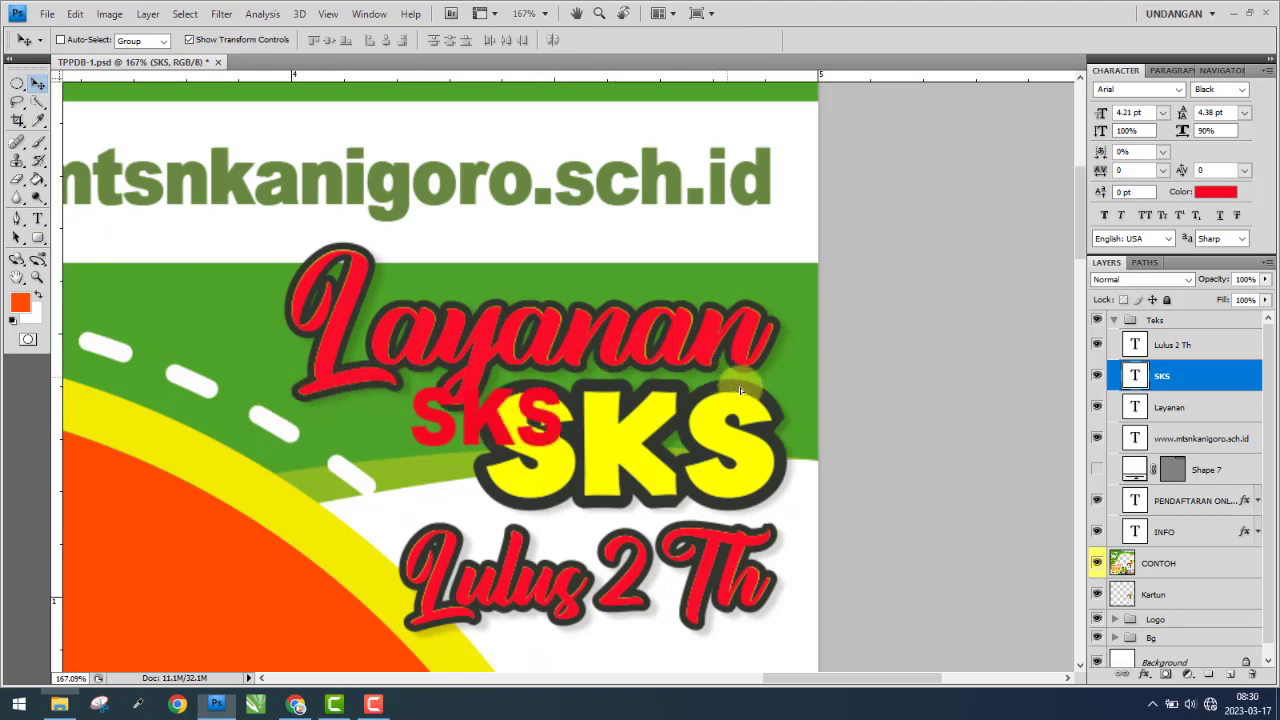
{"action": "mouse_move", "coordinate": [560, 420]}
{"action": "left_mouse_down"}
{"action": "mouse_move", "coordinate": [625, 428]}
{"action": "mouse_move", "coordinate": [850, 560]}
{"action": "left_mouse_up"}
{"action": "key", "text": "ctrl+t"}
{"action": "left_click_drag", "start_coordinate": [705, 490], "coordinate": [459, 494]}
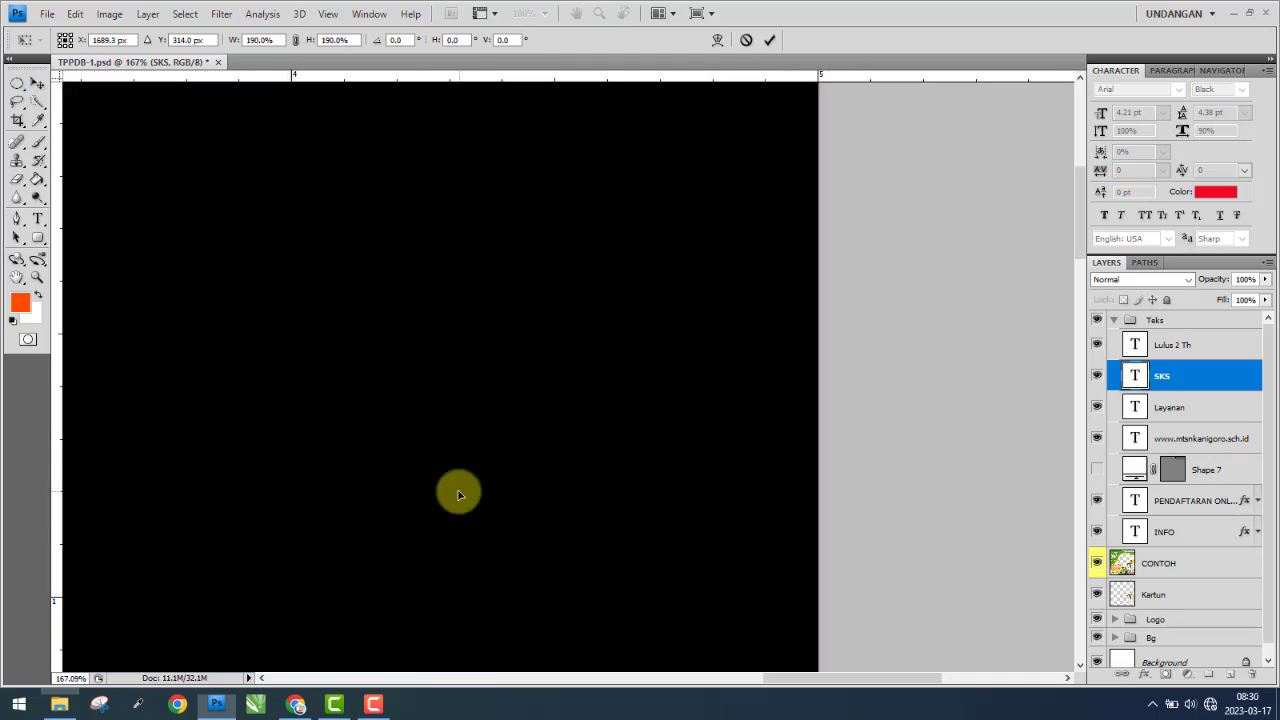
{"action": "key", "text": "Return"}
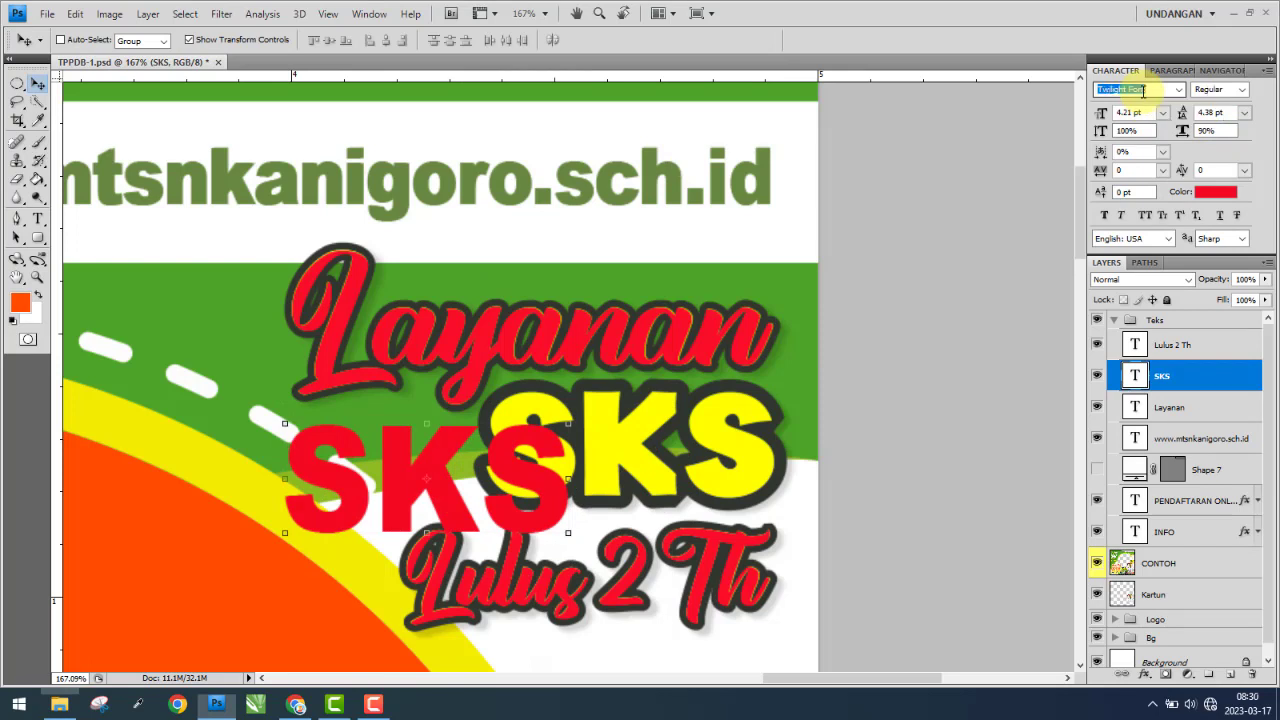
{"action": "key", "text": "Return"}
{"action": "left_click_drag", "start_coordinate": [484, 449], "coordinate": [773, 450]}
- Nudge the red SKS text up and slightly left to align with the yellow SKS
{"action": "key", "text": "ctrl+t"}
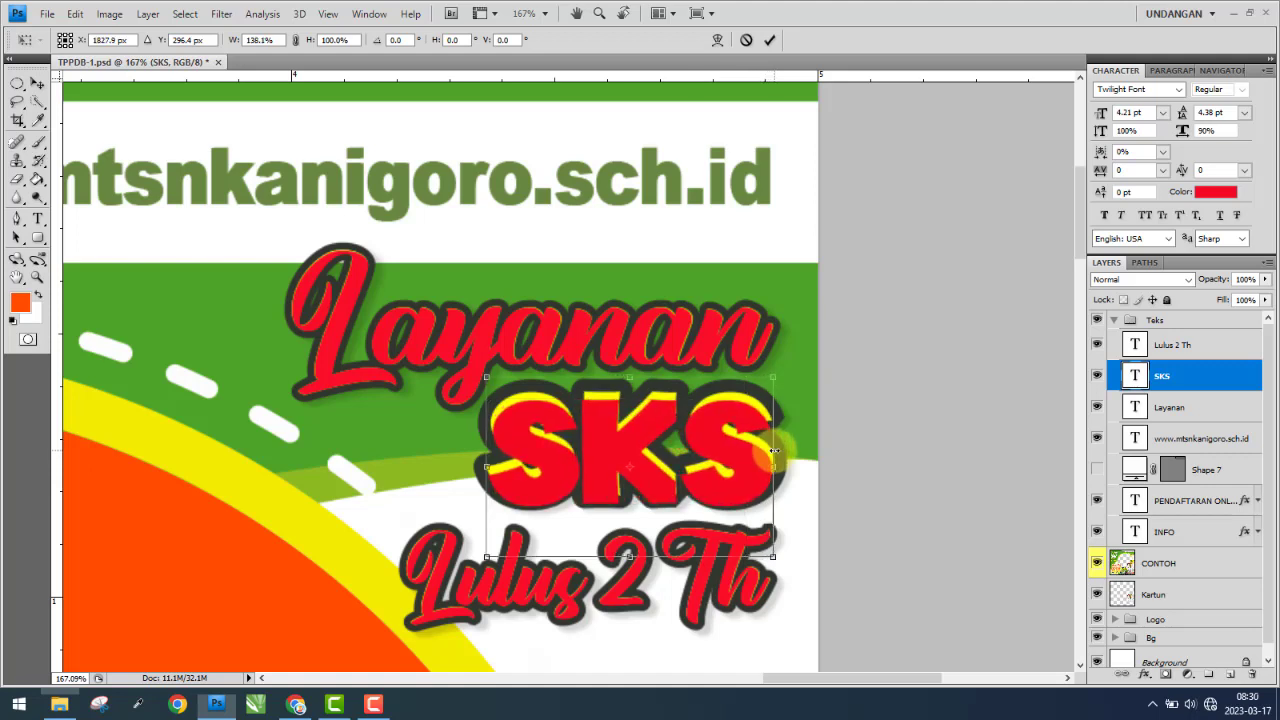
{"action": "key", "text": "Return"}
{"action": "key", "text": "Up"}
{"action": "key", "text": "Up"}
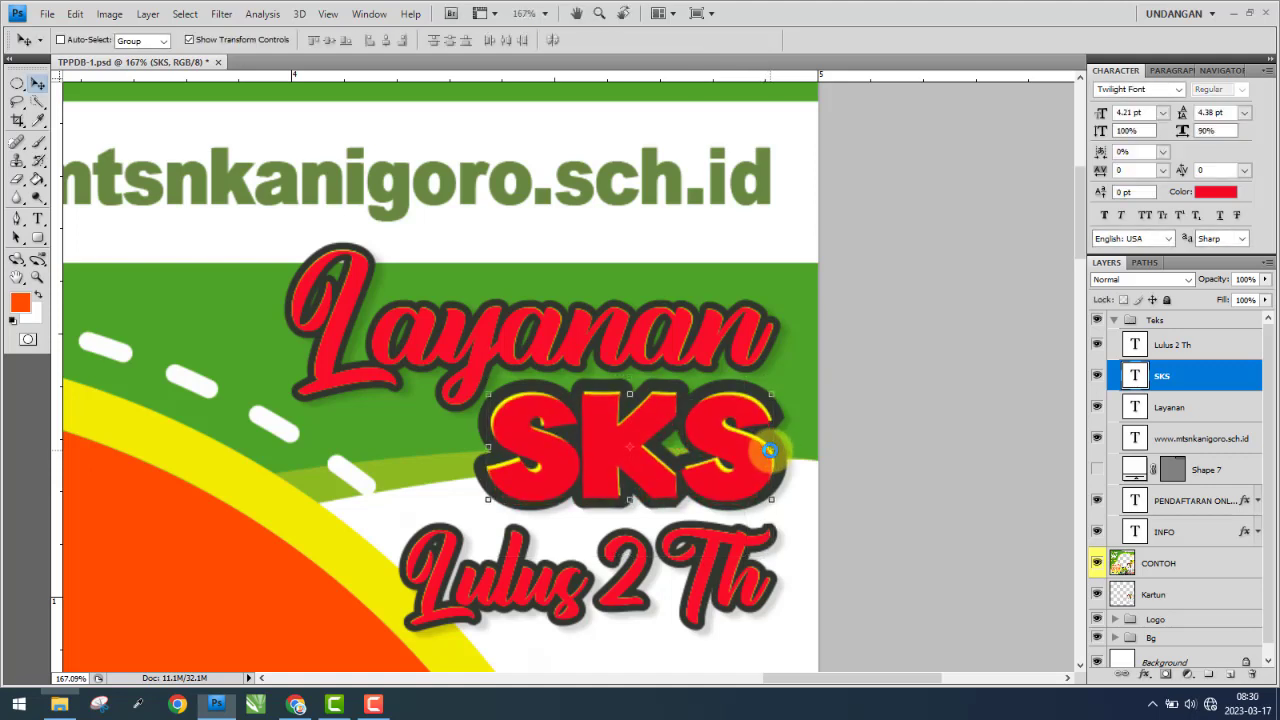
{"action": "key", "text": "Up"}
{"action": "key", "text": "Left"}
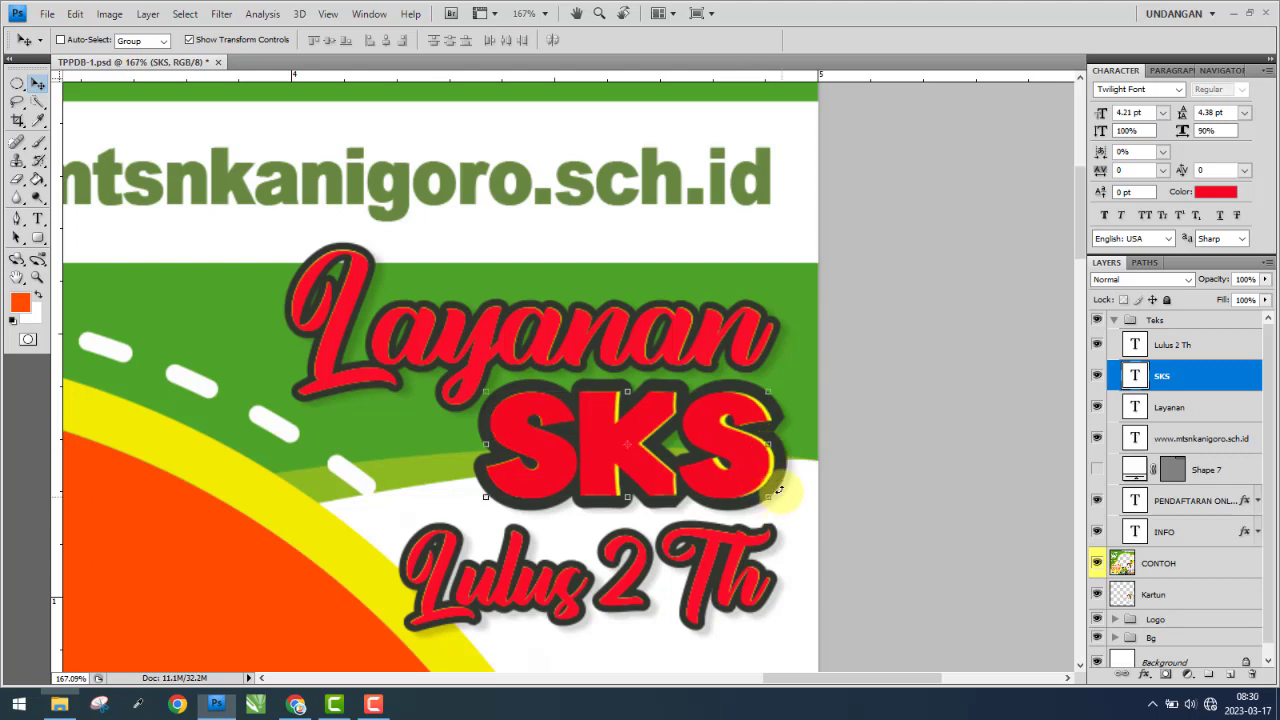
- Stretch the red SKS width with Free Transform to cover the yellow SKS edges
{"action": "key", "text": "ctrl+t"}
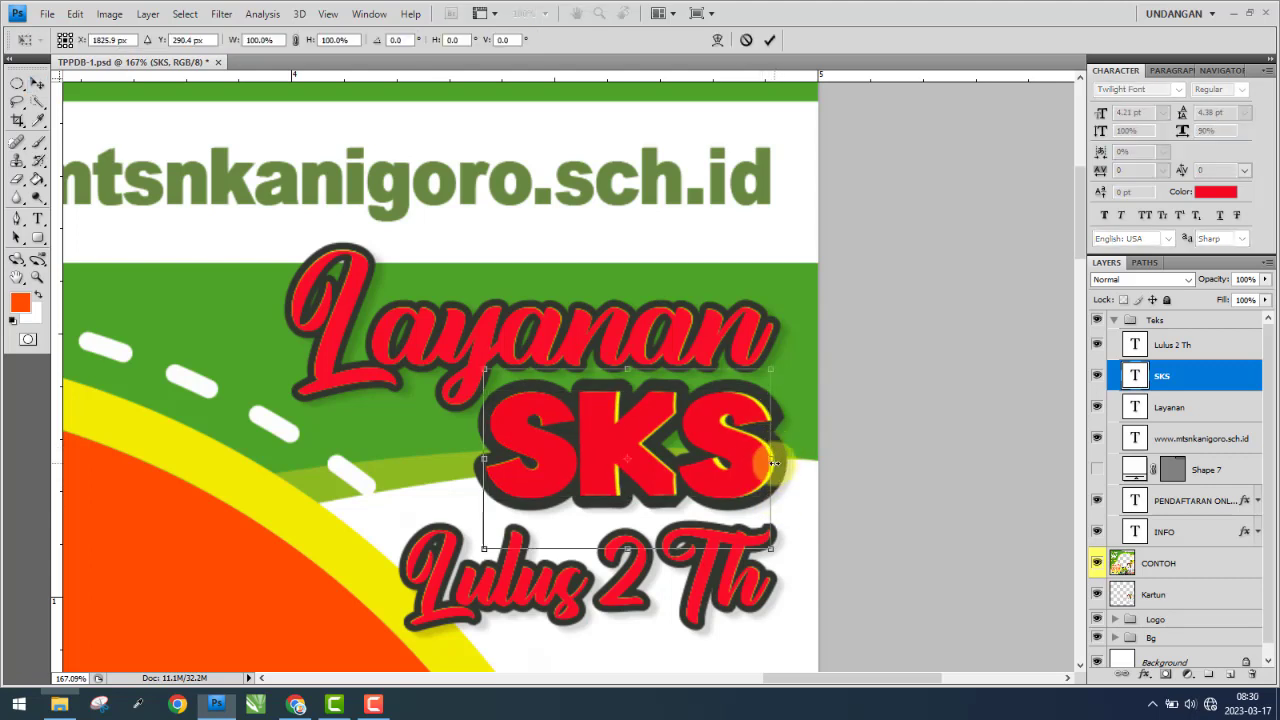
{"action": "left_click_drag", "start_coordinate": [775, 458], "coordinate": [780, 468]}
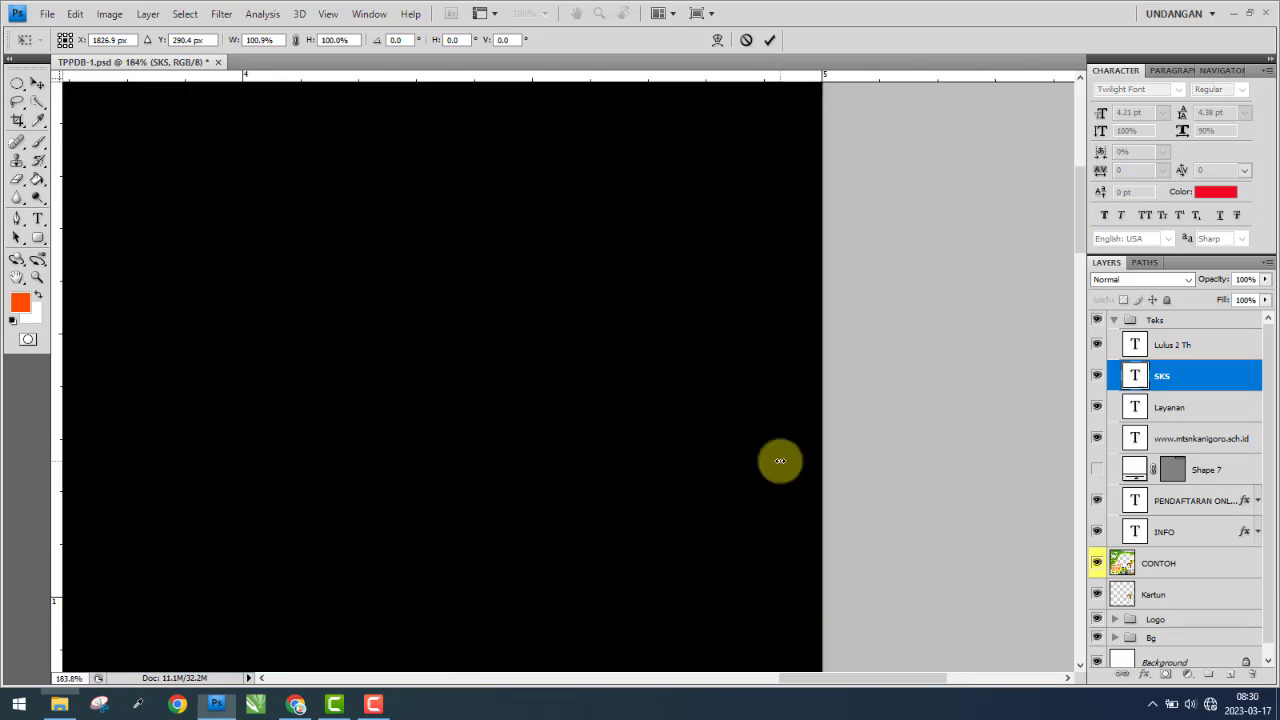
{"action": "scroll", "coordinate": [782, 468], "scroll_direction": "up", "scroll_amount": 3}
{"action": "scroll", "coordinate": [780, 461], "scroll_direction": "up", "scroll_amount": 2}
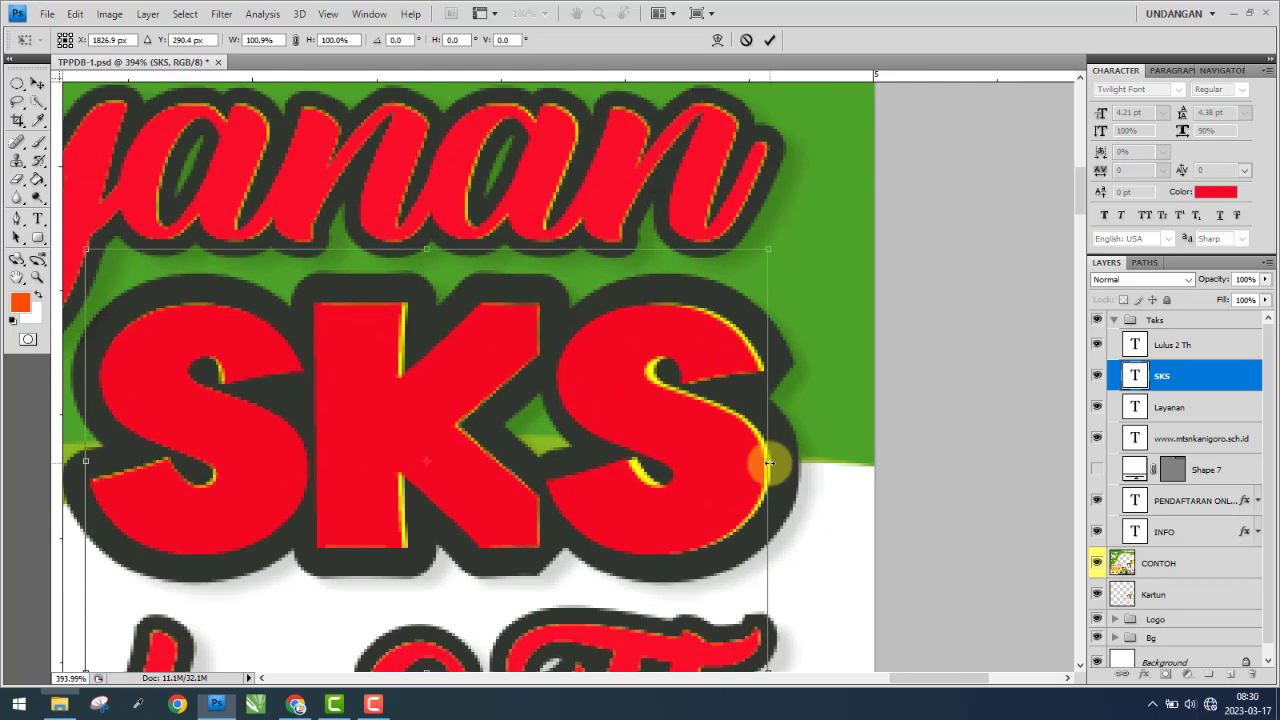
{"action": "left_click_drag", "start_coordinate": [776, 463], "coordinate": [777, 465]}
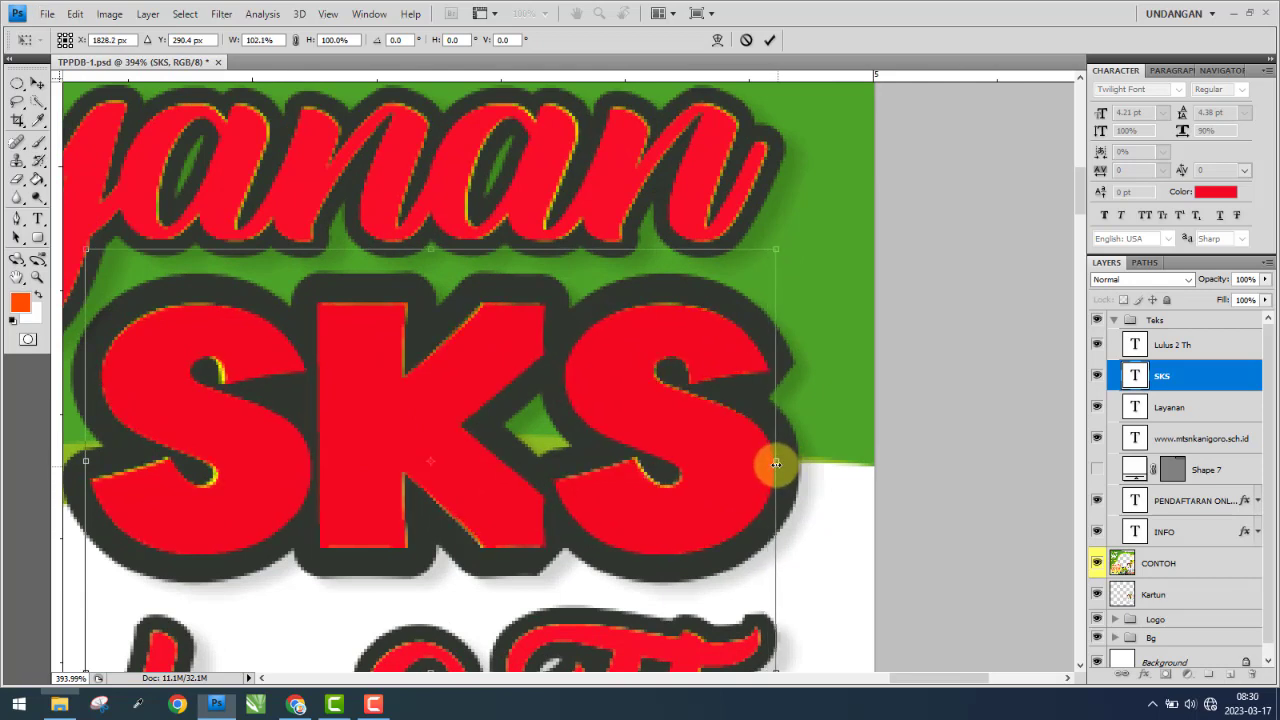
{"action": "left_click_drag", "start_coordinate": [776, 463], "coordinate": [776, 463]}
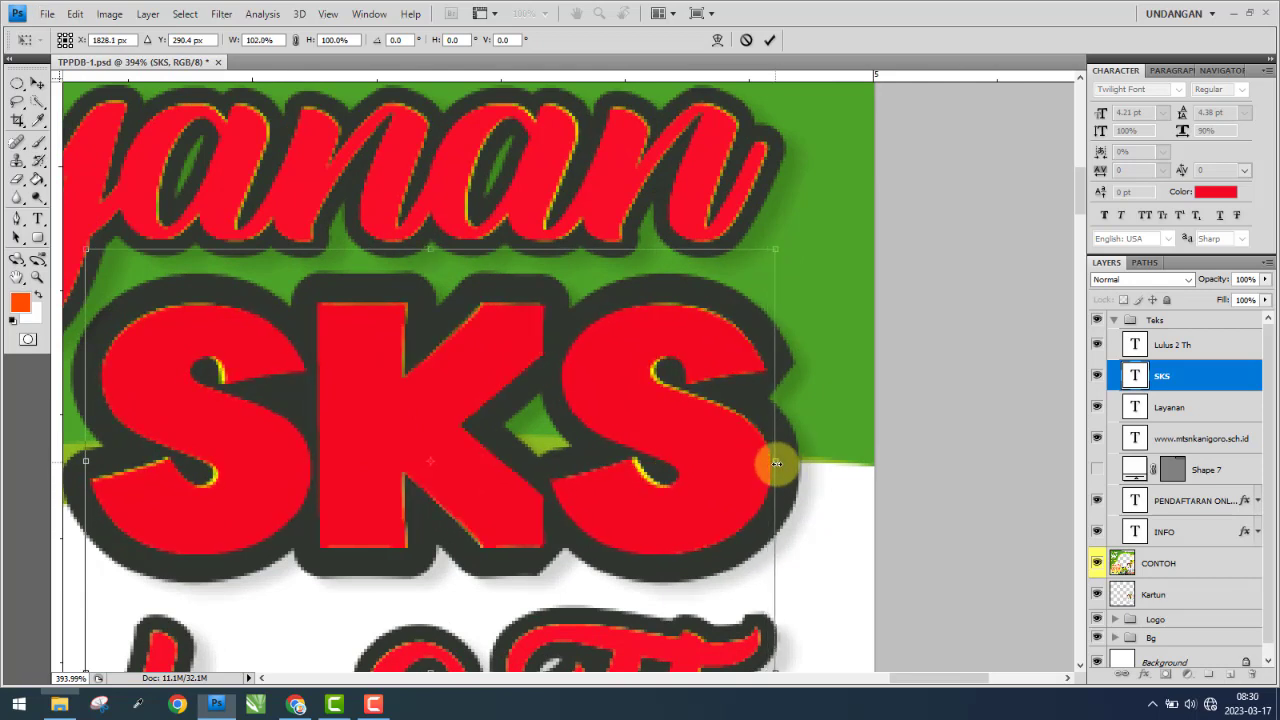
{"action": "key", "text": "Return"}
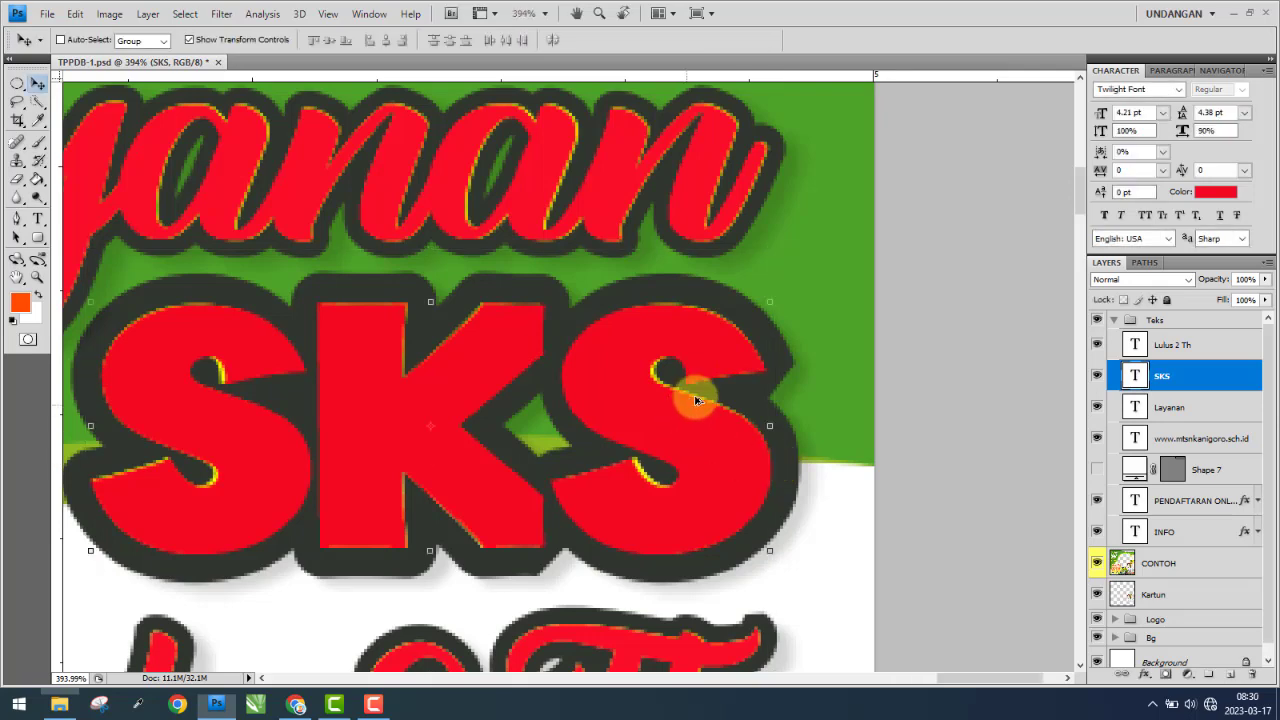
{"action": "scroll", "coordinate": [700, 402], "scroll_direction": "down", "scroll_amount": 2}
{"action": "scroll", "coordinate": [707, 407], "scroll_direction": "down", "scroll_amount": 2}
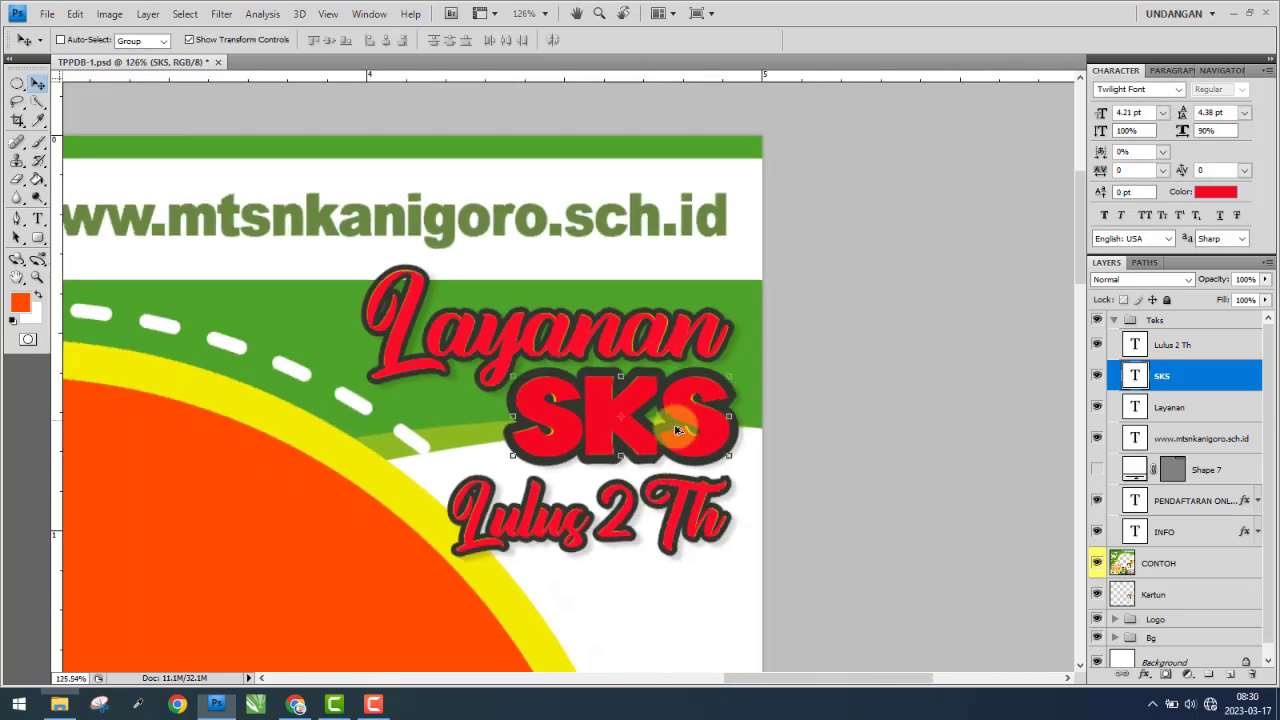
{"action": "scroll", "coordinate": [657, 460], "scroll_direction": "up", "scroll_amount": 1}
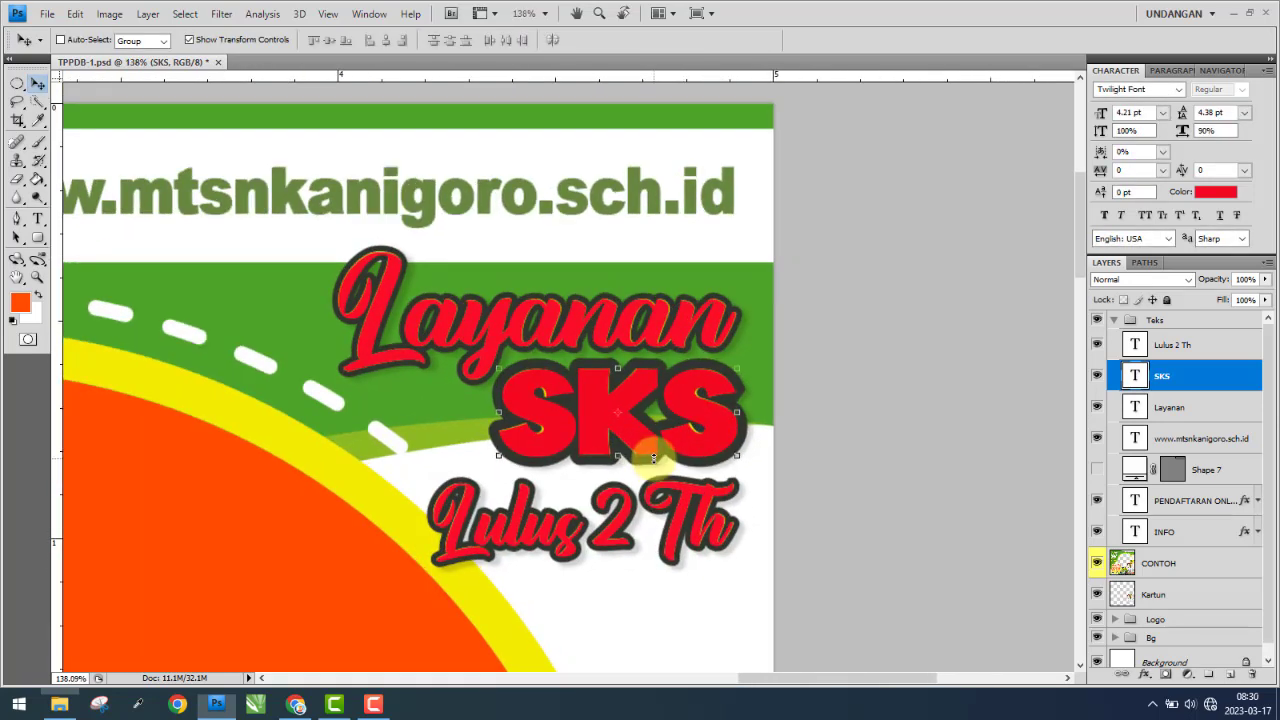
{"action": "scroll", "coordinate": [640, 450], "scroll_direction": "up", "scroll_amount": 1}
{"action": "scroll", "coordinate": [560, 400], "scroll_direction": "up", "scroll_amount": 1}
{"action": "key", "text": "alt"}
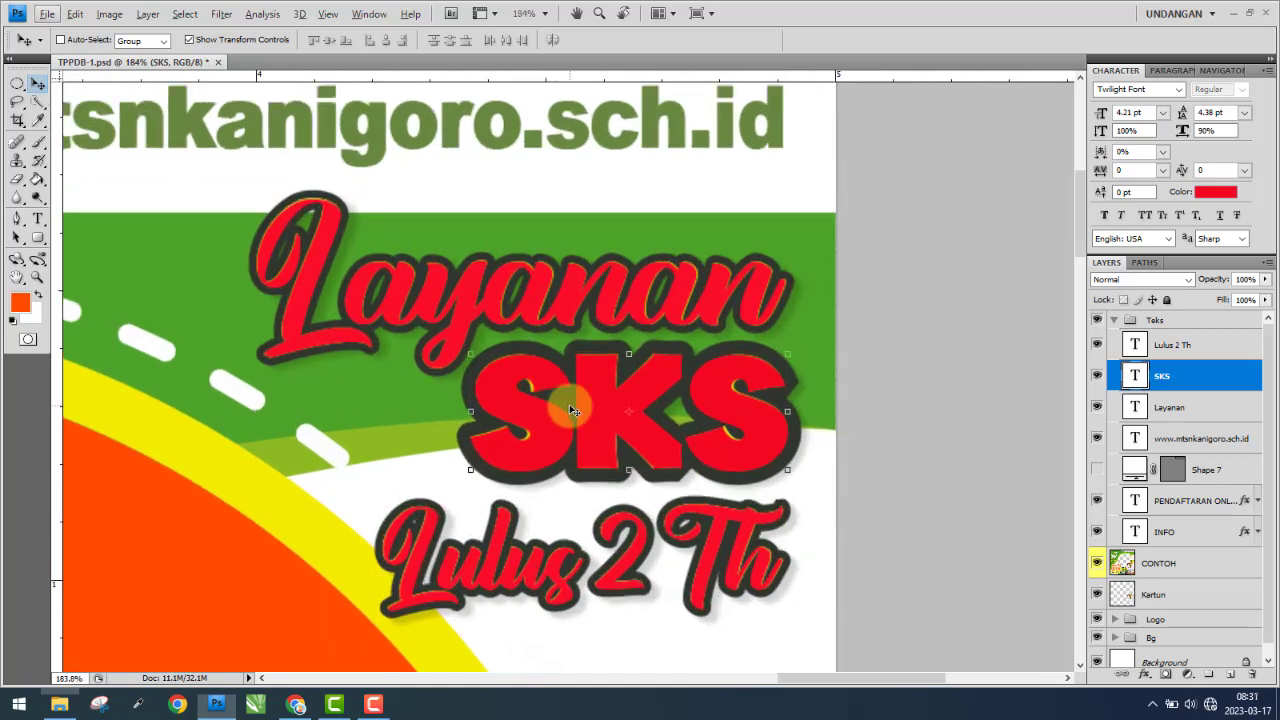
{"action": "left_click_drag", "start_coordinate": [600, 395], "coordinate": [600, 376]}
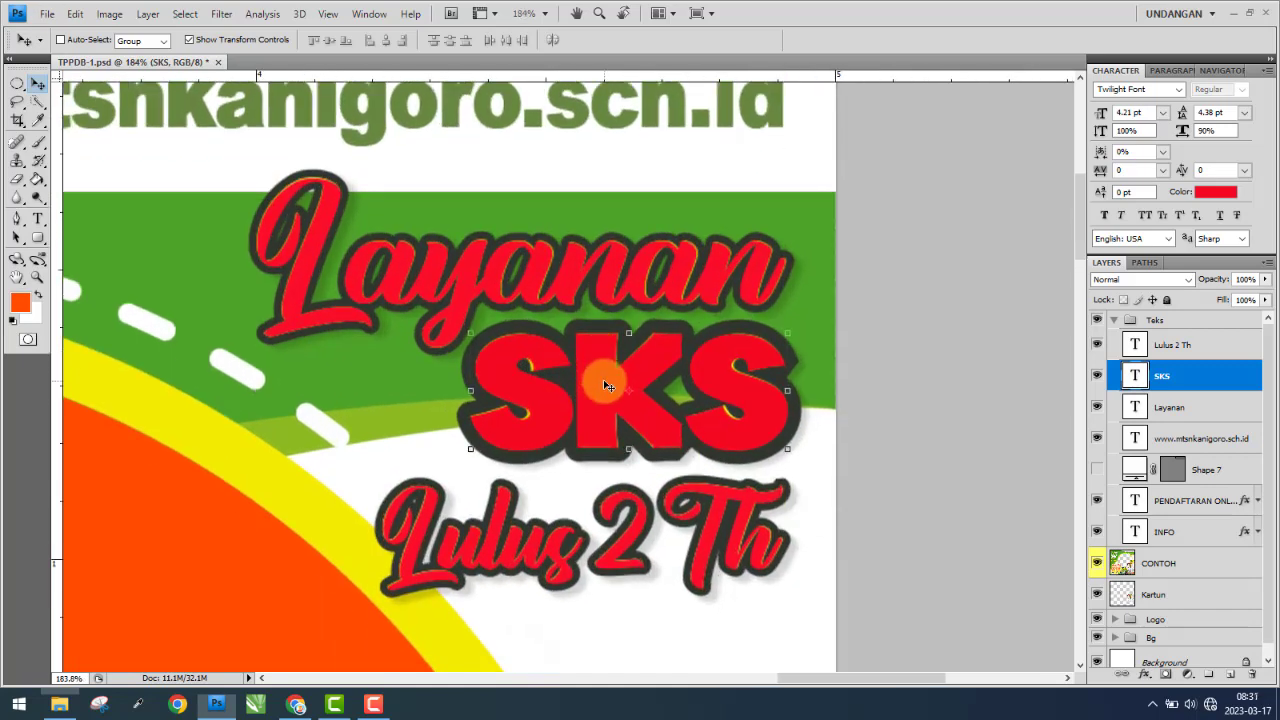
- Set the Layanan text colour to the yellow sampled from its lettering
{"action": "left_click", "coordinate": [1127, 410]}
{"action": "left_click", "coordinate": [1097, 408]}
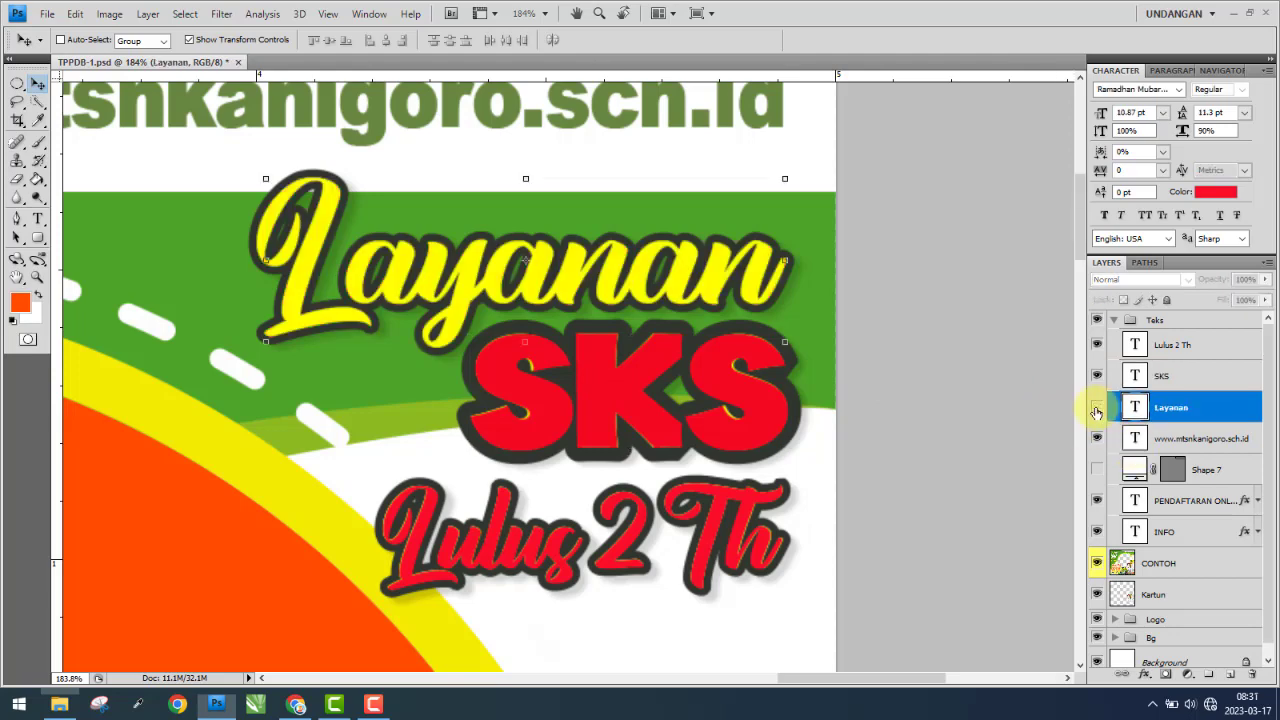
{"action": "left_click", "coordinate": [1208, 192]}
{"action": "left_click", "coordinate": [553, 268]}
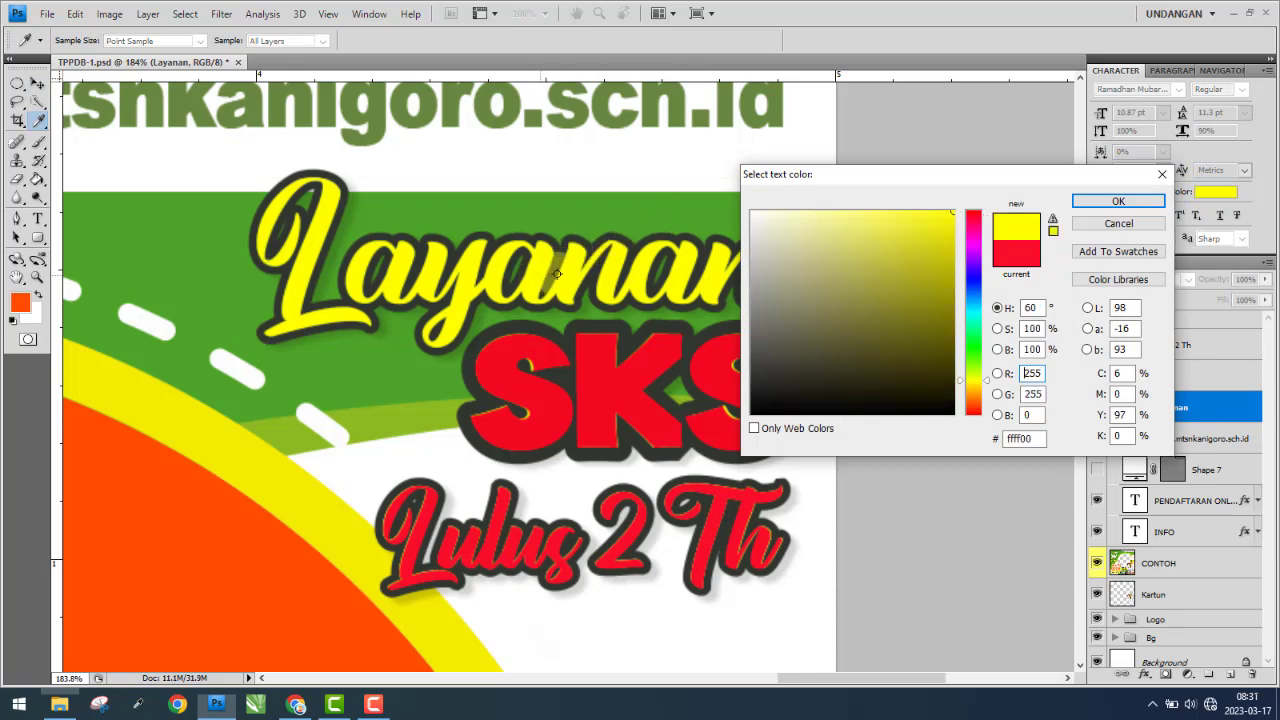
{"action": "left_click", "coordinate": [1118, 201]}
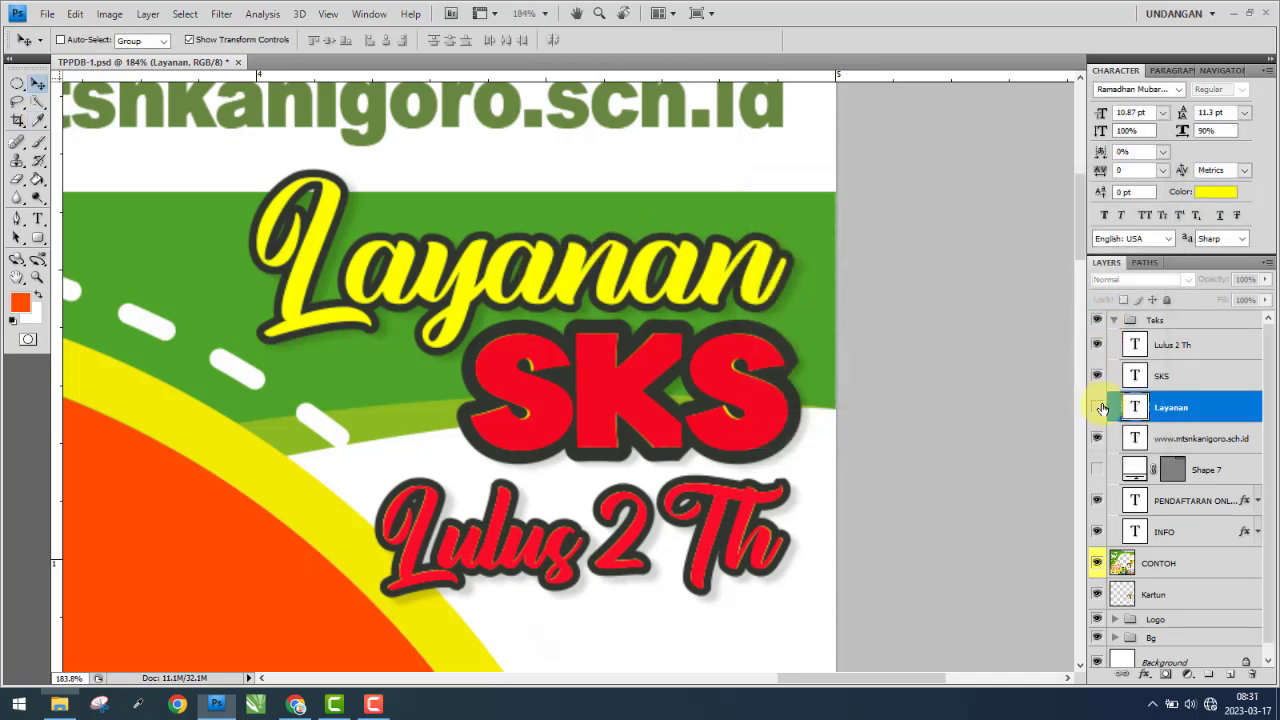
{"action": "left_click", "coordinate": [1097, 408]}
- Add a green Stroke effect to Layanan and set its size to 5 px
{"action": "double_click", "coordinate": [1210, 407]}
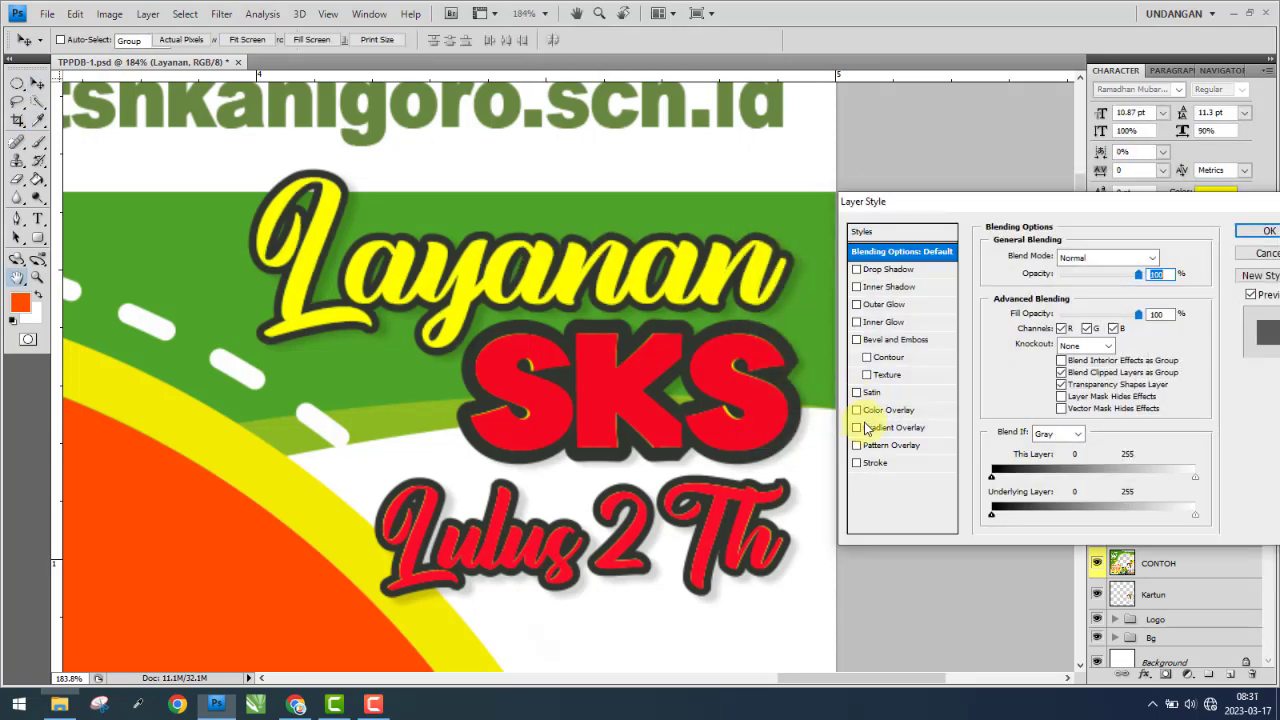
{"action": "left_click", "coordinate": [878, 466]}
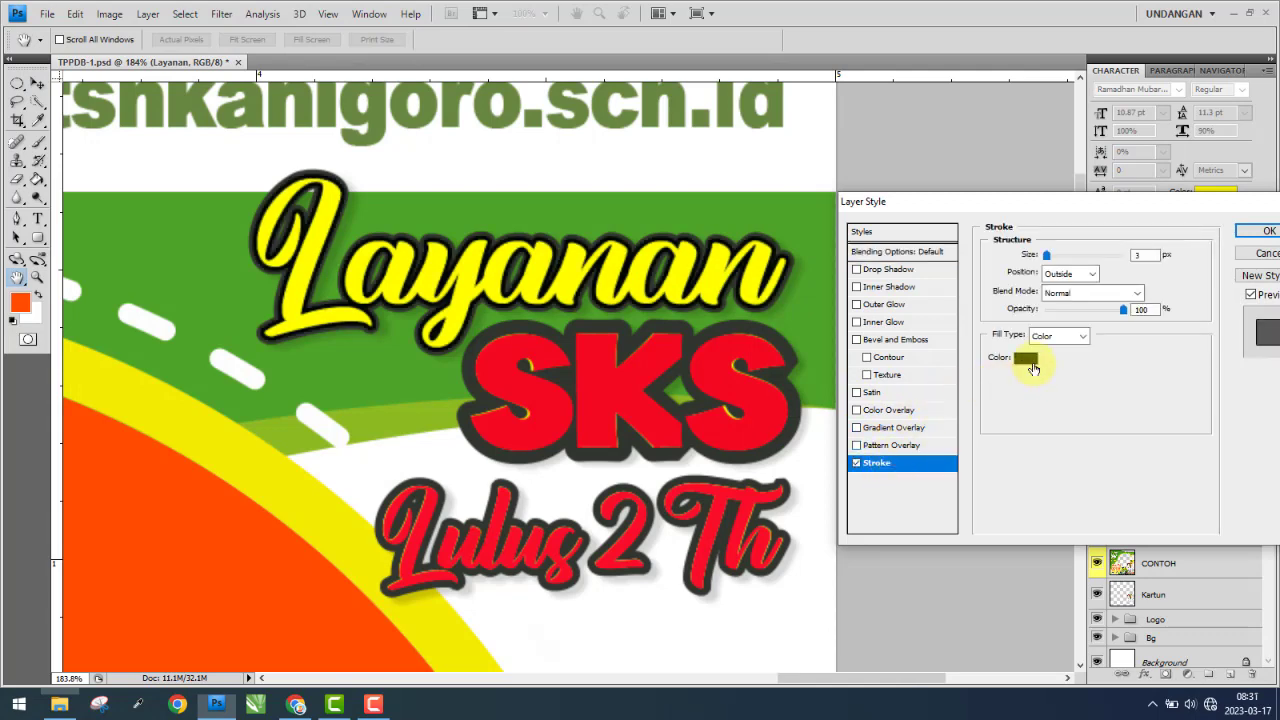
{"action": "left_click", "coordinate": [1026, 359]}
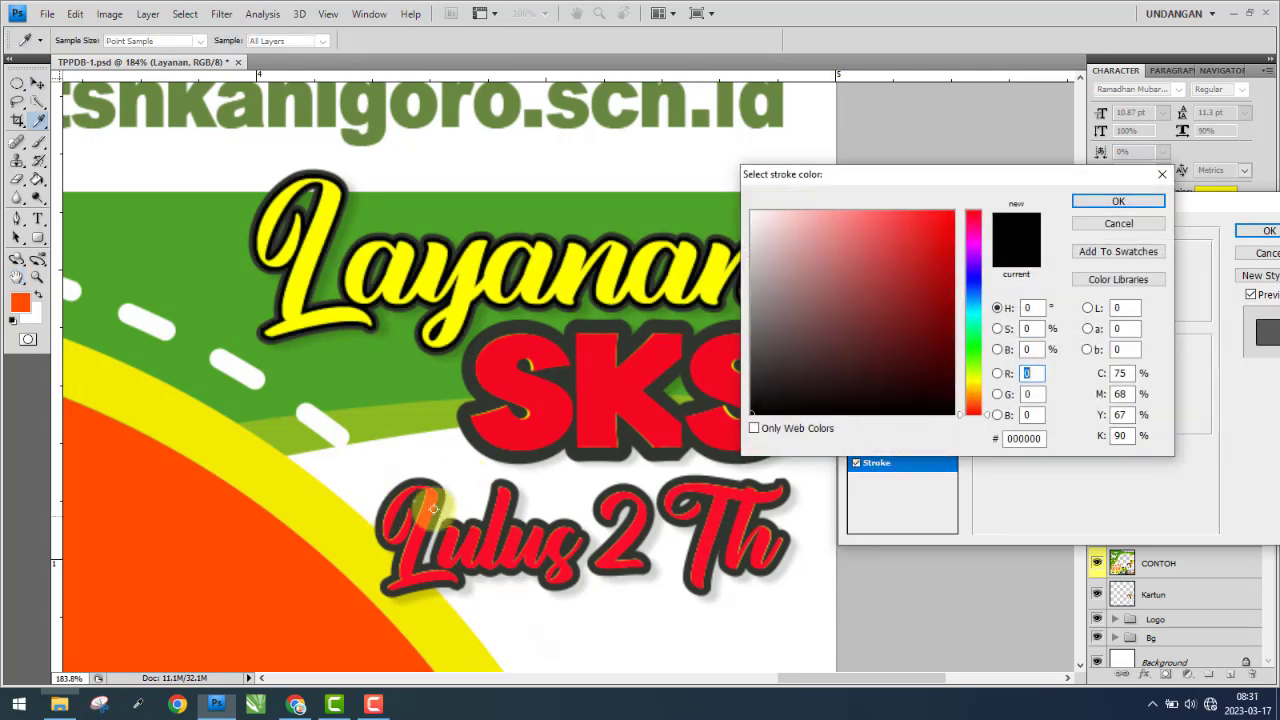
{"action": "left_click", "coordinate": [630, 411]}
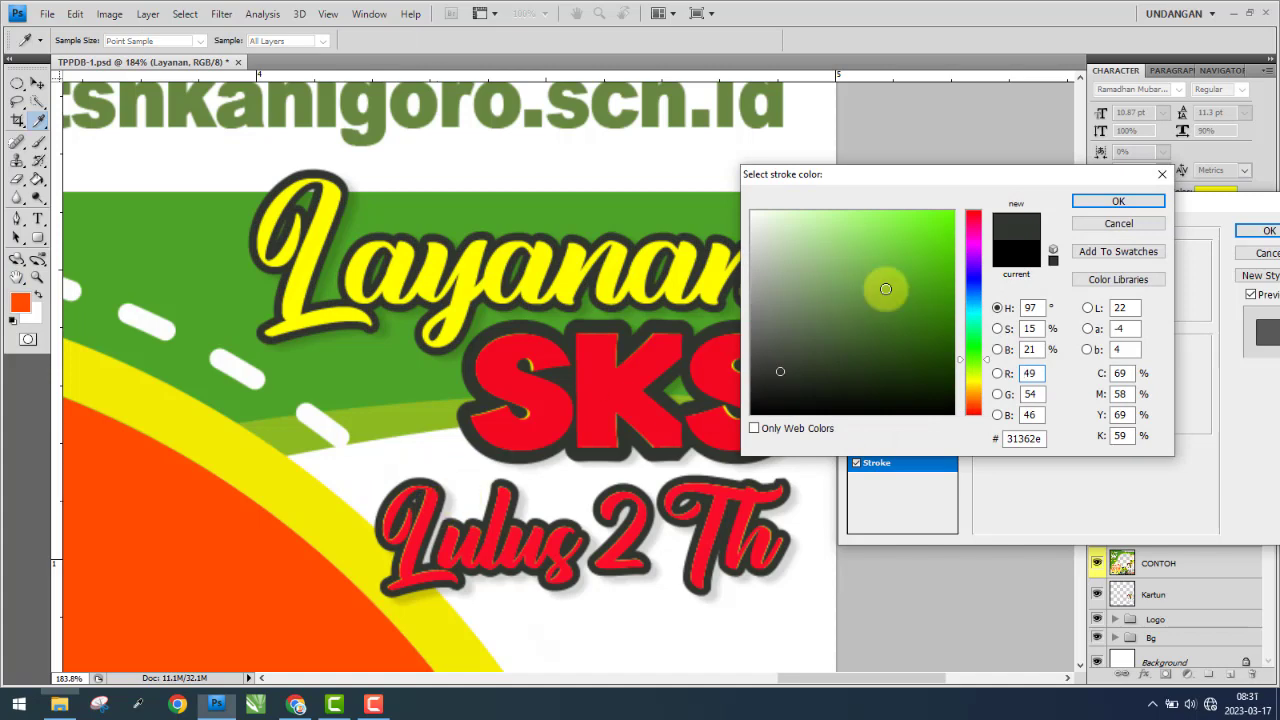
{"action": "left_click", "coordinate": [951, 231]}
{"action": "left_click", "coordinate": [1118, 201]}
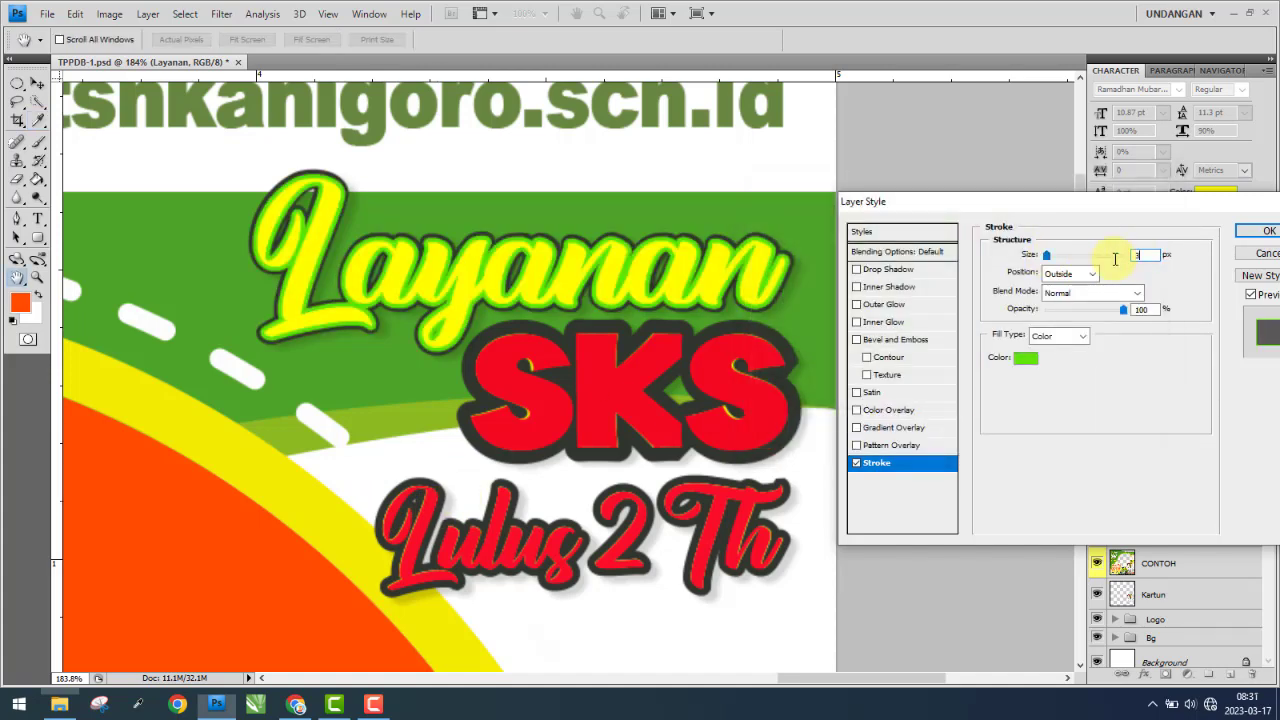
{"action": "type", "text": "5"}
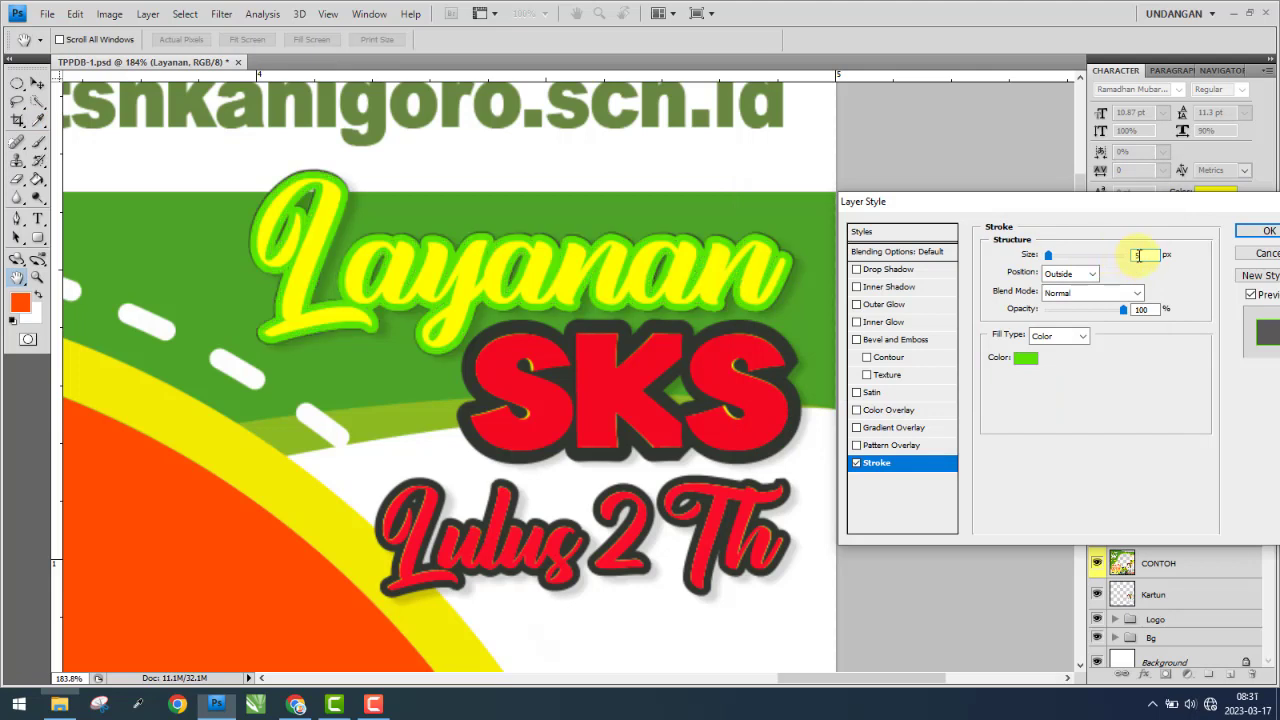
{"action": "type", "text": "6"}
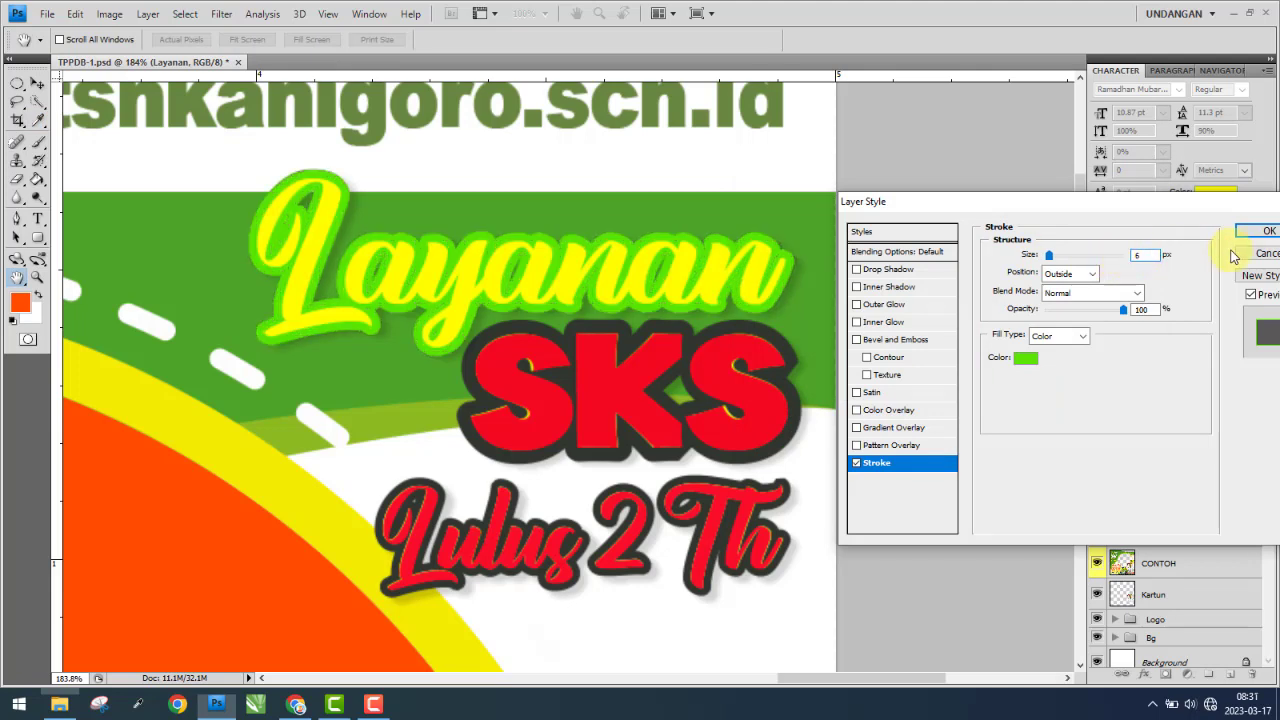
{"action": "type", "text": "5"}
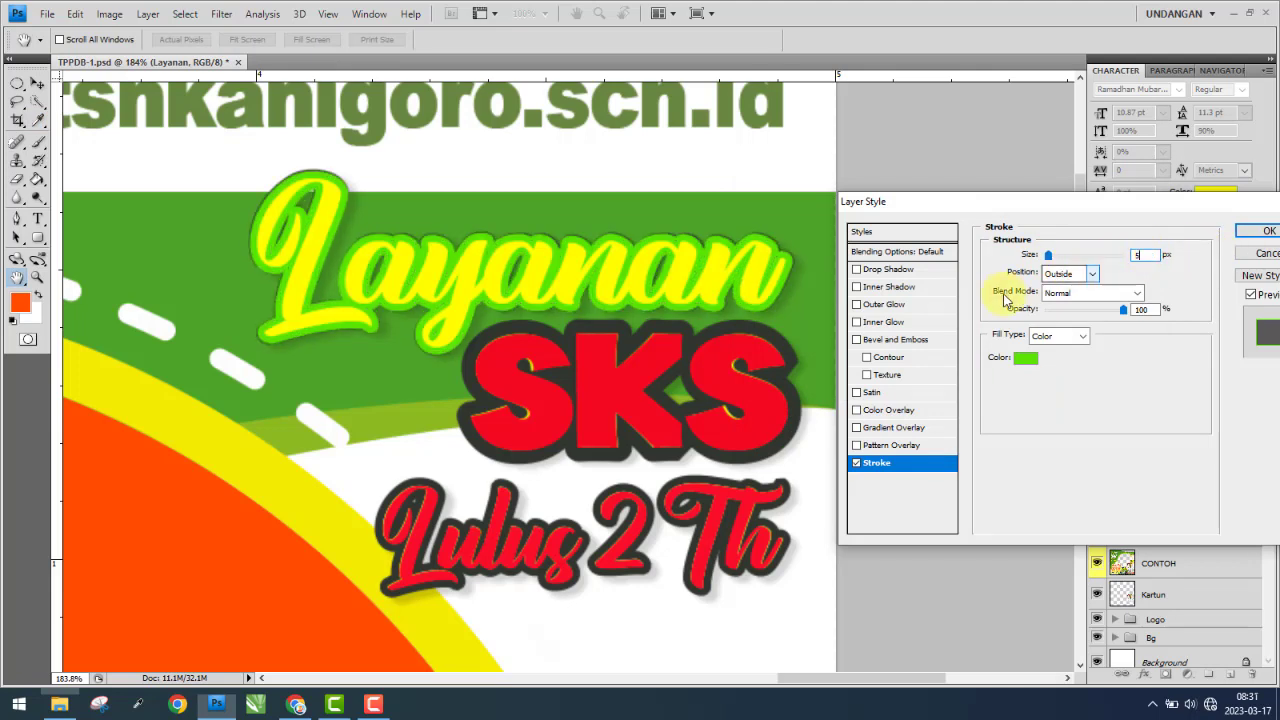
- Change the Layanan stroke colour to the dark grey sampled from the SKS outline
{"action": "left_click", "coordinate": [1018, 358]}
{"action": "left_click", "coordinate": [507, 527]}
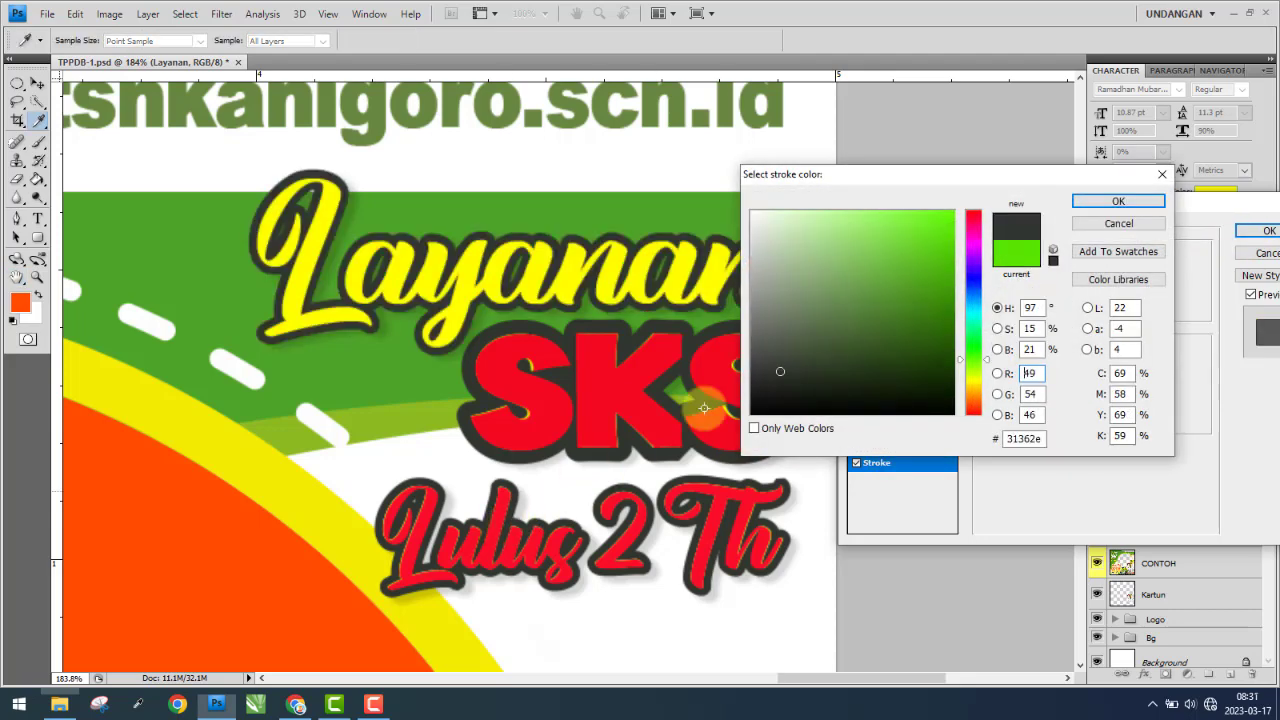
{"action": "left_click", "coordinate": [1118, 201]}
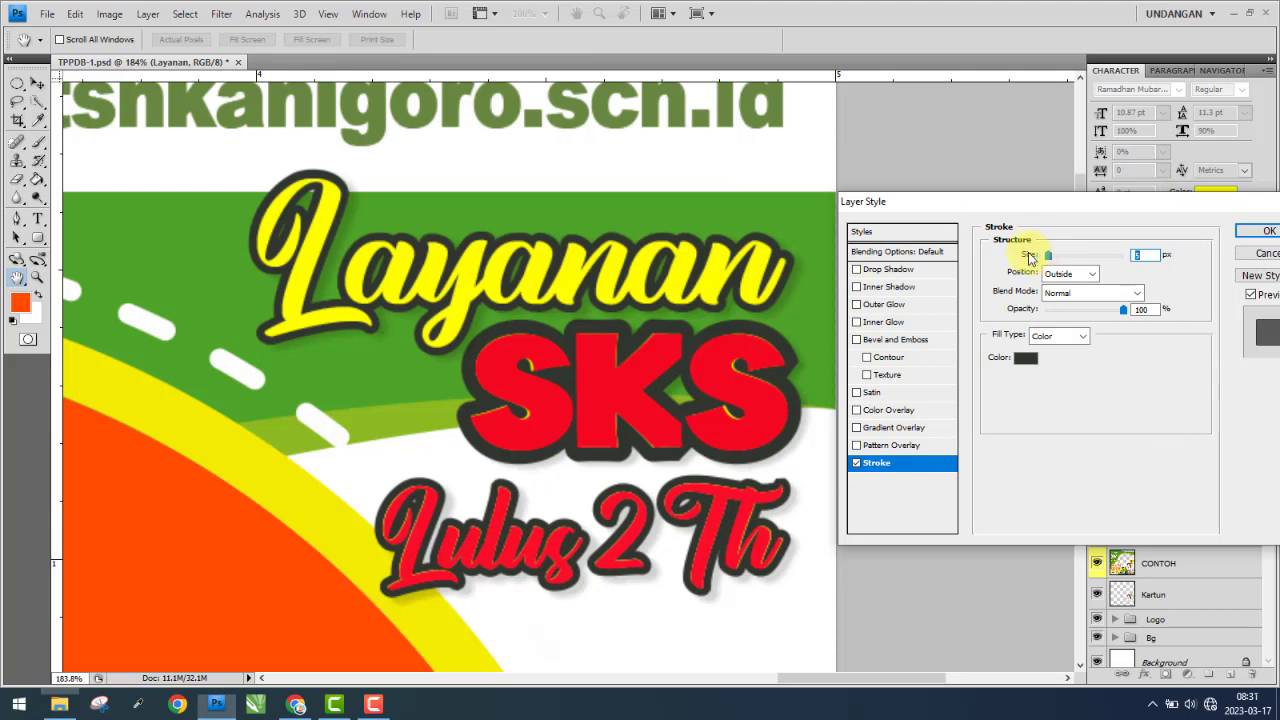
{"action": "left_click", "coordinate": [1272, 233]}
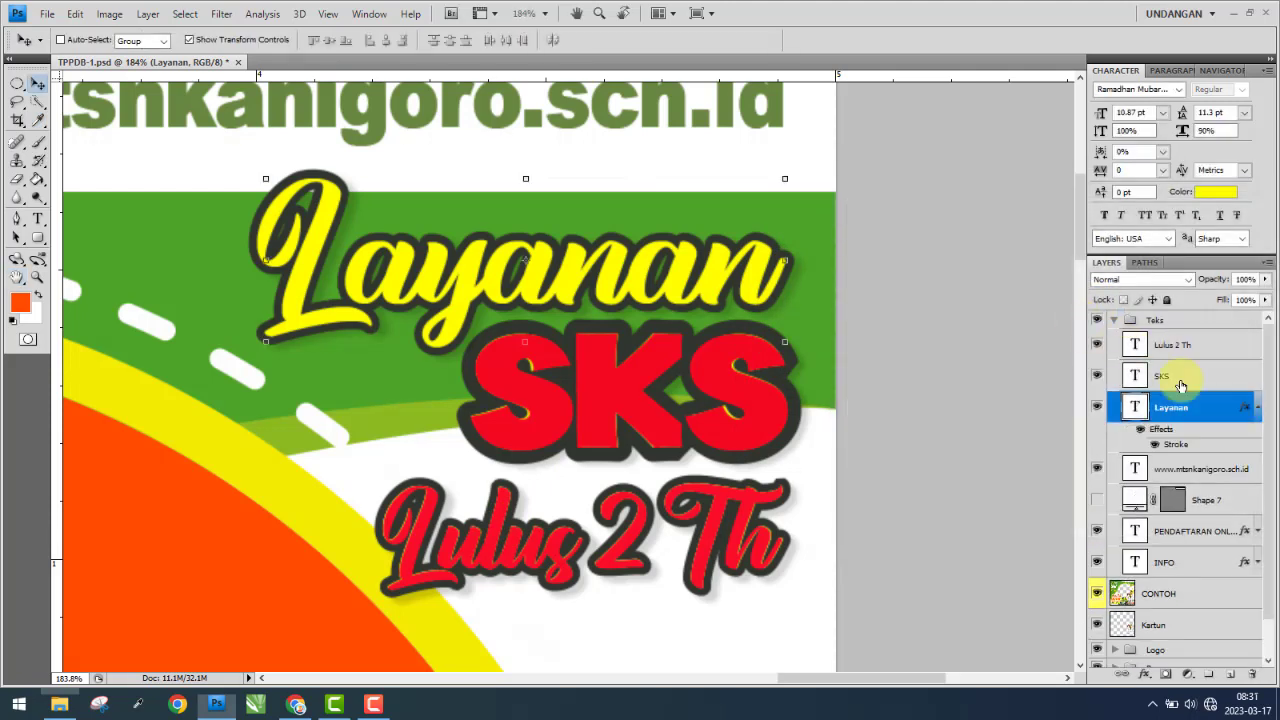
- Copy Layanan's outline effect onto Lulus 2 Th and recolour that line yellow
{"action": "left_click", "coordinate": [1257, 407]}
{"action": "left_click_drag", "start_coordinate": [1244, 406], "coordinate": [1227, 353]}
{"action": "left_click", "coordinate": [1240, 345]}
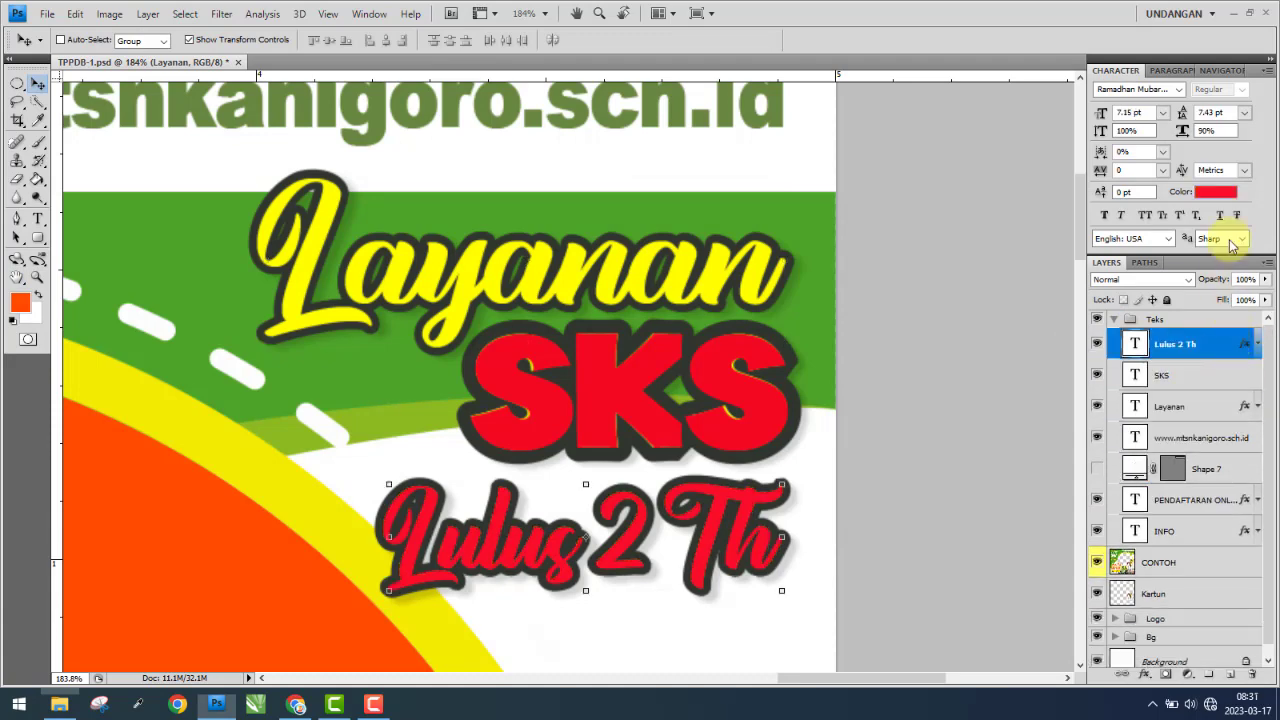
{"action": "left_click", "coordinate": [1215, 192]}
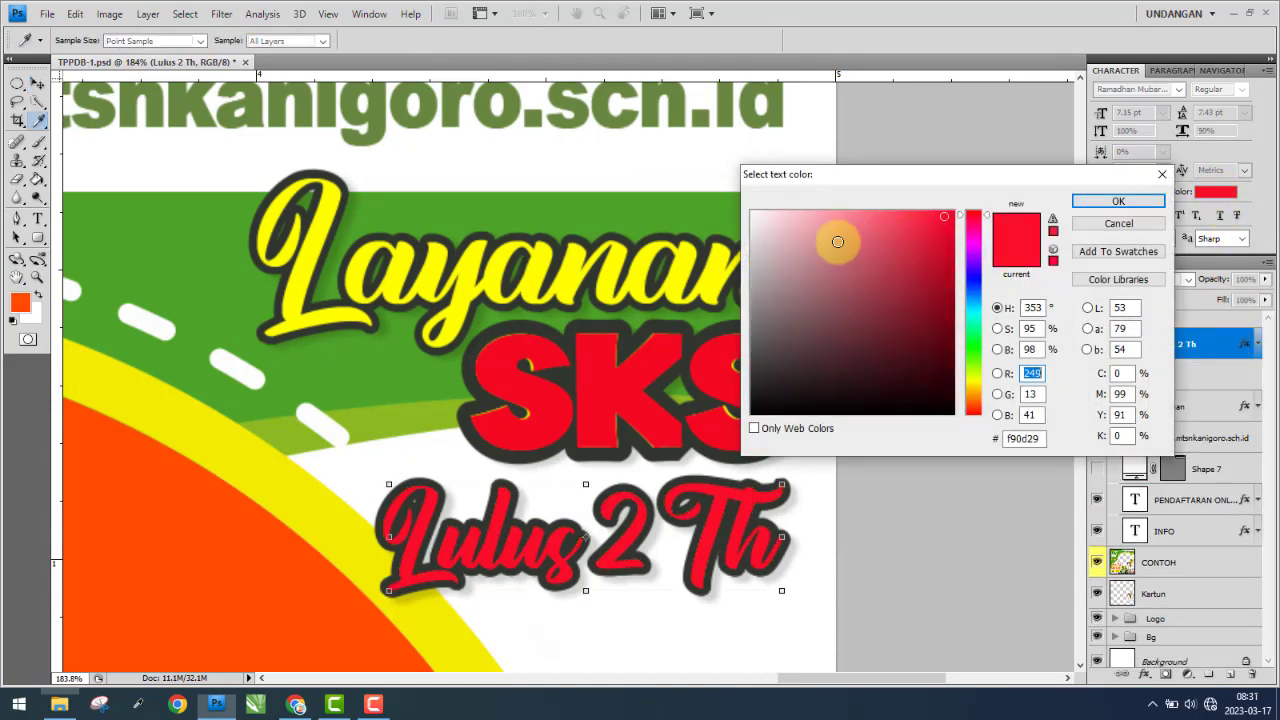
{"action": "left_click", "coordinate": [715, 279]}
{"action": "left_click", "coordinate": [1112, 201]}
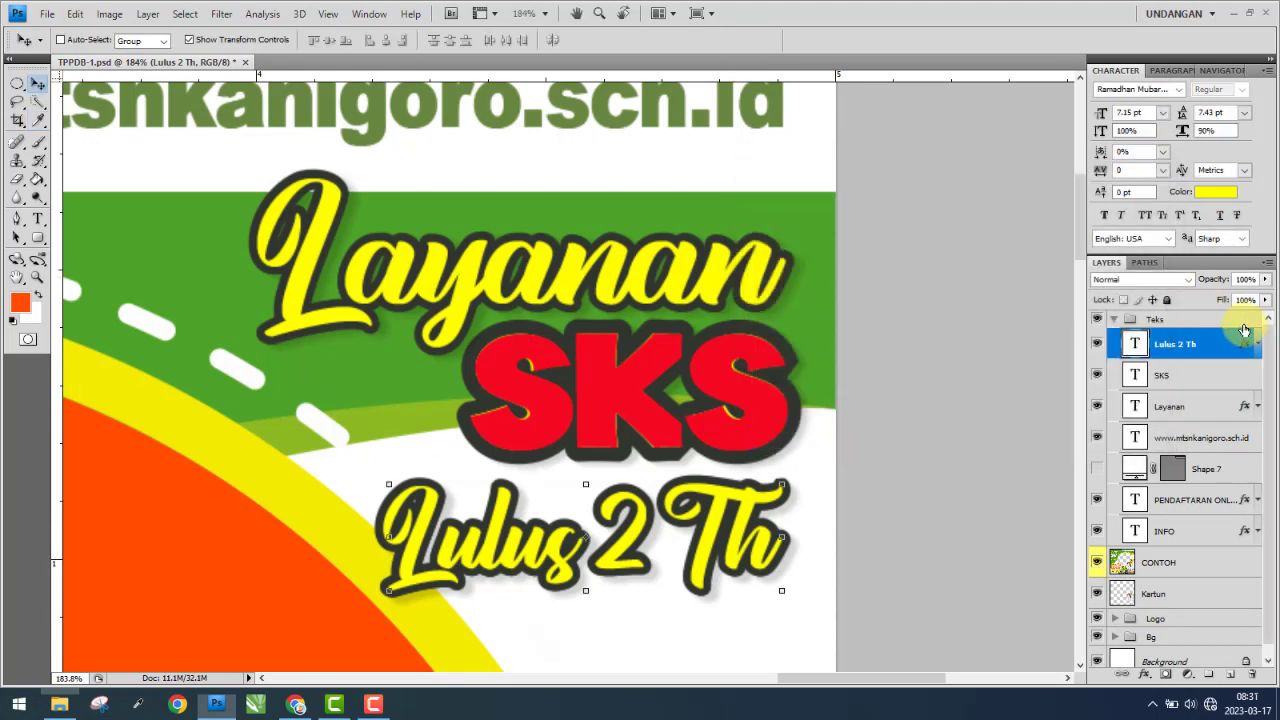
- Check beneath SKS, then copy the same outline effect onto the SKS layer
{"action": "left_click", "coordinate": [1195, 375]}
{"action": "left_click", "coordinate": [1097, 374]}
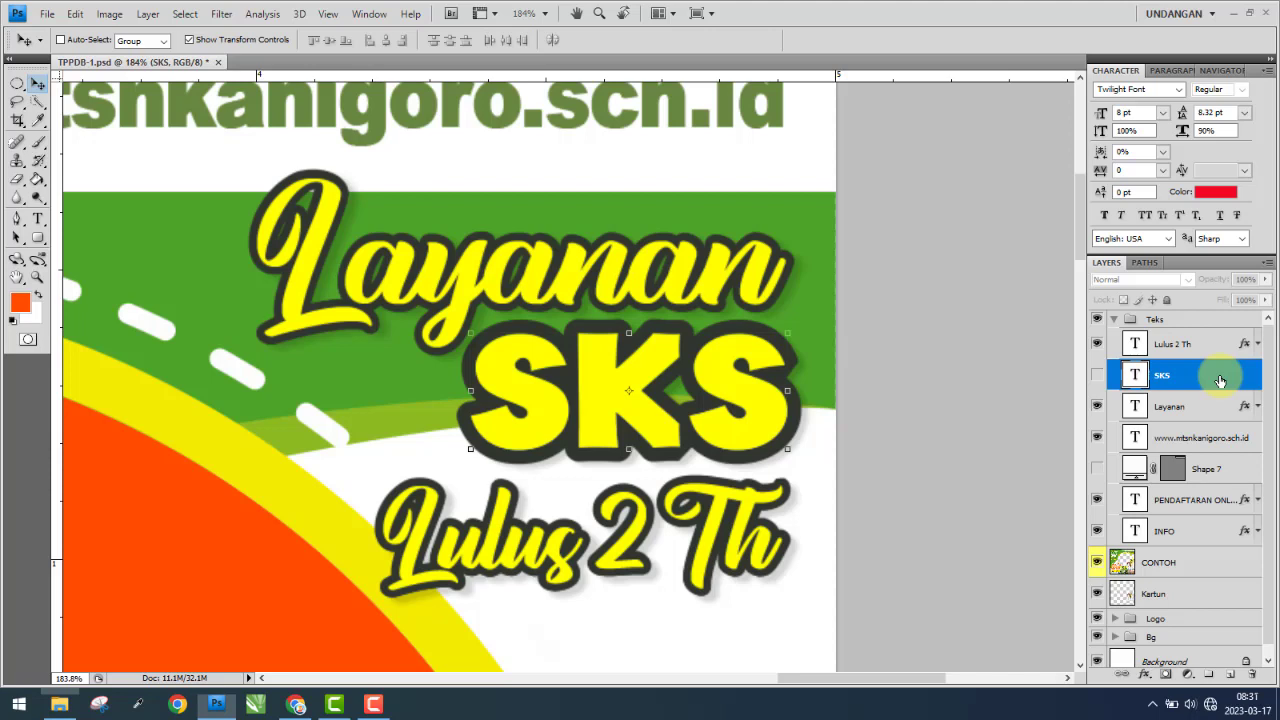
{"action": "left_click", "coordinate": [1097, 374]}
{"action": "left_click", "coordinate": [1240, 346]}
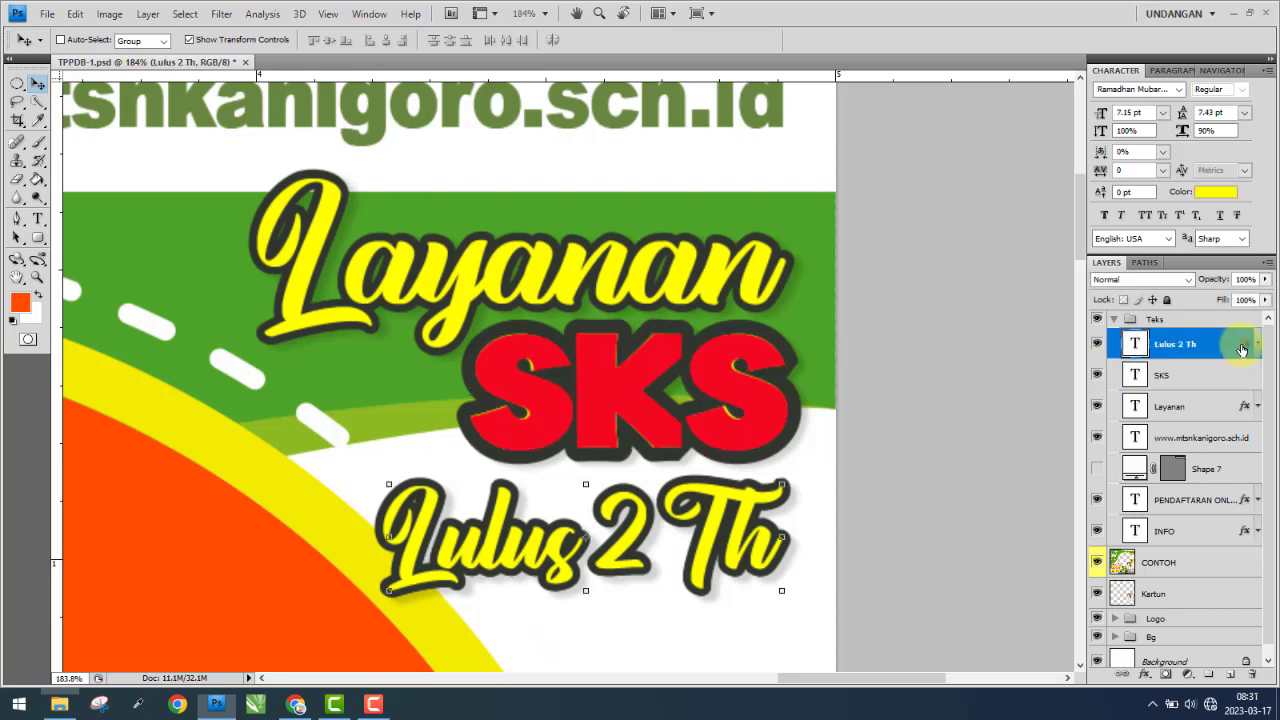
{"action": "left_click_drag", "start_coordinate": [1250, 346], "coordinate": [1247, 376]}
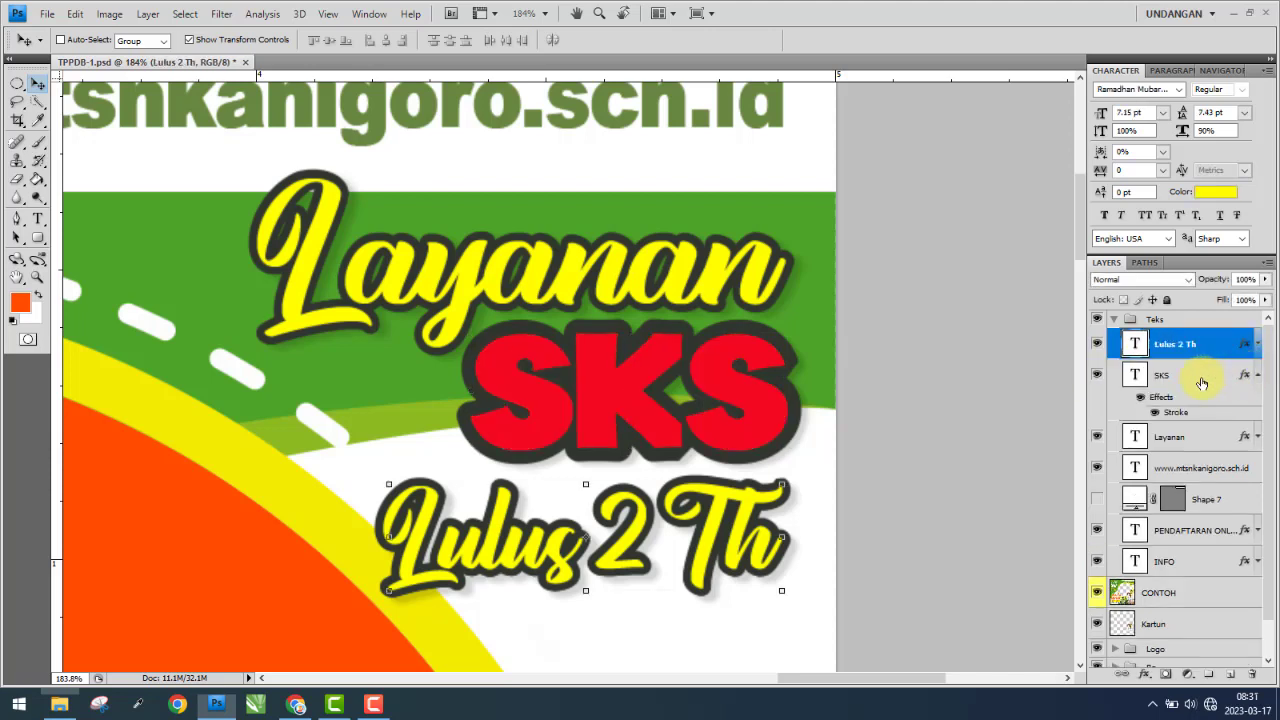
{"action": "left_click", "coordinate": [1201, 383]}
{"action": "left_click", "coordinate": [1257, 374]}
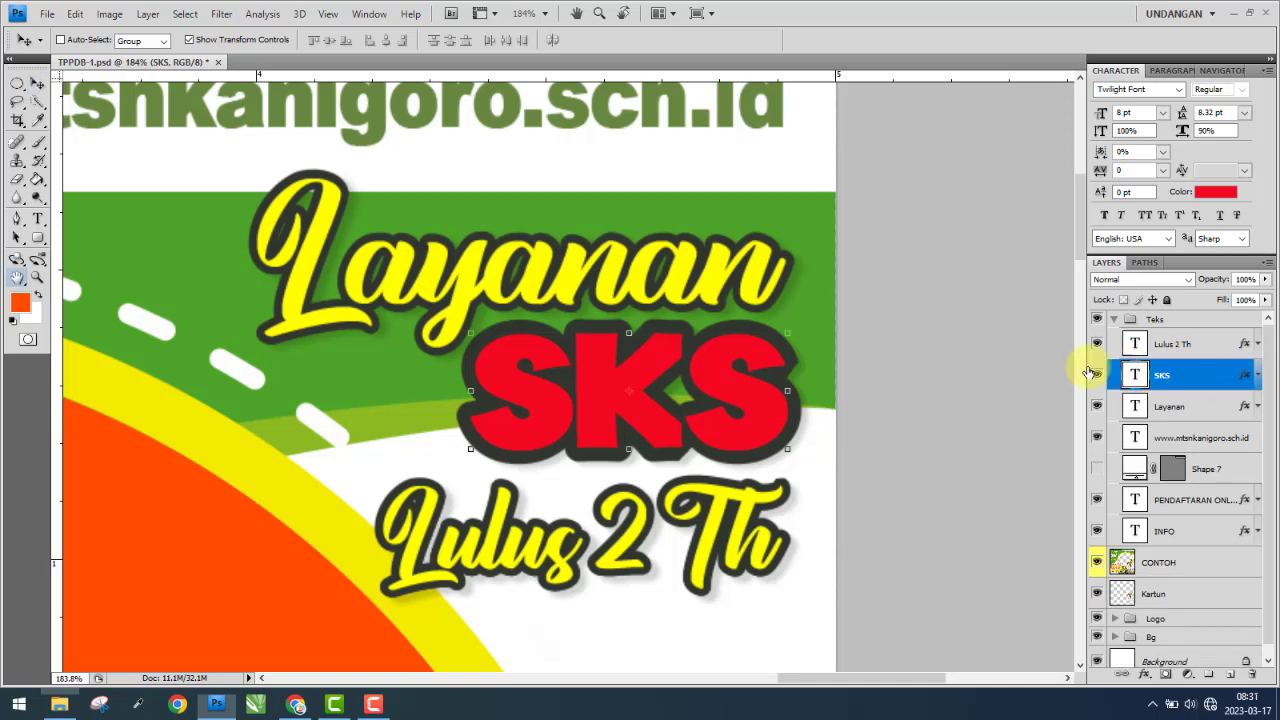
- Try a bright green, 10 px stroke on the SKS text
{"action": "double_click", "coordinate": [1210, 375]}
{"action": "left_click", "coordinate": [877, 462]}
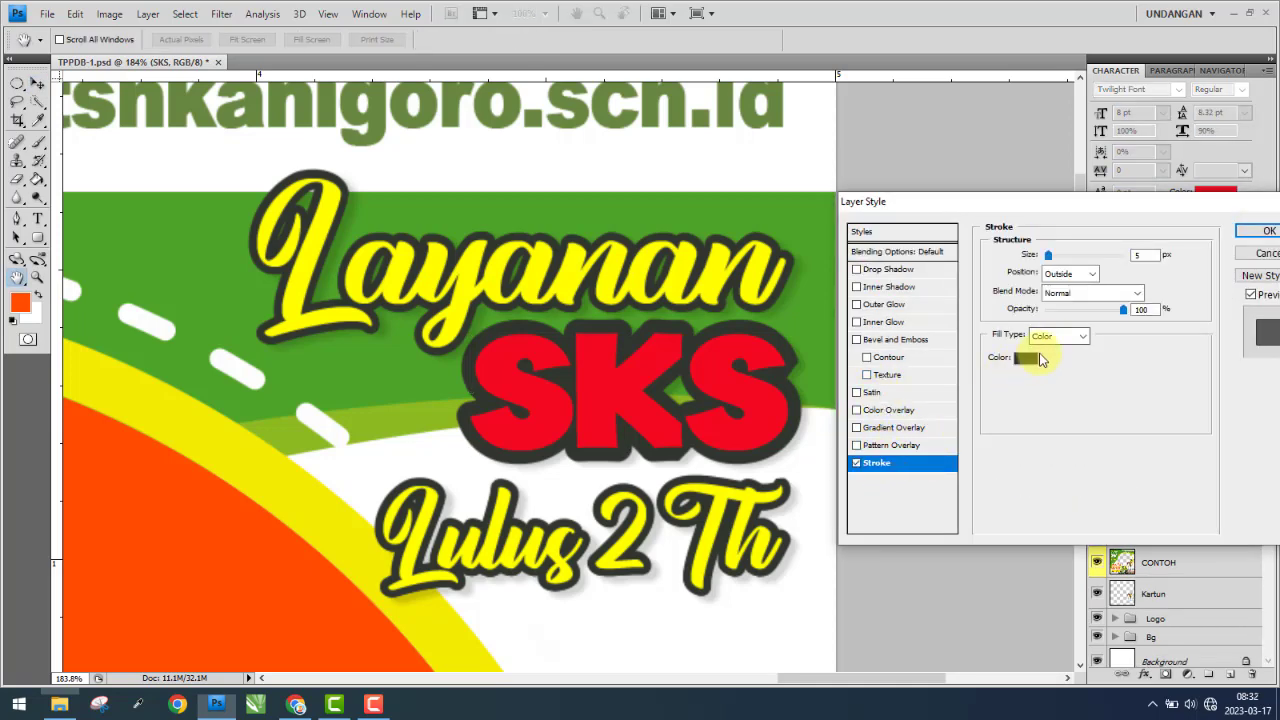
{"action": "left_click", "coordinate": [1038, 357]}
{"action": "left_click", "coordinate": [911, 228]}
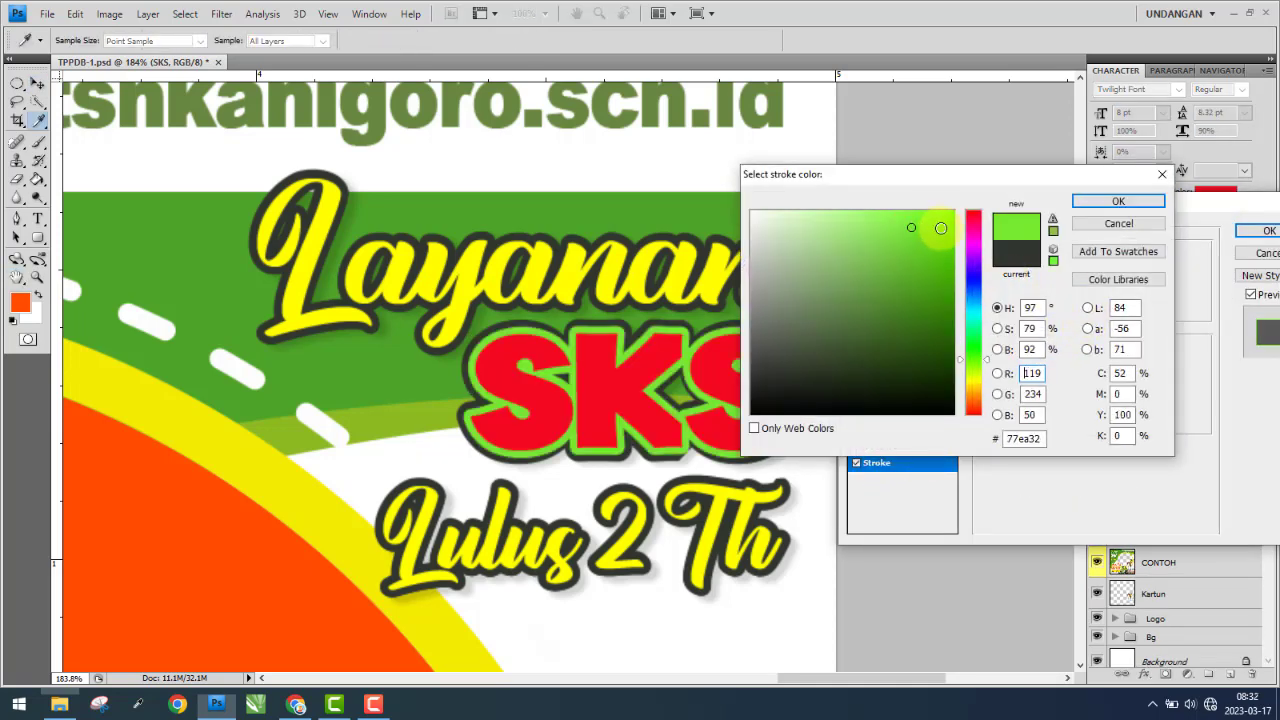
{"action": "left_click", "coordinate": [1116, 202]}
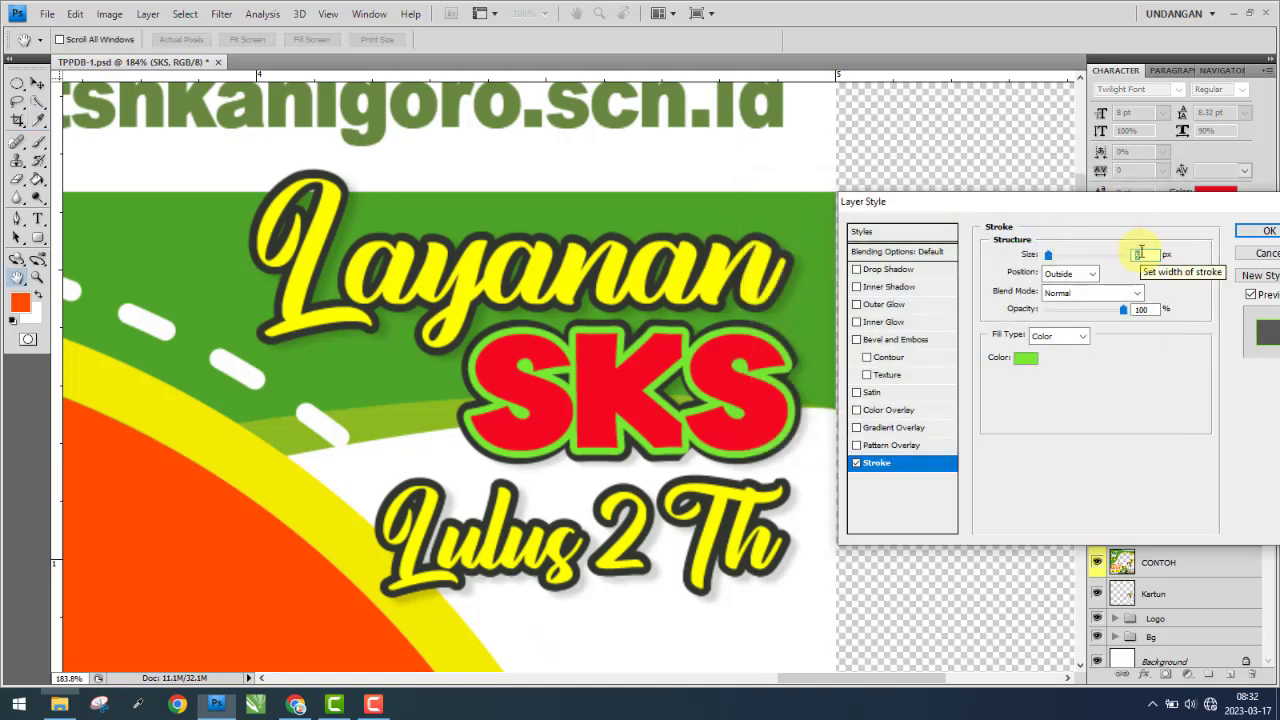
{"action": "type", "text": "10"}
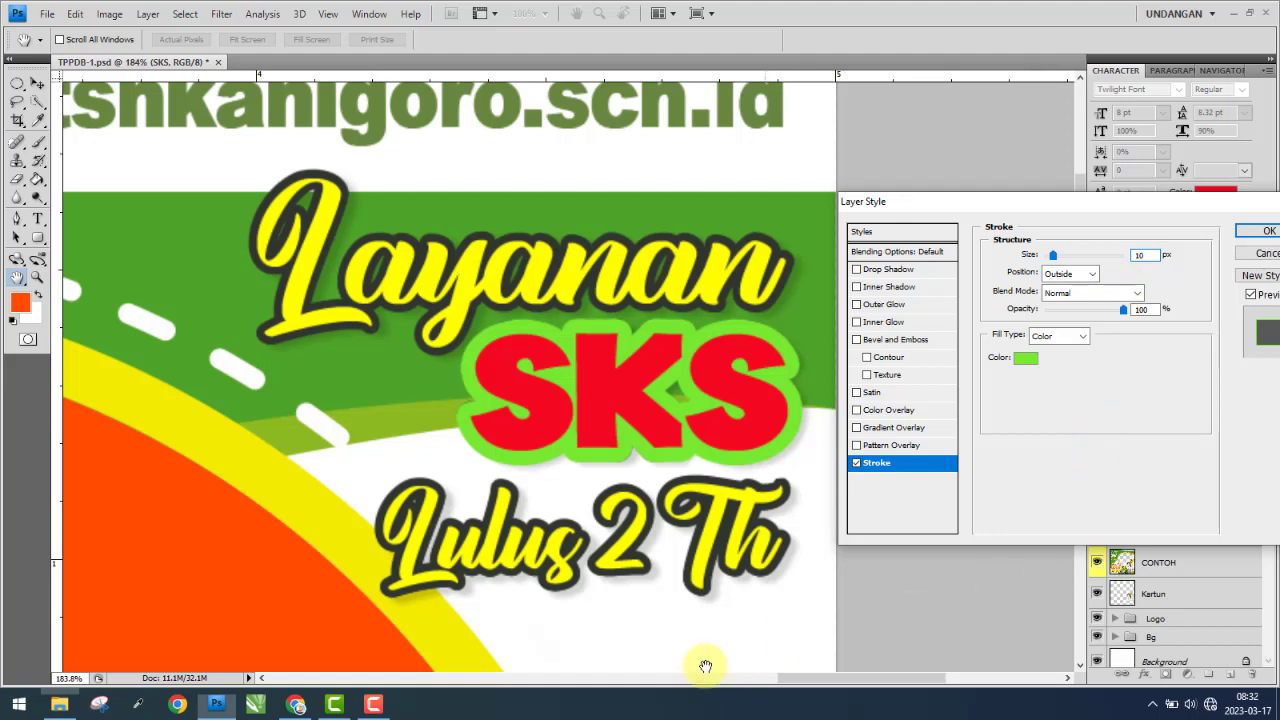
{"action": "left_click", "coordinate": [373, 704]}
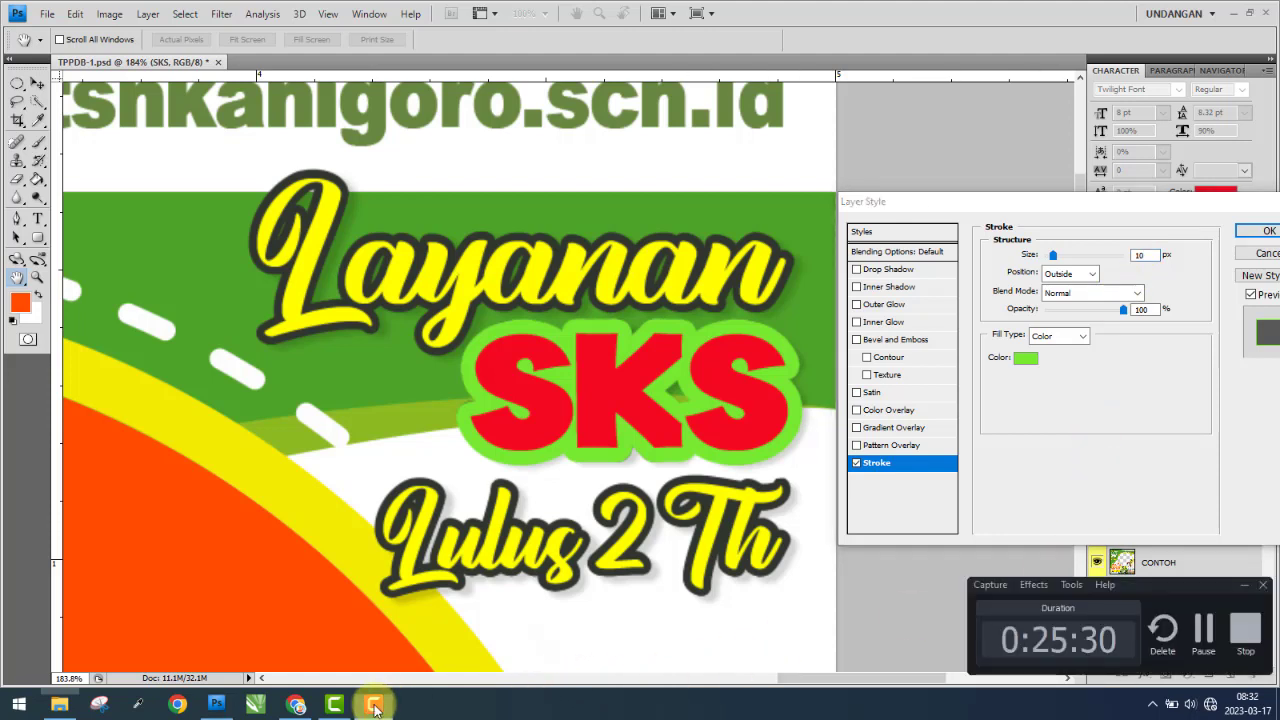
{"action": "left_click", "coordinate": [373, 704]}
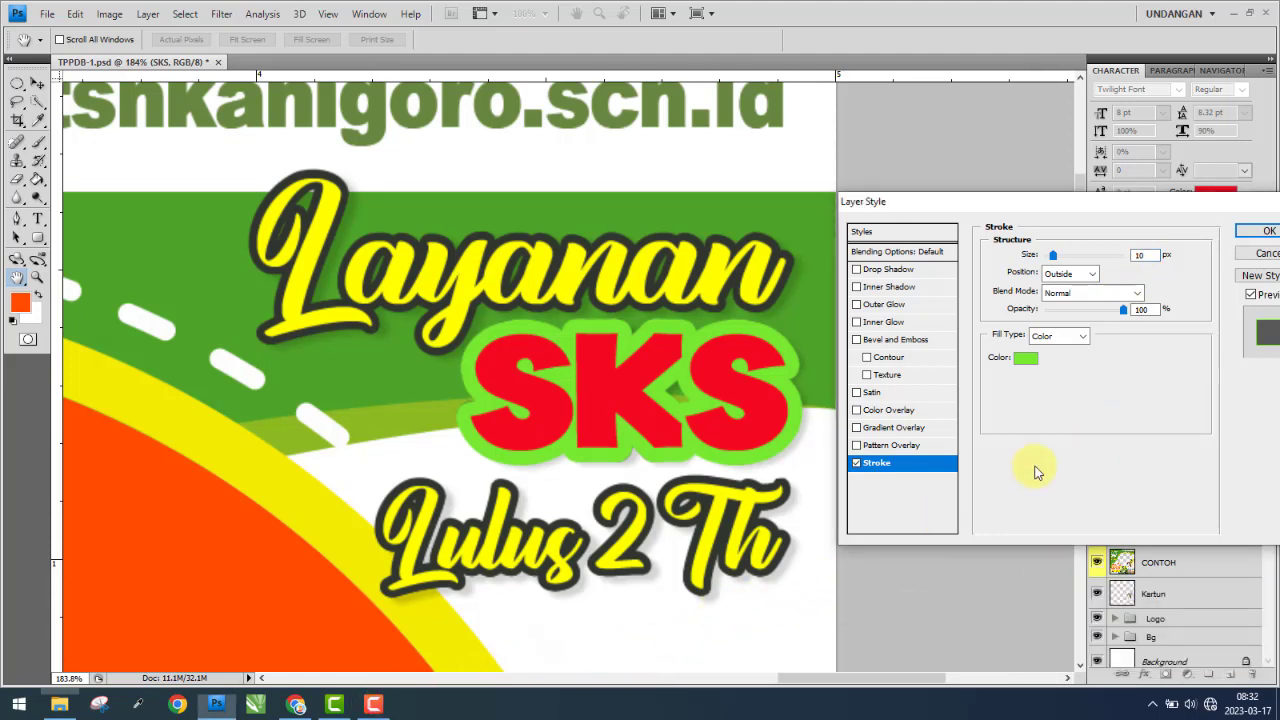
- Set the SKS stroke to 9 px with dark grey sampled from the existing outline
{"action": "double_click", "coordinate": [1143, 255]}
{"action": "type", "text": "9"}
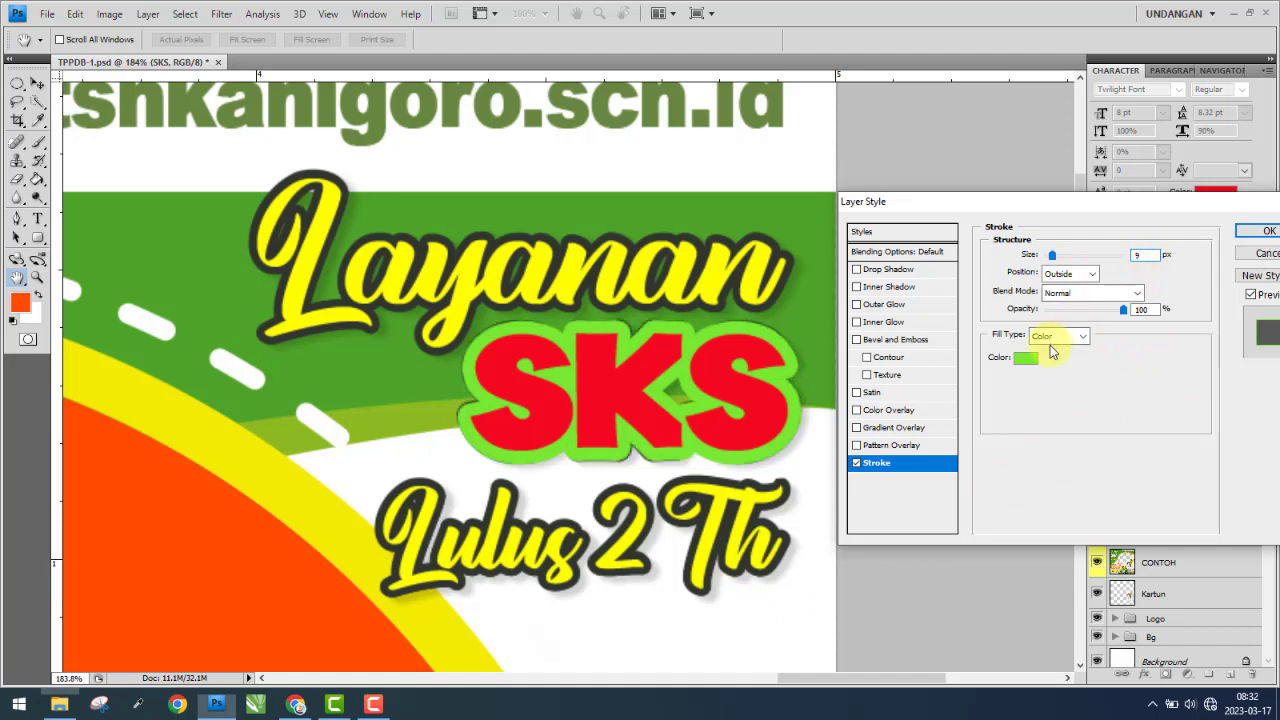
{"action": "left_click", "coordinate": [1025, 357]}
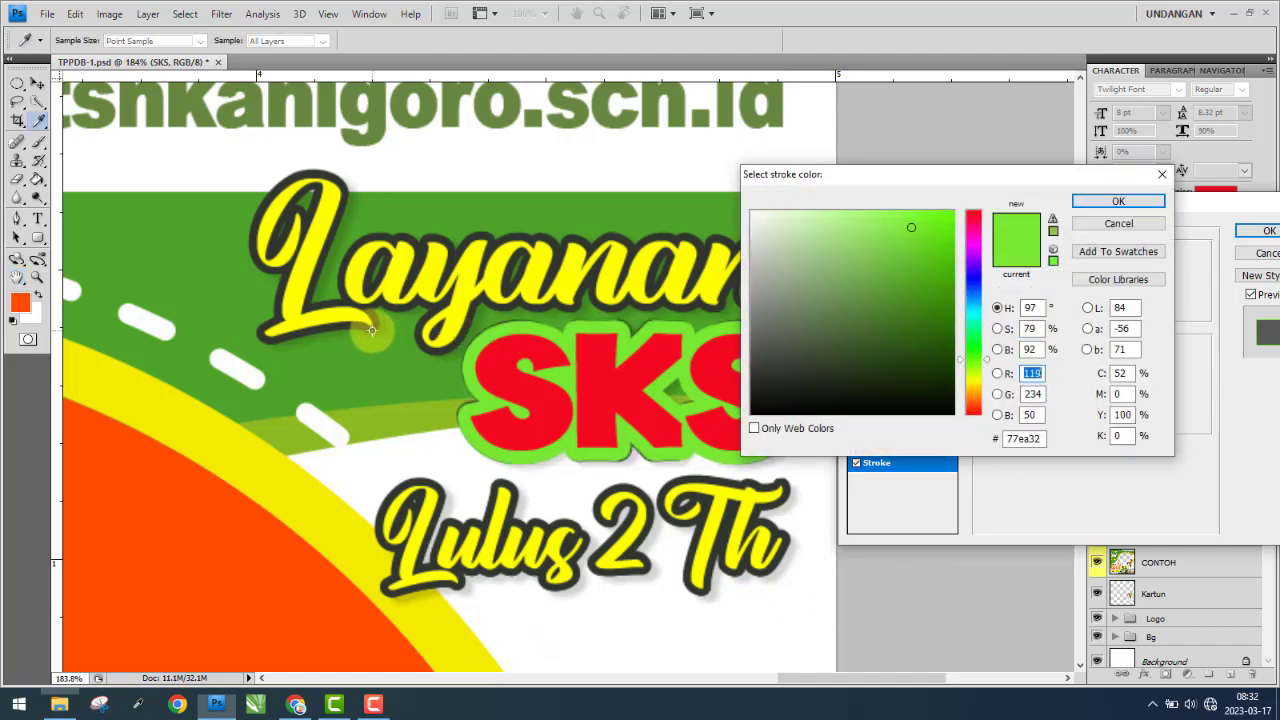
{"action": "left_click", "coordinate": [371, 340]}
{"action": "left_click", "coordinate": [1118, 201]}
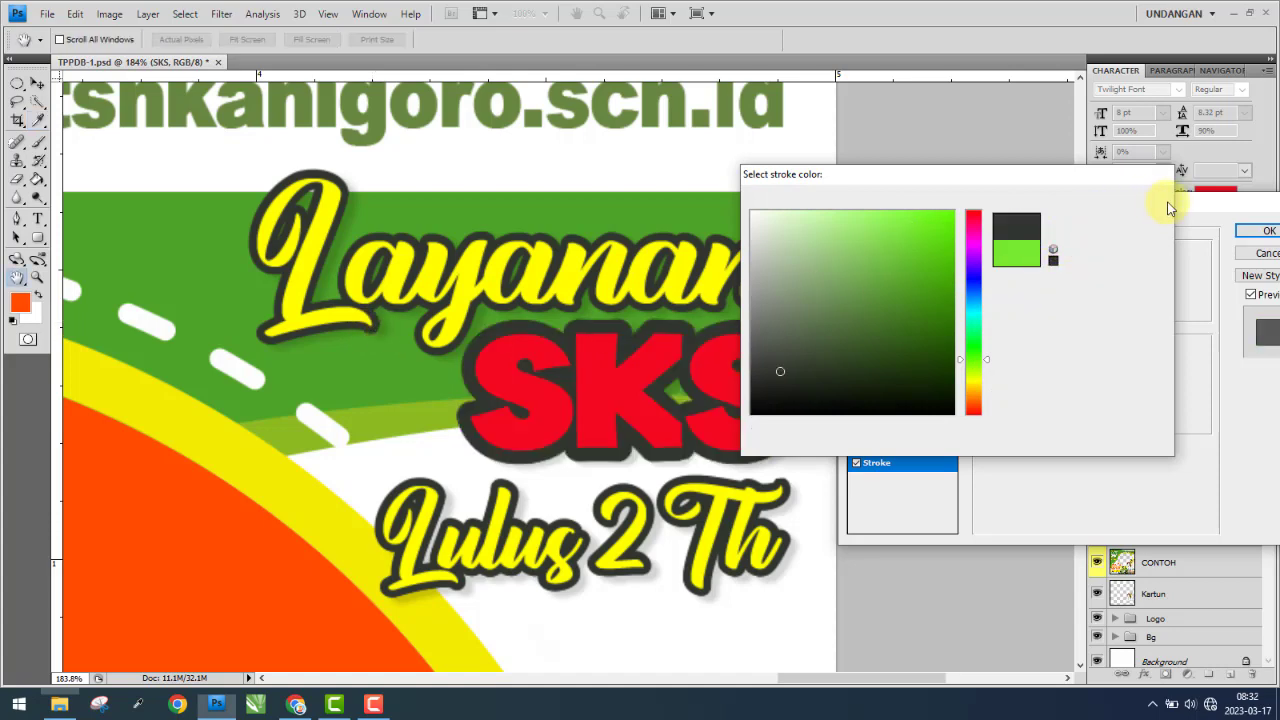
{"action": "left_click", "coordinate": [1262, 231]}
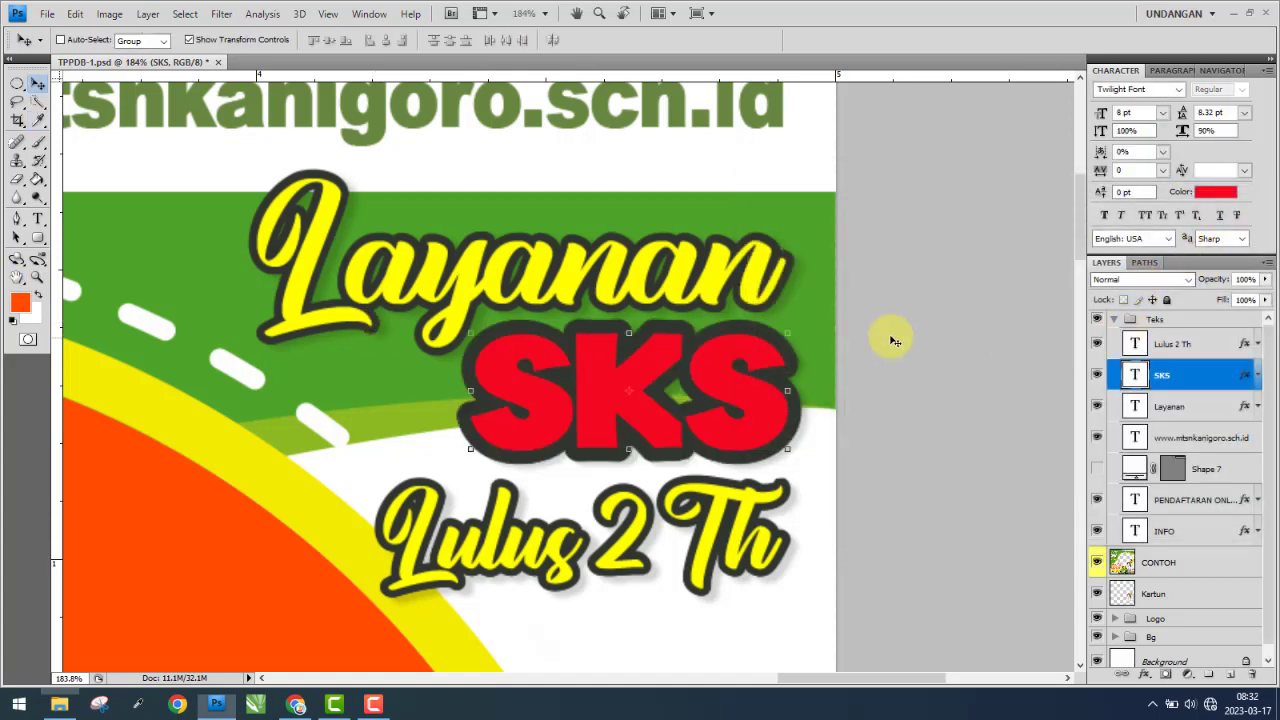
- Move the CONTOH reference image to the left beside the headline
{"action": "scroll", "coordinate": [830, 340], "scroll_direction": "down", "scroll_amount": 2}
{"action": "scroll", "coordinate": [830, 340], "scroll_direction": "down", "scroll_amount": 2}
{"action": "scroll", "coordinate": [830, 346], "scroll_direction": "down", "scroll_amount": 2}
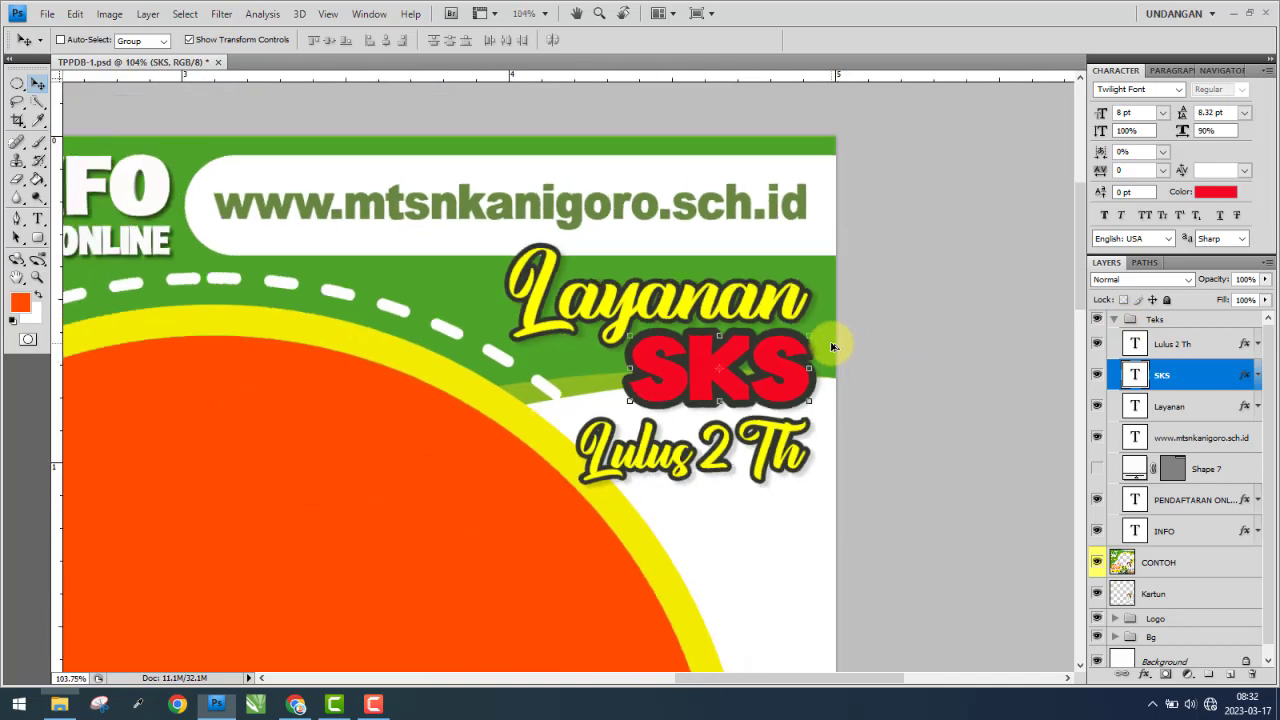
{"action": "scroll", "coordinate": [830, 348], "scroll_direction": "down", "scroll_amount": 1}
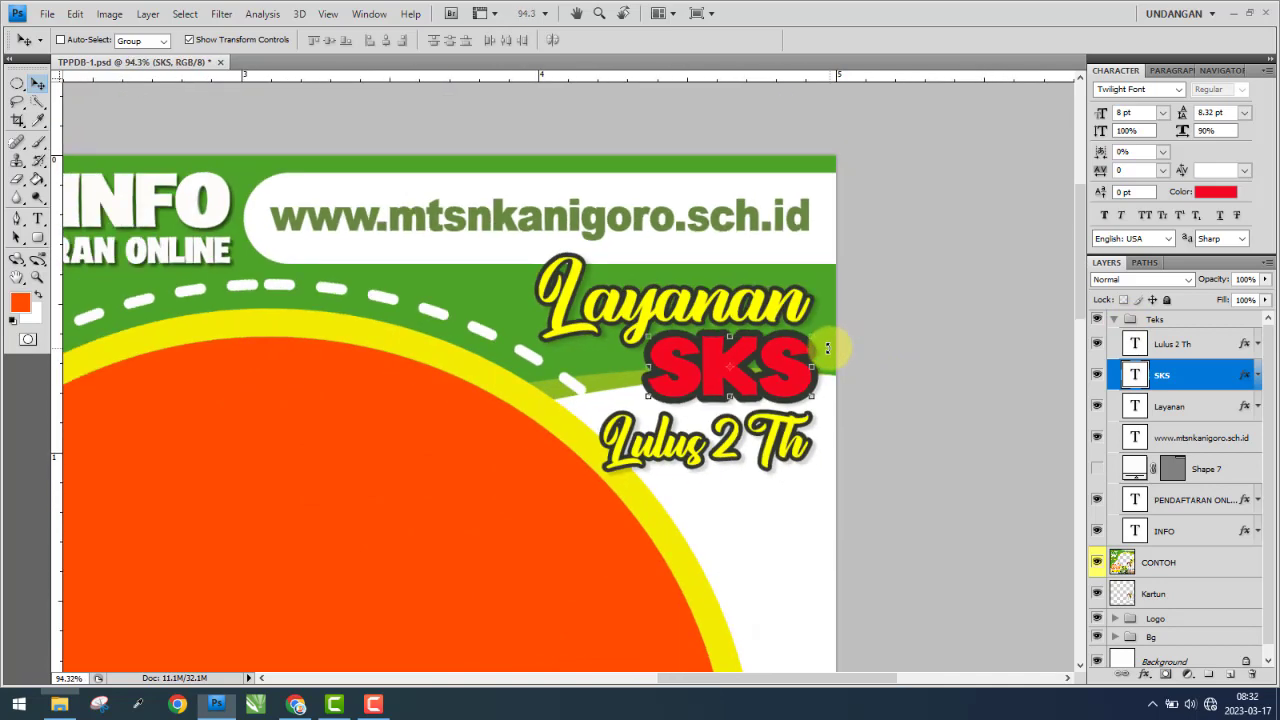
{"action": "left_click", "coordinate": [1160, 562]}
{"action": "left_click_drag", "start_coordinate": [755, 506], "coordinate": [535, 503]}
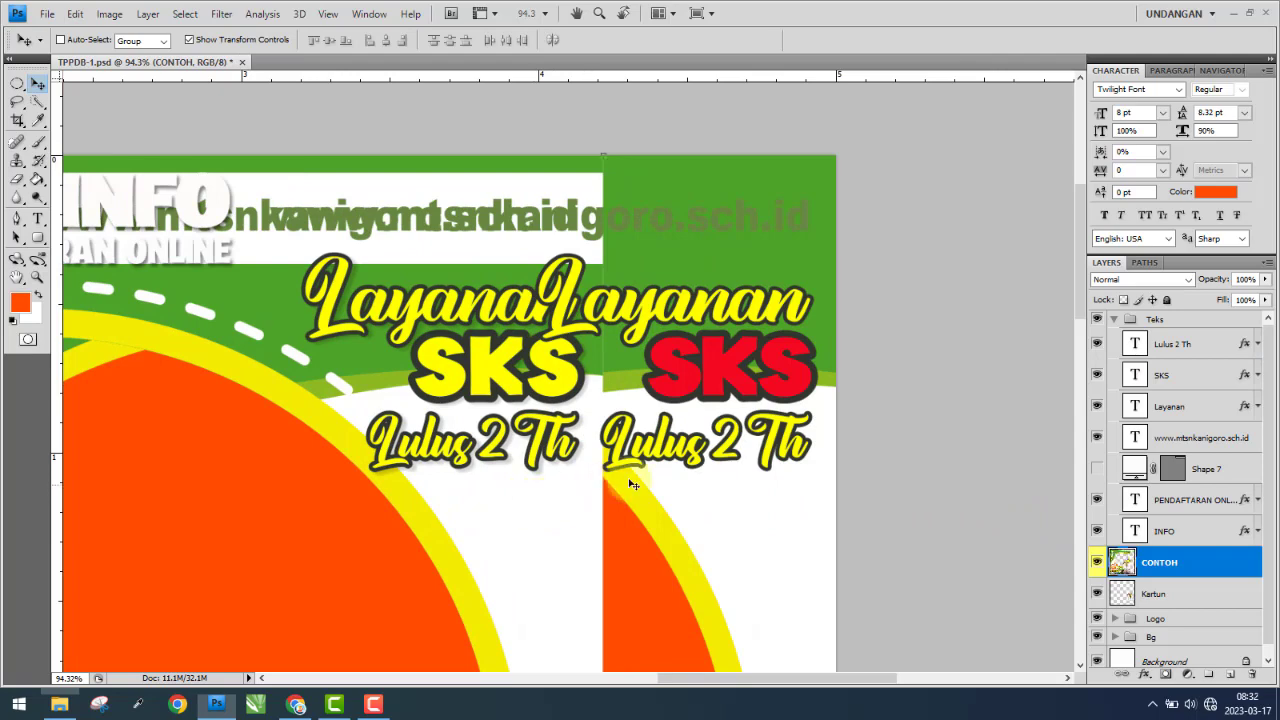
- Show the Shape 7 white banner behind the website address and select Layanan
{"action": "scroll", "coordinate": [730, 374], "scroll_direction": "up", "scroll_amount": 1}
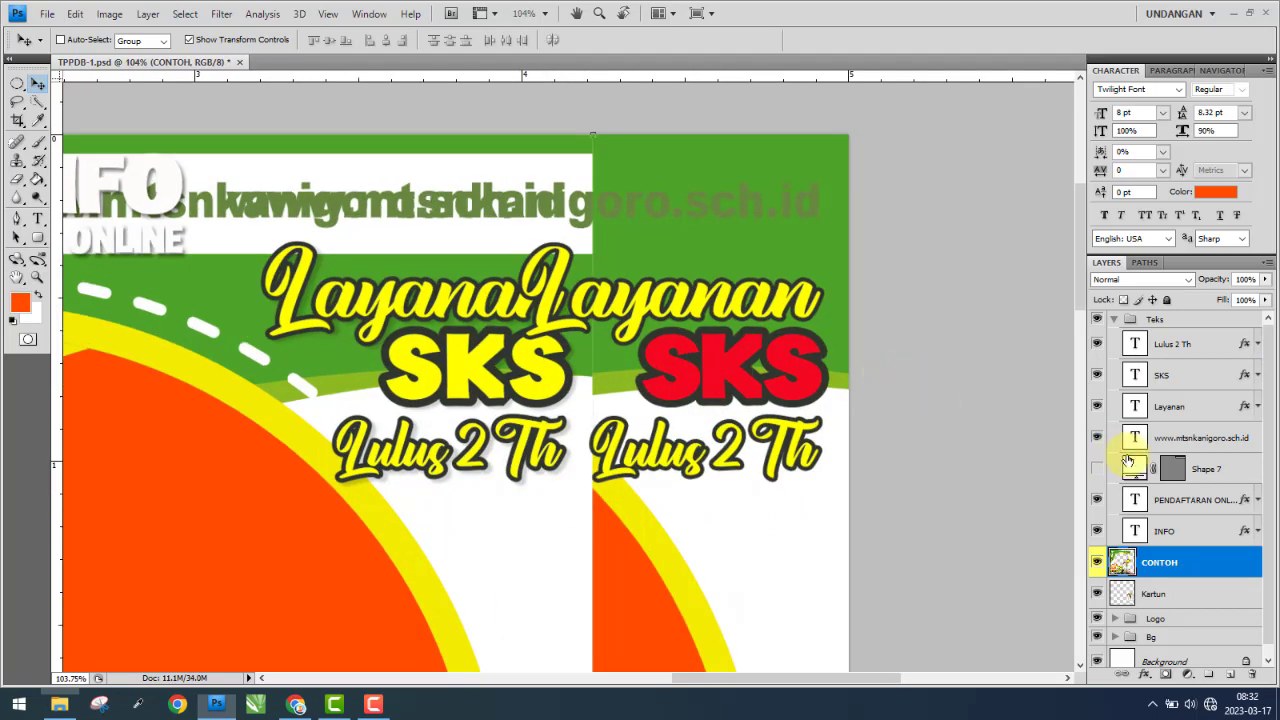
{"action": "left_click", "coordinate": [1097, 468]}
{"action": "scroll", "coordinate": [667, 385], "scroll_direction": "up", "scroll_amount": 1}
{"action": "scroll", "coordinate": [667, 385], "scroll_direction": "up", "scroll_amount": 1}
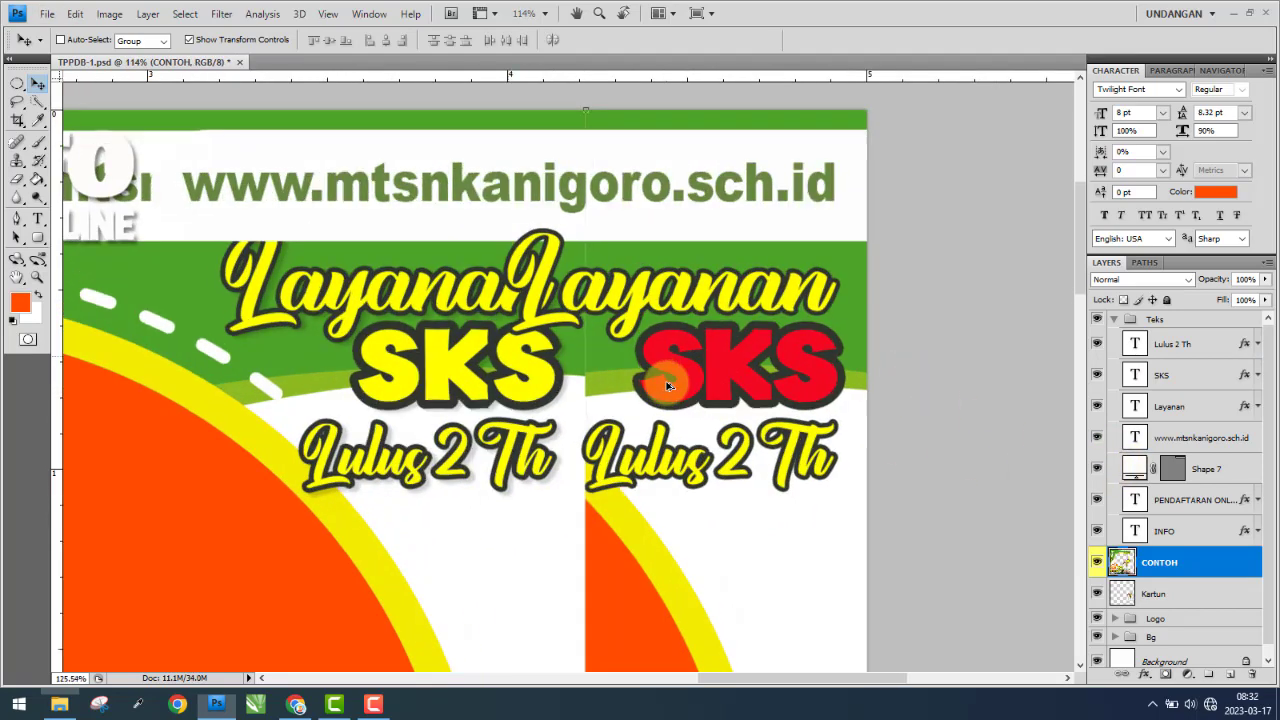
{"action": "scroll", "coordinate": [664, 372], "scroll_direction": "up", "scroll_amount": 1}
{"action": "key", "text": "alt"}
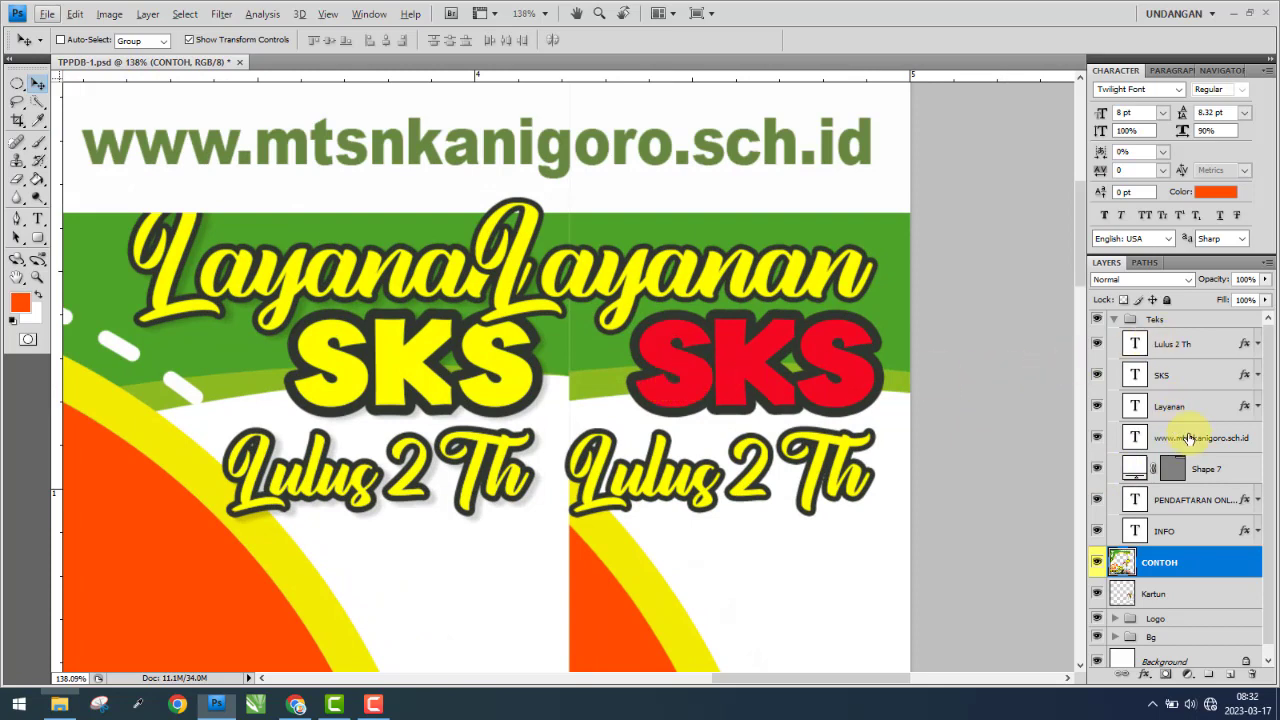
{"action": "left_click", "coordinate": [1205, 421]}
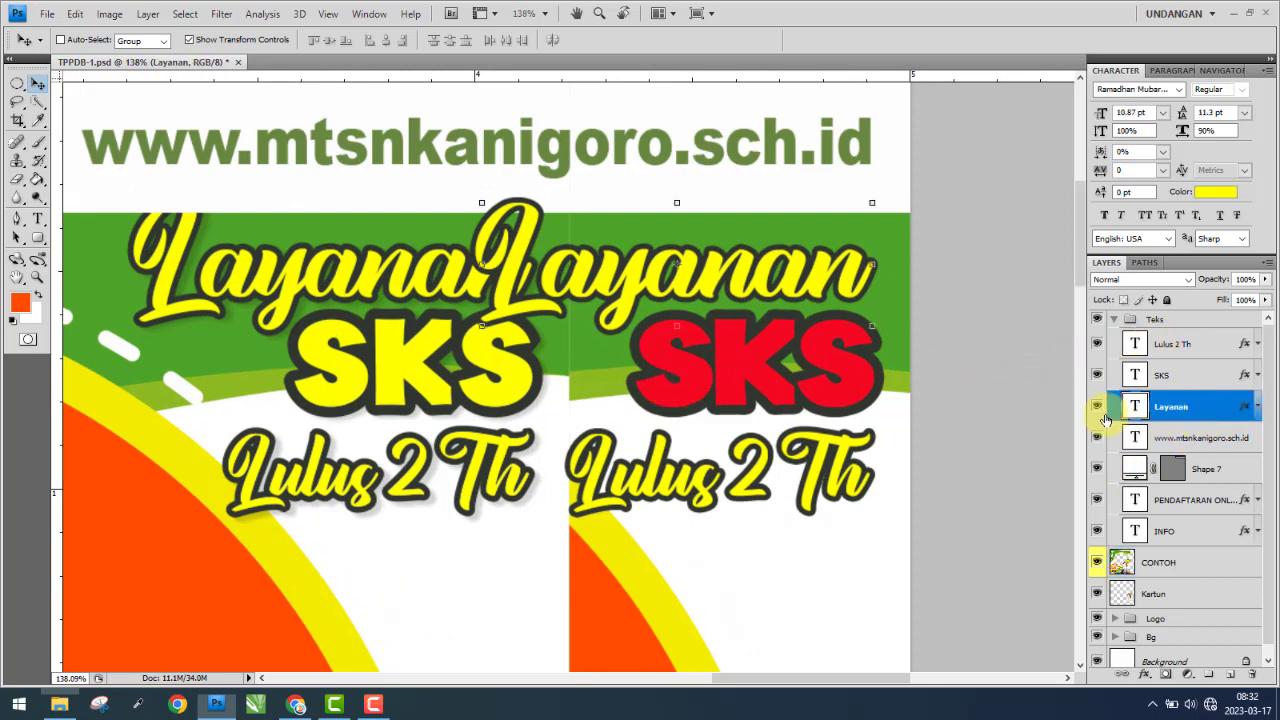
- Give Layanan a drop shadow with 132° angle, 10 px distance and 40% opacity
{"action": "double_click", "coordinate": [1197, 420]}
{"action": "left_click", "coordinate": [912, 271]}
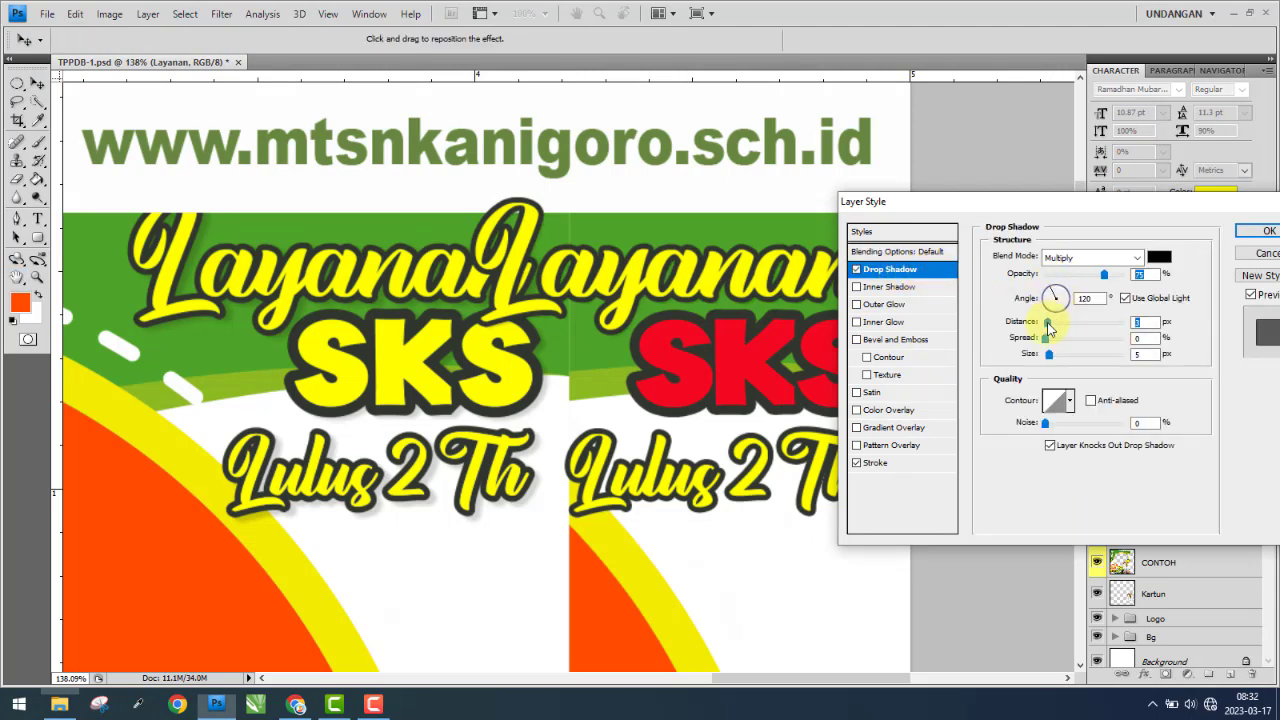
{"action": "left_click_drag", "start_coordinate": [1048, 330], "coordinate": [1053, 330]}
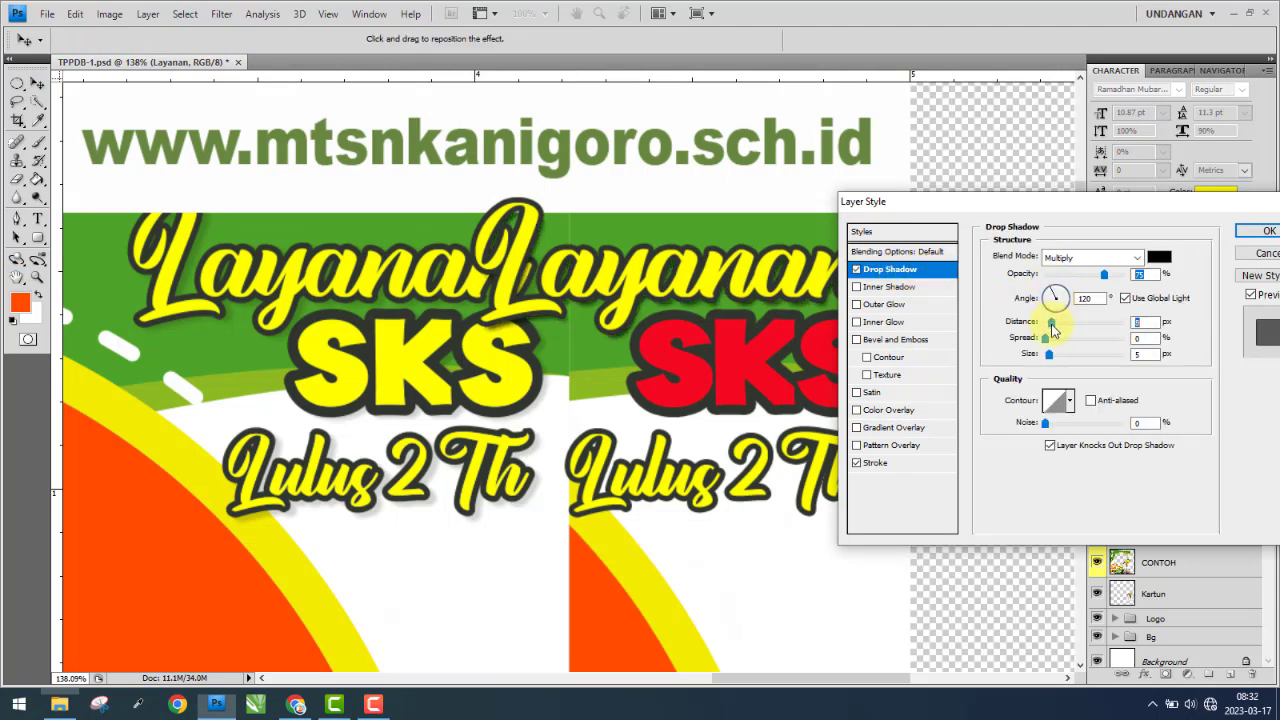
{"action": "left_click", "coordinate": [1071, 277]}
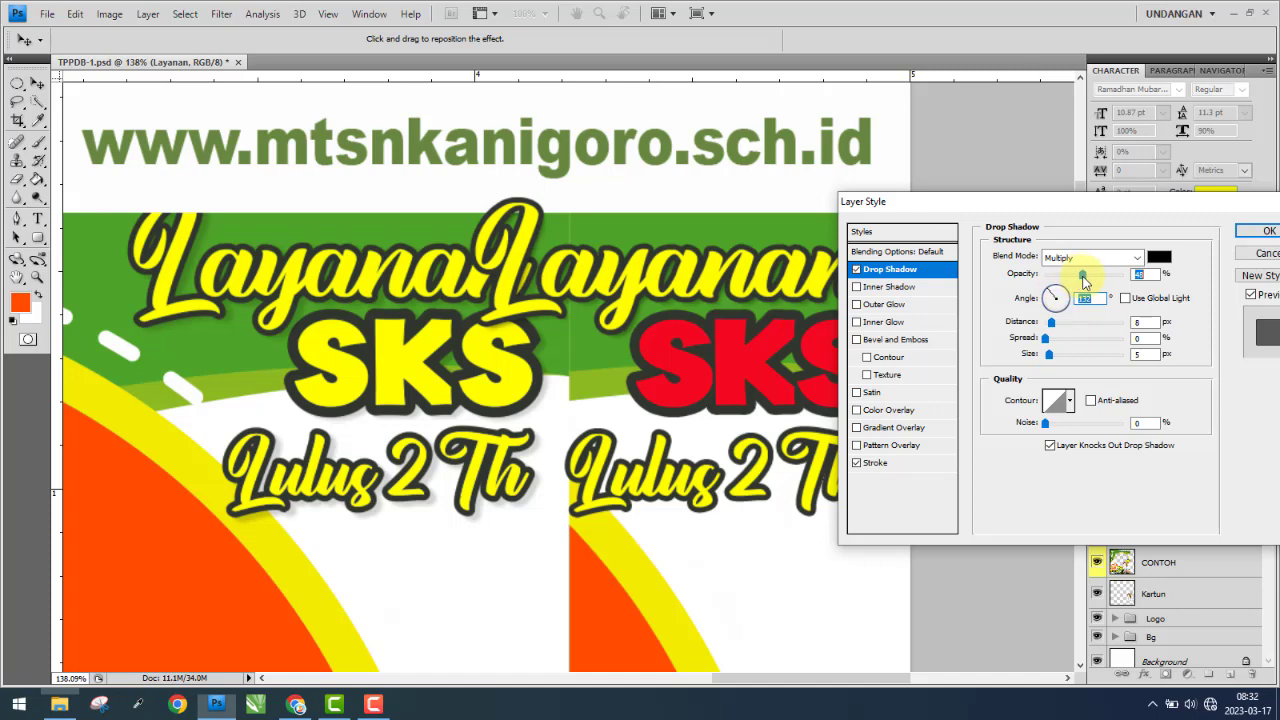
{"action": "mouse_move", "coordinate": [1082, 277]}
{"action": "left_mouse_down"}
{"action": "mouse_move", "coordinate": [1121, 282]}
{"action": "mouse_move", "coordinate": [1082, 288]}
{"action": "mouse_move", "coordinate": [1055, 332]}
{"action": "left_mouse_up"}
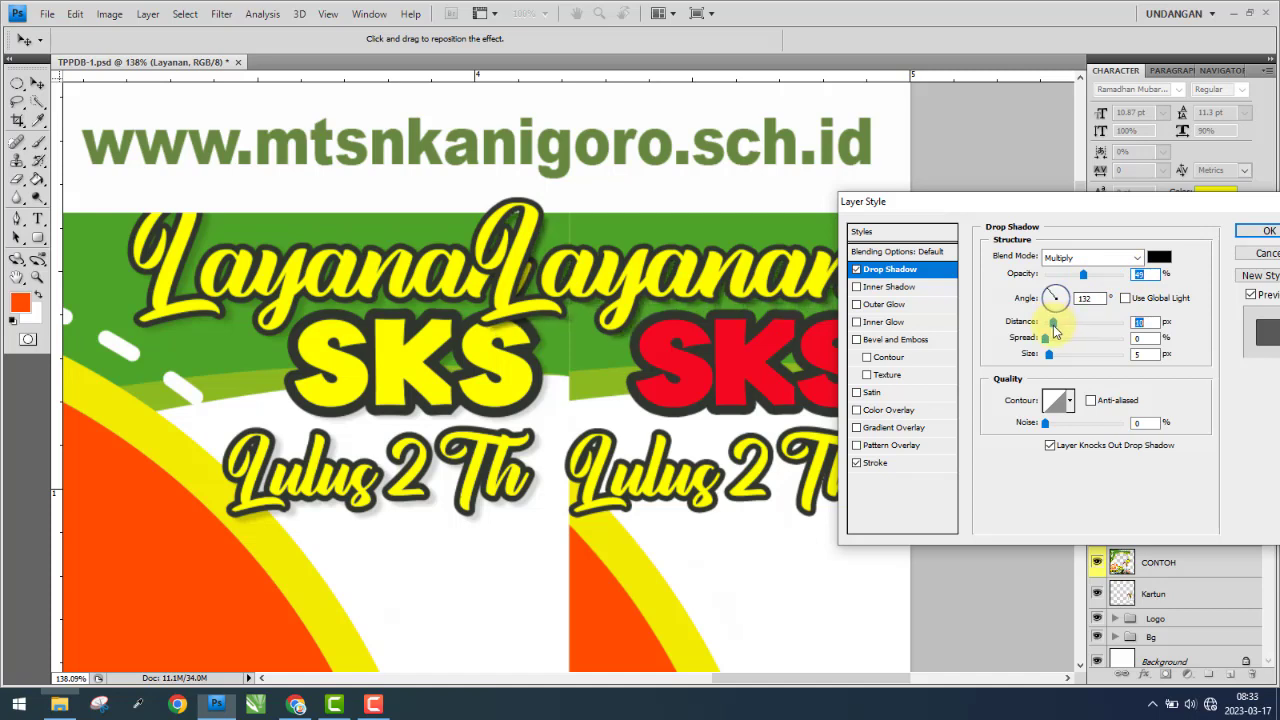
{"action": "left_click", "coordinate": [1080, 280]}
{"action": "left_click", "coordinate": [1077, 278]}
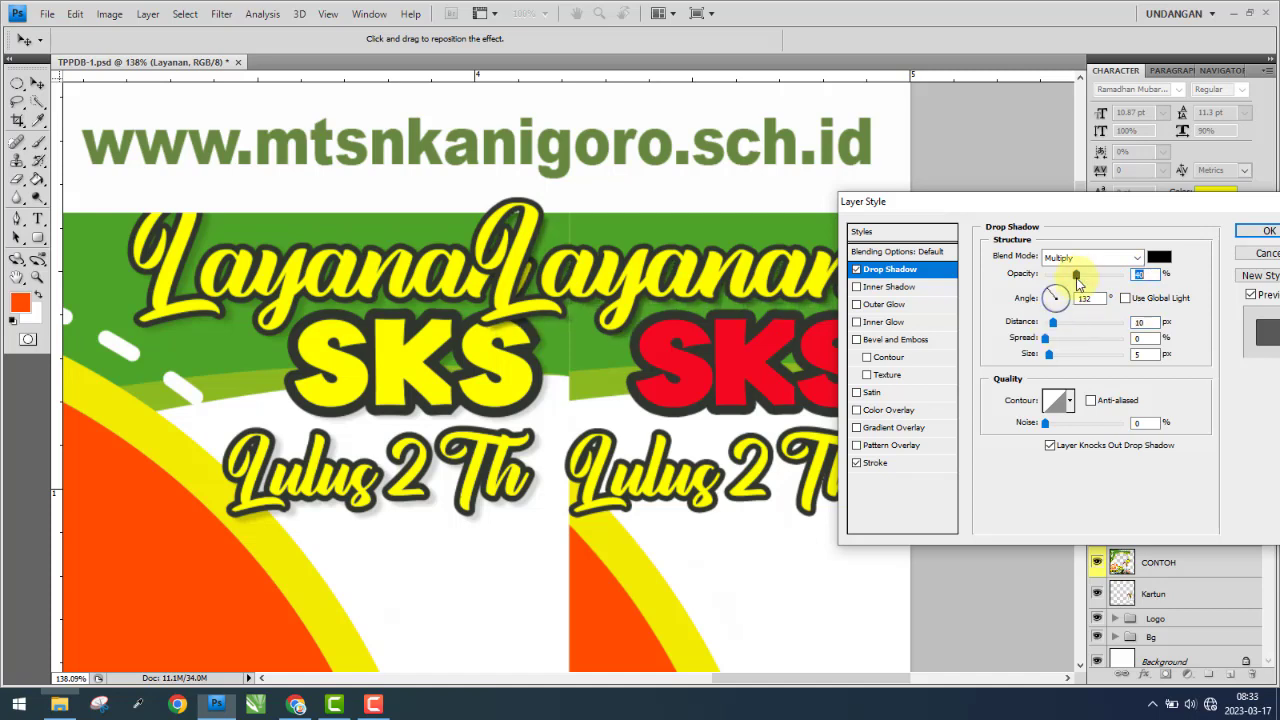
{"action": "left_click", "coordinate": [1270, 231]}
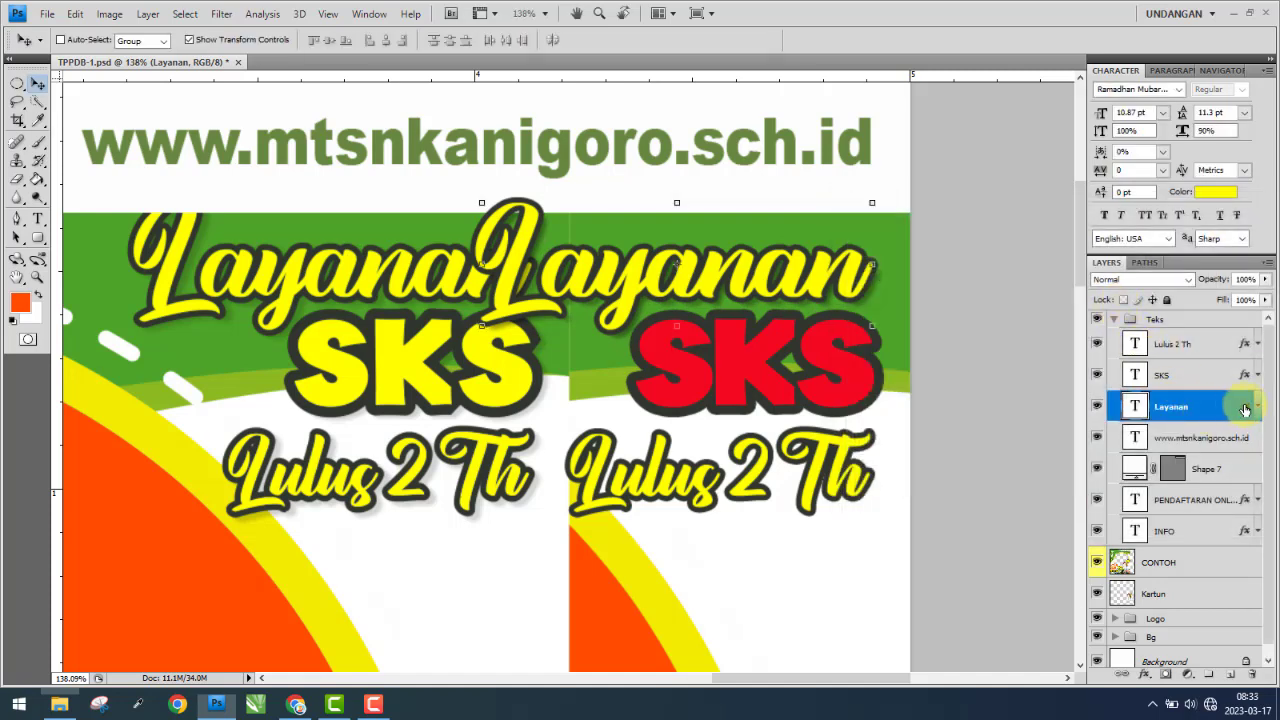
- Copy Layanan's effects onto SKS and set its stroke size to 10 px
{"action": "left_click_drag", "start_coordinate": [1245, 395], "coordinate": [1243, 354]}
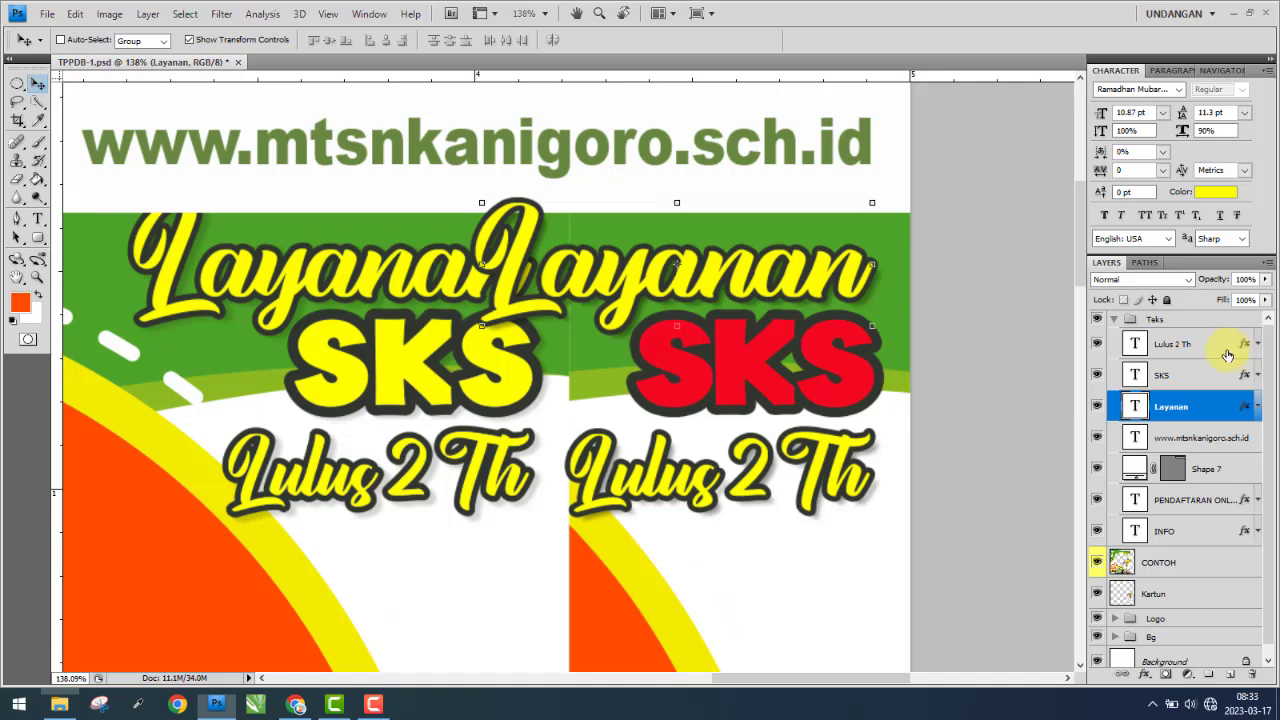
{"action": "left_click", "coordinate": [1222, 345]}
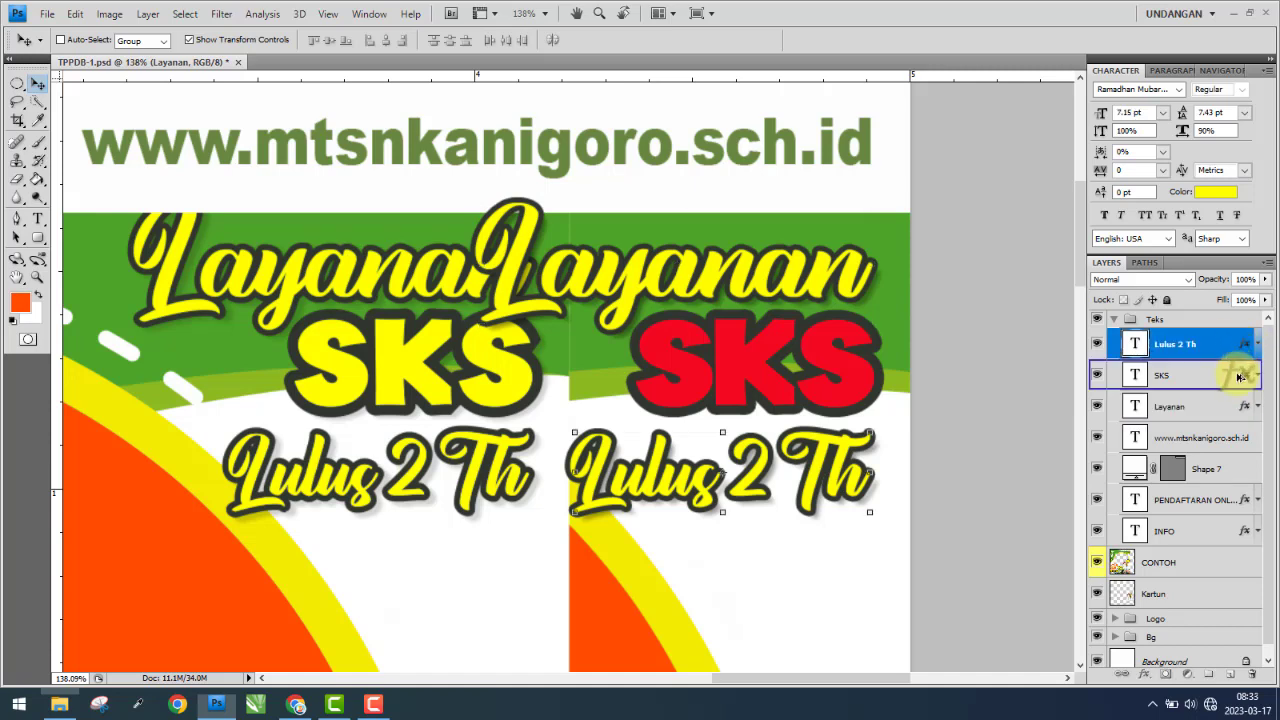
{"action": "left_click", "coordinate": [1205, 381]}
{"action": "double_click", "coordinate": [1210, 383]}
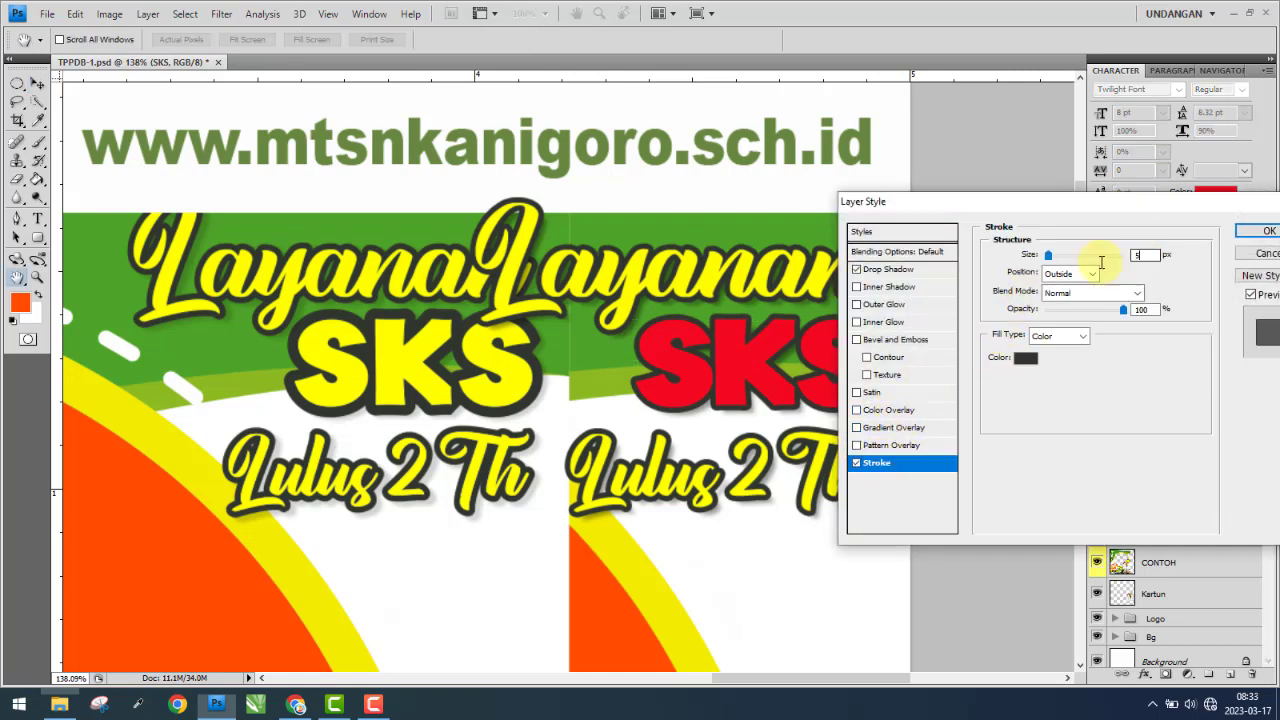
{"action": "type", "text": "10"}
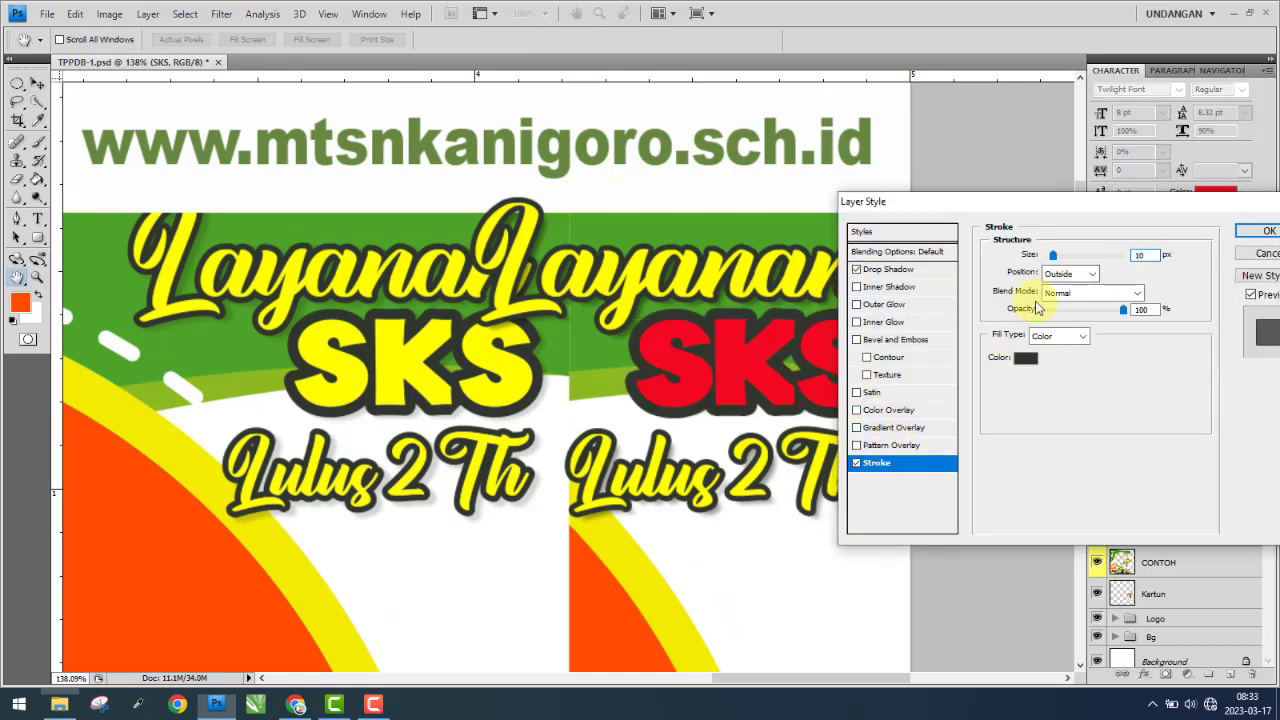
{"action": "left_click", "coordinate": [900, 270]}
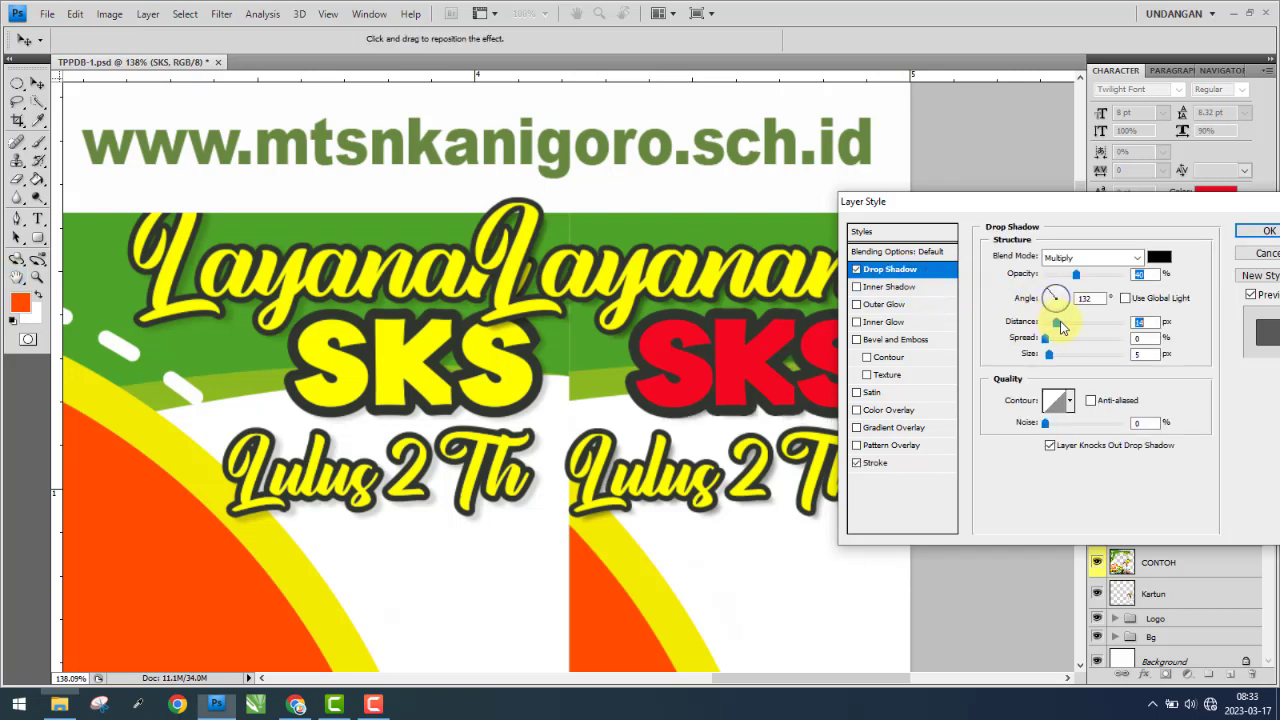
{"action": "left_click", "coordinate": [1059, 325]}
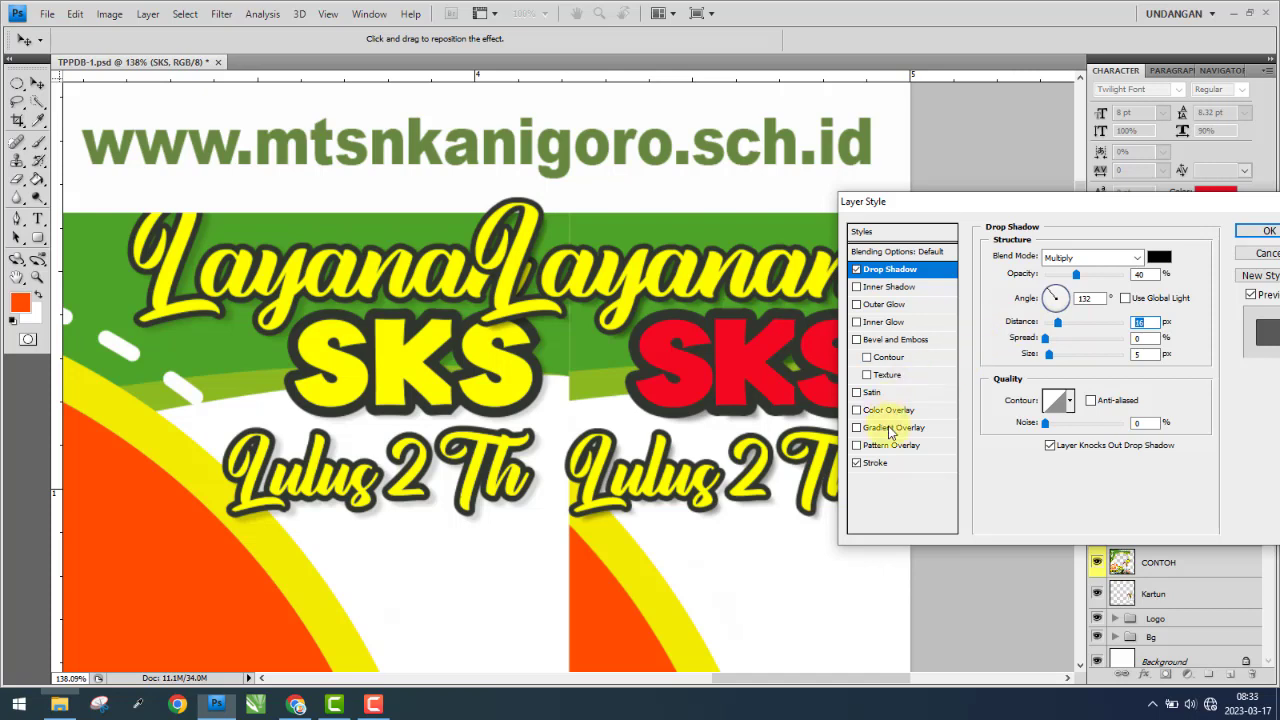
{"action": "left_click", "coordinate": [1255, 231]}
- Fill the SKS text with the yellow ffff00 sampled from the left SKS
{"action": "left_click", "coordinate": [1215, 192]}
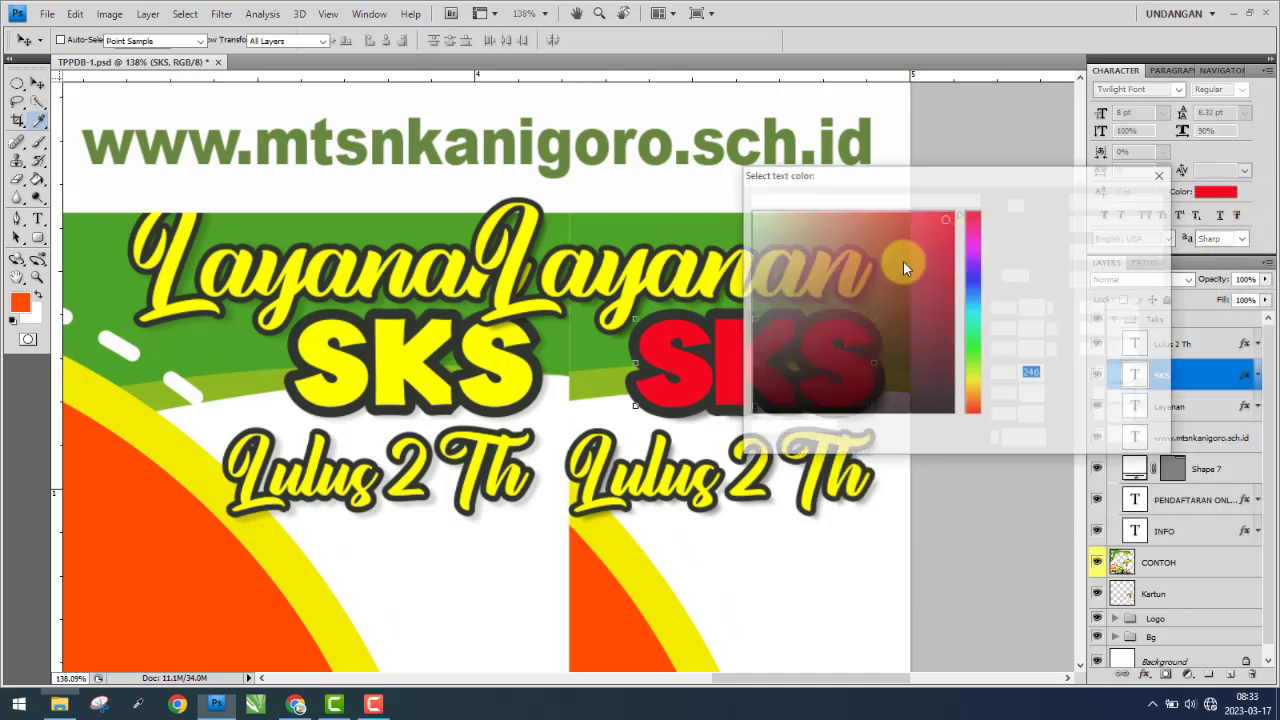
{"action": "left_click", "coordinate": [519, 395]}
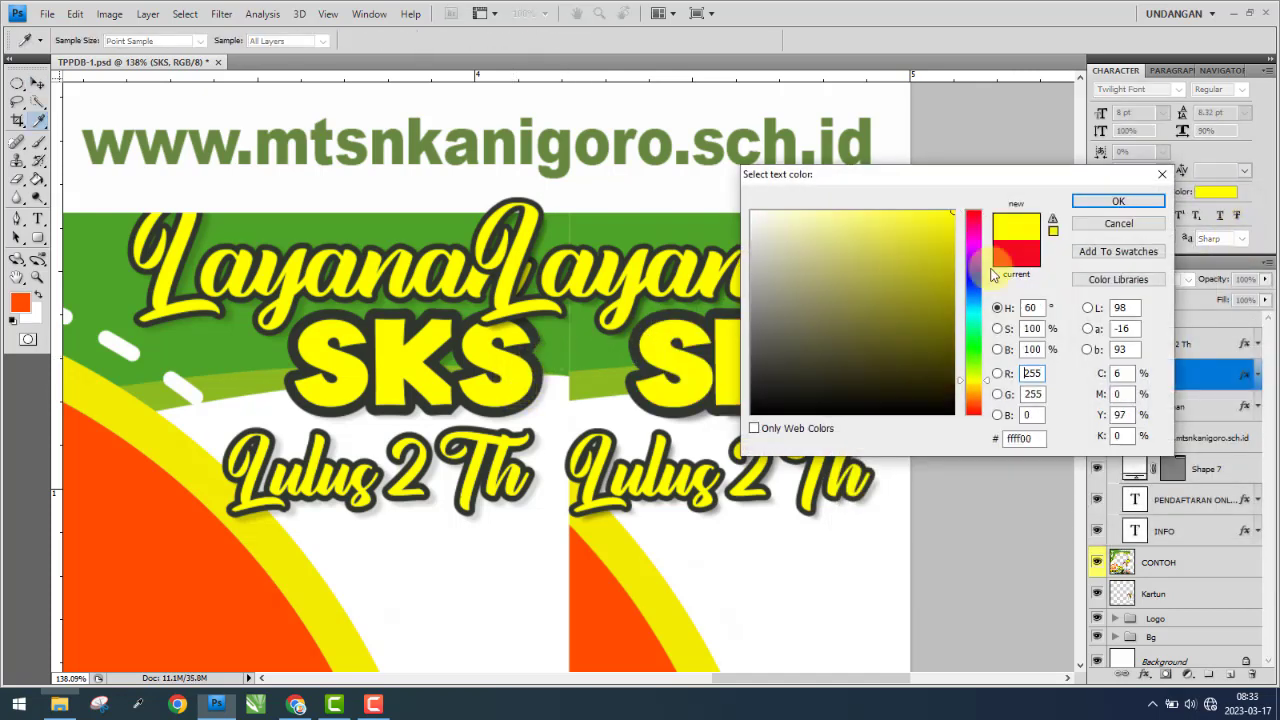
{"action": "left_click", "coordinate": [1120, 202]}
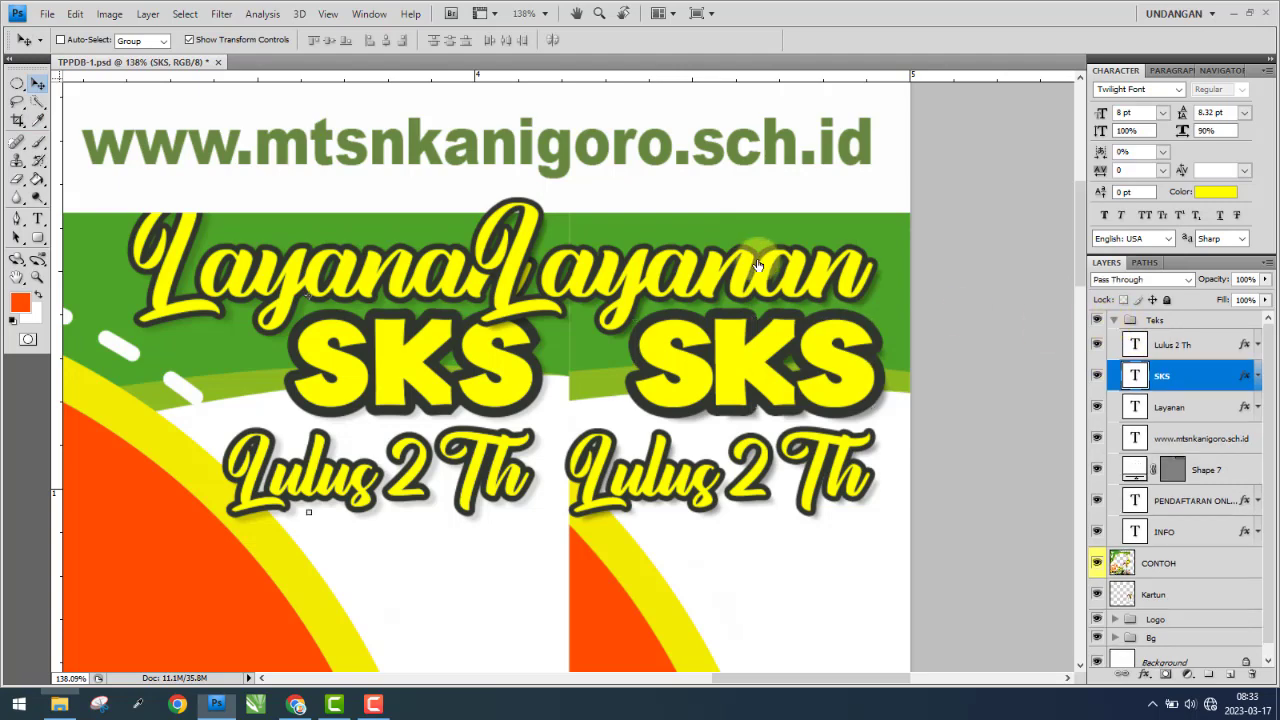
{"action": "left_click", "coordinate": [1113, 320]}
- Fit the poster in the window and move the CONTOH reference layer above the Teks group
{"action": "right_click", "coordinate": [797, 277]}
{"action": "left_click", "coordinate": [810, 277]}
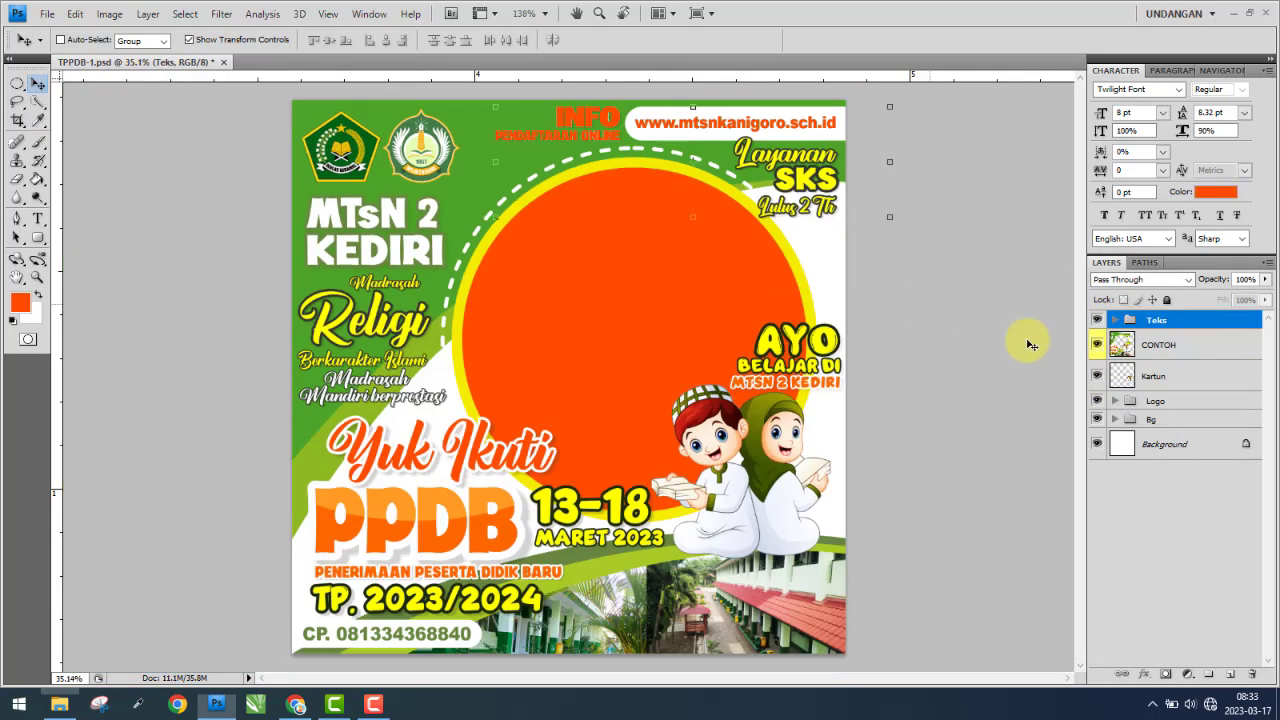
{"action": "left_click", "coordinate": [1166, 344]}
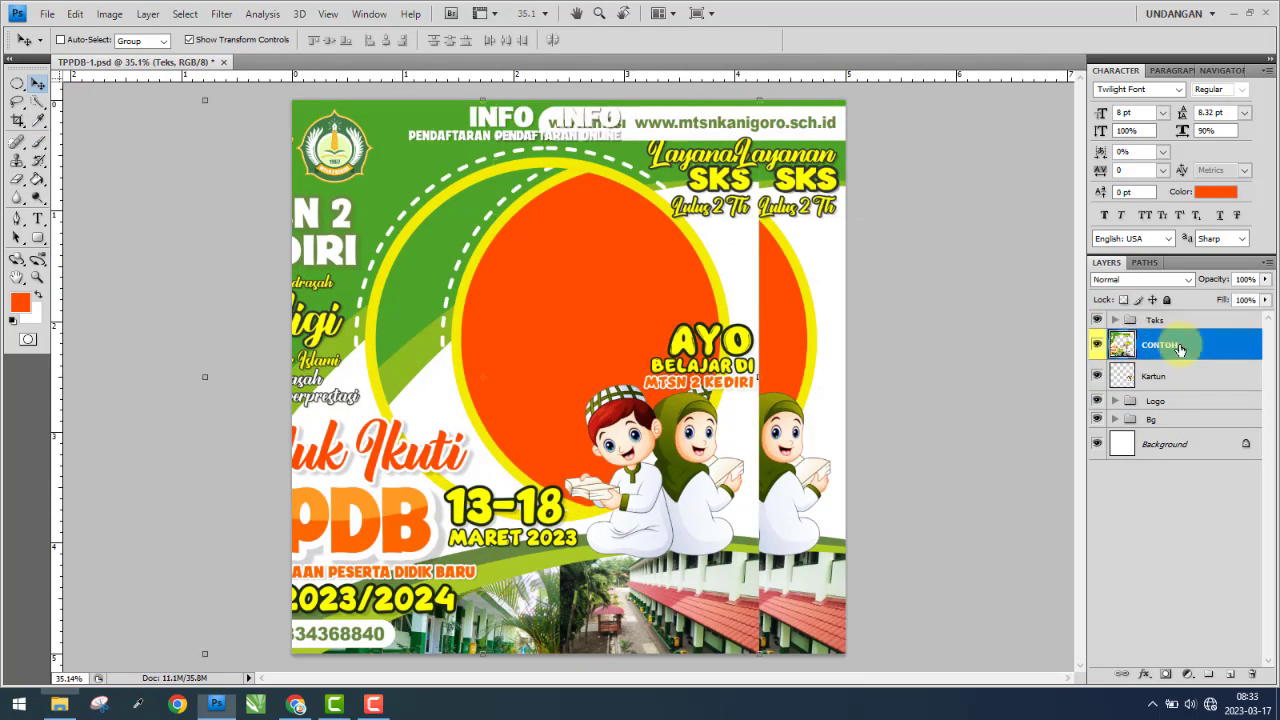
{"action": "left_click", "coordinate": [1190, 453], "text": "ctrl"}
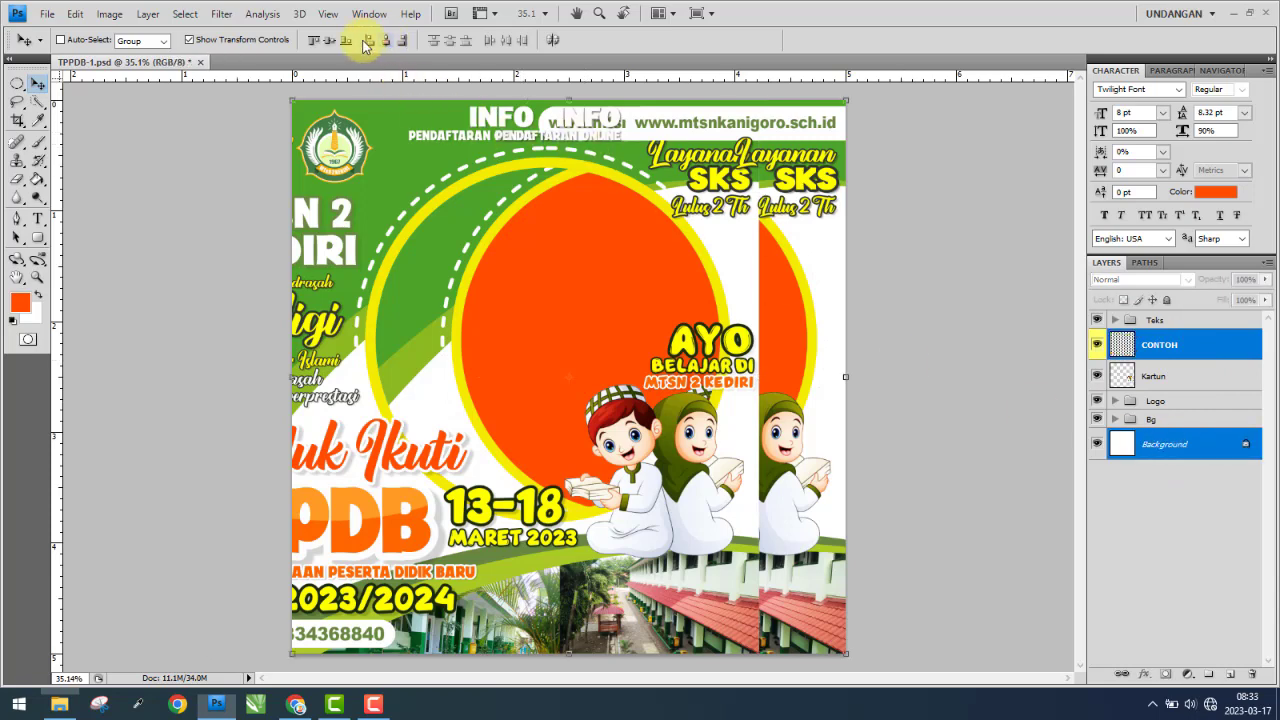
{"action": "left_click", "coordinate": [1200, 353]}
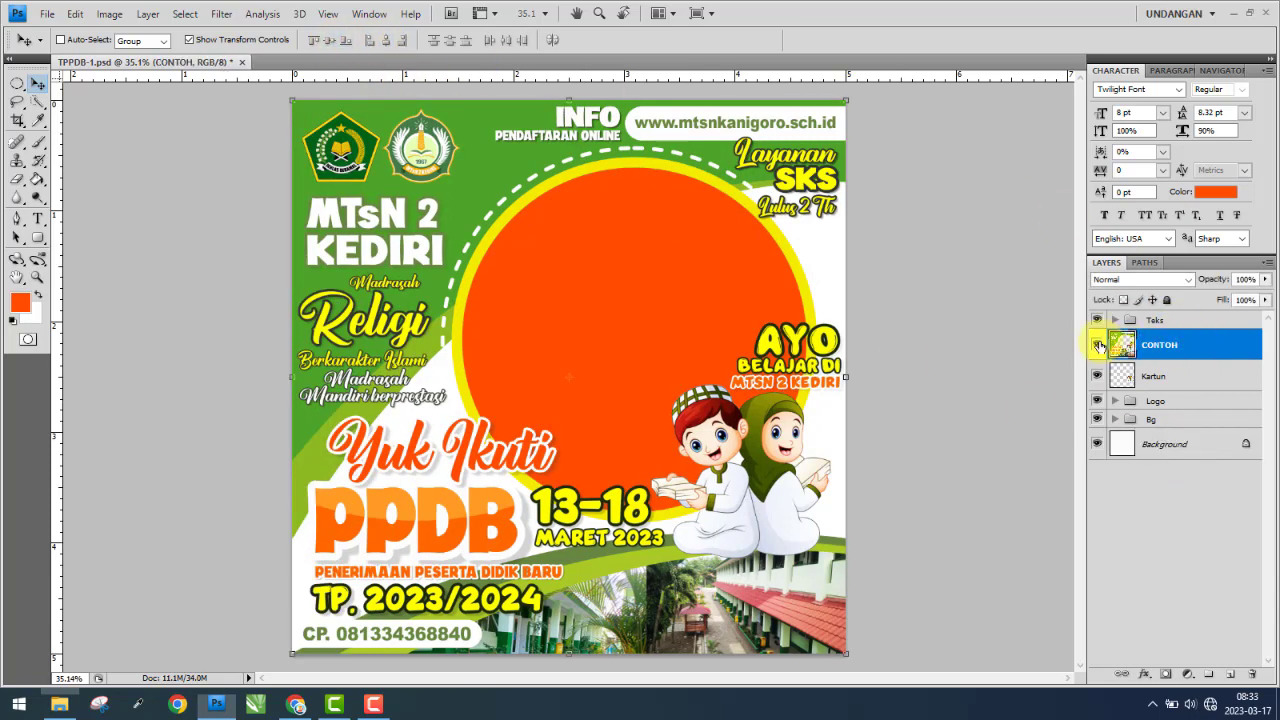
{"action": "left_click", "coordinate": [1097, 344]}
{"action": "left_click", "coordinate": [1097, 344]}
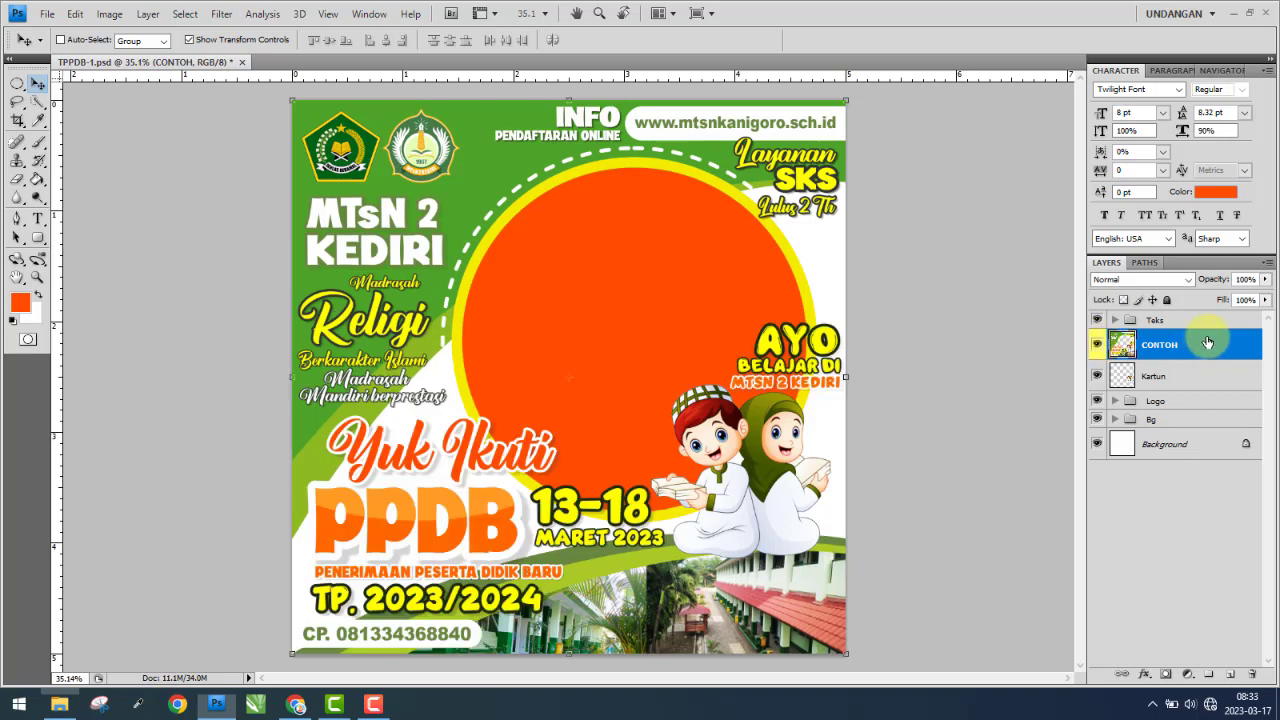
{"action": "left_click_drag", "start_coordinate": [1208, 342], "coordinate": [1205, 320]}
- Toggle the CONTOH artwork on and off to compare it with the poster text
{"action": "left_click", "coordinate": [1097, 327]}
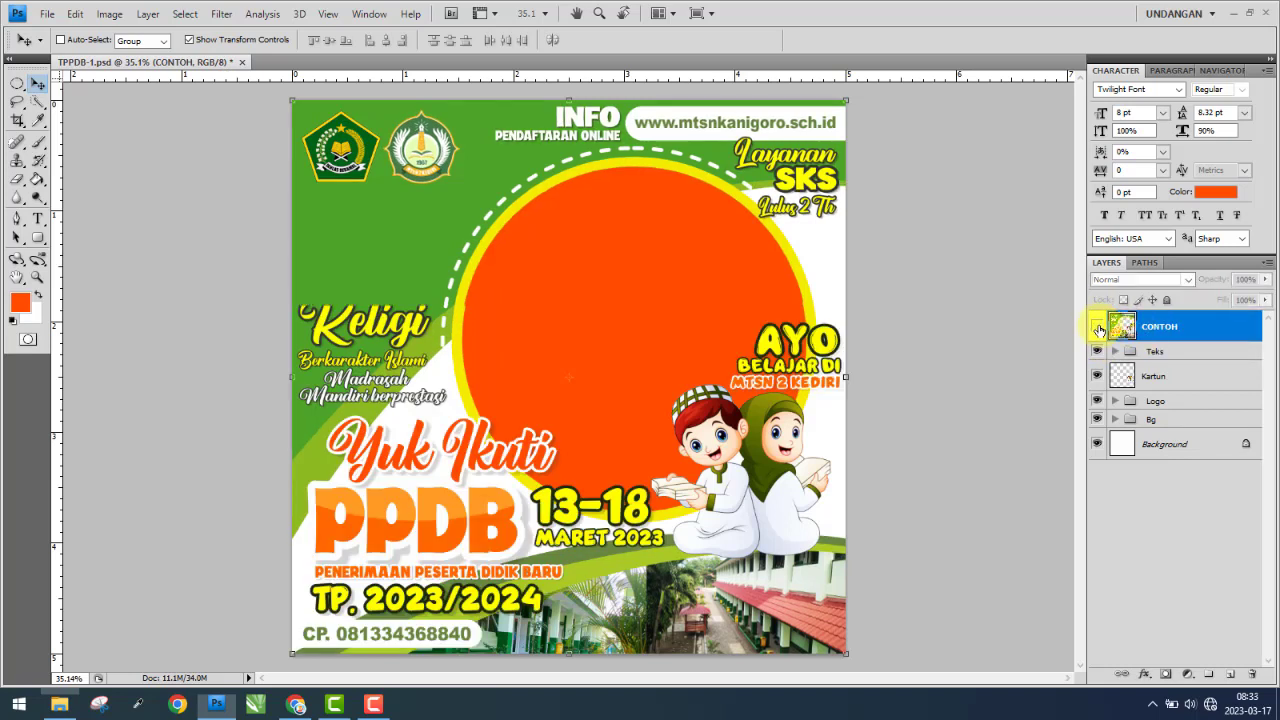
{"action": "left_click", "coordinate": [1097, 327]}
{"action": "left_click", "coordinate": [1097, 327]}
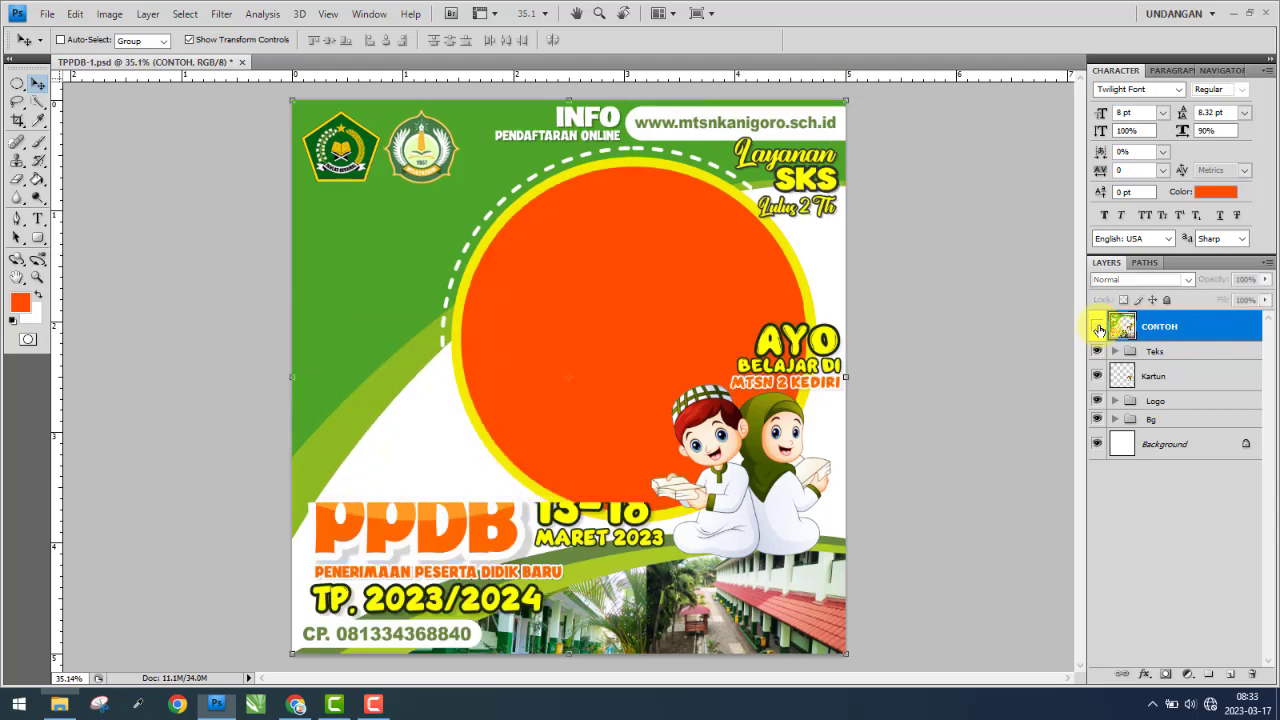
{"action": "left_click", "coordinate": [1097, 327]}
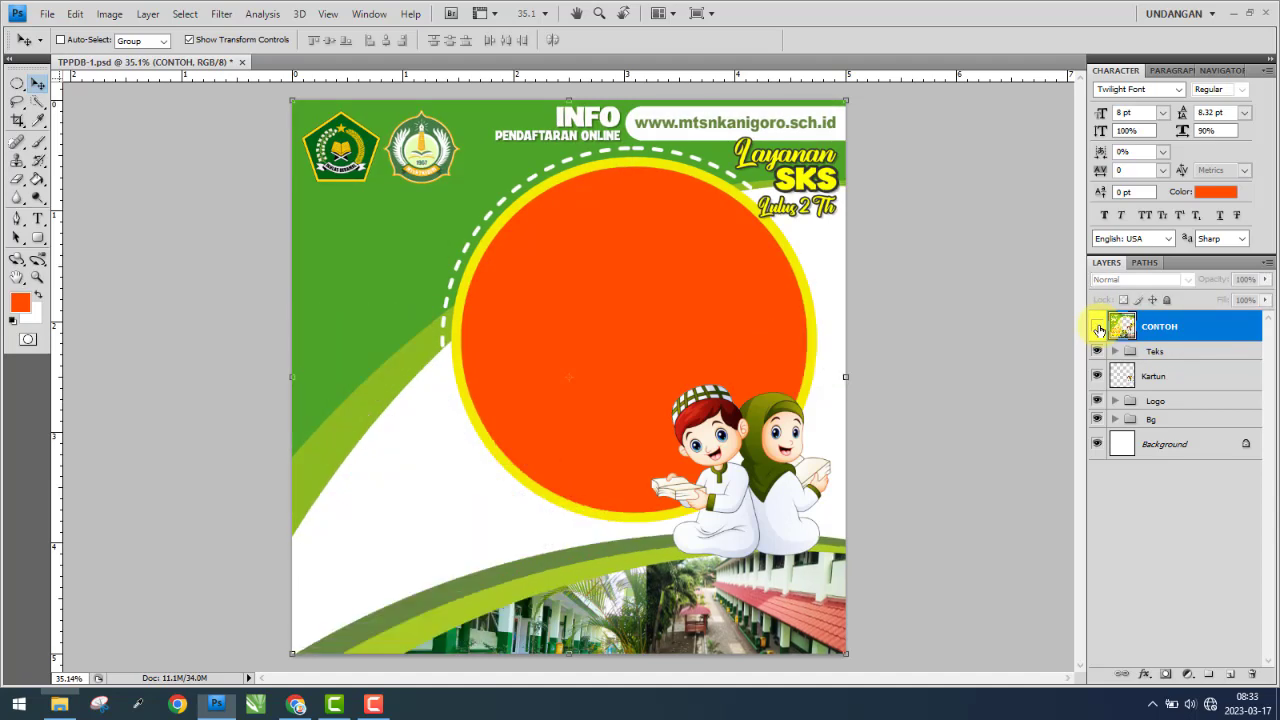
{"action": "left_click", "coordinate": [1097, 327]}
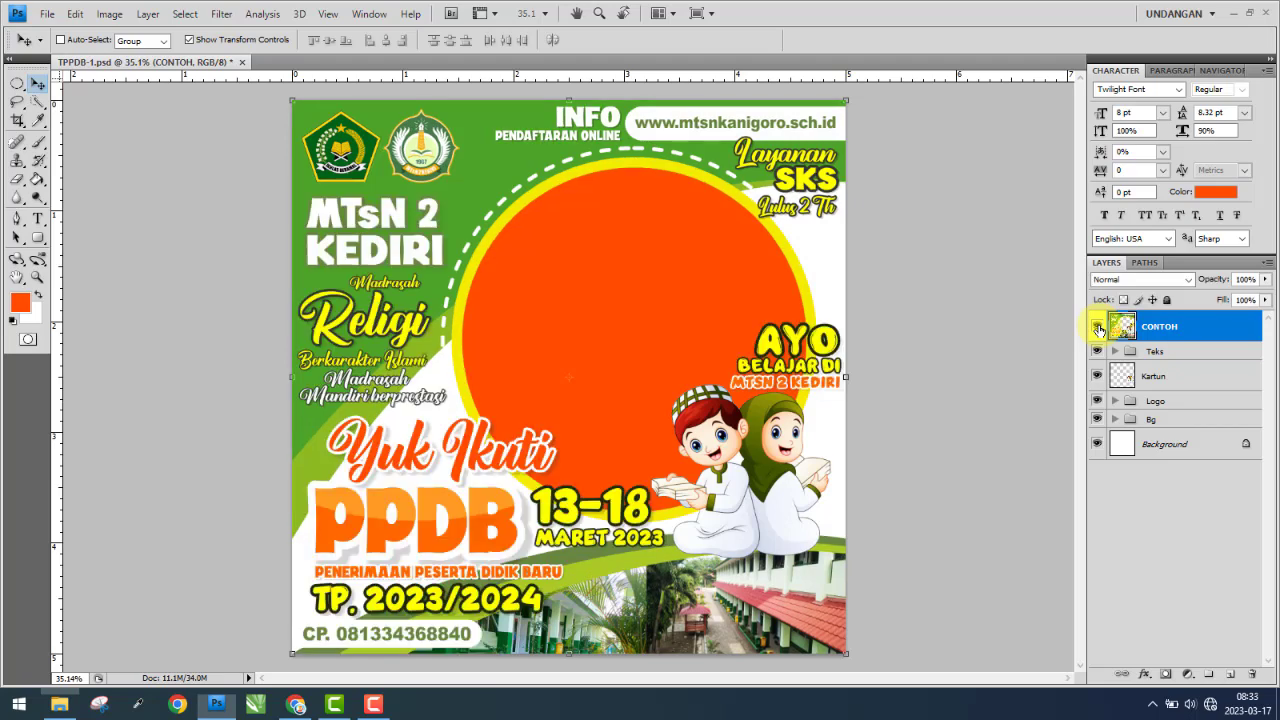
{"action": "left_click", "coordinate": [1097, 327]}
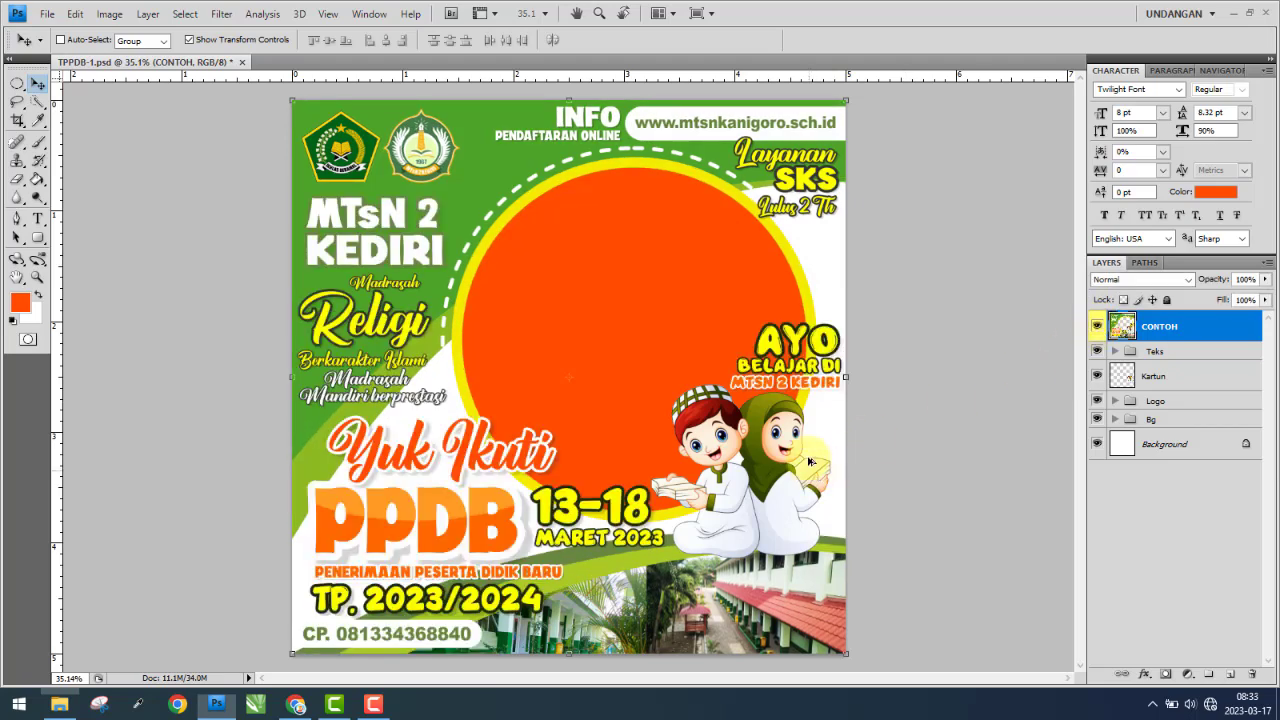
{"action": "scroll", "coordinate": [810, 440], "scroll_direction": "up", "scroll_amount": 1}
{"action": "scroll", "coordinate": [820, 420], "scroll_direction": "up", "scroll_amount": 1}
{"action": "scroll", "coordinate": [830, 400], "scroll_direction": "up", "scroll_amount": 1}
{"action": "scroll", "coordinate": [850, 377], "scroll_direction": "up", "scroll_amount": 1}
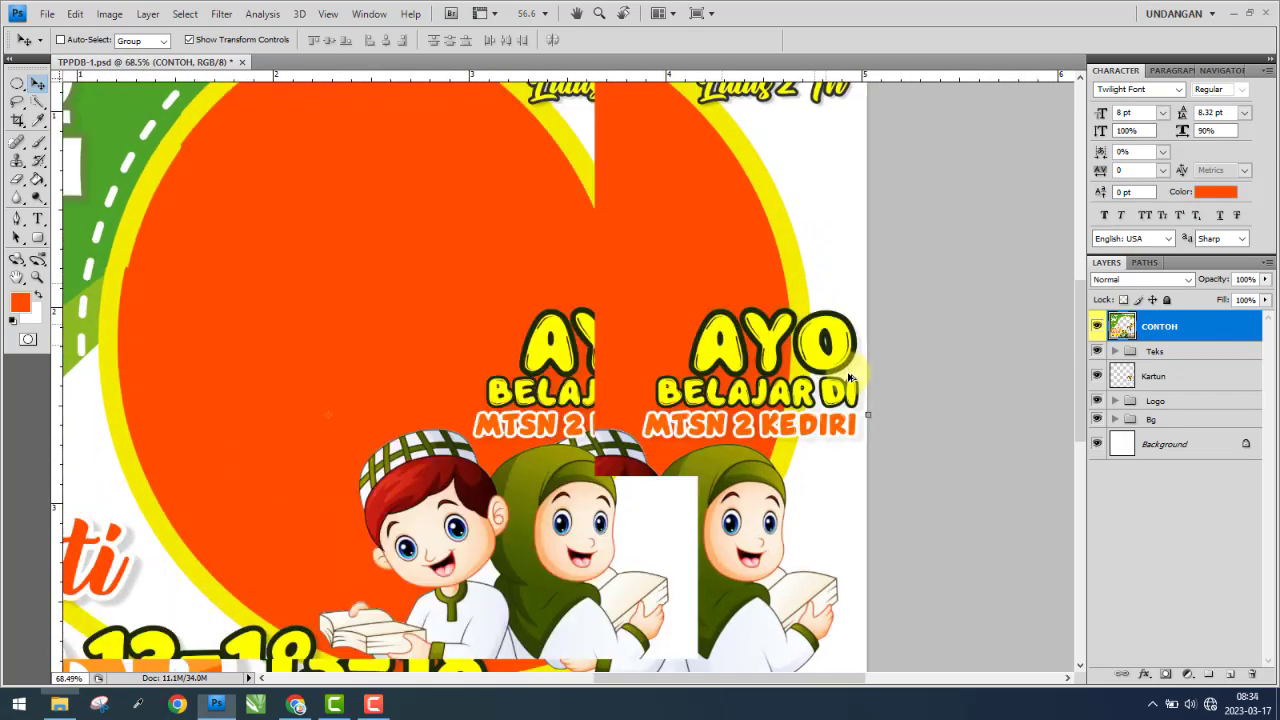
{"action": "scroll", "coordinate": [850, 377], "scroll_direction": "up", "scroll_amount": 3}
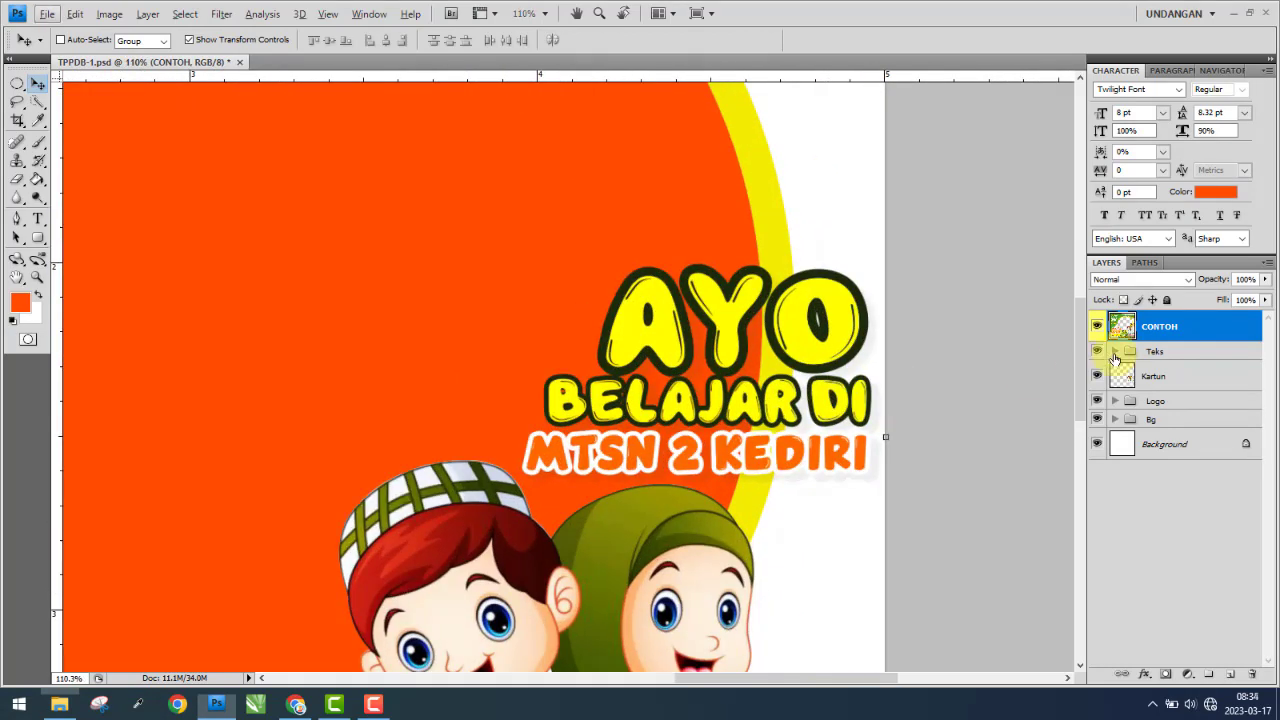
- Check the Teks group's layers, zoom in on the headline, and select the Teks group
{"action": "left_click", "coordinate": [1115, 352]}
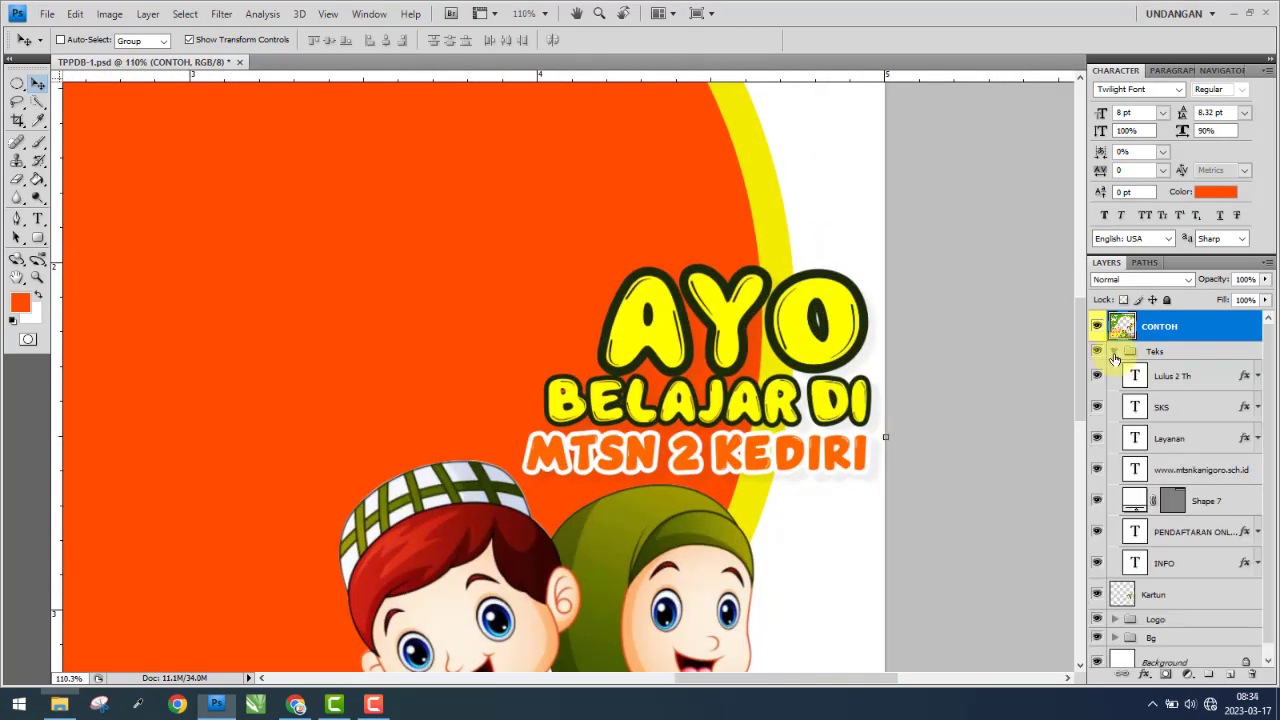
{"action": "left_click", "coordinate": [1115, 352]}
{"action": "scroll", "coordinate": [830, 293], "scroll_direction": "down", "scroll_amount": 3}
{"action": "scroll", "coordinate": [830, 293], "scroll_direction": "down", "scroll_amount": 3}
{"action": "scroll", "coordinate": [830, 293], "scroll_direction": "down", "scroll_amount": 1}
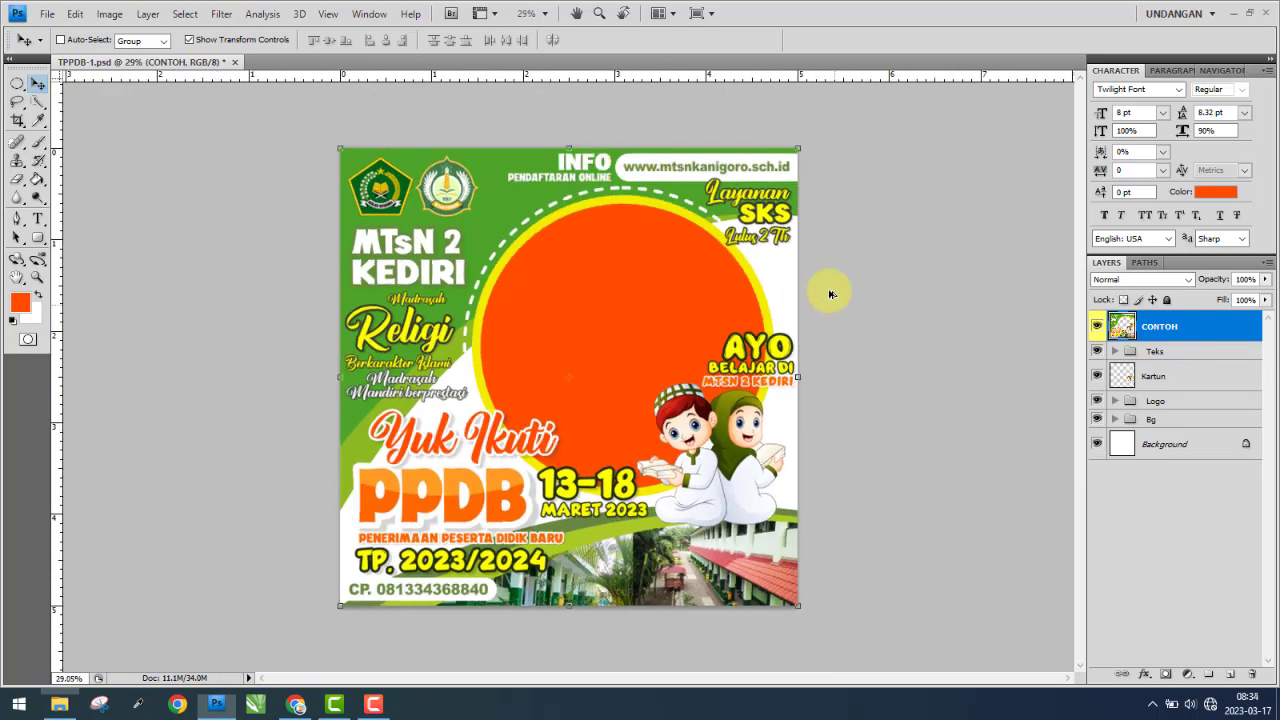
{"action": "scroll", "coordinate": [805, 295], "scroll_direction": "up", "scroll_amount": 1}
{"action": "scroll", "coordinate": [795, 300], "scroll_direction": "up", "scroll_amount": 1}
{"action": "scroll", "coordinate": [798, 308], "scroll_direction": "up", "scroll_amount": 1}
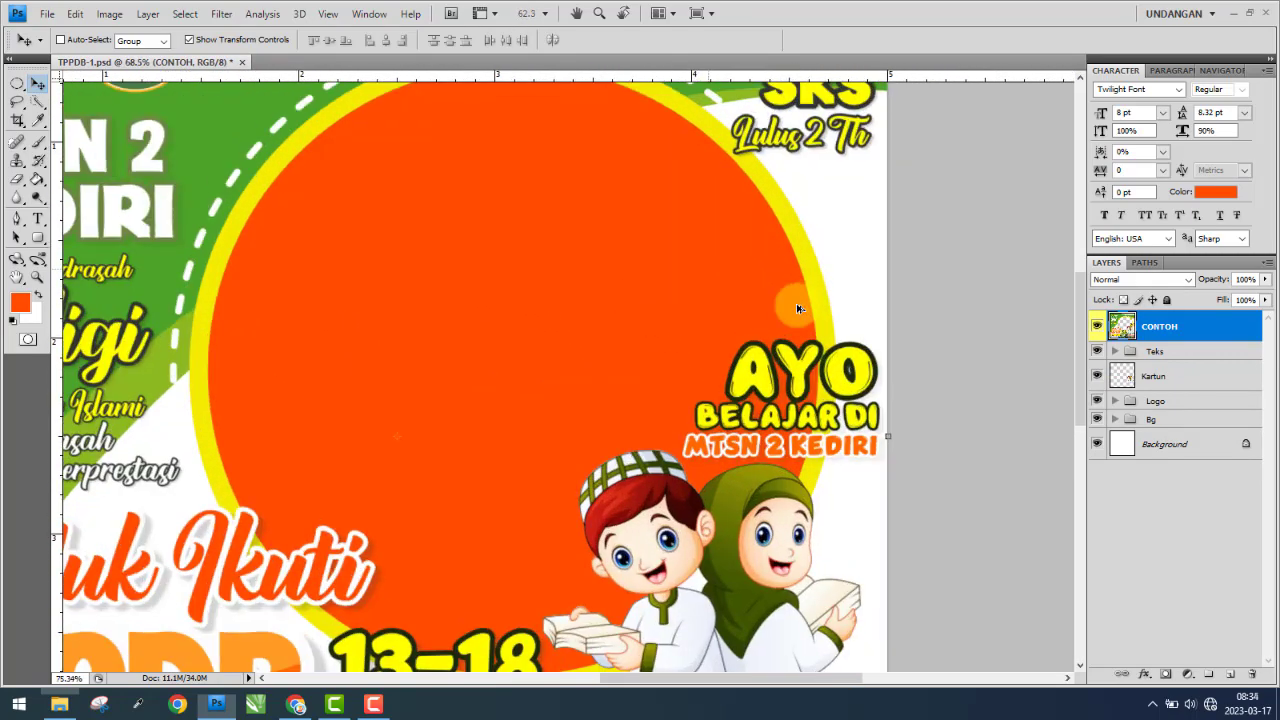
{"action": "scroll", "coordinate": [798, 308], "scroll_direction": "up", "scroll_amount": 1}
{"action": "scroll", "coordinate": [700, 345], "scroll_direction": "up", "scroll_amount": 1}
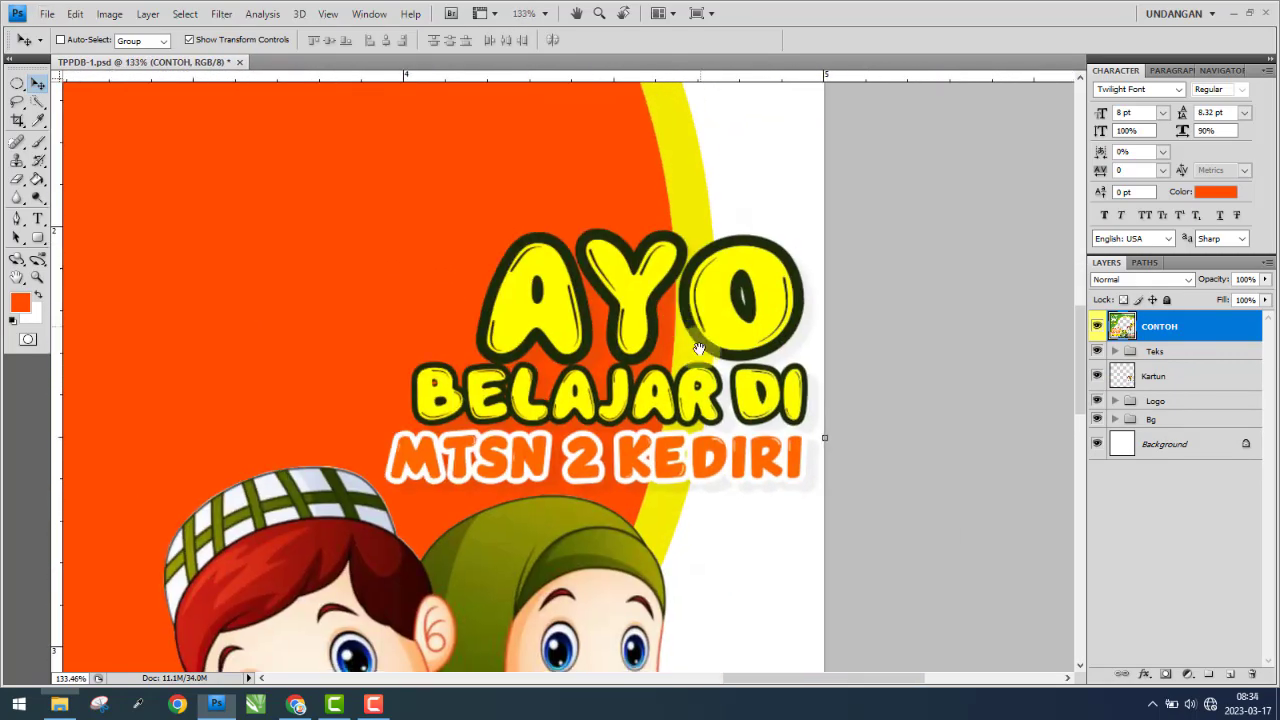
{"action": "scroll", "coordinate": [700, 348], "scroll_direction": "up", "scroll_amount": 1}
{"action": "mouse_move", "coordinate": [1150, 326]}
{"action": "left_mouse_down"}
{"action": "mouse_move", "coordinate": [1150, 372]}
{"action": "mouse_move", "coordinate": [1190, 322]}
{"action": "left_mouse_up"}
{"action": "left_click", "coordinate": [1155, 355]}
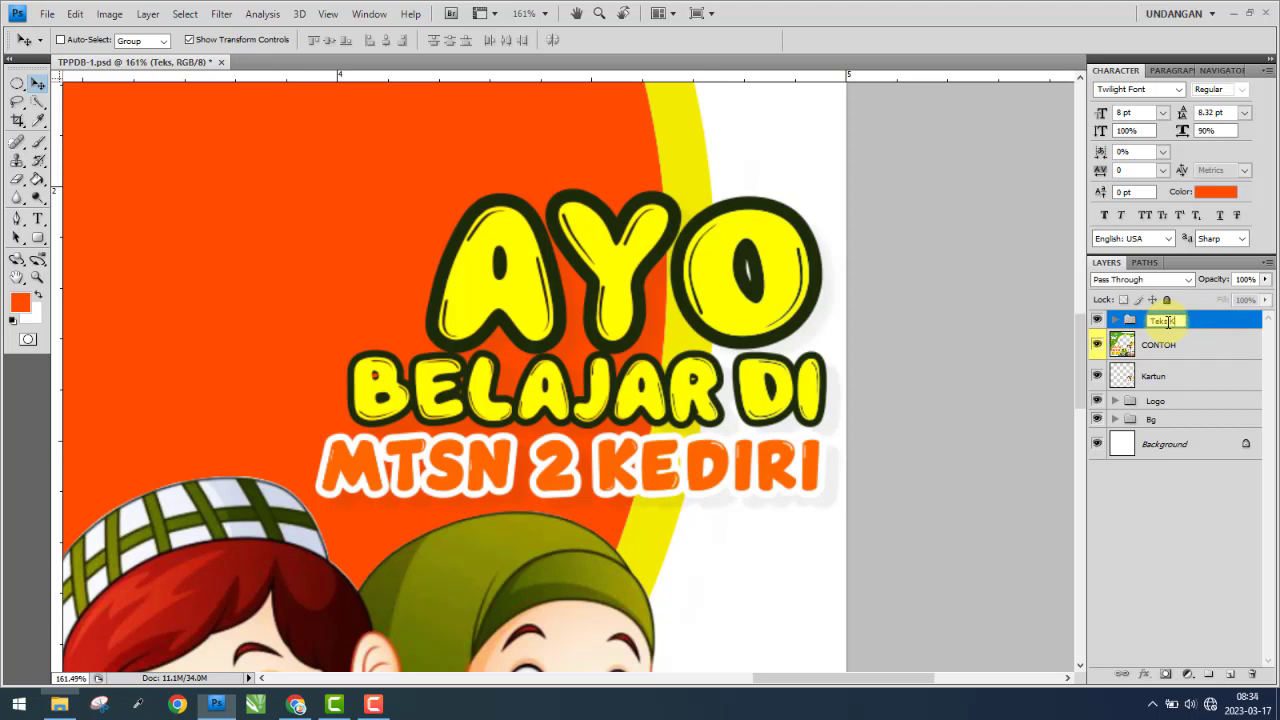
- Name the group Teks Kanan, duplicate the SKS text layer to the poster top, and set it in Jellybost
{"action": "key", "text": "Return"}
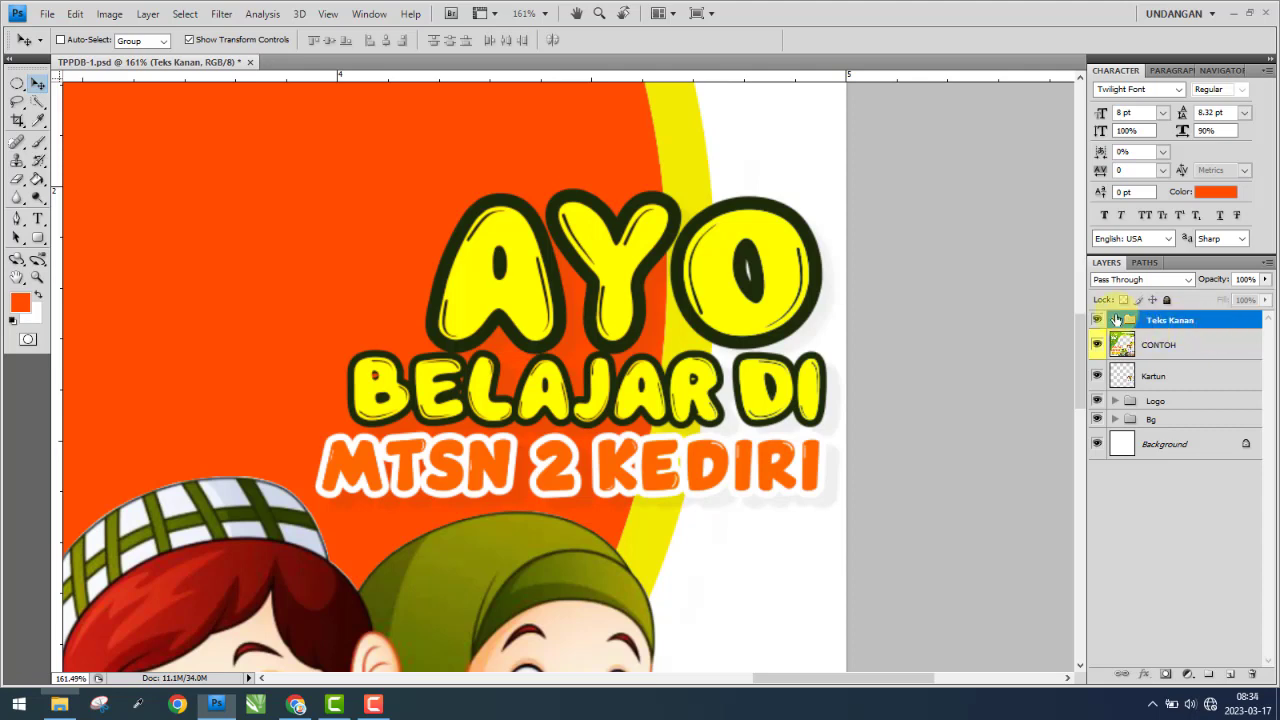
{"action": "left_click", "coordinate": [1116, 320]}
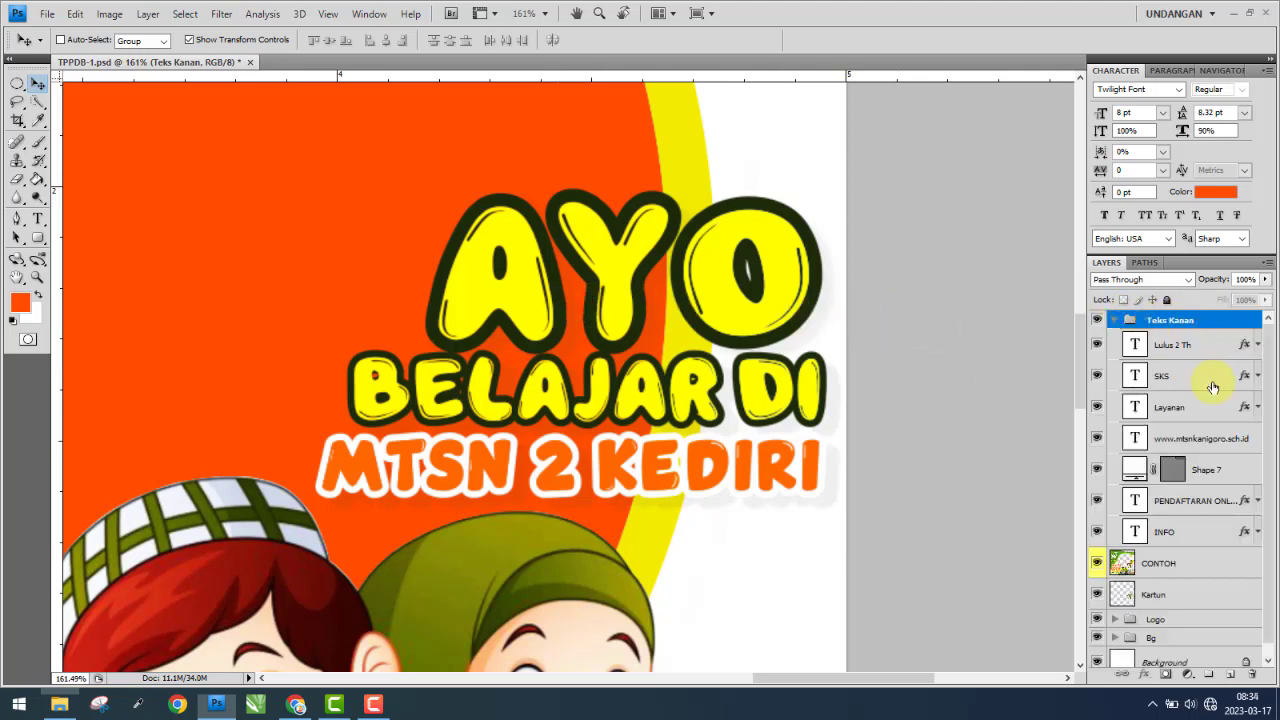
{"action": "left_click", "coordinate": [1175, 377]}
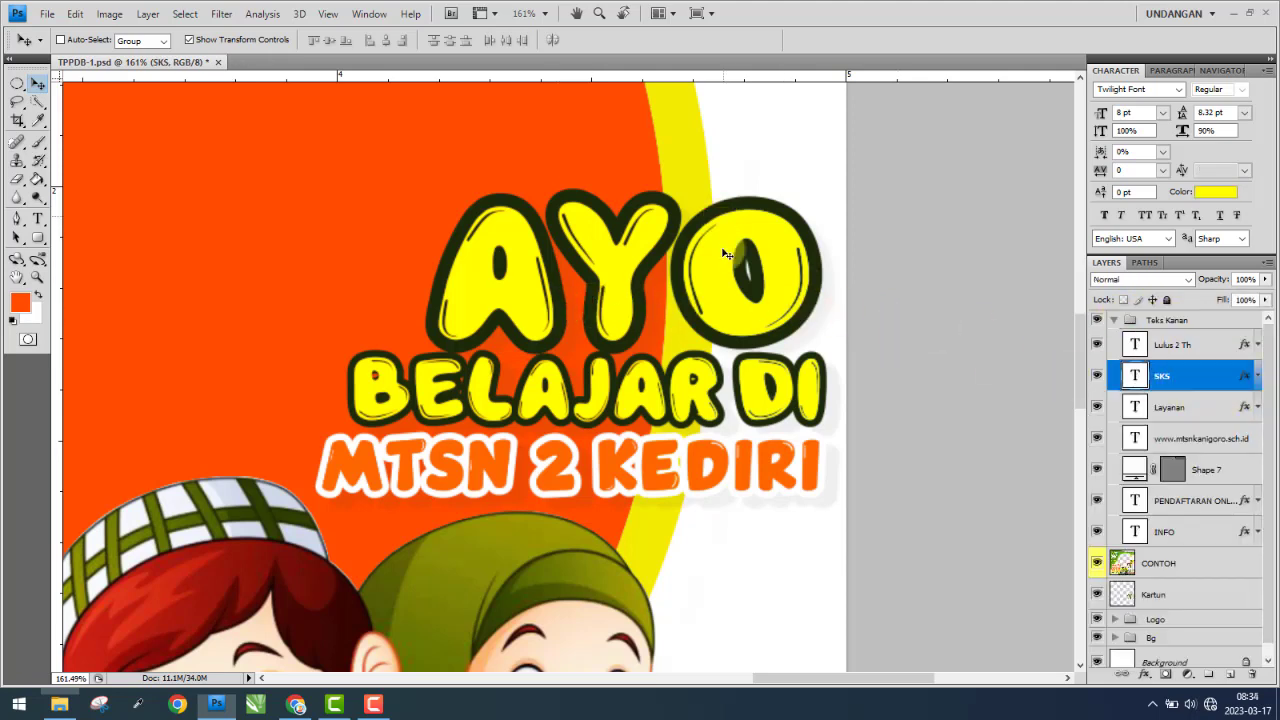
{"action": "scroll", "coordinate": [727, 254], "scroll_direction": "down", "scroll_amount": 2}
{"action": "scroll", "coordinate": [741, 343], "scroll_direction": "down", "scroll_amount": 2}
{"action": "key", "text": "ctrl+j"}
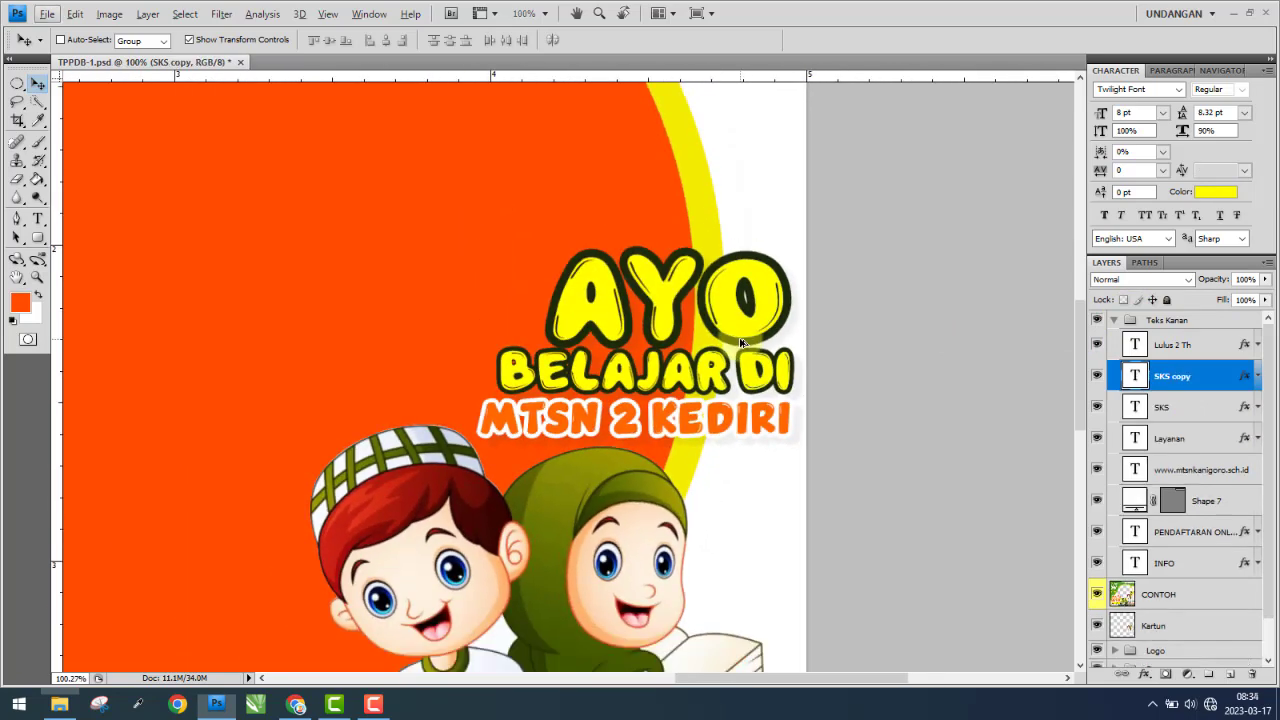
{"action": "mouse_move", "coordinate": [640, 166]}
{"action": "left_mouse_down"}
{"action": "mouse_move", "coordinate": [725, 204]}
{"action": "mouse_move", "coordinate": [546, 206]}
{"action": "left_mouse_up"}
{"action": "scroll", "coordinate": [777, 200], "scroll_direction": "up", "scroll_amount": 2}
{"action": "scroll", "coordinate": [617, 215], "scroll_direction": "up", "scroll_amount": 1}
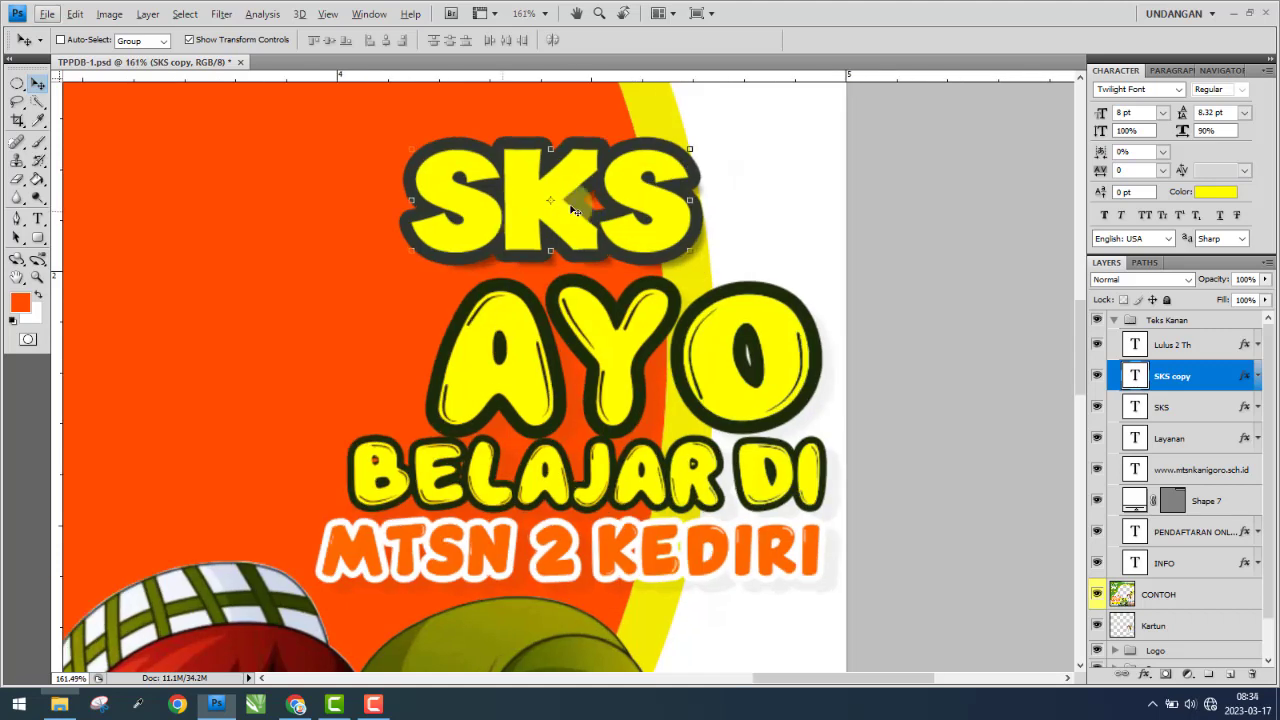
{"action": "left_click", "coordinate": [1141, 89]}
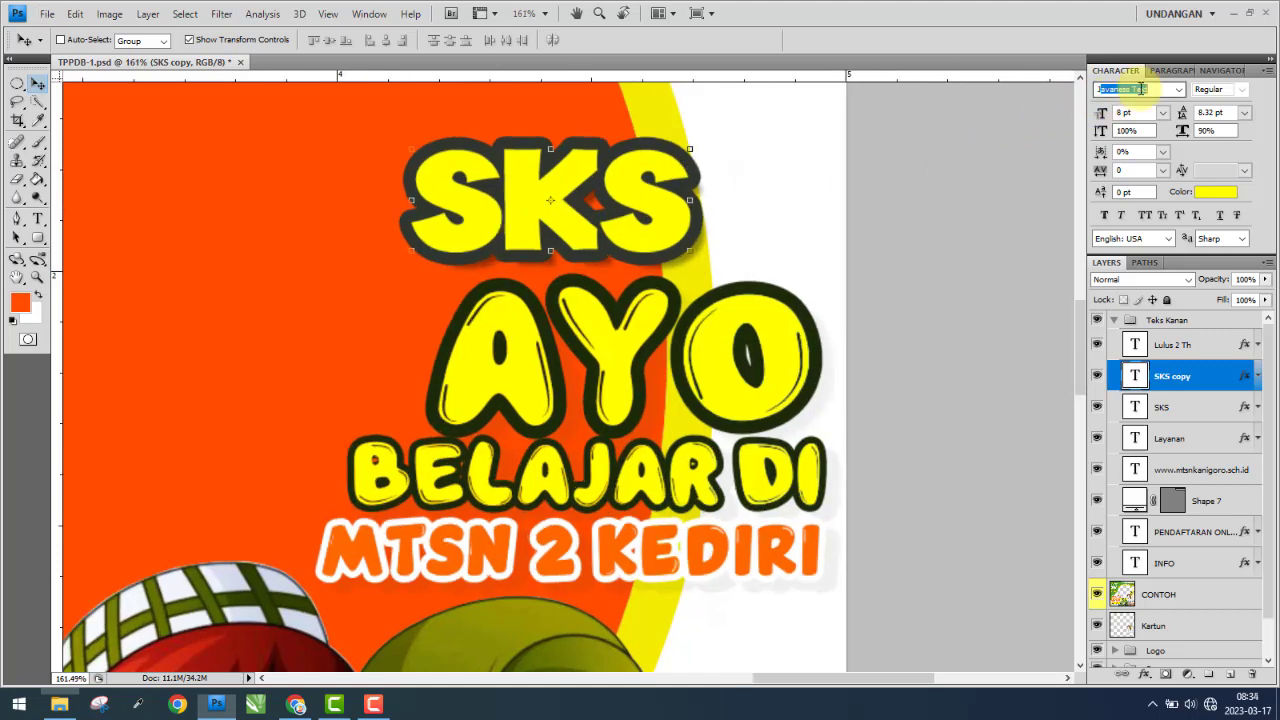
{"action": "key", "text": "Return"}
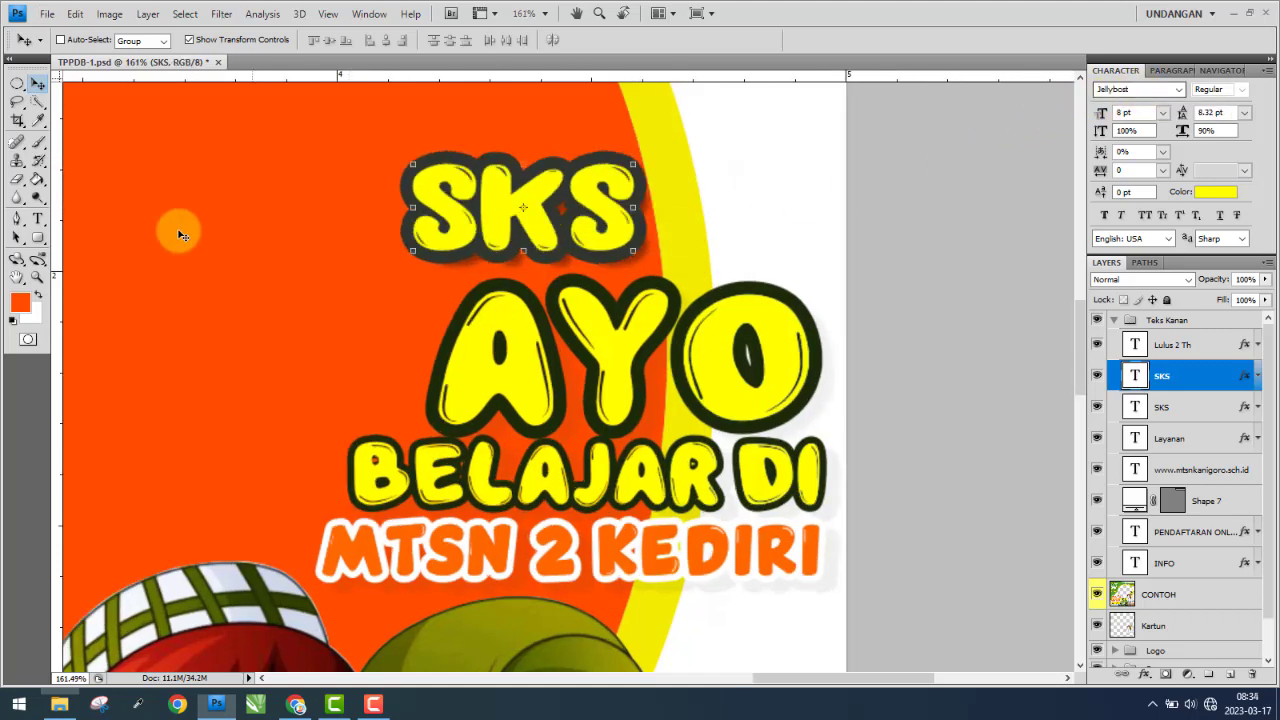
- Retype the copy as AYO and set it in the Dragon Ball font
{"action": "left_click", "coordinate": [38, 218]}
{"action": "double_click", "coordinate": [529, 209]}
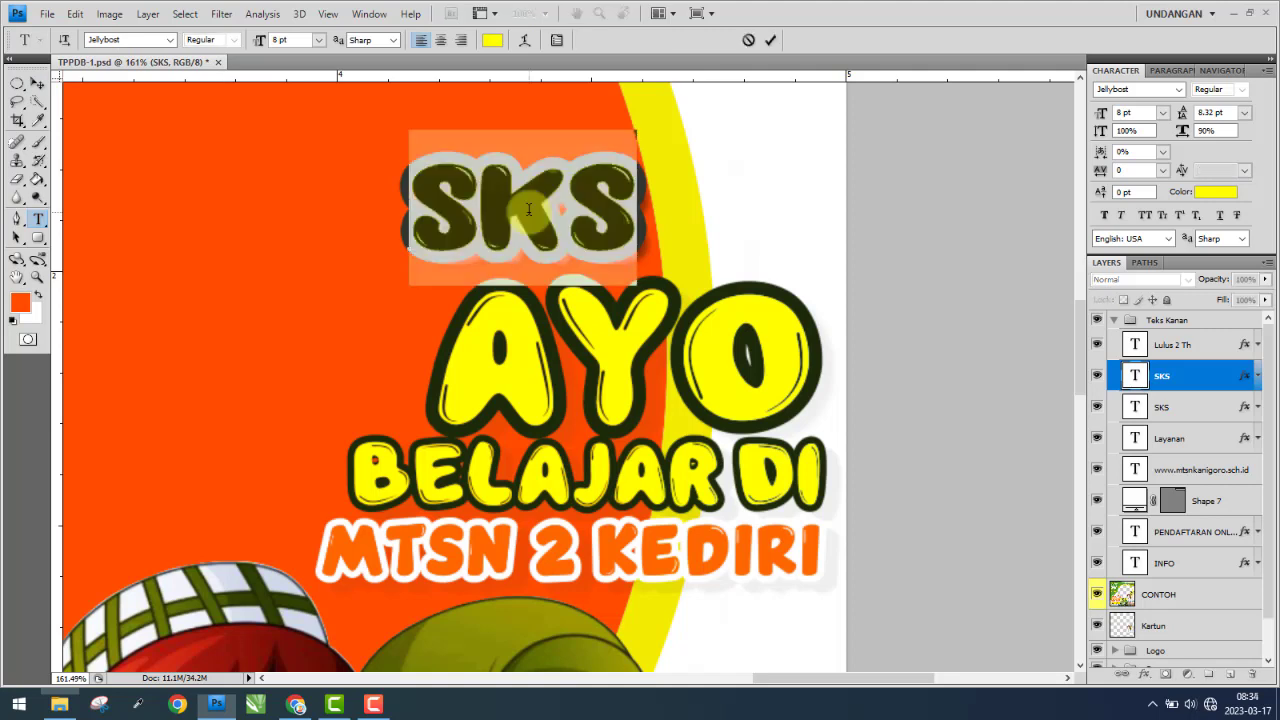
{"action": "type", "text": "AY"}
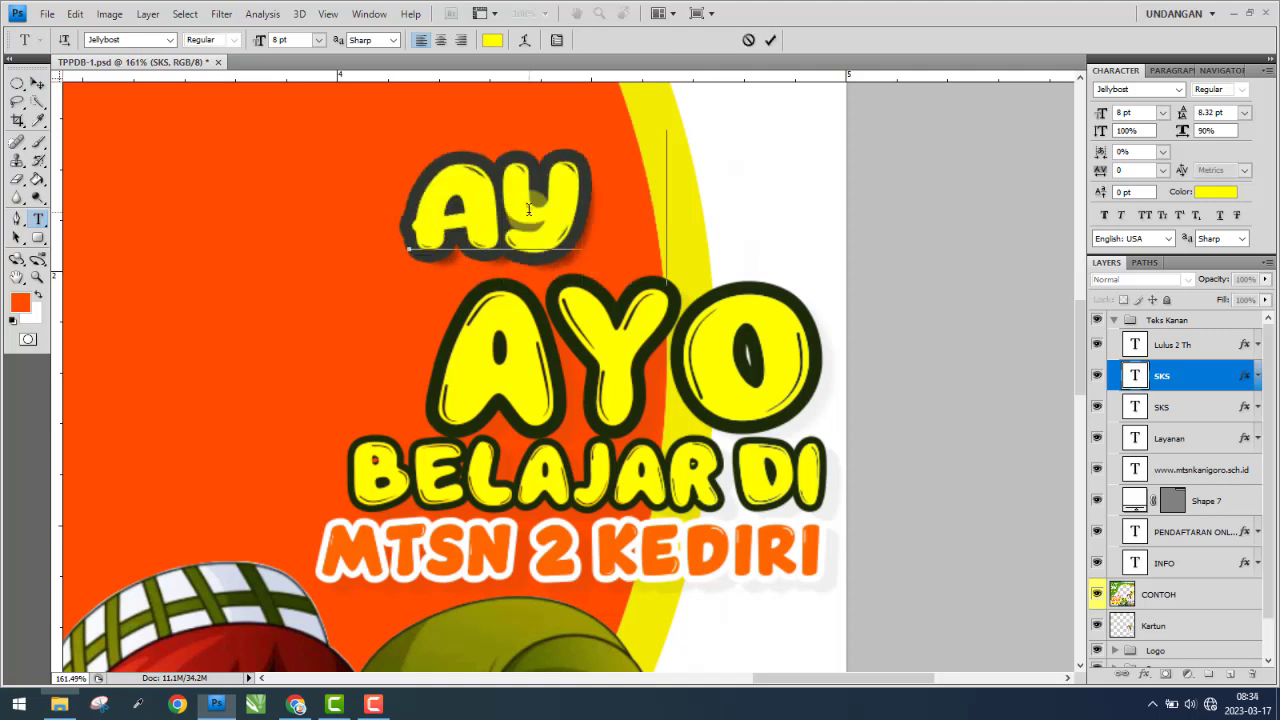
{"action": "type", "text": "O"}
{"action": "key", "text": "BackSpace"}
{"action": "type", "text": "o"}
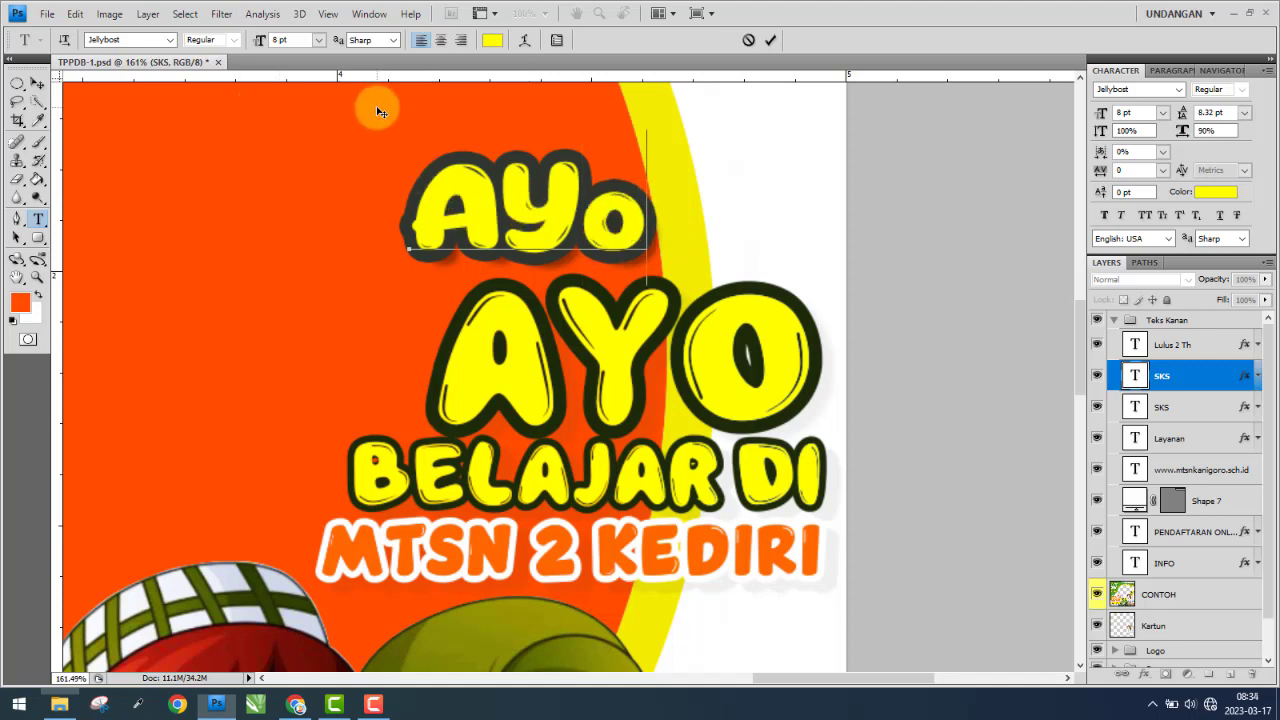
{"action": "key", "text": "BackSpace"}
{"action": "type", "text": "O"}
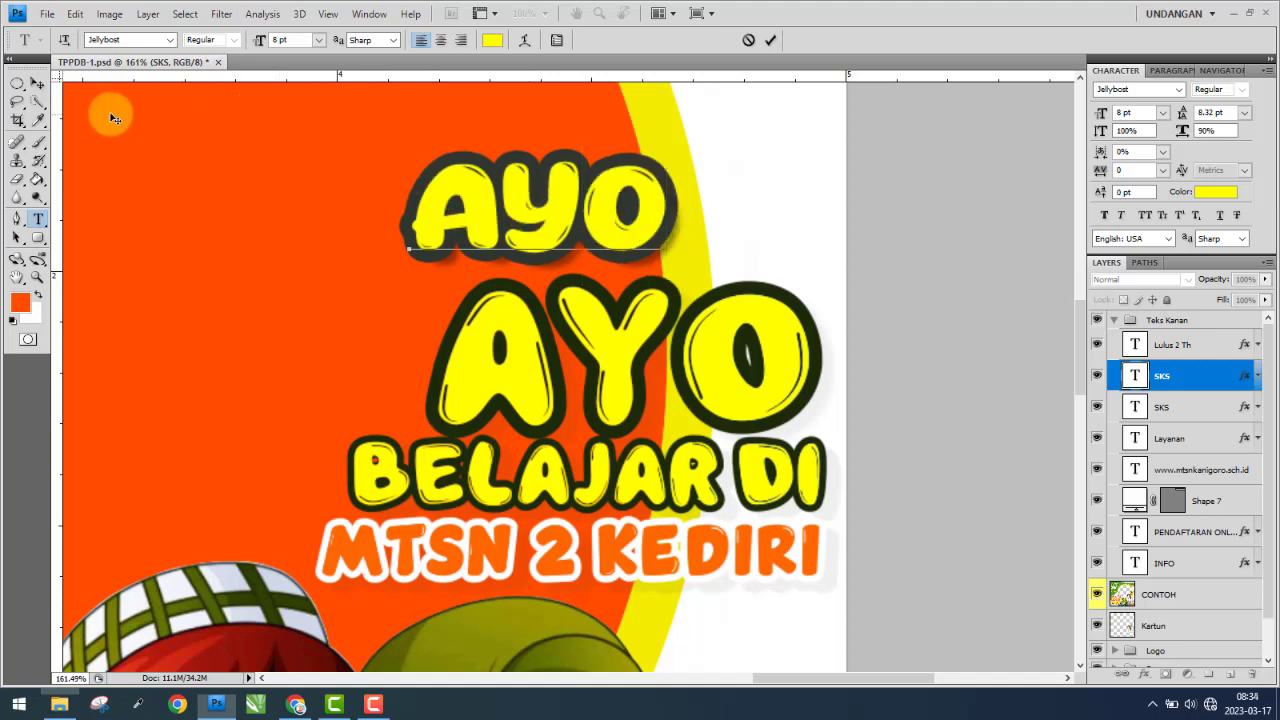
{"action": "left_click", "coordinate": [31, 88]}
{"action": "left_click", "coordinate": [1133, 91]}
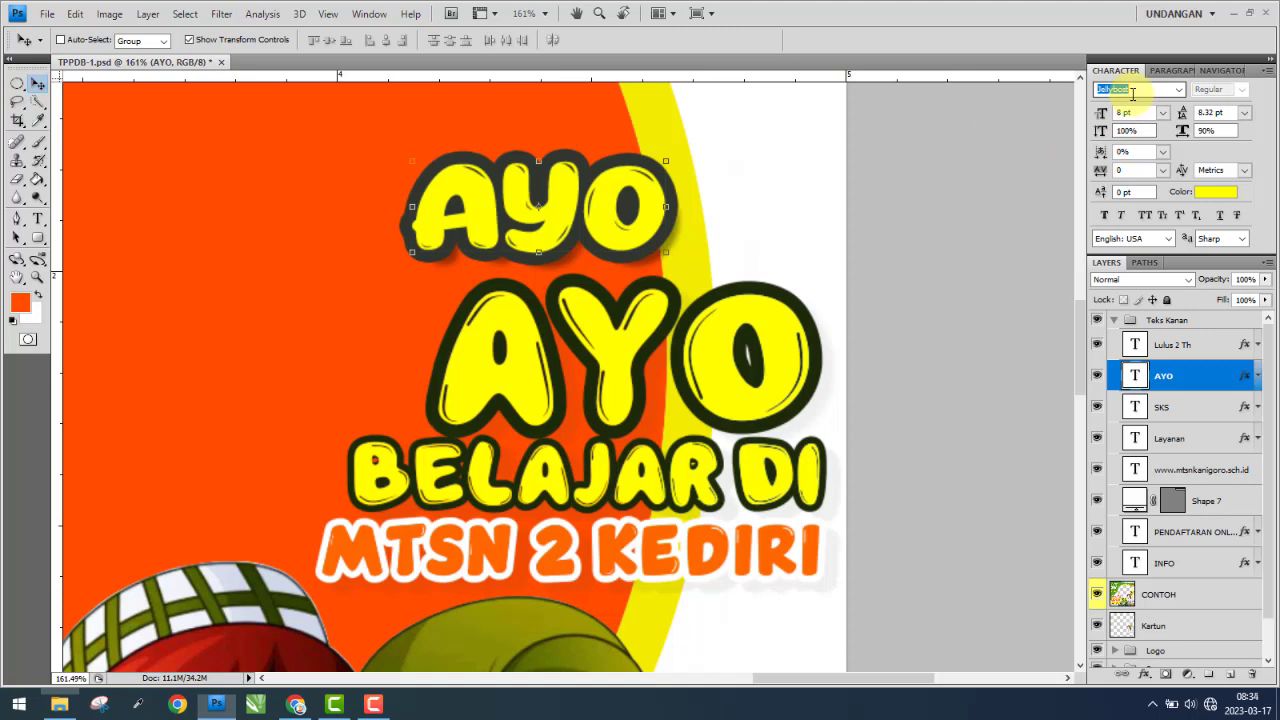
{"action": "type", "text": "Dra"}
{"action": "key", "text": "Return"}
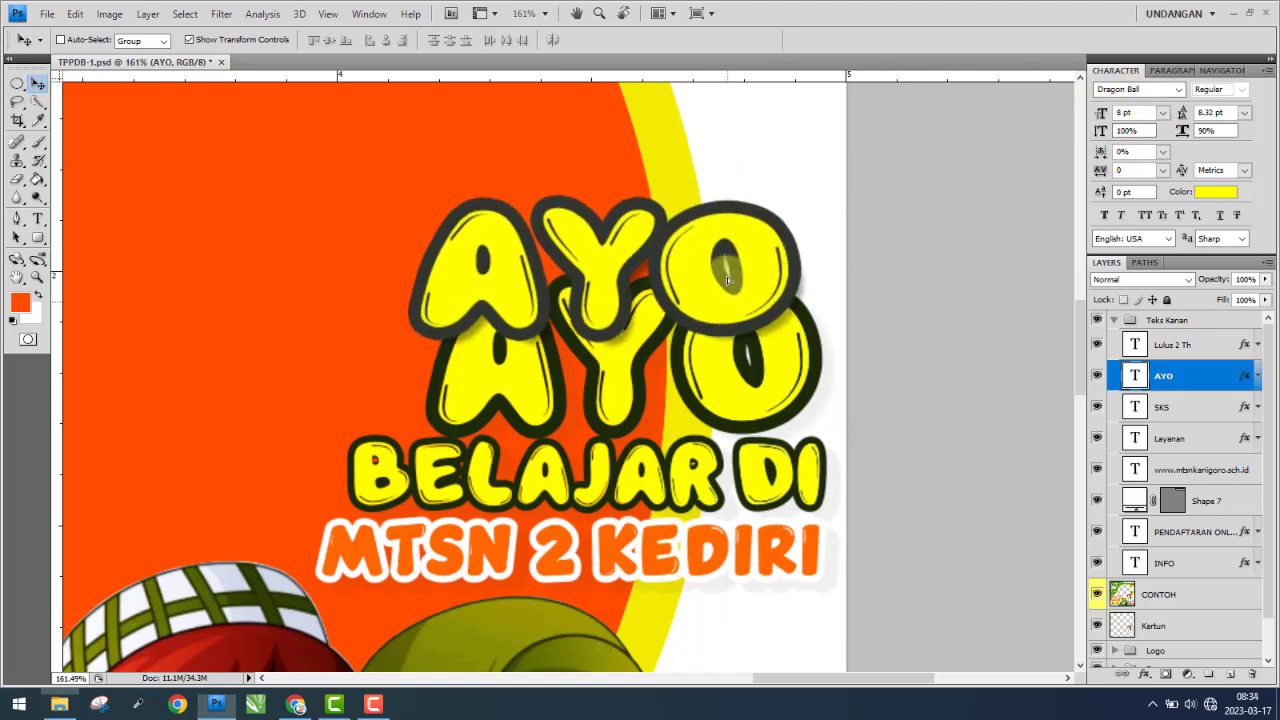
{"action": "scroll", "coordinate": [726, 247], "scroll_direction": "up", "scroll_amount": 3}
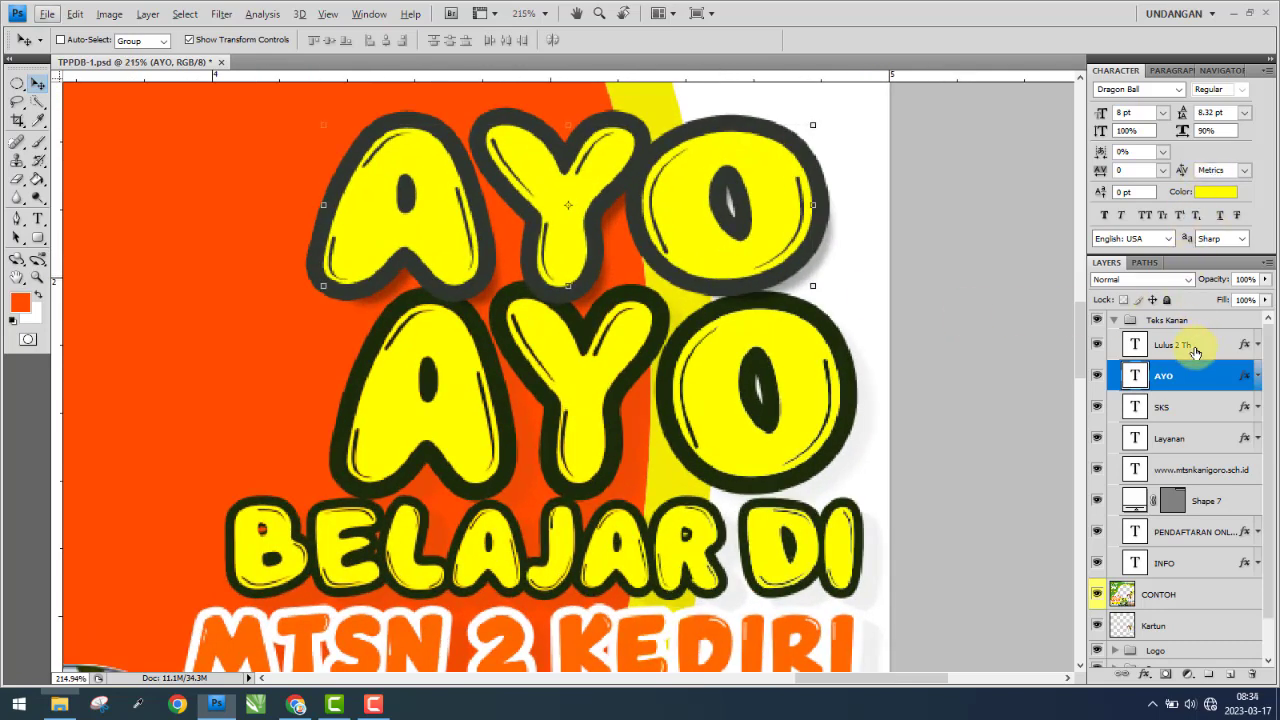
- Give the AYO stroke a dark olive colour sampled from the artwork and move it toward the original AYO
{"action": "double_click", "coordinate": [1196, 376]}
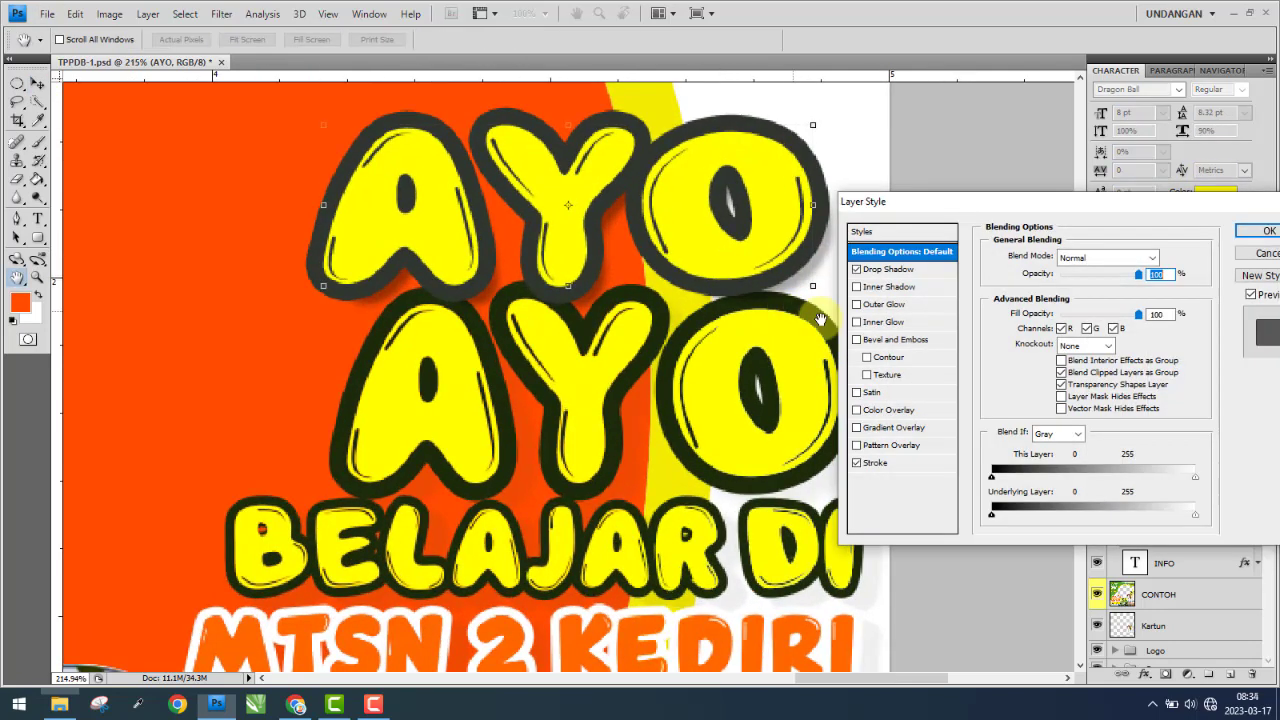
{"action": "left_click", "coordinate": [876, 463]}
{"action": "left_click", "coordinate": [1025, 364]}
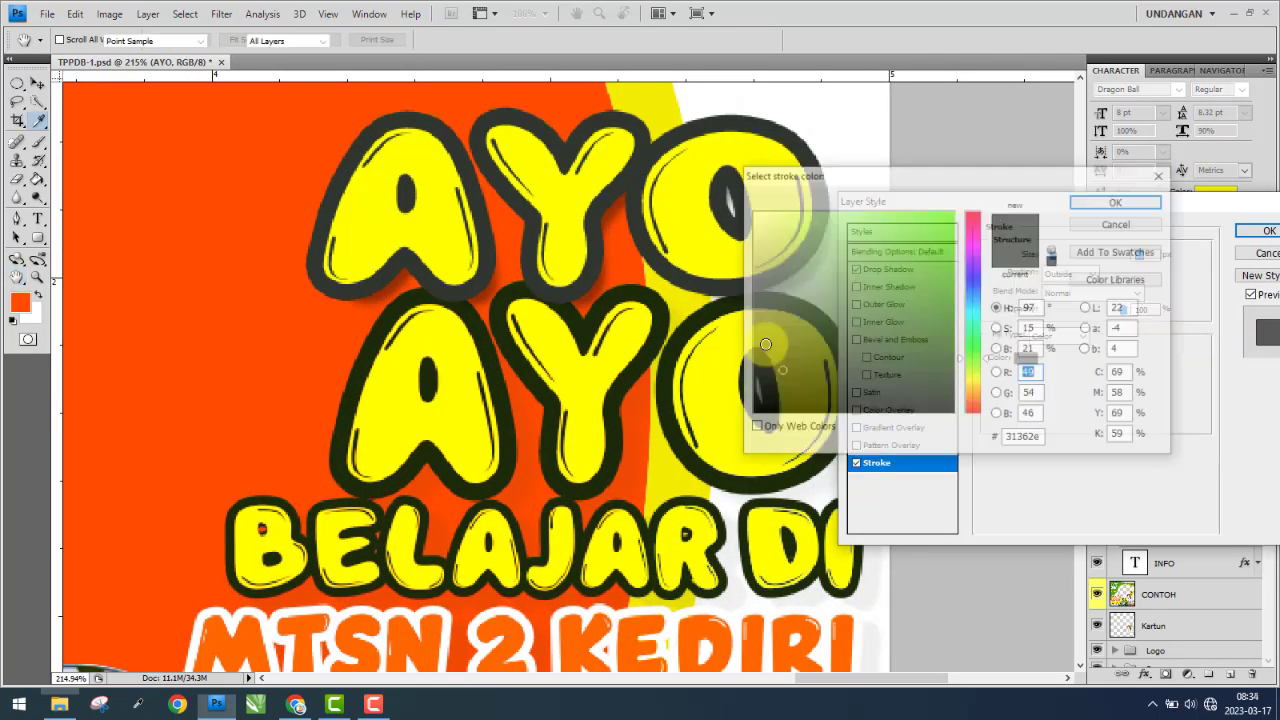
{"action": "left_click", "coordinate": [678, 347]}
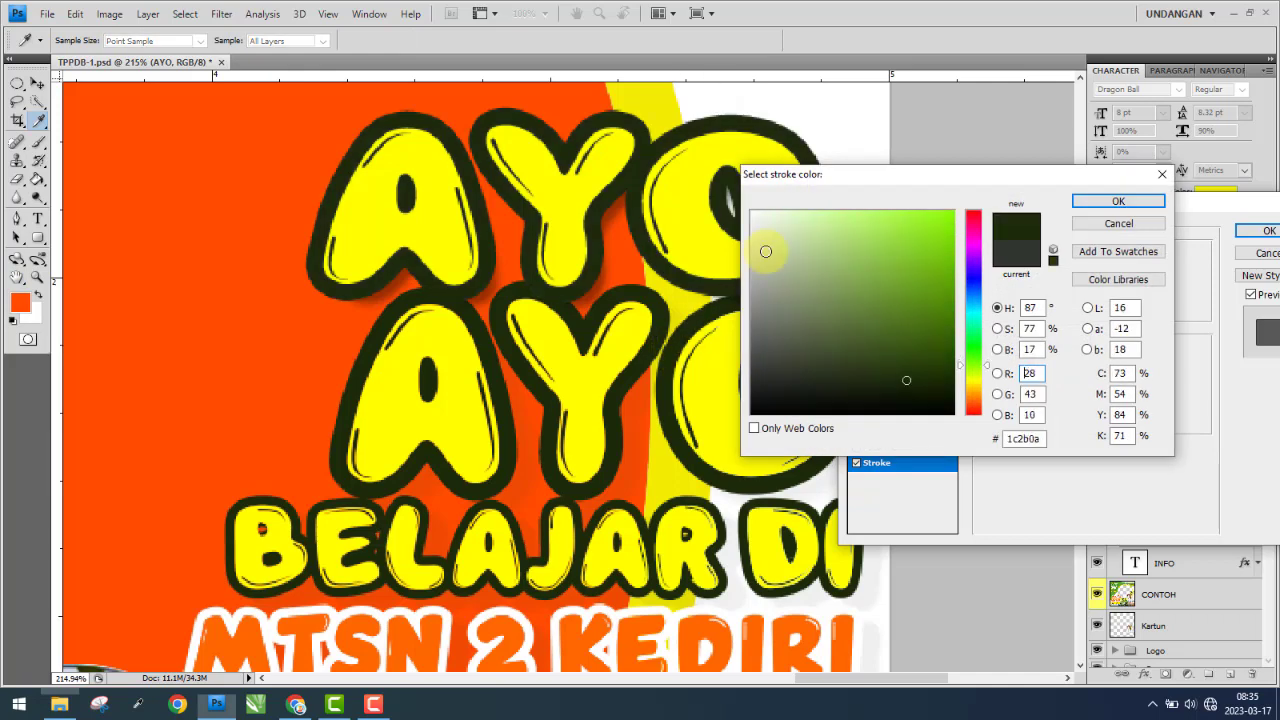
{"action": "left_click", "coordinate": [1118, 202]}
{"action": "left_click", "coordinate": [1262, 231]}
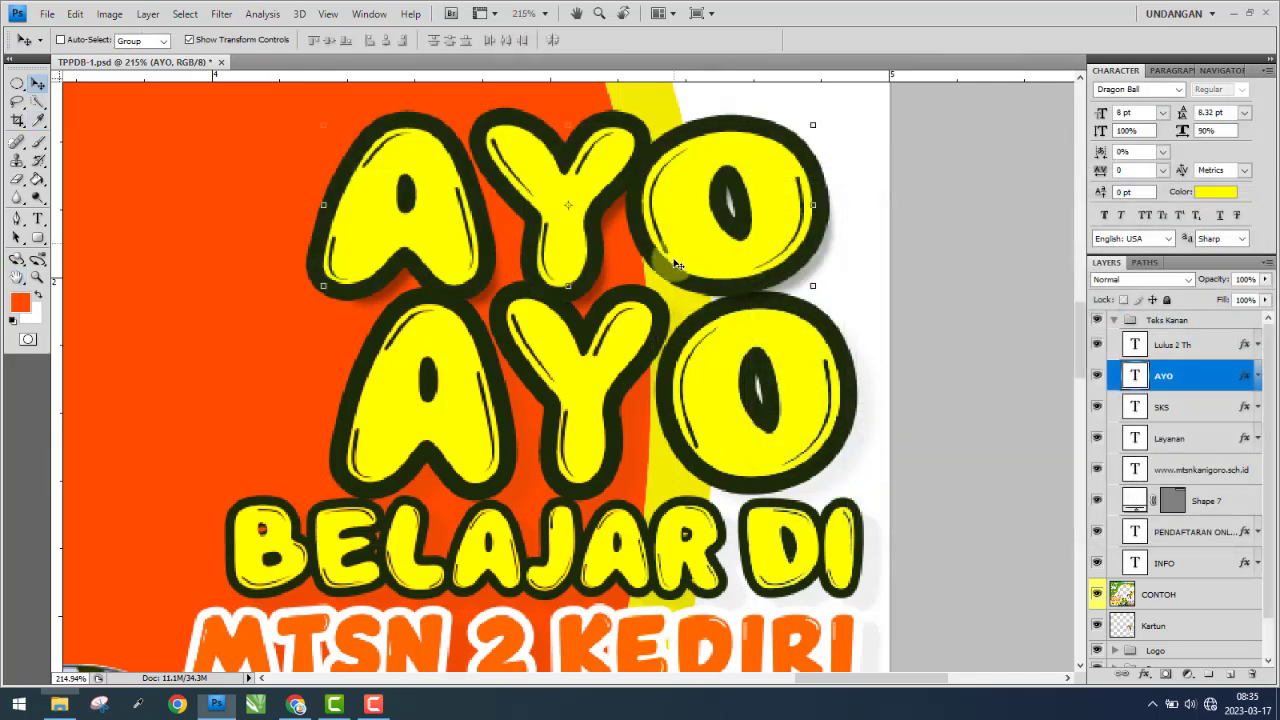
{"action": "mouse_move", "coordinate": [676, 265]}
{"action": "left_mouse_down"}
{"action": "mouse_move", "coordinate": [689, 432]}
{"action": "mouse_move", "coordinate": [578, 215]}
{"action": "left_mouse_up"}
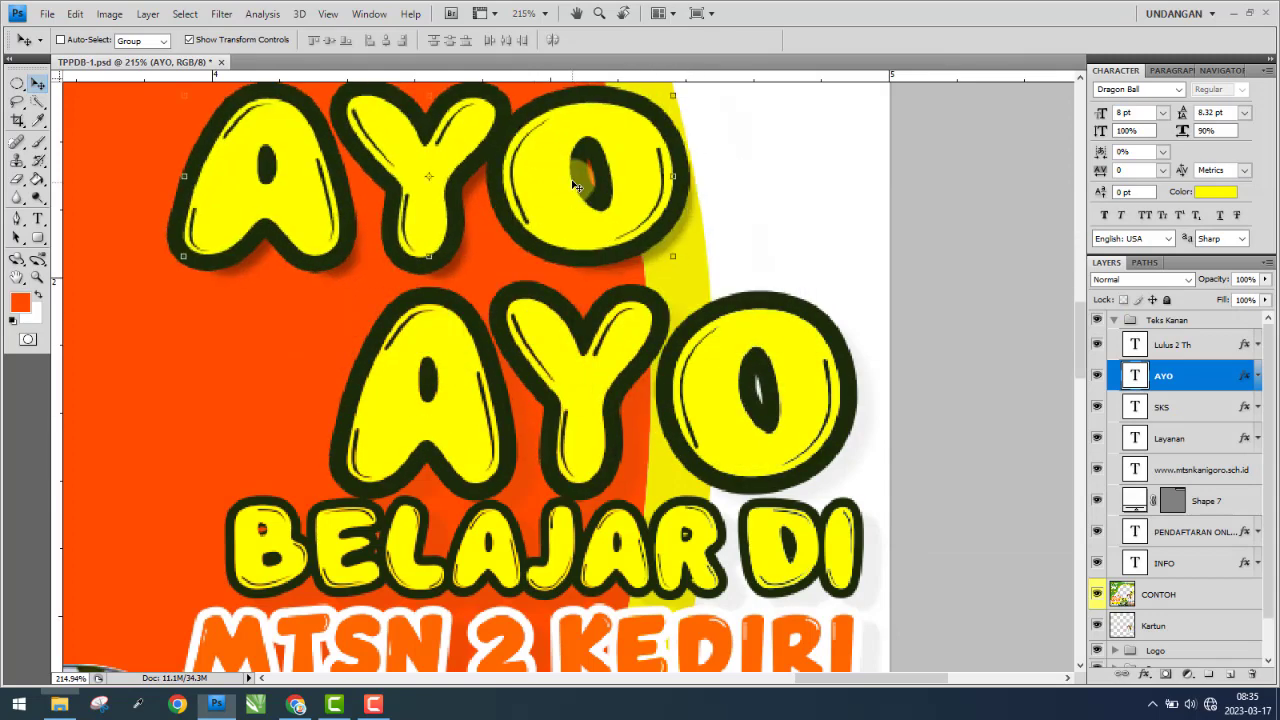
- Duplicate AYO, hide the copy, and clear the original AYO's layer style
{"action": "key", "text": "ctrl+j"}
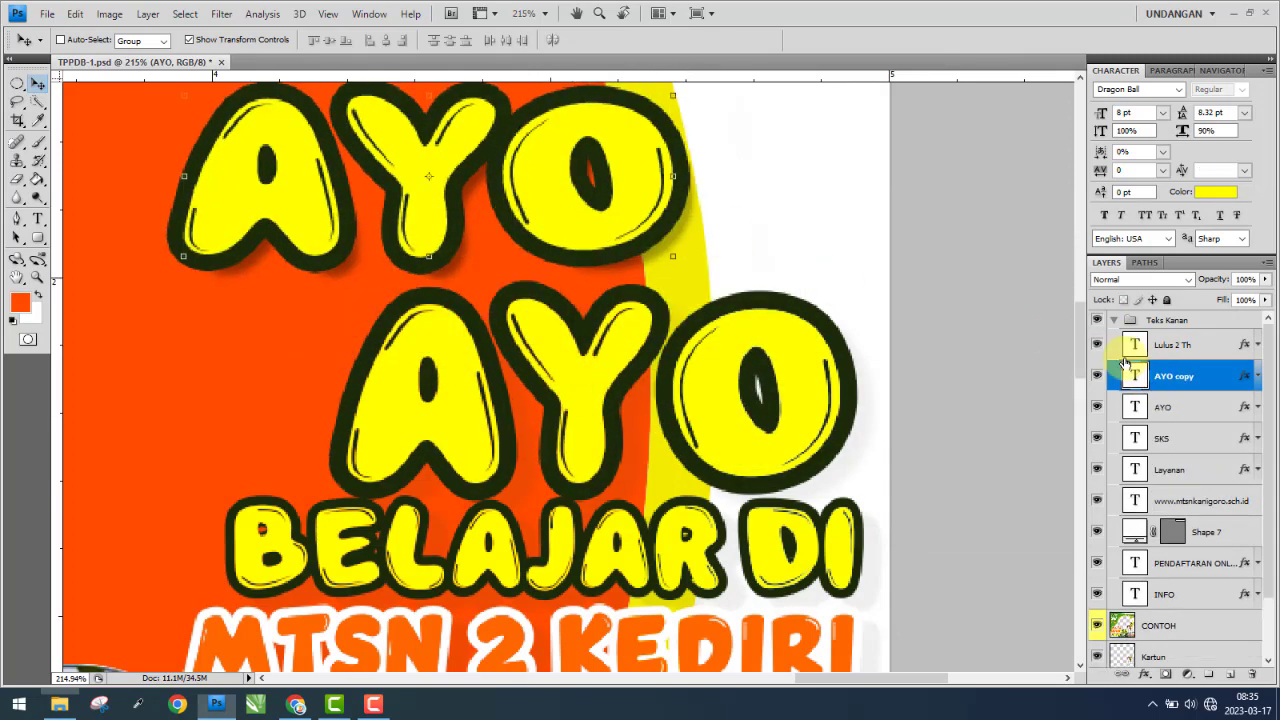
{"action": "left_click", "coordinate": [1097, 376]}
{"action": "left_click", "coordinate": [1165, 407]}
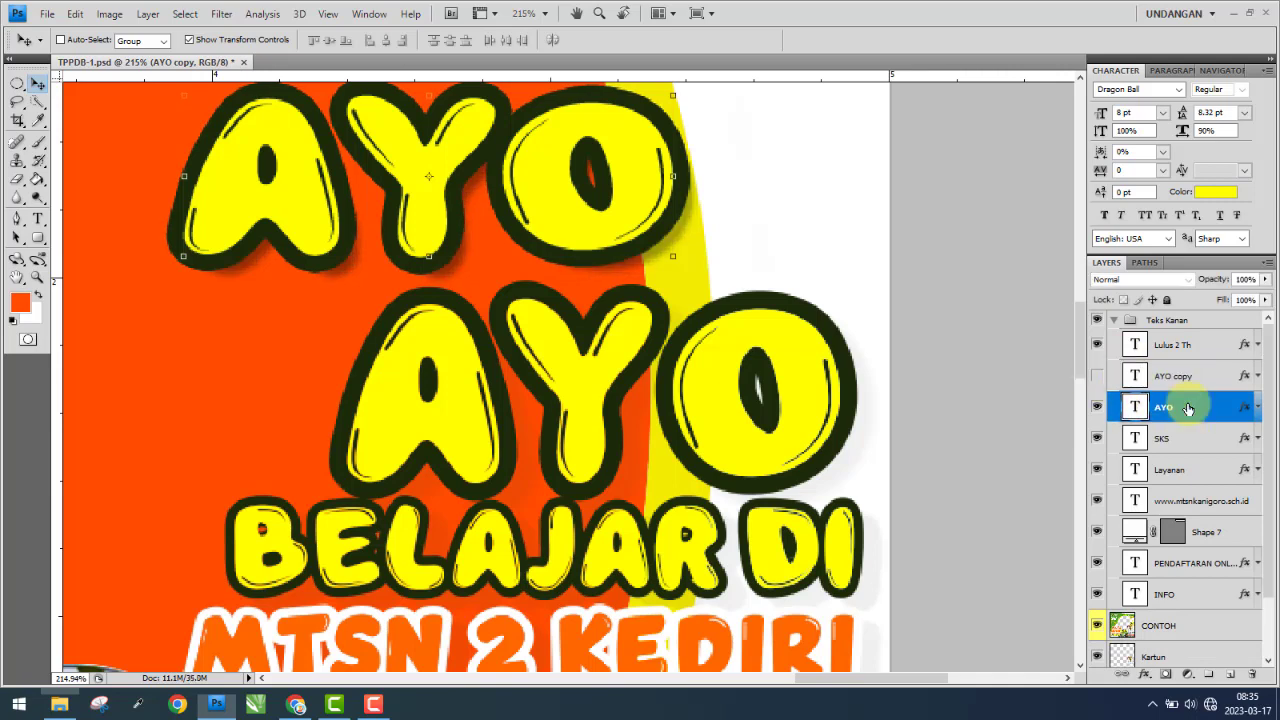
{"action": "left_click_drag", "start_coordinate": [572, 187], "coordinate": [592, 233]}
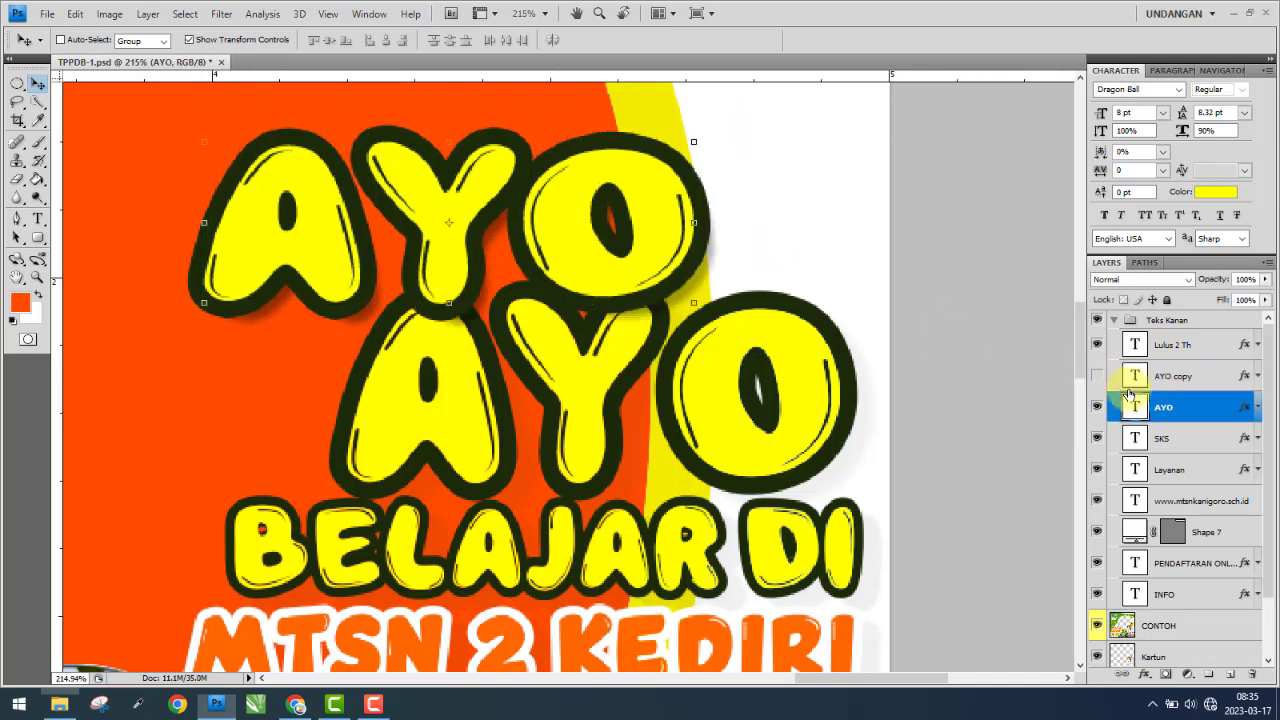
{"action": "right_click", "coordinate": [1245, 407]}
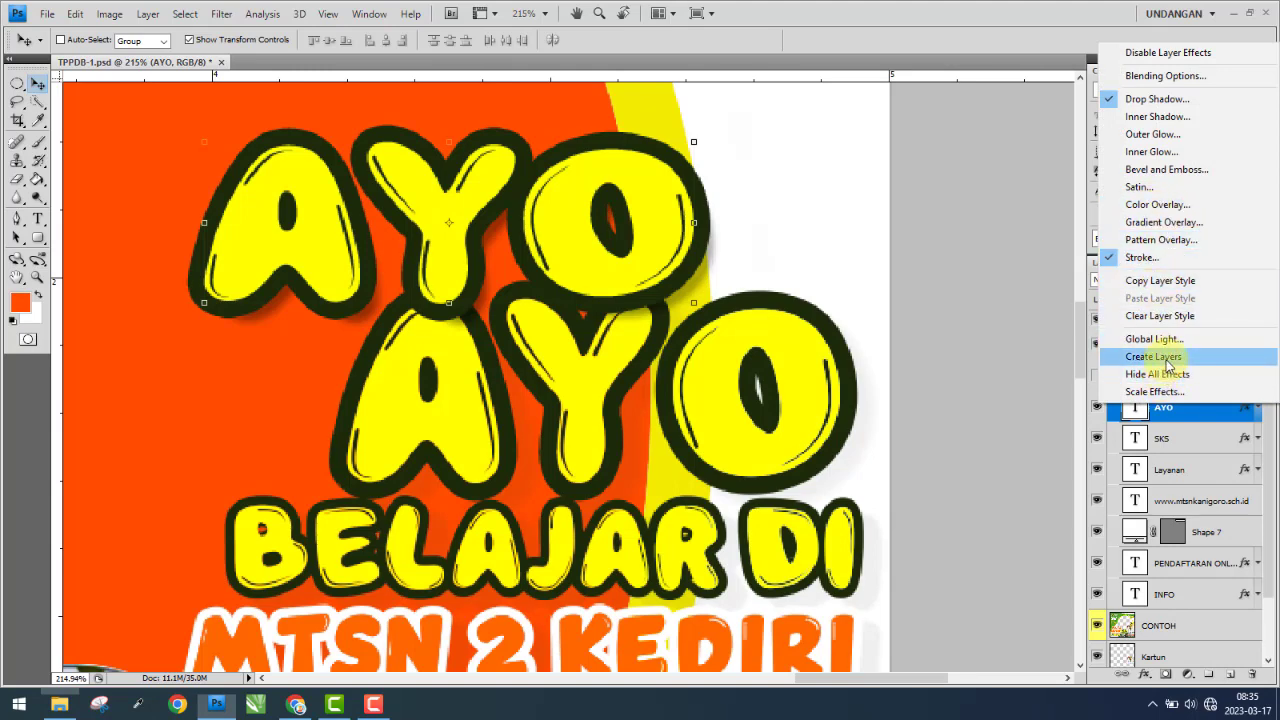
{"action": "left_click", "coordinate": [1187, 409]}
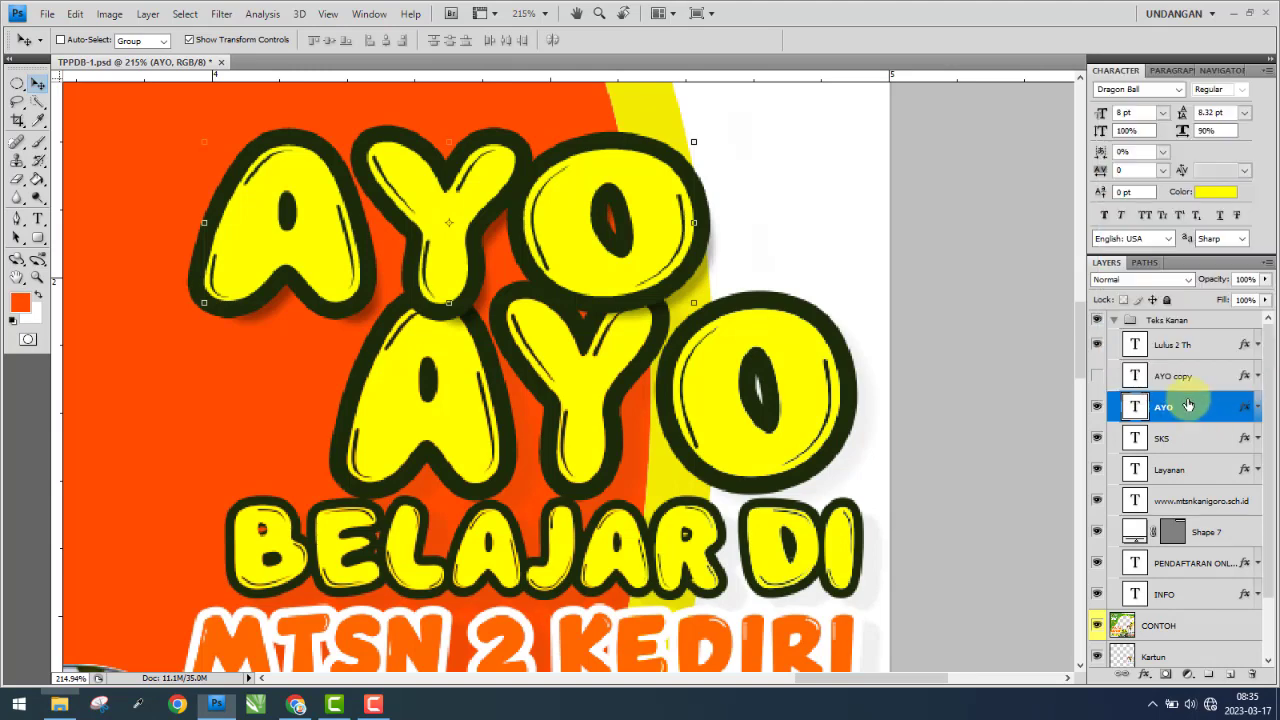
{"action": "right_click", "coordinate": [1187, 409]}
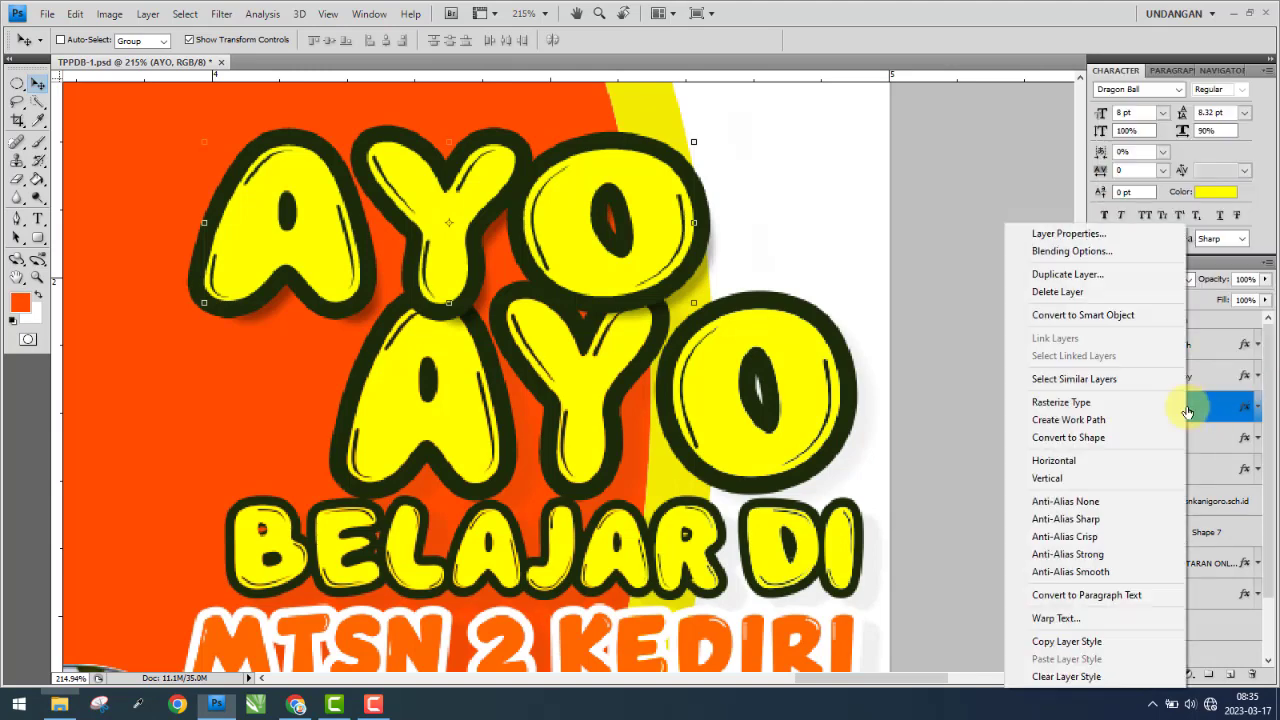
{"action": "left_click", "coordinate": [1063, 674]}
- Make the plain AYO text blue and place it inside the outlined AYO lettering
{"action": "left_click_drag", "start_coordinate": [590, 274], "coordinate": [678, 402]}
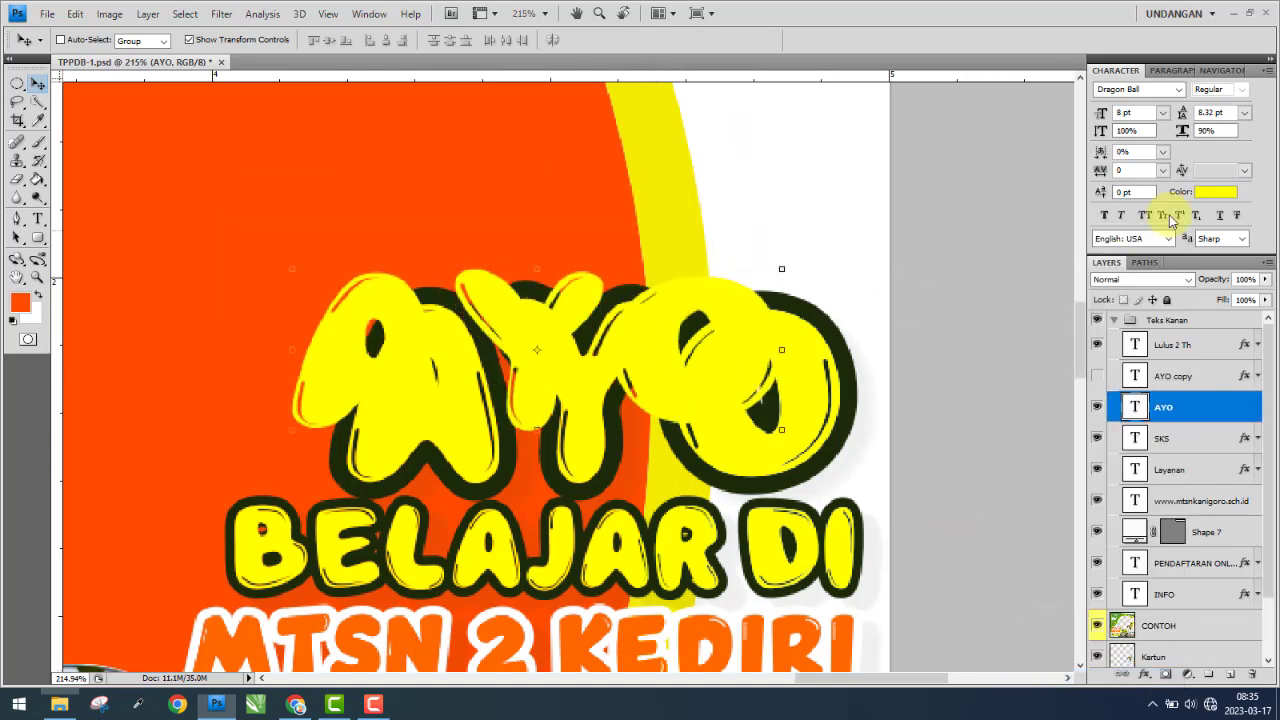
{"action": "left_click", "coordinate": [1215, 194]}
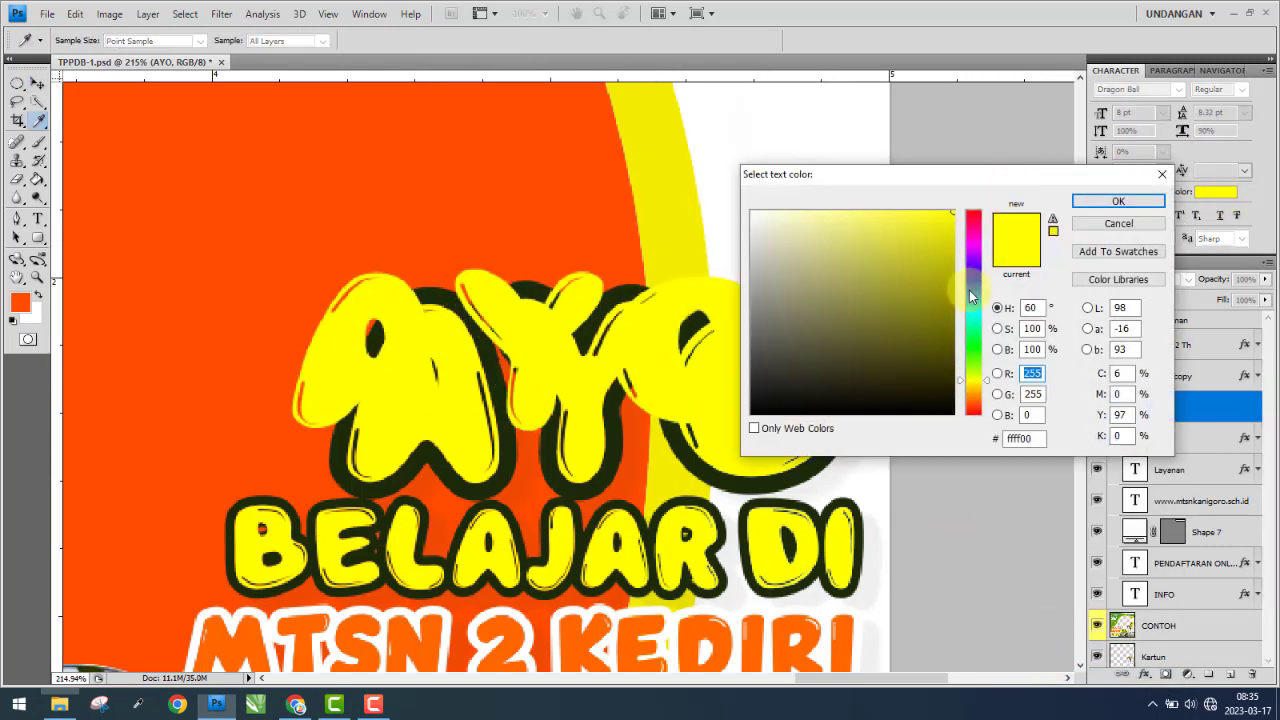
{"action": "left_click", "coordinate": [970, 293]}
{"action": "left_click", "coordinate": [1118, 201]}
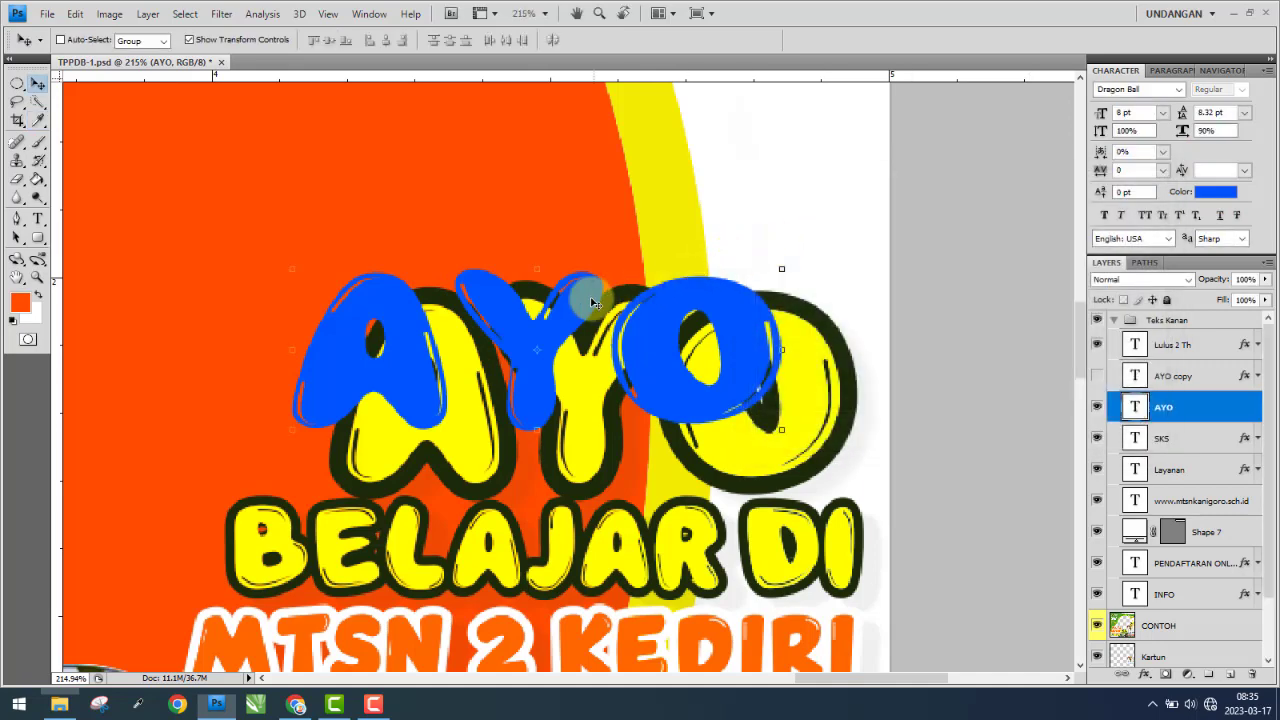
{"action": "left_click_drag", "start_coordinate": [591, 302], "coordinate": [645, 330]}
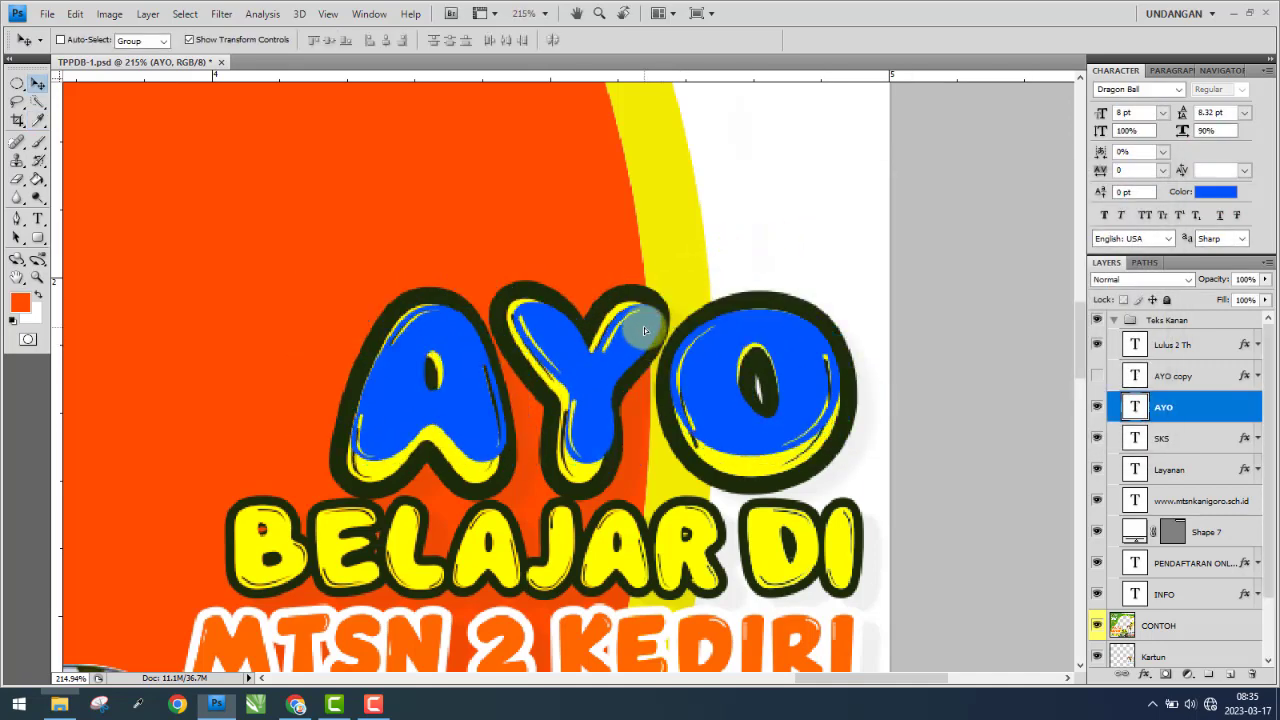
- Stretch the blue AYO to about 100.6% wide and 102% tall, nudging it into place
{"action": "key", "text": "ctrl+t"}
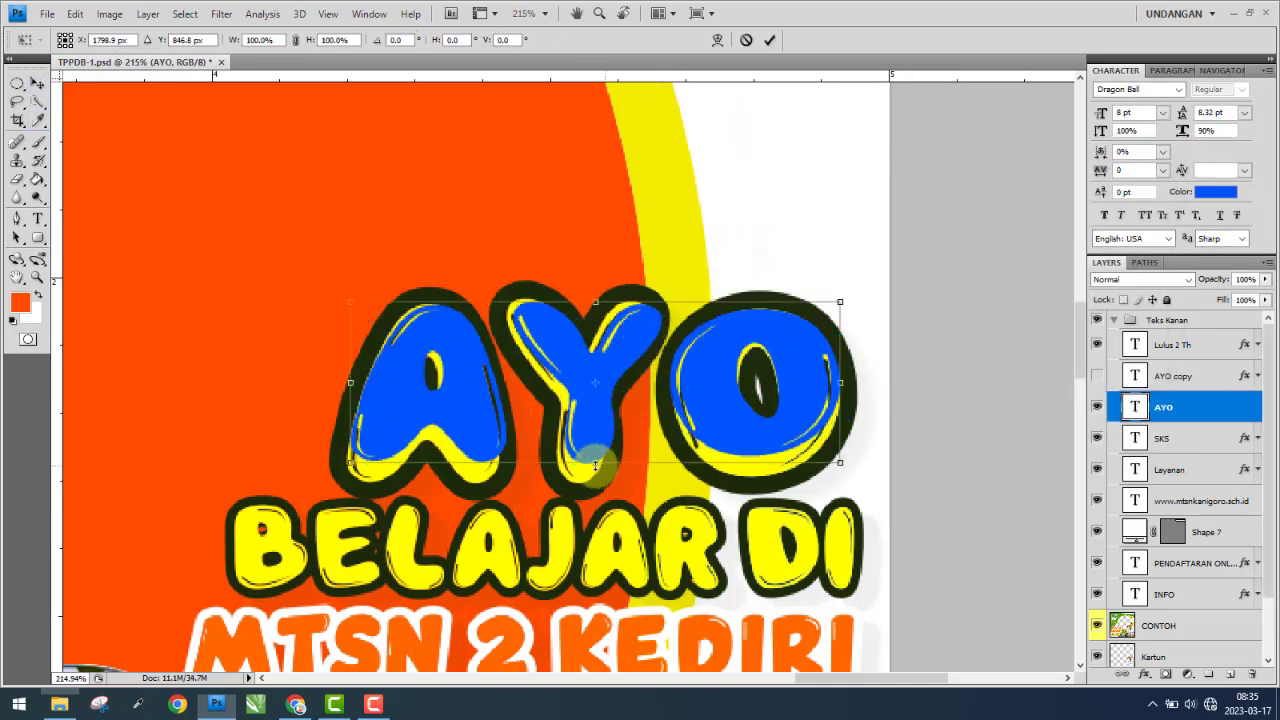
{"action": "left_click_drag", "start_coordinate": [595, 464], "coordinate": [595, 490]}
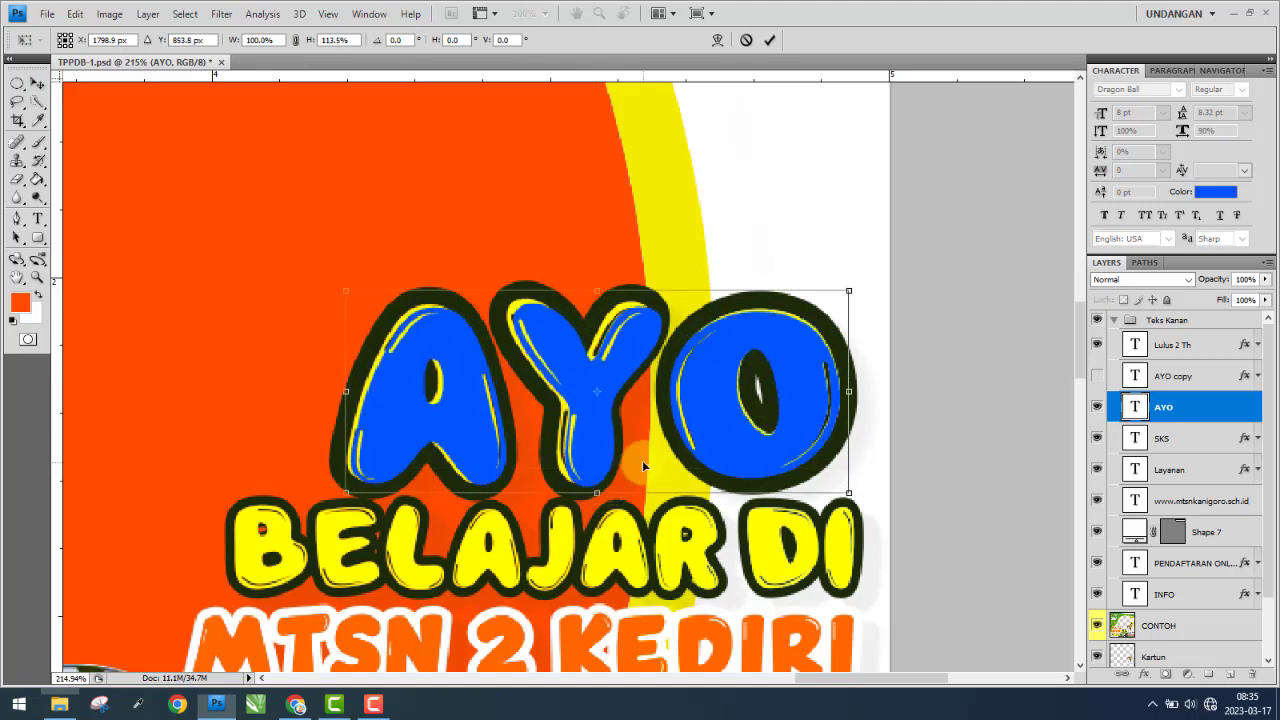
{"action": "key", "text": "Return"}
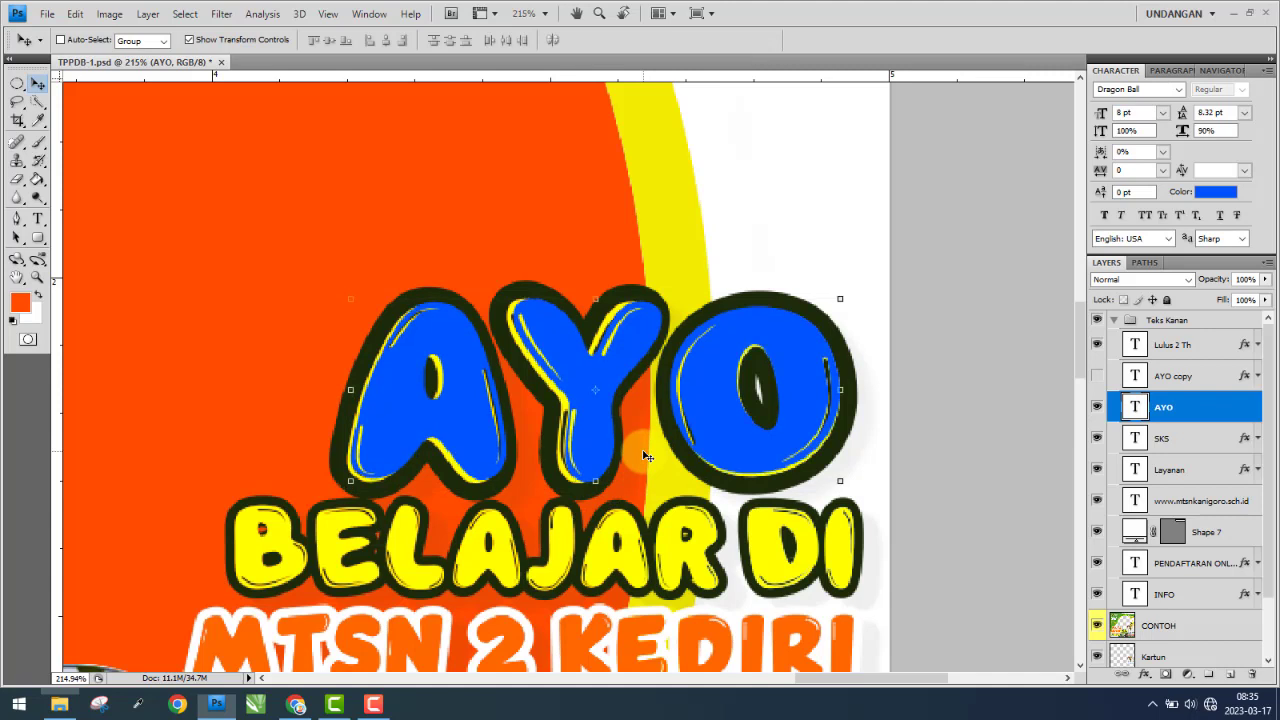
{"action": "key", "text": "Left"}
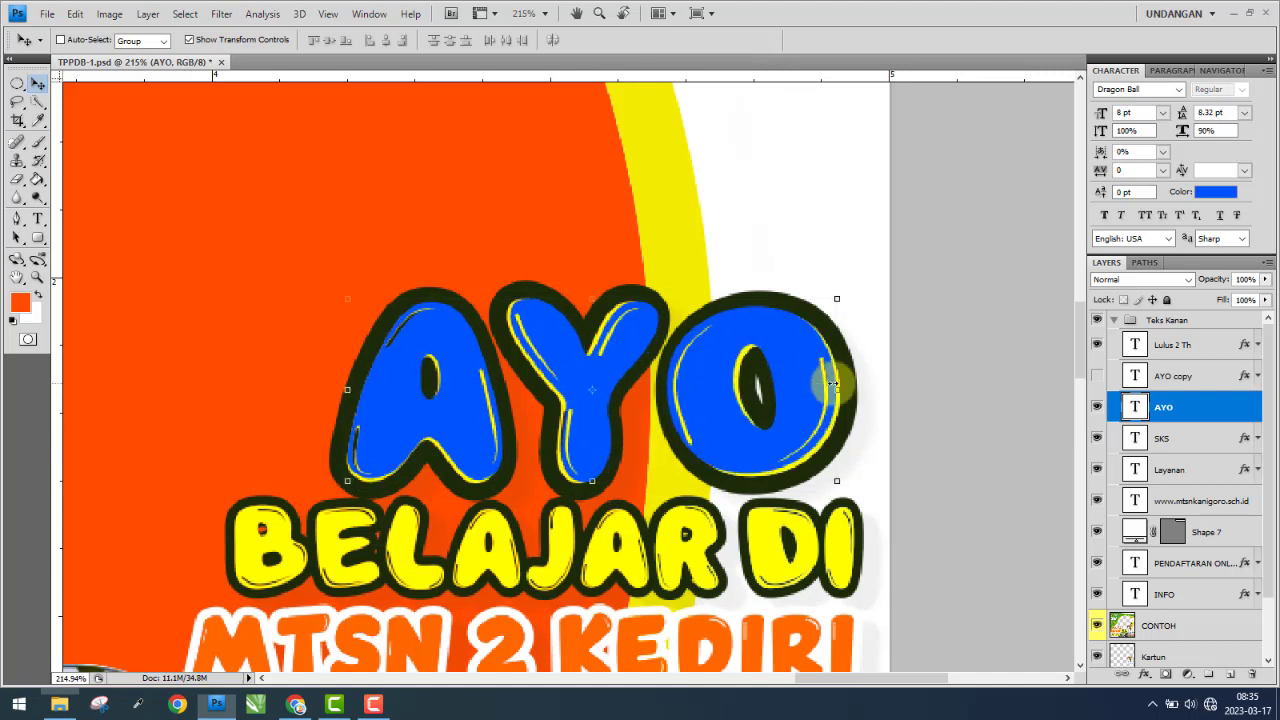
{"action": "key", "text": "ctrl+t"}
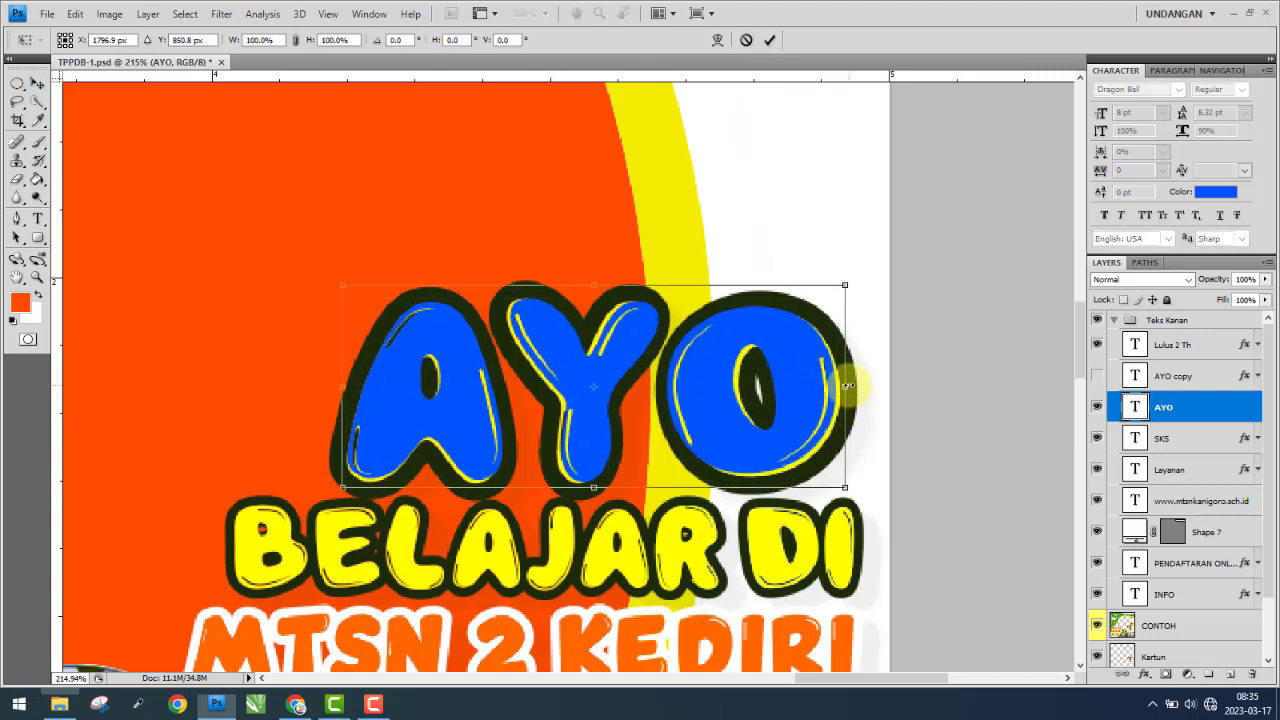
{"action": "left_click_drag", "start_coordinate": [855, 388], "coordinate": [848, 388]}
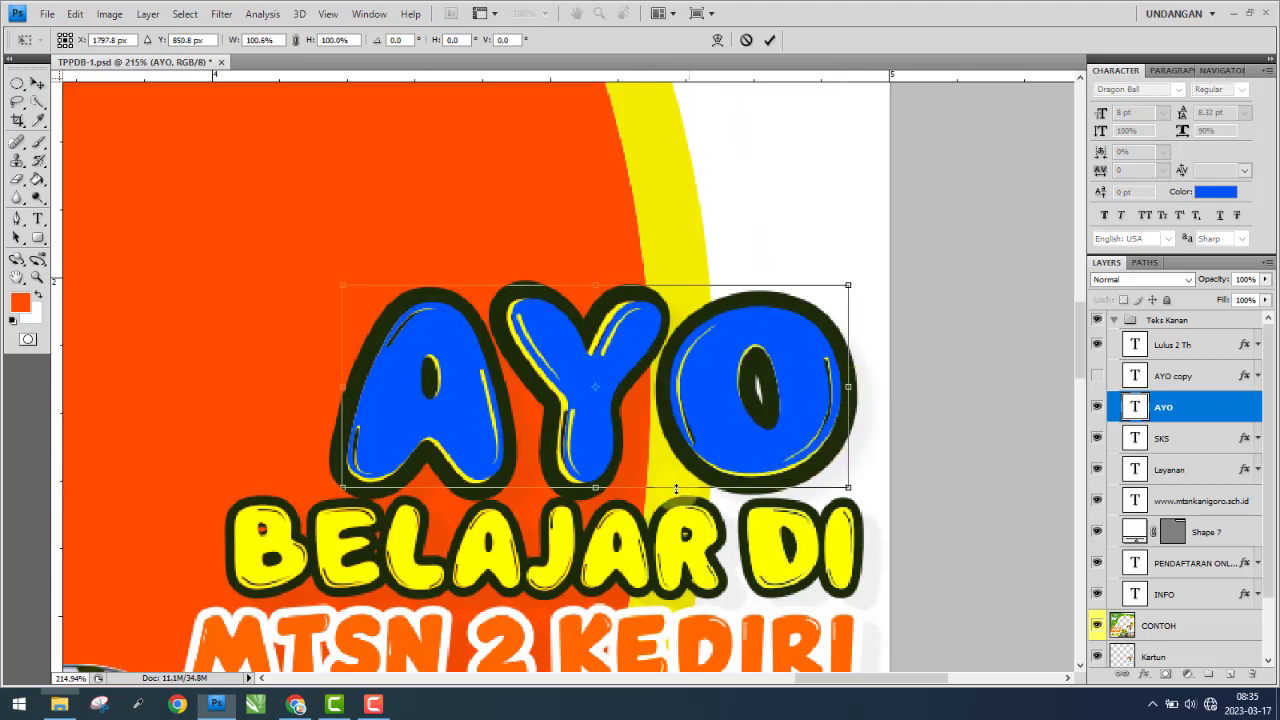
{"action": "left_click_drag", "start_coordinate": [601, 492], "coordinate": [603, 494]}
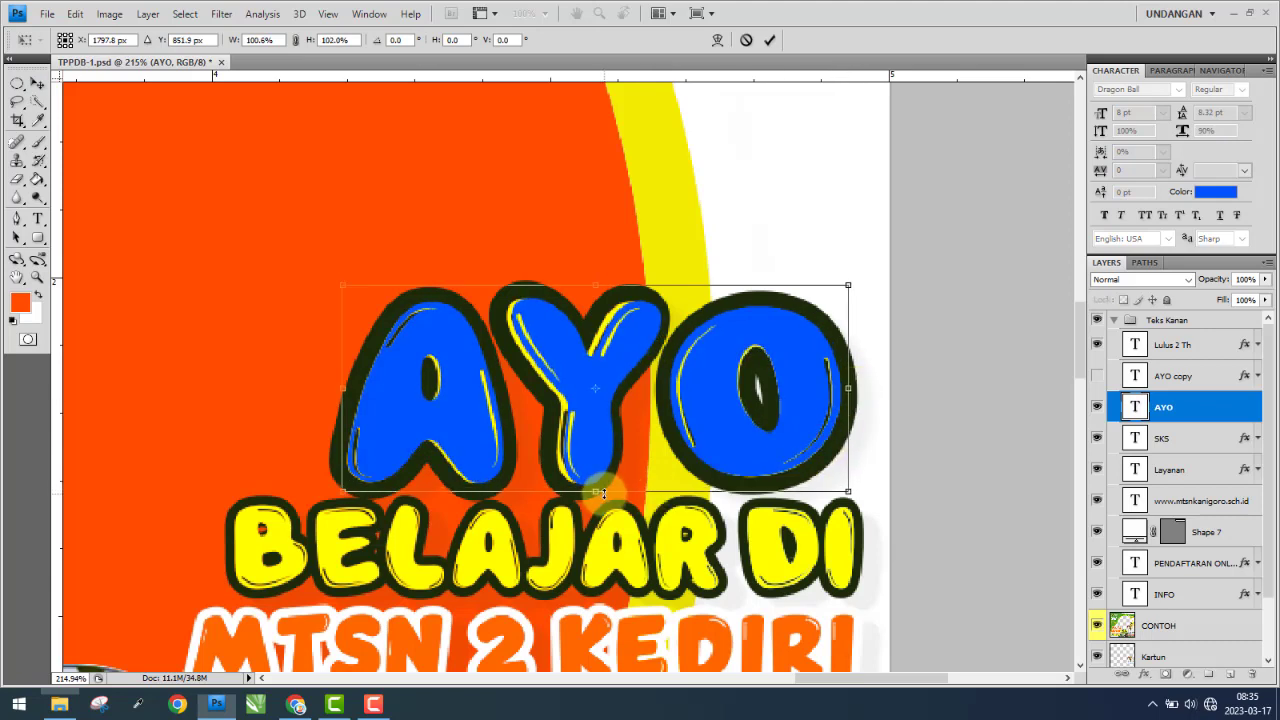
{"action": "key", "text": "Return"}
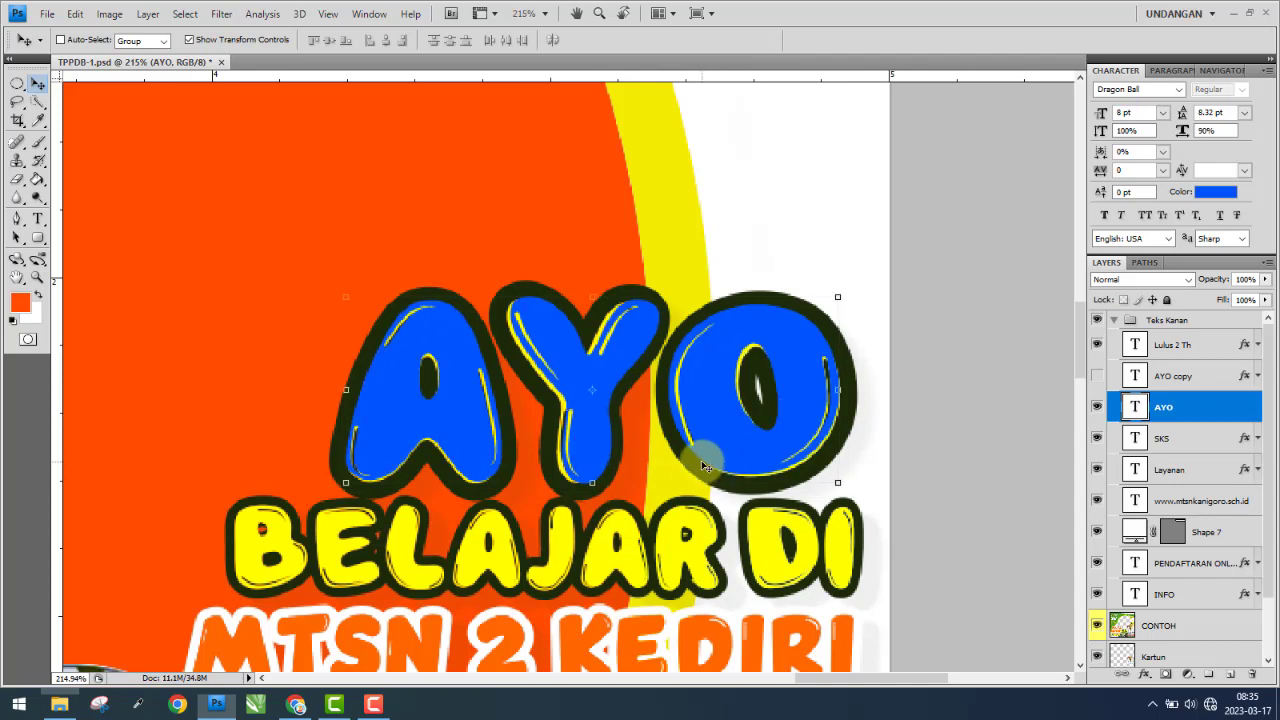
{"action": "key", "text": "Left"}
{"action": "key", "text": "Down"}
{"action": "scroll", "coordinate": [704, 466], "scroll_direction": "down", "scroll_amount": 4}
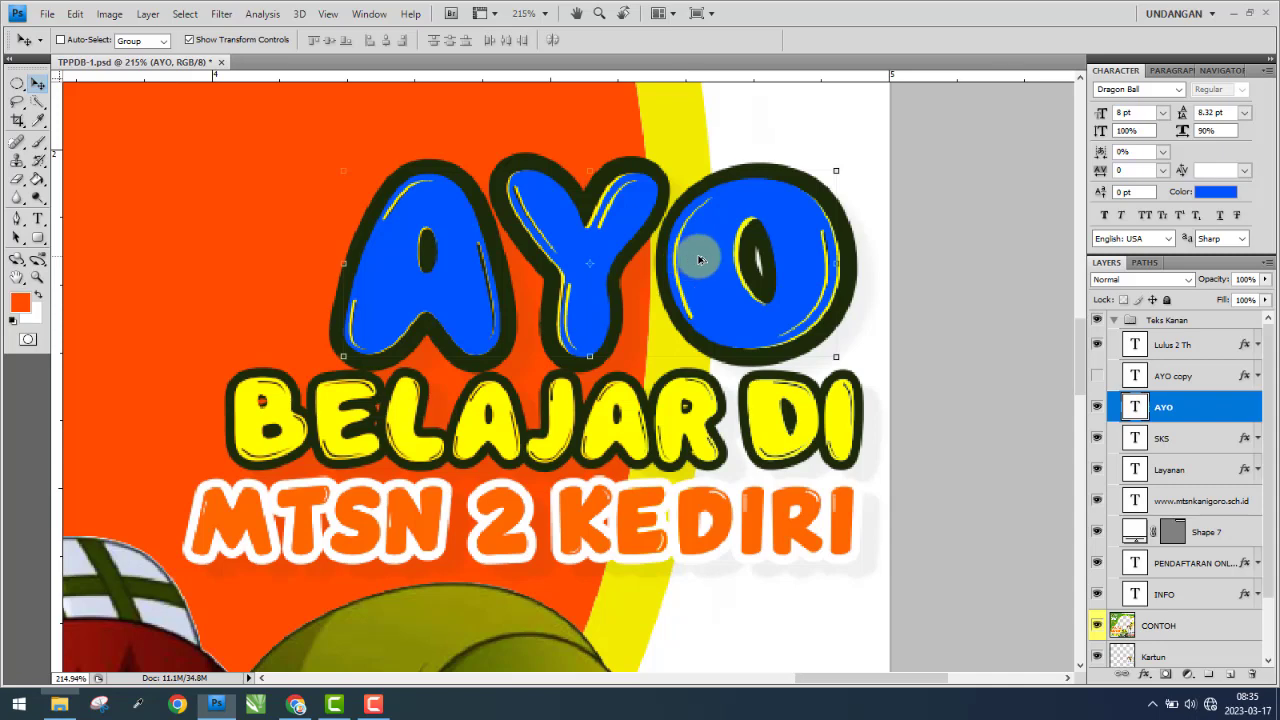
- Duplicate the blue AYO, shrink the copy, and retype it as BELAJAR DI
{"action": "left_click_drag", "start_coordinate": [701, 261], "coordinate": [677, 486], "text": "alt"}
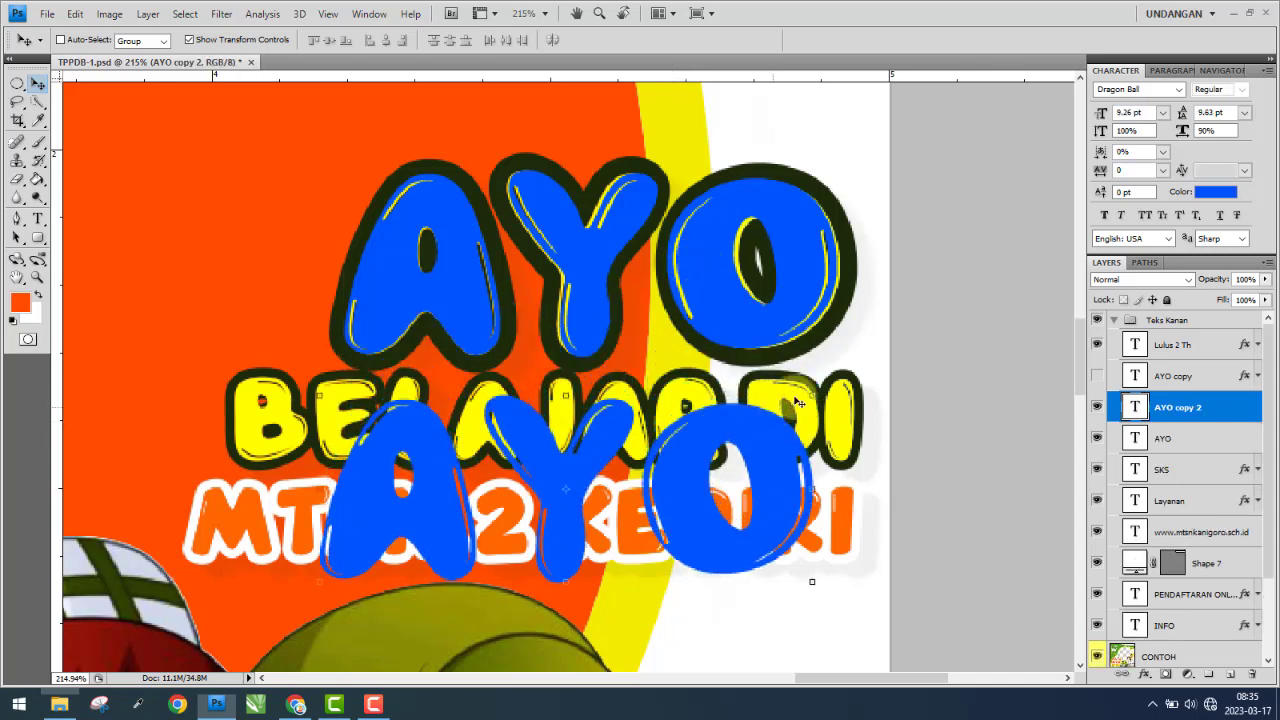
{"action": "left_click_drag", "start_coordinate": [814, 392], "coordinate": [530, 506], "text": "shift"}
{"action": "key", "text": "Return"}
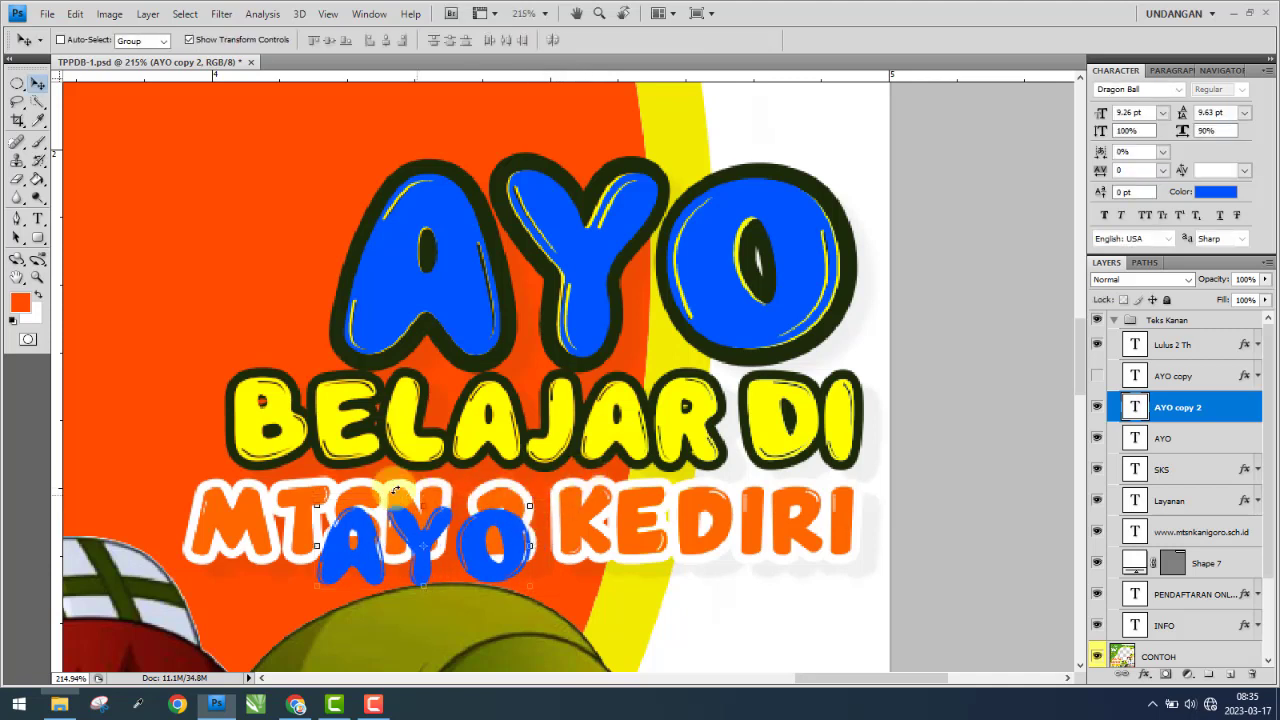
{"action": "left_click", "coordinate": [44, 222]}
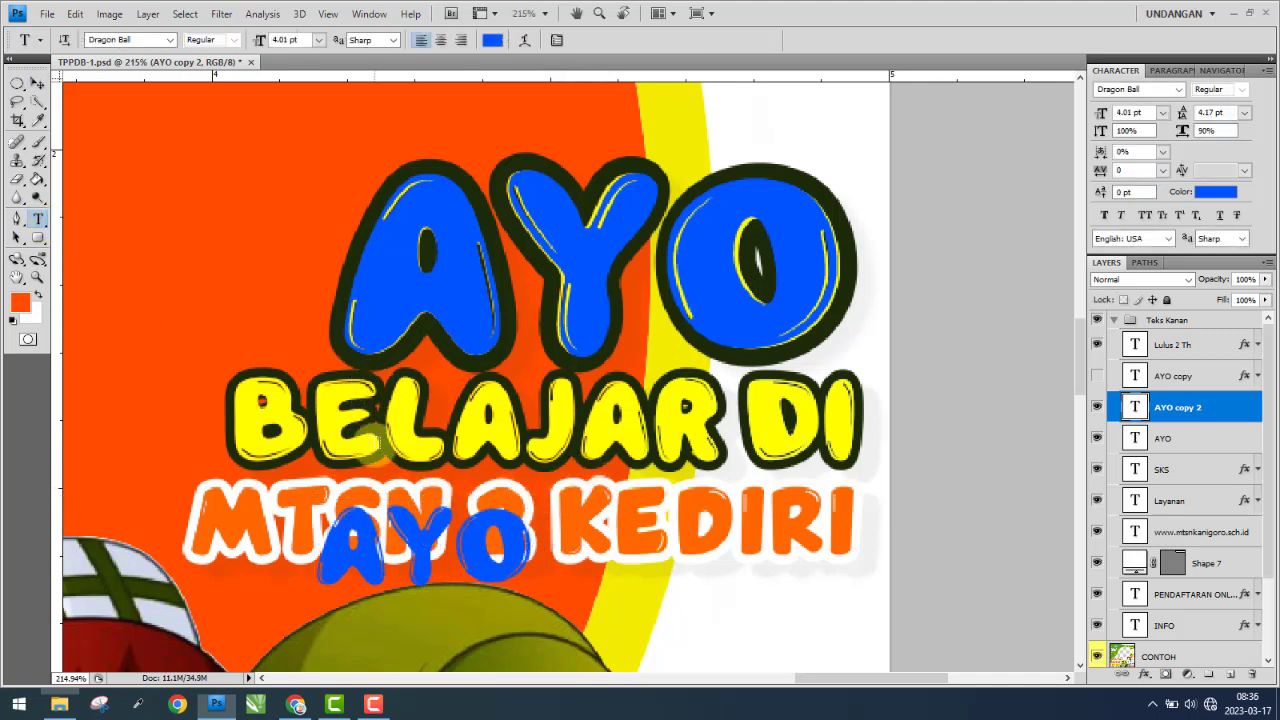
{"action": "double_click", "coordinate": [401, 519]}
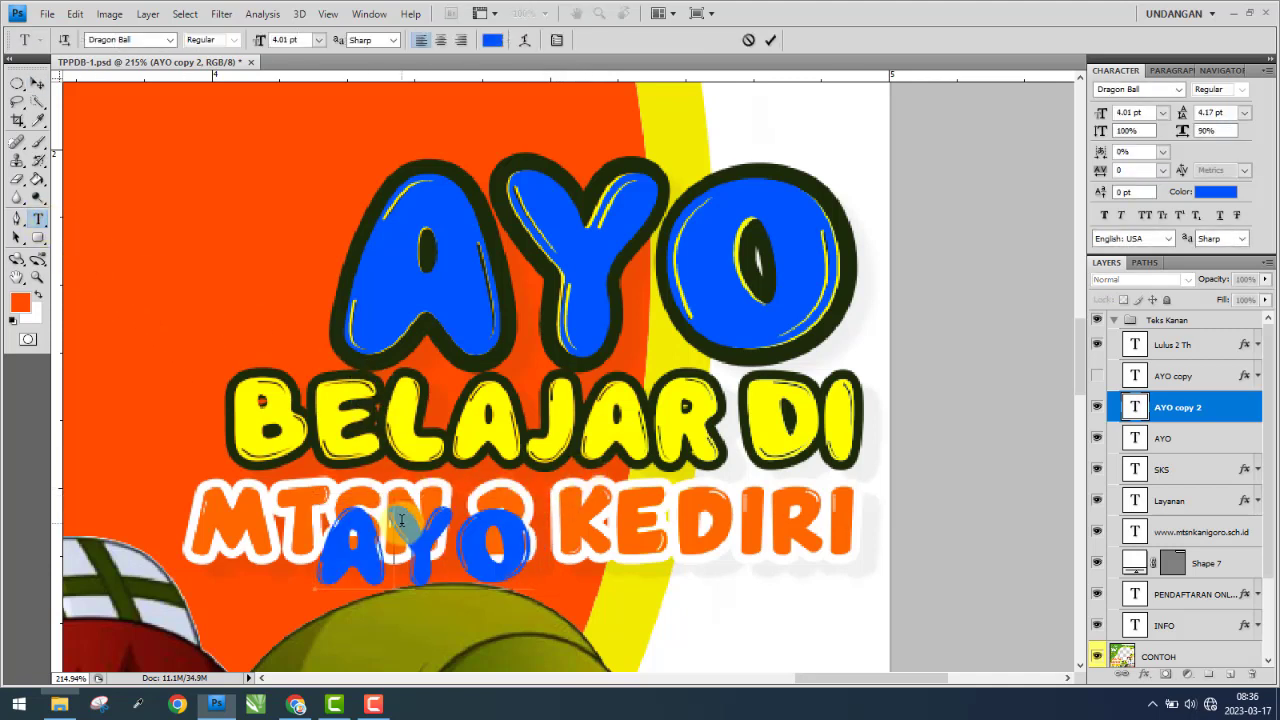
{"action": "type", "text": "BI"}
{"action": "type", "text": "ELAJAR D"}
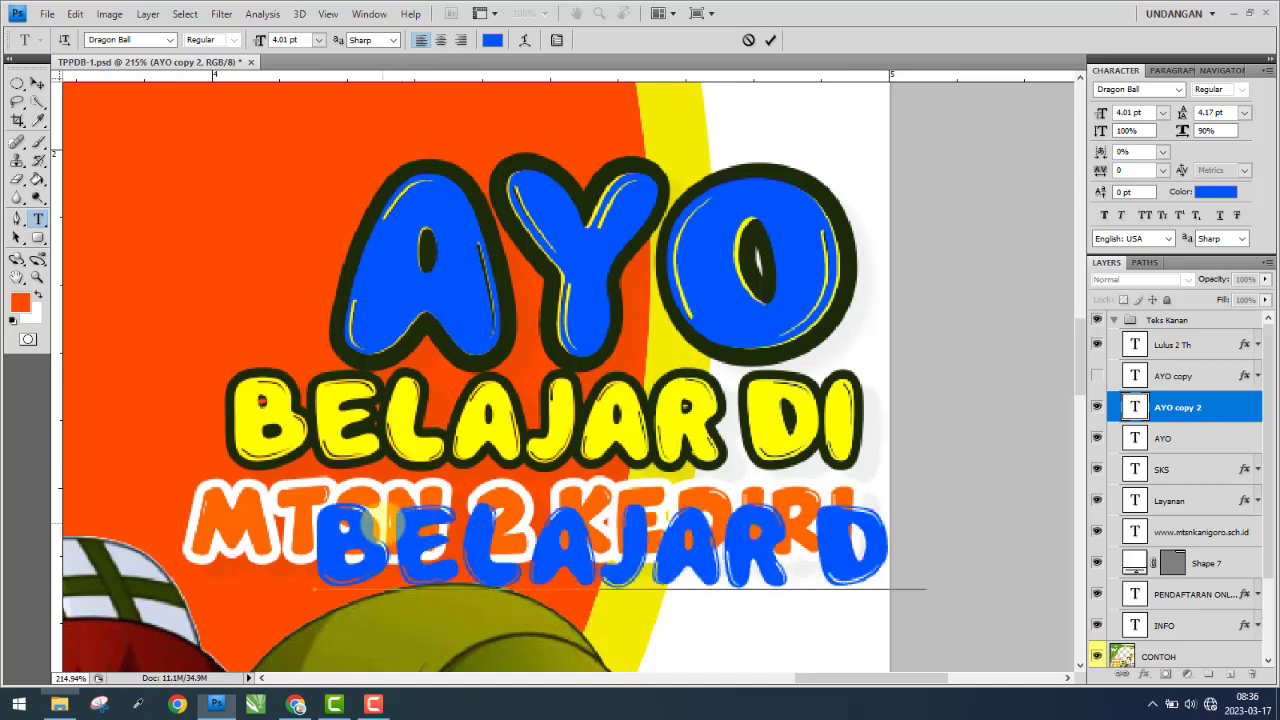
{"action": "left_click", "coordinate": [37, 86]}
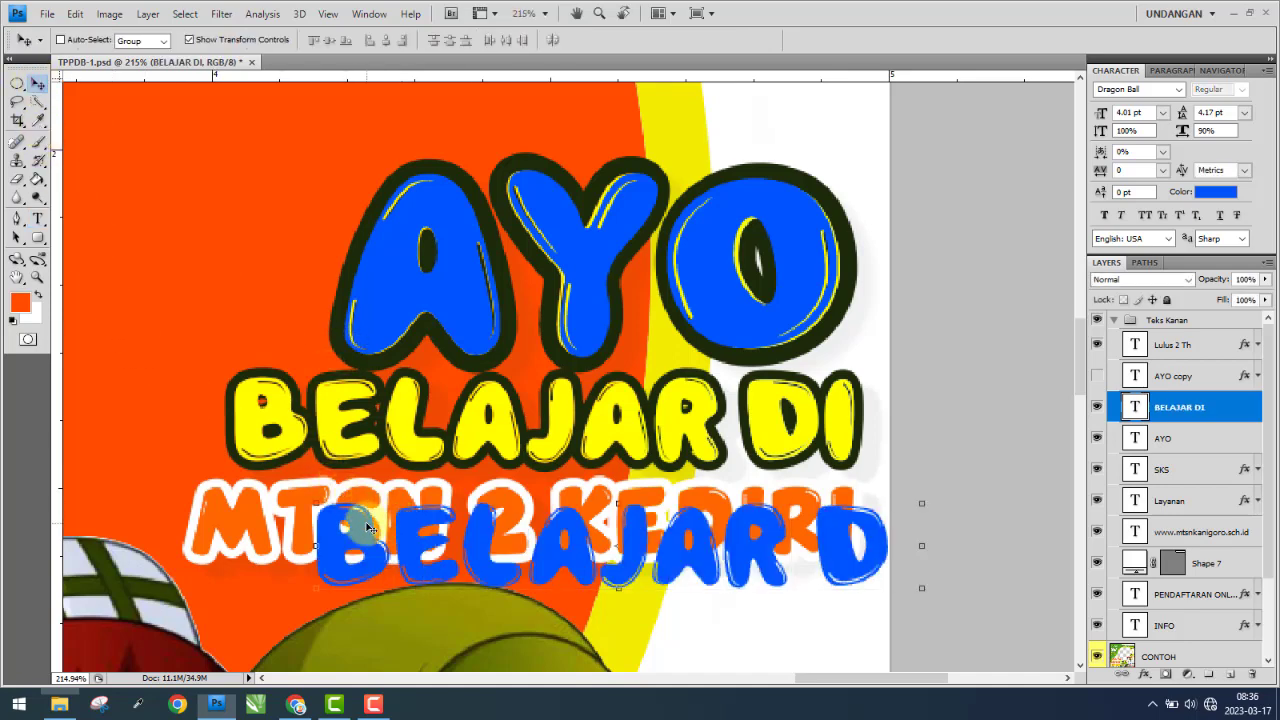
- Fit the blue BELAJAR DI over the yellow line, stretch it wider, and drag a copy down
{"action": "left_click_drag", "start_coordinate": [366, 530], "coordinate": [281, 406]}
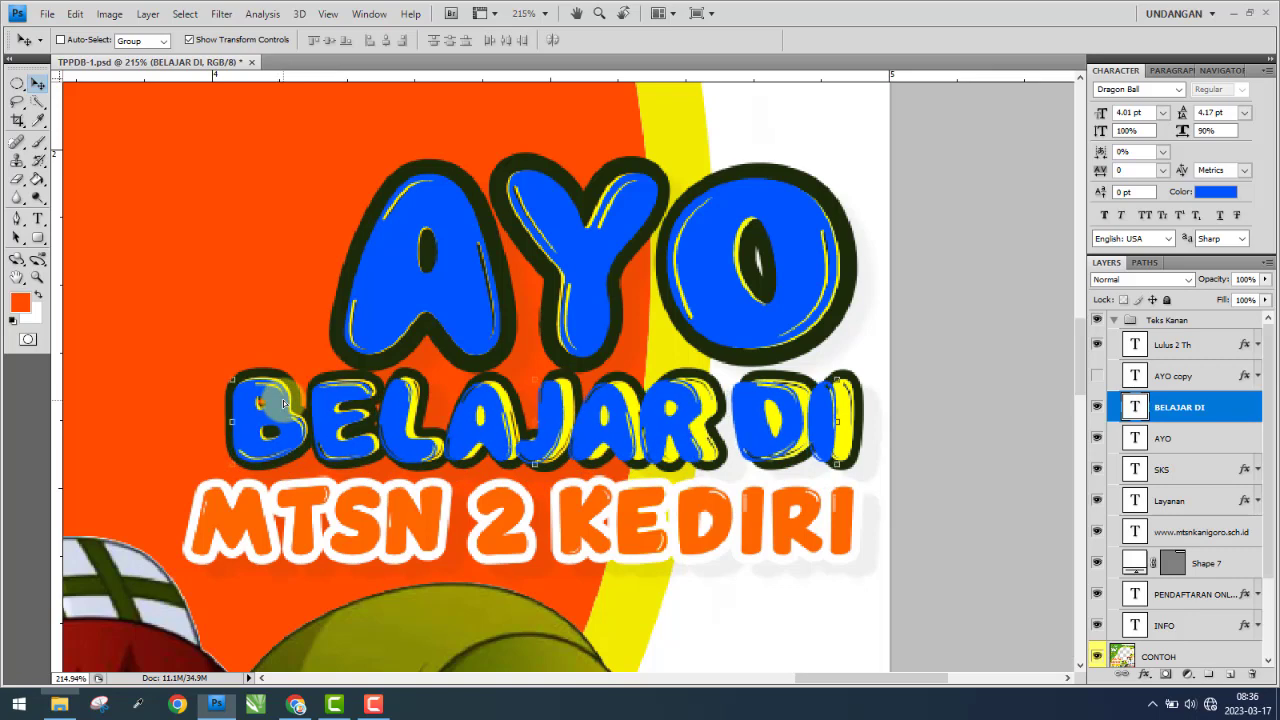
{"action": "left_click", "coordinate": [838, 421]}
{"action": "left_click_drag", "start_coordinate": [838, 421], "coordinate": [853, 414]}
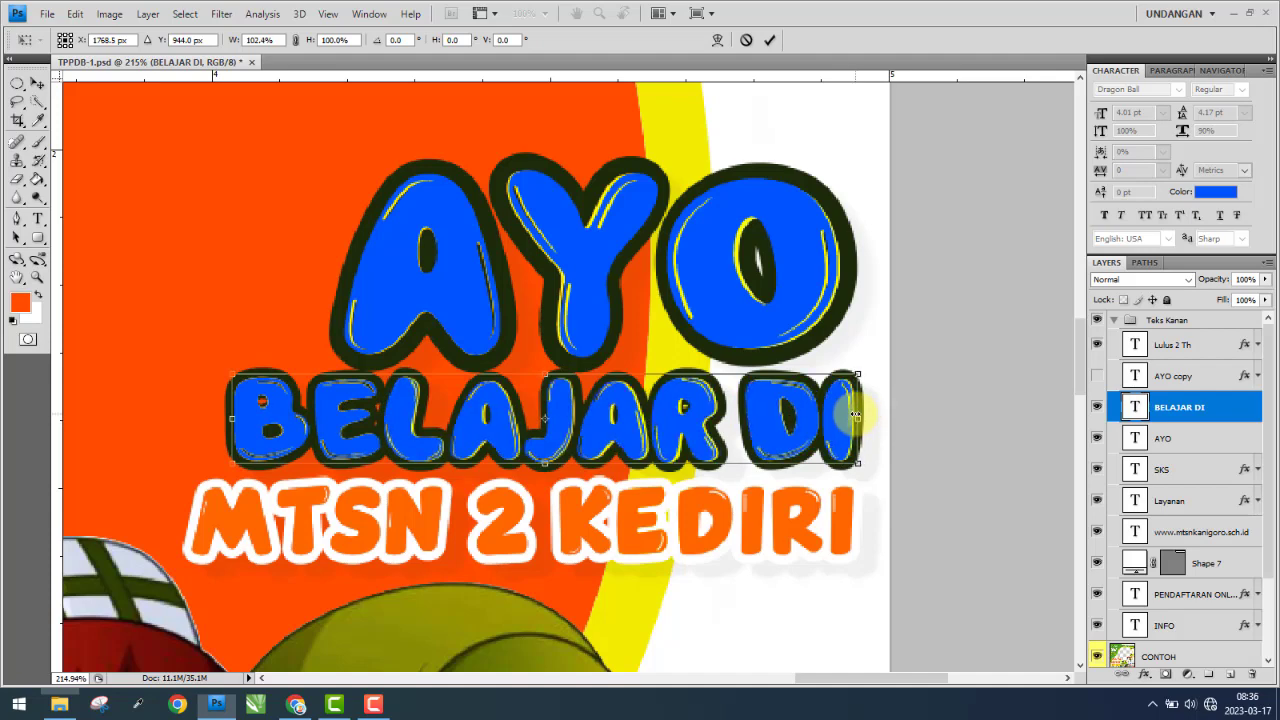
{"action": "key", "text": "Return"}
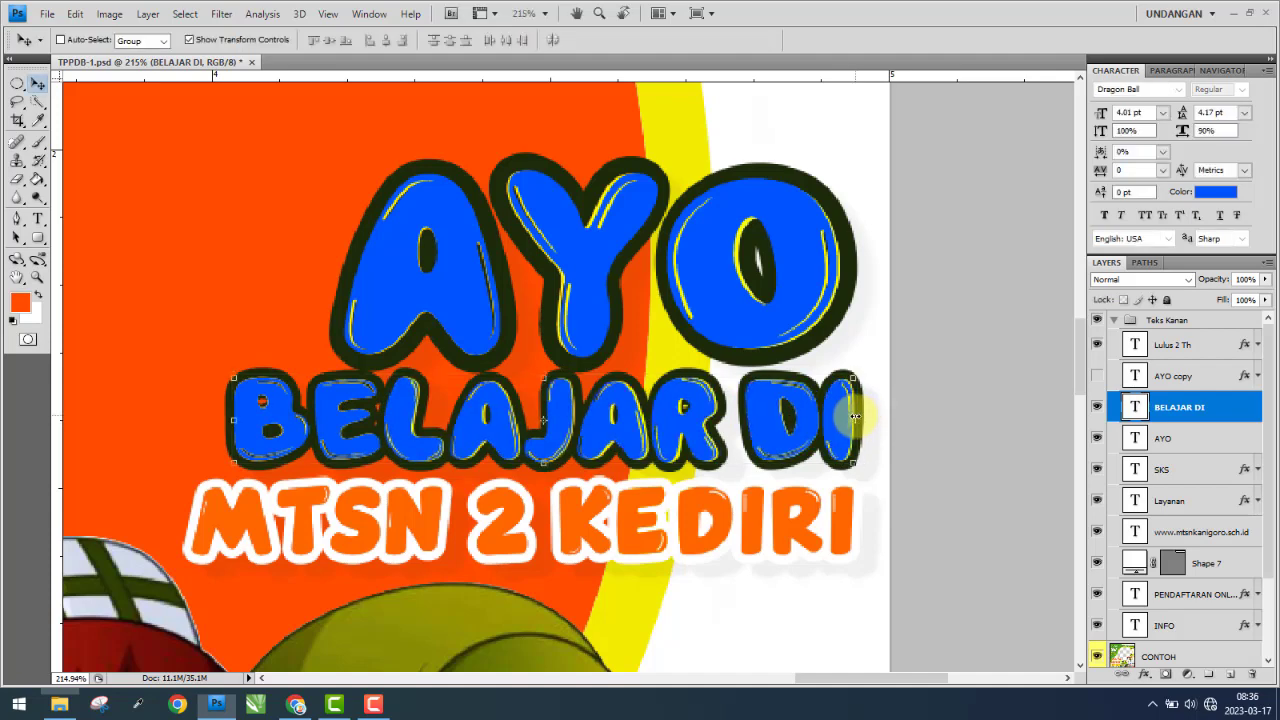
{"action": "scroll", "coordinate": [583, 427], "scroll_direction": "down", "scroll_amount": 2}
{"action": "scroll", "coordinate": [583, 427], "scroll_direction": "down", "scroll_amount": 1}
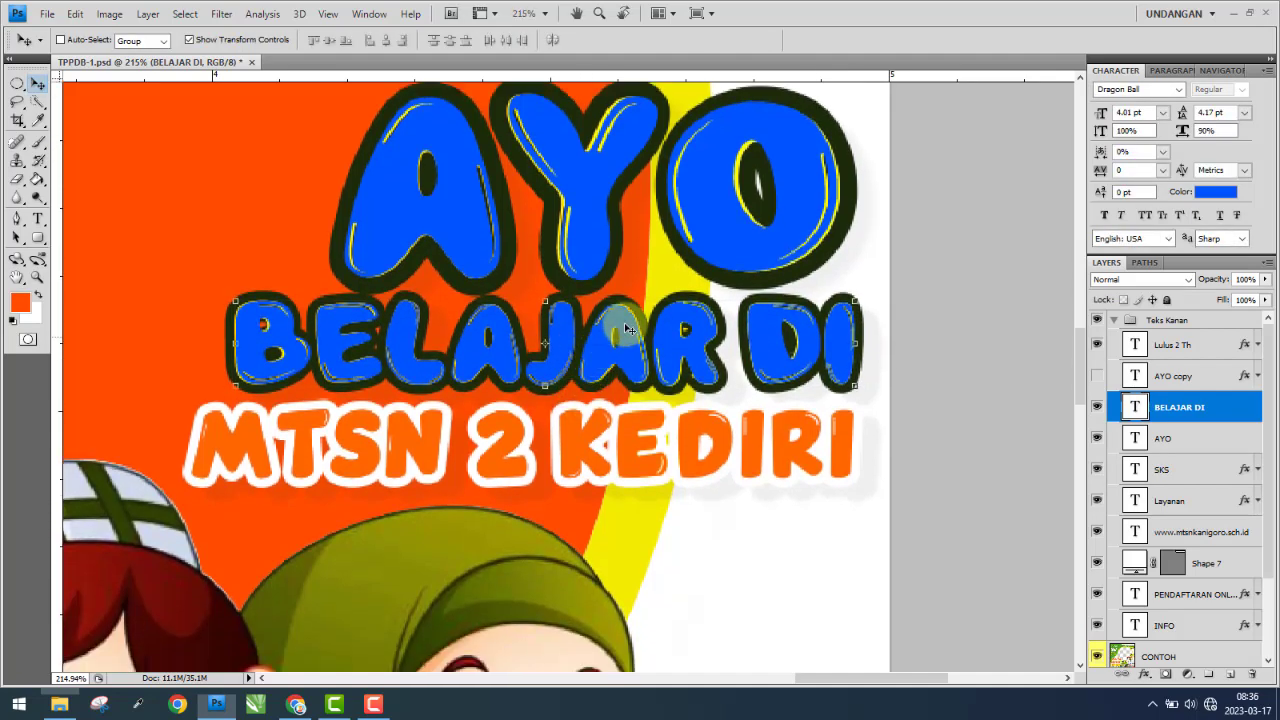
{"action": "left_click_drag", "start_coordinate": [614, 328], "coordinate": [622, 440]}
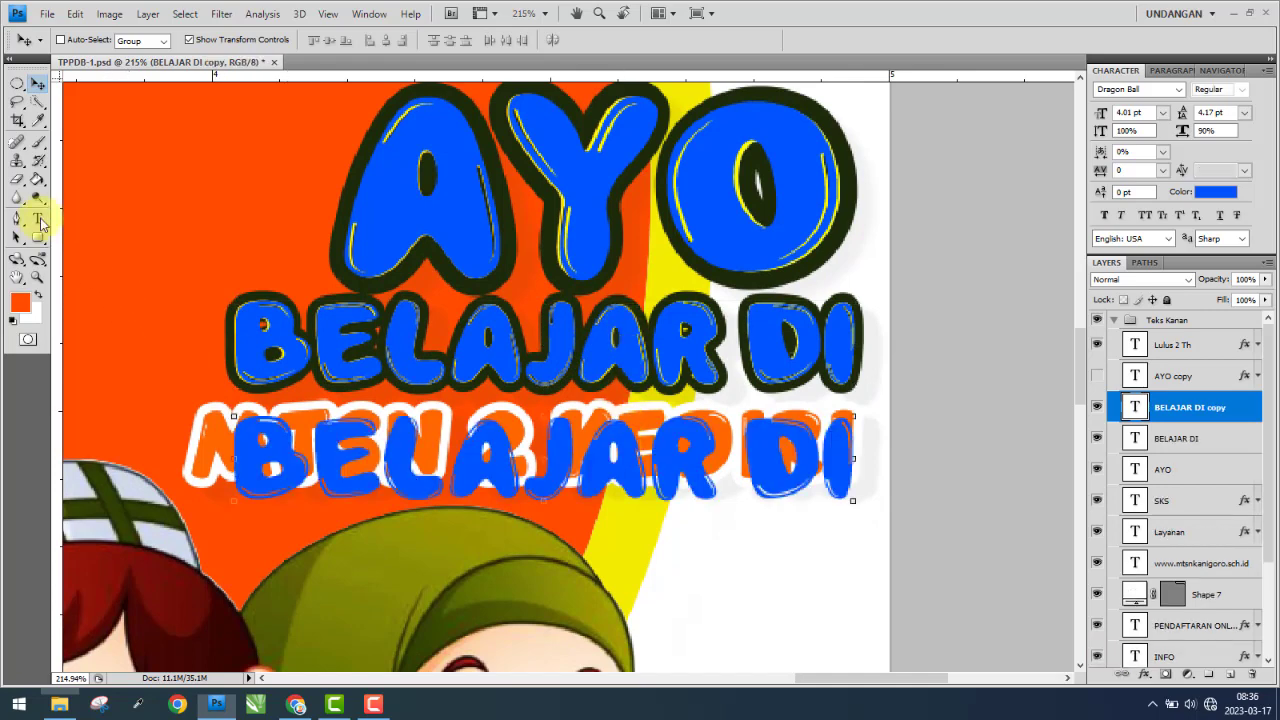
- Replace the BELAJAR DI copy's text with MTSN 2 KEDIRI
{"action": "left_click", "coordinate": [37, 218]}
{"action": "left_click", "coordinate": [352, 452]}
{"action": "key", "text": "ctrl+a"}
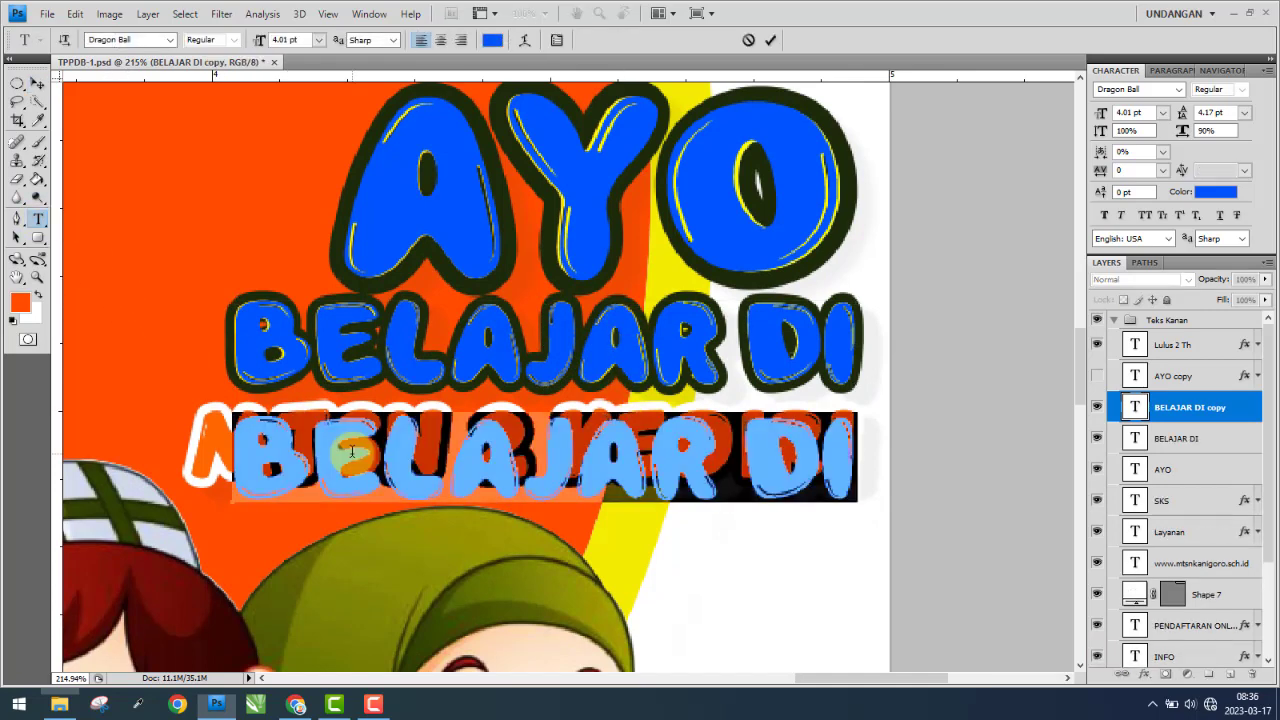
{"action": "type", "text": "MT"}
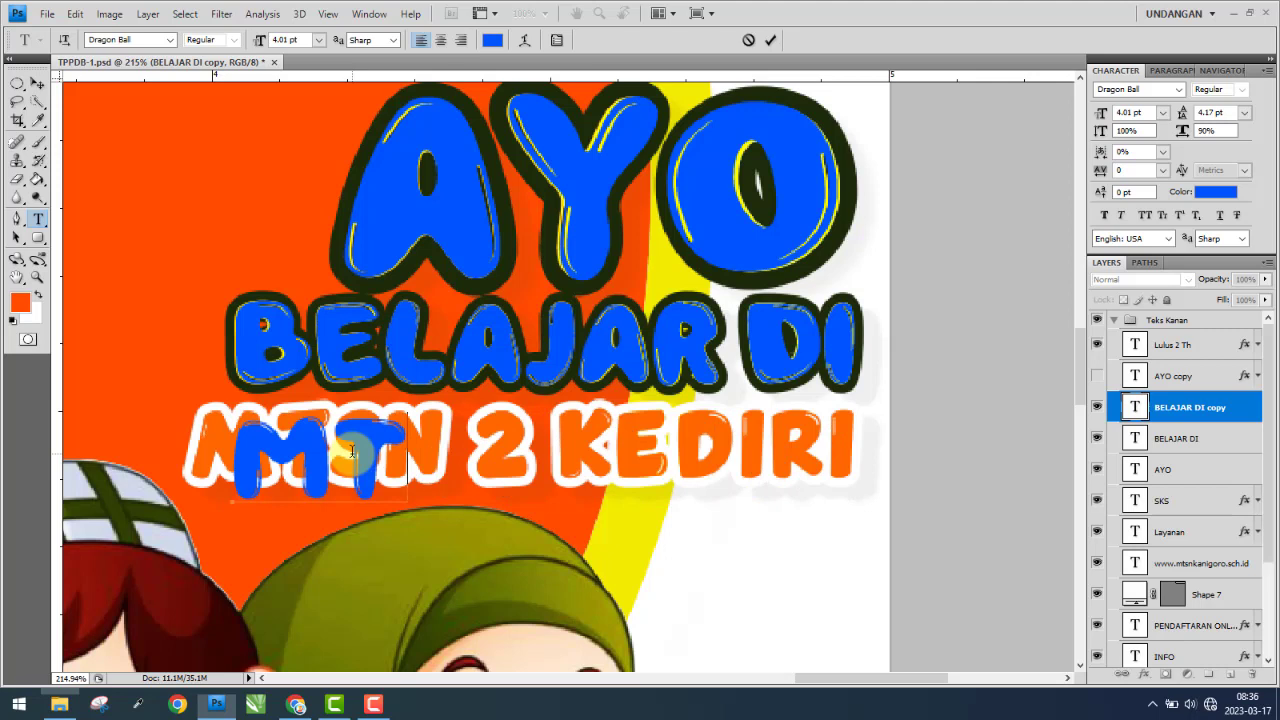
{"action": "type", "text": "SN"}
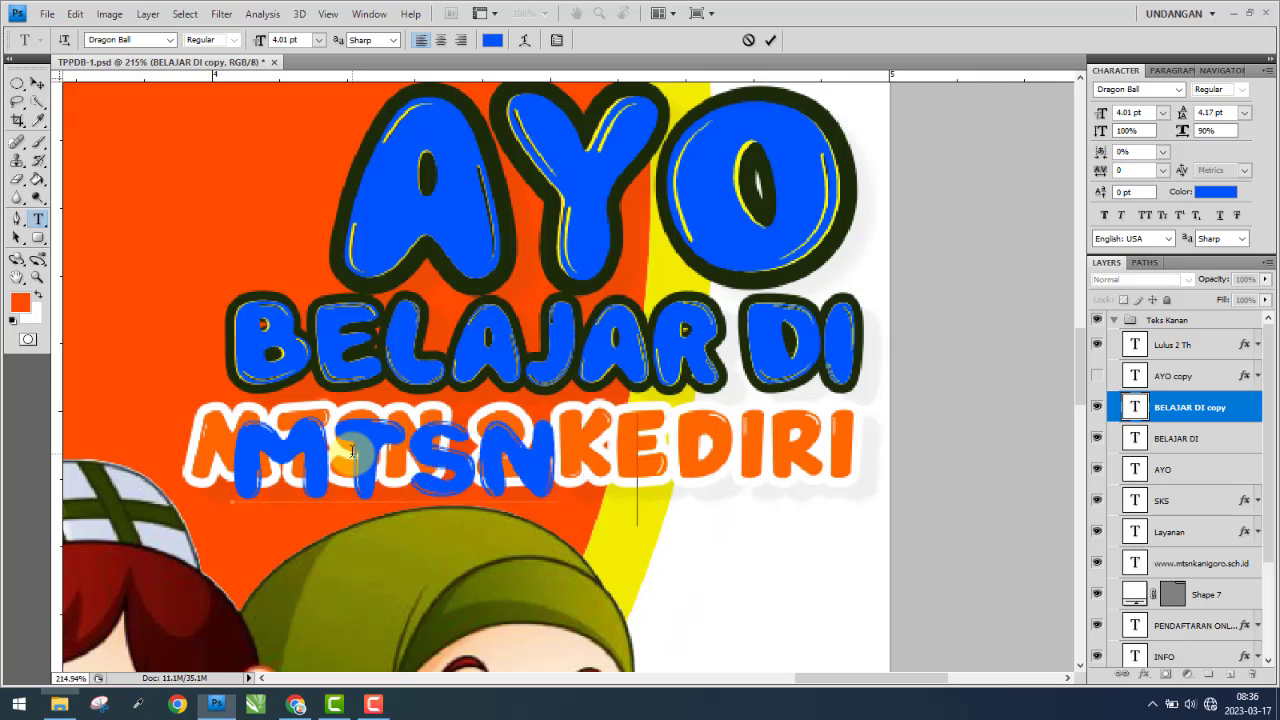
{"action": "type", "text": " 2 KEDIRI"}
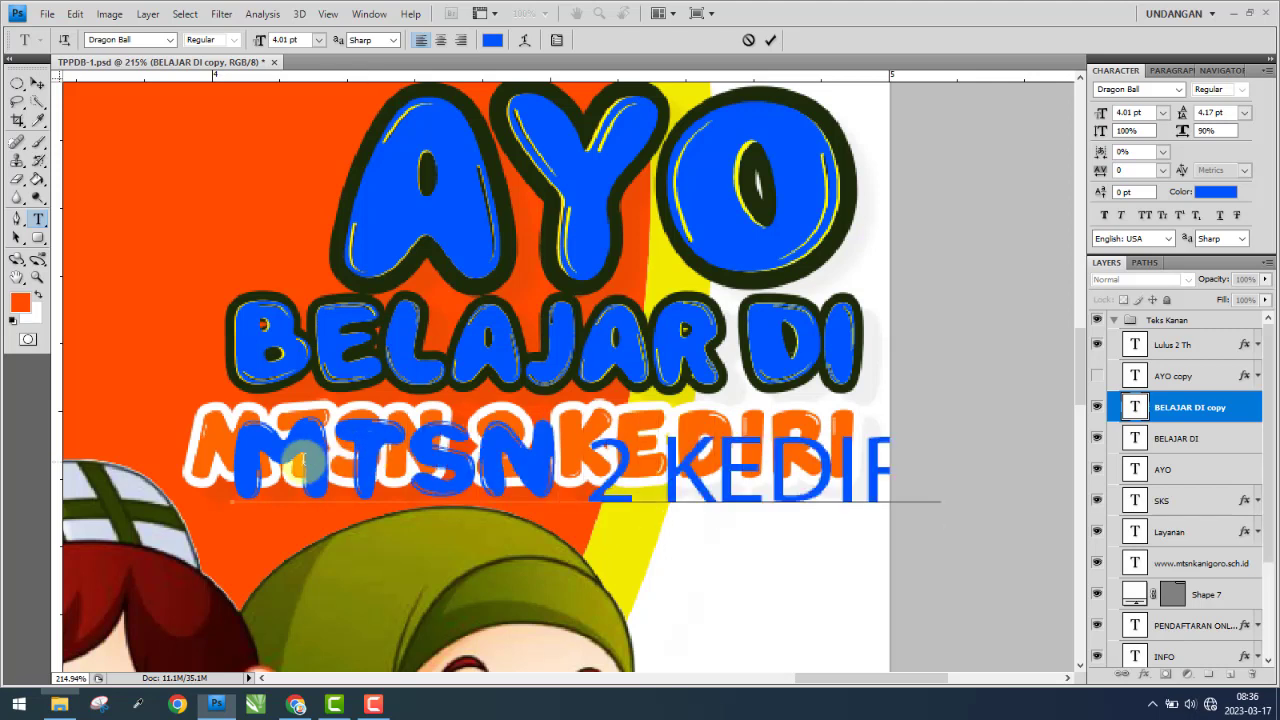
{"action": "key", "text": "ctrl+a"}
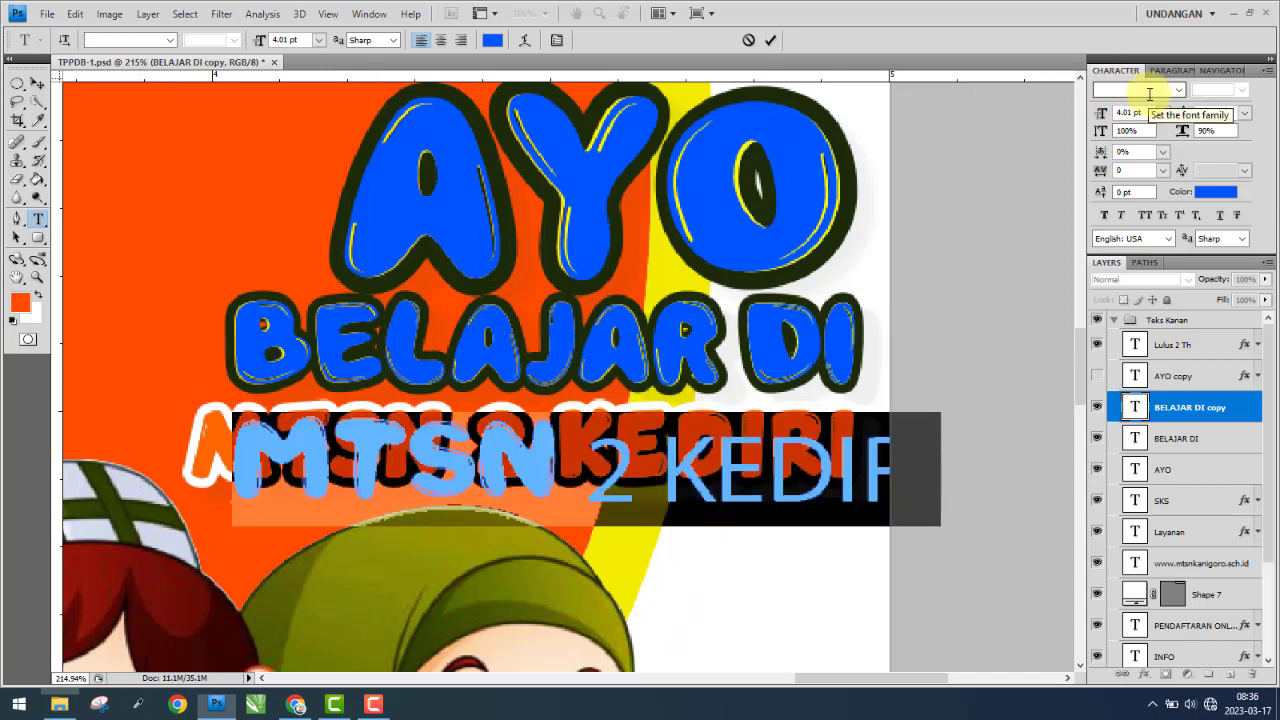
{"action": "left_click", "coordinate": [36, 84]}
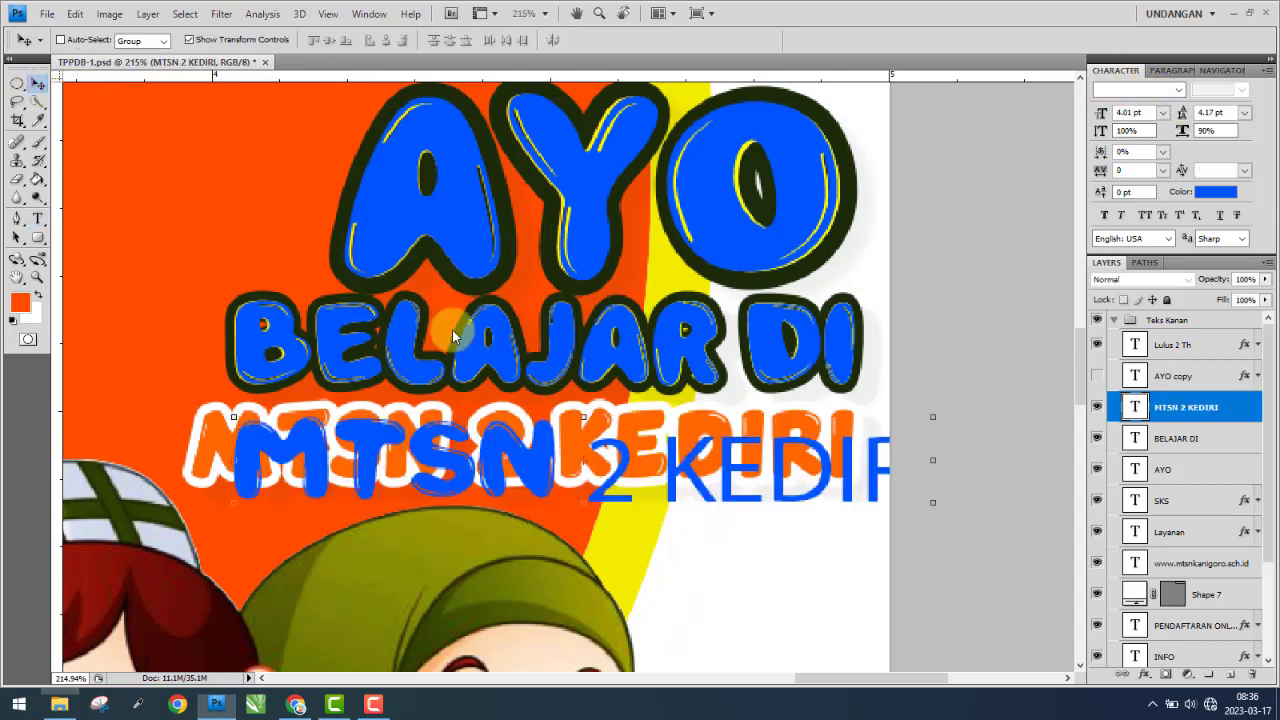
- Retype the part after MTS as 'N 2 KED', remove the stray N, and select the 2
{"action": "left_click", "coordinate": [37, 218]}
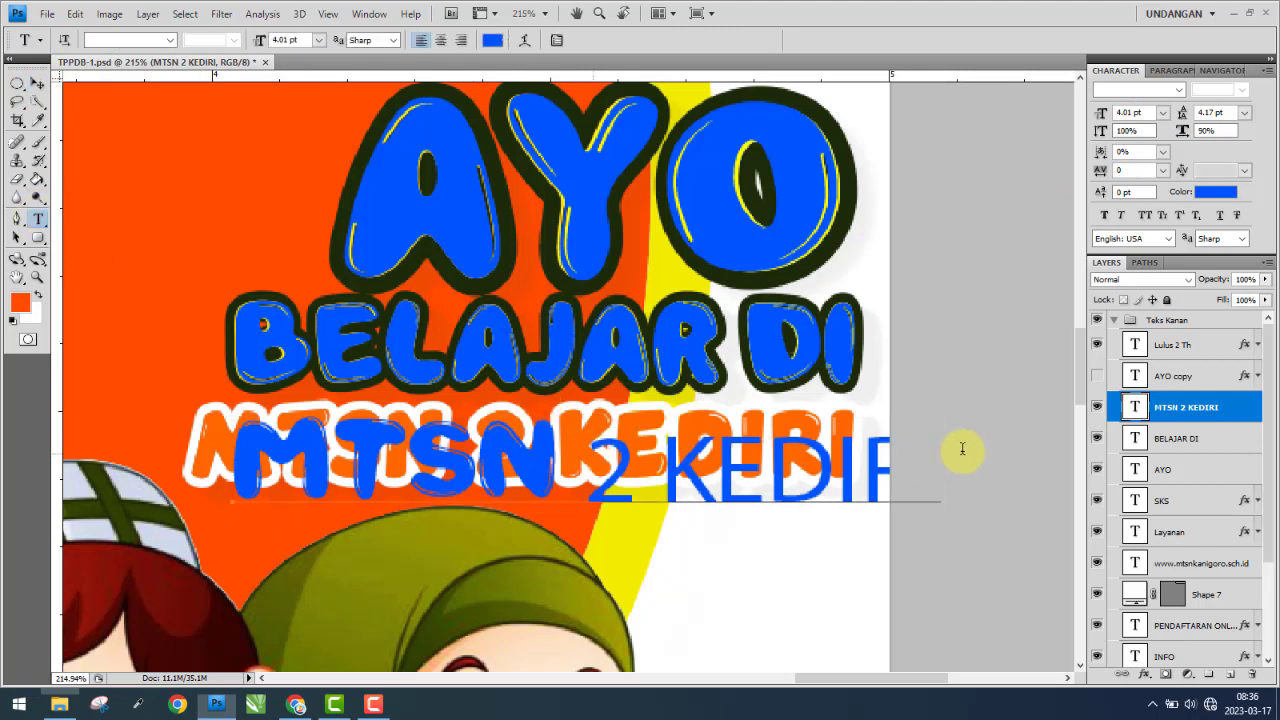
{"action": "left_click_drag", "start_coordinate": [962, 449], "coordinate": [585, 455]}
{"action": "key", "text": "BackSpace"}
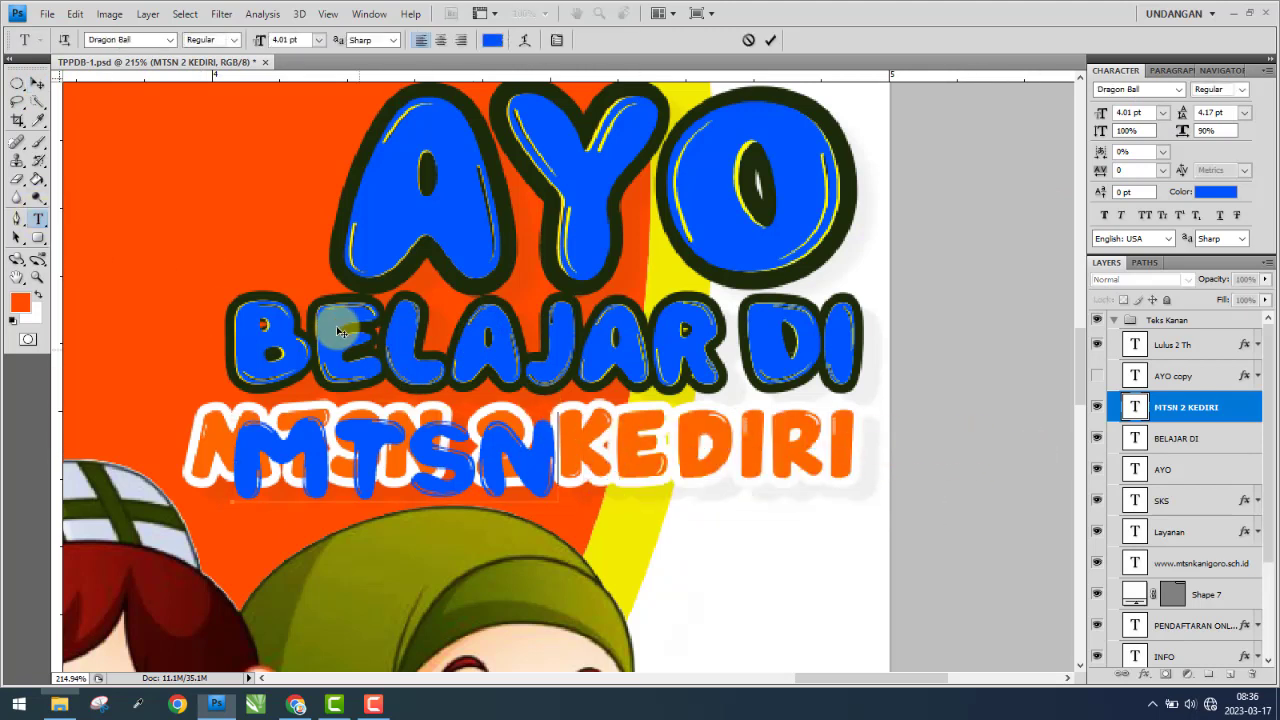
{"action": "left_click", "coordinate": [489, 449]}
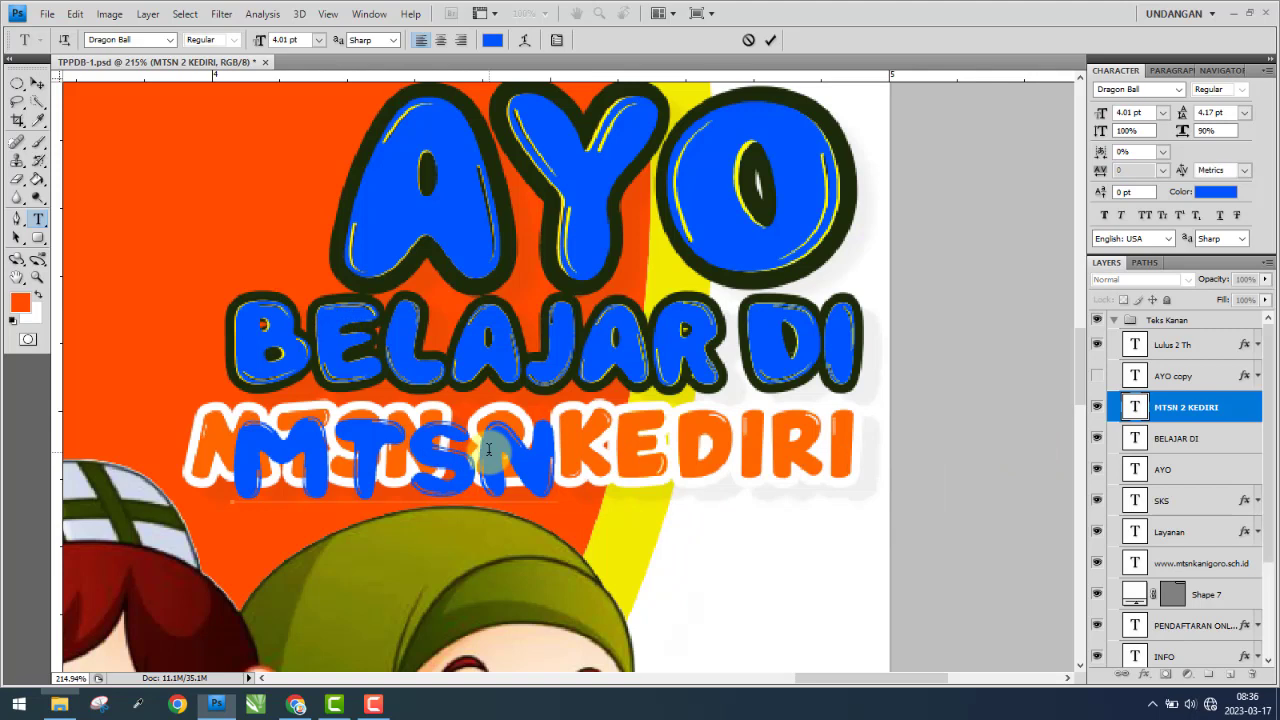
{"action": "type", "text": "N "}
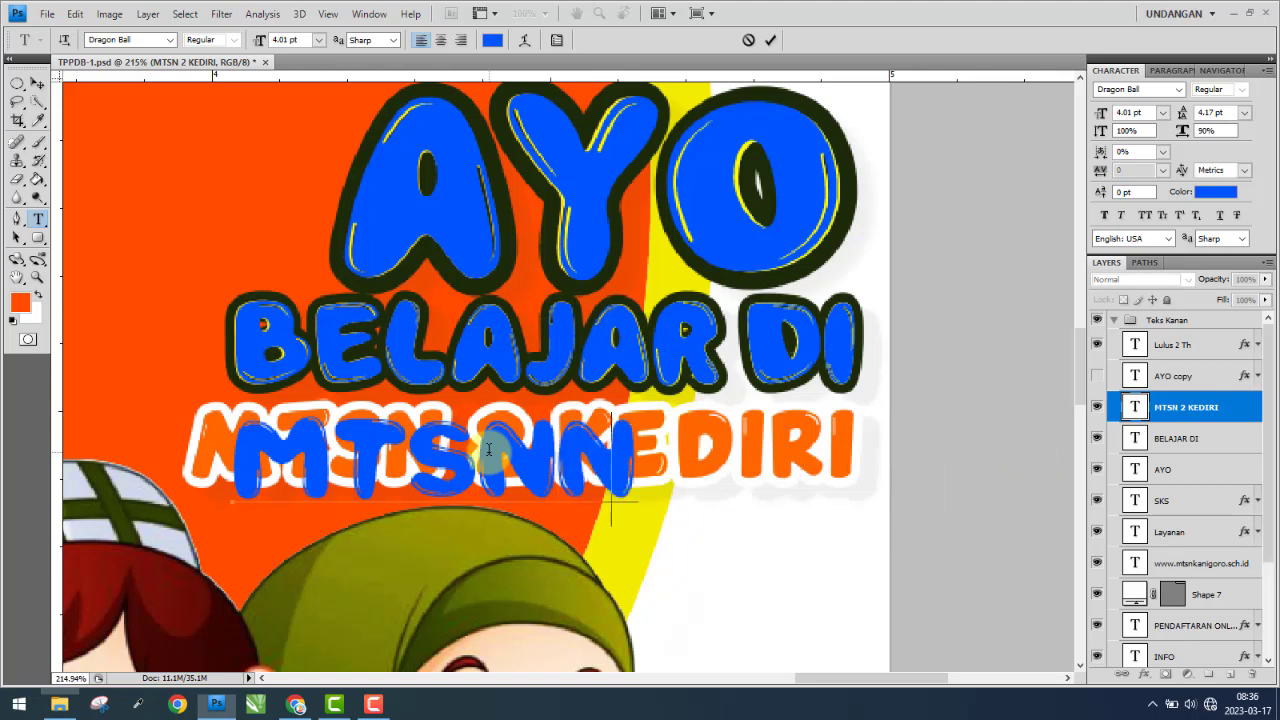
{"action": "type", "text": "2"}
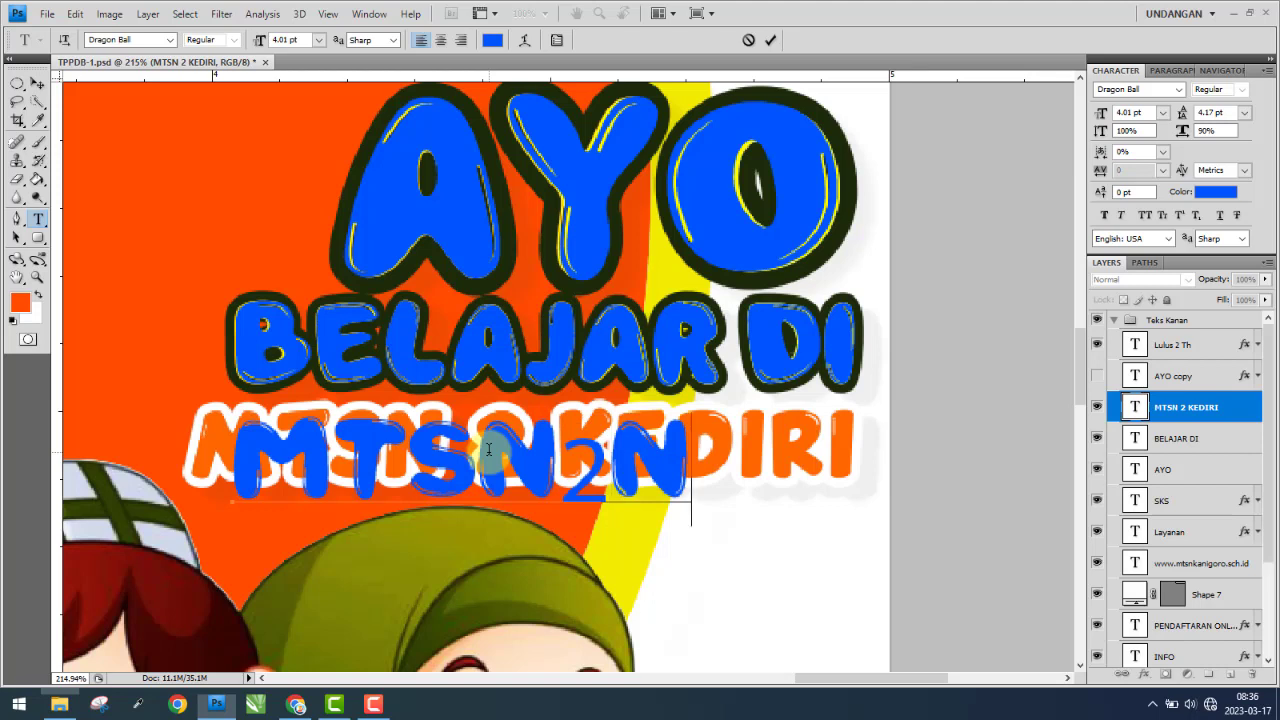
{"action": "type", "text": "K"}
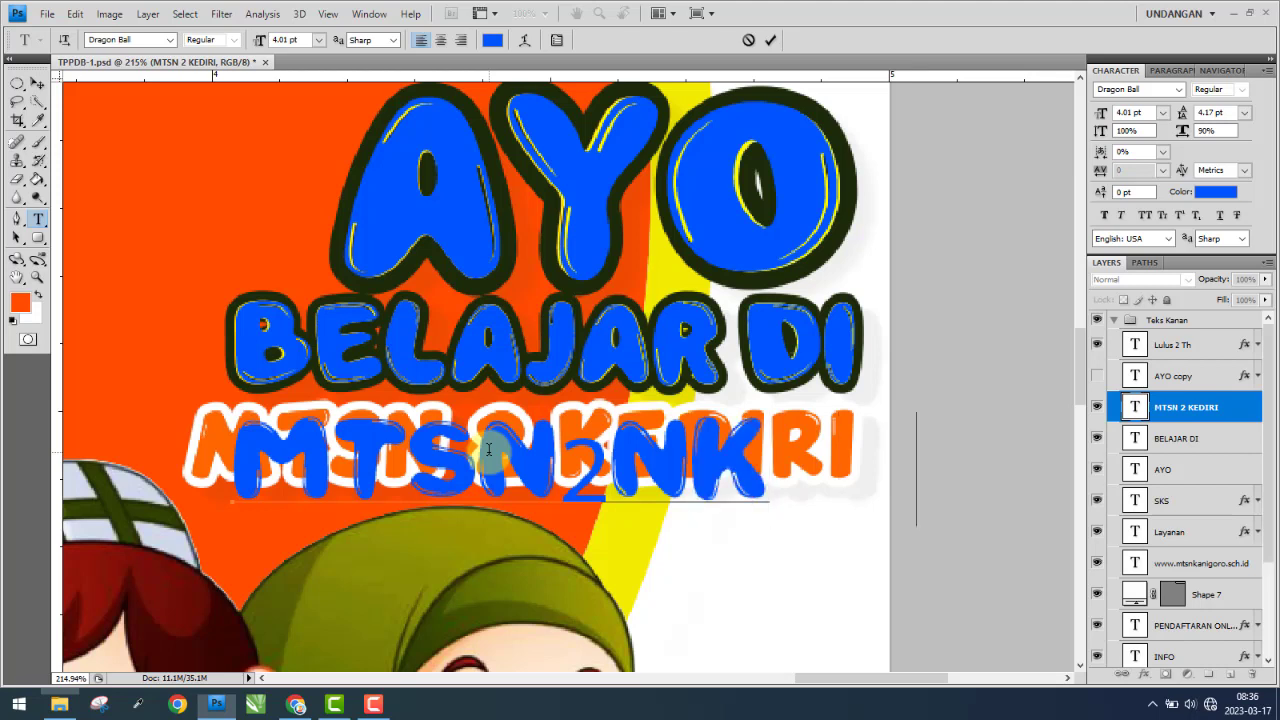
{"action": "type", "text": "ED"}
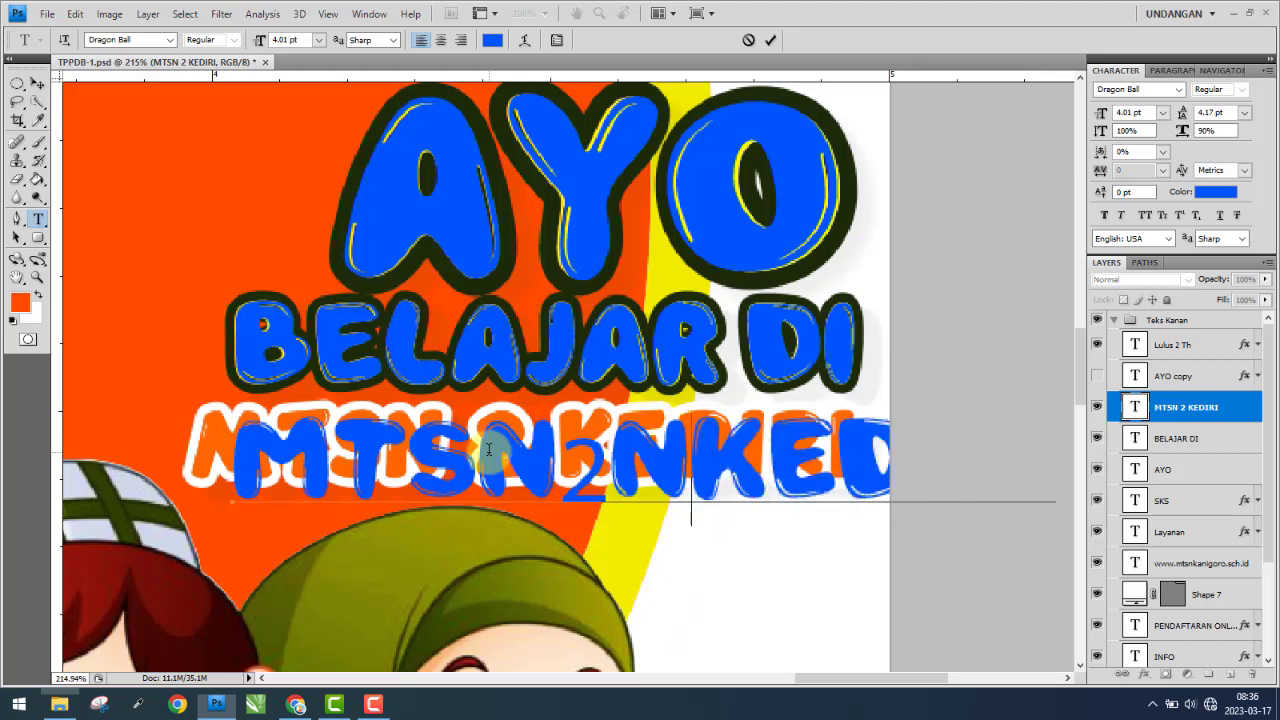
{"action": "key", "text": "Delete"}
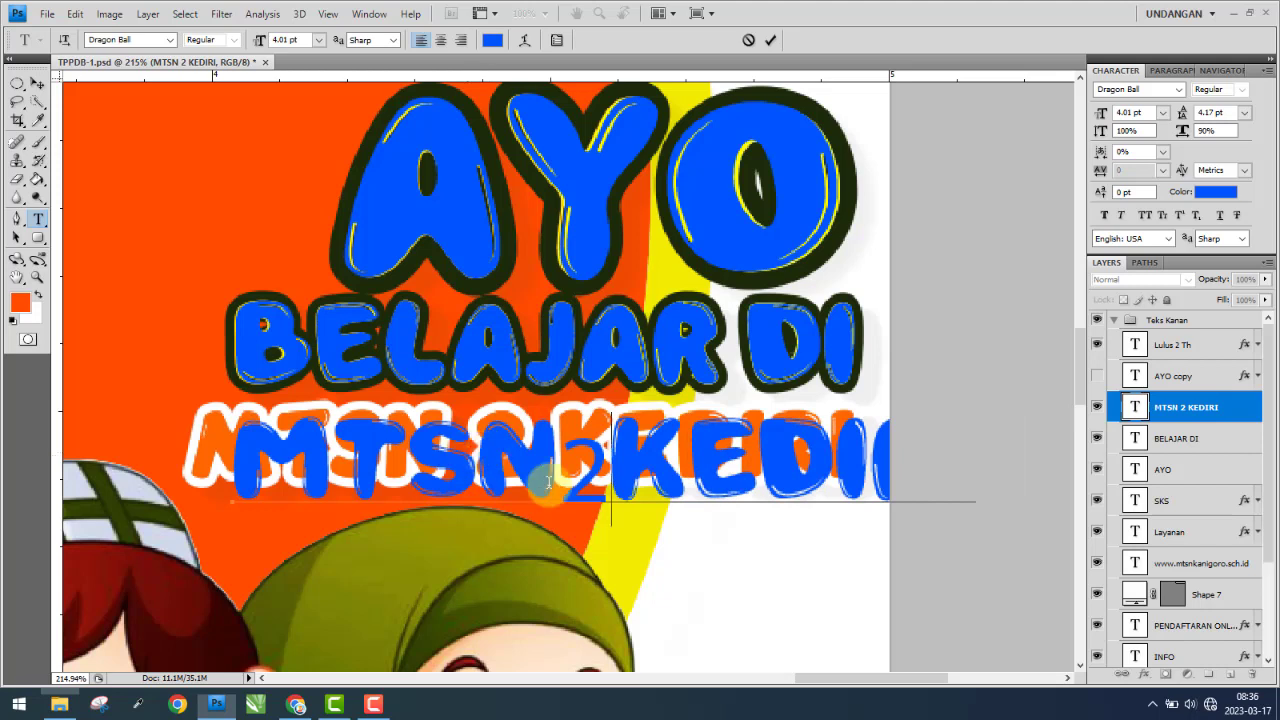
{"action": "key", "text": "shift+Left"}
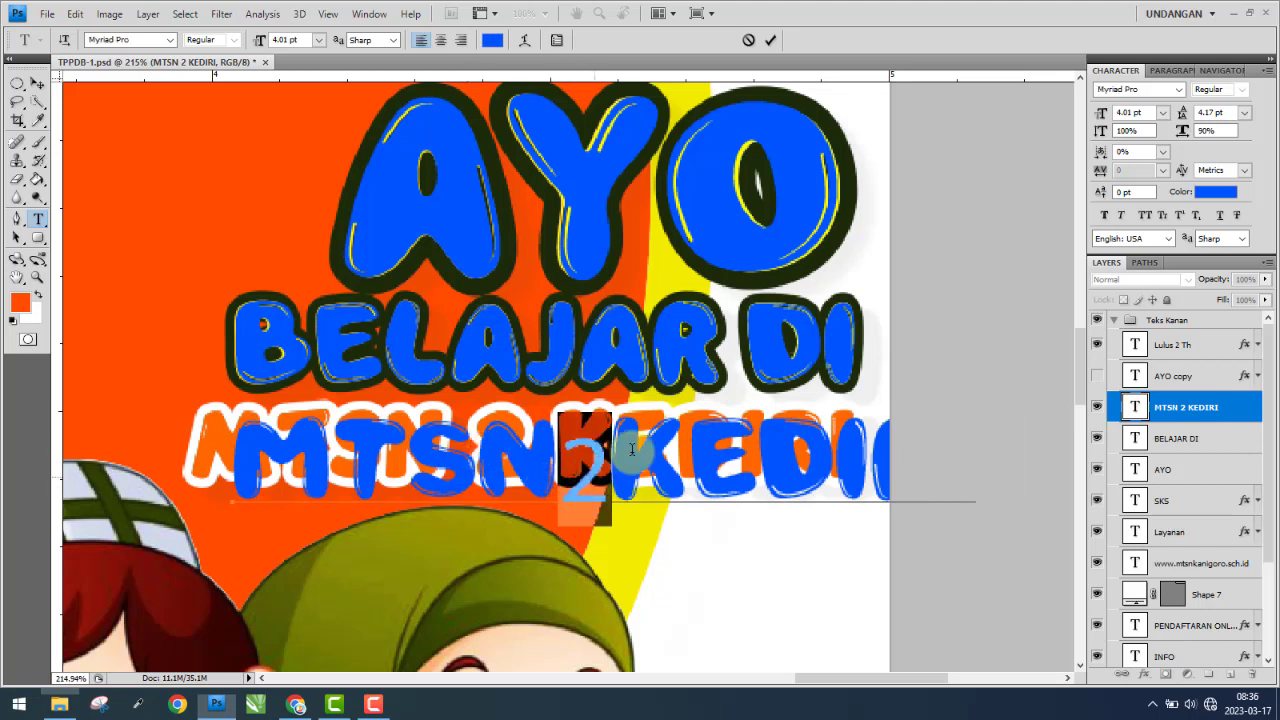
- Browse the font list, then enter Jellybost as the font for the selected 2
{"action": "left_click", "coordinate": [1176, 91]}
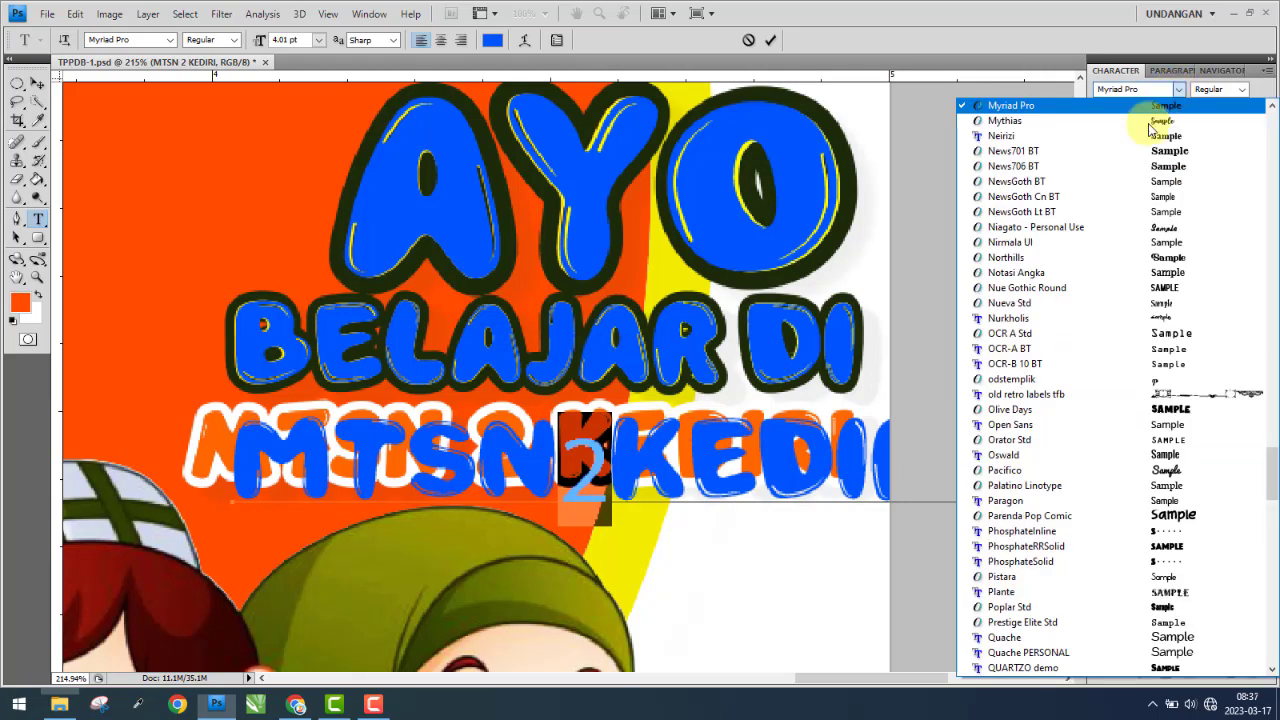
{"action": "scroll", "coordinate": [1090, 257], "scroll_direction": "up", "scroll_amount": 9}
{"action": "scroll", "coordinate": [1090, 257], "scroll_direction": "up", "scroll_amount": 4}
{"action": "scroll", "coordinate": [1090, 257], "scroll_direction": "up", "scroll_amount": 10}
{"action": "scroll", "coordinate": [1090, 257], "scroll_direction": "up", "scroll_amount": 3}
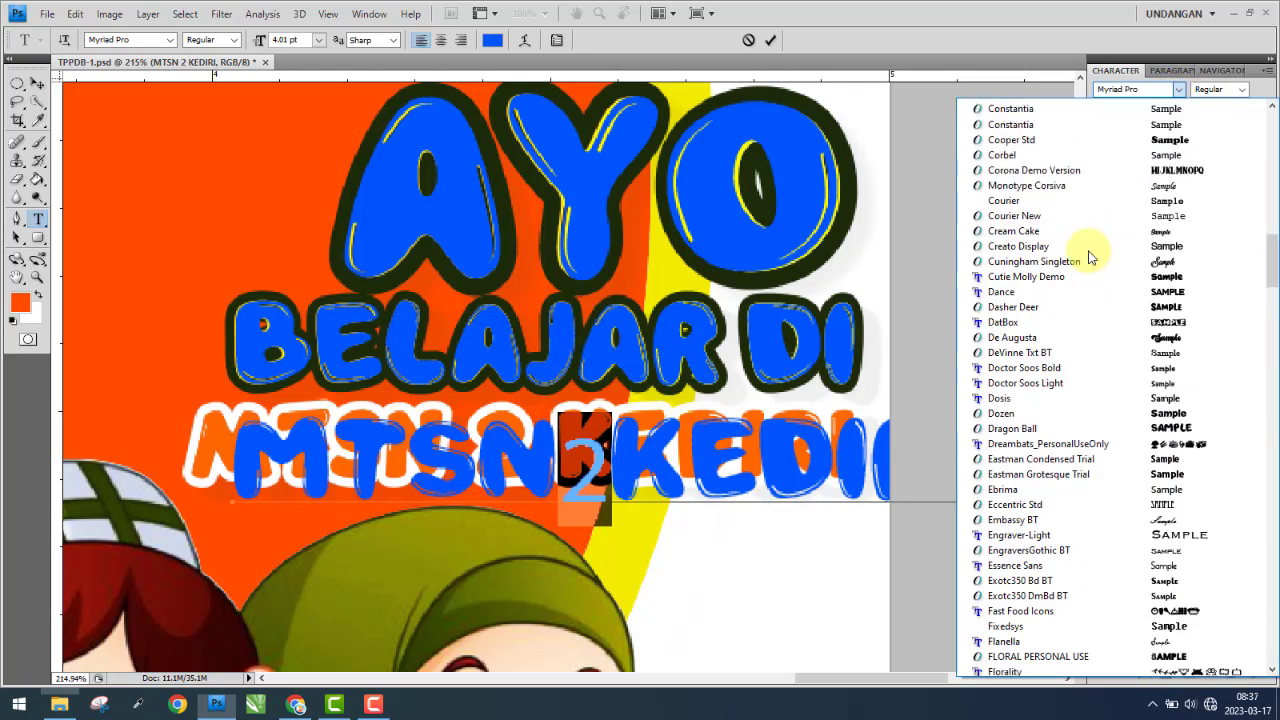
{"action": "scroll", "coordinate": [1090, 257], "scroll_direction": "up", "scroll_amount": 4}
{"action": "scroll", "coordinate": [1090, 257], "scroll_direction": "up", "scroll_amount": 5}
{"action": "scroll", "coordinate": [1090, 257], "scroll_direction": "up", "scroll_amount": 6}
{"action": "scroll", "coordinate": [1090, 257], "scroll_direction": "down", "scroll_amount": 12}
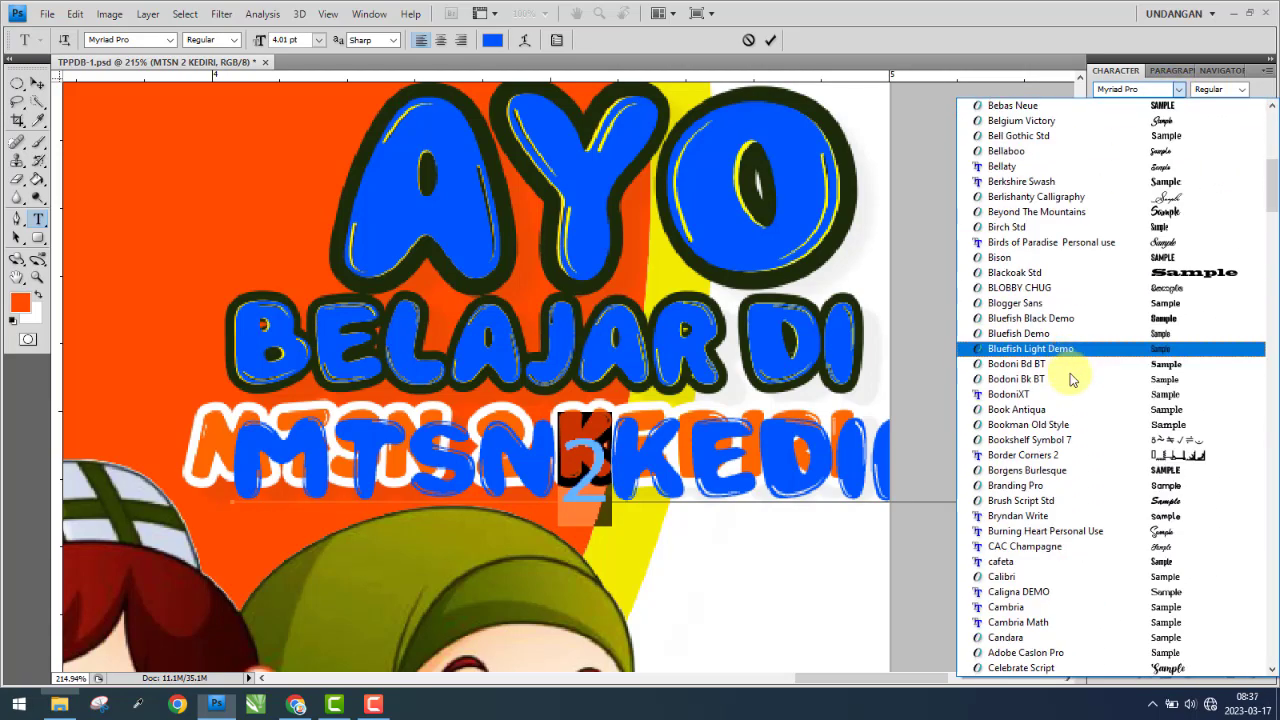
{"action": "scroll", "coordinate": [1060, 428], "scroll_direction": "down", "scroll_amount": 3}
{"action": "scroll", "coordinate": [1060, 428], "scroll_direction": "down", "scroll_amount": 6}
{"action": "scroll", "coordinate": [1055, 432], "scroll_direction": "down", "scroll_amount": 2}
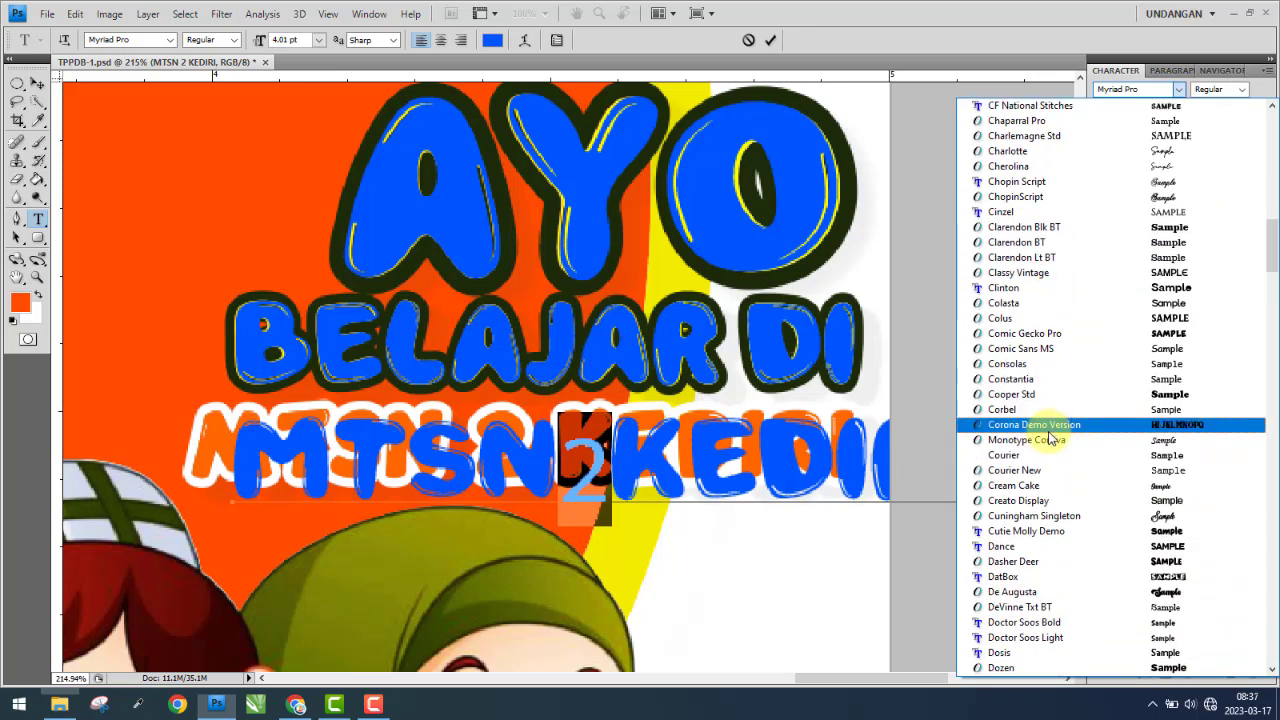
{"action": "scroll", "coordinate": [1050, 436], "scroll_direction": "down", "scroll_amount": 7}
{"action": "scroll", "coordinate": [1048, 438], "scroll_direction": "down", "scroll_amount": 1}
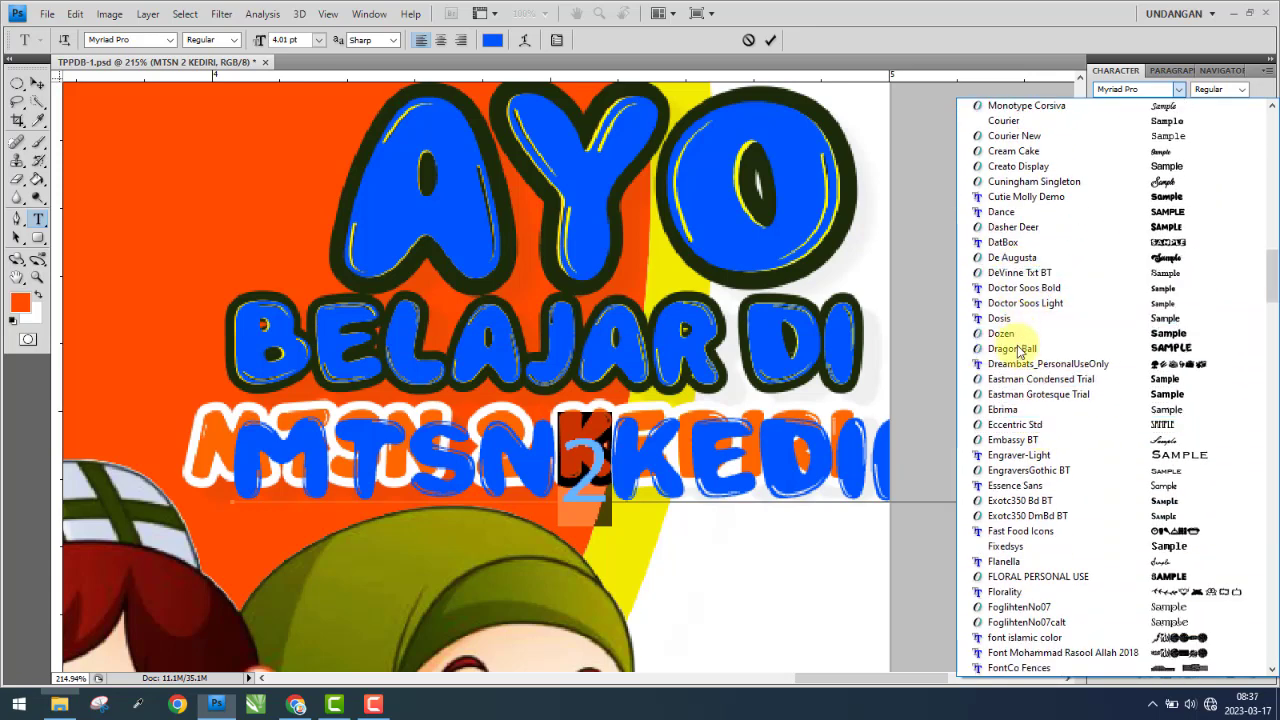
{"action": "key", "text": "Escape"}
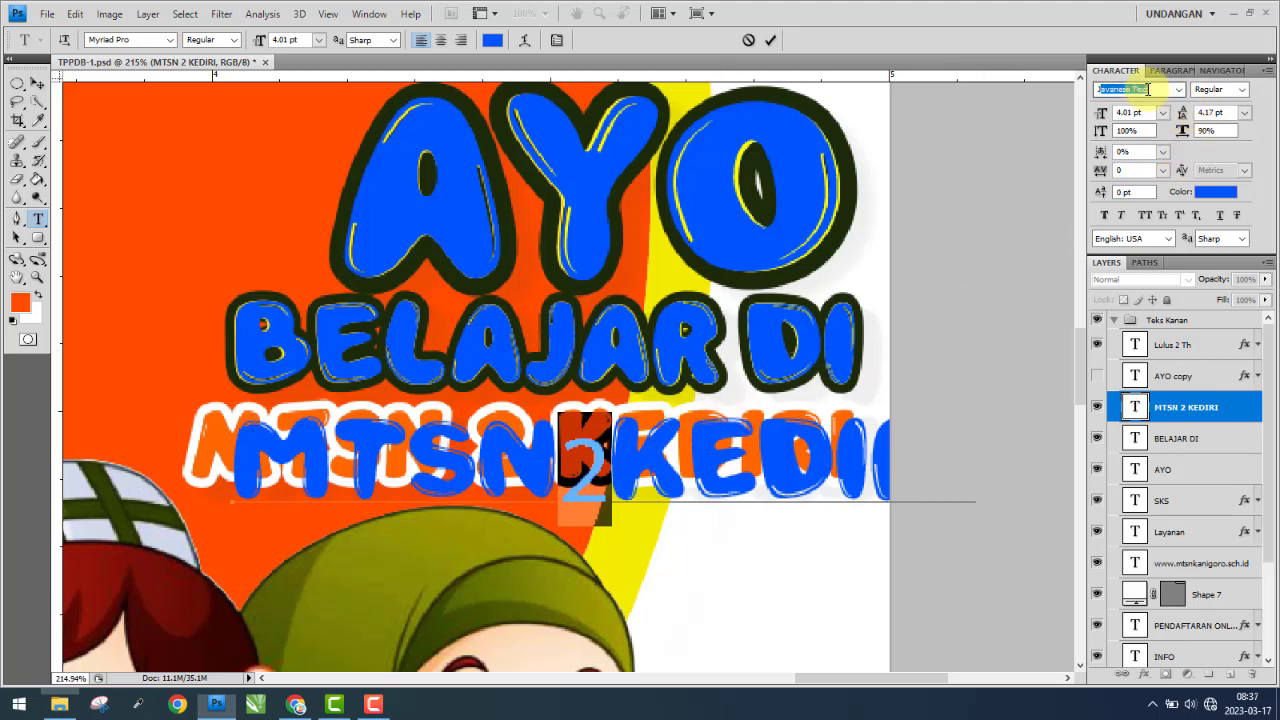
{"action": "type", "text": "ellybost"}
{"action": "key", "text": "Return"}
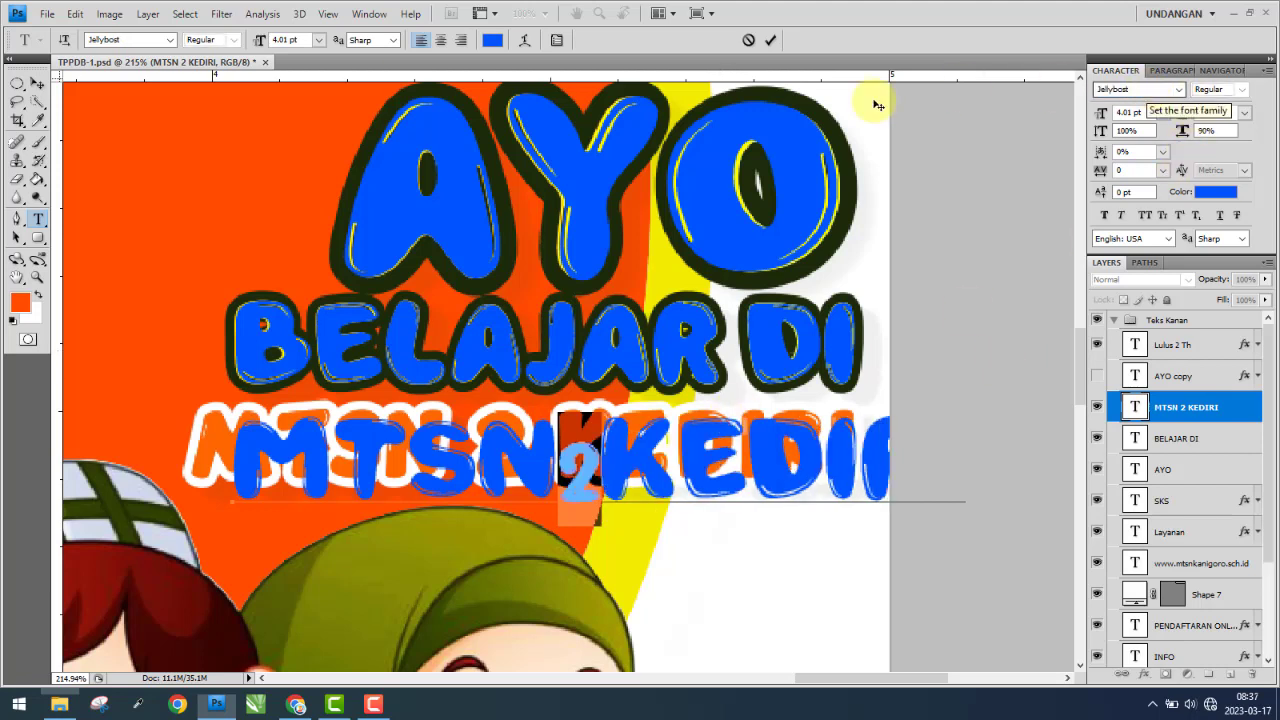
- Commit the blue MTSN2KEDIRI text, scale it down, and place it below the orange title
{"action": "left_click", "coordinate": [38, 85]}
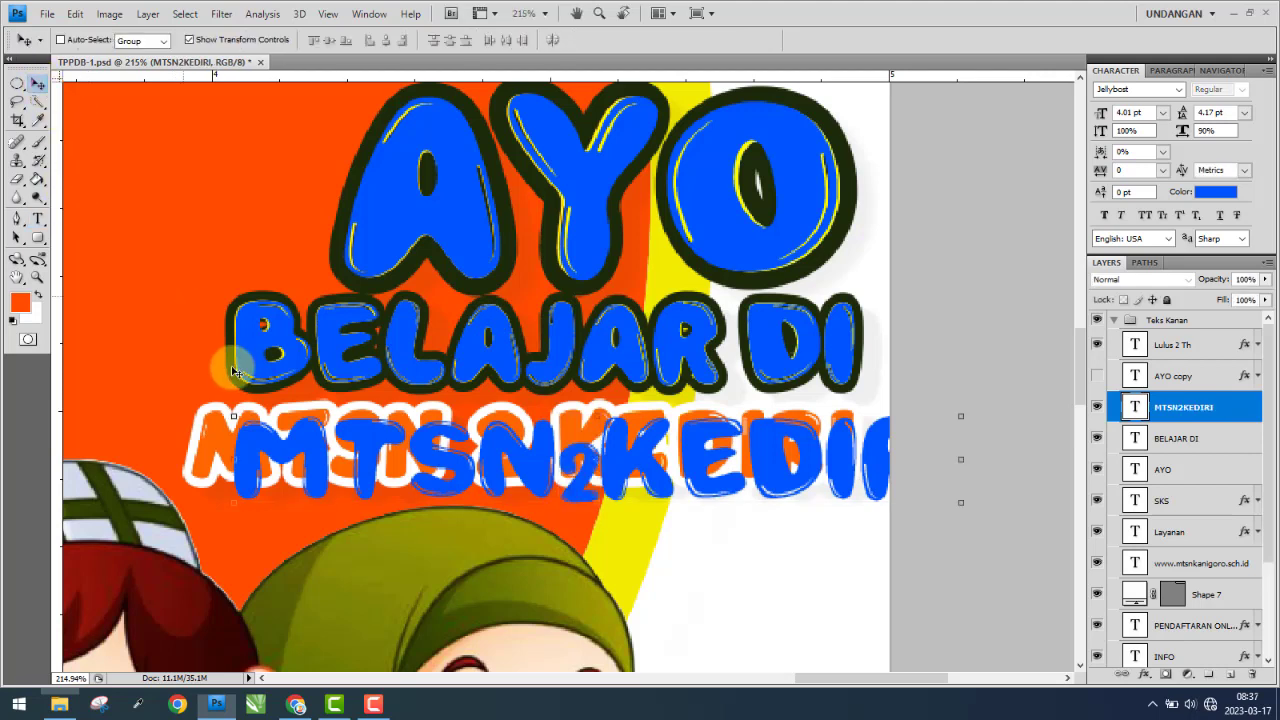
{"action": "left_click_drag", "start_coordinate": [955, 411], "coordinate": [934, 421]}
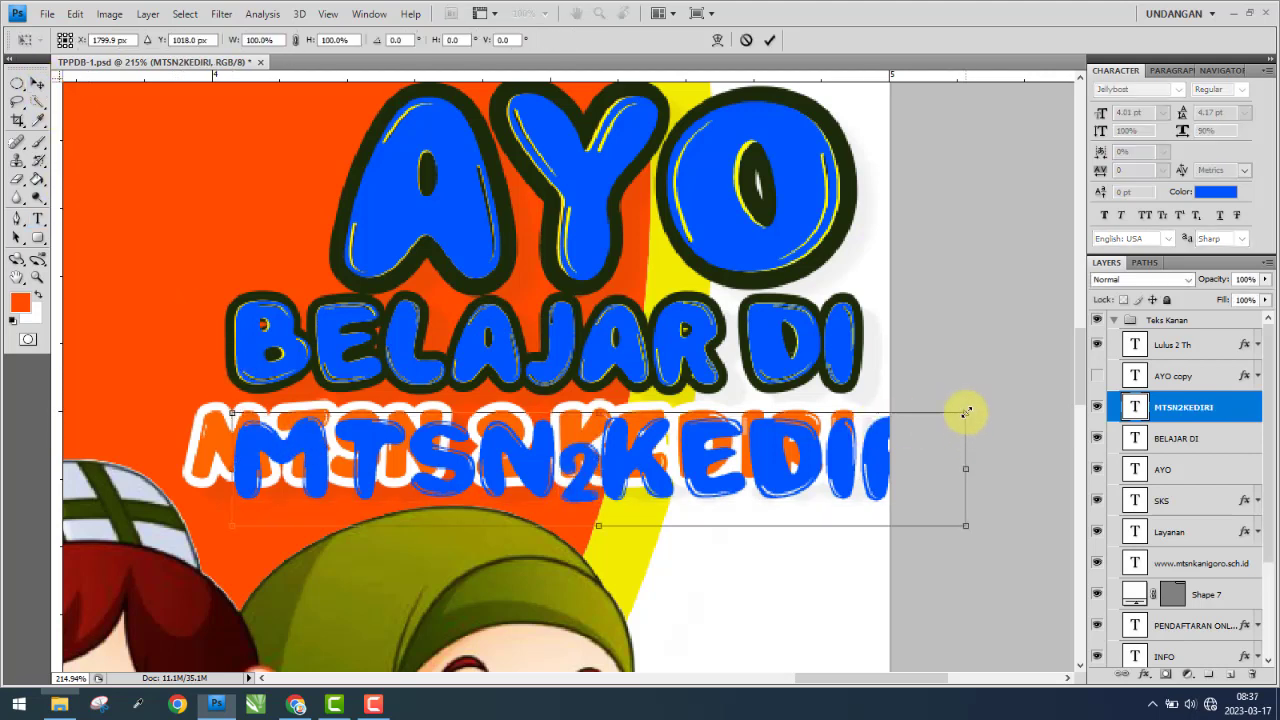
{"action": "key", "text": "Return"}
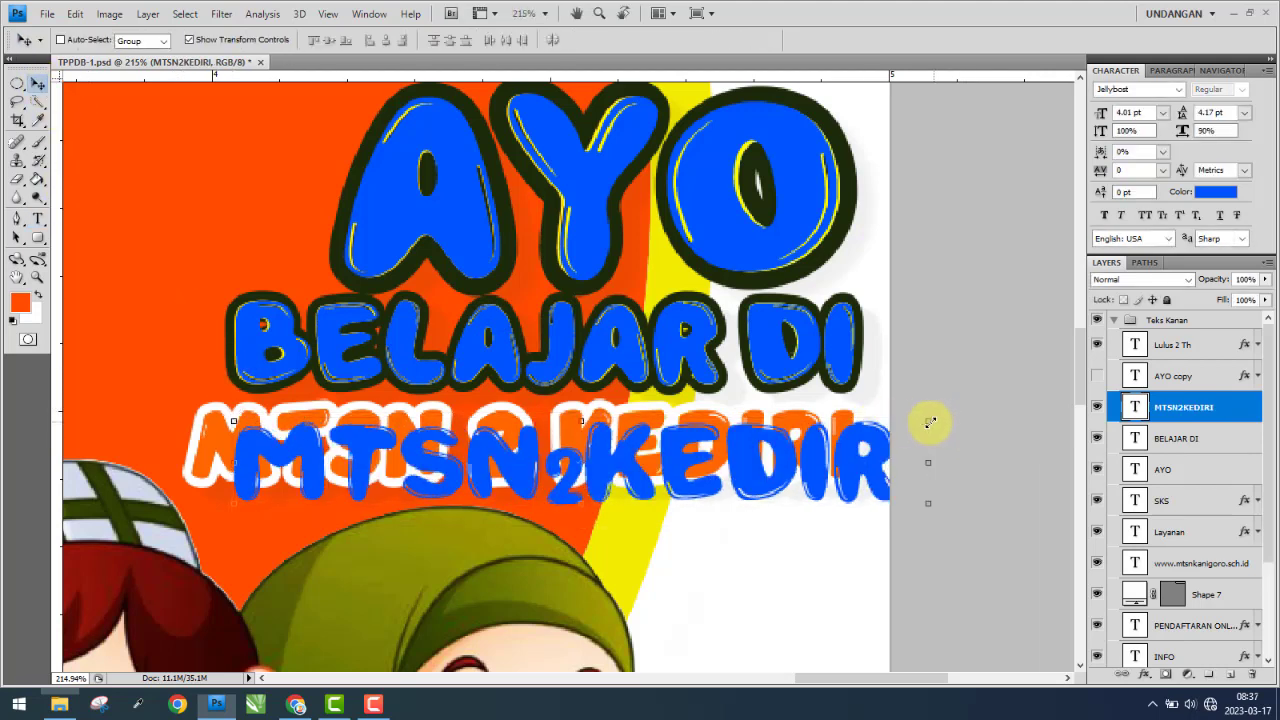
{"action": "mouse_move", "coordinate": [401, 452]}
{"action": "left_mouse_down"}
{"action": "mouse_move", "coordinate": [334, 522]}
{"action": "mouse_move", "coordinate": [295, 533]}
{"action": "left_mouse_up"}
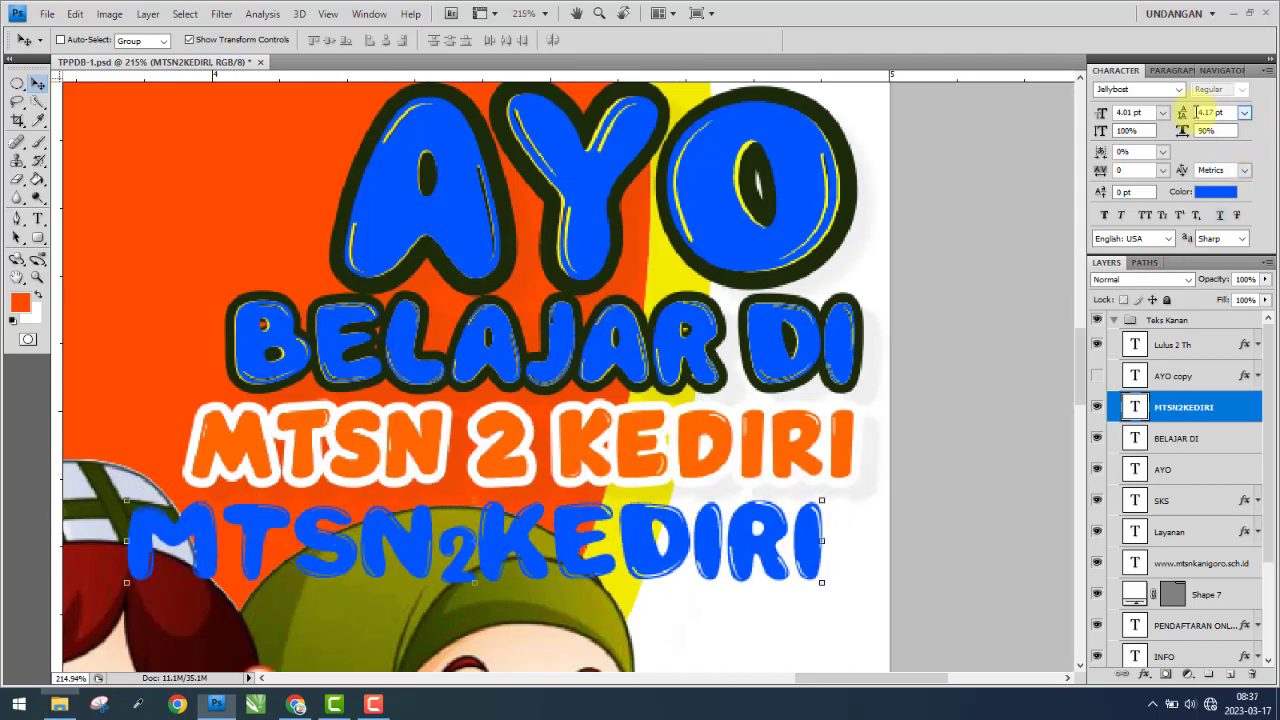
{"action": "left_click", "coordinate": [1150, 90]}
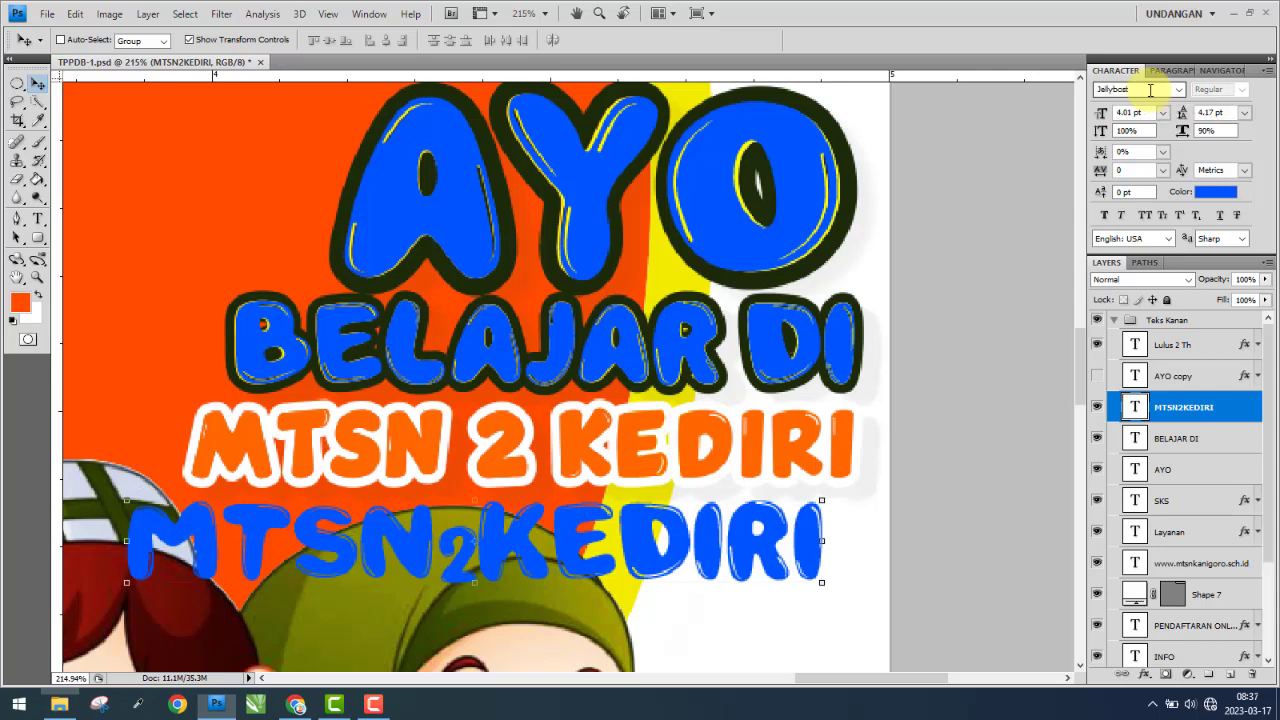
{"action": "left_click", "coordinate": [1180, 90]}
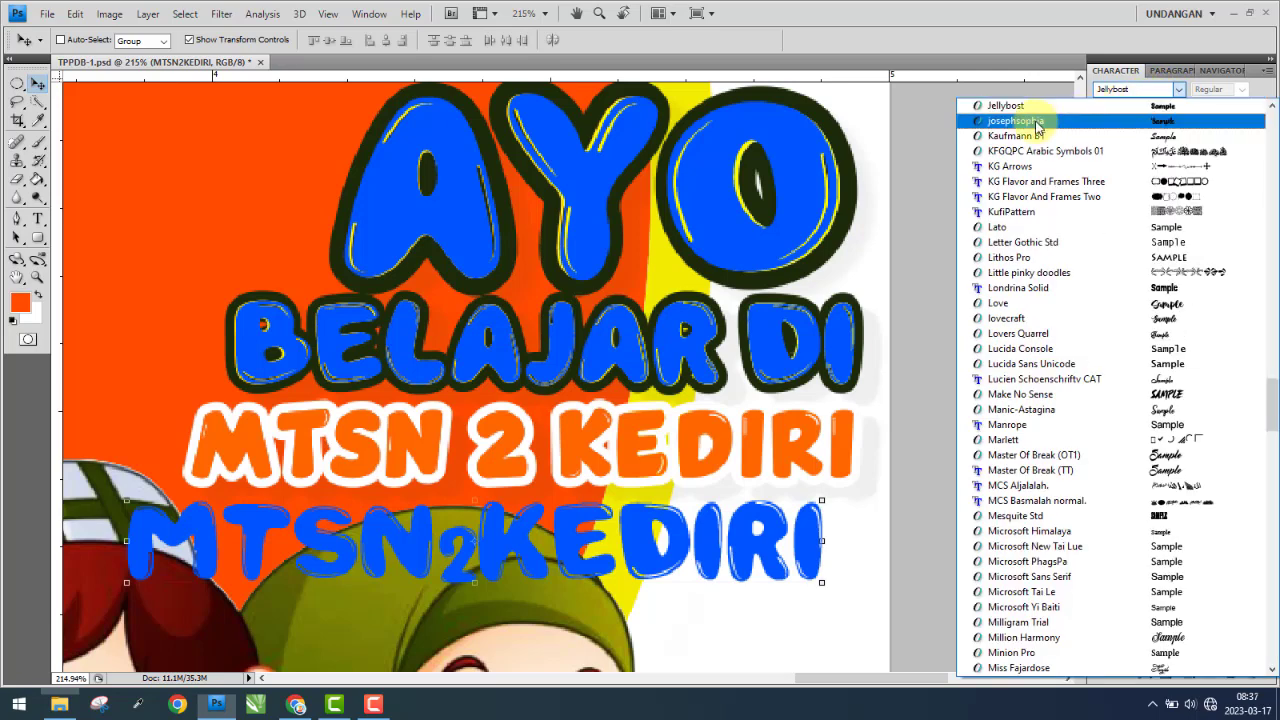
- Try Josephsophia on the blue MTSN2KEDIRI text, revert to Jellybost, and nudge it under the title
{"action": "left_click", "coordinate": [1100, 112]}
{"action": "left_click", "coordinate": [1178, 90]}
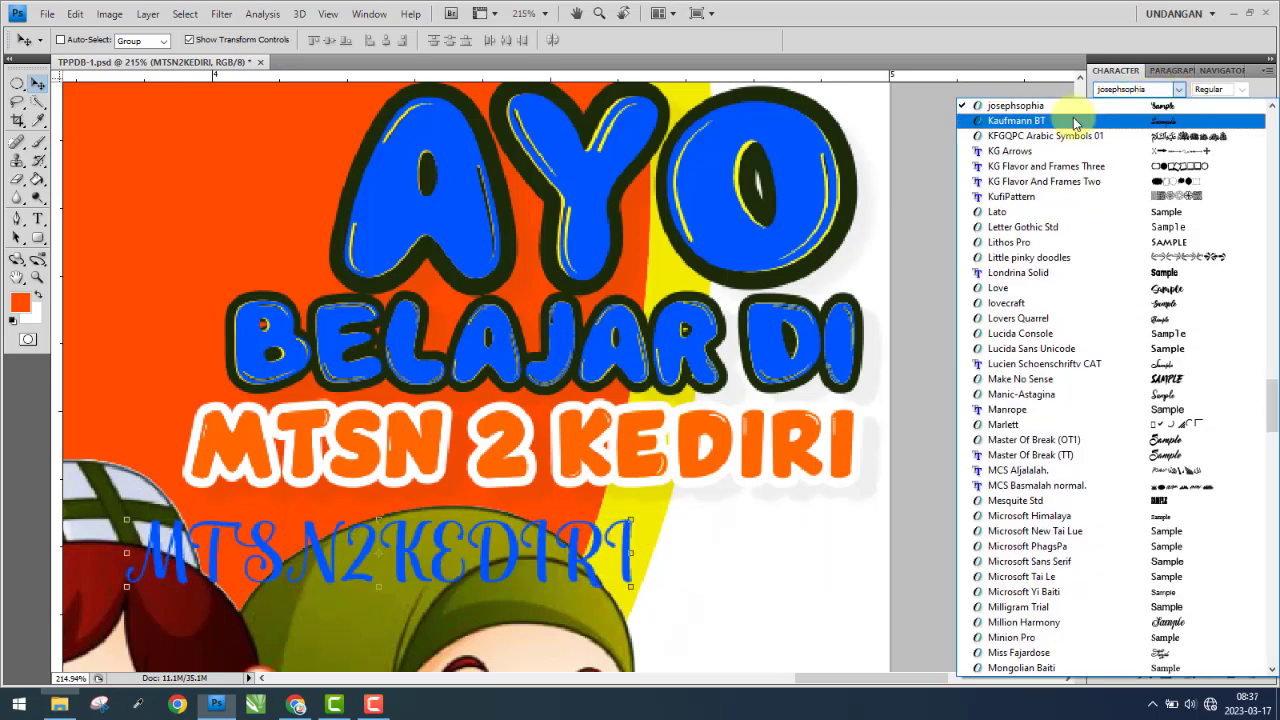
{"action": "scroll", "coordinate": [1065, 125], "scroll_direction": "up", "scroll_amount": 1}
{"action": "scroll", "coordinate": [1050, 180], "scroll_direction": "up", "scroll_amount": 3}
{"action": "left_click", "coordinate": [1025, 258]}
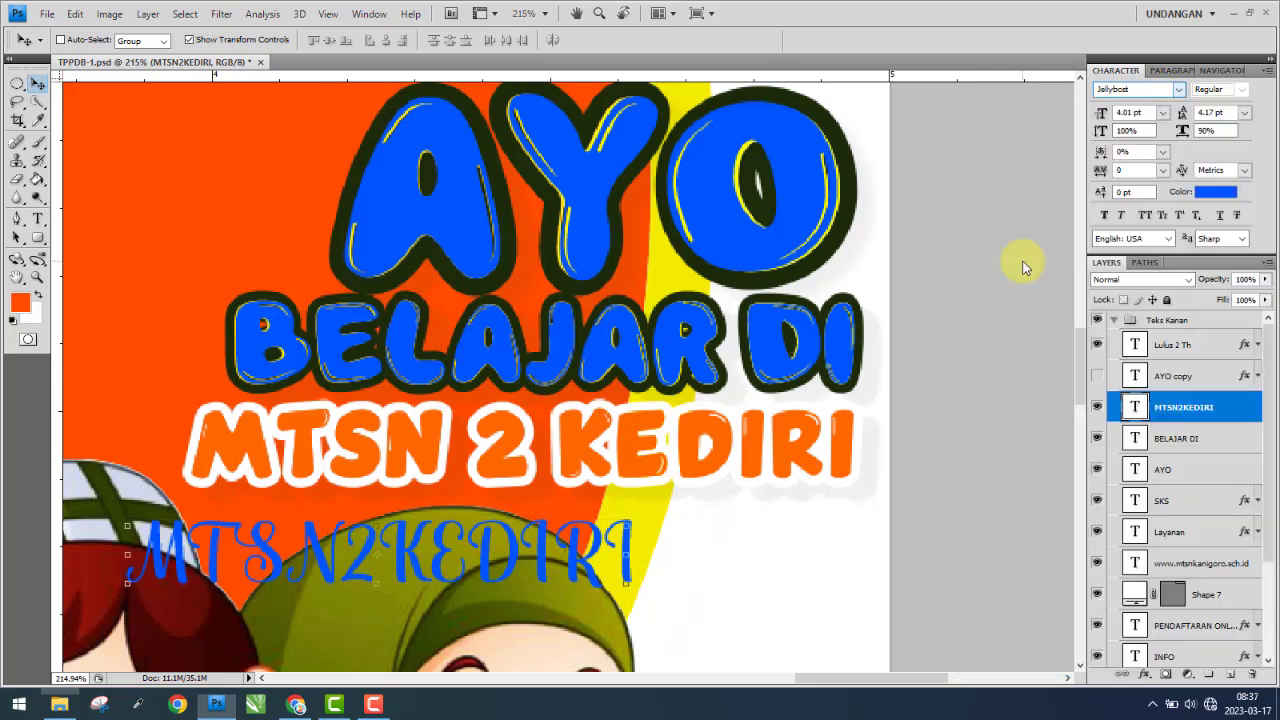
{"action": "mouse_move", "coordinate": [226, 569]}
{"action": "left_mouse_down"}
{"action": "mouse_move", "coordinate": [291, 527]}
{"action": "mouse_move", "coordinate": [280, 562]}
{"action": "left_mouse_up"}
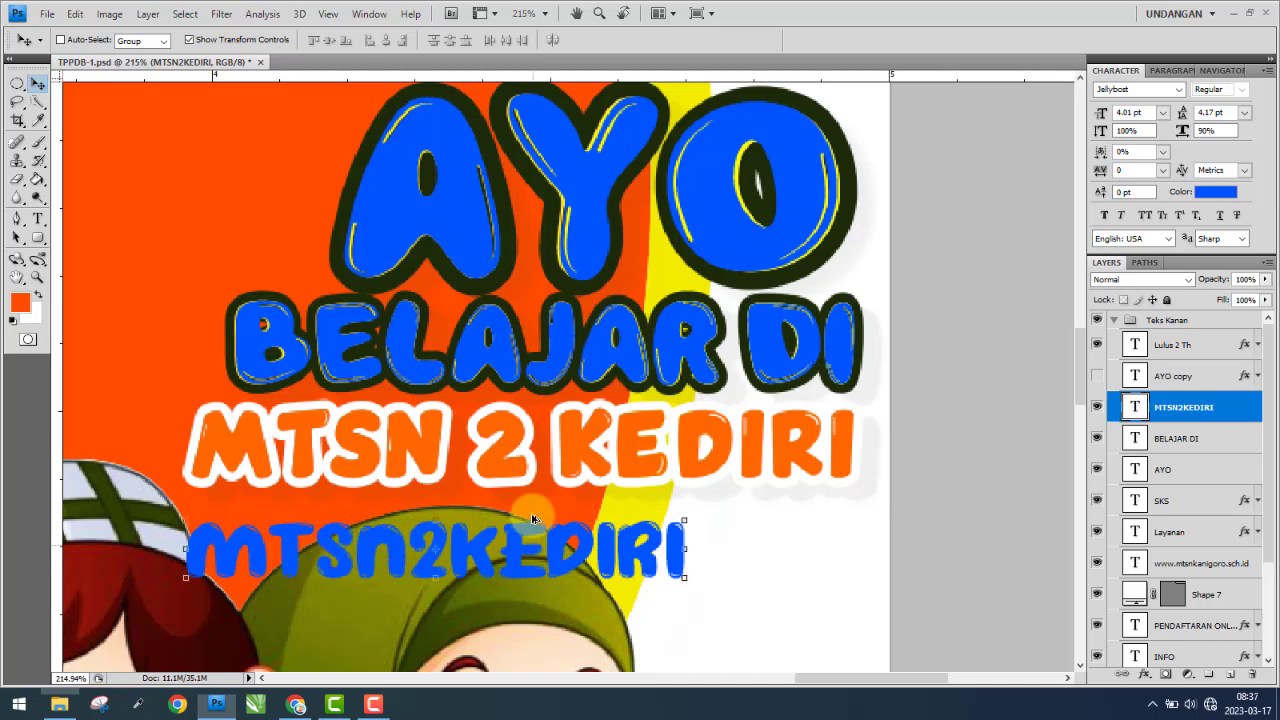
- Duplicate the blue text, set the copy in Dragon Ball, and move it over BELAJAR DI
{"action": "left_click_drag", "start_coordinate": [532, 540], "coordinate": [531, 462]}
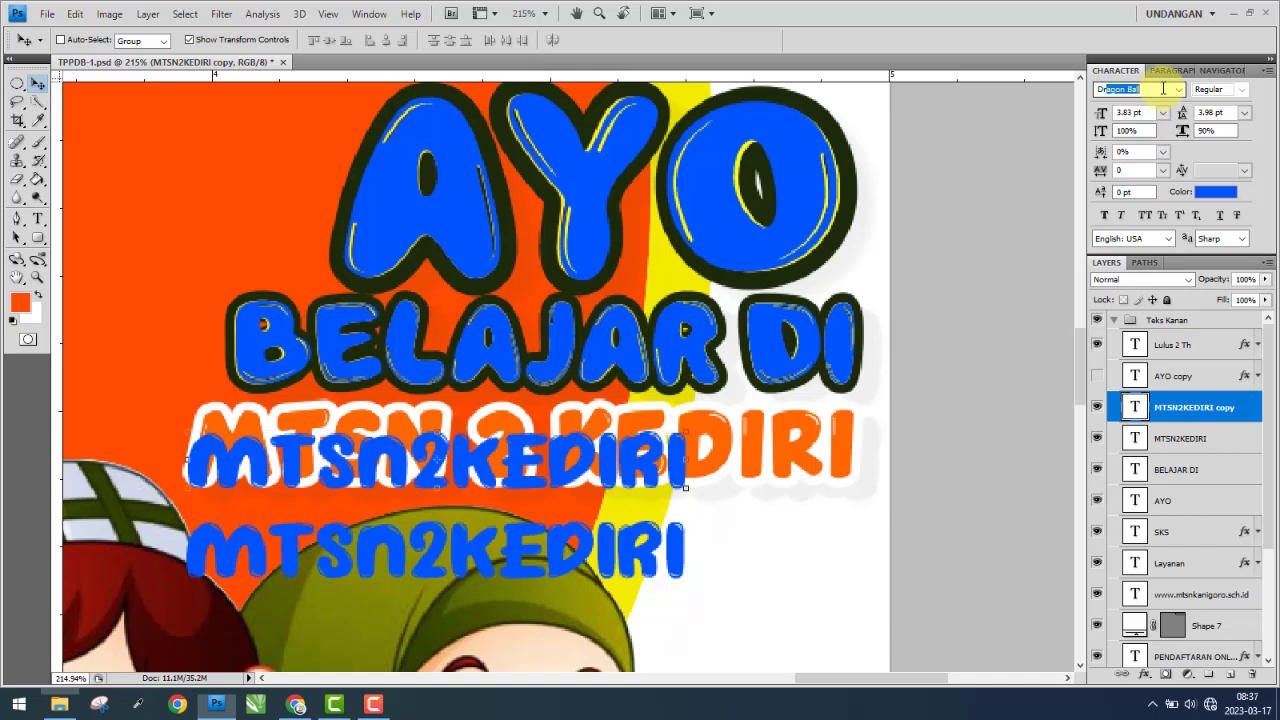
{"action": "key", "text": "Return"}
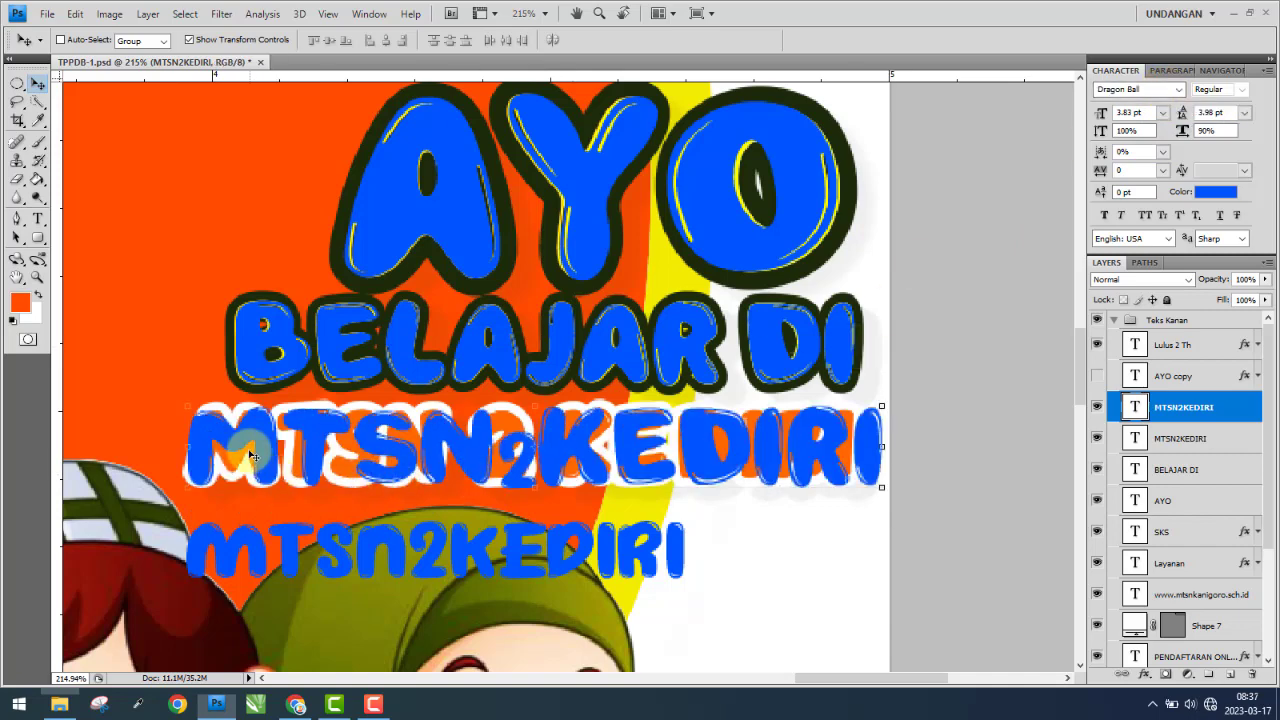
{"action": "mouse_move", "coordinate": [252, 456]}
{"action": "left_mouse_down"}
{"action": "mouse_move", "coordinate": [317, 353]}
{"action": "mouse_move", "coordinate": [222, 362]}
{"action": "mouse_move", "coordinate": [218, 342]}
{"action": "left_mouse_up"}
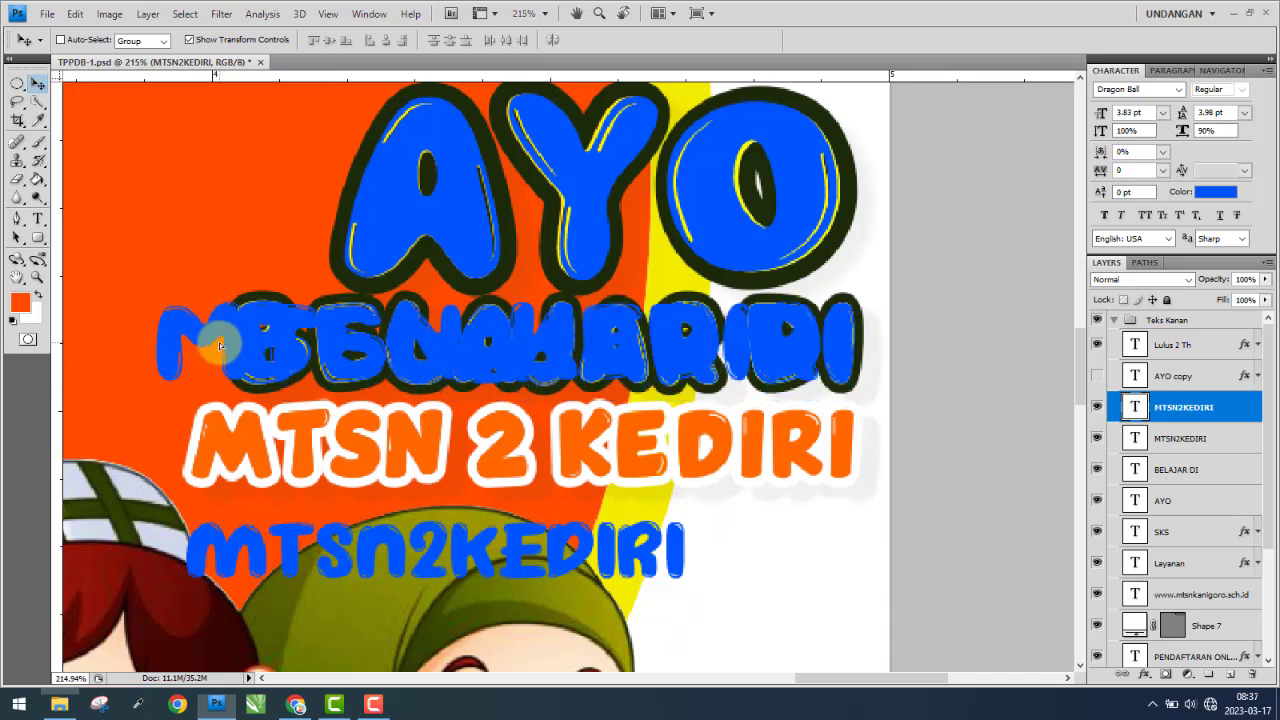
- Browse the Ramadhan Mubarak and TwilightFont-Regular files in the font folder, then return to the poster
{"action": "left_click", "coordinate": [59, 705]}
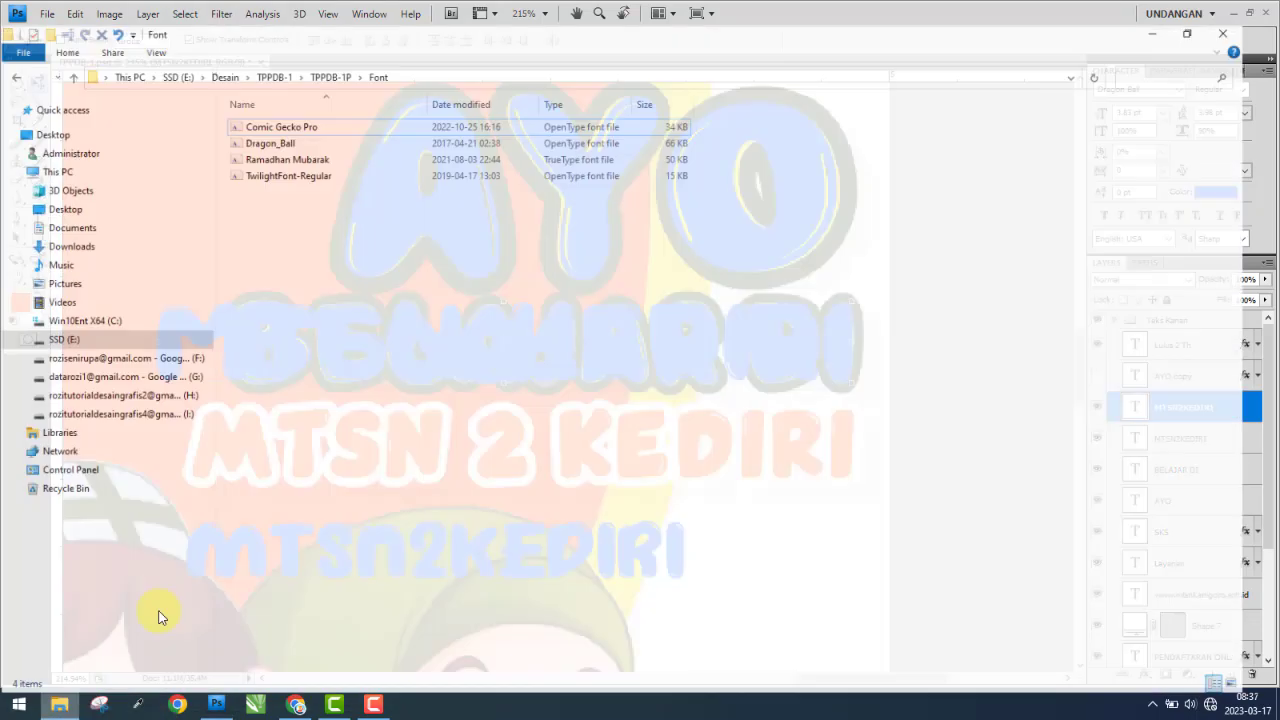
{"action": "left_click", "coordinate": [328, 140]}
{"action": "left_click", "coordinate": [321, 155]}
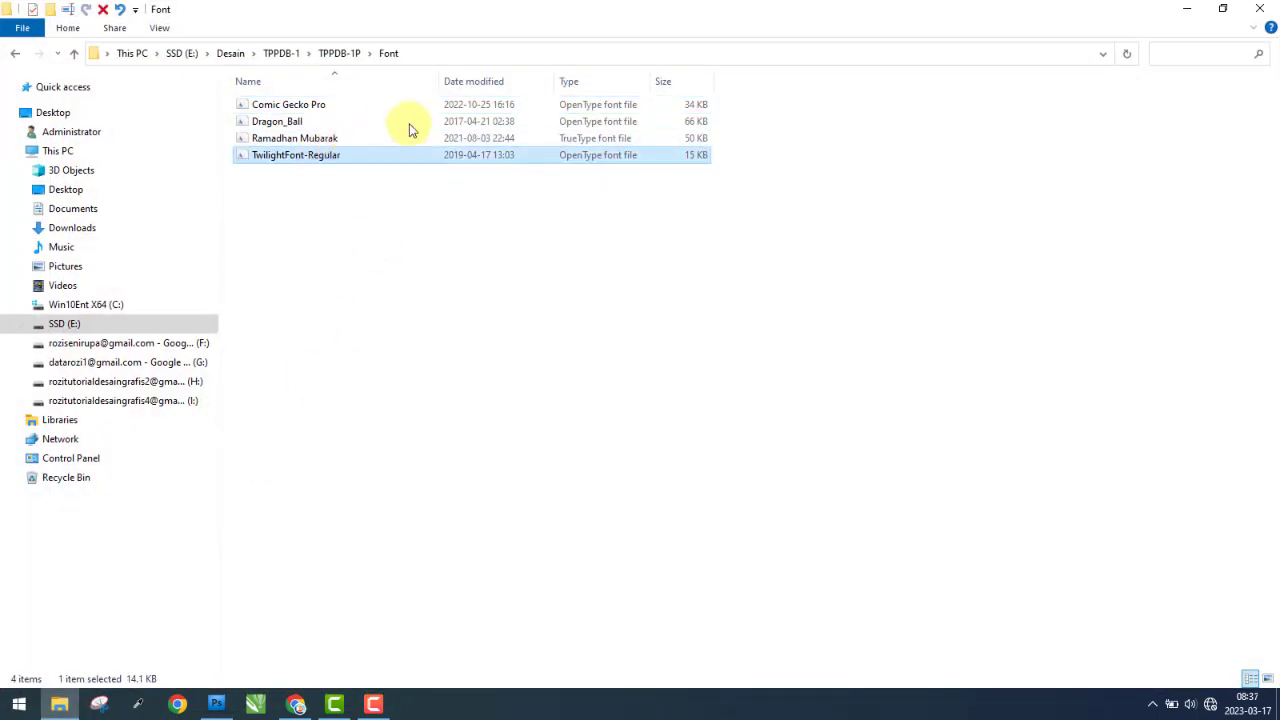
{"action": "left_click", "coordinate": [1187, 9]}
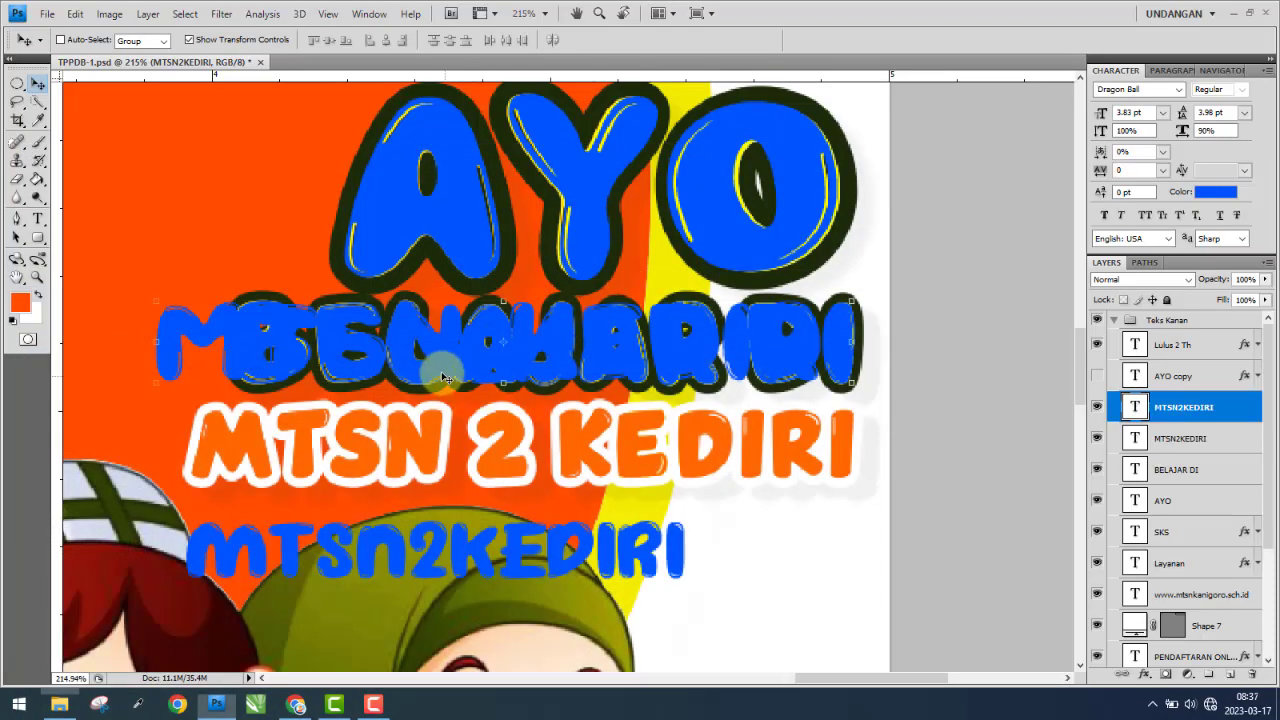
- Delete the Dragon Ball copy and set the blue text in Comic Gecko Pro
{"action": "left_click_drag", "start_coordinate": [434, 363], "coordinate": [434, 421]}
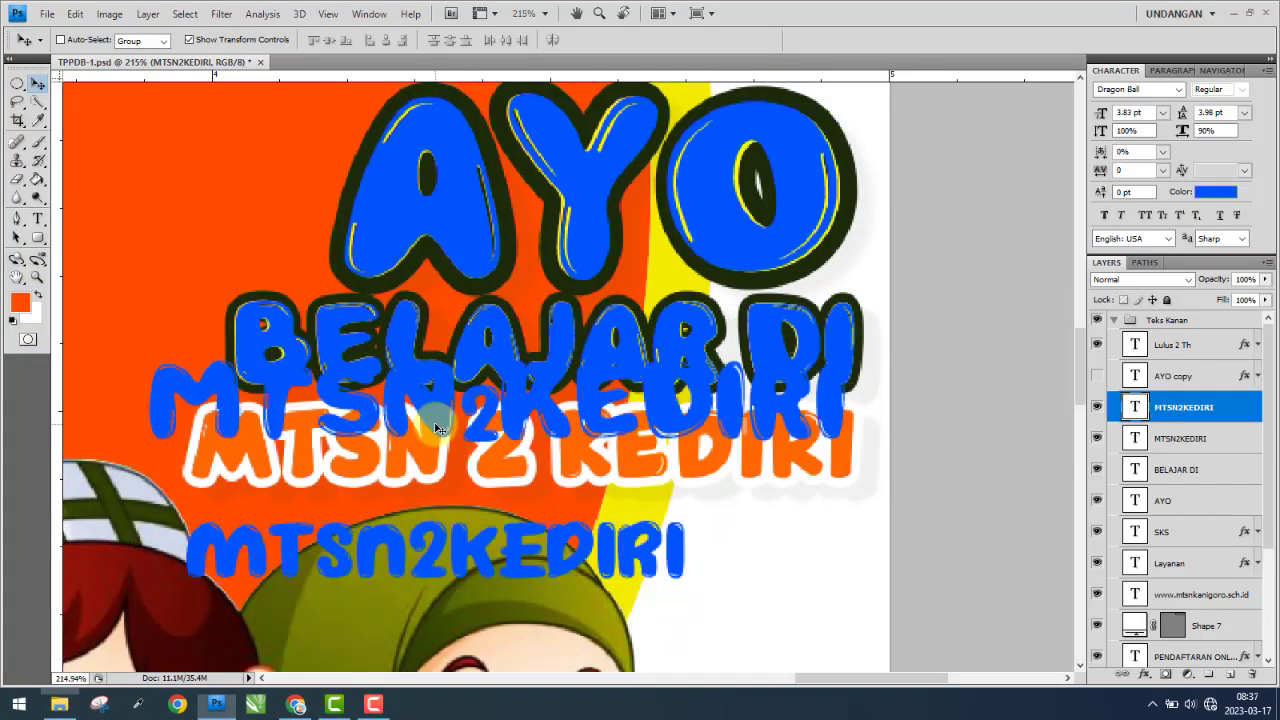
{"action": "left_click", "coordinate": [1253, 676]}
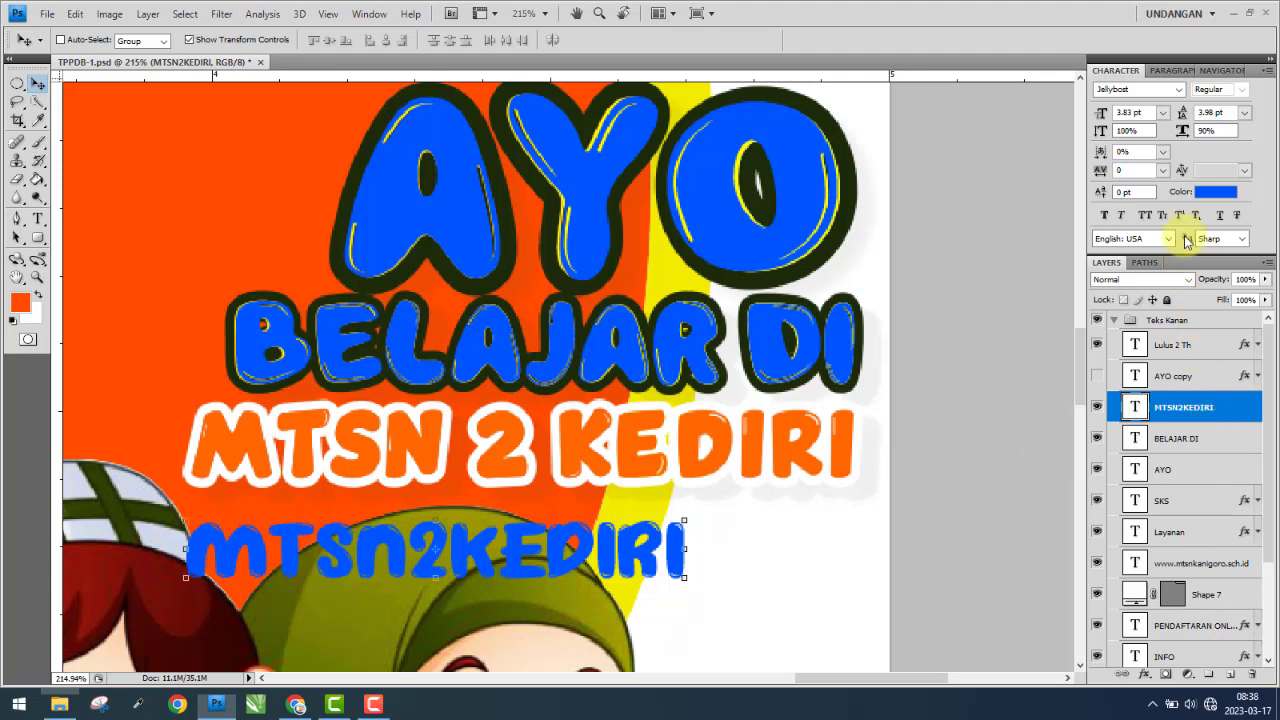
{"action": "left_click", "coordinate": [1160, 90]}
{"action": "type", "text": "Comic Gecko Pro"}
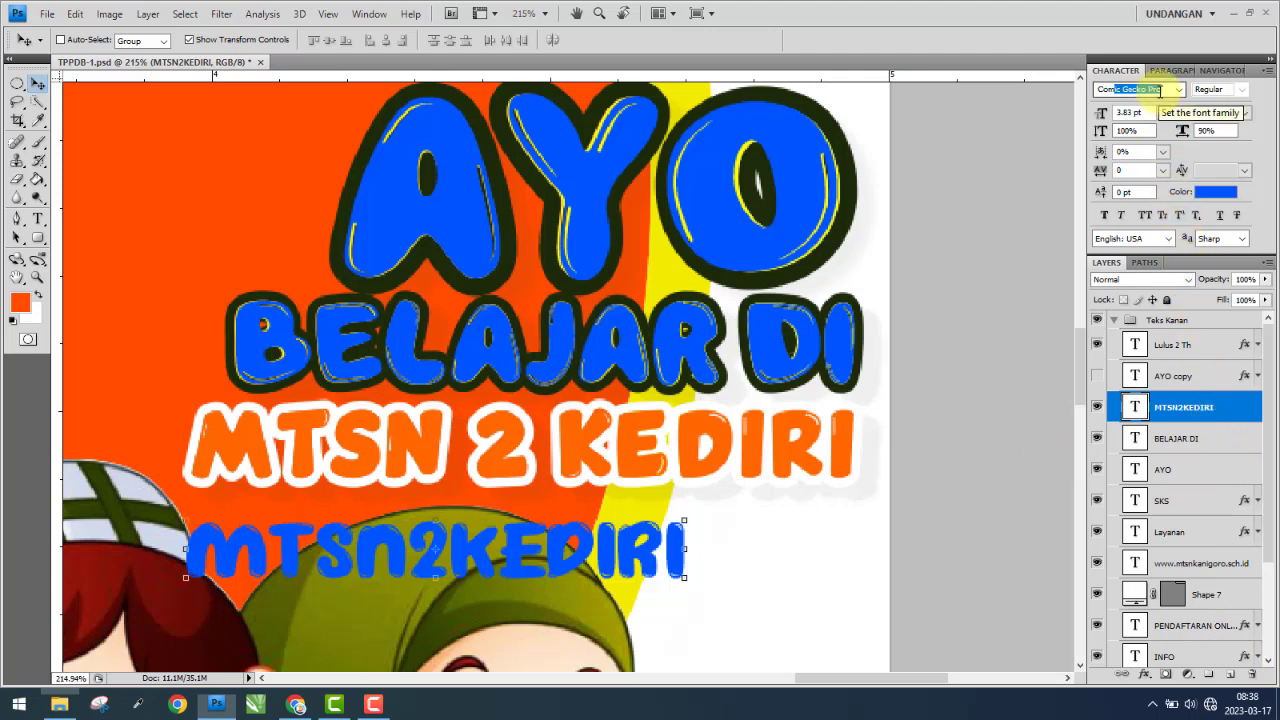
{"action": "key", "text": "Return"}
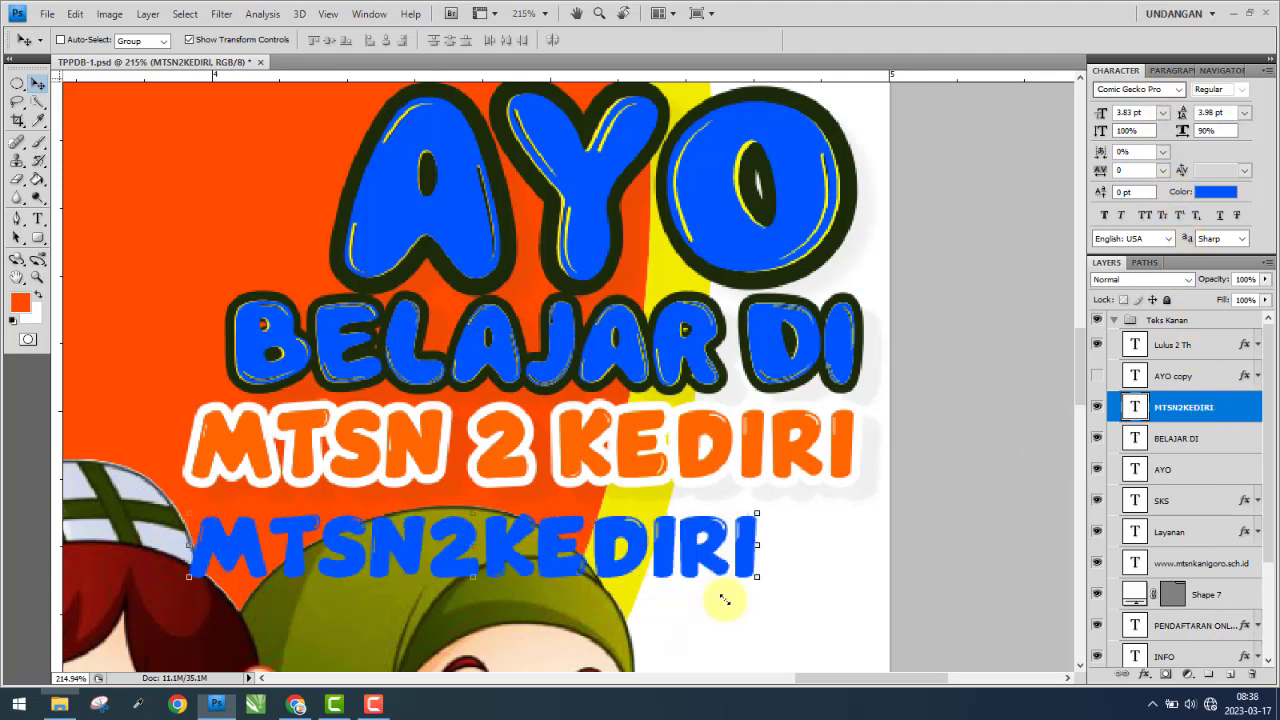
- Move the blue text over the orange line and resize it to fit
{"action": "left_click_drag", "start_coordinate": [390, 545], "coordinate": [398, 447]}
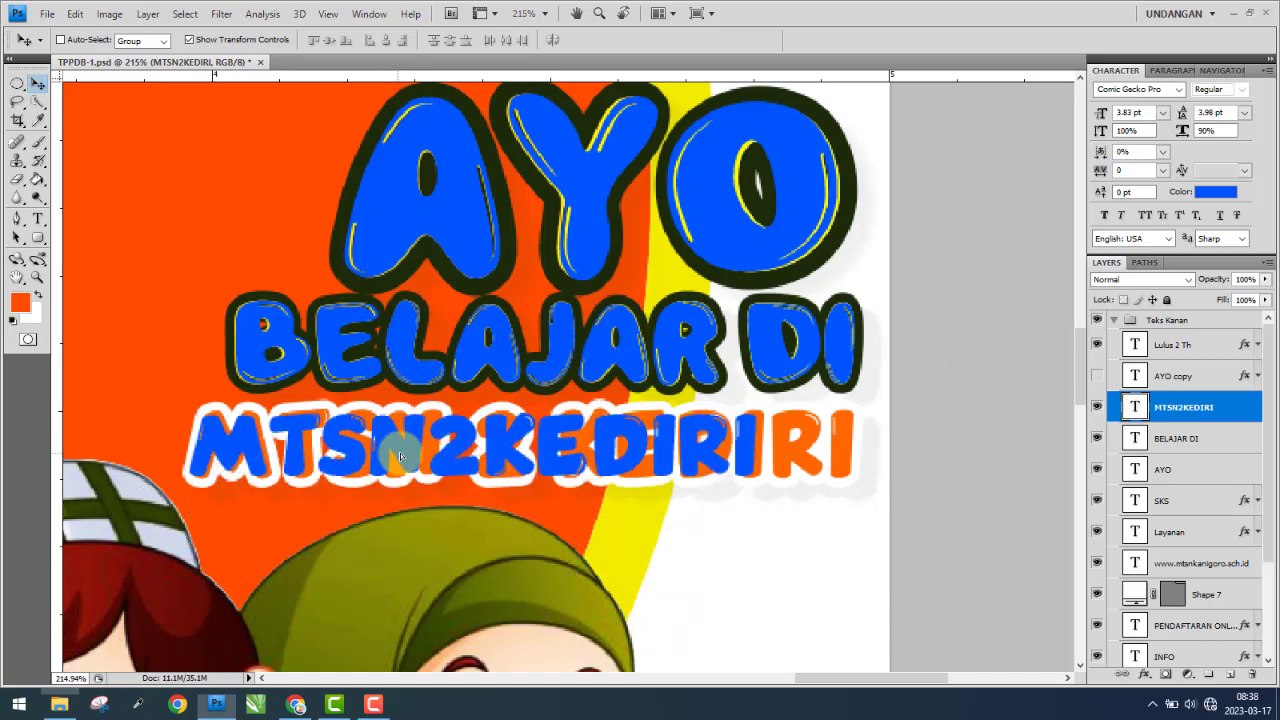
{"action": "key", "text": "Up"}
{"action": "key", "text": "Up"}
{"action": "key", "text": "Up"}
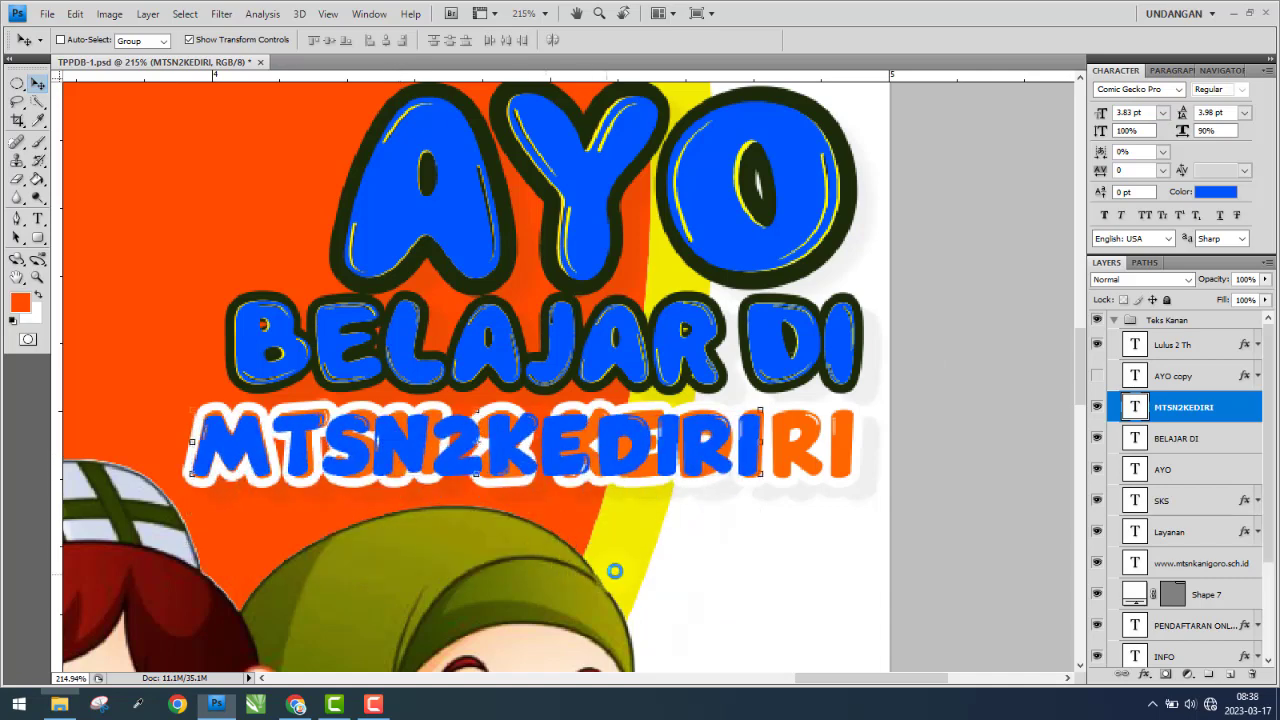
{"action": "left_click_drag", "start_coordinate": [760, 470], "coordinate": [814, 489]}
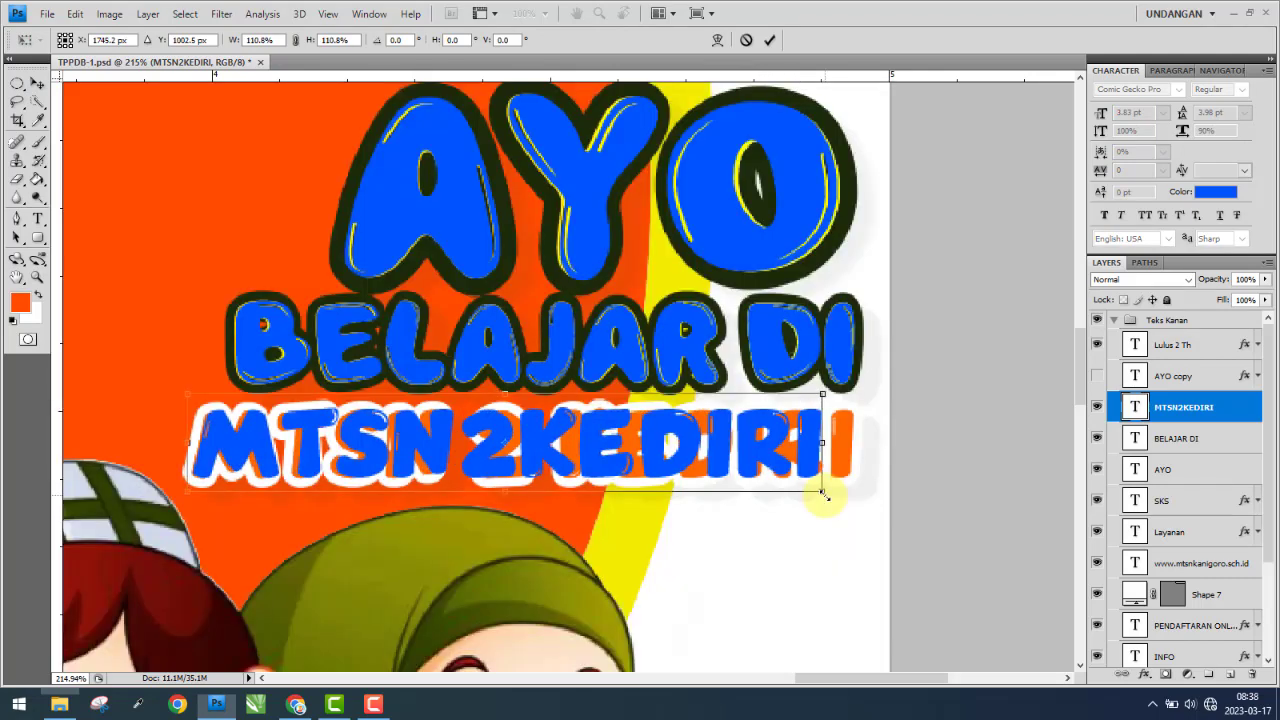
{"action": "left_click_drag", "start_coordinate": [813, 441], "coordinate": [855, 441]}
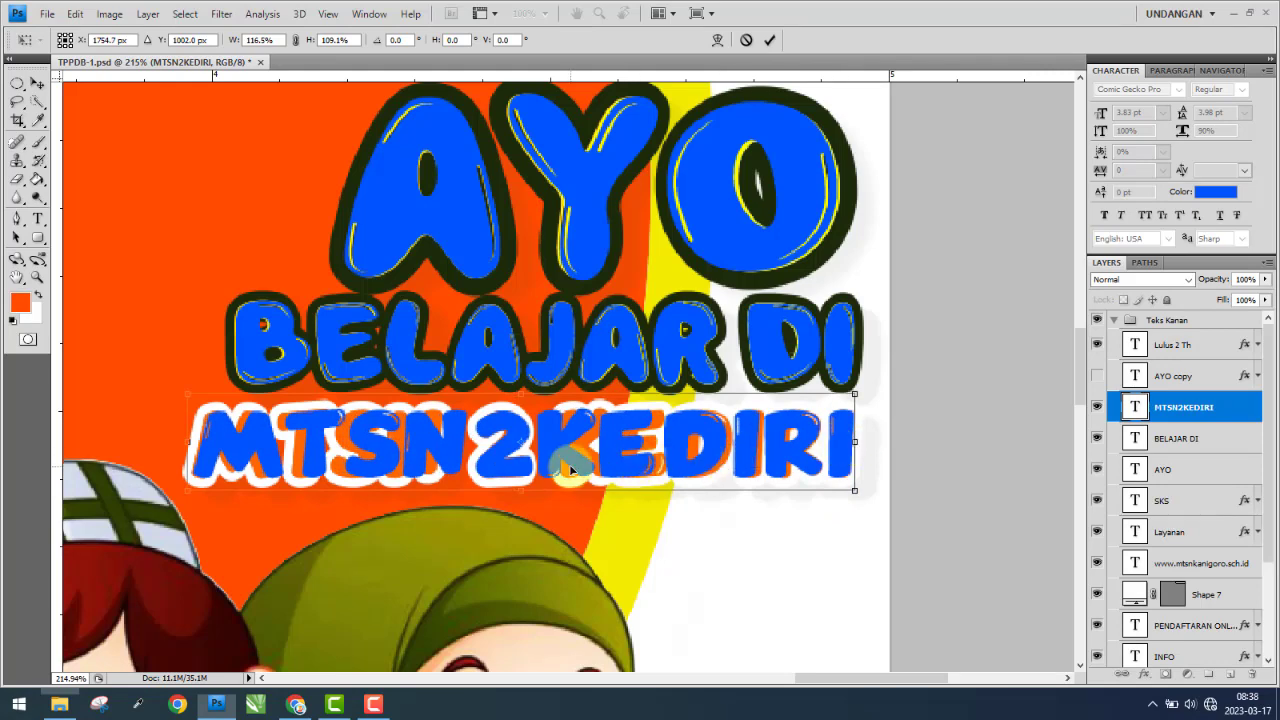
{"action": "left_click_drag", "start_coordinate": [855, 441], "coordinate": [793, 451]}
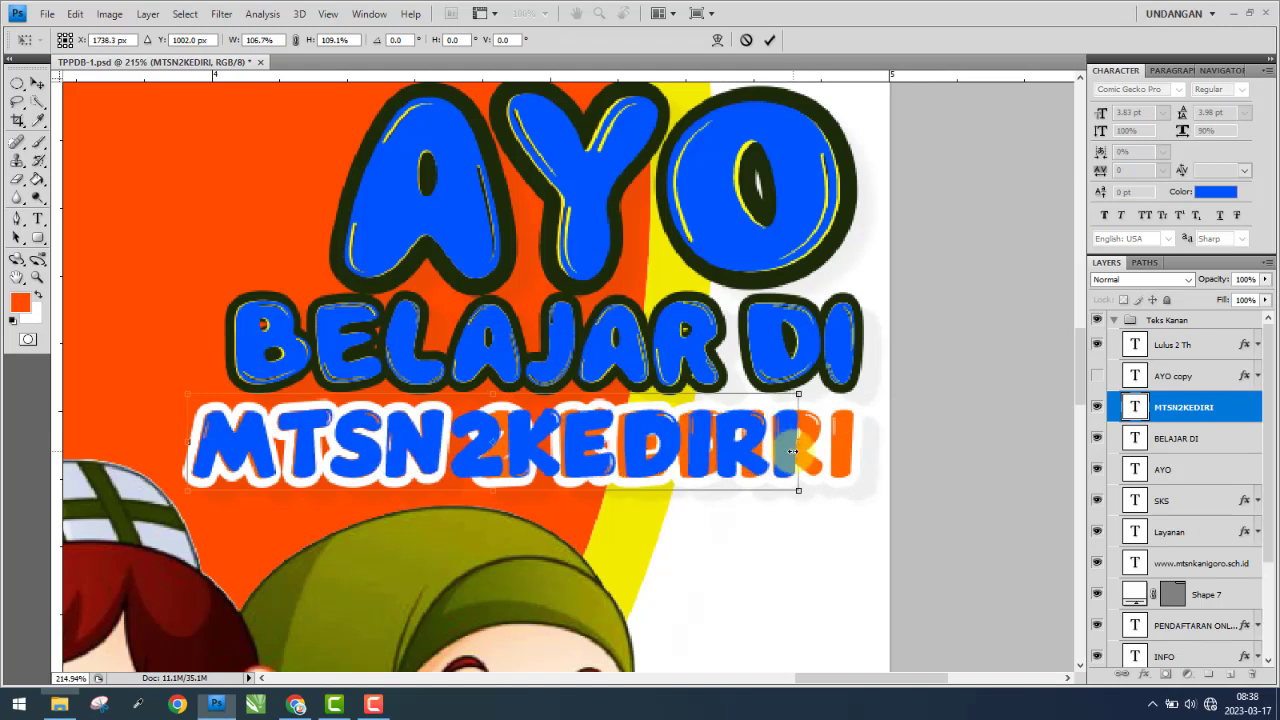
{"action": "key", "text": "Return"}
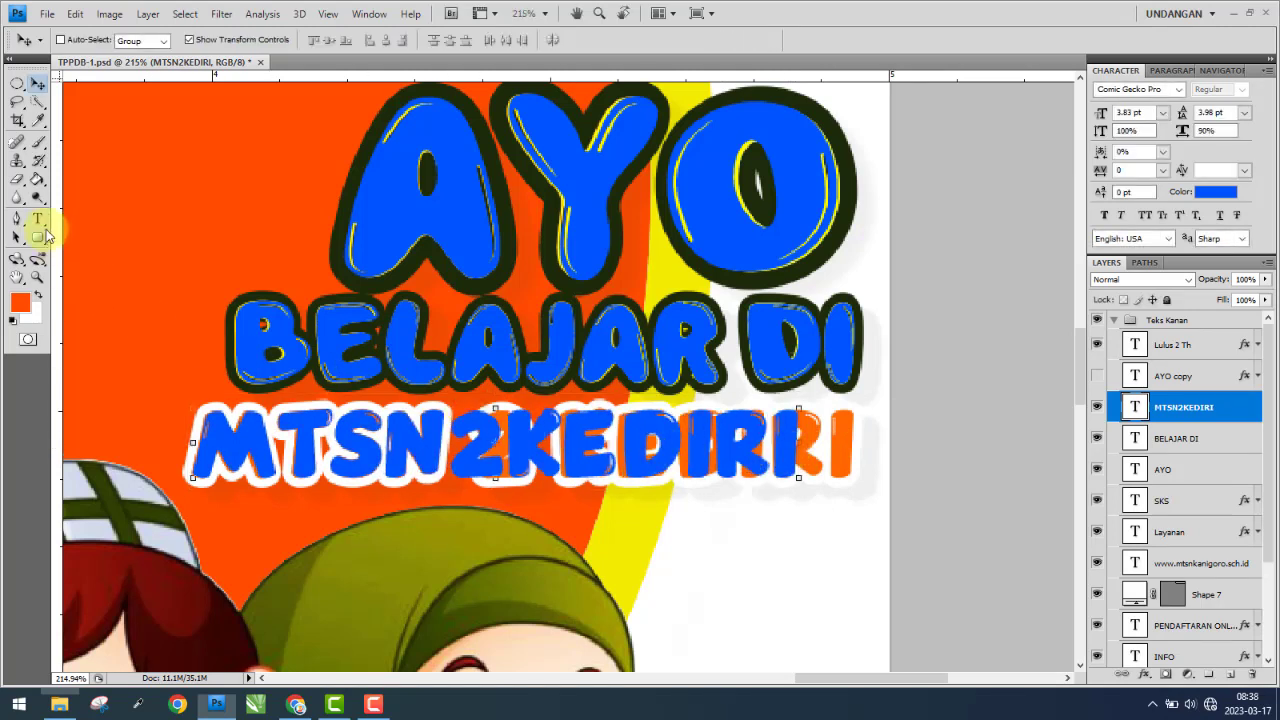
- Reword the text to 'MTSN 2 KEDIRI' with spaces and narrow it slightly
{"action": "left_click", "coordinate": [37, 218]}
{"action": "left_click", "coordinate": [450, 430]}
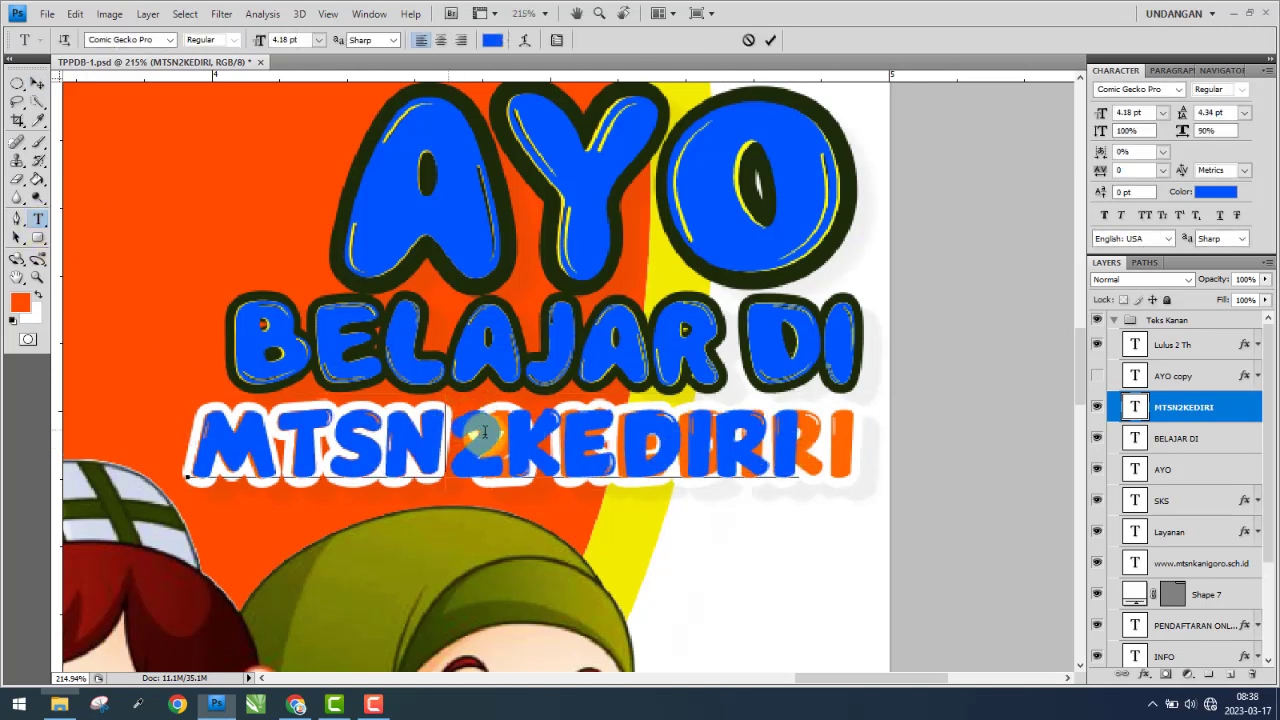
{"action": "left_click", "coordinate": [536, 430]}
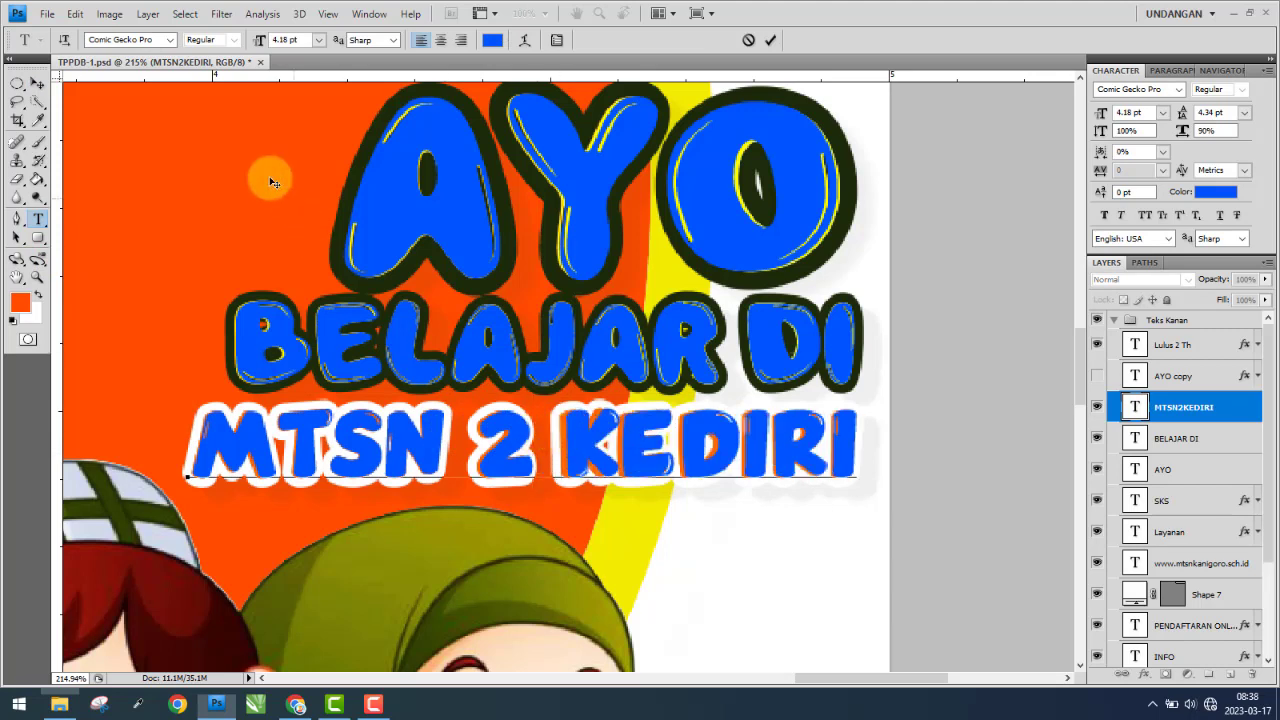
{"action": "left_click", "coordinate": [37, 83]}
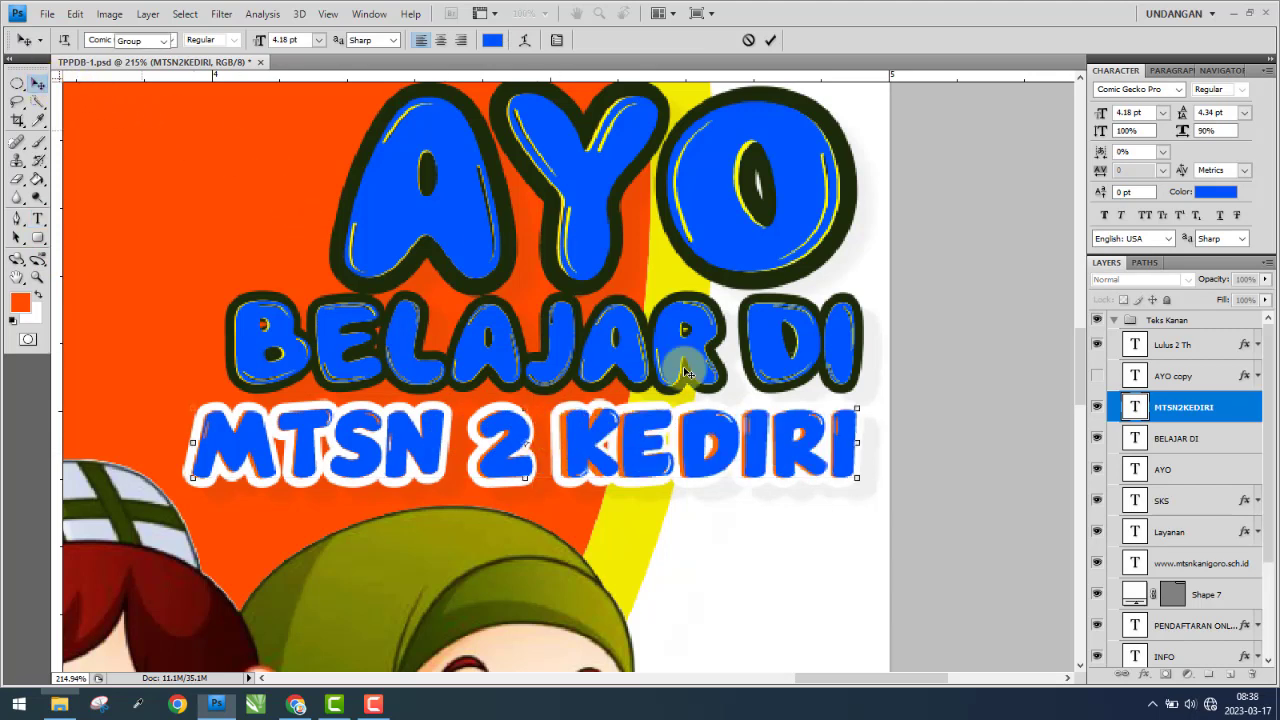
{"action": "left_click", "coordinate": [858, 437]}
{"action": "left_click_drag", "start_coordinate": [859, 442], "coordinate": [855, 446]}
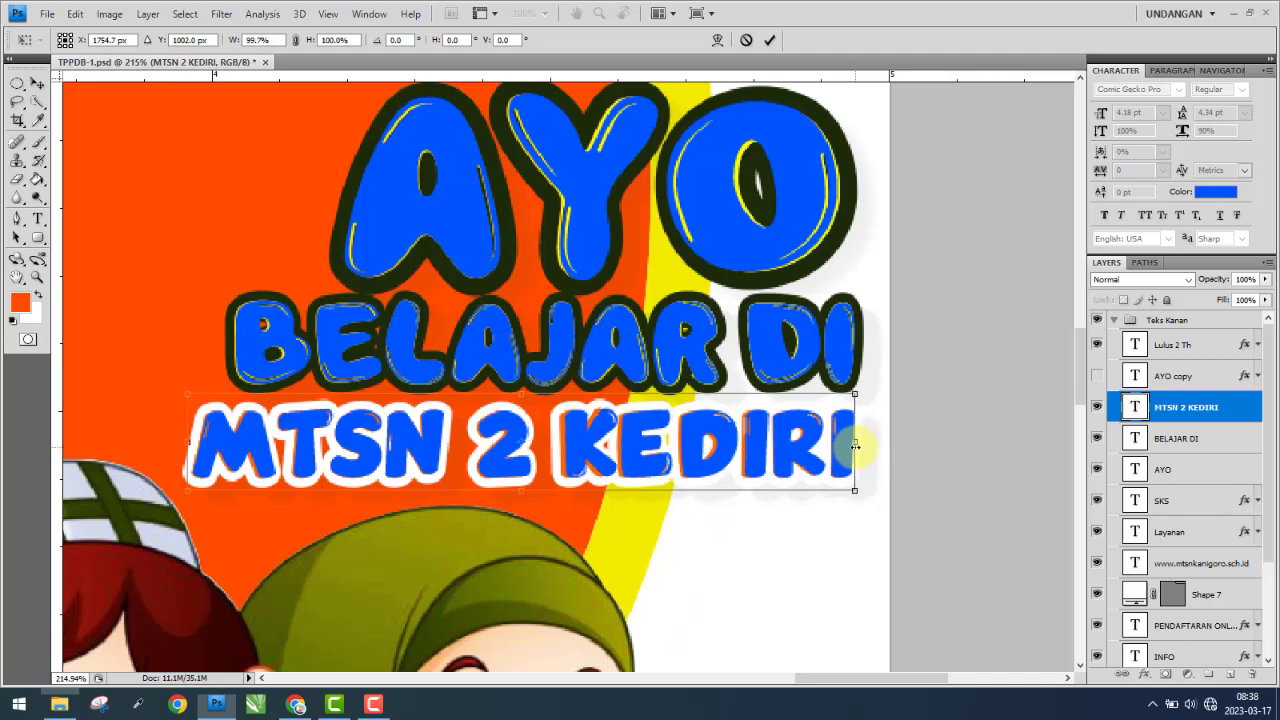
{"action": "key", "text": "Return"}
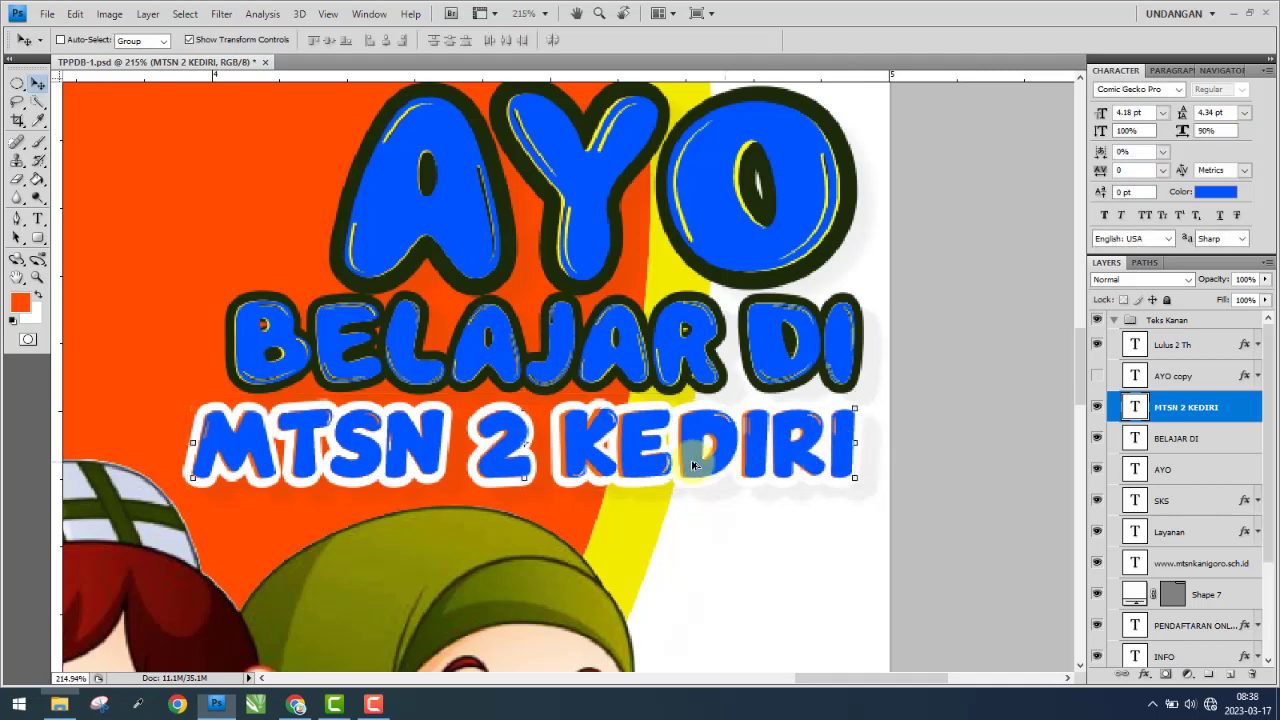
{"action": "scroll", "coordinate": [811, 291], "scroll_direction": "down", "scroll_amount": 3, "text": "alt"}
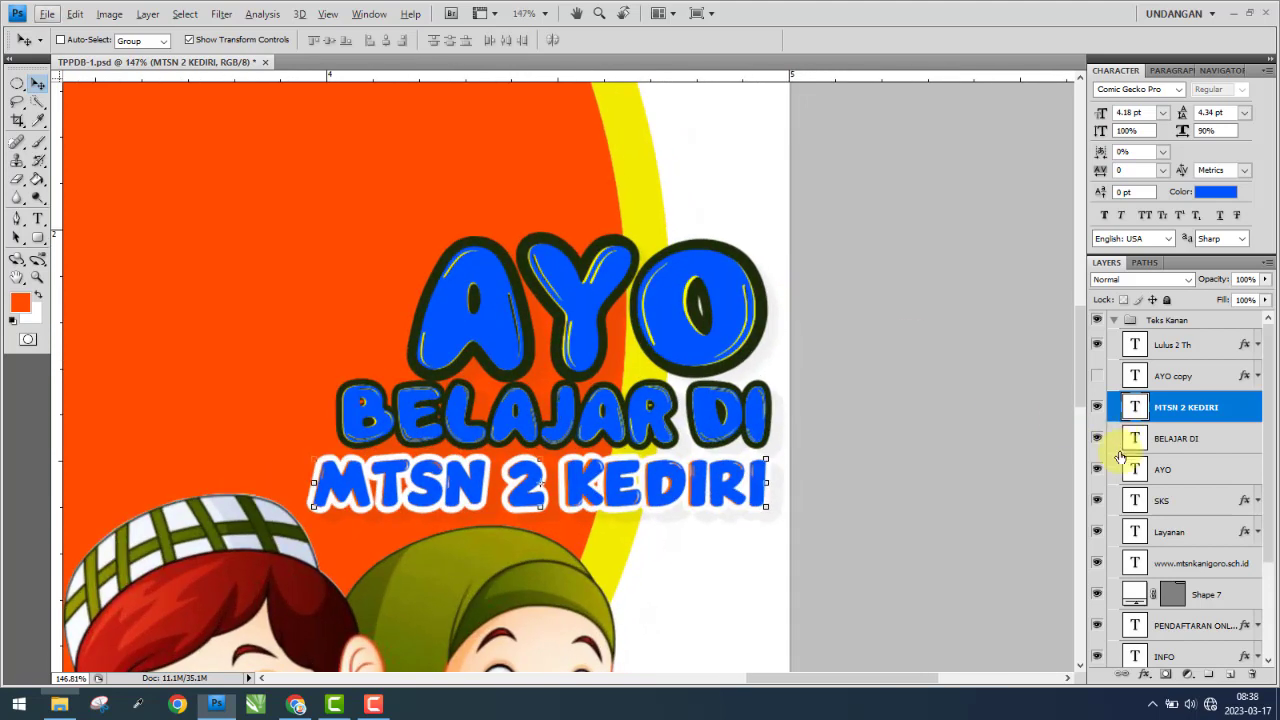
- Copy the drop shadow and stroke effects from AYO copy onto the AYO layer
{"action": "scroll", "coordinate": [1160, 480], "scroll_direction": "down", "scroll_amount": 1}
{"action": "scroll", "coordinate": [1158, 449], "scroll_direction": "up", "scroll_amount": 1}
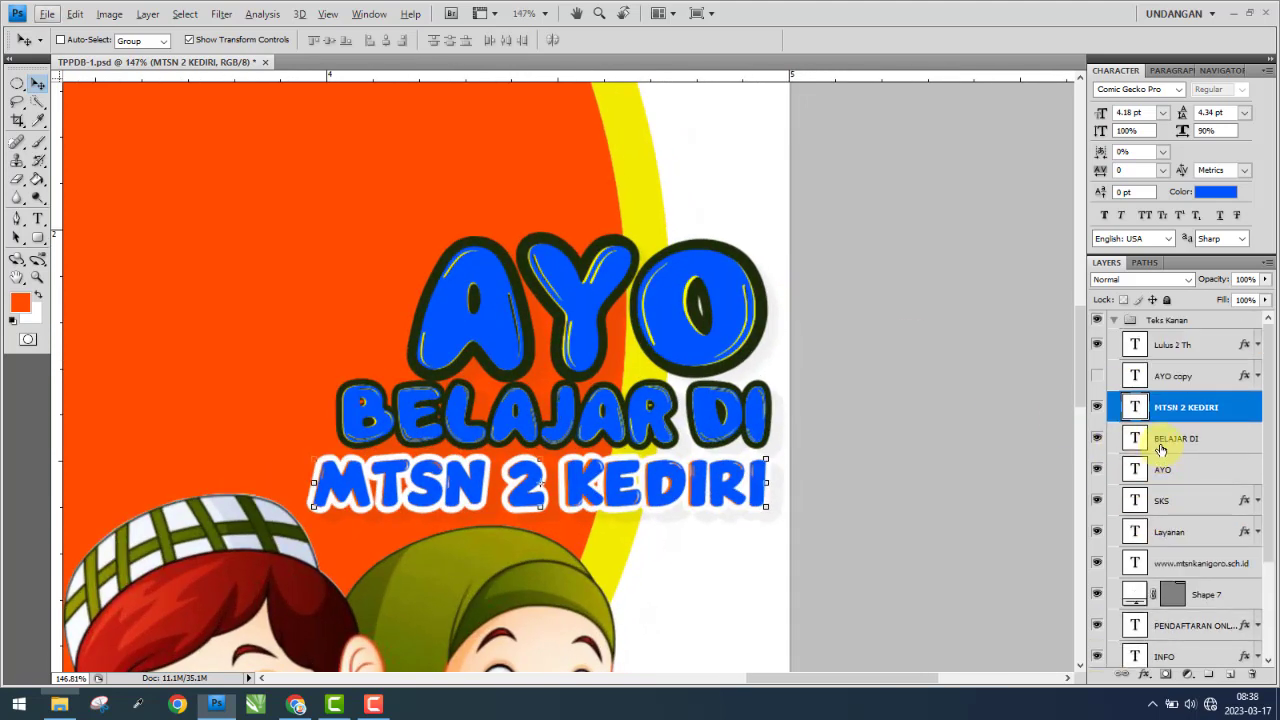
{"action": "left_click", "coordinate": [1160, 376]}
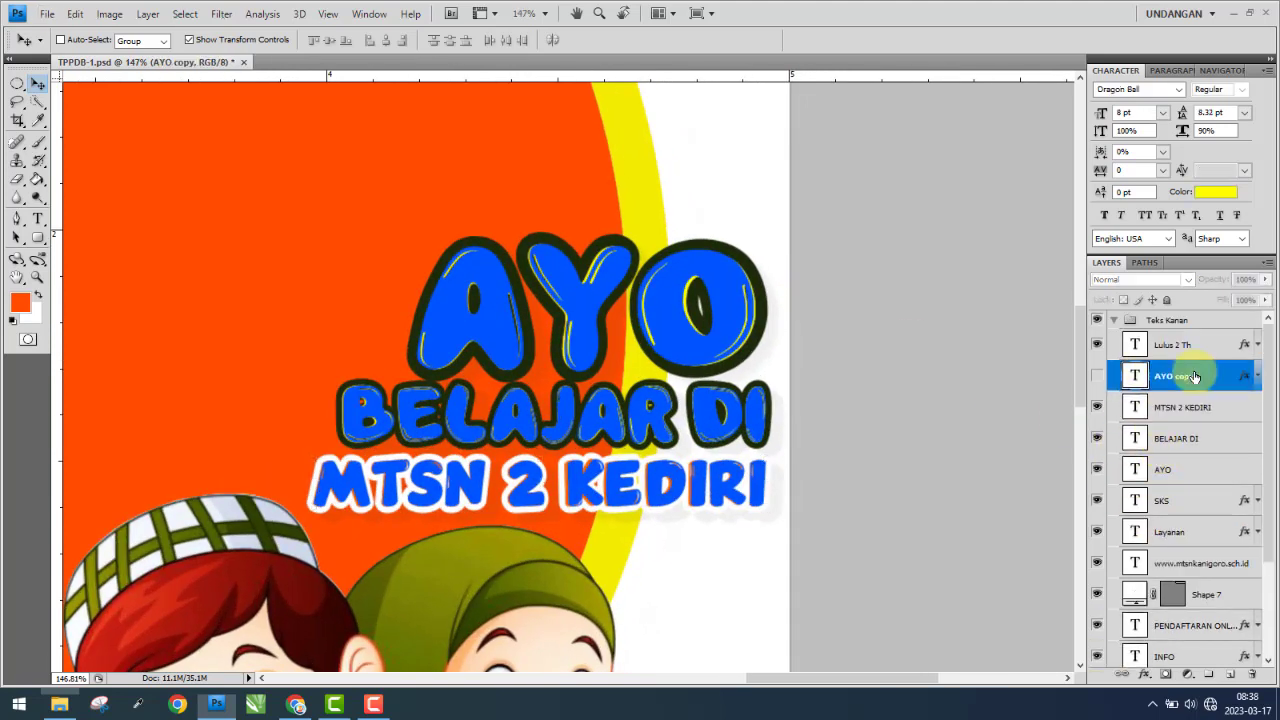
{"action": "left_click", "coordinate": [1170, 470]}
{"action": "left_click_drag", "start_coordinate": [1242, 378], "coordinate": [1226, 460]}
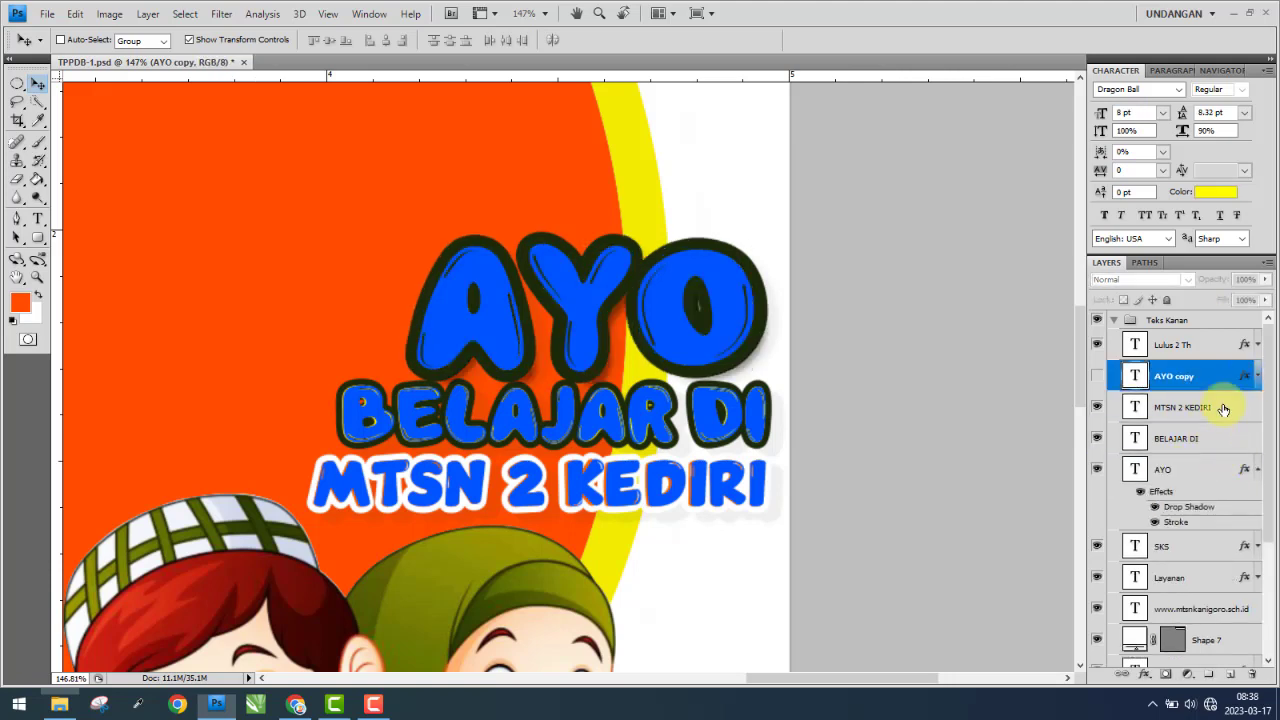
{"action": "left_click", "coordinate": [1257, 376]}
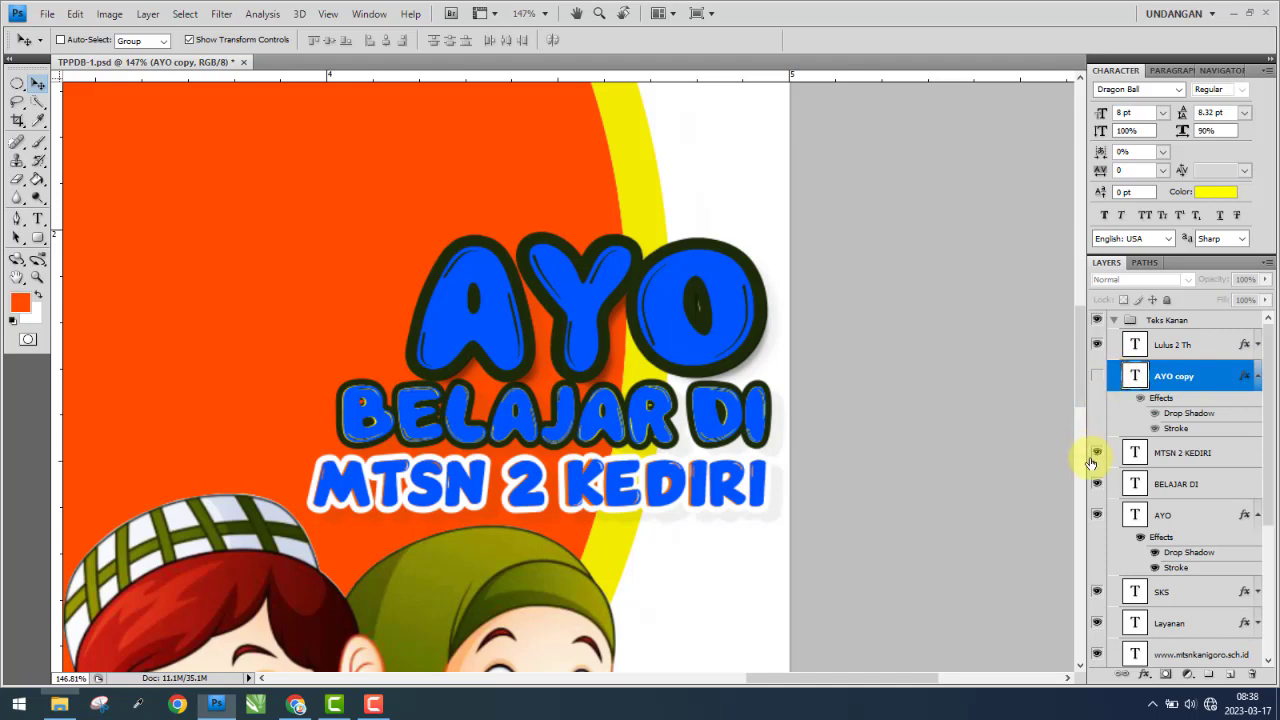
{"action": "left_click", "coordinate": [1096, 515]}
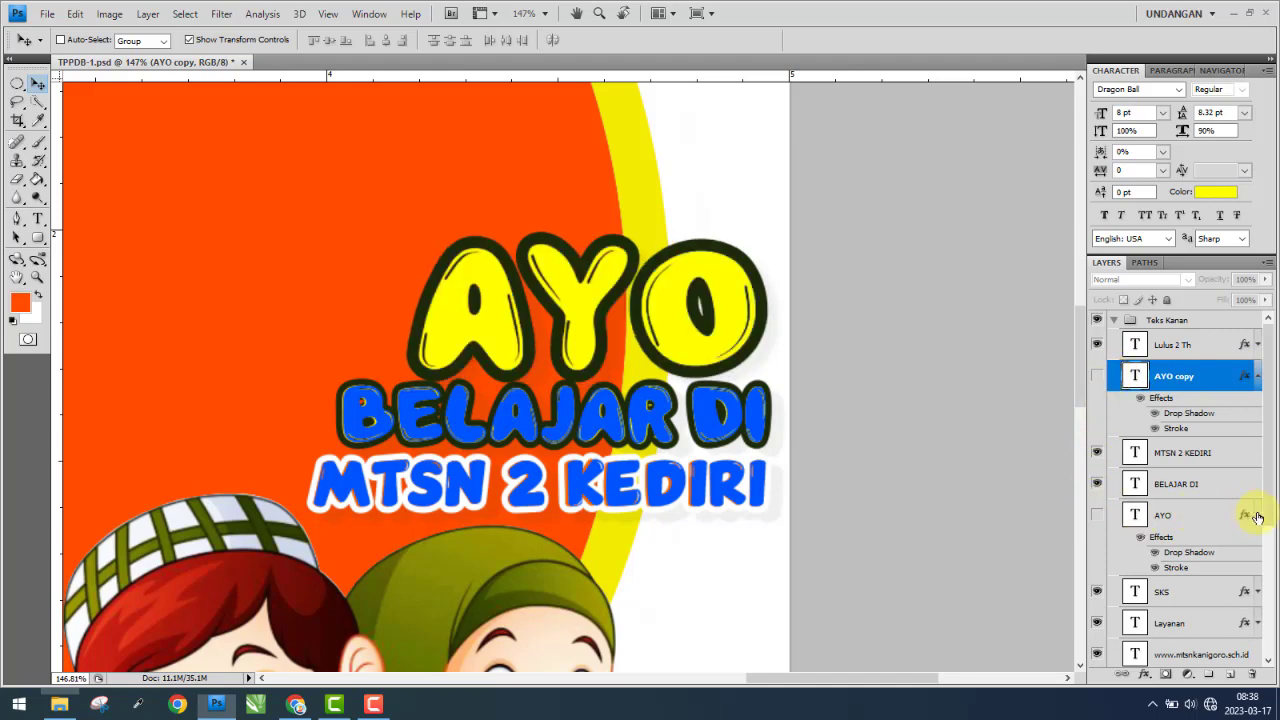
{"action": "left_click", "coordinate": [1257, 516]}
- Change the AYO text colour to yellow
{"action": "left_click", "coordinate": [1193, 513]}
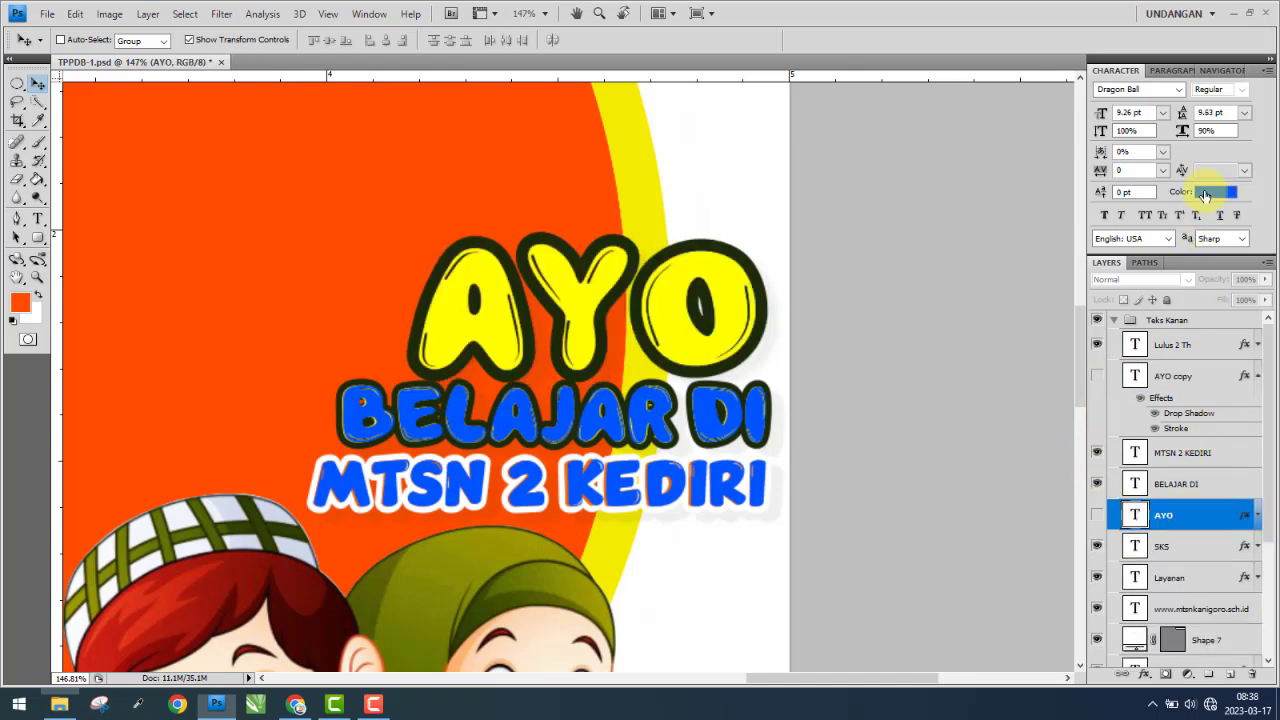
{"action": "left_click", "coordinate": [1204, 193]}
{"action": "left_click", "coordinate": [640, 200]}
{"action": "left_click", "coordinate": [1052, 231]}
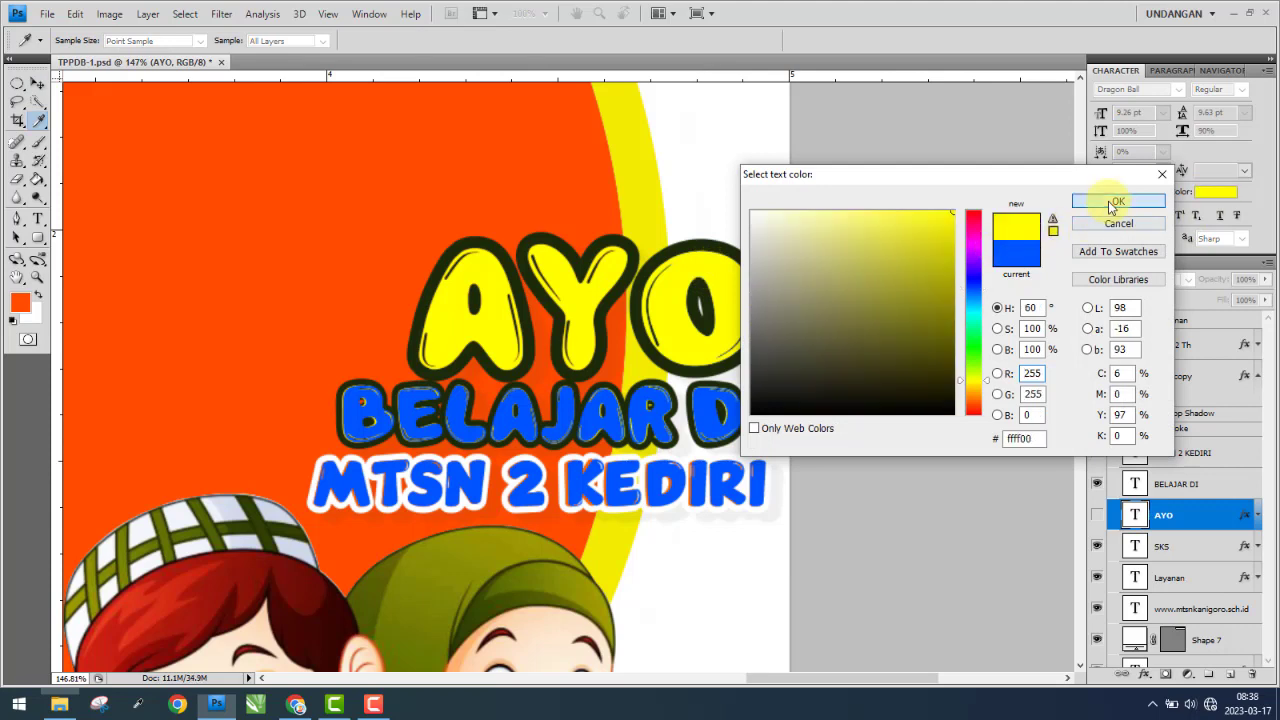
{"action": "left_click", "coordinate": [1113, 203]}
{"action": "left_click", "coordinate": [1097, 514]}
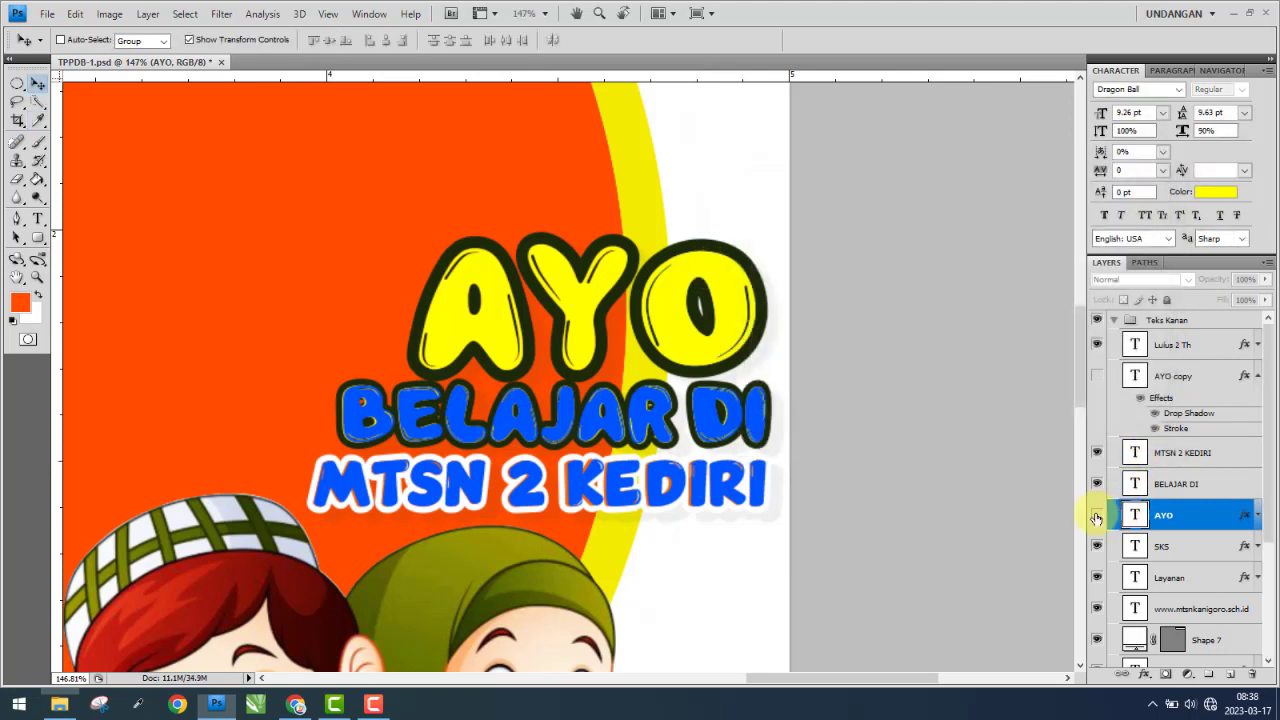
{"action": "left_click", "coordinate": [1256, 377]}
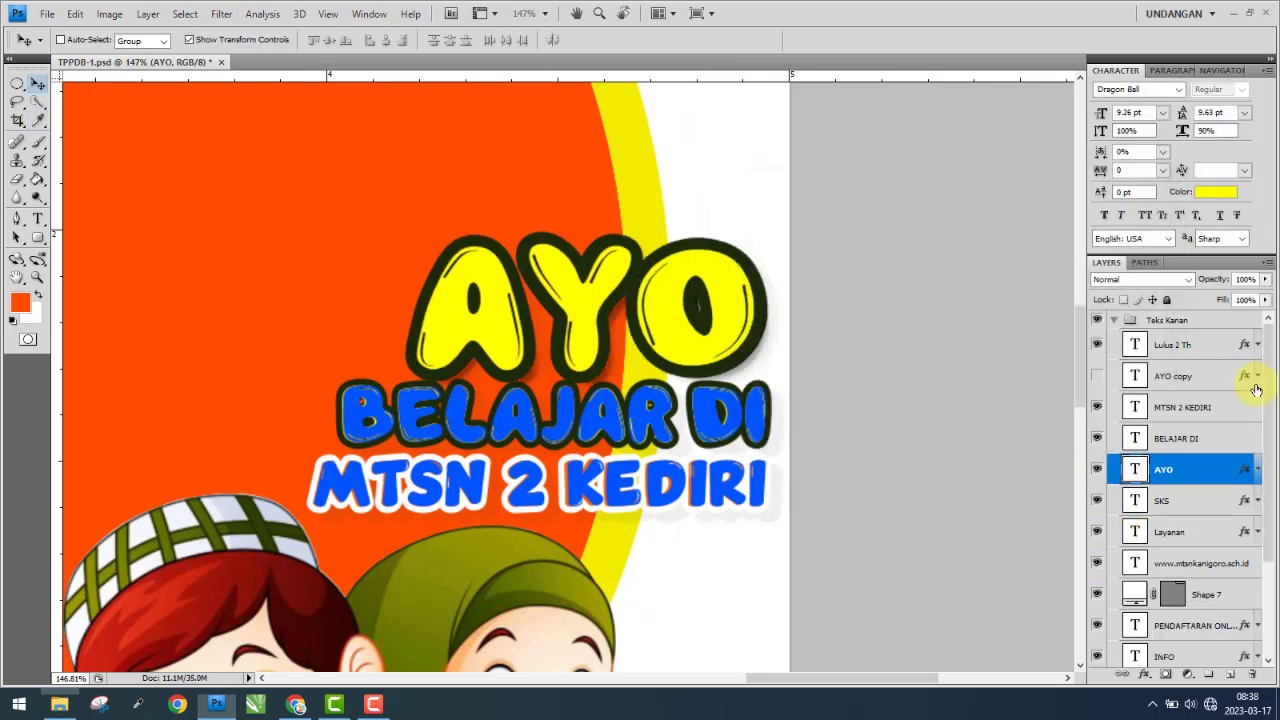
- Recolour BELAJAR DI yellow sampled from AYO, leaving the layer hidden
{"action": "left_click", "coordinate": [1183, 436]}
{"action": "left_click", "coordinate": [1097, 438]}
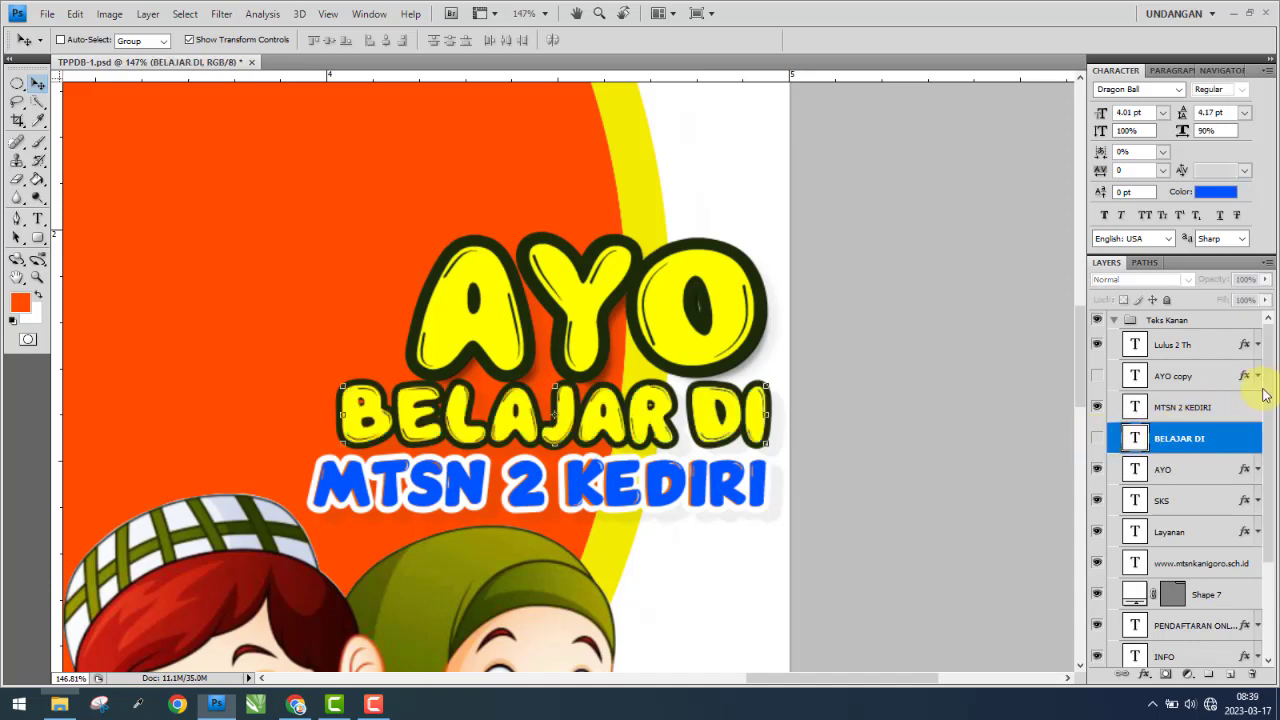
{"action": "left_click", "coordinate": [1213, 192]}
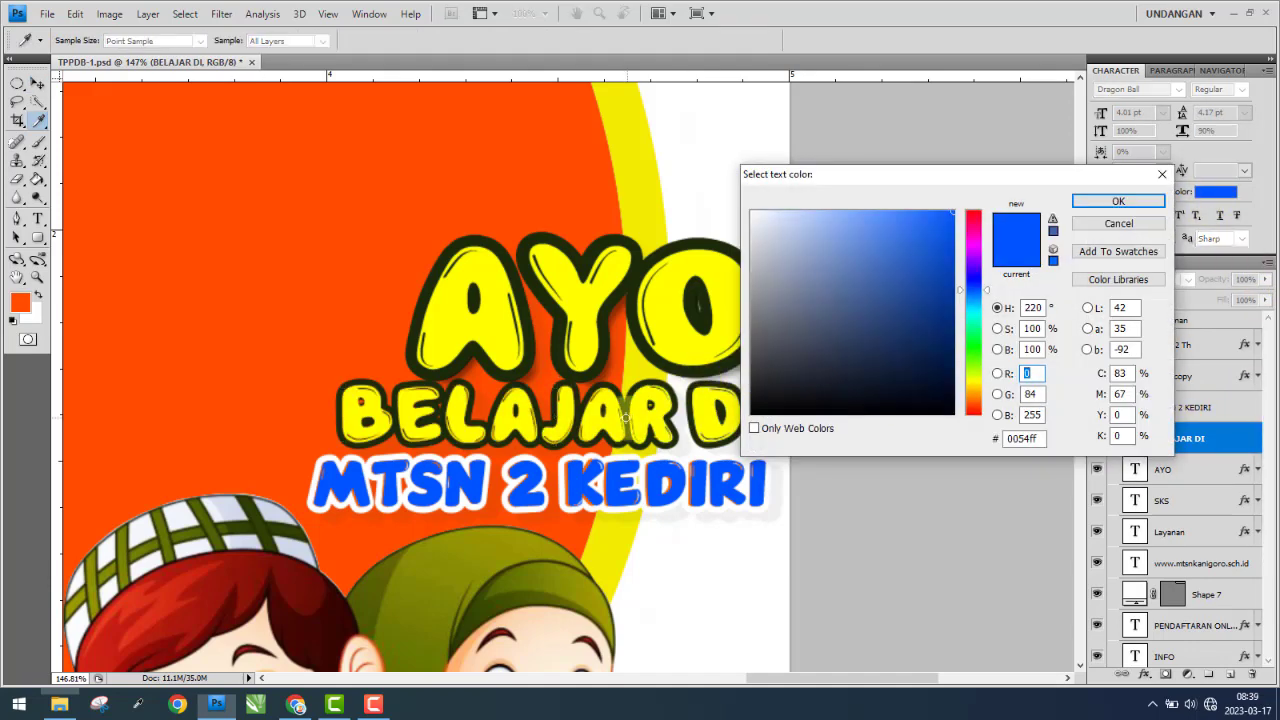
{"action": "left_click", "coordinate": [613, 423]}
{"action": "left_click", "coordinate": [1115, 202]}
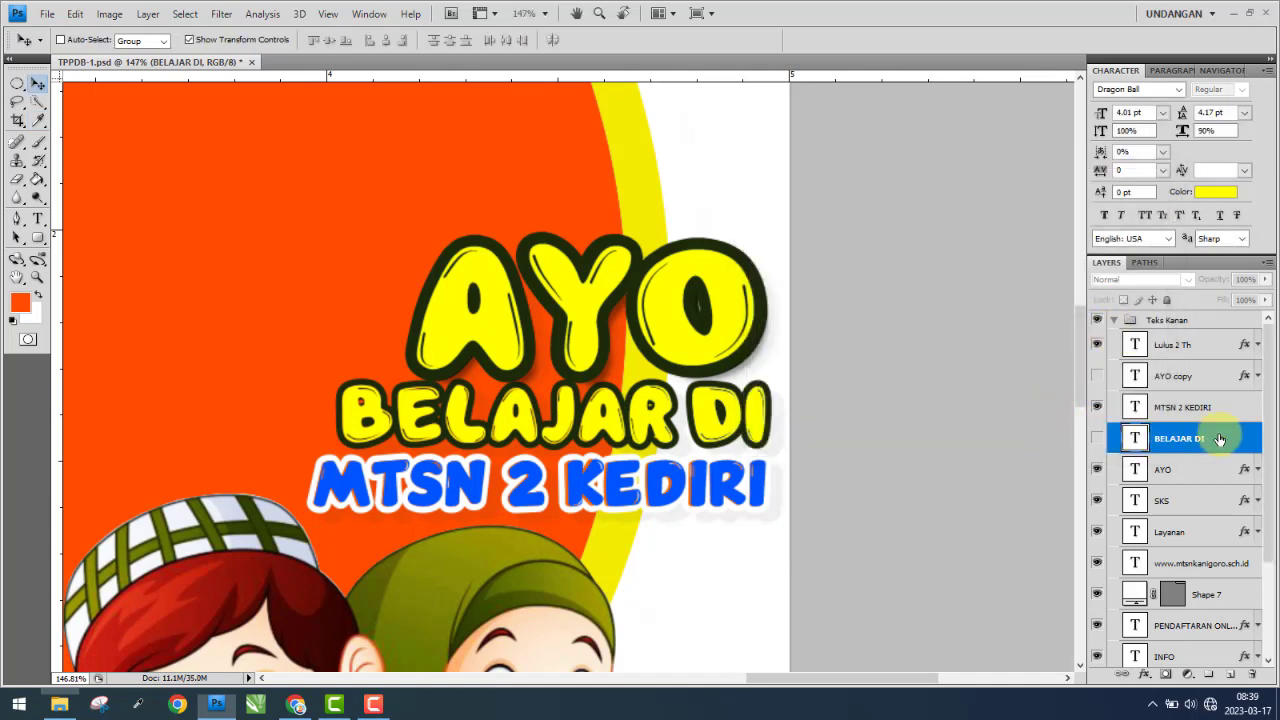
{"action": "left_click", "coordinate": [1096, 439]}
{"action": "left_click", "coordinate": [1096, 440]}
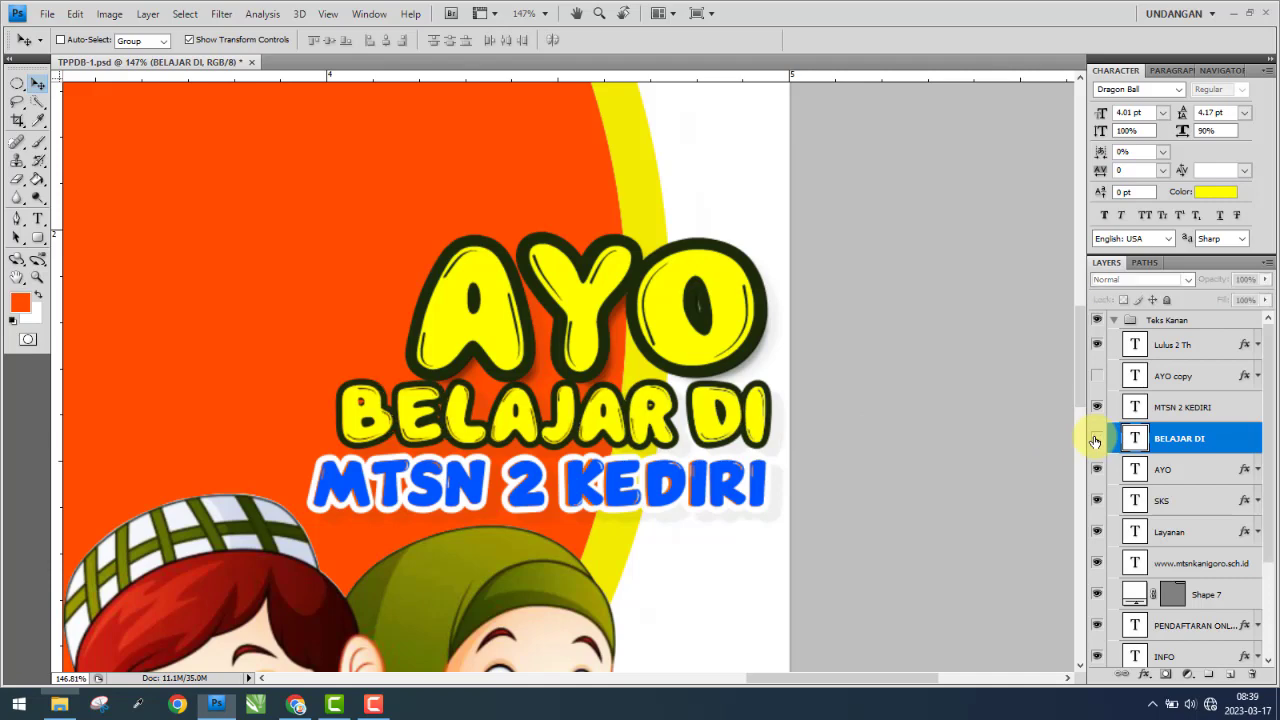
- Add a thick red stroke to BELAJAR DI and show the layer
{"action": "double_click", "coordinate": [1220, 442]}
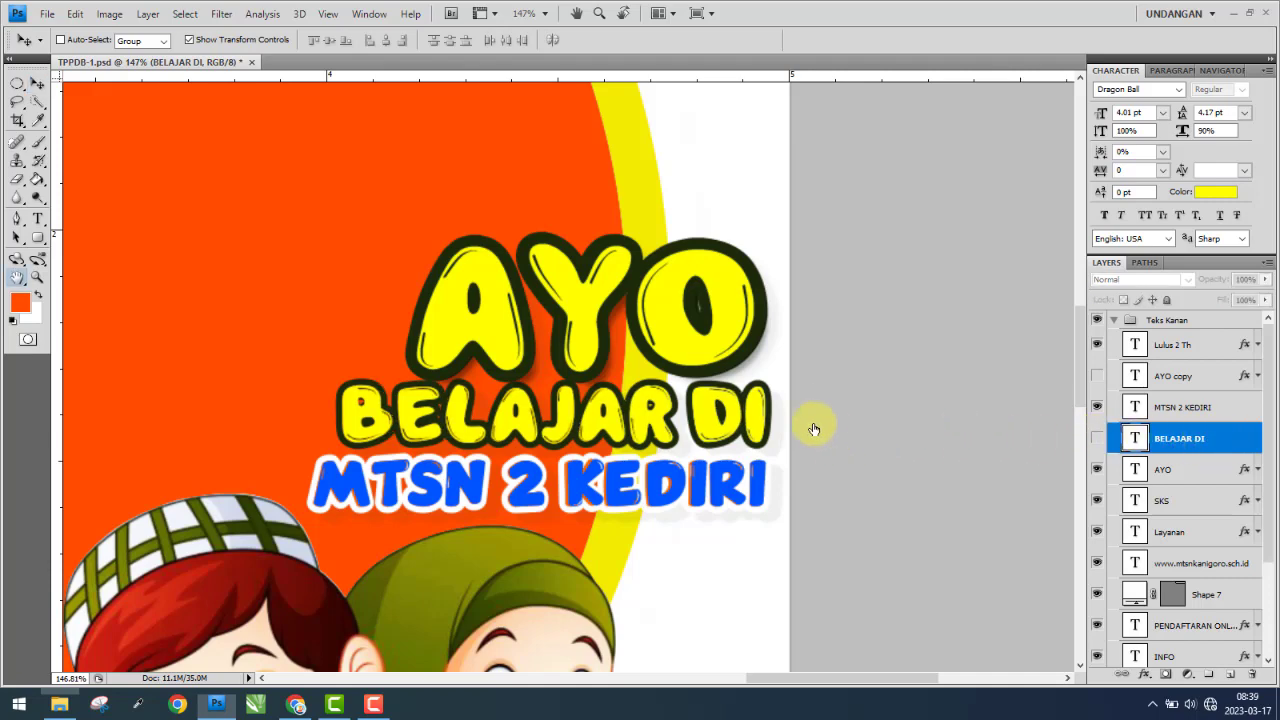
{"action": "left_click", "coordinate": [872, 464]}
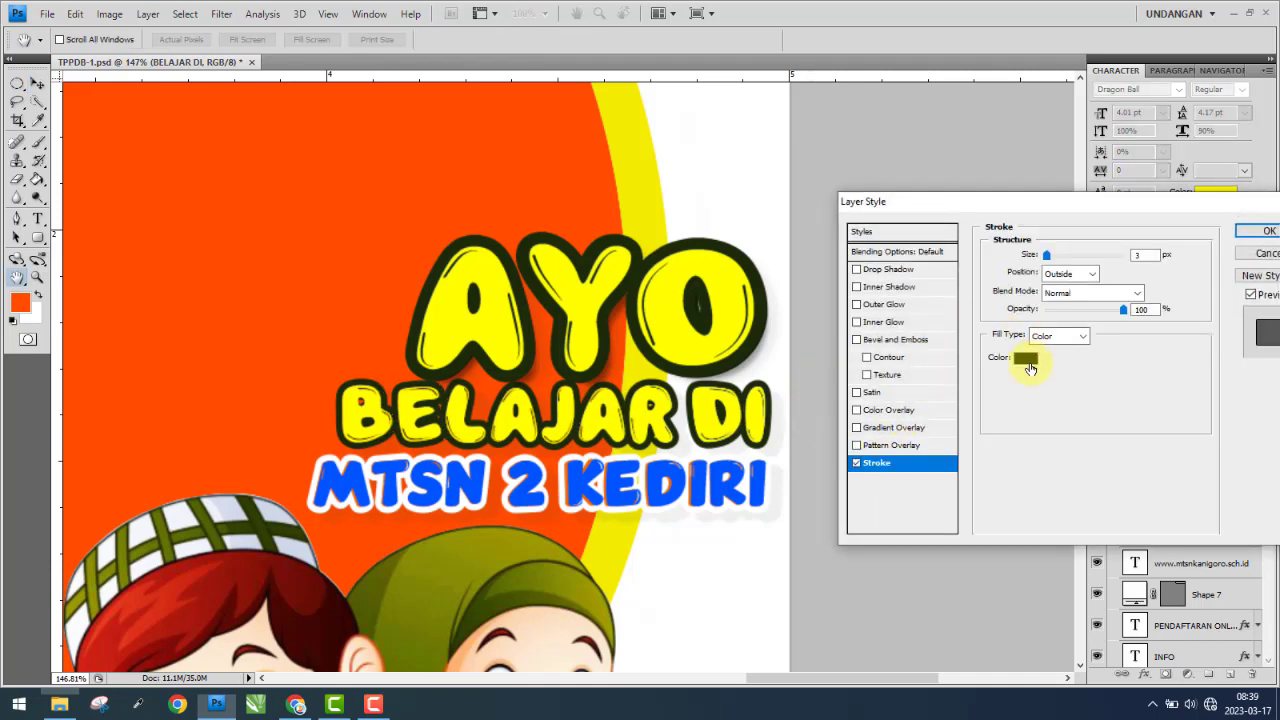
{"action": "left_click", "coordinate": [1026, 358]}
{"action": "left_click", "coordinate": [937, 230]}
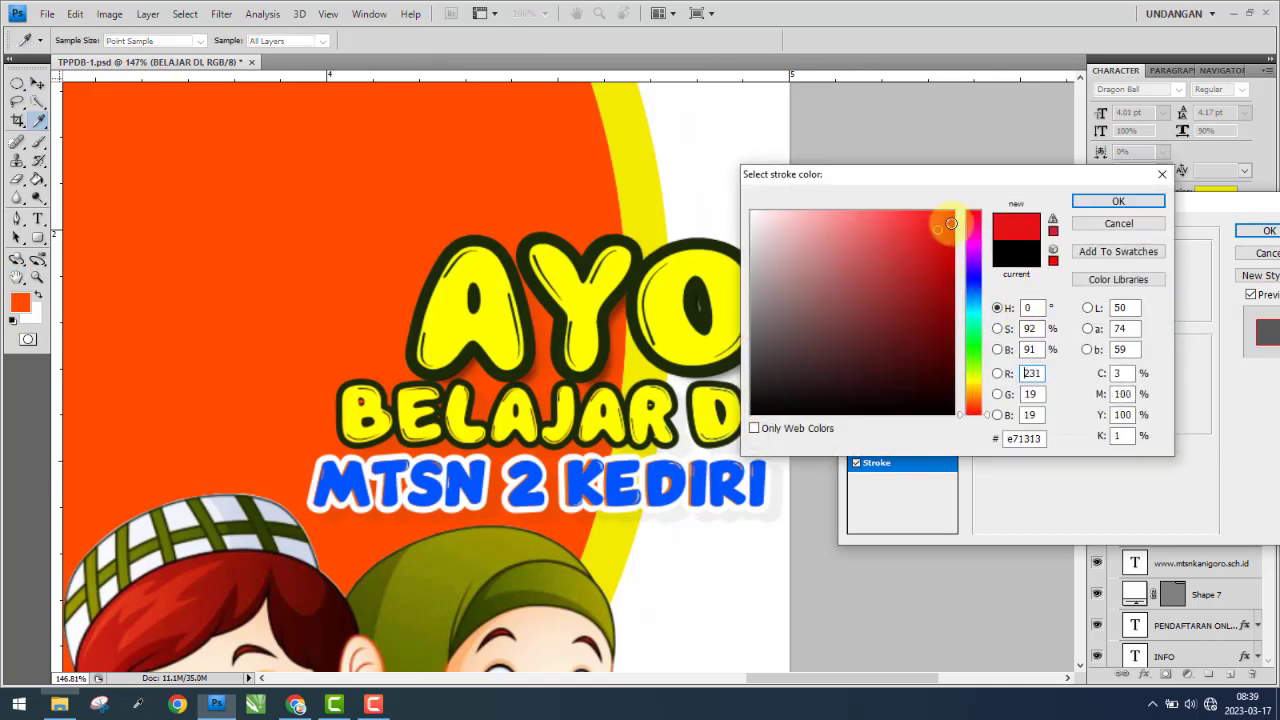
{"action": "left_click", "coordinate": [1110, 203]}
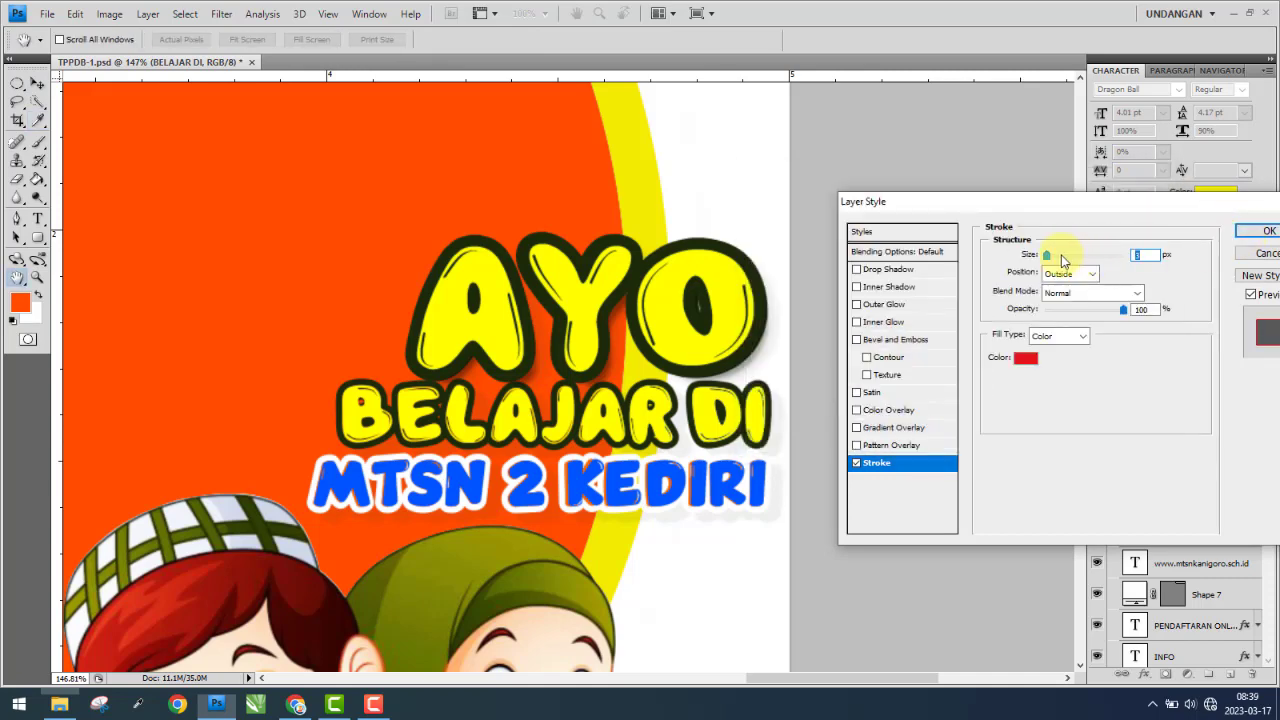
{"action": "left_click_drag", "start_coordinate": [1058, 258], "coordinate": [1053, 257]}
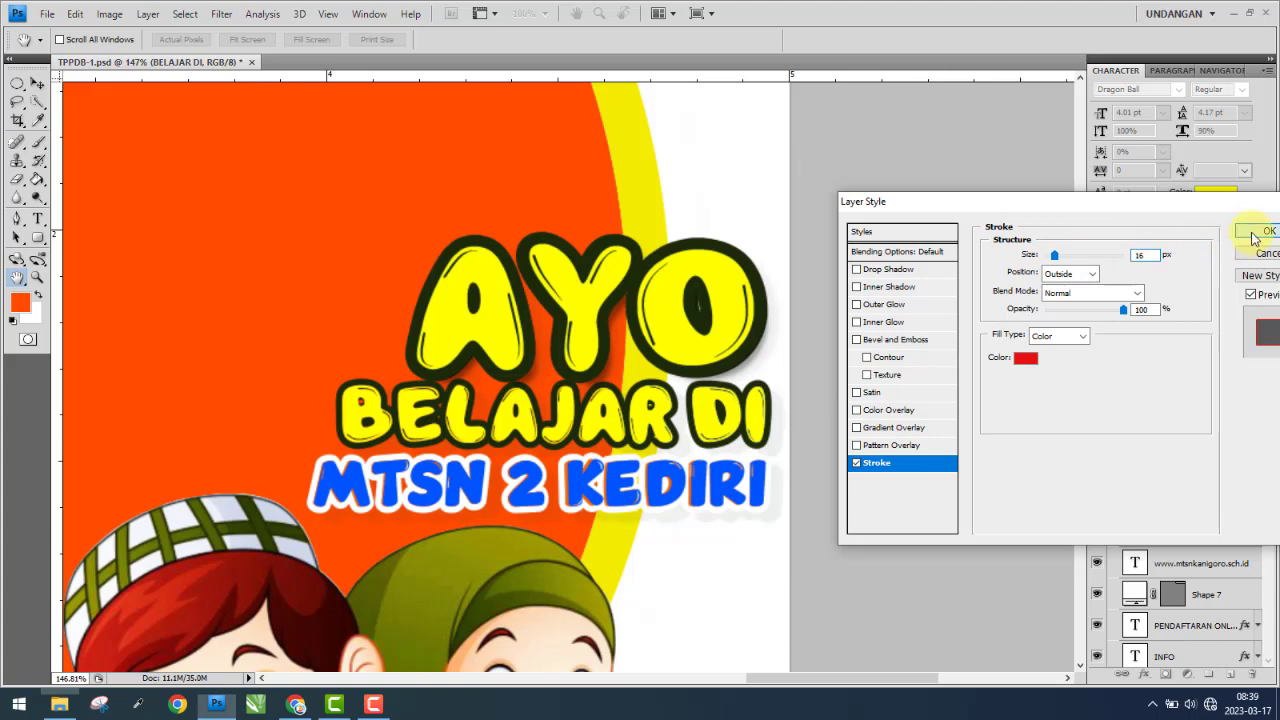
{"action": "left_click", "coordinate": [1254, 238]}
{"action": "left_click", "coordinate": [1257, 438]}
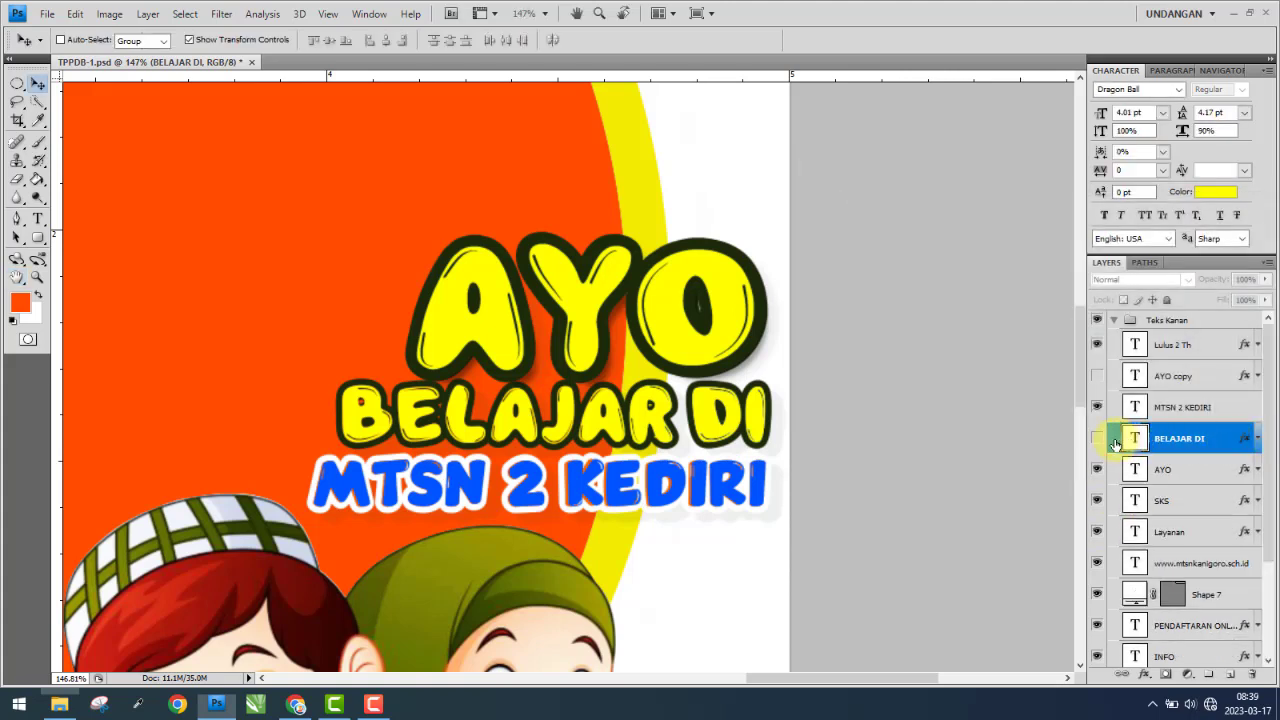
{"action": "left_click", "coordinate": [1115, 442]}
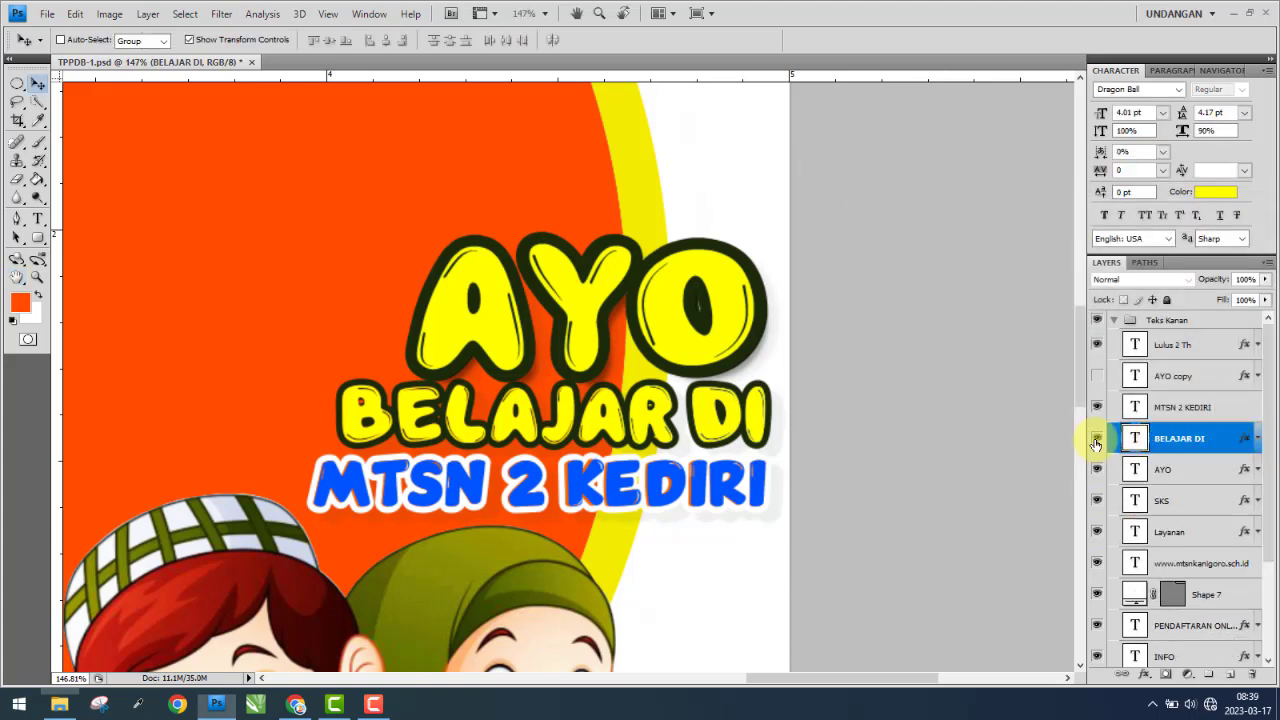
- Change the BELAJAR DI stroke to 6 px in the dark colour sampled from AYO's outline
{"action": "double_click", "coordinate": [1215, 438]}
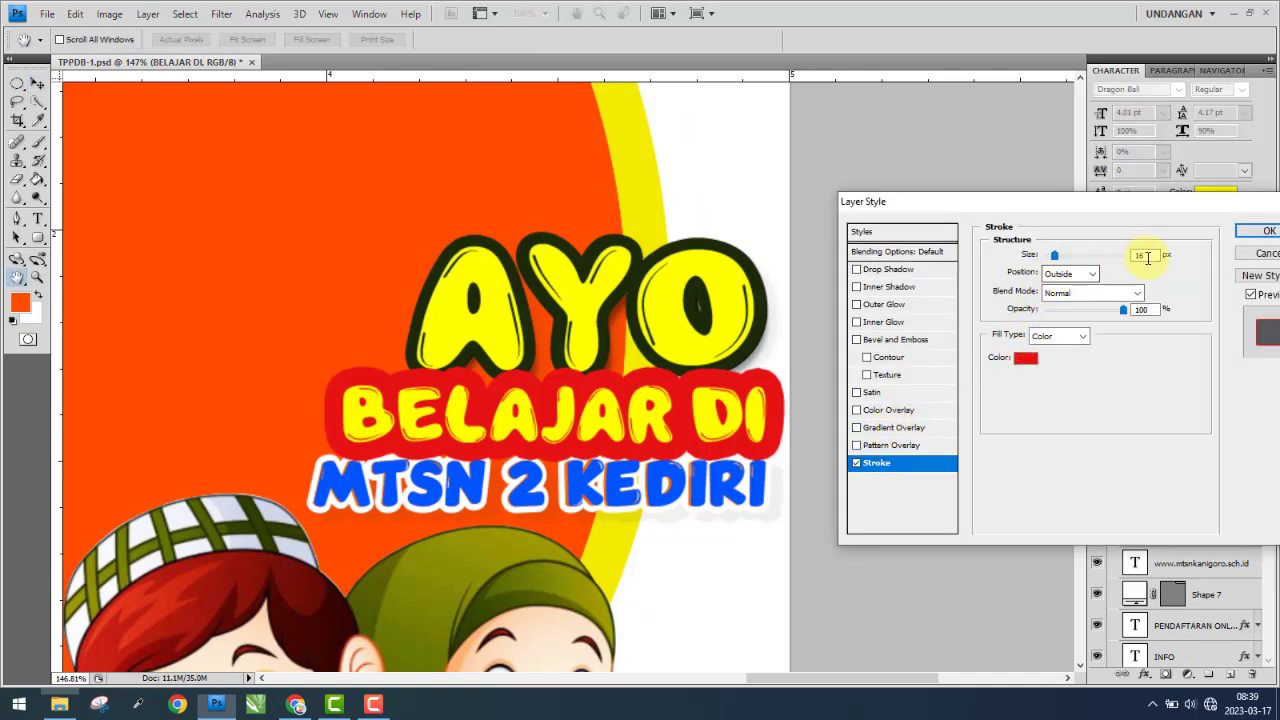
{"action": "type", "text": "2"}
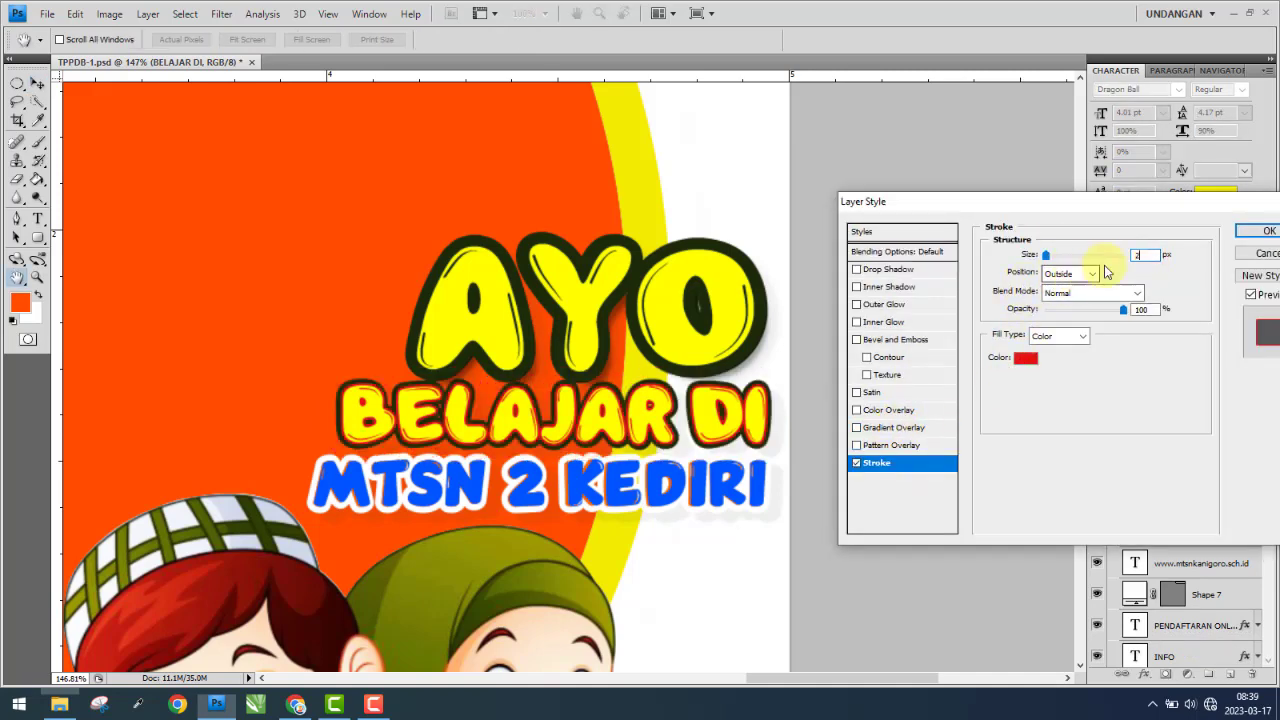
{"action": "type", "text": "5"}
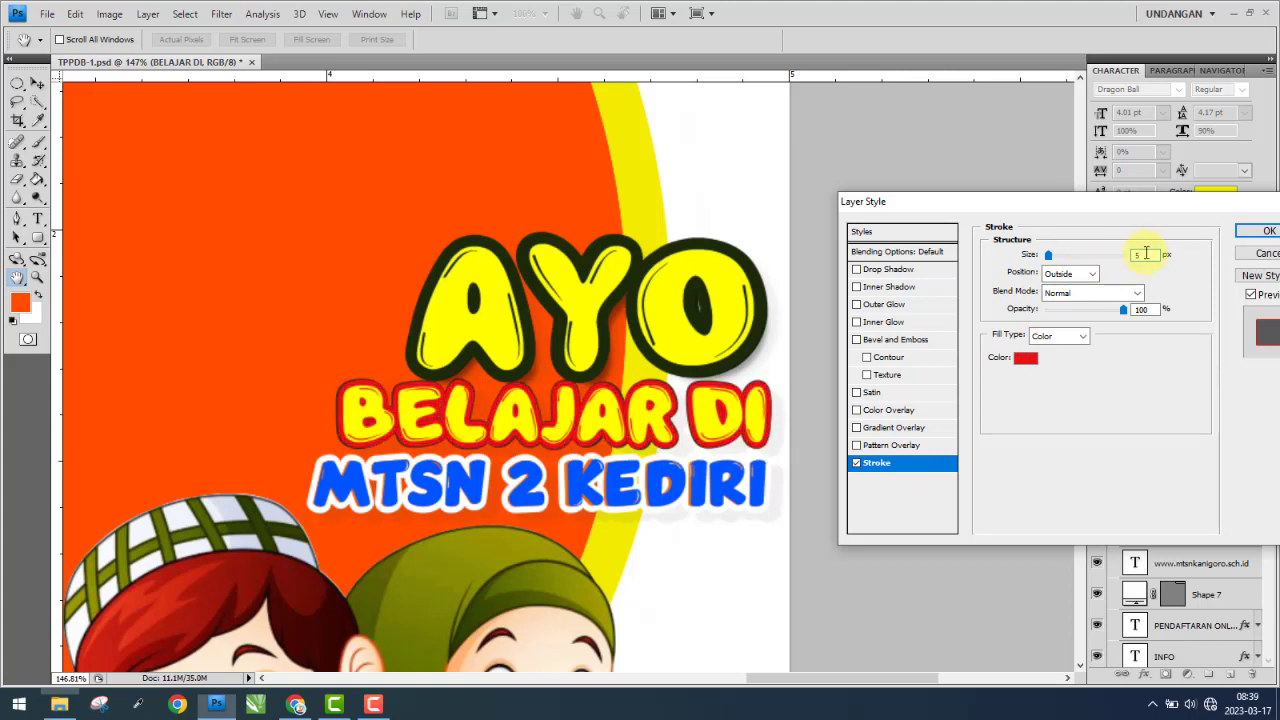
{"action": "type", "text": "6"}
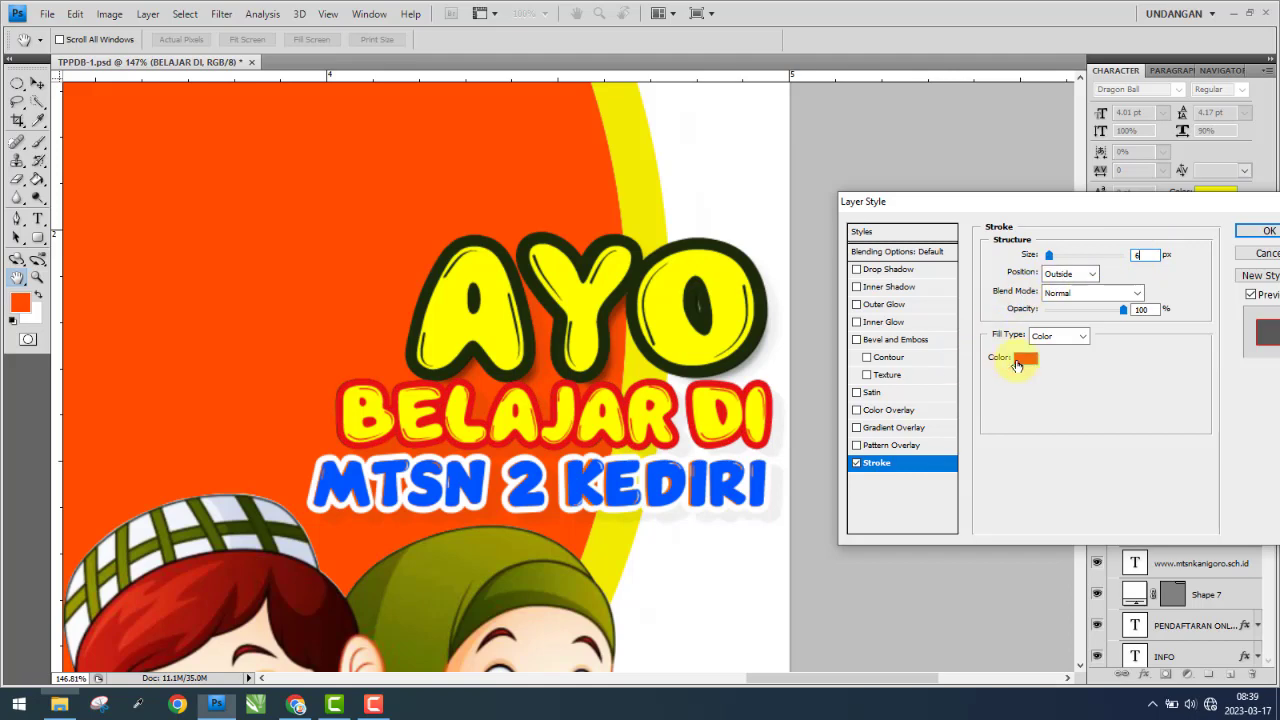
{"action": "left_click", "coordinate": [1020, 359]}
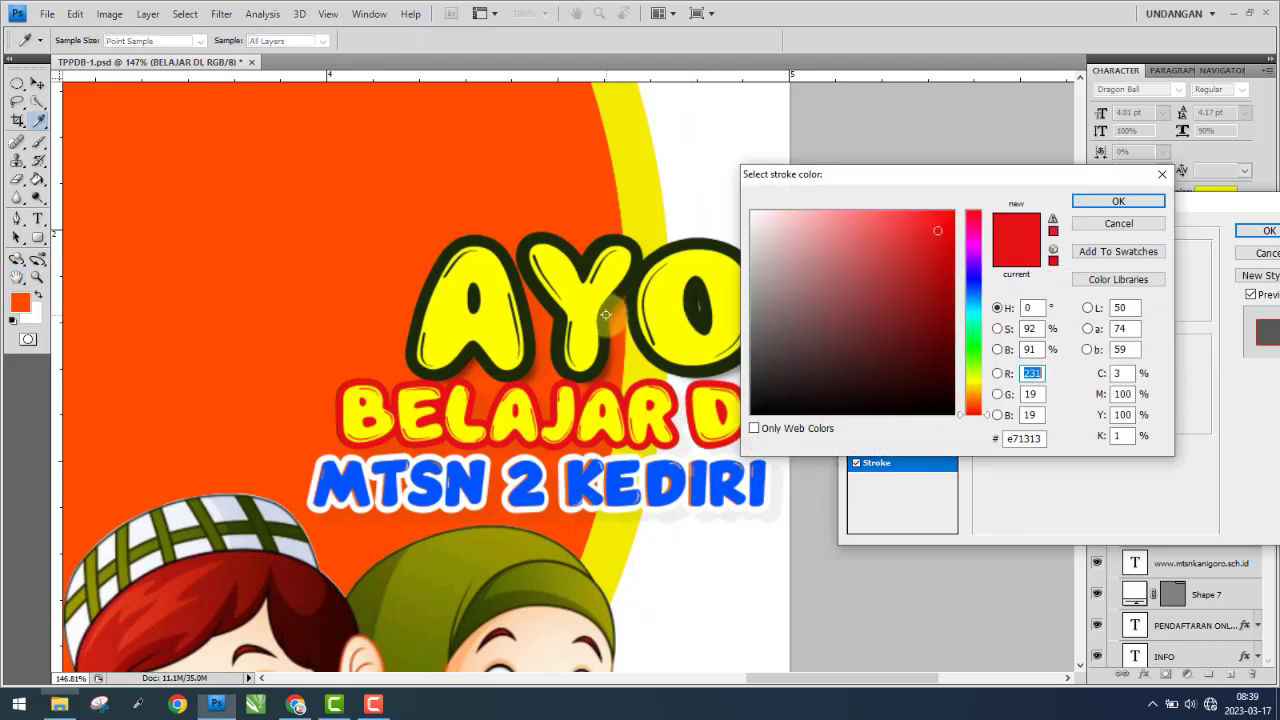
{"action": "left_click", "coordinate": [736, 280]}
{"action": "left_click", "coordinate": [1118, 201]}
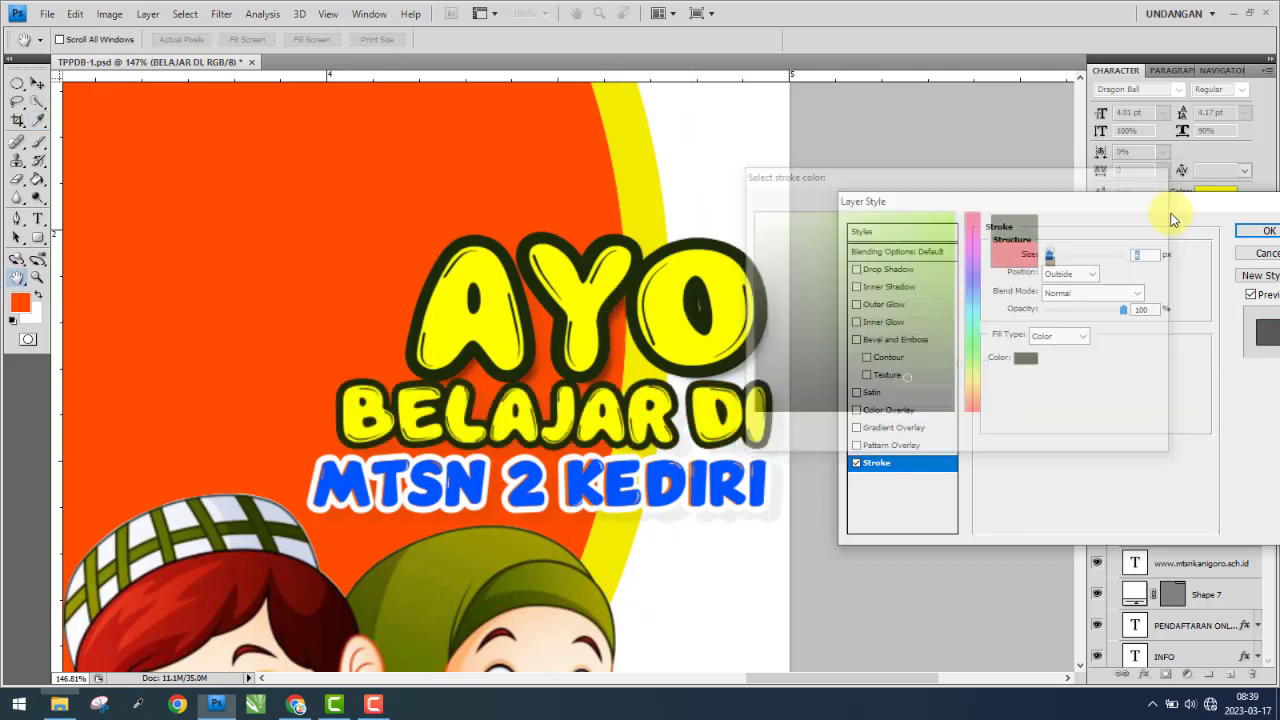
{"action": "left_click", "coordinate": [1244, 233]}
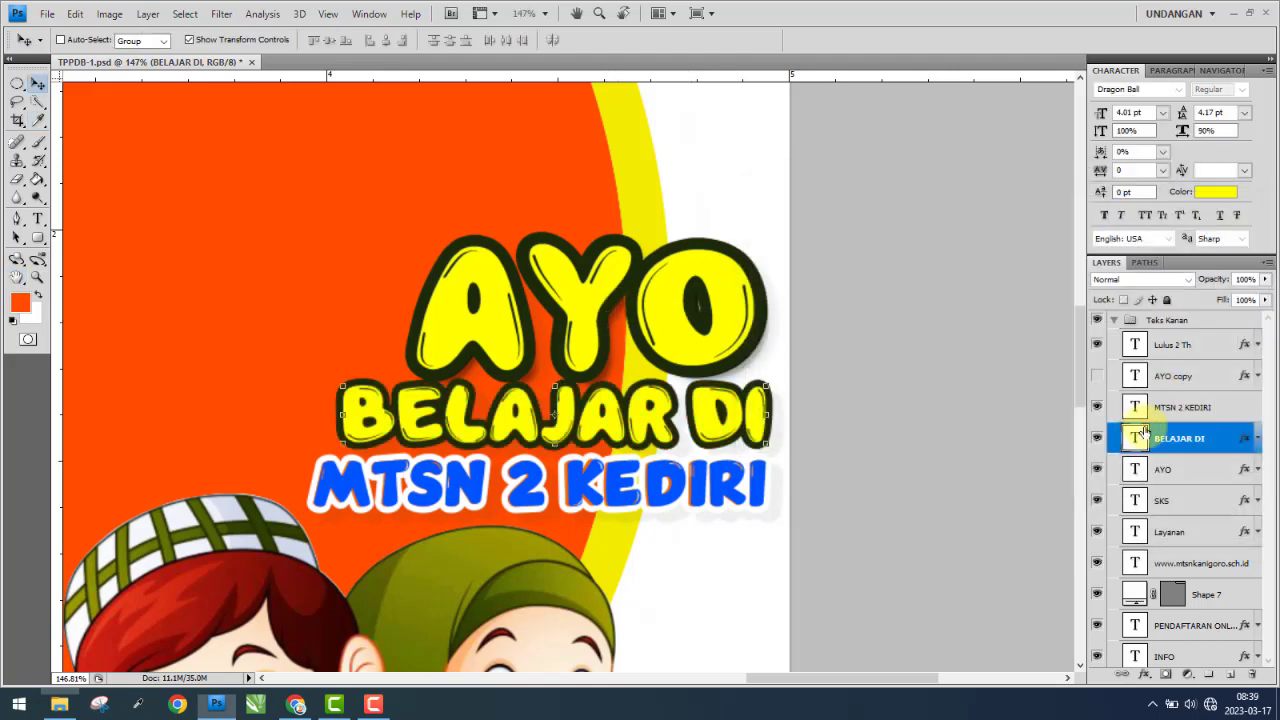
- Hide BELAJAR DI and select the MTSN 2 KEDIRI layer, toggling it against the reference
{"action": "left_click", "coordinate": [1097, 443]}
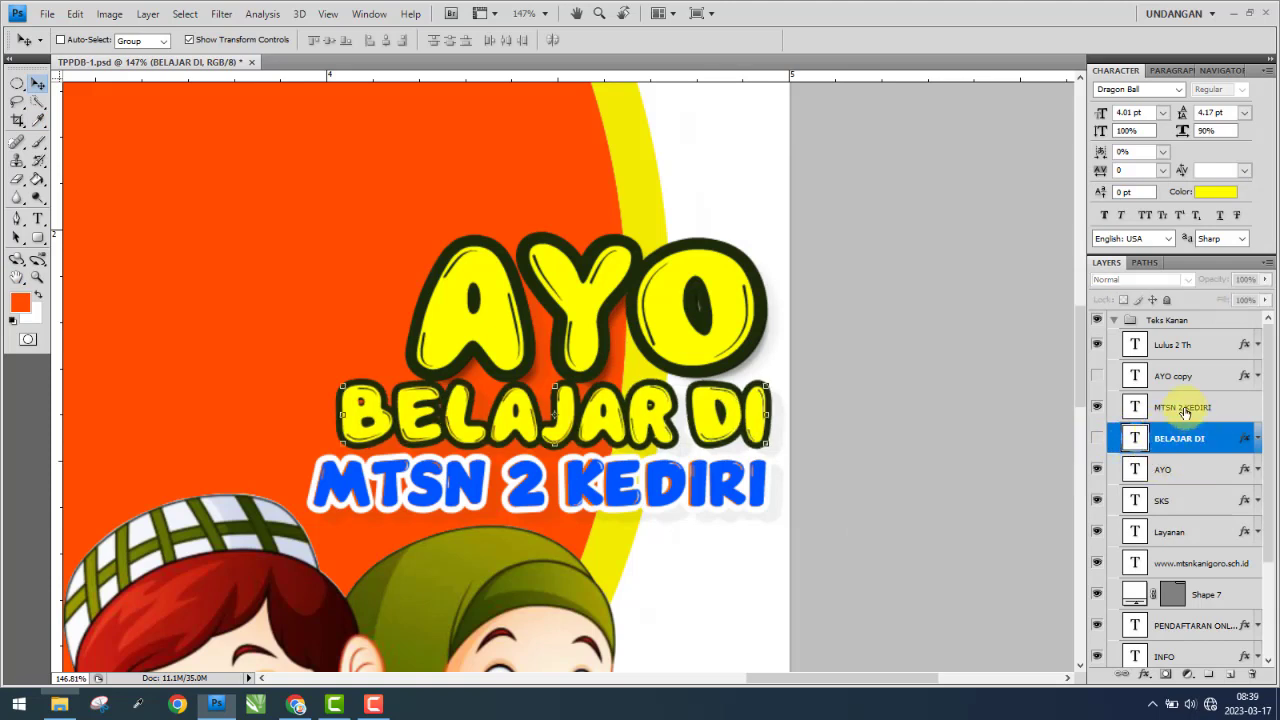
{"action": "key", "text": "alt+bracketright"}
{"action": "key", "text": "alt+BackSpace"}
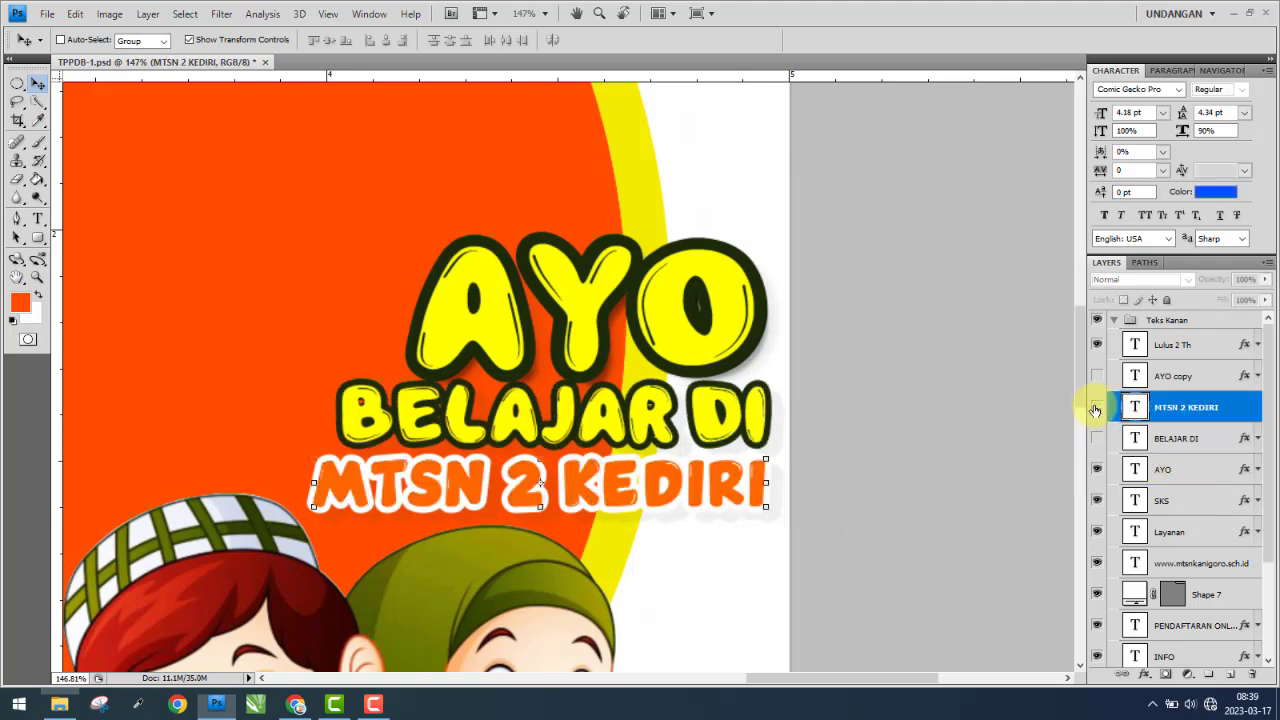
{"action": "left_click", "coordinate": [1097, 407]}
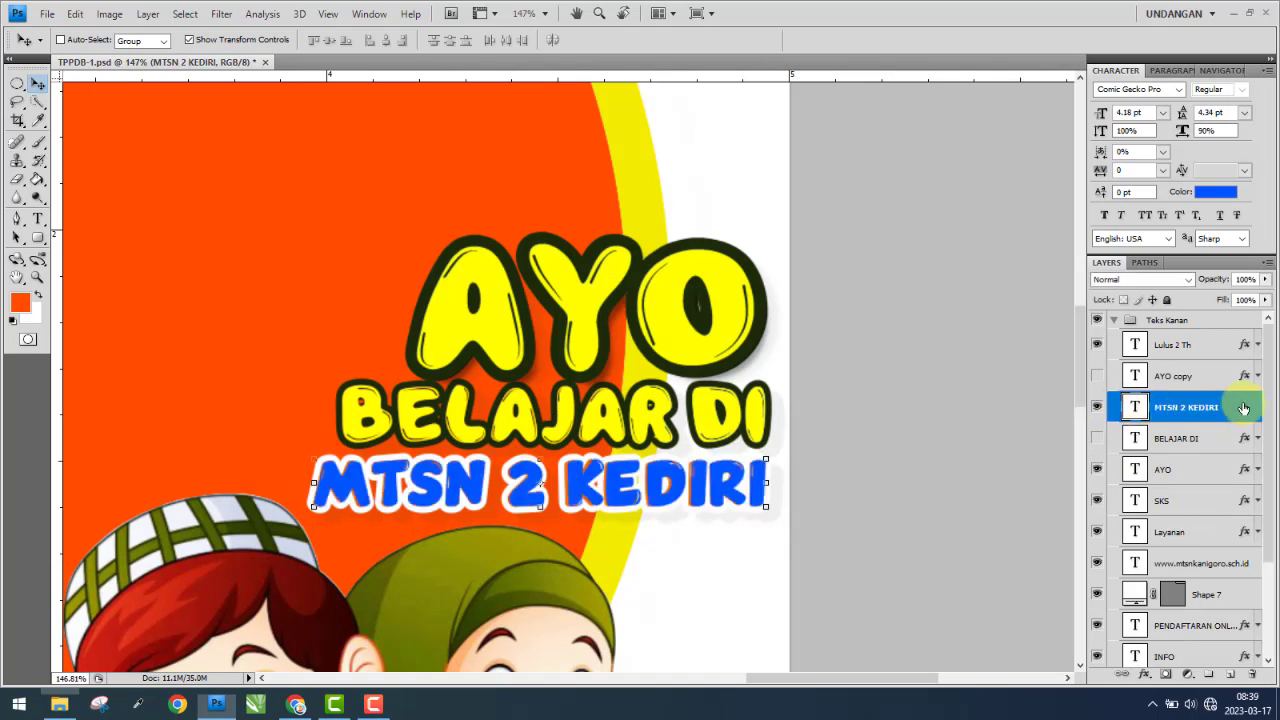
{"action": "left_click", "coordinate": [1097, 407]}
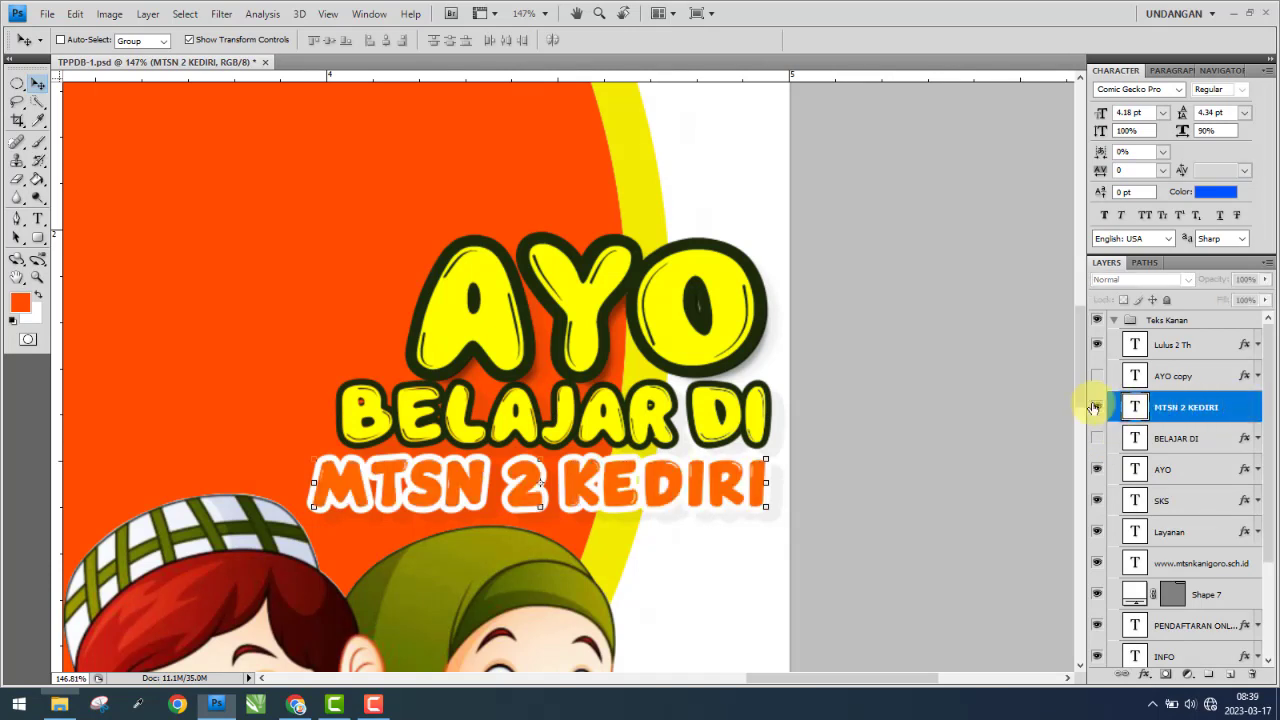
{"action": "left_click", "coordinate": [1096, 407]}
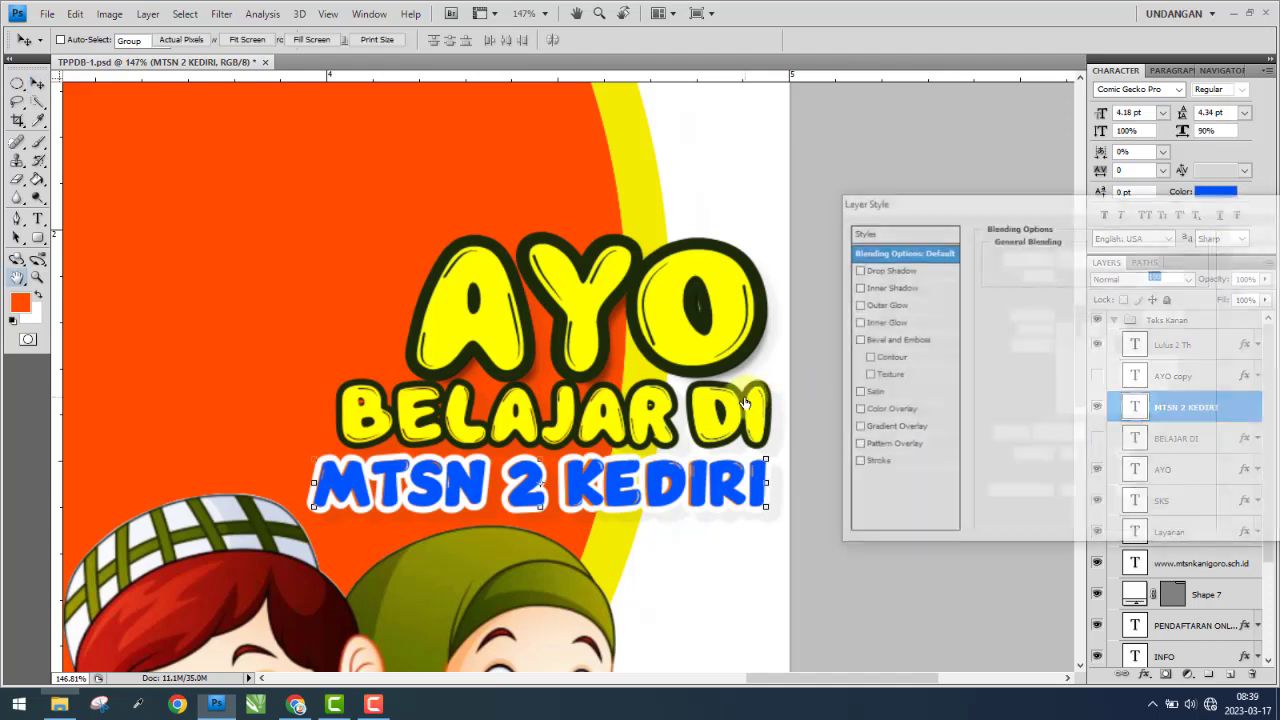
- Give MTSN 2 KEDIRI a 6 px white stroke
{"action": "left_click", "coordinate": [870, 462]}
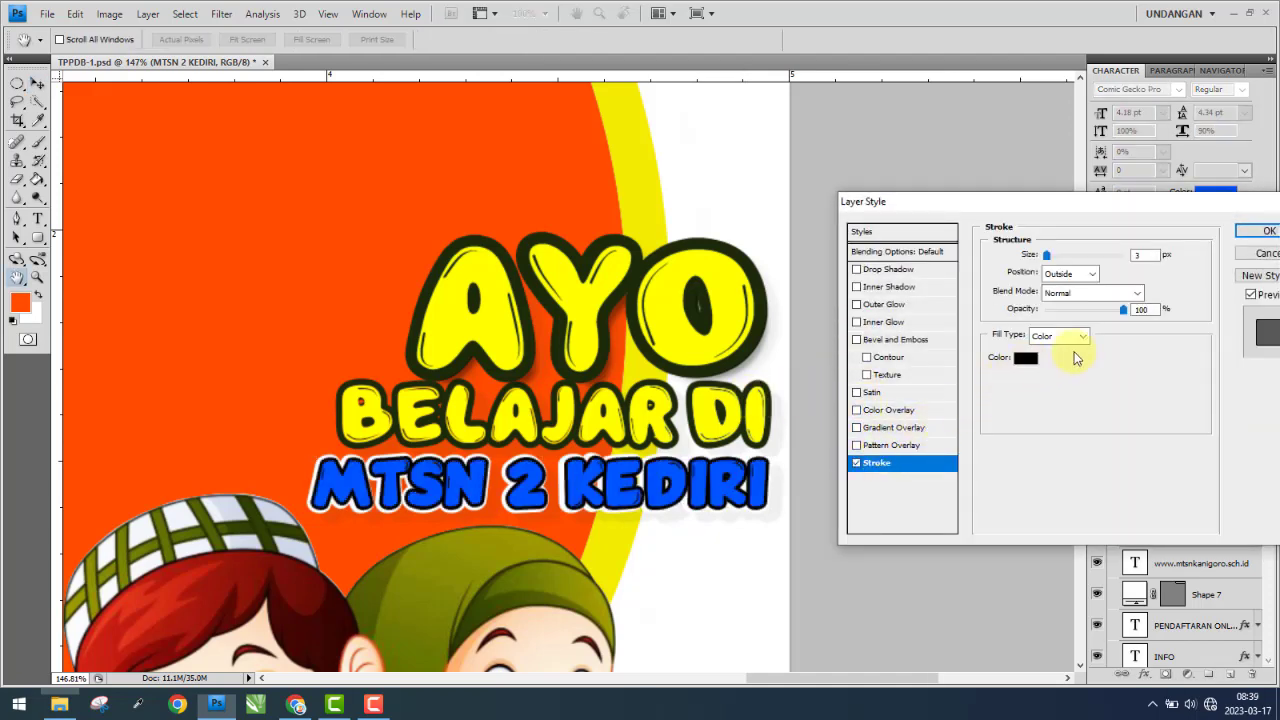
{"action": "double_click", "coordinate": [1142, 256]}
{"action": "type", "text": "7"}
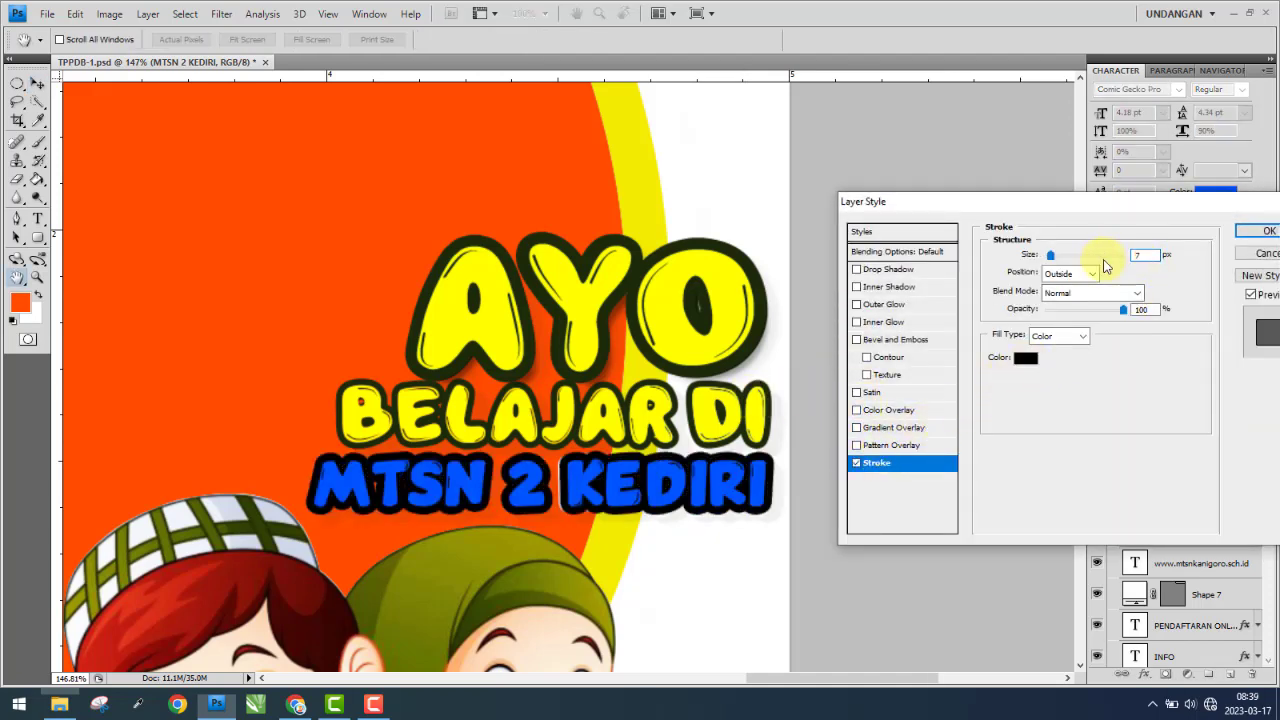
{"action": "type", "text": "6"}
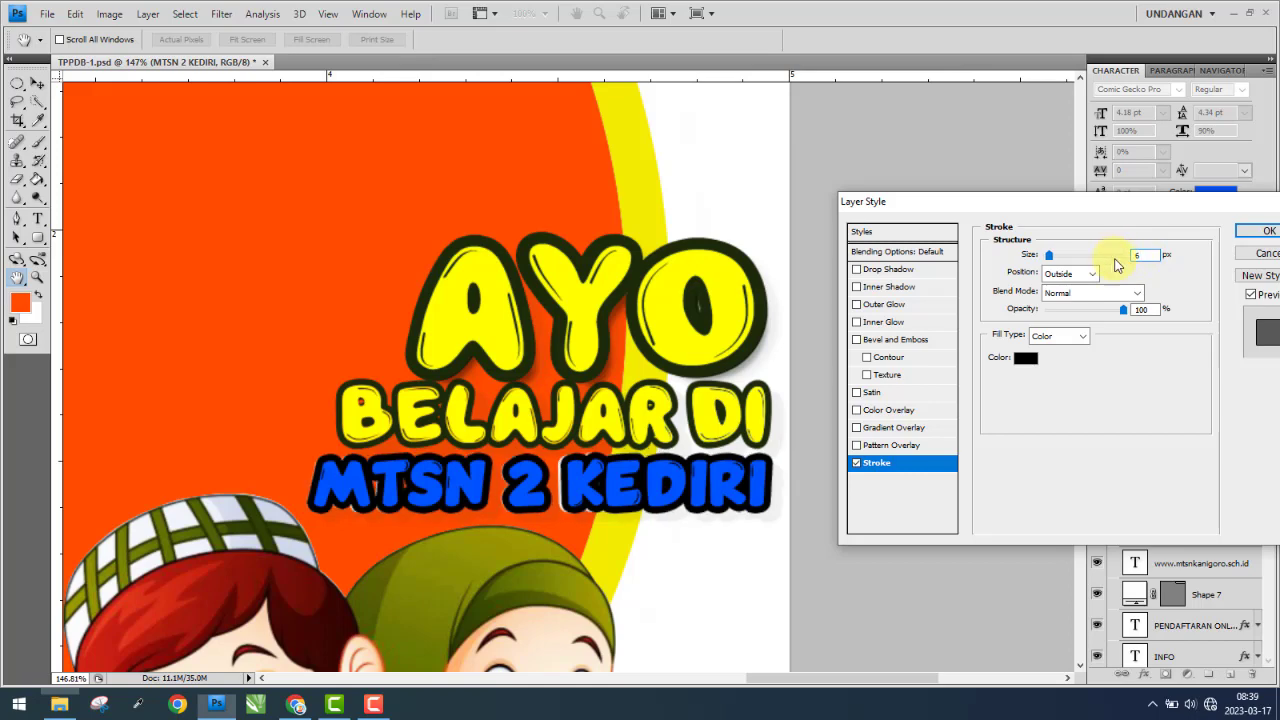
{"action": "left_click", "coordinate": [1021, 358]}
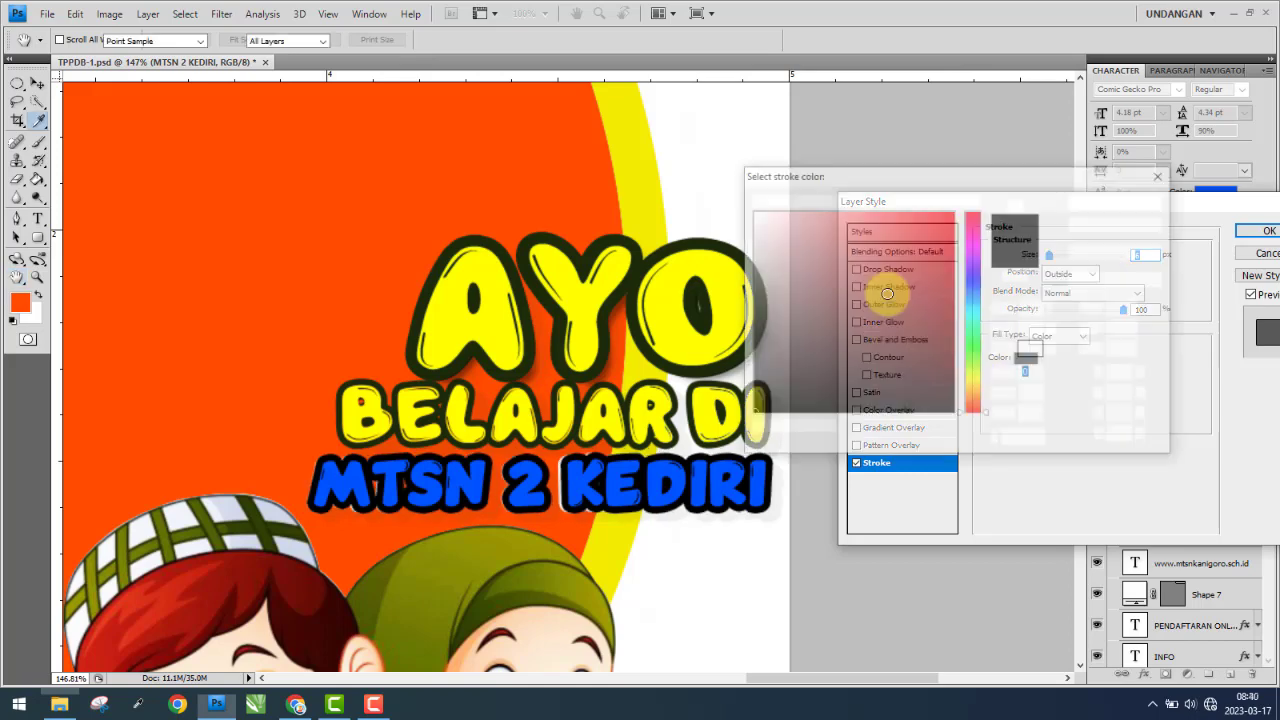
{"action": "left_click", "coordinate": [752, 211]}
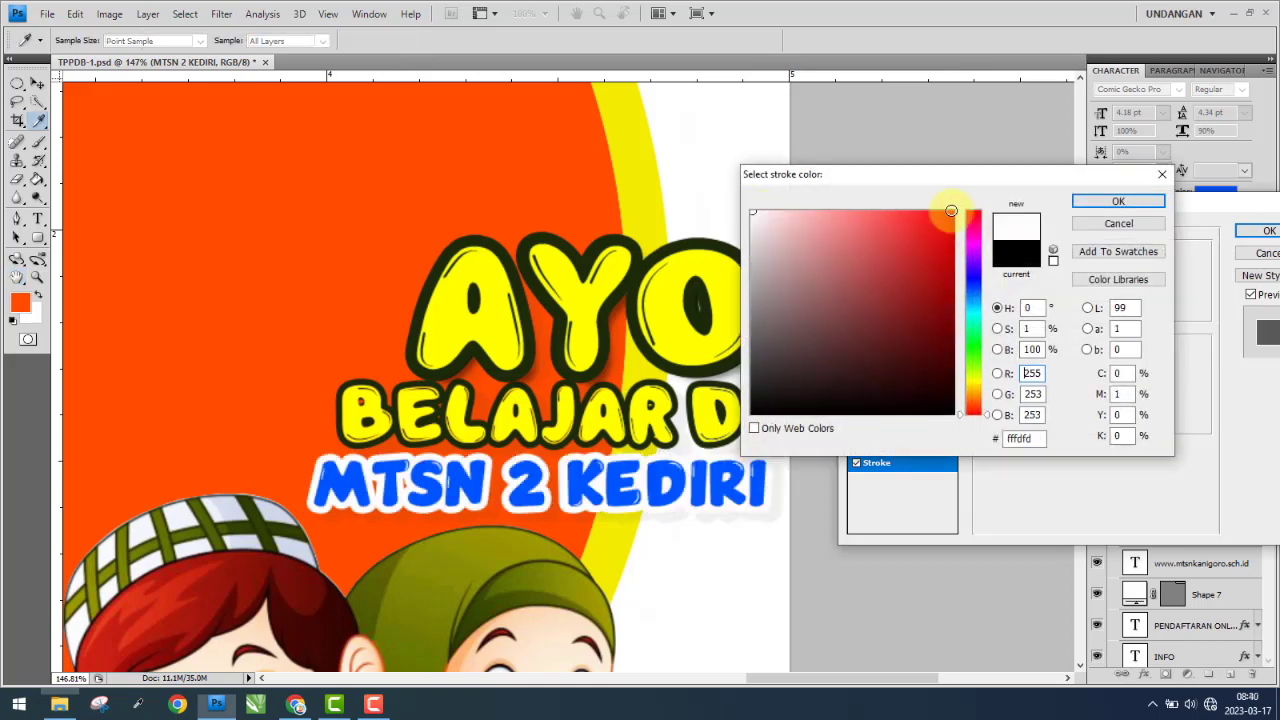
{"action": "left_click", "coordinate": [1101, 210]}
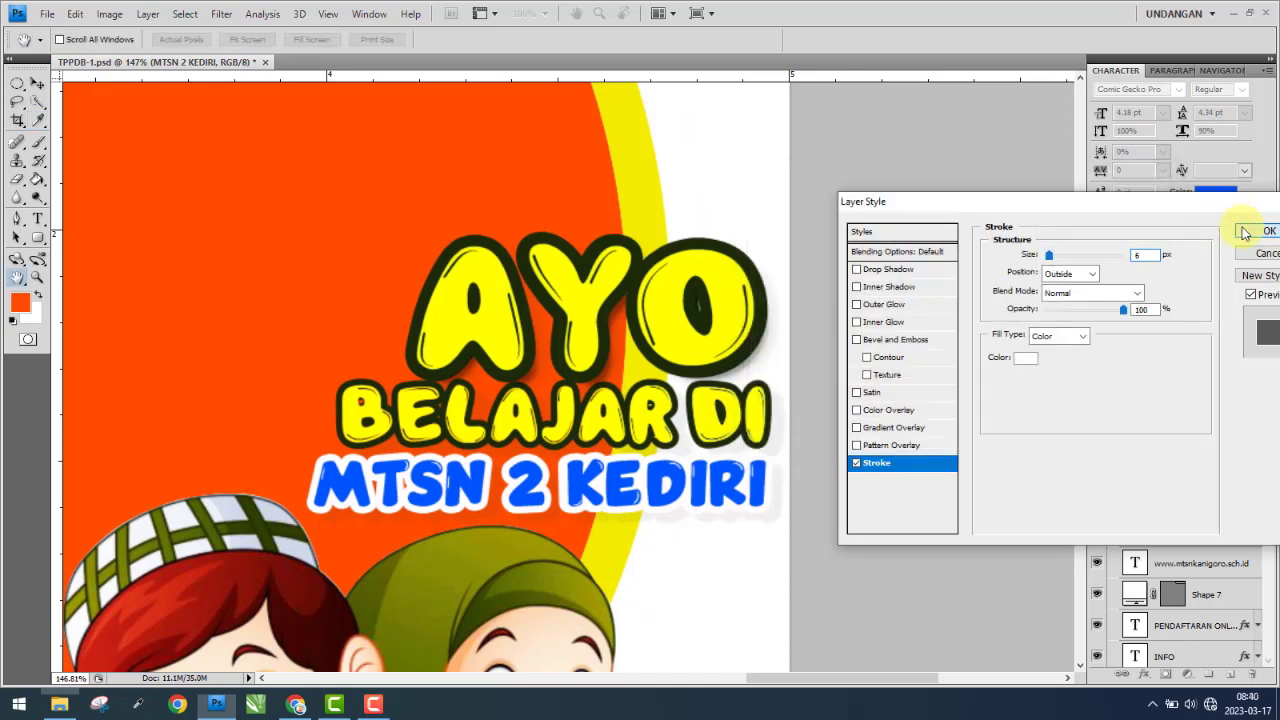
{"action": "left_click", "coordinate": [1244, 232]}
- Set MTSN 2 KEDIRI's text colour to orange ff6600 and show BELAJAR DI and AYO copy again
{"action": "left_click", "coordinate": [1097, 407]}
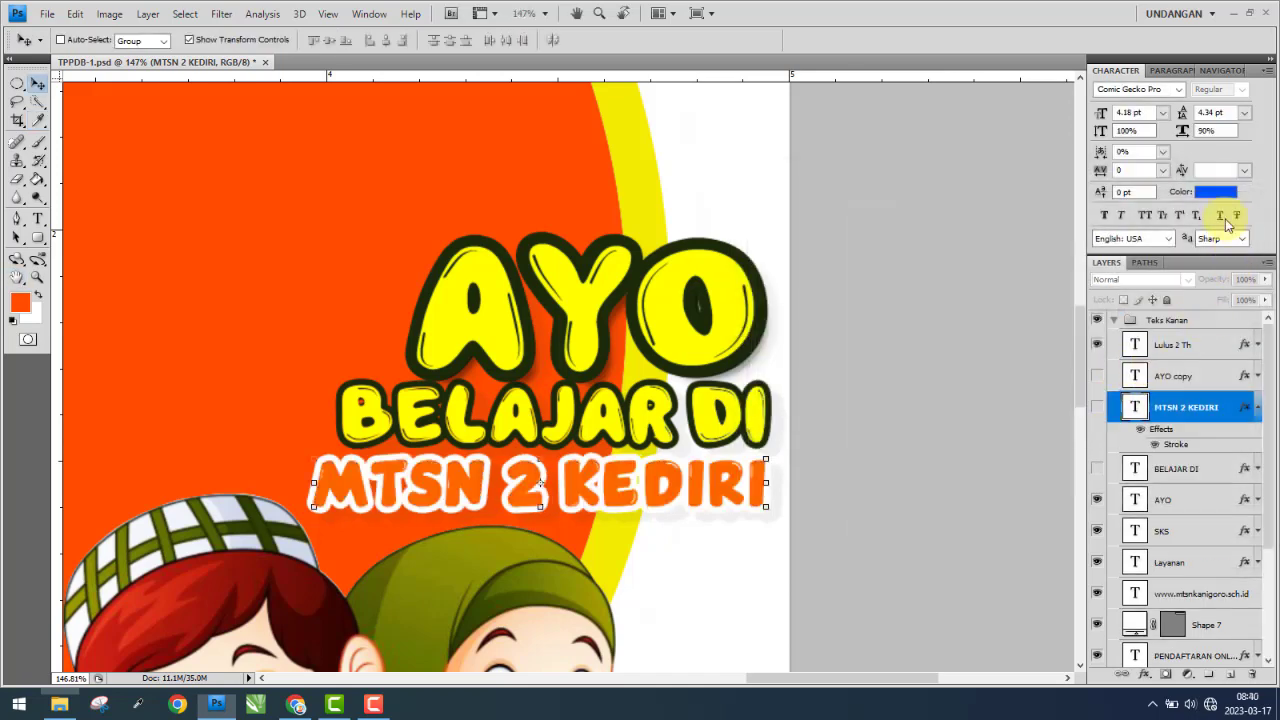
{"action": "left_click", "coordinate": [1215, 191]}
{"action": "left_click", "coordinate": [700, 500]}
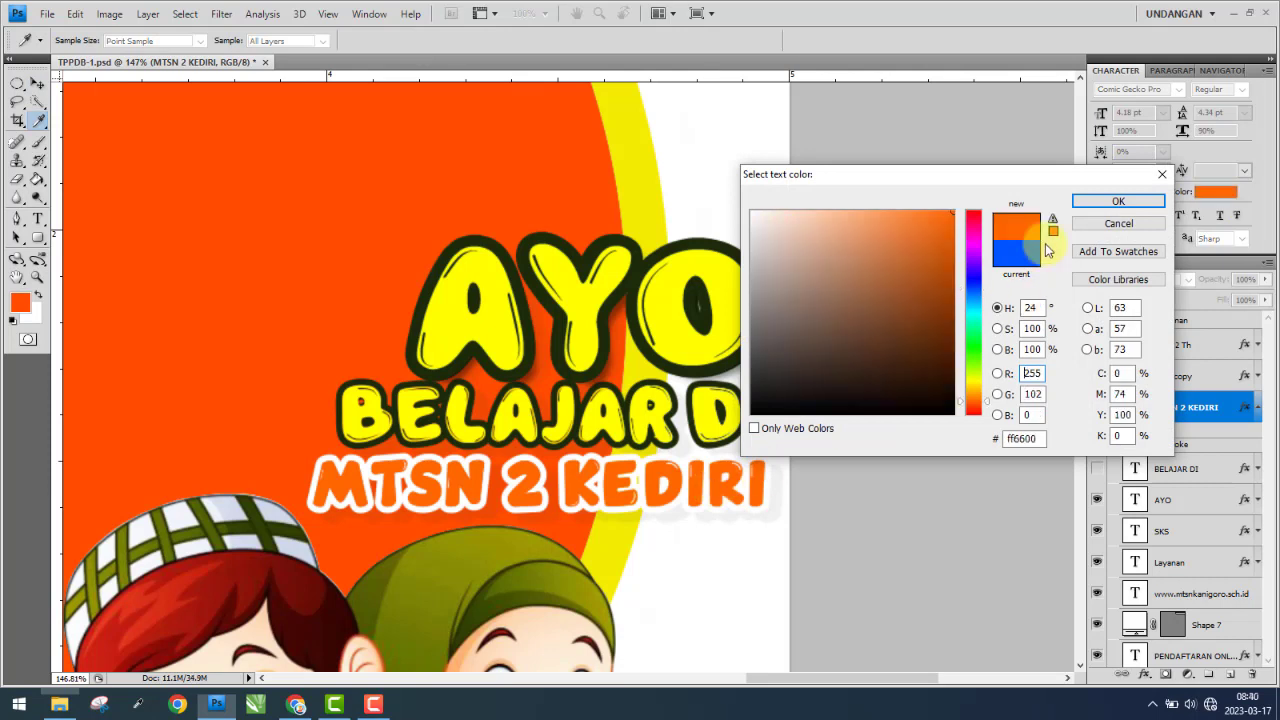
{"action": "left_click", "coordinate": [1118, 201]}
{"action": "left_click", "coordinate": [1256, 407]}
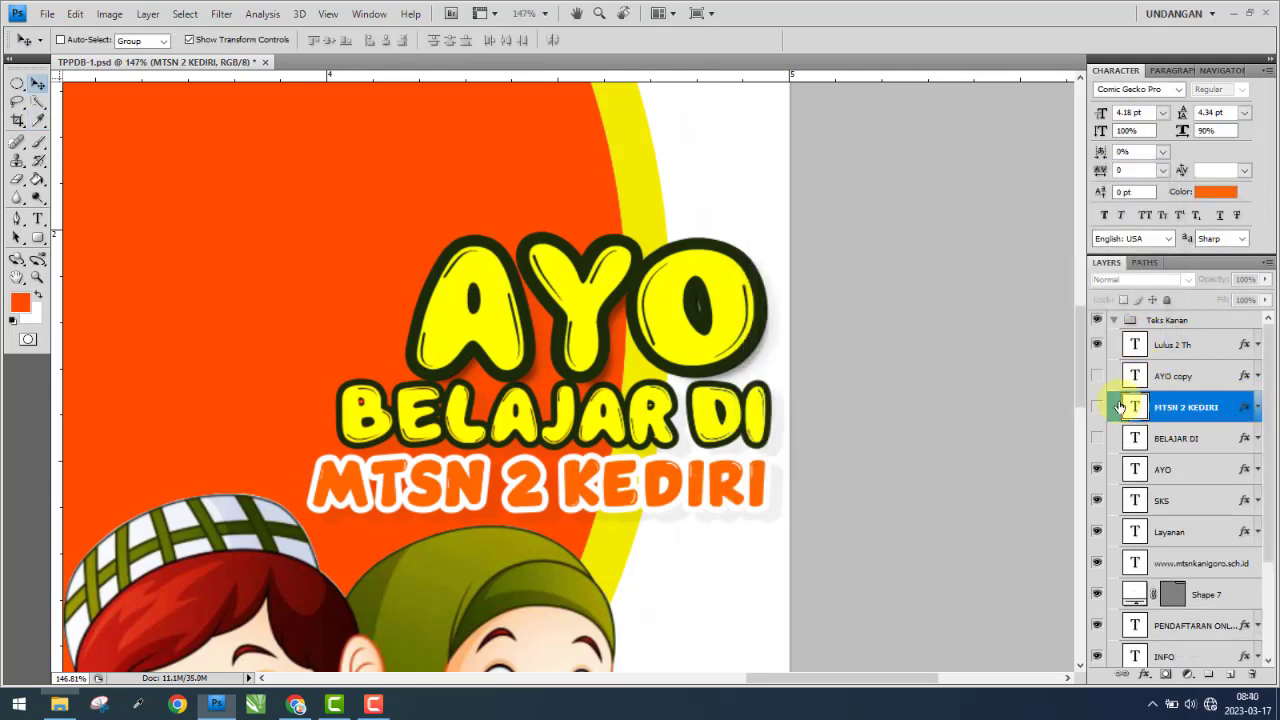
{"action": "left_click", "coordinate": [1097, 407]}
{"action": "left_click", "coordinate": [1097, 437]}
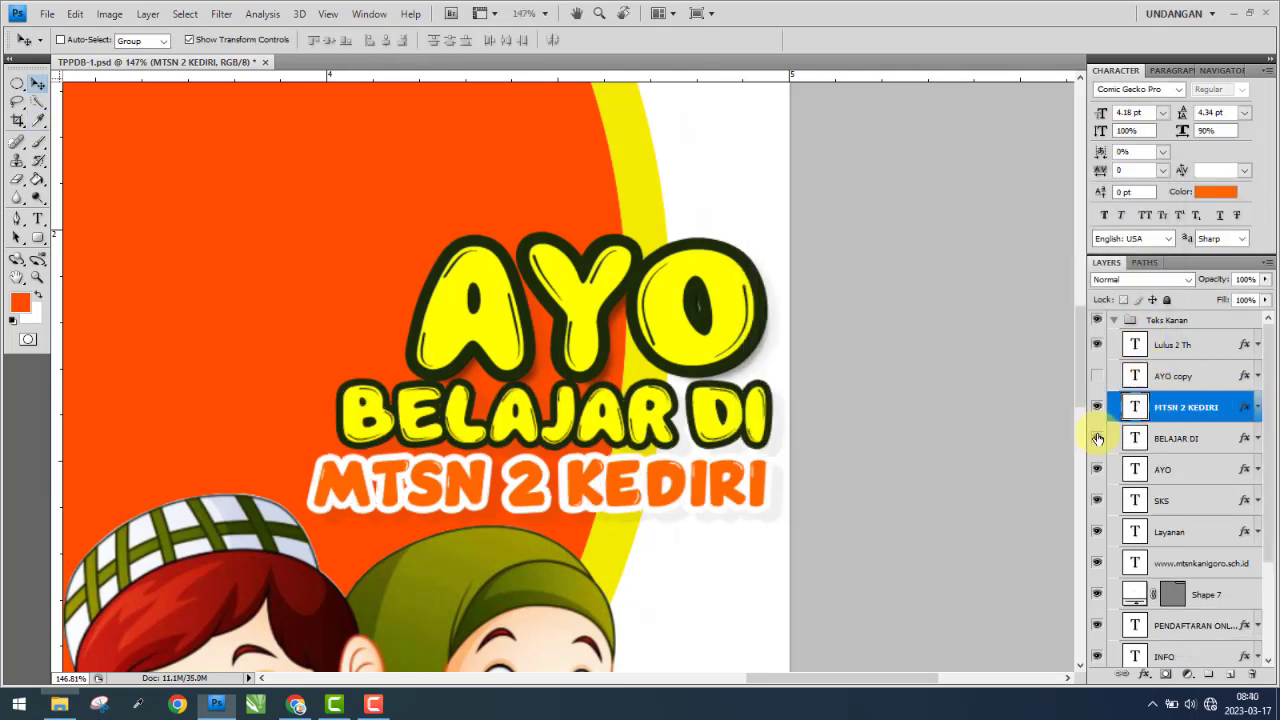
{"action": "left_click", "coordinate": [1097, 375]}
- Check the CONTOH reference layer, leave it hidden, and select the BELAJAR DI text layer
{"action": "left_click", "coordinate": [1140, 378]}
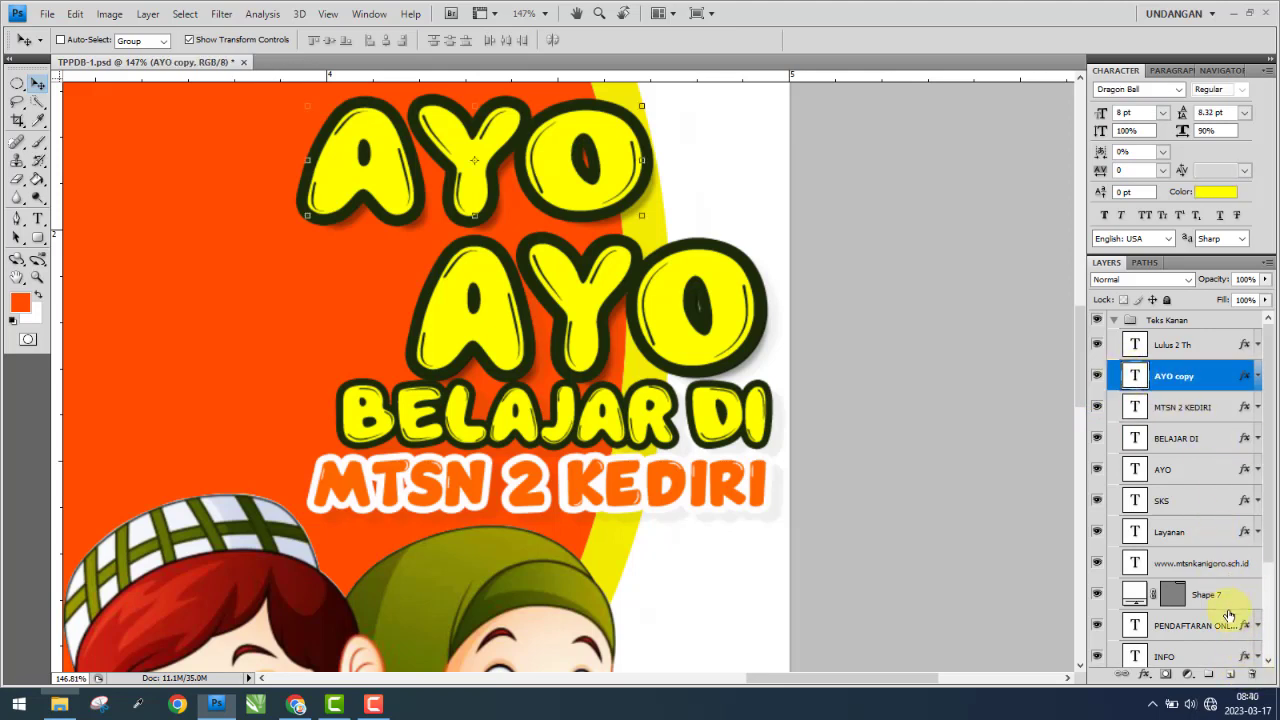
{"action": "left_click_drag", "start_coordinate": [1254, 676], "coordinate": [1254, 676]}
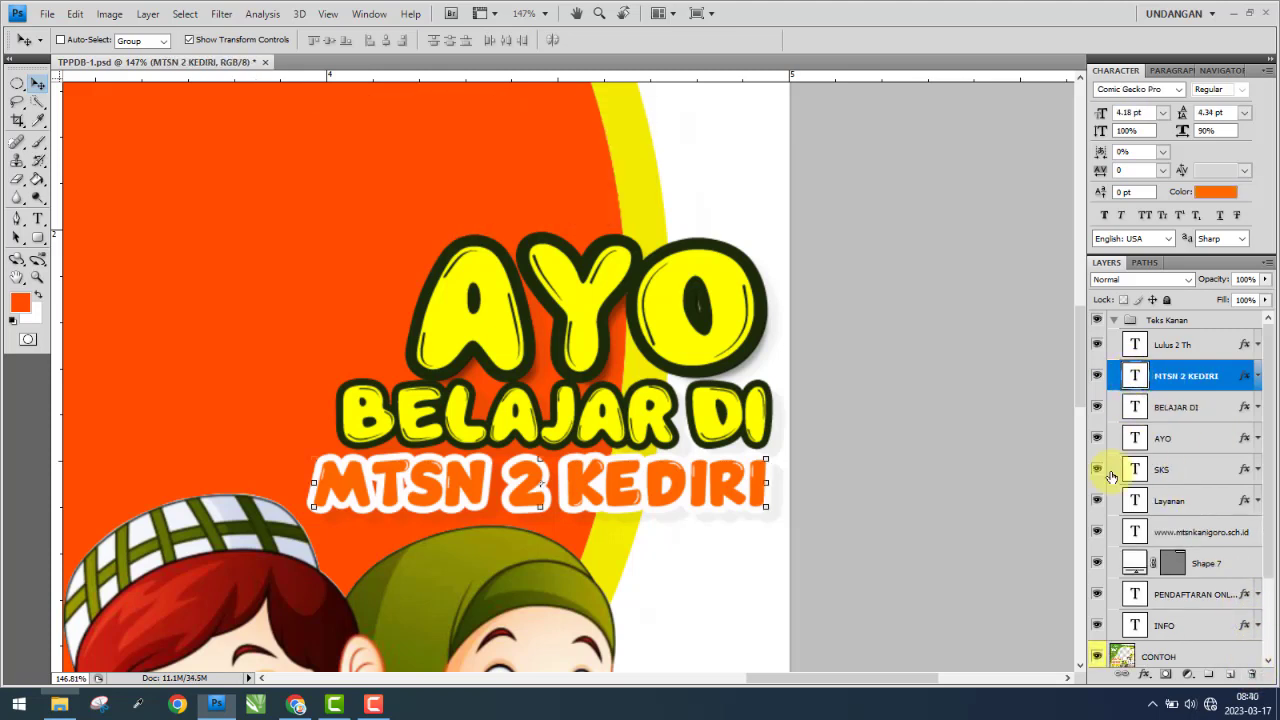
{"action": "scroll", "coordinate": [1125, 622], "scroll_direction": "down", "scroll_amount": 1}
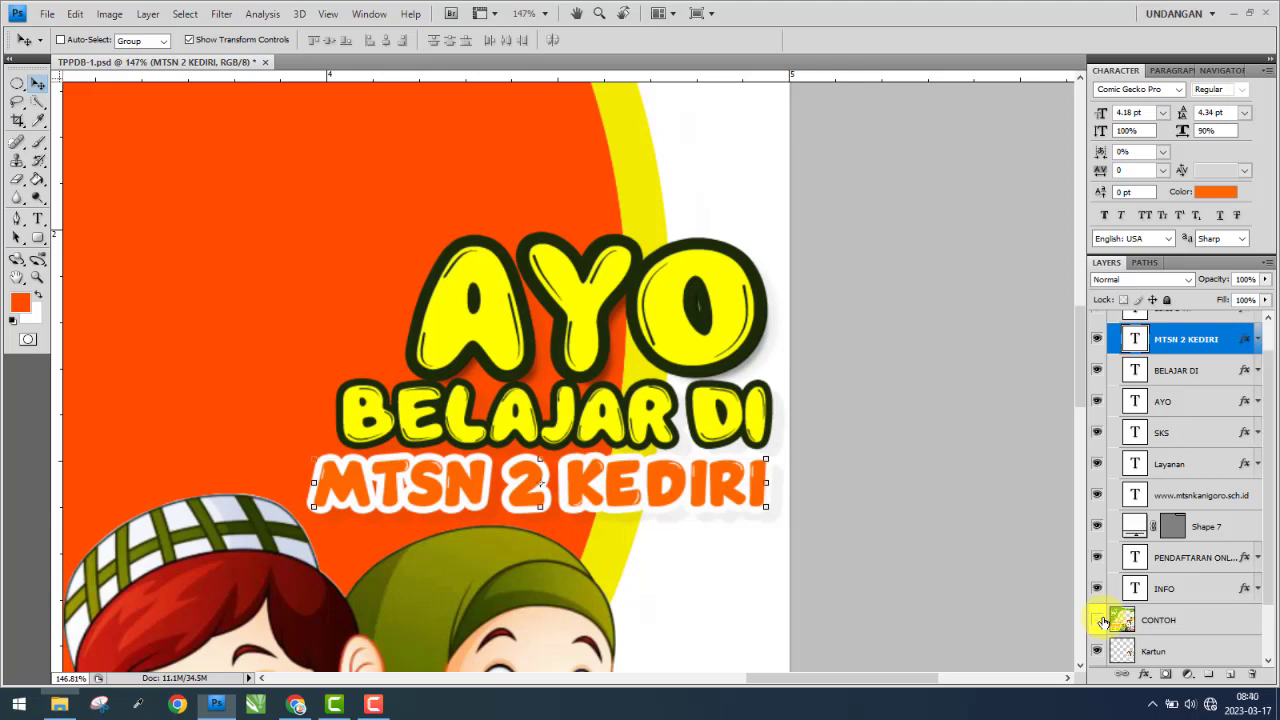
{"action": "left_click", "coordinate": [1099, 620]}
{"action": "left_click", "coordinate": [1099, 620]}
{"action": "left_click", "coordinate": [1203, 400]}
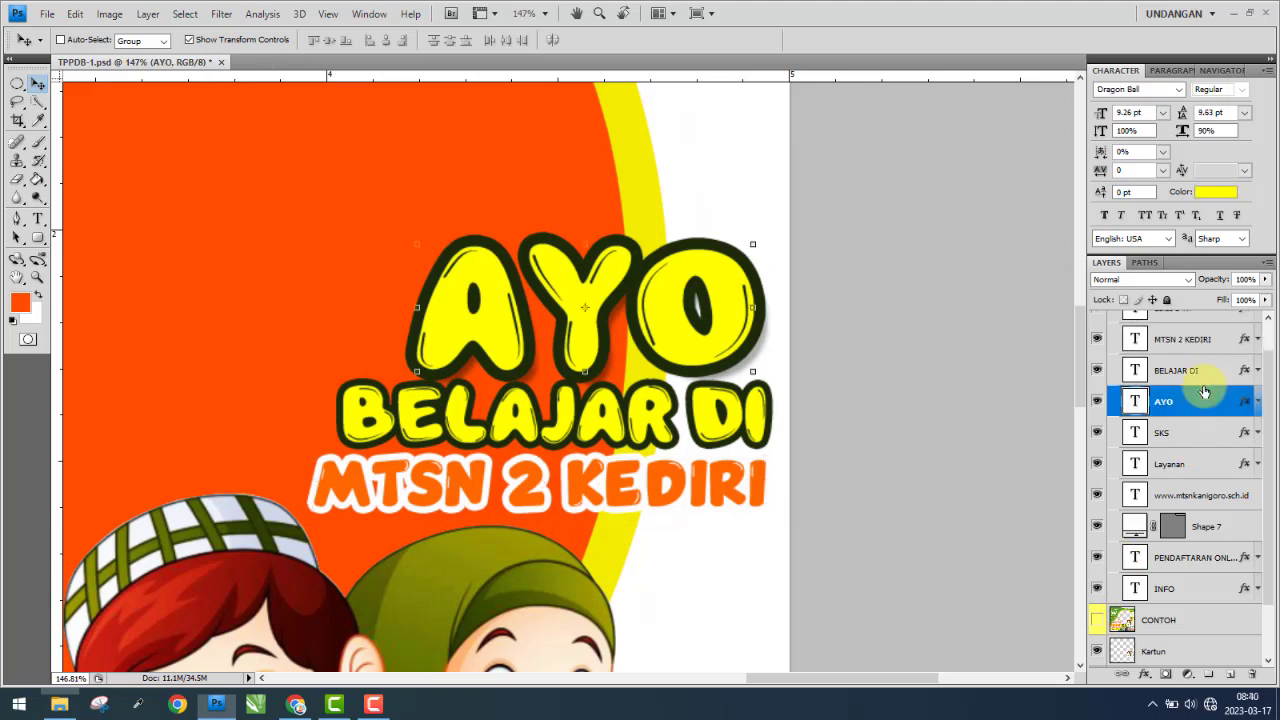
{"action": "left_click", "coordinate": [1187, 436]}
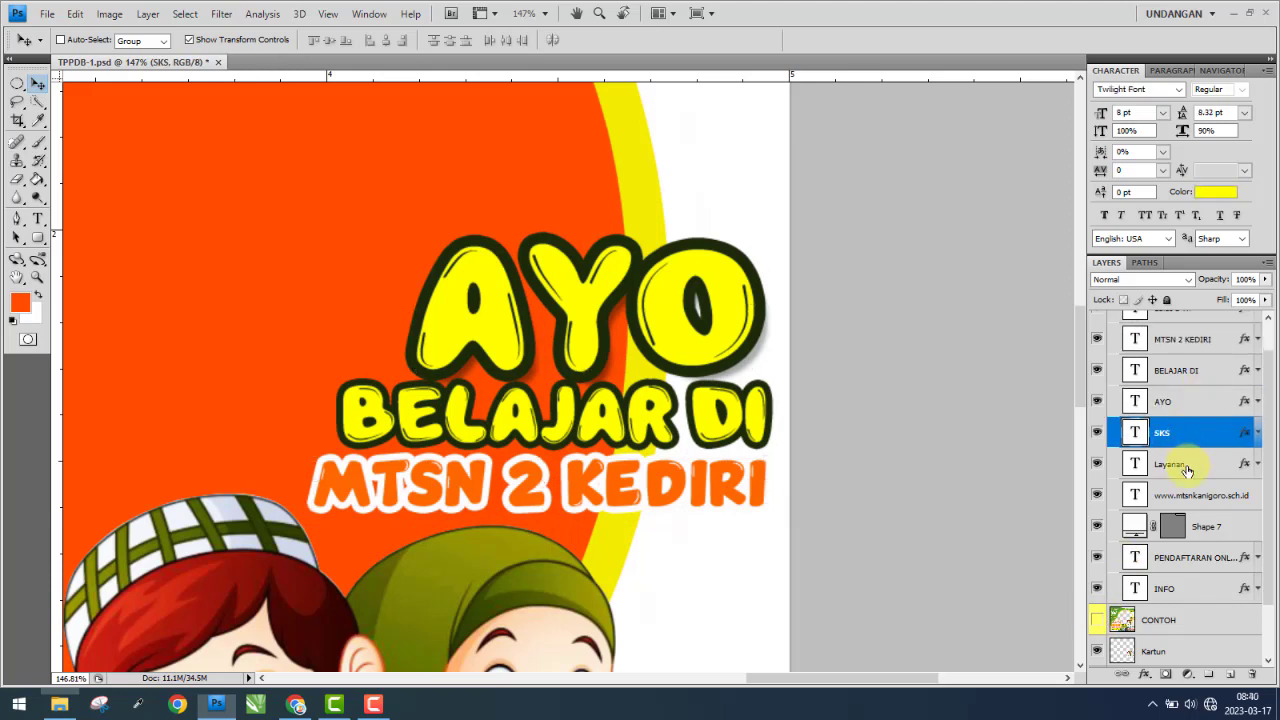
{"action": "left_click", "coordinate": [1186, 371]}
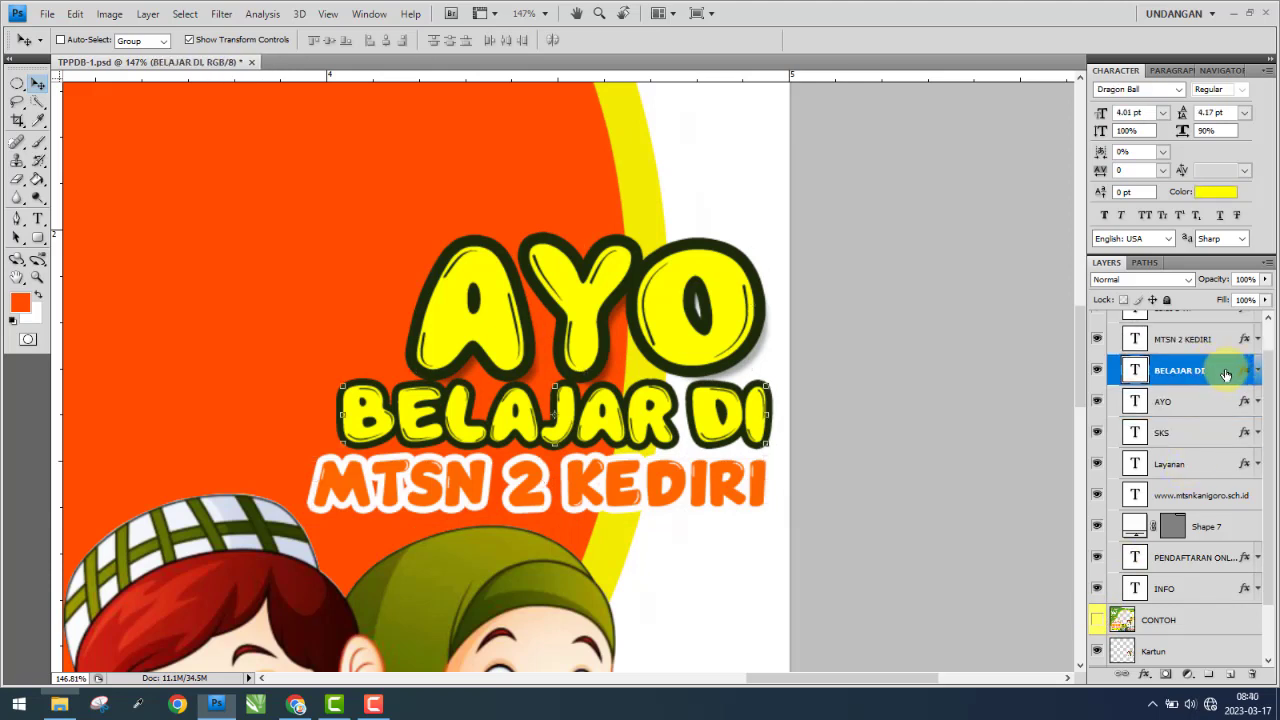
- Give BELAJAR DI a low-opacity Multiply drop shadow at 138°, 2 px size, without global light
{"action": "double_click", "coordinate": [1226, 374]}
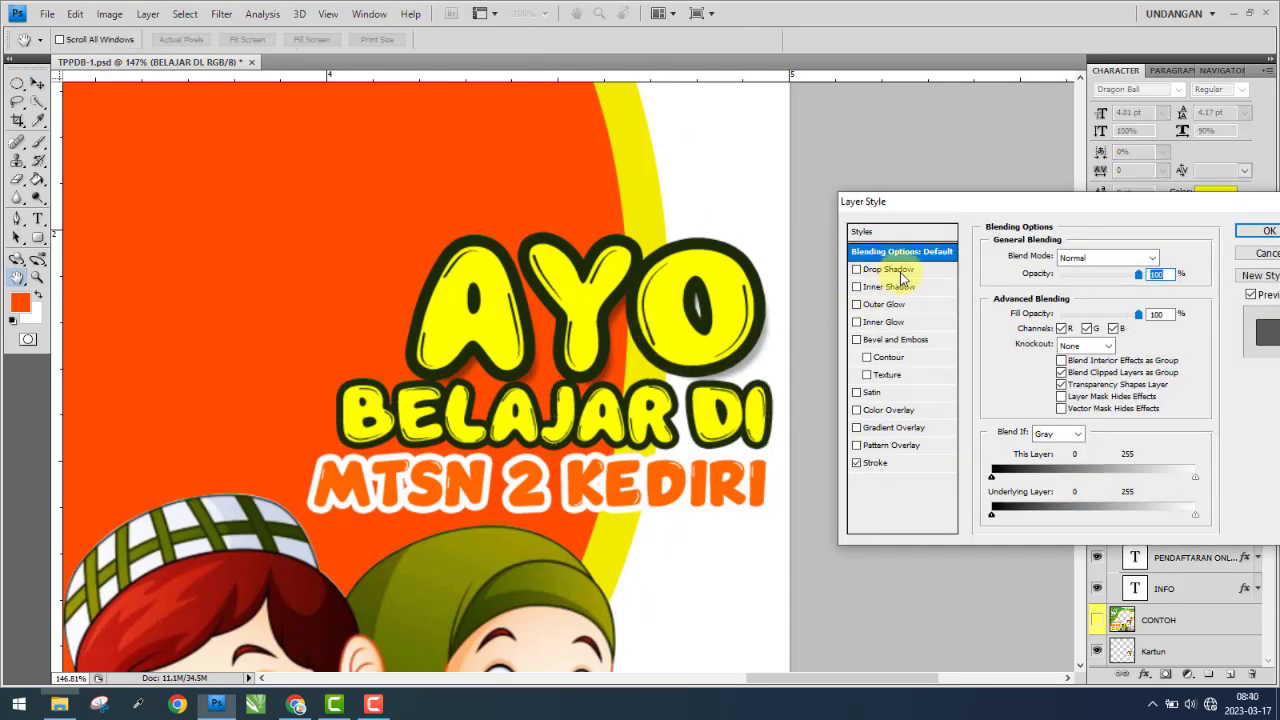
{"action": "left_click", "coordinate": [900, 270]}
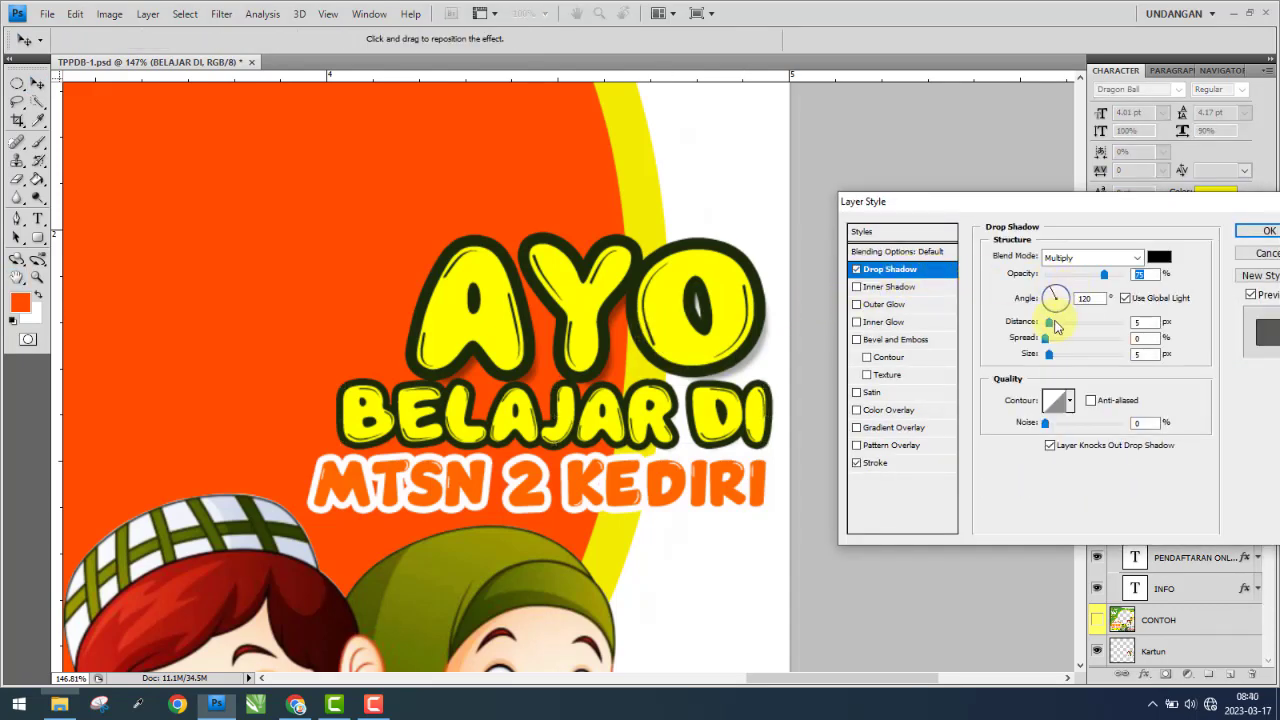
{"action": "left_click_drag", "start_coordinate": [1055, 325], "coordinate": [1059, 326]}
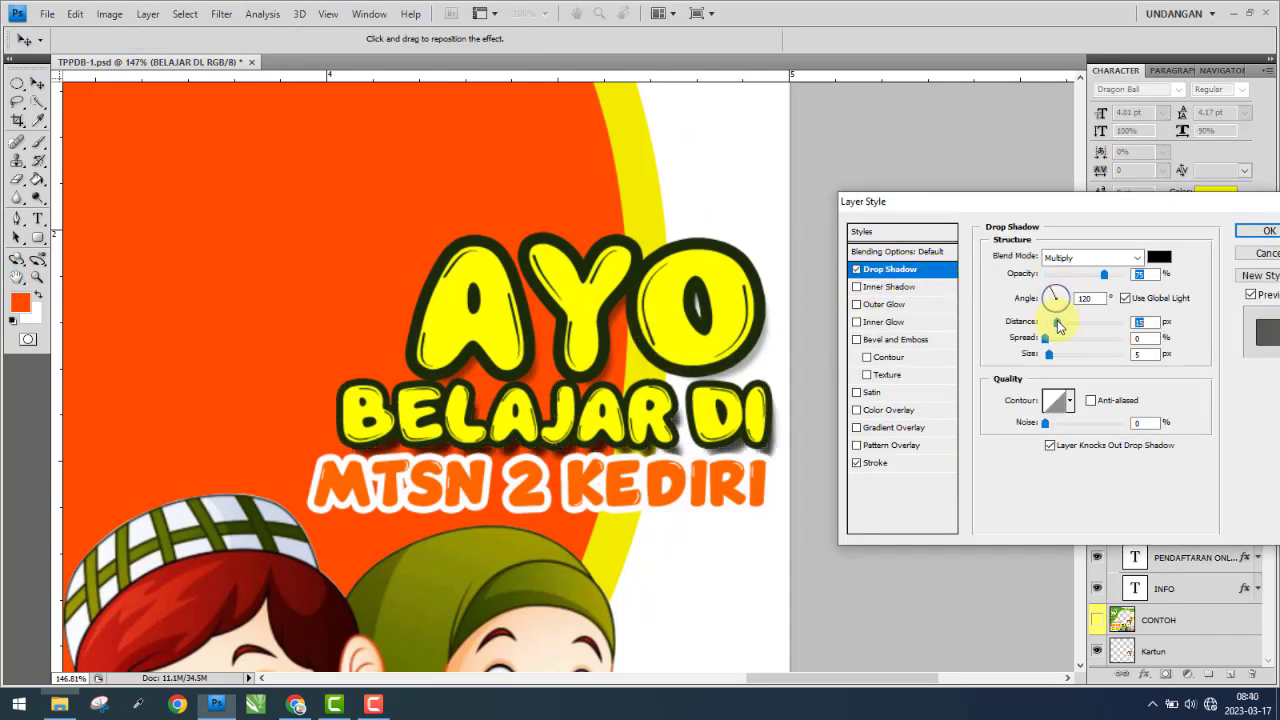
{"action": "left_click", "coordinate": [1124, 298]}
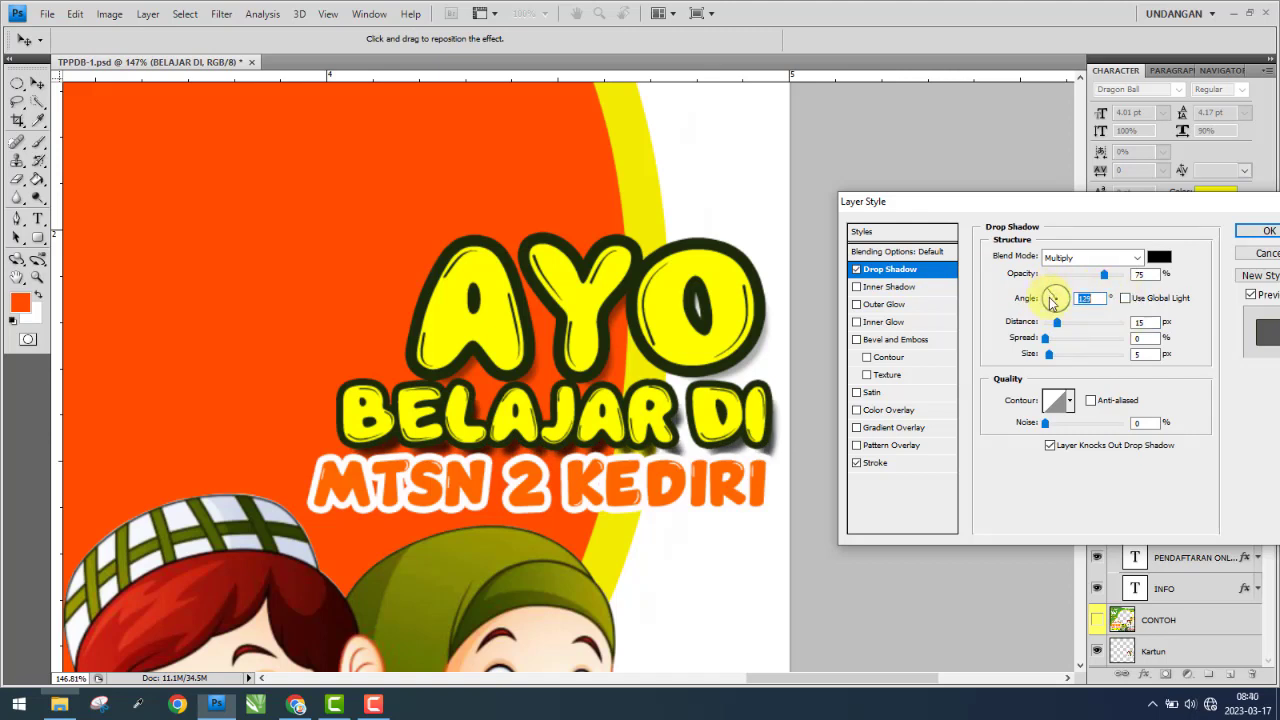
{"action": "left_click_drag", "start_coordinate": [1052, 297], "coordinate": [1052, 325]}
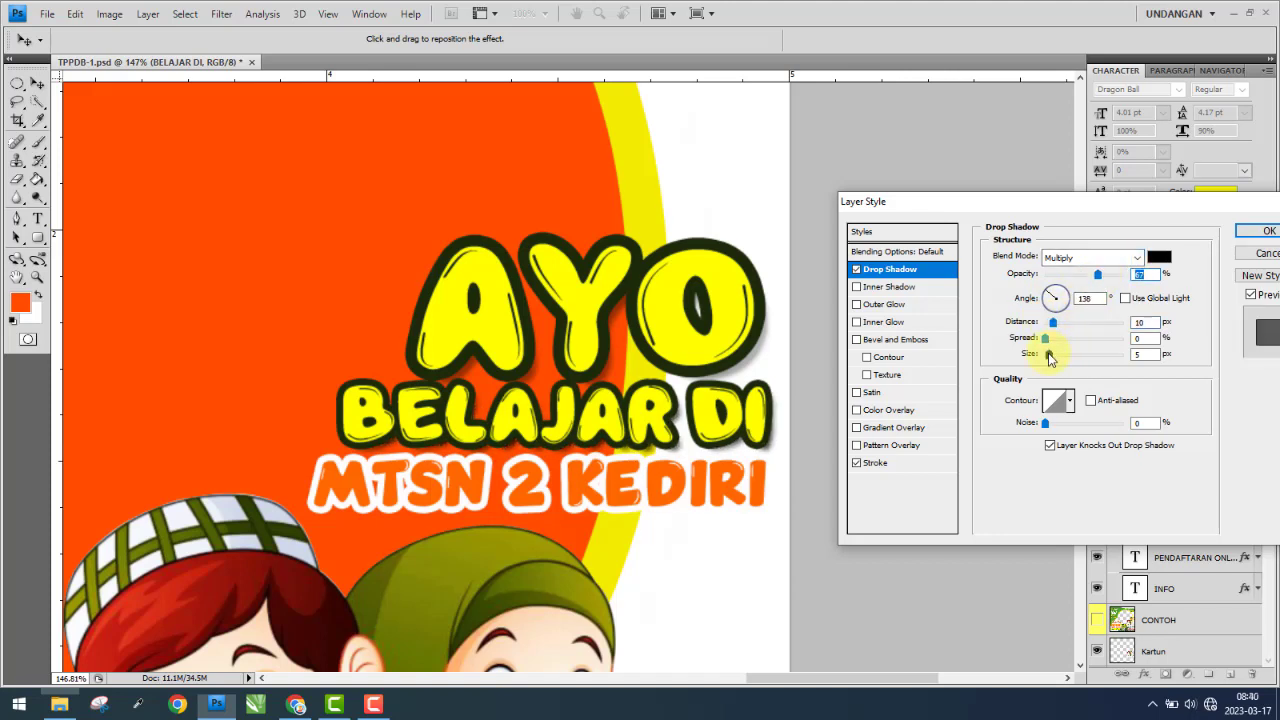
{"action": "left_click_drag", "start_coordinate": [1048, 357], "coordinate": [1046, 355]}
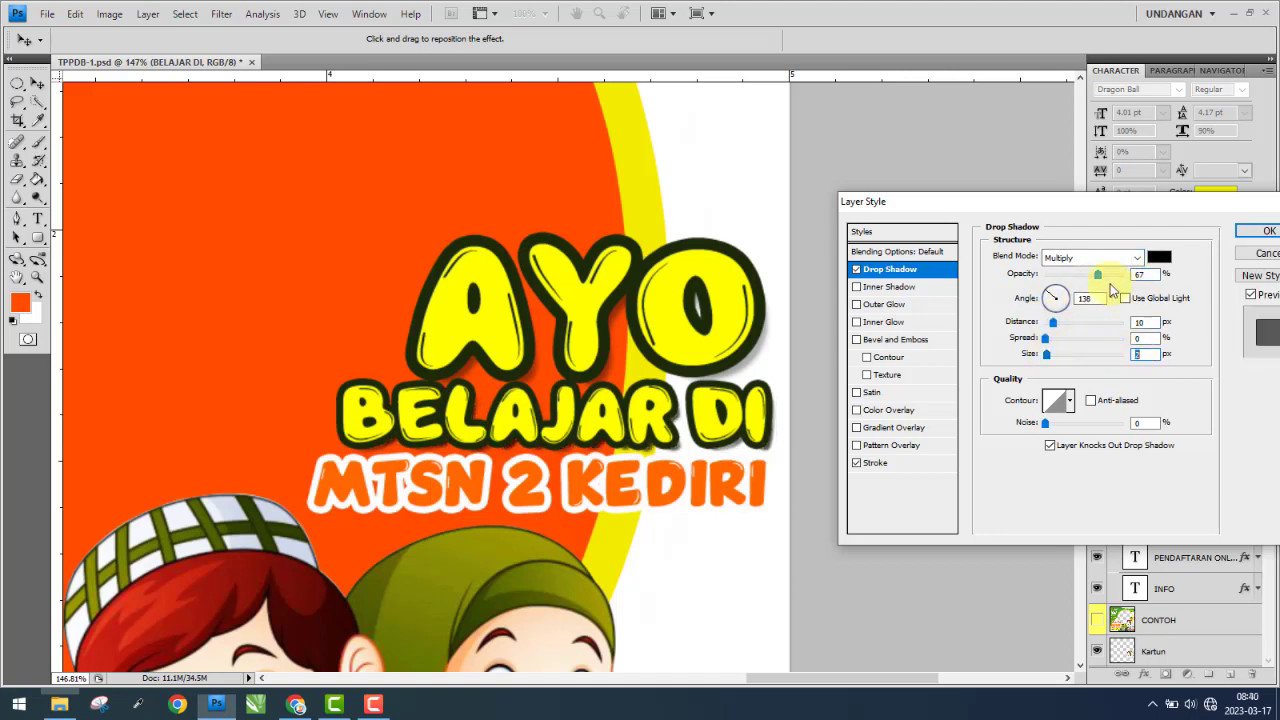
{"action": "left_click_drag", "start_coordinate": [1096, 277], "coordinate": [1061, 278]}
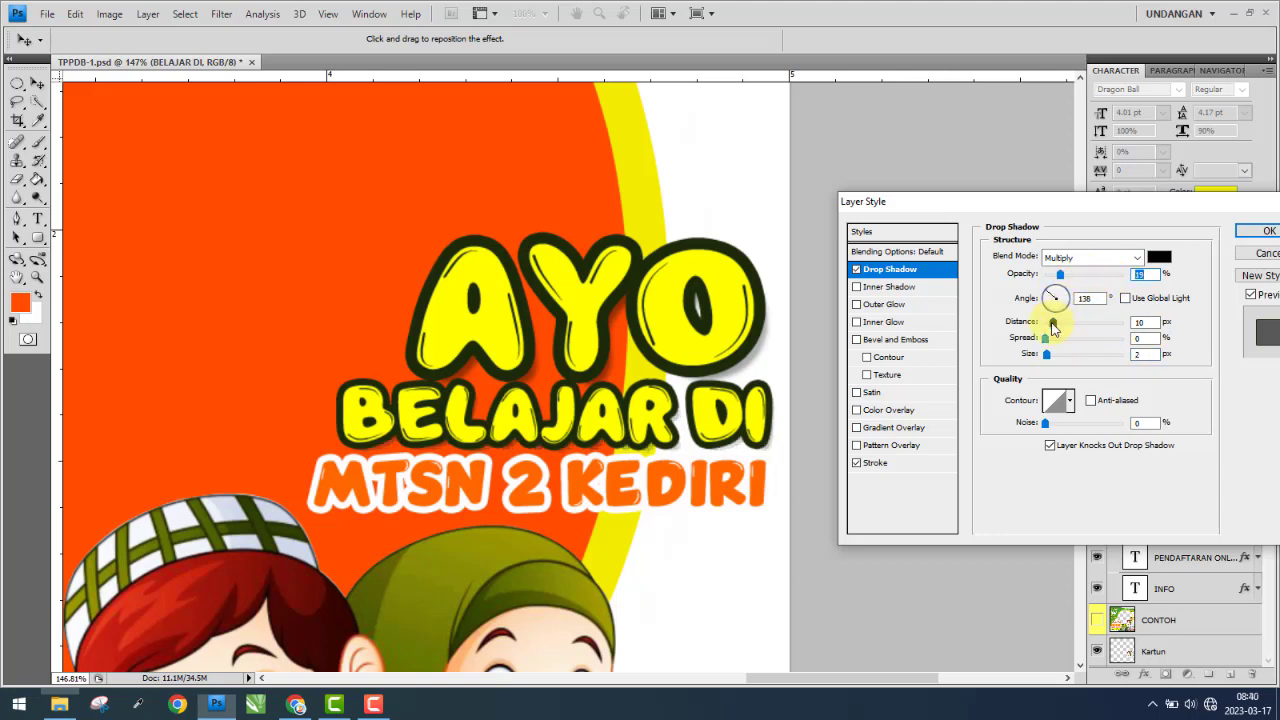
{"action": "left_click_drag", "start_coordinate": [1052, 324], "coordinate": [1050, 324]}
{"action": "left_click", "coordinate": [1262, 231]}
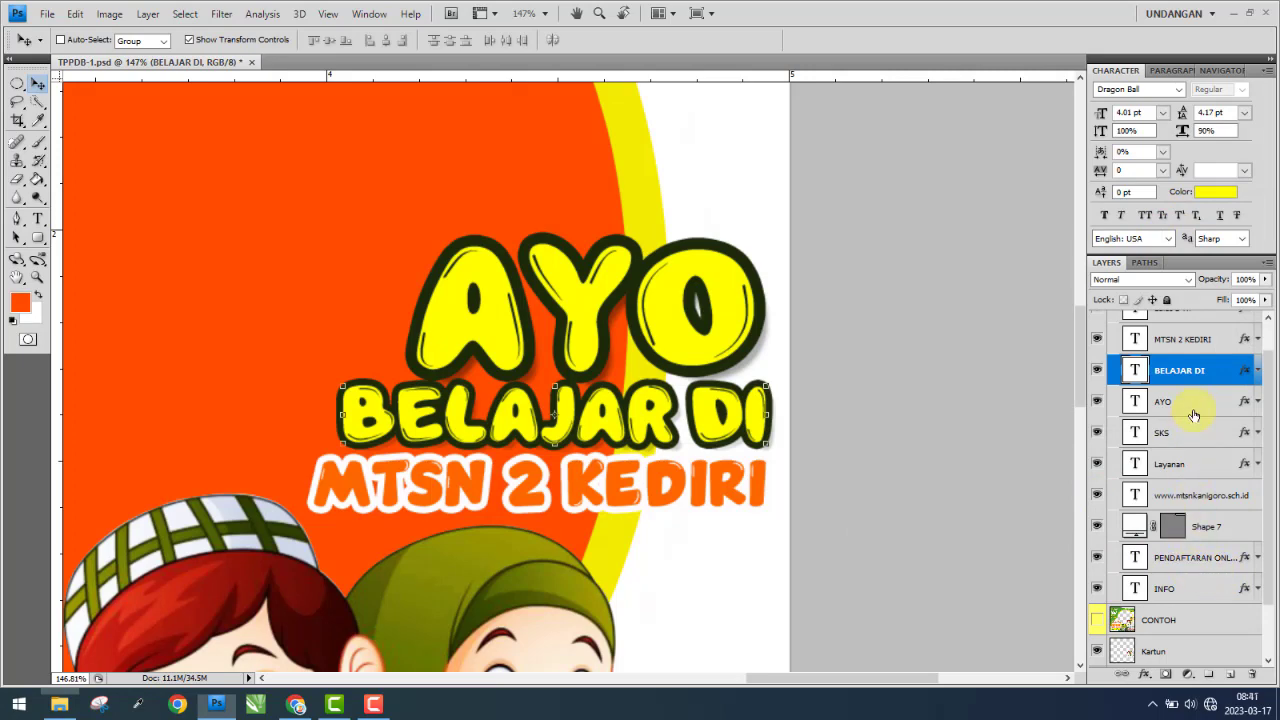
- Add a faint drop shadow to MTSN 2 KEDIRI at 131°, 11 px distance, without global light
{"action": "left_click", "coordinate": [1237, 339]}
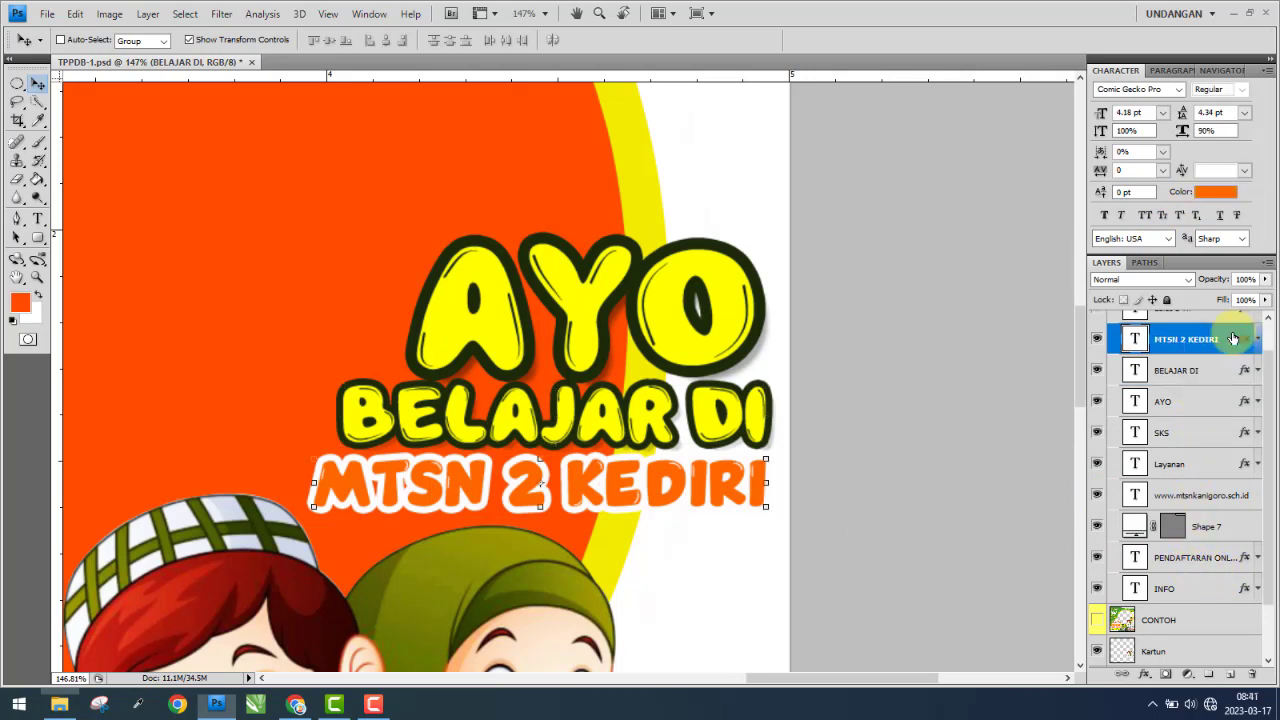
{"action": "double_click", "coordinate": [1234, 339]}
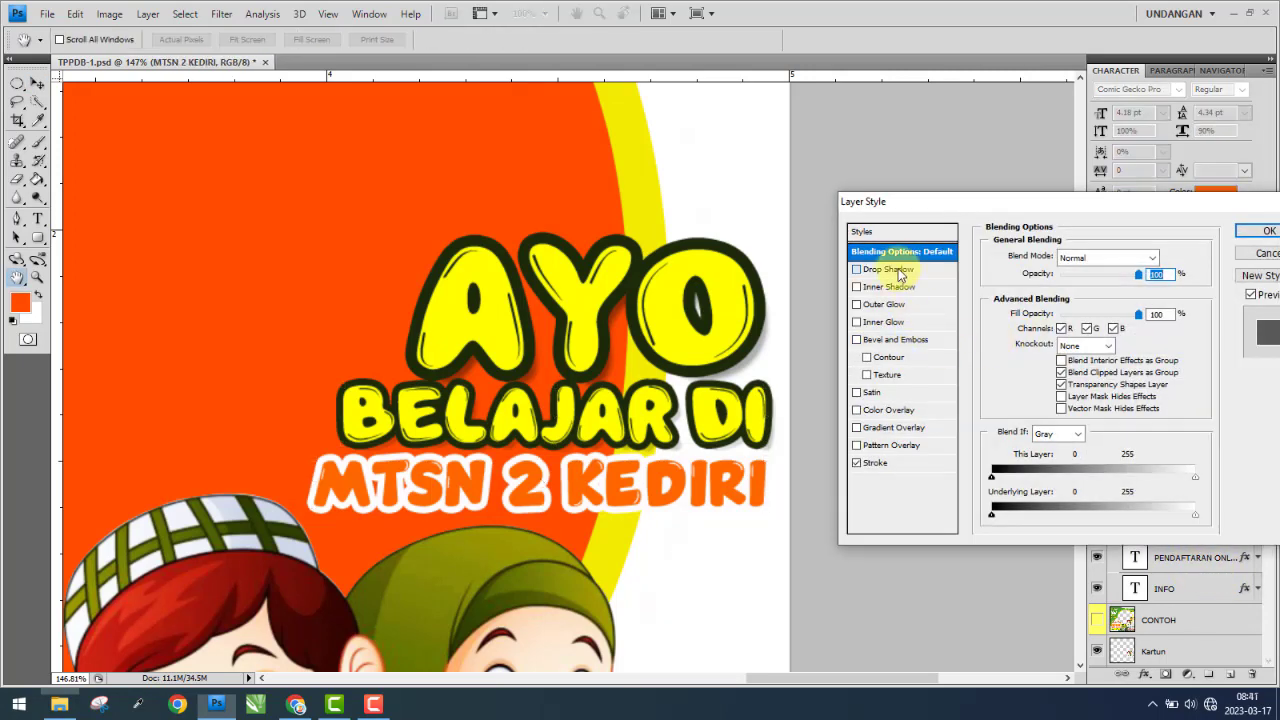
{"action": "left_click", "coordinate": [899, 271]}
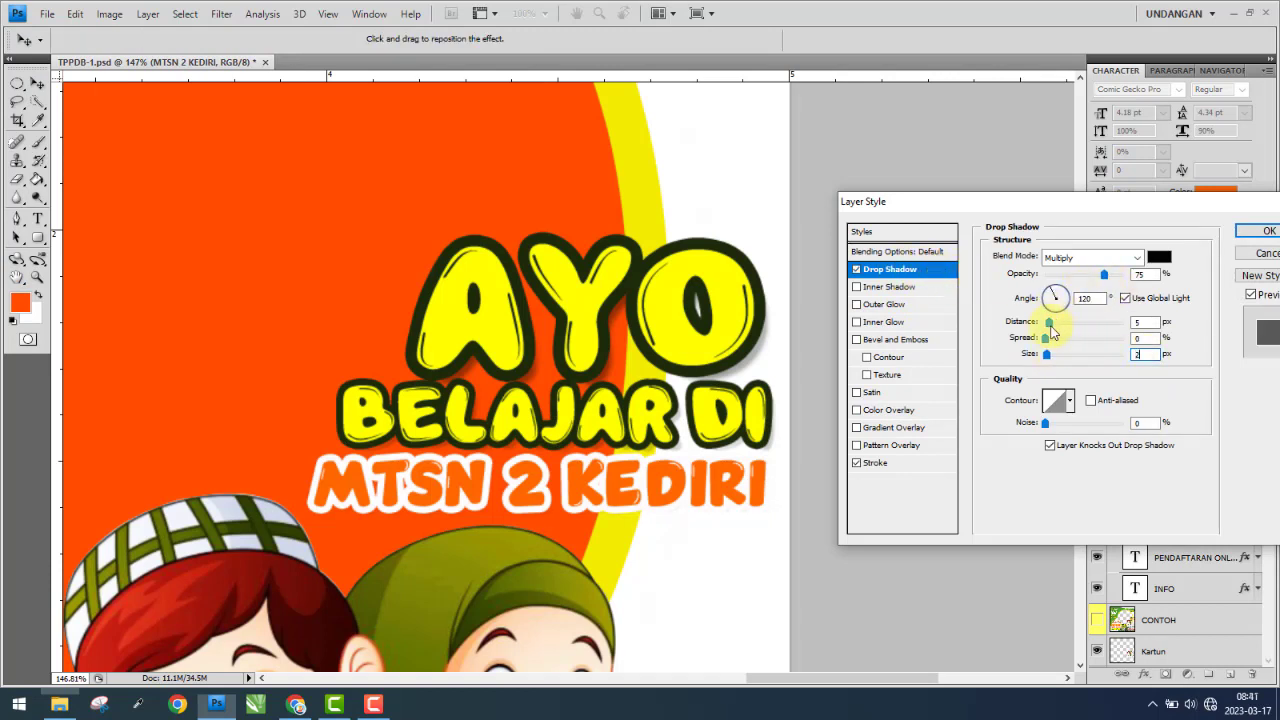
{"action": "left_click", "coordinate": [1125, 299]}
{"action": "left_click_drag", "start_coordinate": [1050, 328], "coordinate": [1053, 325]}
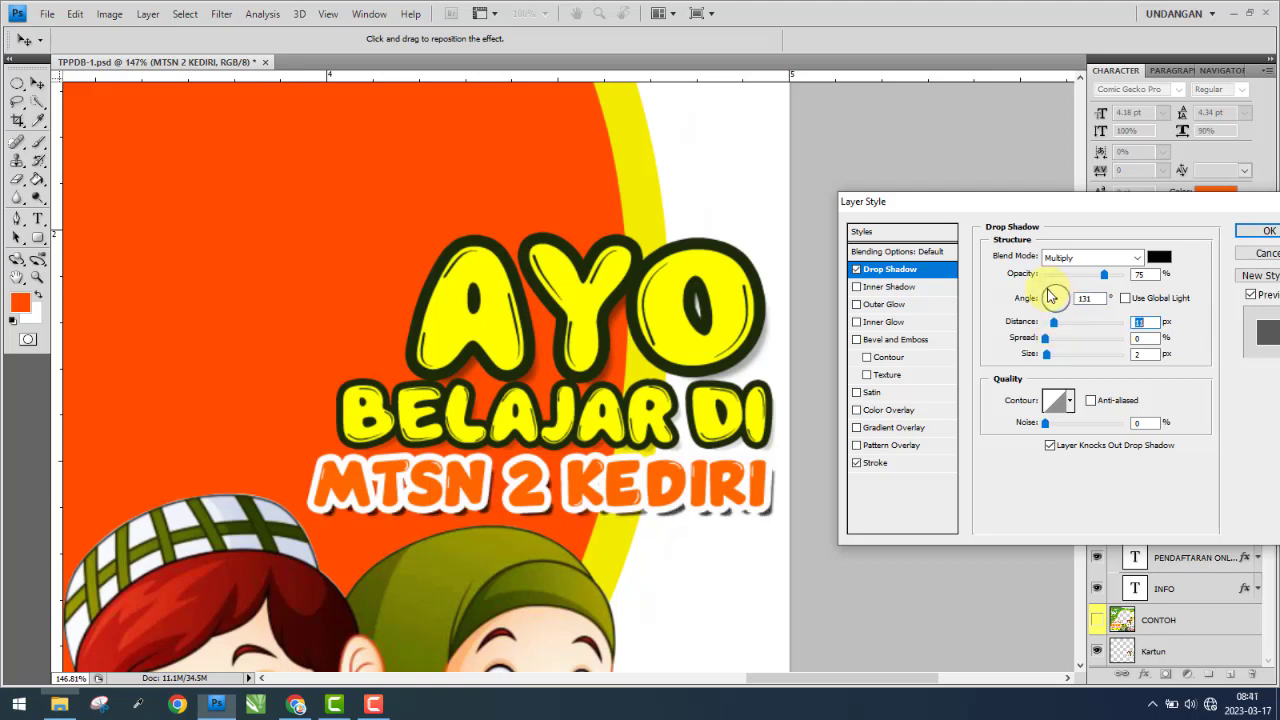
{"action": "left_click_drag", "start_coordinate": [1104, 274], "coordinate": [1059, 276]}
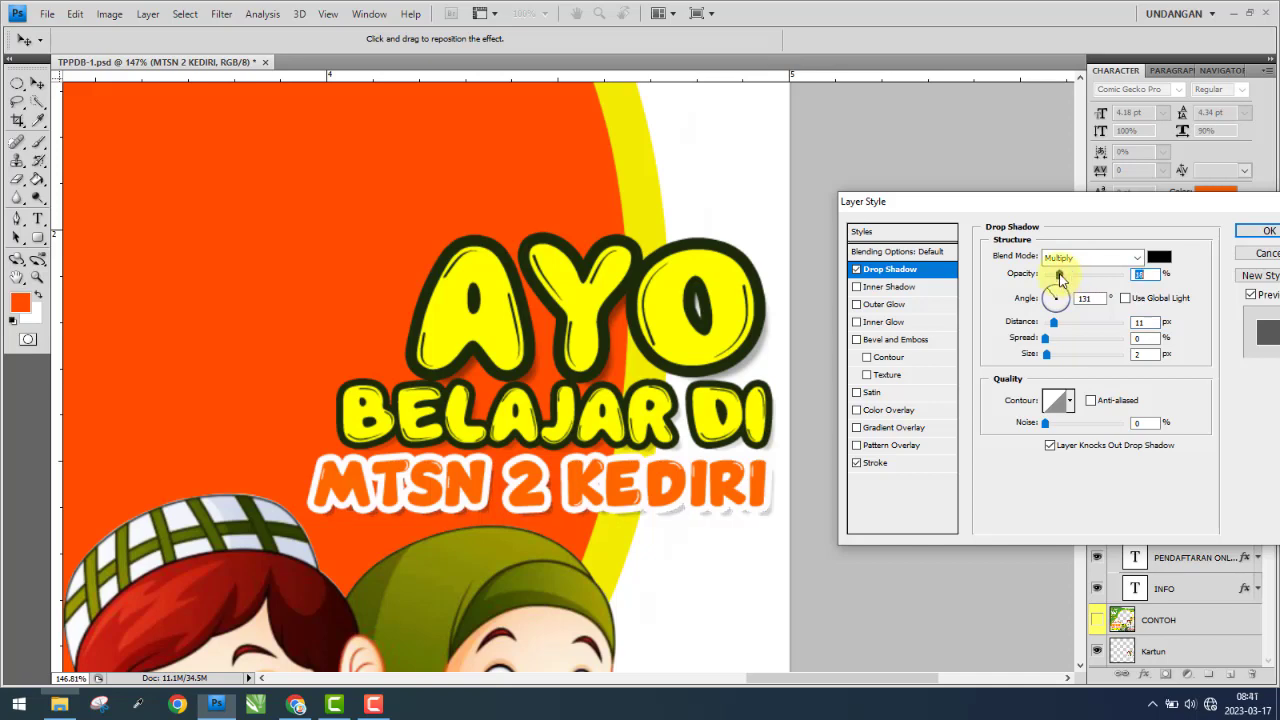
{"action": "left_click", "coordinate": [1262, 231]}
- Collapse the Teks Kanan group and turn the CONTOH reference layer on
{"action": "scroll", "coordinate": [1146, 401], "scroll_direction": "up", "scroll_amount": 1}
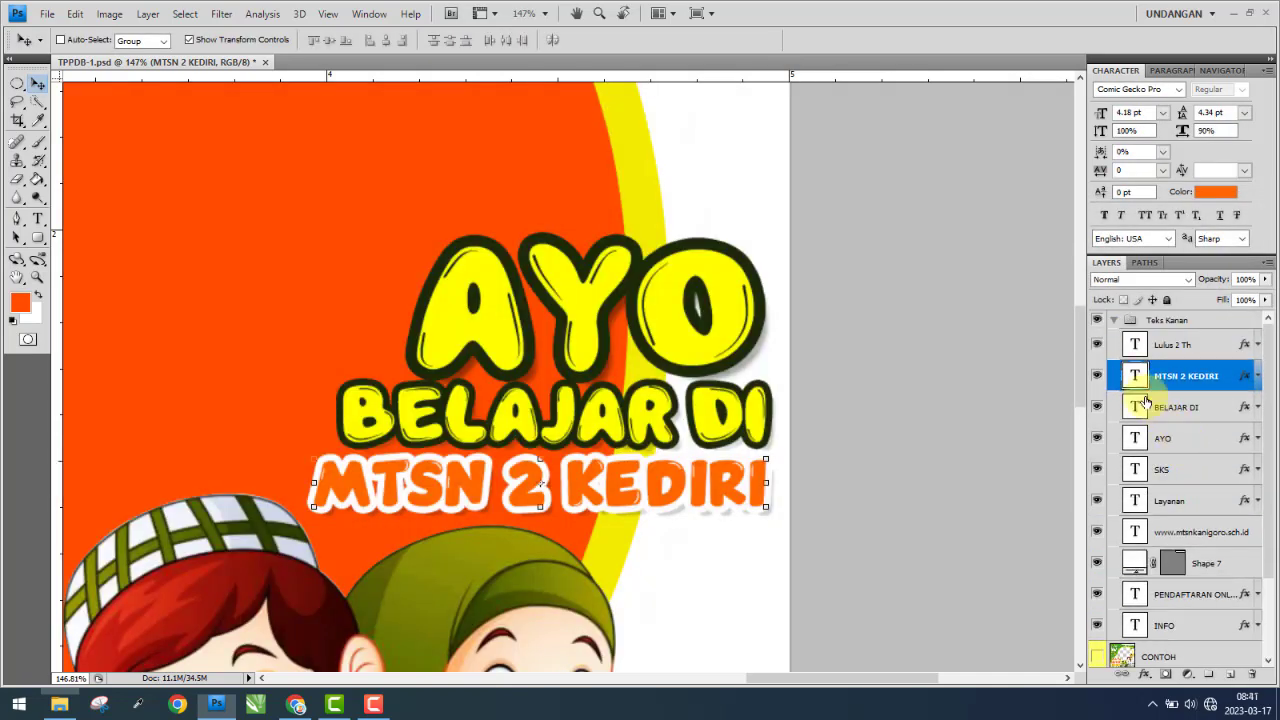
{"action": "left_click", "coordinate": [1114, 322]}
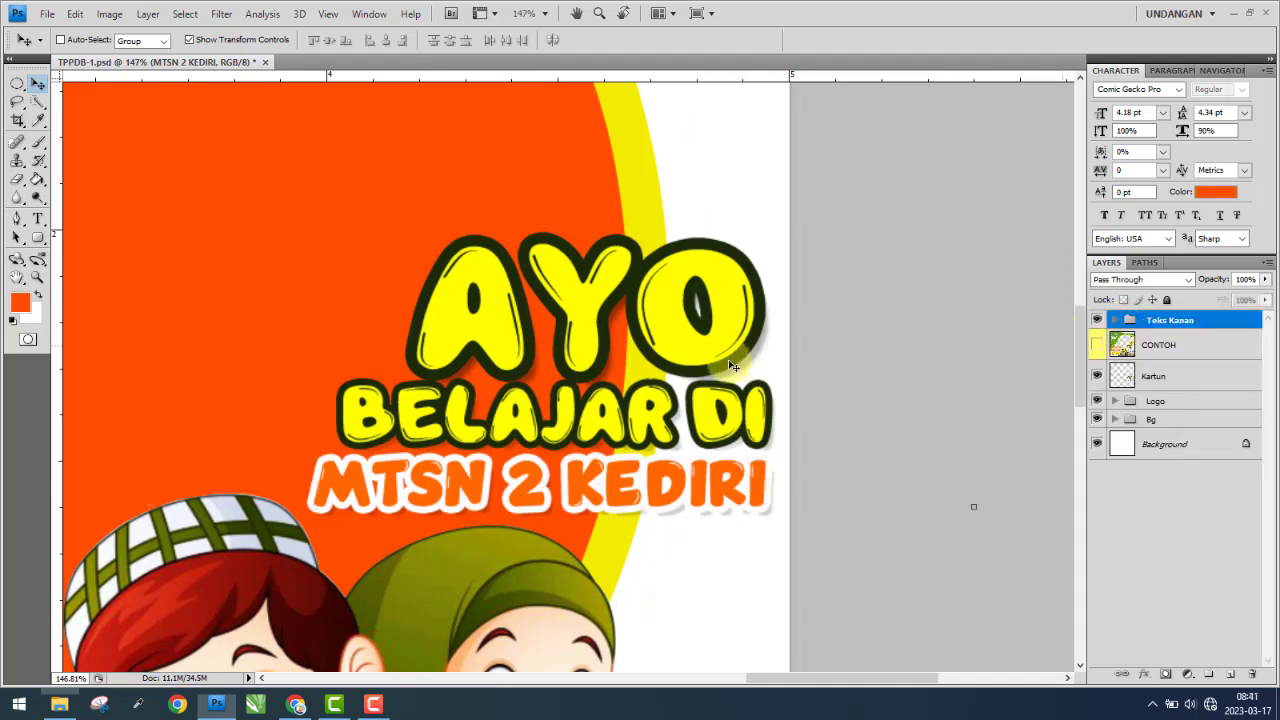
{"action": "scroll", "coordinate": [787, 385], "scroll_direction": "down", "scroll_amount": 2}
{"action": "scroll", "coordinate": [787, 385], "scroll_direction": "down", "scroll_amount": 2}
{"action": "scroll", "coordinate": [806, 383], "scroll_direction": "down", "scroll_amount": 1}
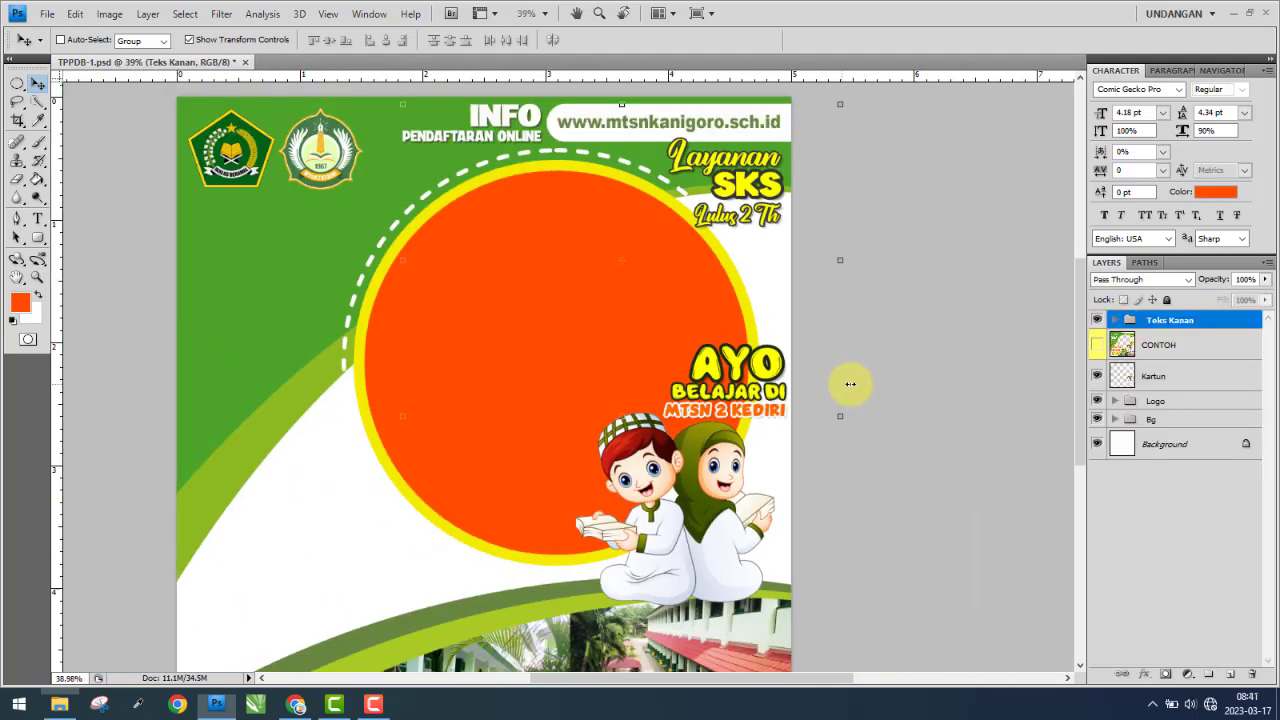
{"action": "left_click", "coordinate": [1096, 346]}
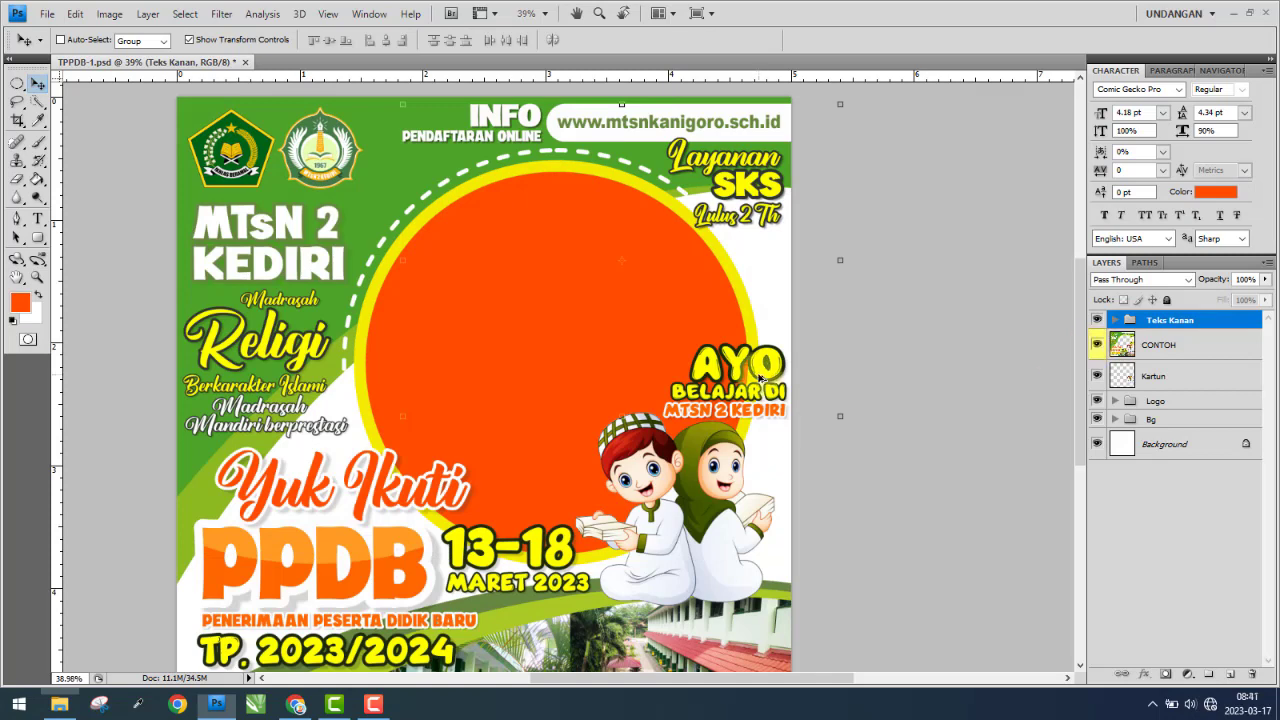
{"action": "scroll", "coordinate": [759, 375], "scroll_direction": "down", "scroll_amount": 1}
- Save the poster with File > Save
{"action": "left_click", "coordinate": [47, 14]}
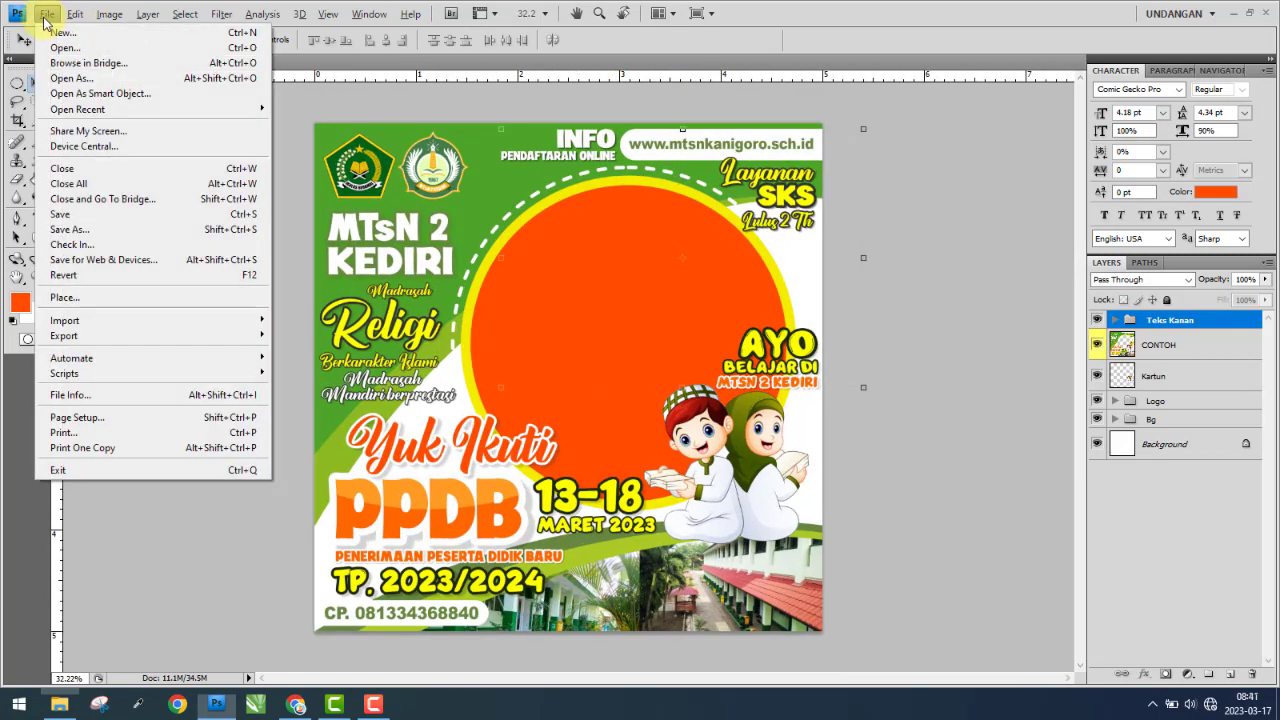
{"action": "left_click", "coordinate": [72, 217]}
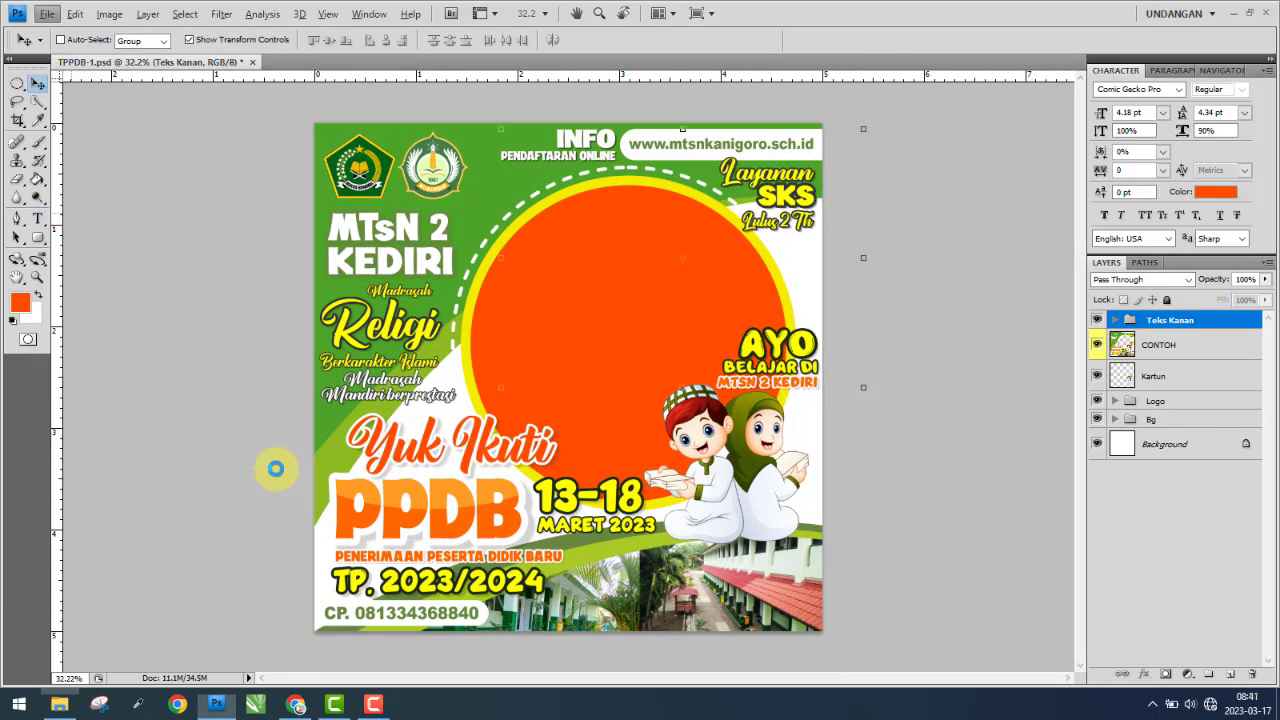
{"action": "left_click", "coordinate": [386, 708]}
{"action": "left_click", "coordinate": [386, 708]}
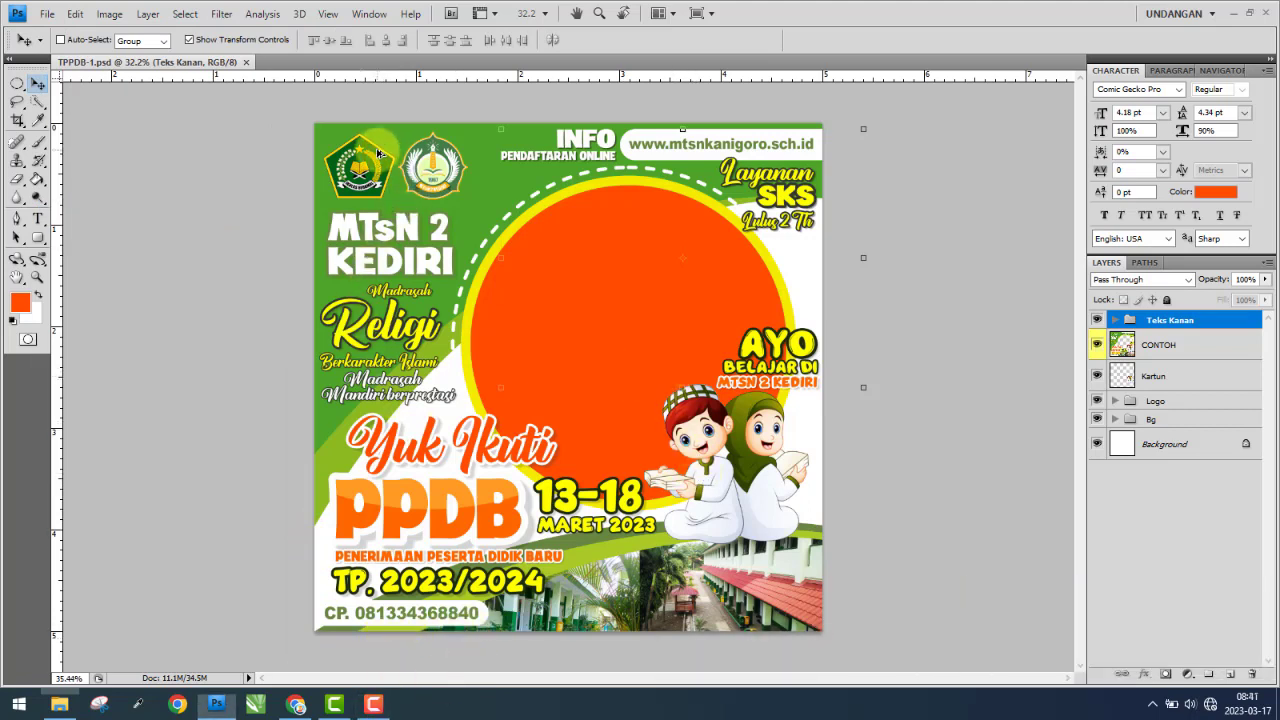
- Toggle the CONTOH reference off and on to compare it with the styled headline
{"action": "scroll", "coordinate": [379, 152], "scroll_direction": "up", "scroll_amount": 1}
{"action": "scroll", "coordinate": [385, 165], "scroll_direction": "up", "scroll_amount": 1}
{"action": "scroll", "coordinate": [390, 180], "scroll_direction": "up", "scroll_amount": 1}
{"action": "scroll", "coordinate": [399, 195], "scroll_direction": "up", "scroll_amount": 1}
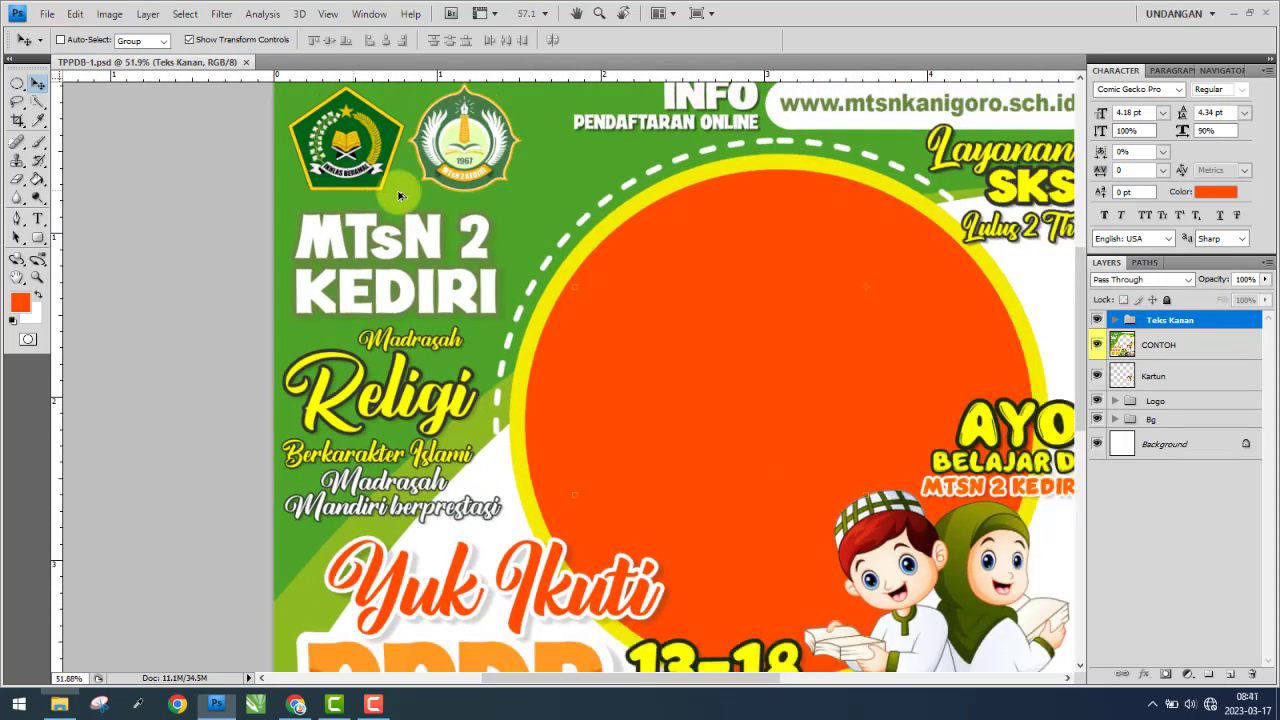
{"action": "scroll", "coordinate": [399, 195], "scroll_direction": "down", "scroll_amount": 3}
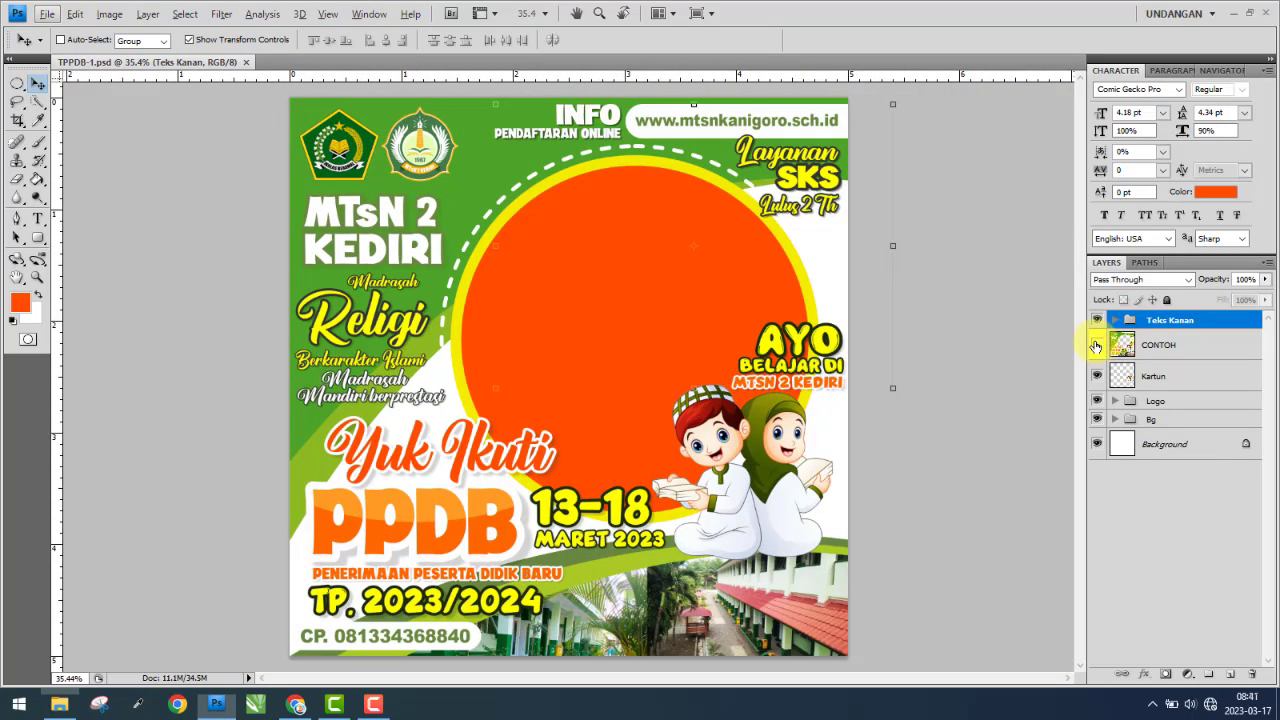
{"action": "left_click", "coordinate": [1096, 346]}
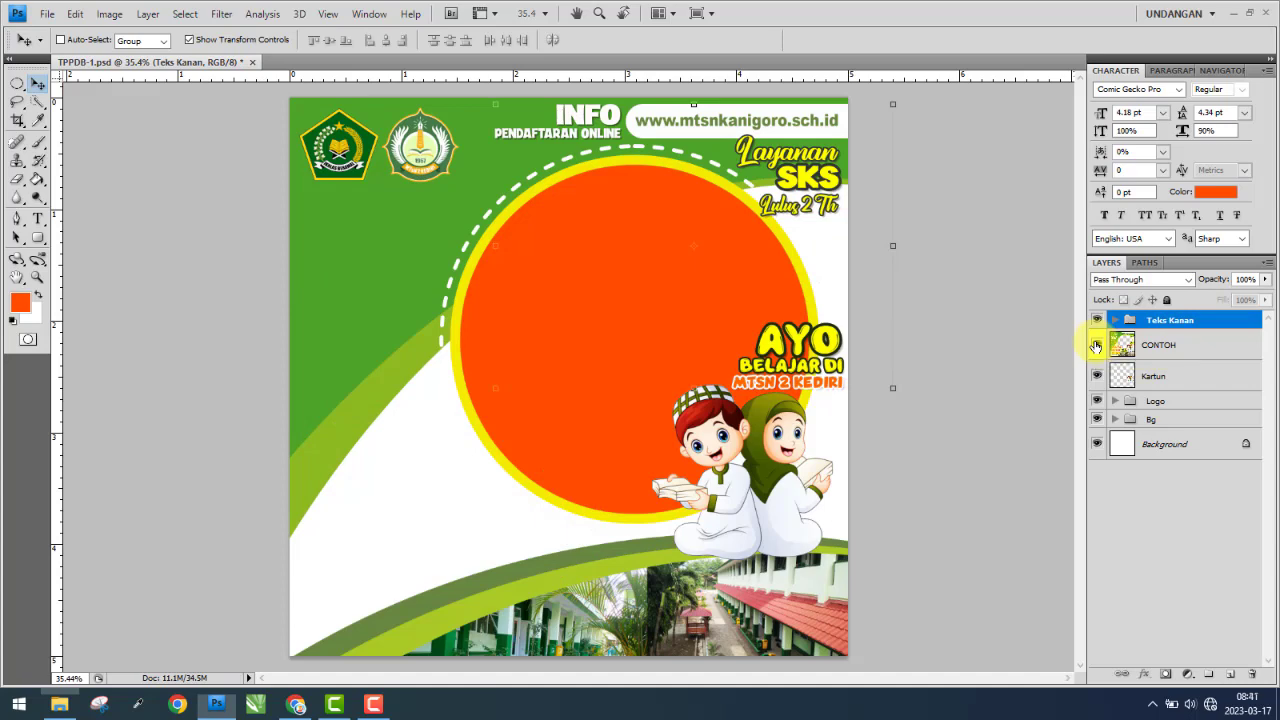
{"action": "left_click", "coordinate": [1096, 346]}
{"action": "scroll", "coordinate": [353, 176], "scroll_direction": "up", "scroll_amount": 3}
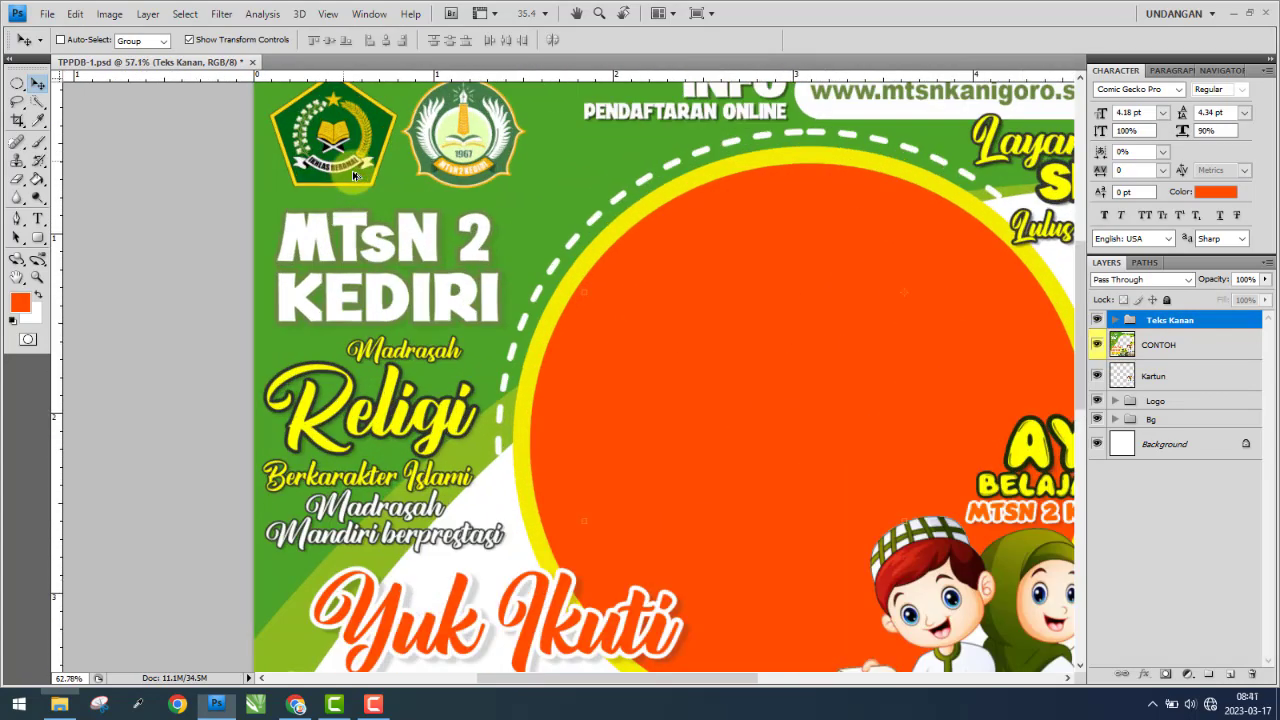
{"action": "scroll", "coordinate": [353, 176], "scroll_direction": "up", "scroll_amount": 1}
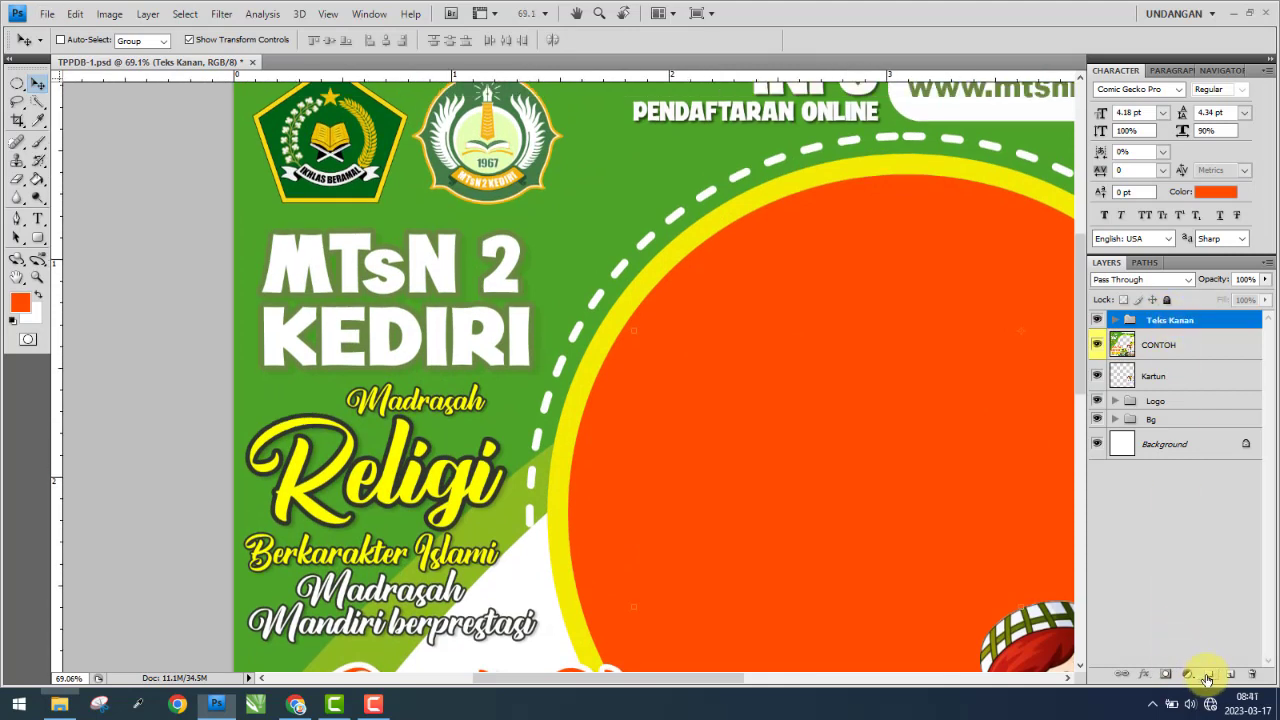
- Create a new layer group named Teks Kiri above Teks Kanan
{"action": "left_click", "coordinate": [1207, 676]}
{"action": "type", "text": "Teks Kiri"}
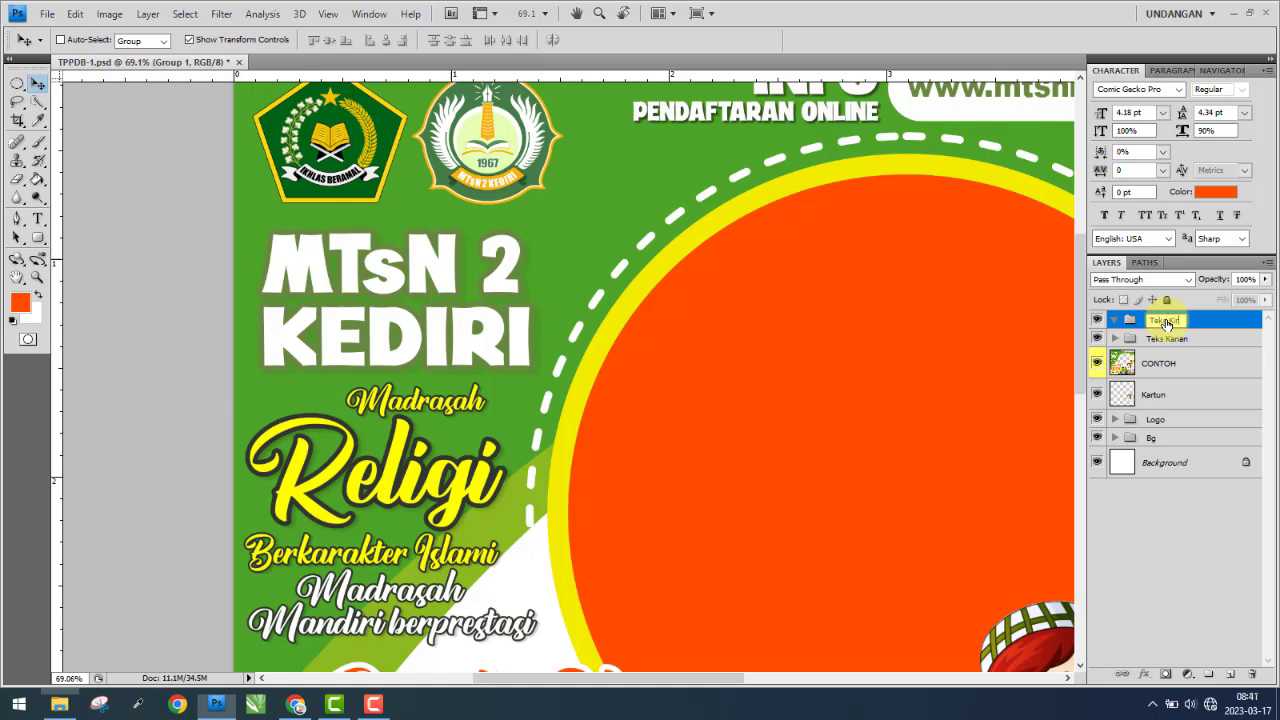
{"action": "key", "text": "Return"}
{"action": "scroll", "coordinate": [388, 283], "scroll_direction": "up", "scroll_amount": 3}
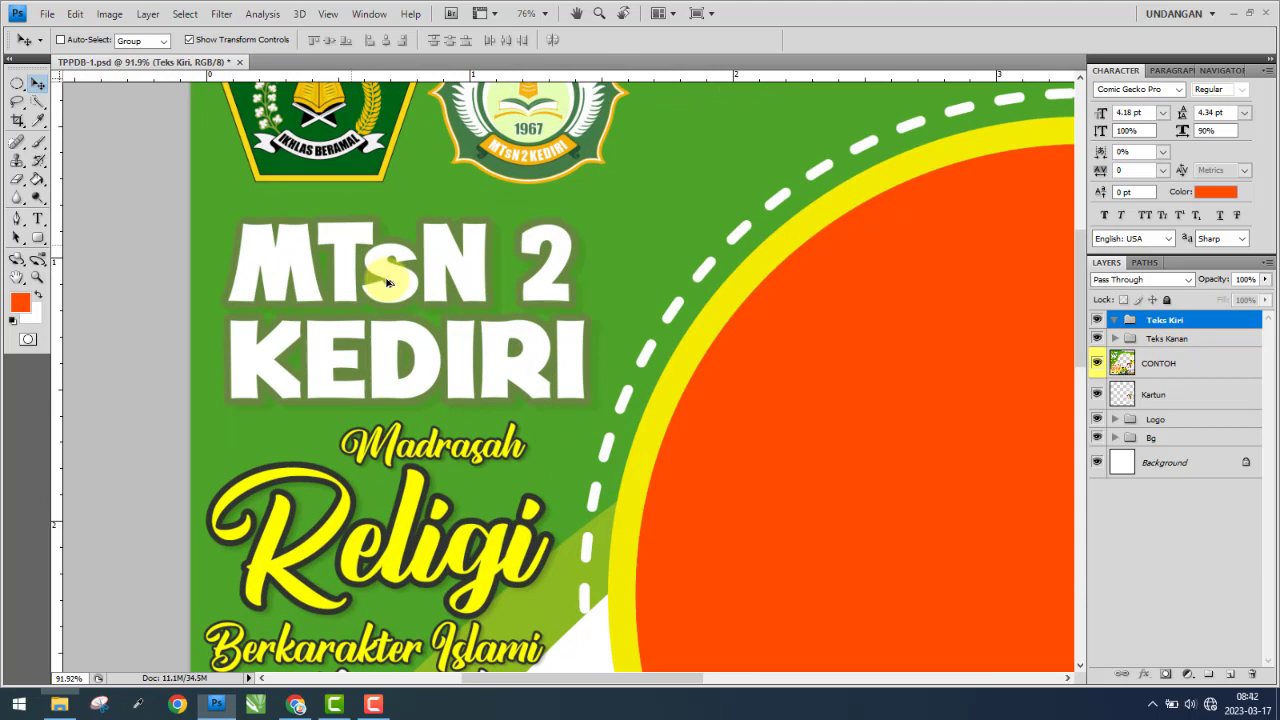
- Add an 'MTSN 2' text layer on the left side, set in Twilight Font
{"action": "left_click", "coordinate": [37, 218]}
{"action": "left_click", "coordinate": [246, 282]}
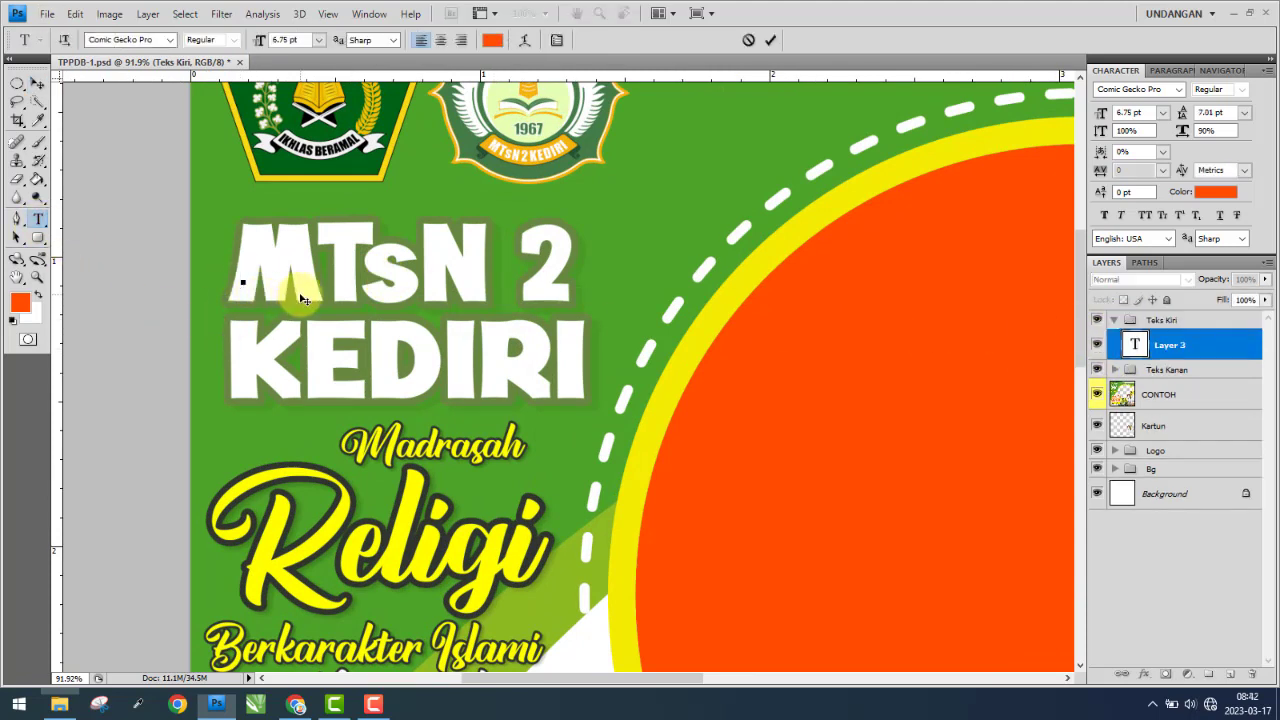
{"action": "type", "text": "MTS"}
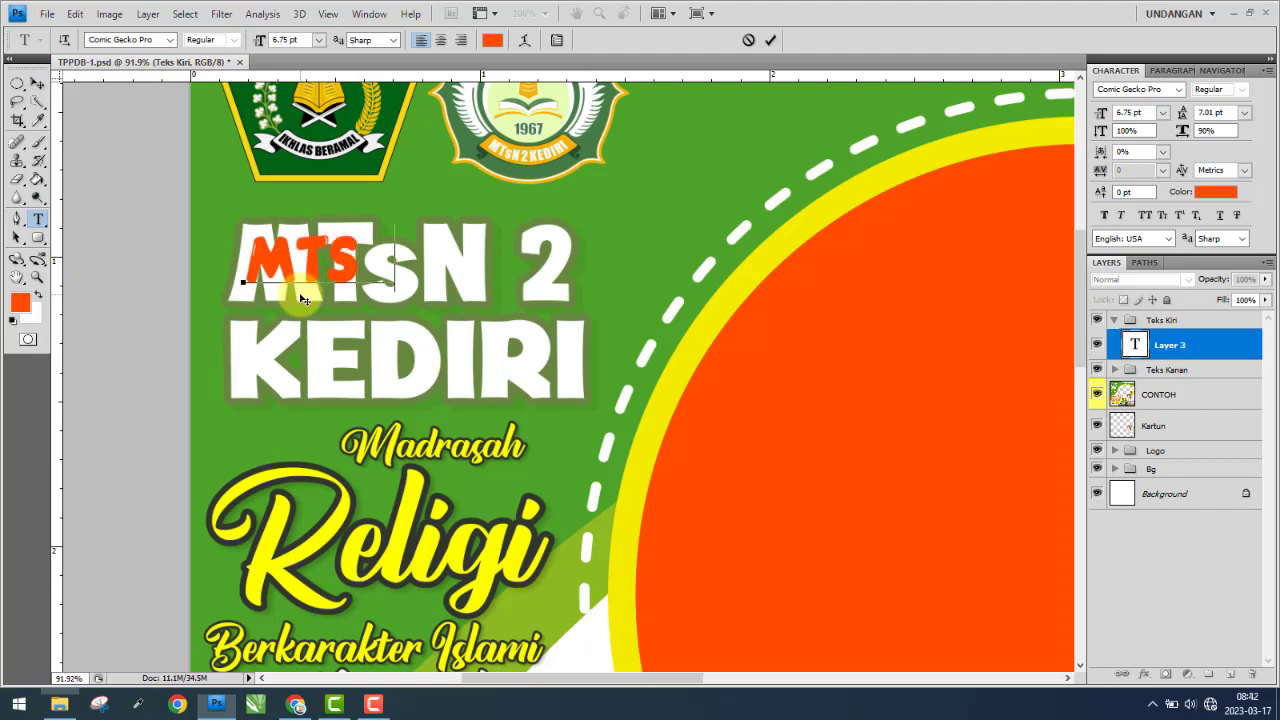
{"action": "type", "text": "N 2"}
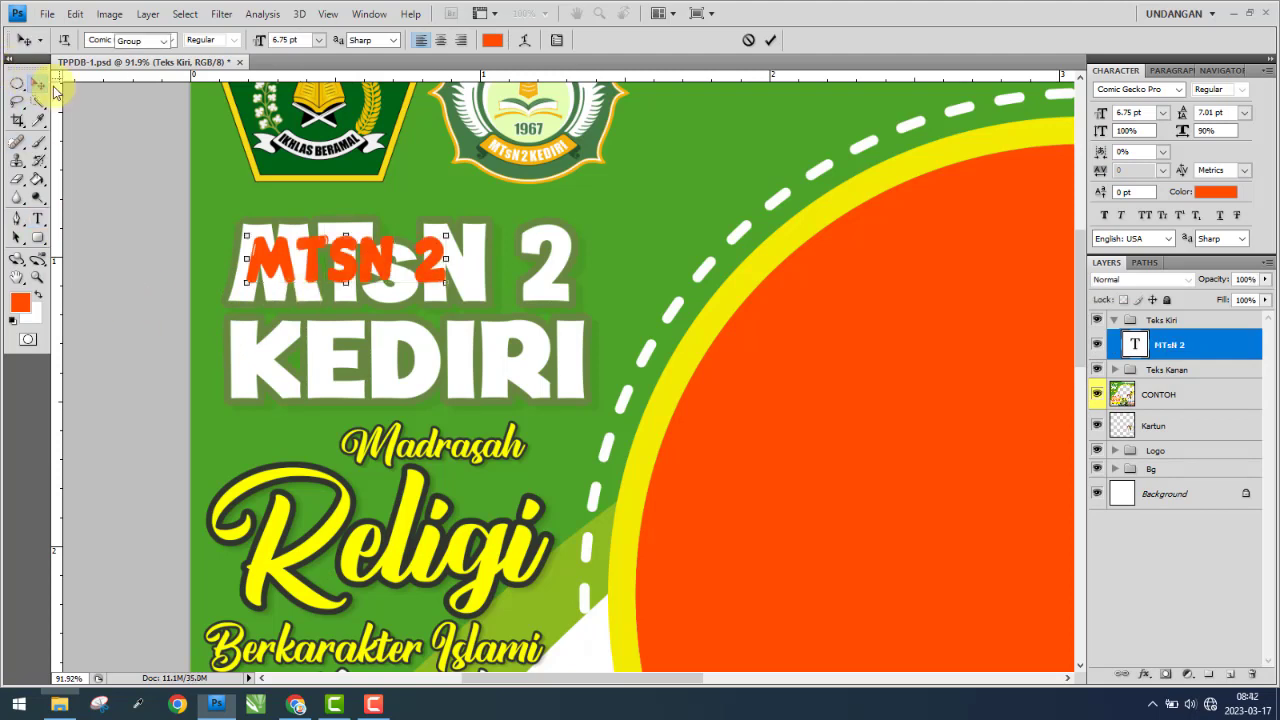
{"action": "left_click", "coordinate": [37, 83]}
{"action": "left_click", "coordinate": [1130, 90]}
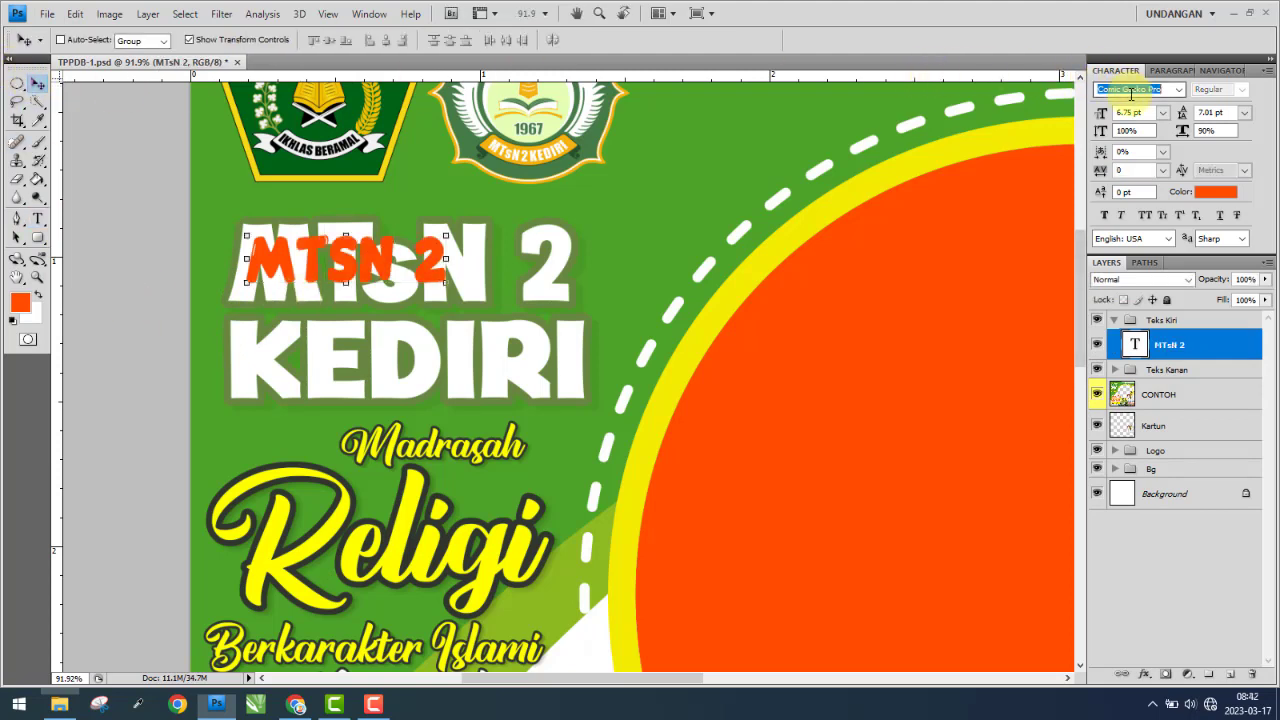
{"action": "type", "text": "Twilight Font"}
{"action": "key", "text": "Return"}
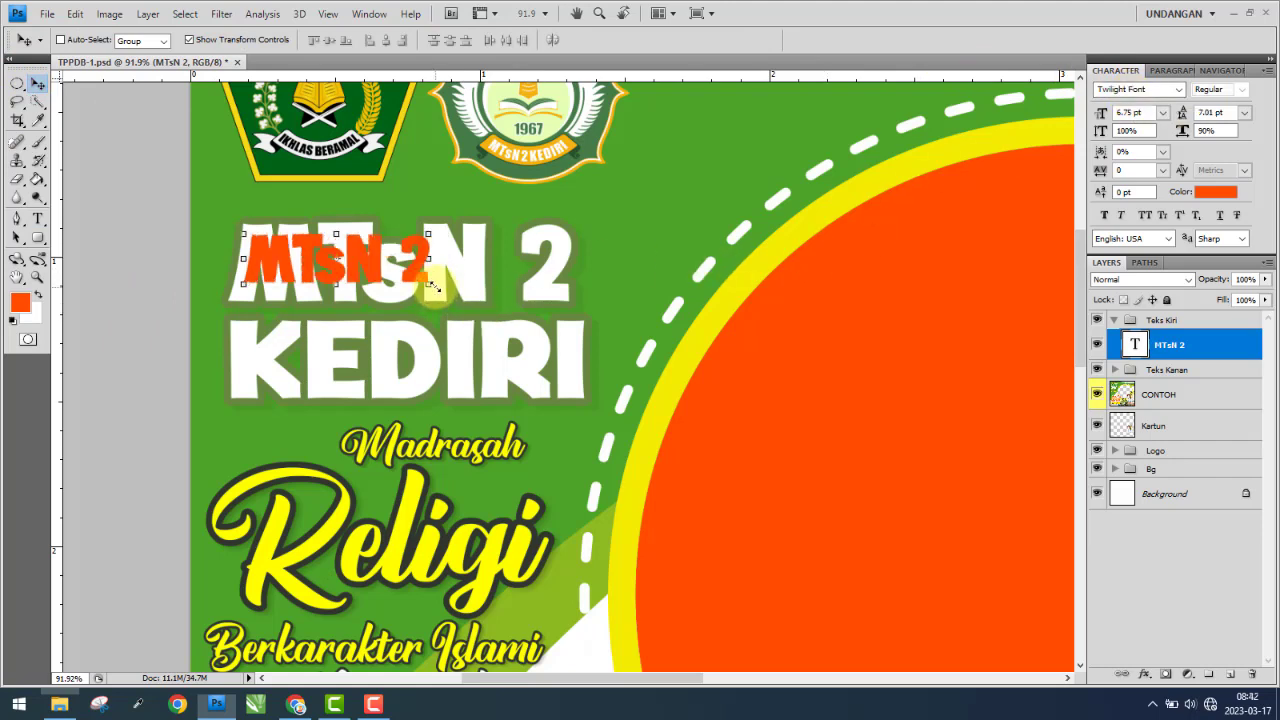
- Enlarge and widen the orange title, placing it over the white MTsN 2 heading
{"action": "left_click", "coordinate": [430, 287]}
{"action": "left_click_drag", "start_coordinate": [431, 289], "coordinate": [493, 333]}
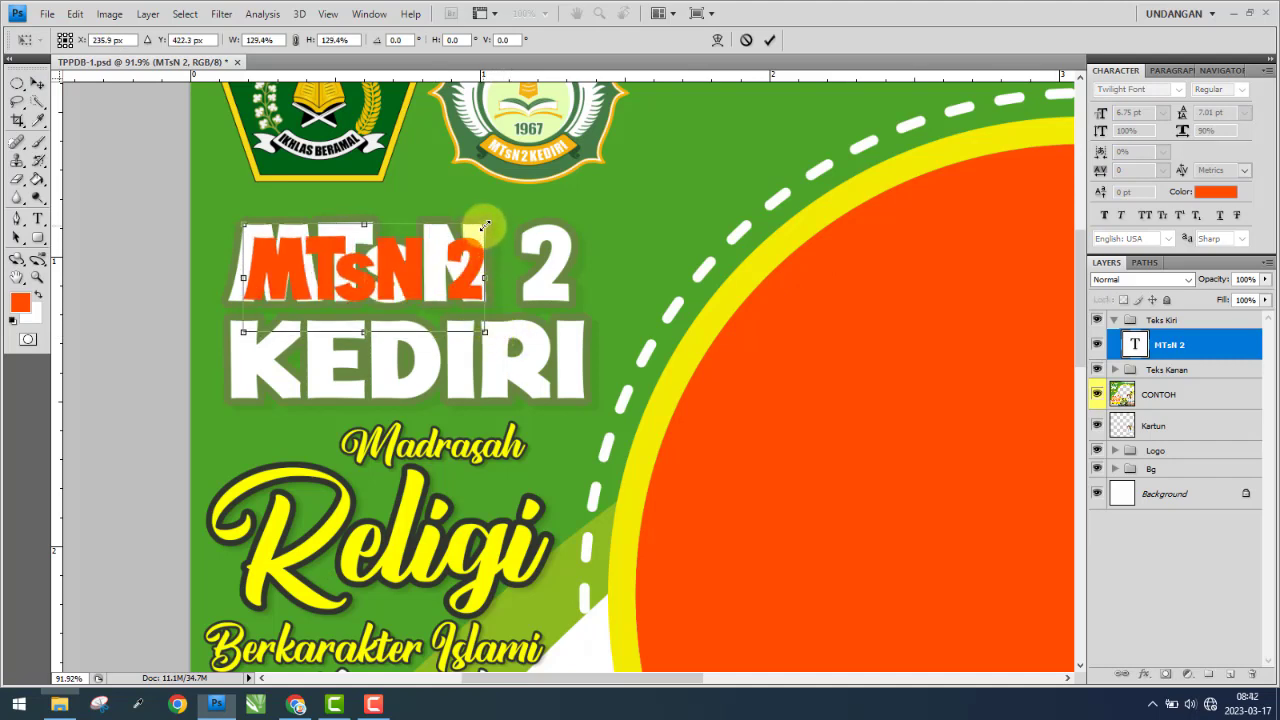
{"action": "mouse_move", "coordinate": [497, 224]}
{"action": "left_mouse_down"}
{"action": "mouse_move", "coordinate": [577, 208]}
{"action": "mouse_move", "coordinate": [541, 213]}
{"action": "left_mouse_up"}
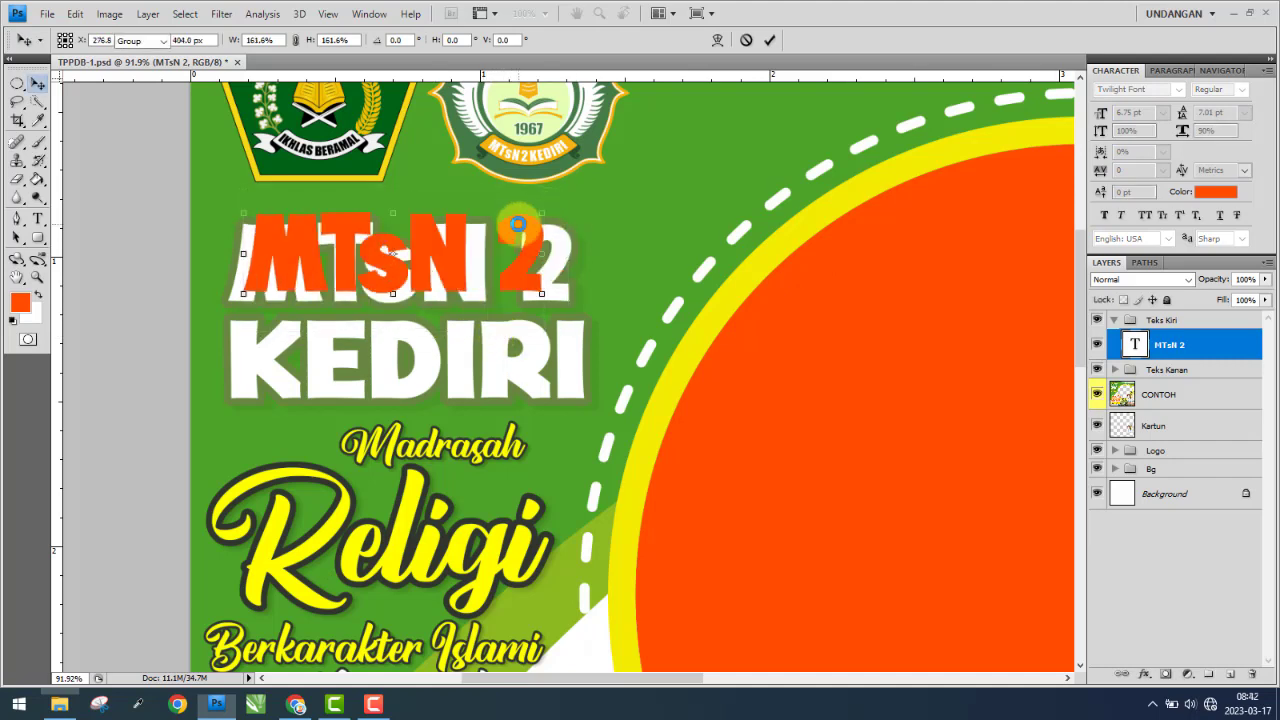
{"action": "key", "text": "Return"}
{"action": "left_click_drag", "start_coordinate": [425, 238], "coordinate": [341, 250]}
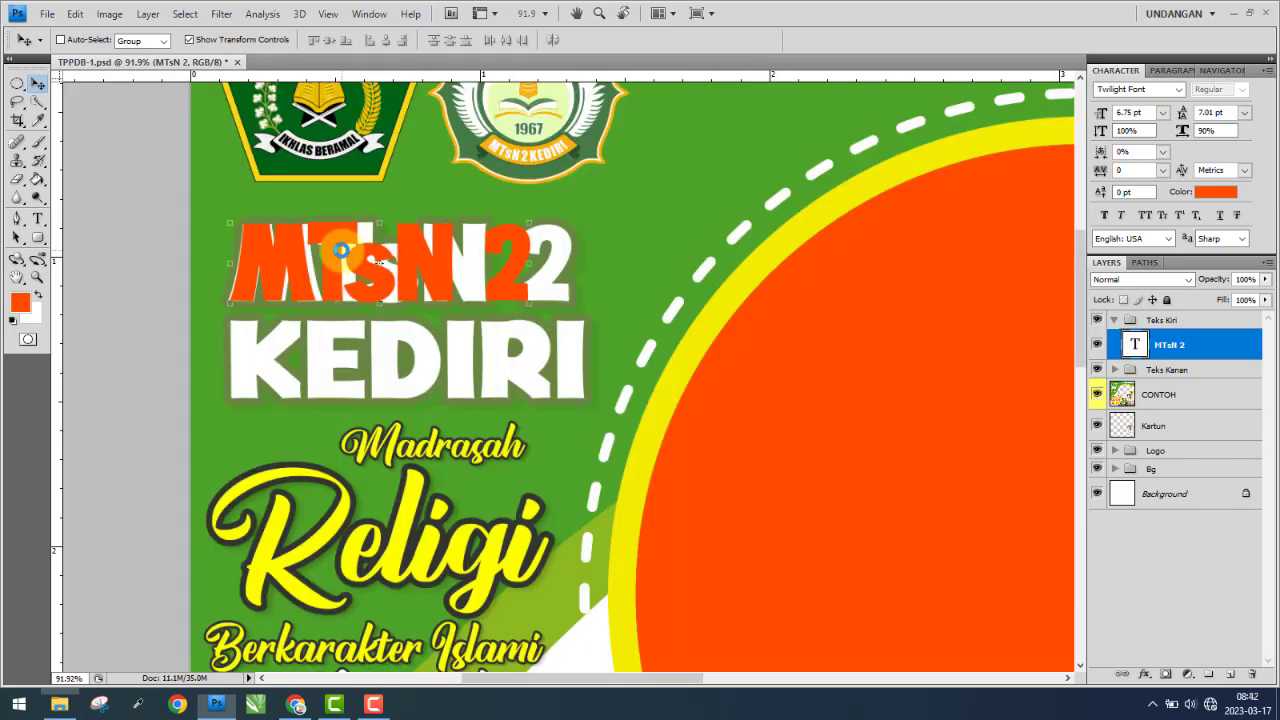
{"action": "left_click_drag", "start_coordinate": [341, 250], "coordinate": [341, 252]}
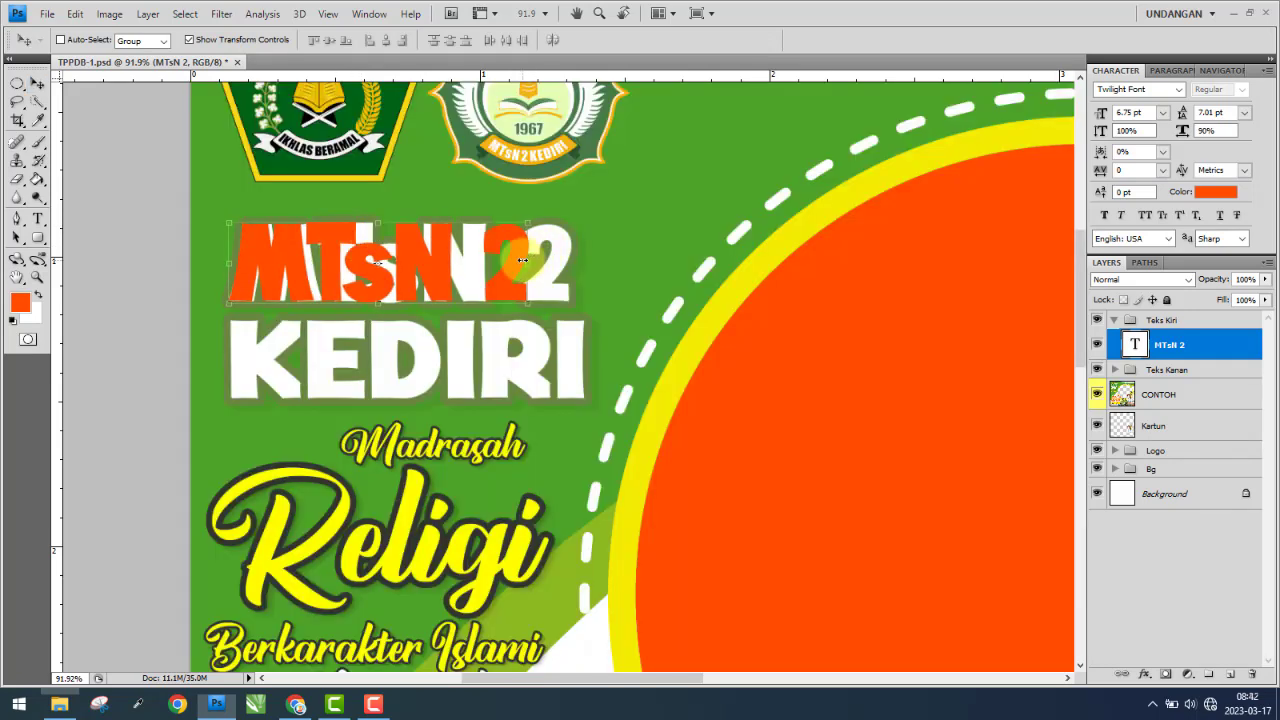
{"action": "key", "text": "ctrl+t"}
{"action": "mouse_move", "coordinate": [531, 268]}
{"action": "left_mouse_down"}
{"action": "mouse_move", "coordinate": [578, 271]}
{"action": "mouse_move", "coordinate": [572, 257]}
{"action": "left_mouse_up"}
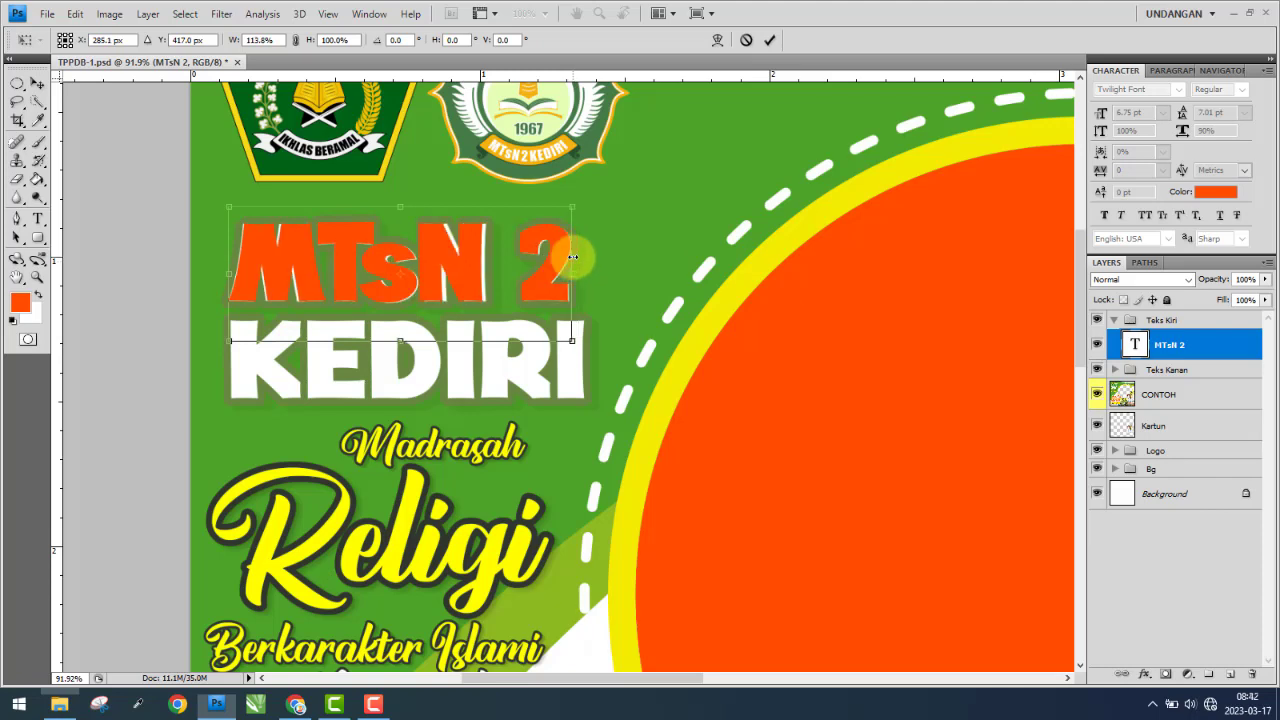
{"action": "key", "text": "Return"}
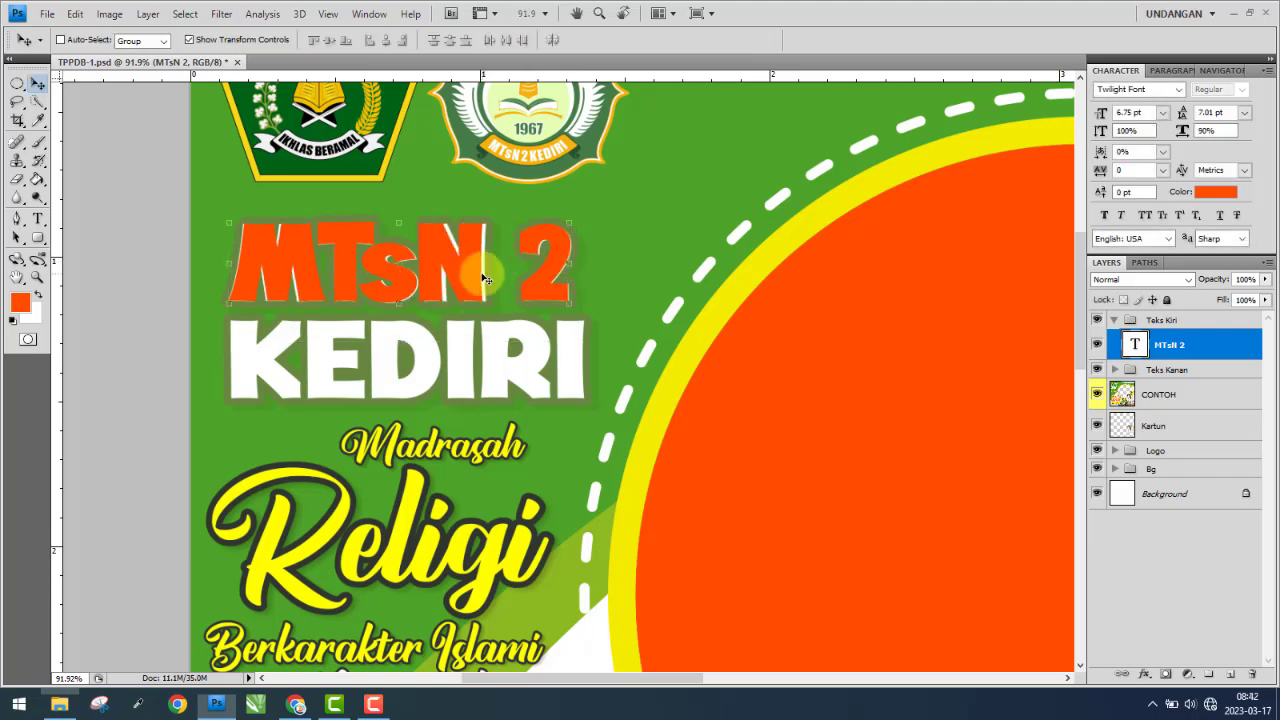
{"action": "scroll", "coordinate": [484, 278], "scroll_direction": "down", "scroll_amount": 1}
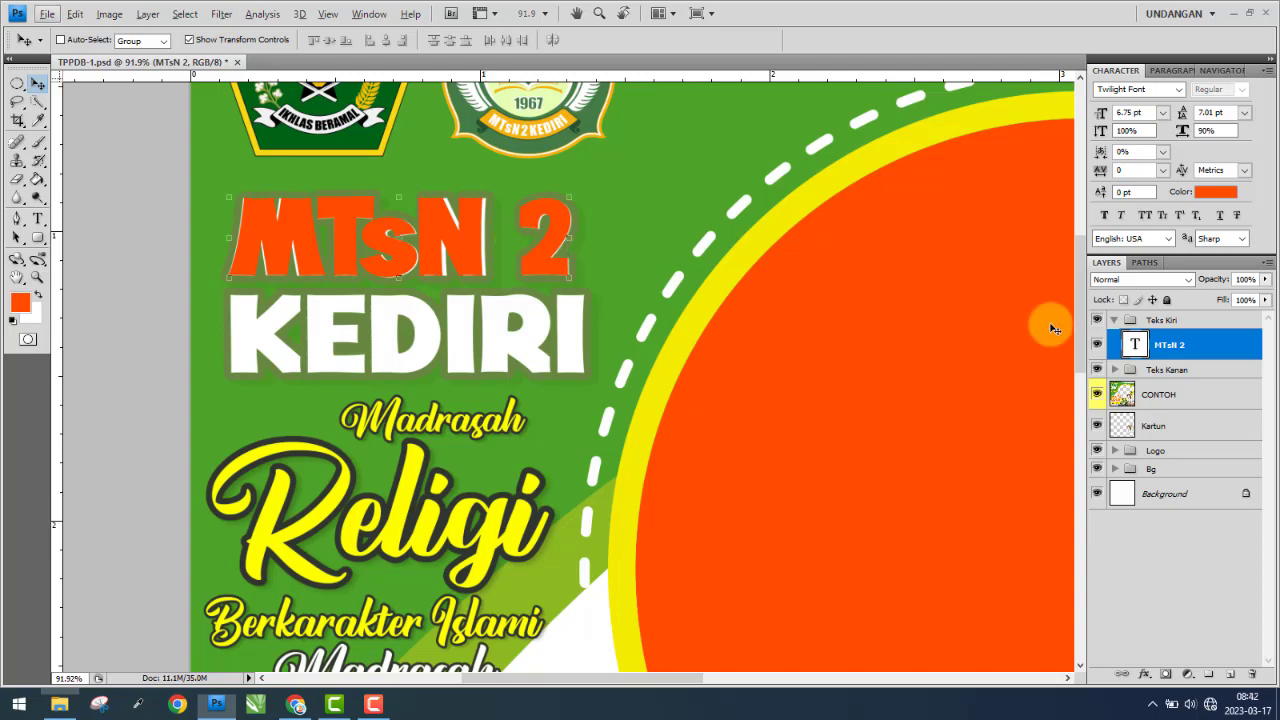
- Give the MTsN 2 title a stroke in green 67893f sampled from the poster
{"action": "key", "text": "alt"}
{"action": "double_click", "coordinate": [1216, 345]}
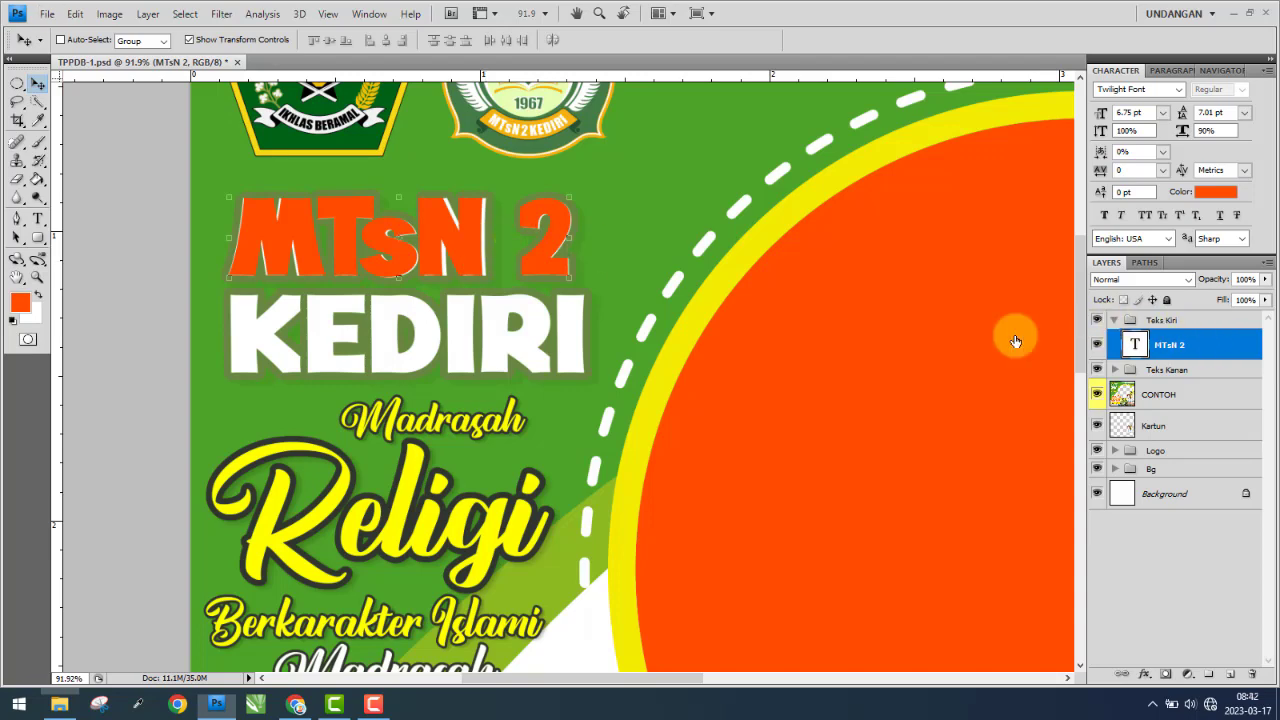
{"action": "left_click", "coordinate": [876, 463]}
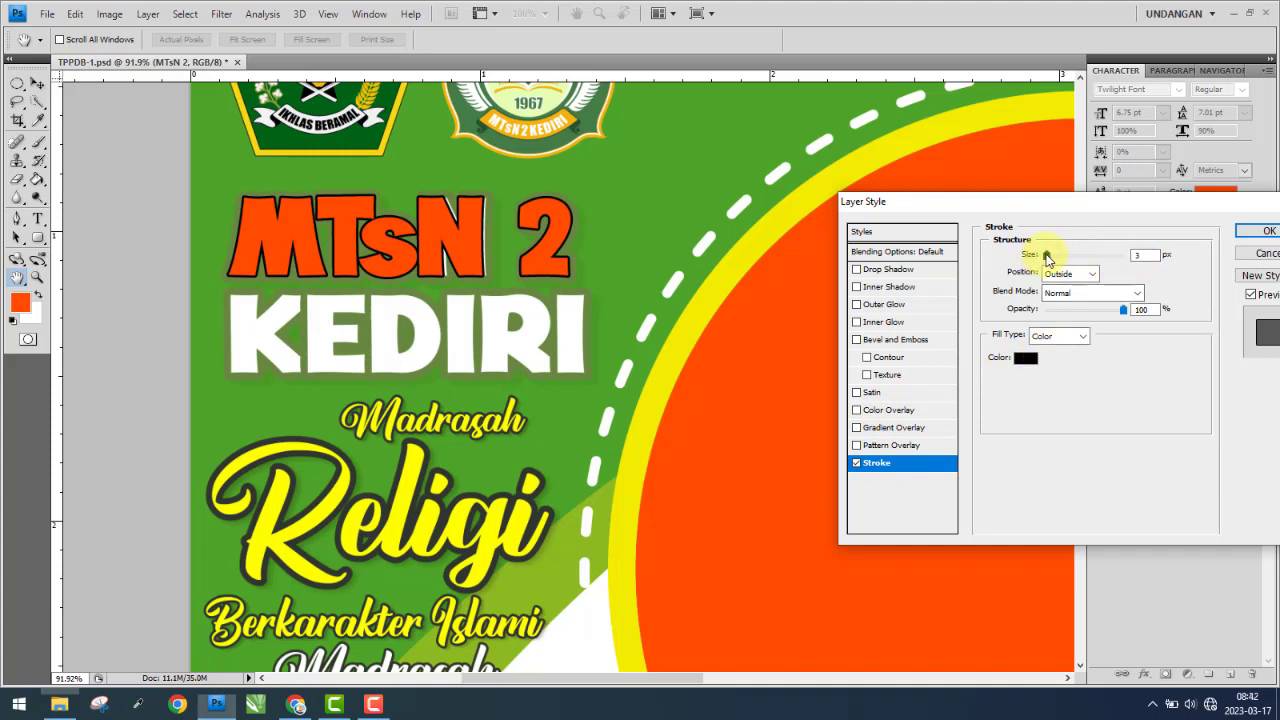
{"action": "double_click", "coordinate": [1150, 255]}
{"action": "type", "text": "6"}
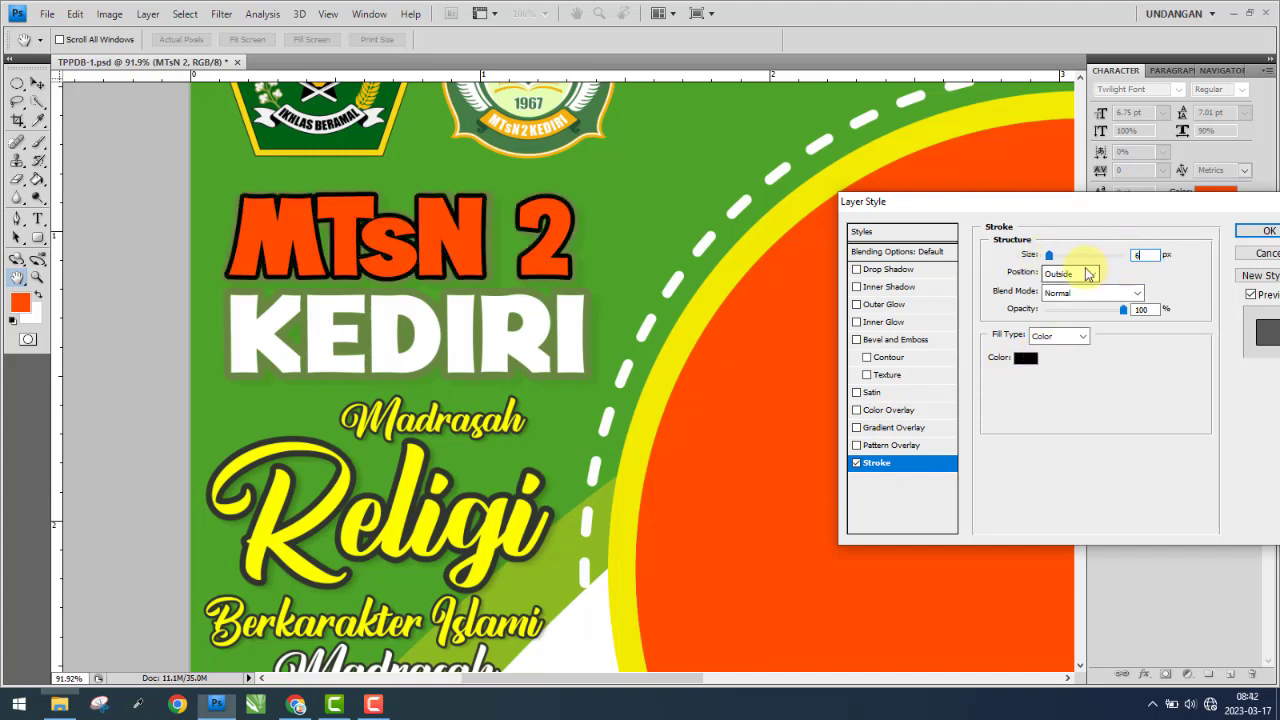
{"action": "type", "text": "8"}
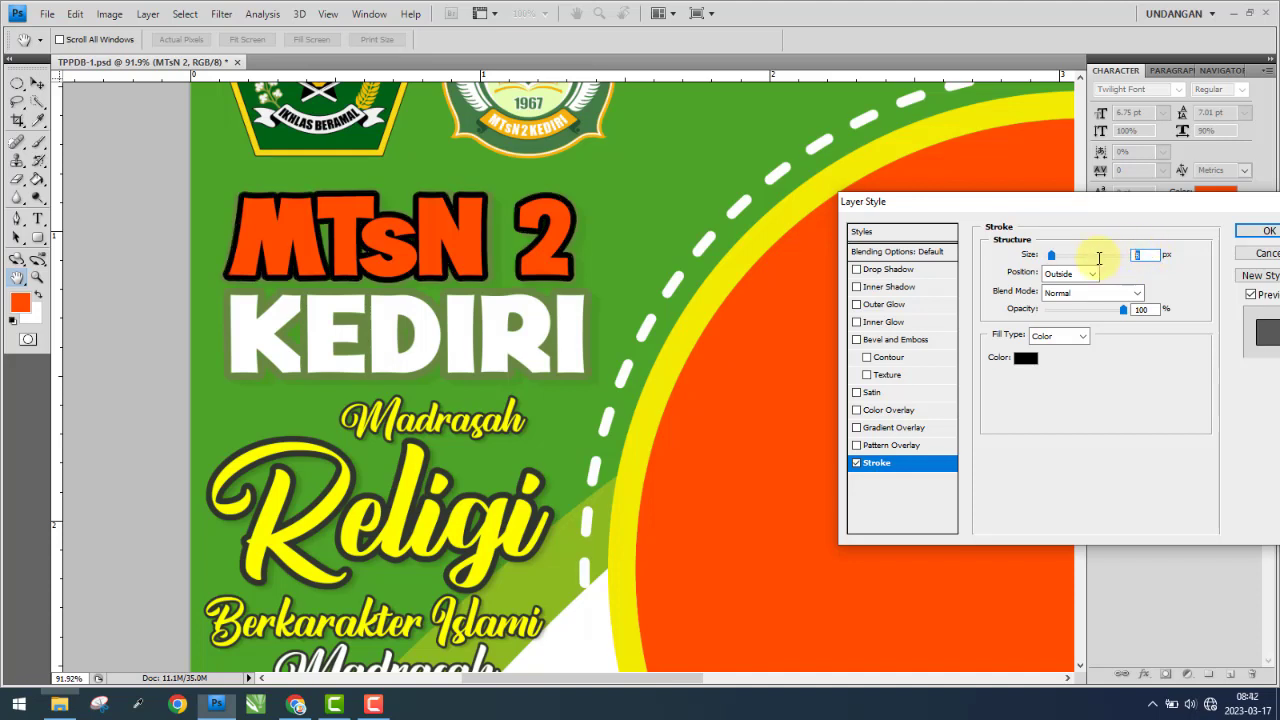
{"action": "type", "text": "9"}
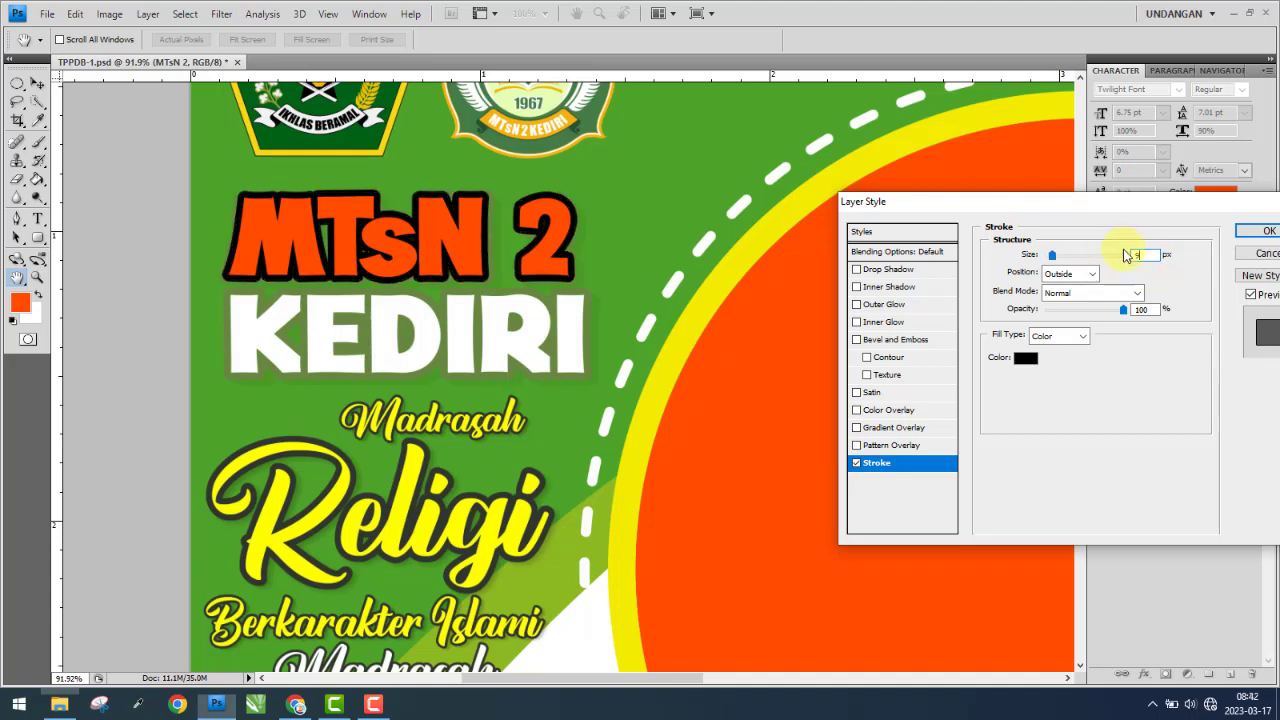
{"action": "left_click", "coordinate": [1025, 358]}
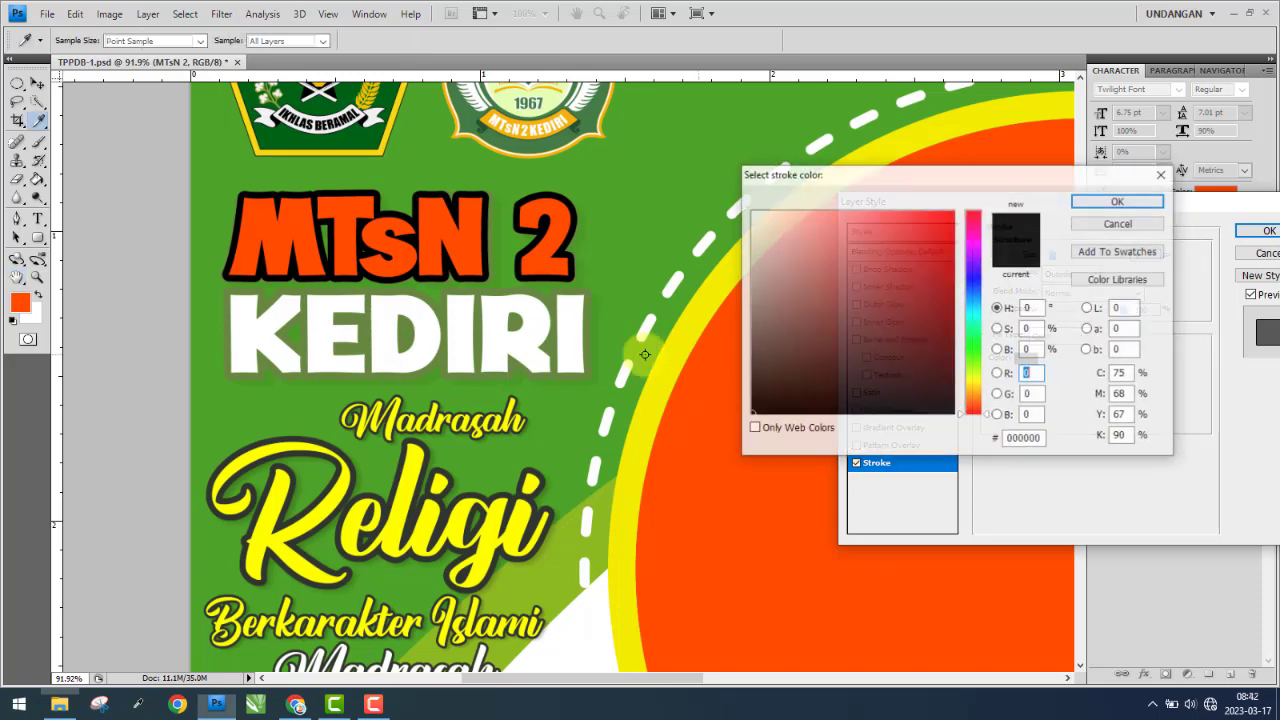
{"action": "left_click", "coordinate": [590, 333]}
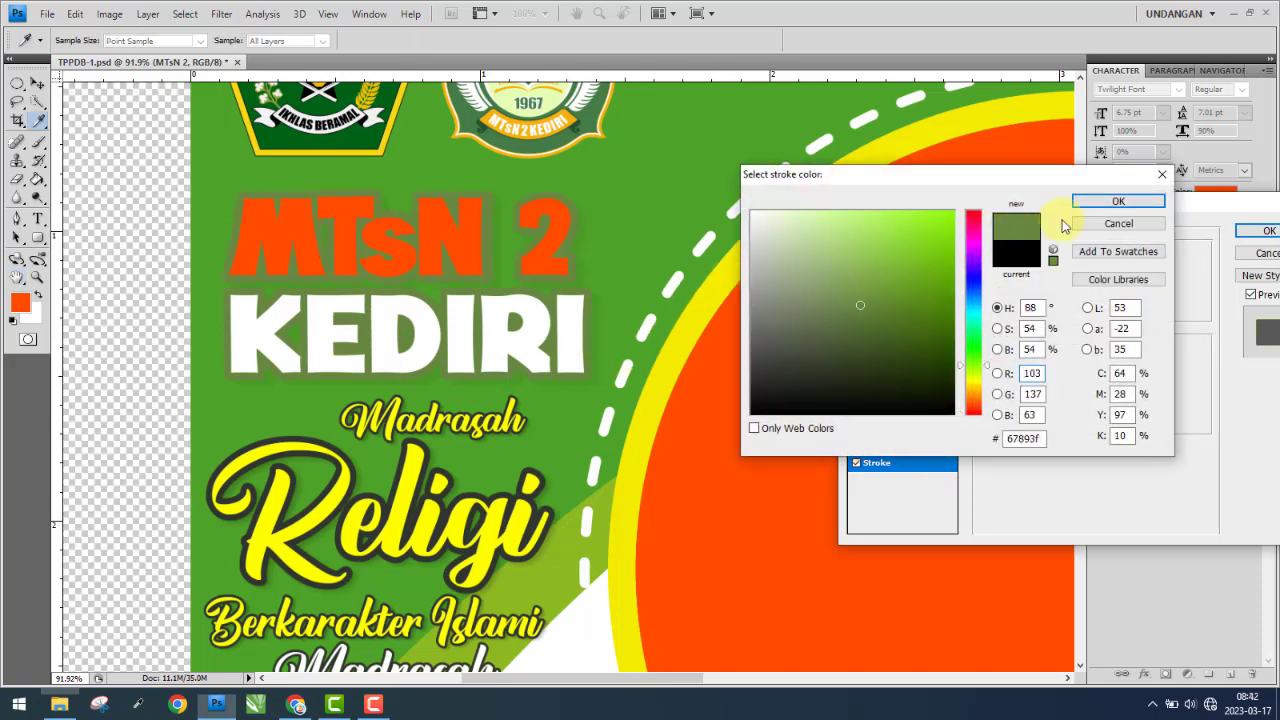
{"action": "left_click", "coordinate": [1118, 203]}
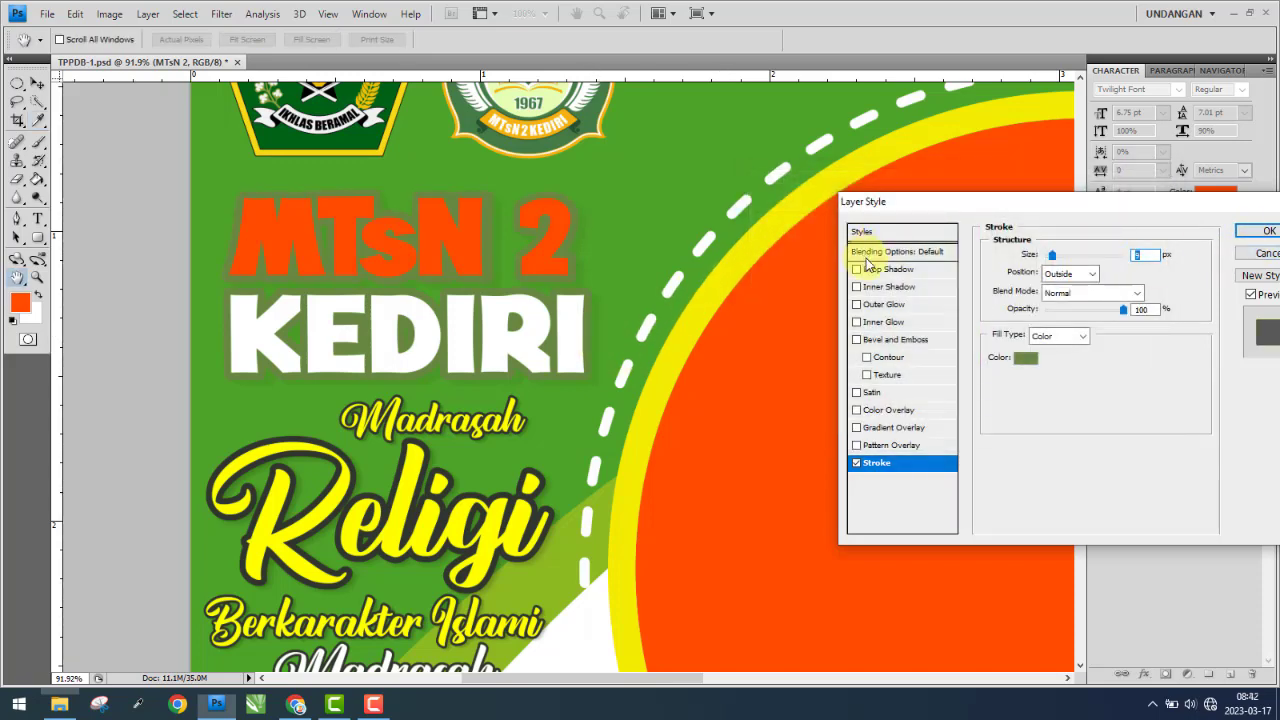
- Add a Multiply drop shadow at 132° with 18 px distance
{"action": "left_click", "coordinate": [895, 269]}
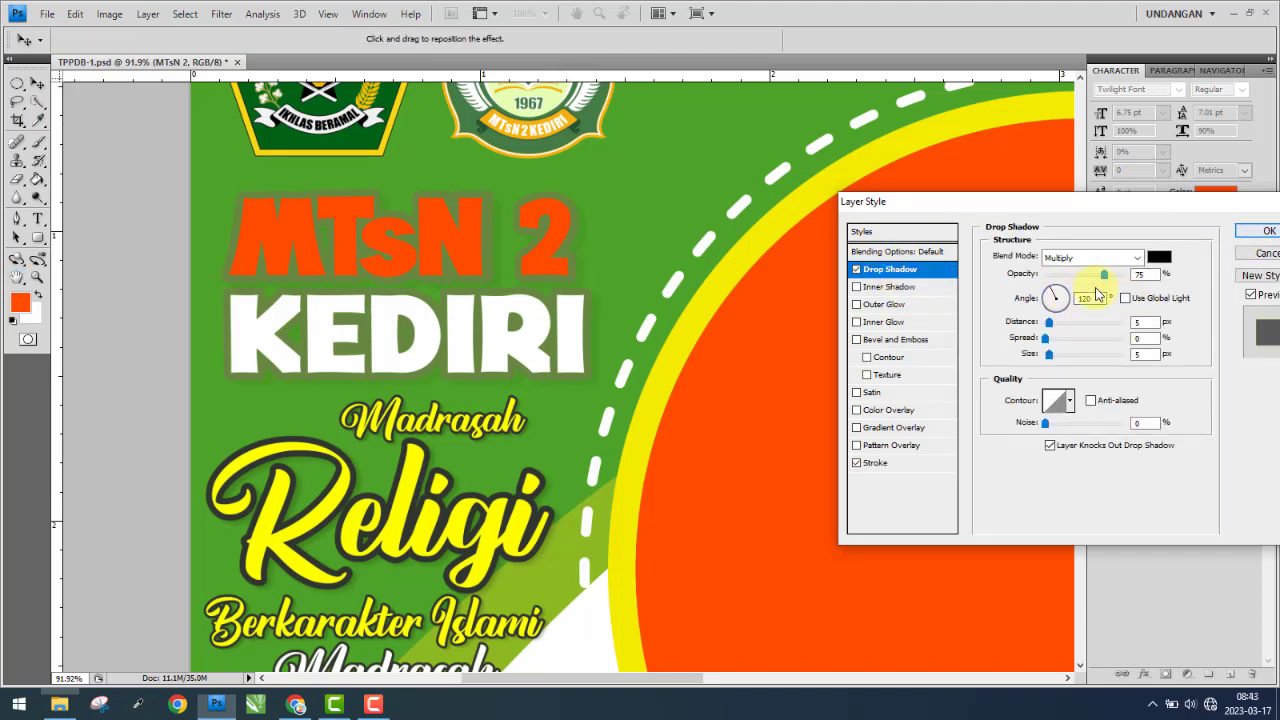
{"action": "left_click_drag", "start_coordinate": [1049, 322], "coordinate": [1051, 313]}
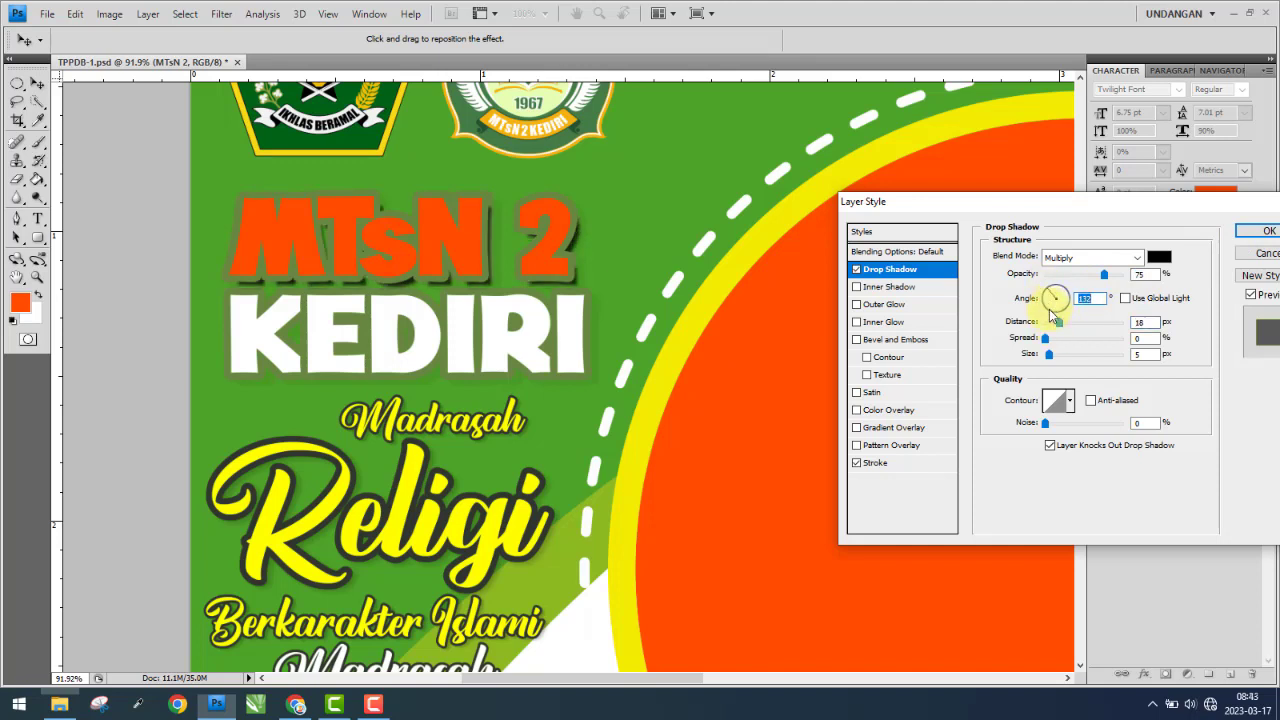
{"action": "double_click", "coordinate": [1140, 354]}
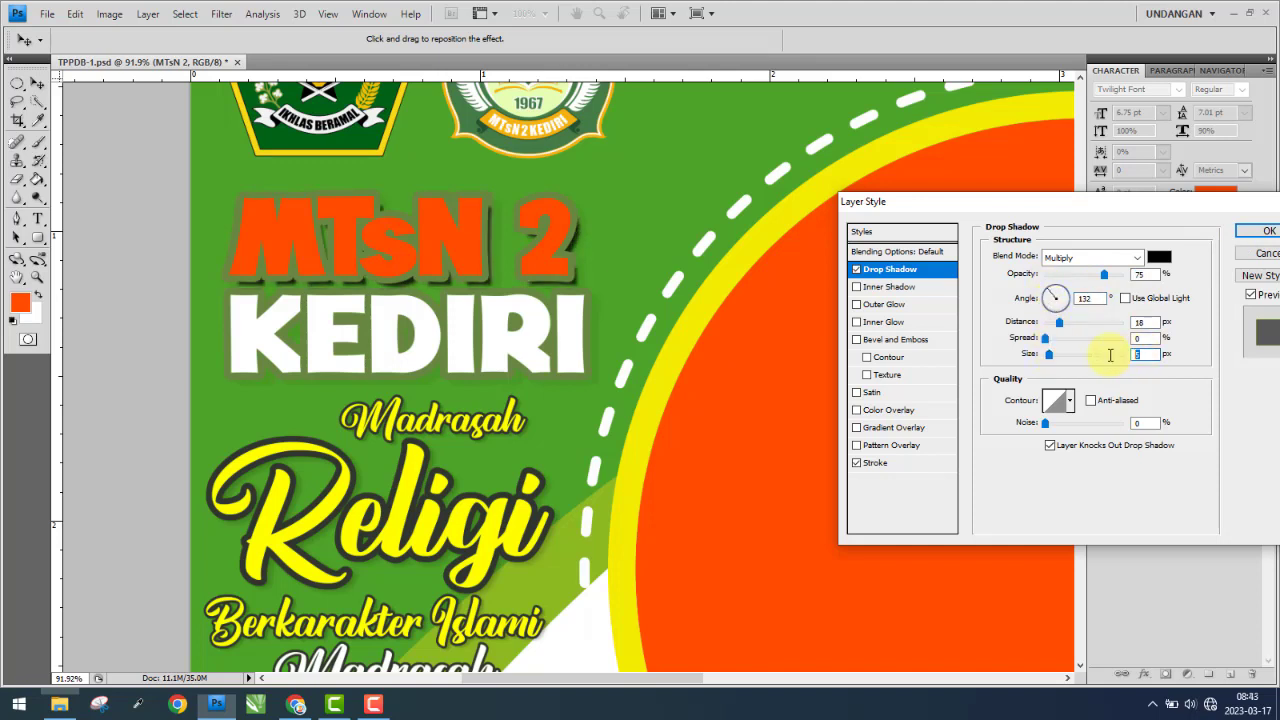
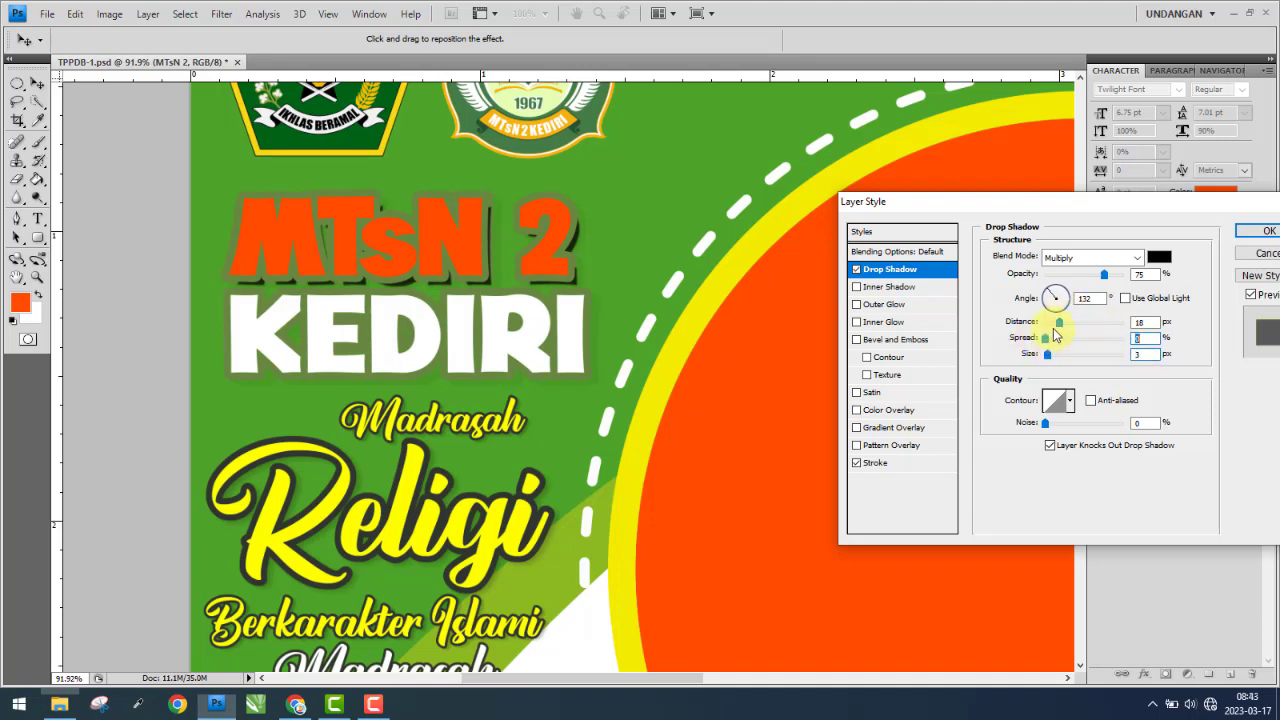
- Lower the MTsN 2 drop shadow opacity to about 37% to lighten it
{"action": "left_click_drag", "start_coordinate": [1057, 326], "coordinate": [1060, 323]}
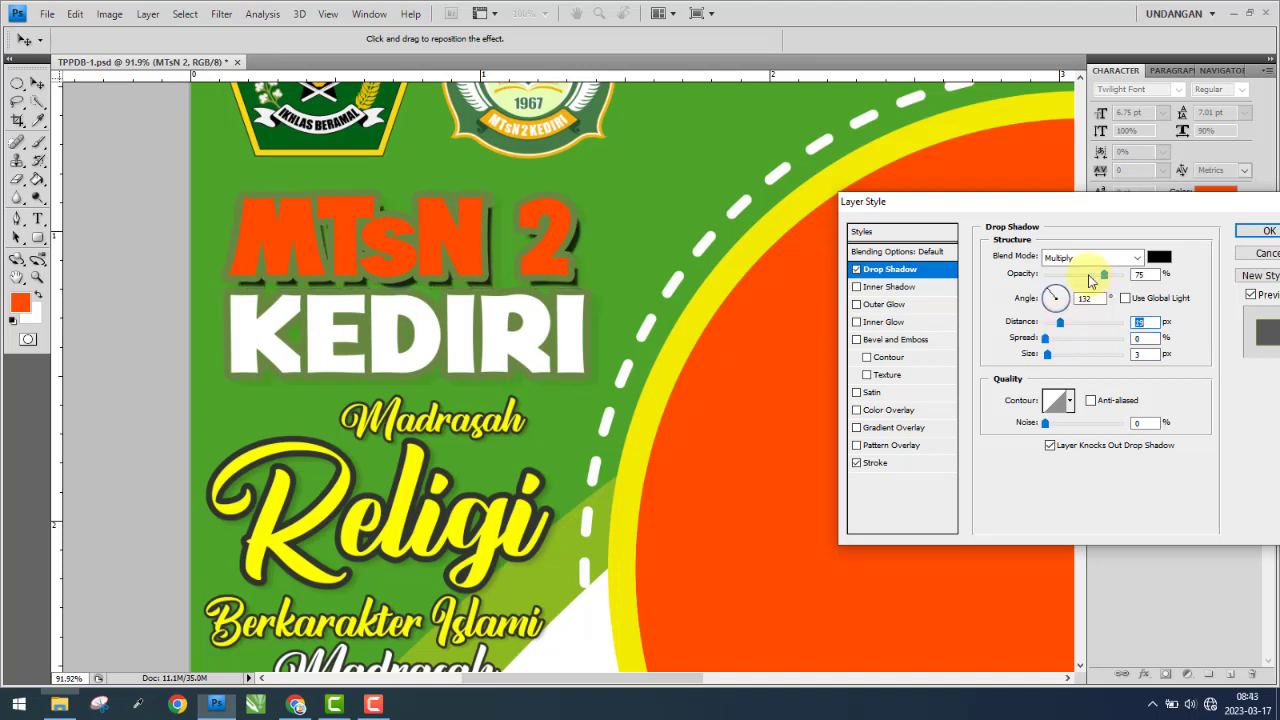
{"action": "left_click_drag", "start_coordinate": [1090, 278], "coordinate": [1060, 280]}
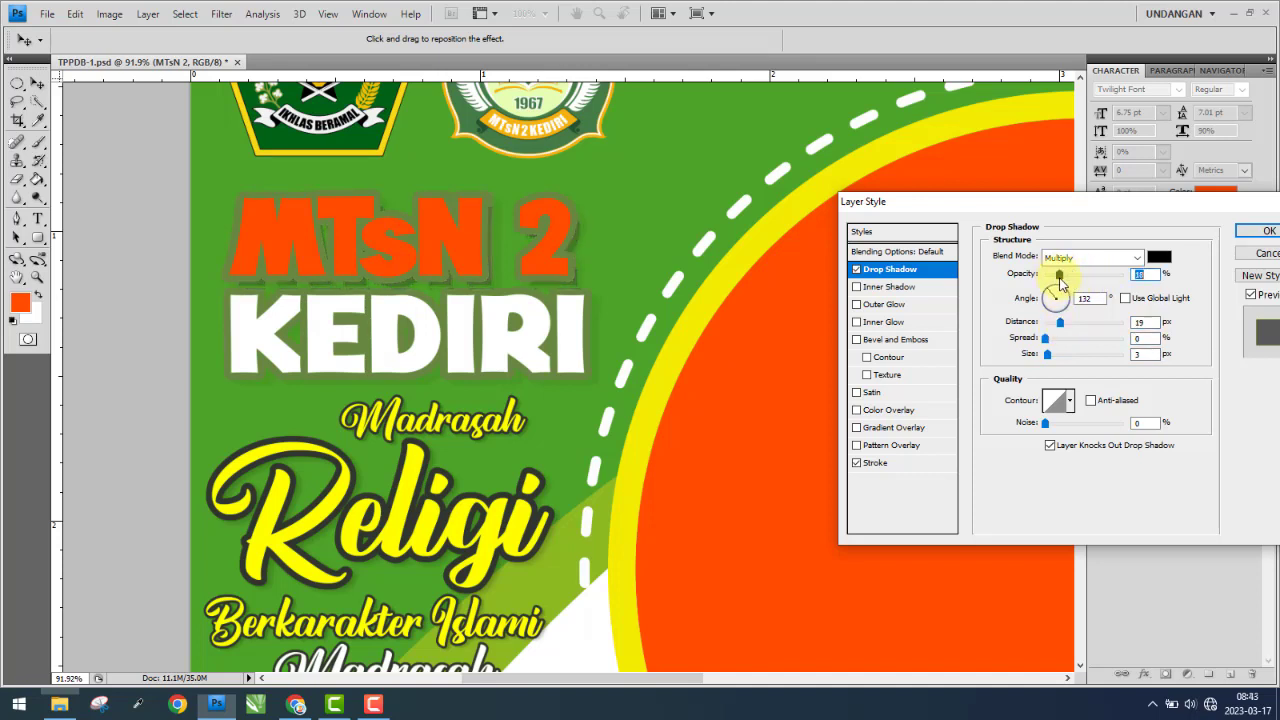
{"action": "left_click", "coordinate": [1262, 231]}
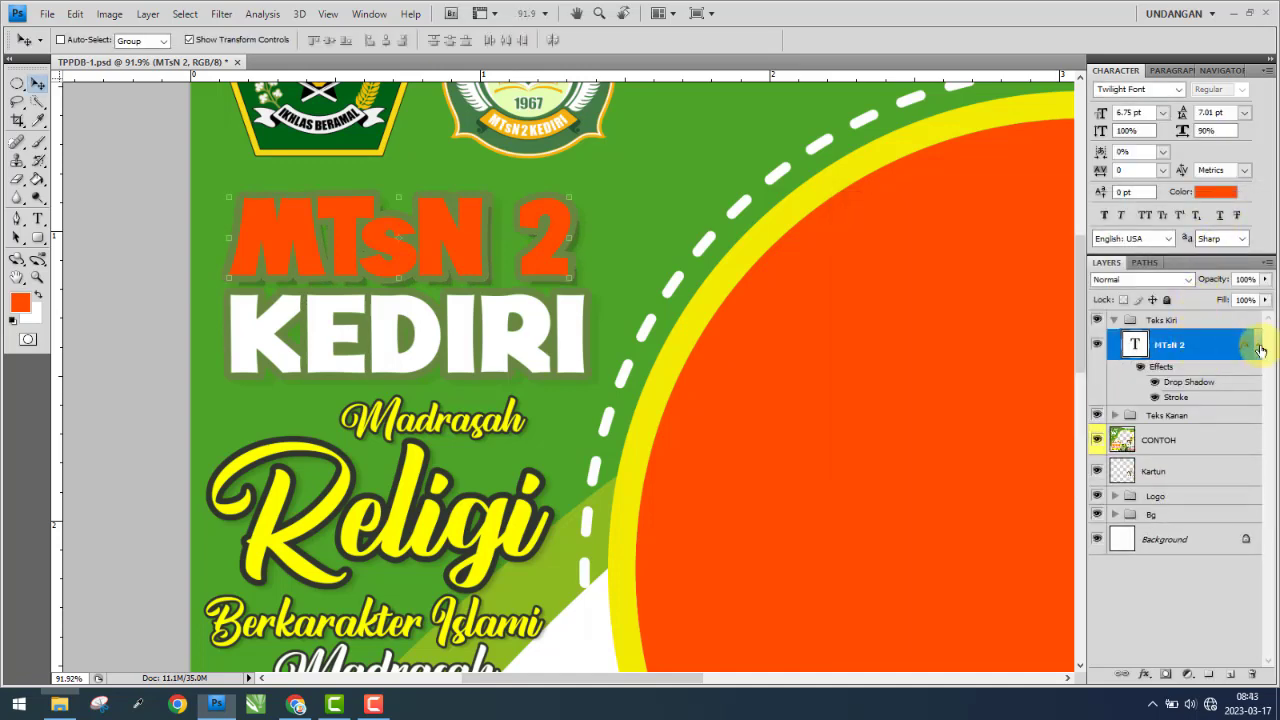
- Change the MTsN 2 text colour from orange to white
{"action": "left_click", "coordinate": [1259, 349]}
{"action": "left_click", "coordinate": [1215, 191]}
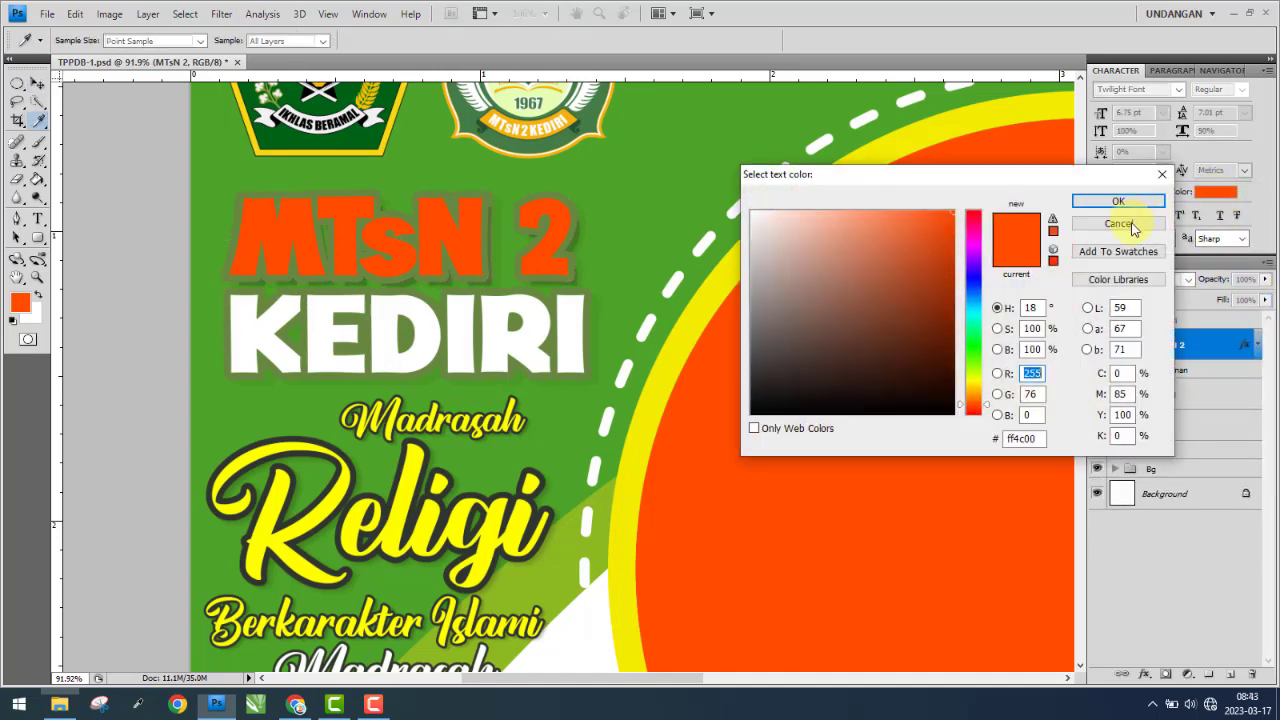
{"action": "left_click", "coordinate": [753, 213]}
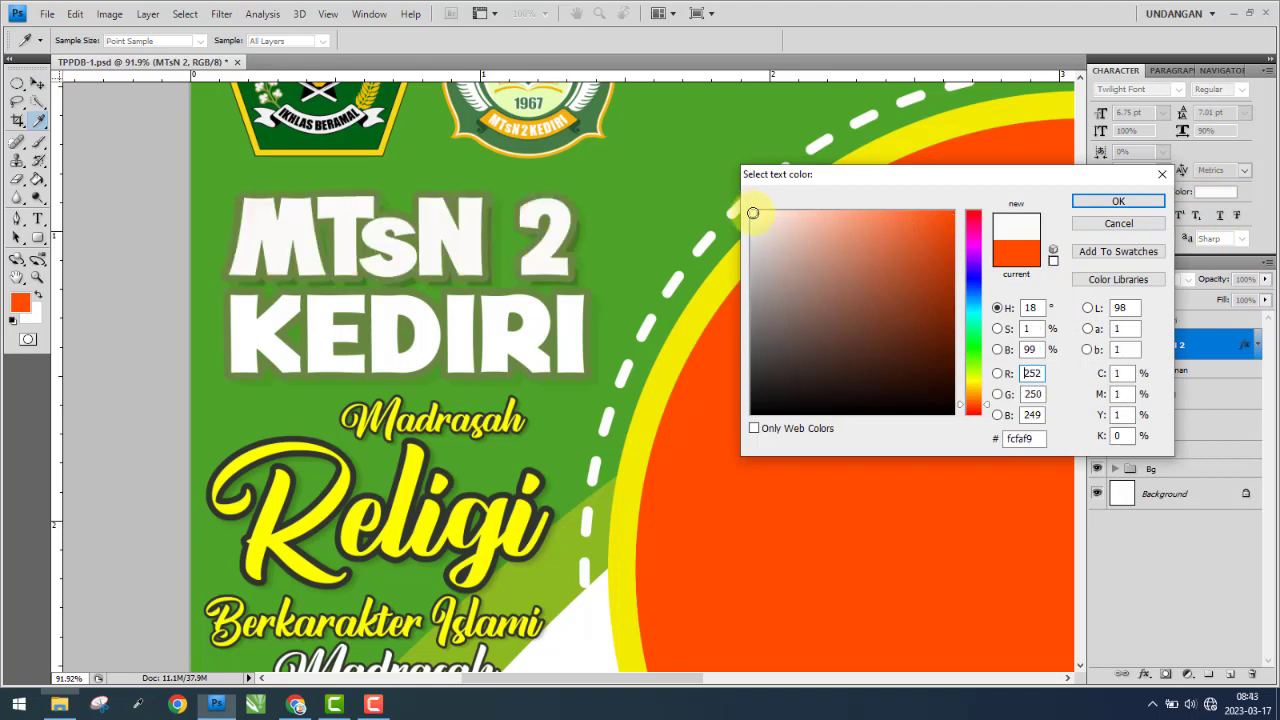
{"action": "left_click", "coordinate": [1119, 207]}
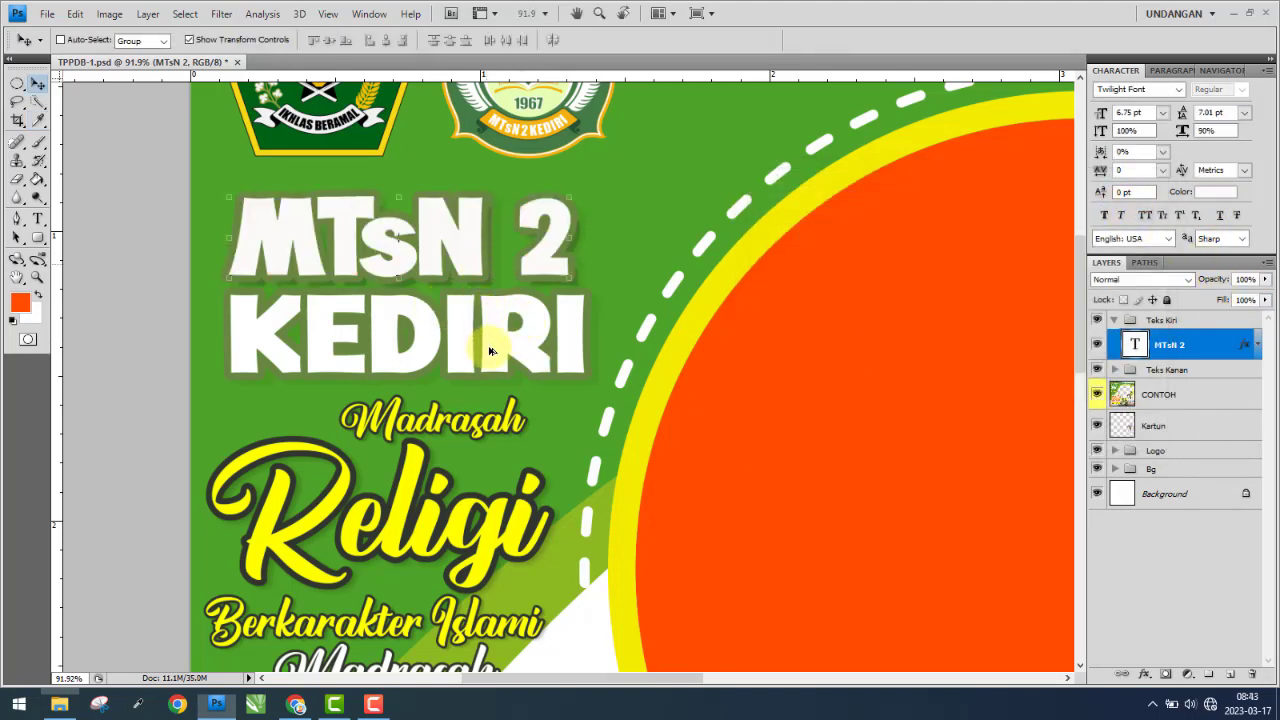
- Duplicate MTsN 2 below itself and change the copy's text to KEDIRI
{"action": "left_click_drag", "start_coordinate": [488, 245], "coordinate": [490, 368]}
{"action": "left_click", "coordinate": [37, 218]}
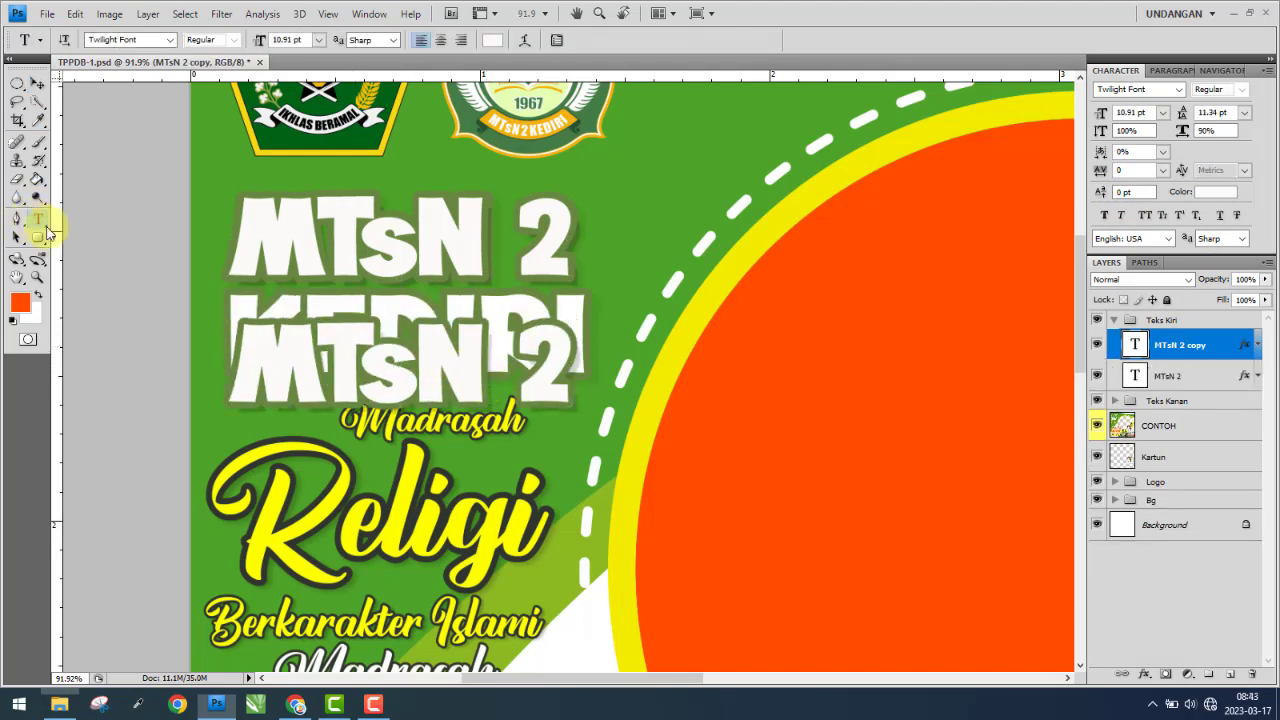
{"action": "double_click", "coordinate": [281, 365]}
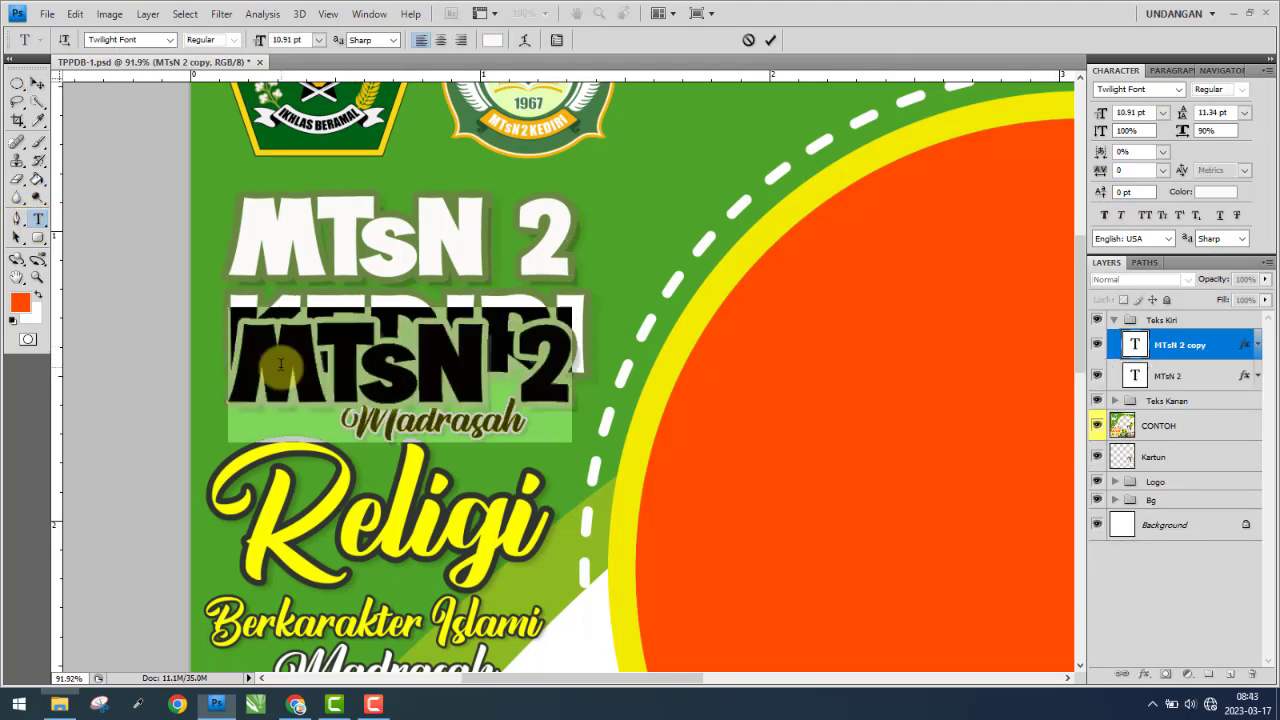
{"action": "left_click", "coordinate": [281, 365]}
{"action": "key", "text": "ctrl+a"}
{"action": "type", "text": "KEDIRI"}
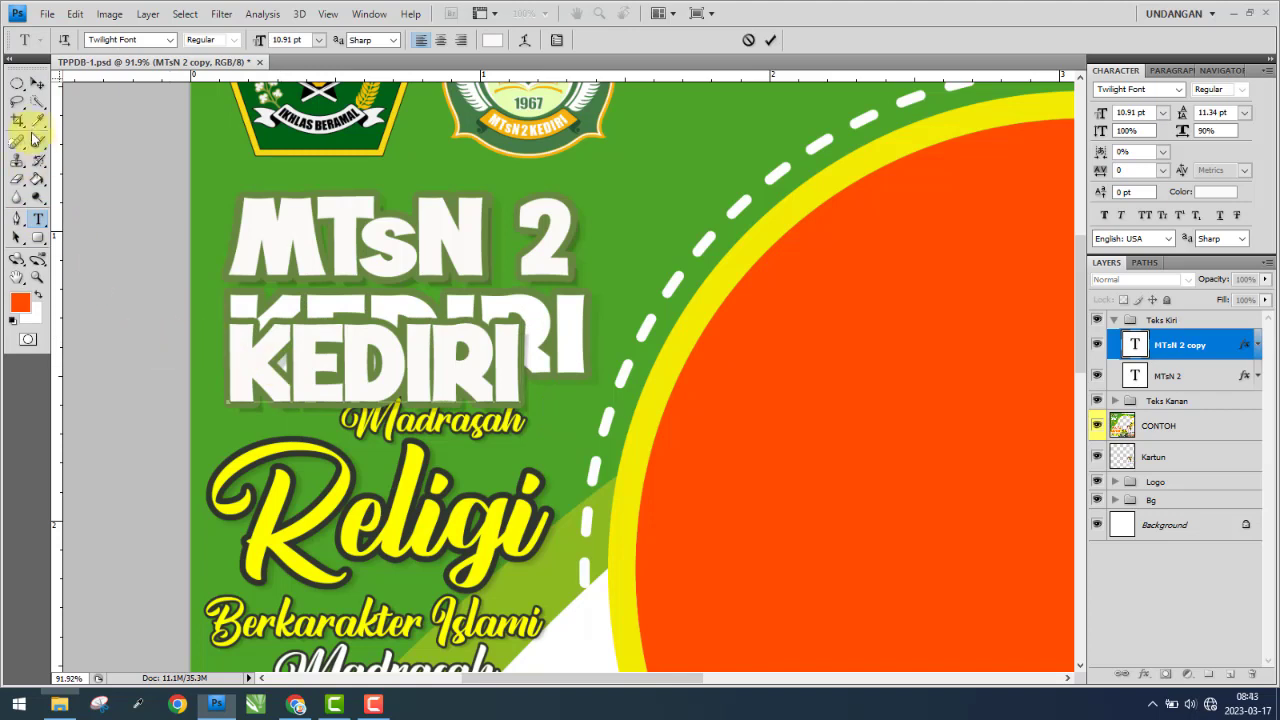
{"action": "left_click", "coordinate": [37, 83]}
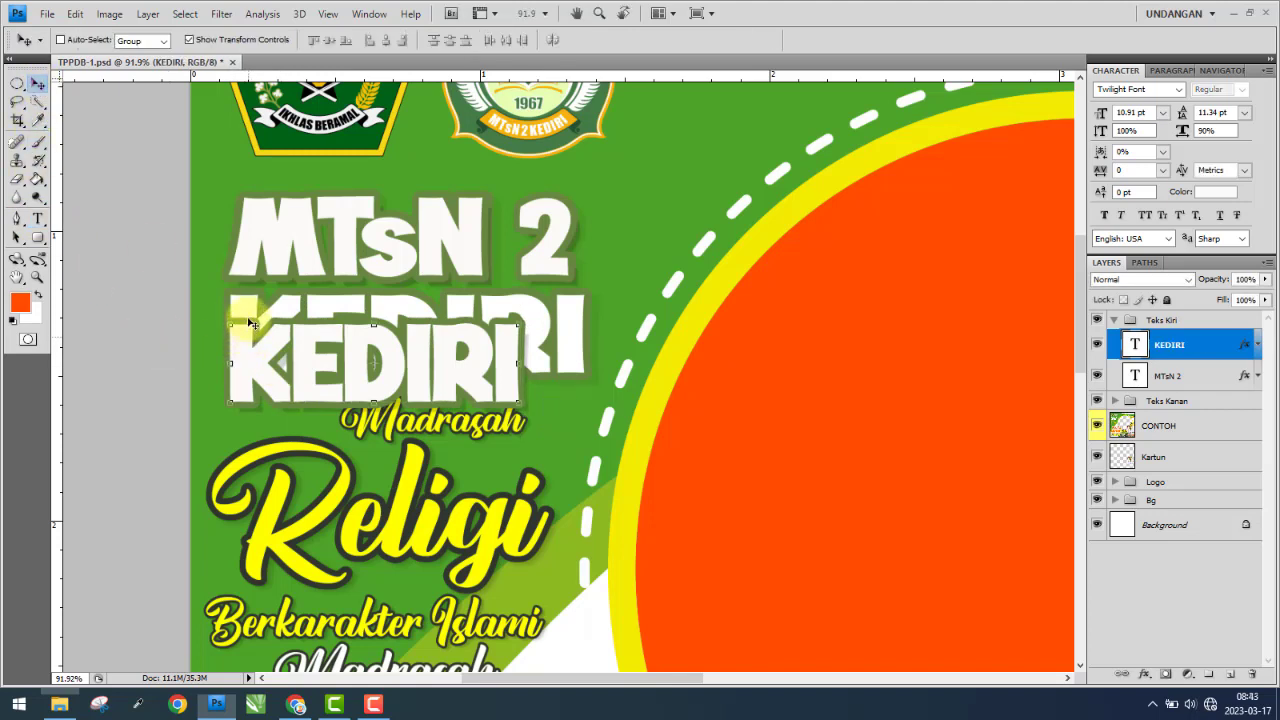
- Nudge KEDIRI up into place and stretch it to about 124% width
{"action": "left_click_drag", "start_coordinate": [252, 322], "coordinate": [248, 318]}
{"action": "key", "text": "Up"}
{"action": "key", "text": "Up"}
{"action": "key", "text": "Up"}
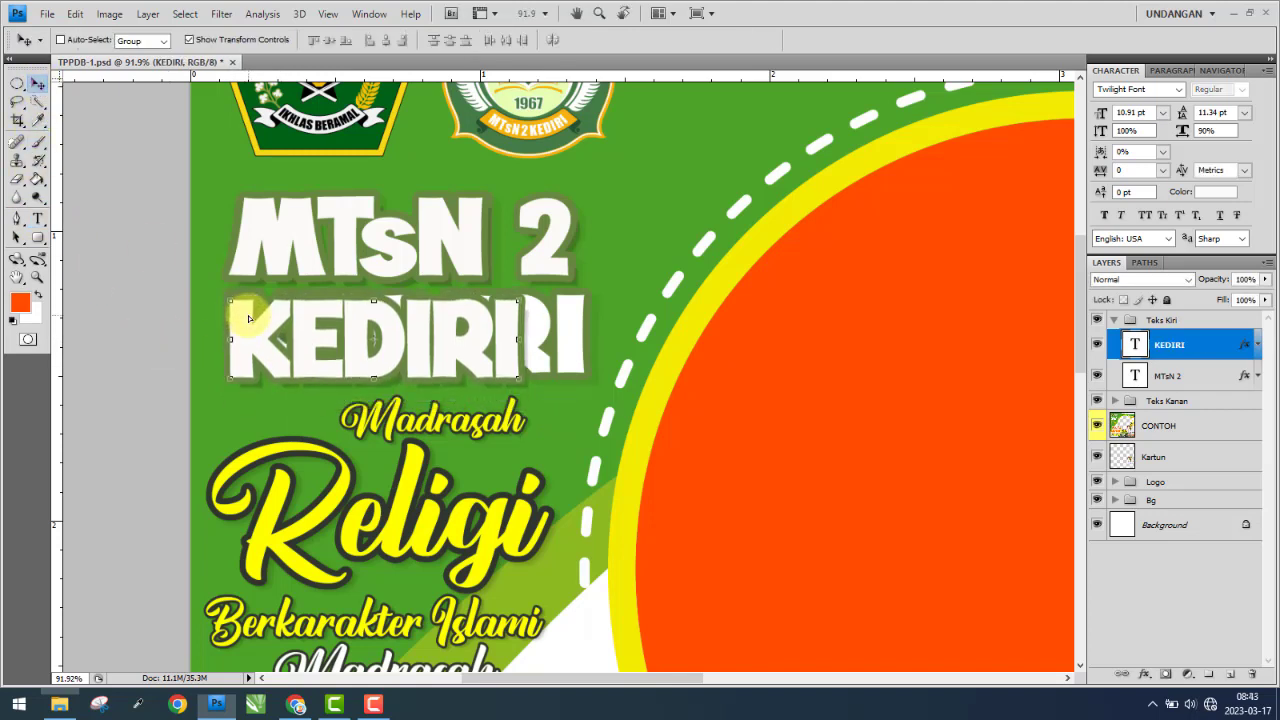
{"action": "key", "text": "Up"}
{"action": "key", "text": "Up"}
{"action": "key", "text": "Up"}
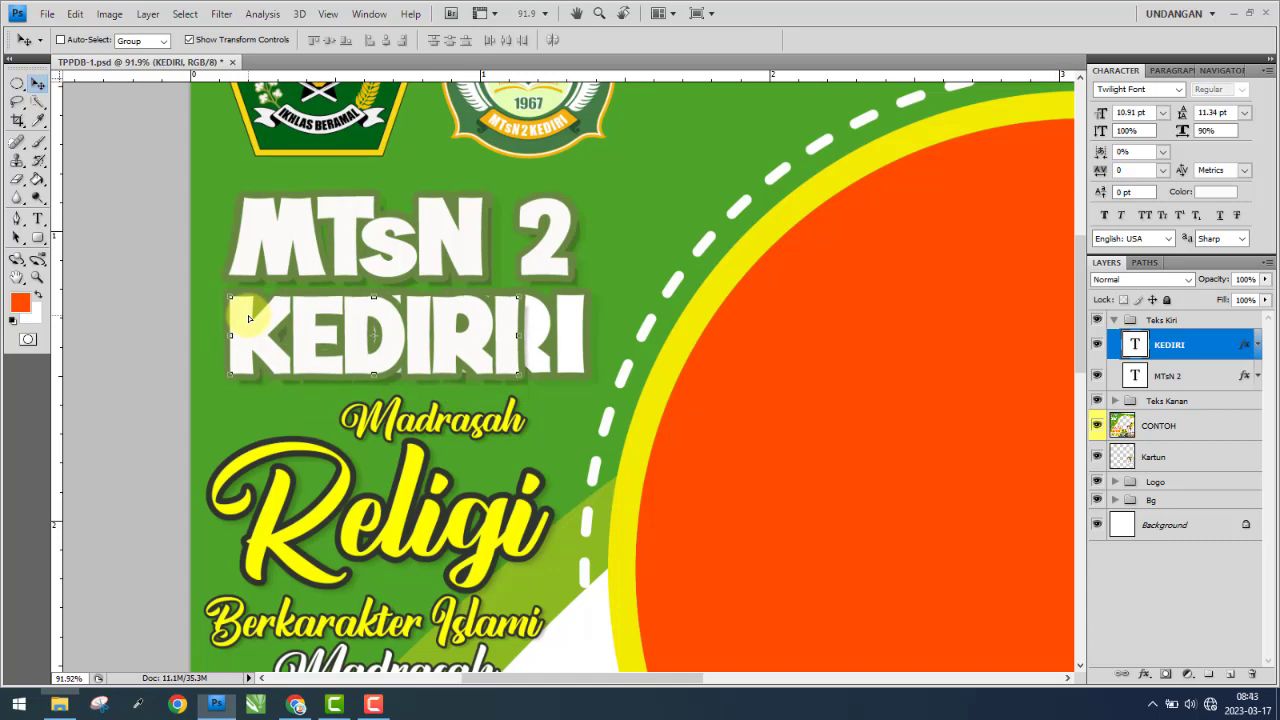
{"action": "key", "text": "ctrl+t"}
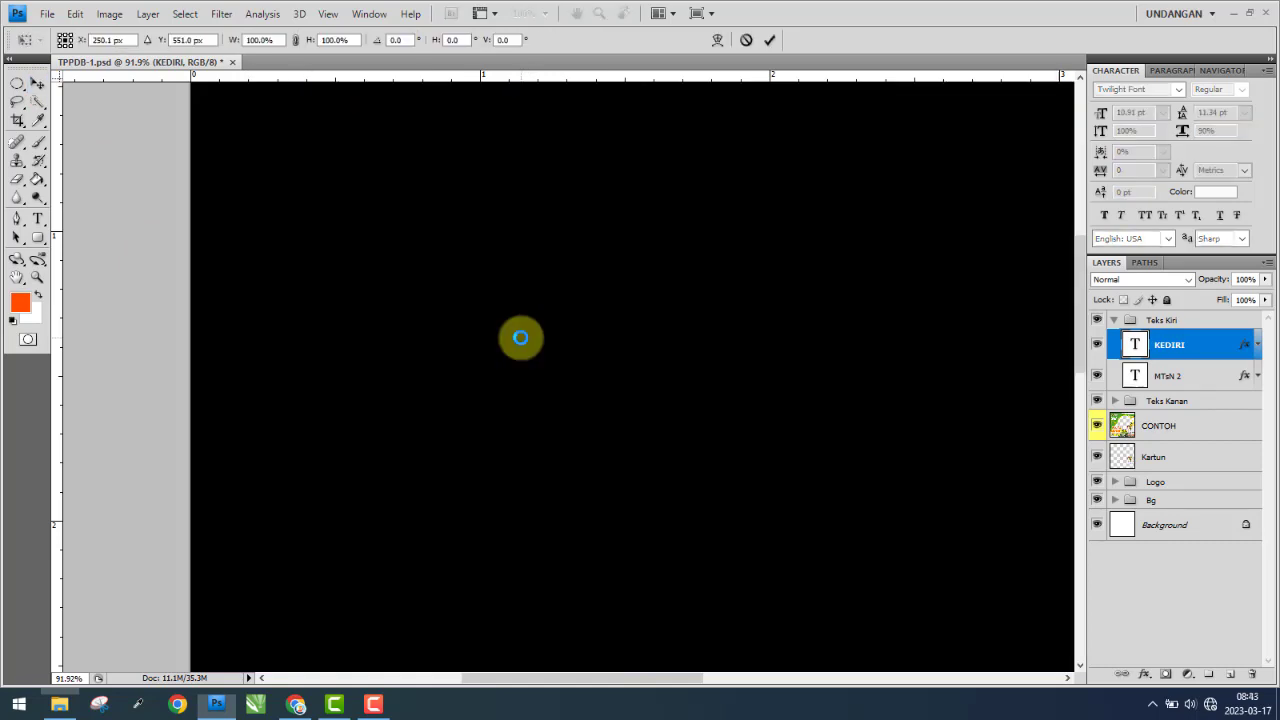
{"action": "left_click_drag", "start_coordinate": [523, 337], "coordinate": [580, 337]}
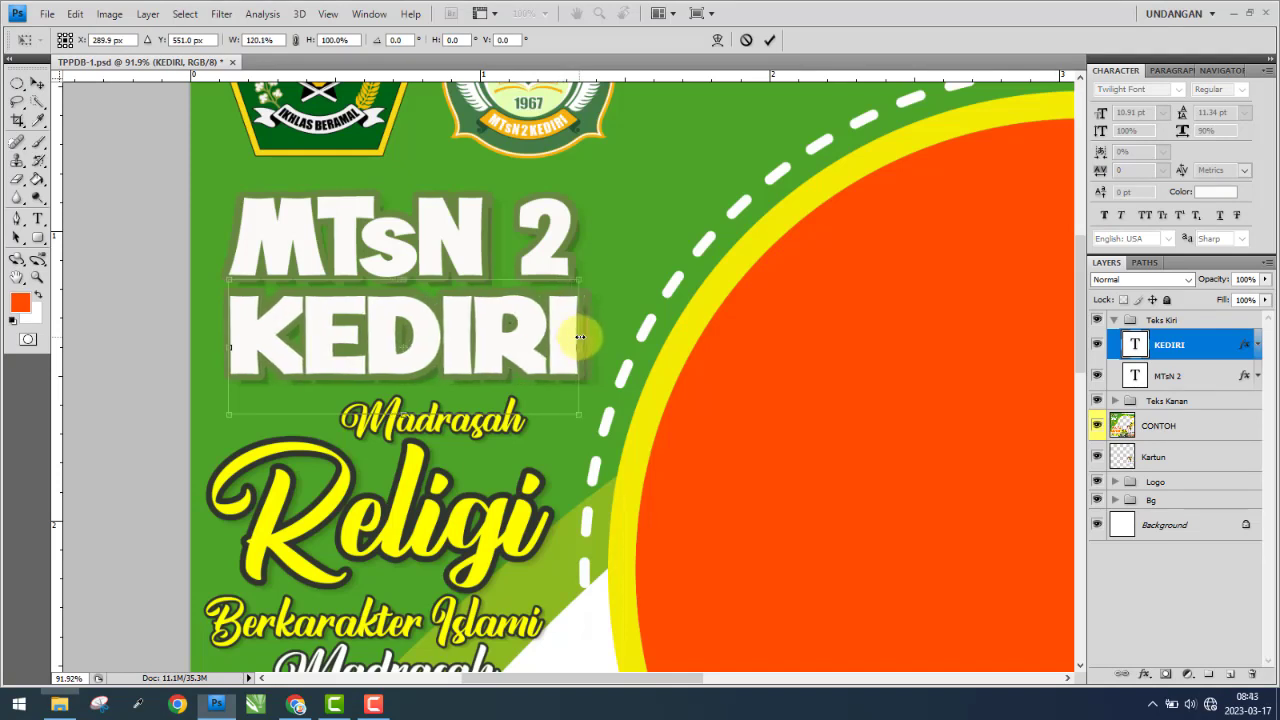
{"action": "left_click_drag", "start_coordinate": [583, 337], "coordinate": [592, 350]}
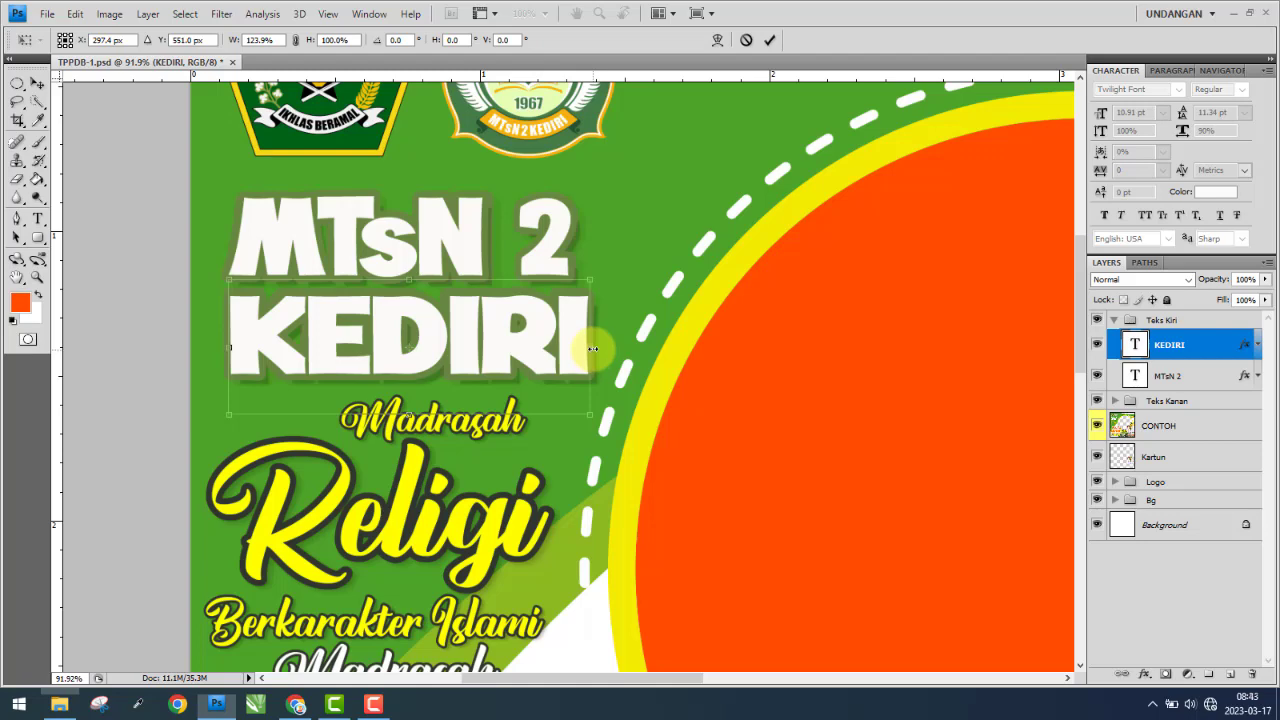
{"action": "key", "text": "Return"}
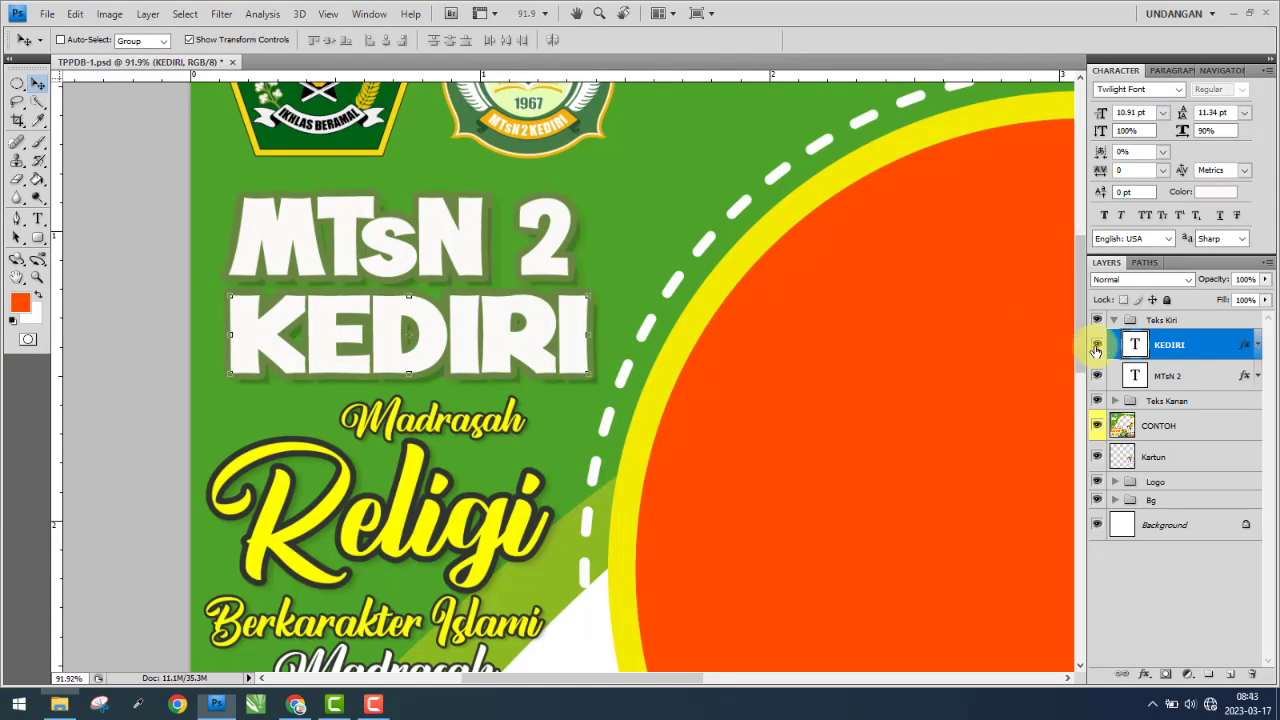
- Compare KEDIRI with its layer hidden, then widen it slightly more
{"action": "left_click", "coordinate": [1096, 347]}
{"action": "left_click", "coordinate": [1096, 347]}
{"action": "key", "text": "ctrl+t"}
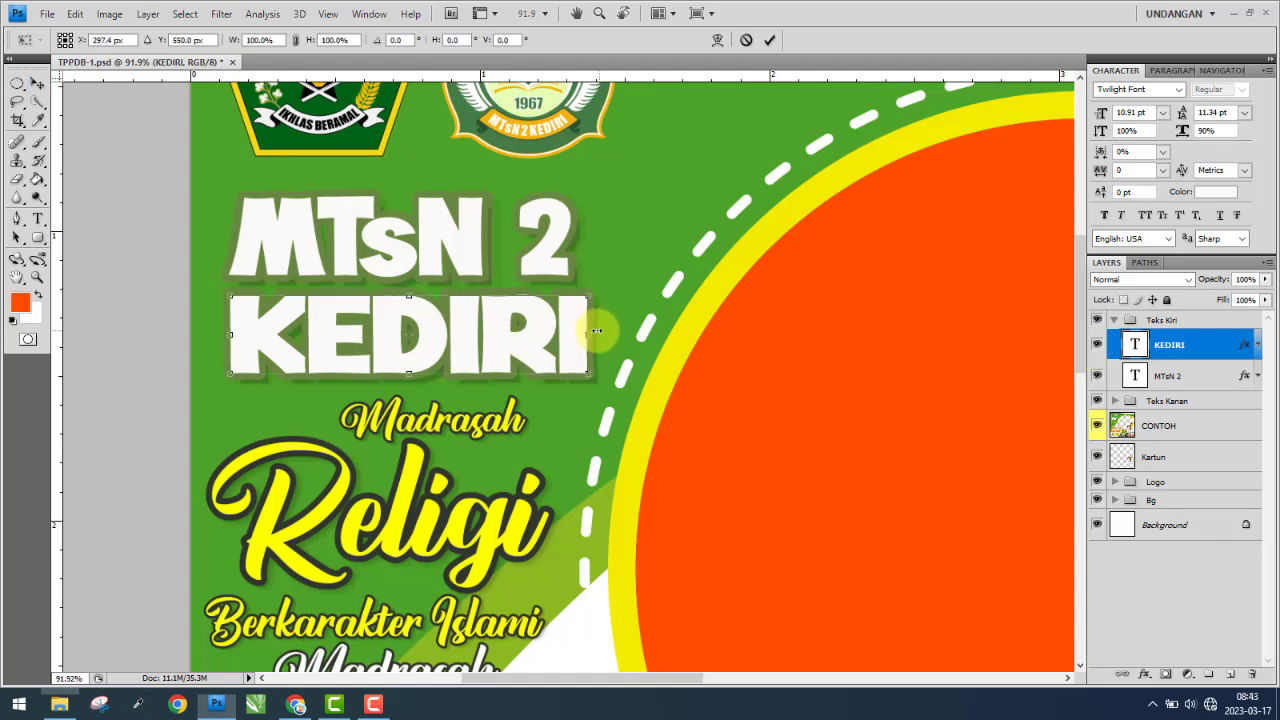
{"action": "mouse_move", "coordinate": [581, 367]}
{"action": "left_mouse_down"}
{"action": "mouse_move", "coordinate": [593, 419]}
{"action": "mouse_move", "coordinate": [589, 320]}
{"action": "left_mouse_up"}
{"action": "key", "text": "Return"}
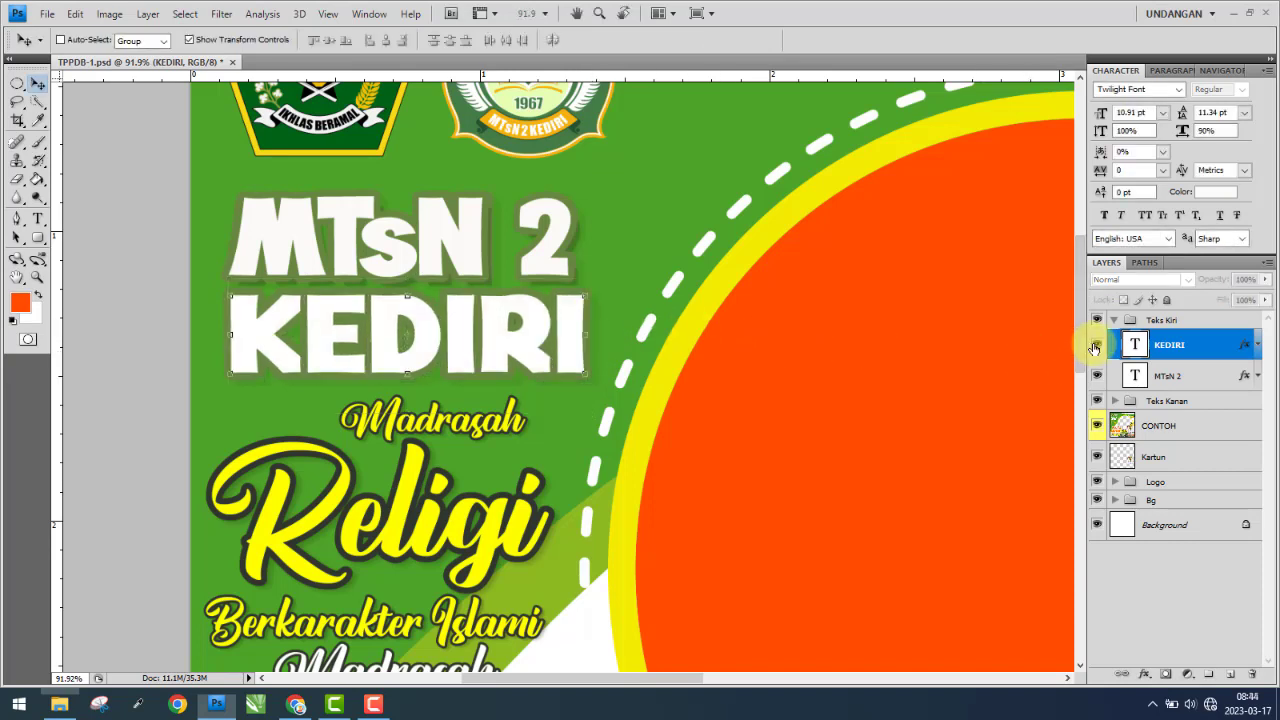
{"action": "scroll", "coordinate": [466, 378], "scroll_direction": "down", "scroll_amount": 1}
{"action": "scroll", "coordinate": [466, 378], "scroll_direction": "down", "scroll_amount": 1}
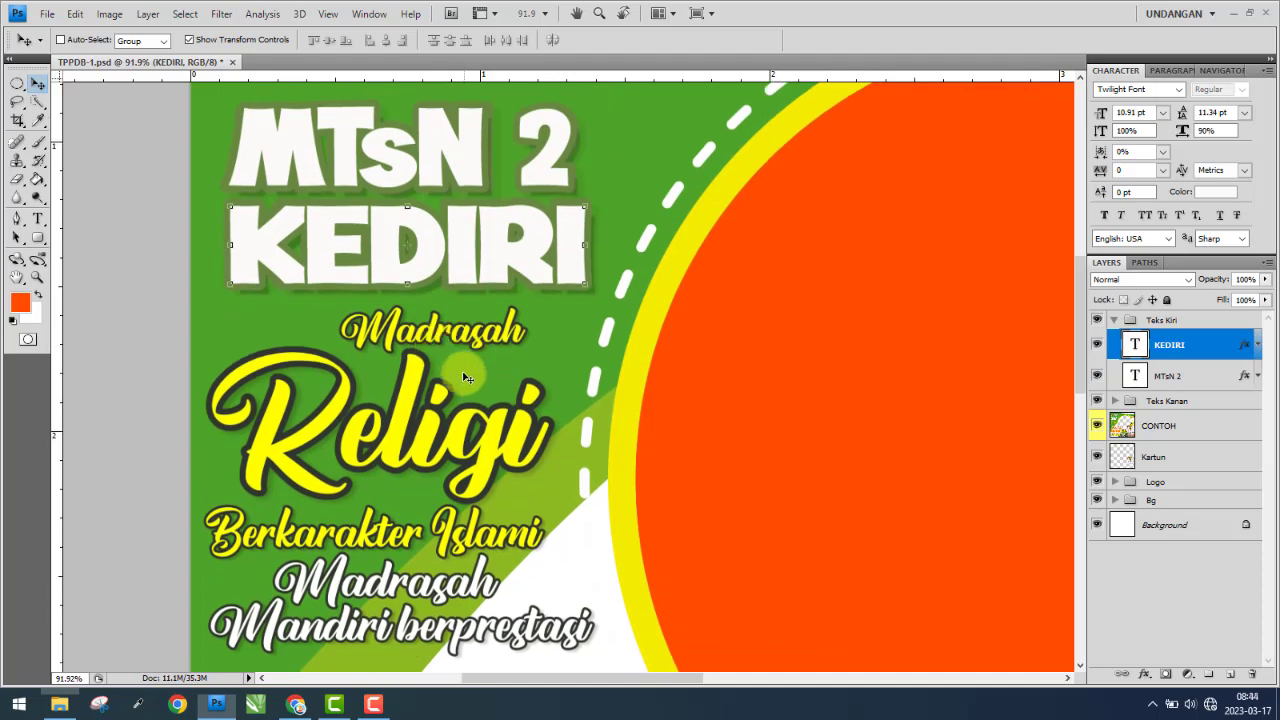
{"action": "scroll", "coordinate": [466, 378], "scroll_direction": "down", "scroll_amount": 1}
{"action": "scroll", "coordinate": [466, 378], "scroll_direction": "down", "scroll_amount": 2}
{"action": "scroll", "coordinate": [600, 380], "scroll_direction": "down", "scroll_amount": 2}
{"action": "scroll", "coordinate": [752, 383], "scroll_direction": "down", "scroll_amount": 1}
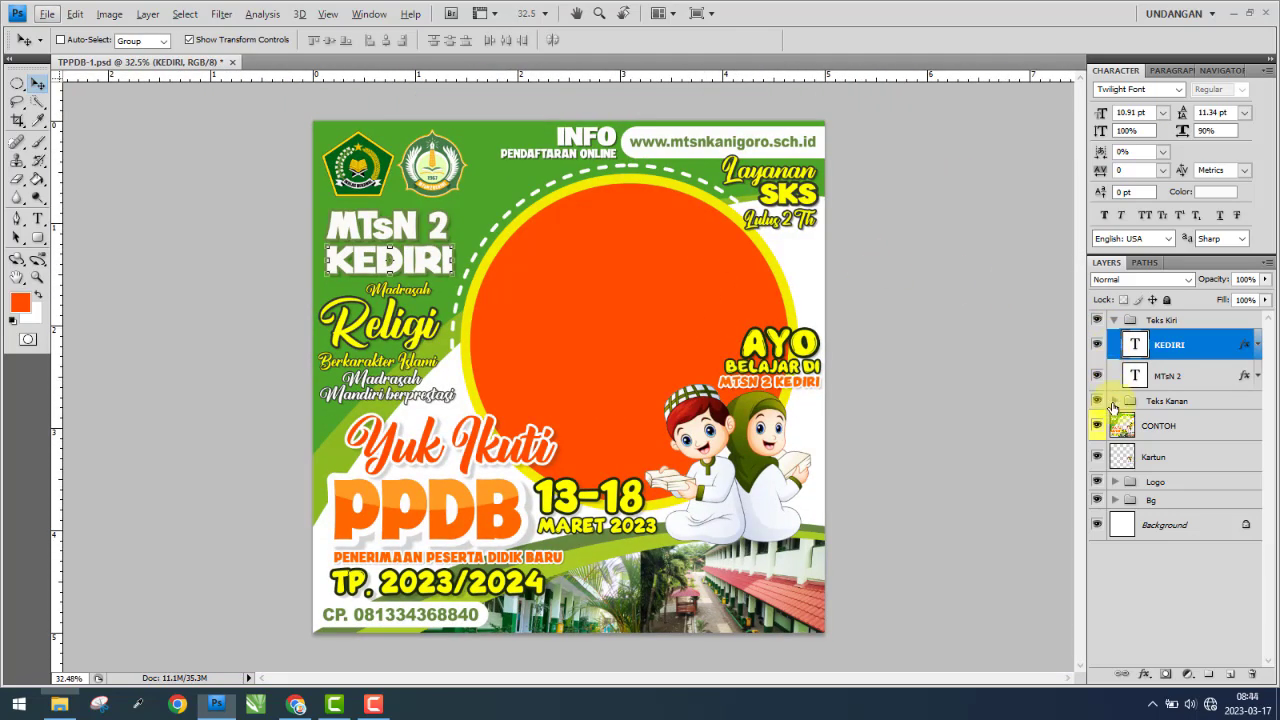
- Copy the Layanan text layer into the Teks Kiri group over the KEDIRI area
{"action": "left_click", "coordinate": [1116, 401]}
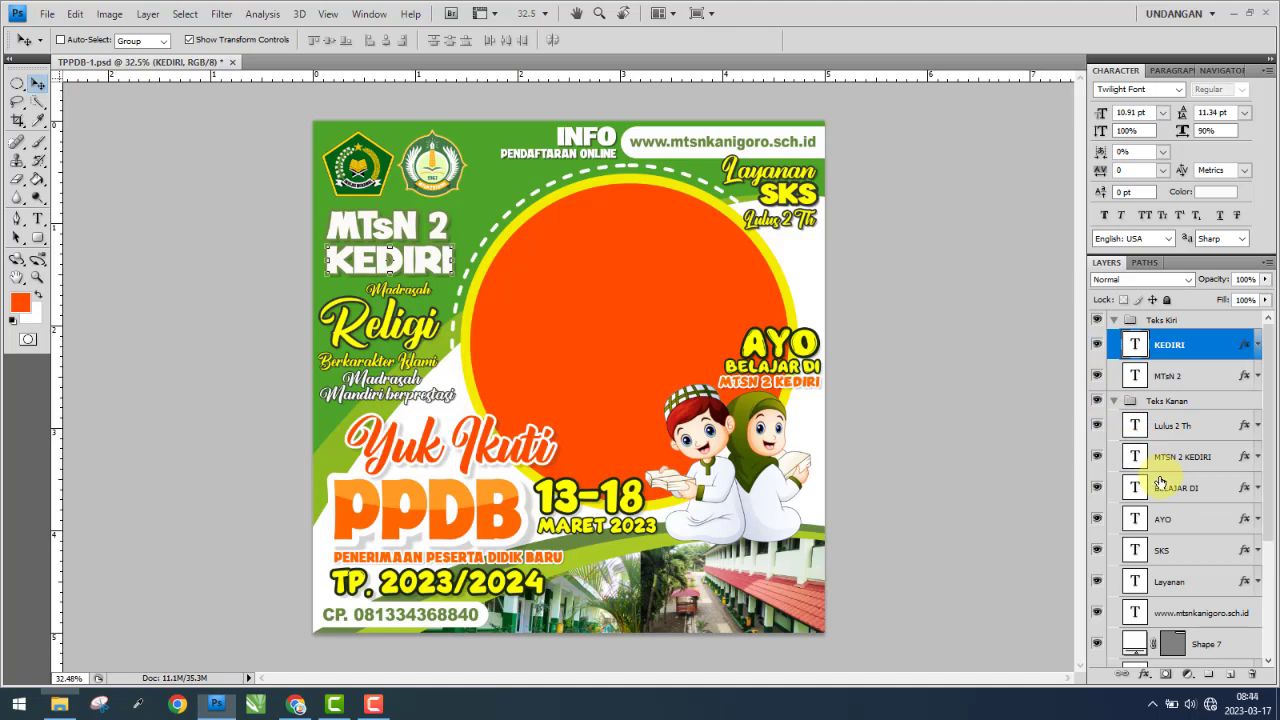
{"action": "left_click", "coordinate": [1183, 584]}
{"action": "key", "text": "ctrl+j"}
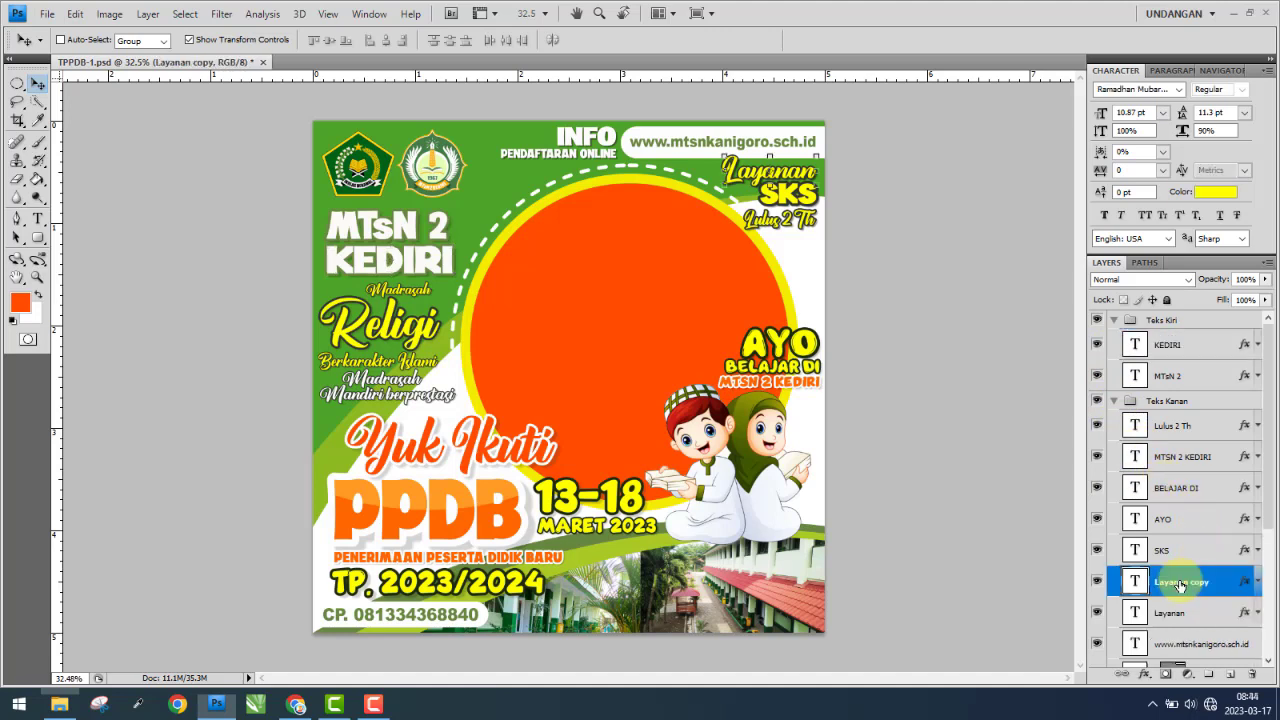
{"action": "left_click_drag", "start_coordinate": [1181, 584], "coordinate": [1190, 335]}
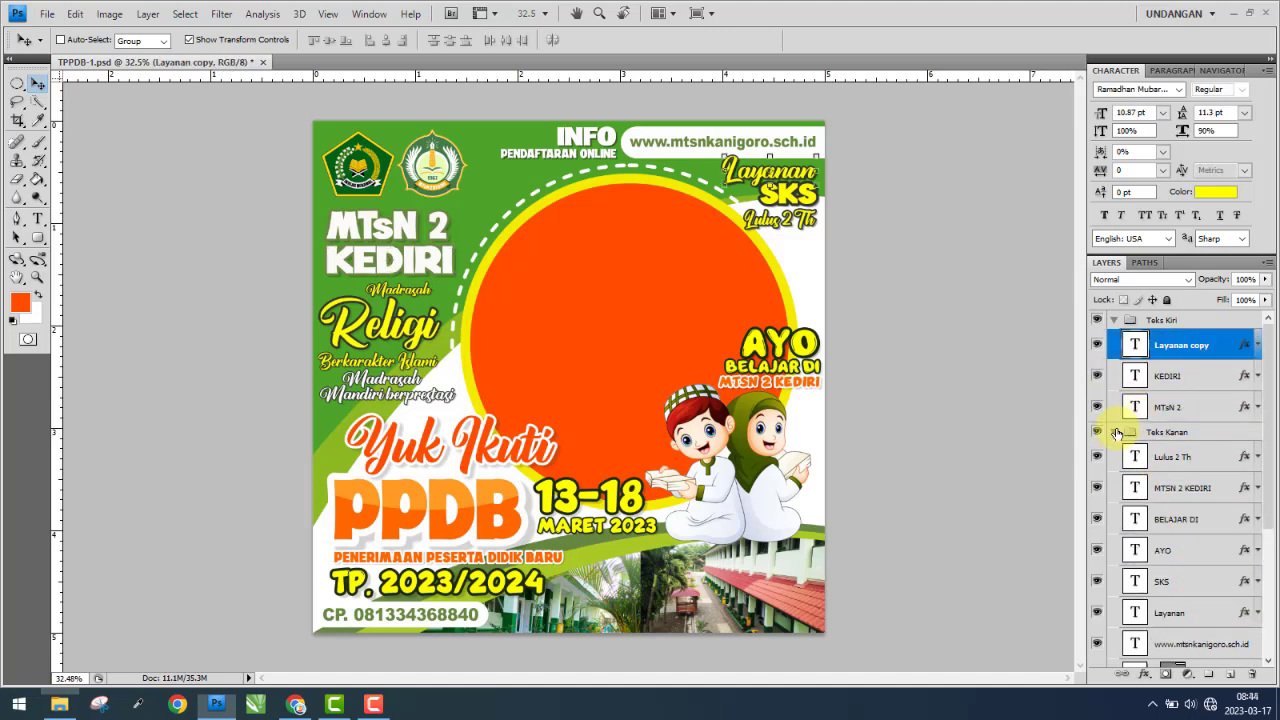
{"action": "left_click", "coordinate": [1116, 432]}
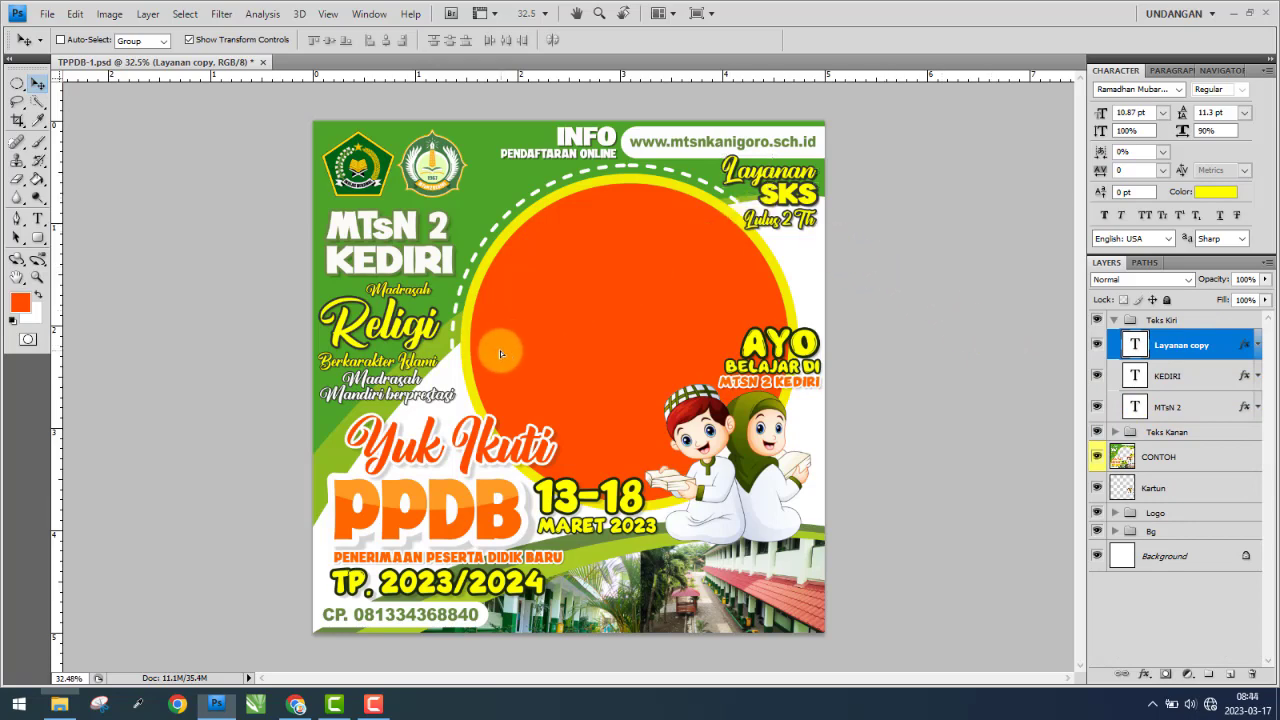
{"action": "left_click_drag", "start_coordinate": [501, 353], "coordinate": [387, 262]}
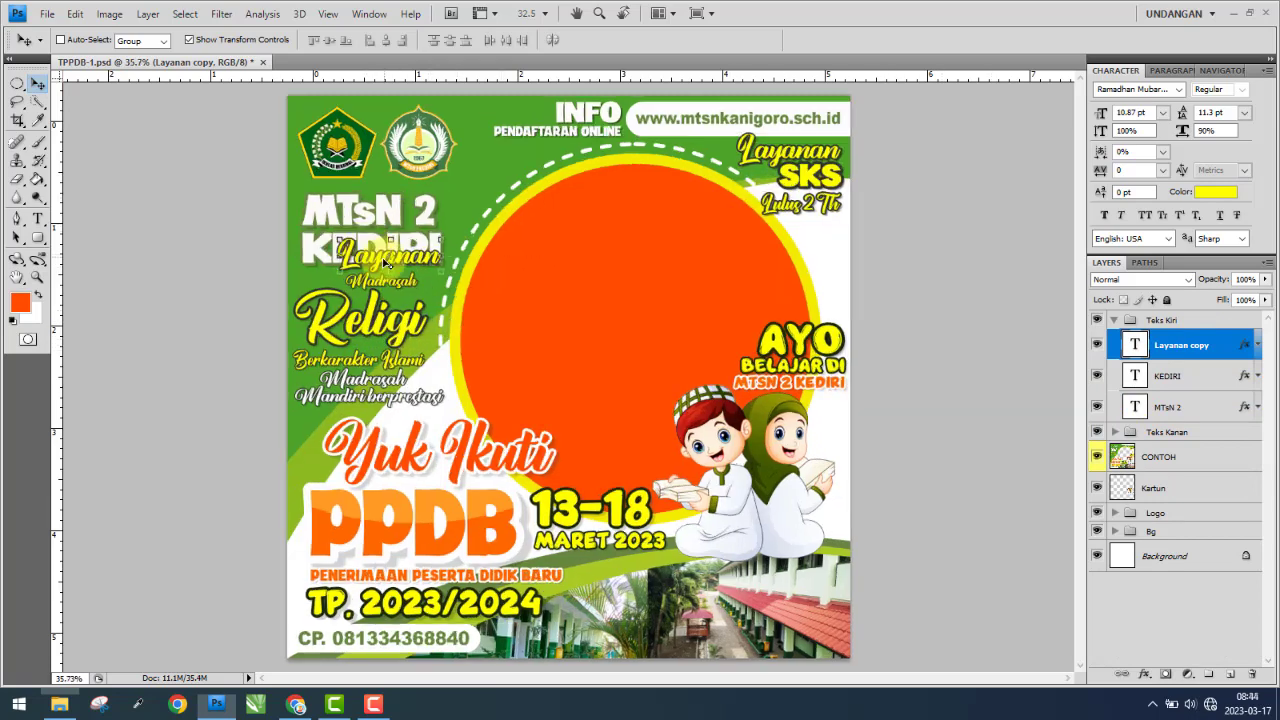
- Retype the copied text layer as 'Madrasah'
{"action": "scroll", "coordinate": [387, 262], "scroll_direction": "up", "scroll_amount": 2}
{"action": "scroll", "coordinate": [390, 260], "scroll_direction": "up", "scroll_amount": 1}
{"action": "scroll", "coordinate": [398, 254], "scroll_direction": "up", "scroll_amount": 1}
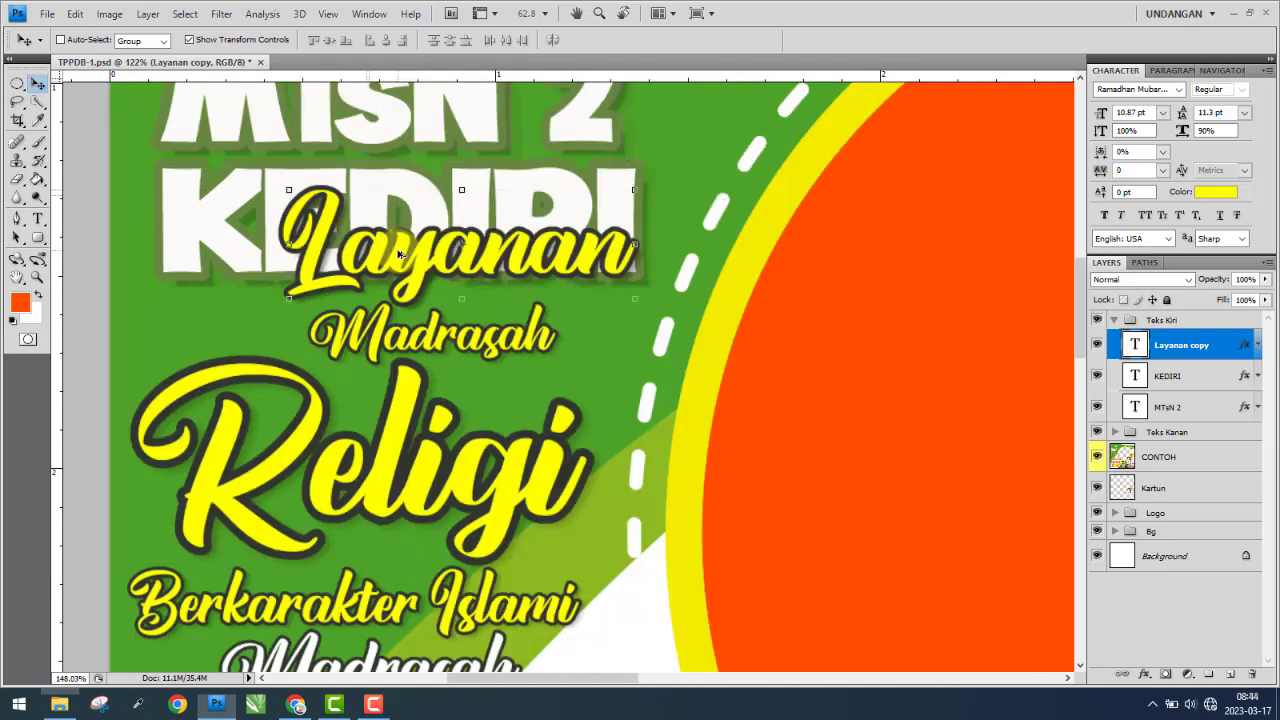
{"action": "scroll", "coordinate": [398, 254], "scroll_direction": "up", "scroll_amount": 1}
{"action": "scroll", "coordinate": [420, 250], "scroll_direction": "up", "scroll_amount": 1}
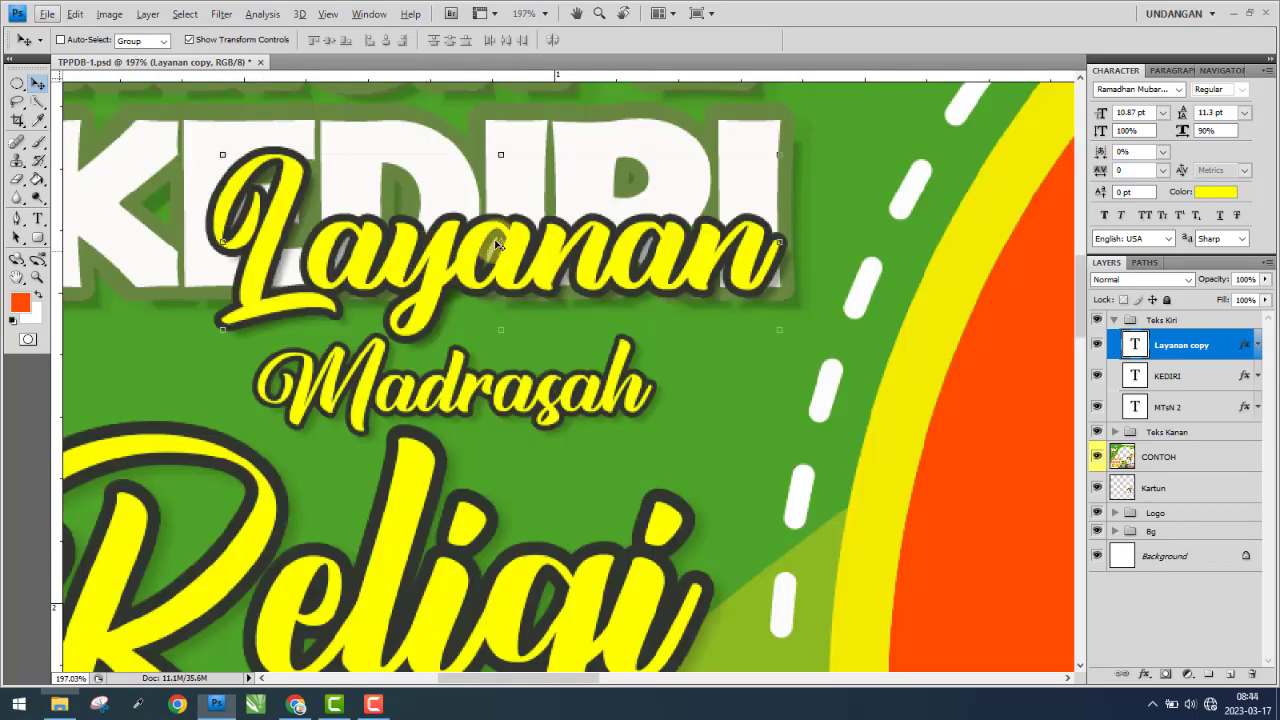
{"action": "left_click", "coordinate": [37, 218]}
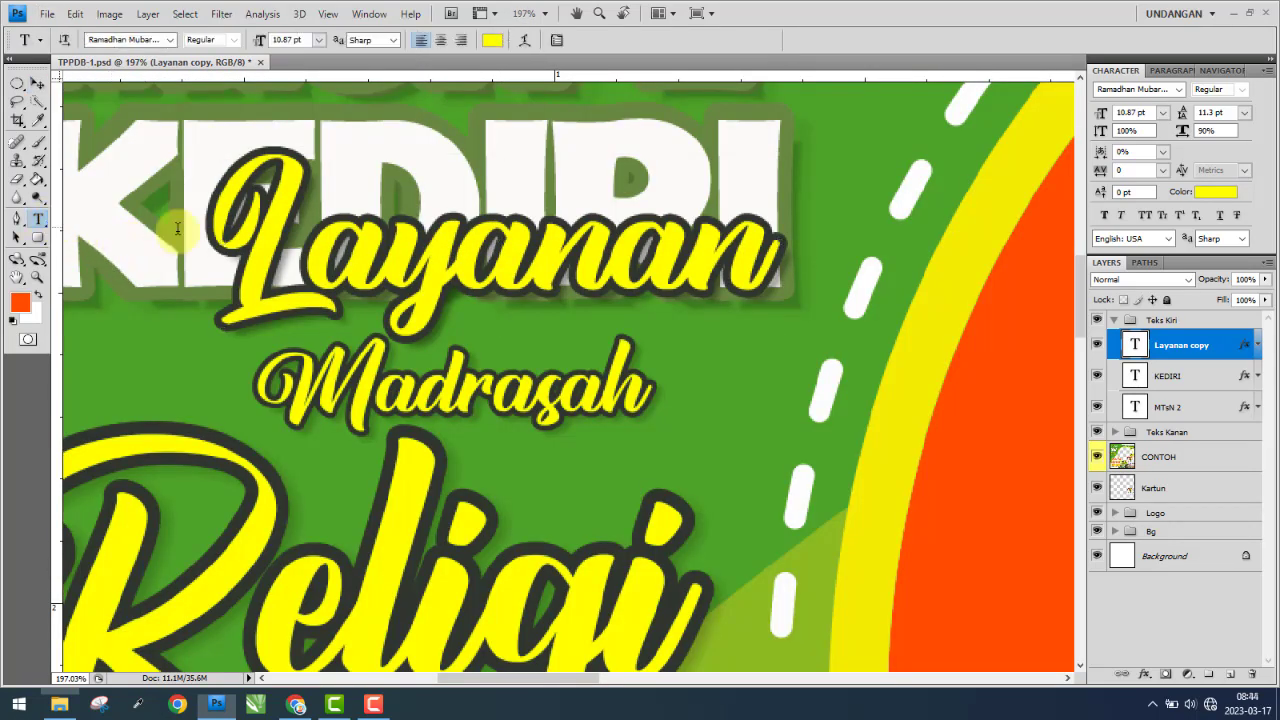
{"action": "double_click", "coordinate": [408, 243]}
{"action": "type", "text": "M"}
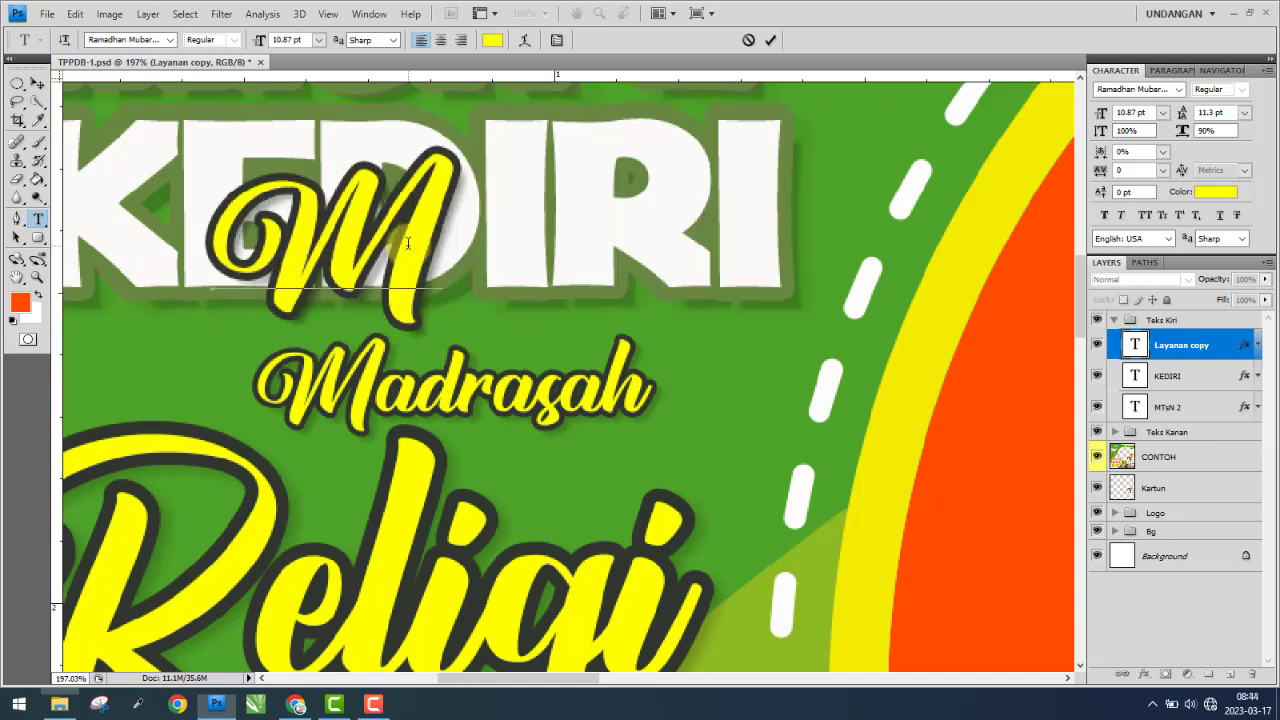
{"action": "type", "text": "ad"}
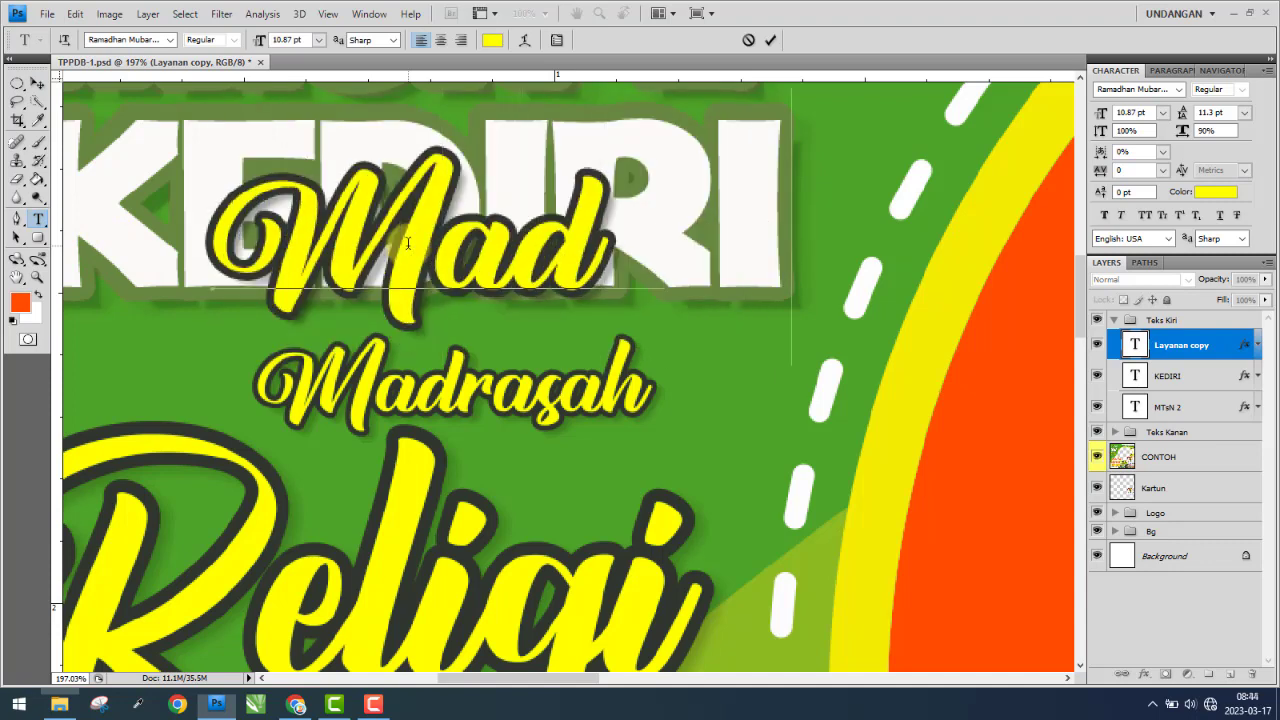
{"action": "type", "text": "rasah"}
{"action": "left_click", "coordinate": [37, 83]}
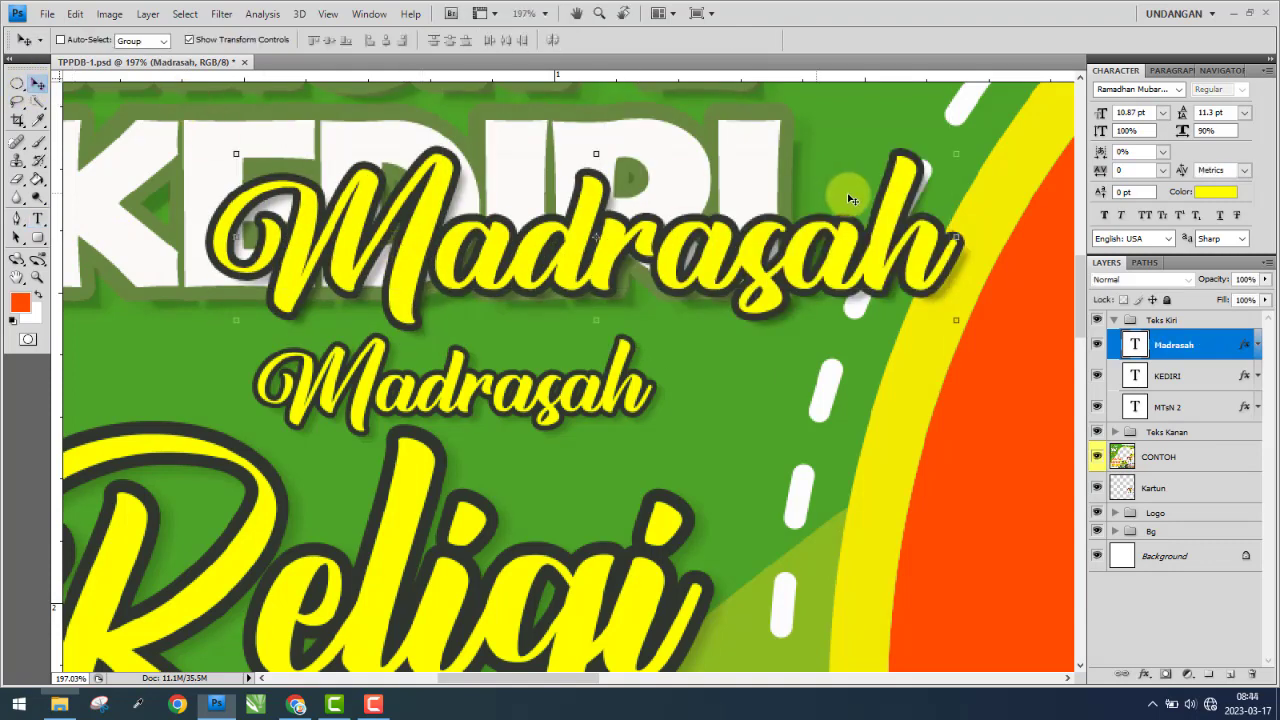
- Shrink Madrasah to about 55% and move it onto the reference Madrasah line
{"action": "key", "text": "ctrl+t"}
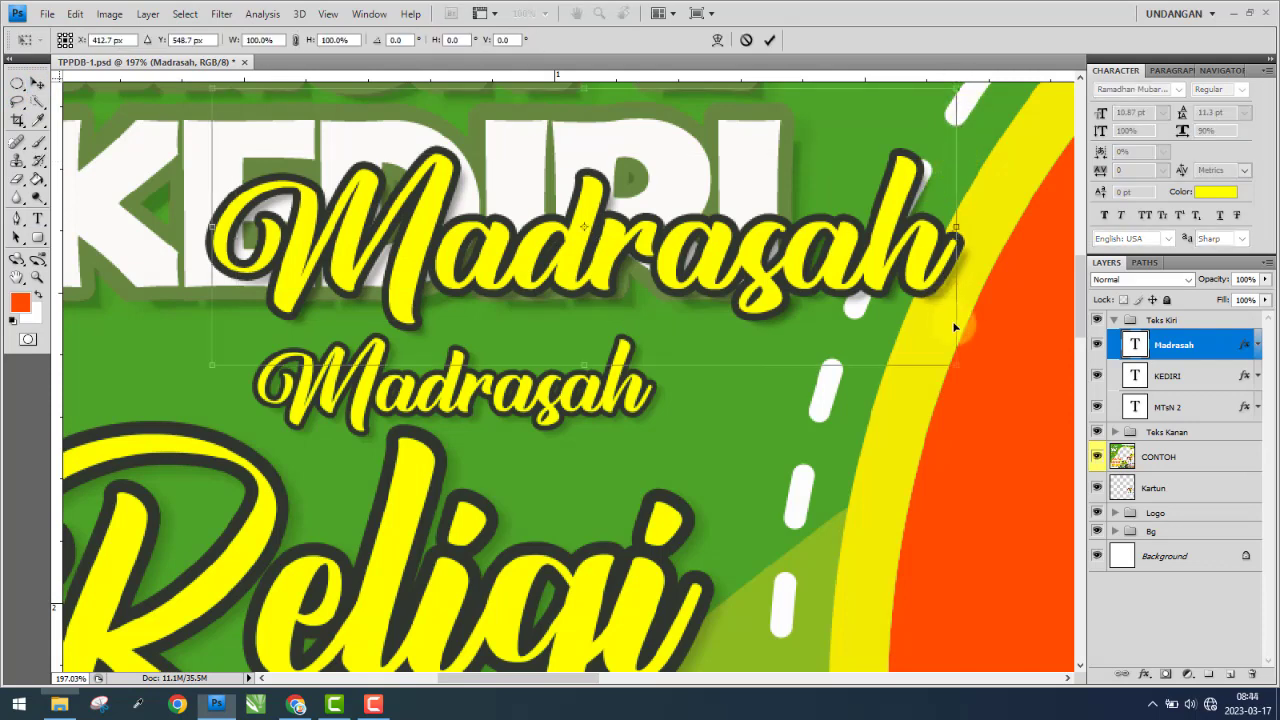
{"action": "left_click_drag", "start_coordinate": [960, 366], "coordinate": [663, 237]}
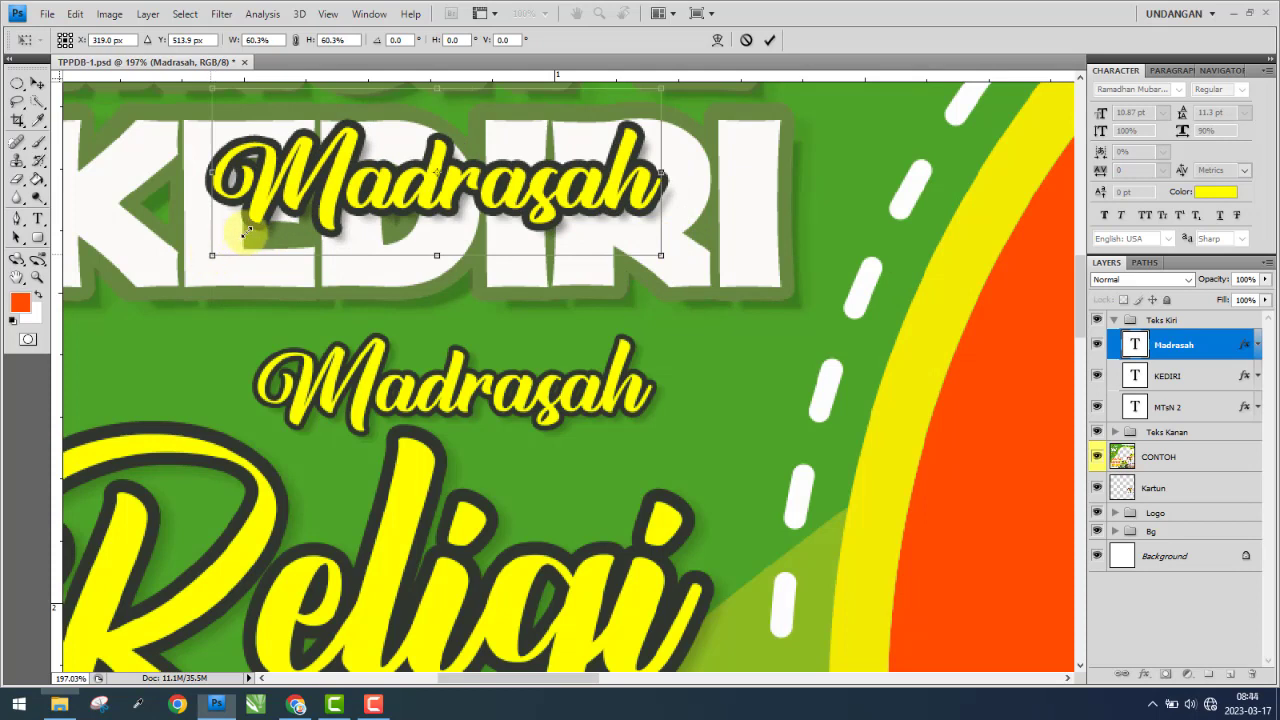
{"action": "left_click_drag", "start_coordinate": [245, 233], "coordinate": [254, 232]}
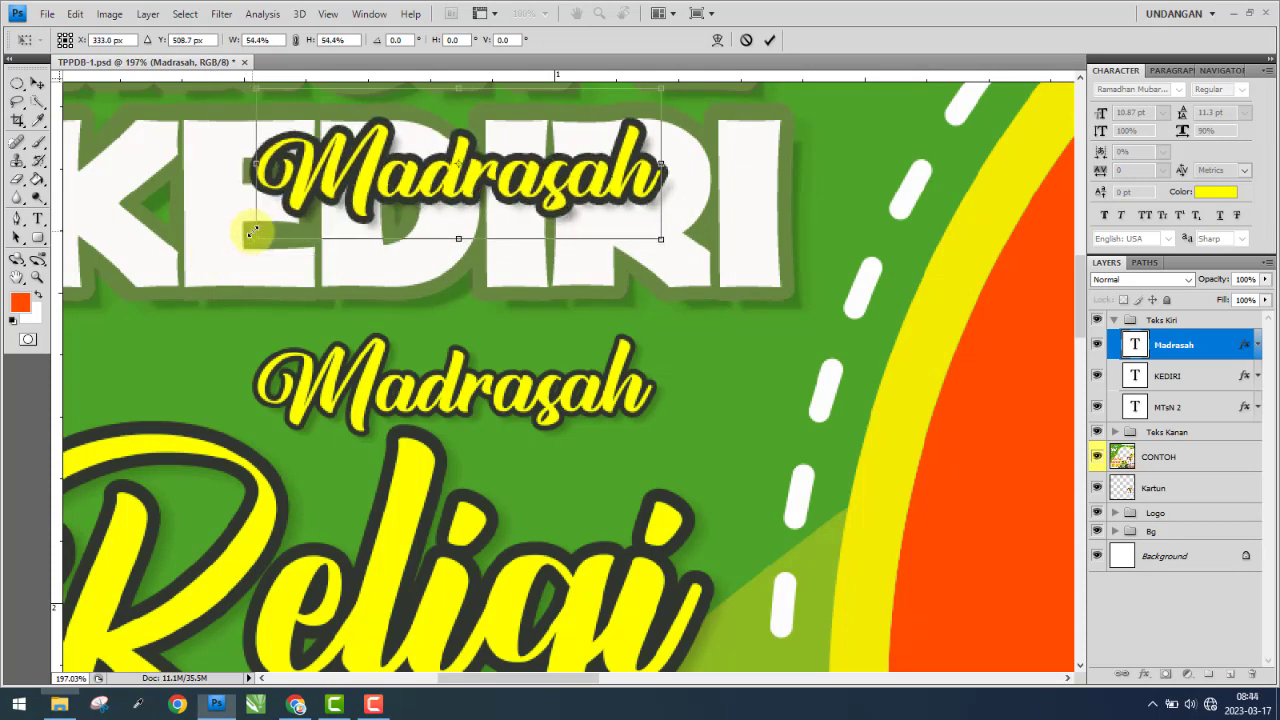
{"action": "key", "text": "Return"}
{"action": "left_click_drag", "start_coordinate": [406, 162], "coordinate": [401, 353]}
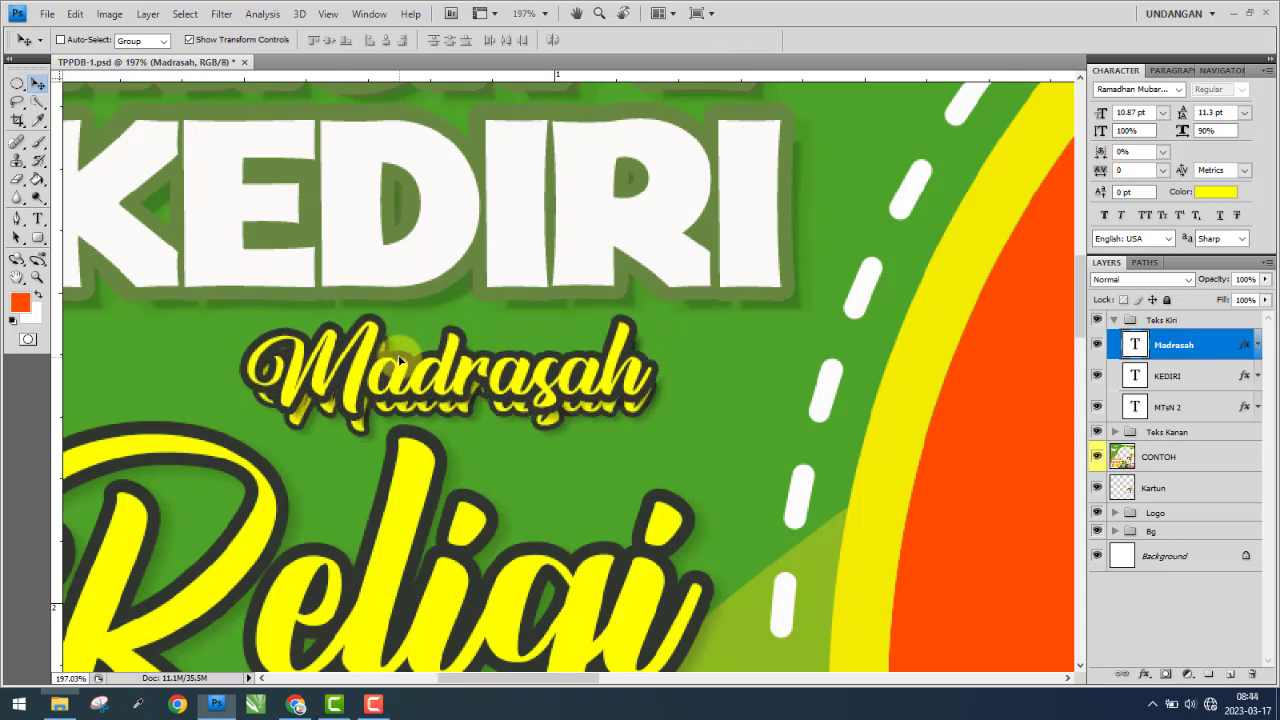
{"action": "key", "text": "Right"}
{"action": "key", "text": "Right"}
{"action": "key", "text": "Right"}
{"action": "key", "text": "Right"}
{"action": "key", "text": "Right"}
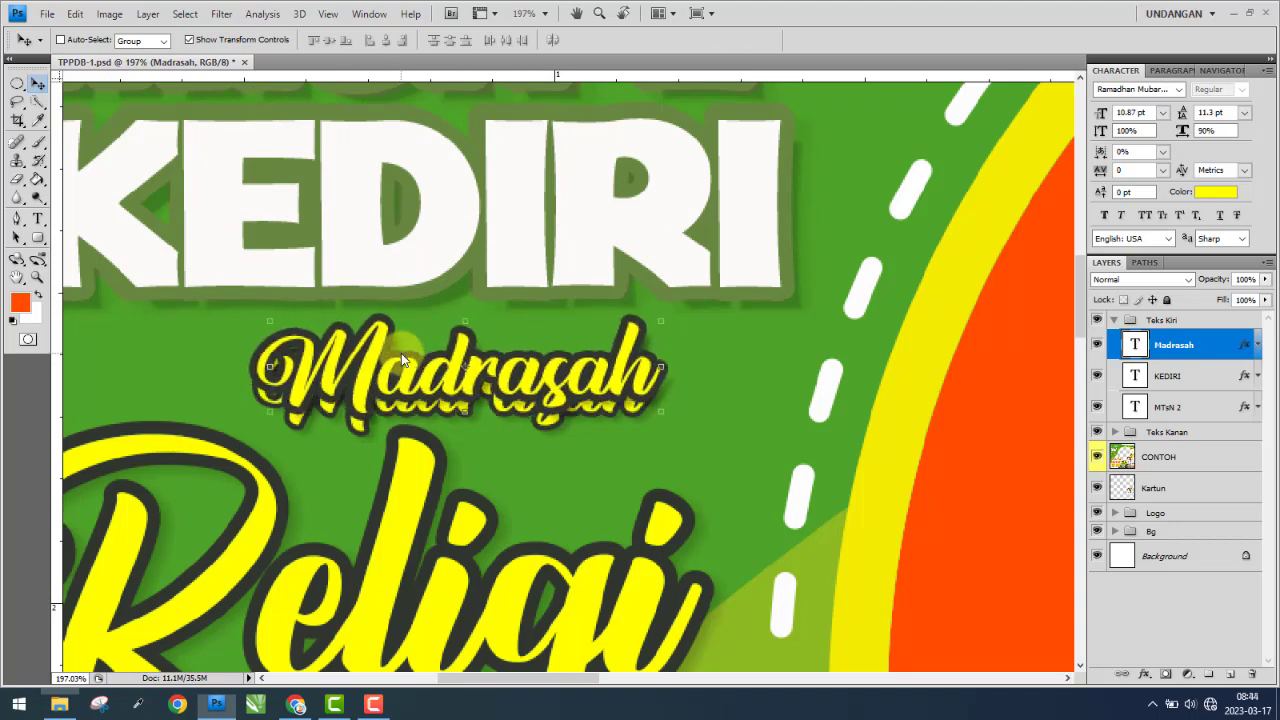
{"action": "key", "text": "Left"}
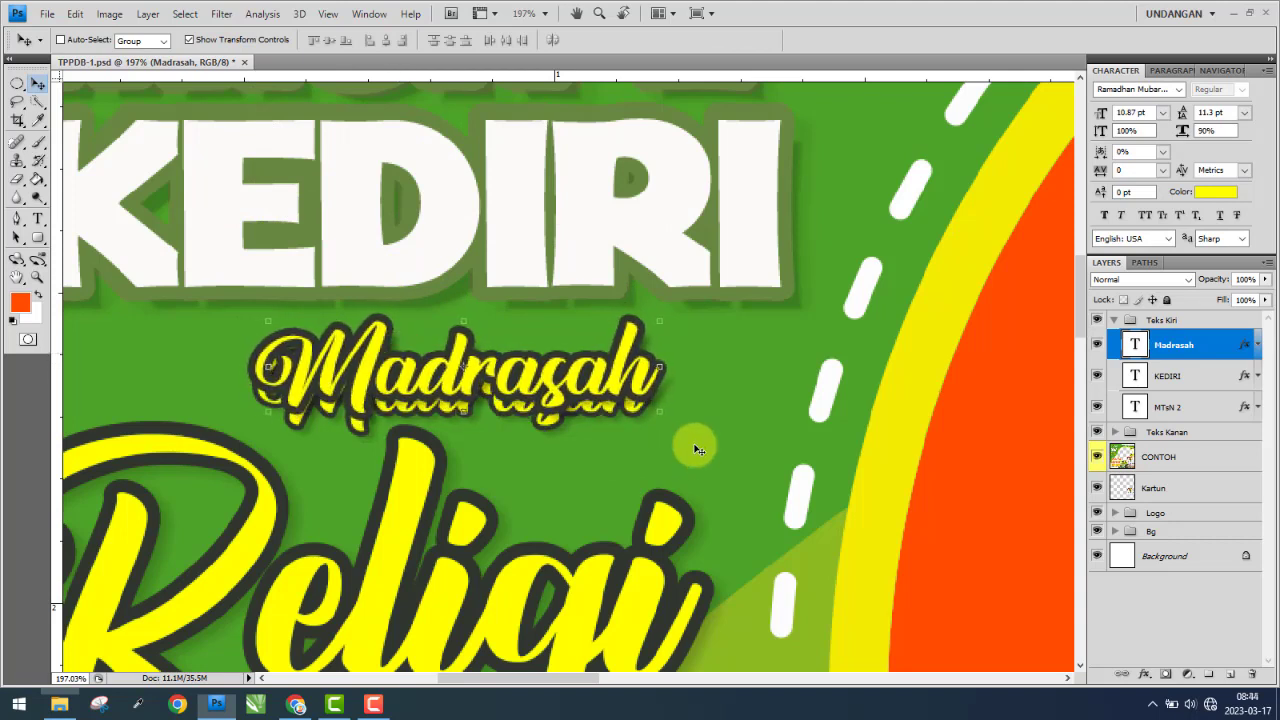
- Scale Madrasah down slightly to about 98.6% and nudge it onto the reference lettering
{"action": "key", "text": "ctrl+t"}
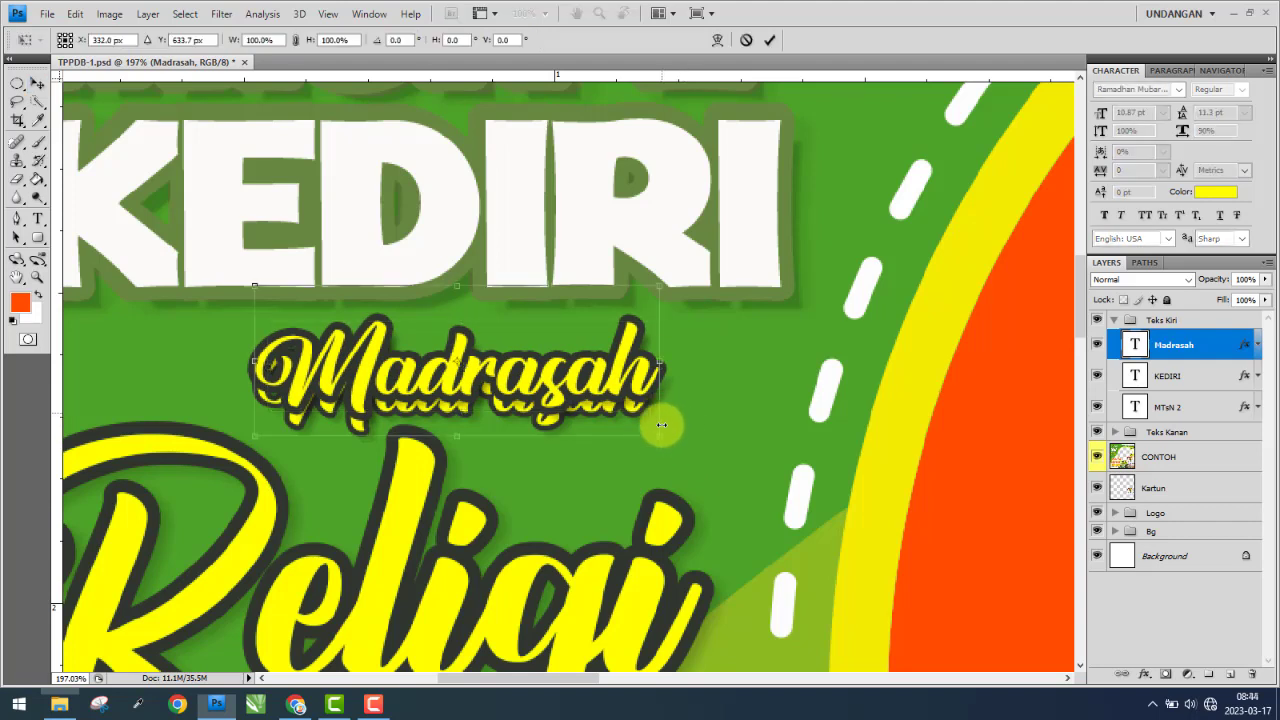
{"action": "left_click_drag", "start_coordinate": [660, 437], "coordinate": [657, 430]}
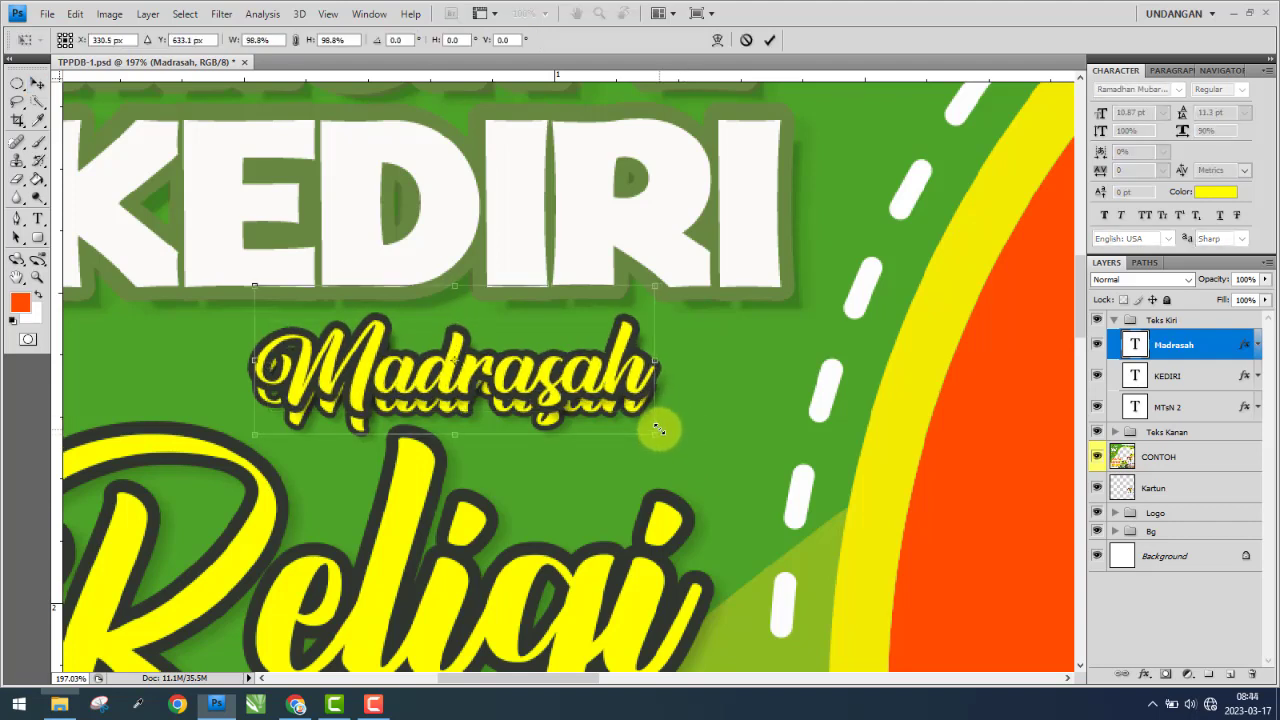
{"action": "key", "text": "Return"}
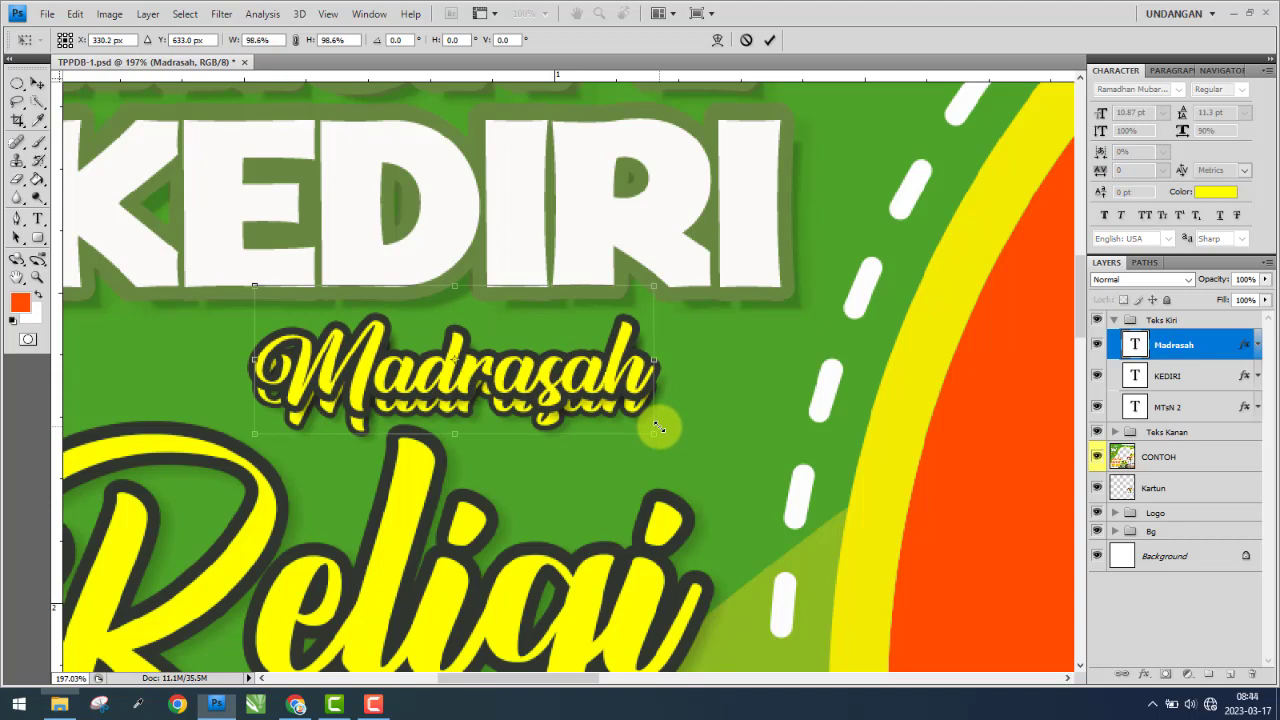
{"action": "key", "text": "Down"}
{"action": "key", "text": "Down"}
{"action": "key", "text": "Down"}
{"action": "key", "text": "Down"}
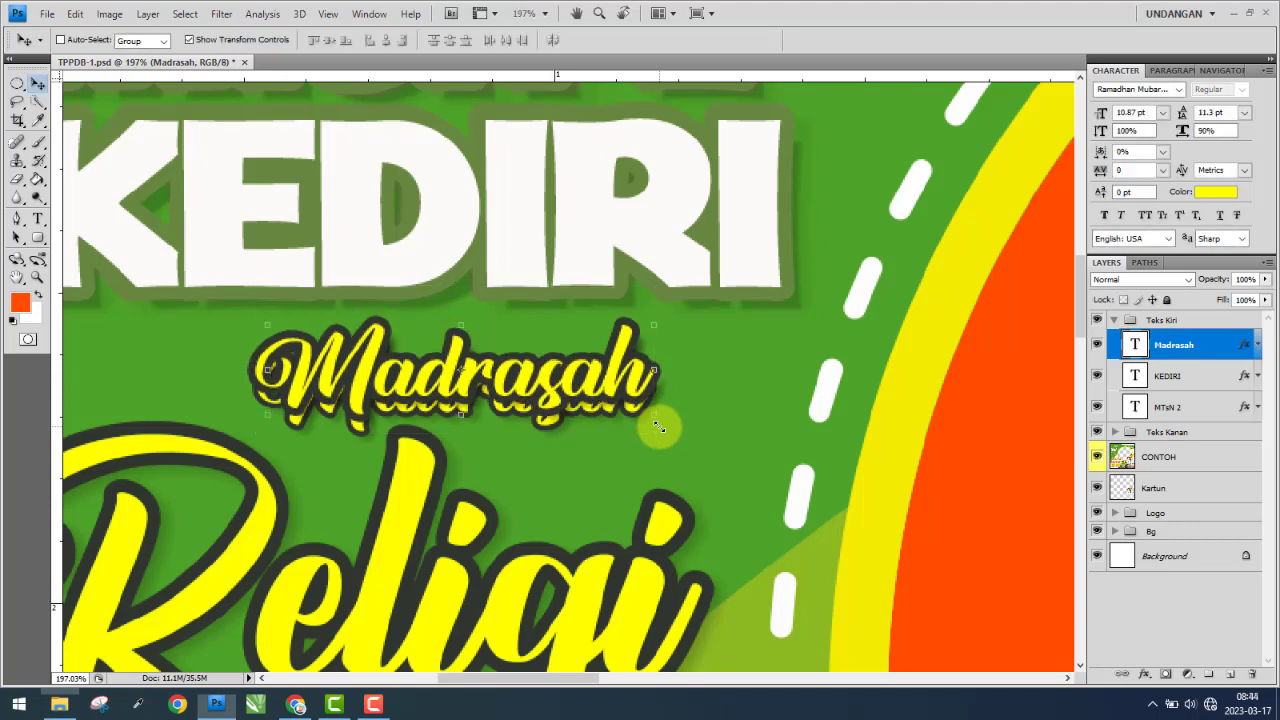
{"action": "key", "text": "Down"}
{"action": "key", "text": "Down"}
{"action": "key", "text": "Down"}
{"action": "key", "text": "Down"}
{"action": "key", "text": "Down"}
{"action": "key", "text": "Right"}
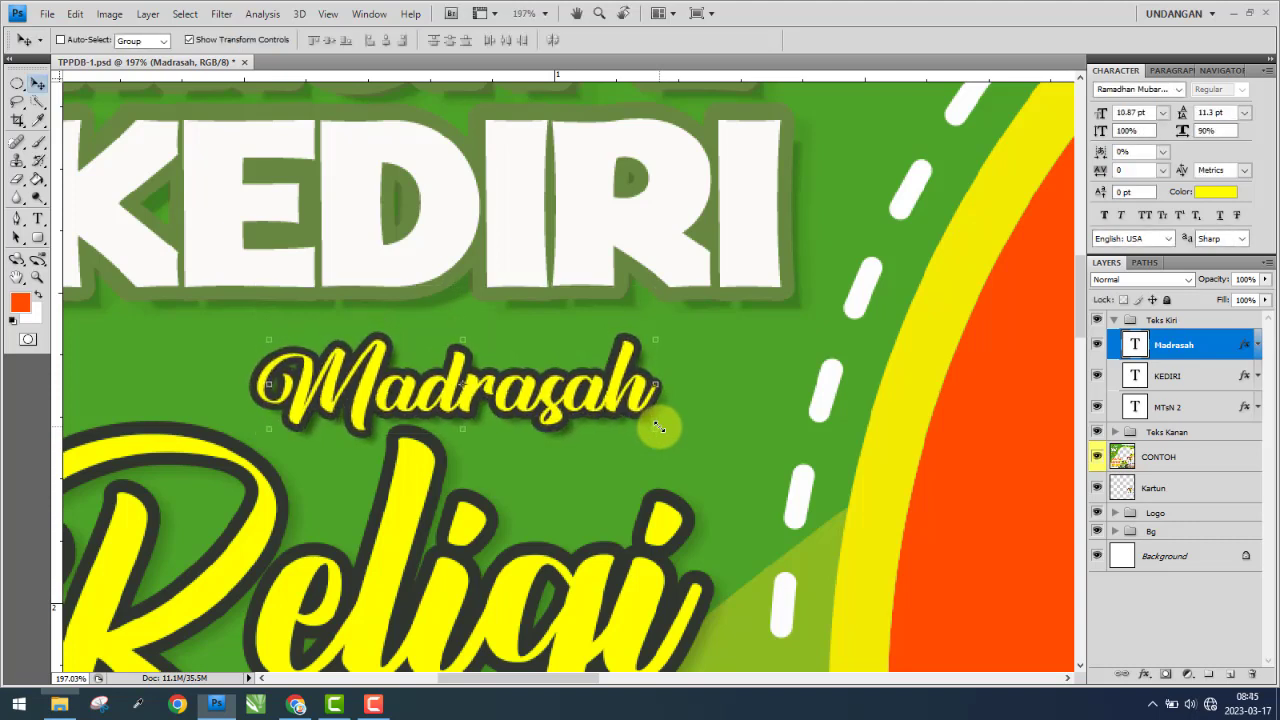
- Set the Madrasah stroke size to 3 px, keeping its dark outline colour
{"action": "double_click", "coordinate": [1213, 355]}
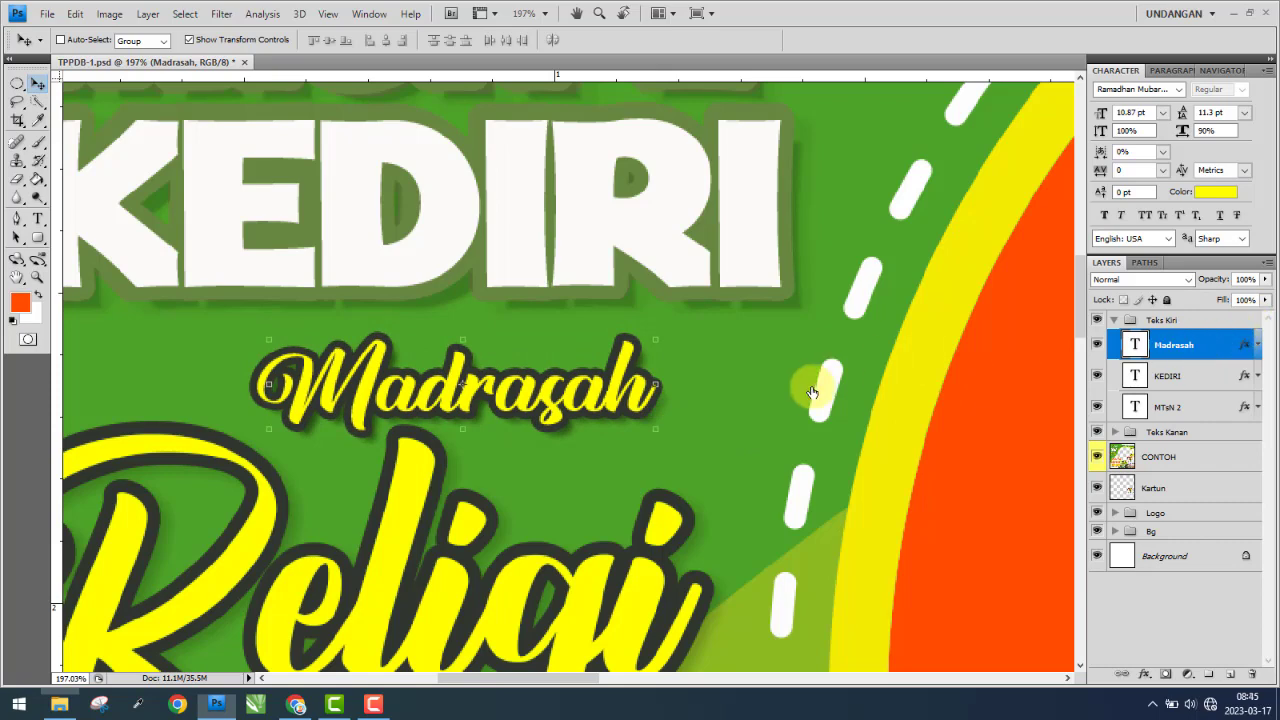
{"action": "left_click", "coordinate": [880, 463]}
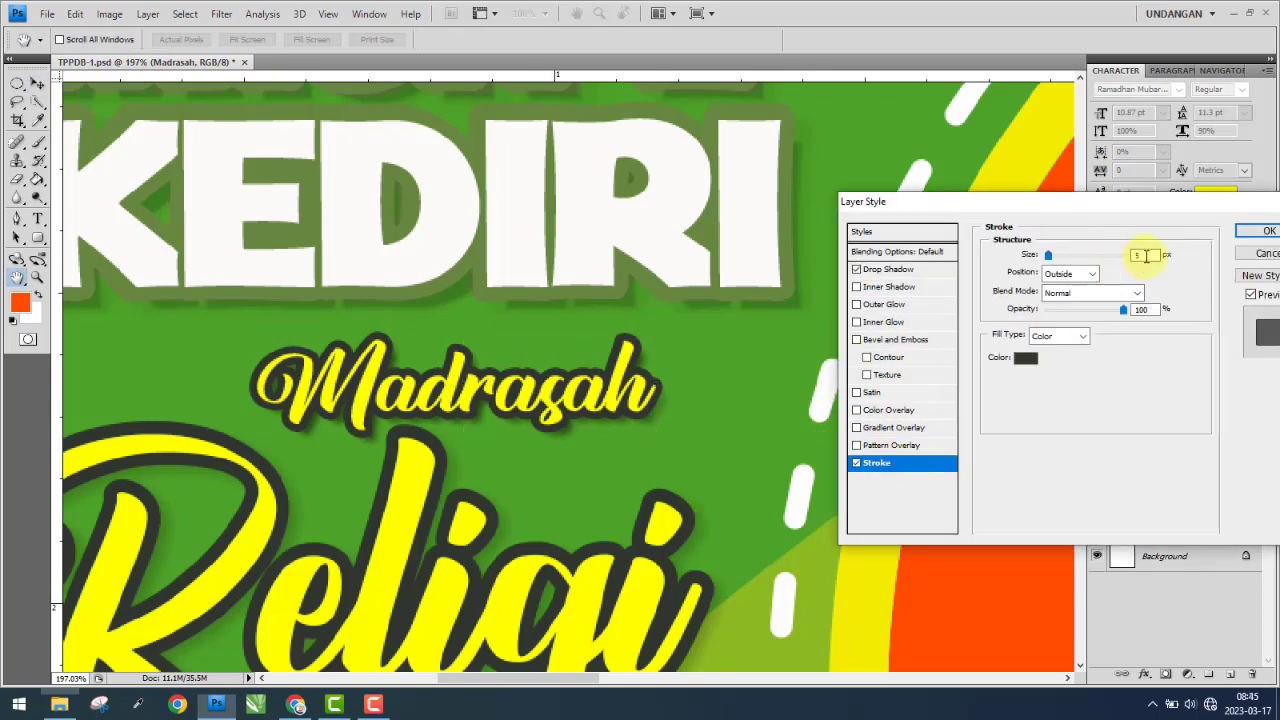
{"action": "type", "text": "3"}
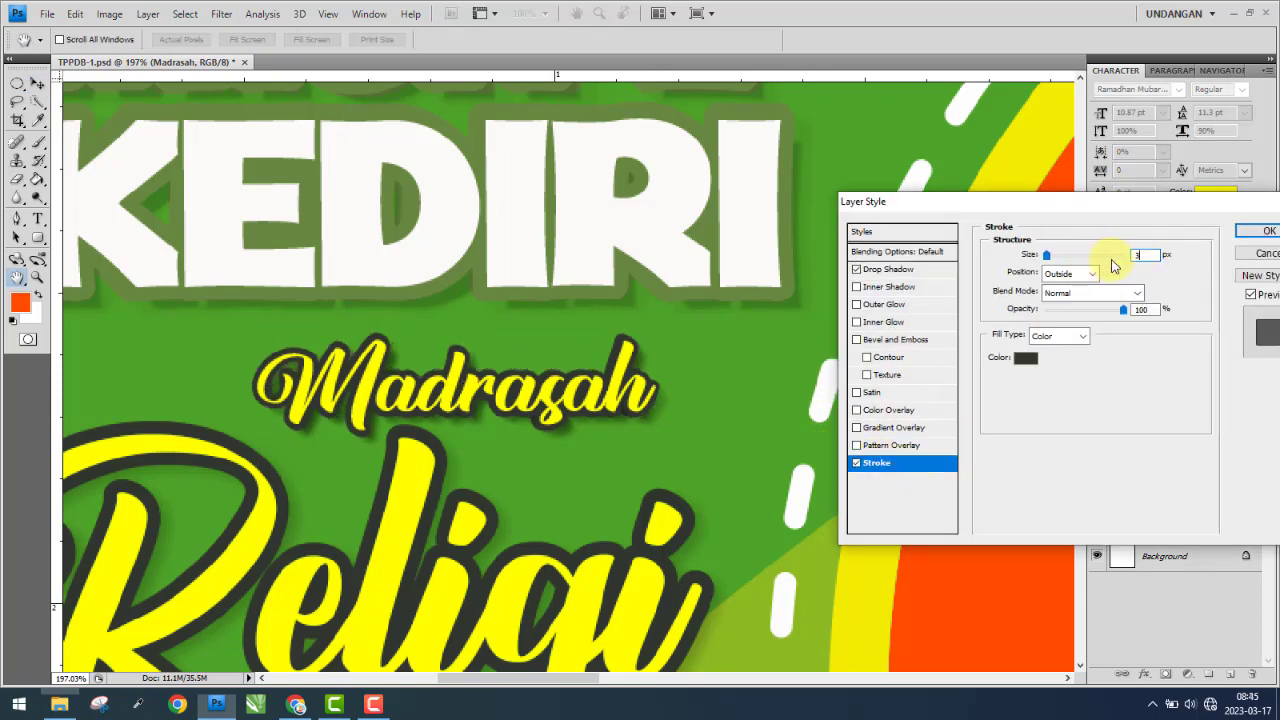
{"action": "left_click", "coordinate": [1022, 358]}
{"action": "left_click", "coordinate": [900, 231]}
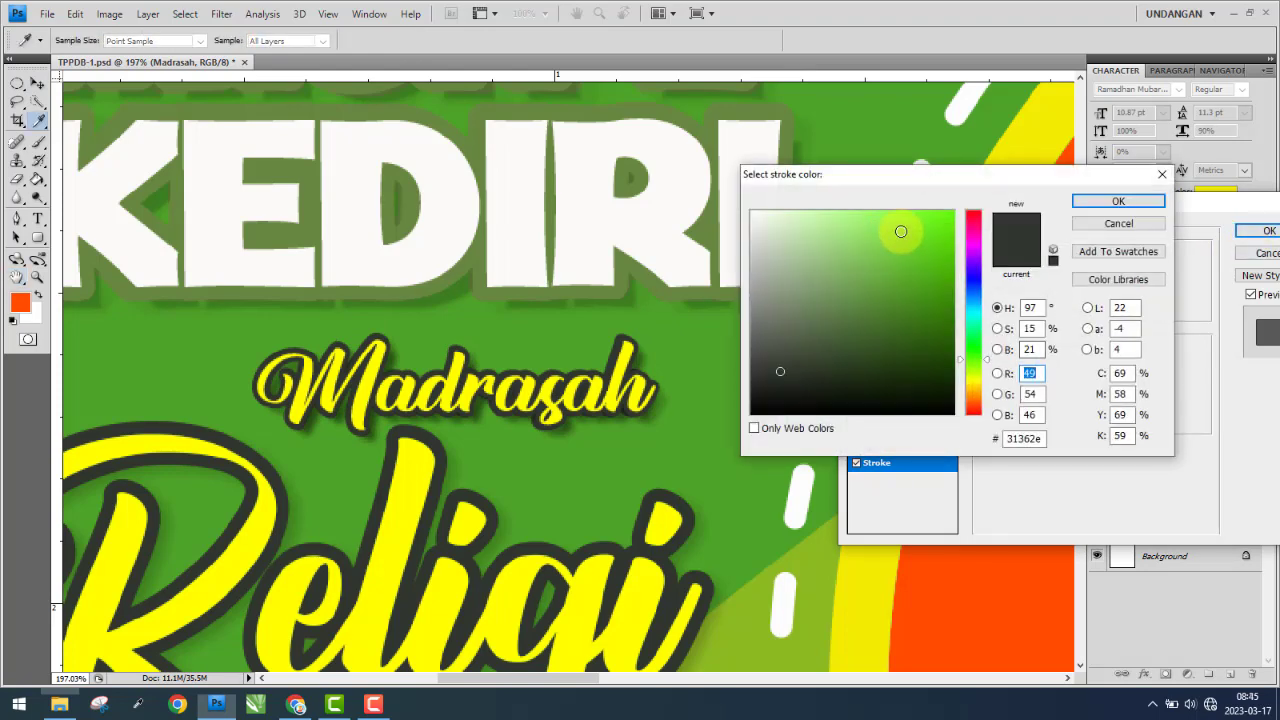
{"action": "left_click", "coordinate": [1124, 232]}
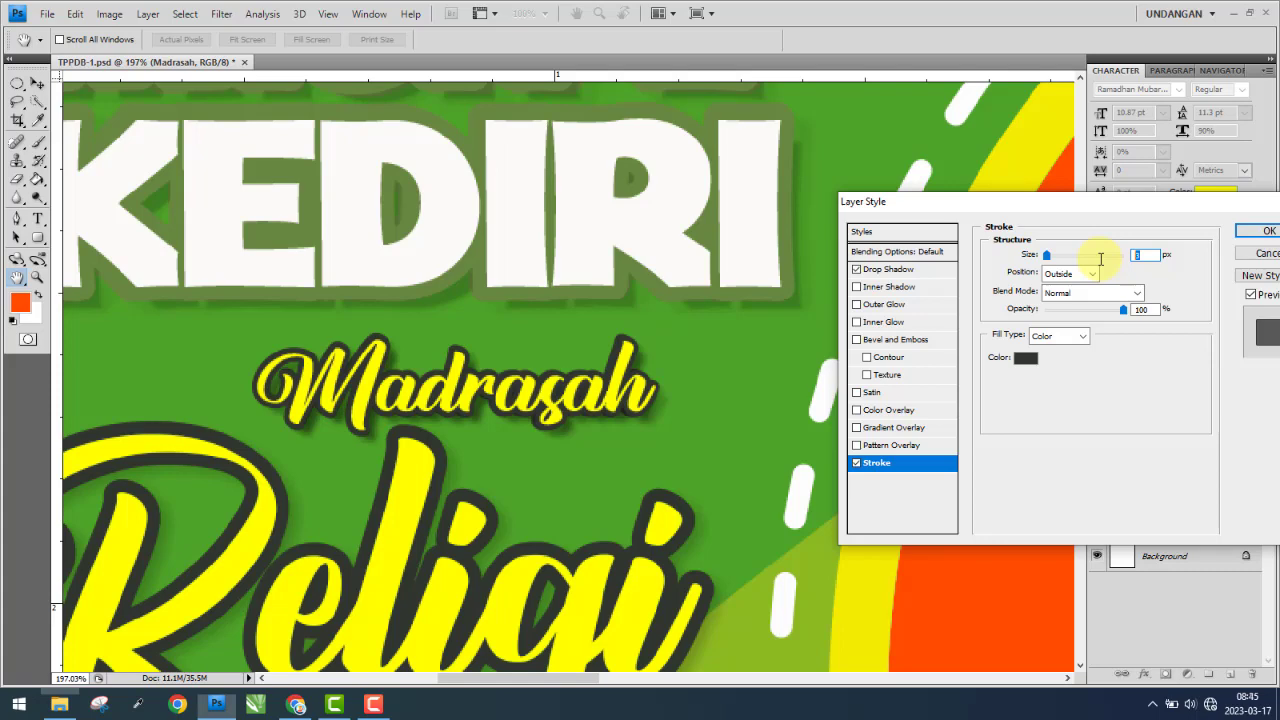
{"action": "left_click", "coordinate": [1265, 240]}
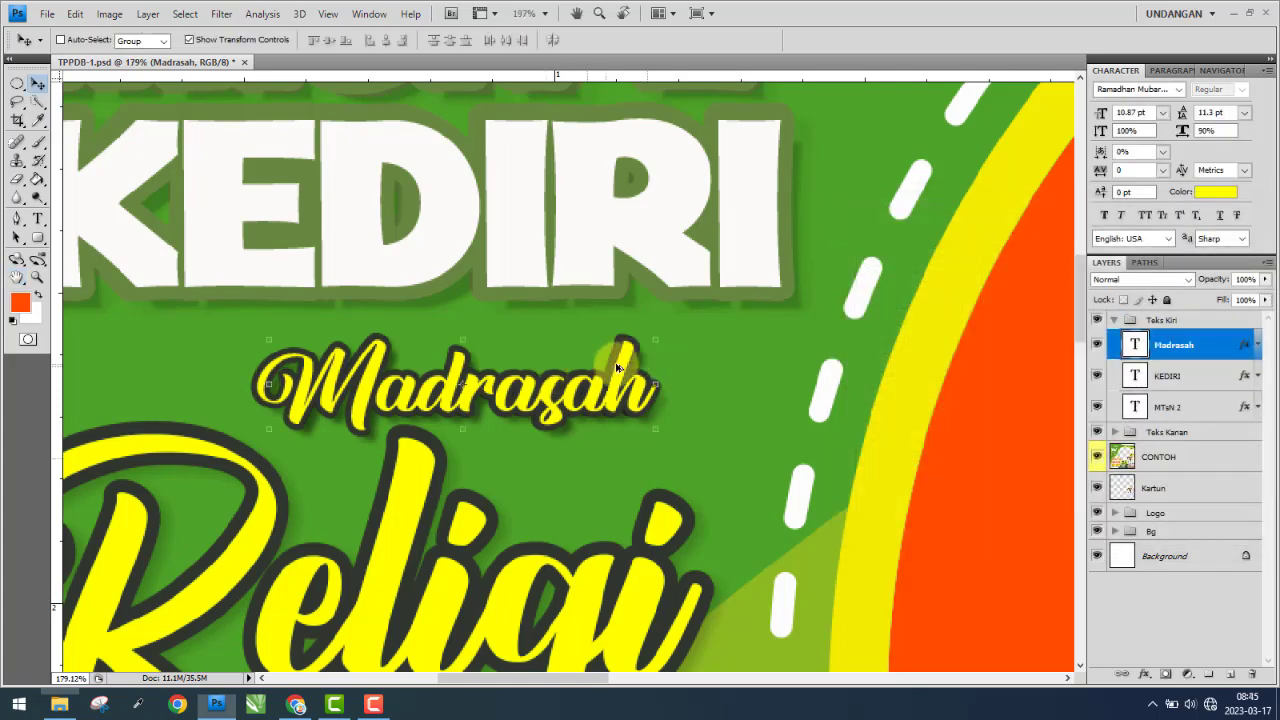
- Undo an accidental drag of the Madrasah text
{"action": "scroll", "coordinate": [595, 360], "scroll_direction": "down", "scroll_amount": 2}
{"action": "left_click_drag", "start_coordinate": [698, 372], "coordinate": [697, 370]}
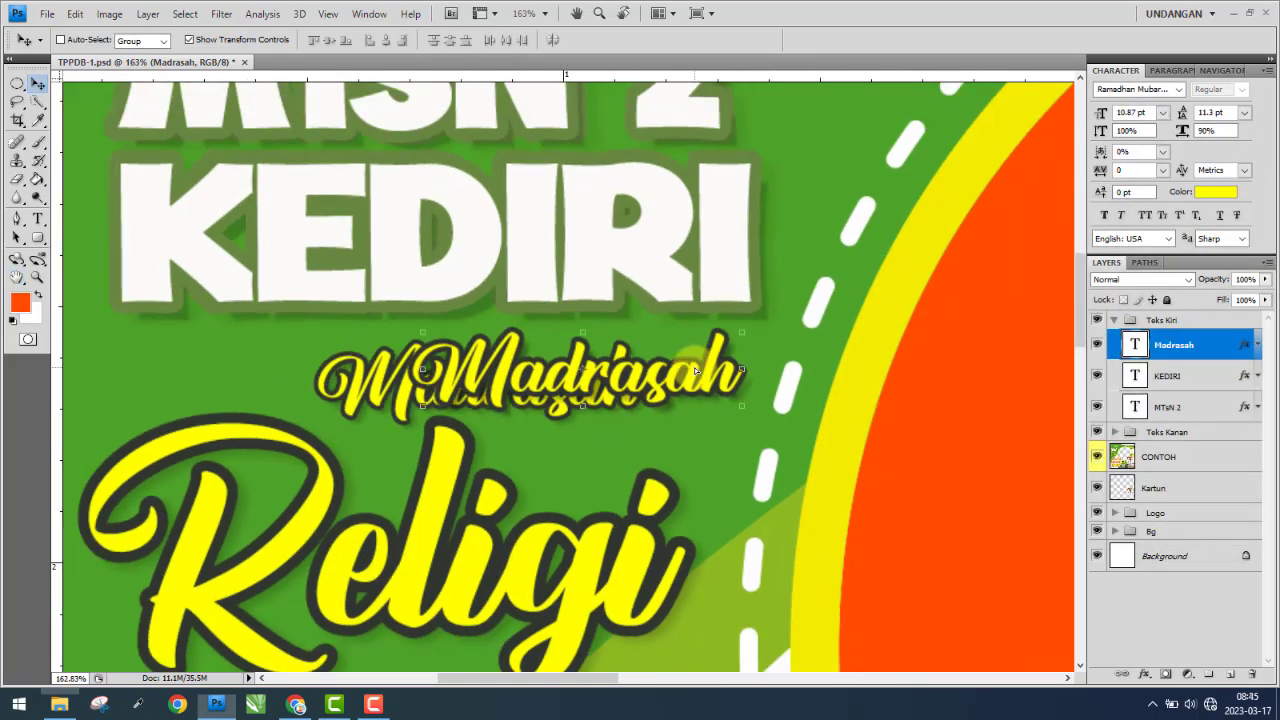
{"action": "key", "text": "ctrl+z"}
{"action": "scroll", "coordinate": [523, 294], "scroll_direction": "down", "scroll_amount": 3}
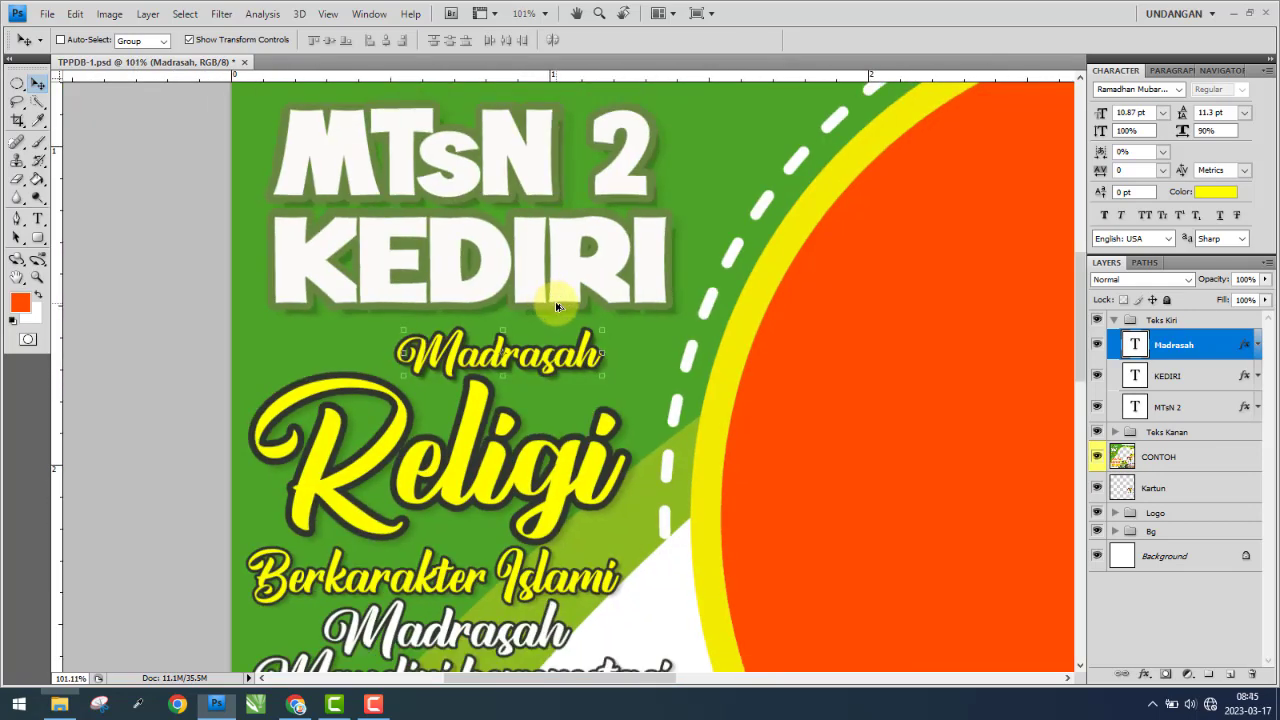
- Duplicate Madrasah lower over the Religi line and retype it as 'Religi'
{"action": "left_click_drag", "start_coordinate": [563, 369], "coordinate": [563, 431]}
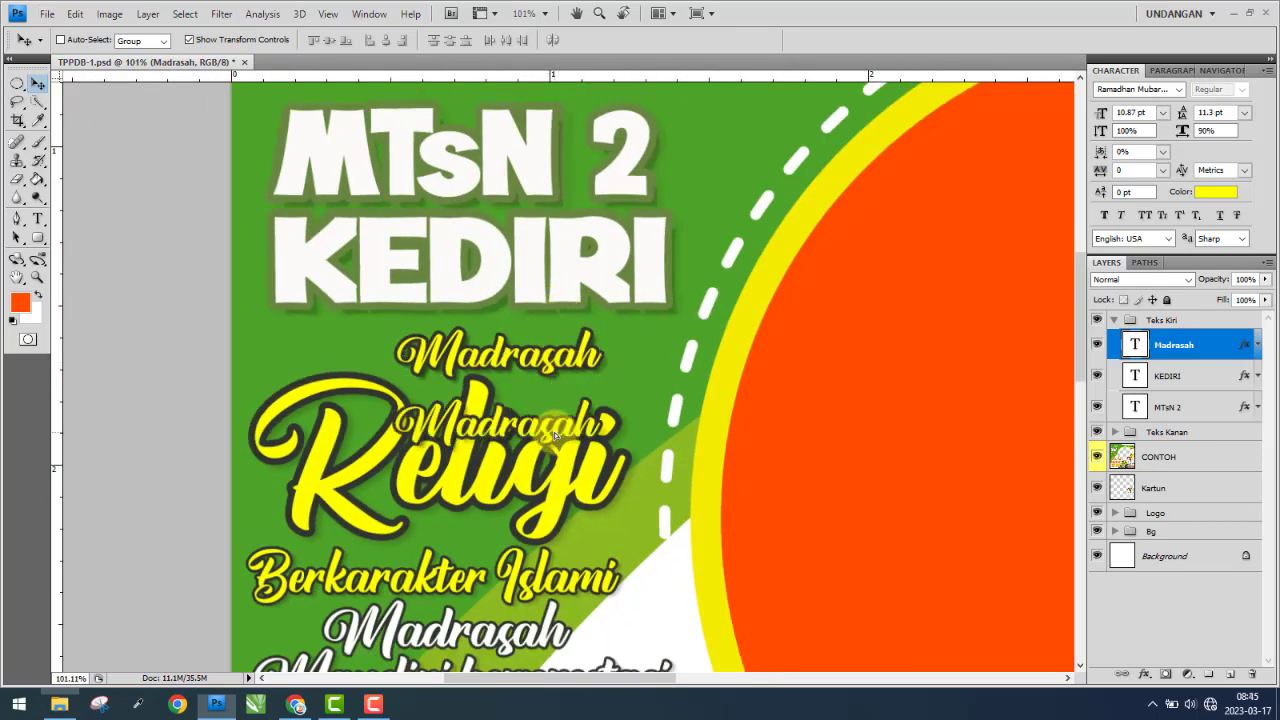
{"action": "left_click", "coordinate": [37, 218]}
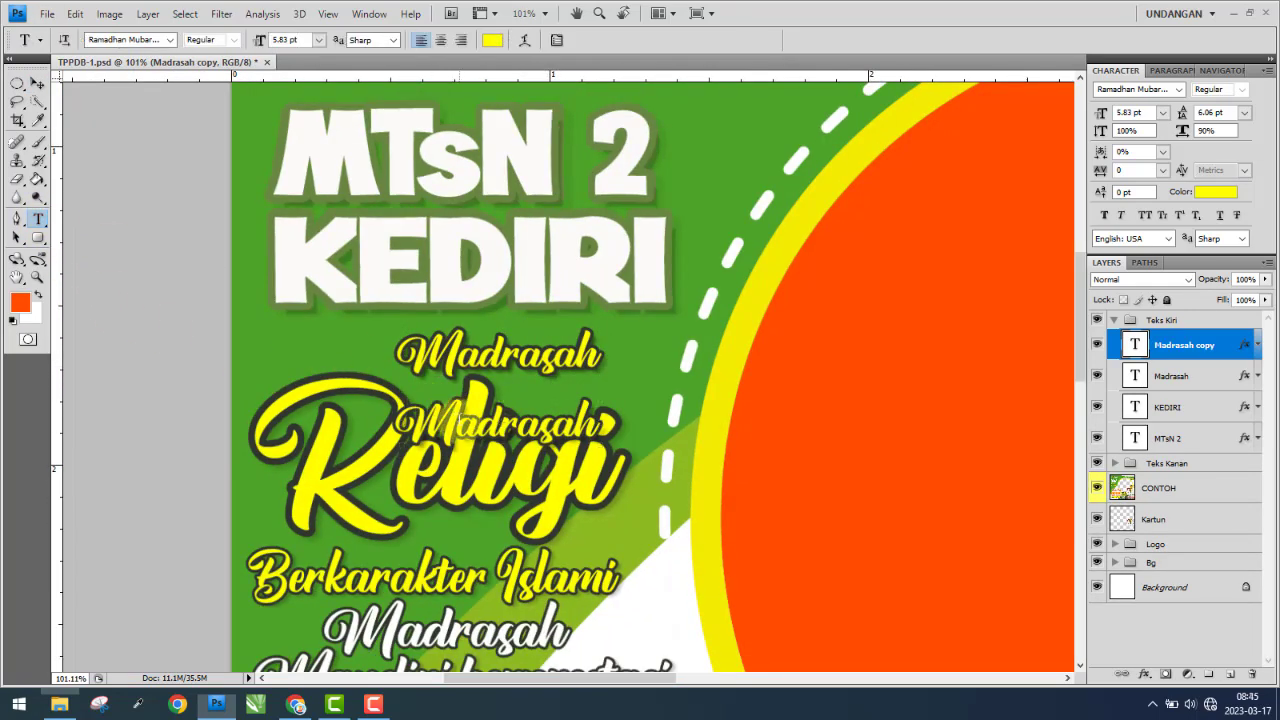
{"action": "double_click", "coordinate": [455, 425]}
{"action": "type", "text": "Religi"}
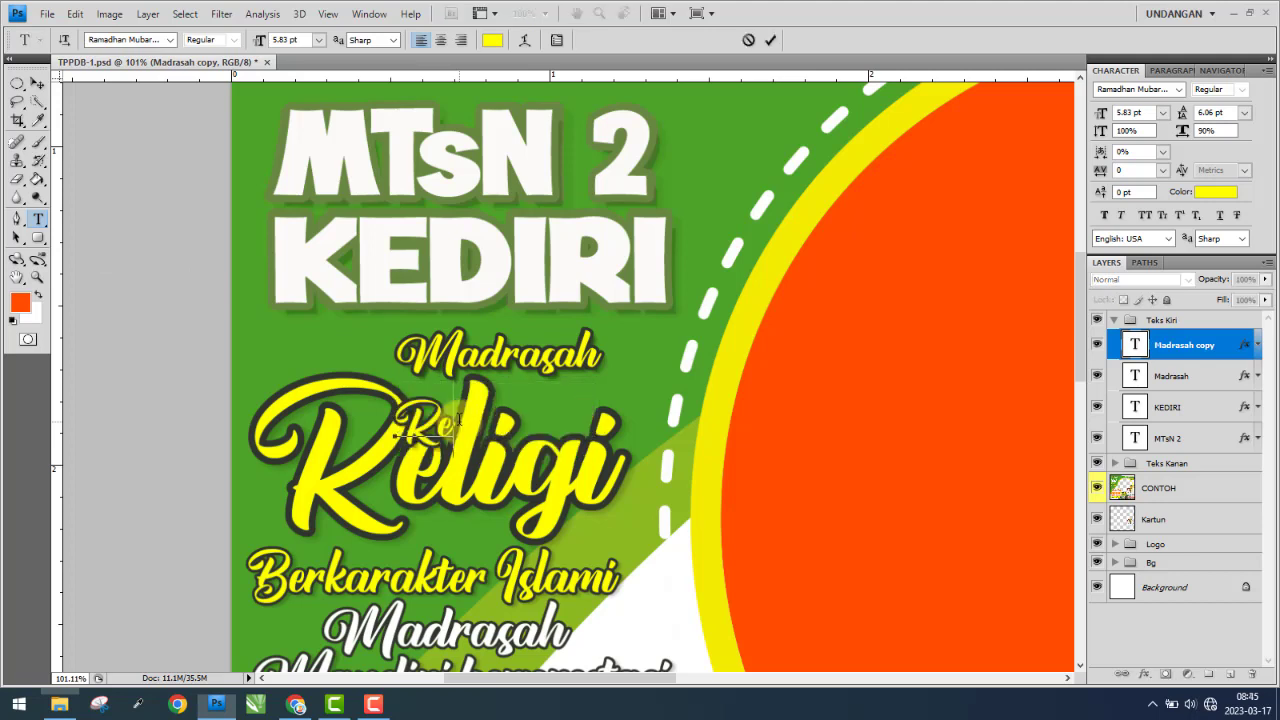
{"action": "left_click", "coordinate": [37, 84]}
- Enlarge Religi to about 338% and nudge it down beneath Madrasah
{"action": "key", "text": "ctrl+t"}
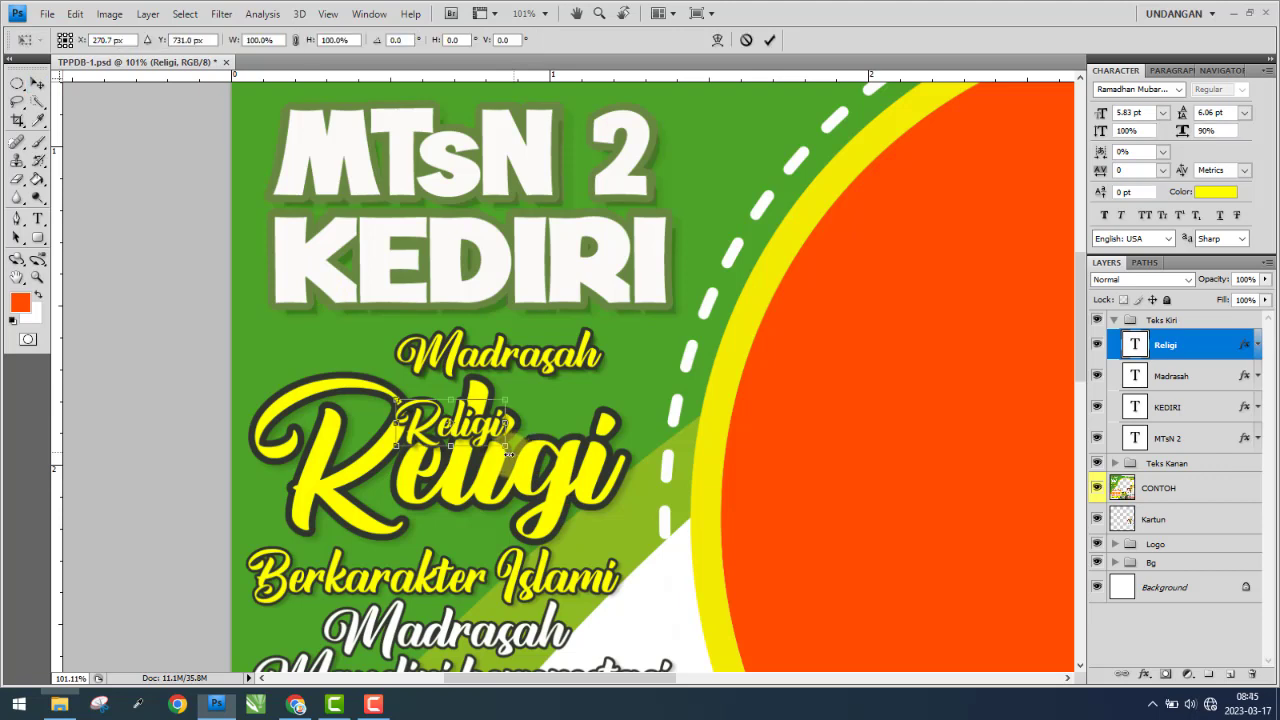
{"action": "mouse_move", "coordinate": [505, 462]}
{"action": "left_mouse_down"}
{"action": "mouse_move", "coordinate": [634, 528]}
{"action": "mouse_move", "coordinate": [627, 542]}
{"action": "left_mouse_up"}
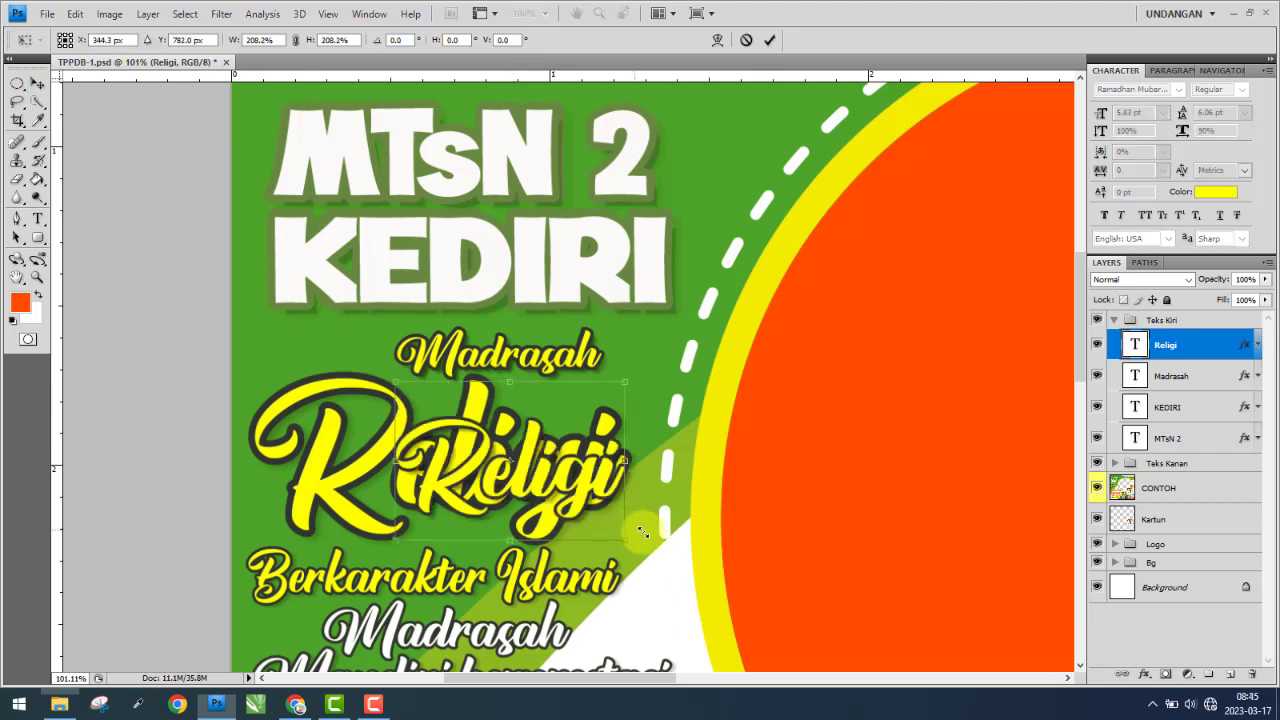
{"action": "mouse_move", "coordinate": [362, 368]}
{"action": "left_mouse_down"}
{"action": "mouse_move", "coordinate": [245, 312]}
{"action": "mouse_move", "coordinate": [245, 289]}
{"action": "left_mouse_up"}
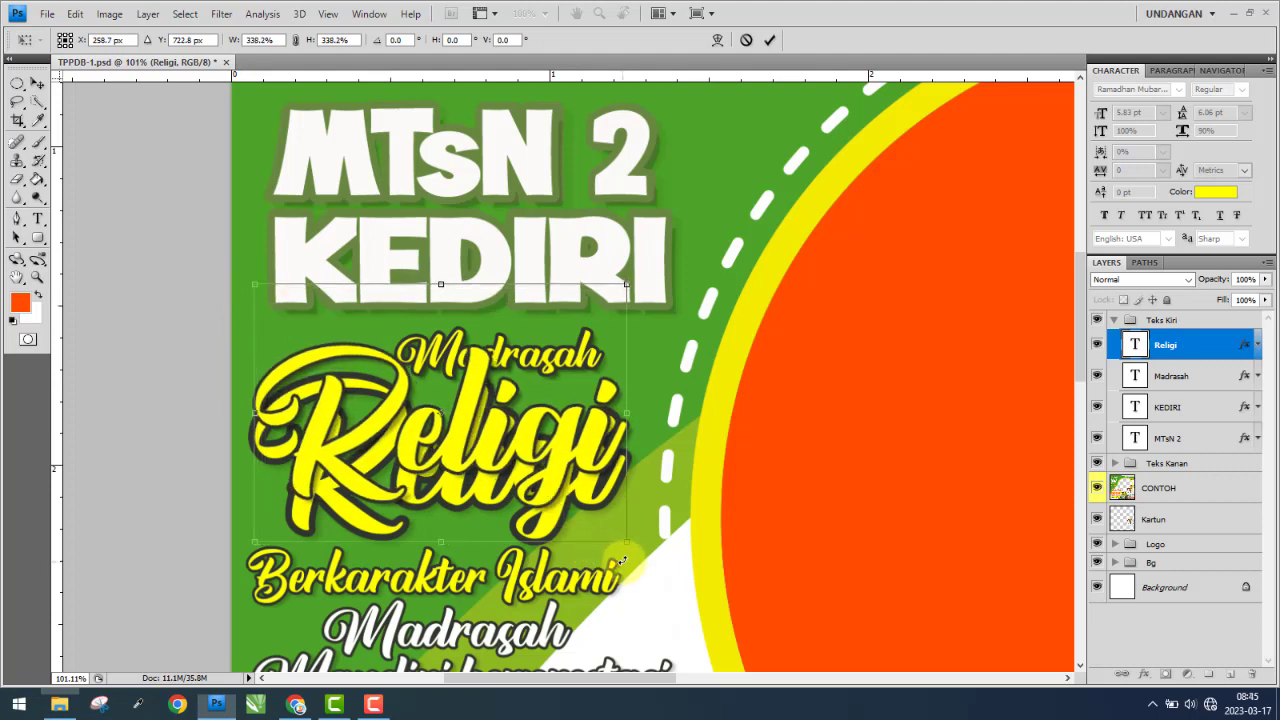
{"action": "key", "text": "Return"}
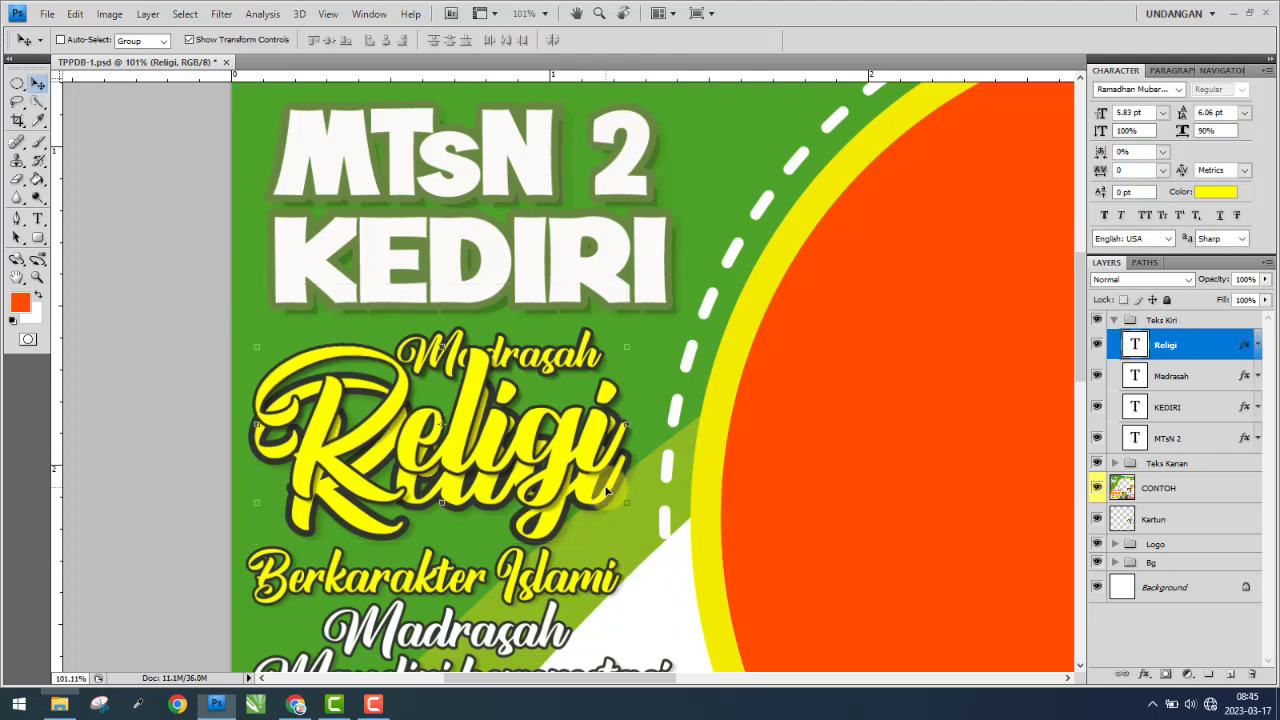
{"action": "key", "text": "Down"}
{"action": "key", "text": "Down"}
{"action": "key", "text": "Down"}
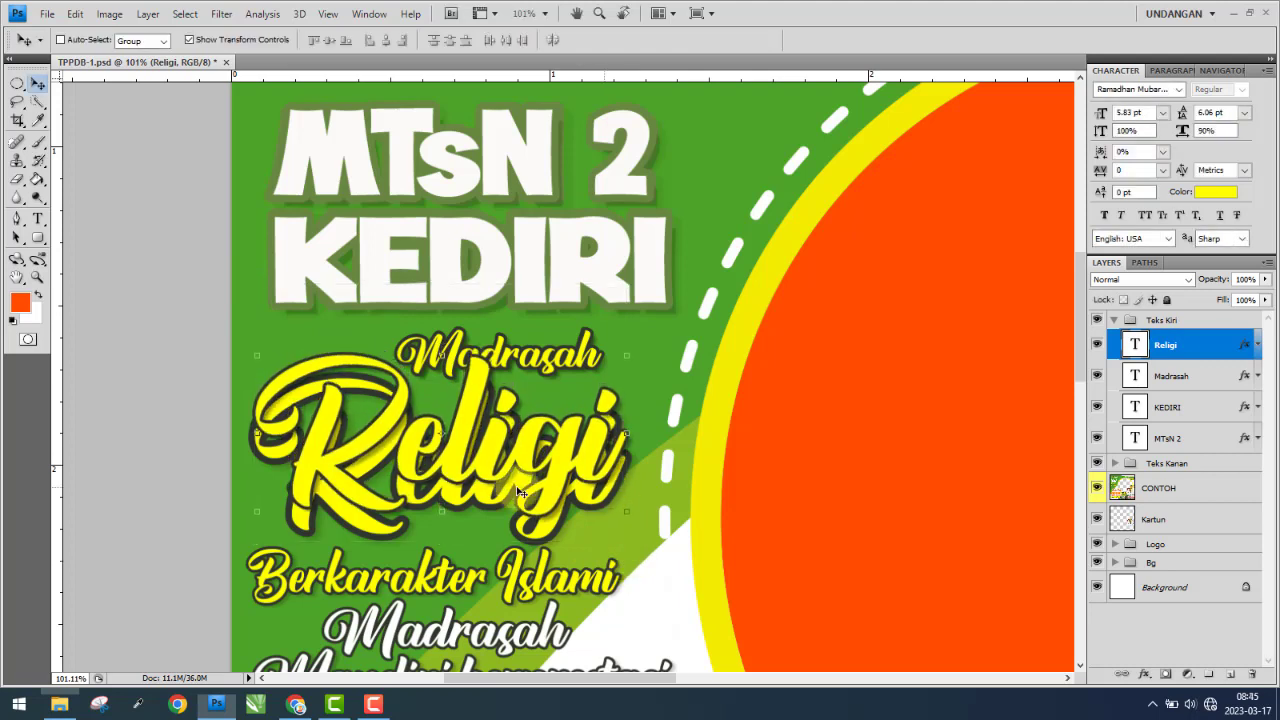
{"action": "key", "text": "shift+Down"}
{"action": "key", "text": "shift+Down"}
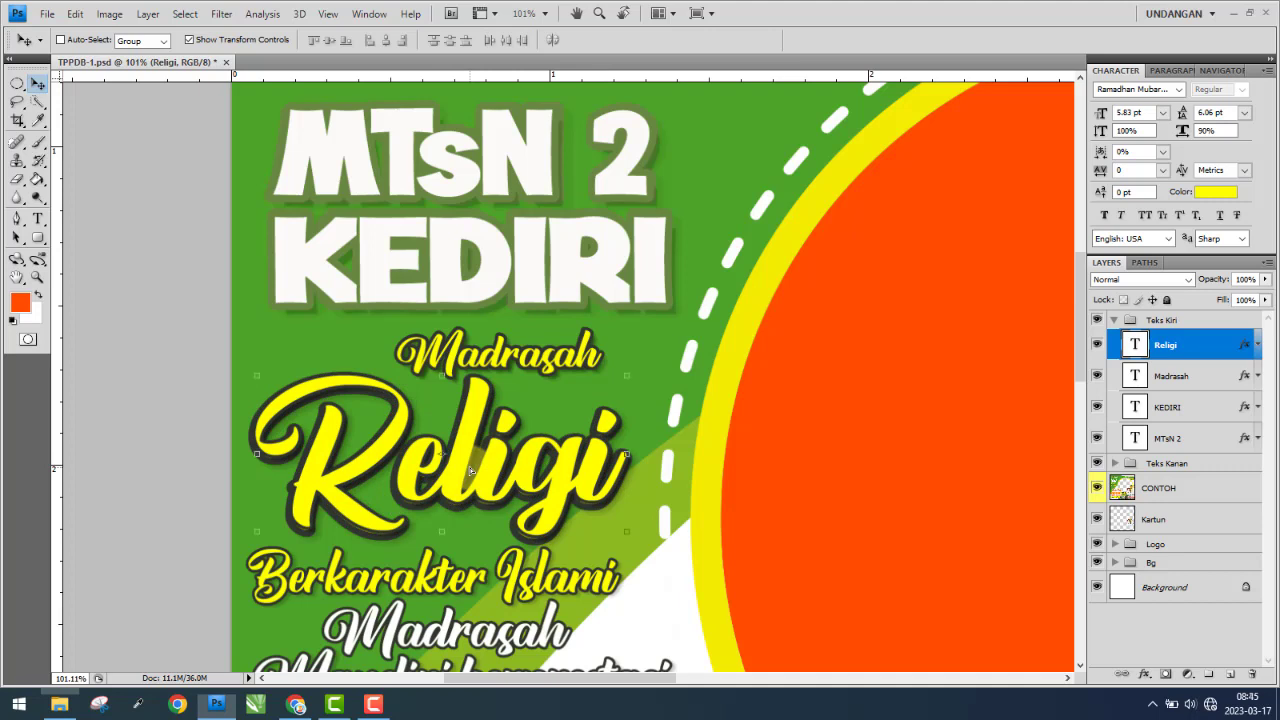
{"action": "key", "text": "Down"}
{"action": "key", "text": "Down"}
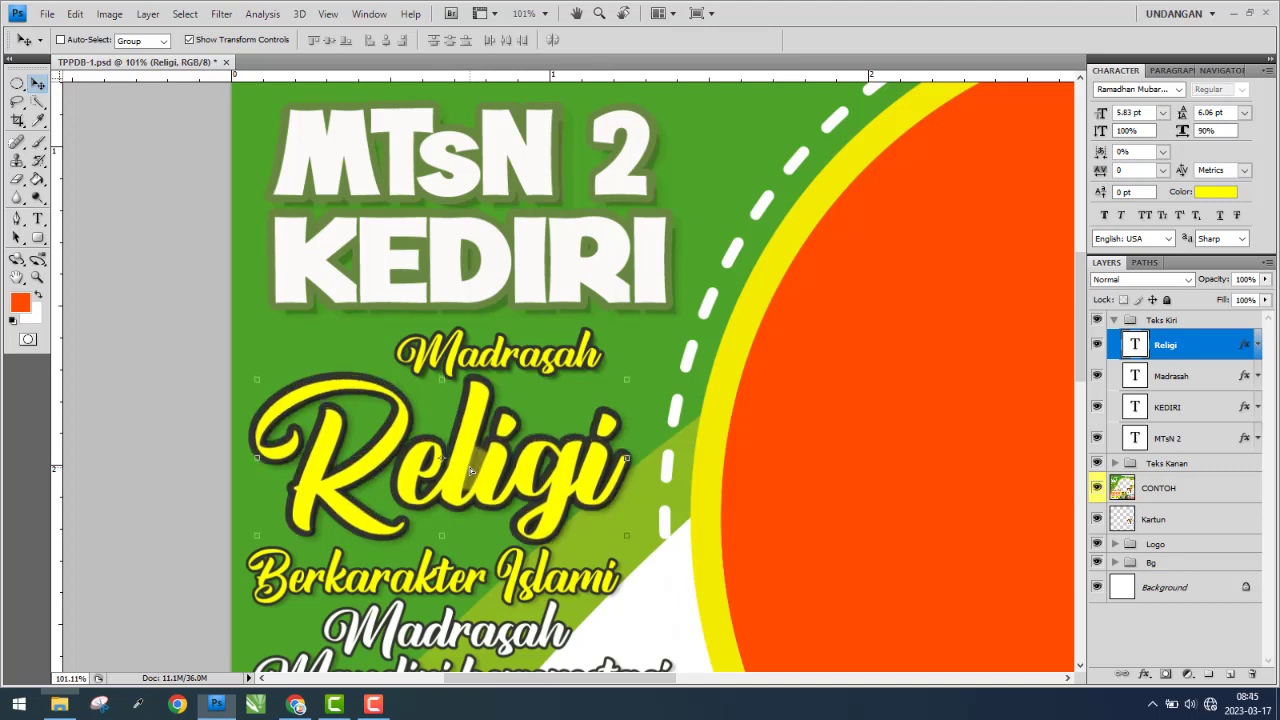
{"action": "key", "text": "Down"}
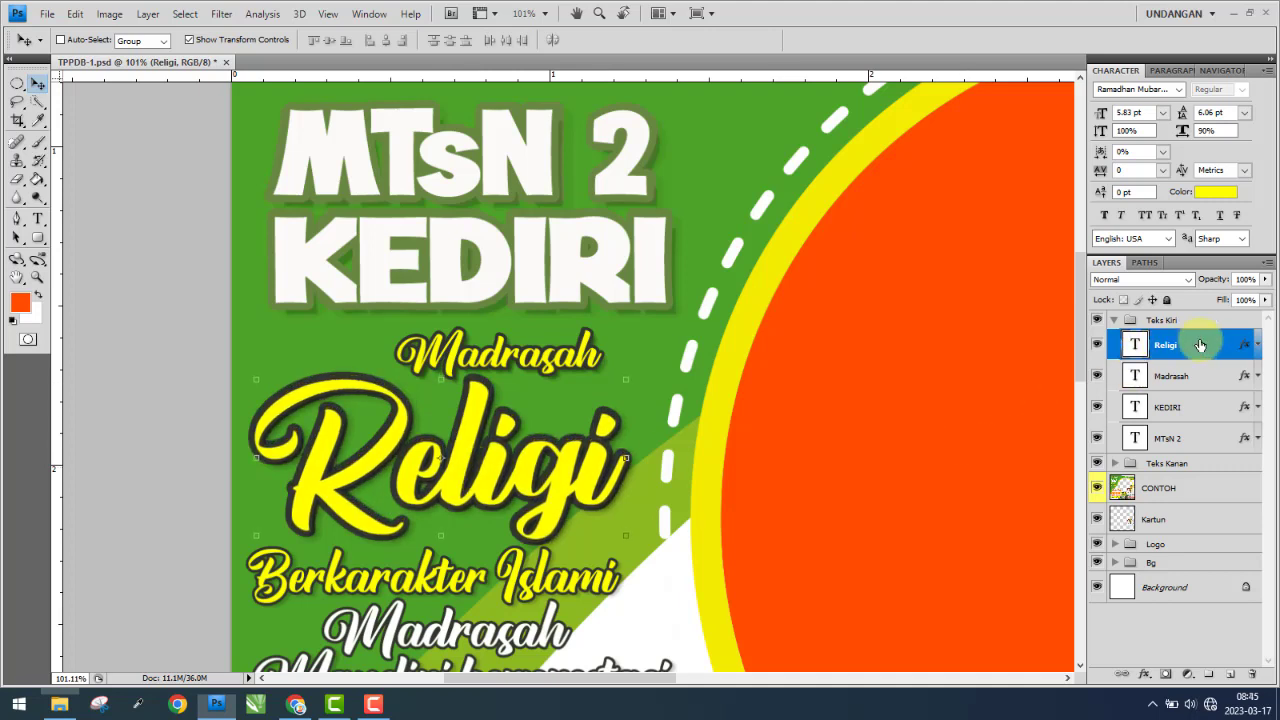
- Give Religi a 9 px dark grey stroke sampled from the banner, then duplicate the Madrasah layer
{"action": "double_click", "coordinate": [1200, 345]}
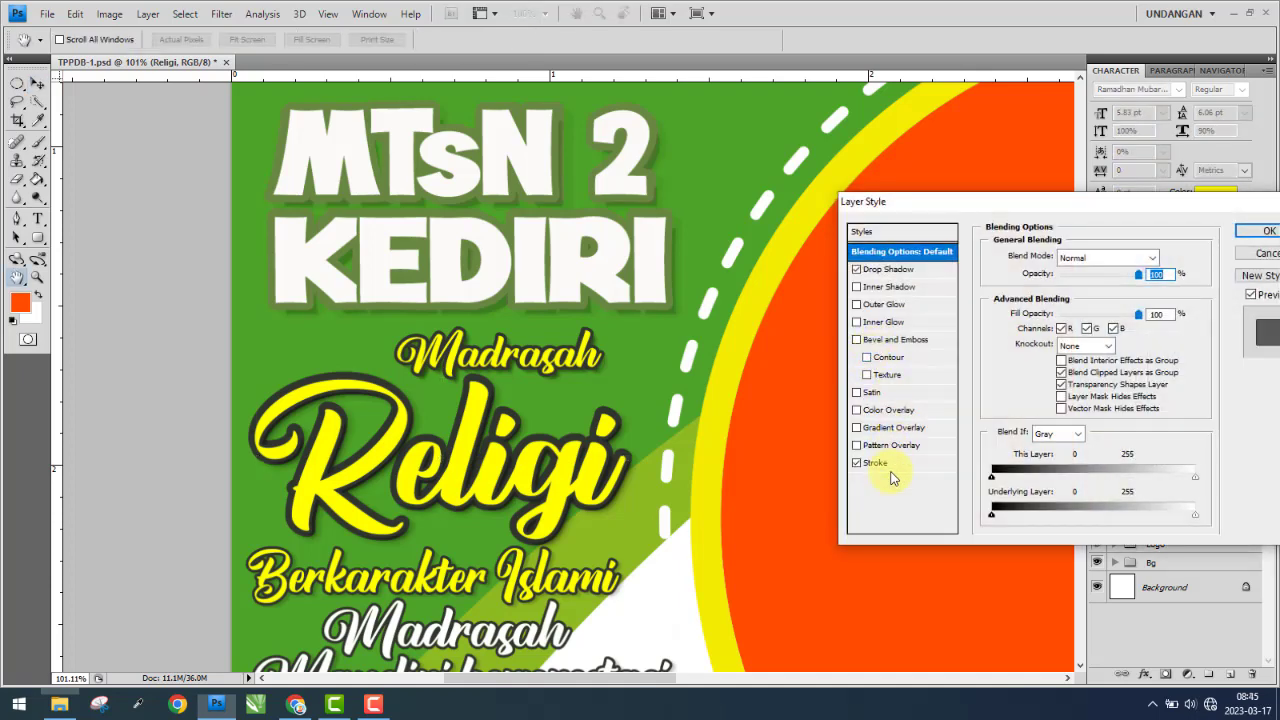
{"action": "left_click", "coordinate": [878, 463]}
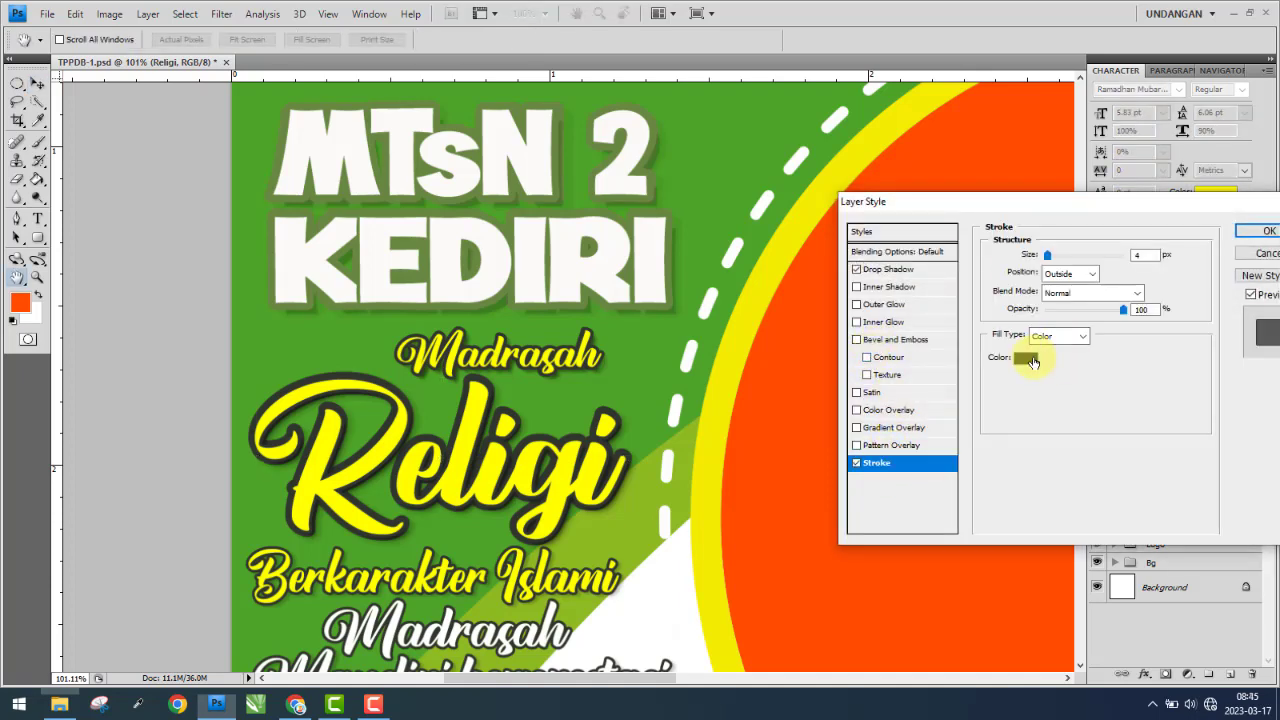
{"action": "left_click", "coordinate": [1026, 358]}
{"action": "left_click", "coordinate": [972, 358]}
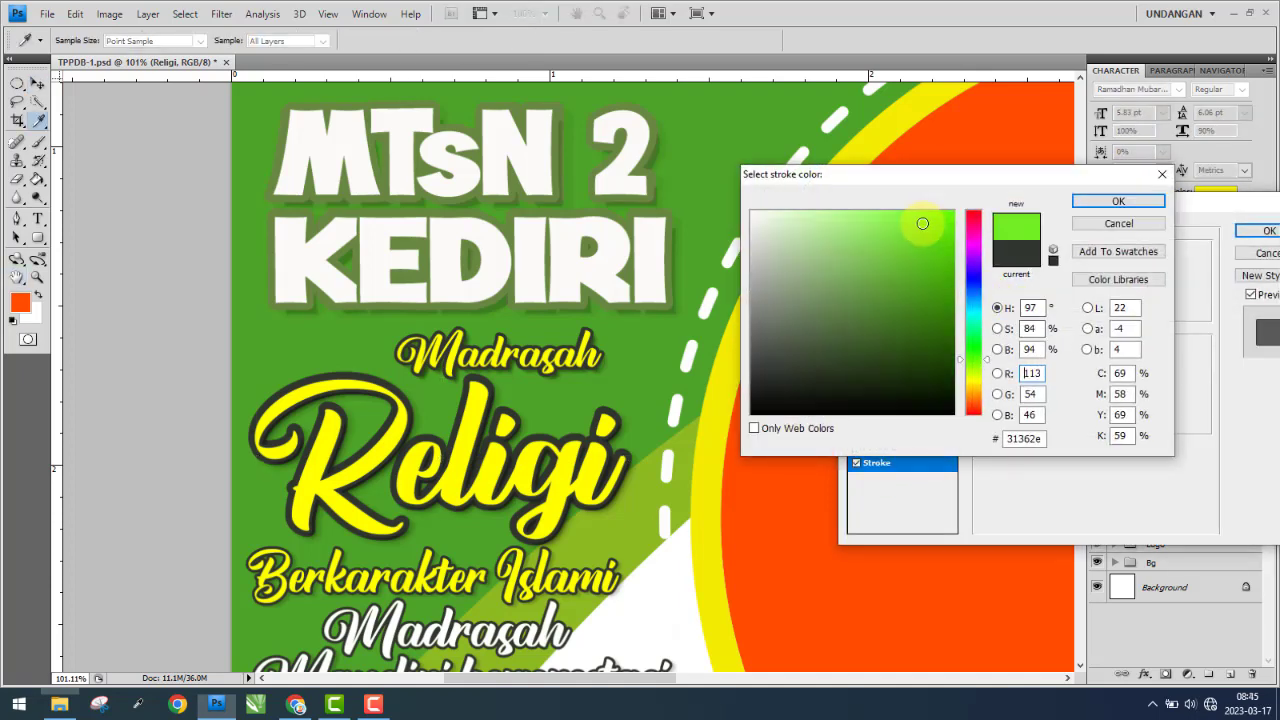
{"action": "left_click", "coordinate": [1128, 207]}
{"action": "type", "text": "5"}
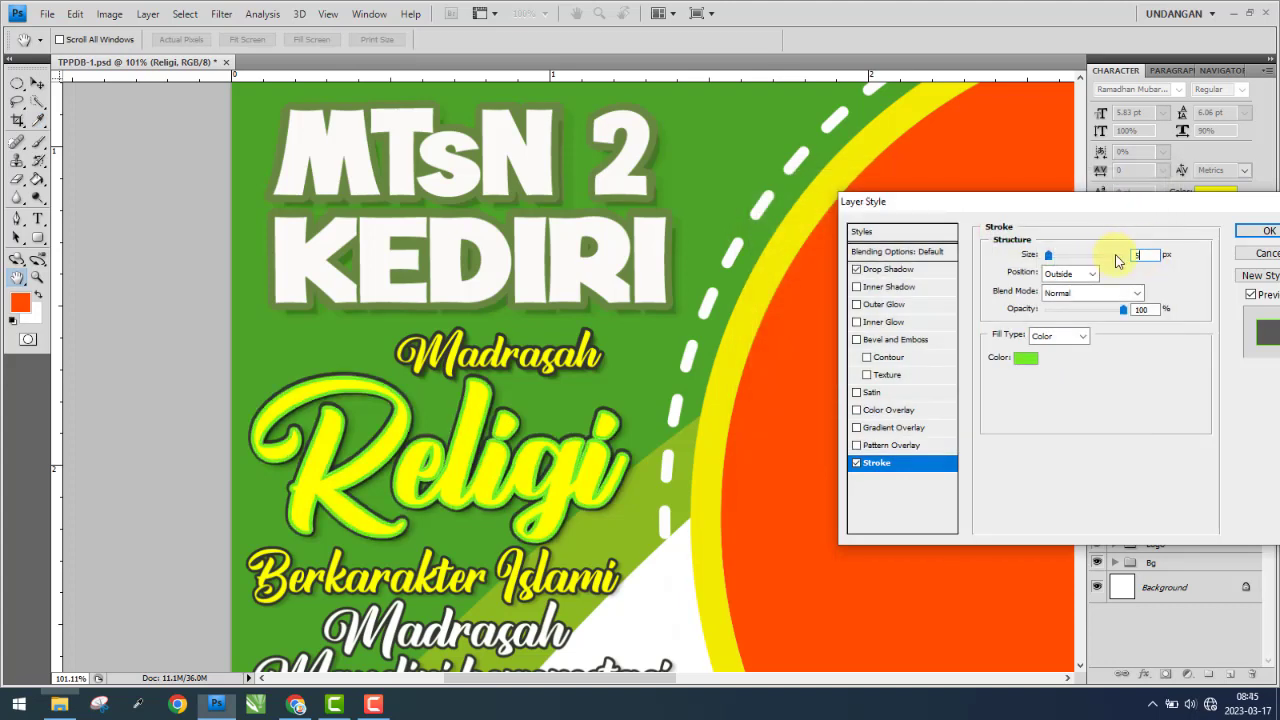
{"action": "type", "text": "8"}
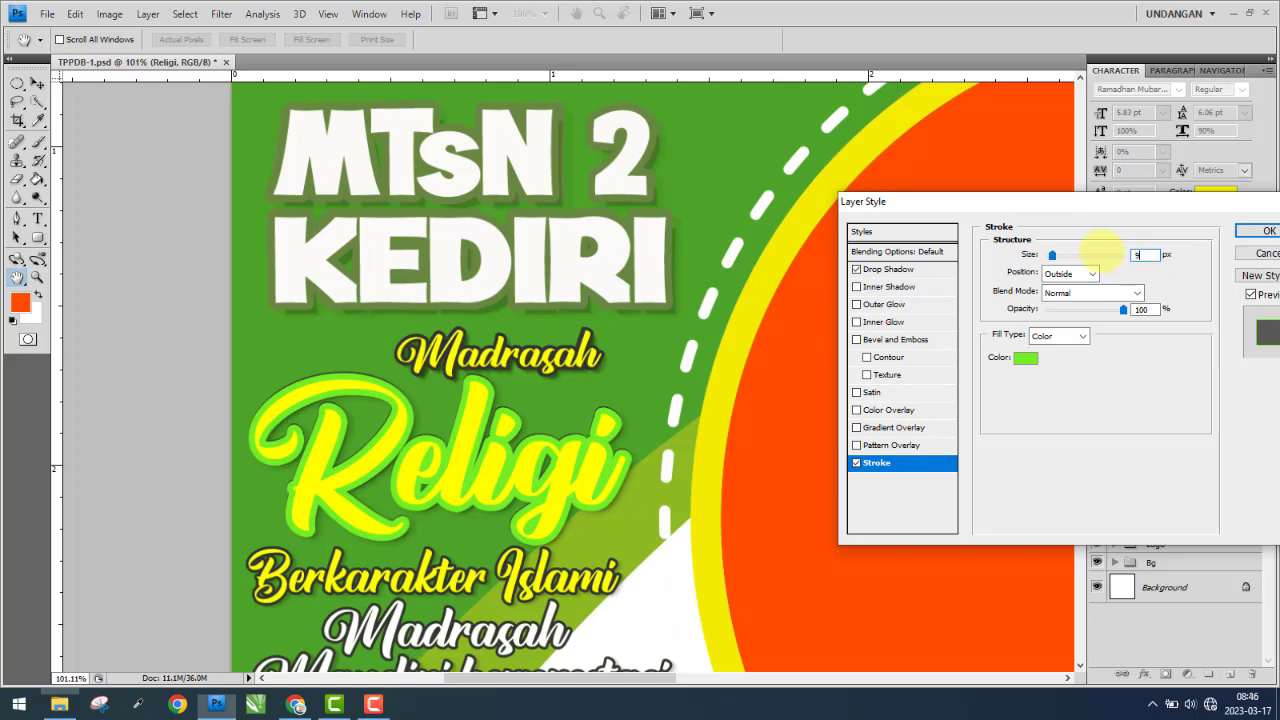
{"action": "left_click", "coordinate": [1027, 357]}
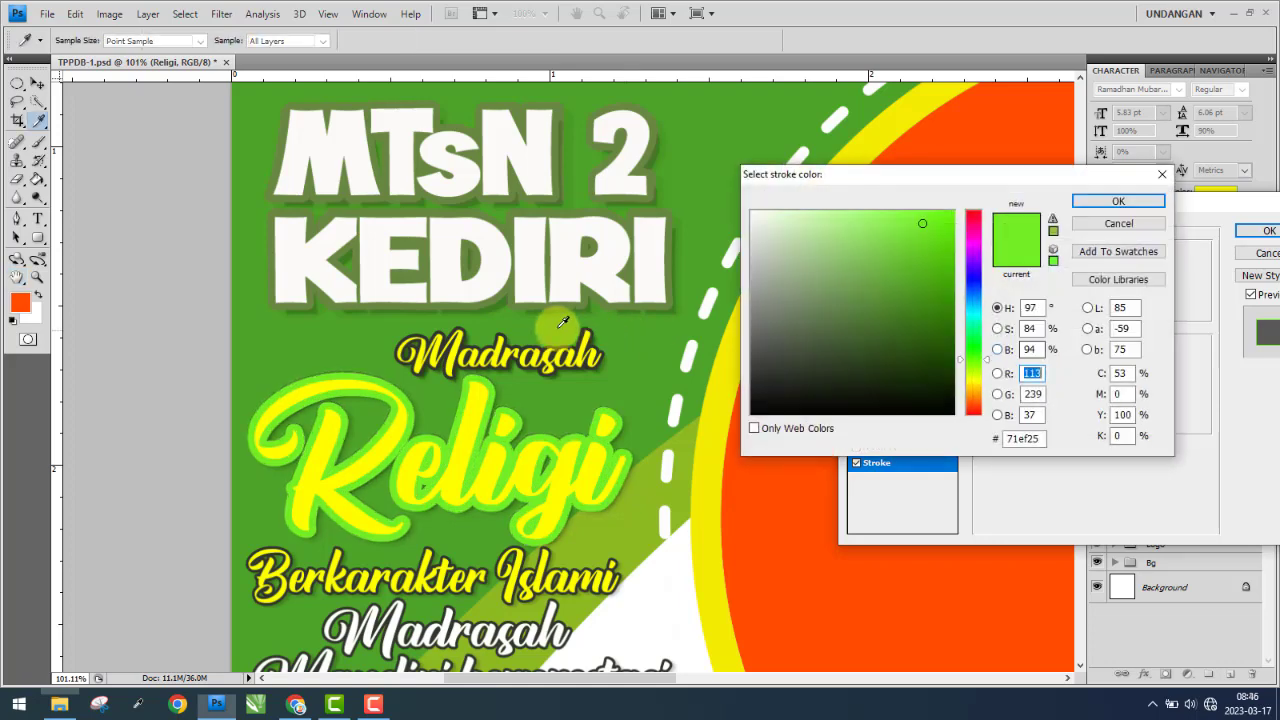
{"action": "left_click", "coordinate": [462, 323]}
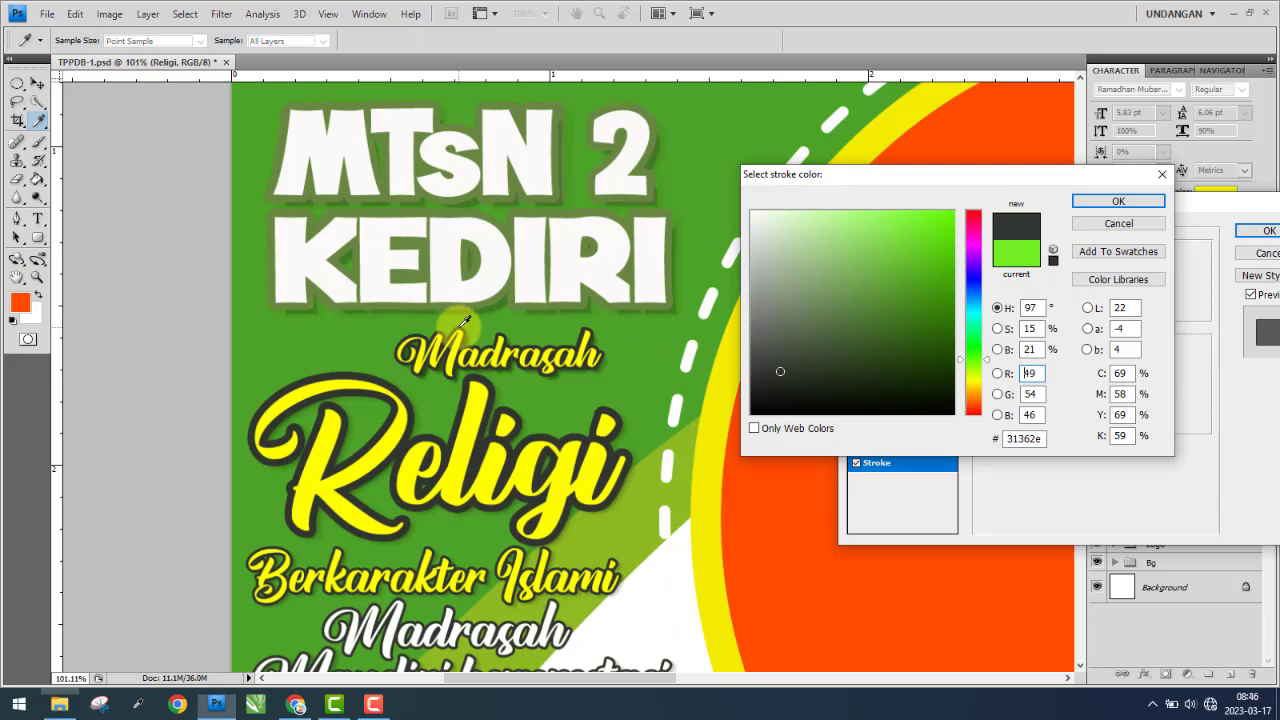
{"action": "left_click", "coordinate": [1118, 202]}
{"action": "left_click", "coordinate": [1252, 230]}
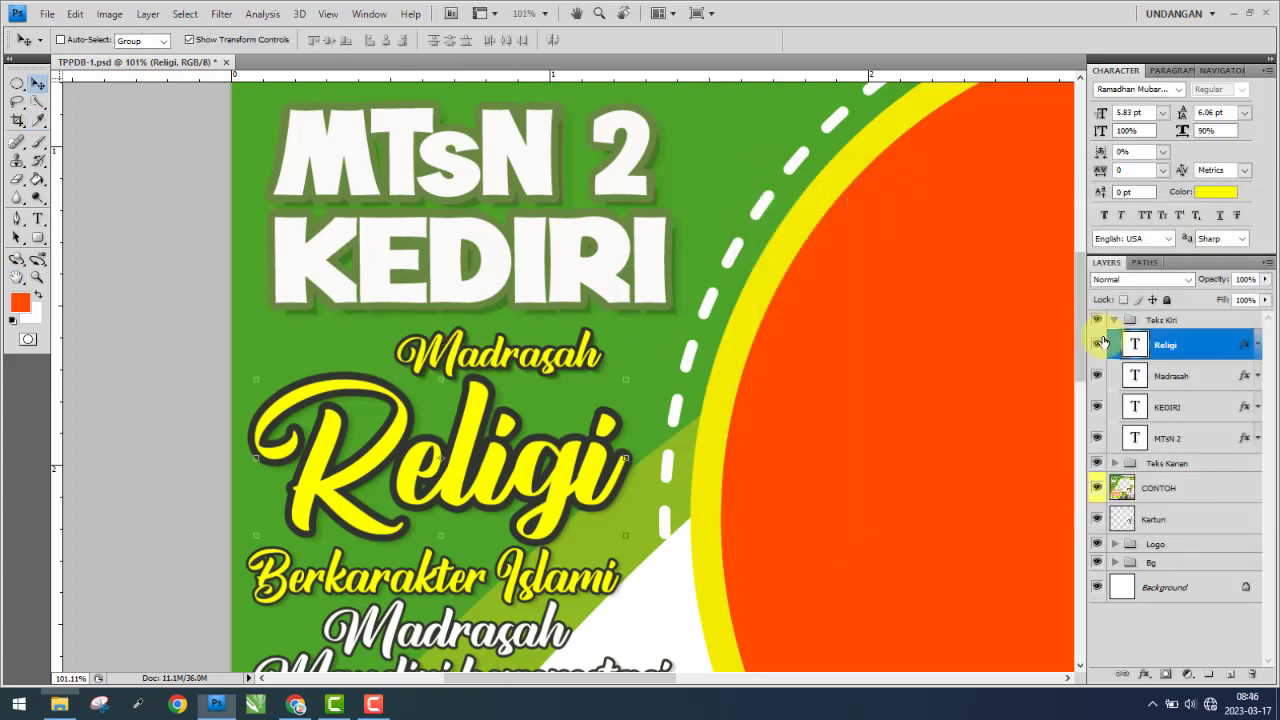
{"action": "left_click", "coordinate": [1176, 386]}
{"action": "key", "text": "ctrl+j"}
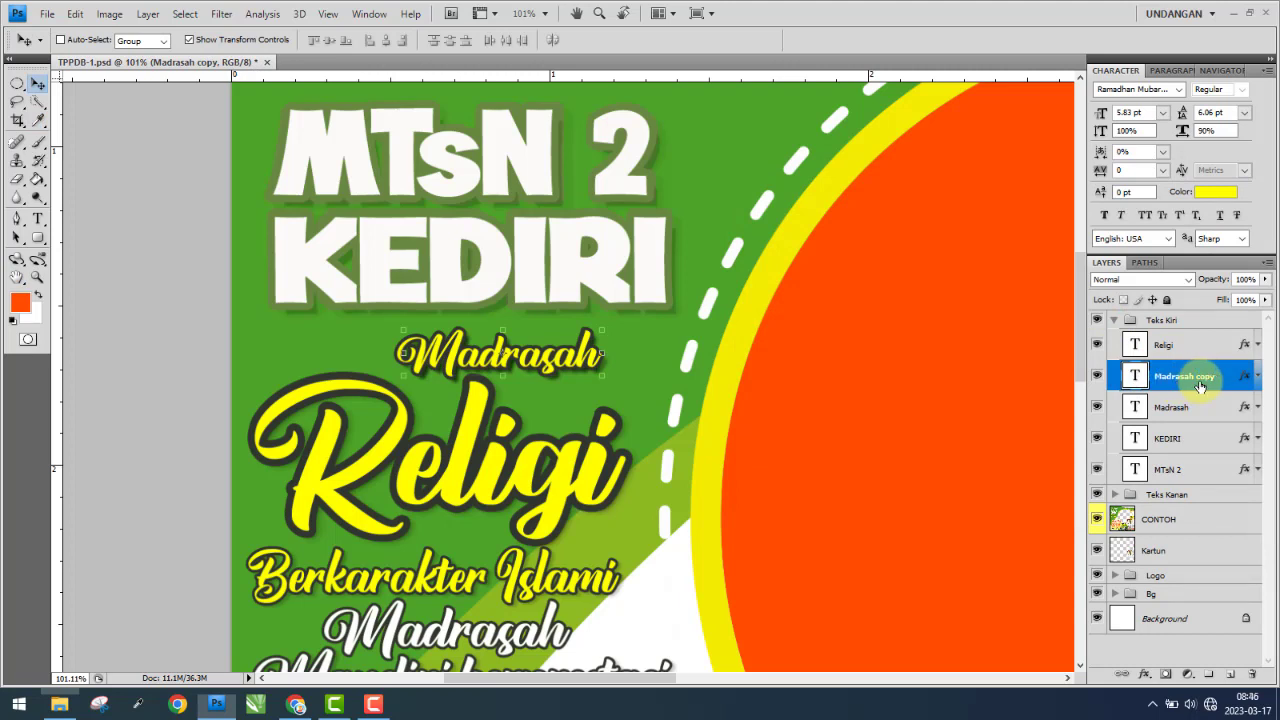
- Move the Madrasah copy above Religi and retype it as 'Berkarakter Islami'
{"action": "left_click_drag", "start_coordinate": [1214, 374], "coordinate": [1208, 343]}
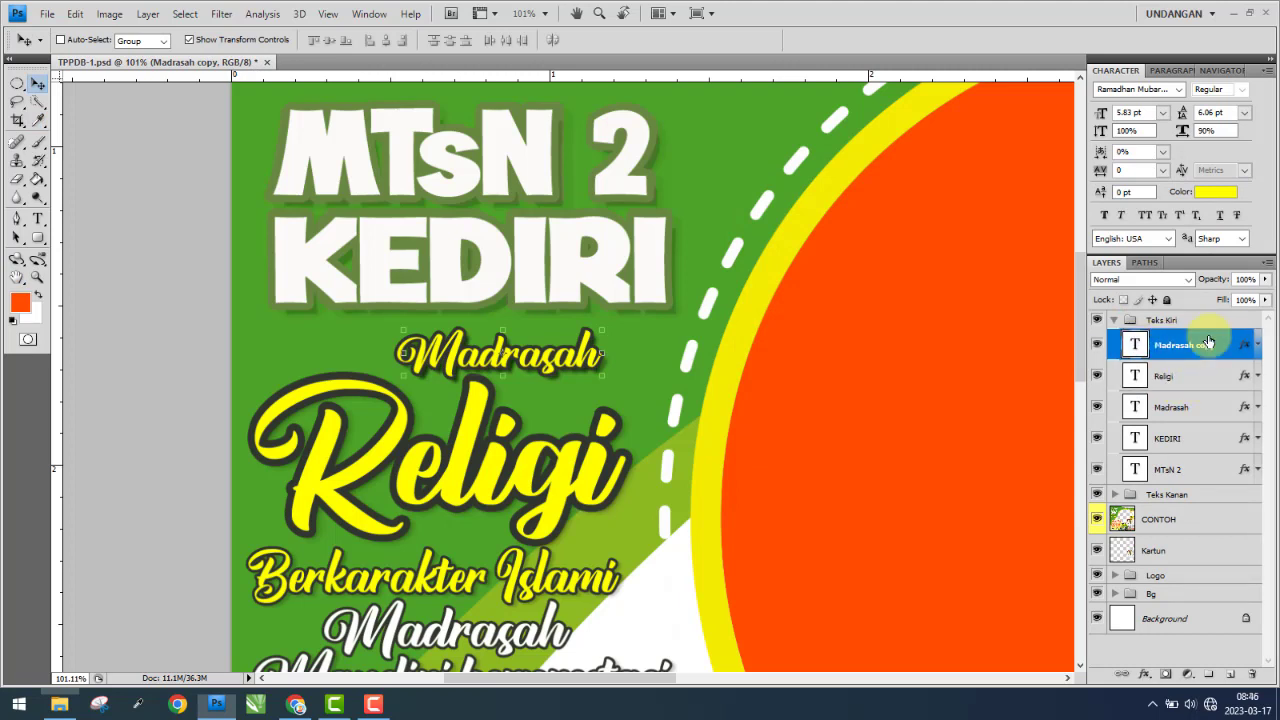
{"action": "scroll", "coordinate": [549, 300], "scroll_direction": "down", "scroll_amount": 2}
{"action": "scroll", "coordinate": [549, 267], "scroll_direction": "down", "scroll_amount": 1}
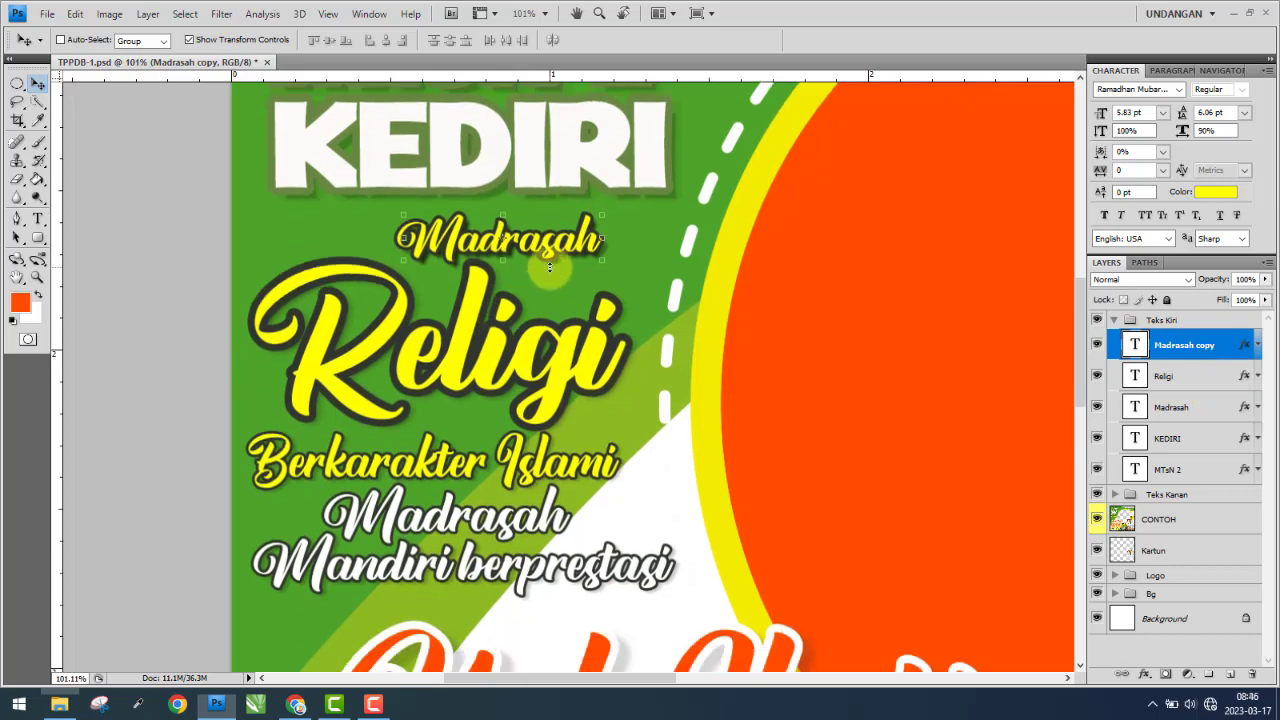
{"action": "left_click_drag", "start_coordinate": [549, 267], "coordinate": [417, 440]}
{"action": "left_click", "coordinate": [33, 220]}
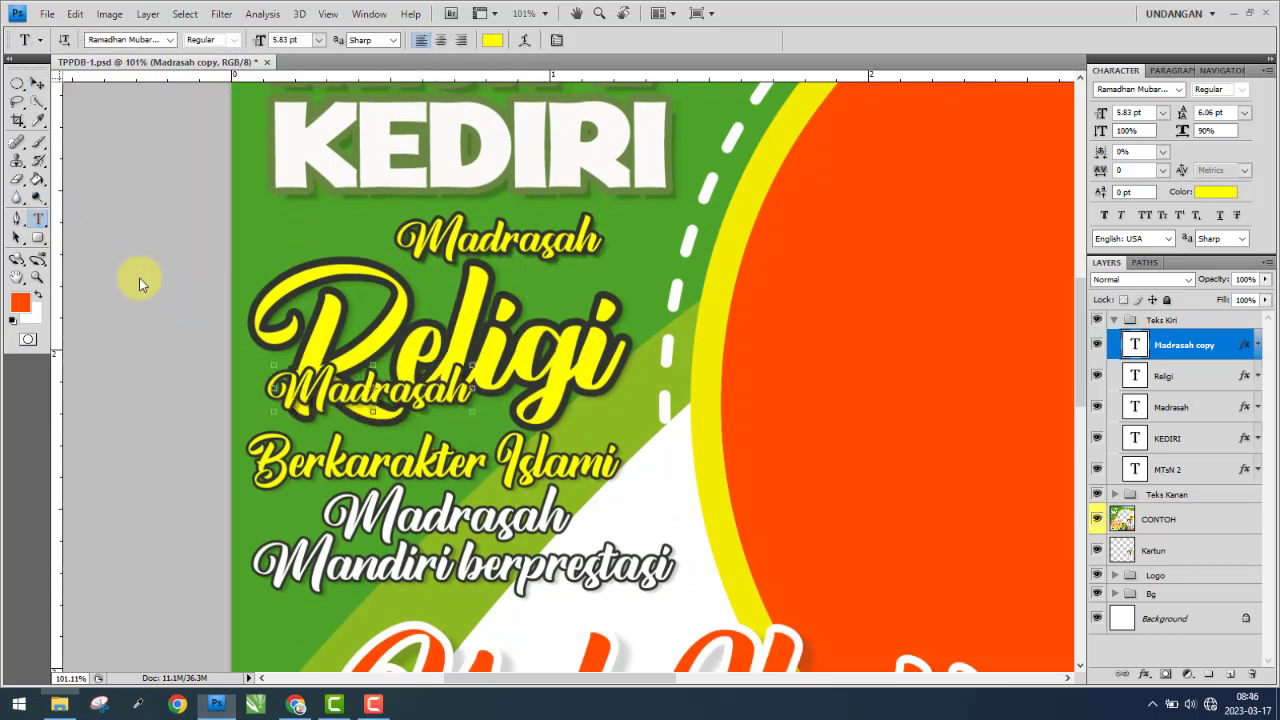
{"action": "left_click", "coordinate": [330, 388]}
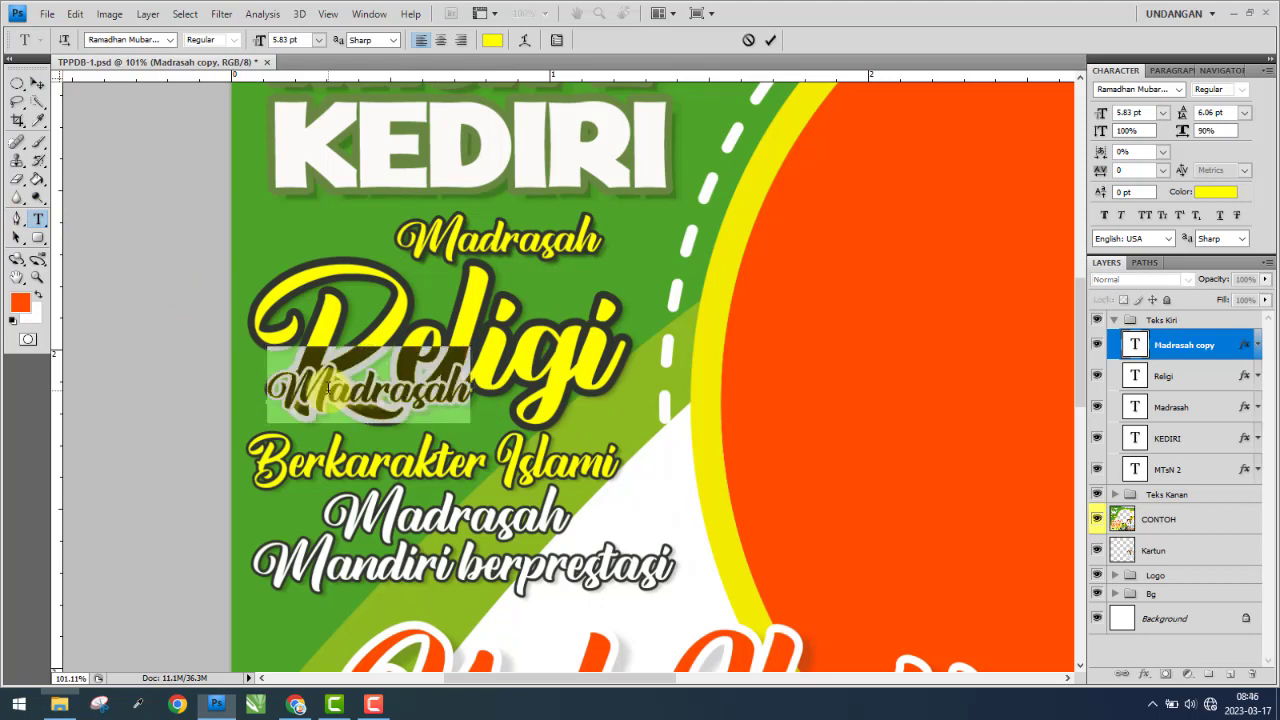
{"action": "type", "text": "Berkara"}
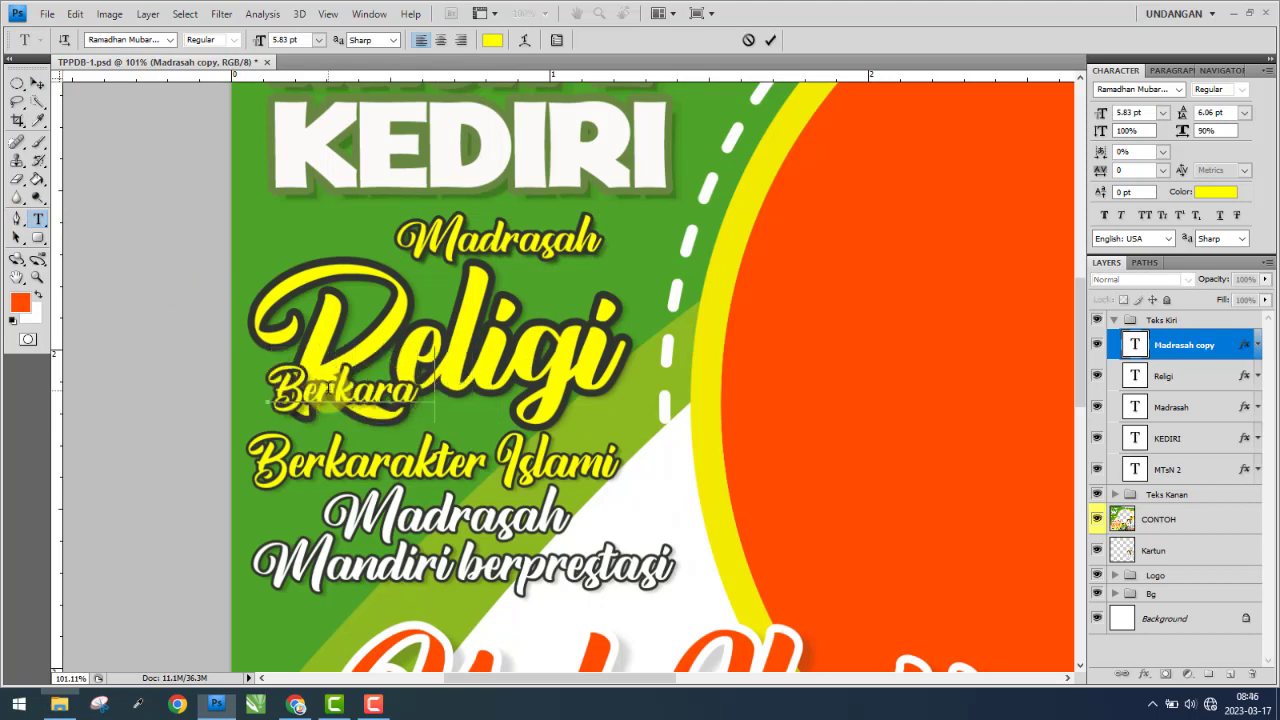
{"action": "type", "text": "kter"}
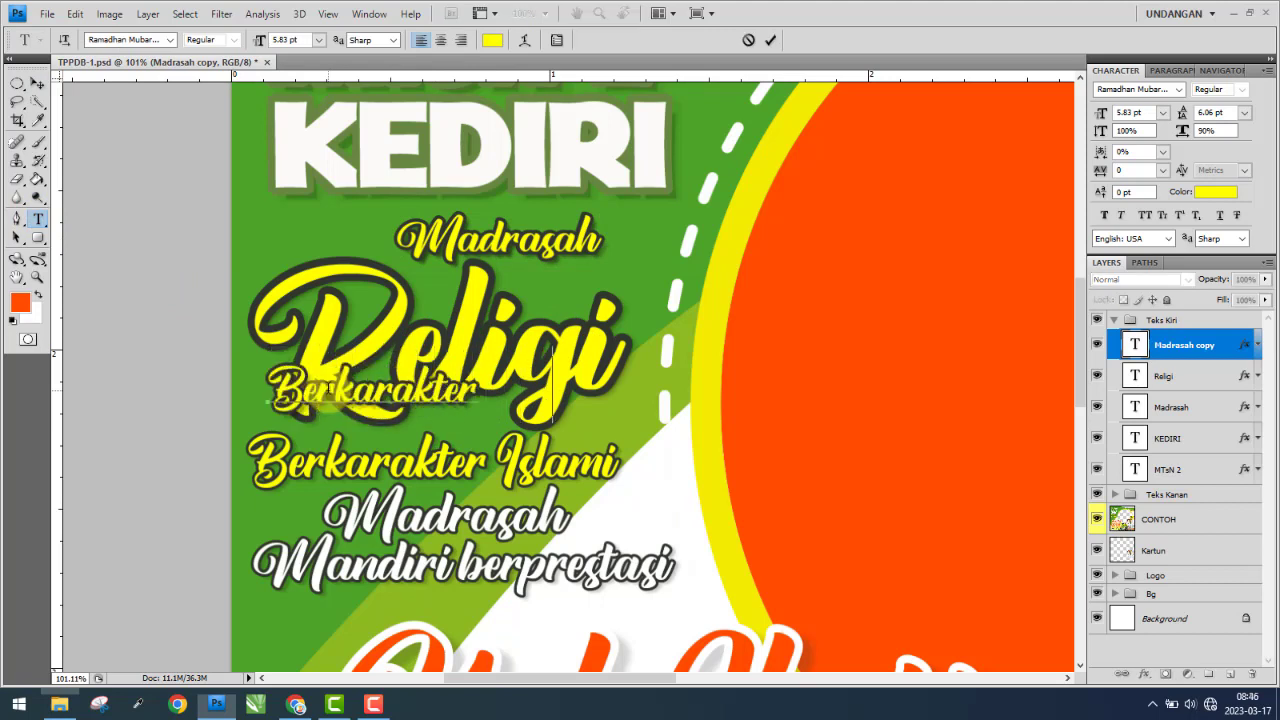
{"action": "type", "text": " Islami"}
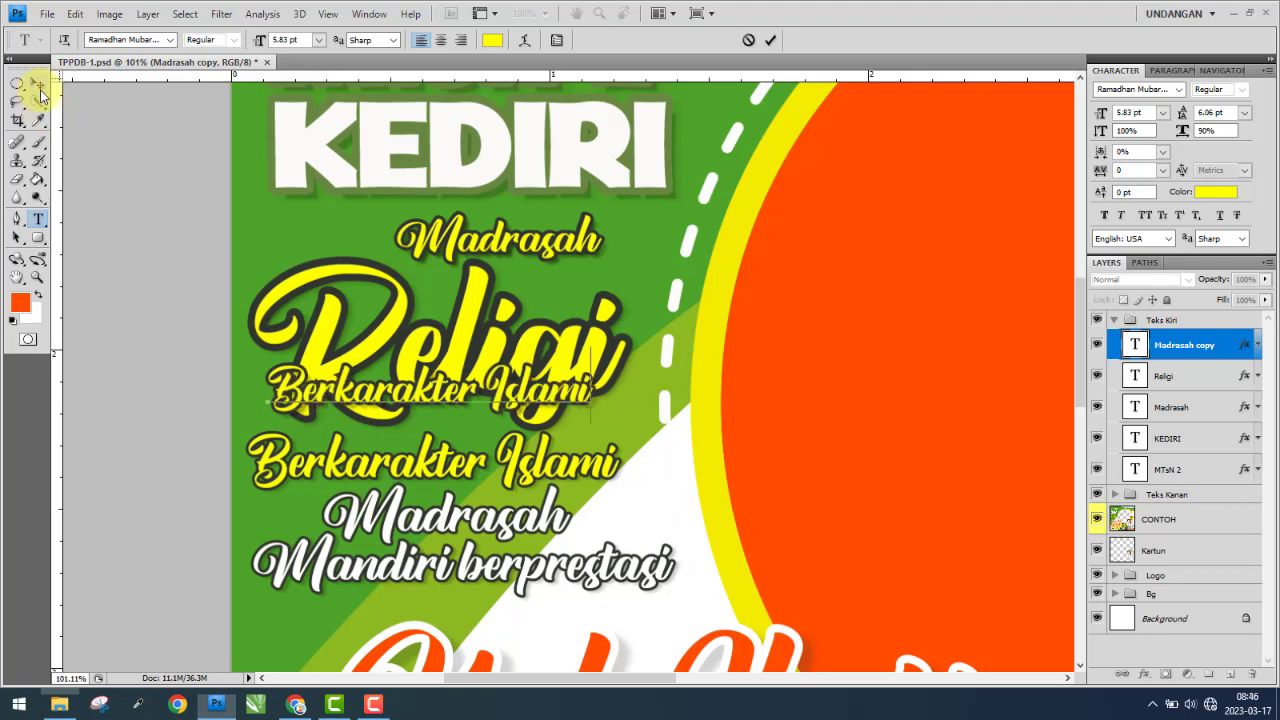
{"action": "left_click", "coordinate": [38, 85]}
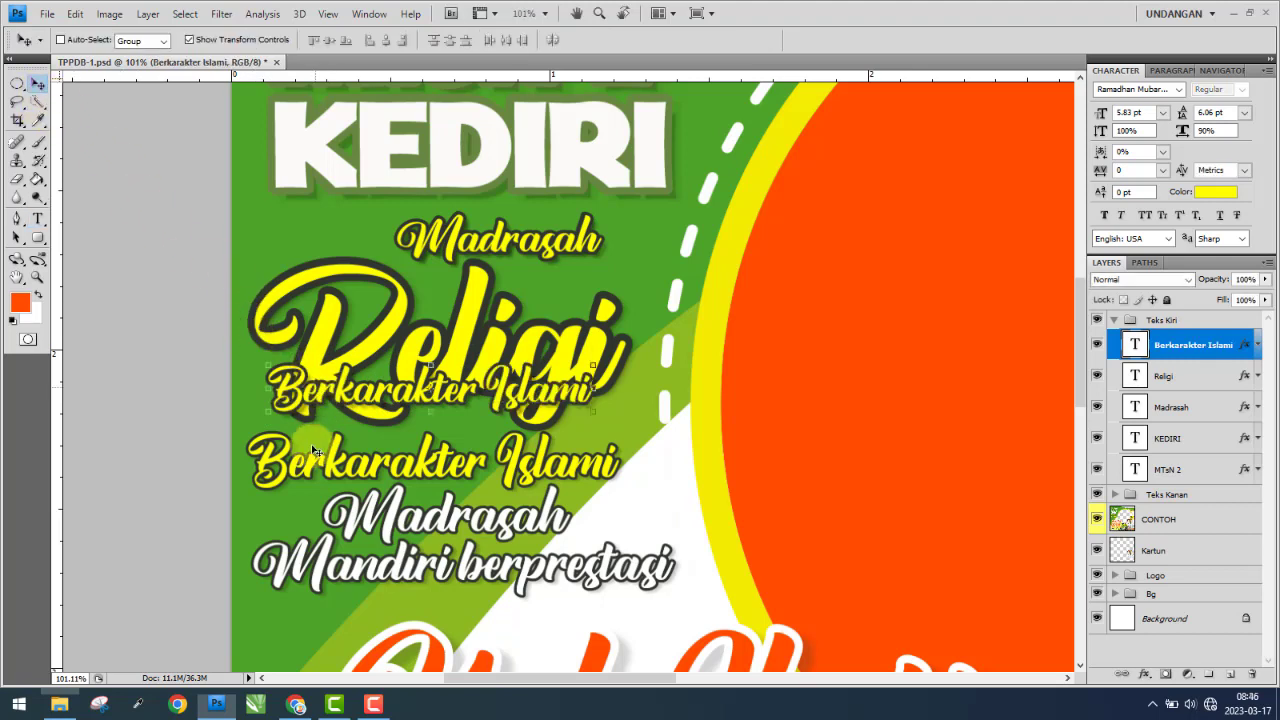
- Place Berkarakter Islami over the reference line, enlarged to about 113% width
{"action": "left_click_drag", "start_coordinate": [312, 386], "coordinate": [311, 463]}
{"action": "scroll", "coordinate": [315, 465], "scroll_direction": "up", "scroll_amount": 3}
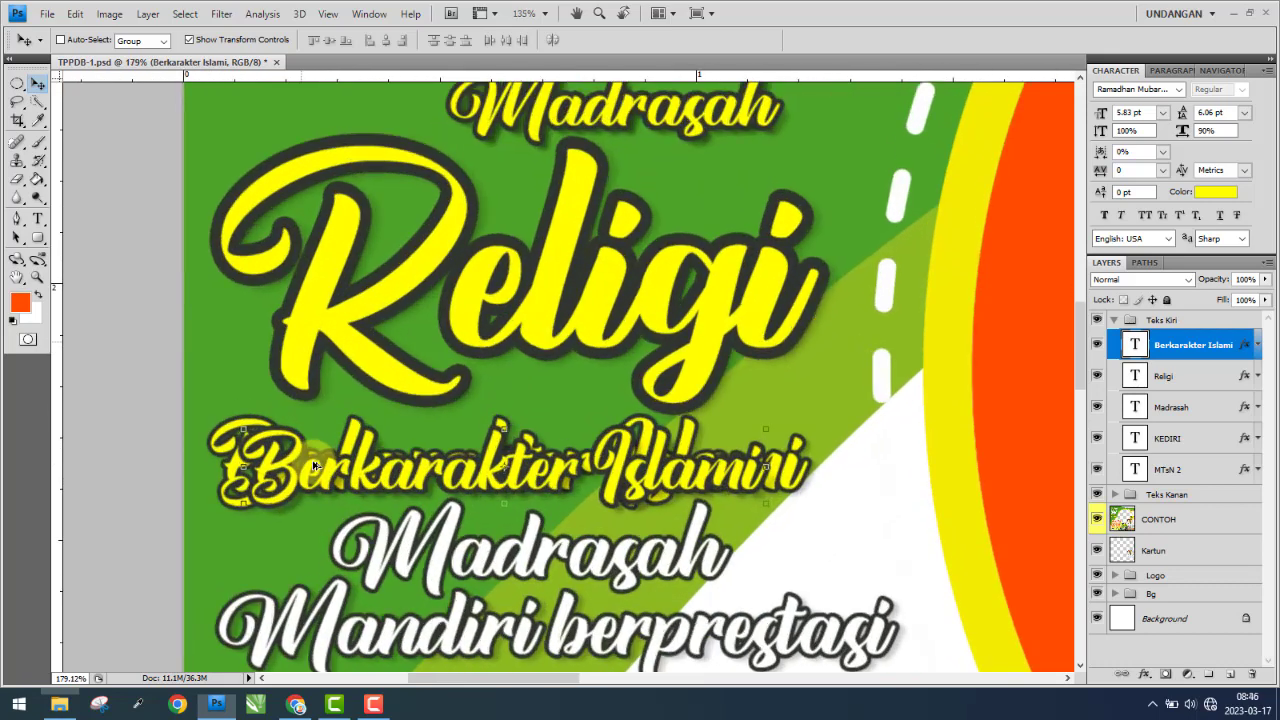
{"action": "key", "text": "ctrl+t"}
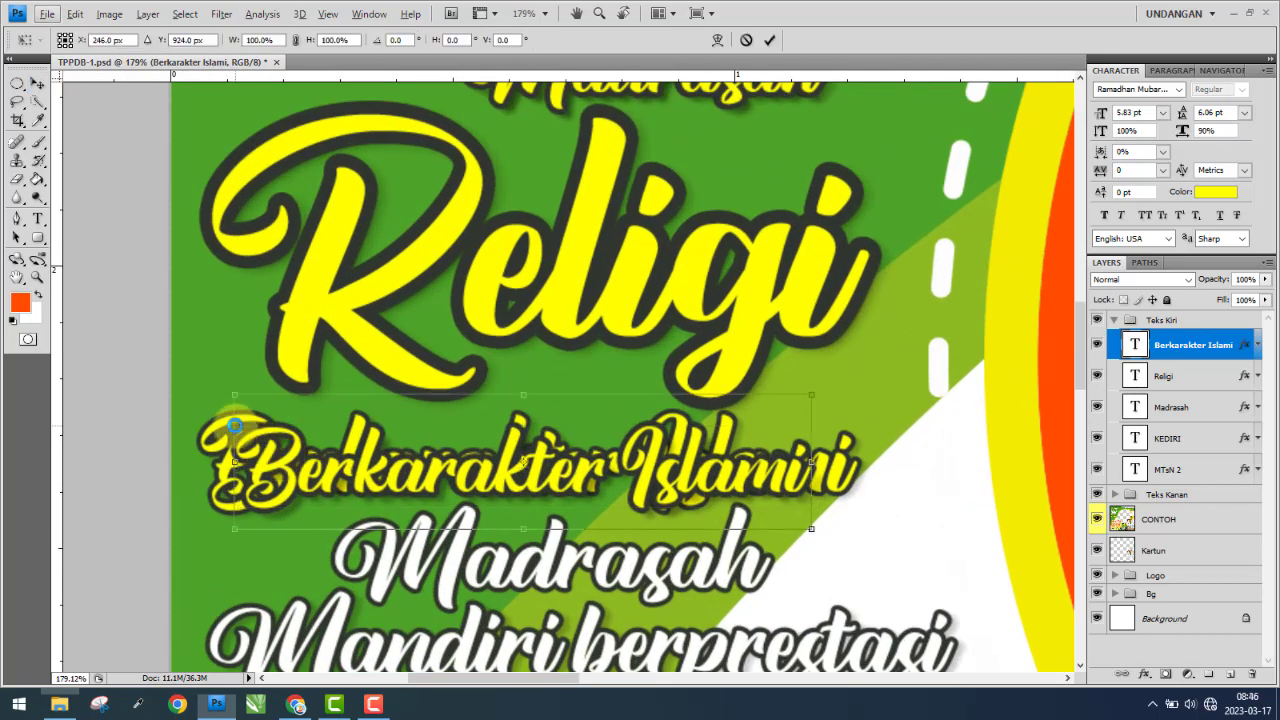
{"action": "left_click_drag", "start_coordinate": [234, 425], "coordinate": [176, 368]}
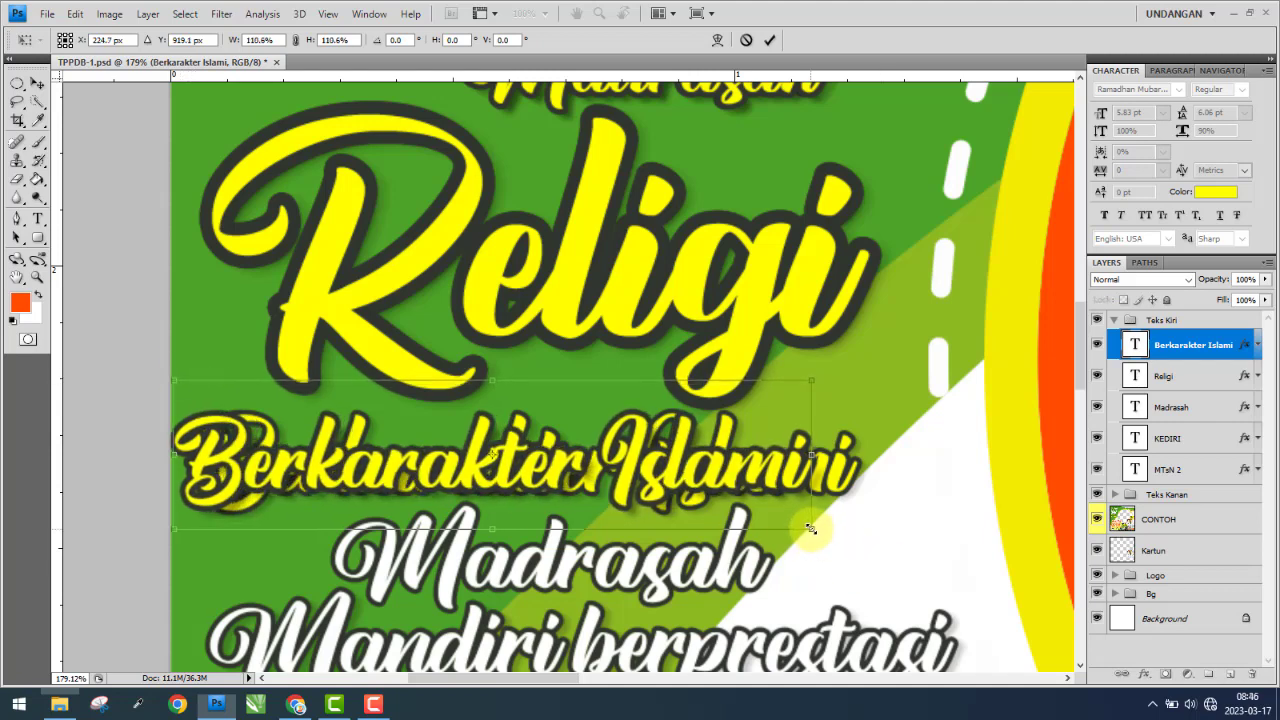
{"action": "left_click_drag", "start_coordinate": [811, 528], "coordinate": [826, 533]}
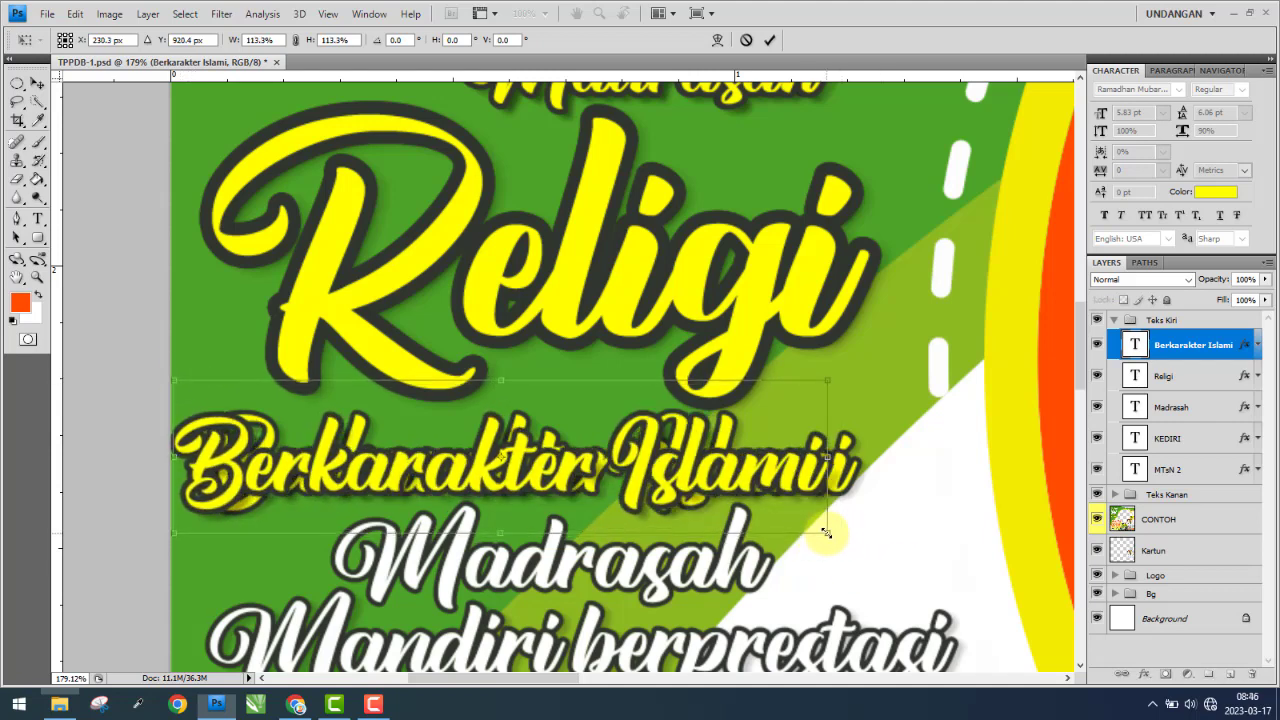
{"action": "key", "text": "Return"}
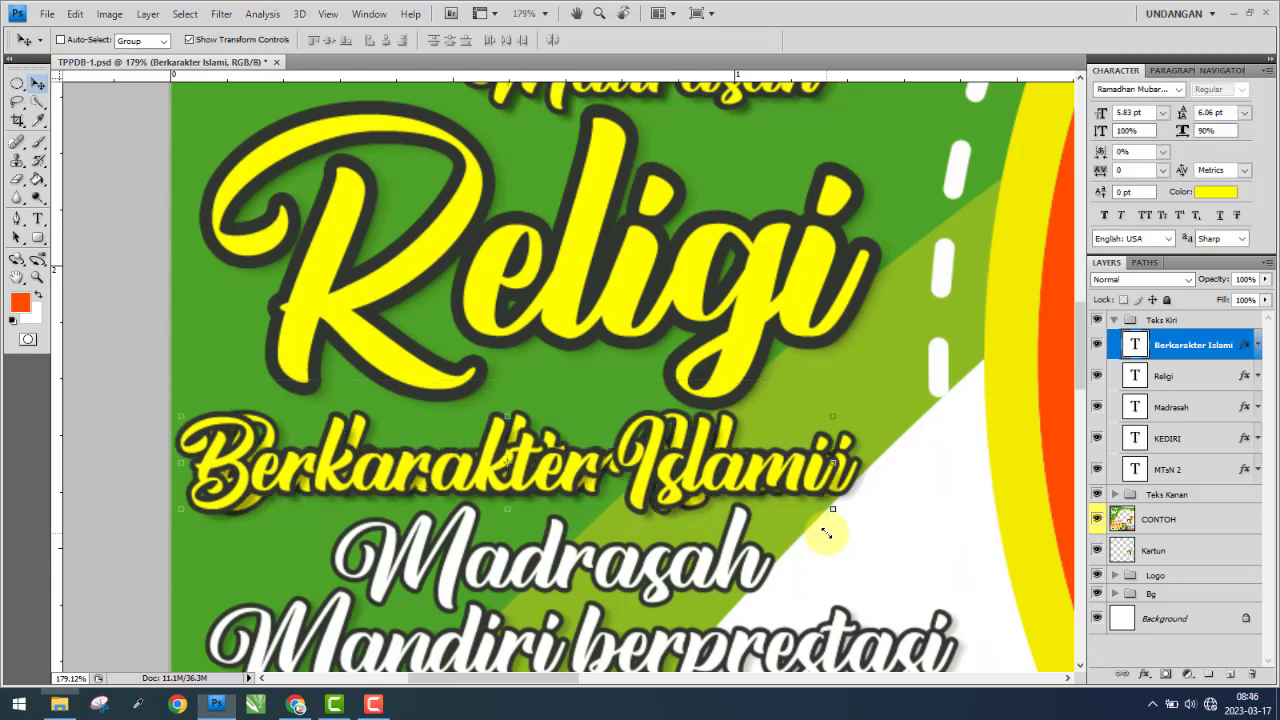
{"action": "key", "text": "Right"}
{"action": "key", "text": "Right"}
{"action": "key", "text": "Right"}
{"action": "key", "text": "Right"}
{"action": "key", "text": "Right"}
{"action": "key", "text": "Right"}
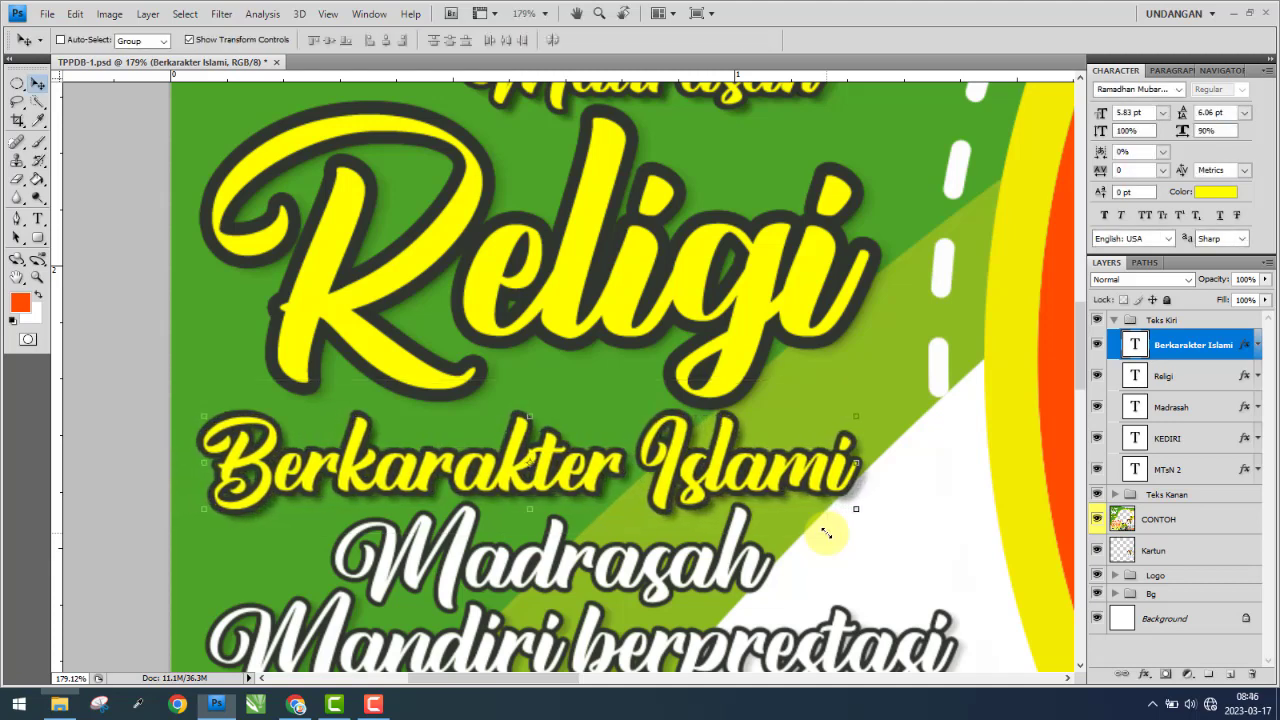
{"action": "key", "text": "Right"}
{"action": "key", "text": "Right"}
{"action": "key", "text": "Left"}
{"action": "key", "text": "Right"}
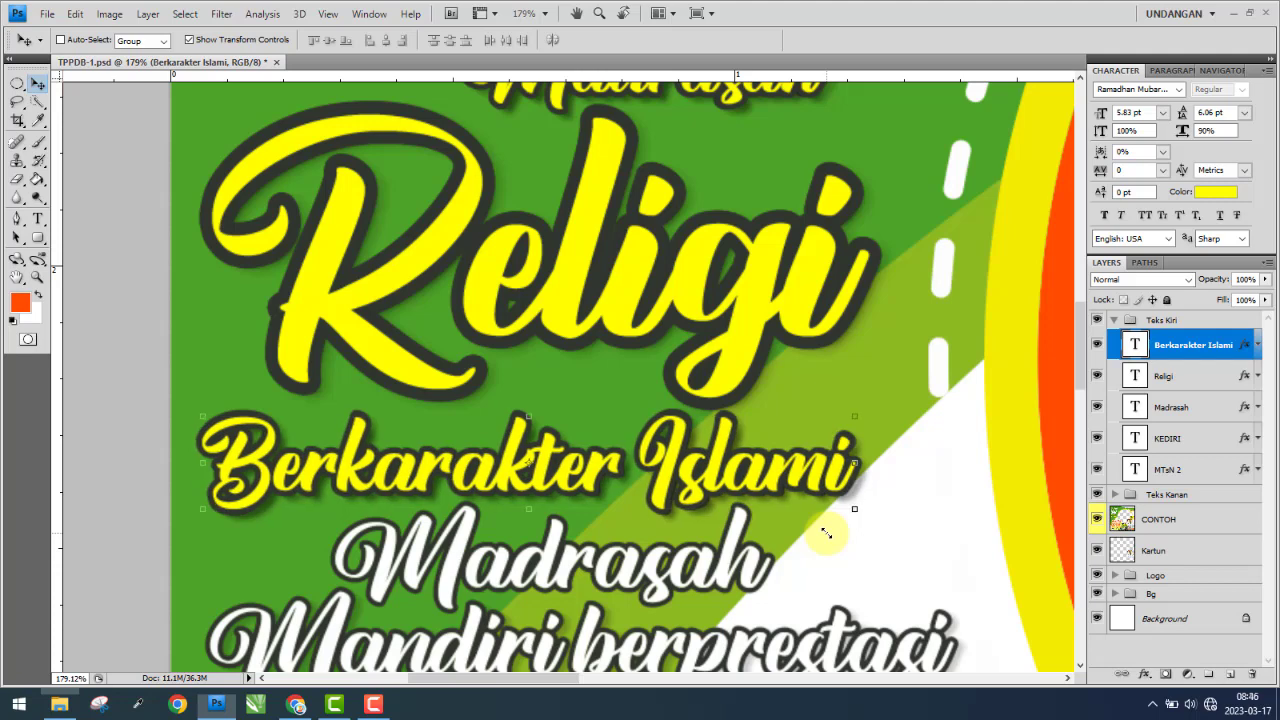
- Give the Berkarakter Islami text a 3 px outline stroke
{"action": "left_click", "coordinate": [1097, 346]}
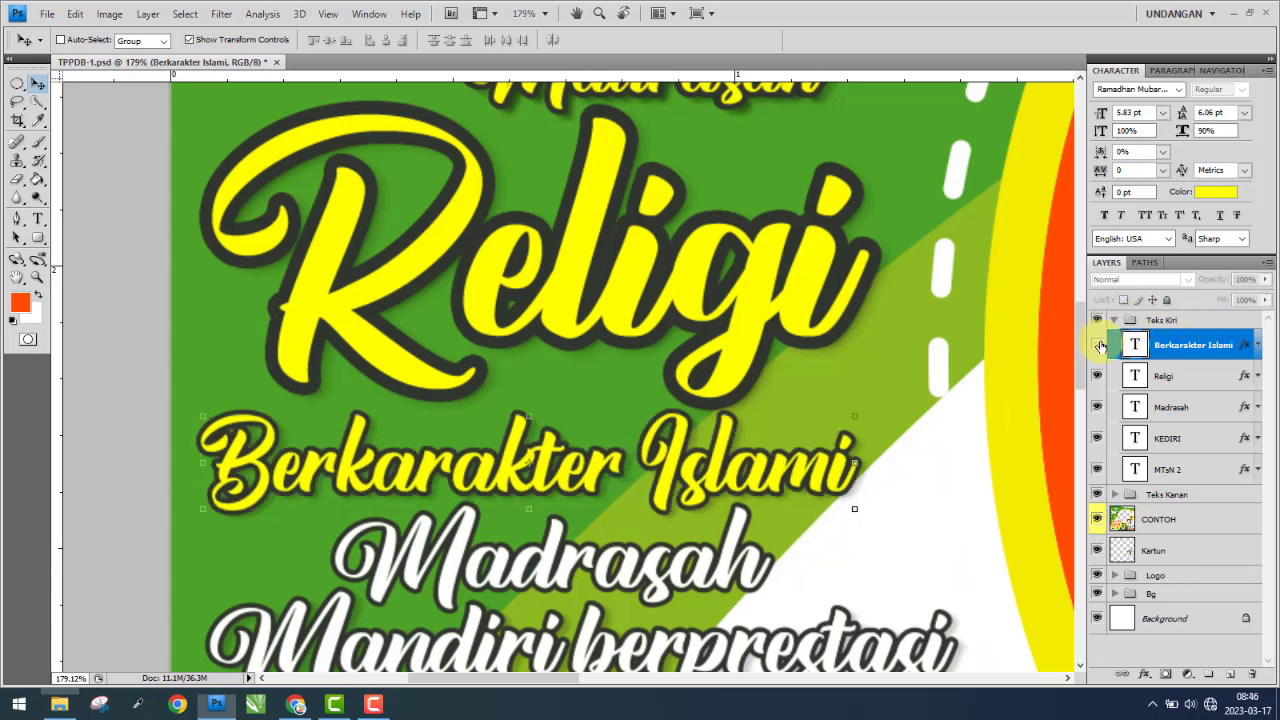
{"action": "left_click", "coordinate": [1097, 346]}
{"action": "left_click", "coordinate": [1098, 346]}
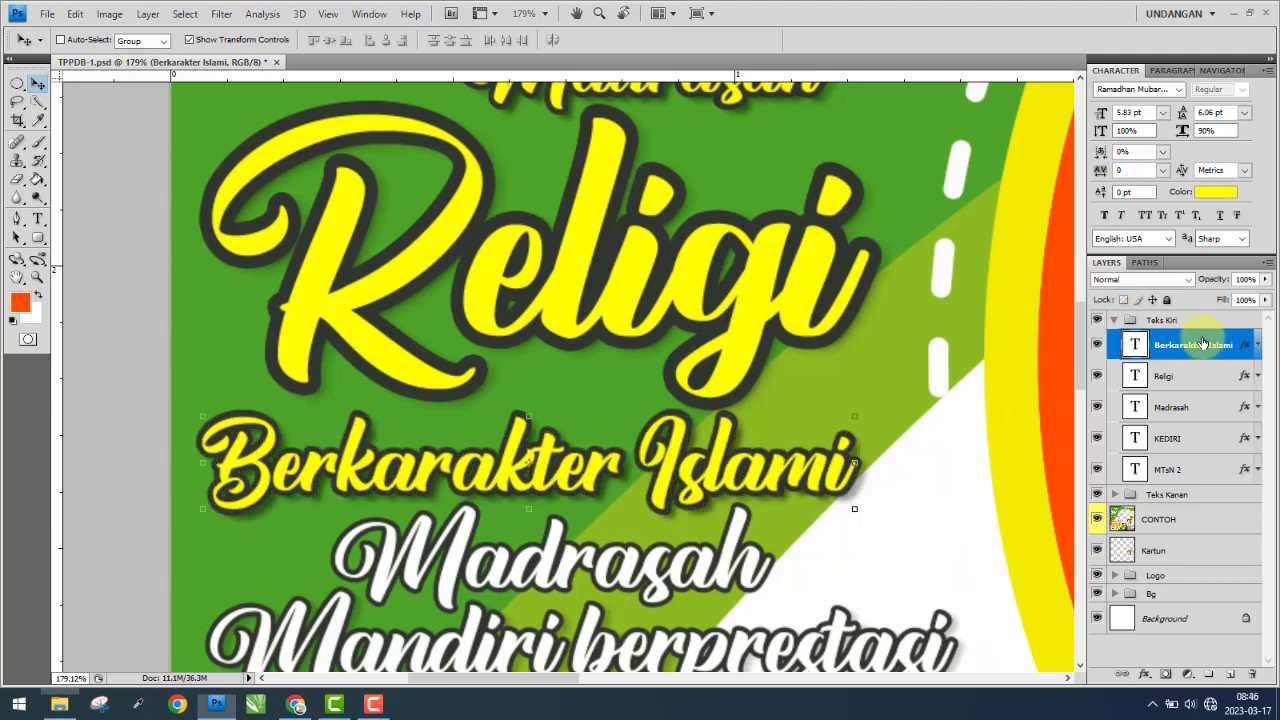
{"action": "double_click", "coordinate": [1203, 342]}
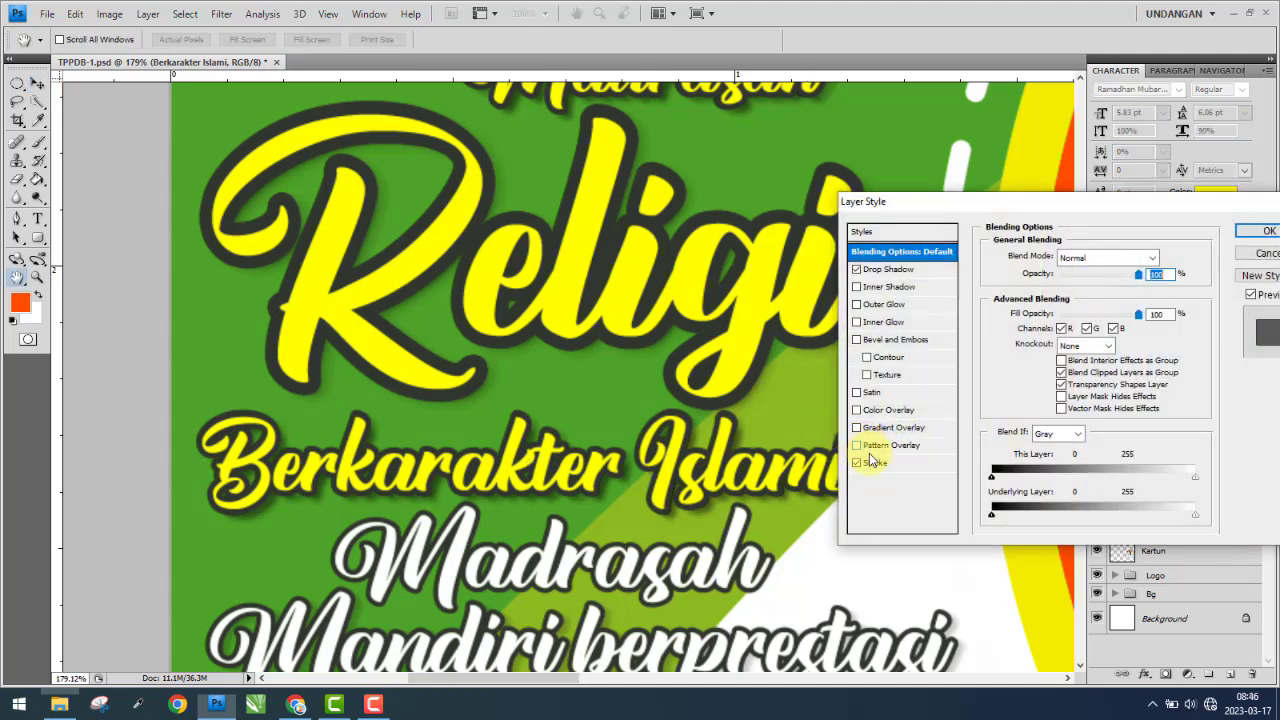
{"action": "left_click", "coordinate": [877, 463]}
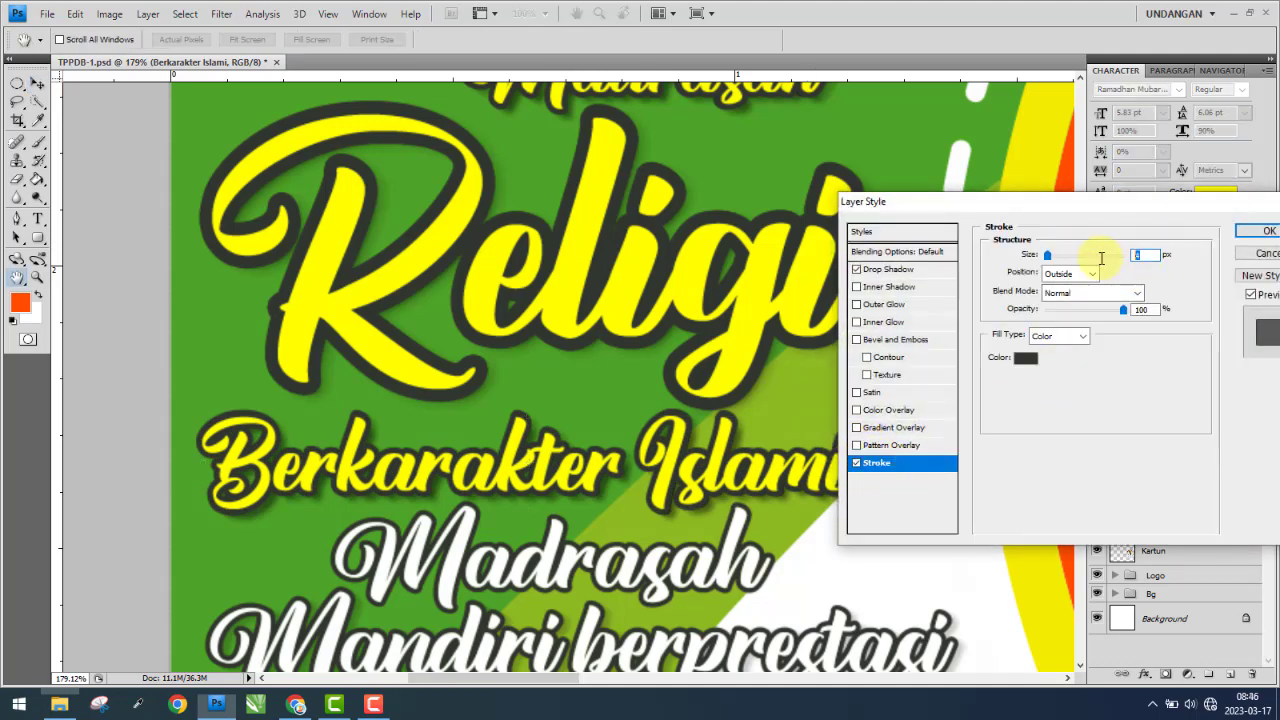
{"action": "type", "text": "3"}
{"action": "left_click", "coordinate": [1266, 230]}
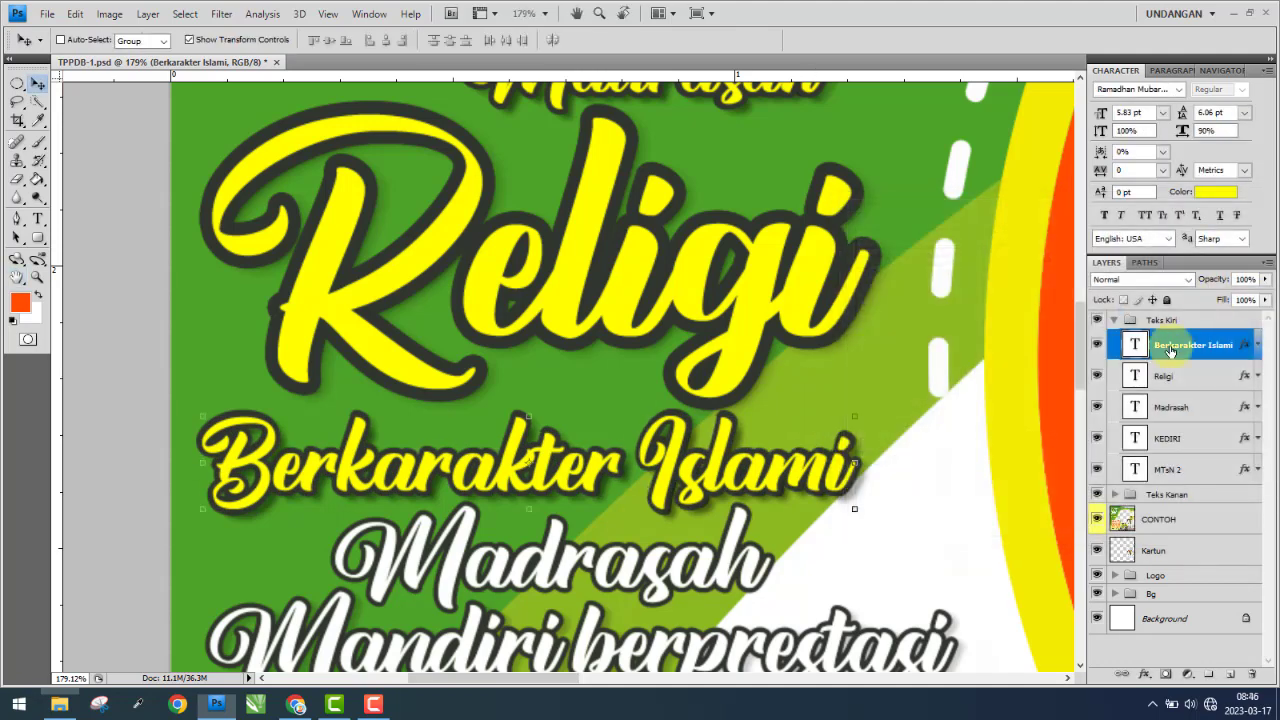
- Compare against the CONTOH reference, then thicken the Berkarakter Islami outline to 4 px
{"action": "left_click", "coordinate": [1098, 521]}
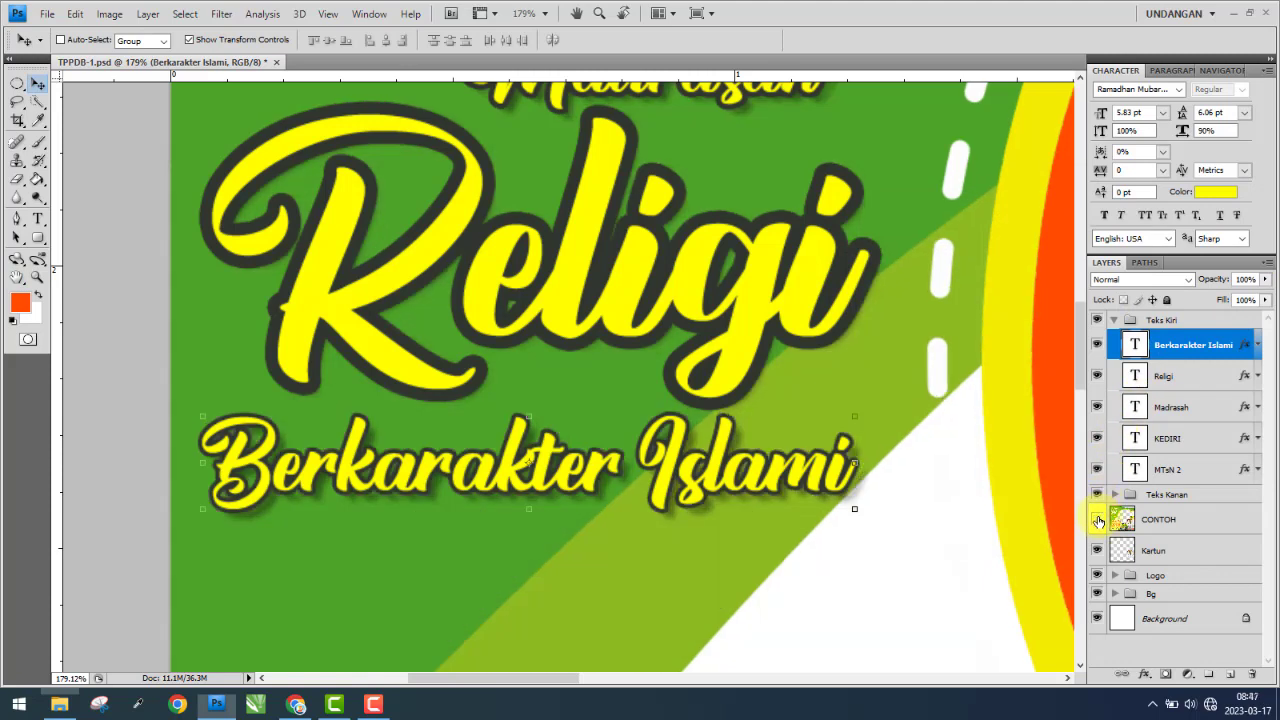
{"action": "left_click", "coordinate": [1097, 345]}
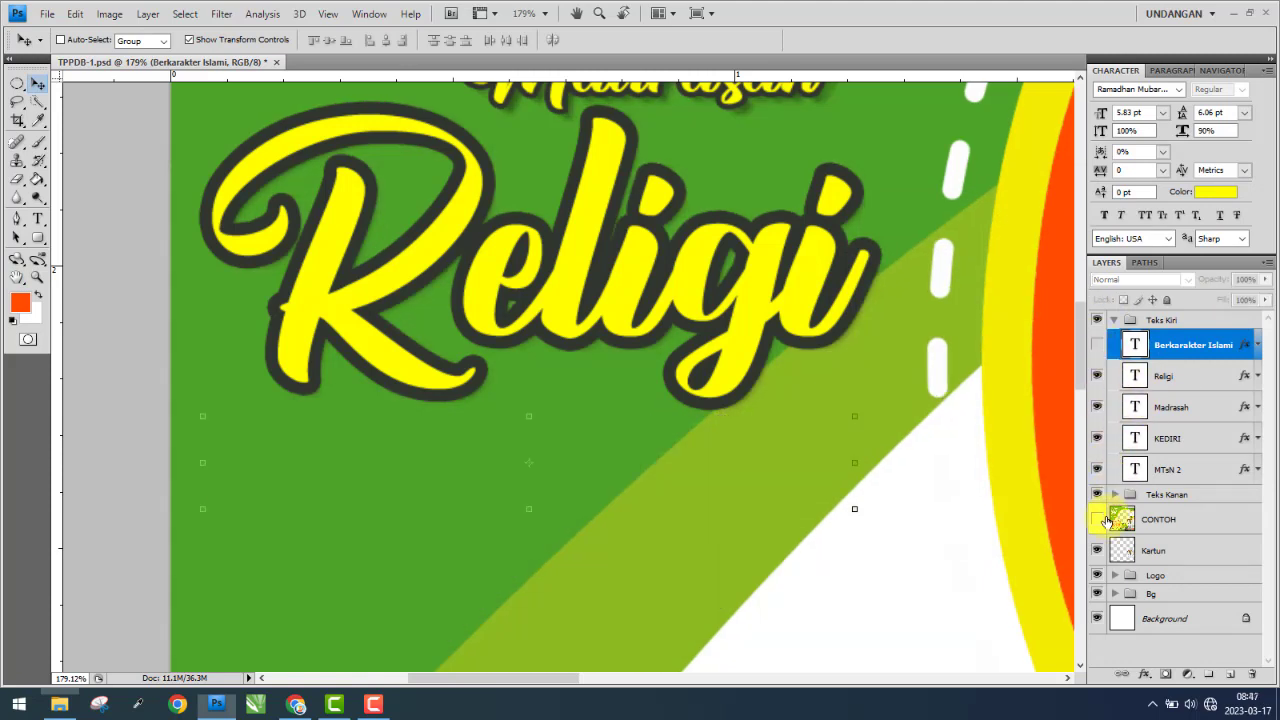
{"action": "left_click", "coordinate": [1098, 521]}
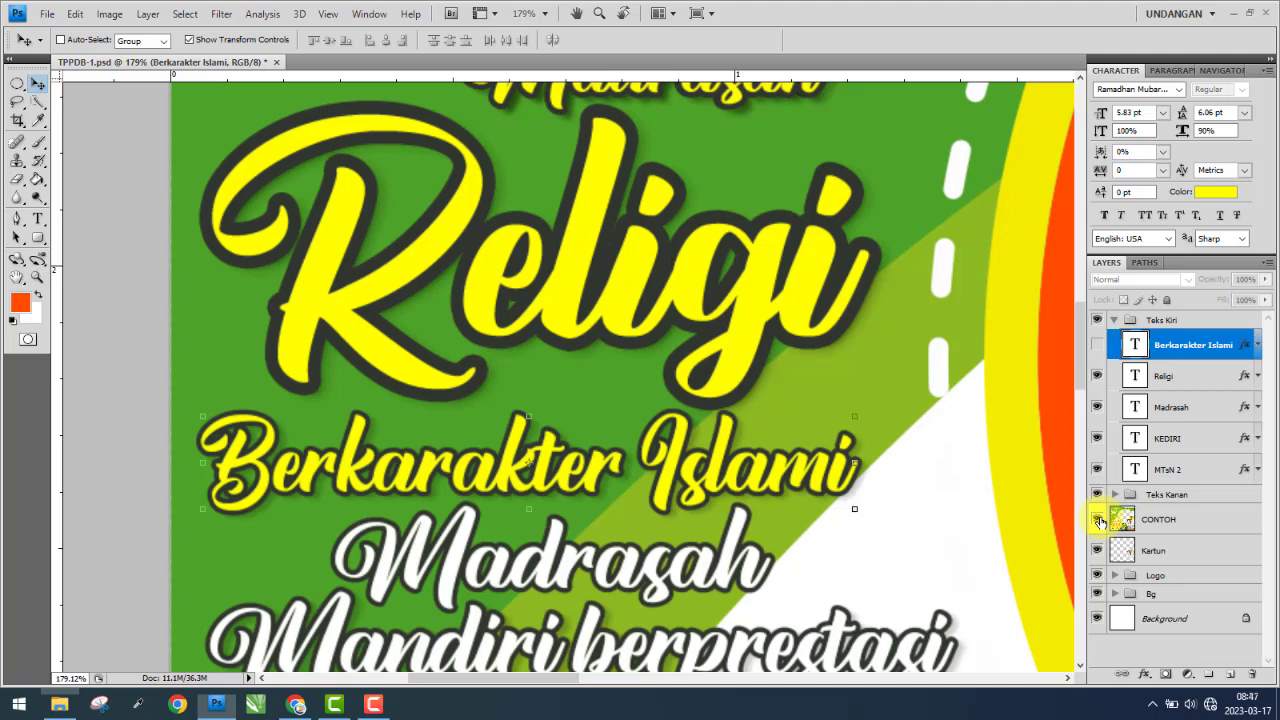
{"action": "left_click", "coordinate": [1098, 520]}
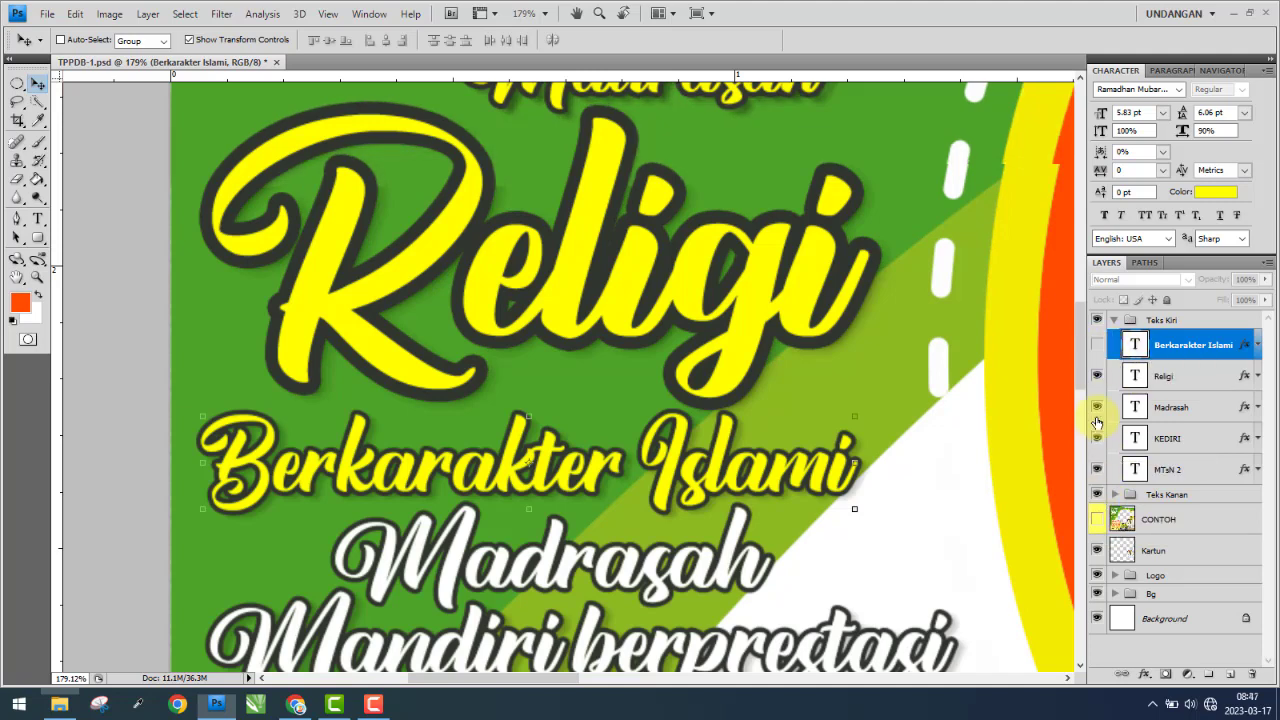
{"action": "left_click", "coordinate": [1097, 345]}
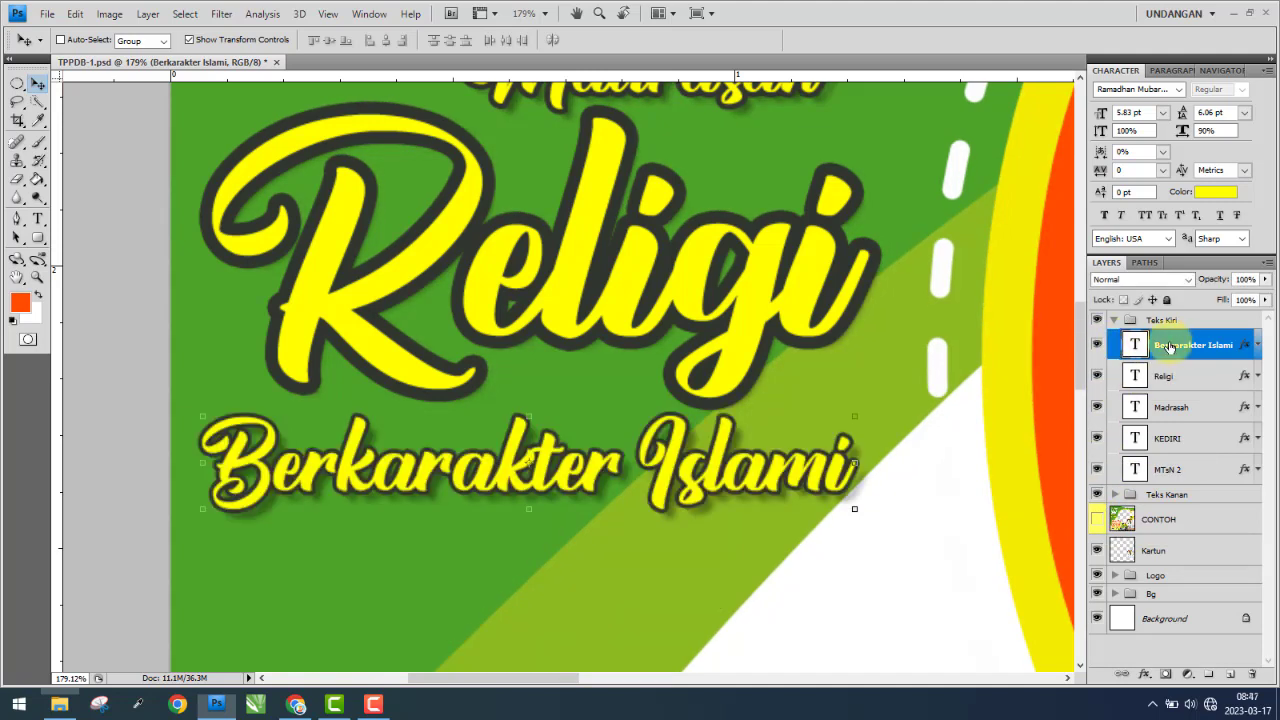
{"action": "left_click", "coordinate": [1226, 343]}
{"action": "double_click", "coordinate": [1232, 341]}
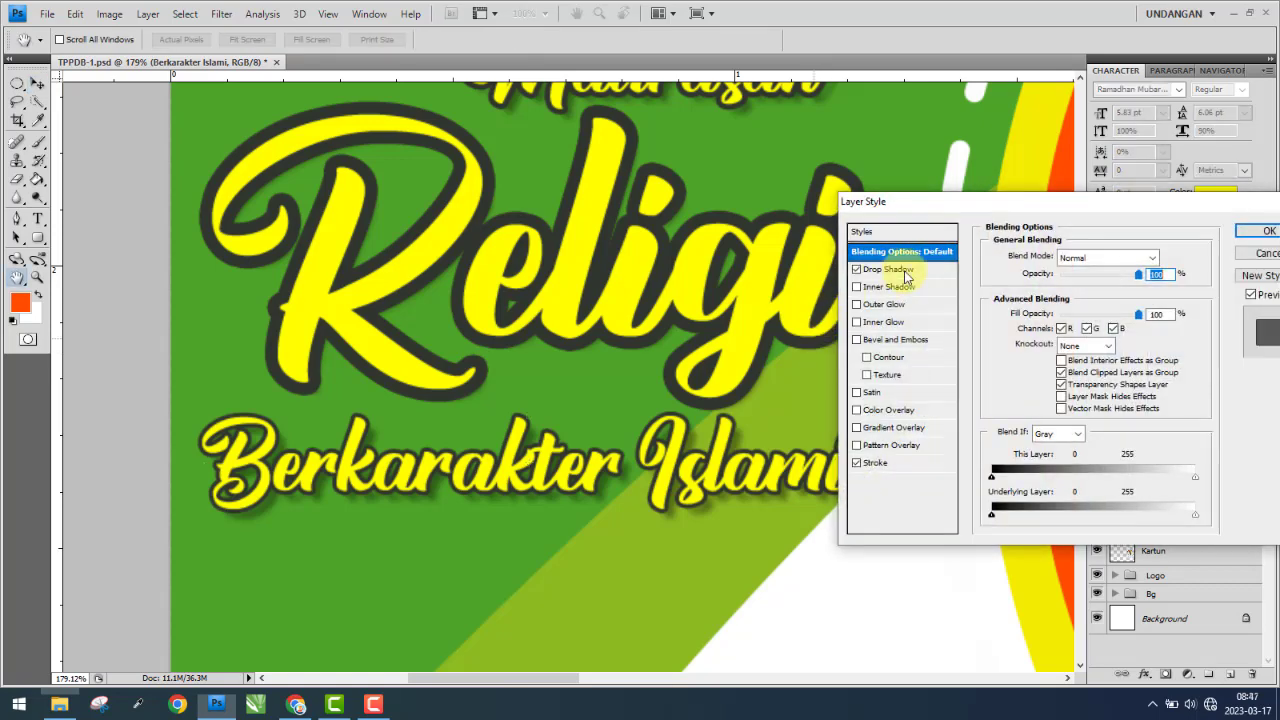
{"action": "left_click", "coordinate": [875, 465]}
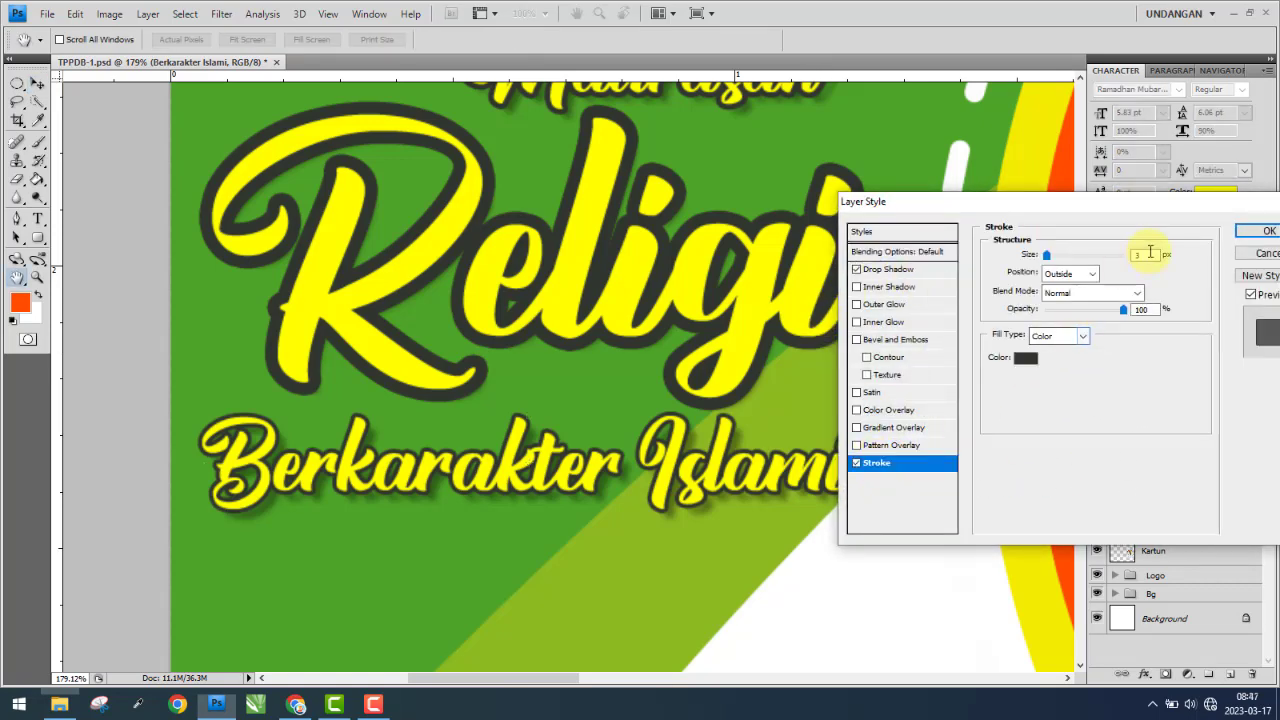
{"action": "type", "text": "4"}
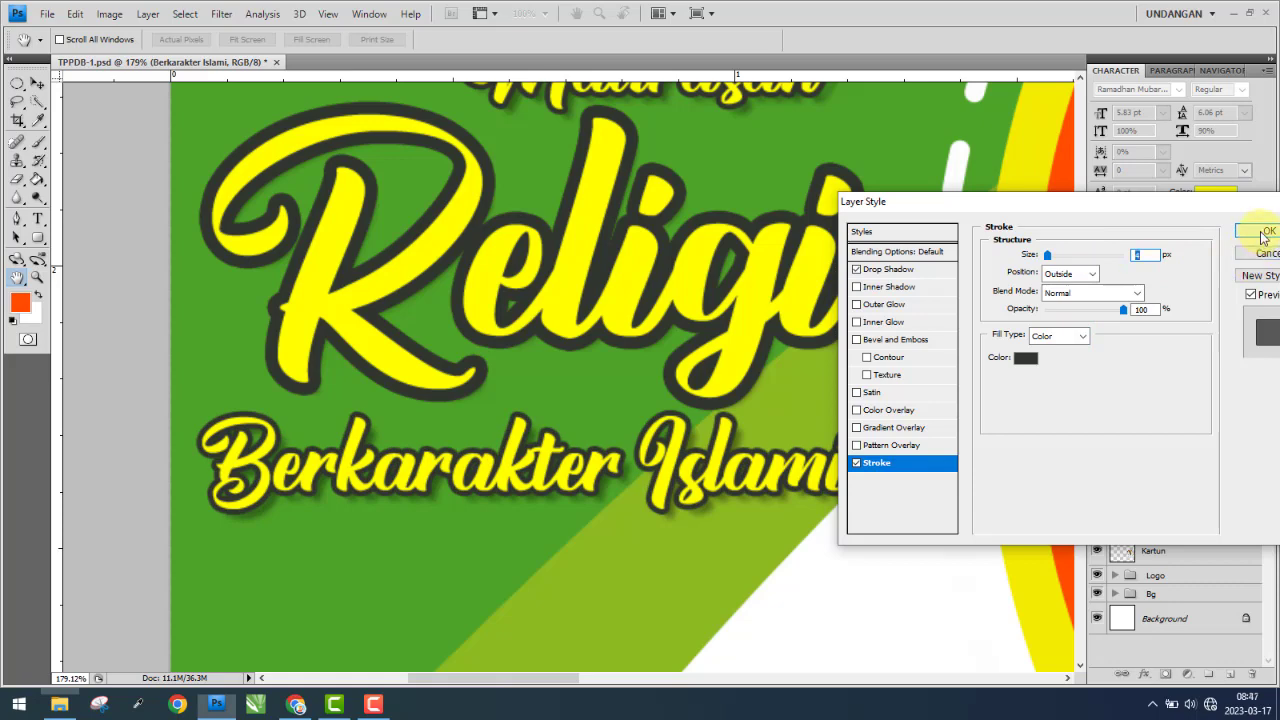
{"action": "left_click", "coordinate": [1263, 234]}
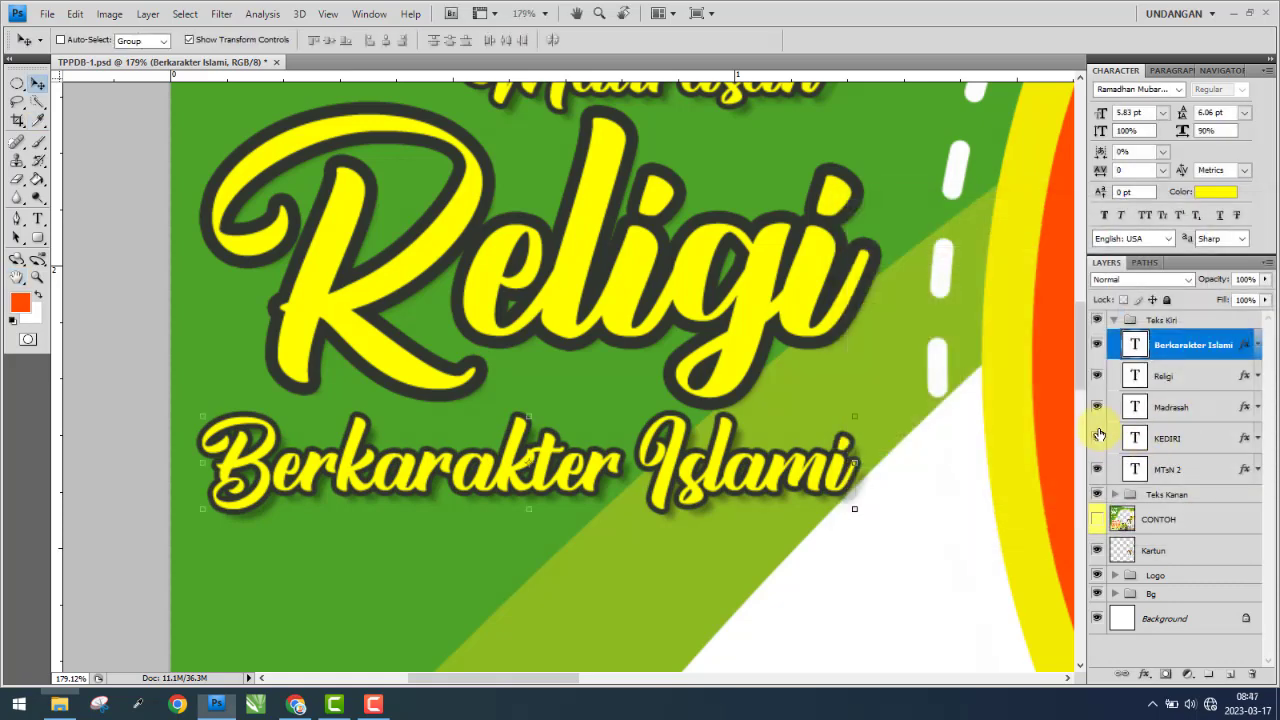
- Increase the Religi text's drop shadow distance to about 16 px
{"action": "left_click", "coordinate": [1097, 376]}
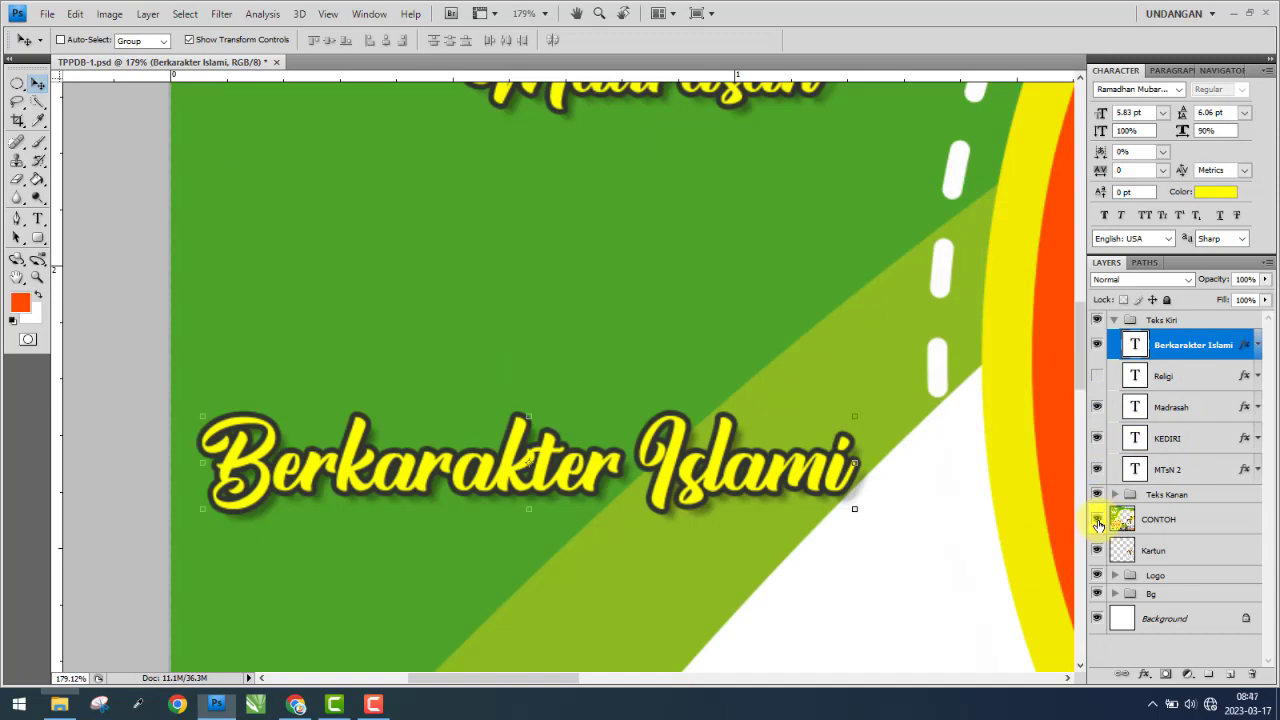
{"action": "left_click", "coordinate": [1097, 521]}
{"action": "left_click", "coordinate": [1097, 521]}
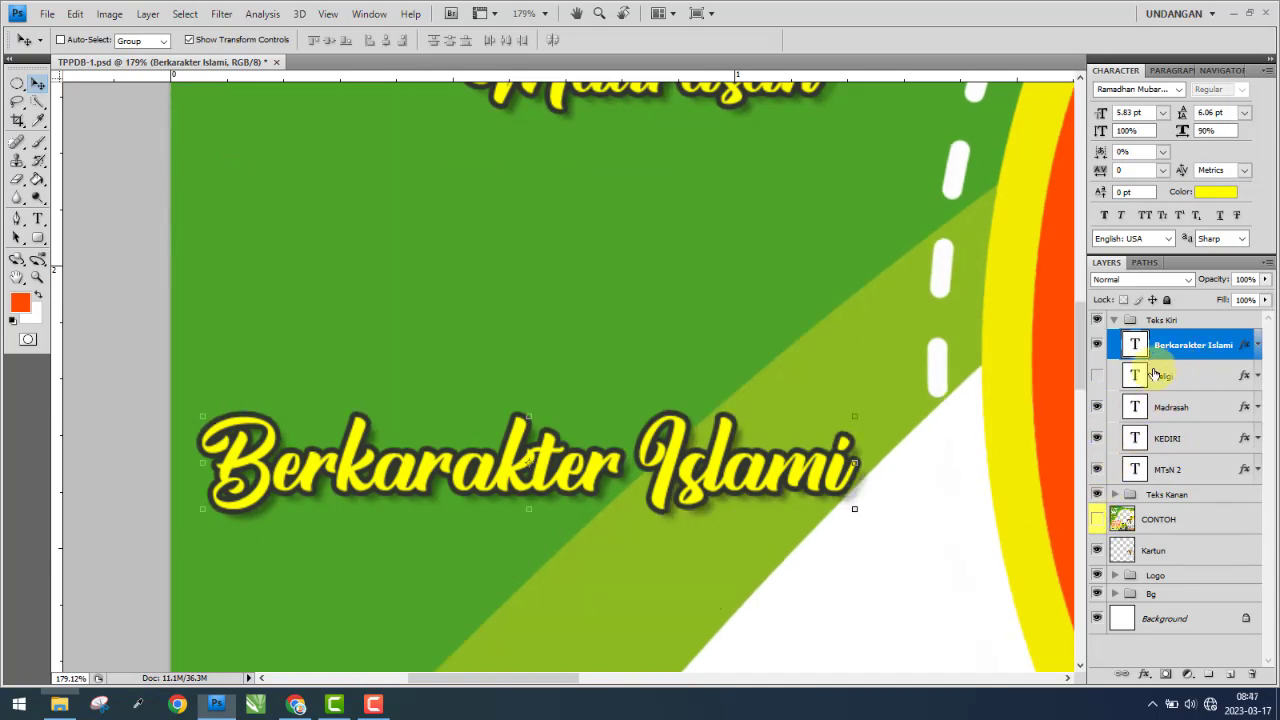
{"action": "left_click", "coordinate": [1140, 376]}
{"action": "double_click", "coordinate": [1198, 377]}
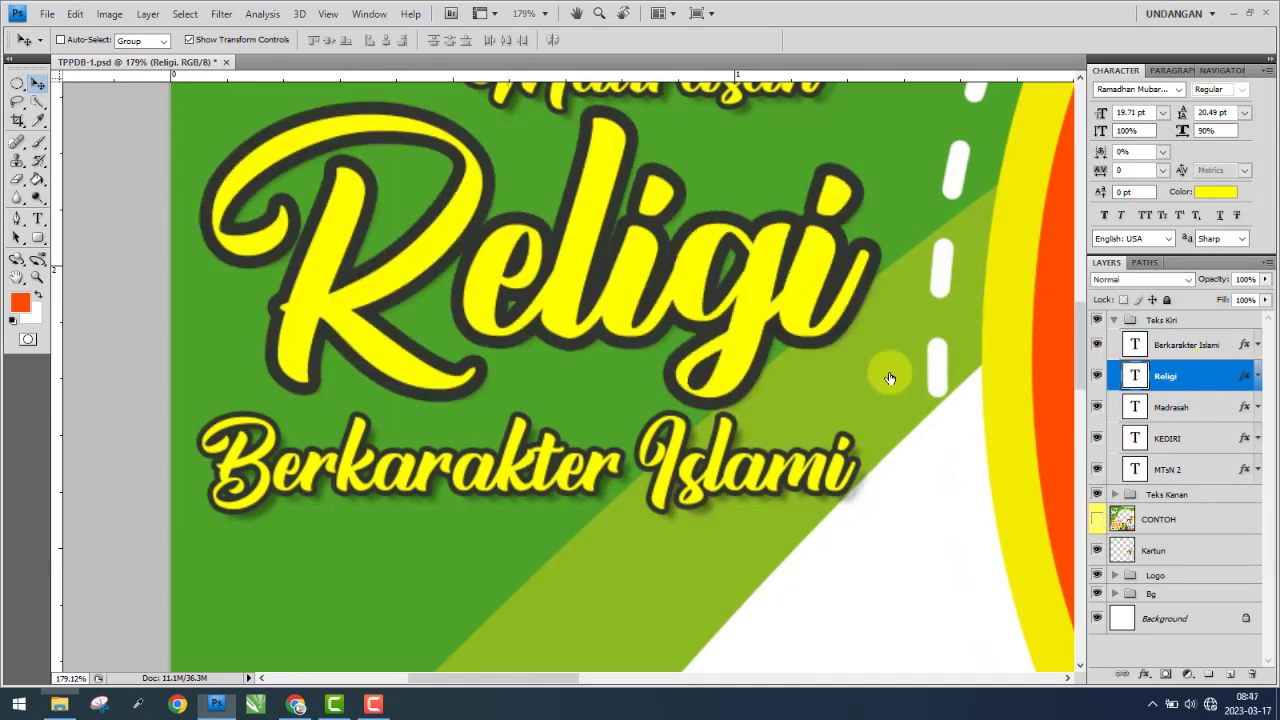
{"action": "left_click", "coordinate": [874, 270]}
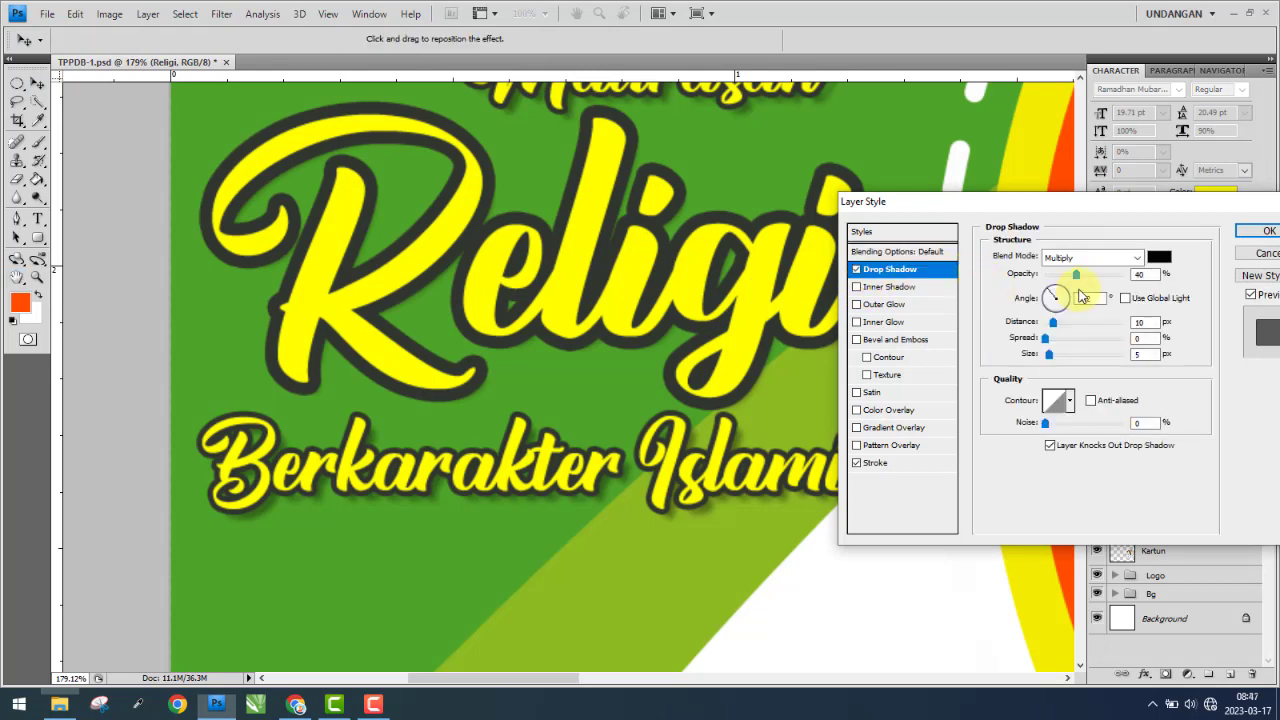
{"action": "left_click_drag", "start_coordinate": [1056, 330], "coordinate": [1055, 330]}
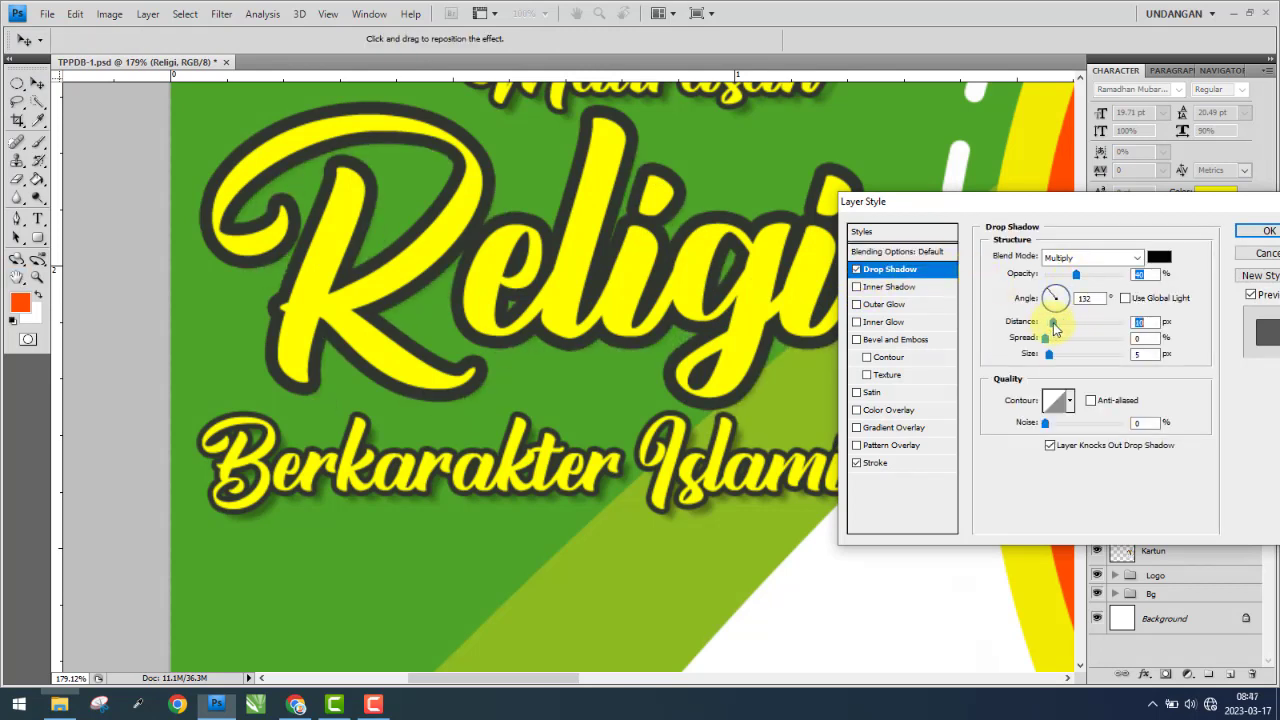
{"action": "left_click_drag", "start_coordinate": [1057, 328], "coordinate": [1060, 330]}
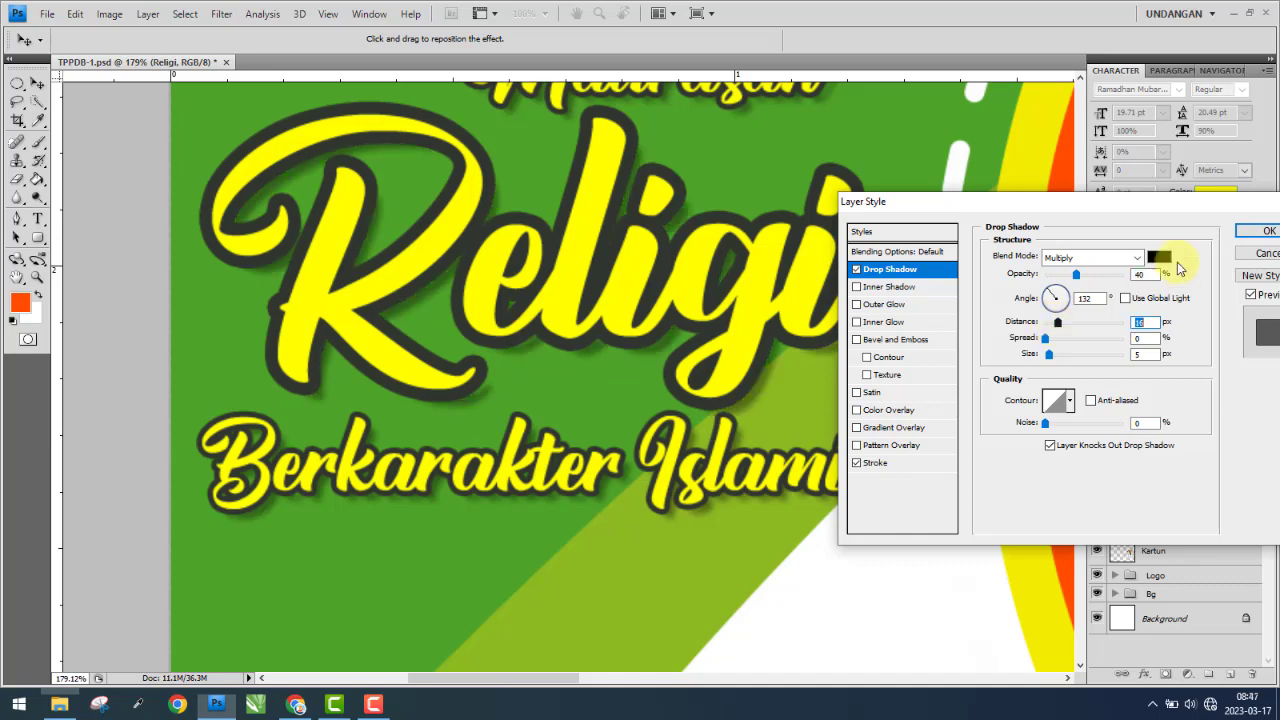
{"action": "left_click", "coordinate": [1266, 232]}
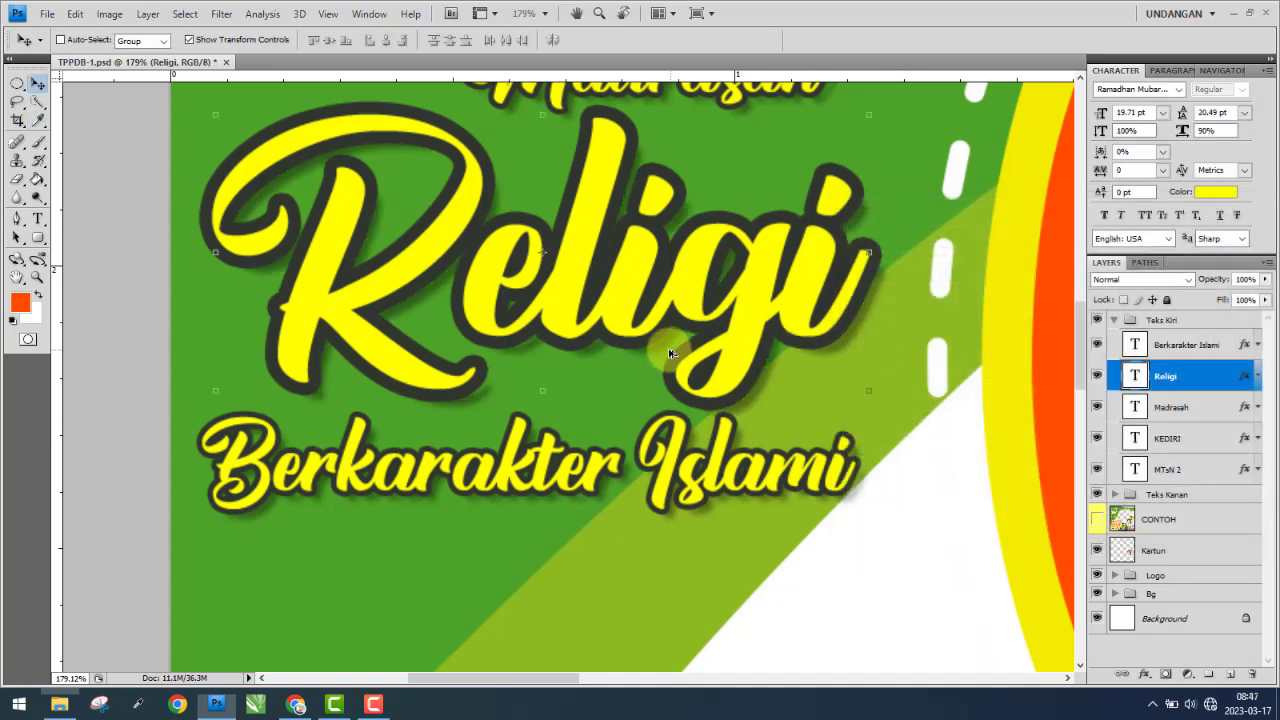
{"action": "scroll", "coordinate": [668, 347], "scroll_direction": "down", "scroll_amount": 2}
{"action": "scroll", "coordinate": [668, 347], "scroll_direction": "down", "scroll_amount": 3}
{"action": "scroll", "coordinate": [668, 347], "scroll_direction": "down", "scroll_amount": 1}
- Pan to the heading and kids, show the CONTOH reference, and select the Madrasah layer
{"action": "left_click_drag", "start_coordinate": [700, 355], "coordinate": [743, 362]}
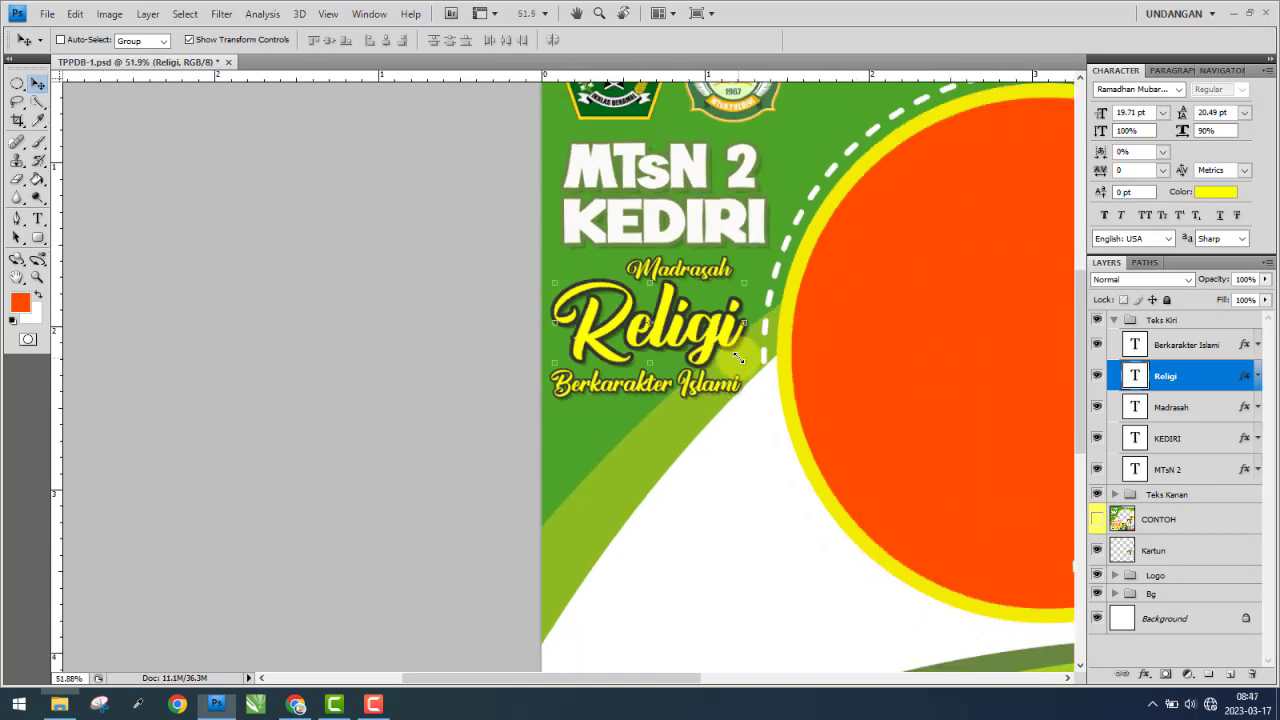
{"action": "left_click_drag", "start_coordinate": [840, 490], "coordinate": [612, 372]}
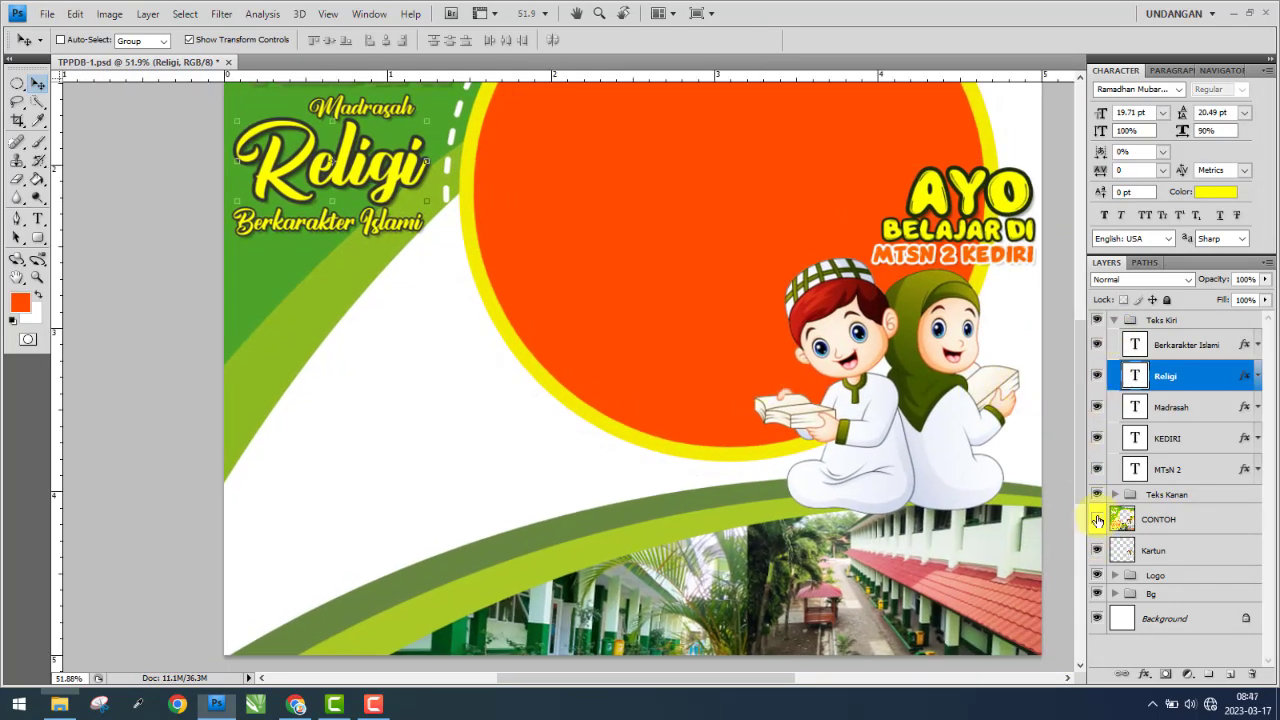
{"action": "left_click", "coordinate": [1097, 520]}
{"action": "scroll", "coordinate": [524, 474], "scroll_direction": "down", "scroll_amount": 1}
{"action": "scroll", "coordinate": [530, 470], "scroll_direction": "down", "scroll_amount": 1}
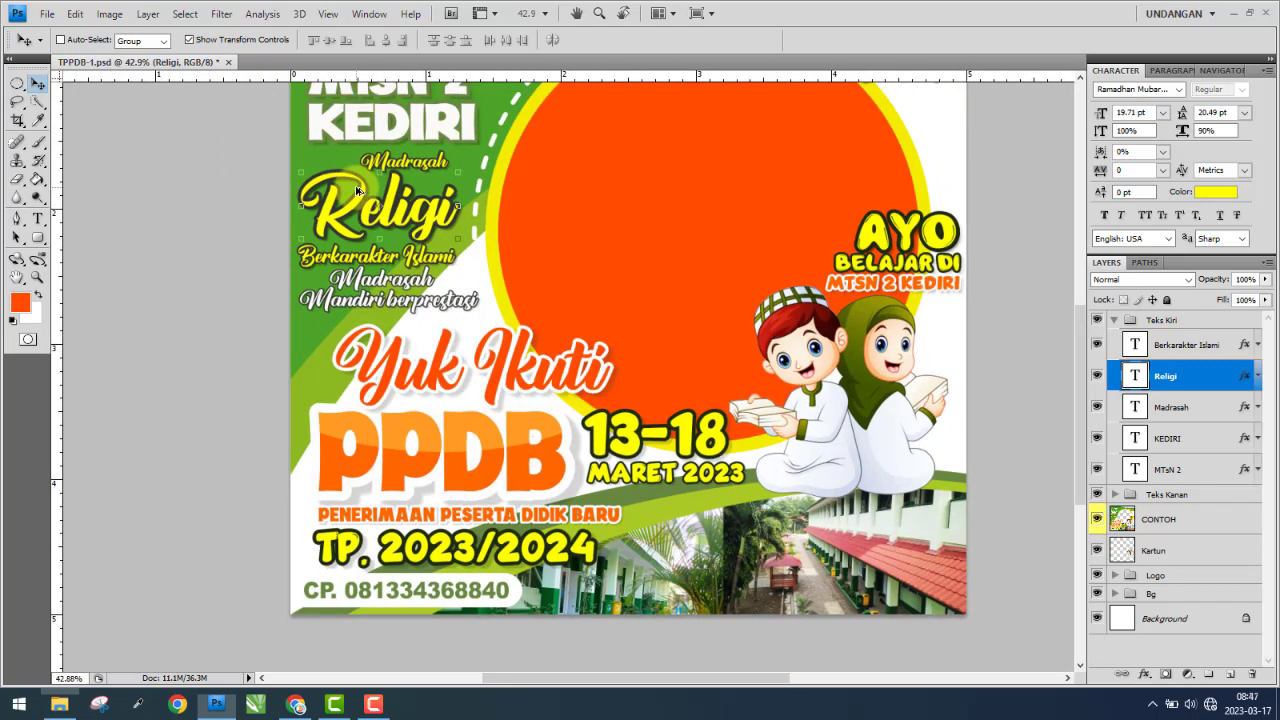
{"action": "scroll", "coordinate": [357, 190], "scroll_direction": "up", "scroll_amount": 1}
{"action": "scroll", "coordinate": [360, 260], "scroll_direction": "up", "scroll_amount": 1}
{"action": "scroll", "coordinate": [365, 335], "scroll_direction": "up", "scroll_amount": 1}
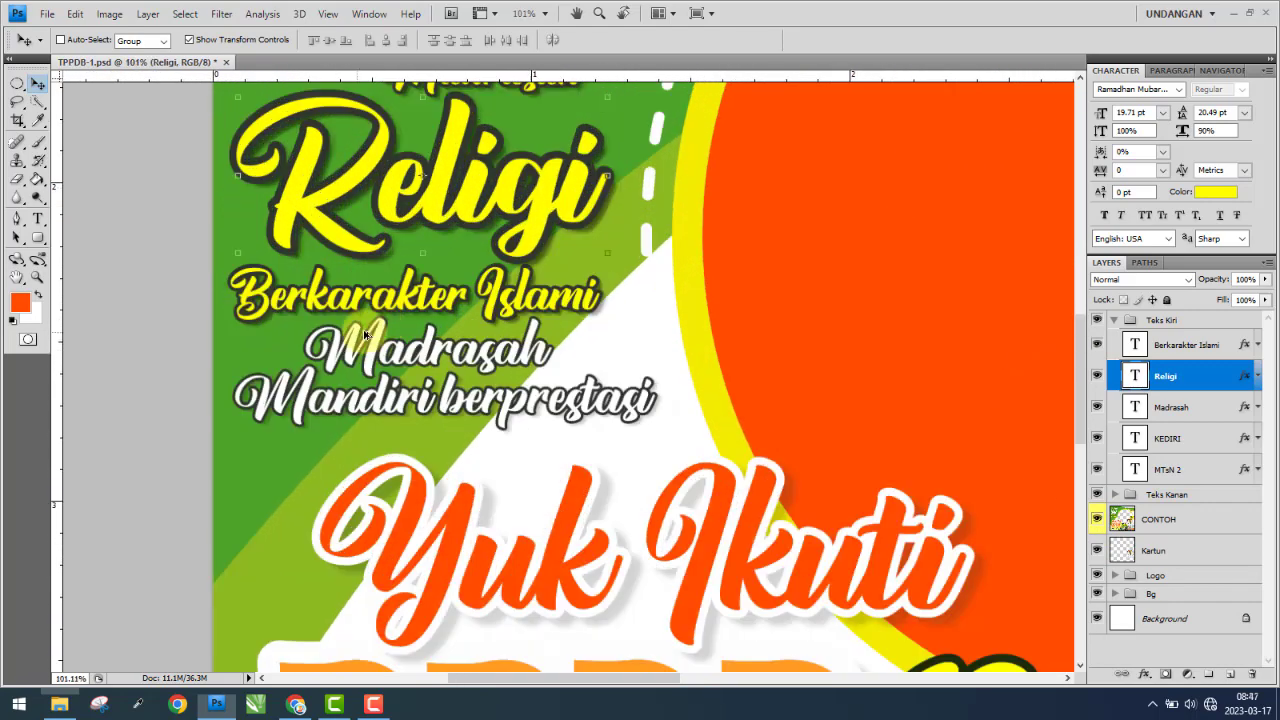
{"action": "scroll", "coordinate": [686, 413], "scroll_direction": "up", "scroll_amount": 1}
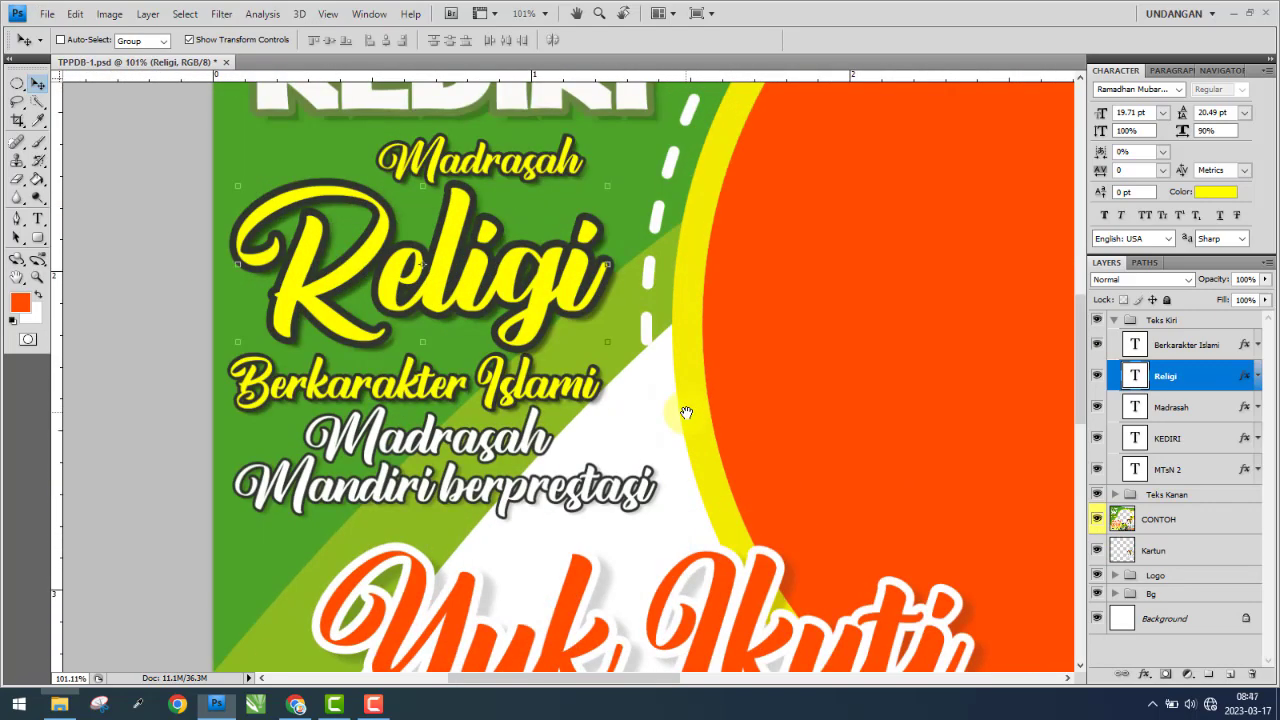
{"action": "left_click", "coordinate": [1180, 348]}
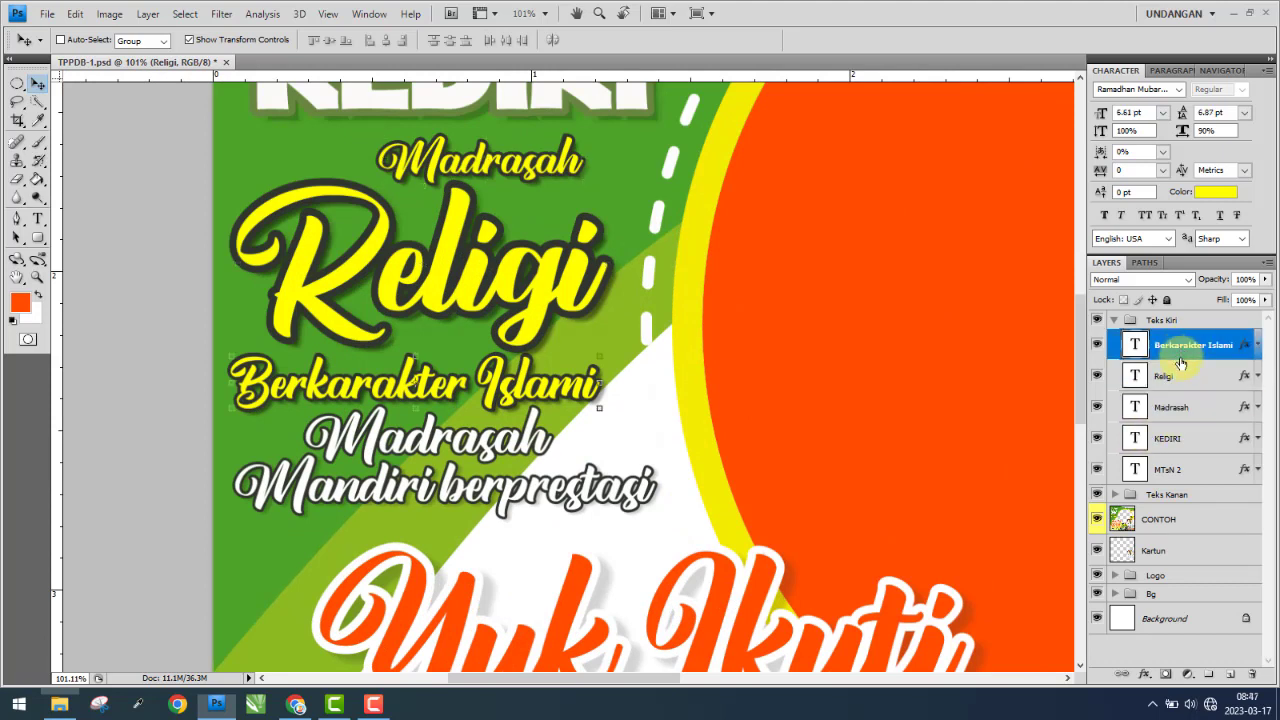
{"action": "left_click", "coordinate": [1178, 420]}
- Duplicate Madrasah, move the copy to the top of Teks Kiri and over the white Madrasah line
{"action": "key", "text": "ctrl+j"}
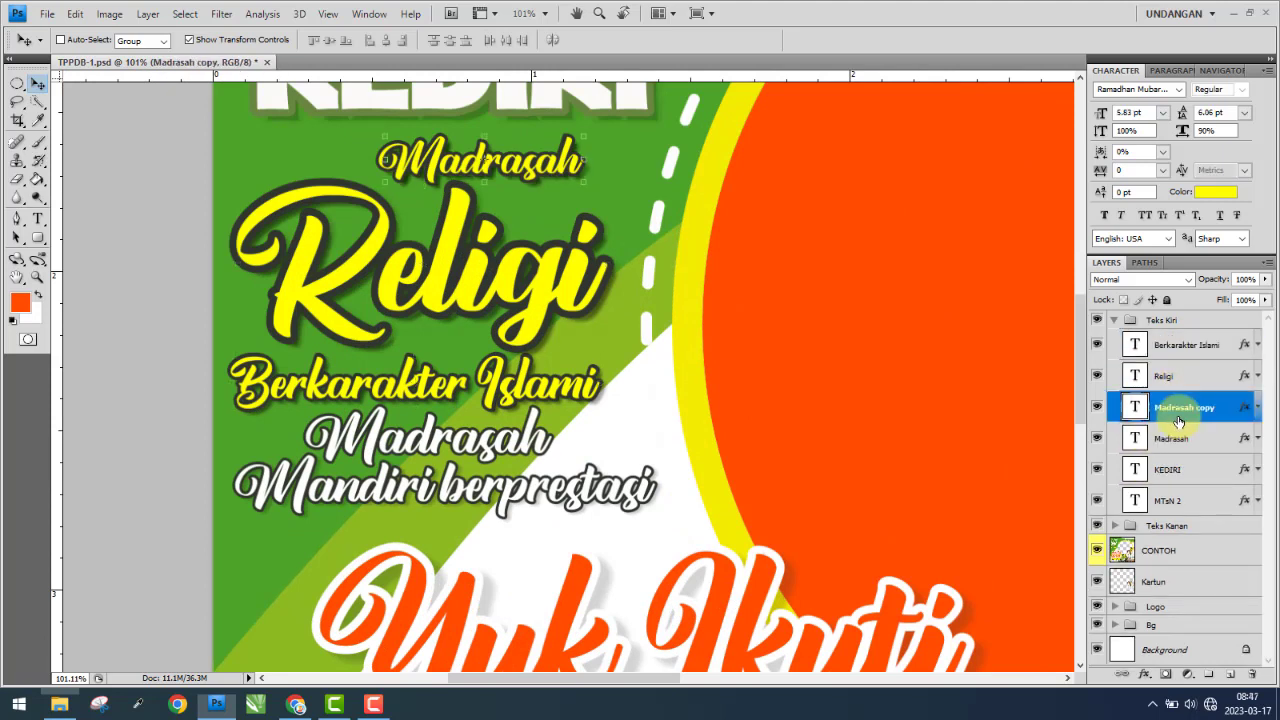
{"action": "left_click_drag", "start_coordinate": [1181, 404], "coordinate": [1180, 340]}
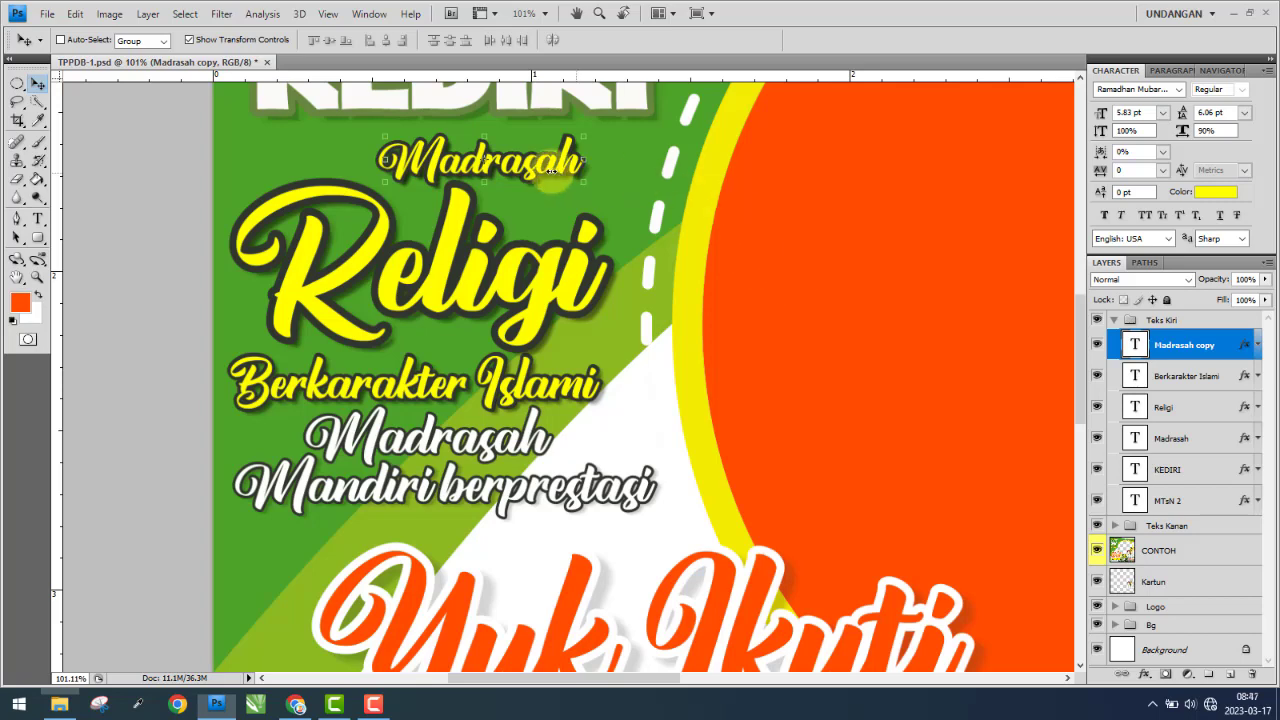
{"action": "left_click_drag", "start_coordinate": [552, 176], "coordinate": [455, 541]}
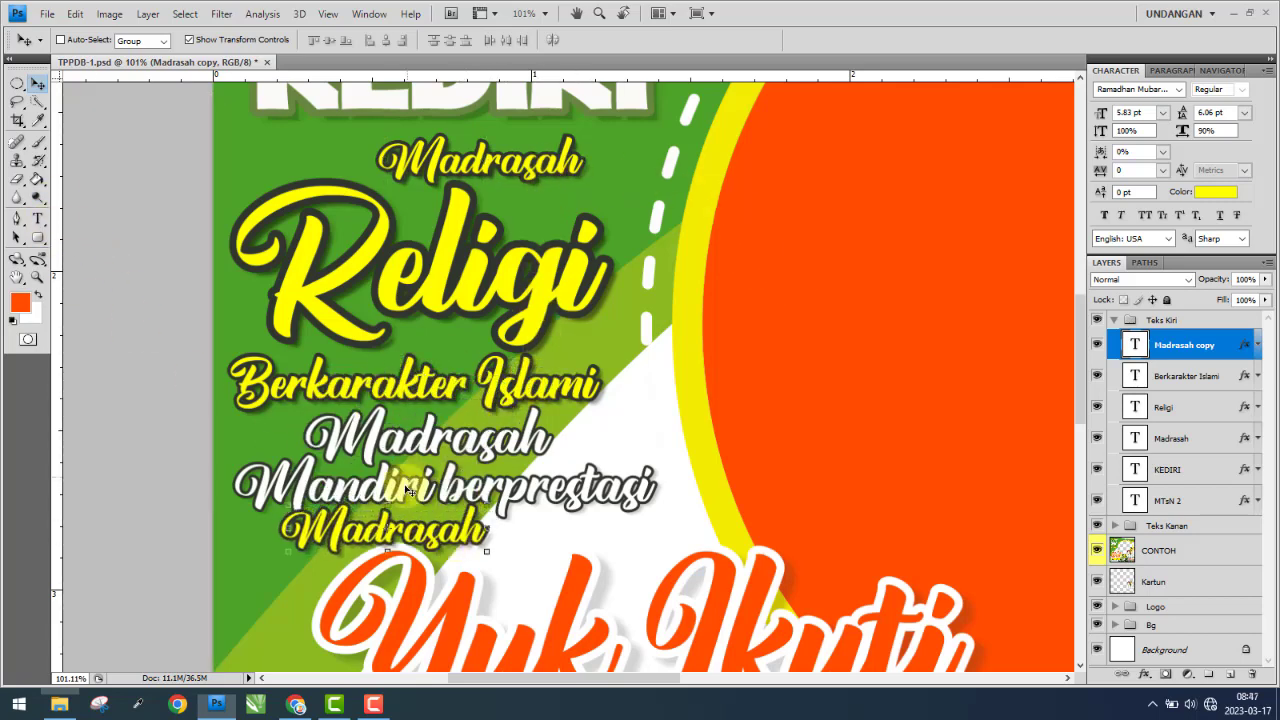
{"action": "left_click_drag", "start_coordinate": [435, 538], "coordinate": [449, 446]}
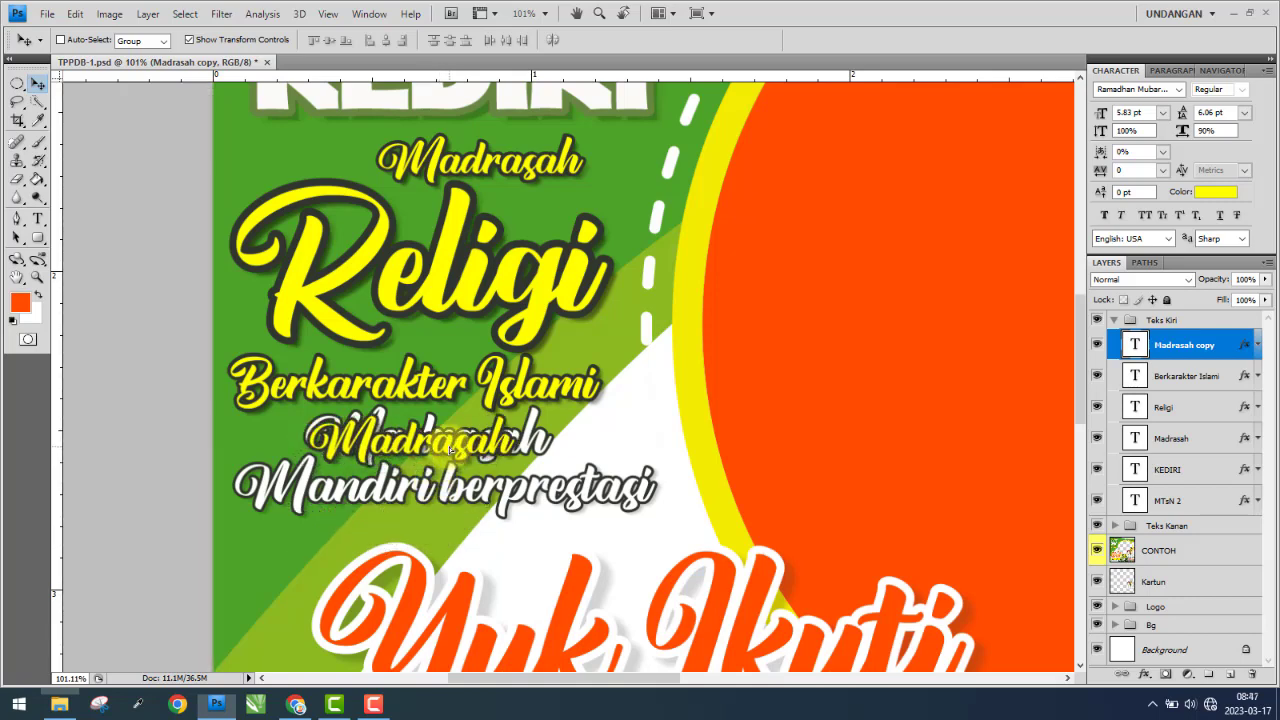
{"action": "scroll", "coordinate": [449, 446], "scroll_direction": "up", "scroll_amount": 3}
{"action": "scroll", "coordinate": [470, 447], "scroll_direction": "up", "scroll_amount": 1}
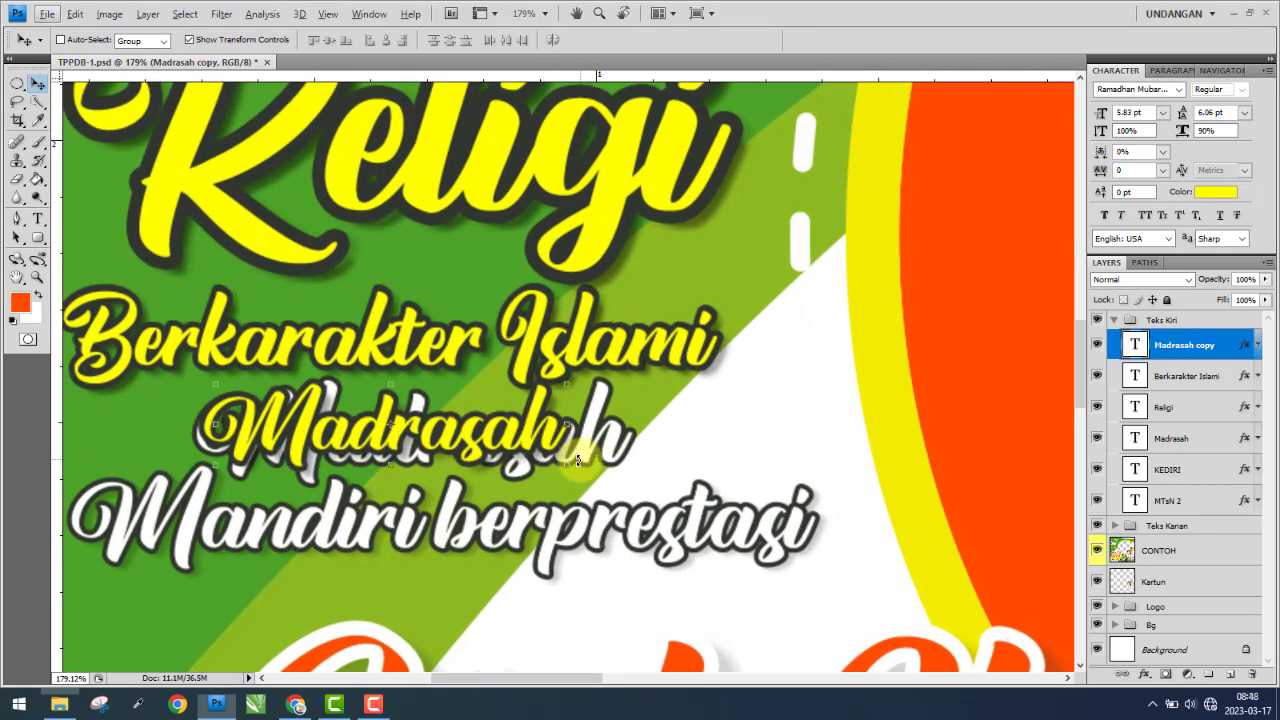
- Scale the yellow Madrasah copy up to about 121% and nudge it right
{"action": "key", "text": "ctrl+t"}
{"action": "left_click_drag", "start_coordinate": [566, 477], "coordinate": [624, 523]}
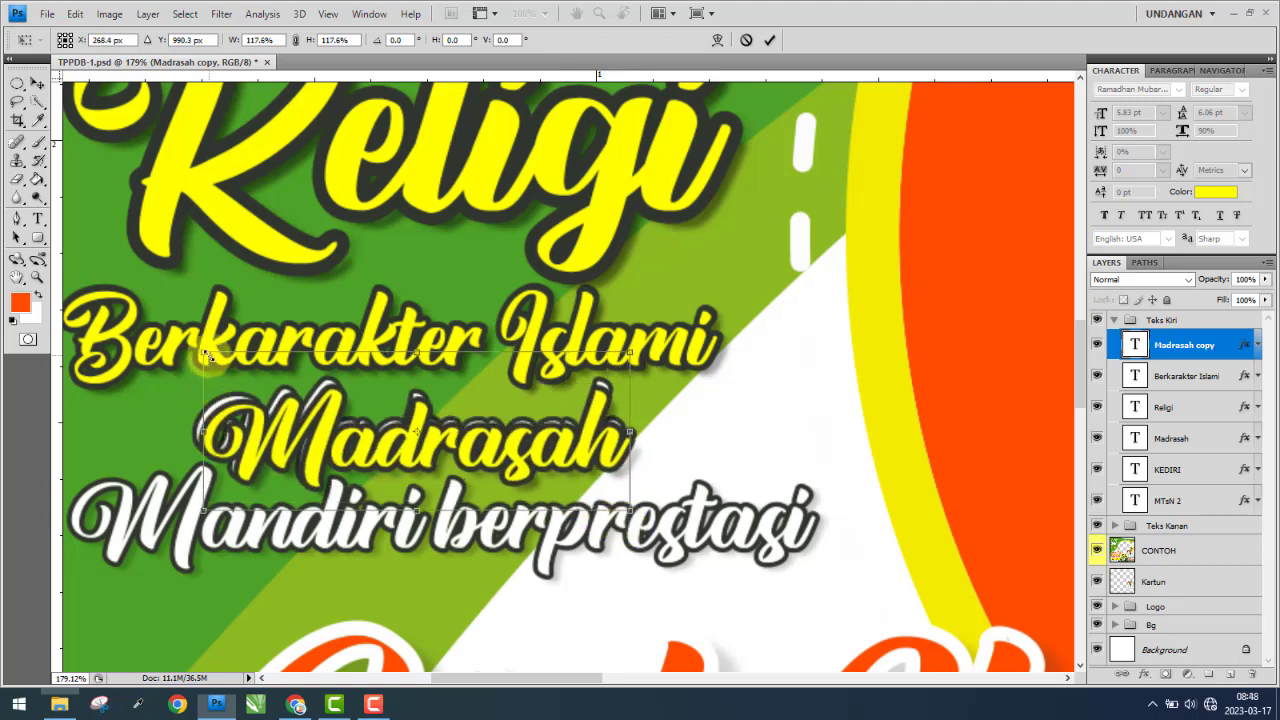
{"action": "left_click_drag", "start_coordinate": [201, 350], "coordinate": [199, 348]}
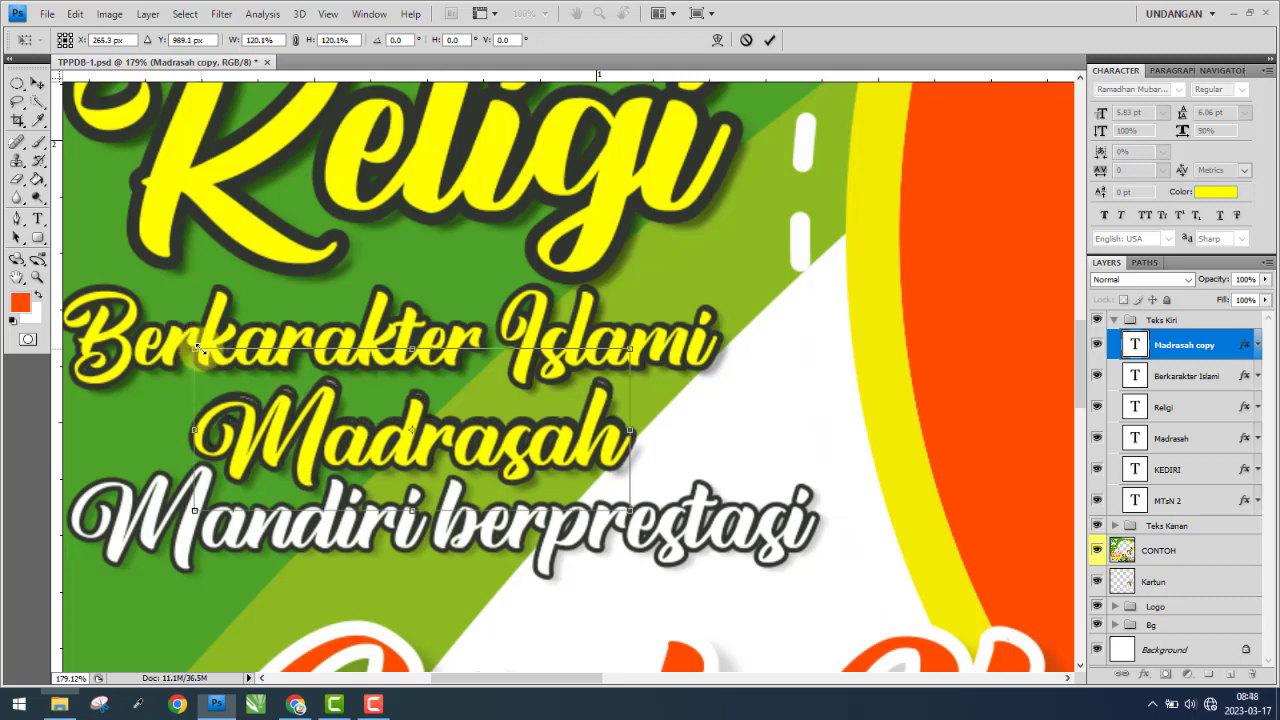
{"action": "key", "text": "Return"}
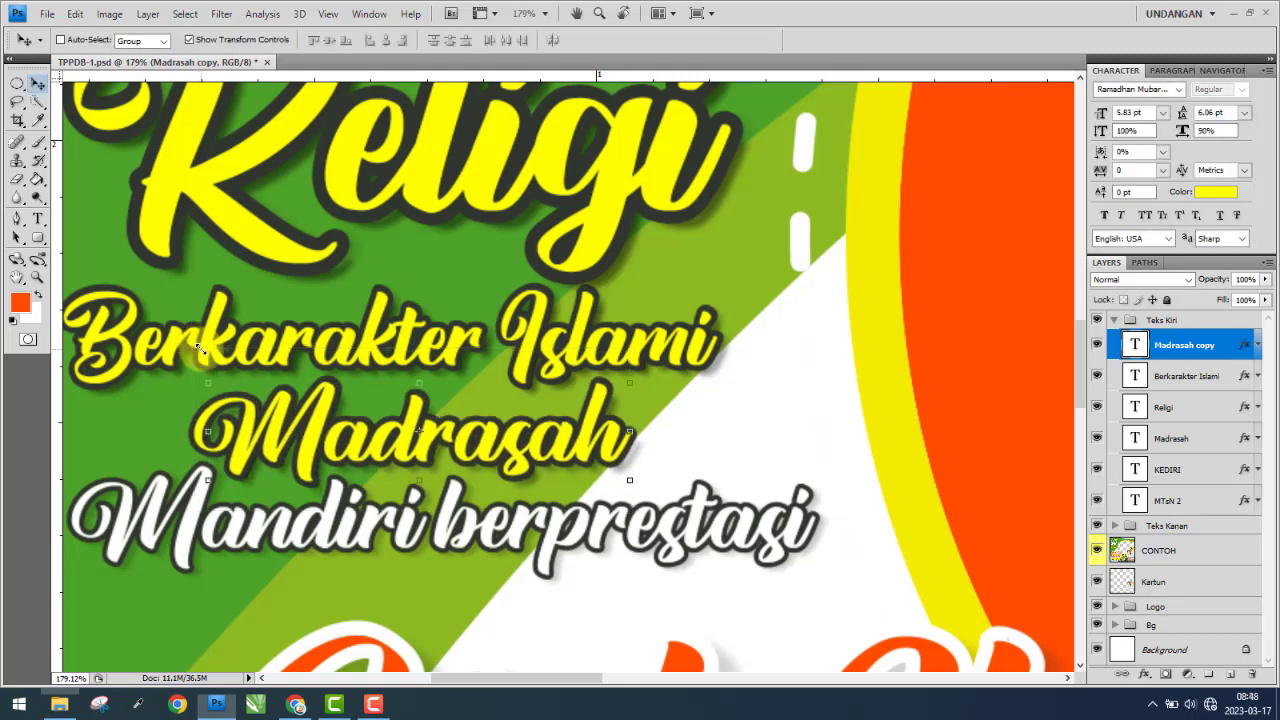
{"action": "key", "text": "Right"}
{"action": "scroll", "coordinate": [662, 394], "scroll_direction": "down", "scroll_amount": 3}
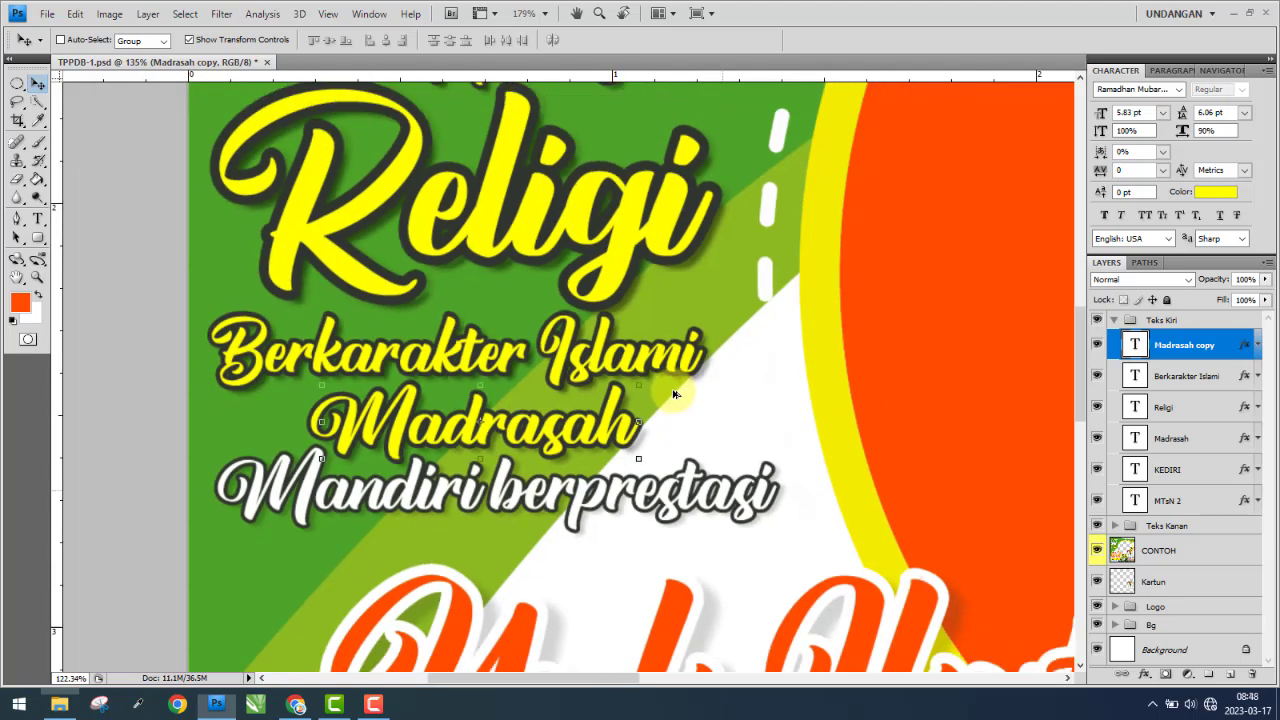
- Save the banner, then drop the Madrasah copy below Mandiri berprestasi and duplicate it
{"action": "key", "text": "ctrl+s"}
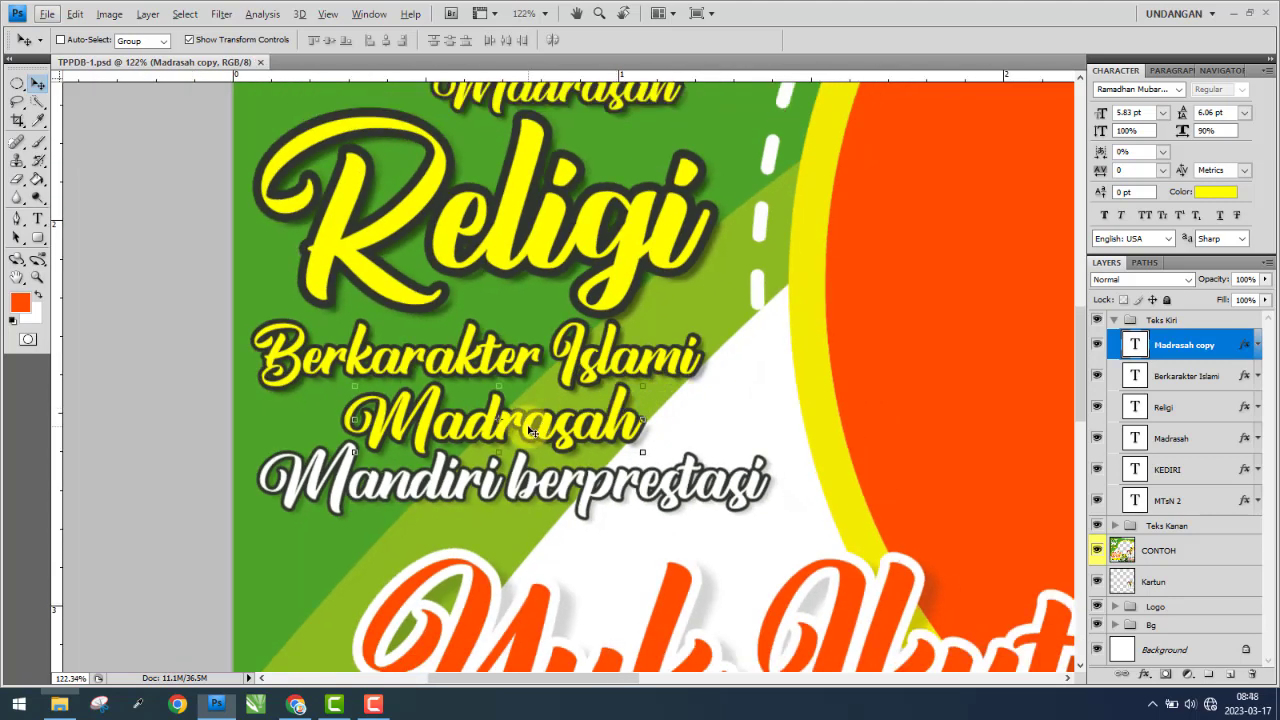
{"action": "left_click_drag", "start_coordinate": [575, 440], "coordinate": [565, 532]}
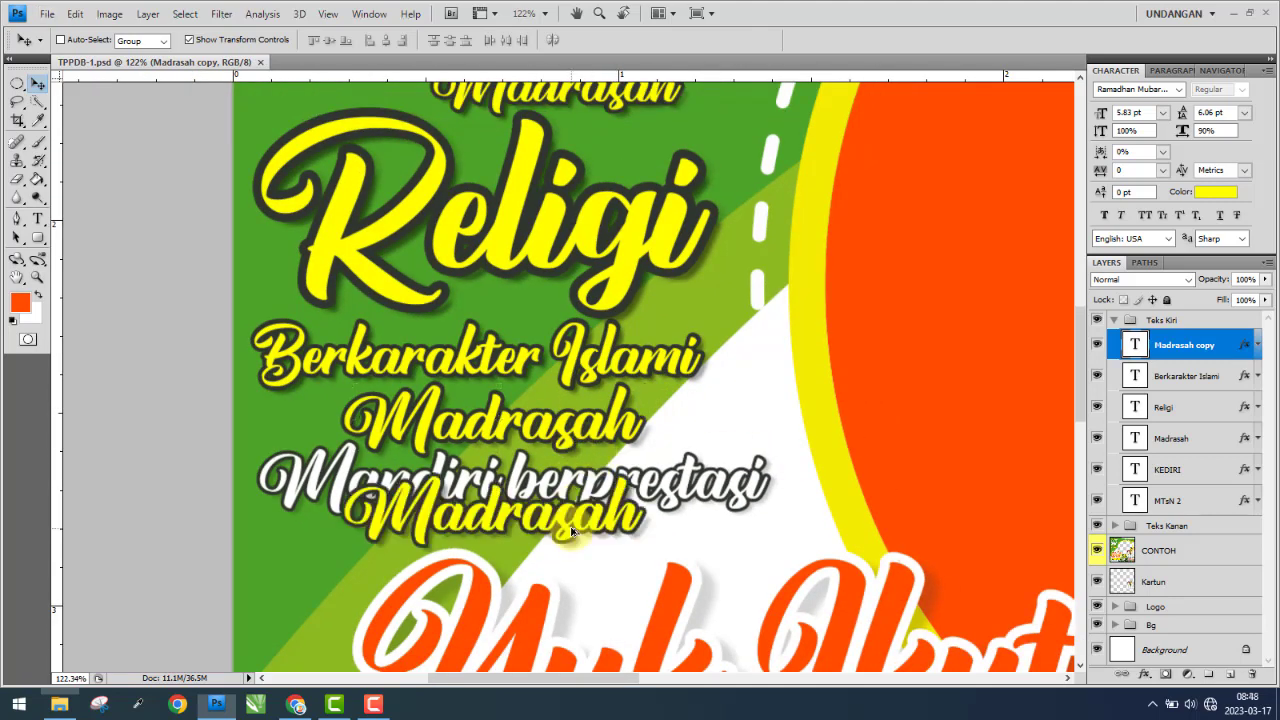
{"action": "key", "text": "ctrl+j"}
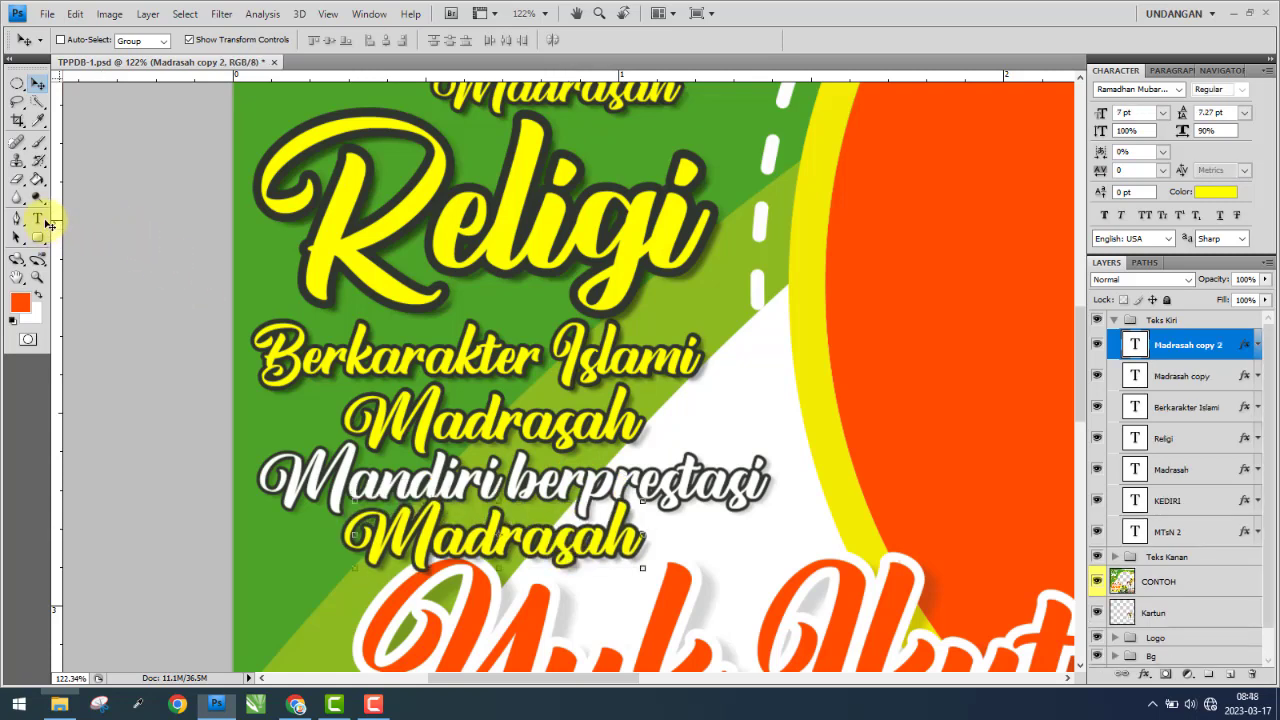
- Retype the lower copy as 'Mandiri berprestasi' and align it over the white reference line
{"action": "left_click", "coordinate": [38, 222]}
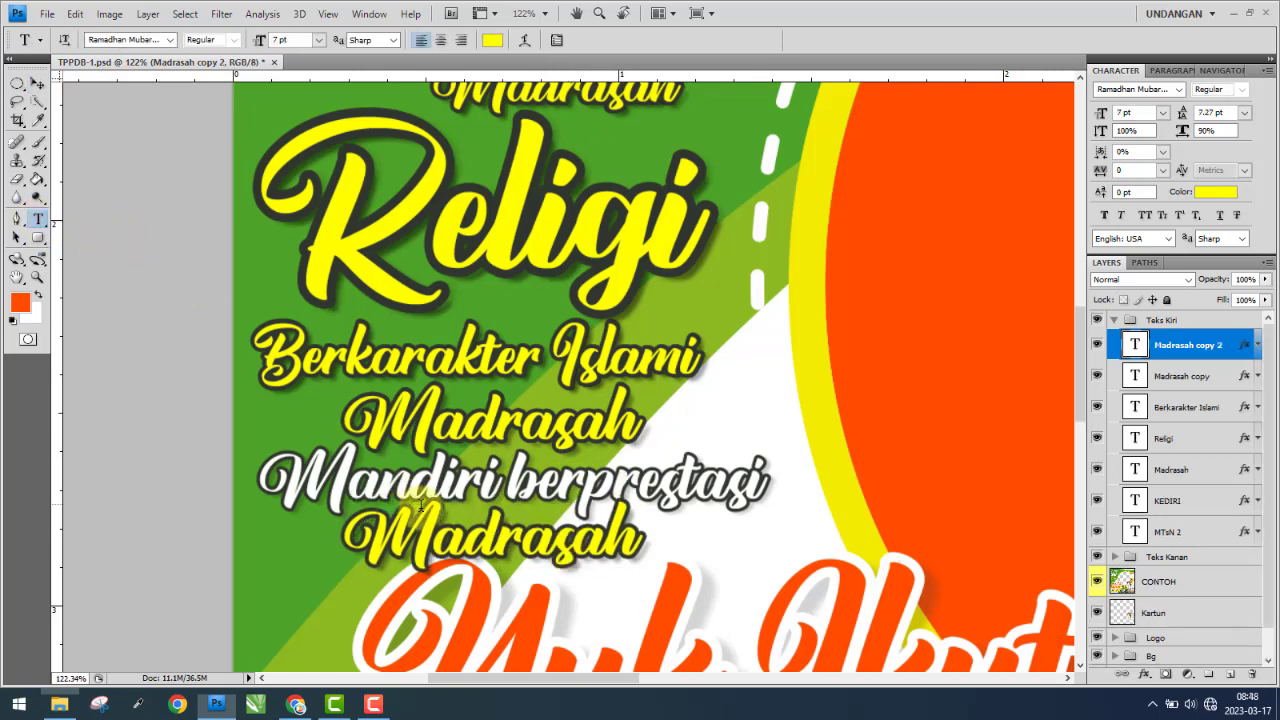
{"action": "left_click", "coordinate": [468, 555]}
{"action": "key", "text": "ctrl+a"}
{"action": "type", "text": "Mandi"}
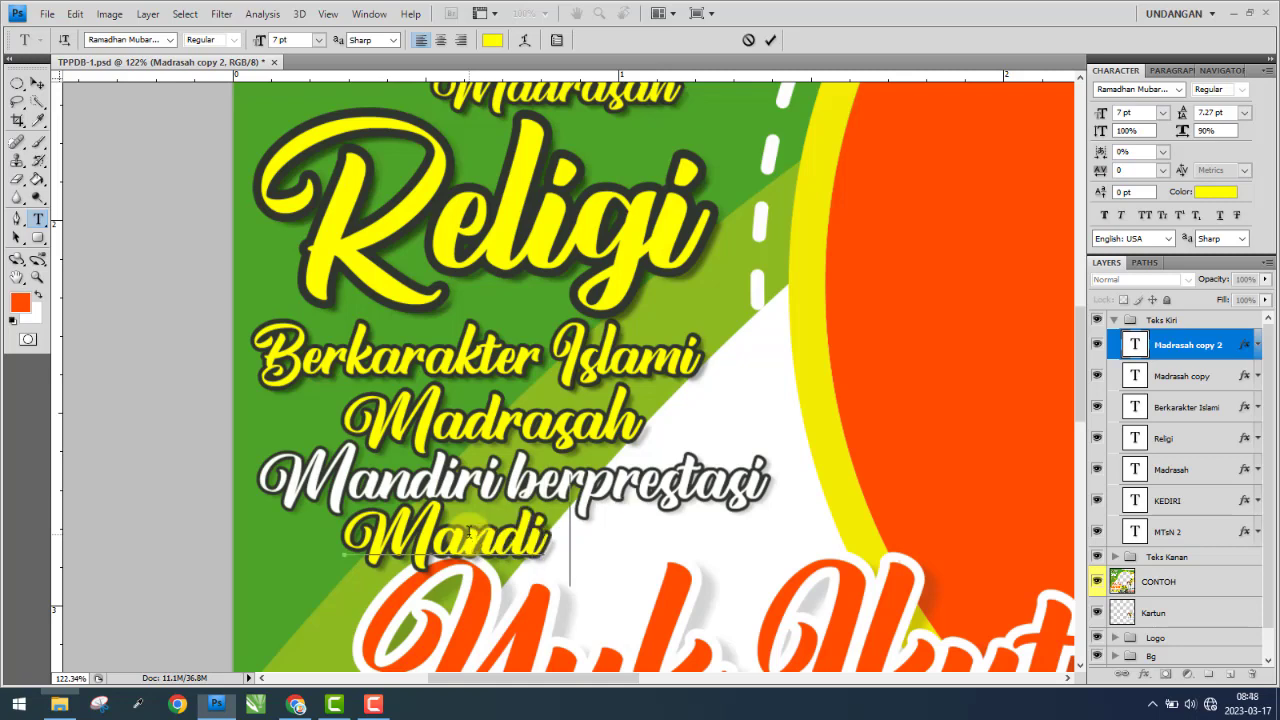
{"action": "type", "text": "ri b"}
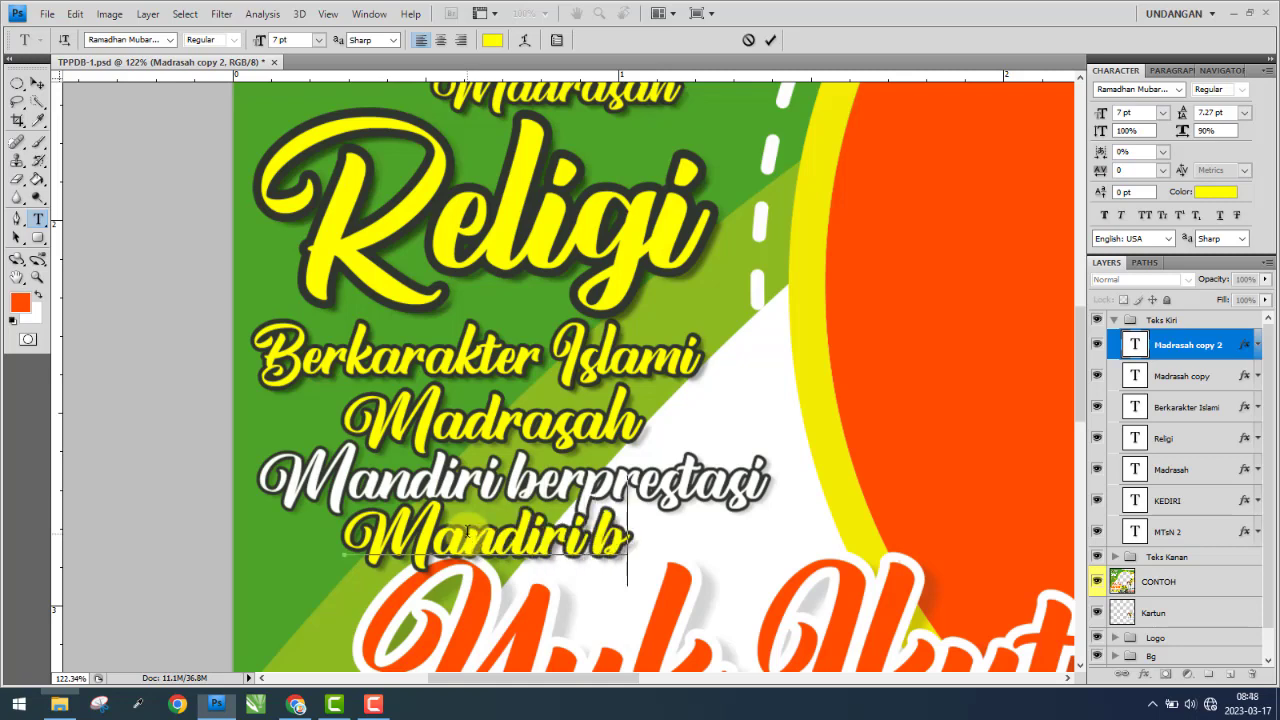
{"action": "type", "text": "erprestasi"}
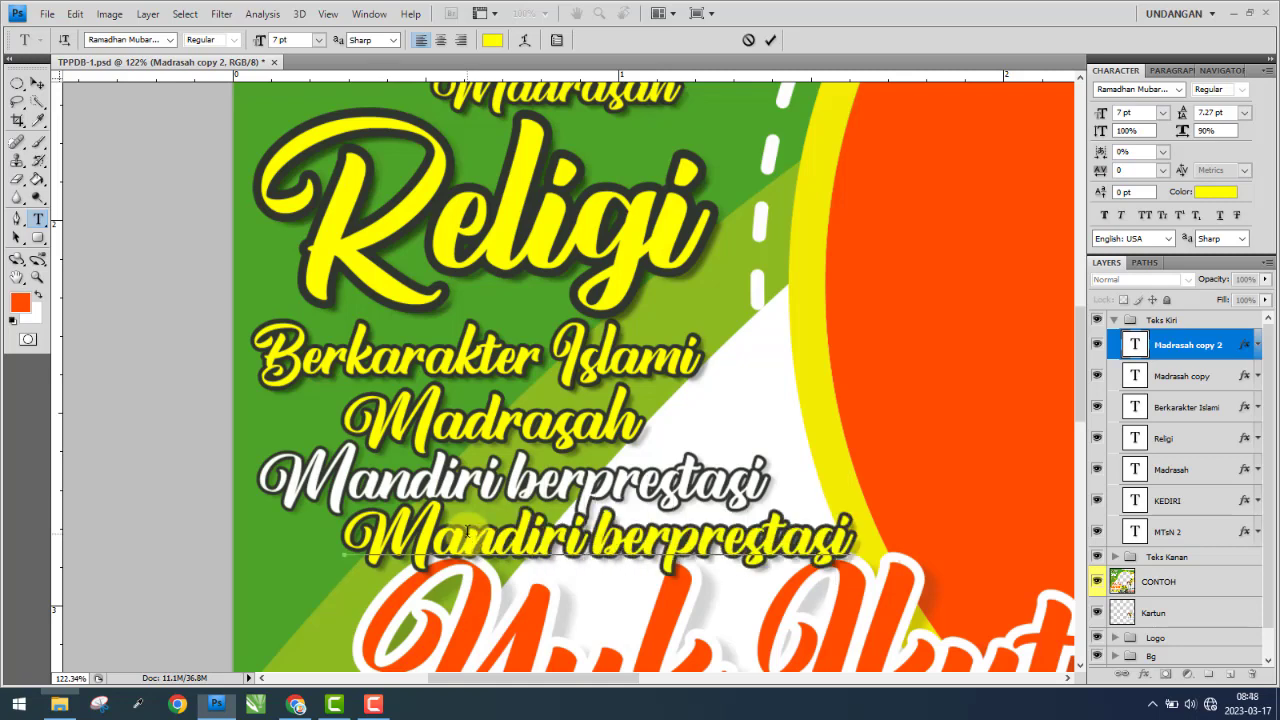
{"action": "left_click", "coordinate": [37, 83]}
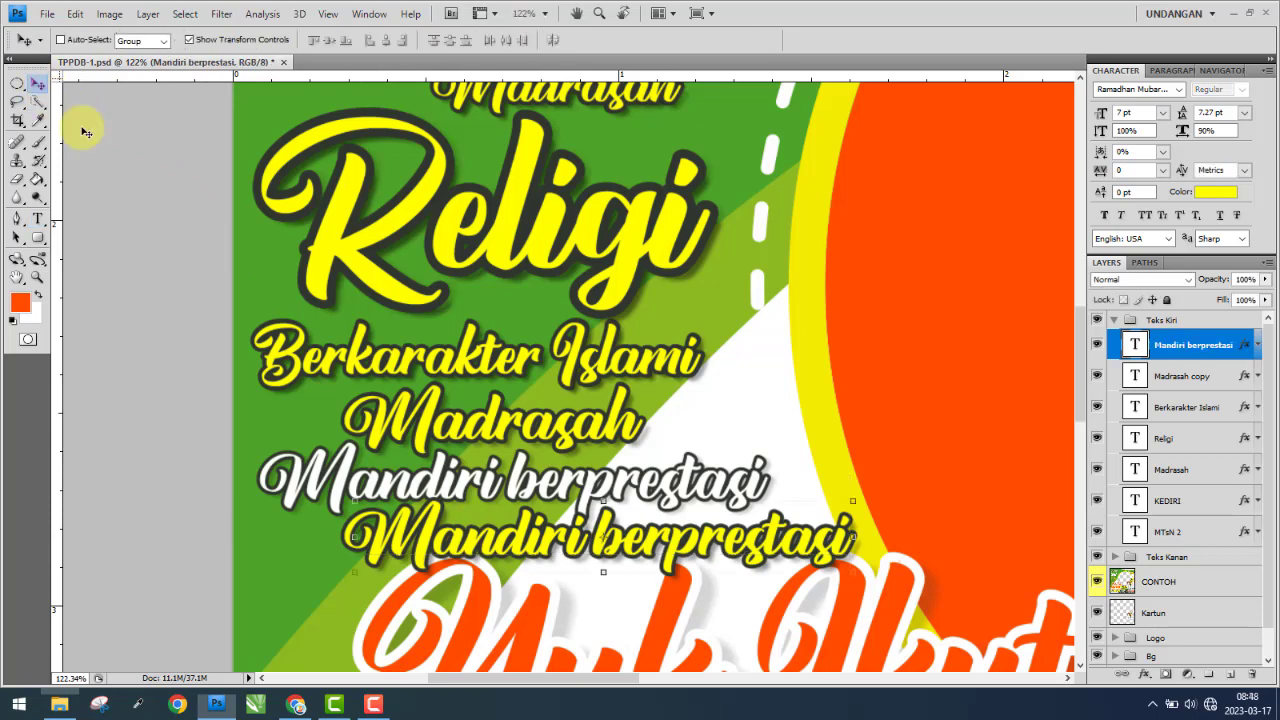
{"action": "left_click_drag", "start_coordinate": [376, 524], "coordinate": [330, 494]}
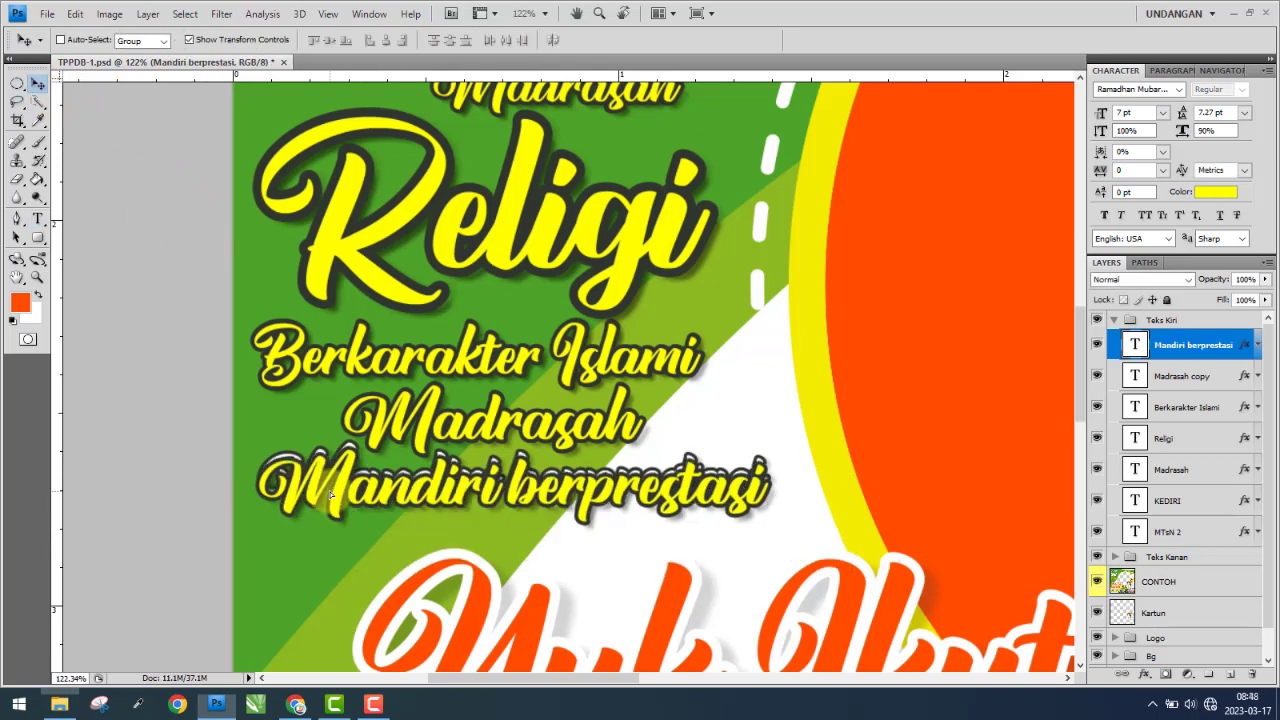
{"action": "key", "text": "Up"}
{"action": "key", "text": "Up"}
{"action": "key", "text": "Up"}
{"action": "key", "text": "Up"}
{"action": "key", "text": "Up"}
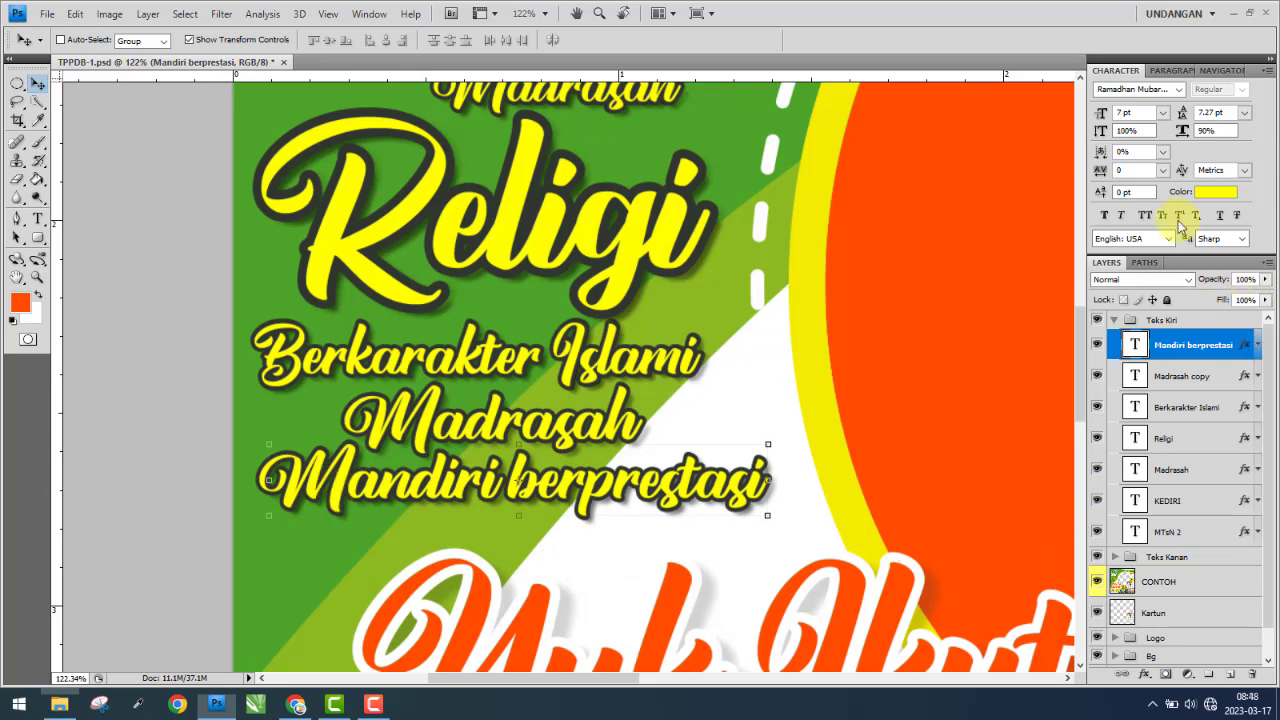
- Change the text colour of the Mandiri berprestasi and Madrasah copies to white
{"action": "left_click", "coordinate": [1216, 192]}
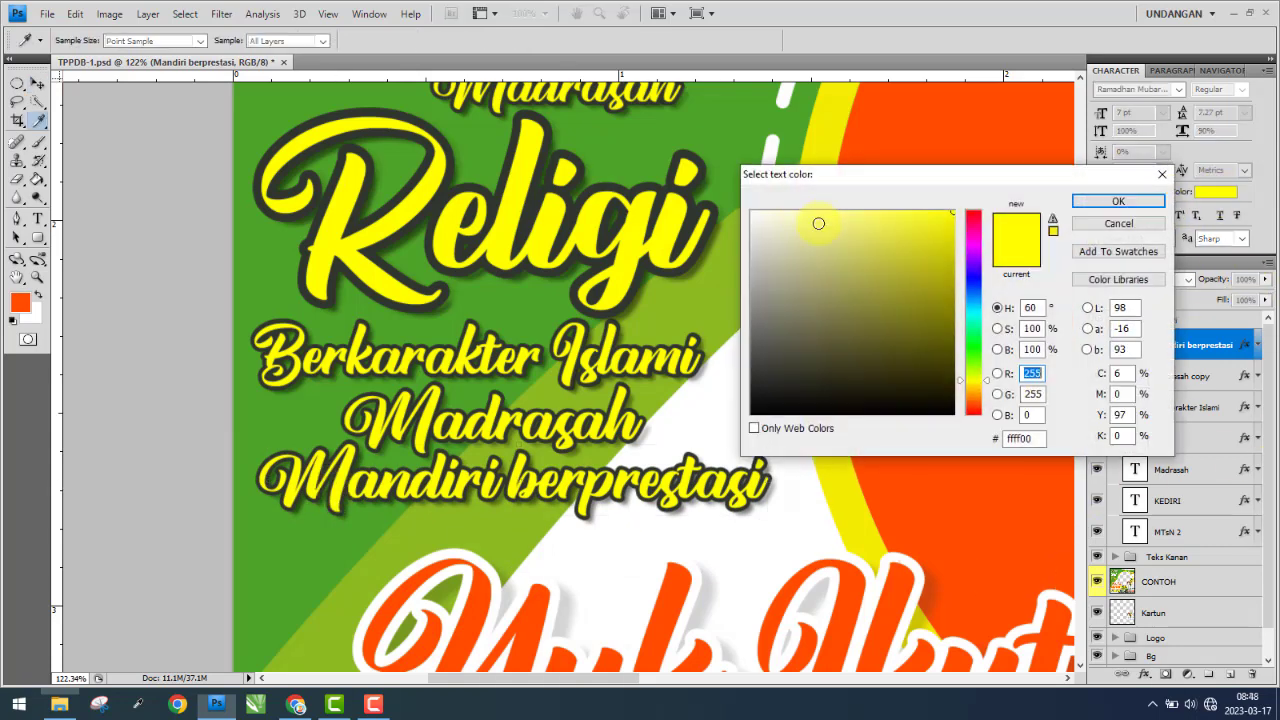
{"action": "left_click", "coordinate": [751, 209]}
{"action": "left_click", "coordinate": [1104, 202]}
{"action": "key", "text": "v"}
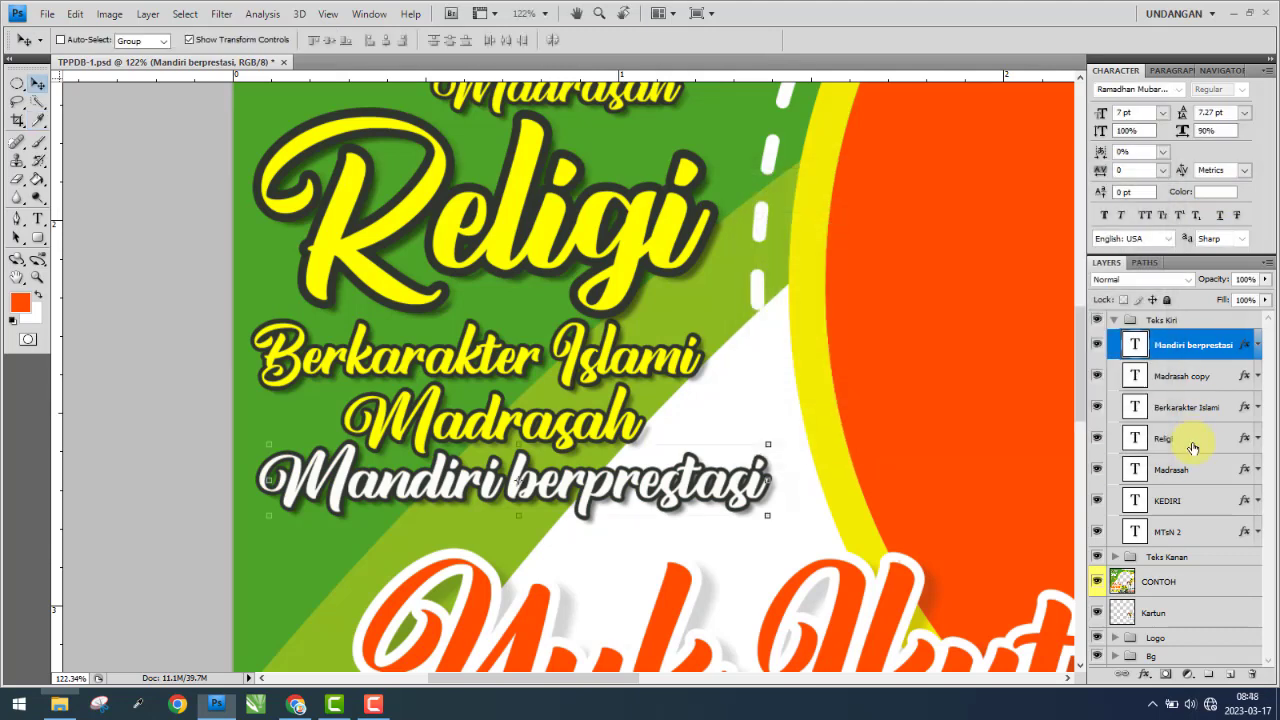
{"action": "left_click", "coordinate": [1201, 374]}
{"action": "left_click", "coordinate": [1220, 195]}
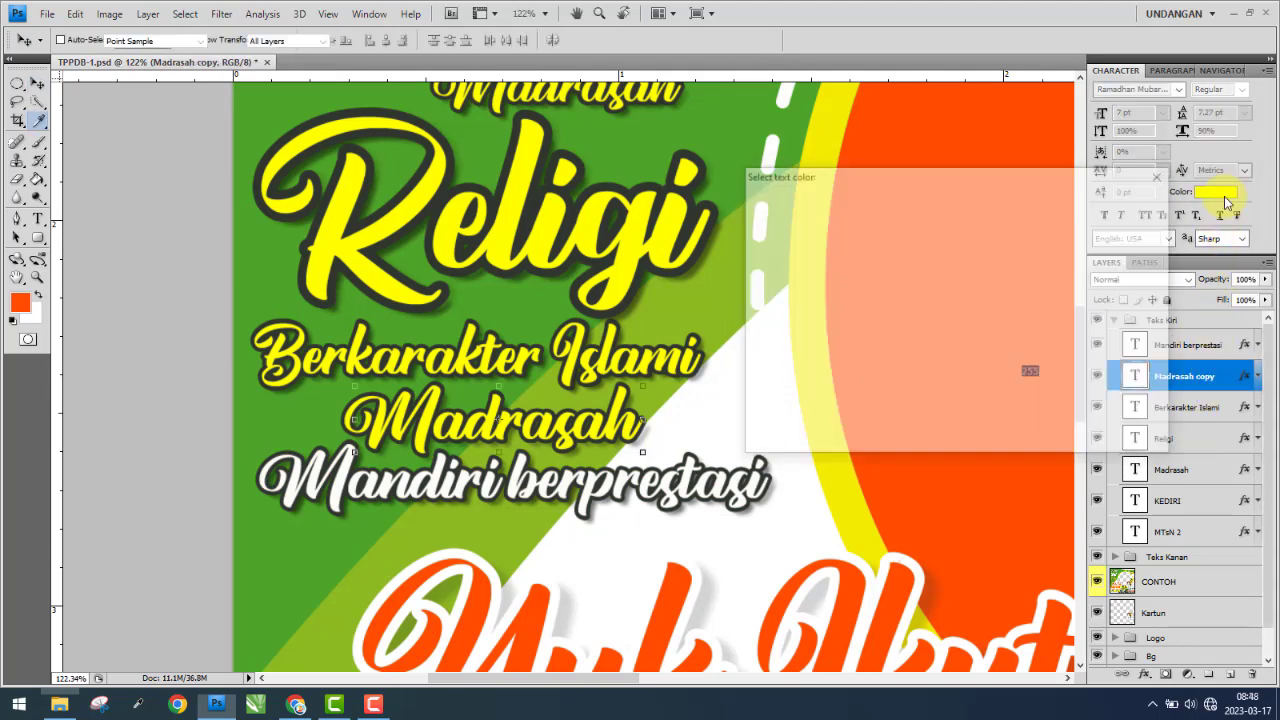
{"action": "left_click", "coordinate": [752, 210]}
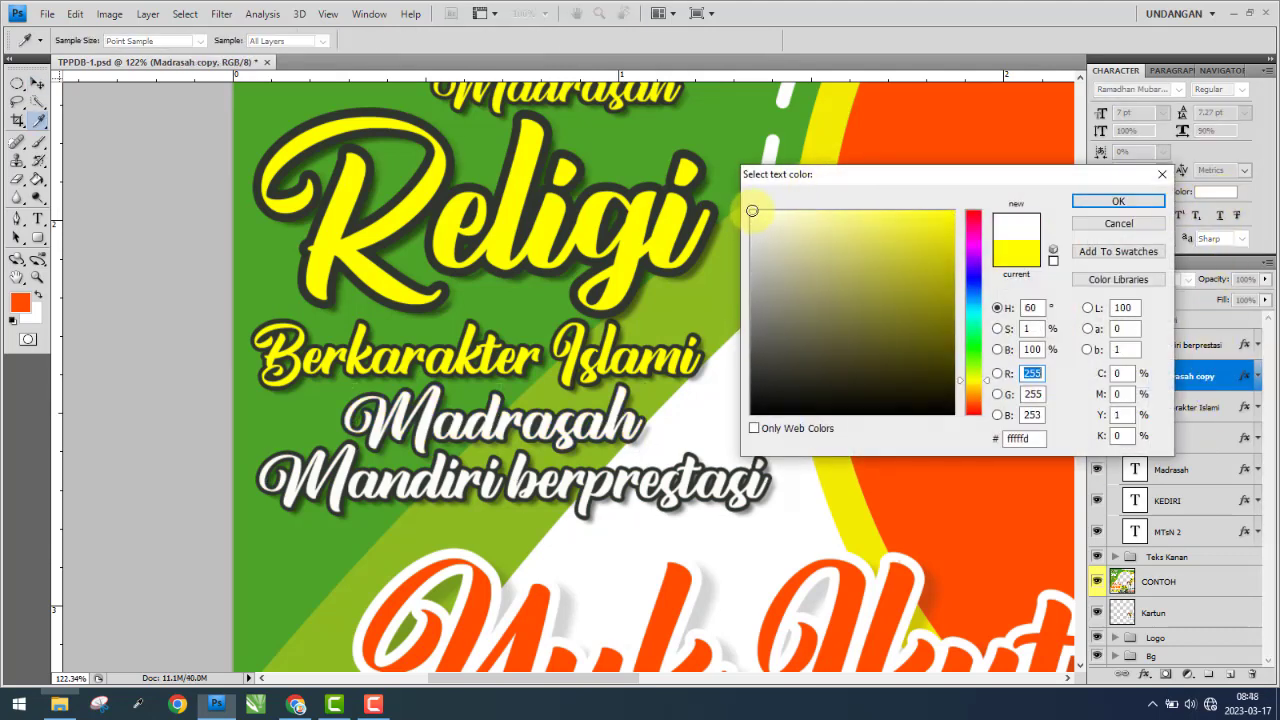
{"action": "left_click", "coordinate": [1090, 201]}
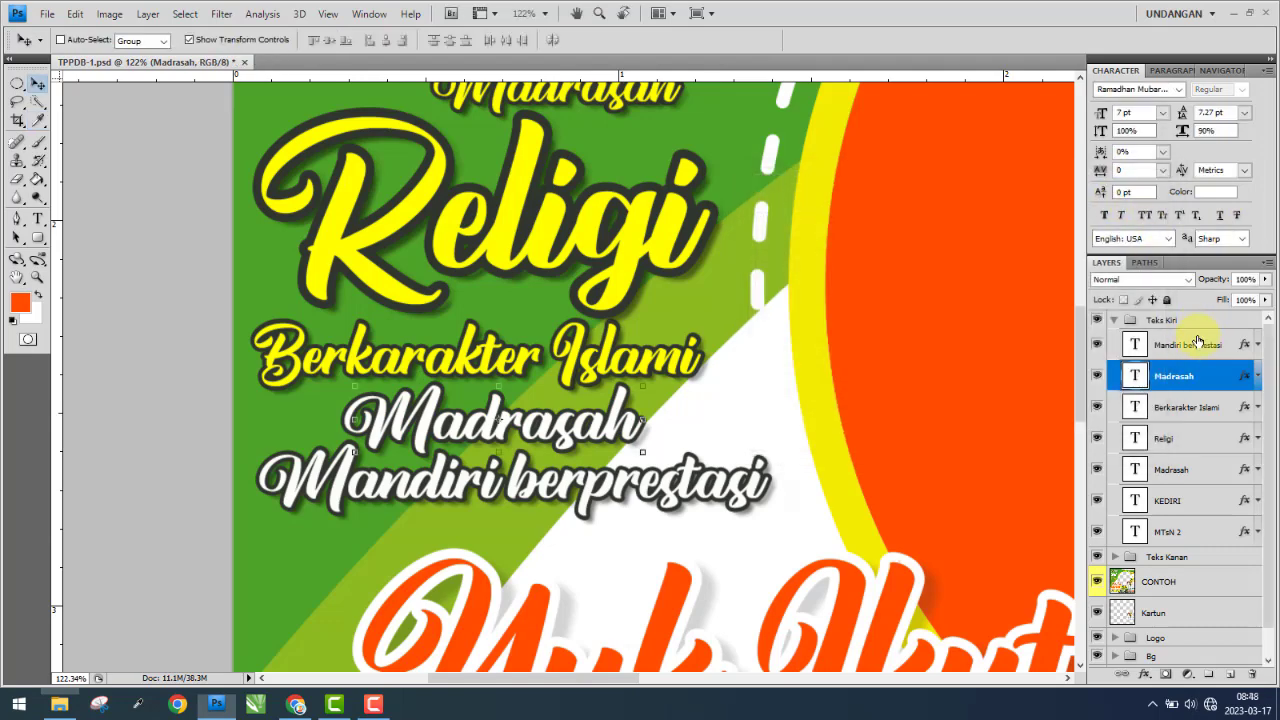
- Zoom and scroll around the banner to review the finished left text stack
{"action": "scroll", "coordinate": [521, 321], "scroll_direction": "down", "scroll_amount": 5}
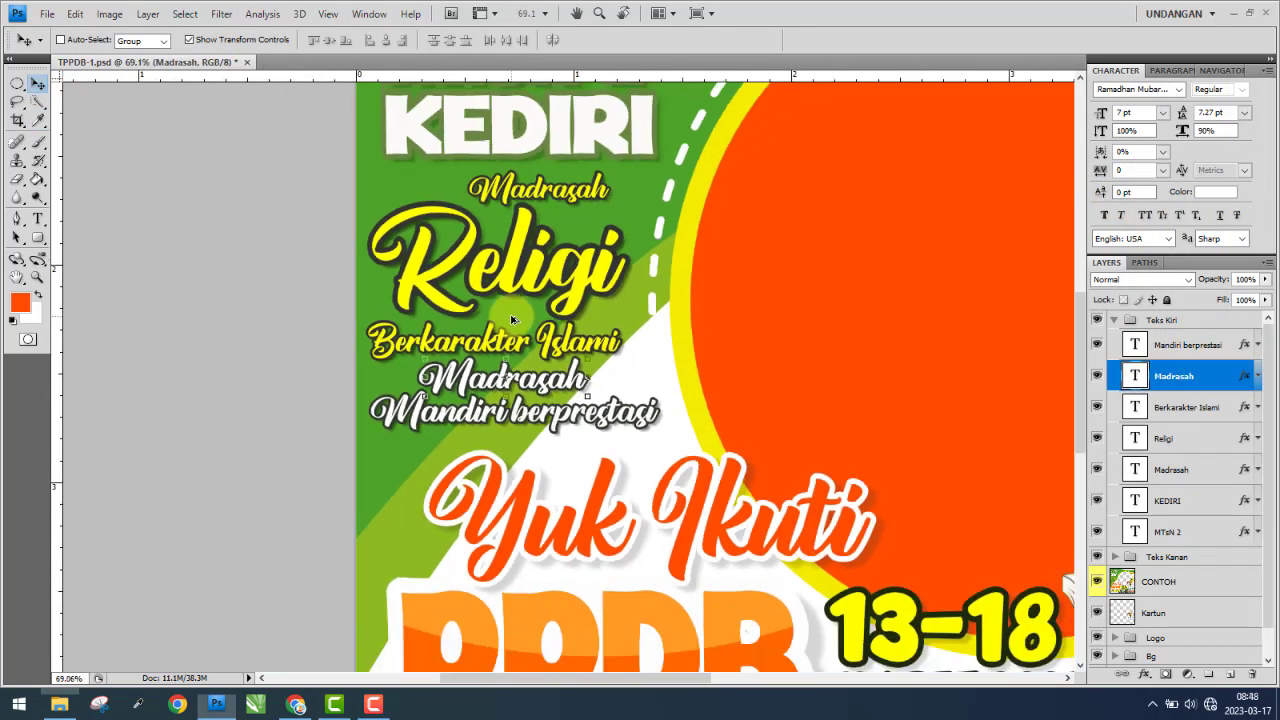
{"action": "scroll", "coordinate": [521, 321], "scroll_direction": "down", "scroll_amount": 3}
{"action": "scroll", "coordinate": [733, 497], "scroll_direction": "up", "scroll_amount": 1}
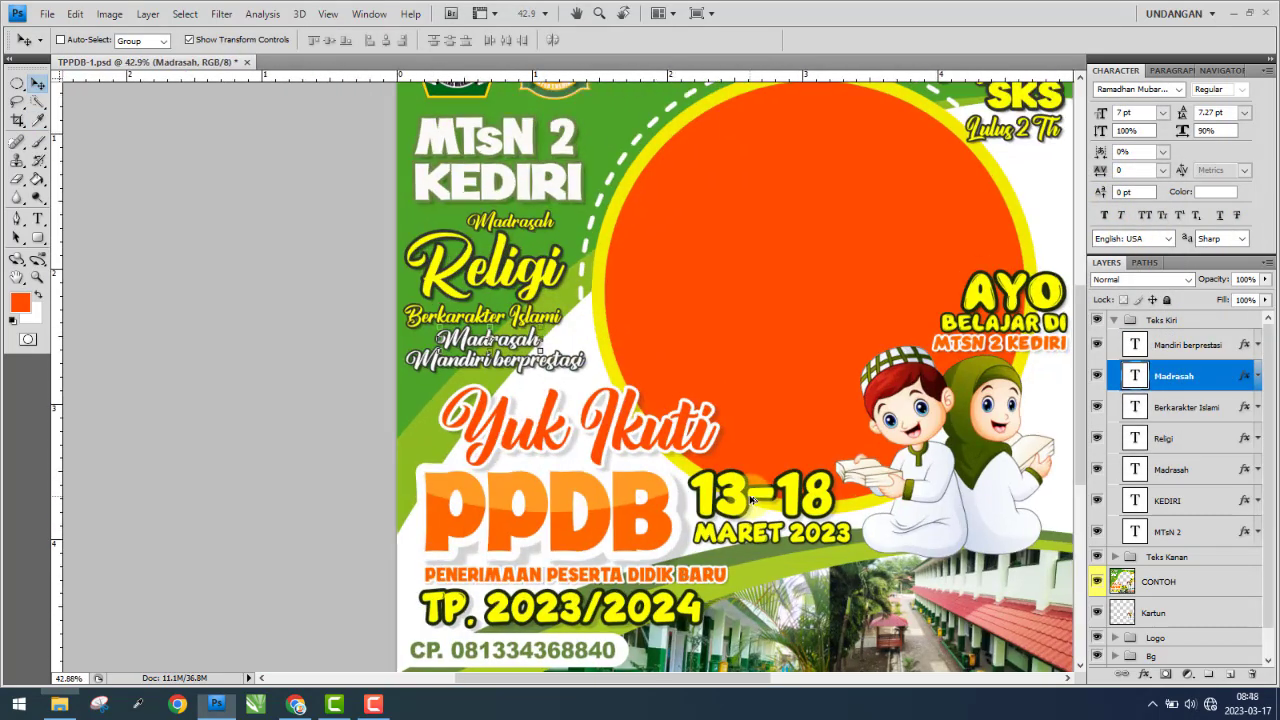
{"action": "scroll", "coordinate": [733, 497], "scroll_direction": "up", "scroll_amount": 1}
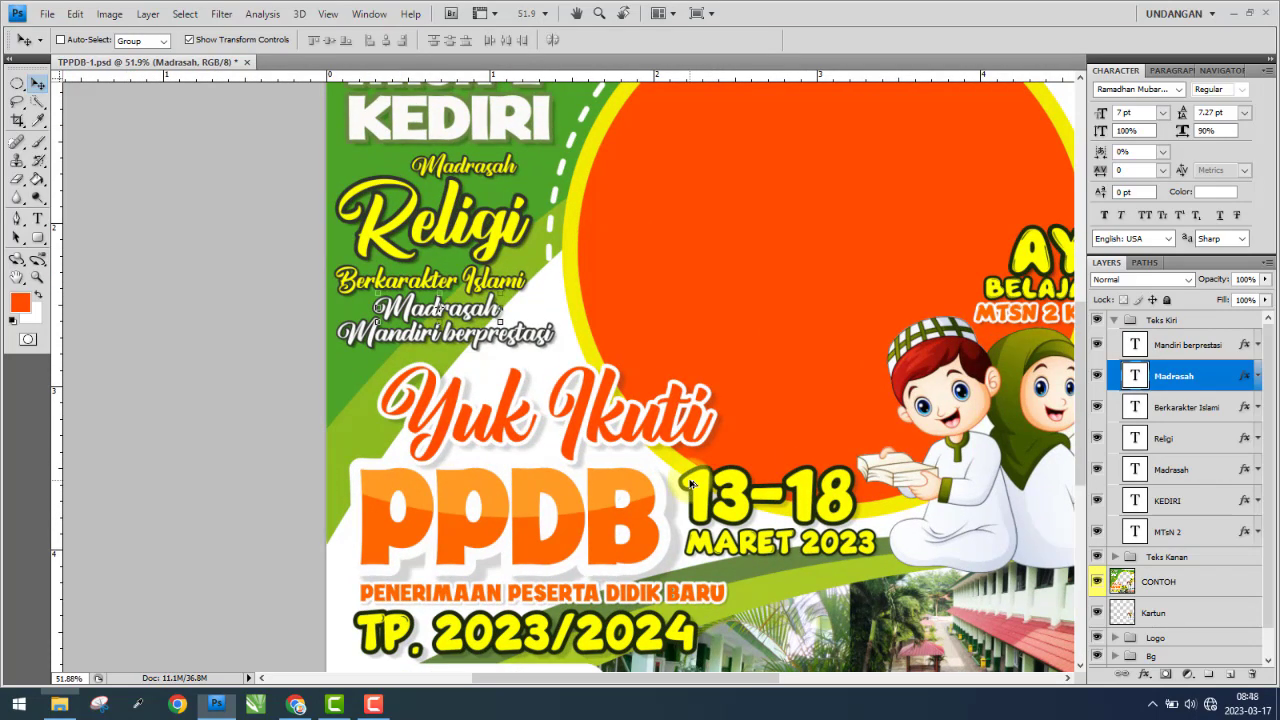
{"action": "scroll", "coordinate": [700, 485], "scroll_direction": "down", "scroll_amount": 2}
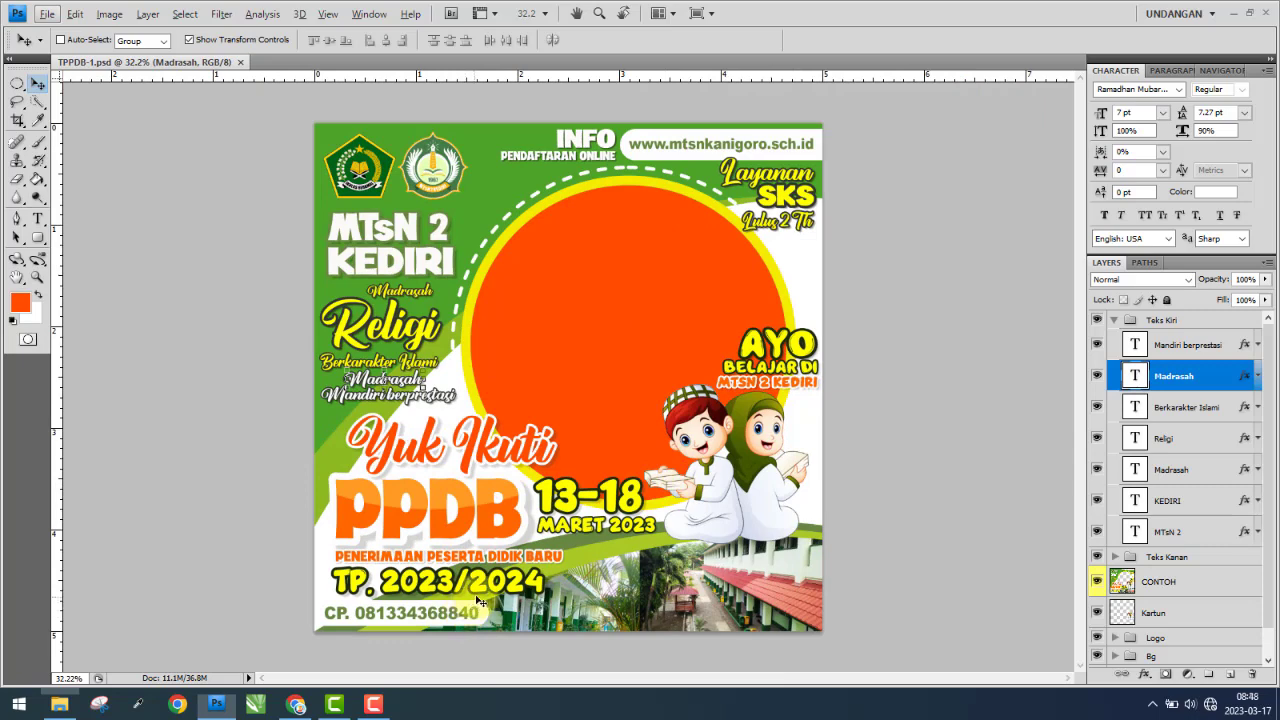
{"action": "scroll", "coordinate": [388, 380], "scroll_direction": "up", "scroll_amount": 1}
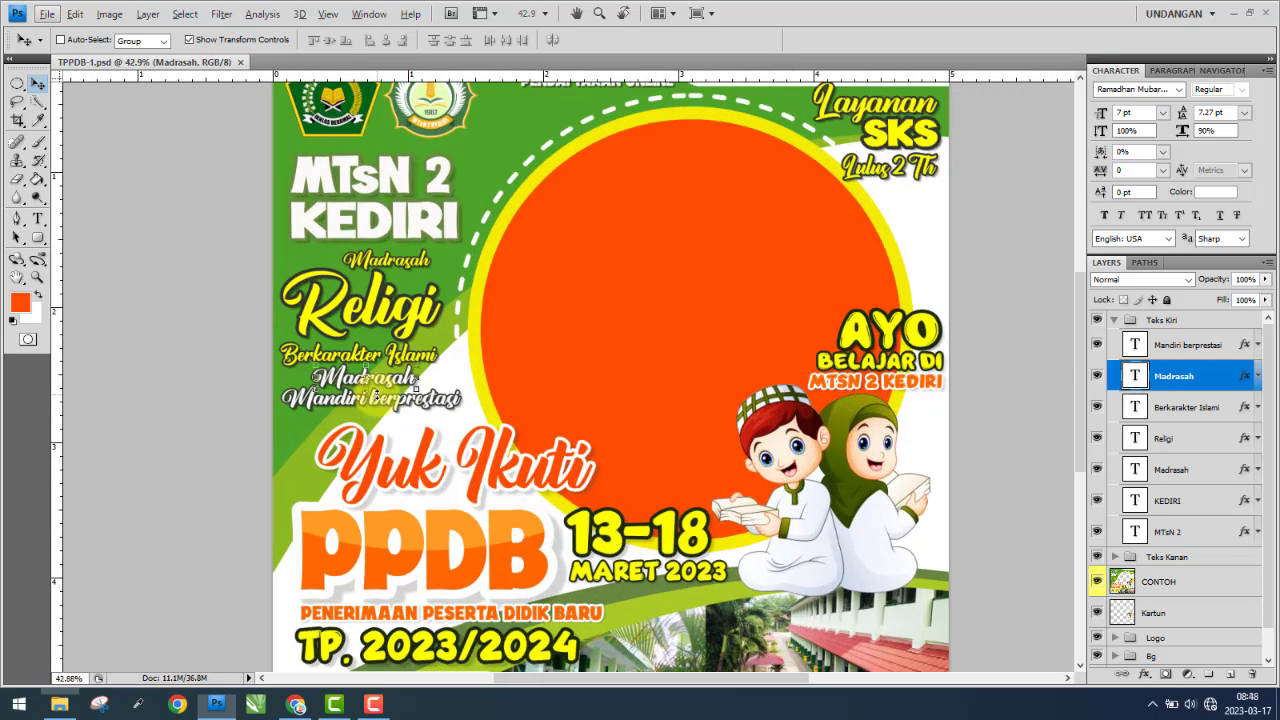
{"action": "left_click", "coordinate": [373, 704]}
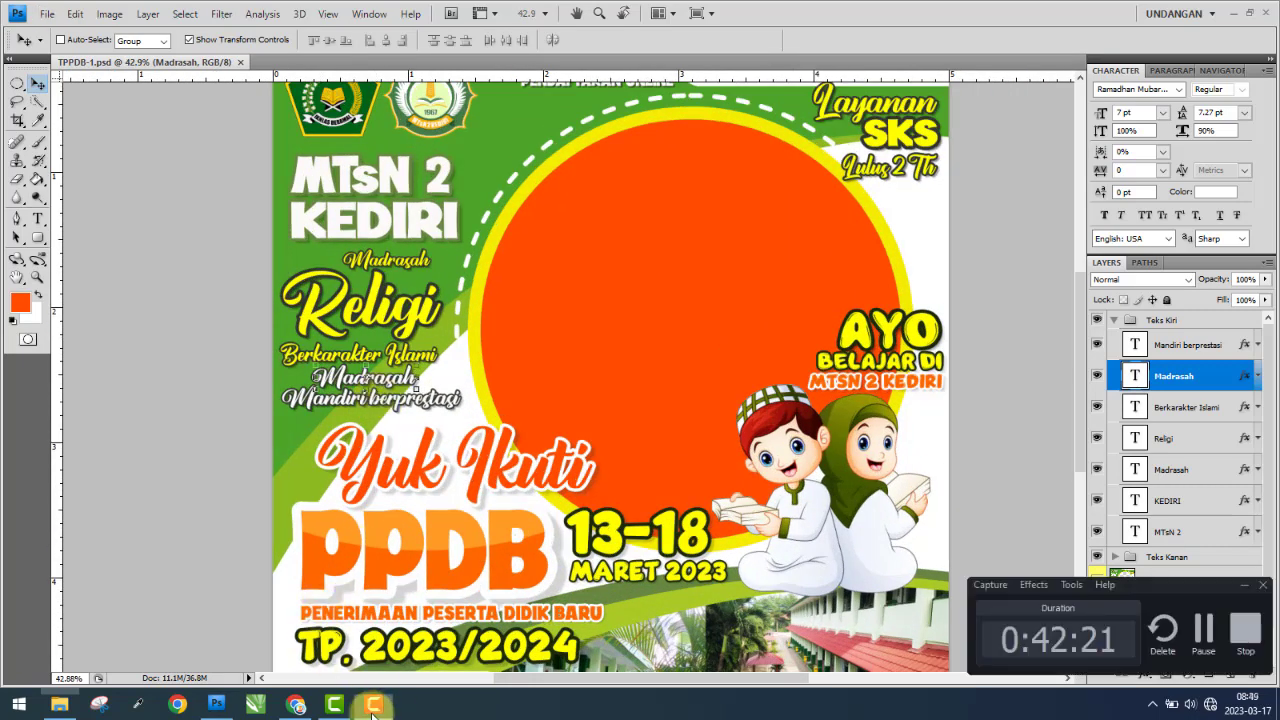
{"action": "left_click", "coordinate": [373, 704]}
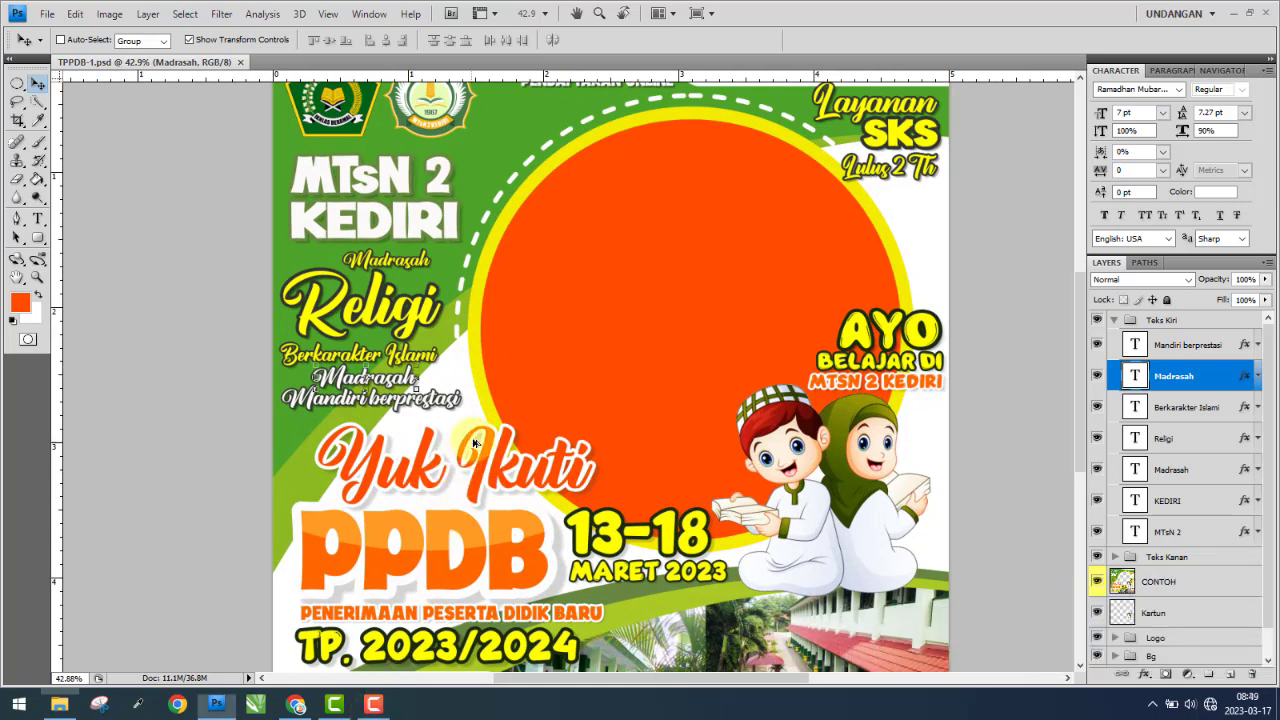
{"action": "scroll", "coordinate": [495, 435], "scroll_direction": "down", "scroll_amount": 1}
{"action": "scroll", "coordinate": [491, 437], "scroll_direction": "down", "scroll_amount": 1}
- Toggle the CONTOH reference off and on to compare, then select the Mandiri berprestasi layer
{"action": "key", "text": "alt"}
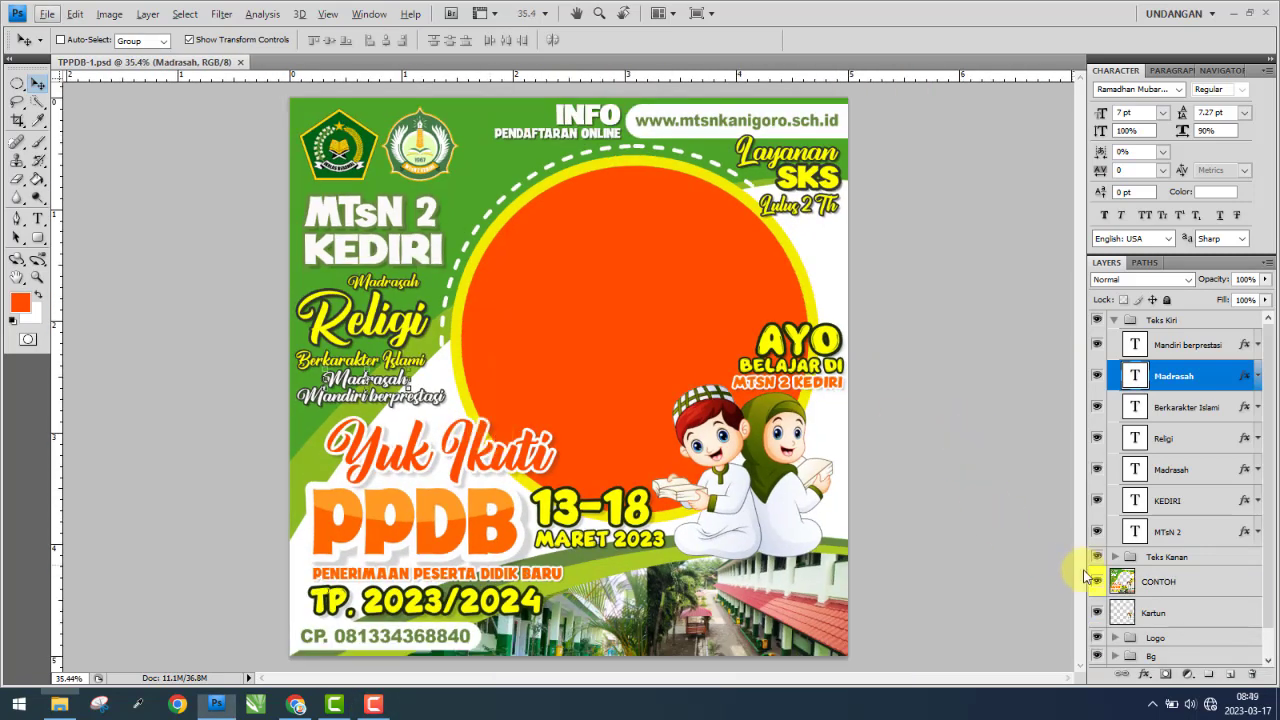
{"action": "left_click", "coordinate": [1098, 582]}
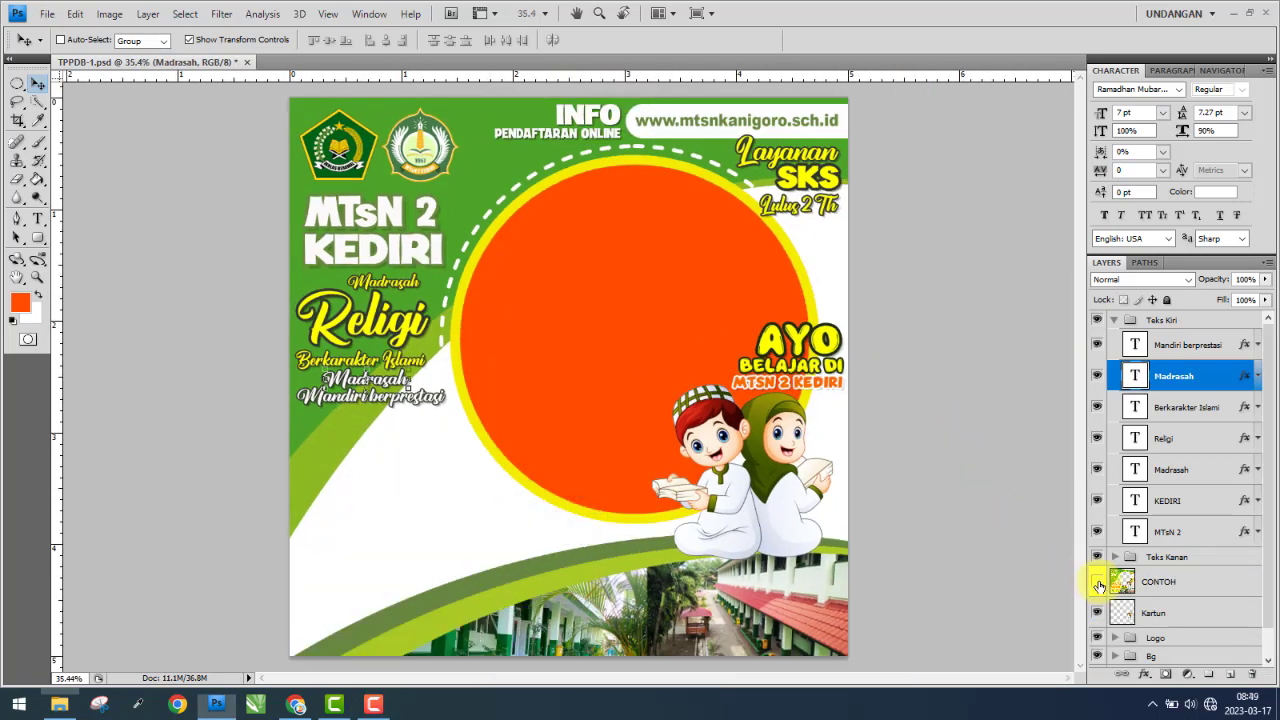
{"action": "left_click", "coordinate": [1098, 582]}
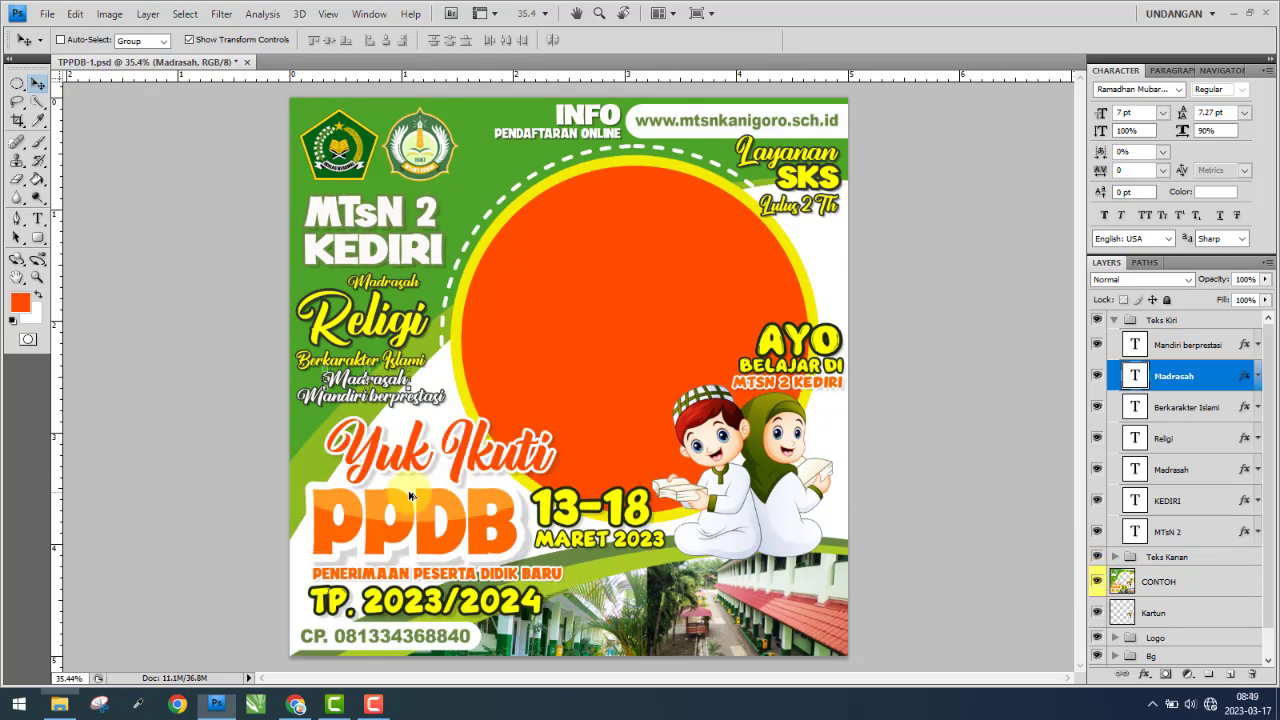
{"action": "scroll", "coordinate": [410, 535], "scroll_direction": "up", "scroll_amount": 3}
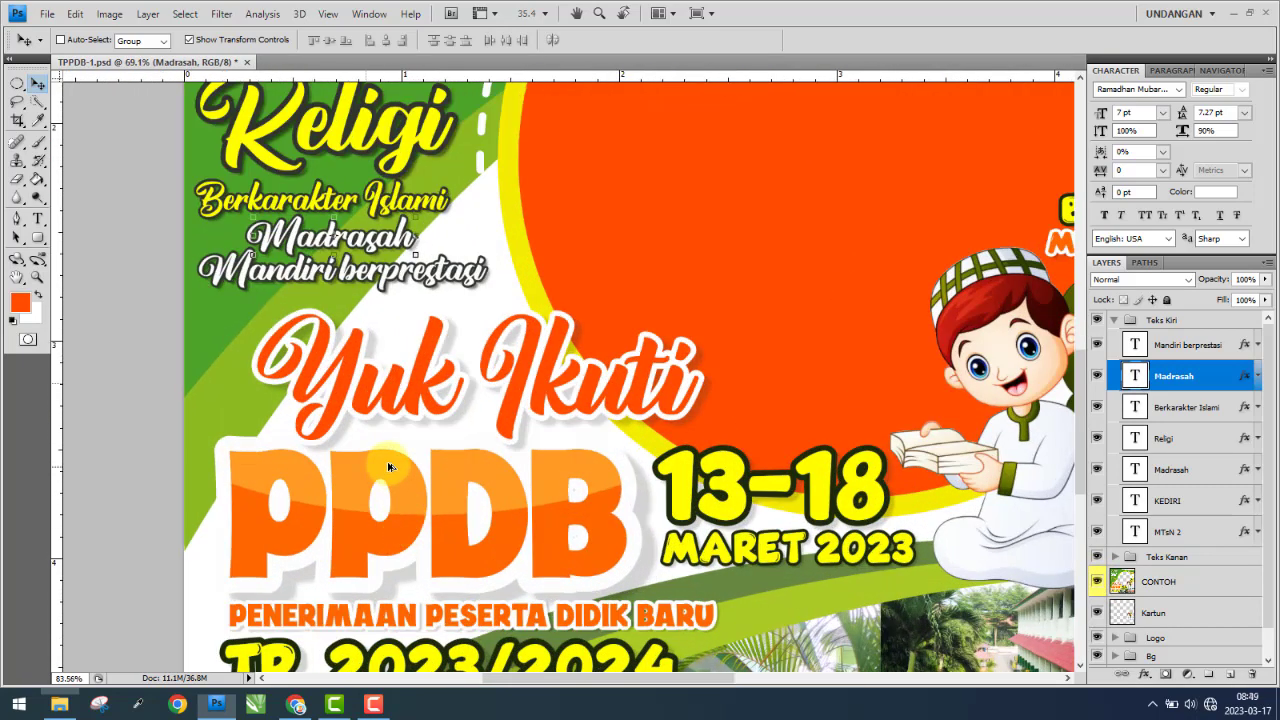
{"action": "scroll", "coordinate": [388, 462], "scroll_direction": "up", "scroll_amount": 2}
{"action": "left_click", "coordinate": [1215, 347]}
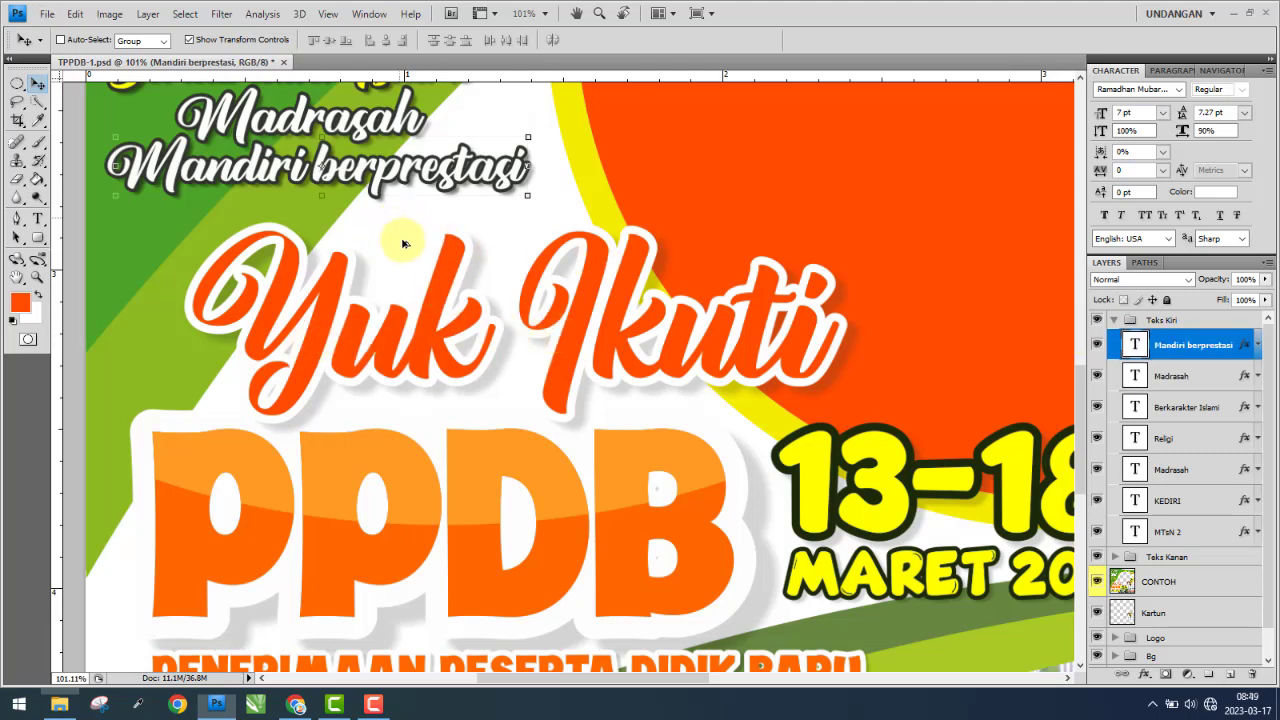
- Copy Mandiri berprestasi down over the headline and retype the copy as 'Yuk Ikuti'
{"action": "left_click_drag", "start_coordinate": [400, 223], "coordinate": [421, 313]}
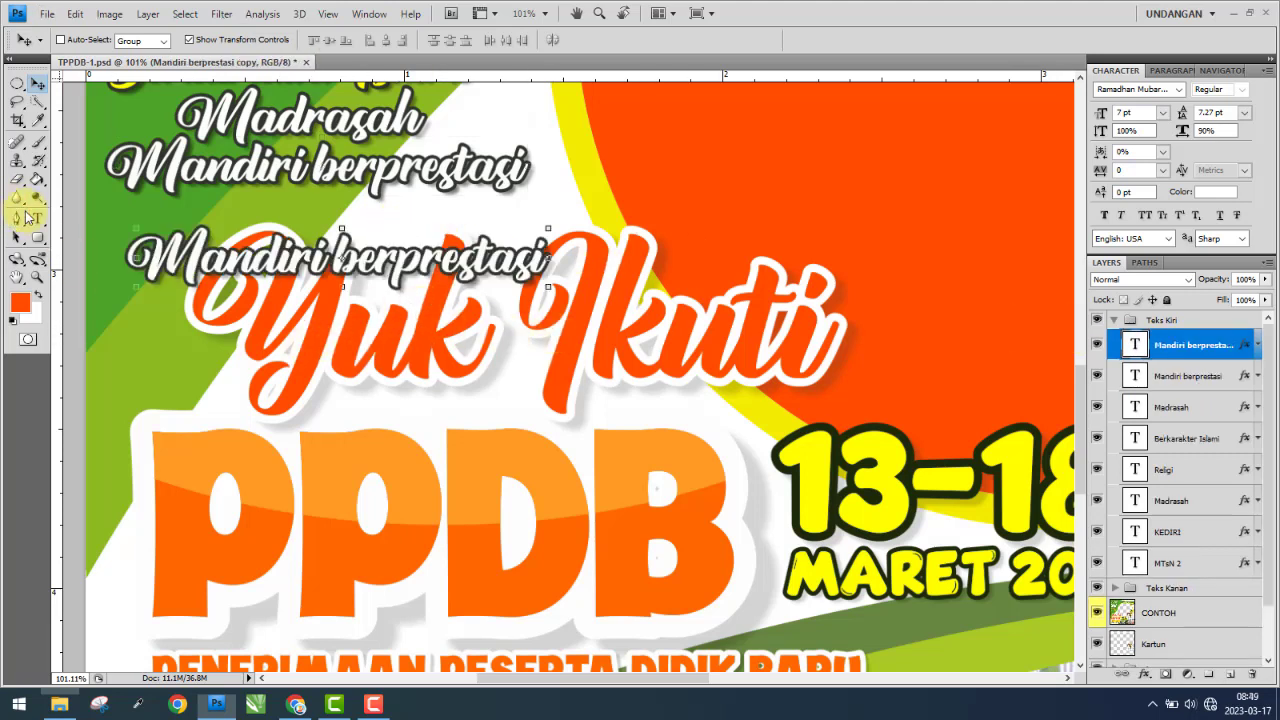
{"action": "left_click", "coordinate": [37, 219]}
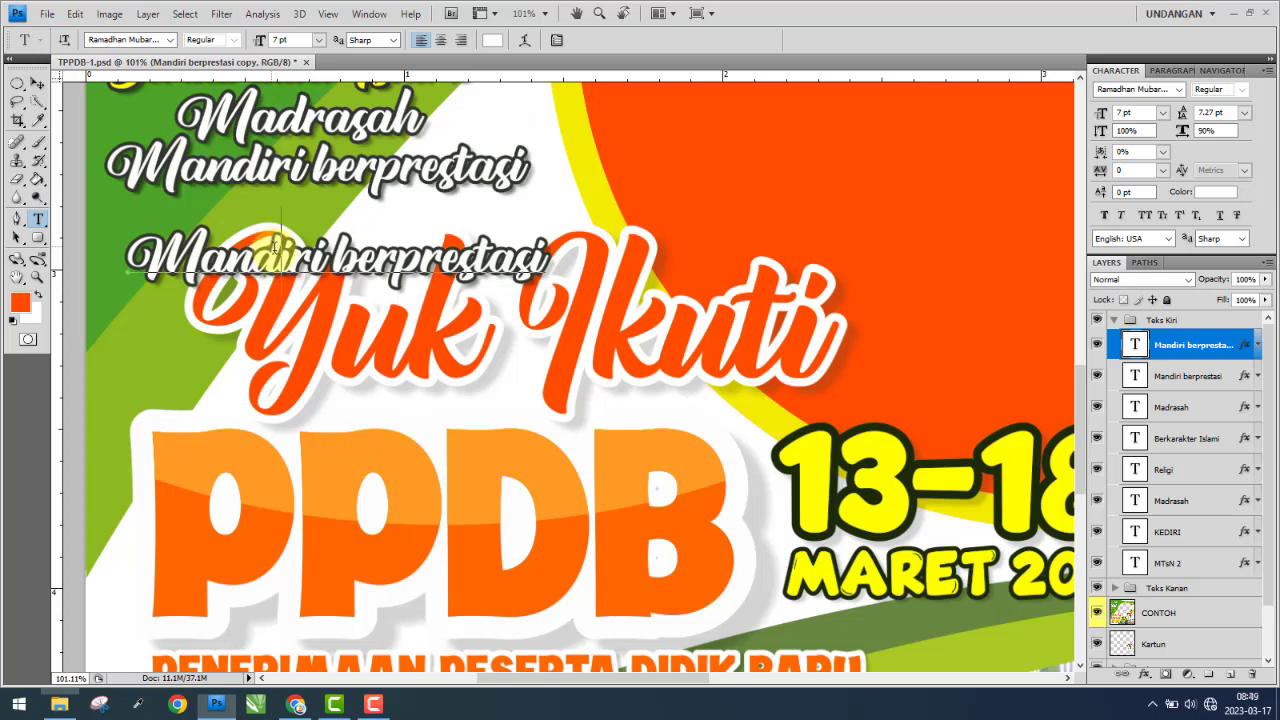
{"action": "triple_click", "coordinate": [276, 245]}
{"action": "type", "text": "T"}
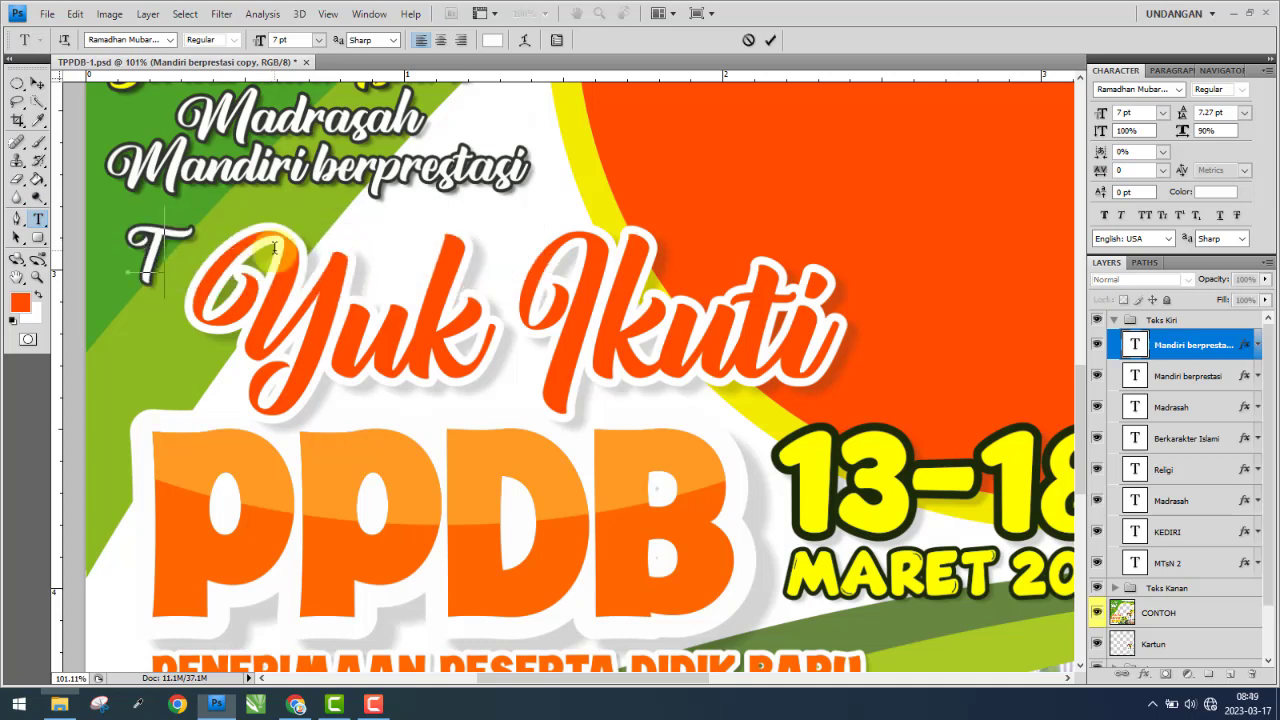
{"action": "type", "text": "u"}
{"action": "key", "text": "BackSpace"}
{"action": "key", "text": "BackSpace"}
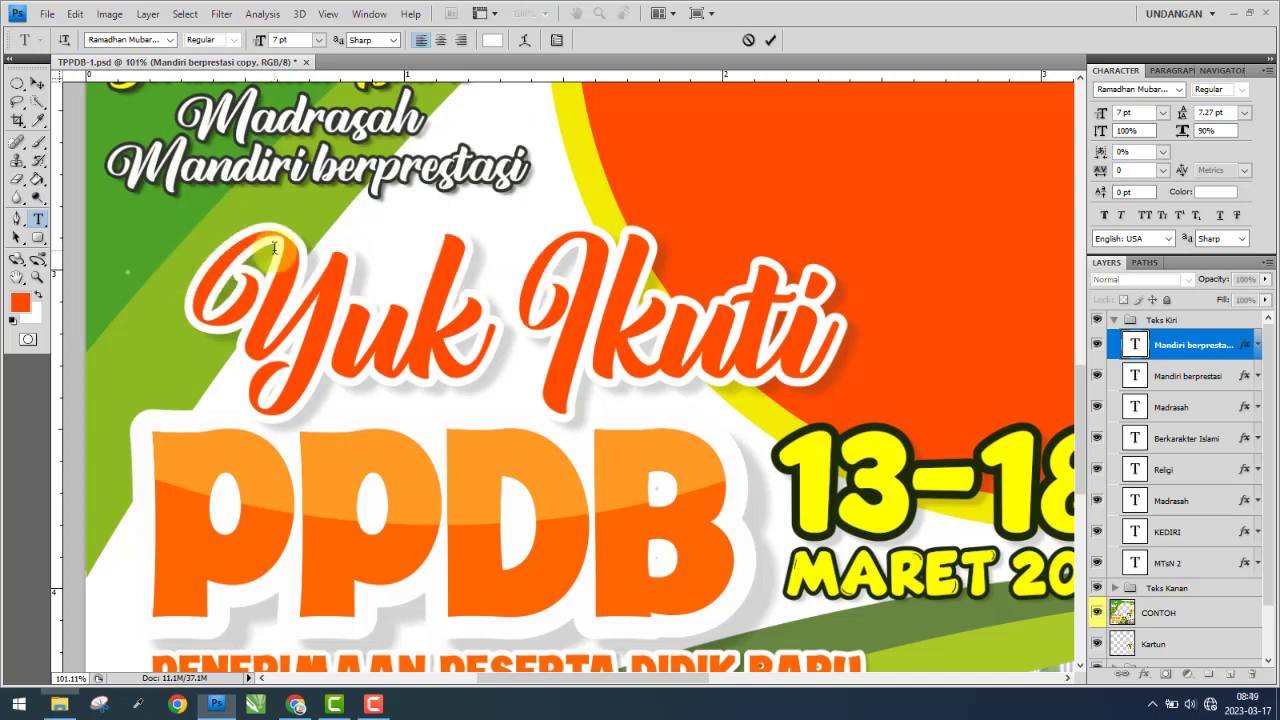
{"action": "type", "text": "Y"}
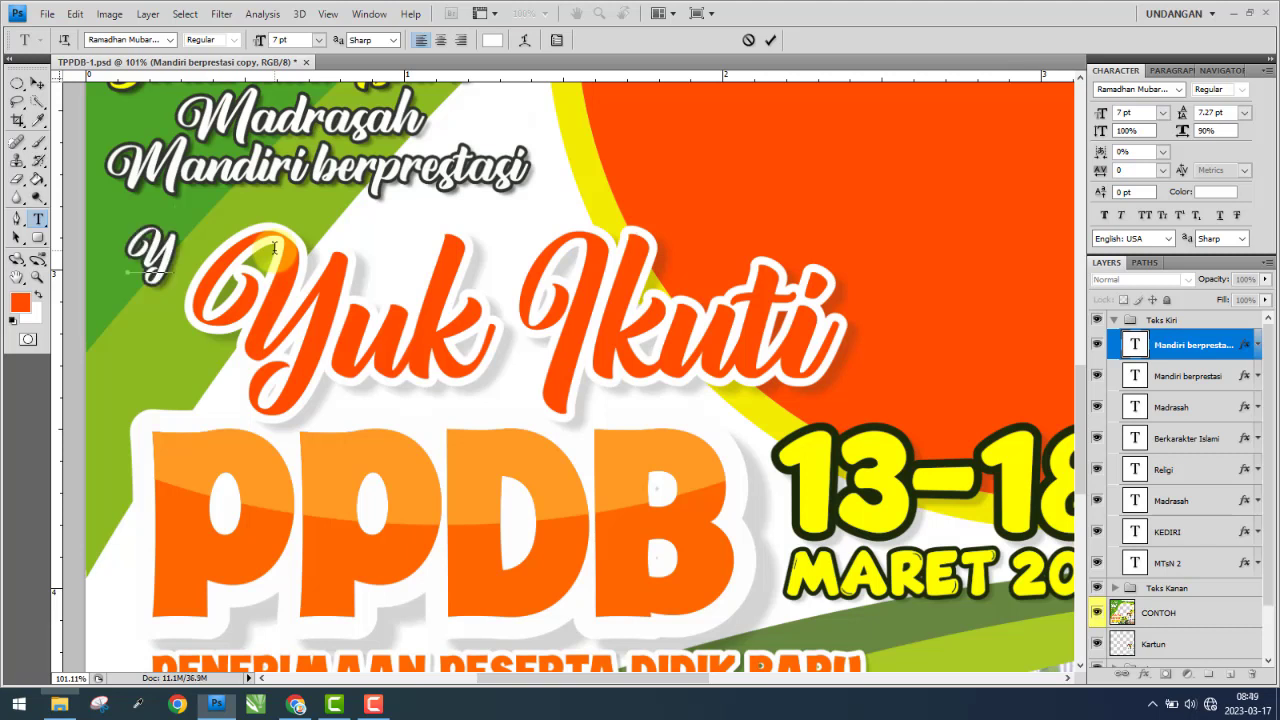
{"action": "type", "text": "uk"}
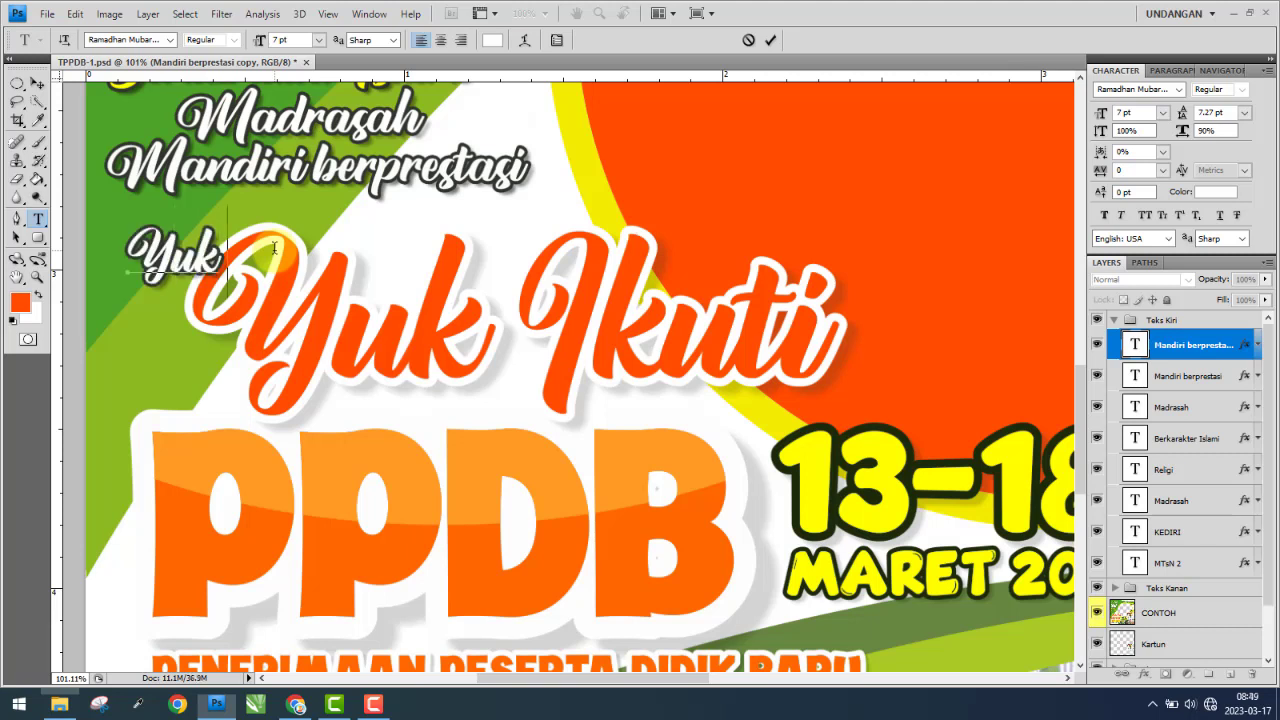
{"action": "type", "text": " Ikuto"}
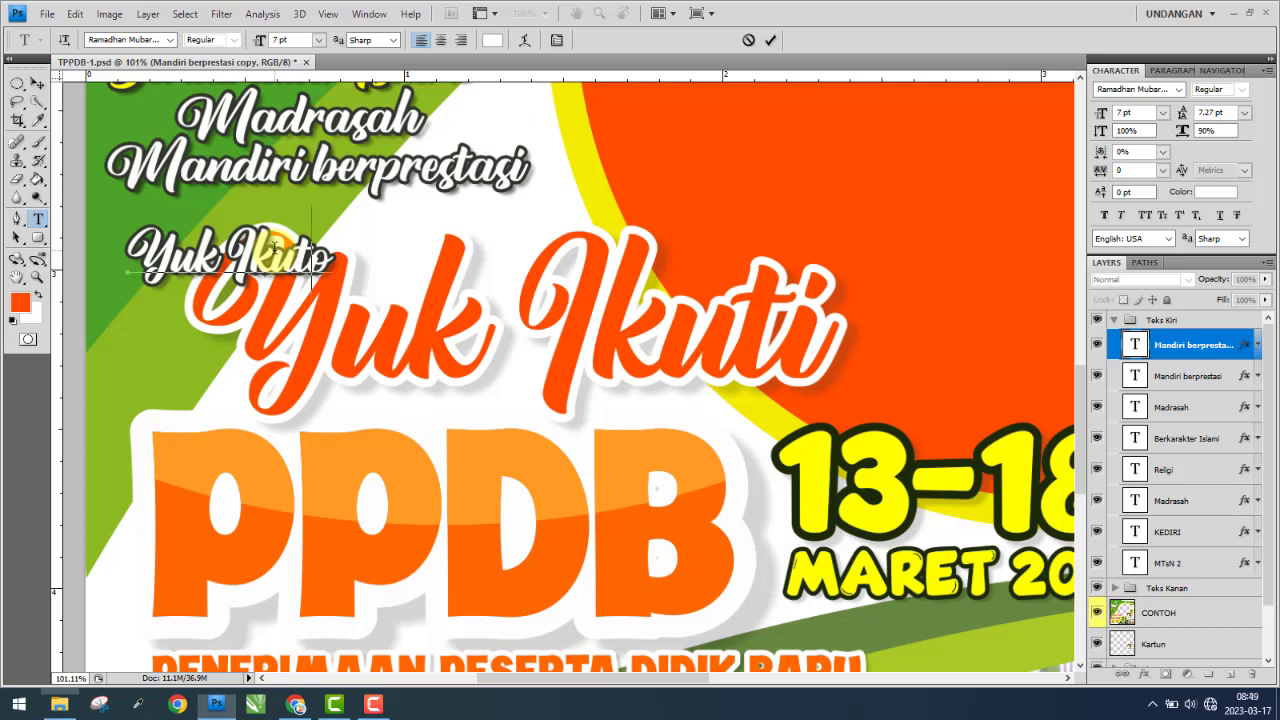
{"action": "type", "text": "i"}
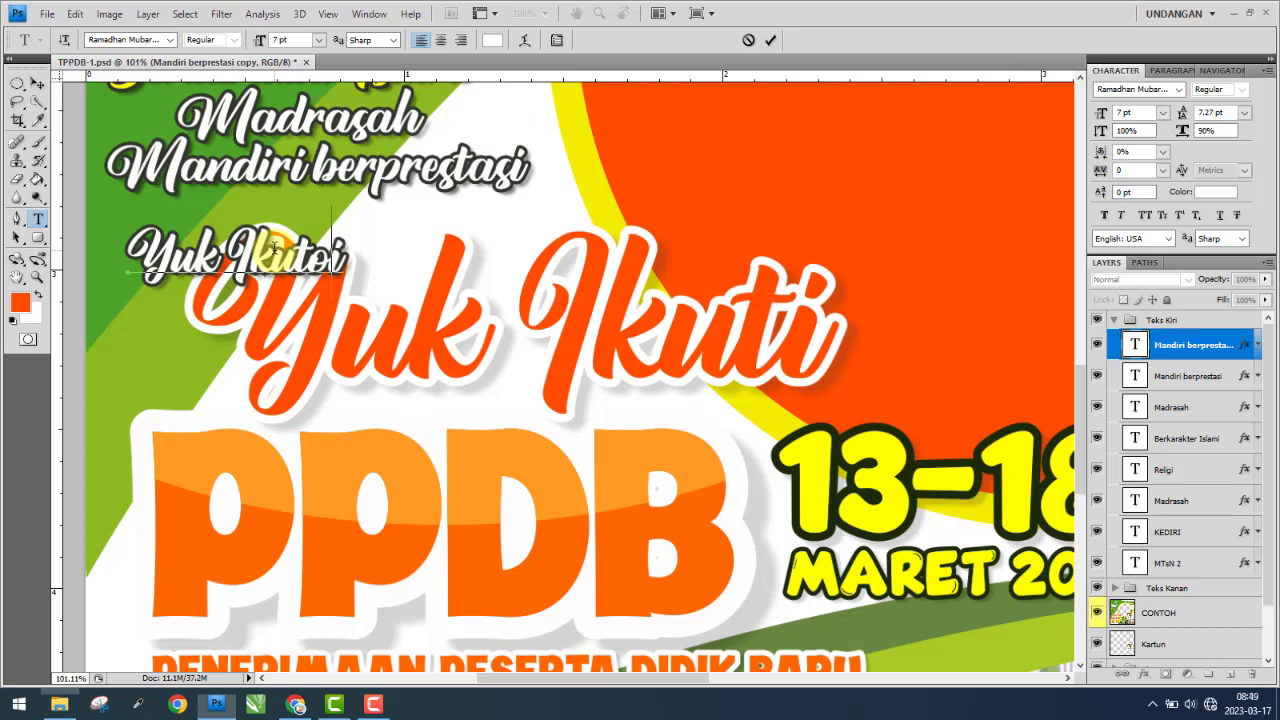
{"action": "key", "text": "BackSpace"}
{"action": "key", "text": "BackSpace"}
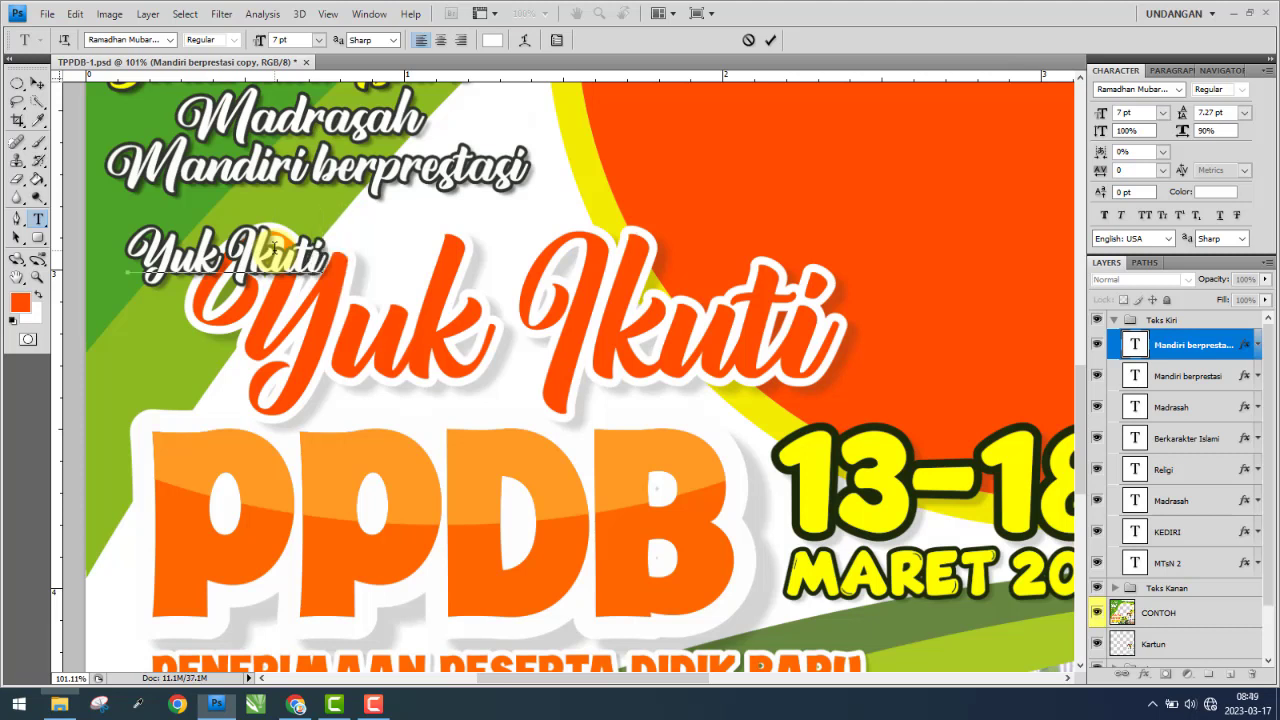
{"action": "left_click", "coordinate": [36, 86]}
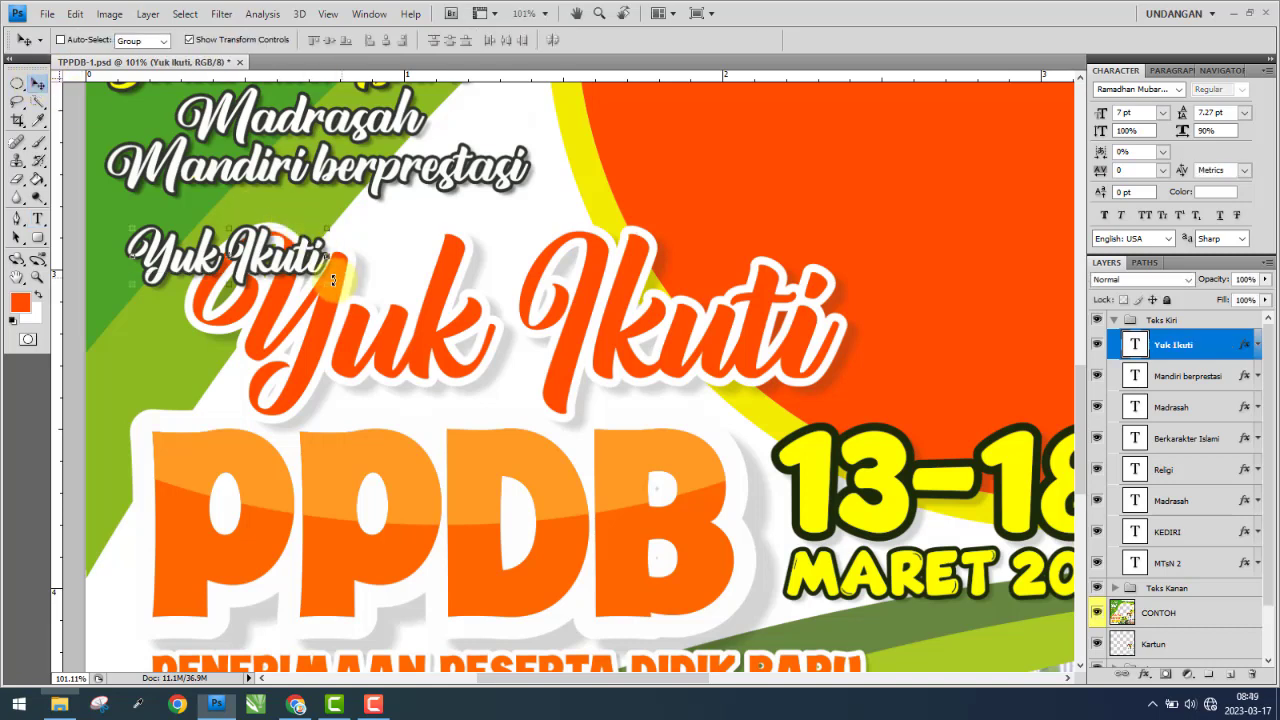
- Scale the white Yuk Ikuti text to about 322% over the orange headline
{"action": "key", "text": "ctrl+t"}
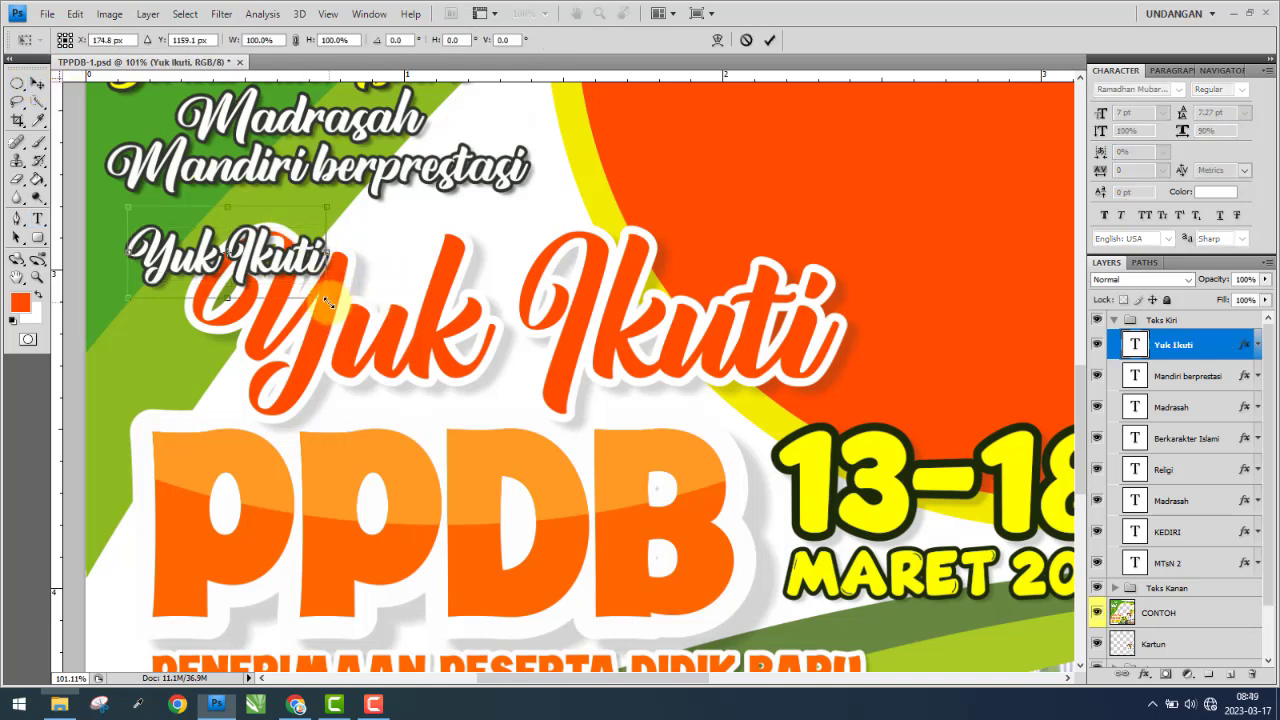
{"action": "left_click_drag", "start_coordinate": [328, 297], "coordinate": [697, 450]}
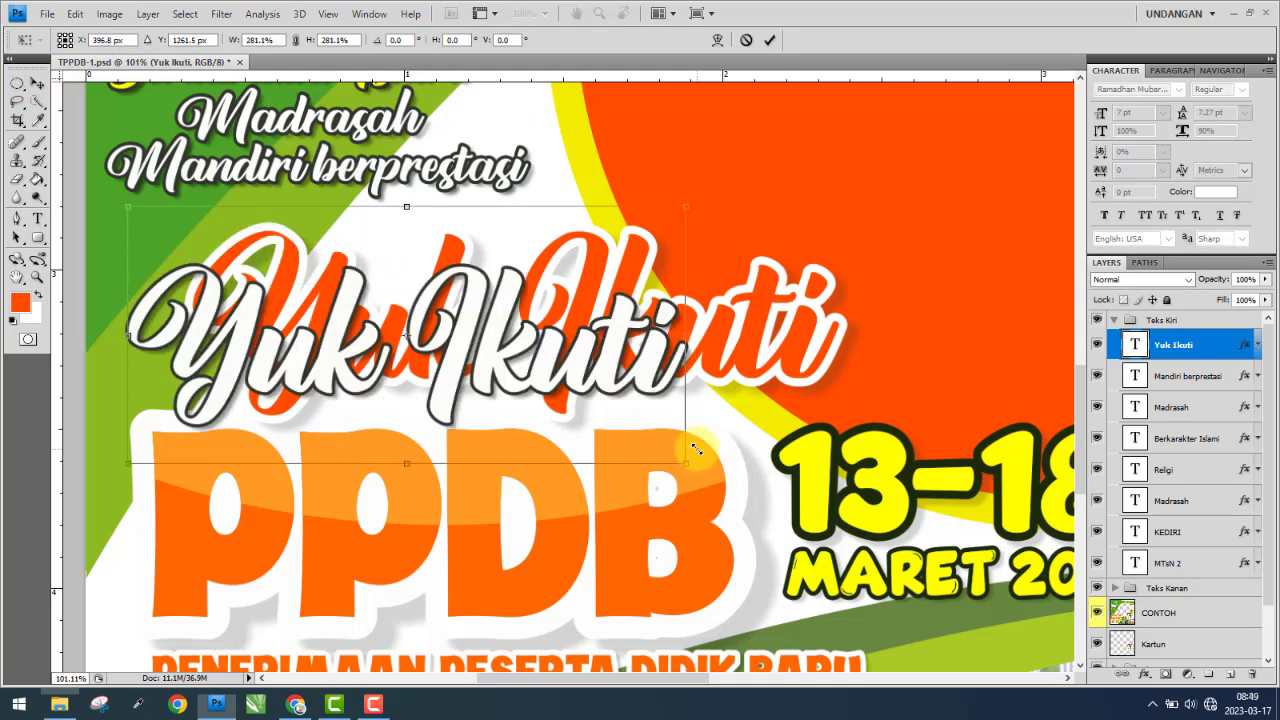
{"action": "left_click_drag", "start_coordinate": [307, 300], "coordinate": [315, 308]}
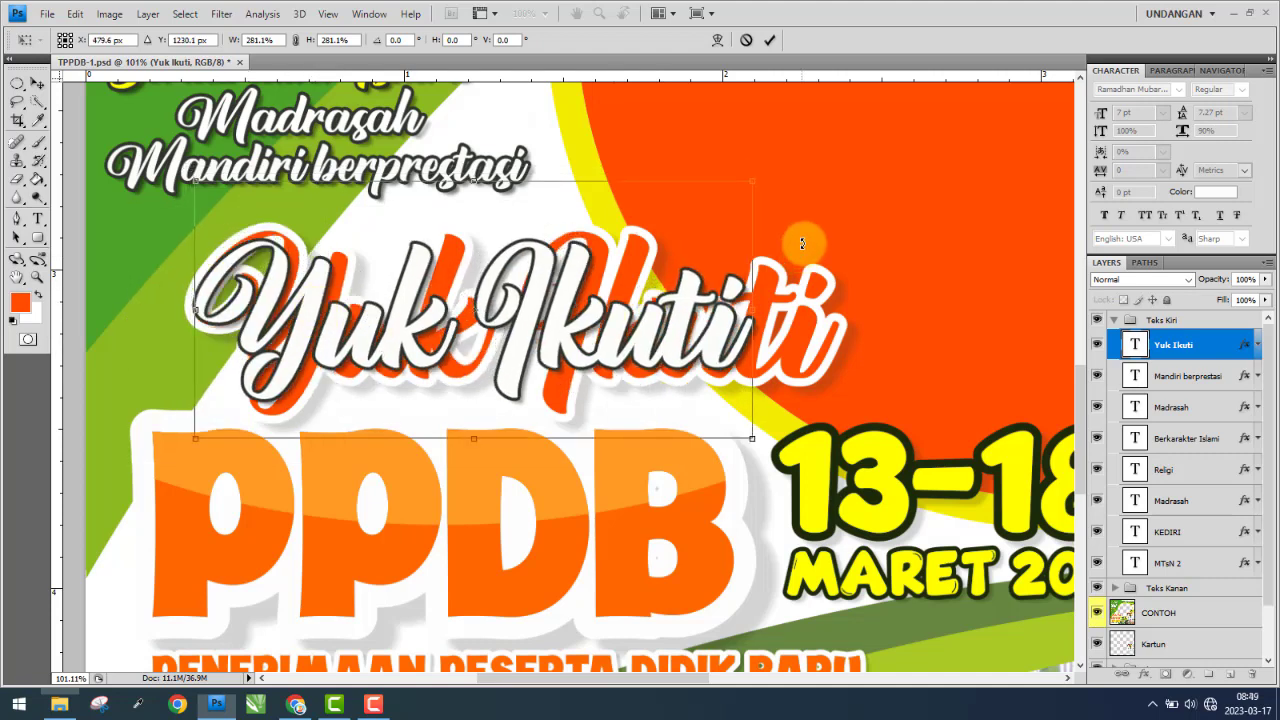
{"action": "left_click_drag", "start_coordinate": [755, 180], "coordinate": [788, 168]}
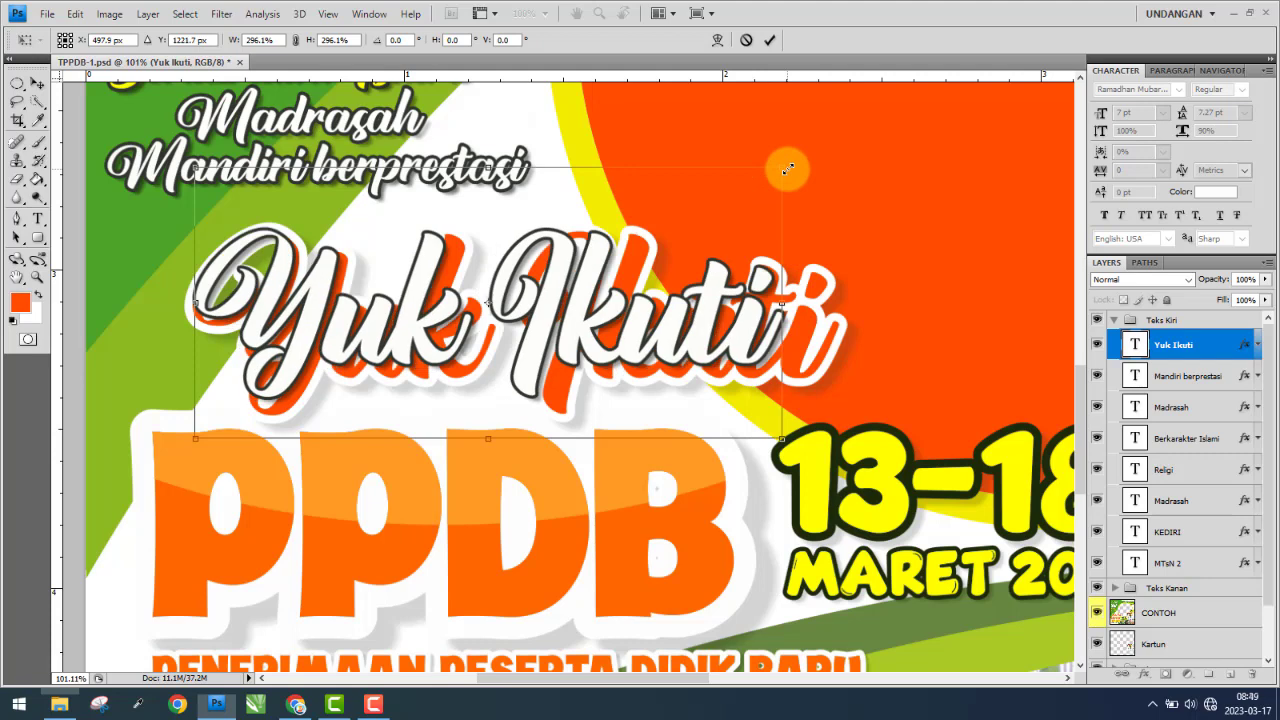
{"action": "left_click_drag", "start_coordinate": [811, 455], "coordinate": [825, 463]}
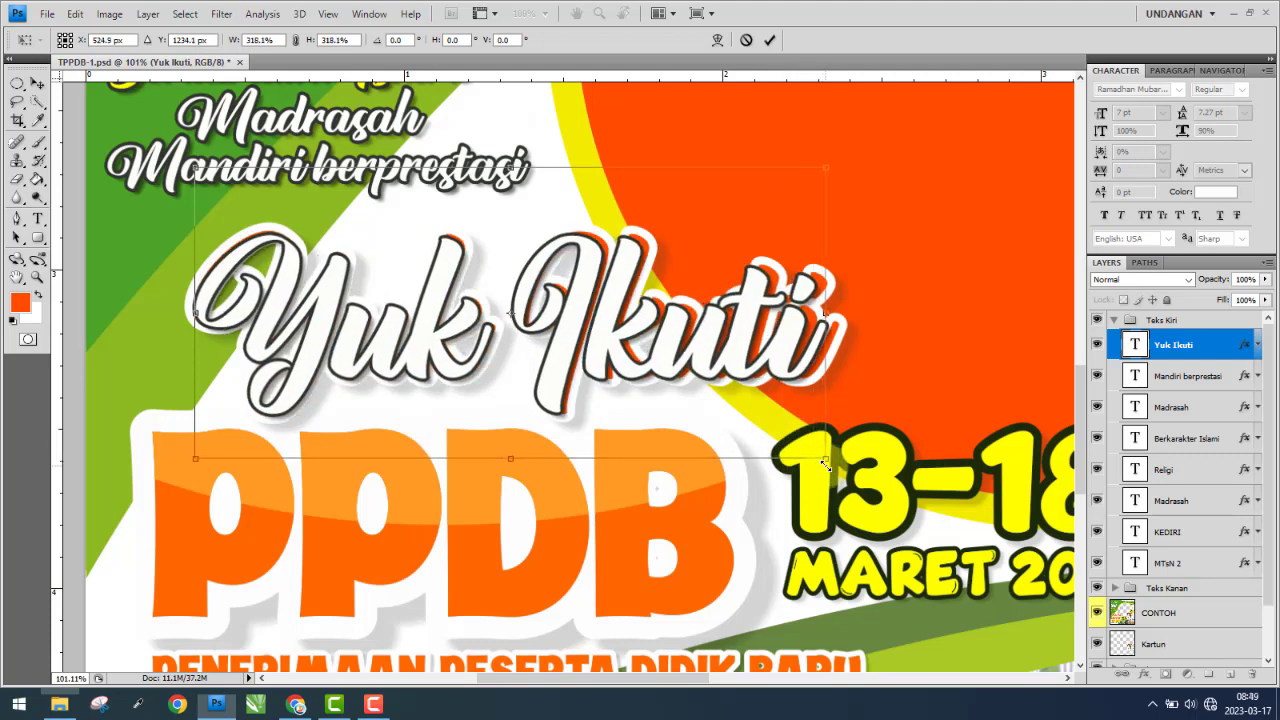
{"action": "left_click_drag", "start_coordinate": [834, 195], "coordinate": [838, 165]}
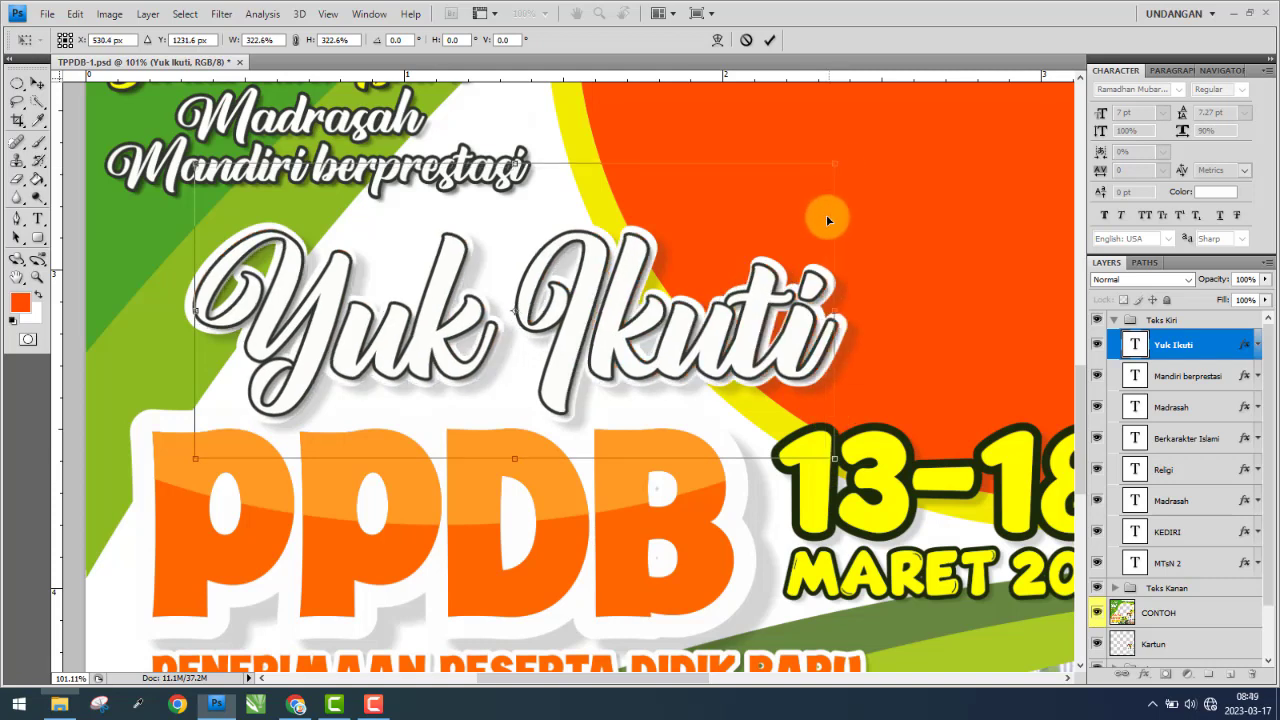
{"action": "key", "text": "Return"}
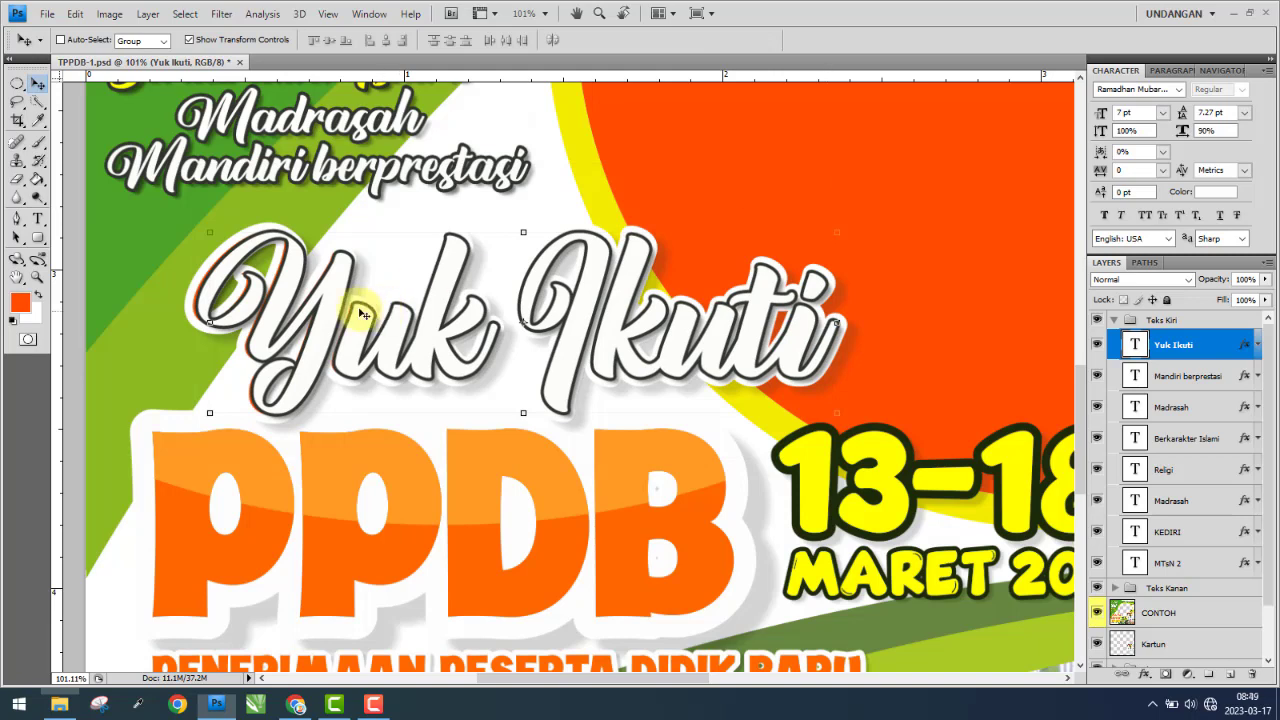
- Fine-tune the Yuk Ikuti text's width and nudge it left to match the headline
{"action": "key", "text": "ctrl+t"}
{"action": "left_click_drag", "start_coordinate": [211, 325], "coordinate": [193, 322]}
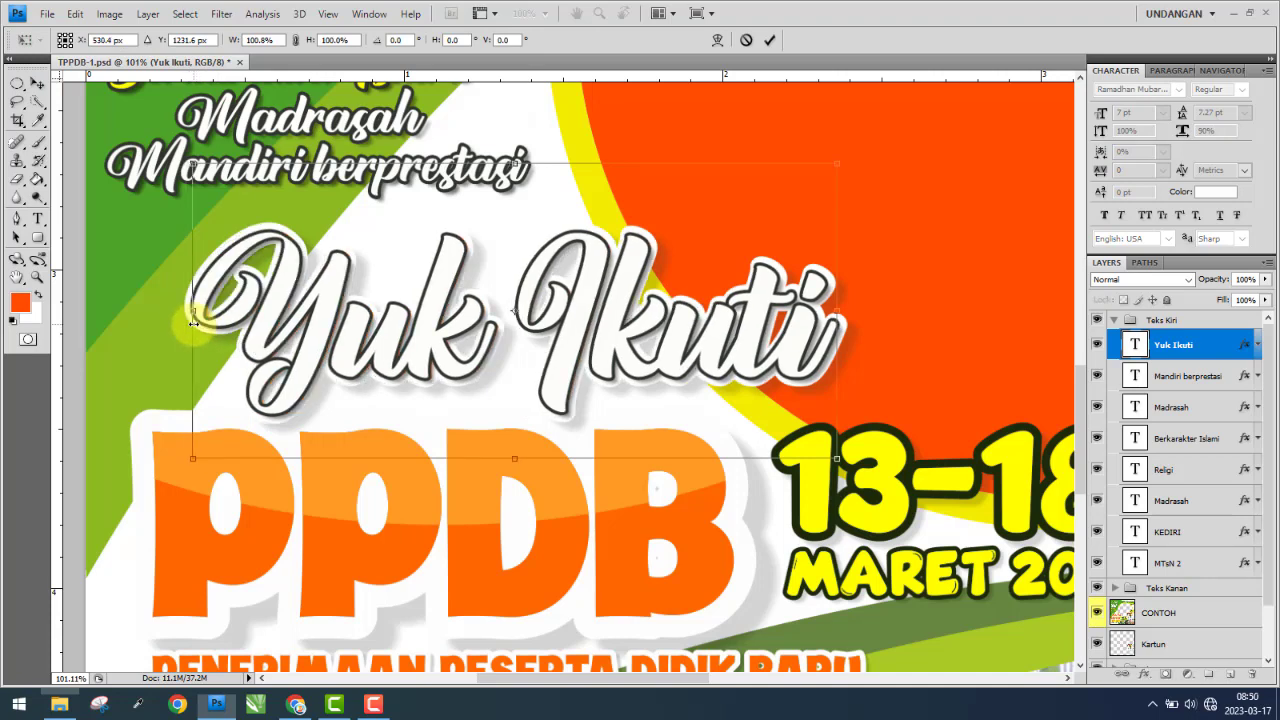
{"action": "key", "text": "Return"}
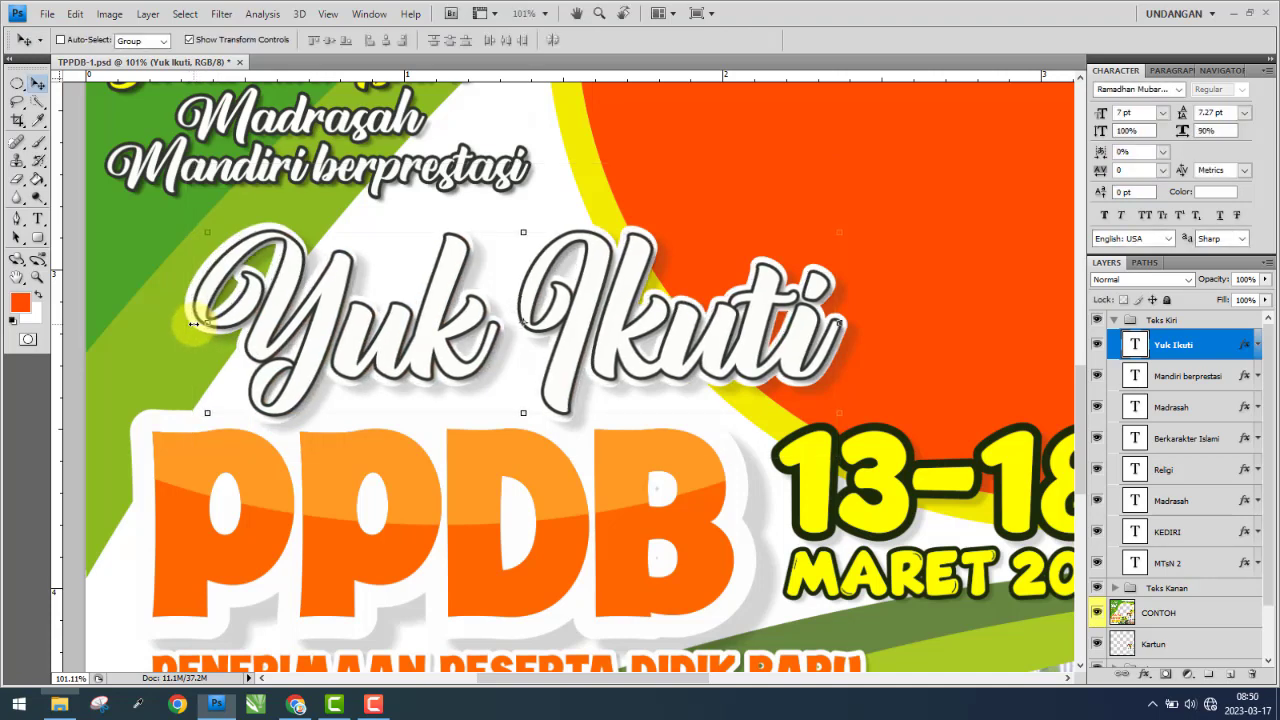
{"action": "key", "text": "Left"}
{"action": "key", "text": "Left"}
{"action": "key", "text": "Left"}
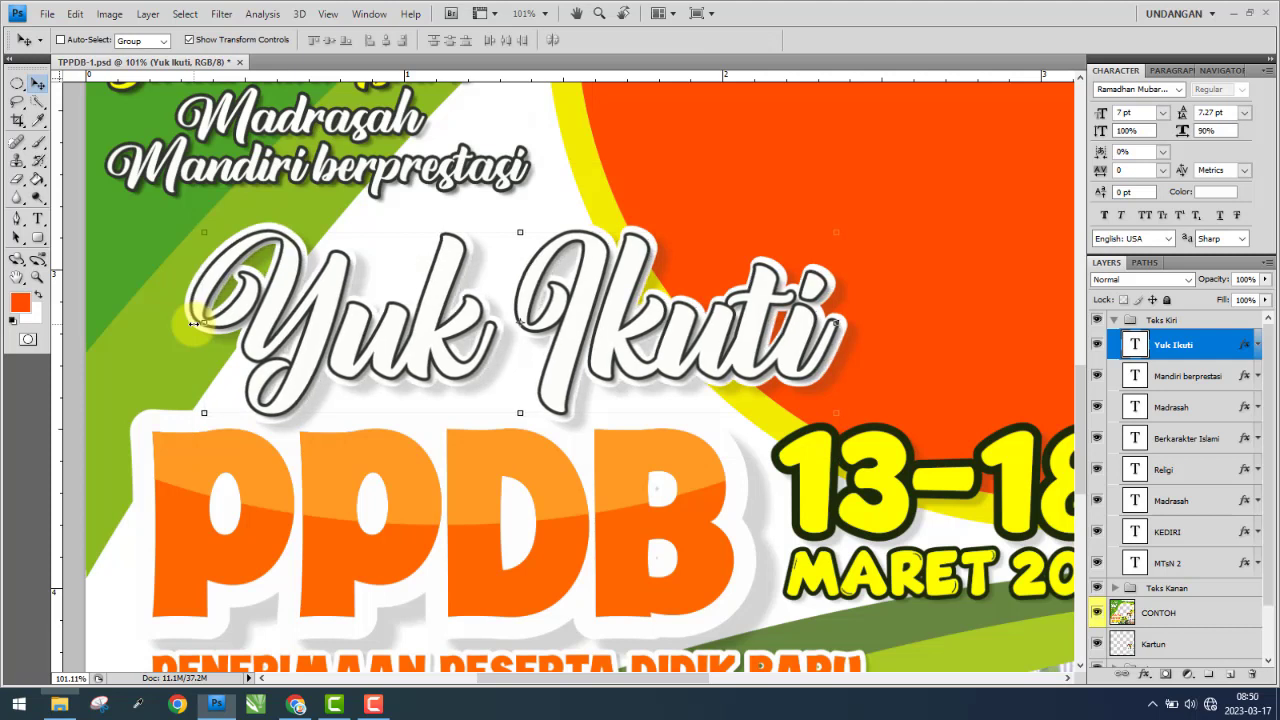
{"action": "left_click", "coordinate": [838, 323]}
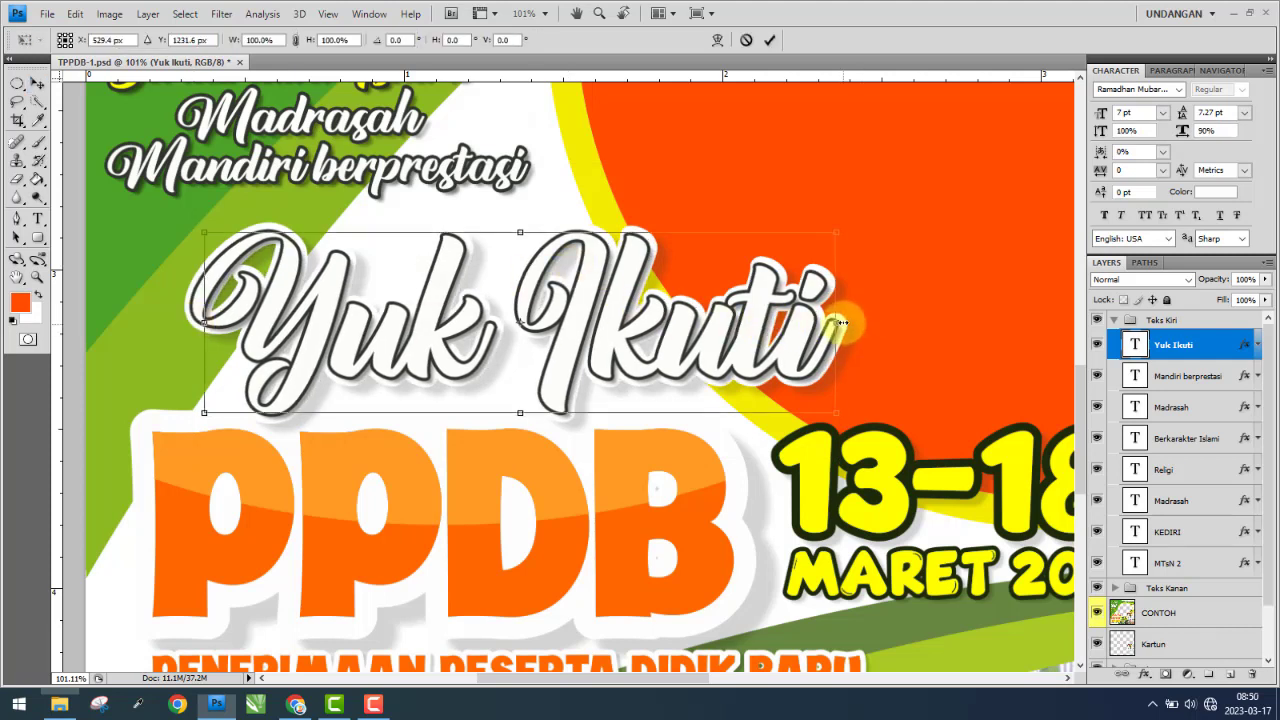
{"action": "left_click_drag", "start_coordinate": [836, 322], "coordinate": [840, 322]}
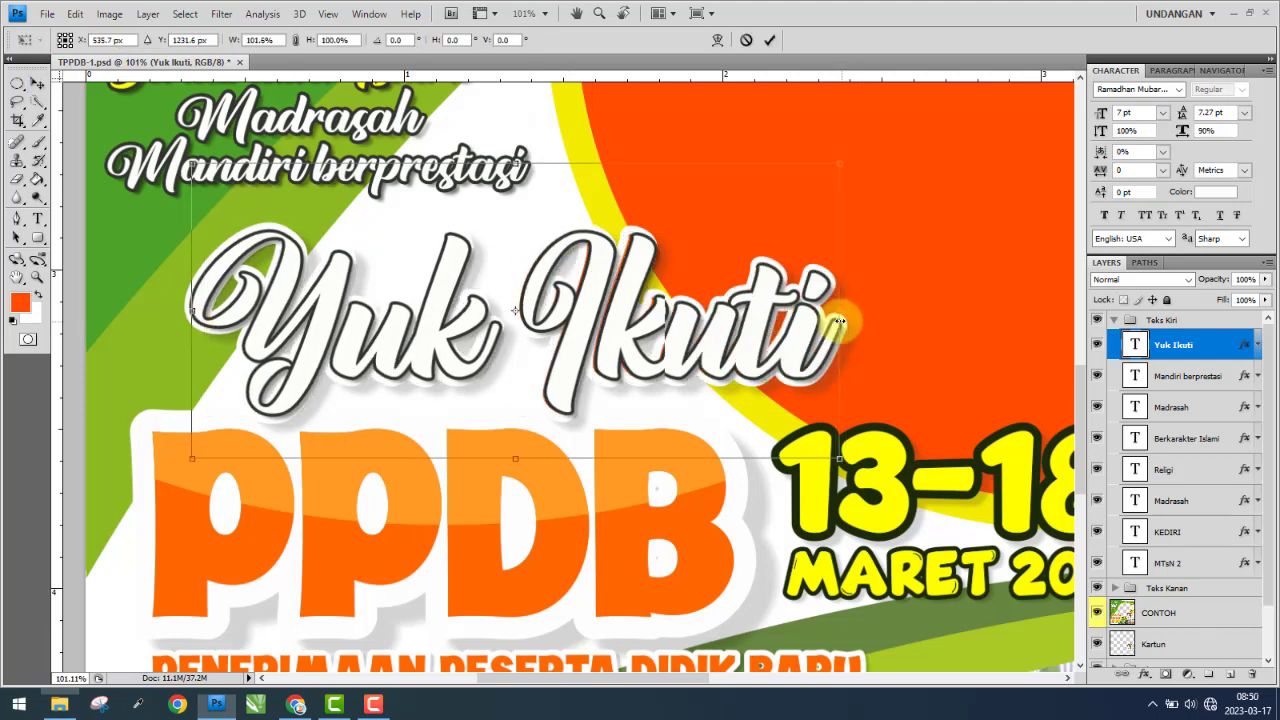
{"action": "key", "text": "Return"}
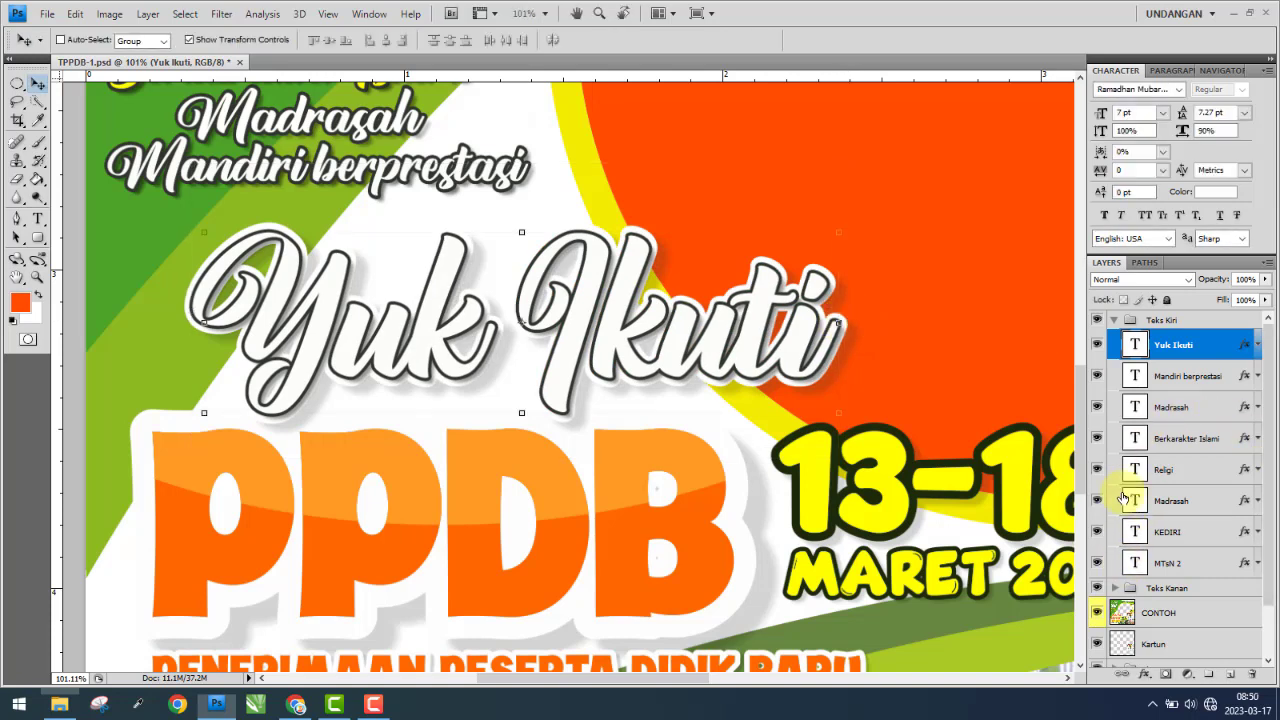
- Change the Yuk Ikuti outline stroke colour to white
{"action": "left_click", "coordinate": [1099, 343]}
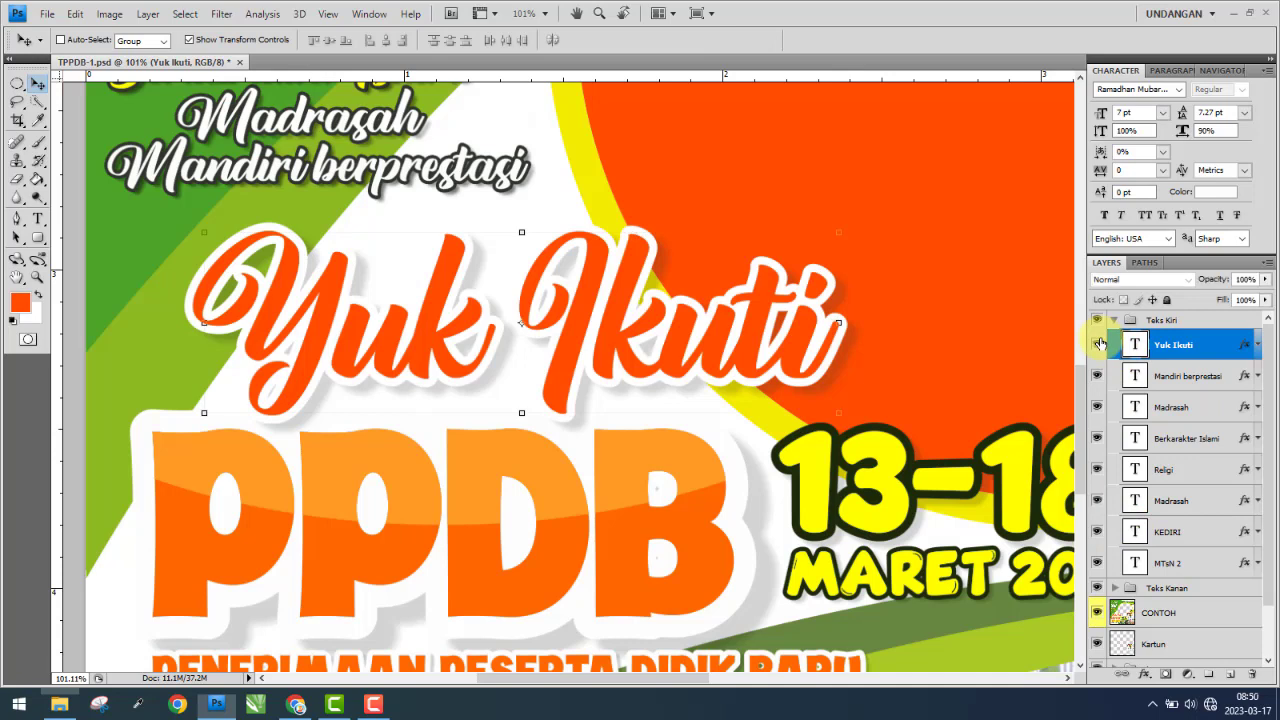
{"action": "left_click", "coordinate": [1099, 343]}
{"action": "left_click", "coordinate": [1099, 343]}
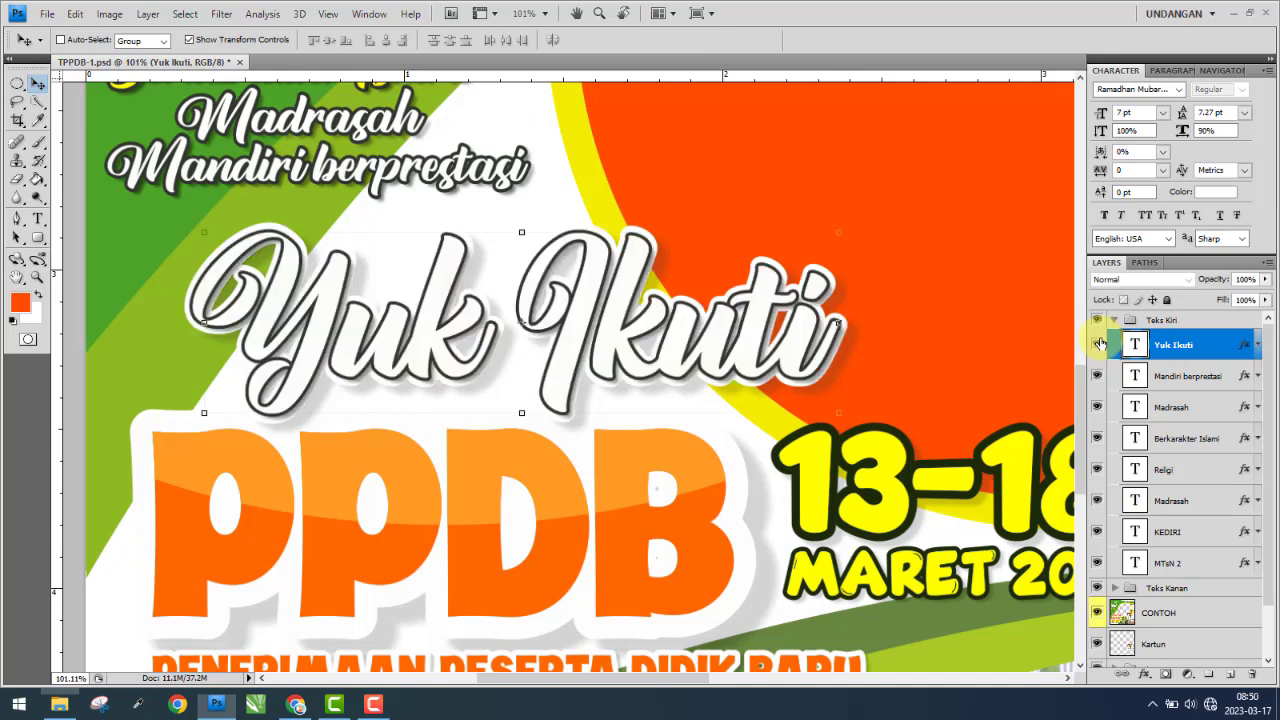
{"action": "double_click", "coordinate": [1227, 343]}
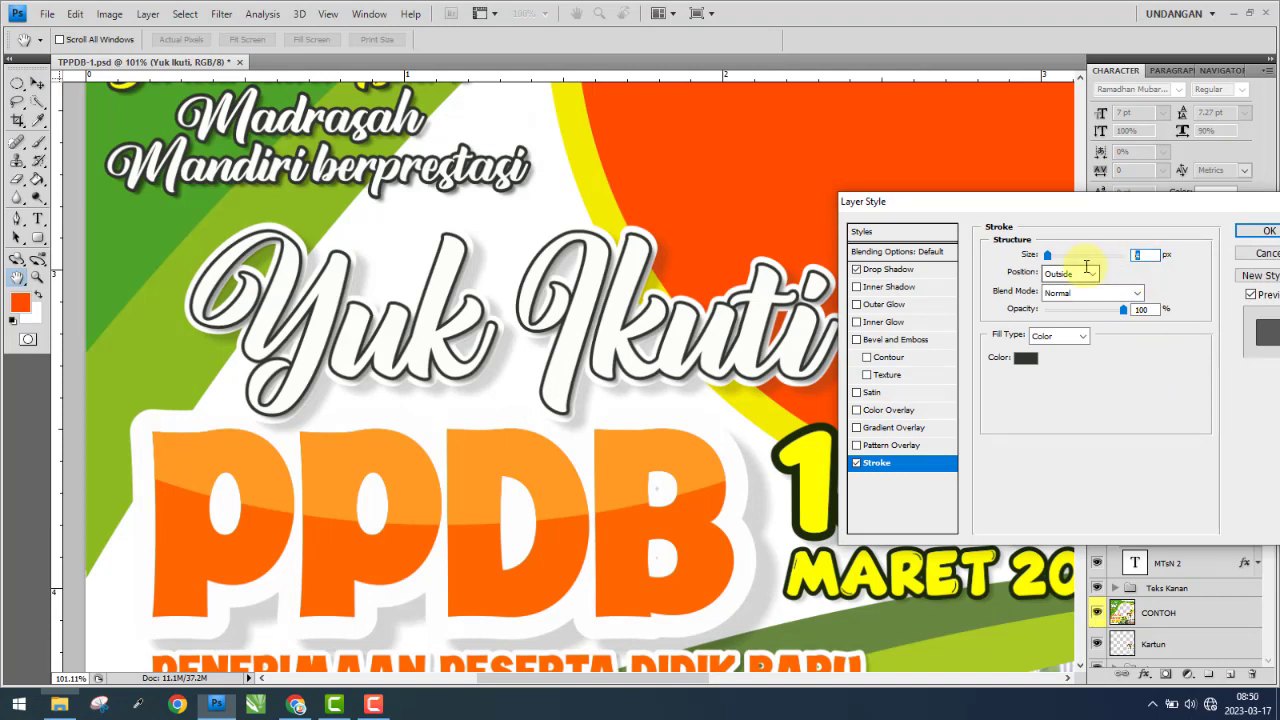
{"action": "type", "text": "10"}
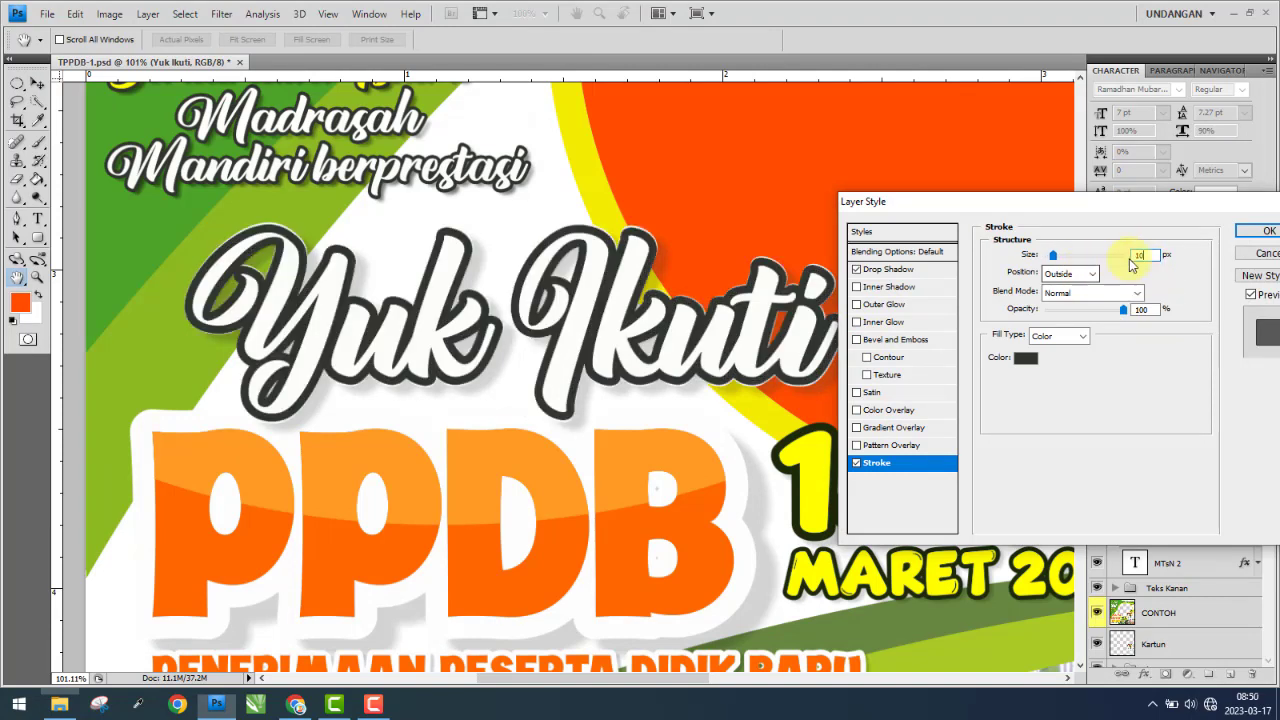
{"action": "type", "text": "11"}
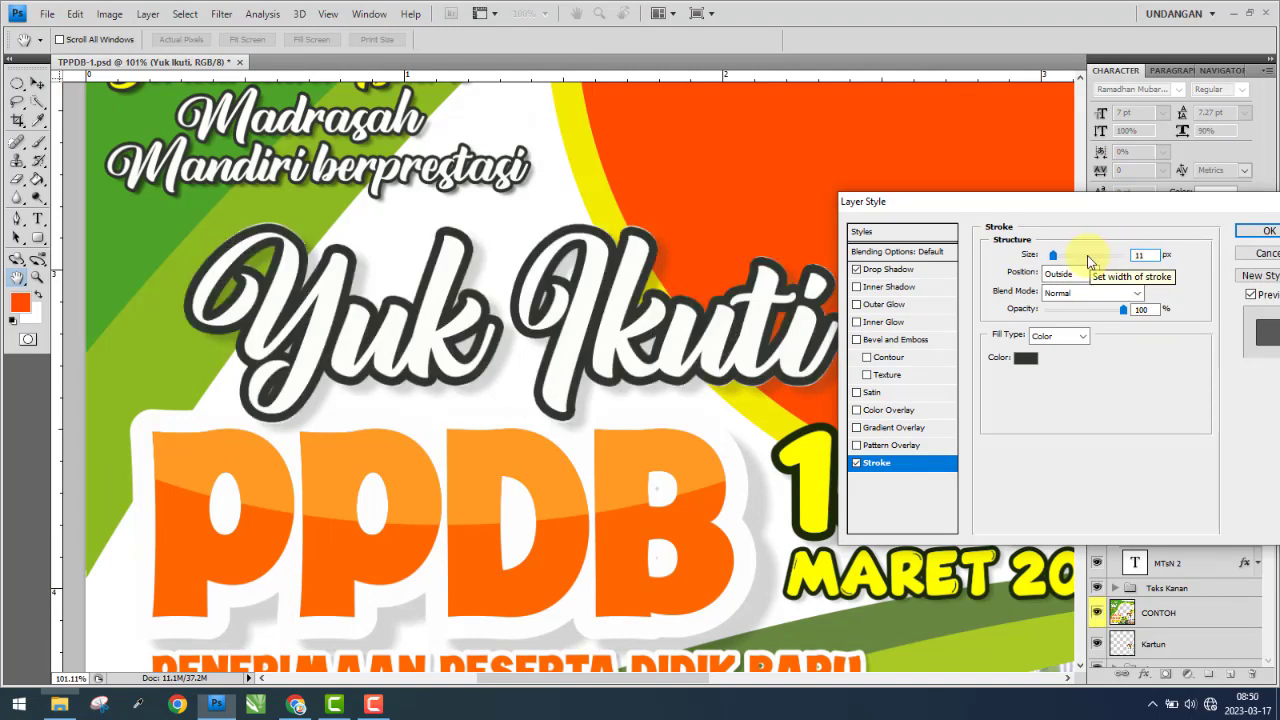
{"action": "type", "text": "12"}
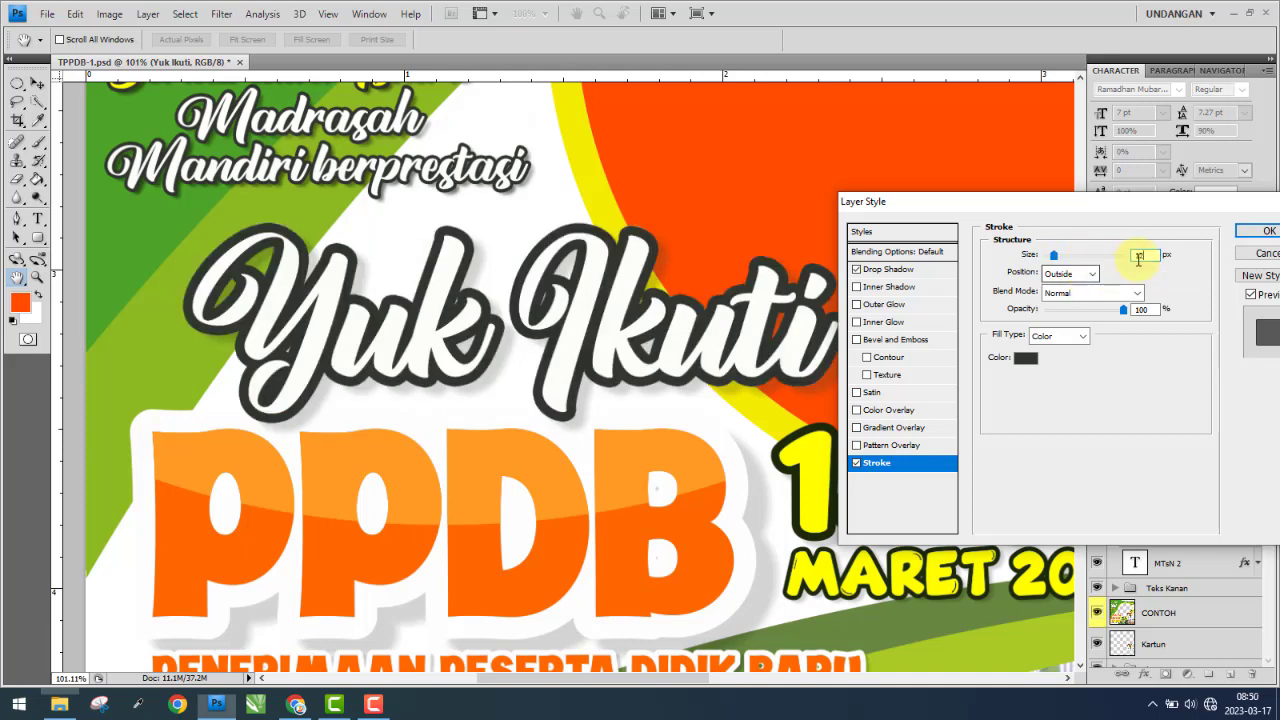
{"action": "type", "text": "11"}
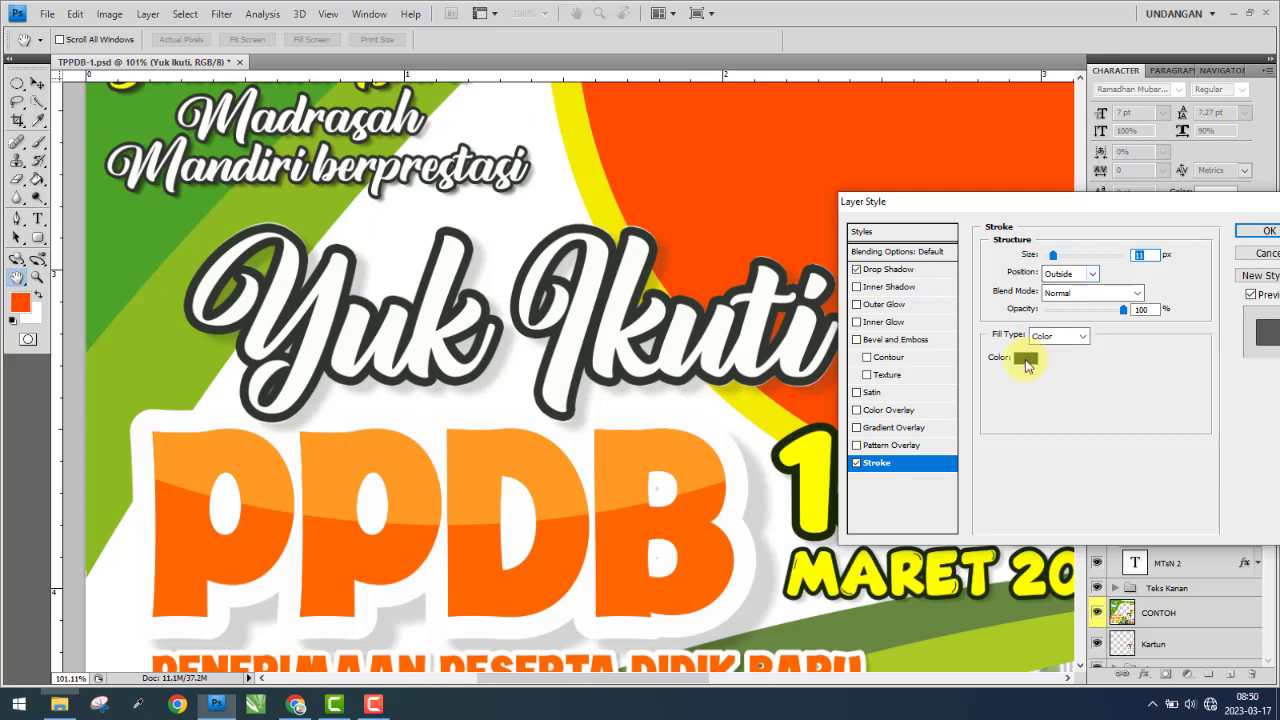
{"action": "left_click", "coordinate": [1025, 359]}
{"action": "left_click", "coordinate": [754, 211]}
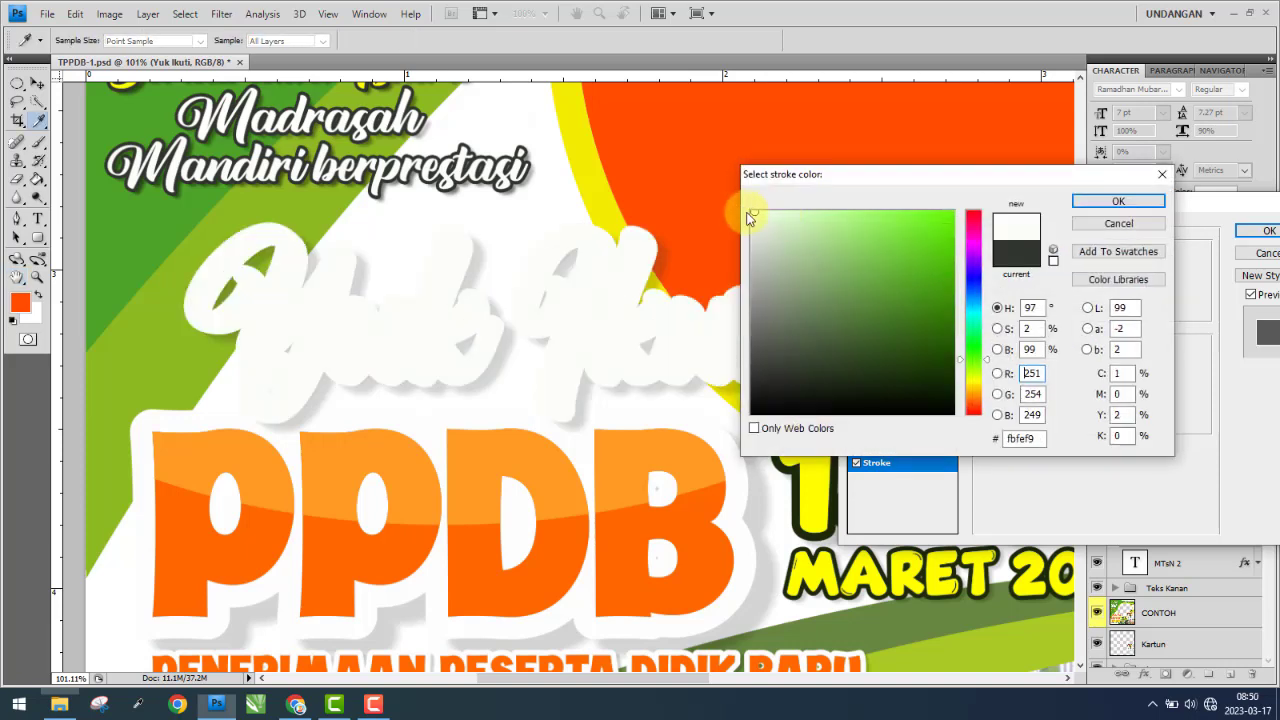
{"action": "left_click", "coordinate": [1118, 201]}
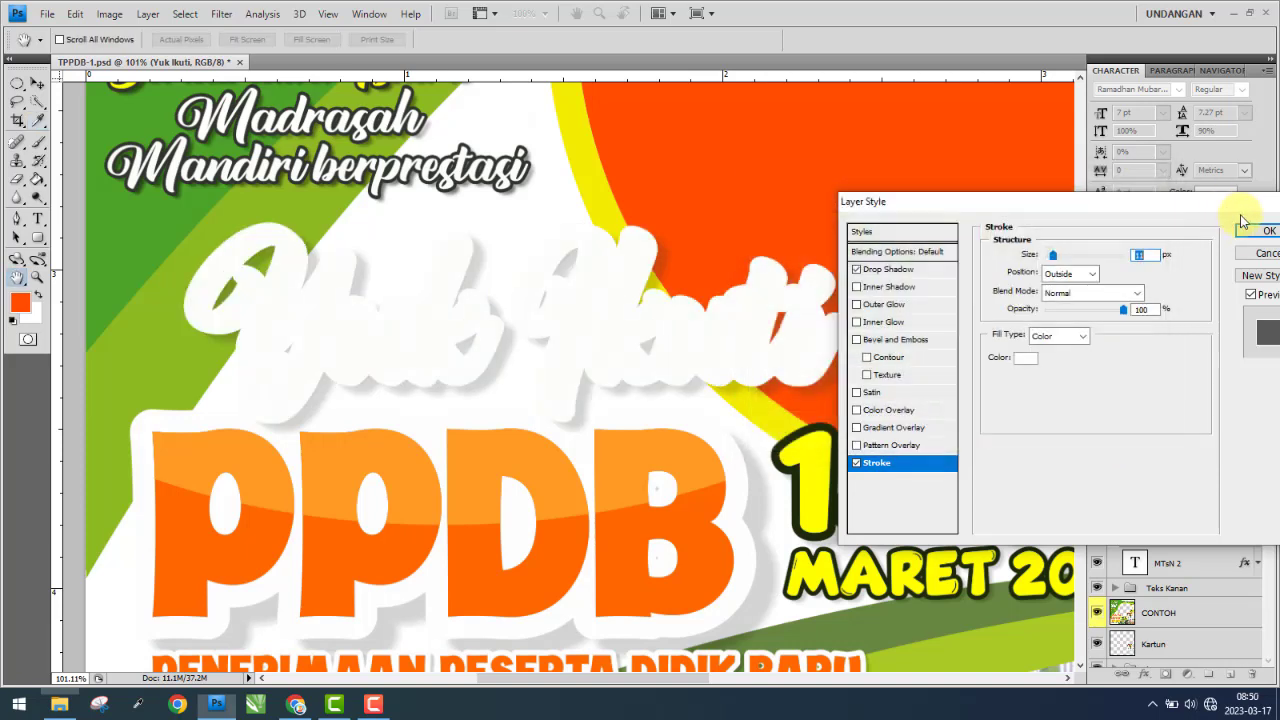
{"action": "left_click", "coordinate": [1258, 230]}
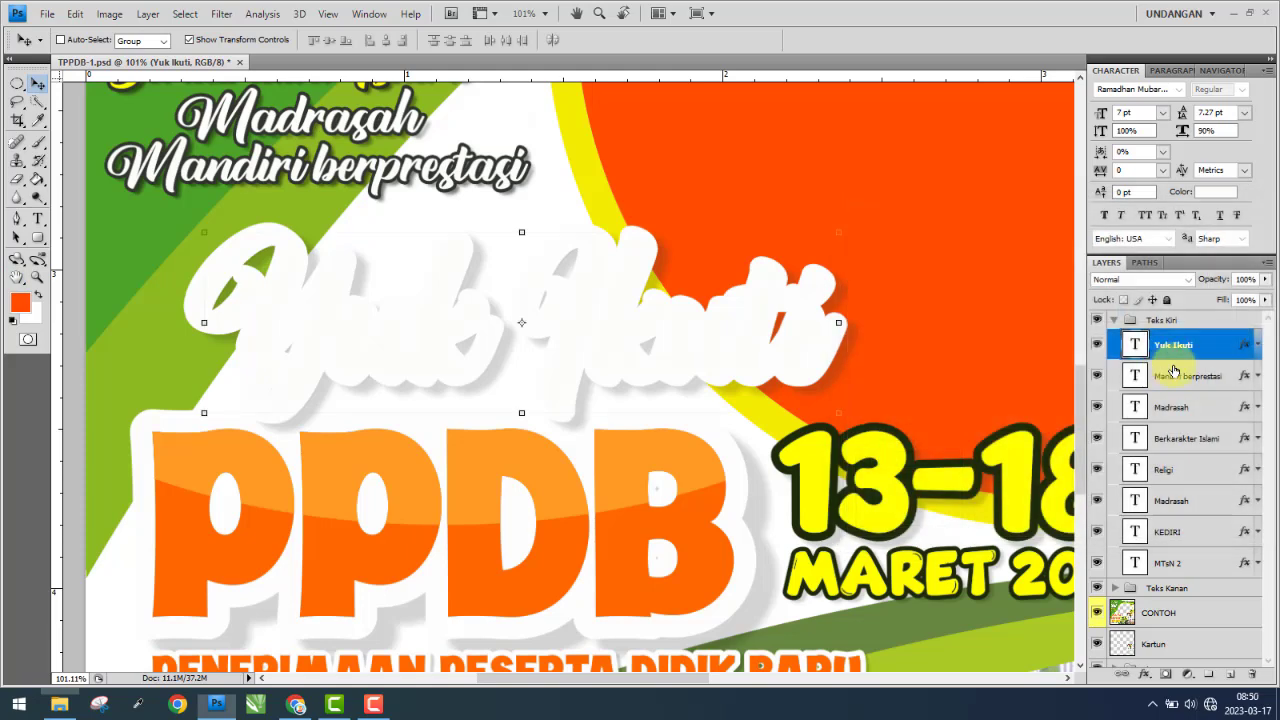
- Set the Yuk Ikuti text colour to the orange sampled from the reference headline
{"action": "left_click", "coordinate": [1097, 344]}
{"action": "left_click", "coordinate": [1216, 192]}
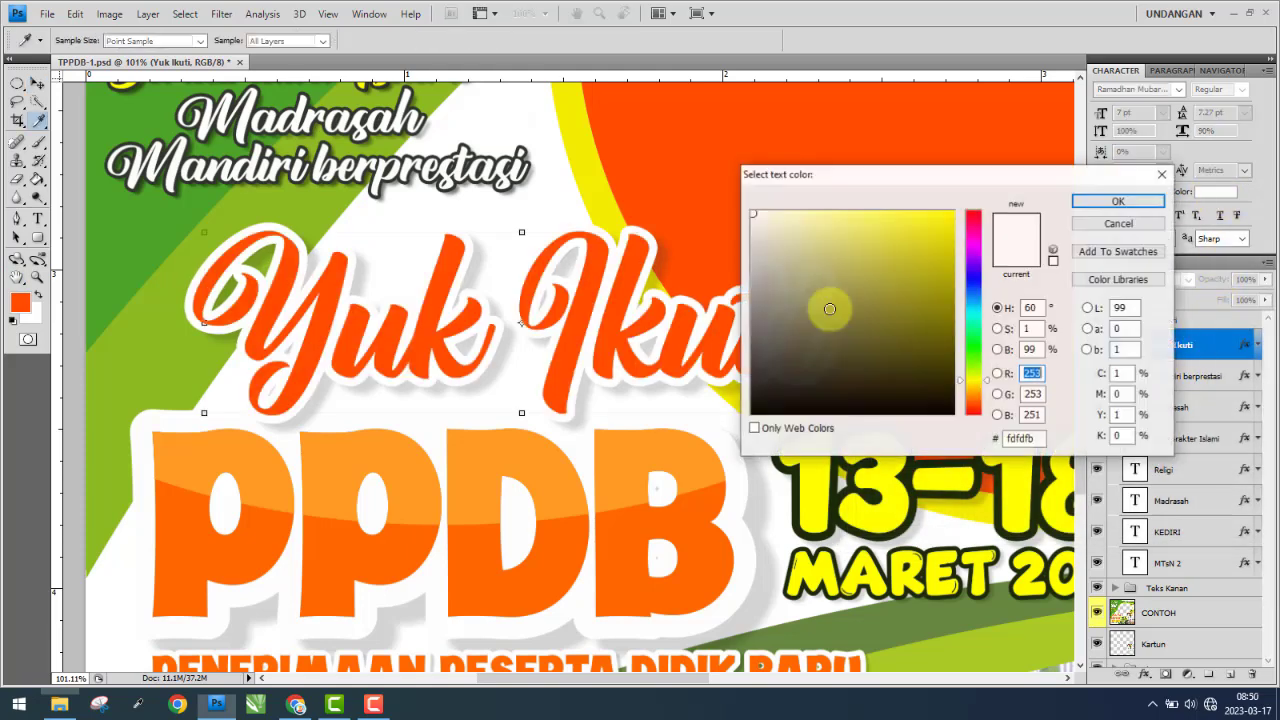
{"action": "left_click", "coordinate": [723, 337]}
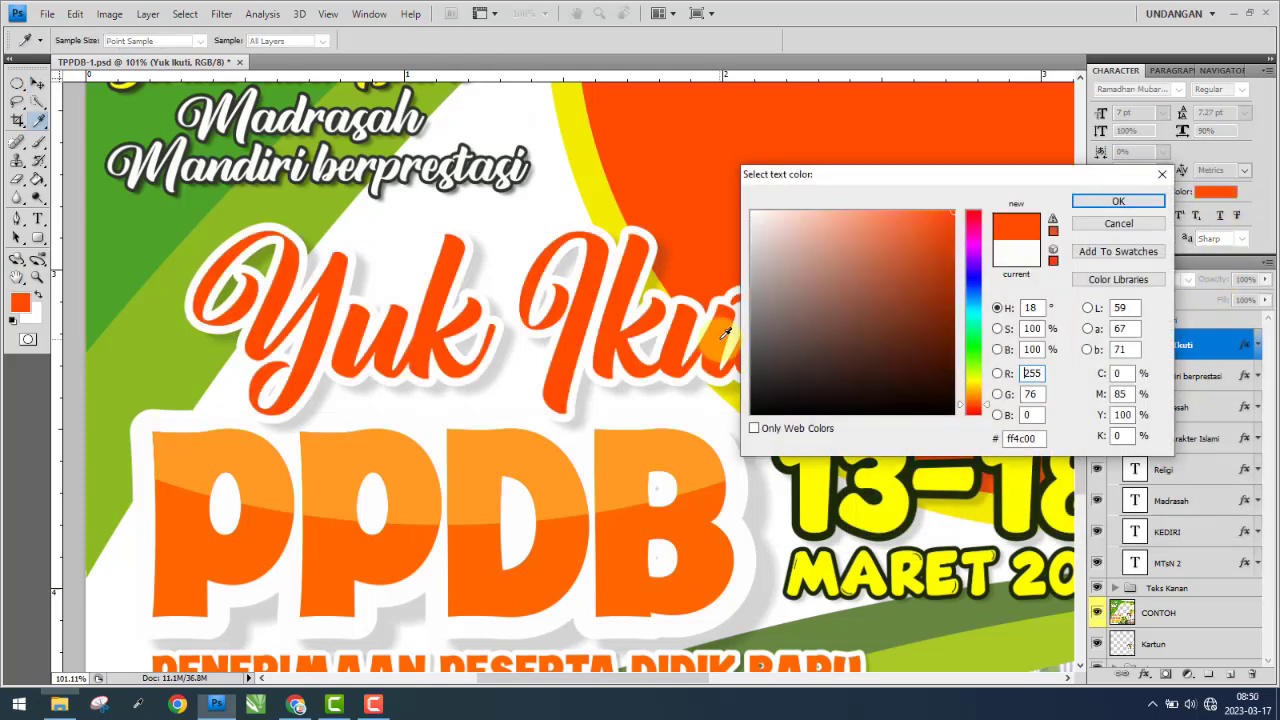
{"action": "left_click", "coordinate": [1118, 201]}
- With CONTOH hidden, set Yuk Ikuti's drop shadow to distance 25, spread 20, lower opacity
{"action": "left_click", "coordinate": [1097, 344]}
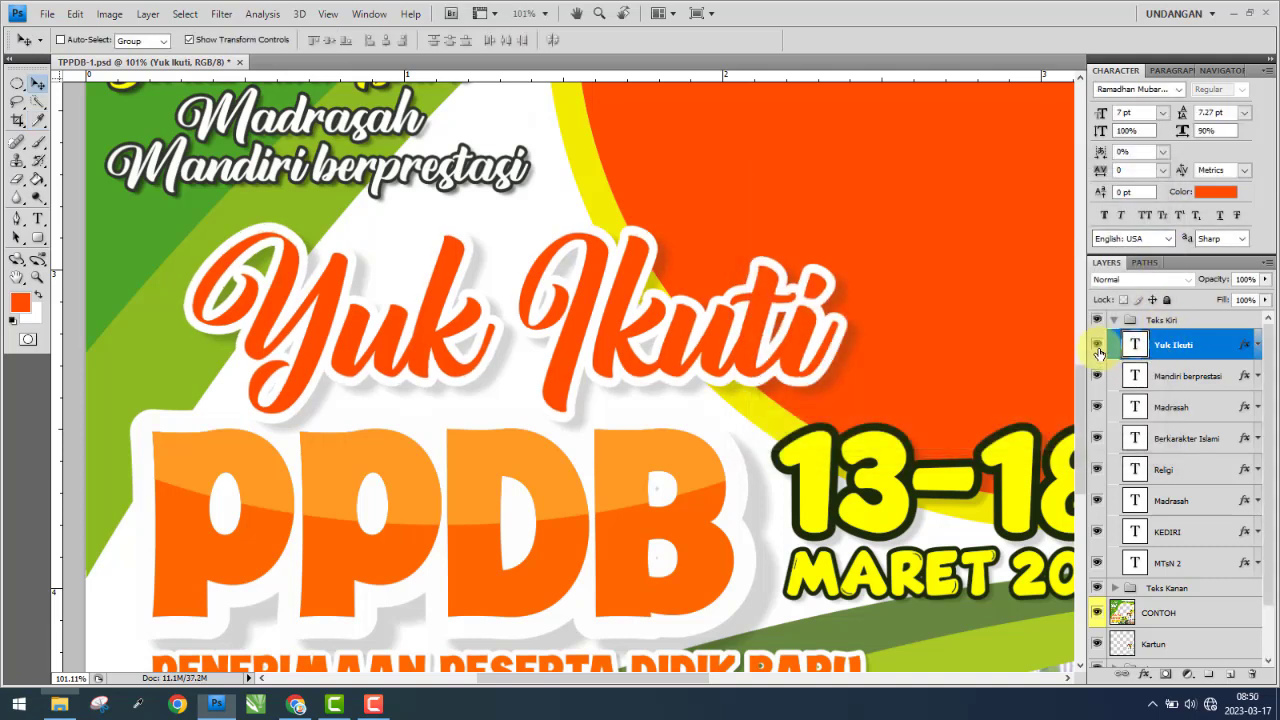
{"action": "left_click", "coordinate": [1097, 612]}
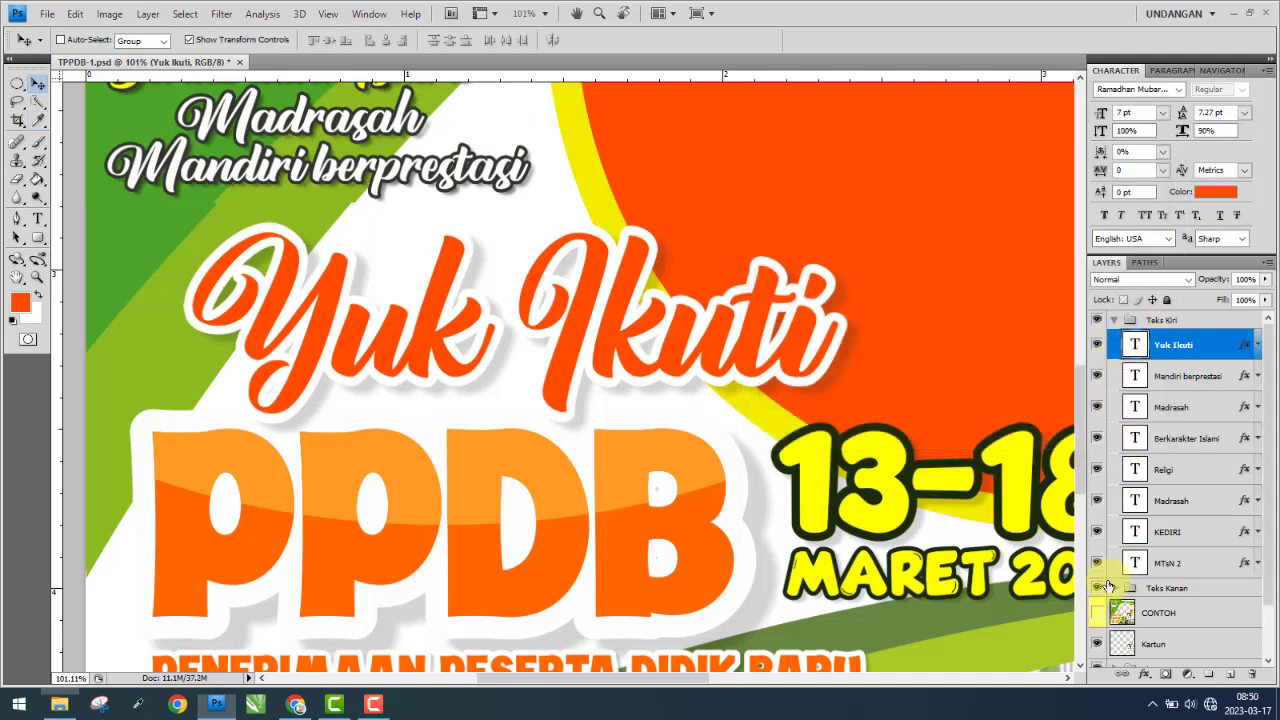
{"action": "double_click", "coordinate": [1214, 344]}
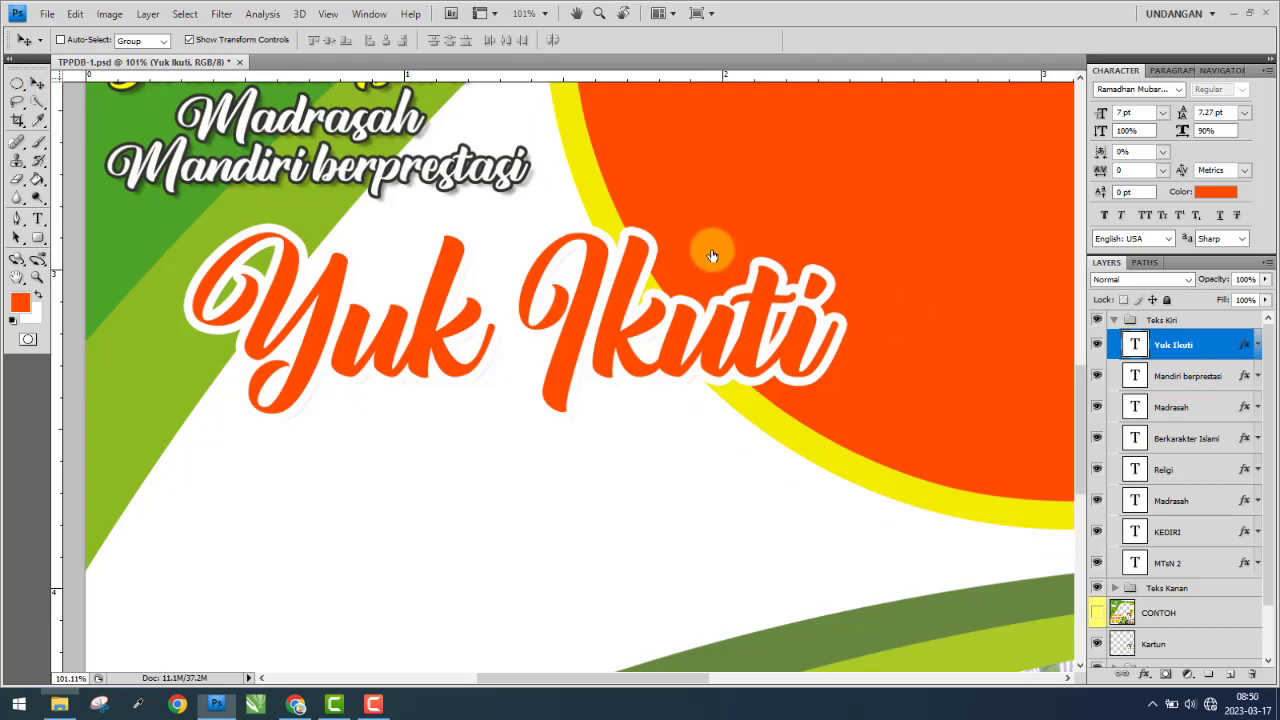
{"action": "left_click", "coordinate": [880, 270]}
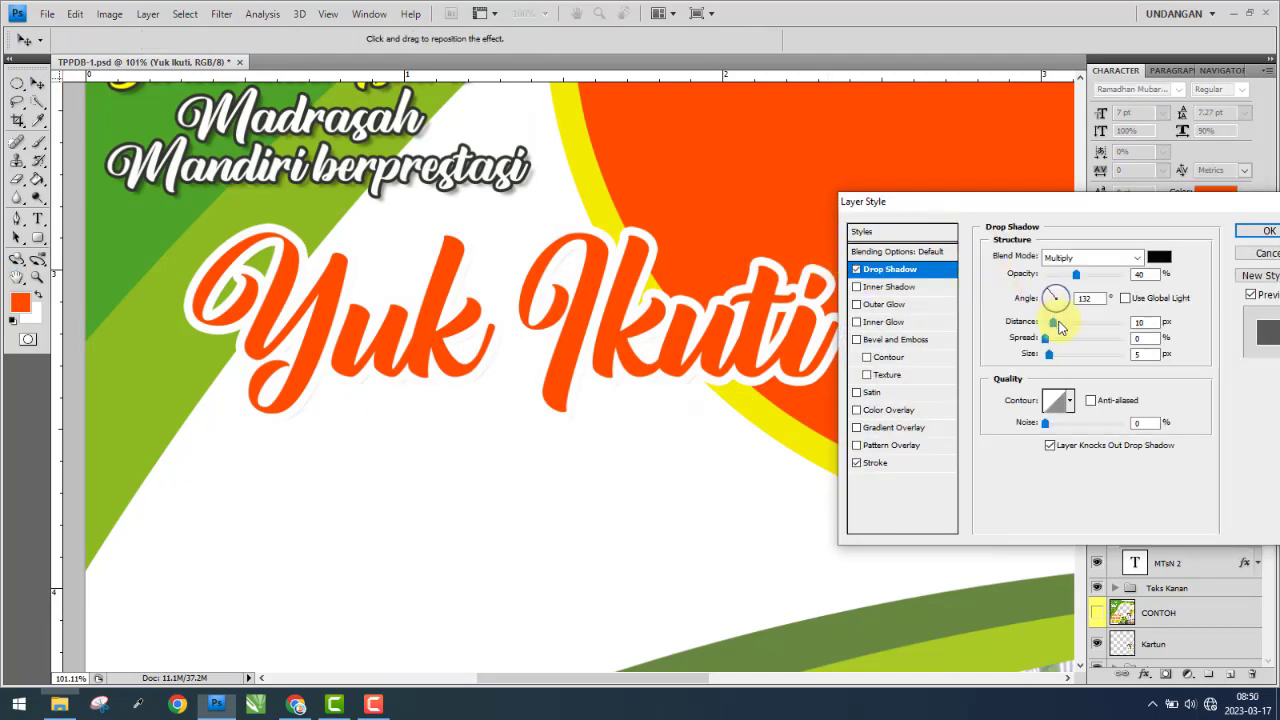
{"action": "left_click", "coordinate": [1059, 323]}
{"action": "left_click_drag", "start_coordinate": [1060, 325], "coordinate": [1066, 328]}
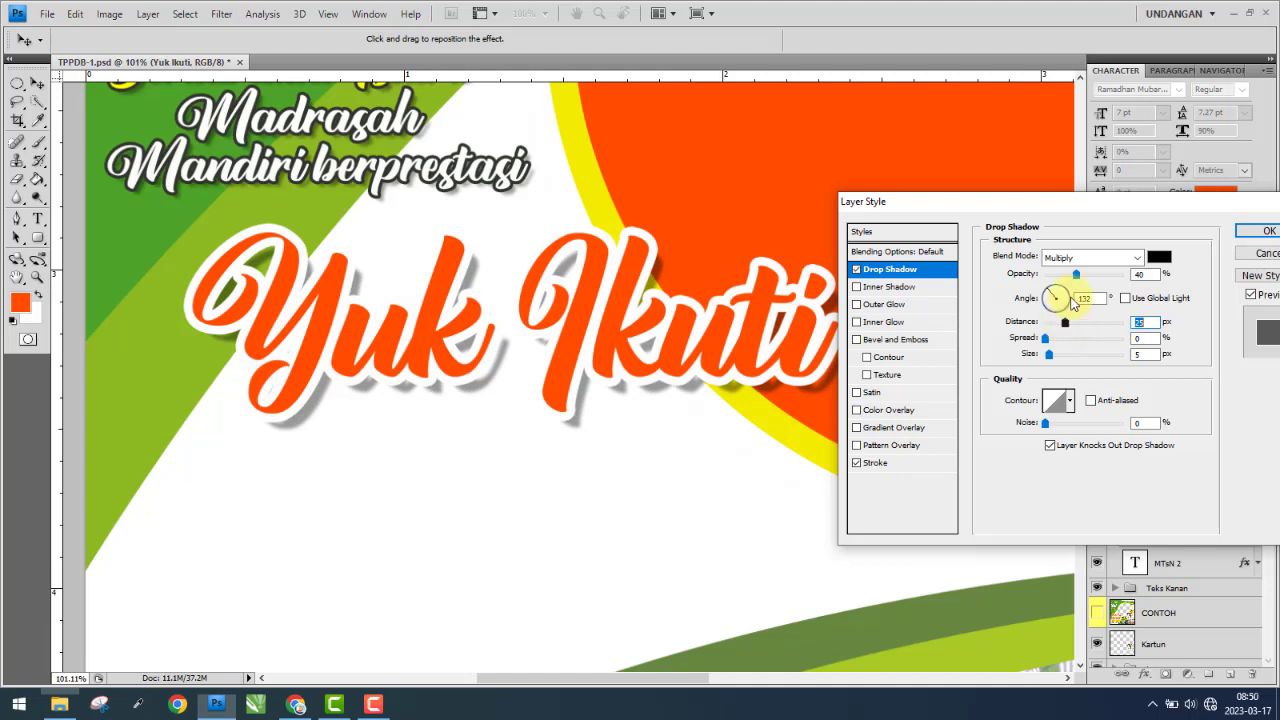
{"action": "left_click_drag", "start_coordinate": [1058, 343], "coordinate": [1064, 343]}
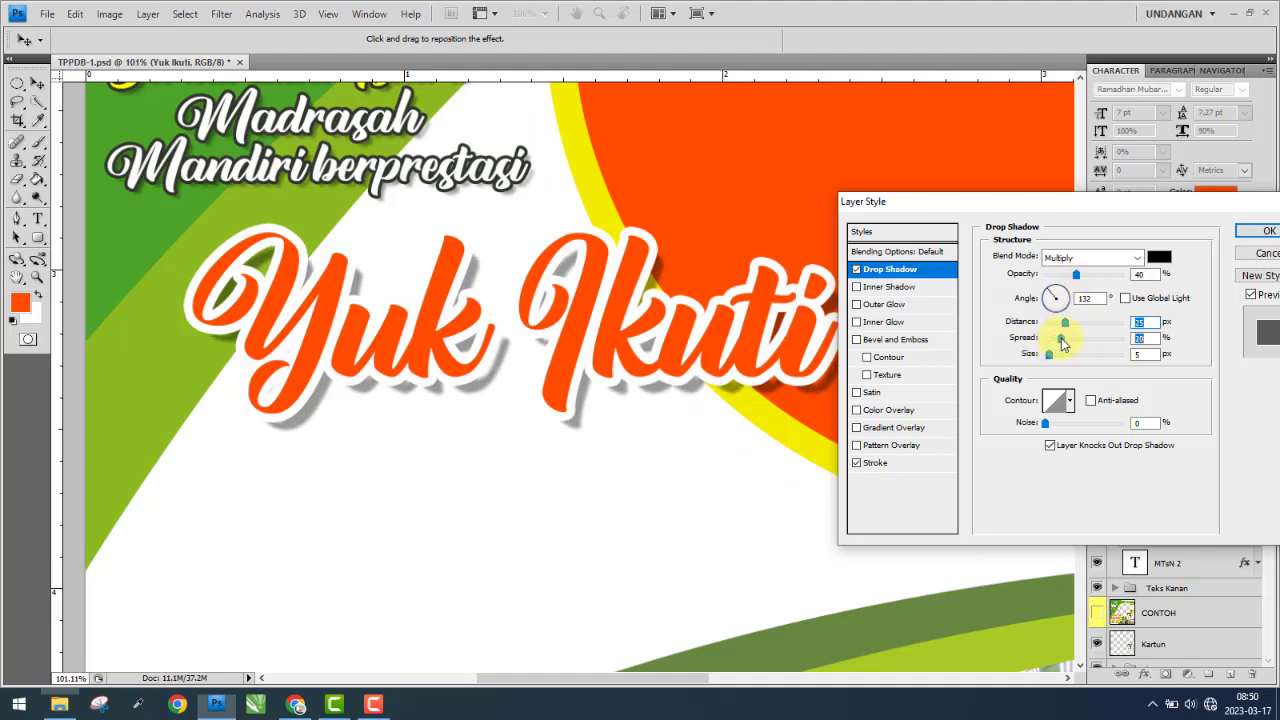
{"action": "left_click_drag", "start_coordinate": [1077, 280], "coordinate": [1063, 281]}
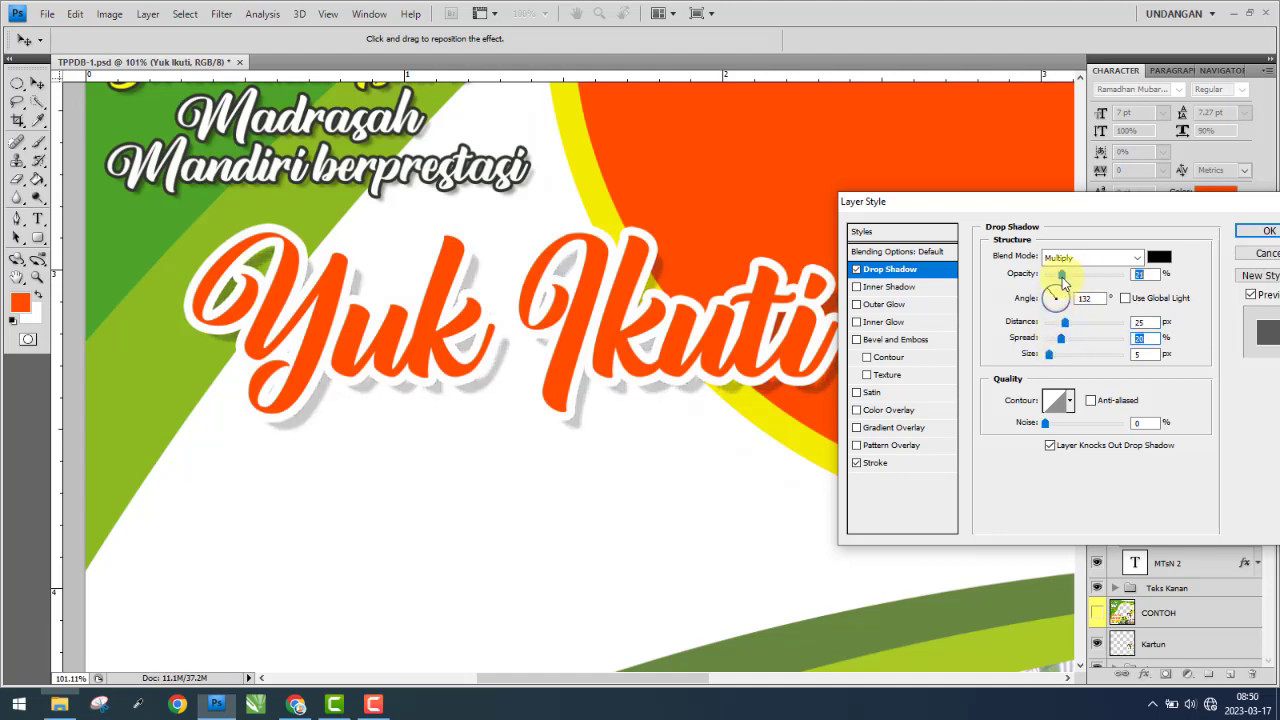
{"action": "left_click_drag", "start_coordinate": [1054, 203], "coordinate": [1136, 159]}
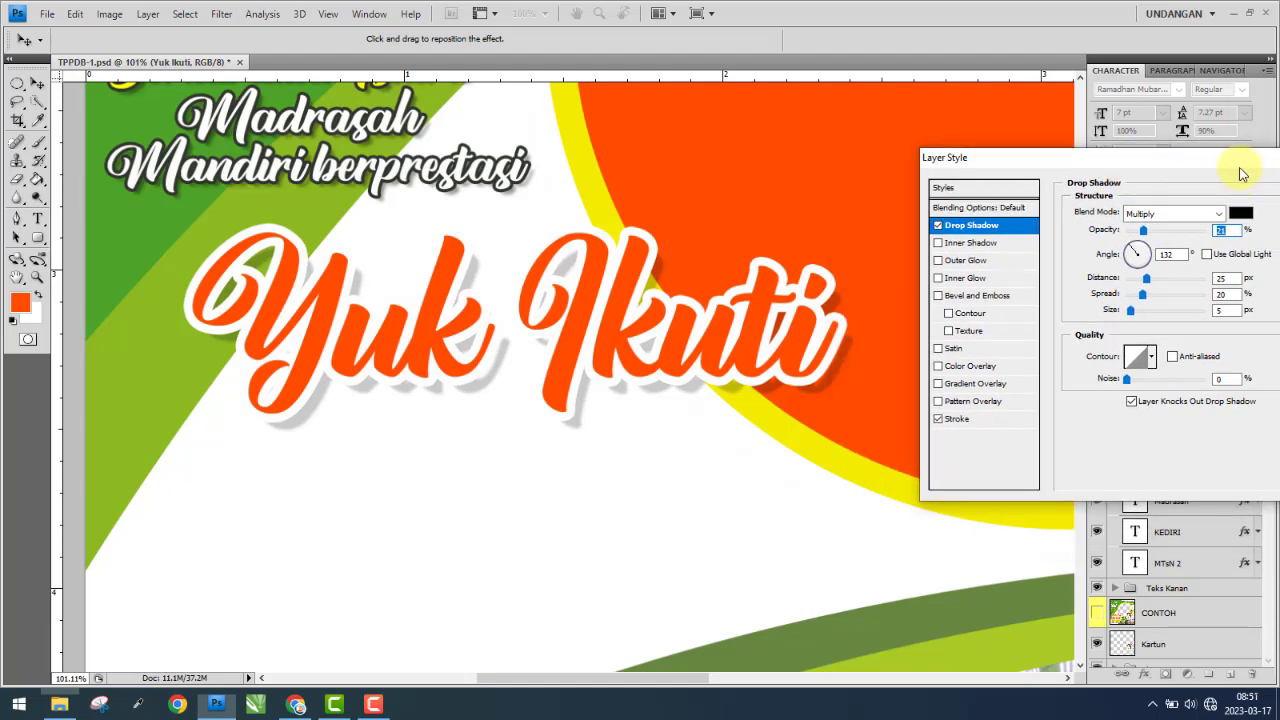
{"action": "left_click_drag", "start_coordinate": [1240, 158], "coordinate": [1034, 158]}
{"action": "left_click", "coordinate": [1128, 177]}
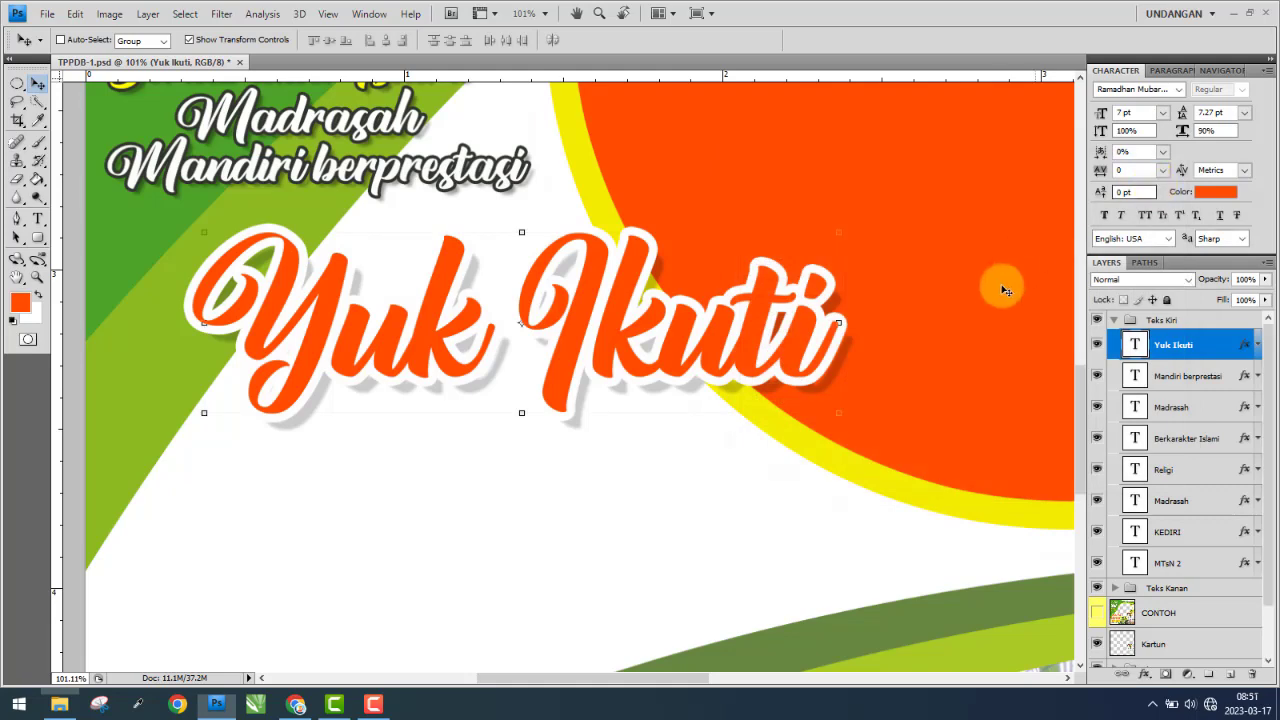
{"action": "scroll", "coordinate": [636, 336], "scroll_direction": "down", "scroll_amount": 3}
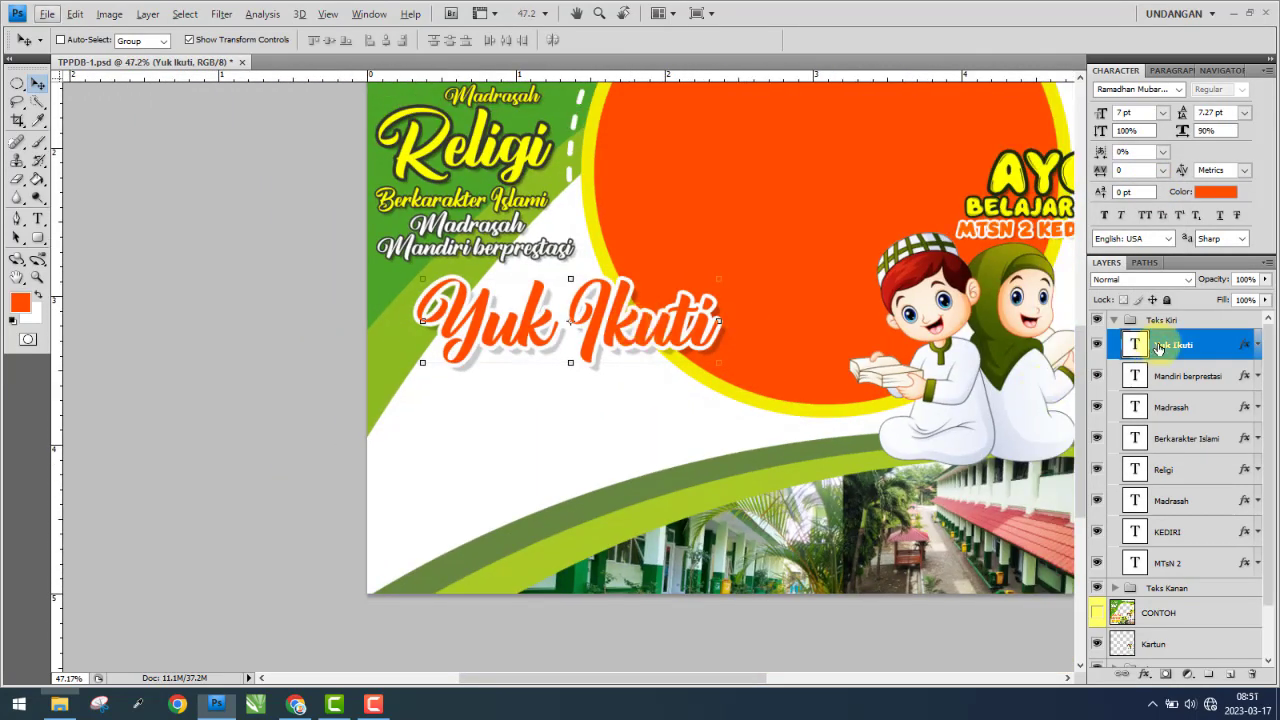
- Make the CONTOH reference visible again, zoom in, and select the Yuk Ikuti text layer
{"action": "key", "text": "alt"}
{"action": "left_click", "coordinate": [1096, 613]}
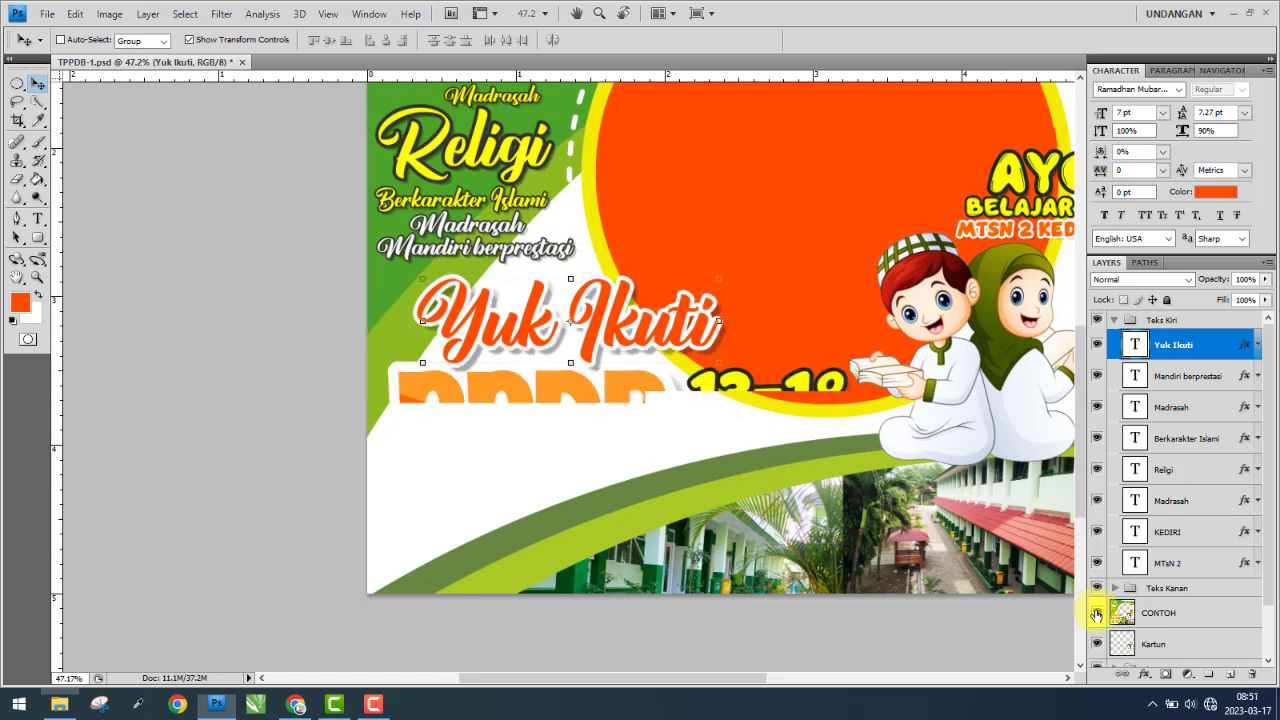
{"action": "scroll", "coordinate": [800, 488], "scroll_direction": "up", "scroll_amount": 1}
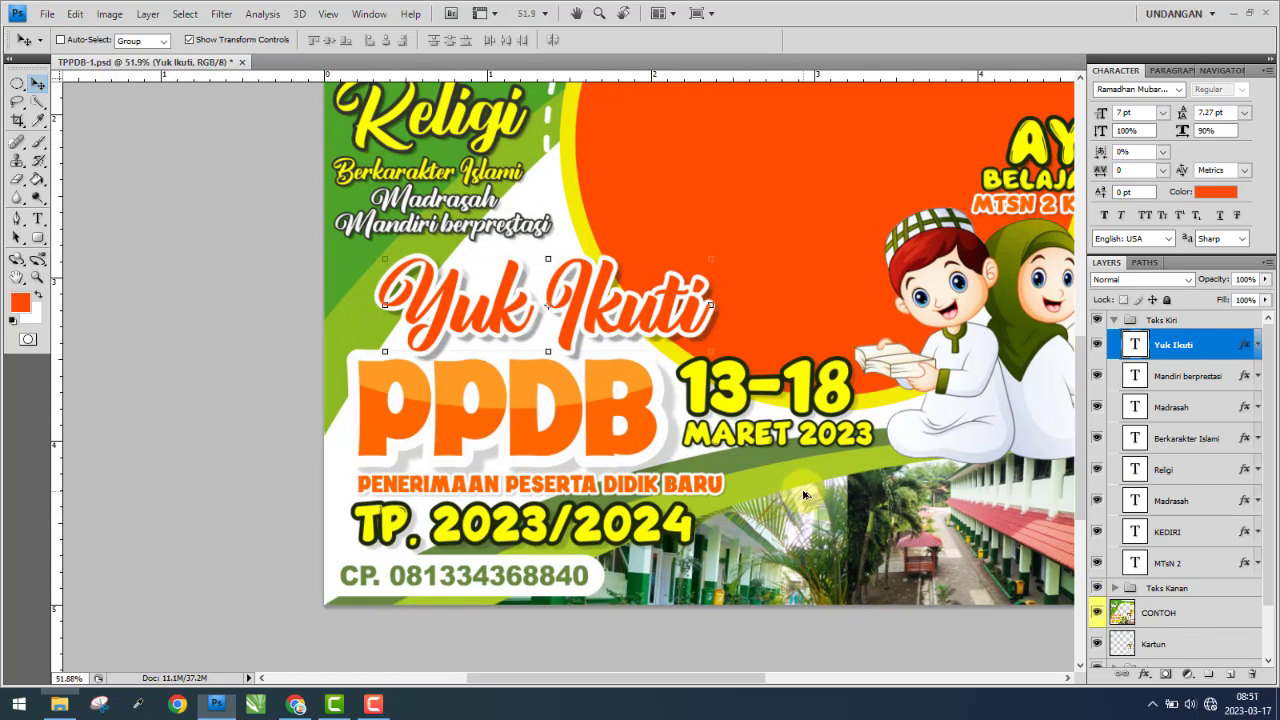
{"action": "scroll", "coordinate": [790, 485], "scroll_direction": "up", "scroll_amount": 1}
{"action": "scroll", "coordinate": [760, 482], "scroll_direction": "up", "scroll_amount": 1}
{"action": "key", "text": "alt"}
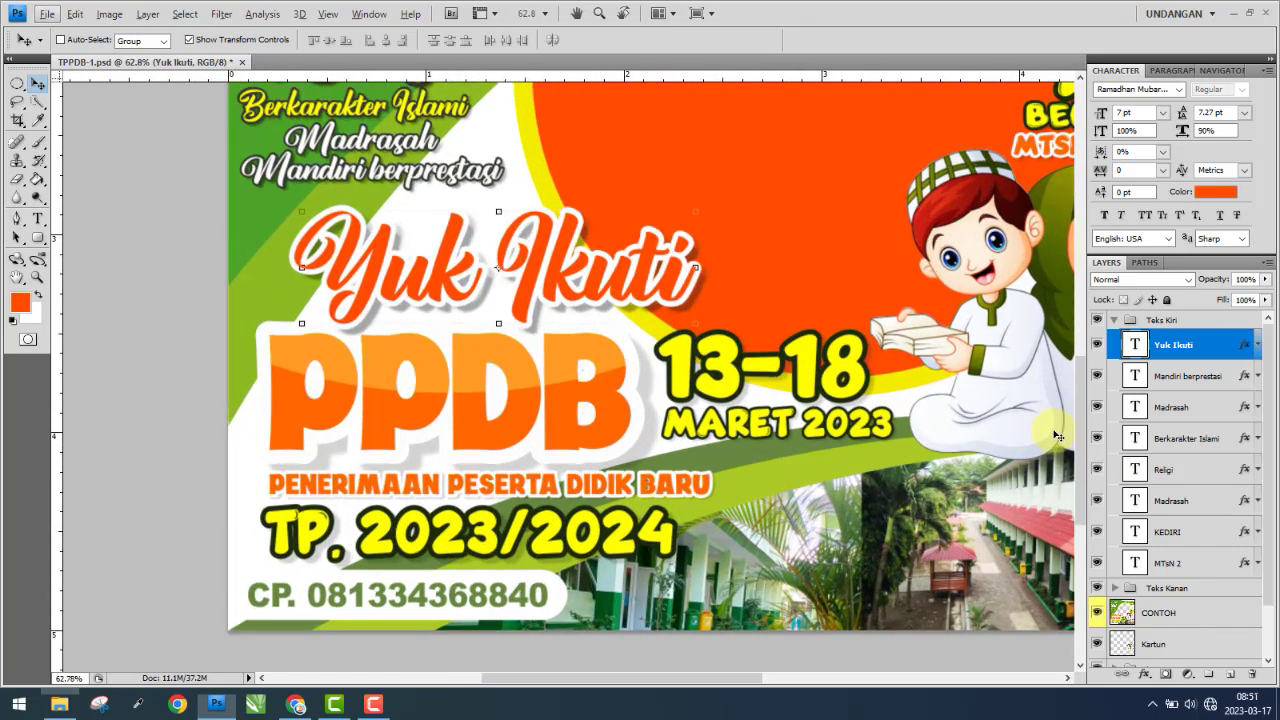
{"action": "left_click", "coordinate": [1206, 412]}
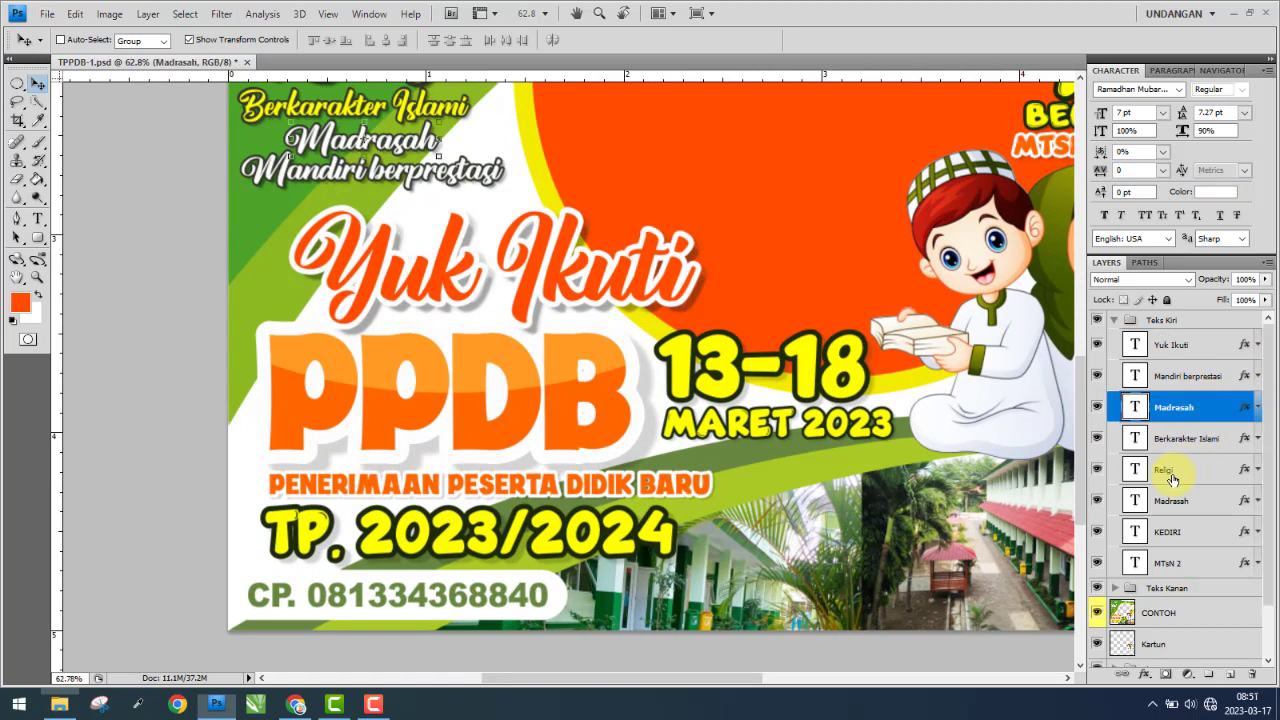
{"action": "left_click", "coordinate": [1202, 322]}
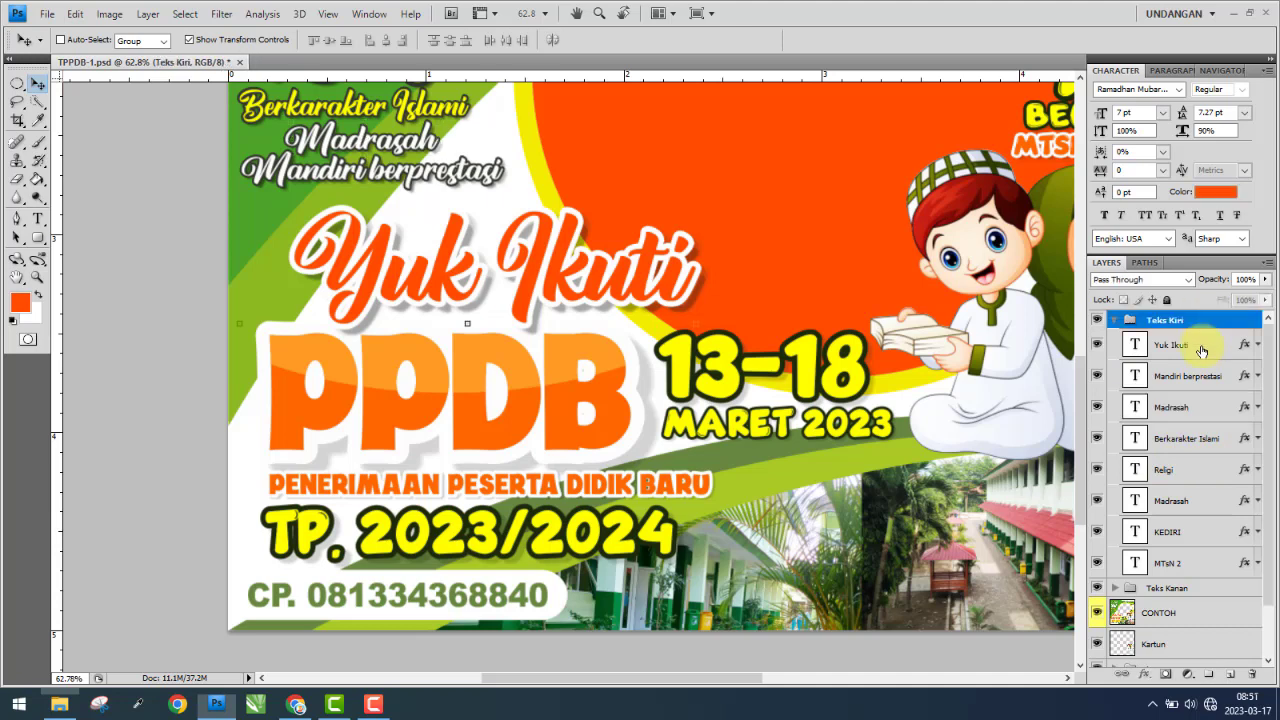
{"action": "left_click", "coordinate": [1190, 344]}
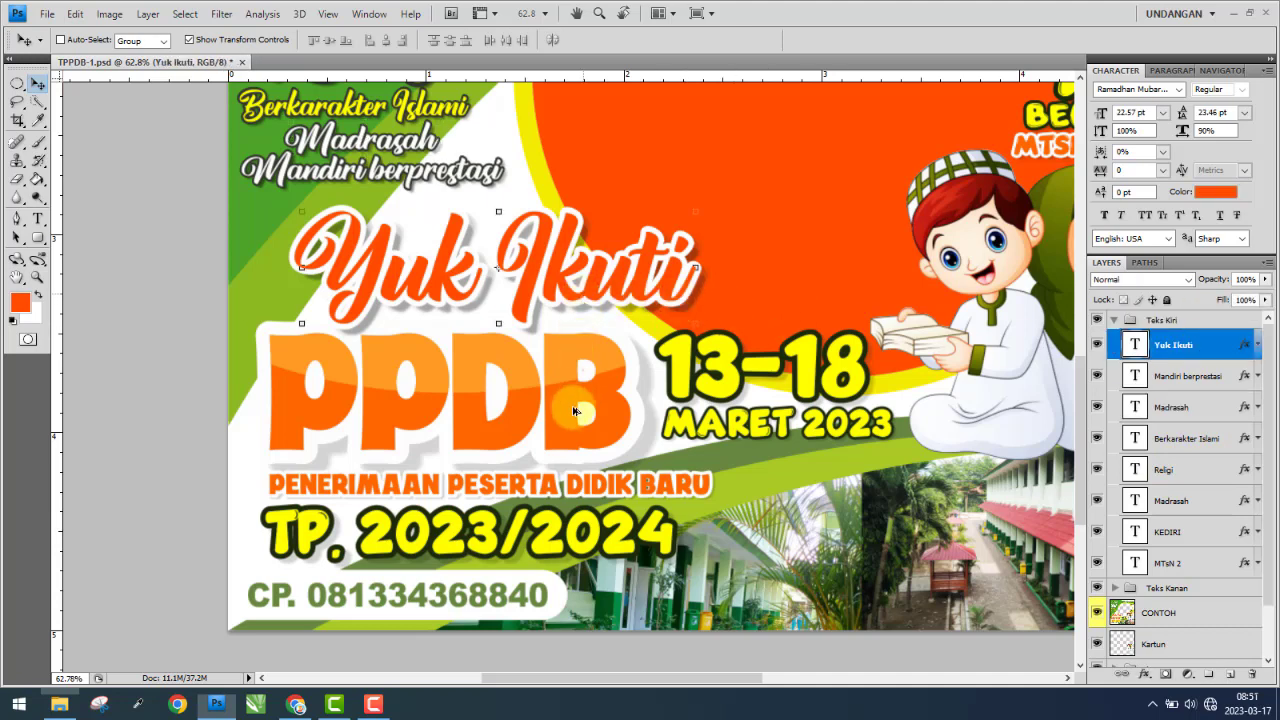
- Duplicate the Yuk Ikuti text onto the reference PPDB and retype the copy as 'PPDB'
{"action": "left_click_drag", "start_coordinate": [578, 372], "coordinate": [568, 484]}
{"action": "type", "text": "Twilight Font"}
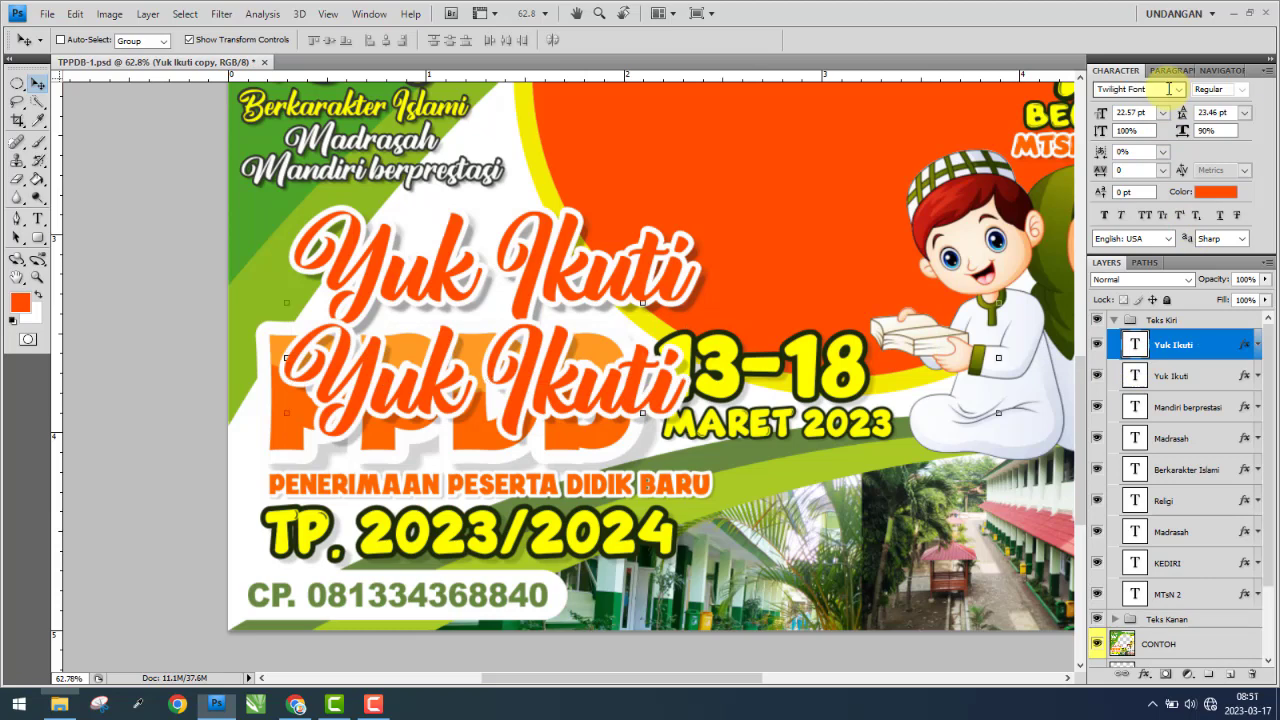
{"action": "scroll", "coordinate": [1168, 89], "scroll_direction": "down", "scroll_amount": 1}
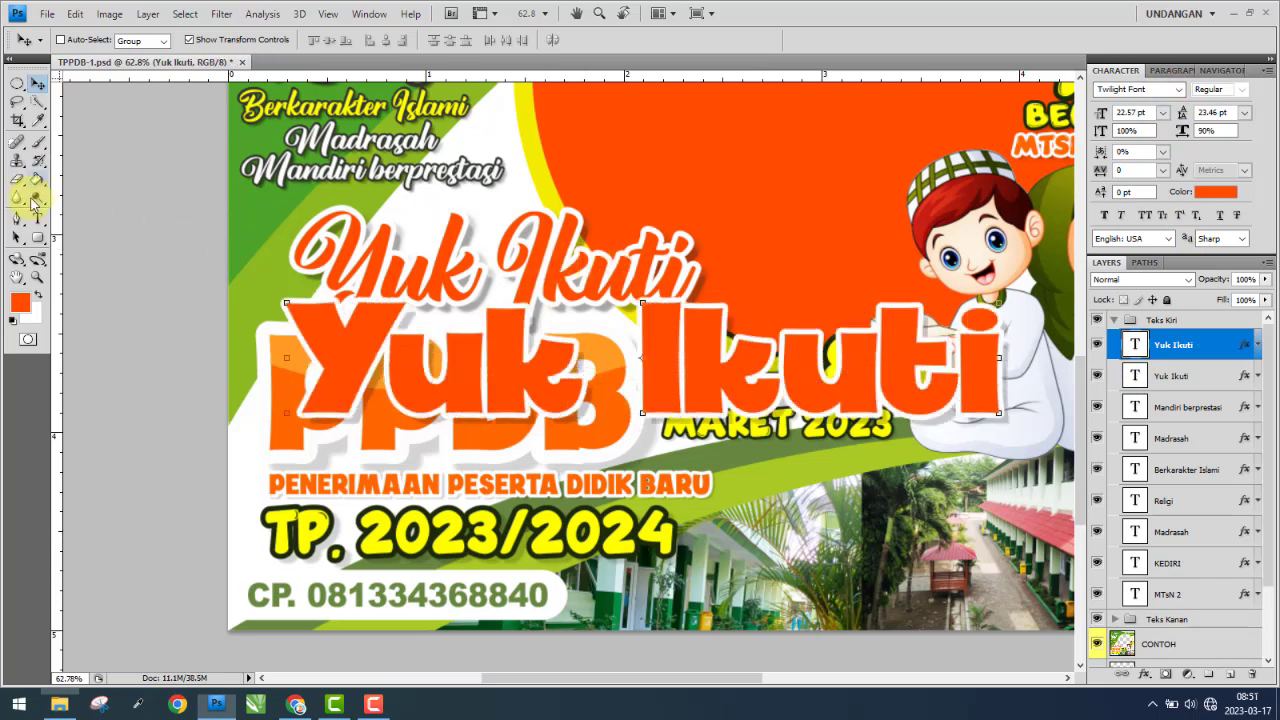
{"action": "left_click", "coordinate": [37, 218]}
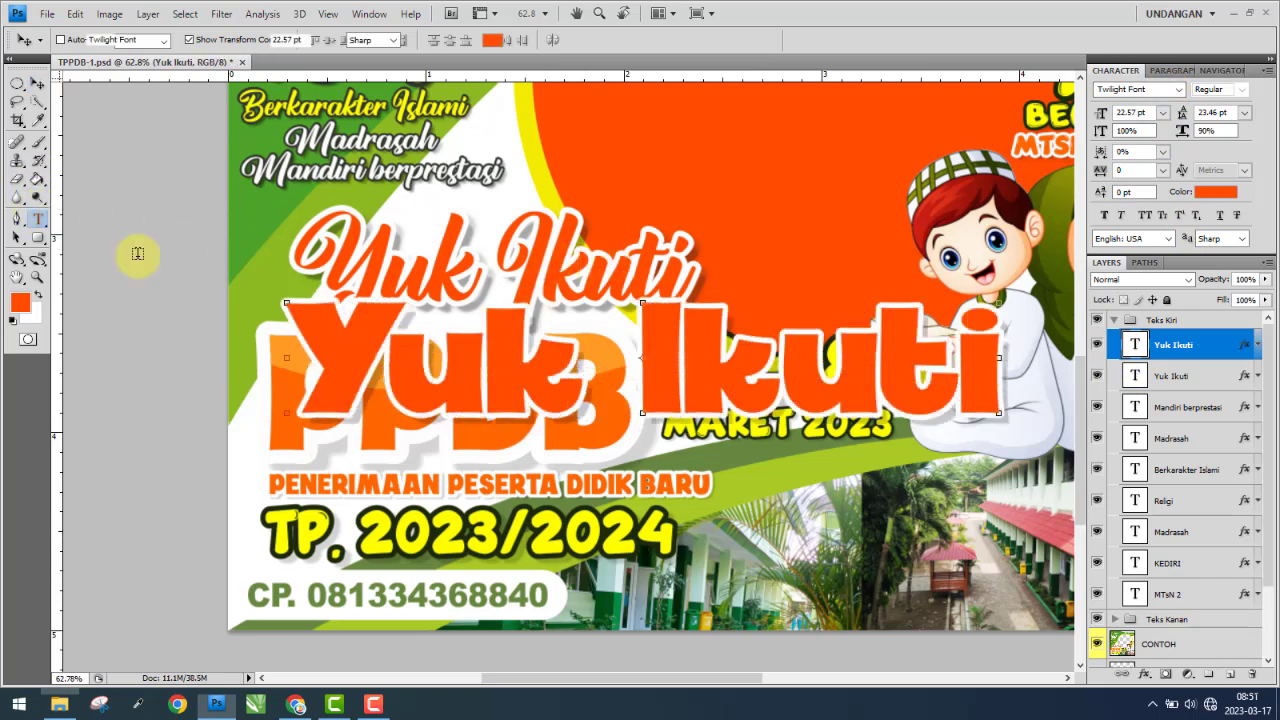
{"action": "left_click", "coordinate": [454, 358]}
{"action": "key", "text": "ctrl+a"}
{"action": "type", "text": "PPDB"}
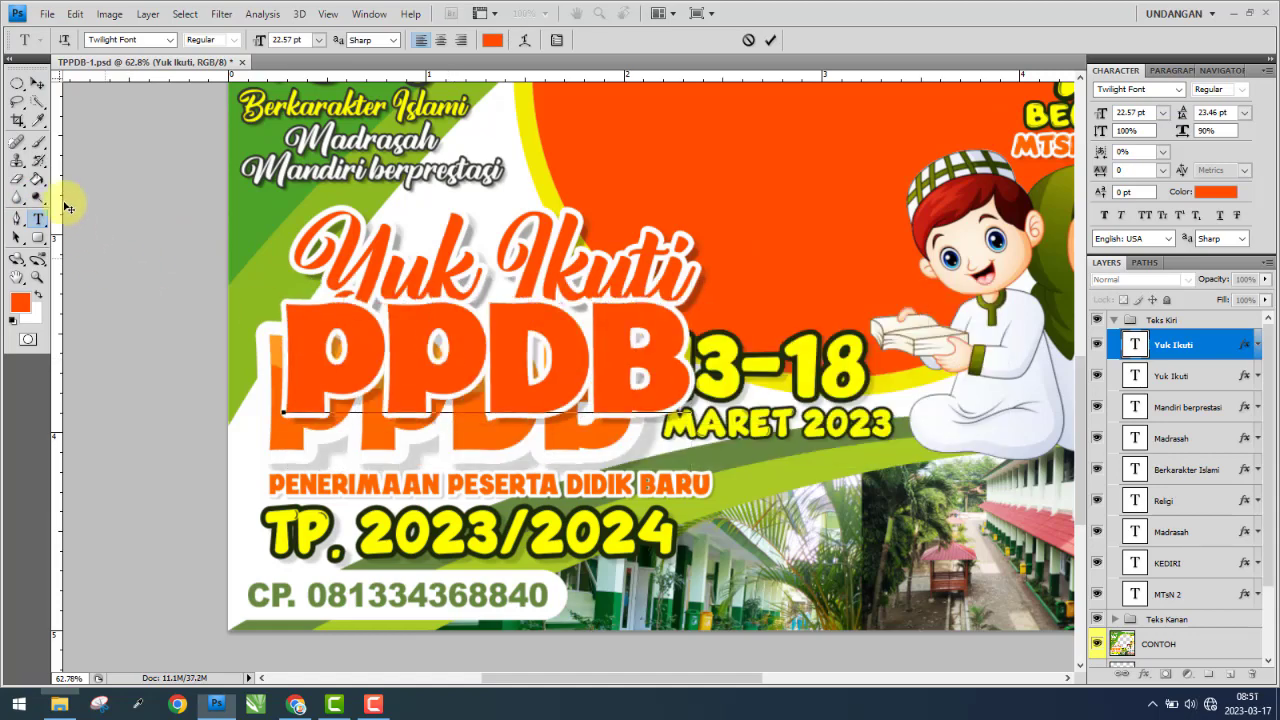
{"action": "left_click", "coordinate": [37, 83]}
{"action": "scroll", "coordinate": [511, 390], "scroll_direction": "up", "scroll_amount": 1}
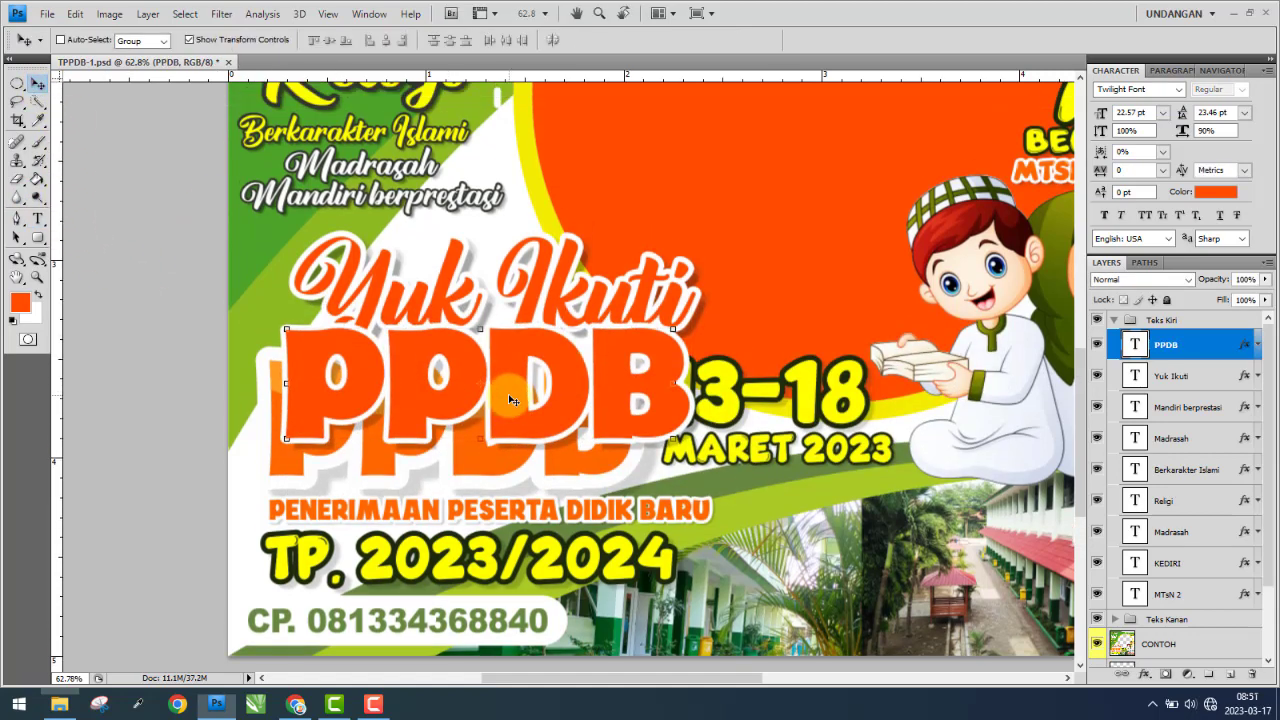
{"action": "key", "text": "super"}
{"action": "key", "text": "super"}
{"action": "scroll", "coordinate": [450, 430], "scroll_direction": "up", "scroll_amount": 1, "text": "alt"}
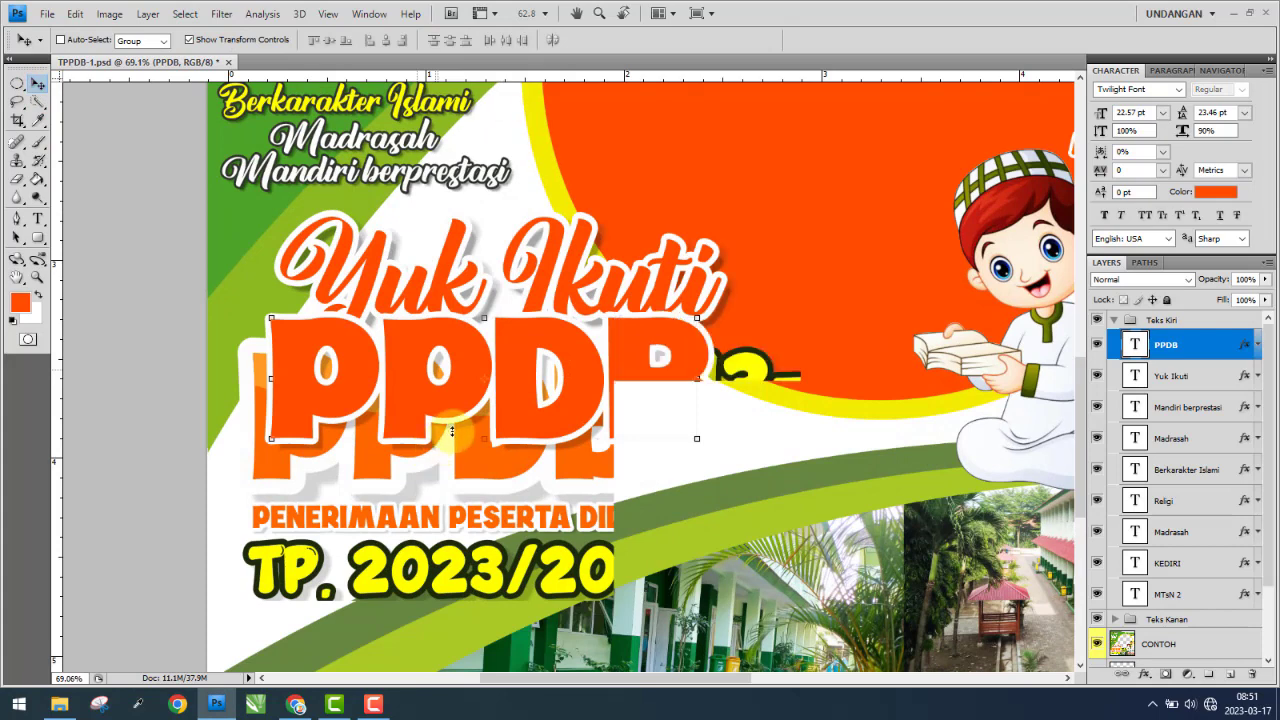
- Move the PPDB text down over the reference and enlarge it to about 106%
{"action": "scroll", "coordinate": [452, 432], "scroll_direction": "up", "scroll_amount": 5, "text": "alt"}
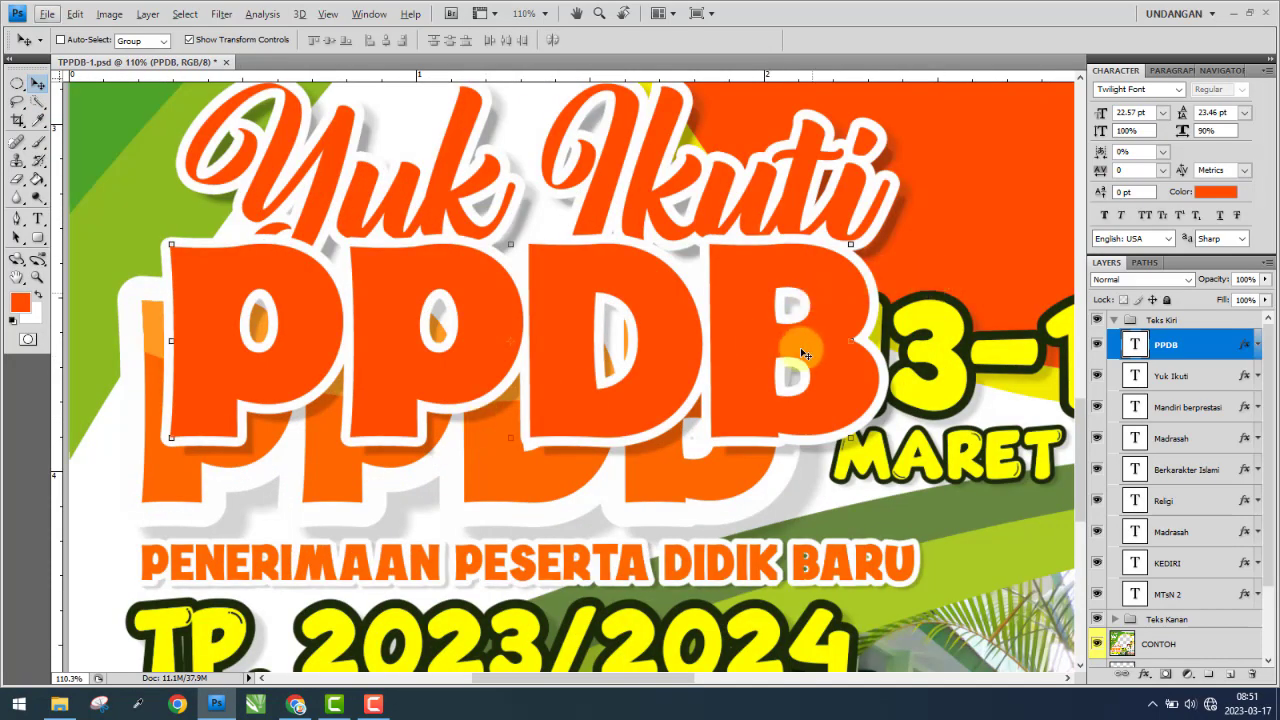
{"action": "left_click_drag", "start_coordinate": [803, 353], "coordinate": [792, 412]}
{"action": "left_click", "coordinate": [840, 304]}
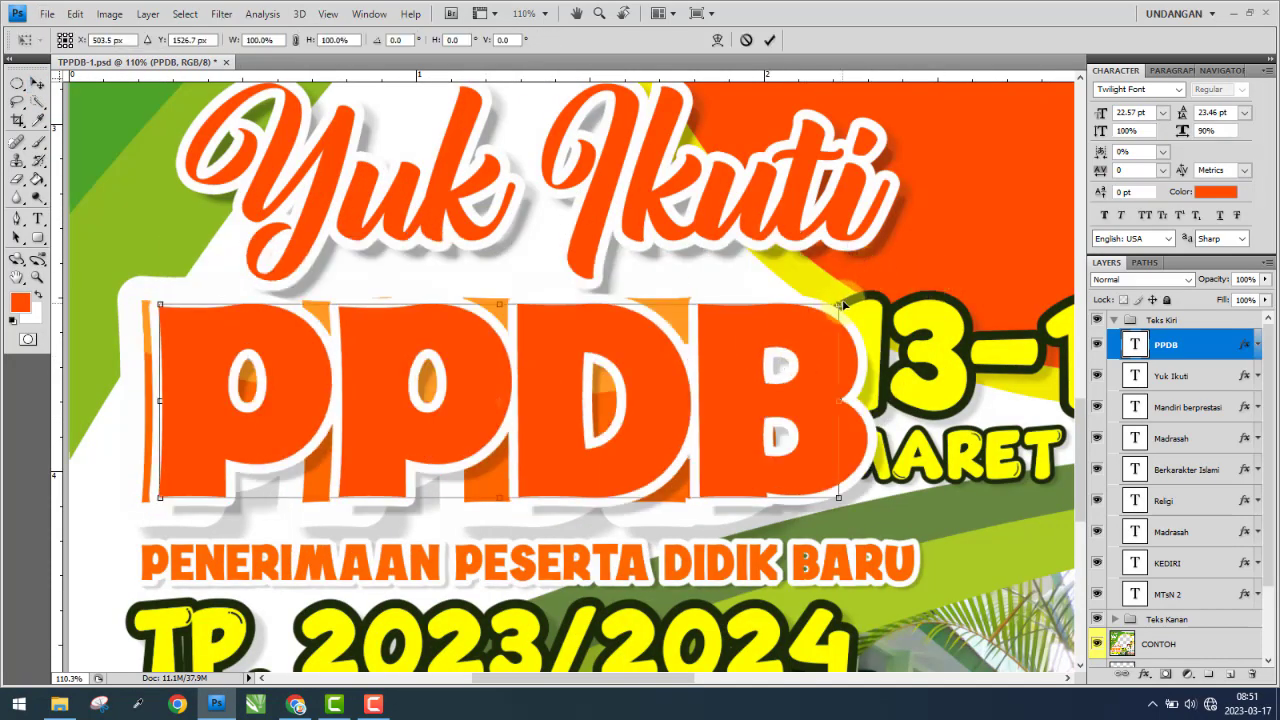
{"action": "left_click_drag", "start_coordinate": [840, 304], "coordinate": [884, 255]}
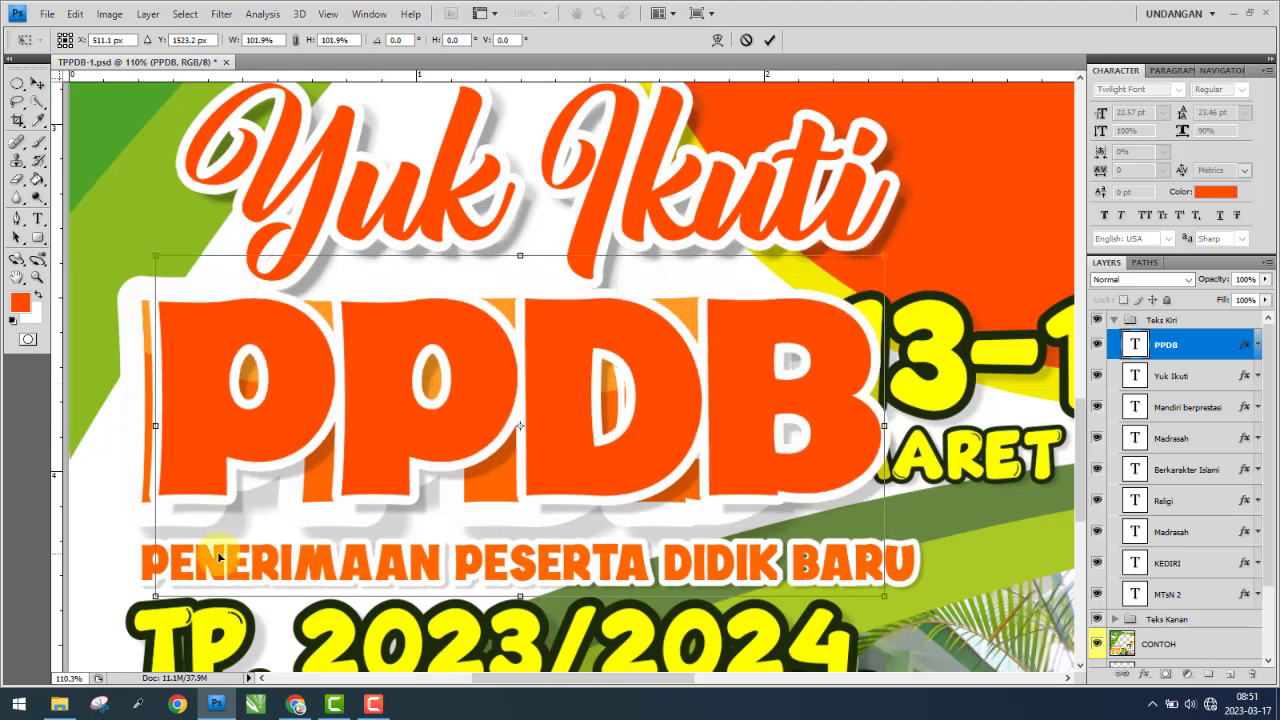
{"action": "left_click_drag", "start_coordinate": [131, 621], "coordinate": [123, 622]}
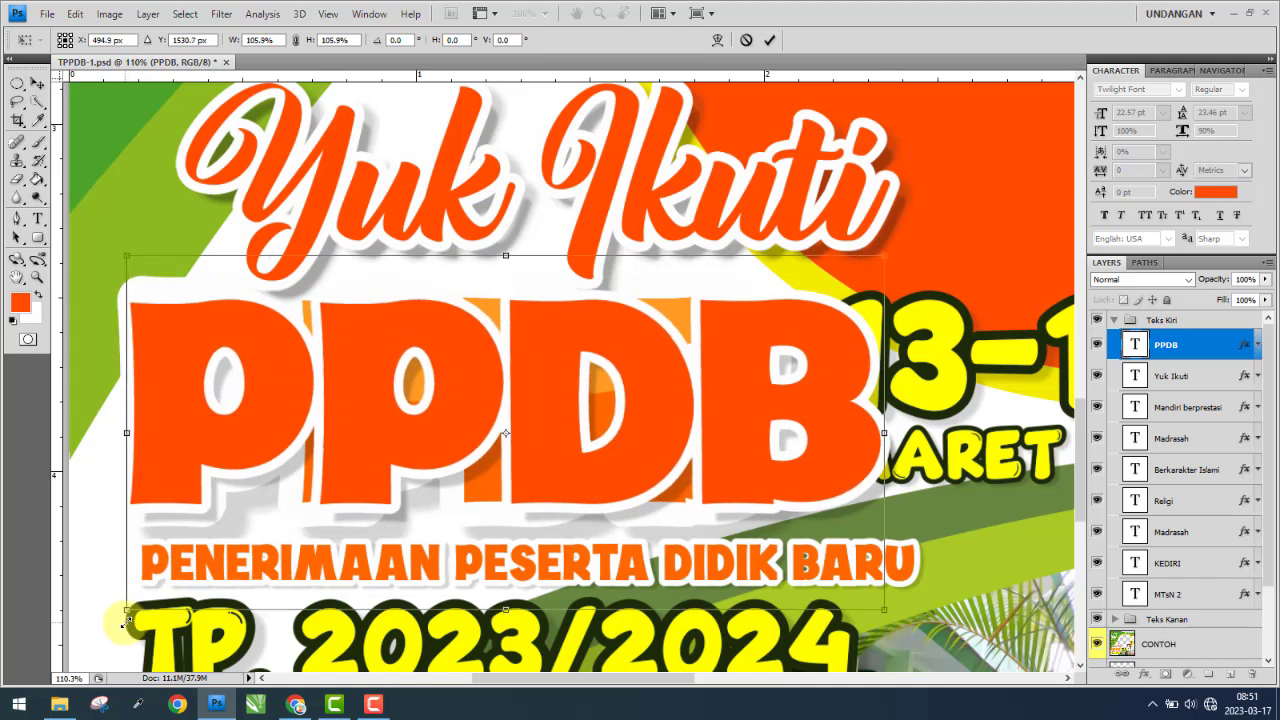
{"action": "key", "text": "Return"}
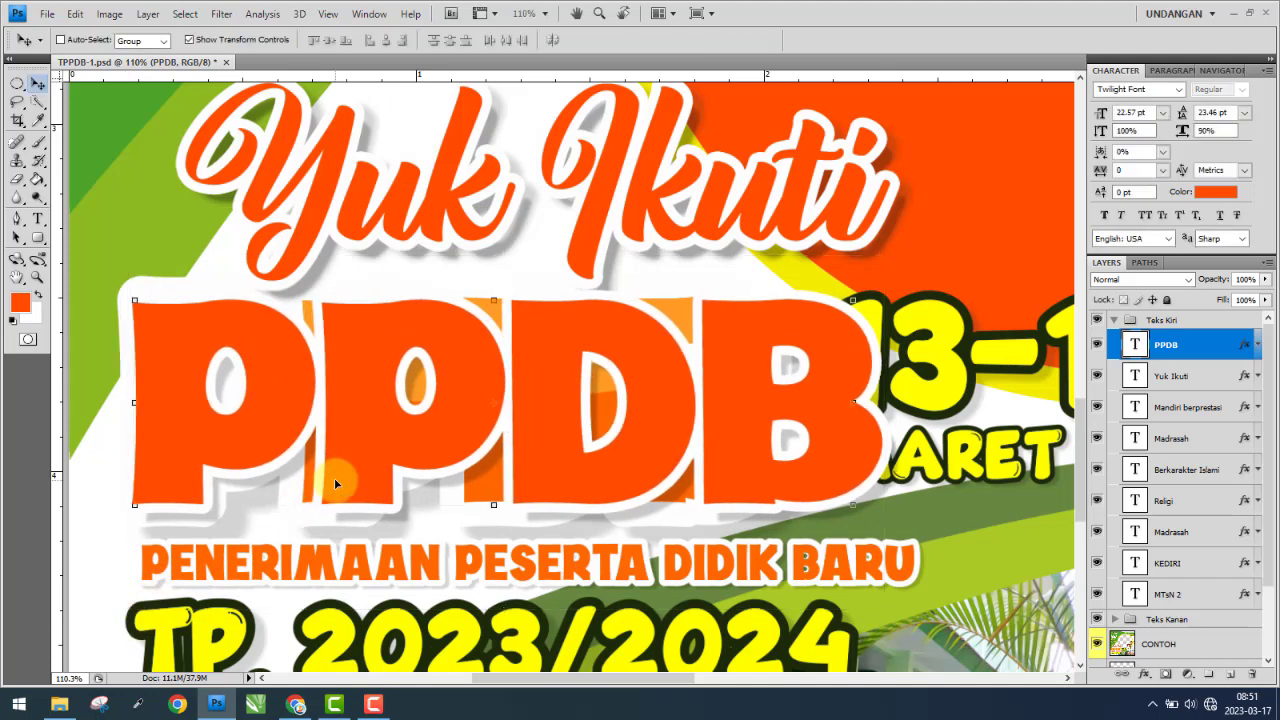
- Nudge the PPDB title slightly sideways and squeeze it narrower horizontally
{"action": "key", "text": "Right"}
{"action": "key", "text": "Right"}
{"action": "key", "text": "Right"}
{"action": "key", "text": "Right"}
{"action": "key", "text": "Right"}
{"action": "key", "text": "Right"}
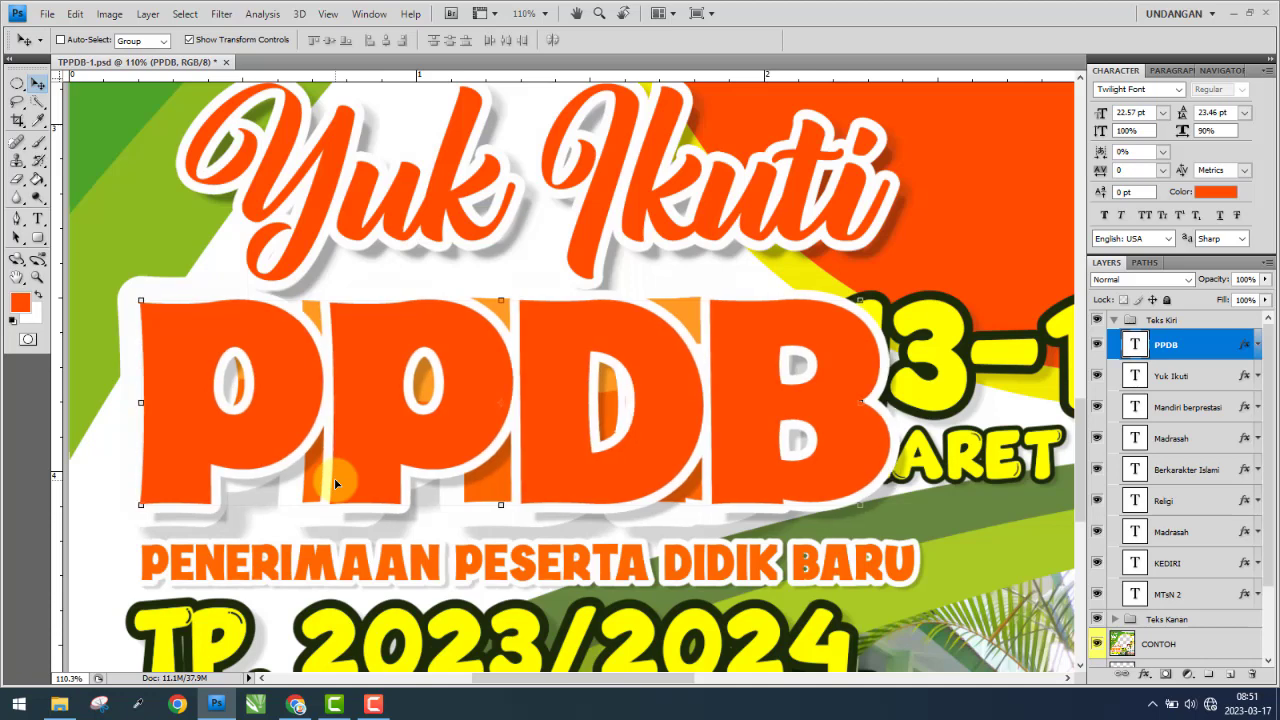
{"action": "key", "text": "Right"}
{"action": "key", "text": "Right"}
{"action": "key", "text": "Right"}
{"action": "key", "text": "Right"}
{"action": "key", "text": "Right"}
{"action": "key", "text": "Right"}
{"action": "key", "text": "Right"}
{"action": "key", "text": "Right"}
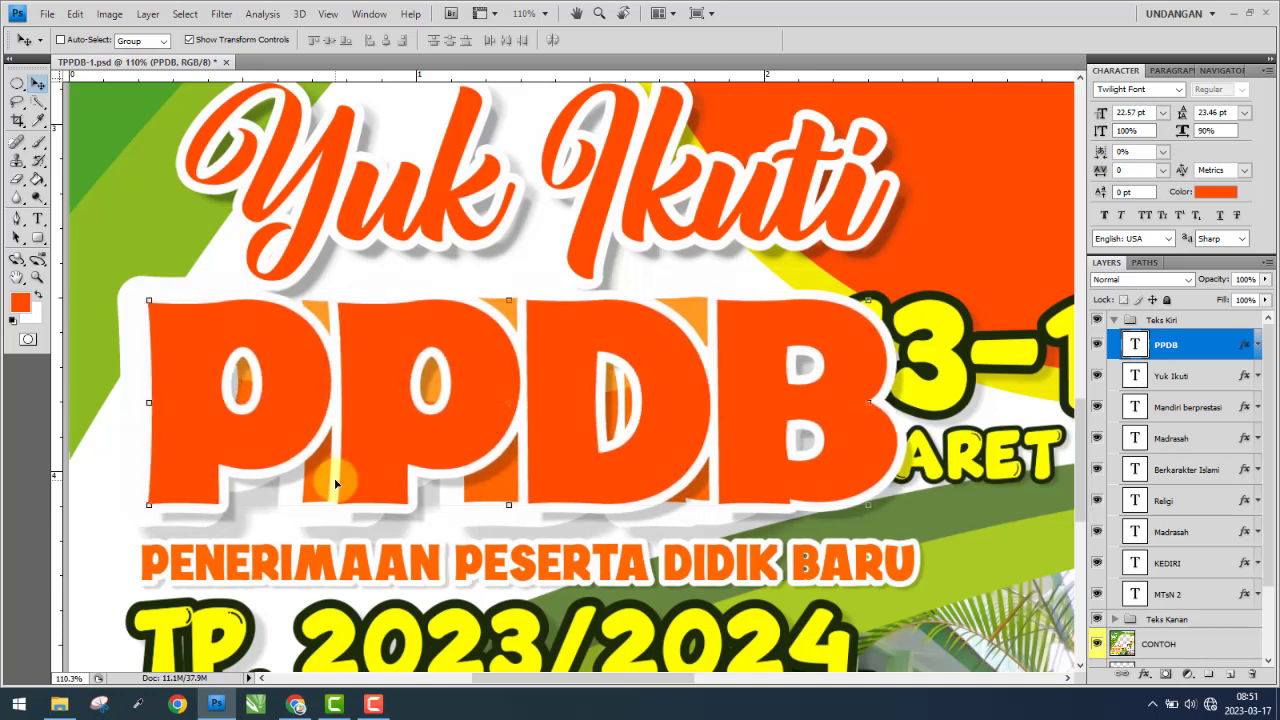
{"action": "key", "text": "Right"}
{"action": "key", "text": "Right"}
{"action": "key", "text": "Right"}
{"action": "key", "text": "Right"}
{"action": "key", "text": "Right"}
{"action": "key", "text": "Right"}
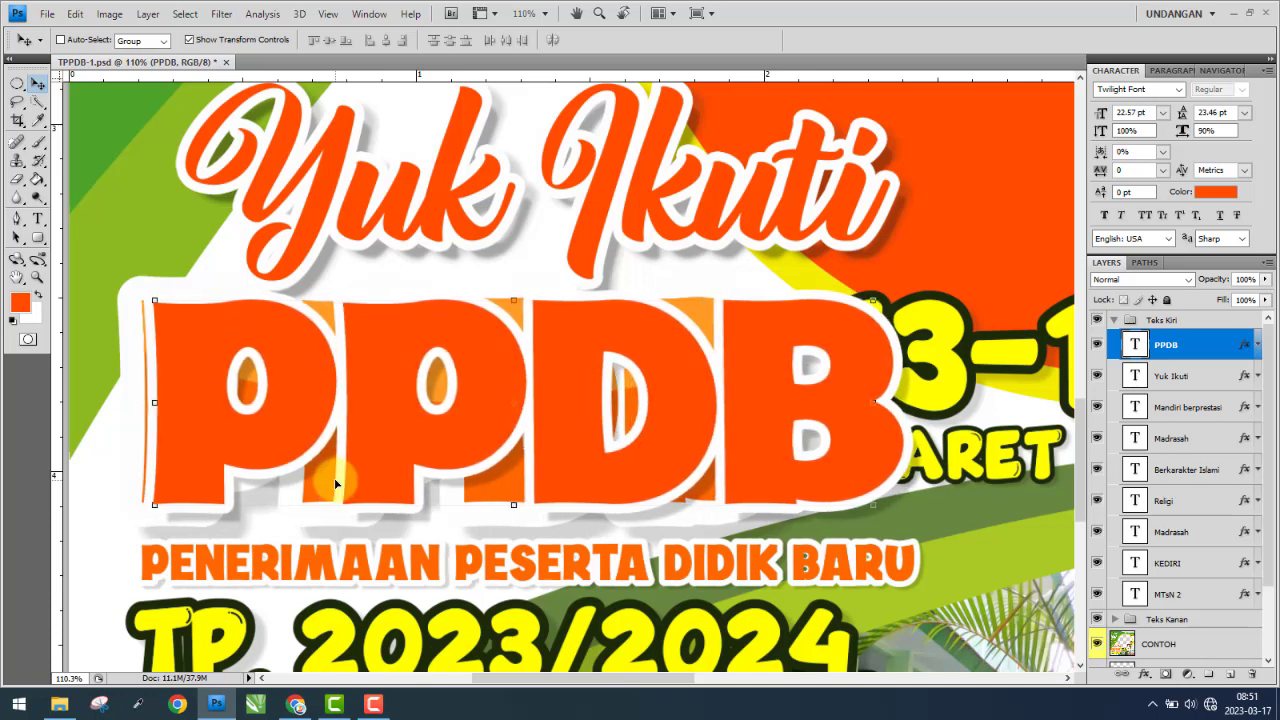
{"action": "key", "text": "Left"}
{"action": "key", "text": "Left"}
{"action": "key", "text": "Left"}
{"action": "key", "text": "Left"}
{"action": "key", "text": "Left"}
{"action": "key", "text": "Left"}
{"action": "key", "text": "Left"}
{"action": "key", "text": "Left"}
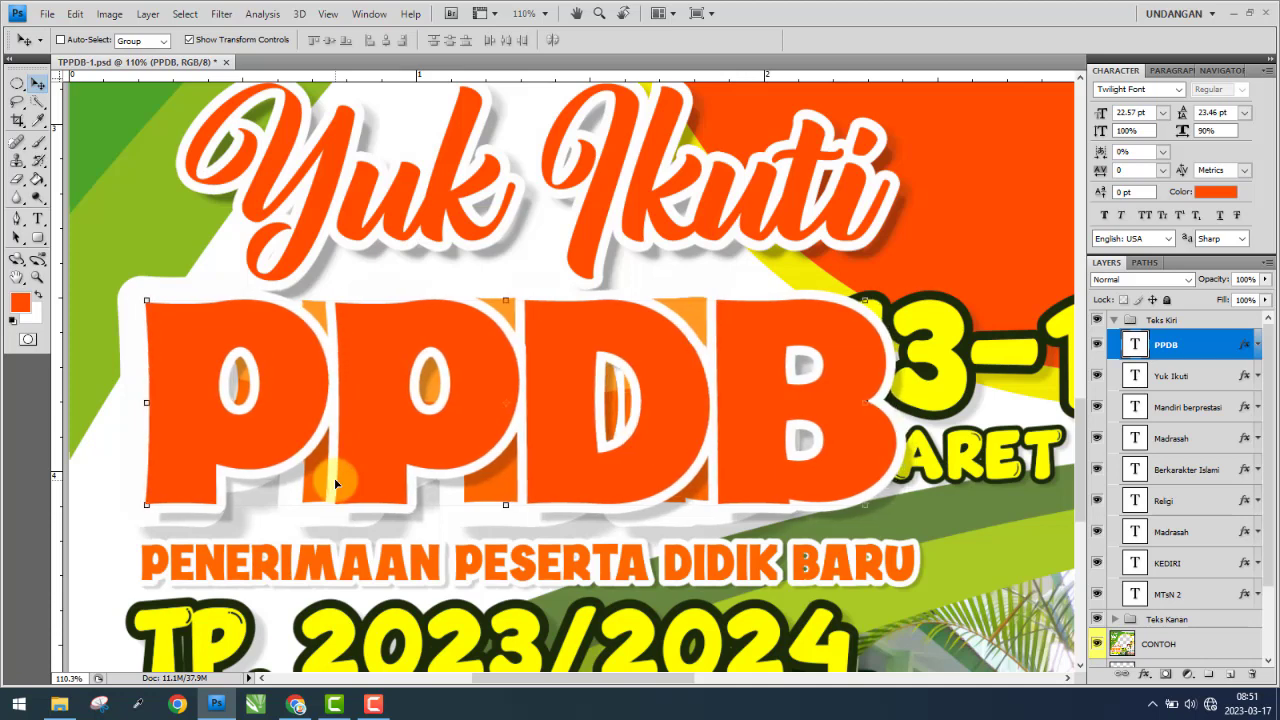
{"action": "key", "text": "Left"}
{"action": "key", "text": "Left"}
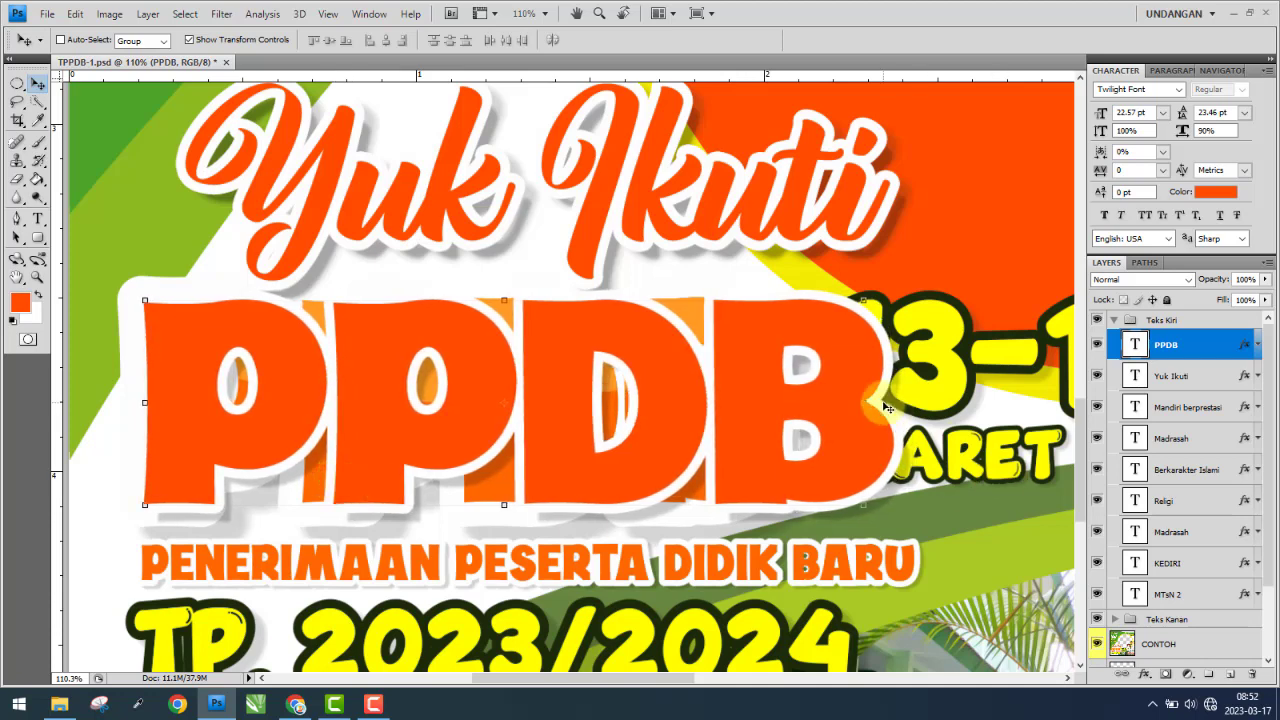
{"action": "key", "text": "ctrl+t"}
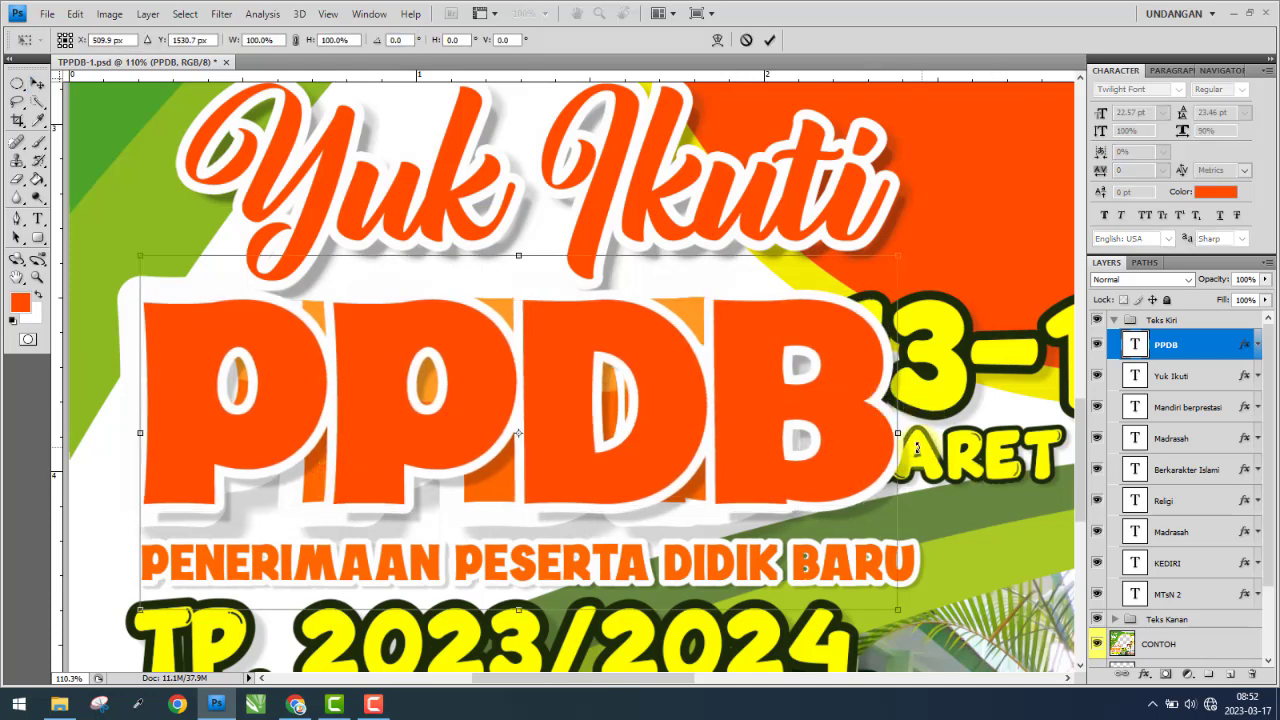
{"action": "left_click_drag", "start_coordinate": [897, 432], "coordinate": [782, 455]}
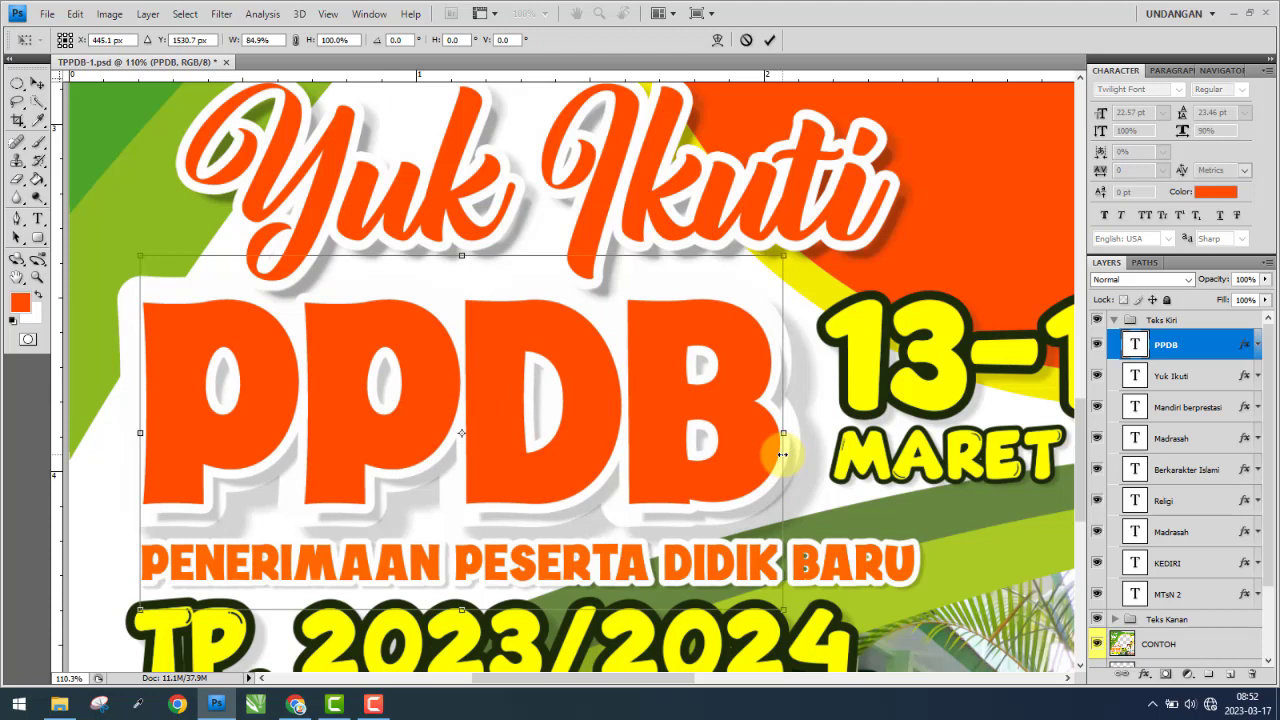
{"action": "key", "text": "Return"}
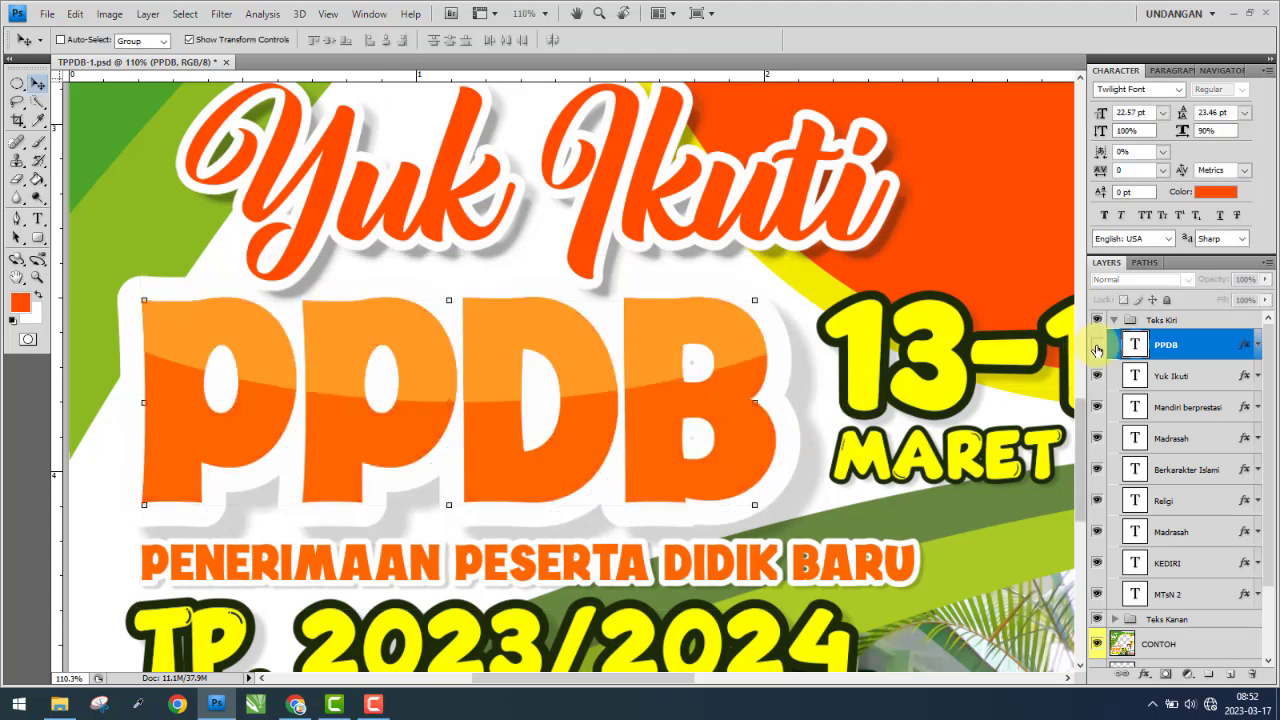
{"action": "key", "text": "ctrl+t"}
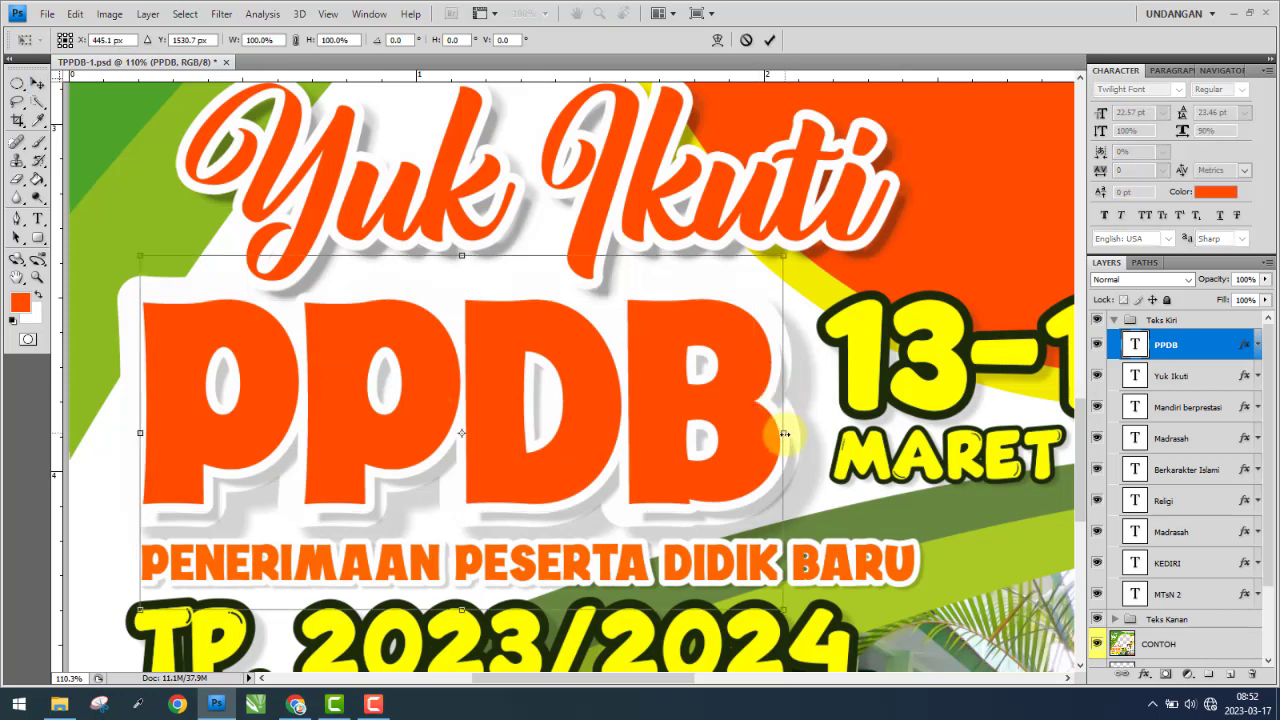
{"action": "left_click_drag", "start_coordinate": [785, 433], "coordinate": [782, 438]}
{"action": "key", "text": "Return"}
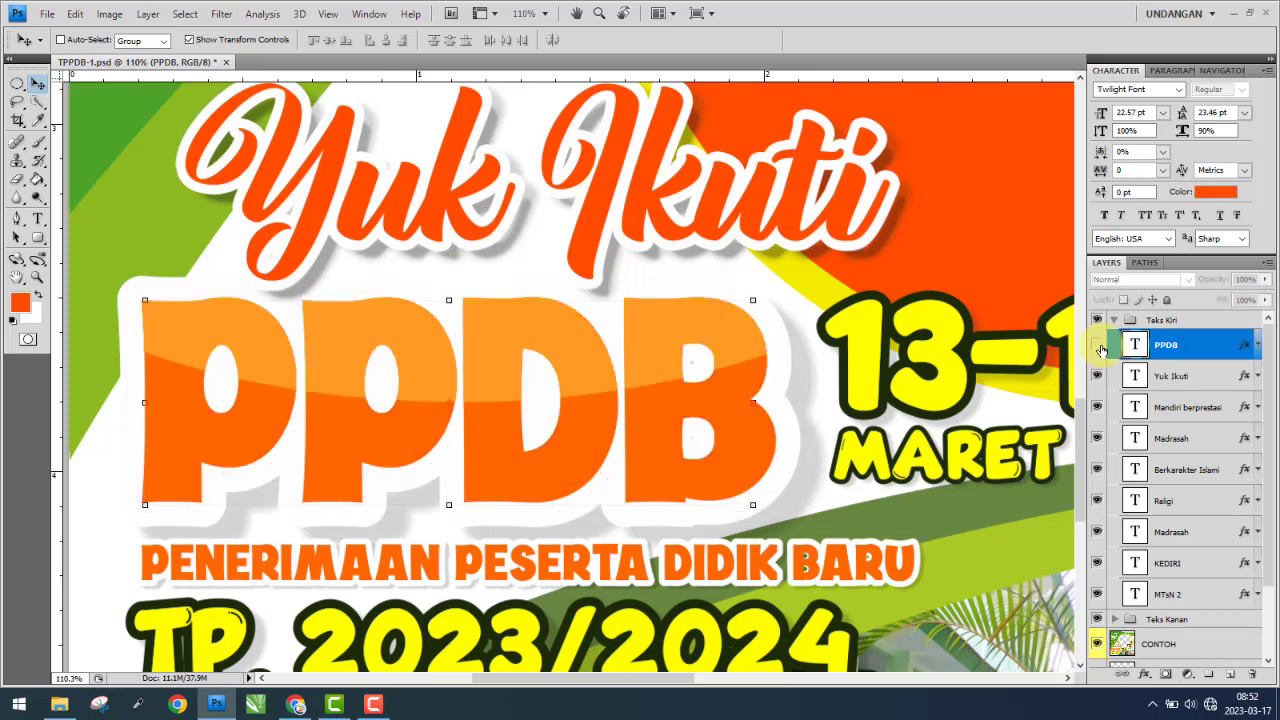
- Toggle the PPDB layer's visibility to compare it with the reference, leaving it shown
{"action": "left_click", "coordinate": [1097, 344]}
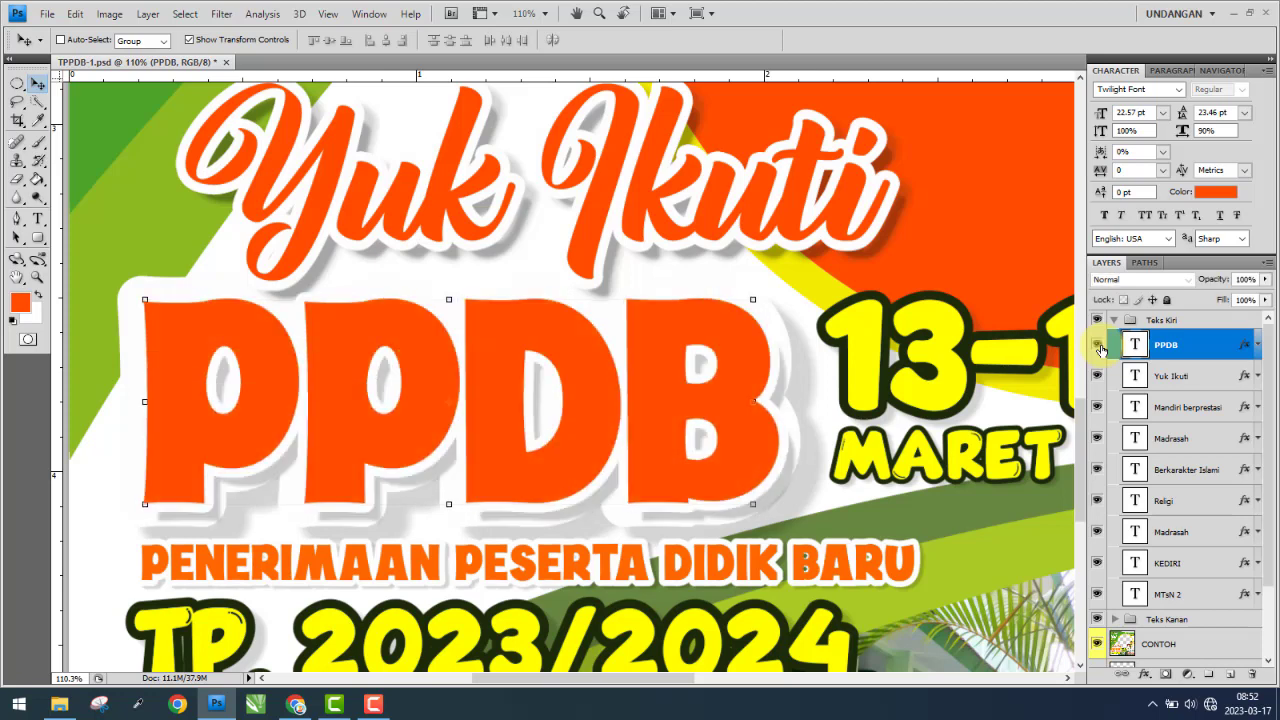
{"action": "left_click", "coordinate": [1097, 344]}
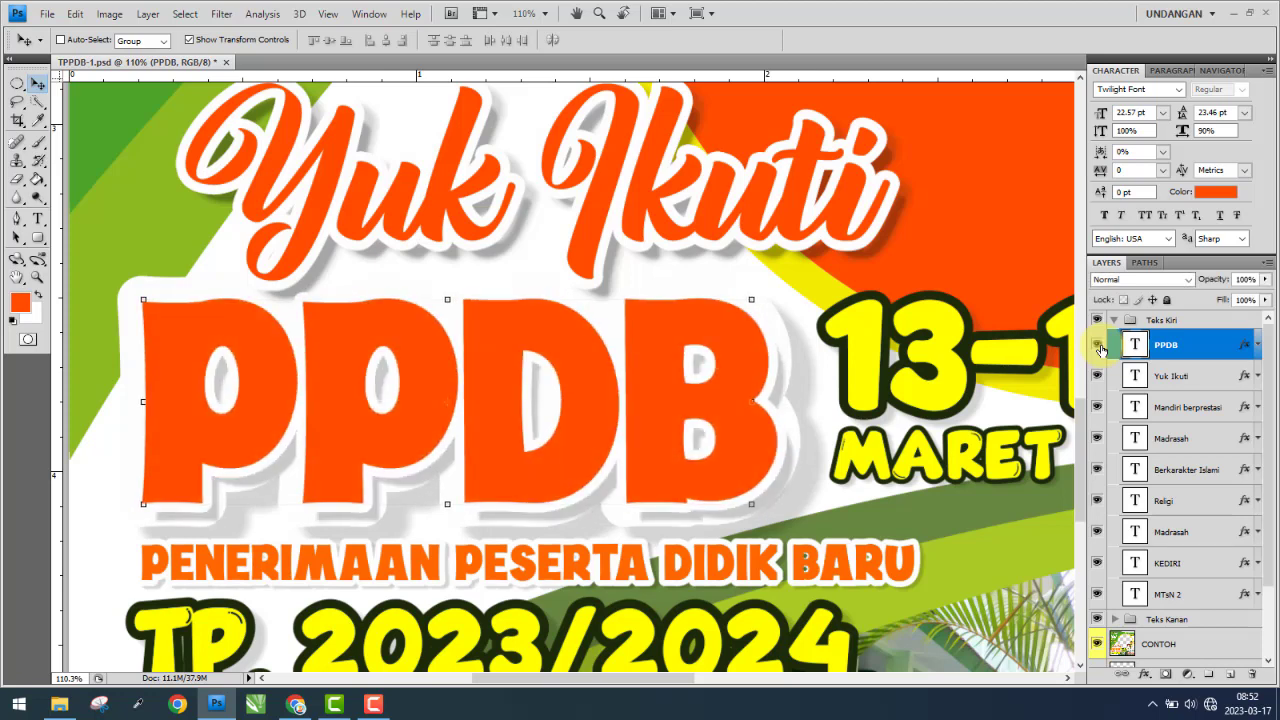
{"action": "left_click", "coordinate": [1097, 344]}
{"action": "left_click", "coordinate": [1097, 344]}
{"action": "left_click", "coordinate": [1097, 344]}
- Set the PPDB layer's Stroke size to 25 px, keeping the stroke colour white
{"action": "double_click", "coordinate": [1205, 344]}
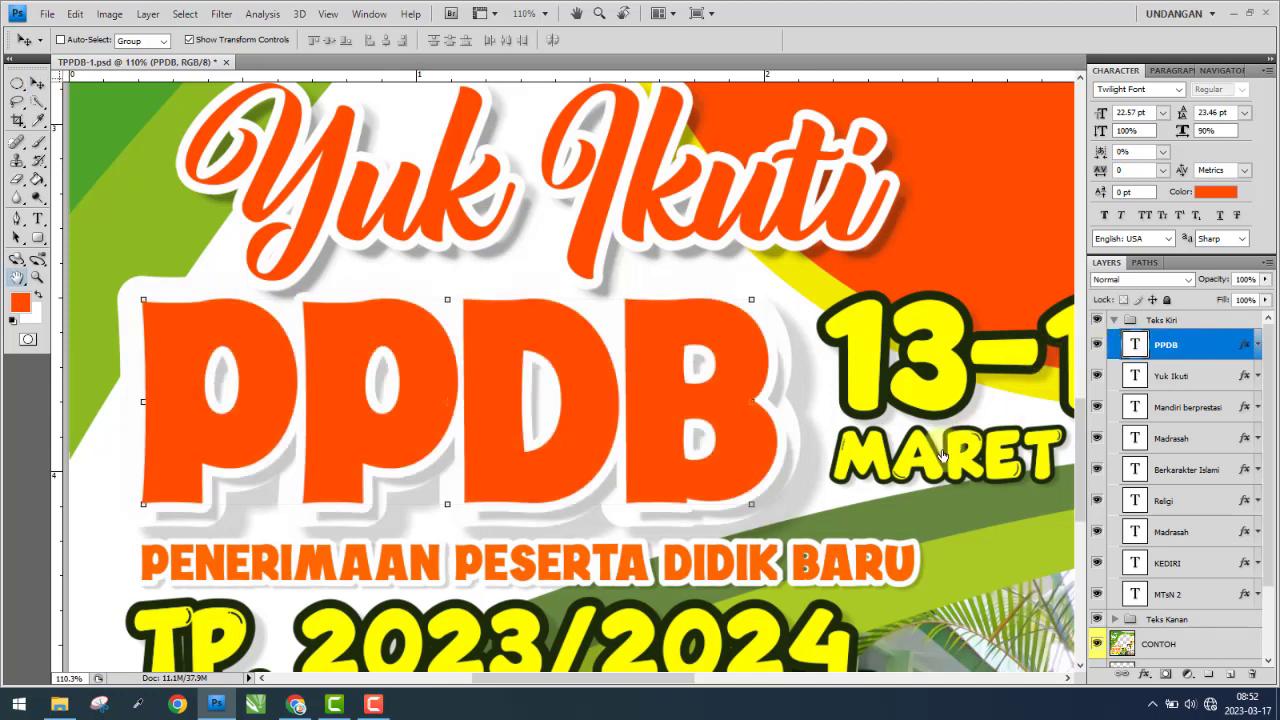
{"action": "left_click", "coordinate": [757, 420]}
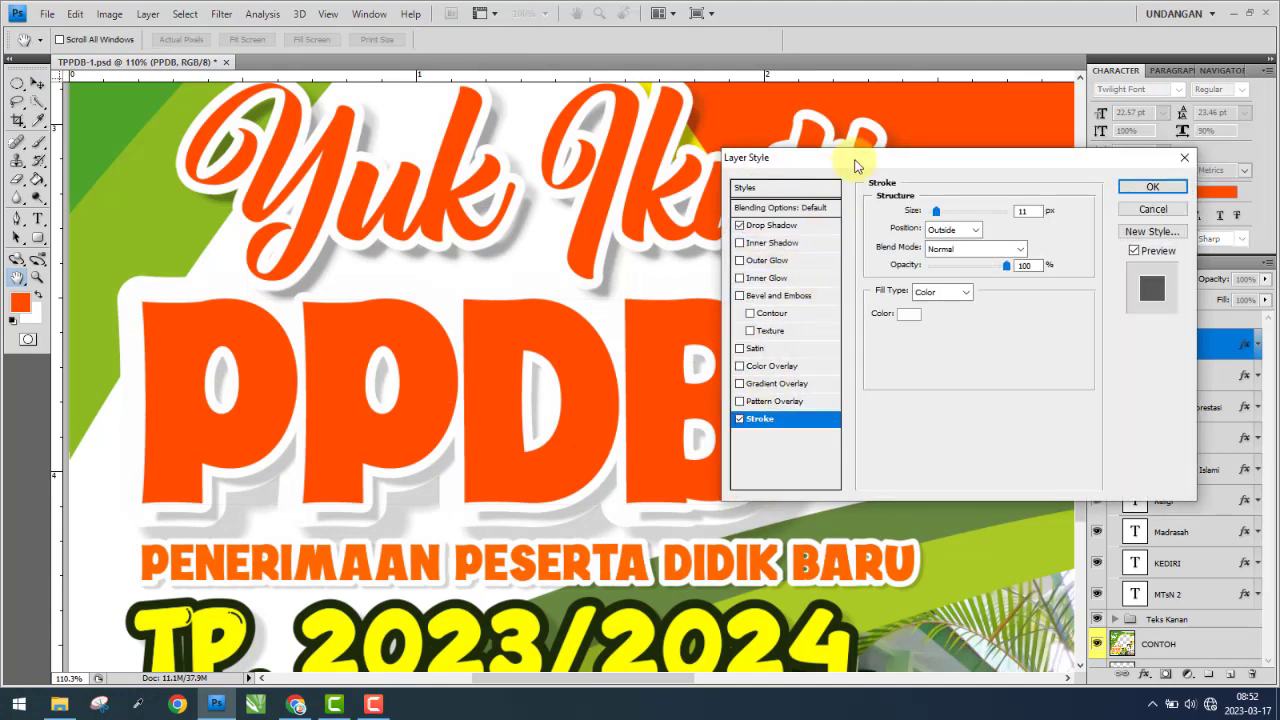
{"action": "left_click_drag", "start_coordinate": [855, 166], "coordinate": [1040, 168]}
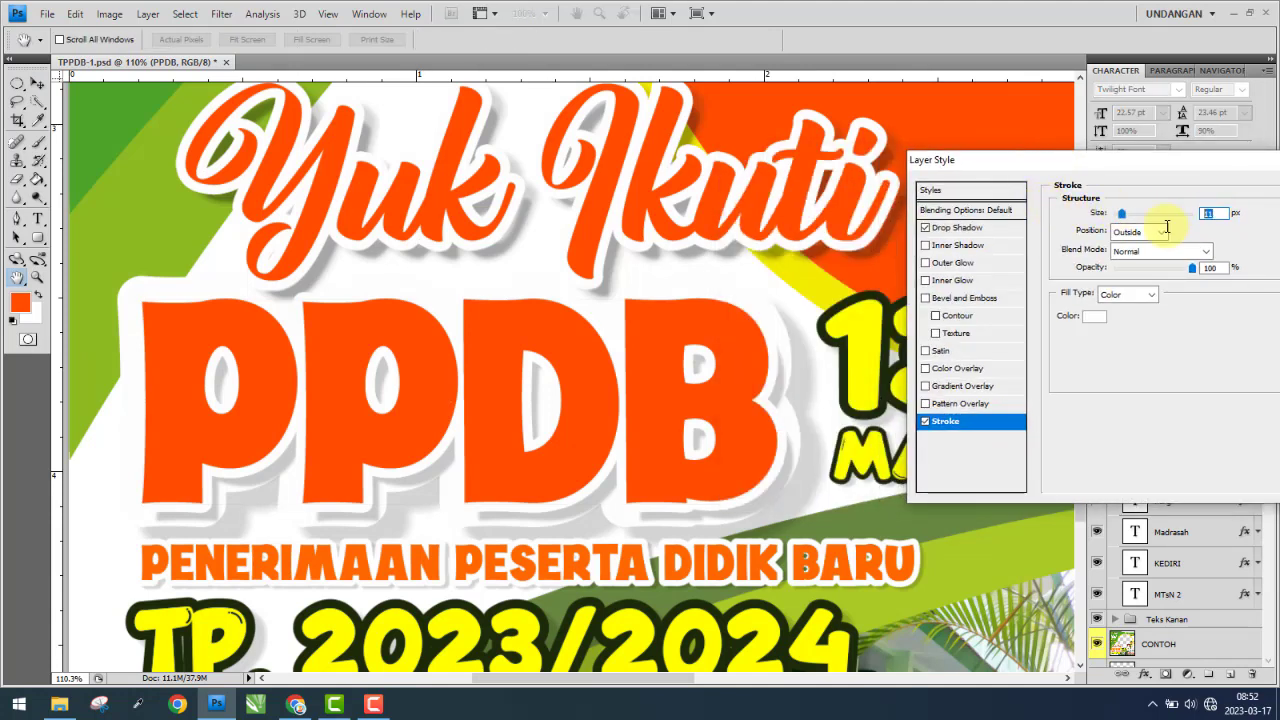
{"action": "type", "text": "22"}
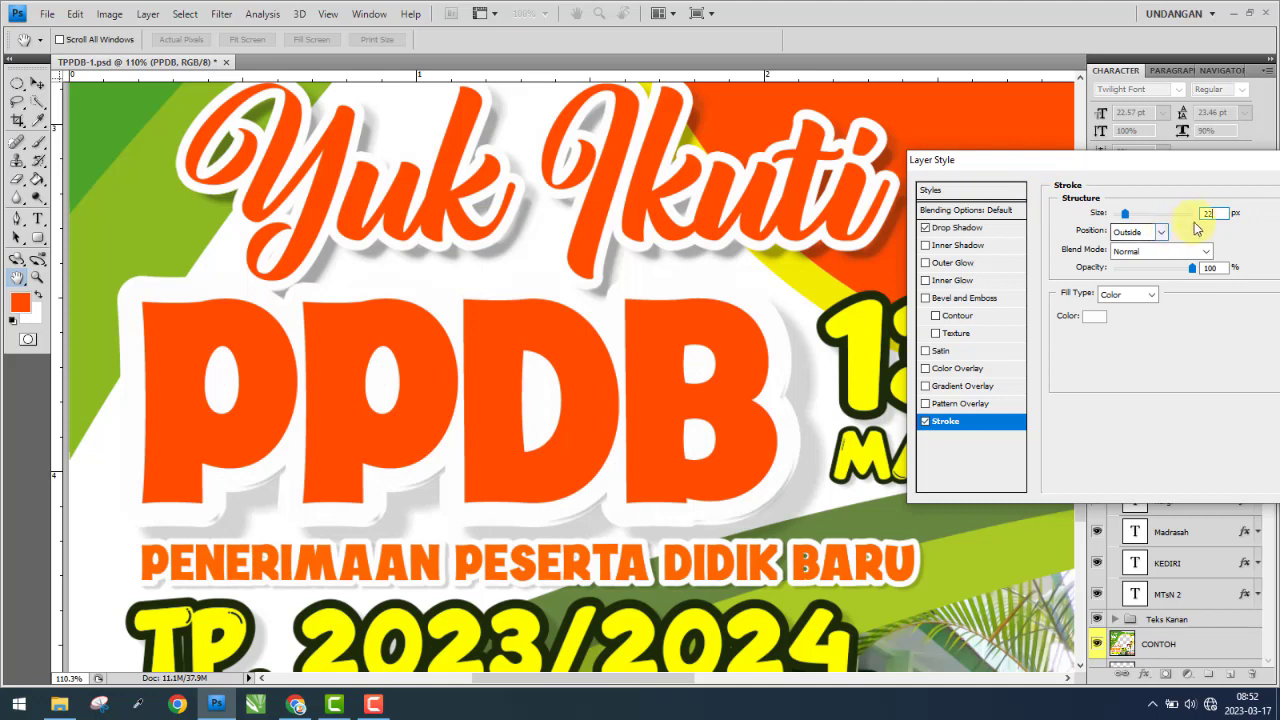
{"action": "type", "text": "5"}
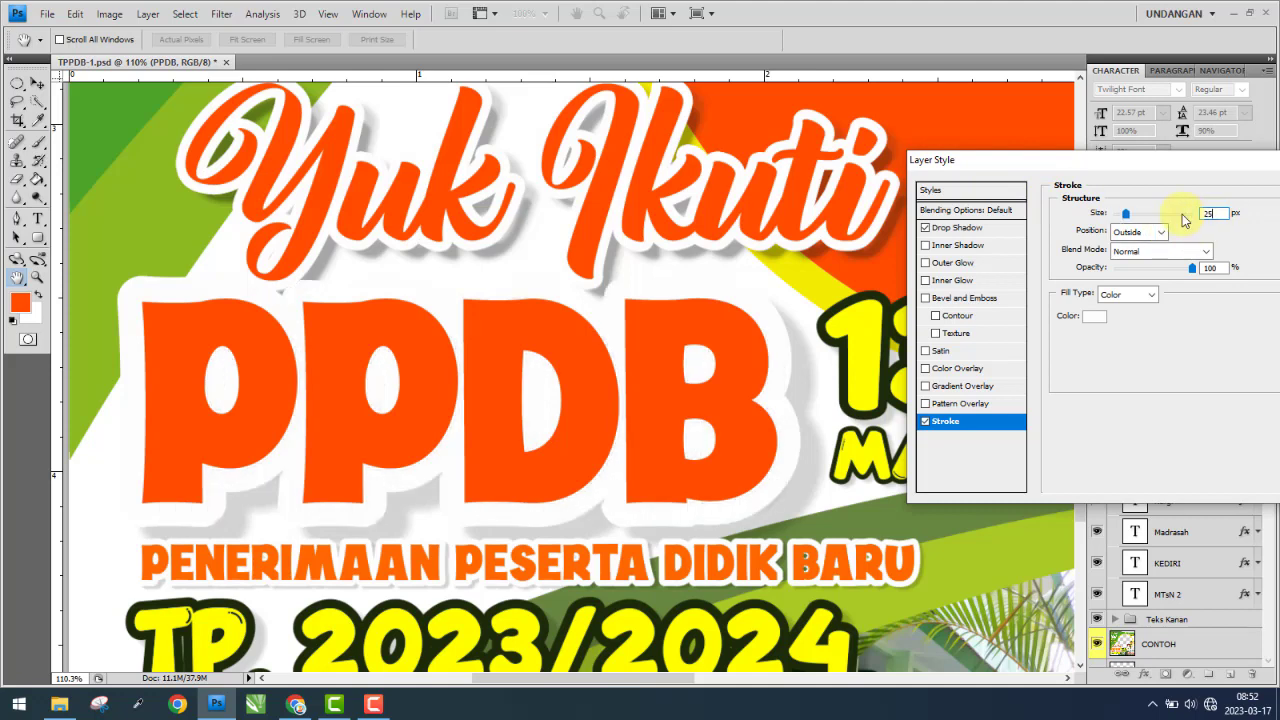
{"action": "left_click", "coordinate": [1094, 316]}
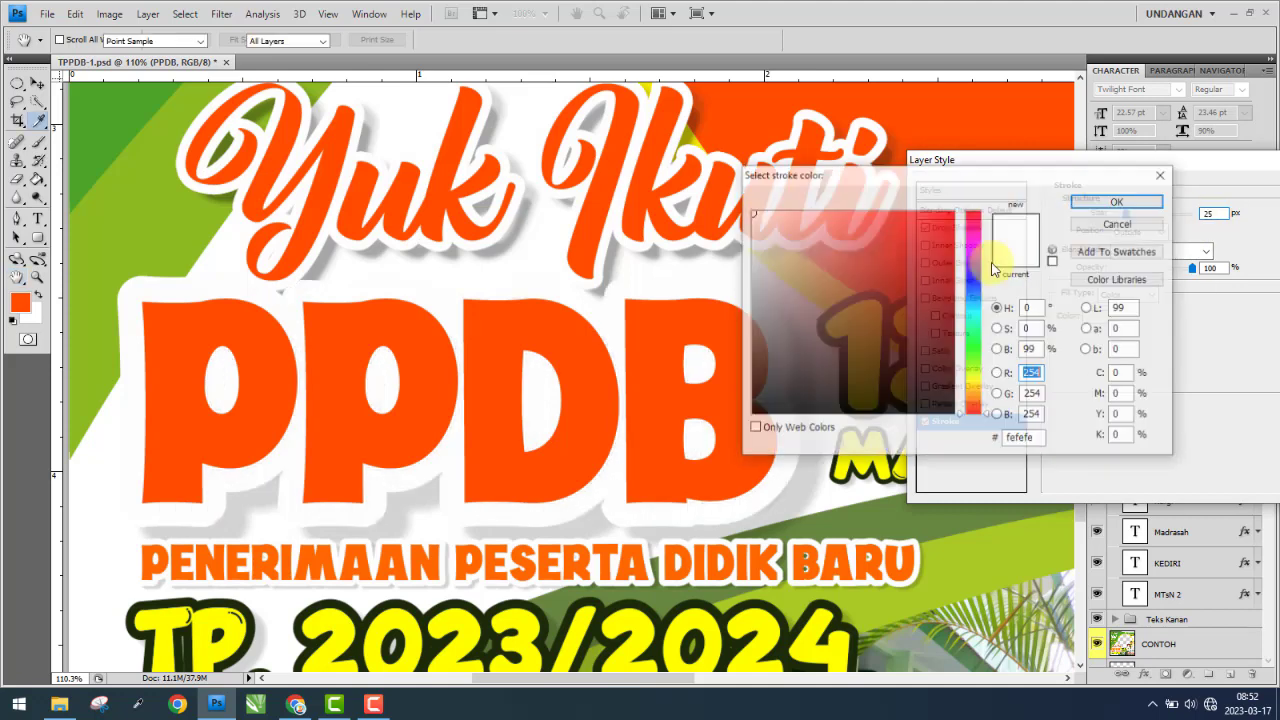
{"action": "left_click", "coordinate": [915, 228]}
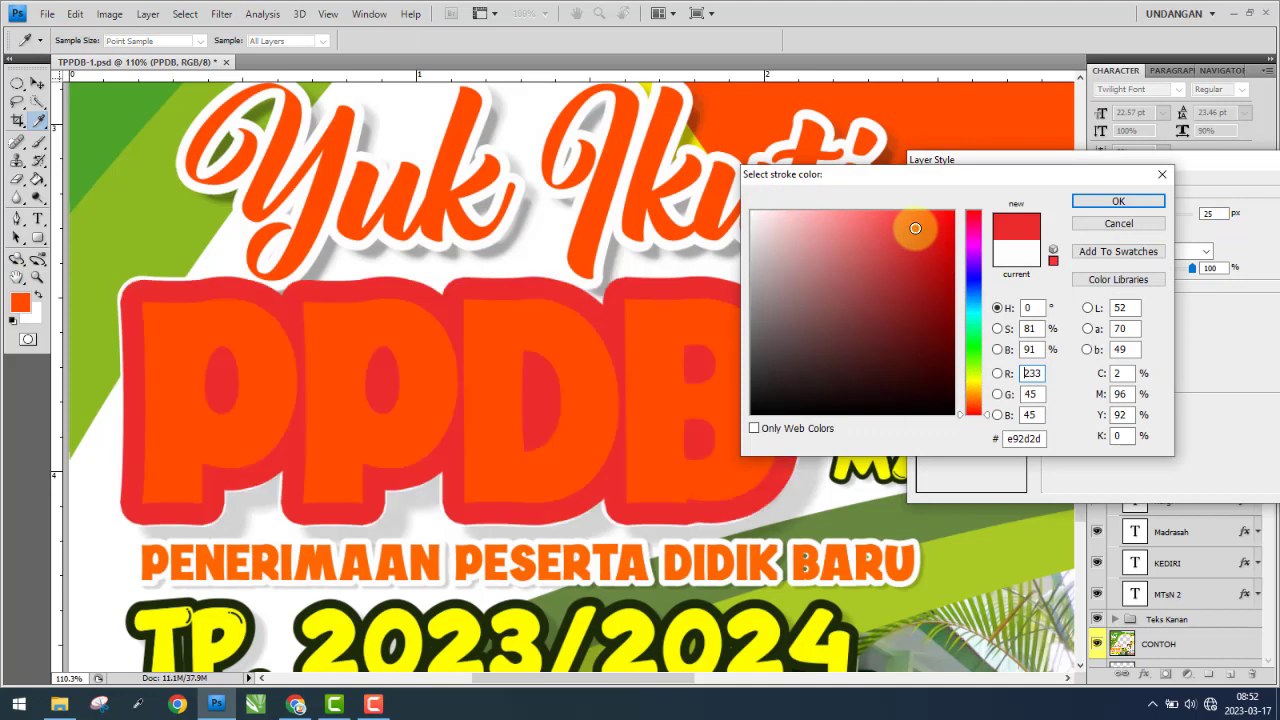
{"action": "left_click", "coordinate": [1101, 224]}
{"action": "left_click_drag", "start_coordinate": [1213, 170], "coordinate": [838, 165]}
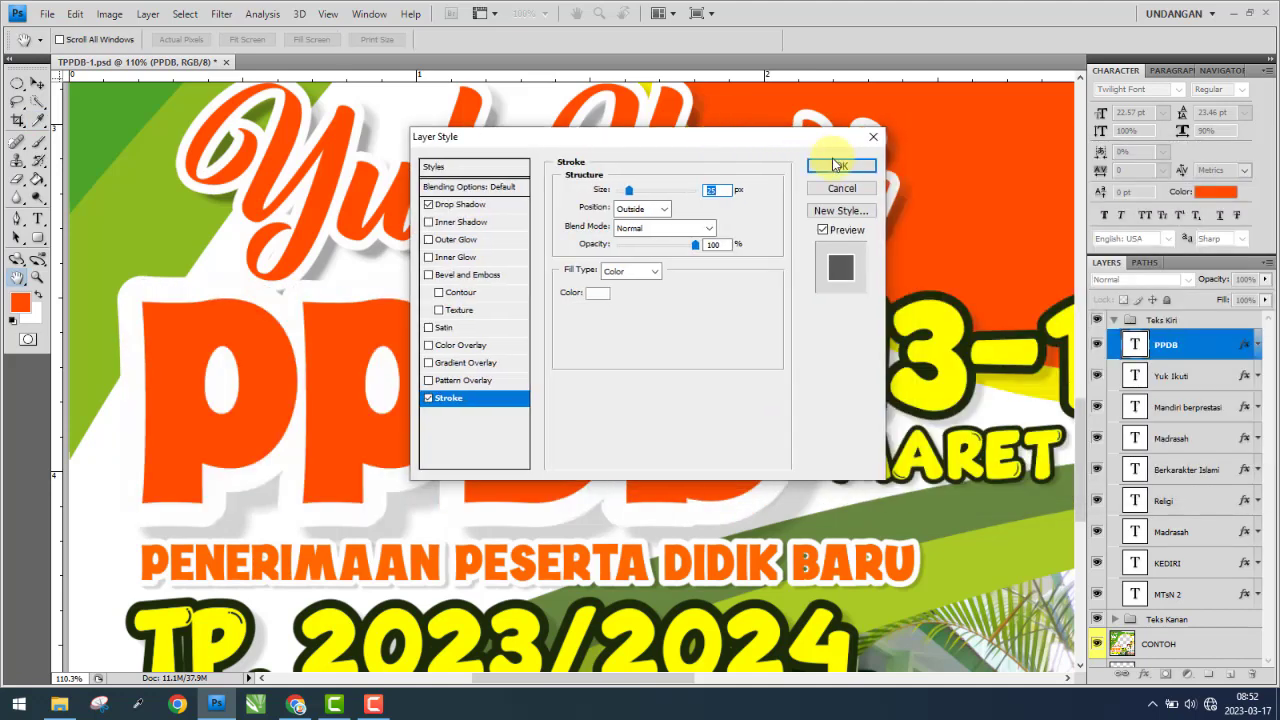
{"action": "left_click", "coordinate": [836, 165]}
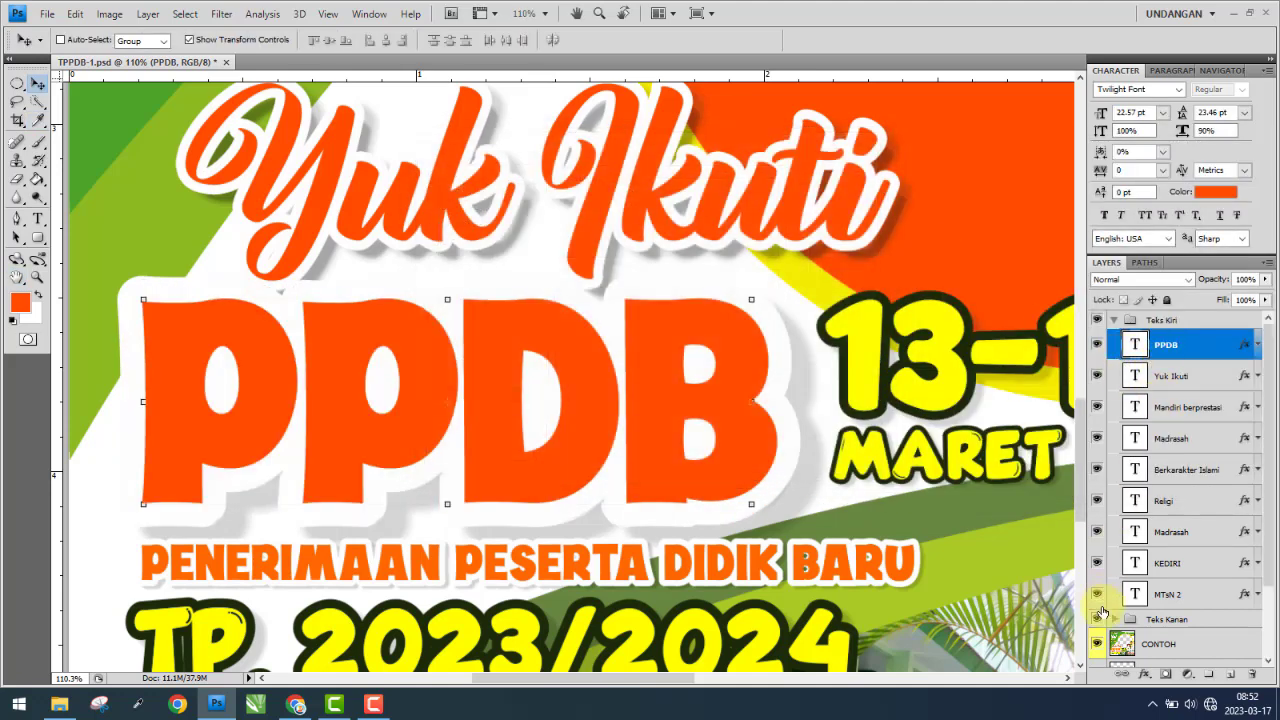
- Hide CONTOH and set PPDB's drop shadow to 13% opacity with a larger distance
{"action": "left_click", "coordinate": [1098, 646]}
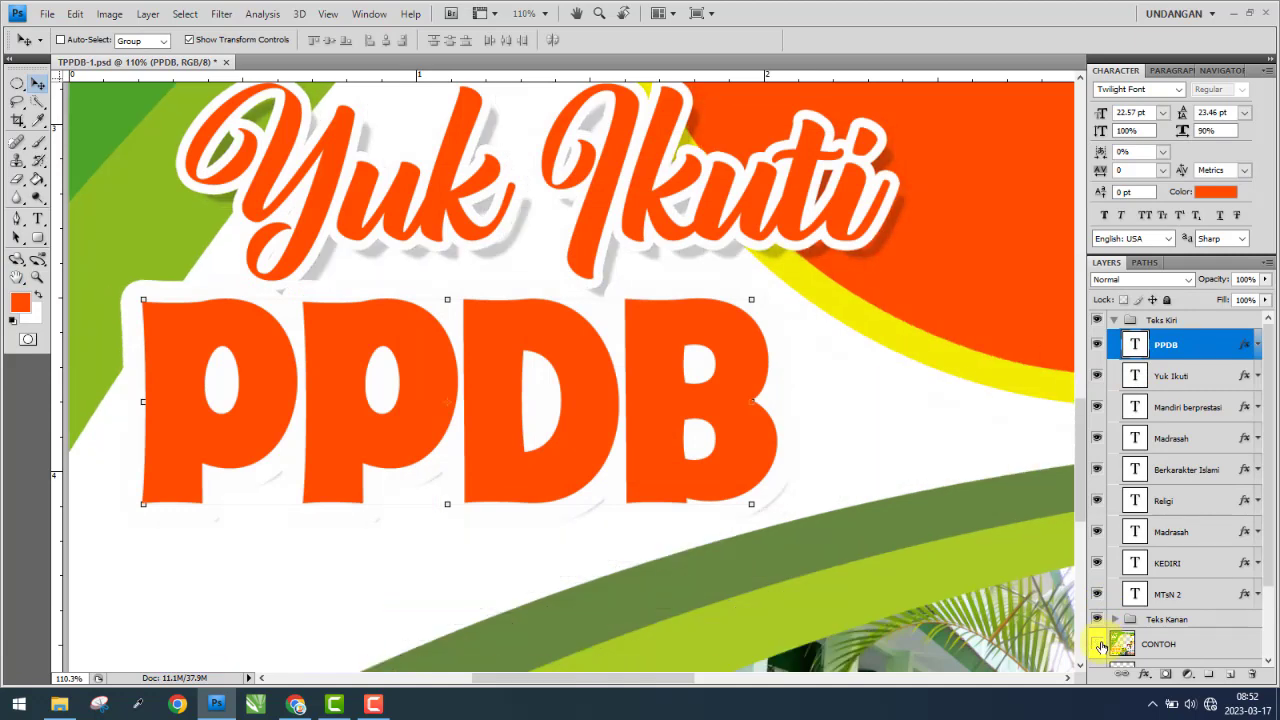
{"action": "double_click", "coordinate": [1217, 340]}
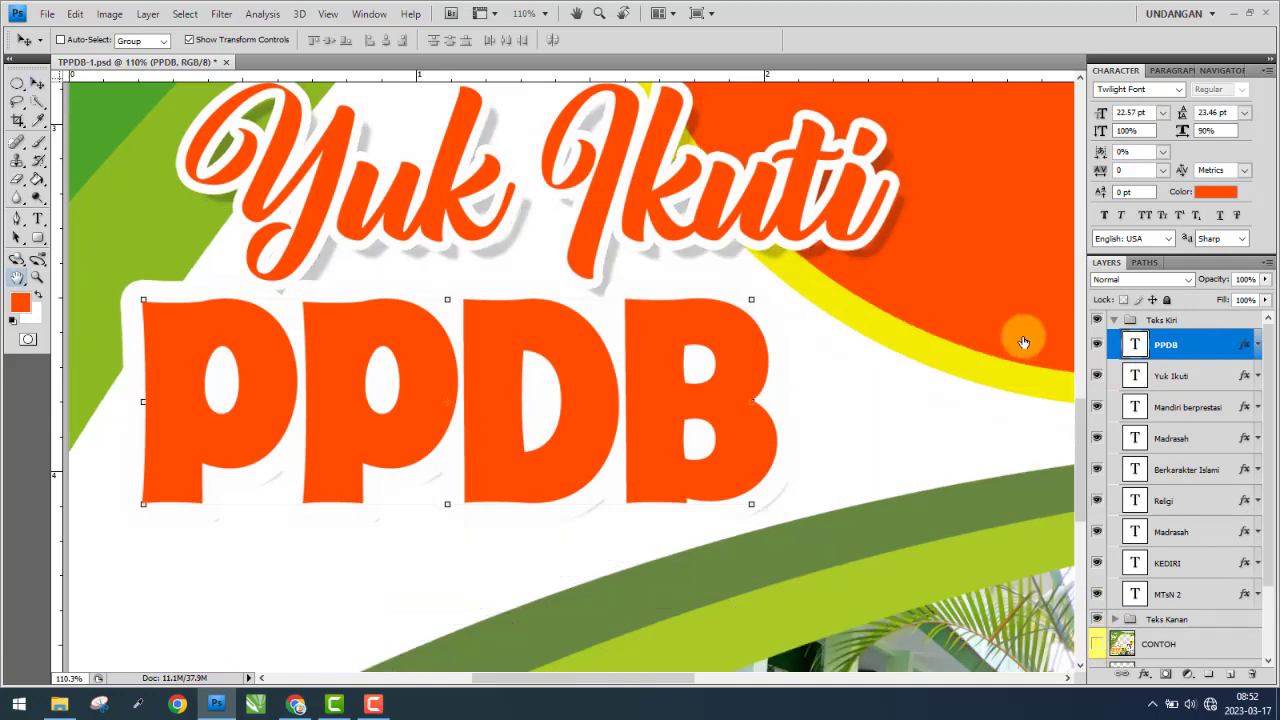
{"action": "left_click", "coordinate": [460, 204]}
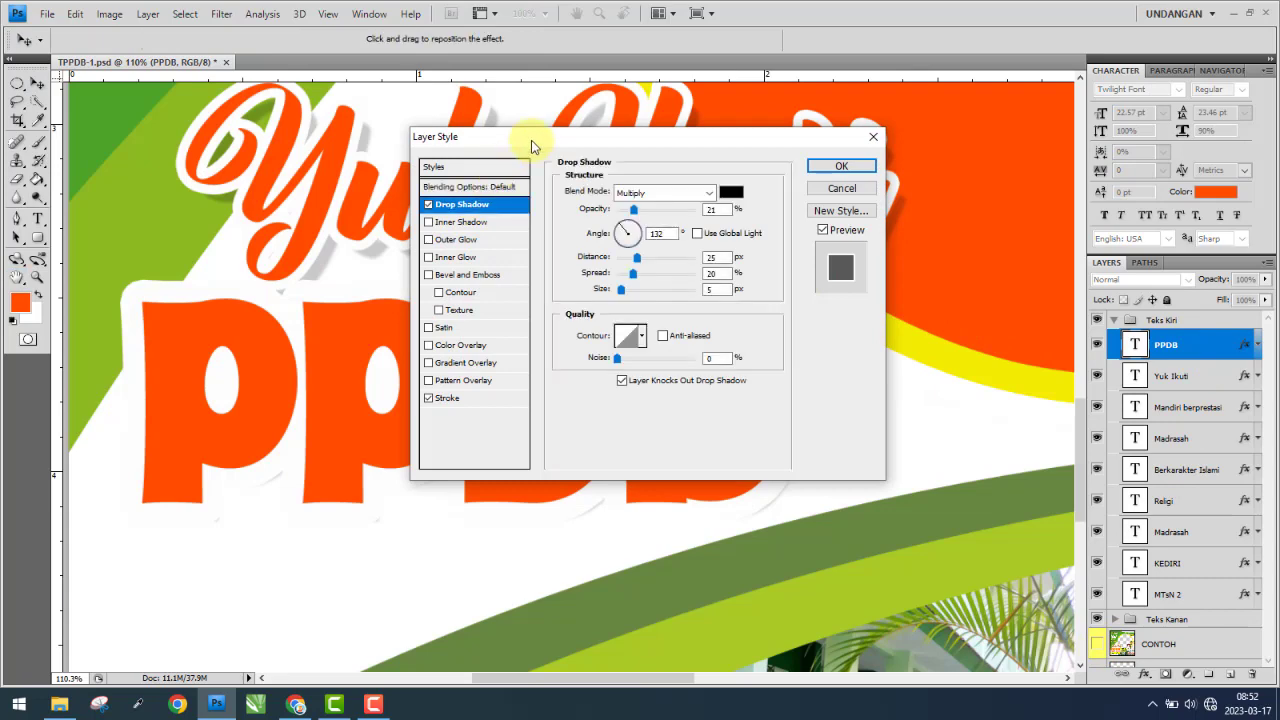
{"action": "left_click_drag", "start_coordinate": [532, 141], "coordinate": [853, 141]}
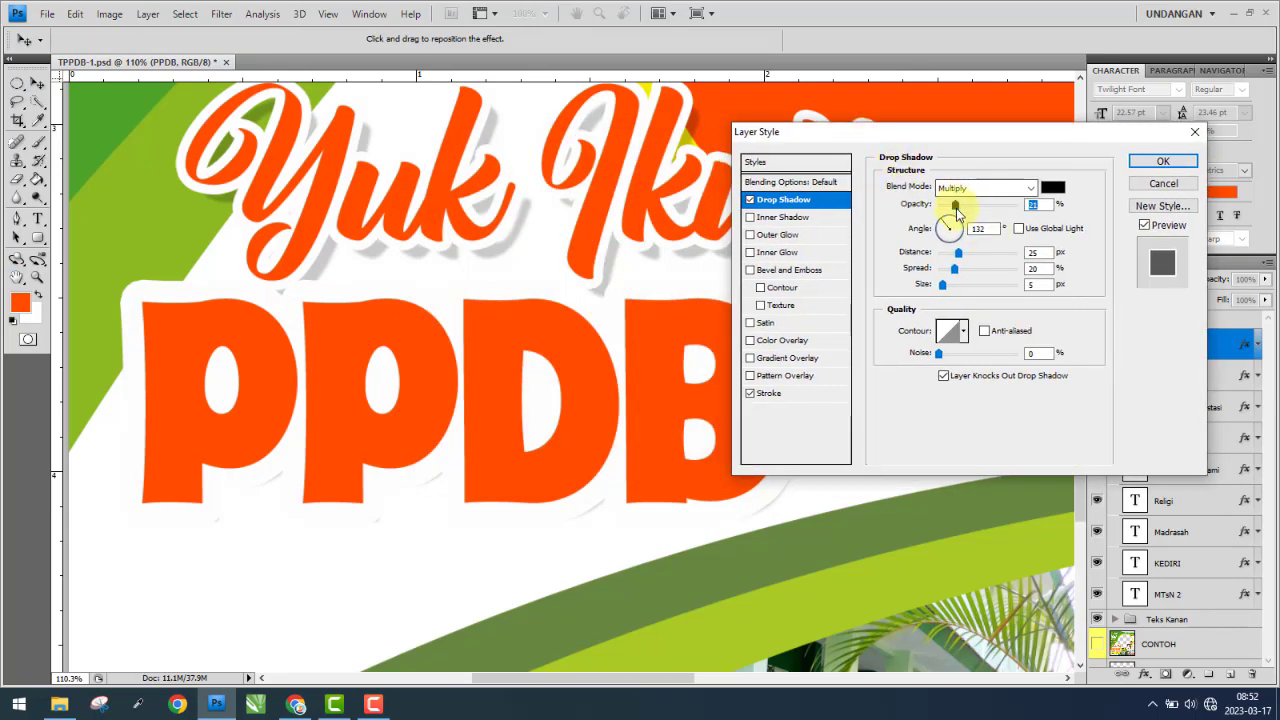
{"action": "left_click_drag", "start_coordinate": [950, 213], "coordinate": [946, 210]}
{"action": "left_click_drag", "start_coordinate": [894, 134], "coordinate": [1027, 119]}
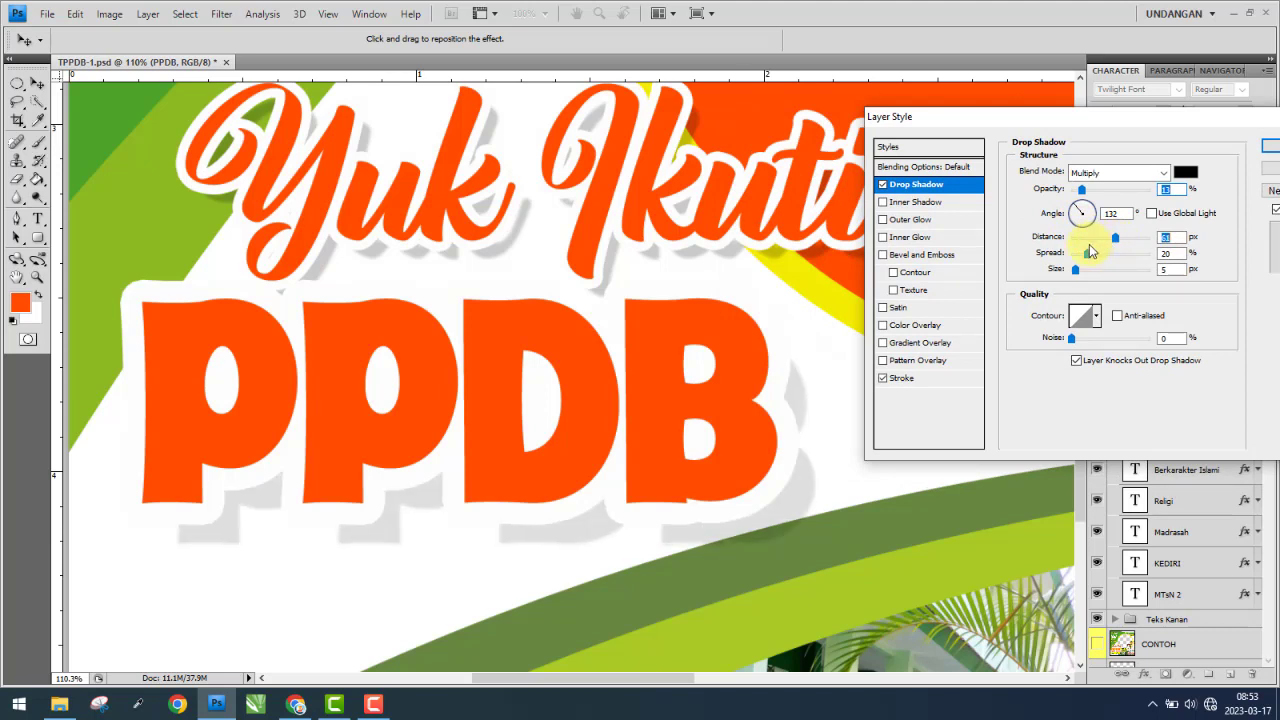
{"action": "left_click_drag", "start_coordinate": [1092, 240], "coordinate": [1114, 243]}
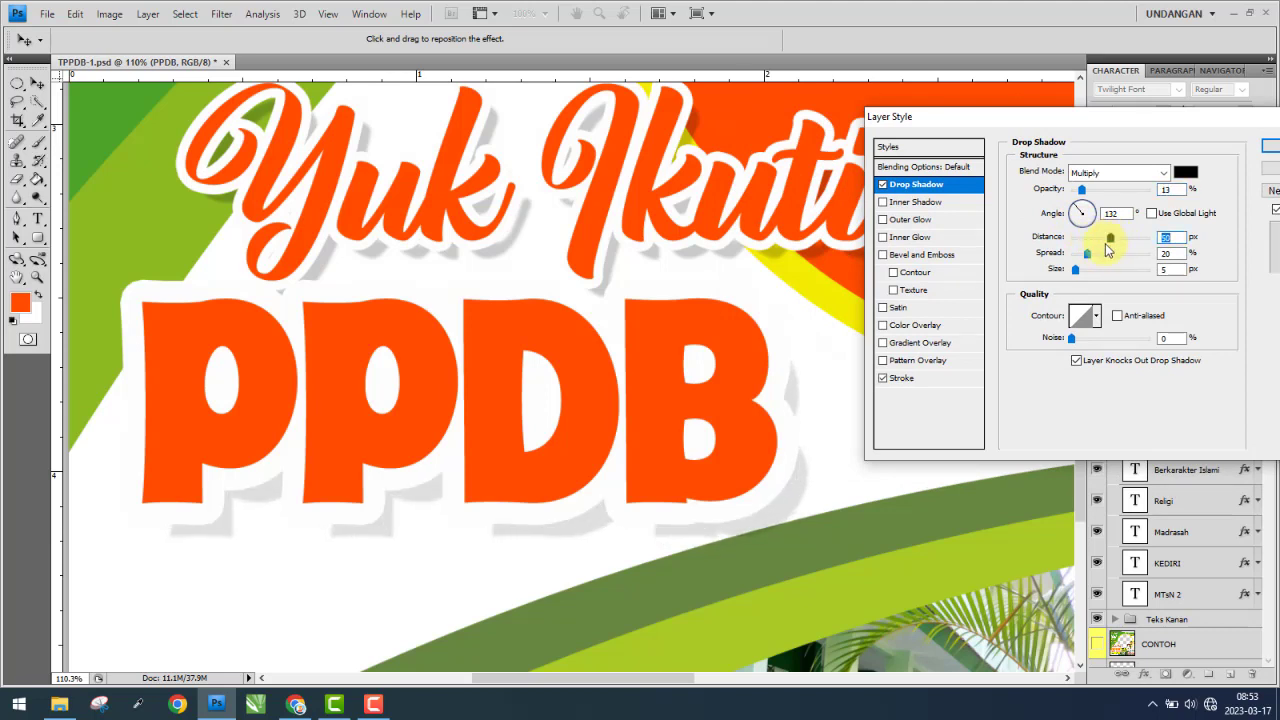
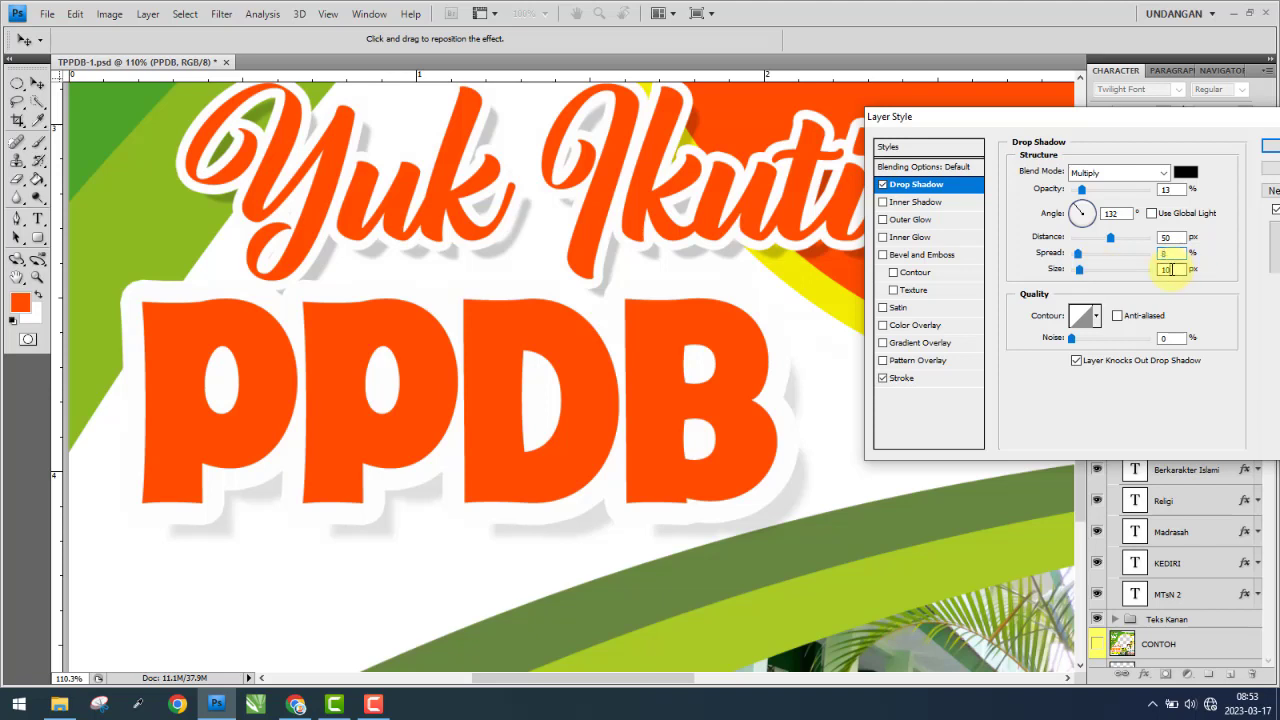
- Set PPDB's drop shadow to size 6 and angle 128°, and apply it
{"action": "type", "text": "6"}
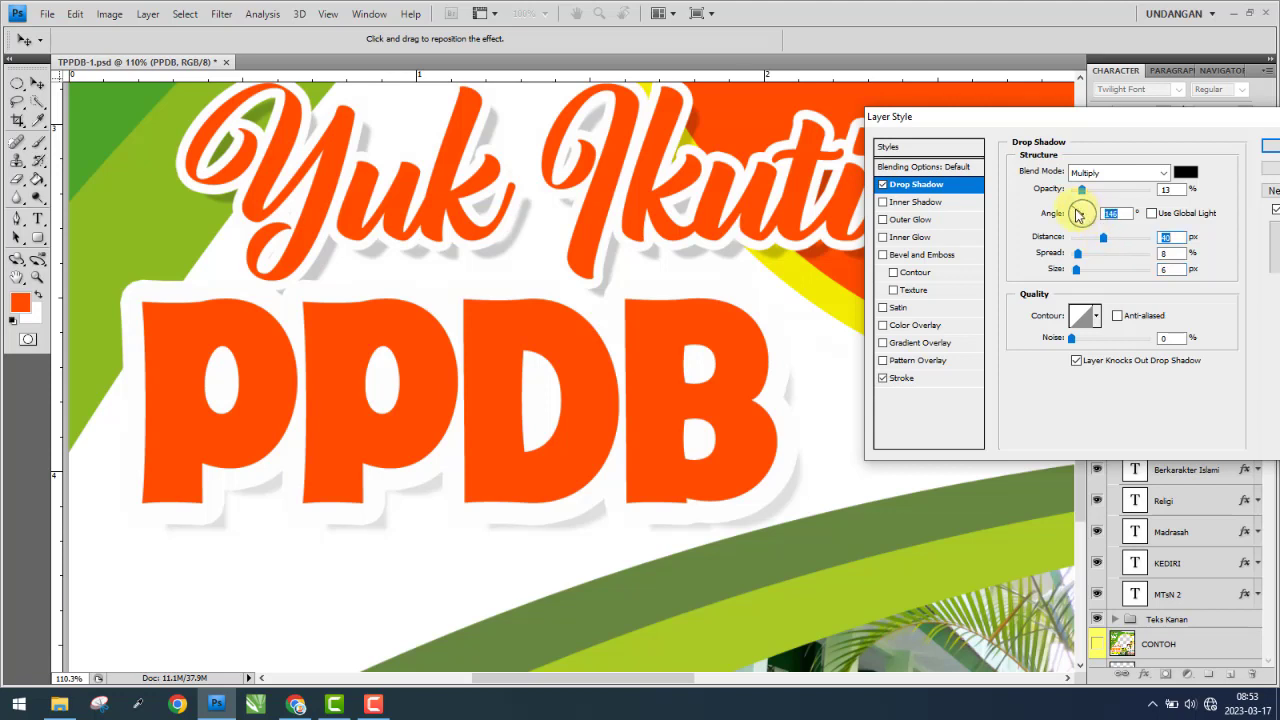
{"action": "key", "text": "shift+Tab"}
{"action": "key", "text": "Down"}
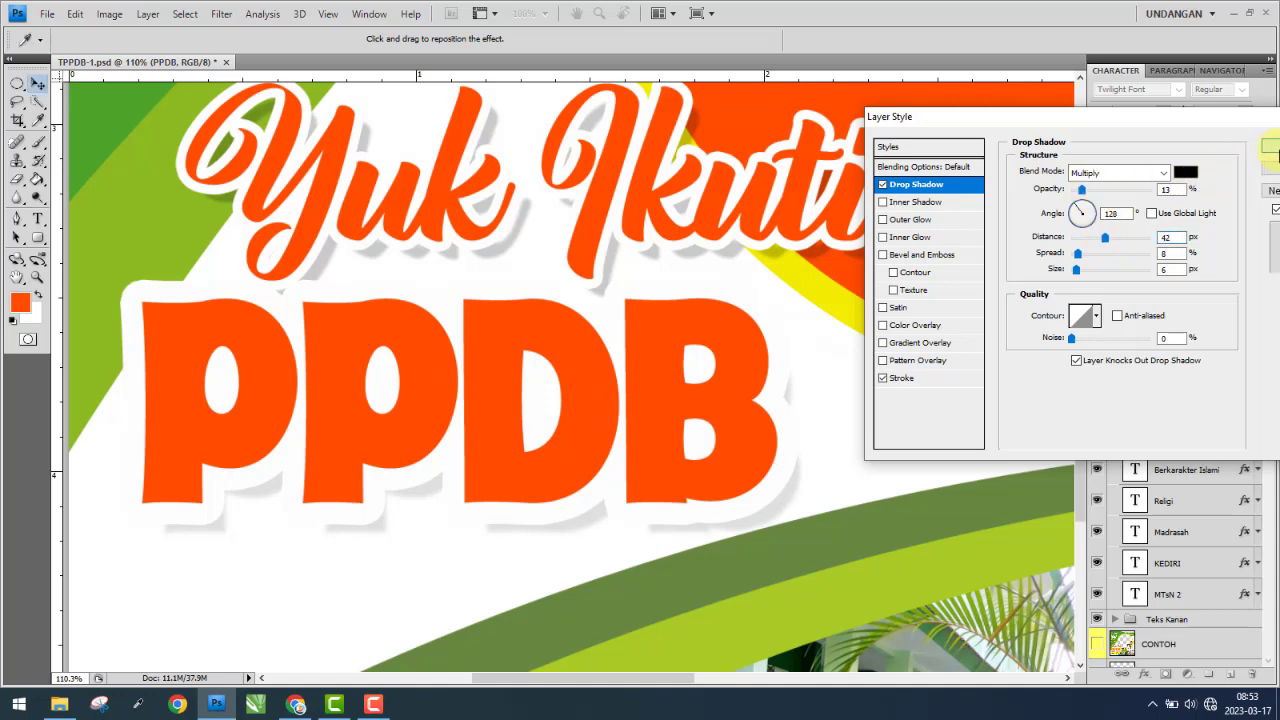
{"action": "left_click", "coordinate": [1268, 147]}
- Show the CONTOH reference layer, hide the PPDB text, and pan to the poster's top-left
{"action": "scroll", "coordinate": [606, 351], "scroll_direction": "down", "scroll_amount": 4}
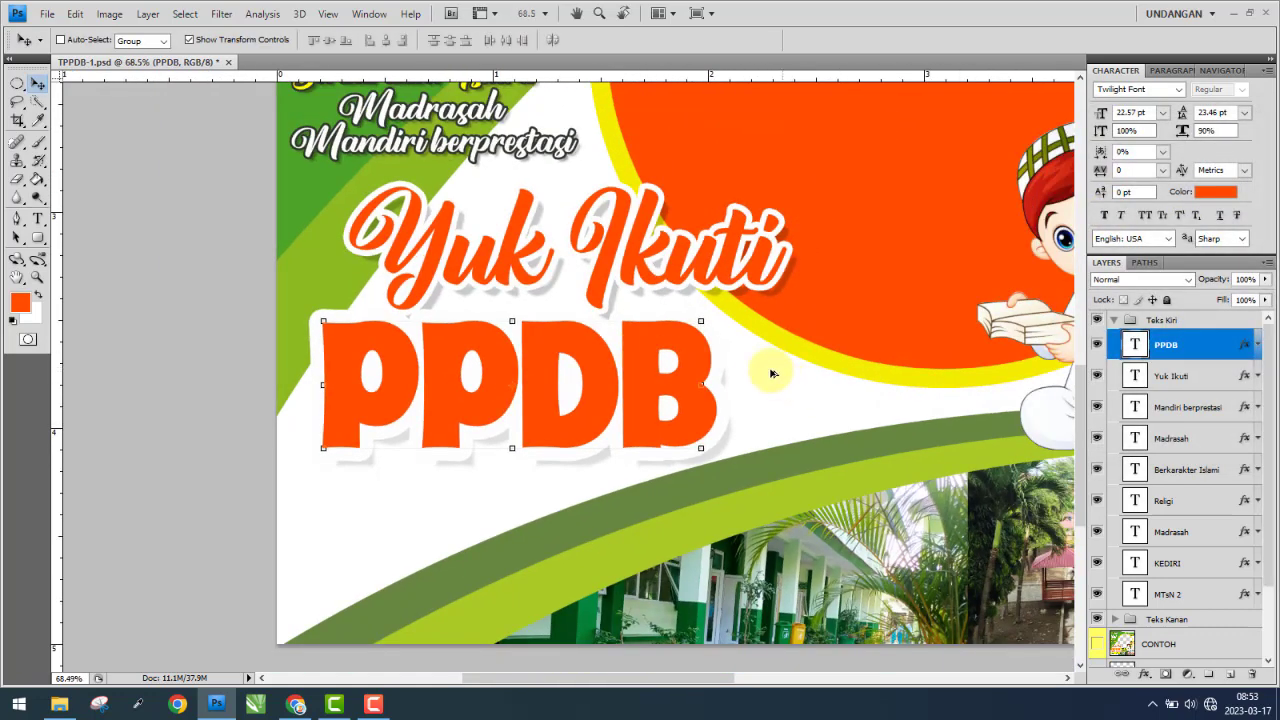
{"action": "scroll", "coordinate": [816, 390], "scroll_direction": "up", "scroll_amount": 2}
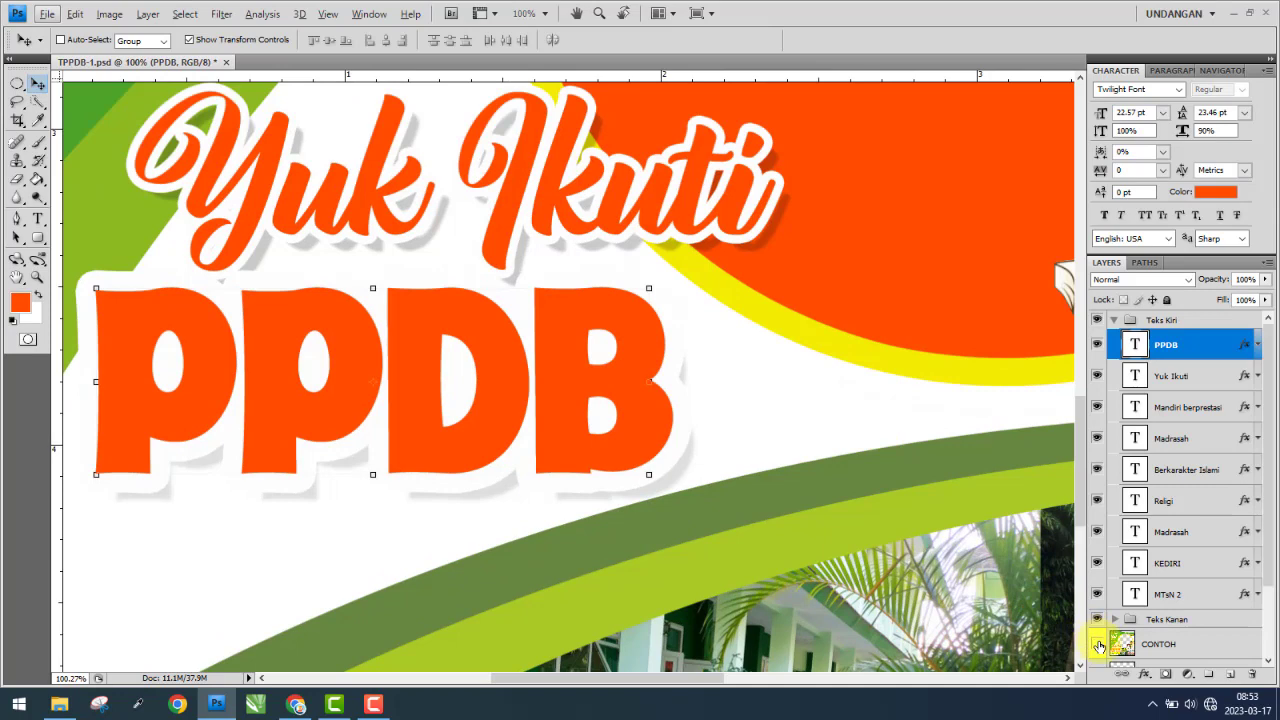
{"action": "left_click", "coordinate": [1098, 645]}
{"action": "left_click", "coordinate": [1097, 346]}
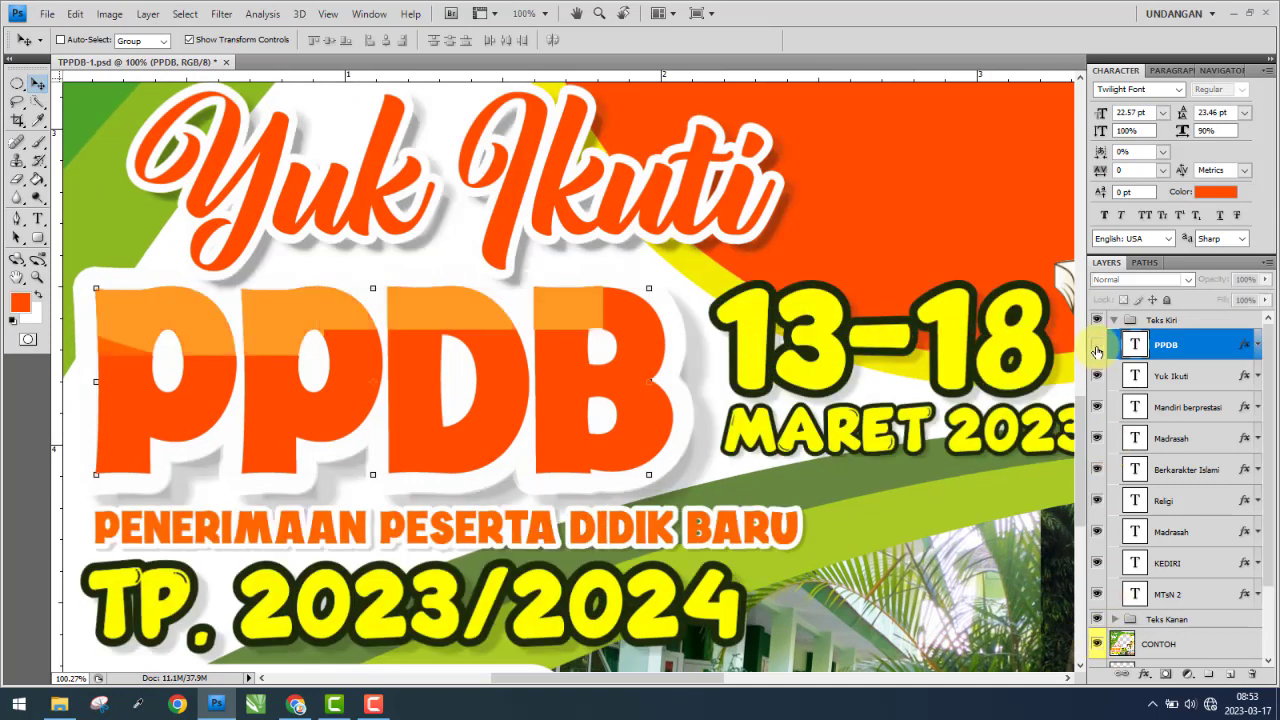
{"action": "left_click", "coordinate": [1205, 354]}
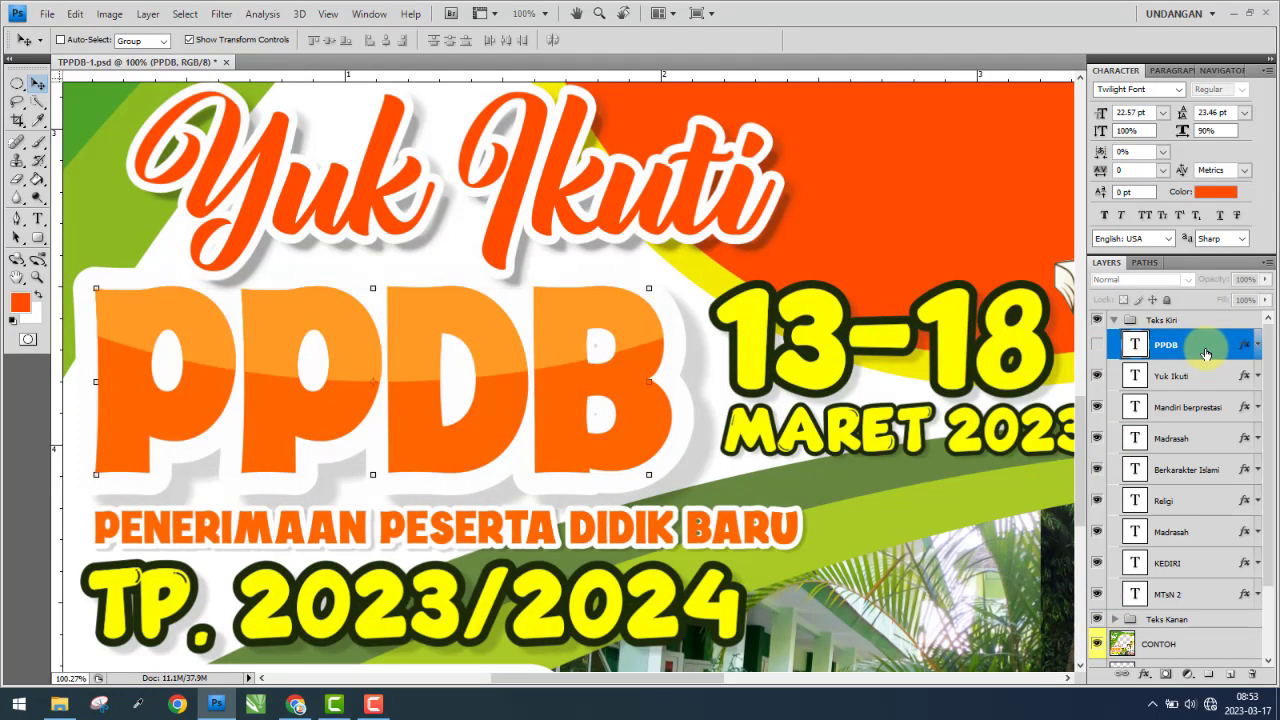
{"action": "scroll", "coordinate": [520, 289], "scroll_direction": "down", "scroll_amount": 2, "text": "alt"}
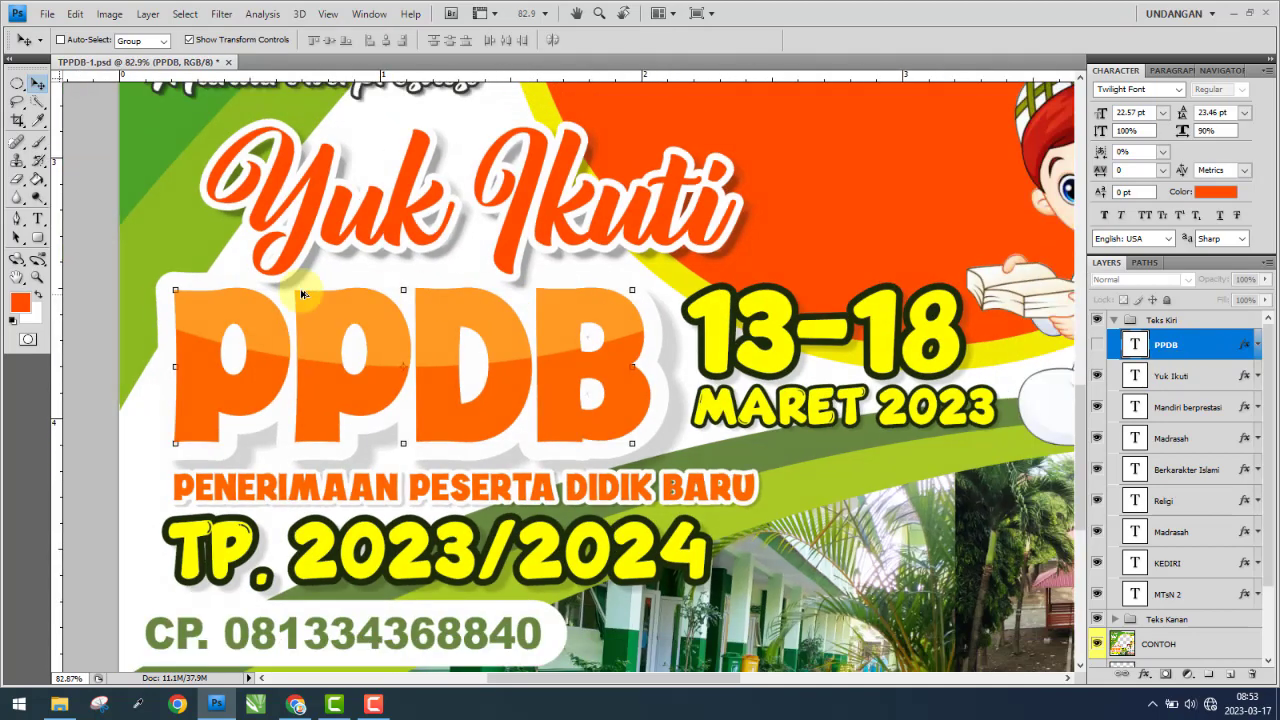
{"action": "left_click_drag", "start_coordinate": [352, 214], "coordinate": [492, 334]}
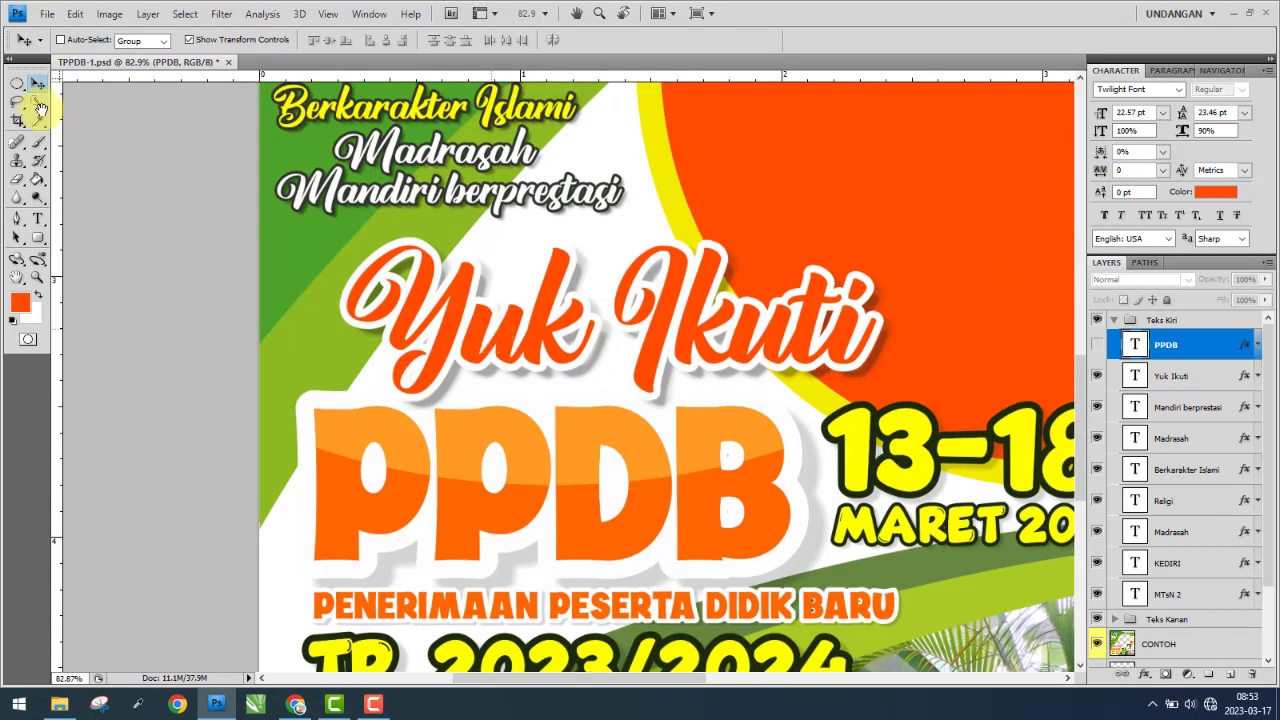
{"action": "left_click", "coordinate": [17, 83]}
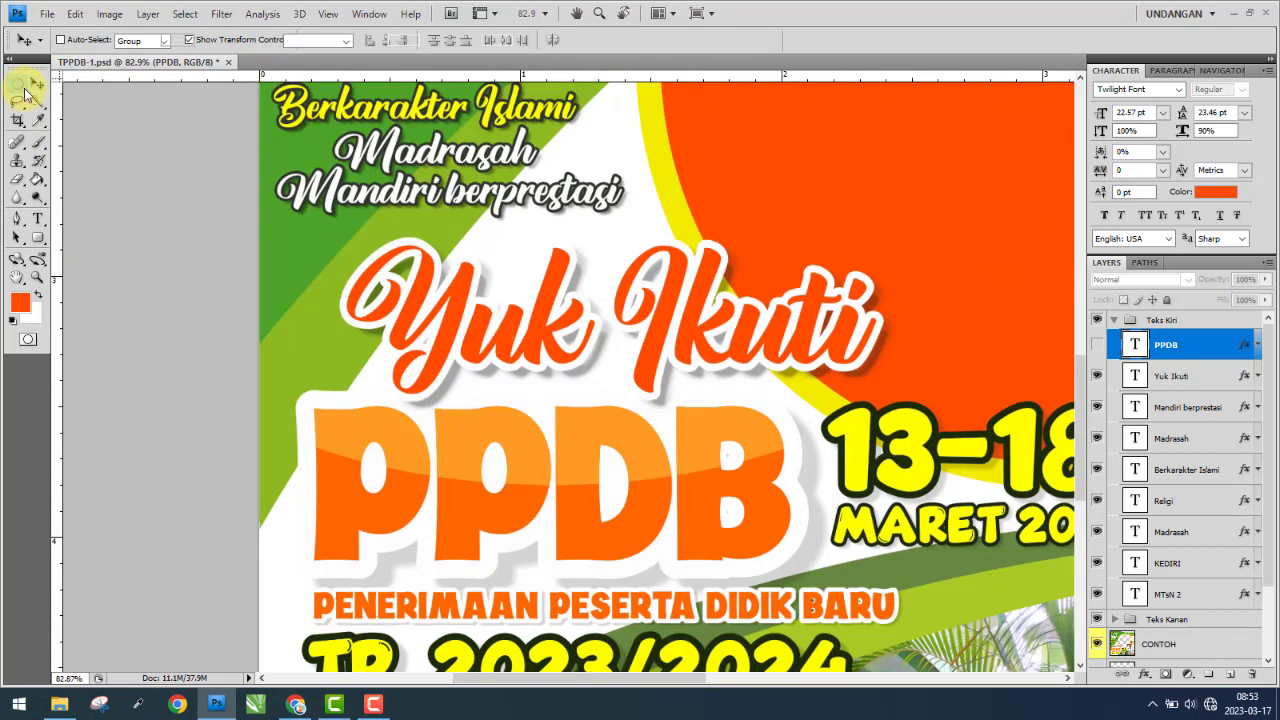
- Draw an elliptical selection around Yuk Ikuti and nudge it down two pixels
{"action": "left_click_drag", "start_coordinate": [200, 172], "coordinate": [800, 425]}
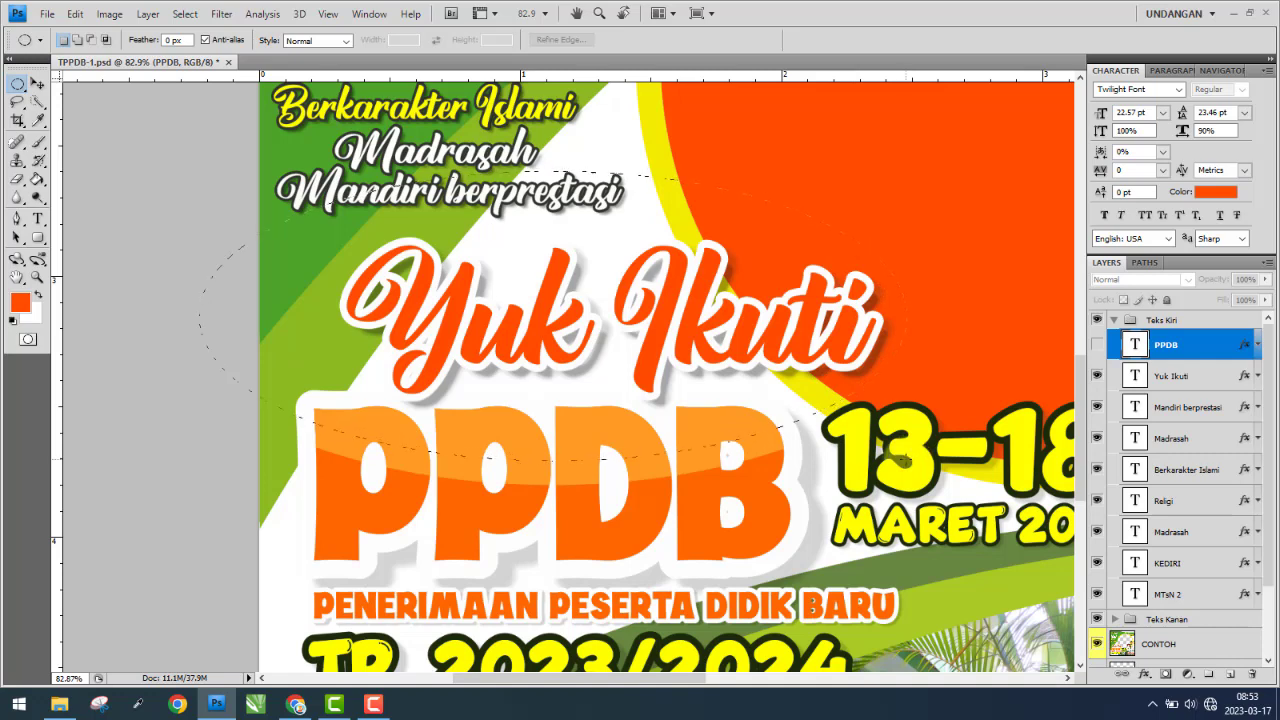
{"action": "left_click_drag", "start_coordinate": [912, 458], "coordinate": [912, 460]}
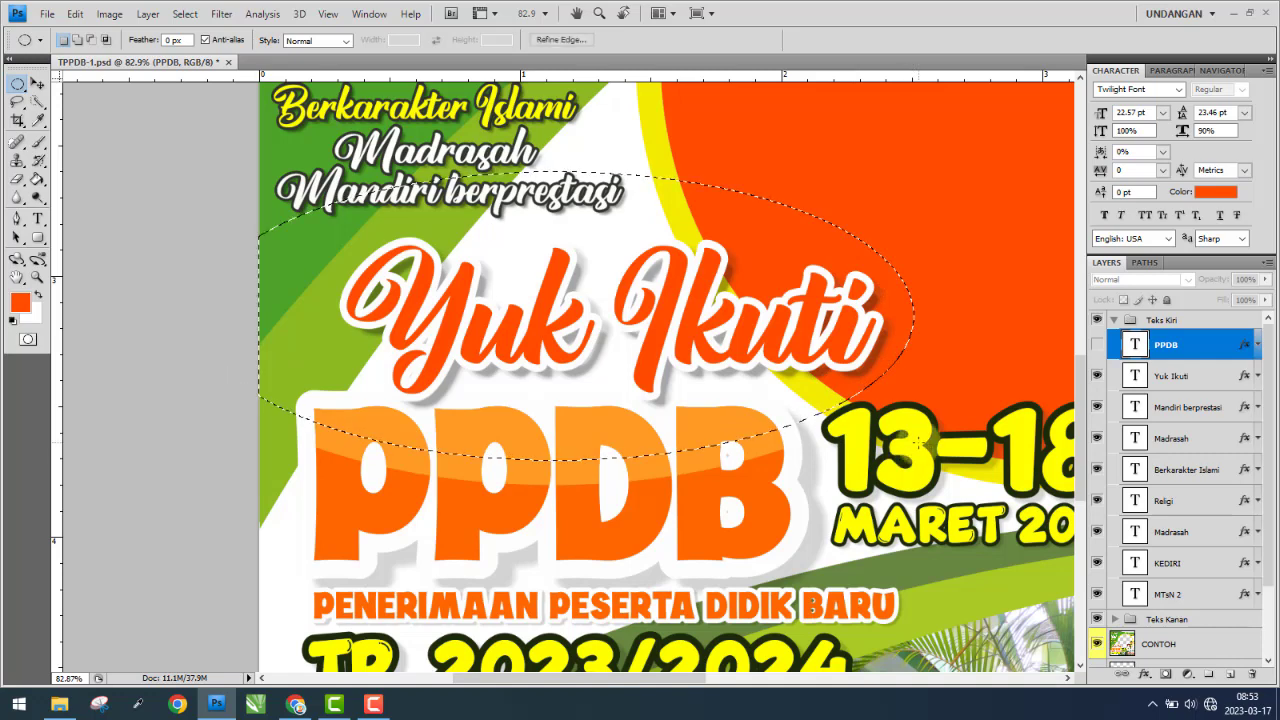
{"action": "key", "text": "Down"}
{"action": "key", "text": "Down"}
{"action": "key", "text": "Down"}
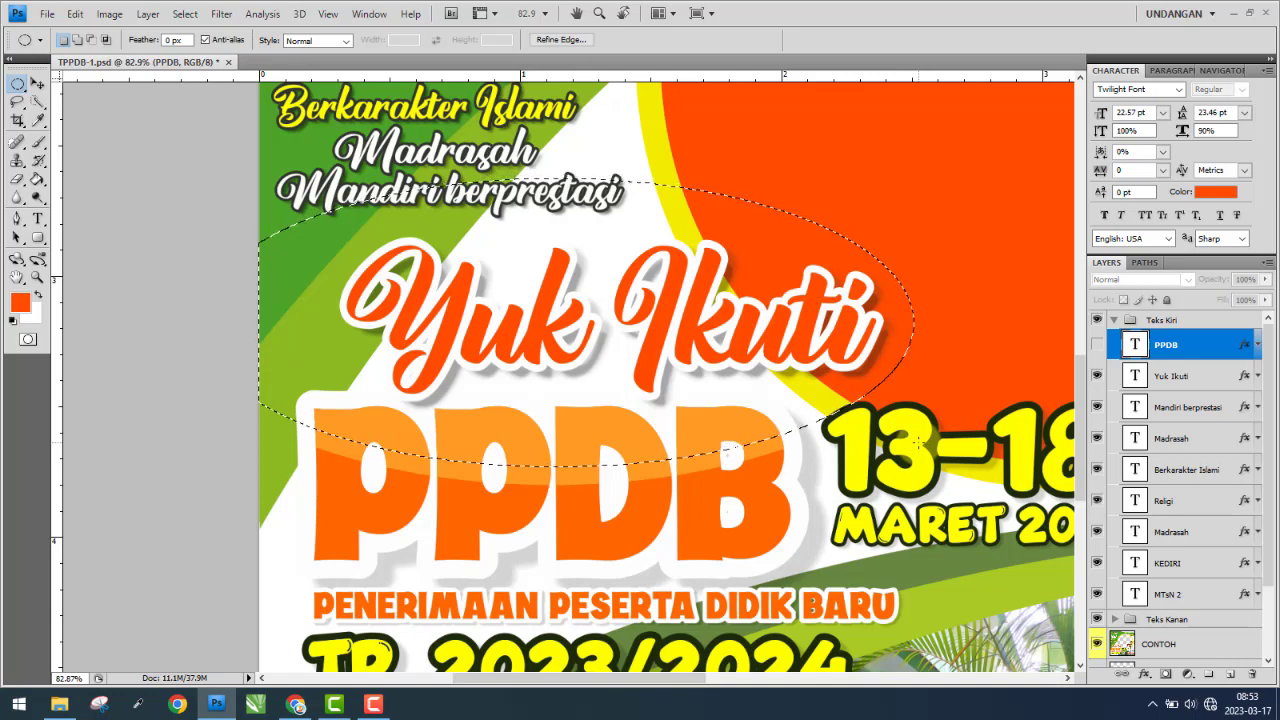
{"action": "key", "text": "Down"}
{"action": "key", "text": "Down"}
{"action": "key", "text": "Down"}
{"action": "key", "text": "Down"}
{"action": "key", "text": "Down"}
{"action": "key", "text": "Down"}
{"action": "key", "text": "Down"}
{"action": "key", "text": "Down"}
{"action": "key", "text": "Down"}
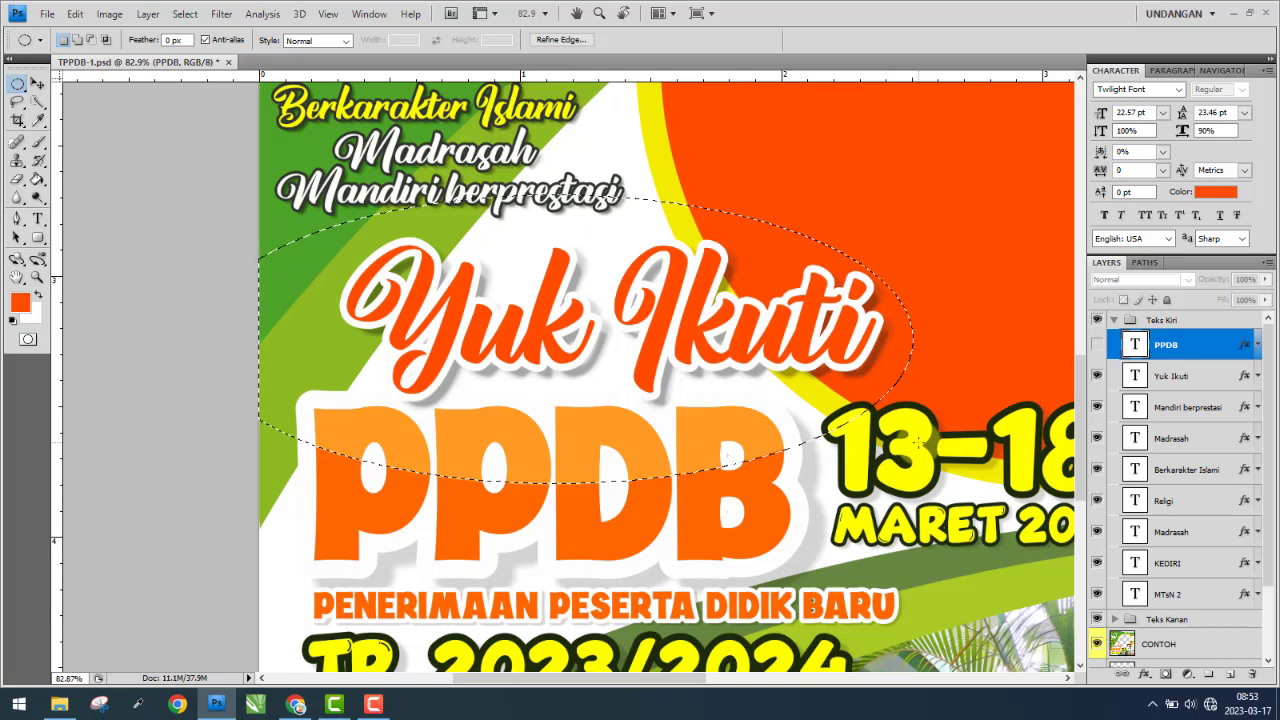
- Show the PPDB layer again and try copying the selection to a new layer
{"action": "left_click", "coordinate": [1142, 347]}
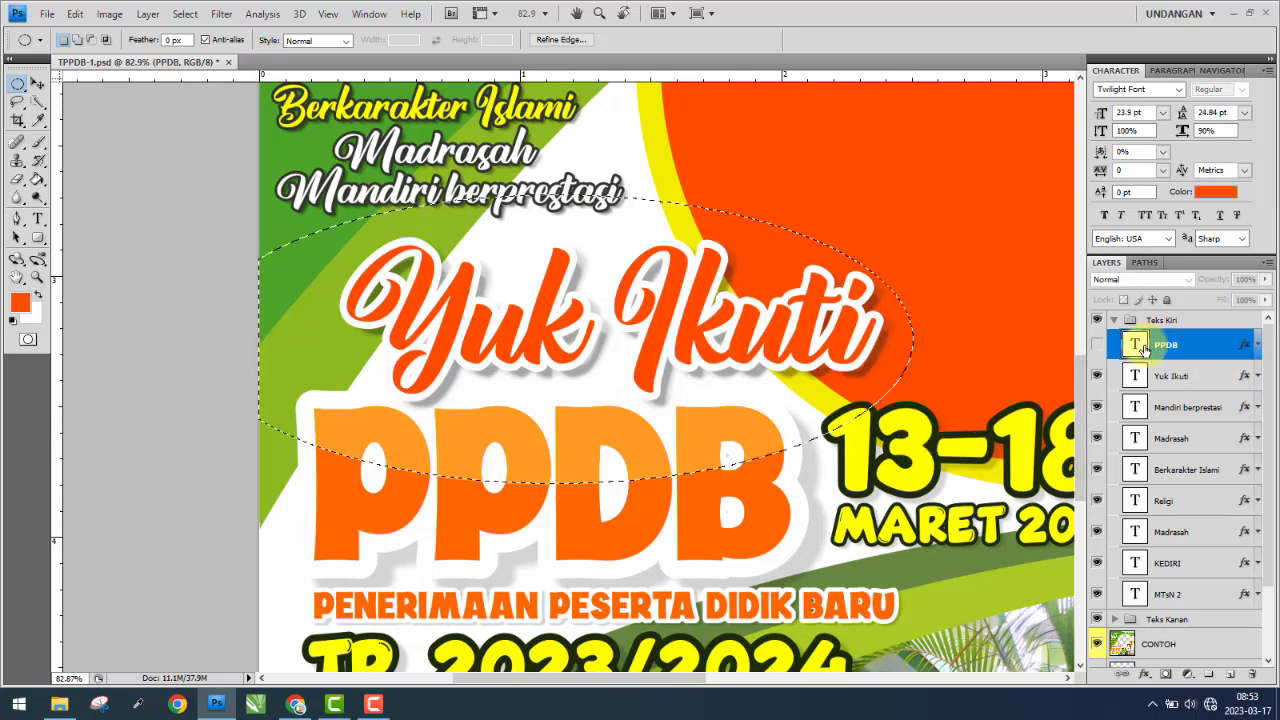
{"action": "left_click", "coordinate": [1097, 344]}
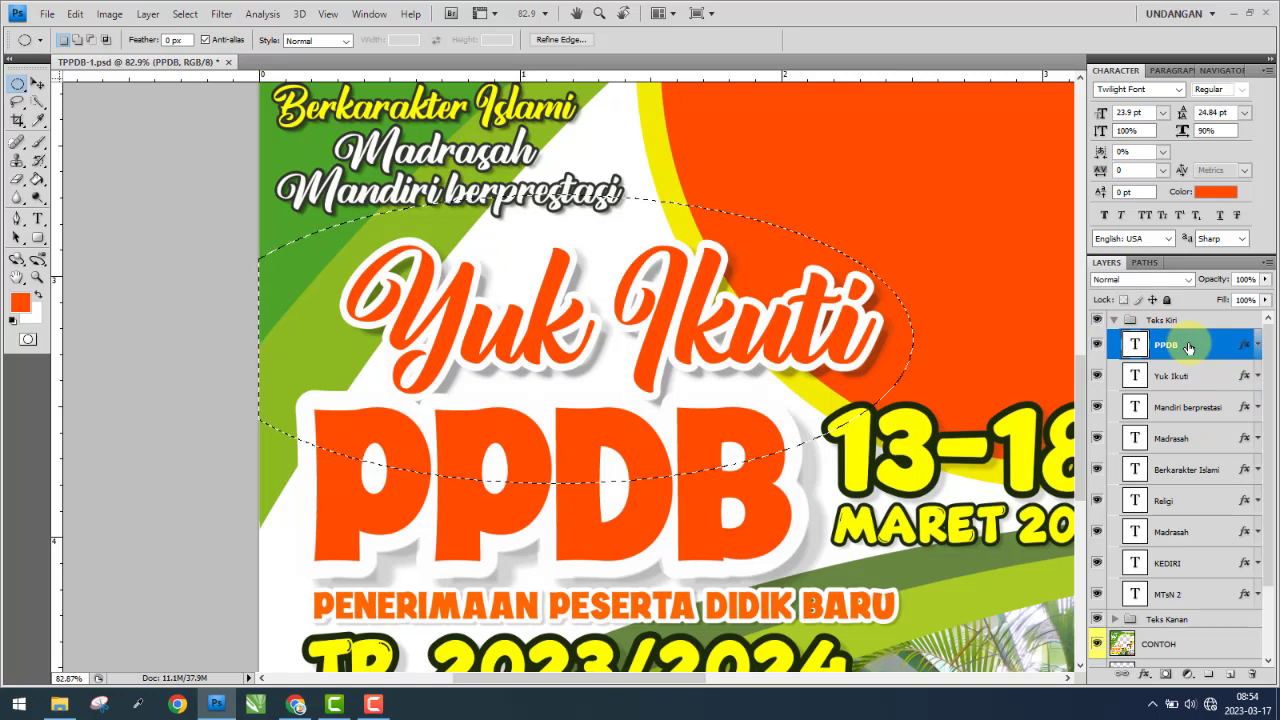
{"action": "key", "text": "ctrl+j"}
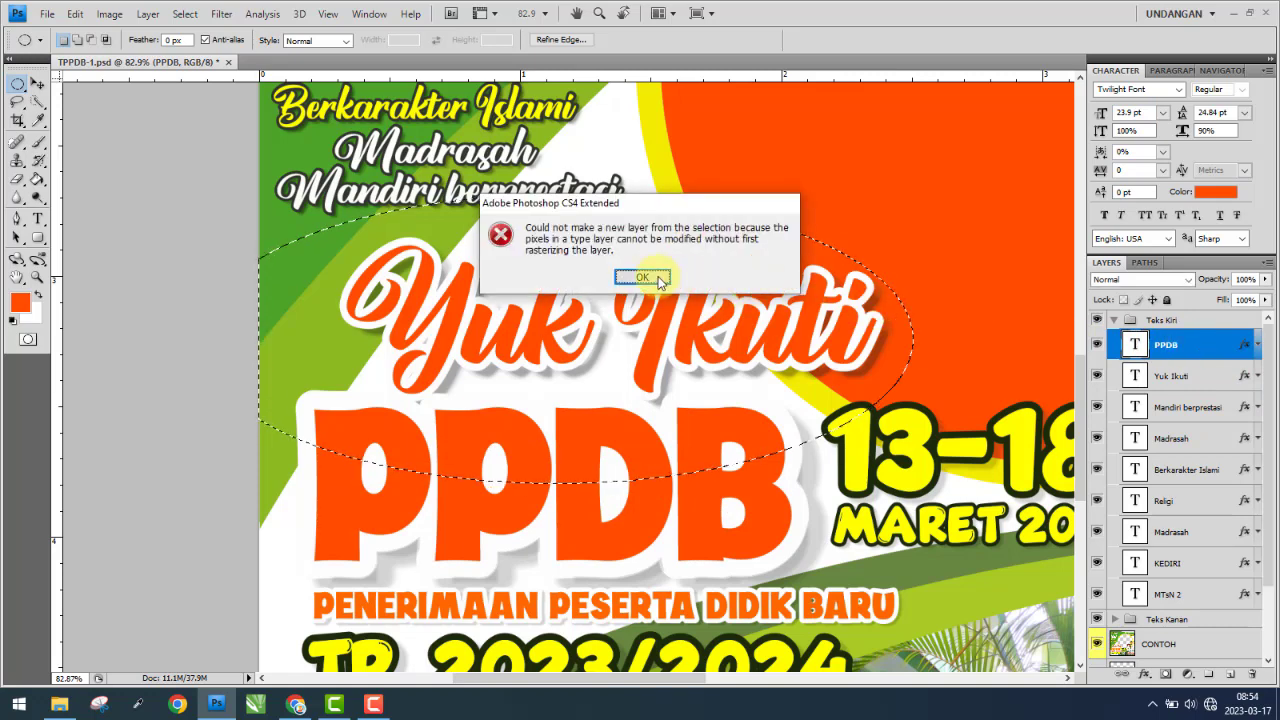
- Duplicate the PPDB layer and clear all layer styles from the copy
{"action": "left_click", "coordinate": [645, 280]}
{"action": "right_click", "coordinate": [1200, 344]}
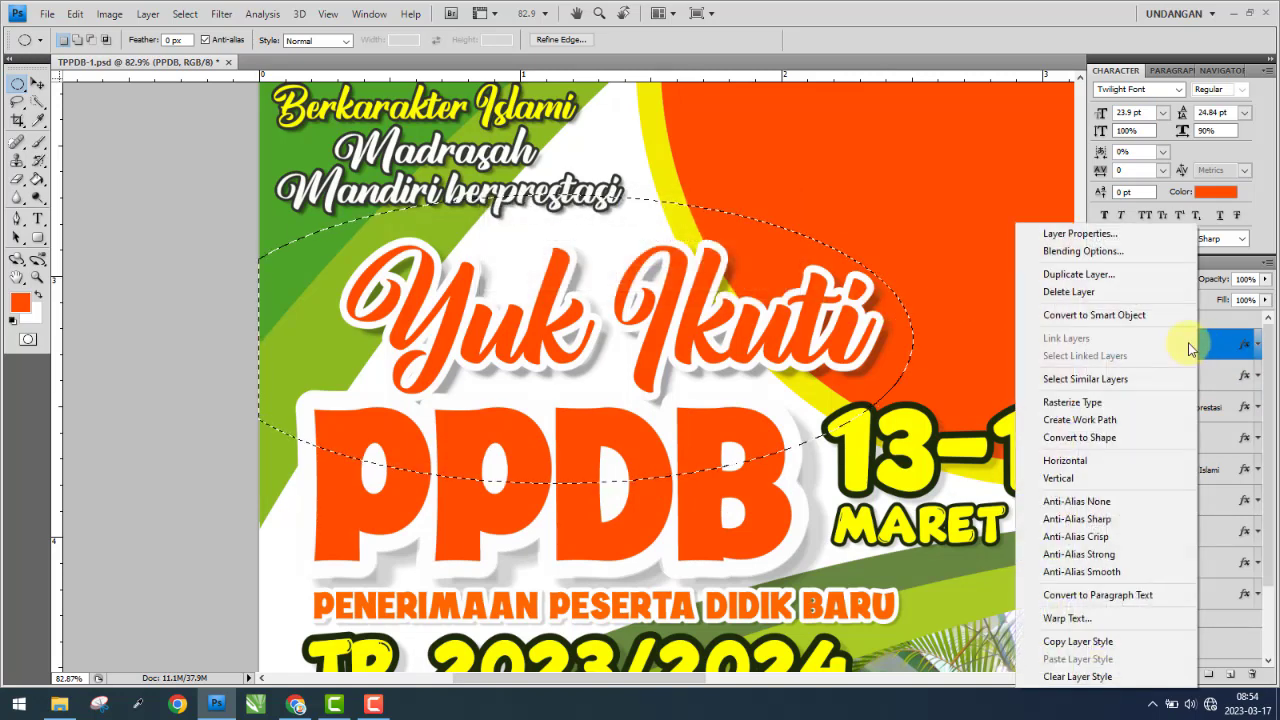
{"action": "left_click", "coordinate": [1091, 284]}
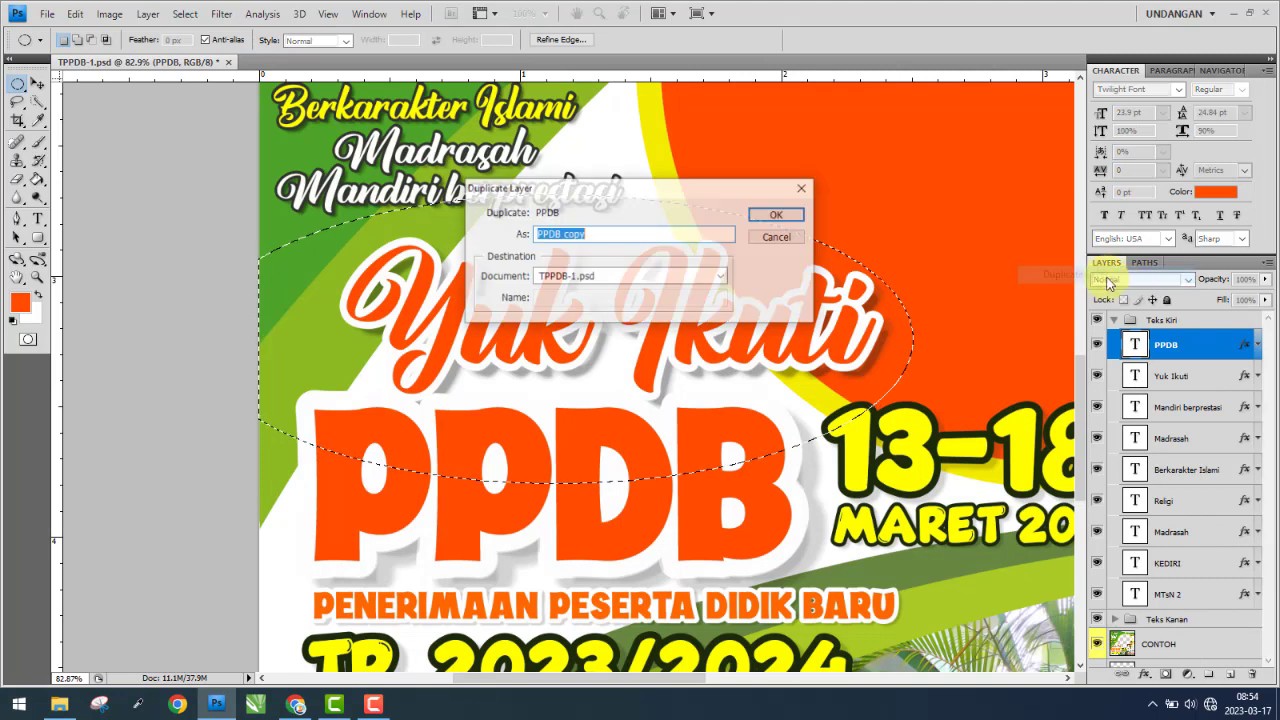
{"action": "left_click", "coordinate": [779, 217]}
{"action": "right_click", "coordinate": [1244, 344]}
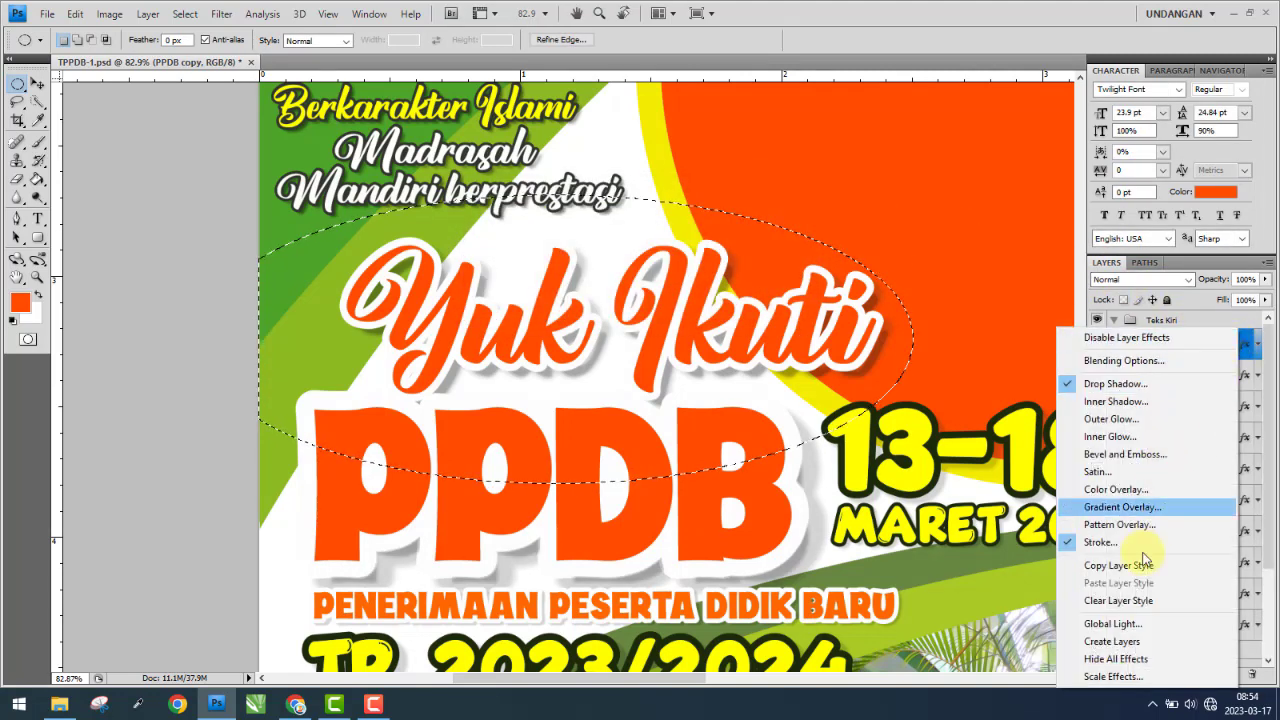
{"action": "left_click", "coordinate": [1106, 603]}
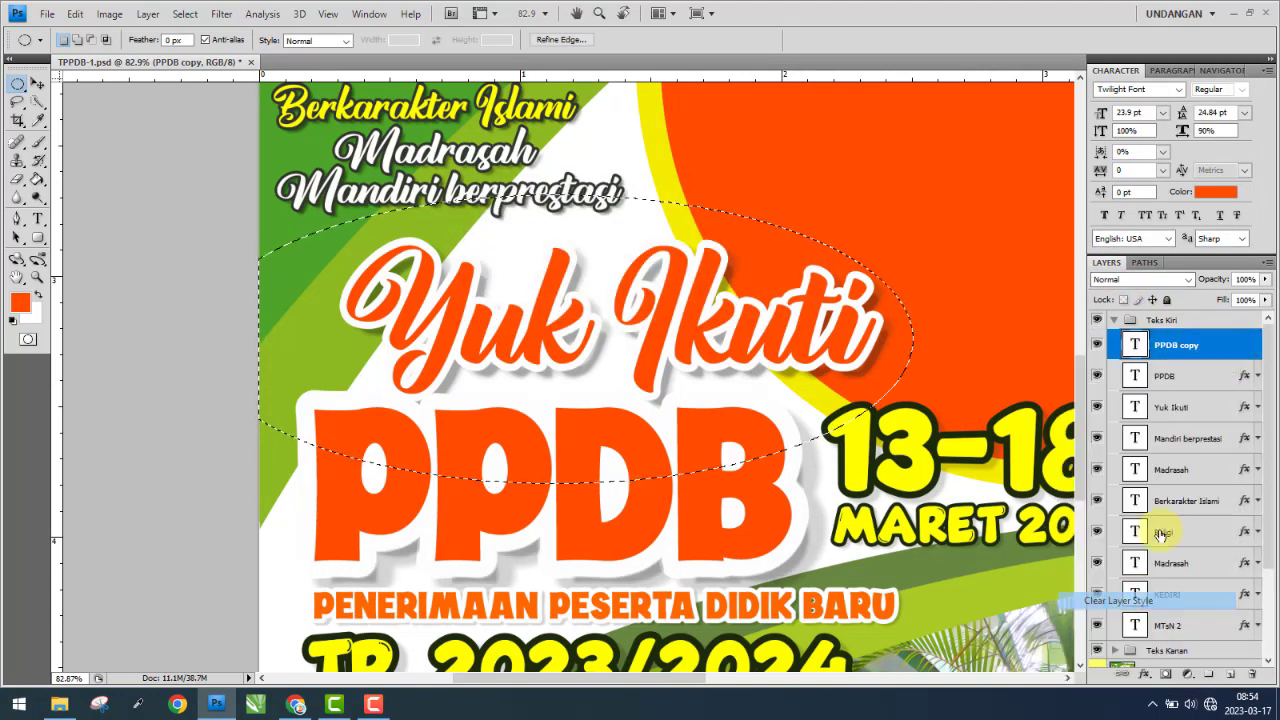
- Rasterize PPDB copy, copy the elliptical area to a new layer, and delete PPDB copy
{"action": "right_click", "coordinate": [1202, 344]}
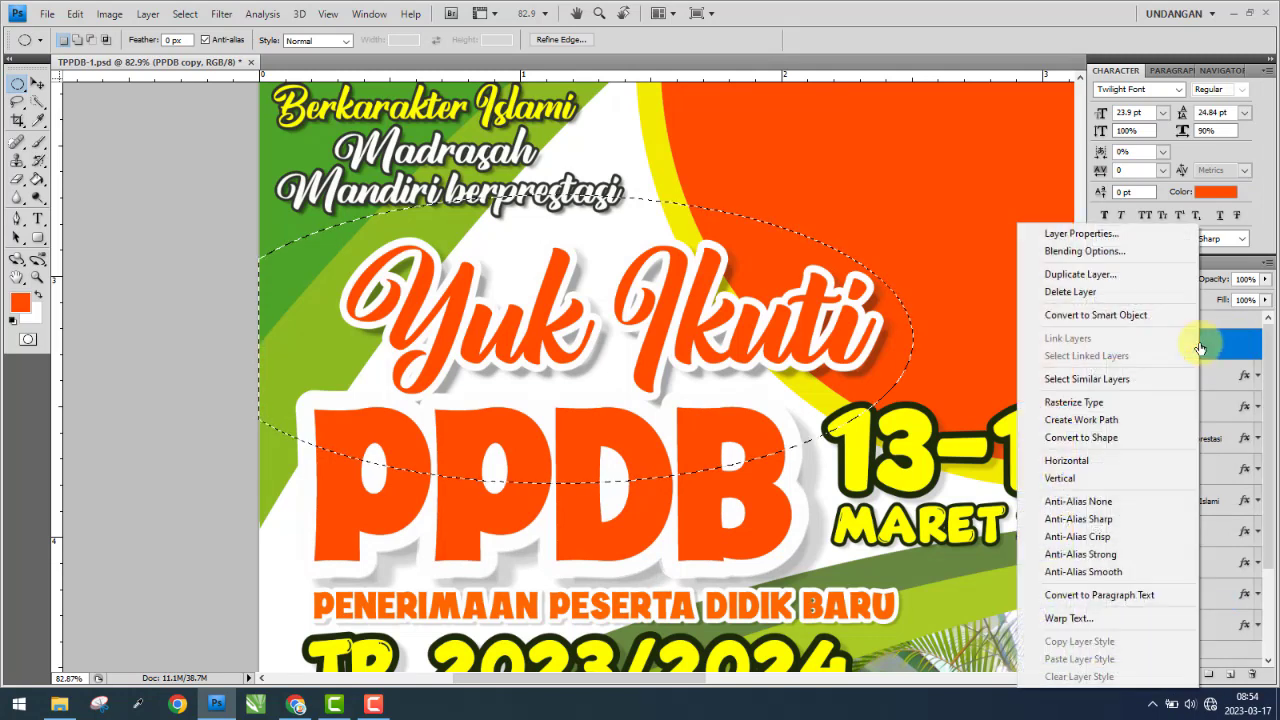
{"action": "left_click", "coordinate": [1100, 403]}
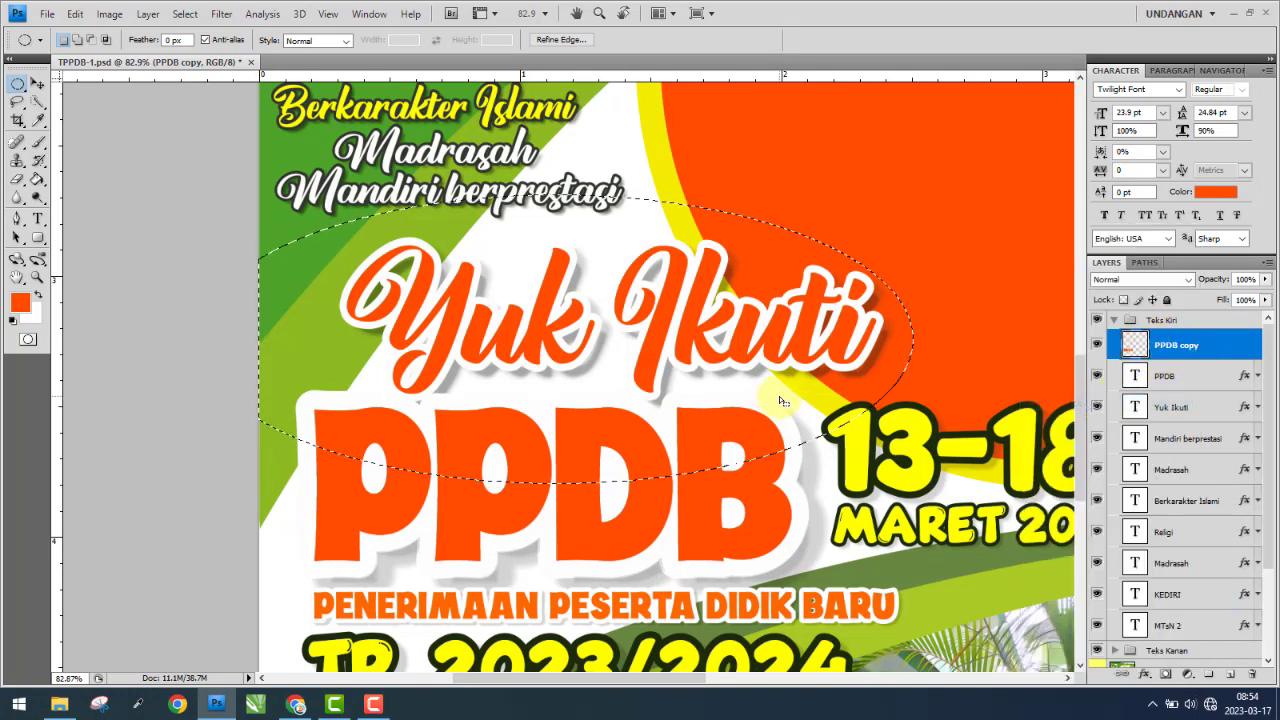
{"action": "key", "text": "ctrl+j"}
{"action": "left_click", "coordinate": [1170, 375]}
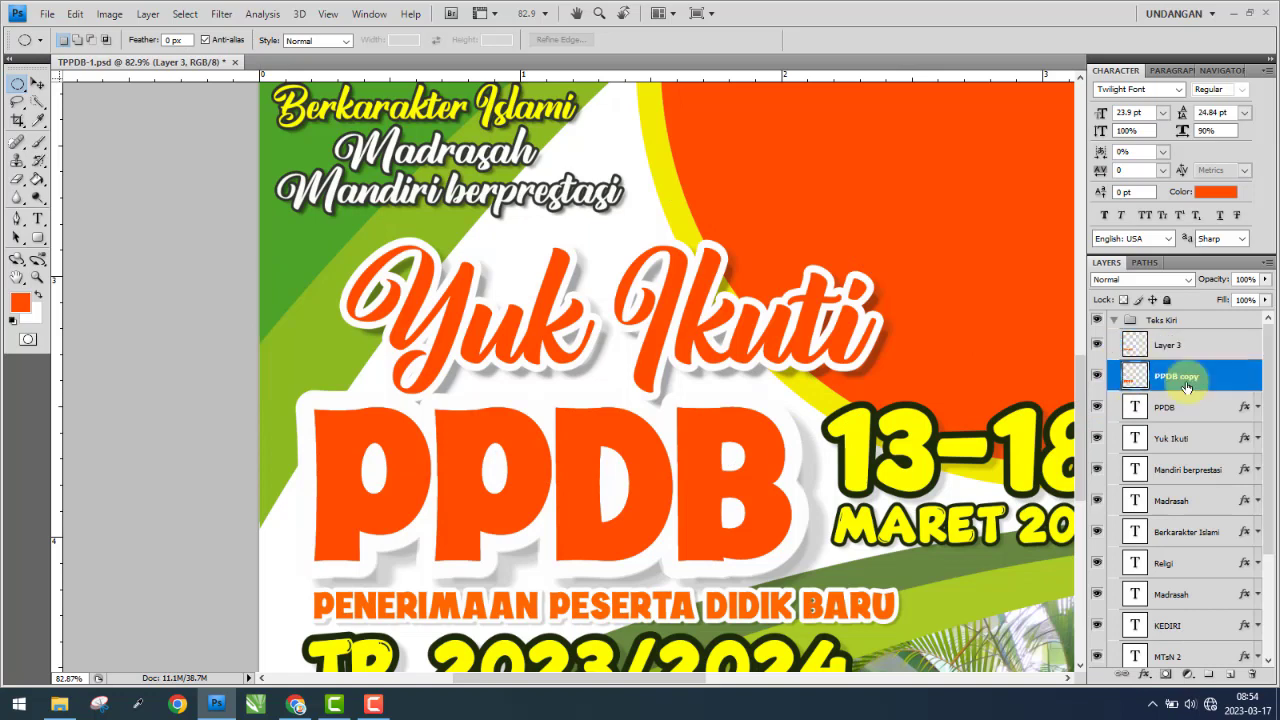
{"action": "left_click", "coordinate": [1253, 676]}
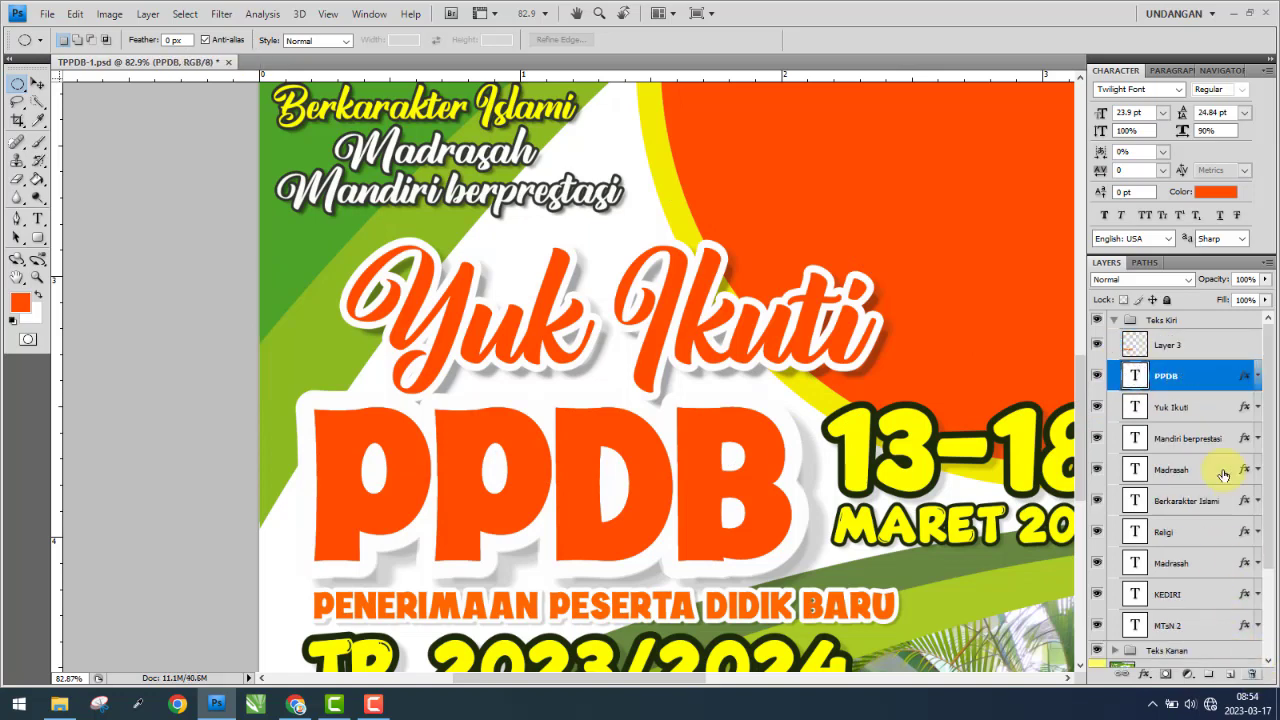
- Confirm deleting PPDB copy and hide the Edit and PPDB layers
{"action": "left_click", "coordinate": [1162, 348]}
{"action": "type", "text": "Edit"}
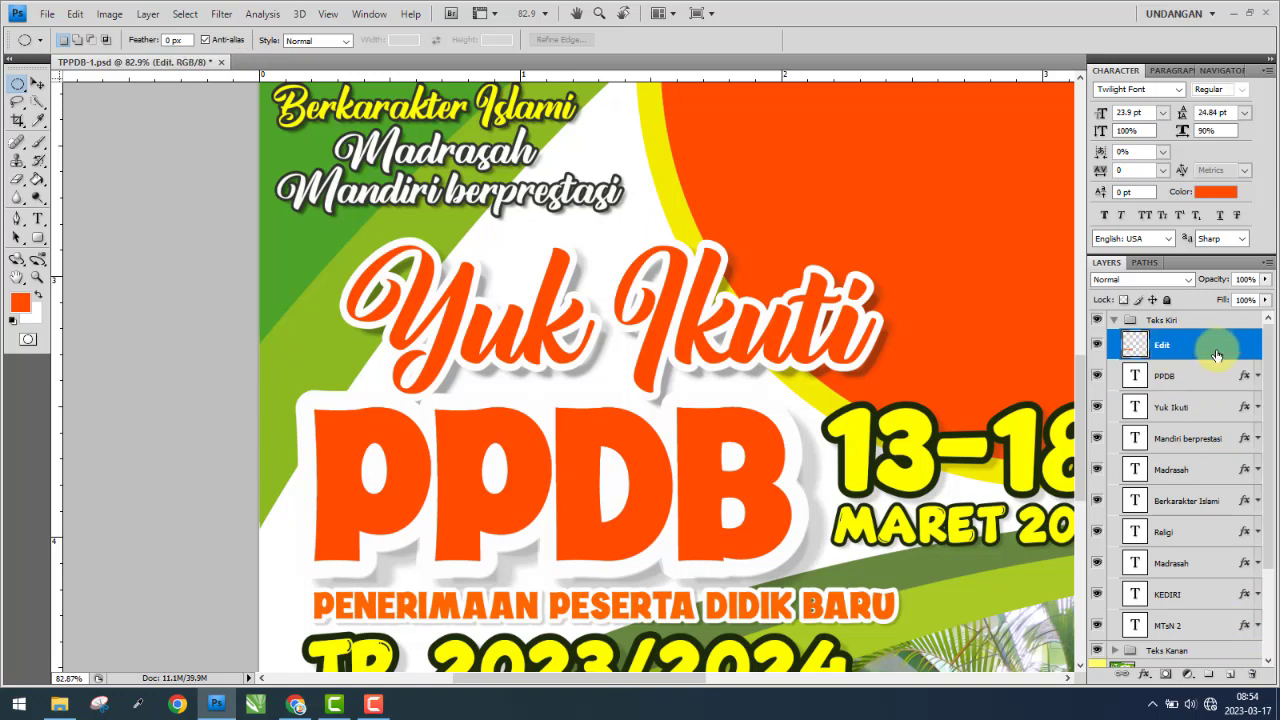
{"action": "left_click", "coordinate": [1097, 346]}
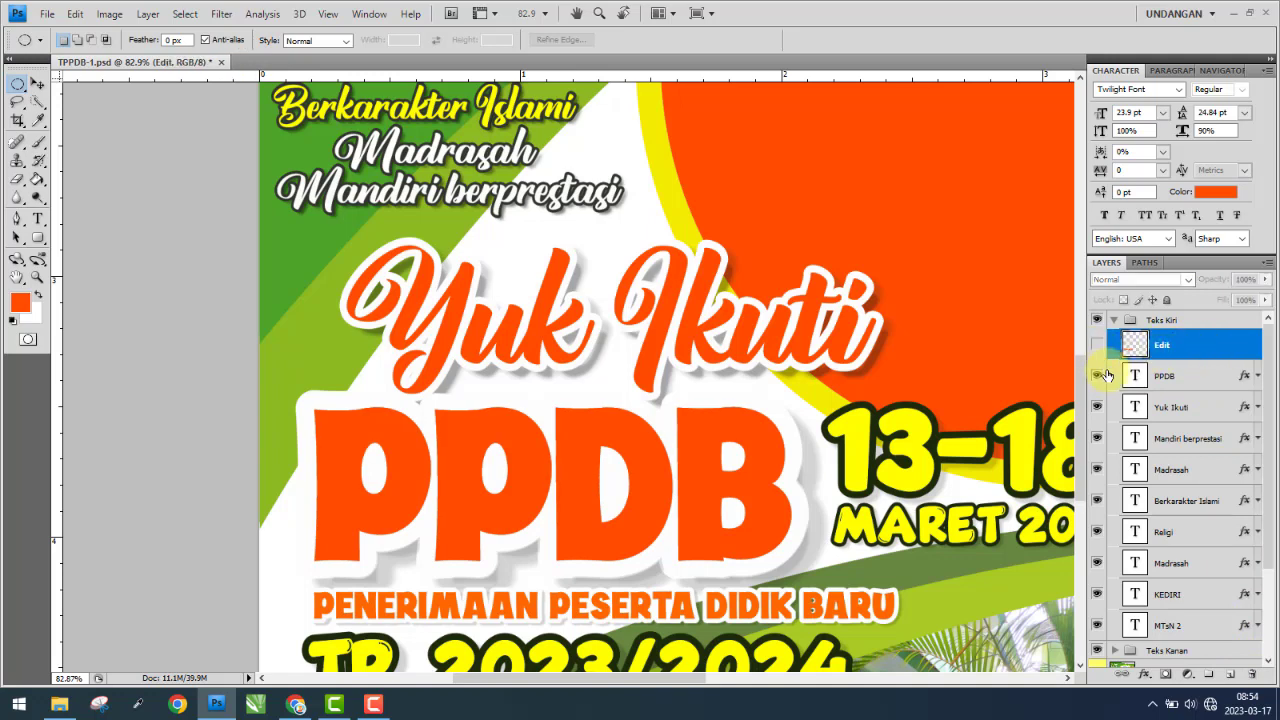
{"action": "left_click", "coordinate": [1097, 376]}
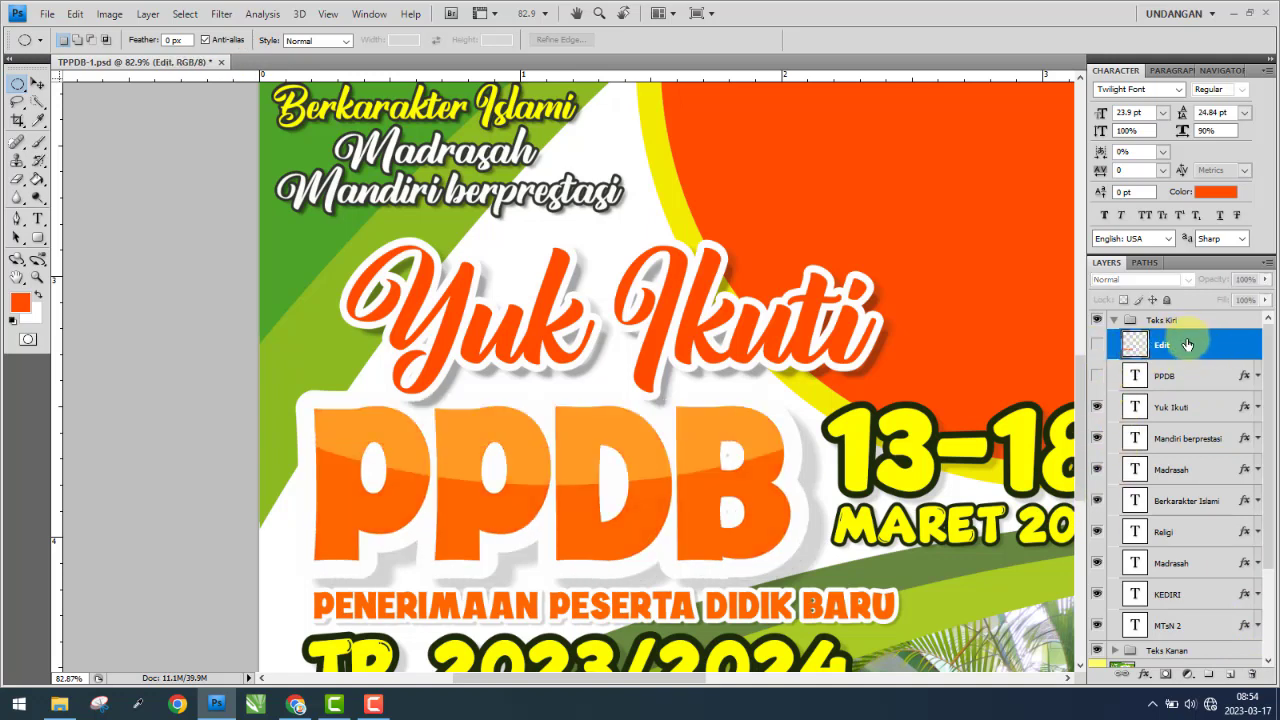
- Give the Edit layer an ff9b21 Color Overlay sampled from the PPDB letters, then show it
{"action": "double_click", "coordinate": [1200, 345]}
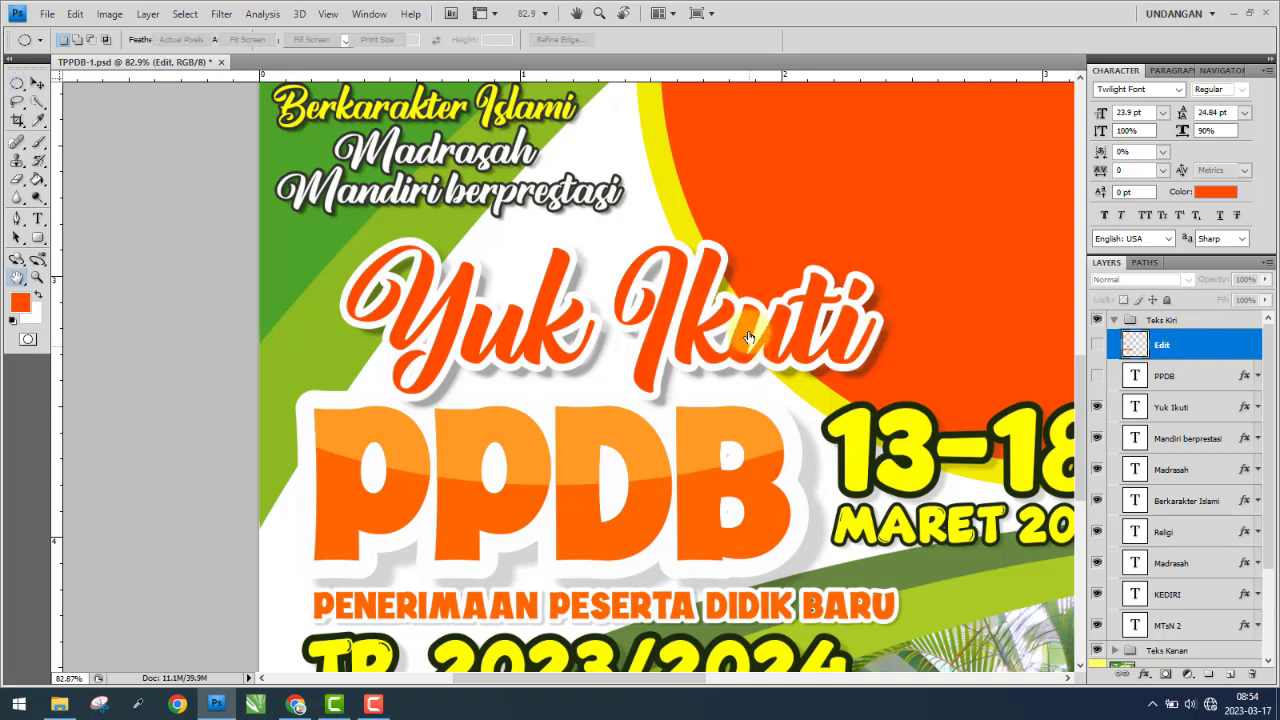
{"action": "left_click", "coordinate": [917, 326]}
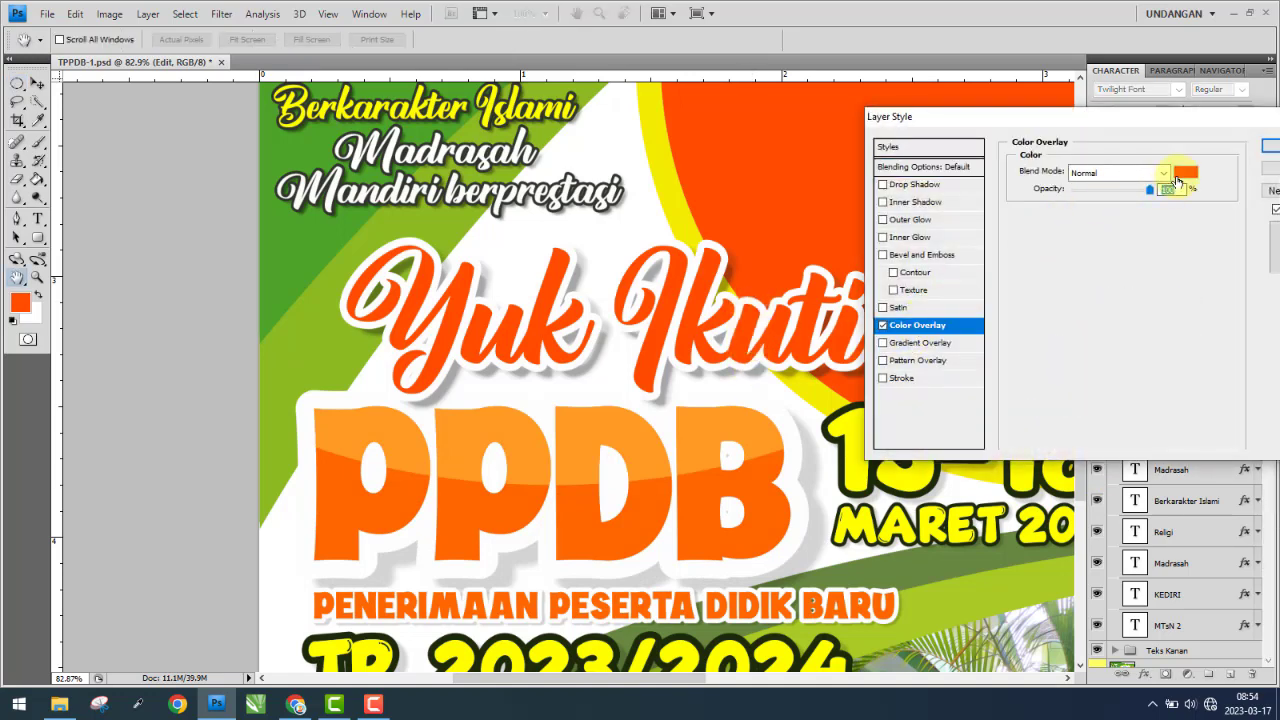
{"action": "left_click", "coordinate": [1178, 178]}
{"action": "left_click", "coordinate": [694, 429]}
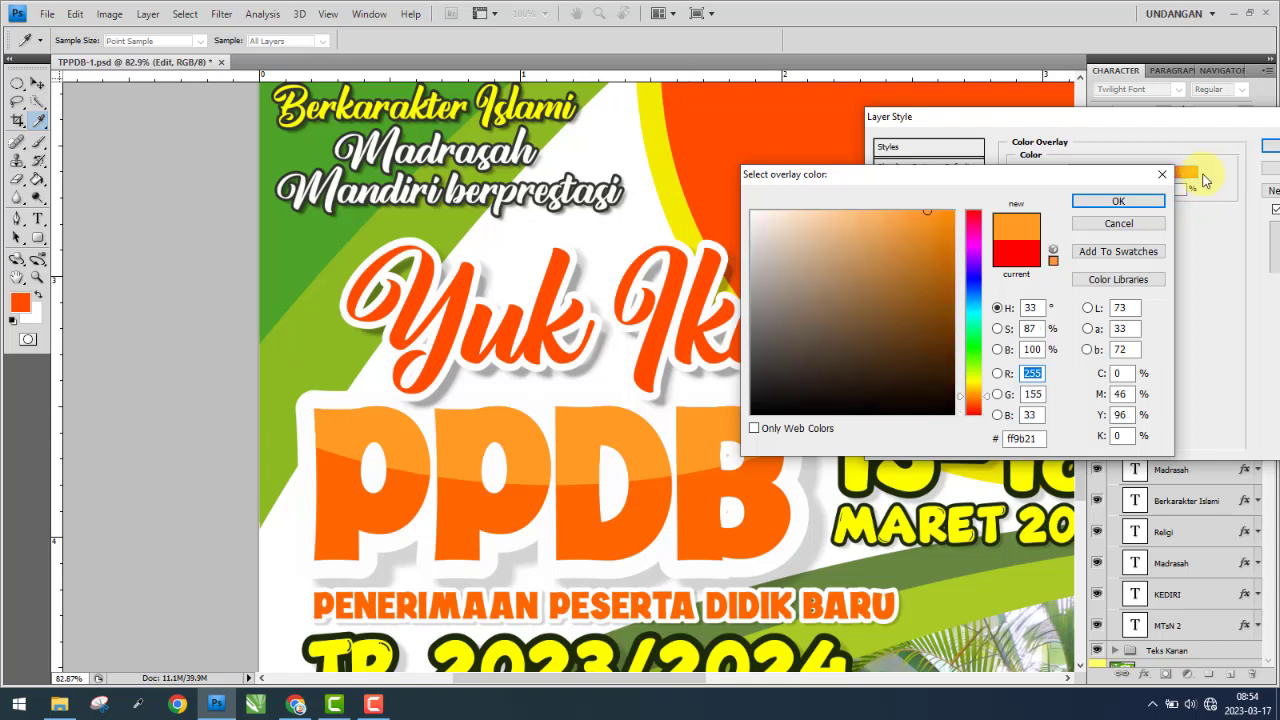
{"action": "left_click", "coordinate": [1118, 201]}
{"action": "left_click", "coordinate": [1268, 146]}
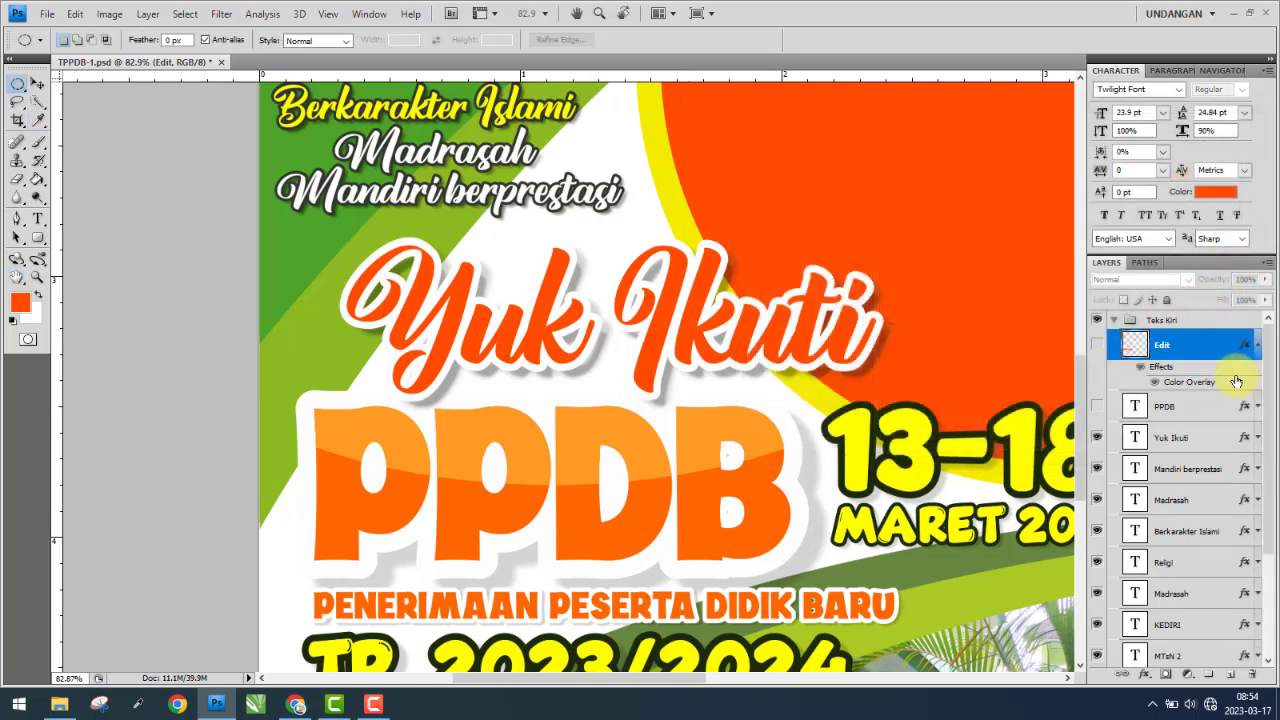
{"action": "left_click", "coordinate": [1256, 346]}
{"action": "left_click", "coordinate": [1097, 375]}
- Show PPDB, duplicate it, and move the PPDB copy above the Edit layer
{"action": "left_click", "coordinate": [1097, 344]}
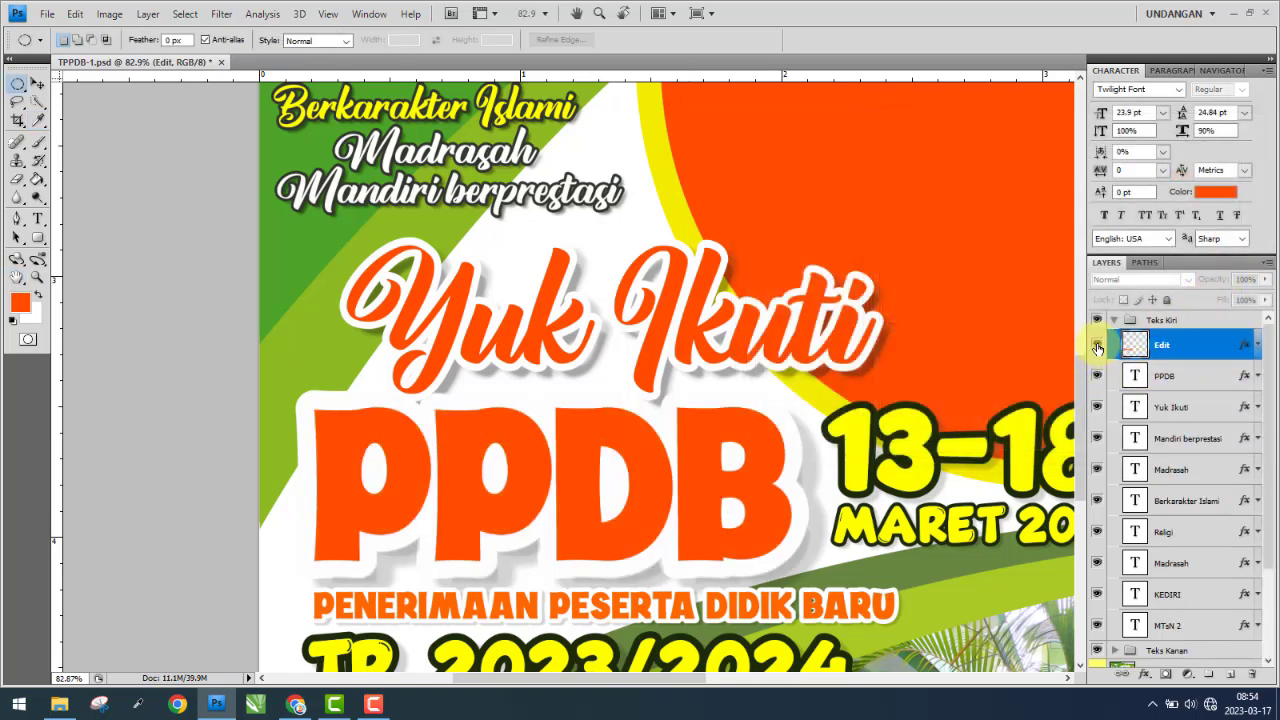
{"action": "scroll", "coordinate": [739, 337], "scroll_direction": "down", "scroll_amount": 3}
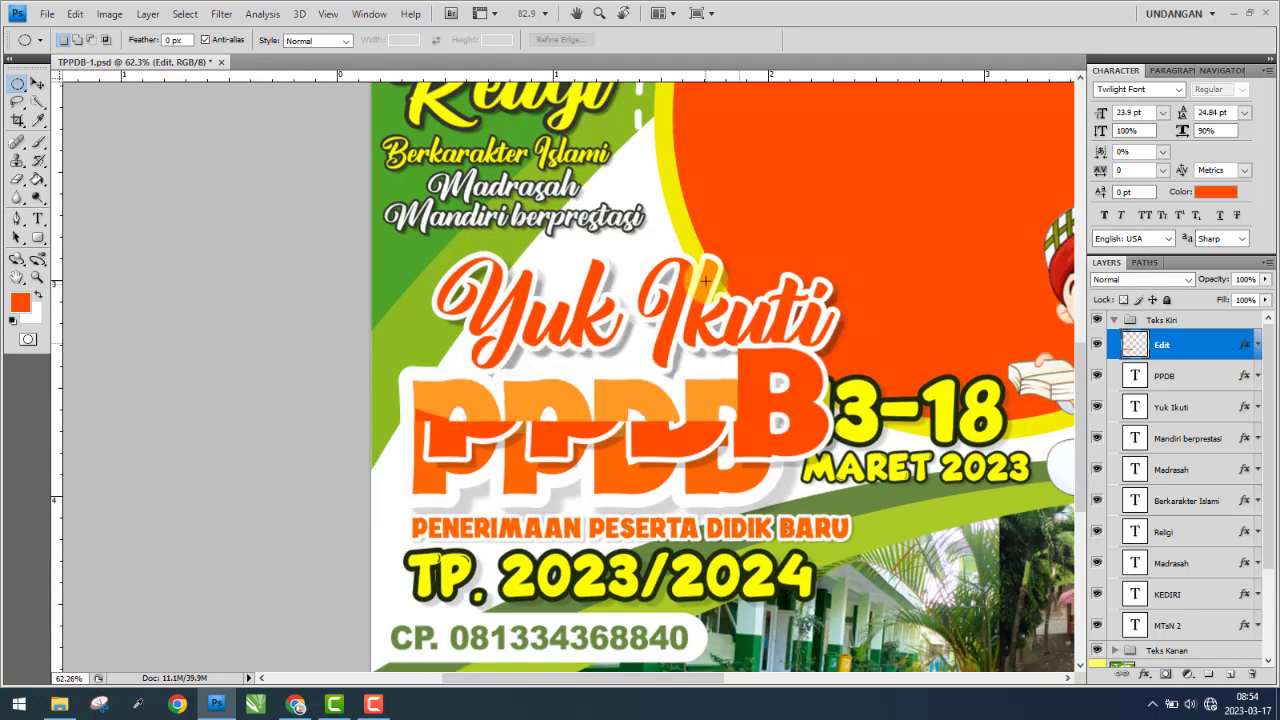
{"action": "scroll", "coordinate": [825, 470], "scroll_direction": "down", "scroll_amount": 1}
{"action": "scroll", "coordinate": [820, 472], "scroll_direction": "up", "scroll_amount": 1}
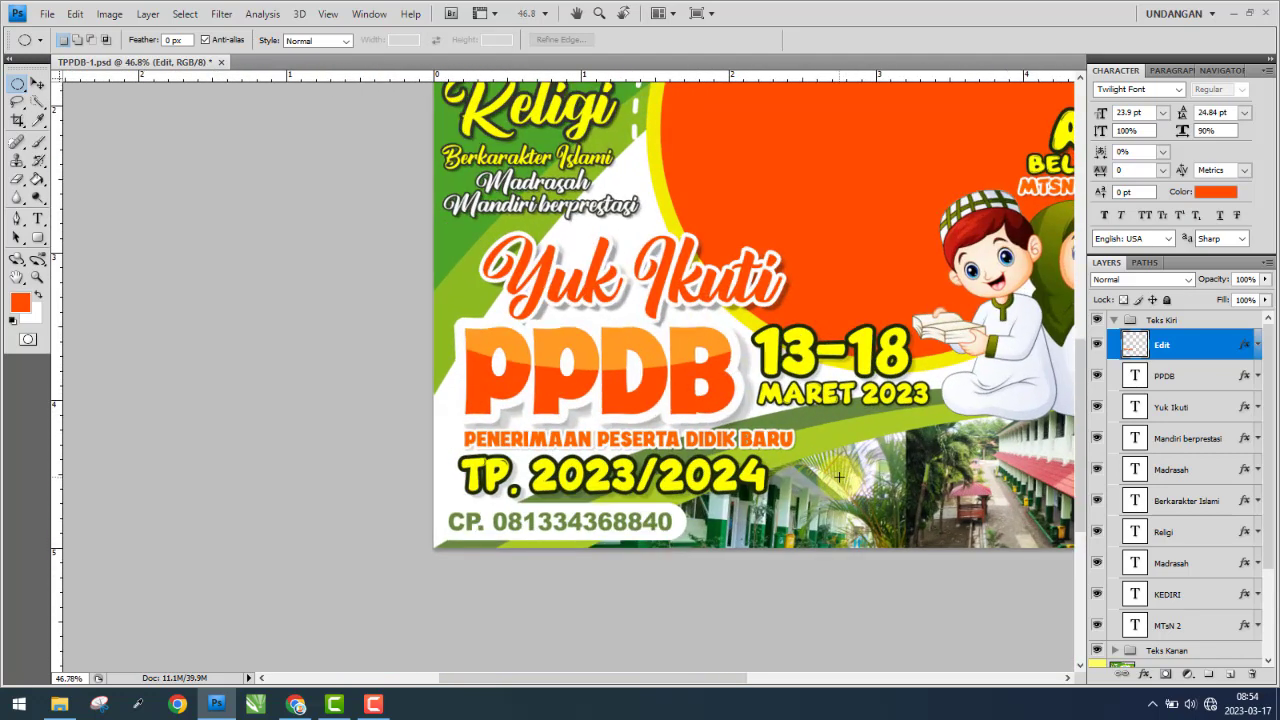
{"action": "scroll", "coordinate": [817, 470], "scroll_direction": "up", "scroll_amount": 1}
{"action": "scroll", "coordinate": [817, 470], "scroll_direction": "up", "scroll_amount": 1}
{"action": "scroll", "coordinate": [817, 470], "scroll_direction": "up", "scroll_amount": 1}
{"action": "scroll", "coordinate": [817, 470], "scroll_direction": "up", "scroll_amount": 1}
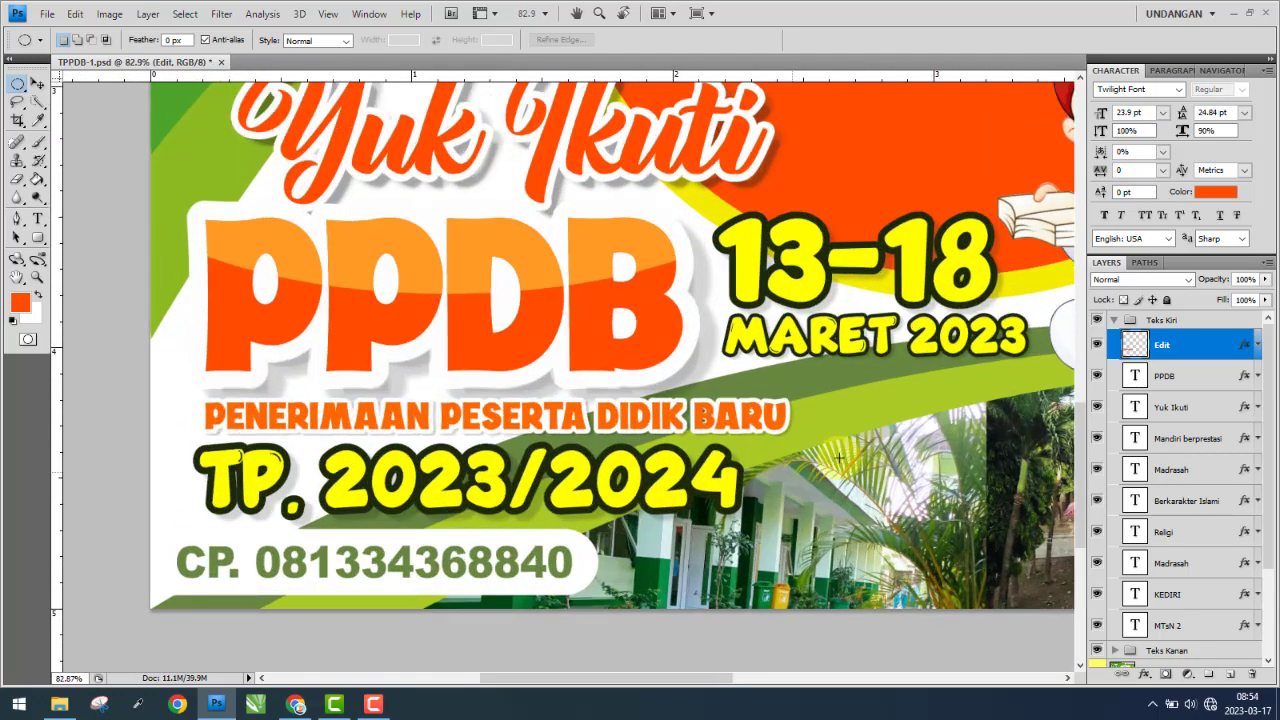
{"action": "left_click", "coordinate": [1165, 382]}
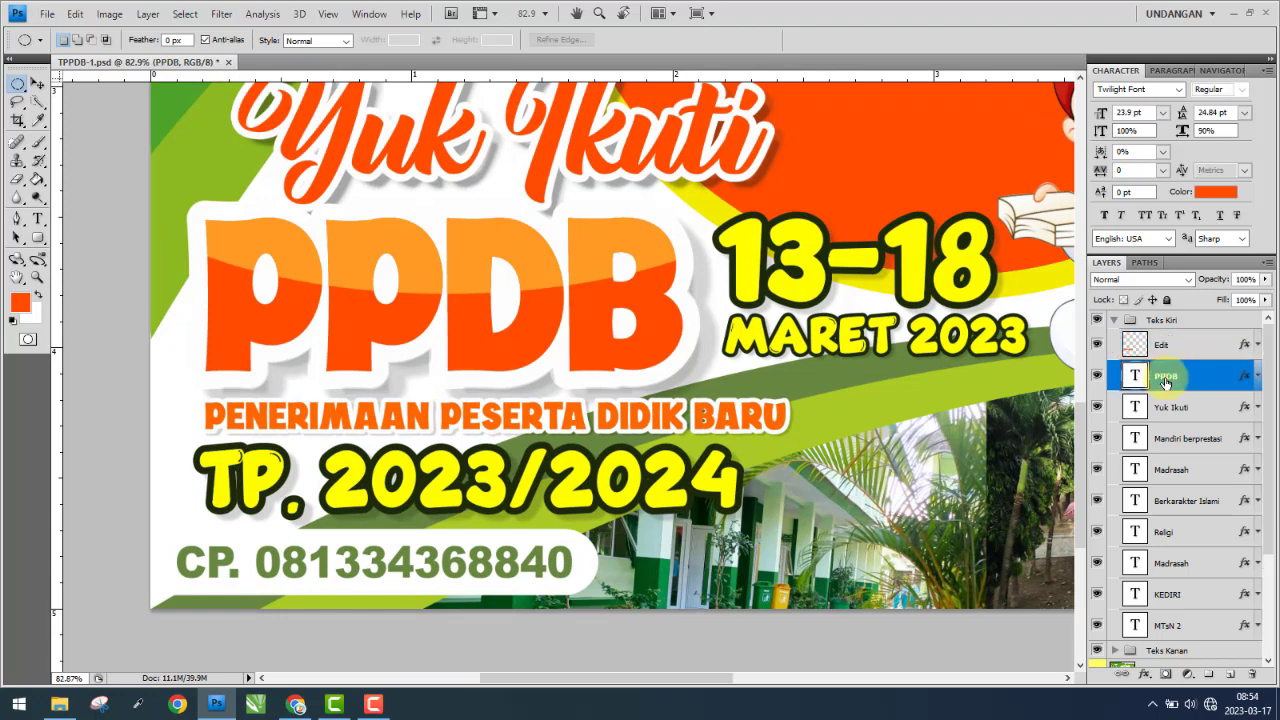
{"action": "key", "text": "ctrl+j"}
{"action": "left_click_drag", "start_coordinate": [1165, 376], "coordinate": [1165, 338]}
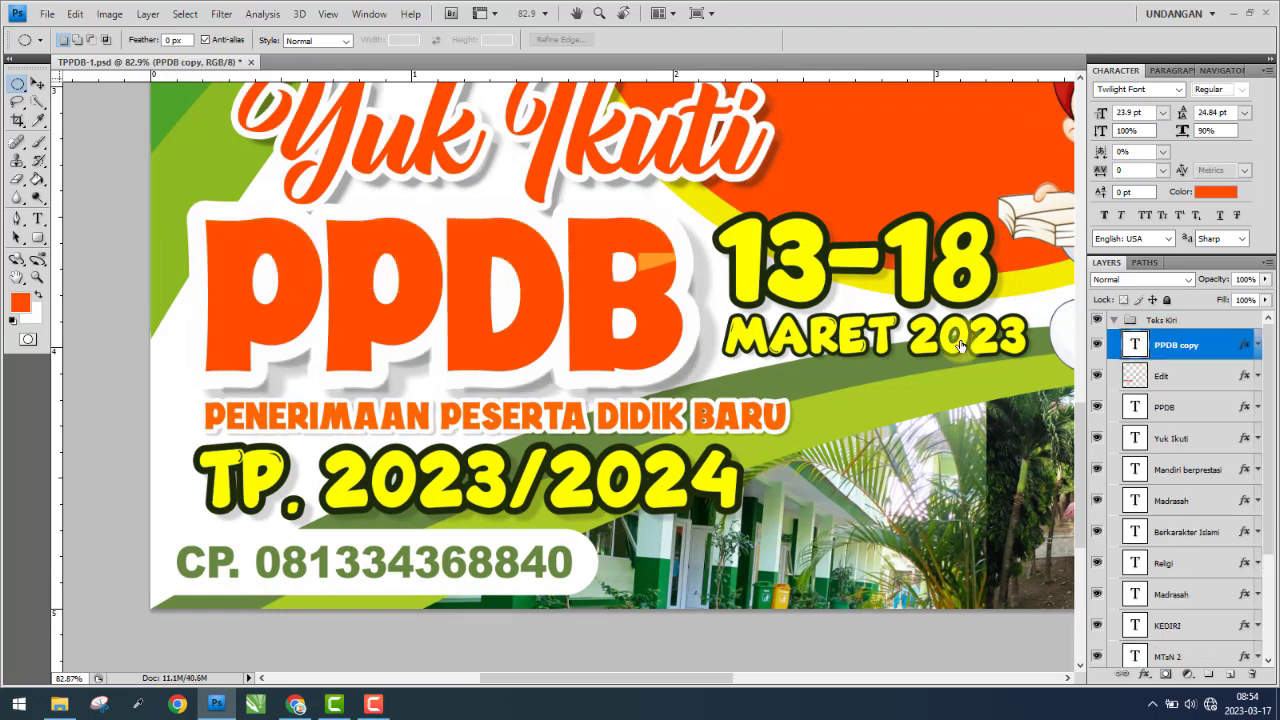
- Scale the PPDB copy down to about 20% at the subtitle line
{"action": "left_click", "coordinate": [35, 88]}
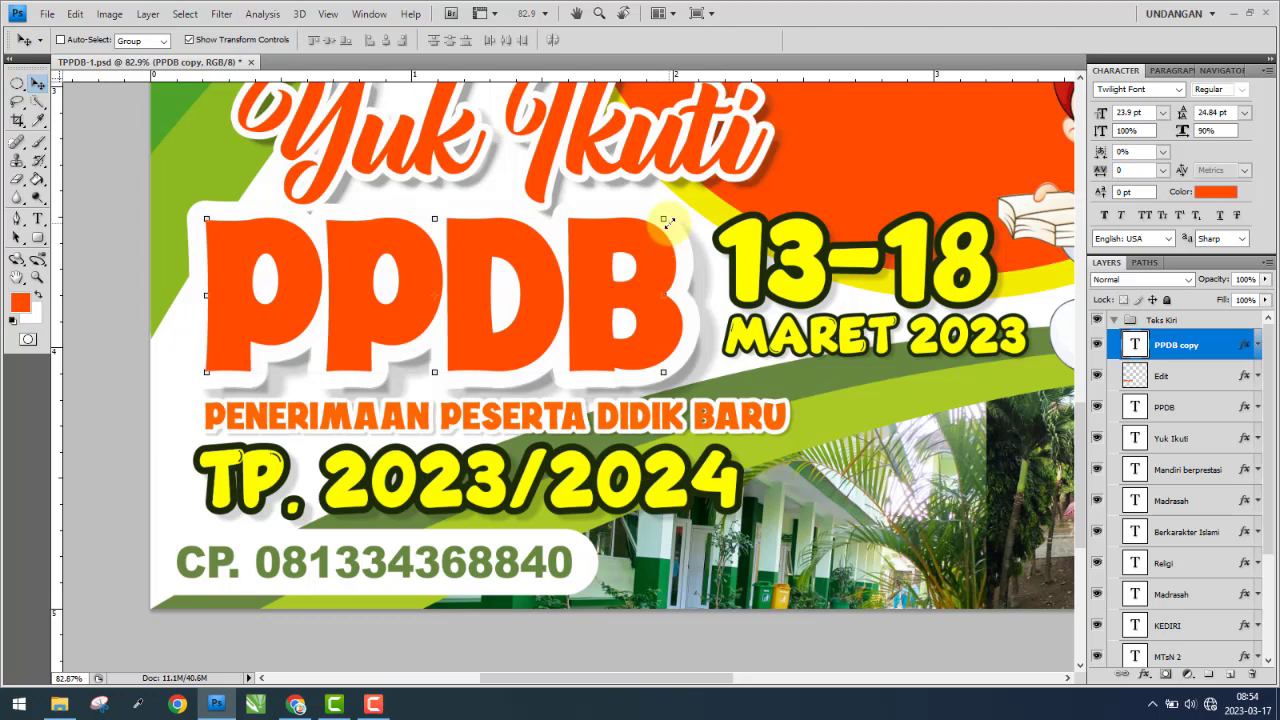
{"action": "left_click", "coordinate": [664, 219]}
{"action": "mouse_move", "coordinate": [664, 219]}
{"action": "left_mouse_down"}
{"action": "mouse_move", "coordinate": [696, 183]}
{"action": "mouse_move", "coordinate": [345, 383]}
{"action": "left_mouse_up"}
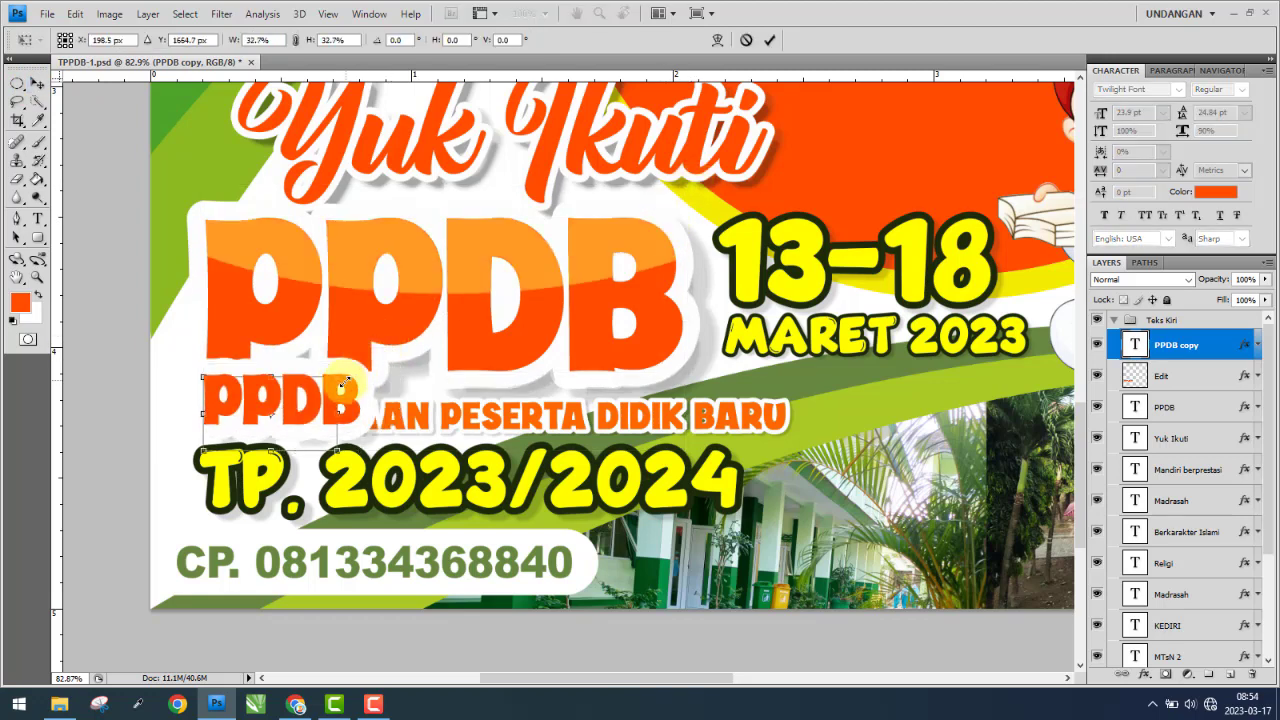
{"action": "left_click_drag", "start_coordinate": [345, 383], "coordinate": [312, 404]}
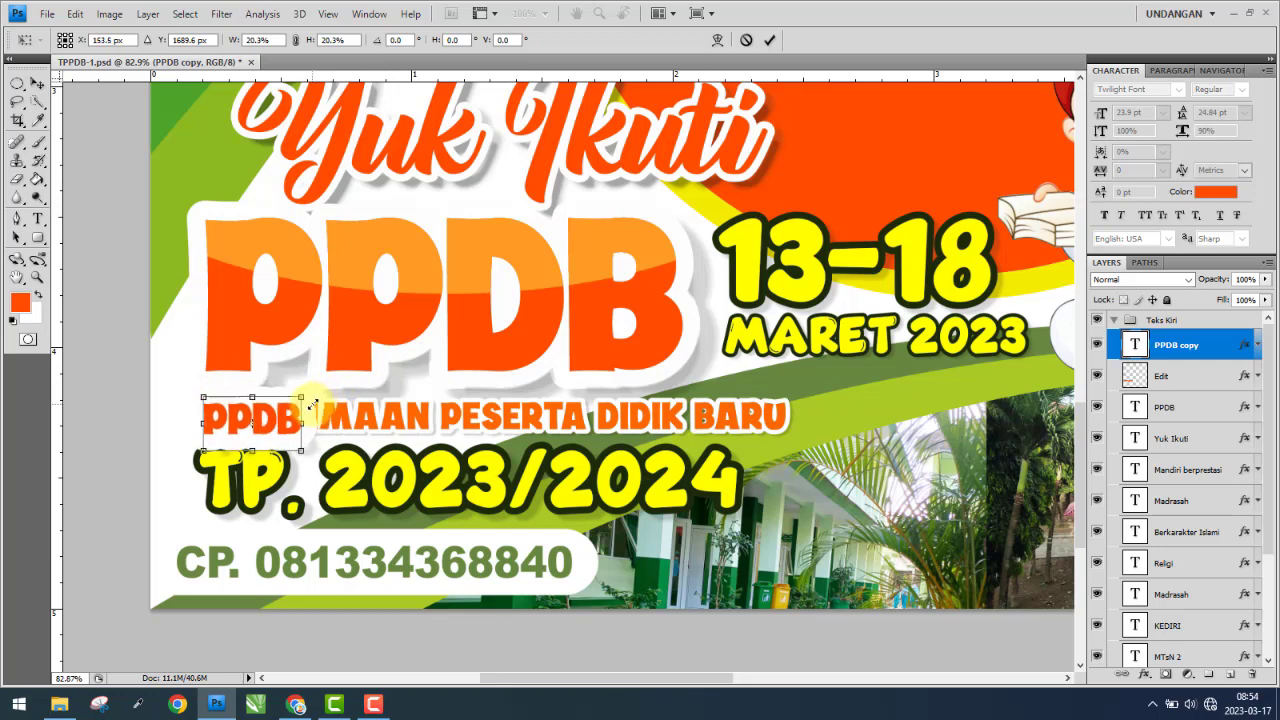
{"action": "key", "text": "Return"}
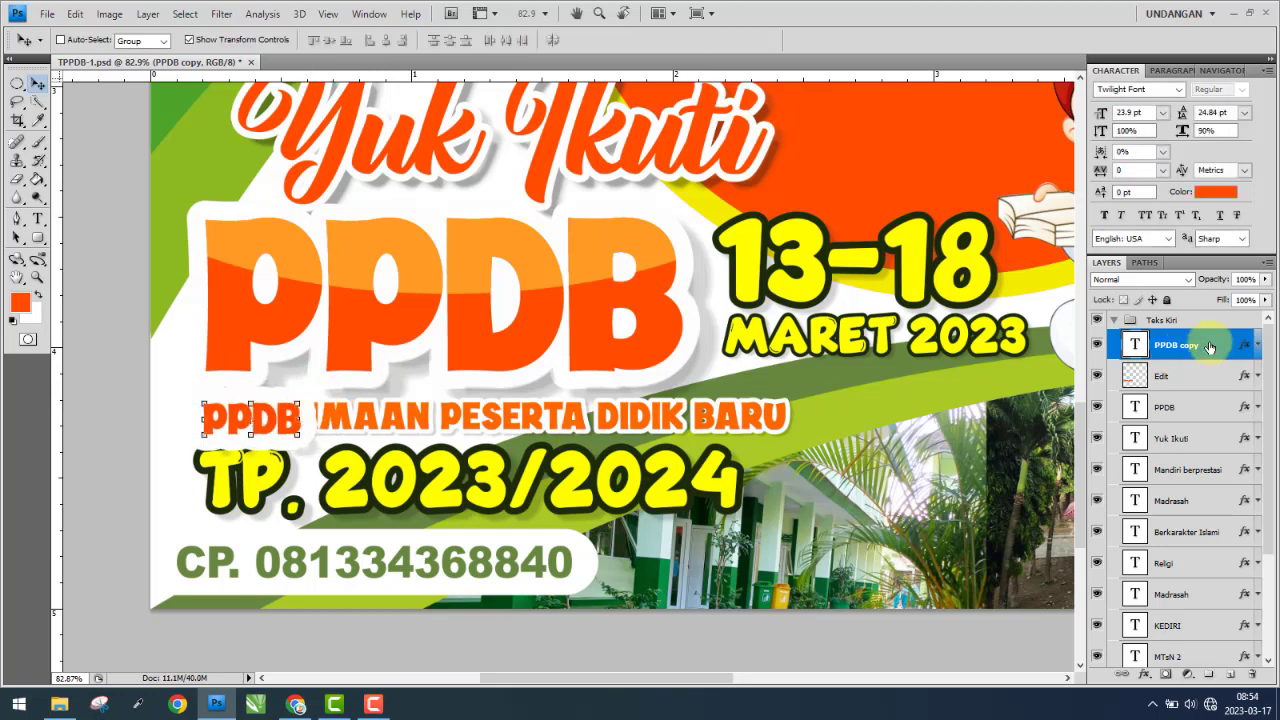
- Thin the PPDB copy's stroke from 25 to 3 px
{"action": "double_click", "coordinate": [1210, 347]}
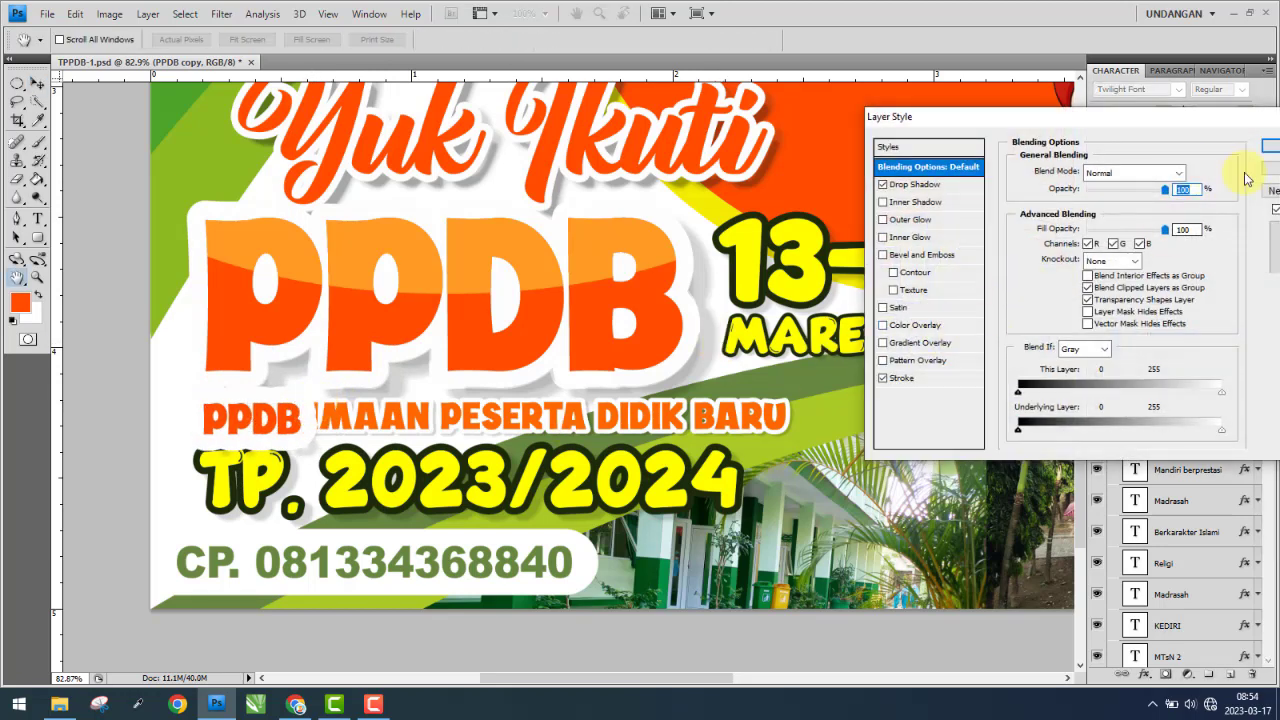
{"action": "left_click", "coordinate": [901, 379]}
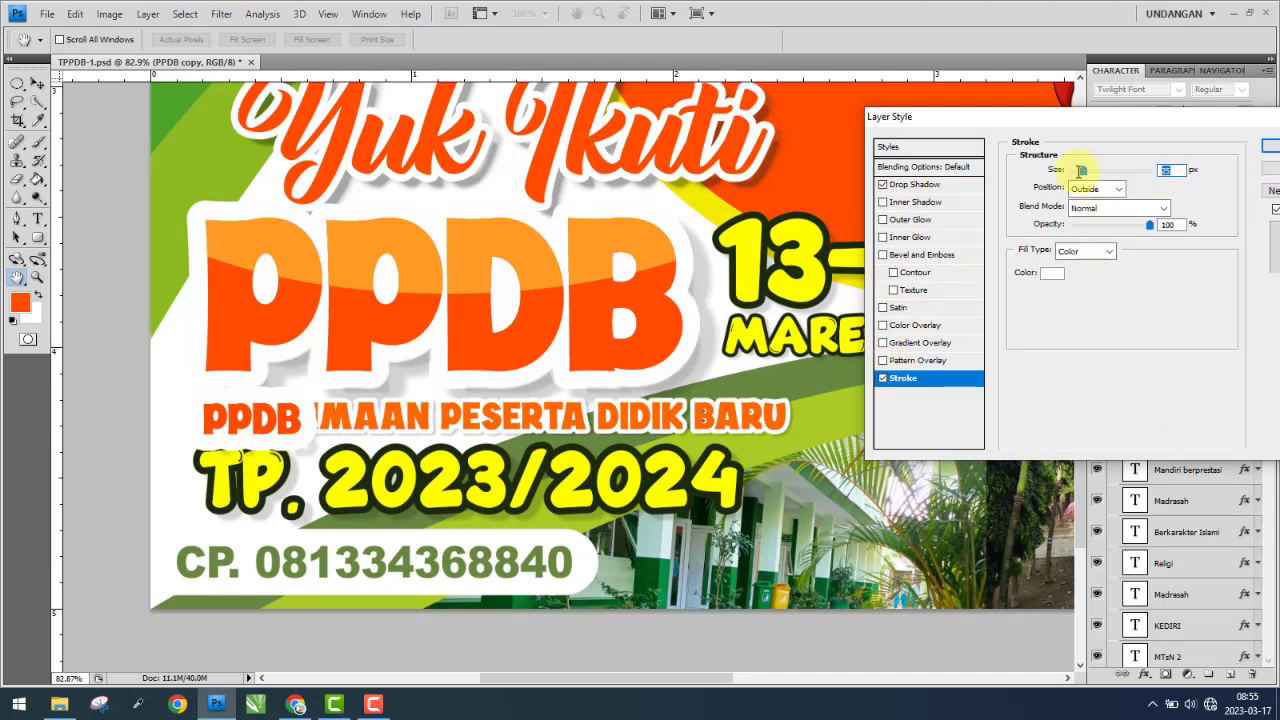
{"action": "left_click_drag", "start_coordinate": [1081, 171], "coordinate": [1073, 171]}
- Confirm the 3 px stroke and nudge the small PPDB copy slightly up
{"action": "left_click", "coordinate": [1273, 152]}
{"action": "key", "text": "v"}
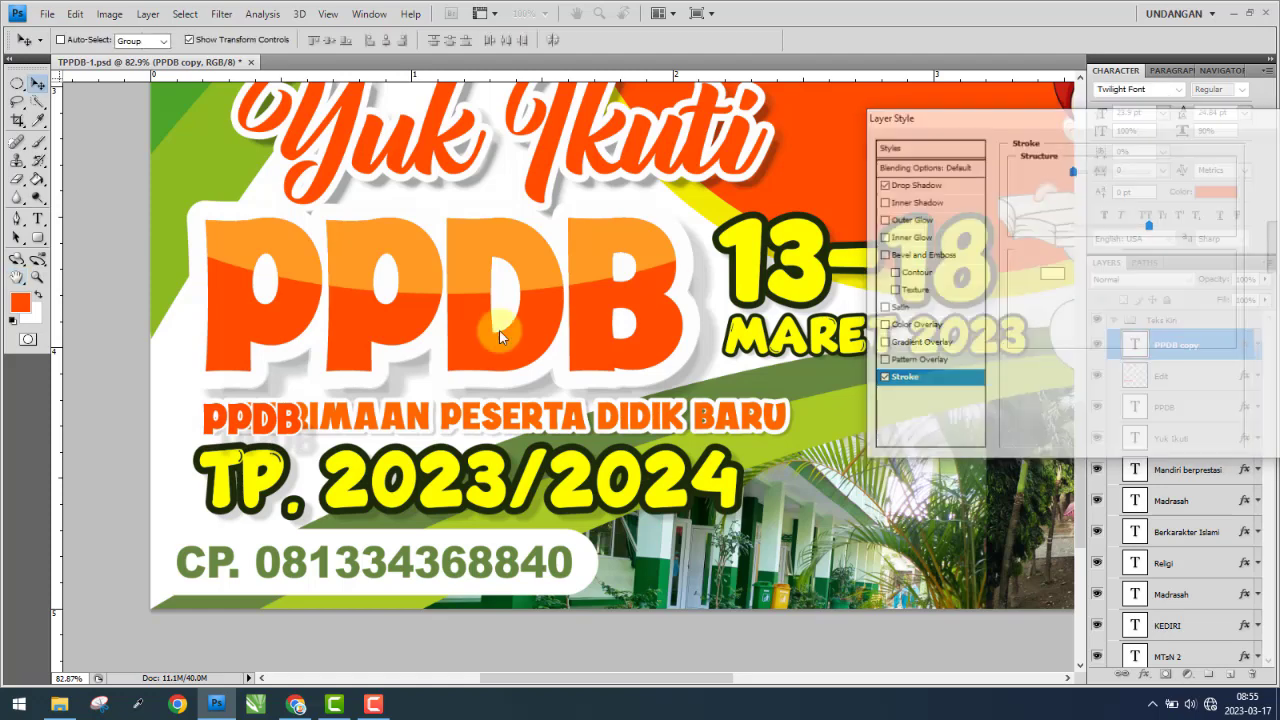
{"action": "scroll", "coordinate": [260, 425], "scroll_direction": "up", "scroll_amount": 1}
{"action": "scroll", "coordinate": [288, 427], "scroll_direction": "up", "scroll_amount": 1}
{"action": "scroll", "coordinate": [288, 427], "scroll_direction": "up", "scroll_amount": 1}
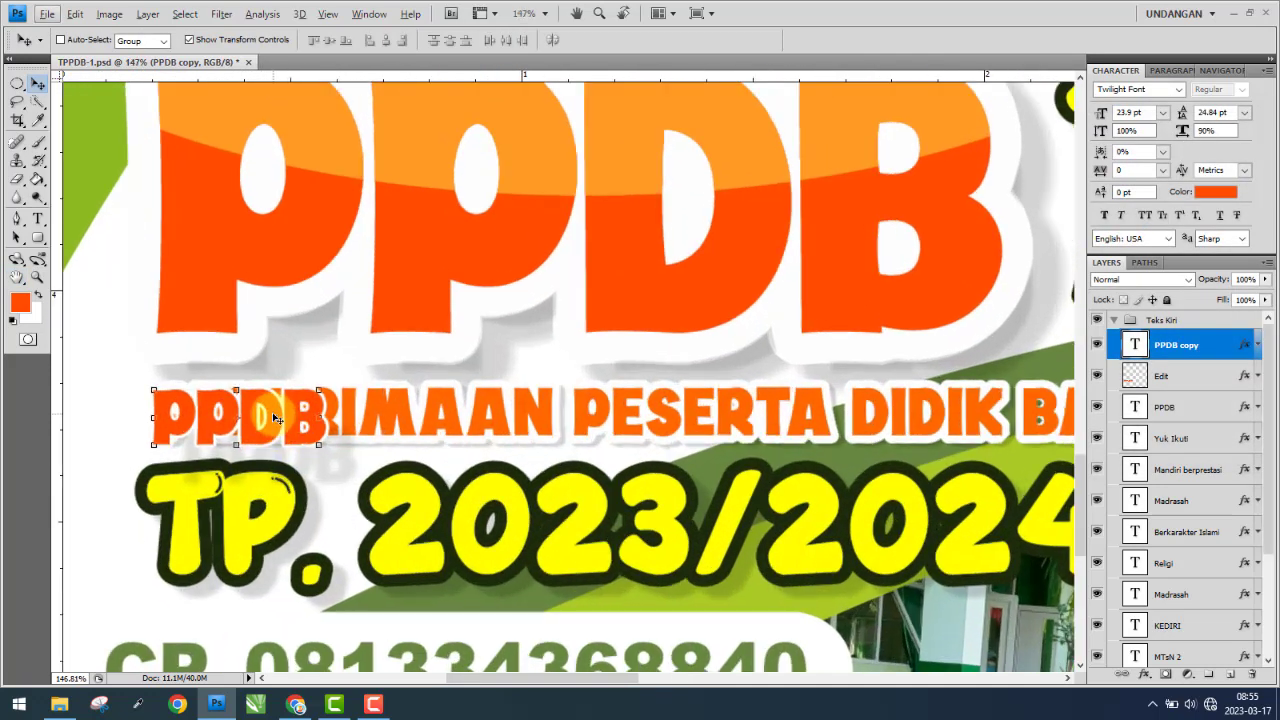
{"action": "left_click_drag", "start_coordinate": [281, 411], "coordinate": [279, 406]}
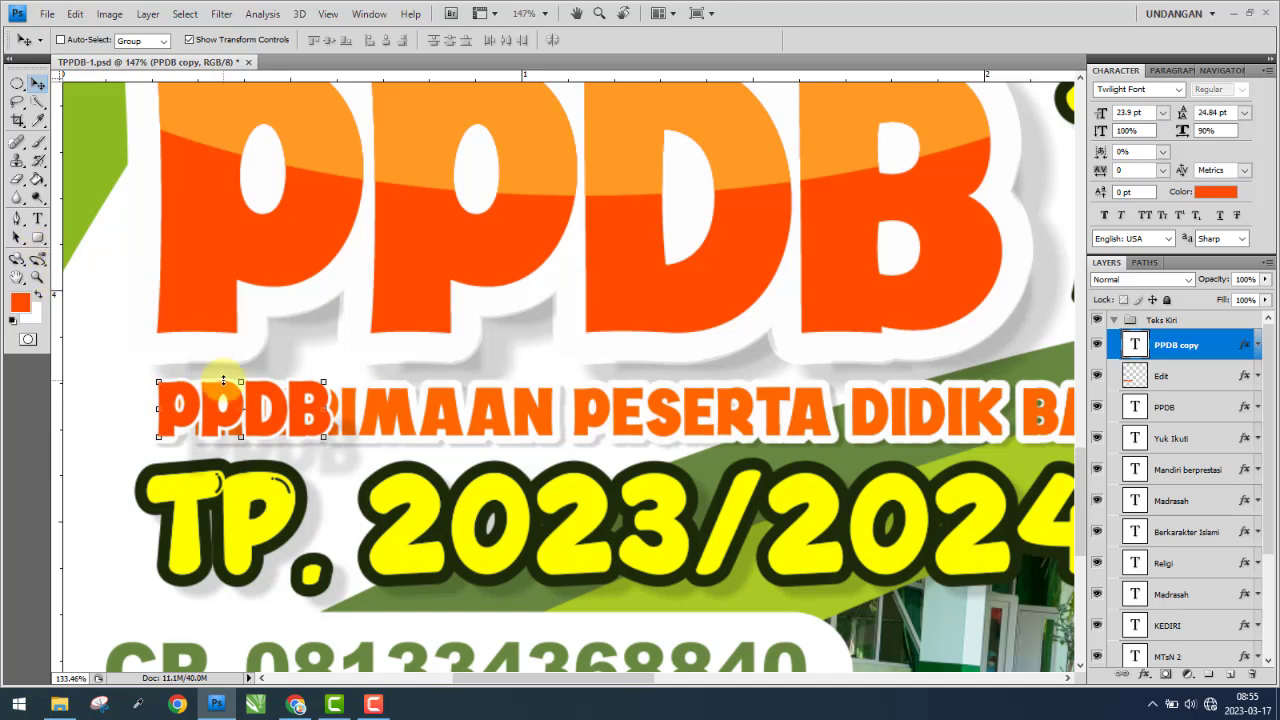
{"action": "scroll", "coordinate": [224, 375], "scroll_direction": "down", "scroll_amount": 1}
{"action": "scroll", "coordinate": [224, 368], "scroll_direction": "down", "scroll_amount": 1}
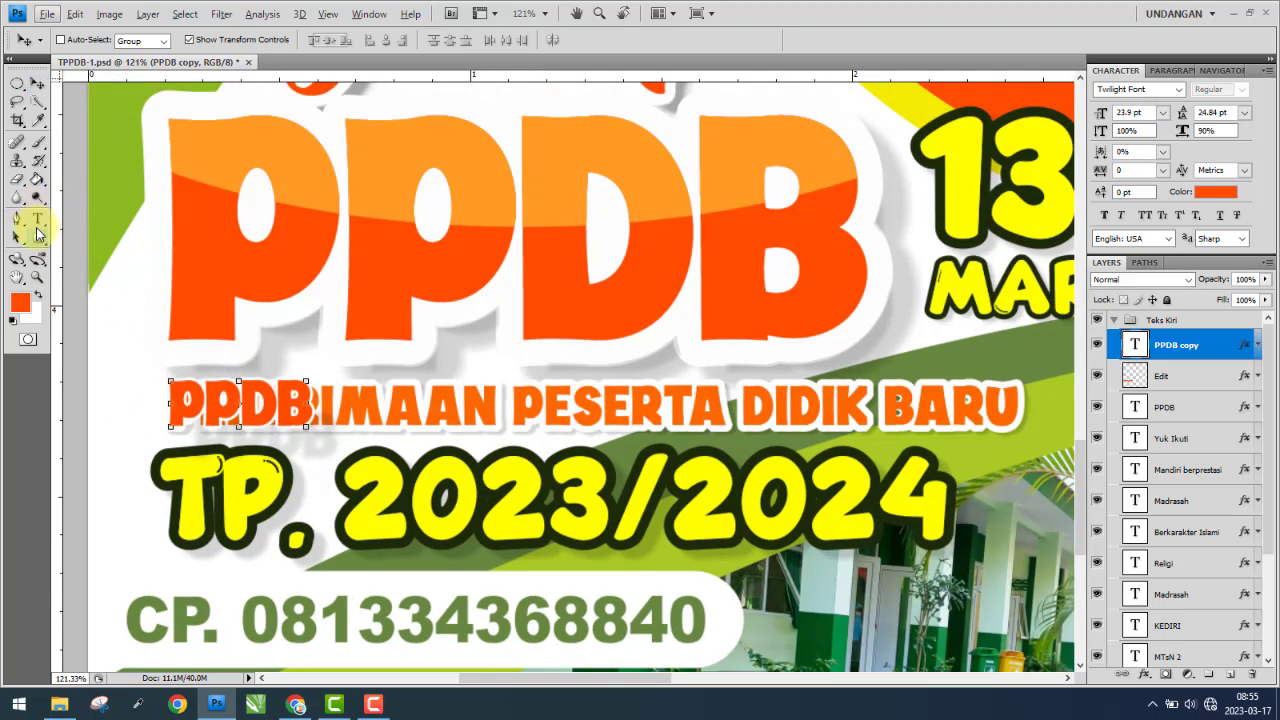
- Retype the small PPDB copy's text as 'PENERIMAAN PESERTA DIDIK' over the subtitle
{"action": "left_click", "coordinate": [37, 235]}
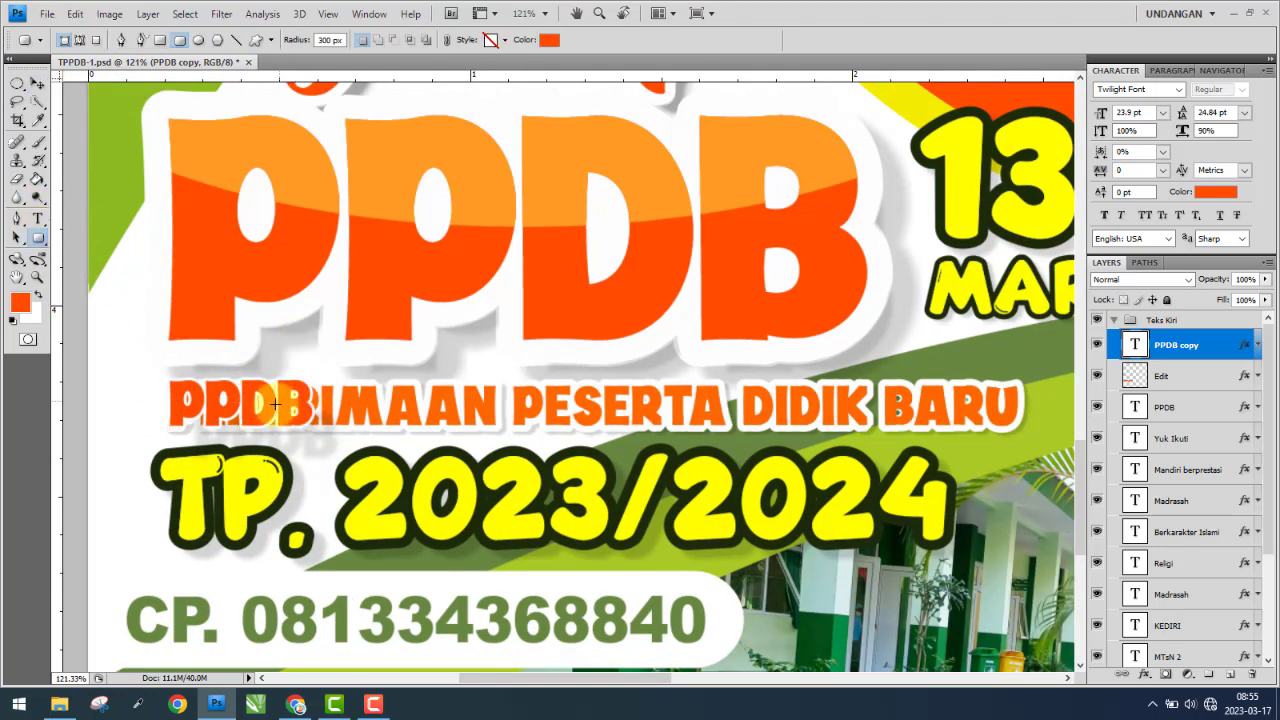
{"action": "left_click", "coordinate": [37, 218]}
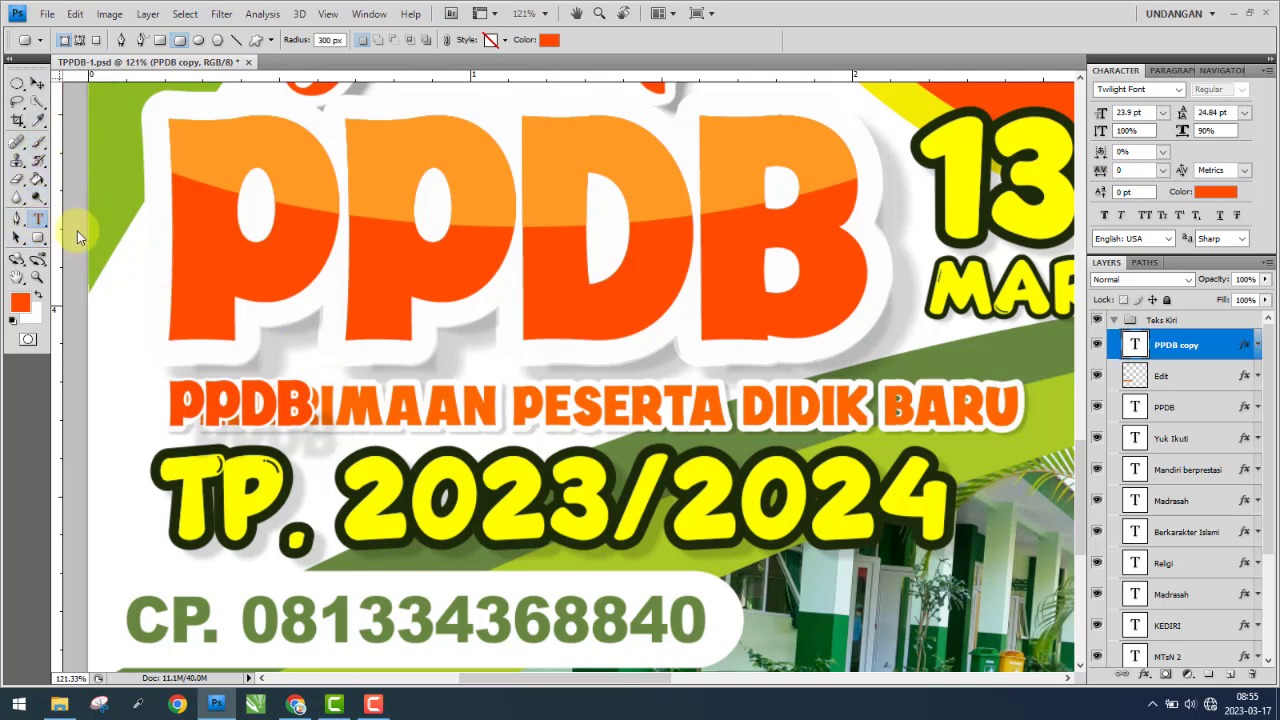
{"action": "double_click", "coordinate": [285, 400]}
{"action": "type", "text": "PENE"}
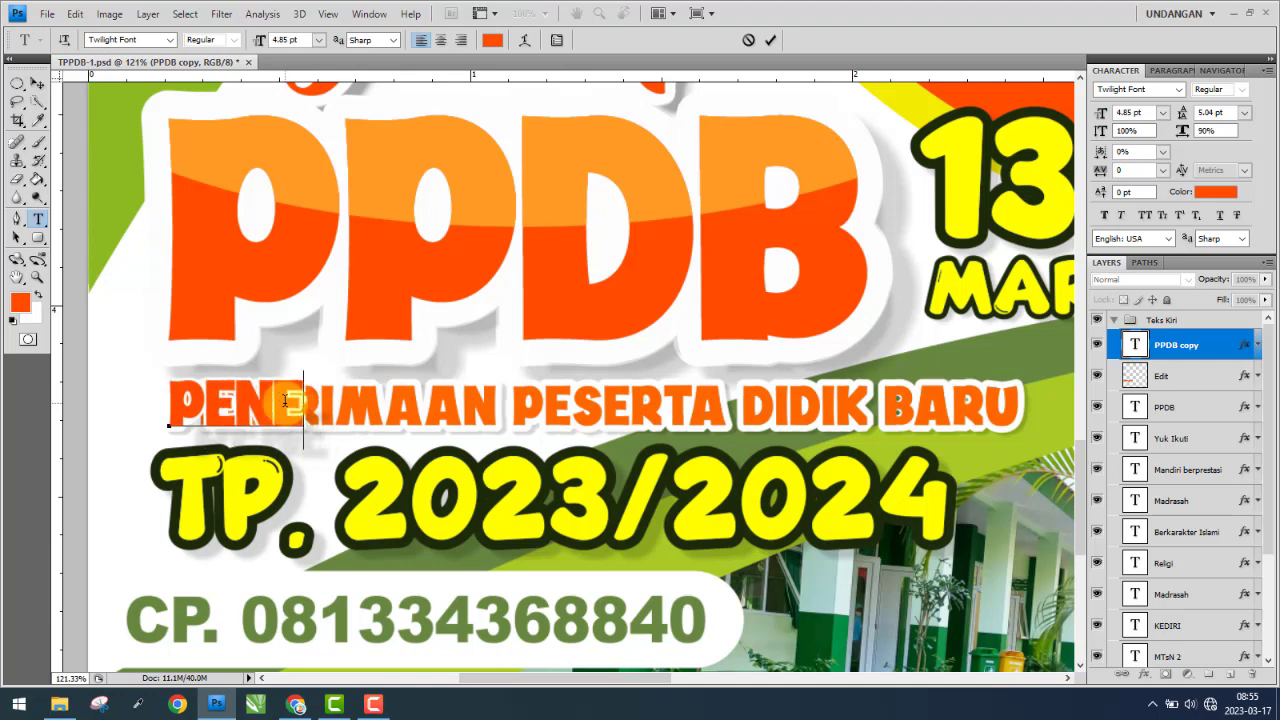
{"action": "type", "text": "RIMAAN"}
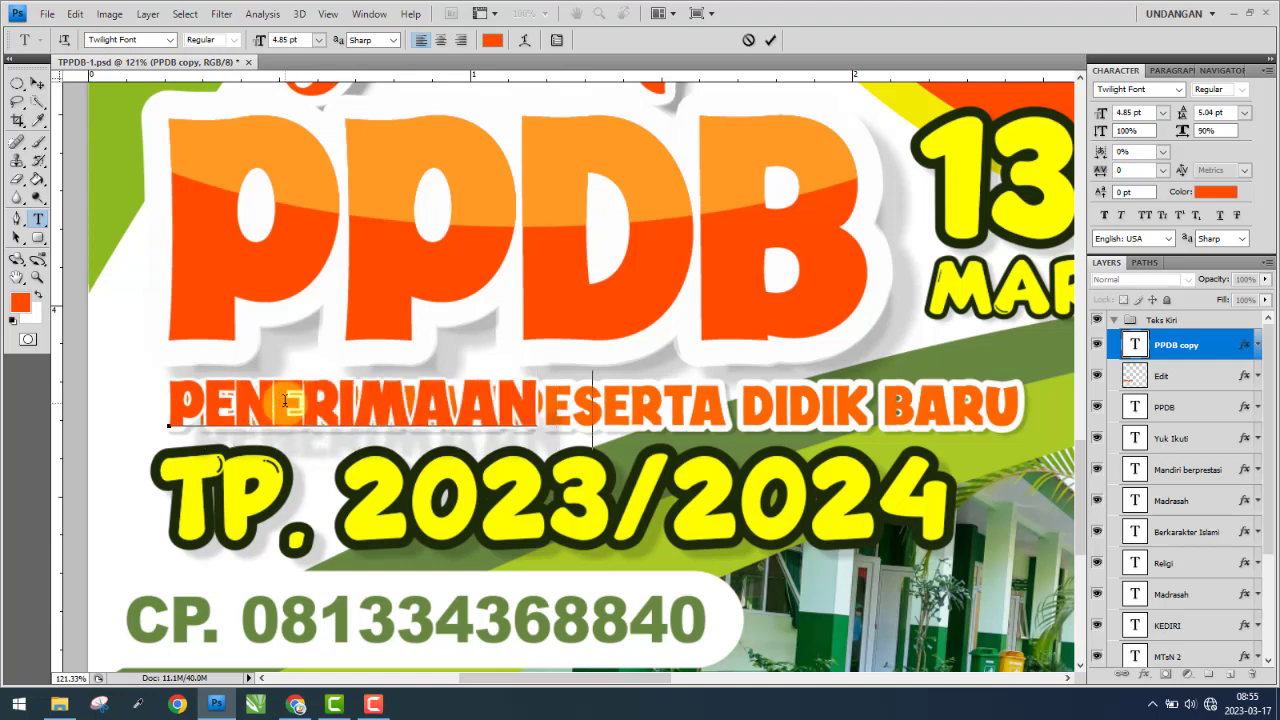
{"action": "type", "text": " PESERTA "}
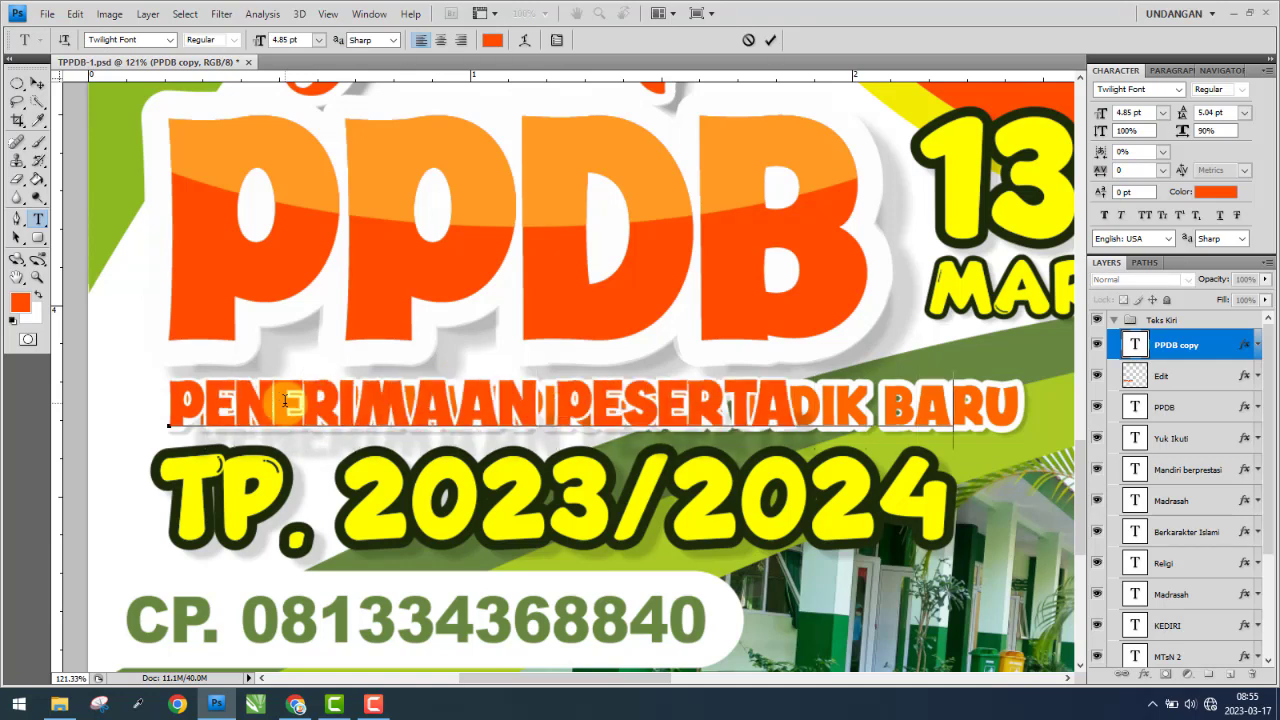
{"action": "type", "text": "DIDIK BAR"}
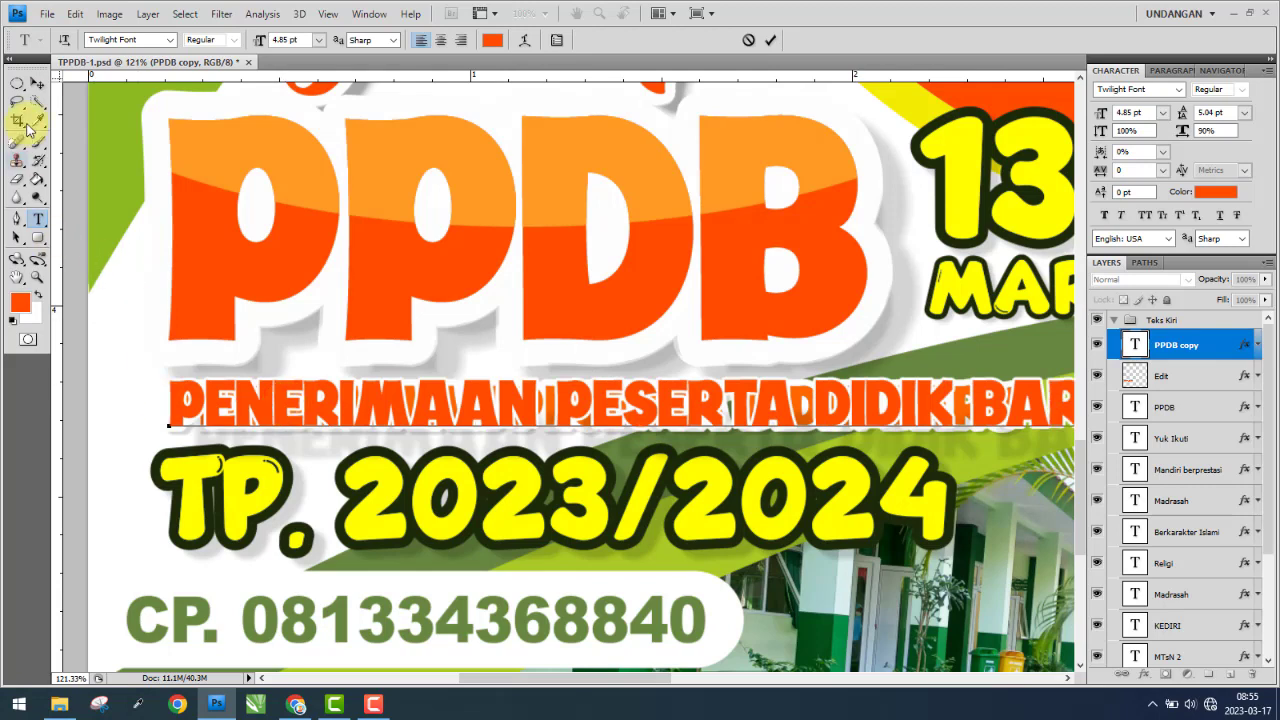
{"action": "left_click", "coordinate": [38, 84]}
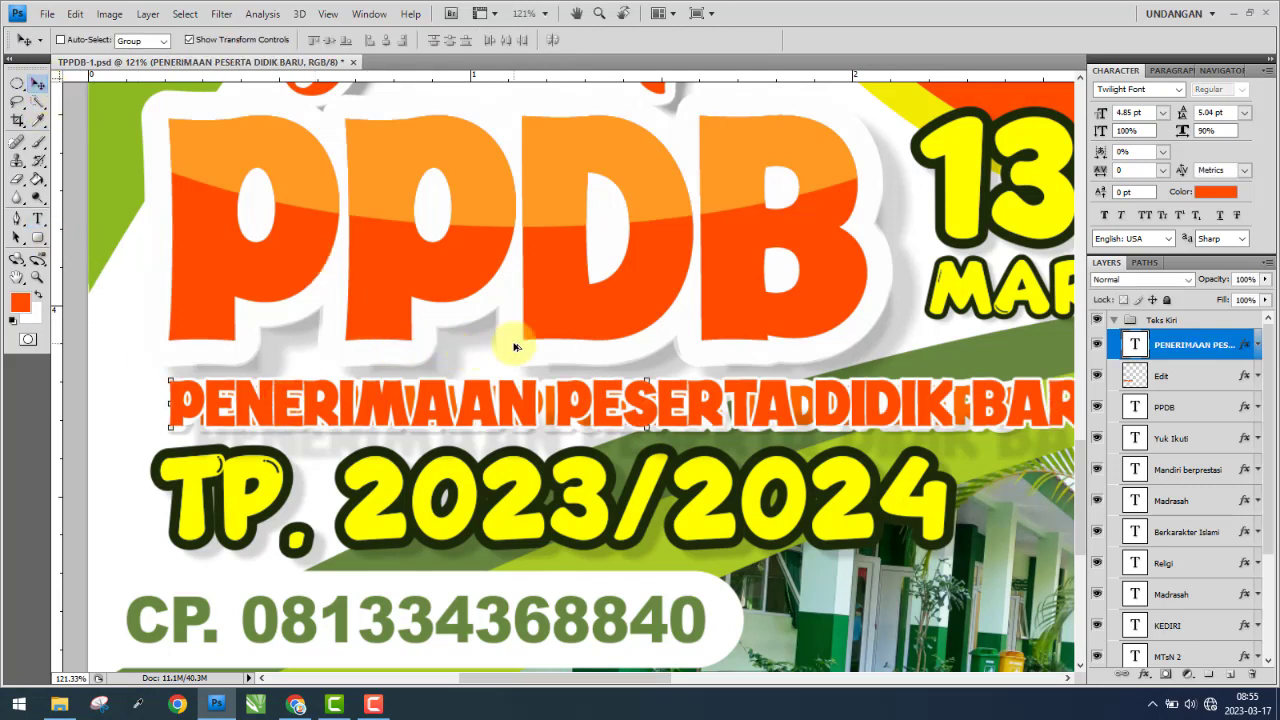
- Narrow the subtitle text's width to fit the line
{"action": "scroll", "coordinate": [510, 370], "scroll_direction": "down", "scroll_amount": 1}
{"action": "scroll", "coordinate": [600, 375], "scroll_direction": "down", "scroll_amount": 1}
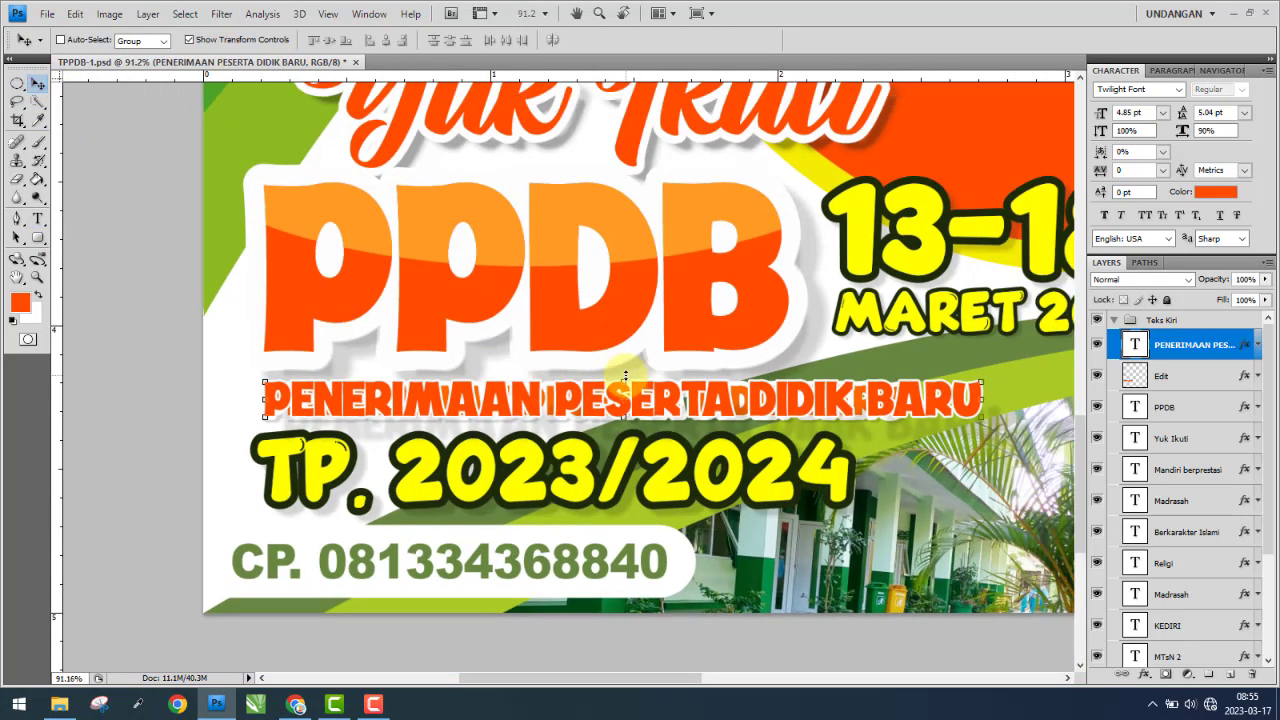
{"action": "scroll", "coordinate": [995, 396], "scroll_direction": "up", "scroll_amount": 1}
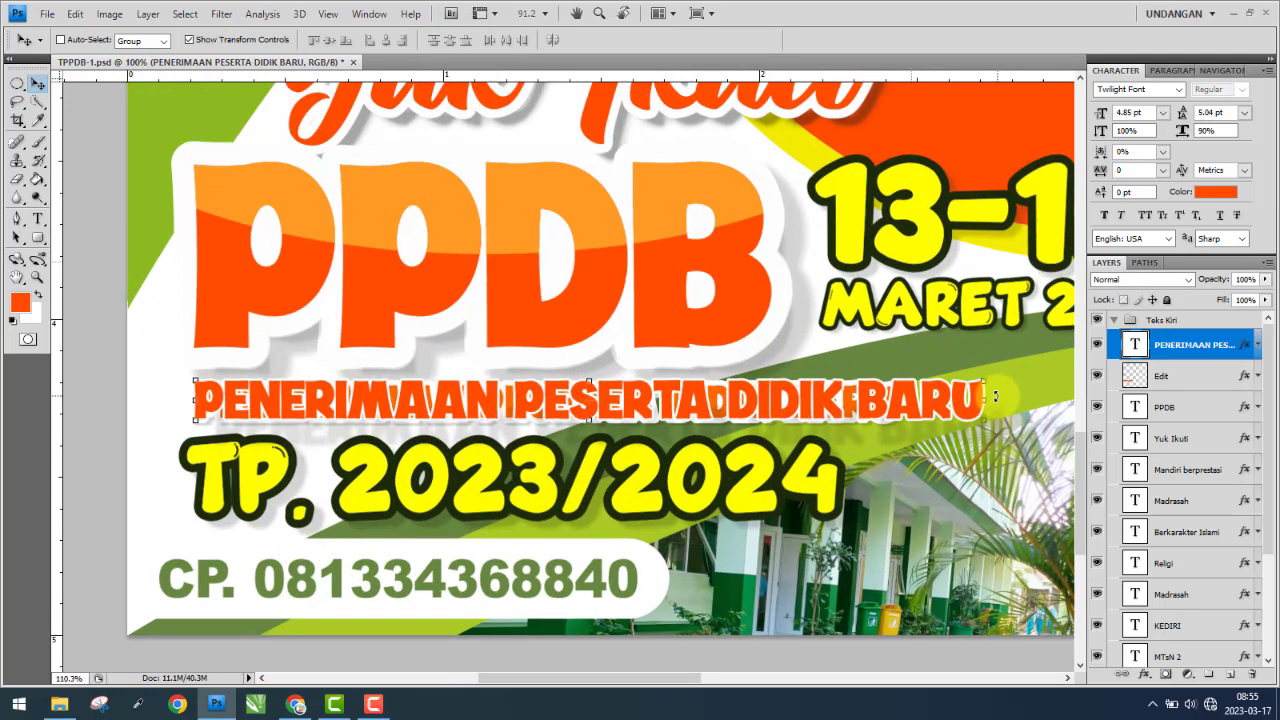
{"action": "scroll", "coordinate": [995, 396], "scroll_direction": "up", "scroll_amount": 1}
{"action": "scroll", "coordinate": [990, 400], "scroll_direction": "up", "scroll_amount": 1}
{"action": "left_click", "coordinate": [985, 404]}
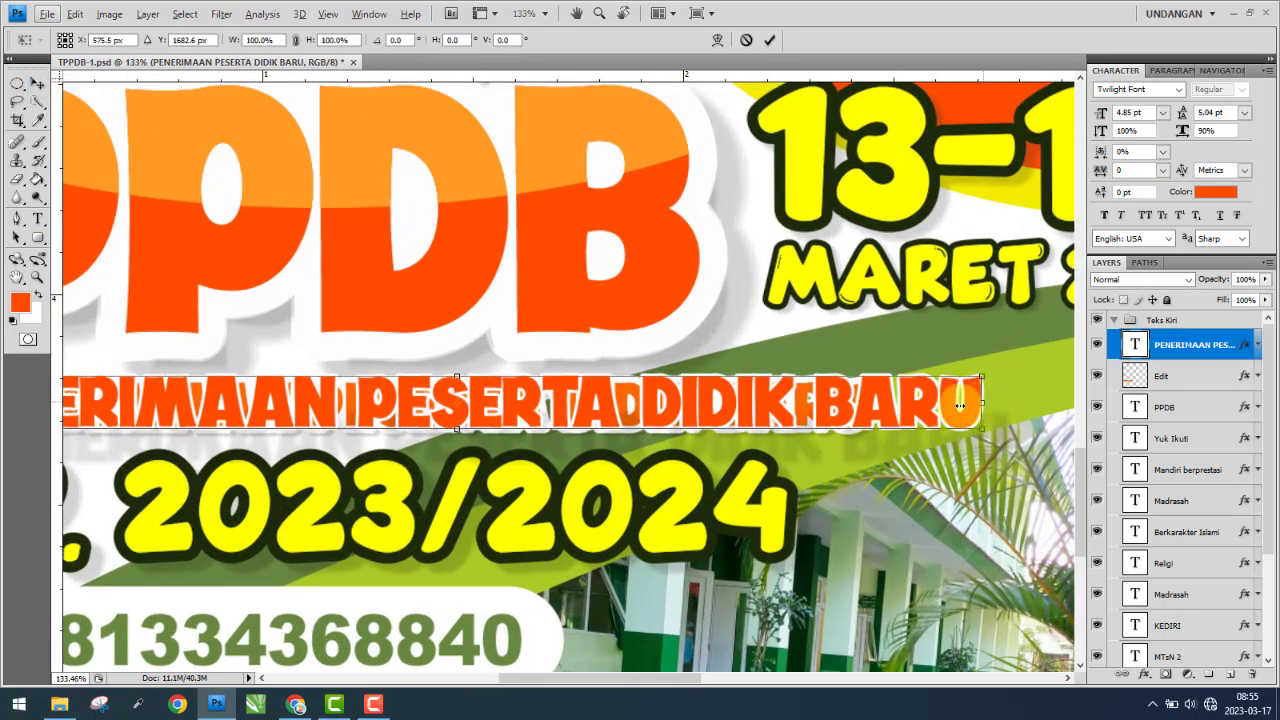
{"action": "left_click_drag", "start_coordinate": [803, 409], "coordinate": [866, 410]}
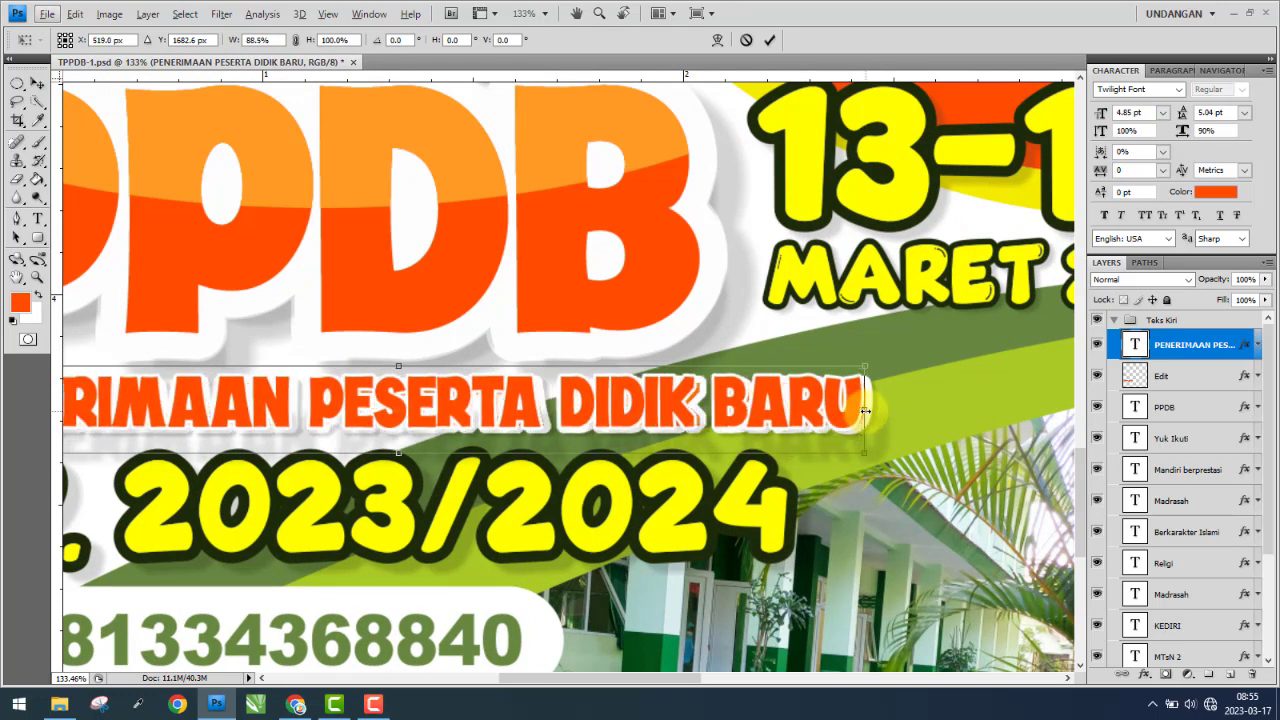
{"action": "key", "text": "Return"}
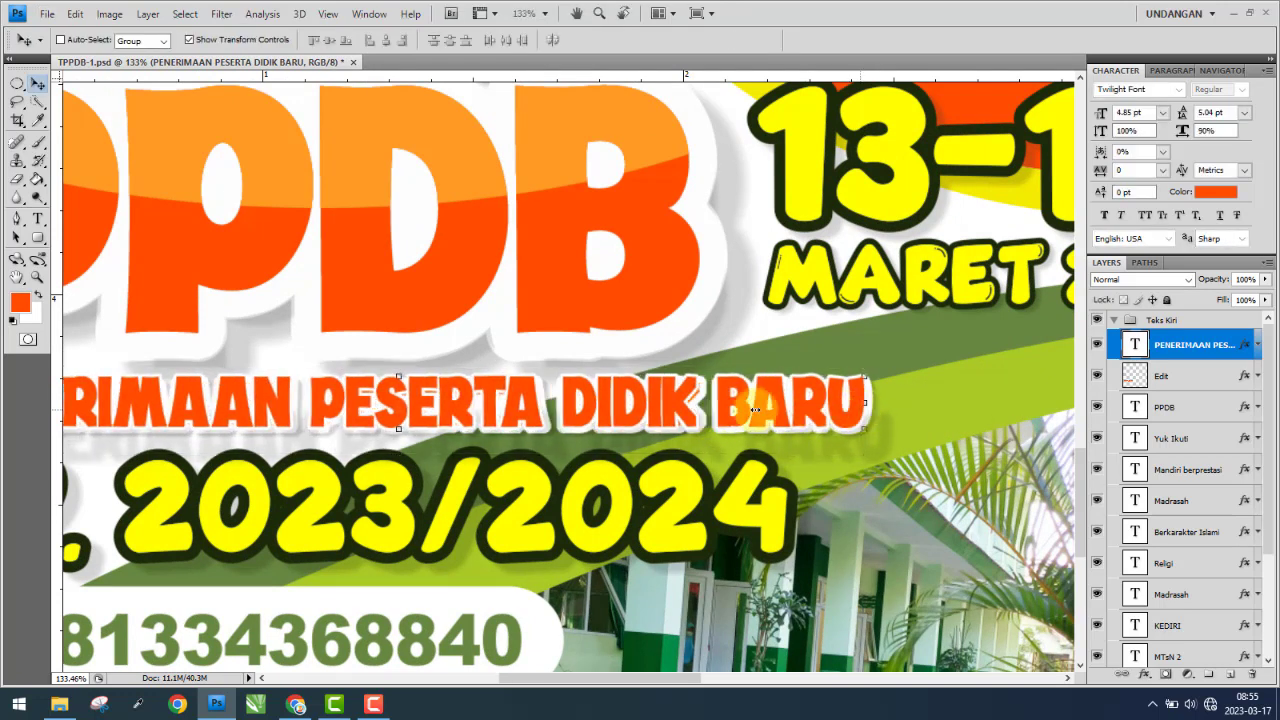
- Stretch the subtitle slightly taller and toggle its visibility to compare
{"action": "key", "text": "ctrl+t"}
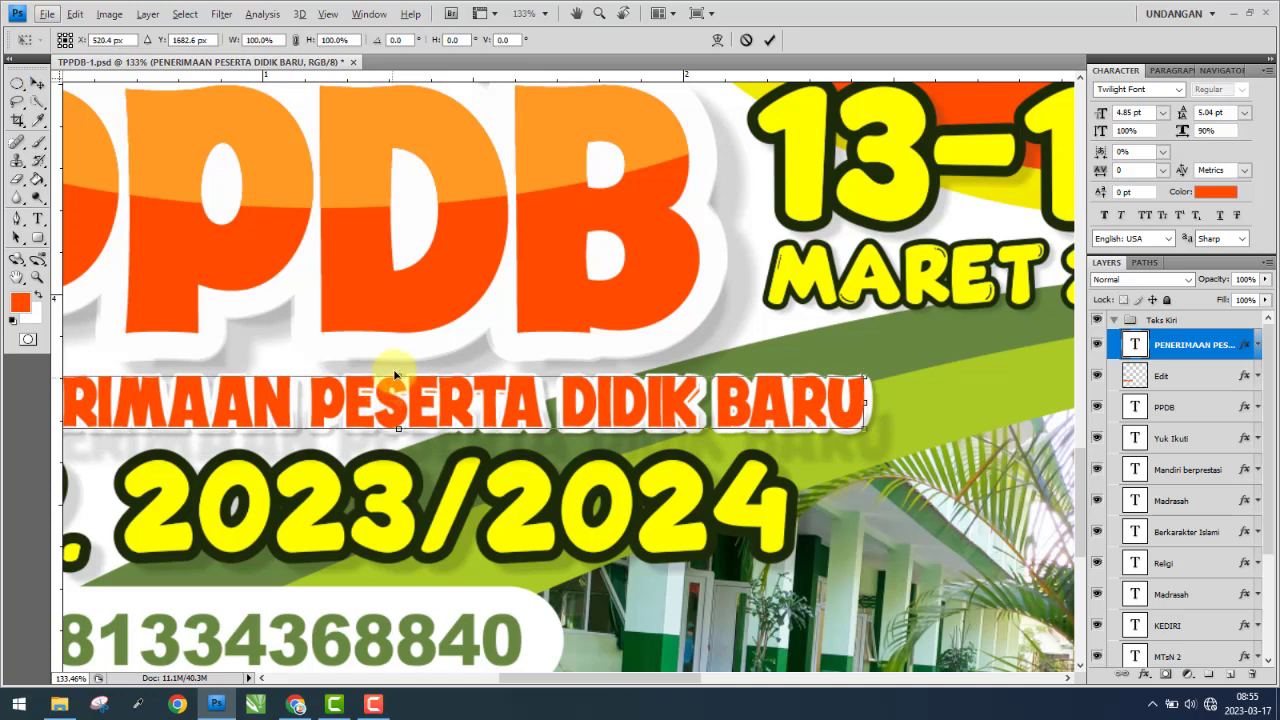
{"action": "left_click_drag", "start_coordinate": [398, 377], "coordinate": [399, 374]}
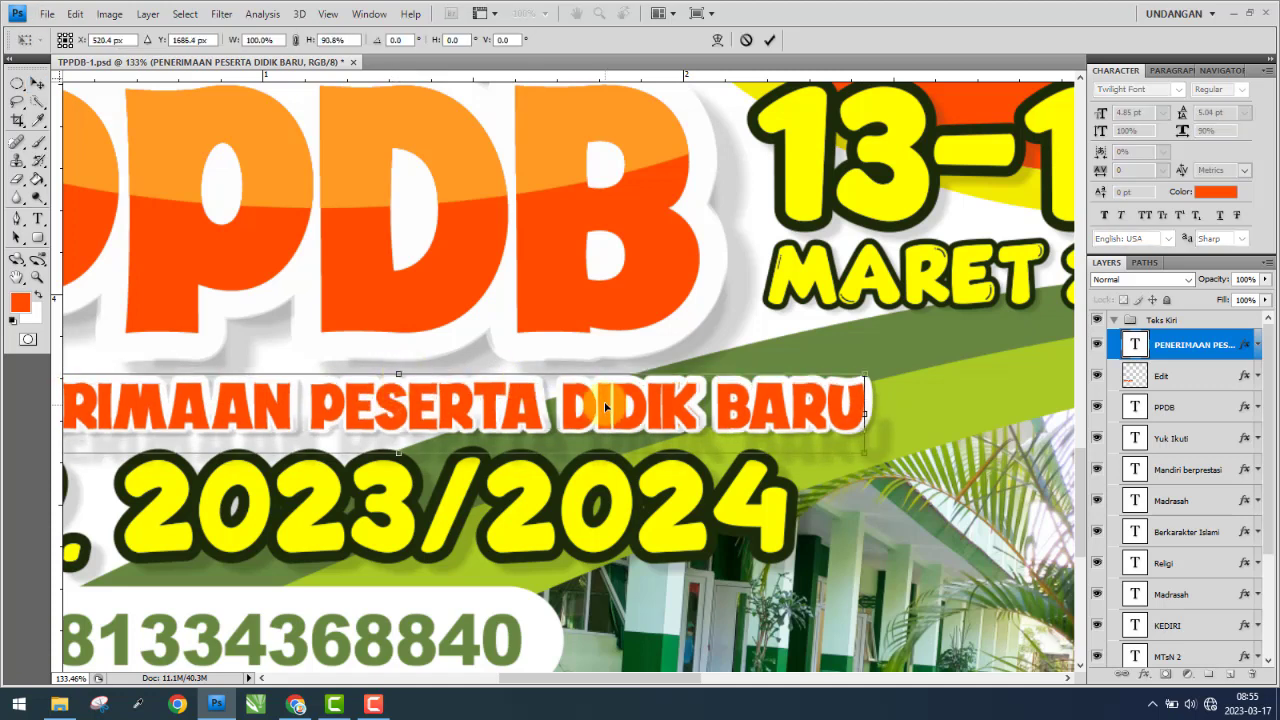
{"action": "key", "text": "Return"}
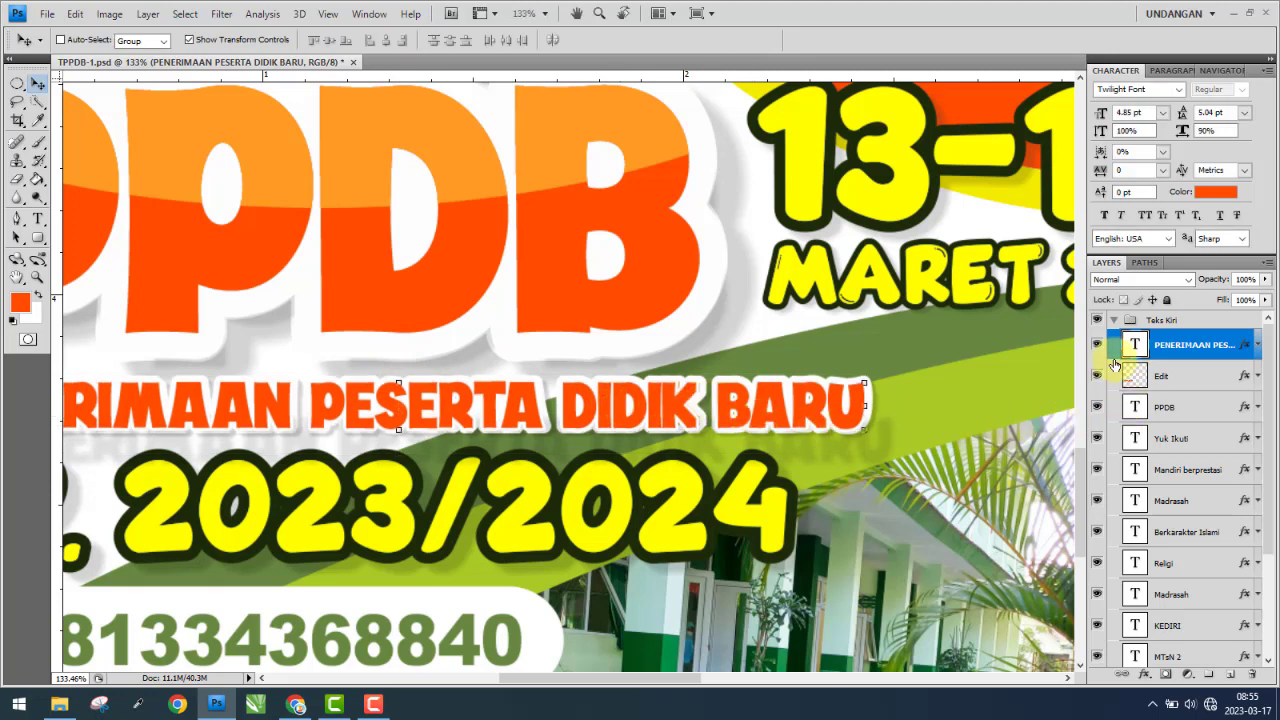
{"action": "left_click", "coordinate": [1096, 346]}
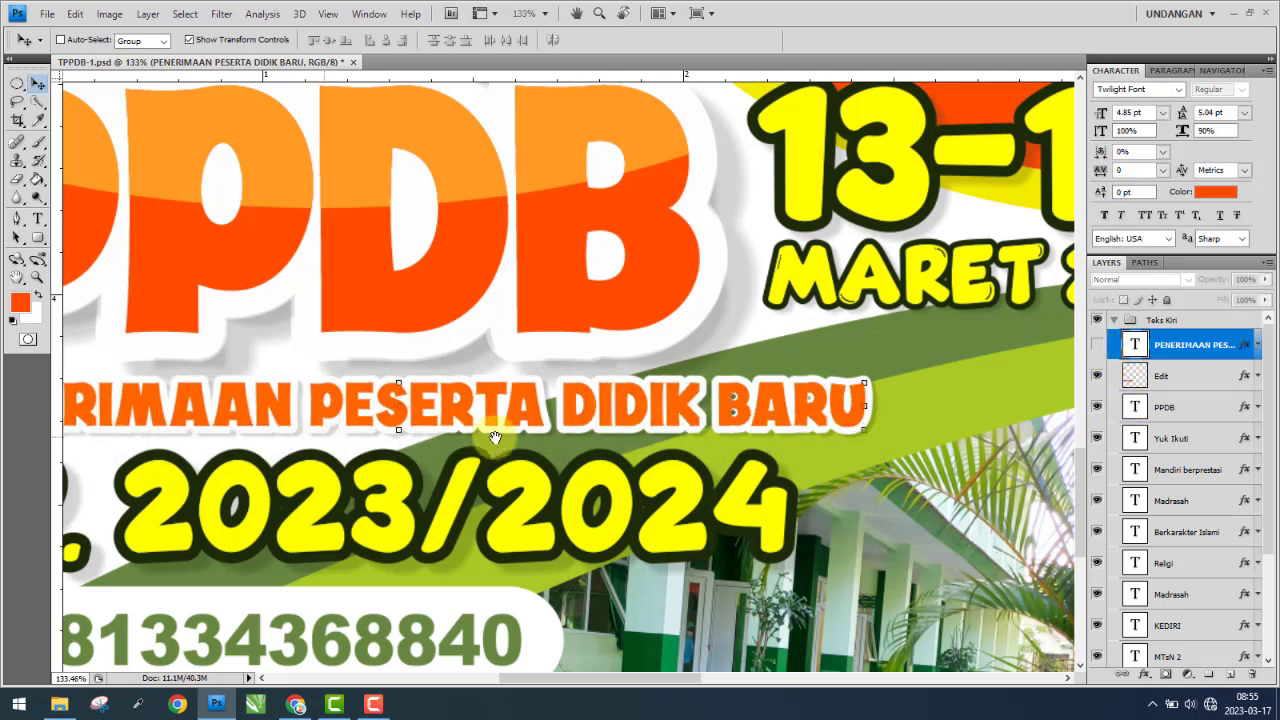
{"action": "scroll", "coordinate": [540, 430], "scroll_direction": "left", "scroll_amount": 5}
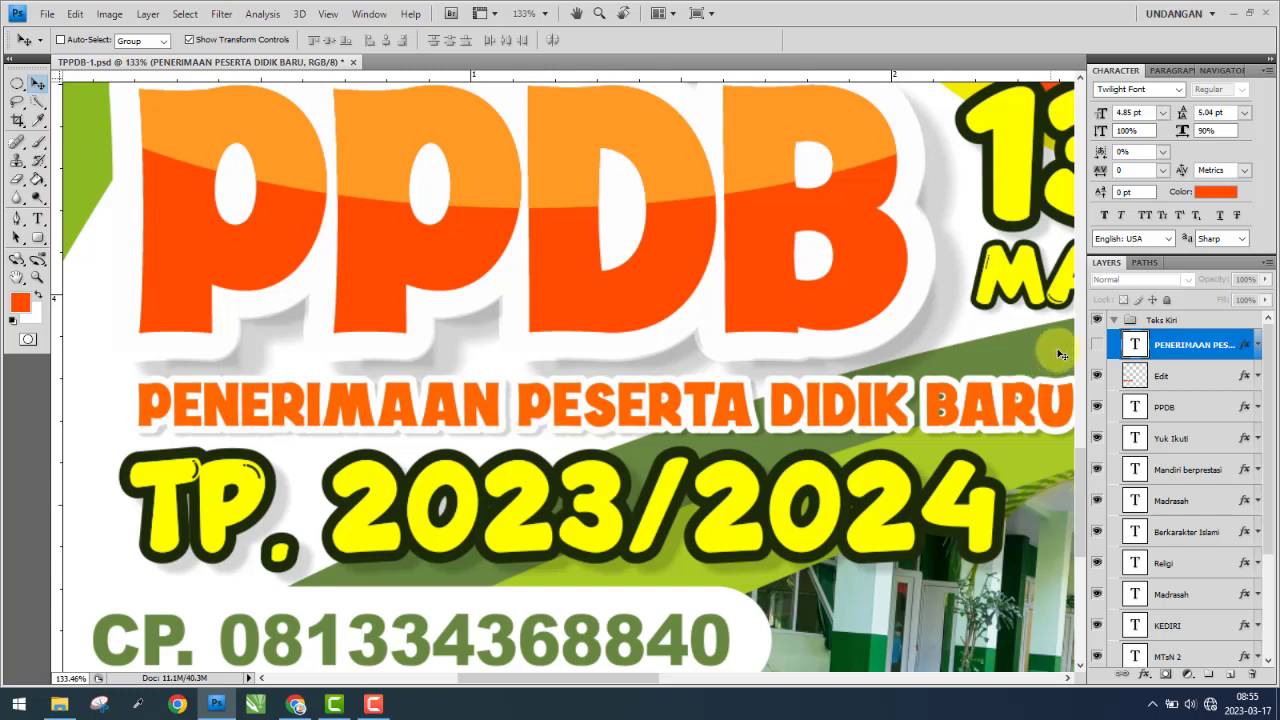
{"action": "left_click", "coordinate": [1096, 344]}
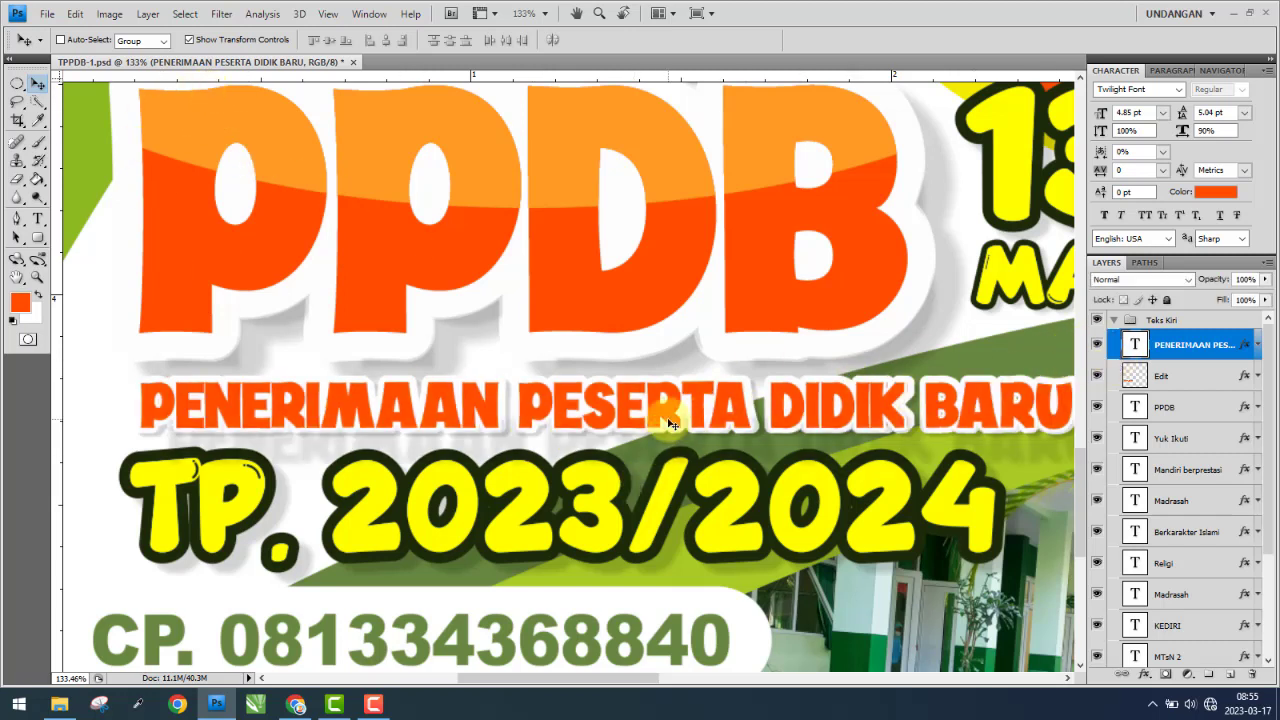
{"action": "left_click", "coordinate": [1205, 375]}
{"action": "left_click", "coordinate": [1205, 345]}
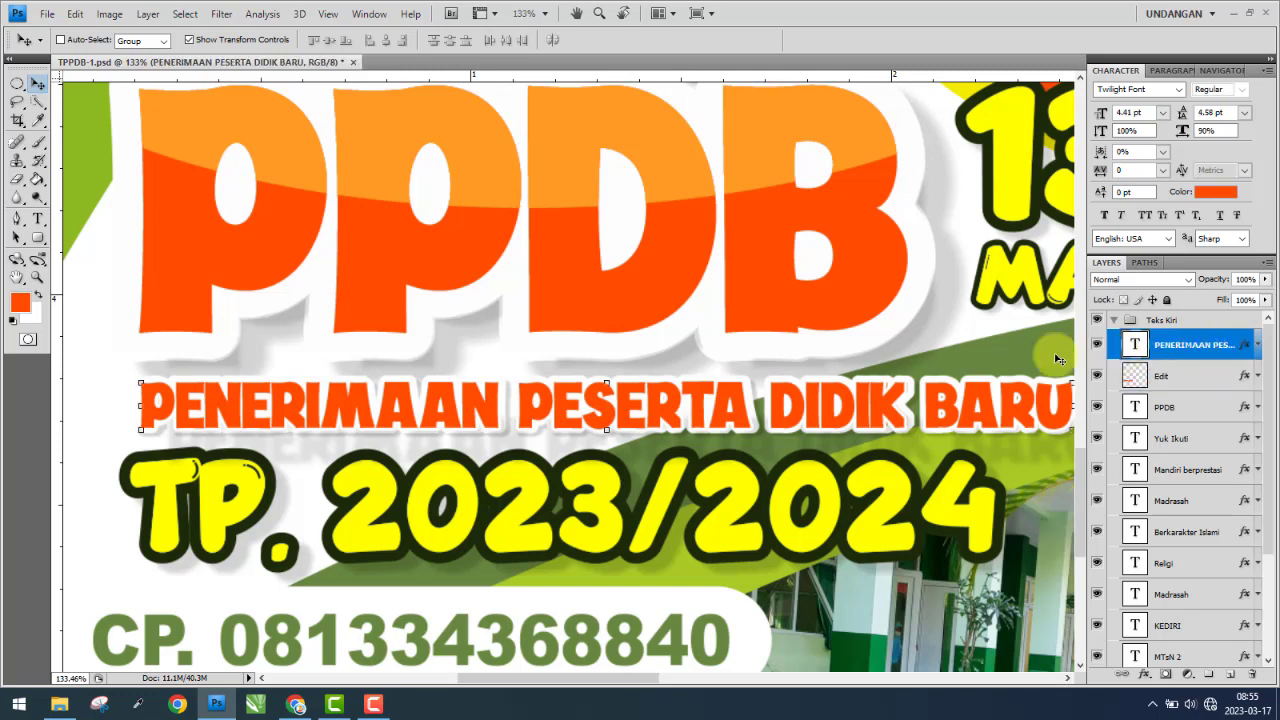
- Adjust the subtitle height to about 89%, then 105%, comparing with the original
{"action": "left_click", "coordinate": [606, 429]}
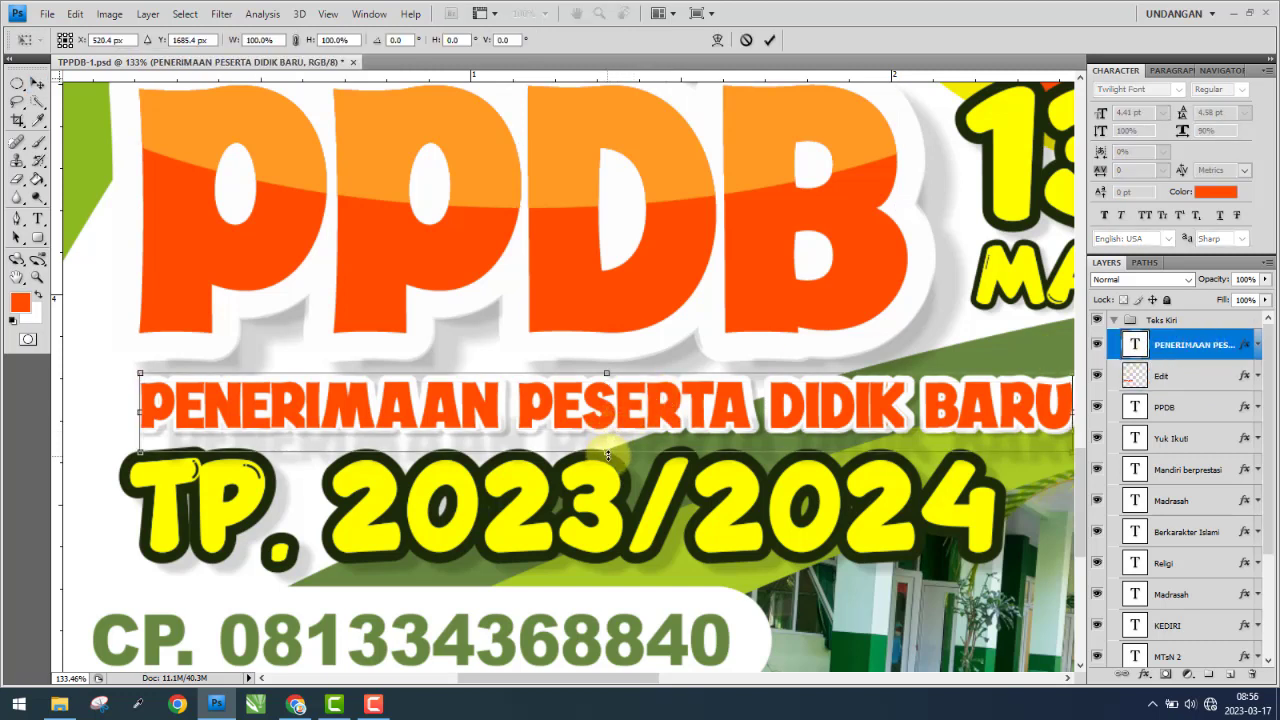
{"action": "left_click_drag", "start_coordinate": [616, 452], "coordinate": [642, 448]}
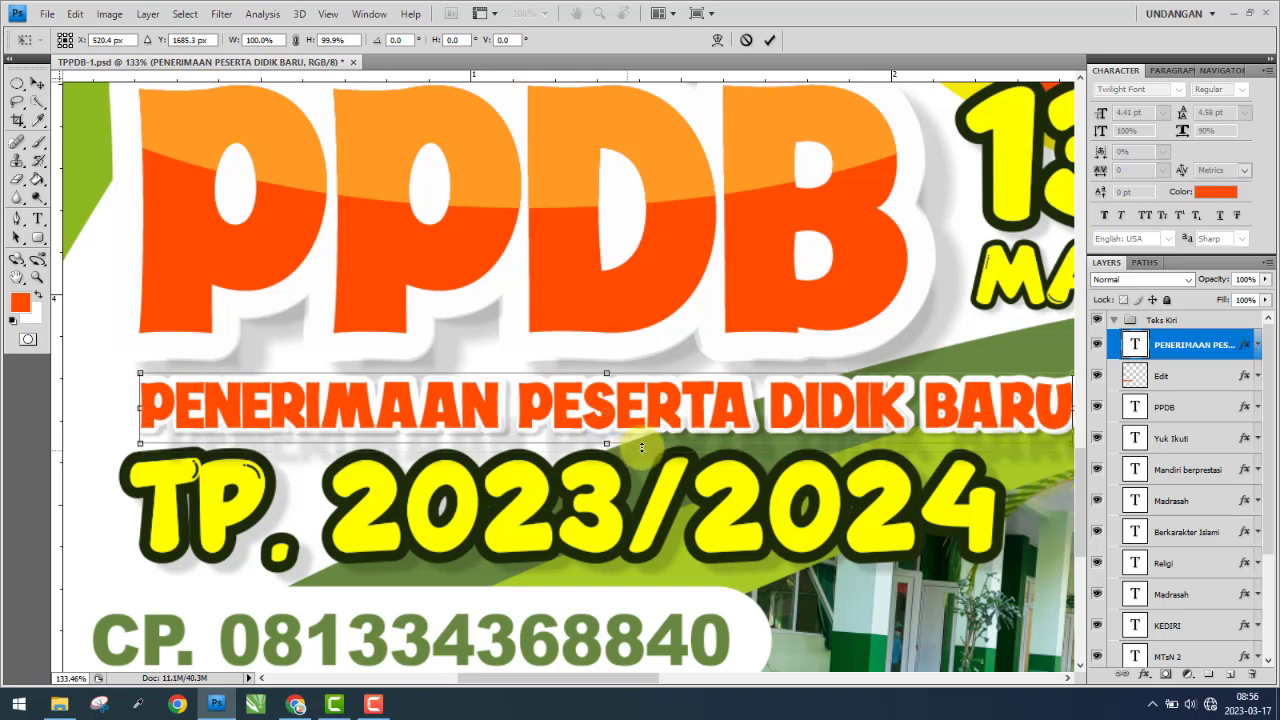
{"action": "key", "text": "Return"}
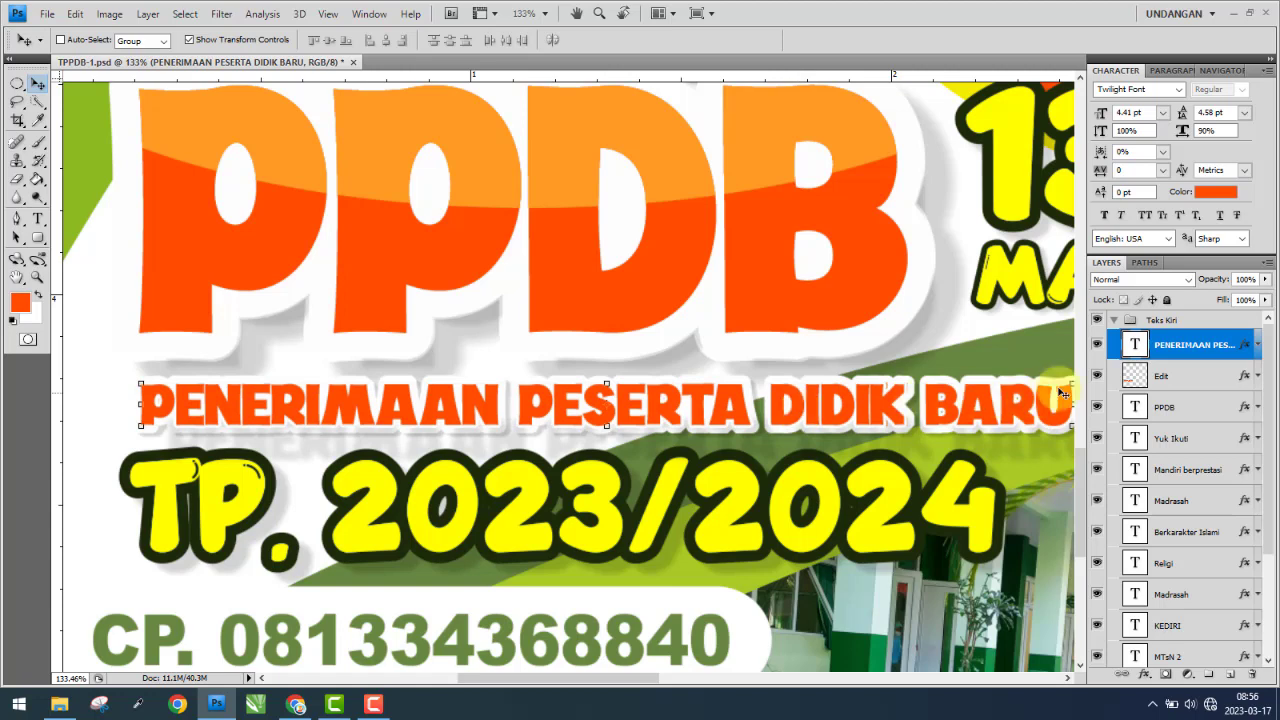
{"action": "left_click", "coordinate": [1097, 347]}
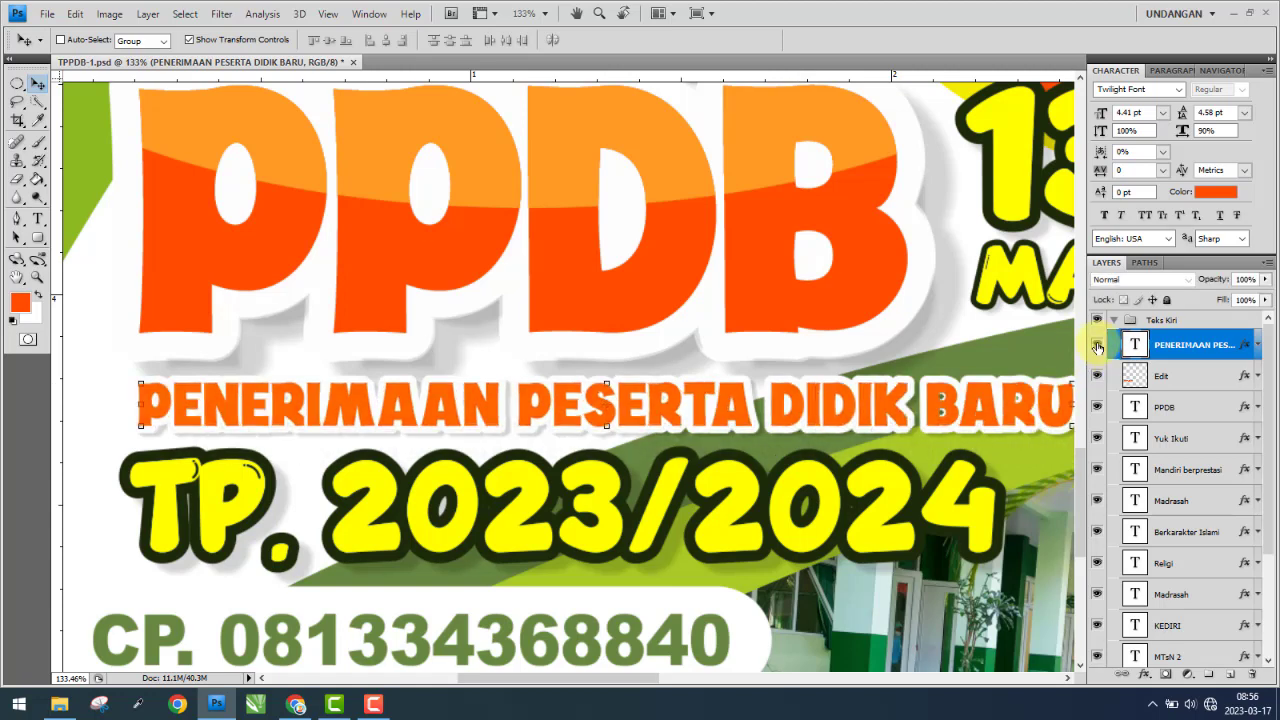
{"action": "key", "text": "ctrl+t"}
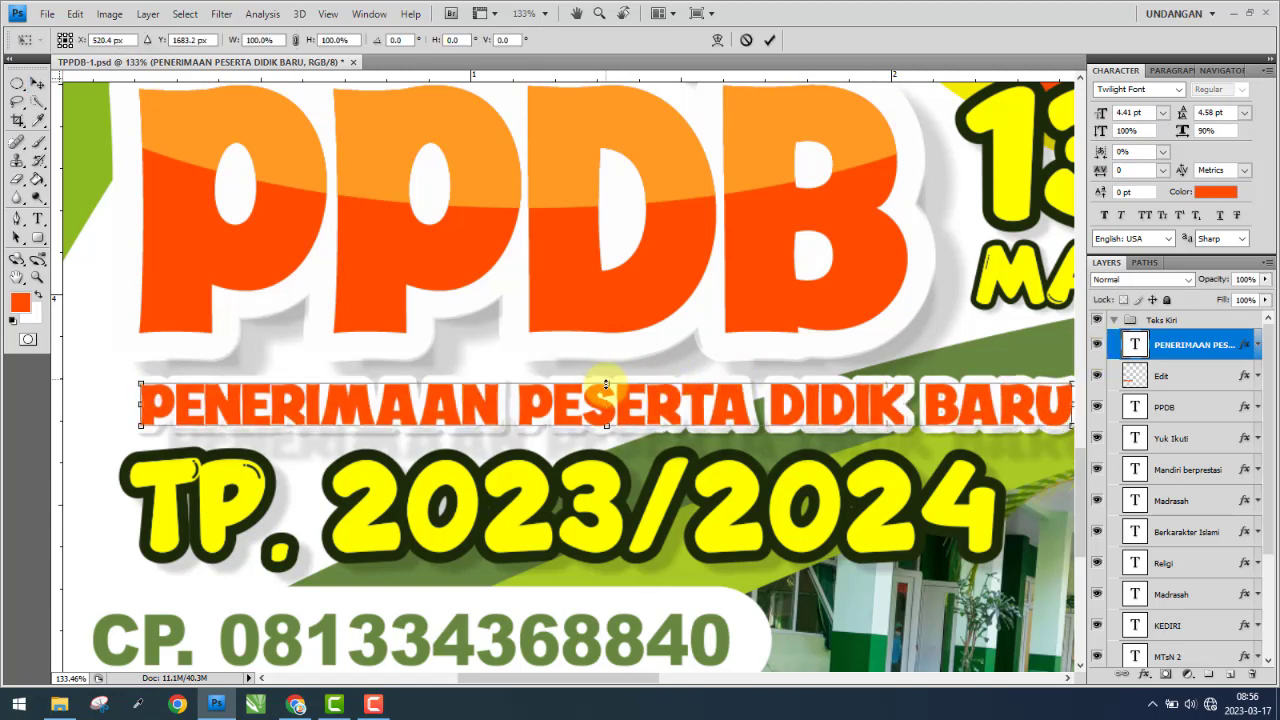
{"action": "left_click_drag", "start_coordinate": [606, 383], "coordinate": [607, 372]}
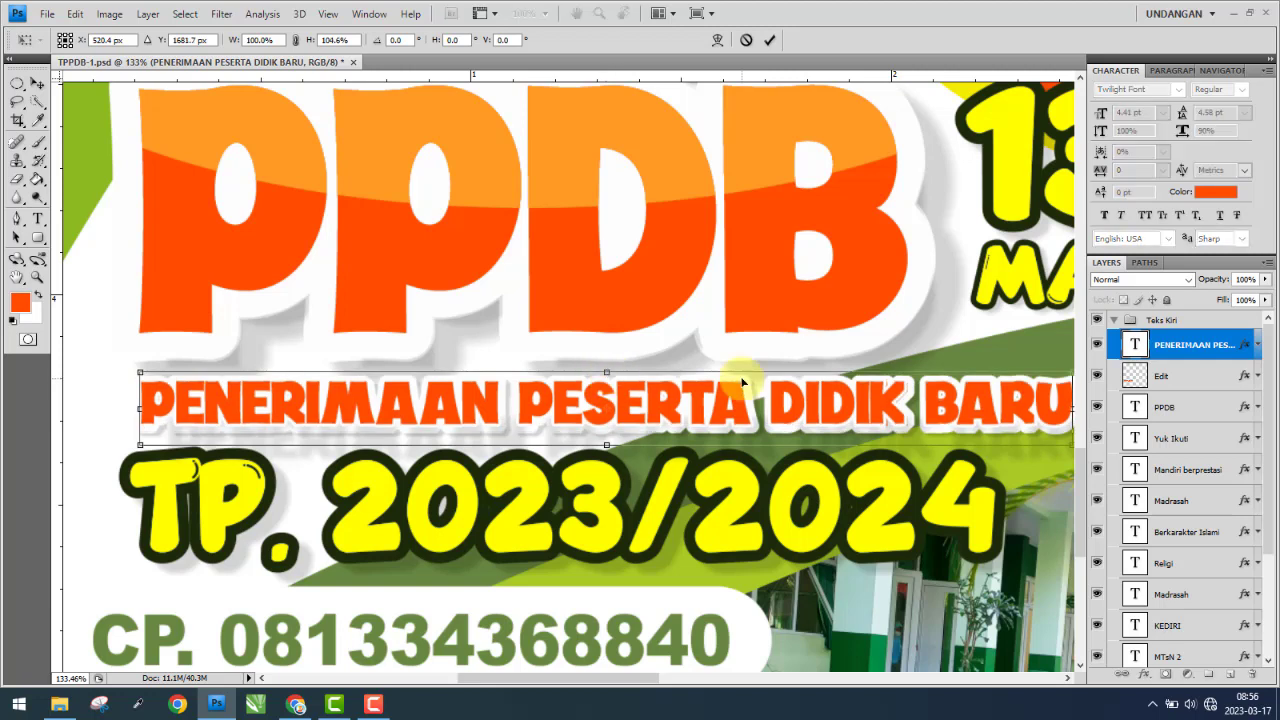
{"action": "key", "text": "Return"}
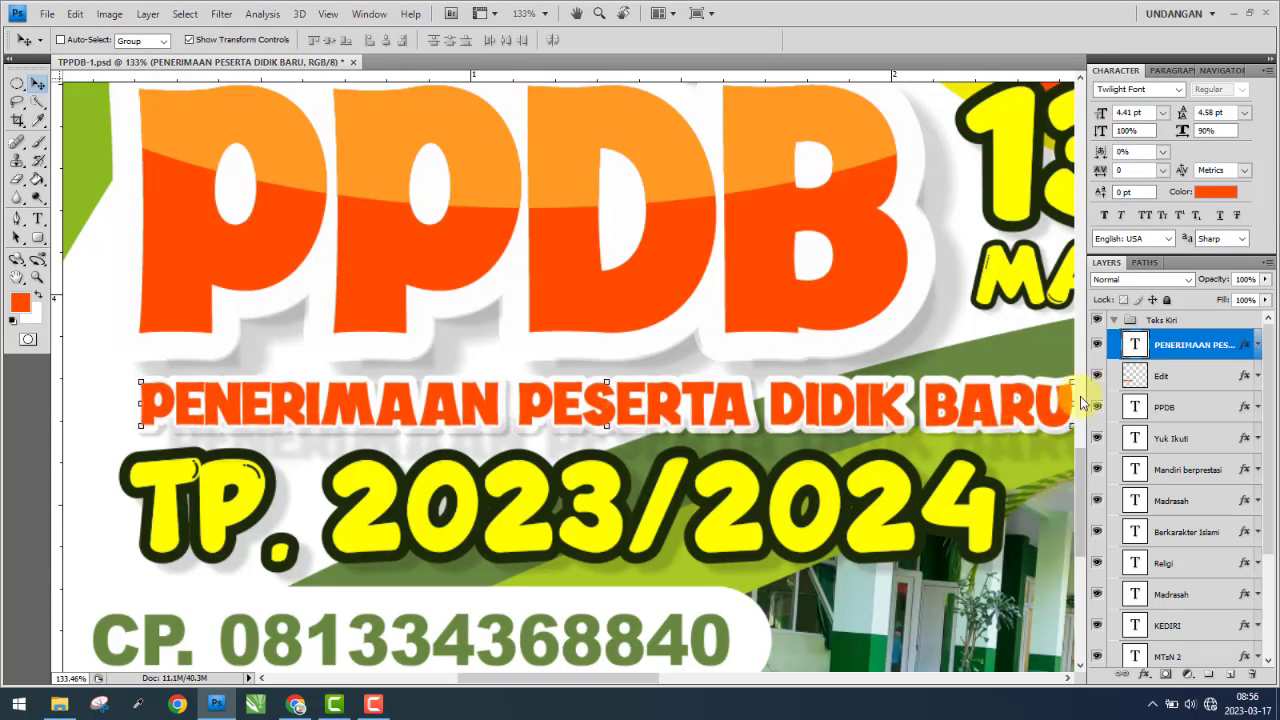
{"action": "left_click", "coordinate": [1096, 346]}
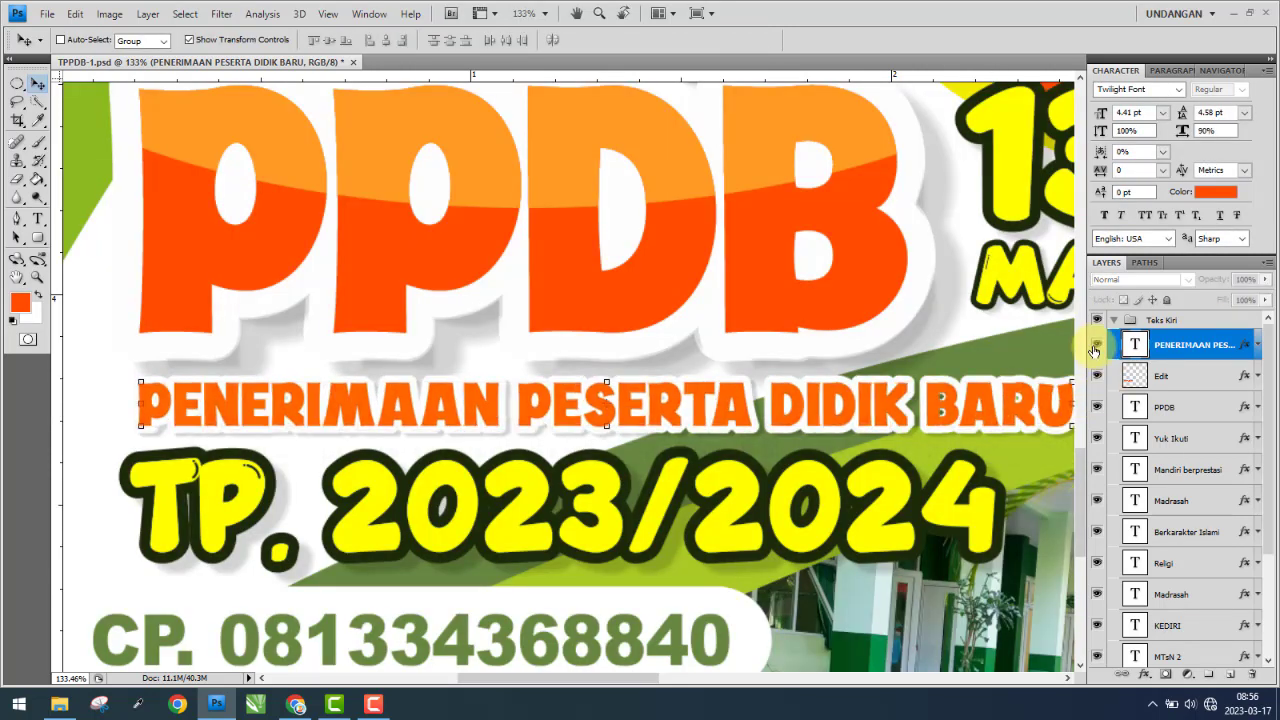
{"action": "left_click", "coordinate": [1096, 346]}
- Thicken the subtitle's outline stroke to size 58
{"action": "scroll", "coordinate": [833, 418], "scroll_direction": "down", "scroll_amount": 1}
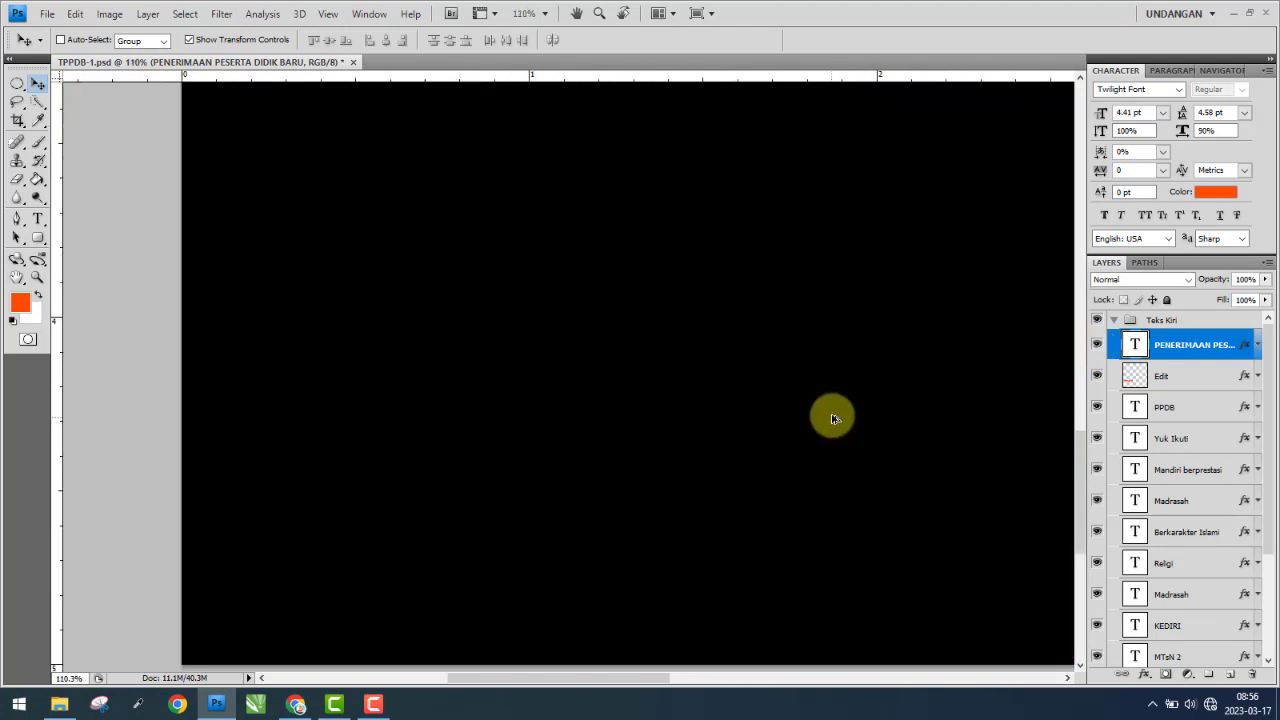
{"action": "scroll", "coordinate": [1017, 402], "scroll_direction": "right", "scroll_amount": 1}
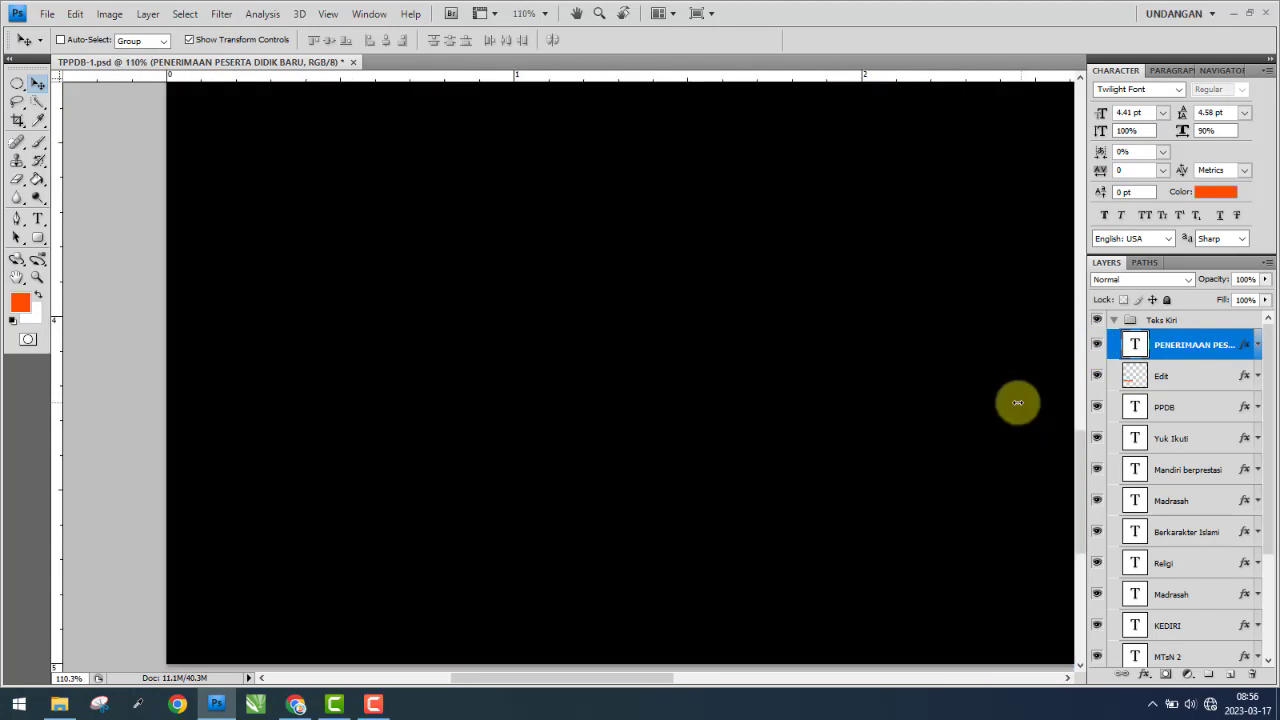
{"action": "scroll", "coordinate": [1017, 402], "scroll_direction": "up", "scroll_amount": 1}
{"action": "double_click", "coordinate": [1227, 338]}
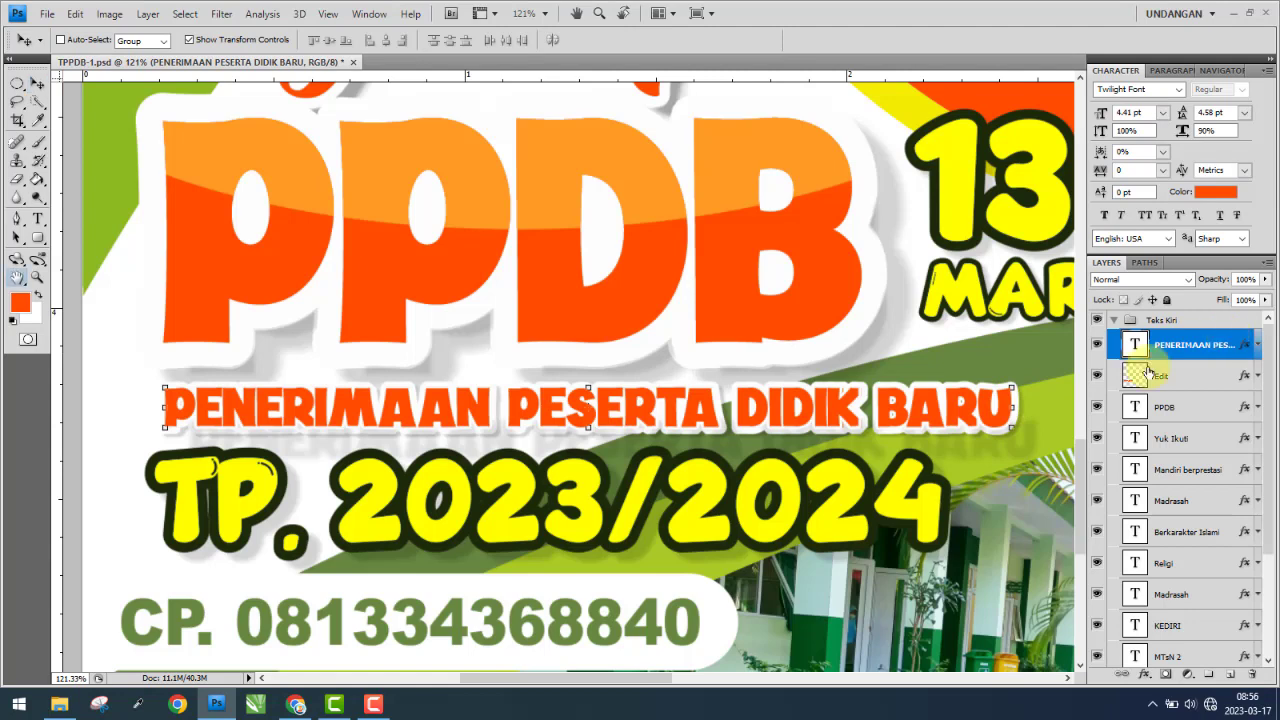
{"action": "left_click", "coordinate": [909, 382]}
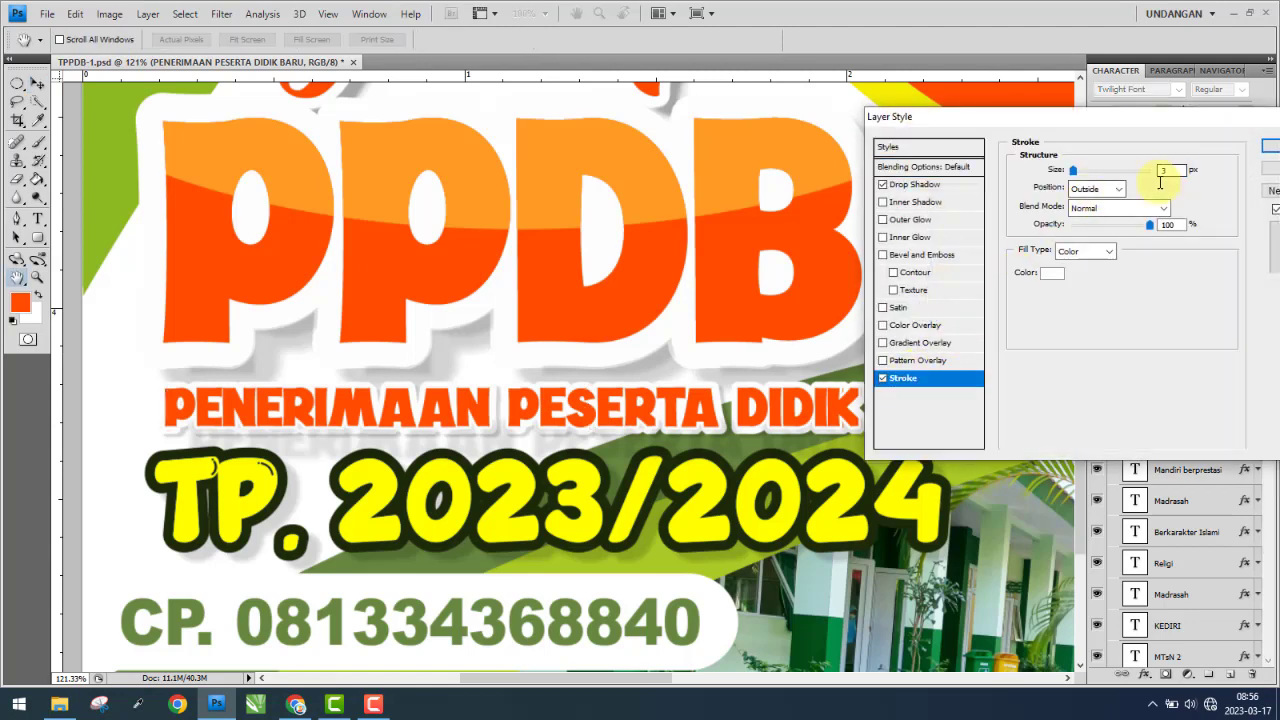
{"action": "type", "text": "5"}
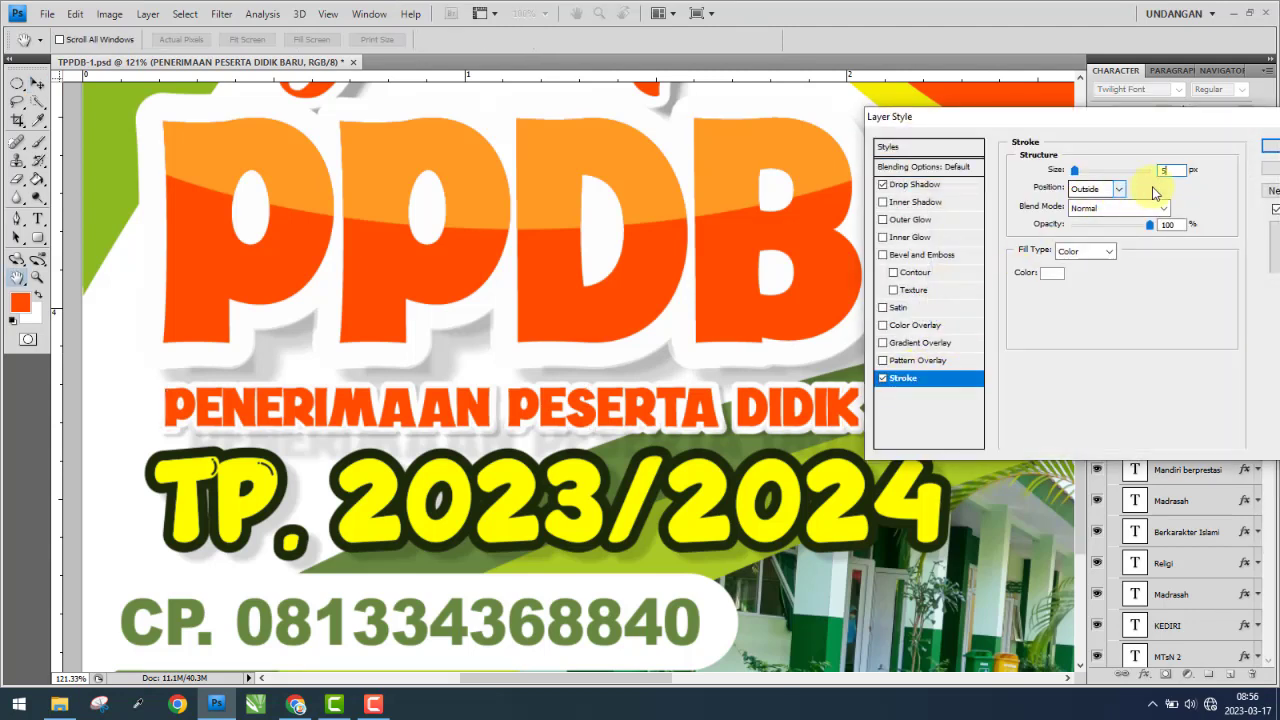
{"action": "type", "text": "8"}
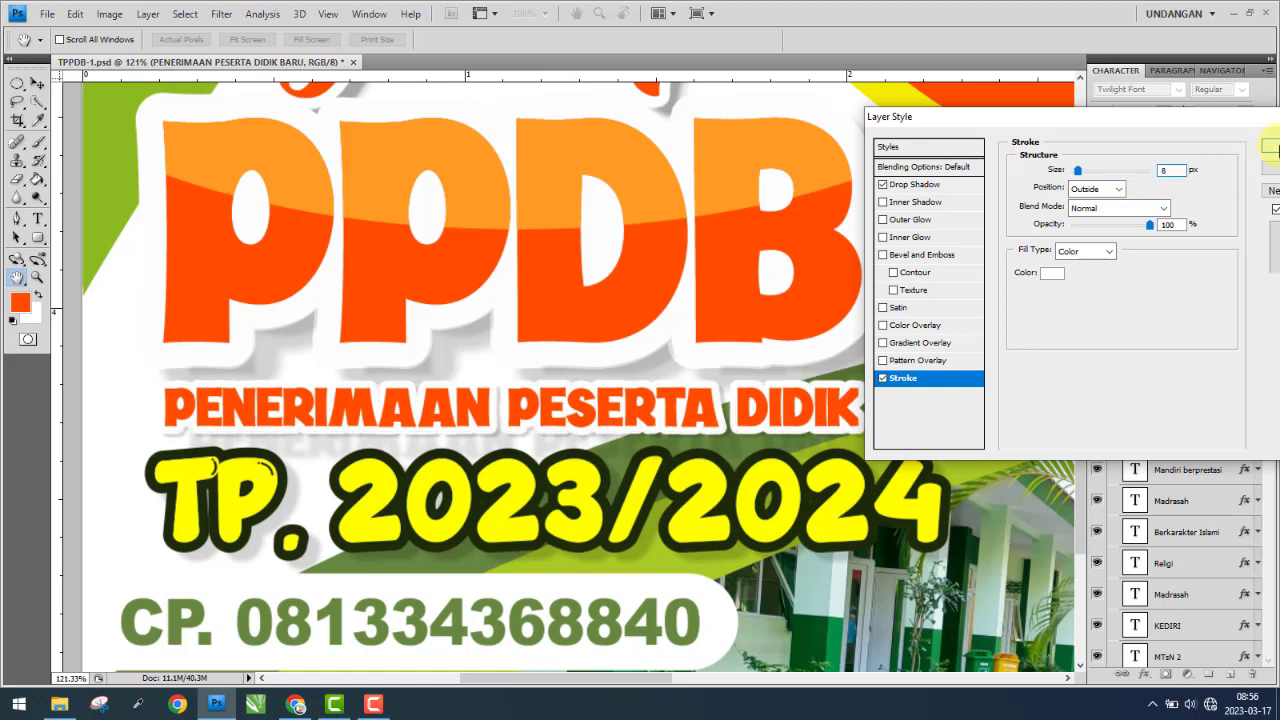
{"action": "left_click", "coordinate": [1270, 147]}
- Hide the CONTOH reference and select the PENERIMAAN subtitle layer
{"action": "scroll", "coordinate": [1110, 560], "scroll_direction": "down", "scroll_amount": 3}
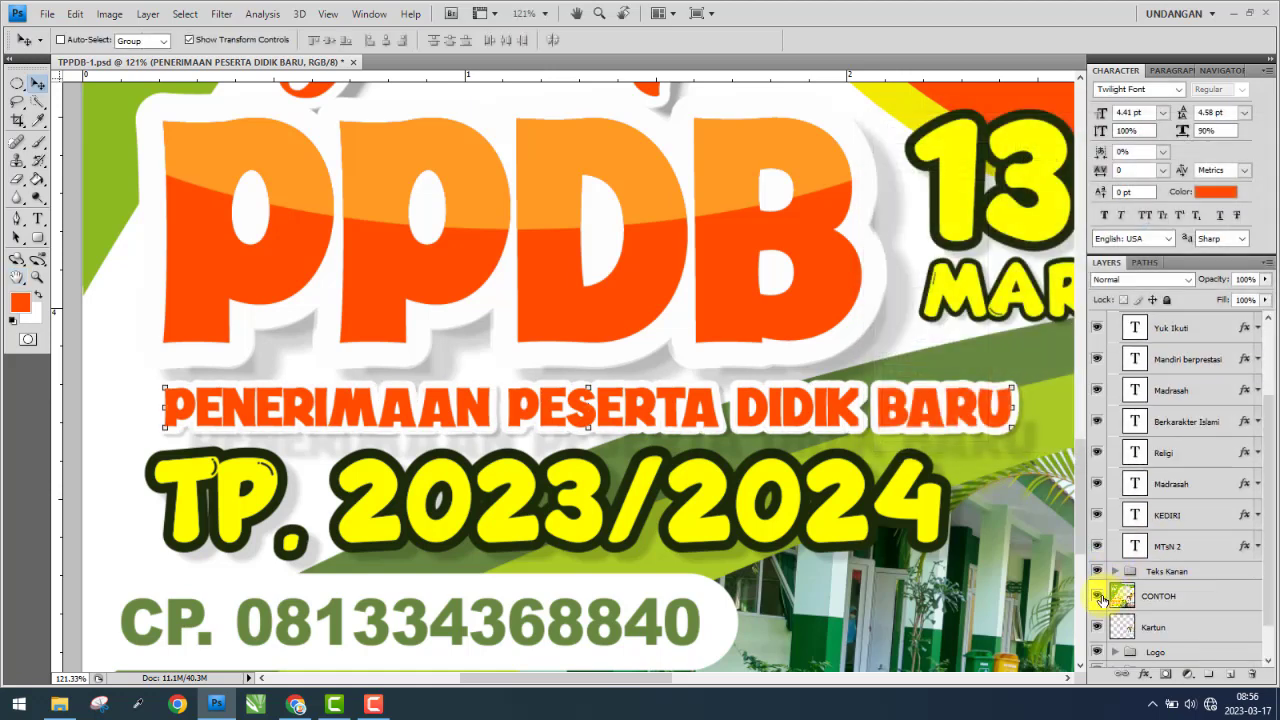
{"action": "left_click", "coordinate": [1098, 596]}
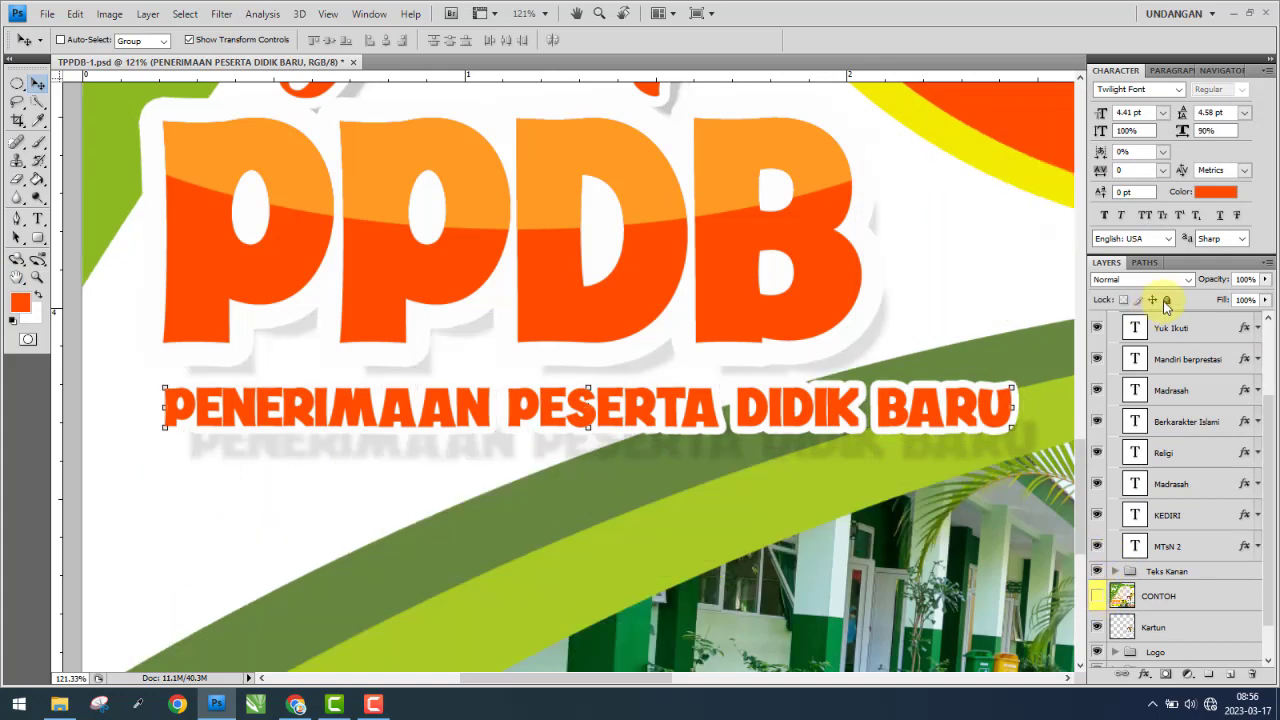
{"action": "scroll", "coordinate": [1178, 340], "scroll_direction": "up", "scroll_amount": 3}
{"action": "left_click", "coordinate": [1203, 345]}
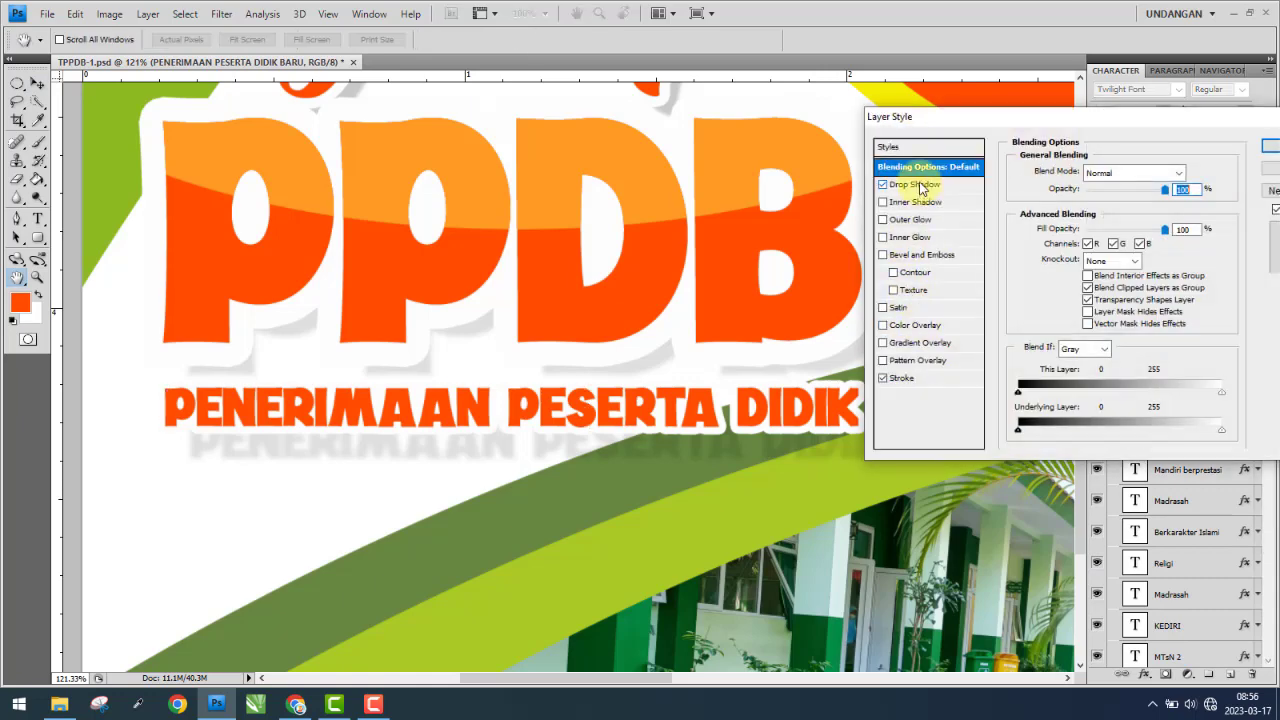
- Raise the subtitle's shadow opacity and cut its distance from 15 to 11 px
{"action": "left_click", "coordinate": [915, 185]}
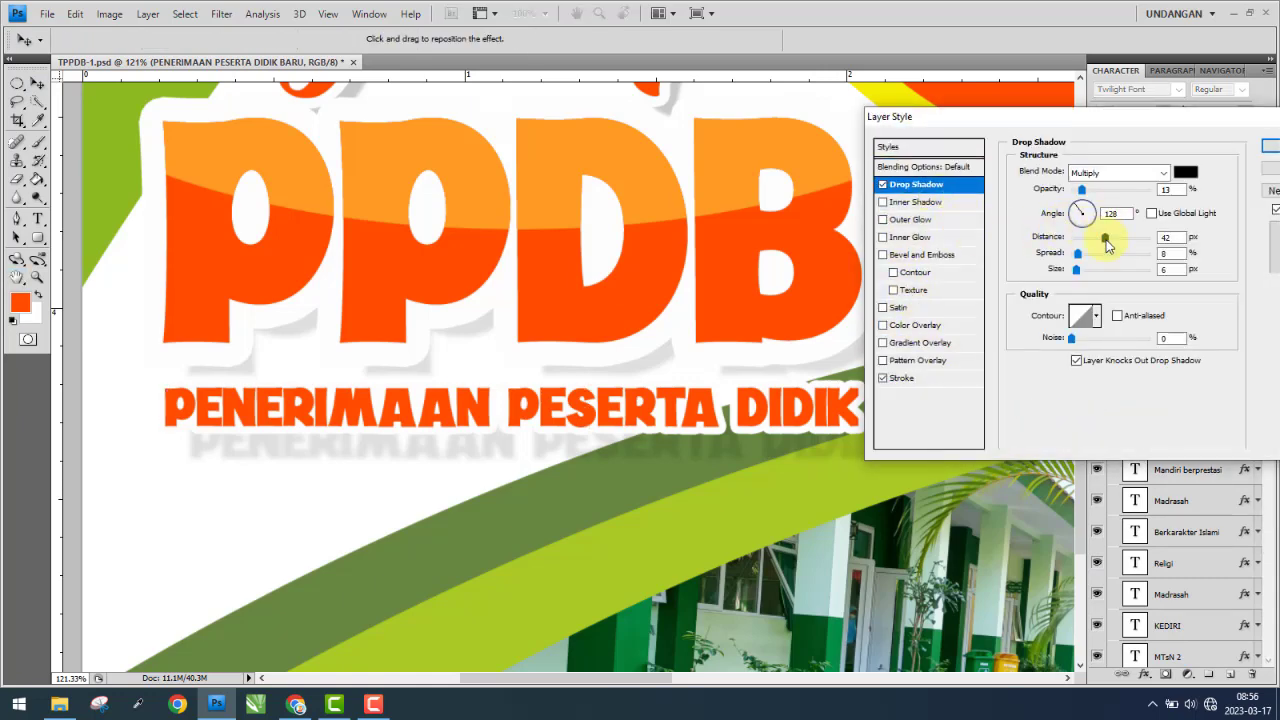
{"action": "left_click_drag", "start_coordinate": [1107, 245], "coordinate": [1083, 252]}
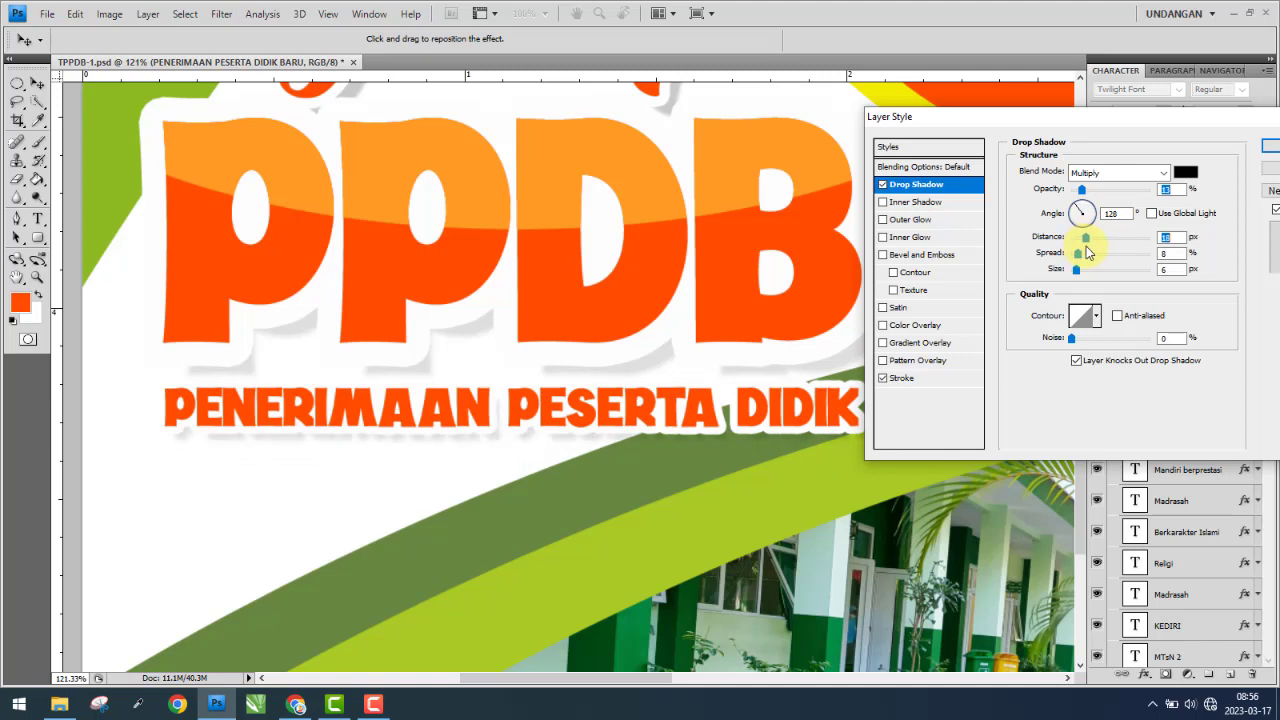
{"action": "left_click_drag", "start_coordinate": [1081, 189], "coordinate": [1094, 191]}
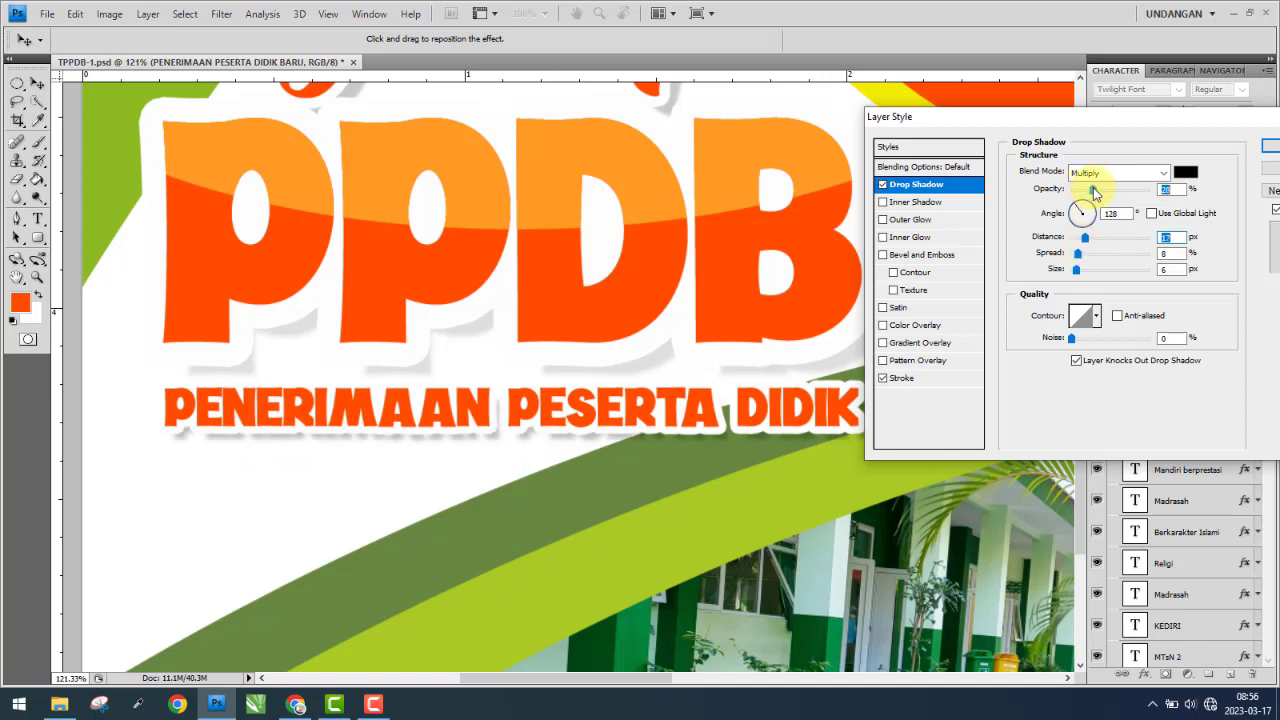
{"action": "left_click", "coordinate": [1087, 242]}
{"action": "left_click_drag", "start_coordinate": [1087, 246], "coordinate": [1084, 248]}
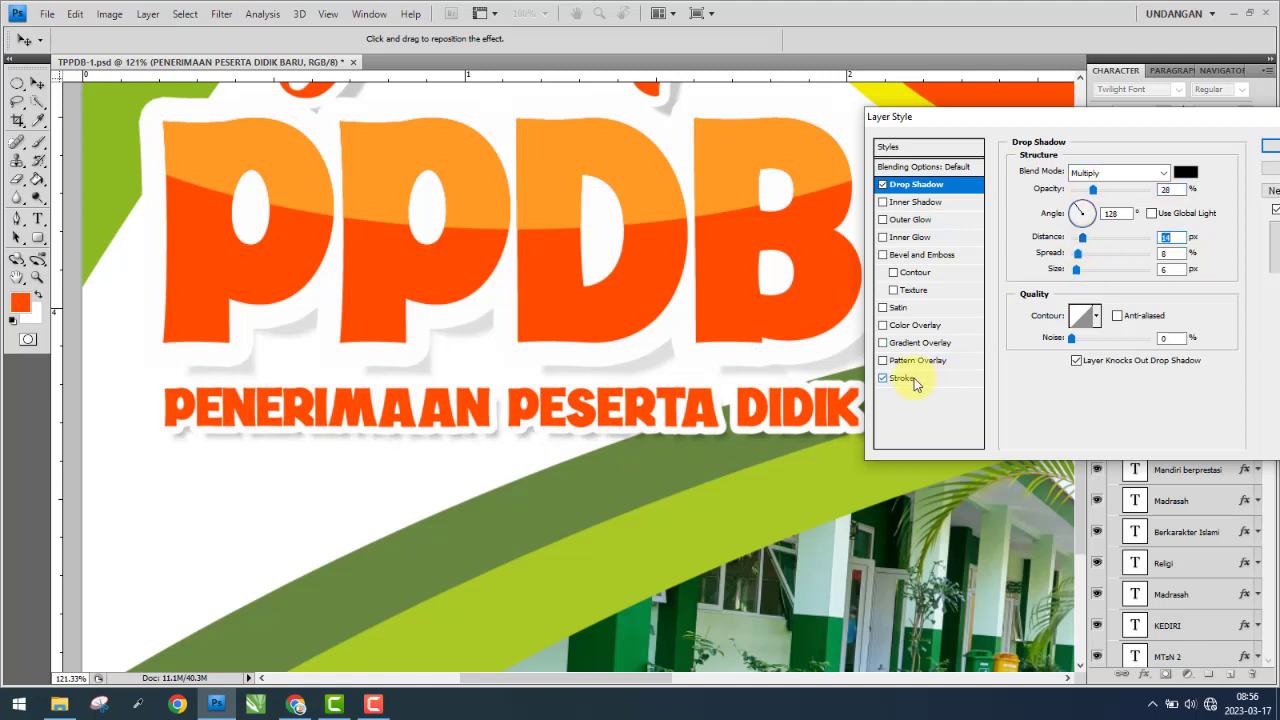
{"action": "left_click", "coordinate": [903, 378]}
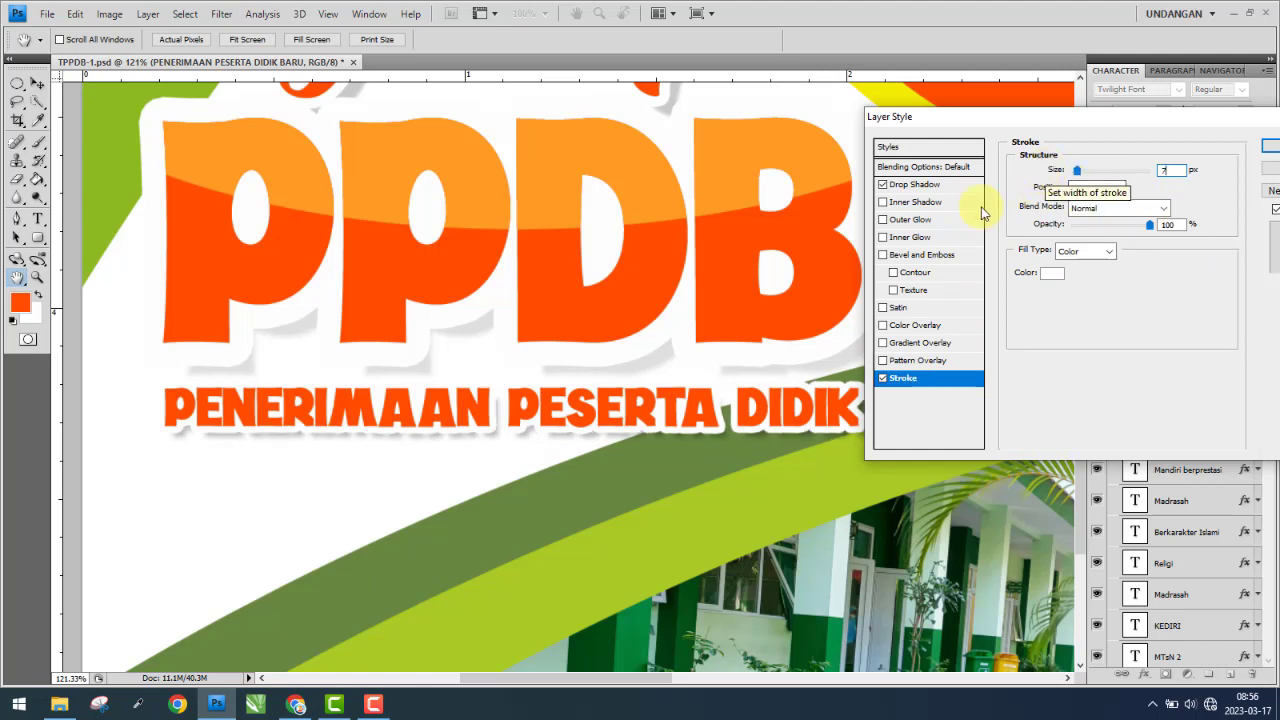
{"action": "left_click", "coordinate": [926, 186]}
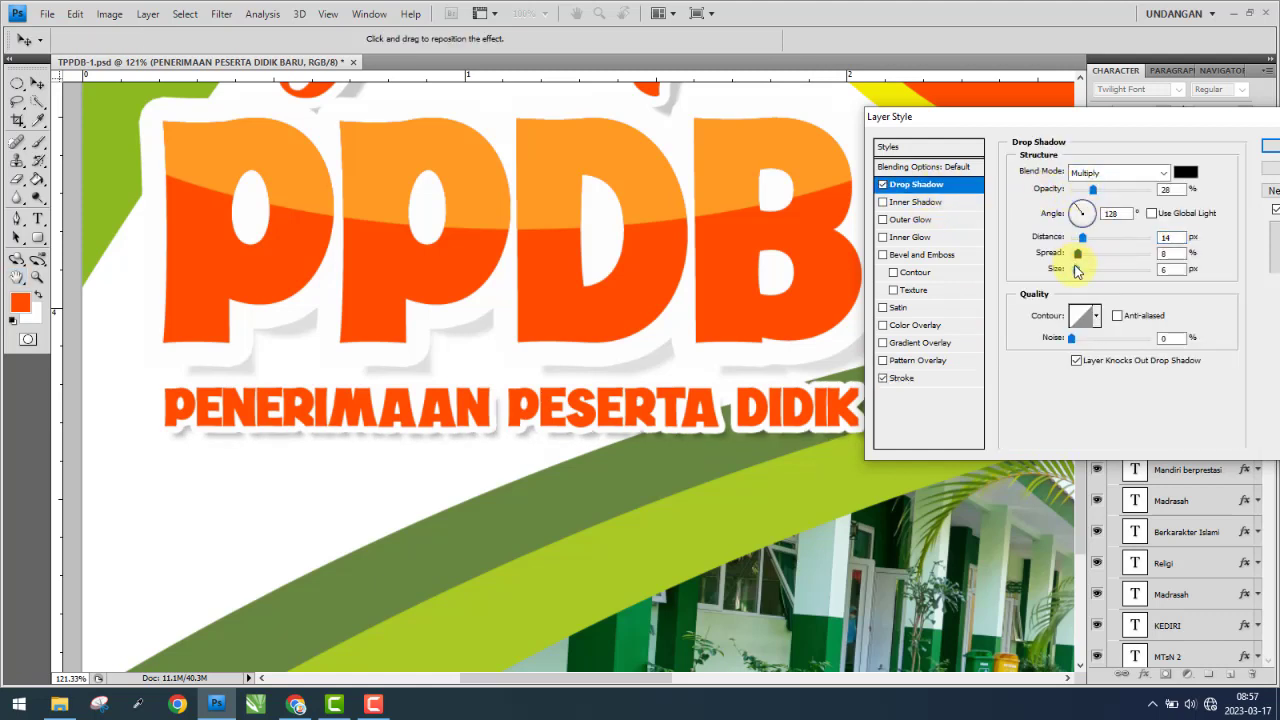
{"action": "left_click_drag", "start_coordinate": [1081, 242], "coordinate": [1079, 242]}
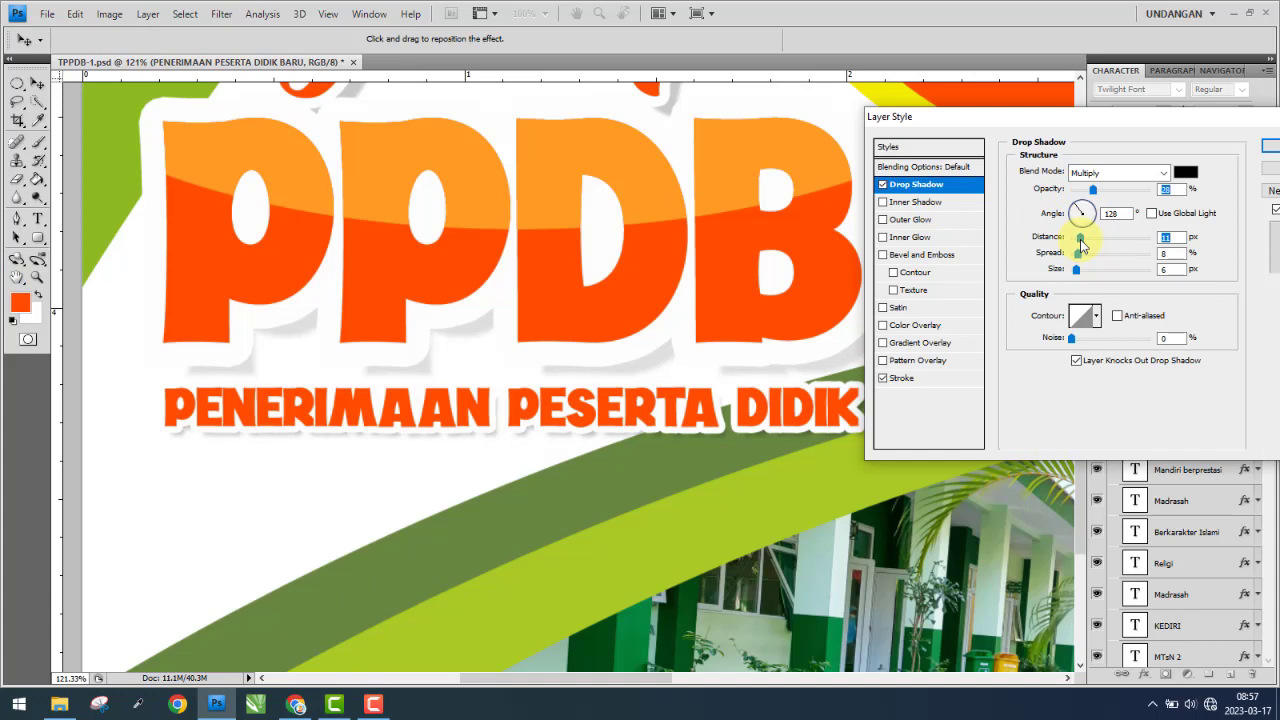
- Apply the drop shadow and show the CONTOH example layer
{"action": "left_click", "coordinate": [1268, 148]}
{"action": "scroll", "coordinate": [430, 340], "scroll_direction": "down", "scroll_amount": 3}
{"action": "scroll", "coordinate": [471, 337], "scroll_direction": "down", "scroll_amount": 1}
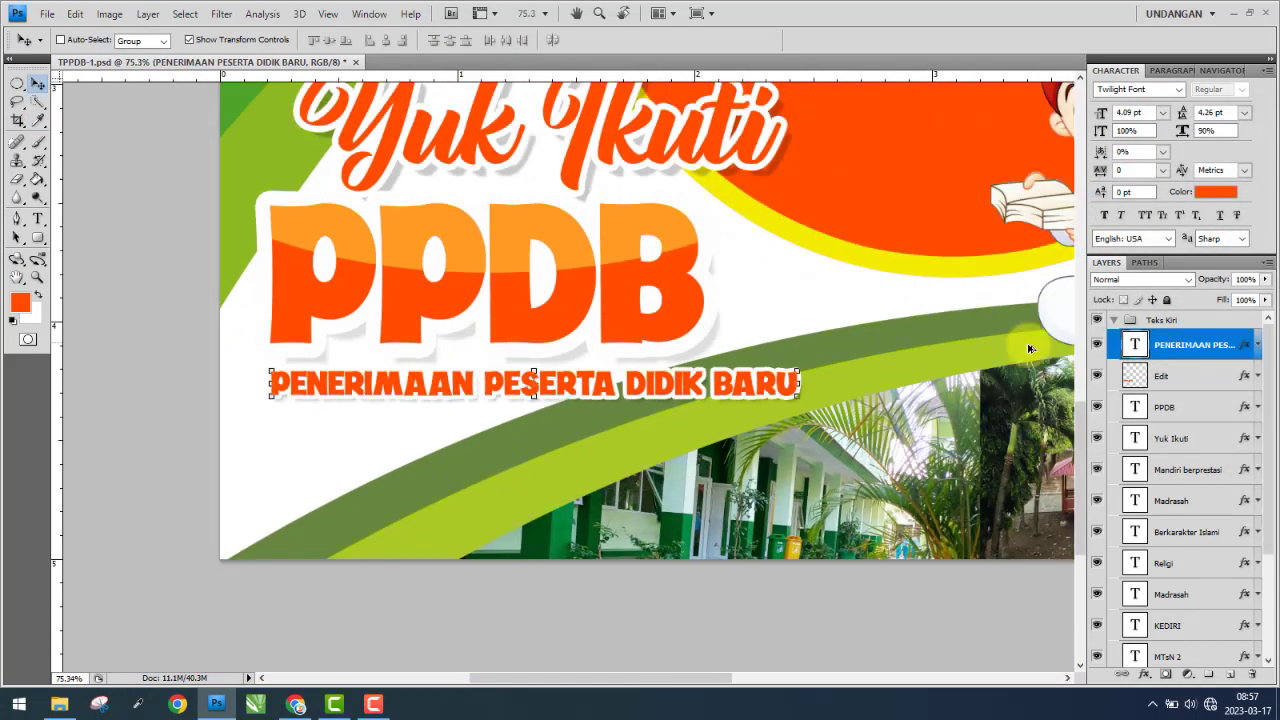
{"action": "scroll", "coordinate": [1115, 530], "scroll_direction": "down", "scroll_amount": 3}
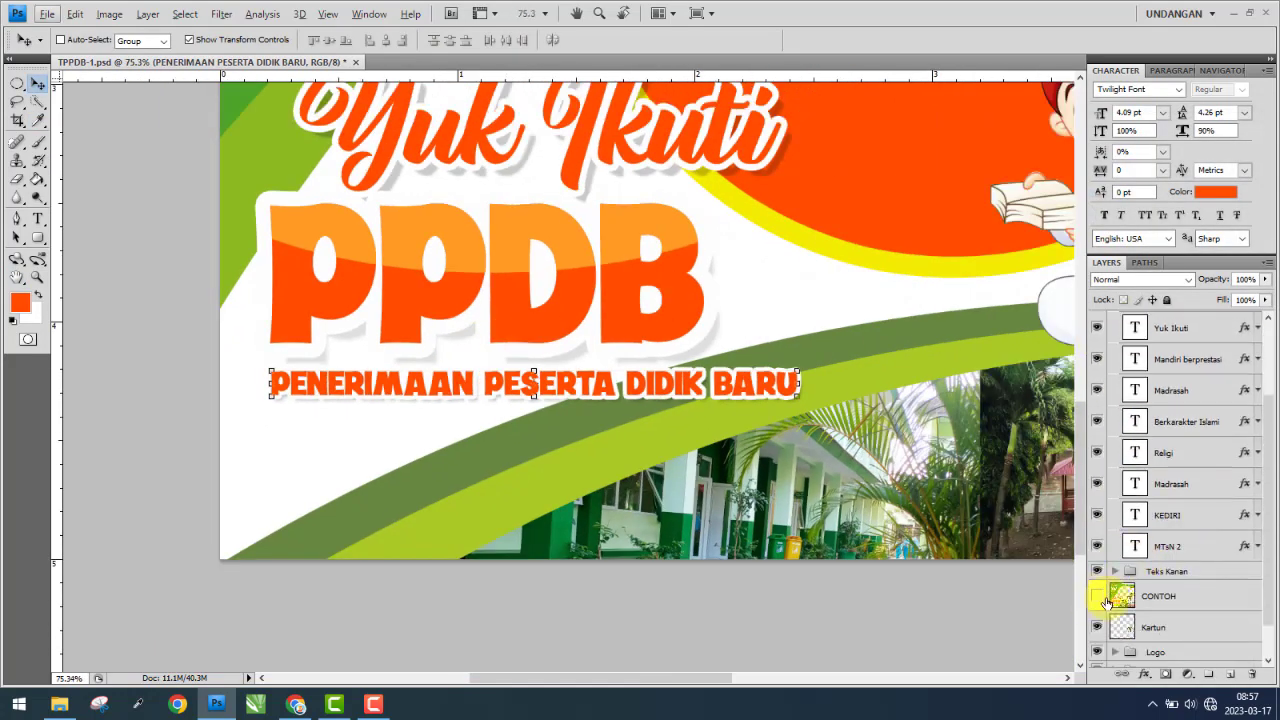
{"action": "left_click", "coordinate": [1158, 596]}
{"action": "left_click", "coordinate": [1097, 596]}
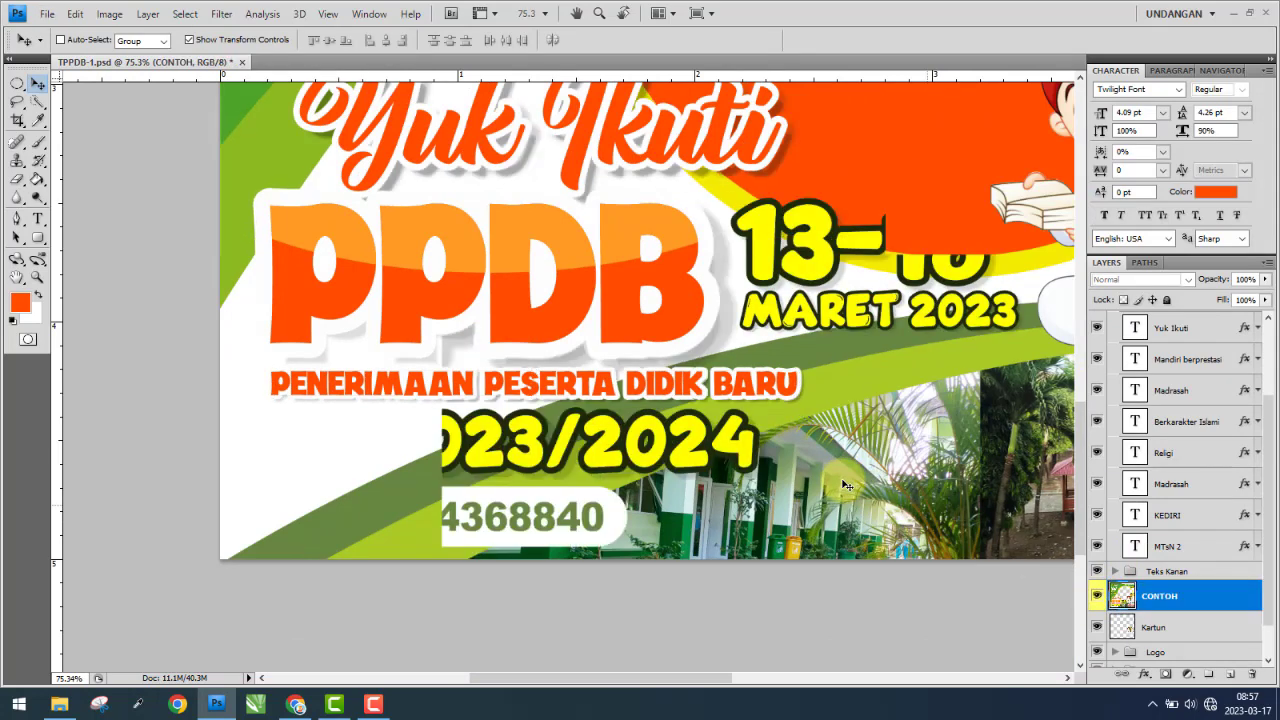
- Zoom around the canvas and select the Yuk Ikuti text layer
{"action": "scroll", "coordinate": [433, 449], "scroll_direction": "down", "scroll_amount": 1}
{"action": "scroll", "coordinate": [470, 460], "scroll_direction": "down", "scroll_amount": 1}
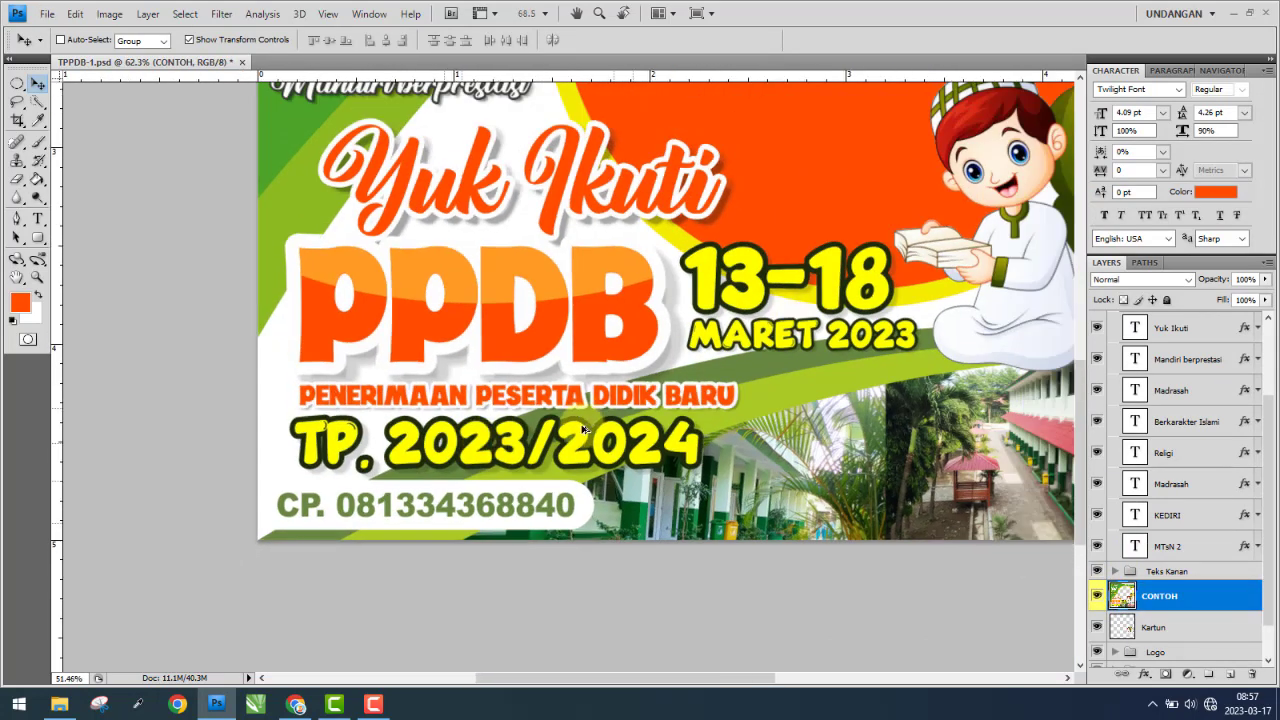
{"action": "scroll", "coordinate": [512, 475], "scroll_direction": "down", "scroll_amount": 1}
{"action": "scroll", "coordinate": [511, 474], "scroll_direction": "up", "scroll_amount": 1}
{"action": "scroll", "coordinate": [515, 474], "scroll_direction": "up", "scroll_amount": 1}
{"action": "scroll", "coordinate": [518, 474], "scroll_direction": "up", "scroll_amount": 1}
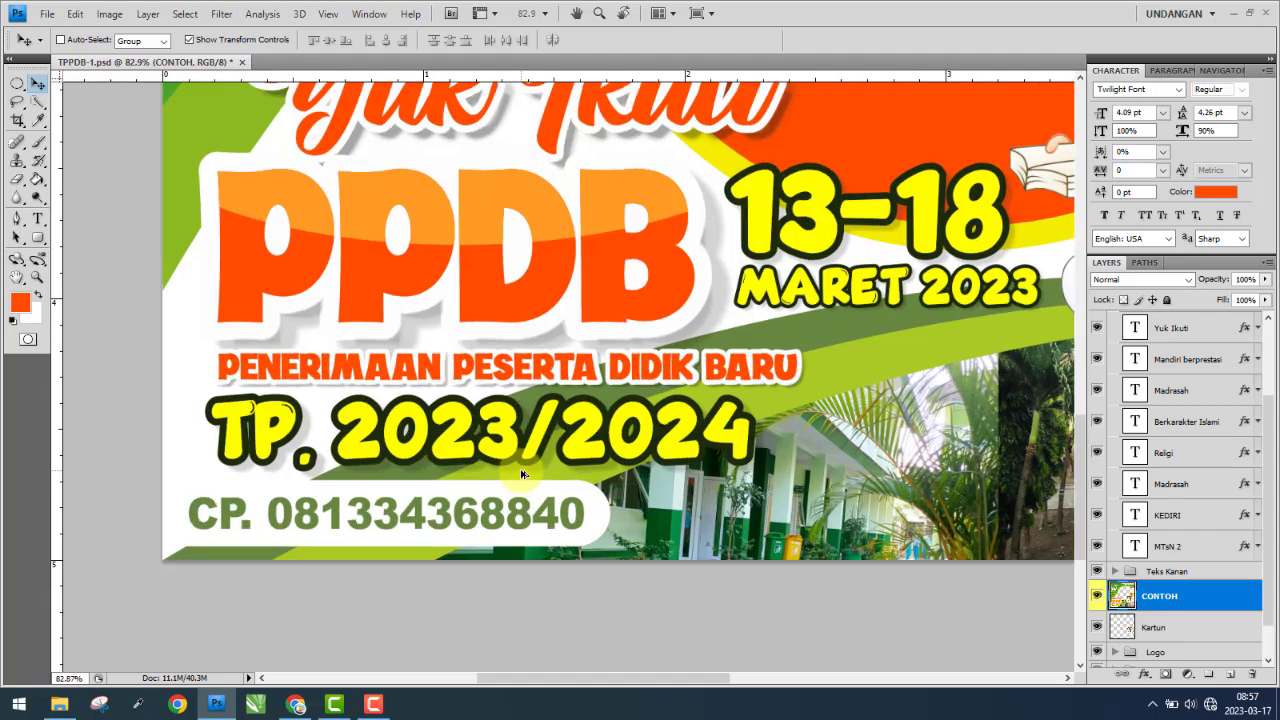
{"action": "scroll", "coordinate": [521, 473], "scroll_direction": "up", "scroll_amount": 2}
{"action": "scroll", "coordinate": [521, 473], "scroll_direction": "down", "scroll_amount": 1}
{"action": "scroll", "coordinate": [521, 470], "scroll_direction": "down", "scroll_amount": 1}
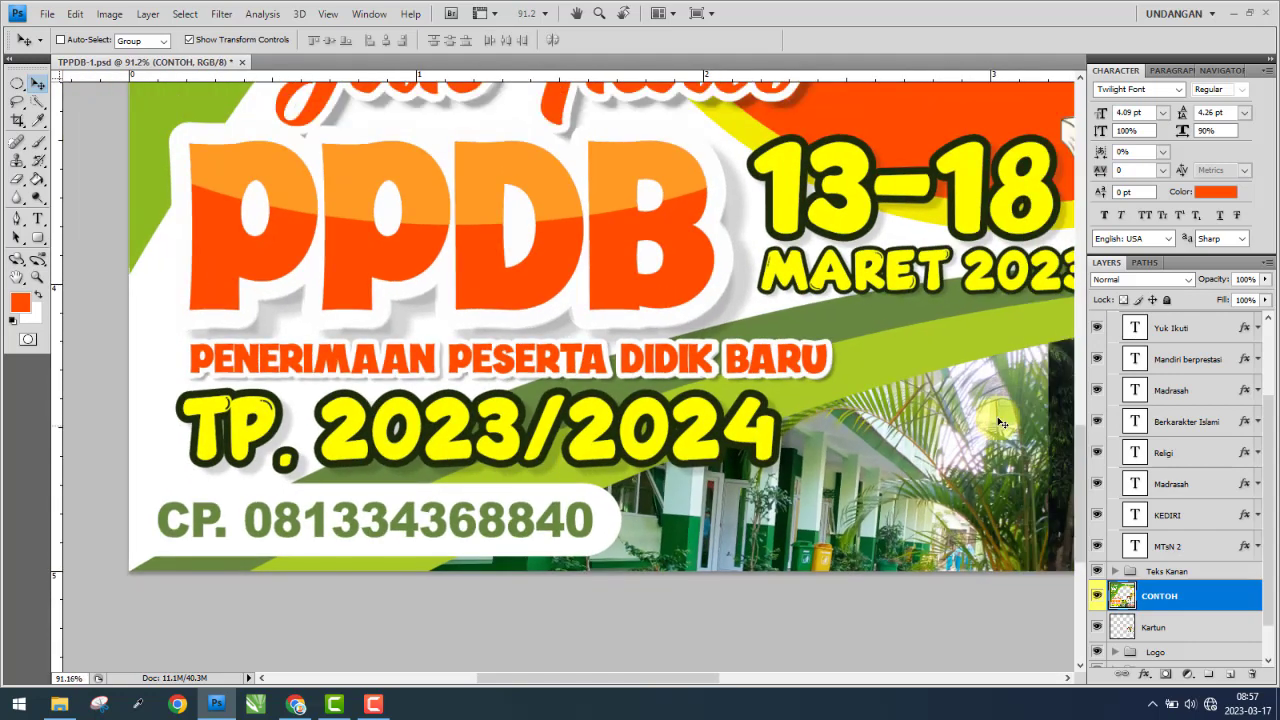
{"action": "left_click", "coordinate": [1184, 343]}
{"action": "scroll", "coordinate": [1182, 355], "scroll_direction": "up", "scroll_amount": 3}
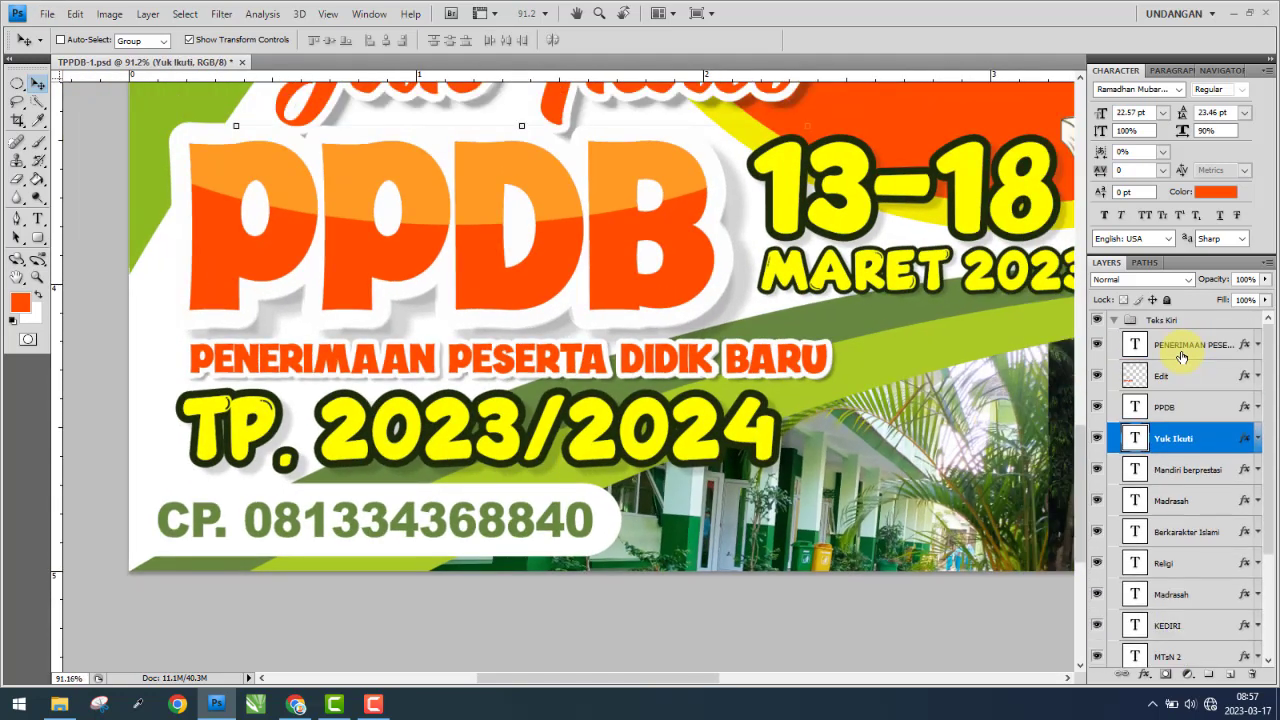
- Duplicate the PENERIMAAN subtitle below the school year and set the copy in Comic Gecko Pro
{"action": "left_click", "coordinate": [1193, 344]}
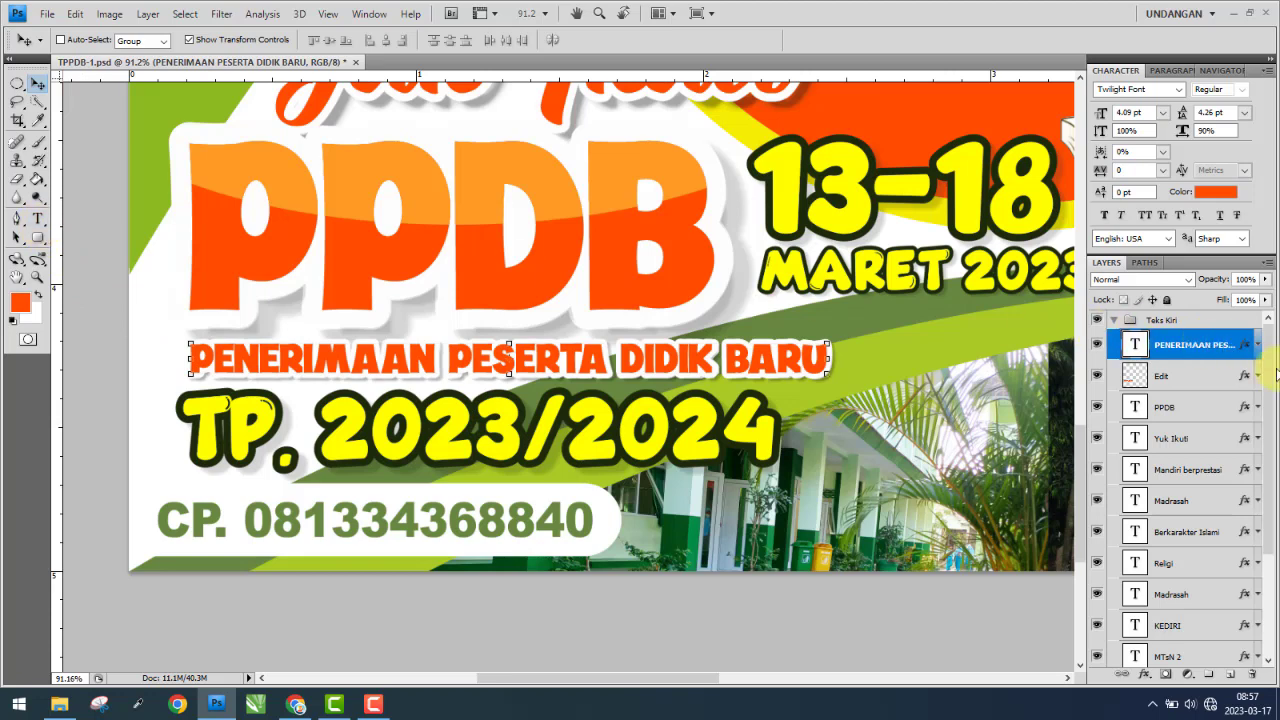
{"action": "left_click_drag", "start_coordinate": [640, 360], "coordinate": [655, 443]}
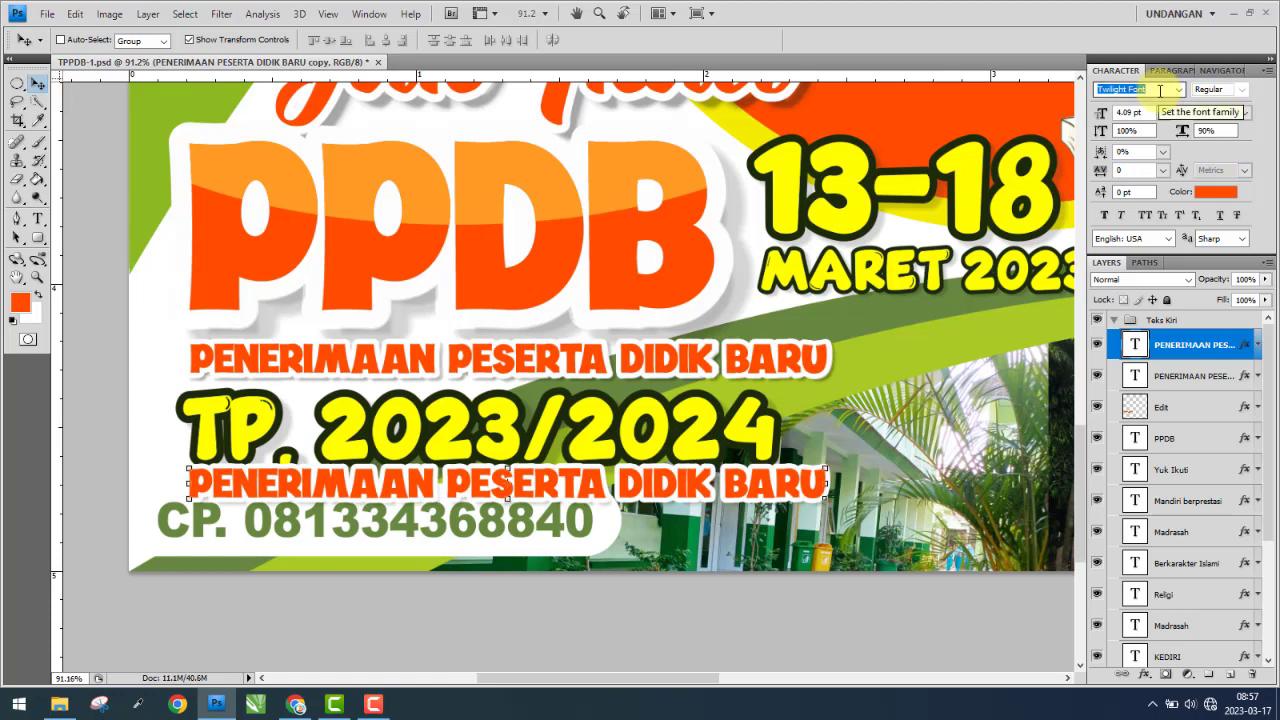
{"action": "type", "text": "Comic Gecko Pro"}
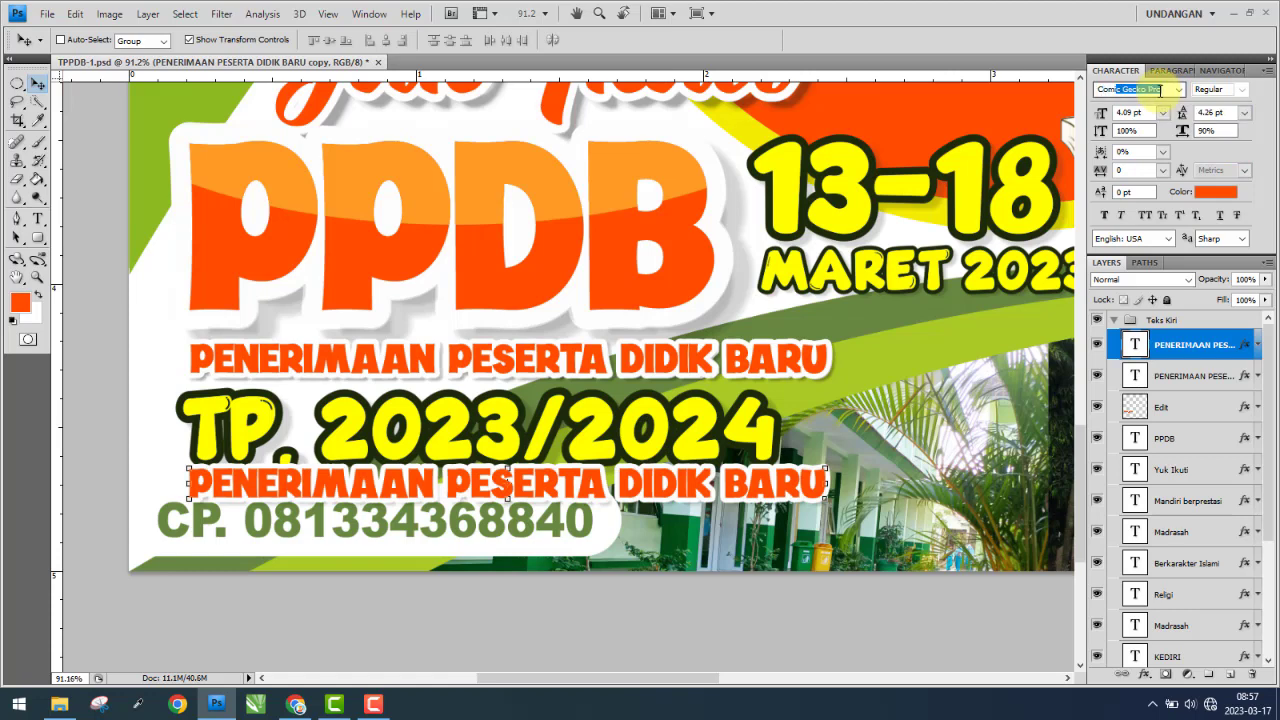
{"action": "key", "text": "Return"}
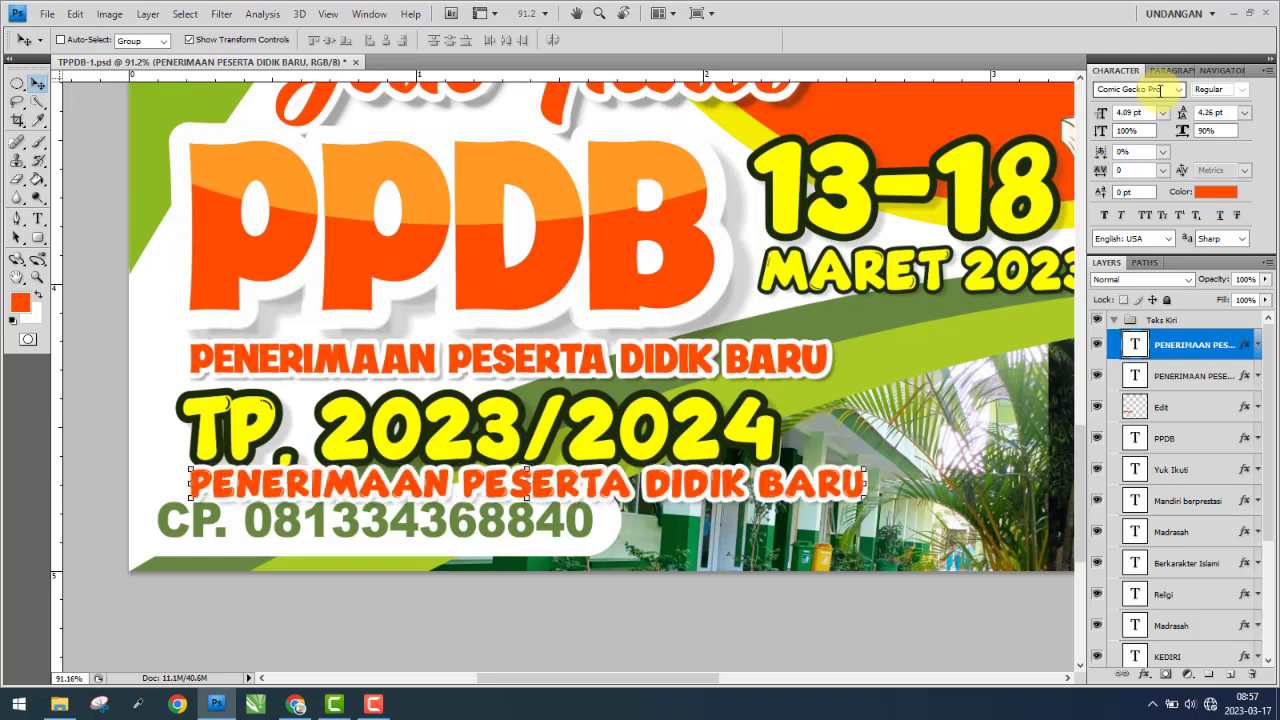
- Retype the copied subtitle to read 'TP. 2023.2024'
{"action": "left_click", "coordinate": [37, 218]}
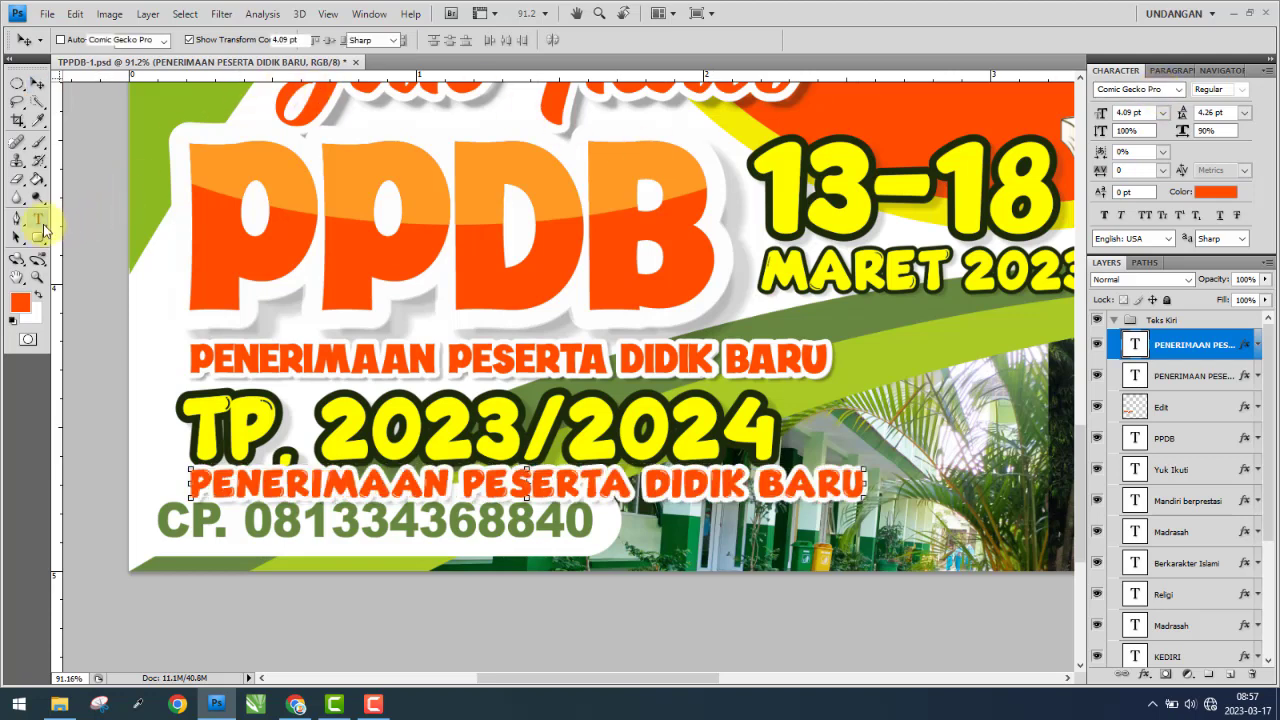
{"action": "left_click", "coordinate": [254, 490]}
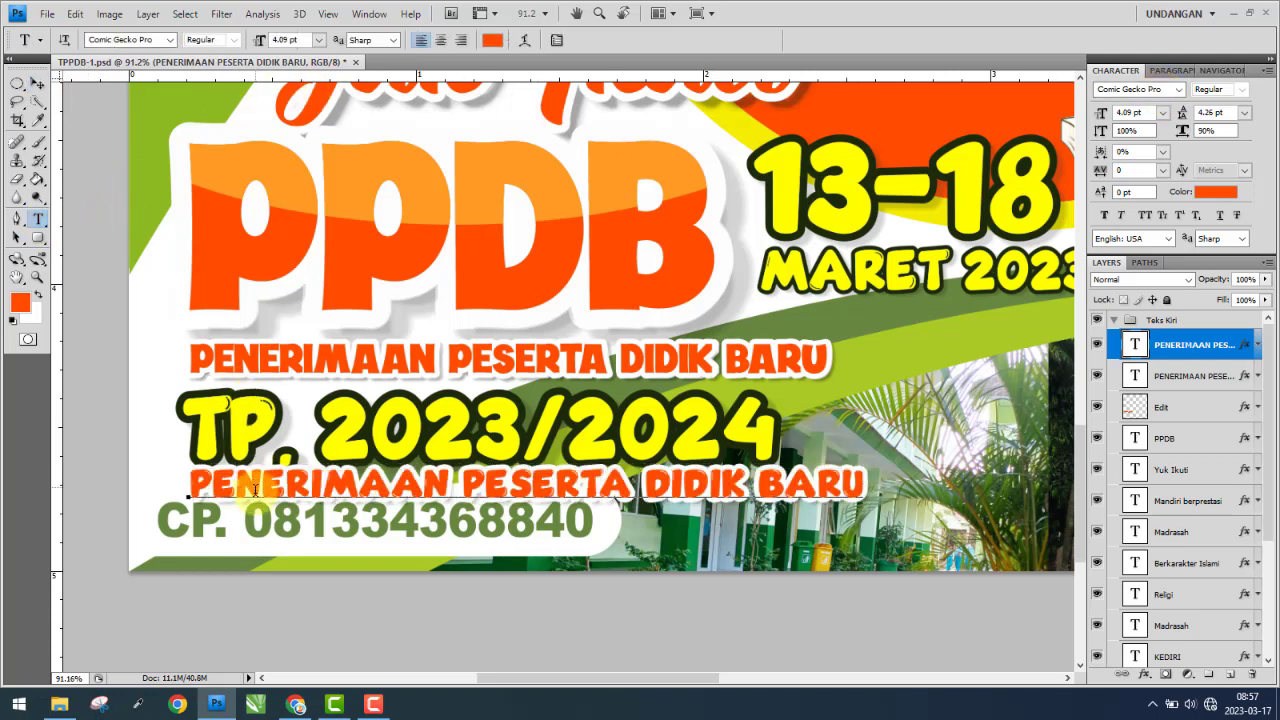
{"action": "key", "text": "ctrl+a"}
{"action": "type", "text": "TP"}
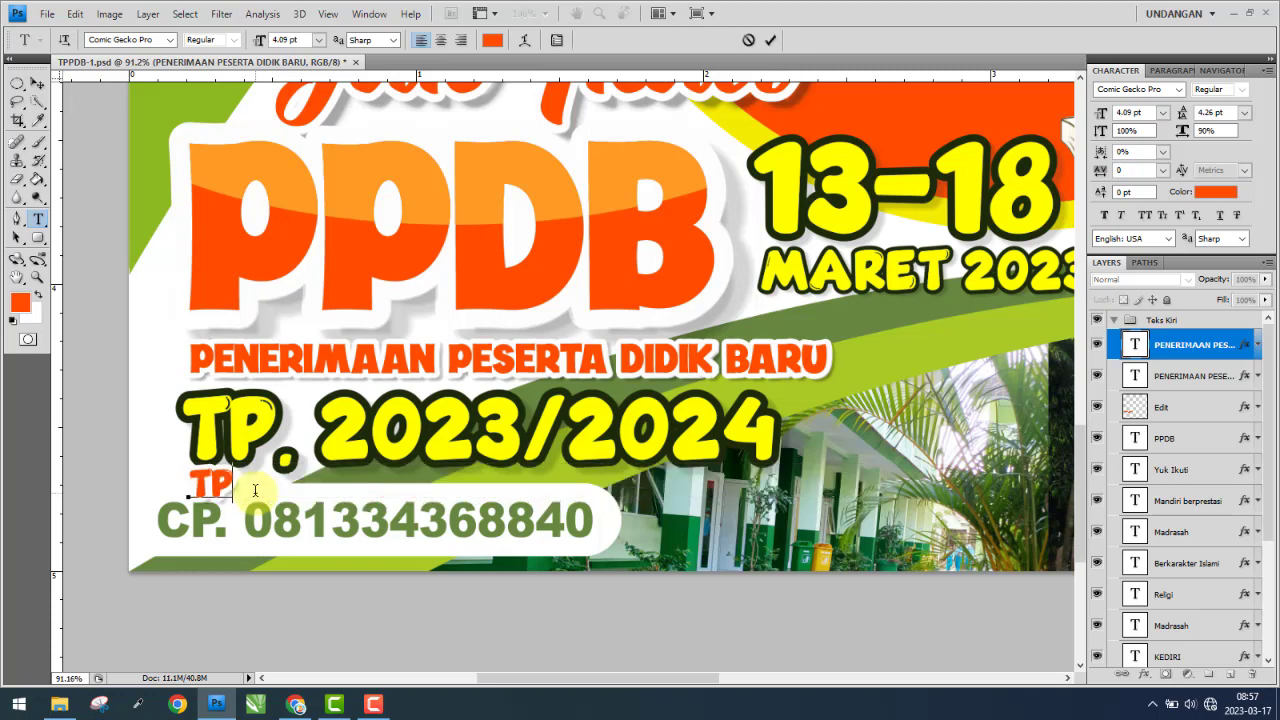
{"action": "type", "text": ". 2023"}
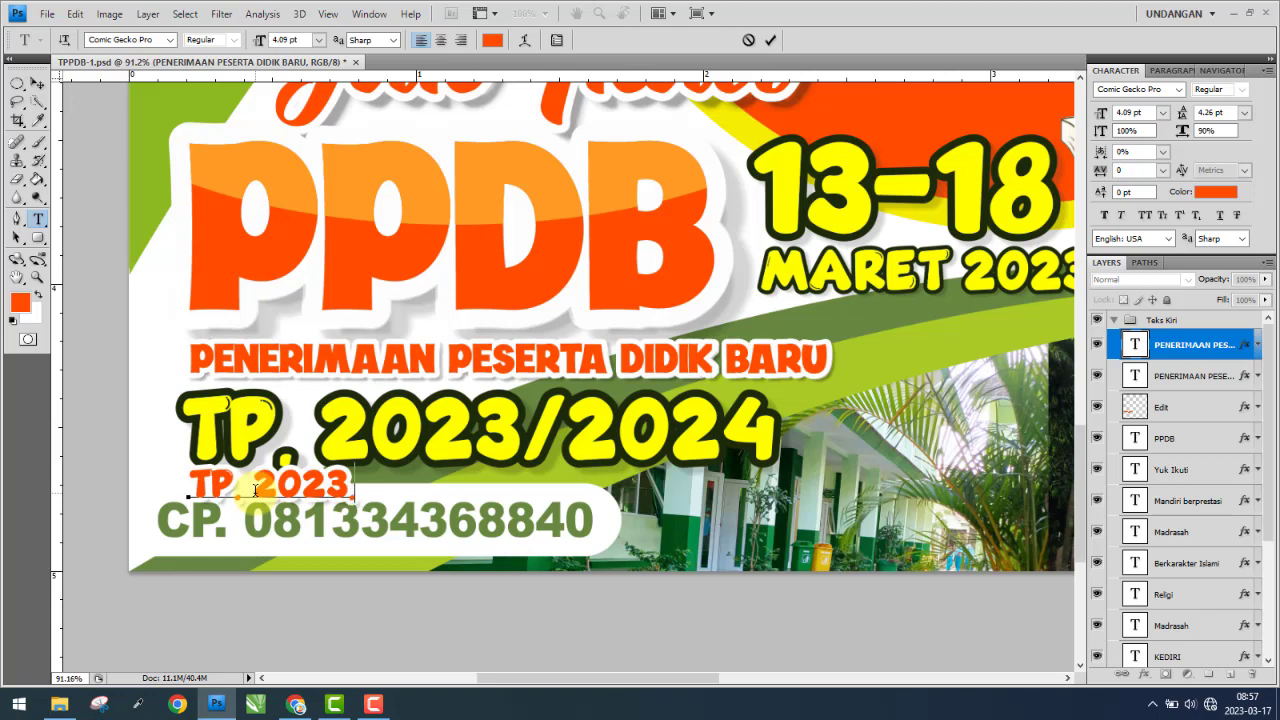
{"action": "type", "text": ".2024"}
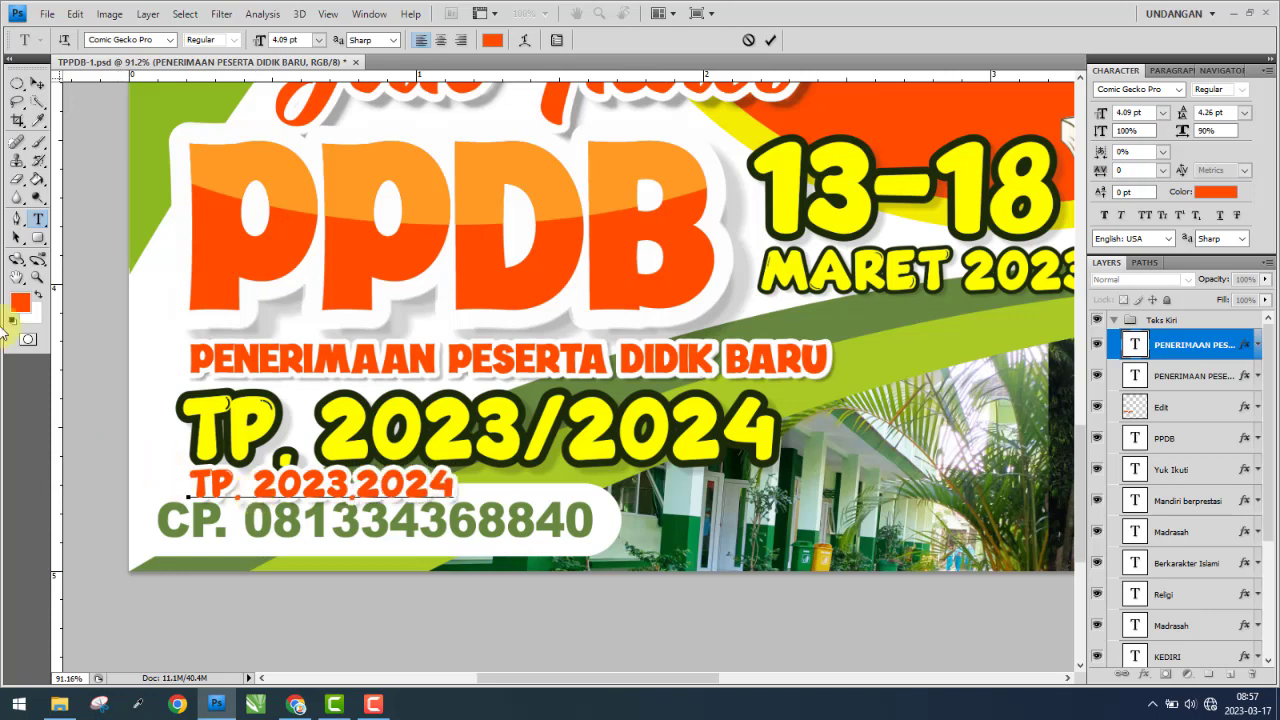
{"action": "left_click", "coordinate": [31, 87]}
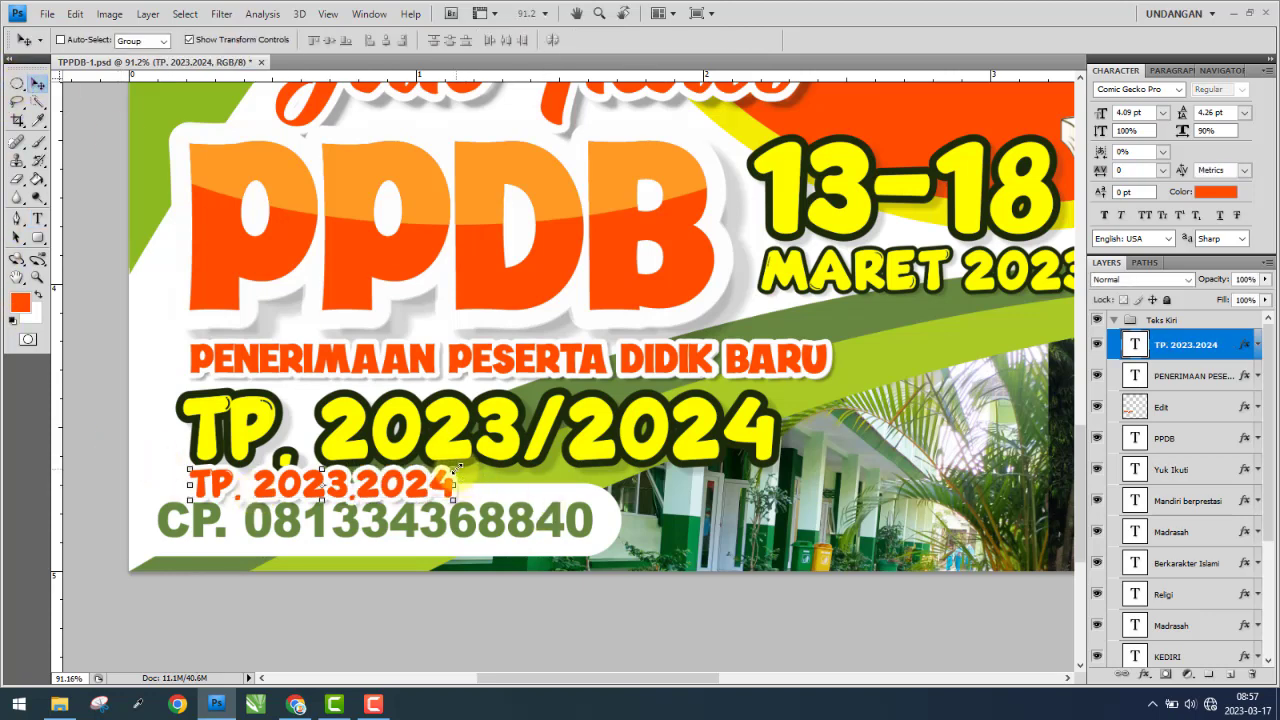
- Enlarge the orange TP. 2023.2024 text and move it up onto the yellow year line
{"action": "key", "text": "ctrl+t"}
{"action": "left_click_drag", "start_coordinate": [465, 462], "coordinate": [787, 368]}
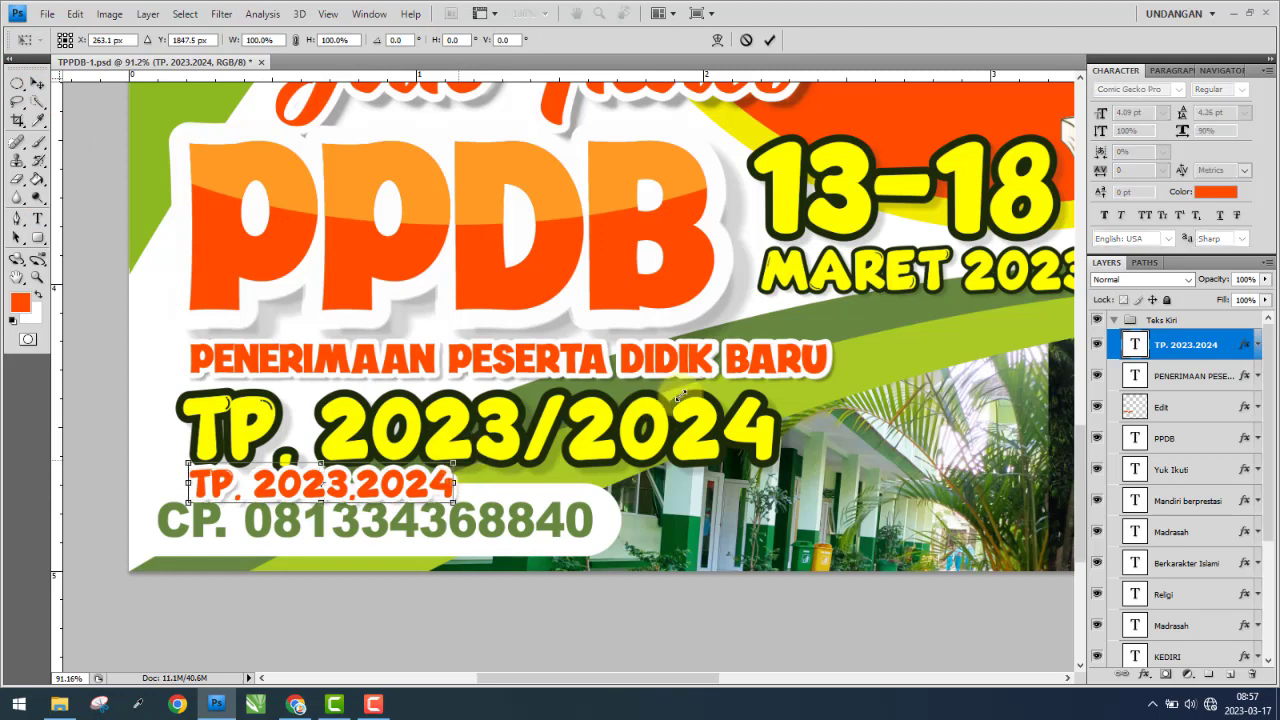
{"action": "key", "text": "Return"}
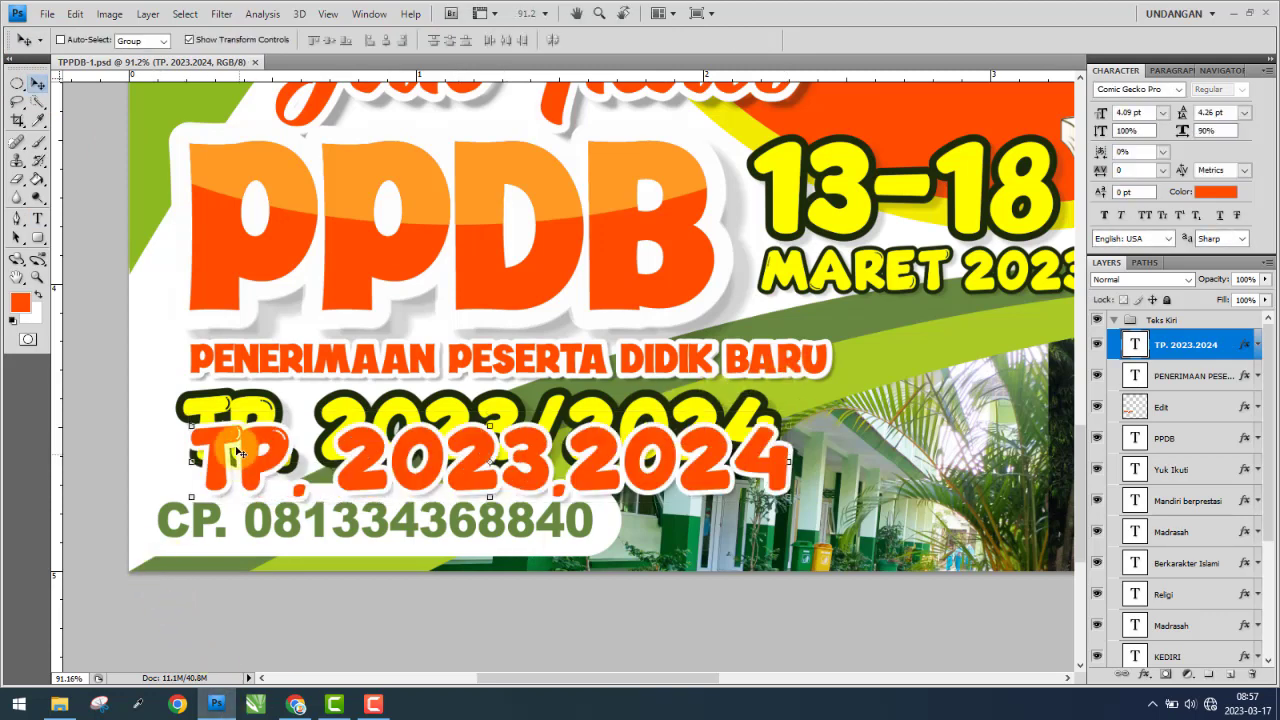
{"action": "left_click_drag", "start_coordinate": [226, 418], "coordinate": [226, 392]}
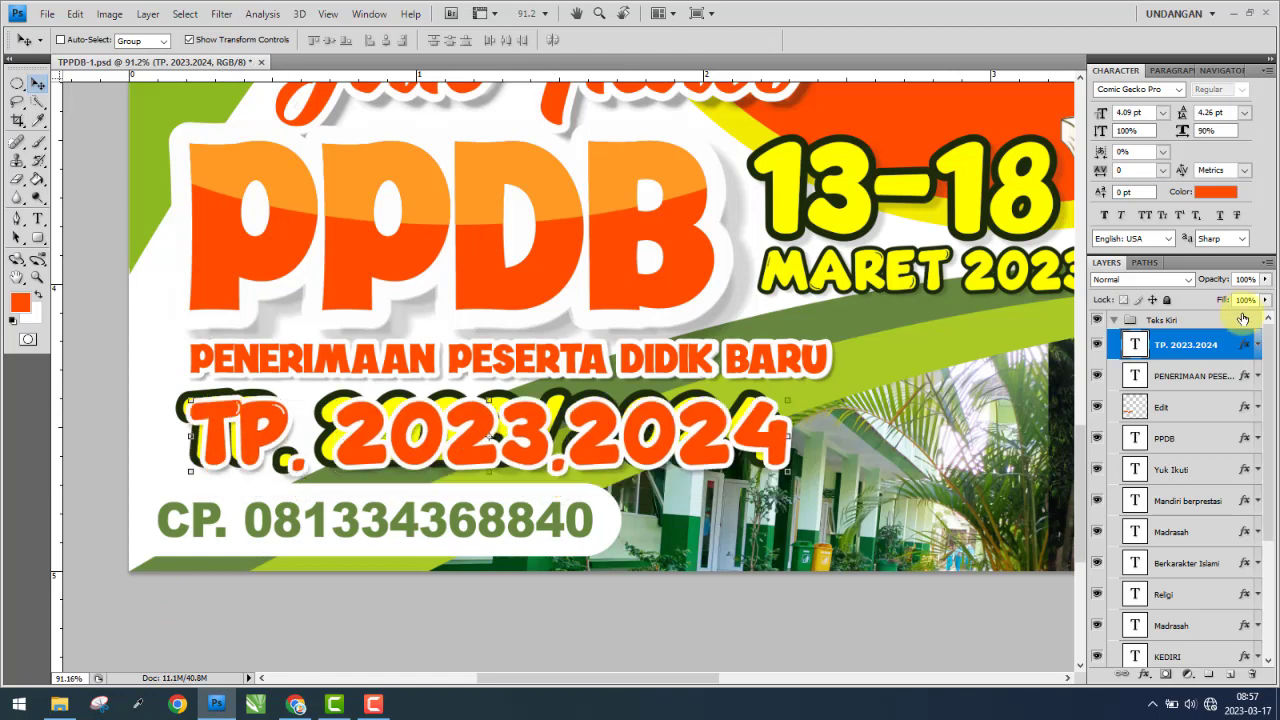
- Clear the outline and shadow effects from the TP. 2023.2024 layer
{"action": "right_click", "coordinate": [1231, 346]}
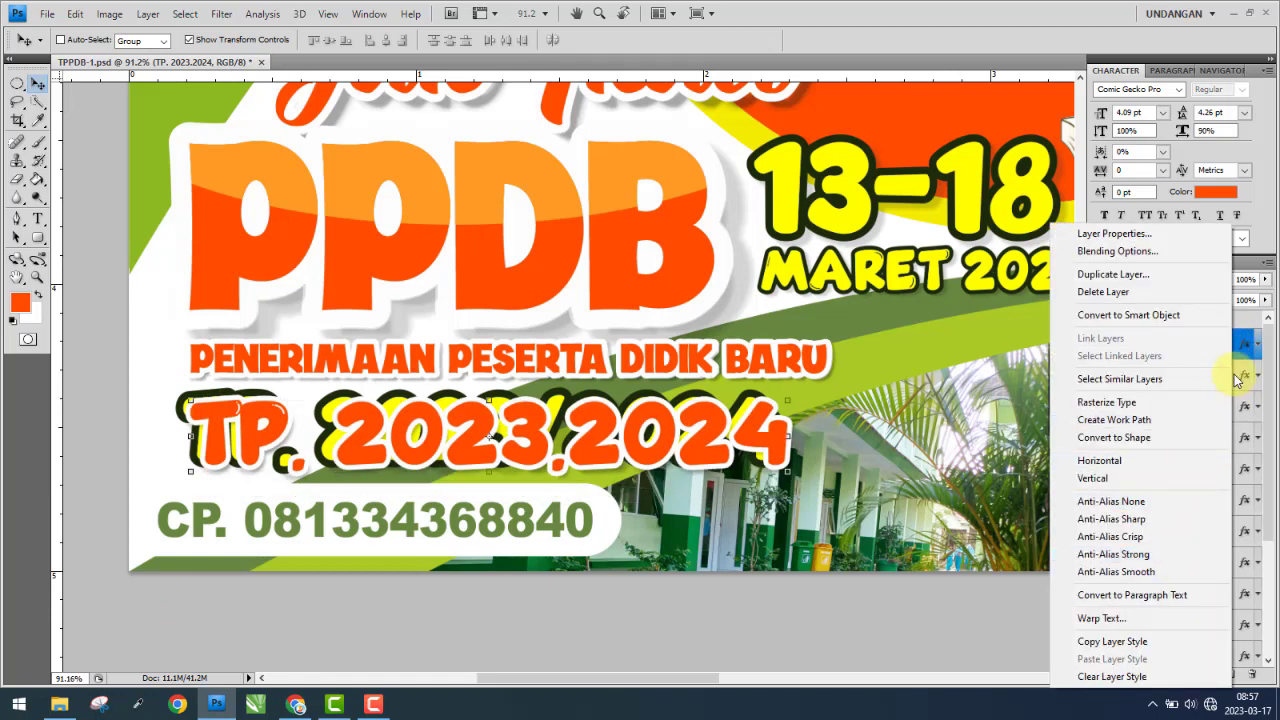
{"action": "left_click", "coordinate": [1240, 350]}
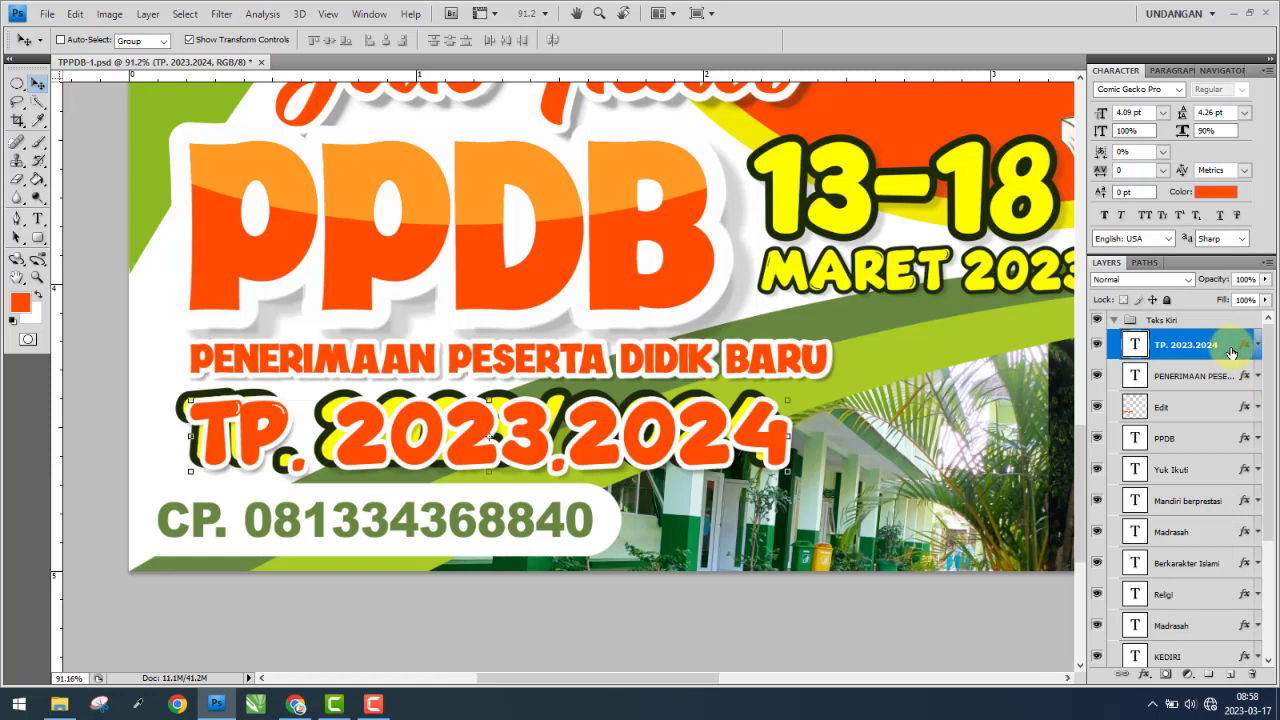
{"action": "right_click", "coordinate": [1231, 352]}
{"action": "left_click", "coordinate": [1120, 675]}
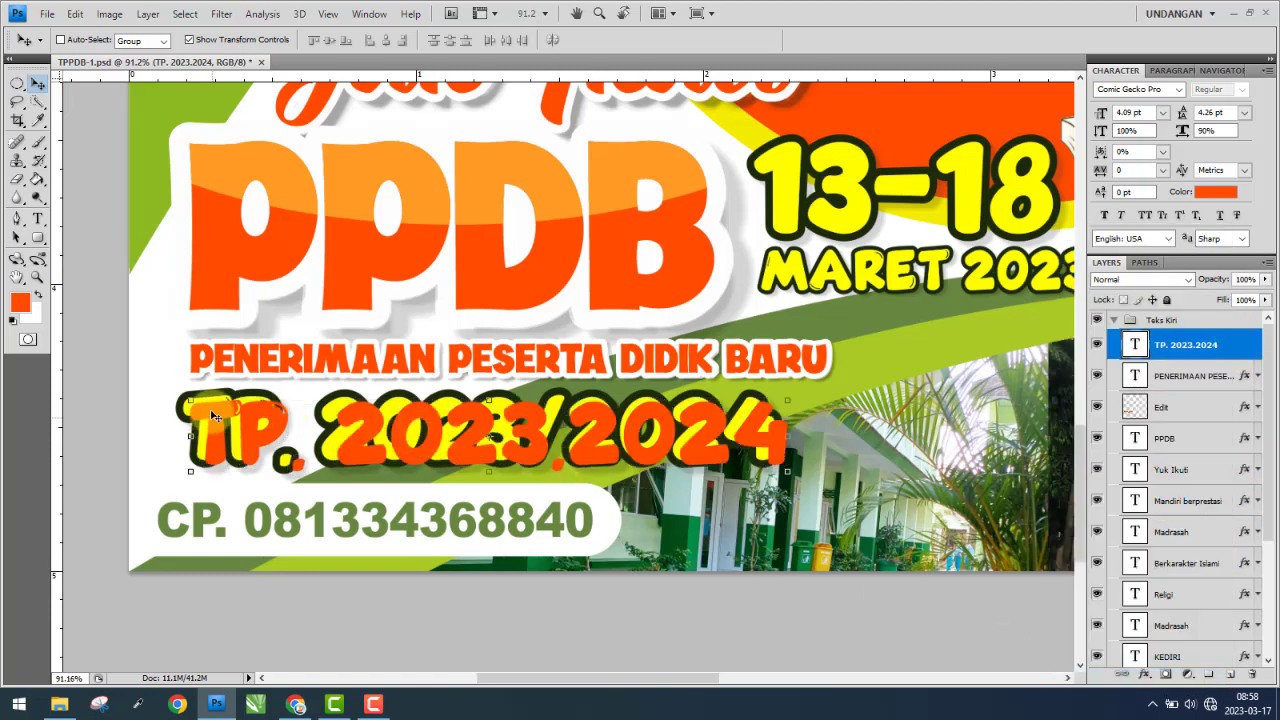
- Nudge the orange text up and left and rescale it slightly to match the yellow line
{"action": "key", "text": "Up"}
{"action": "key", "text": "Up"}
{"action": "key", "text": "Up"}
{"action": "key", "text": "Up"}
{"action": "key", "text": "Up"}
{"action": "key", "text": "Up"}
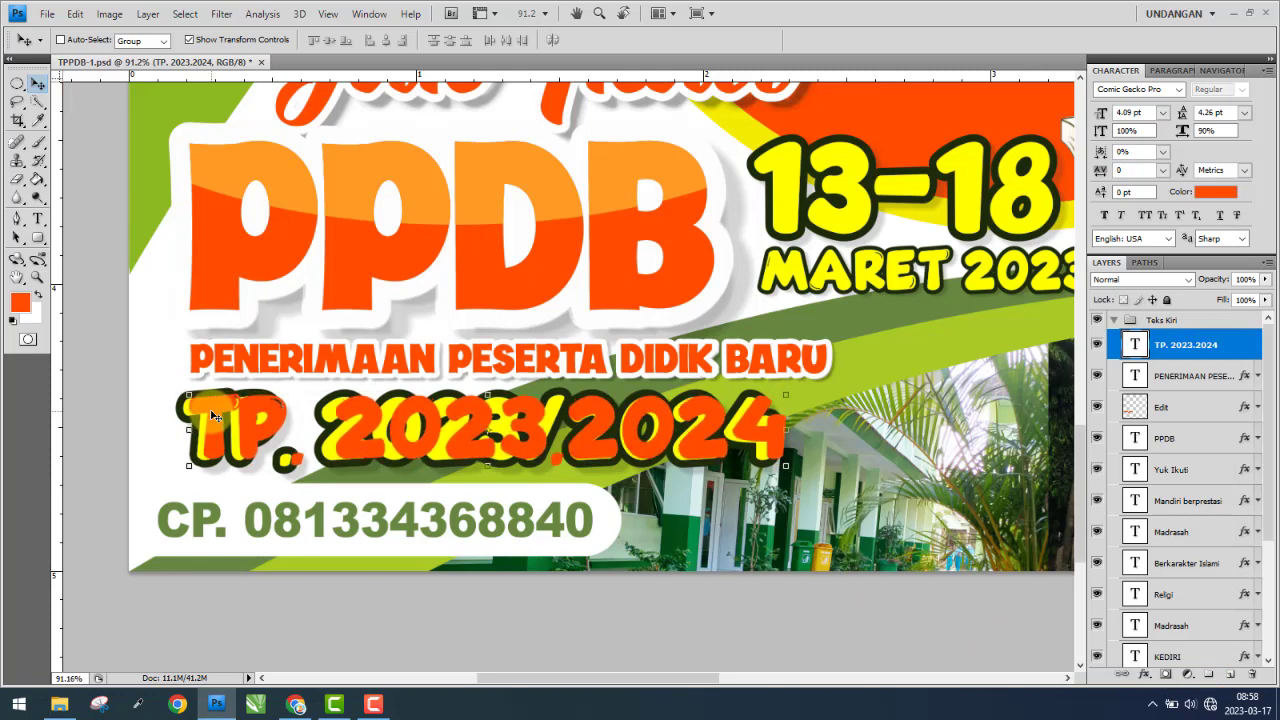
{"action": "key", "text": "Left"}
{"action": "key", "text": "Left"}
{"action": "key", "text": "Left"}
{"action": "key", "text": "Left"}
{"action": "key", "text": "Left"}
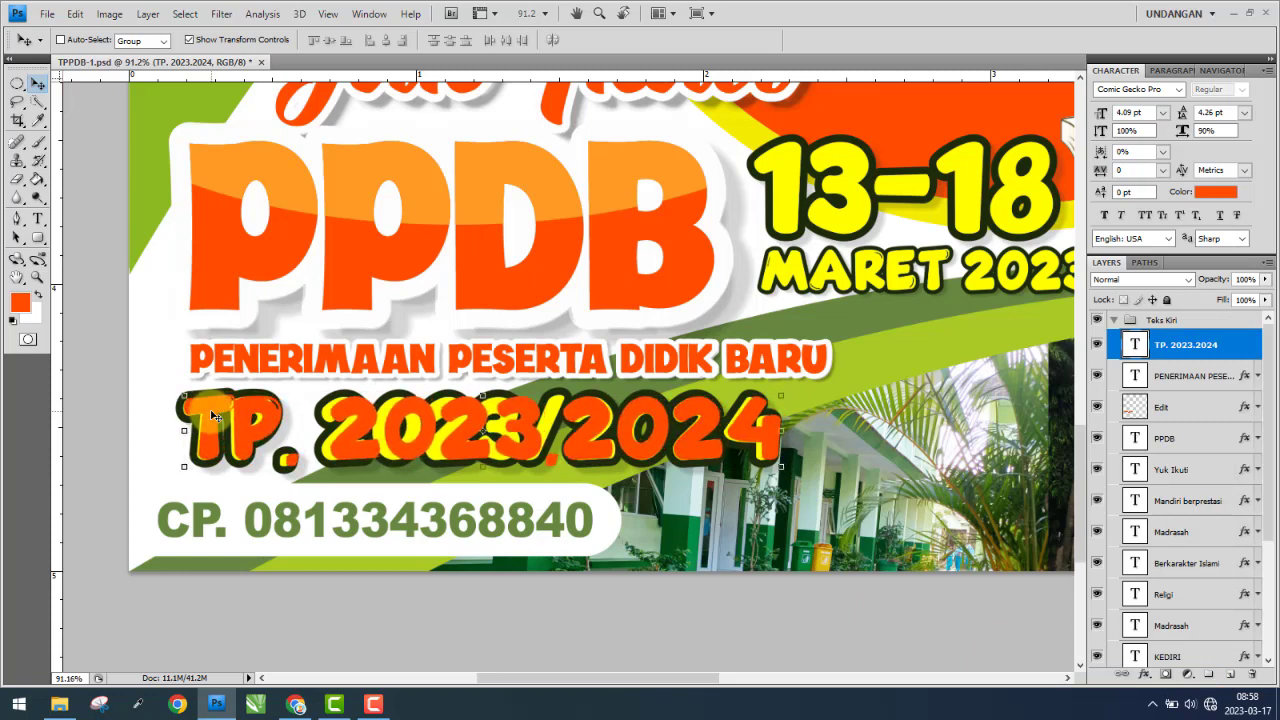
{"action": "key", "text": "Left"}
{"action": "key", "text": "Left"}
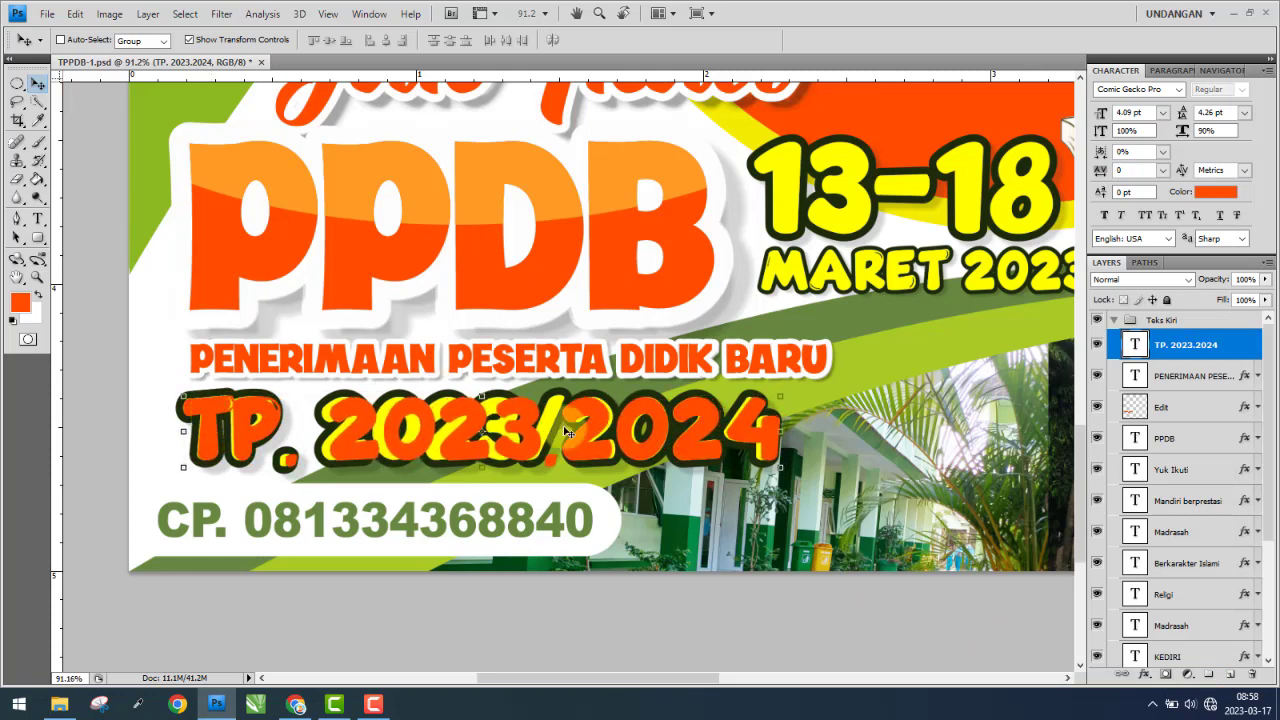
{"action": "mouse_move", "coordinate": [779, 468]}
{"action": "left_mouse_down"}
{"action": "mouse_move", "coordinate": [789, 474]}
{"action": "mouse_move", "coordinate": [781, 467]}
{"action": "left_mouse_up"}
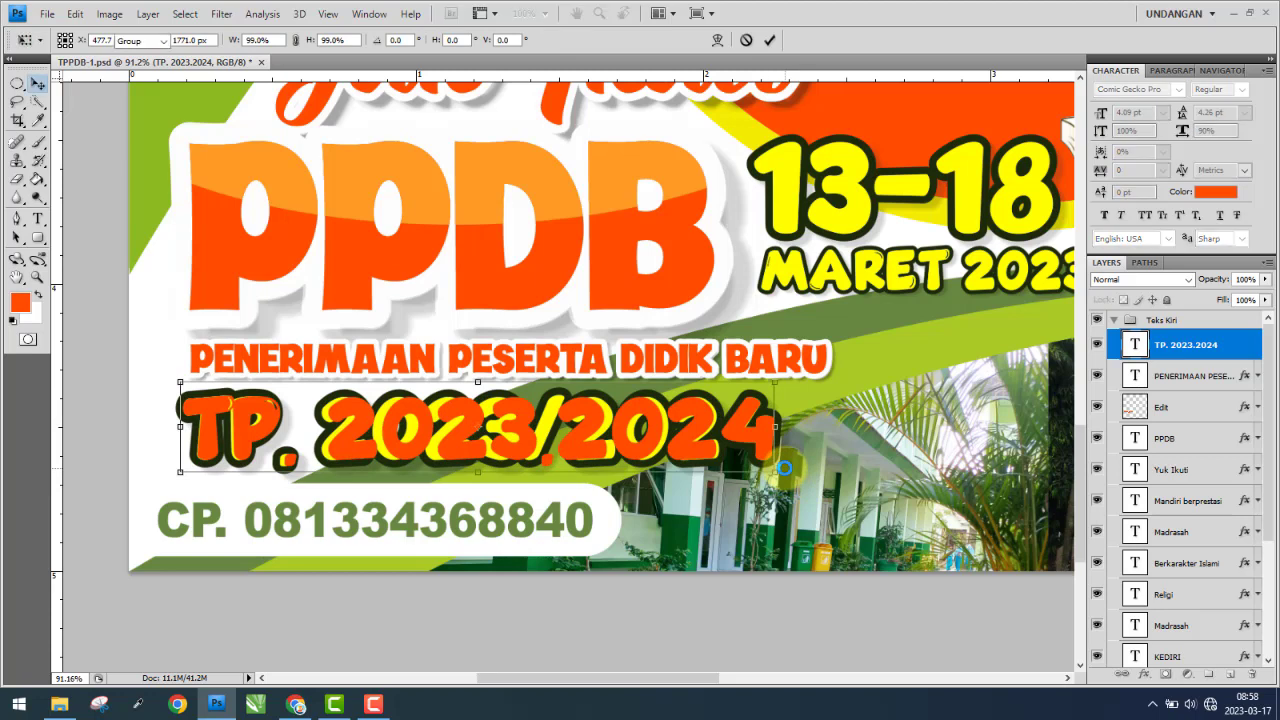
{"action": "key", "text": "Return"}
- Change the text to 'TP. 2023/2024' and resize it to match the reference lettering
{"action": "left_click", "coordinate": [38, 218]}
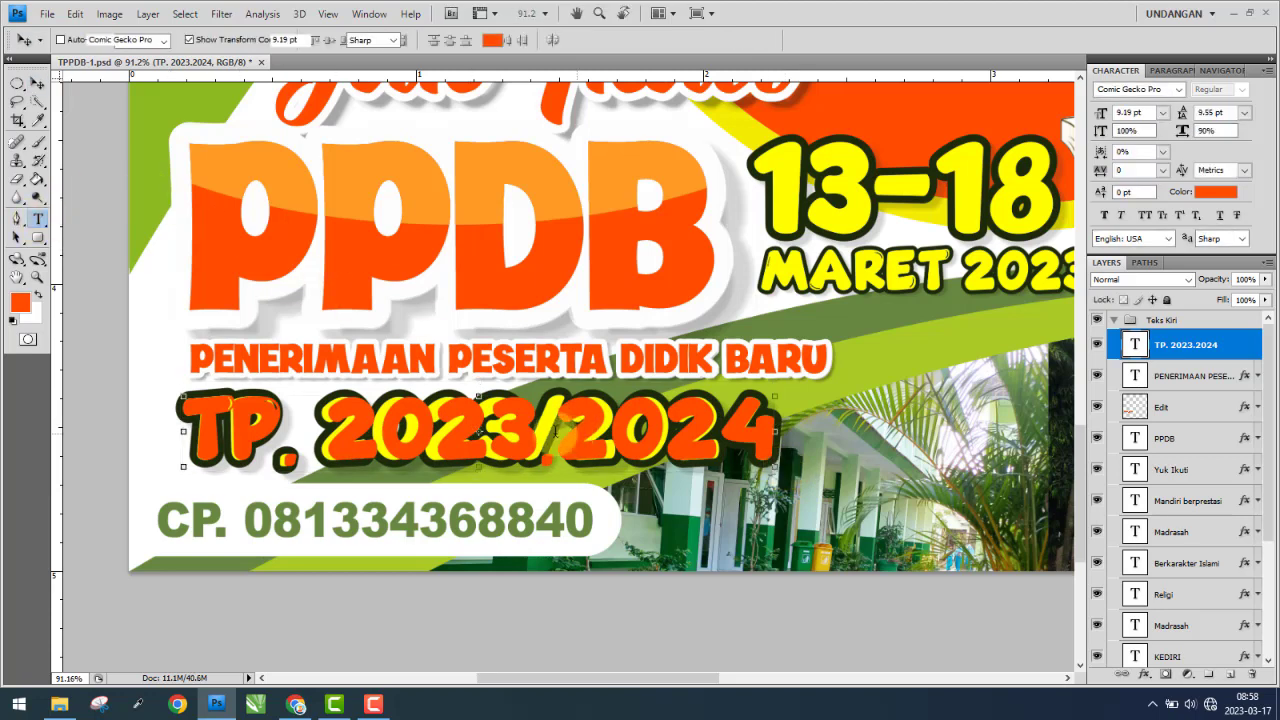
{"action": "left_click", "coordinate": [556, 432]}
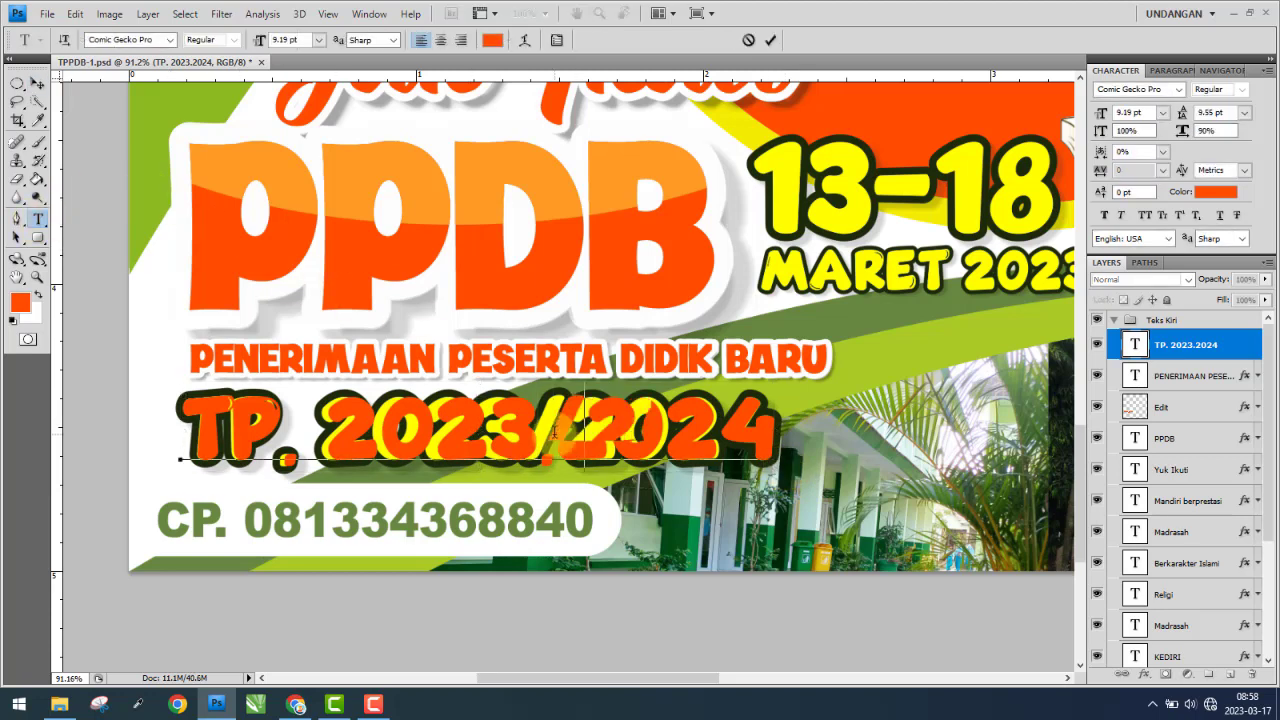
{"action": "type", "text": "/"}
{"action": "left_click", "coordinate": [38, 83]}
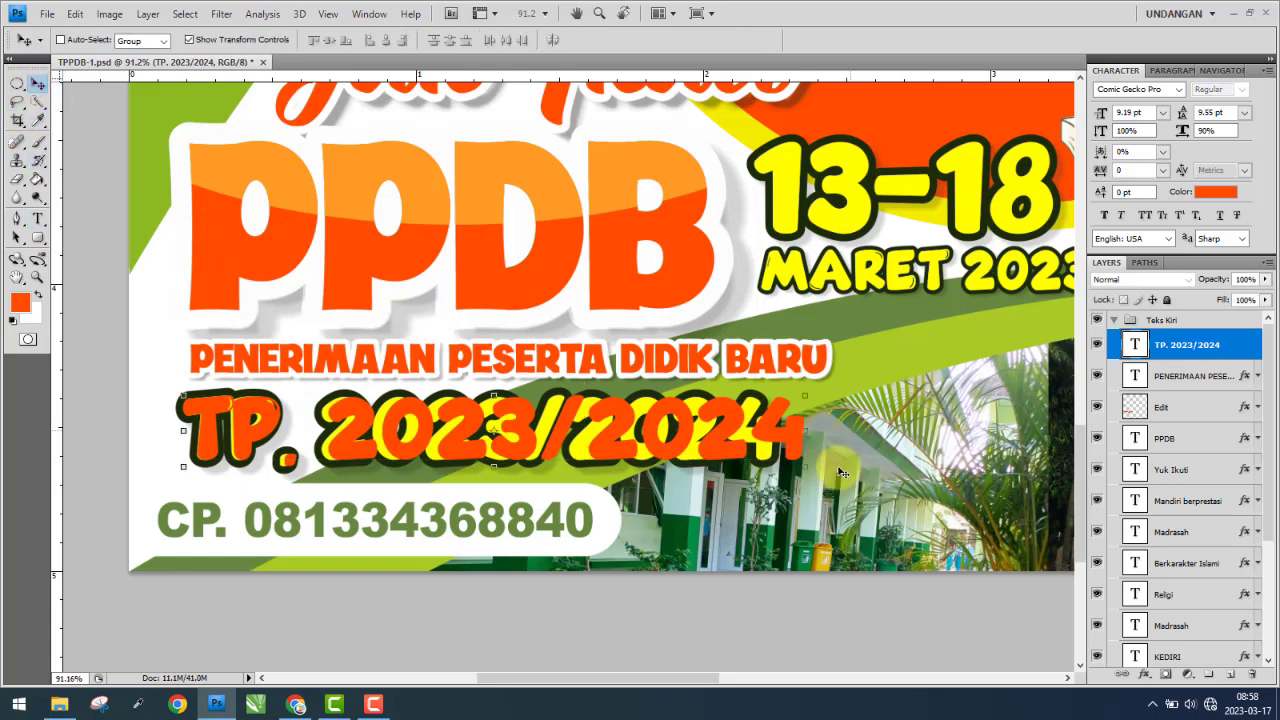
{"action": "key", "text": "ctrl+t"}
{"action": "left_click_drag", "start_coordinate": [810, 431], "coordinate": [777, 437]}
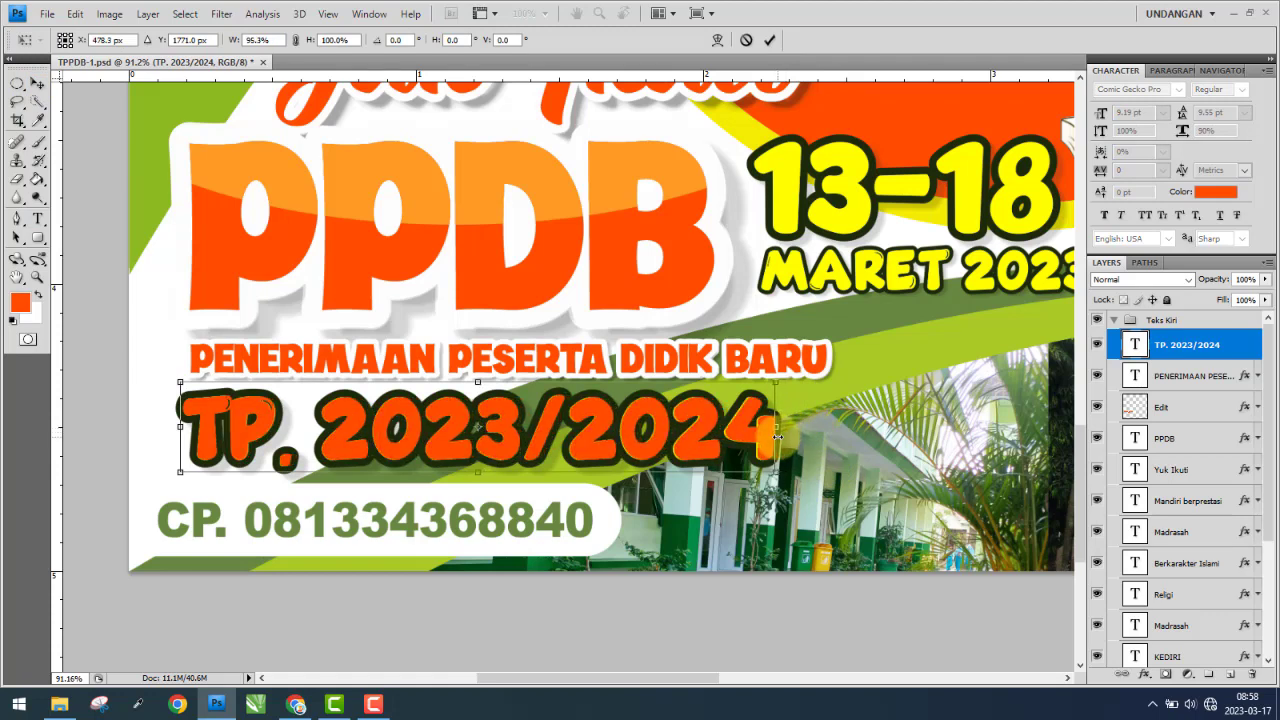
{"action": "key", "text": "Return"}
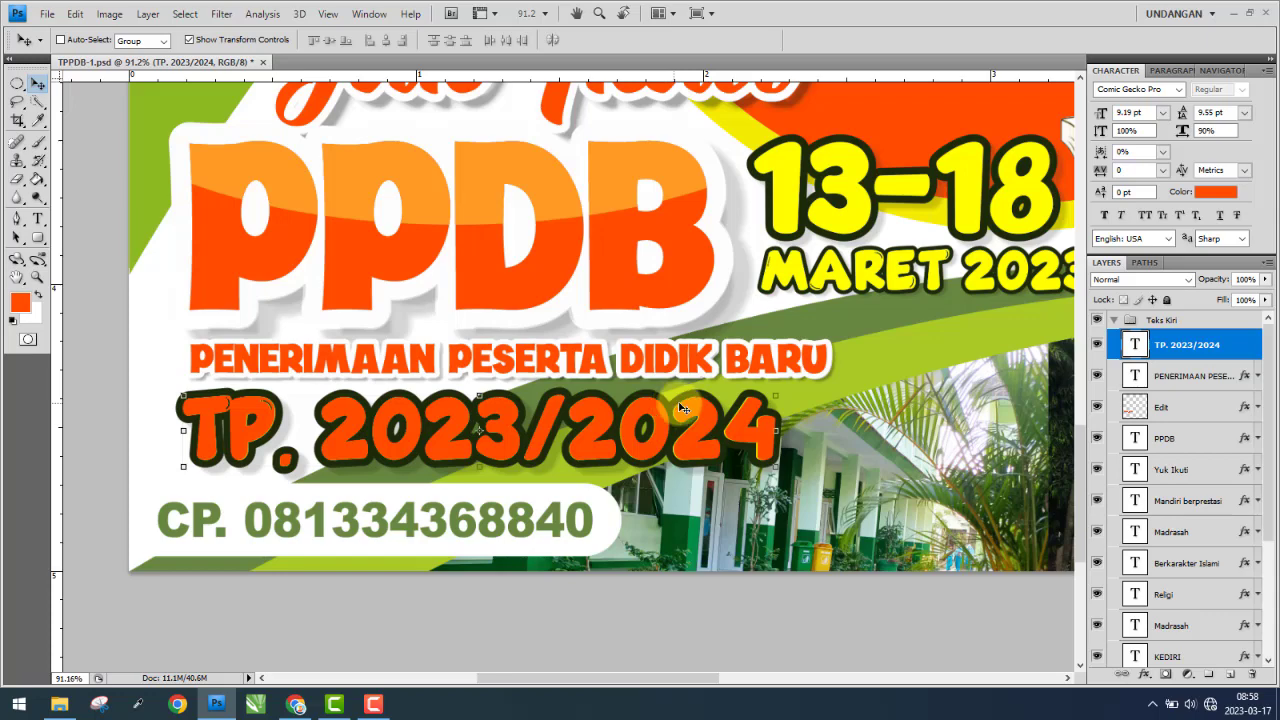
- Give the TP. 2023/2024 layer a yellow Stroke style with size 10 px
{"action": "scroll", "coordinate": [655, 395], "scroll_direction": "down", "scroll_amount": 2}
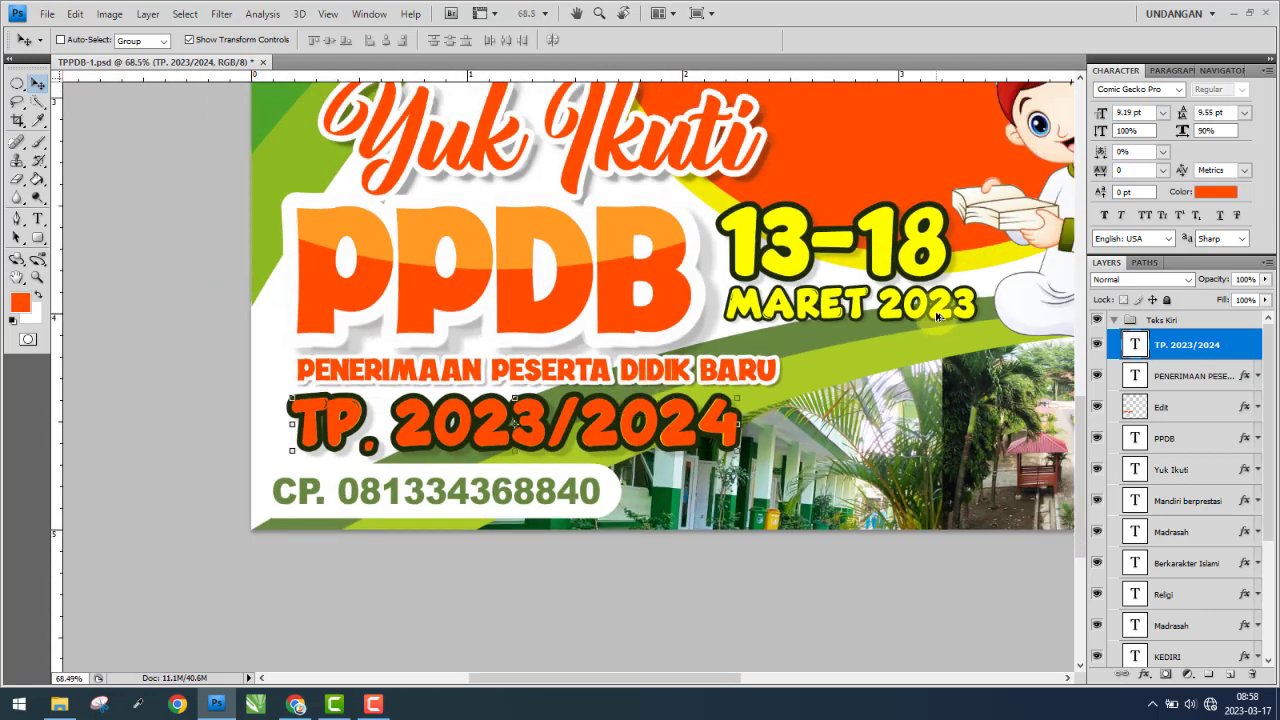
{"action": "scroll", "coordinate": [918, 330], "scroll_direction": "up", "scroll_amount": 1}
{"action": "scroll", "coordinate": [886, 354], "scroll_direction": "up", "scroll_amount": 1}
{"action": "scroll", "coordinate": [614, 451], "scroll_direction": "up", "scroll_amount": 1}
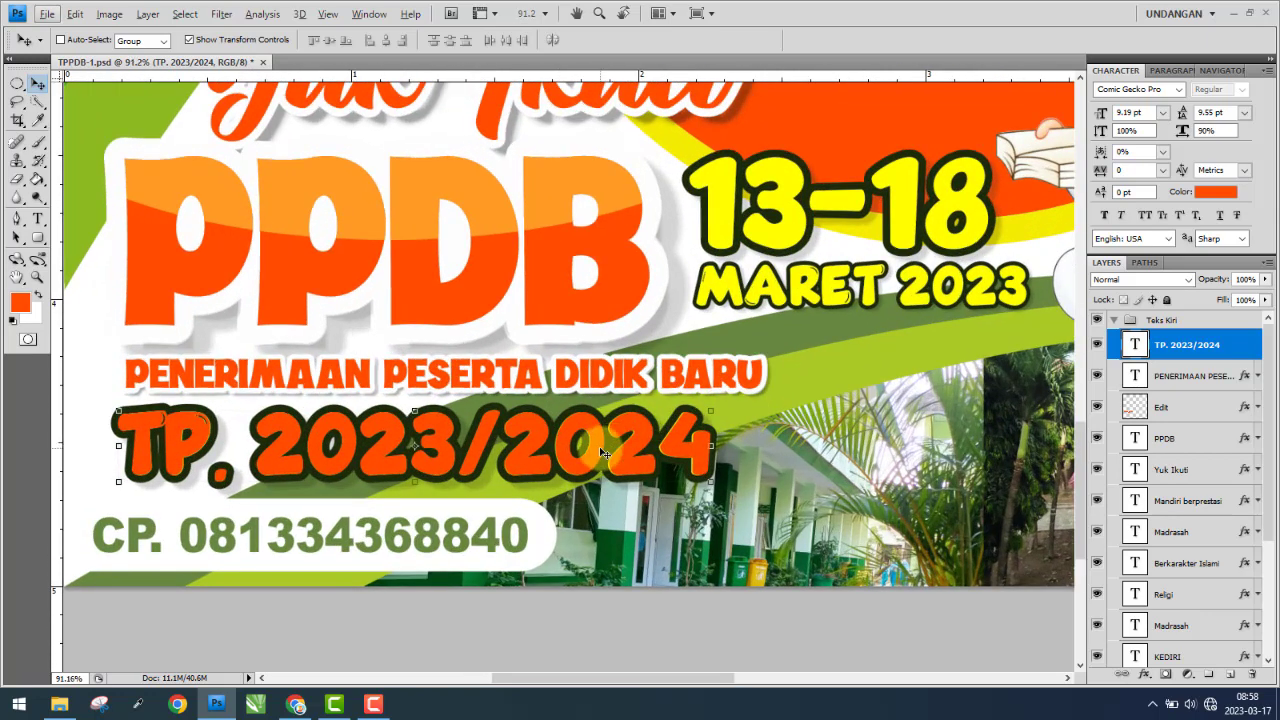
{"action": "double_click", "coordinate": [1225, 345]}
{"action": "left_click", "coordinate": [903, 378]}
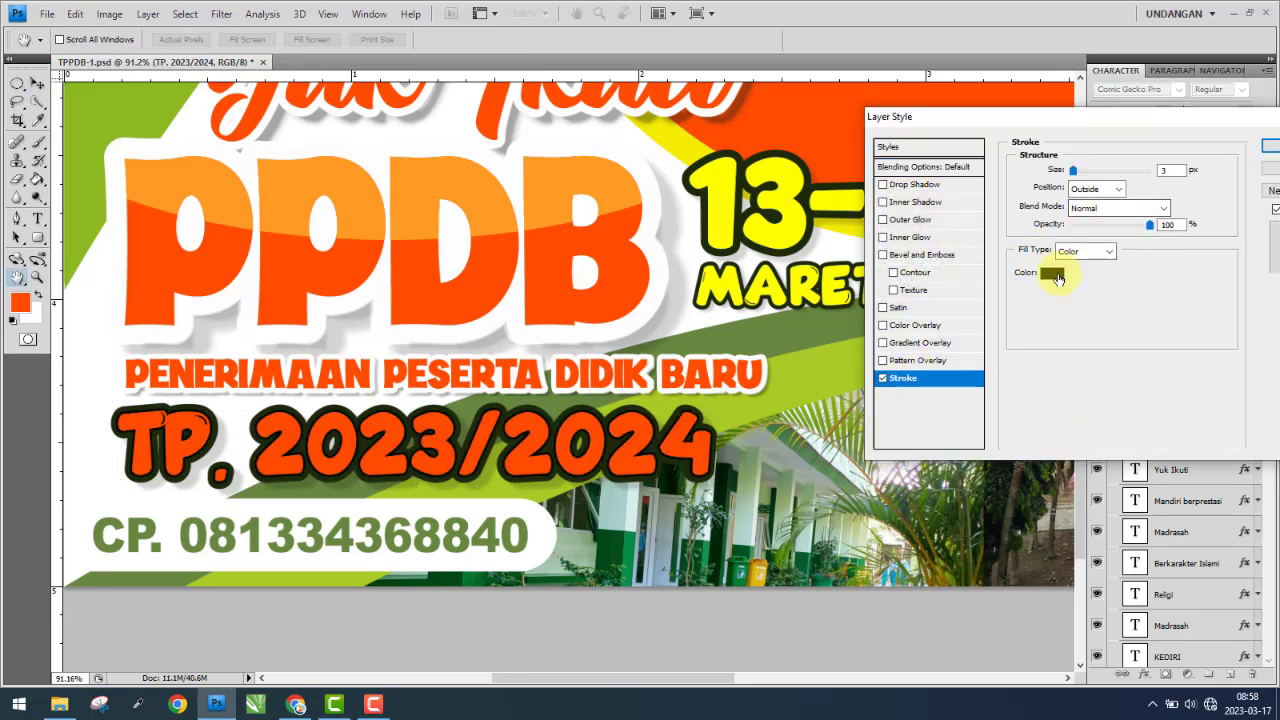
{"action": "left_click", "coordinate": [1057, 273]}
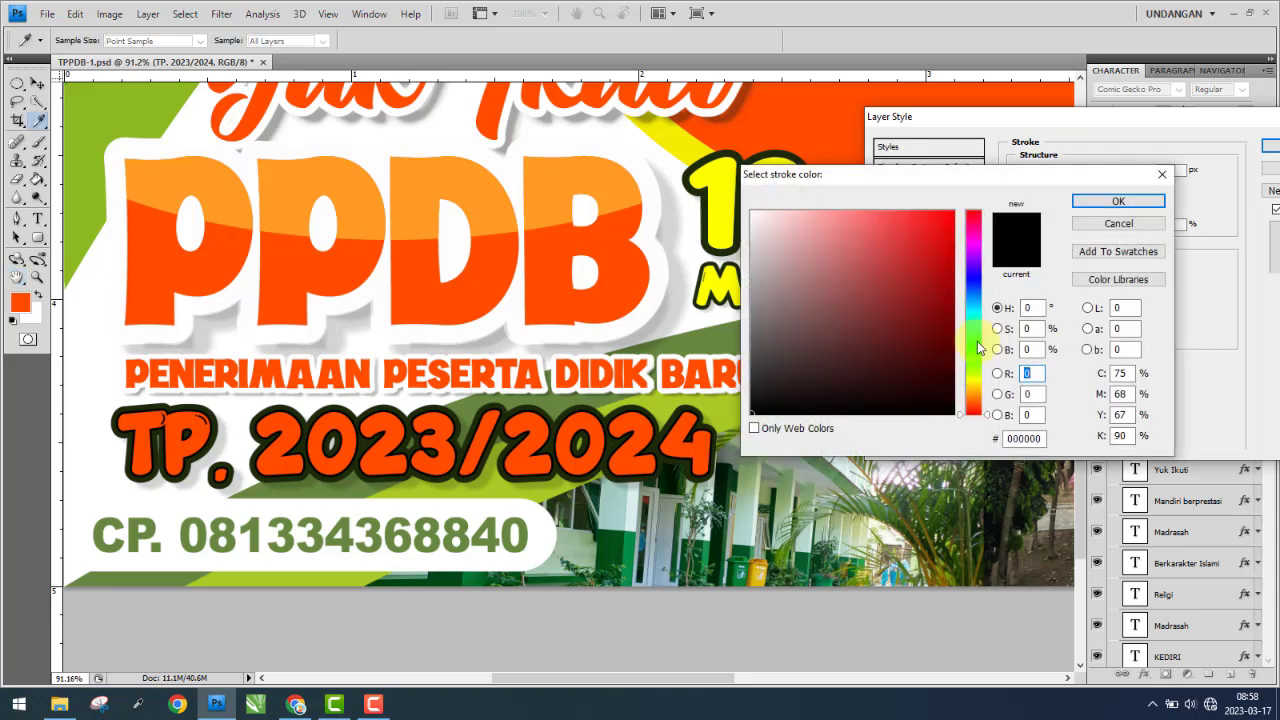
{"action": "left_click", "coordinate": [977, 383]}
{"action": "left_click", "coordinate": [952, 213]}
{"action": "left_click", "coordinate": [1118, 201]}
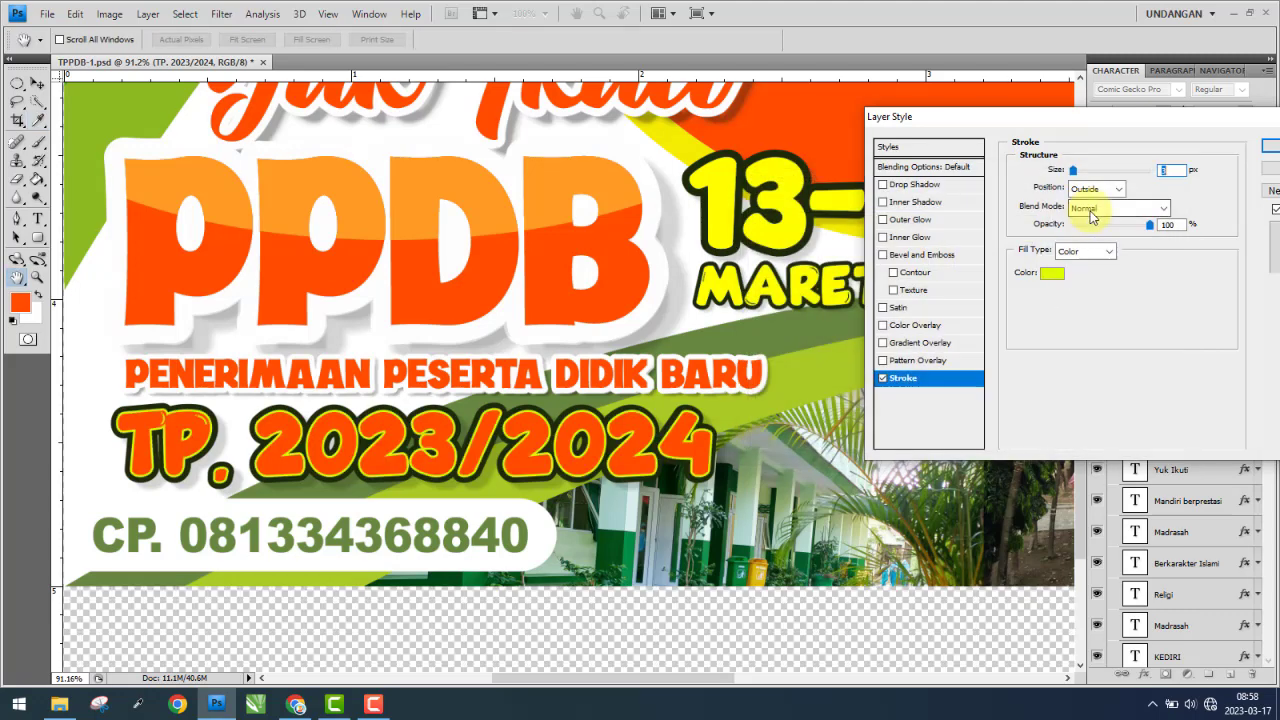
{"action": "type", "text": "8"}
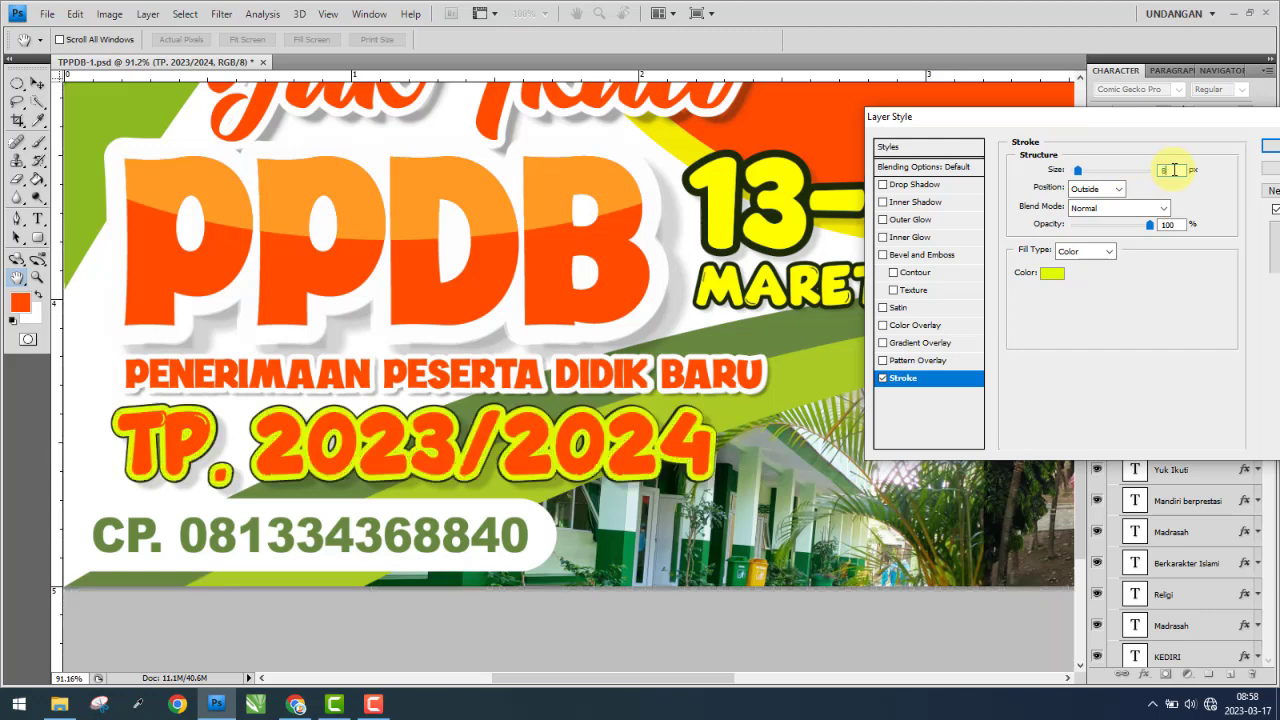
{"action": "key", "text": "Up"}
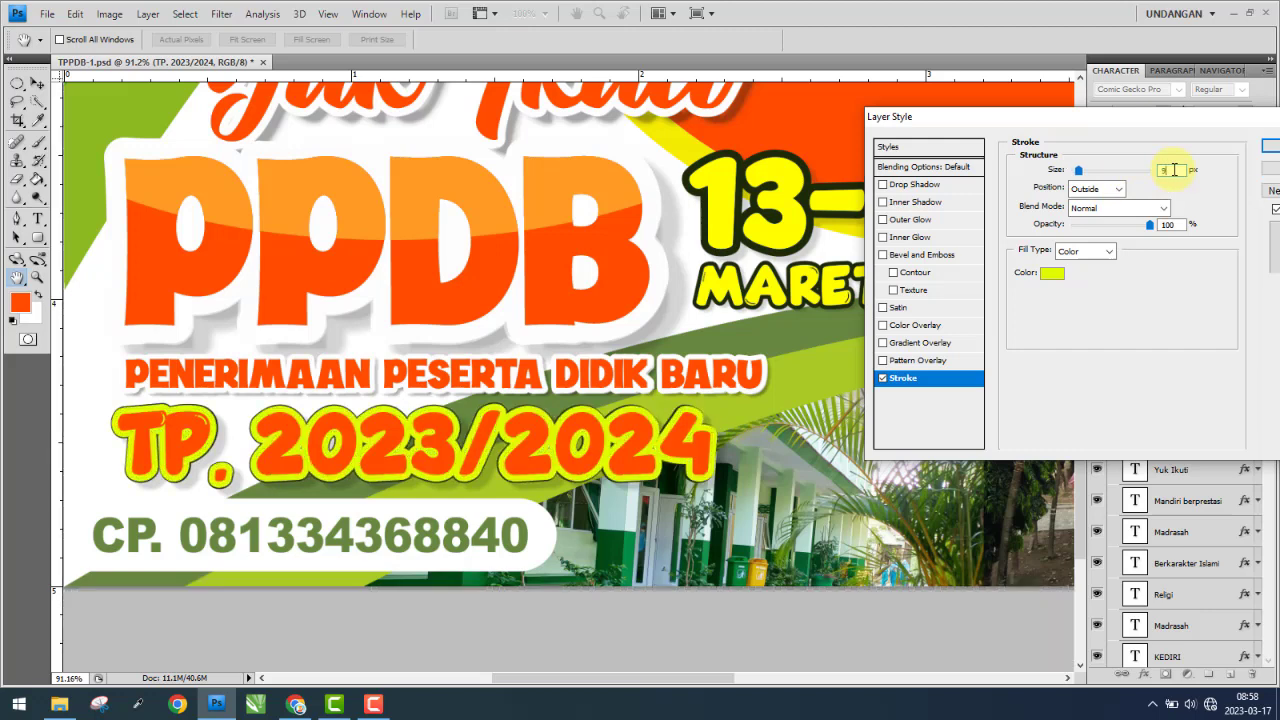
{"action": "key", "text": "Up"}
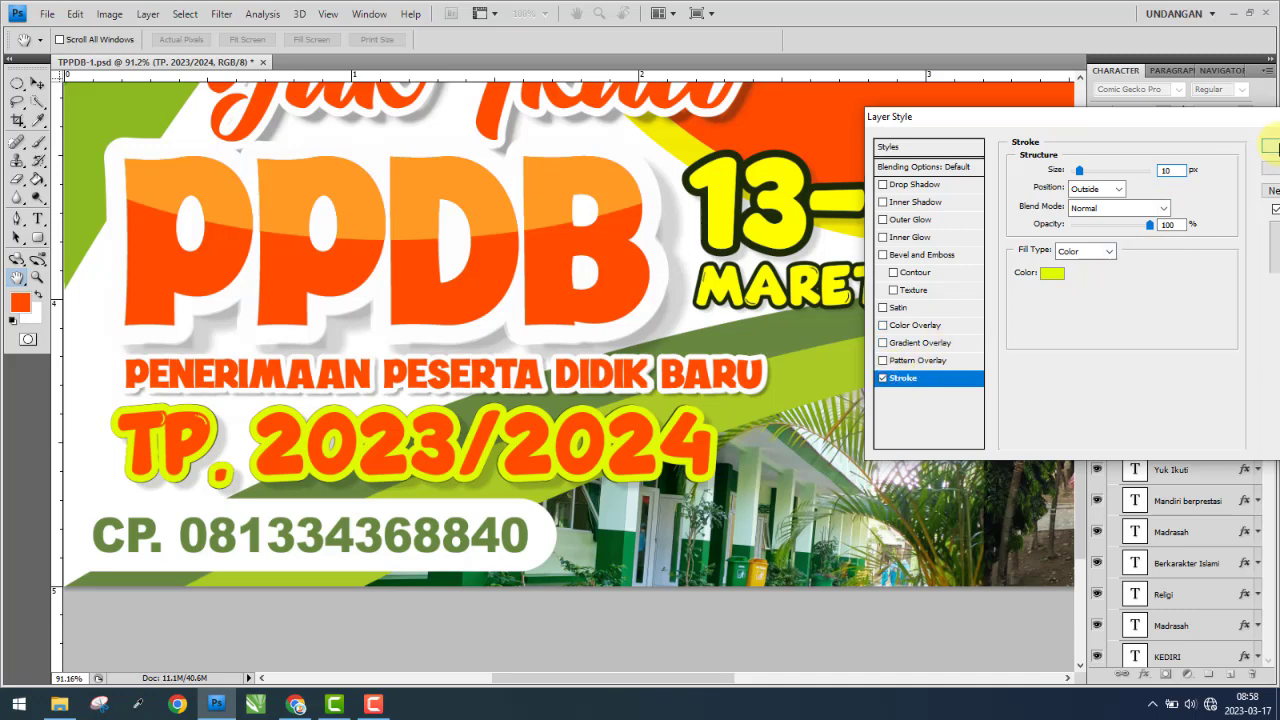
{"action": "key", "text": "Return"}
- Change the text's stroke colour and enable a drop shadow in Layer Style
{"action": "left_click", "coordinate": [1096, 347]}
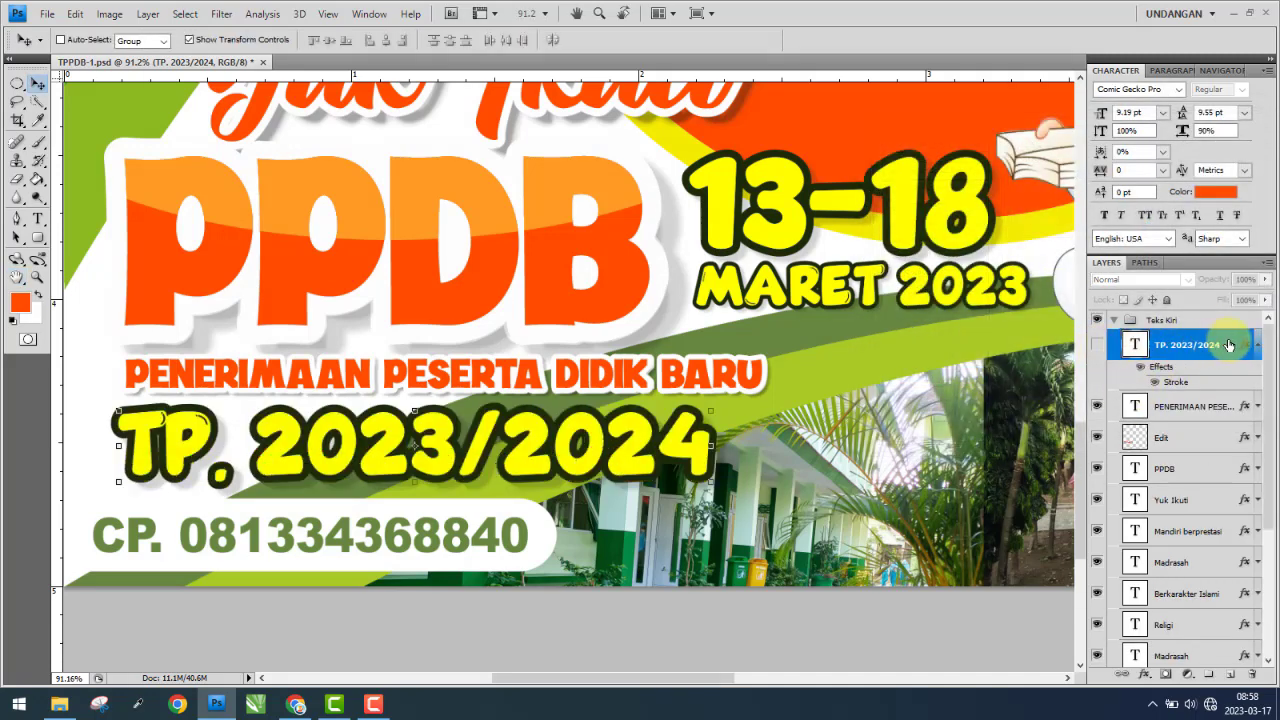
{"action": "double_click", "coordinate": [1229, 345]}
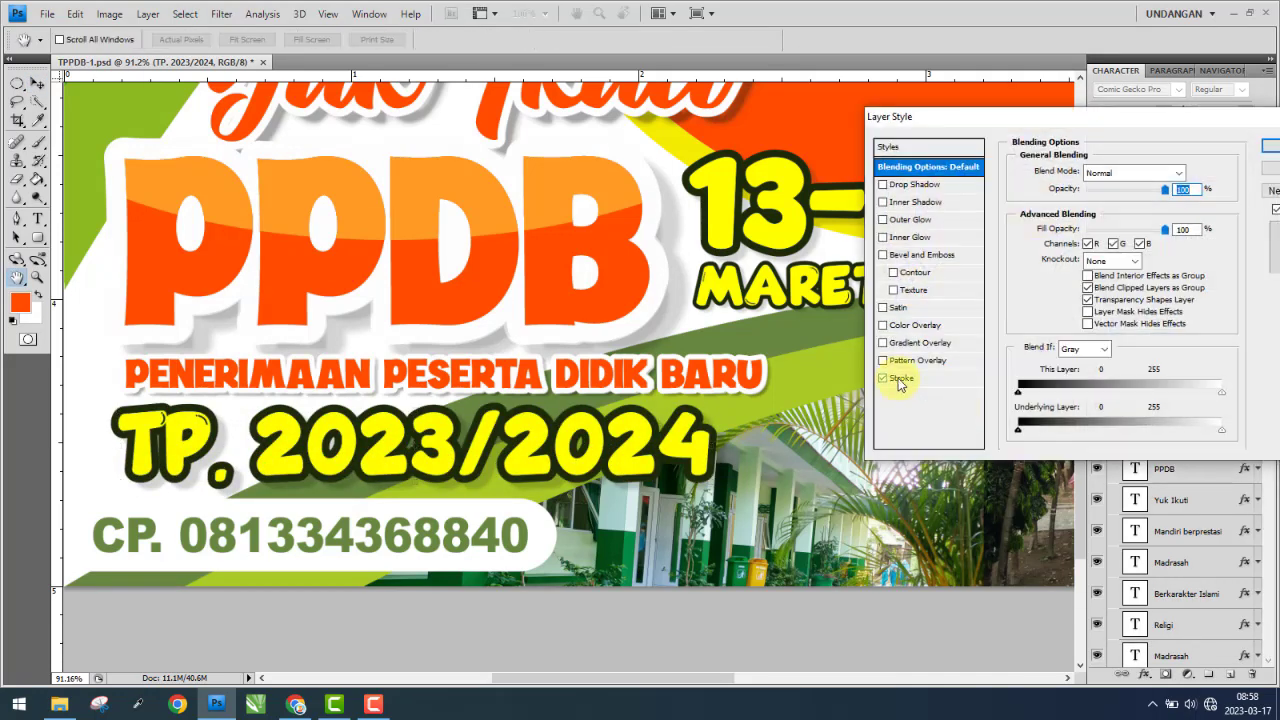
{"action": "left_click", "coordinate": [902, 378]}
{"action": "left_click", "coordinate": [1055, 271]}
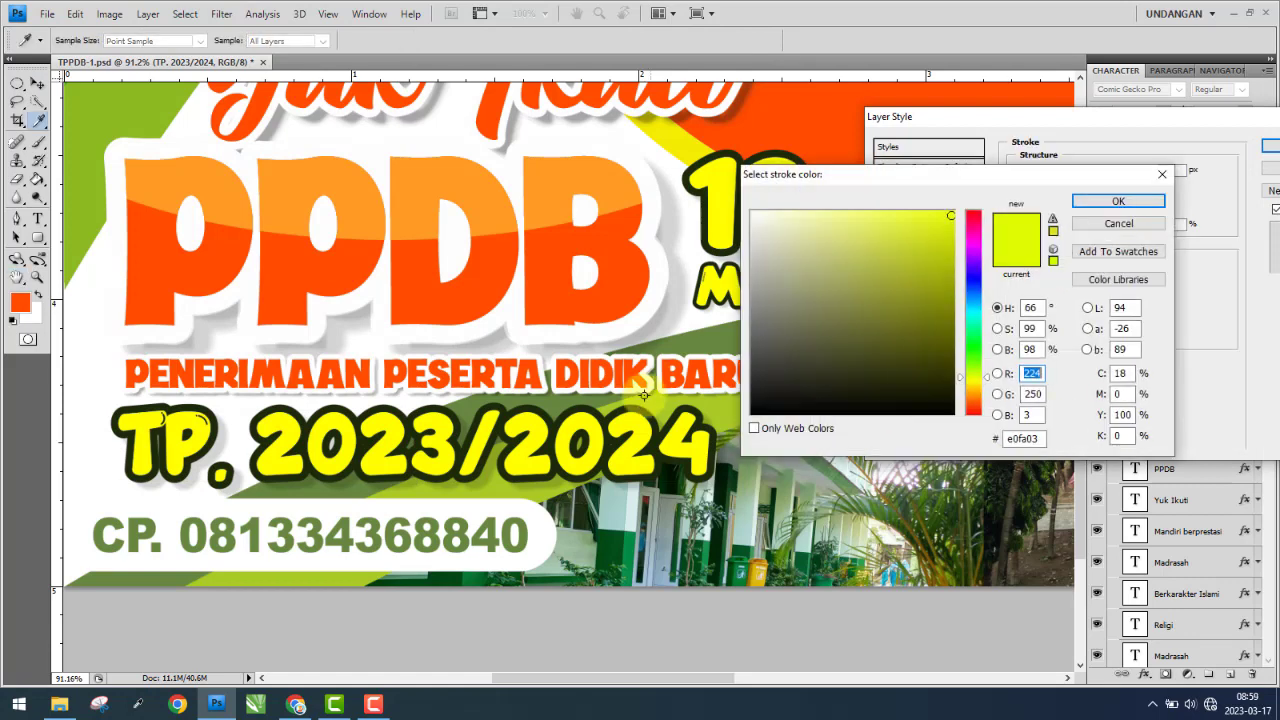
{"action": "left_click", "coordinate": [1136, 206]}
{"action": "left_click", "coordinate": [915, 184]}
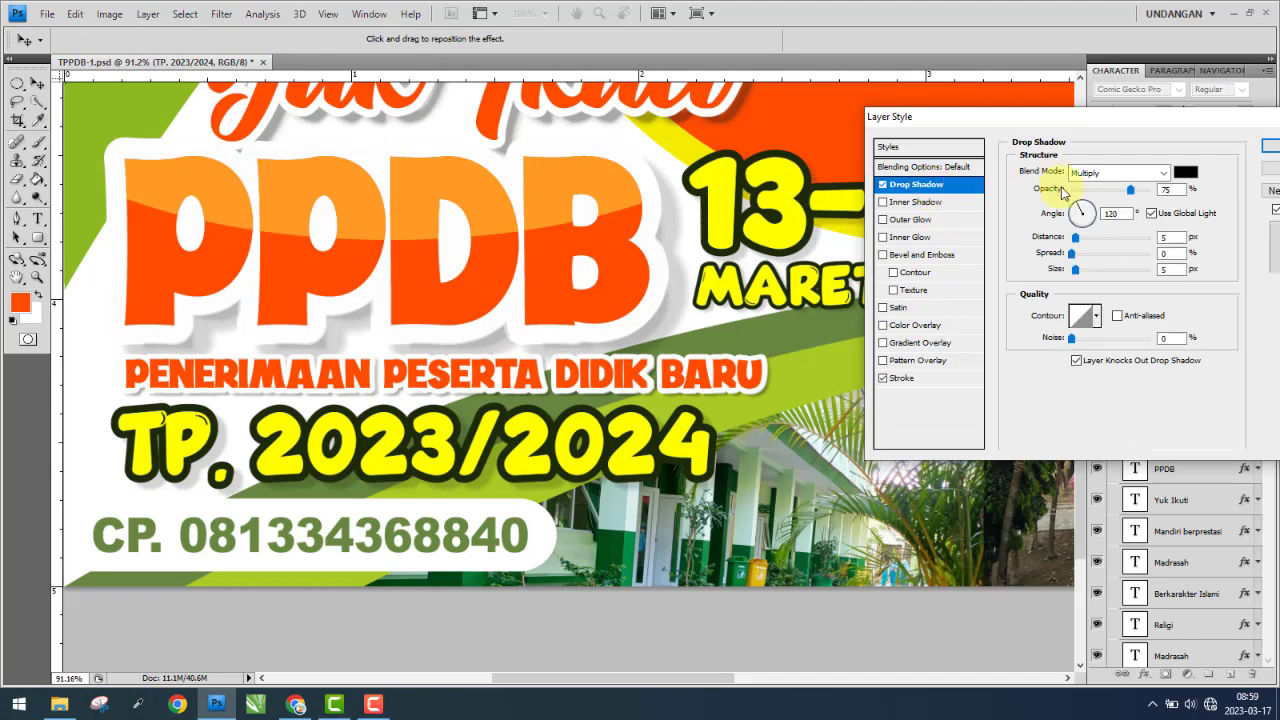
{"action": "left_click", "coordinate": [1275, 148]}
- Hide the CONTOH reference layer and show the TP. 2023/2024 layer again
{"action": "scroll", "coordinate": [1110, 560], "scroll_direction": "down", "scroll_amount": 2}
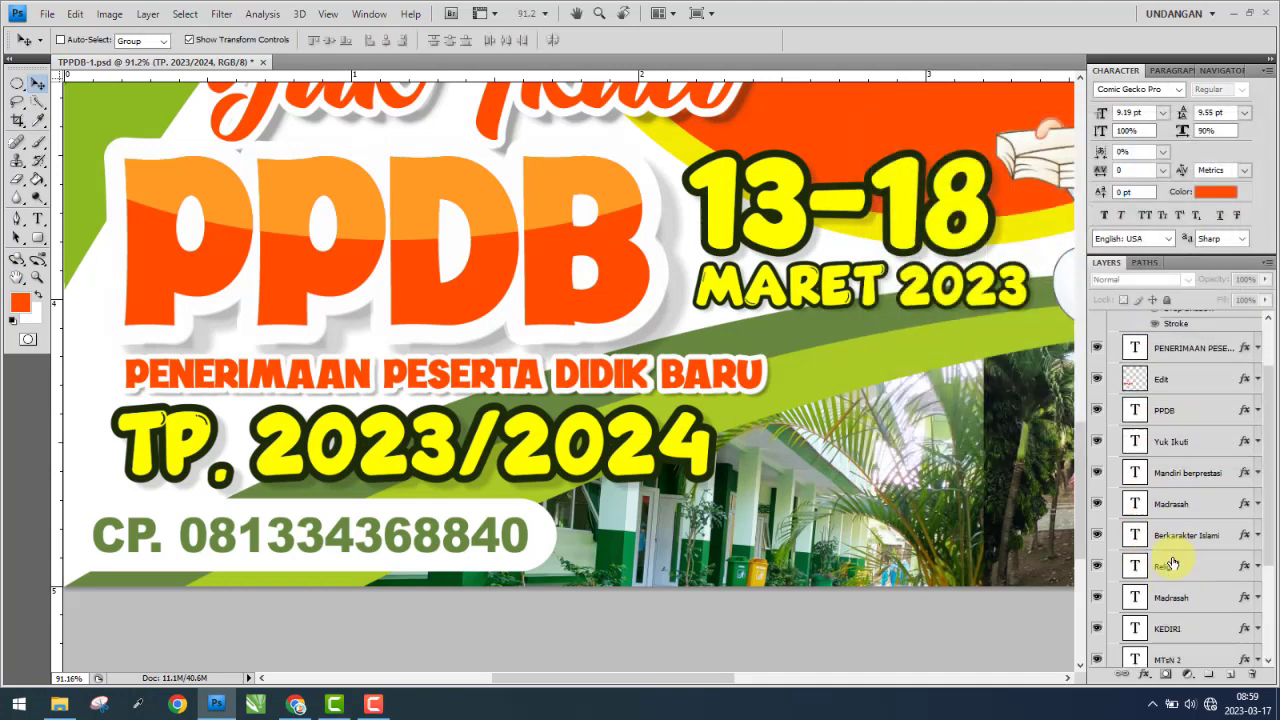
{"action": "scroll", "coordinate": [1100, 600], "scroll_direction": "down", "scroll_amount": 1}
{"action": "scroll", "coordinate": [1103, 640], "scroll_direction": "down", "scroll_amount": 2}
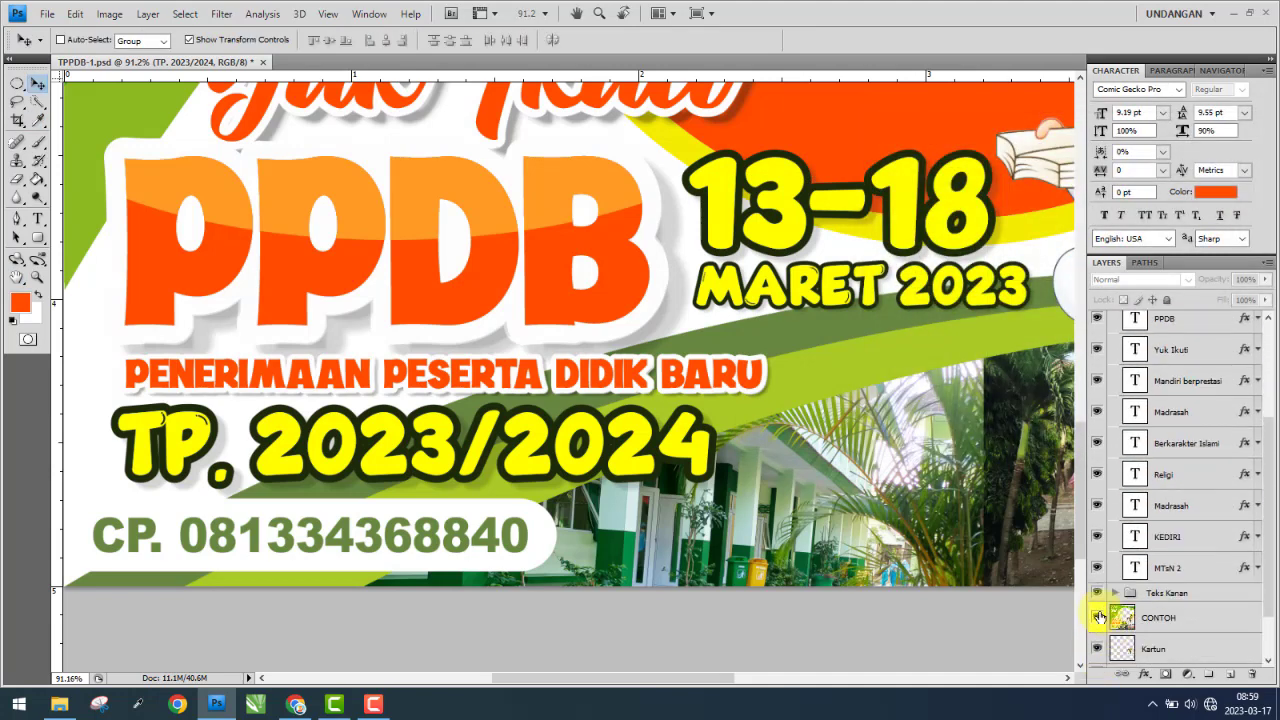
{"action": "left_click", "coordinate": [1099, 617]}
{"action": "scroll", "coordinate": [1150, 390], "scroll_direction": "up", "scroll_amount": 3}
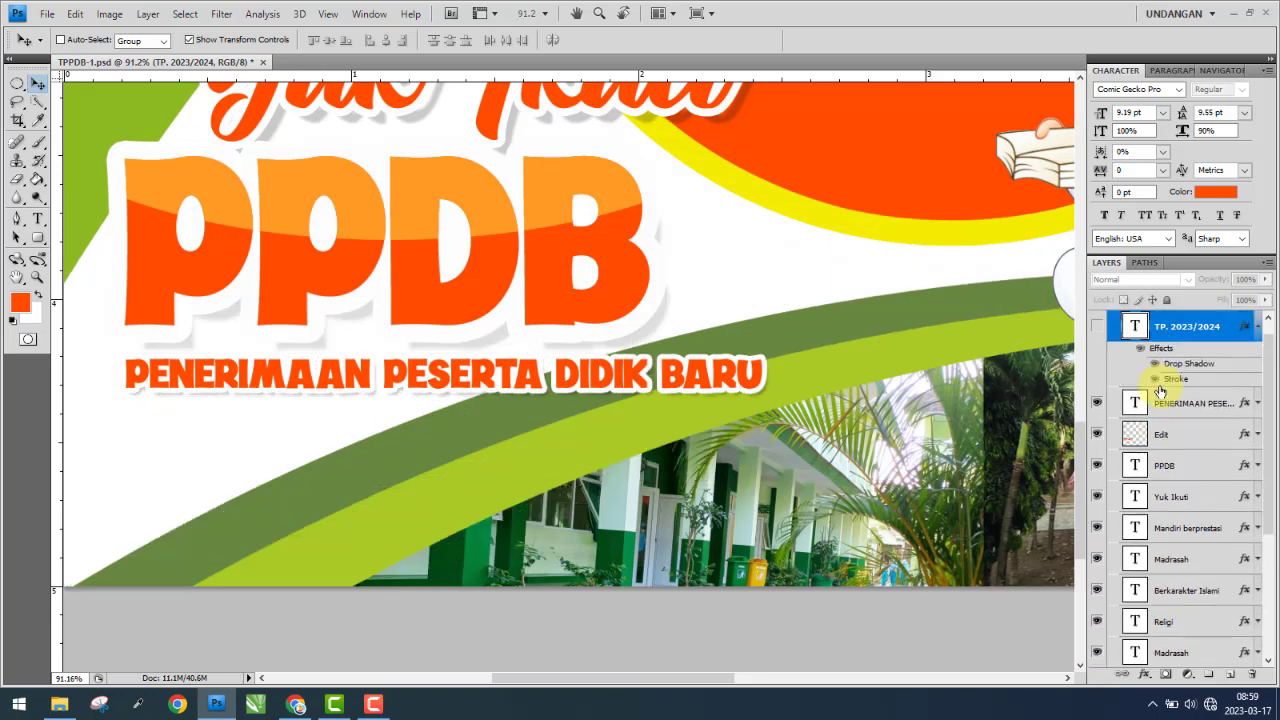
{"action": "scroll", "coordinate": [1150, 380], "scroll_direction": "up", "scroll_amount": 1}
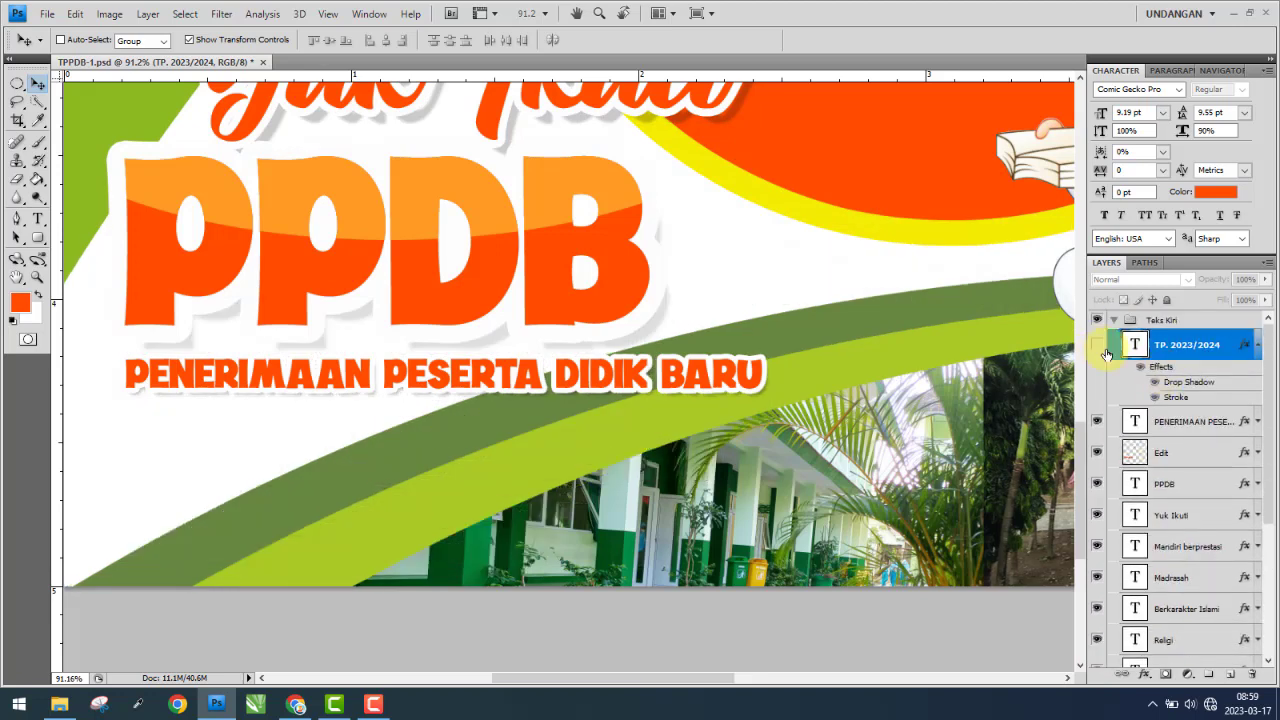
{"action": "left_click", "coordinate": [1100, 346]}
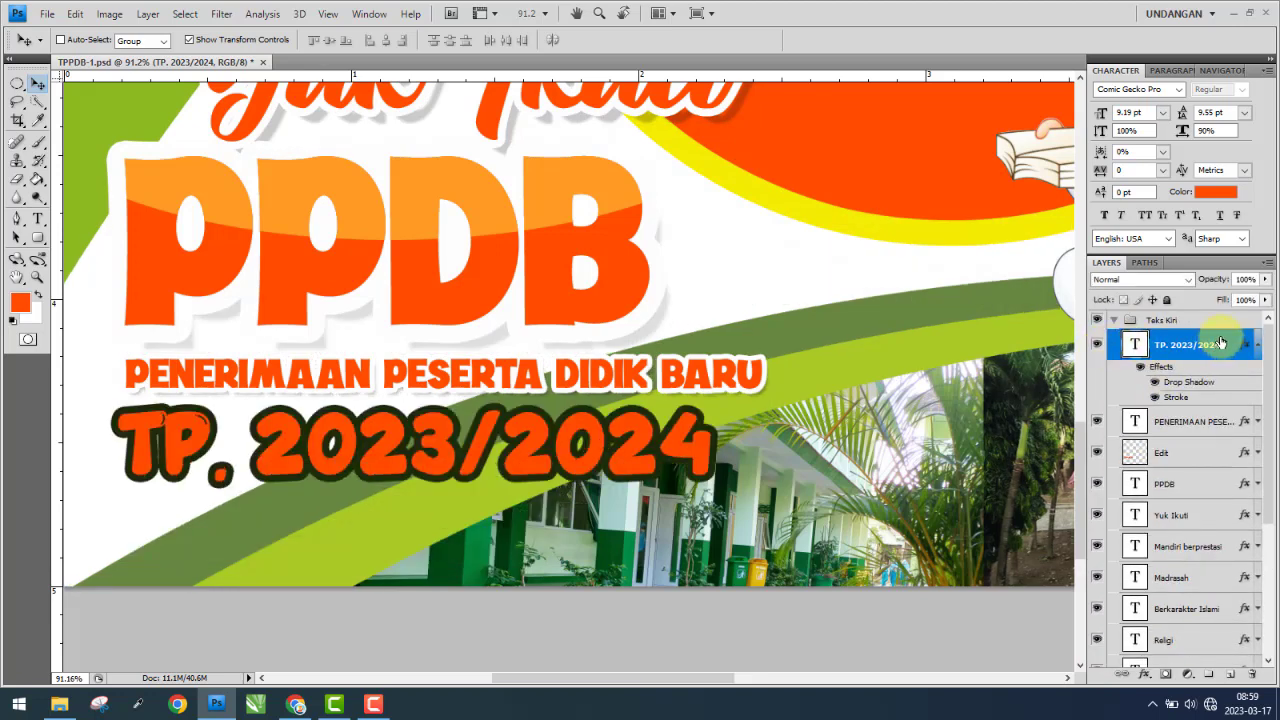
- Set the drop shadow distance to 20 px and make it lighter
{"action": "double_click", "coordinate": [1183, 344]}
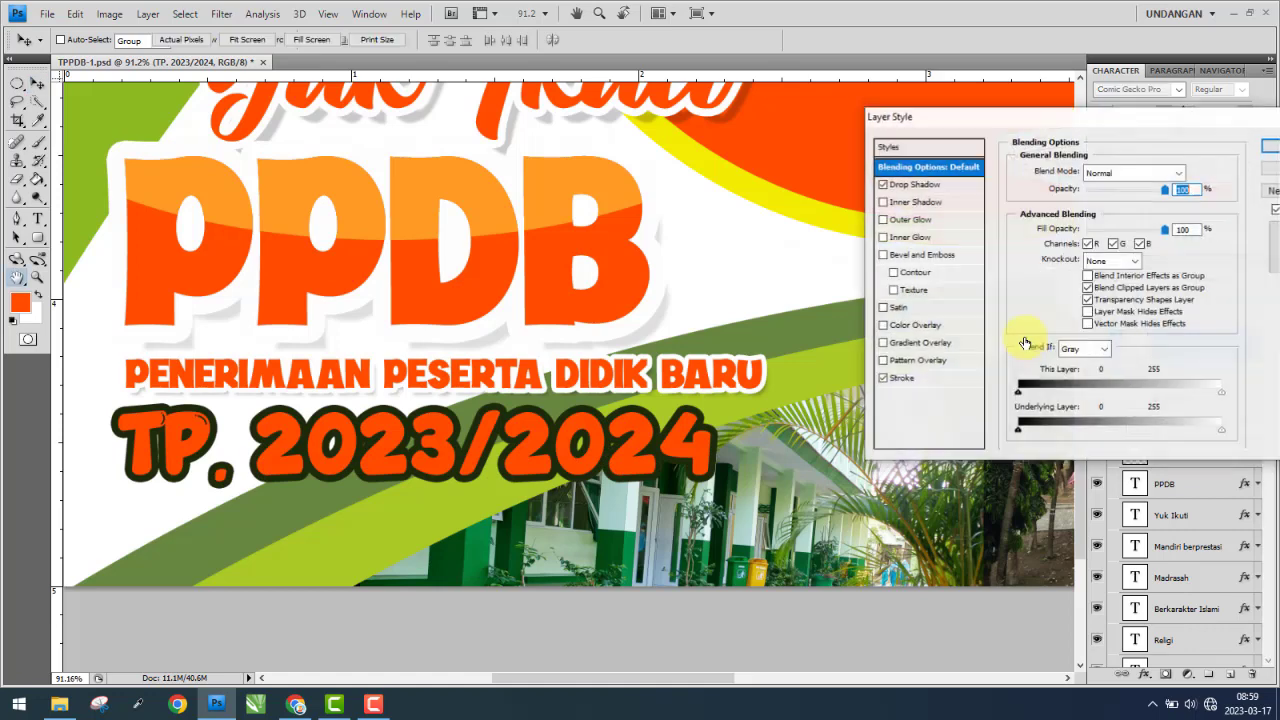
{"action": "left_click", "coordinate": [918, 190]}
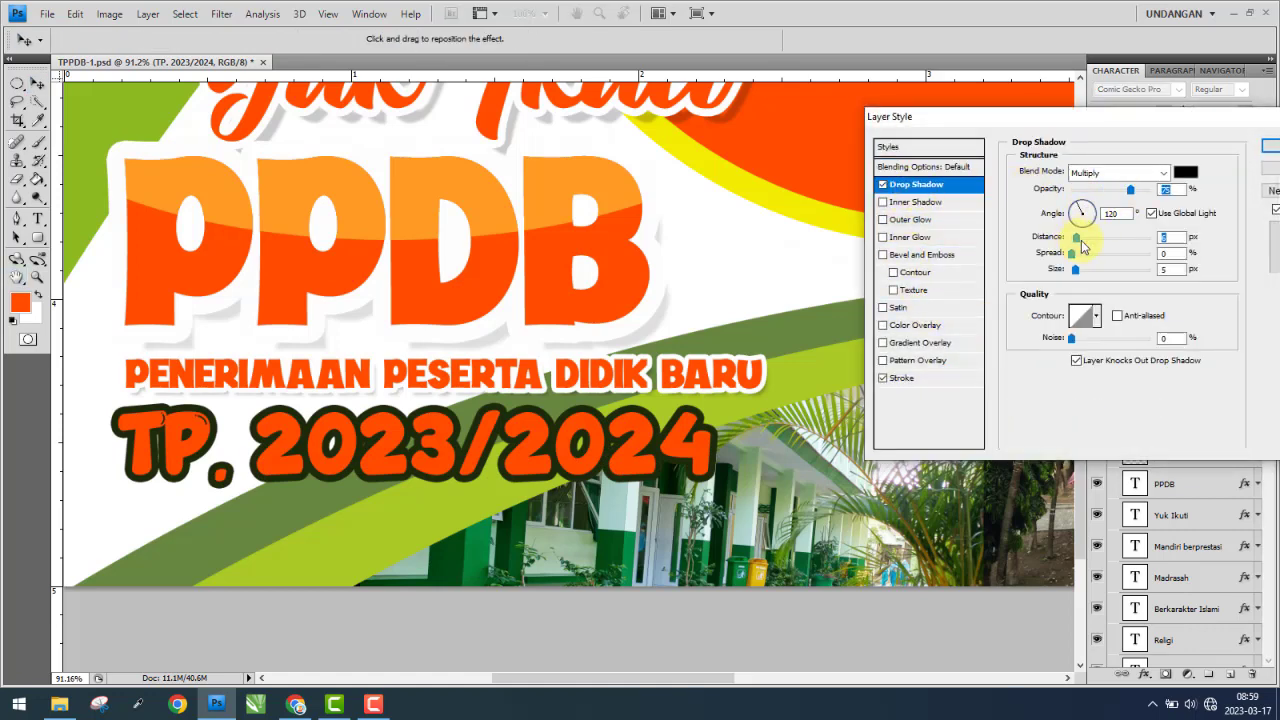
{"action": "left_click_drag", "start_coordinate": [1083, 246], "coordinate": [1088, 247]}
{"action": "left_click_drag", "start_coordinate": [1130, 189], "coordinate": [1102, 191]}
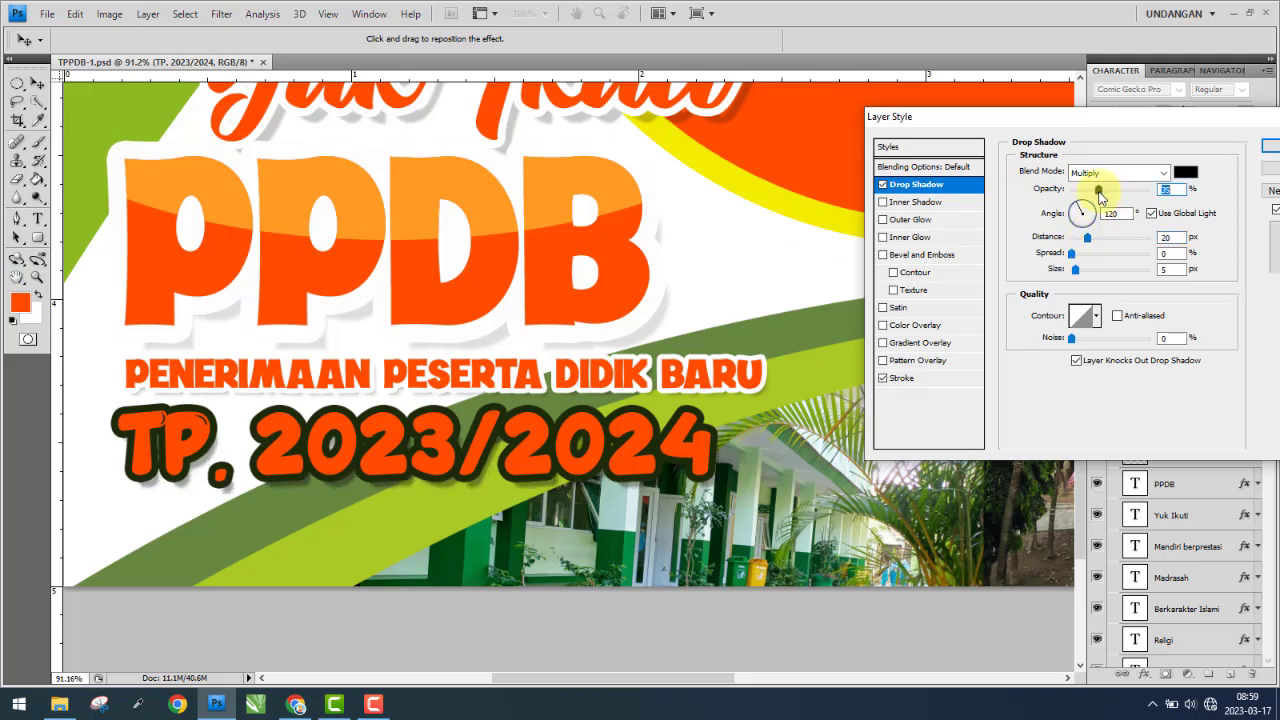
{"action": "left_click", "coordinate": [1266, 150]}
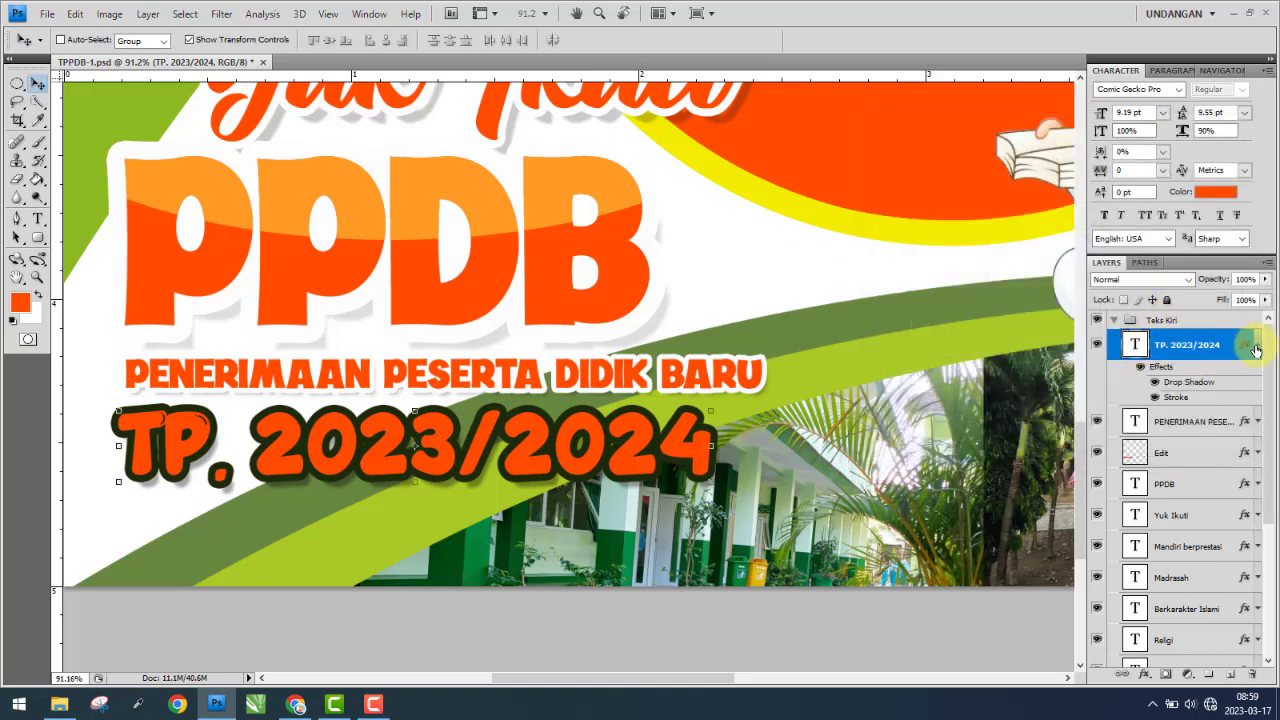
- Collapse the text's effects list and show the CONTOH reference layer again
{"action": "left_click", "coordinate": [1257, 344]}
{"action": "scroll", "coordinate": [1169, 423], "scroll_direction": "down", "scroll_amount": 3}
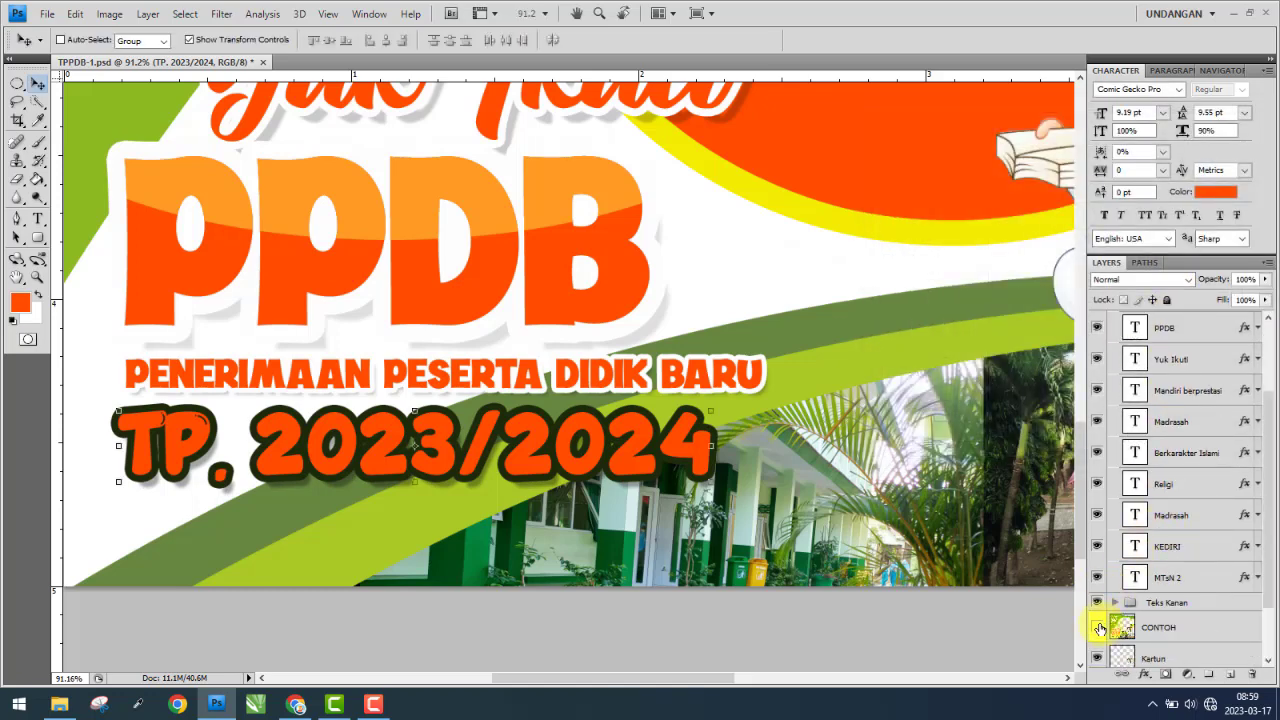
{"action": "left_click", "coordinate": [1100, 628]}
{"action": "scroll", "coordinate": [1097, 430], "scroll_direction": "up", "scroll_amount": 3}
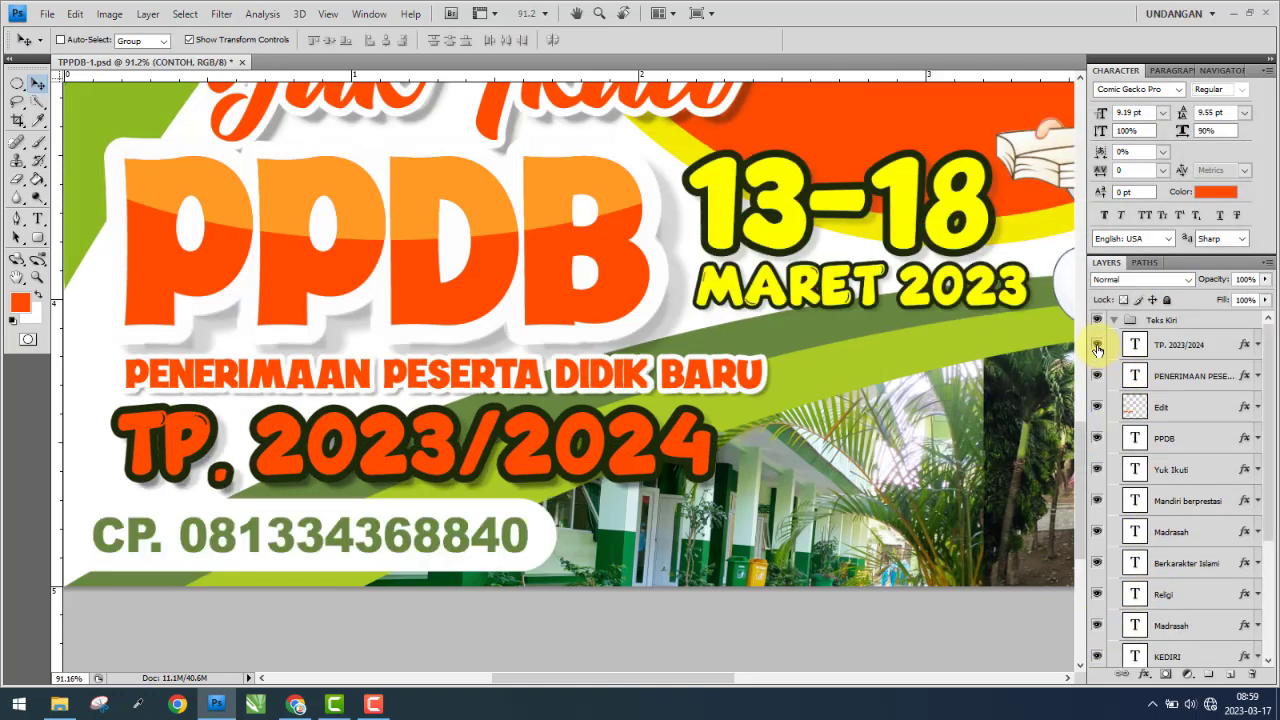
- Recolour the TP. 2023/2024 text yellow (ffff00), sampled from the banner
{"action": "left_click", "coordinate": [1097, 345]}
{"action": "left_click", "coordinate": [1214, 191]}
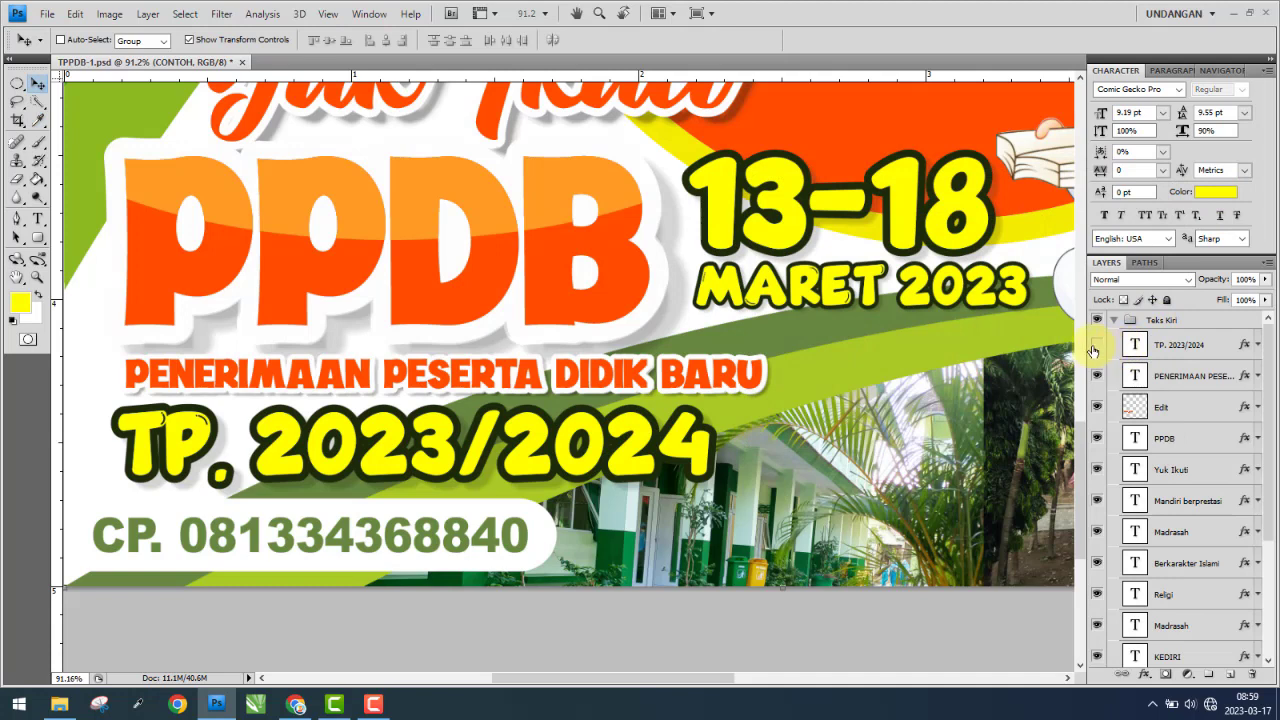
{"action": "left_click", "coordinate": [1096, 346]}
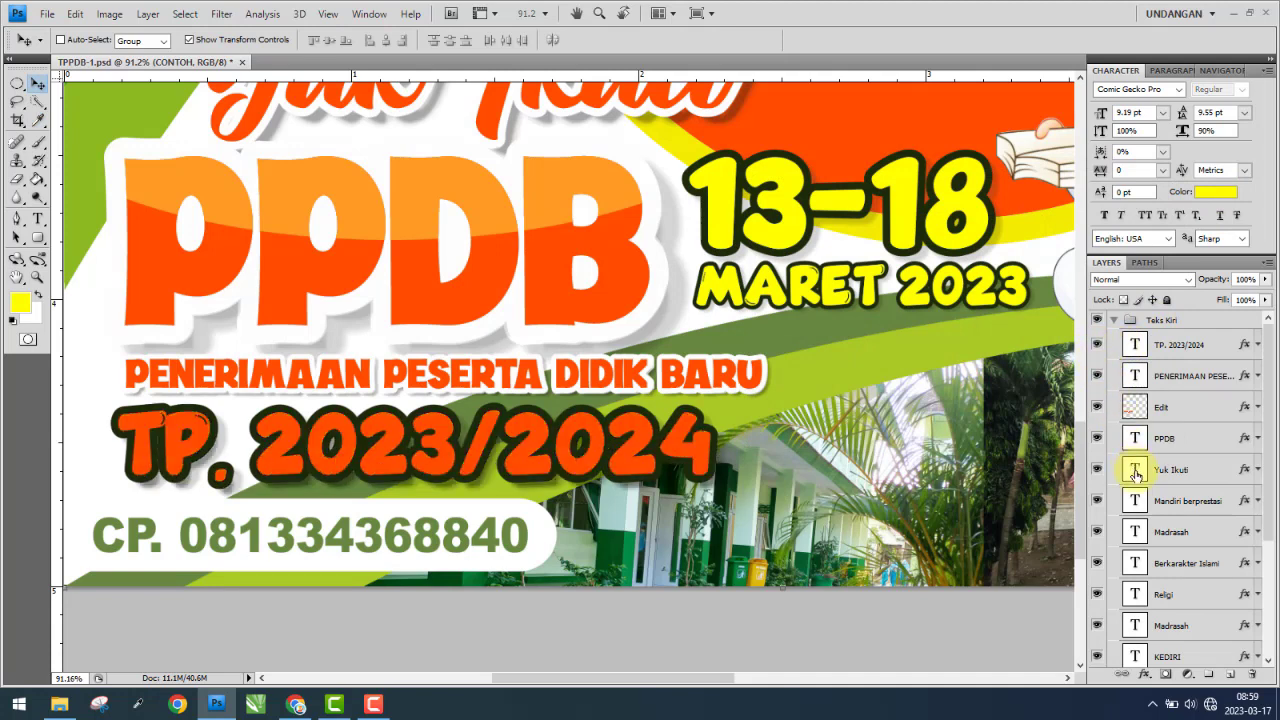
{"action": "left_click", "coordinate": [1167, 346]}
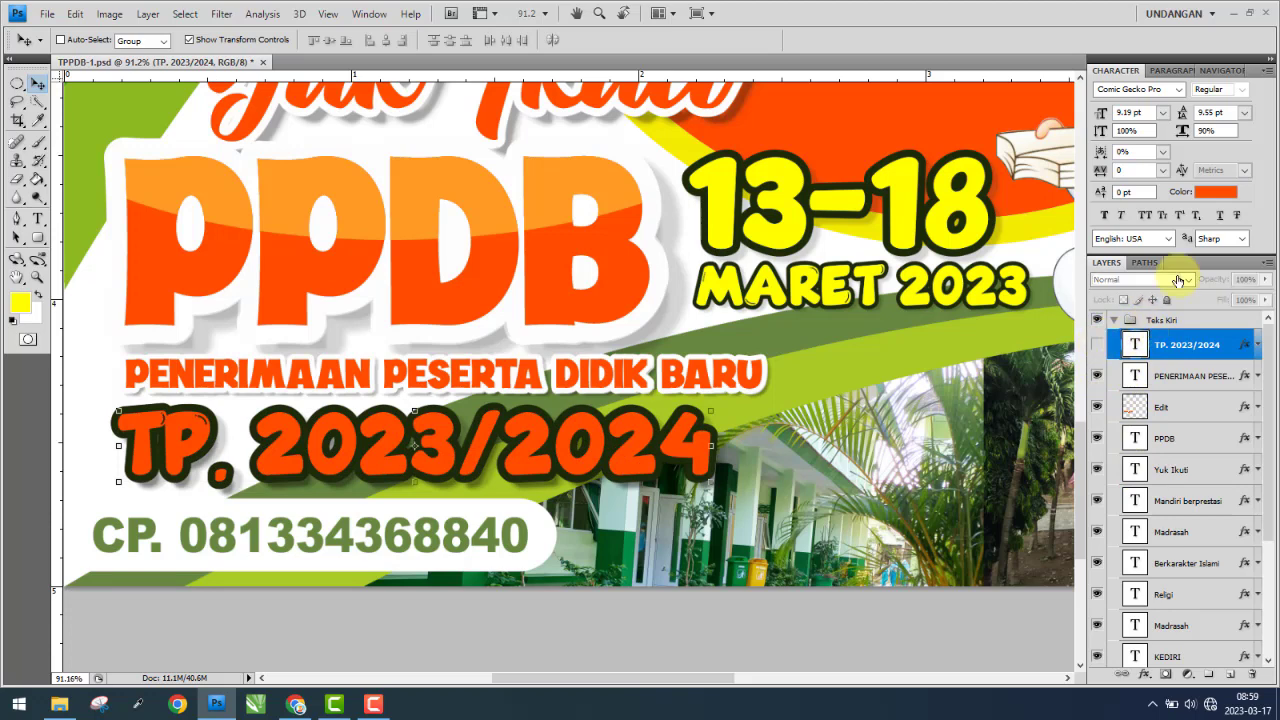
{"action": "left_click", "coordinate": [1096, 344]}
{"action": "left_click", "coordinate": [1211, 193]}
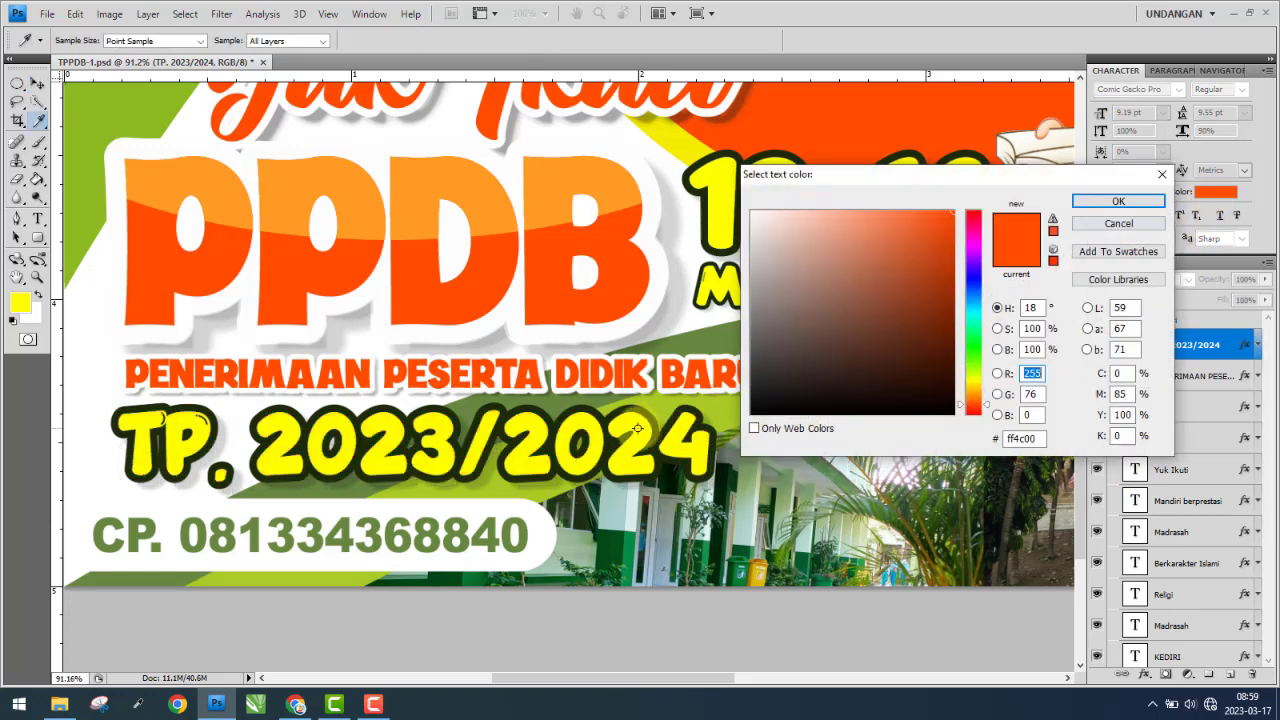
{"action": "left_click", "coordinate": [638, 428]}
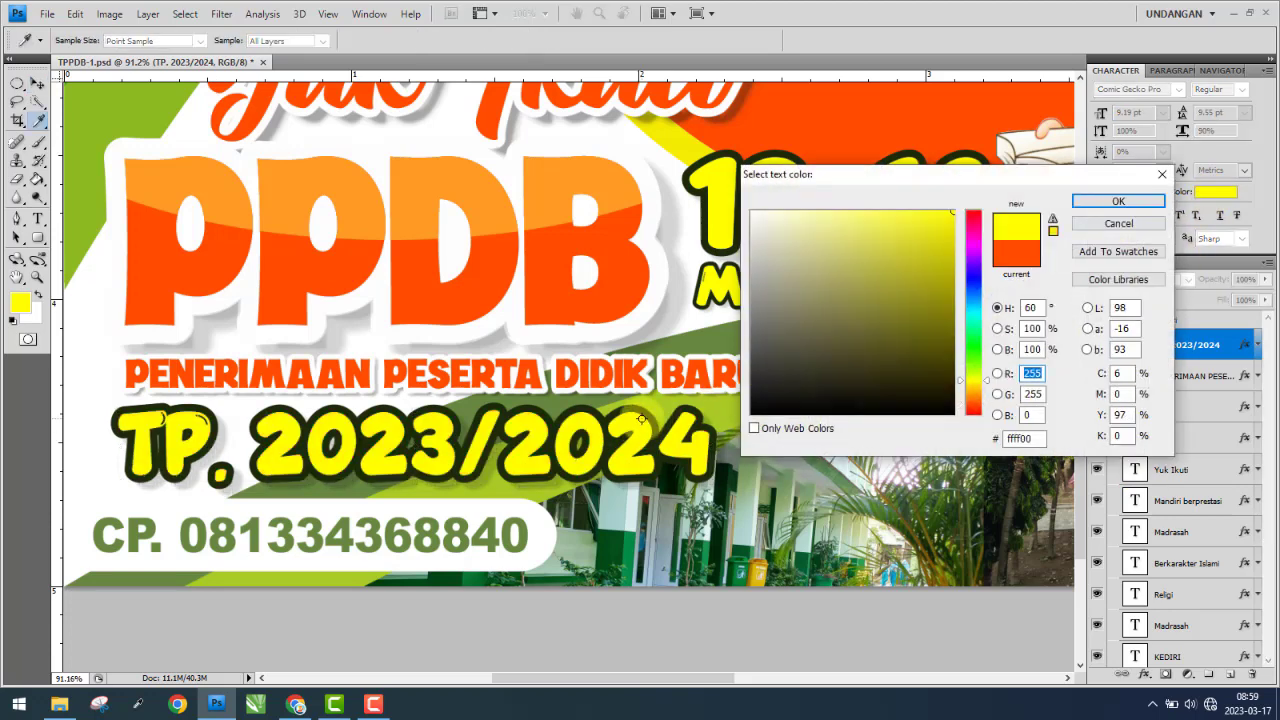
{"action": "left_click", "coordinate": [1118, 201]}
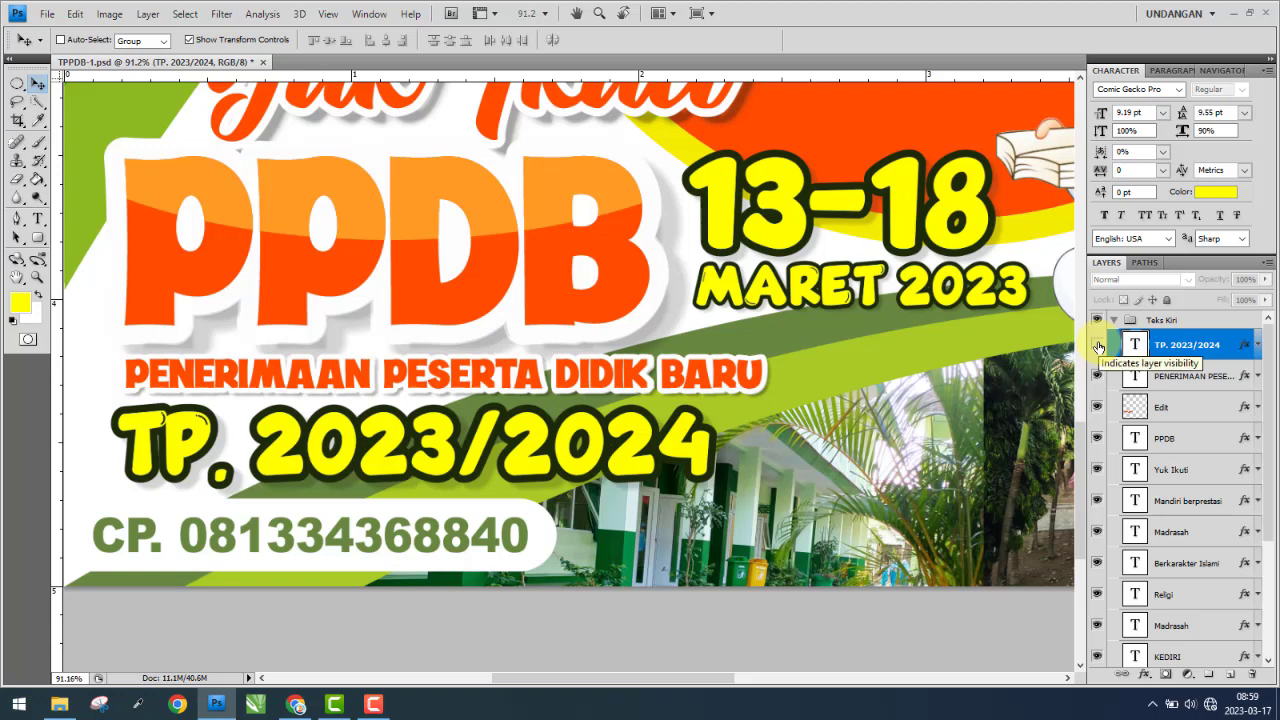
{"action": "left_click", "coordinate": [1098, 347]}
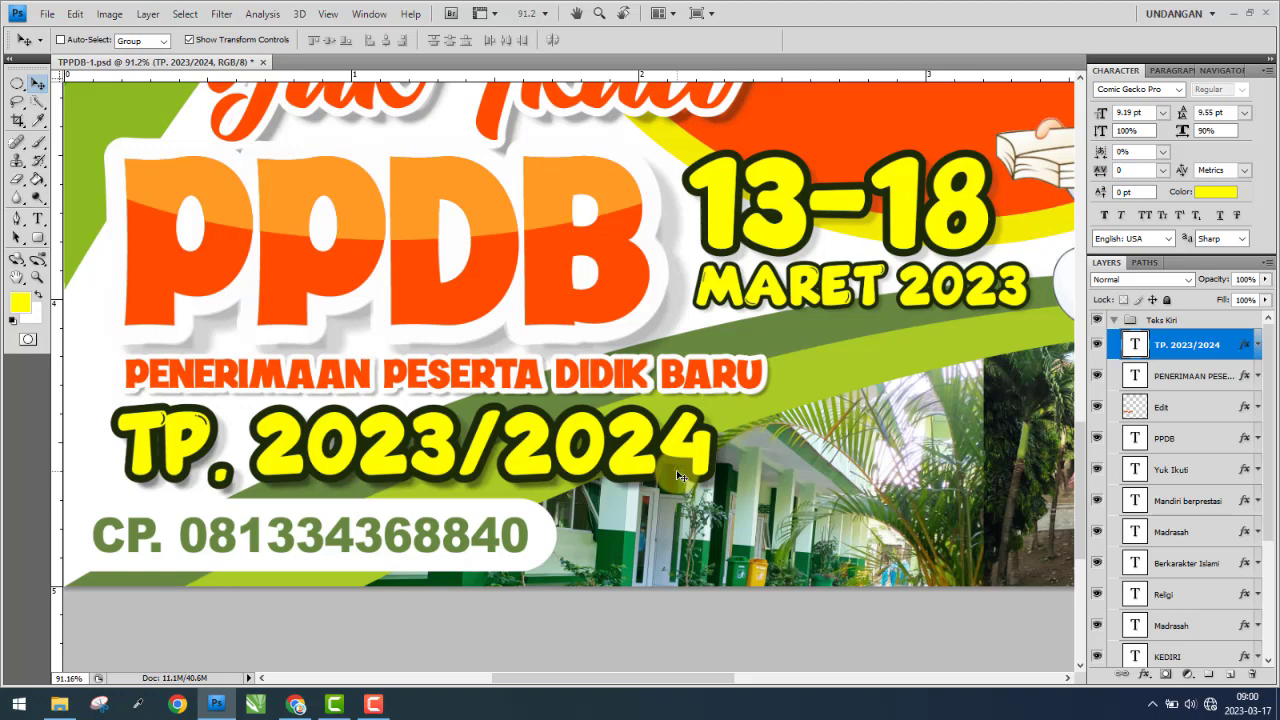
{"action": "scroll", "coordinate": [676, 470], "scroll_direction": "down", "scroll_amount": 2}
{"action": "scroll", "coordinate": [673, 470], "scroll_direction": "down", "scroll_amount": 2}
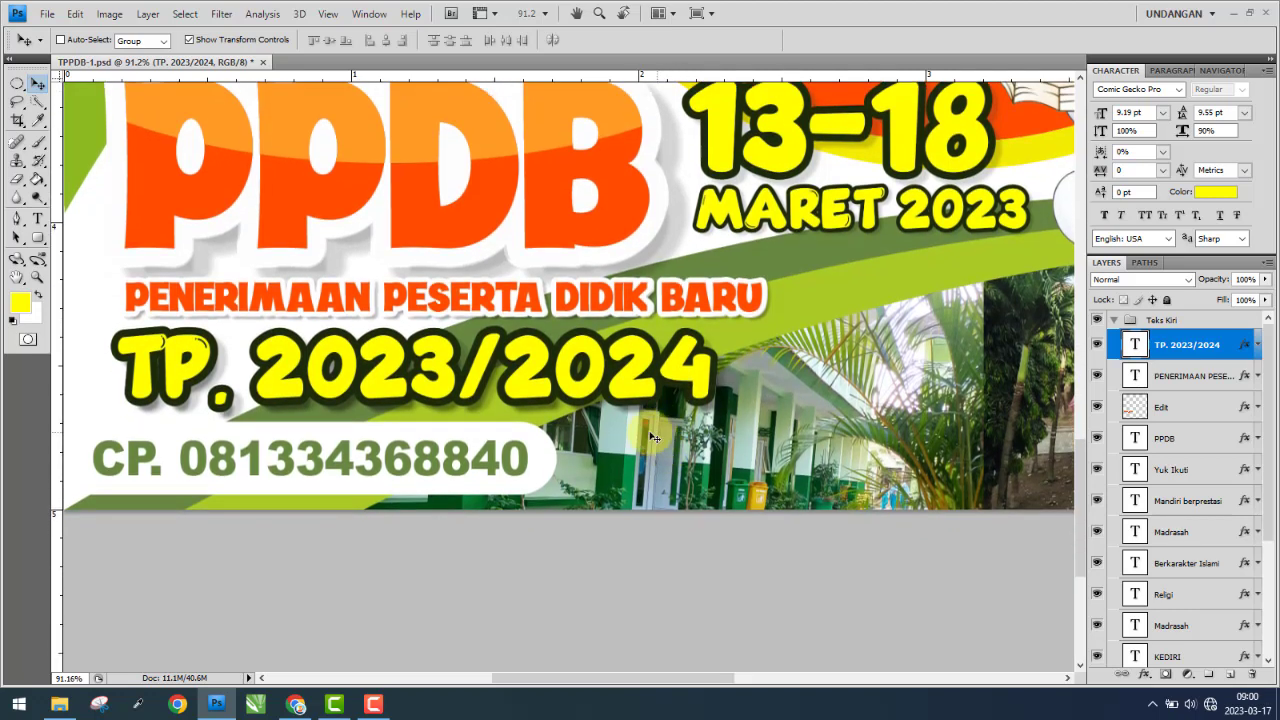
{"action": "scroll", "coordinate": [455, 417], "scroll_direction": "down", "scroll_amount": 1}
{"action": "scroll", "coordinate": [455, 417], "scroll_direction": "down", "scroll_amount": 1}
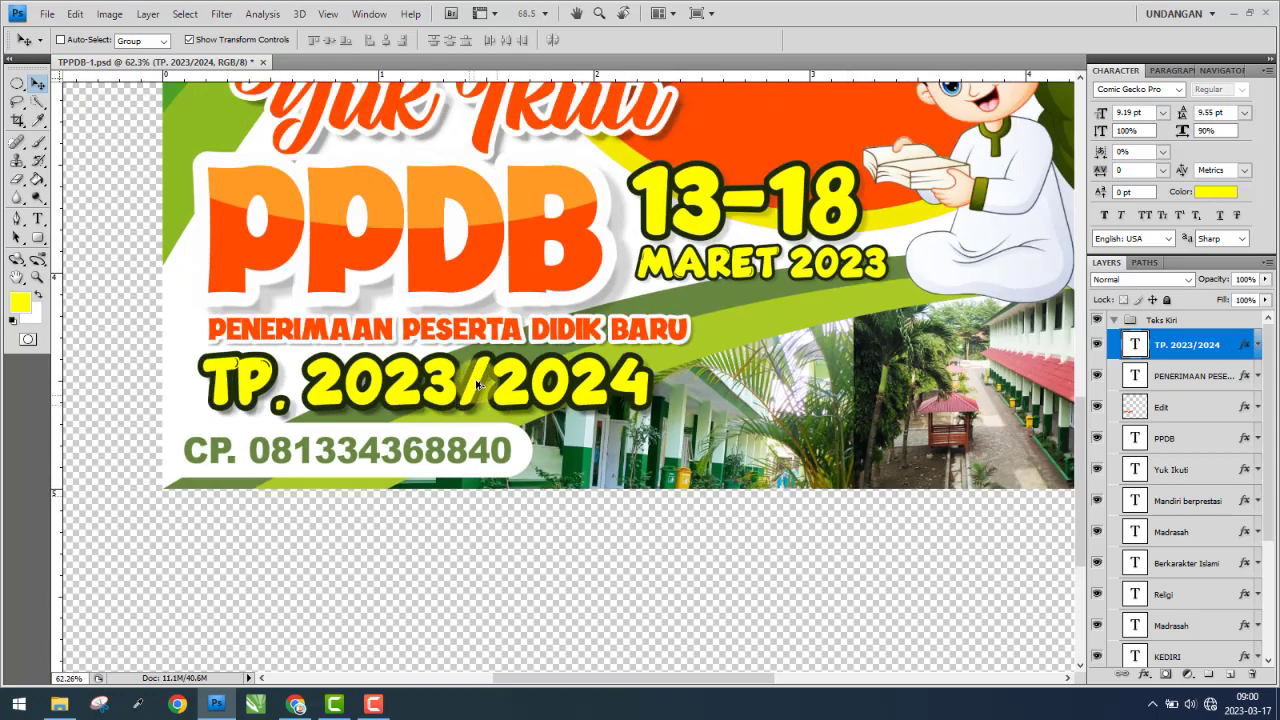
{"action": "scroll", "coordinate": [668, 360], "scroll_direction": "down", "scroll_amount": 1}
{"action": "scroll", "coordinate": [730, 310], "scroll_direction": "down", "scroll_amount": 1}
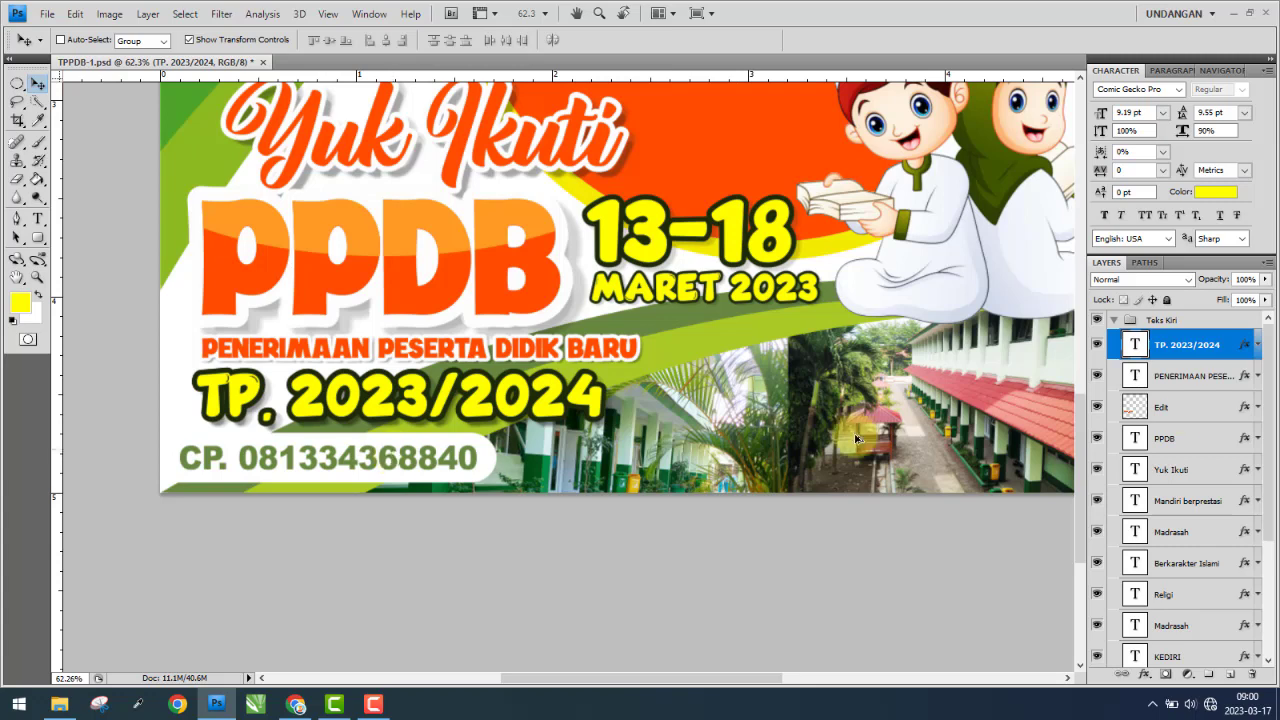
{"action": "scroll", "coordinate": [258, 440], "scroll_direction": "up", "scroll_amount": 1}
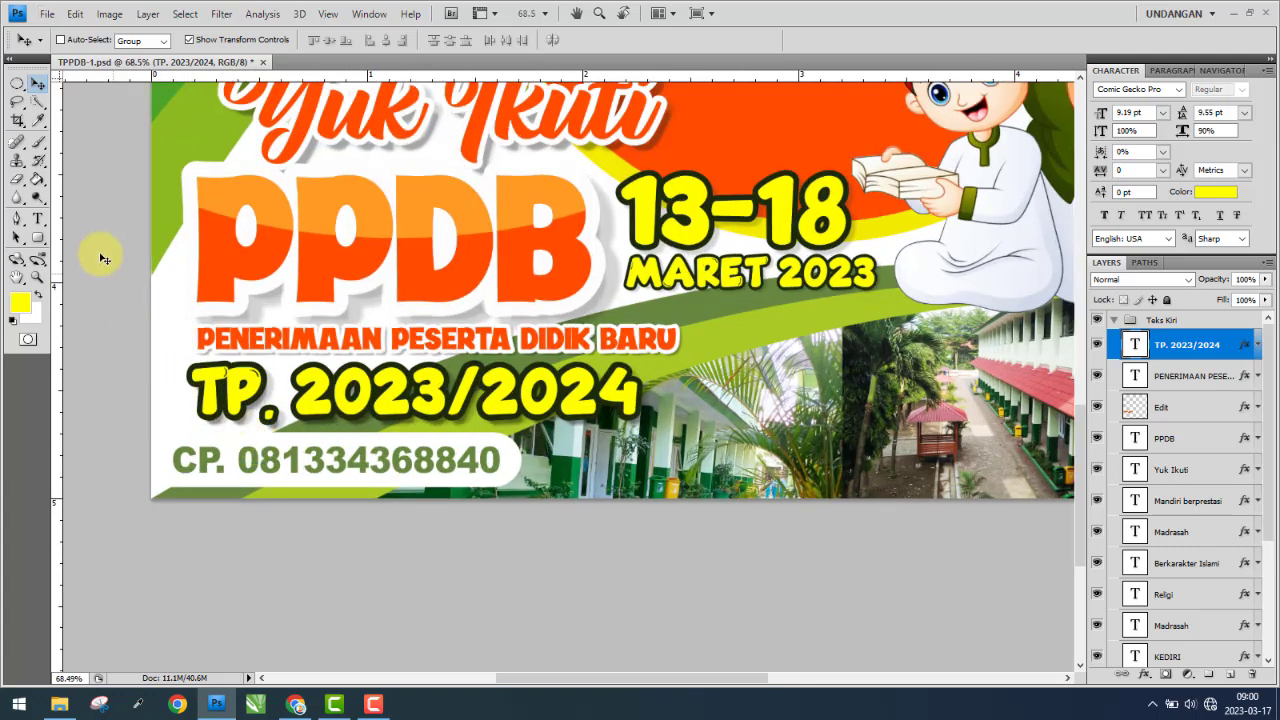
- Draw a rounded bar over the phone line and shift it left past the banner edge
{"action": "left_click", "coordinate": [37, 238]}
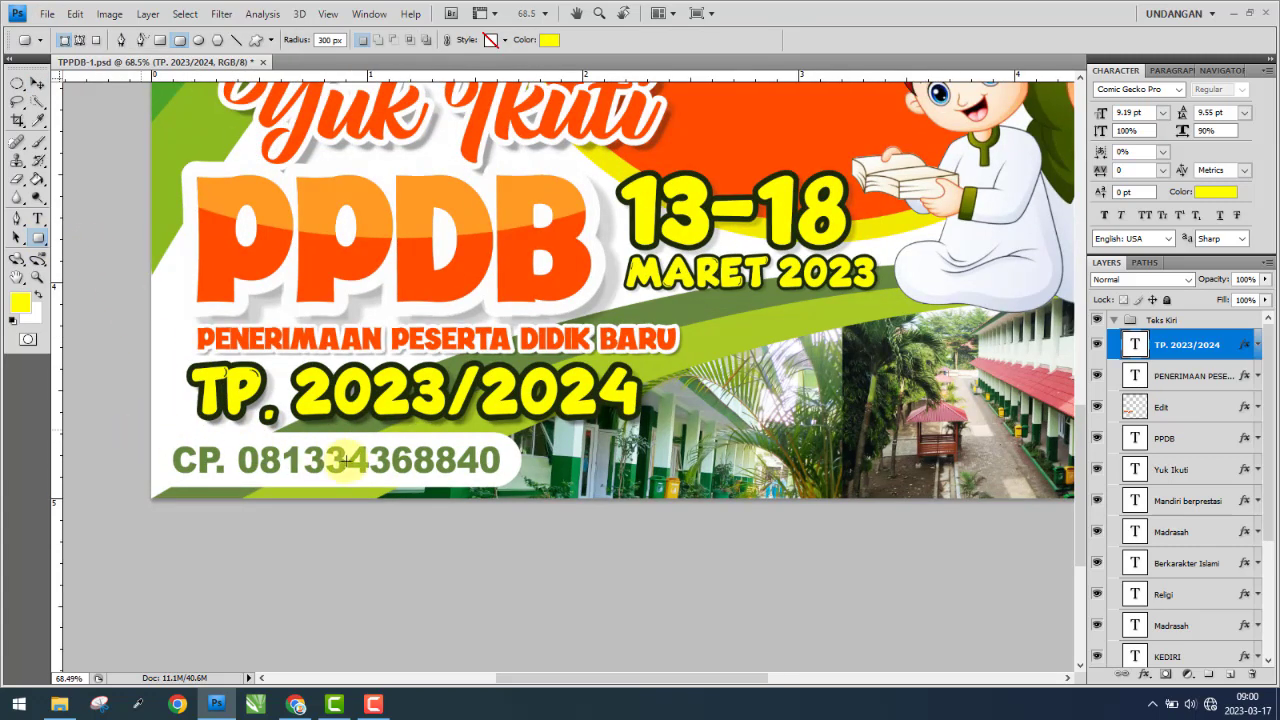
{"action": "left_click_drag", "start_coordinate": [373, 467], "coordinate": [512, 485]}
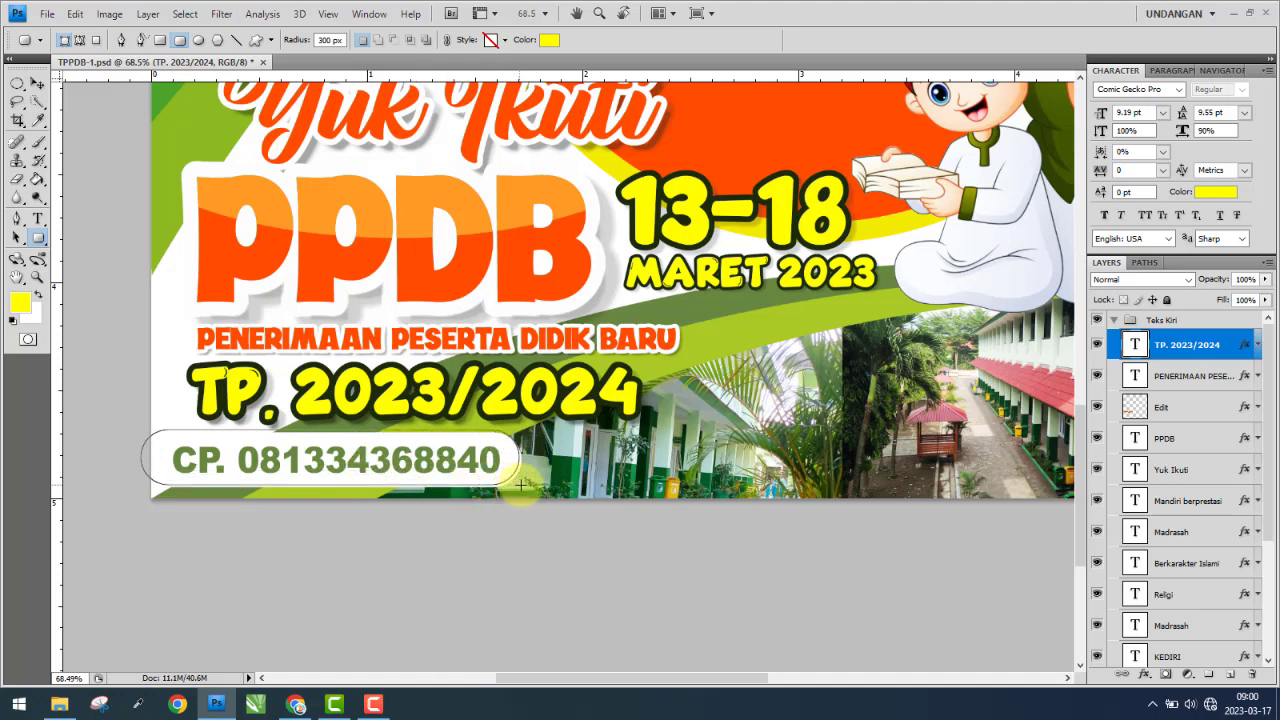
{"action": "left_click_drag", "start_coordinate": [525, 484], "coordinate": [566, 485]}
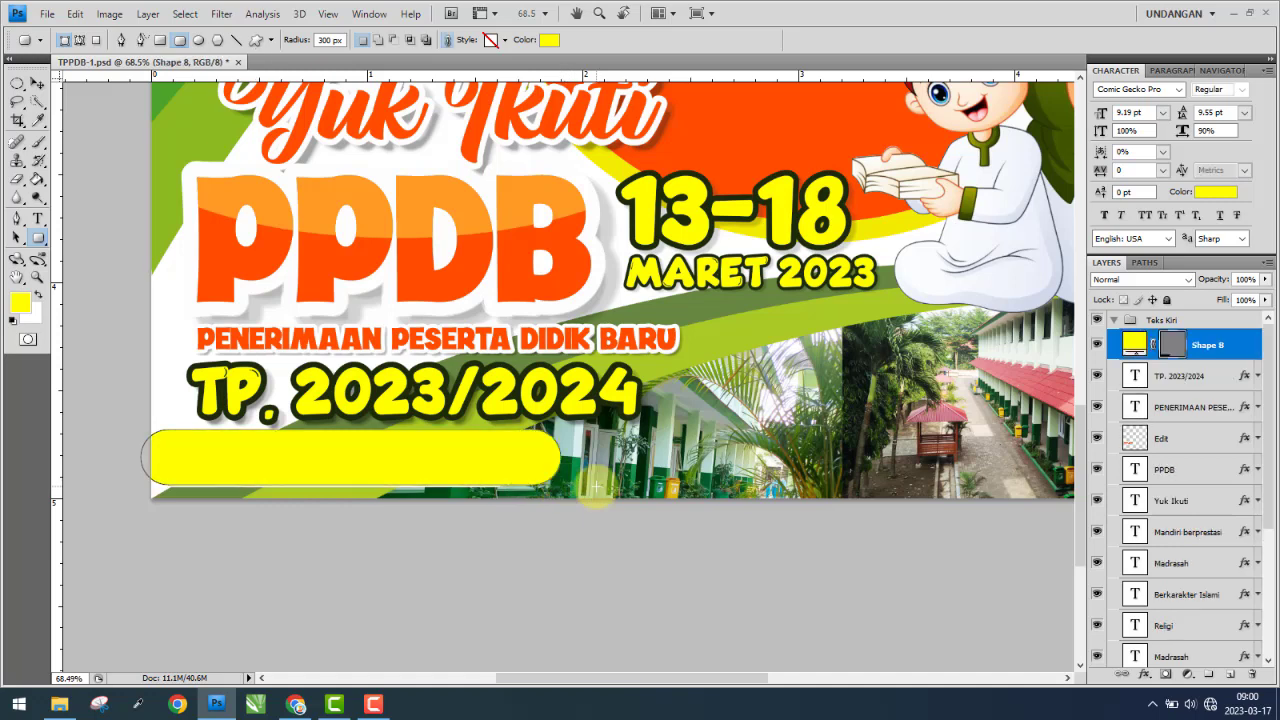
{"action": "left_click", "coordinate": [37, 84]}
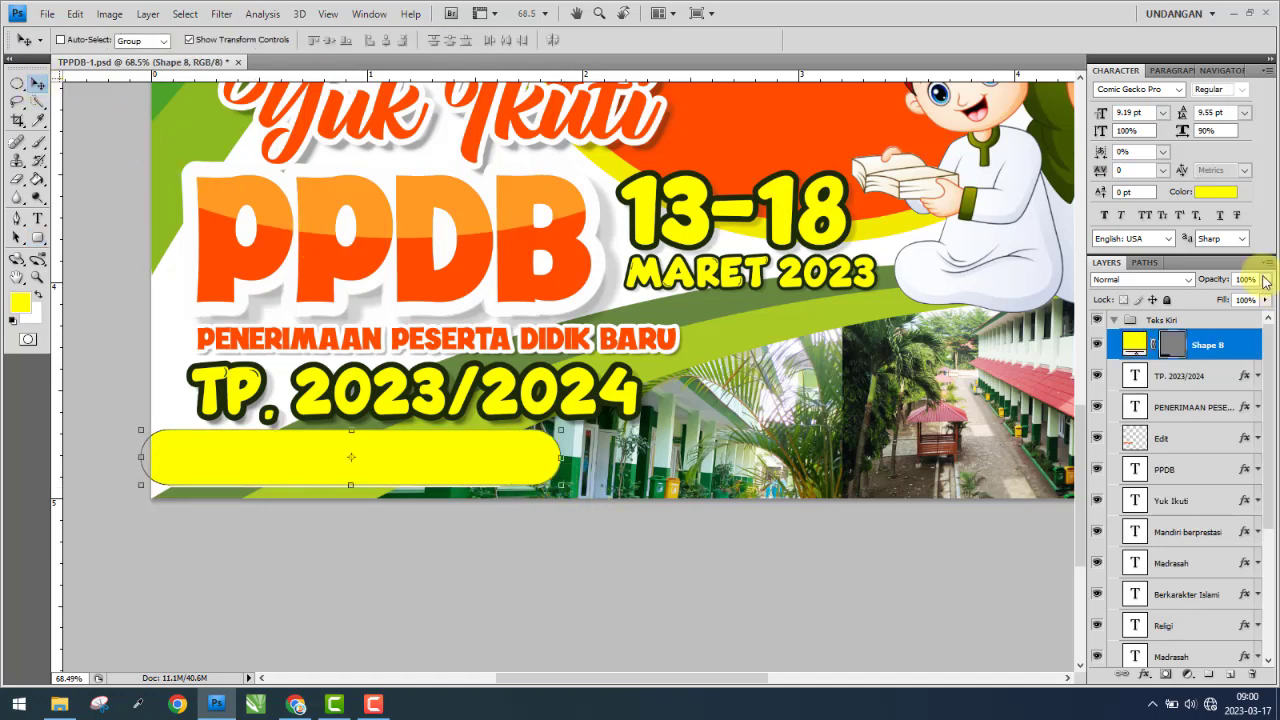
{"action": "left_click_drag", "start_coordinate": [1265, 281], "coordinate": [1222, 299]}
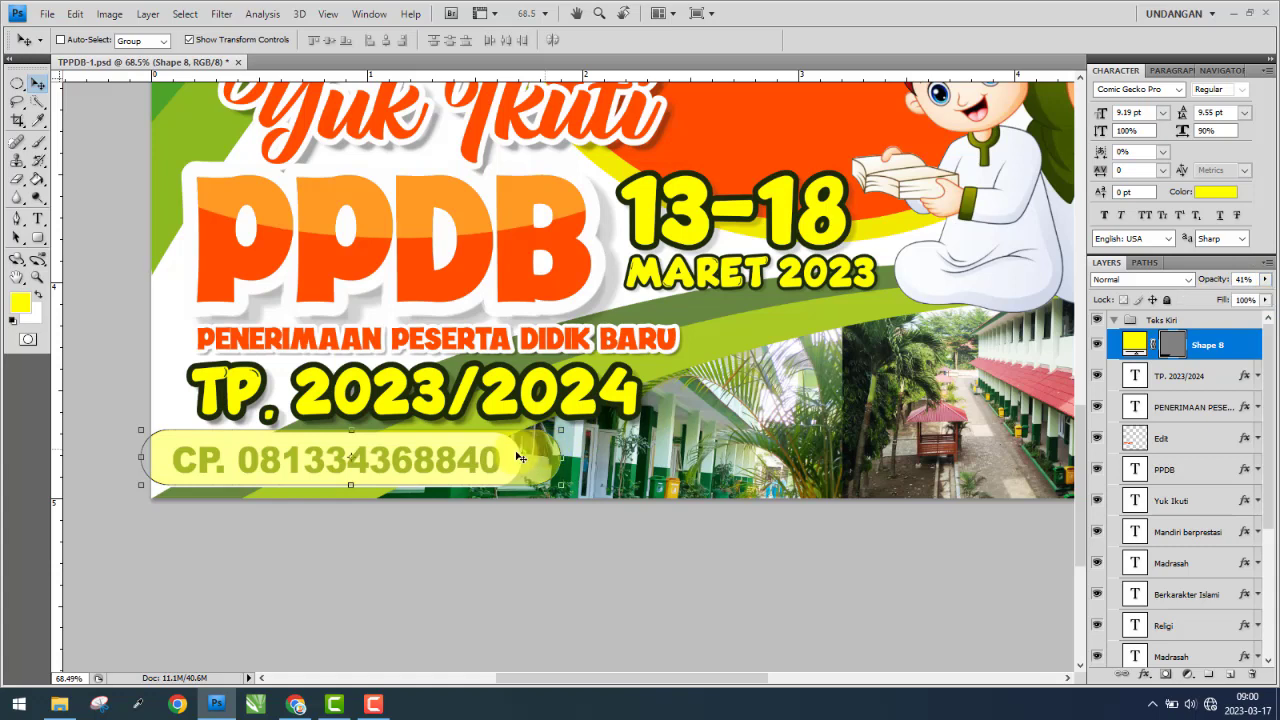
{"action": "left_click_drag", "start_coordinate": [510, 458], "coordinate": [471, 461]}
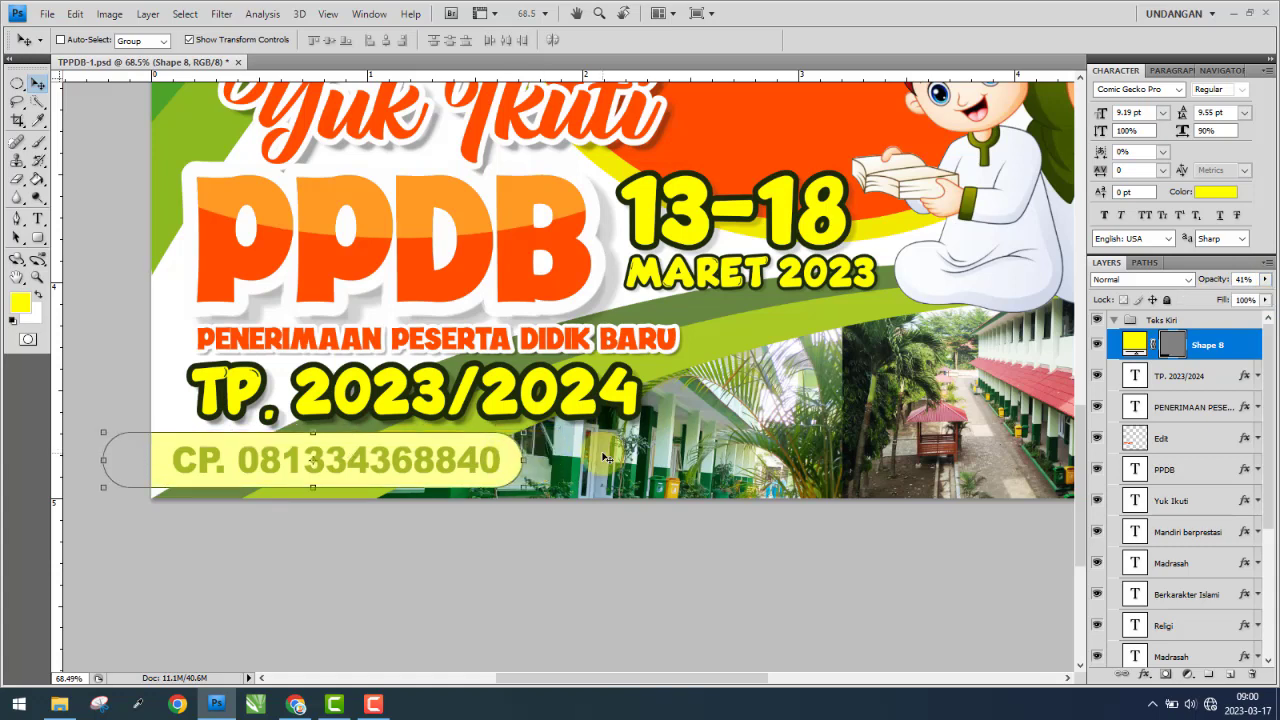
- Restore the Shape 8 bar to 100% opacity and fill it white
{"action": "left_click", "coordinate": [1265, 279]}
{"action": "left_click_drag", "start_coordinate": [1225, 300], "coordinate": [1262, 300]}
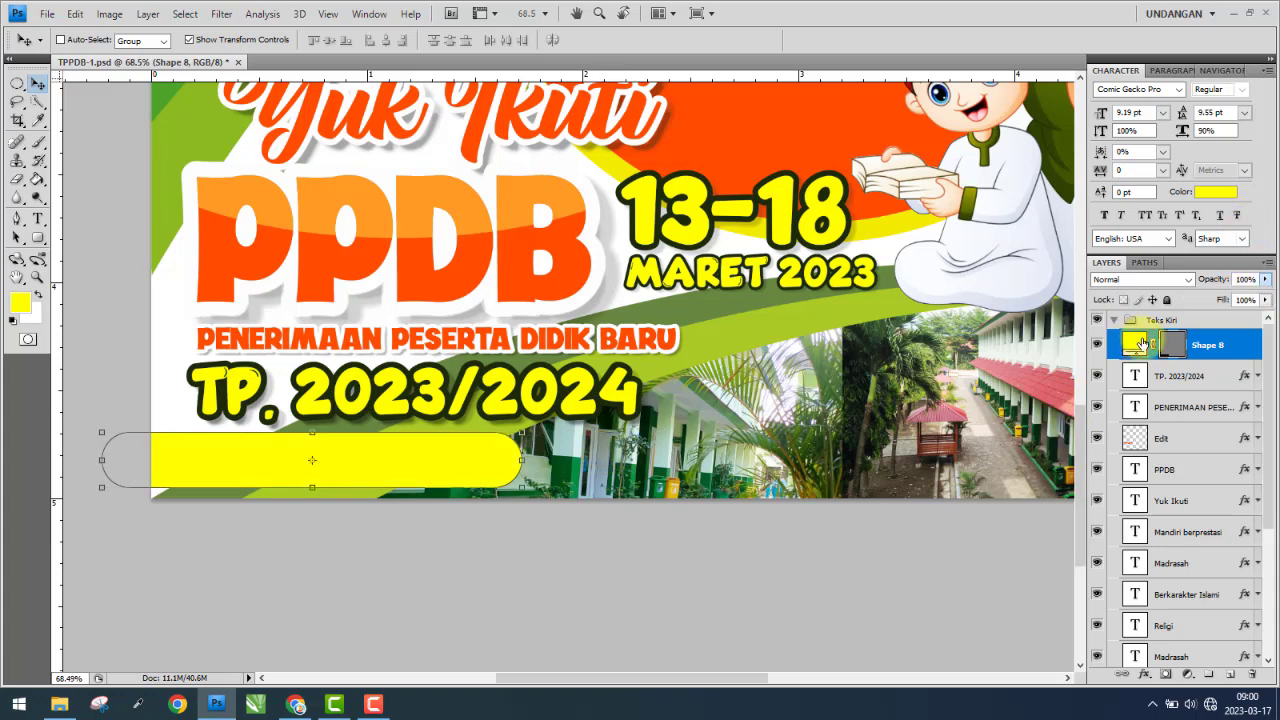
{"action": "double_click", "coordinate": [1134, 342]}
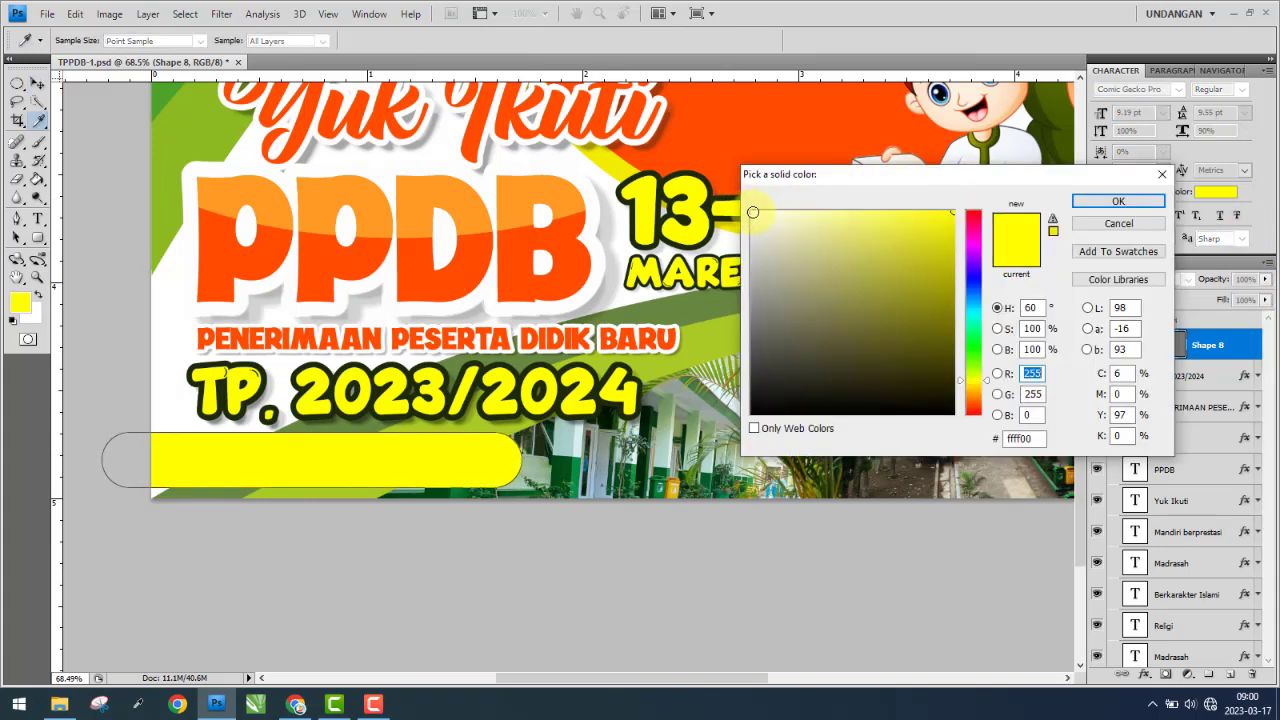
{"action": "left_click_drag", "start_coordinate": [753, 212], "coordinate": [811, 217]}
{"action": "left_click", "coordinate": [1112, 203]}
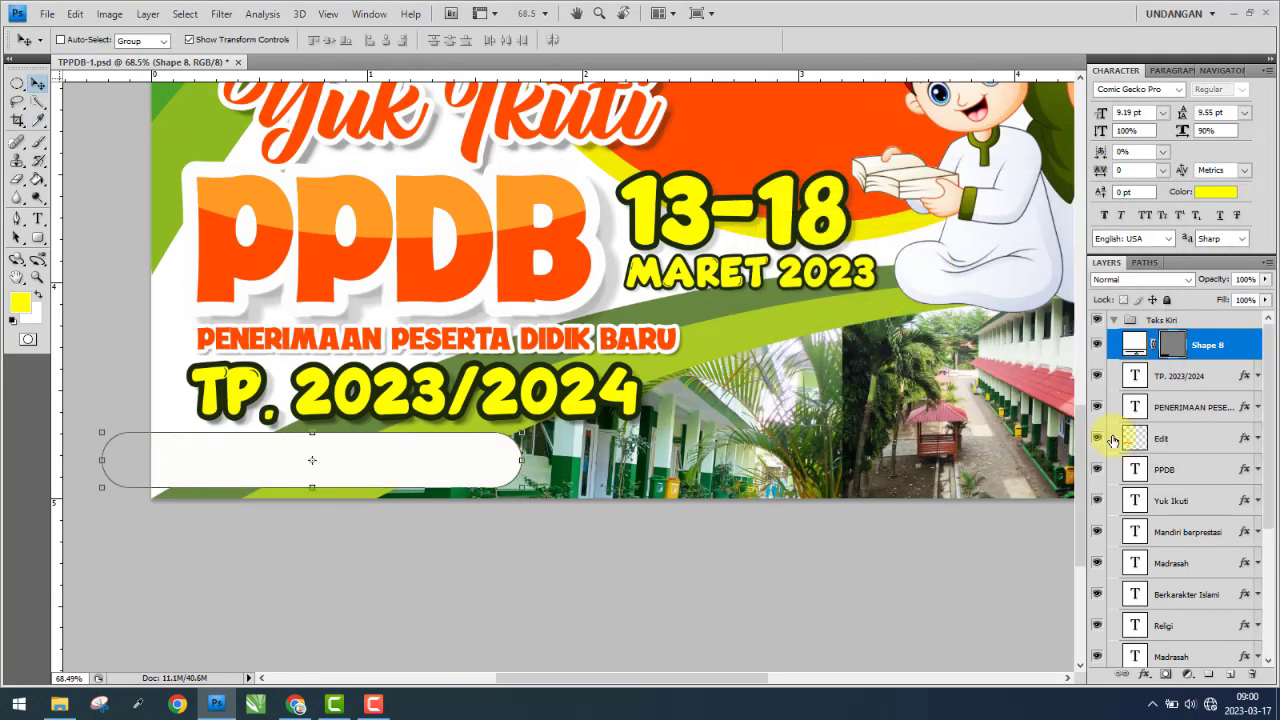
{"action": "left_click_drag", "start_coordinate": [1172, 389], "coordinate": [1197, 342]}
{"action": "left_click", "coordinate": [1207, 344]}
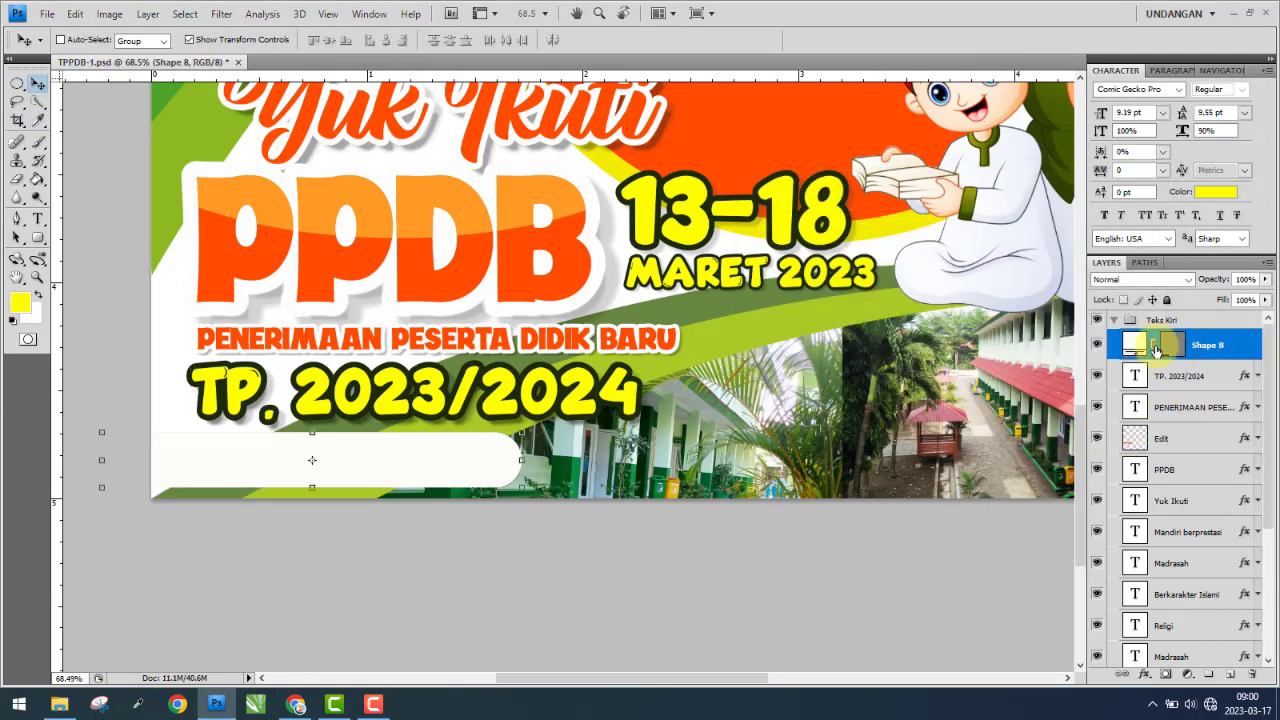
{"action": "scroll", "coordinate": [648, 394], "scroll_direction": "down", "scroll_amount": 1}
{"action": "scroll", "coordinate": [648, 394], "scroll_direction": "down", "scroll_amount": 1}
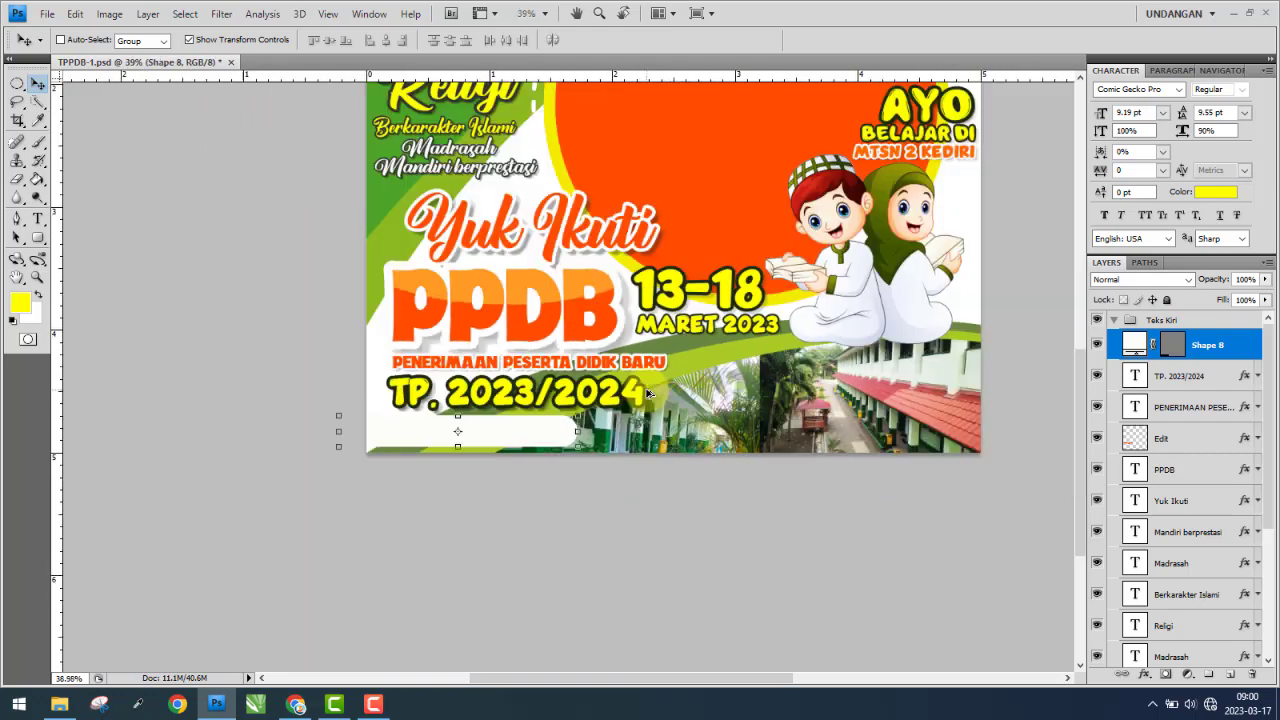
{"action": "scroll", "coordinate": [648, 394], "scroll_direction": "down", "scroll_amount": 1}
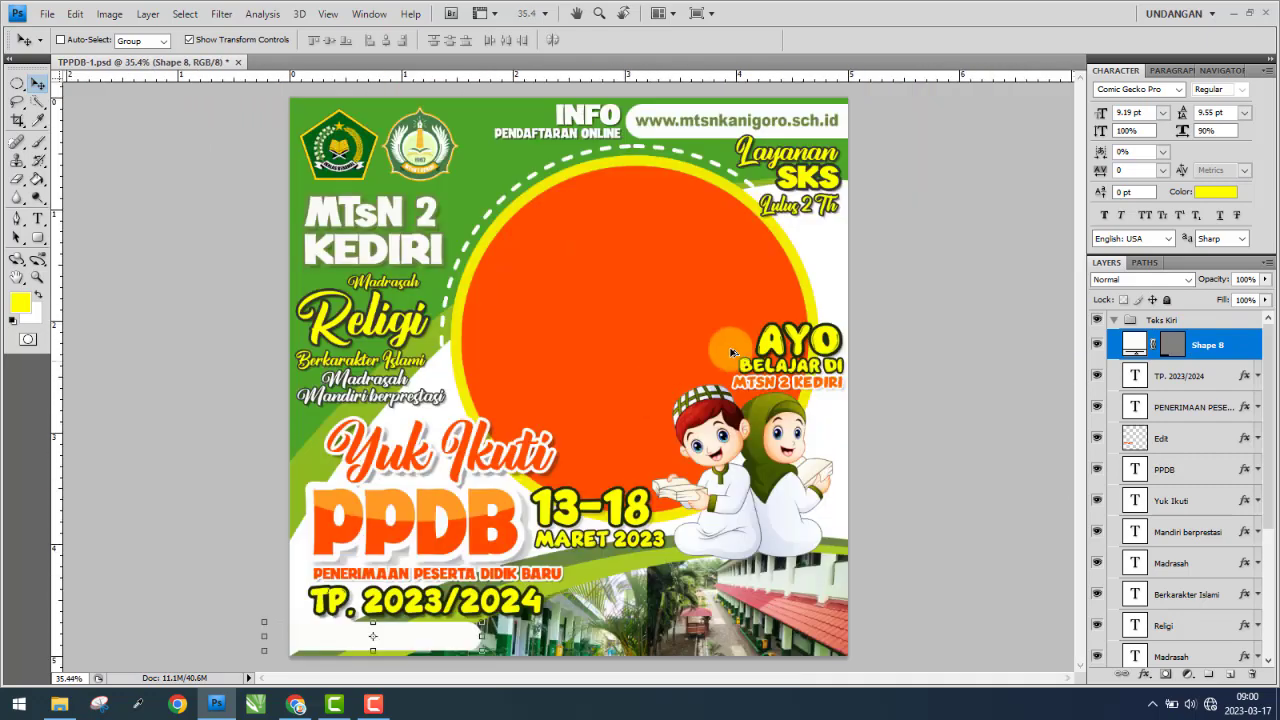
{"action": "left_click", "coordinate": [1197, 531]}
{"action": "scroll", "coordinate": [1180, 540], "scroll_direction": "down", "scroll_amount": 3}
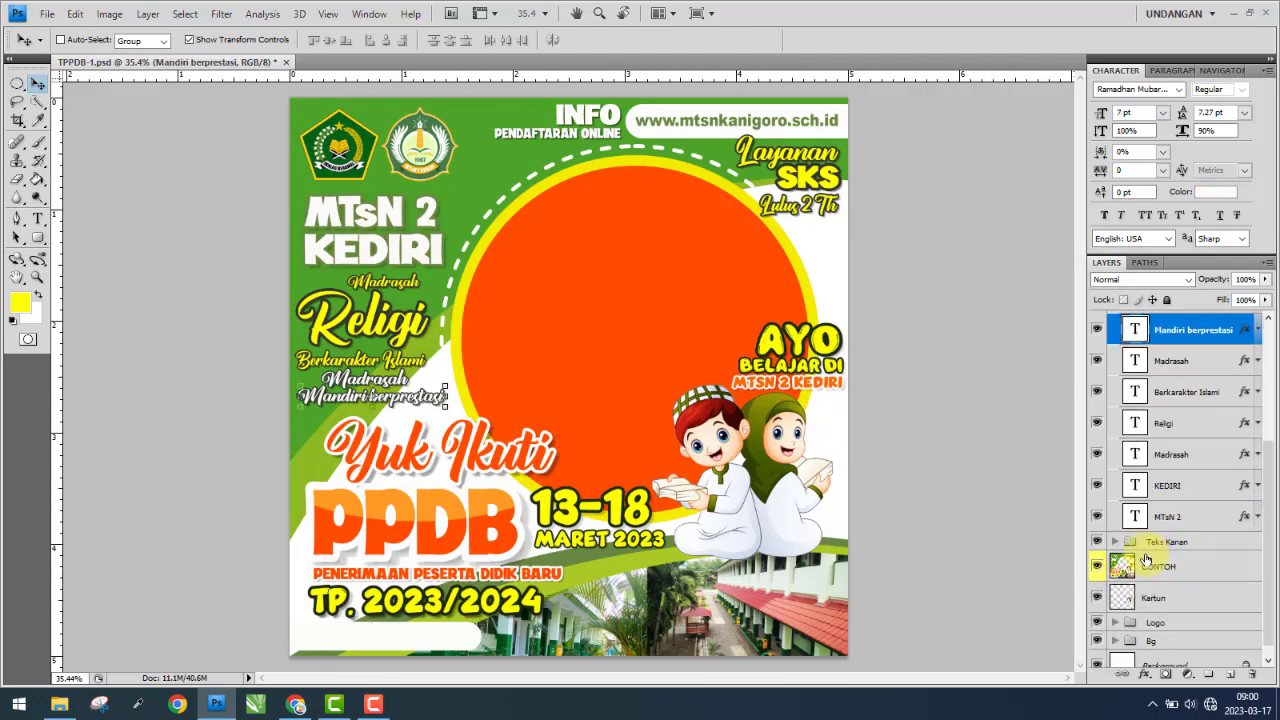
{"action": "left_click", "coordinate": [1115, 541]}
{"action": "scroll", "coordinate": [1184, 563], "scroll_direction": "down", "scroll_amount": 2}
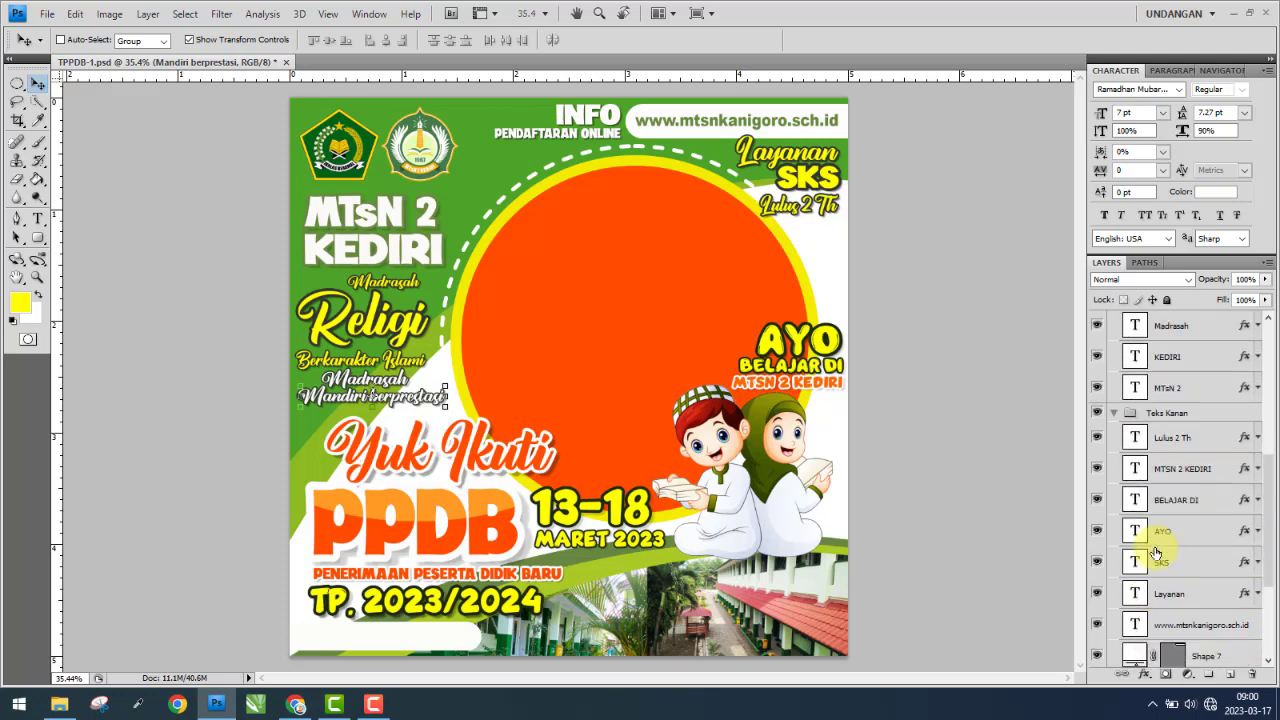
{"action": "scroll", "coordinate": [1184, 563], "scroll_direction": "down", "scroll_amount": 1}
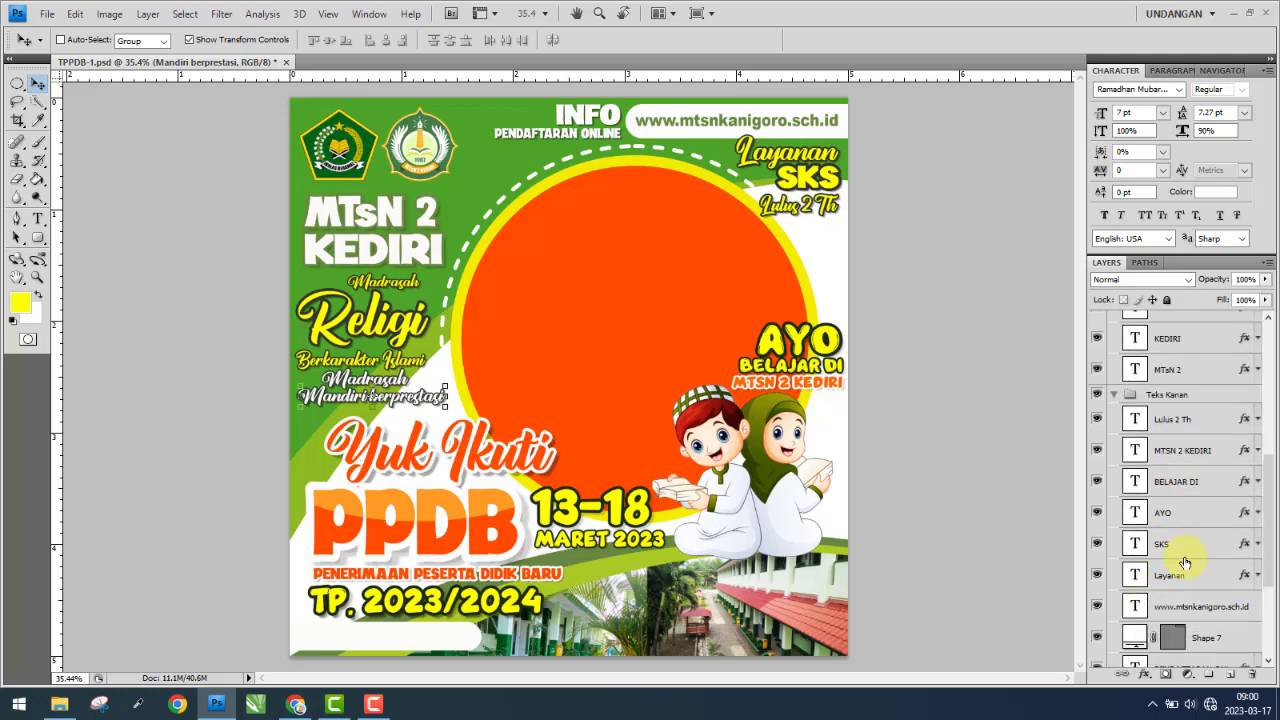
{"action": "left_click", "coordinate": [1203, 607]}
{"action": "key", "text": "ctrl+j"}
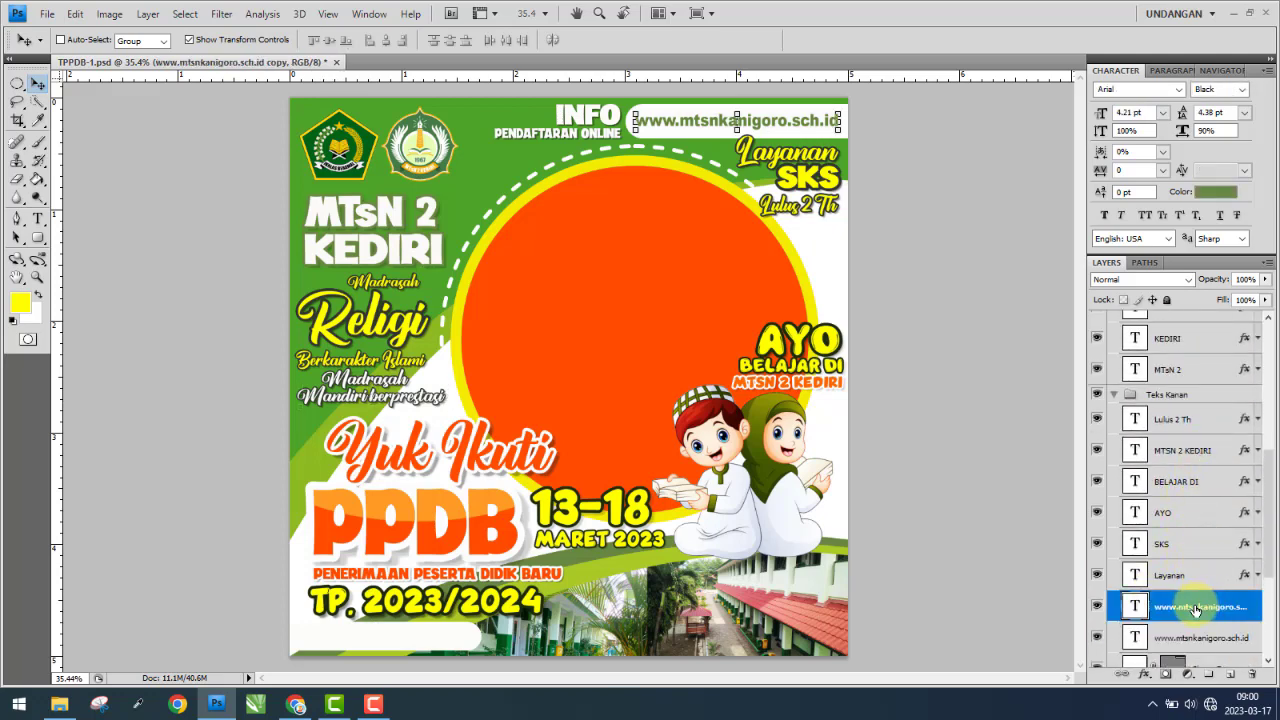
- Move the address copy to the top of the Teks Kiri group, above Shape 8
{"action": "left_click_drag", "start_coordinate": [1196, 607], "coordinate": [1187, 435]}
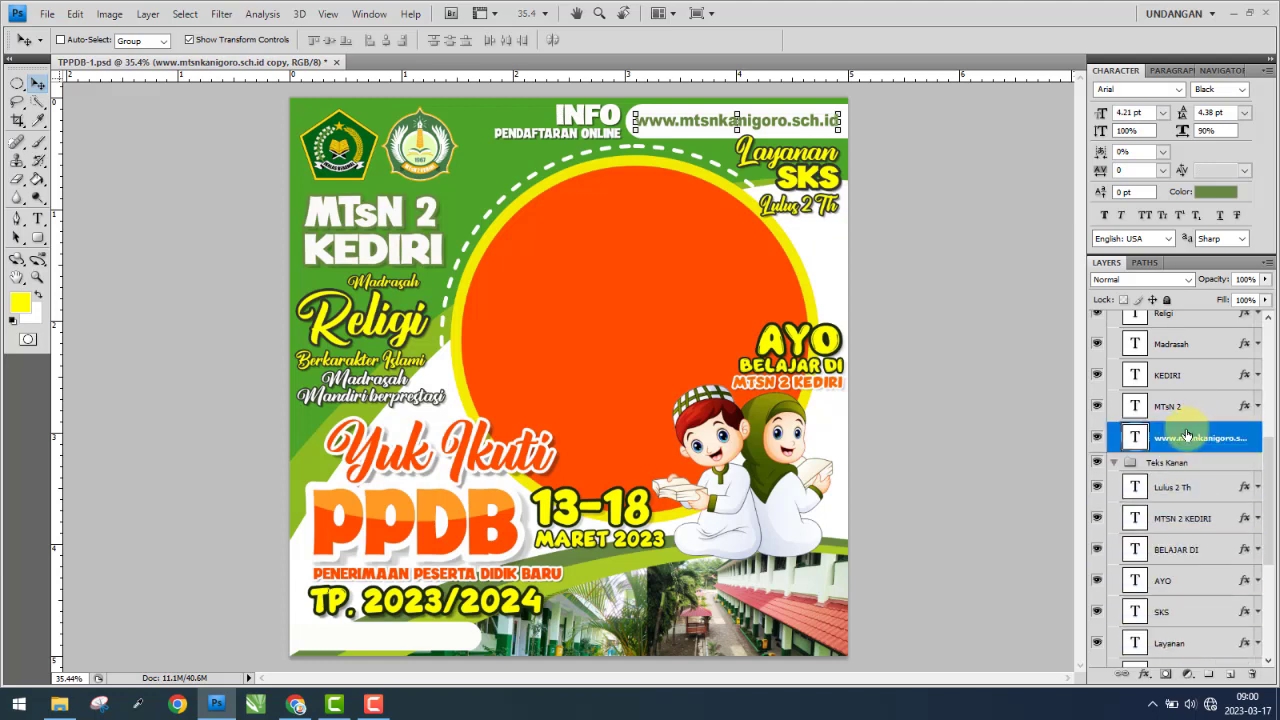
{"action": "left_click", "coordinate": [1114, 463]}
{"action": "scroll", "coordinate": [1192, 570], "scroll_direction": "up", "scroll_amount": 4}
{"action": "scroll", "coordinate": [1192, 590], "scroll_direction": "up", "scroll_amount": 1}
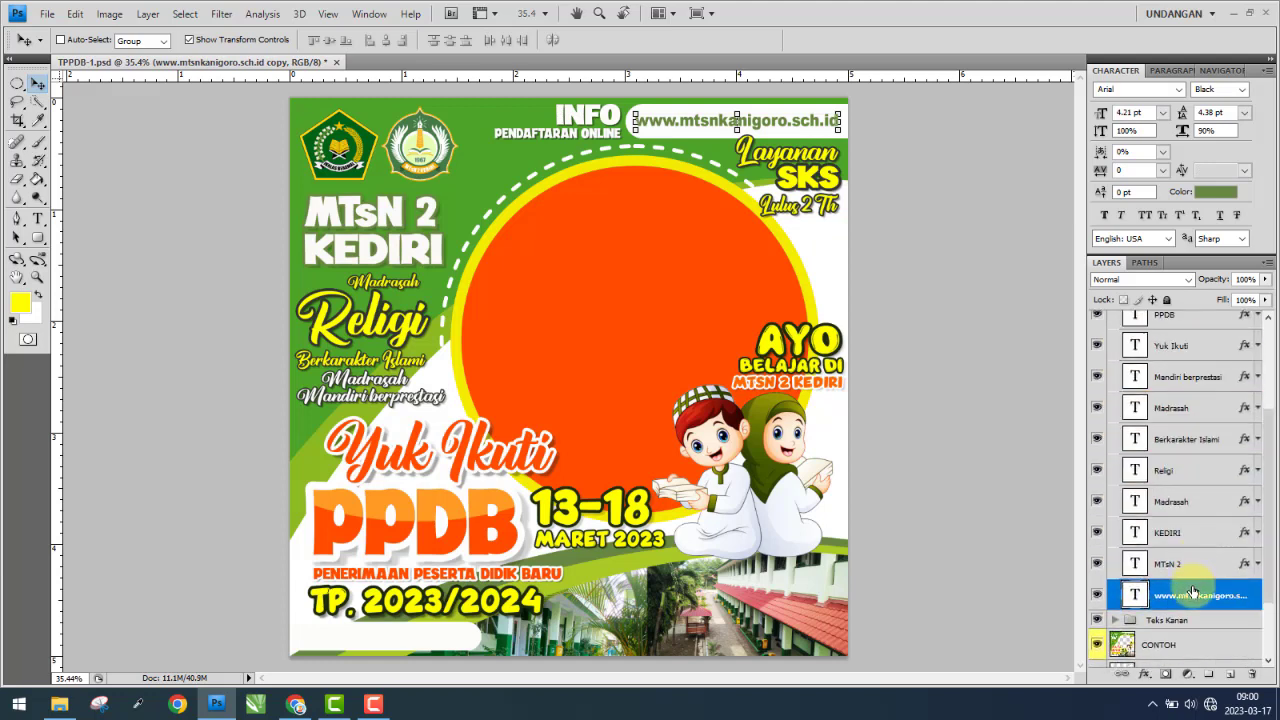
{"action": "left_click_drag", "start_coordinate": [1192, 592], "coordinate": [1186, 338]}
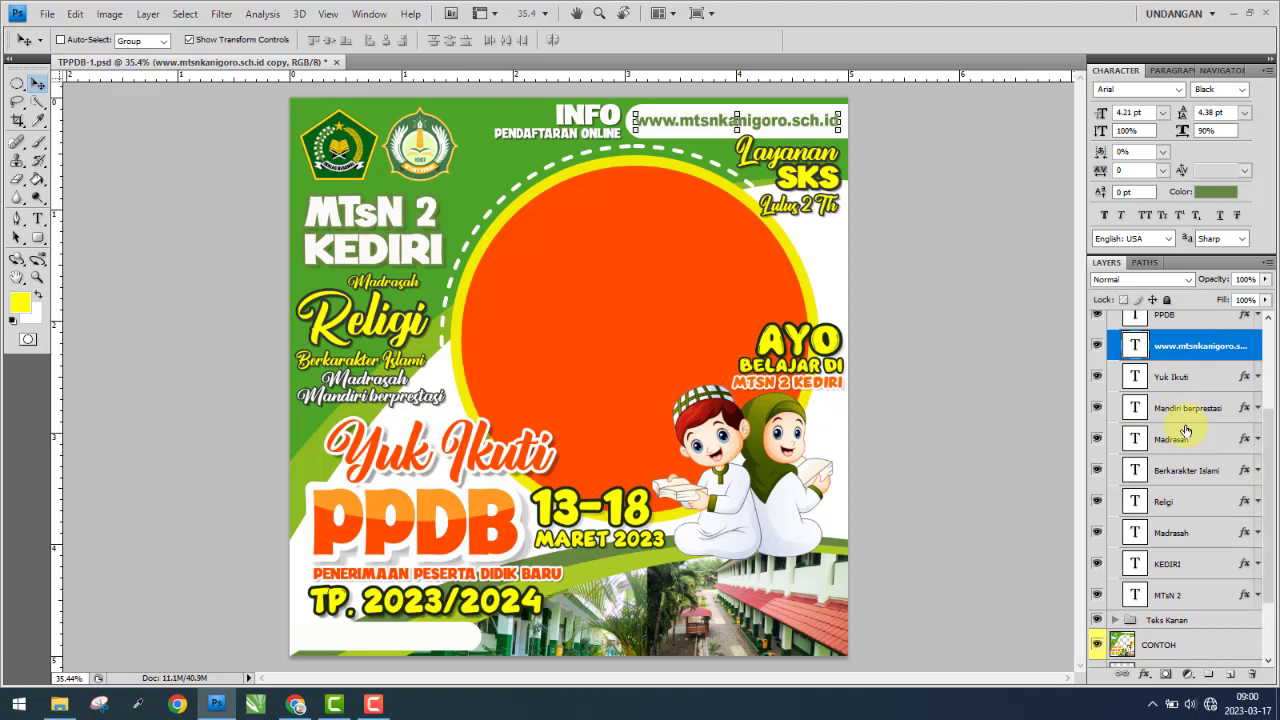
{"action": "scroll", "coordinate": [1185, 430], "scroll_direction": "up", "scroll_amount": 3}
{"action": "left_click_drag", "start_coordinate": [1183, 492], "coordinate": [1185, 338]}
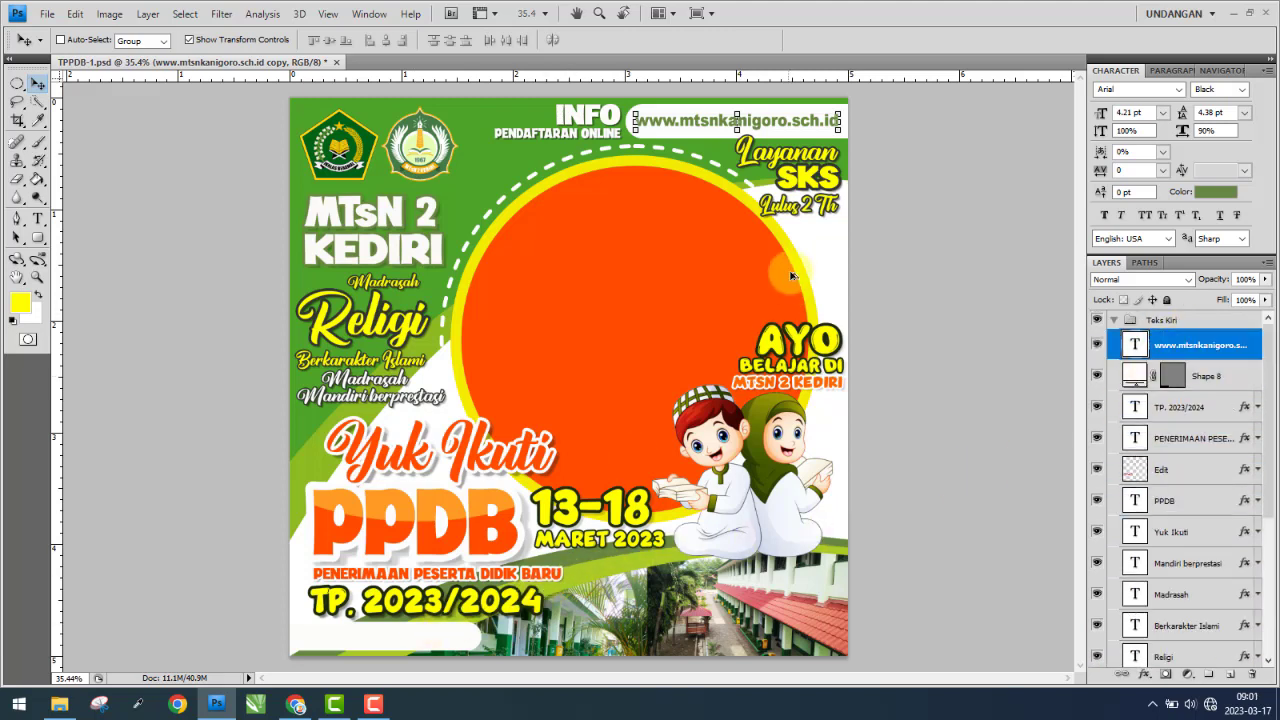
- Position the address copy on the white bar at the bottom left
{"action": "key", "text": "alt"}
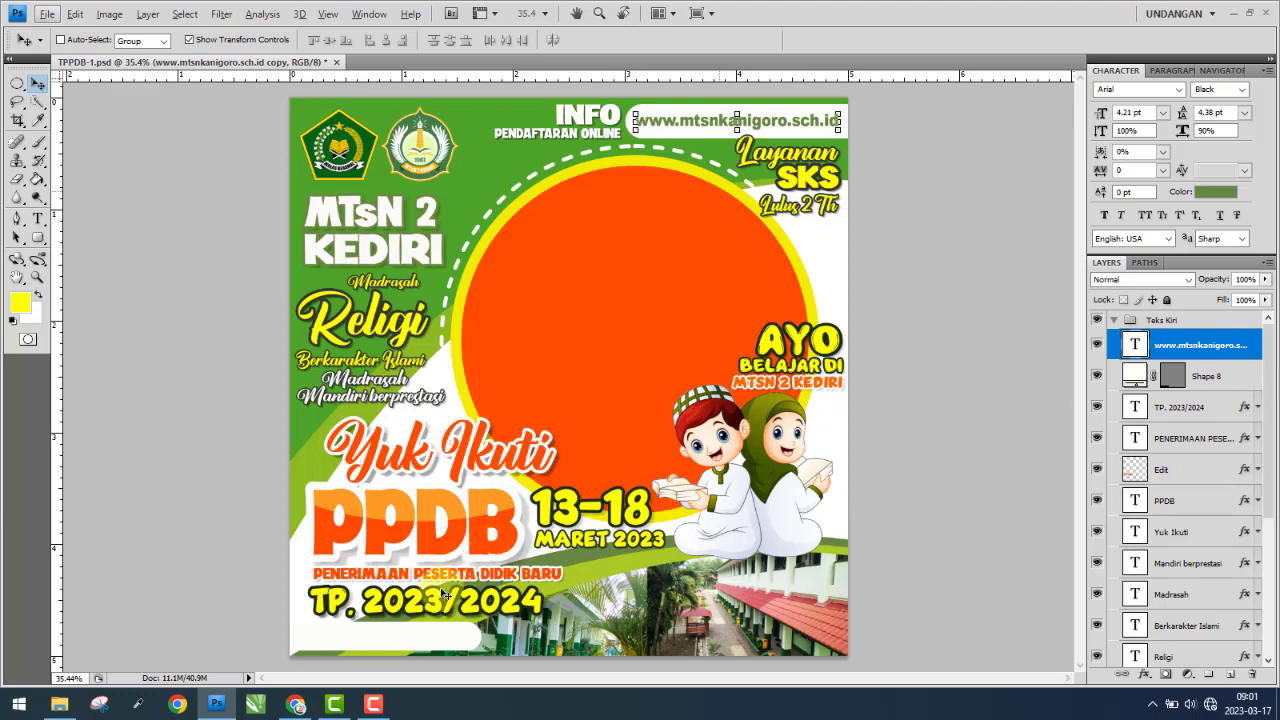
{"action": "left_click_drag", "start_coordinate": [443, 594], "coordinate": [460, 606]}
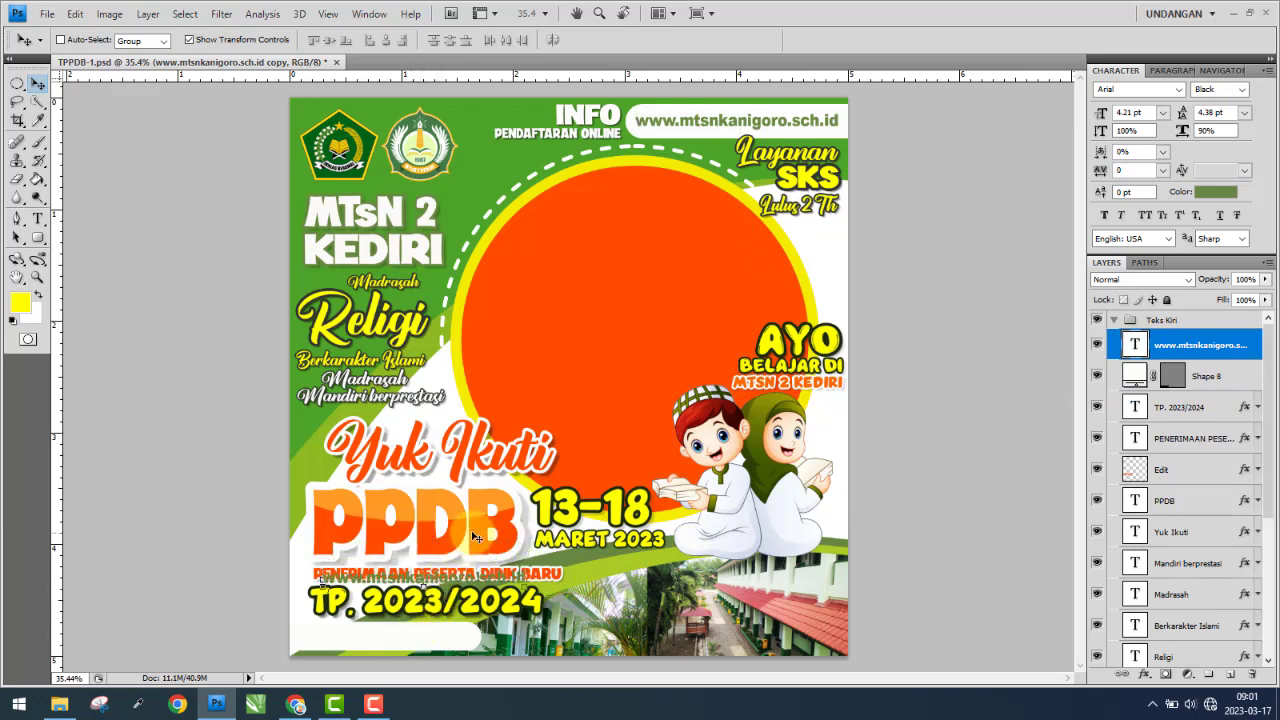
{"action": "left_click_drag", "start_coordinate": [455, 605], "coordinate": [443, 662]}
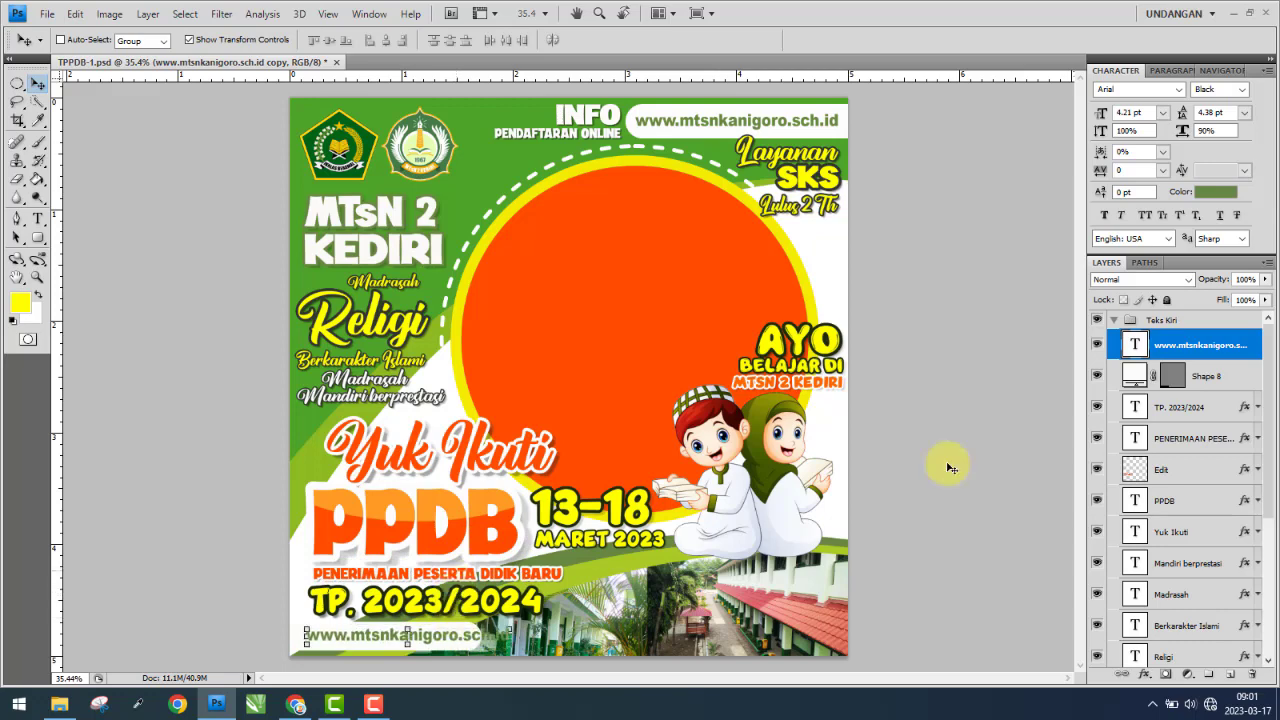
- Hide the Shape 8 layer and zoom in on the bottom website text
{"action": "scroll", "coordinate": [1155, 410], "scroll_direction": "down", "scroll_amount": 1}
{"action": "scroll", "coordinate": [1150, 410], "scroll_direction": "up", "scroll_amount": 1}
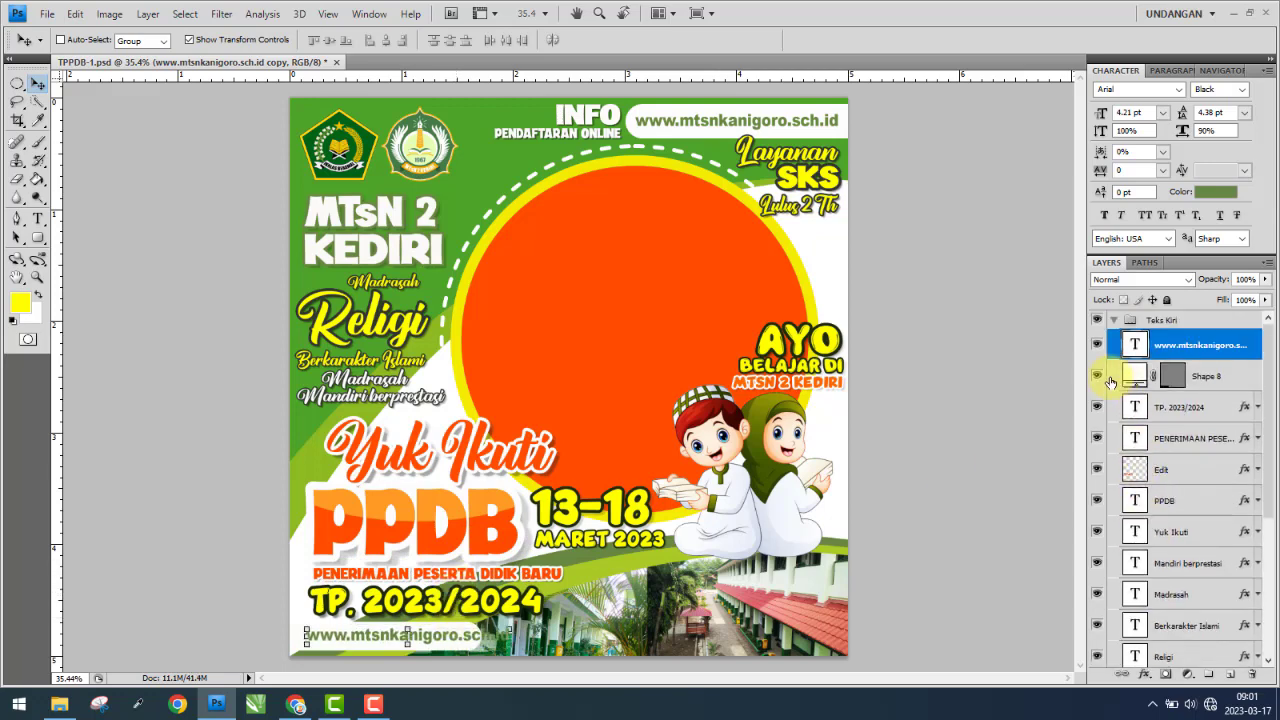
{"action": "left_click", "coordinate": [1110, 380]}
{"action": "left_click", "coordinate": [1097, 376]}
{"action": "left_click", "coordinate": [1213, 343]}
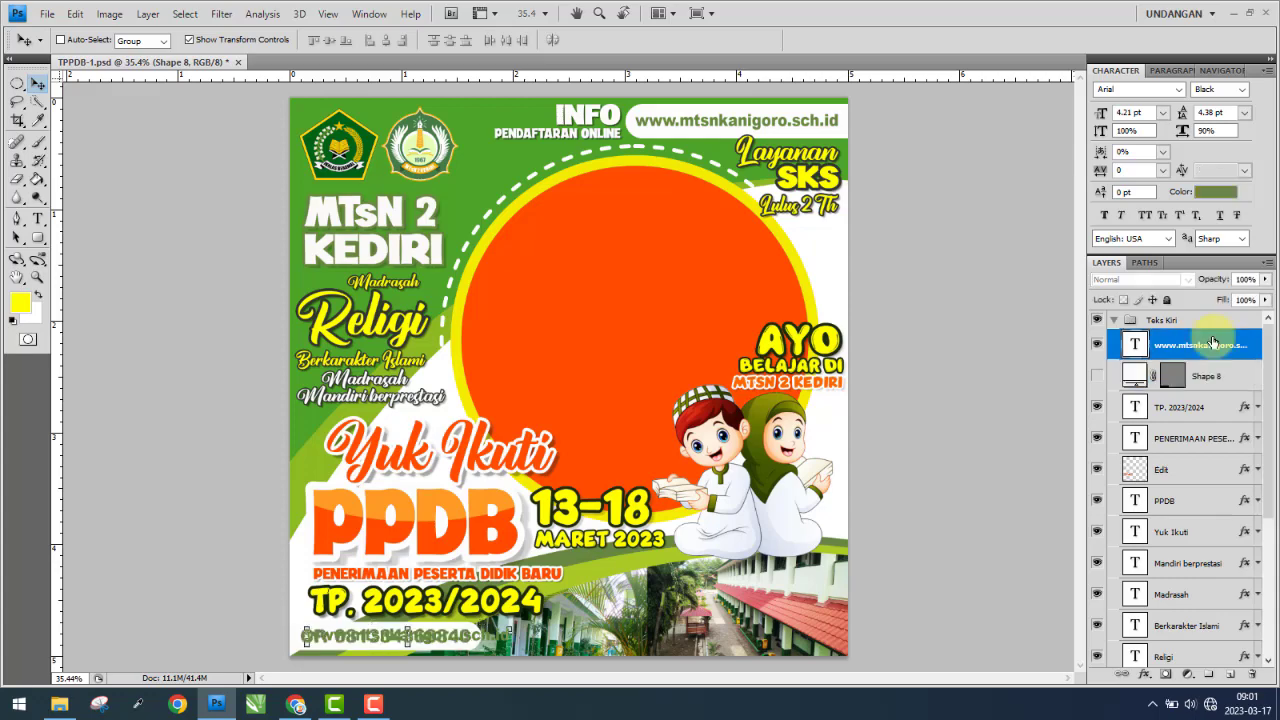
{"action": "scroll", "coordinate": [408, 603], "scroll_direction": "up", "scroll_amount": 1}
{"action": "scroll", "coordinate": [408, 603], "scroll_direction": "up", "scroll_amount": 1}
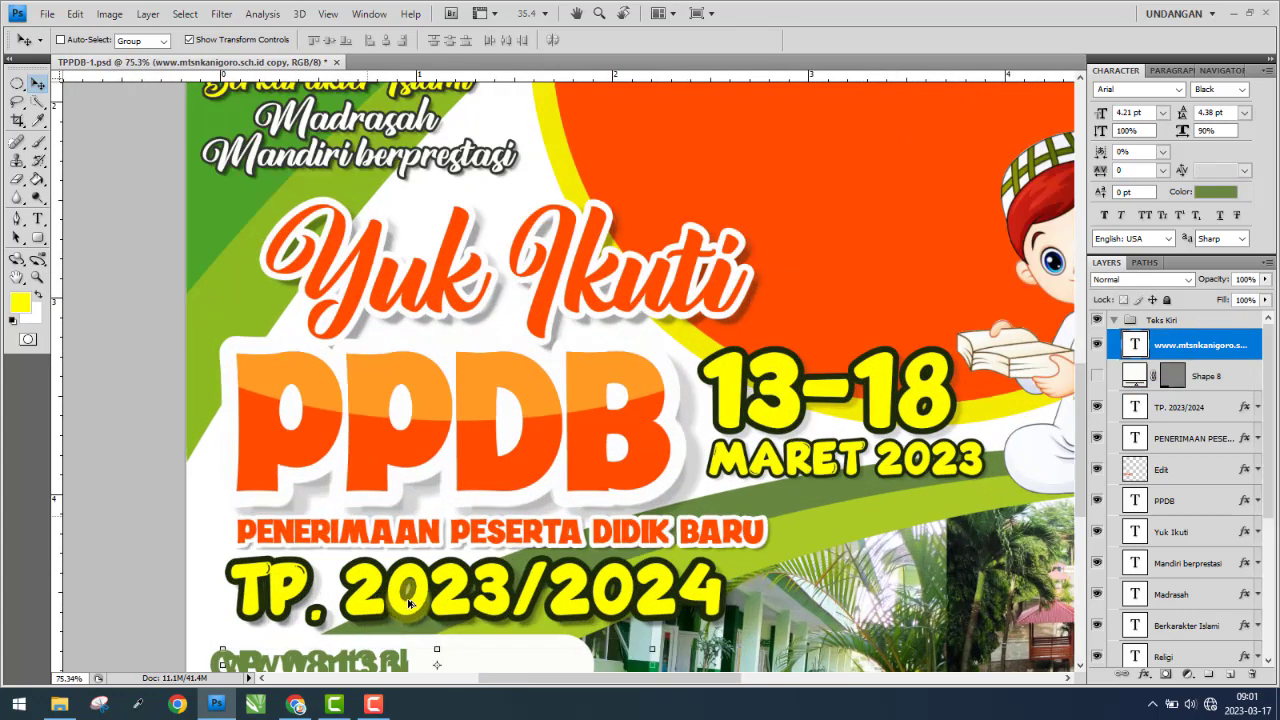
{"action": "scroll", "coordinate": [408, 603], "scroll_direction": "up", "scroll_amount": 1}
{"action": "scroll", "coordinate": [420, 600], "scroll_direction": "up", "scroll_amount": 1}
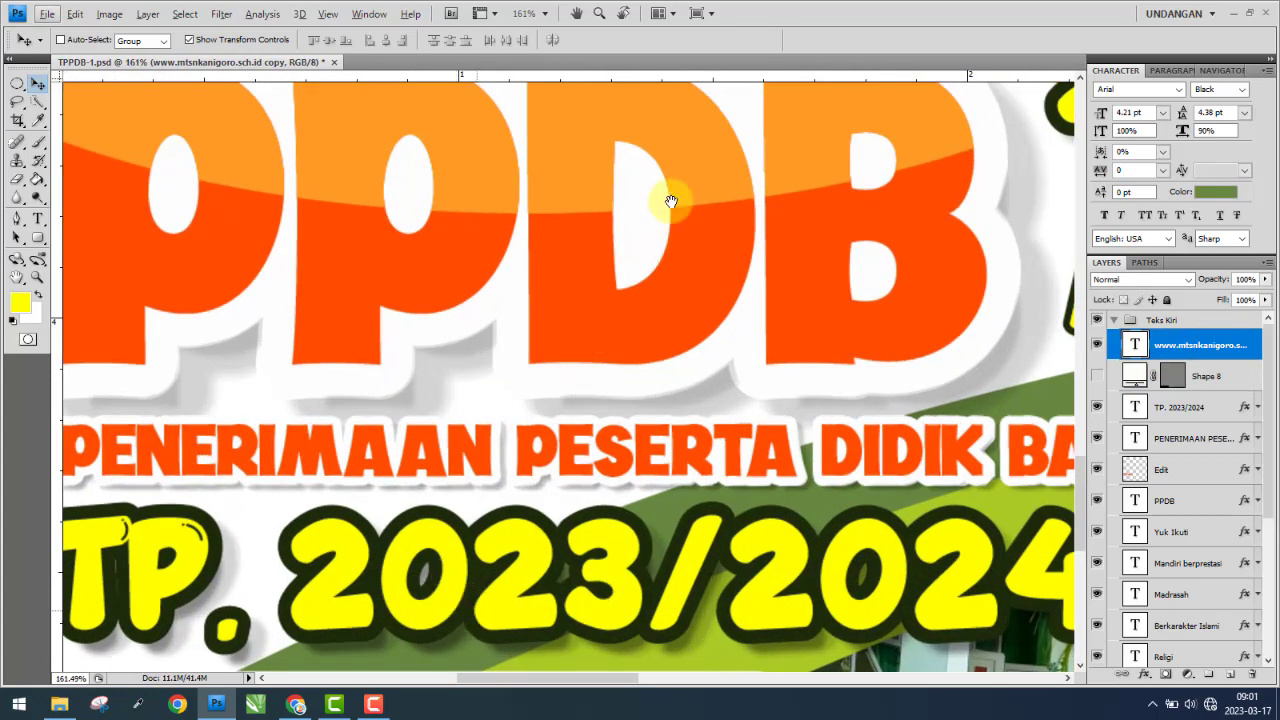
{"action": "left_click_drag", "start_coordinate": [668, 208], "coordinate": [640, 280]}
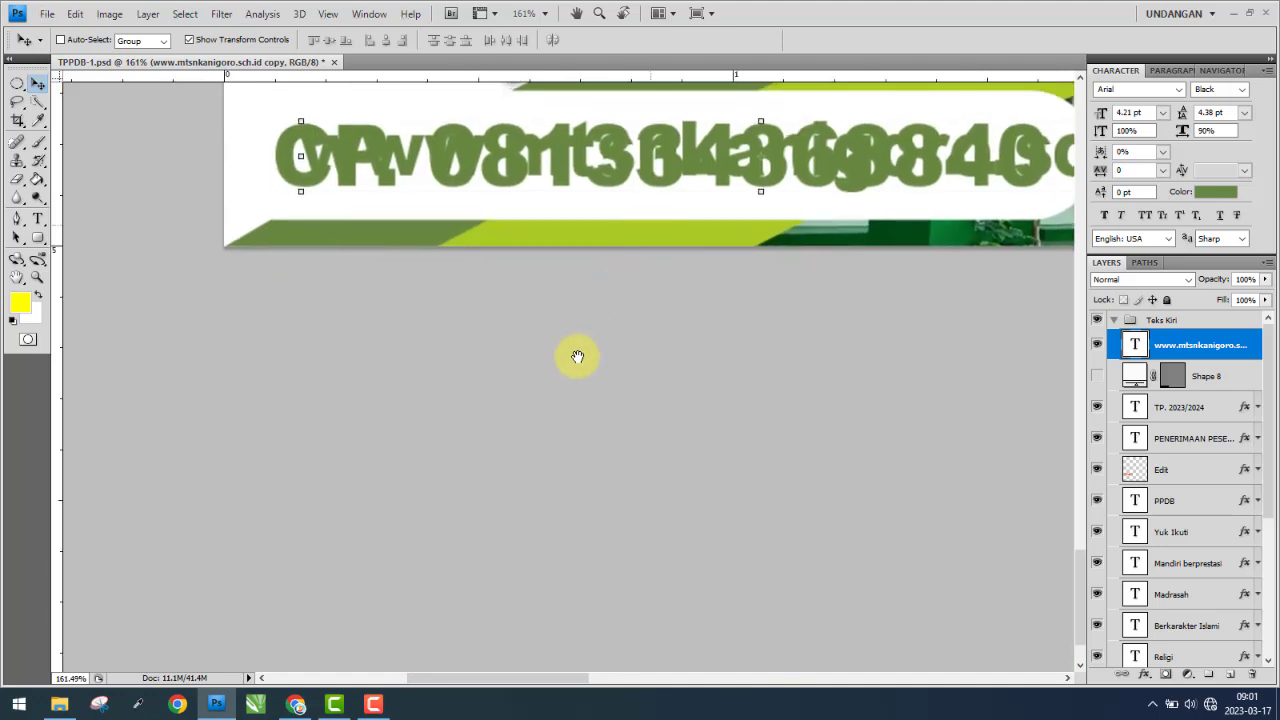
{"action": "left_click_drag", "start_coordinate": [559, 315], "coordinate": [543, 349]}
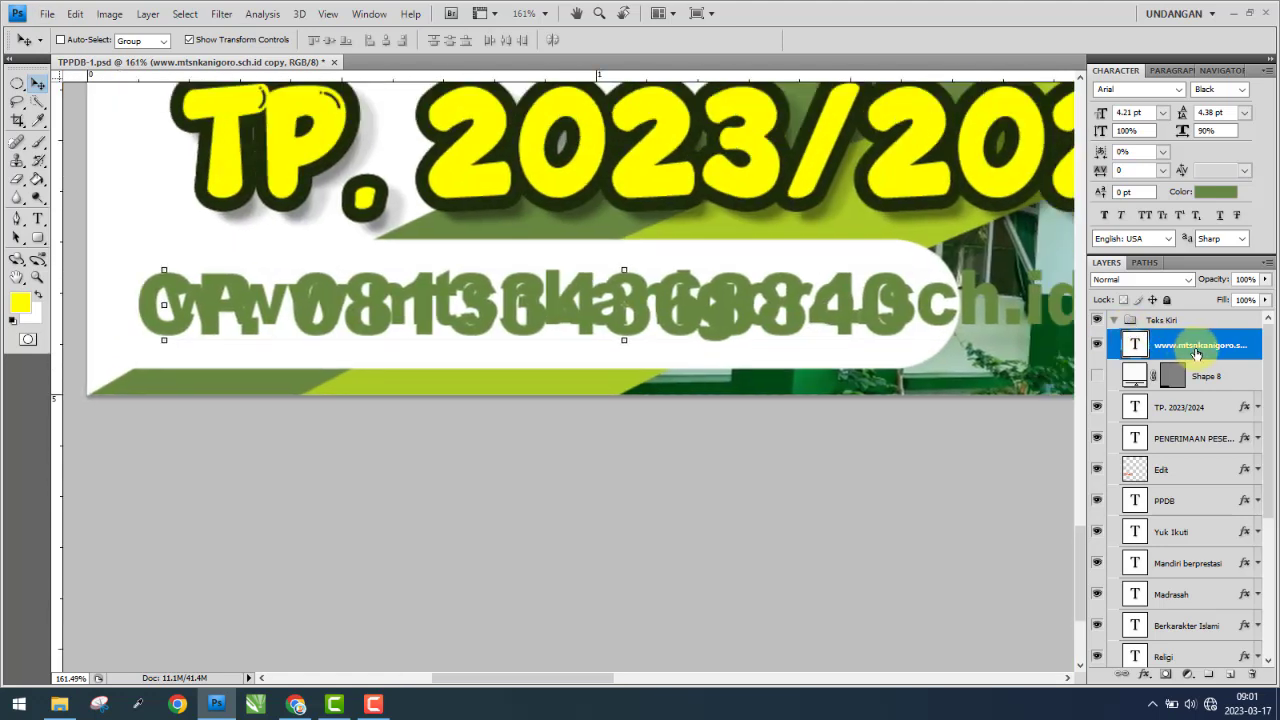
- Set the website copy's text colour to bright green 8afc04
{"action": "left_click", "coordinate": [1222, 192]}
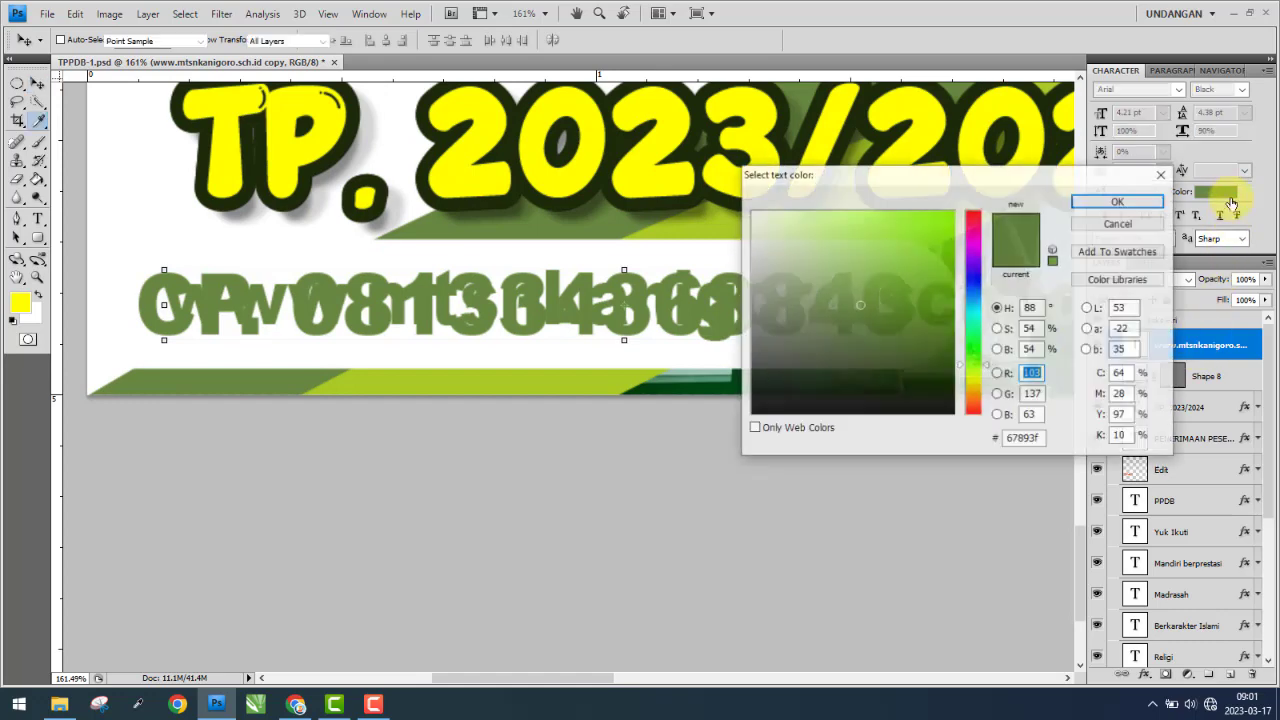
{"action": "left_click", "coordinate": [951, 213]}
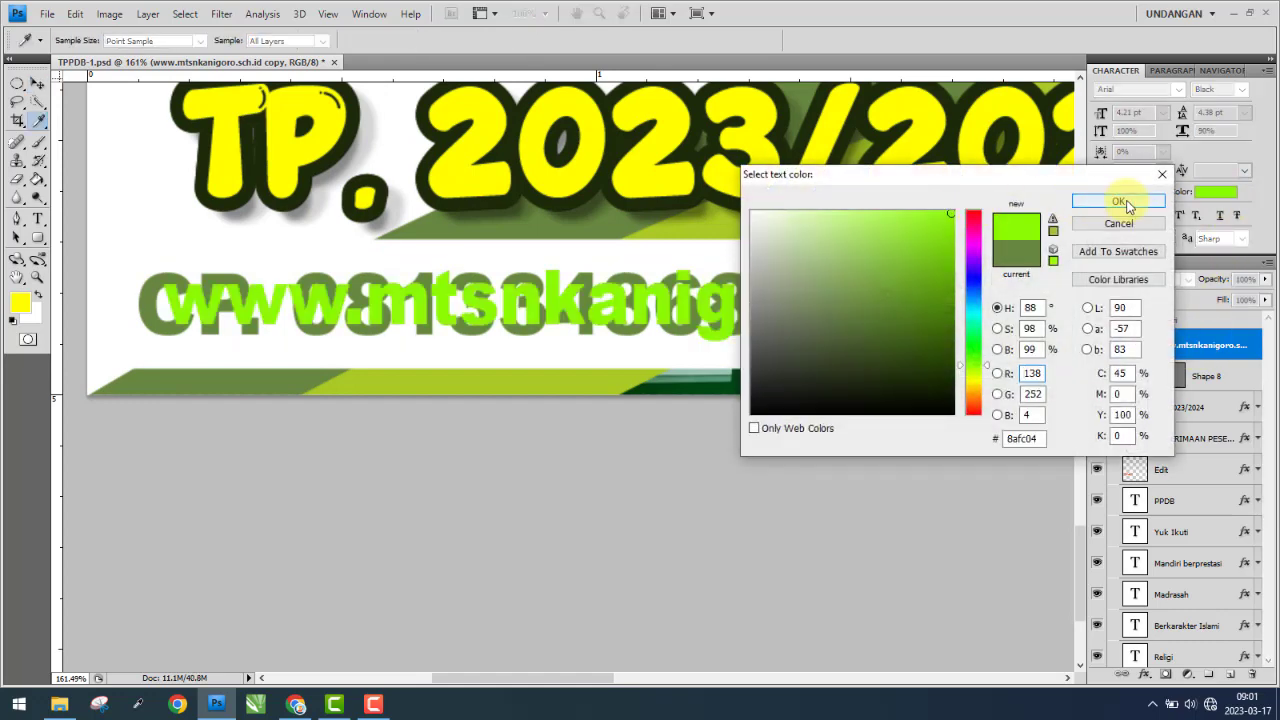
{"action": "left_click", "coordinate": [1118, 201]}
{"action": "left_click", "coordinate": [38, 218]}
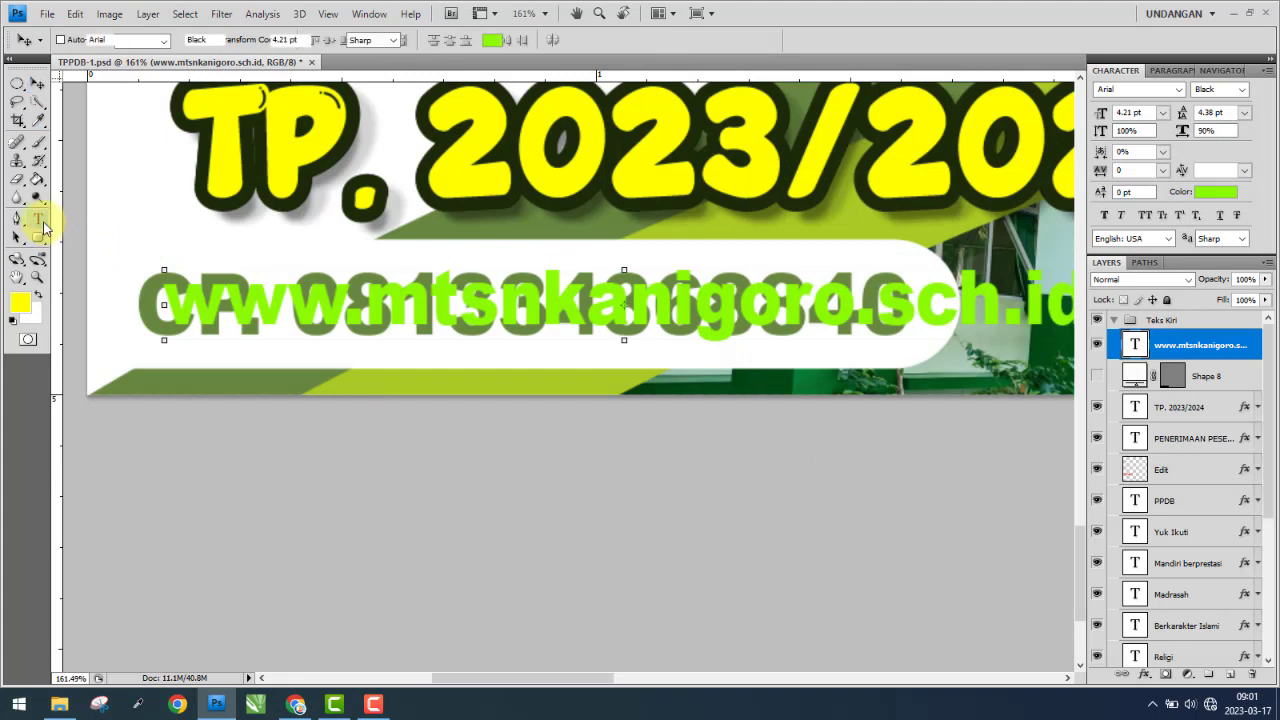
{"action": "left_click", "coordinate": [250, 279]}
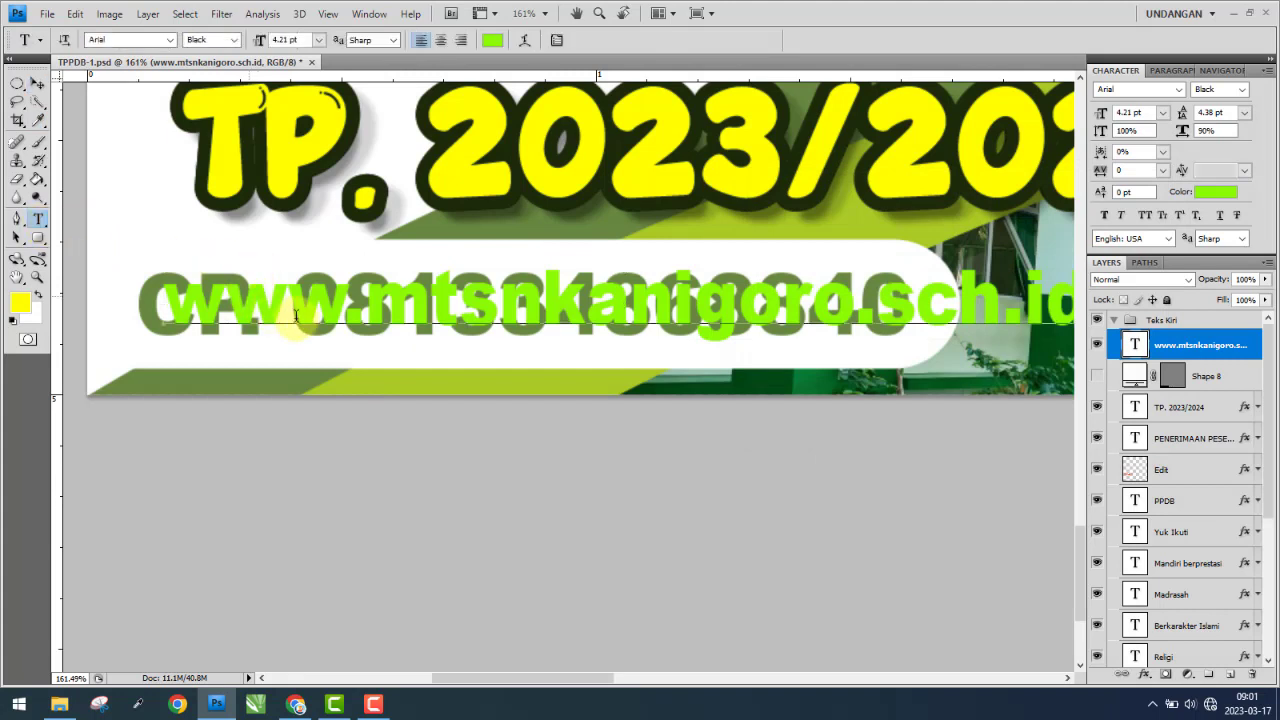
- Replace the green text with 'CP.' plus the contact phone number, nudged left and down
{"action": "key", "text": "ctrl+a"}
{"action": "type", "text": "C"}
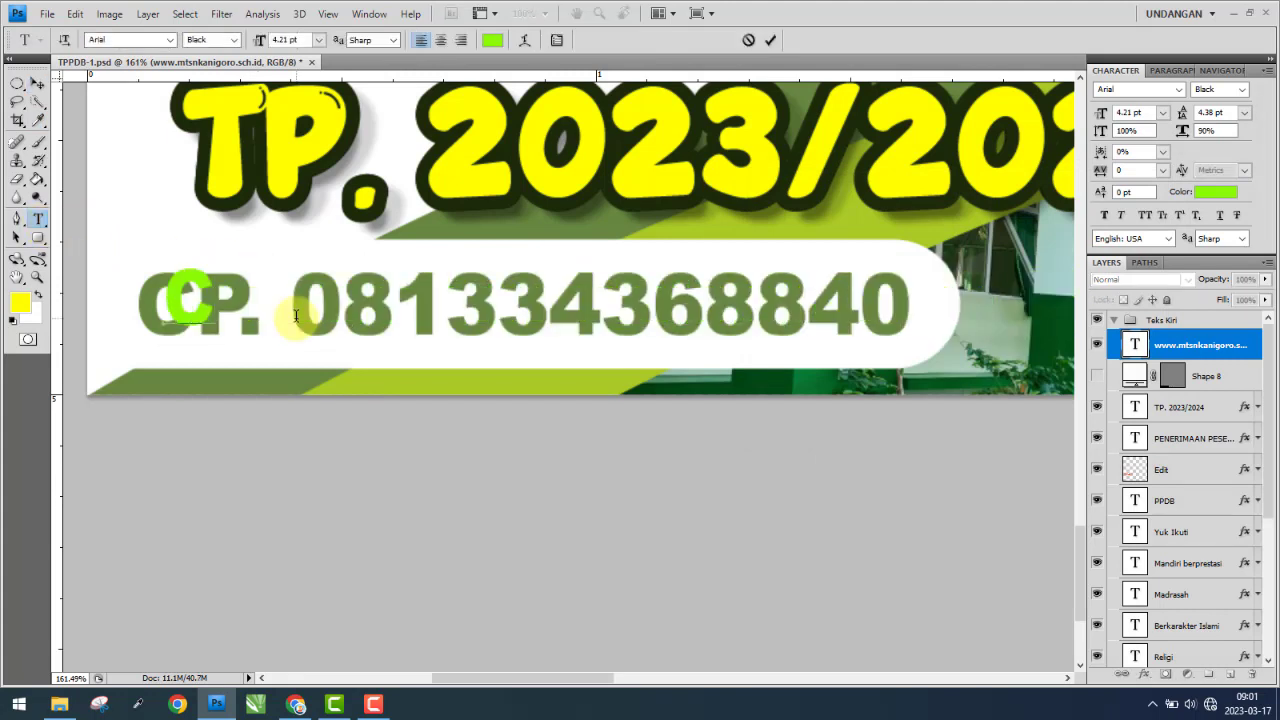
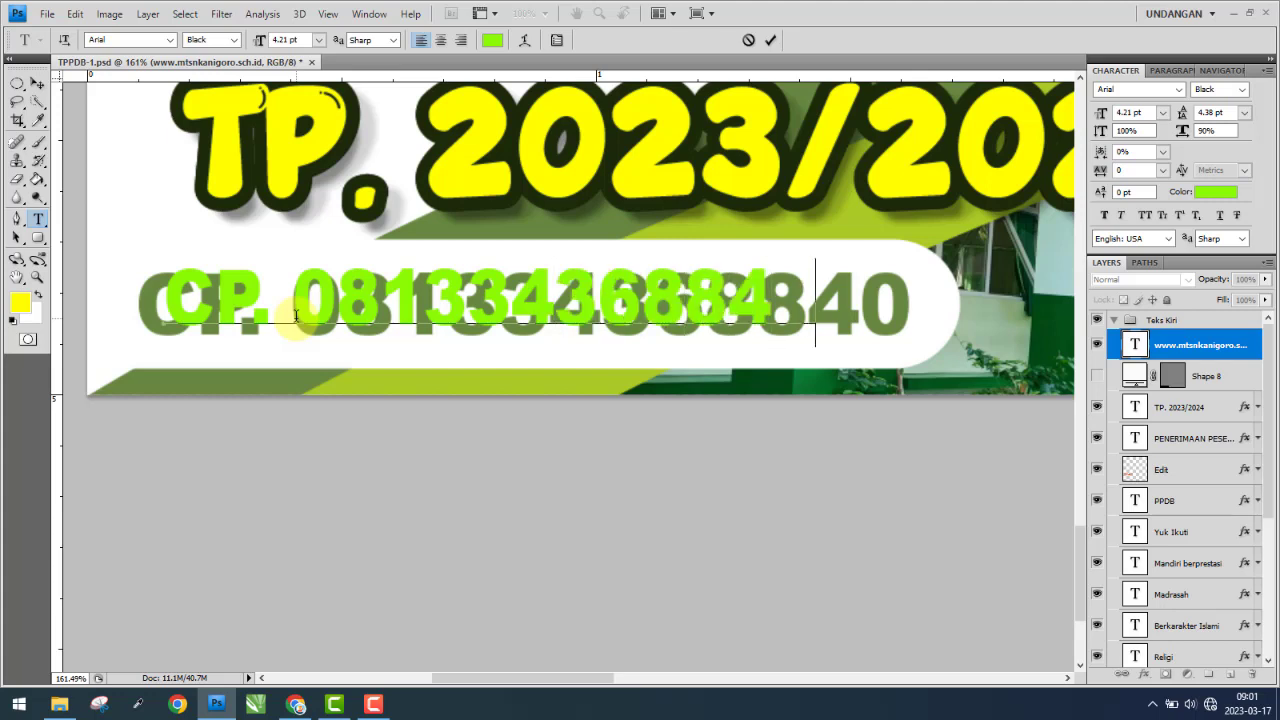
{"action": "left_click", "coordinate": [37, 84]}
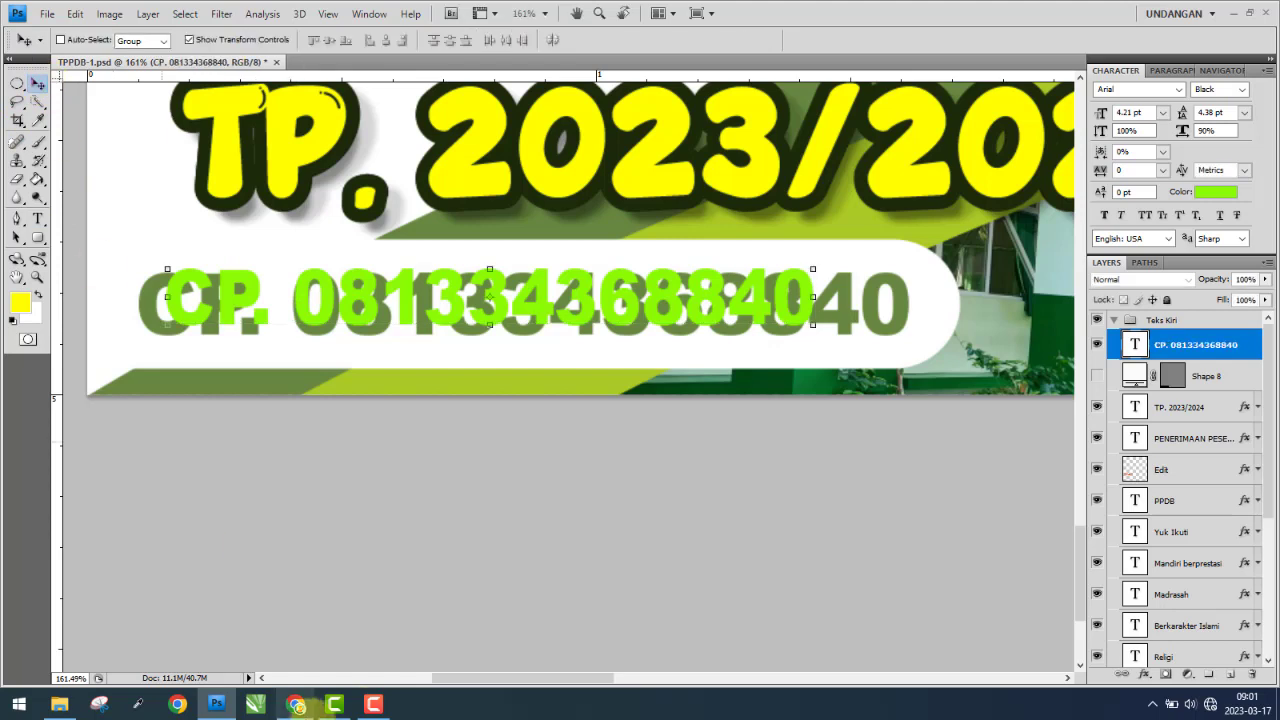
{"action": "left_click", "coordinate": [373, 704]}
{"action": "left_click", "coordinate": [373, 704]}
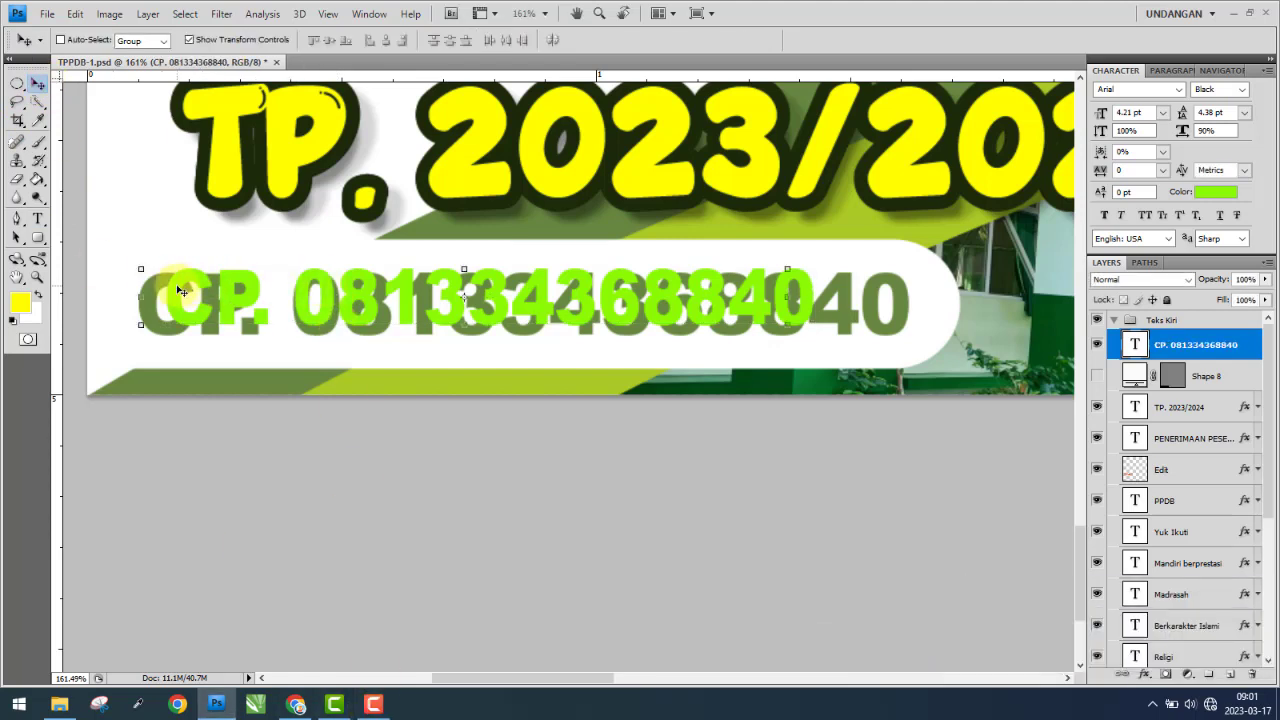
{"action": "key", "text": "Left"}
{"action": "key", "text": "Left"}
{"action": "key", "text": "Left"}
{"action": "key", "text": "Left"}
{"action": "key", "text": "Down"}
{"action": "key", "text": "Down"}
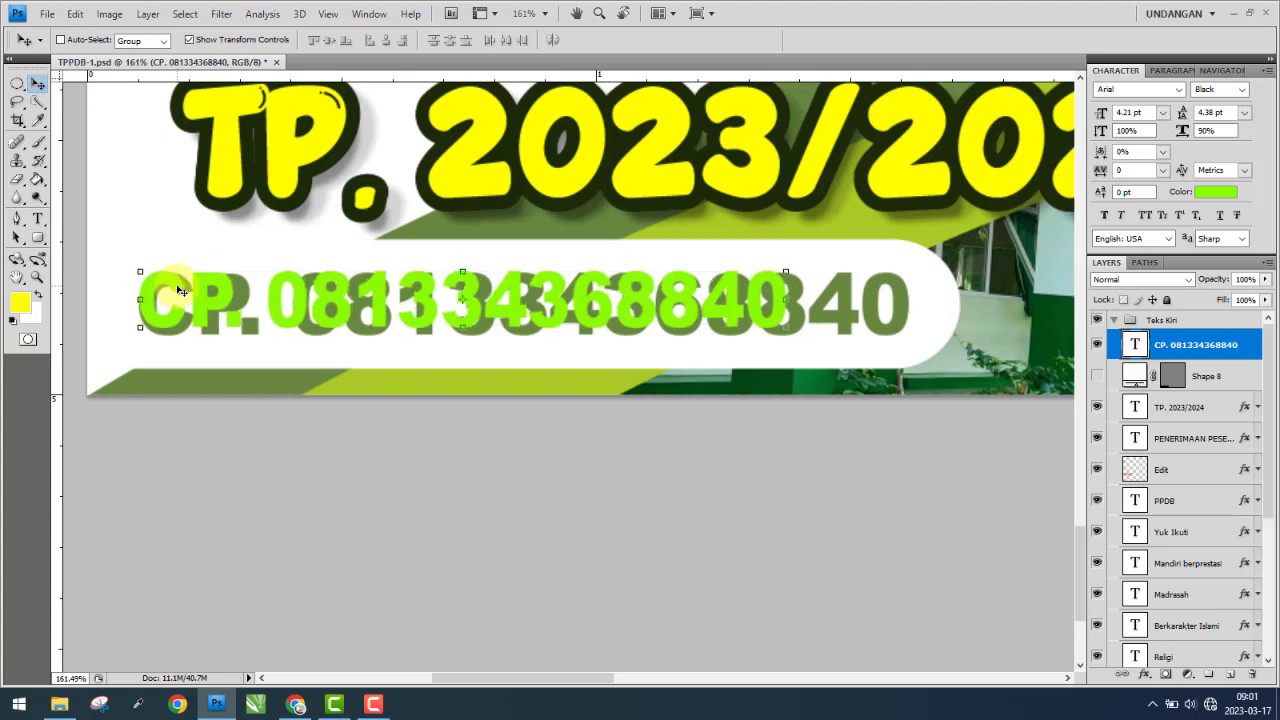
- Stretch the new phone-number text to about 119% width to match the original
{"action": "left_click", "coordinate": [786, 330]}
{"action": "mouse_move", "coordinate": [788, 338]}
{"action": "left_mouse_down"}
{"action": "mouse_move", "coordinate": [845, 372]}
{"action": "mouse_move", "coordinate": [872, 316]}
{"action": "left_mouse_up"}
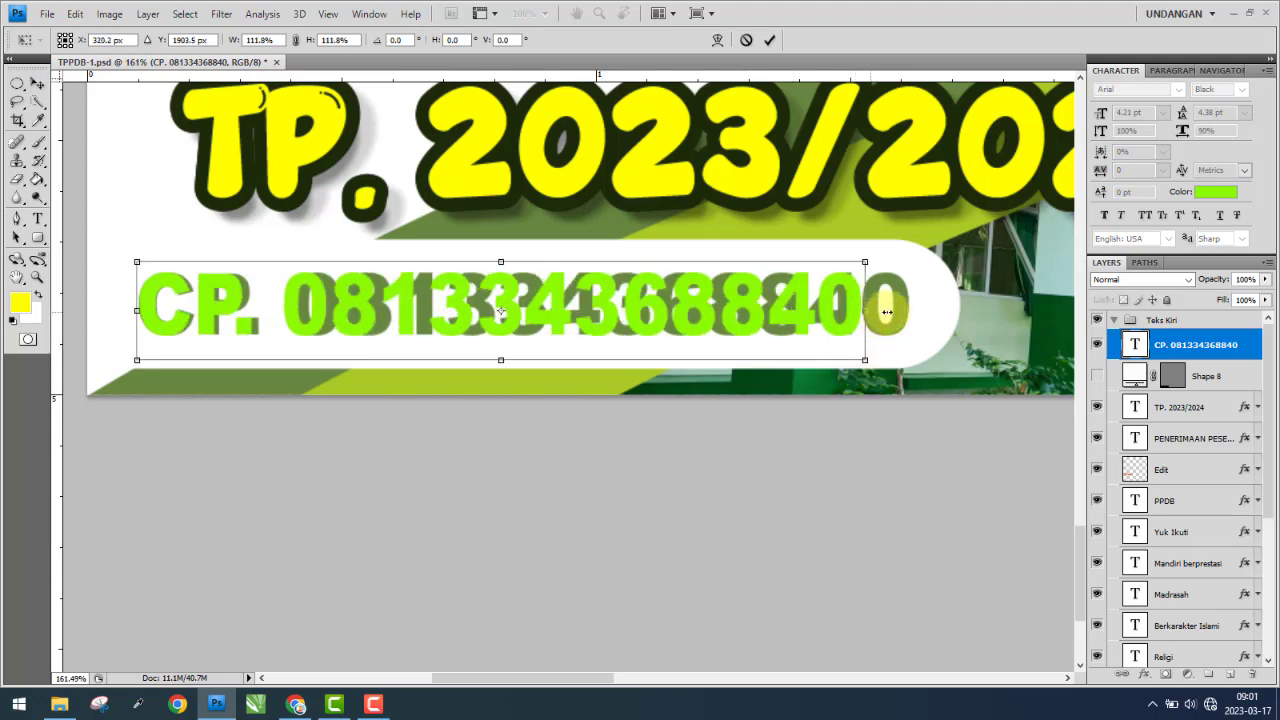
{"action": "left_click_drag", "start_coordinate": [887, 312], "coordinate": [913, 312]}
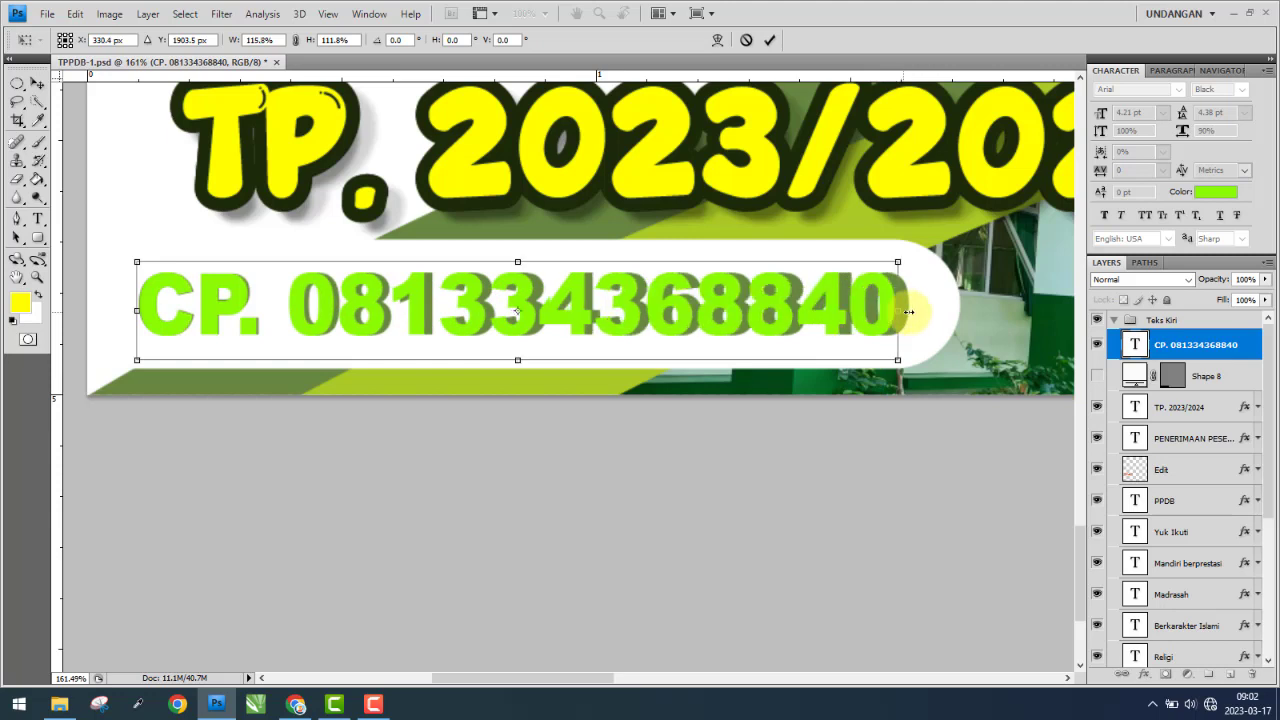
{"action": "left_click_drag", "start_coordinate": [915, 312], "coordinate": [916, 314]}
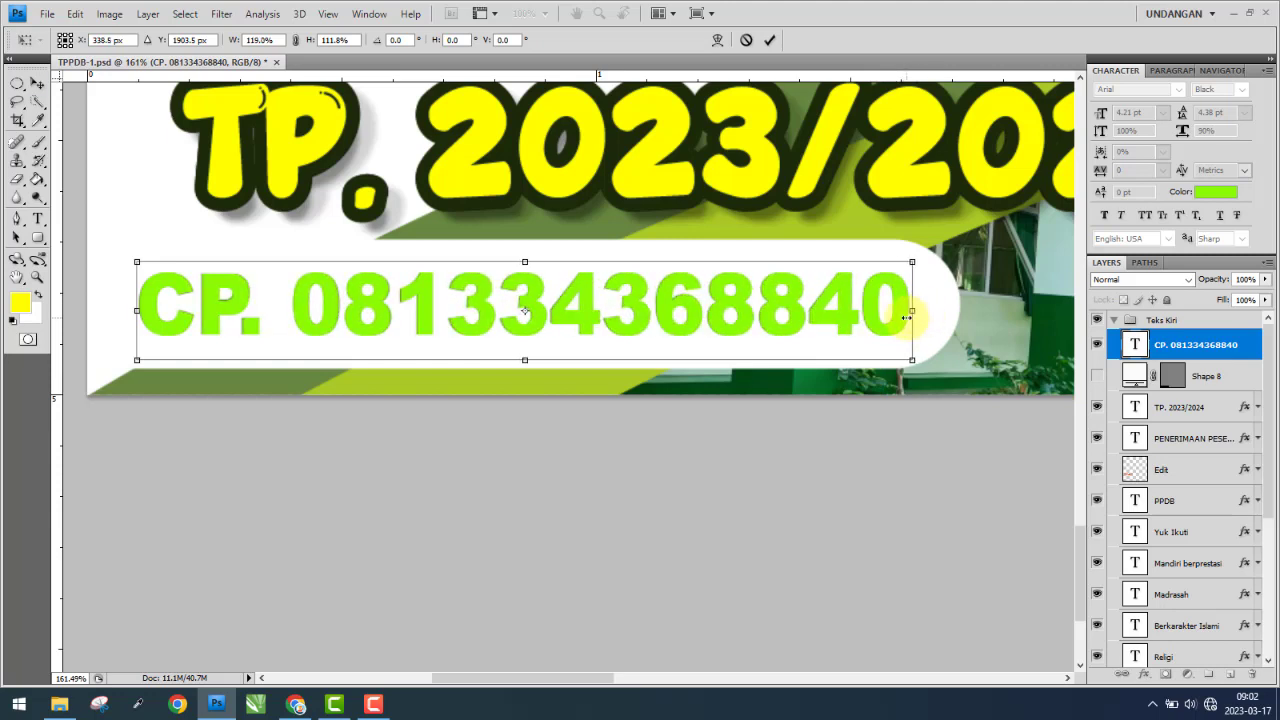
{"action": "key", "text": "Return"}
- Compare the phone-number and Shape 8 layers, check the text colour, and zoom out to review
{"action": "left_click", "coordinate": [1097, 344]}
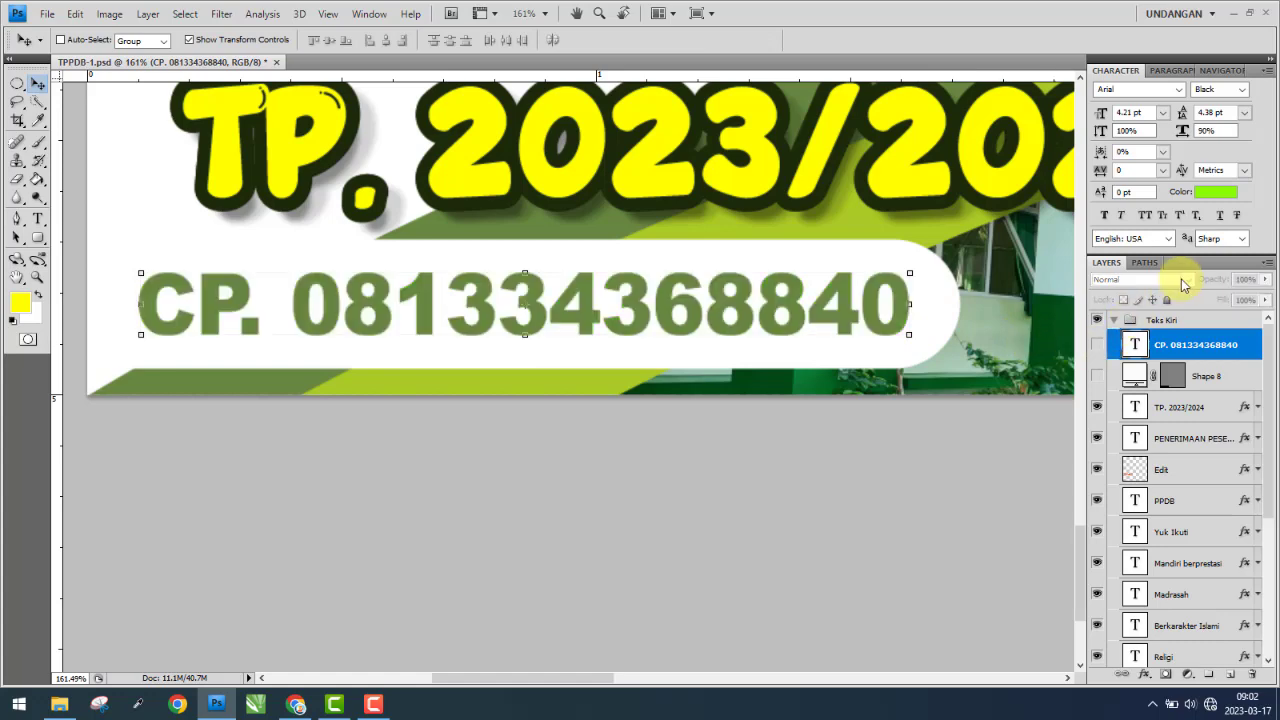
{"action": "left_click", "coordinate": [1228, 194]}
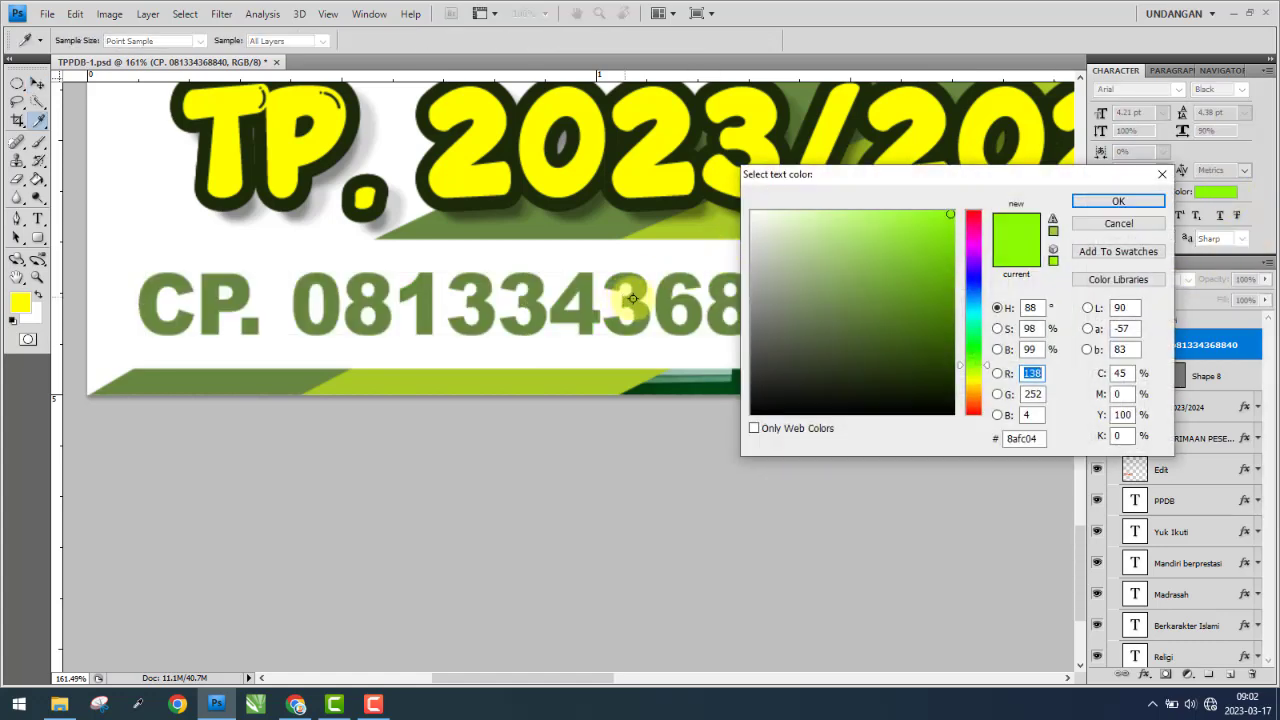
{"action": "left_click", "coordinate": [1118, 201]}
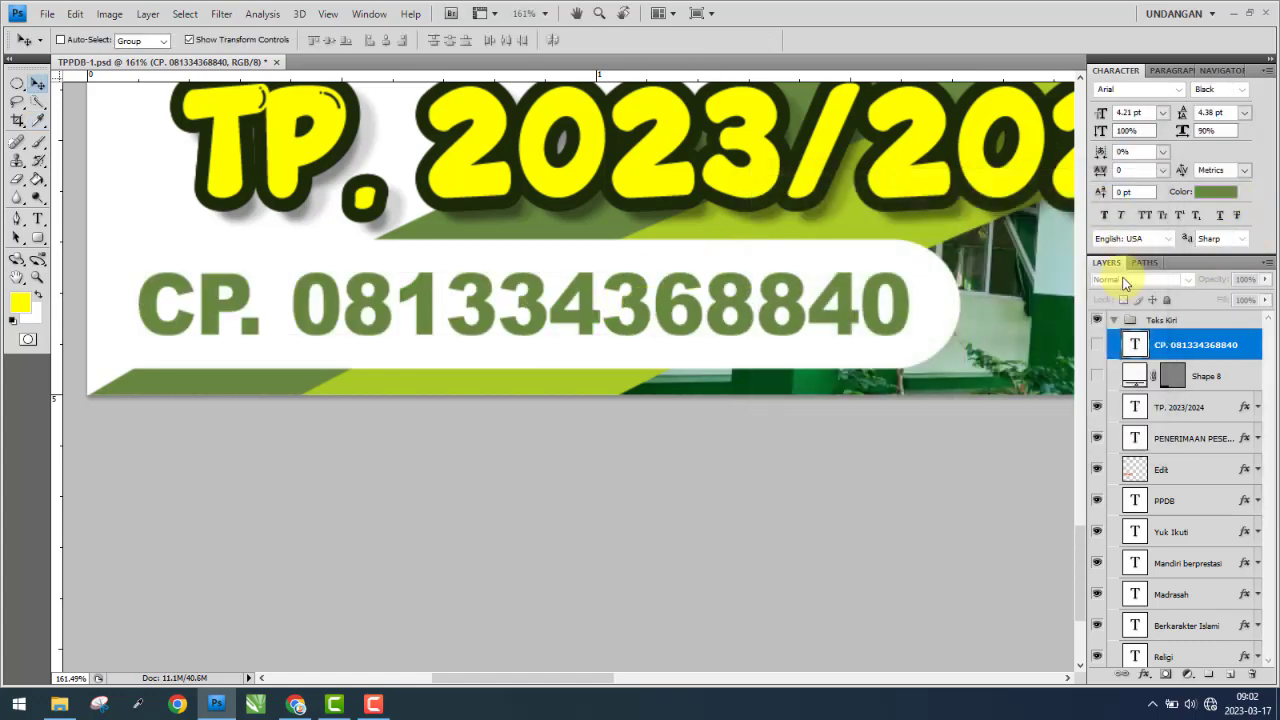
{"action": "left_click", "coordinate": [1097, 377]}
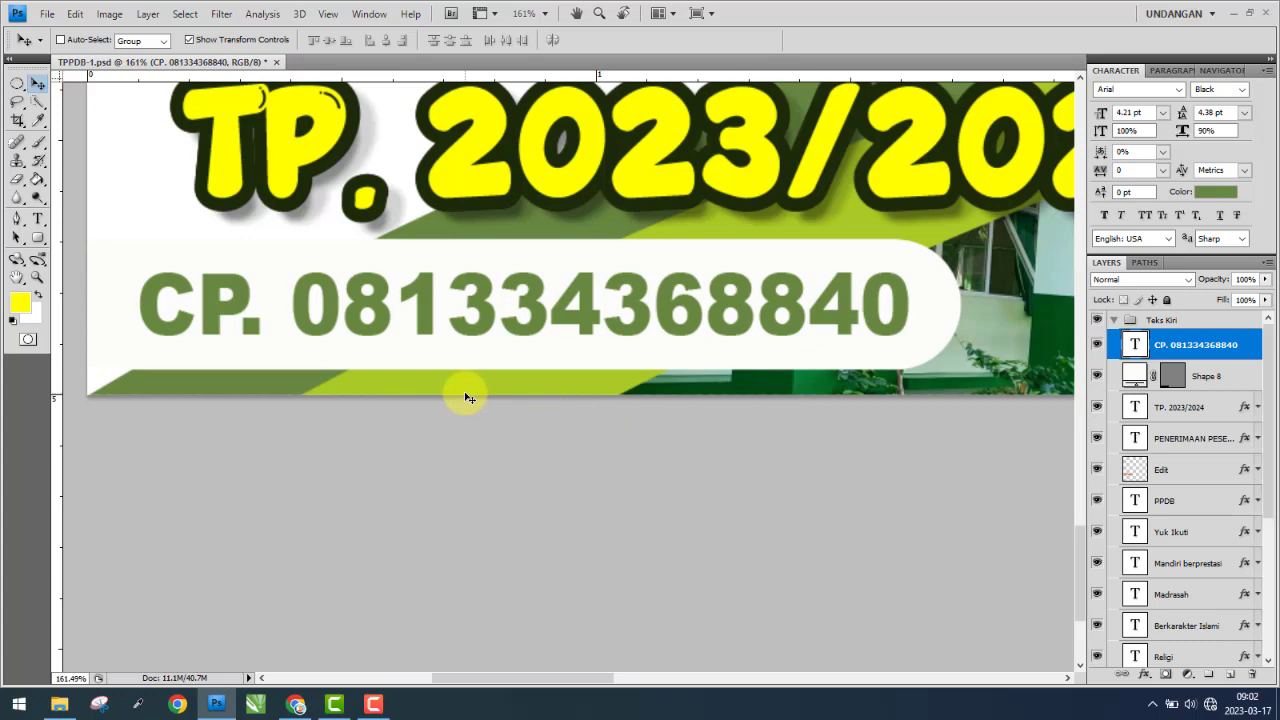
{"action": "scroll", "coordinate": [465, 398], "scroll_direction": "down", "scroll_amount": 2}
{"action": "scroll", "coordinate": [480, 394], "scroll_direction": "down", "scroll_amount": 1}
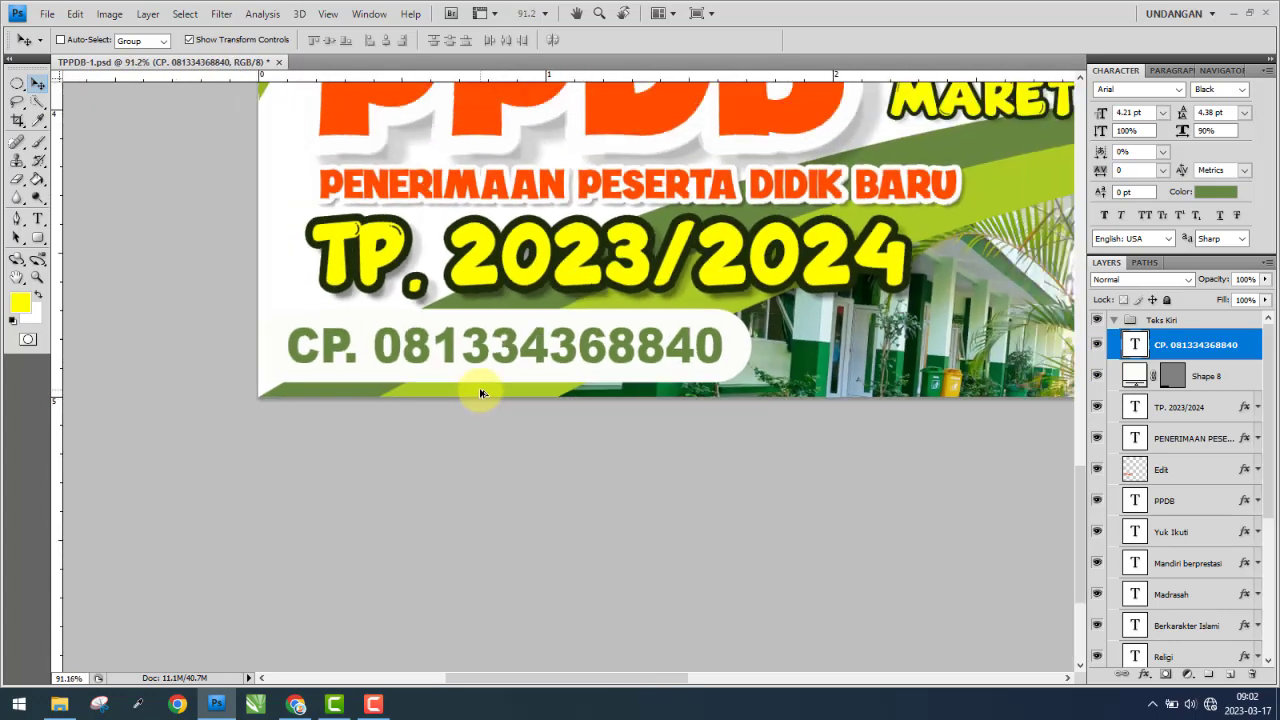
{"action": "scroll", "coordinate": [480, 394], "scroll_direction": "down", "scroll_amount": 1}
{"action": "scroll", "coordinate": [571, 371], "scroll_direction": "down", "scroll_amount": 1}
{"action": "scroll", "coordinate": [635, 352], "scroll_direction": "down", "scroll_amount": 1}
{"action": "scroll", "coordinate": [640, 362], "scroll_direction": "down", "scroll_amount": 1}
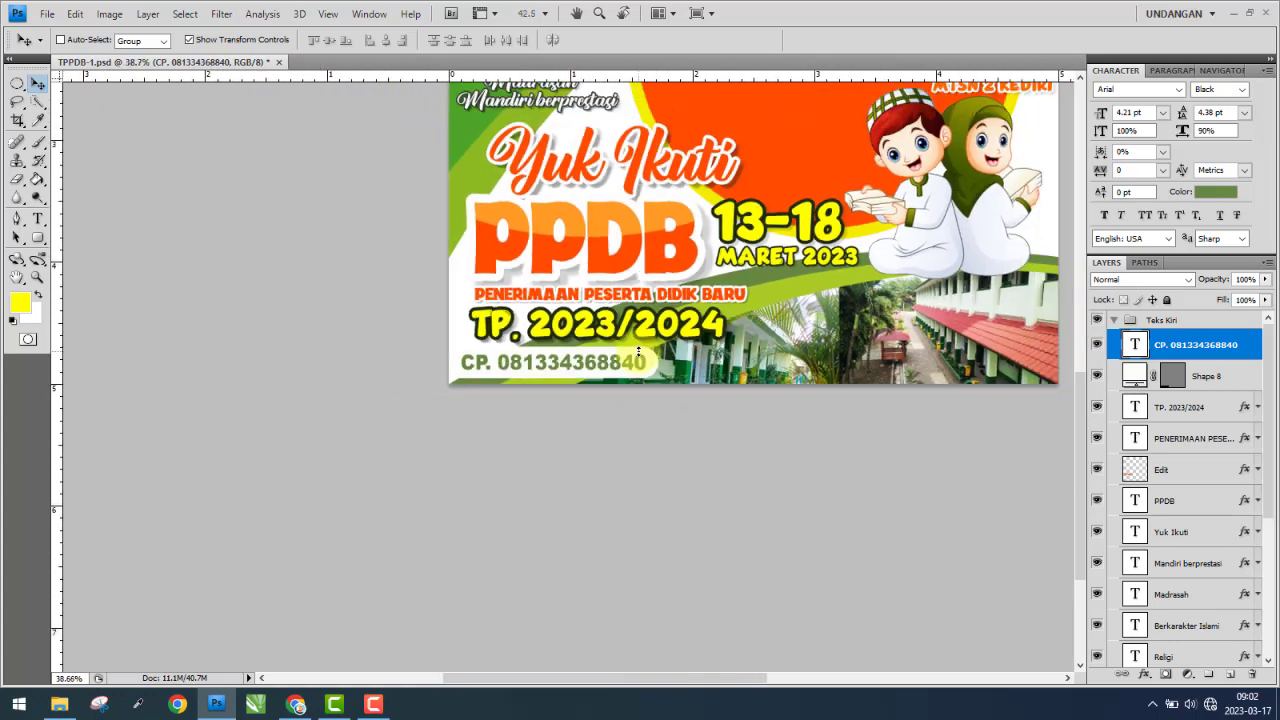
{"action": "scroll", "coordinate": [668, 330], "scroll_direction": "down", "scroll_amount": 1}
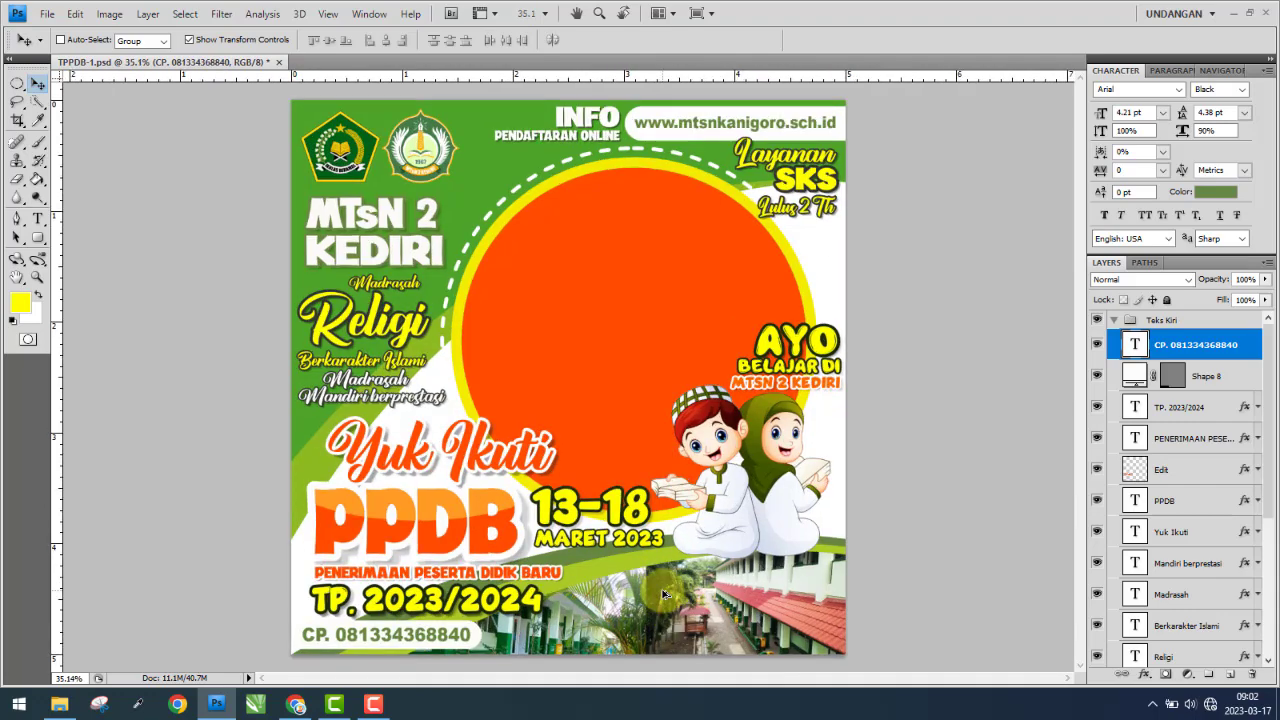
{"action": "scroll", "coordinate": [660, 590], "scroll_direction": "up", "scroll_amount": 1}
{"action": "scroll", "coordinate": [640, 570], "scroll_direction": "up", "scroll_amount": 2}
{"action": "scroll", "coordinate": [622, 545], "scroll_direction": "up", "scroll_amount": 1}
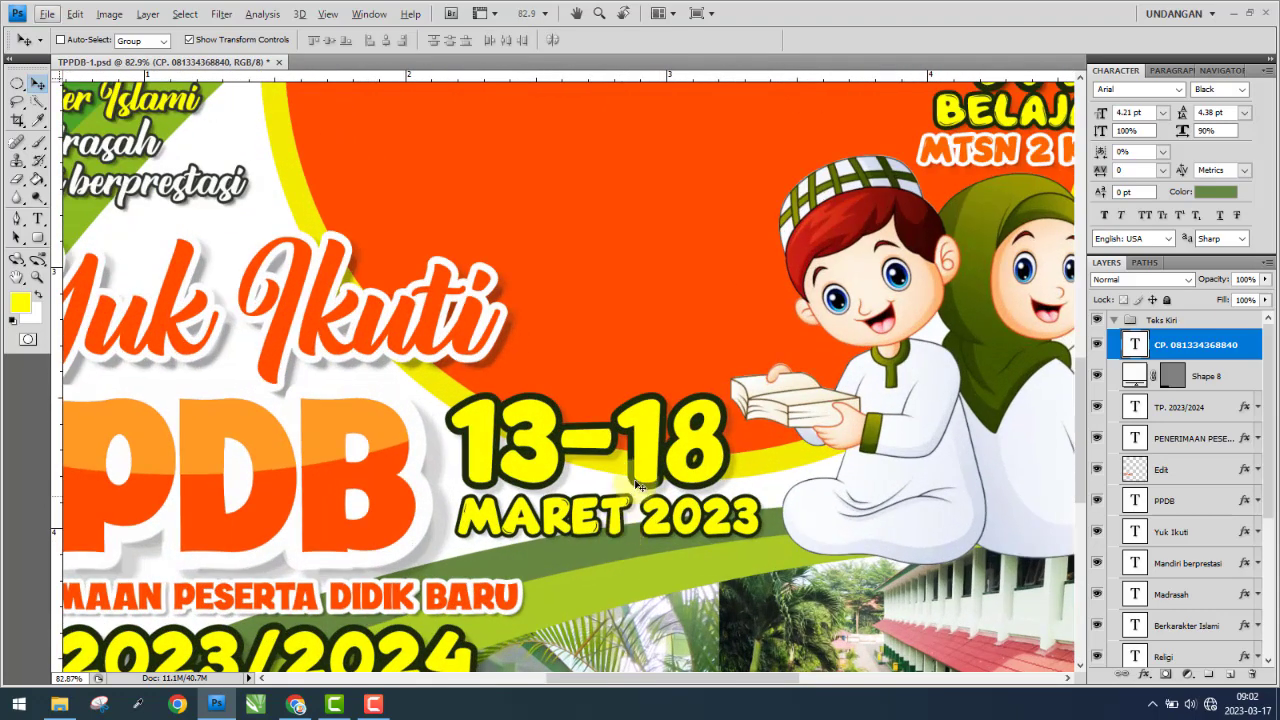
{"action": "scroll", "coordinate": [656, 340], "scroll_direction": "up", "scroll_amount": 1}
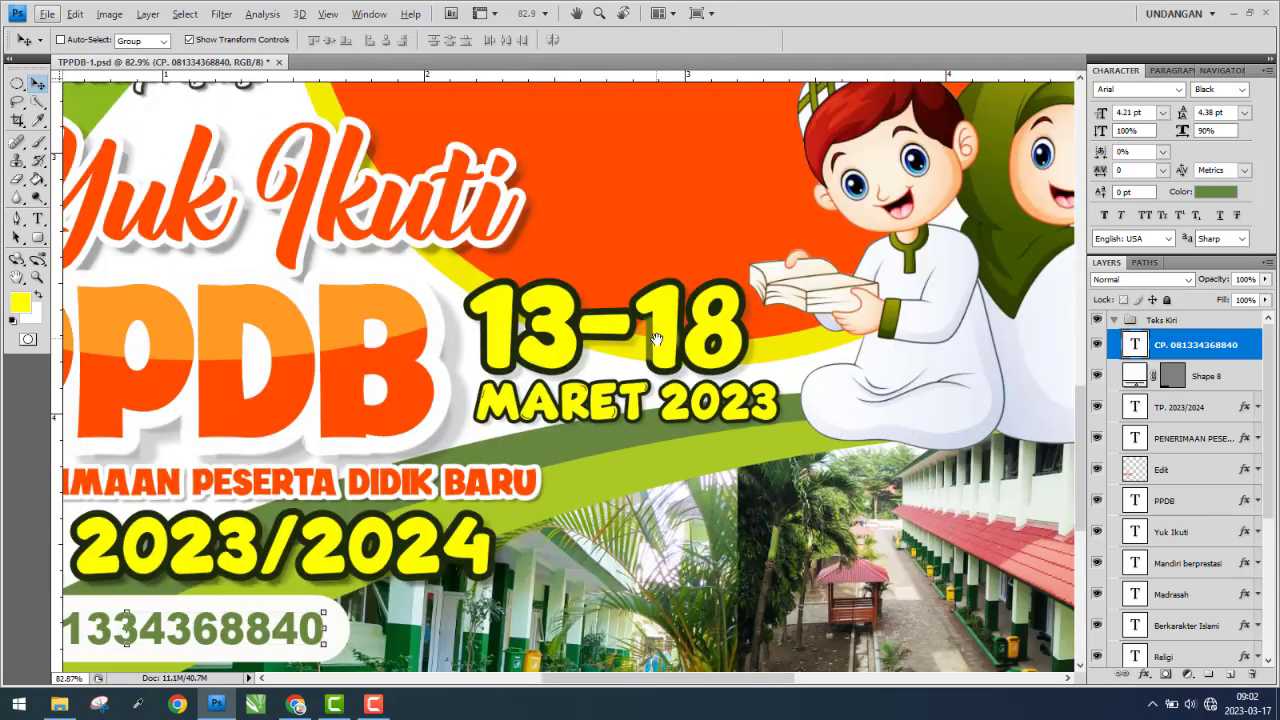
- Duplicate the TP. 2023/2024 text layer and move the copy to the top of Teks Kiri
{"action": "left_click", "coordinate": [1187, 406]}
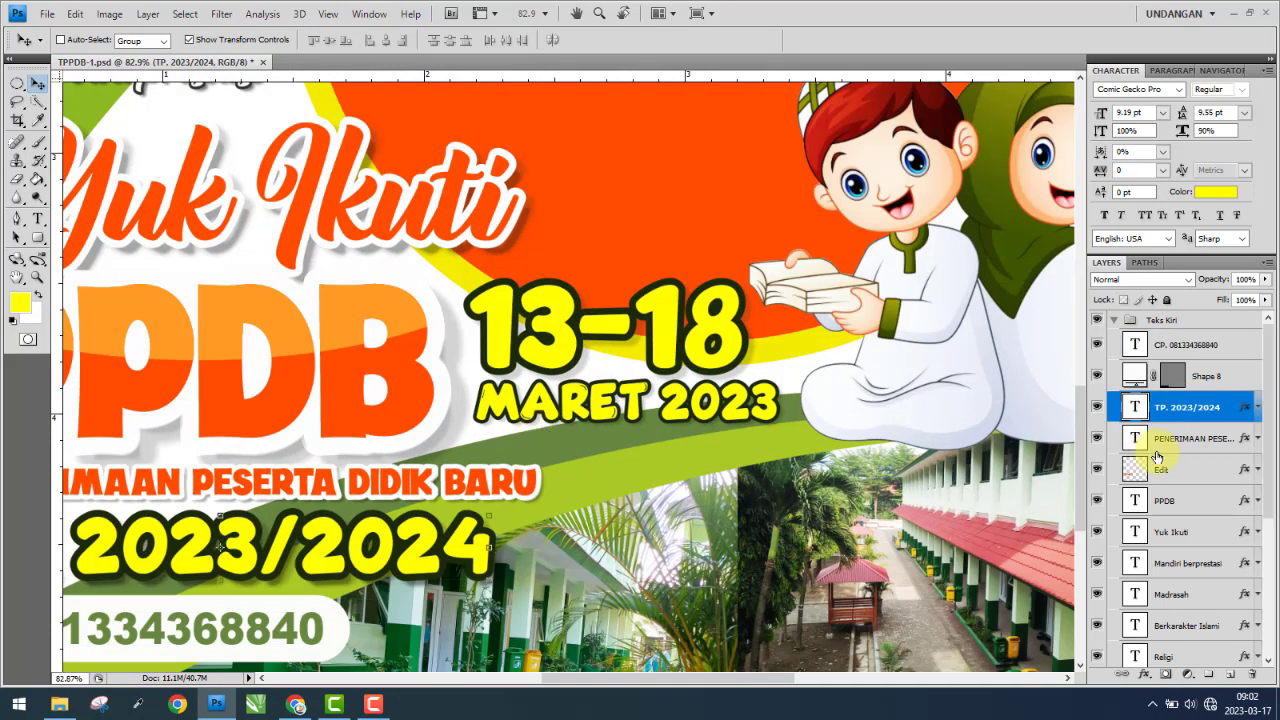
{"action": "key", "text": "ctrl+j"}
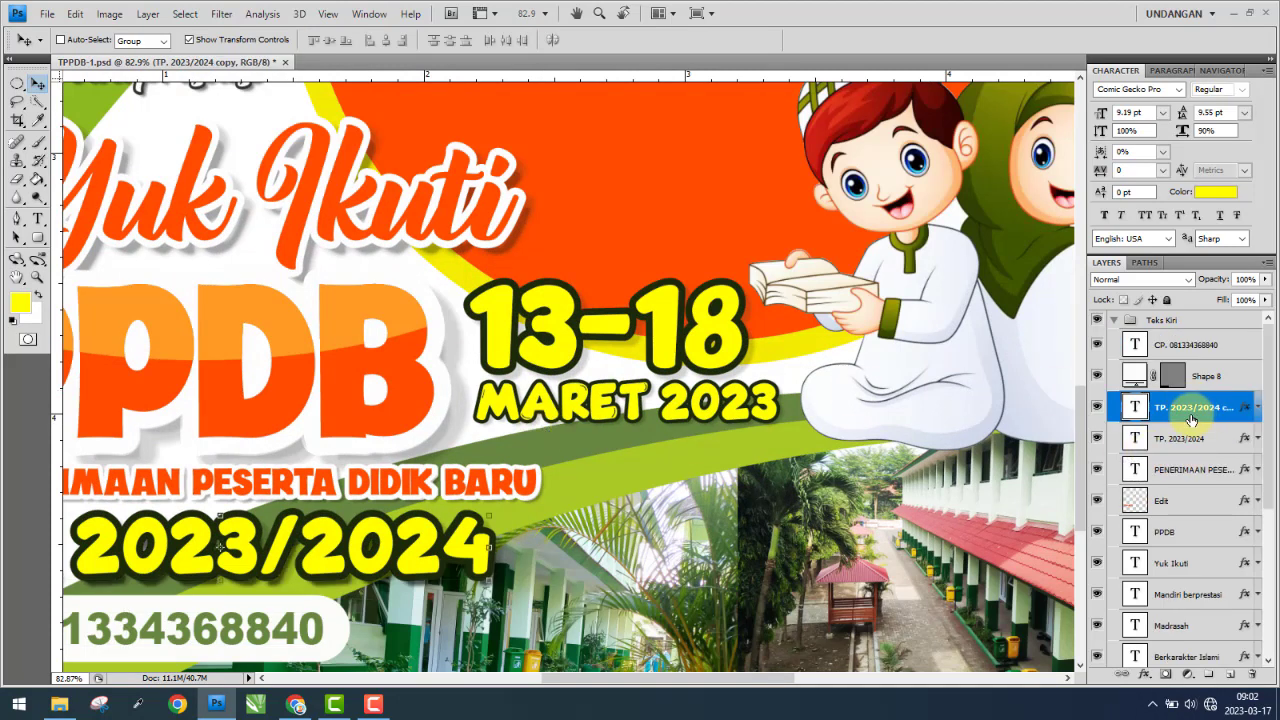
{"action": "left_click_drag", "start_coordinate": [1190, 411], "coordinate": [1185, 334]}
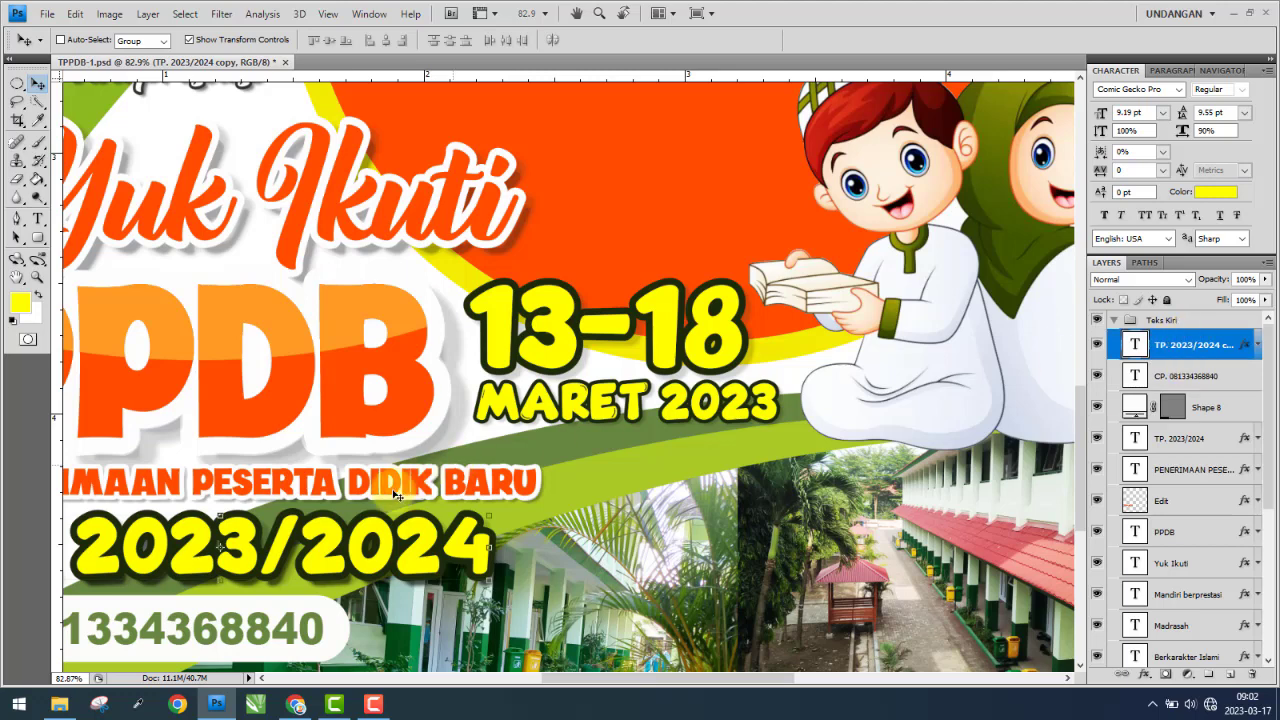
{"action": "left_click_drag", "start_coordinate": [311, 530], "coordinate": [716, 235]}
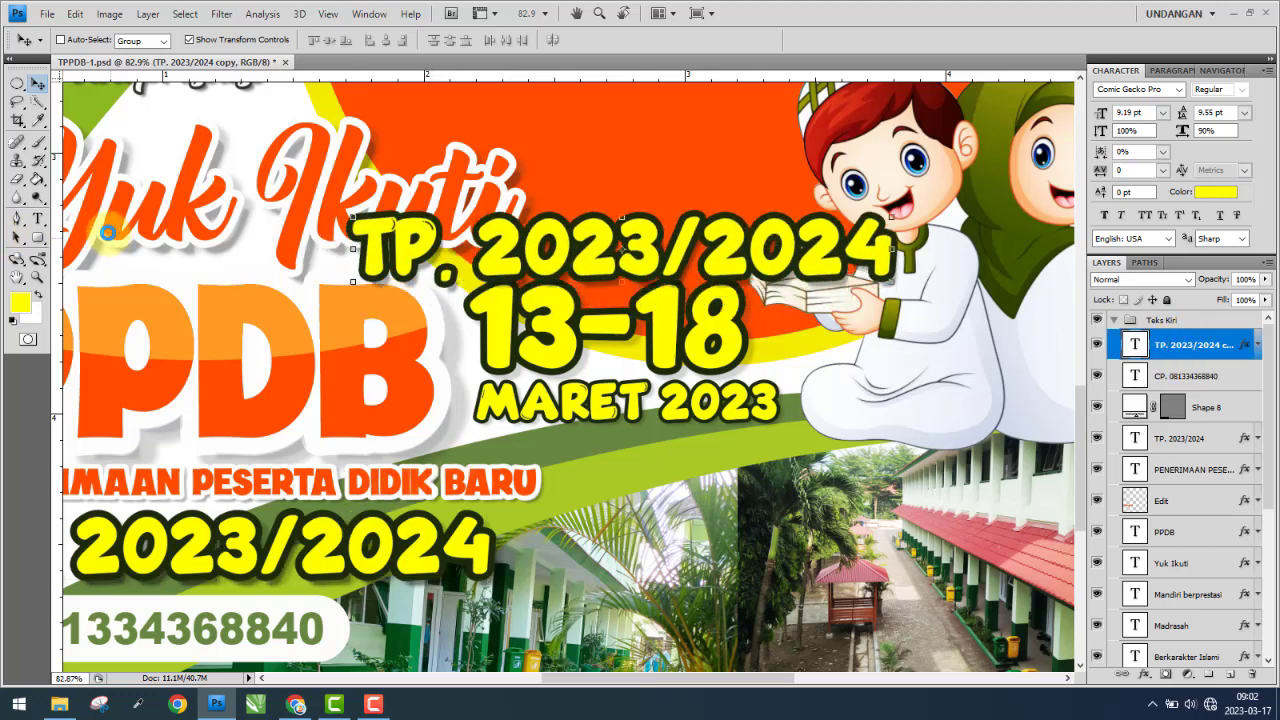
- Retype the copy as '13-18' and move it up beside Yuk Ikuti
{"action": "key", "text": "ctrl+s"}
{"action": "left_click", "coordinate": [40, 220]}
{"action": "left_click", "coordinate": [591, 248]}
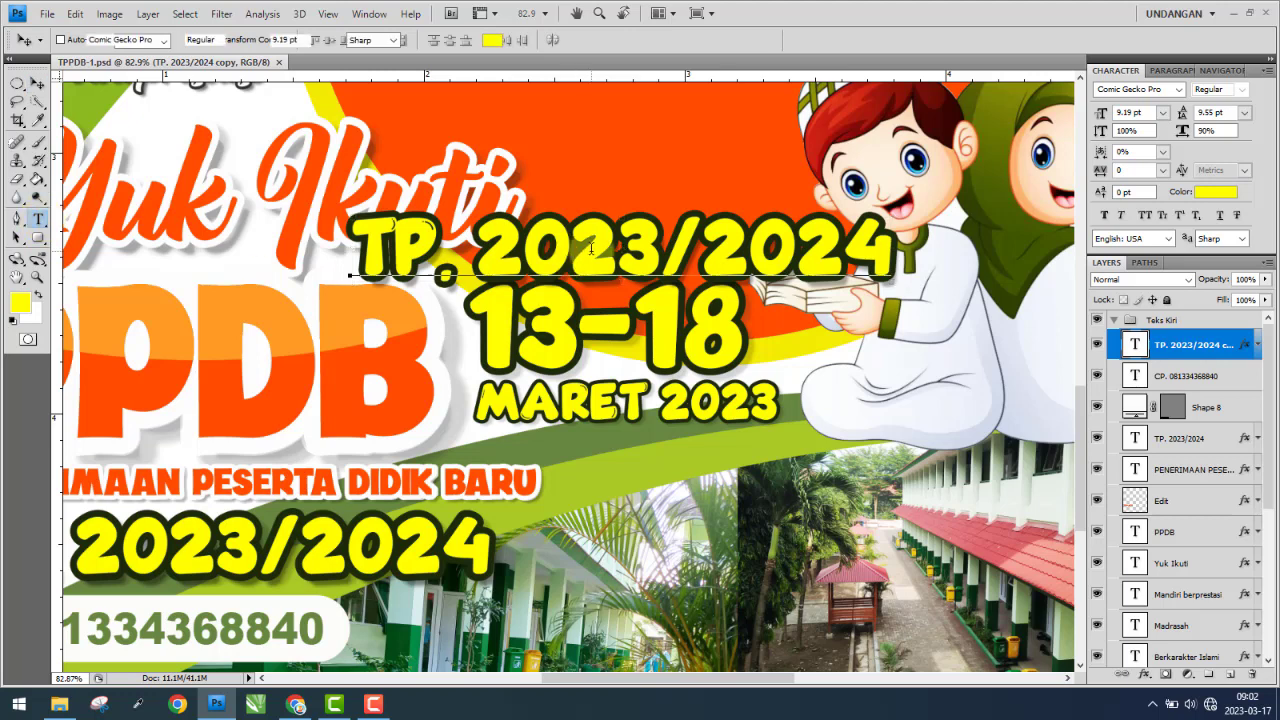
{"action": "key", "text": "ctrl+a"}
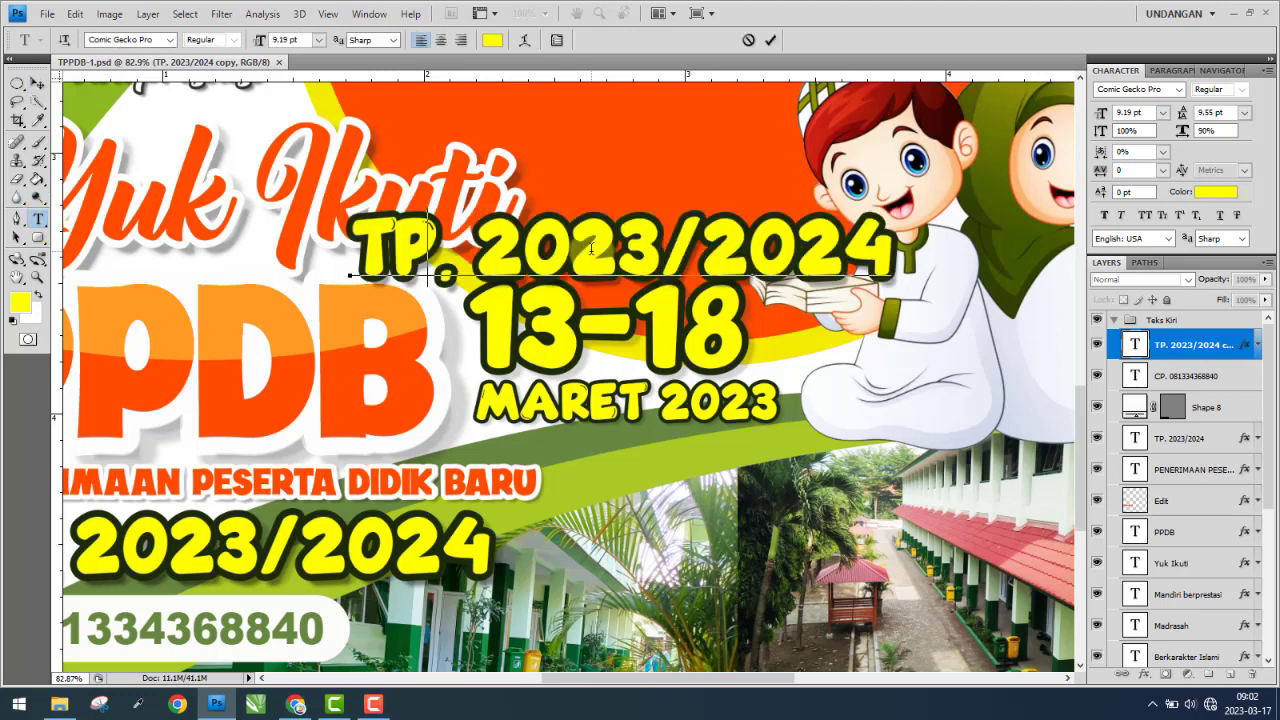
{"action": "type", "text": "13-18"}
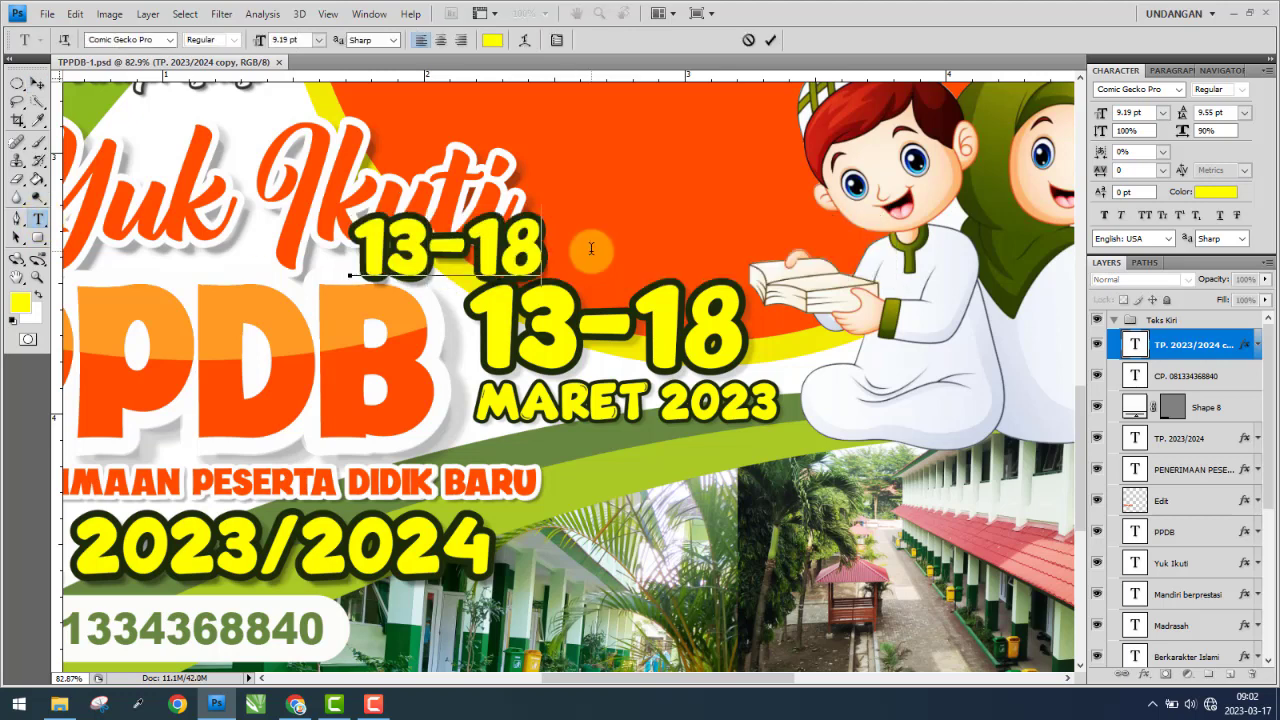
{"action": "left_click", "coordinate": [37, 84]}
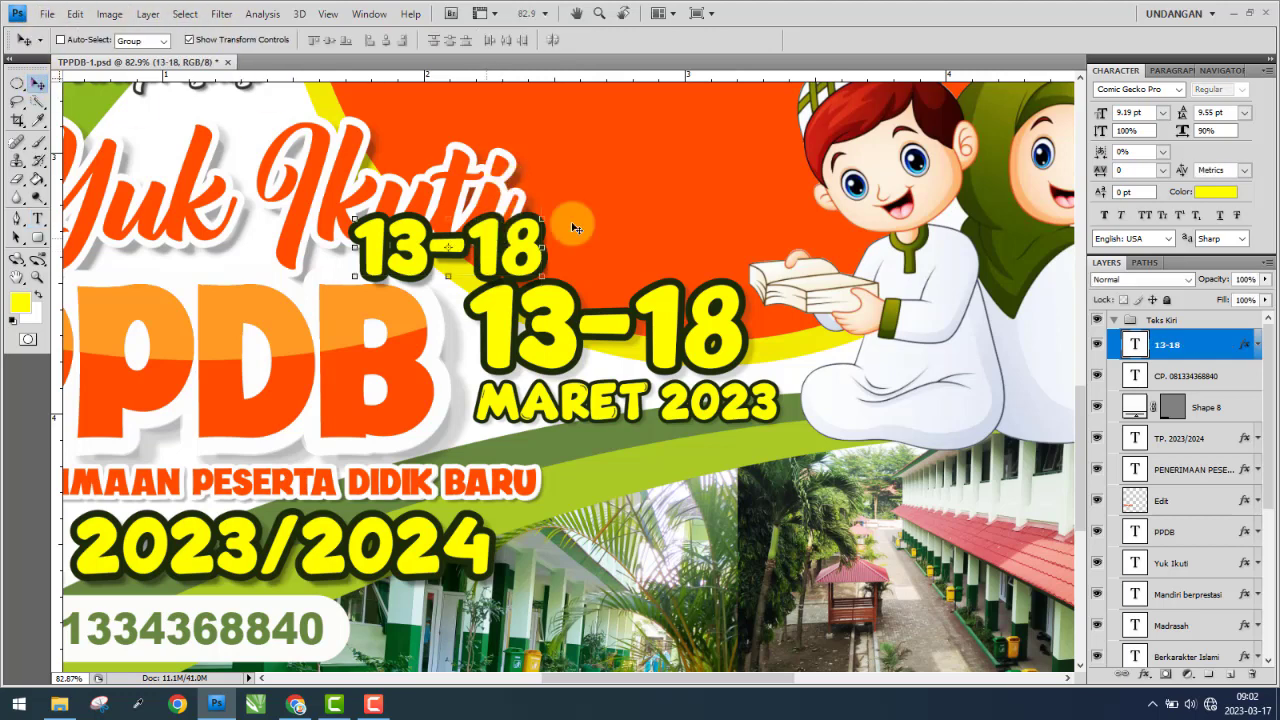
{"action": "left_click_drag", "start_coordinate": [655, 220], "coordinate": [715, 255]}
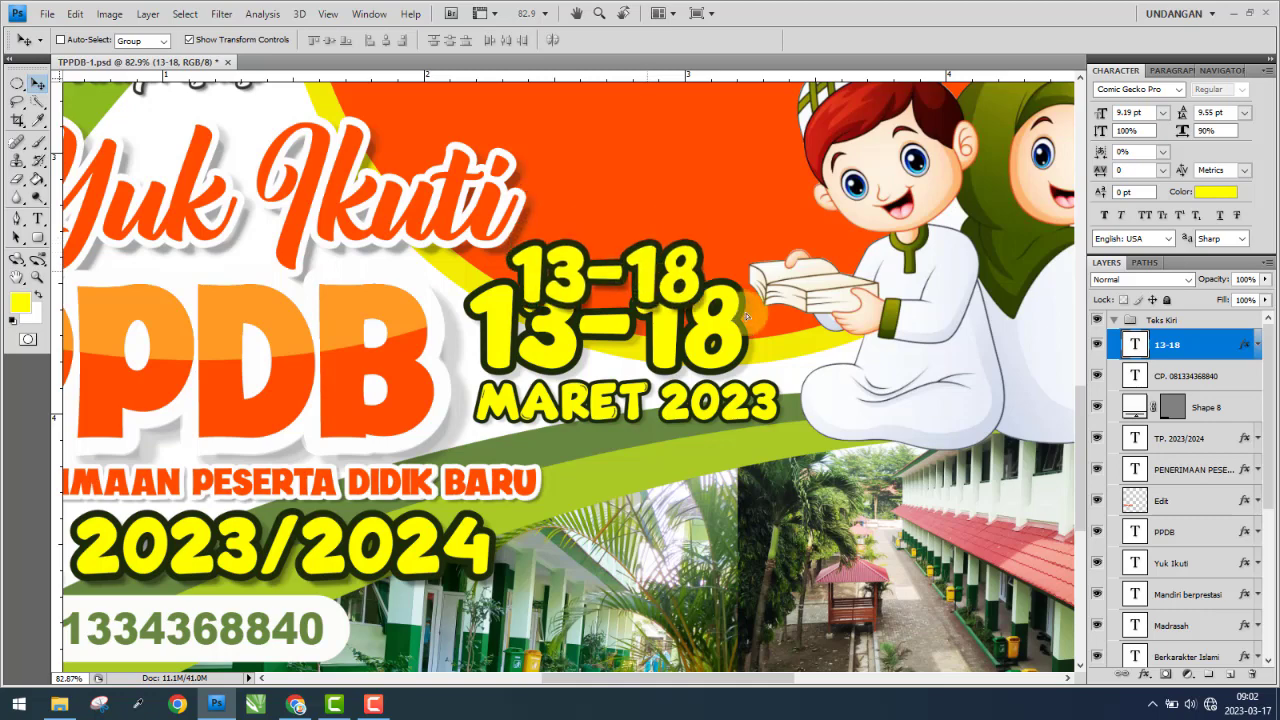
- Review the 13-18 layer style, then enlarge the text and move it just above MARET 2023
{"action": "double_click", "coordinate": [1203, 344]}
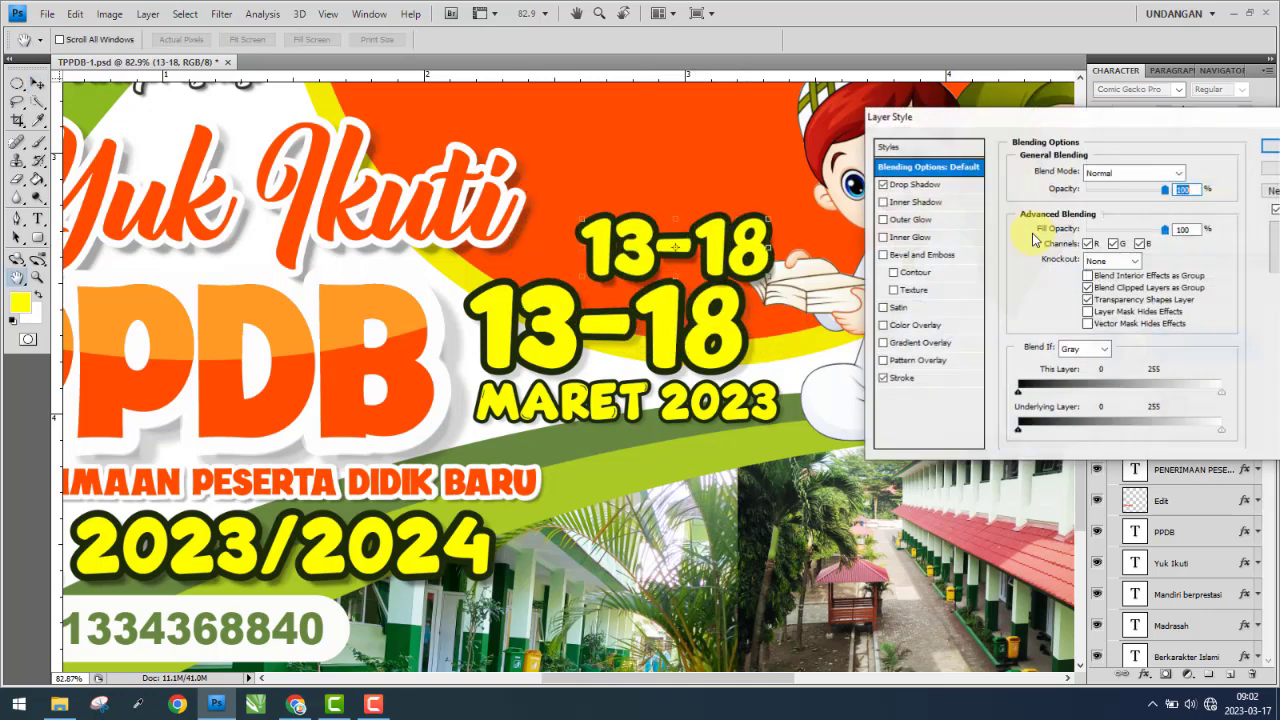
{"action": "left_click", "coordinate": [916, 184]}
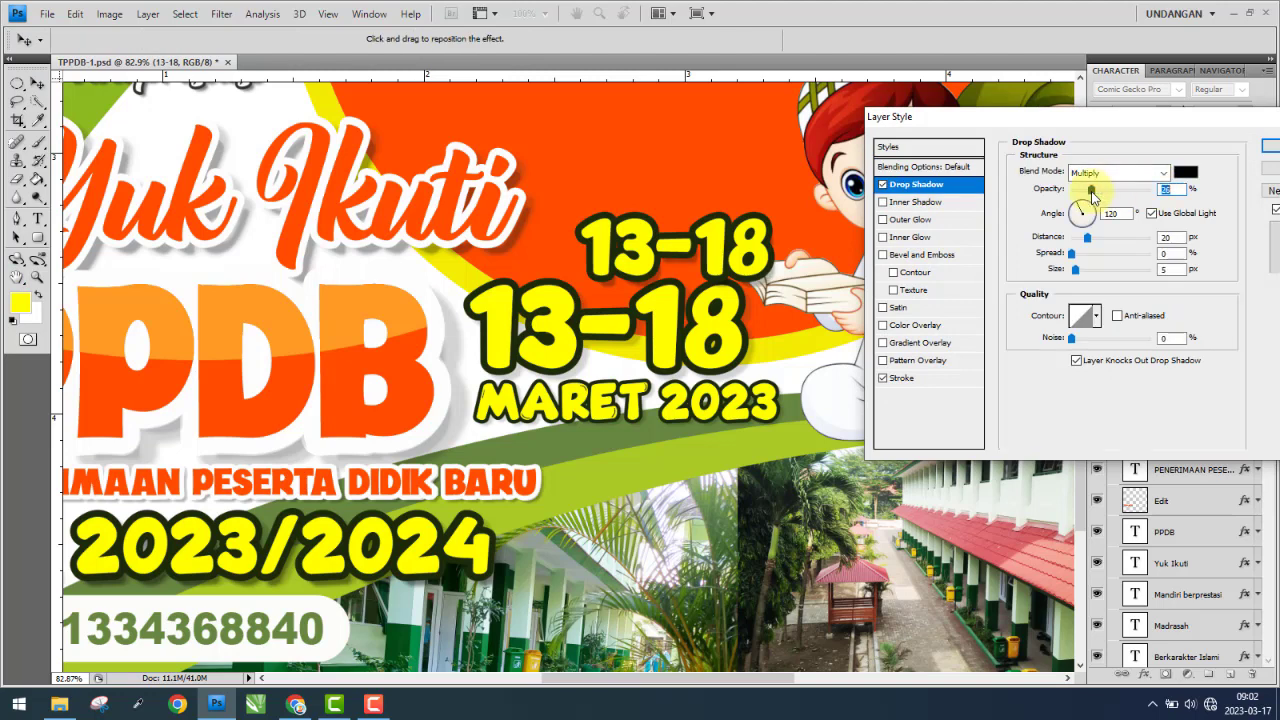
{"action": "left_click", "coordinate": [1268, 146]}
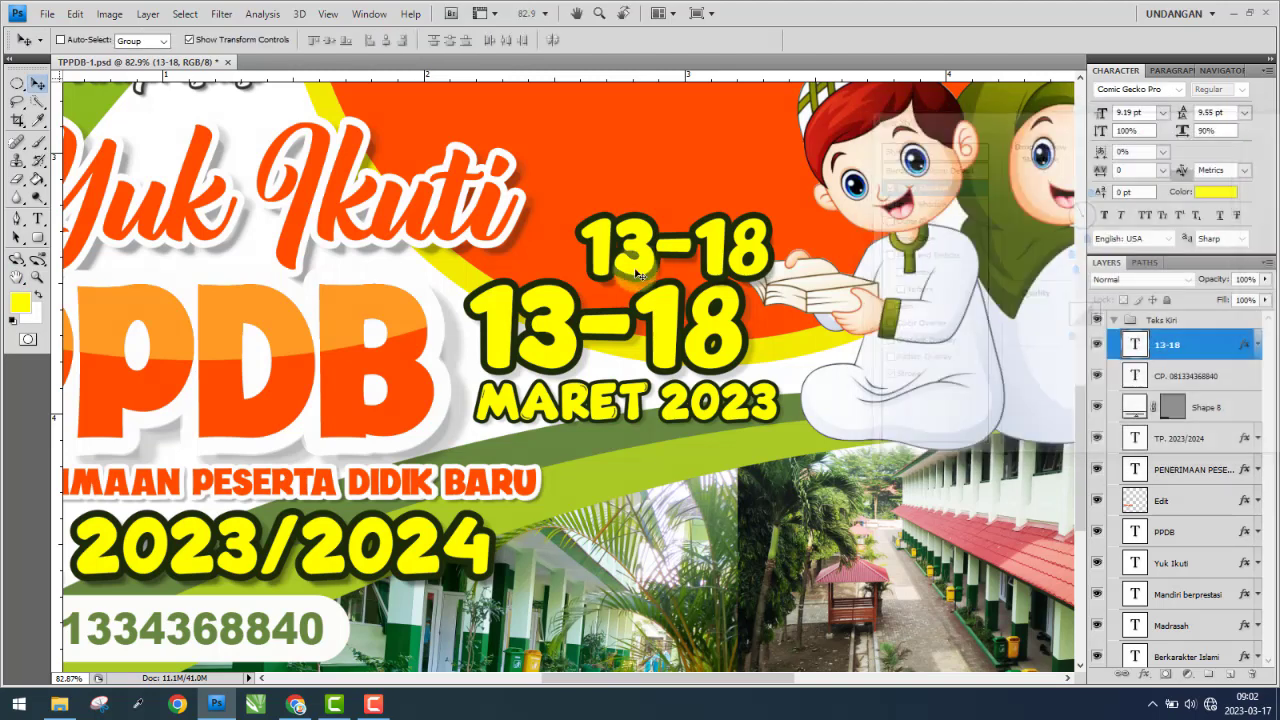
{"action": "left_click", "coordinate": [578, 277]}
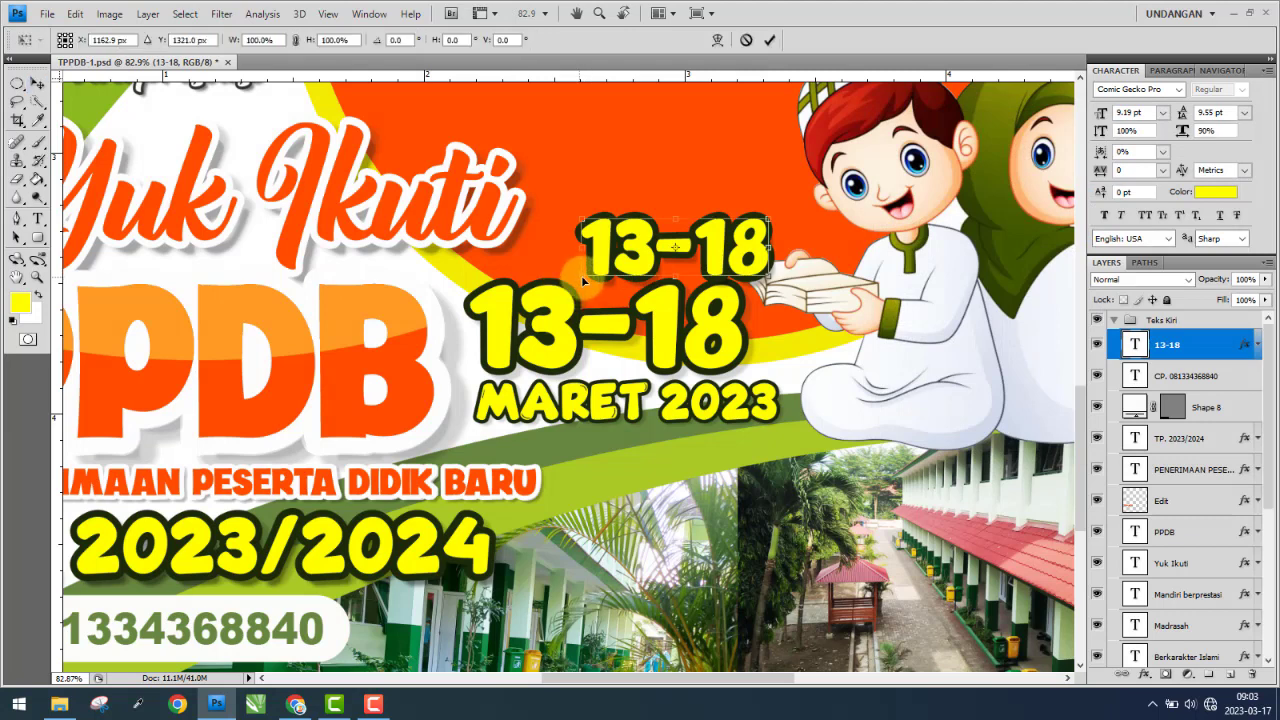
{"action": "left_click_drag", "start_coordinate": [583, 281], "coordinate": [516, 330]}
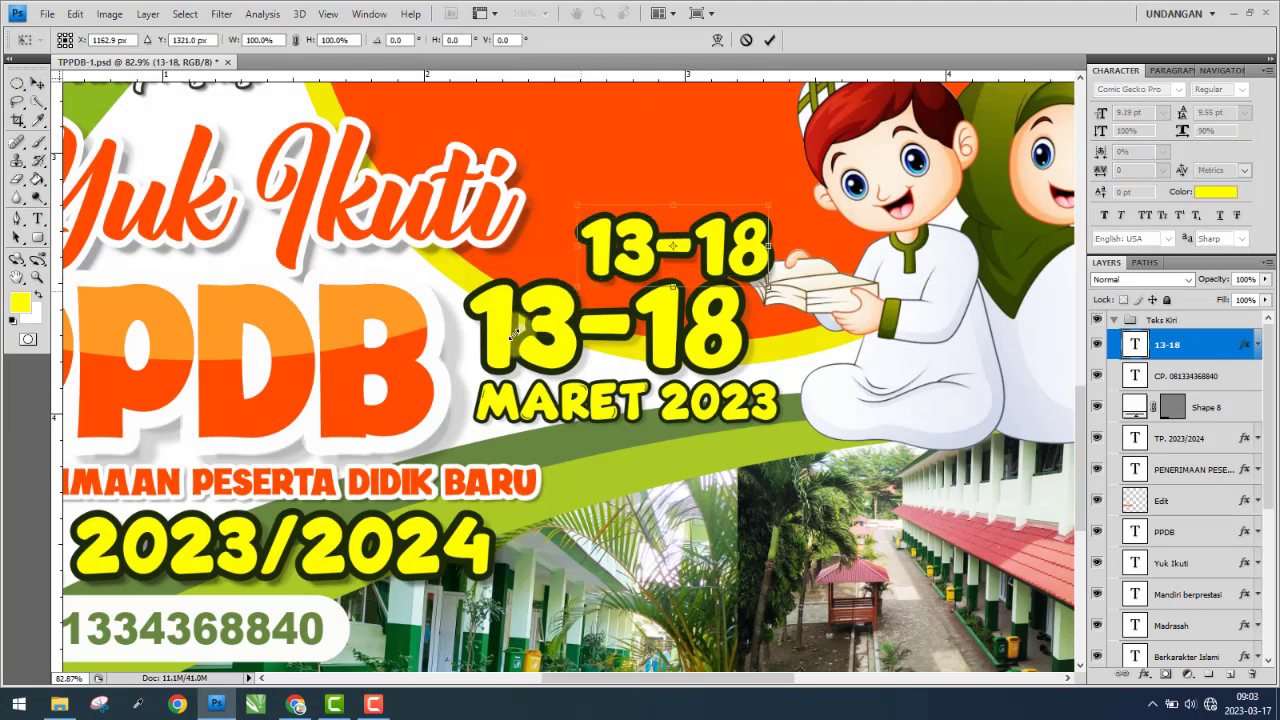
{"action": "left_click_drag", "start_coordinate": [513, 334], "coordinate": [582, 336]}
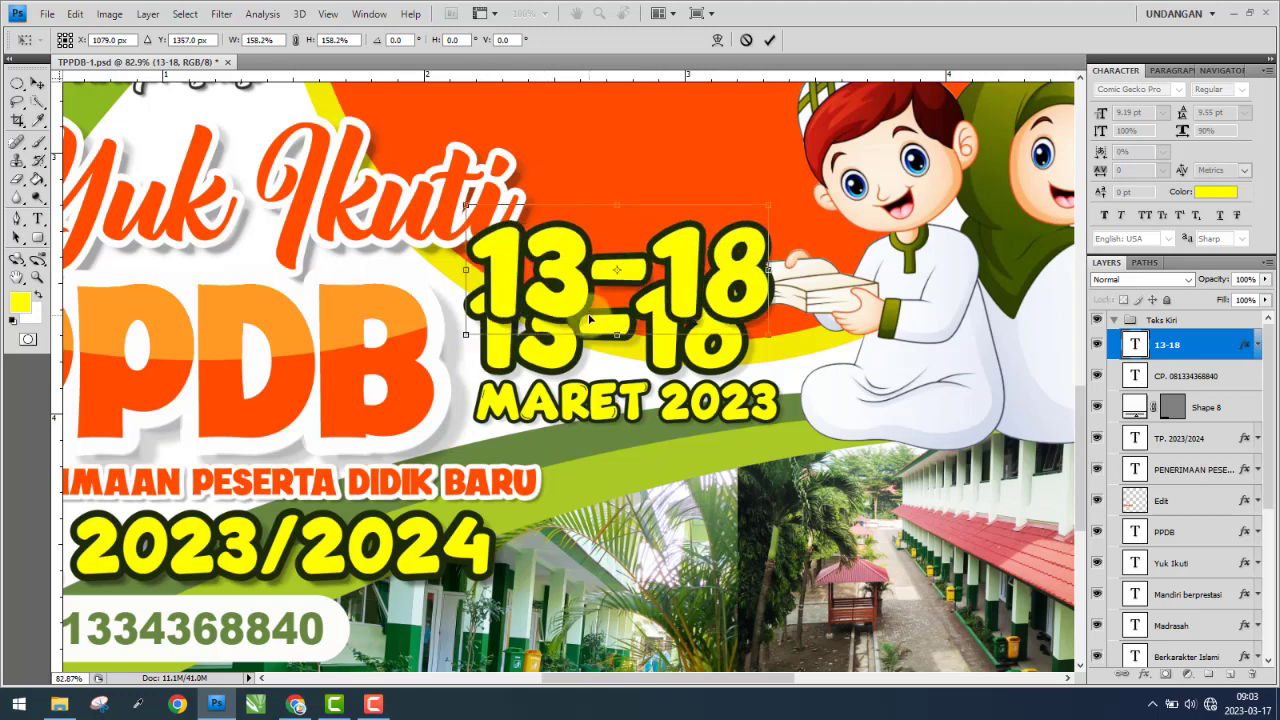
{"action": "key", "text": "Return"}
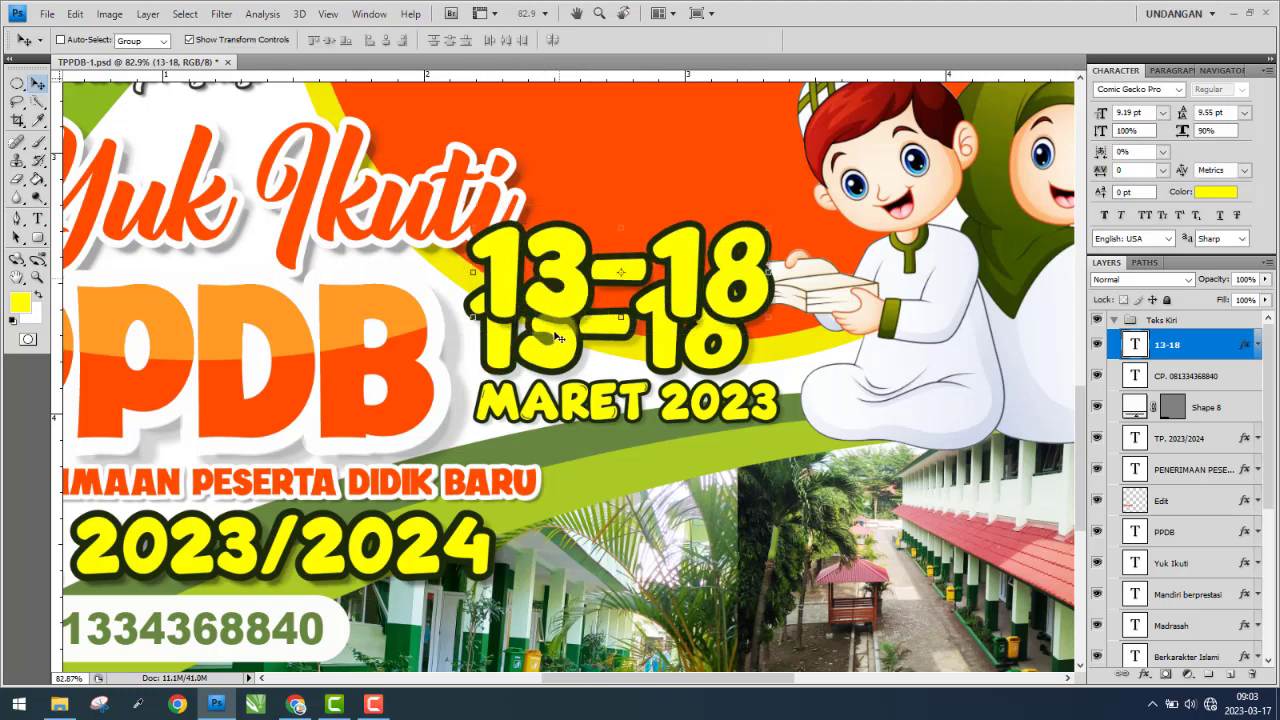
{"action": "left_click_drag", "start_coordinate": [558, 338], "coordinate": [556, 341]}
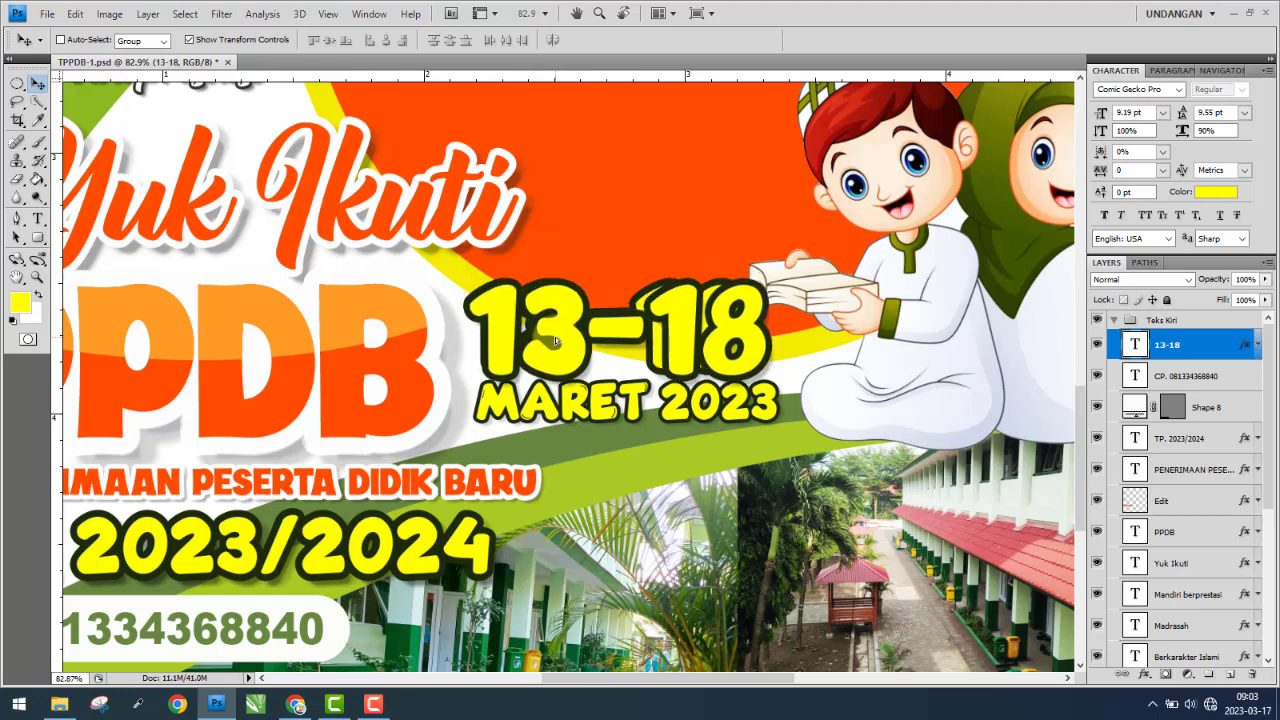
- Fine-tune the 13-18 text to about 98% scale so it matches the original date
{"action": "key", "text": "ctrl+t"}
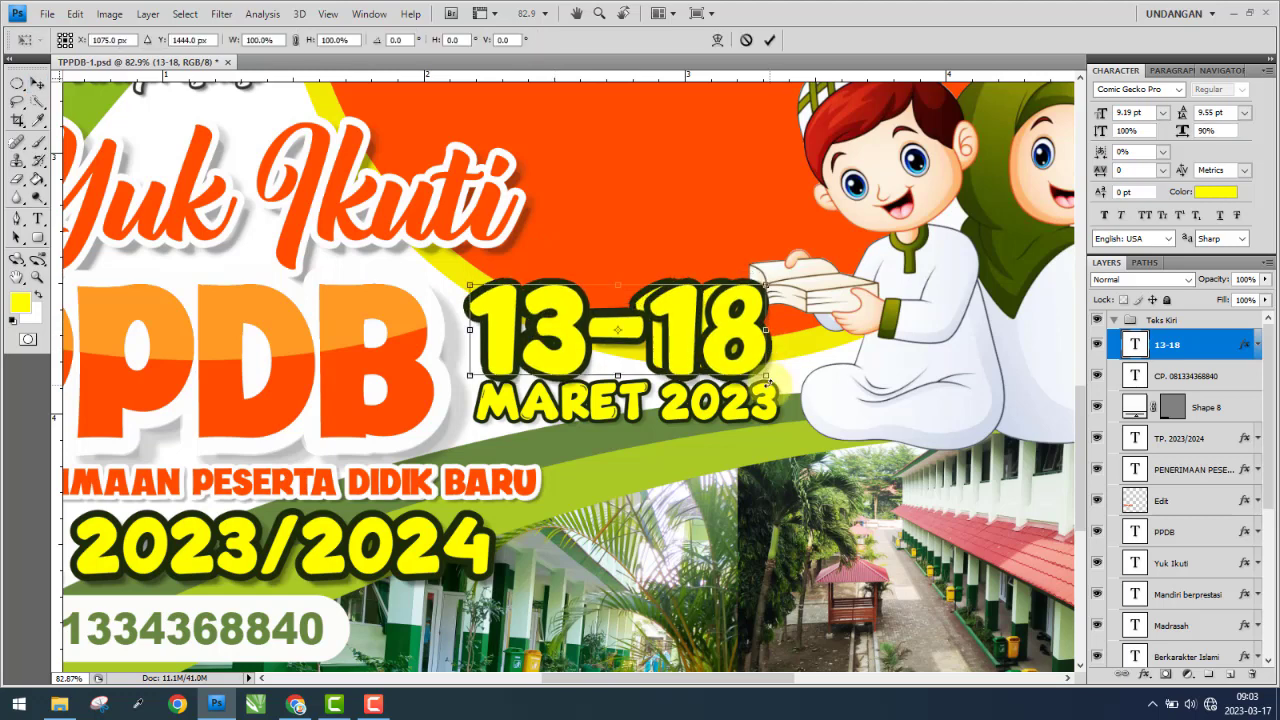
{"action": "mouse_move", "coordinate": [767, 377]}
{"action": "left_mouse_down"}
{"action": "mouse_move", "coordinate": [772, 393]}
{"action": "mouse_move", "coordinate": [757, 374]}
{"action": "left_mouse_up"}
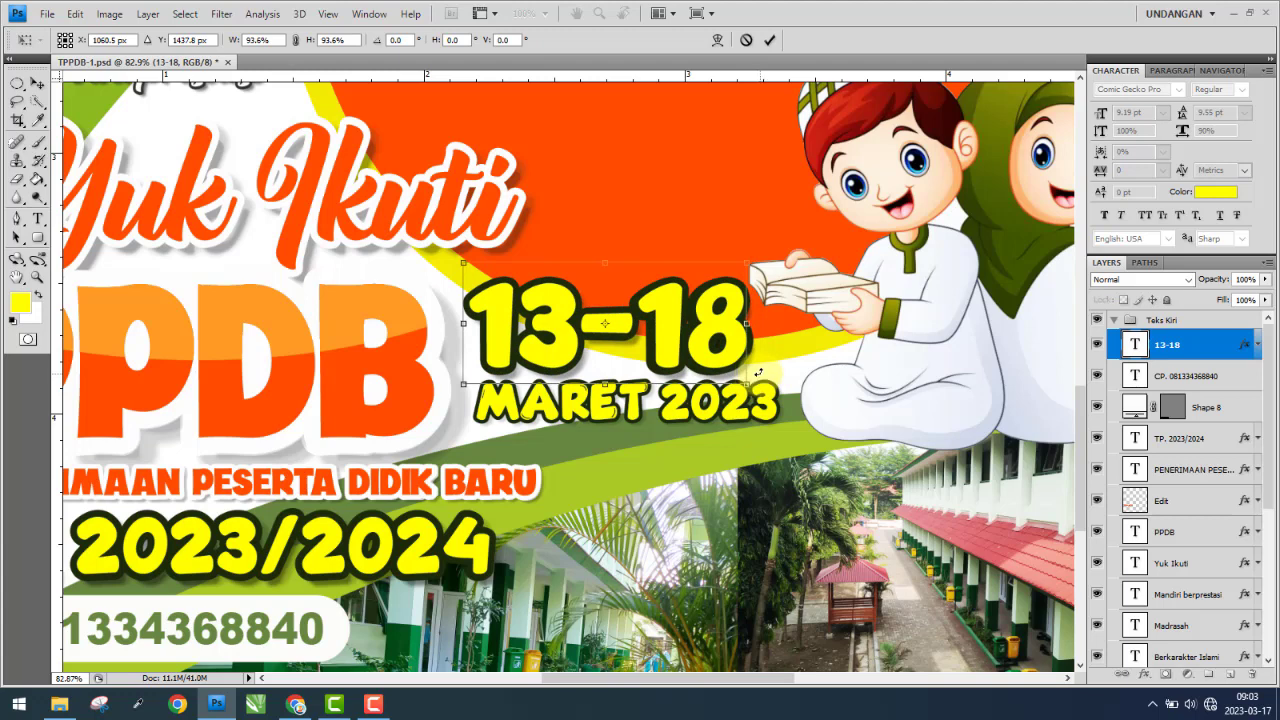
{"action": "key", "text": "Return"}
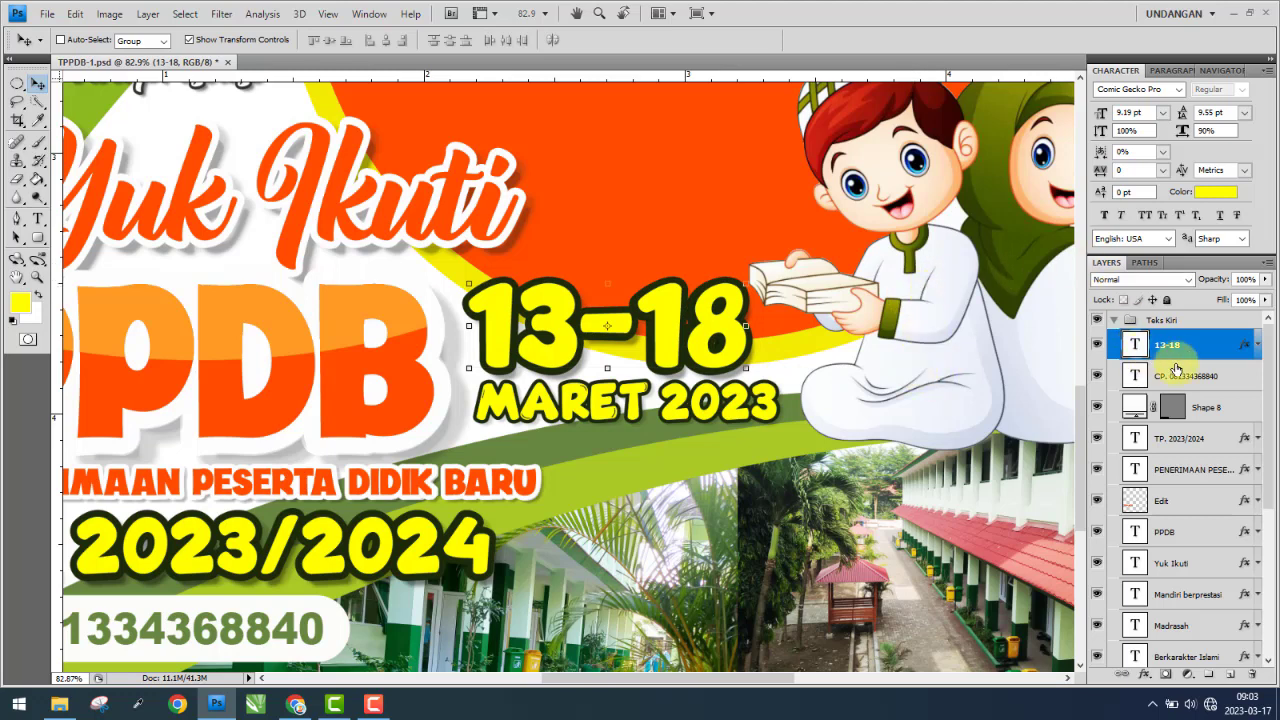
{"action": "left_click", "coordinate": [1097, 345]}
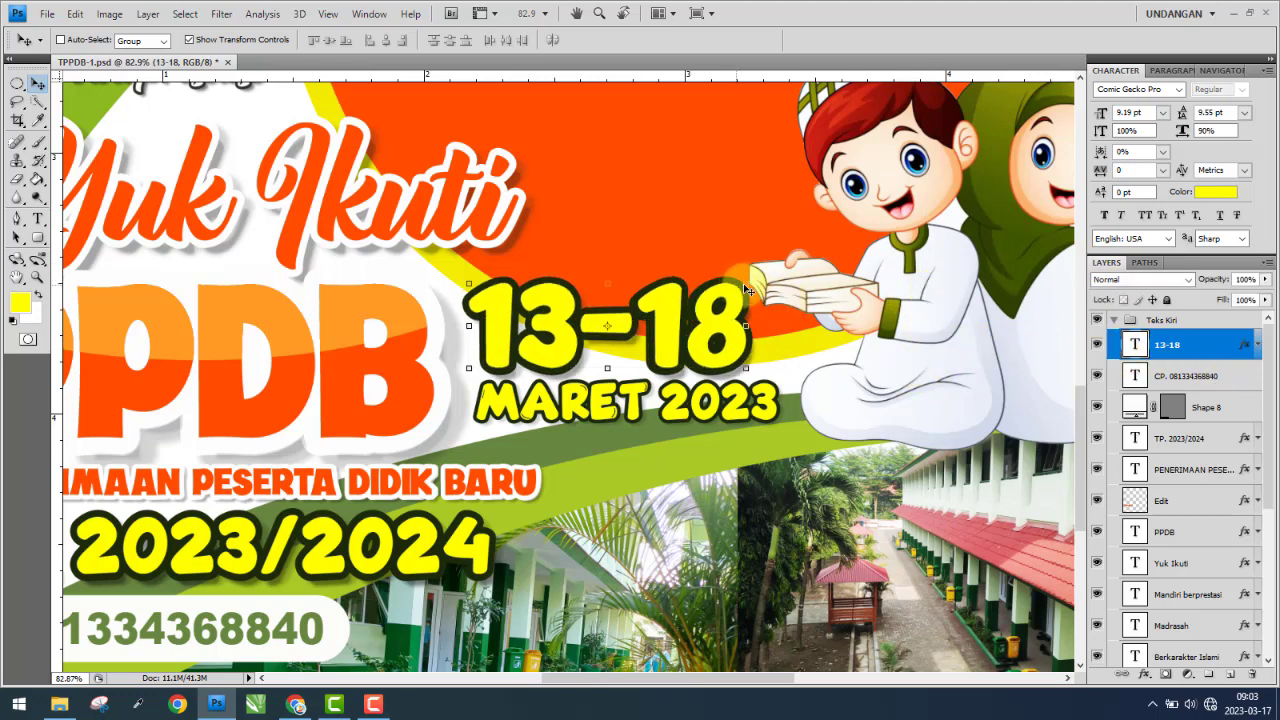
{"action": "key", "text": "ctrl+t"}
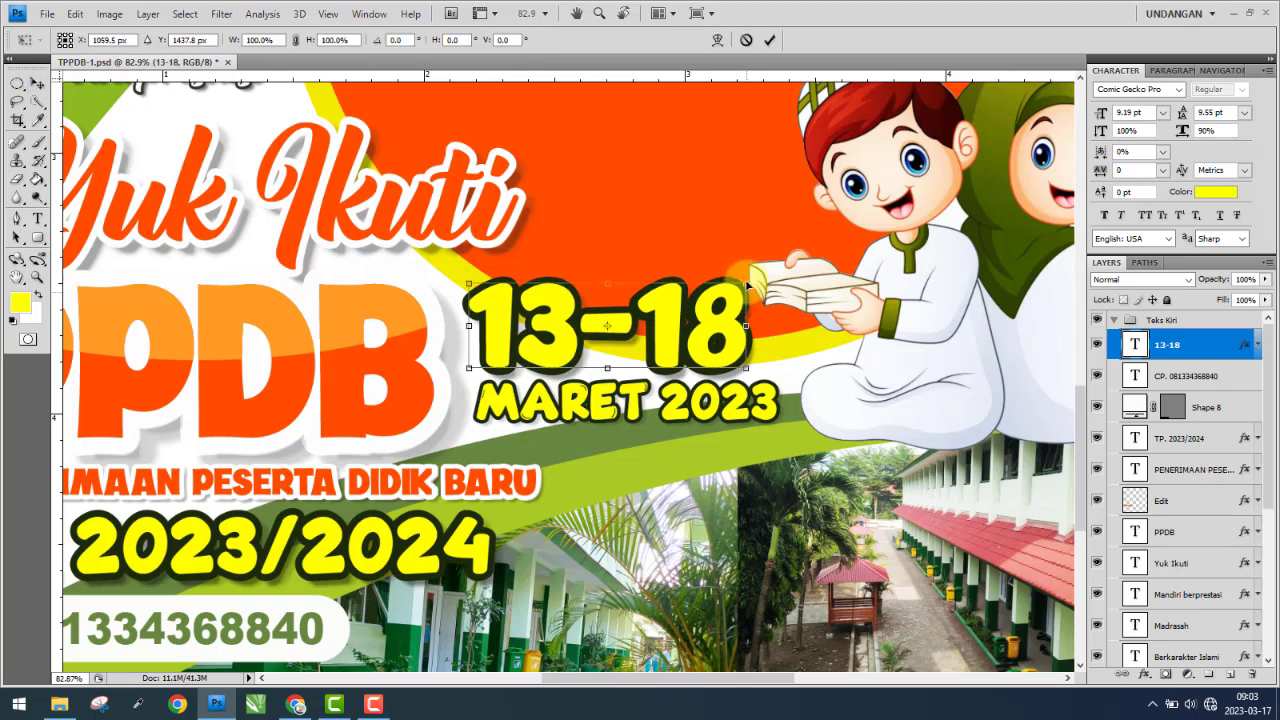
{"action": "left_click_drag", "start_coordinate": [747, 287], "coordinate": [747, 260]}
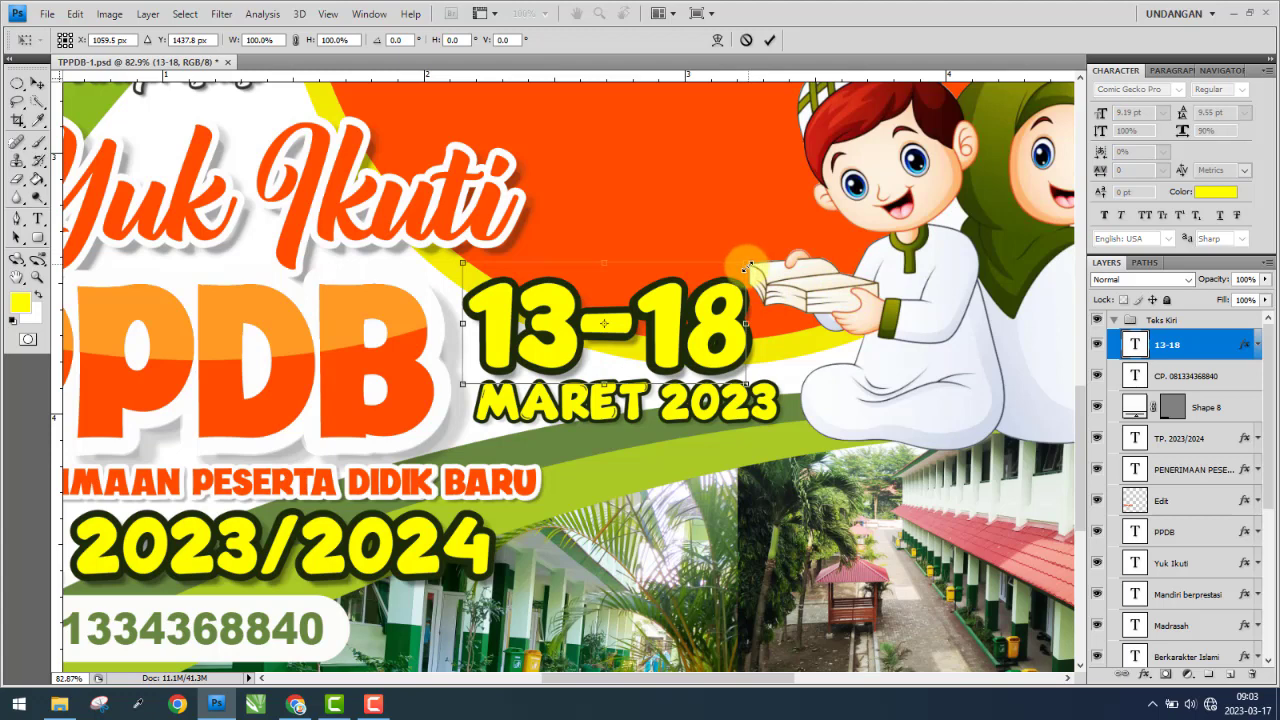
{"action": "left_click_drag", "start_coordinate": [748, 269], "coordinate": [744, 270]}
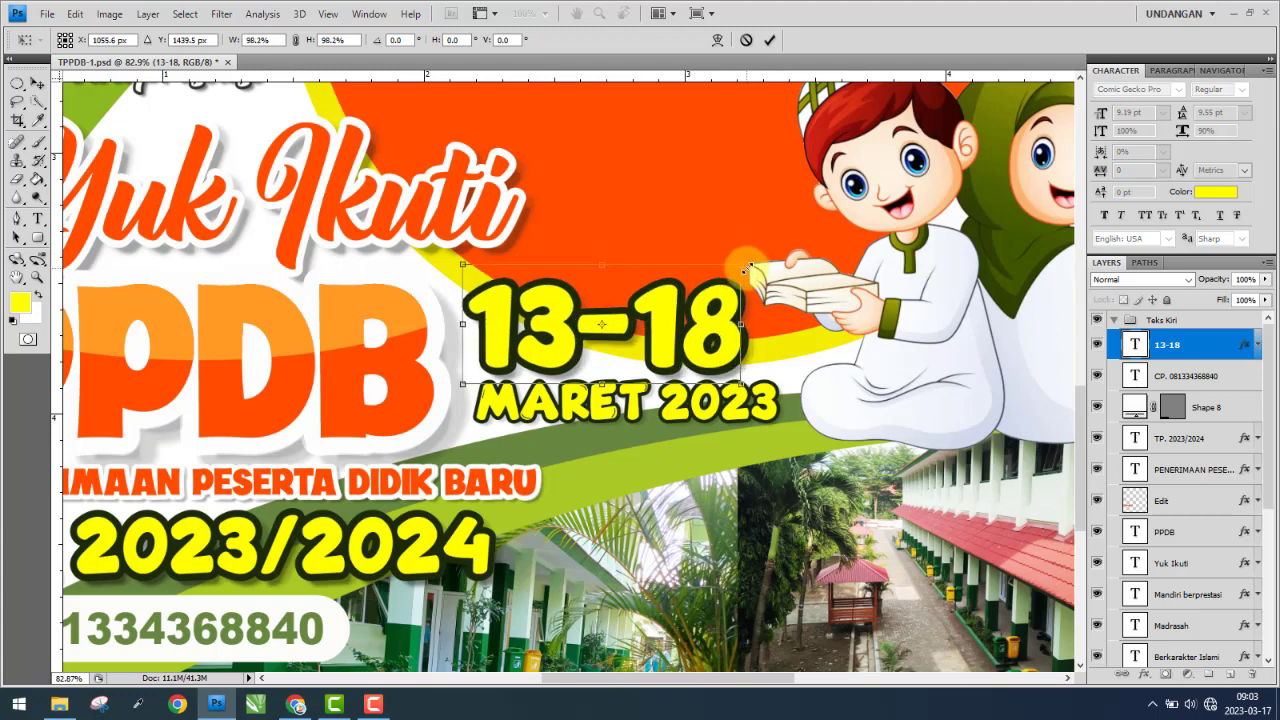
{"action": "key", "text": "Return"}
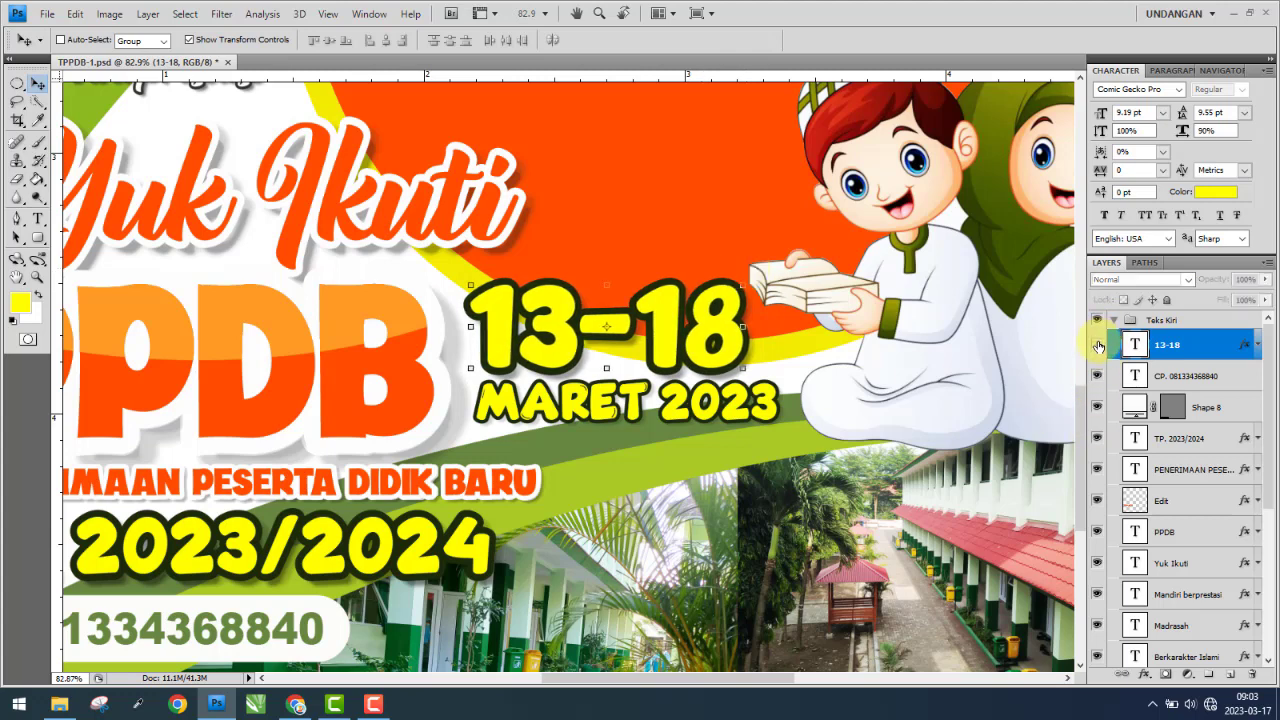
- Duplicate the 13-18 text lower down and shrink the copy to 41%
{"action": "left_click", "coordinate": [1098, 346]}
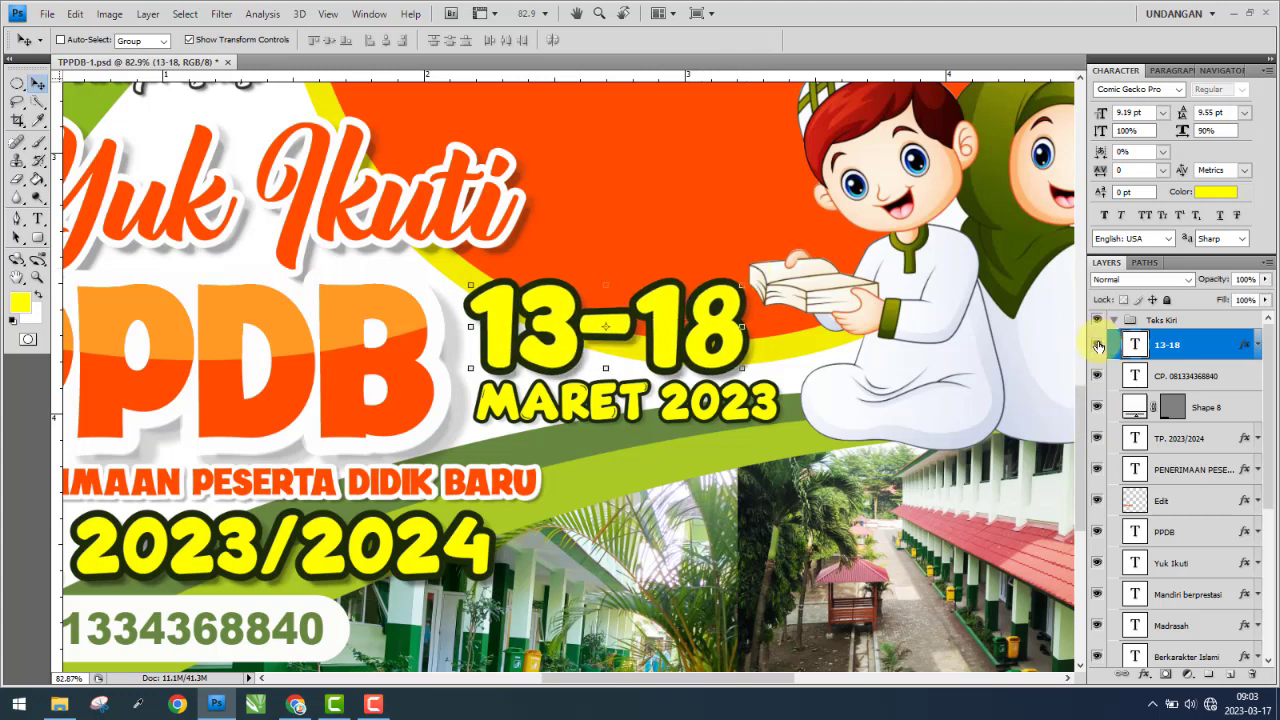
{"action": "left_click", "coordinate": [1098, 346]}
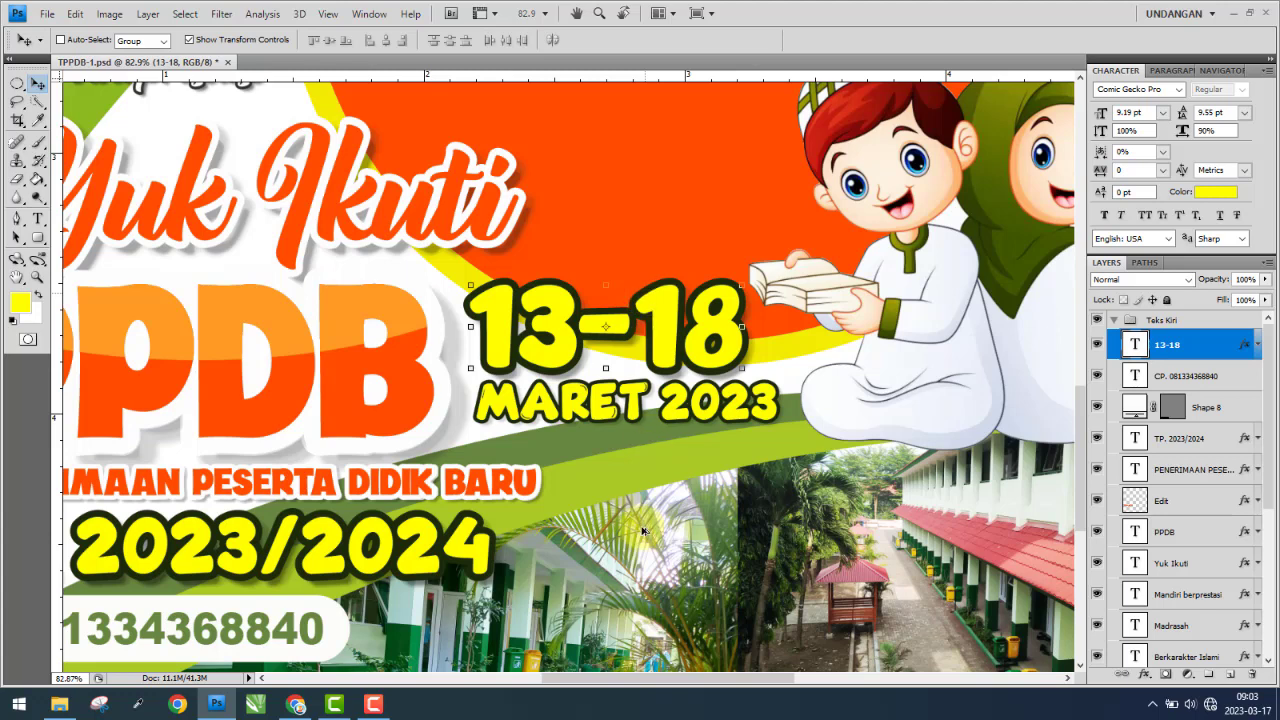
{"action": "left_click_drag", "start_coordinate": [605, 327], "coordinate": [602, 562]}
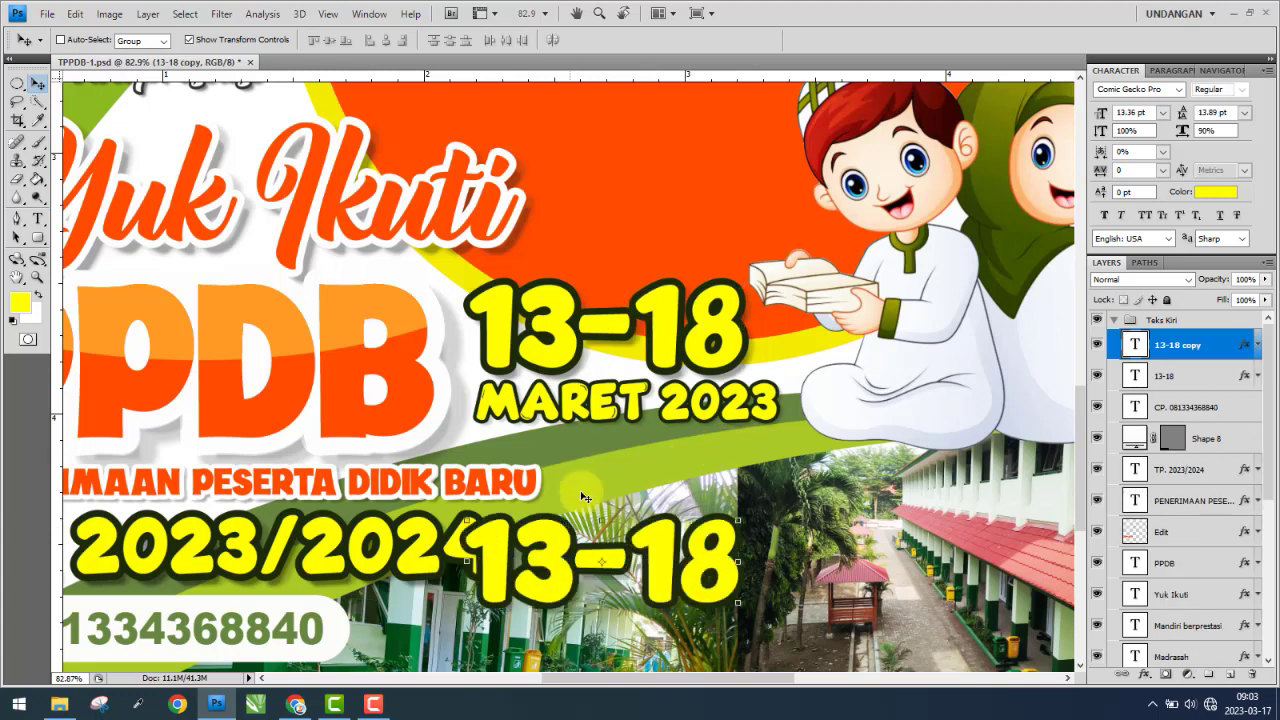
{"action": "left_click_drag", "start_coordinate": [720, 545], "coordinate": [698, 477]}
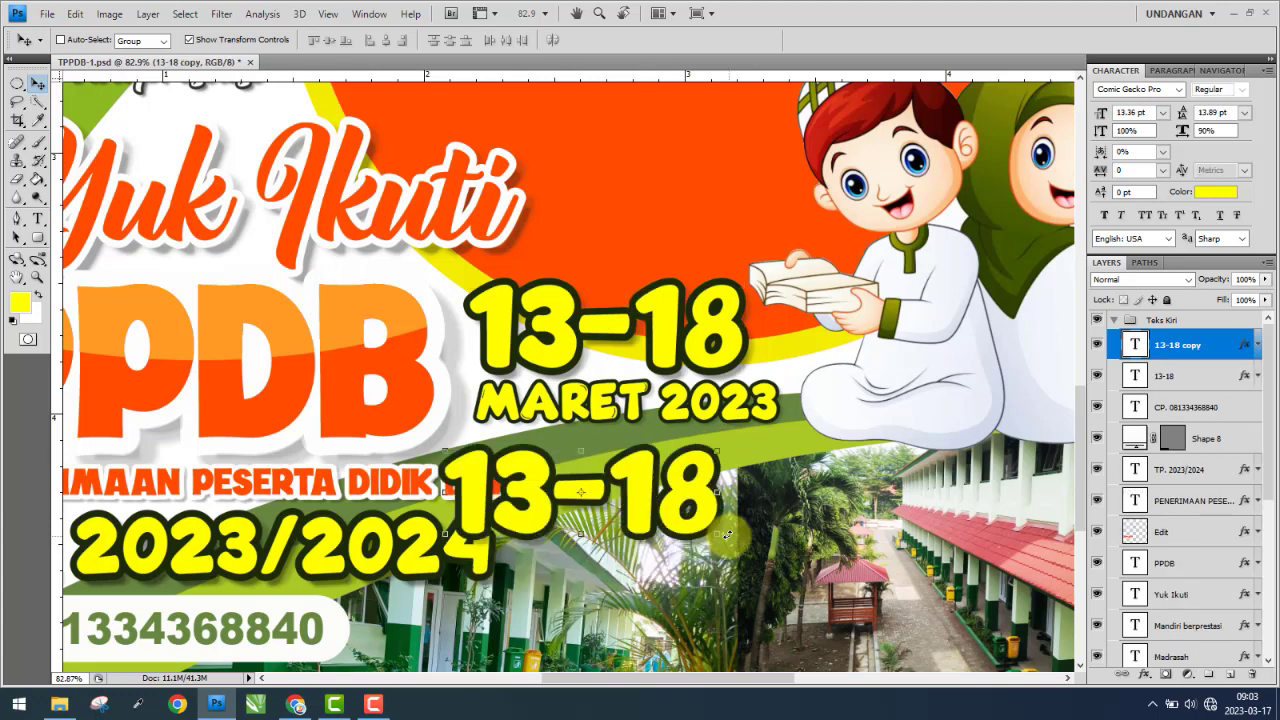
{"action": "key", "text": "ctrl+t"}
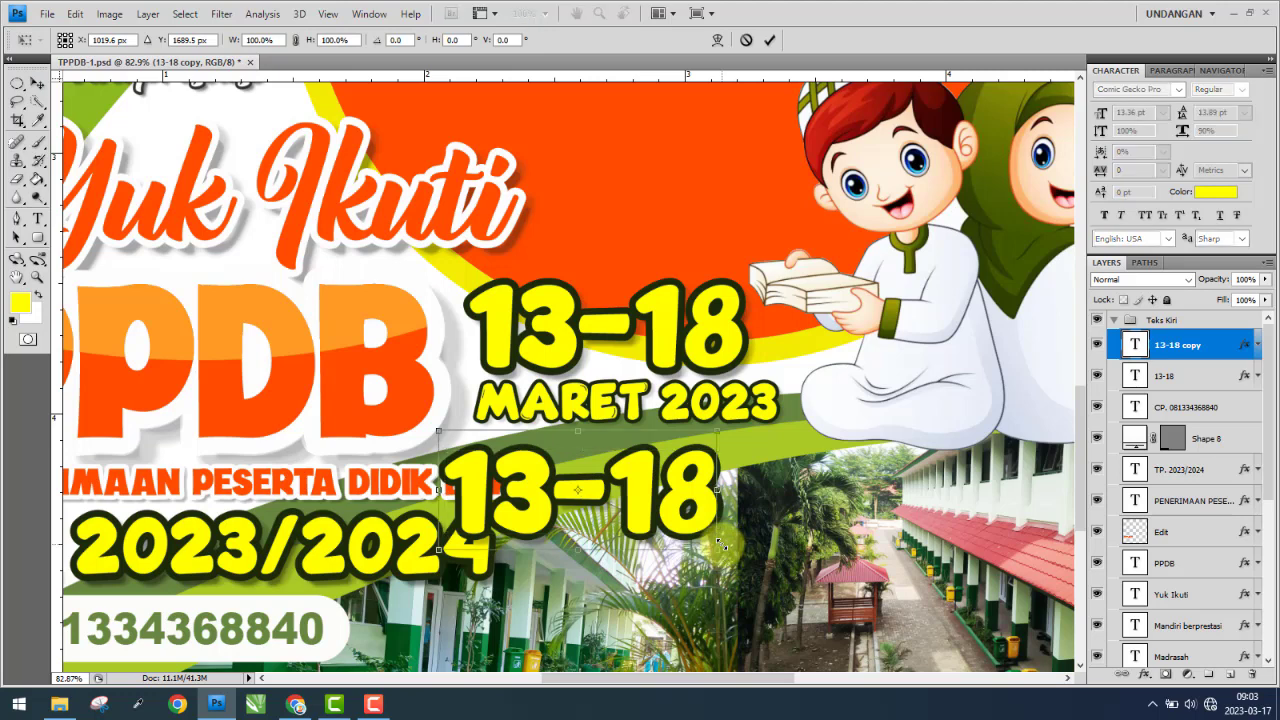
{"action": "left_click_drag", "start_coordinate": [717, 549], "coordinate": [557, 484]}
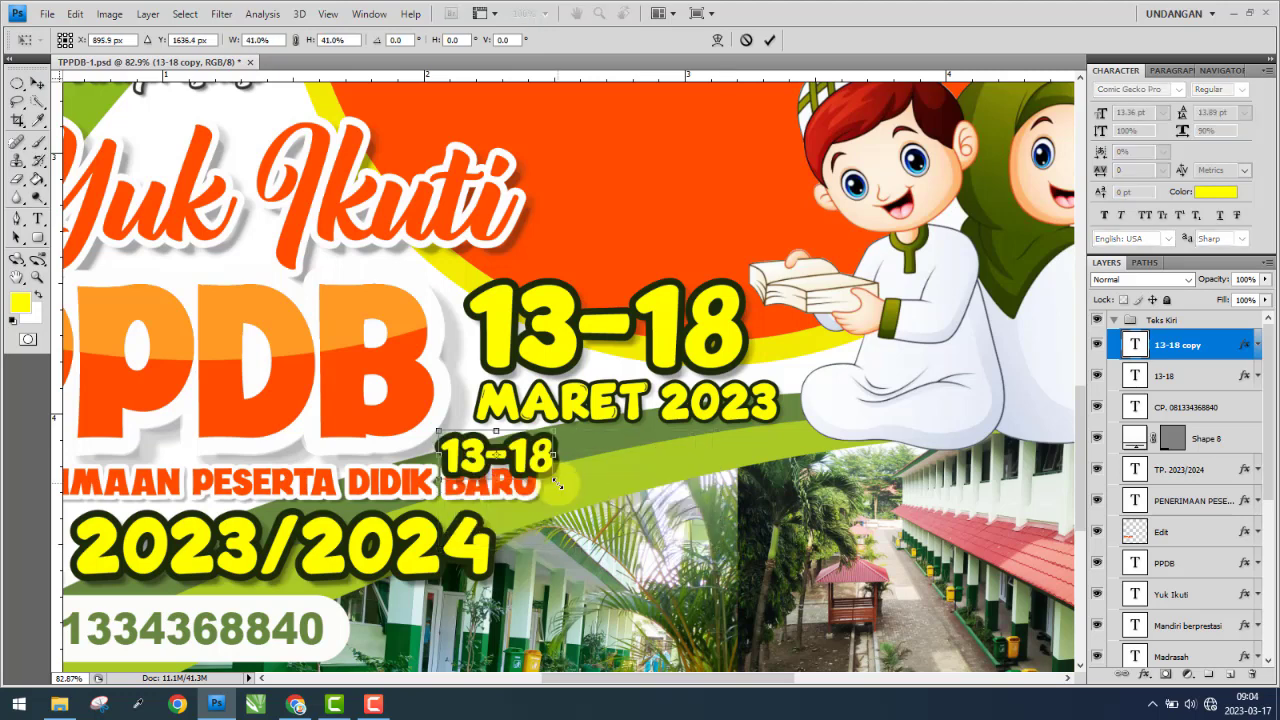
{"action": "key", "text": "Return"}
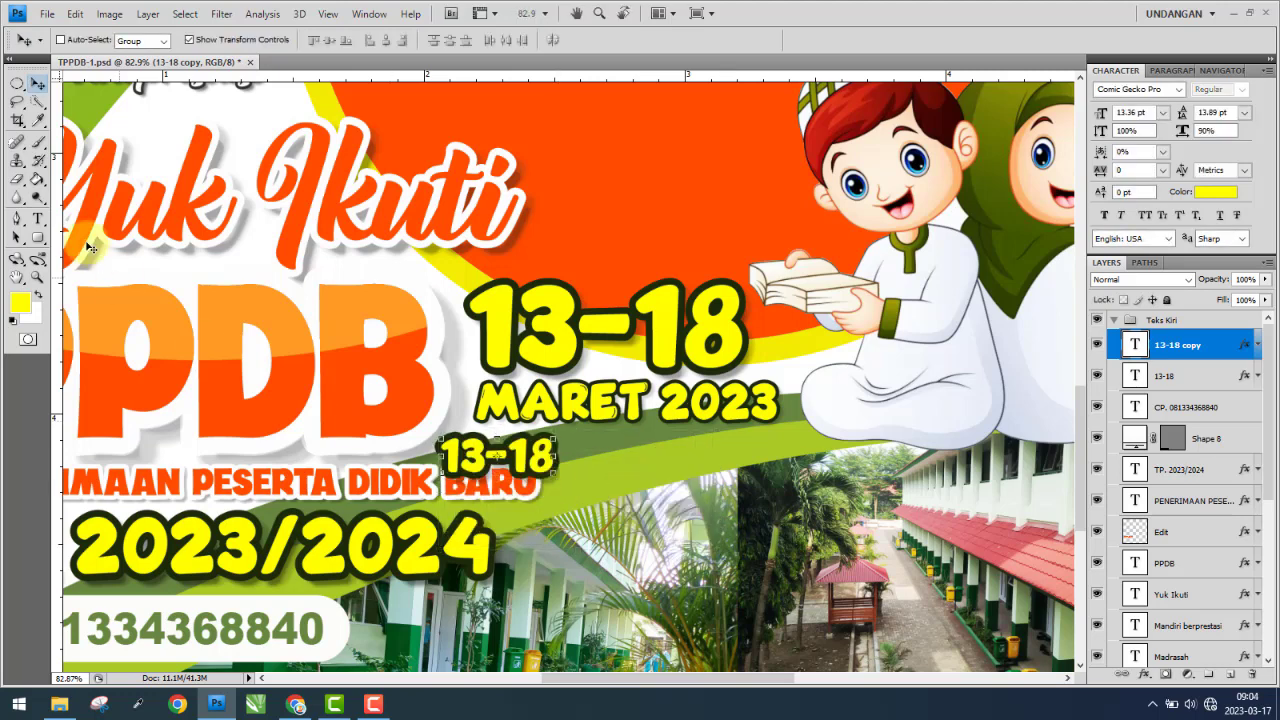
- Retype the small copy as 'MARET 2023' and place it below the existing MARET 2023 line
{"action": "left_click", "coordinate": [33, 220]}
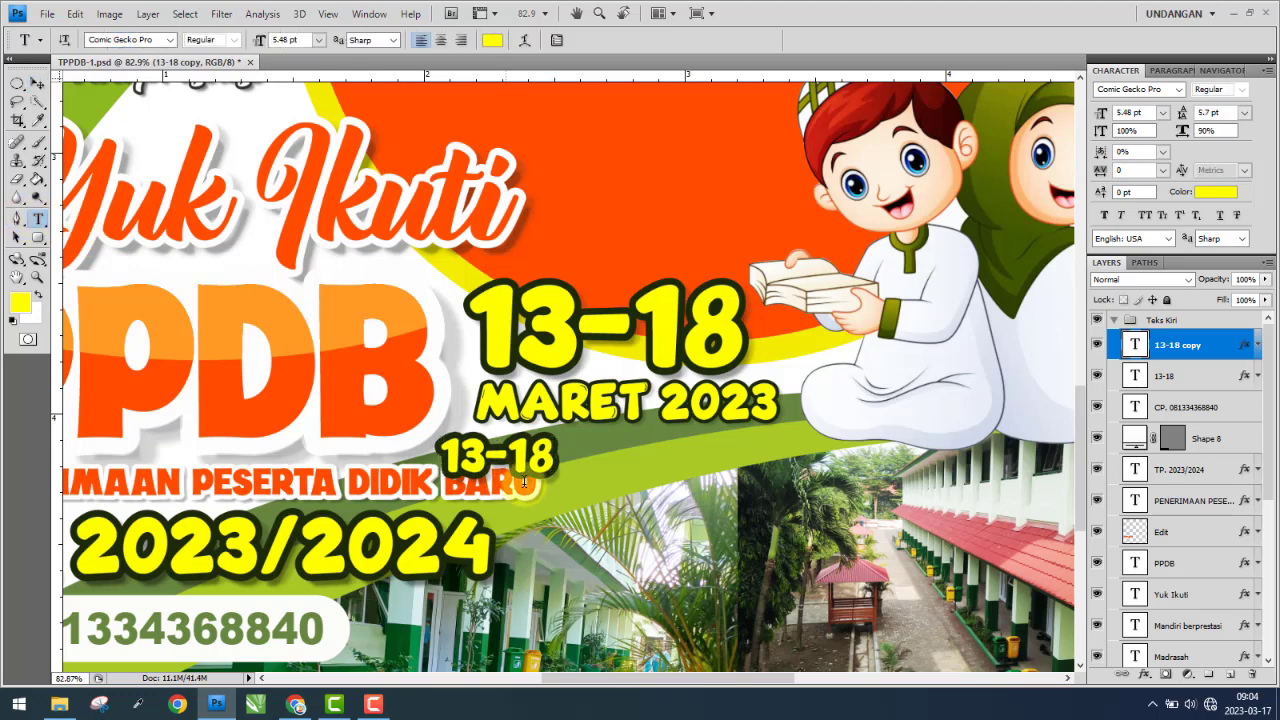
{"action": "left_click", "coordinate": [523, 451]}
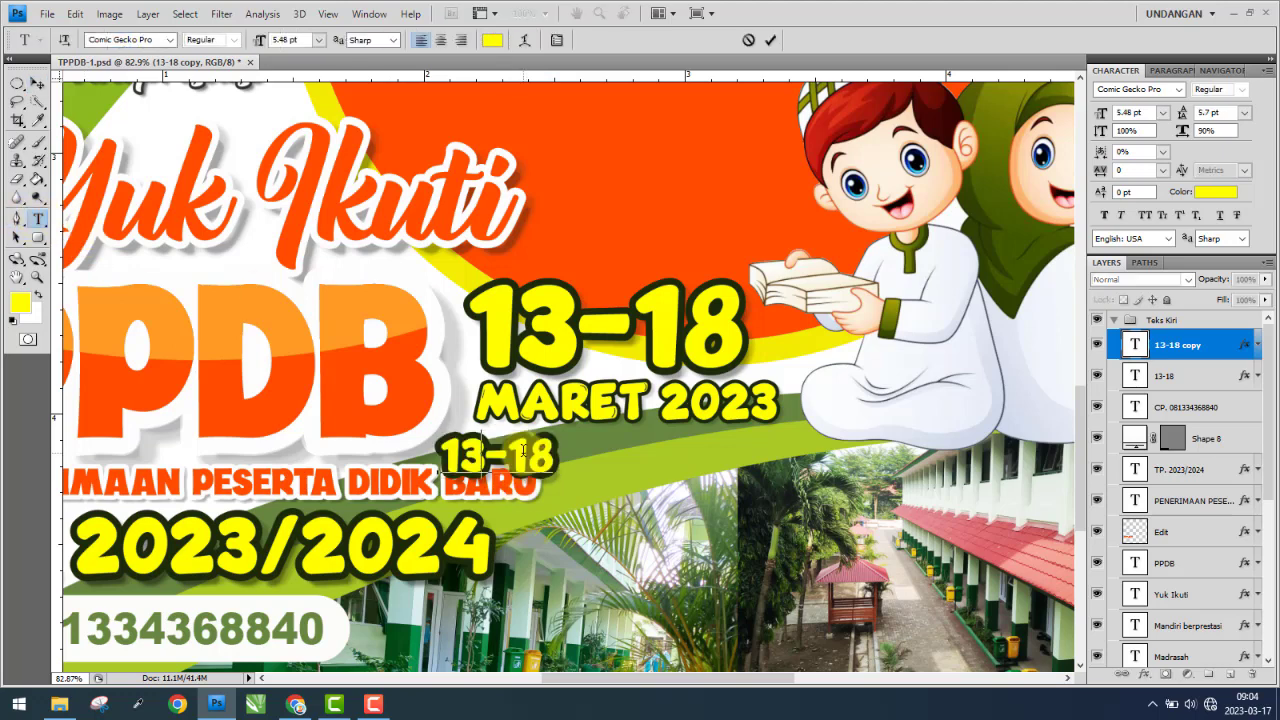
{"action": "type", "text": "MARET "}
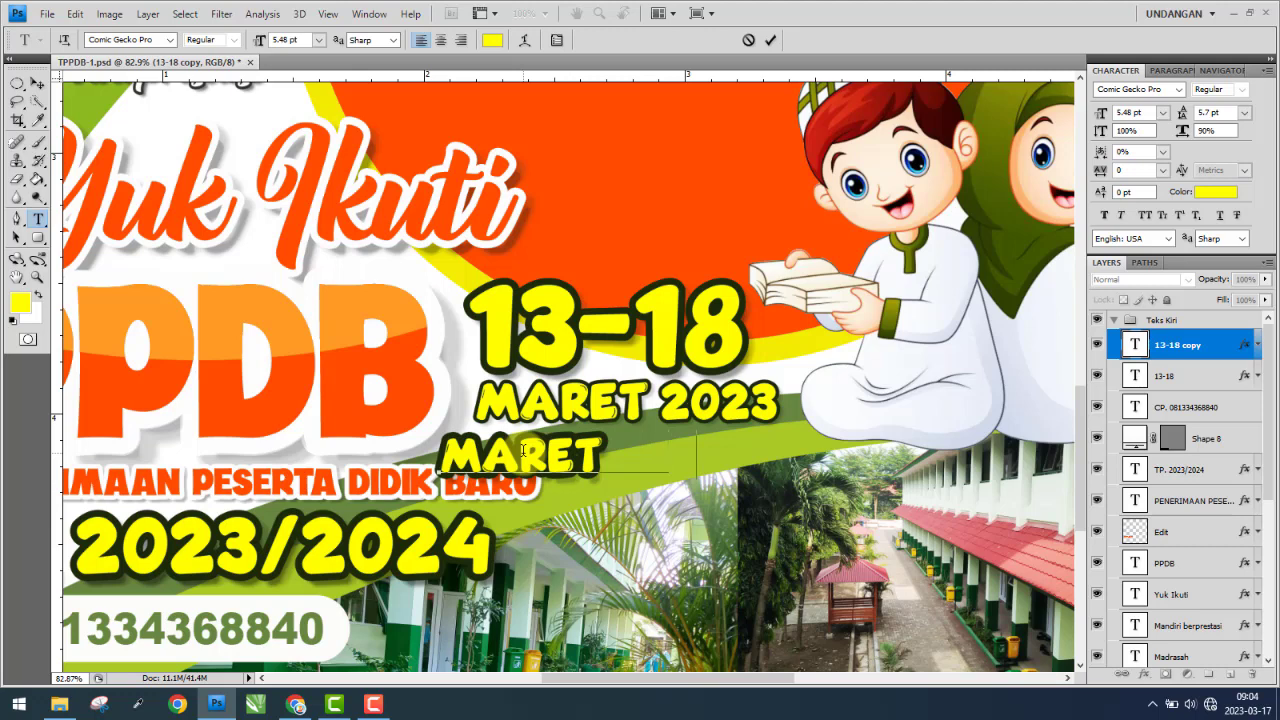
{"action": "type", "text": "2023"}
{"action": "left_click", "coordinate": [38, 84]}
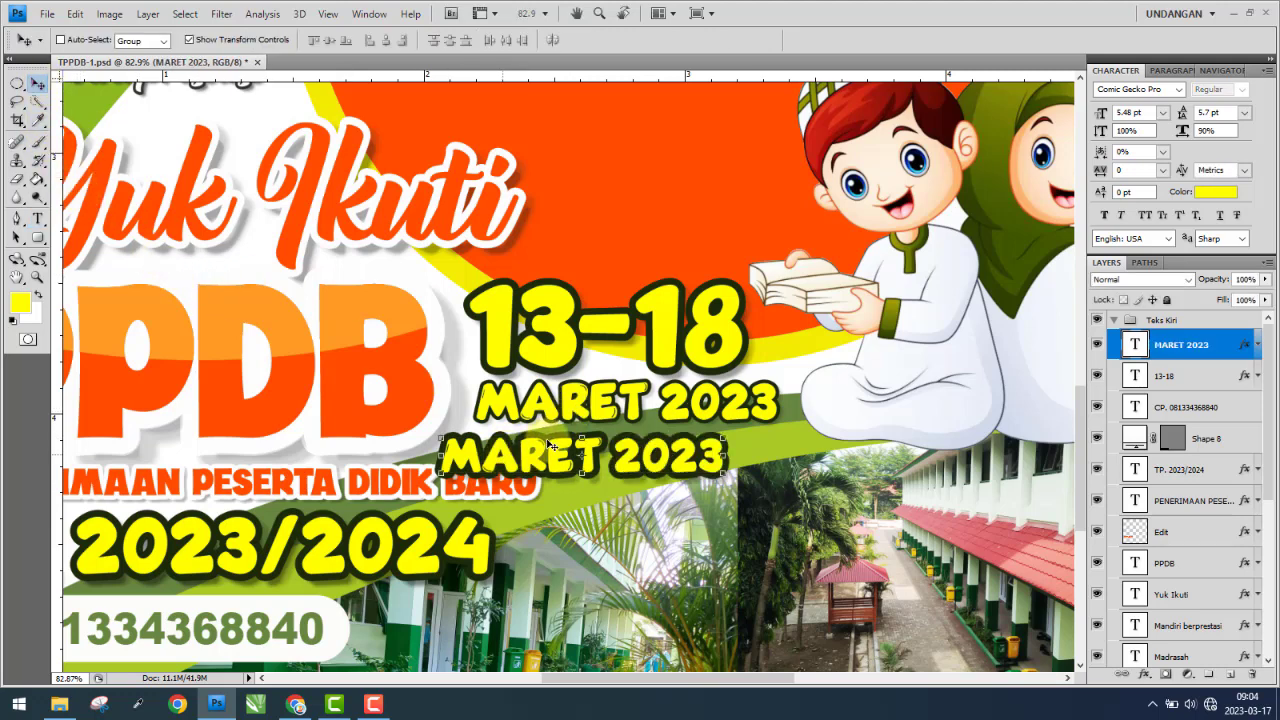
{"action": "left_click_drag", "start_coordinate": [548, 444], "coordinate": [595, 426]}
- Change the new MARET 2023 layer's anti-aliasing and colour its text orange ff4c00
{"action": "right_click", "coordinate": [1232, 347]}
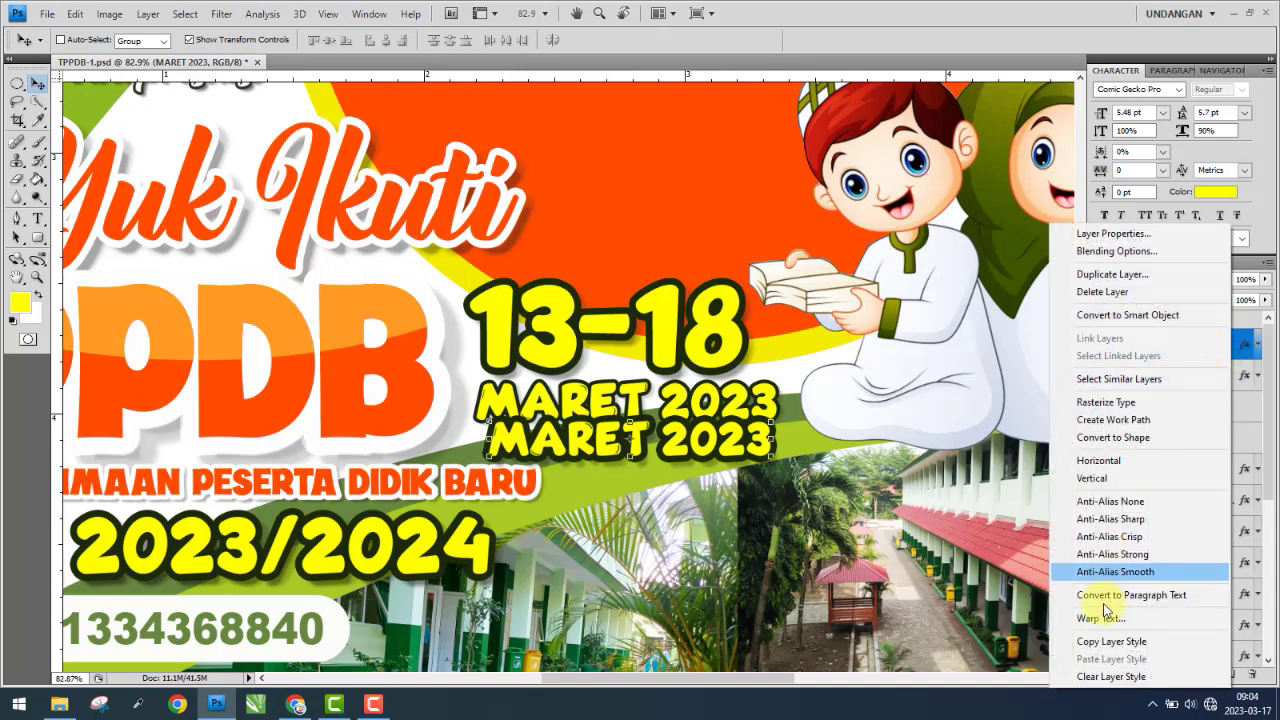
{"action": "left_click", "coordinate": [1110, 519]}
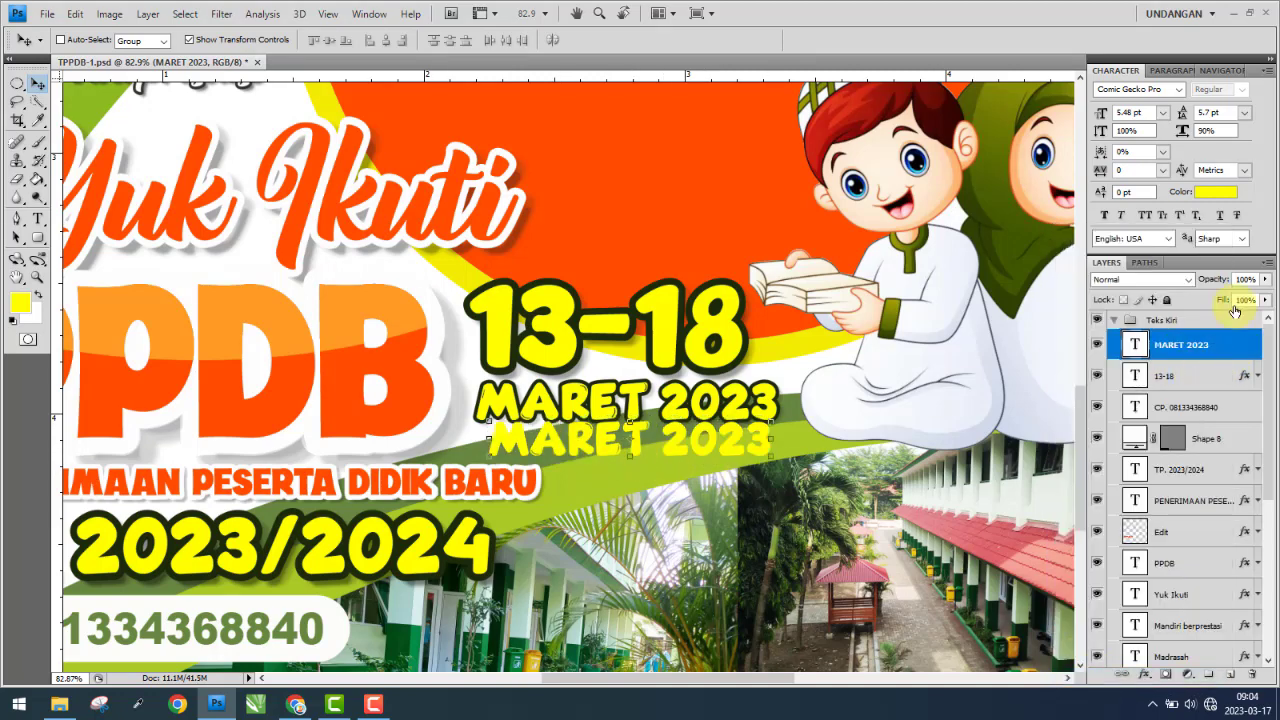
{"action": "left_click", "coordinate": [1227, 197]}
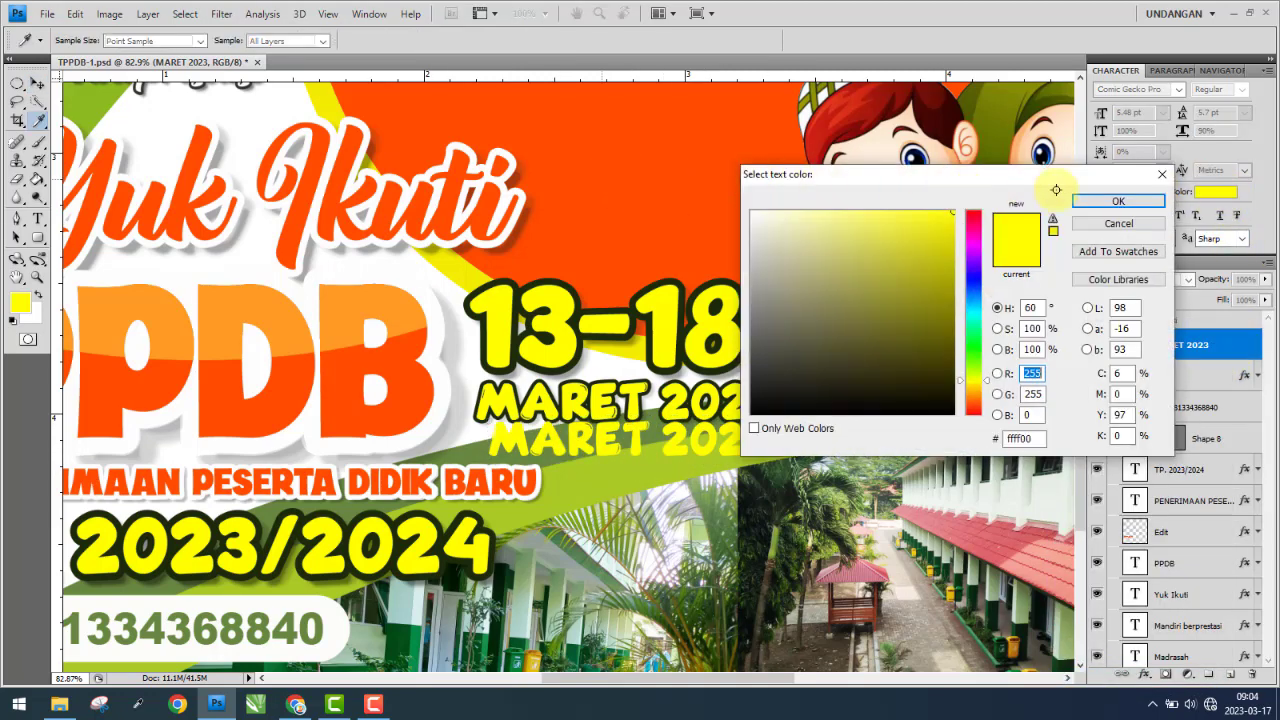
{"action": "left_click", "coordinate": [744, 166]}
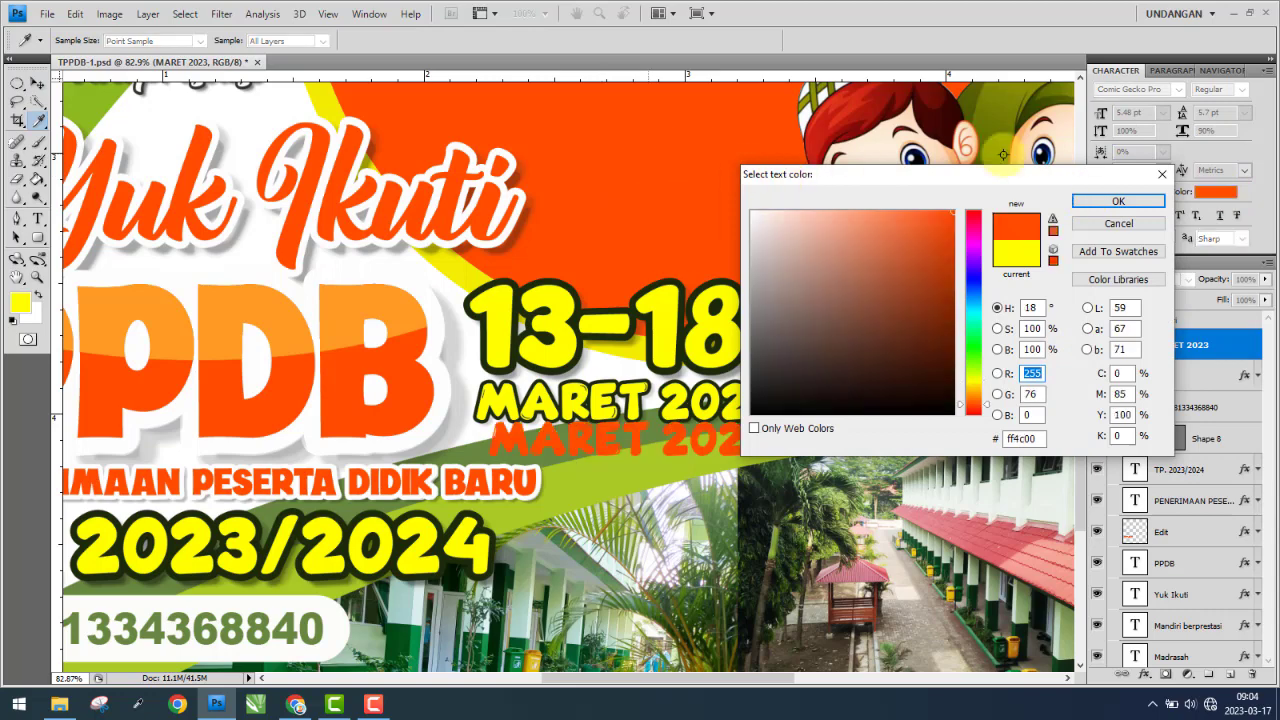
{"action": "left_click", "coordinate": [1118, 204]}
{"action": "scroll", "coordinate": [684, 424], "scroll_direction": "up", "scroll_amount": 1}
{"action": "scroll", "coordinate": [684, 424], "scroll_direction": "up", "scroll_amount": 1}
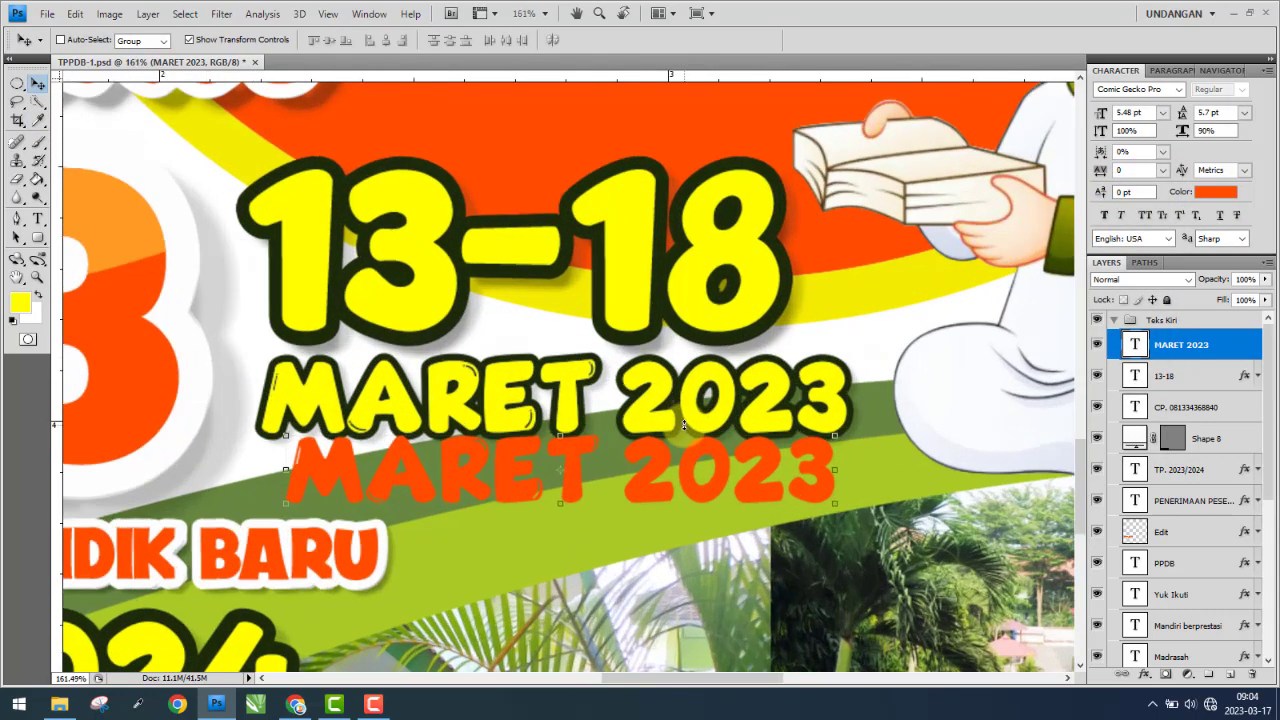
{"action": "scroll", "coordinate": [586, 434], "scroll_direction": "up", "scroll_amount": 1}
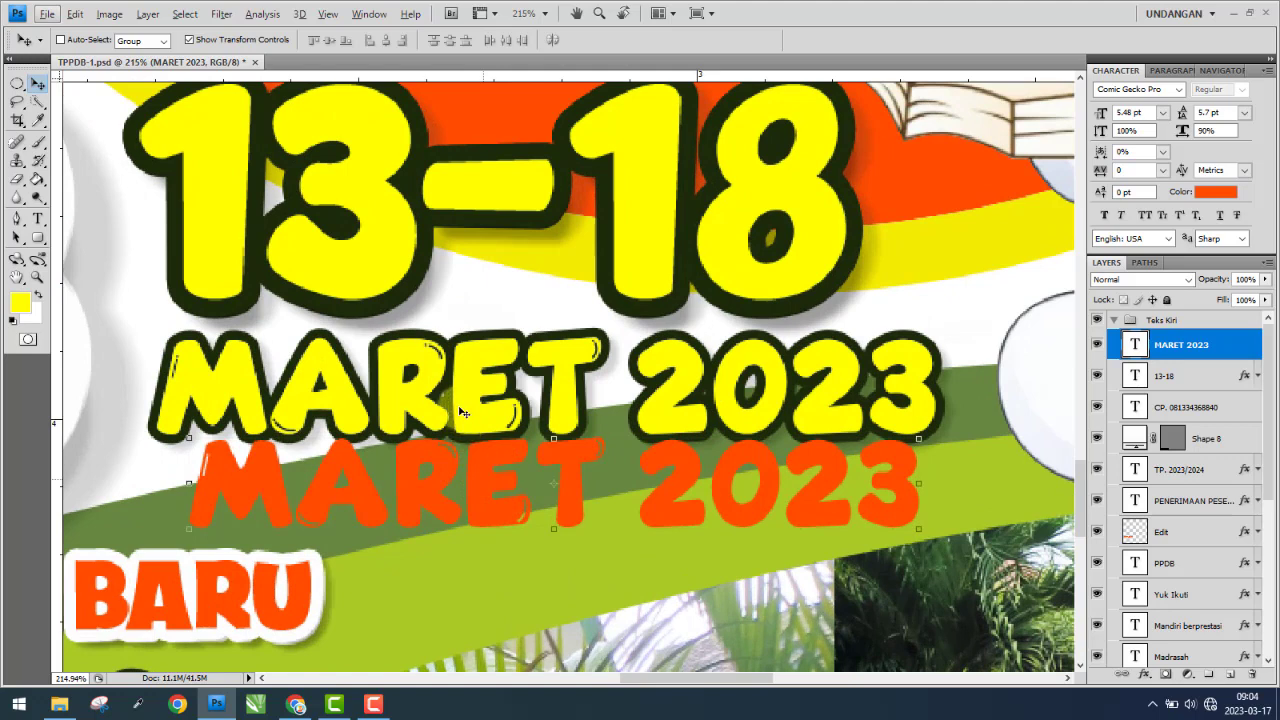
- Lay the orange MARET 2023 over the yellow line and scale it to about 106% to cover it
{"action": "left_click_drag", "start_coordinate": [484, 483], "coordinate": [457, 381]}
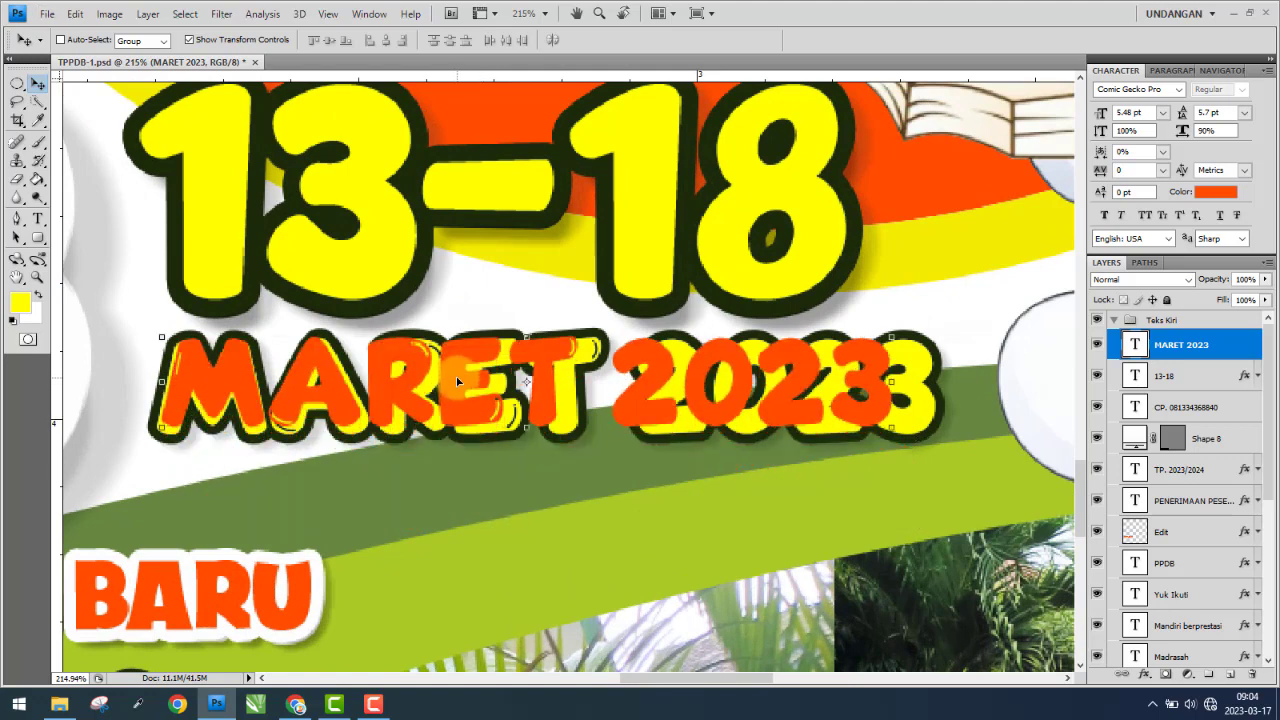
{"action": "key", "text": "Left"}
{"action": "key", "text": "Left"}
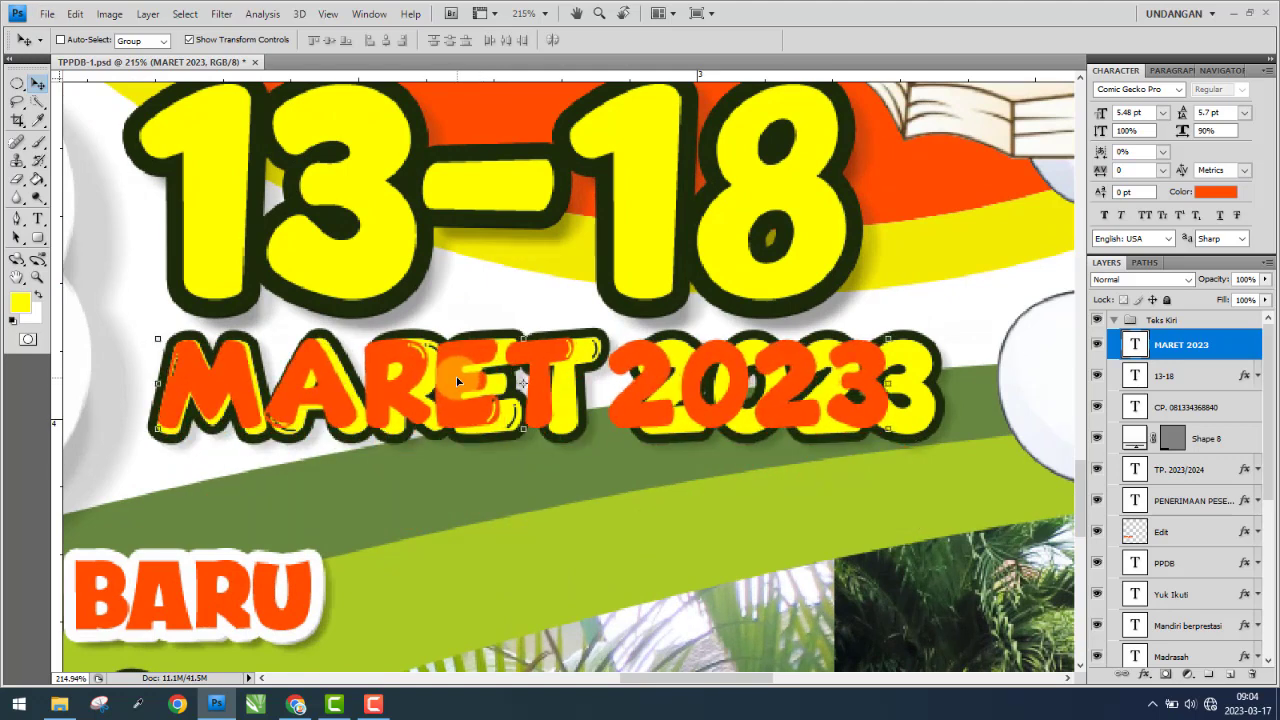
{"action": "left_click", "coordinate": [887, 433]}
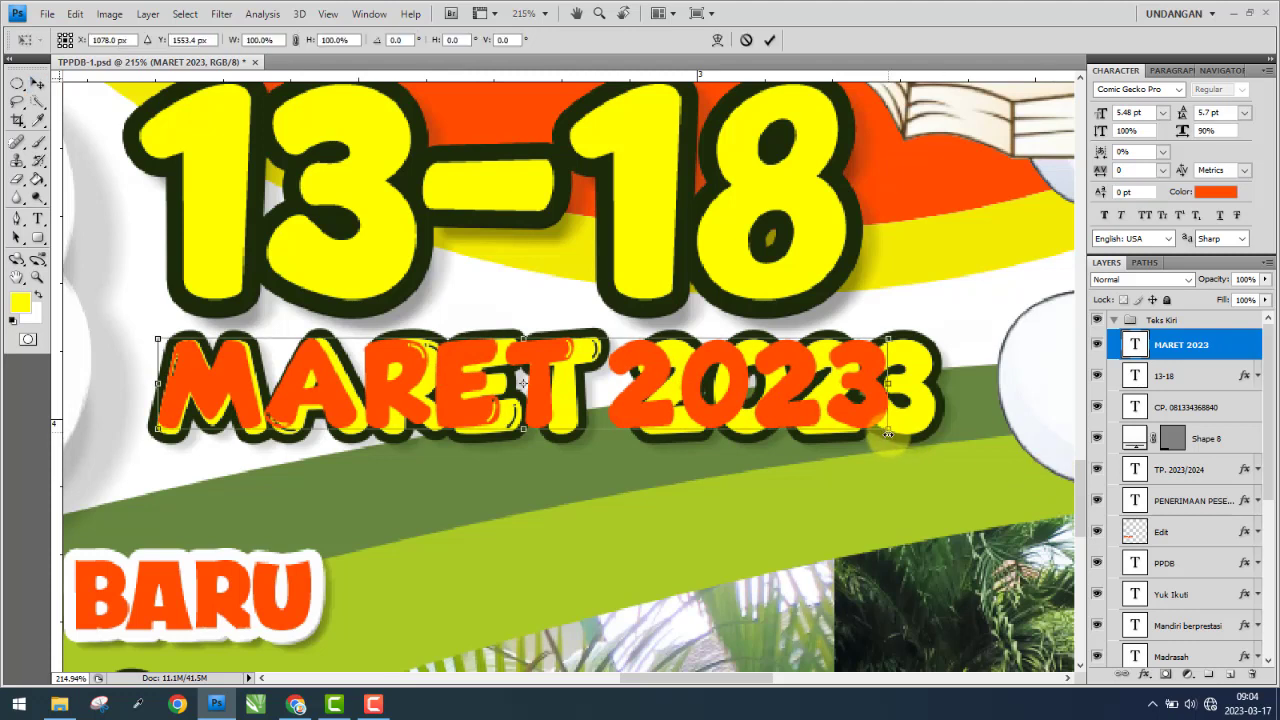
{"action": "left_click_drag", "start_coordinate": [887, 433], "coordinate": [916, 455]}
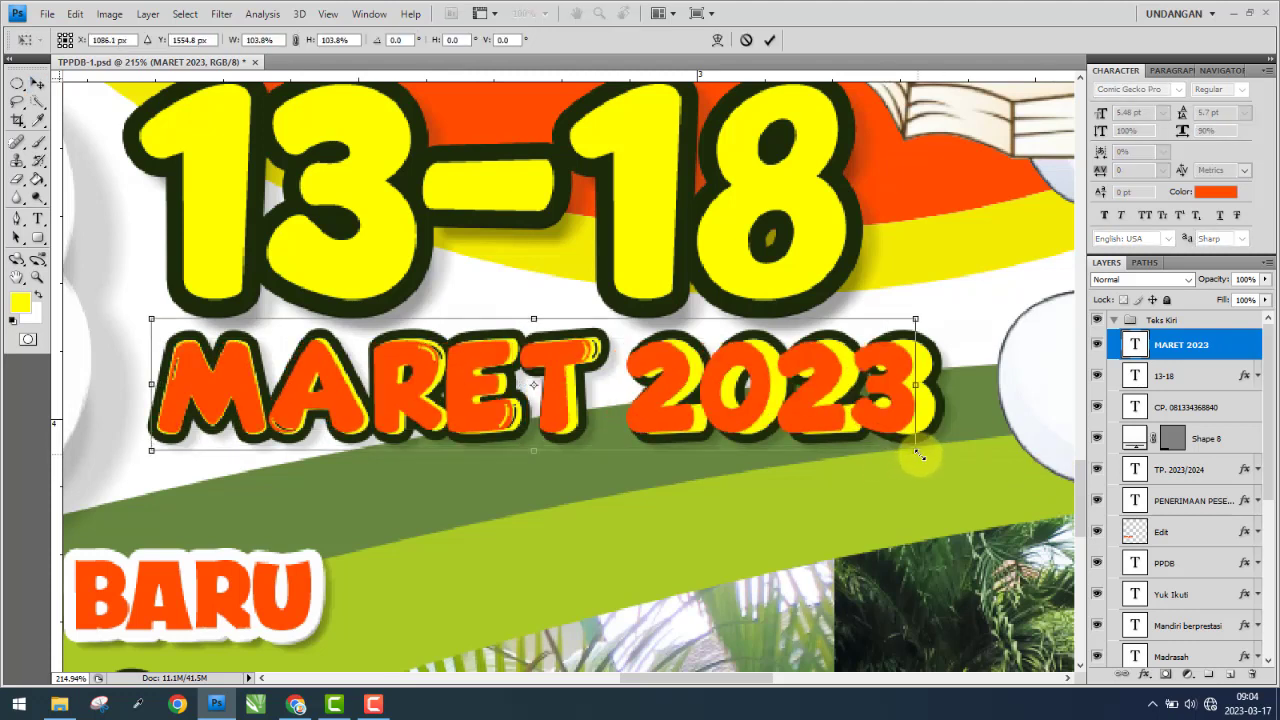
{"action": "left_click_drag", "start_coordinate": [918, 455], "coordinate": [934, 460]}
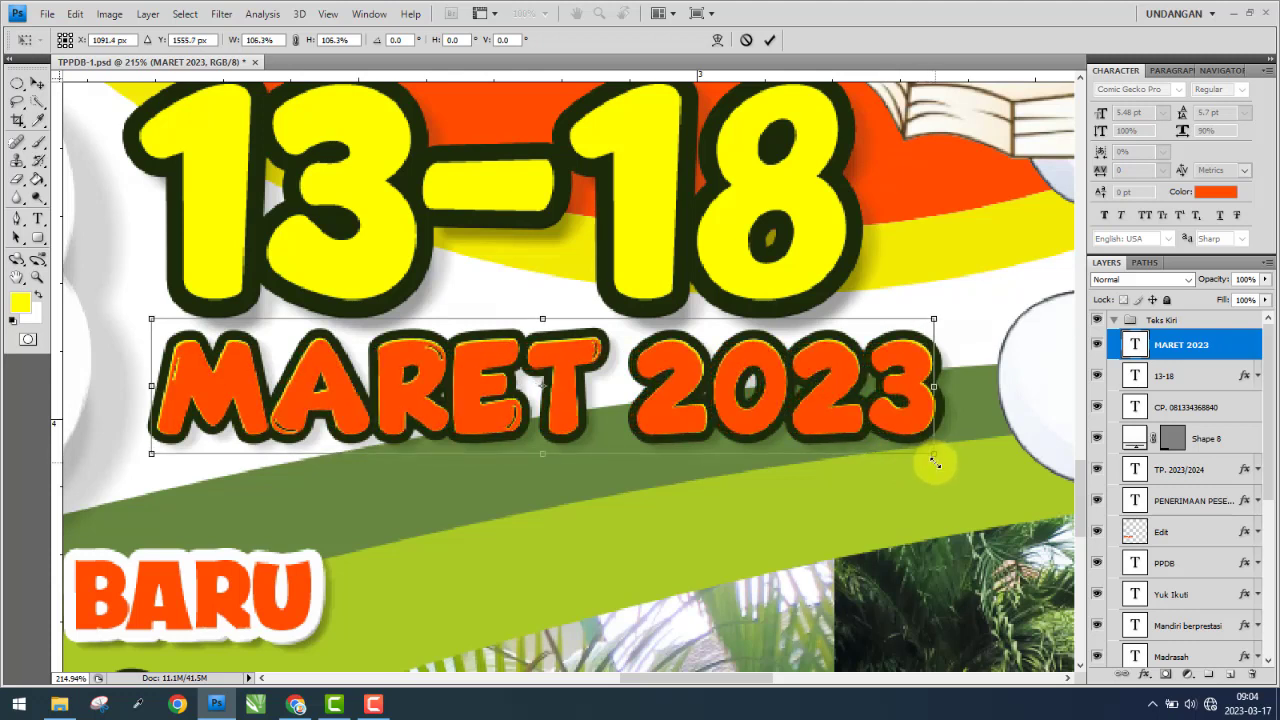
{"action": "key", "text": "Return"}
{"action": "scroll", "coordinate": [905, 467], "scroll_direction": "down", "scroll_amount": 1}
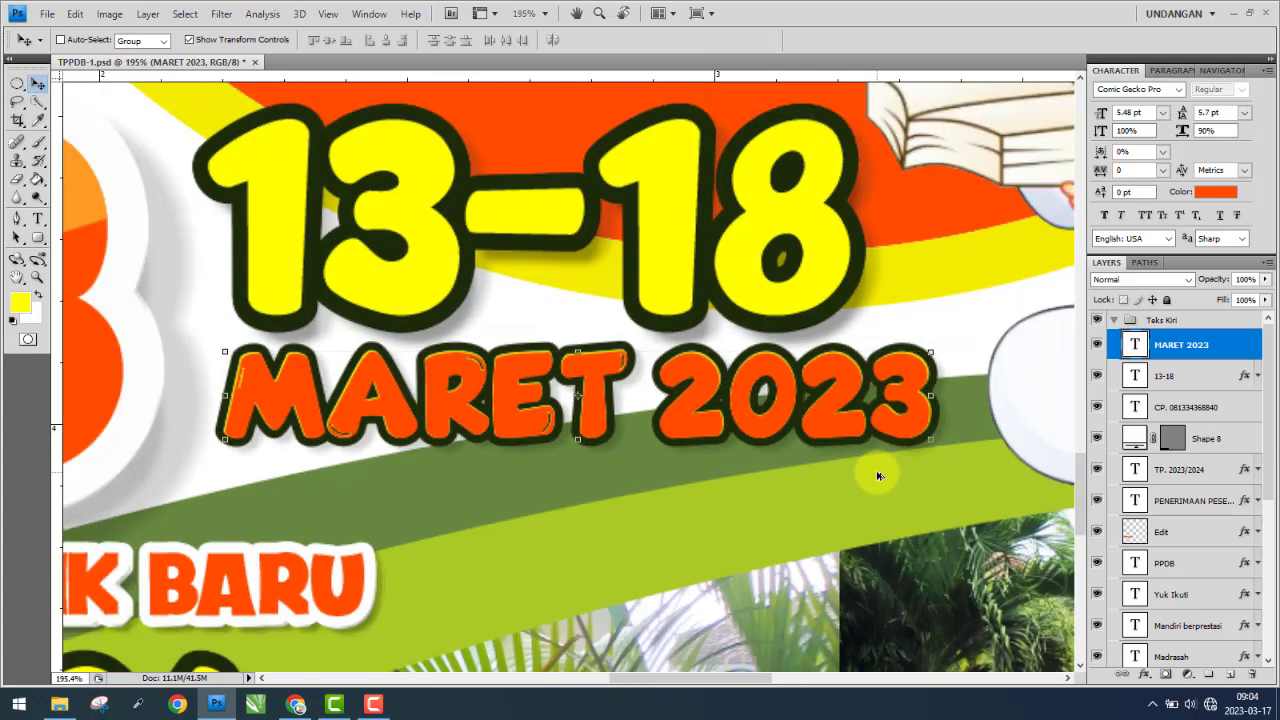
{"action": "key", "text": "alt"}
{"action": "scroll", "coordinate": [878, 476], "scroll_direction": "down", "scroll_amount": 1}
{"action": "scroll", "coordinate": [878, 476], "scroll_direction": "down", "scroll_amount": 1}
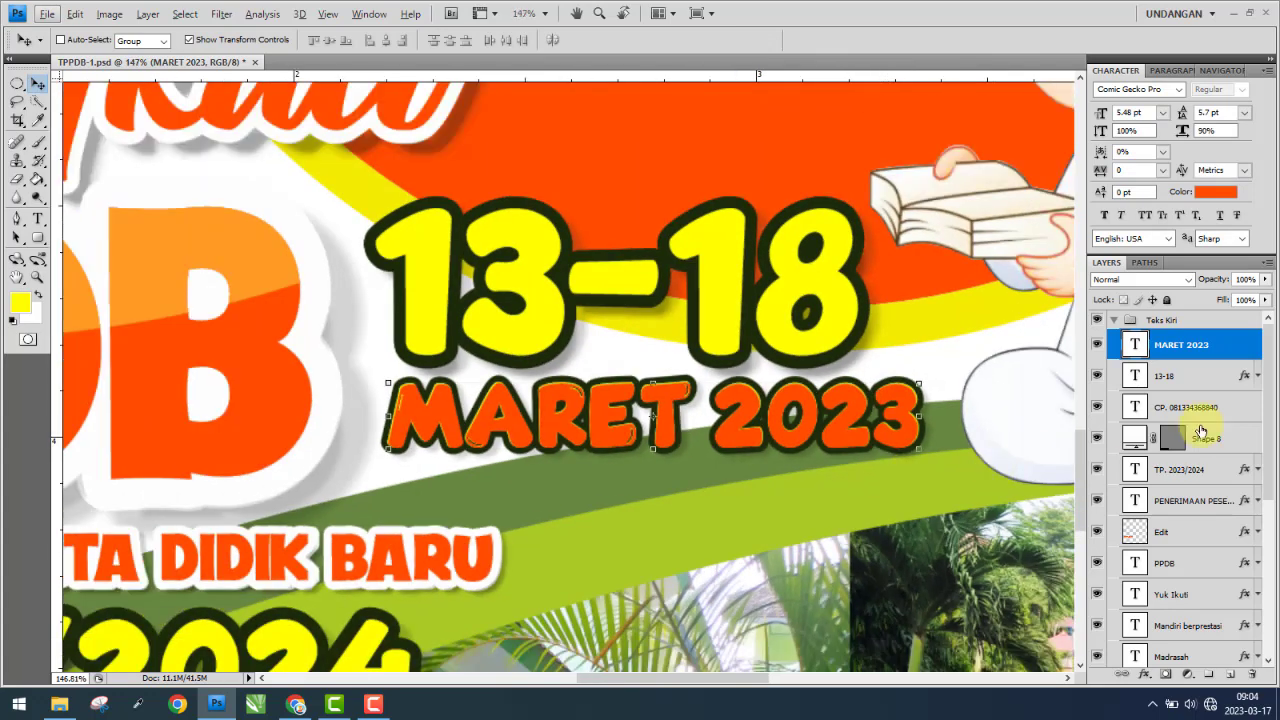
- Copy the 13-18 layer effects onto MARET 2023 and set its stroke size to 6 px
{"action": "left_click", "coordinate": [1222, 378]}
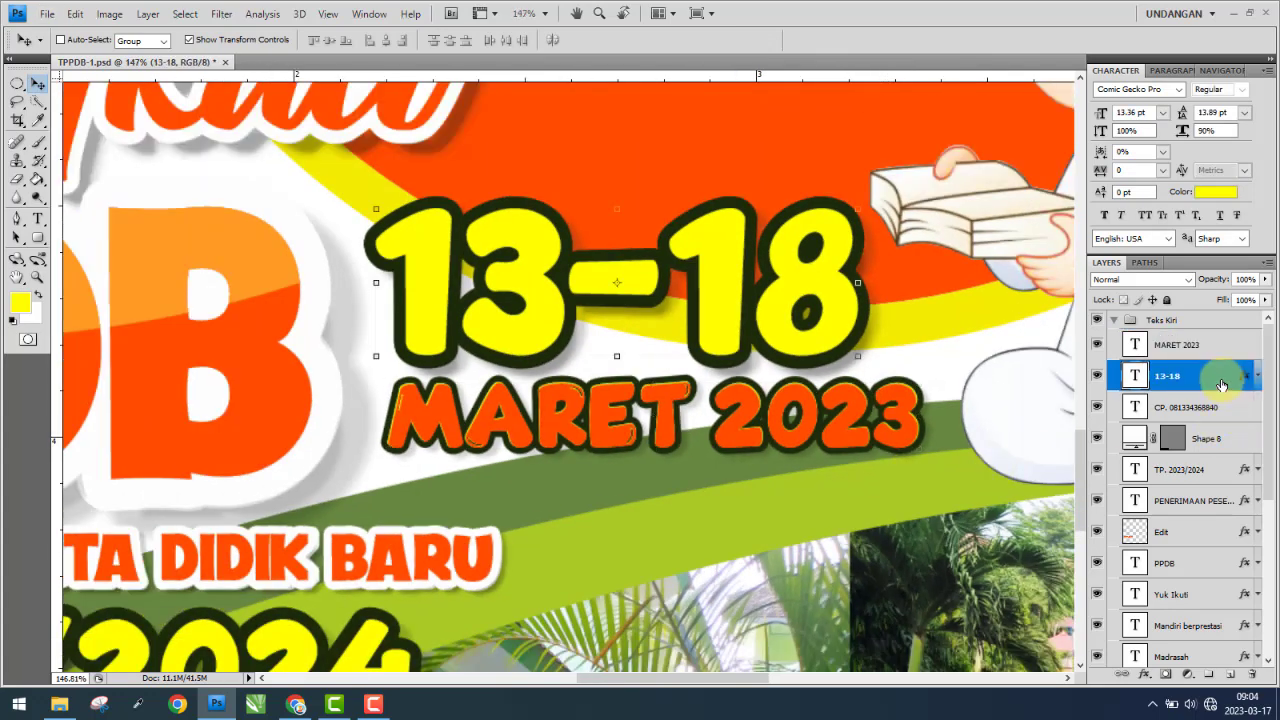
{"action": "left_click_drag", "start_coordinate": [1250, 378], "coordinate": [1246, 357]}
{"action": "left_click", "coordinate": [1256, 345]}
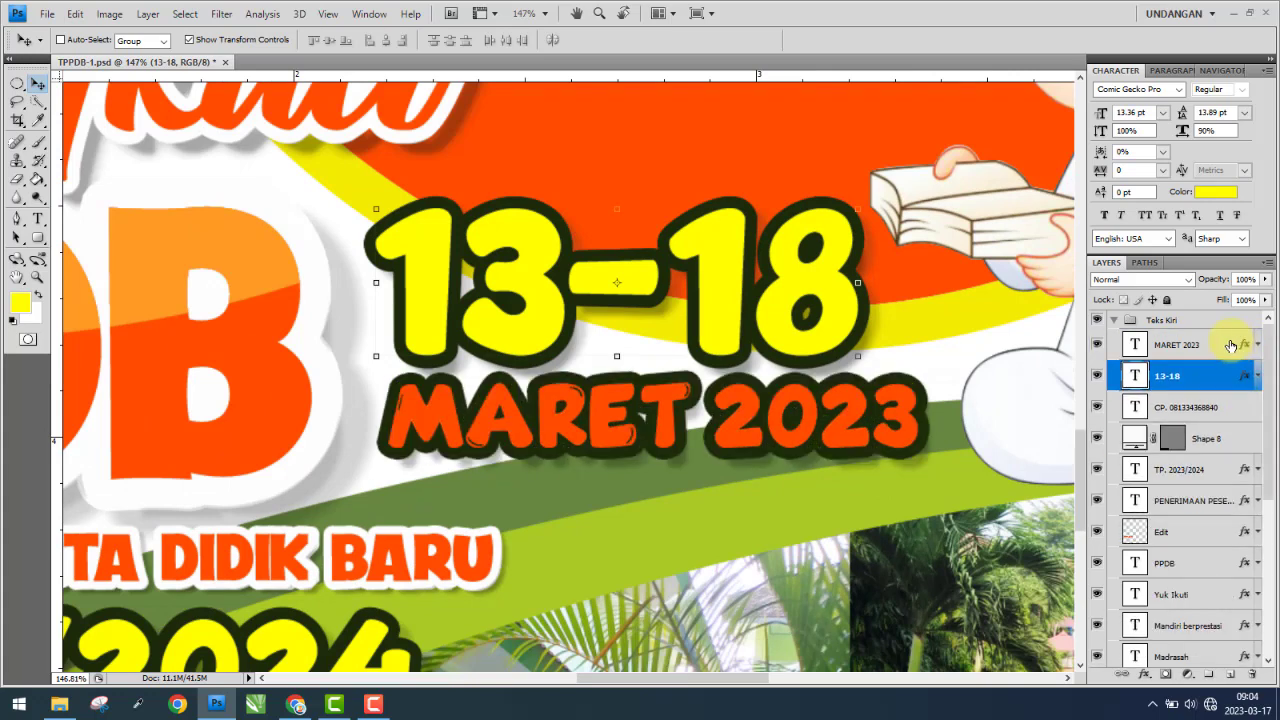
{"action": "double_click", "coordinate": [1231, 345]}
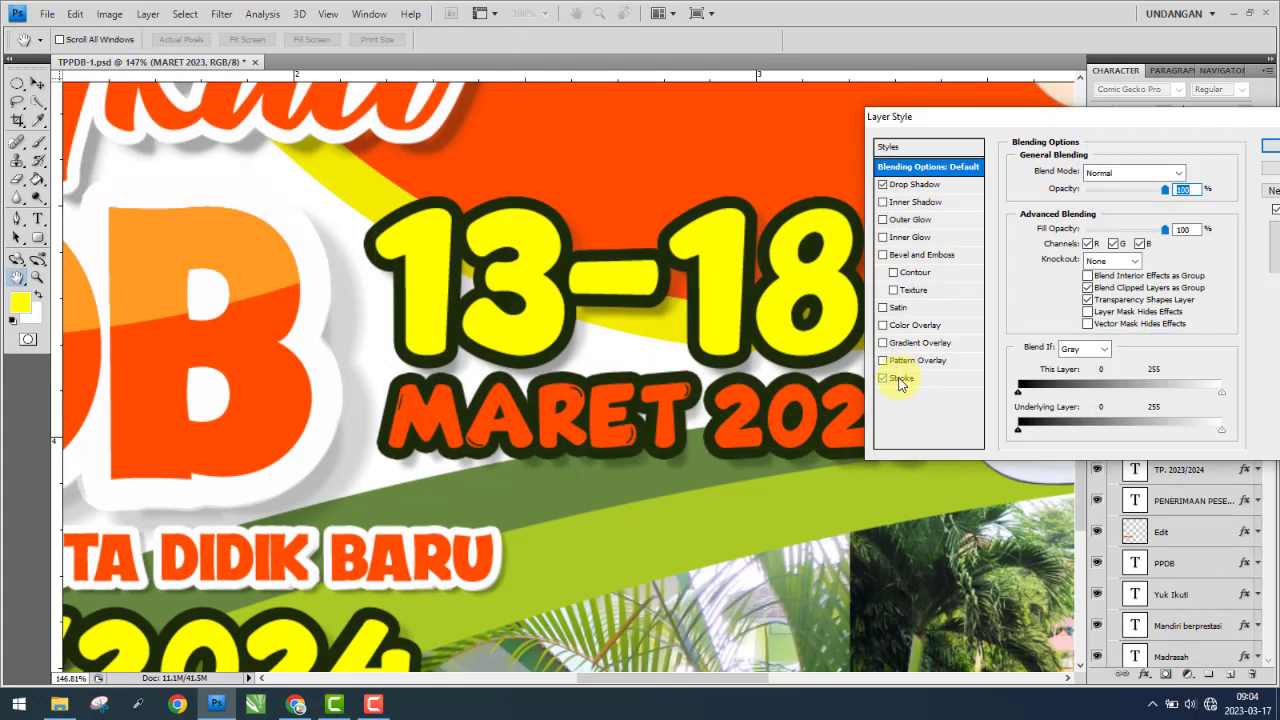
{"action": "left_click", "coordinate": [900, 381]}
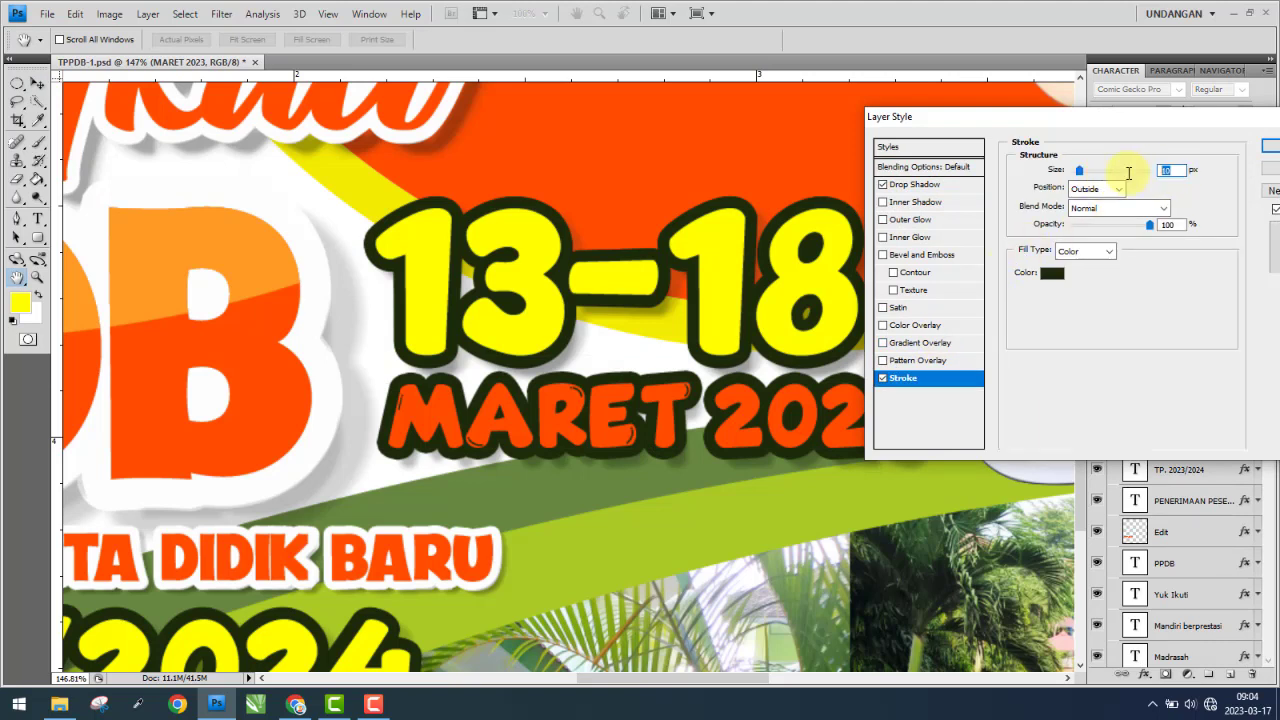
{"action": "type", "text": "6"}
{"action": "left_click", "coordinate": [1167, 172]}
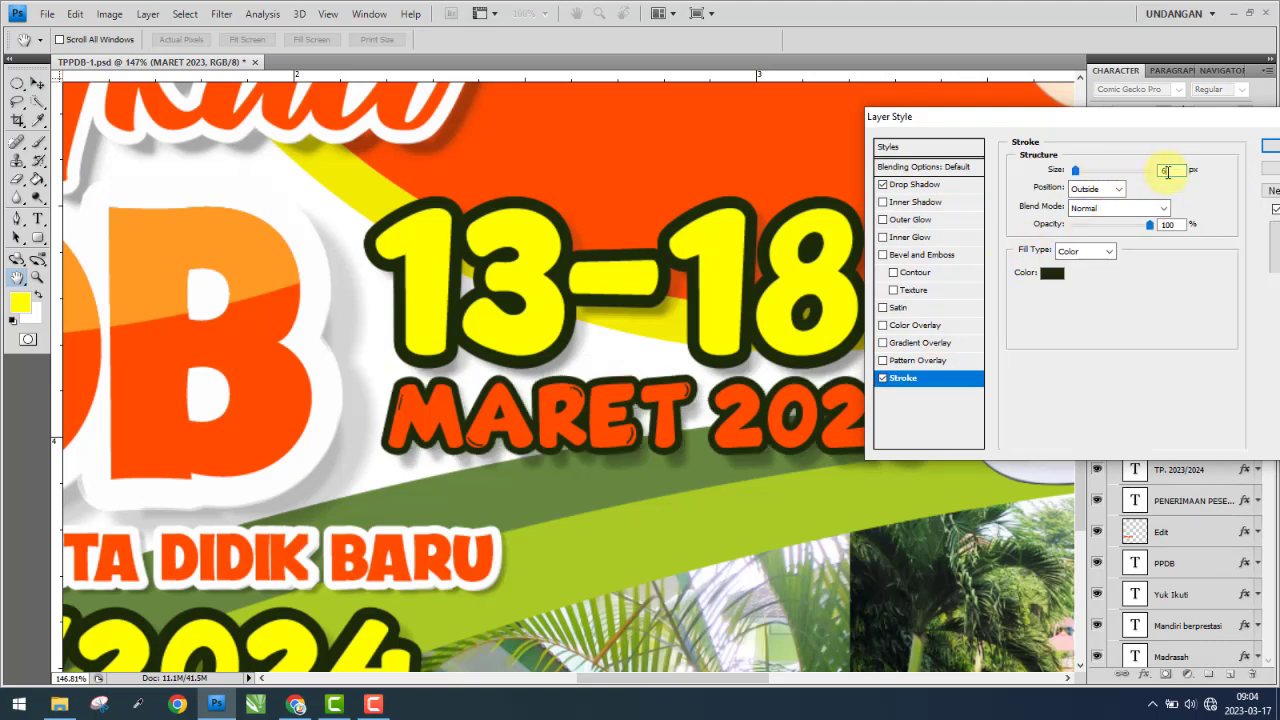
- Set the MARET 2023 stroke colour to the dark green sampled from 13-18
{"action": "left_click", "coordinate": [1063, 273]}
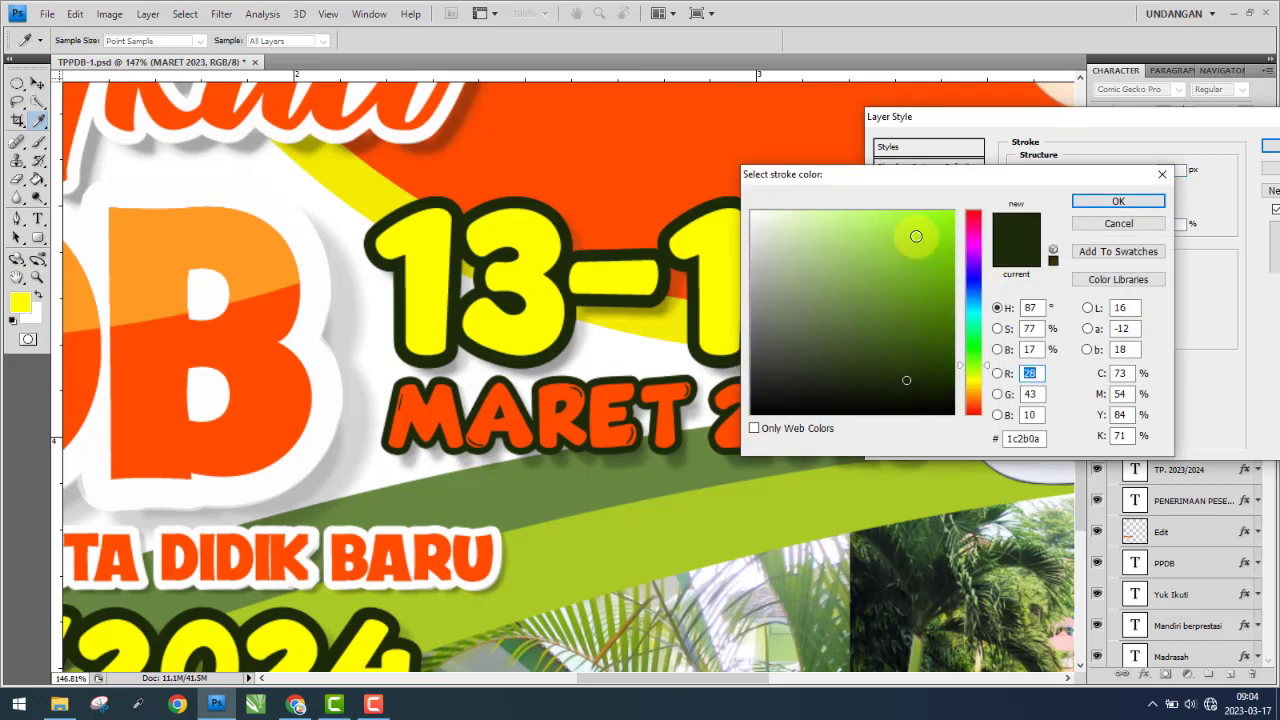
{"action": "left_click", "coordinate": [914, 232]}
{"action": "left_click", "coordinate": [1117, 207]}
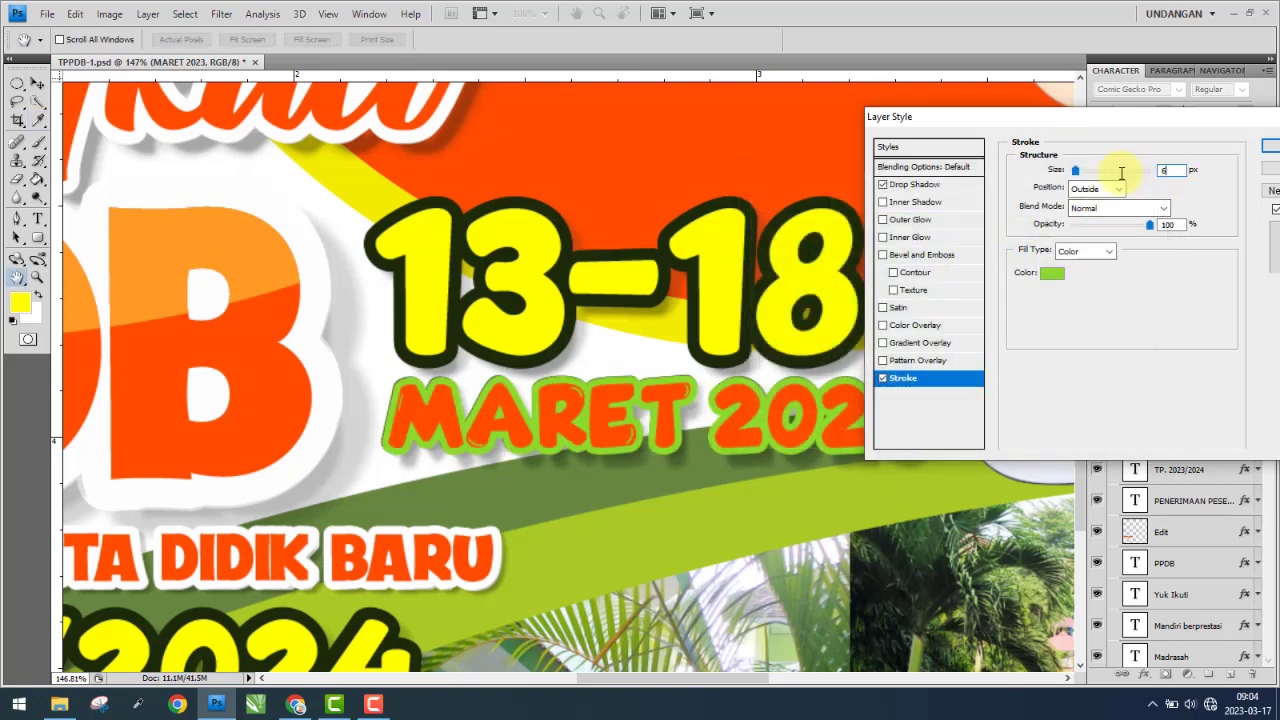
{"action": "type", "text": "5"}
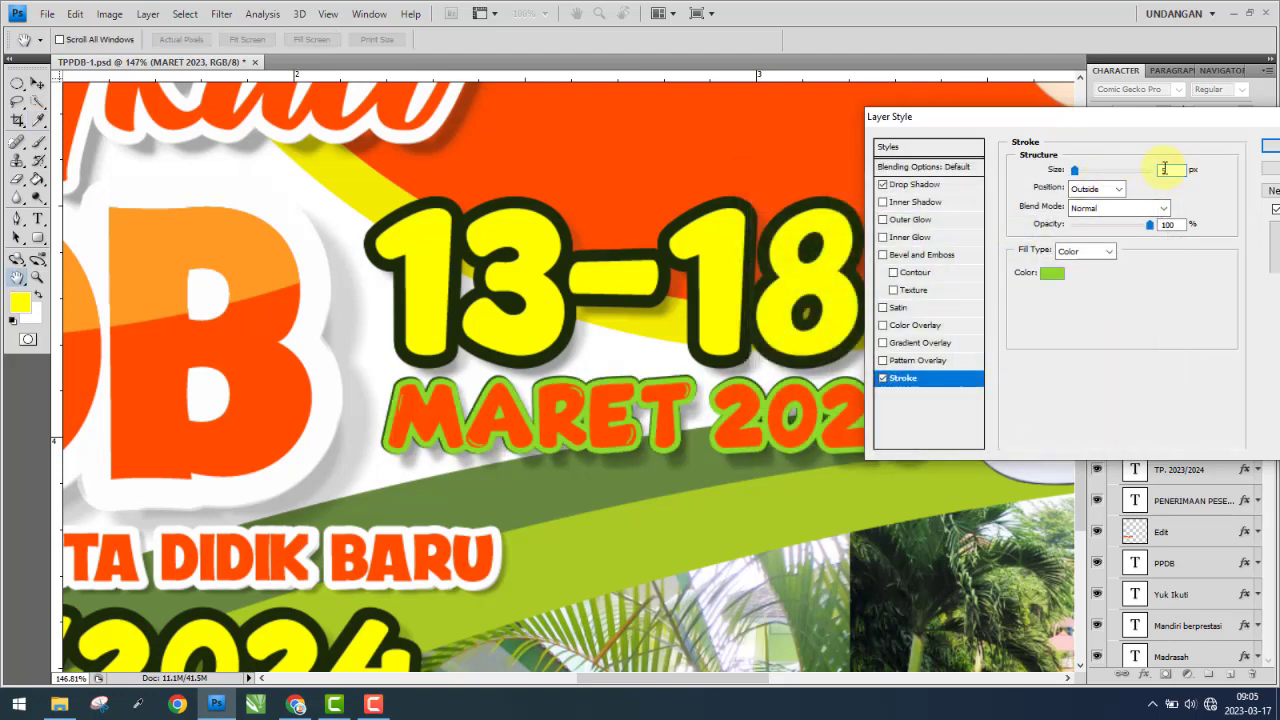
{"action": "type", "text": "6"}
{"action": "left_click", "coordinate": [1052, 276]}
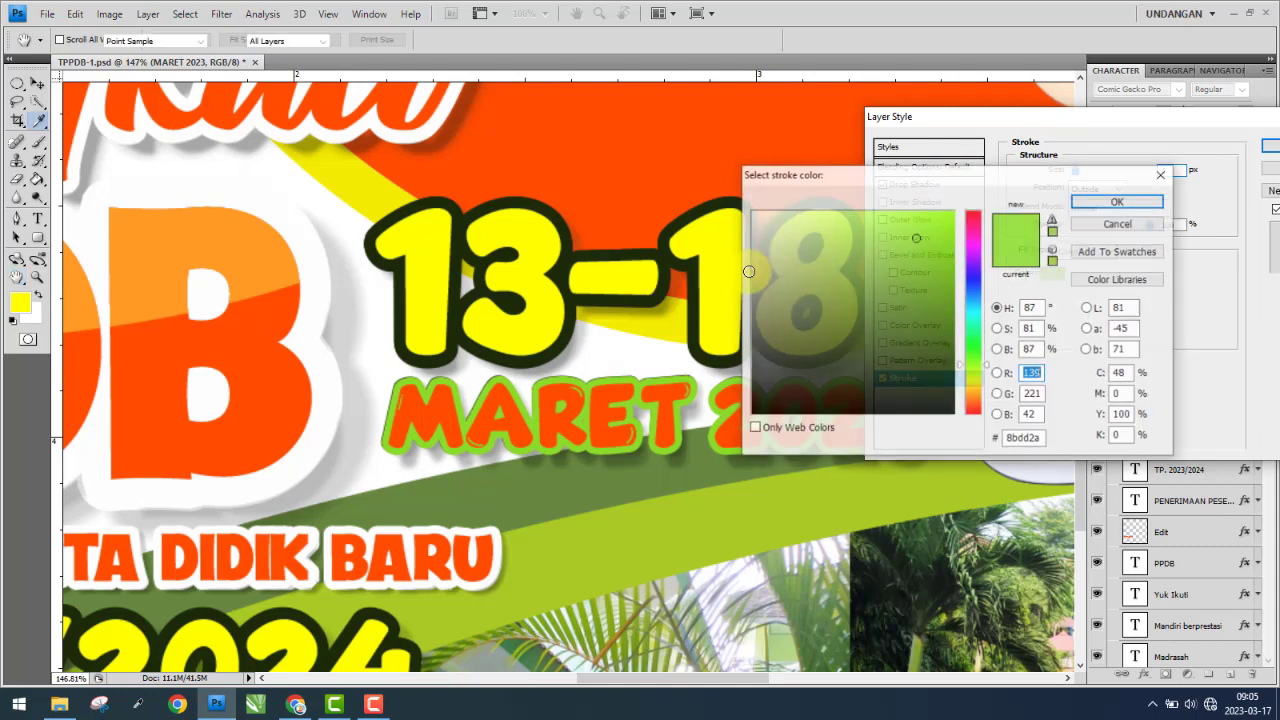
{"action": "left_click", "coordinate": [690, 279]}
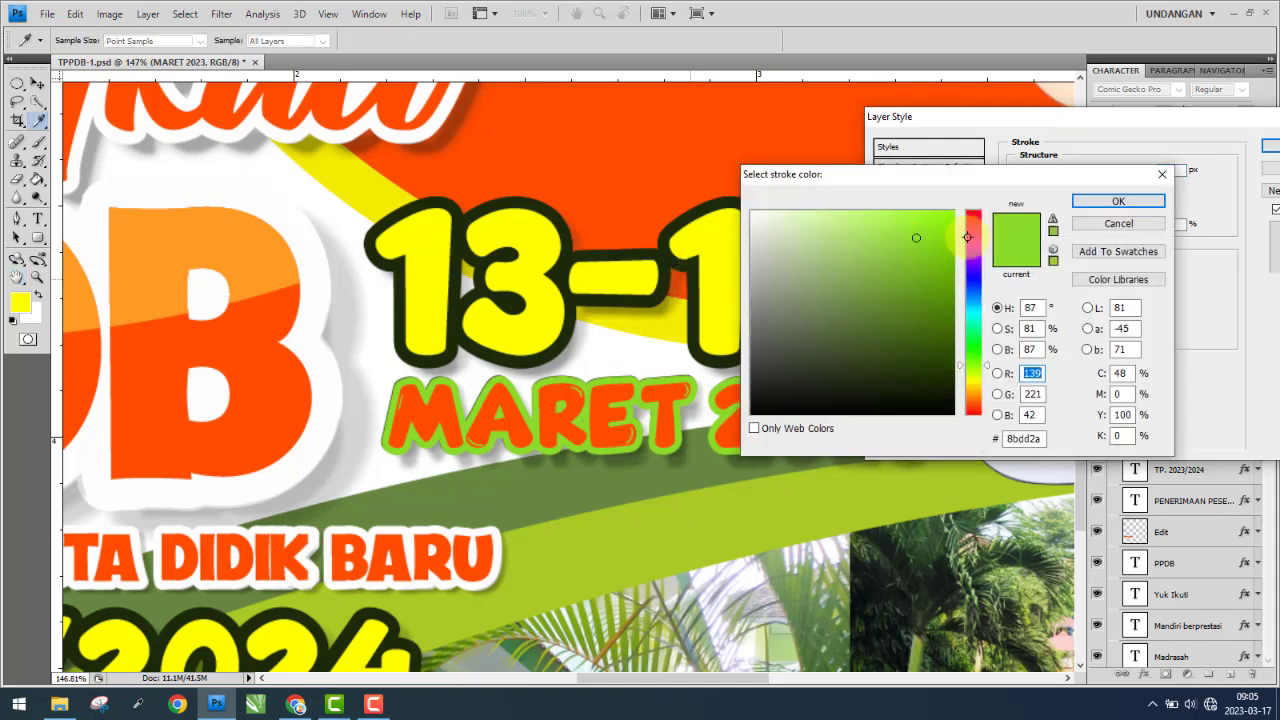
{"action": "left_click", "coordinate": [1109, 203]}
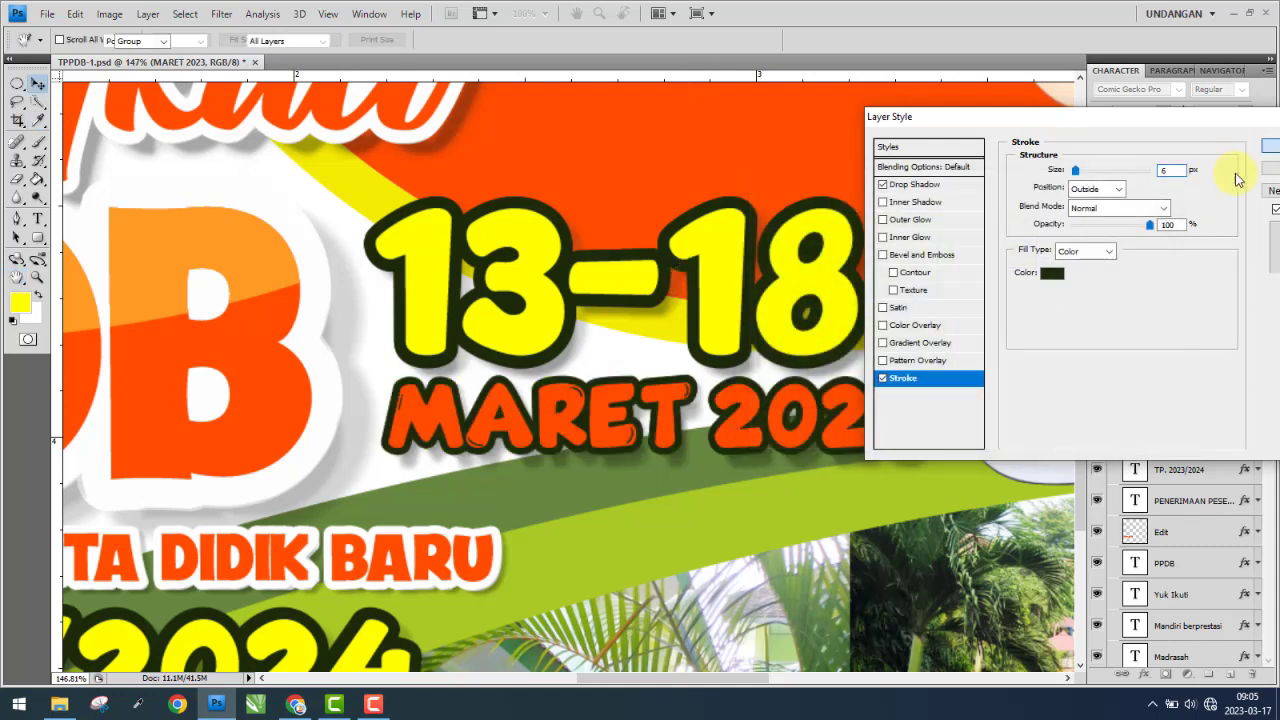
{"action": "left_click", "coordinate": [1260, 148]}
- Make the MARET 2023 letters yellow and collapse the Teks Kiri group
{"action": "double_click", "coordinate": [1134, 344]}
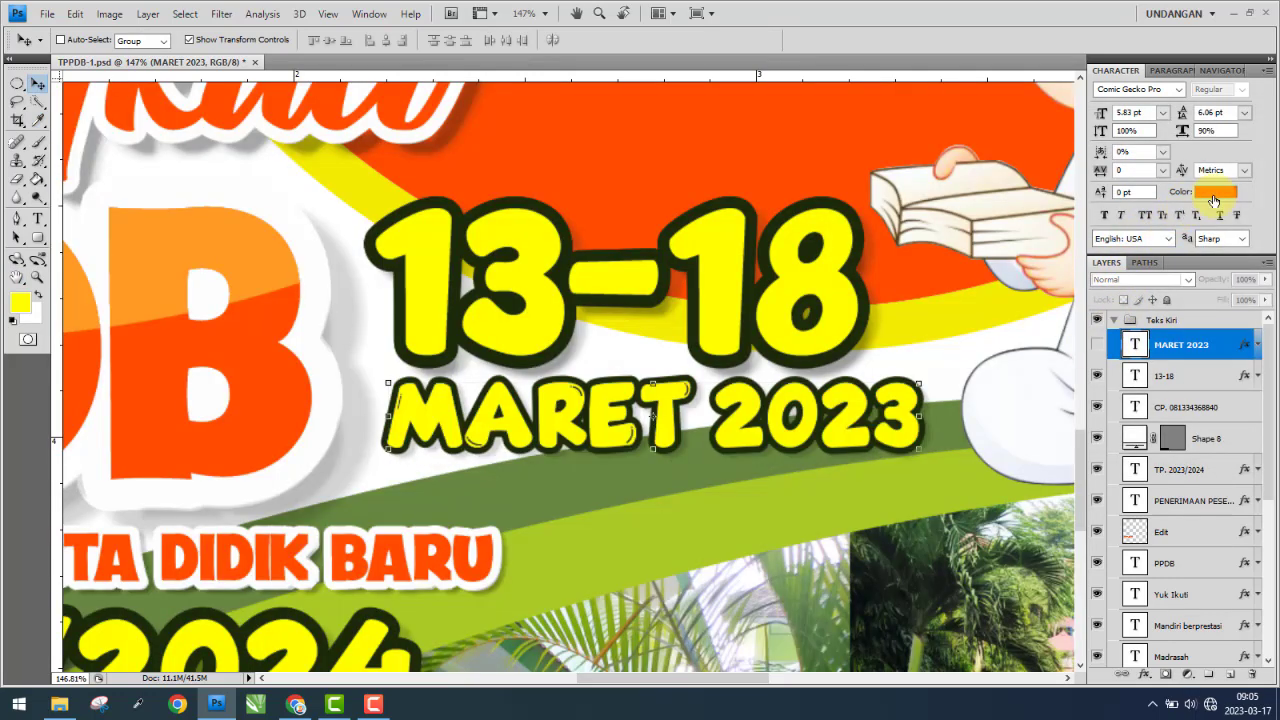
{"action": "left_click", "coordinate": [1215, 191]}
{"action": "left_click", "coordinate": [1122, 223]}
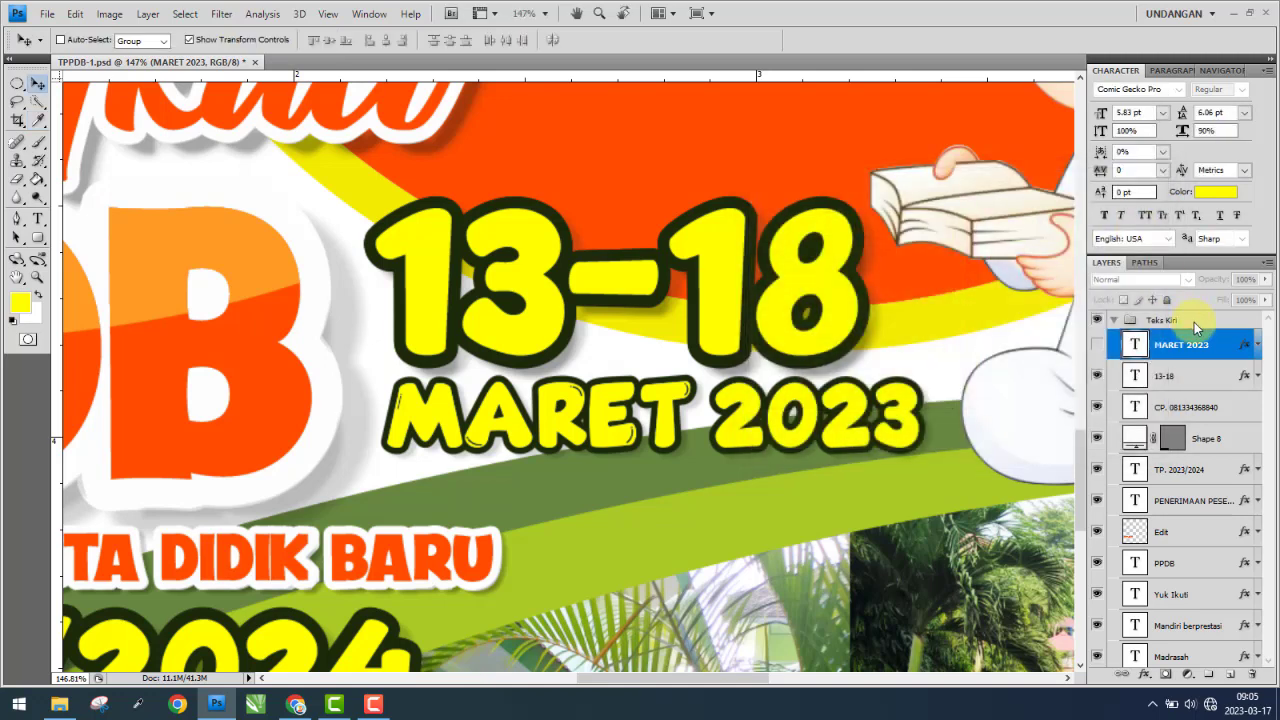
{"action": "left_click", "coordinate": [1112, 321]}
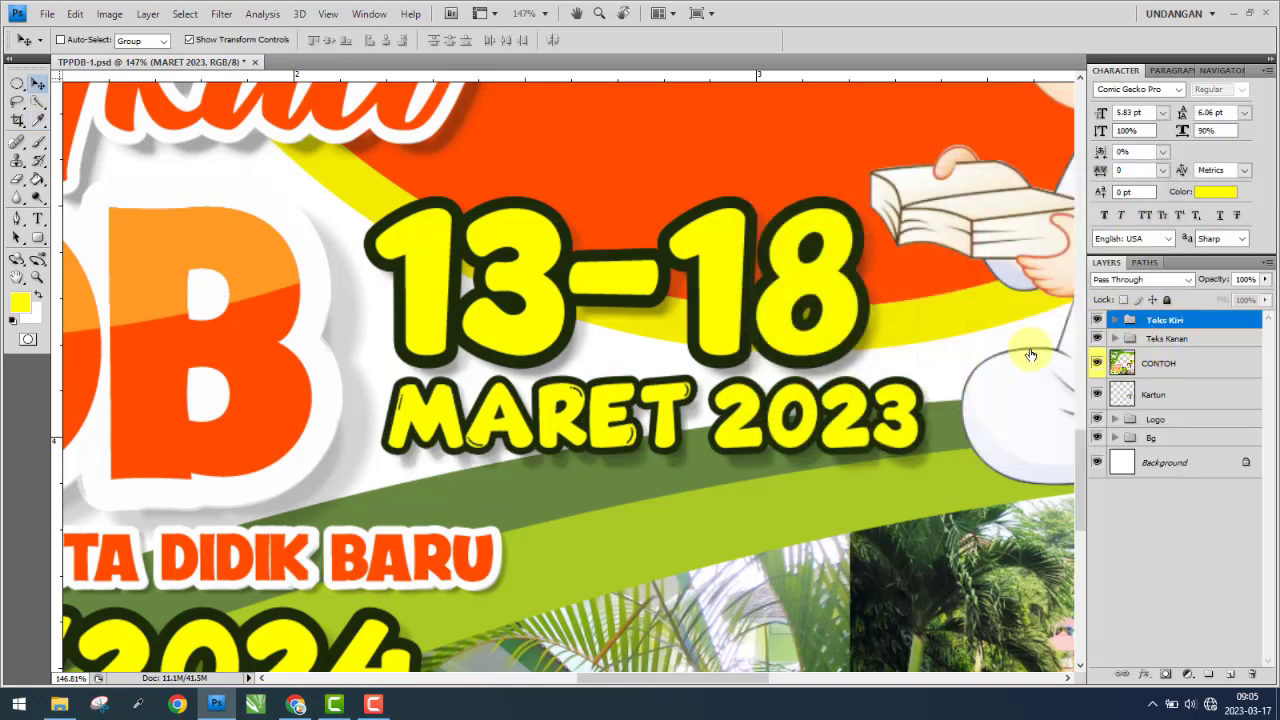
- Fit the banner on screen and lower the orange circle (Shape 6) opacity to 0%
{"action": "right_click", "coordinate": [594, 328]}
{"action": "left_click", "coordinate": [598, 326]}
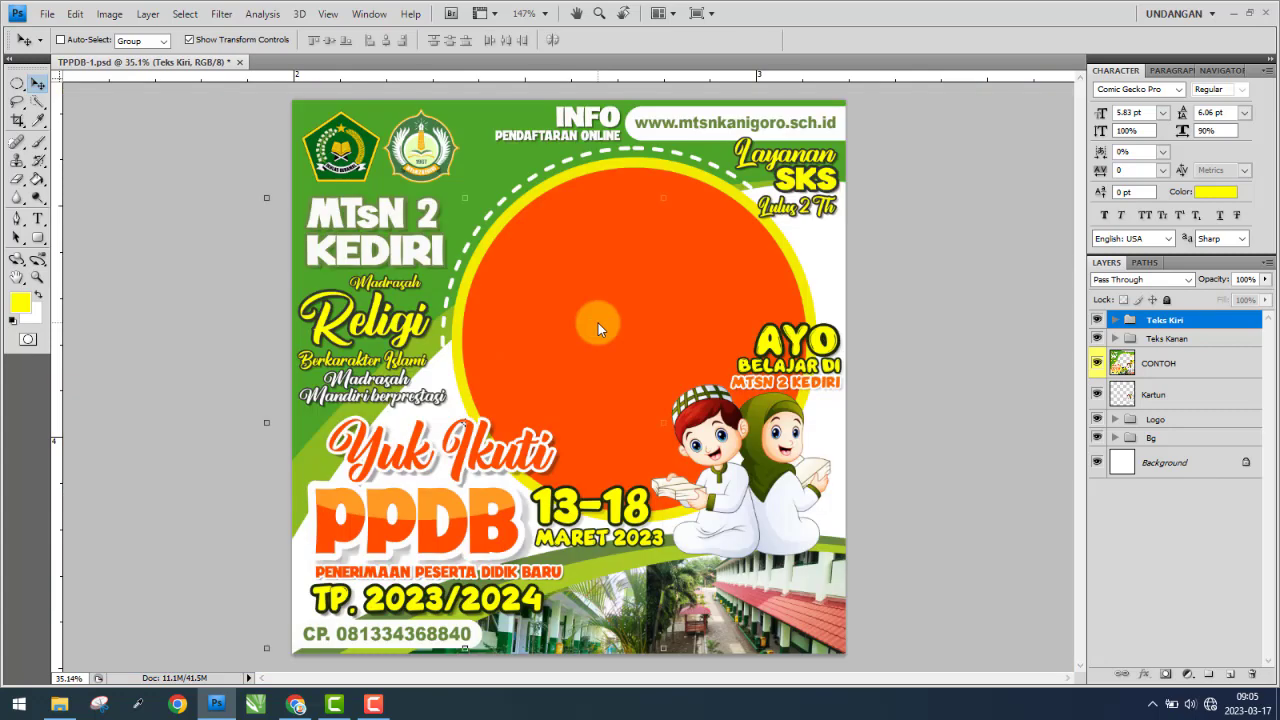
{"action": "left_click", "coordinate": [1097, 463]}
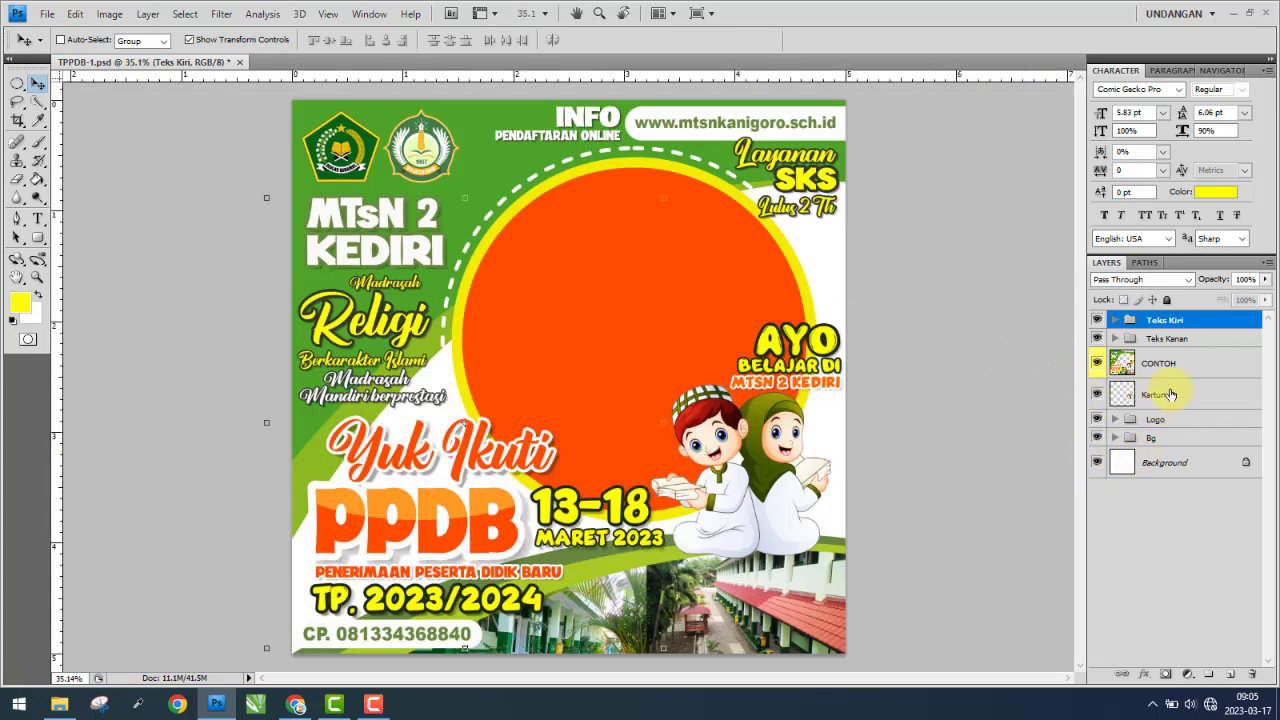
{"action": "left_click", "coordinate": [1114, 438]}
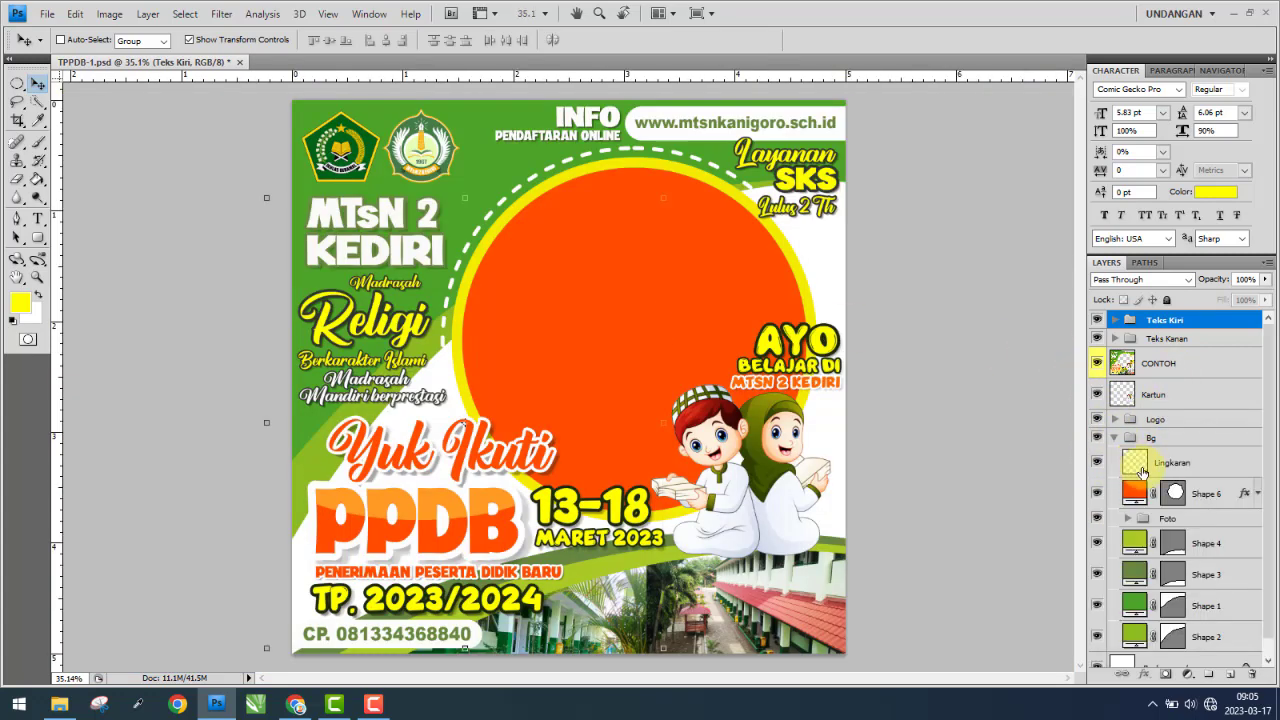
{"action": "left_click", "coordinate": [1232, 493]}
{"action": "left_click", "coordinate": [1265, 279]}
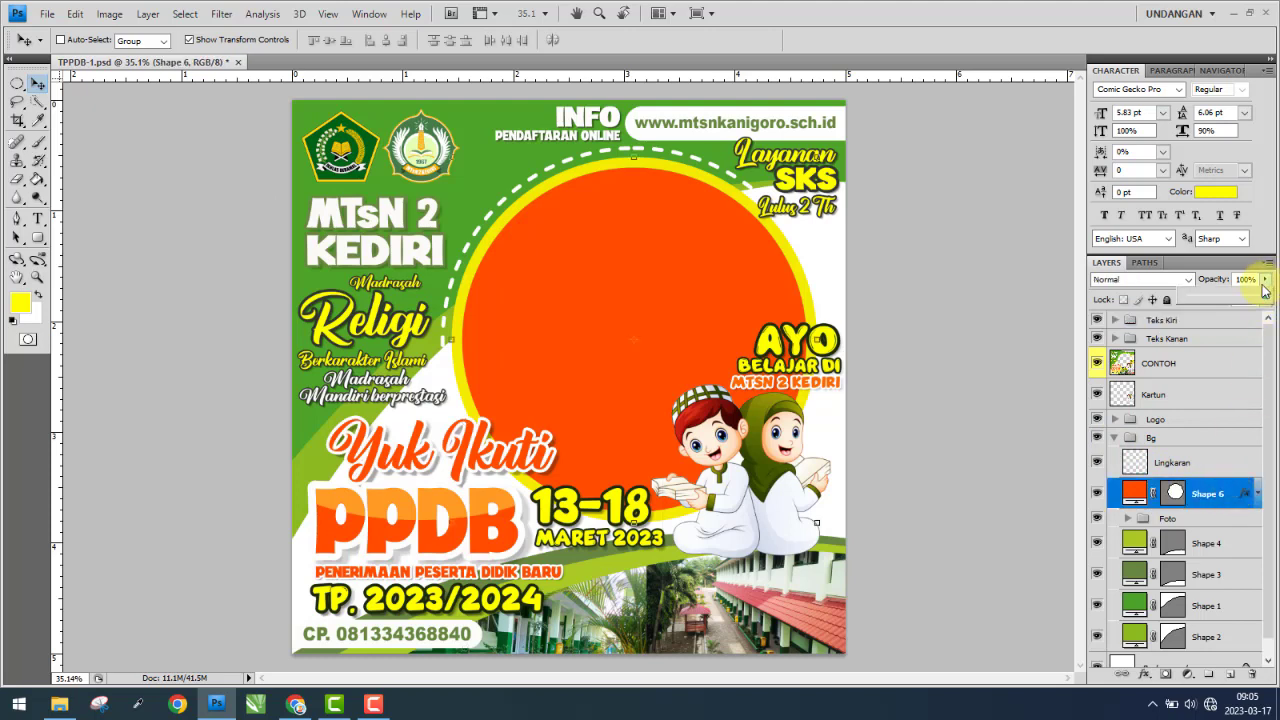
{"action": "left_click_drag", "start_coordinate": [1265, 298], "coordinate": [1184, 298]}
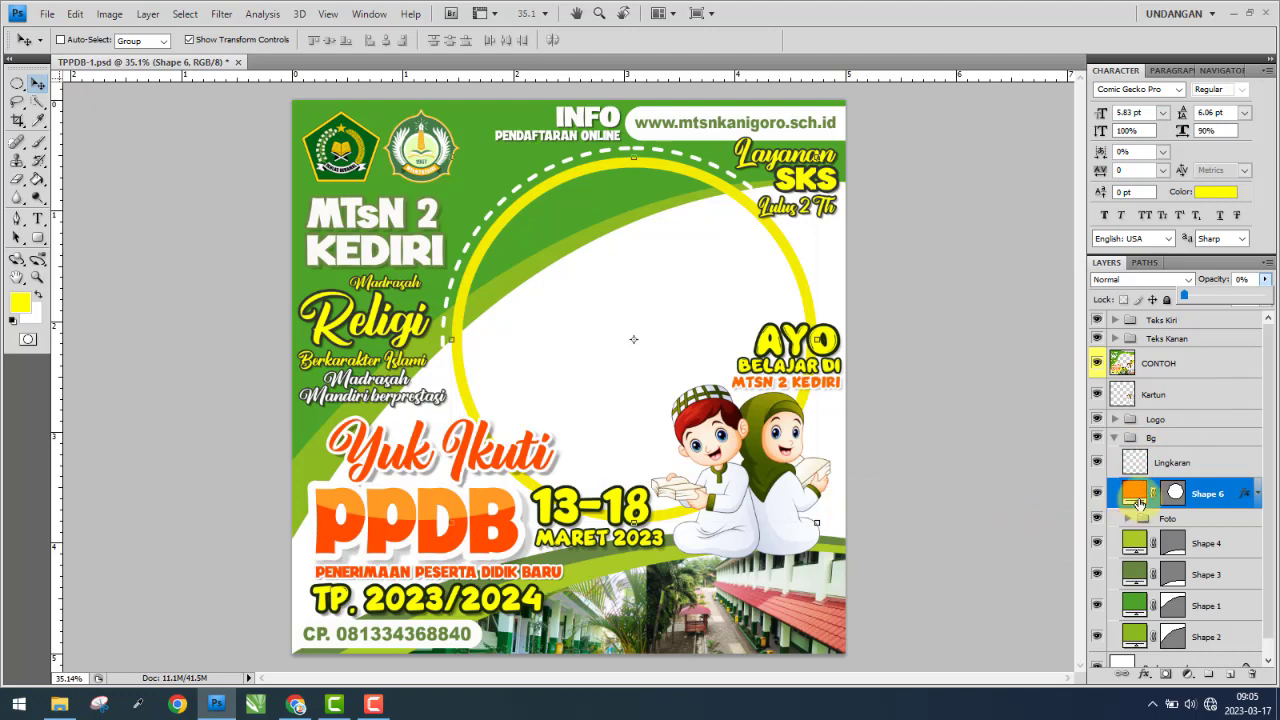
{"action": "left_click", "coordinate": [1099, 366]}
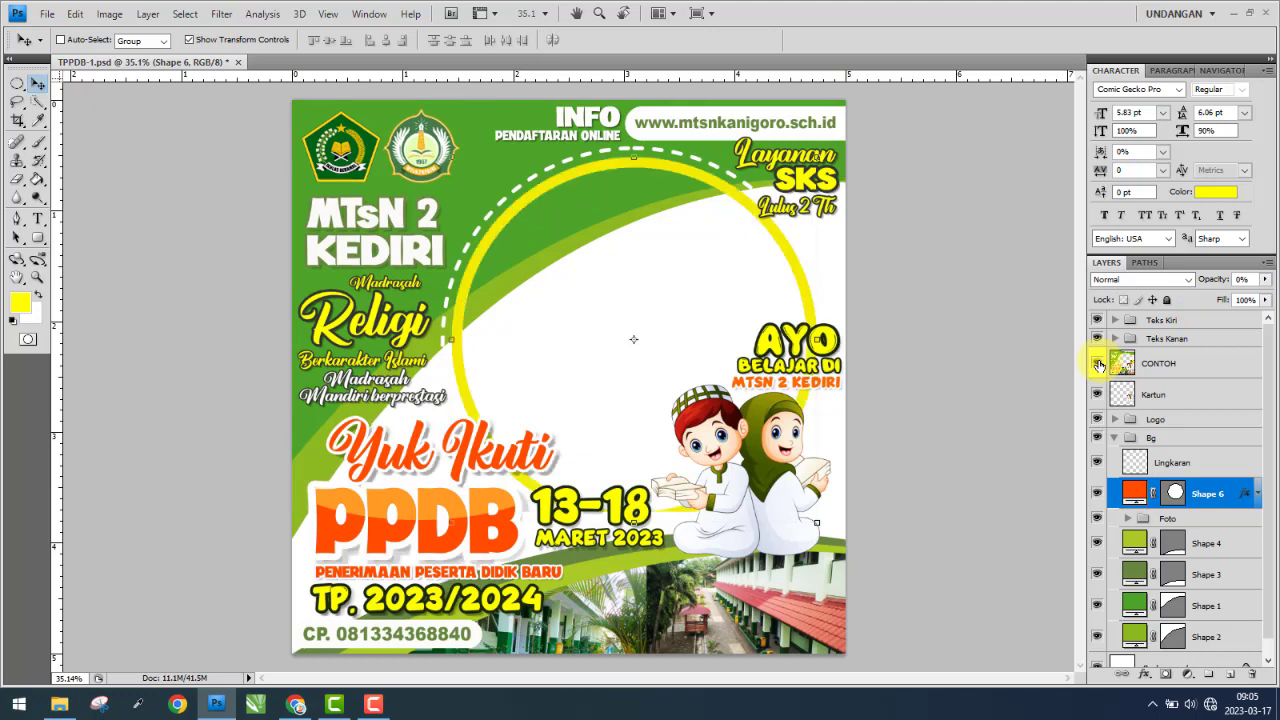
- Move the CONTOH layer to the top of the stack and toggle it to compare, leaving it hidden
{"action": "left_click", "coordinate": [1099, 366]}
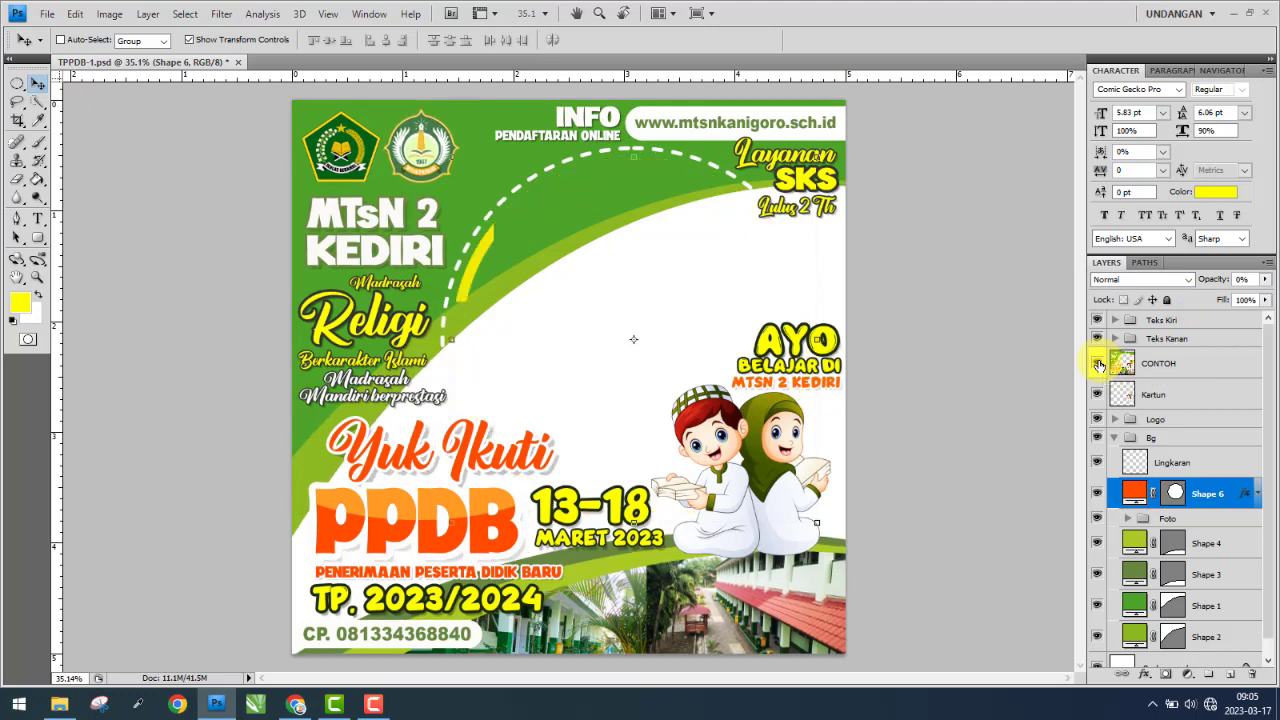
{"action": "left_click", "coordinate": [1099, 366]}
{"action": "left_click_drag", "start_coordinate": [1187, 363], "coordinate": [1218, 307]}
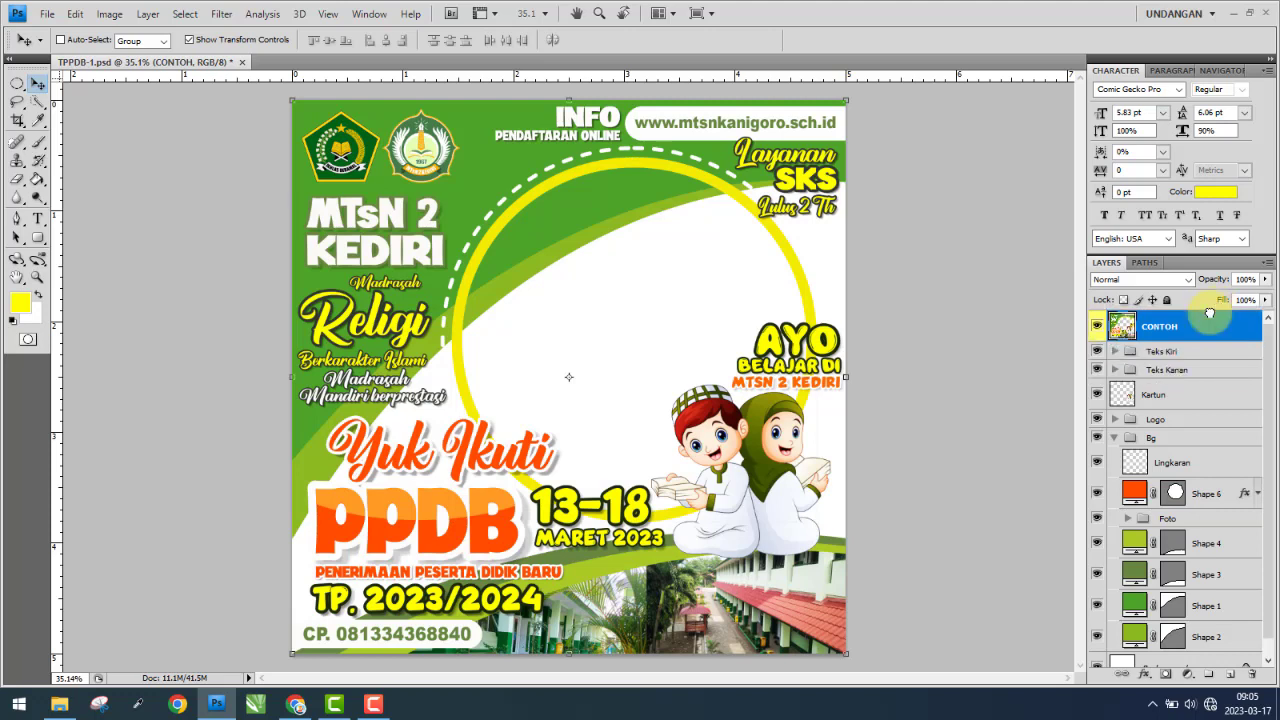
{"action": "left_click", "coordinate": [1099, 327]}
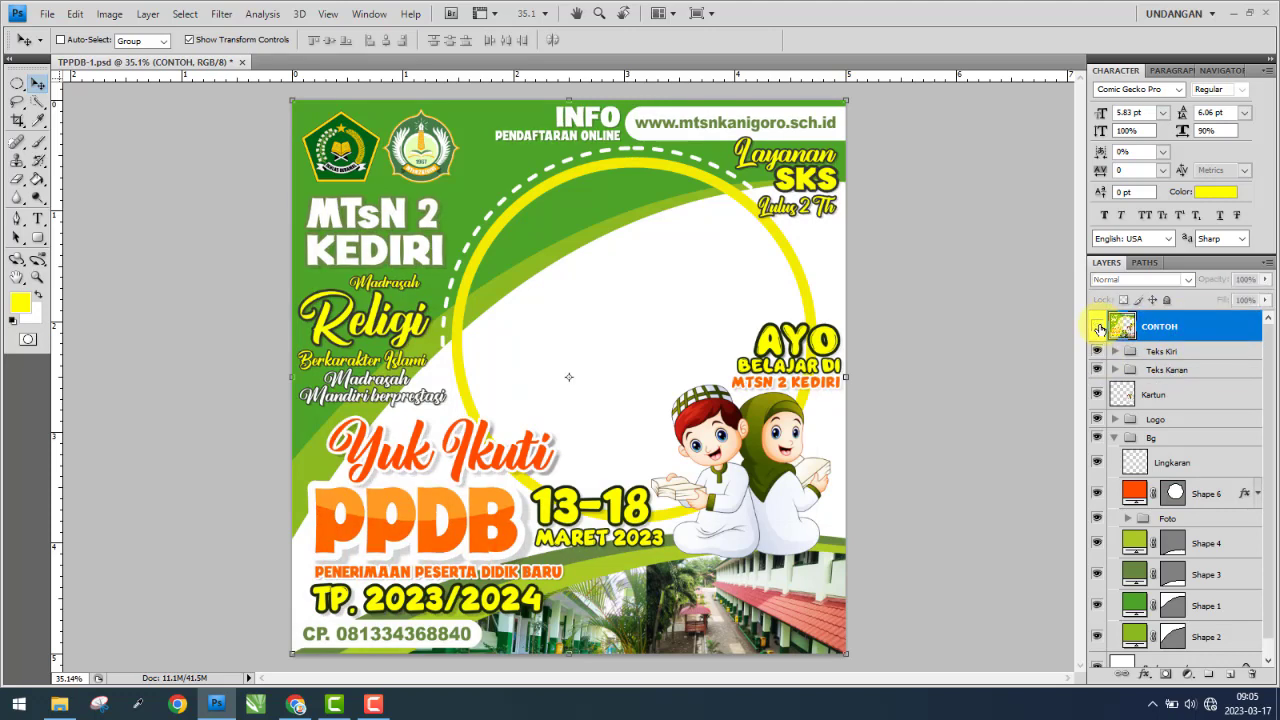
{"action": "left_click", "coordinate": [1099, 327]}
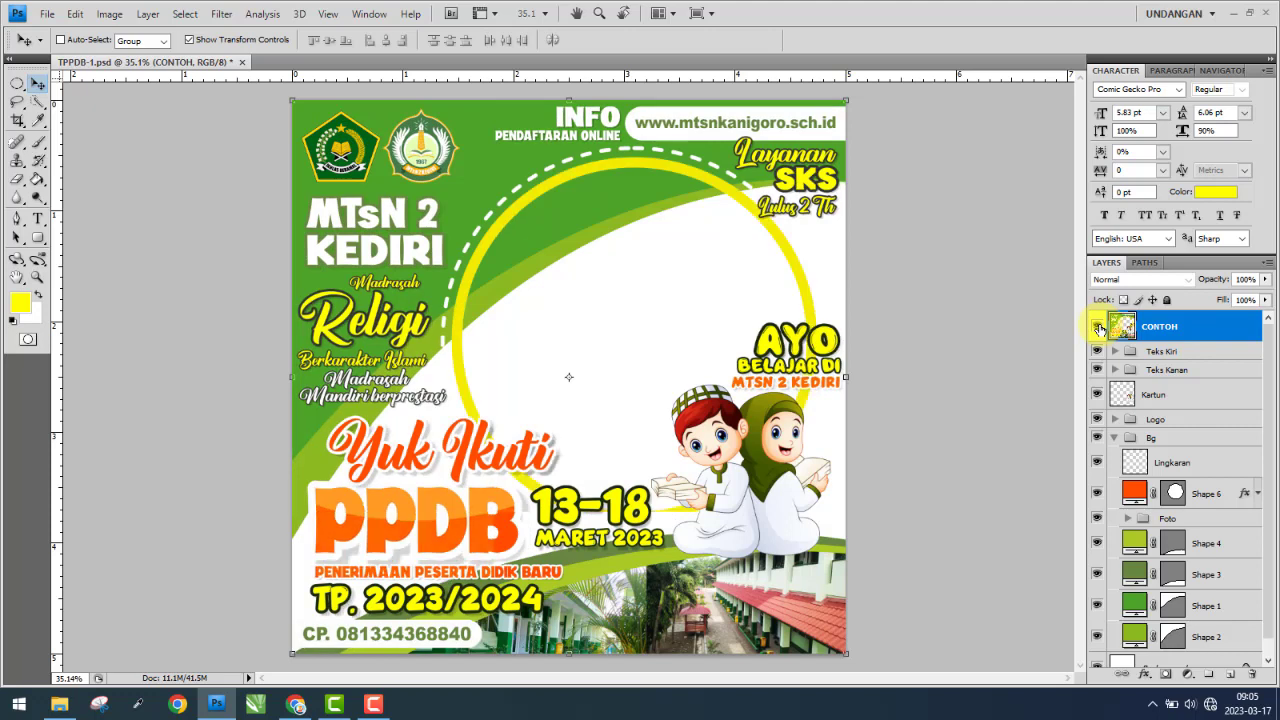
{"action": "left_click", "coordinate": [1099, 327]}
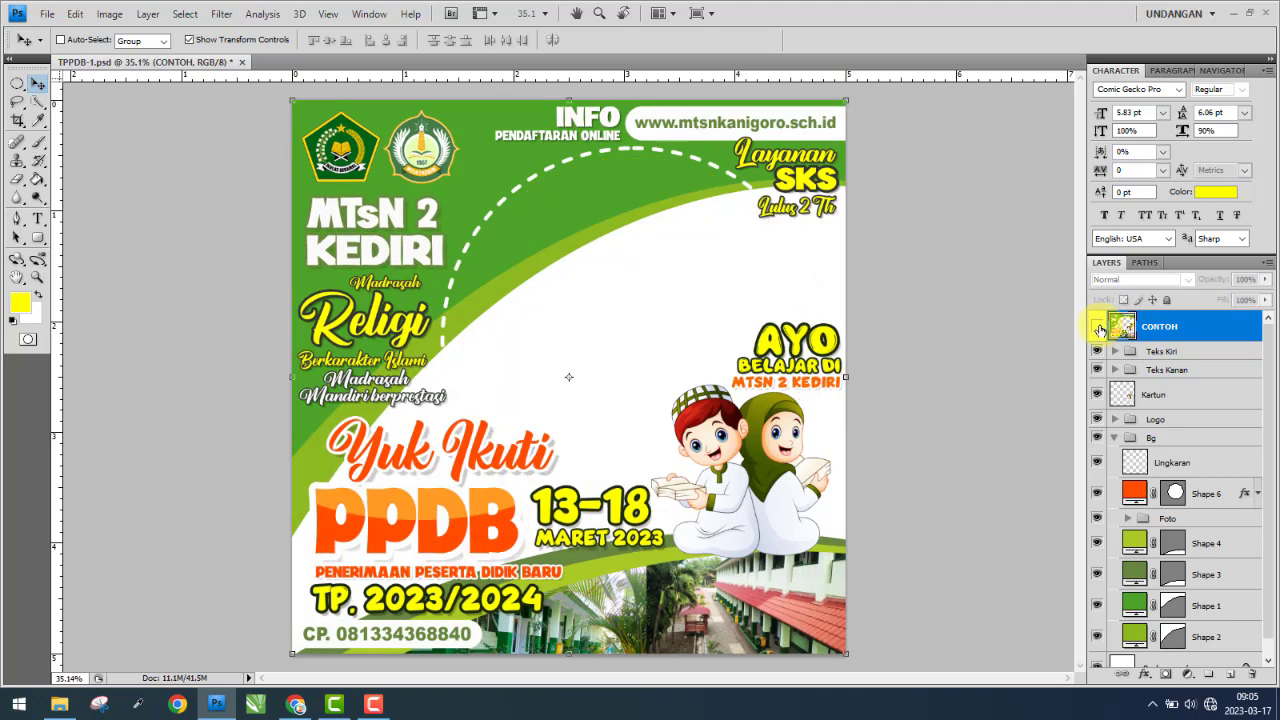
{"action": "left_click", "coordinate": [1099, 327]}
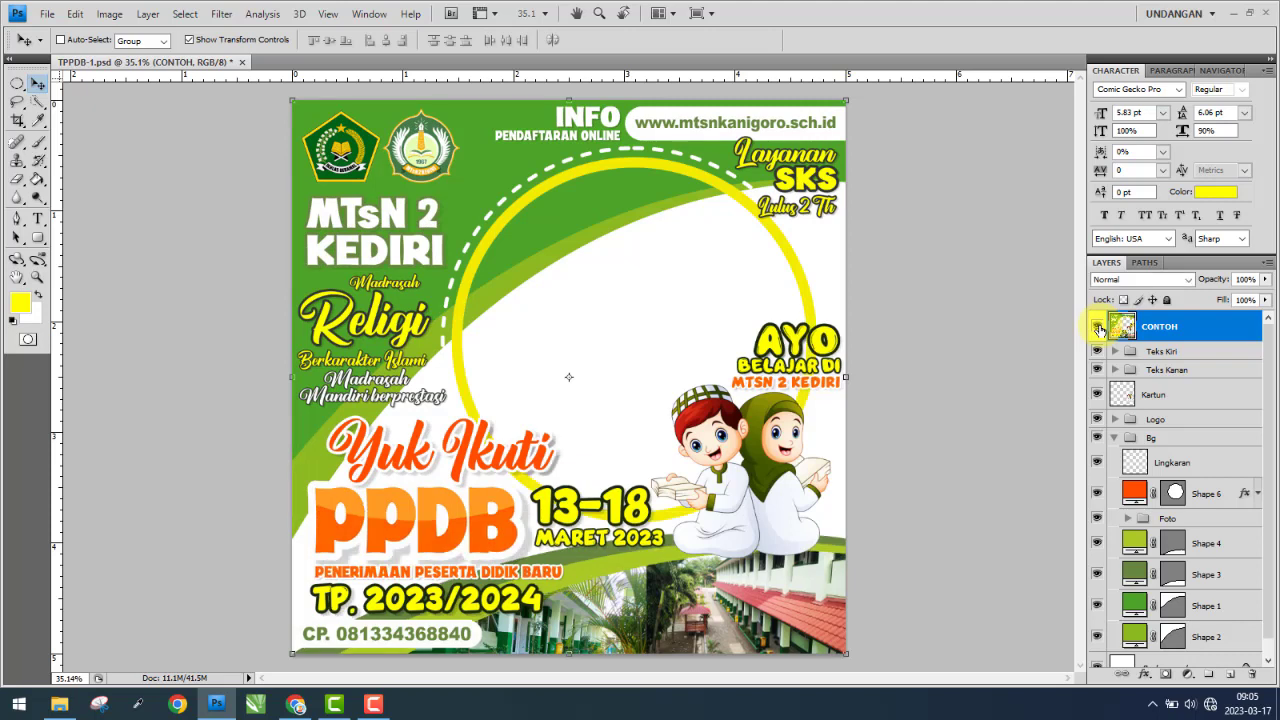
{"action": "left_click", "coordinate": [1099, 327]}
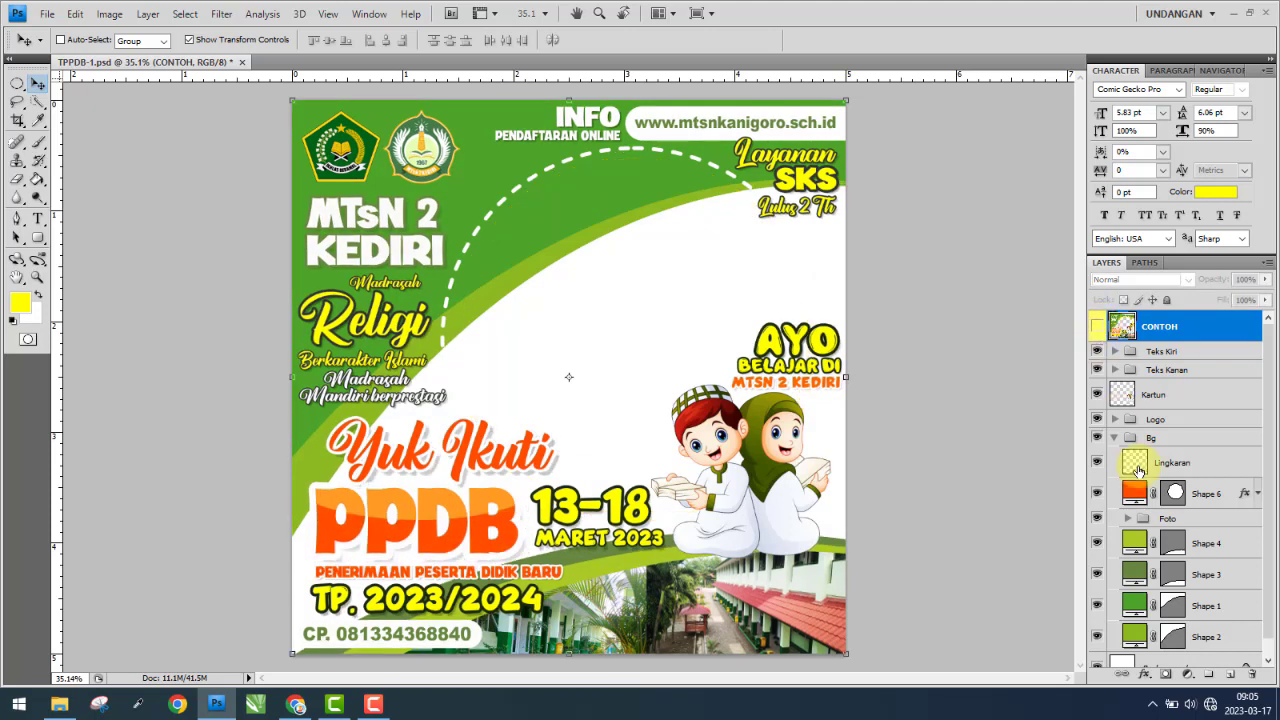
{"action": "scroll", "coordinate": [1144, 511], "scroll_direction": "down", "scroll_amount": 1}
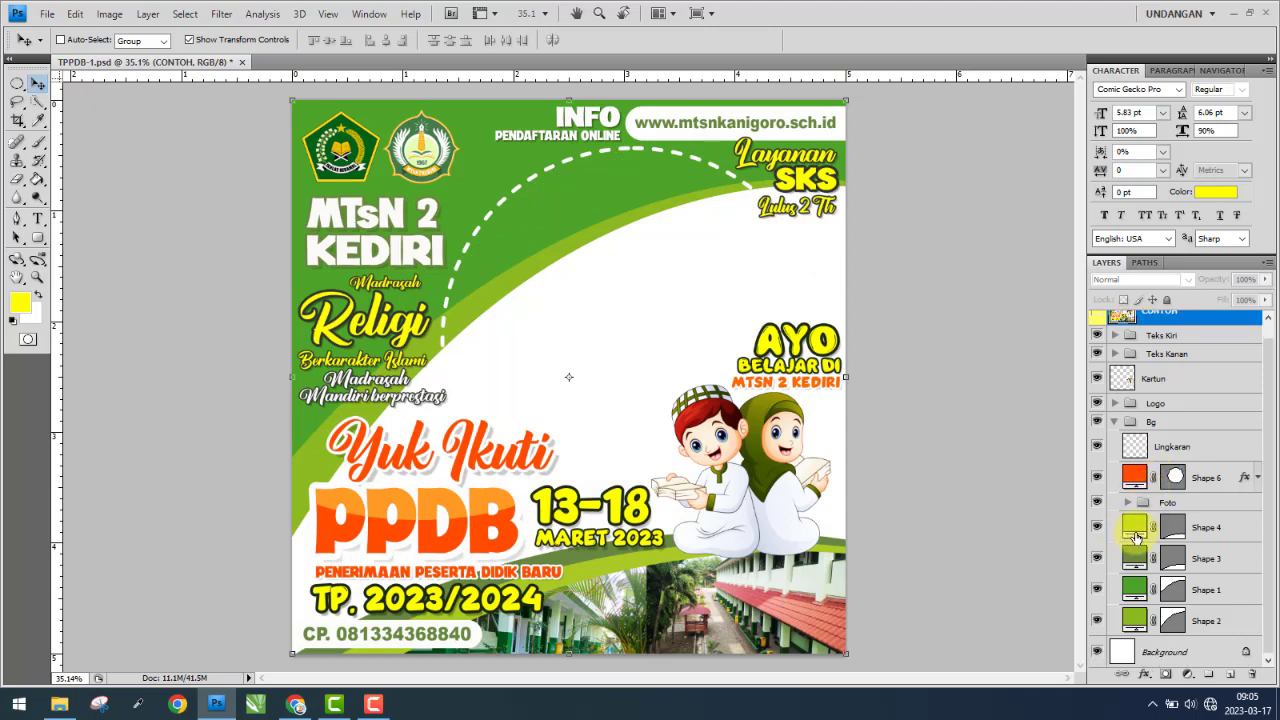
- Restore Shape 6 to 100% opacity and set its fill to 0%
{"action": "left_click", "coordinate": [1218, 476]}
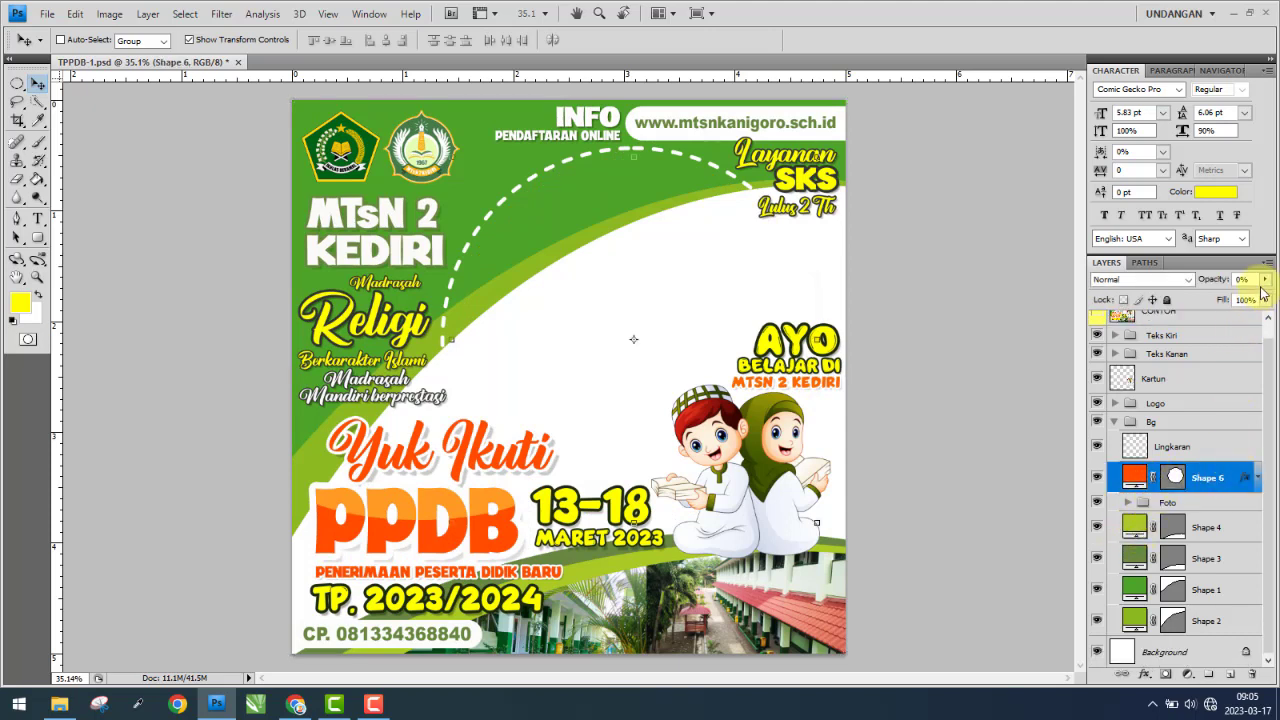
{"action": "left_click", "coordinate": [1266, 284]}
{"action": "left_click_drag", "start_coordinate": [1185, 300], "coordinate": [1270, 300]}
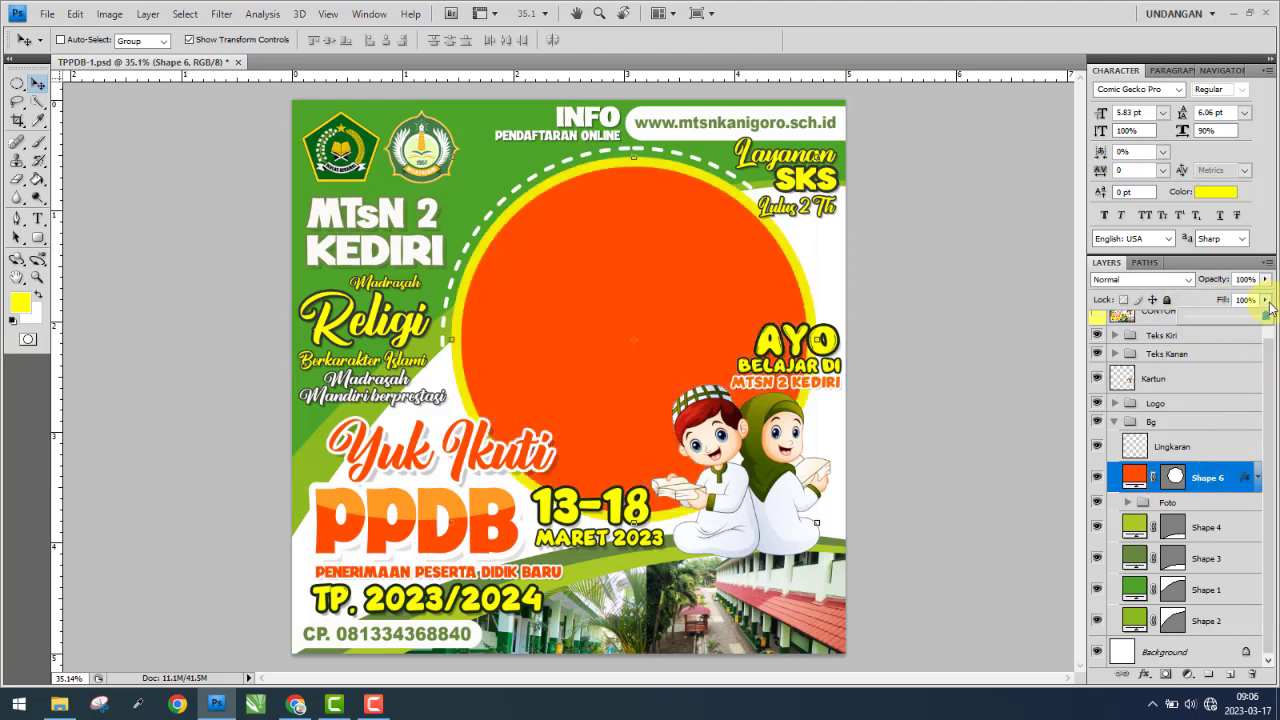
{"action": "left_click_drag", "start_coordinate": [1266, 318], "coordinate": [1162, 320]}
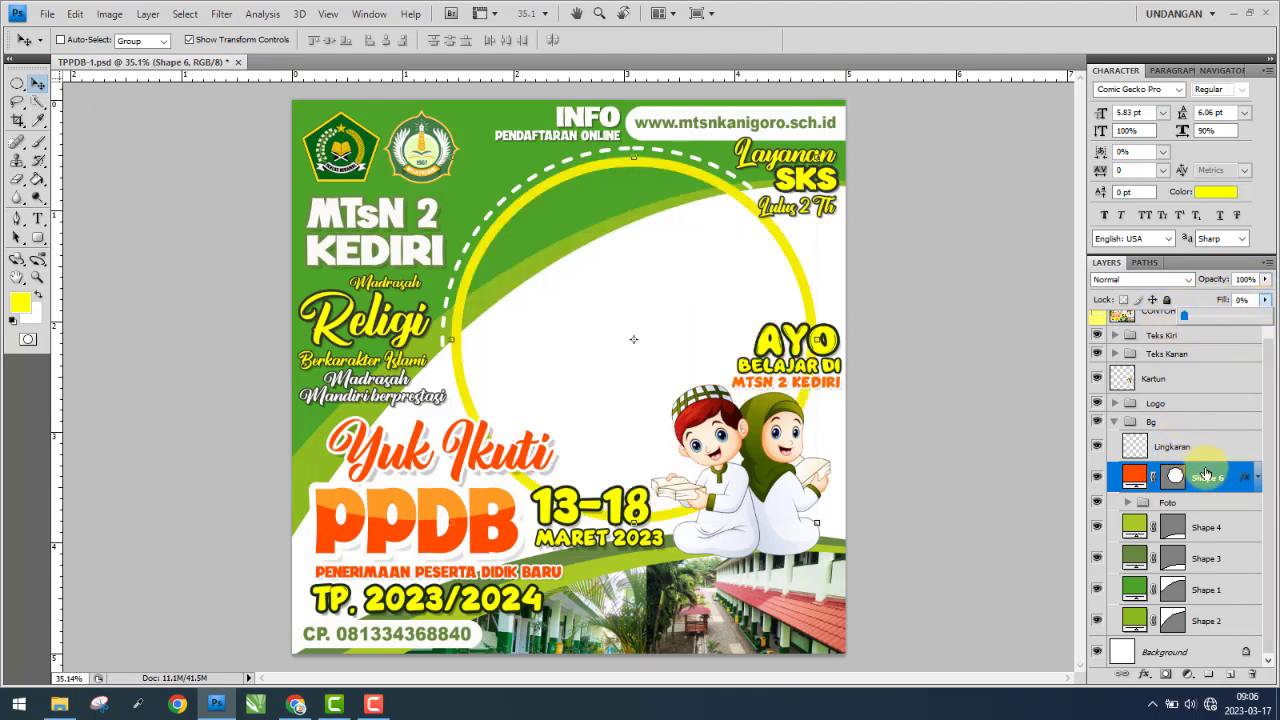
{"action": "scroll", "coordinate": [1138, 342], "scroll_direction": "up", "scroll_amount": 1}
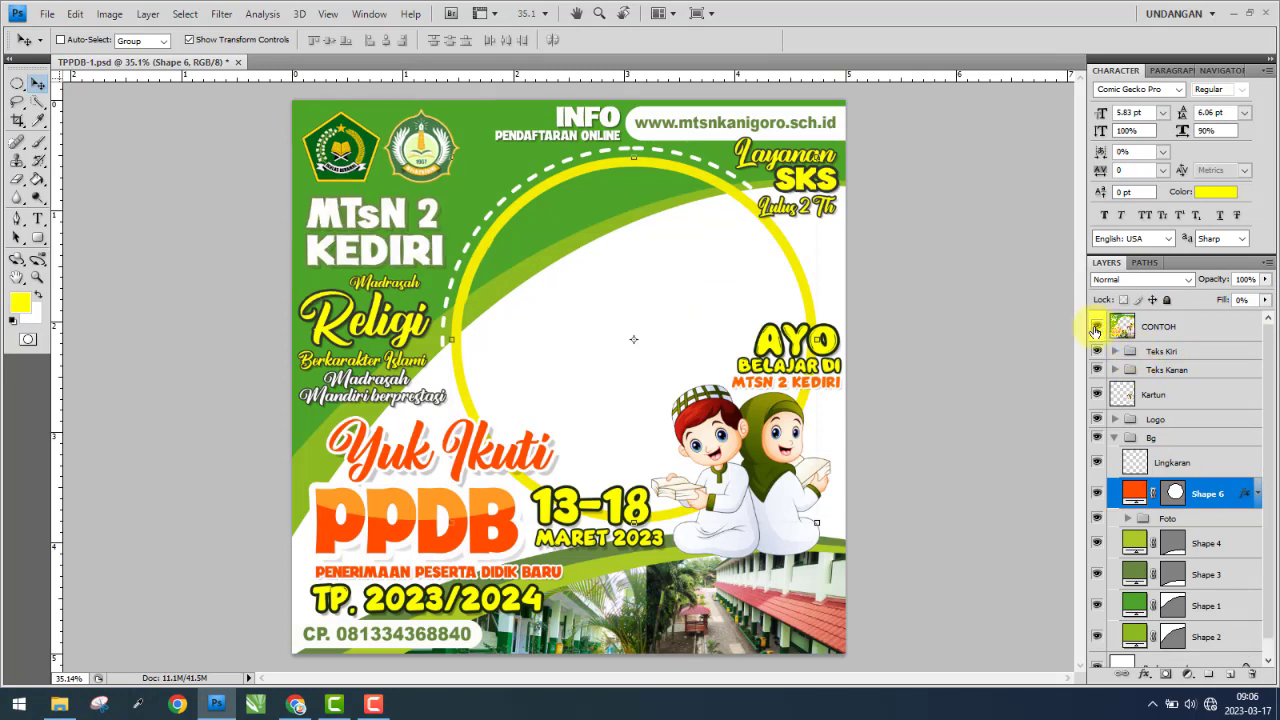
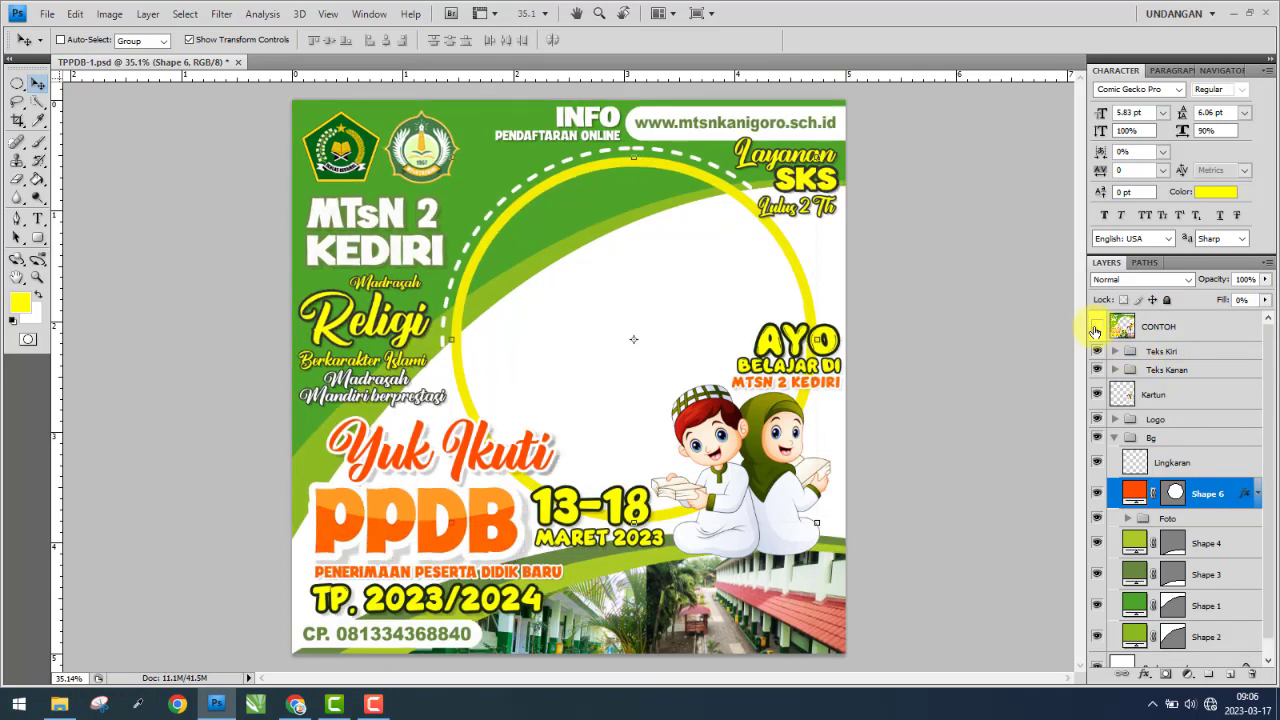
- Duplicate the Background layer, keeping the original below the copy
{"action": "left_click", "coordinate": [1215, 546]}
{"action": "scroll", "coordinate": [1218, 546], "scroll_direction": "down", "scroll_amount": 1}
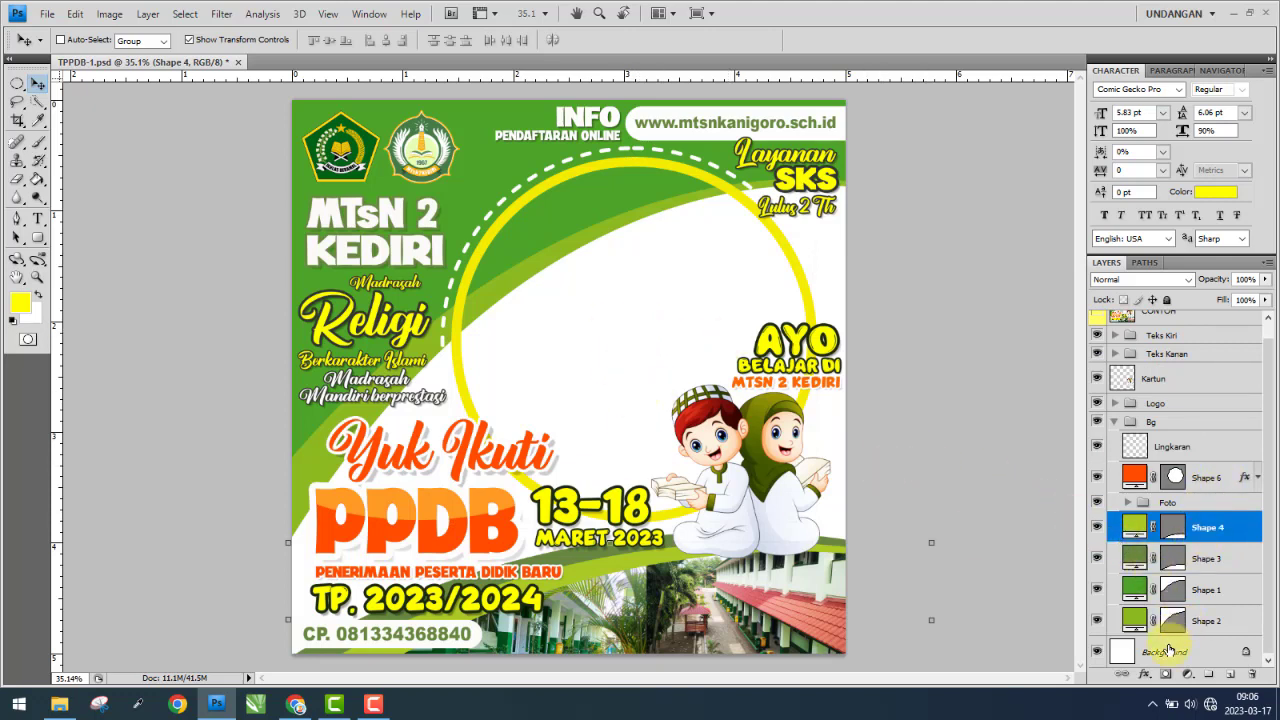
{"action": "left_click", "coordinate": [1206, 653]}
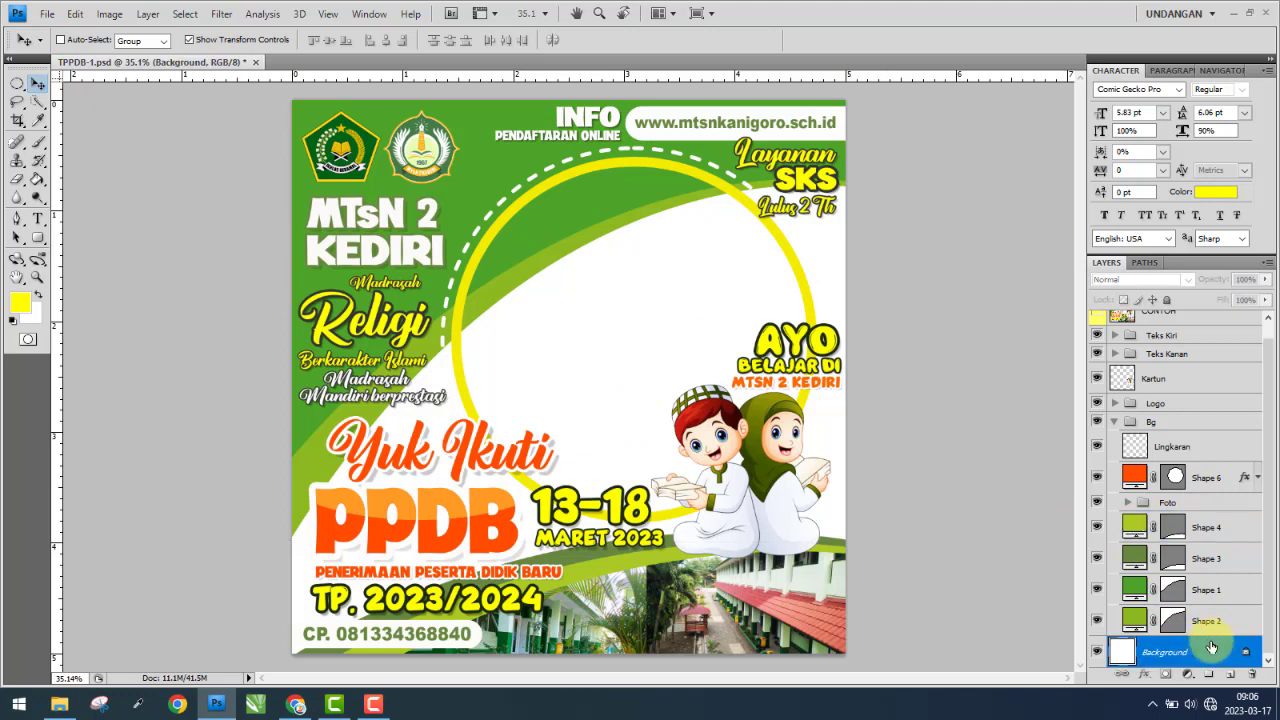
{"action": "right_click", "coordinate": [1212, 647]}
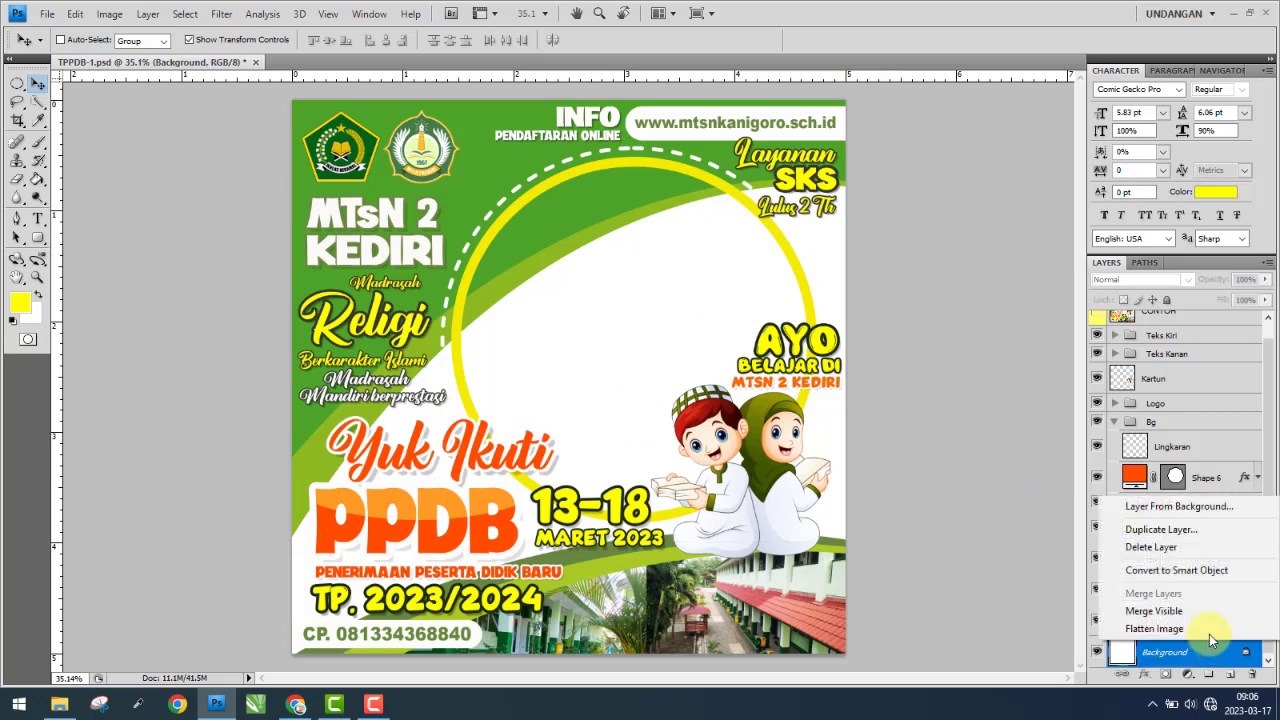
{"action": "left_click", "coordinate": [1160, 529]}
{"action": "left_click", "coordinate": [778, 218]}
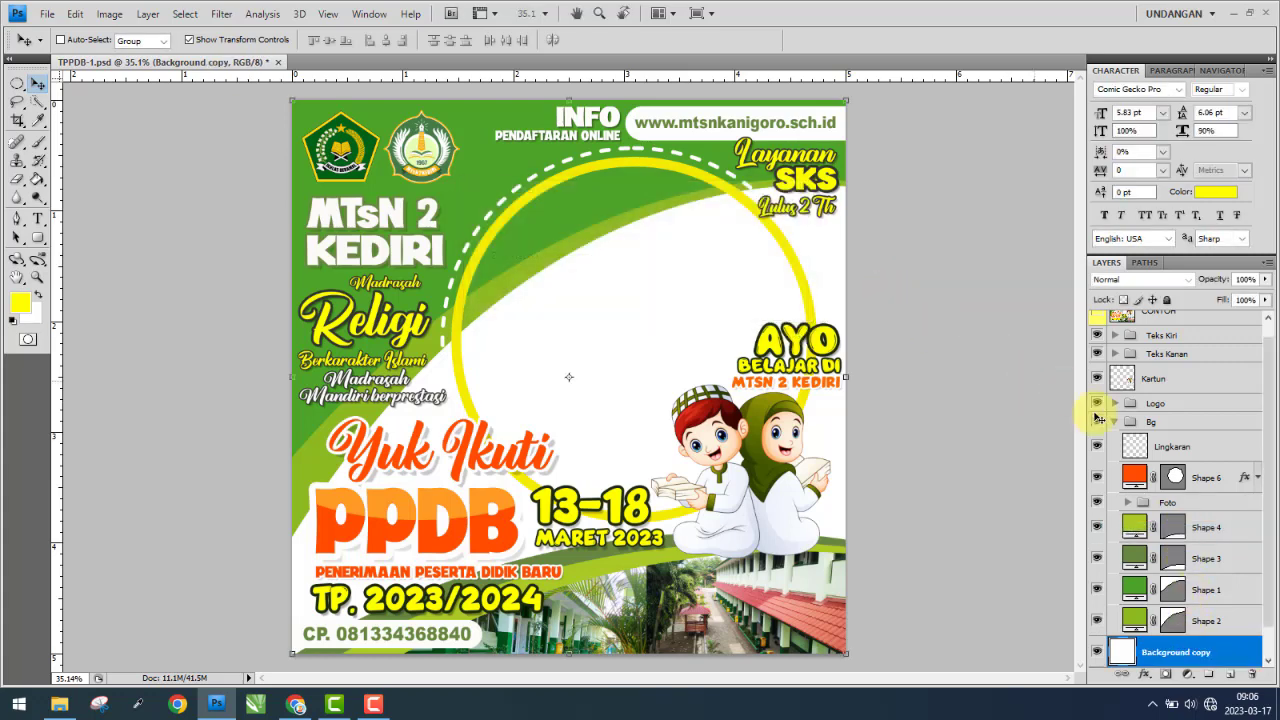
- Rename the Background copy layer to 'Bg'
{"action": "left_click_drag", "start_coordinate": [1201, 618], "coordinate": [1200, 603]}
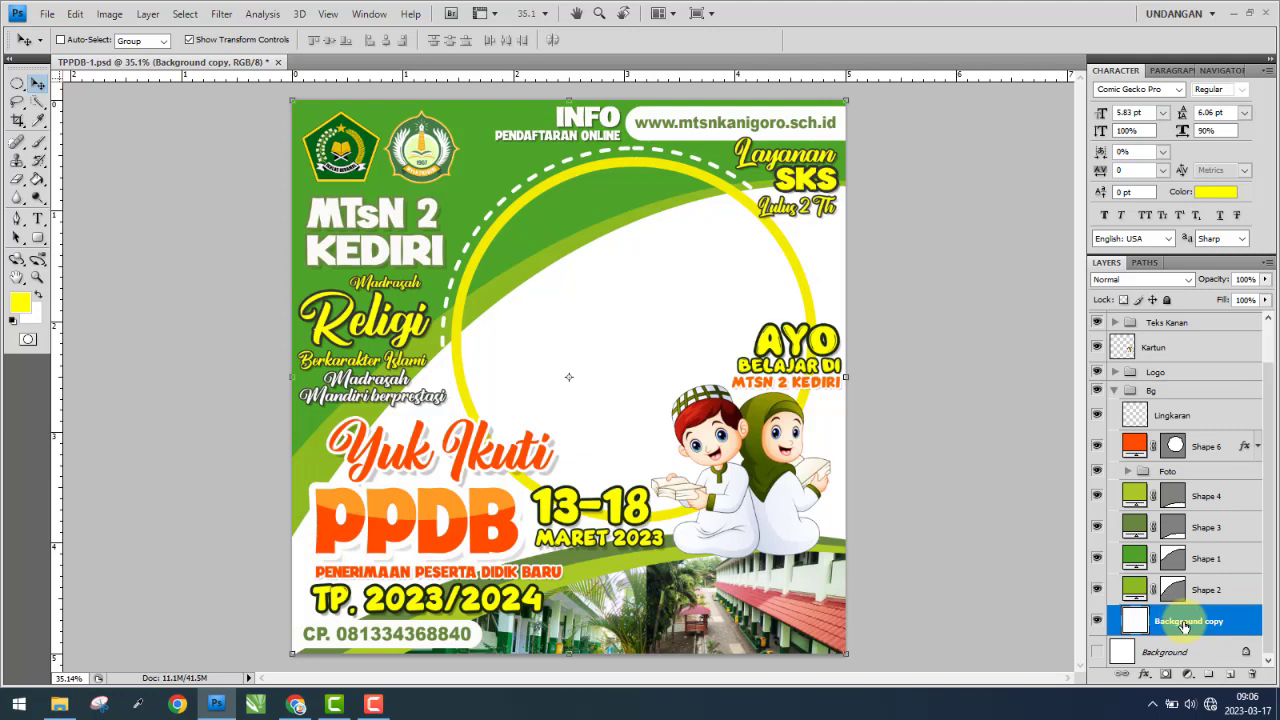
{"action": "double_click", "coordinate": [1183, 622]}
{"action": "type", "text": "bG"}
{"action": "key", "text": "Return"}
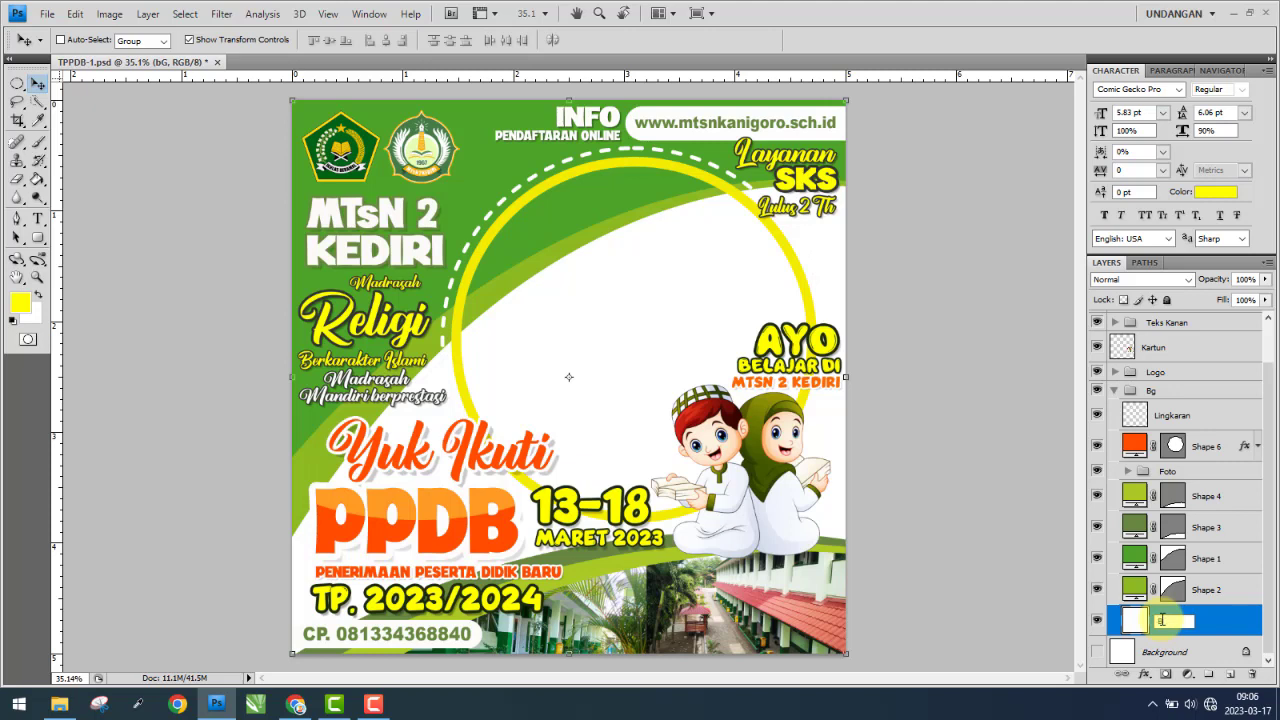
{"action": "key", "text": "Return"}
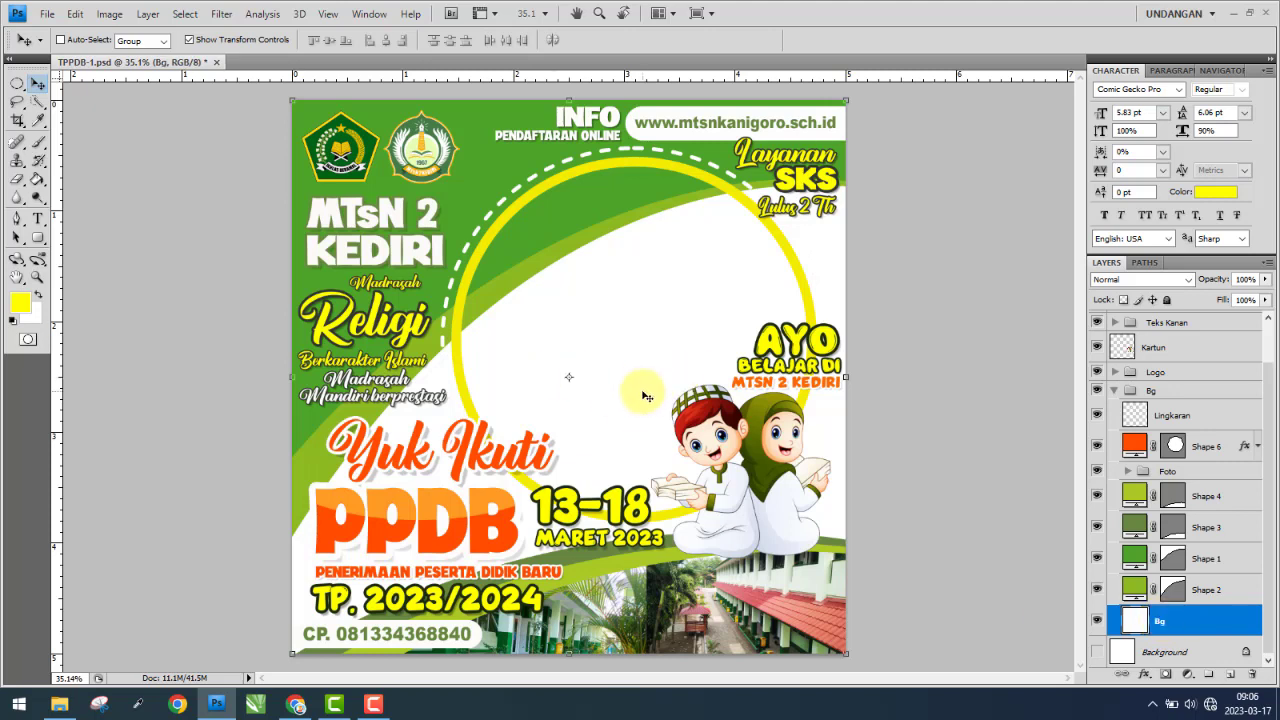
- Duplicate the Shape 2 layer as a new layer named 'ed'
{"action": "left_click", "coordinate": [1219, 594]}
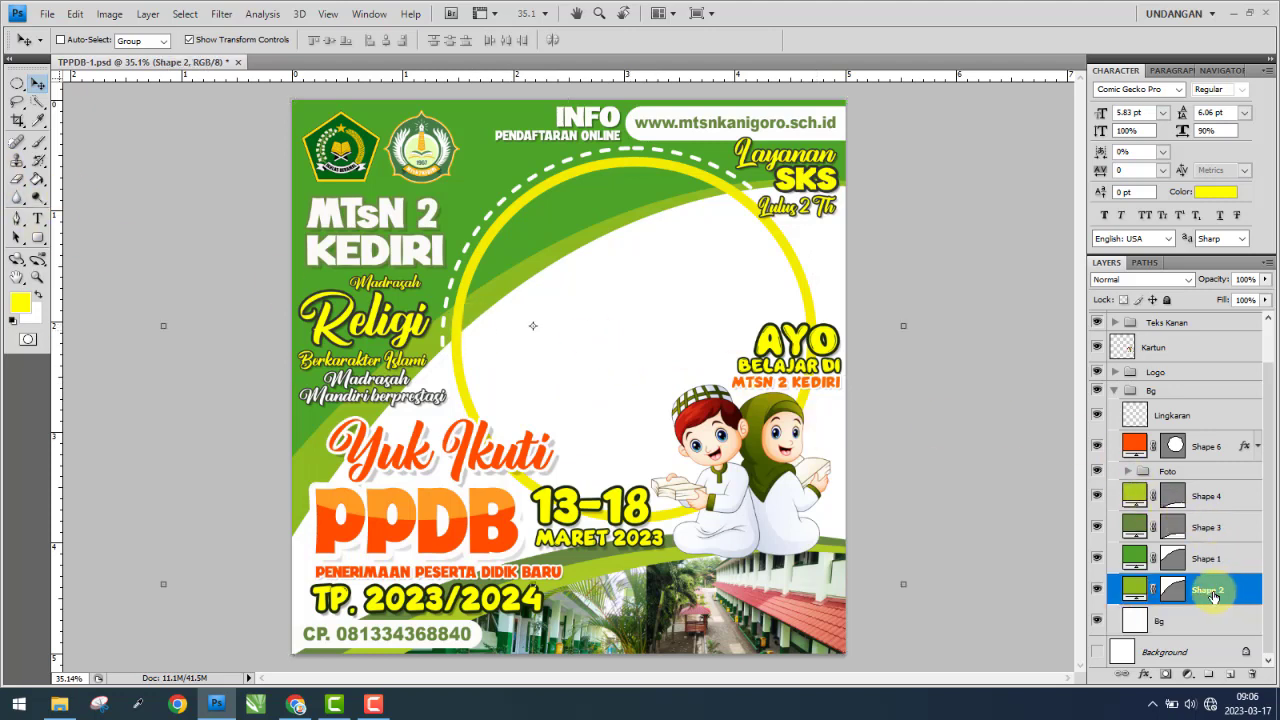
{"action": "left_click", "coordinate": [19, 88]}
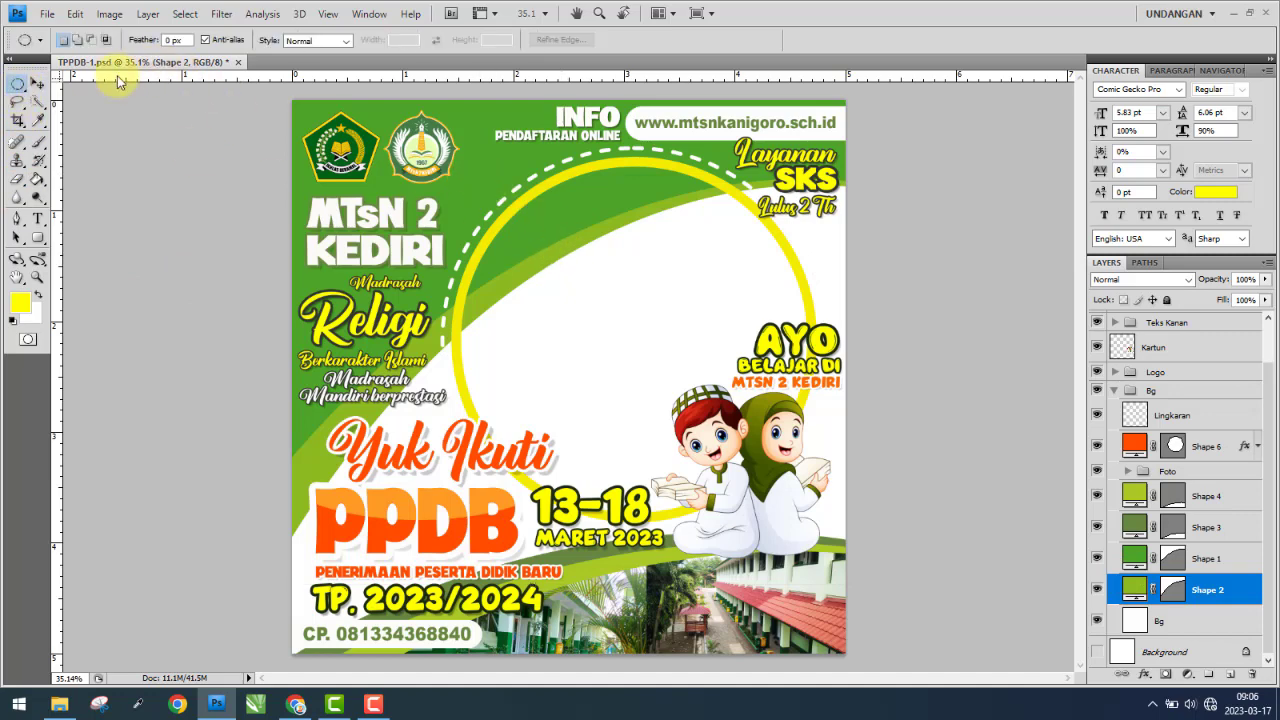
{"action": "left_click", "coordinate": [37, 84]}
{"action": "right_click", "coordinate": [1234, 591]}
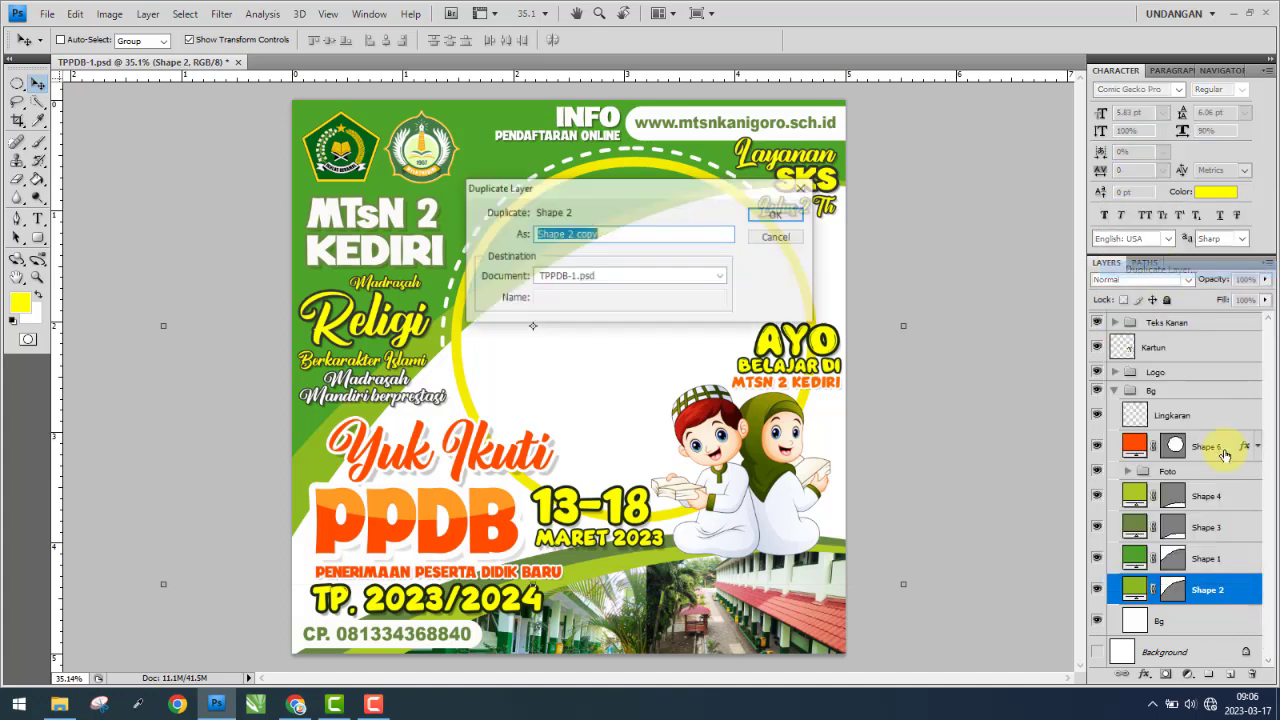
{"action": "left_click", "coordinate": [1160, 269]}
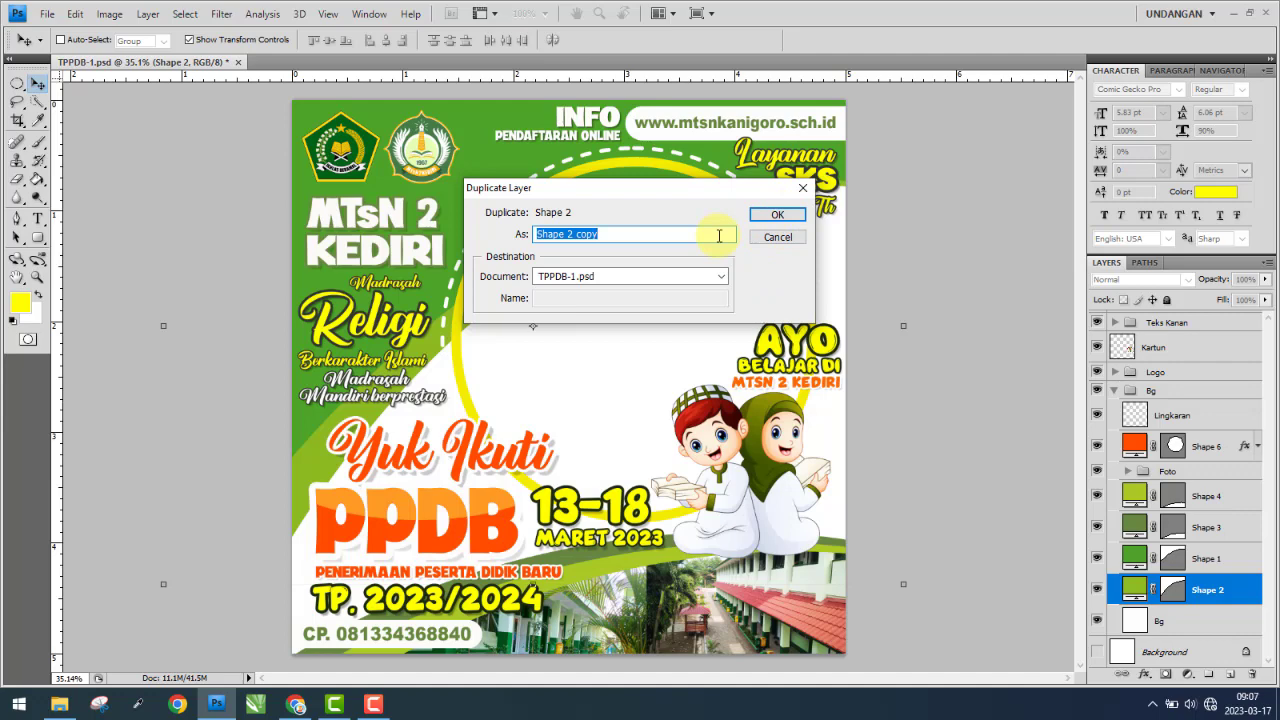
{"action": "type", "text": "edit"}
{"action": "key", "text": "Return"}
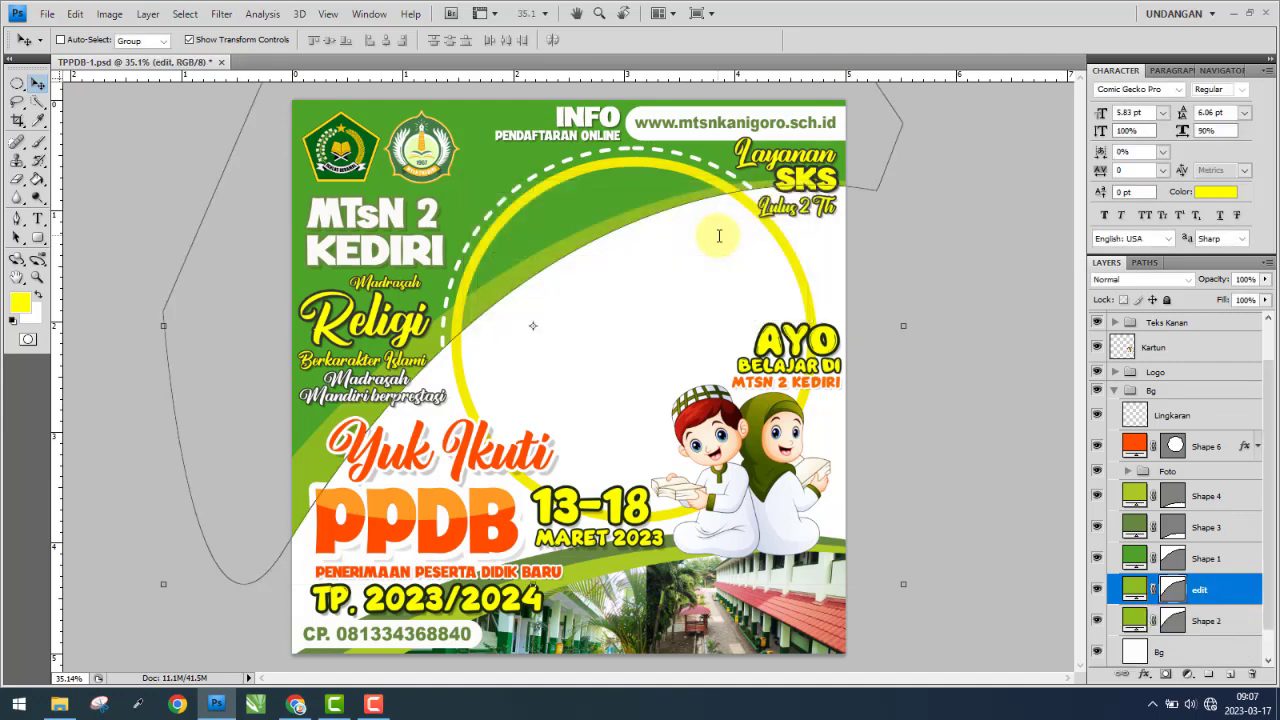
- Duplicate Shape 1 as a layer named 'Edit' and confirm the lower copy's Edit name
{"action": "left_click", "coordinate": [1229, 532]}
{"action": "right_click", "coordinate": [1229, 532]}
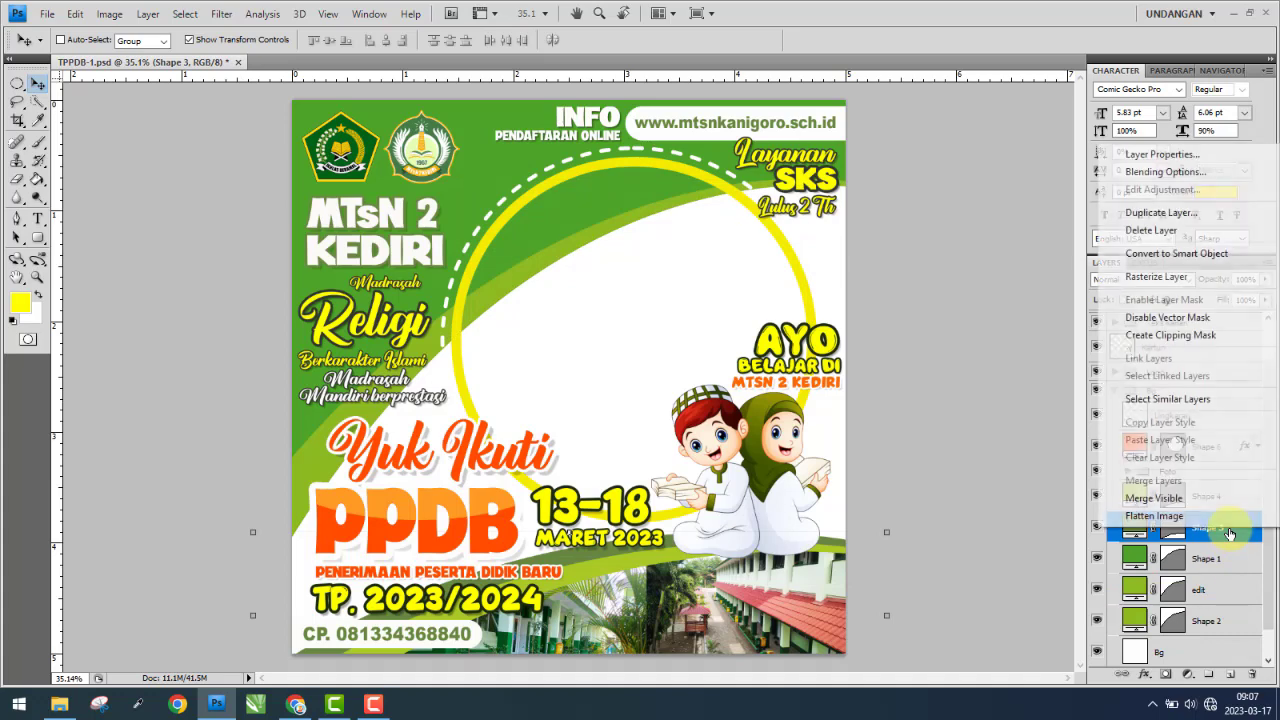
{"action": "left_click", "coordinate": [1228, 562]}
{"action": "right_click", "coordinate": [1227, 563]}
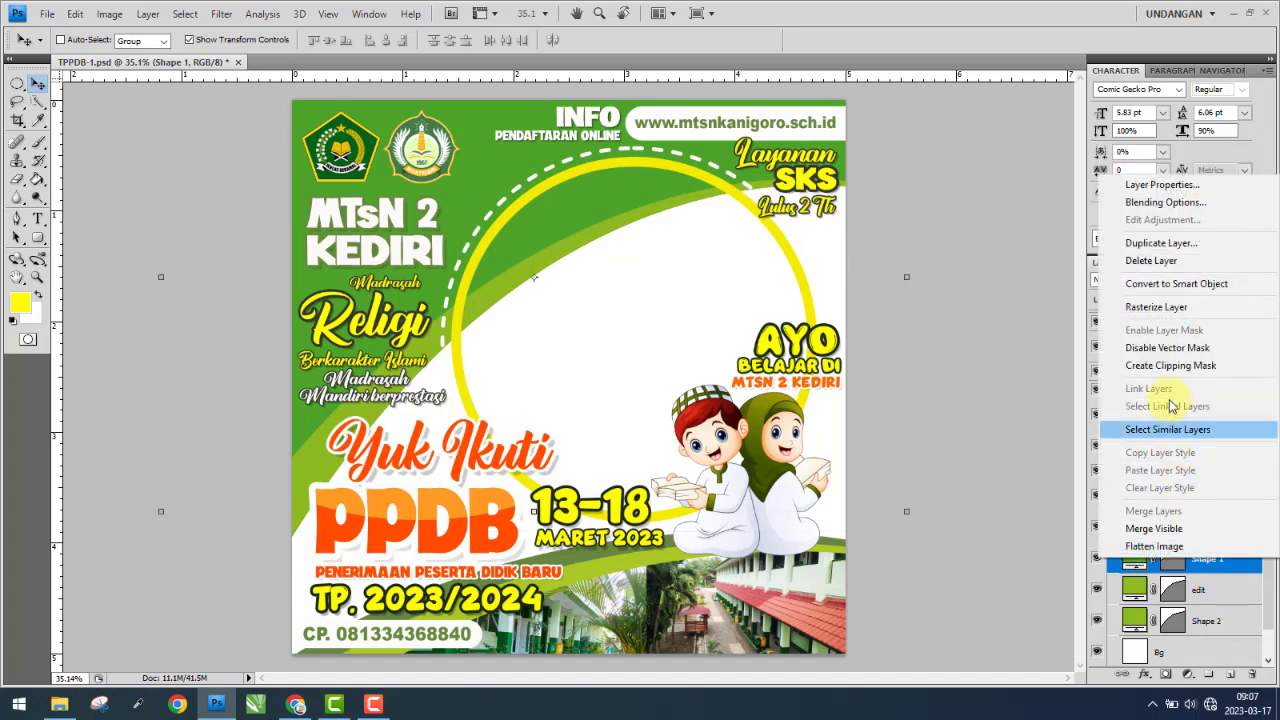
{"action": "left_click", "coordinate": [1179, 246]}
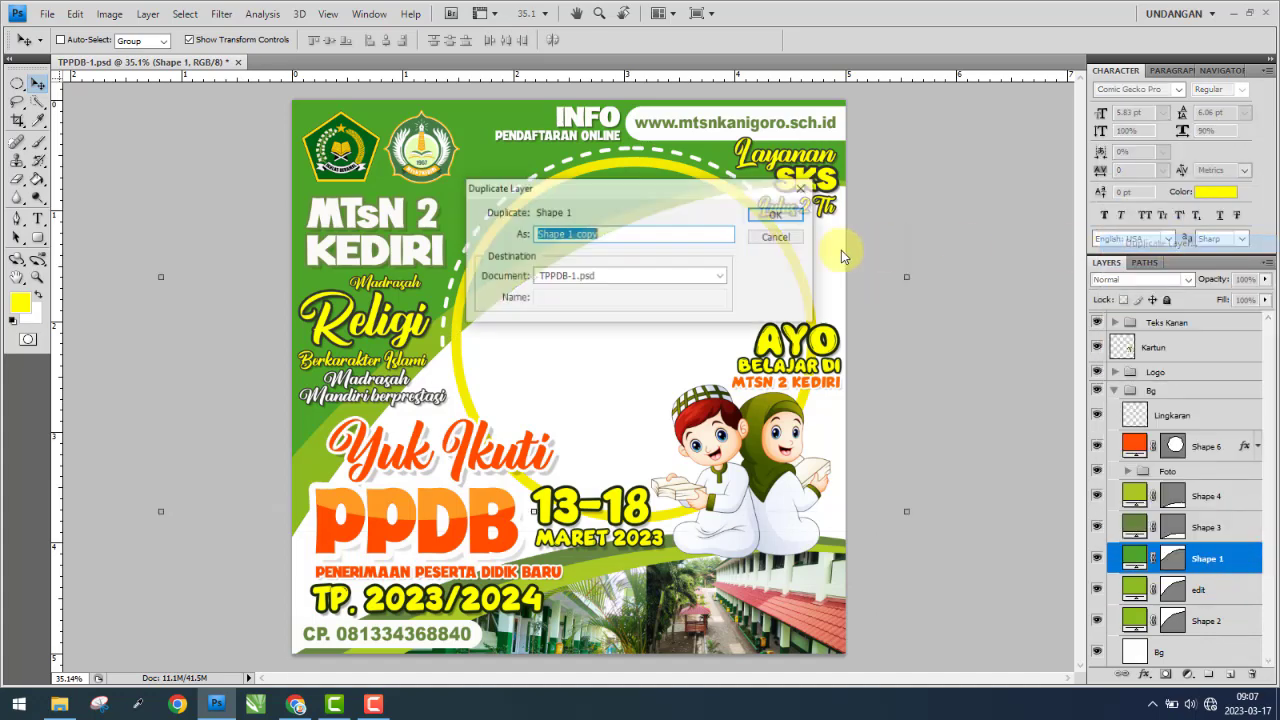
{"action": "type", "text": "Edit"}
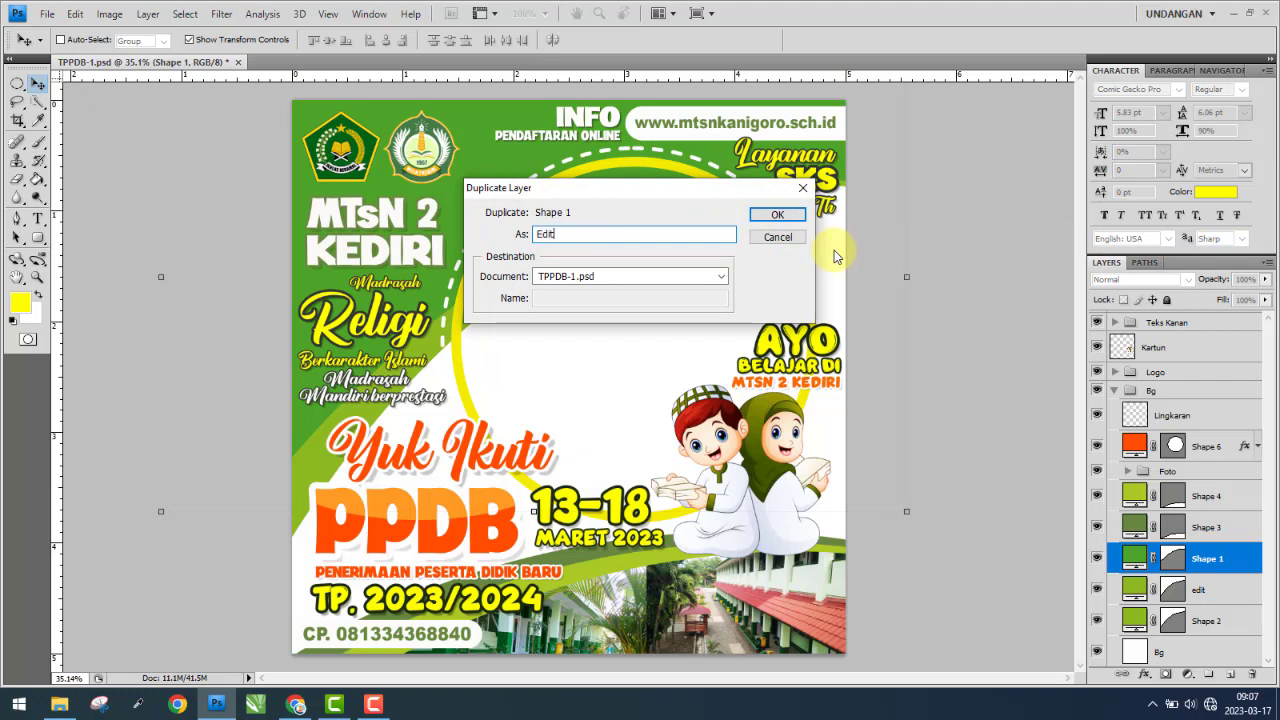
{"action": "key", "text": "Return"}
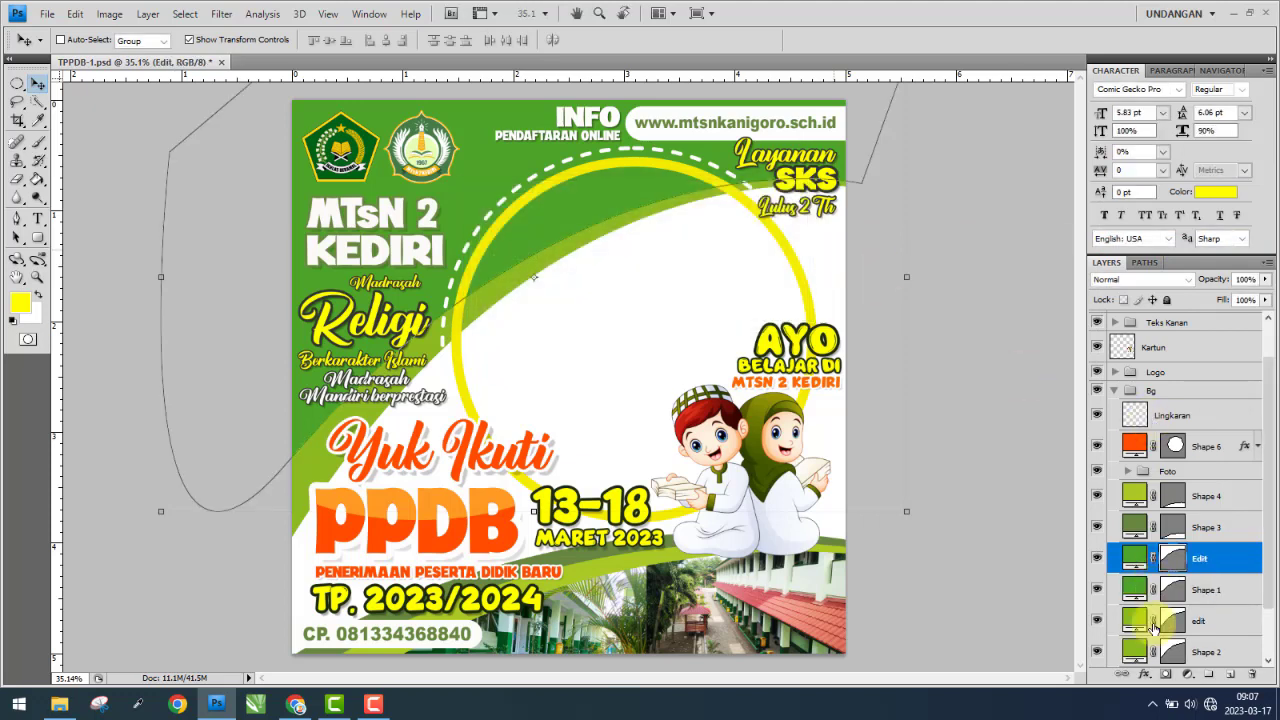
{"action": "double_click", "coordinate": [1201, 622]}
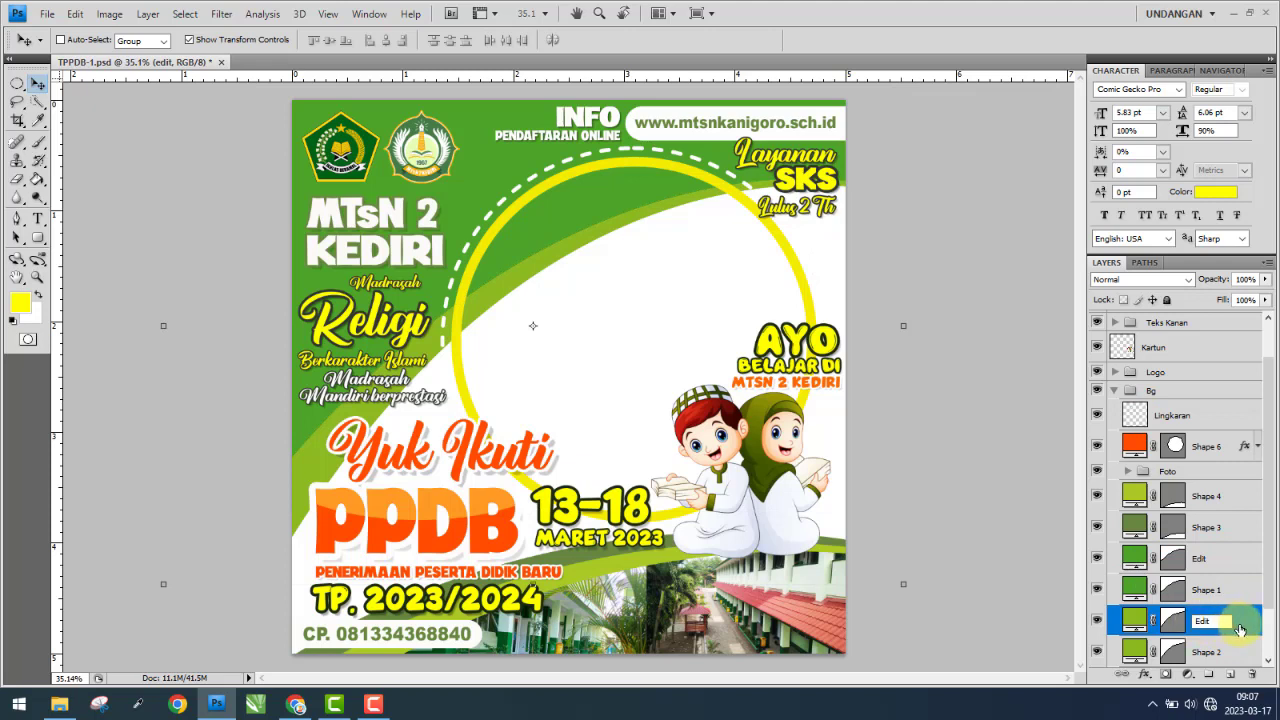
{"action": "key", "text": "Return"}
{"action": "left_click_drag", "start_coordinate": [1231, 545], "coordinate": [1218, 590]}
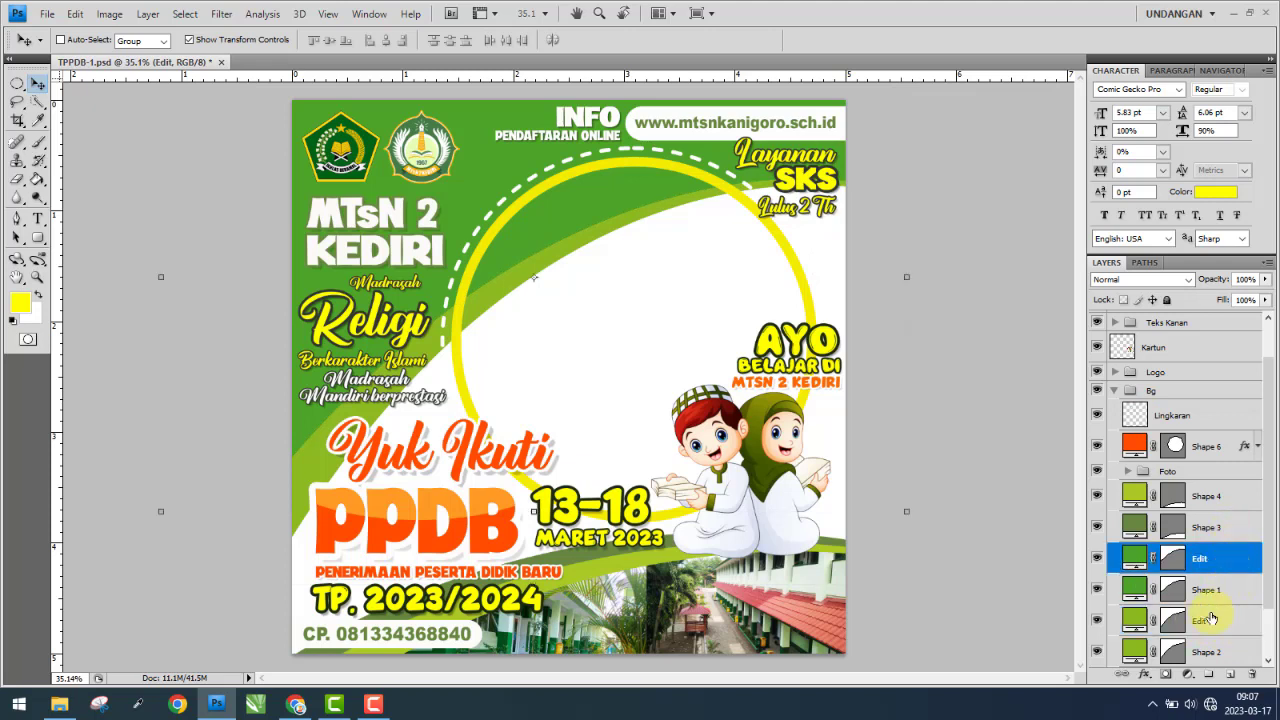
- Duplicate Shape 3 as 'Edit', then undo to remove that extra copy
{"action": "left_click", "coordinate": [1226, 534]}
{"action": "right_click", "coordinate": [1226, 534]}
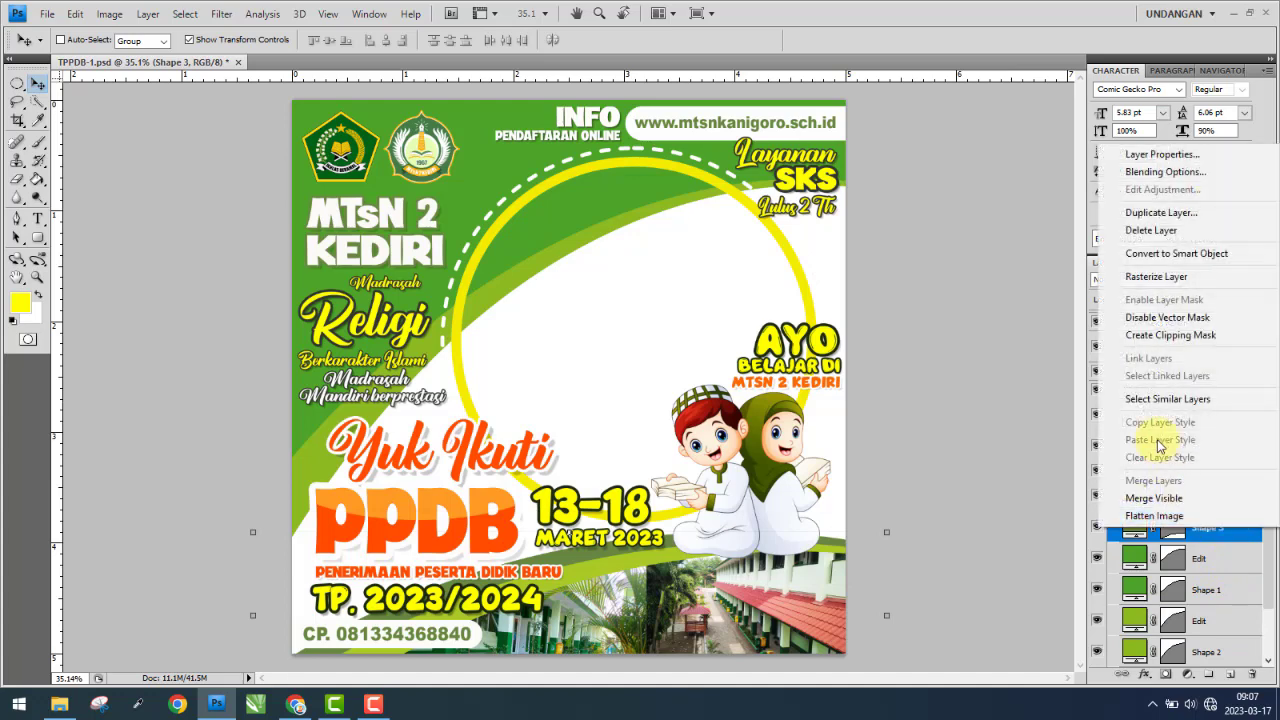
{"action": "left_click", "coordinate": [1160, 212]}
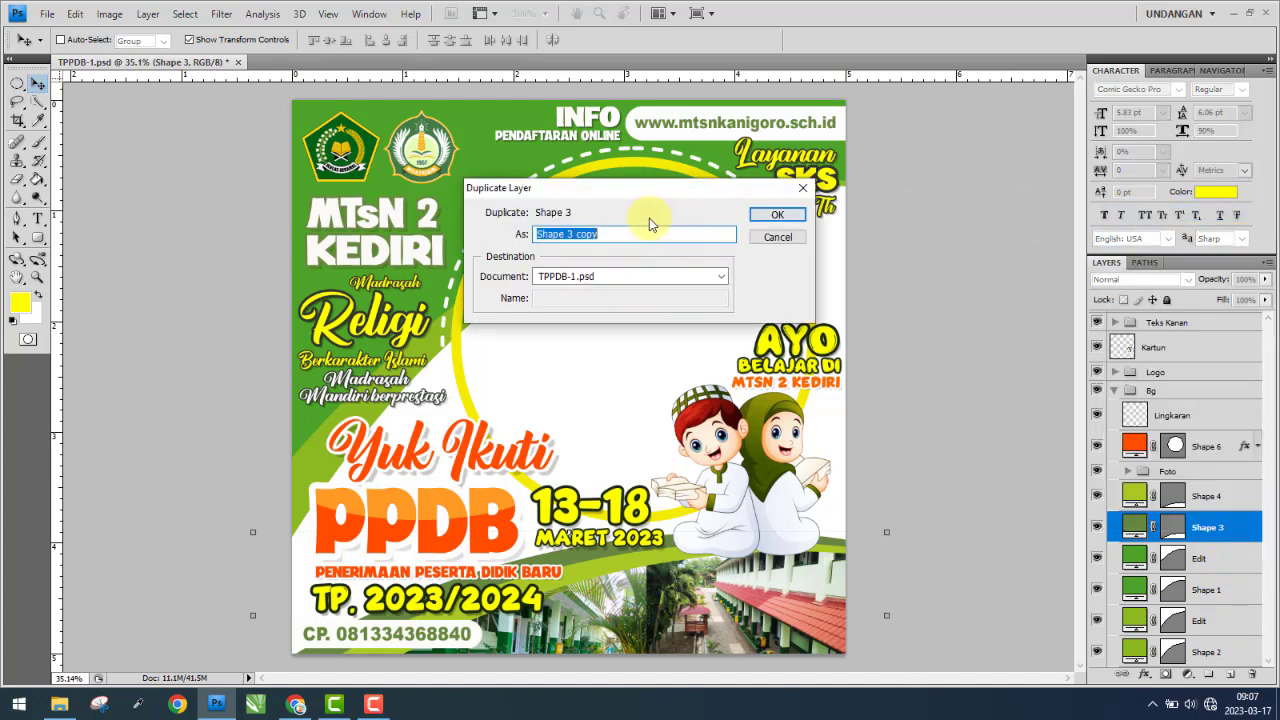
{"action": "type", "text": "Edit"}
{"action": "key", "text": "Return"}
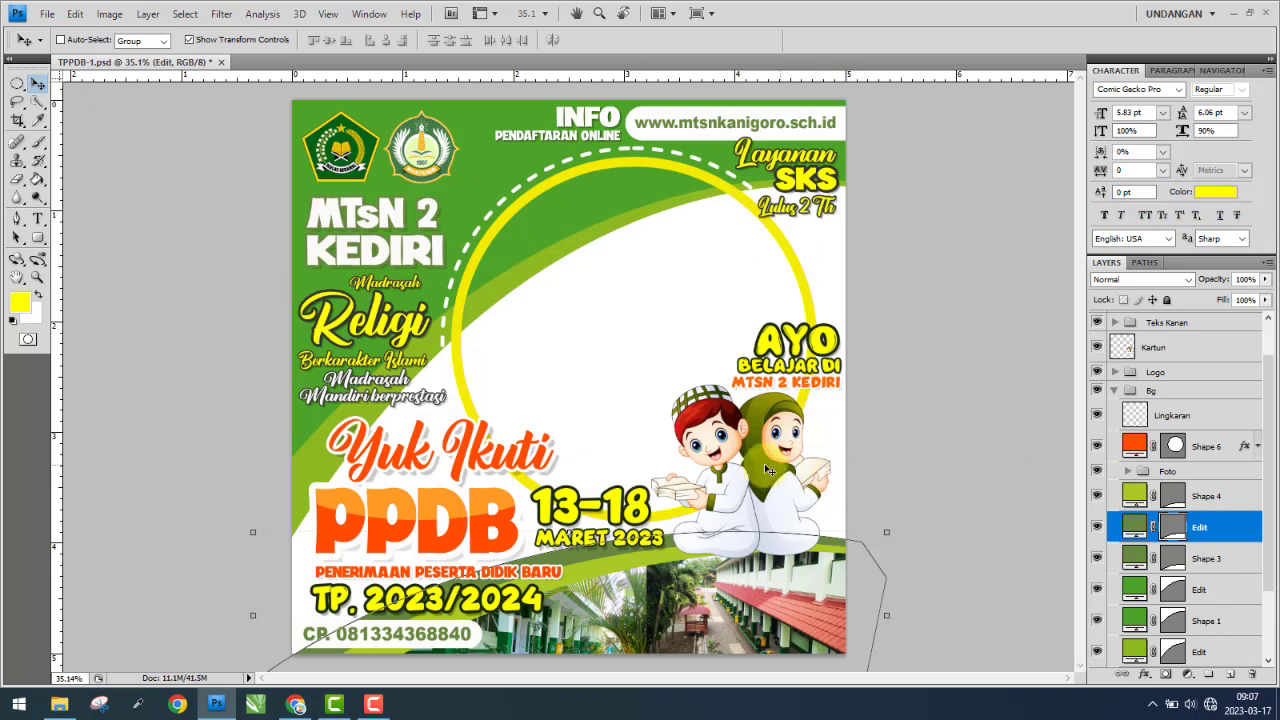
{"action": "key", "text": "ctrl+z"}
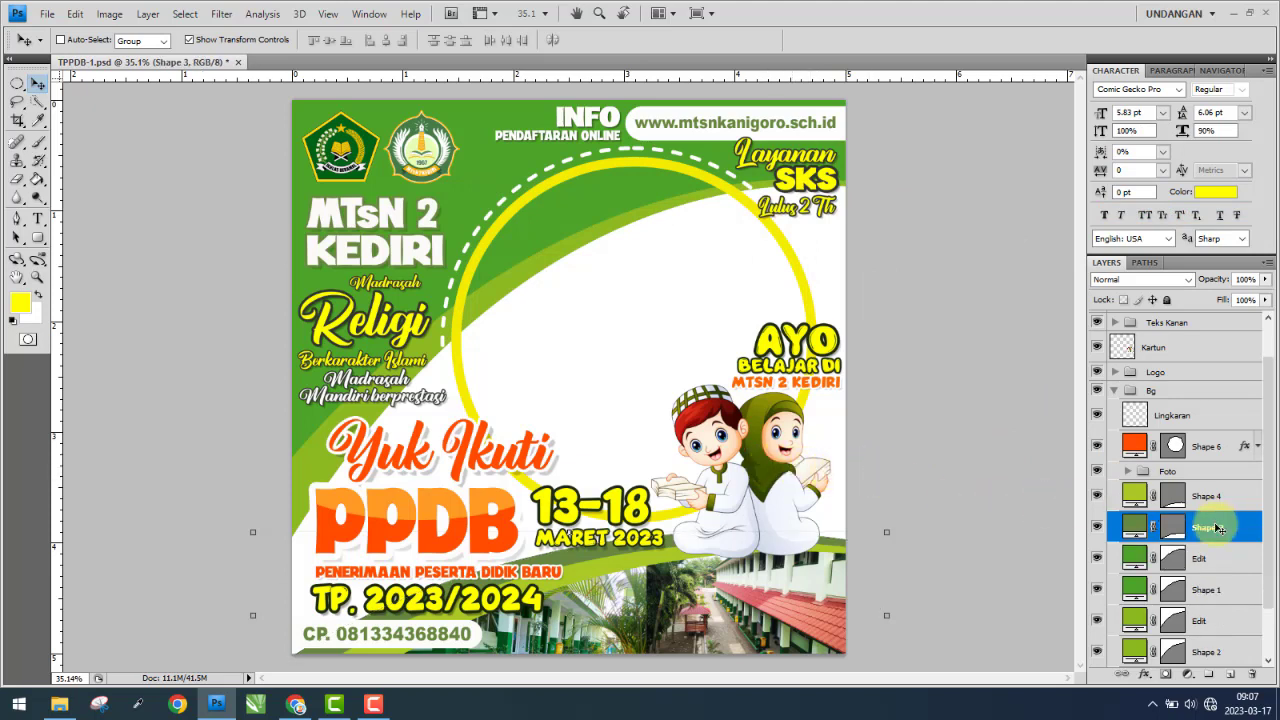
- Toggle Shape 2's visibility and show the Shape 3 and Shape 4 wave bands
{"action": "scroll", "coordinate": [1186, 557], "scroll_direction": "down", "scroll_amount": 2}
{"action": "left_click", "coordinate": [1118, 558]}
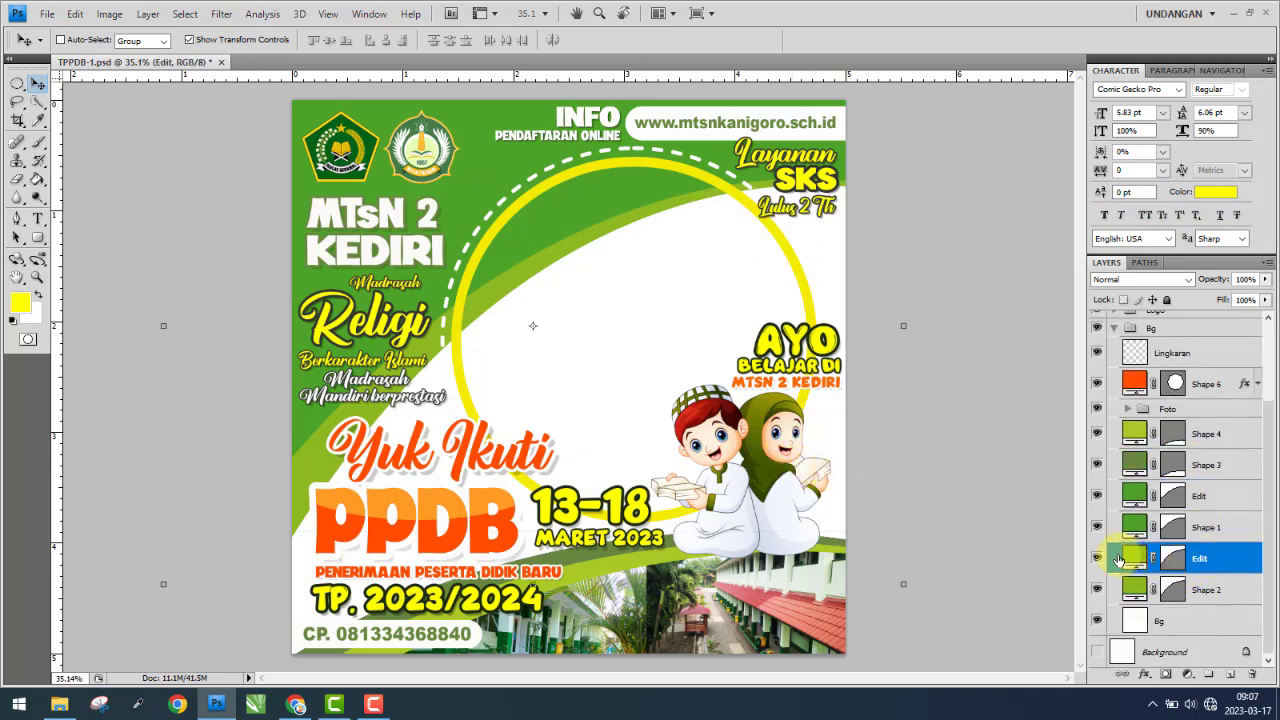
{"action": "left_click", "coordinate": [1097, 559]}
{"action": "left_click", "coordinate": [1098, 559]}
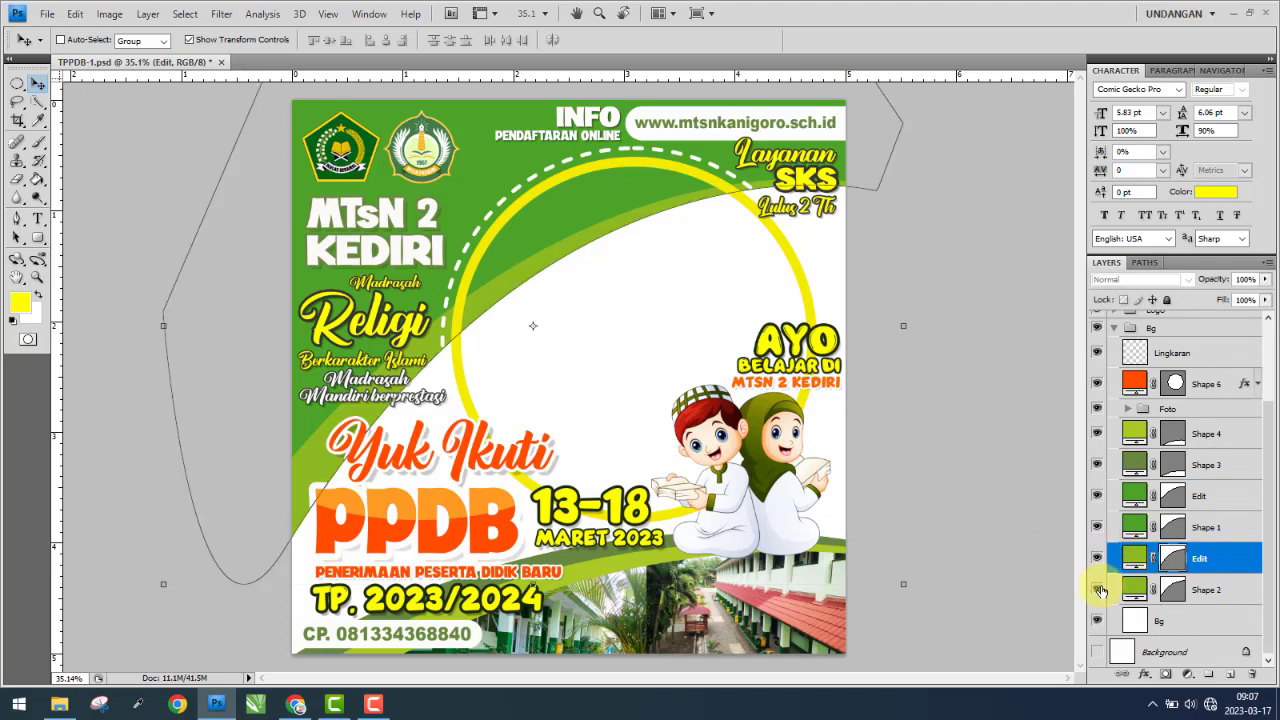
{"action": "left_click", "coordinate": [1099, 590]}
{"action": "left_click", "coordinate": [1215, 496]}
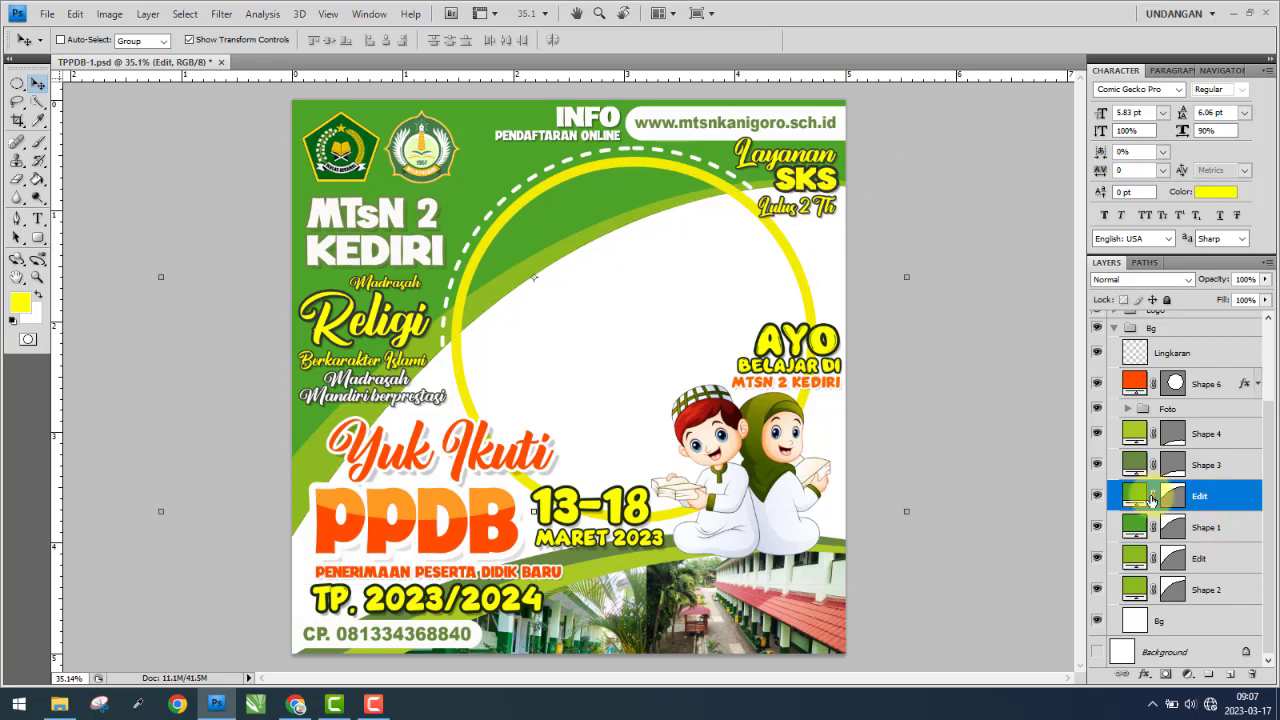
{"action": "left_click", "coordinate": [1097, 466]}
{"action": "left_click", "coordinate": [1097, 436]}
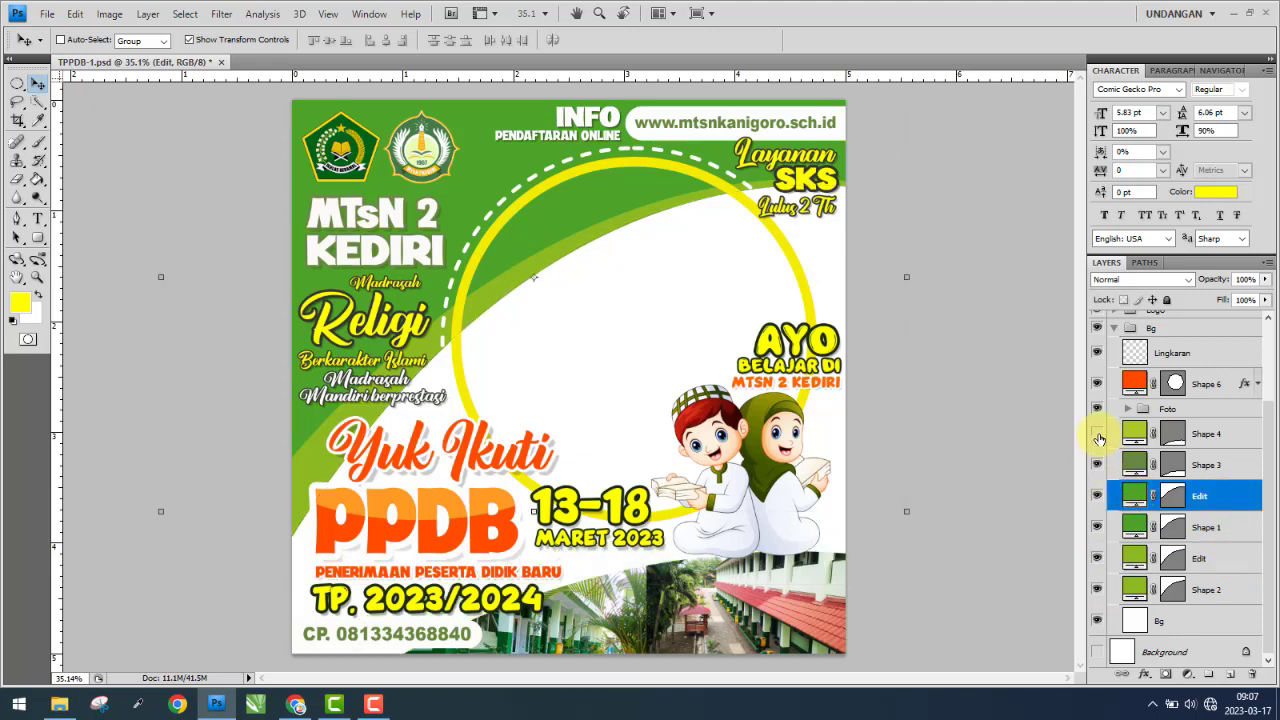
- Pick the Elliptical Marquee tool and hide the Shape 1 and Shape 2 layers
{"action": "left_click", "coordinate": [1185, 622]}
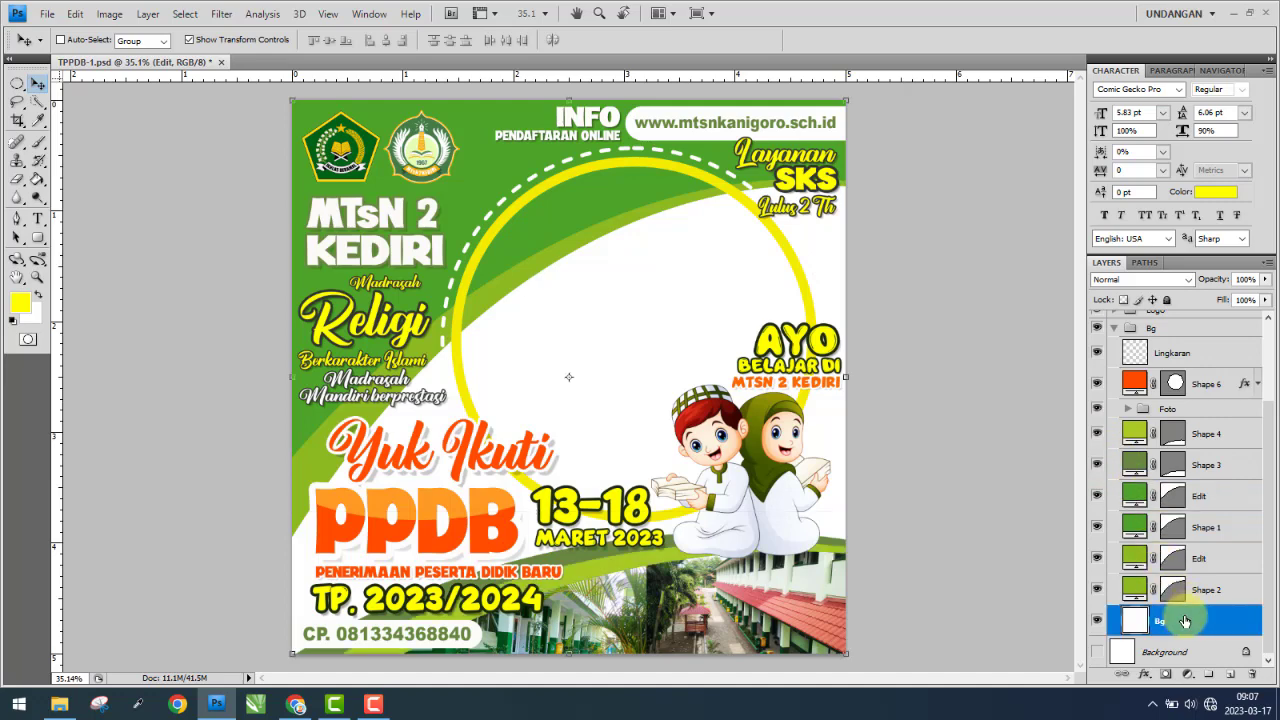
{"action": "right_click", "coordinate": [1185, 622]}
{"action": "key", "text": "Escape"}
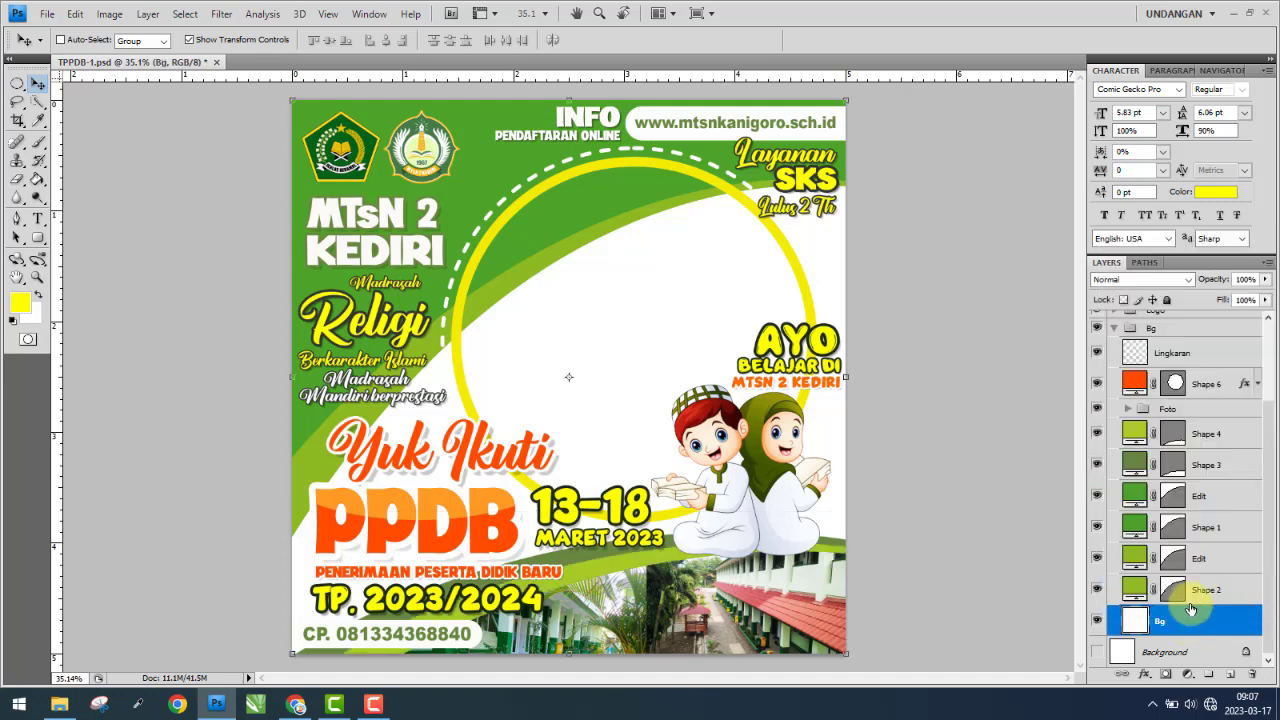
{"action": "left_click", "coordinate": [17, 85]}
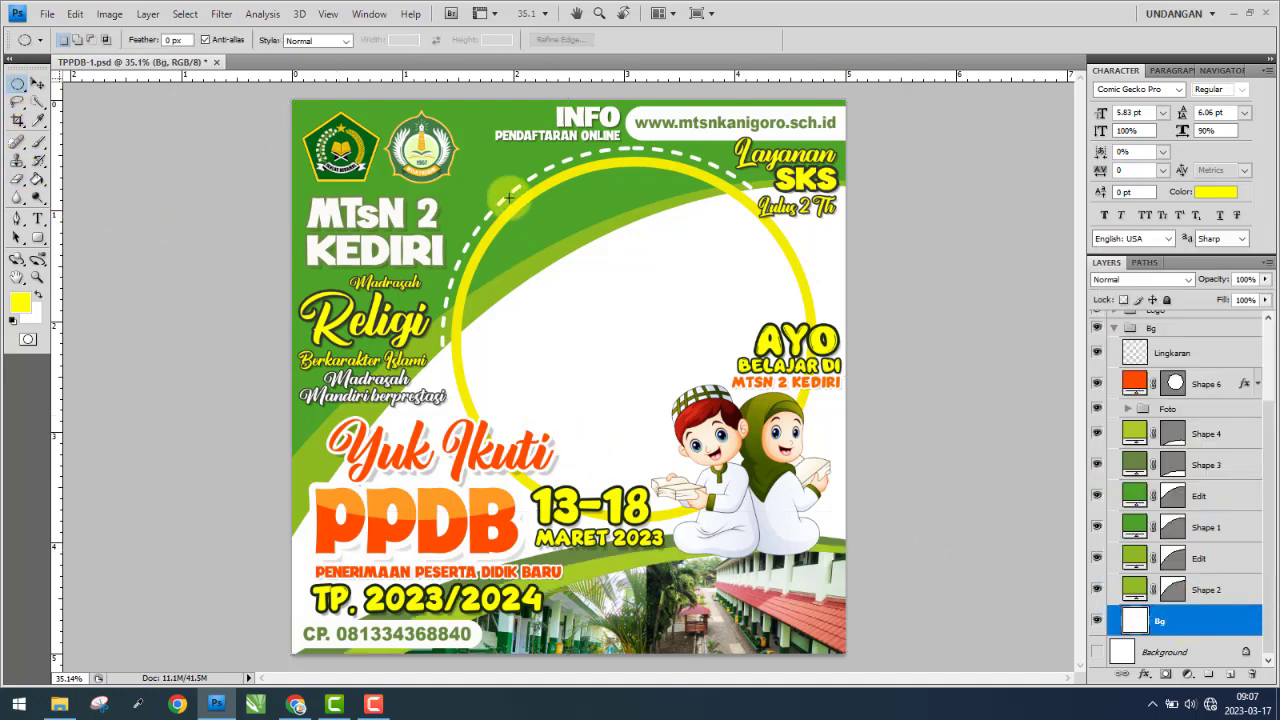
{"action": "left_click", "coordinate": [1097, 591]}
{"action": "left_click", "coordinate": [1097, 528]}
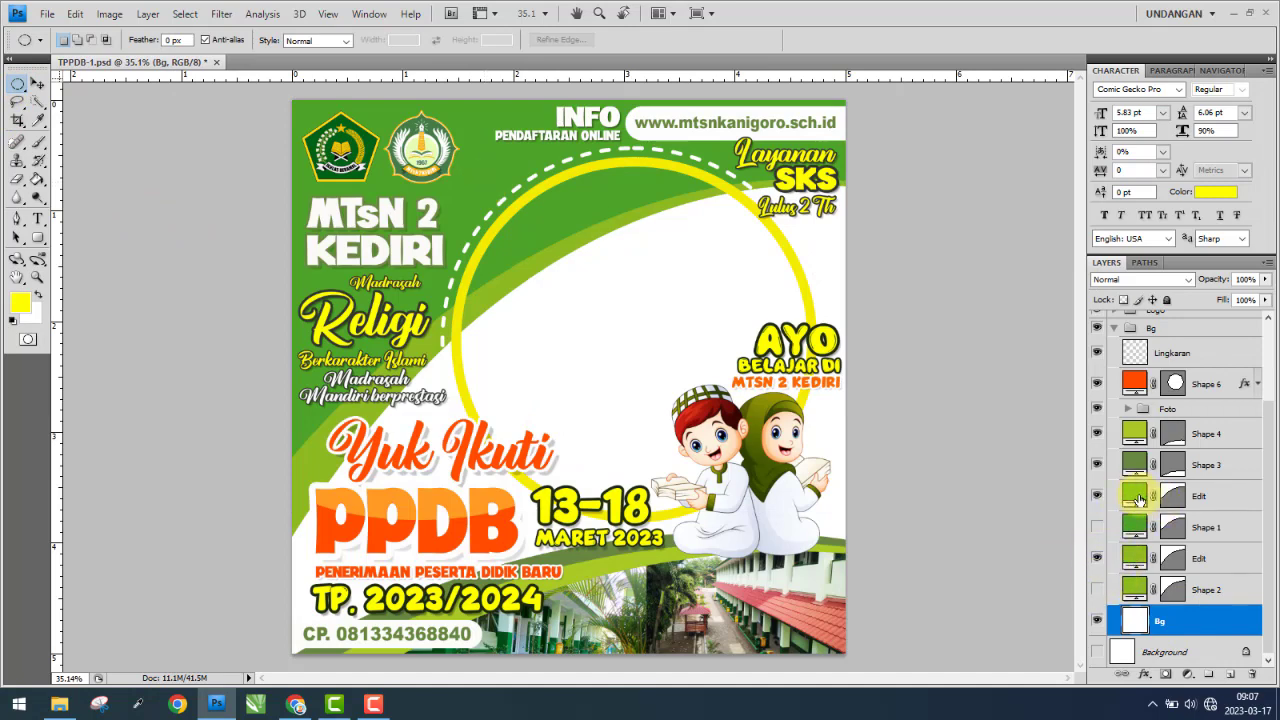
- Rasterize both the upper and lower Edit layers
{"action": "left_click", "coordinate": [1220, 497]}
{"action": "right_click", "coordinate": [1220, 497]}
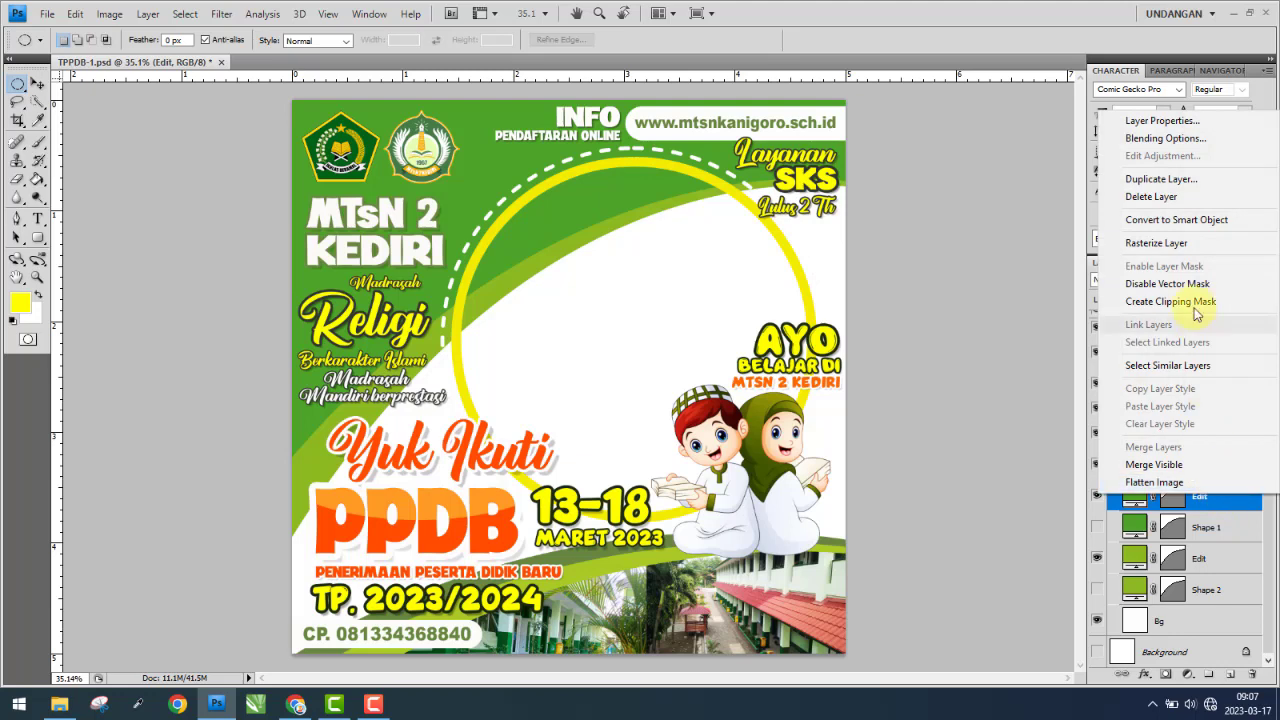
{"action": "left_click", "coordinate": [1168, 246]}
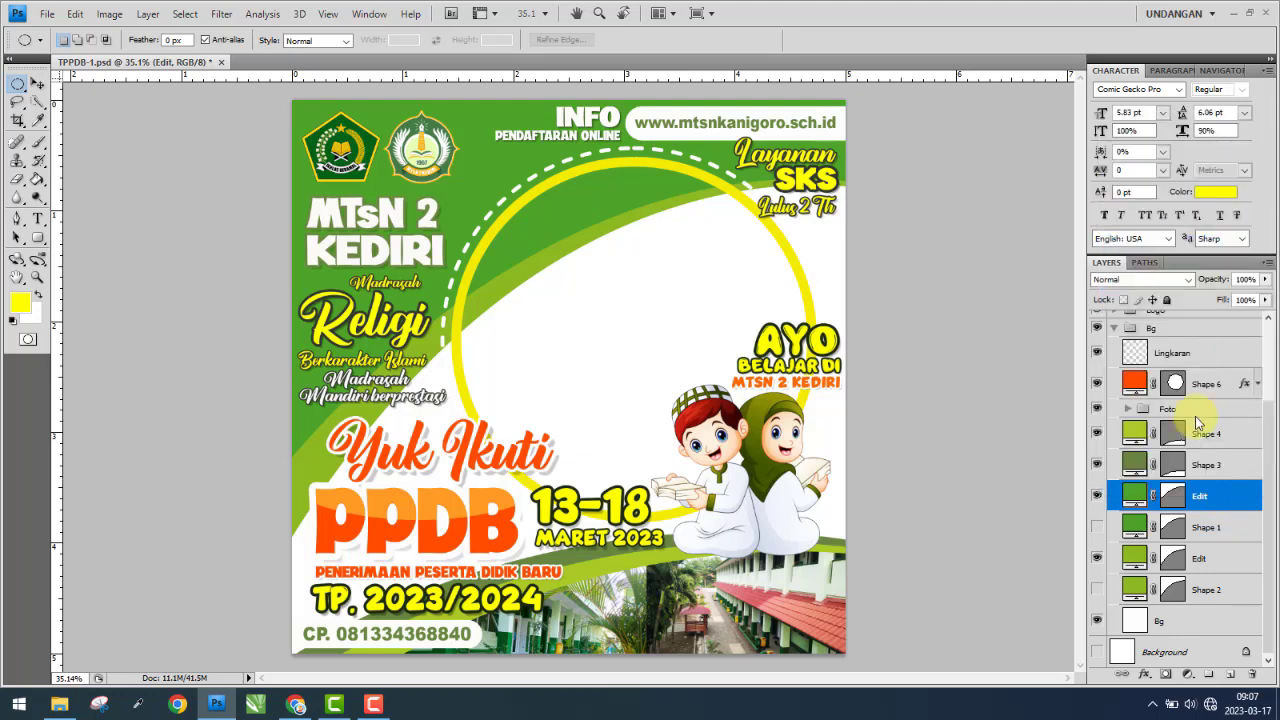
{"action": "left_click", "coordinate": [1207, 565]}
{"action": "right_click", "coordinate": [1206, 563]}
{"action": "left_click", "coordinate": [1140, 308]}
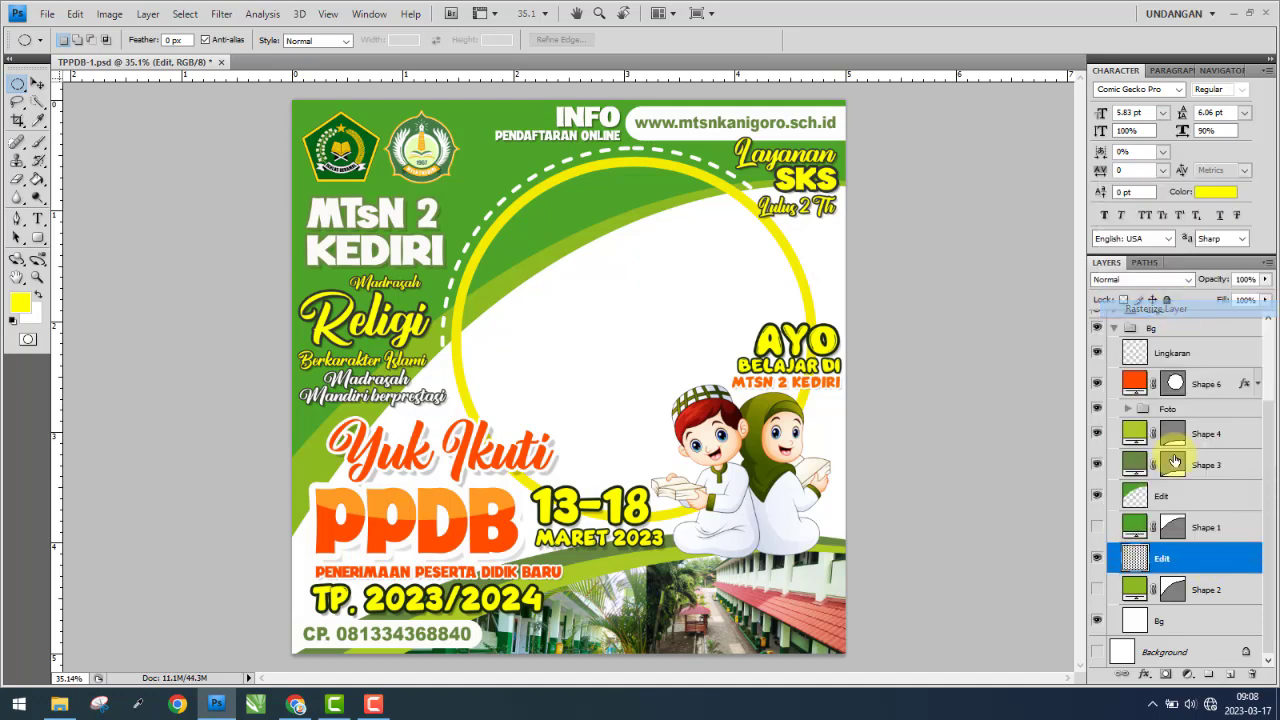
{"action": "left_click", "coordinate": [1174, 620]}
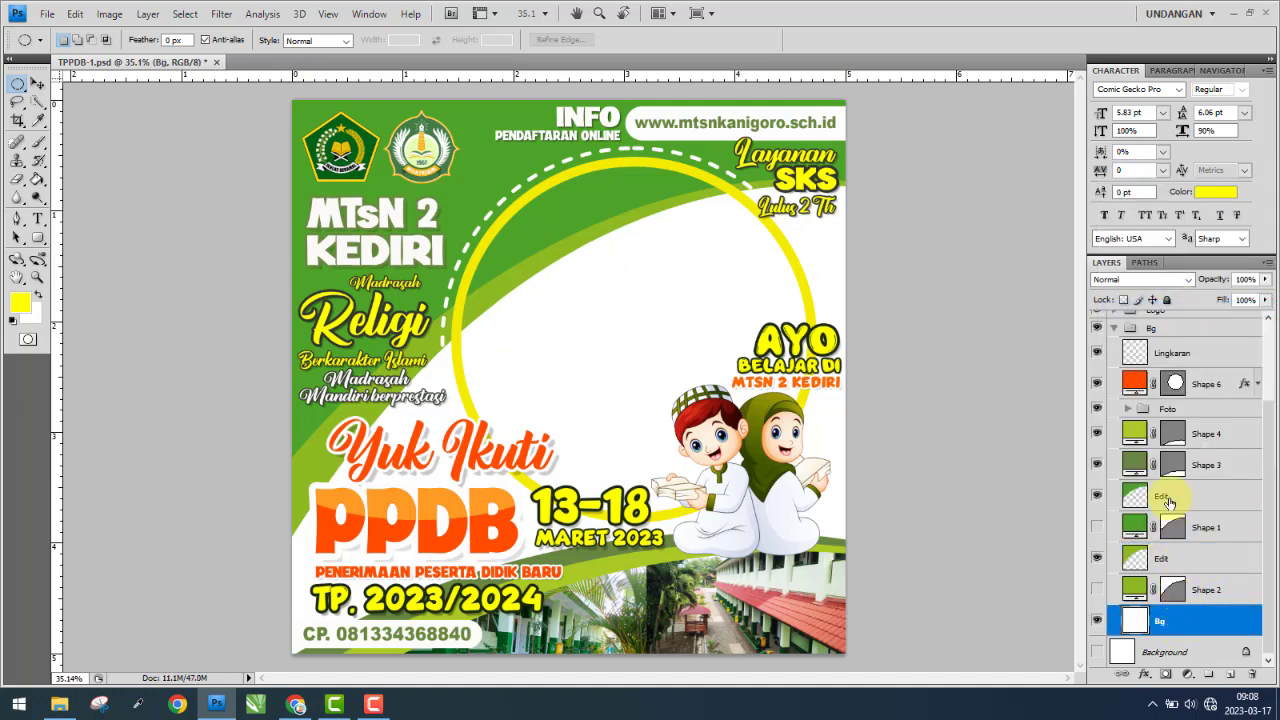
- Draw a circle matching the yellow ring, delete it from Bg and Edit, then deselect
{"action": "left_click", "coordinate": [1168, 498]}
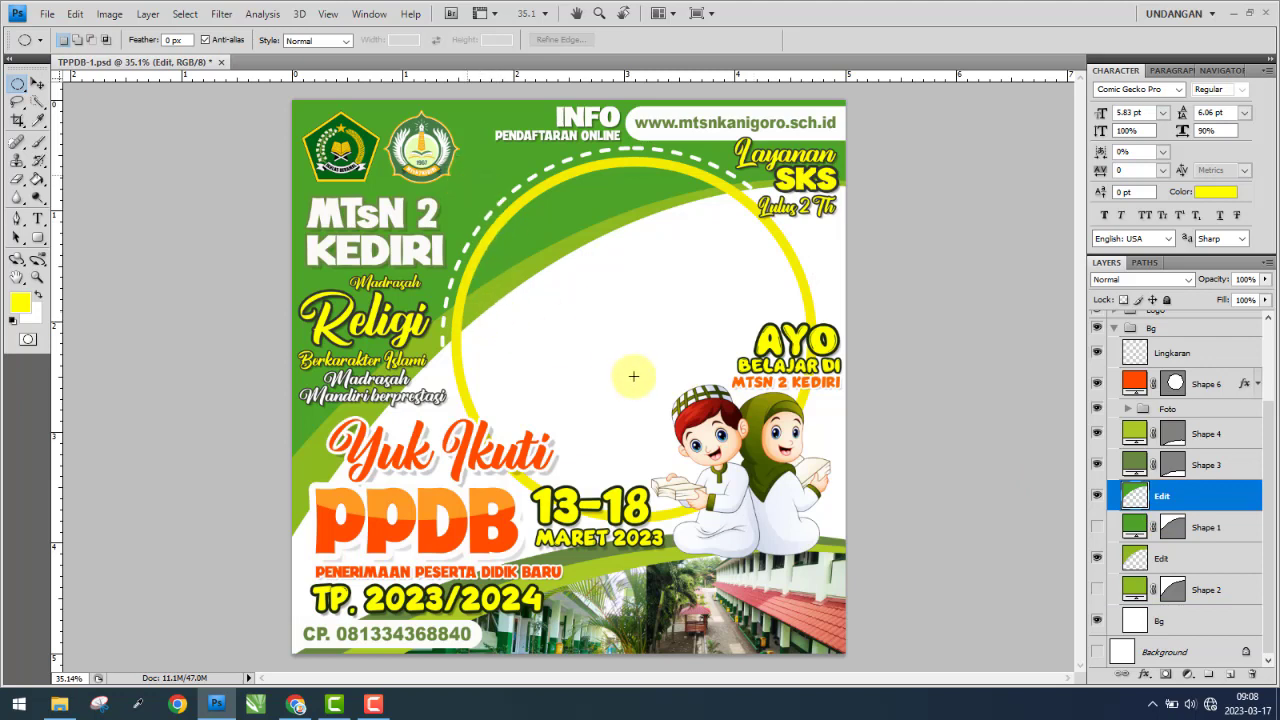
{"action": "left_click_drag", "start_coordinate": [697, 450], "coordinate": [775, 546]}
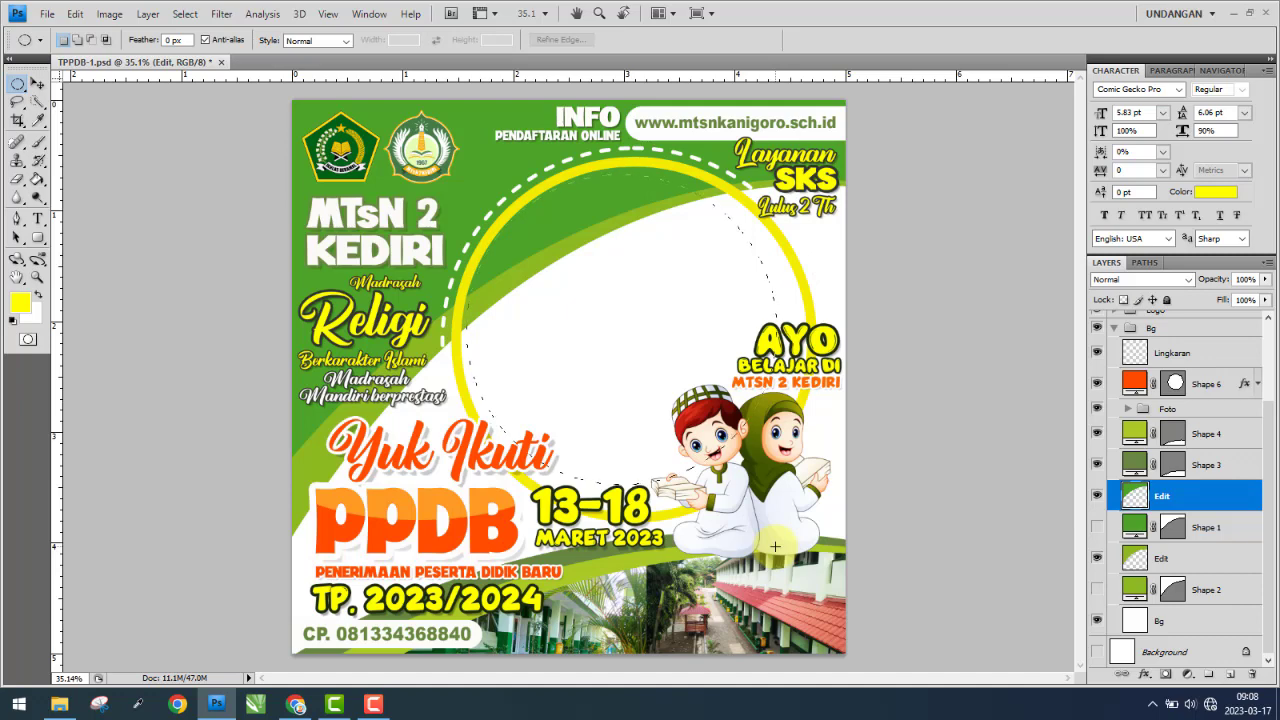
{"action": "mouse_move", "coordinate": [781, 573]}
{"action": "left_mouse_down"}
{"action": "mouse_move", "coordinate": [826, 570]}
{"action": "mouse_move", "coordinate": [803, 539]}
{"action": "left_mouse_up"}
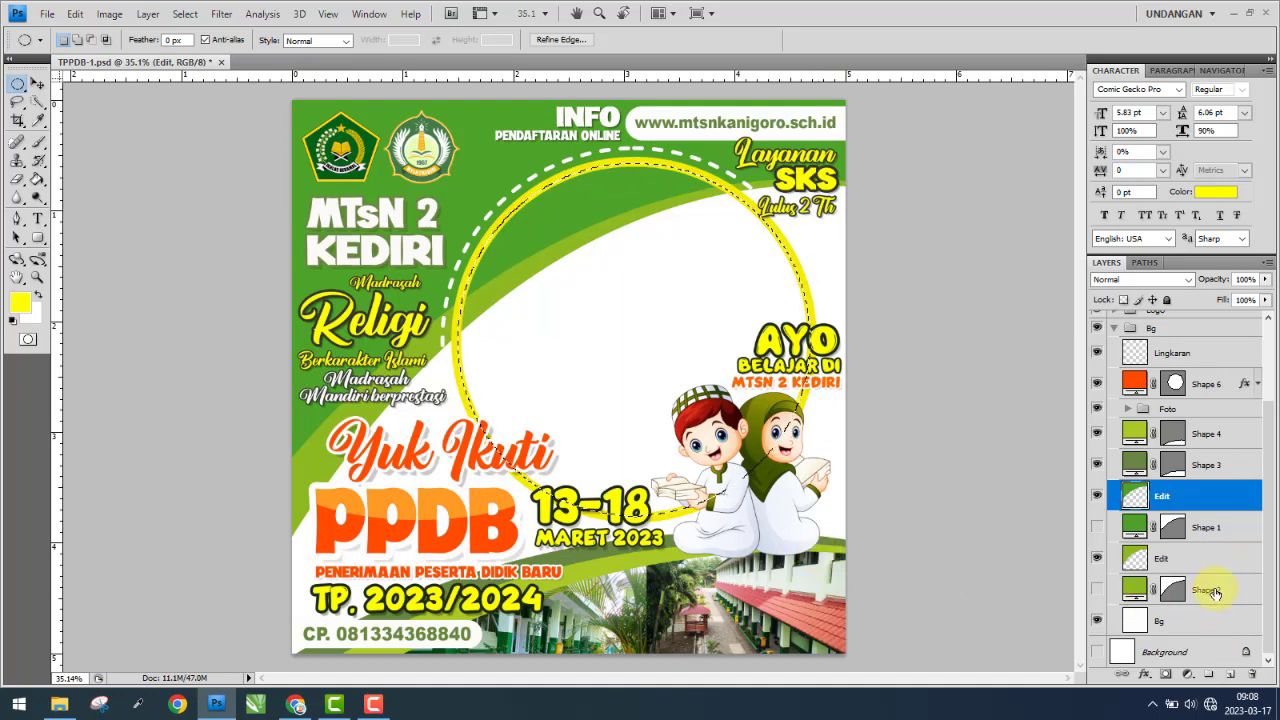
{"action": "left_click", "coordinate": [1203, 627]}
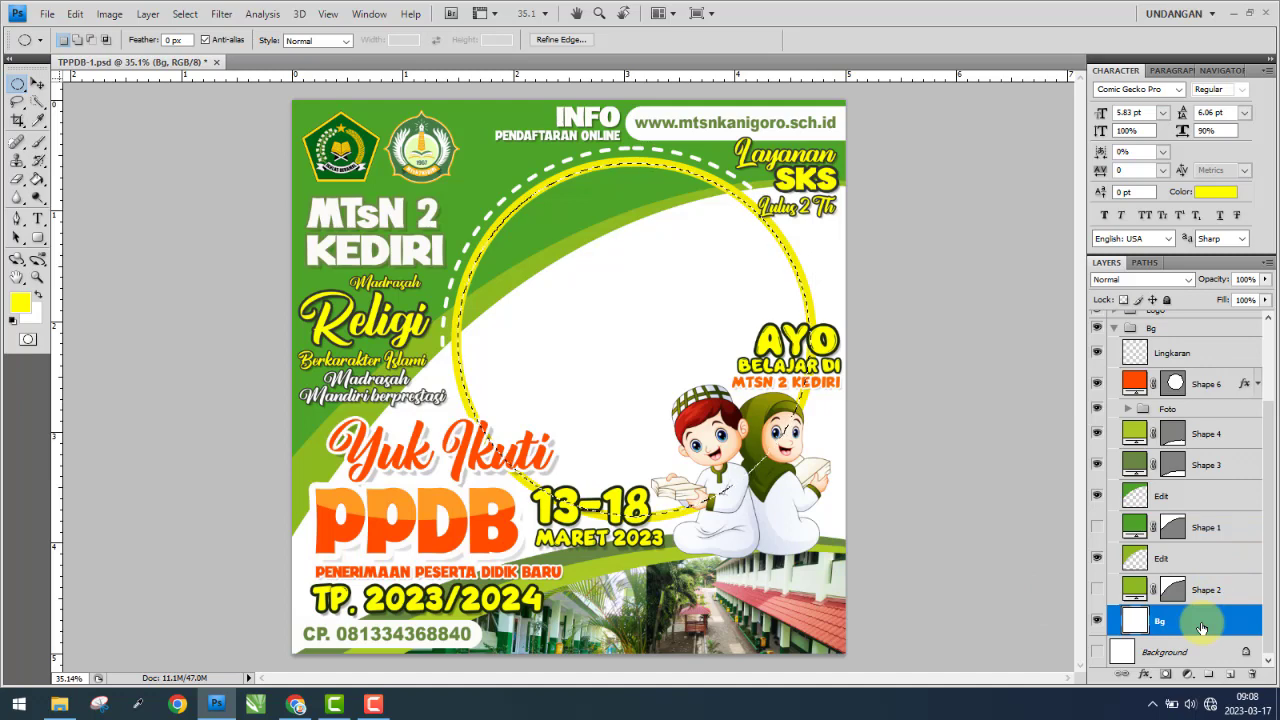
{"action": "key", "text": "Delete"}
{"action": "left_click", "coordinate": [1195, 557]}
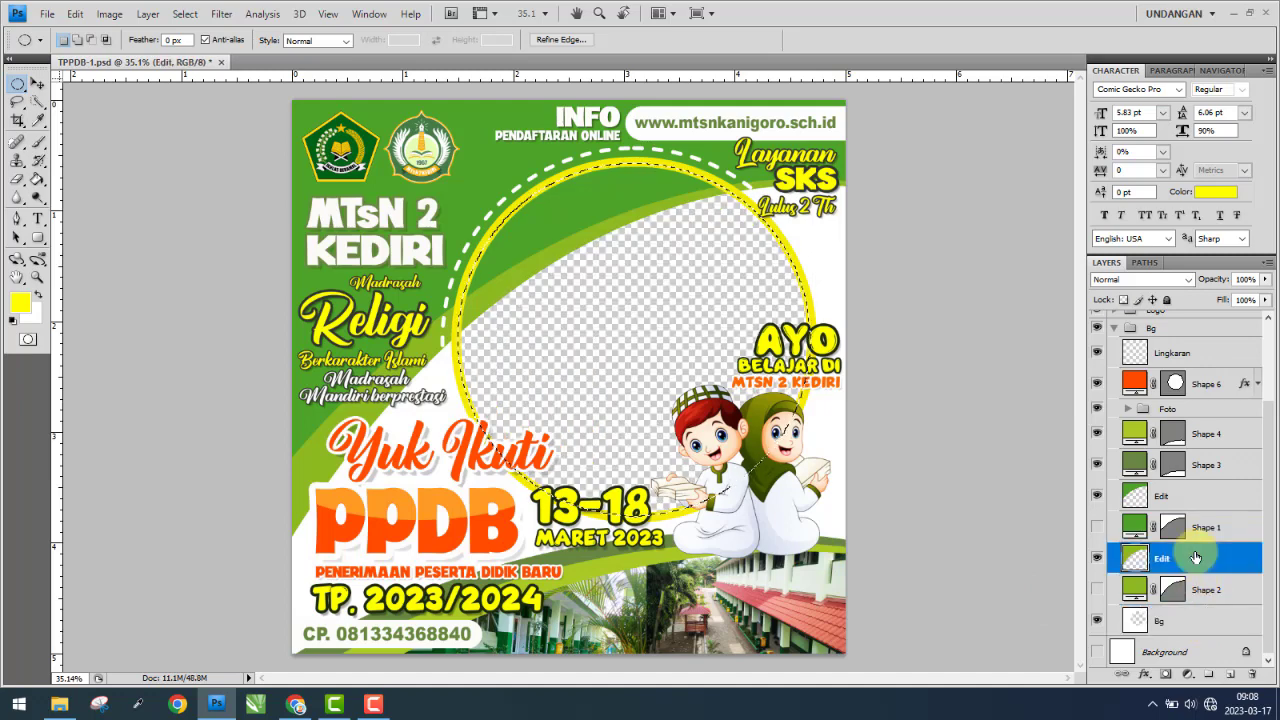
{"action": "left_click_drag", "start_coordinate": [1195, 557], "coordinate": [1197, 503]}
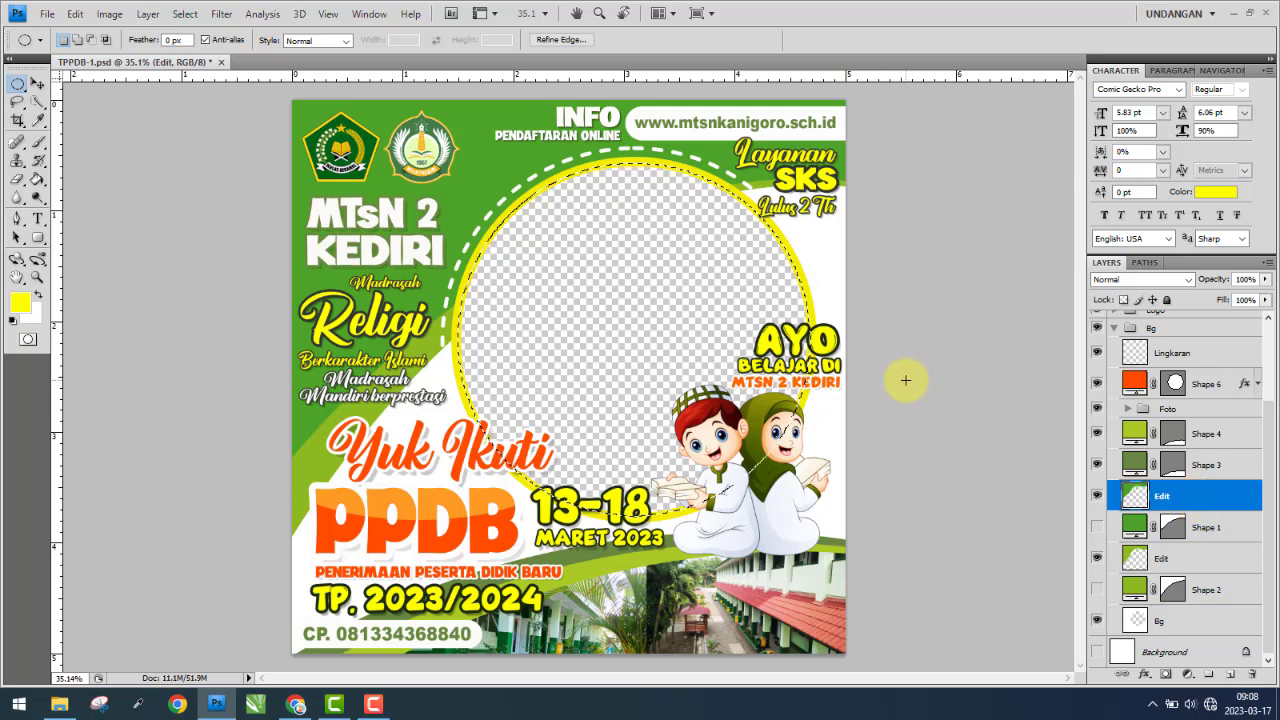
{"action": "key", "text": "ctrl+d"}
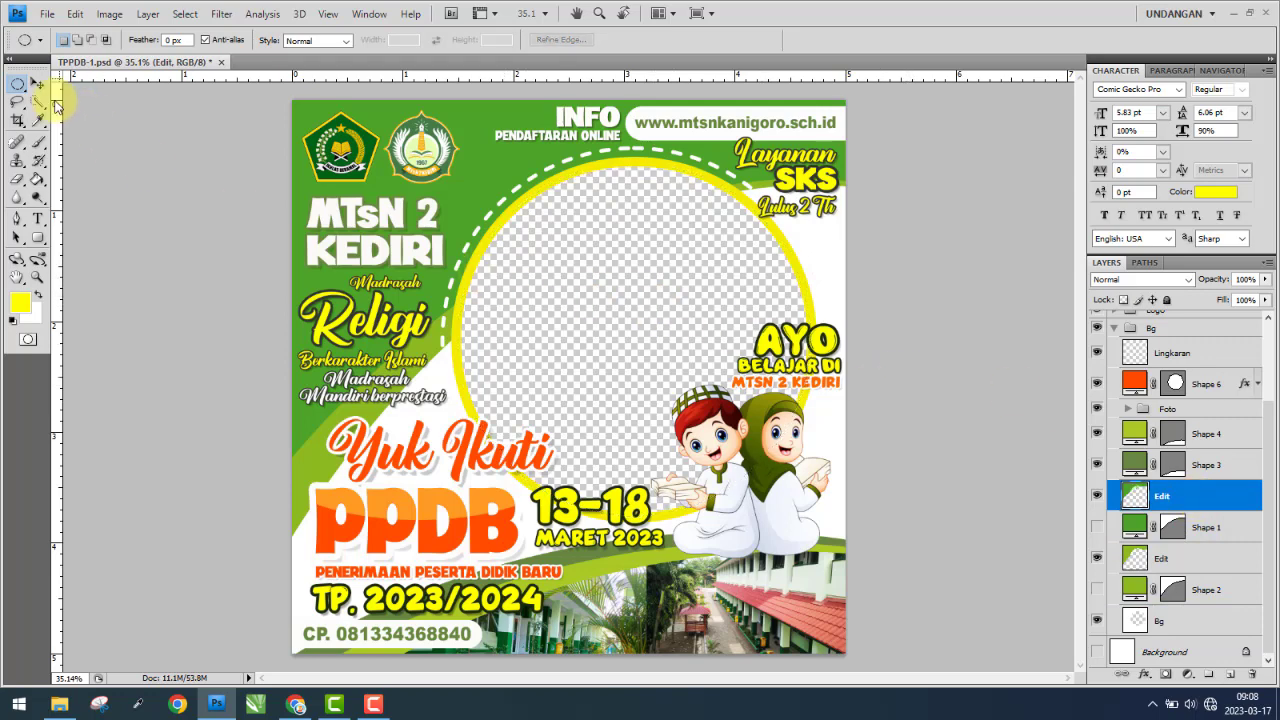
{"action": "left_click", "coordinate": [37, 84]}
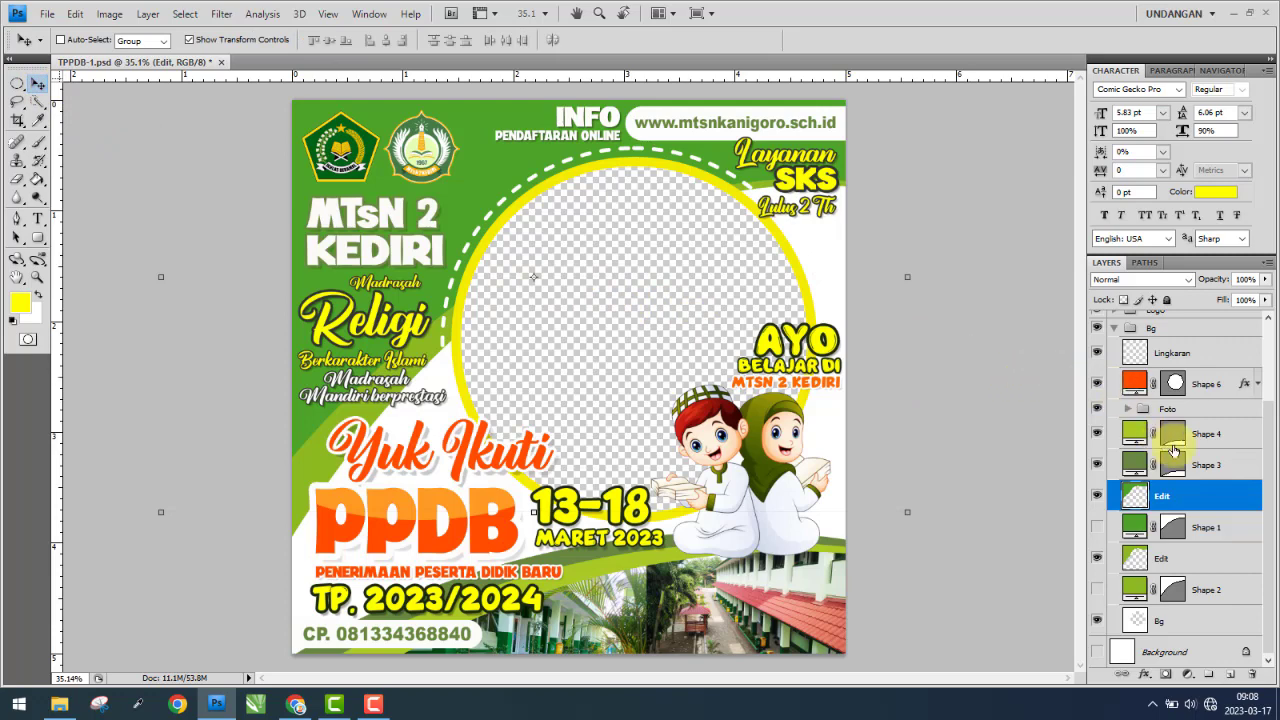
- Collapse the Bg layer group and save the flyer with Ctrl+S
{"action": "scroll", "coordinate": [1180, 455], "scroll_direction": "up", "scroll_amount": 3}
{"action": "scroll", "coordinate": [1140, 447], "scroll_direction": "up", "scroll_amount": 1}
{"action": "left_click", "coordinate": [1114, 439]}
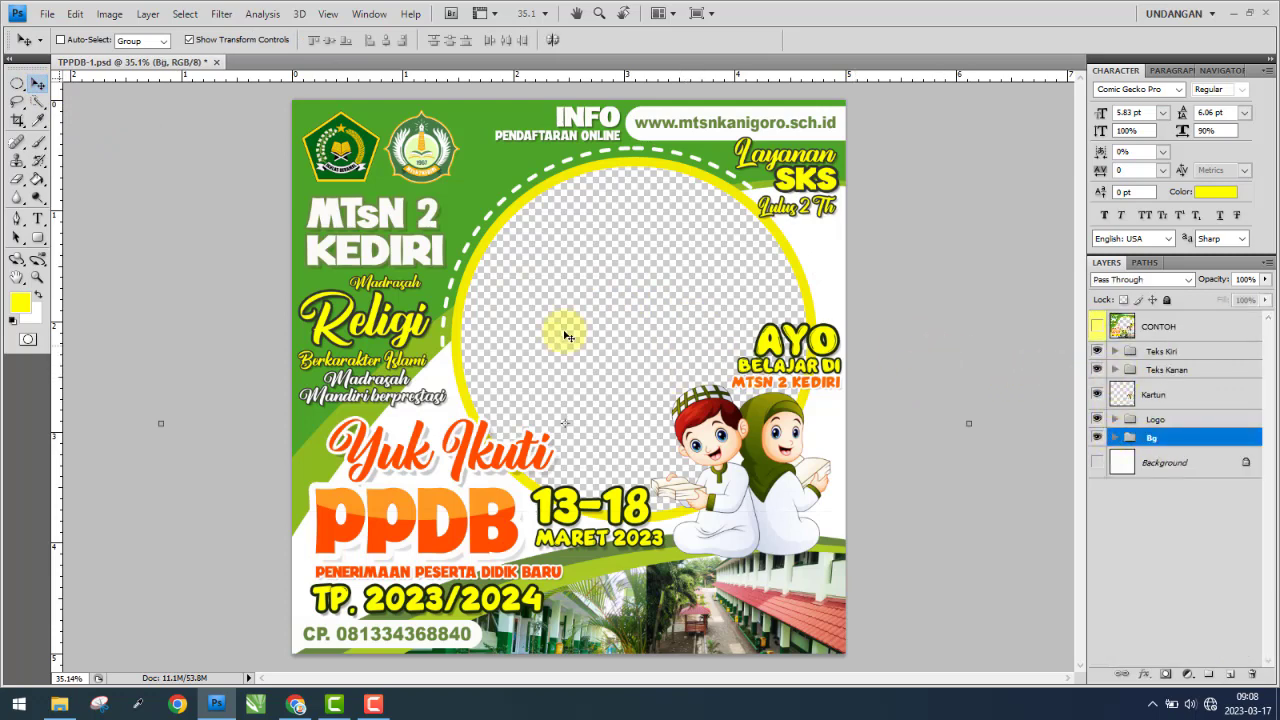
{"action": "scroll", "coordinate": [624, 332], "scroll_direction": "down", "scroll_amount": 2}
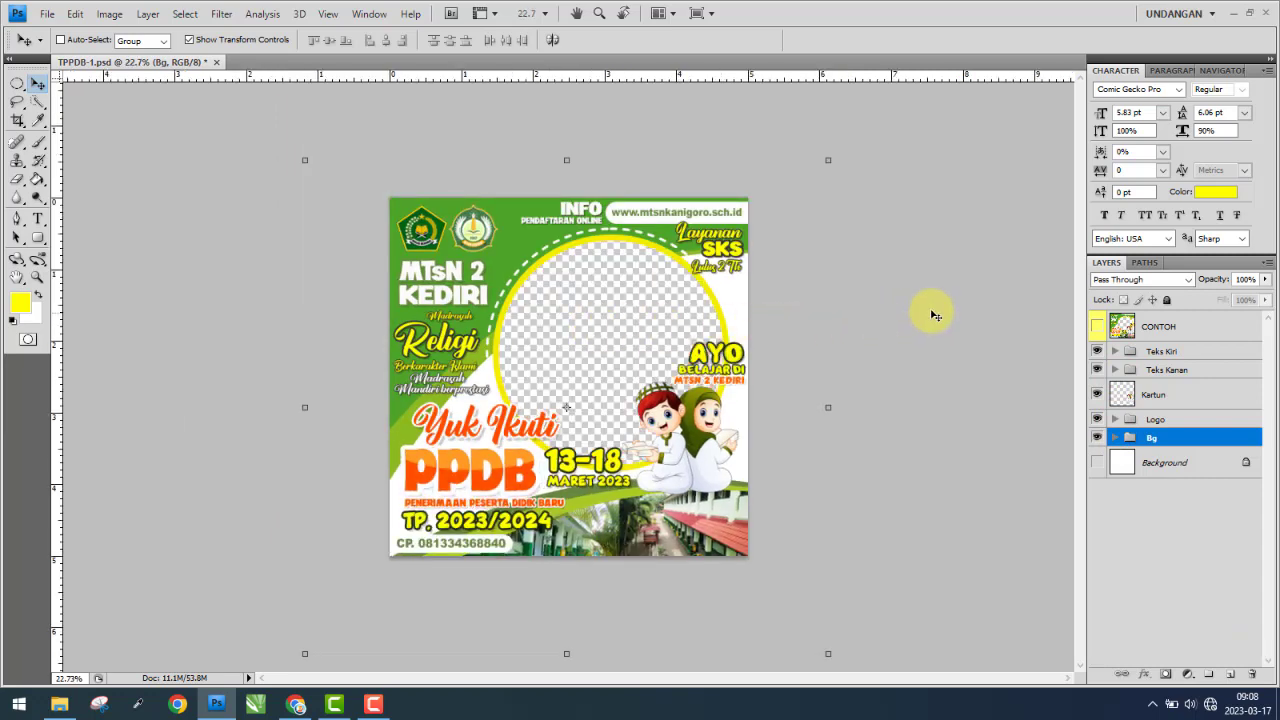
{"action": "key", "text": "ctrl+s"}
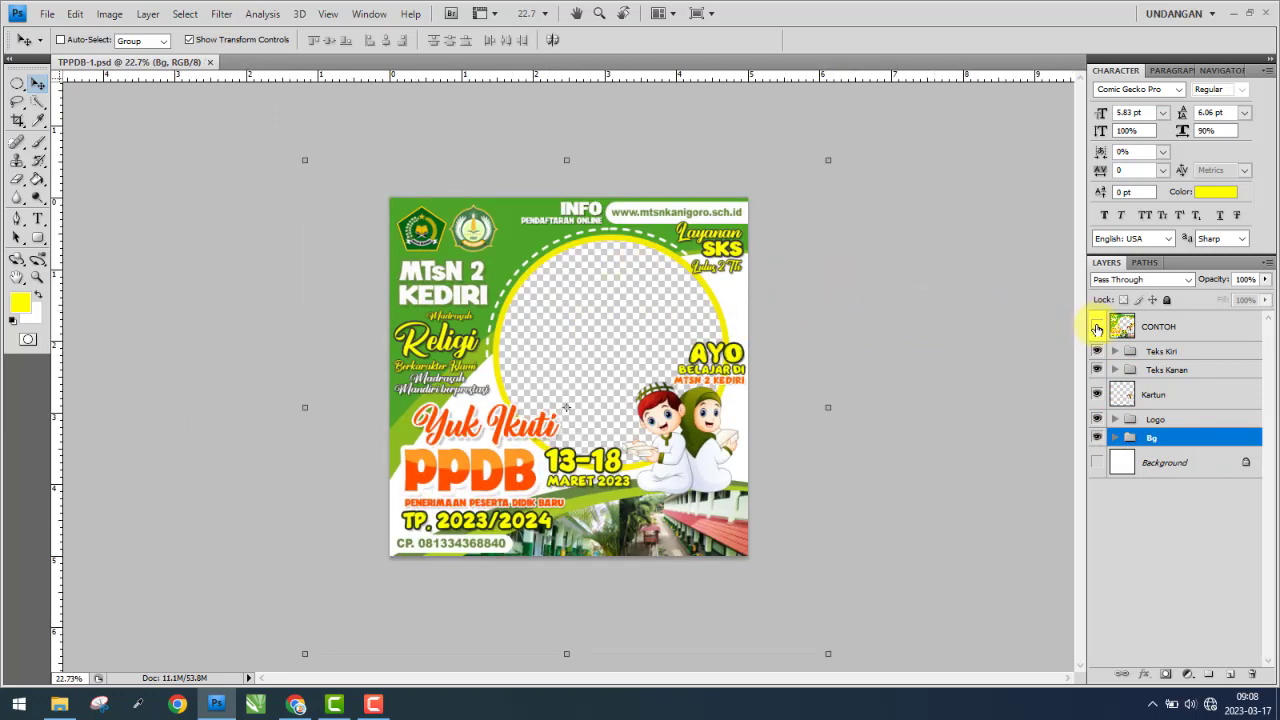
- Check the CONTOH reference layer over the design, then hide it again
{"action": "left_click", "coordinate": [1097, 327]}
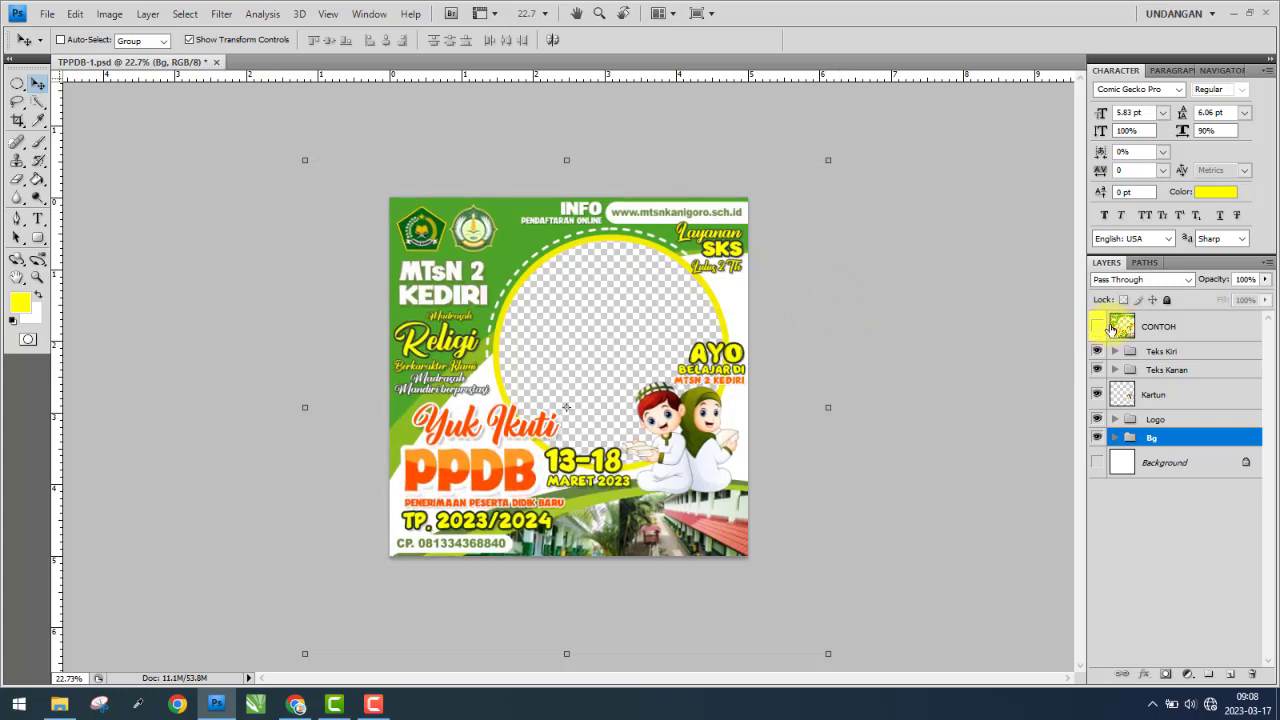
{"action": "left_click", "coordinate": [1092, 329]}
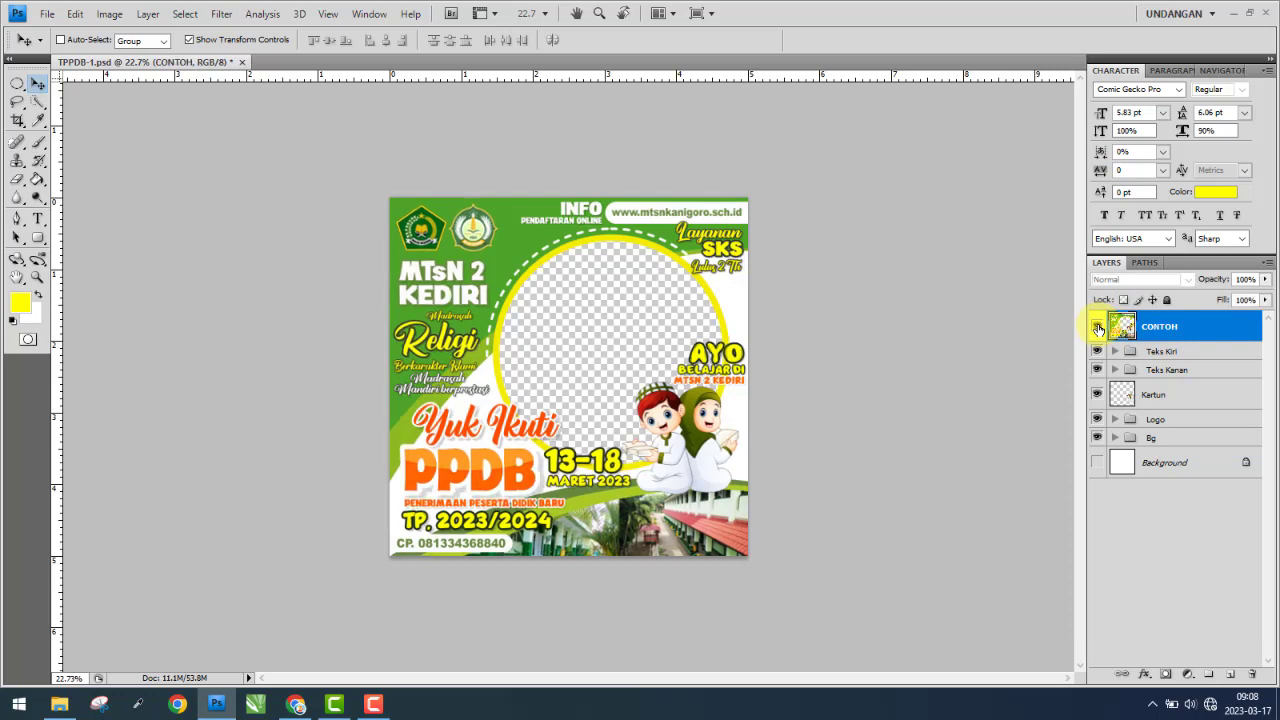
{"action": "left_click", "coordinate": [1097, 327]}
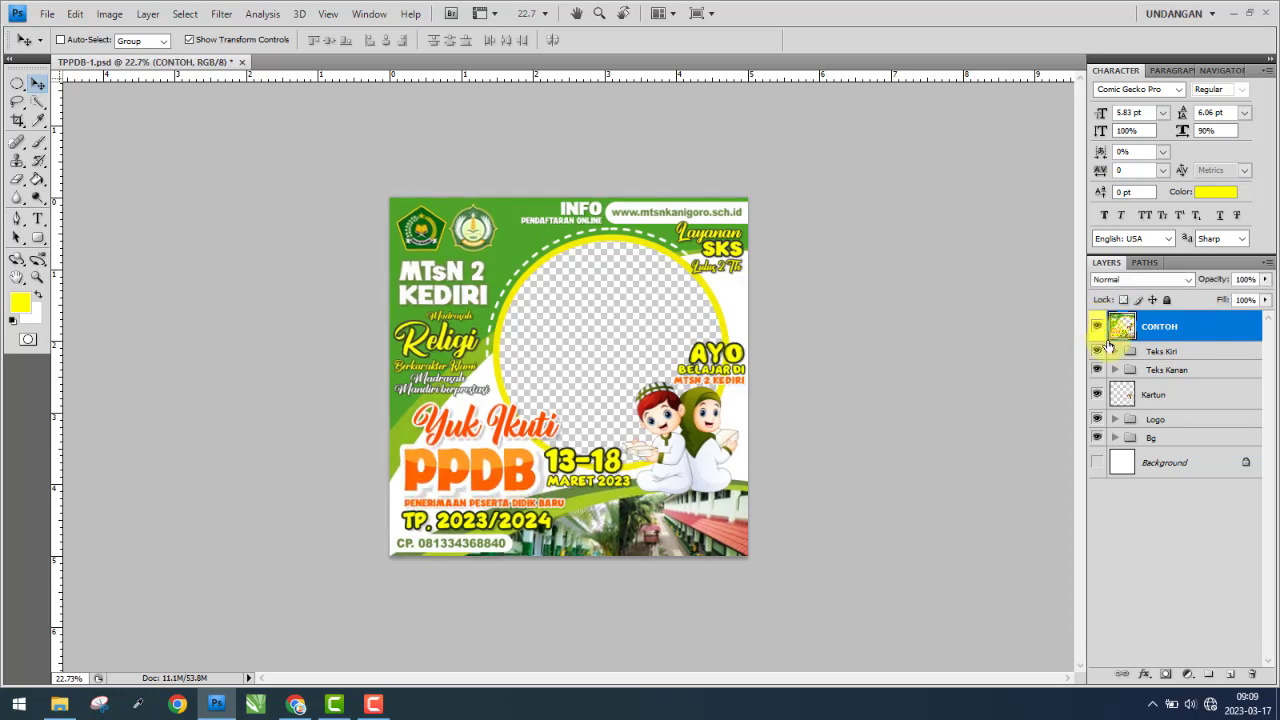
{"action": "left_click", "coordinate": [1097, 327]}
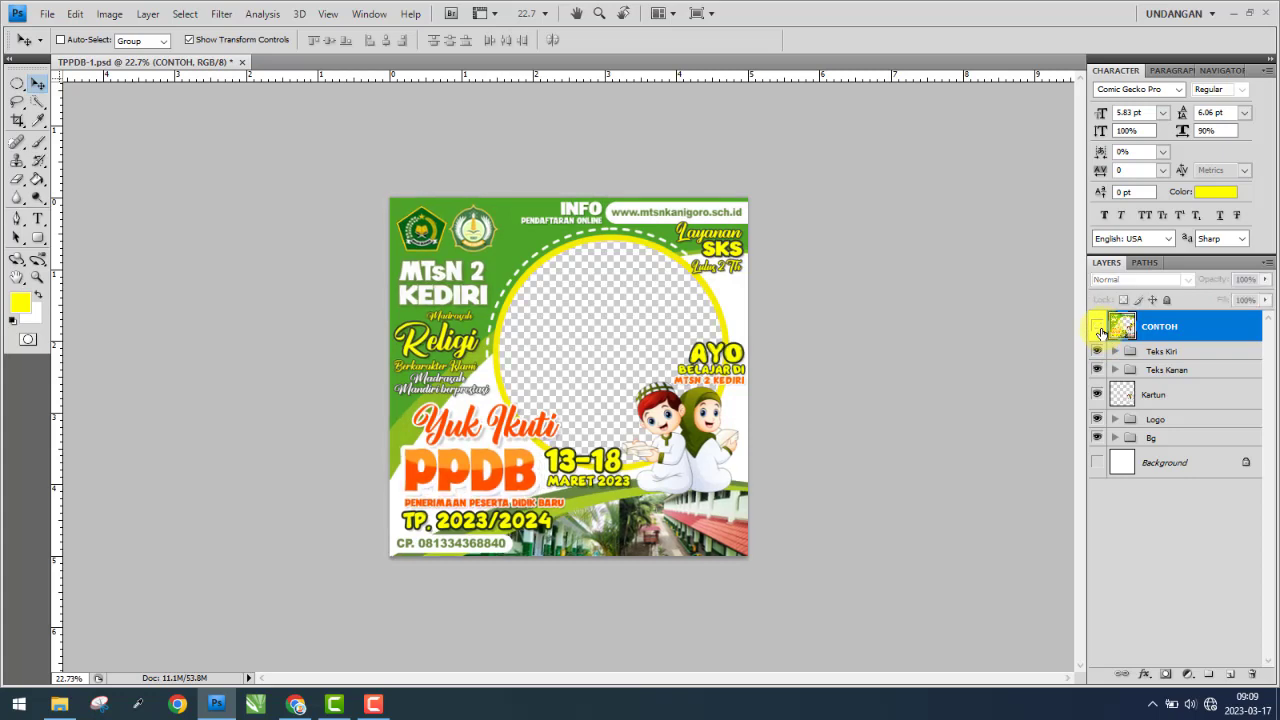
- Recolour the PPDB headline text in the Teks Kiri group to orange ff6600
{"action": "left_click", "coordinate": [1116, 352]}
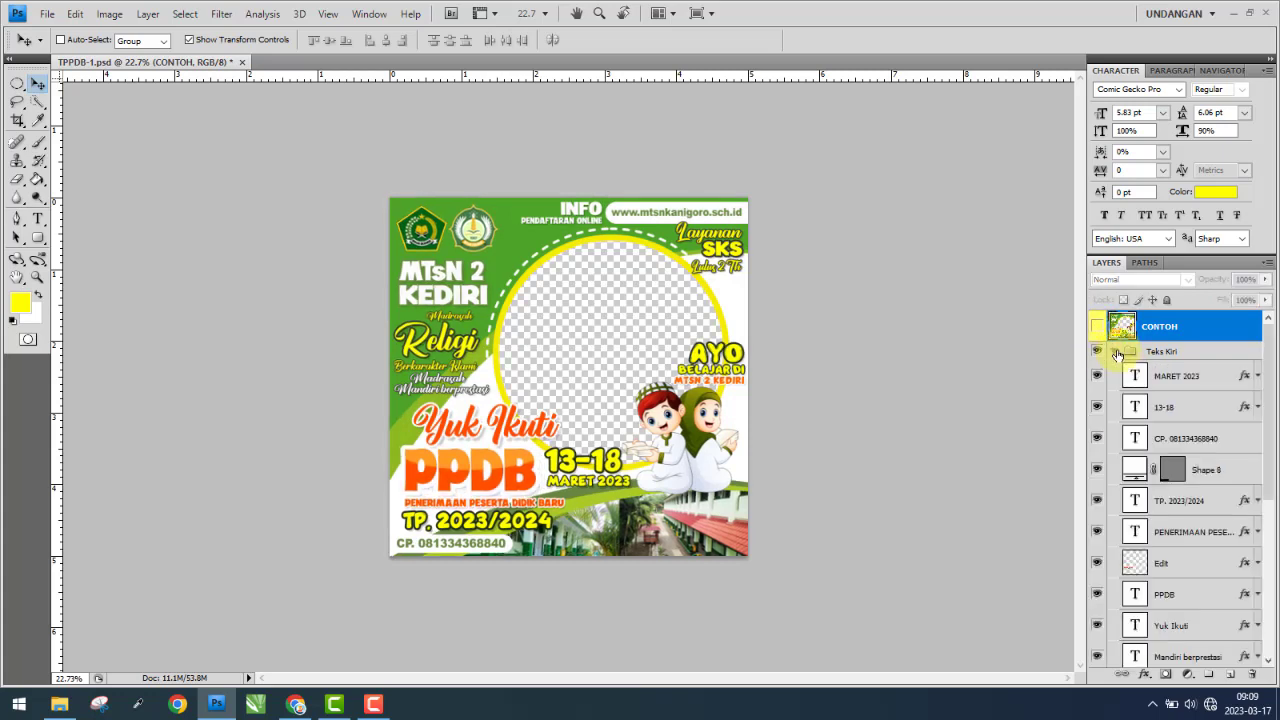
{"action": "scroll", "coordinate": [1181, 510], "scroll_direction": "down", "scroll_amount": 3}
{"action": "left_click", "coordinate": [1180, 502]}
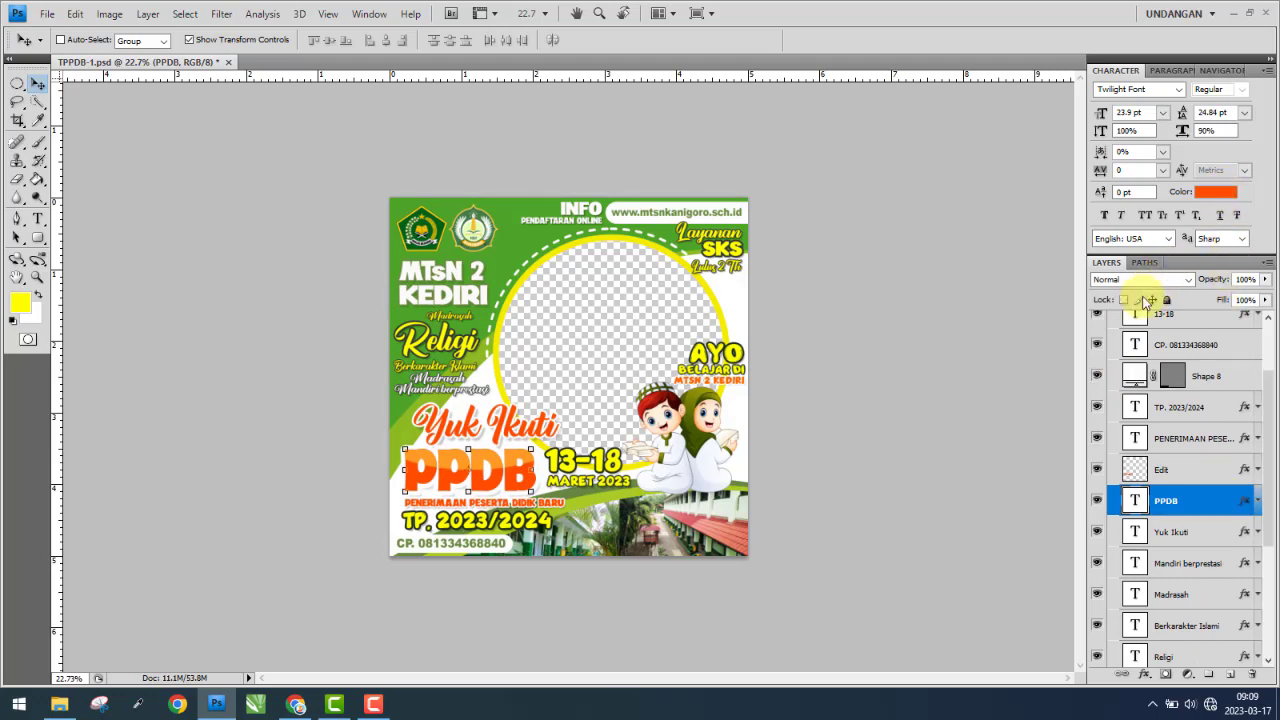
{"action": "scroll", "coordinate": [1163, 371], "scroll_direction": "up", "scroll_amount": 3}
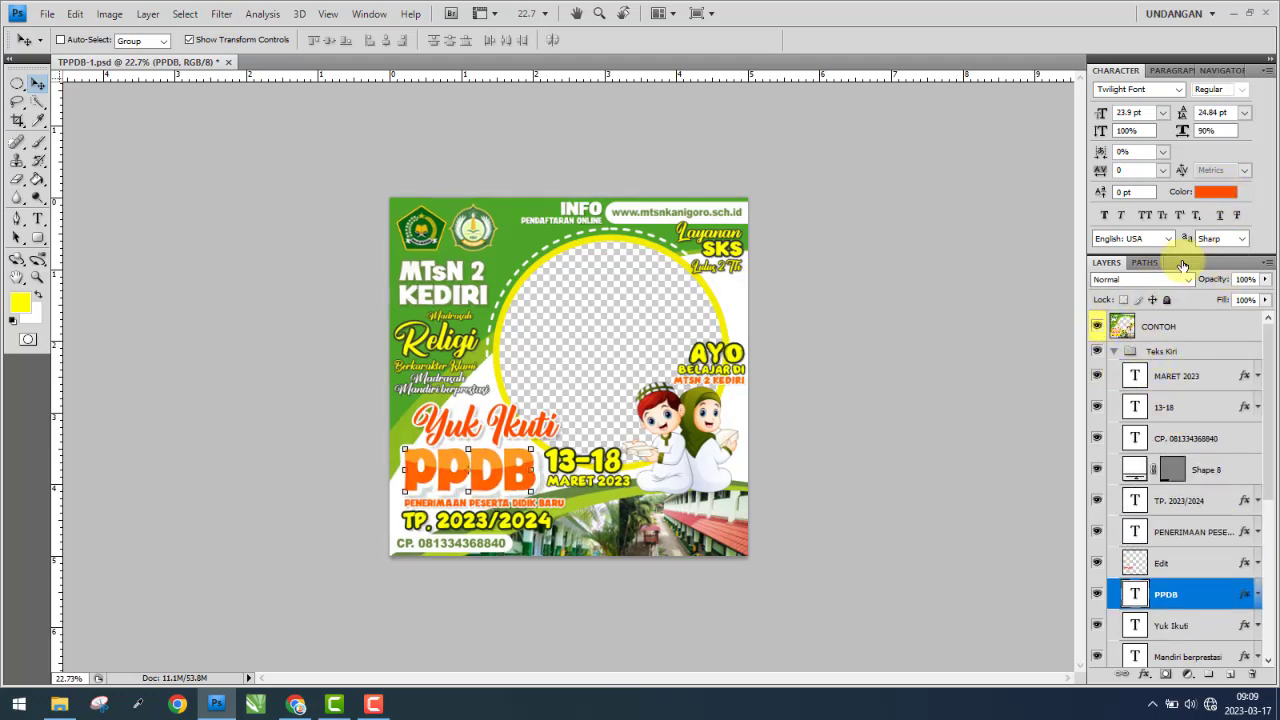
{"action": "left_click", "coordinate": [1215, 191]}
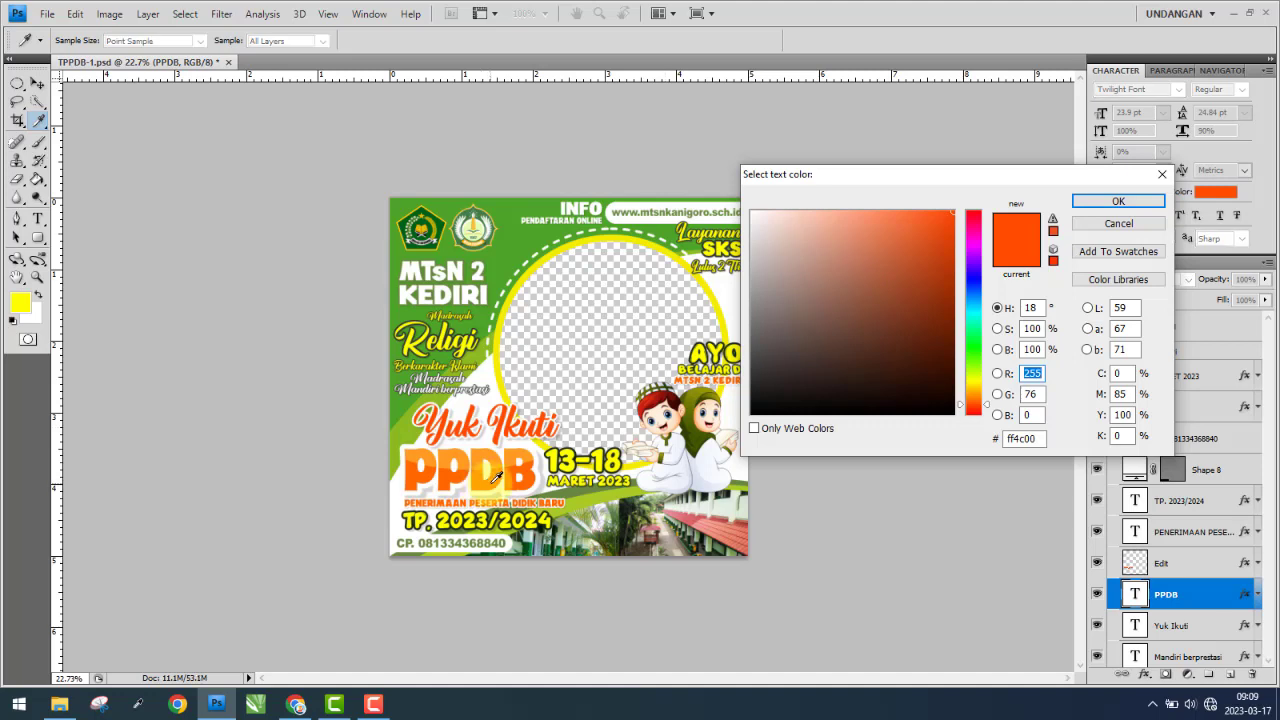
{"action": "left_click", "coordinate": [496, 477]}
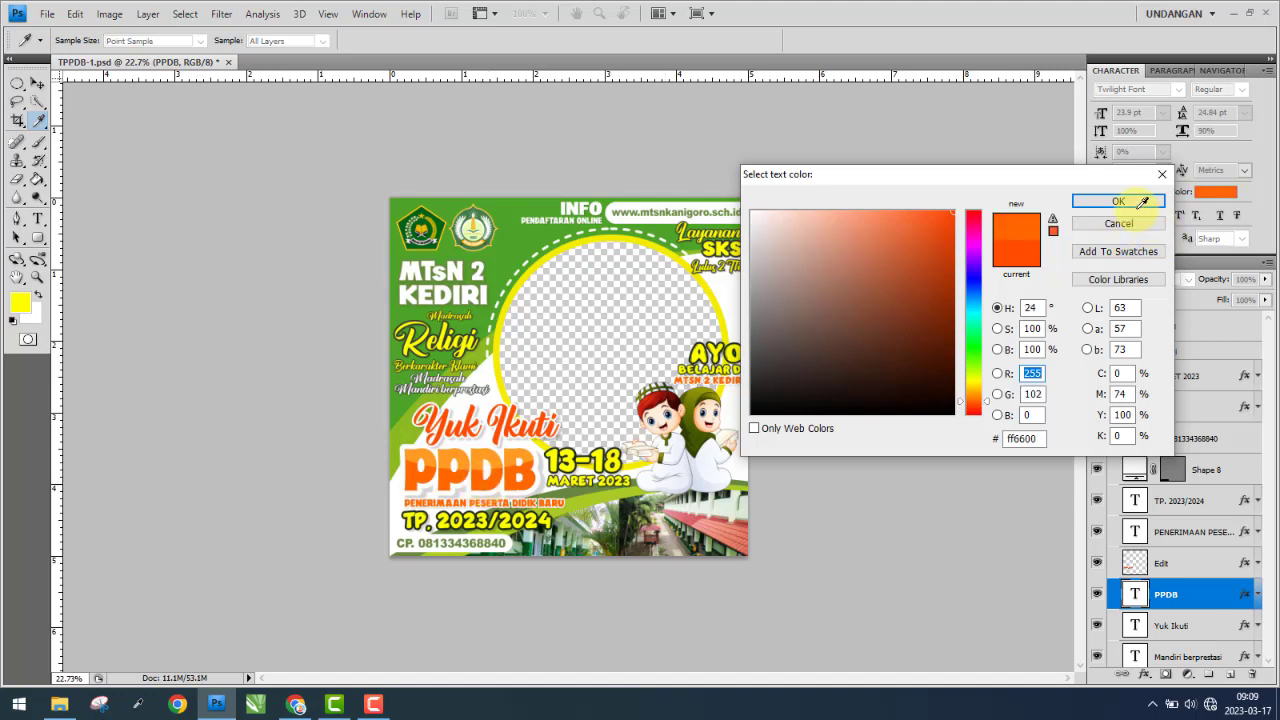
{"action": "left_click", "coordinate": [1100, 202]}
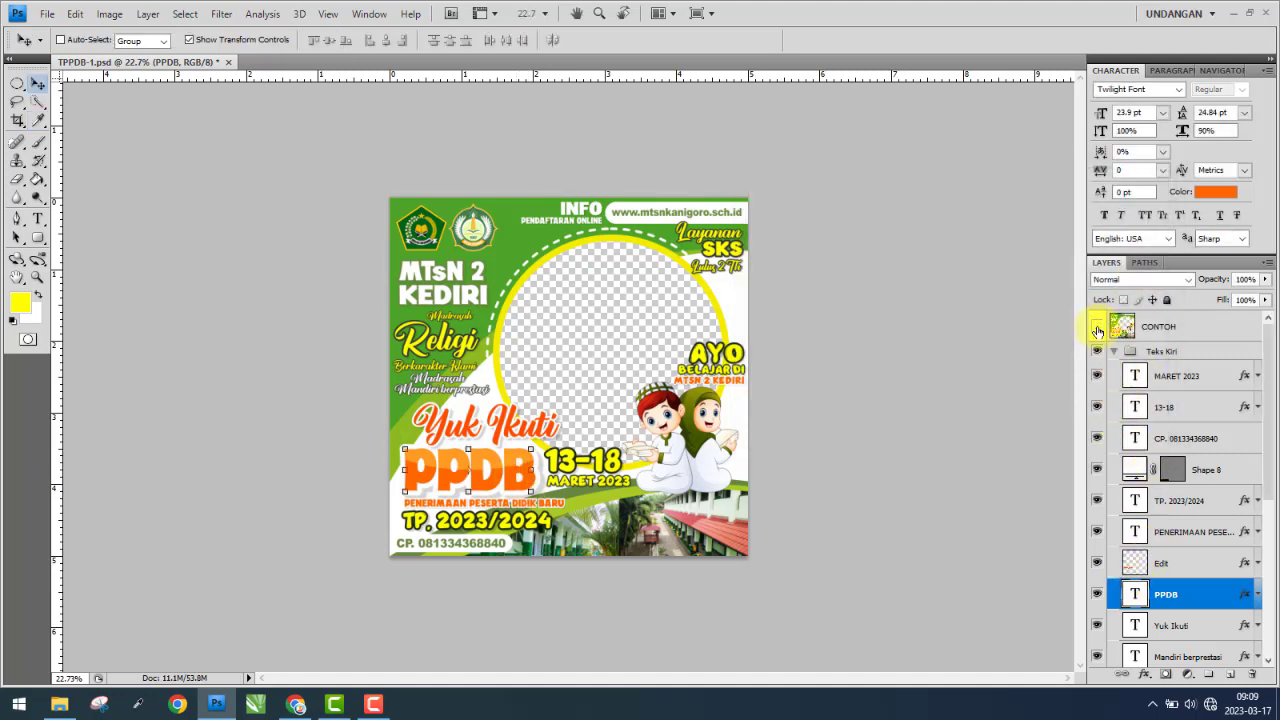
- Delete the CONTOH layer and save the flyer PSD via File > Save
{"action": "left_click", "coordinate": [1114, 352]}
{"action": "left_click", "coordinate": [1186, 328]}
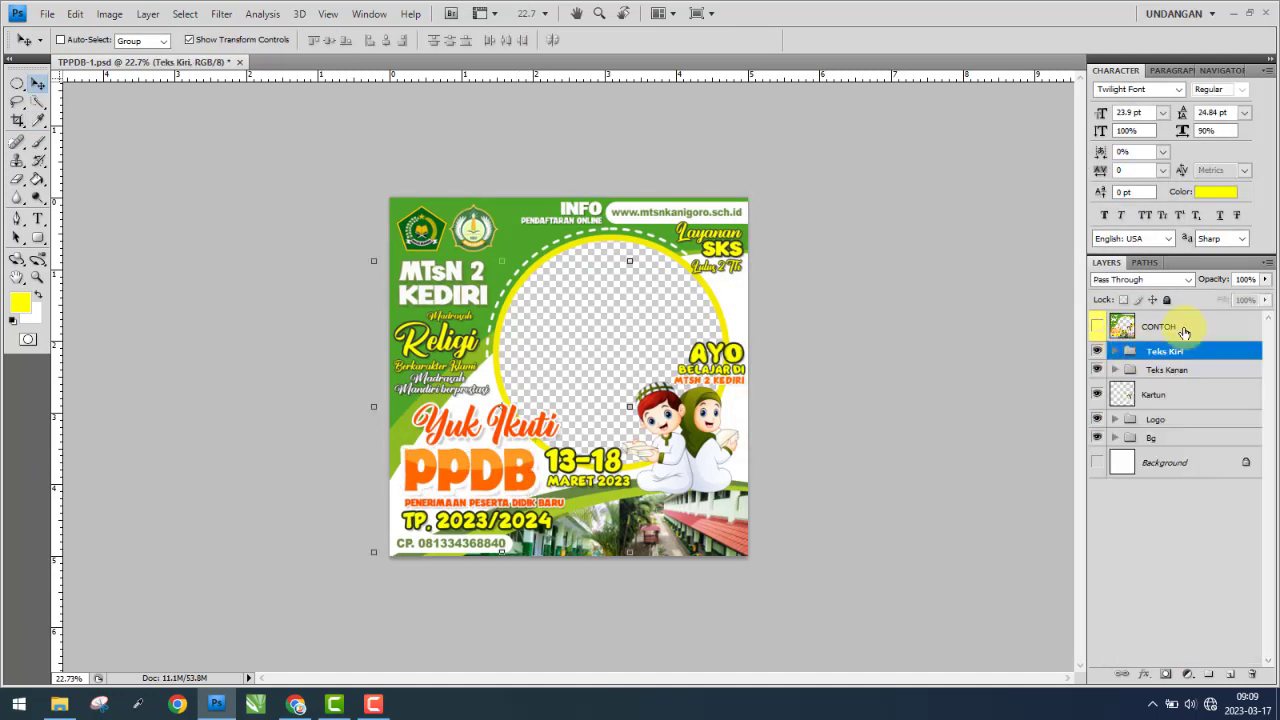
{"action": "left_click", "coordinate": [1253, 675]}
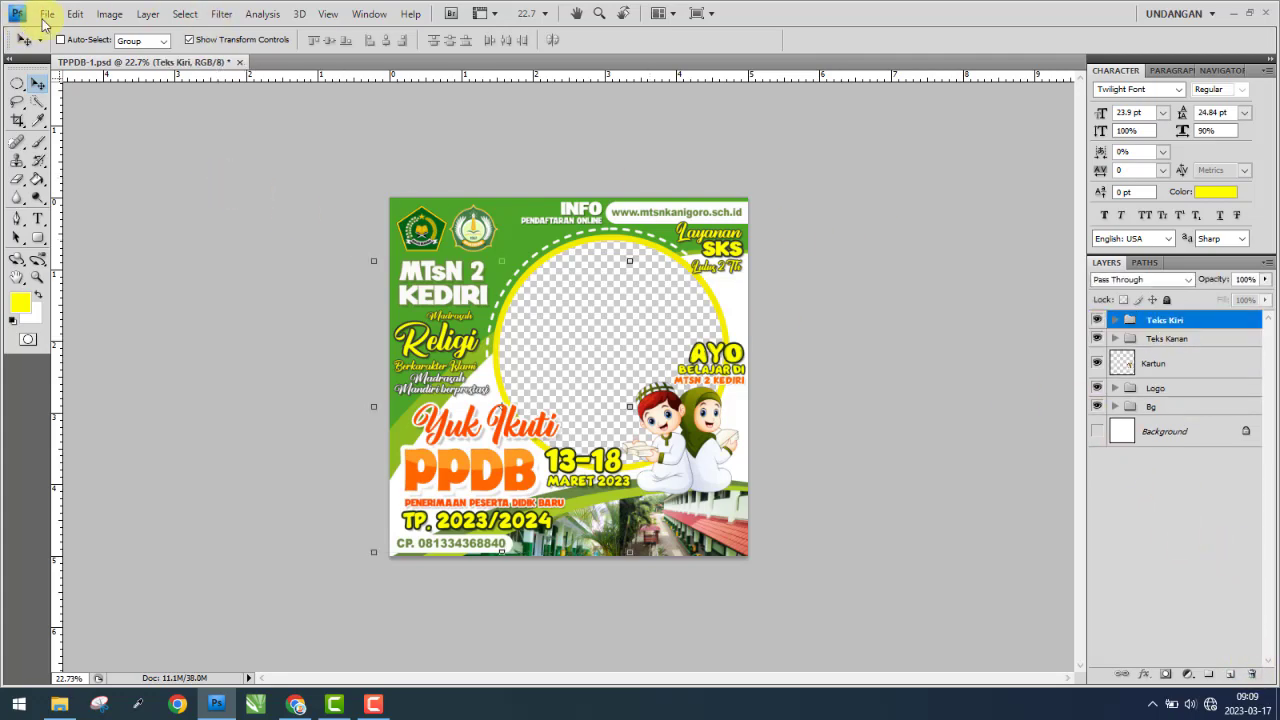
{"action": "left_click", "coordinate": [47, 14]}
{"action": "left_click", "coordinate": [92, 214]}
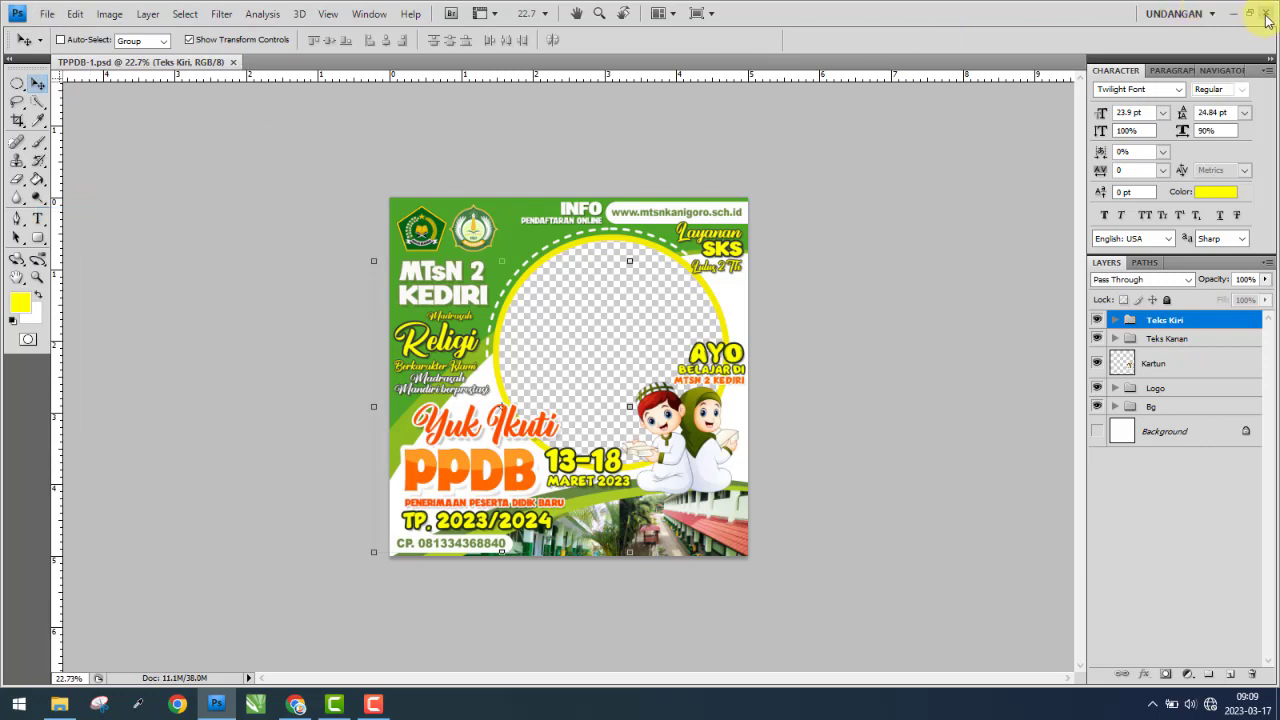
{"action": "key", "text": "super+d"}
- Open TPPDB-1.psd from the TPPDB-1P folder to review it, then close Photoshop
{"action": "left_click", "coordinate": [59, 704]}
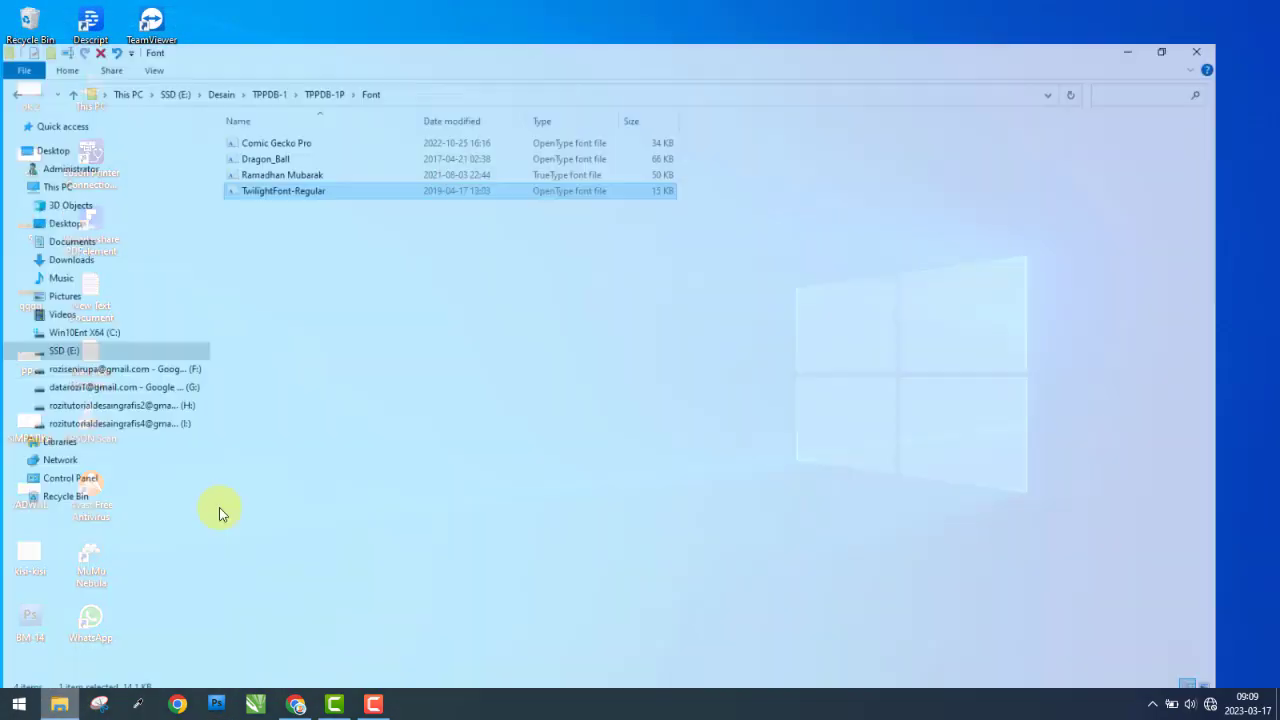
{"action": "left_click", "coordinate": [18, 55]}
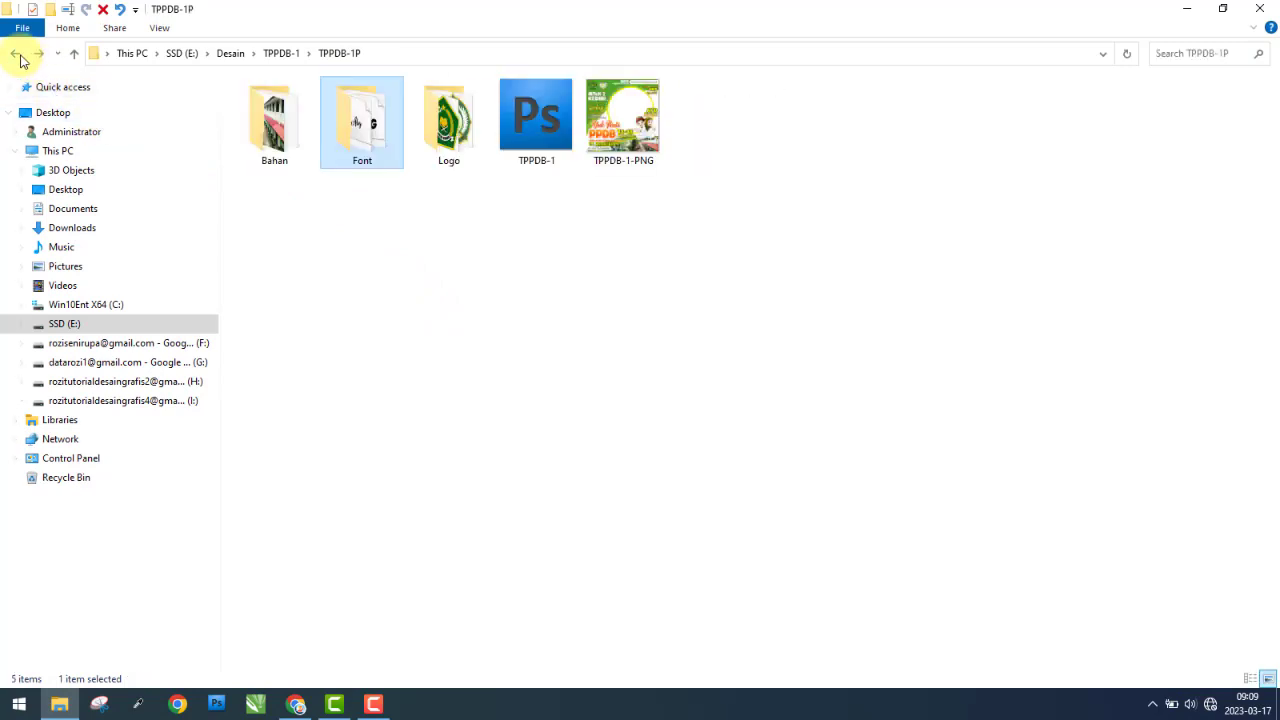
{"action": "left_click", "coordinate": [18, 56]}
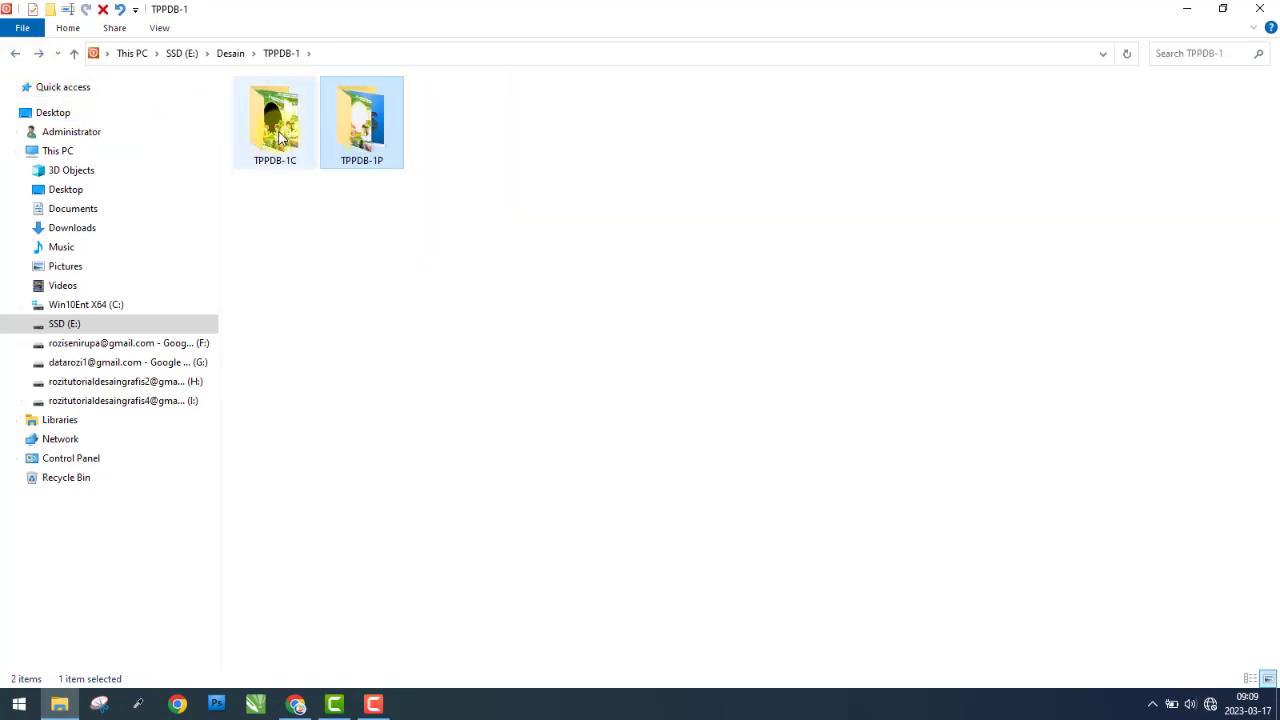
{"action": "double_click", "coordinate": [275, 125]}
{"action": "left_click", "coordinate": [15, 53]}
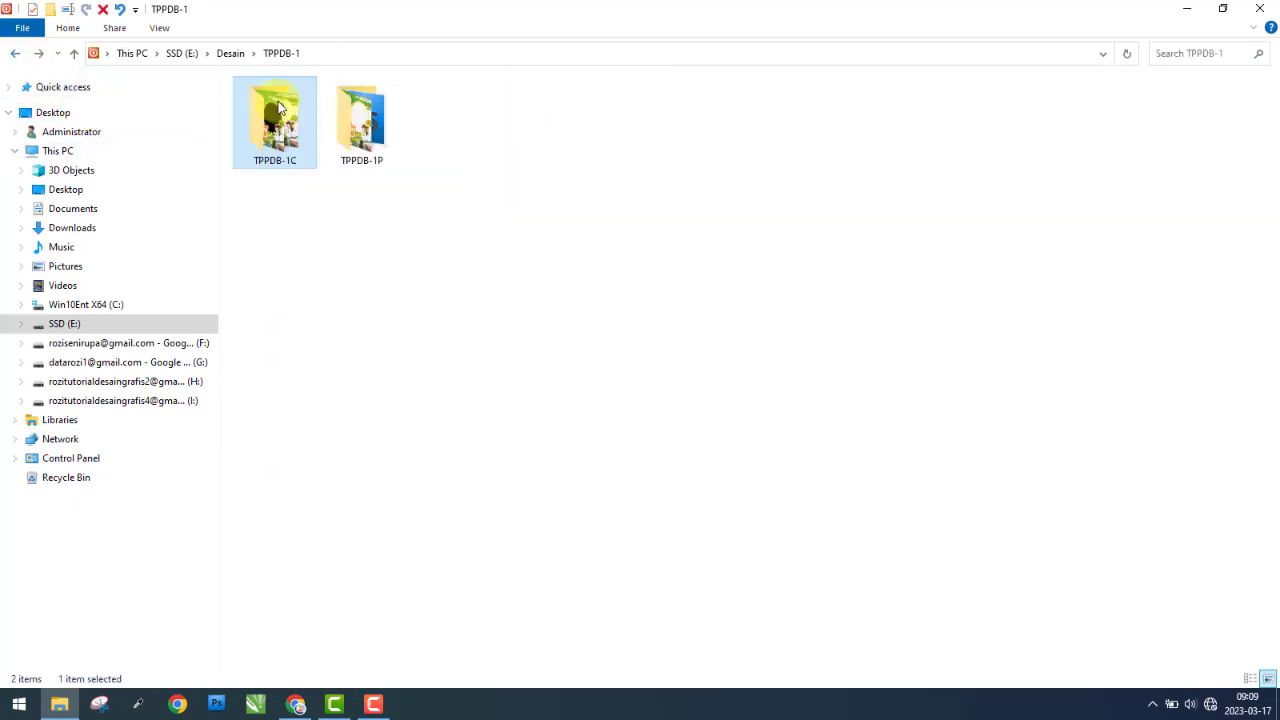
{"action": "left_click", "coordinate": [368, 122]}
{"action": "double_click", "coordinate": [368, 122]}
{"action": "double_click", "coordinate": [526, 124]}
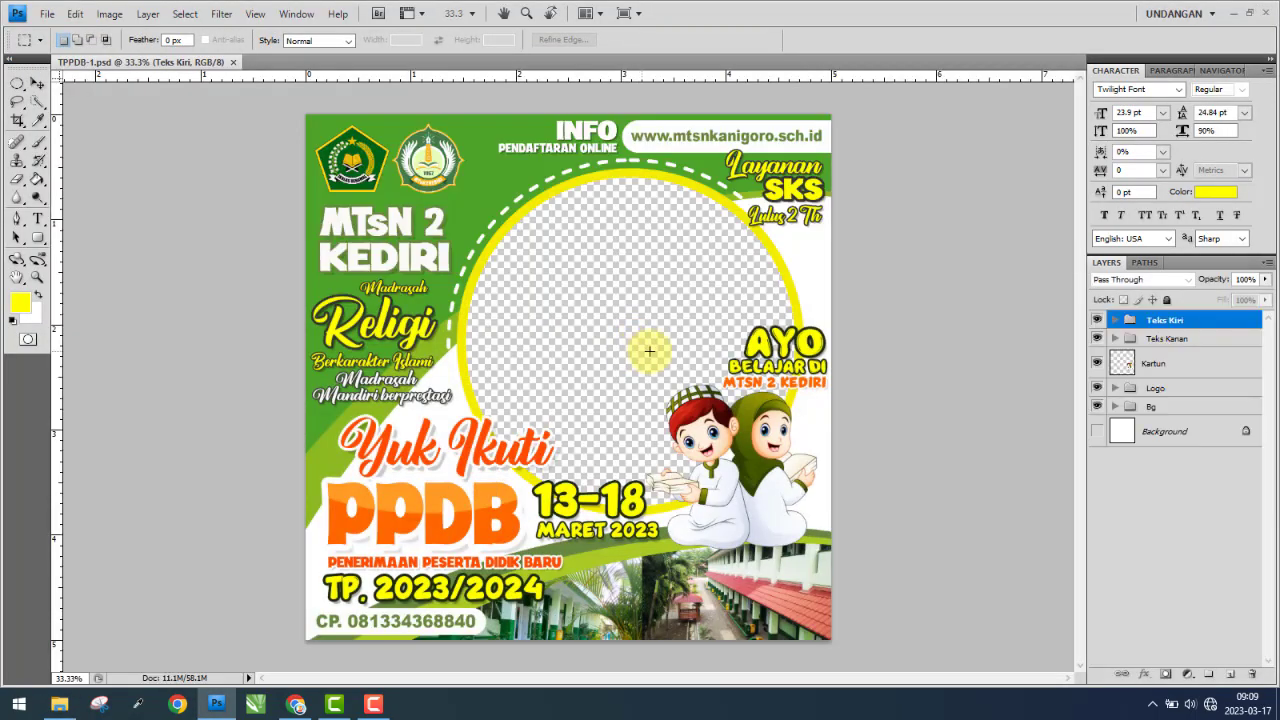
{"action": "left_click", "coordinate": [38, 84]}
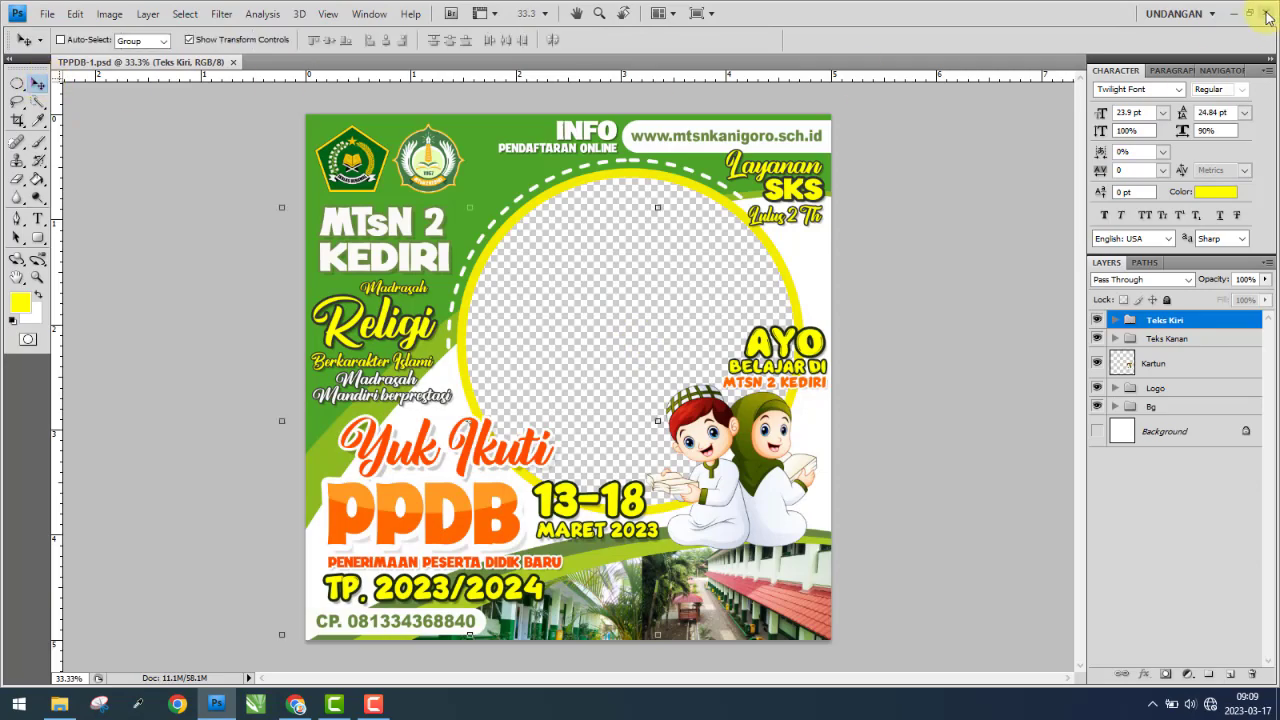
{"action": "left_click", "coordinate": [1268, 15]}
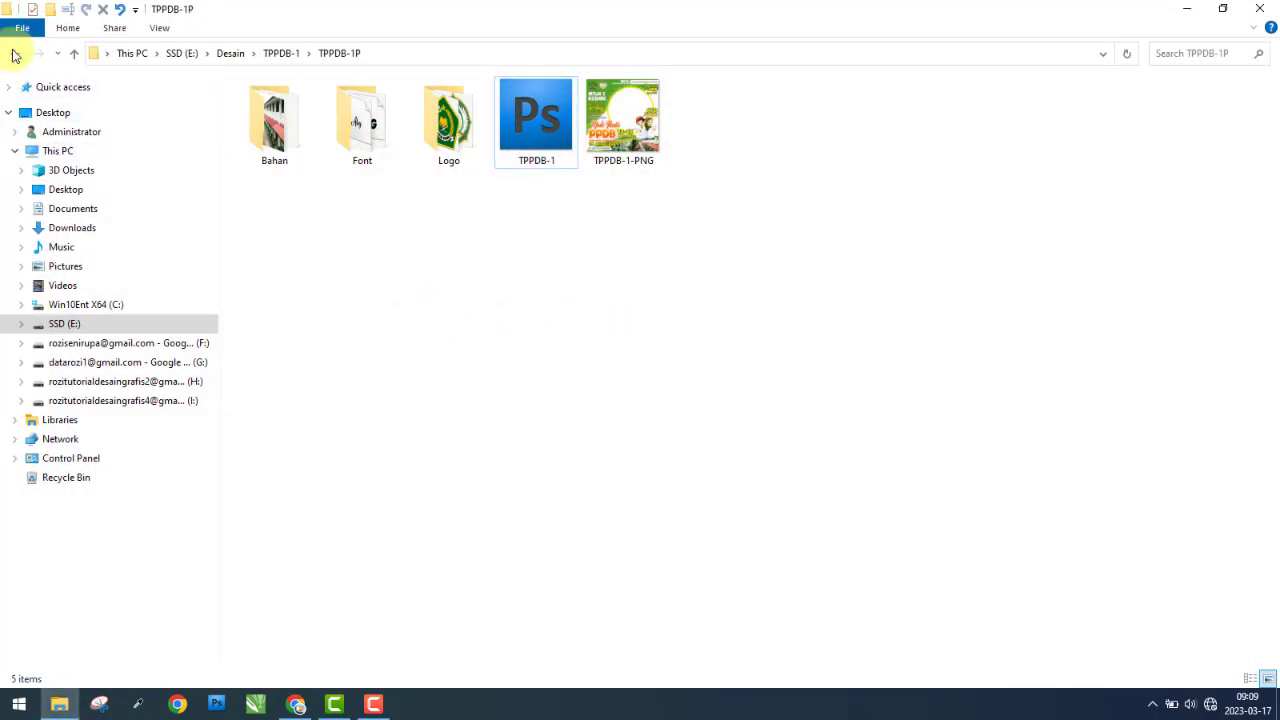
- Open the Thumbnail folder on SSD (E:) and select the TPPDB-1 image
{"action": "left_click", "coordinate": [14, 53]}
{"action": "left_click", "coordinate": [95, 325]}
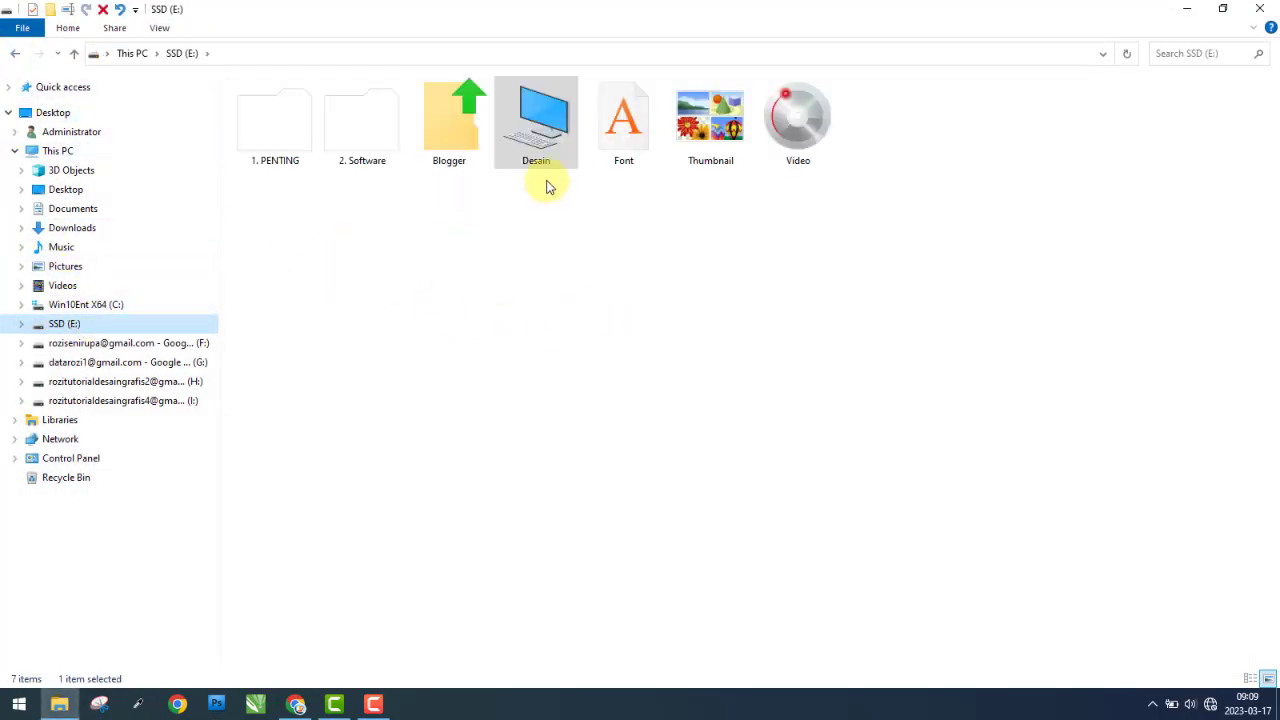
{"action": "double_click", "coordinate": [745, 138]}
{"action": "left_click", "coordinate": [792, 191]}
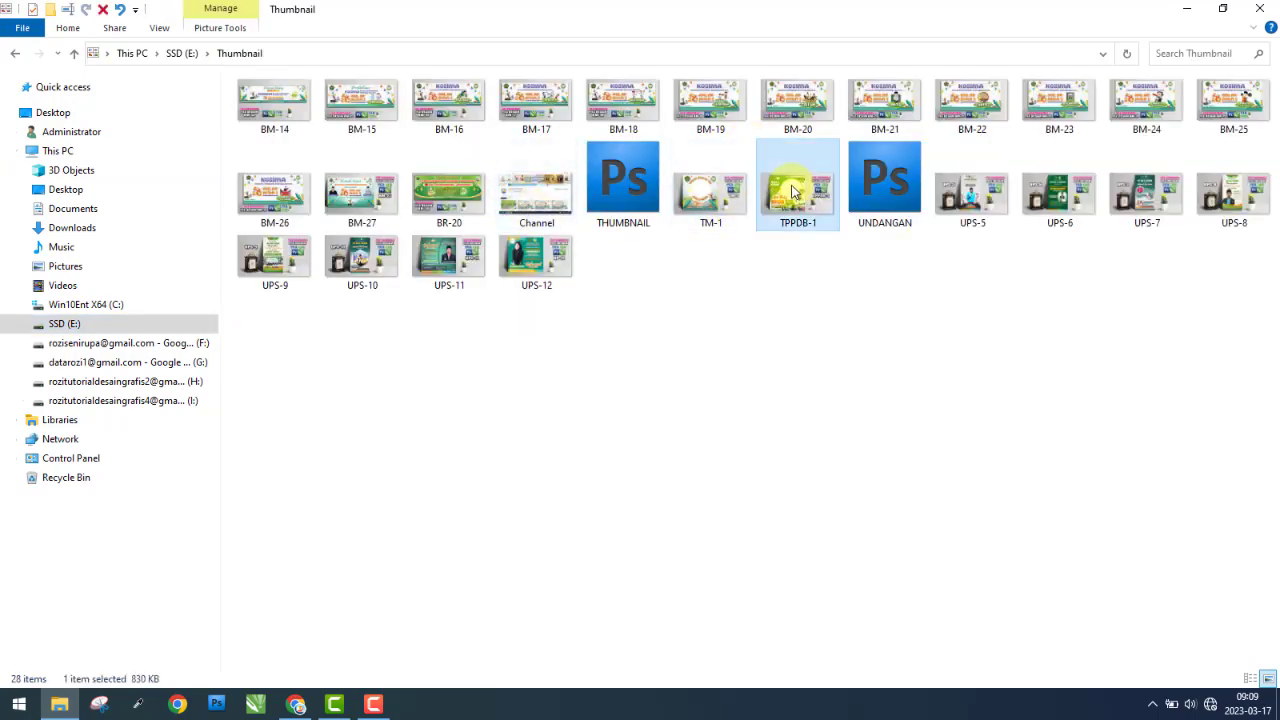